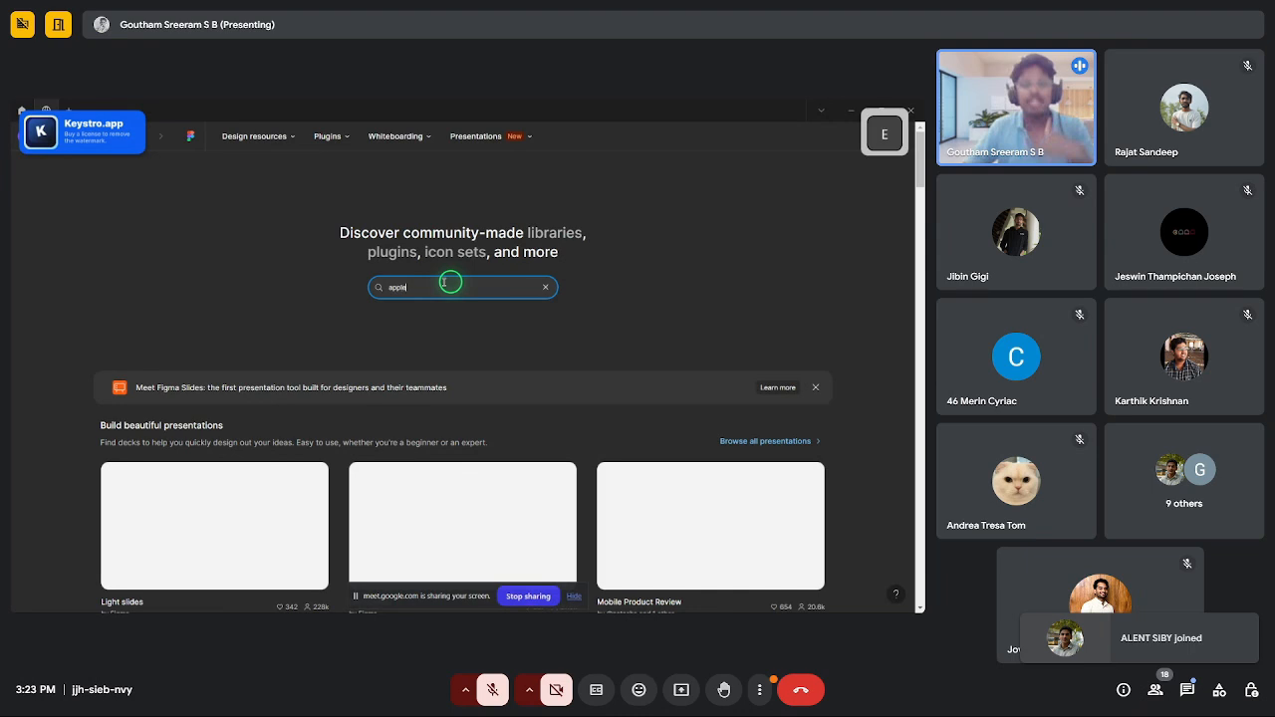
- Run the Community search for 'apple' and scroll through its 100 results
key("Return")
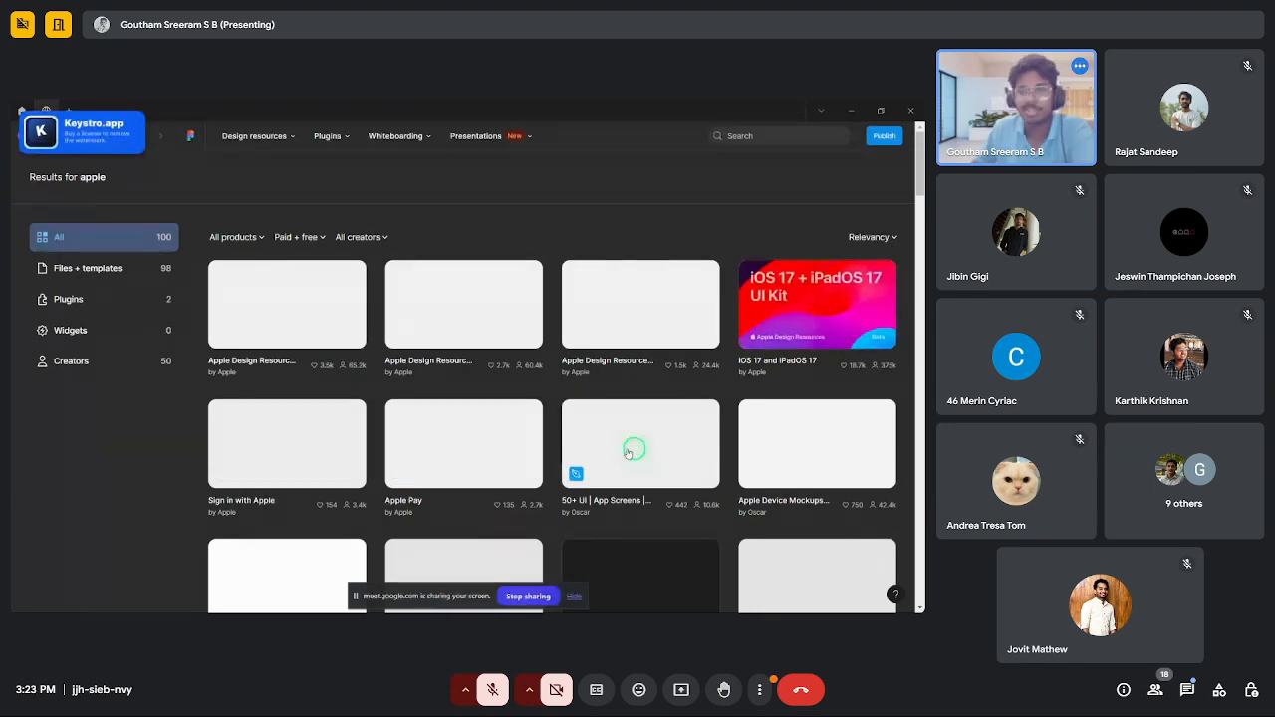
scroll(419, 395, "down", 3)
scroll(468, 415, "up", 3)
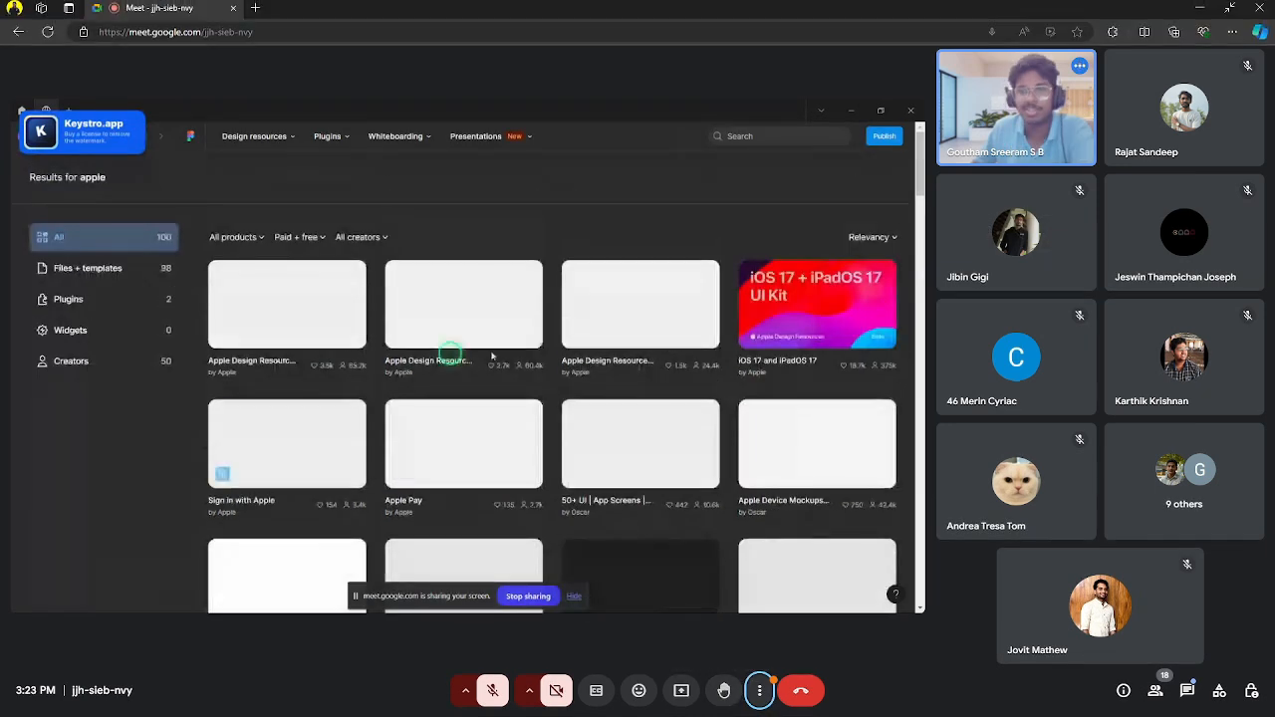
scroll(740, 373, "down", 4)
scroll(393, 389, "up", 4)
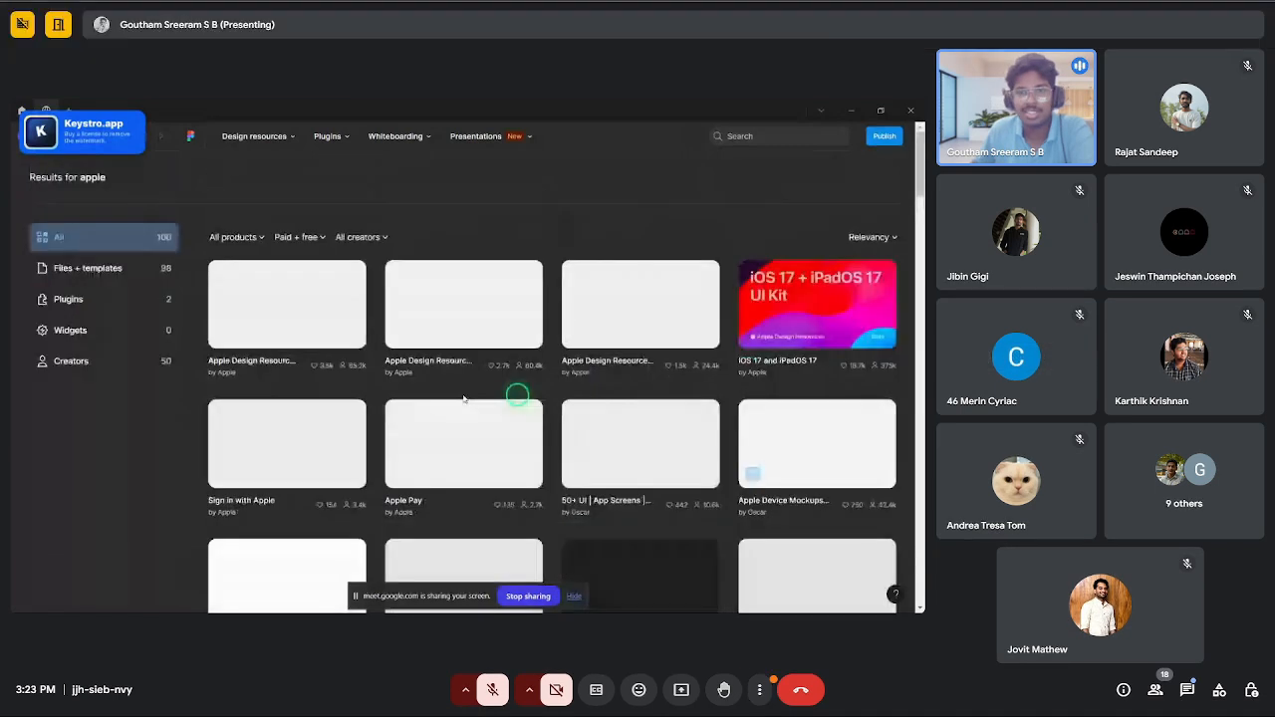
- Show the Quick Settings Wi-Fi network list with FTTH connected
left_click(813, 600)
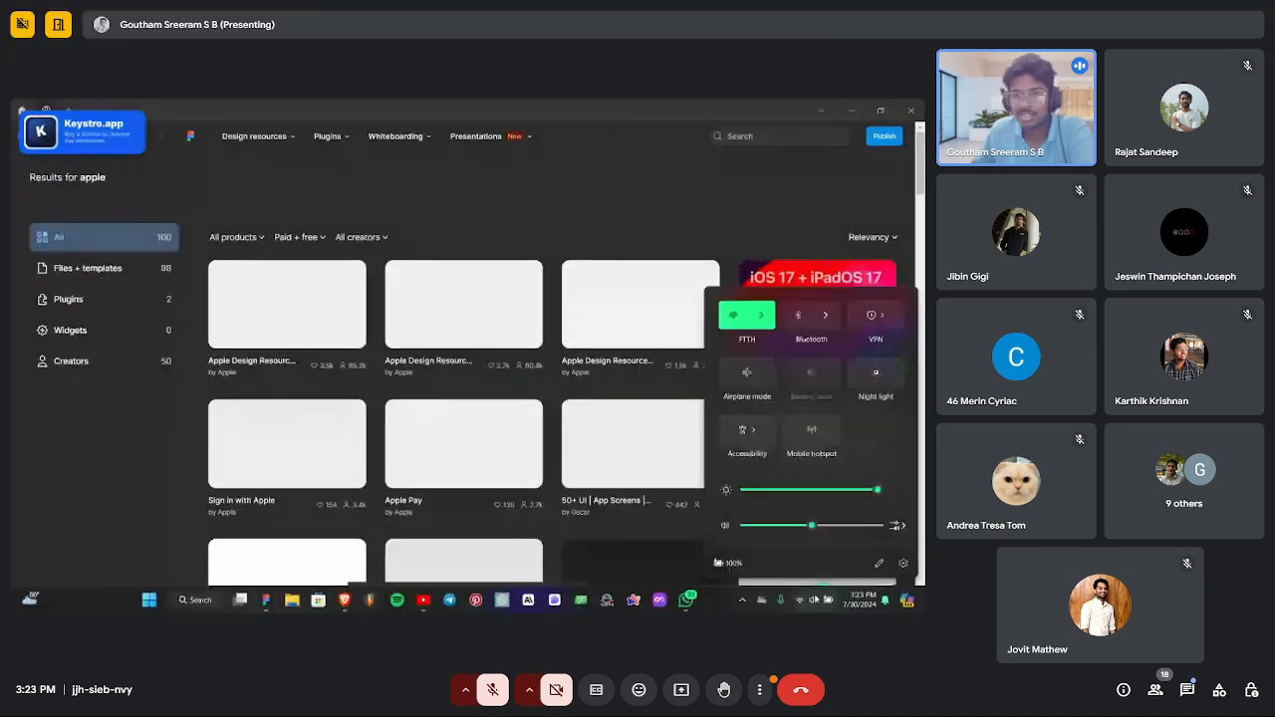
left_click(761, 315)
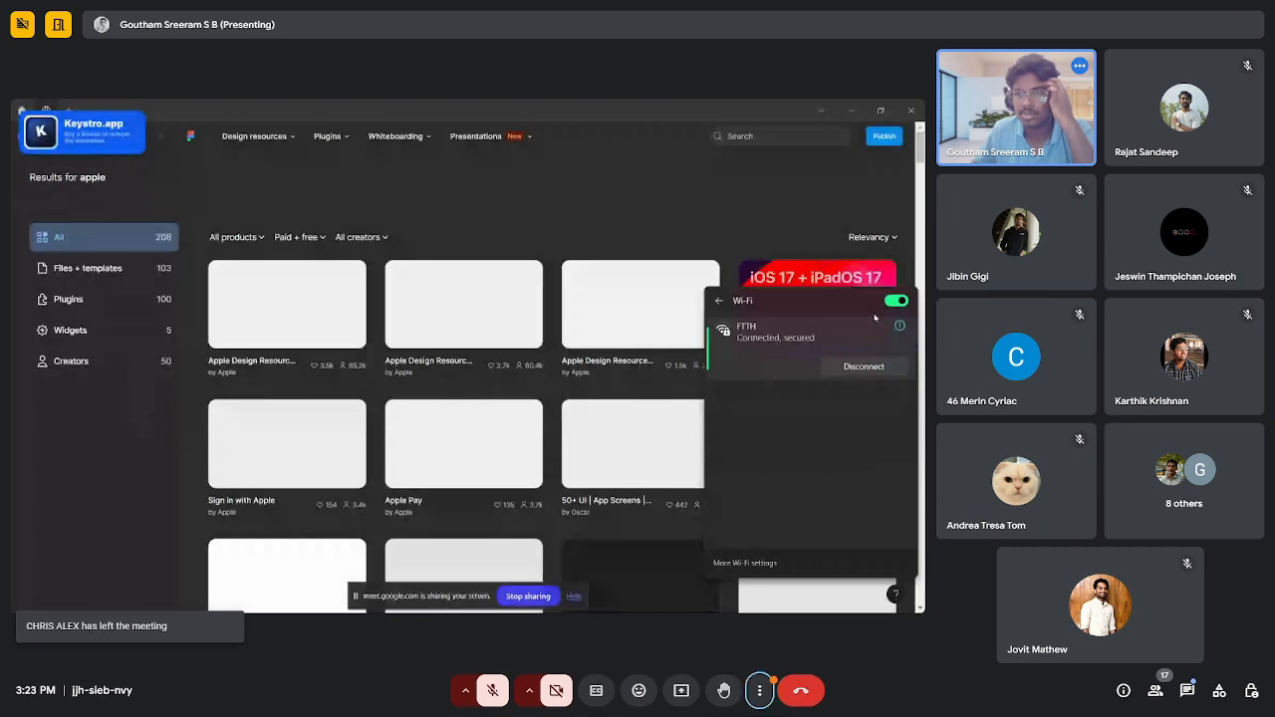
left_click(759, 690)
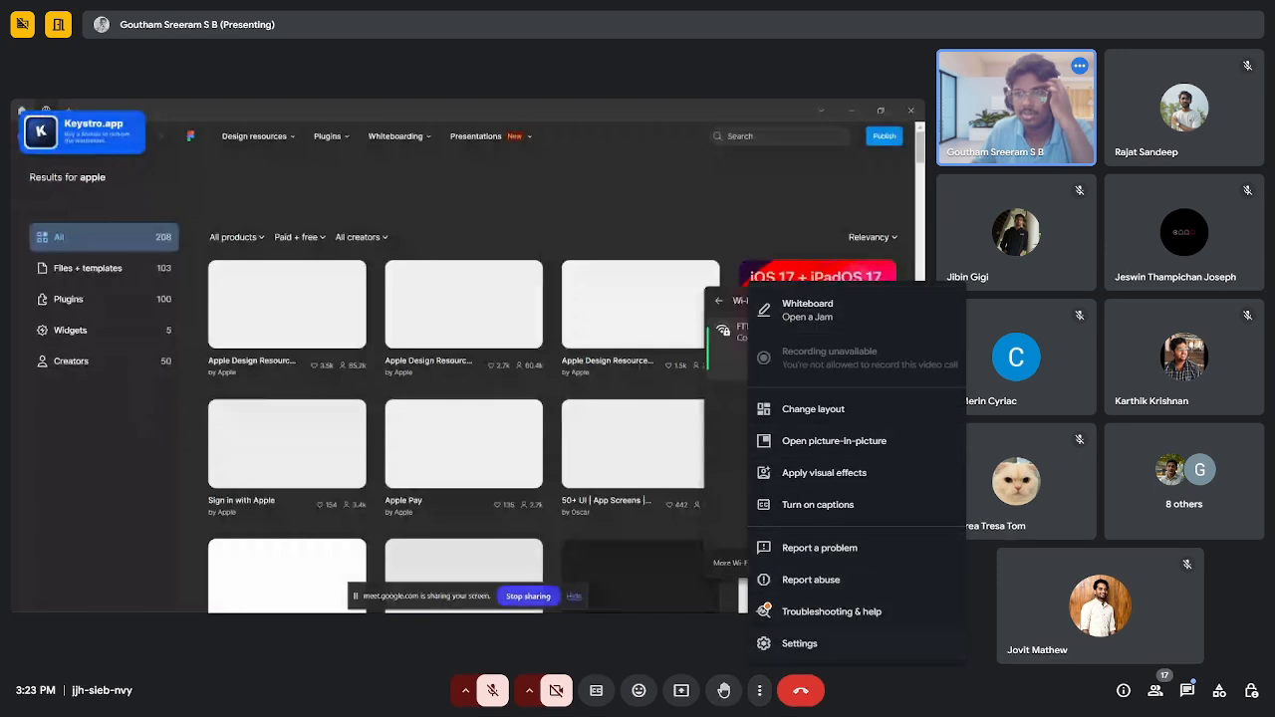
- Switch the Google Meet call layout to Spotlight
left_click(813, 408)
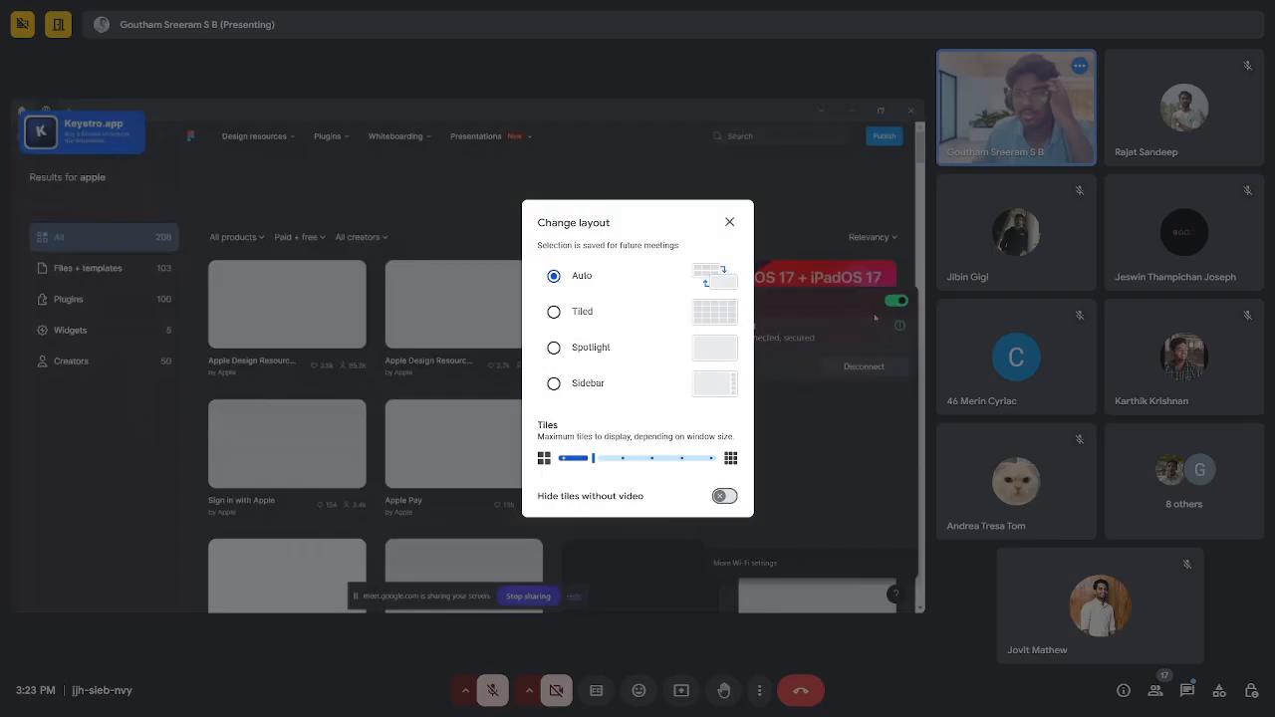
left_click(554, 348)
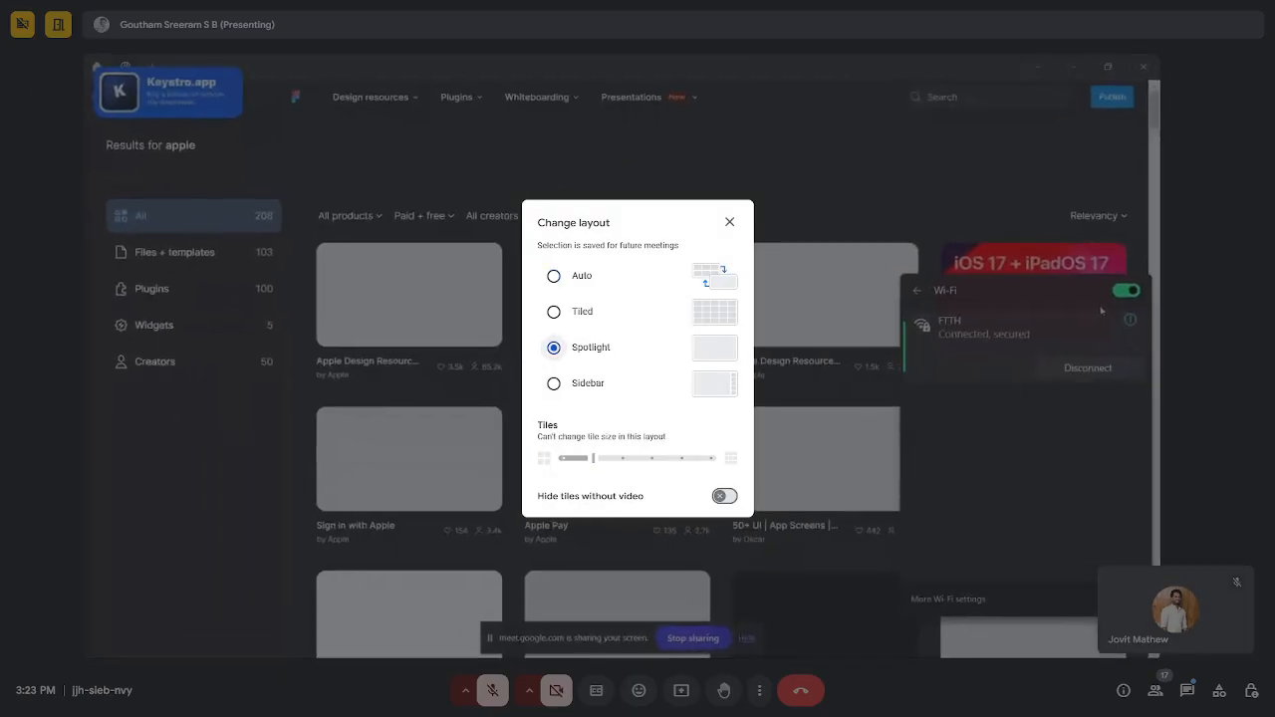
left_click(729, 222)
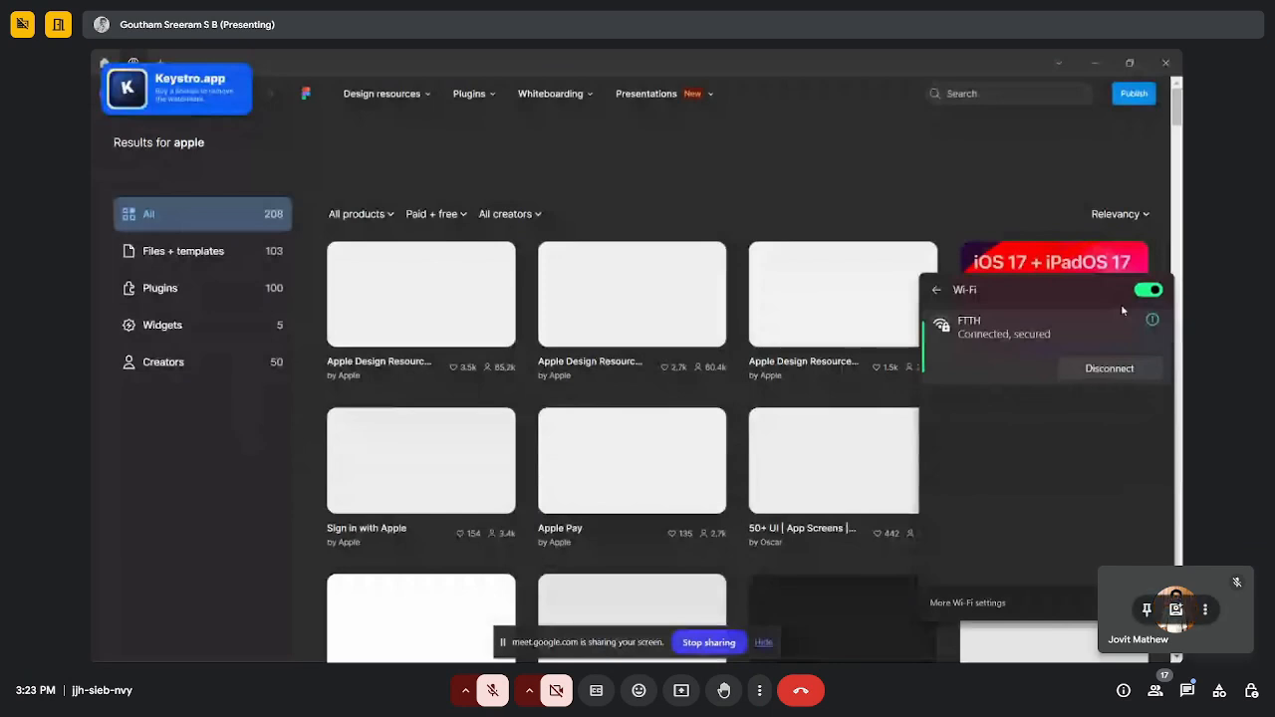
- Minimize the participant tile, close the Wi-Fi list, and bring the Meet tab forward
left_click(1205, 610)
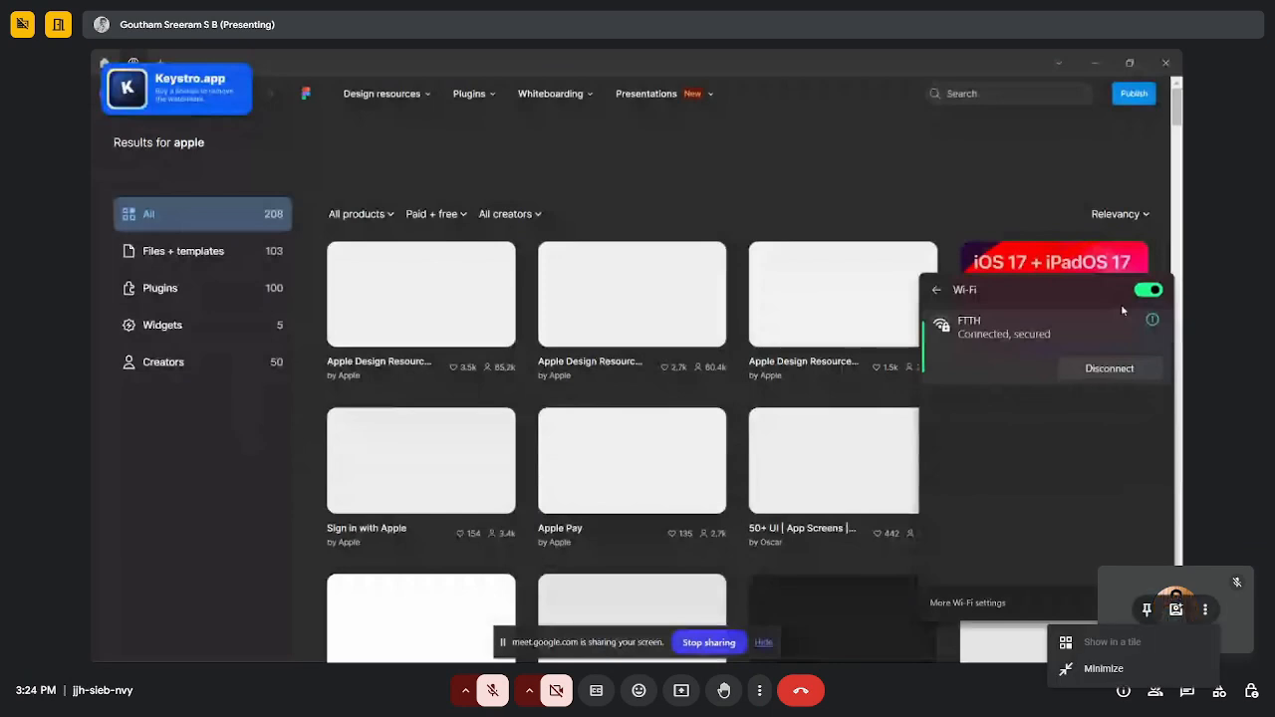
left_click(1135, 669)
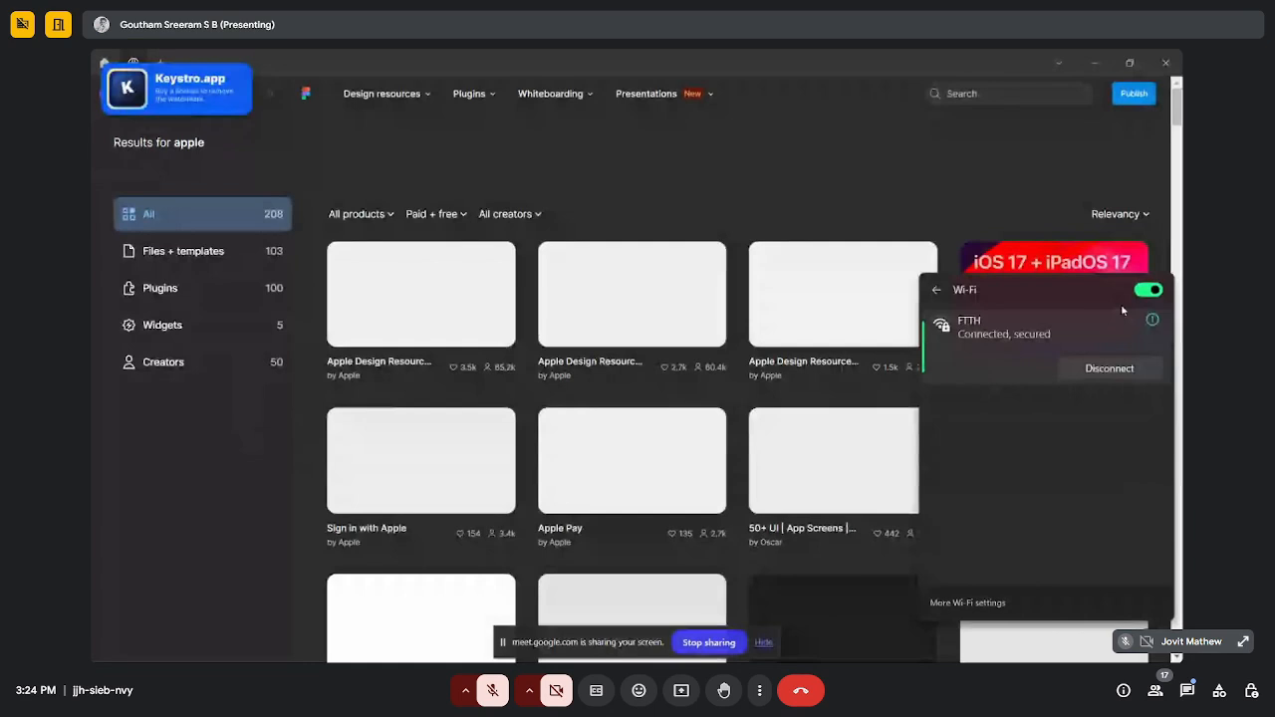
left_click(820, 185)
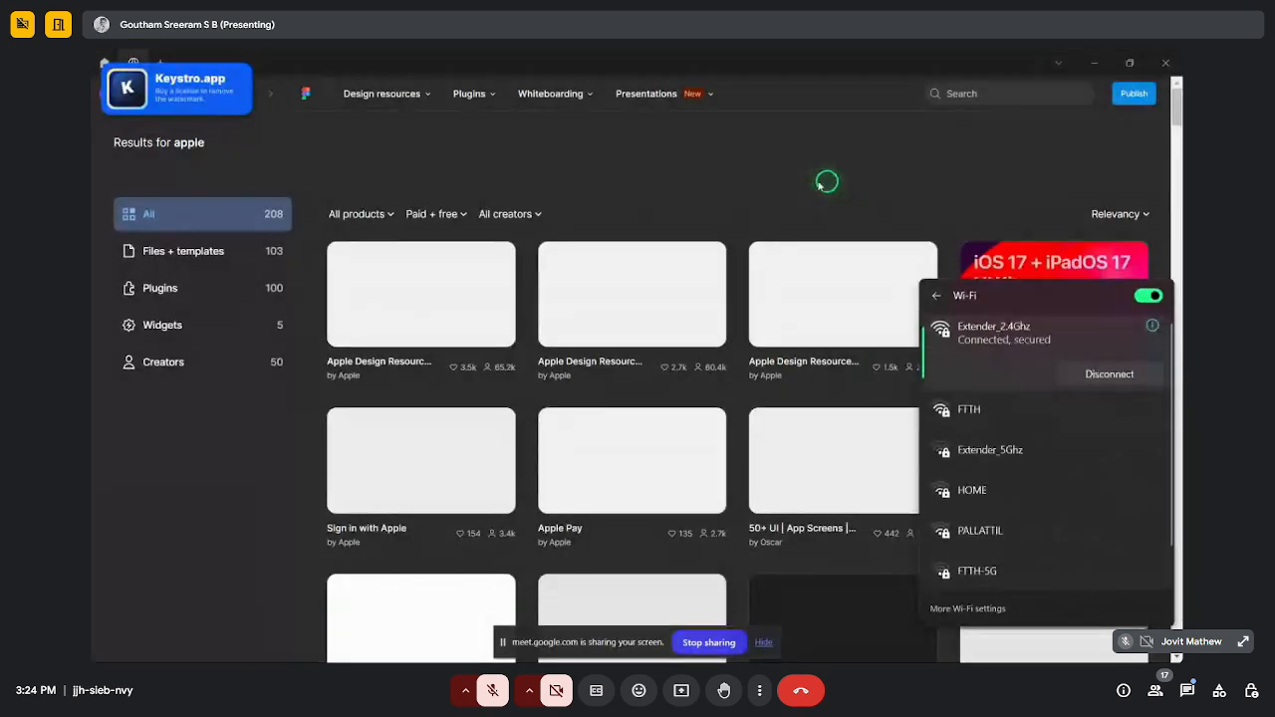
left_click(1100, 59)
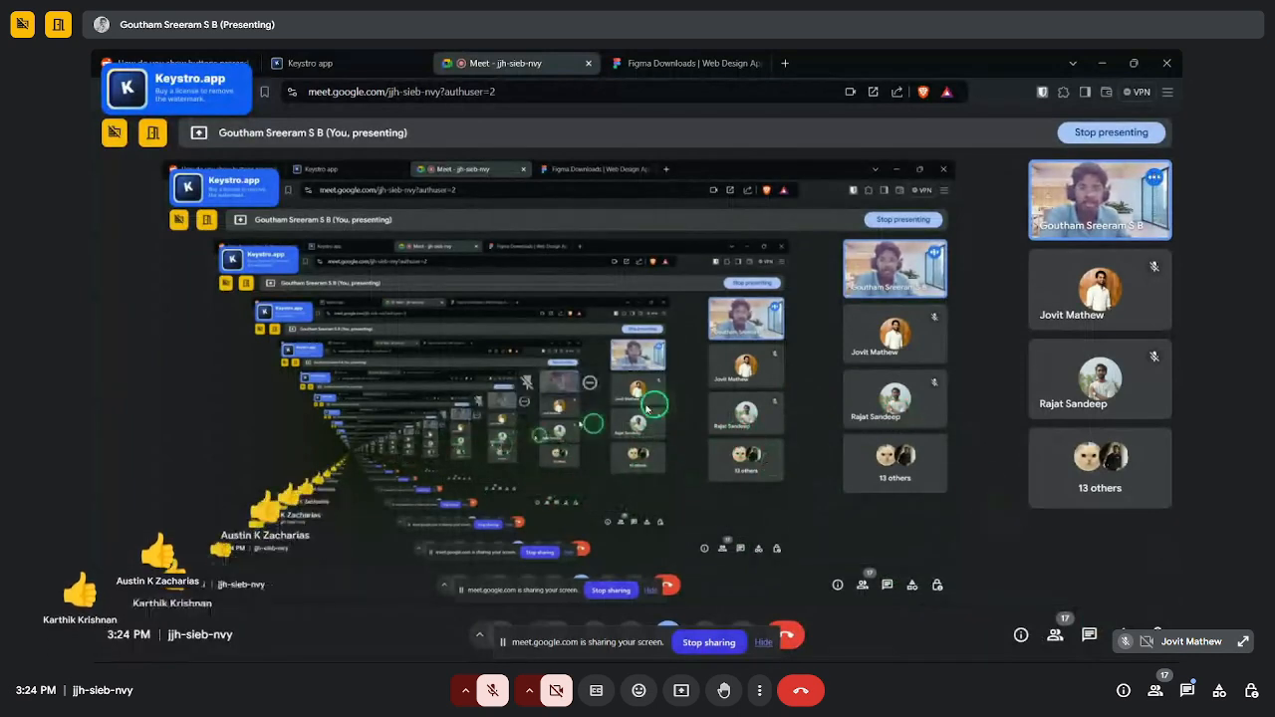
- Restore Figma and search the Community for 'icons'
mouse_move(923, 650)
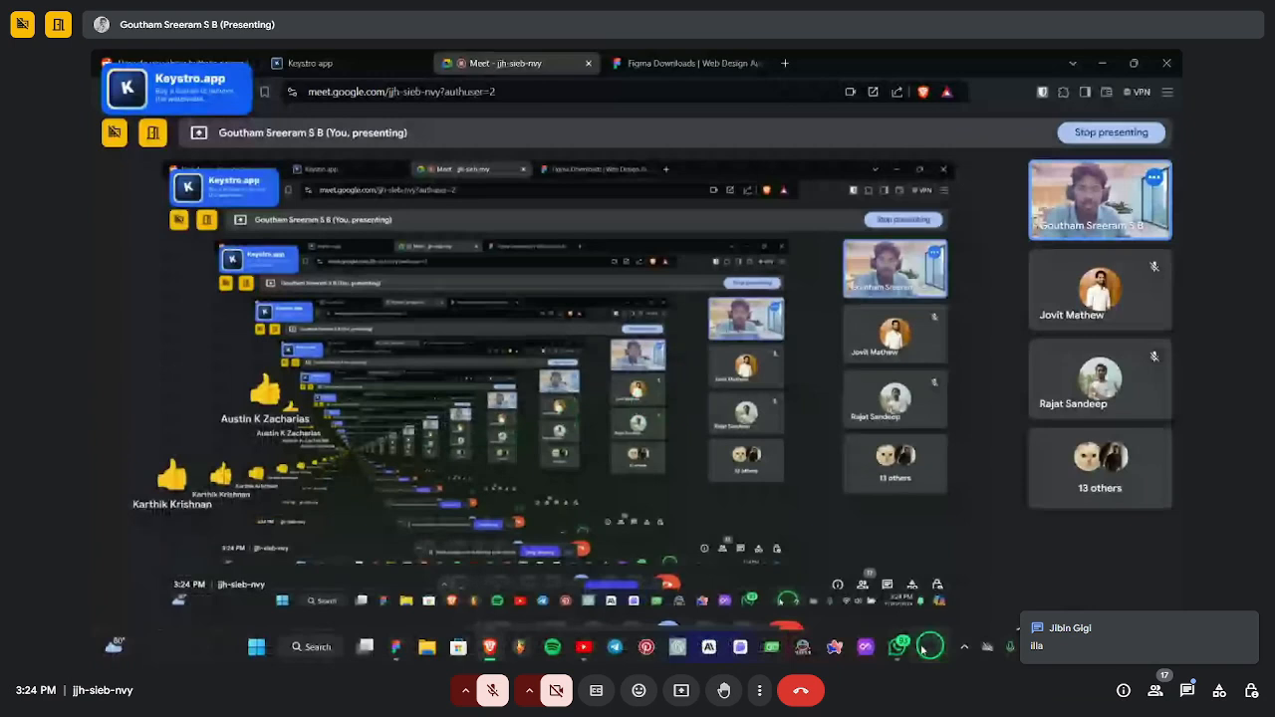
left_click(395, 646)
left_click(976, 96)
type("ic")
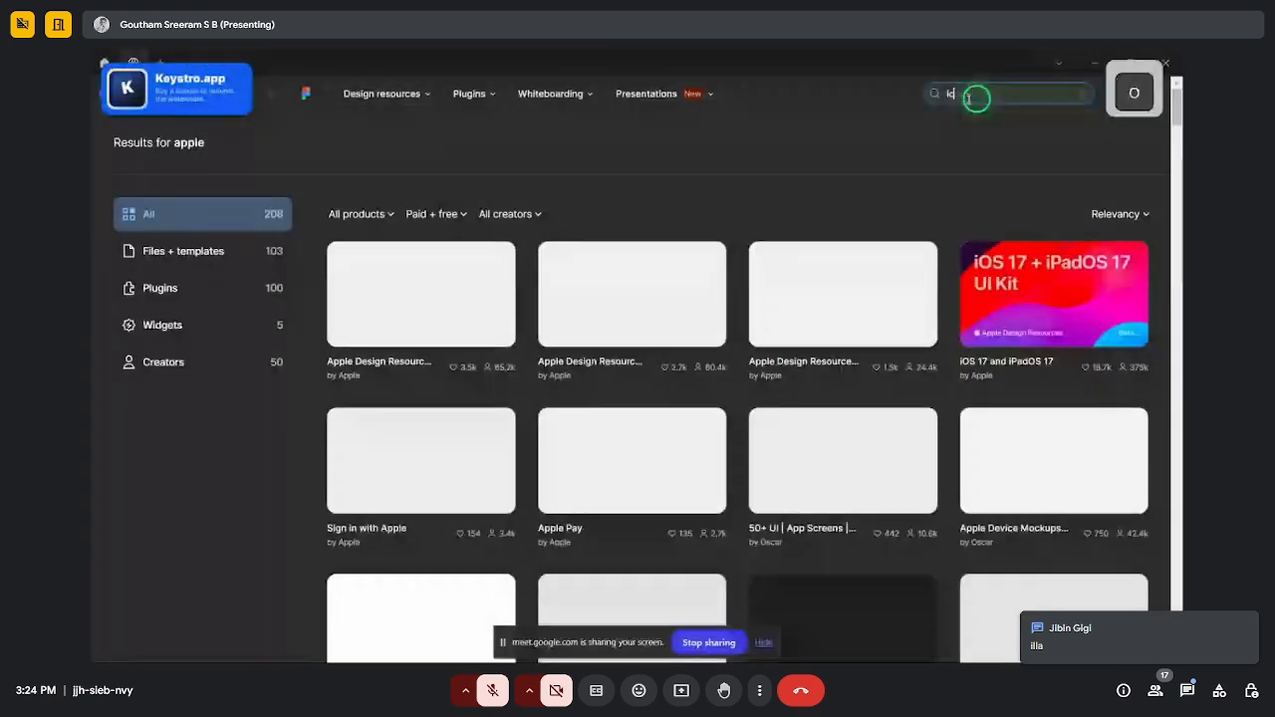
type("ons")
key("Return")
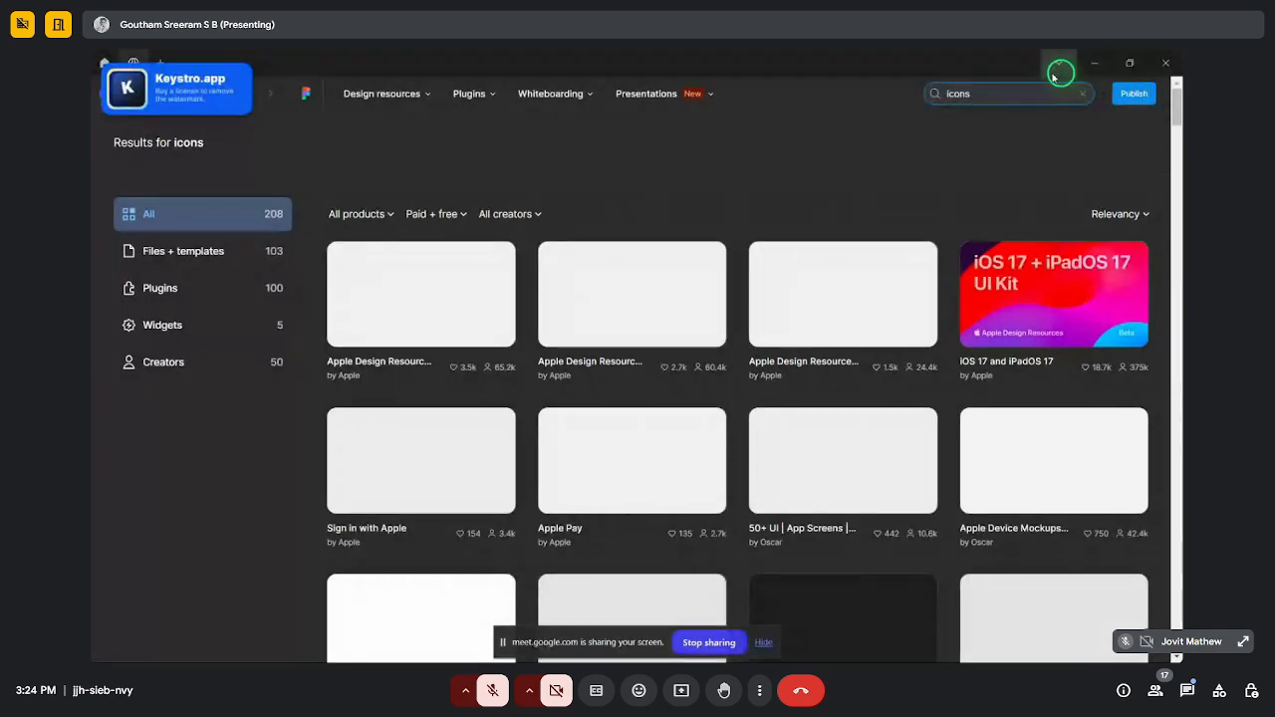
- Read the Meet in-call chat messages, then return to the Figma window
left_click(1094, 63)
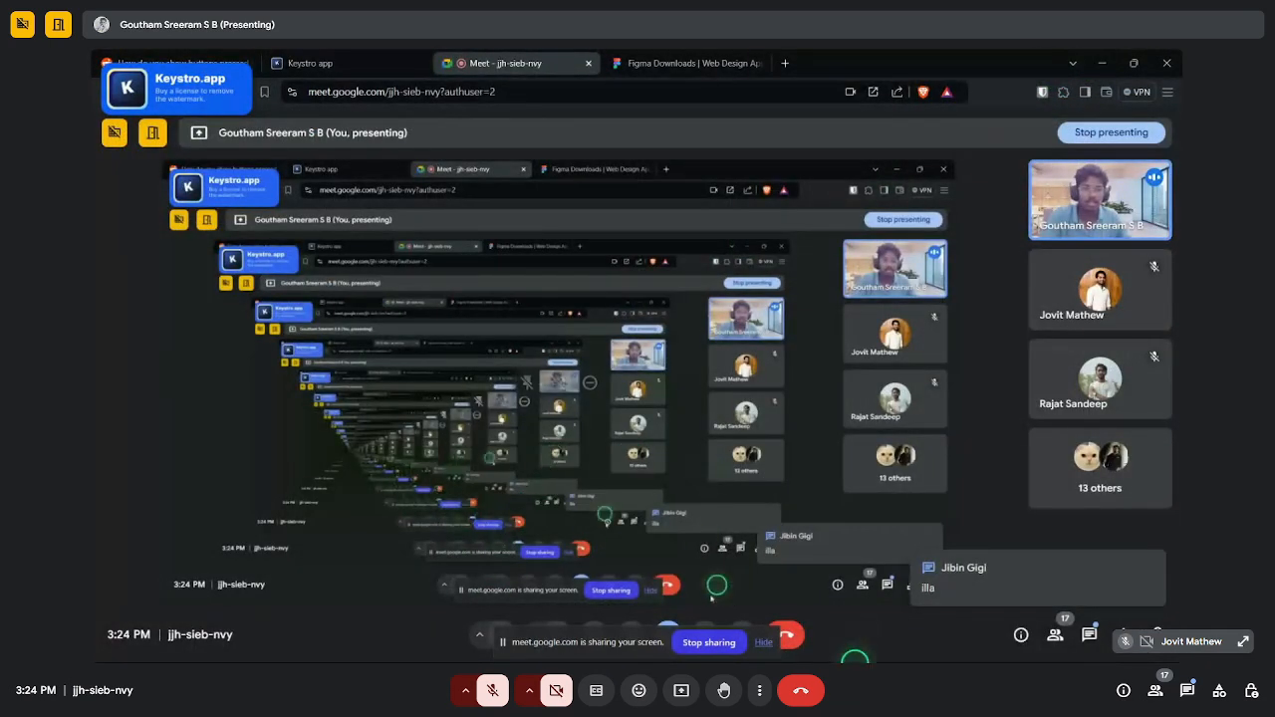
left_click(947, 586)
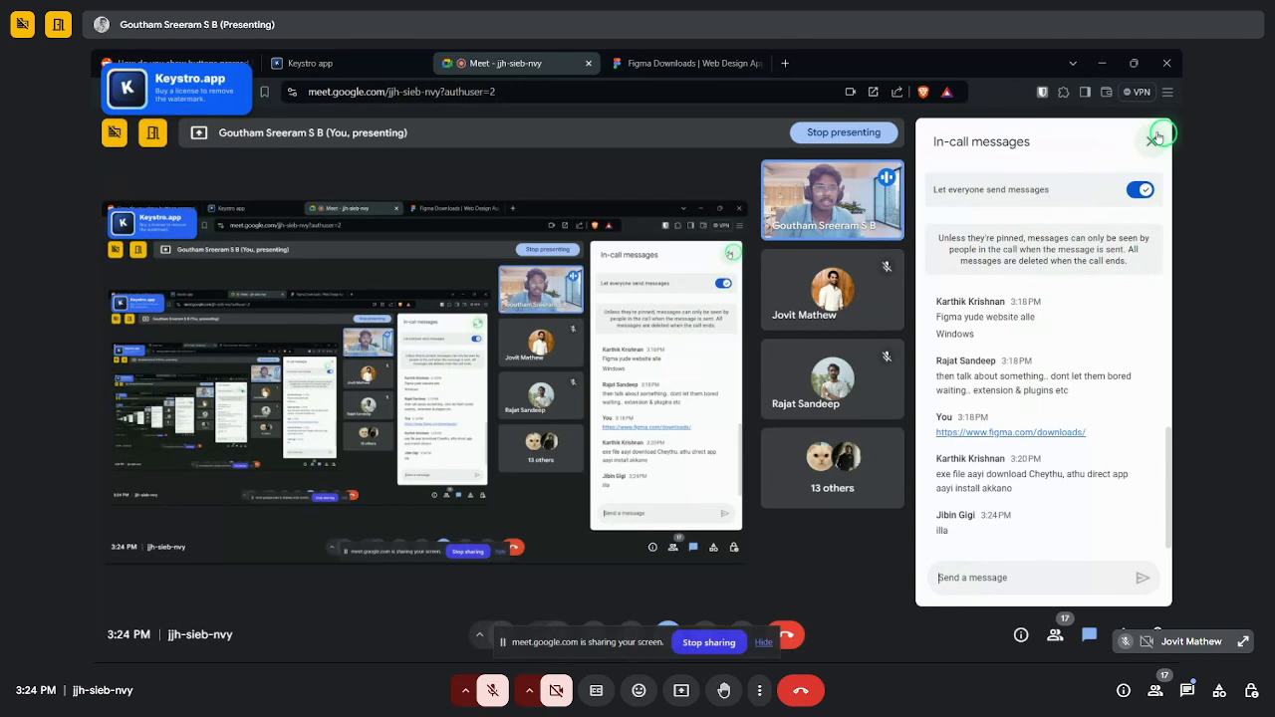
key("alt+Tab")
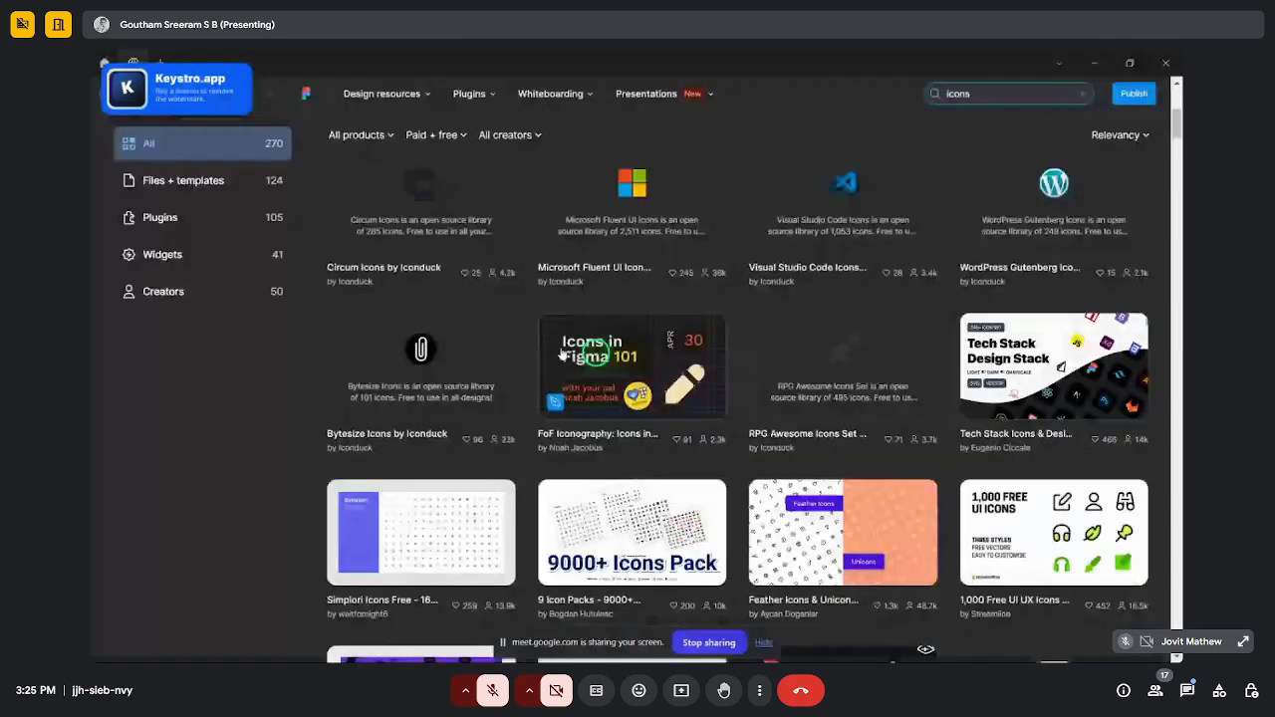
- Leave the 'icons' results and show the Recents file browser in Figma
left_click(1094, 63)
left_click(396, 646)
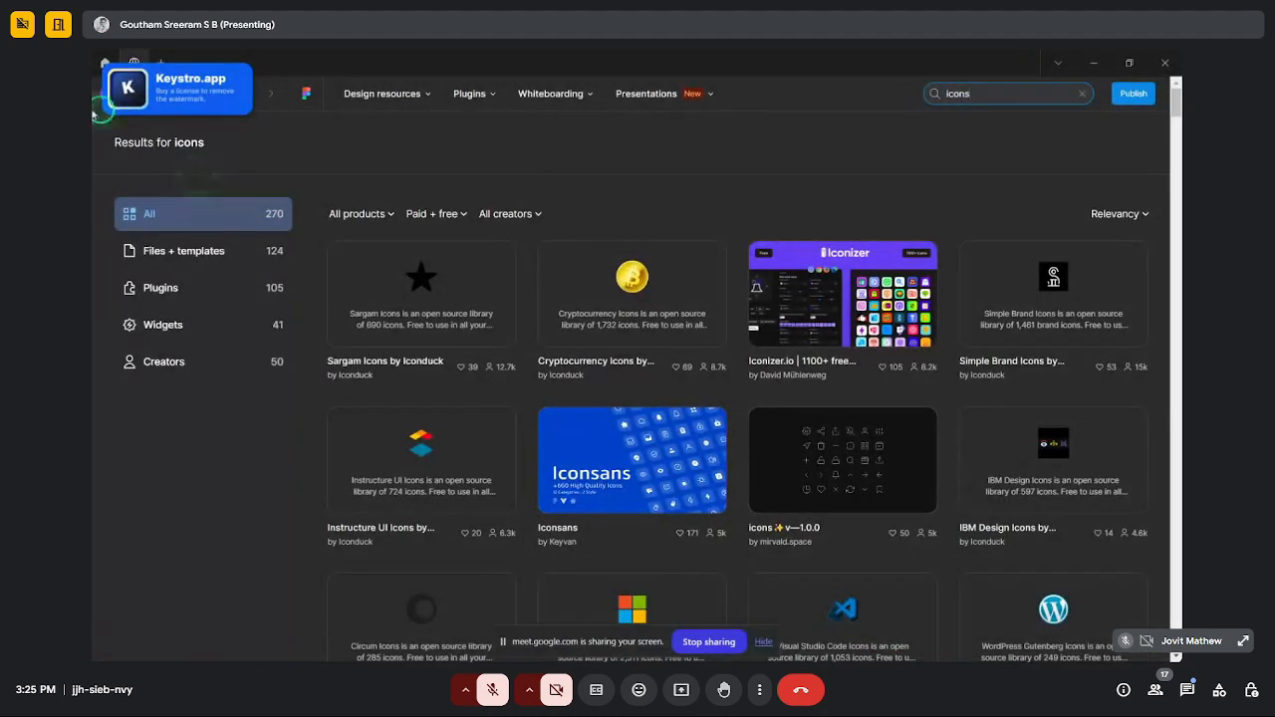
left_click(103, 63)
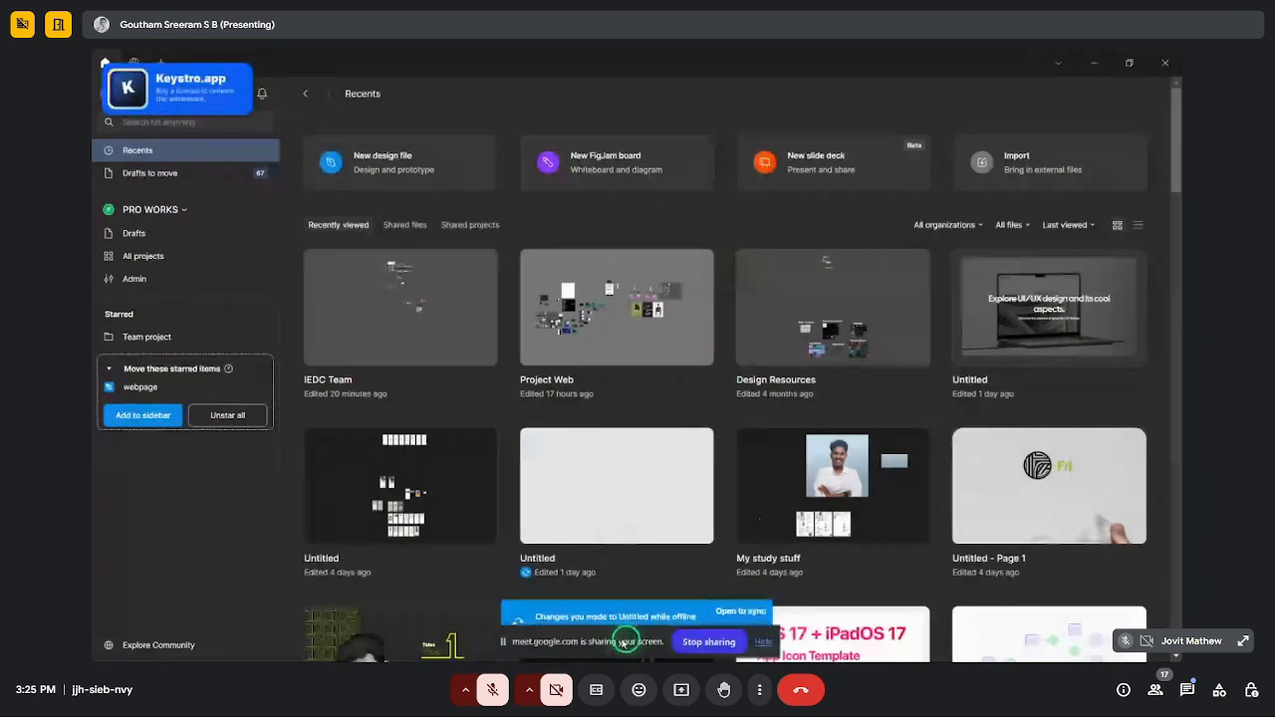
- Dismiss the sharing bar and offline-sync notice, then create a new blank design file
left_click(681, 640)
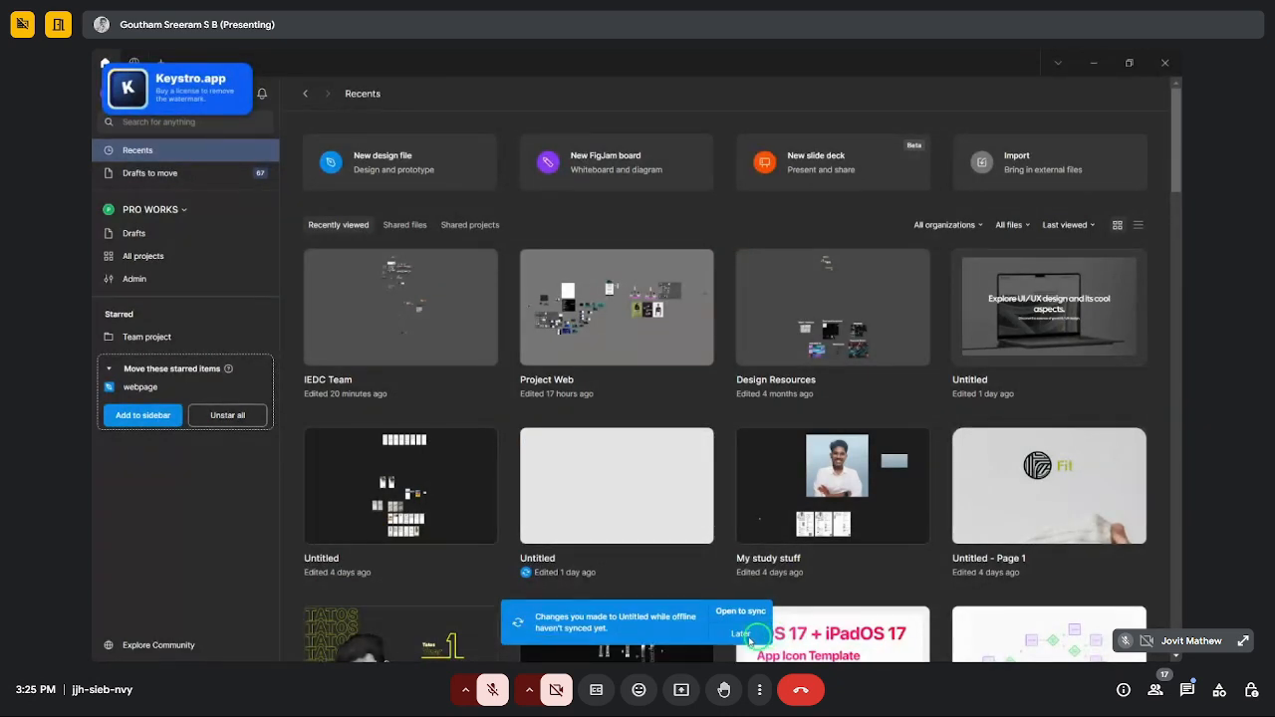
left_click(747, 623)
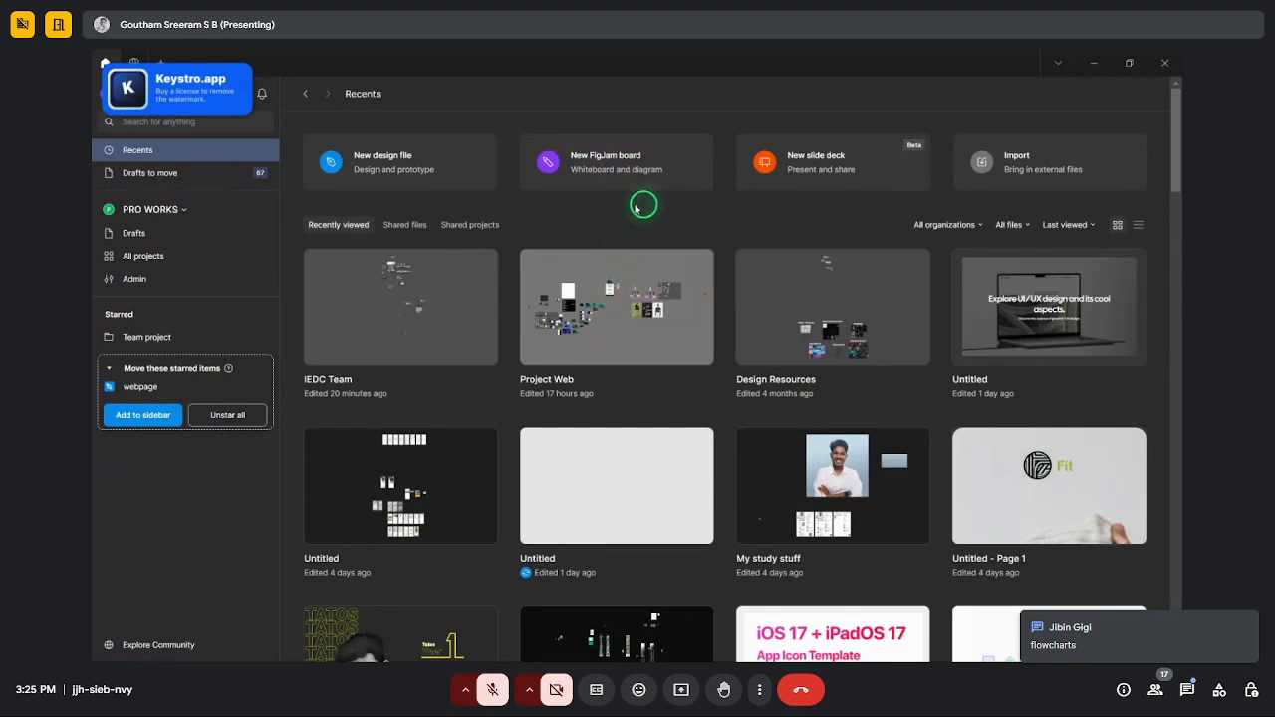
left_click(1092, 63)
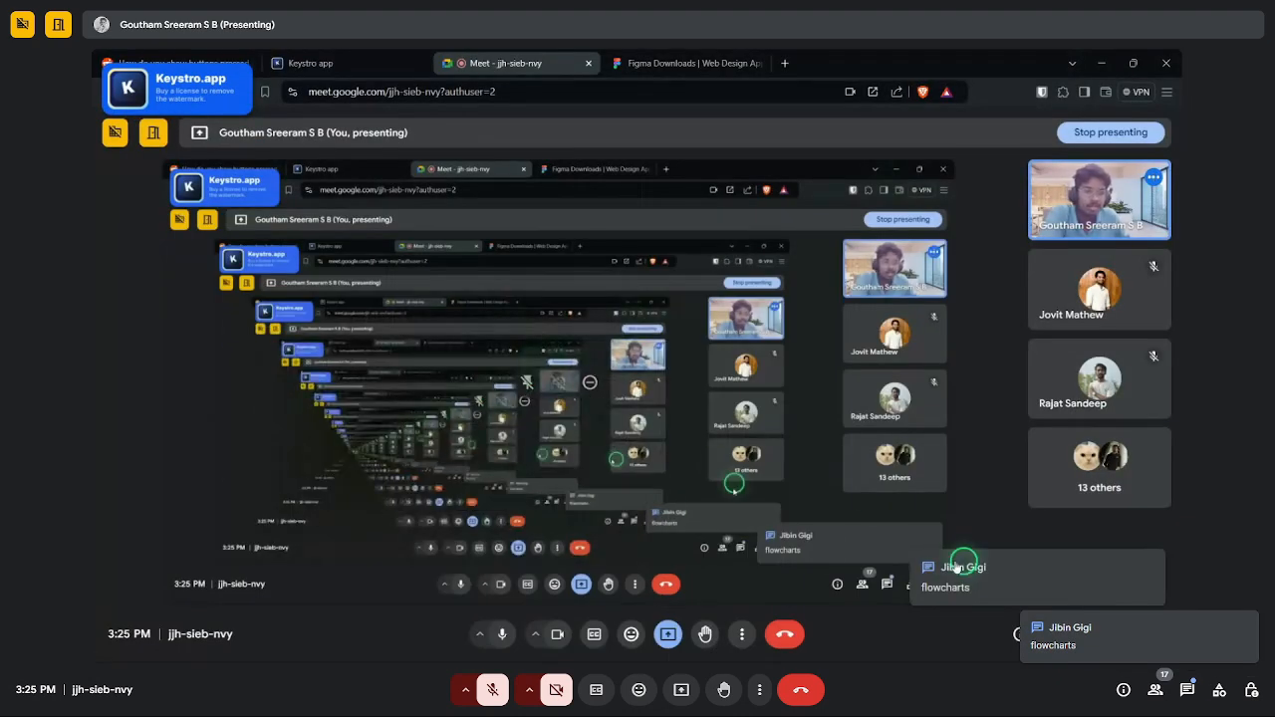
mouse_move(558, 653)
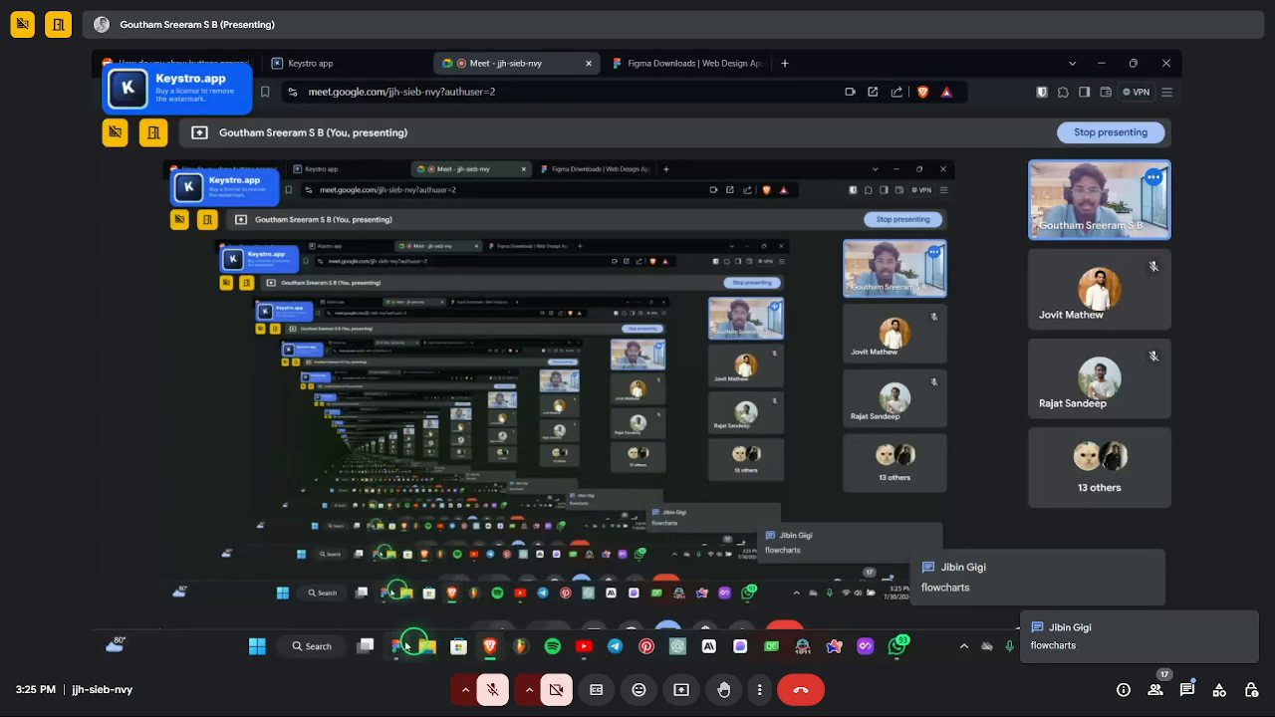
left_click(405, 645)
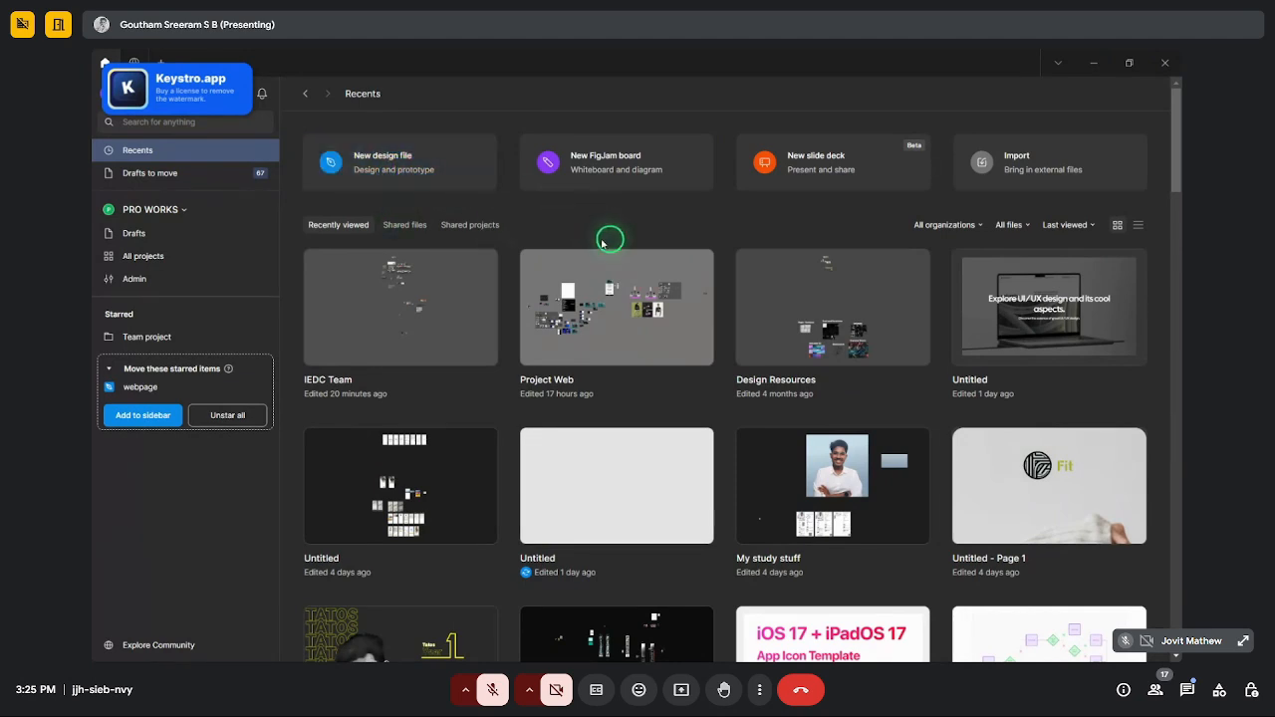
left_click(335, 175)
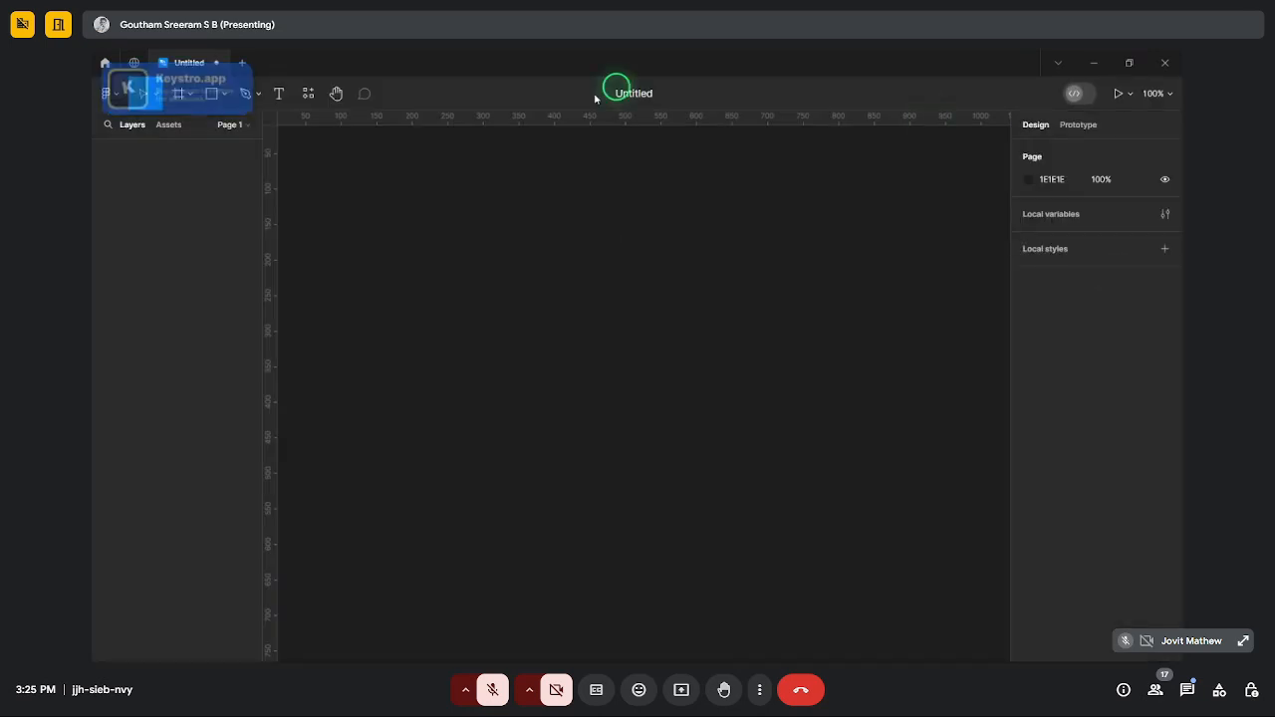
- Change the file name from Untitled to 'Design week day 2'
left_click(633, 94)
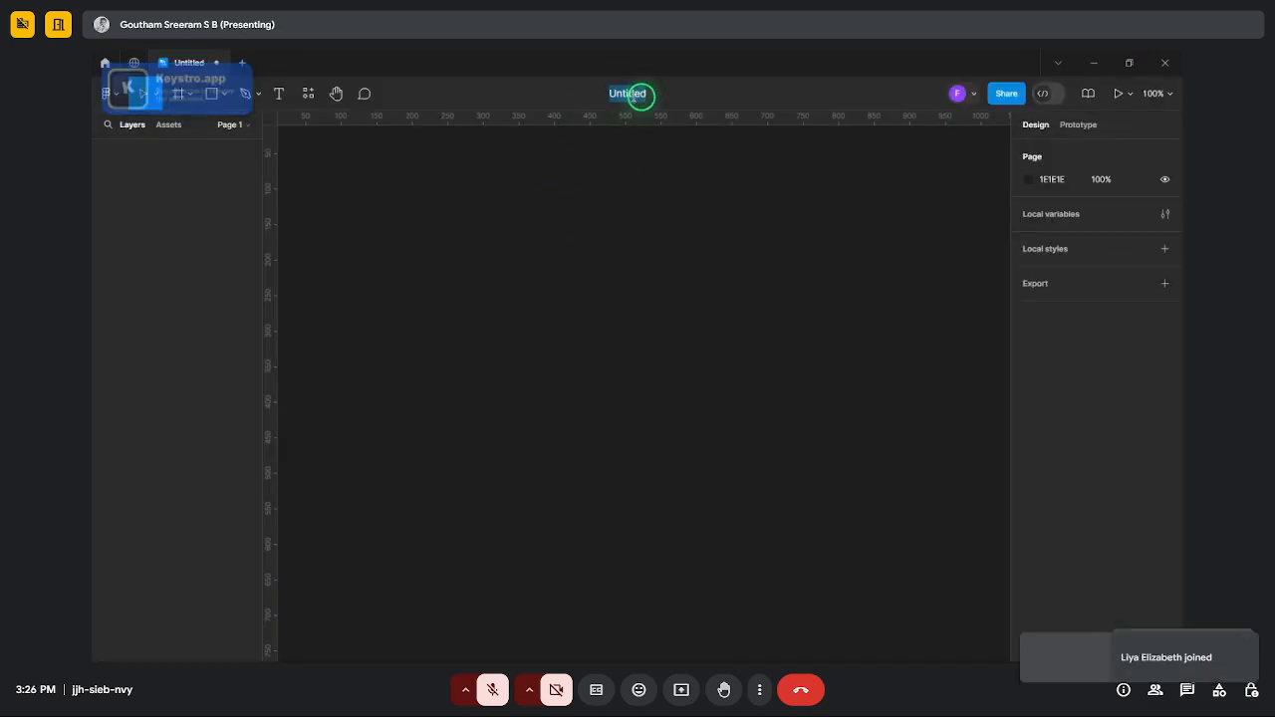
type("Design ")
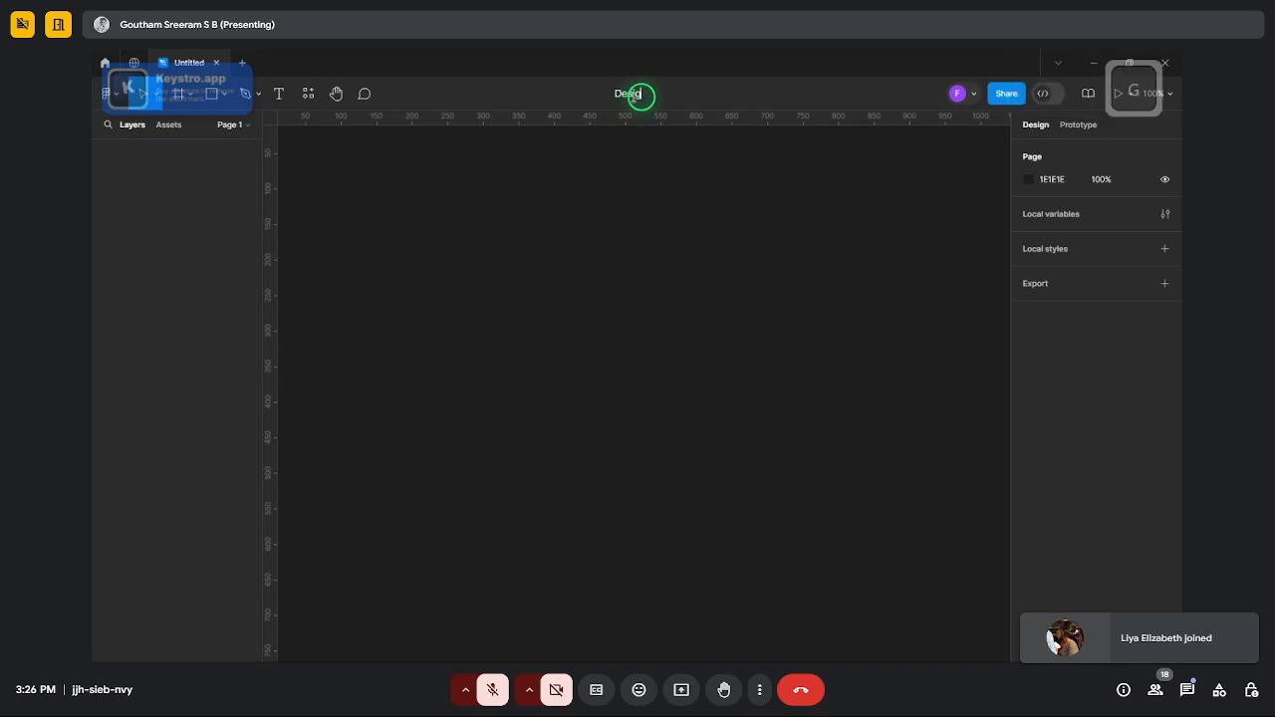
type("week day 2")
key("Return")
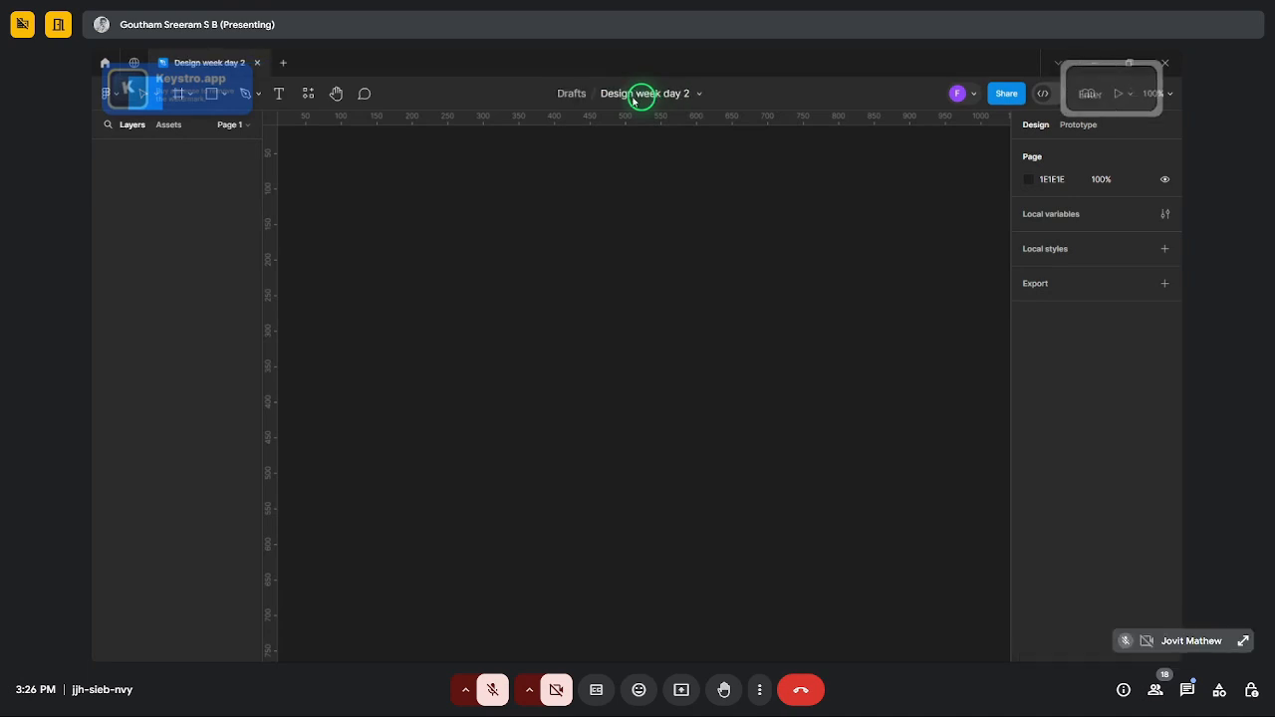
- Launch Keystro and switch off keystroke sounds
mouse_move(740, 647)
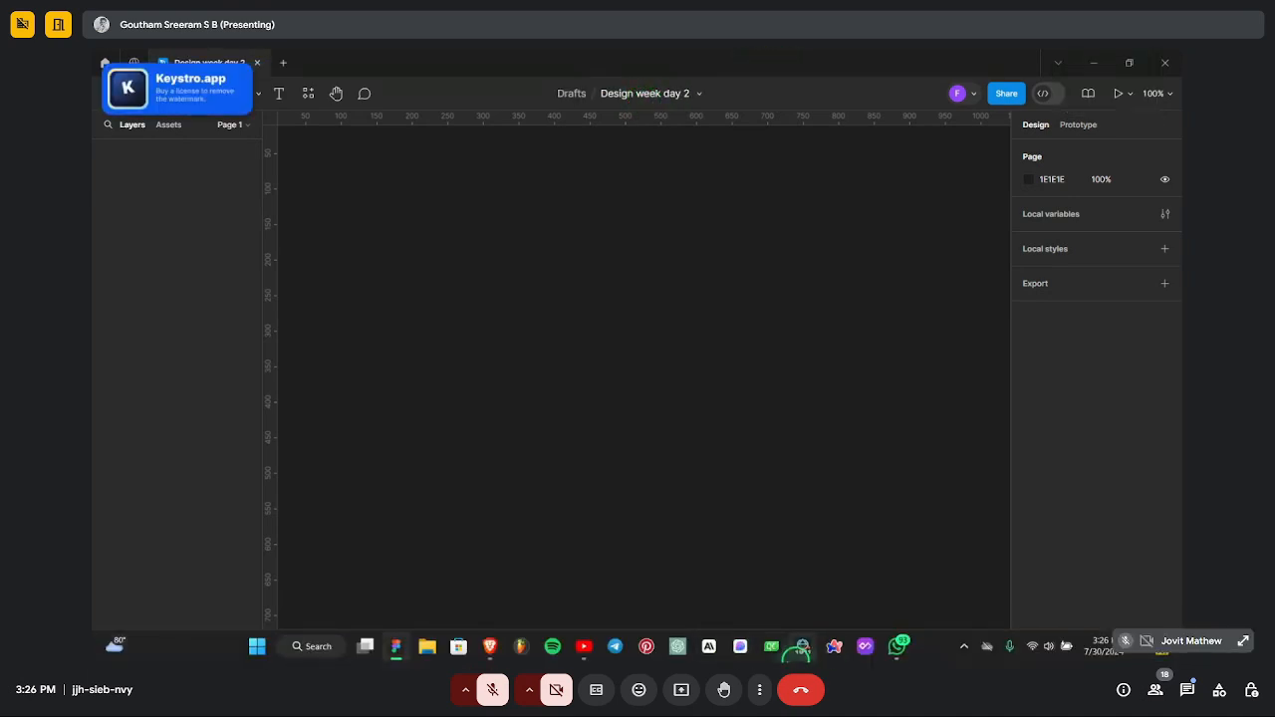
left_click(257, 647)
type("k")
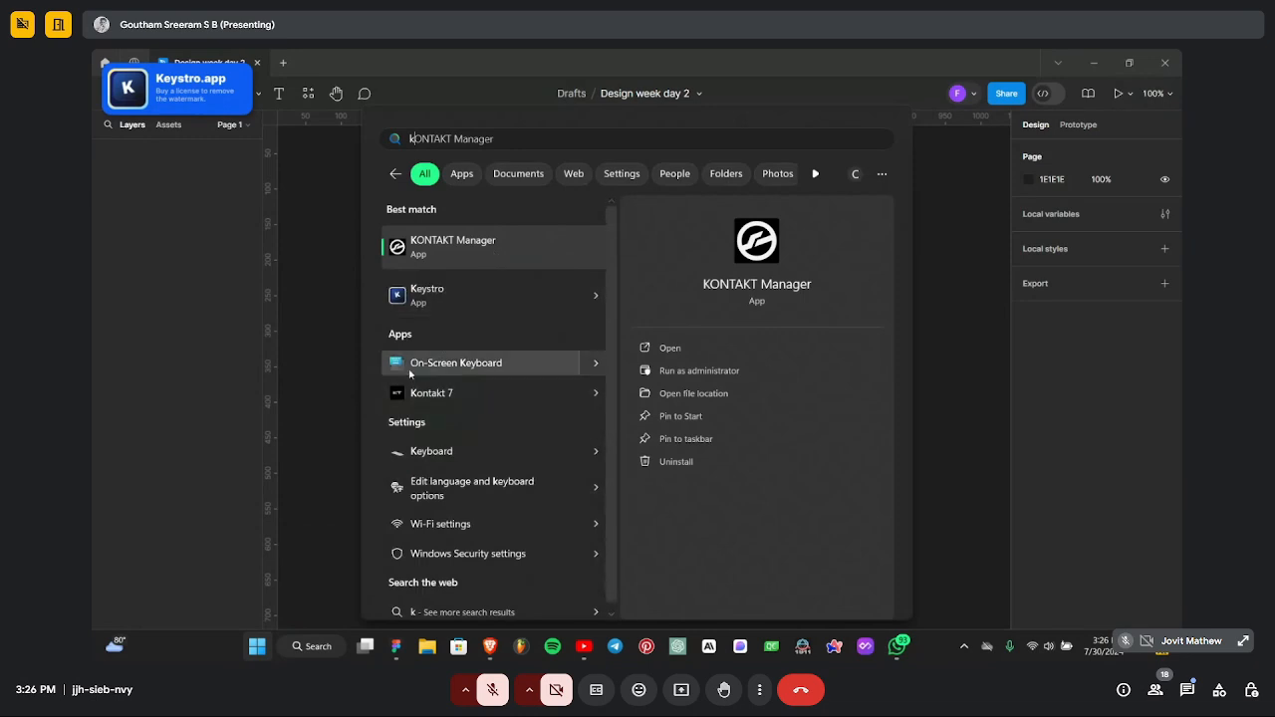
left_click(480, 294)
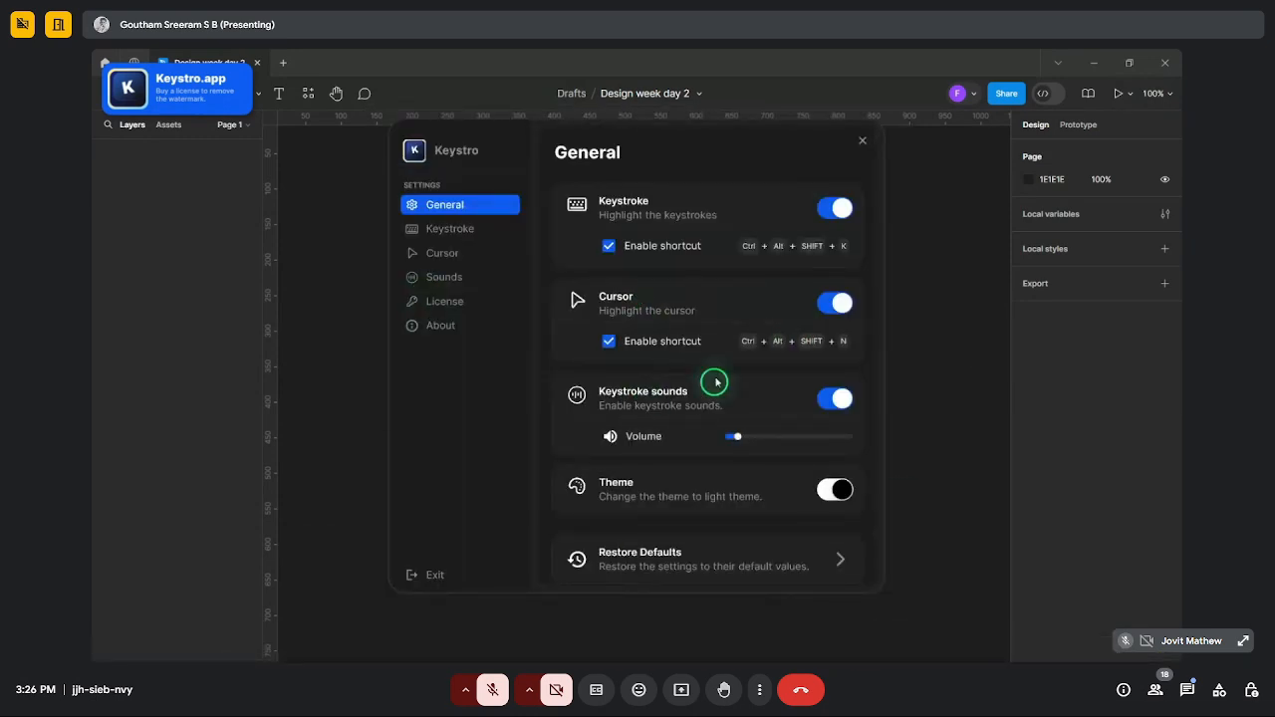
left_click(833, 401)
- Flip the overlay theme, review display and cursor highlight settings, then close Keystro
scroll(662, 432, "down", 1)
left_click(814, 475)
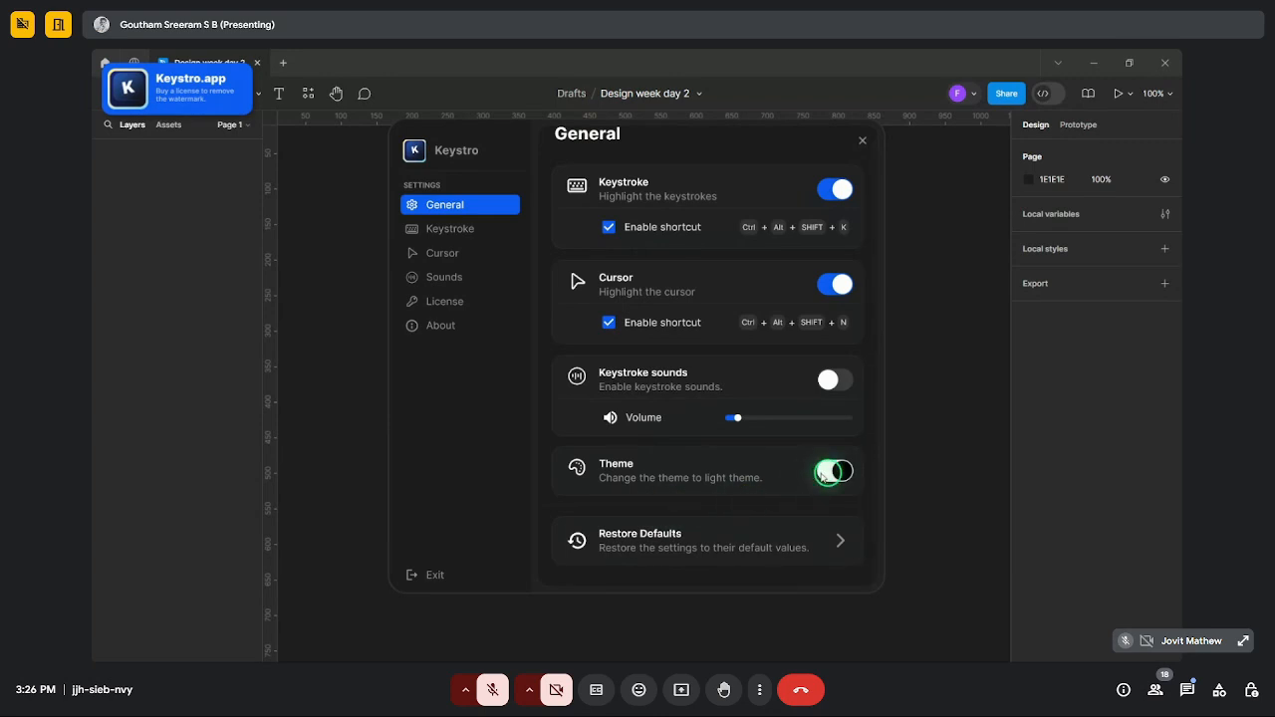
left_click(478, 228)
scroll(713, 385, "down", 5)
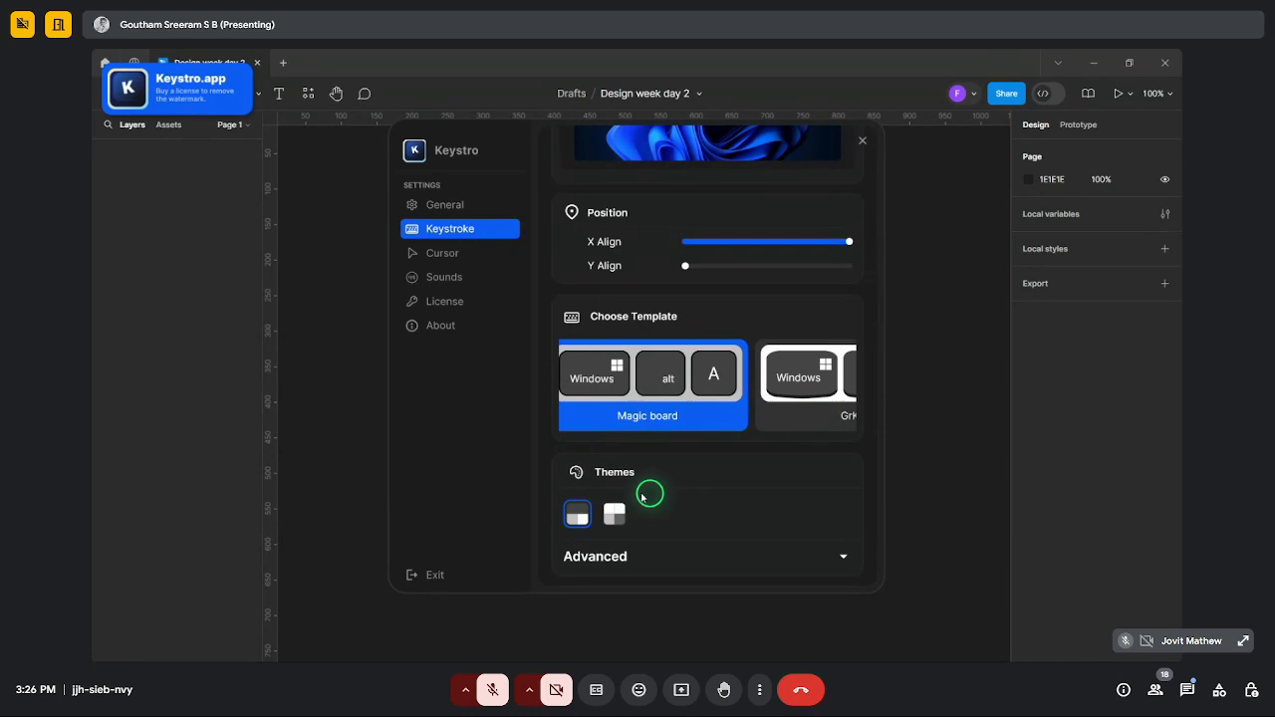
scroll(649, 492, "down", 2)
scroll(647, 492, "down", 1)
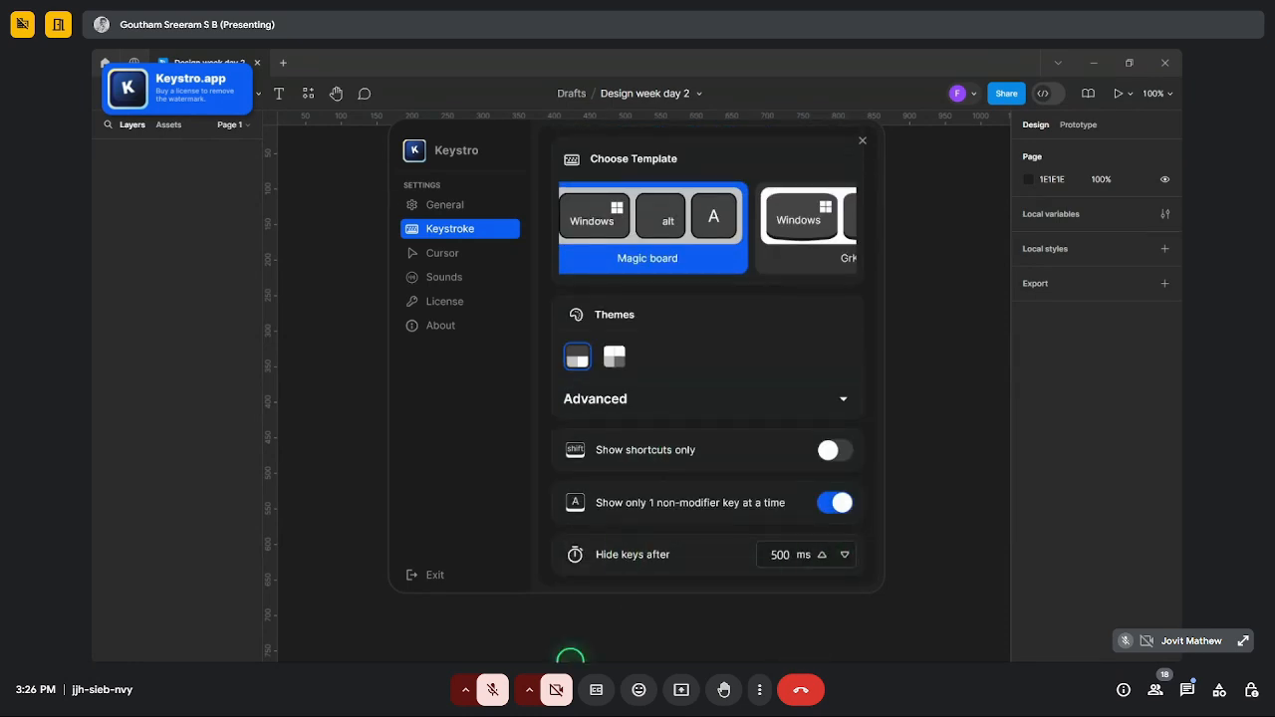
left_click(446, 256)
scroll(647, 508, "down", 3)
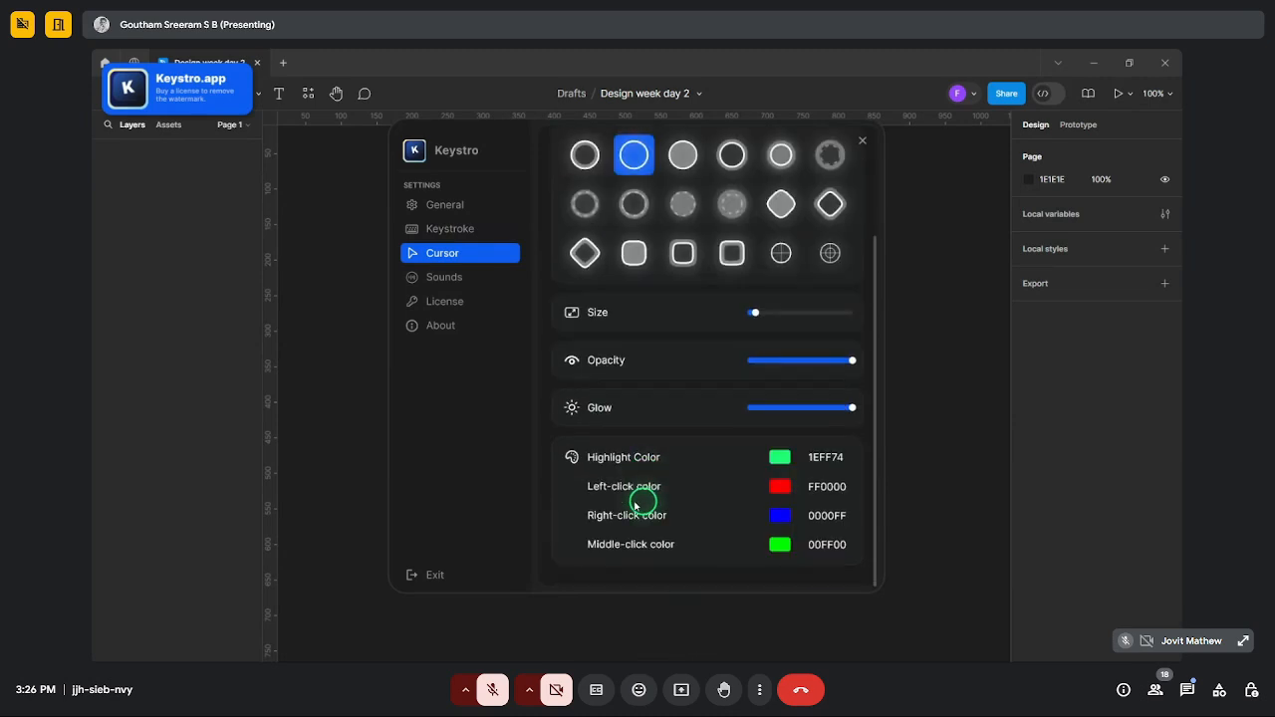
left_click(865, 150)
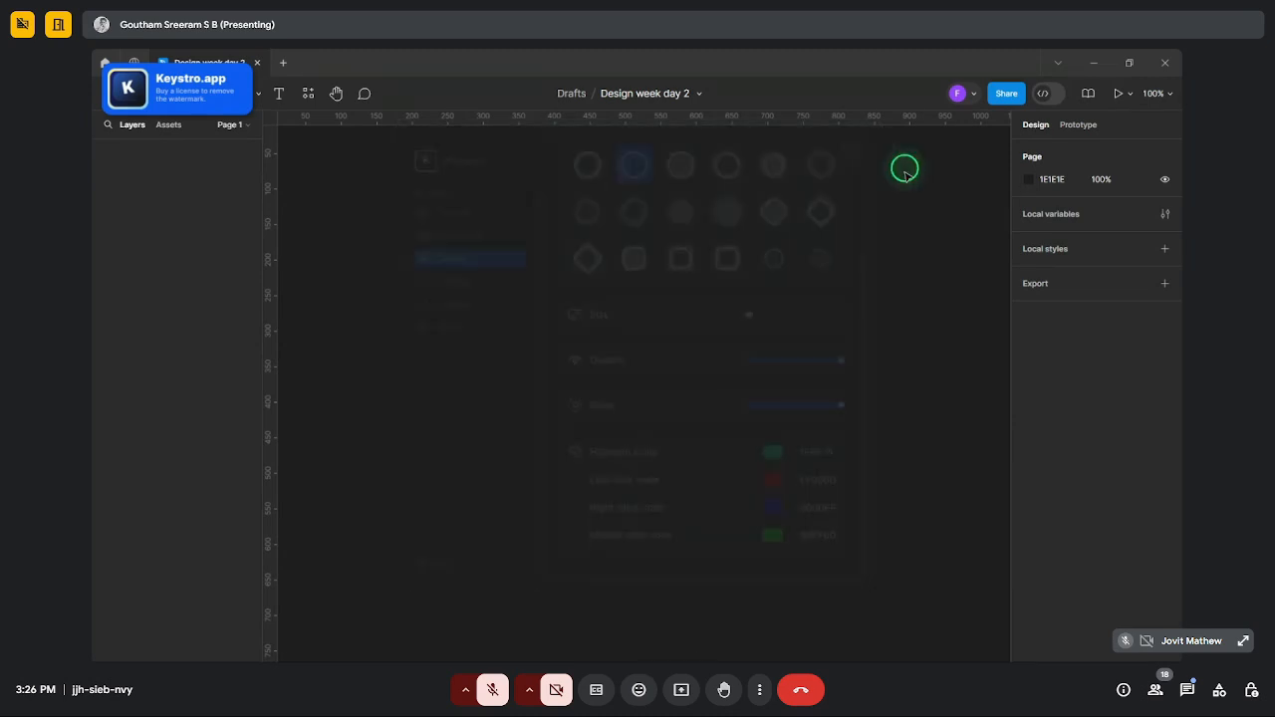
- Save the Figma design file with Ctrl+S
key("ctrl")
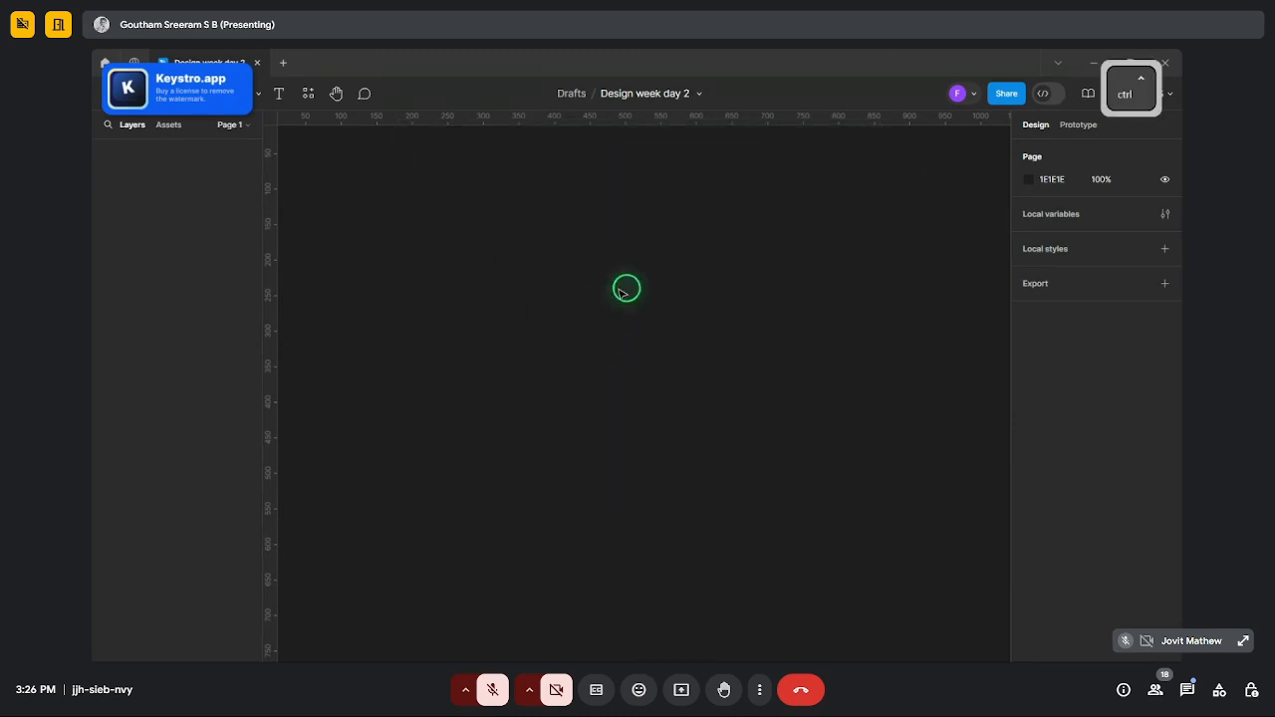
key("ctrl+s")
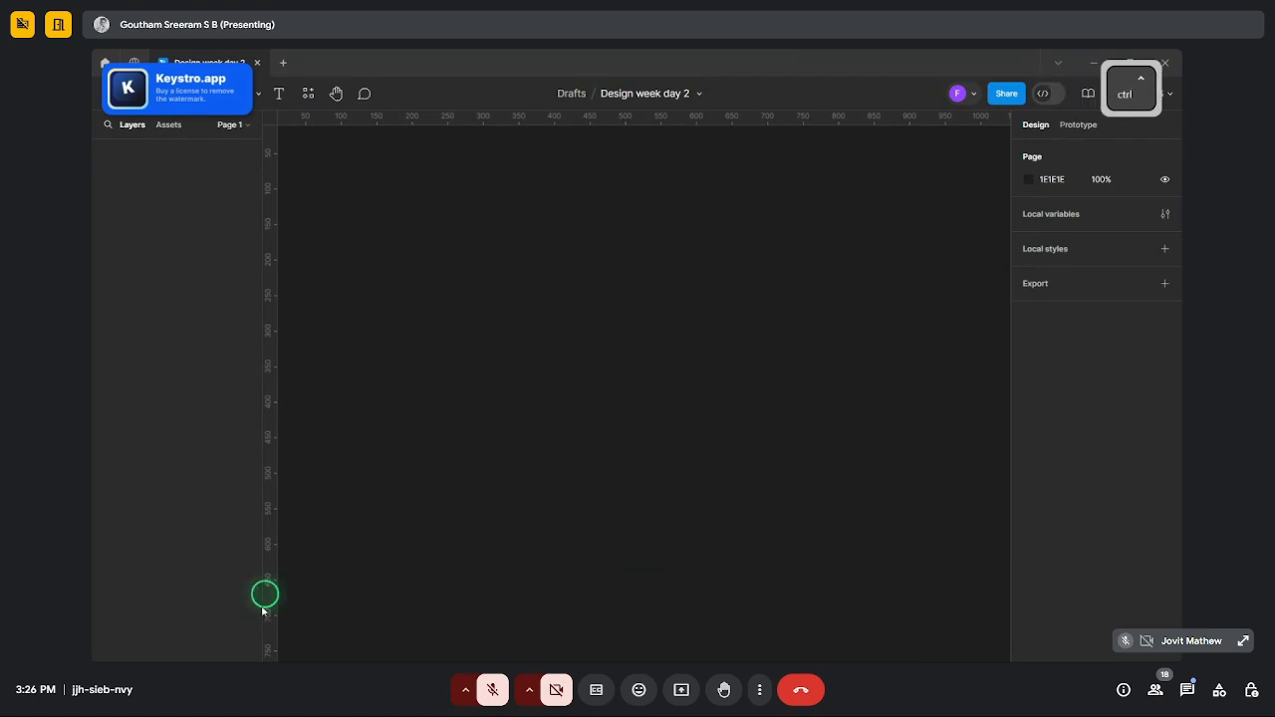
key("ctrl+s")
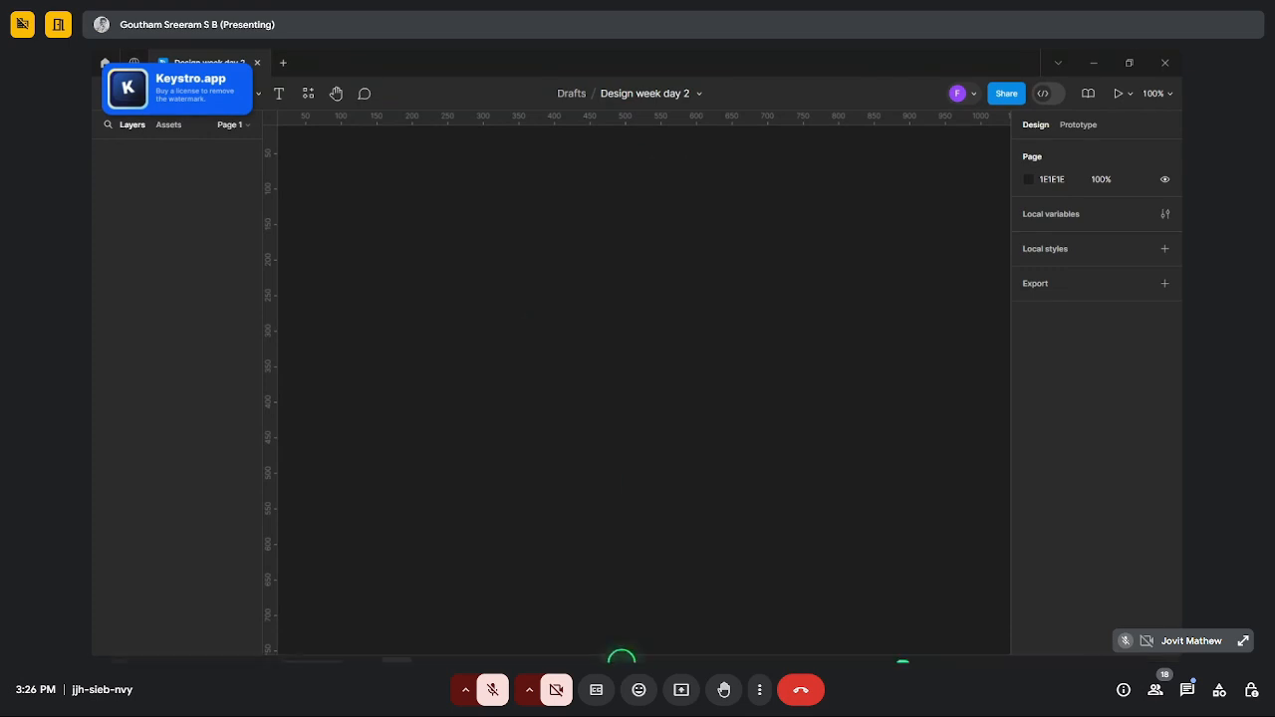
- Relaunch Keystro and browse its license, sounds, display and general pages
mouse_move(829, 650)
left_click(256, 647)
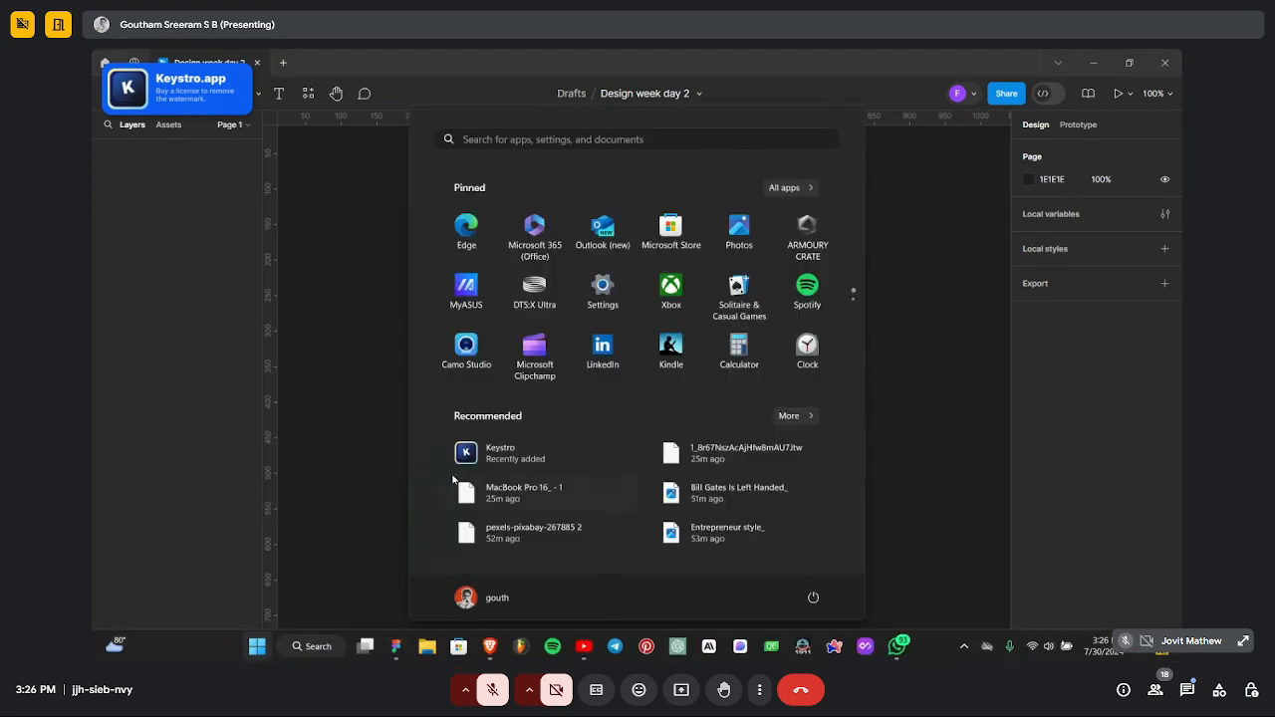
left_click(478, 532)
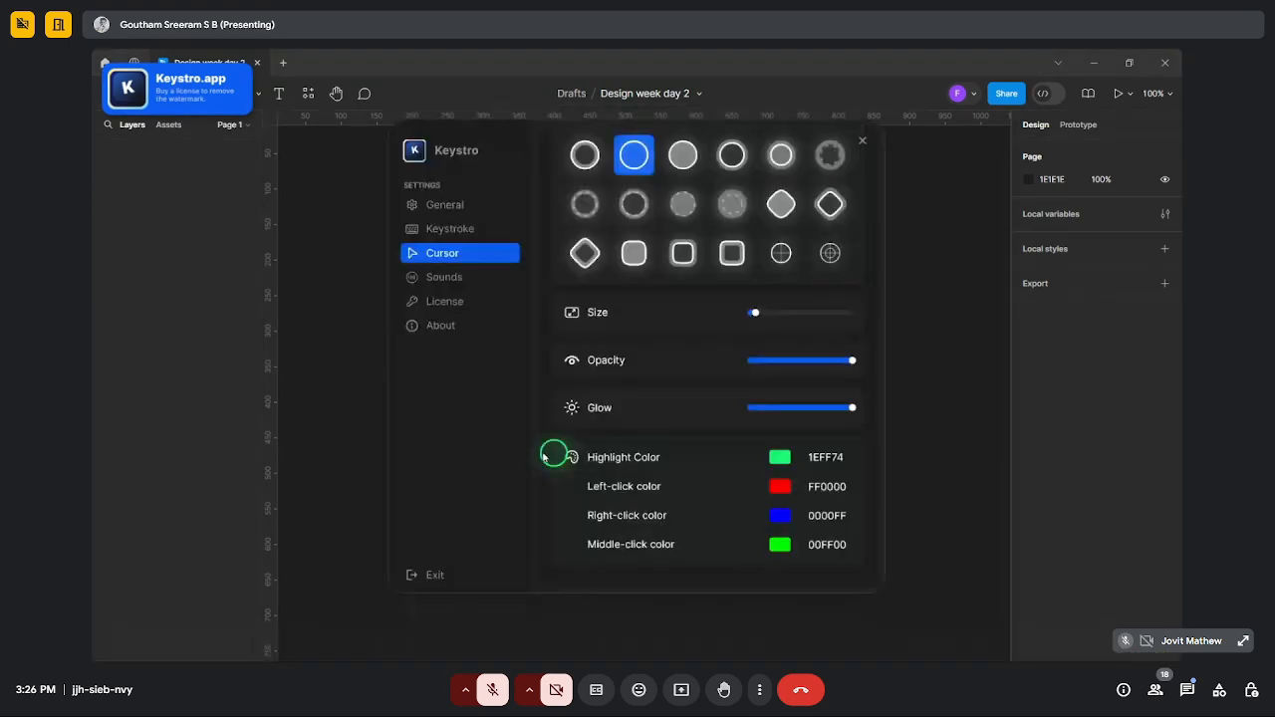
left_click(424, 300)
left_click(447, 275)
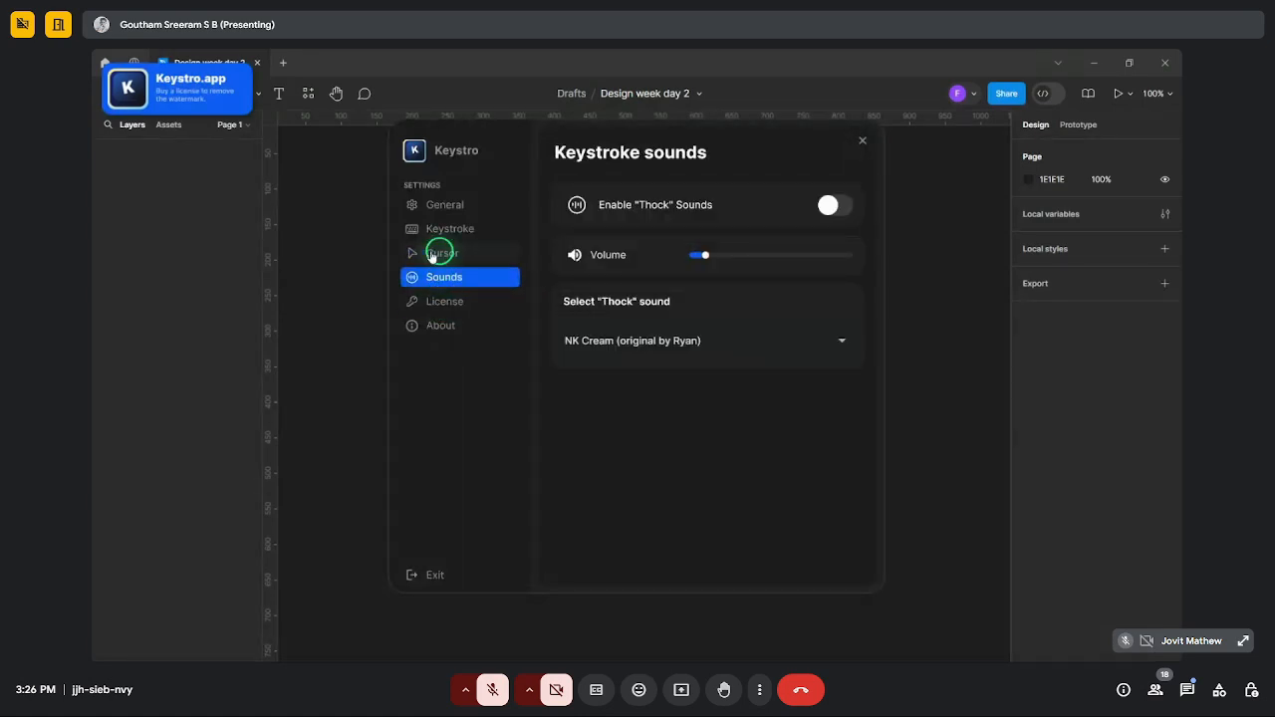
left_click(442, 228)
left_click(444, 205)
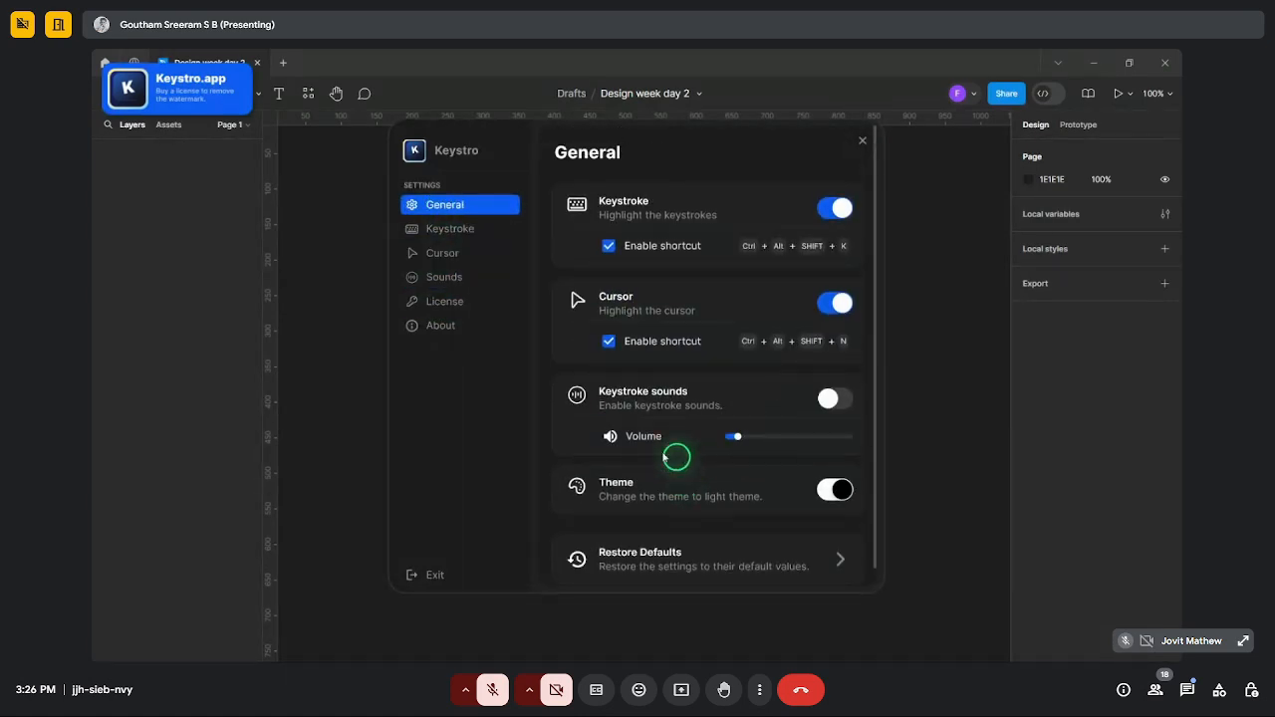
- Review Keystro's display, cursor highlight, sounds, license and about pages, then close it
left_click(476, 231)
scroll(674, 365, "down", 5)
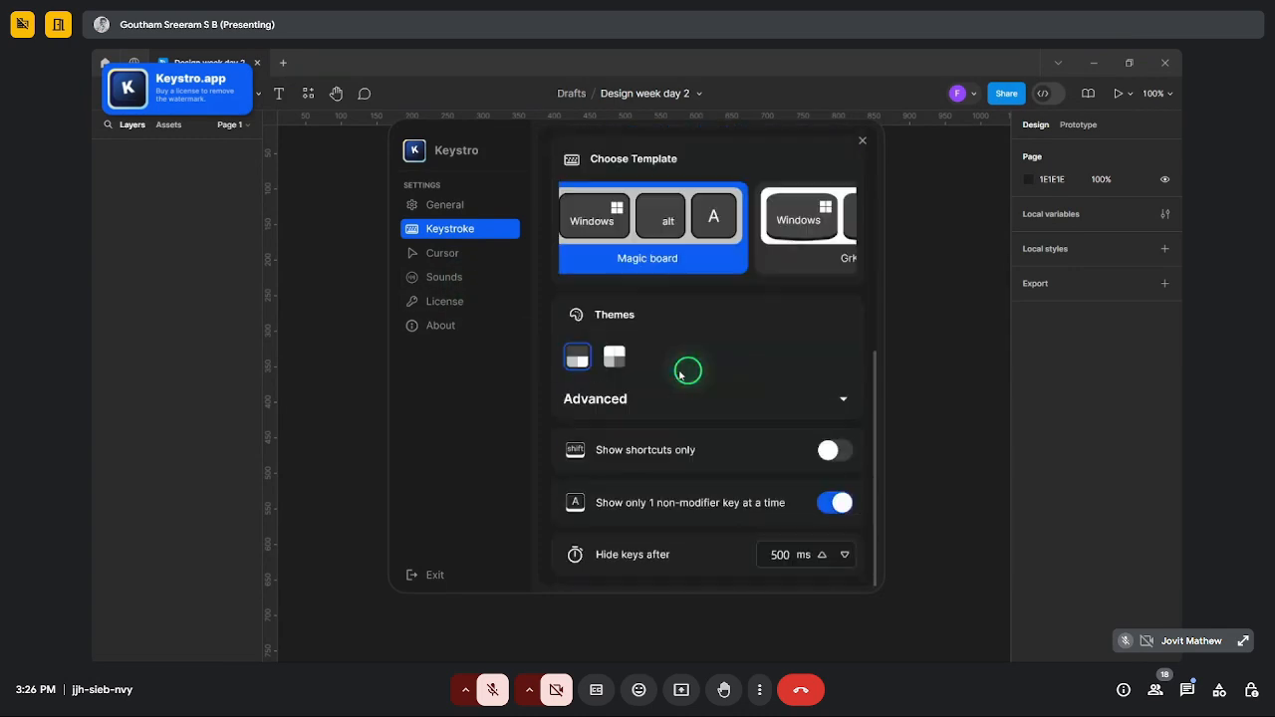
left_click(441, 249)
scroll(762, 402, "down", 3)
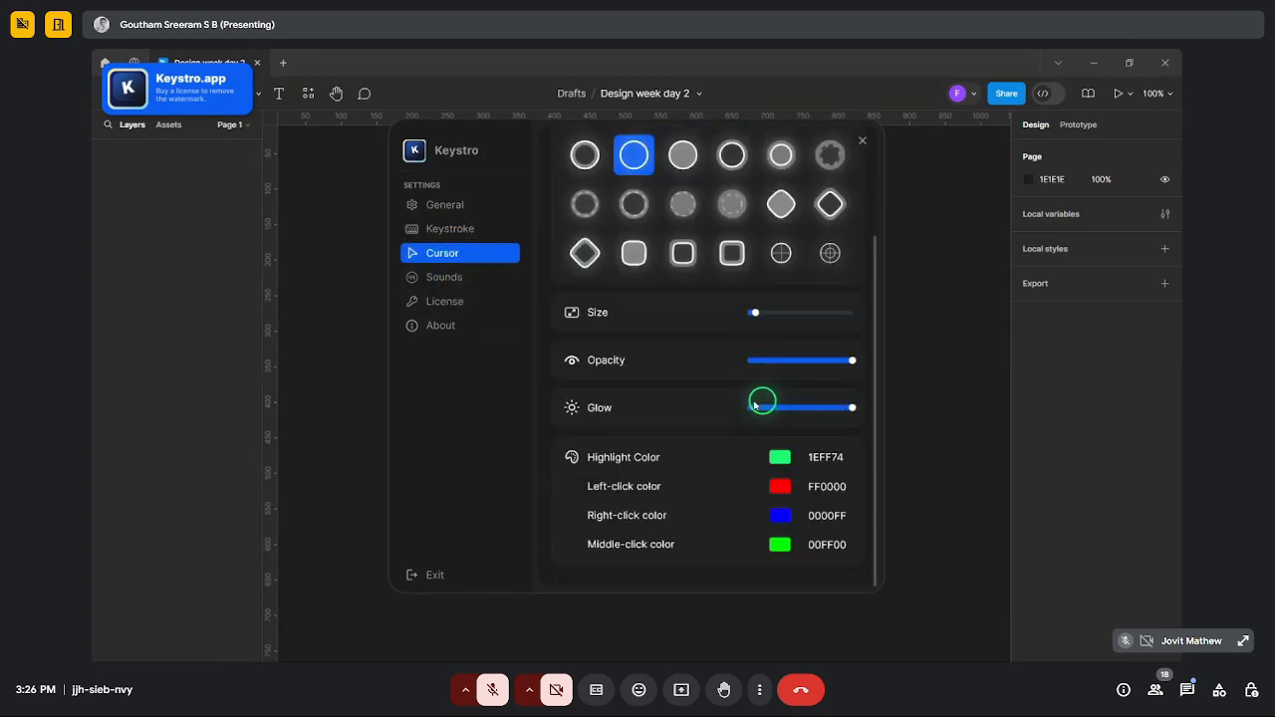
left_click(489, 277)
left_click(484, 302)
left_click(484, 327)
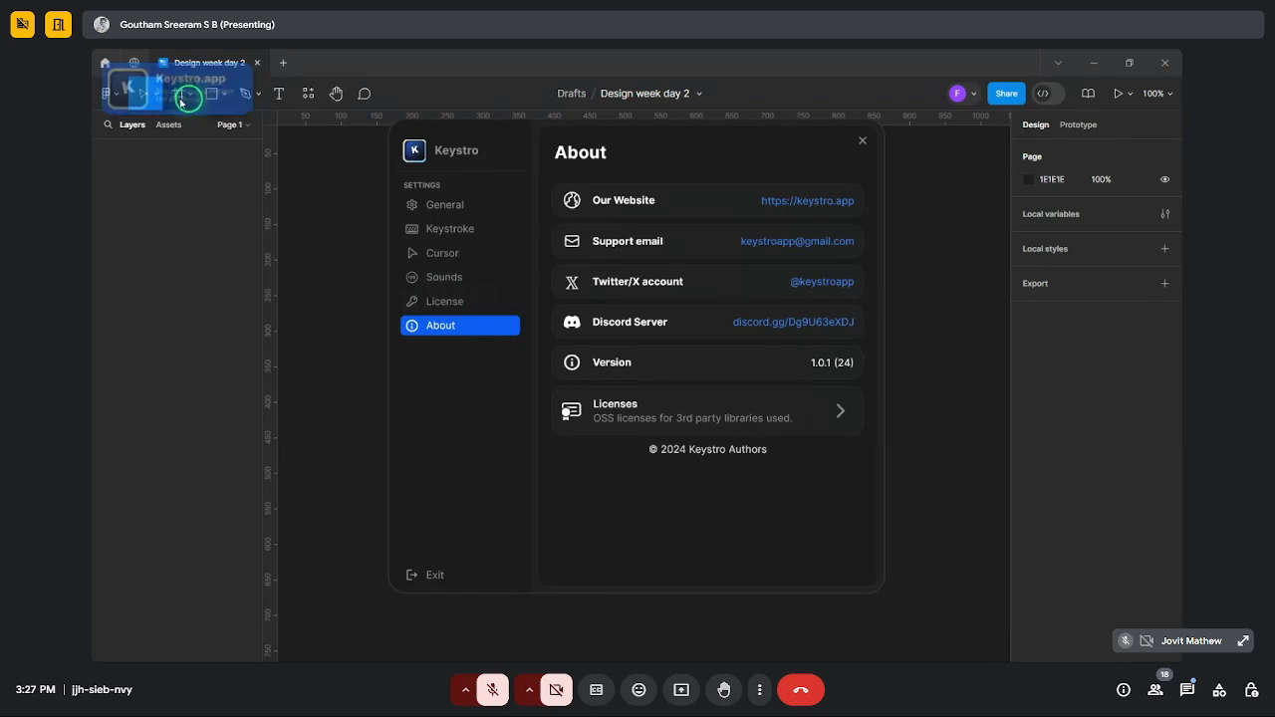
left_click(863, 140)
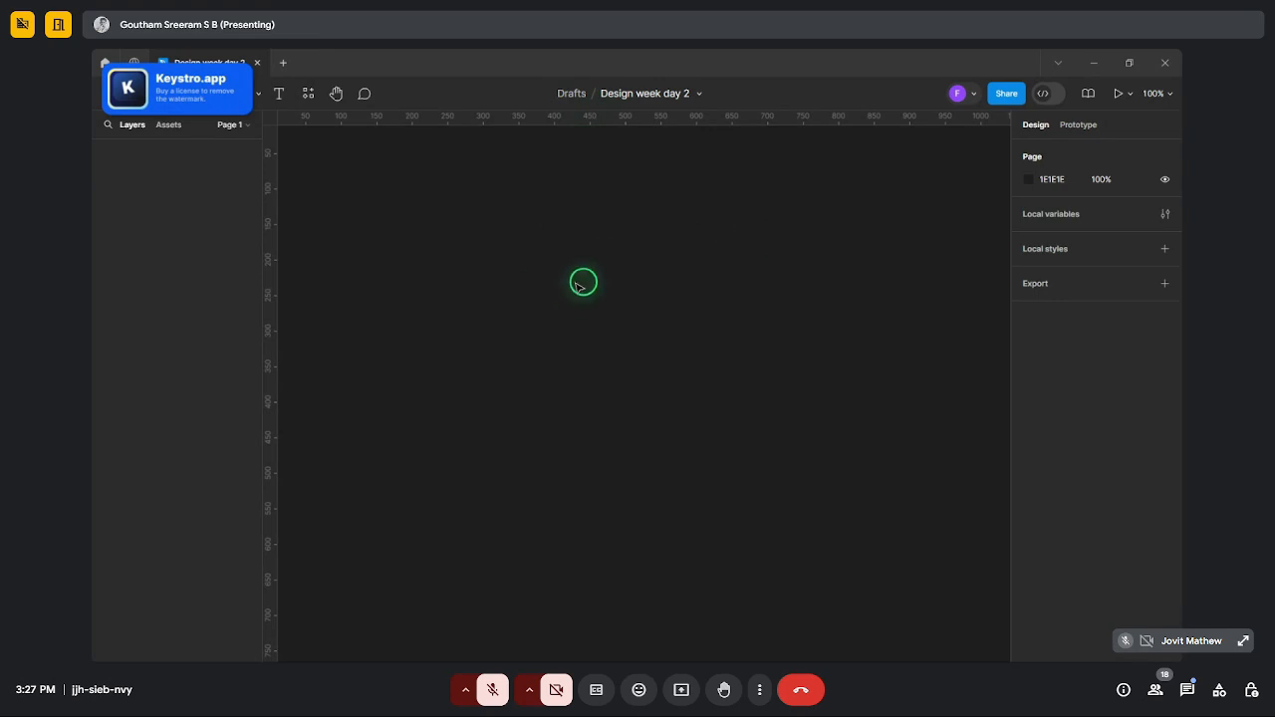
- Visit Drafts and reopen 'Design week day 2', leaving its name unchanged
left_click(572, 96)
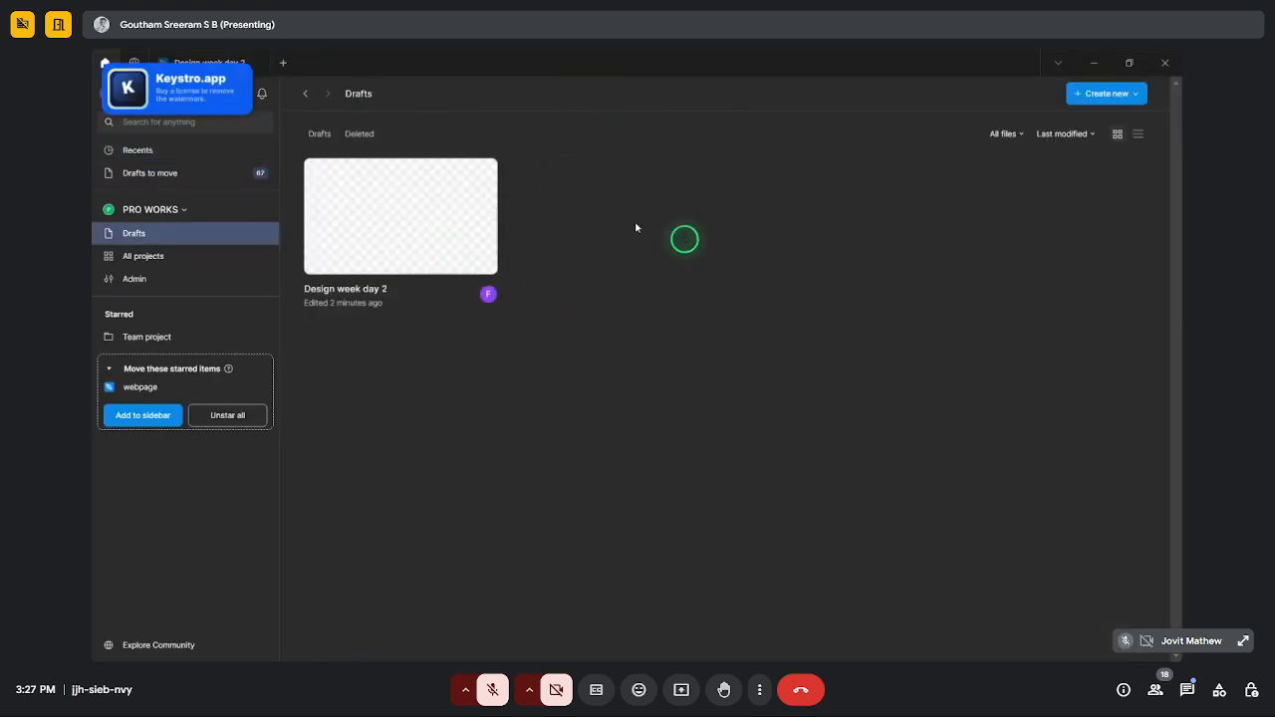
left_click(328, 94)
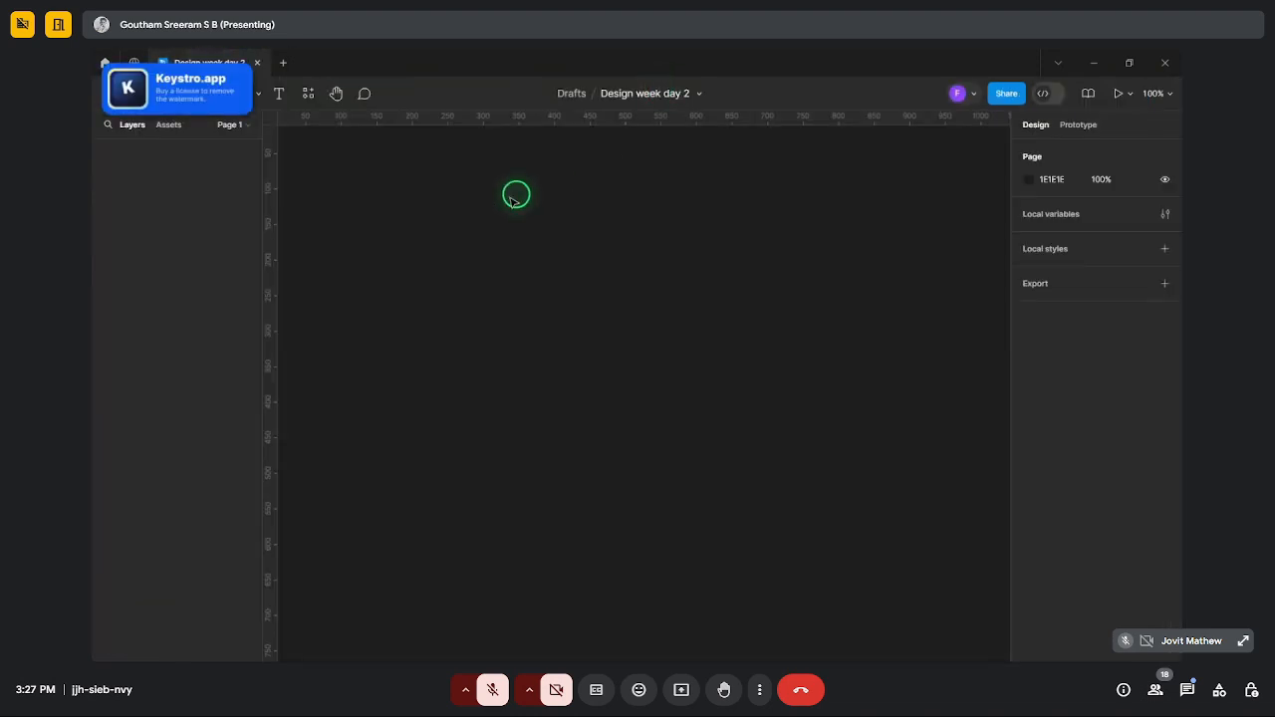
left_click(648, 98)
left_click(738, 213)
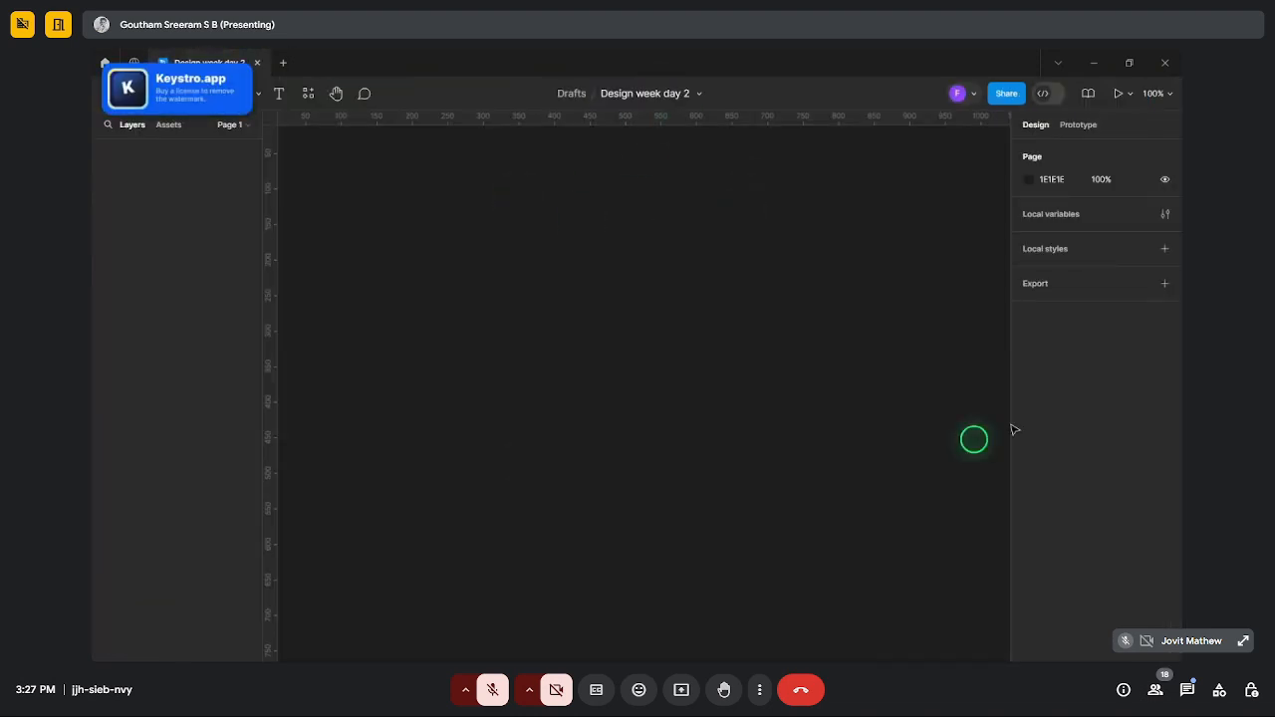
- Check the collaborator popup, then bring up the file's Share options
left_click(971, 94)
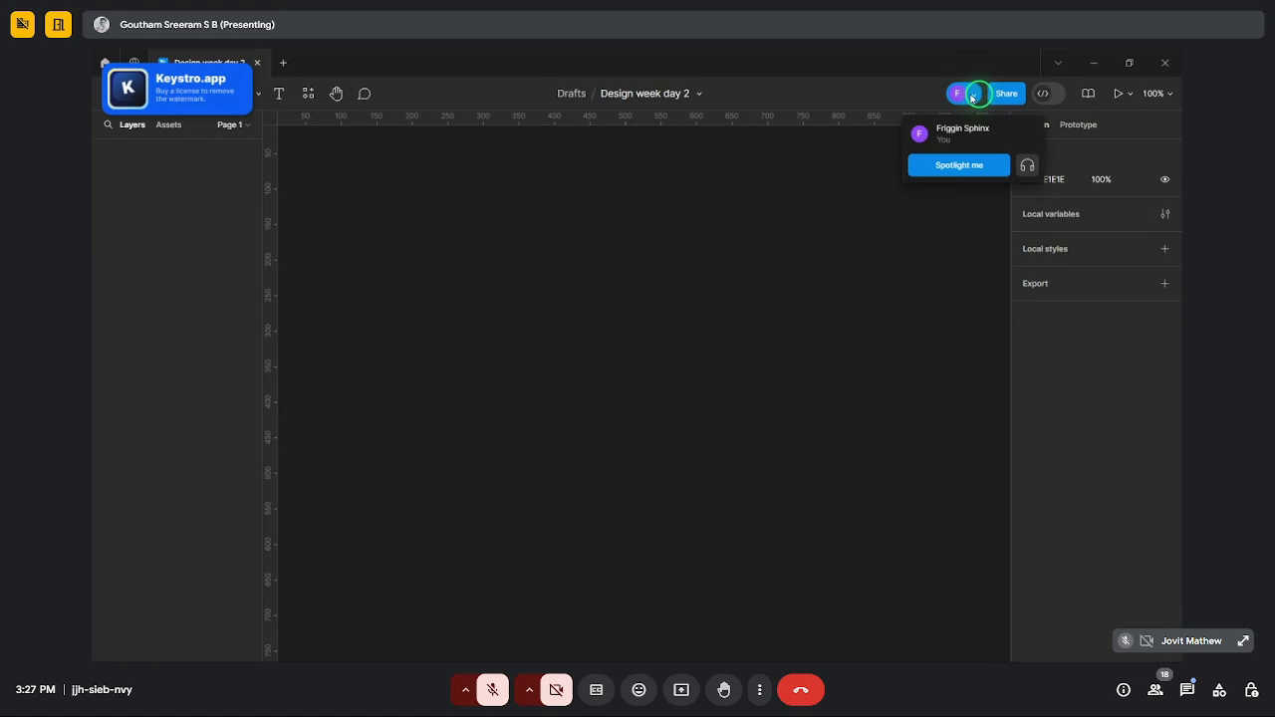
left_click(973, 99)
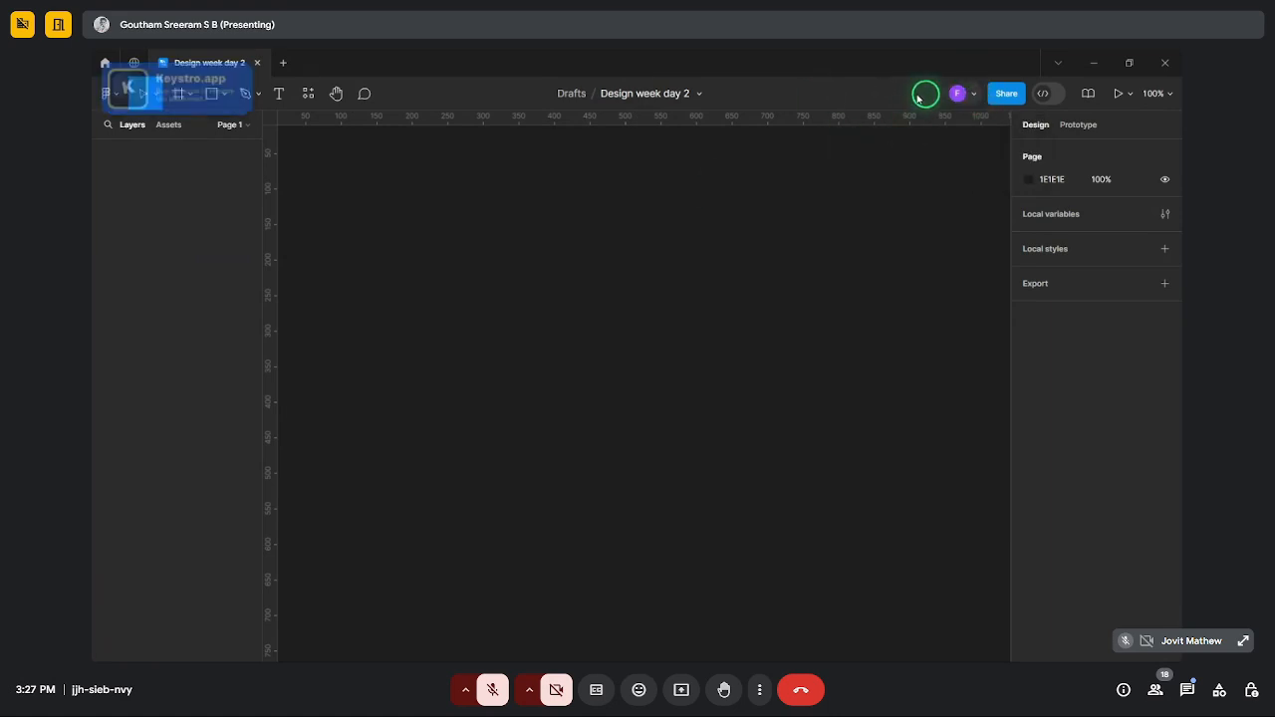
left_click(972, 95)
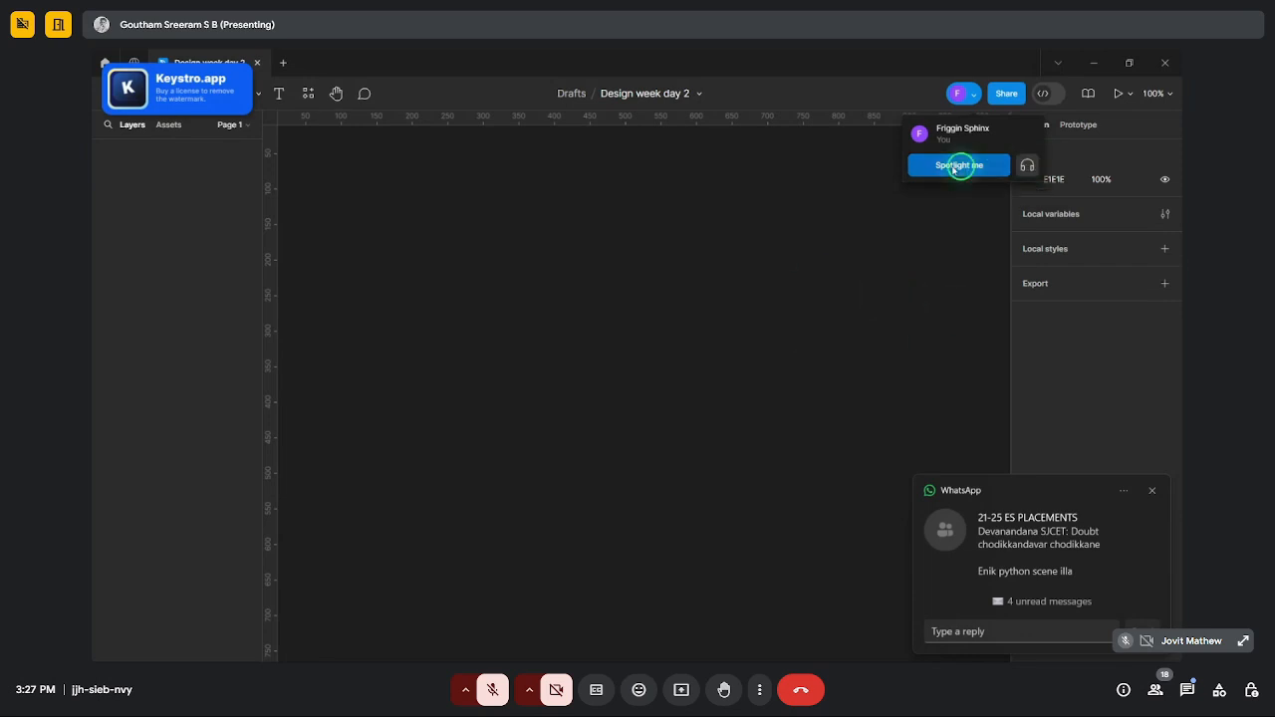
left_click(975, 100)
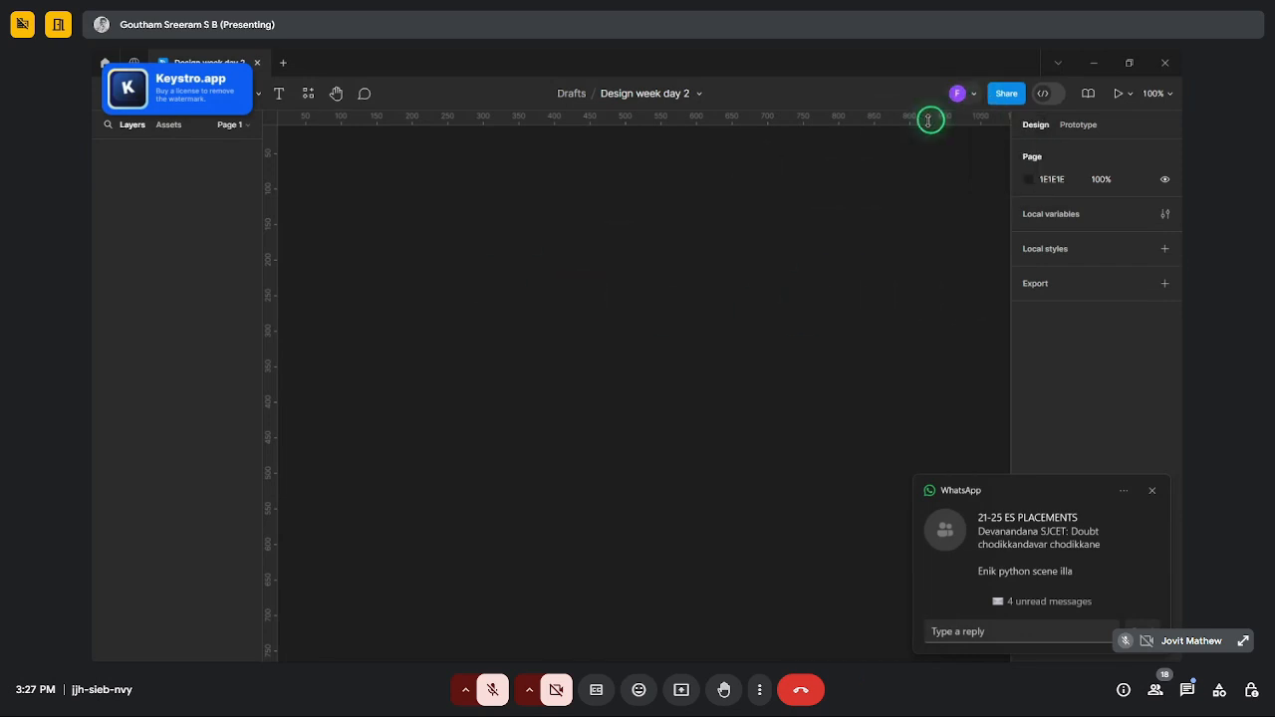
left_click(1008, 95)
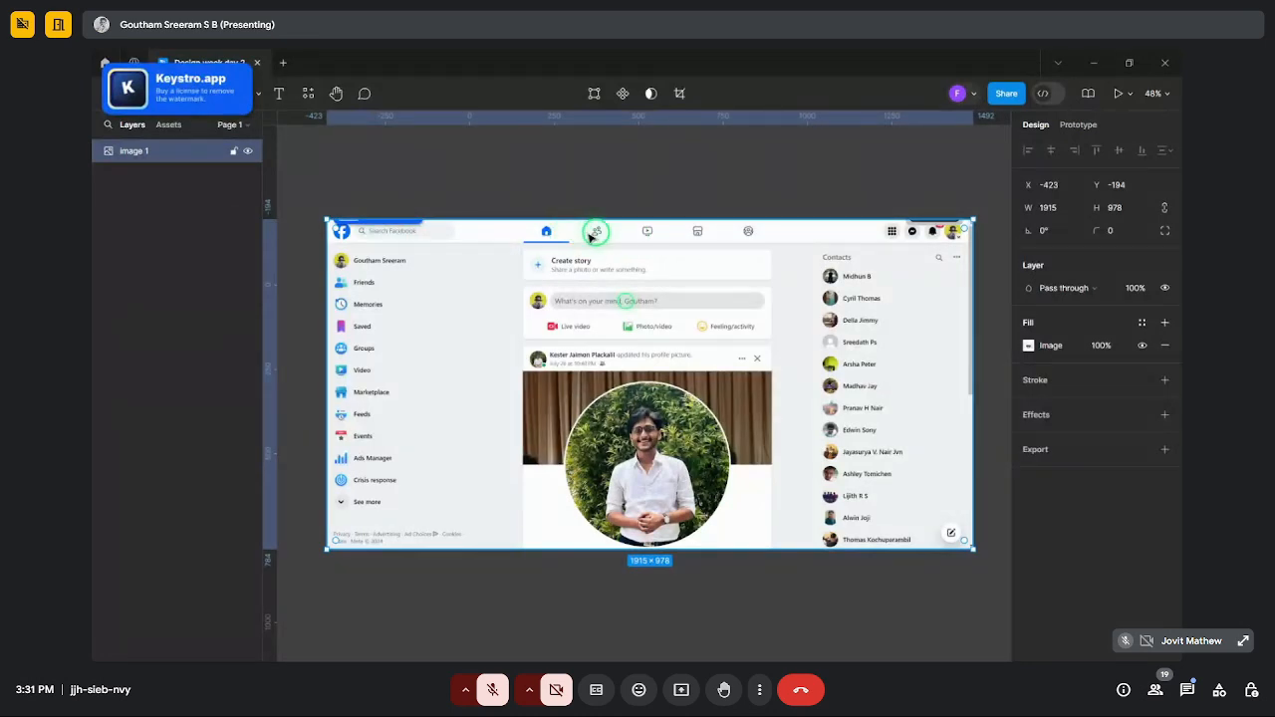
- Place the 1915 × 978 Facebook home feed screenshot on the canvas as 'image 1'
mouse_move(527, 660)
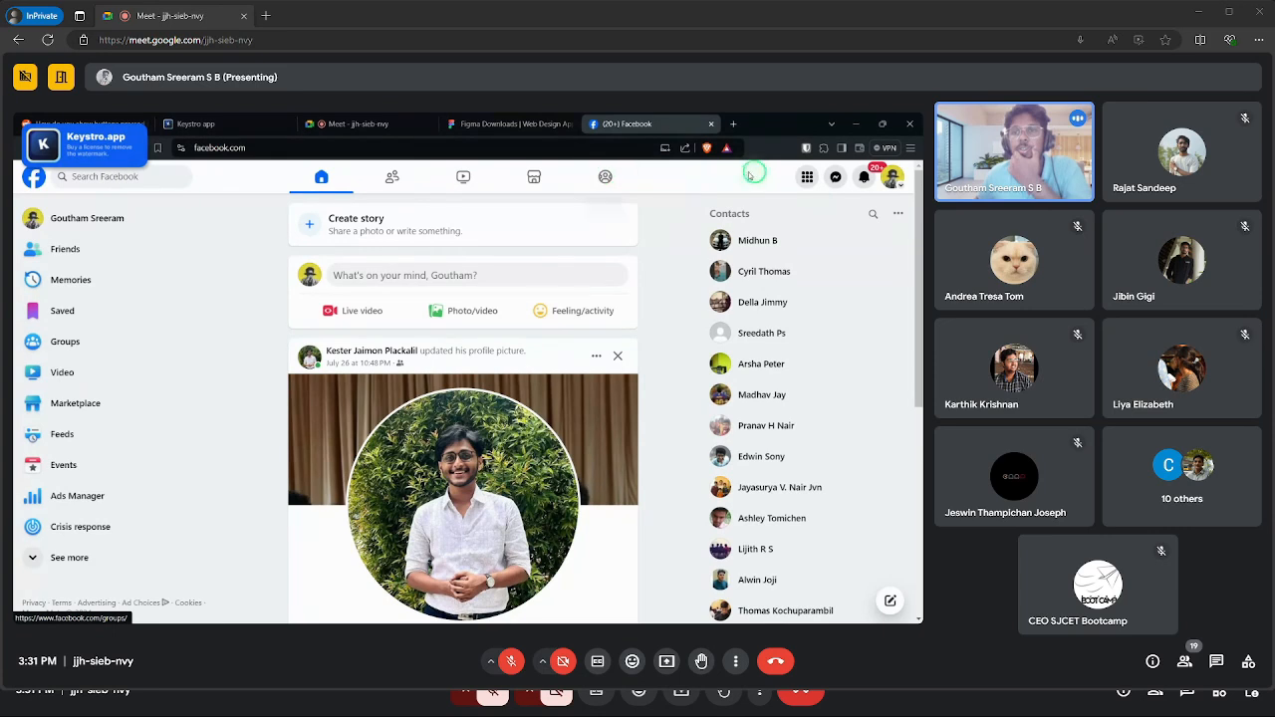
- Open and close Facebook's shortcut menu, then glance at the Meet tab and return to Facebook
left_click(808, 178)
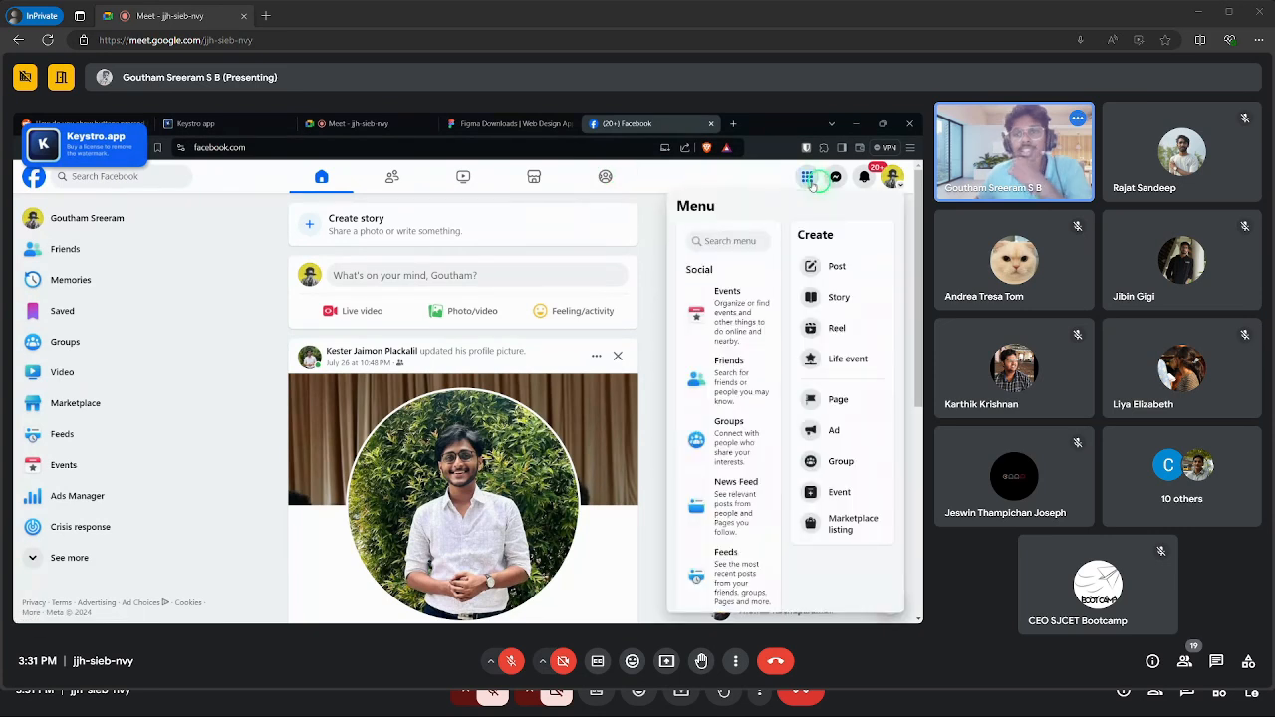
left_click(808, 178)
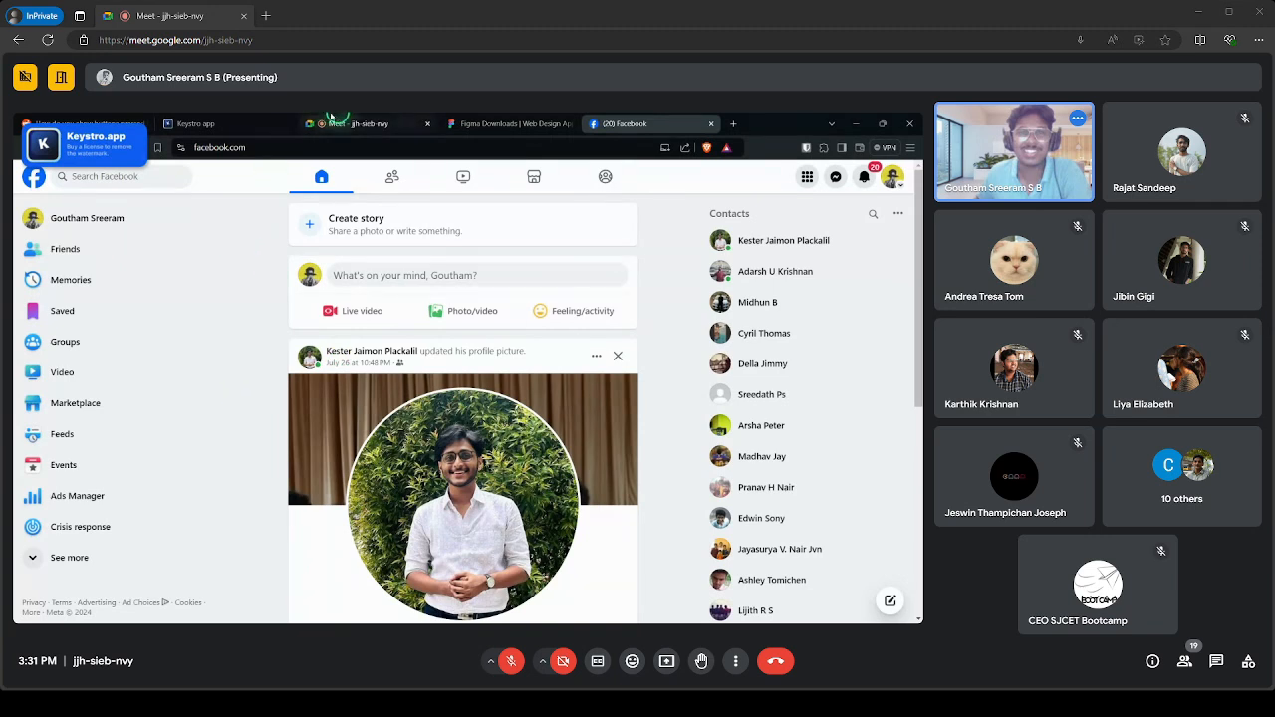
left_click(331, 116)
left_click(629, 121)
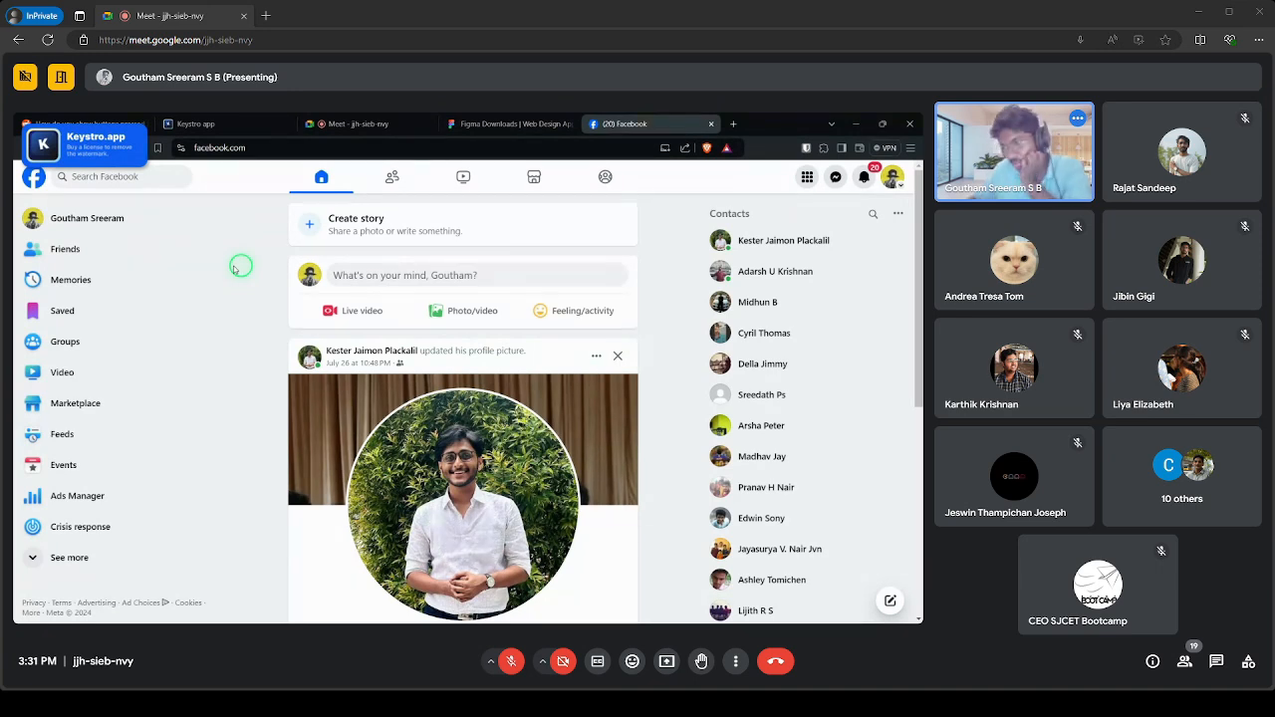
- Switch the Google Meet layout to Spotlight so only the shared screen shows
left_click(735, 662)
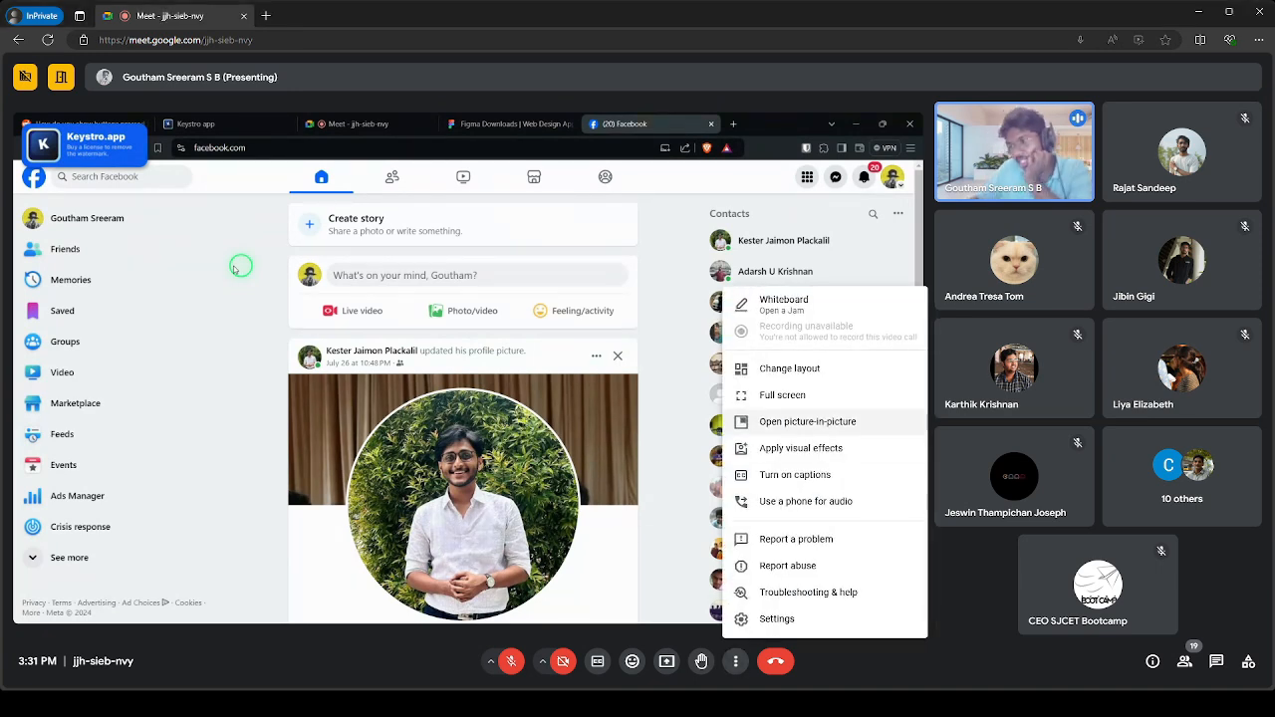
left_click(797, 369)
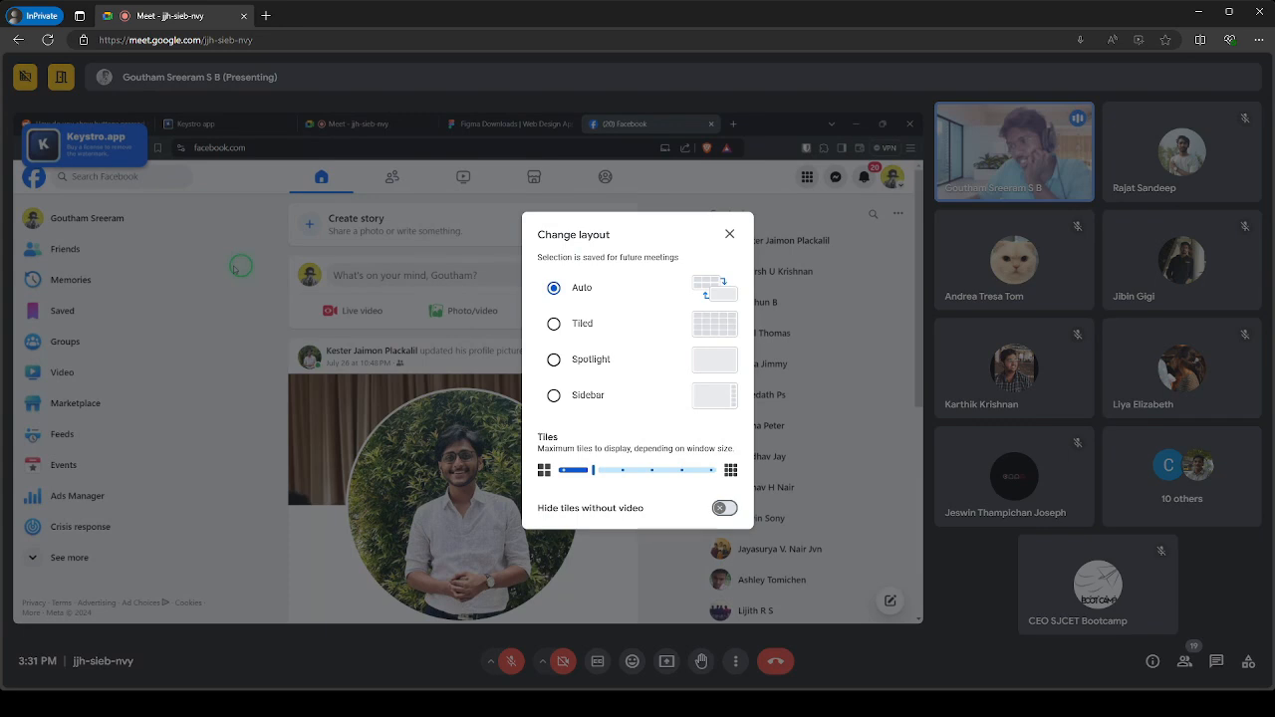
left_click(553, 360)
key("Escape")
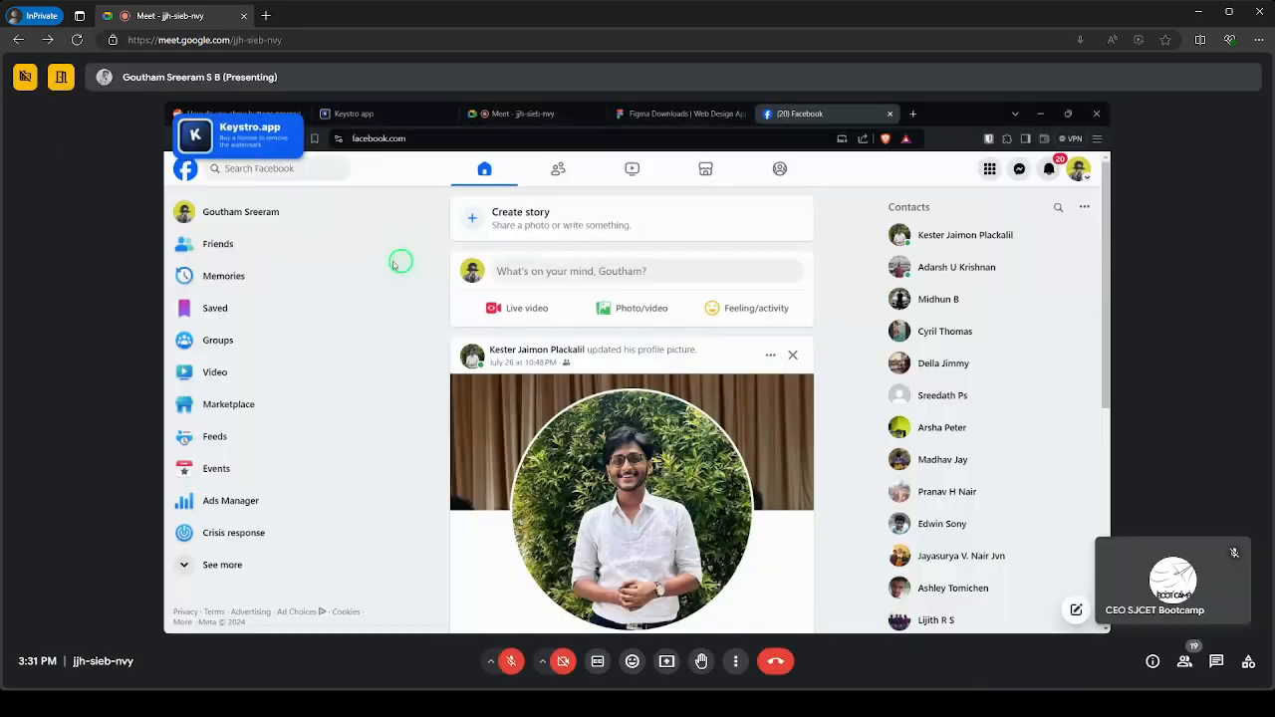
- Minimize your self-view tile and put the browser in full screen with F11
left_click(1202, 580)
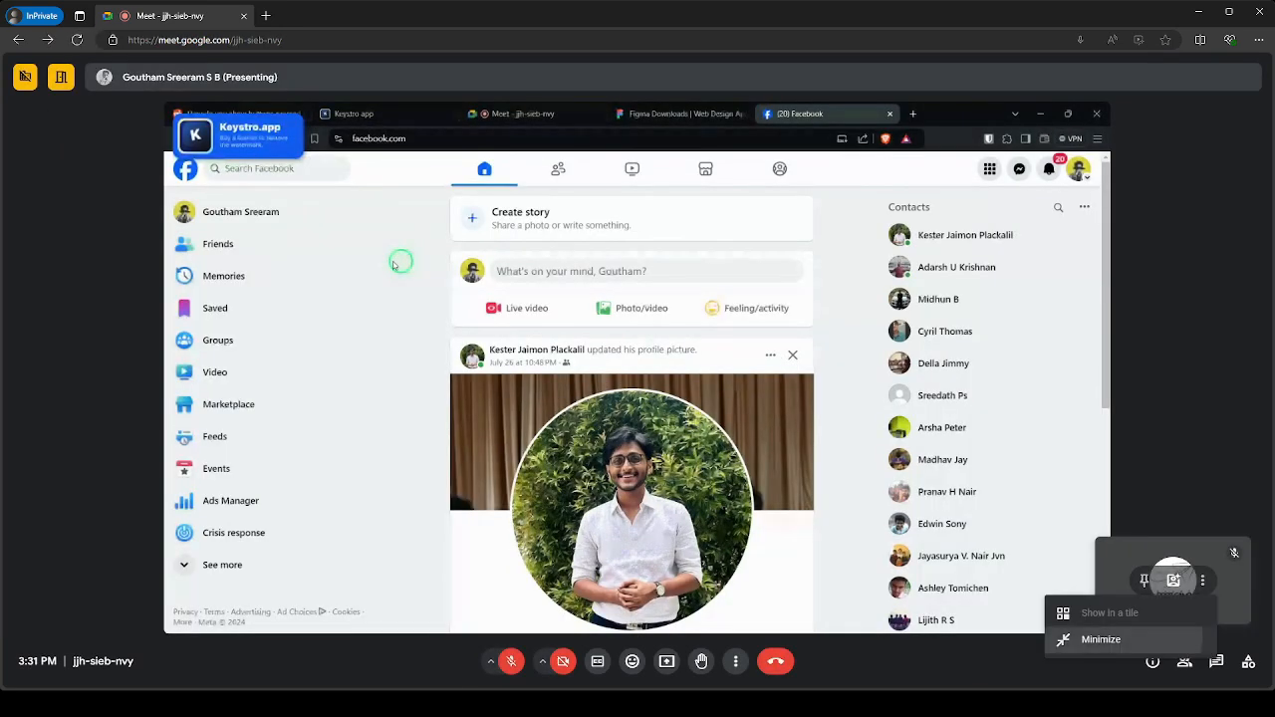
left_click(1101, 640)
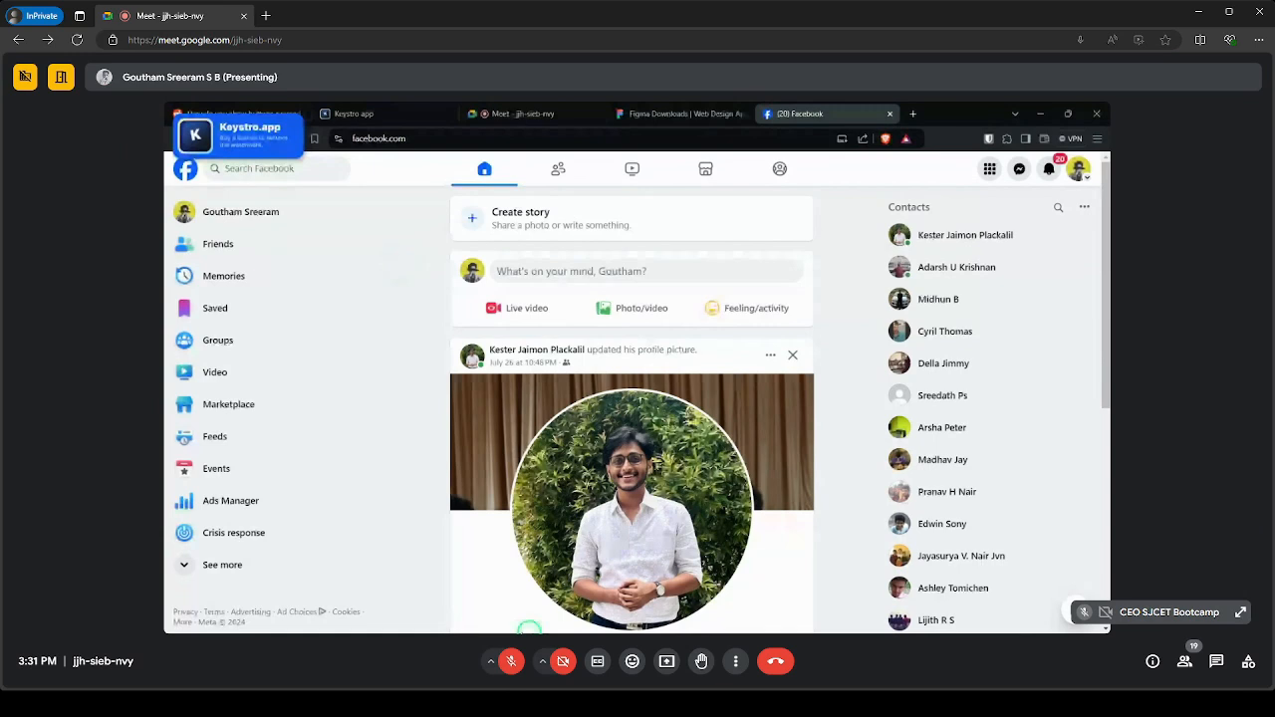
key("F11")
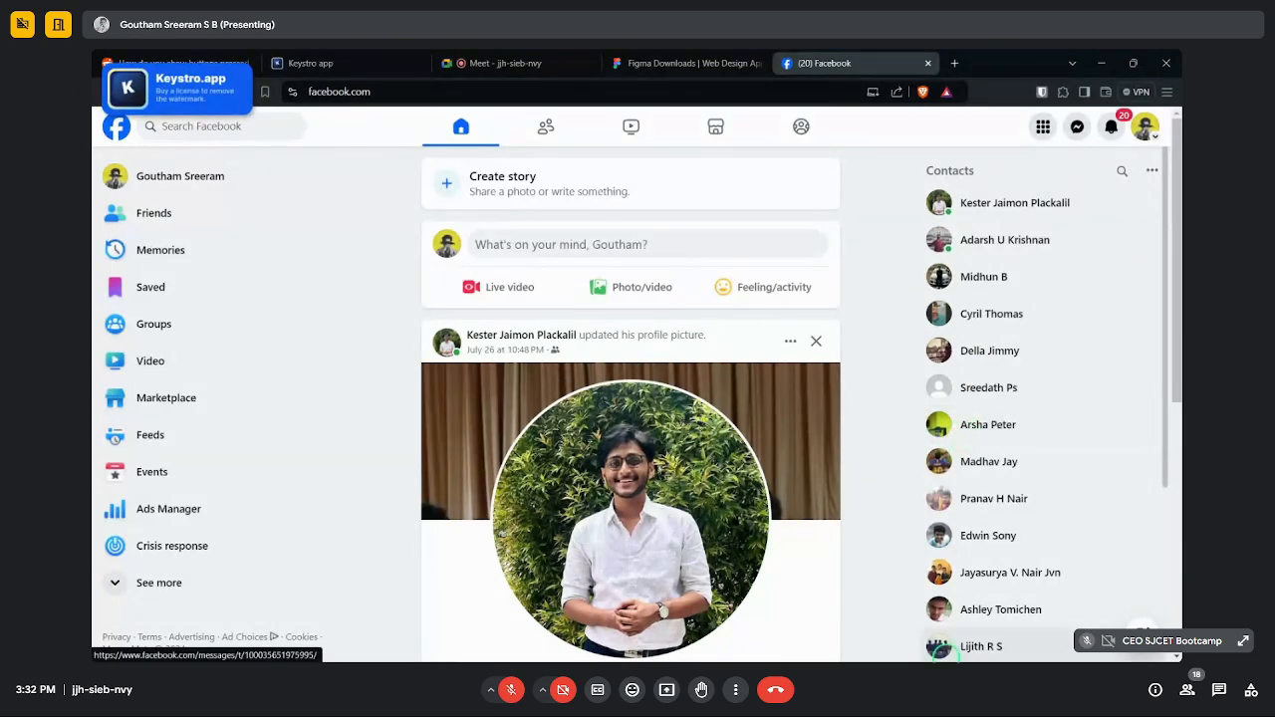
scroll(976, 521, "down", 3)
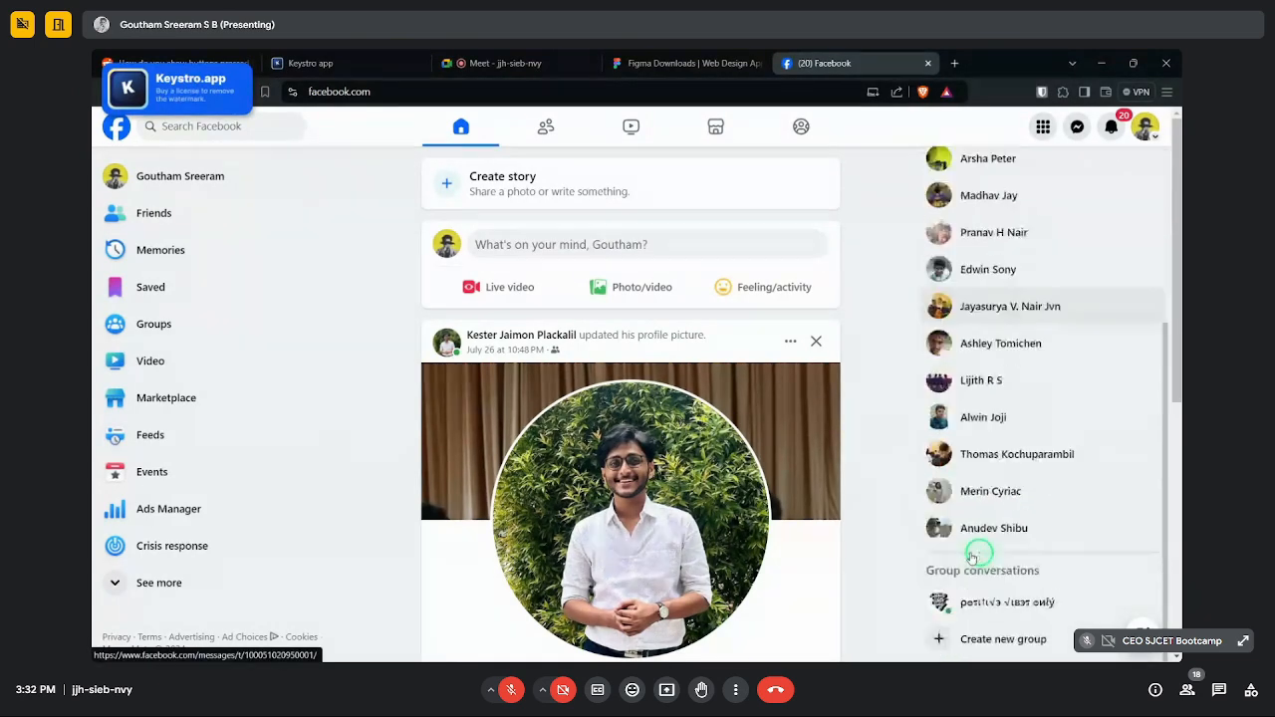
scroll(977, 521, "up", 3)
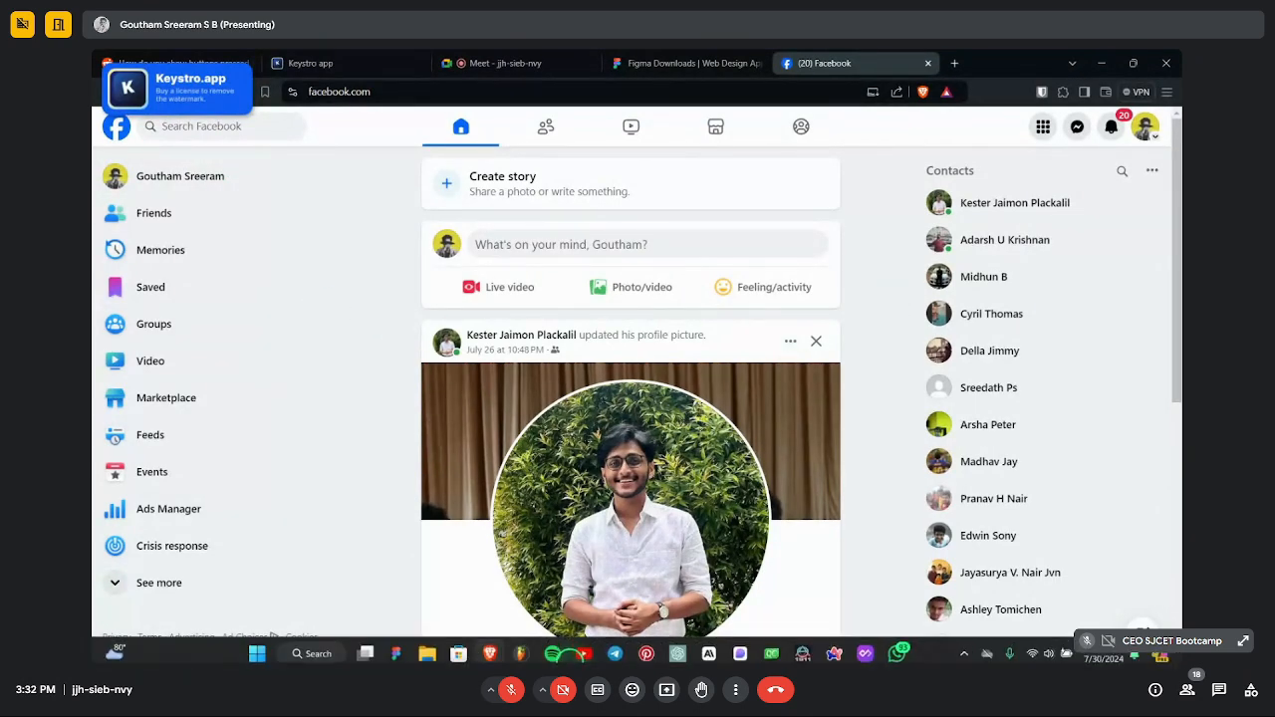
- Return to Figma's Design week day 2 file and deselect the Facebook screenshot 'image 1'
left_click(399, 653)
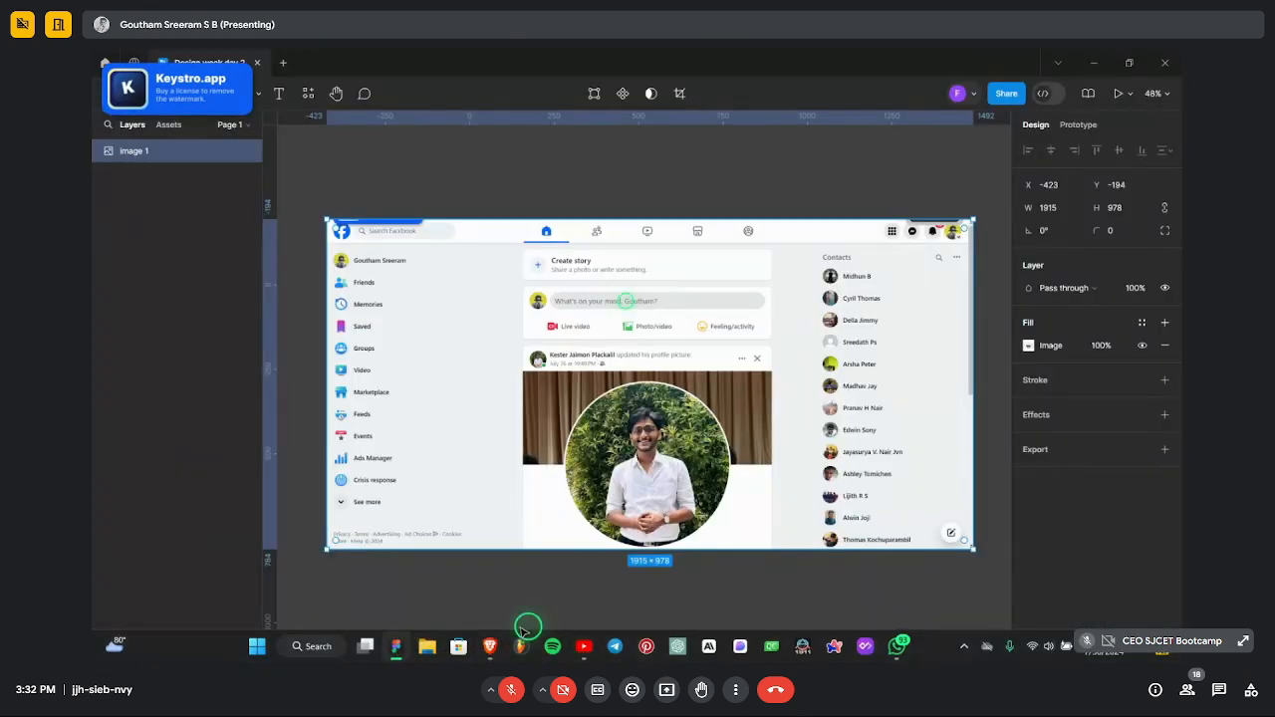
left_click(415, 186)
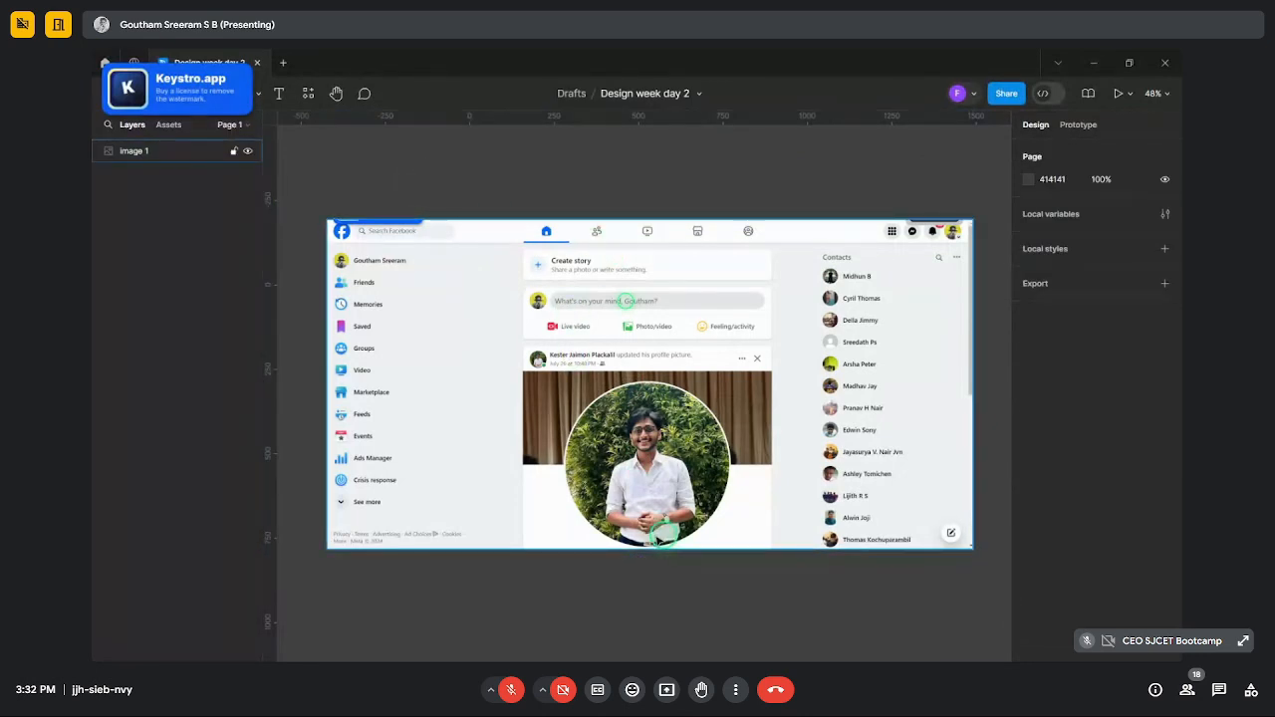
scroll(571, 475, "down", 3)
scroll(570, 503, "up", 3)
scroll(572, 503, "up", 1)
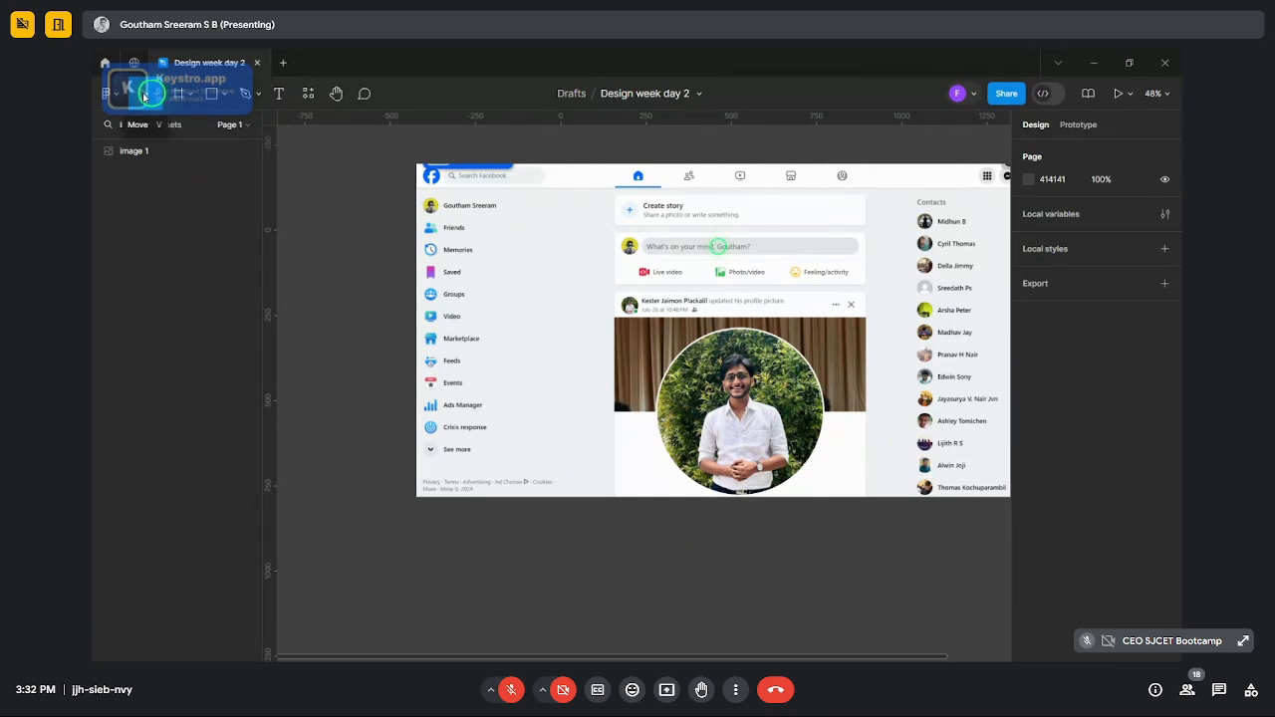
scroll(478, 519, "down", 1)
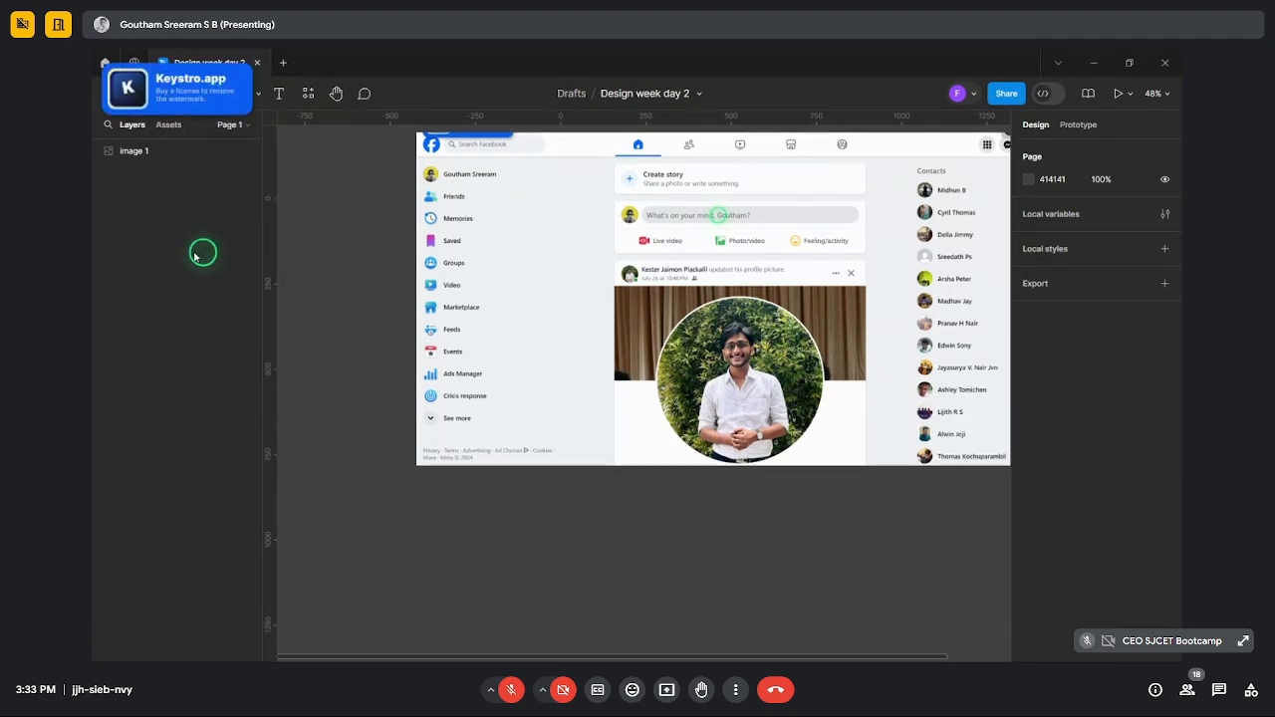
- Draw a 141×127 rectangle below the Facebook screenshot
key("r")
left_click_drag(430, 518, 479, 562)
left_click(508, 564)
scroll(508, 566, "down", 3)
scroll(505, 564, "up", 2)
- Fill the rectangle with Facebook blue 0866FF sampled from the logo, then paste a copy
left_click(481, 538)
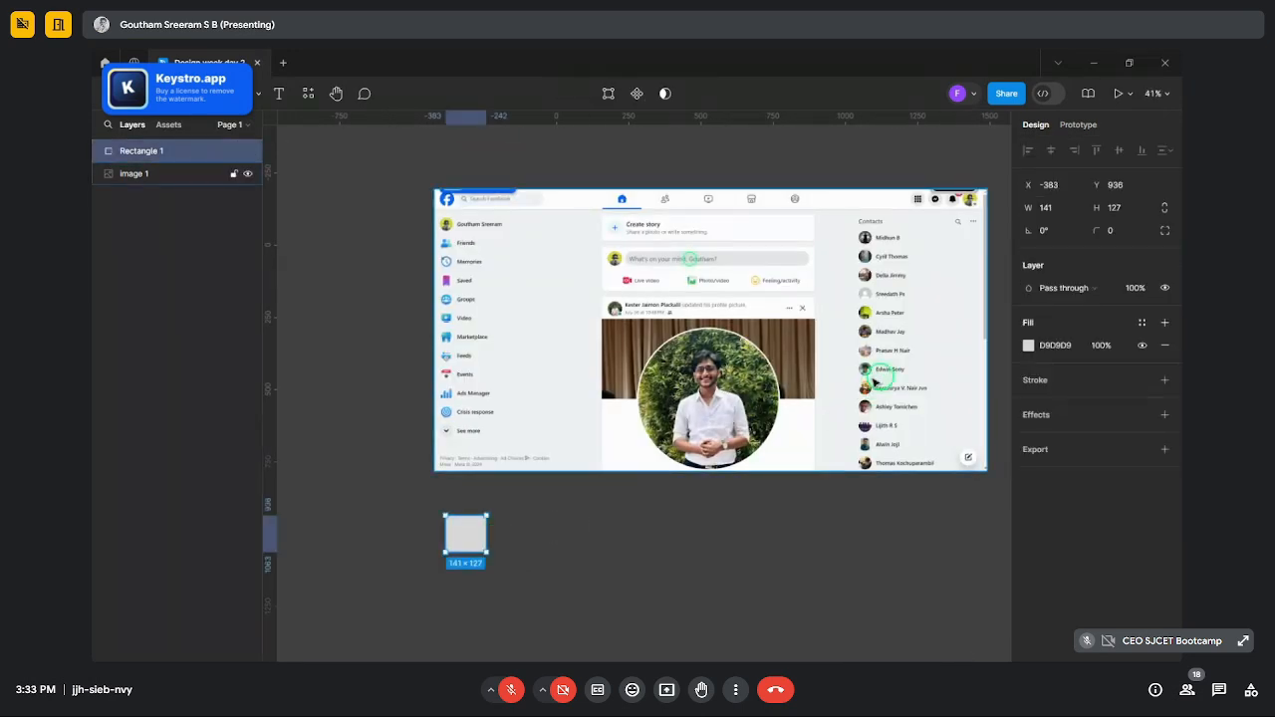
left_click(1029, 344)
left_click(861, 492)
key("ctrl")
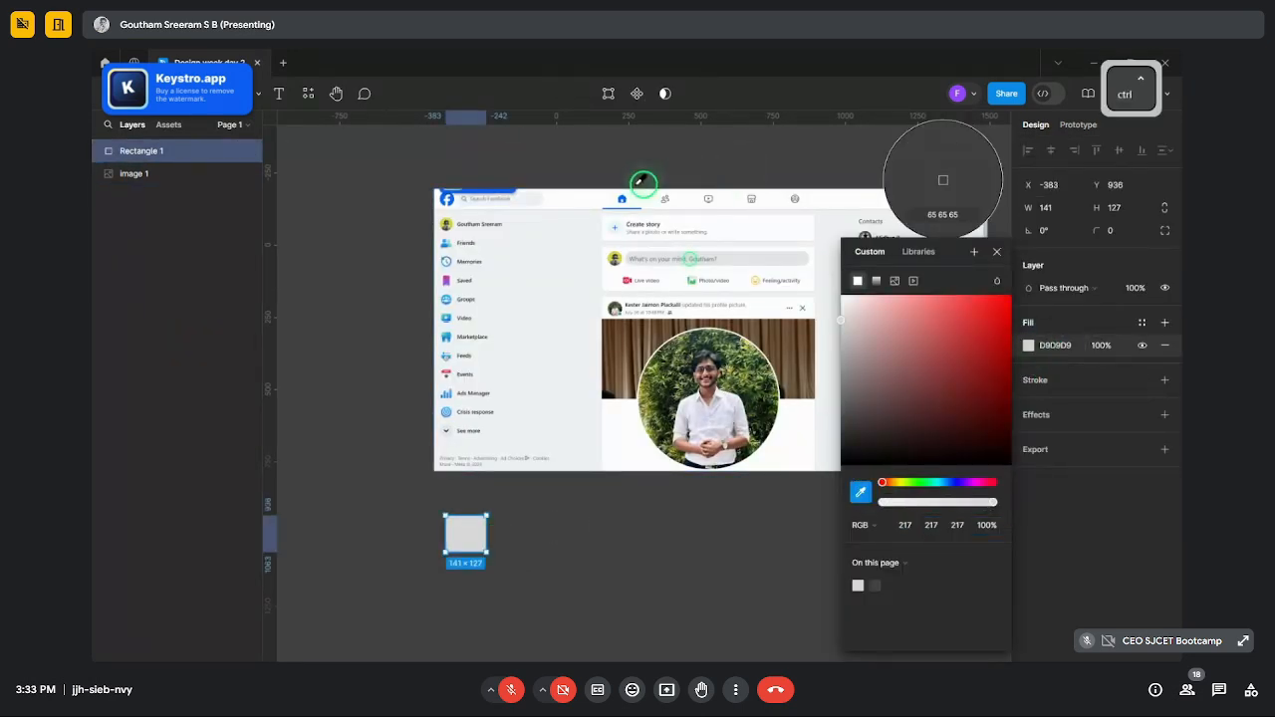
scroll(634, 187, "up", 5)
left_click(628, 199)
scroll(633, 187, "down", 8)
left_click(613, 388)
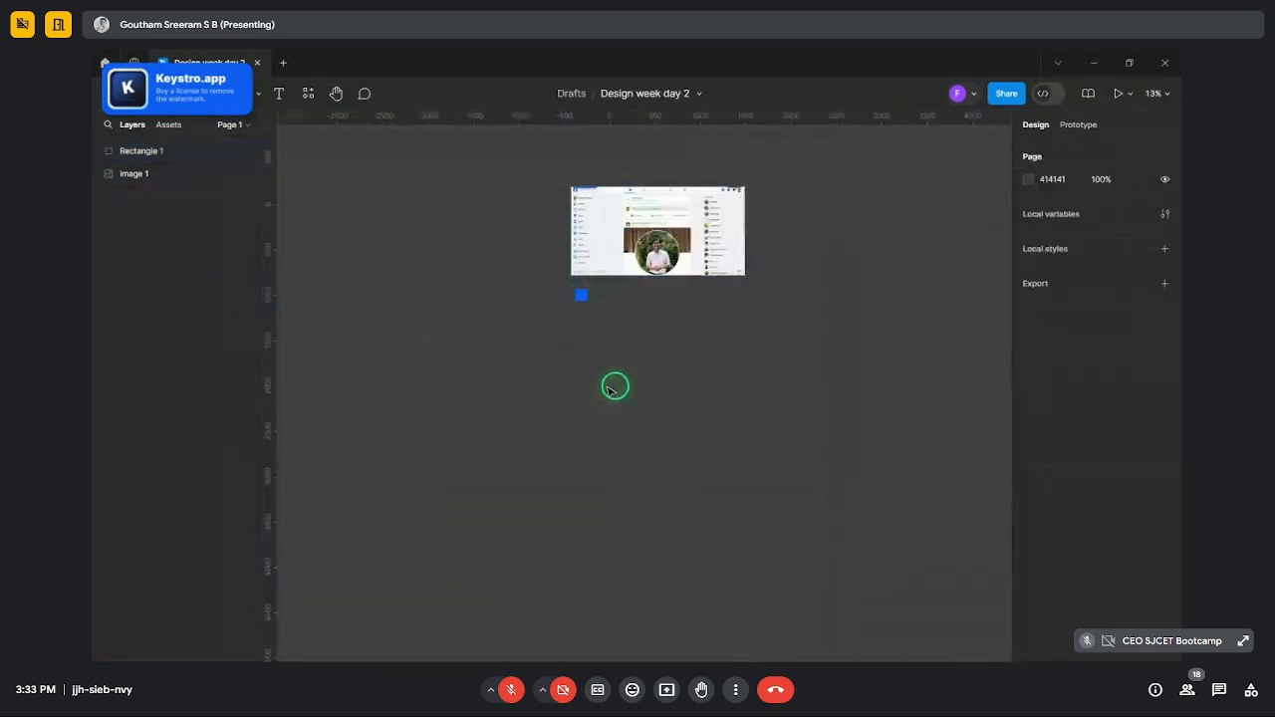
scroll(613, 388, "up", 5)
scroll(603, 436, "up", 3)
scroll(774, 495, "down", 5)
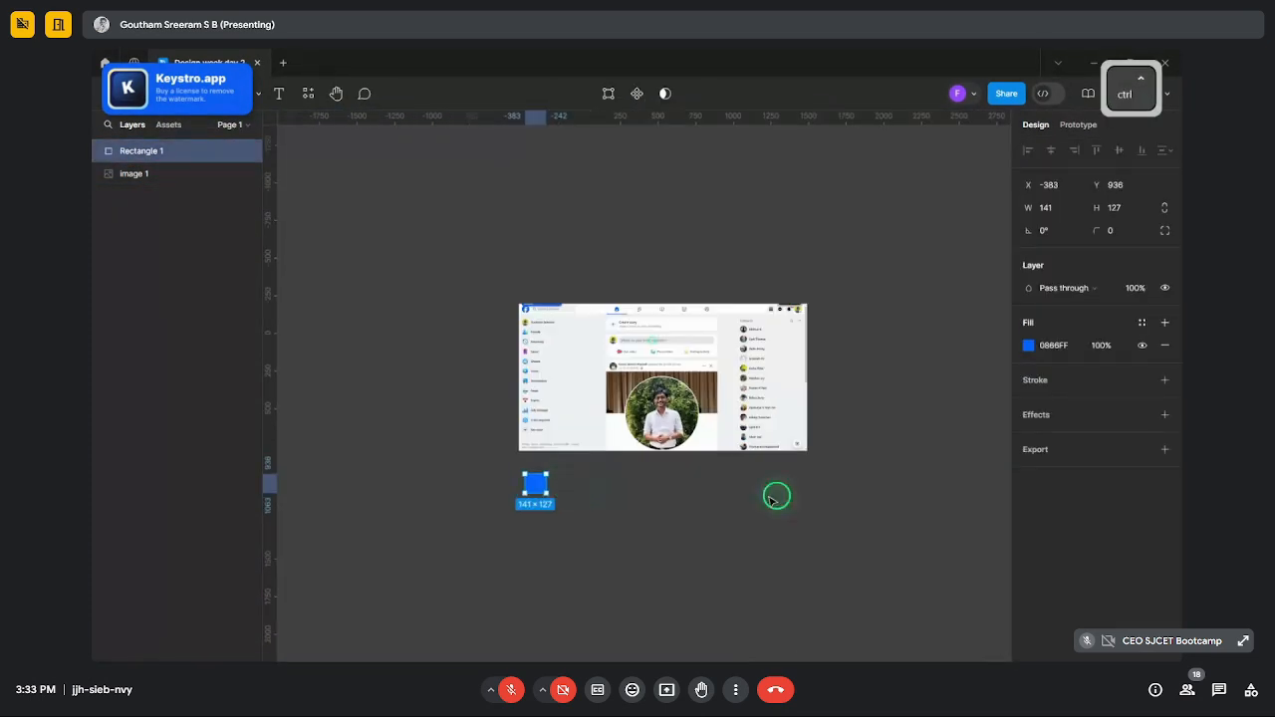
scroll(552, 521, "up", 3)
key("ctrl+v")
- Move the pasted rectangle right and fill it with the page's light grey F0F2F5
left_click_drag(532, 415, 596, 412)
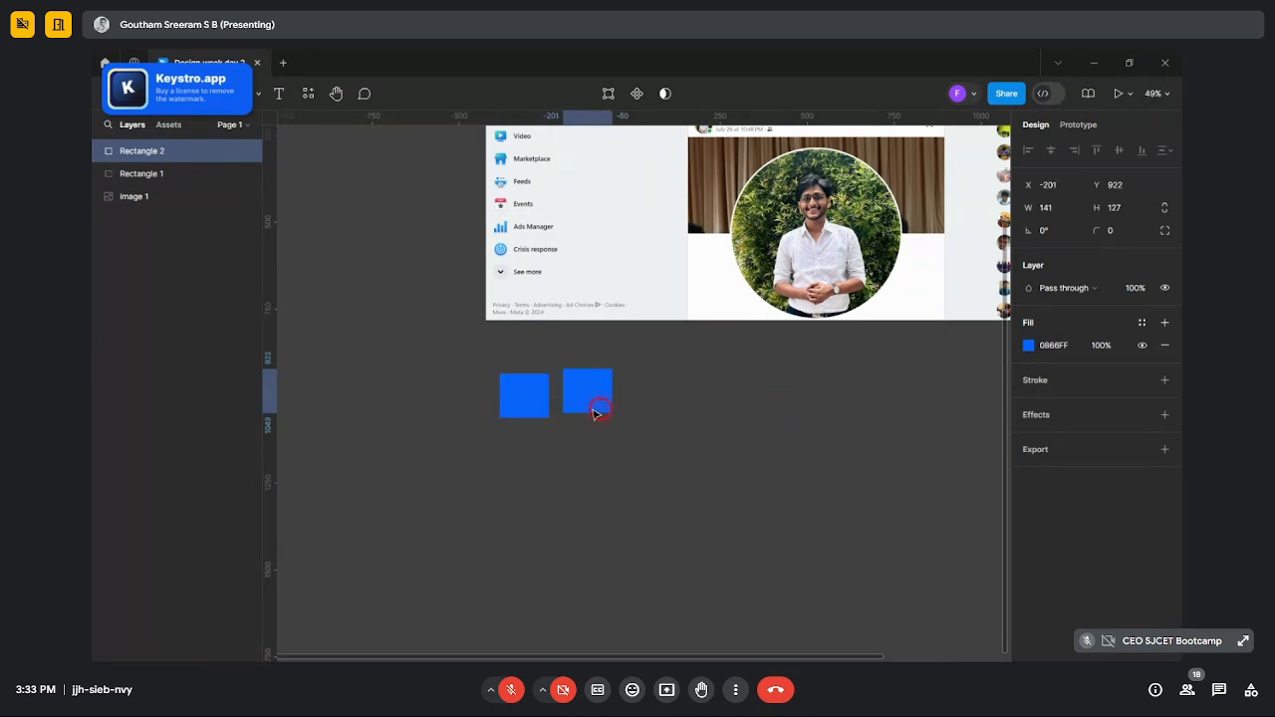
left_click(1028, 347)
left_click(861, 492)
left_click(946, 177)
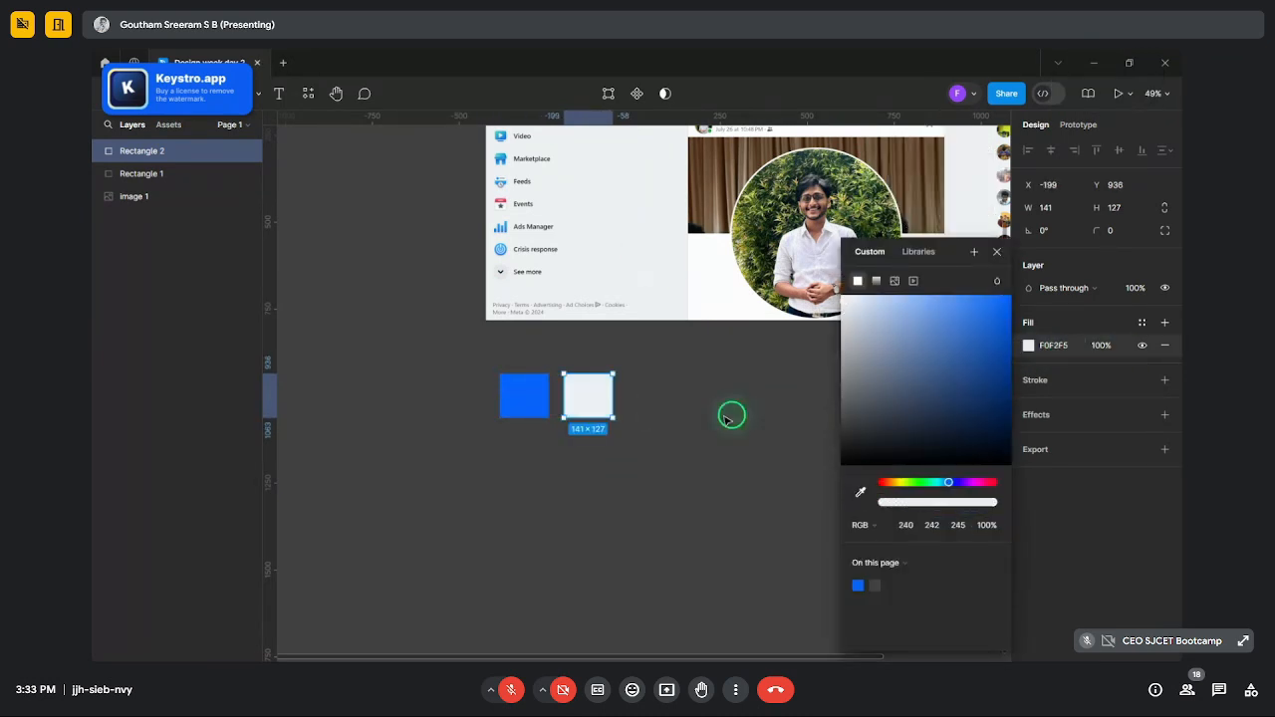
left_click(726, 475)
scroll(541, 485, "up", 3)
- Duplicate the grey rectangle, place it to the right, and fill it white FFFFFF
left_click(588, 484)
key("ctrl+c")
key("ctrl+v")
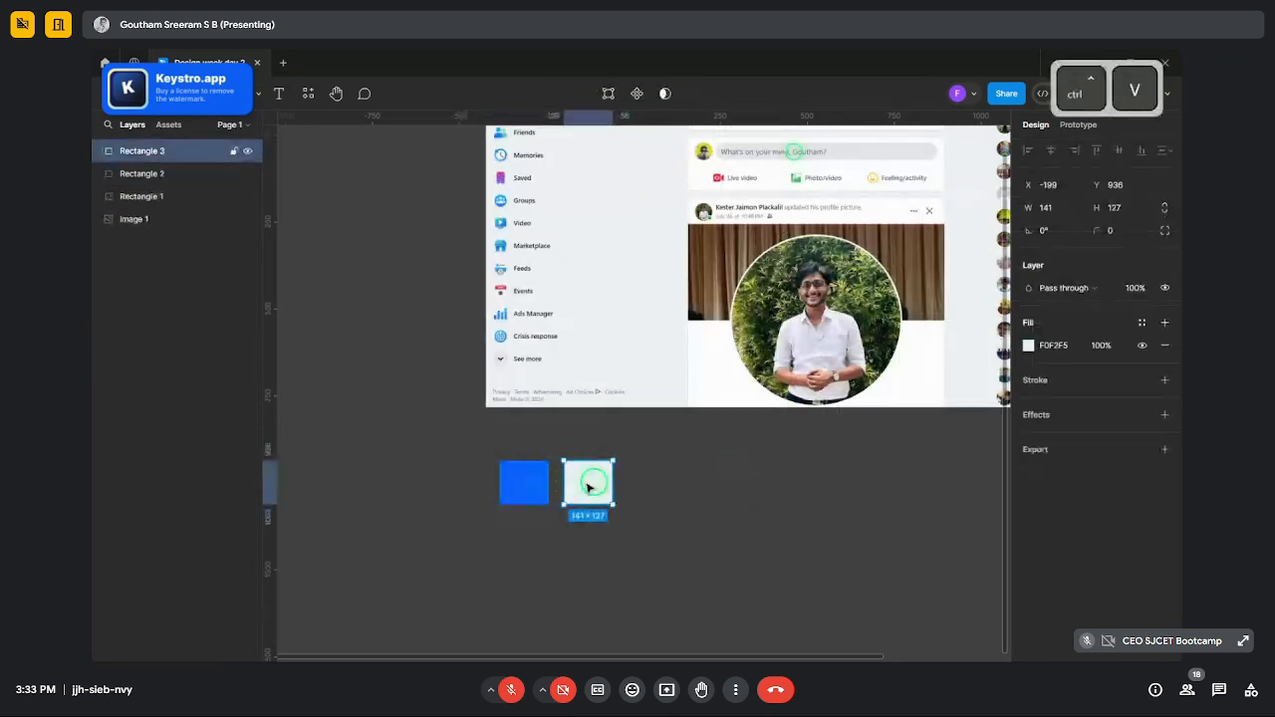
left_click_drag(586, 484, 657, 485)
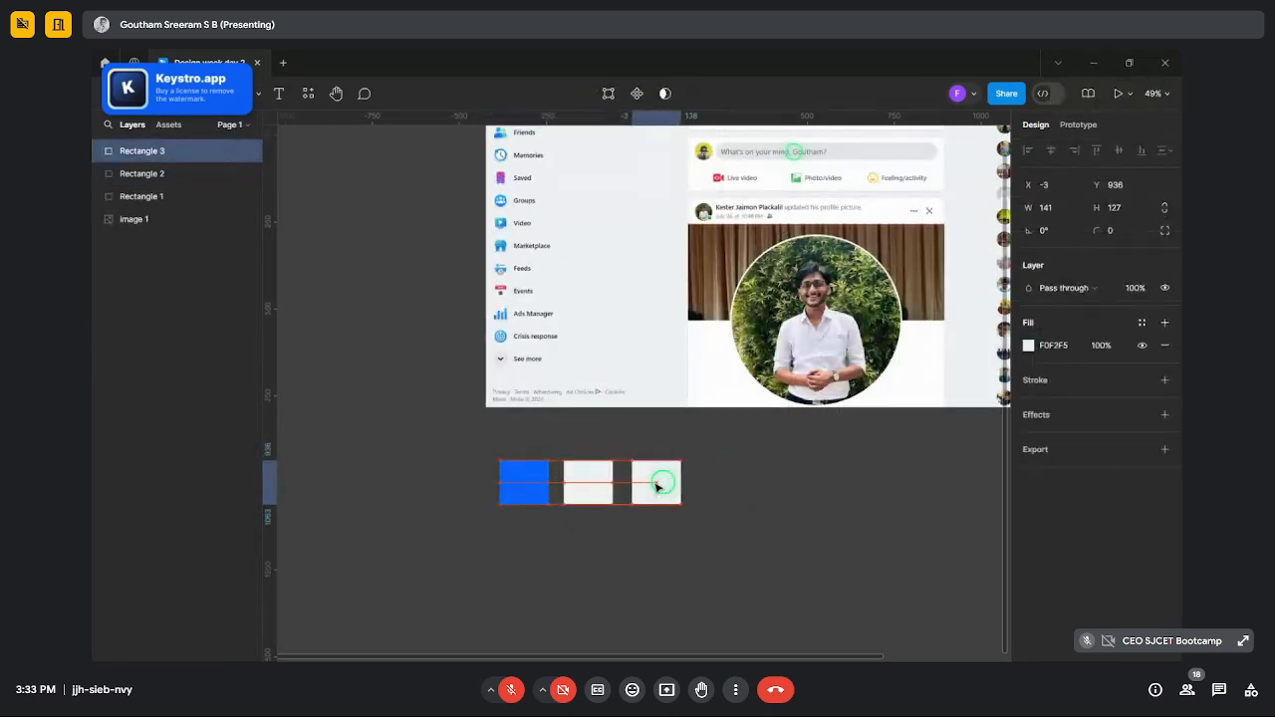
left_click(1028, 345)
left_click_drag(982, 348, 670, 203)
left_click(720, 464)
scroll(787, 453, "down", 3, "ctrl")
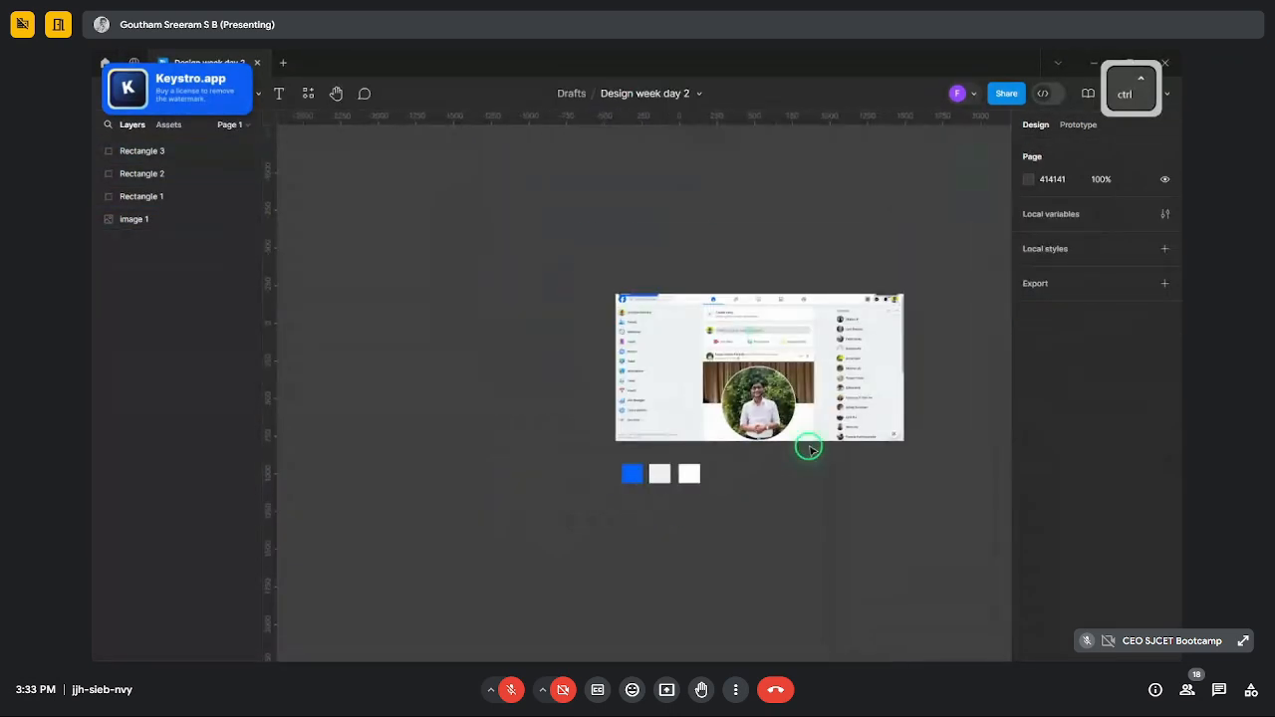
scroll(826, 441, "up", 5, "ctrl")
scroll(855, 484, "down", 3, "ctrl")
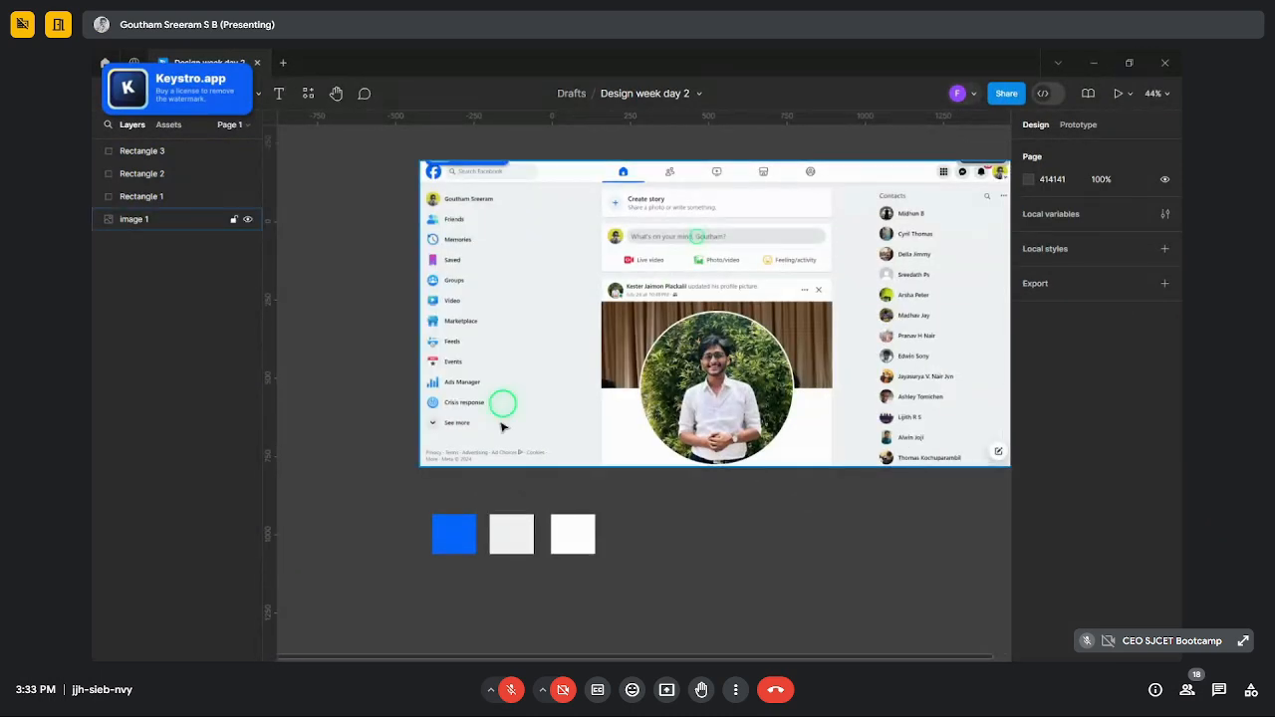
scroll(669, 564, "down", 2, "ctrl")
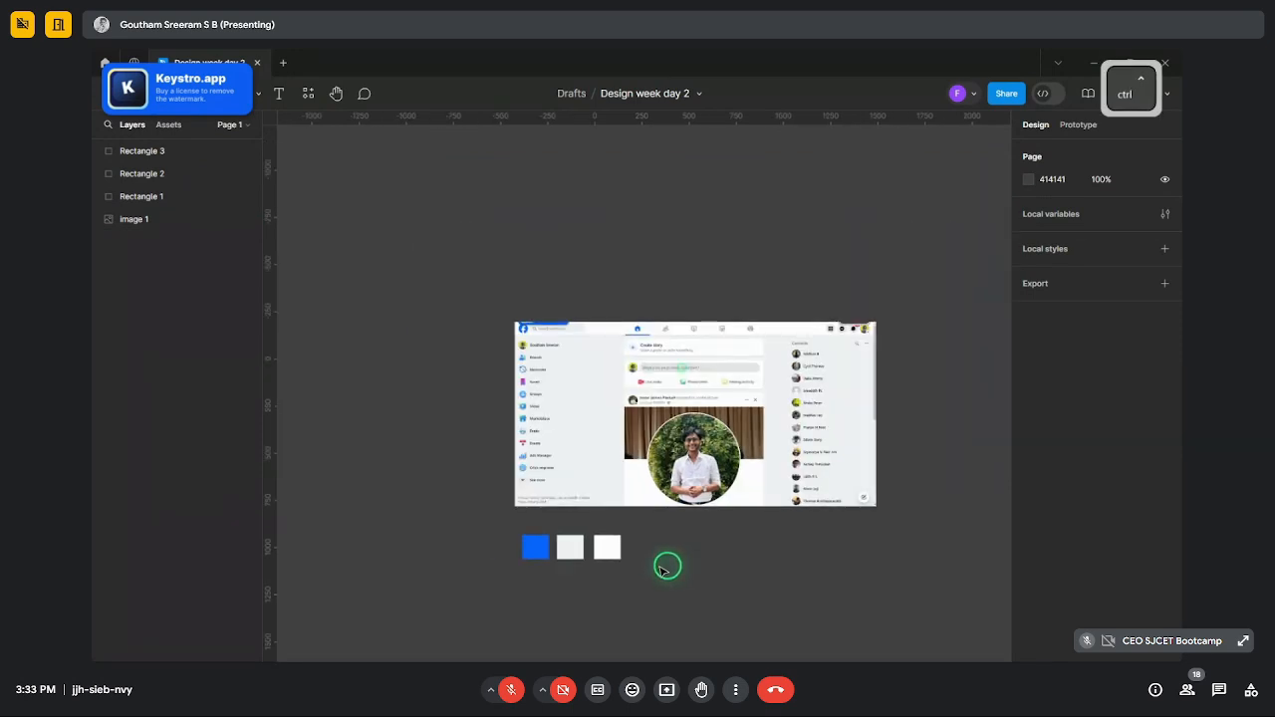
scroll(640, 571, "up", 4, "ctrl")
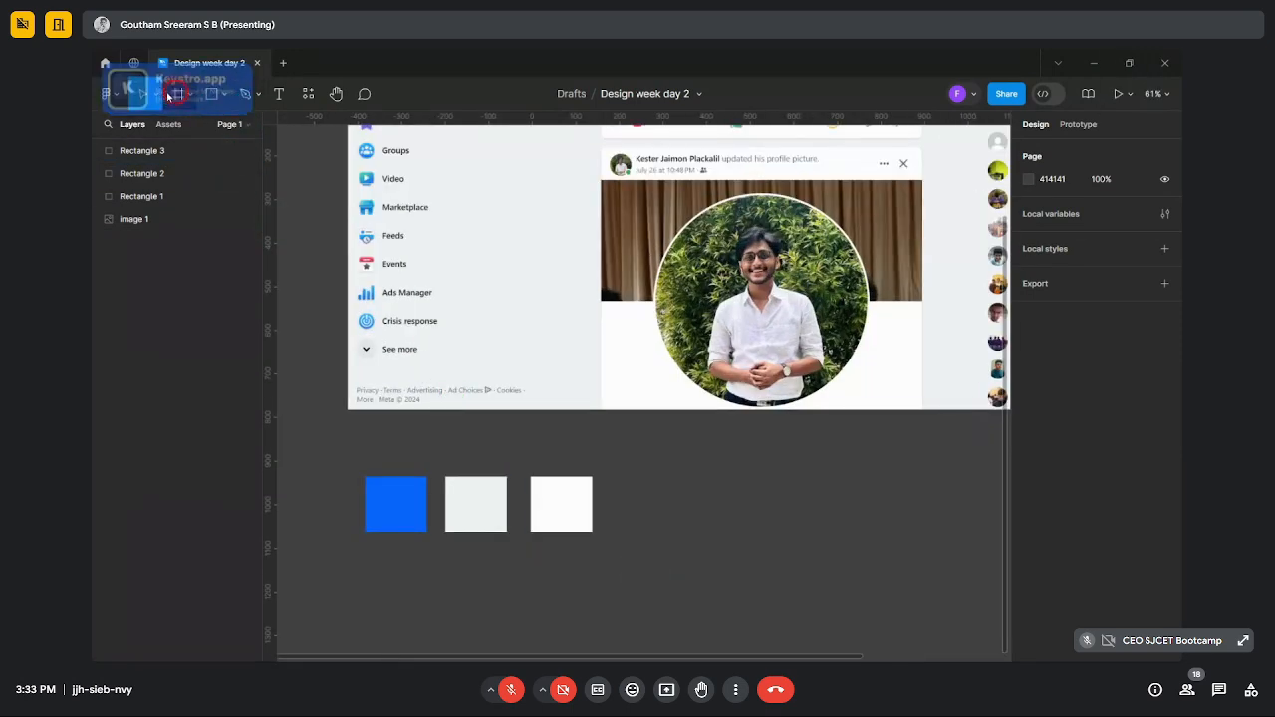
- Draw a 682×444 section named 'colours' and drag the blue, grey and white swatches into it
left_click(178, 93)
left_click(191, 93)
left_click(190, 145)
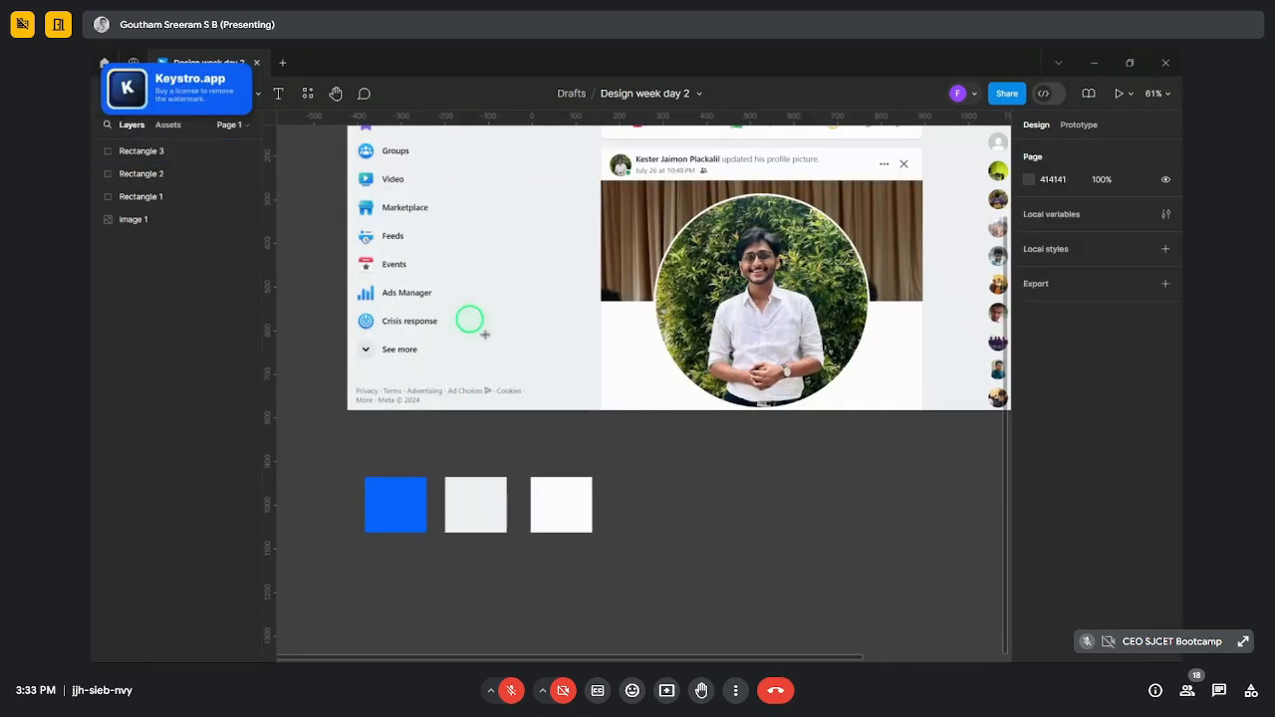
scroll(503, 348, "down", 5)
left_click_drag(426, 230, 723, 425)
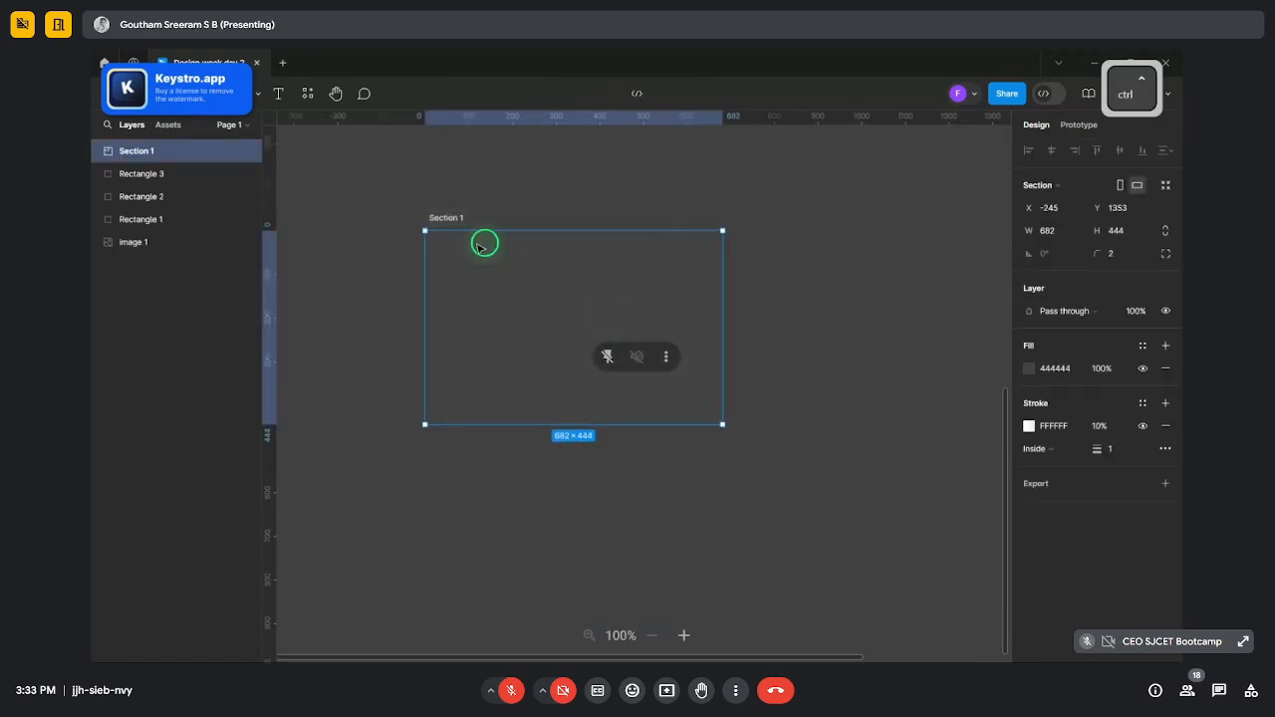
key("ctrl+r")
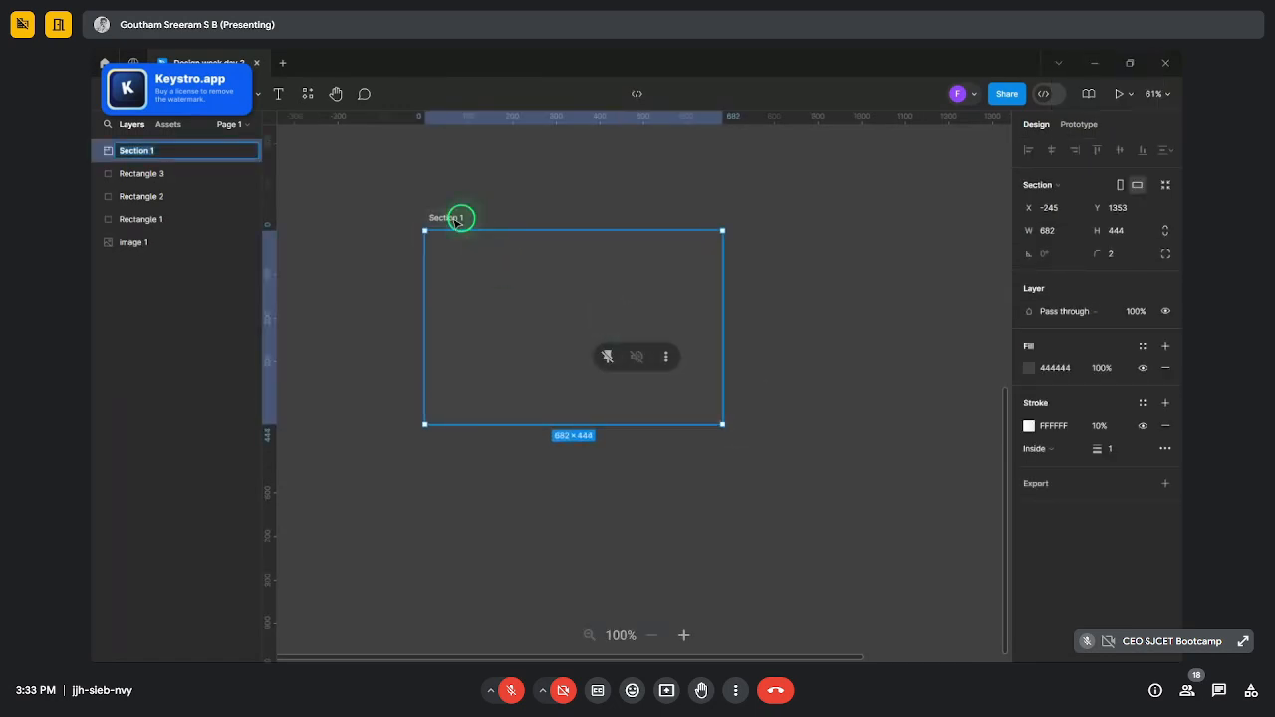
type("colours")
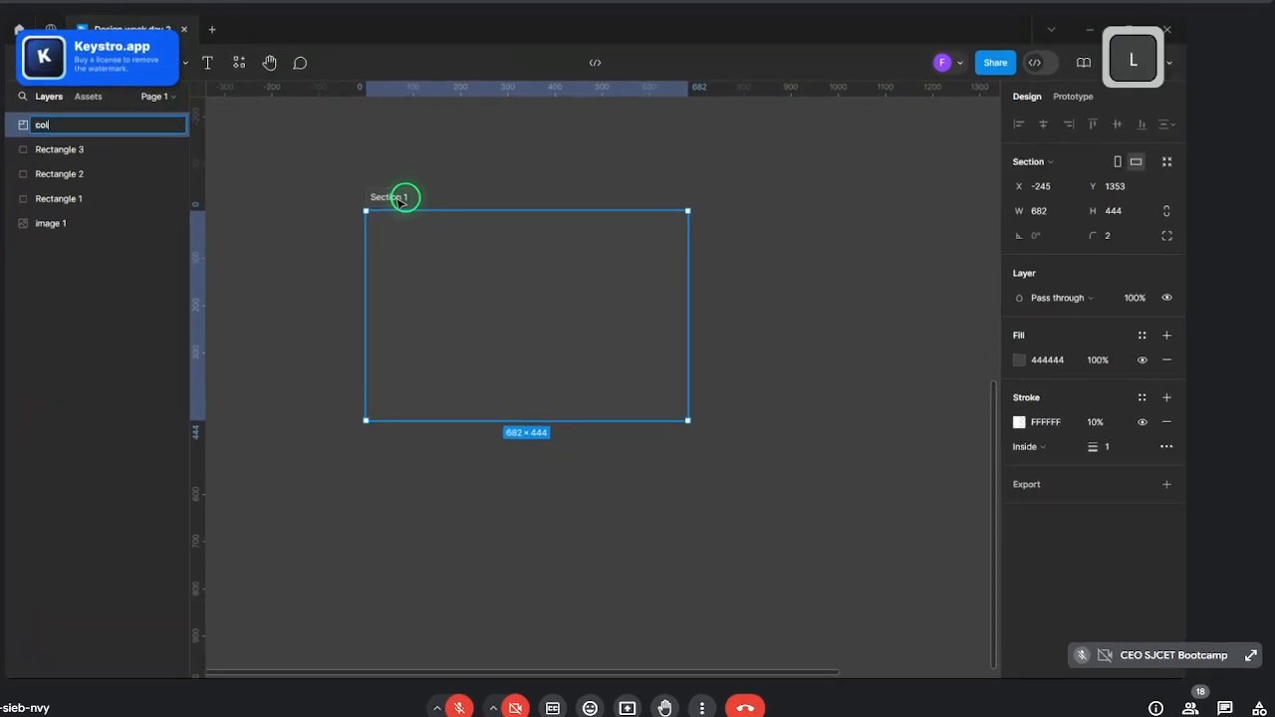
key("Return")
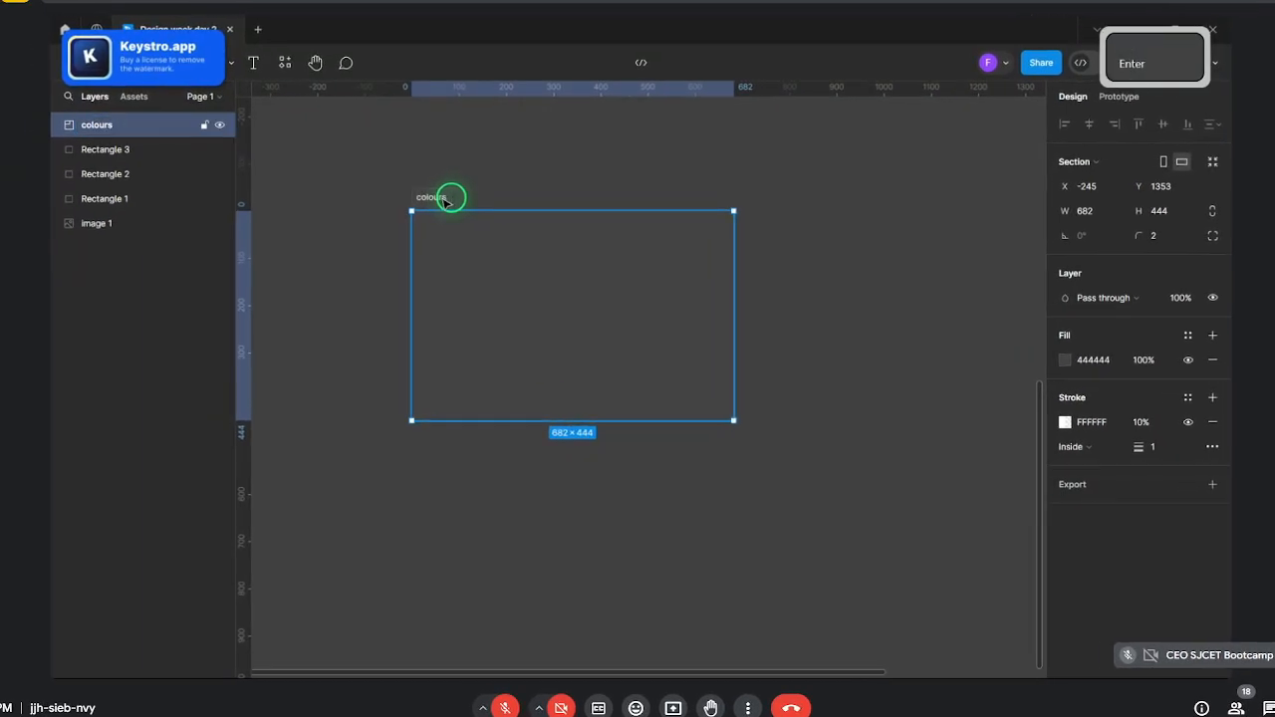
scroll(595, 480, "down", 3, "ctrl")
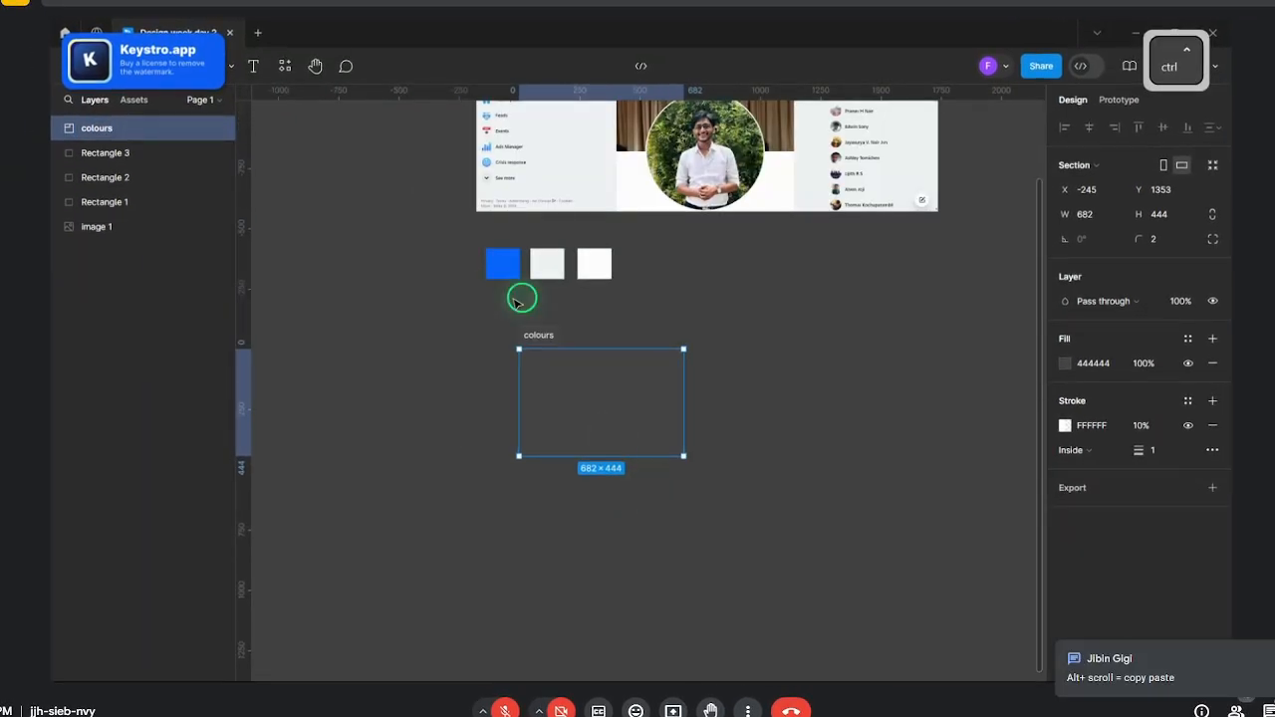
left_click_drag(472, 239, 649, 416)
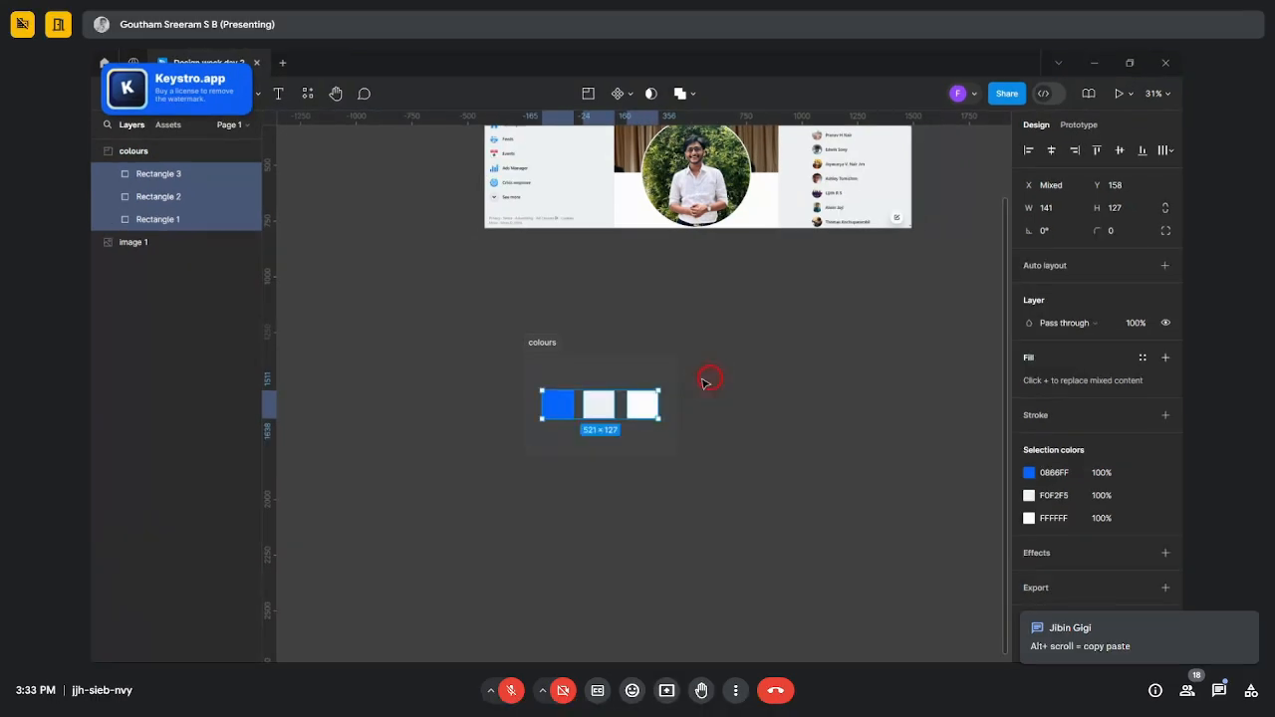
- Give the colours section a black 000000 background fill
left_click(714, 378)
scroll(658, 333, "up", 3, "ctrl")
left_click(460, 354)
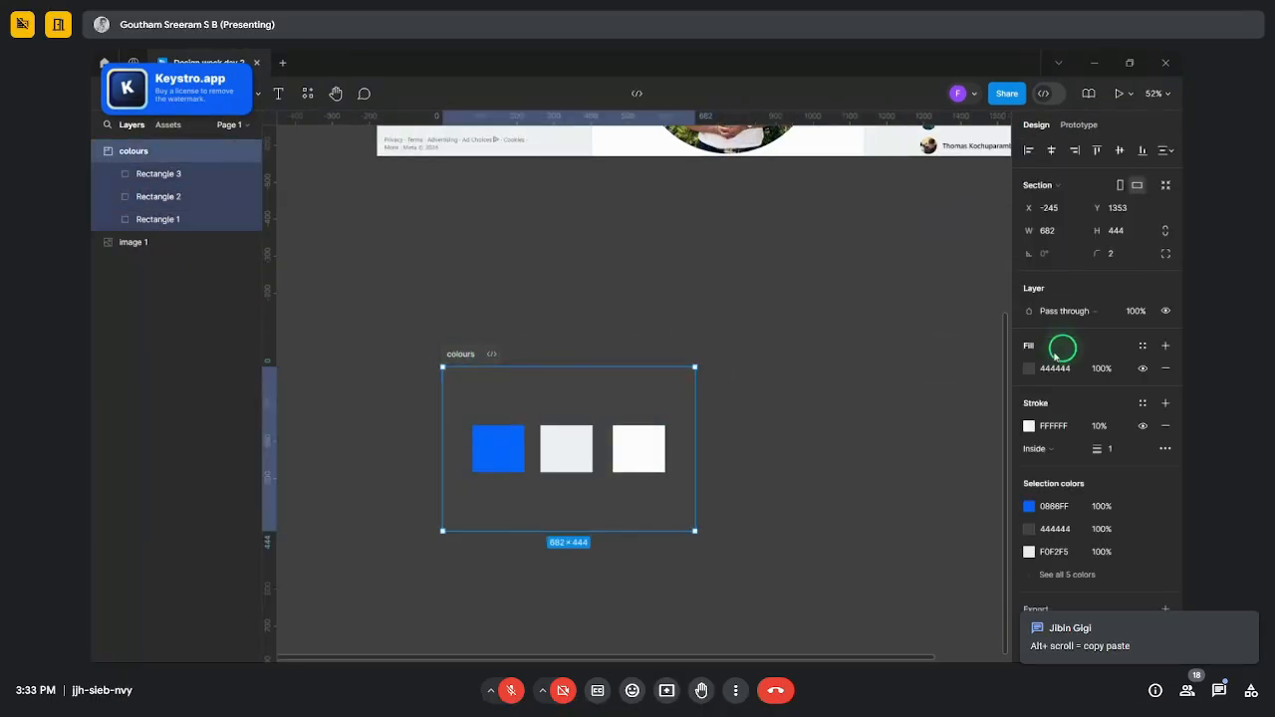
left_click(1029, 367)
left_click_drag(867, 319, 785, 577)
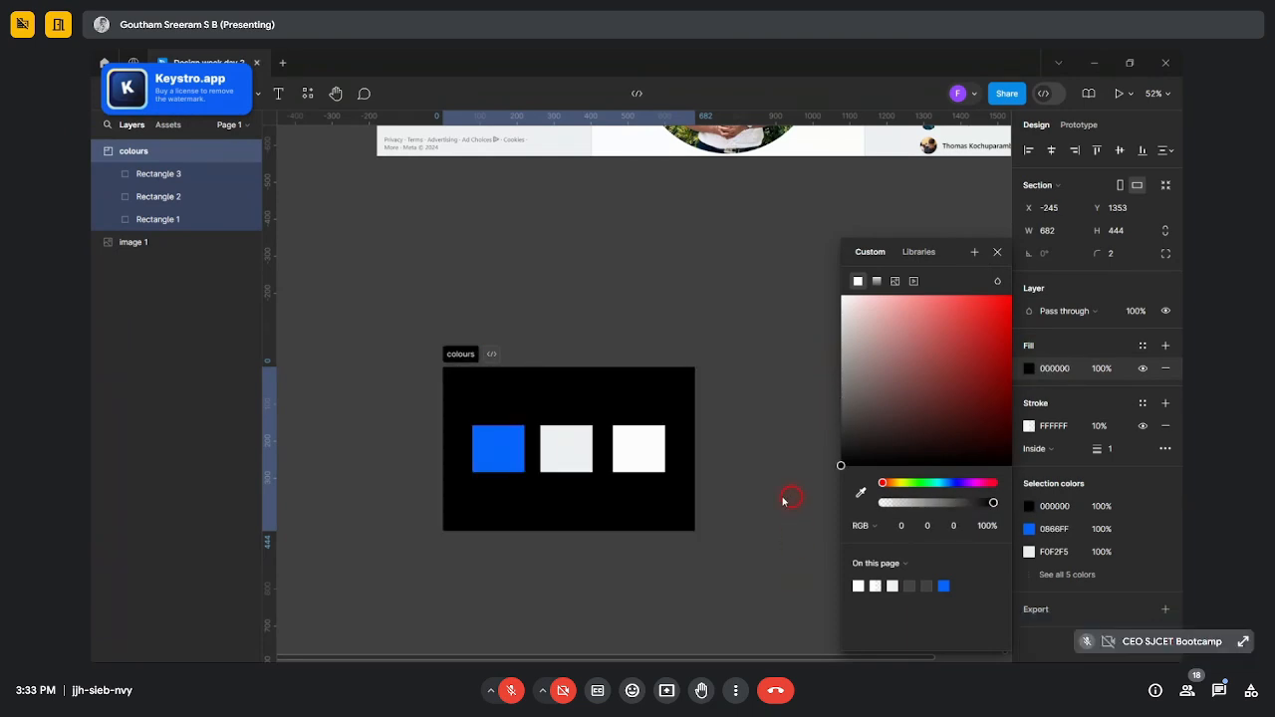
left_click_drag(783, 501, 784, 488)
left_click(993, 251)
left_click(787, 335)
- Zoom around the Facebook screenshot and reselect the colours section
scroll(777, 348, "up", 2)
scroll(739, 406, "down", 3)
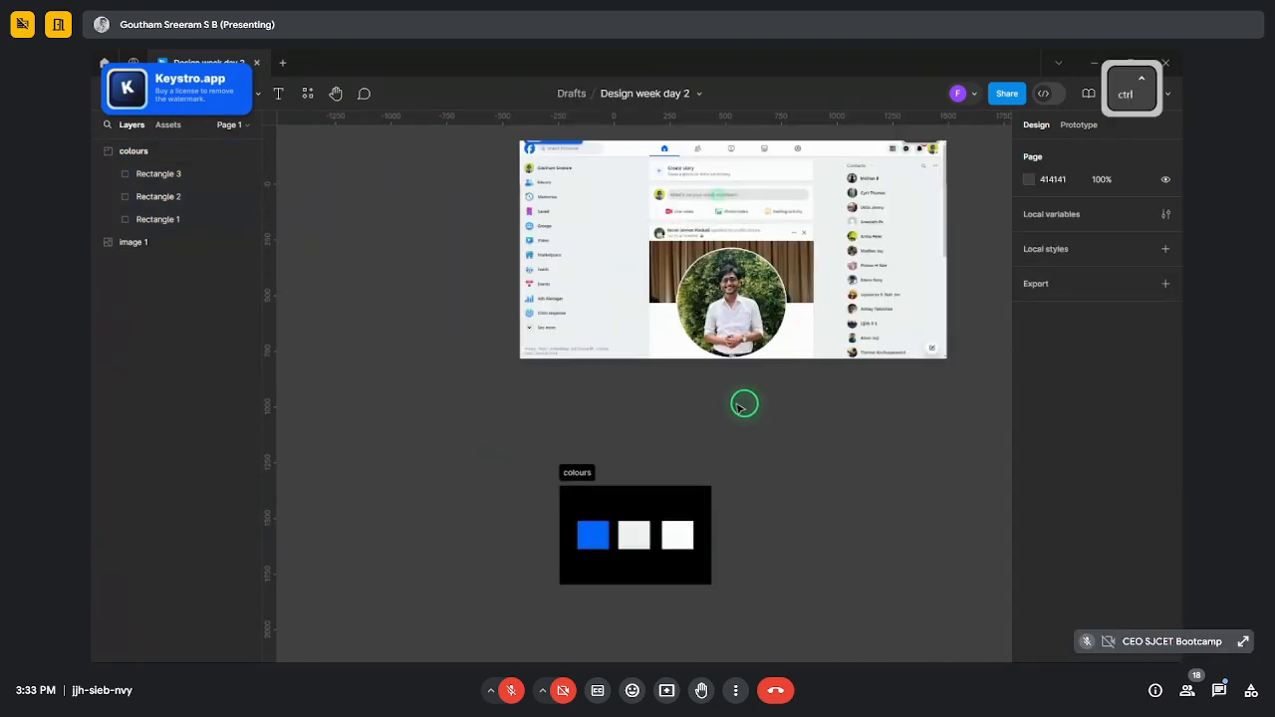
scroll(702, 380, "up", 5)
scroll(730, 315, "up", 5)
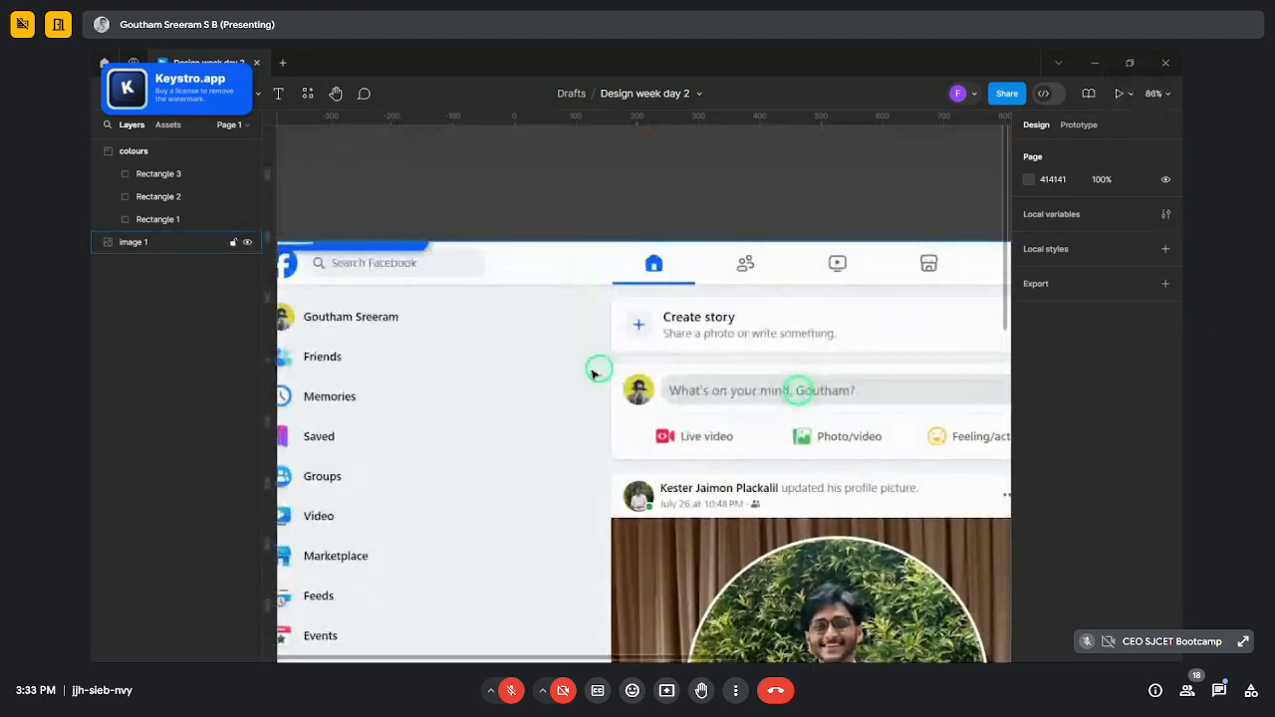
scroll(392, 306, "down", 5)
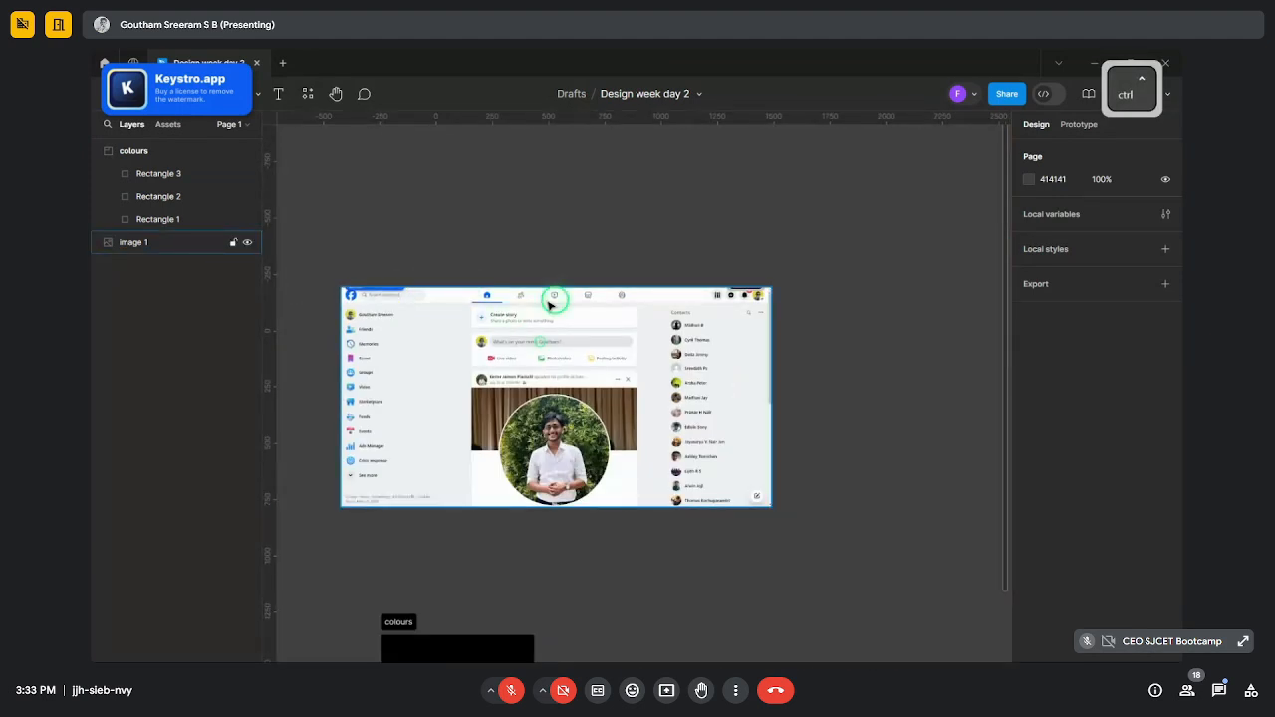
scroll(598, 299, "up", 5)
scroll(628, 374, "down", 3)
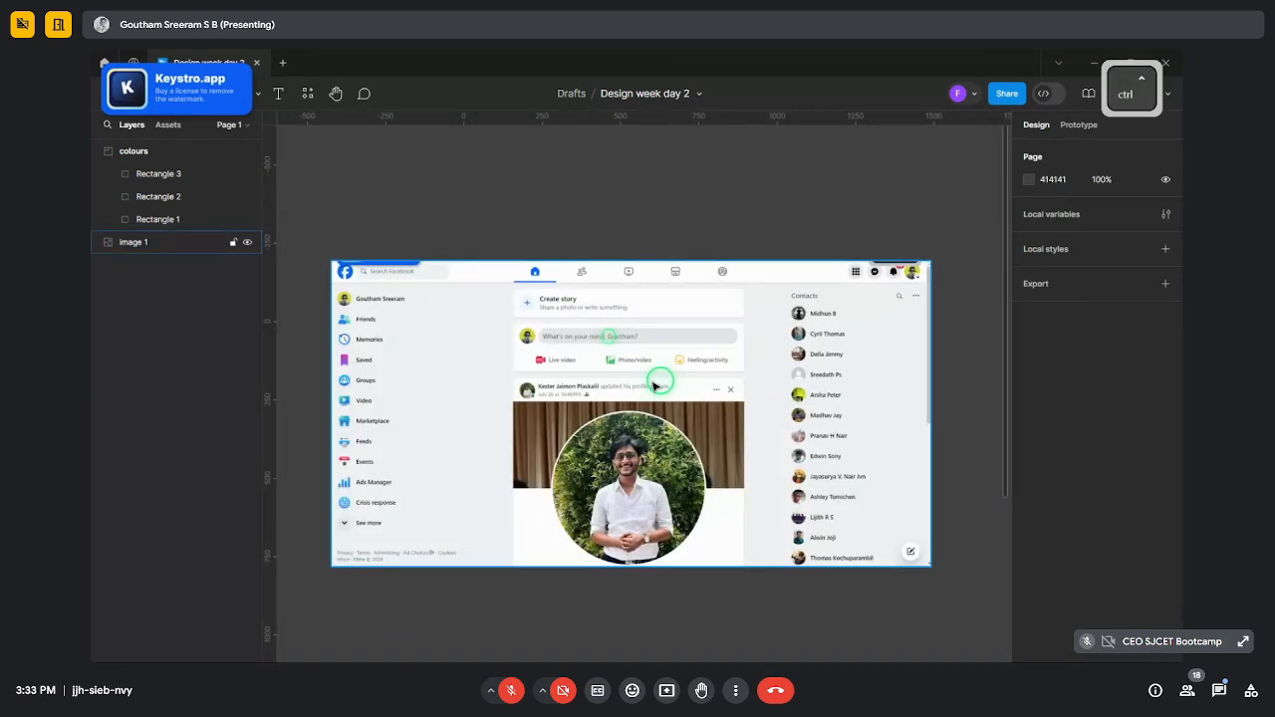
scroll(649, 347, "down", 5)
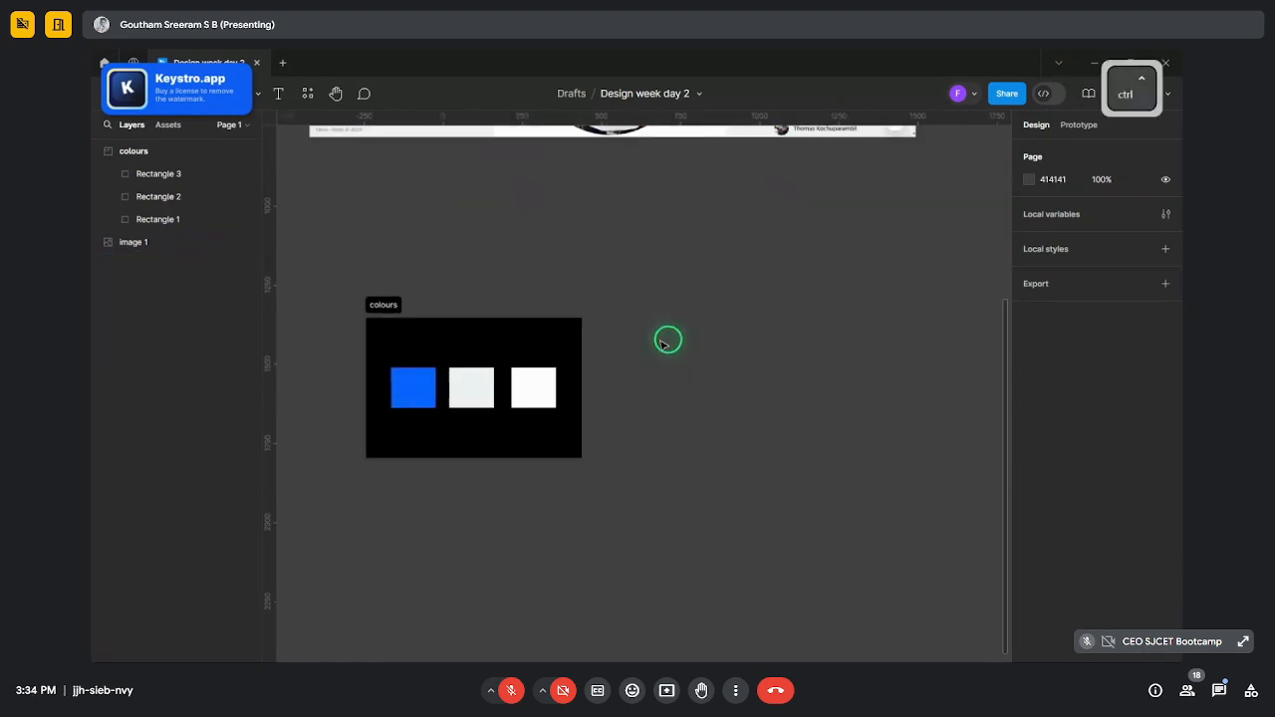
scroll(900, 348, "up", 2)
left_click(341, 298)
left_click(151, 95)
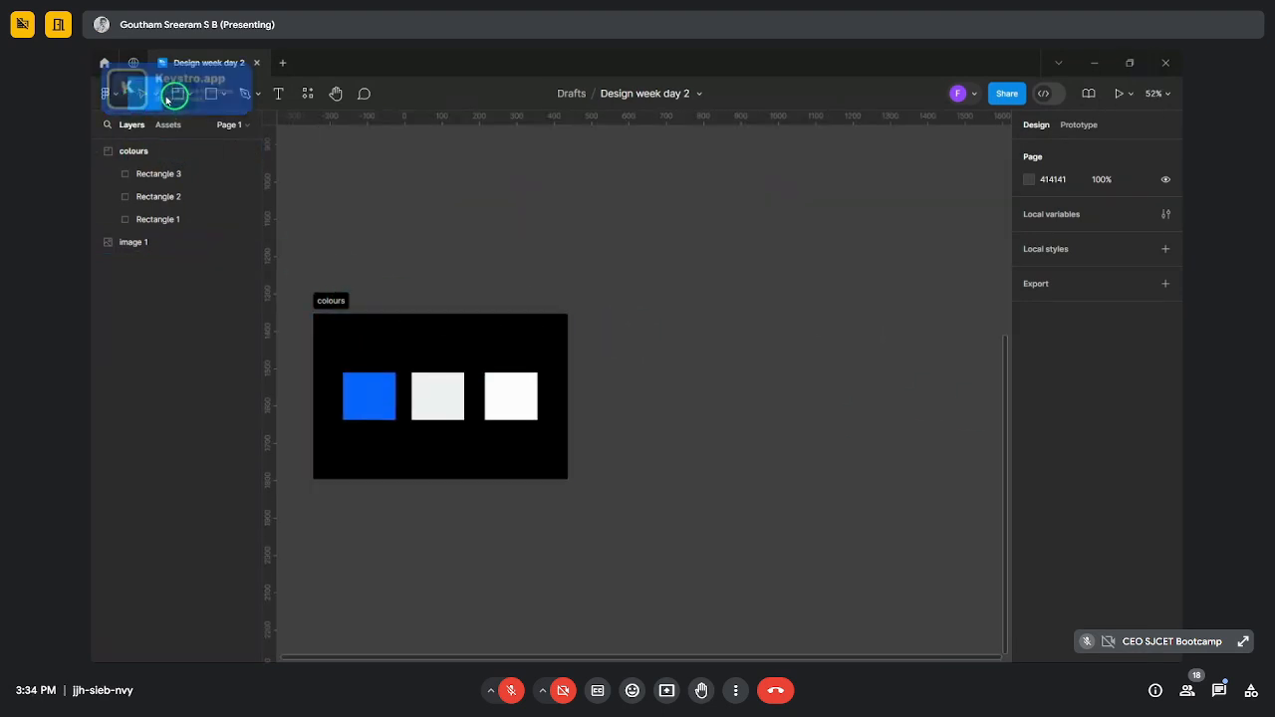
- Draw a new 657×444 section, Section 1, to the right of the colours section
key("shift")
left_click_drag(598, 327, 831, 479)
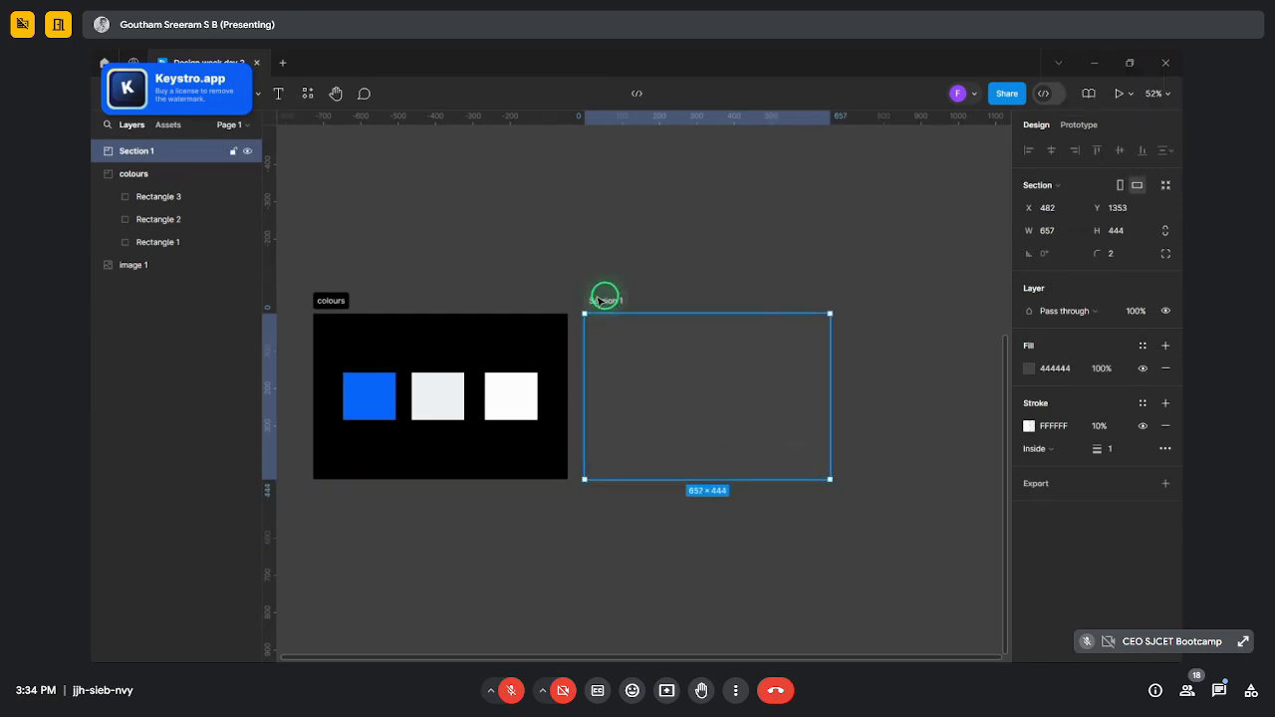
left_click(217, 94)
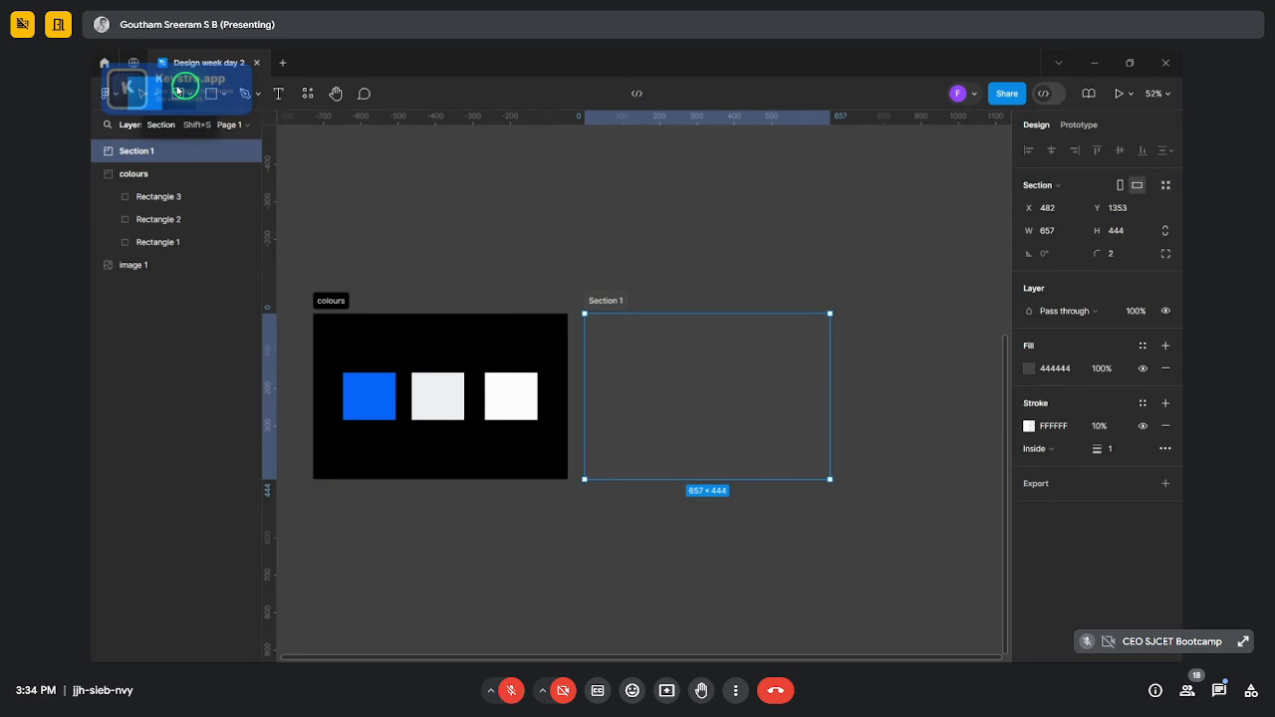
mouse_move(489, 648)
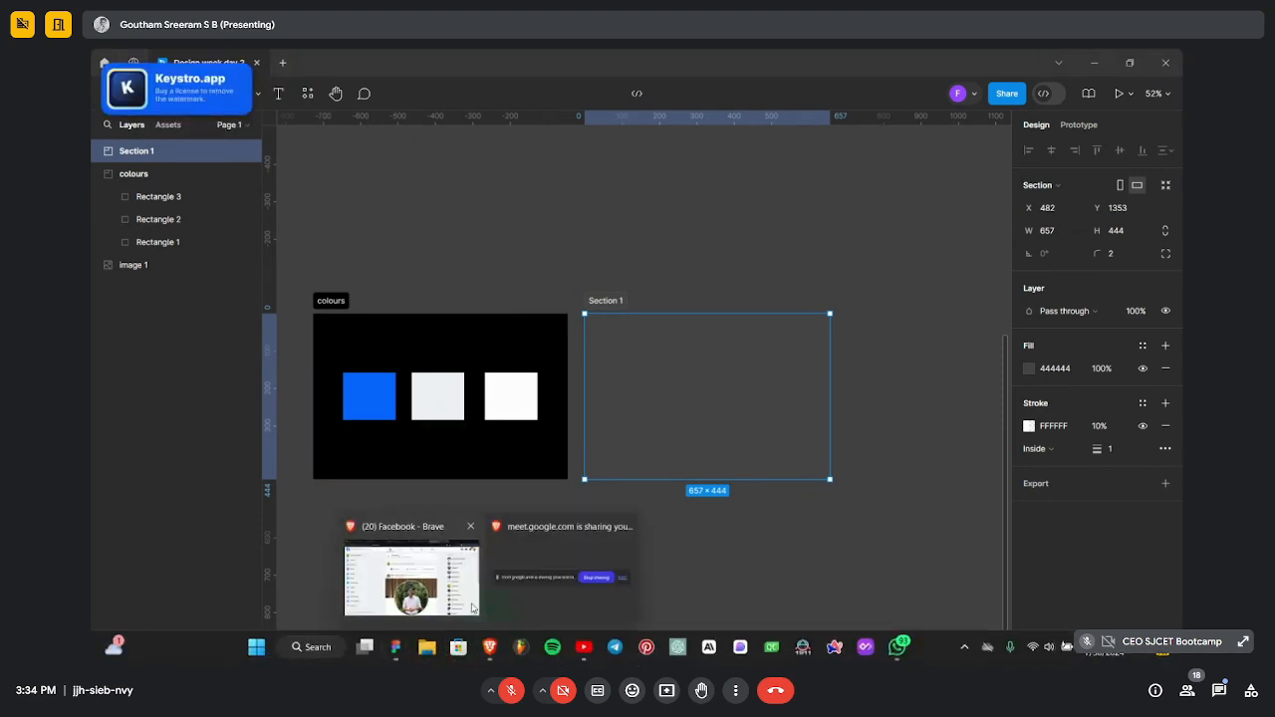
left_click(472, 605)
left_click(510, 64)
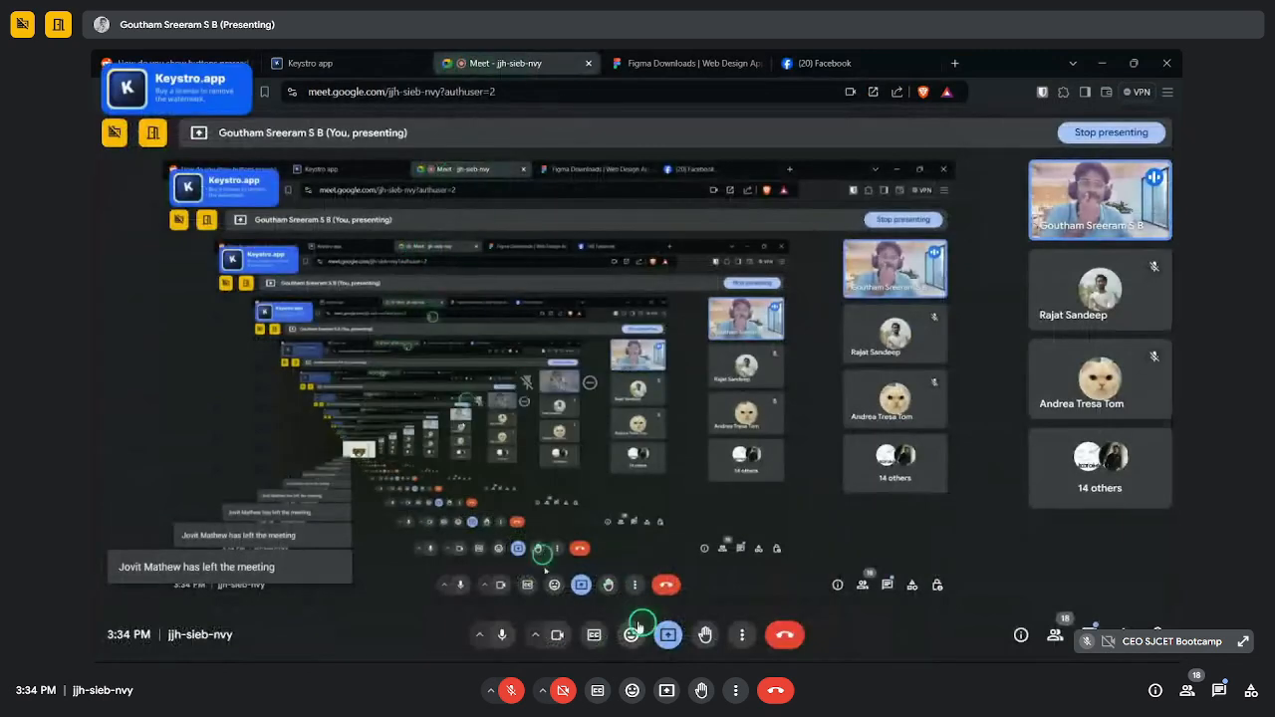
left_click(1055, 635)
scroll(1044, 538, "down", 8)
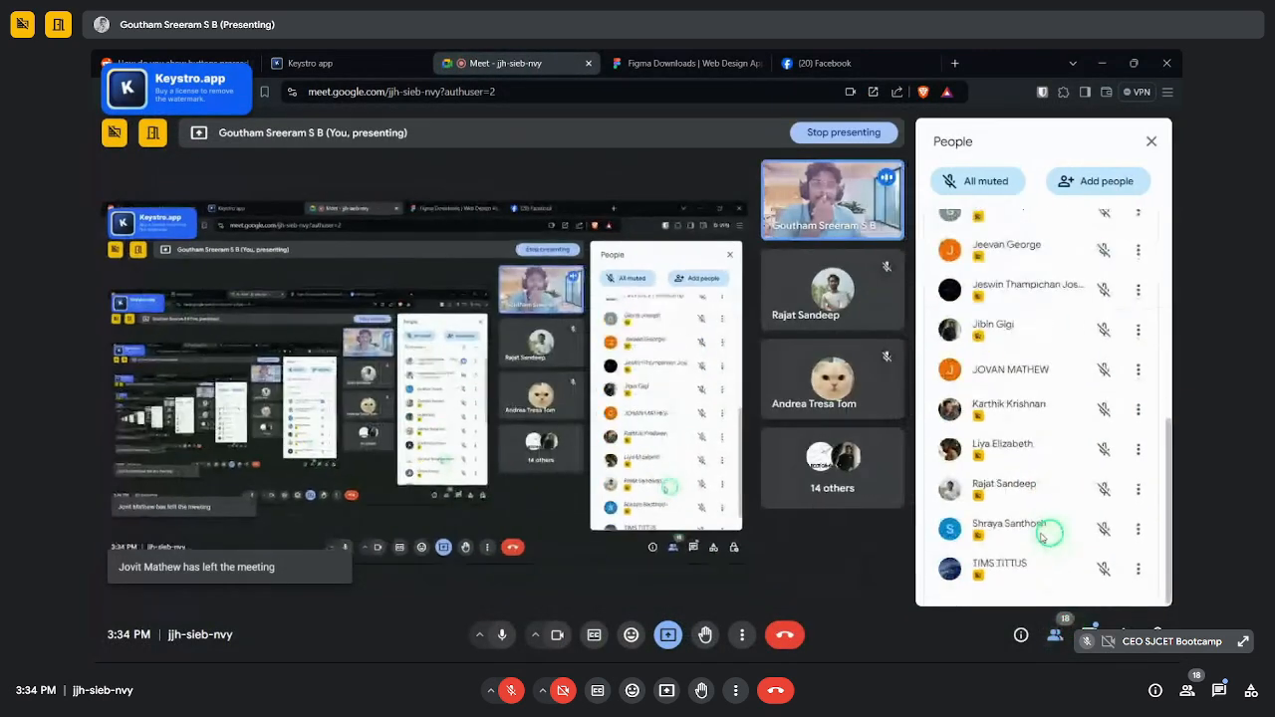
scroll(1046, 528, "up", 8)
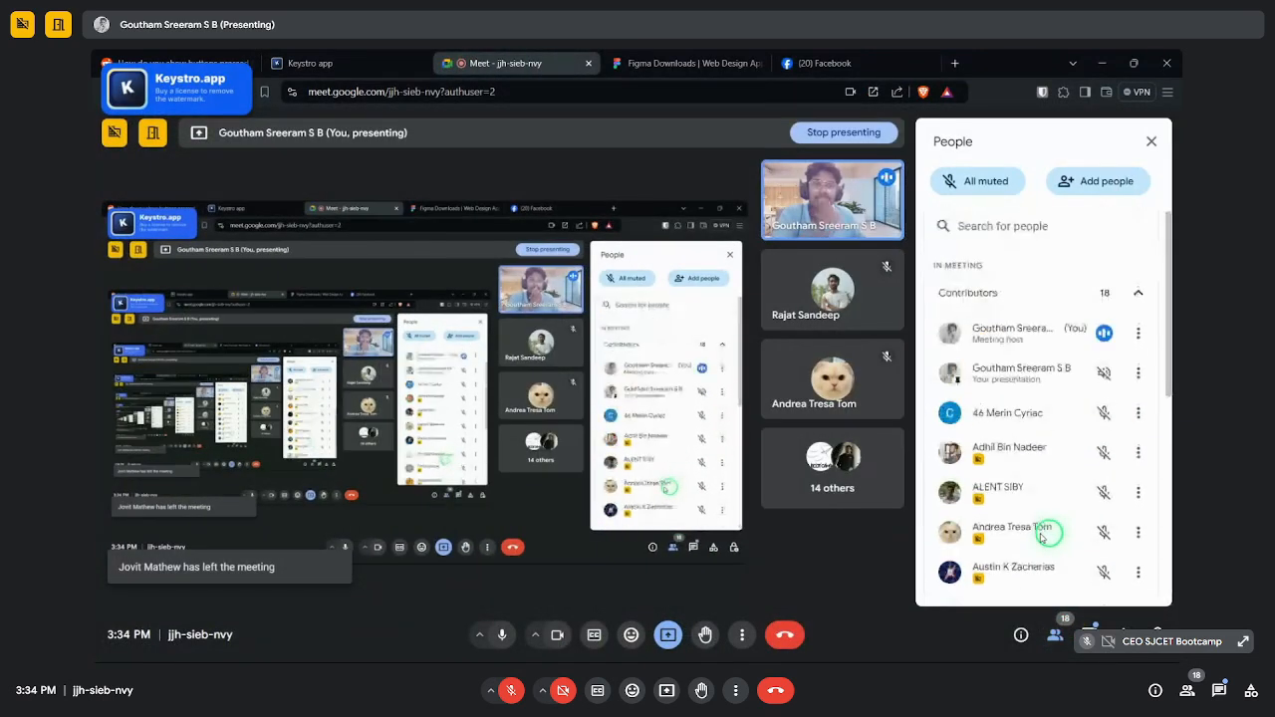
left_click(1150, 141)
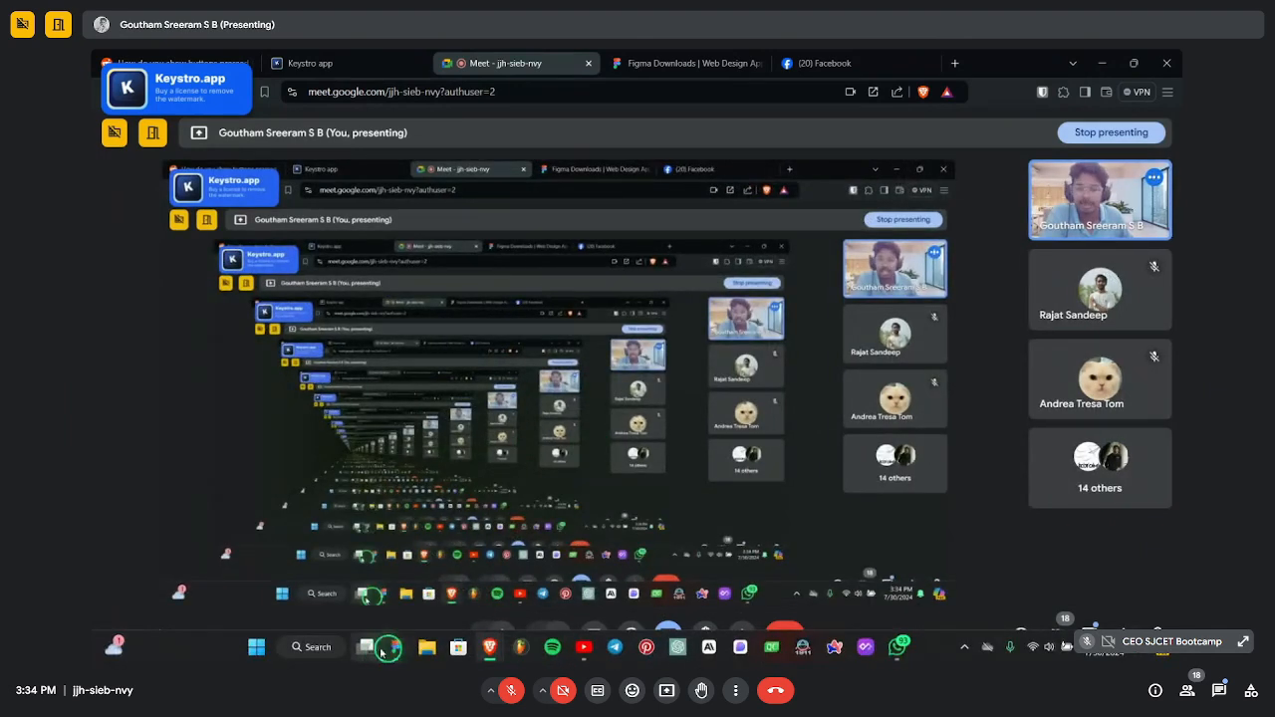
left_click(384, 649)
left_click(646, 504)
- Fill the new section black, 000000
left_click(674, 396)
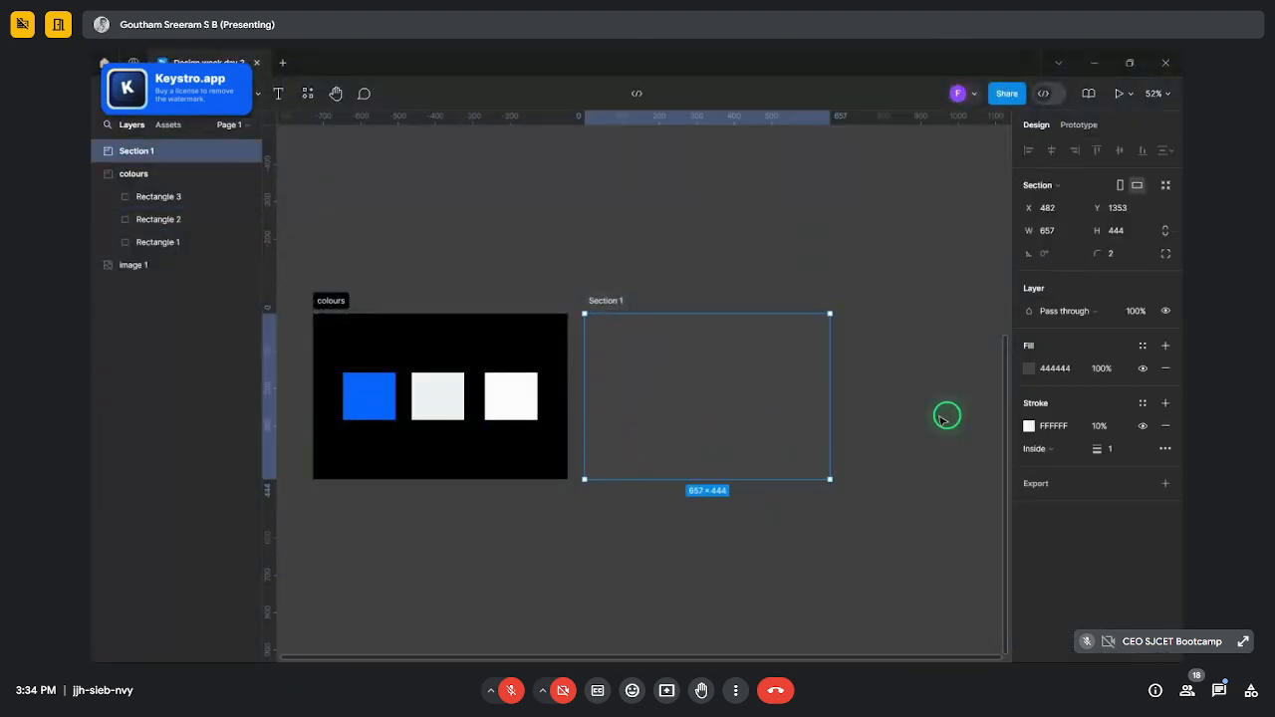
left_click(1026, 370)
left_click_drag(899, 364, 840, 465)
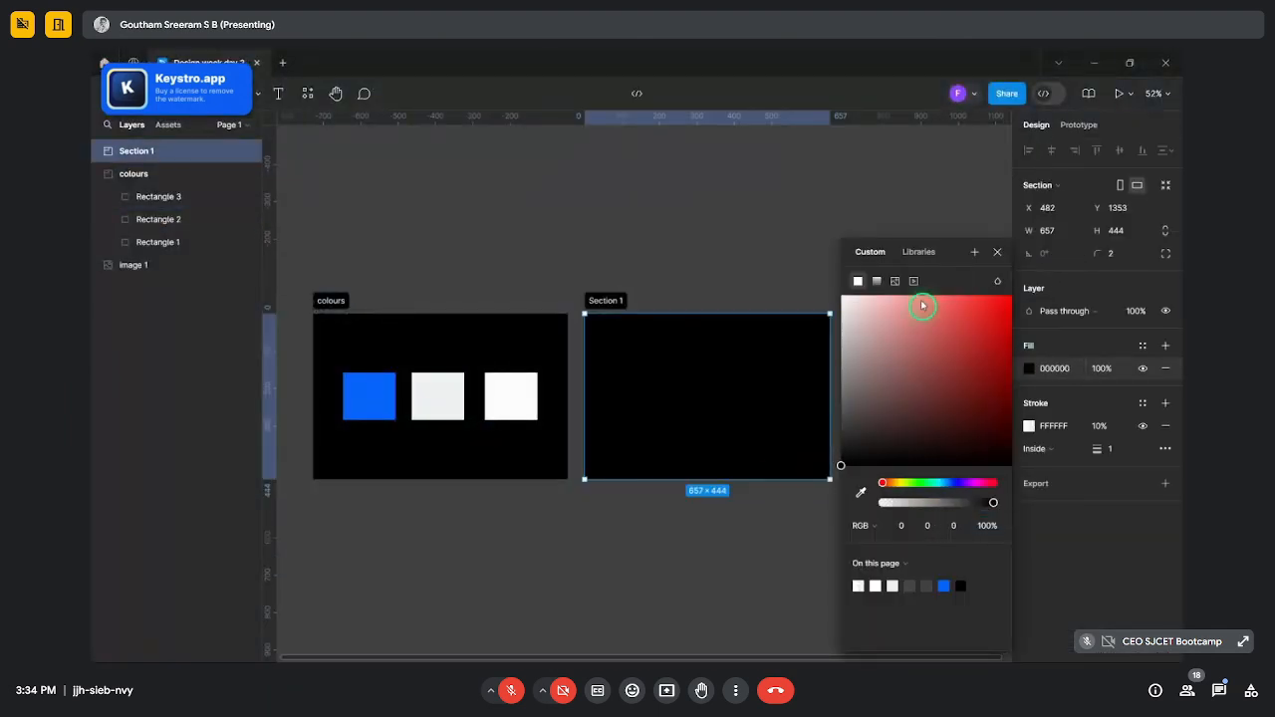
left_click(996, 255)
left_click(803, 228)
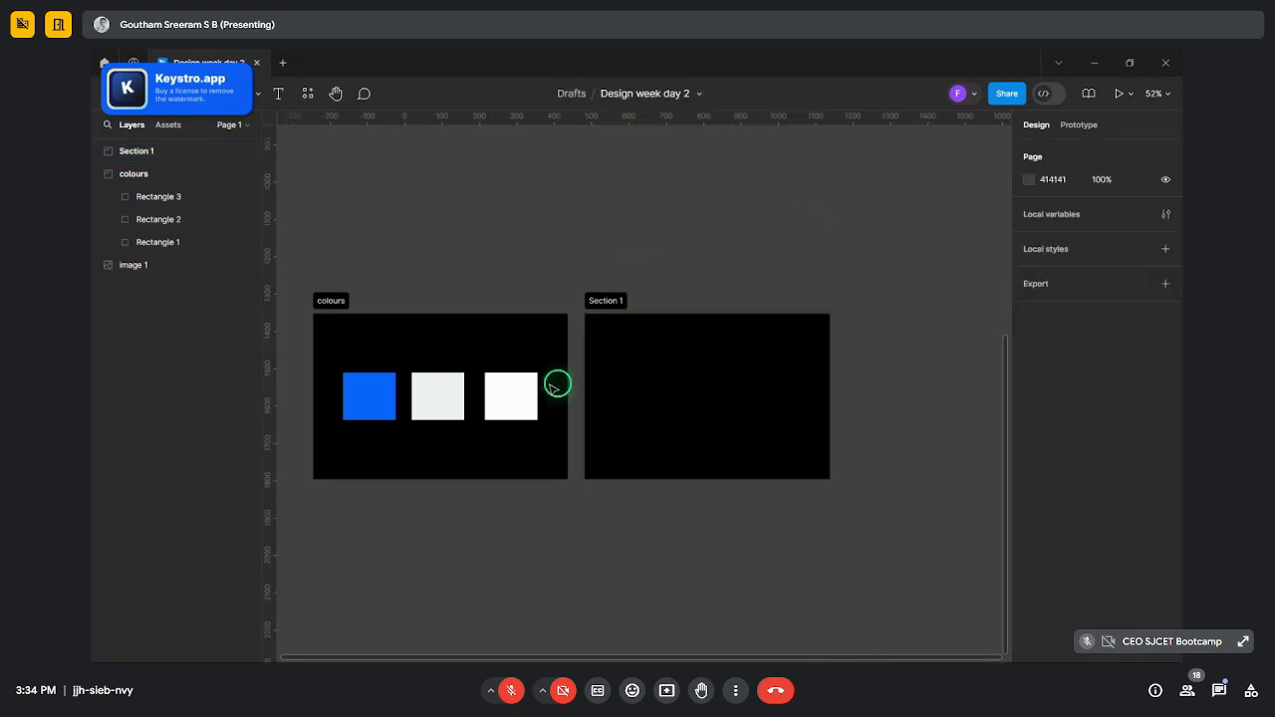
- Rename Section 1 to 'icons'
left_click(611, 298)
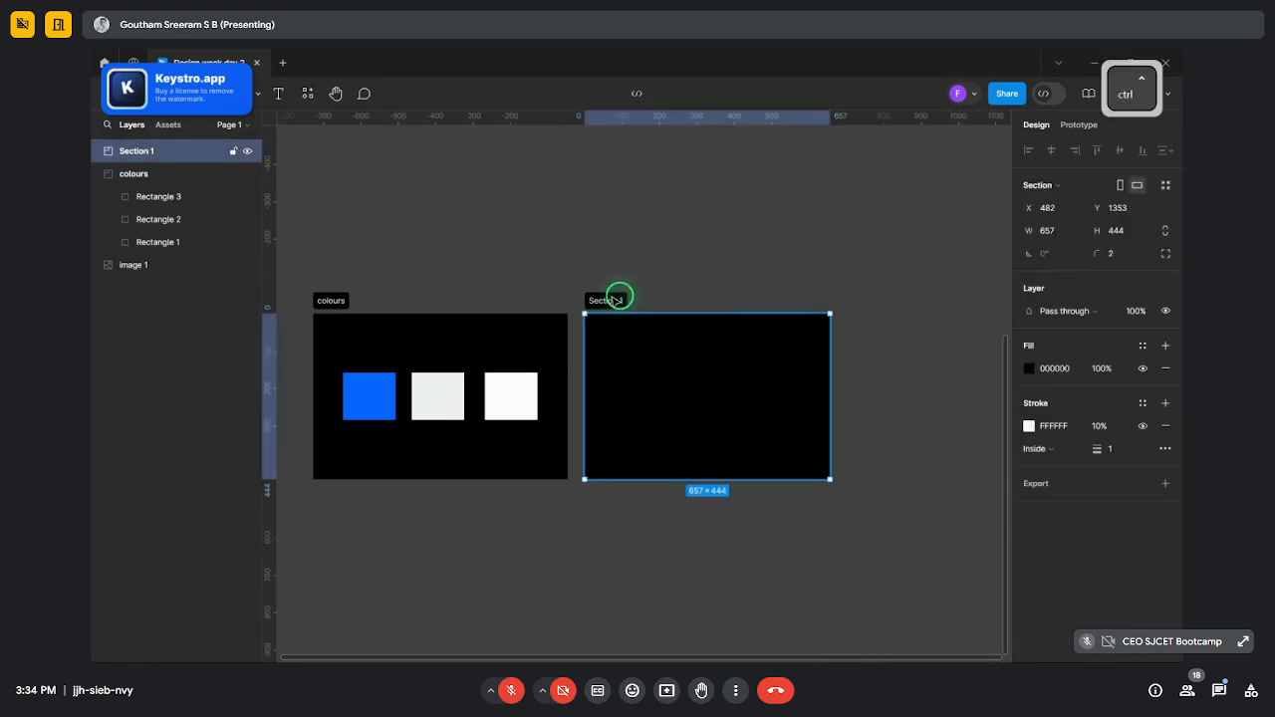
key("ctrl+r")
type("icj")
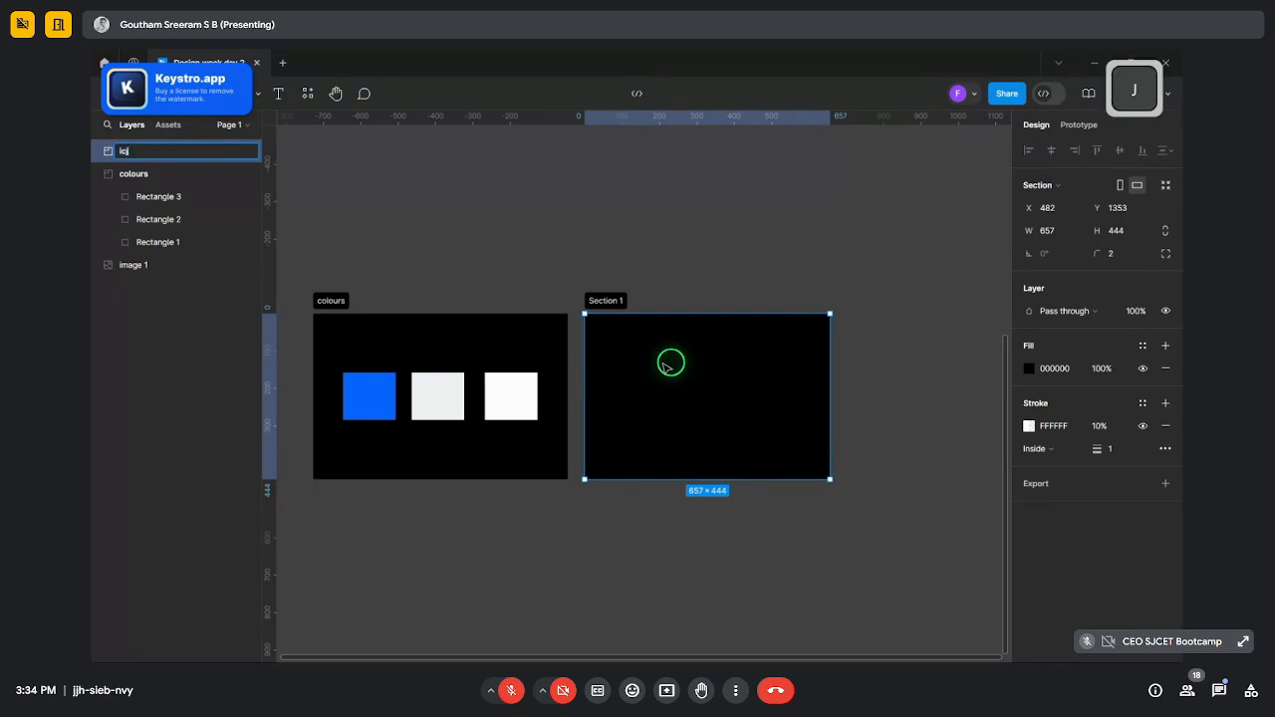
key("BackSpace")
type("ons")
key("Return")
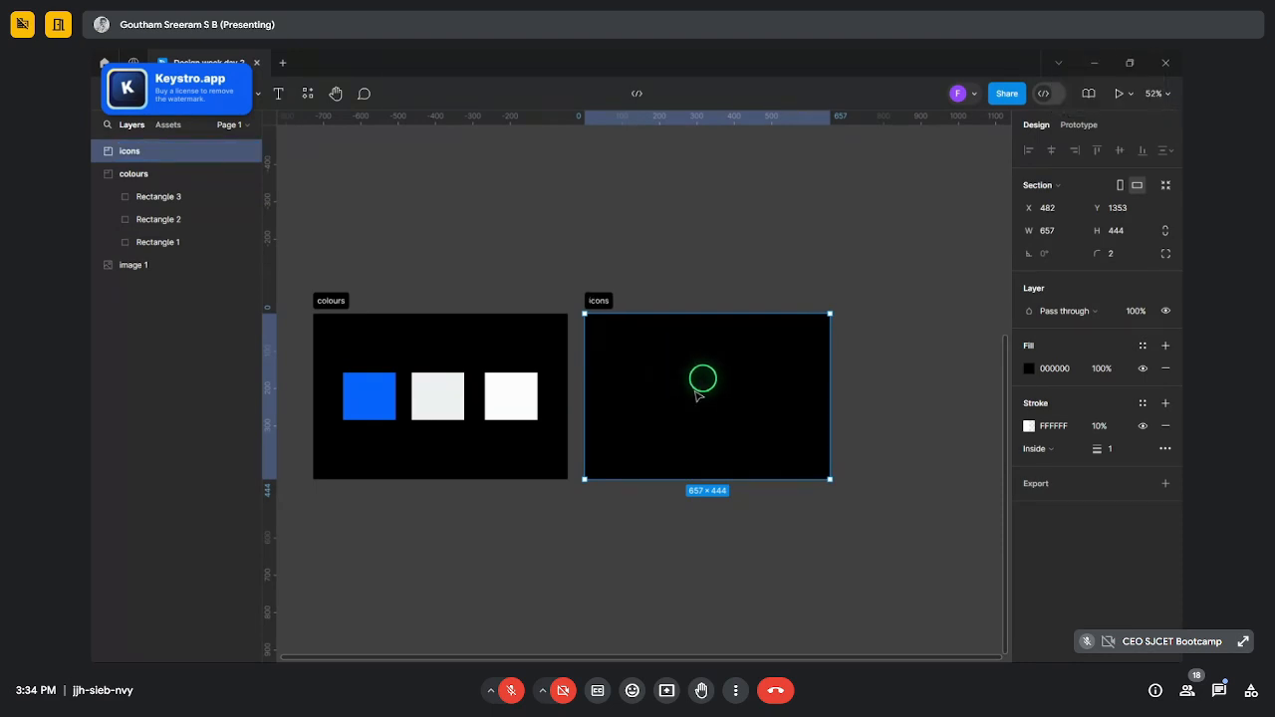
left_click(782, 259)
scroll(775, 261, "up", 4)
- Zoom around the canvas and select the Facebook screenshot image
scroll(501, 202, "up", 3)
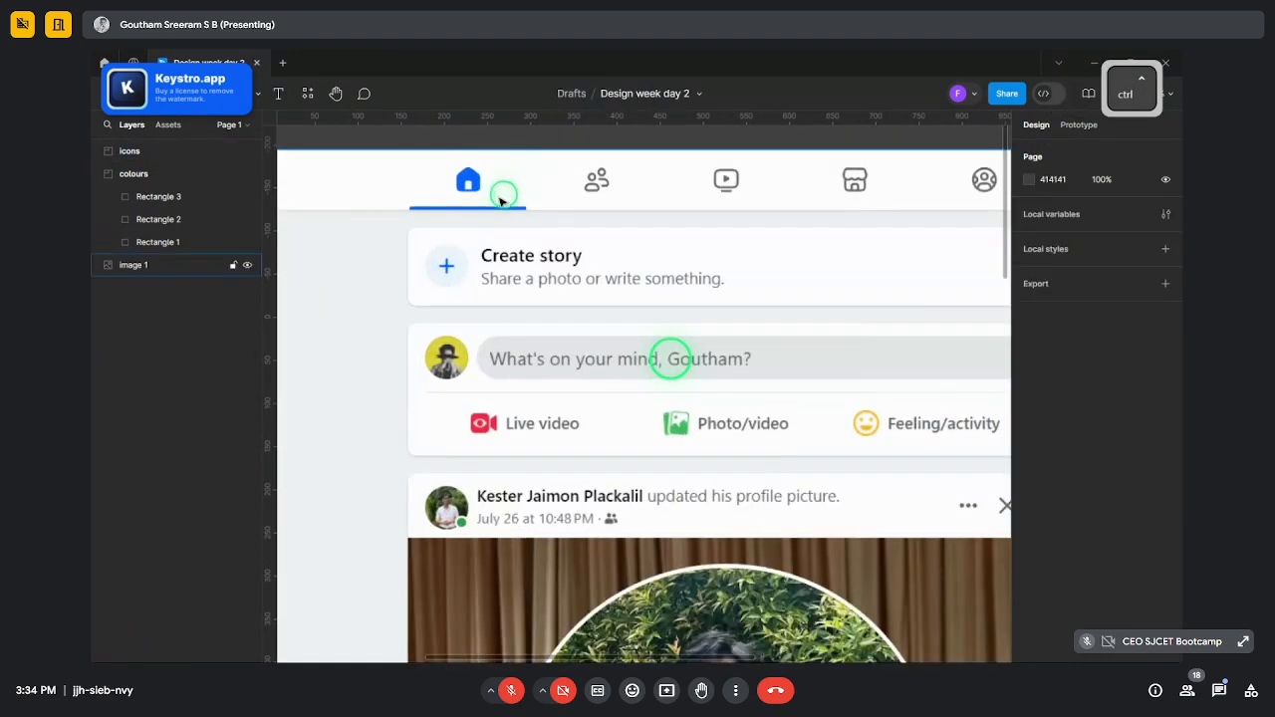
scroll(503, 203, "down", 4)
scroll(329, 196, "up", 5)
scroll(382, 193, "down", 5)
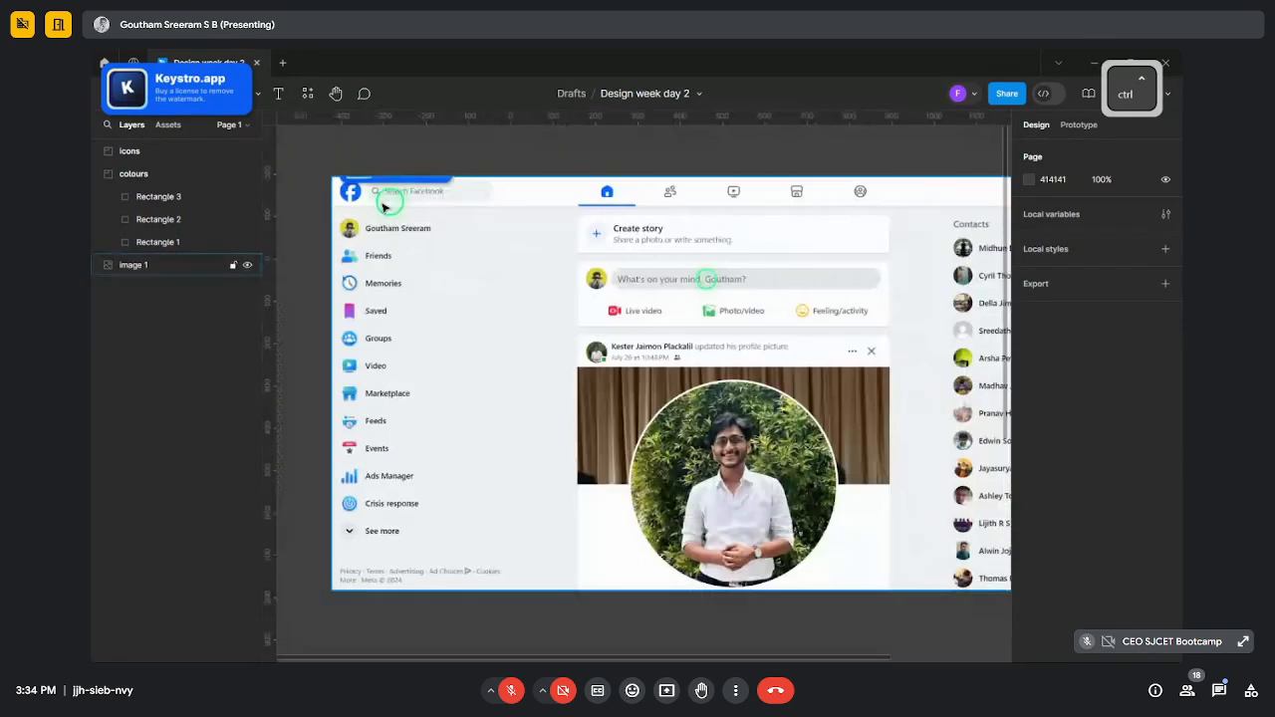
scroll(496, 208, "up", 5)
scroll(531, 175, "down", 5)
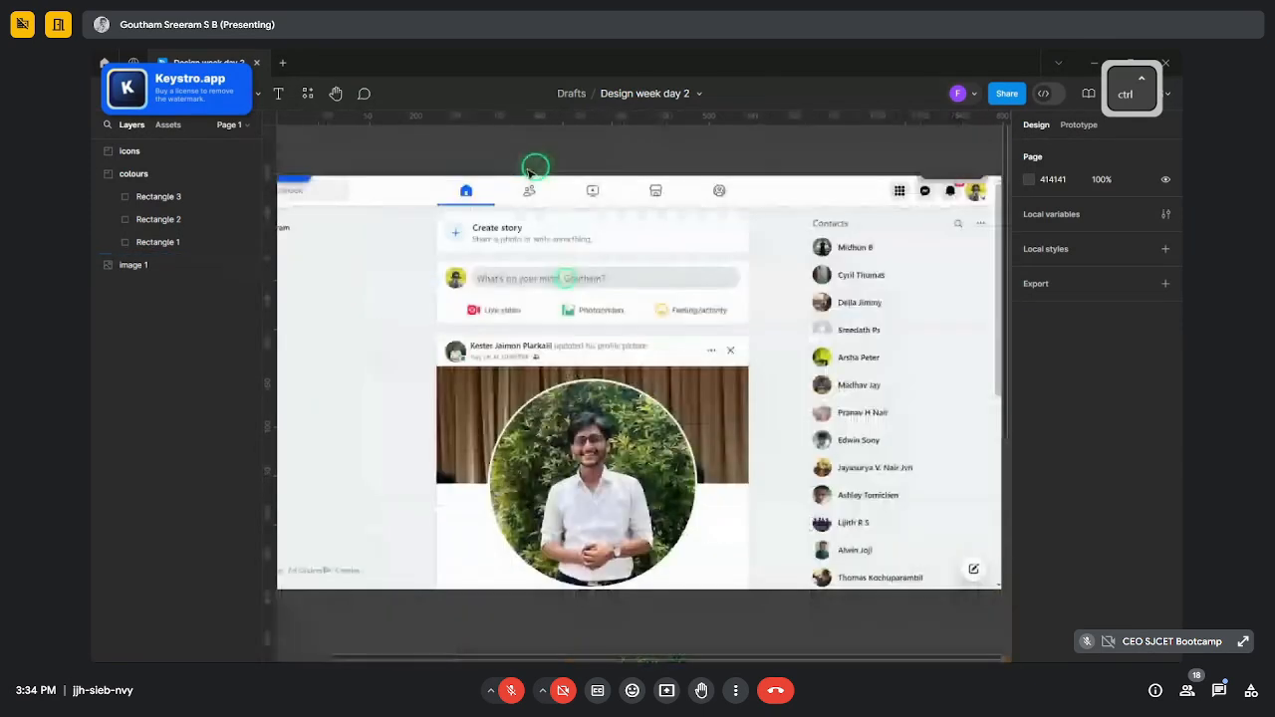
scroll(535, 198, "up", 4)
left_click(625, 192, "ctrl")
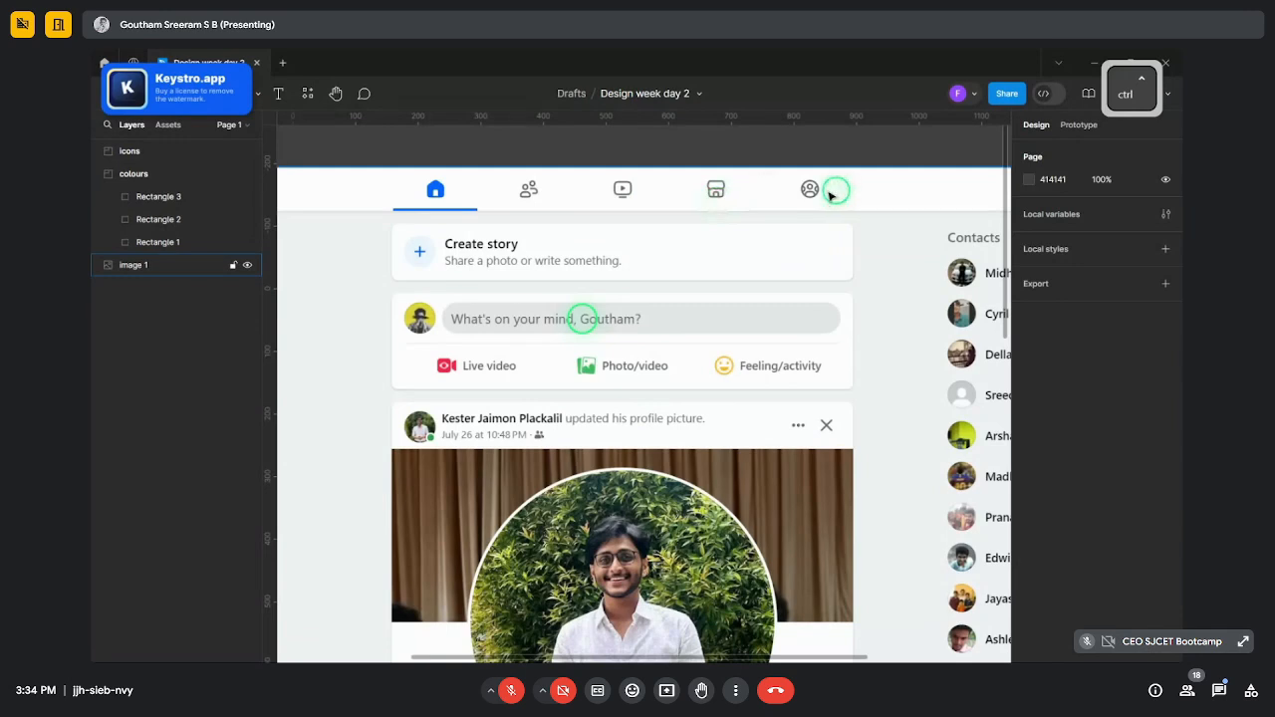
scroll(730, 213, "down", 5)
scroll(728, 548, "up", 4)
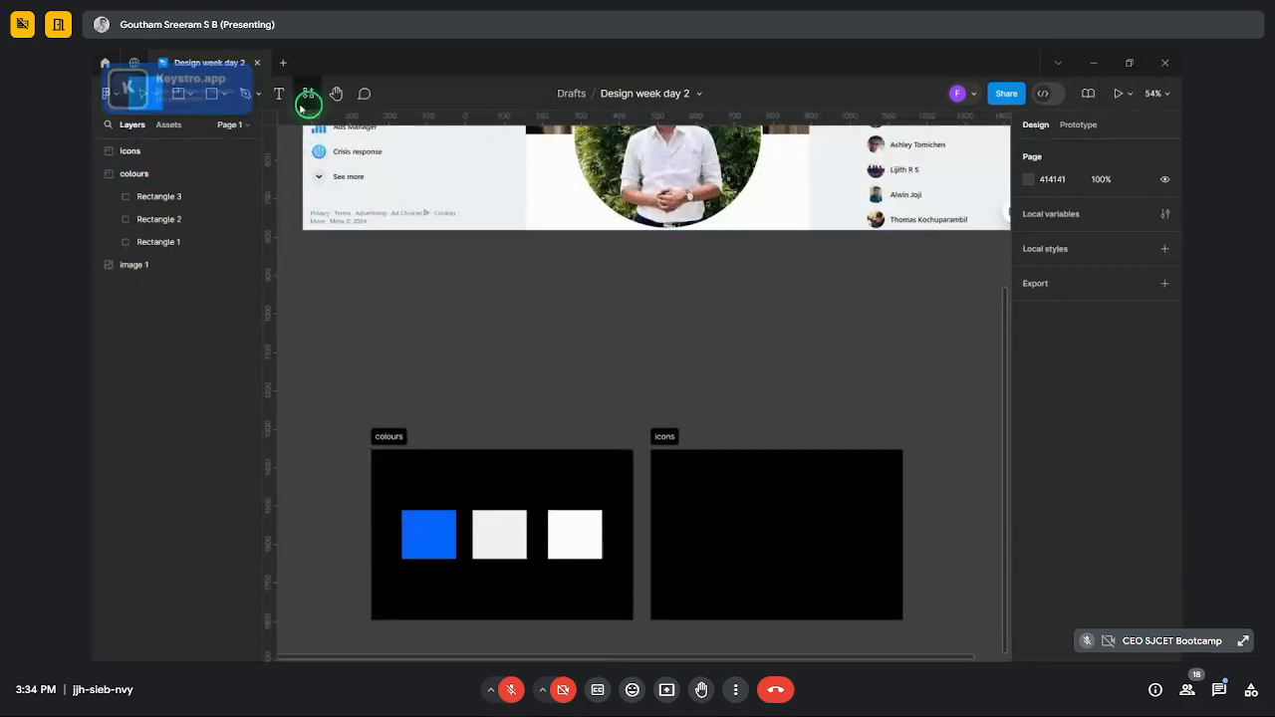
- Find and launch the Lucide Icons plugin
left_click(307, 98)
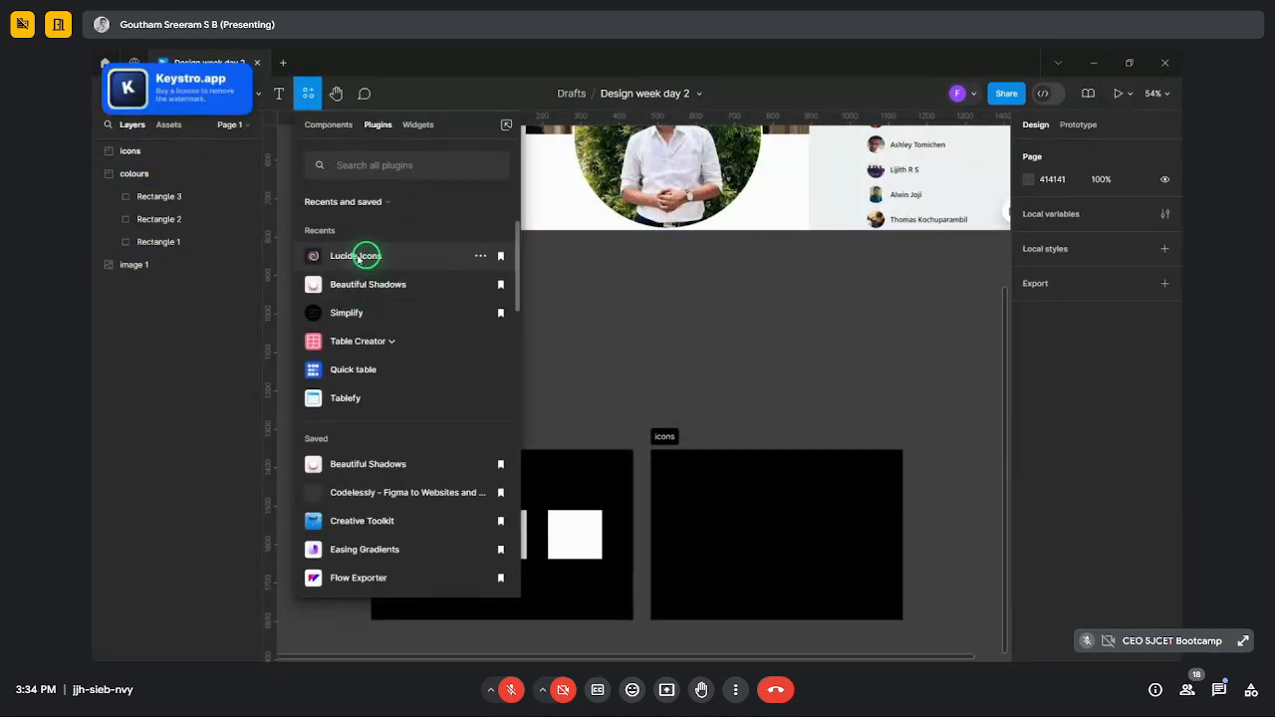
left_click(376, 168)
type("icons")
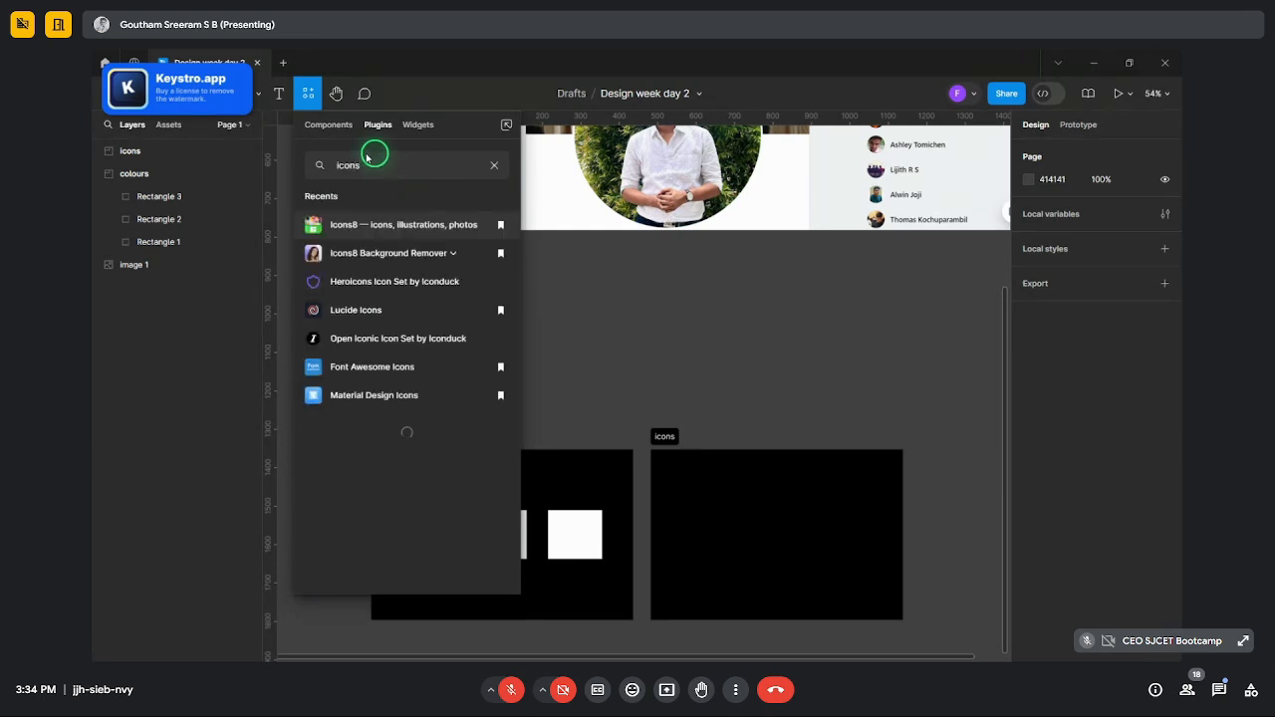
left_click(369, 318)
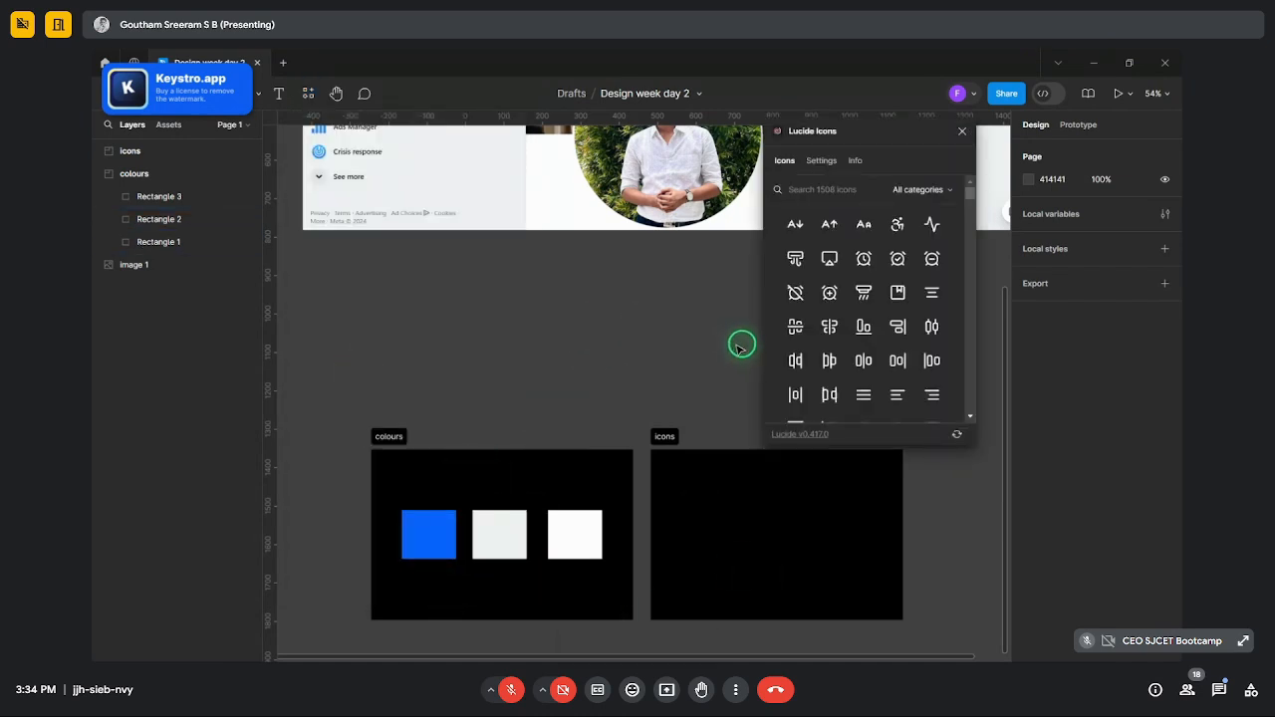
- Insert the Lucide 'search' icon into the icons section
left_click(664, 436)
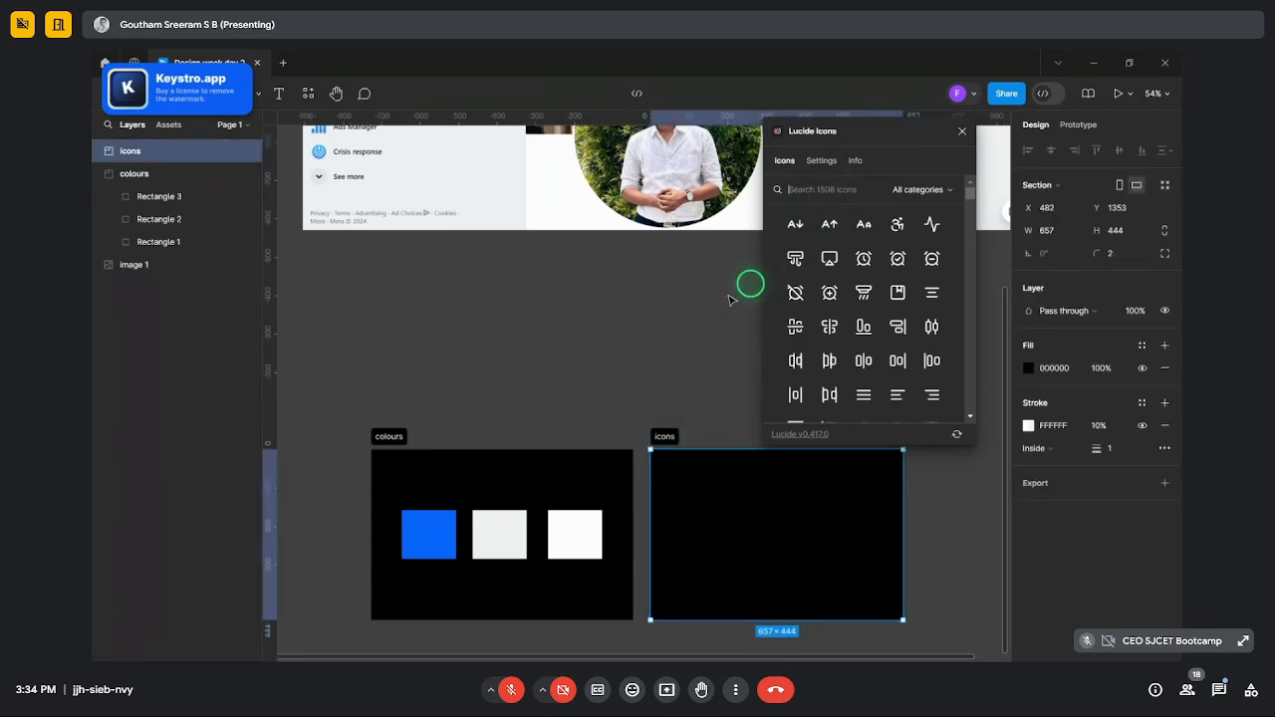
scroll(718, 309, "up", 5)
type("s")
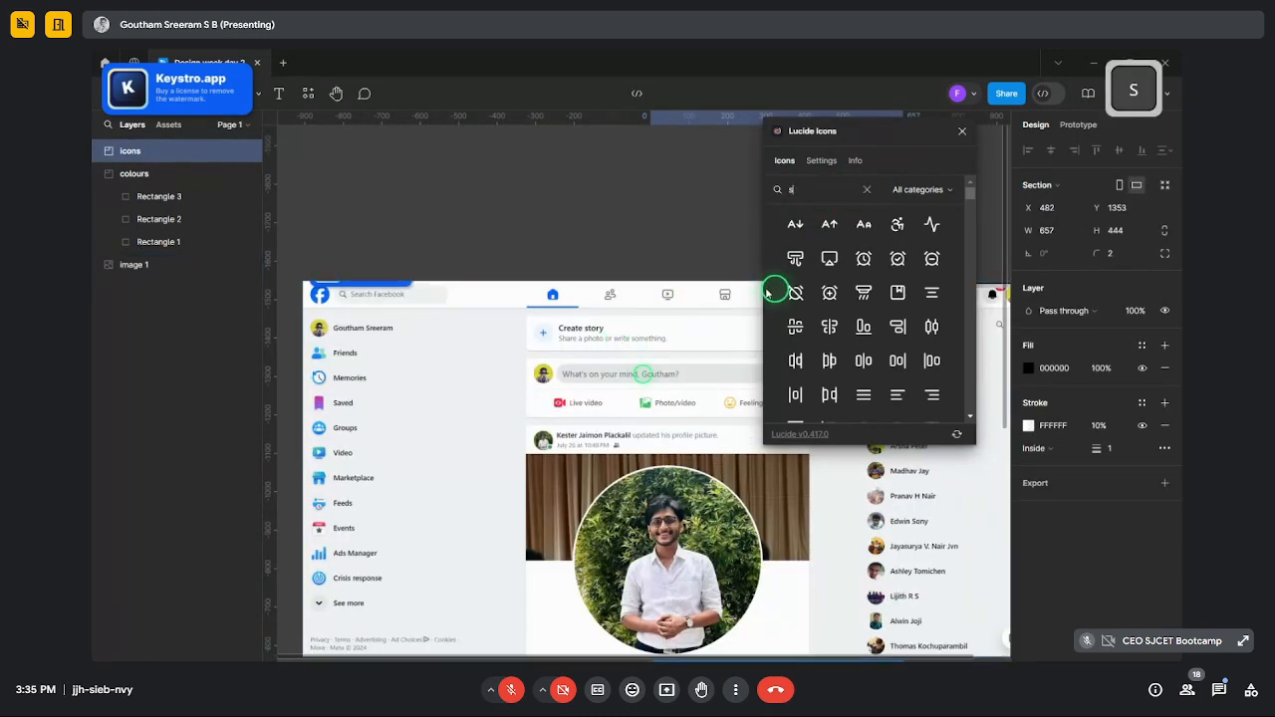
type("ear")
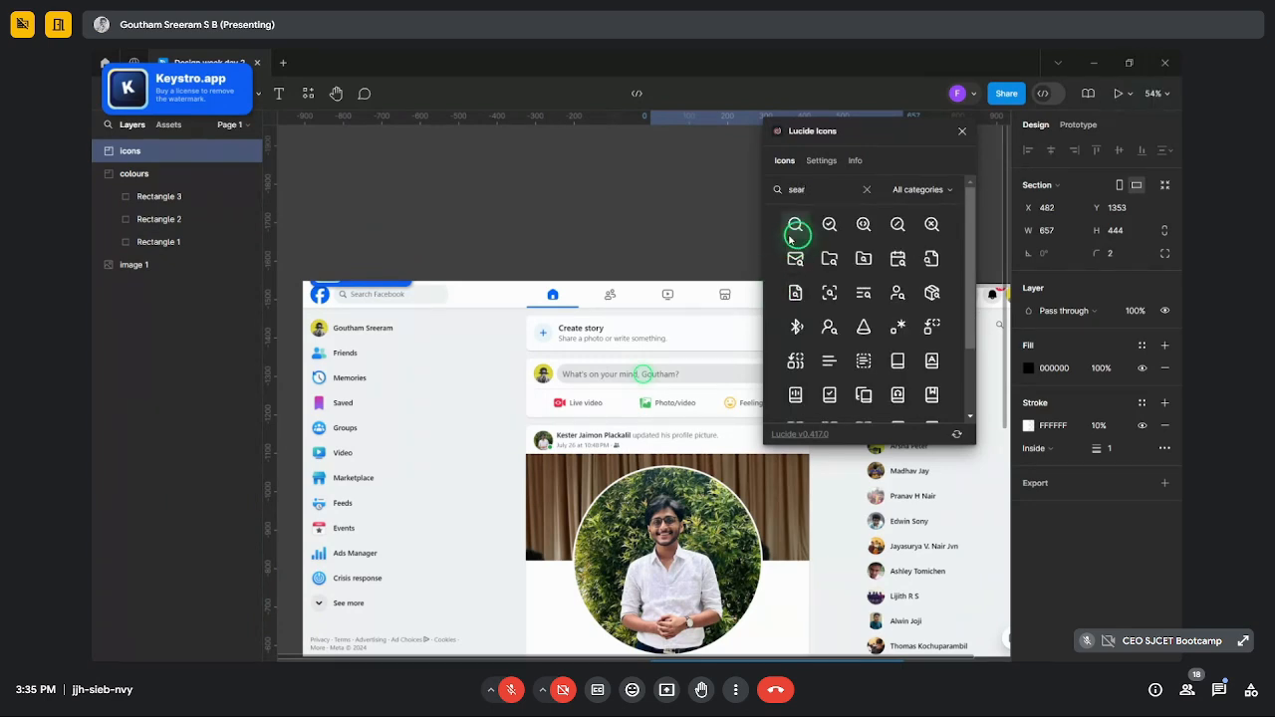
left_click(793, 231)
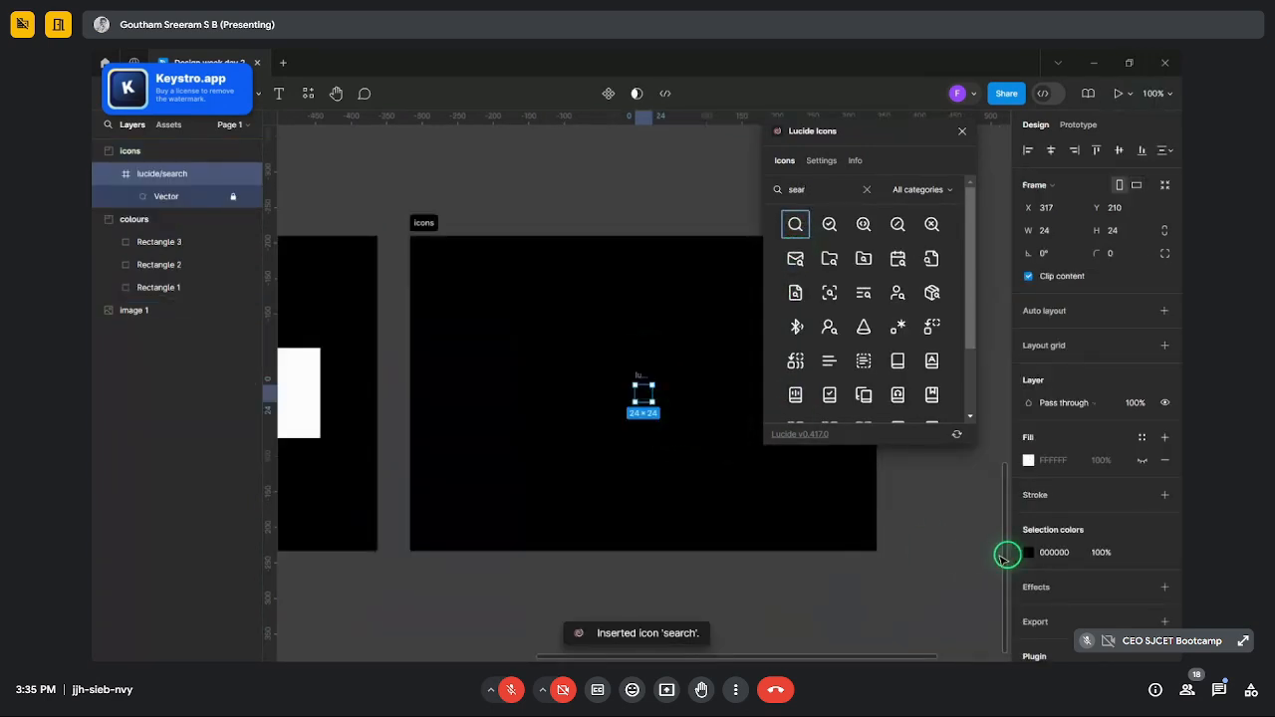
left_click(924, 209)
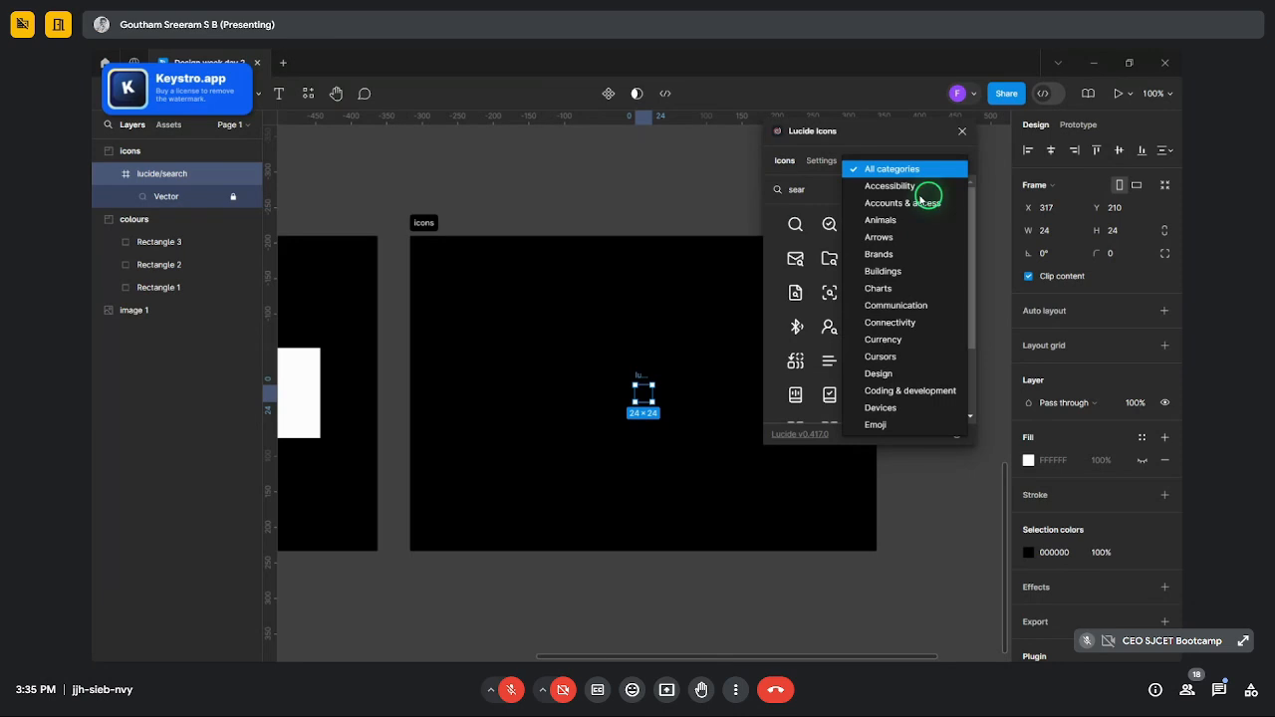
left_click(572, 210)
- Change the icons section fill to white FFFFFF and move the search icon to its top-left
left_click(431, 220)
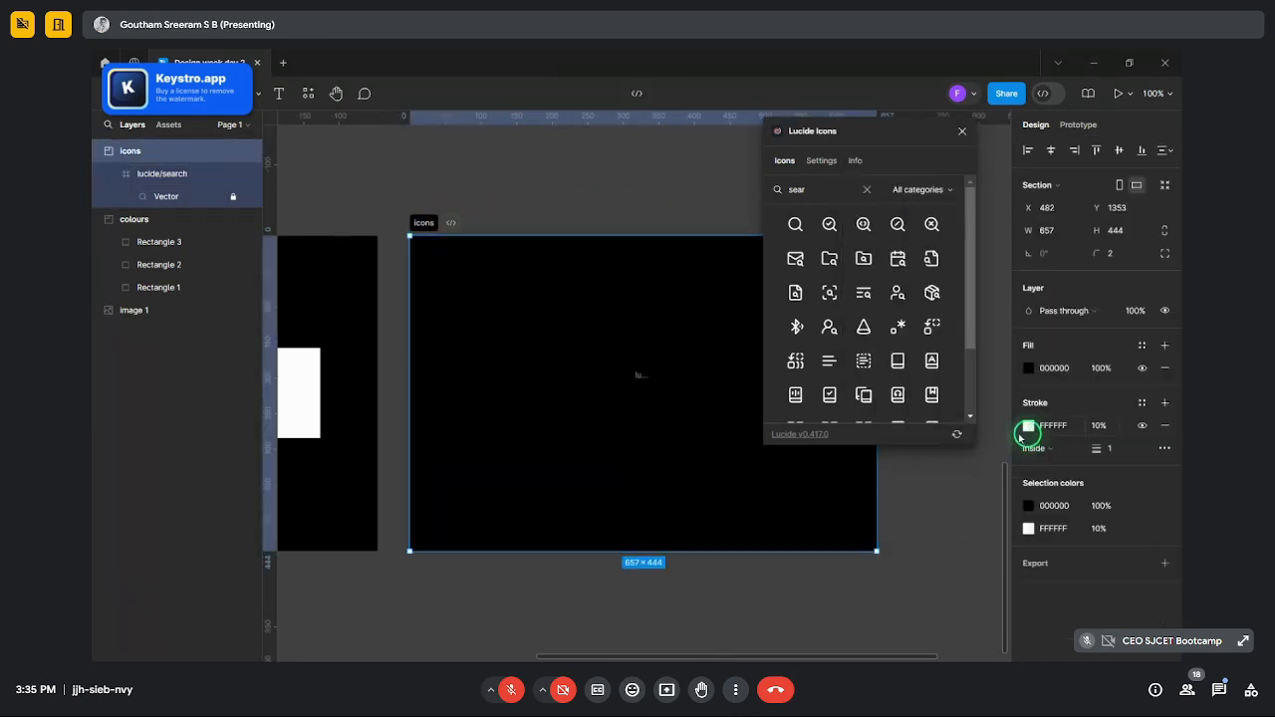
left_click(1028, 368)
left_click_drag(991, 420, 658, 279)
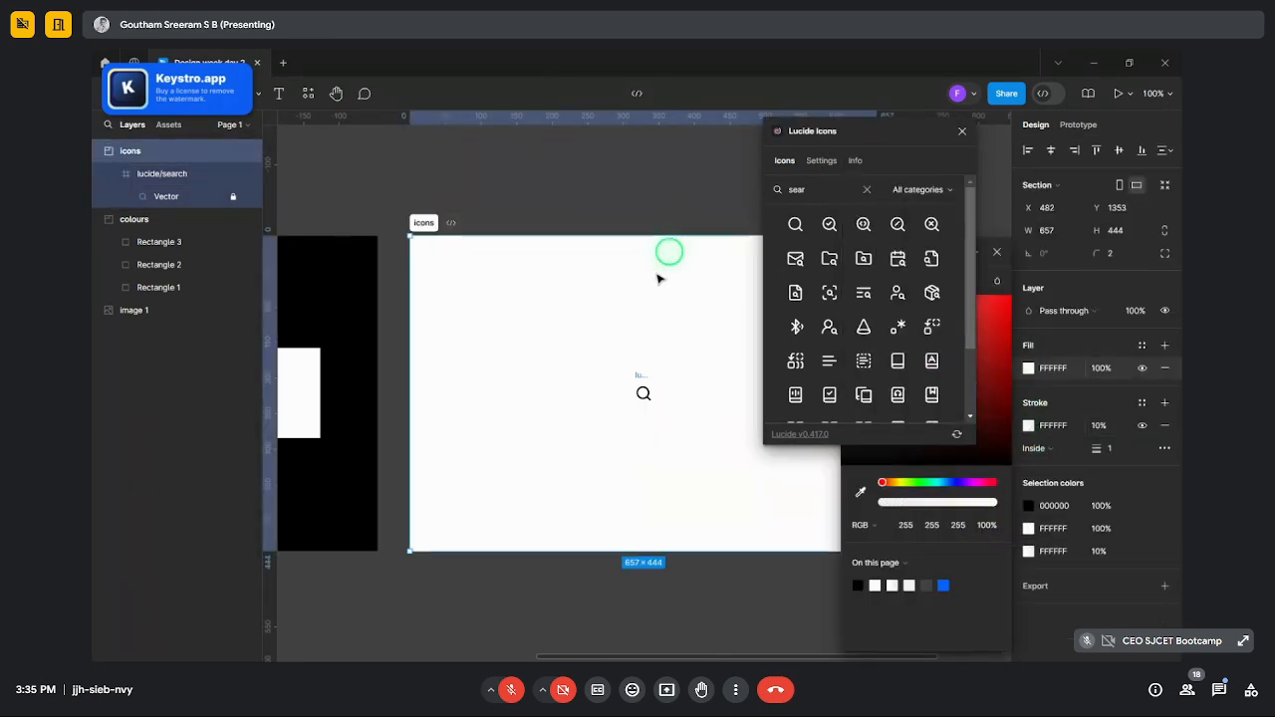
left_click_drag(642, 377, 445, 259)
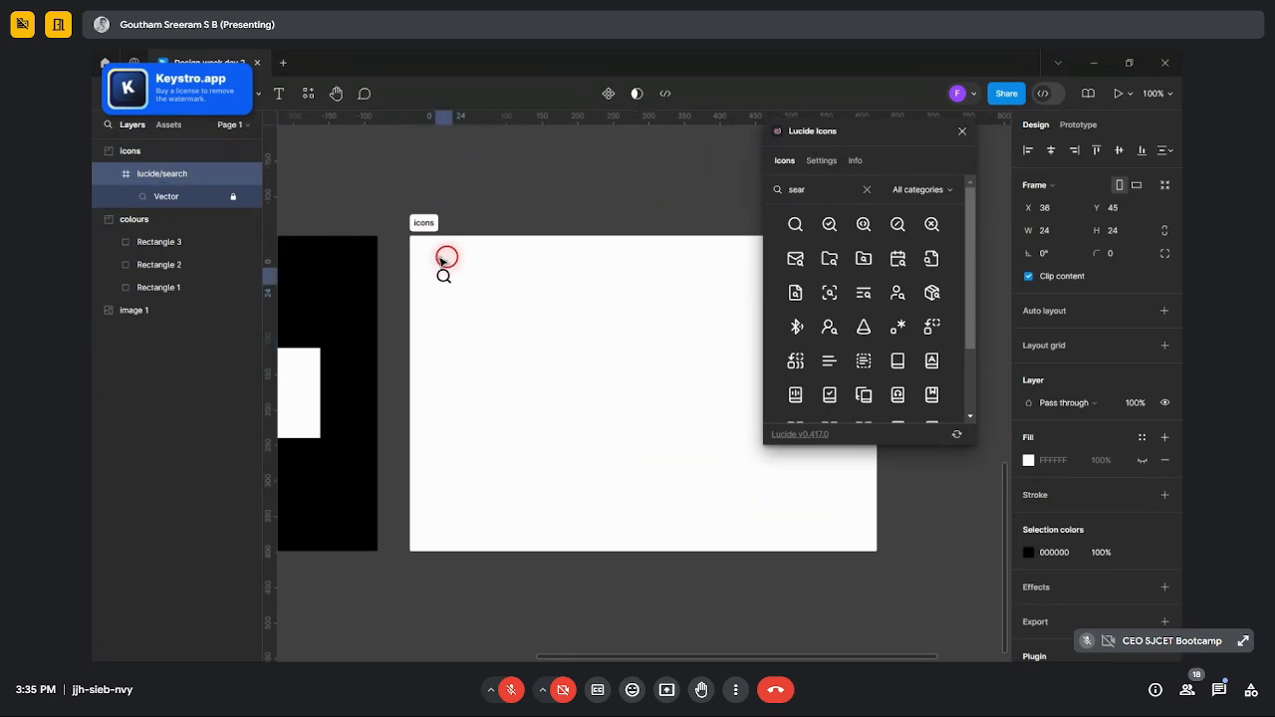
left_click(864, 192)
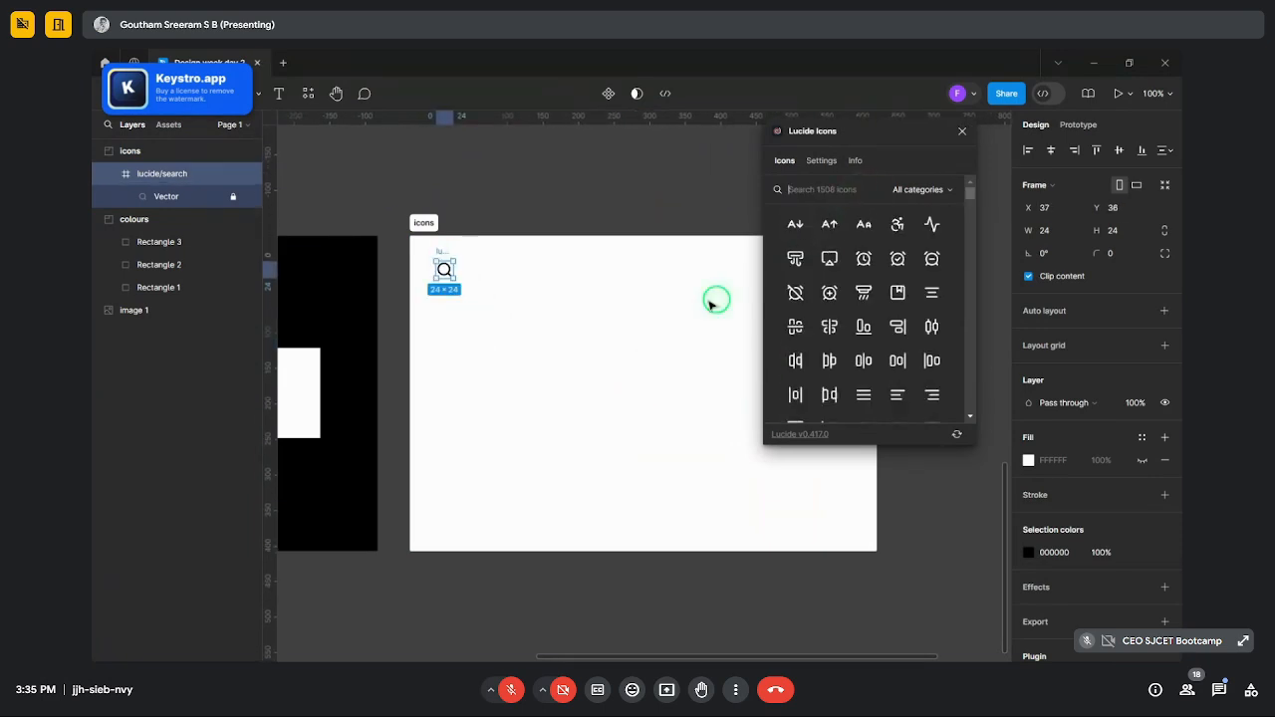
scroll(672, 329, "up", 10)
- Search 'home' and insert the house icon beside the search icon
scroll(657, 348, "down", 3, "ctrl")
scroll(429, 145, "up", 3, "ctrl")
scroll(480, 197, "up", 1, "ctrl")
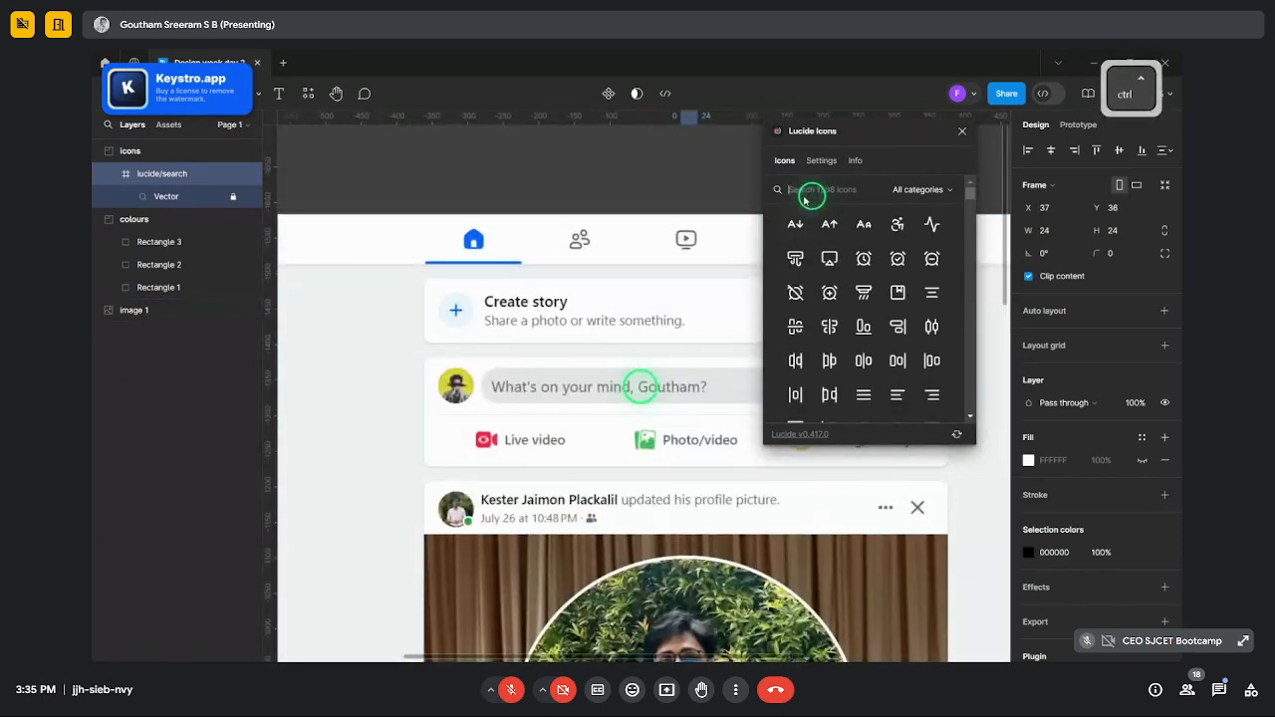
left_click(805, 196)
type("hie")
key("BackSpace")
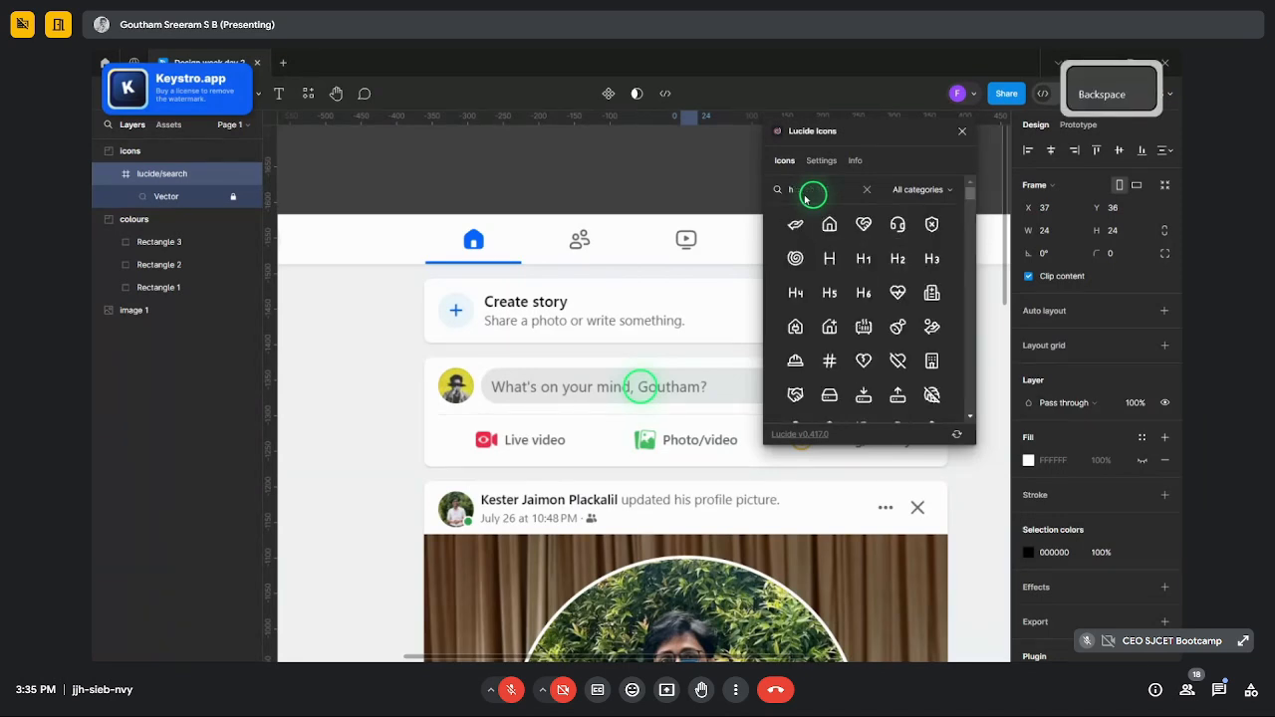
type("ome")
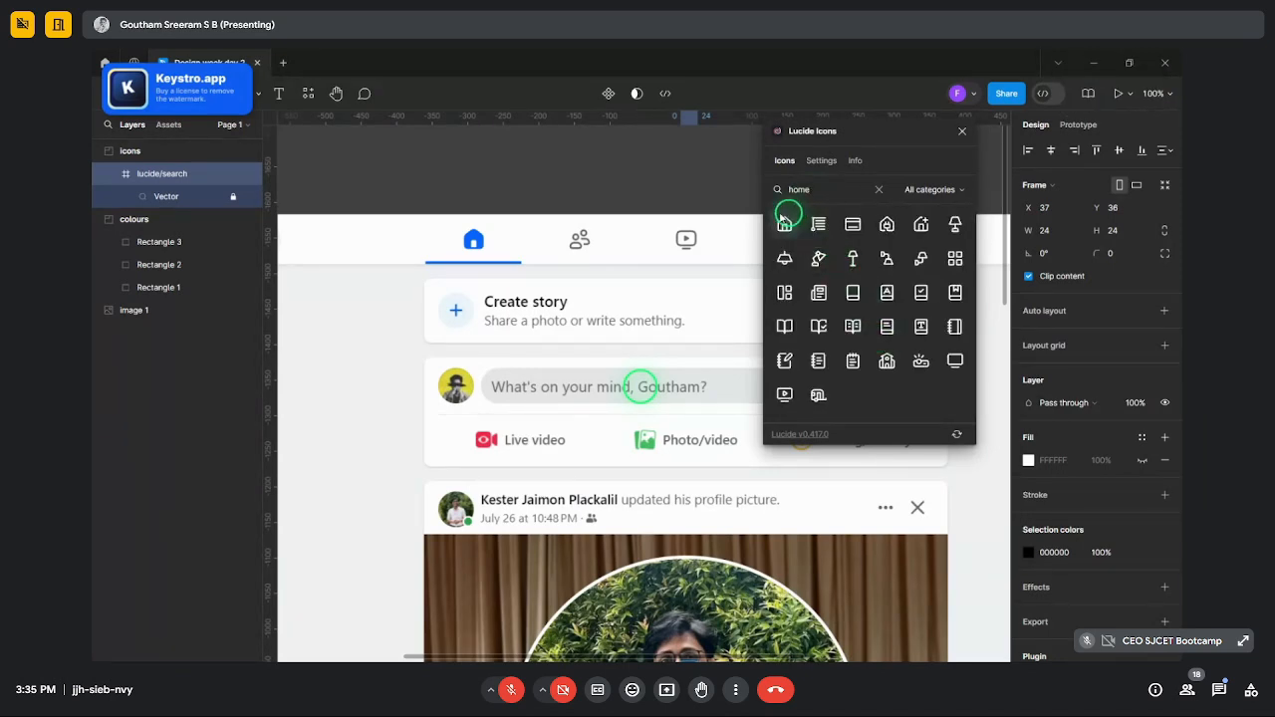
left_click(784, 221)
- Search 'people' and insert the users icon into the row
scroll(648, 250, "up", 10)
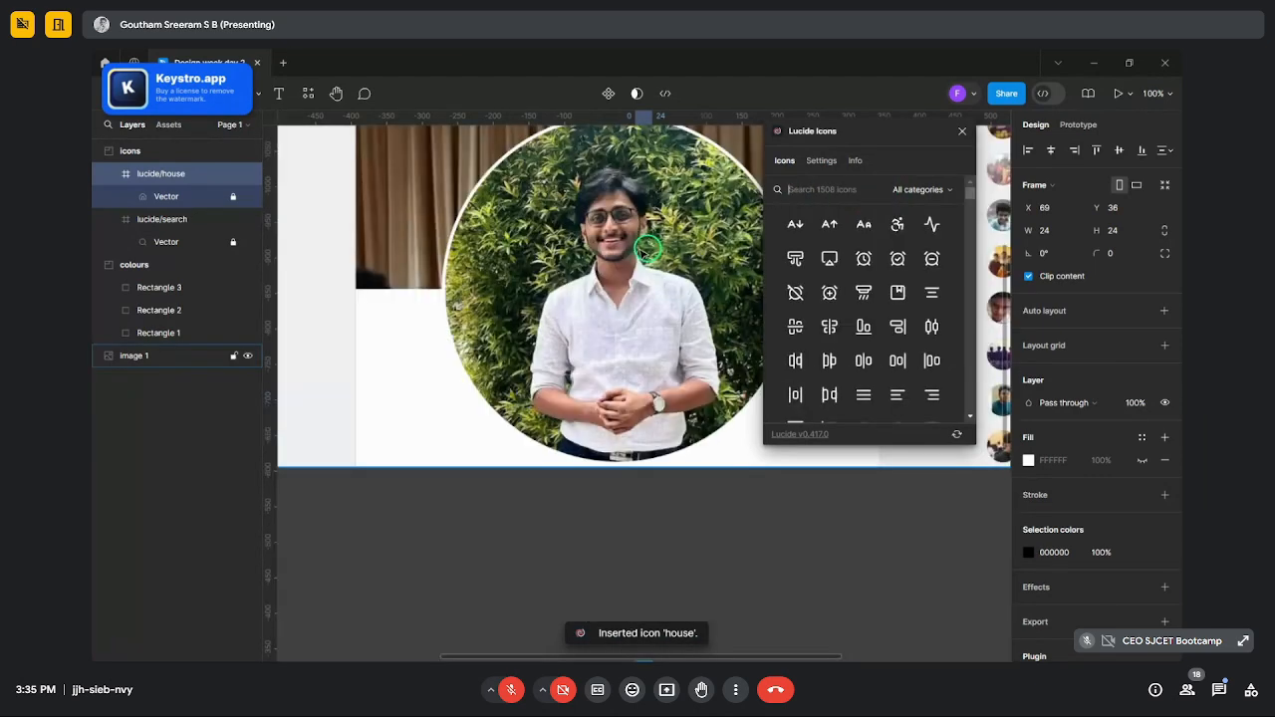
scroll(628, 256, "down", 3, "ctrl")
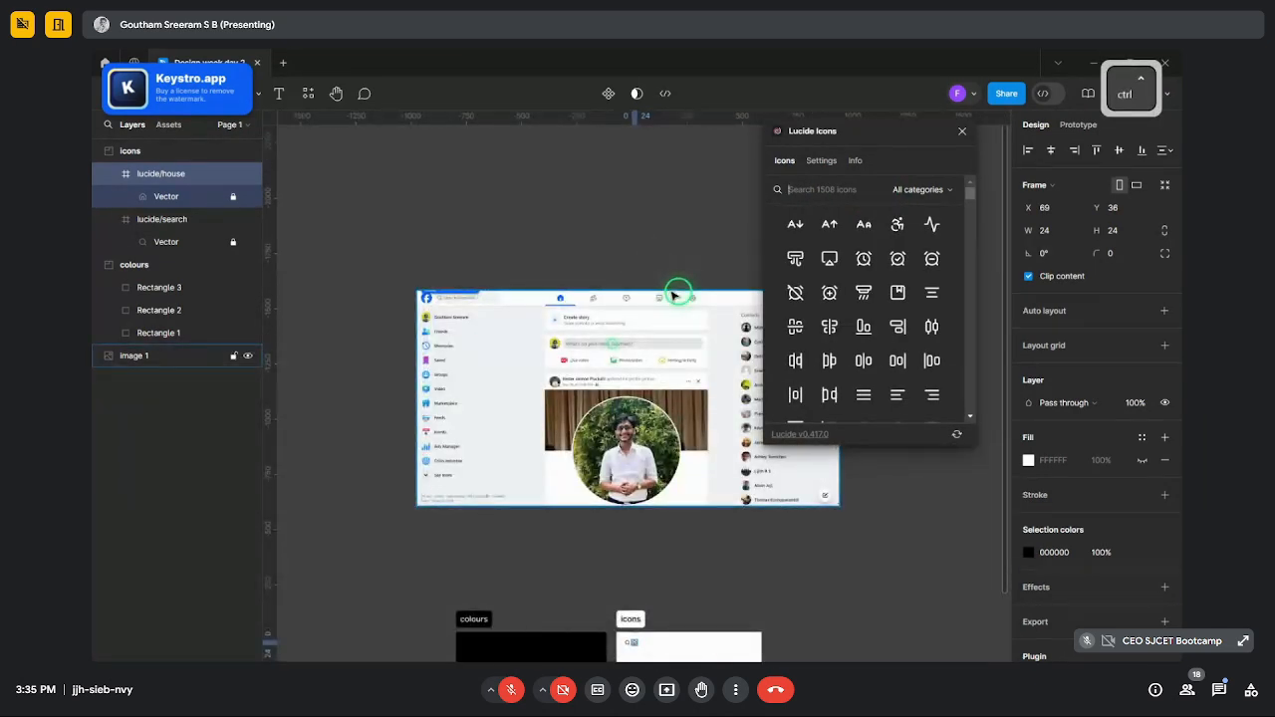
type("people")
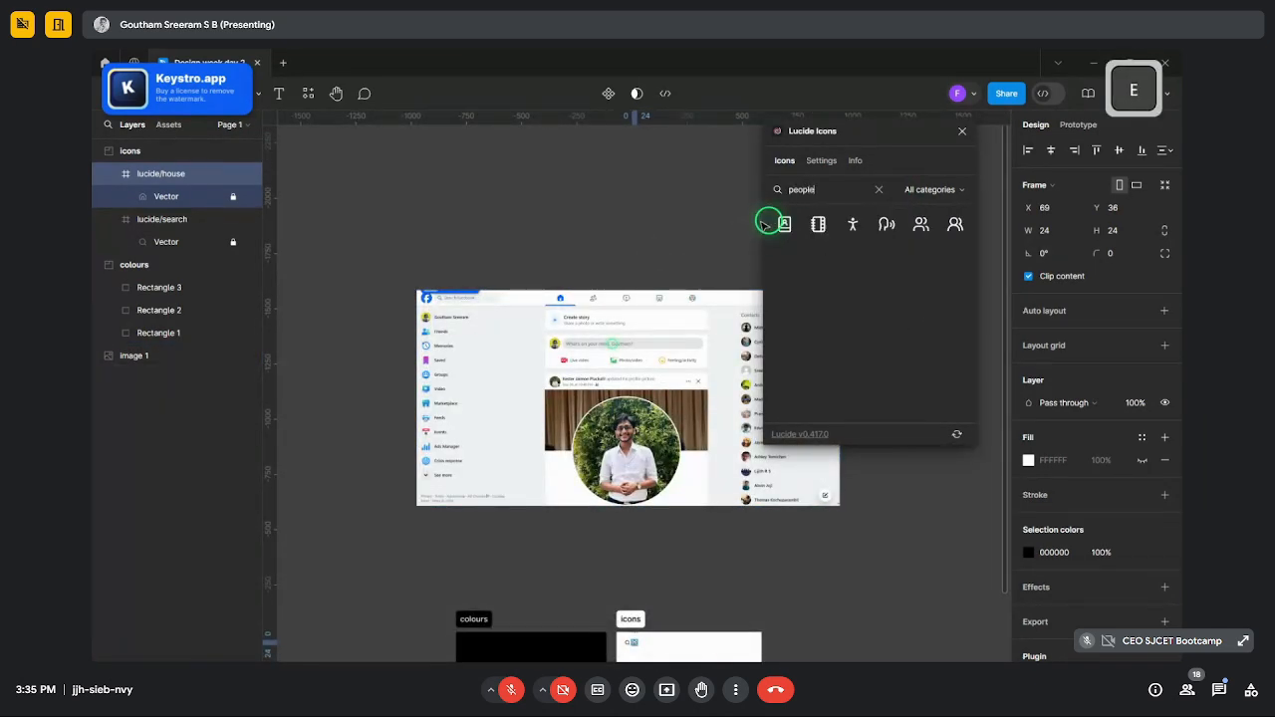
left_click(918, 229)
- Search 'video' and insert the tv-minimal-play icon, then search 'market'
scroll(591, 308, "down", 3, "ctrl")
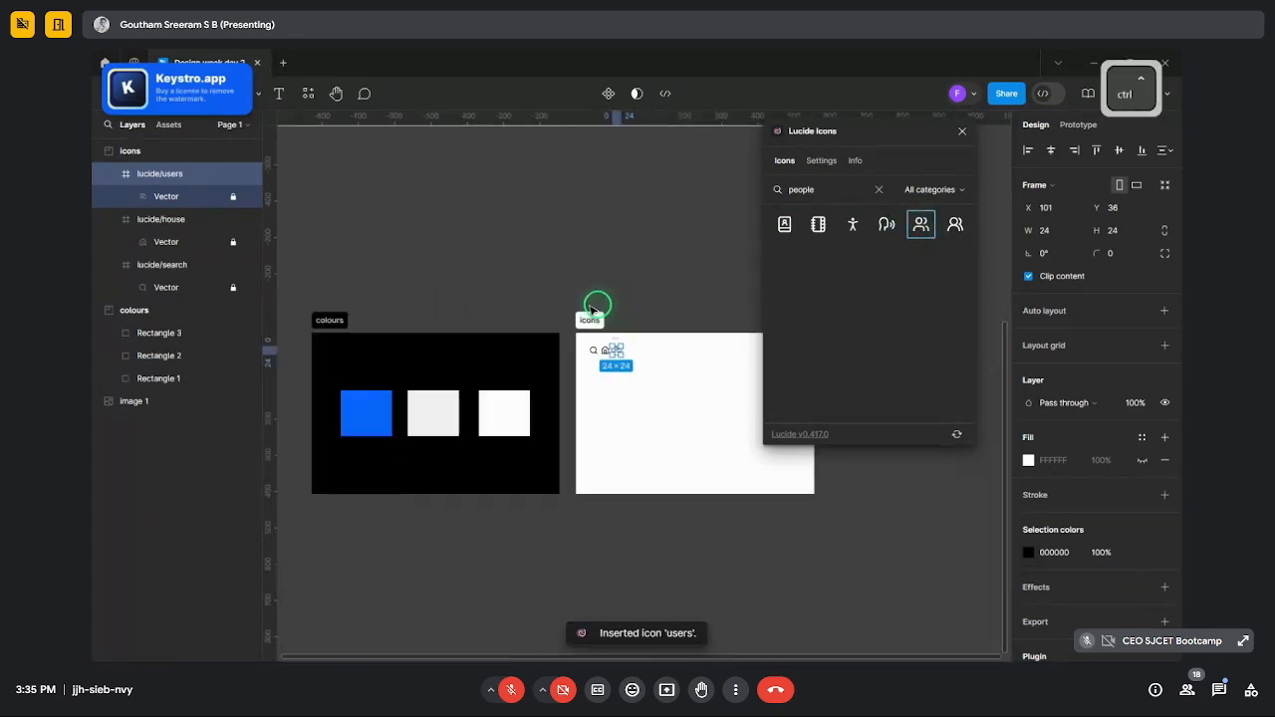
scroll(588, 289, "up", 3)
scroll(580, 275, "up", 3, "ctrl")
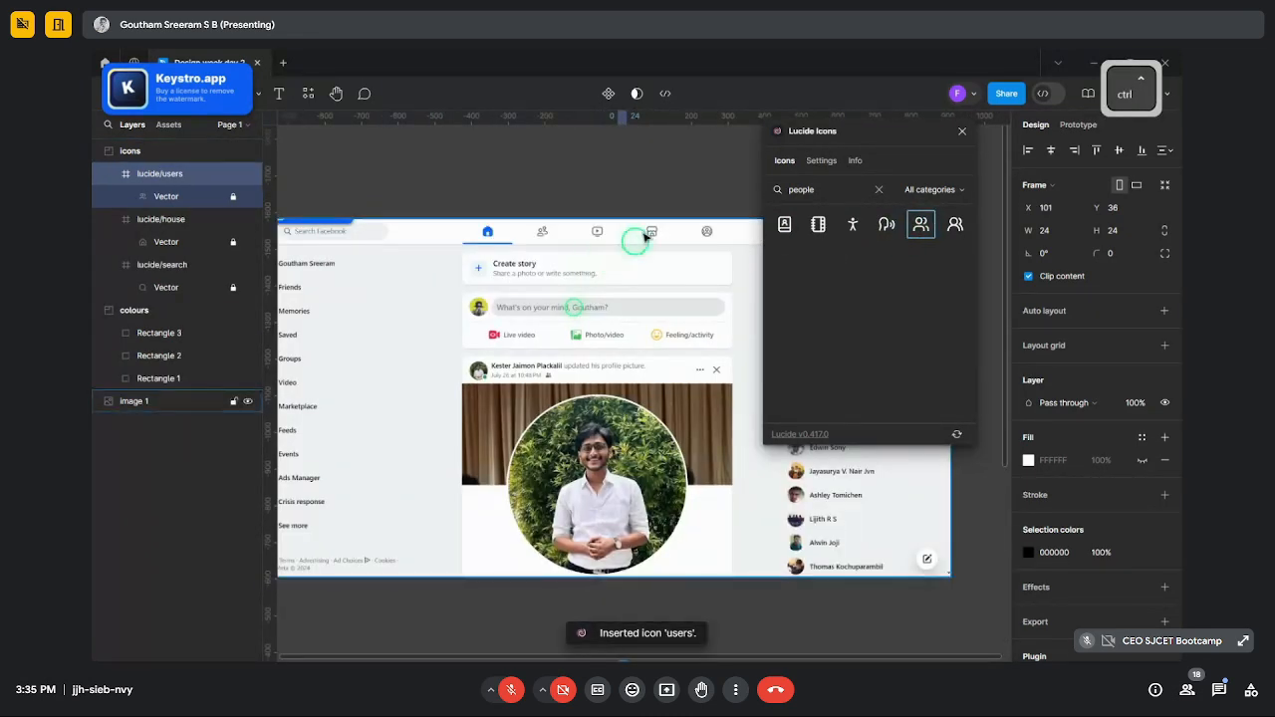
left_click(872, 191)
type("video")
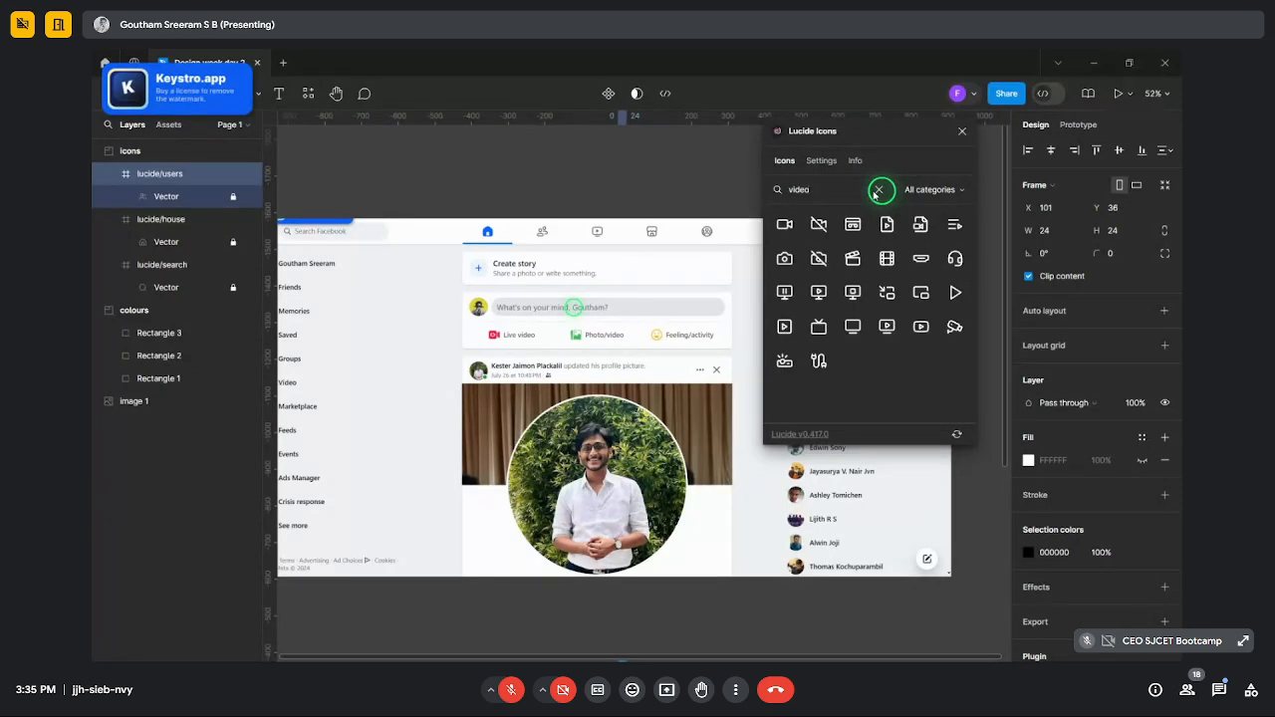
left_click(888, 327)
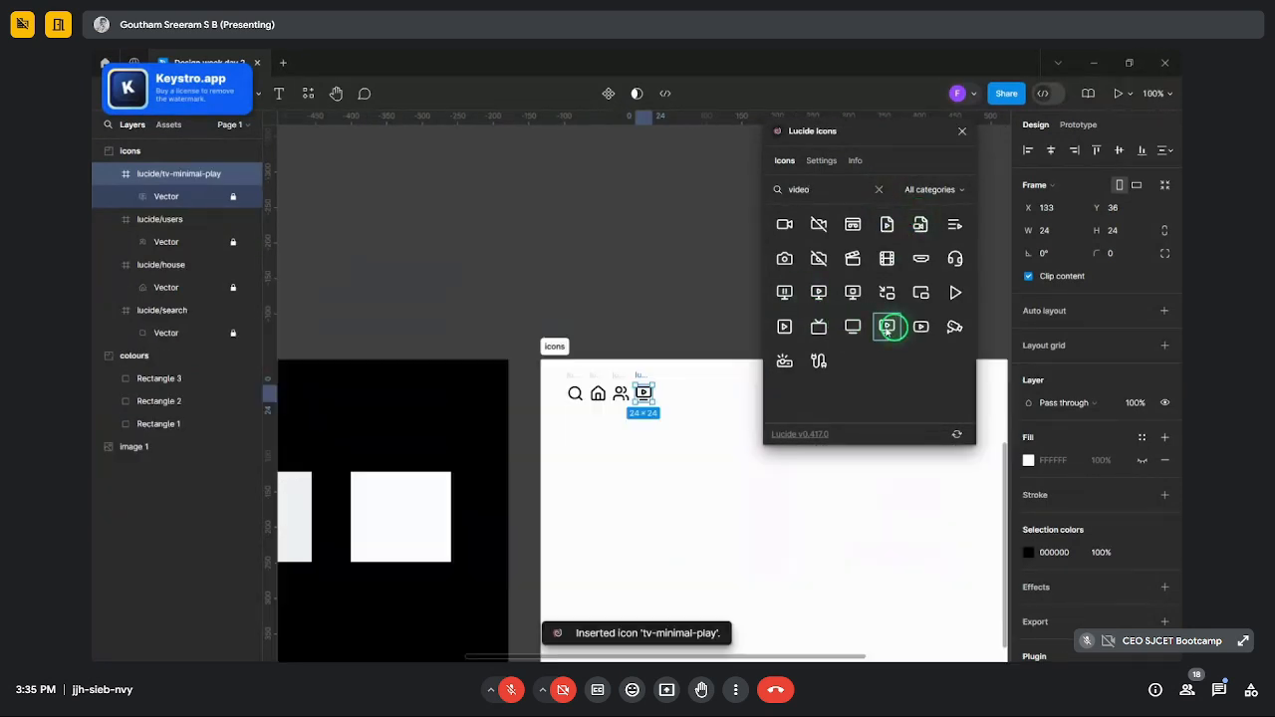
scroll(567, 239, "down", 3, "ctrl")
scroll(573, 339, "up", 3)
scroll(572, 340, "up", 5, "ctrl")
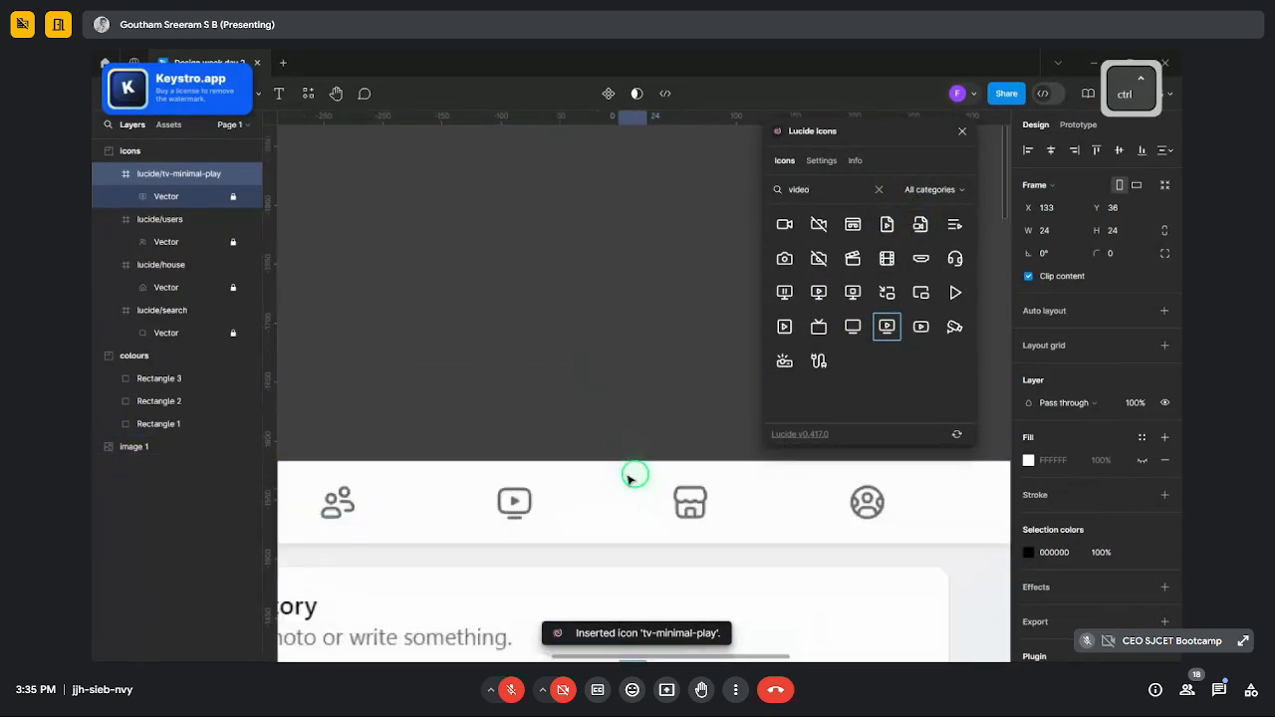
scroll(407, 379, "down", 5, "ctrl")
scroll(445, 362, "up", 3, "ctrl")
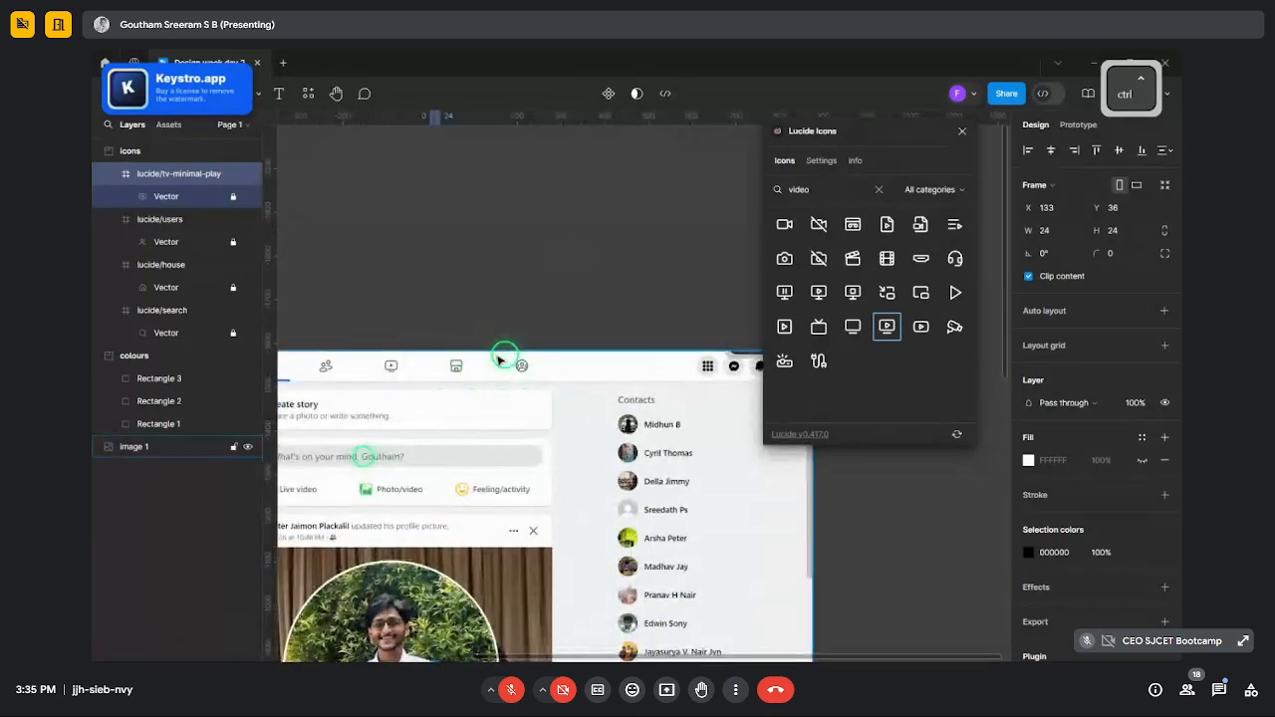
scroll(498, 362, "down", 3, "ctrl")
type("market")
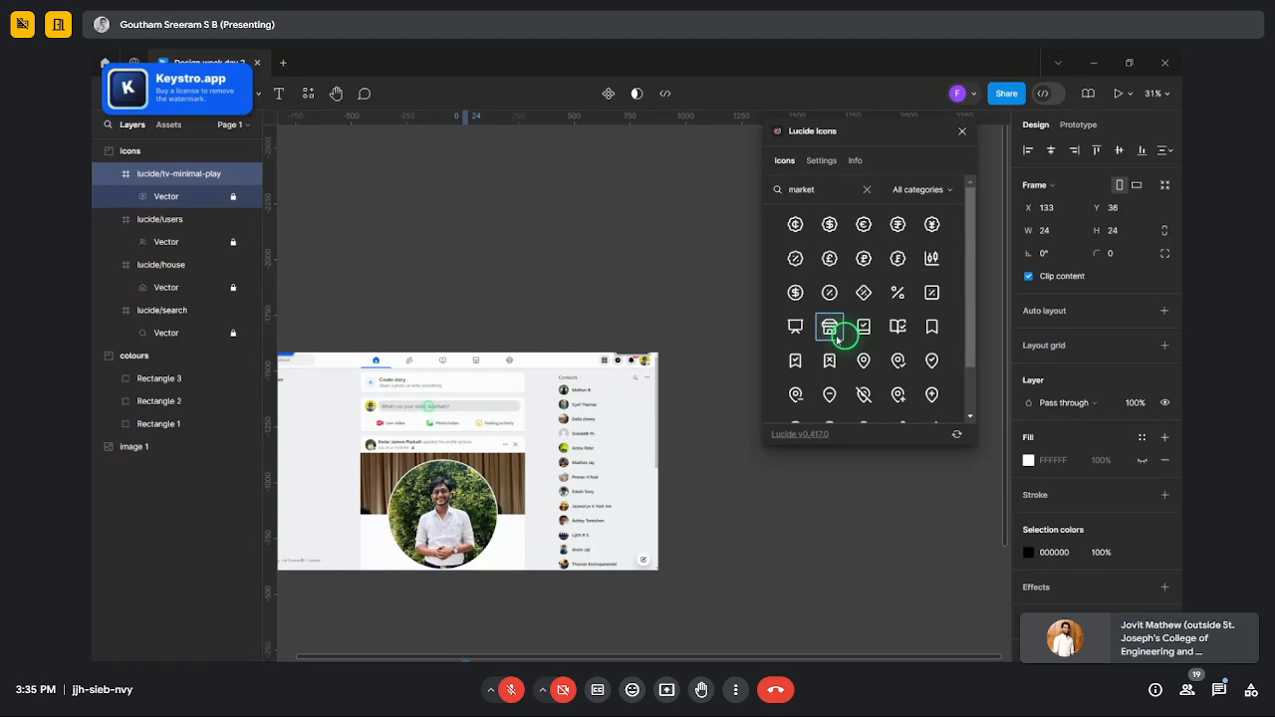
- Insert the store icon and drag the users-round icon into the icons frame
left_click(830, 326)
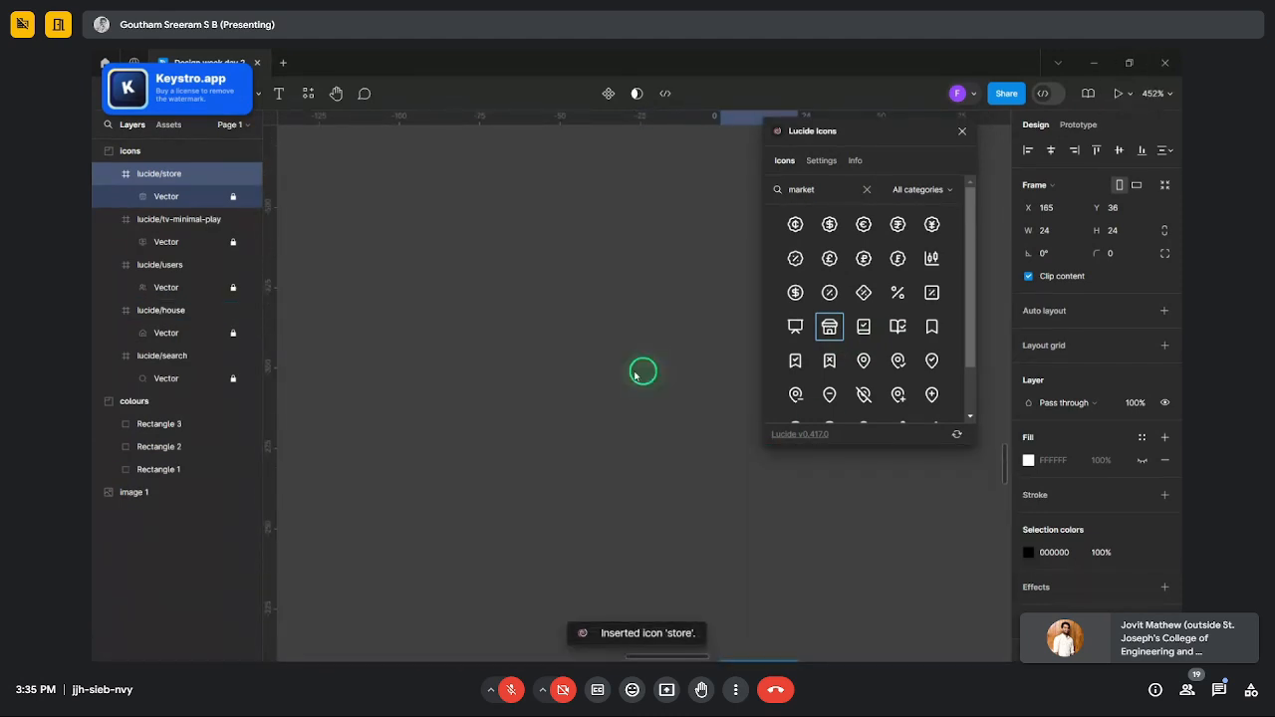
scroll(634, 373, "up", 8)
scroll(637, 372, "down", 3)
scroll(639, 305, "up", 4)
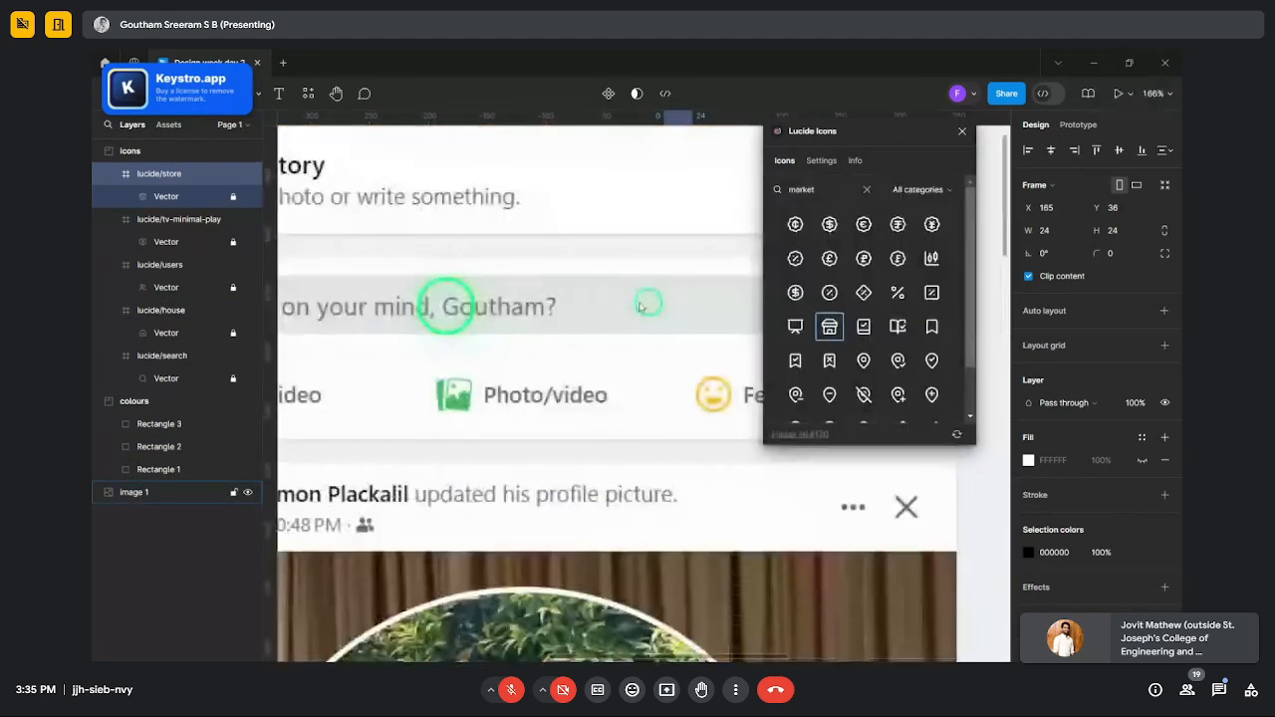
scroll(642, 318, "up", 5)
scroll(598, 354, "down", 5)
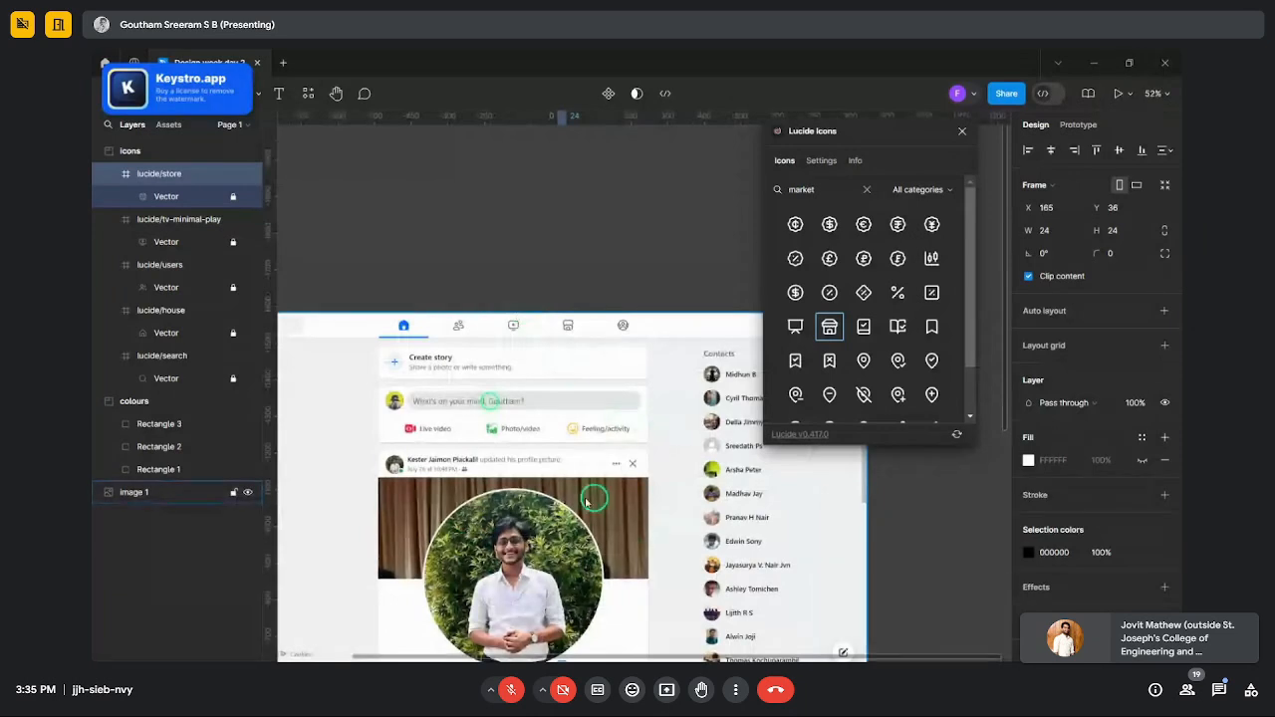
scroll(612, 319, "up", 1)
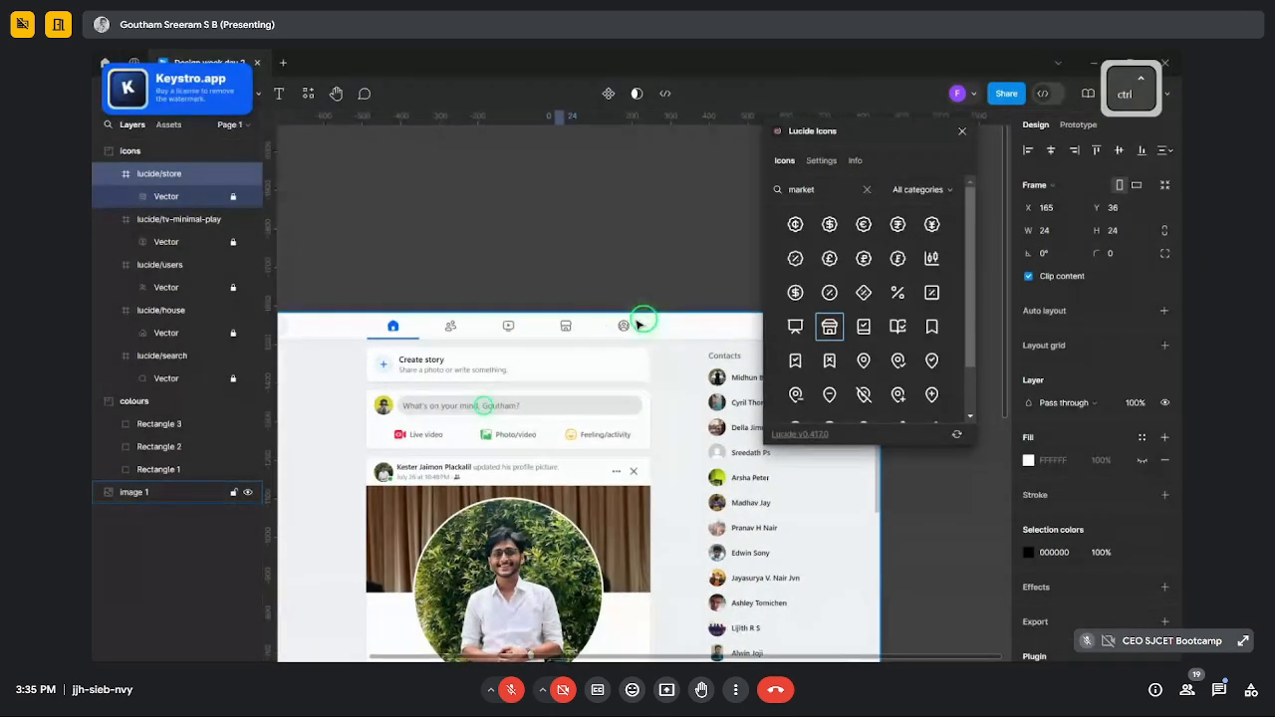
scroll(697, 321, "up", 3)
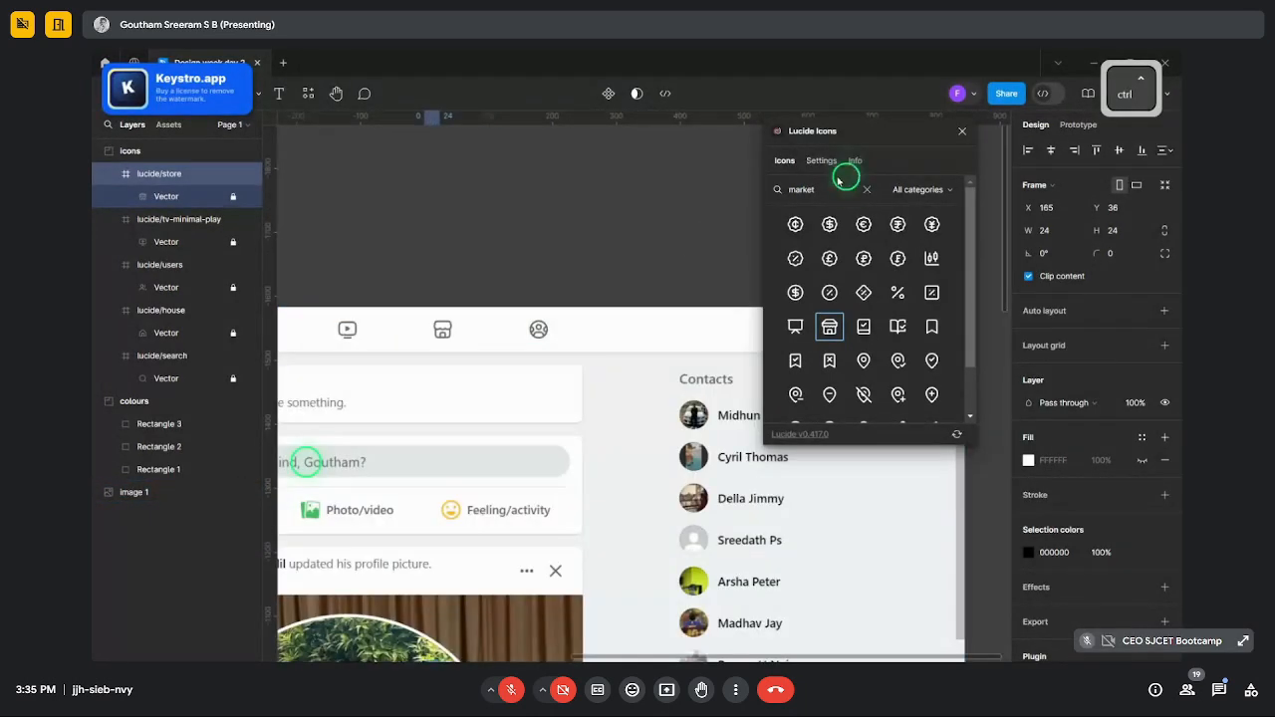
type("peopl")
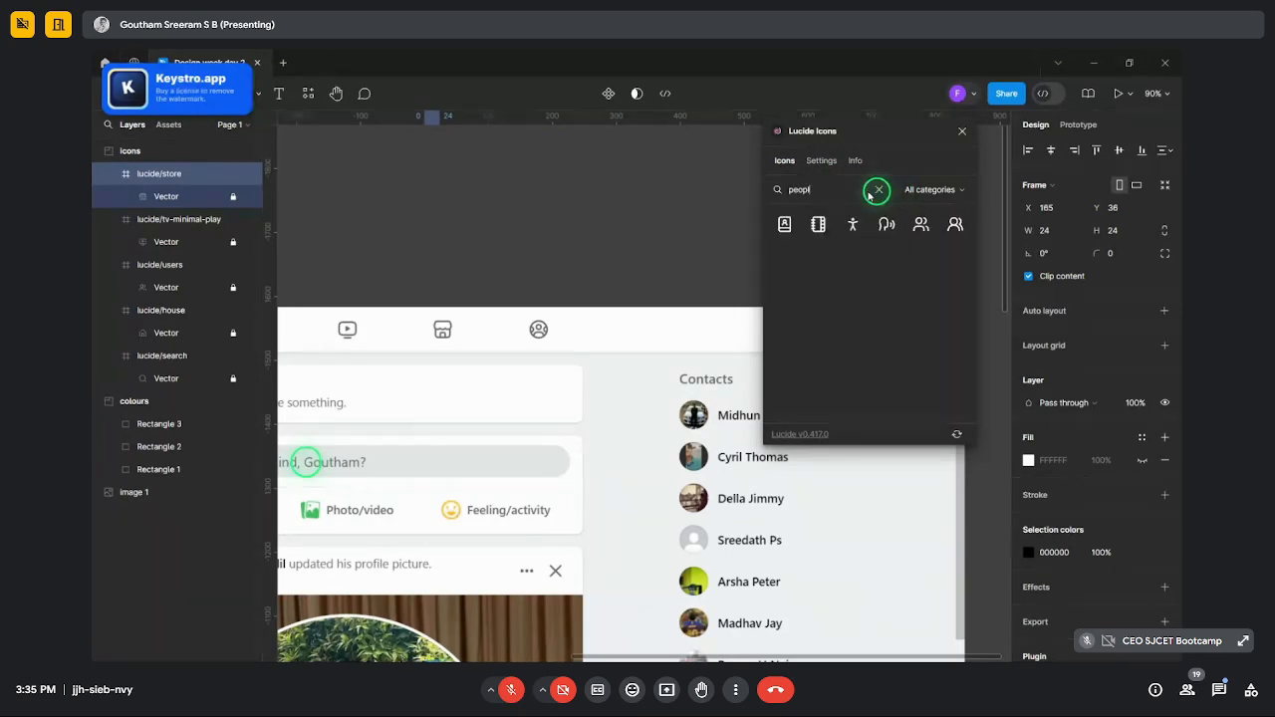
left_click_drag(954, 224, 628, 417)
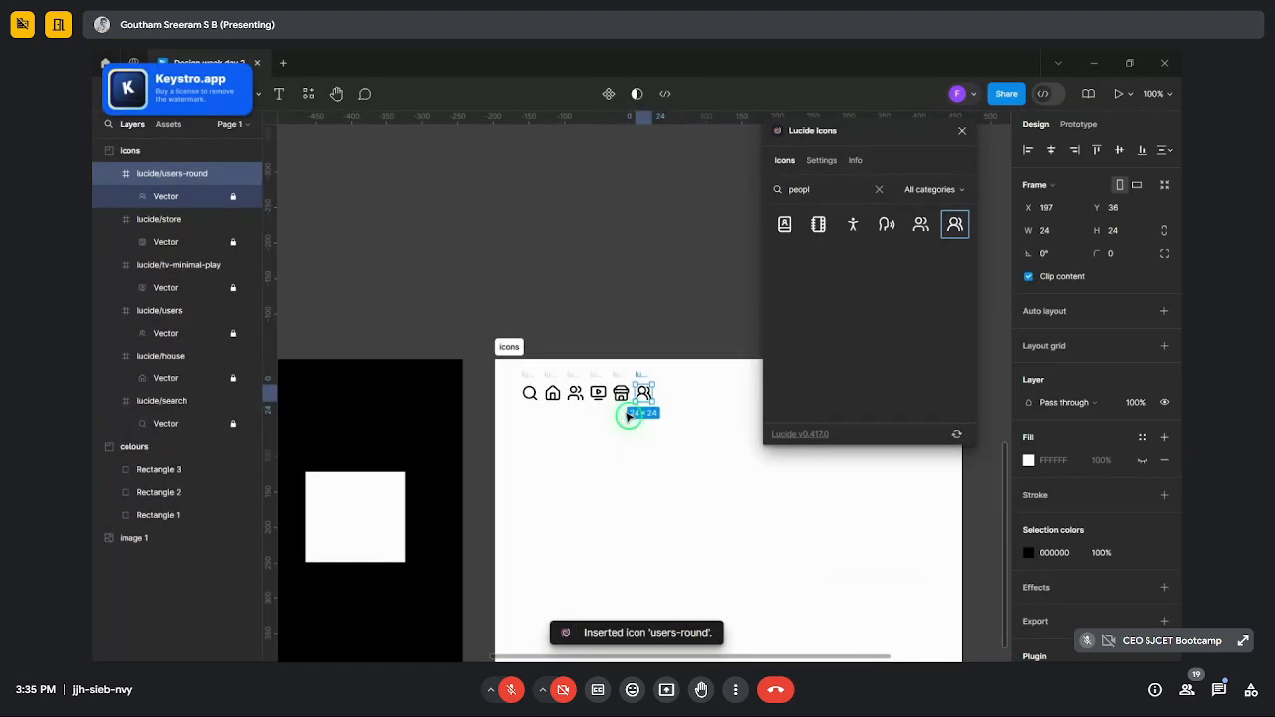
- Search 'menu', then 'app', and insert the layout-grid icon
scroll(602, 327, "down", 5)
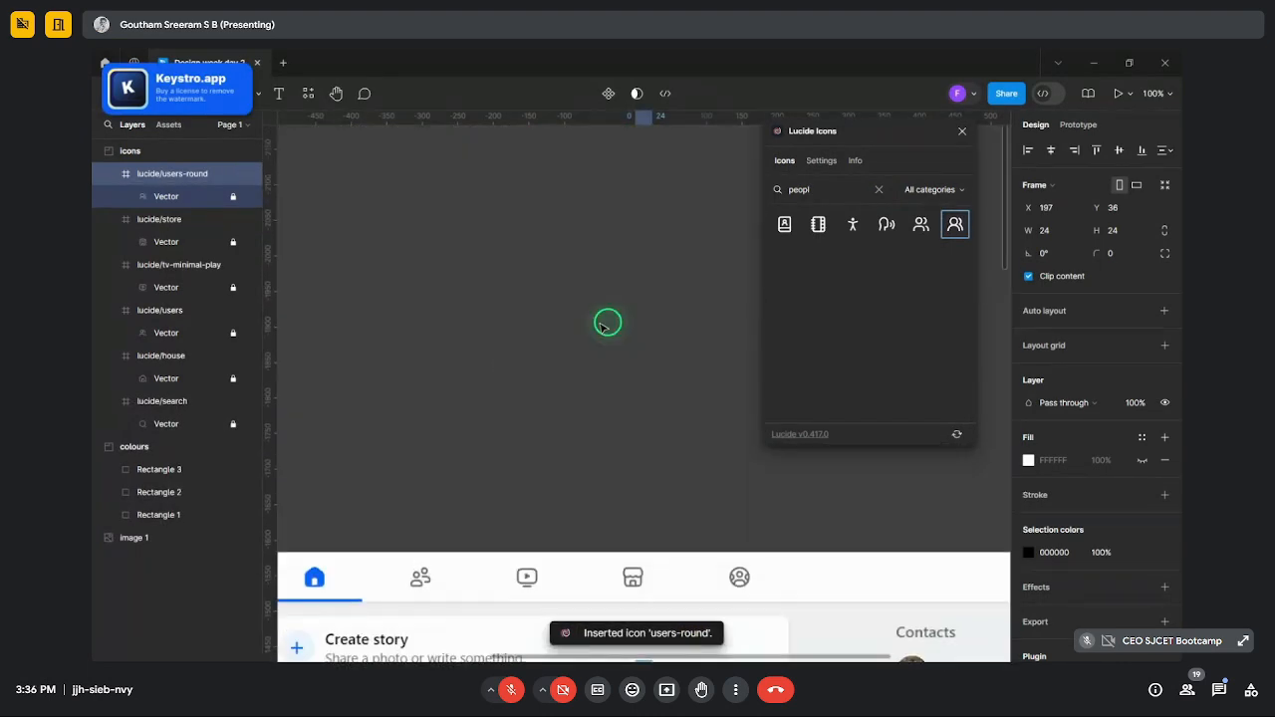
scroll(694, 387, "up", 5)
scroll(728, 415, "down", 2)
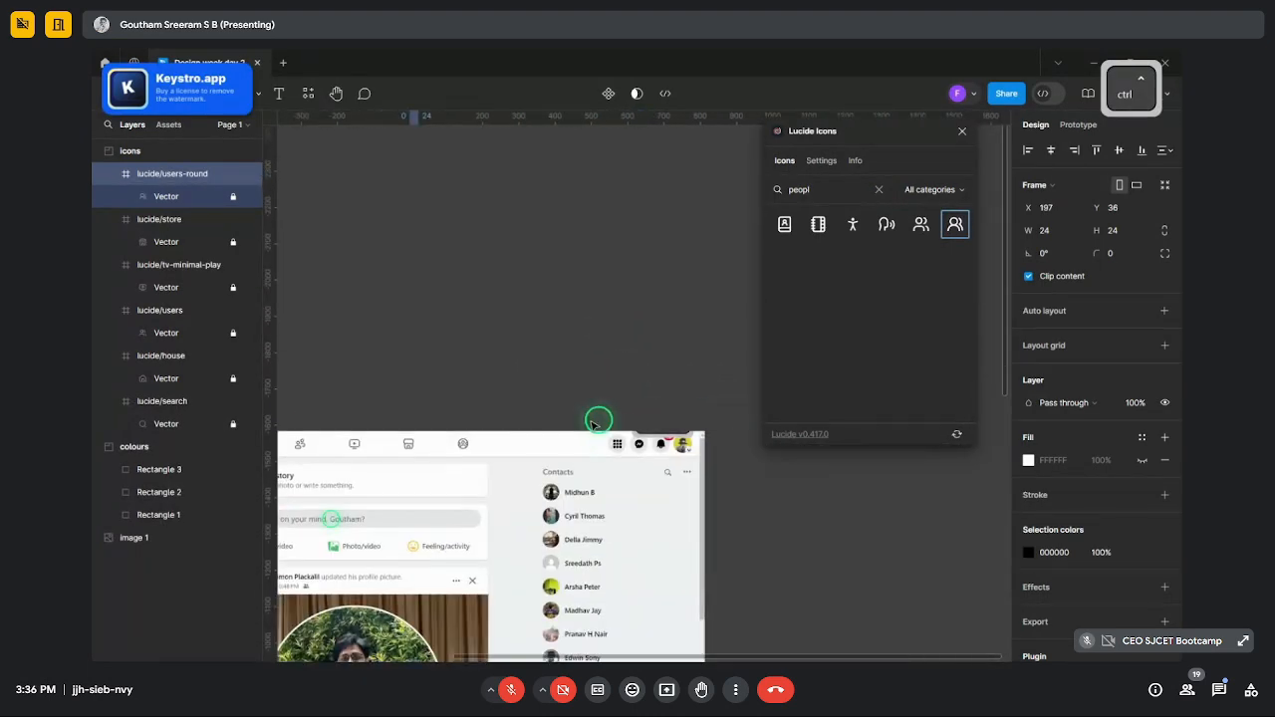
scroll(598, 422, "up", 3)
left_click(879, 189)
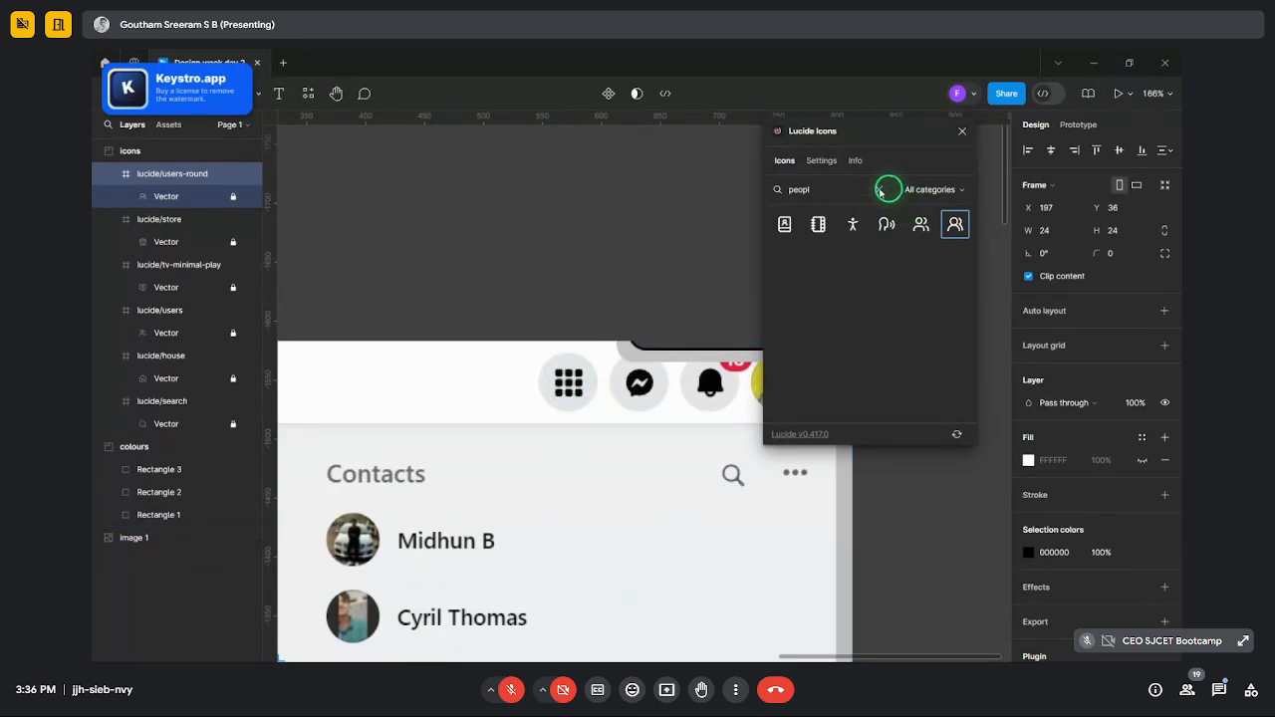
type("menu")
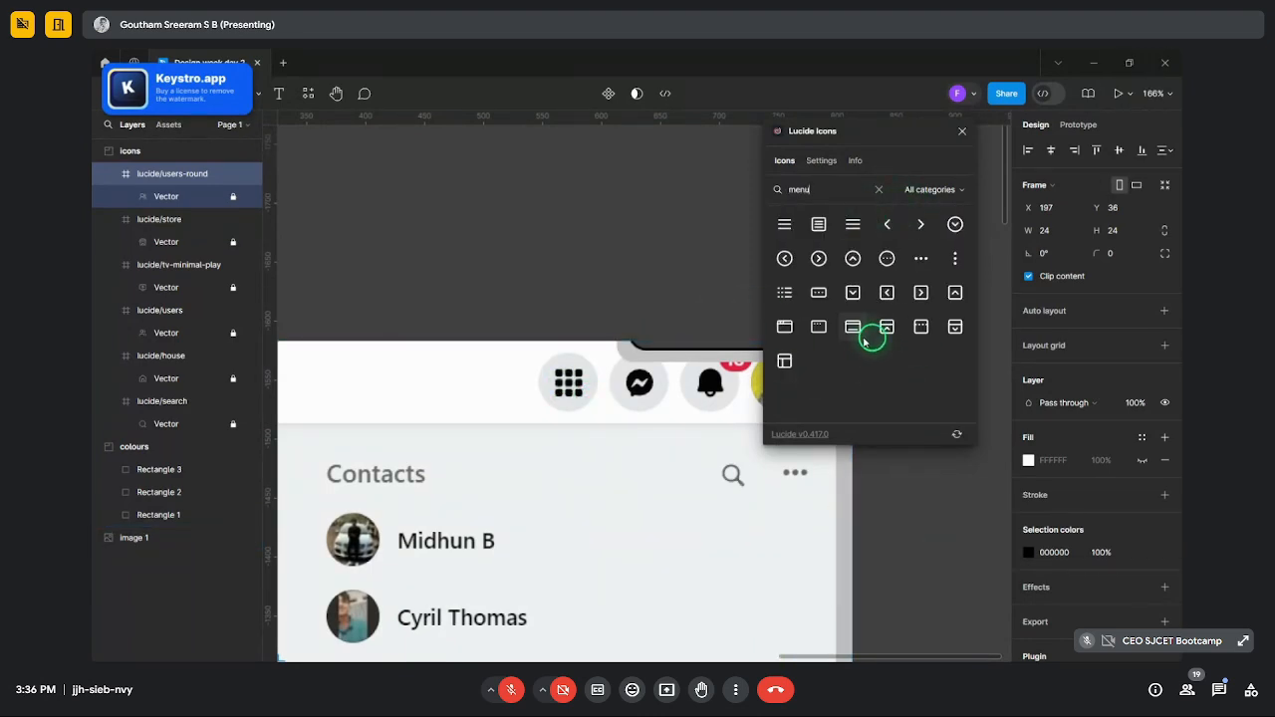
left_click(878, 188)
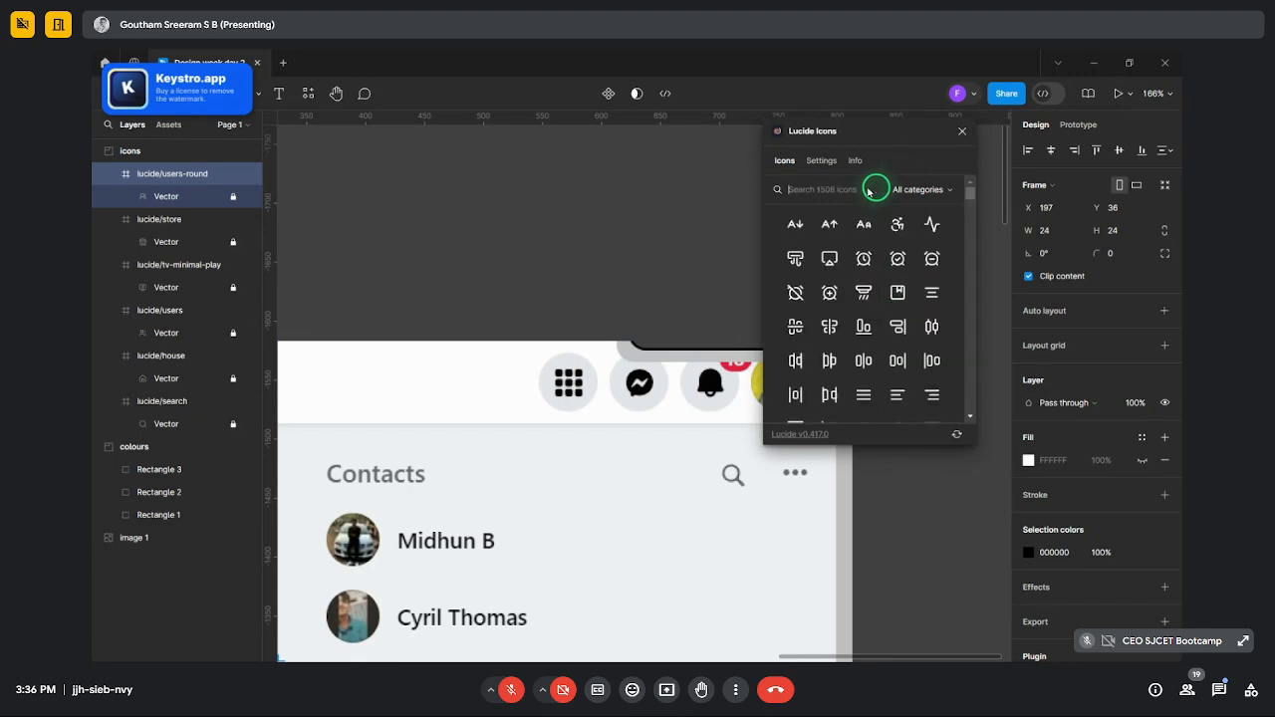
type("apps")
key("BackSpace")
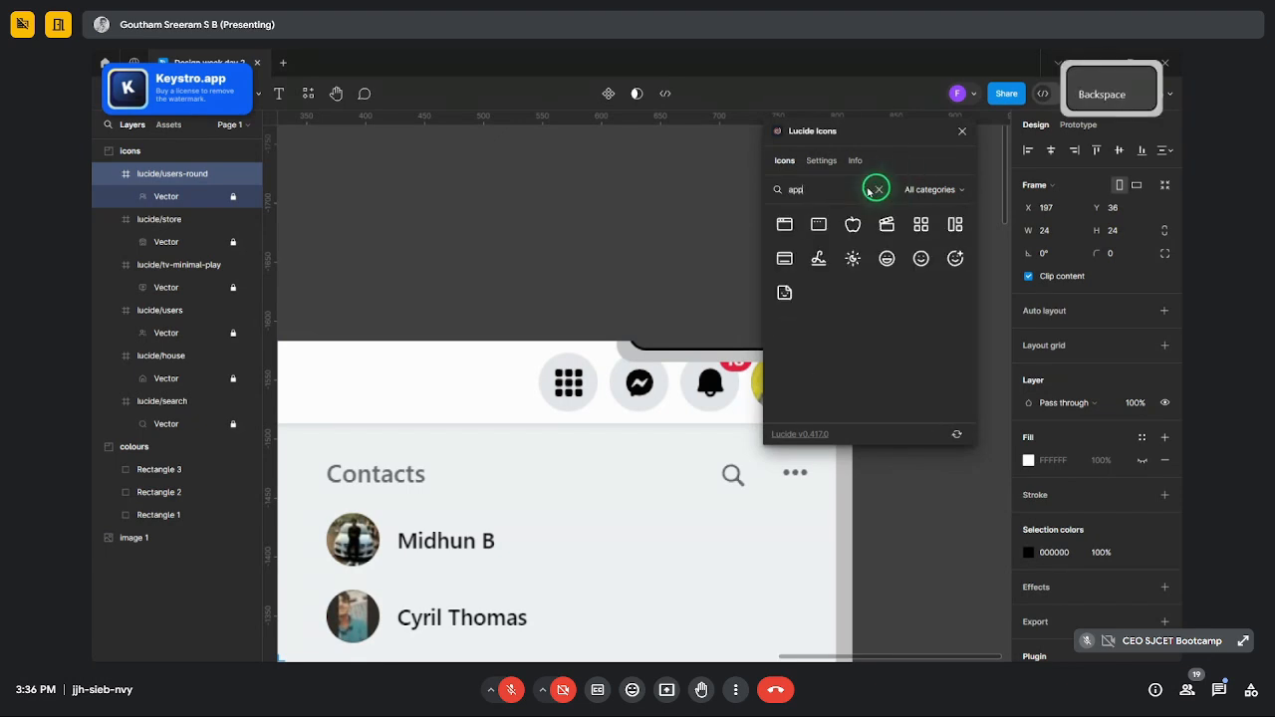
left_click(921, 229)
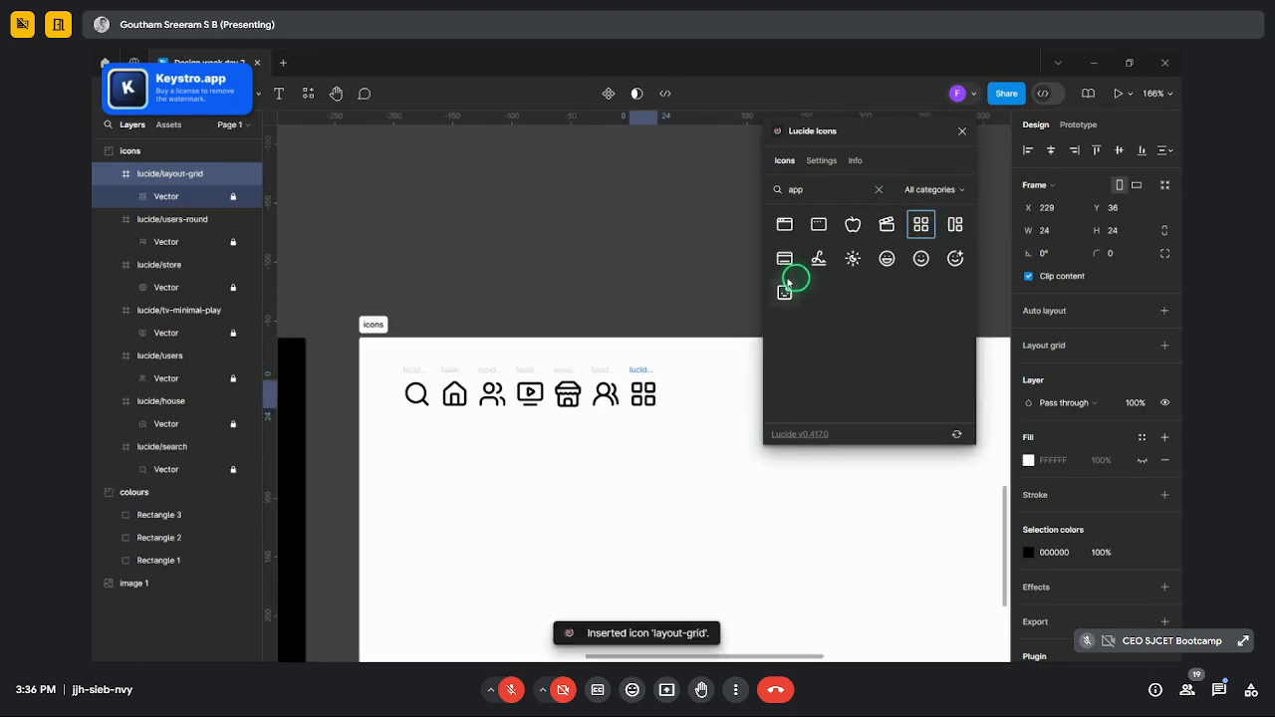
- Search 'message' and insert the message-circle icon
scroll(672, 308, "down", 5, "ctrl")
scroll(671, 242, "up", 5, "ctrl")
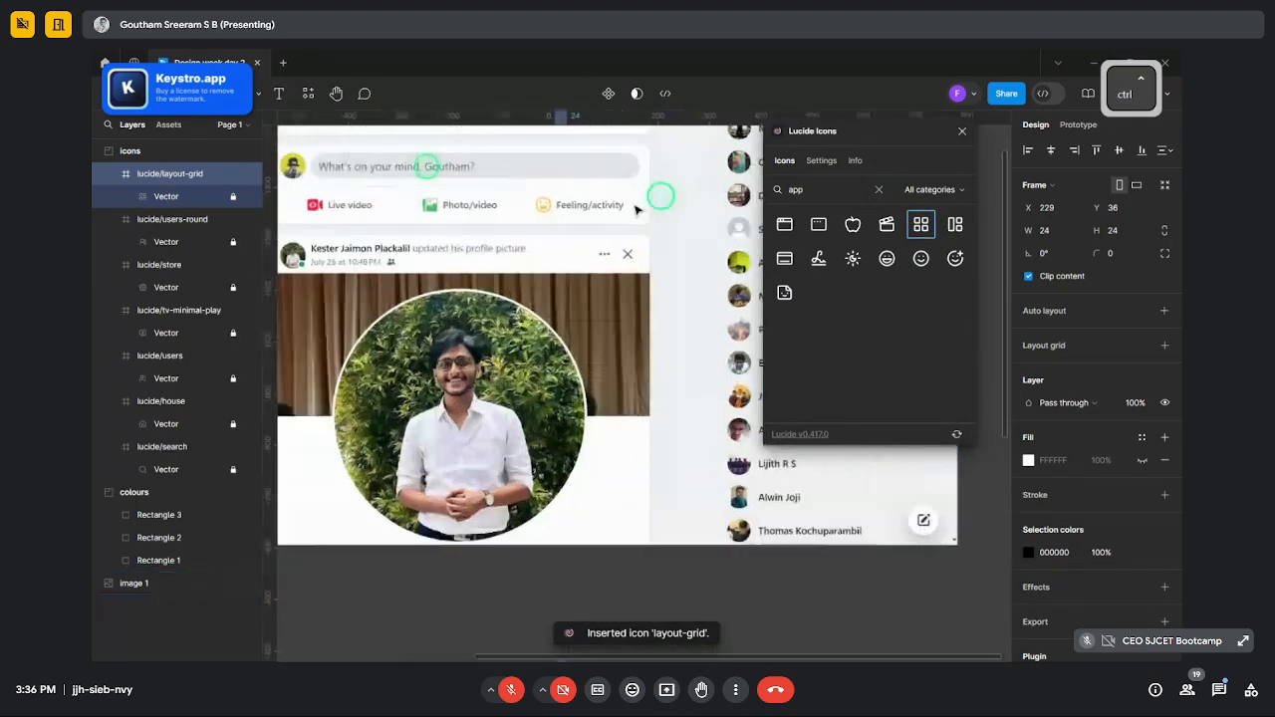
scroll(652, 203, "up", 2, "ctrl")
scroll(498, 265, "down", 3, "ctrl")
scroll(690, 184, "up", 6, "ctrl")
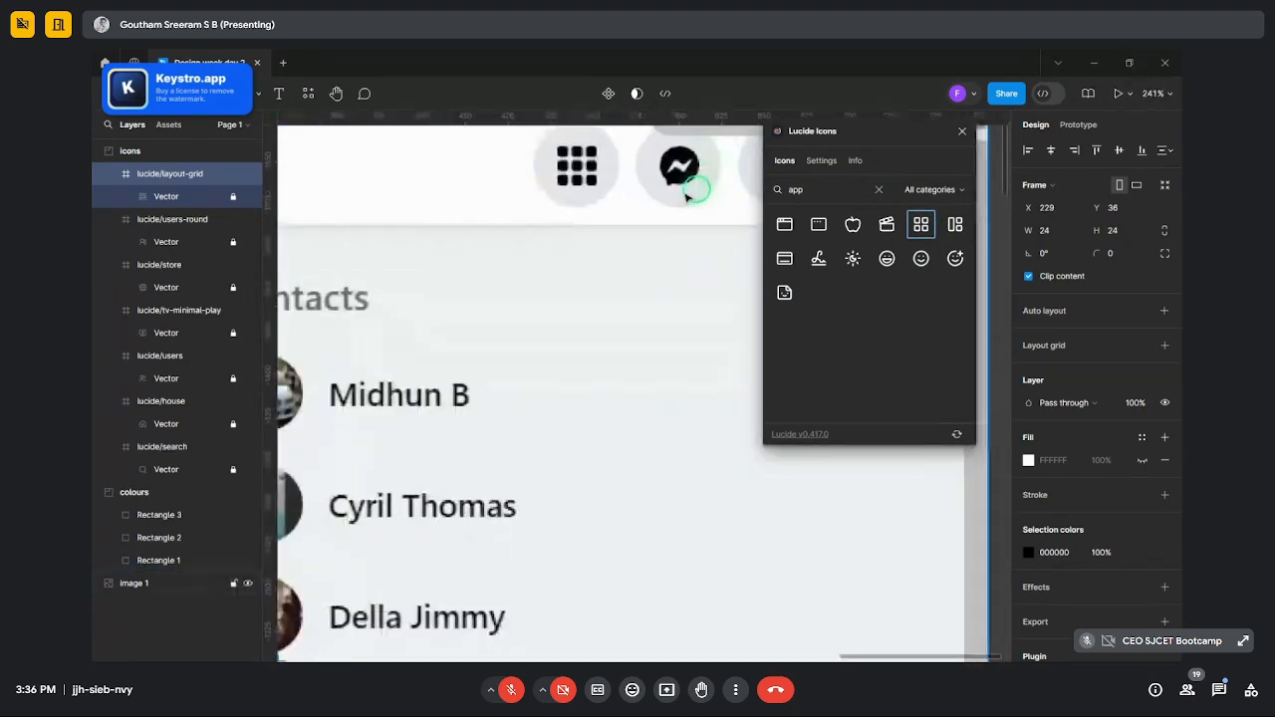
scroll(616, 212, "down", 5, "ctrl")
scroll(623, 209, "up", 4, "ctrl")
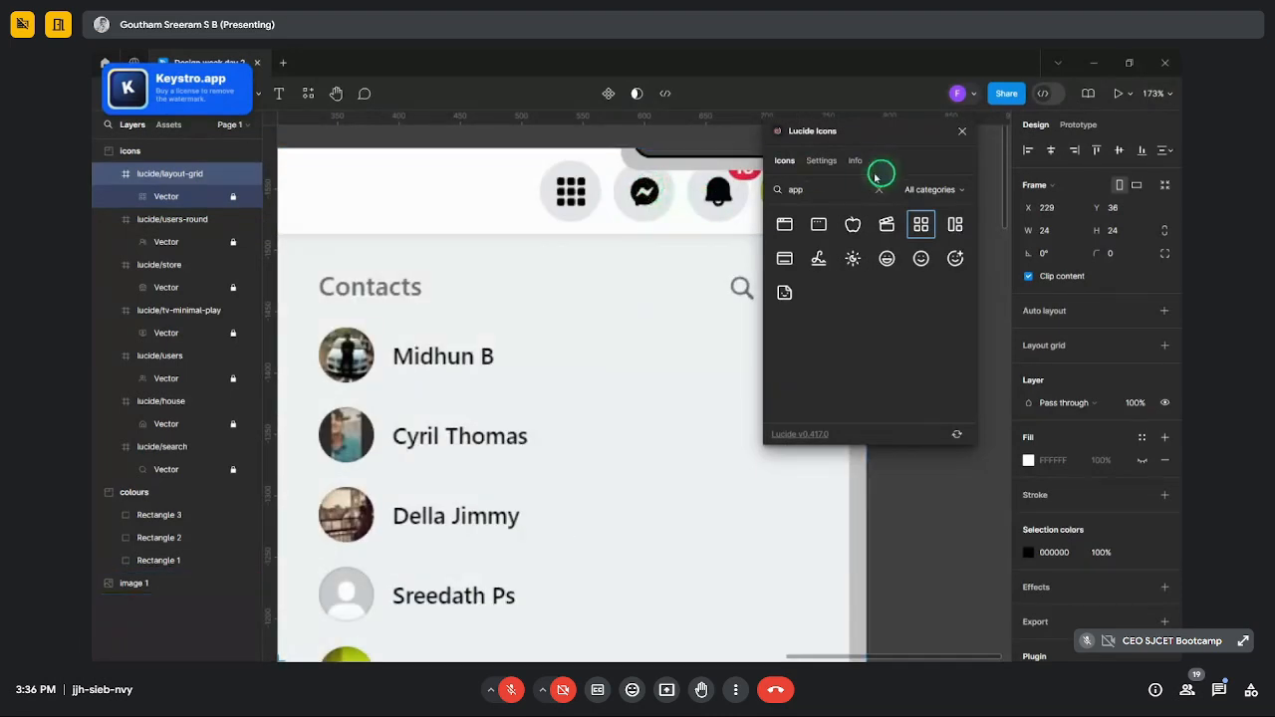
left_click(878, 192)
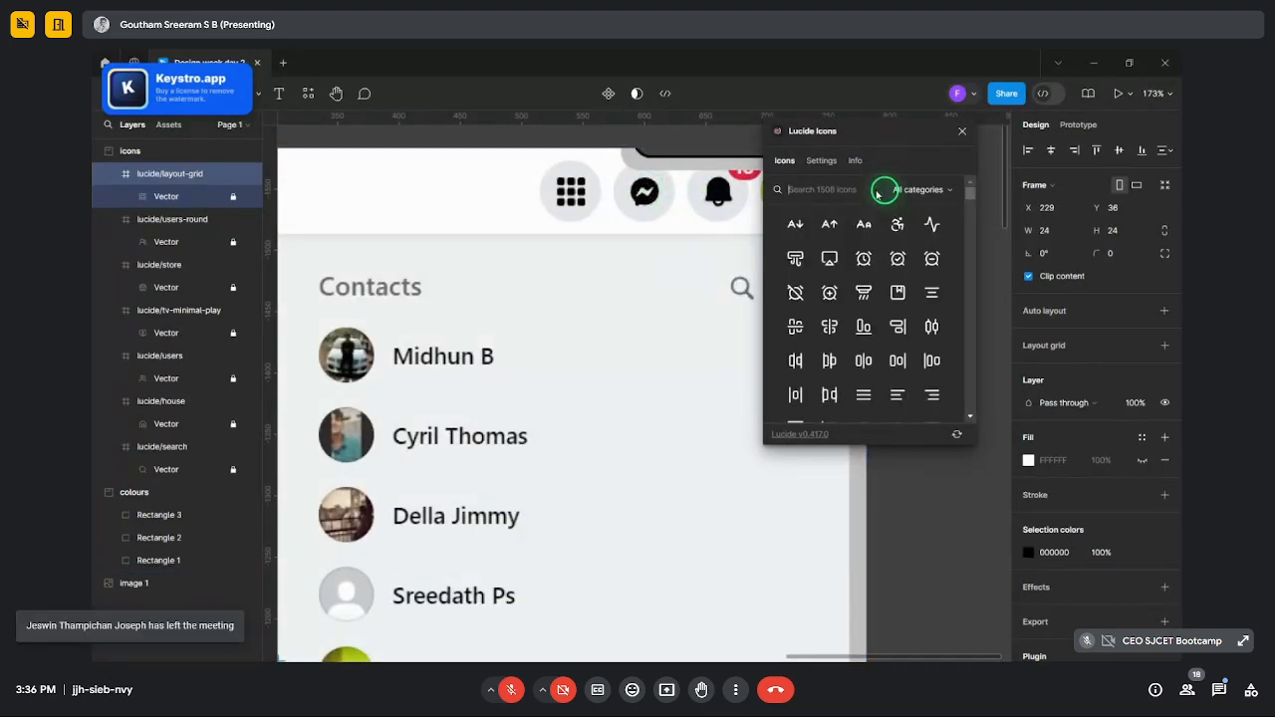
type("messgae")
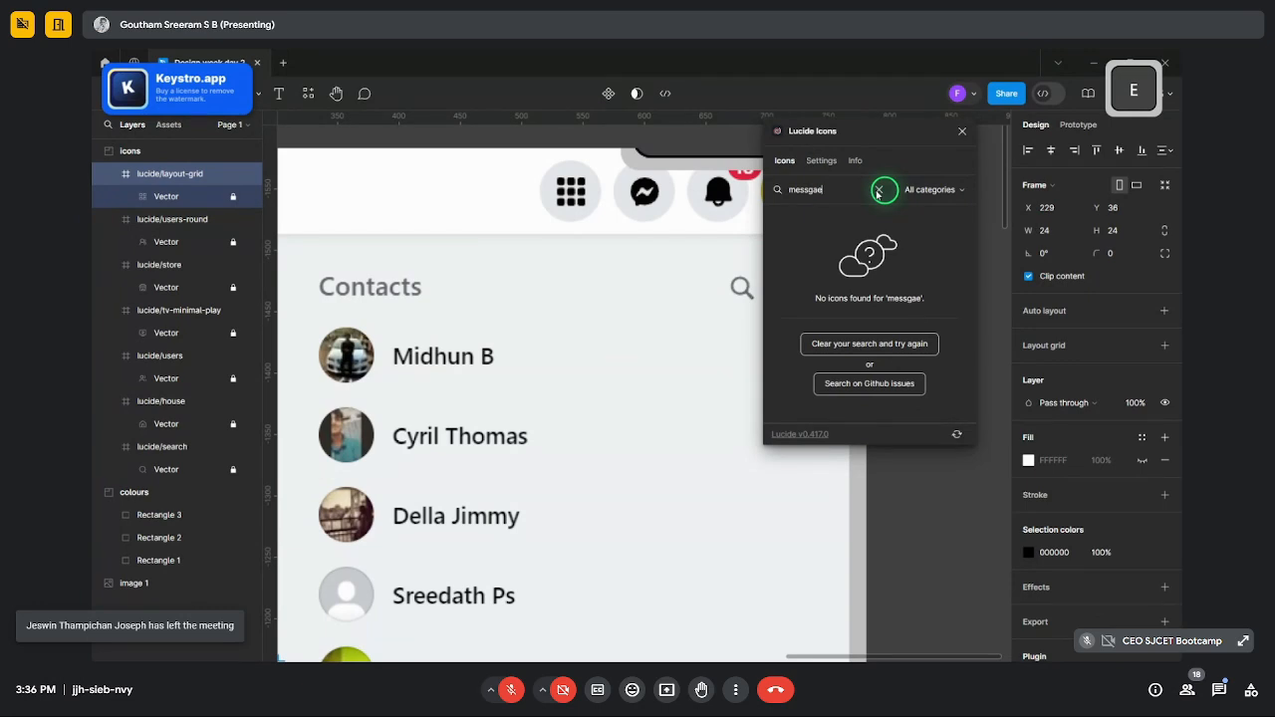
key("BackSpace")
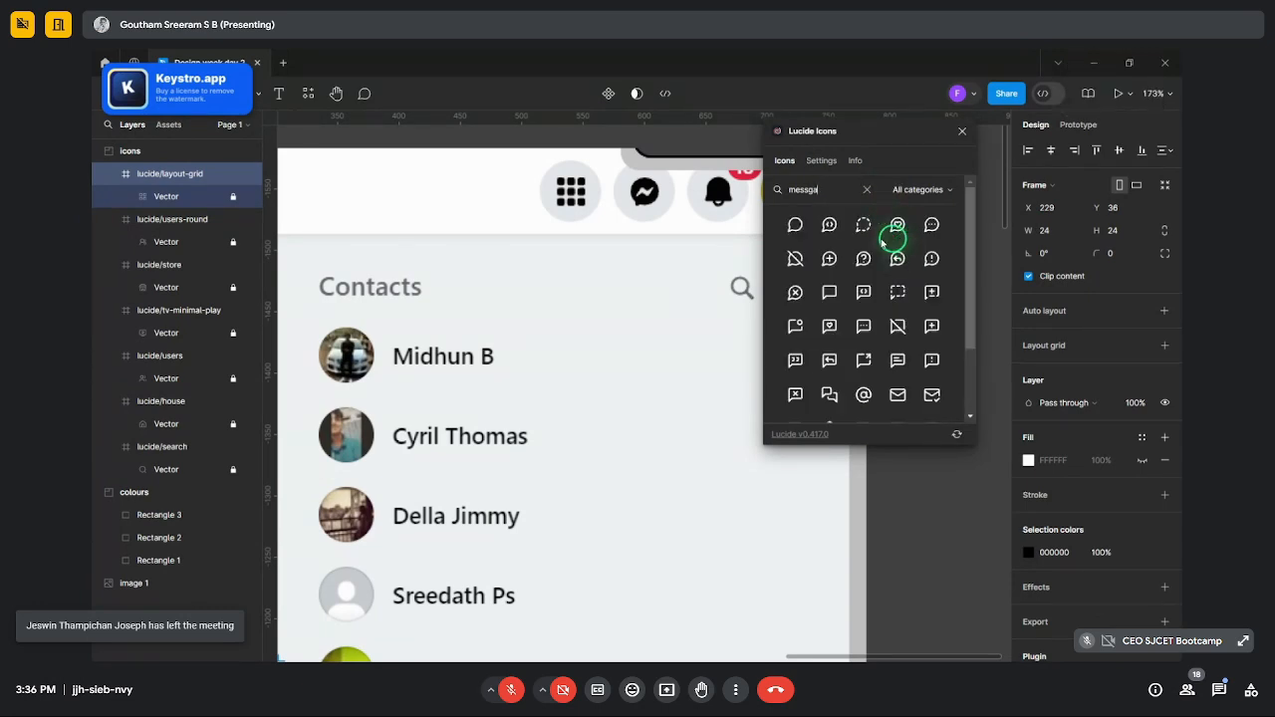
left_click(796, 225)
- Search 'bell' and insert the bell-dot icon
scroll(595, 288, "down", 3)
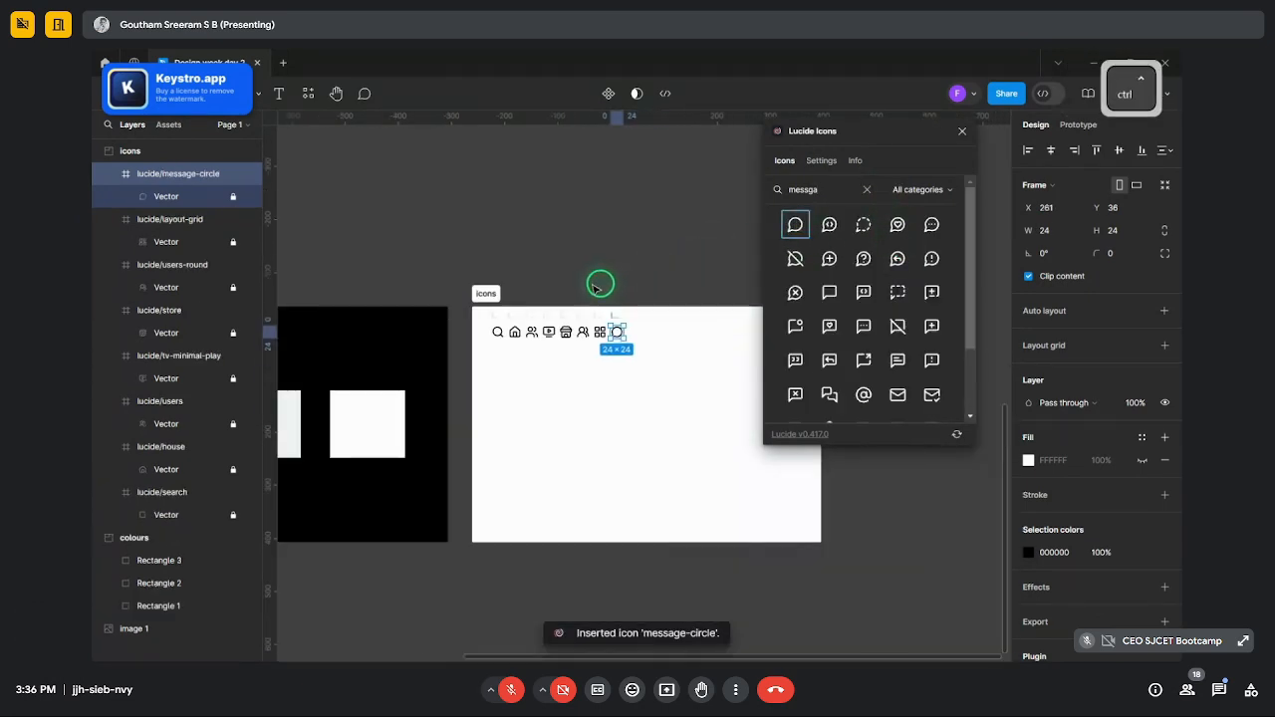
scroll(599, 288, "up", 5)
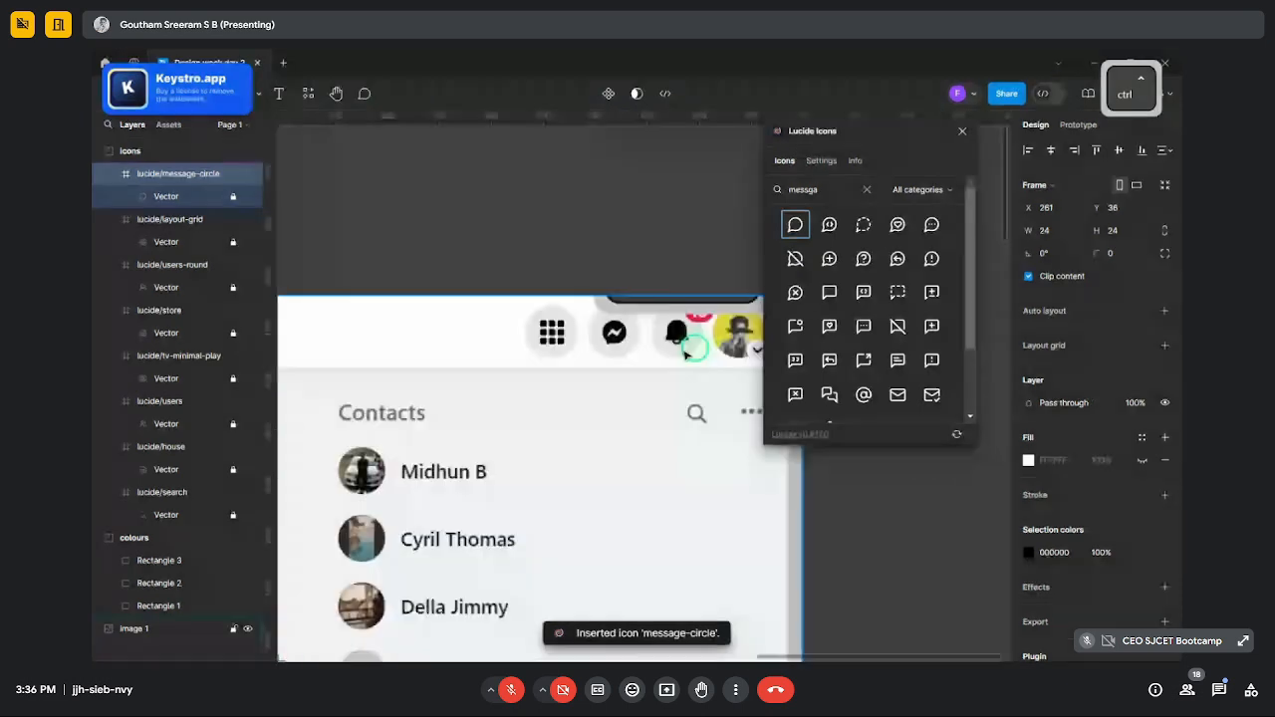
scroll(686, 354, "down", 3)
left_click(867, 189)
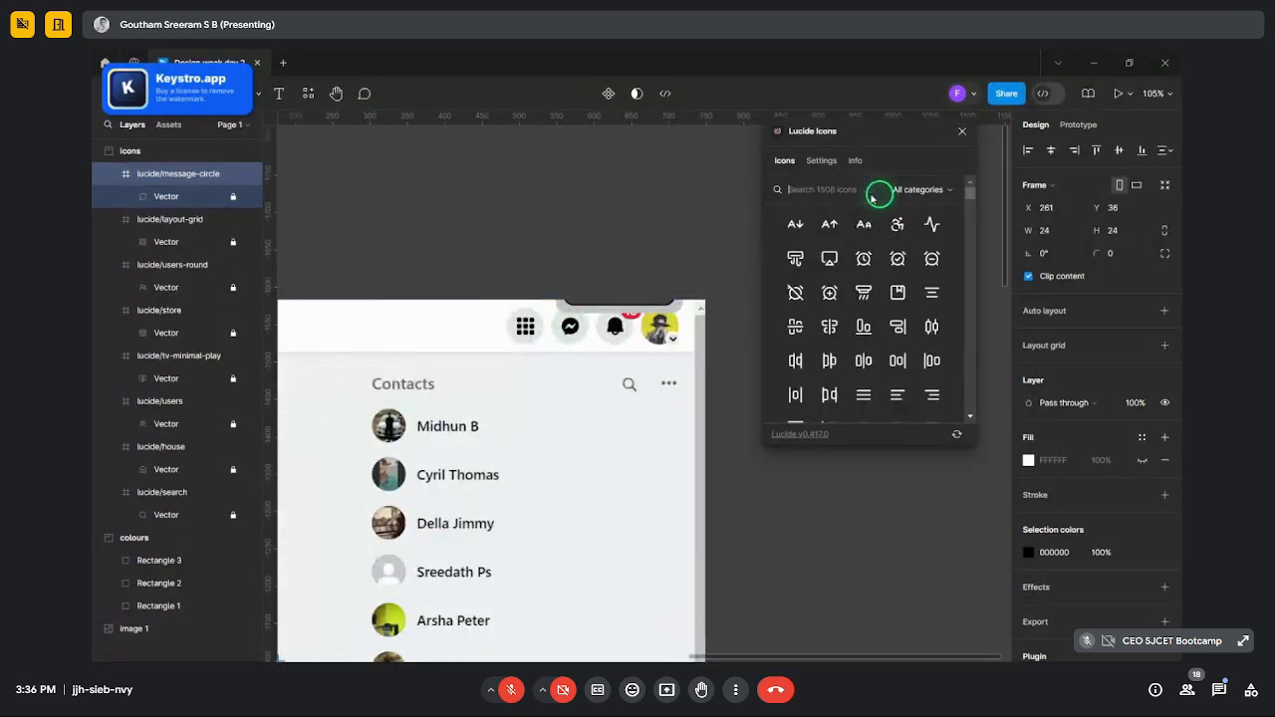
type("bell")
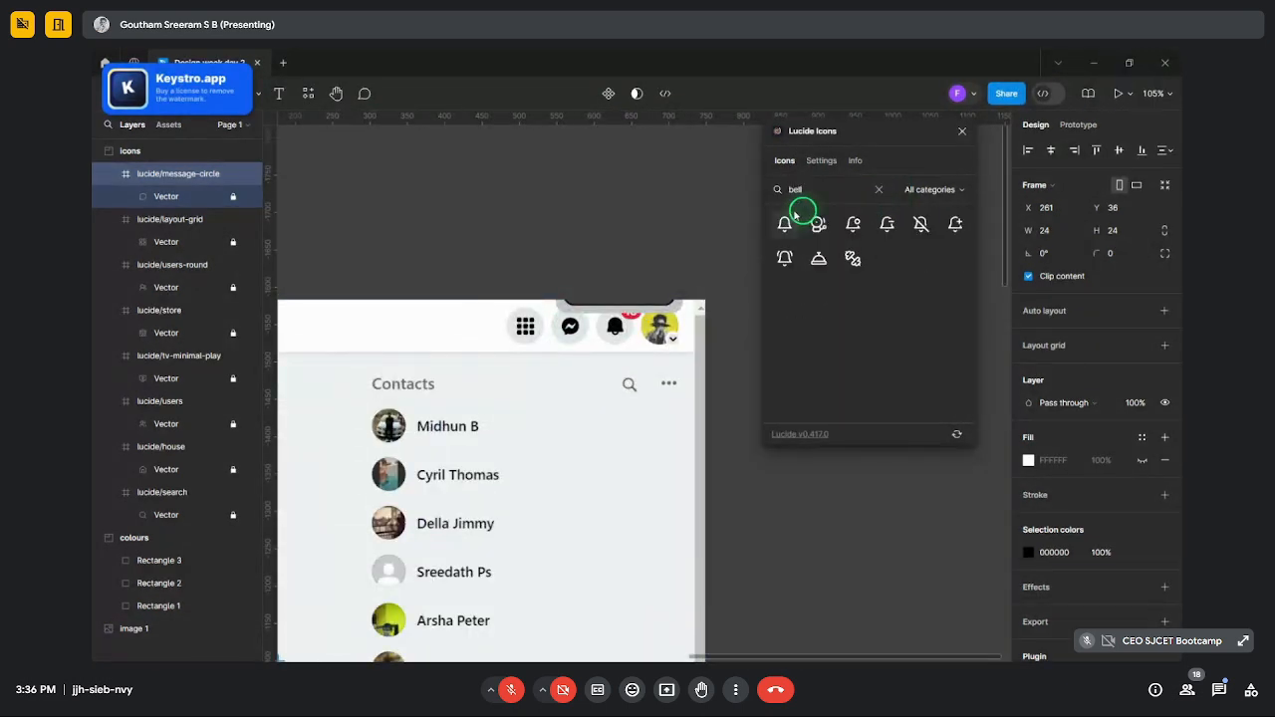
left_click(848, 228)
- Search 'video' and insert the video icon
scroll(592, 352, "down", 5)
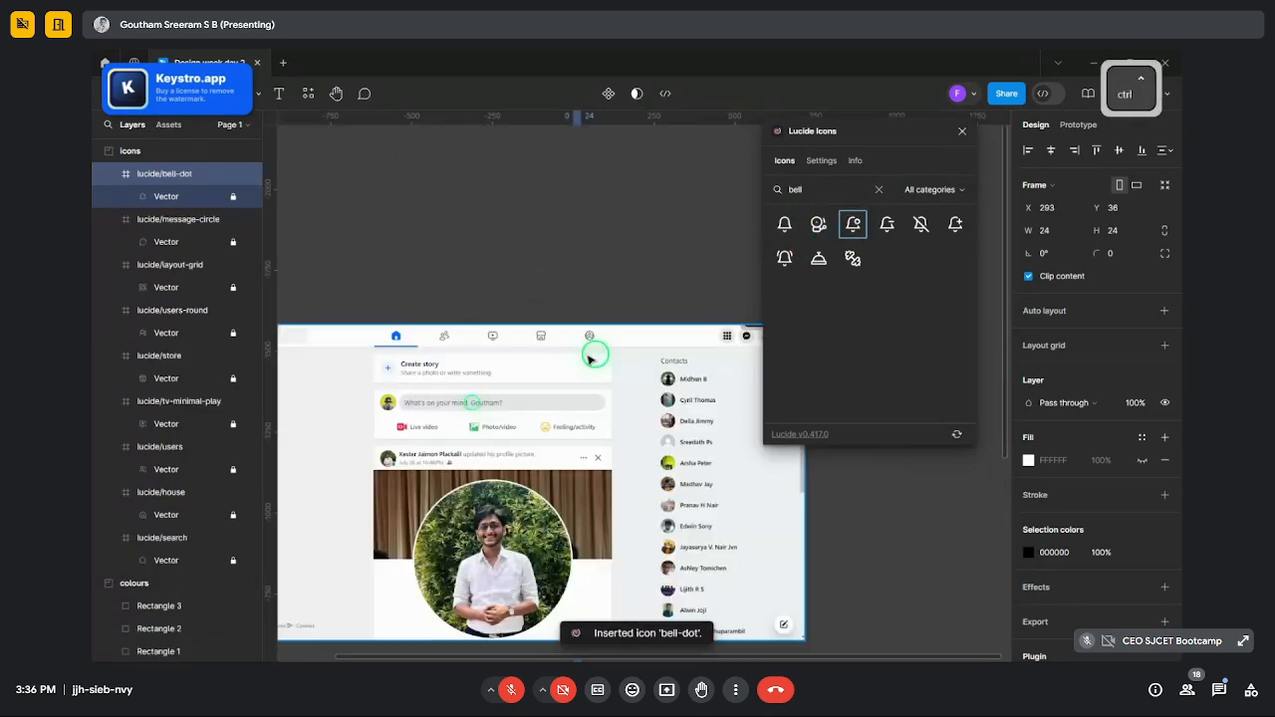
scroll(592, 356, "down", 3)
scroll(693, 331, "up", 5)
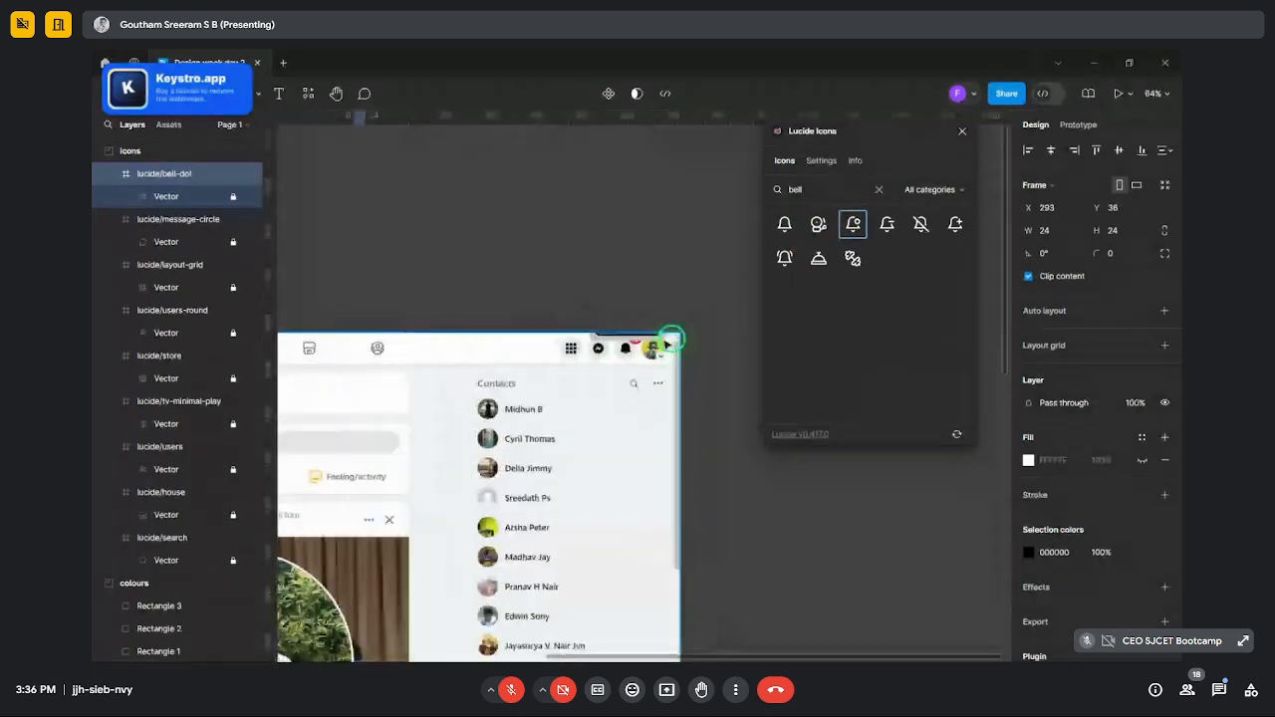
scroll(674, 338, "down", 5)
scroll(438, 335, "up", 2)
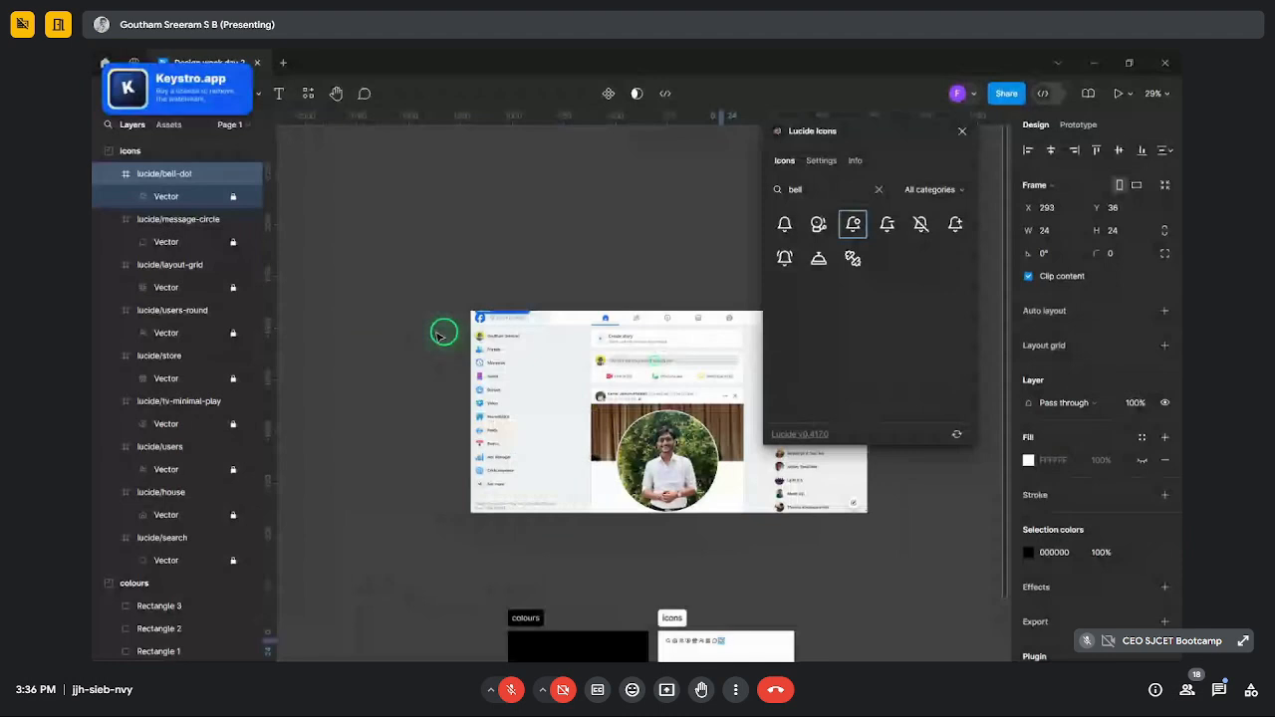
scroll(444, 334, "up", 10)
left_click(878, 189)
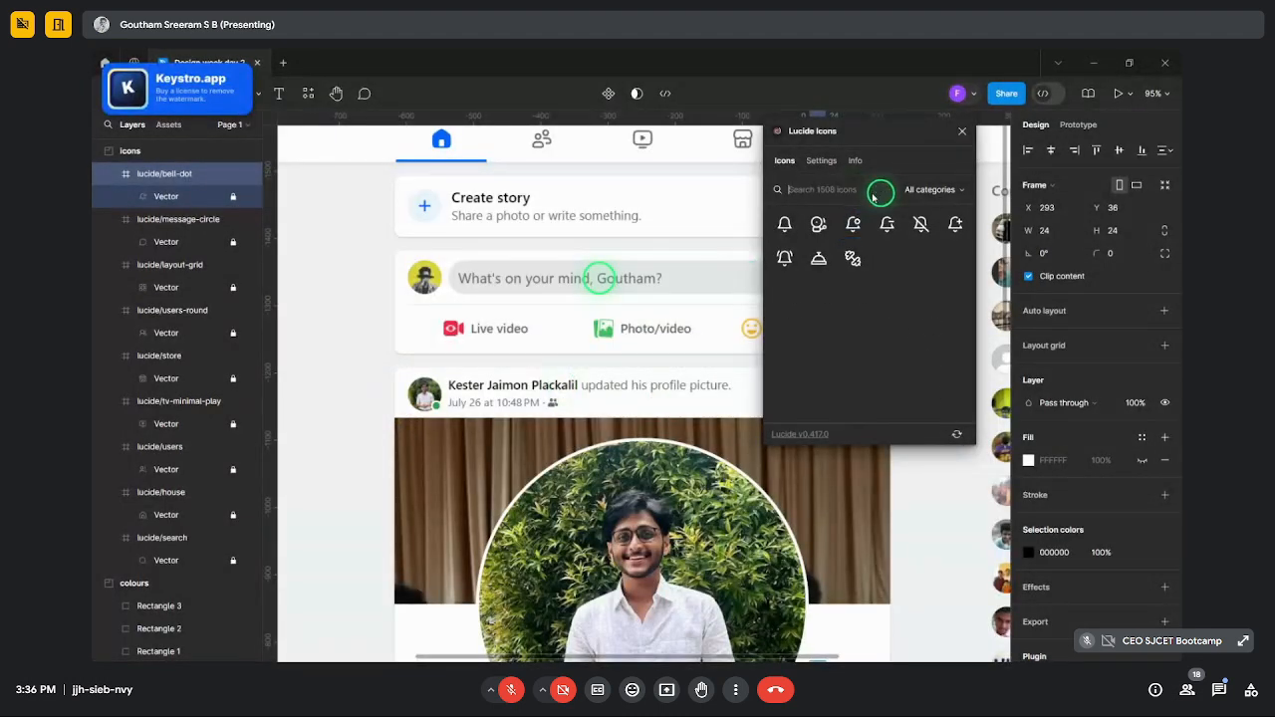
type("videop")
left_click(784, 225)
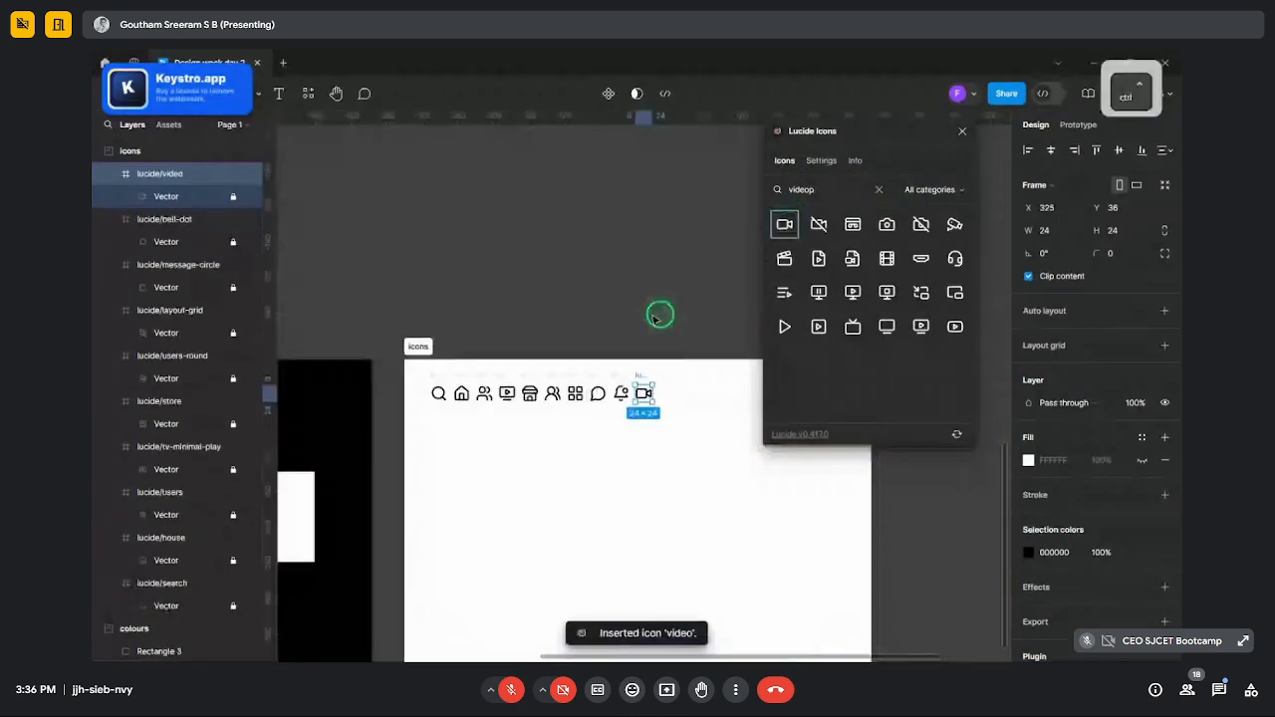
- Search 'photo' and insert the images icon
scroll(655, 317, "down", 5)
scroll(622, 314, "up", 5)
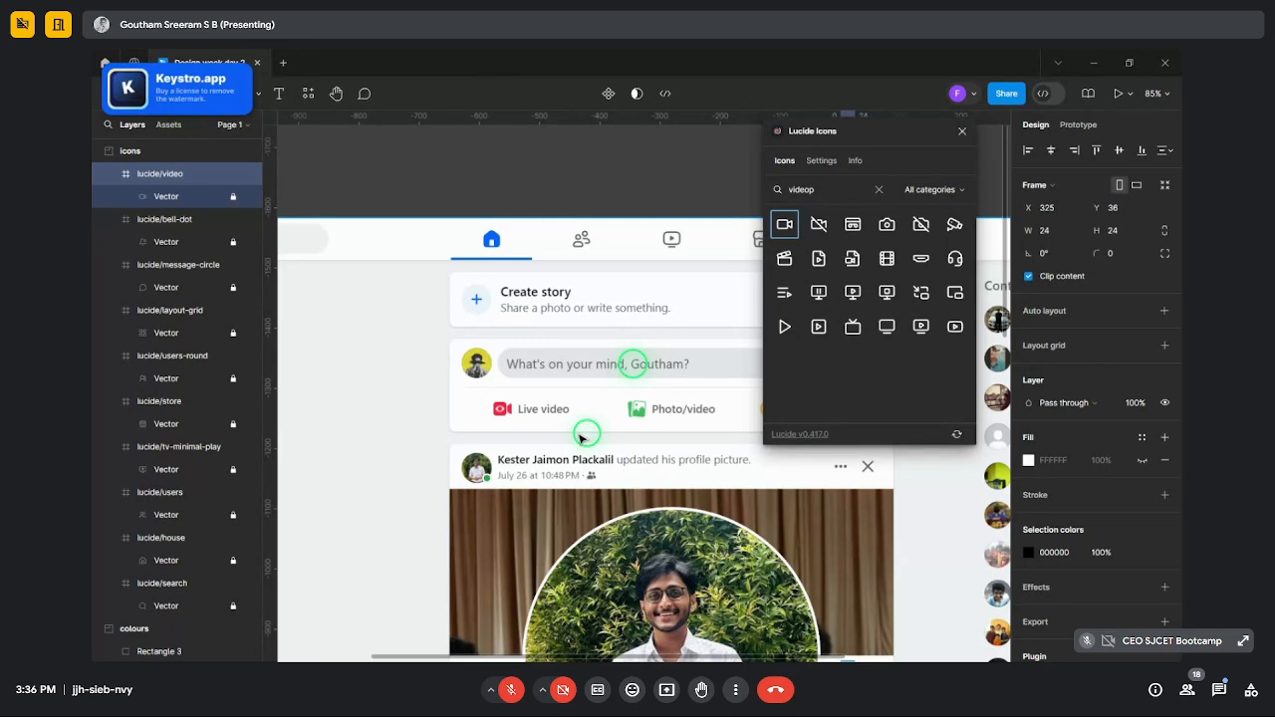
key("ctrl+a")
type("pj")
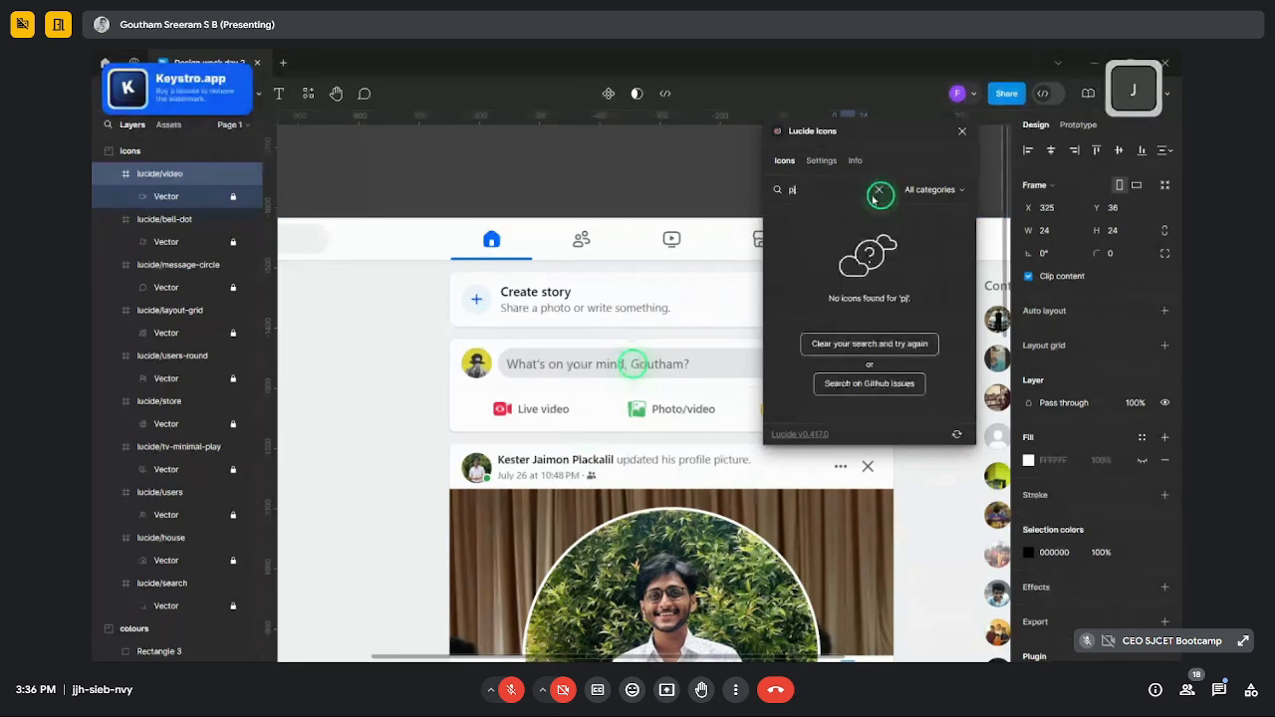
left_click(878, 190)
type("photo")
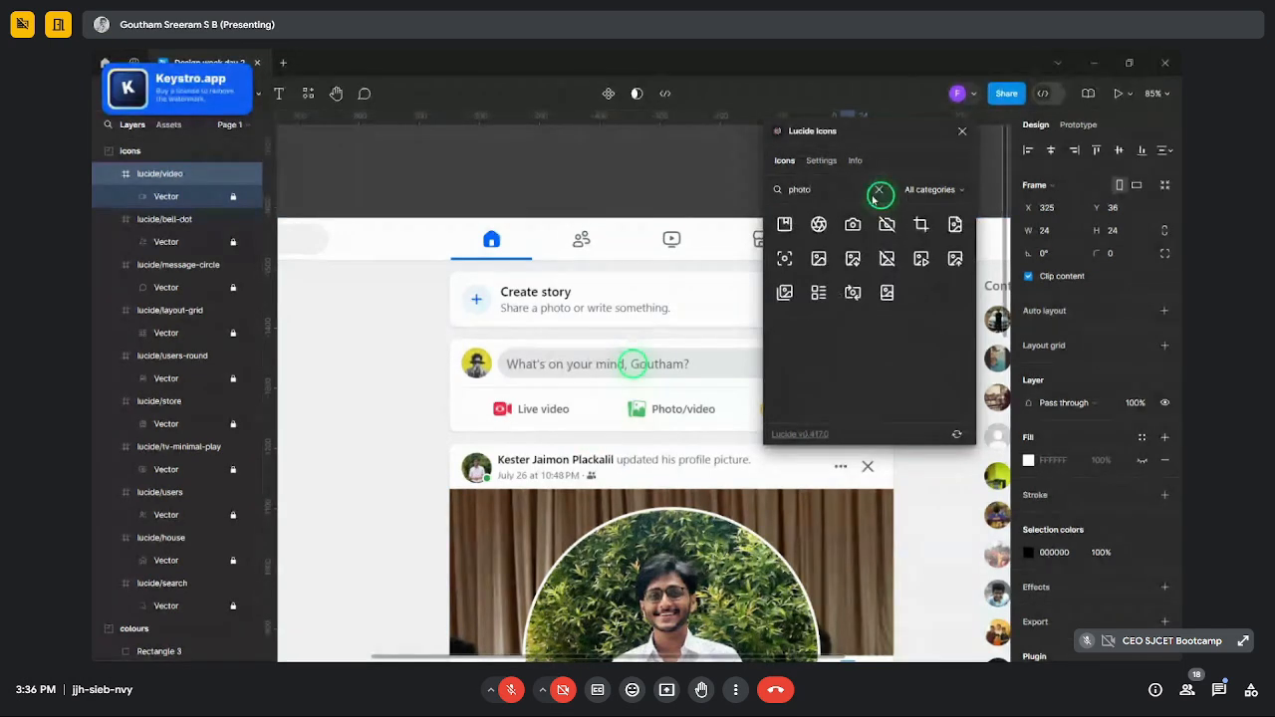
left_click(784, 292)
- Search 'emot', insert the smile and laugh icons, then delete the smile icon
scroll(584, 296, "down", 2)
scroll(584, 296, "up", 3)
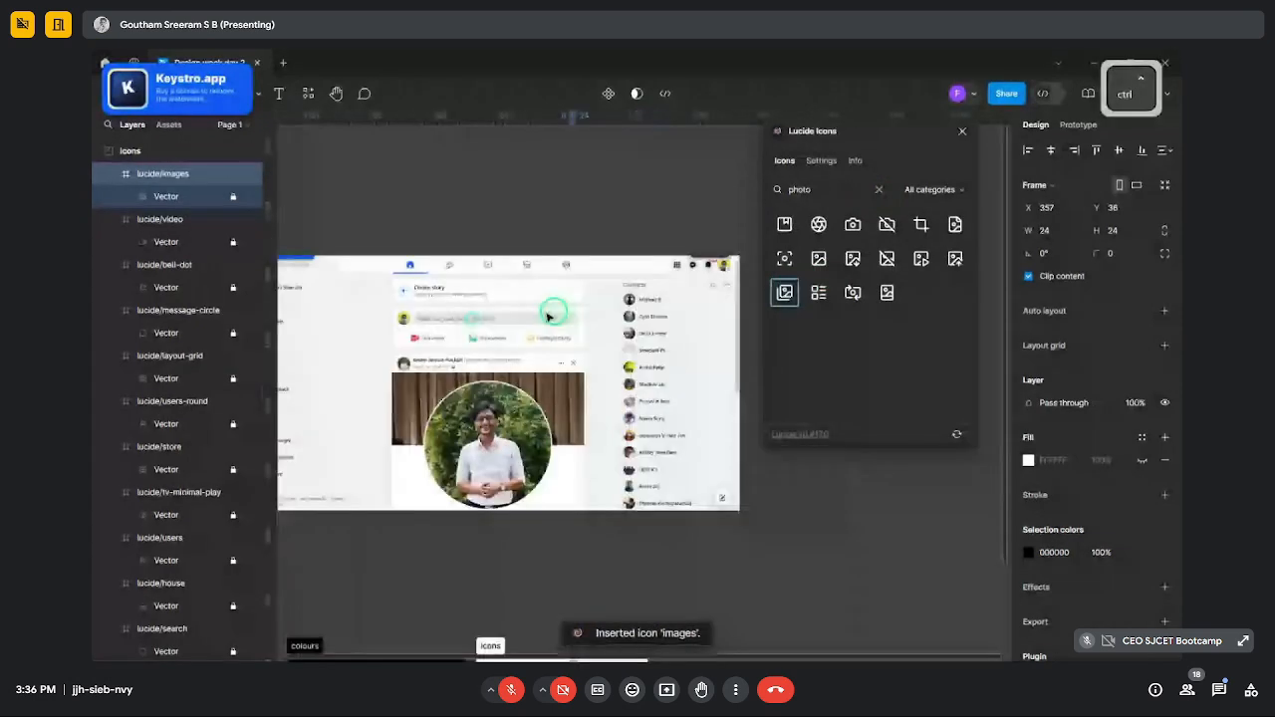
scroll(549, 316, "up", 2)
left_click(879, 191)
type("emot")
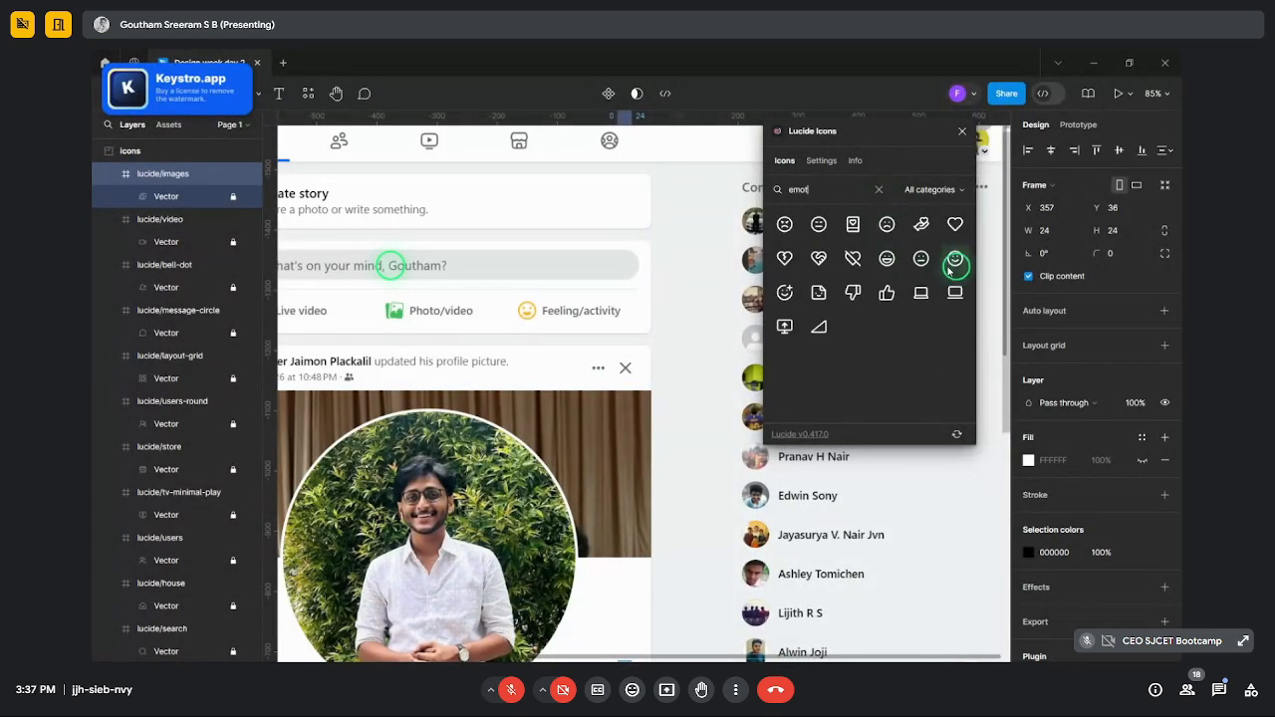
left_click(955, 259)
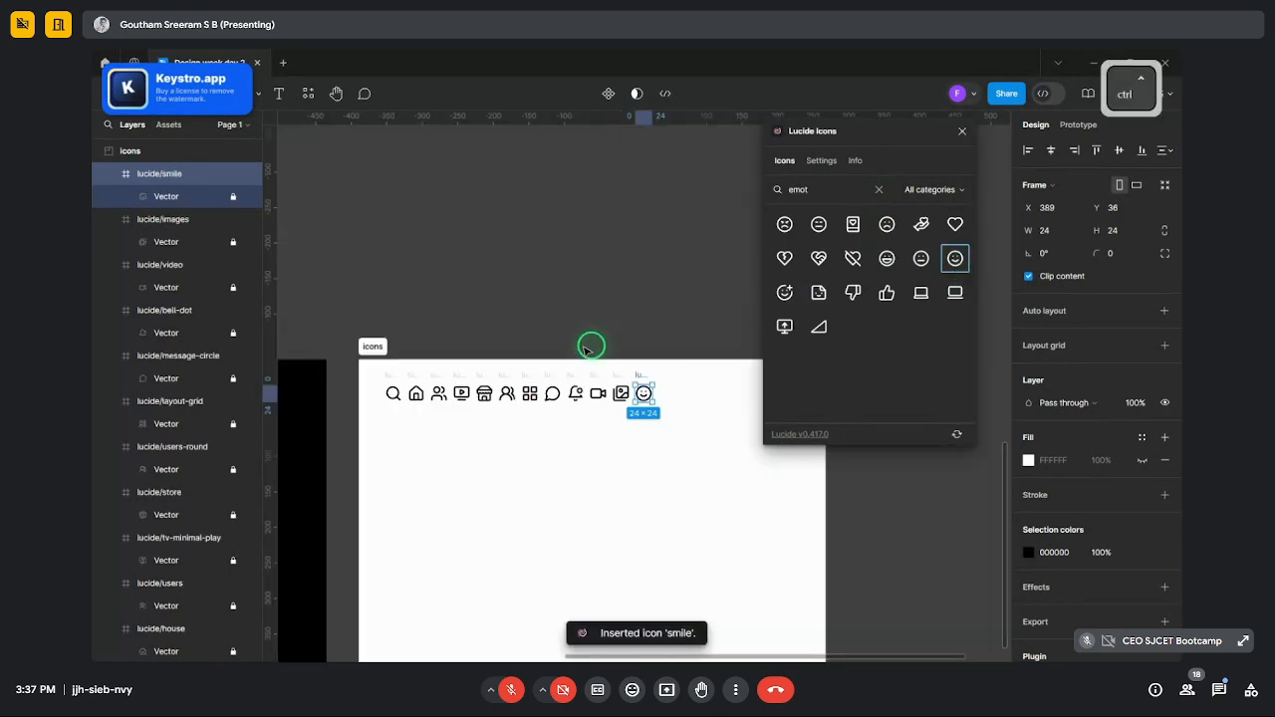
left_click(886, 258)
left_click(616, 395)
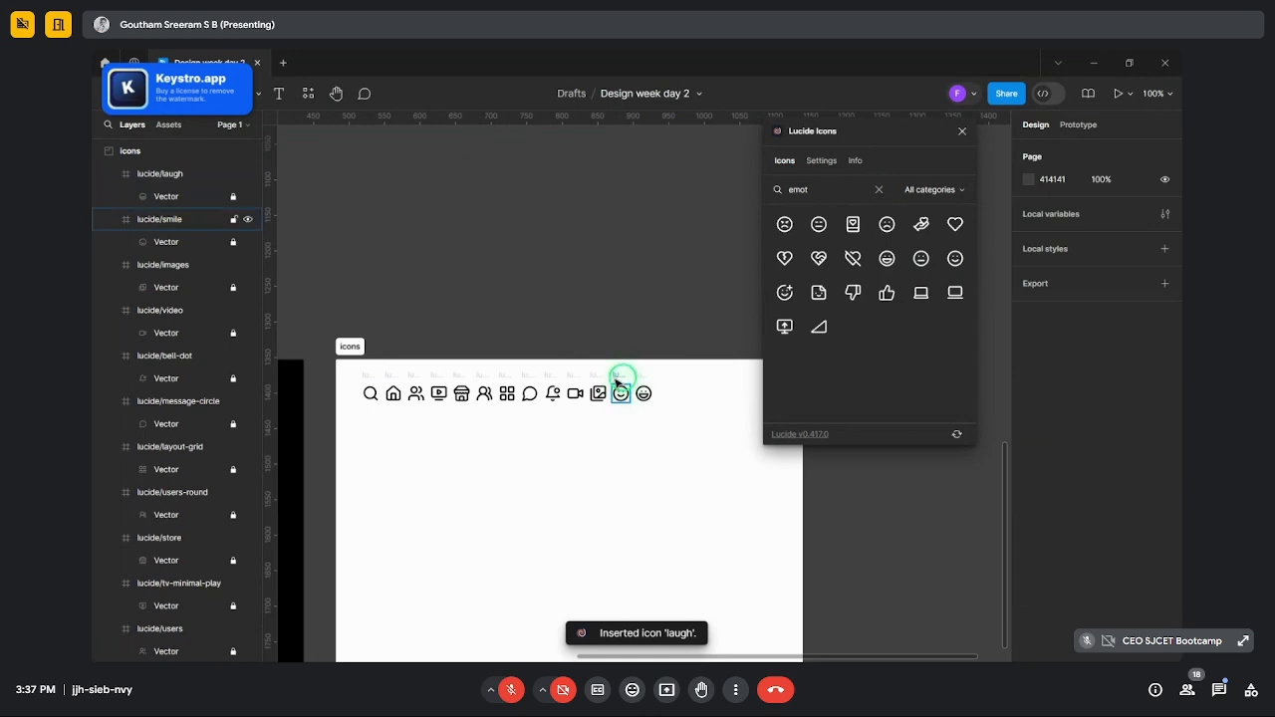
left_click(618, 386)
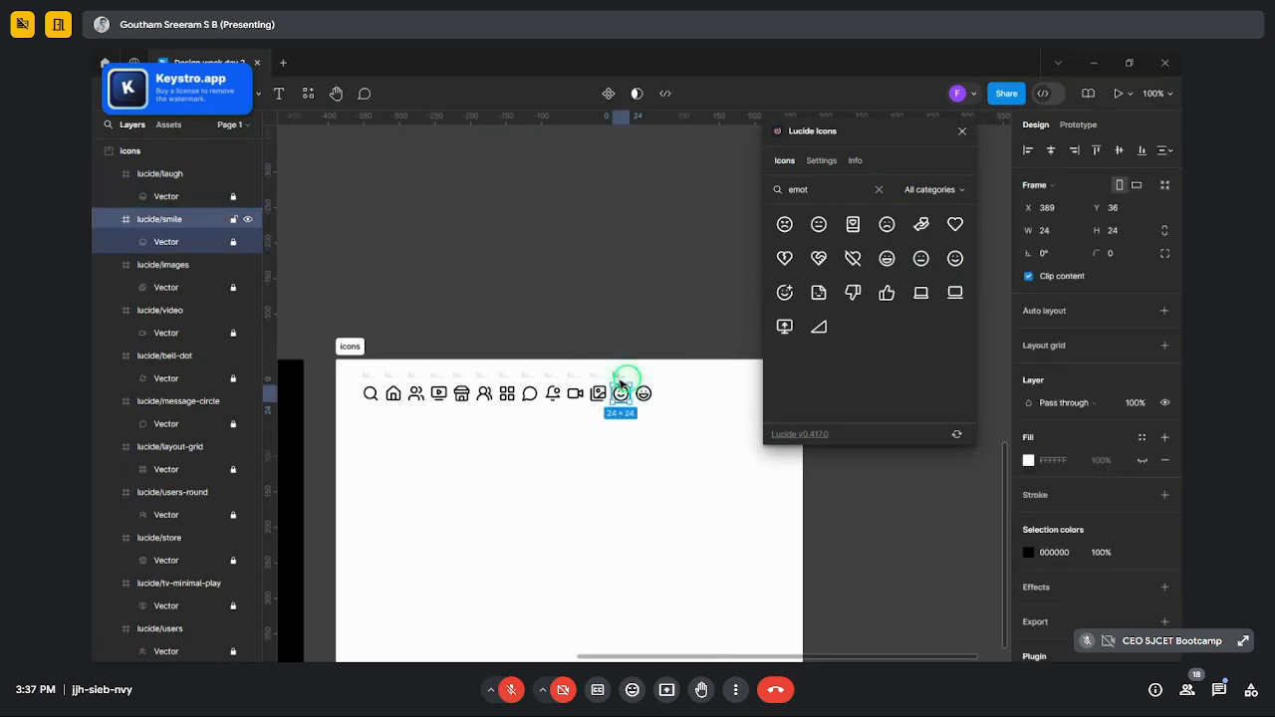
key("Delete")
left_click(638, 387)
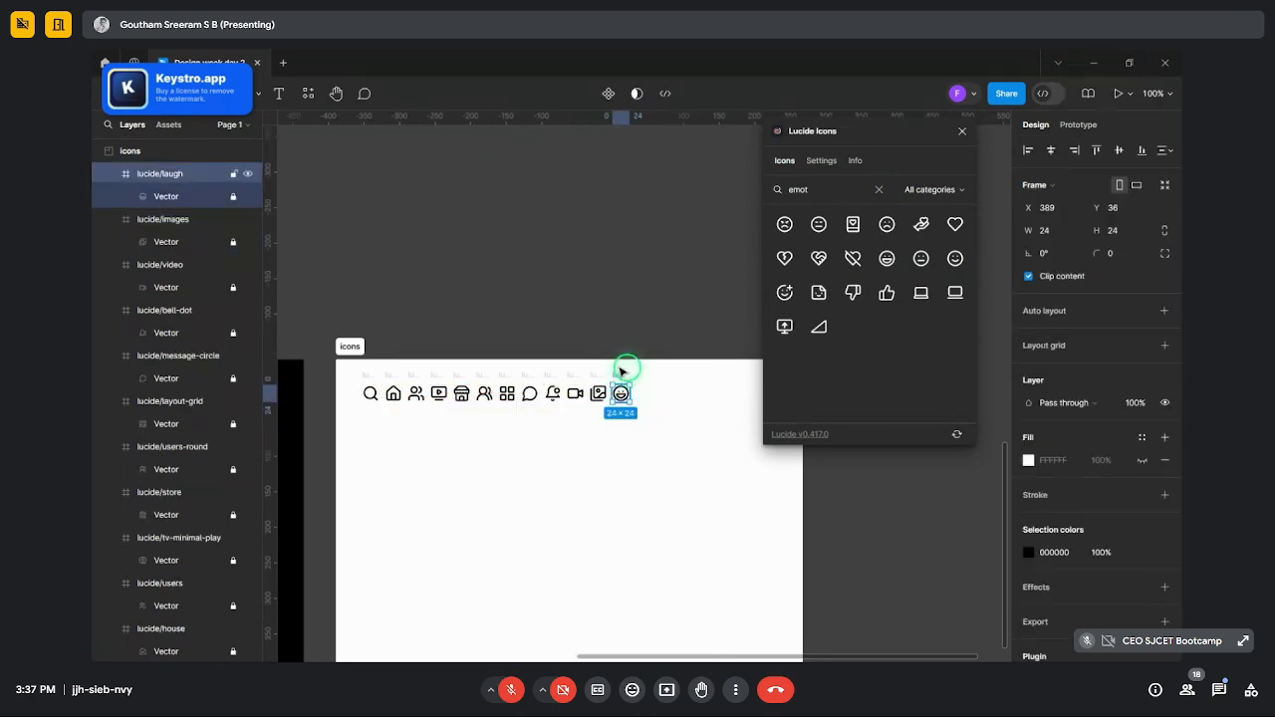
- Clear the selection and scroll over the canvas to review the finished icon row
left_click(617, 348)
scroll(616, 348, "up", 6)
scroll(615, 342, "down", 3)
scroll(568, 249, "up", 2)
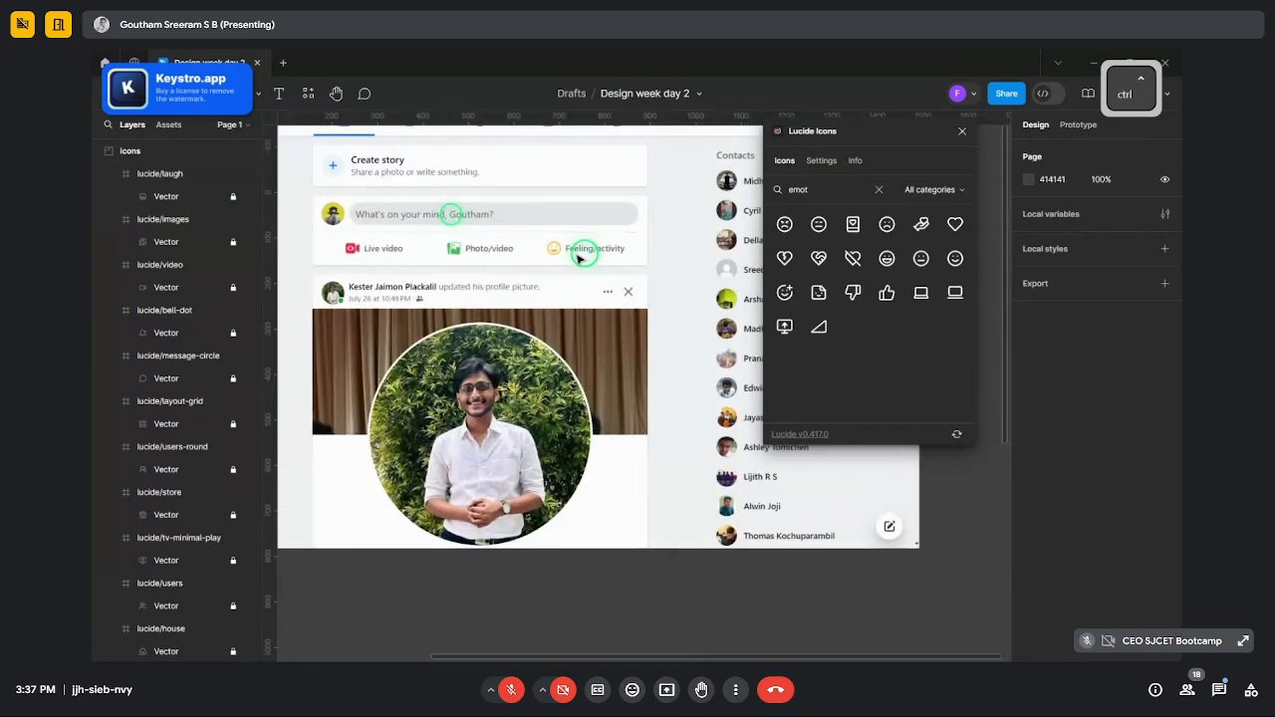
scroll(584, 261, "down", 3)
scroll(488, 269, "up", 4)
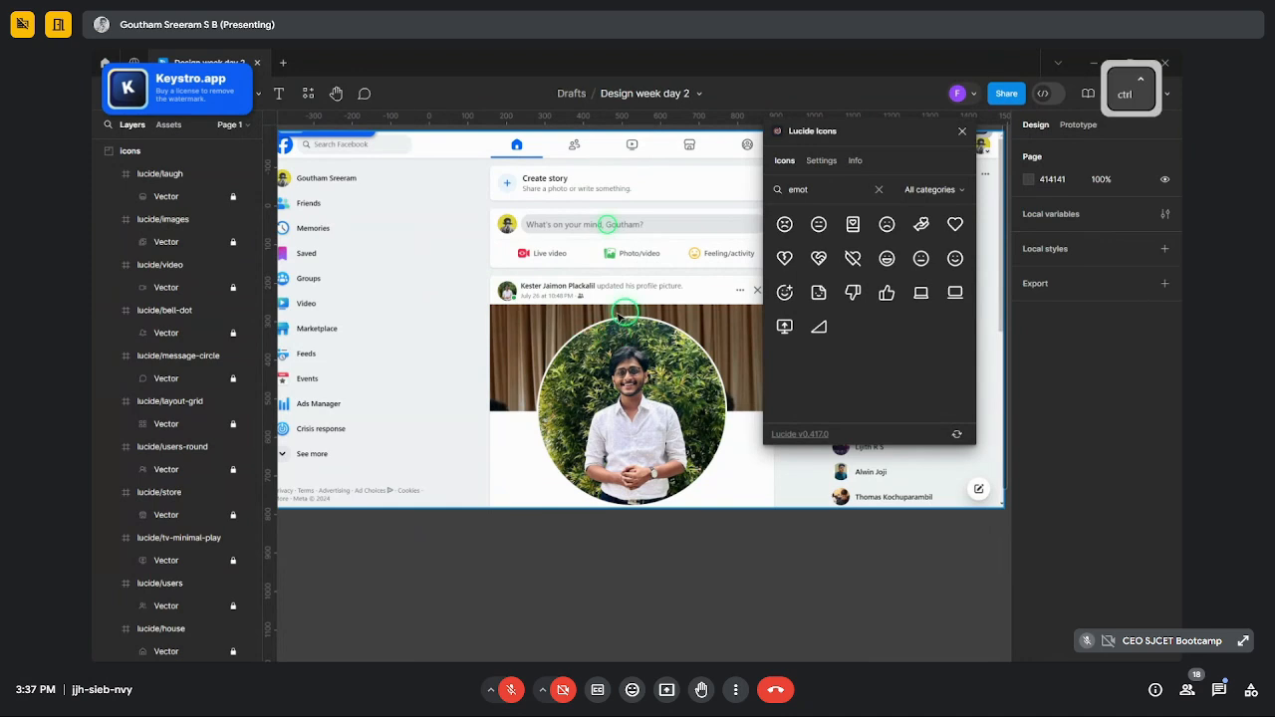
scroll(567, 314, "down", 3)
scroll(640, 312, "right", 1)
scroll(660, 288, "down", 3)
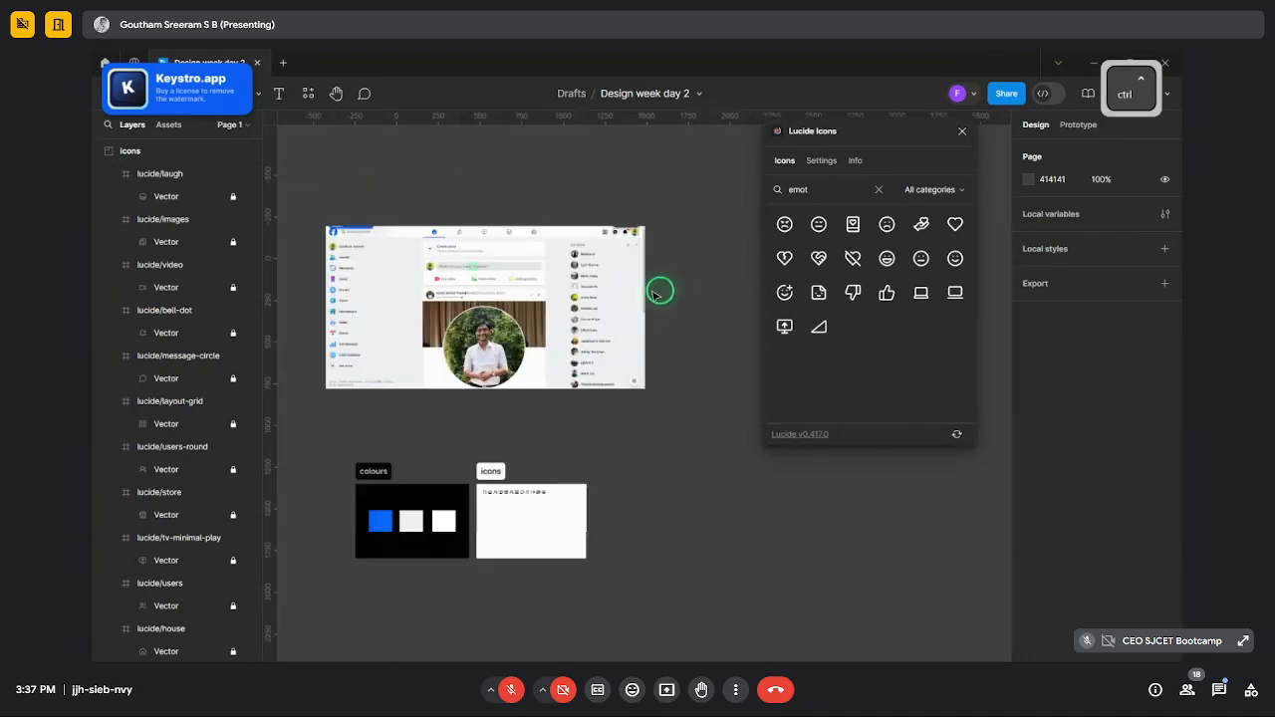
scroll(641, 286, "up", 3)
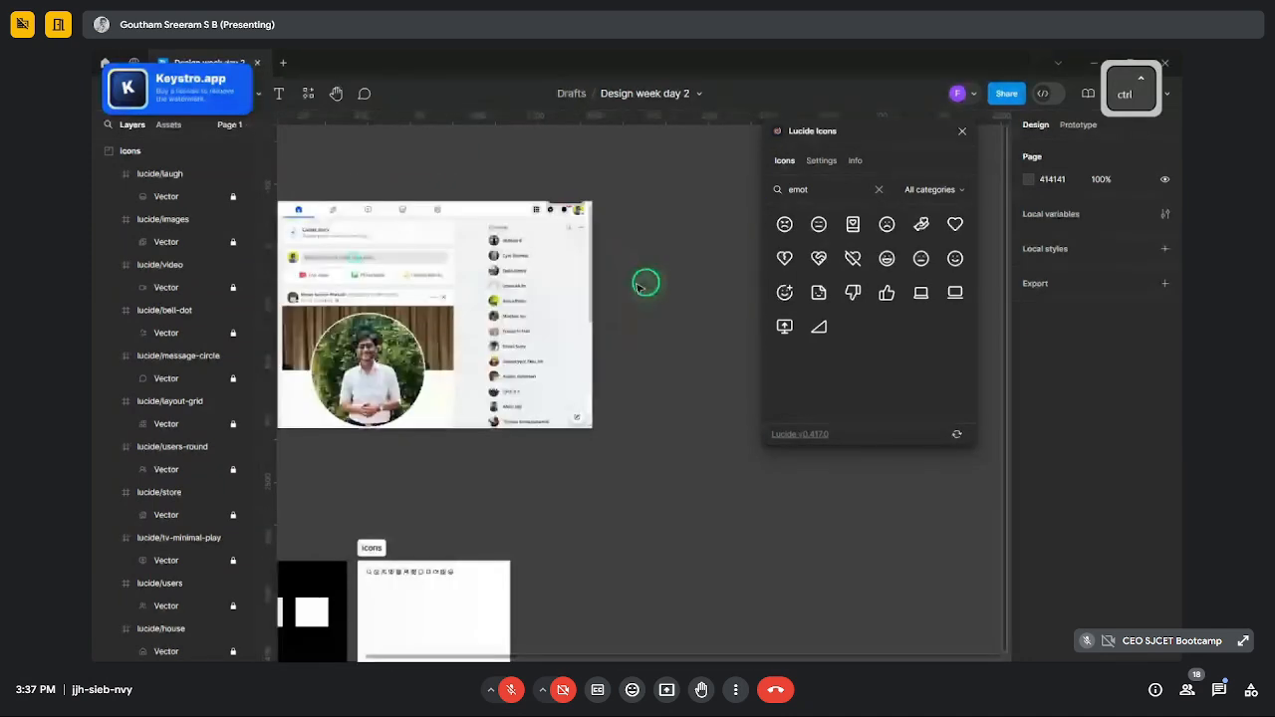
scroll(634, 329, "down", 2)
scroll(632, 356, "up", 4)
scroll(538, 388, "down", 4)
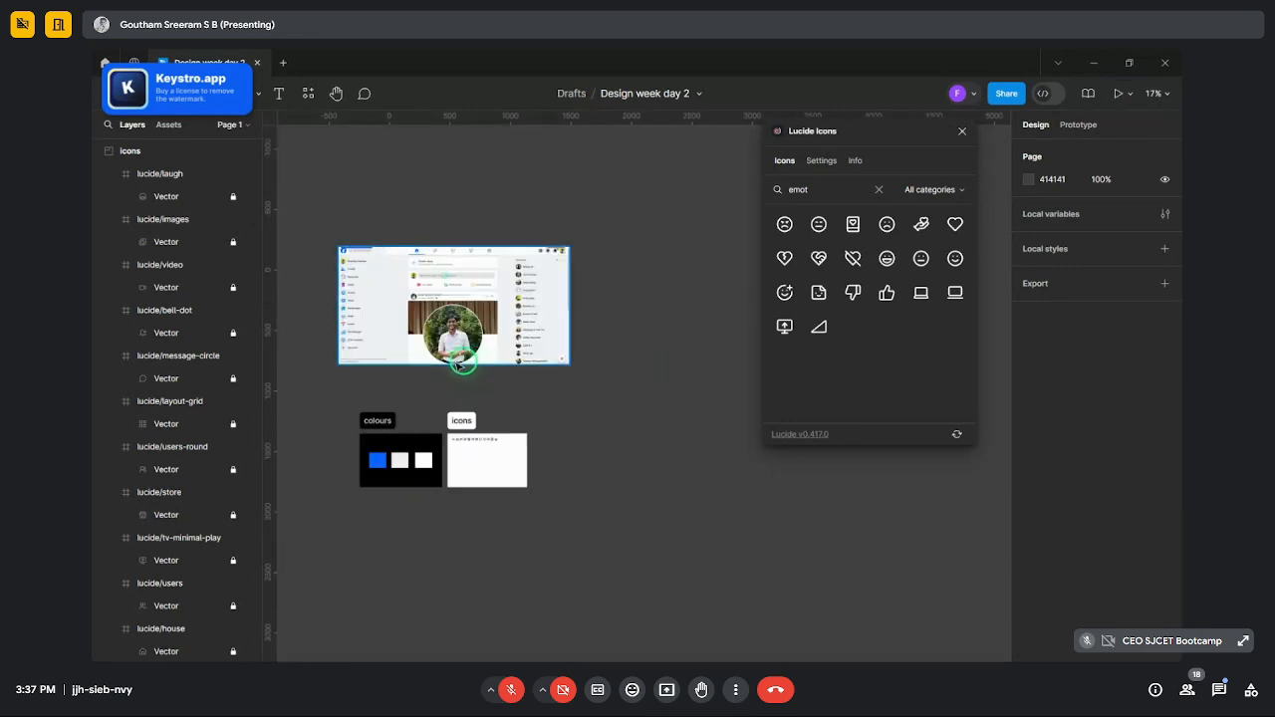
scroll(460, 365, "up", 4)
scroll(485, 404, "down", 3)
scroll(439, 370, "up", 5)
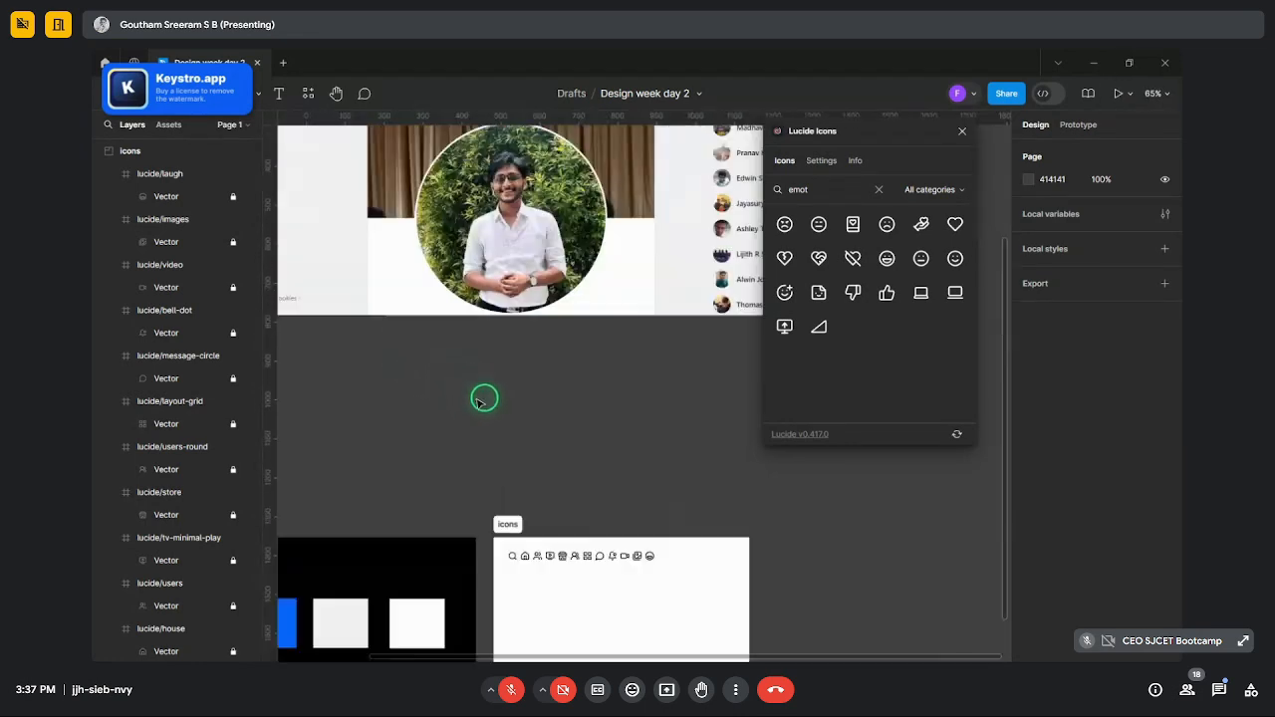
scroll(486, 379, "down", 3)
scroll(489, 249, "up", 2)
- Close the Lucide Icons plugin panel and minimize the Figma window to reveal Google Meet
scroll(498, 303, "down", 2)
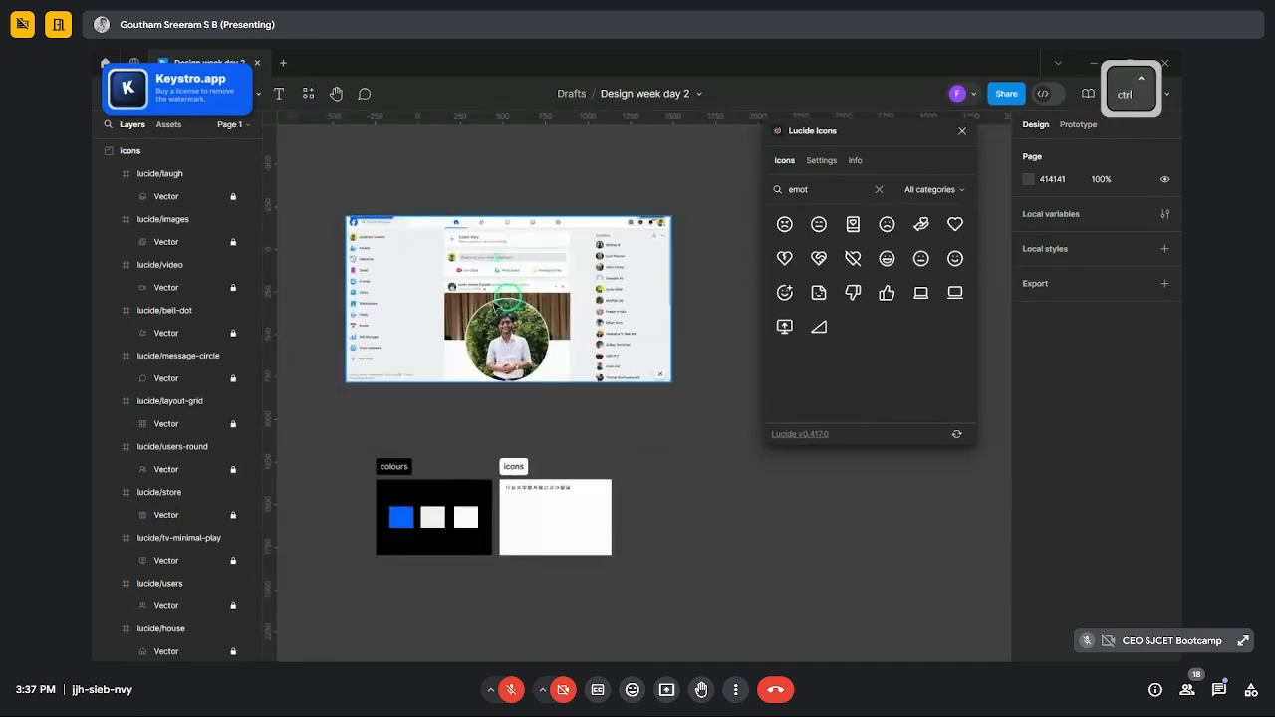
scroll(498, 303, "up", 3)
left_click(962, 130)
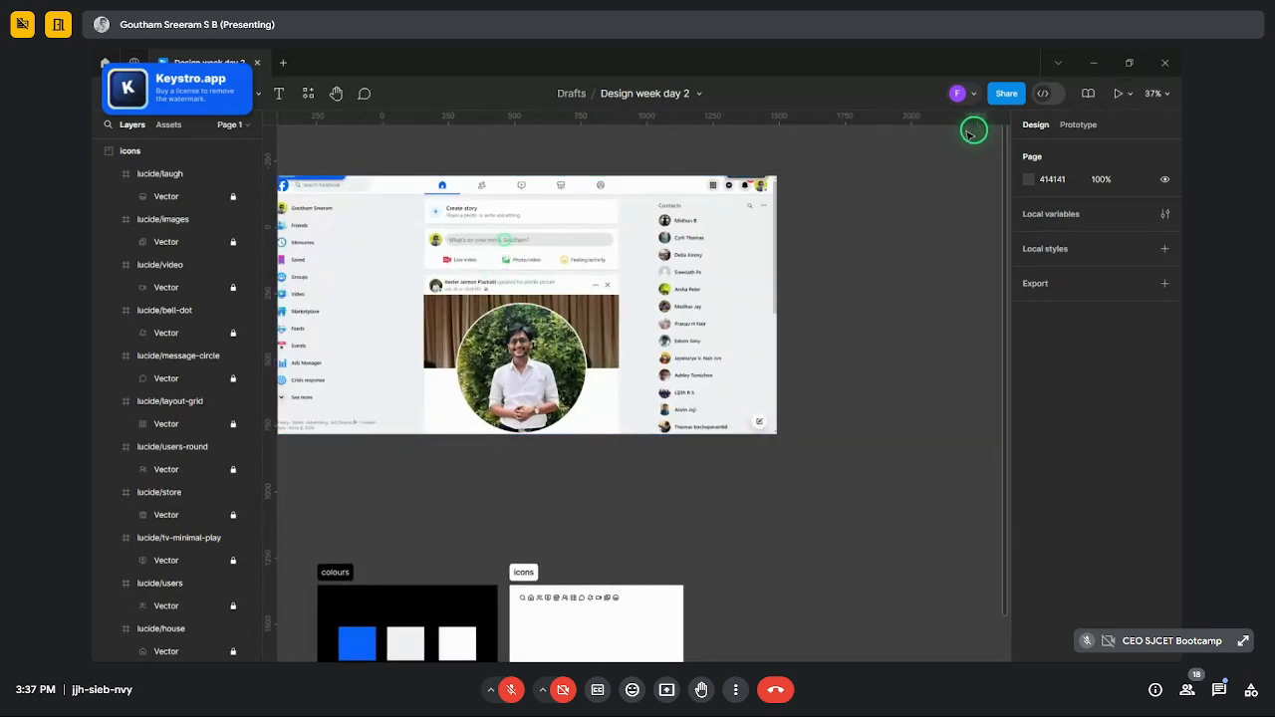
left_click(1092, 63)
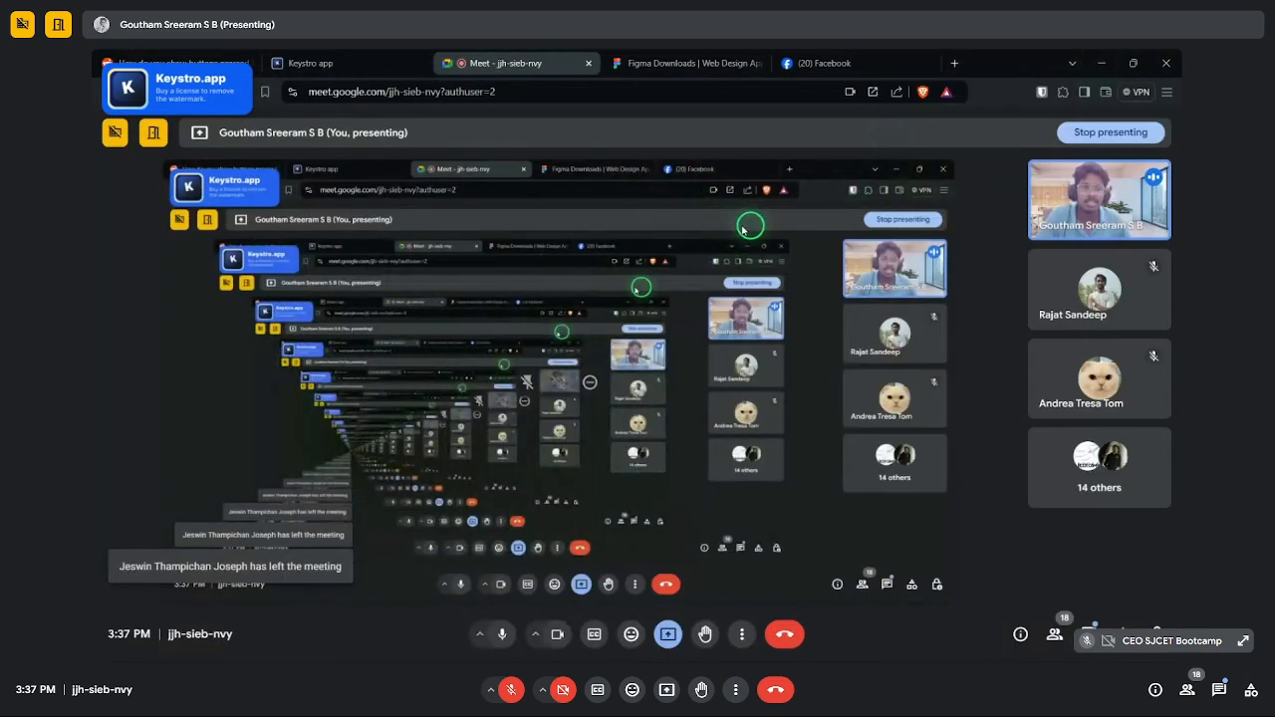
- Check Meet's in-call messages, then return to the Design week day 2 Figma file
left_click(1093, 628)
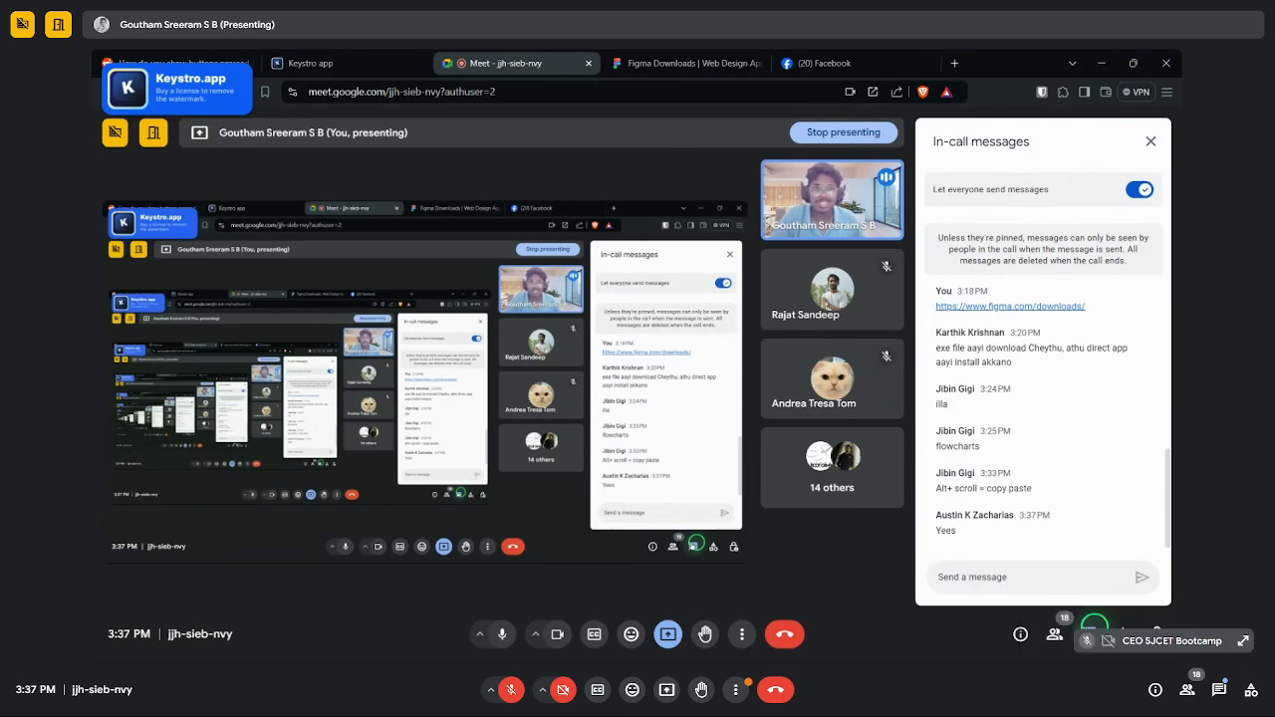
left_click(1093, 627)
mouse_move(484, 648)
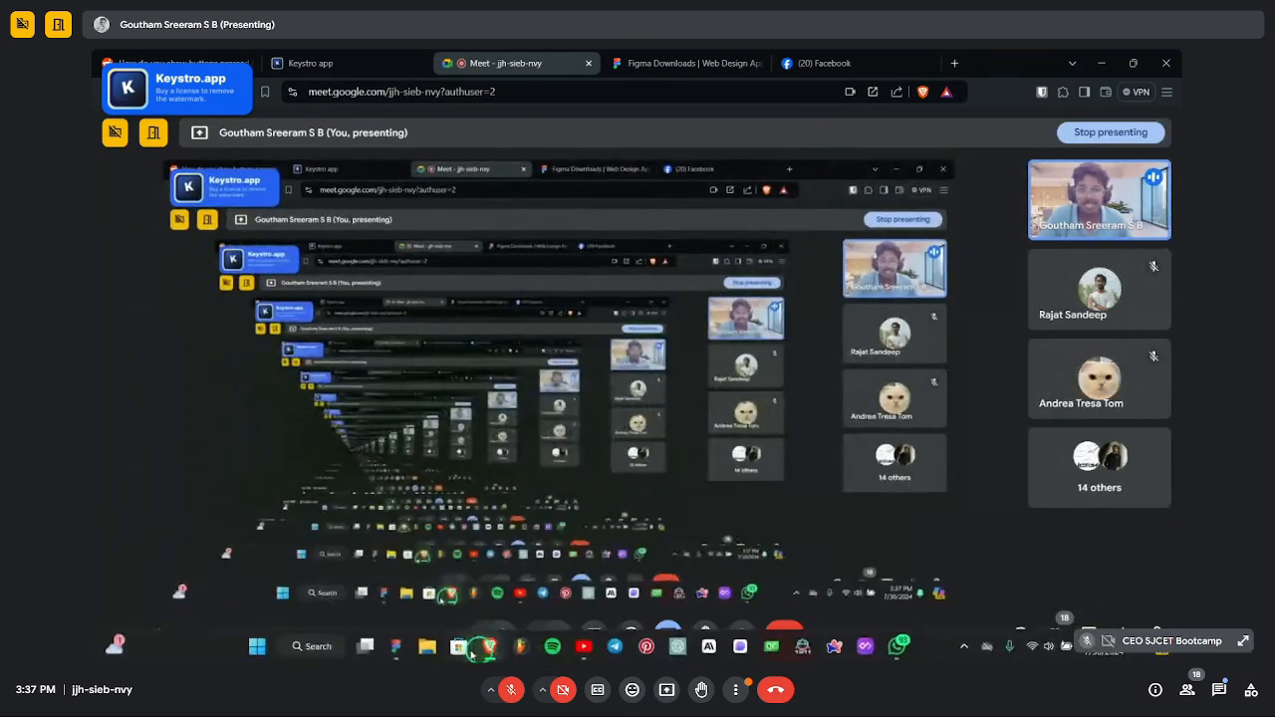
left_click(398, 648)
- Create a new FigJam board in a new browser tab
key("ctrl")
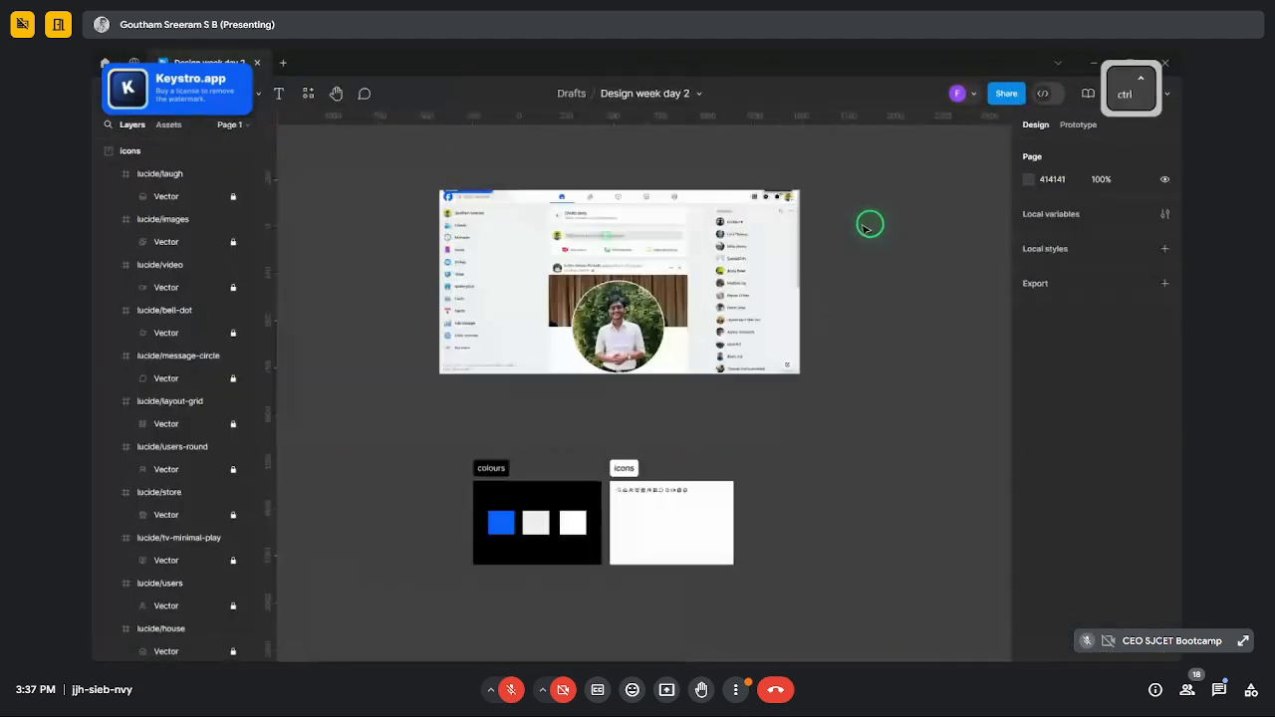
left_click(281, 63)
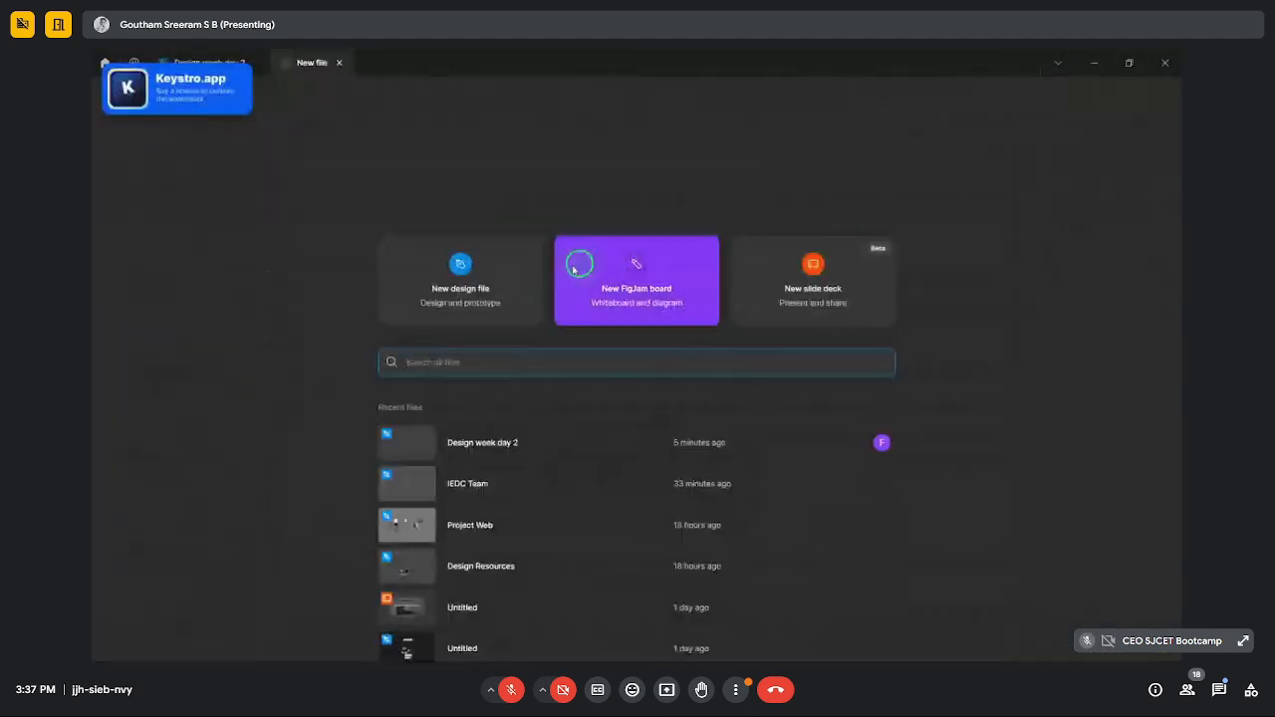
left_click(591, 270)
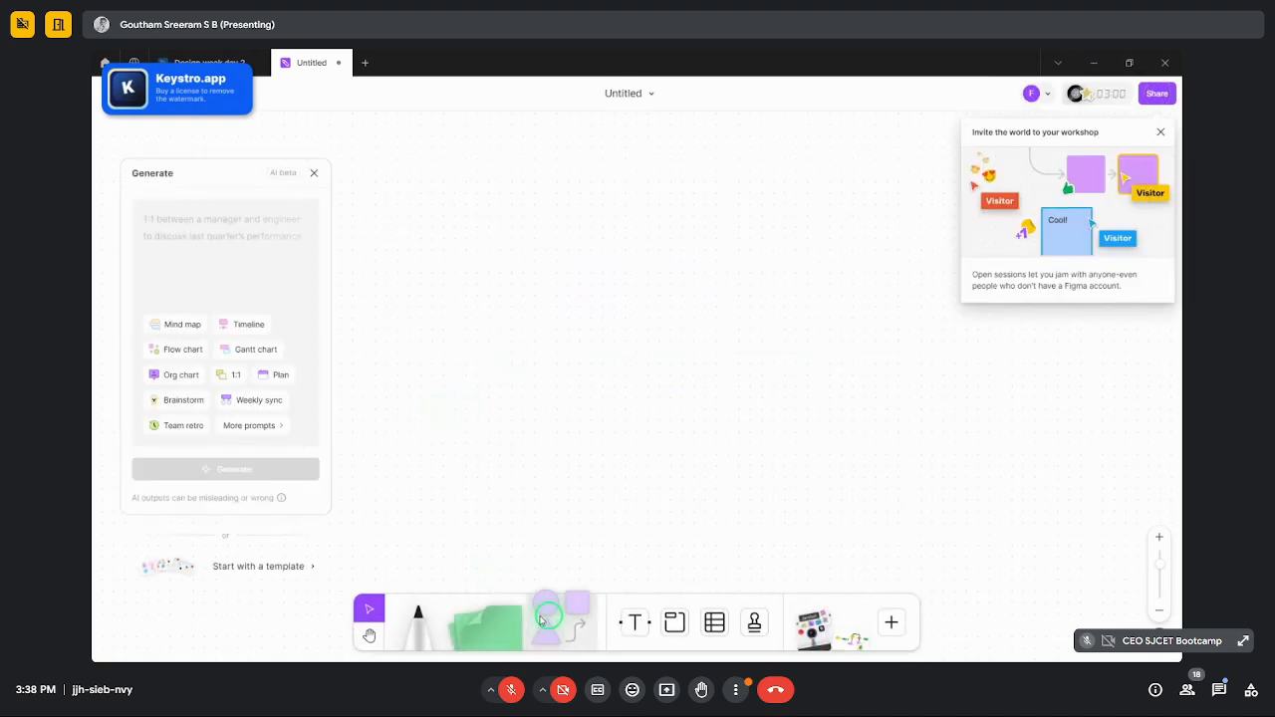
- Draw a rounded rectangle labelled 'start' left of the board centre
left_click(574, 612)
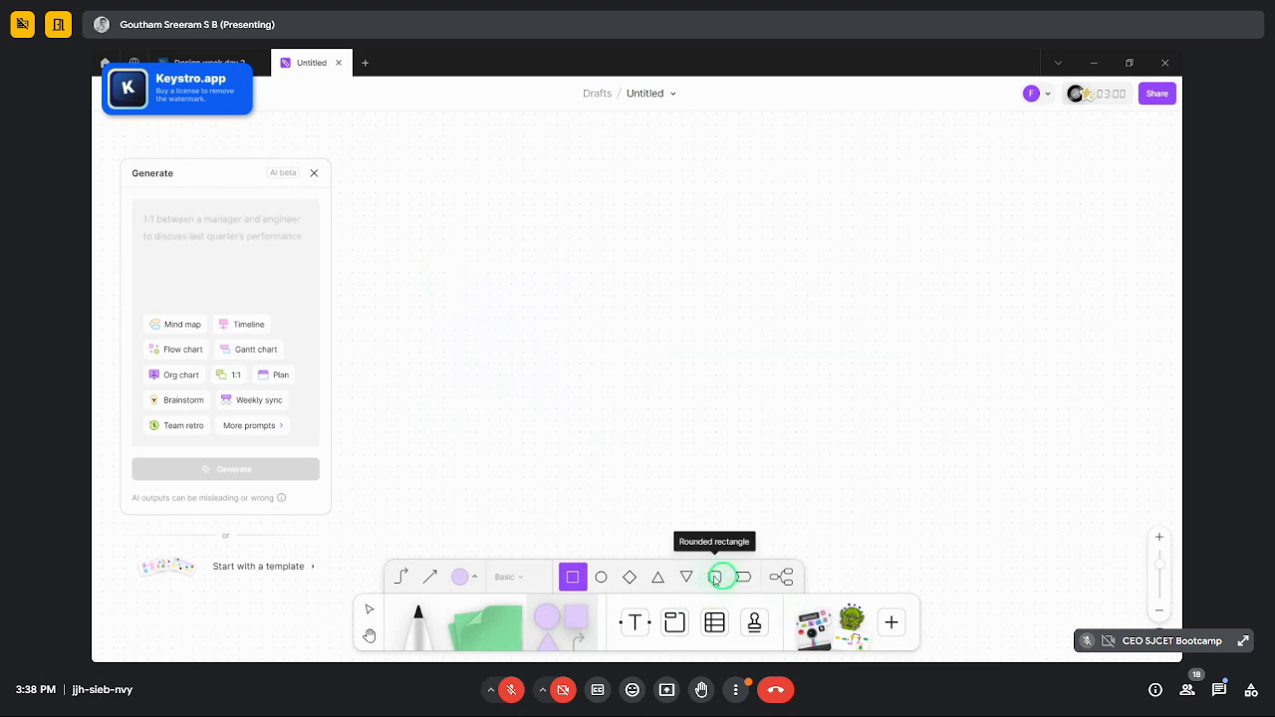
left_click(715, 578)
left_click_drag(451, 323, 561, 364)
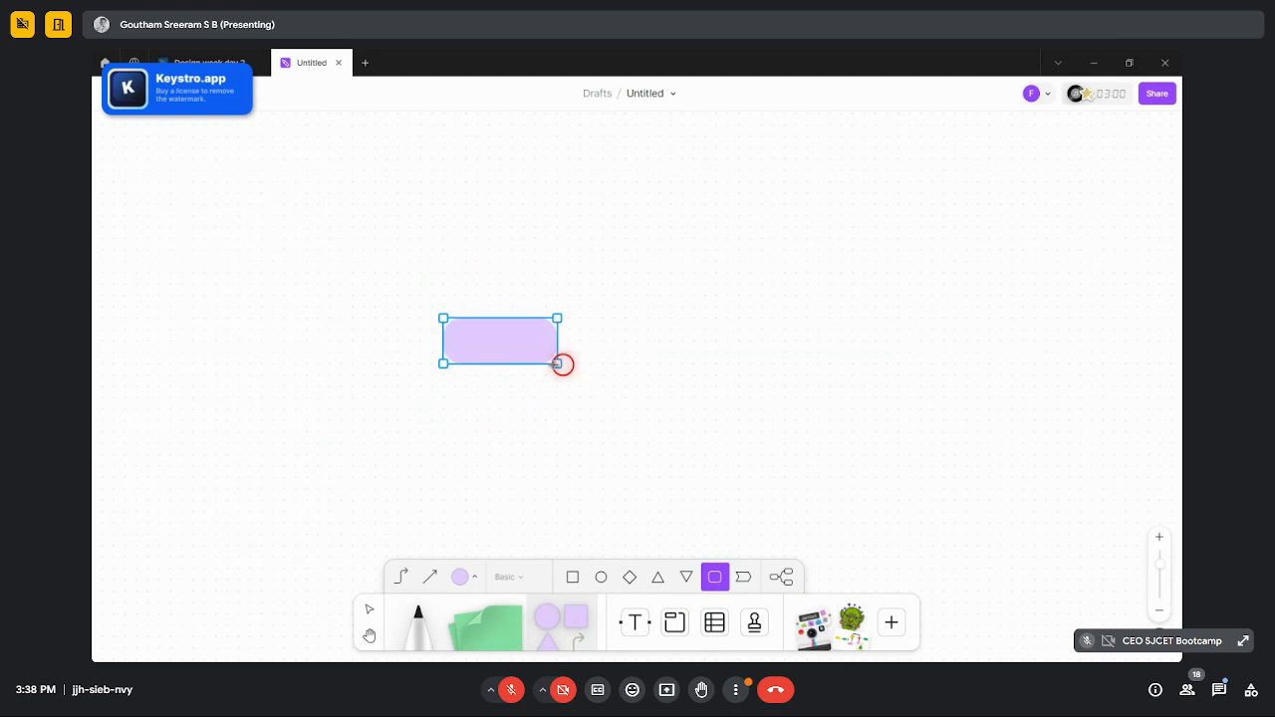
type("start")
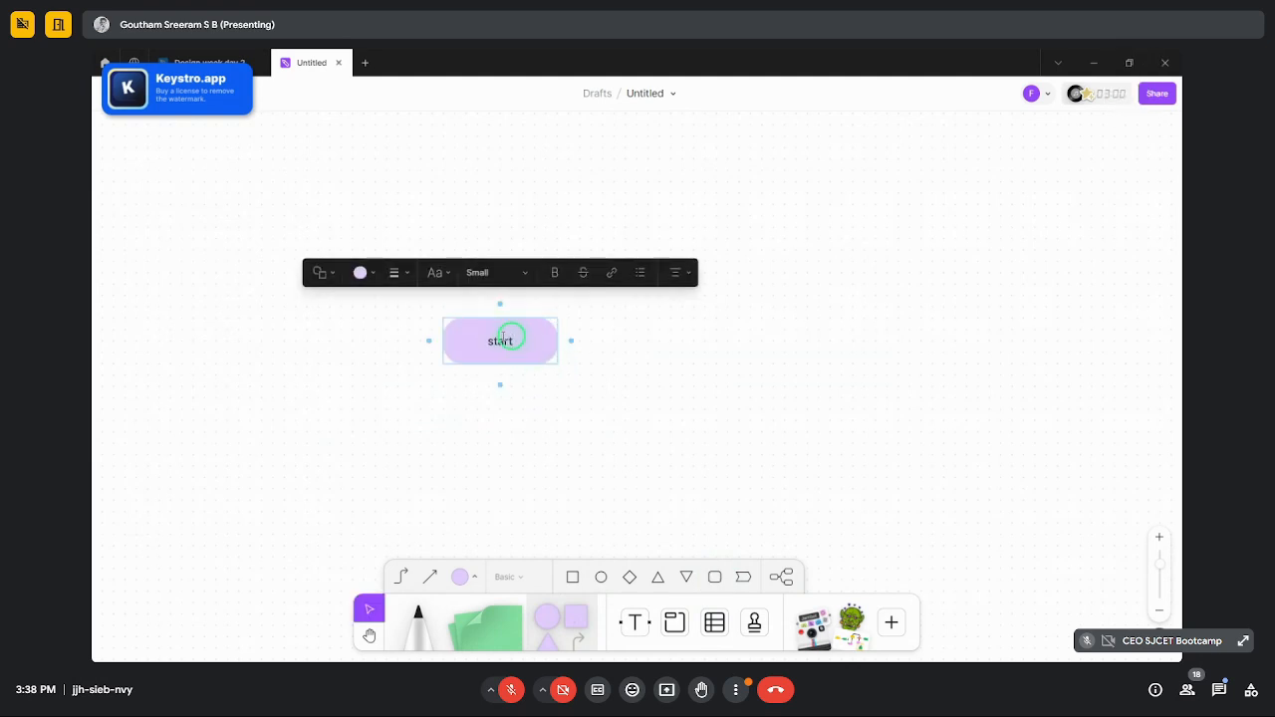
left_click(572, 356)
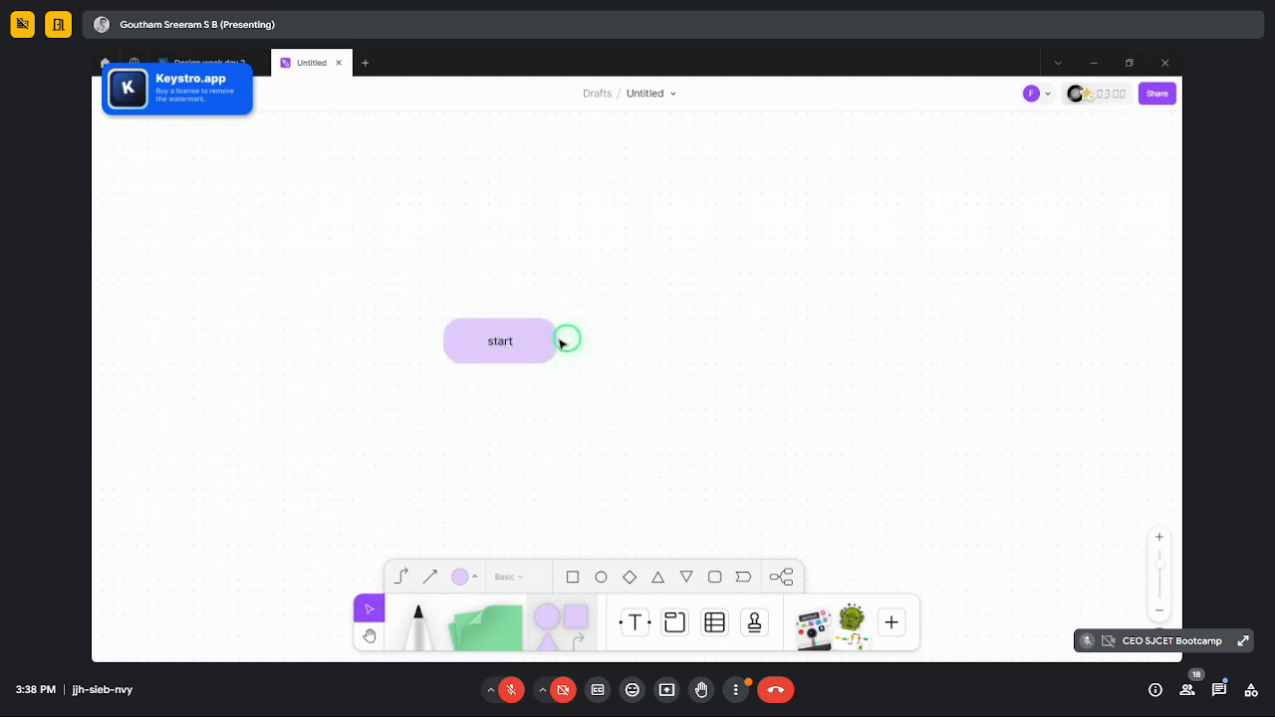
- Connect start to a new diamond labelled 'login' on its right
left_click(562, 343)
left_click_drag(572, 340, 661, 341)
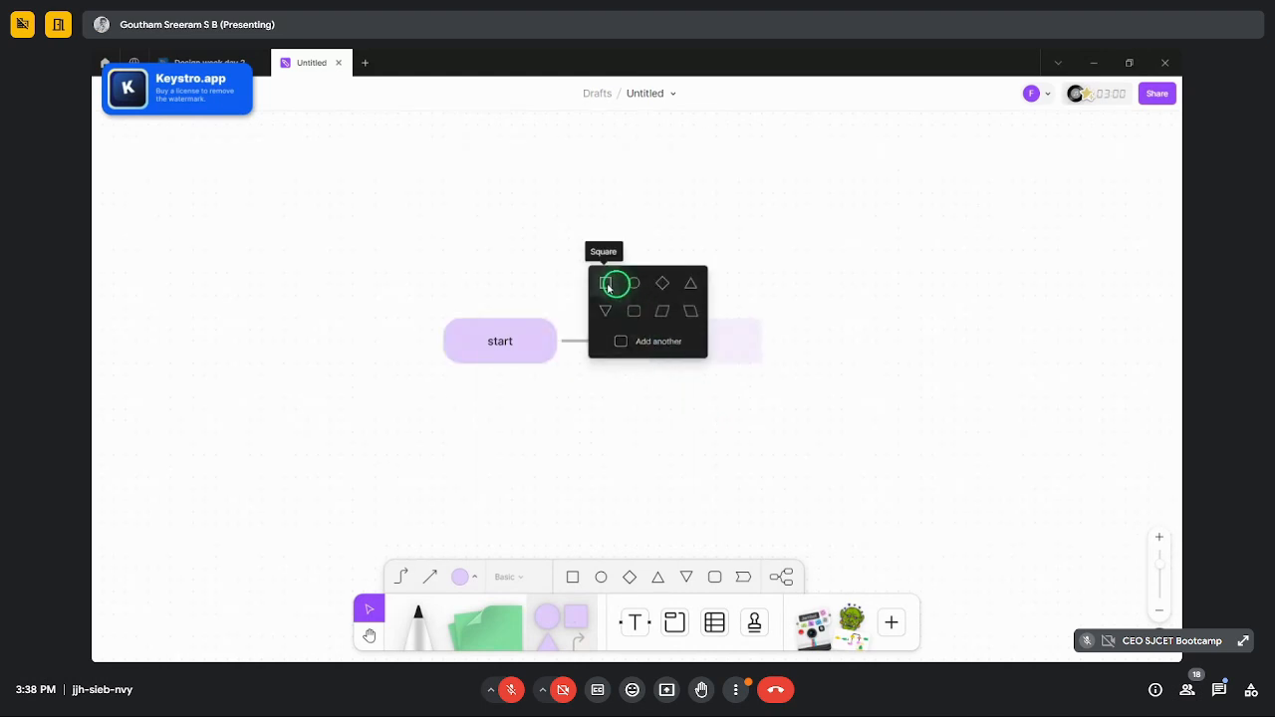
left_click(665, 285)
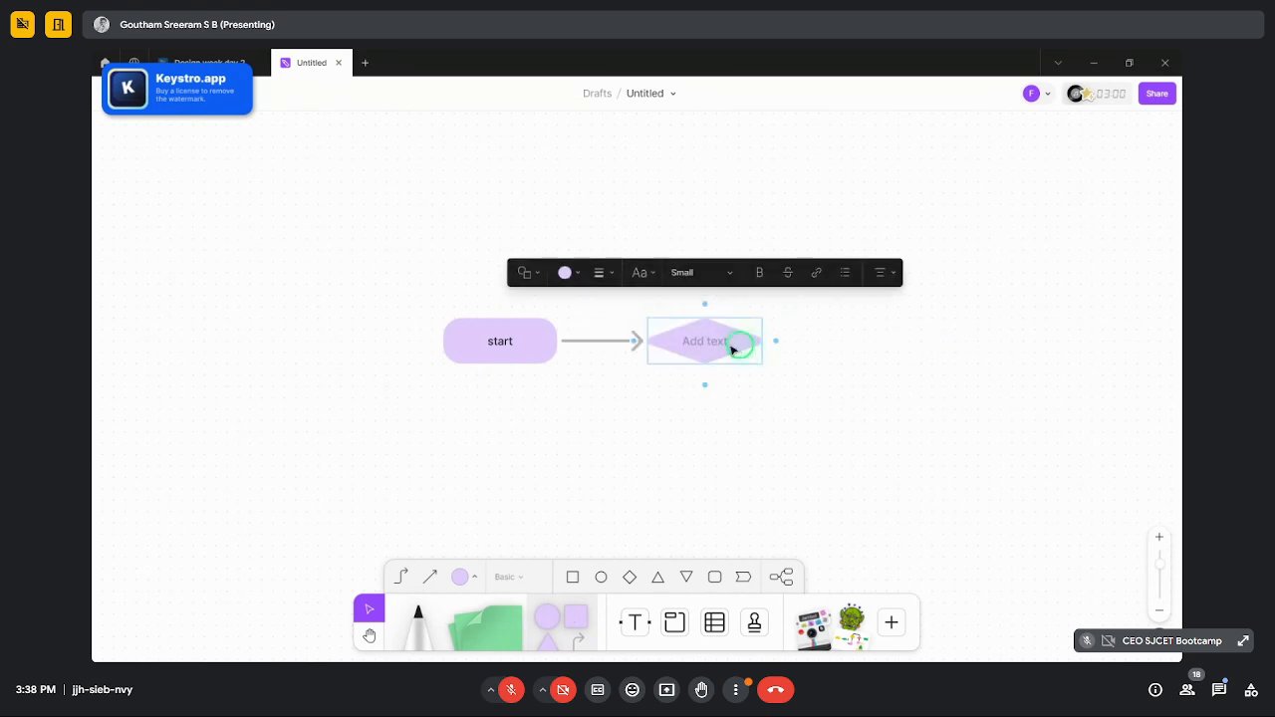
type("login")
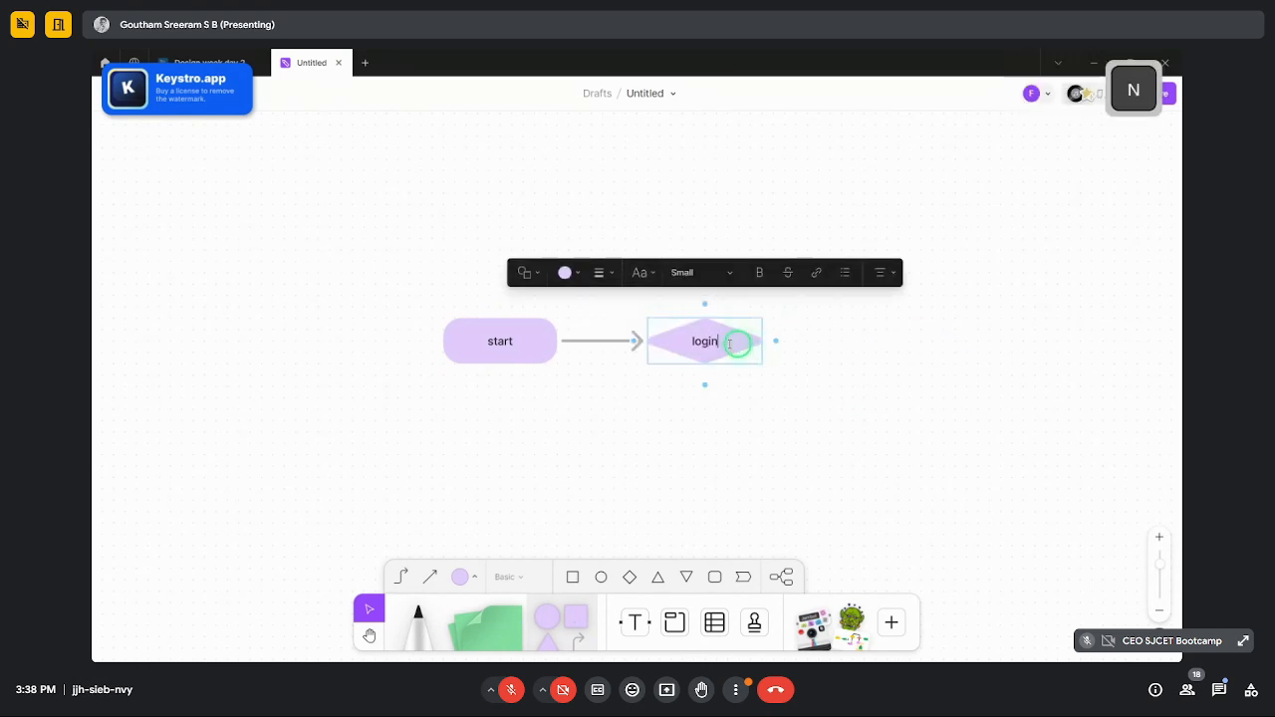
key("Escape")
left_click(705, 297)
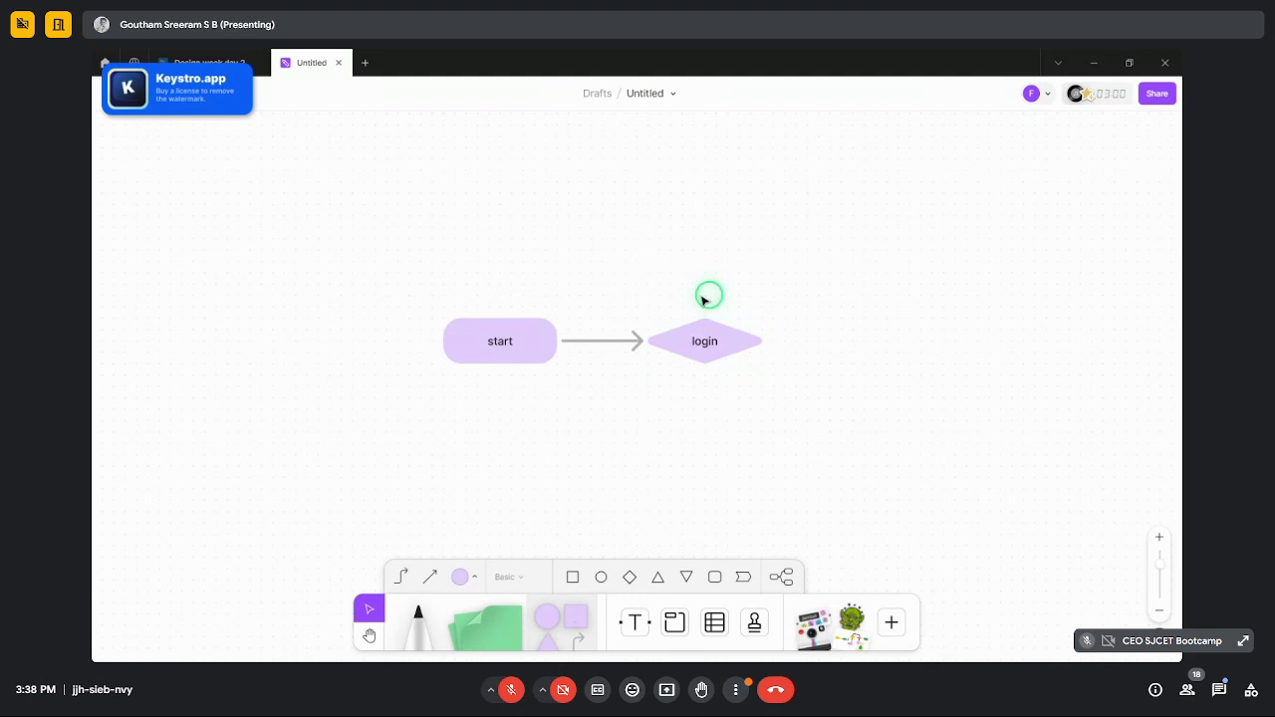
- Add an 'if account exists' diamond above login and enlarge it to fit
left_click(701, 346)
left_click(706, 305)
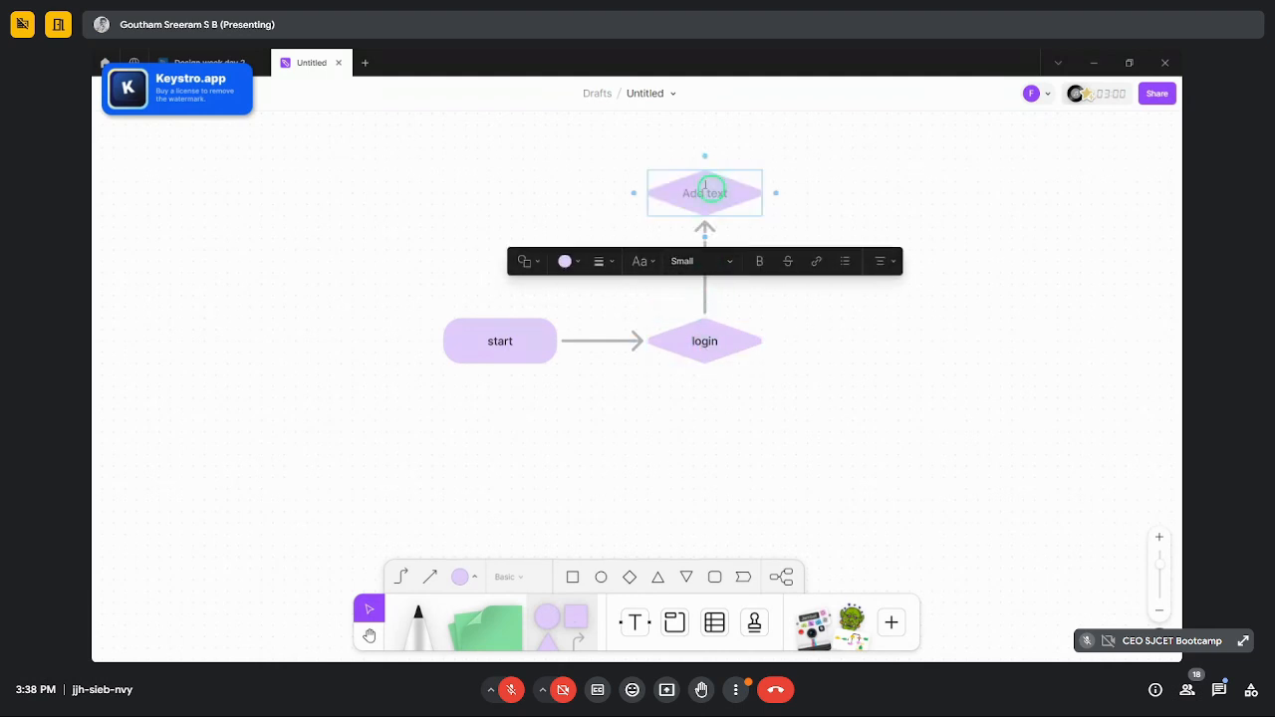
type("8if")
key("BackSpace")
key("BackSpace")
key("BackSpace")
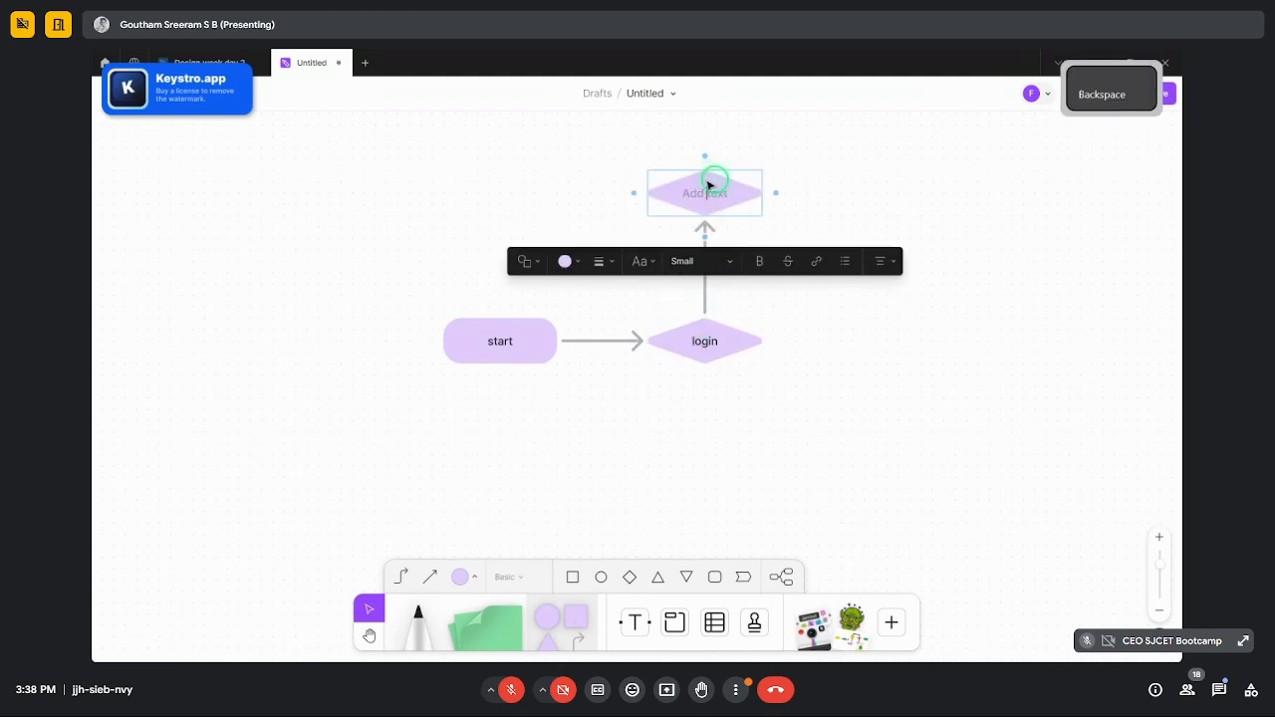
type("o")
key("BackSpace")
type("if su")
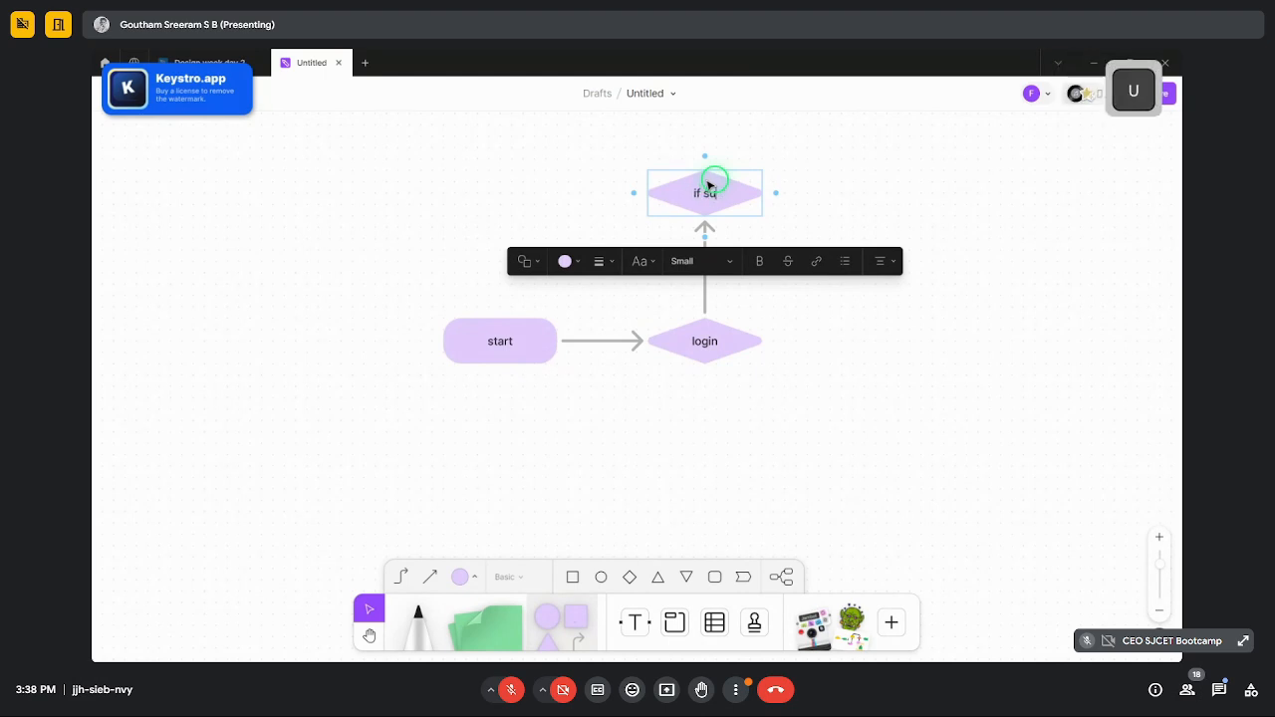
type("cces")
key("BackSpace")
key("BackSpace")
key("BackSpace")
key("BackSpace")
key("BackSpace")
key("BackSpace")
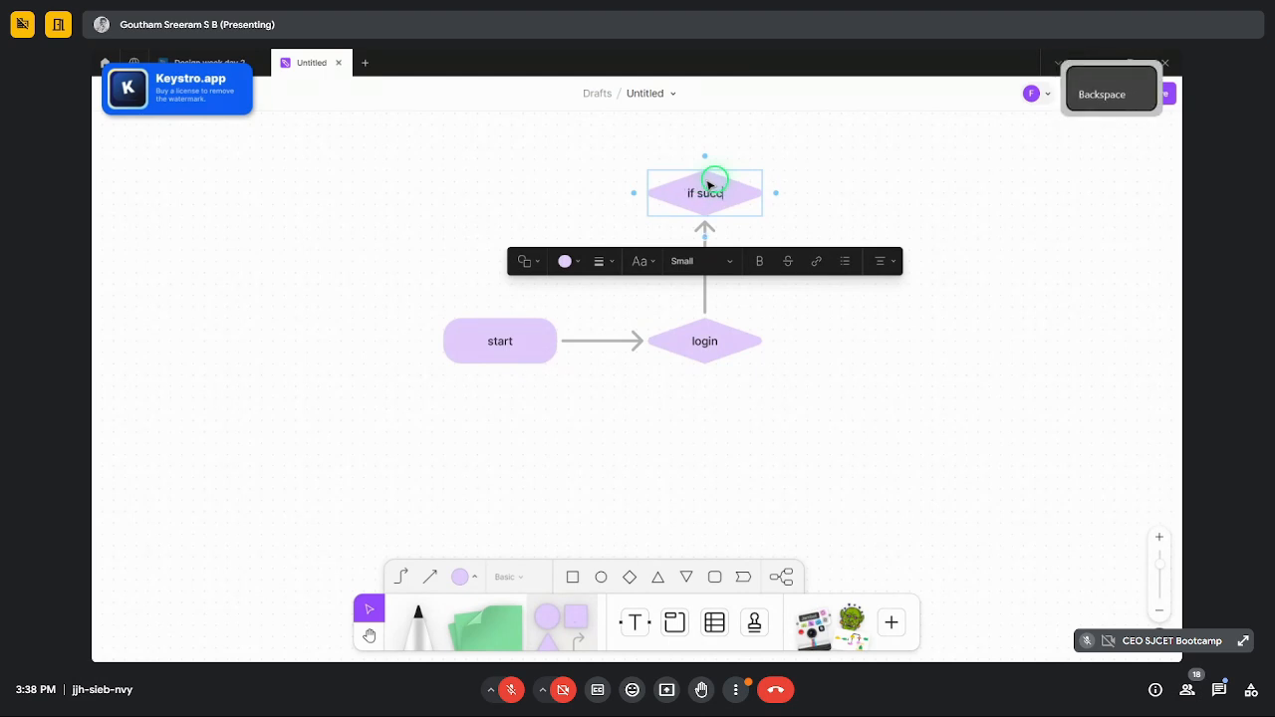
type("account")
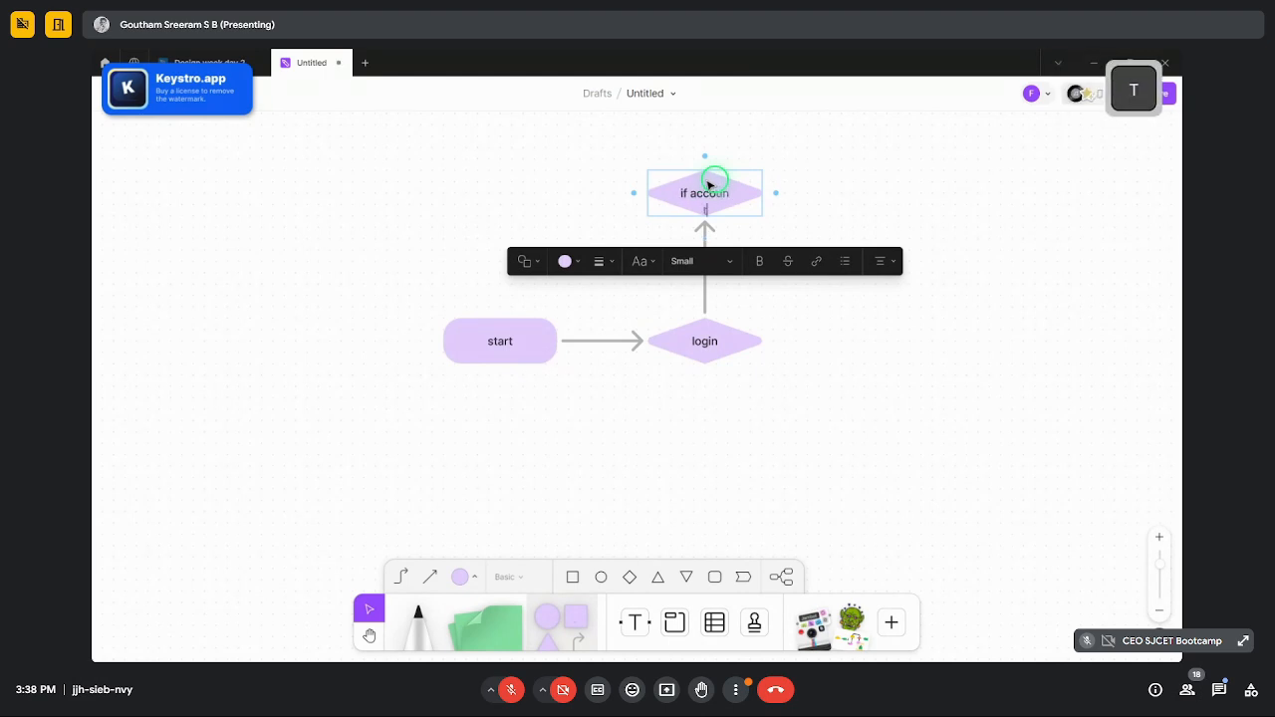
type(" exists")
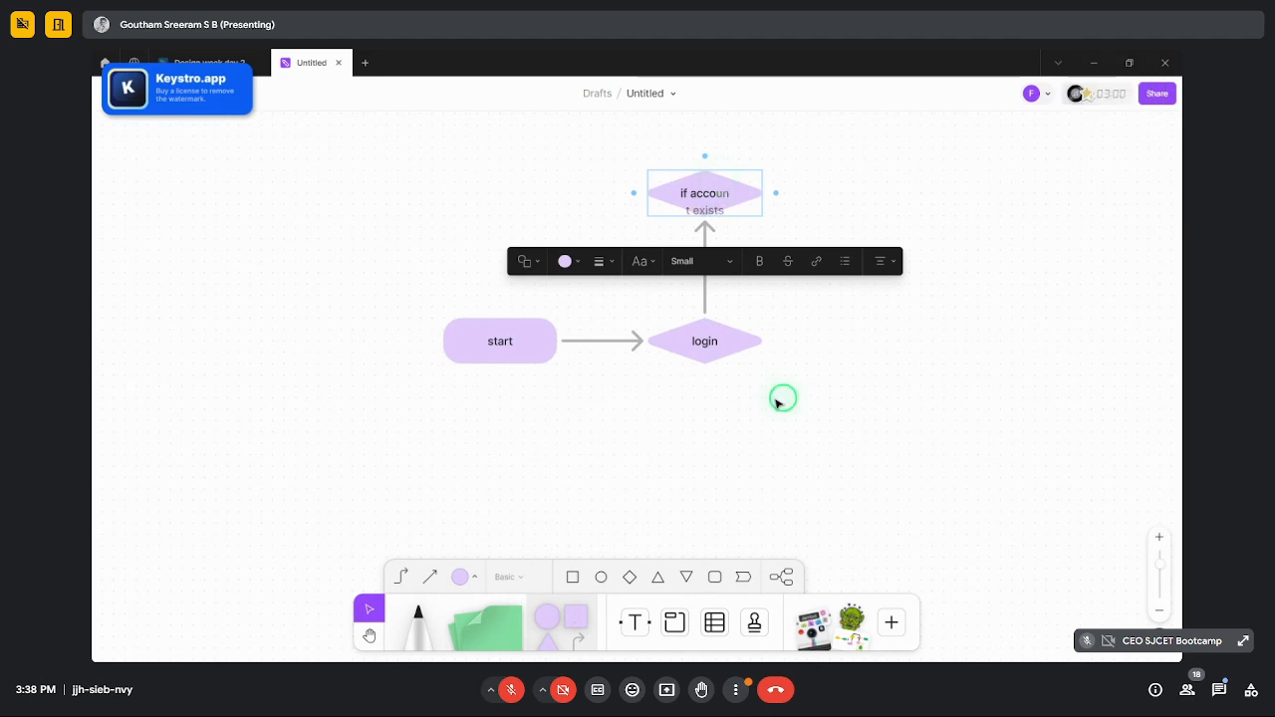
left_click(774, 398)
left_click(737, 205)
left_click_drag(762, 215, 786, 262)
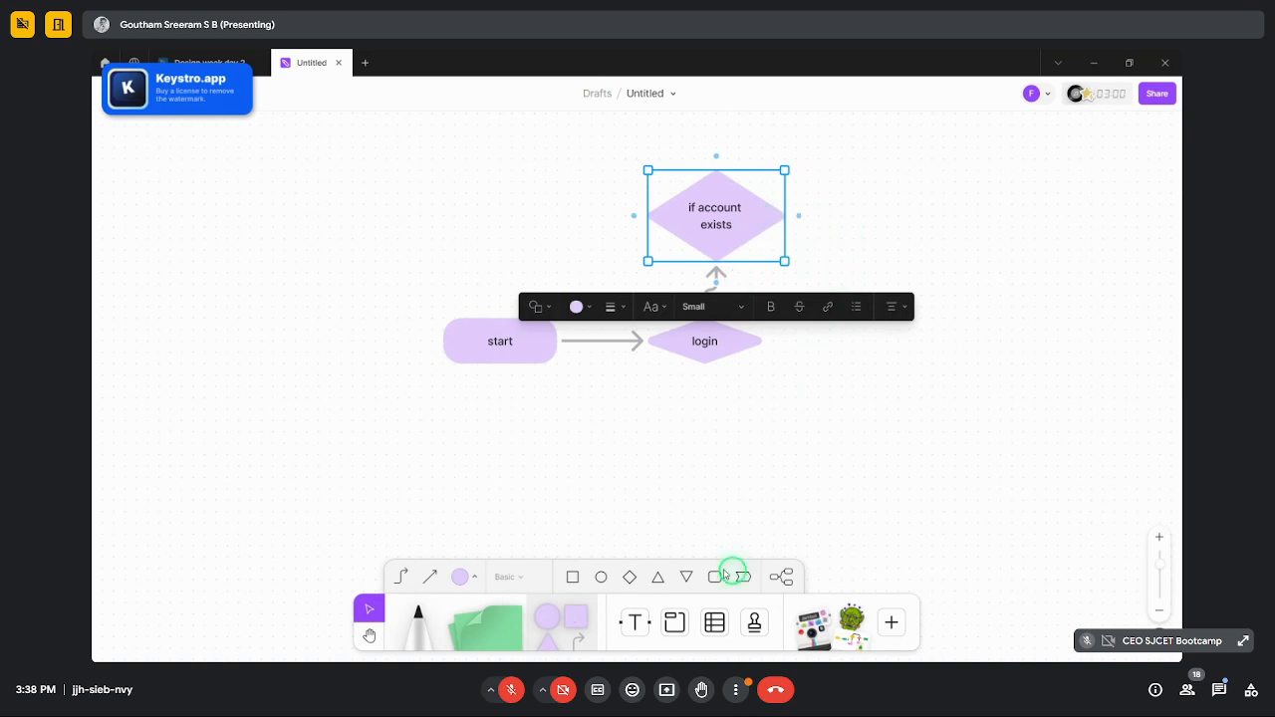
left_click(708, 407)
- Add an 'If account doesnt exits' diamond right of login, enlarged to show its text
left_click(711, 349)
left_click(774, 342)
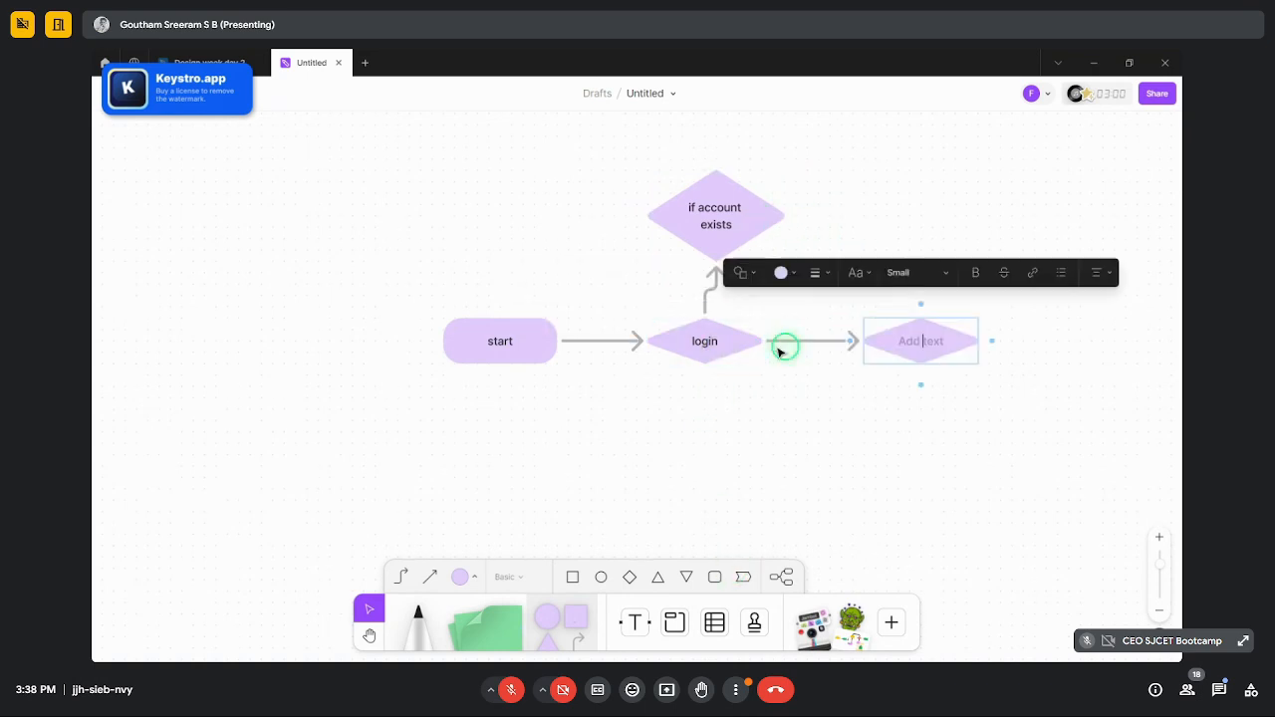
type("If ")
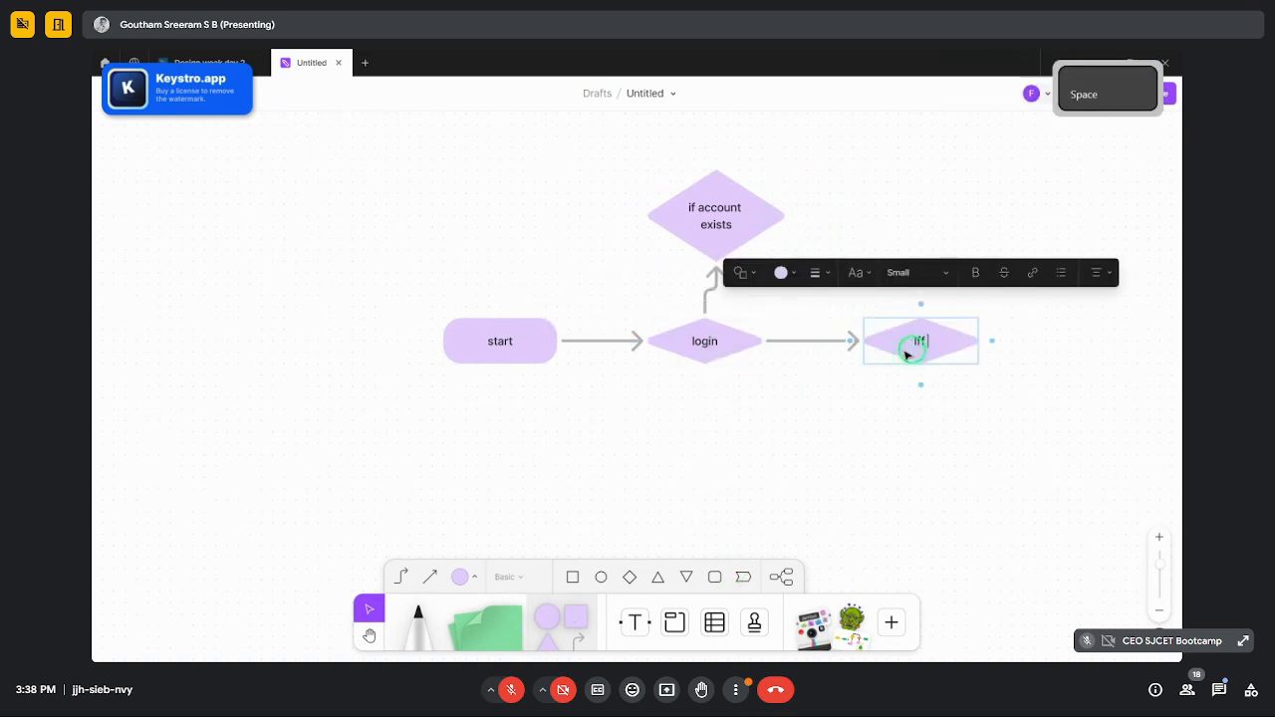
type("account do")
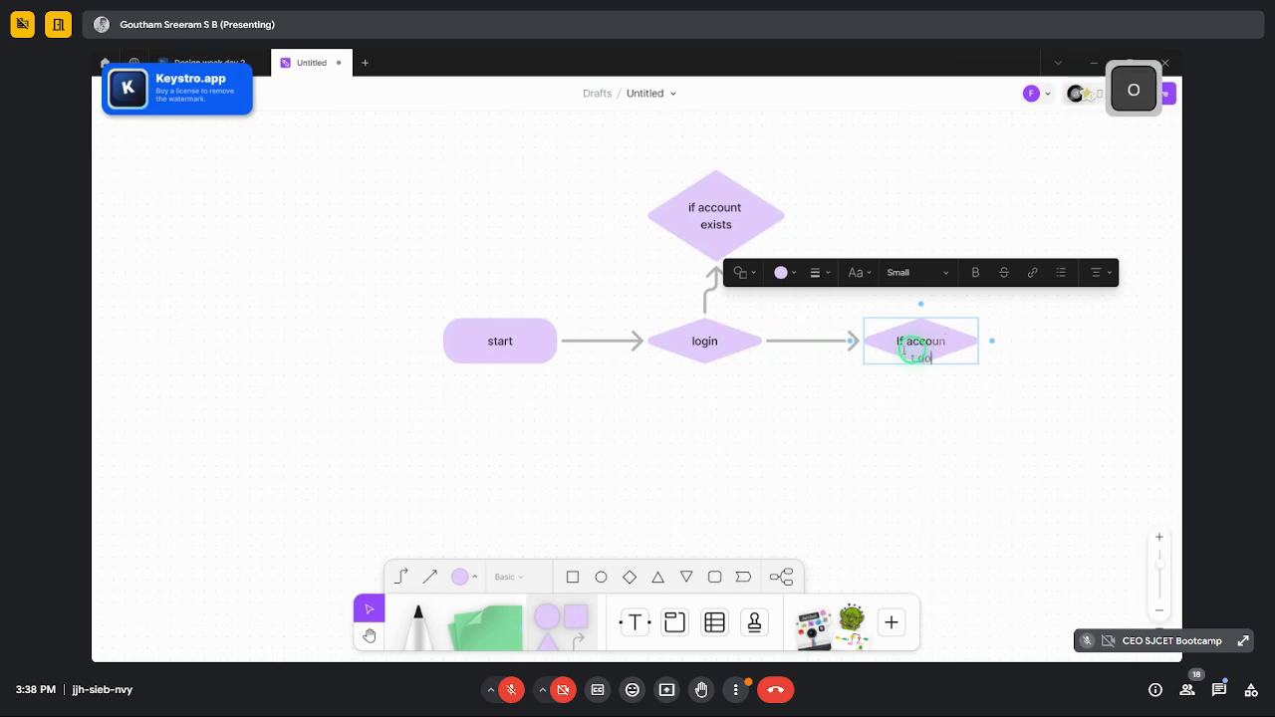
type("esnt exits")
left_click(1027, 393)
left_click(976, 346)
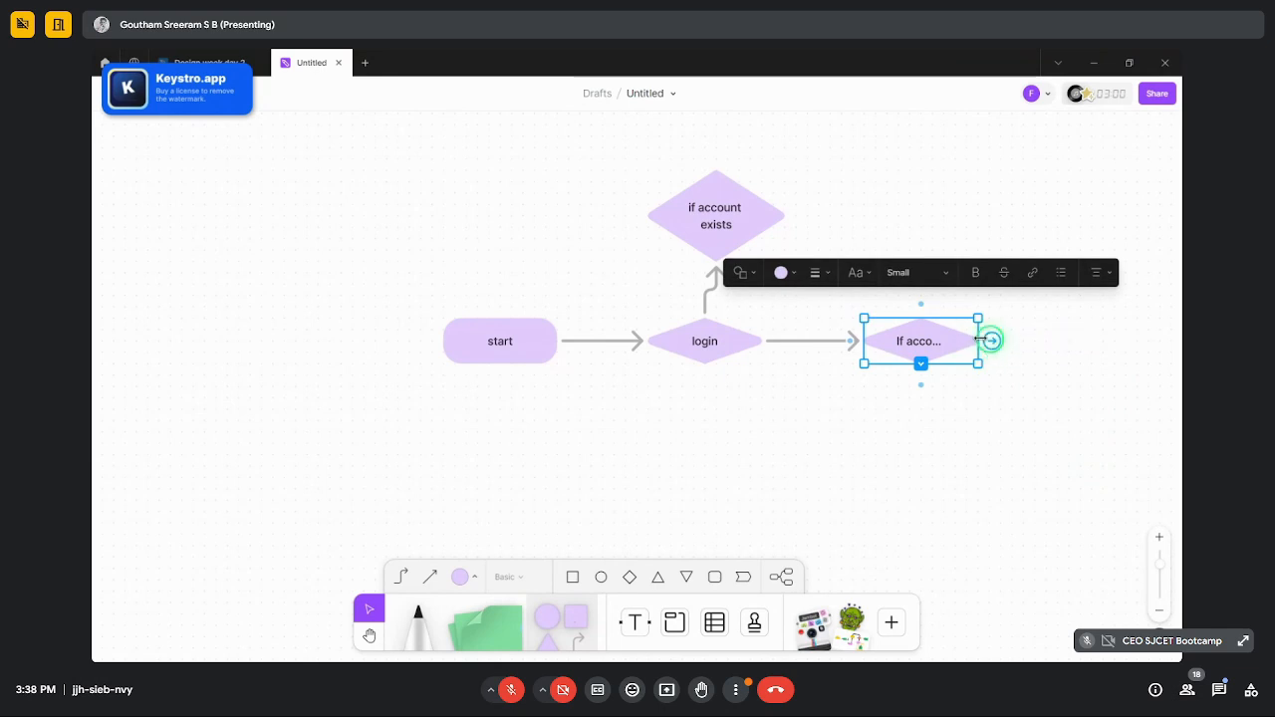
left_click_drag(979, 318, 1044, 262)
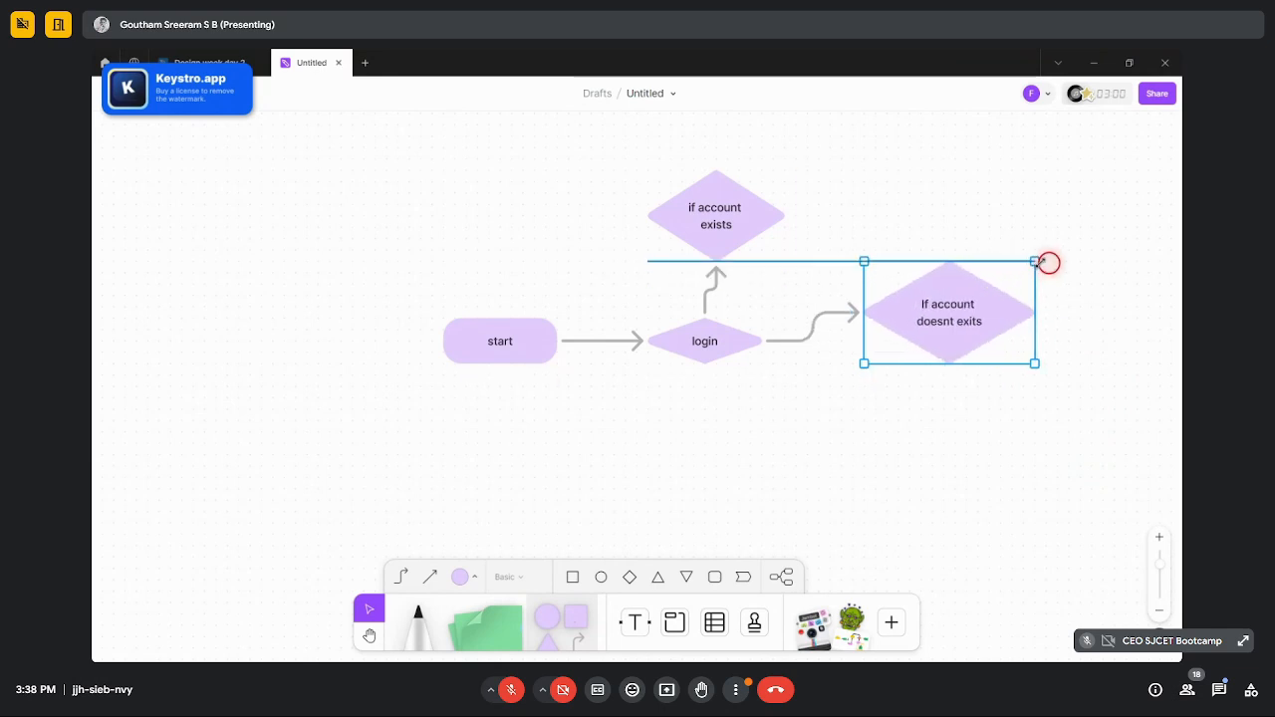
left_click(872, 434)
- Align the right diamond level with login and 'if account exists' above it
scroll(761, 445, "down", 5)
scroll(804, 413, "up", 5)
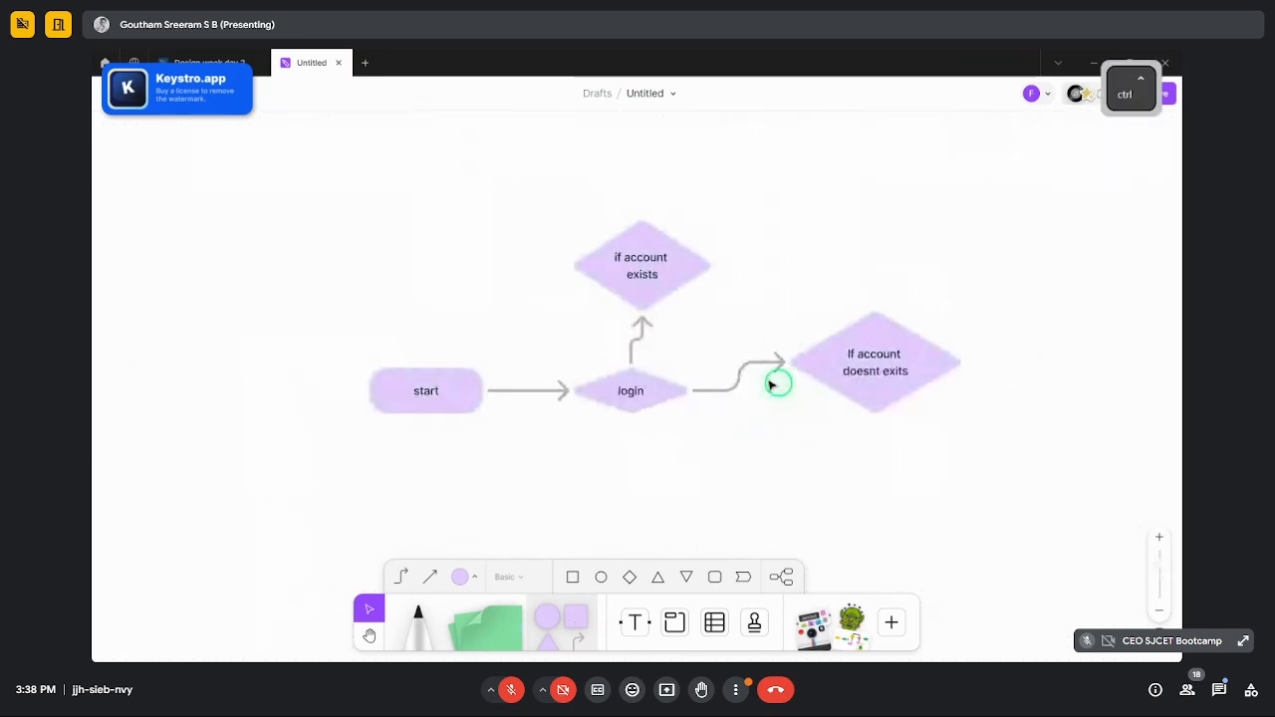
left_click(825, 359)
left_click_drag(826, 359, 860, 369)
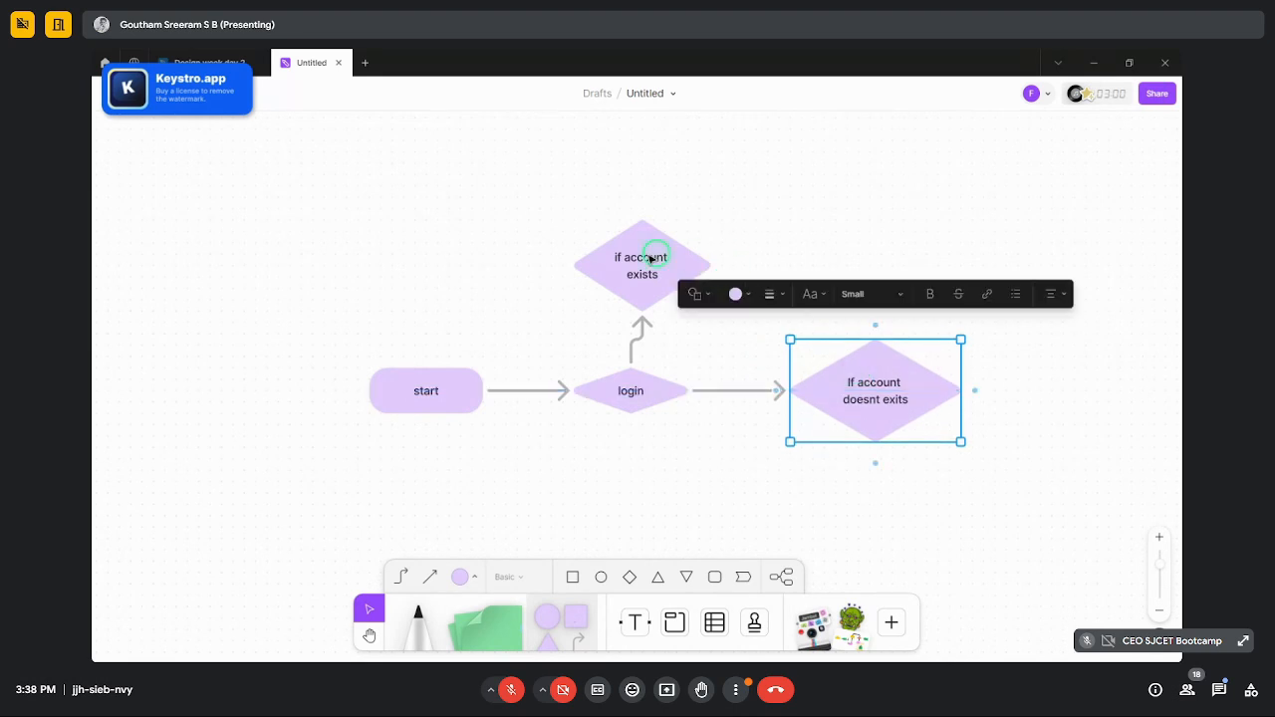
left_click_drag(649, 259, 632, 256)
left_click(748, 237)
scroll(826, 289, "up", 1)
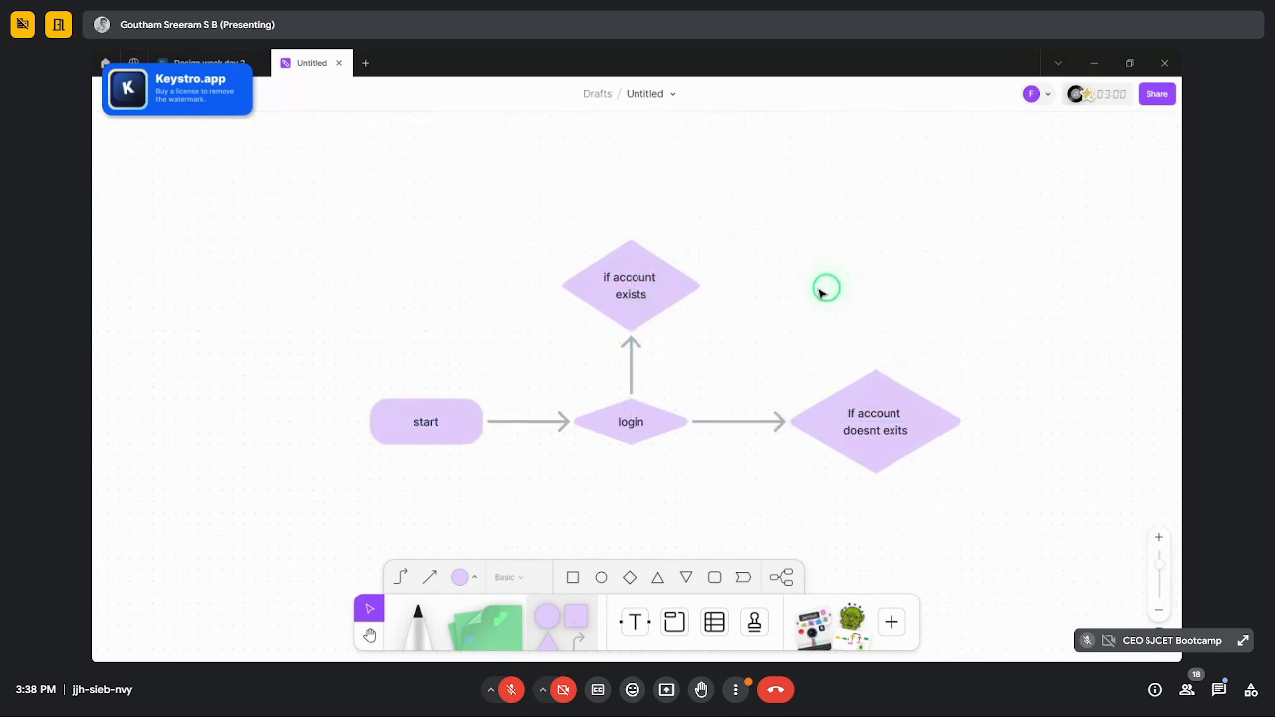
scroll(822, 291, "up", 3)
- Add a 'sign in' diamond connected above 'if account exists'
left_click(605, 366)
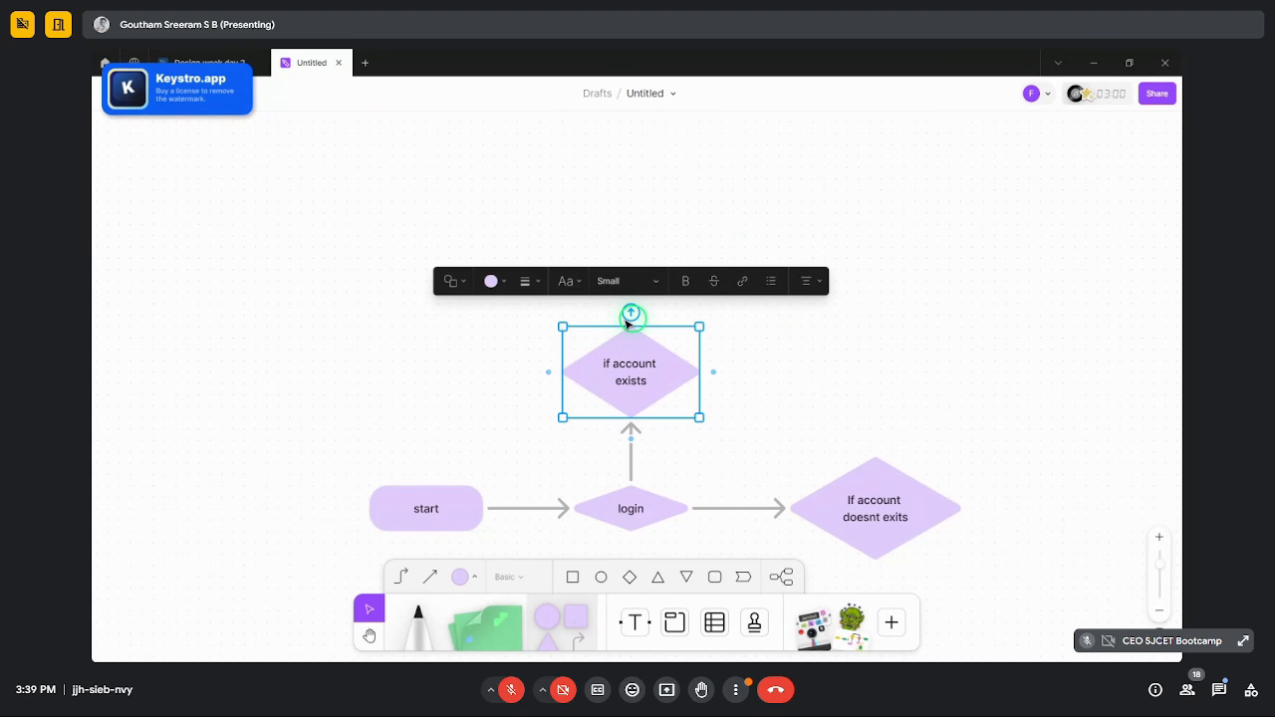
left_click(631, 314)
type("L")
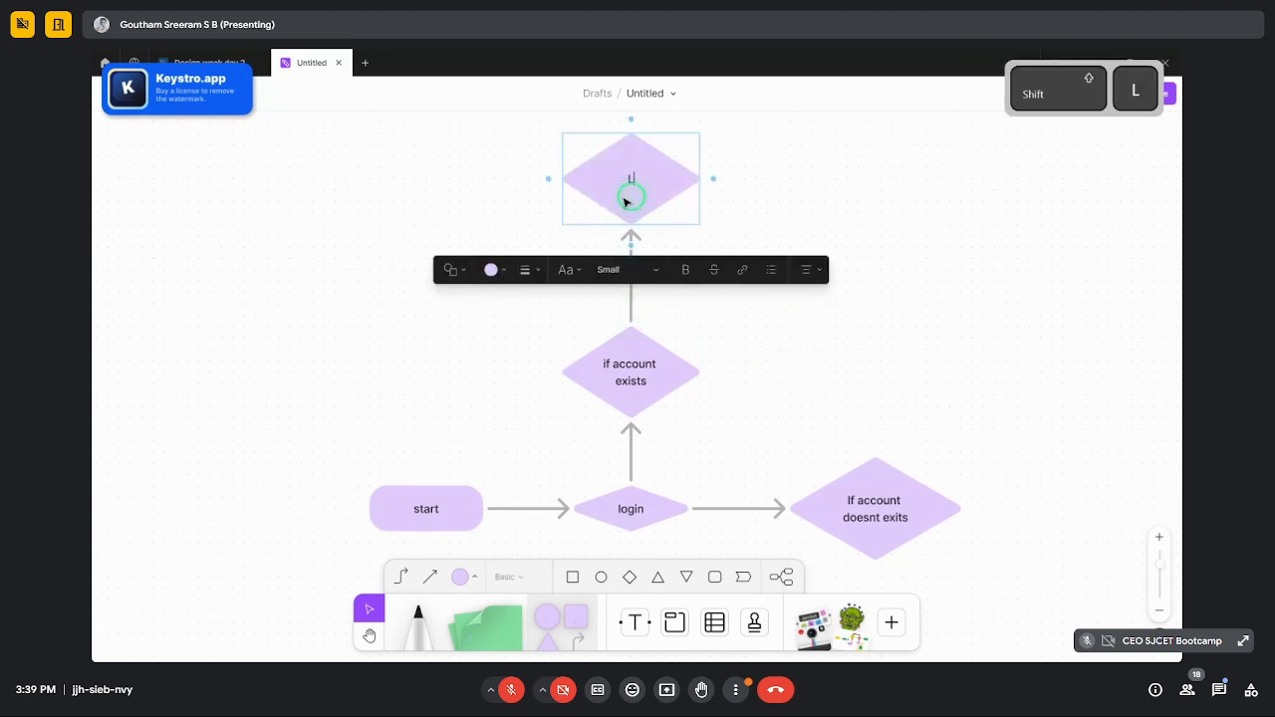
type("og")
key("BackSpace")
key("BackSpace")
key("BackSpace")
type("sign")
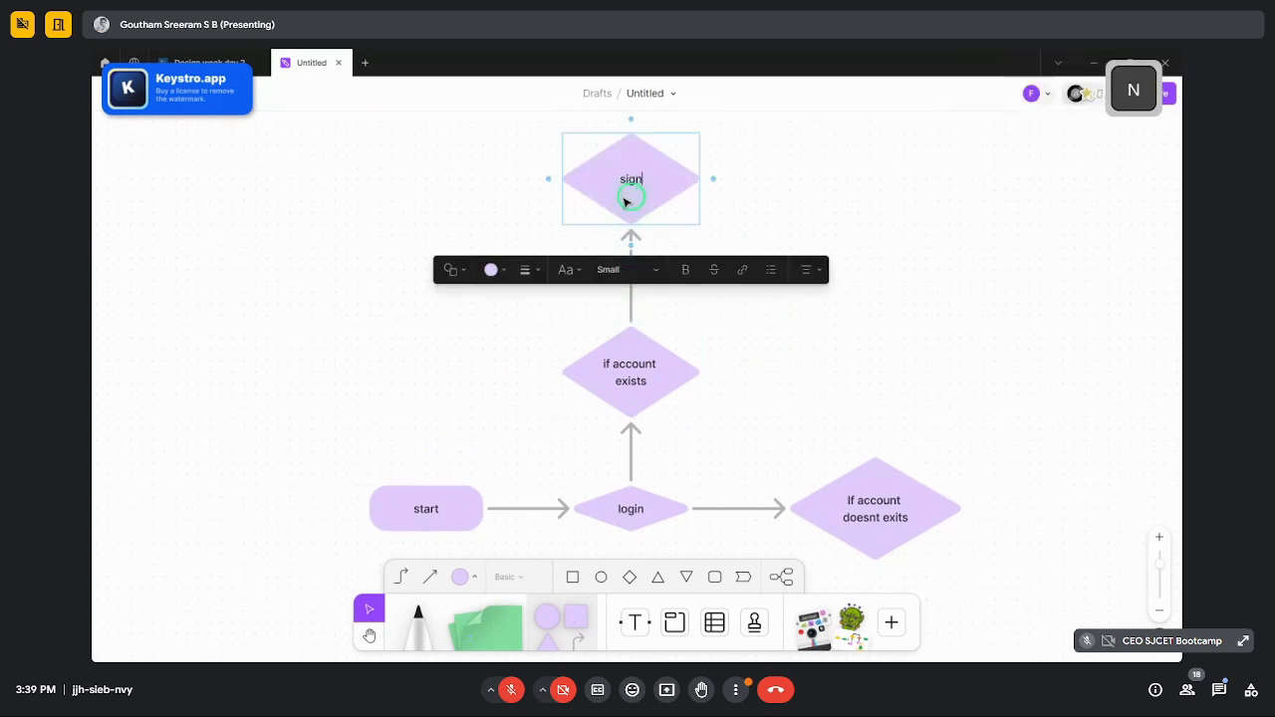
type(" in")
left_click(767, 179)
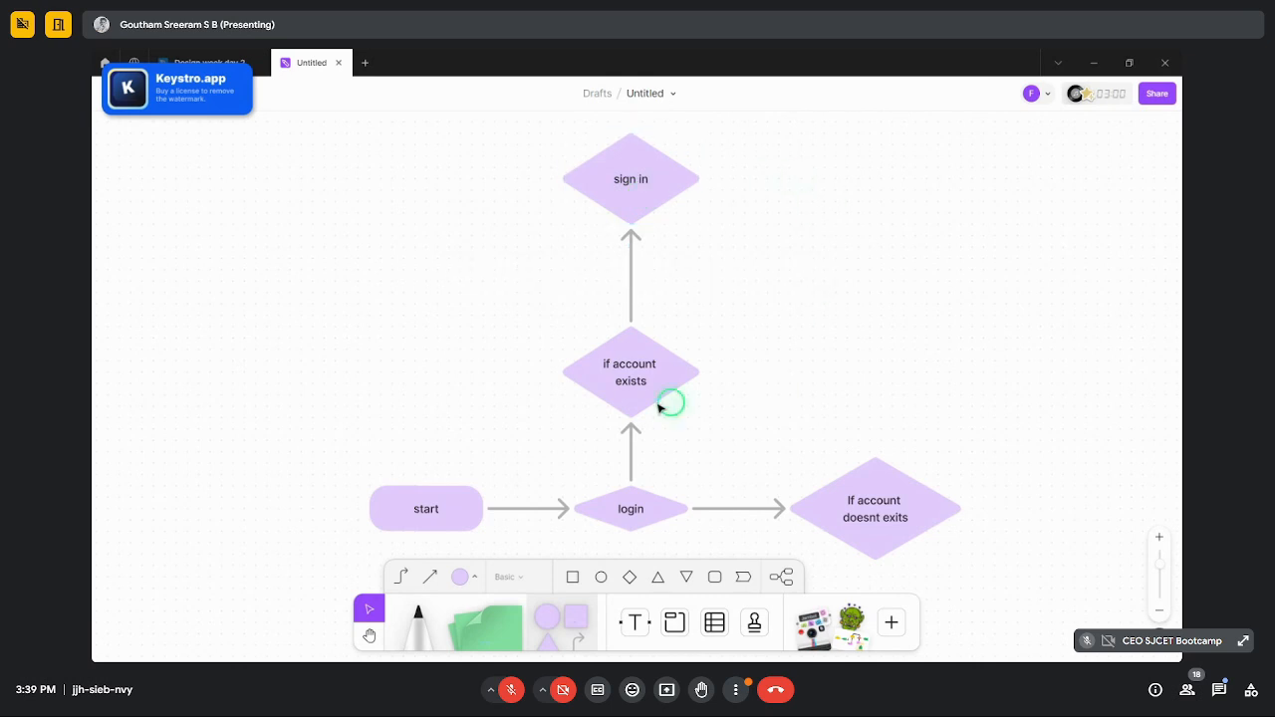
- Delete the 'If account doesnt exits' diamond and its arrow
left_click(626, 387)
left_click(849, 502)
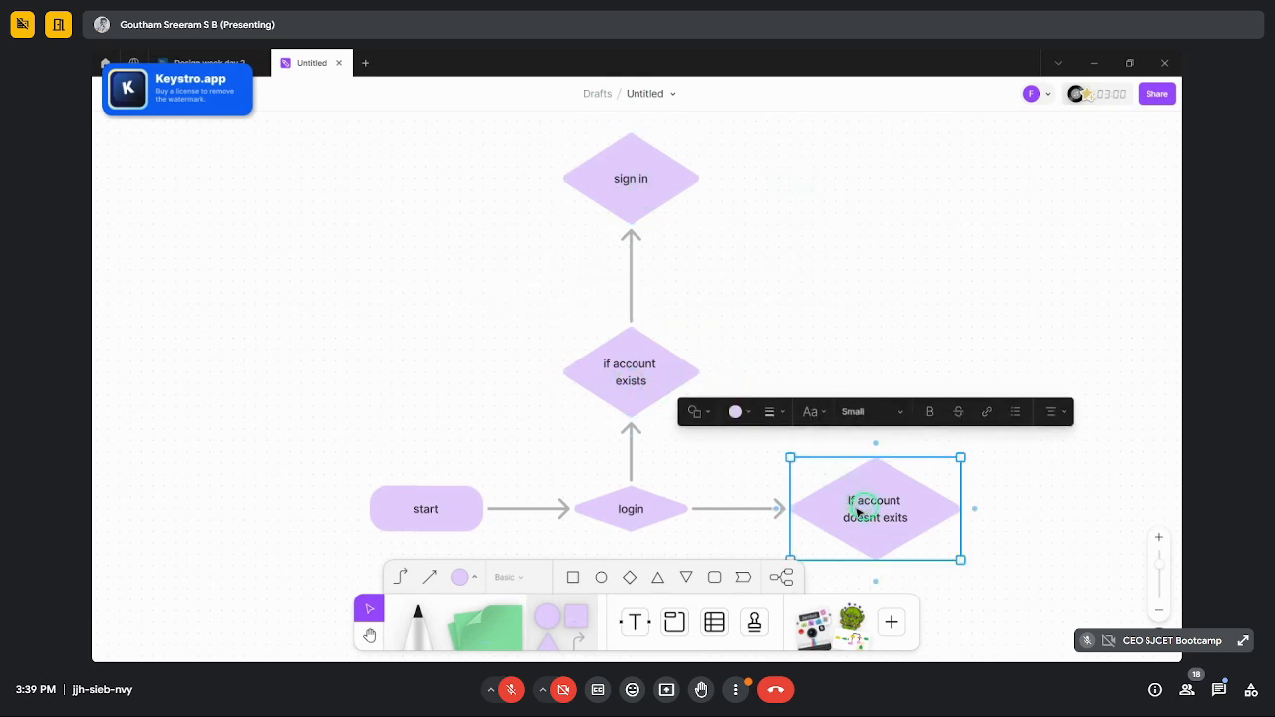
key("Delete")
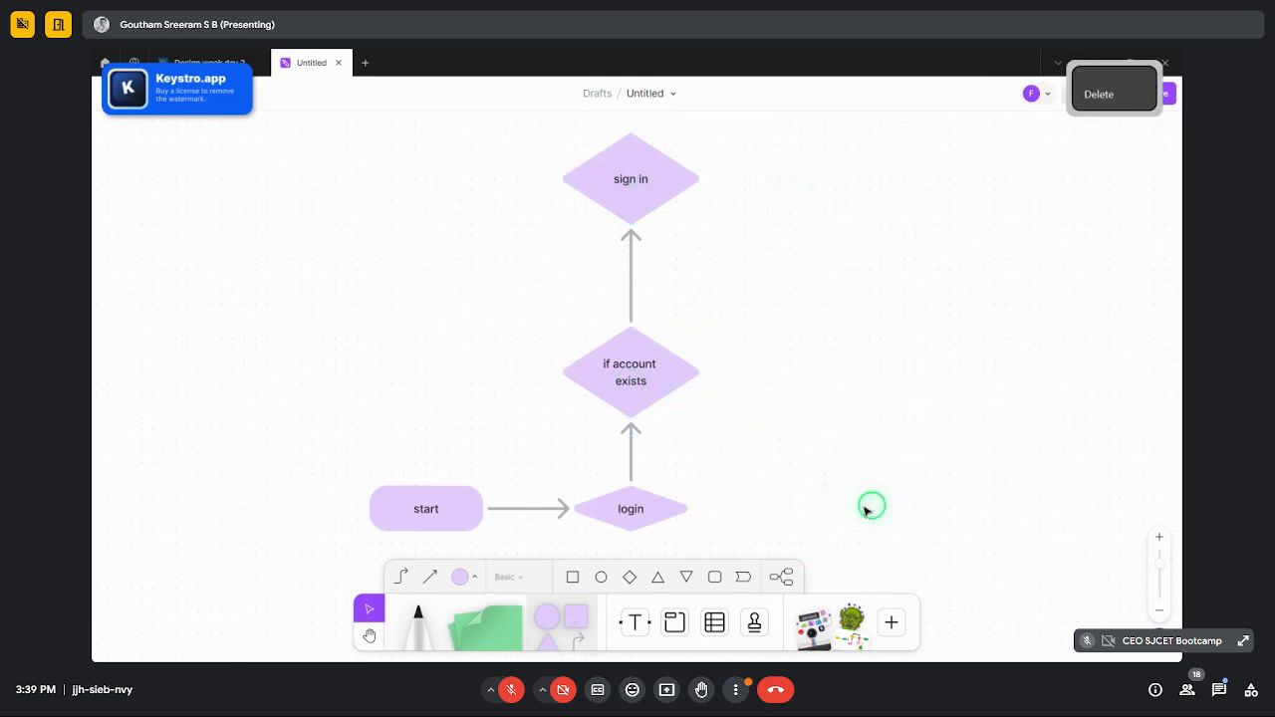
- Add a 'sign up' diamond right of 'if account exists', undoing a stray extra diamond
left_click(677, 383)
mouse_move(634, 323)
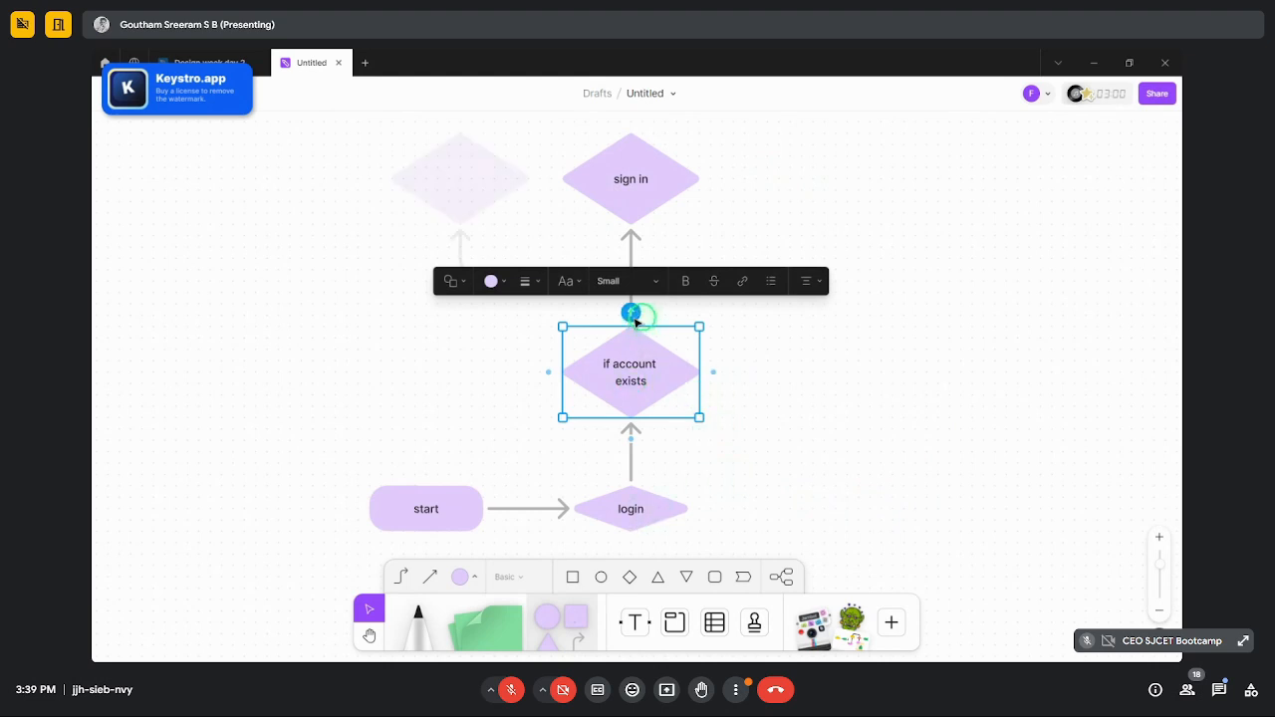
left_click(713, 372)
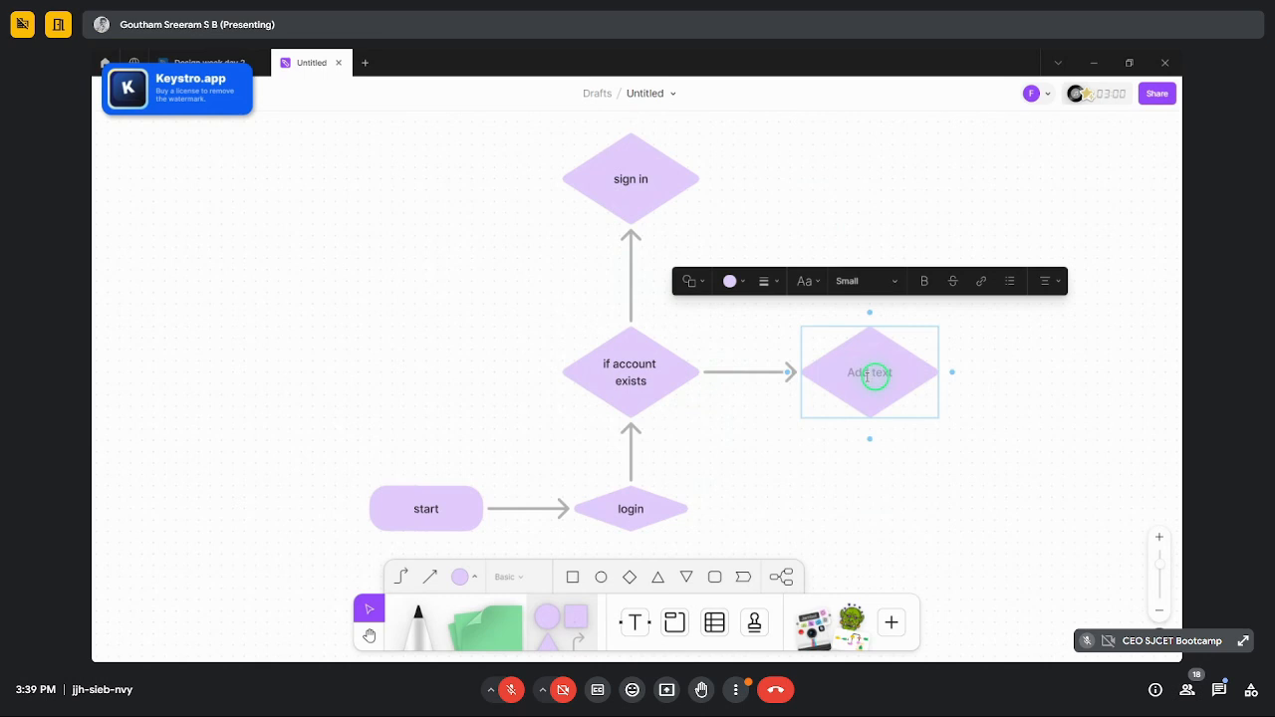
type("ls")
type("gn u")
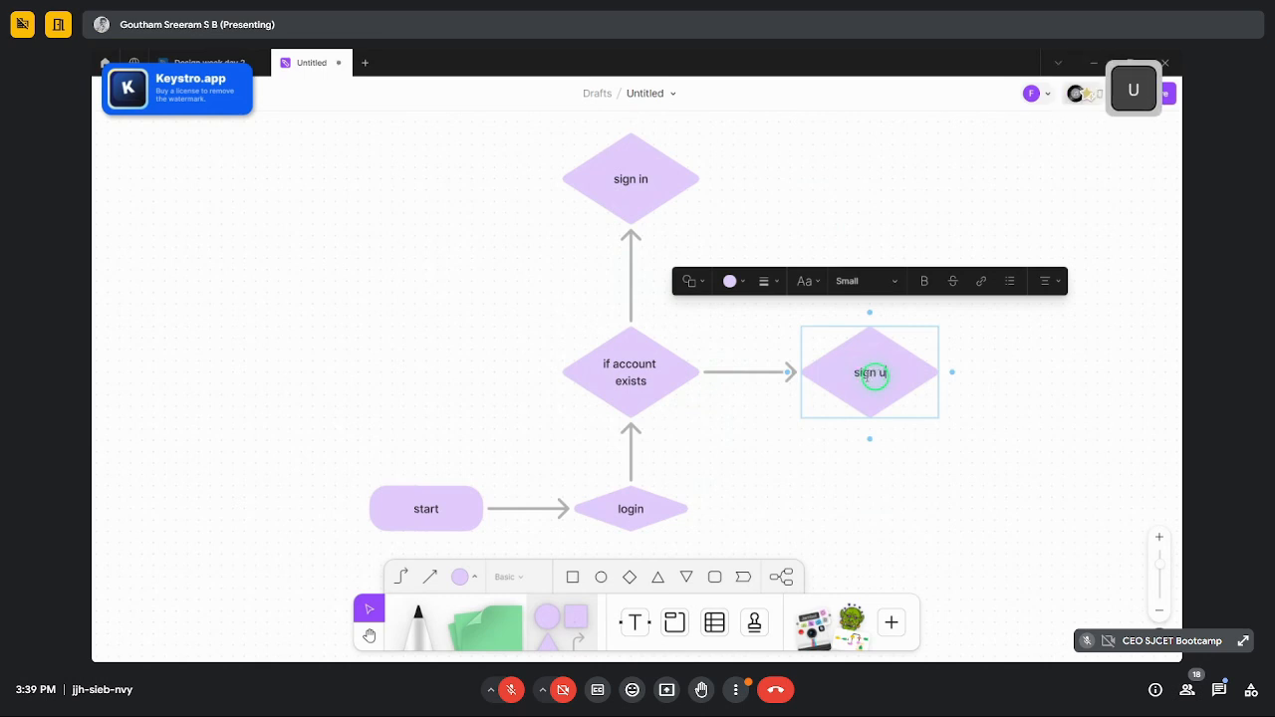
type("p")
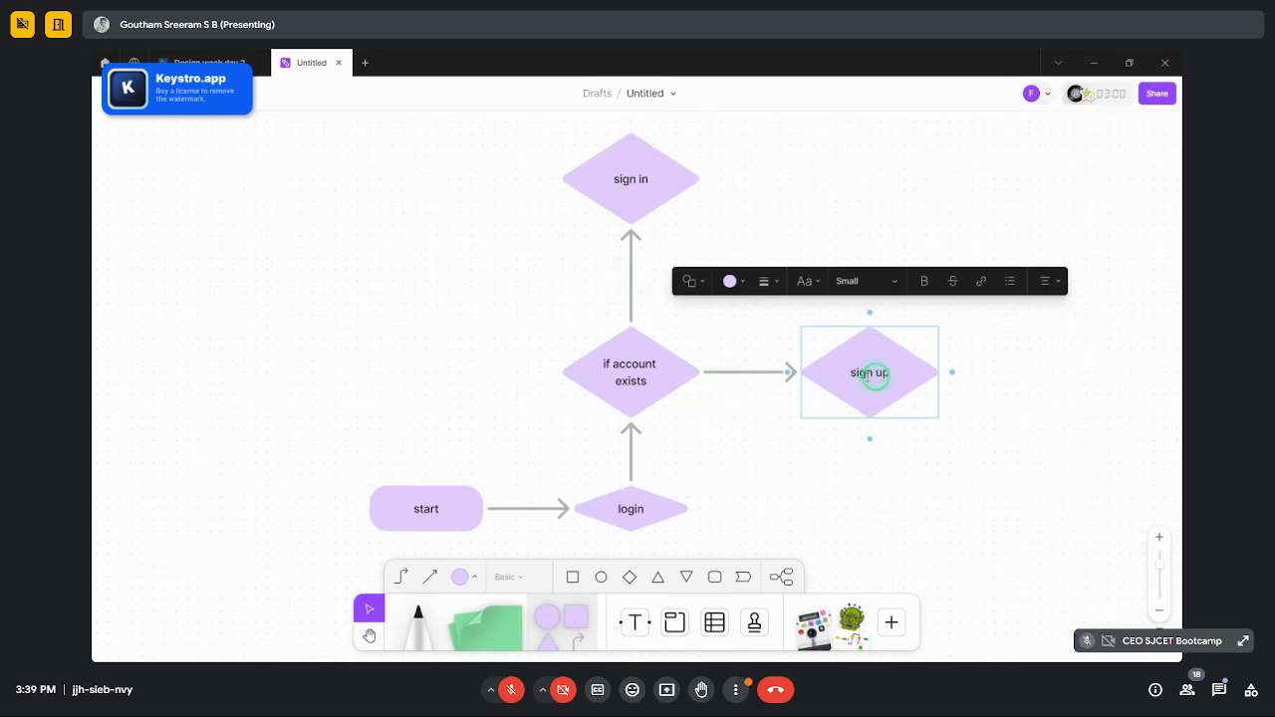
left_click(635, 161)
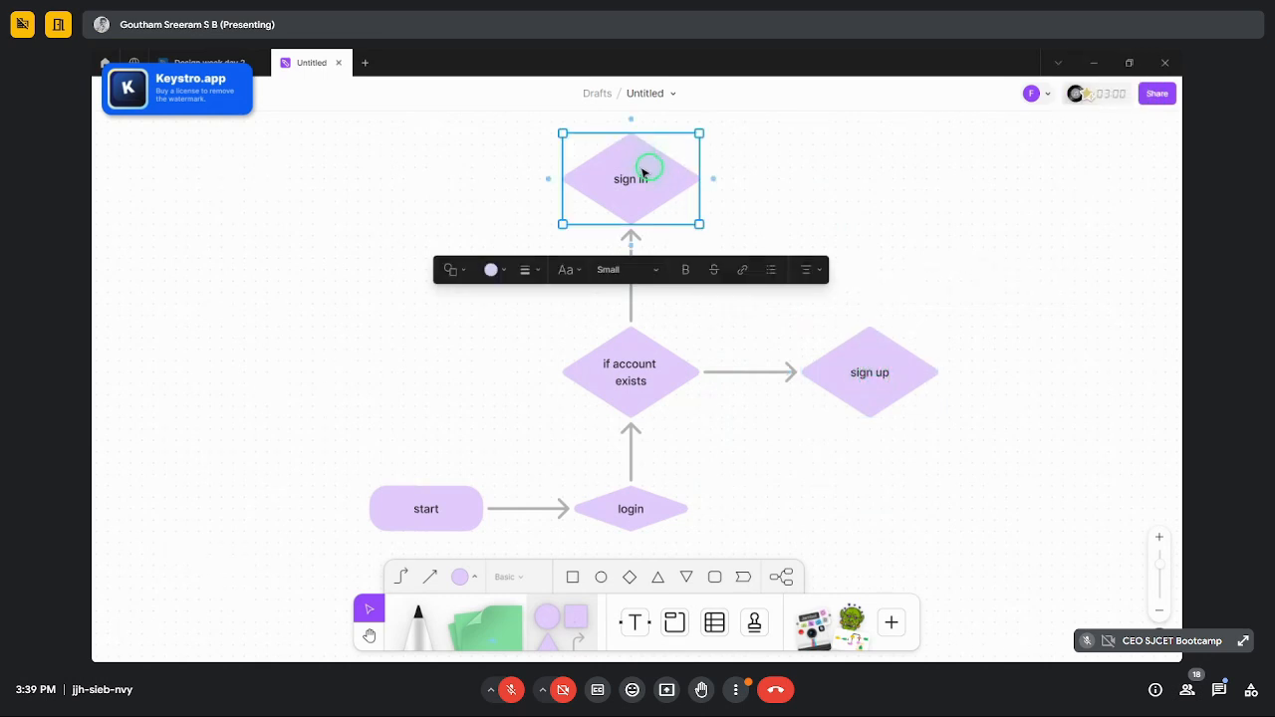
left_click(630, 244)
key("ctrl+z")
left_click(842, 311)
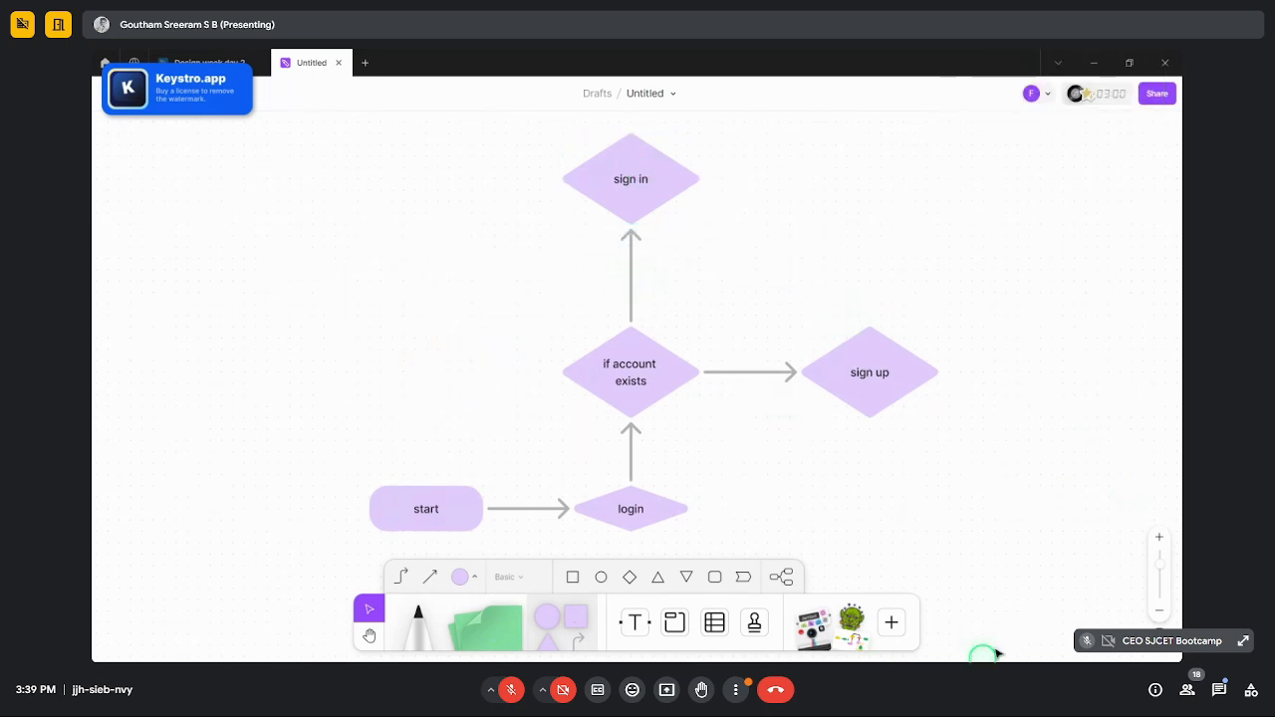
- Nudge sign in down and sign up left so they line up
scroll(767, 398, "up", 5)
scroll(667, 364, "down", 5)
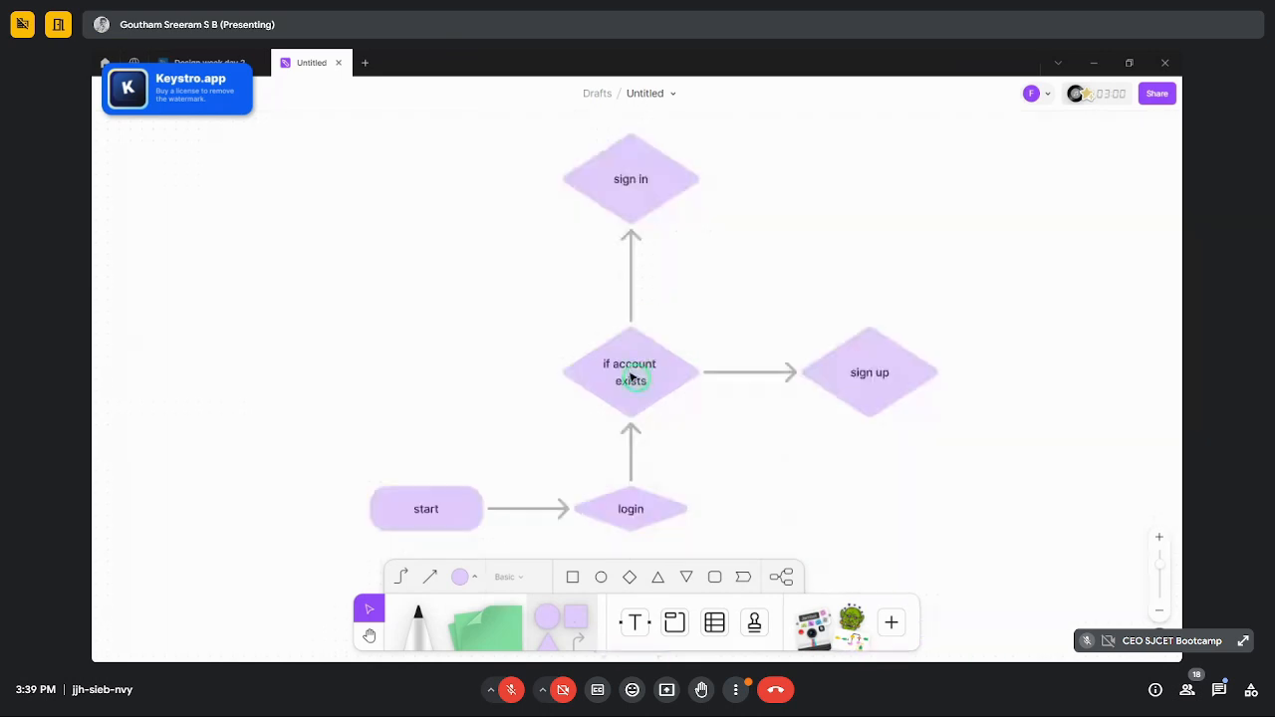
left_click_drag(648, 193, 649, 228)
left_click(877, 375)
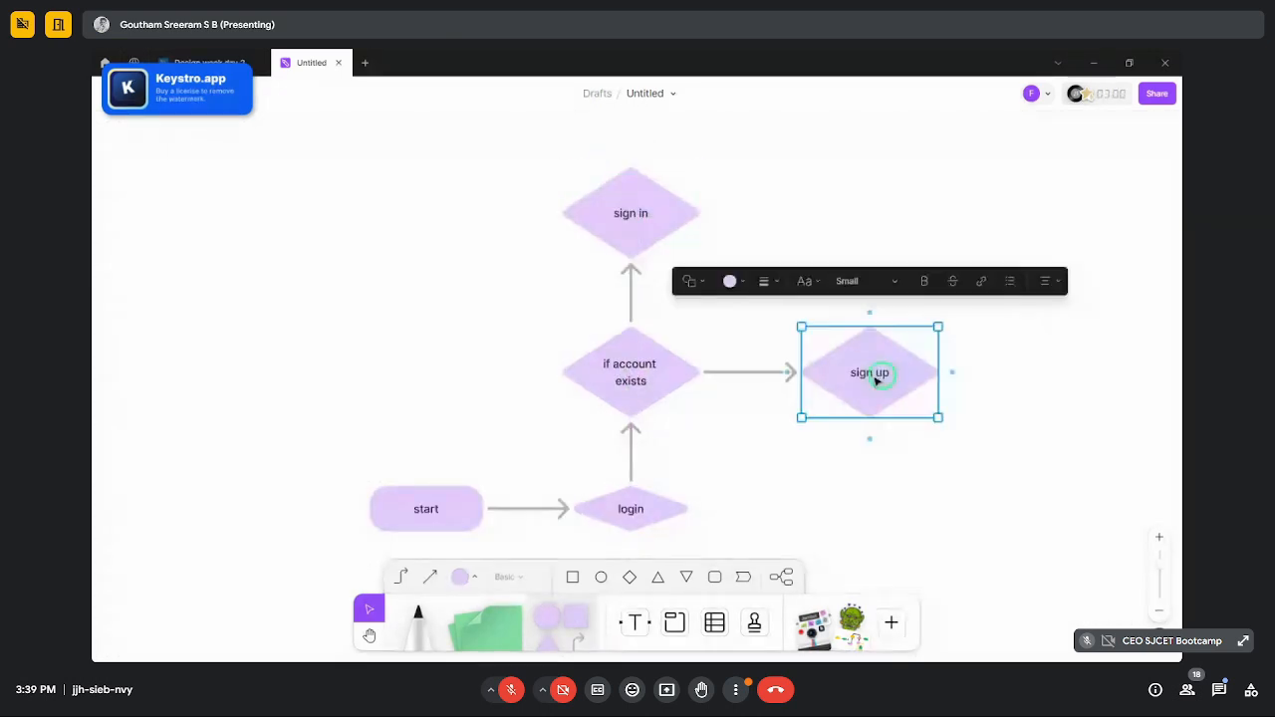
left_click_drag(876, 374, 842, 374)
- Add extra diamonds off sign in and sign up, then undo them with Ctrl+Z
left_click(697, 200)
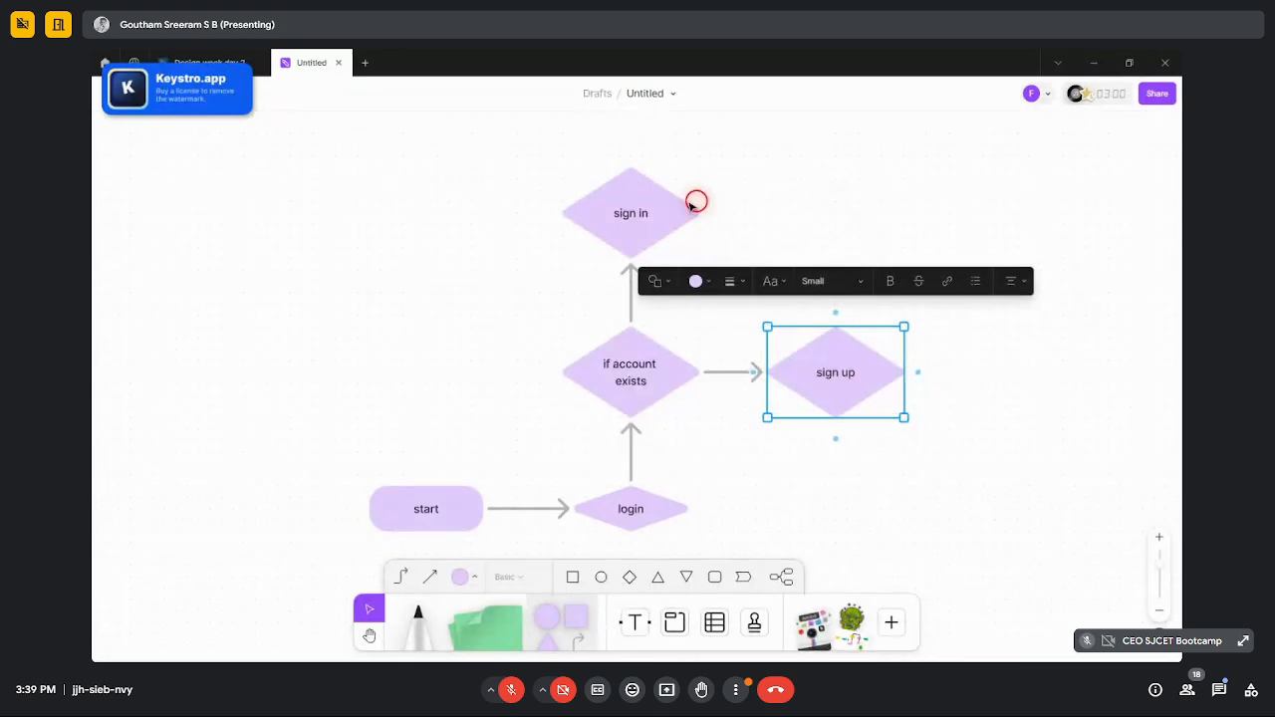
left_click(712, 211)
left_click(845, 365)
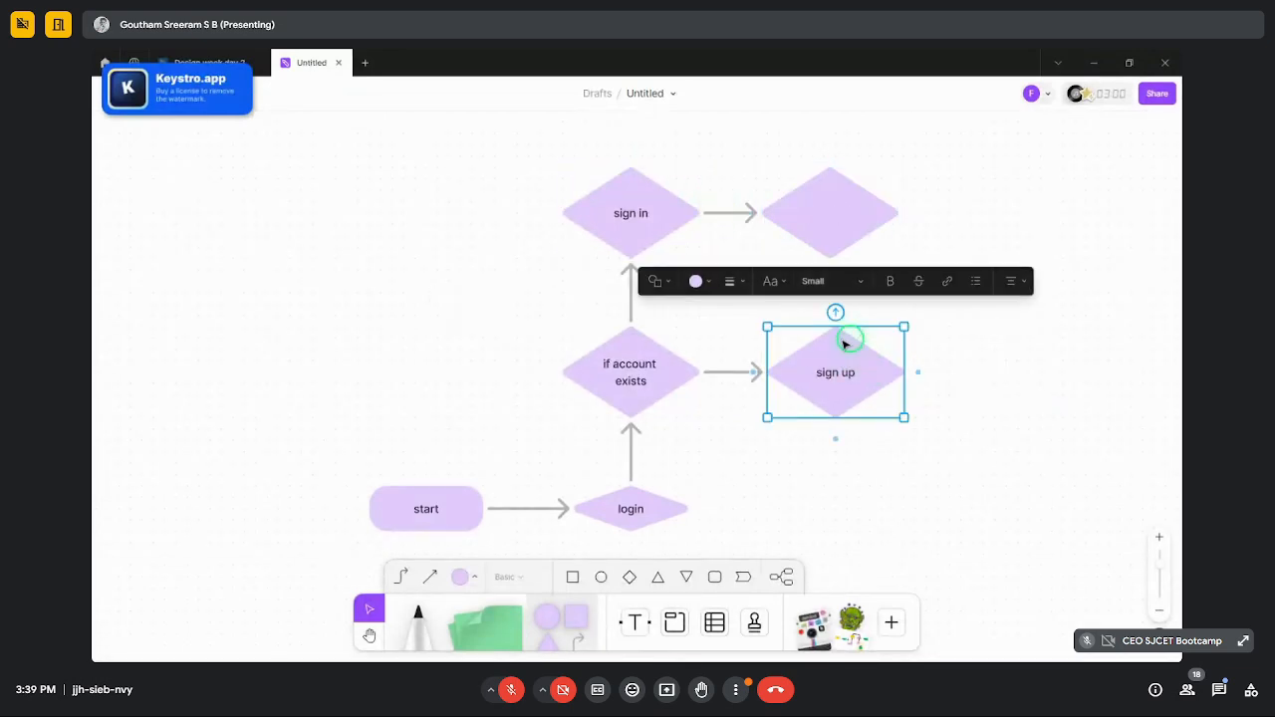
left_click(836, 314)
left_click(1047, 211)
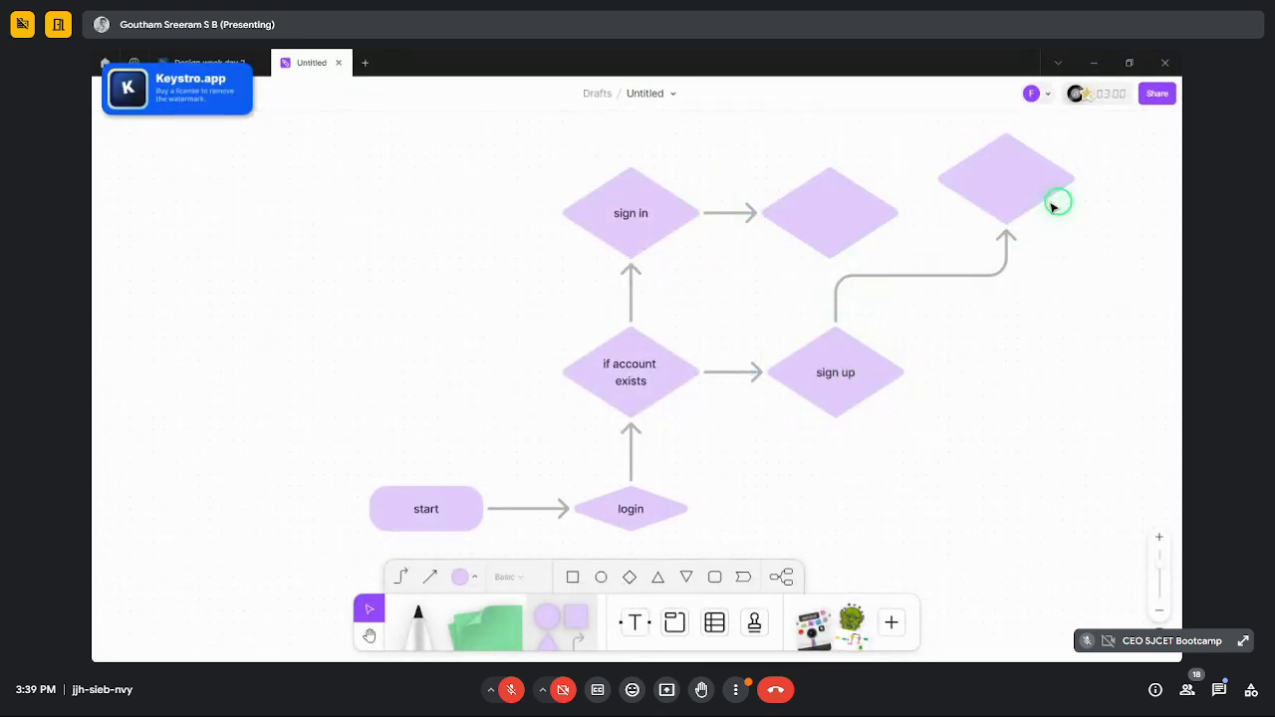
left_click(842, 344)
left_click(838, 314)
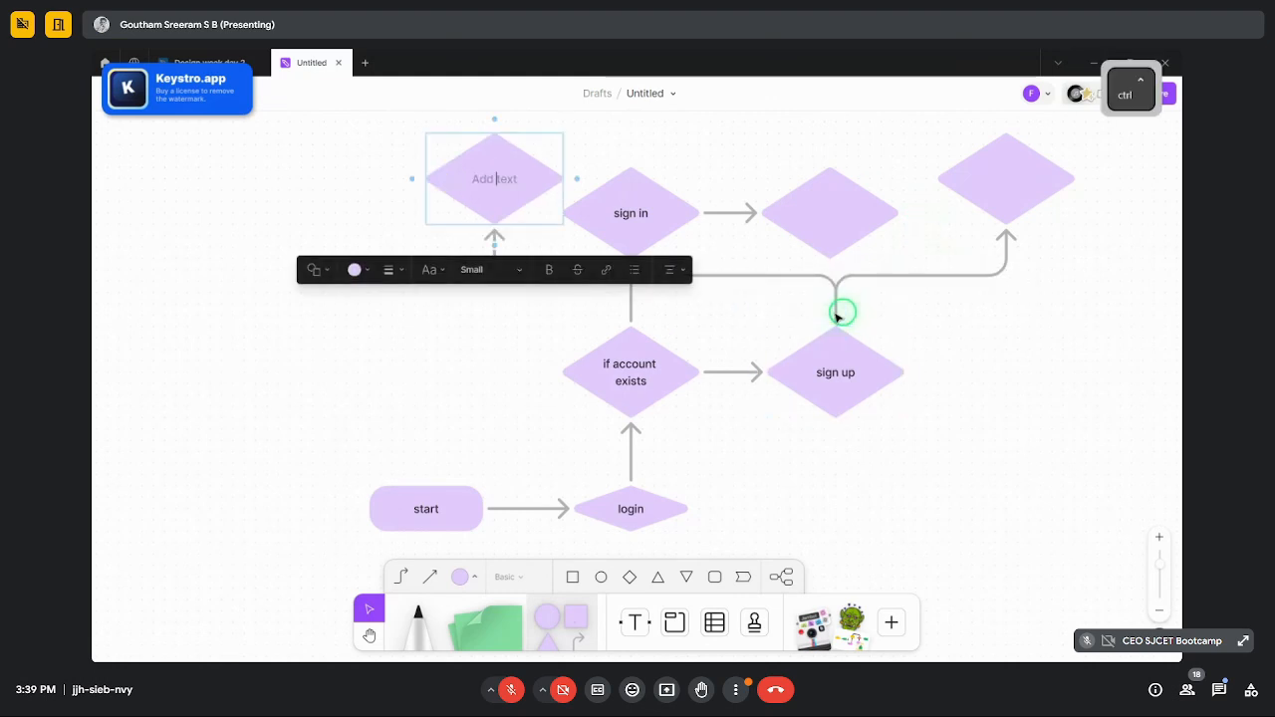
key("ctrl+z")
key("ctrl+z")
key("ctrl+z")
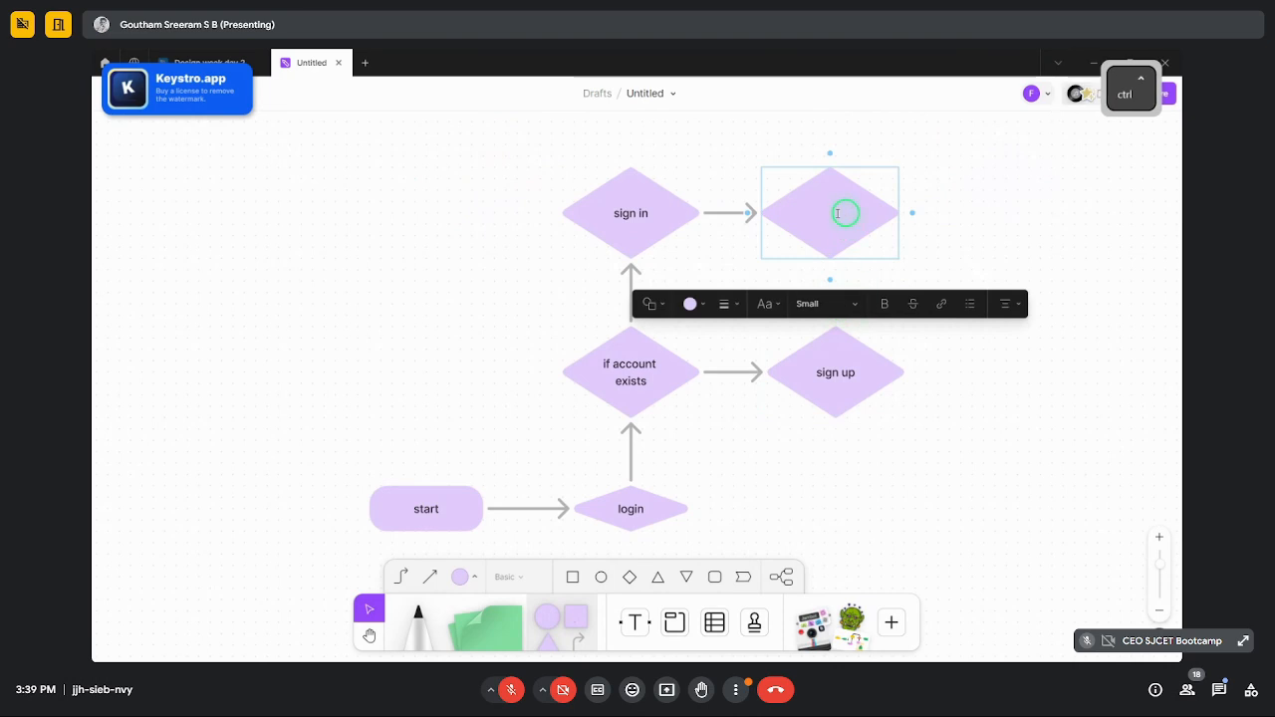
key("ctrl+z")
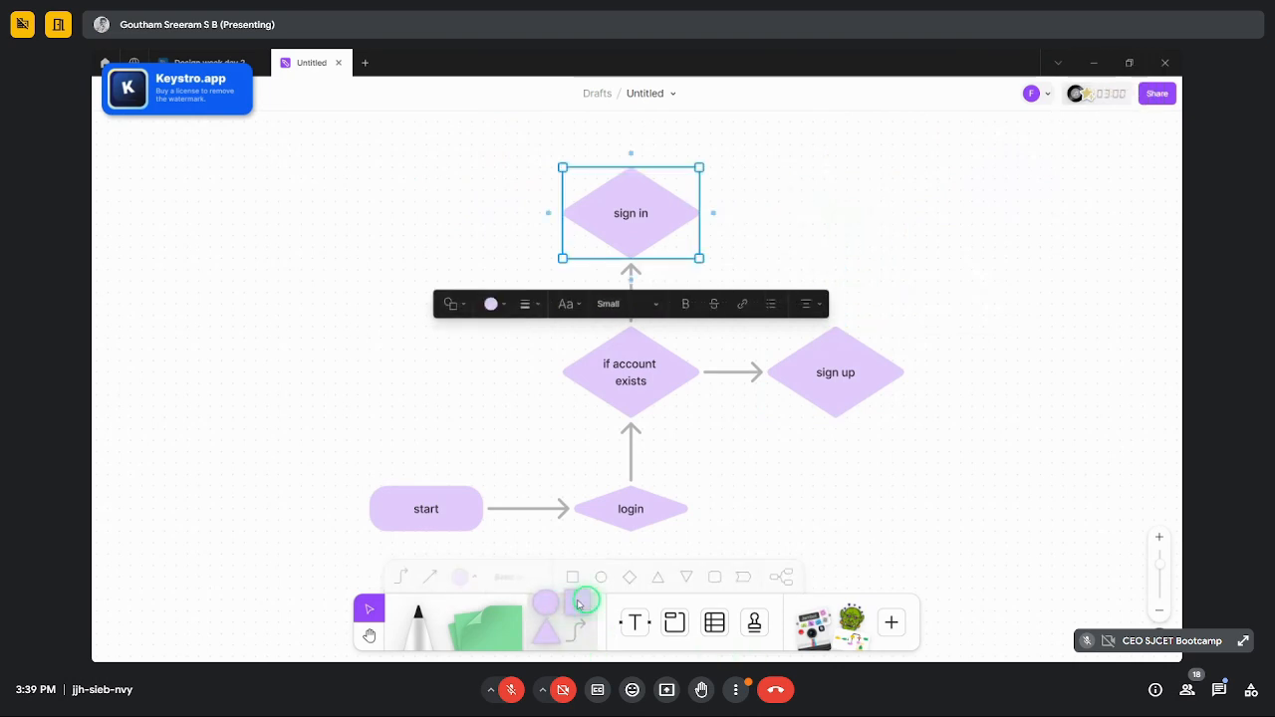
- Draw a square right of sign in and pull an arrow from sign in toward it
left_click_drag(774, 149, 908, 277)
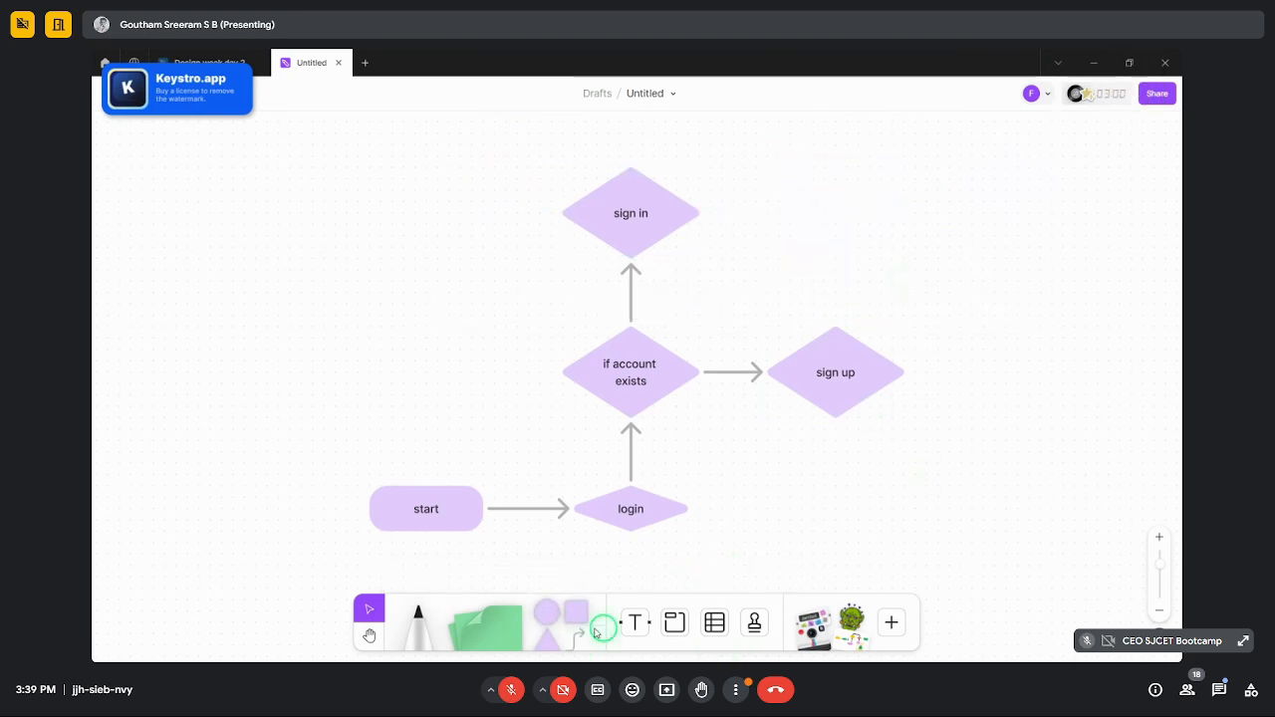
left_click(576, 611)
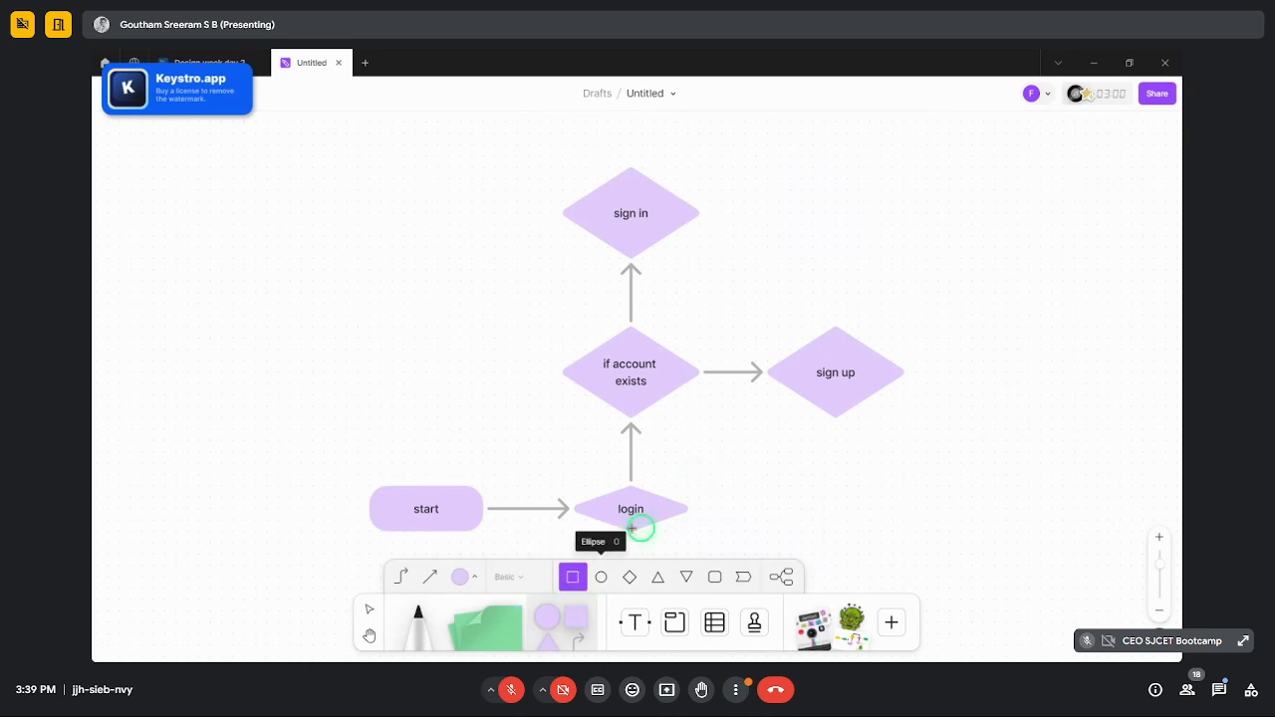
left_click_drag(802, 168, 870, 248)
left_click_drag(906, 269, 905, 269)
left_click(864, 215)
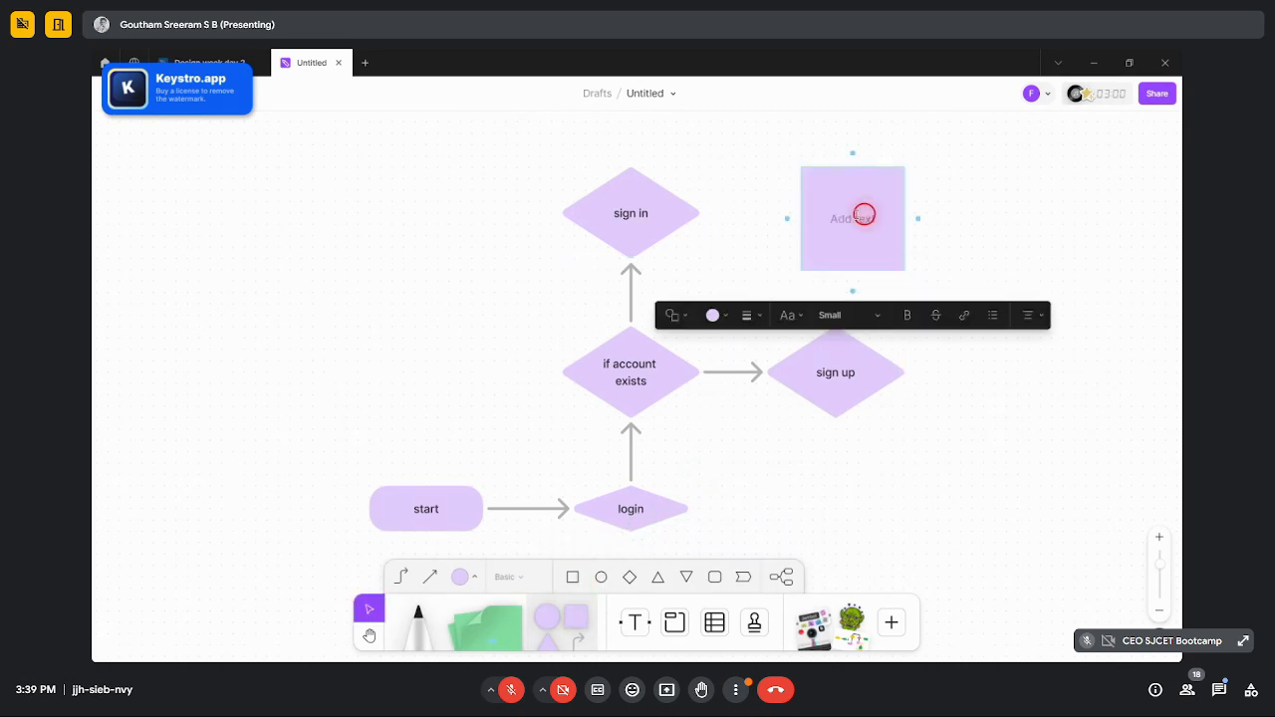
left_click(697, 213)
left_click_drag(713, 213, 817, 219)
- Connect arrows from sign in to the square's left side and sign up to its bottom
left_click(711, 210)
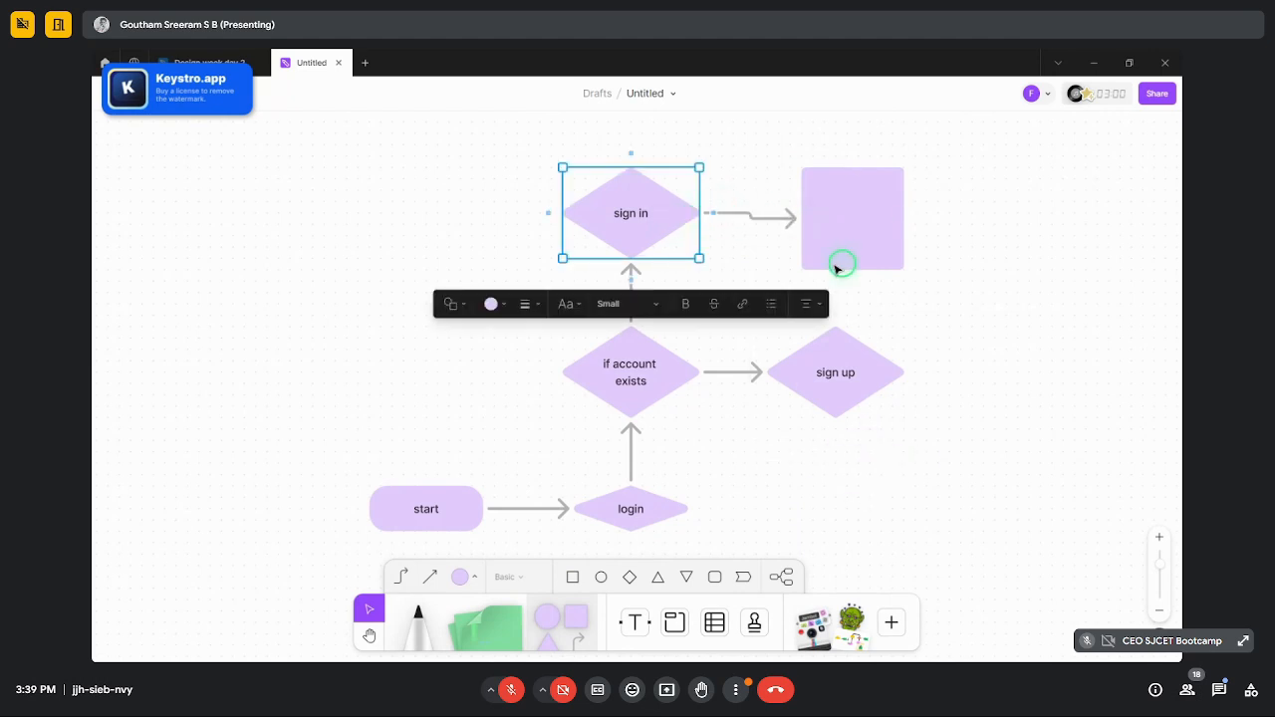
left_click(842, 261)
left_click(846, 357)
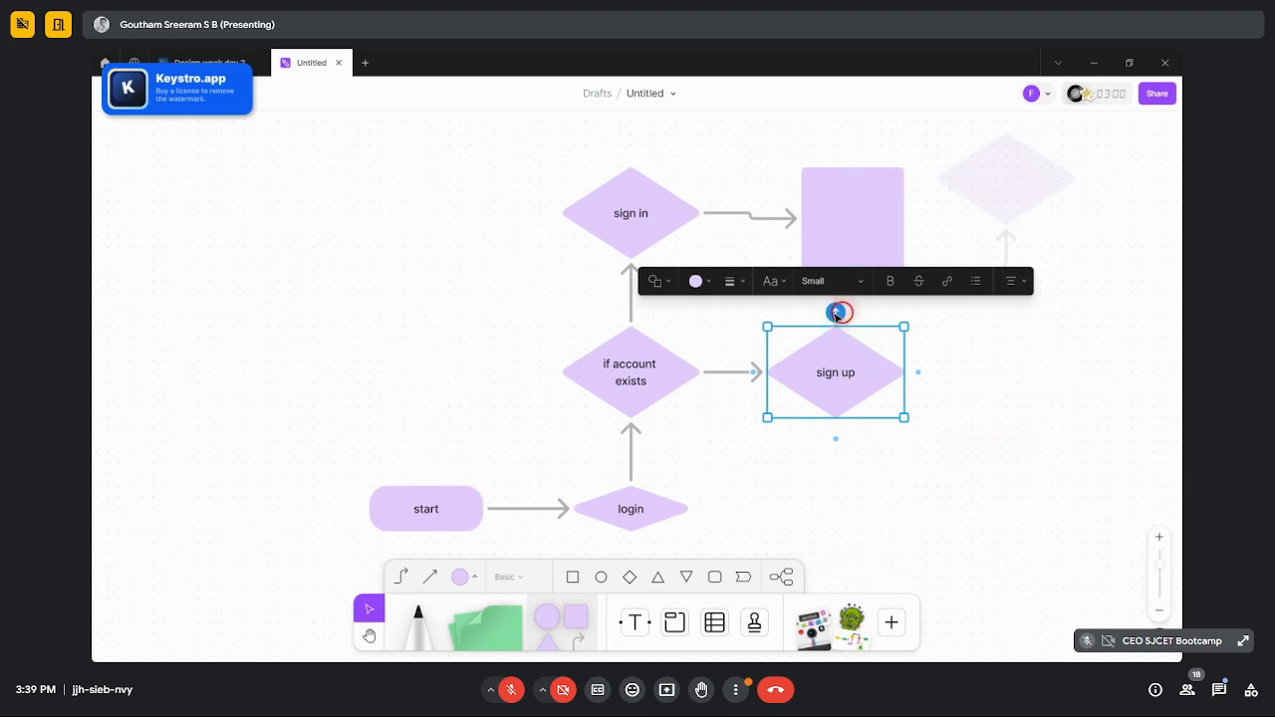
left_click_drag(835, 312, 852, 251)
left_click(985, 256)
- Label the square 'Home page'
left_click(860, 210)
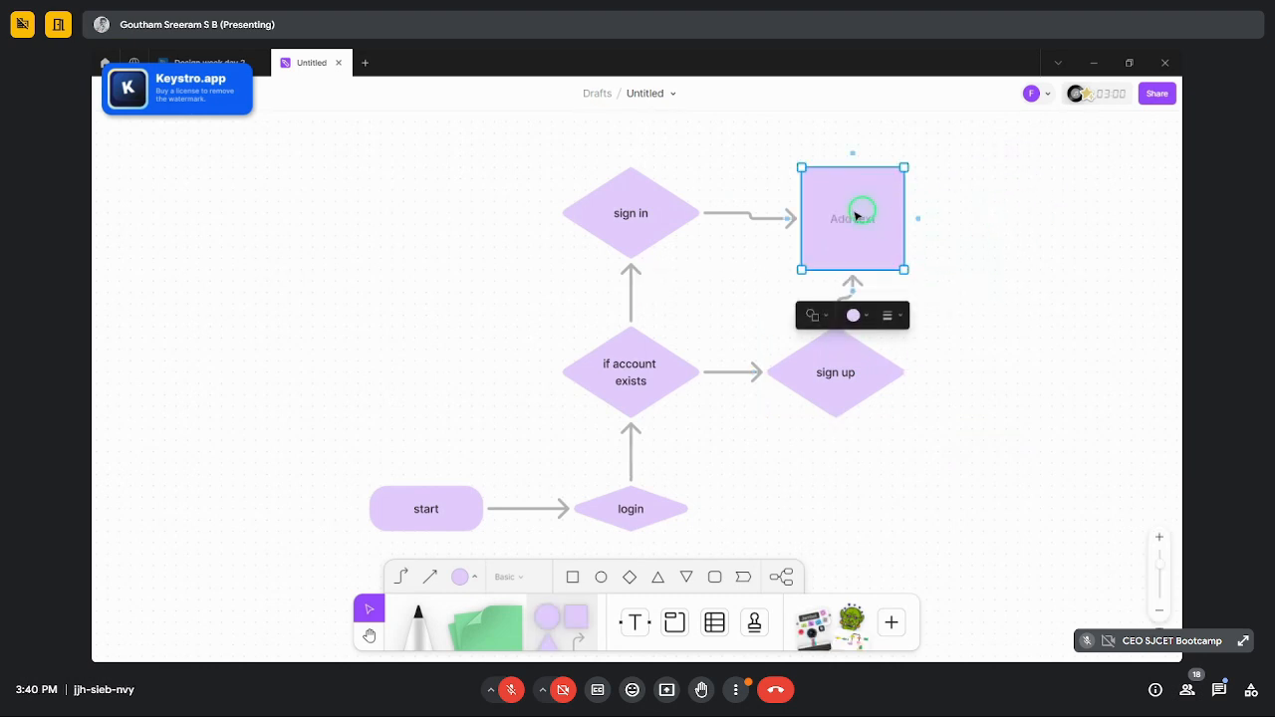
left_click(855, 218)
type("Home page")
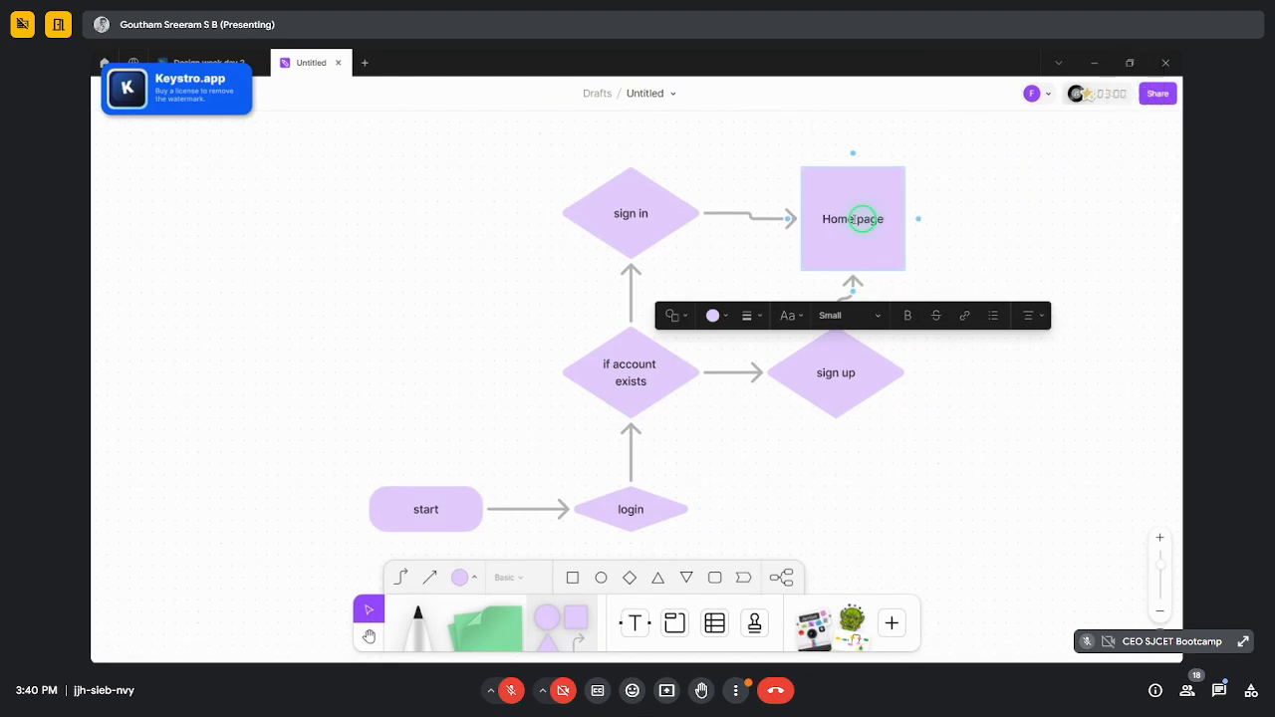
left_click(996, 228)
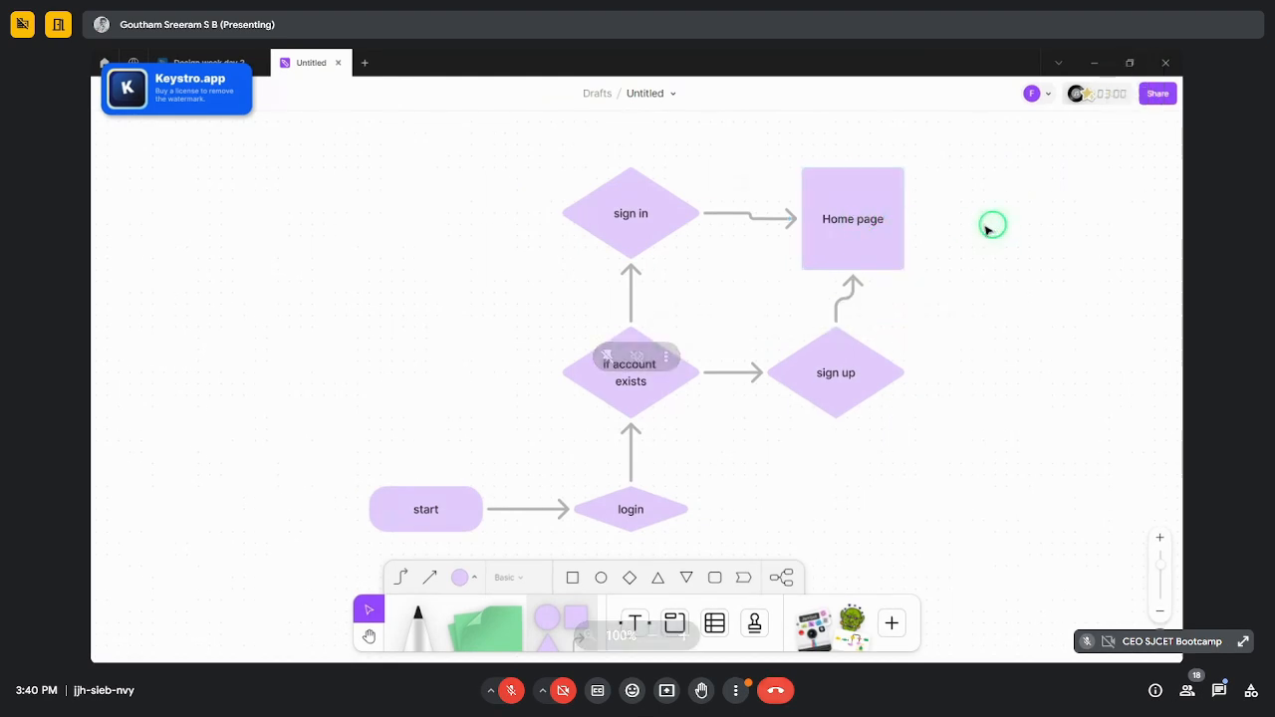
- Straighten the sign in arrow and move Home page up level with sign in
scroll(996, 229, "down", 3)
scroll(999, 229, "up", 5)
left_click(659, 215)
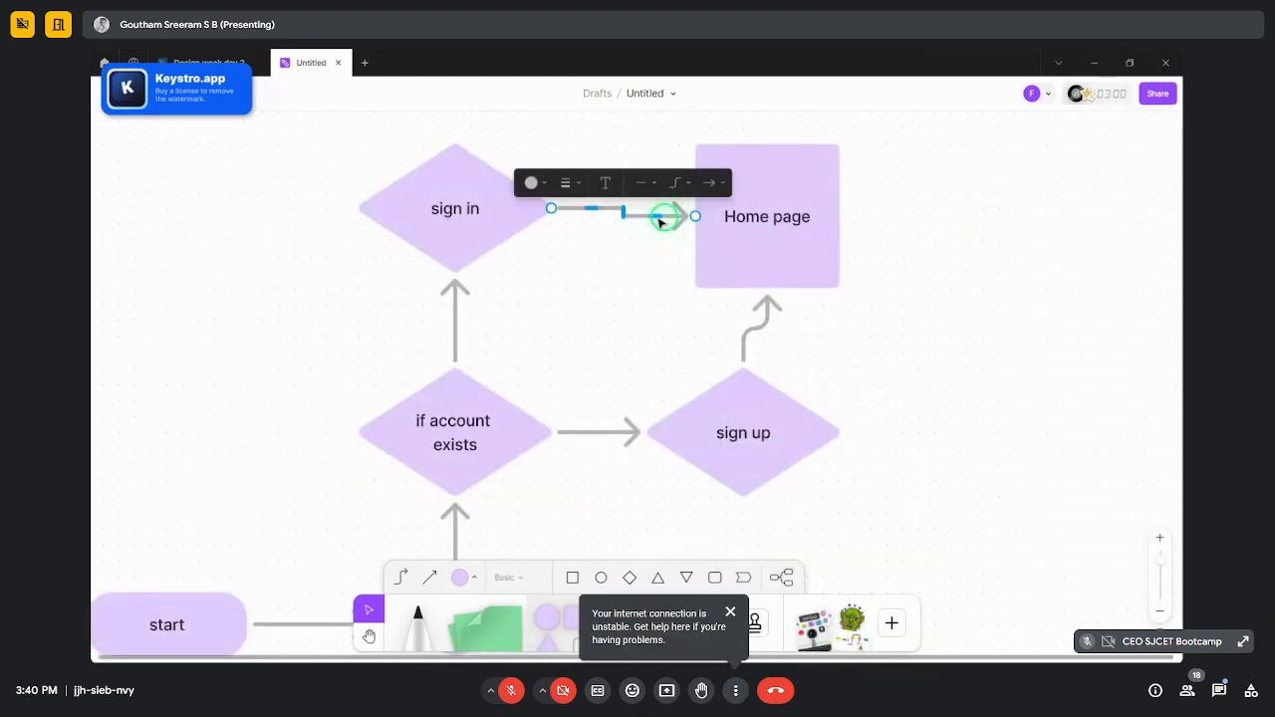
left_click_drag(683, 217, 653, 206)
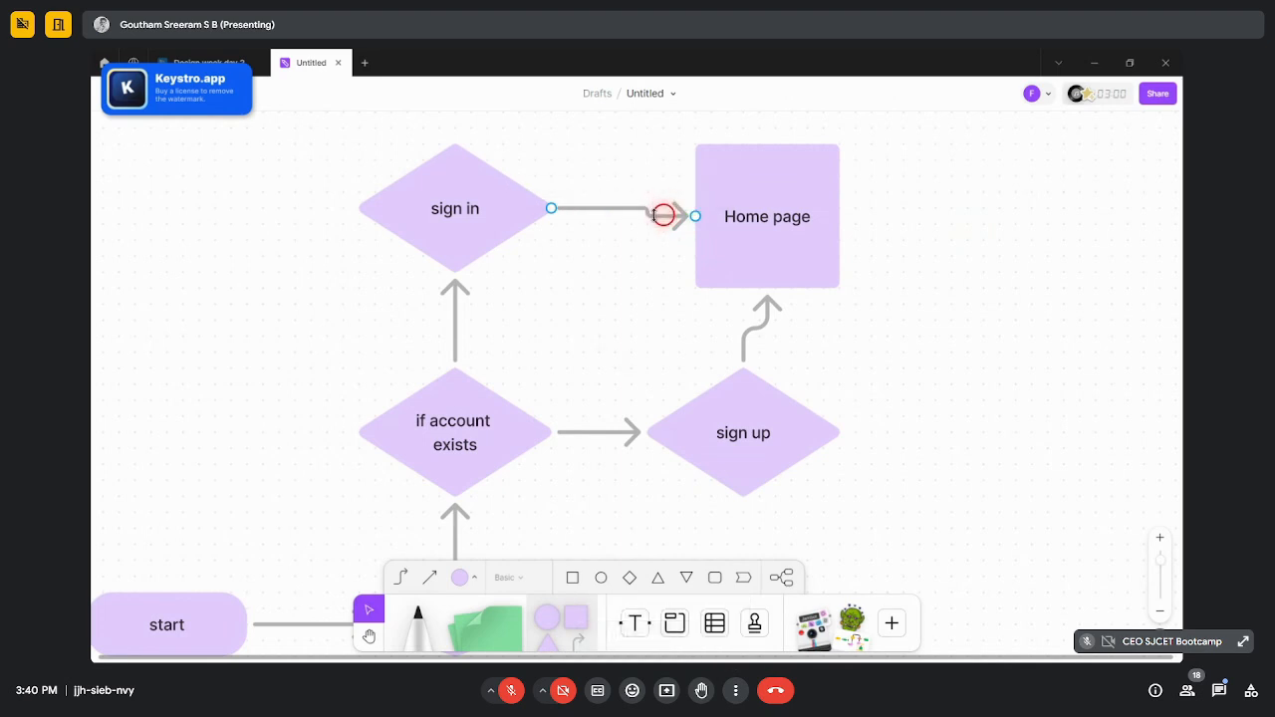
left_click_drag(787, 196, 758, 189)
left_click(953, 268)
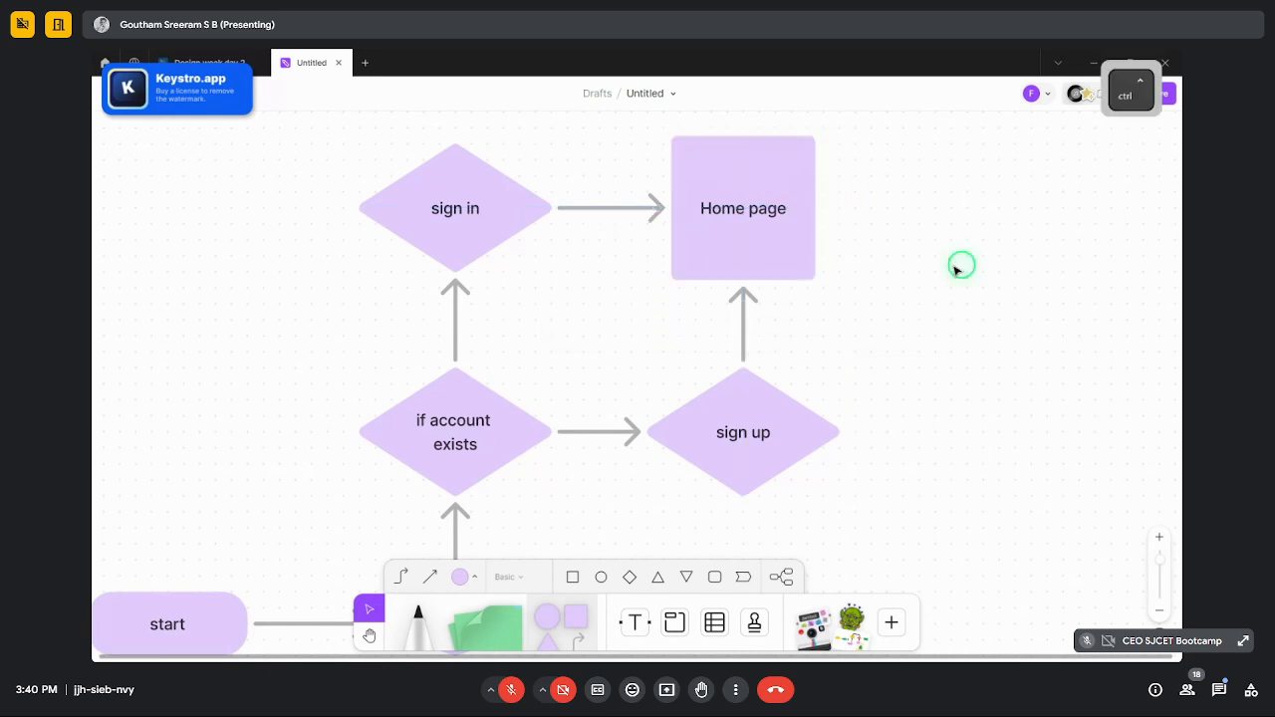
scroll(953, 268, "down", 3)
scroll(953, 275, "up", 3)
scroll(929, 336, "down", 3)
scroll(824, 370, "up", 3)
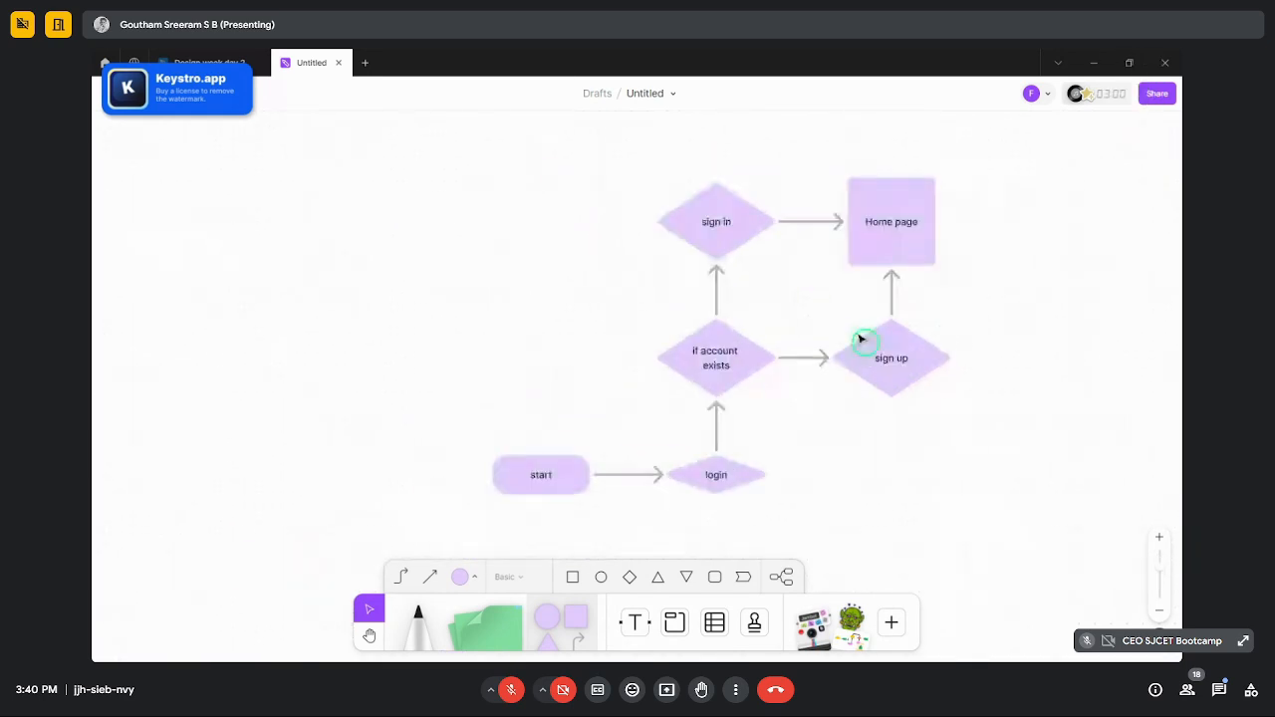
- Move the start shape up level with 'if account exists'
left_click(536, 474)
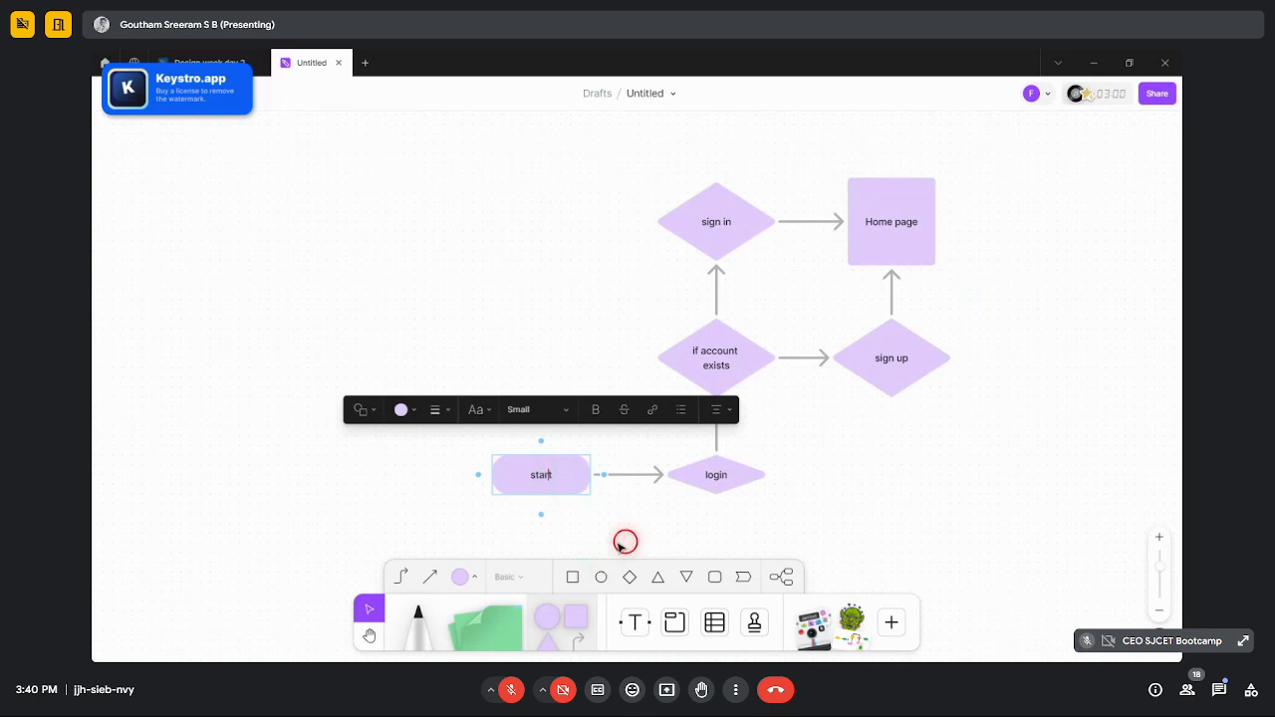
left_click_drag(558, 478, 595, 349)
left_click(842, 440)
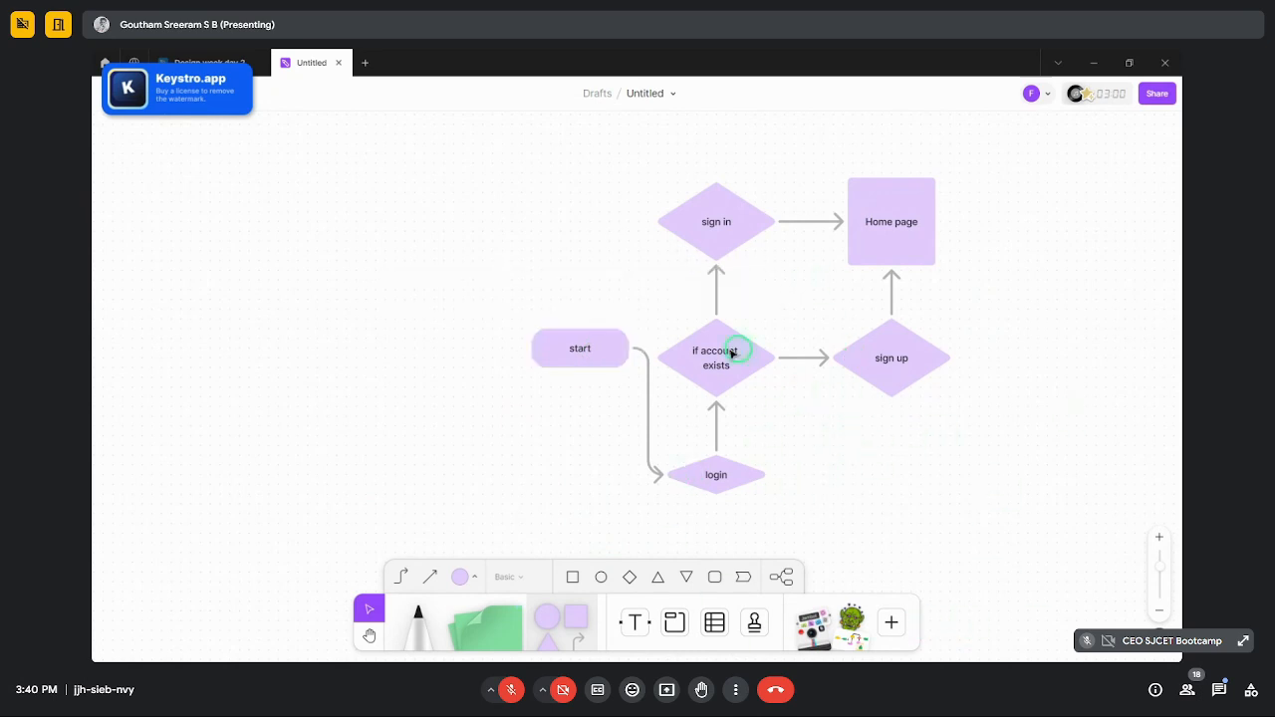
- Prefix sign up's label with 'if false' and sign in's with 'if true'
left_click(882, 360)
double_click(892, 358)
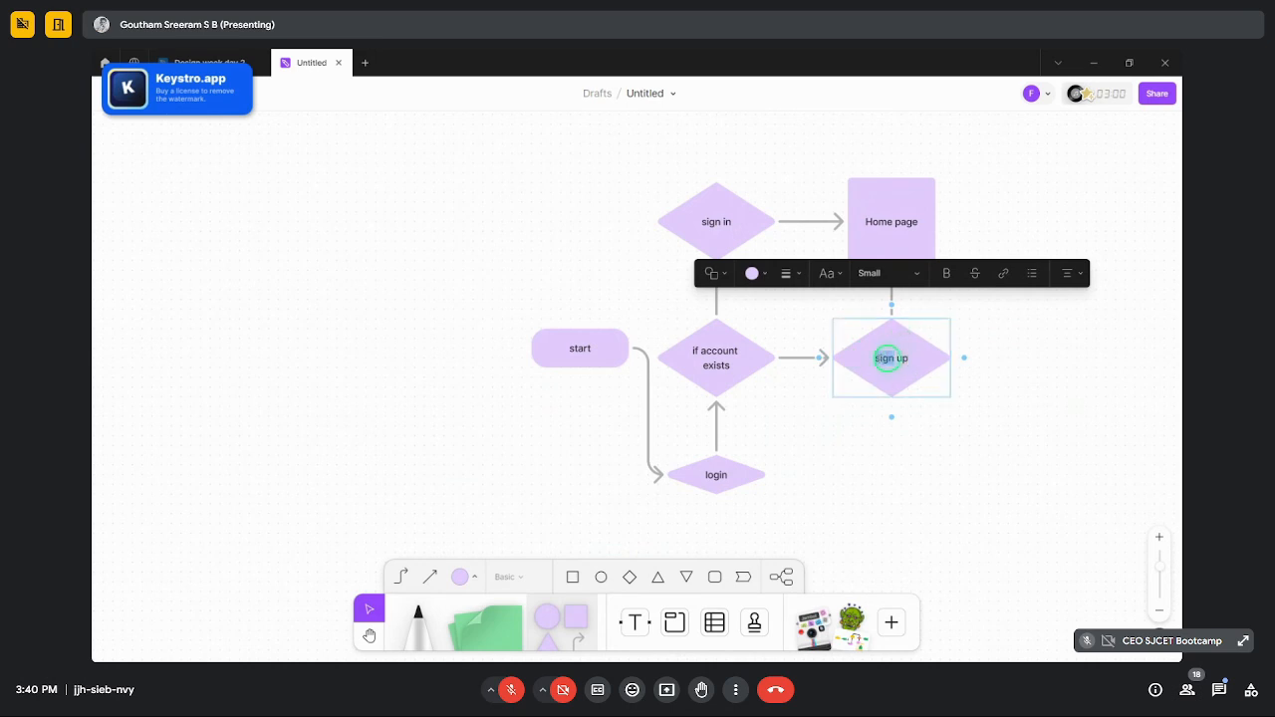
type("If a")
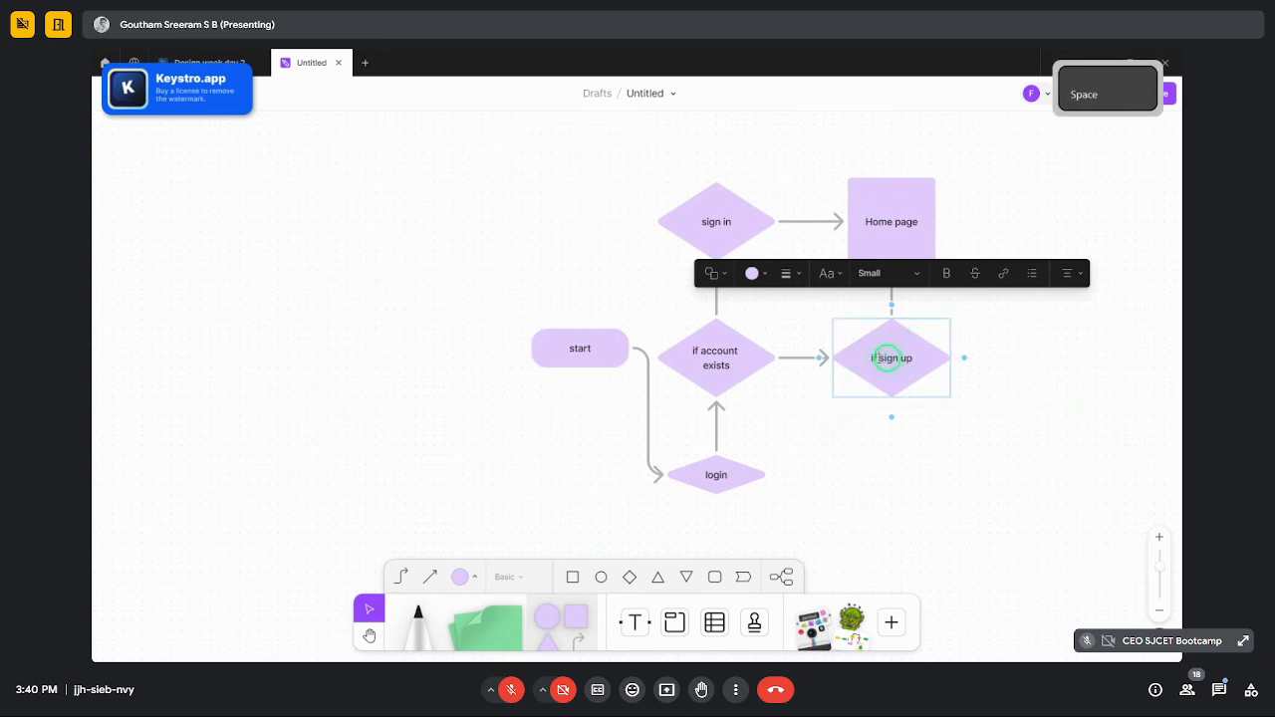
type("lse")
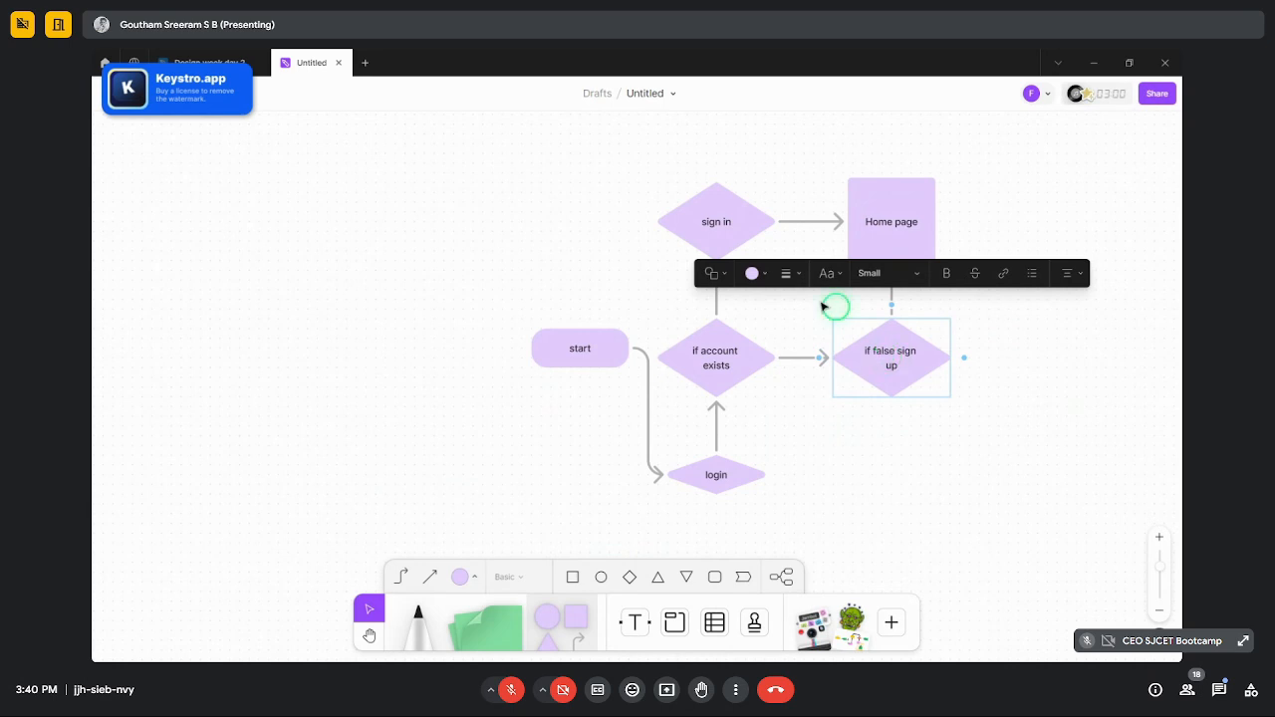
left_click(695, 221)
double_click(709, 221)
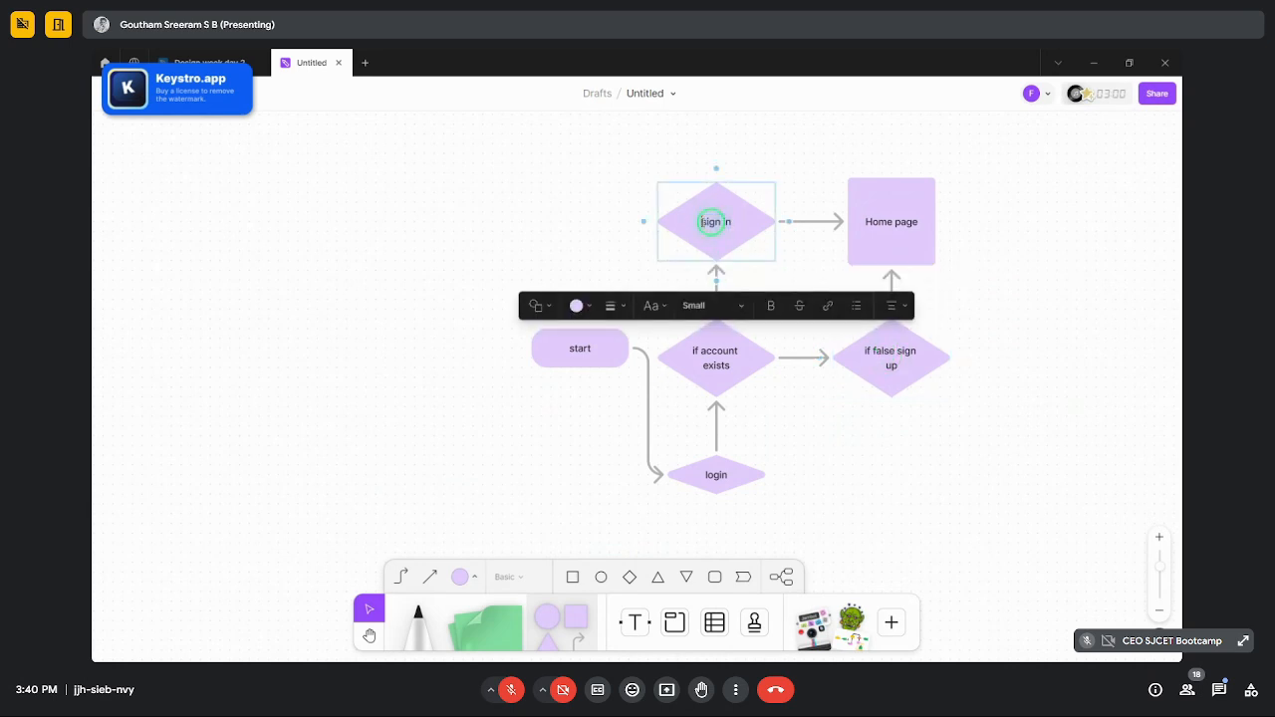
type("Ft true")
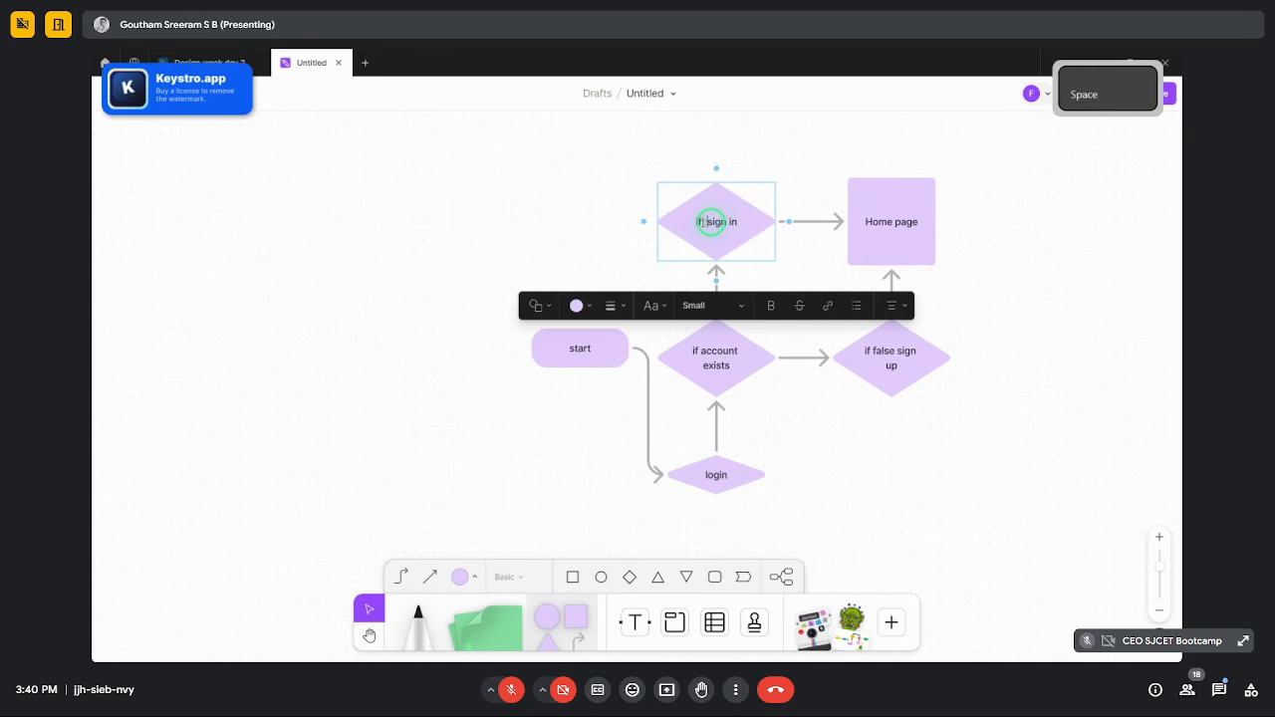
- Finish the 'if true sign in' label, then switch to Design week day 2 and zoom around the mockup
left_click(895, 510)
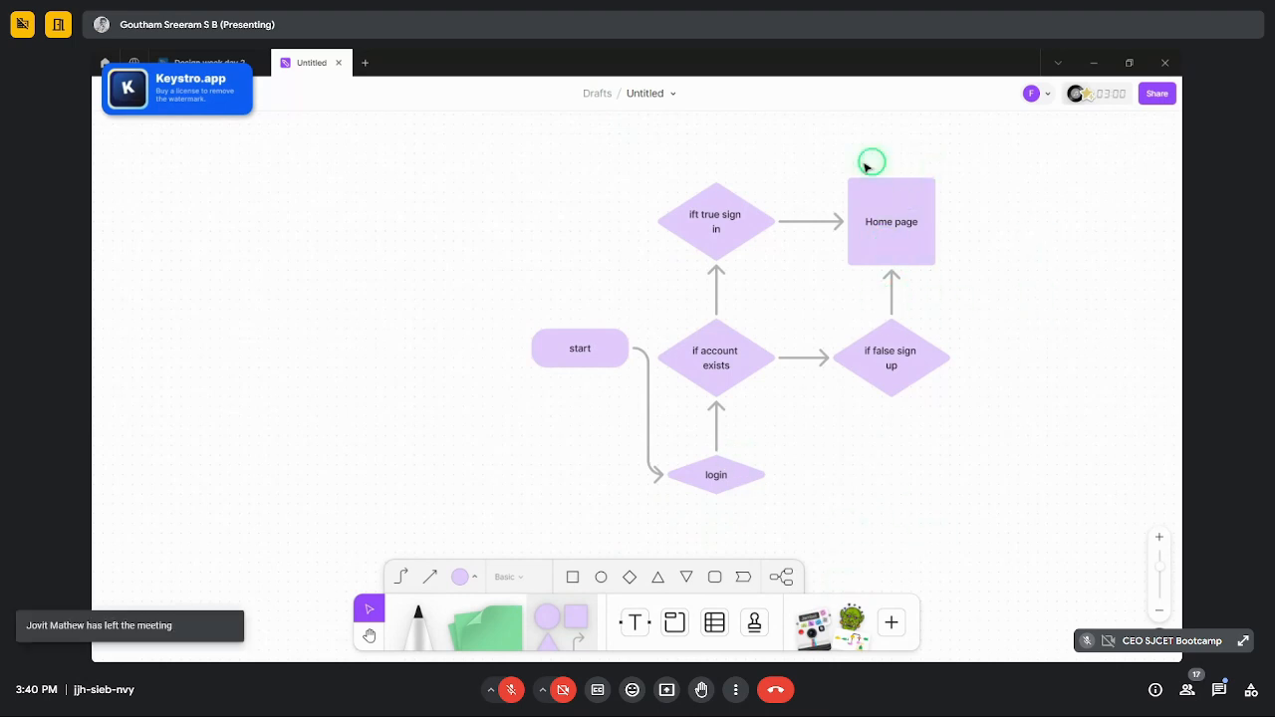
left_click(205, 60)
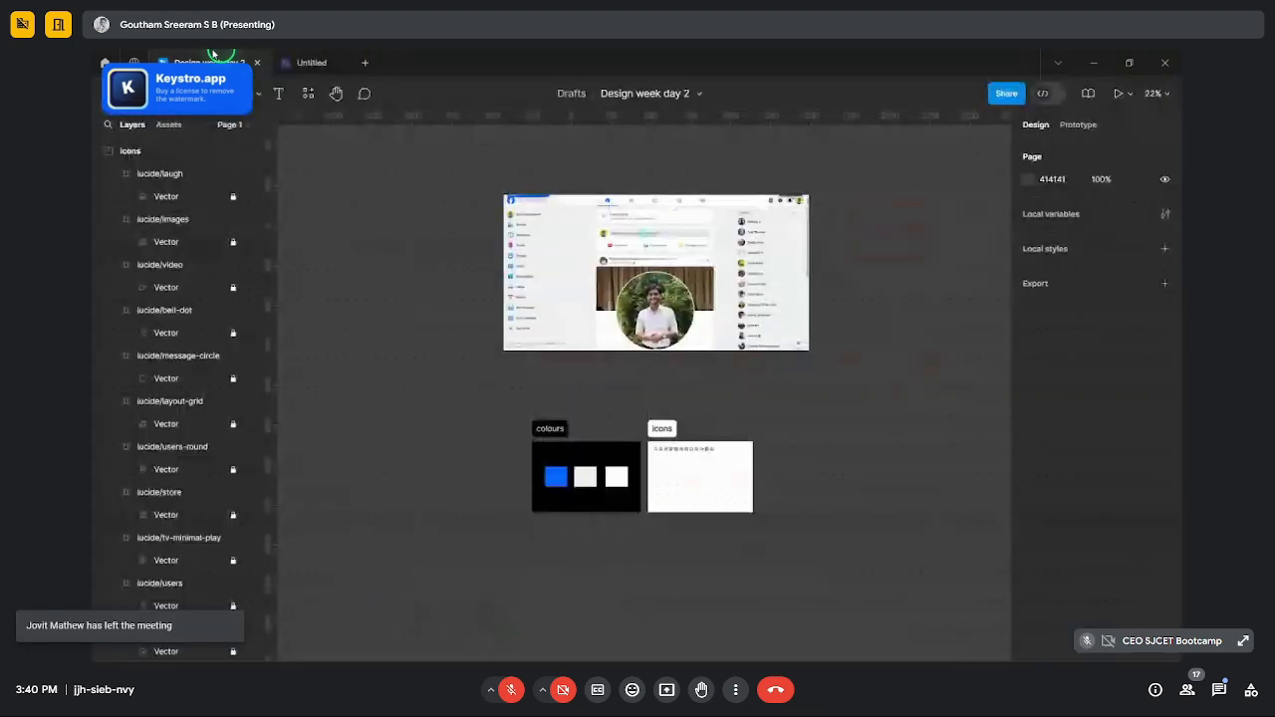
scroll(643, 463, "up", 3)
scroll(694, 348, "down", 4)
scroll(740, 358, "up", 3)
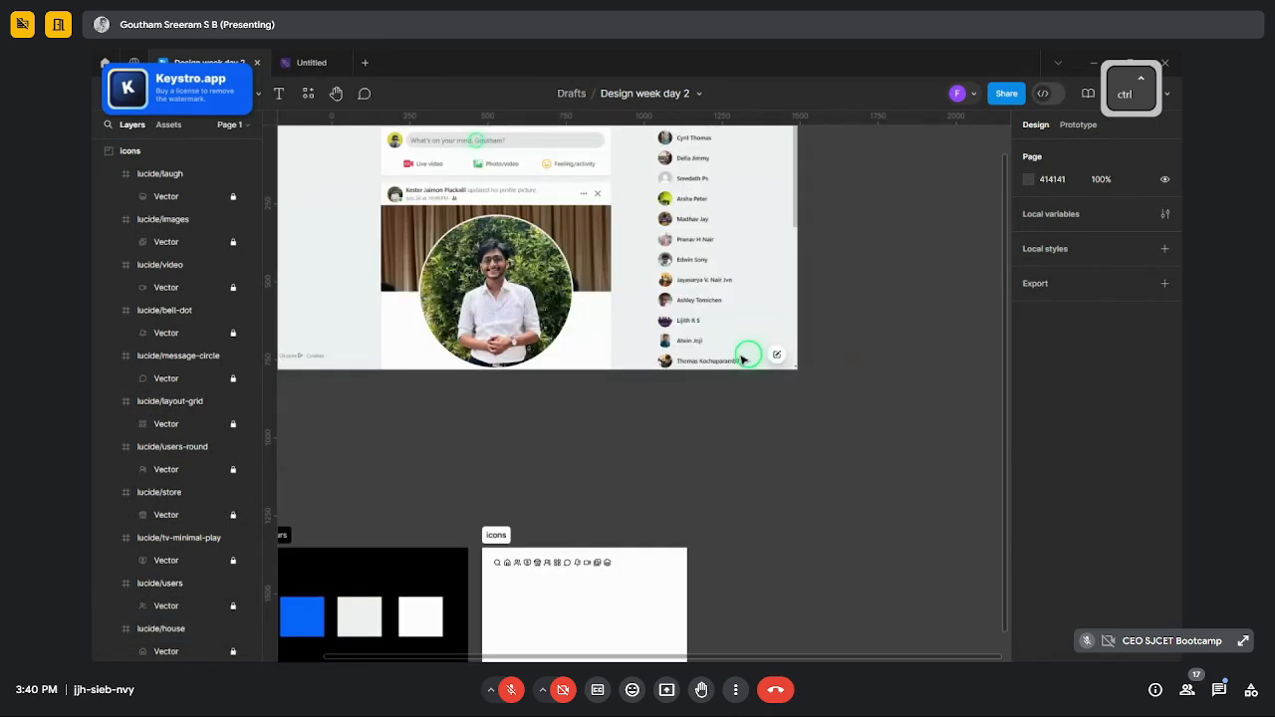
scroll(788, 390, "up", 4)
scroll(538, 448, "down", 4)
scroll(523, 460, "up", 4)
scroll(412, 336, "down", 3)
scroll(415, 365, "up", 3)
left_click(736, 690)
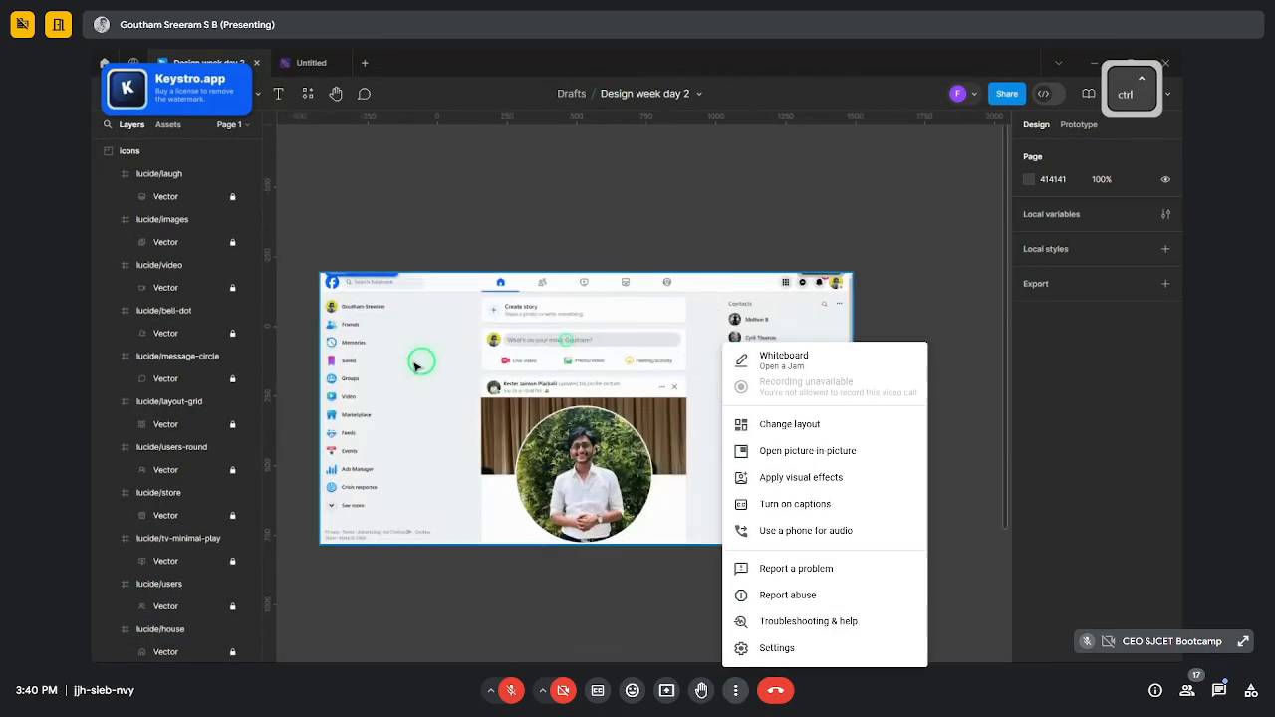
- Set Meet's receive resolution to Full high definition (1080p), leaving send resolution on Auto
left_click(777, 647)
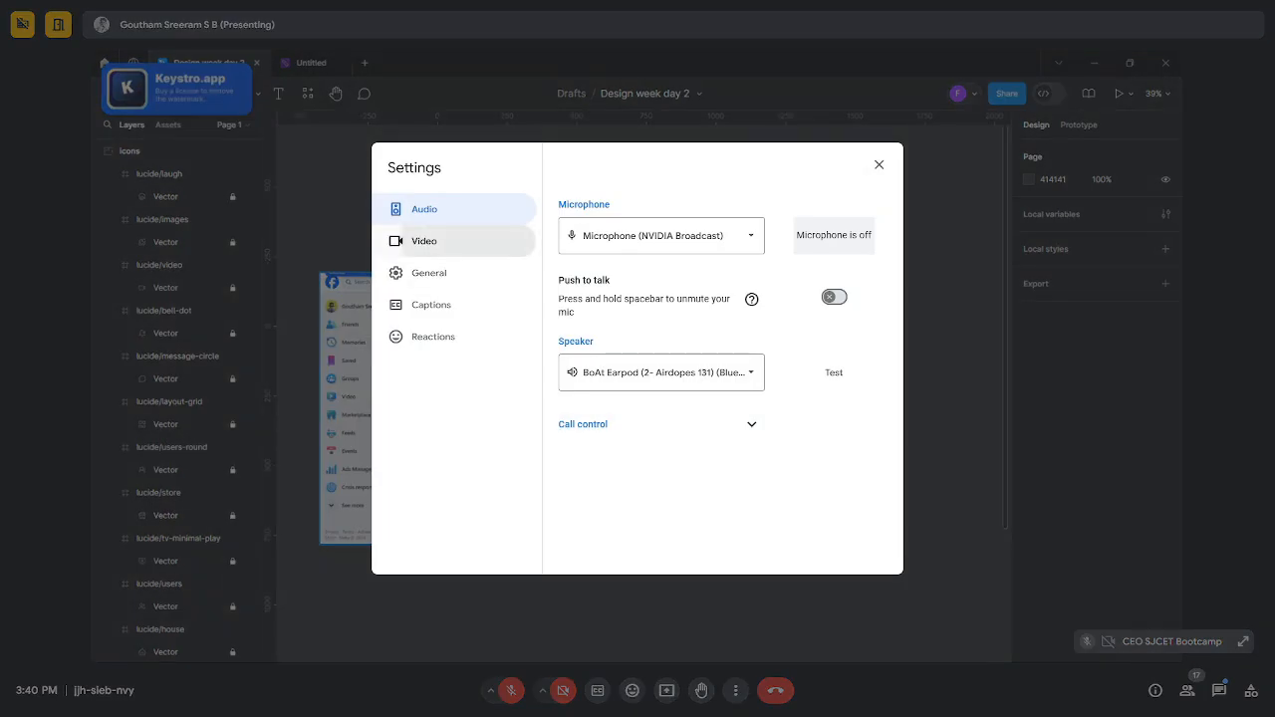
left_click(438, 241)
left_click(661, 359)
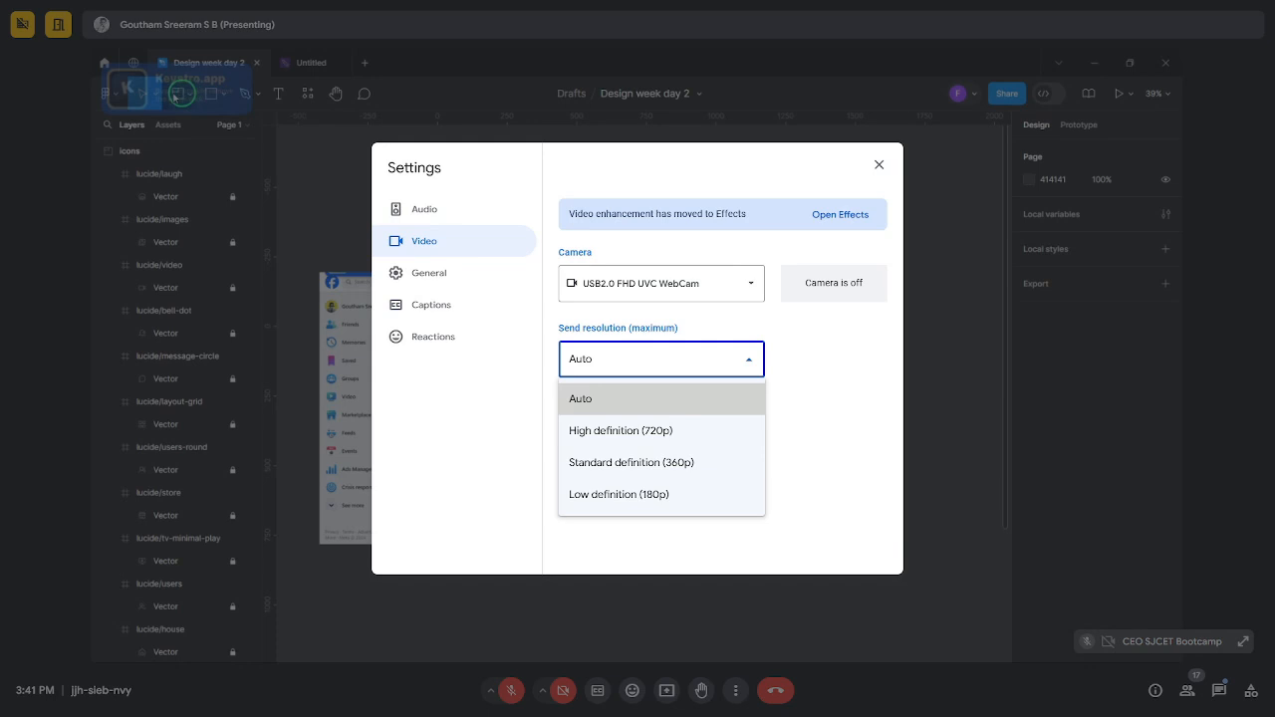
left_click(661, 398)
left_click(661, 429)
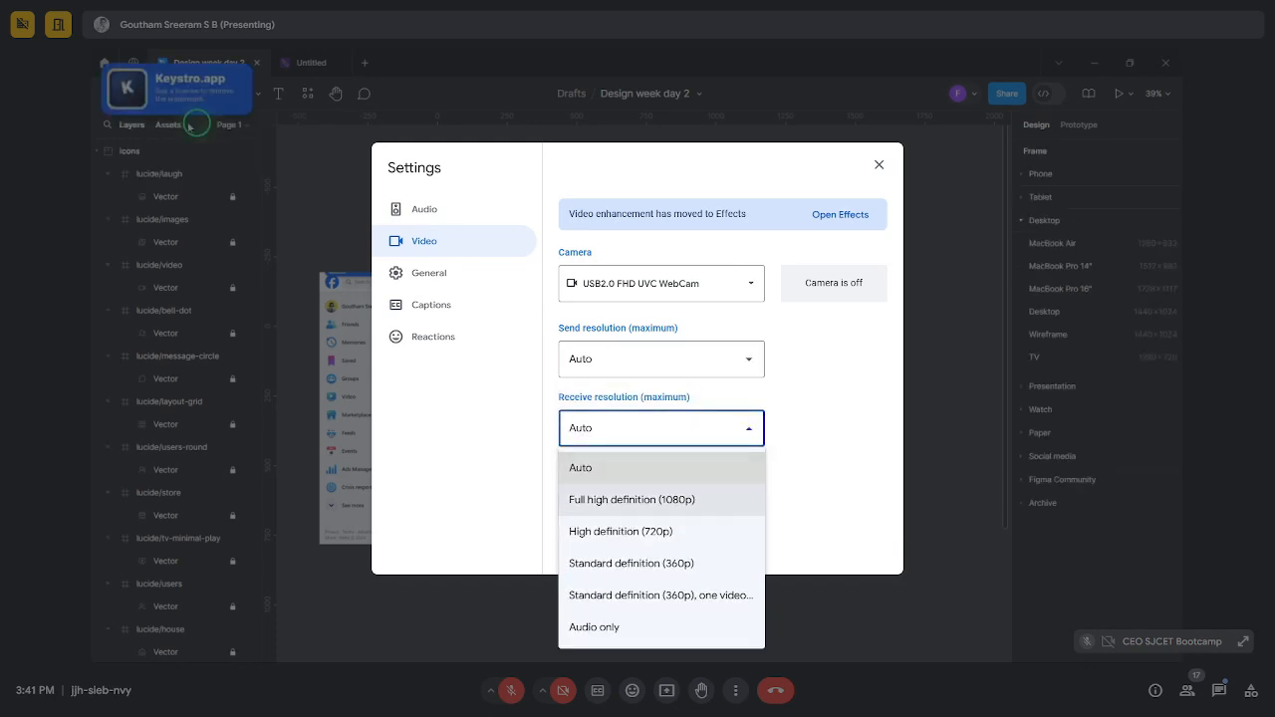
left_click(632, 499)
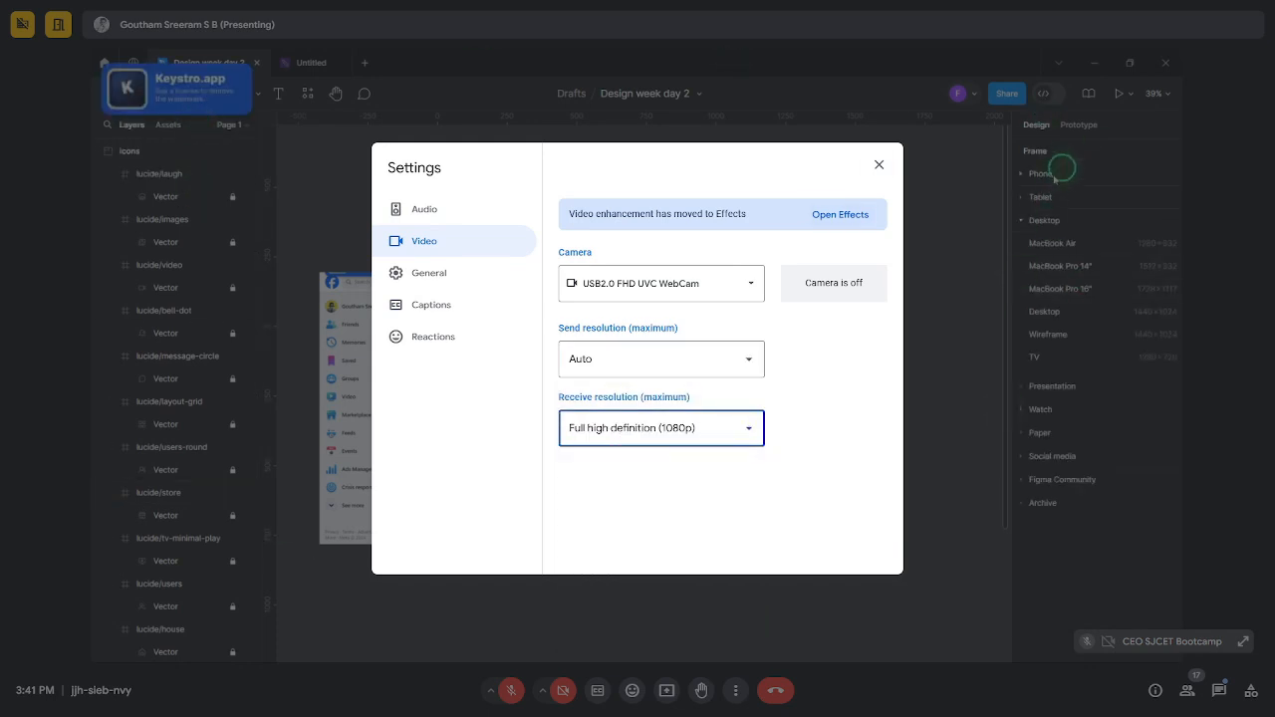
left_click(879, 164)
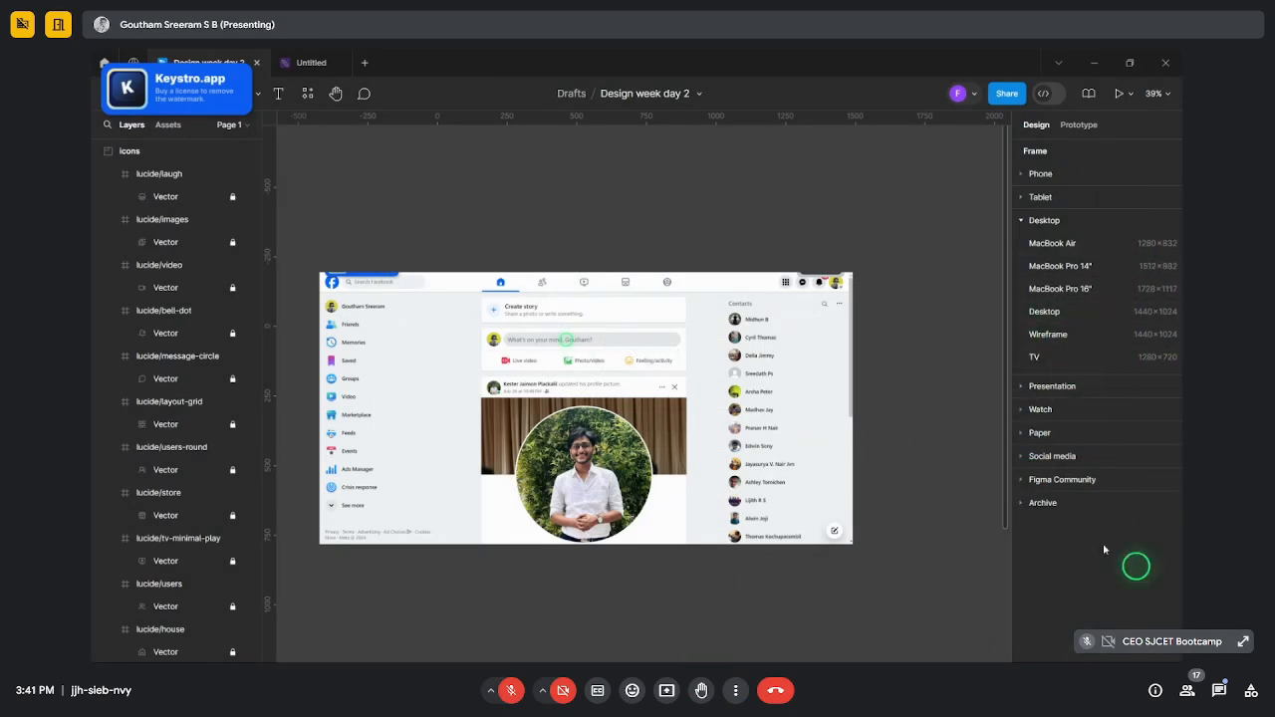
- Place a 1728 × 1117 MacBook Pro 16" frame on the Design week day 2 canvas
scroll(578, 330, "down", 3)
scroll(685, 366, "up", 3)
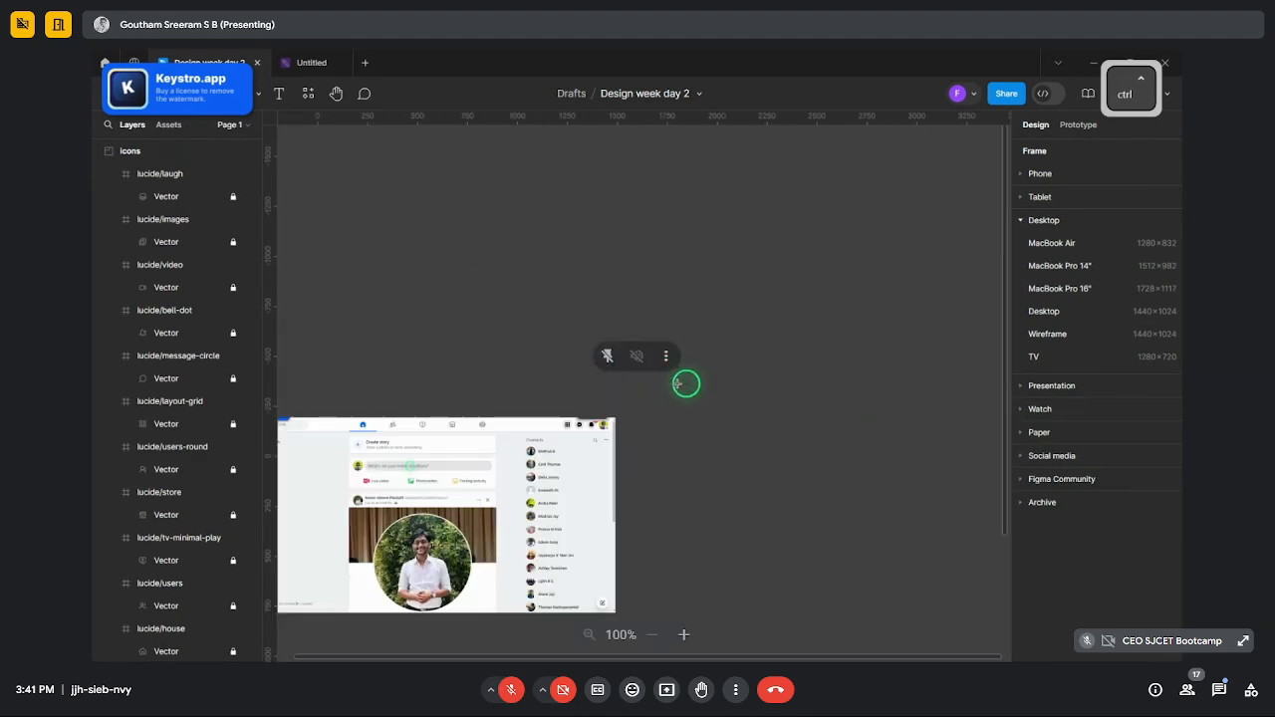
scroll(685, 383, "down", 3)
scroll(709, 461, "up", 3)
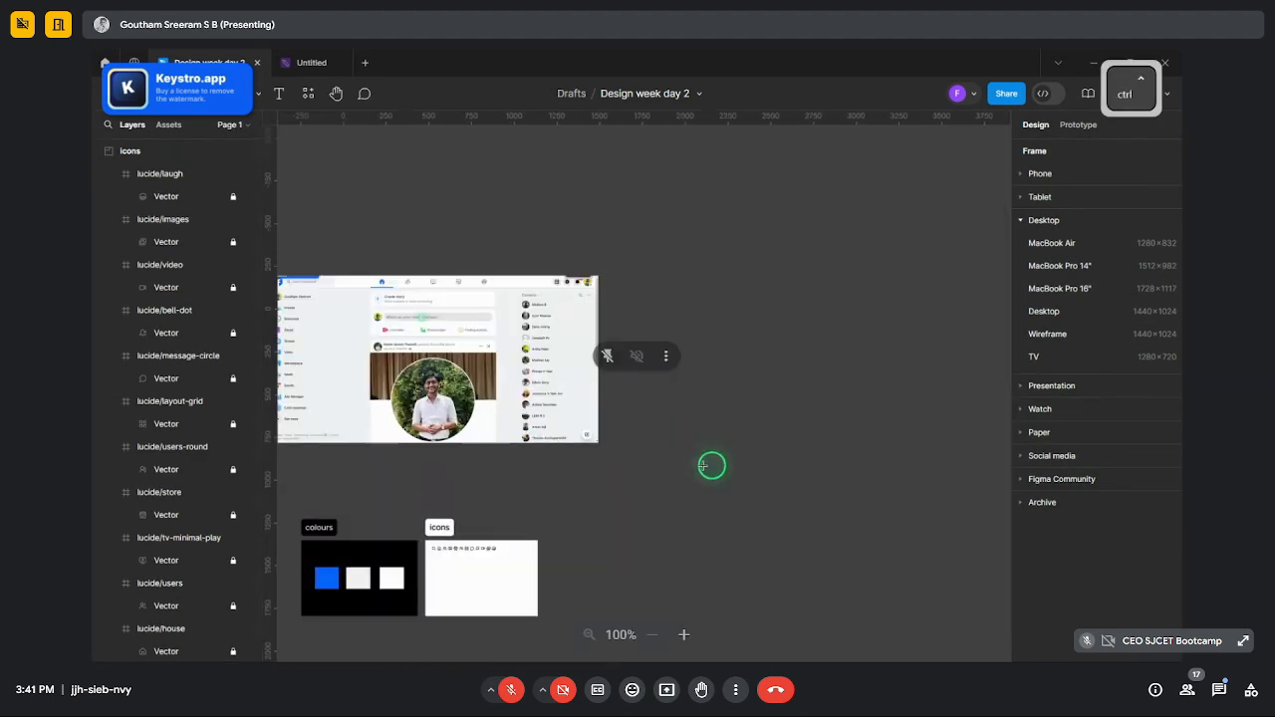
scroll(640, 403, "up", 3)
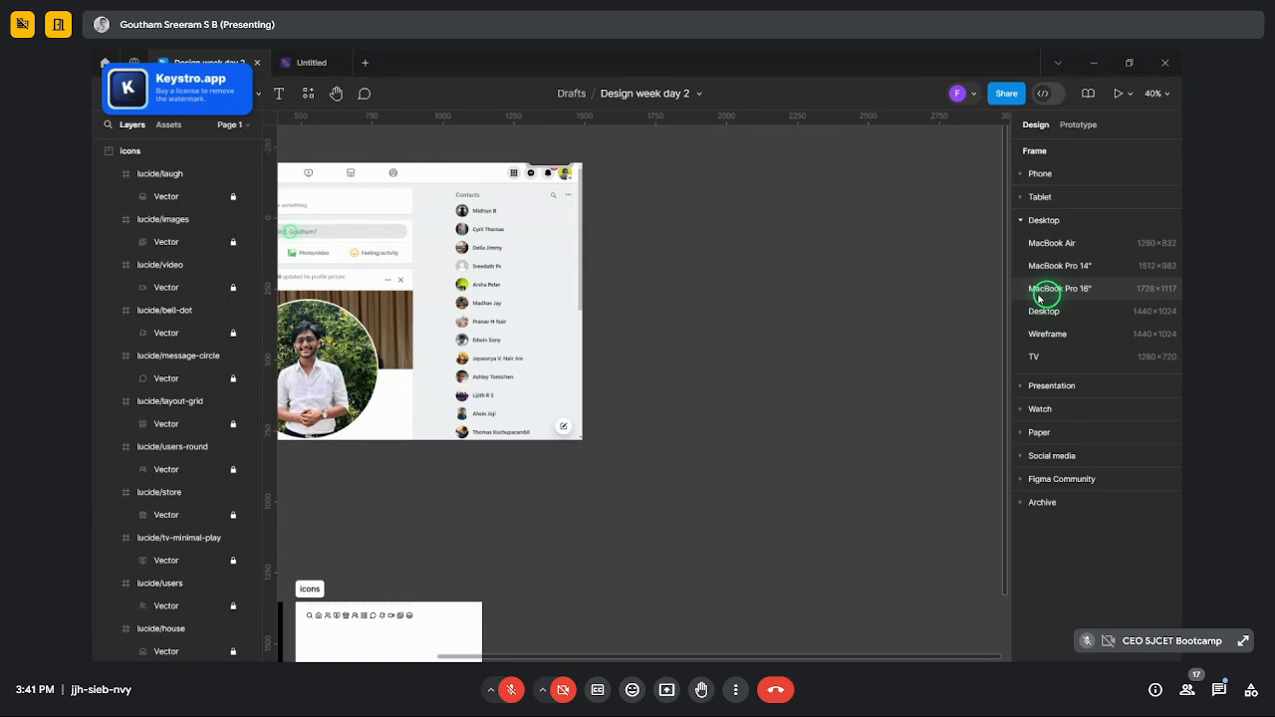
left_click(1038, 294)
left_click(638, 221)
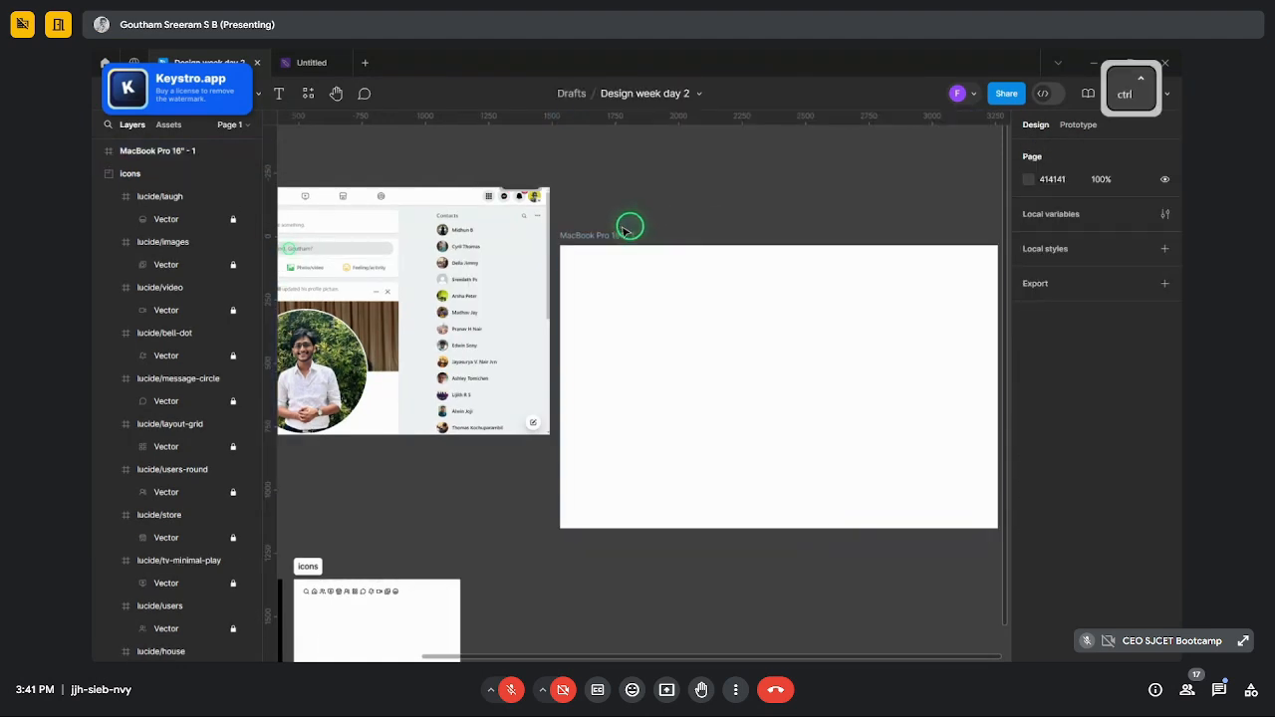
- Drag the MacBook Pro 16" - 1 frame up level with the Facebook screenshot
scroll(631, 227, "down", 2)
scroll(631, 229, "up", 2)
left_click(624, 229)
left_click_drag(624, 228, 632, 176)
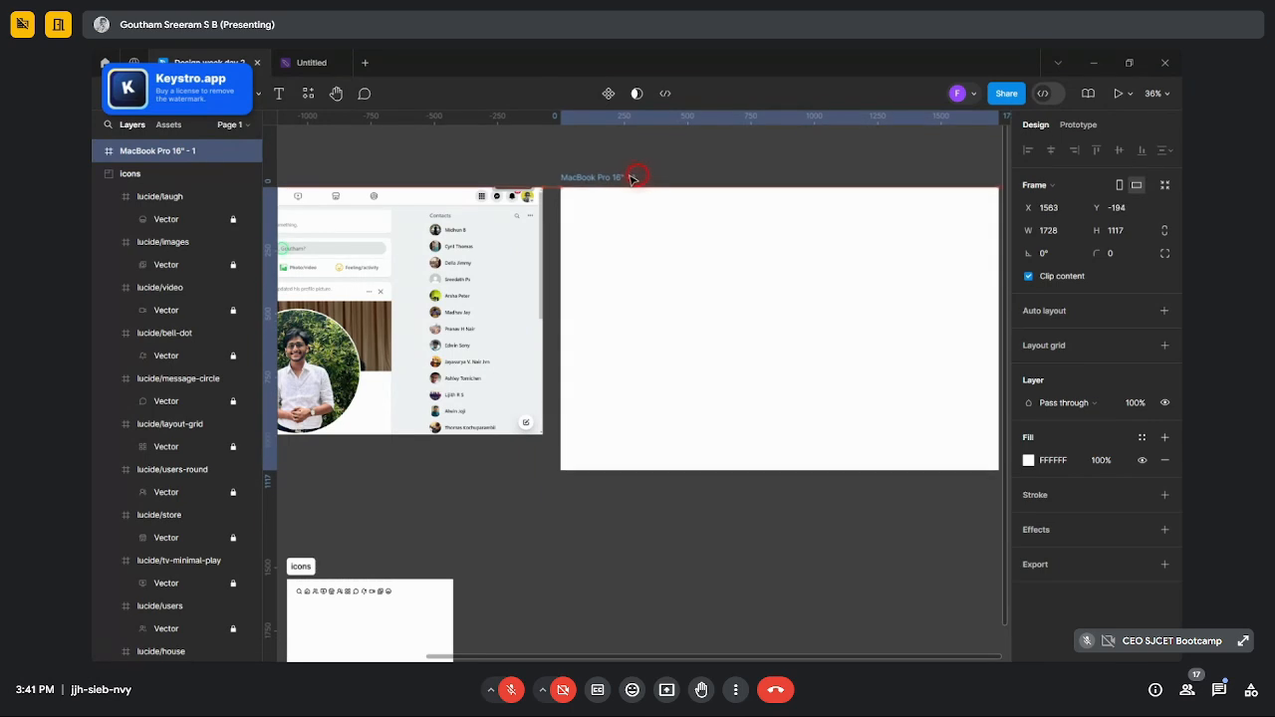
left_click(678, 157)
scroll(681, 153, "down", 2)
scroll(740, 189, "up", 3)
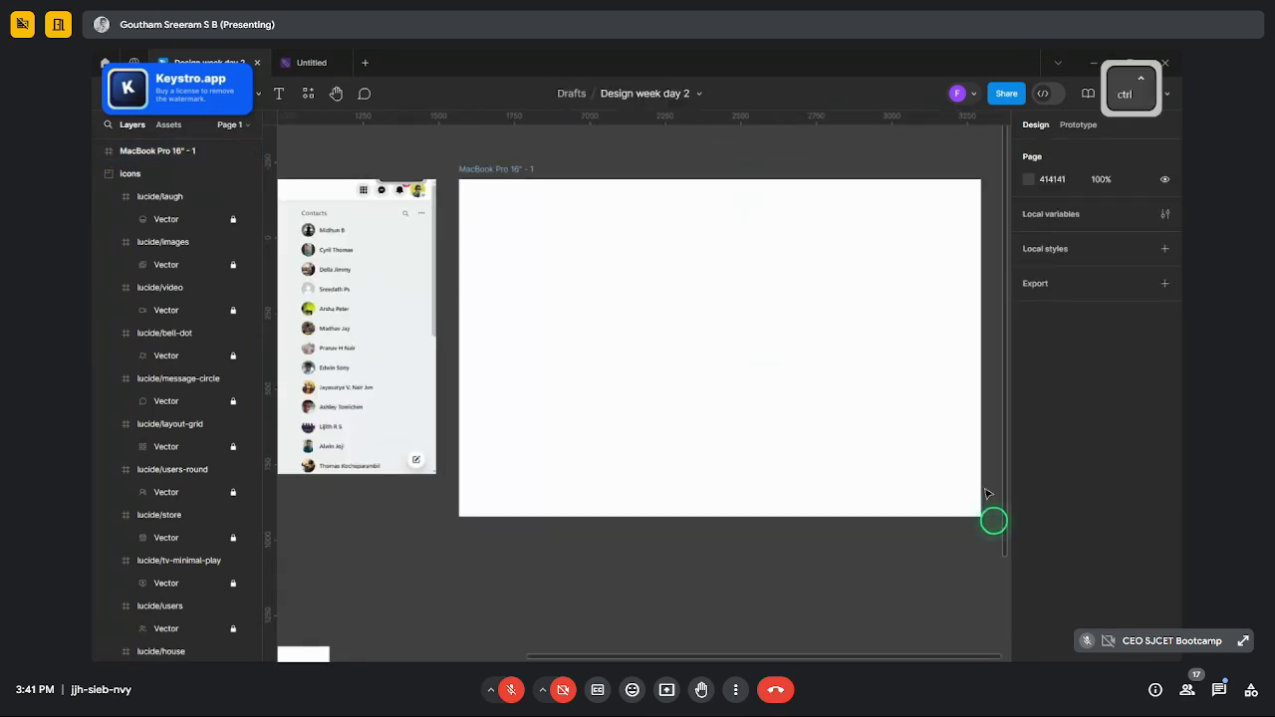
scroll(596, 356, "down", 3)
scroll(596, 356, "up", 2)
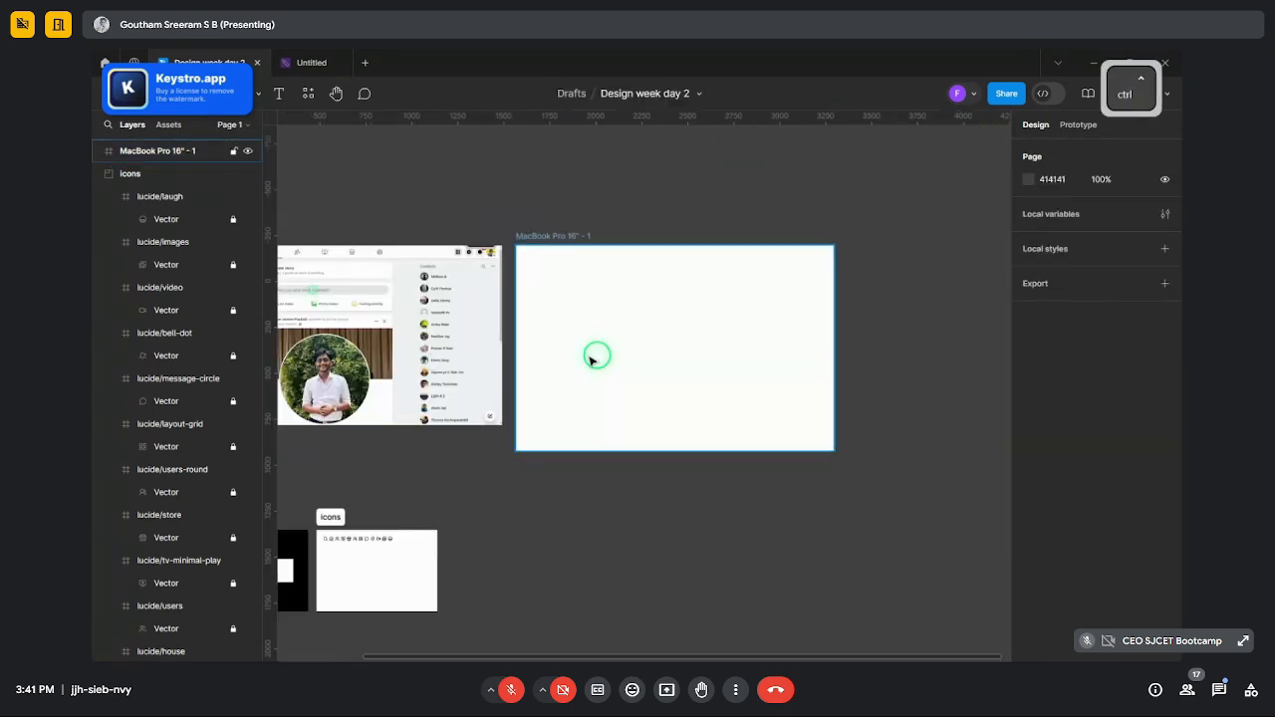
scroll(631, 367, "down", 2)
scroll(473, 316, "up", 3)
scroll(677, 352, "up", 2)
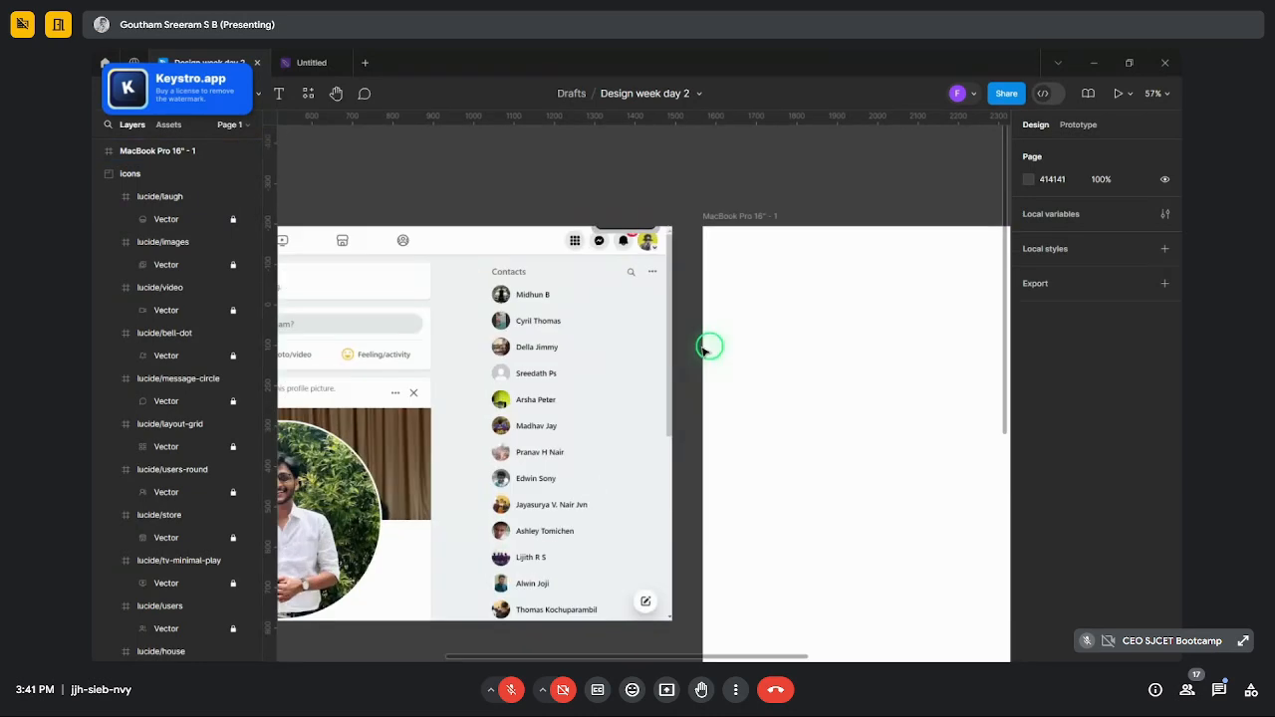
scroll(701, 363, "down", 3)
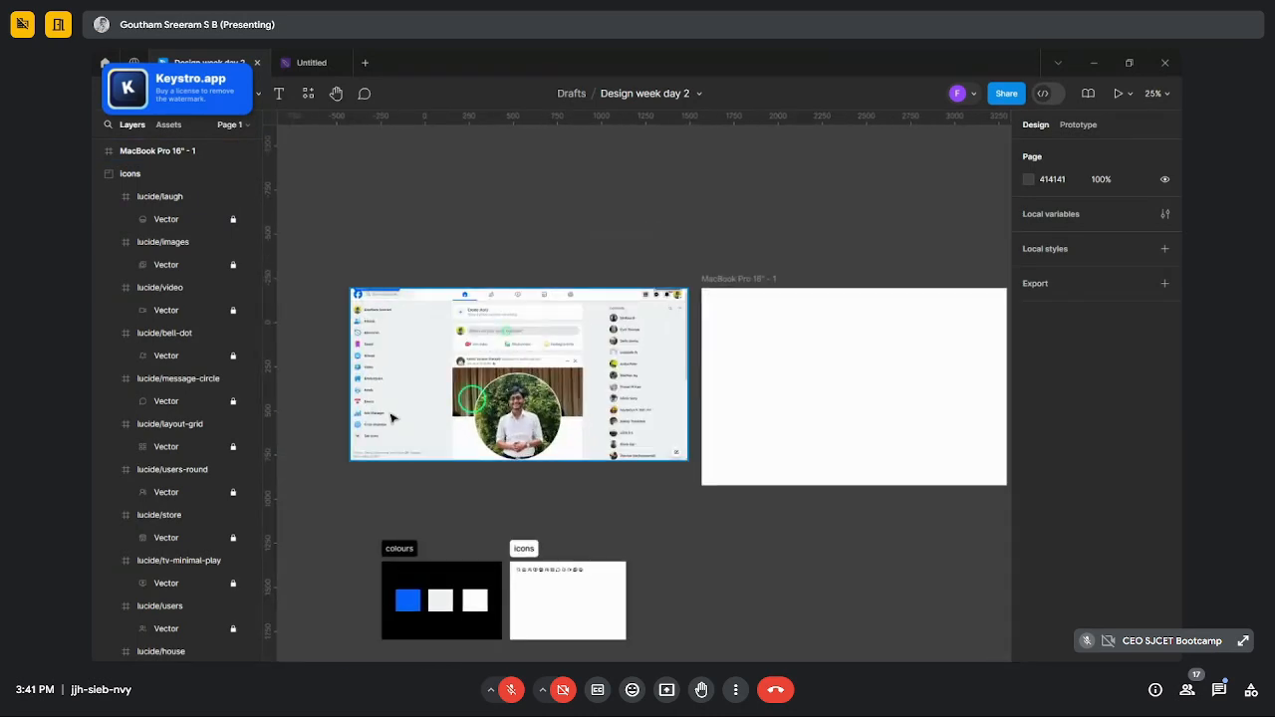
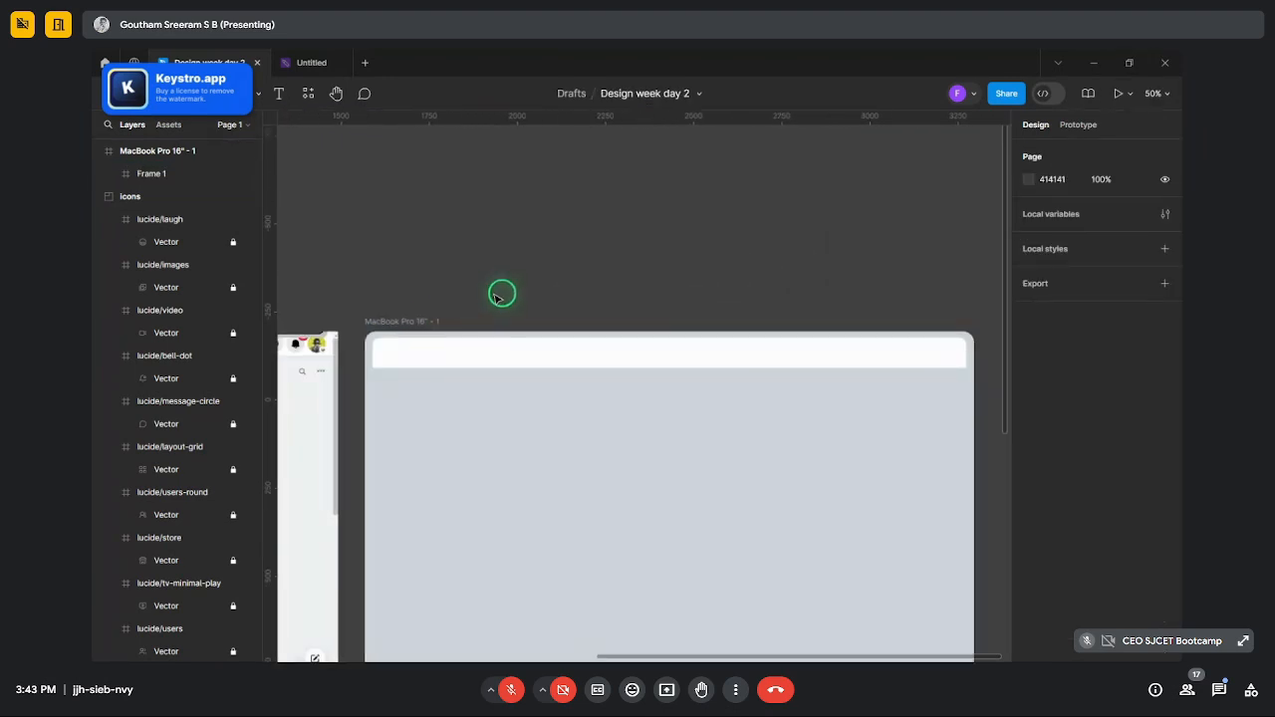
- Drag the white top bar's bottom edge down so it is about 91 px tall
scroll(584, 313, "down", 3)
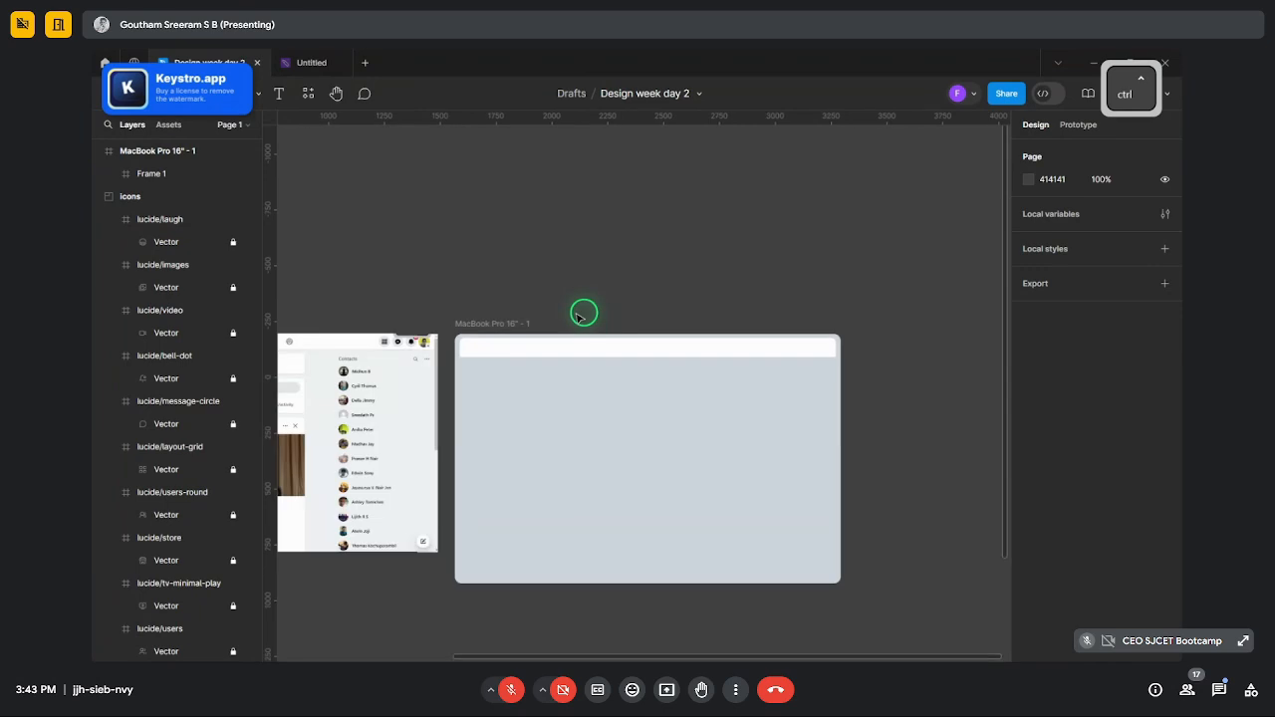
scroll(947, 361, "up", 2)
scroll(847, 319, "down", 2)
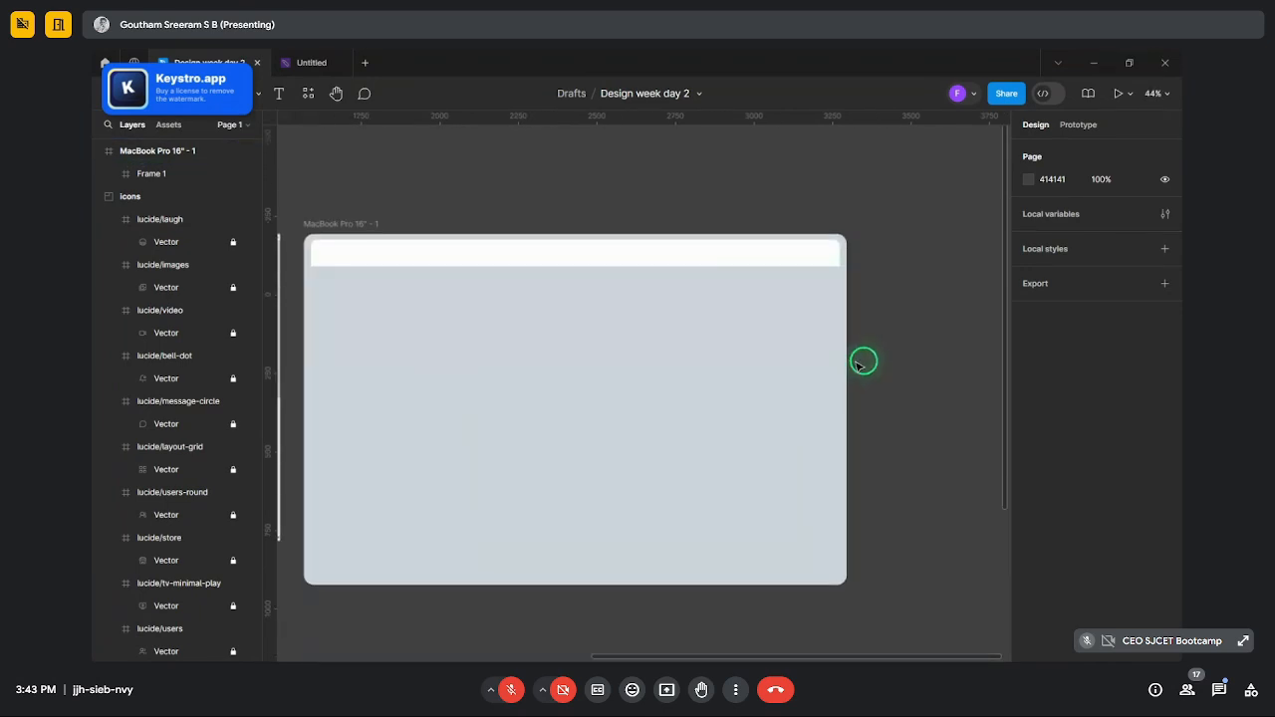
left_click(598, 270)
scroll(440, 264, "up", 2)
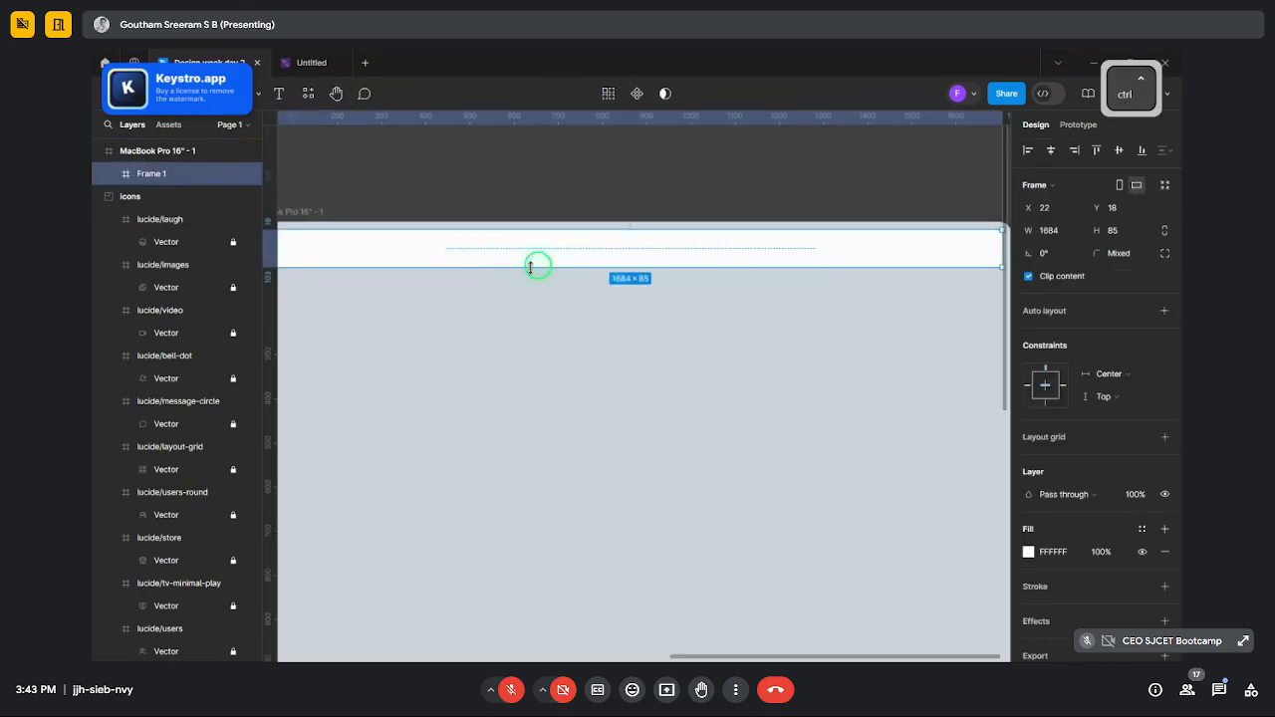
left_click_drag(535, 267, 537, 276)
left_click(547, 203)
scroll(549, 190, "down", 3)
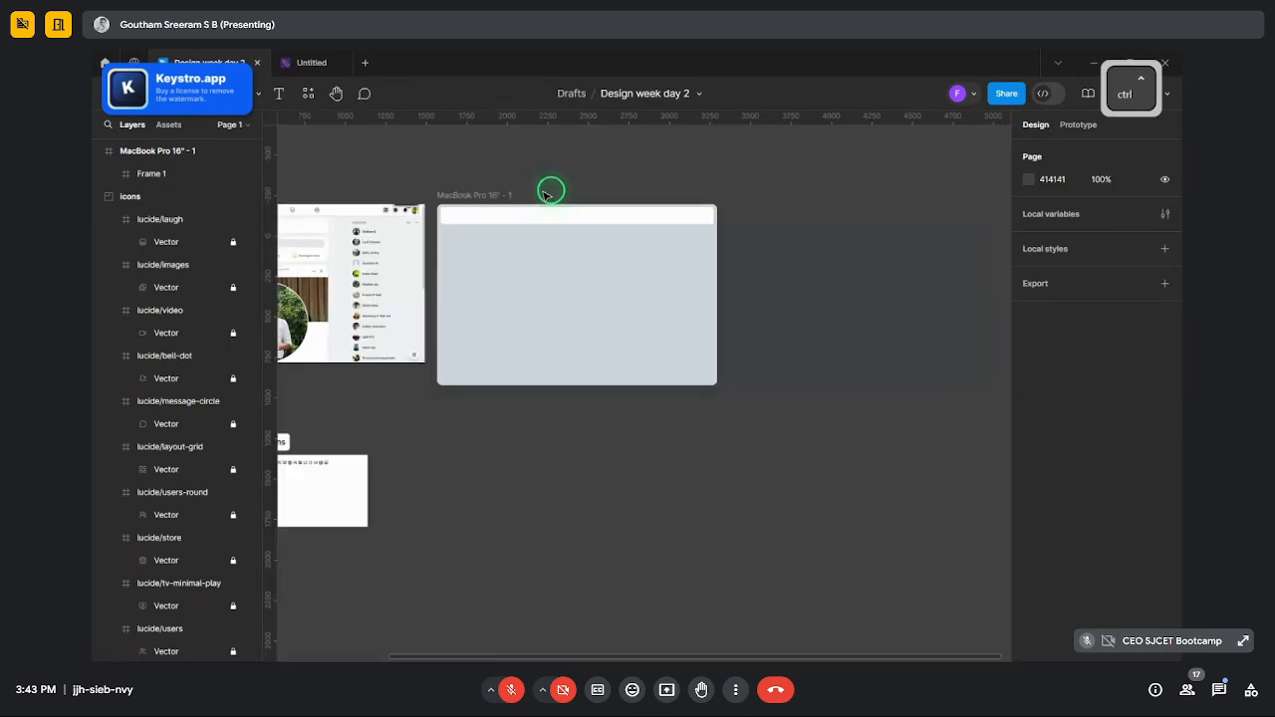
scroll(498, 190, "up", 2)
left_click(584, 259)
scroll(579, 261, "up", 3)
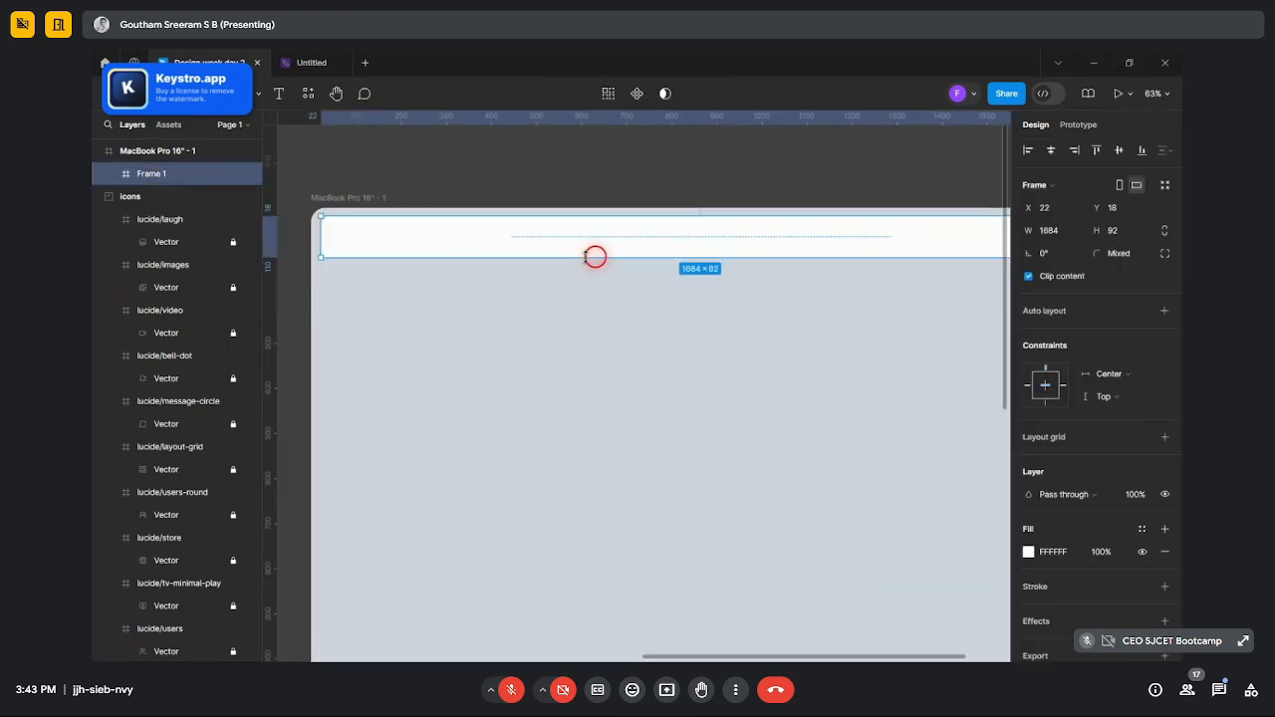
left_click(586, 190)
scroll(583, 191, "down", 5)
scroll(586, 191, "up", 2)
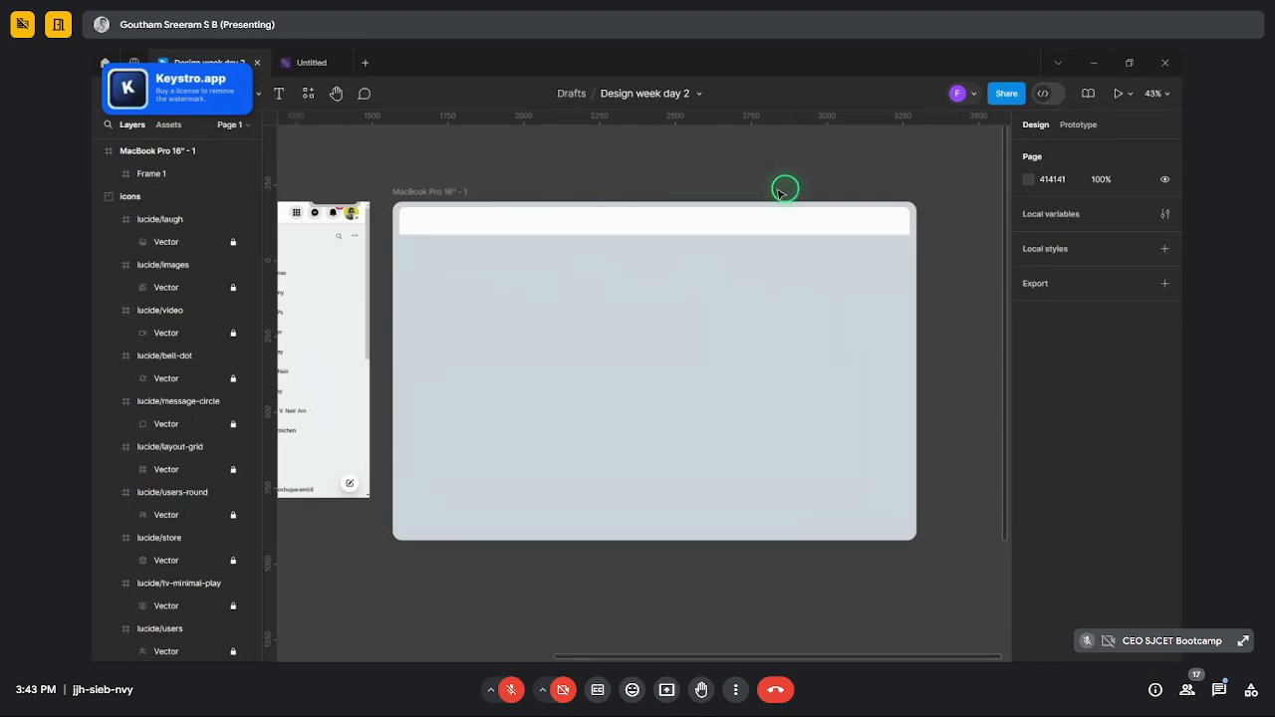
scroll(782, 190, "down", 4)
scroll(618, 197, "up", 5)
scroll(747, 202, "down", 3)
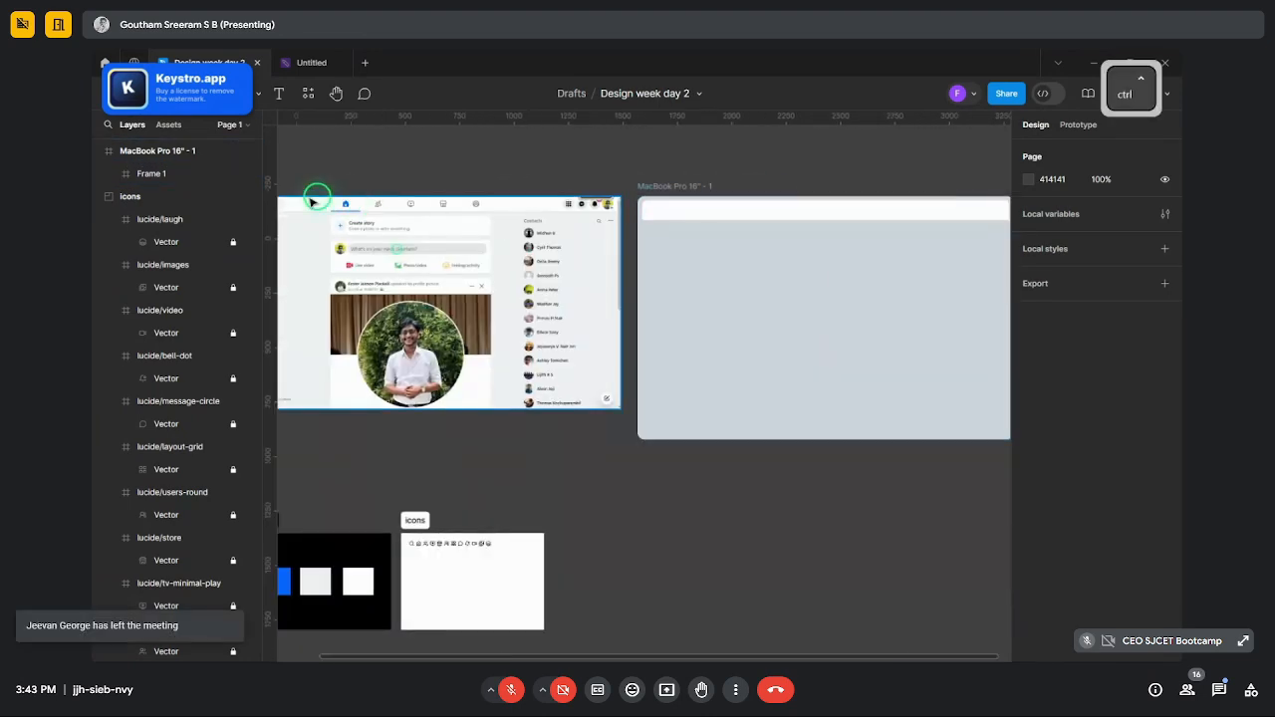
scroll(598, 214, "down", 2)
scroll(484, 219, "up", 6)
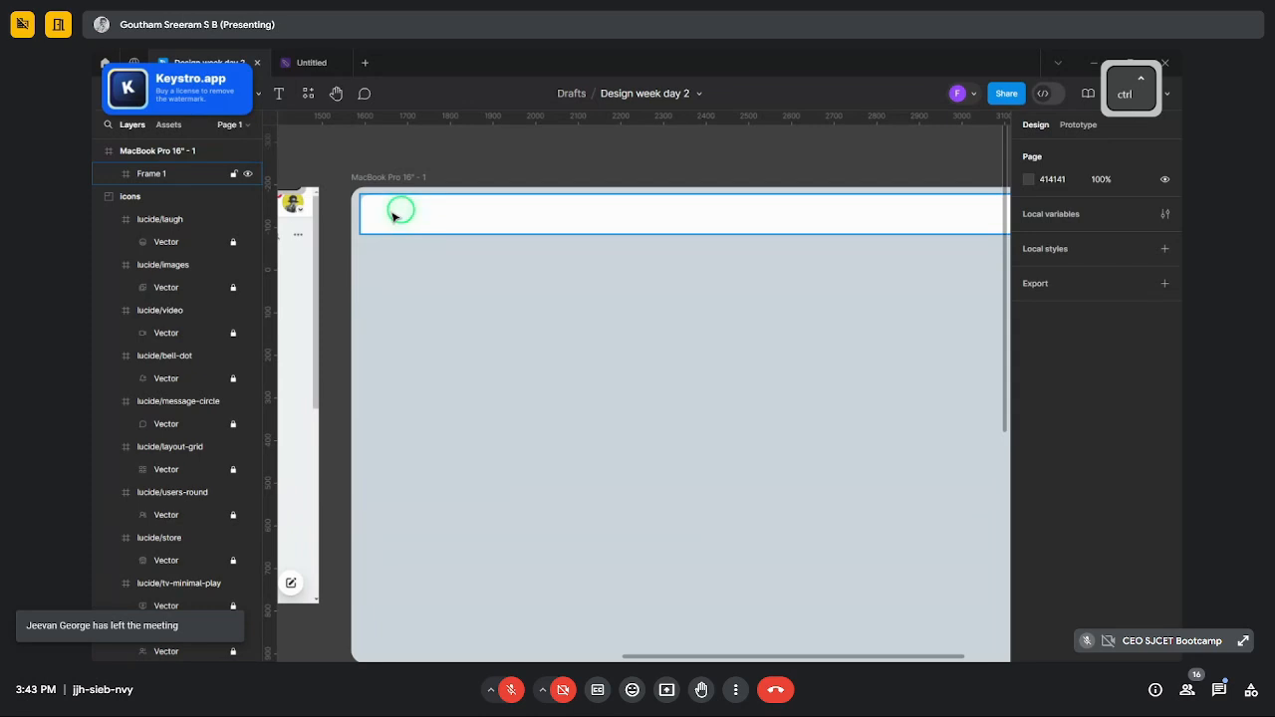
scroll(432, 214, "down", 2)
scroll(426, 225, "up", 2)
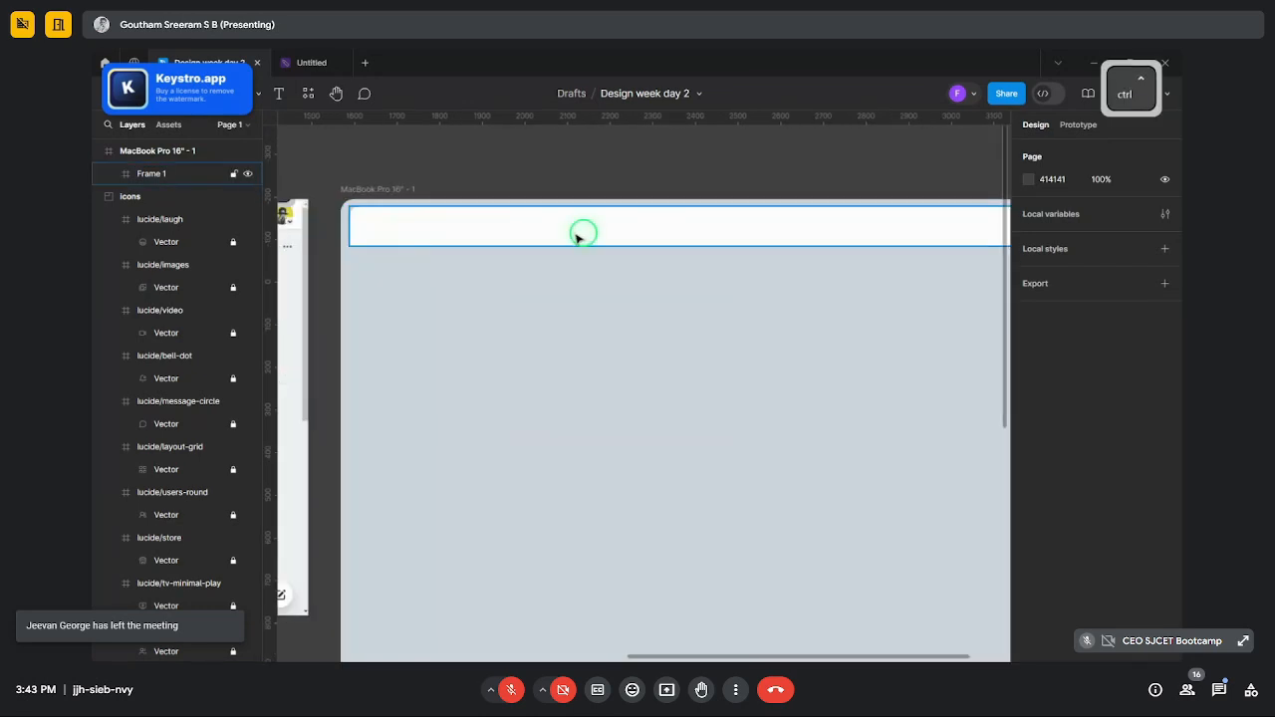
scroll(618, 229, "down", 2)
scroll(567, 245, "up", 1)
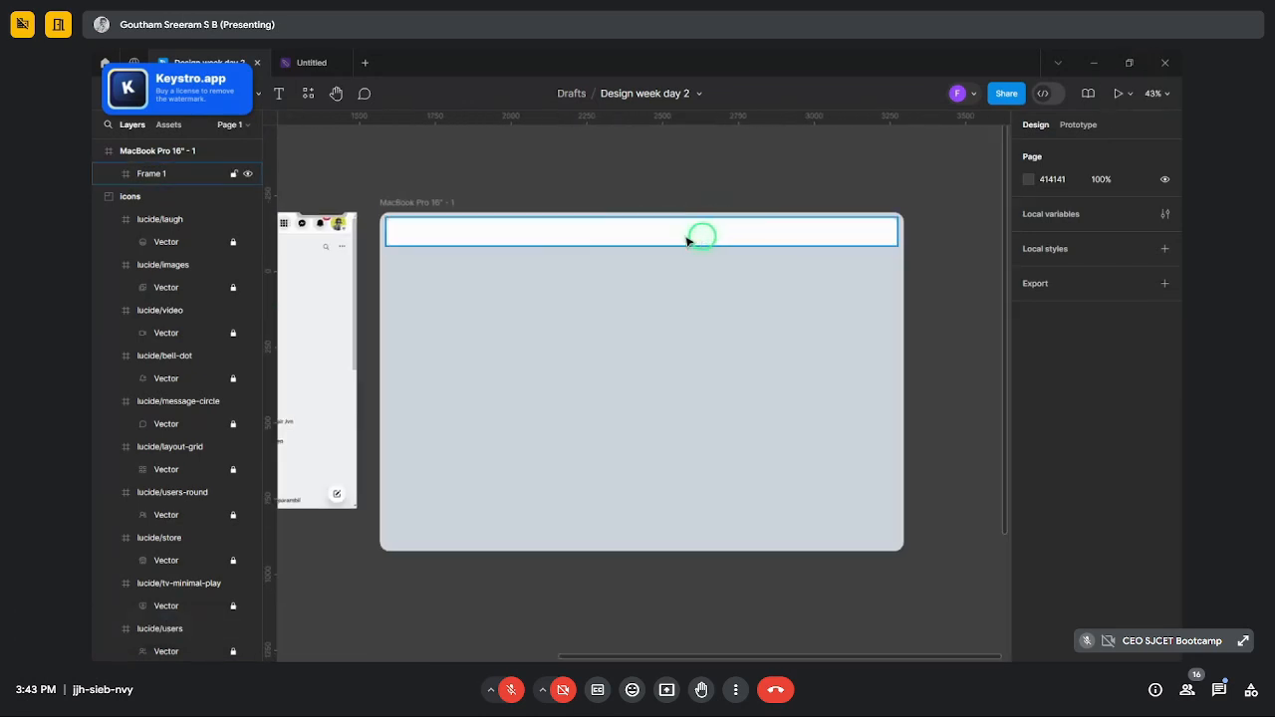
scroll(697, 239, "down", 2)
scroll(763, 222, "up", 3)
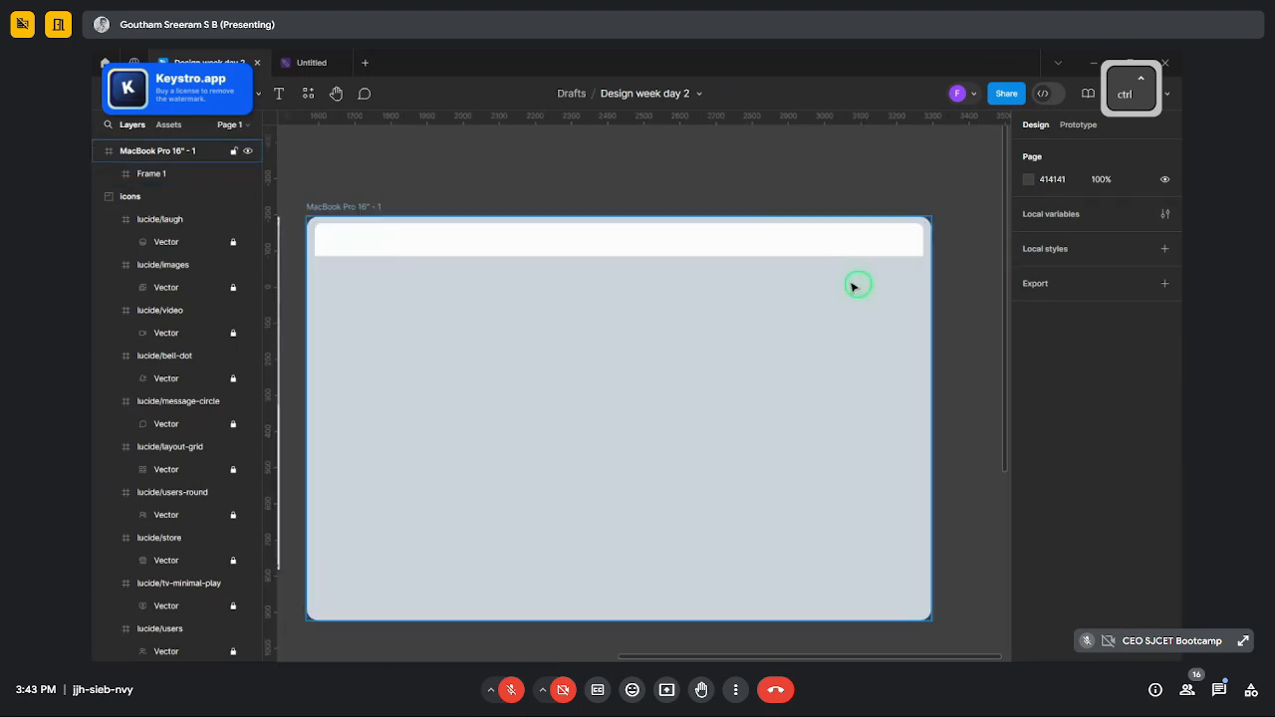
- Rename the 1684×91 top bar layer to 'main title bar'
left_click(910, 248, "ctrl")
scroll(921, 244, "down", 3)
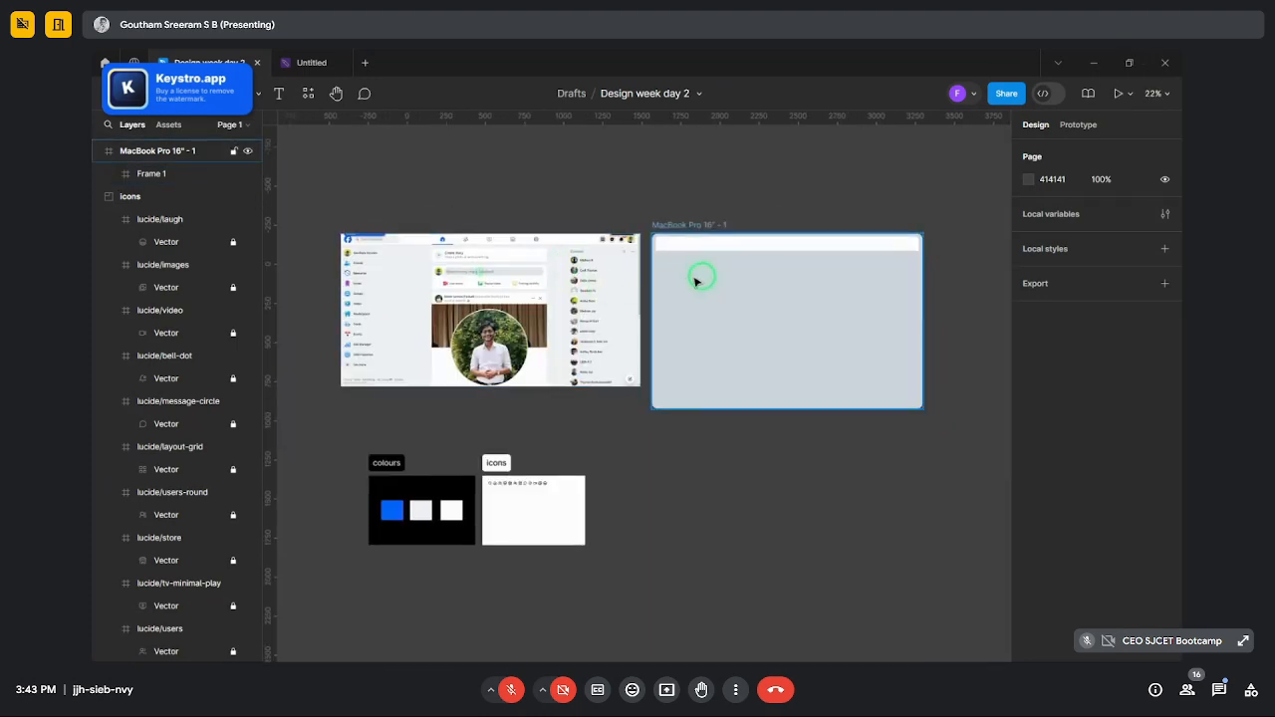
scroll(726, 270, "up", 3)
scroll(572, 224, "down", 2)
left_click(573, 227, "ctrl")
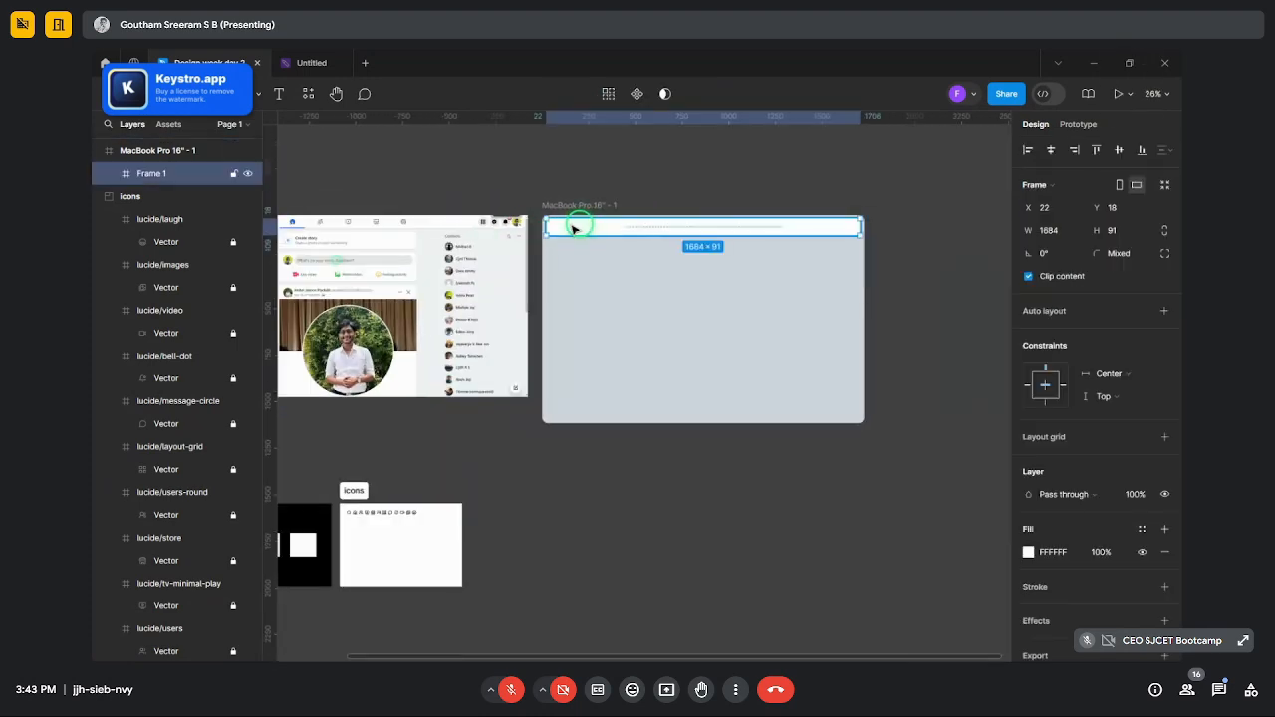
key("ctrl+r")
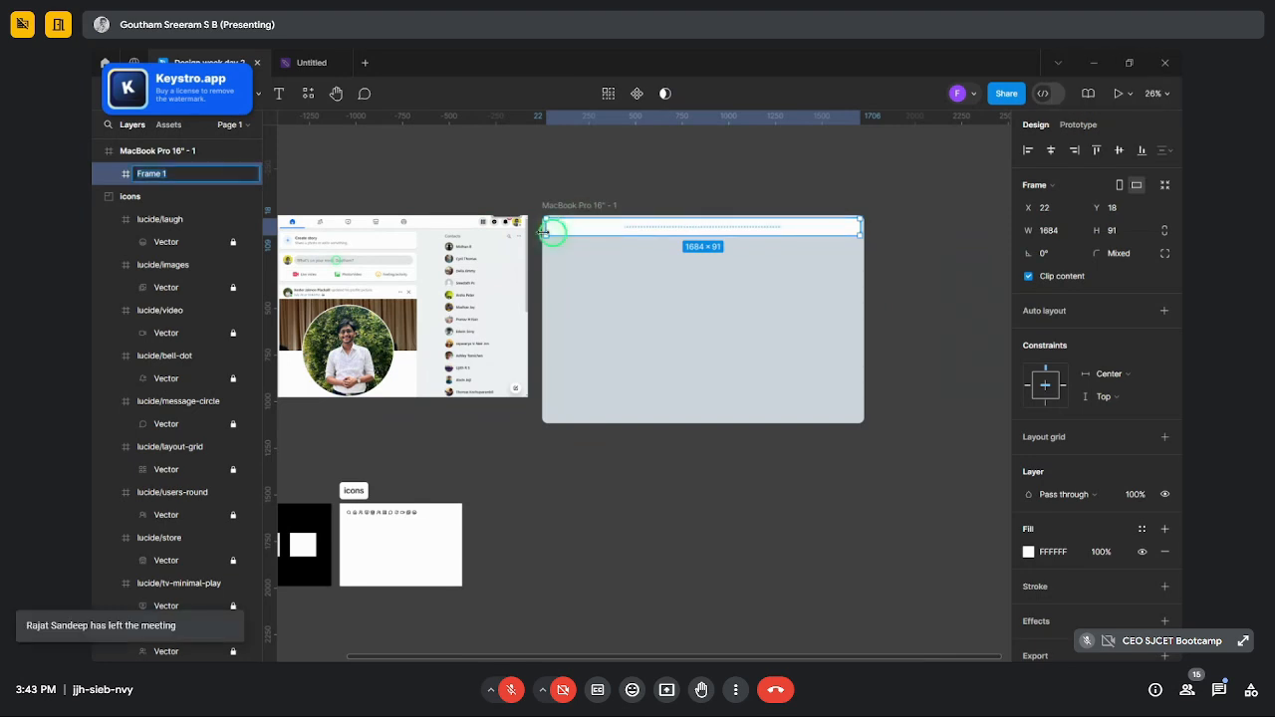
type("main ti")
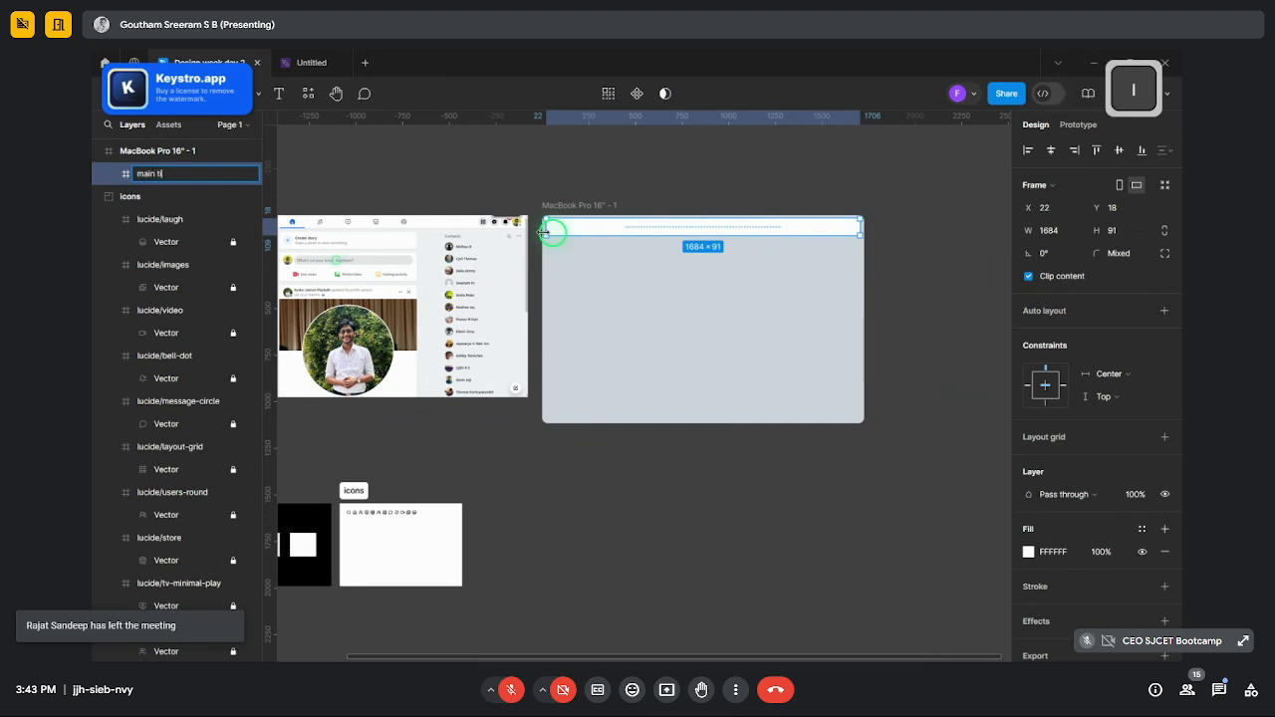
type("tle bar")
key("Return")
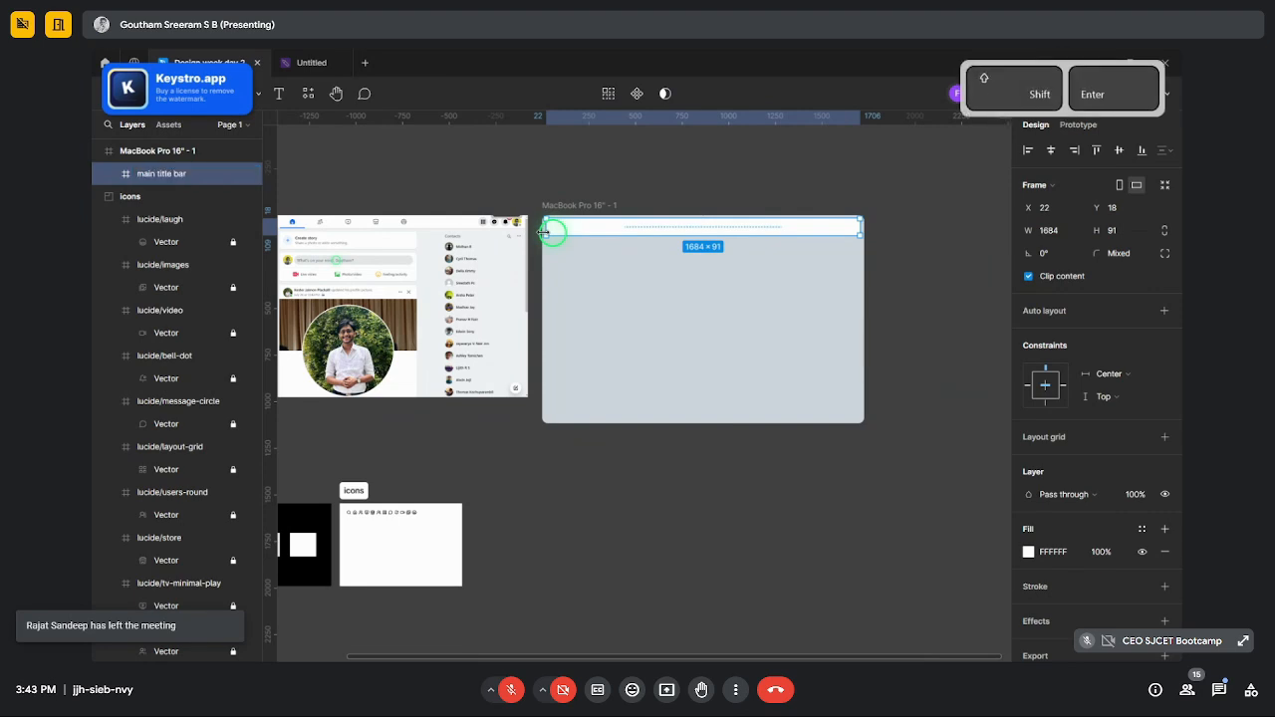
left_click(597, 342)
scroll(913, 316, "down", 3)
- Draw a 227×958 frame down the left side, just below the title bar
scroll(592, 262, "up", 6)
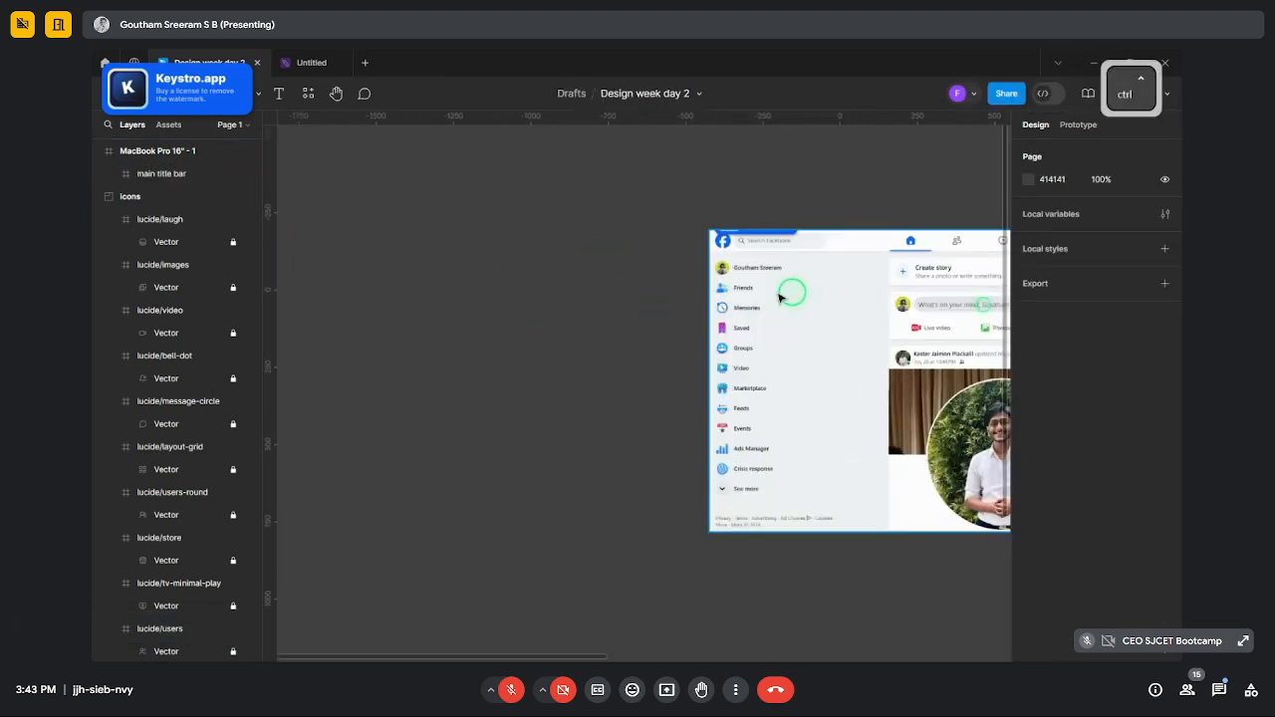
scroll(638, 279, "down", 3)
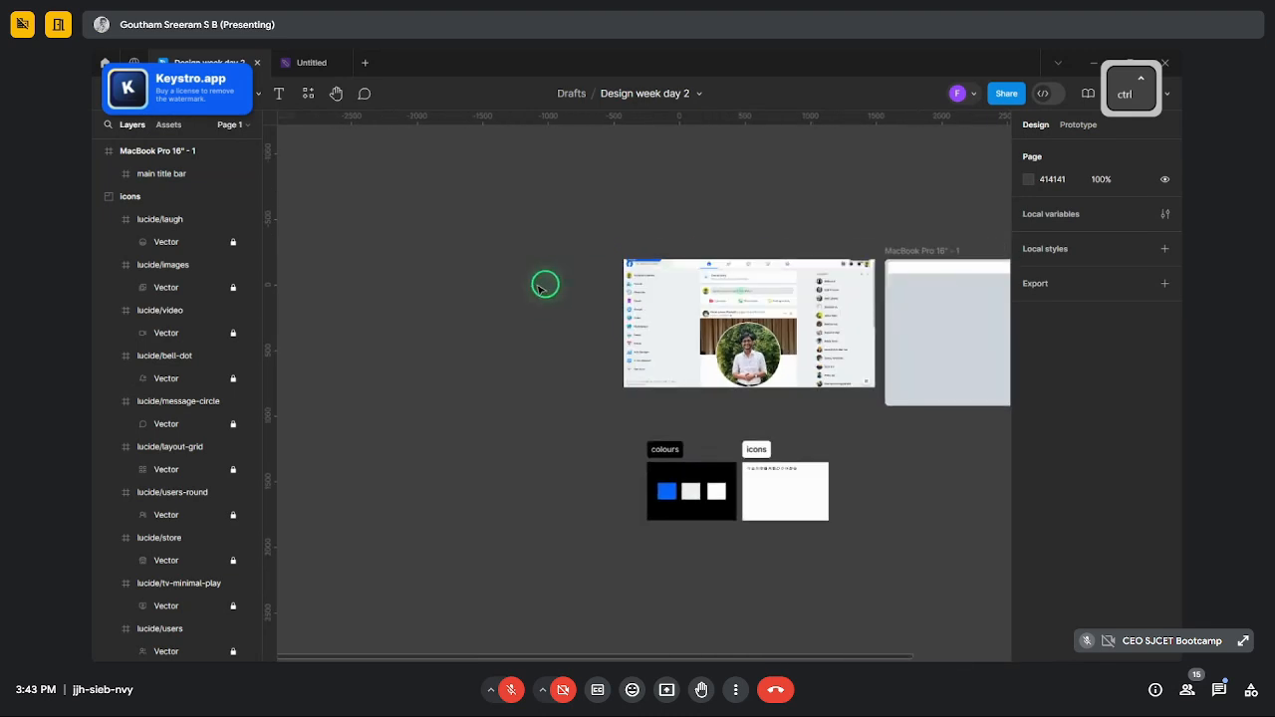
scroll(879, 277, "up", 3)
scroll(826, 281, "down", 2)
scroll(657, 296, "up", 5)
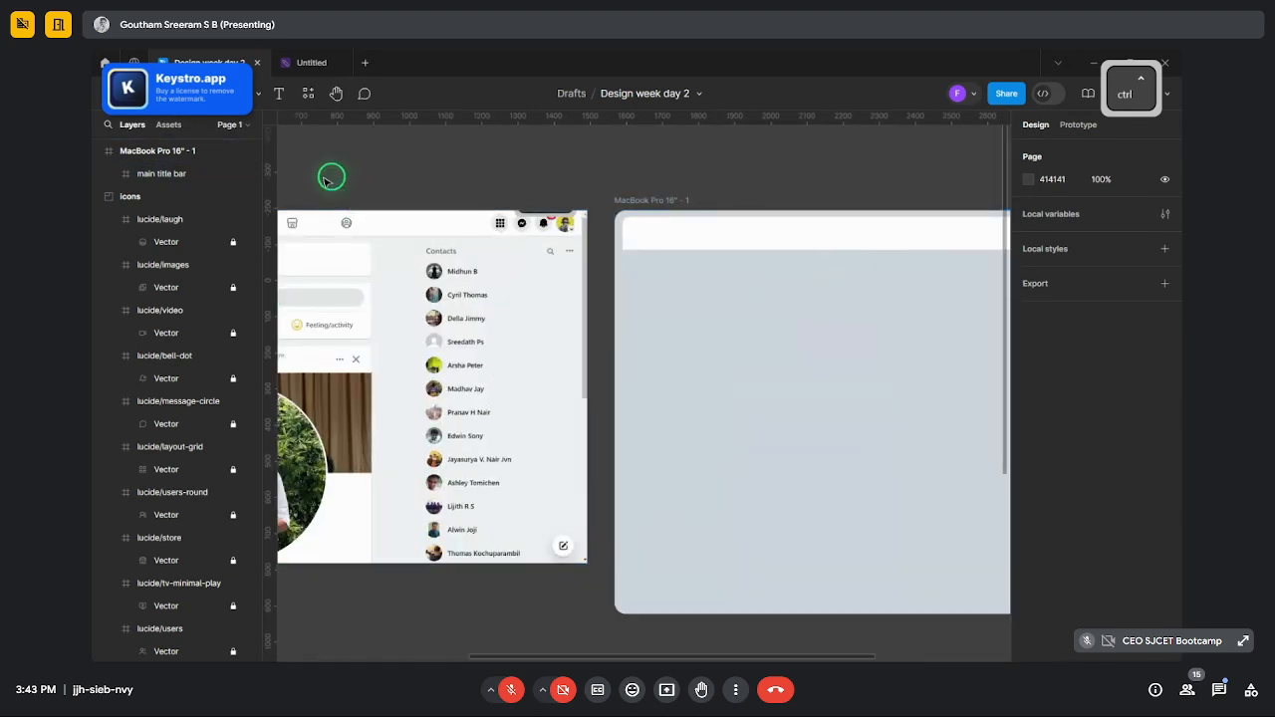
left_click(208, 94)
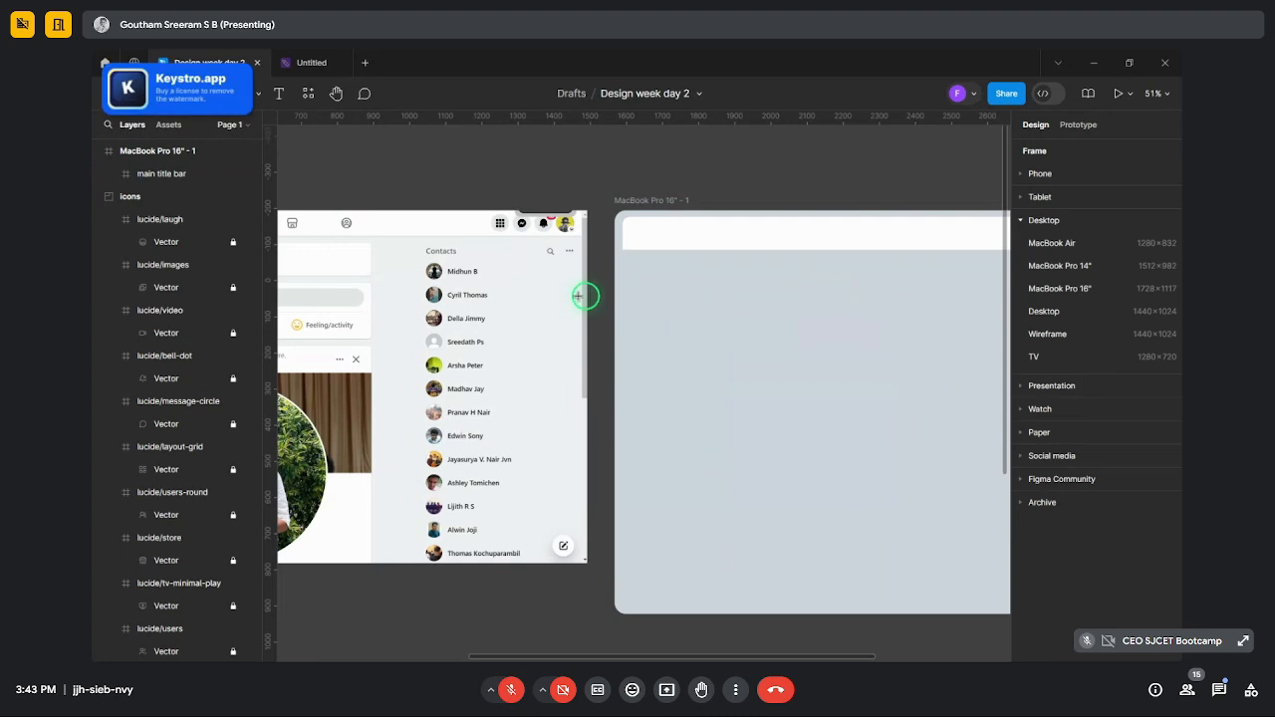
left_click_drag(625, 259, 706, 602)
left_click_drag(672, 475, 671, 479)
scroll(686, 599, "up", 2, "ctrl")
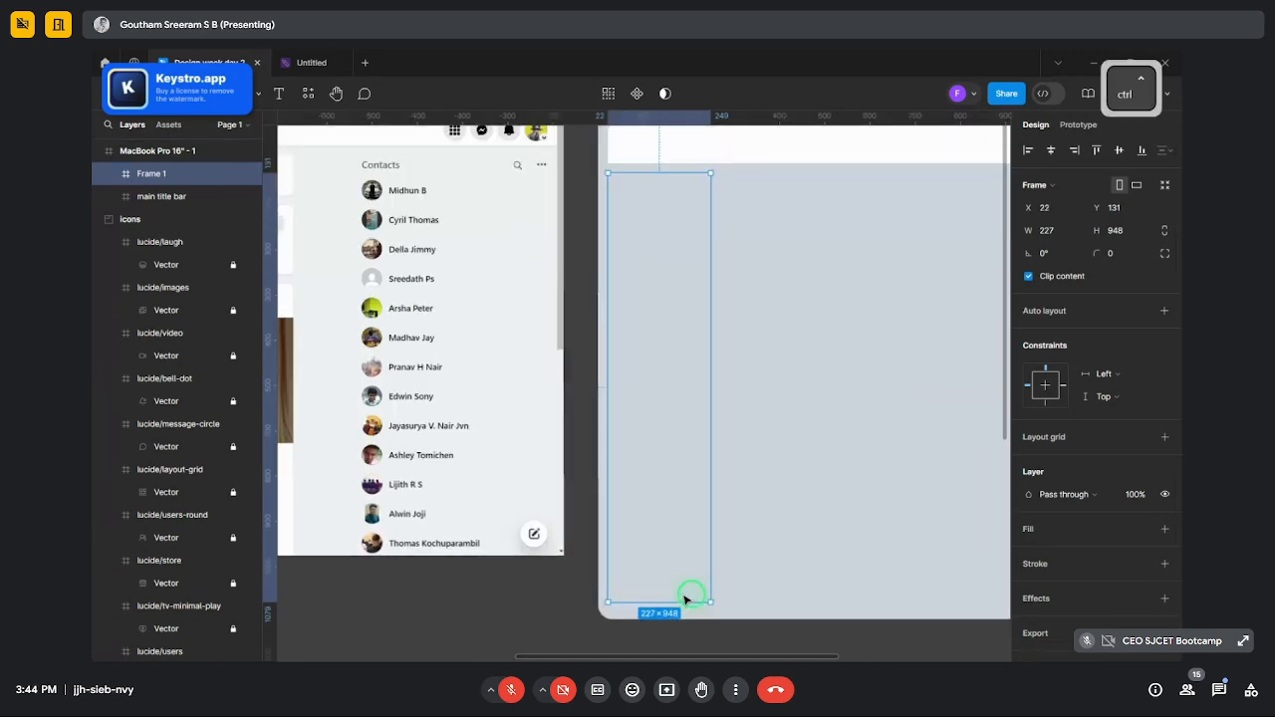
left_click_drag(689, 599, 689, 606)
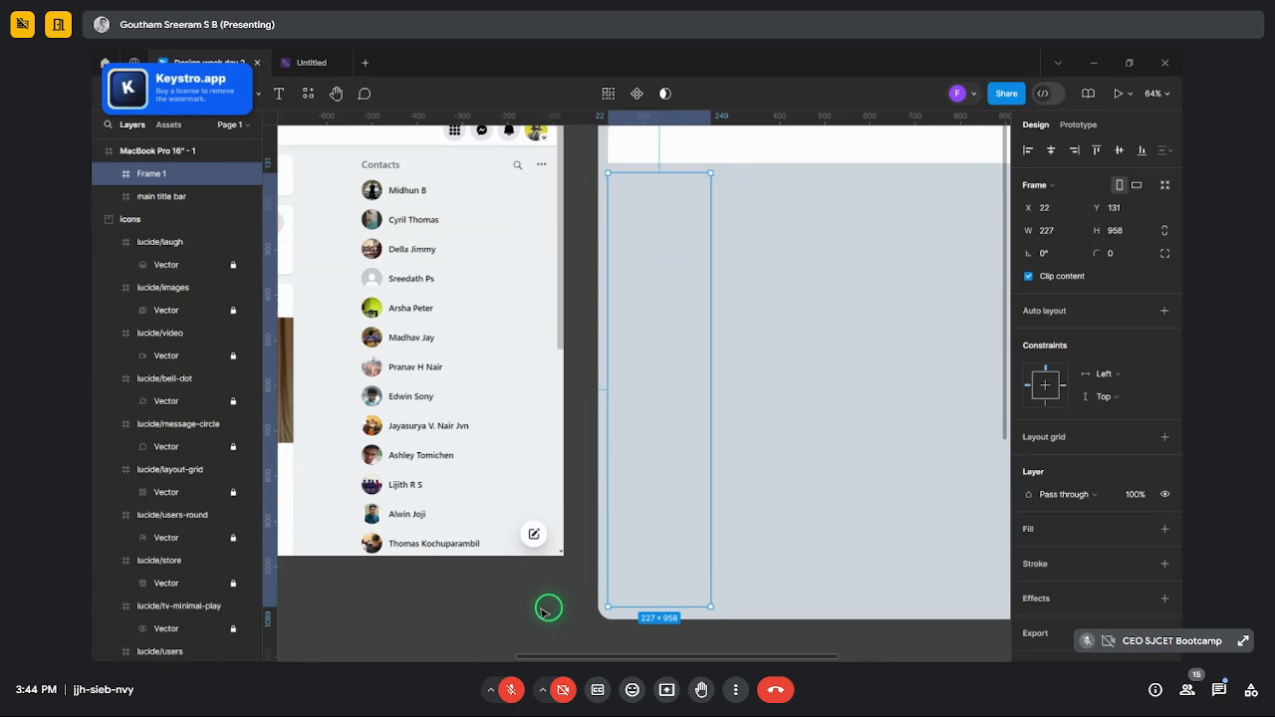
- Give the new left panel a white fill and nudge it slightly upward
left_click(546, 602)
left_click(708, 405)
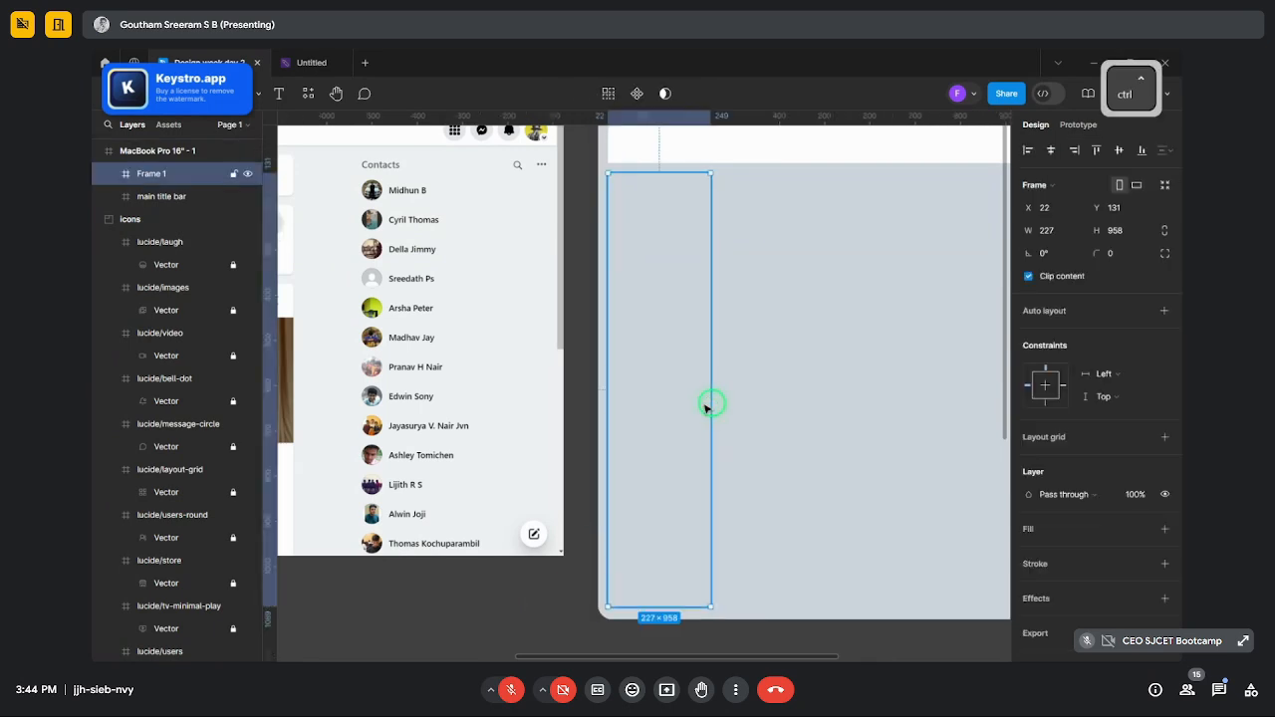
left_click(1164, 530)
left_click_drag(678, 369, 676, 370)
- Copy the title bar's 20 corner radius onto the left sidebar panel
left_click(586, 359)
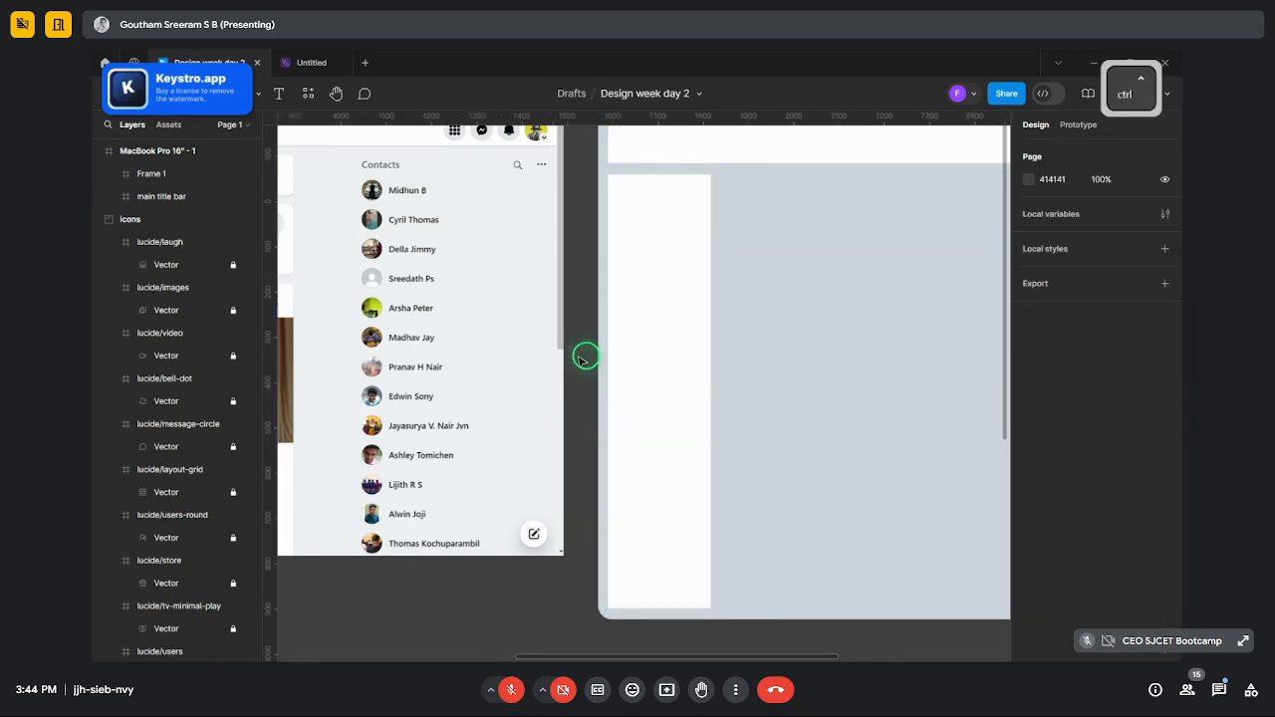
scroll(648, 295, "down", 3, "ctrl")
scroll(616, 330, "up", 5, "ctrl")
left_click(615, 330)
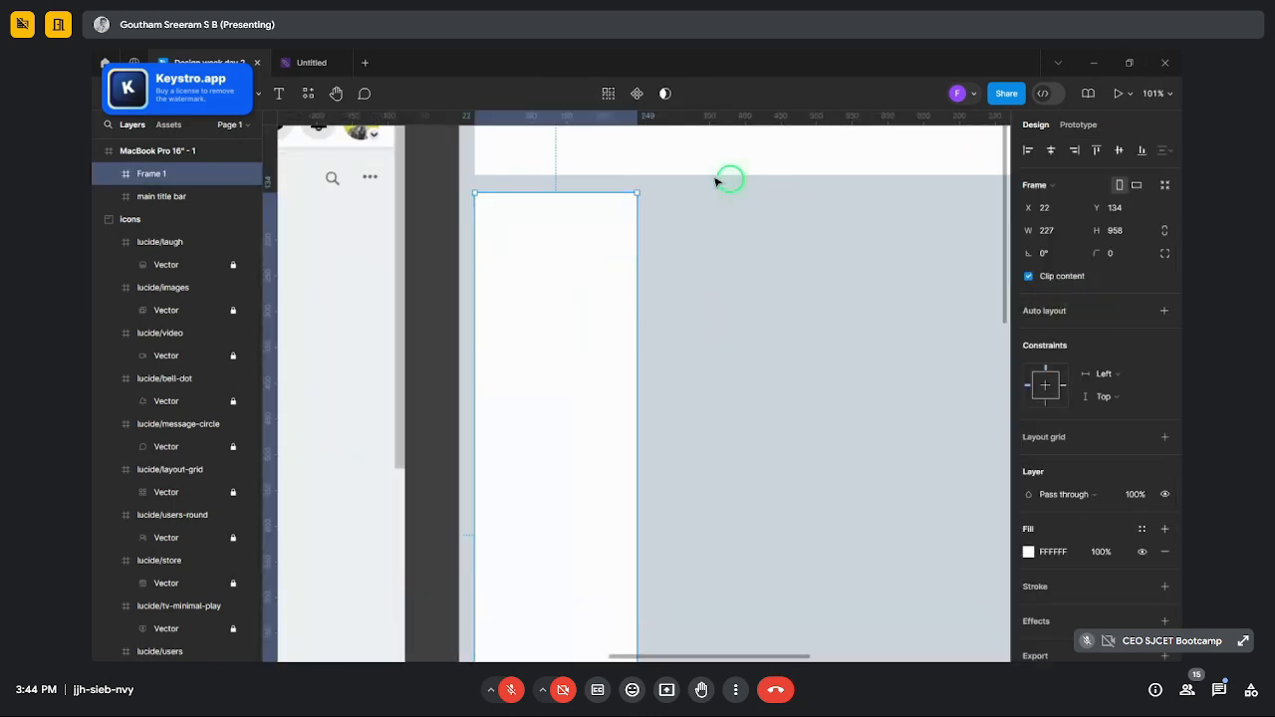
scroll(698, 184, "up", 3)
left_click(586, 297)
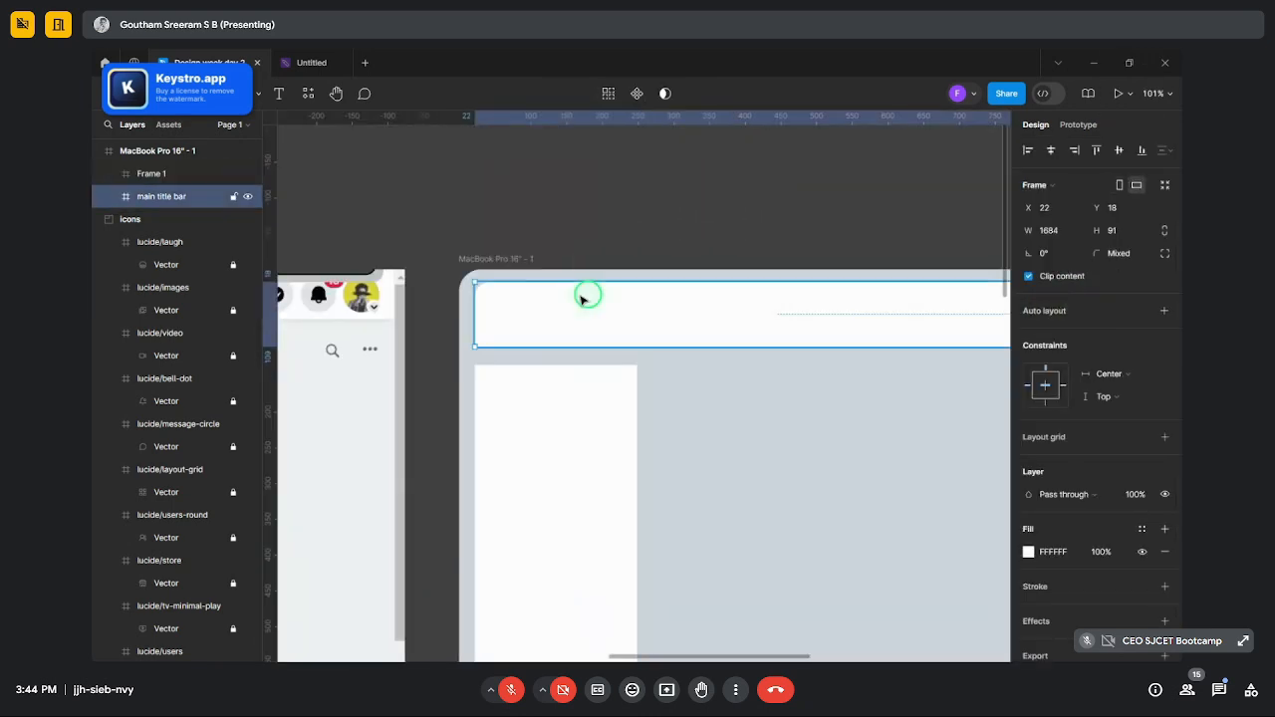
left_click(1165, 256)
key("ctrl+c")
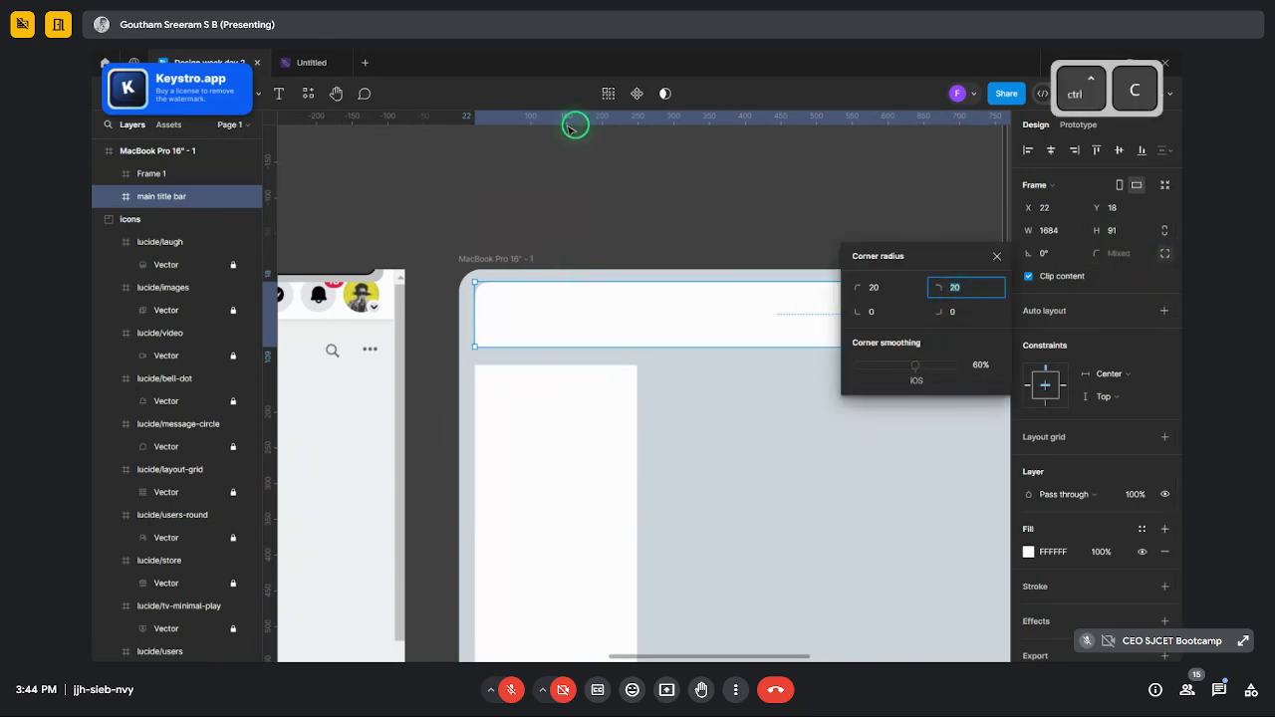
left_click(622, 159)
left_click(598, 394)
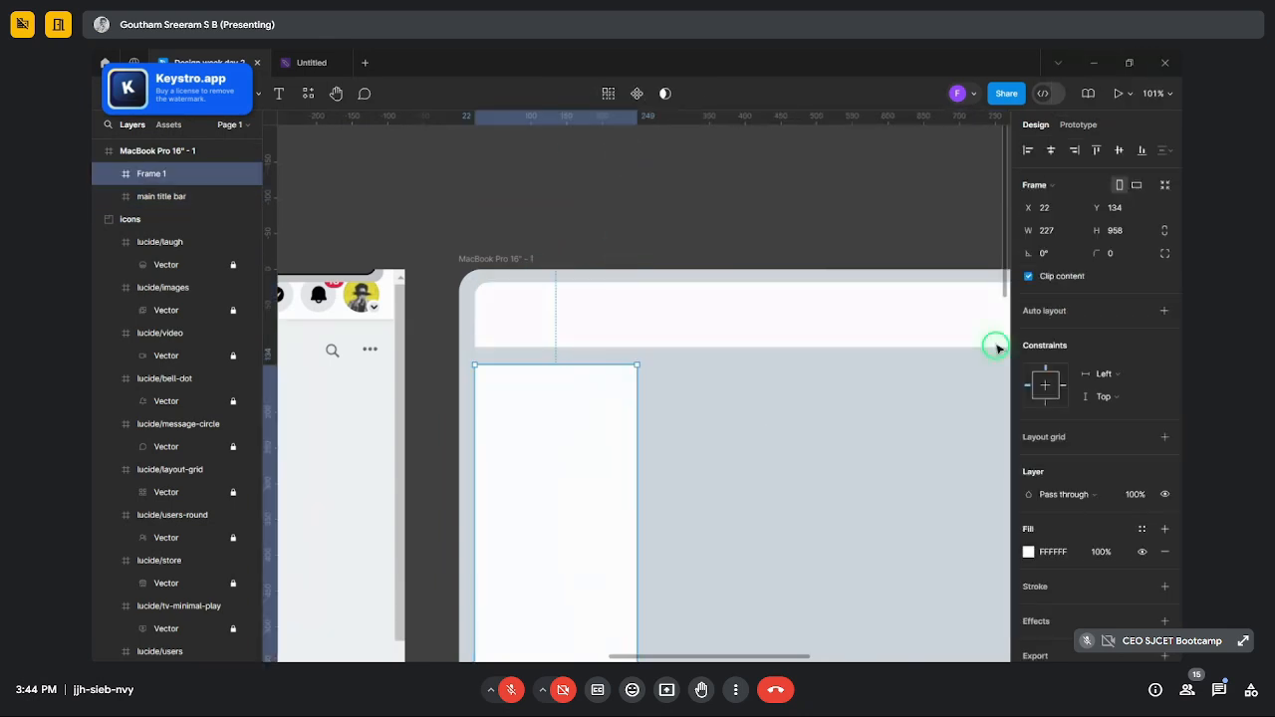
left_click(1108, 254)
key("ctrl+v")
left_click(654, 198)
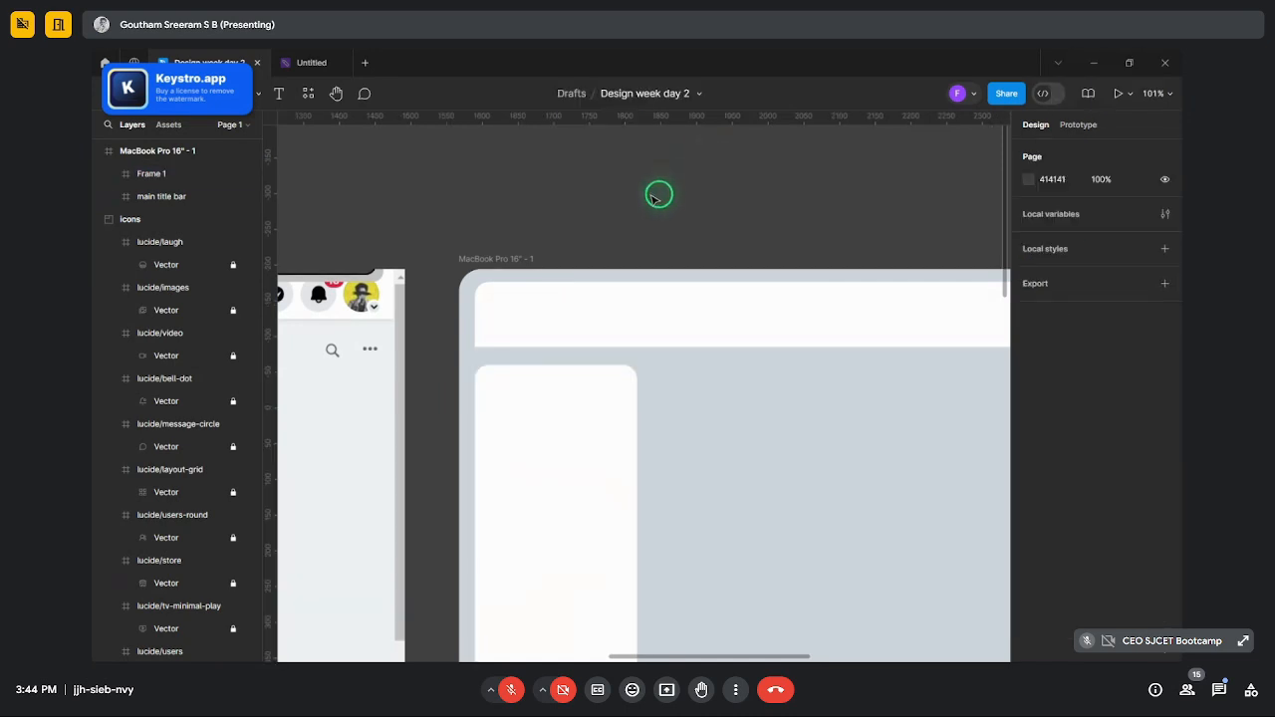
- Scrub the sidebar's corner radius down from 20 to 9
scroll(515, 213, "down", 5)
scroll(518, 211, "down", 2)
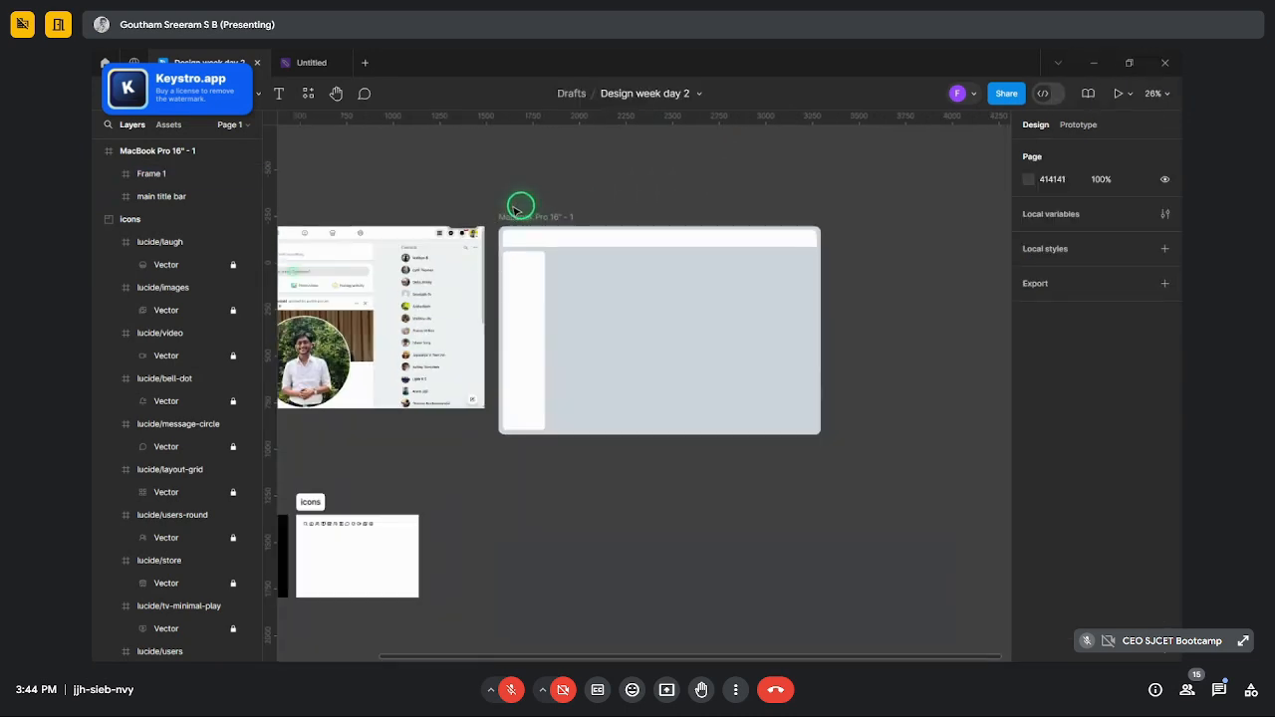
scroll(538, 225, "up", 7)
left_click(457, 448)
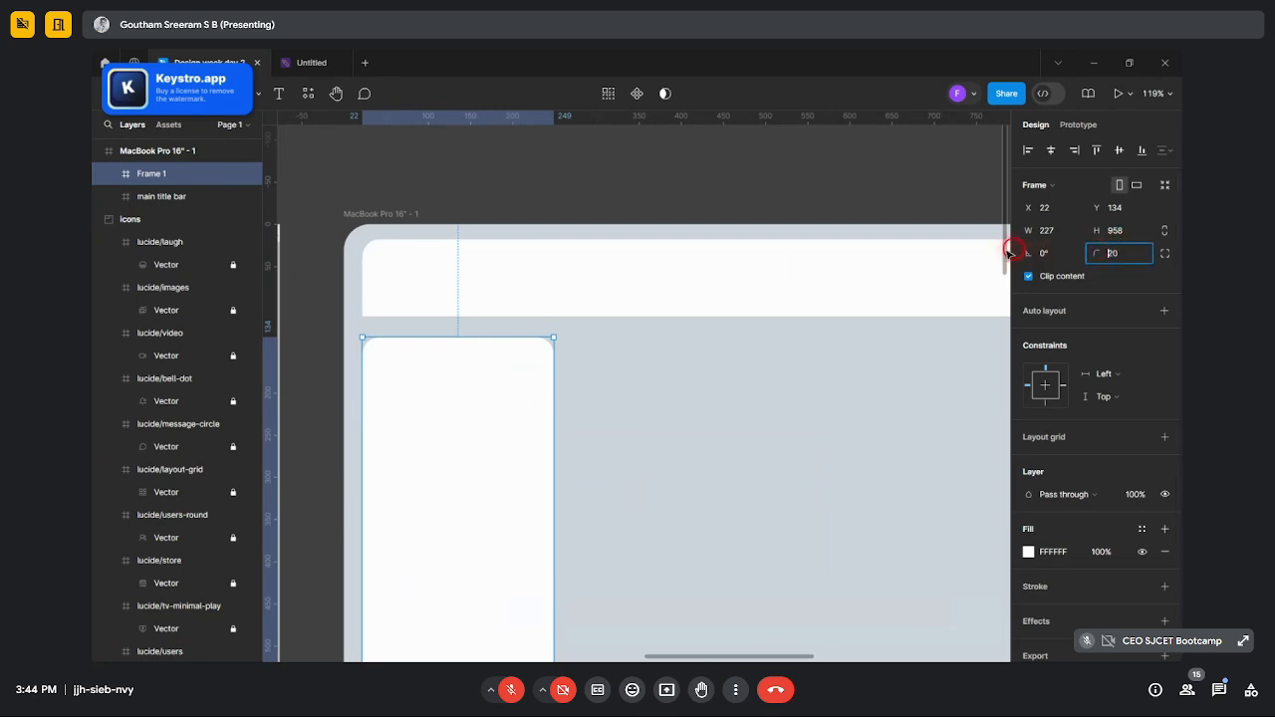
left_click(1111, 255)
left_click_drag(1094, 251, 1103, 252)
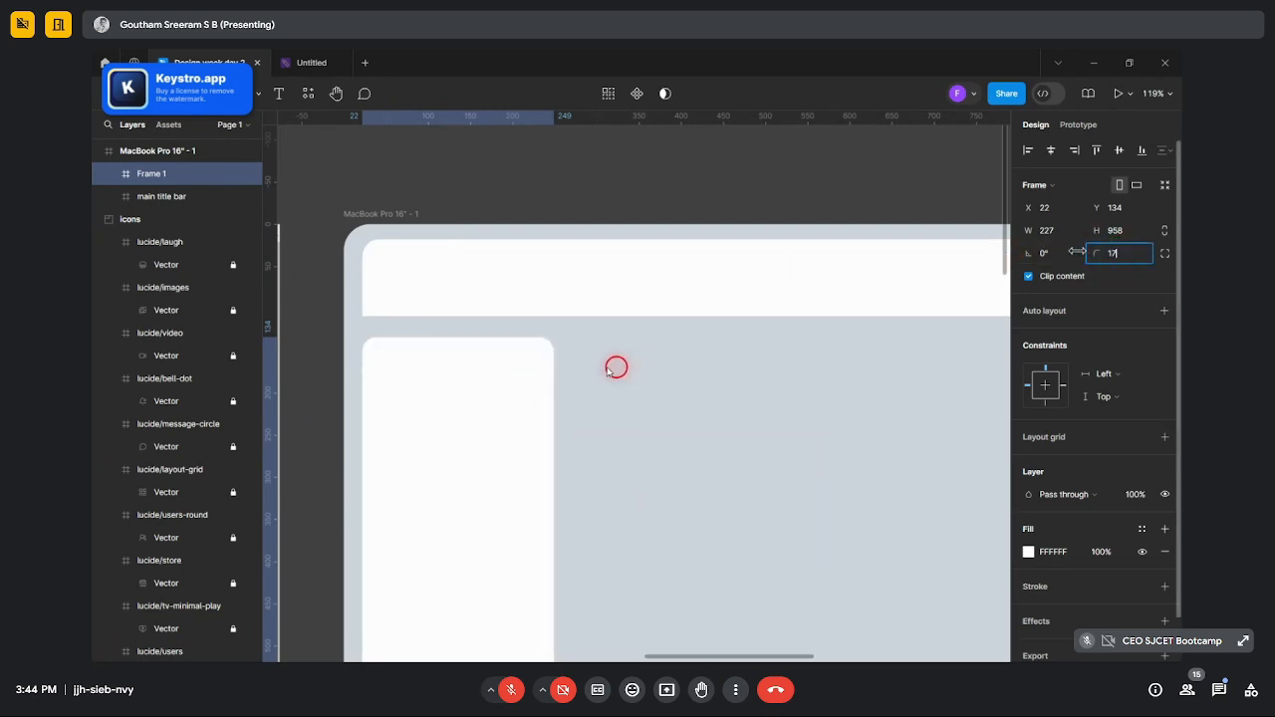
left_click_drag(960, 235, 918, 211)
left_click(725, 187)
scroll(438, 262, "down", 8)
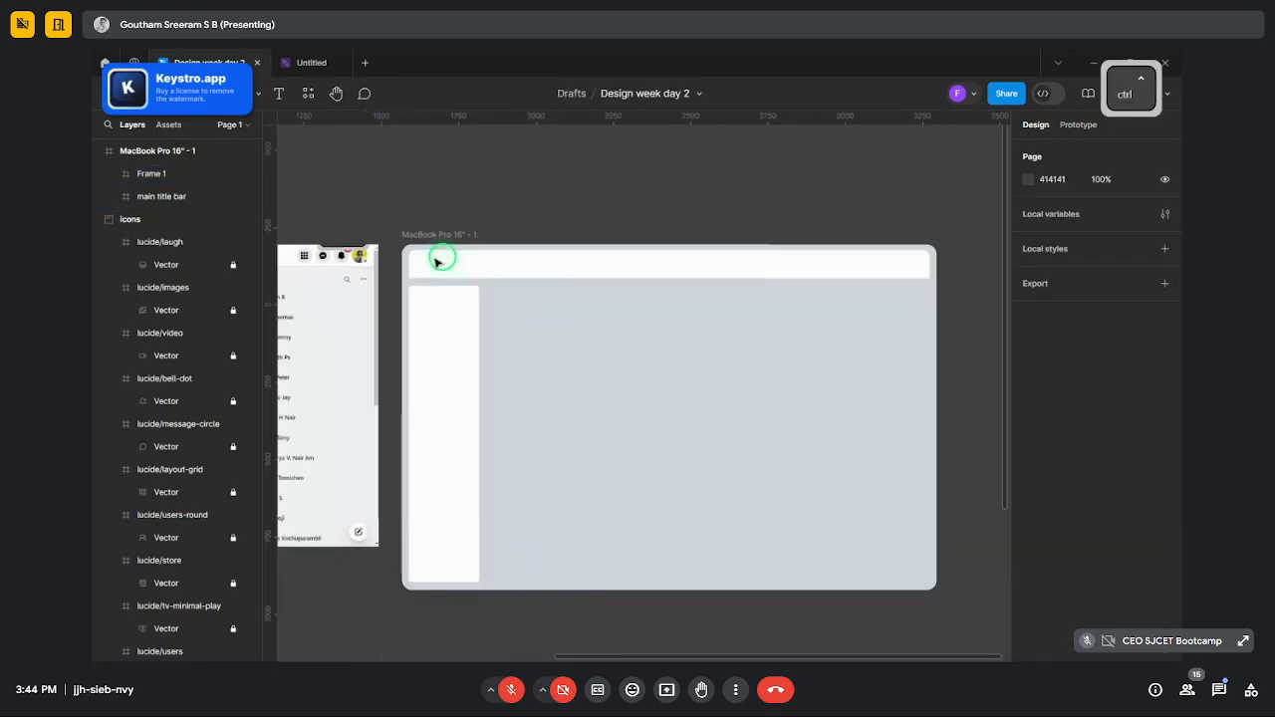
scroll(432, 311, "up", 5)
left_click(443, 315)
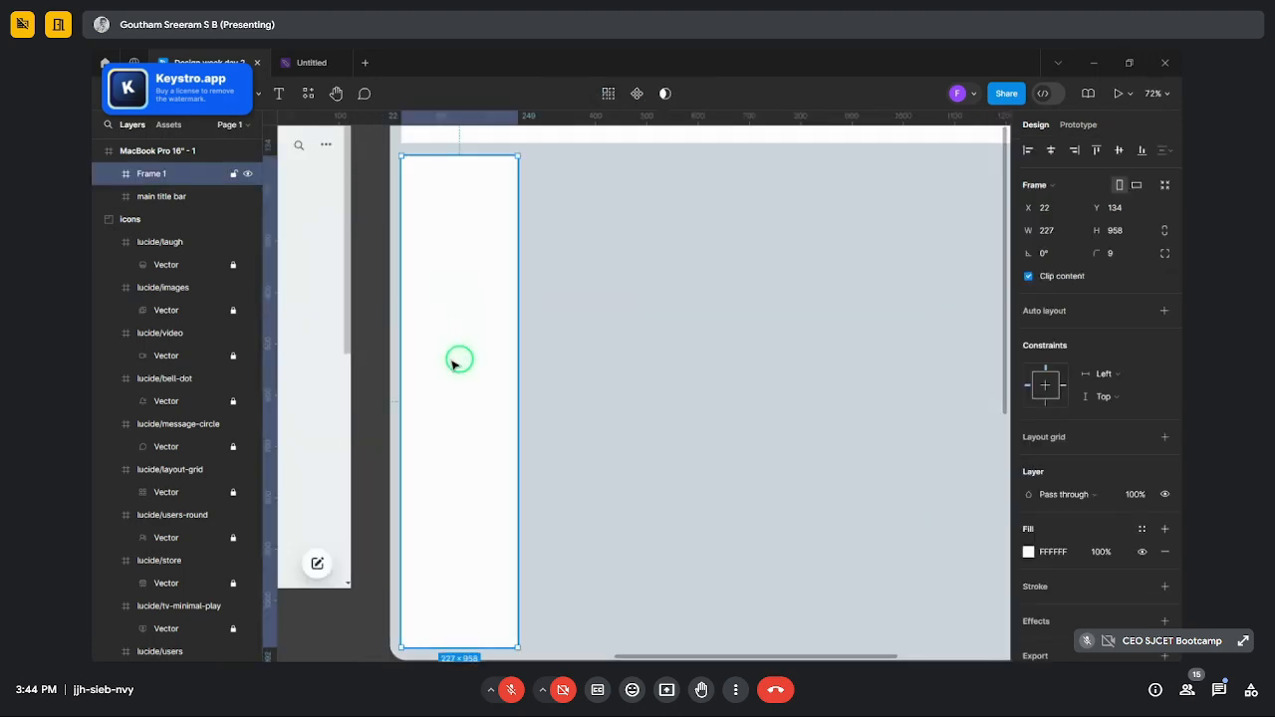
- Position the left sidebar at Y 128 with a height of 966
scroll(459, 359, "up", 2)
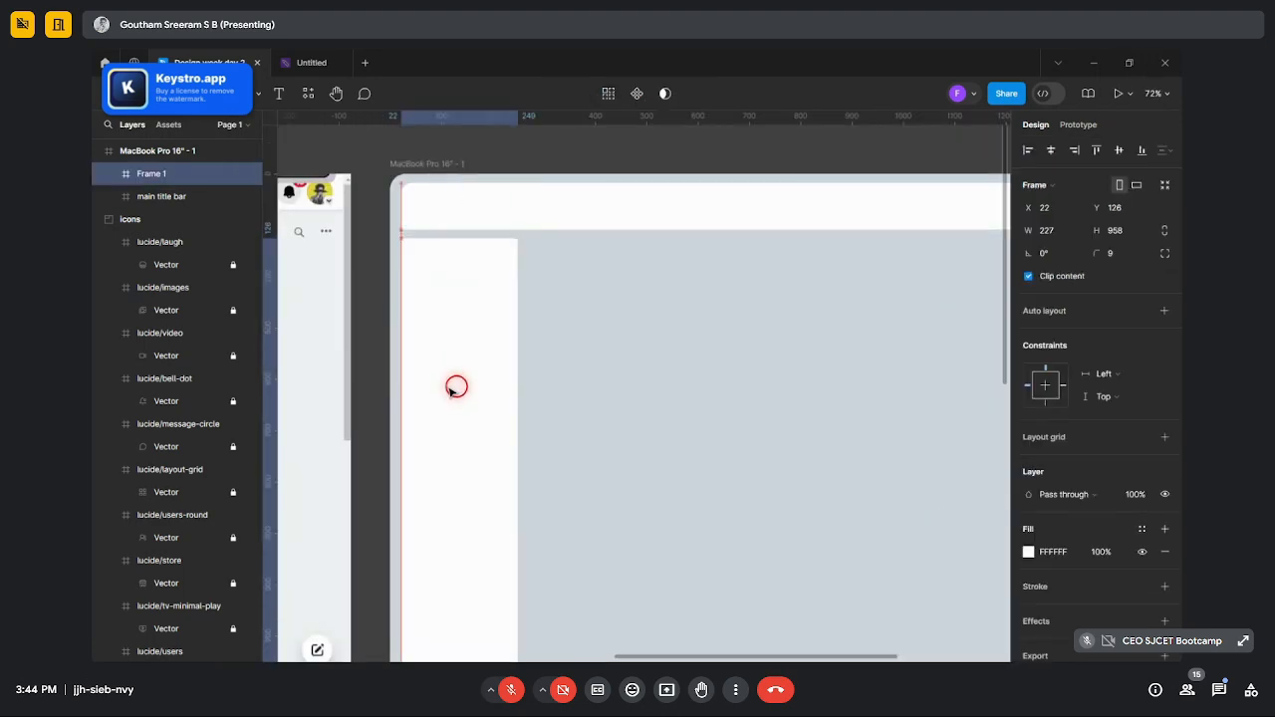
left_click_drag(447, 392, 449, 394)
scroll(452, 385, "down", 2)
left_click_drag(456, 350, 459, 342)
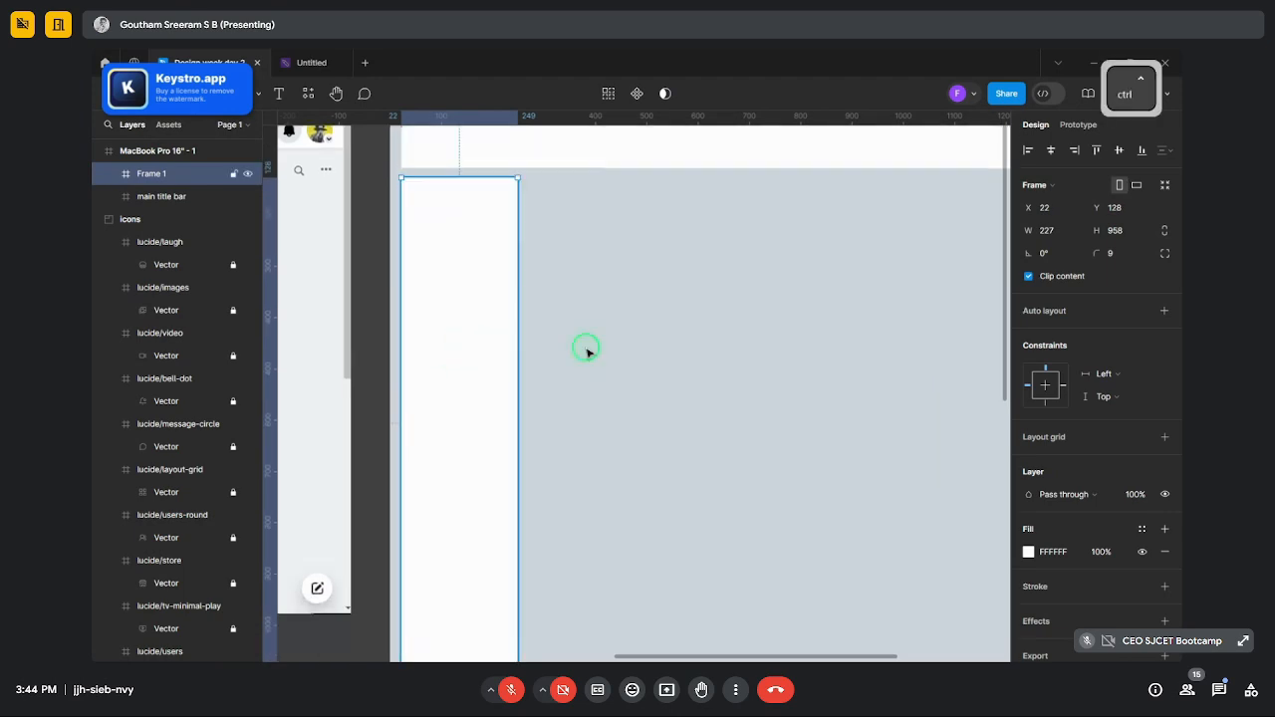
scroll(587, 351, "down", 5)
left_click(603, 352)
- Zoom around the MacBook frame to check the sidebar's placement below the title bar
scroll(604, 359, "up", 3)
scroll(604, 363, "up", 1)
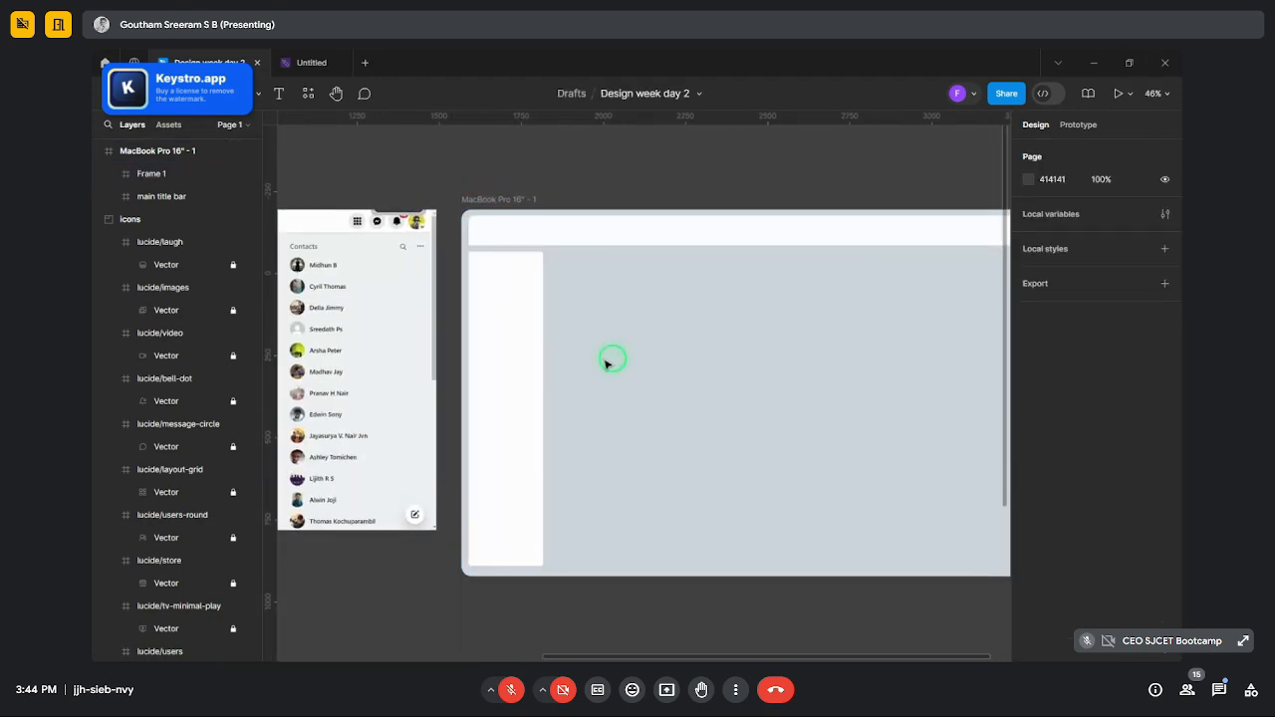
key("ctrl")
scroll(552, 508, "up", 3)
left_click(500, 527)
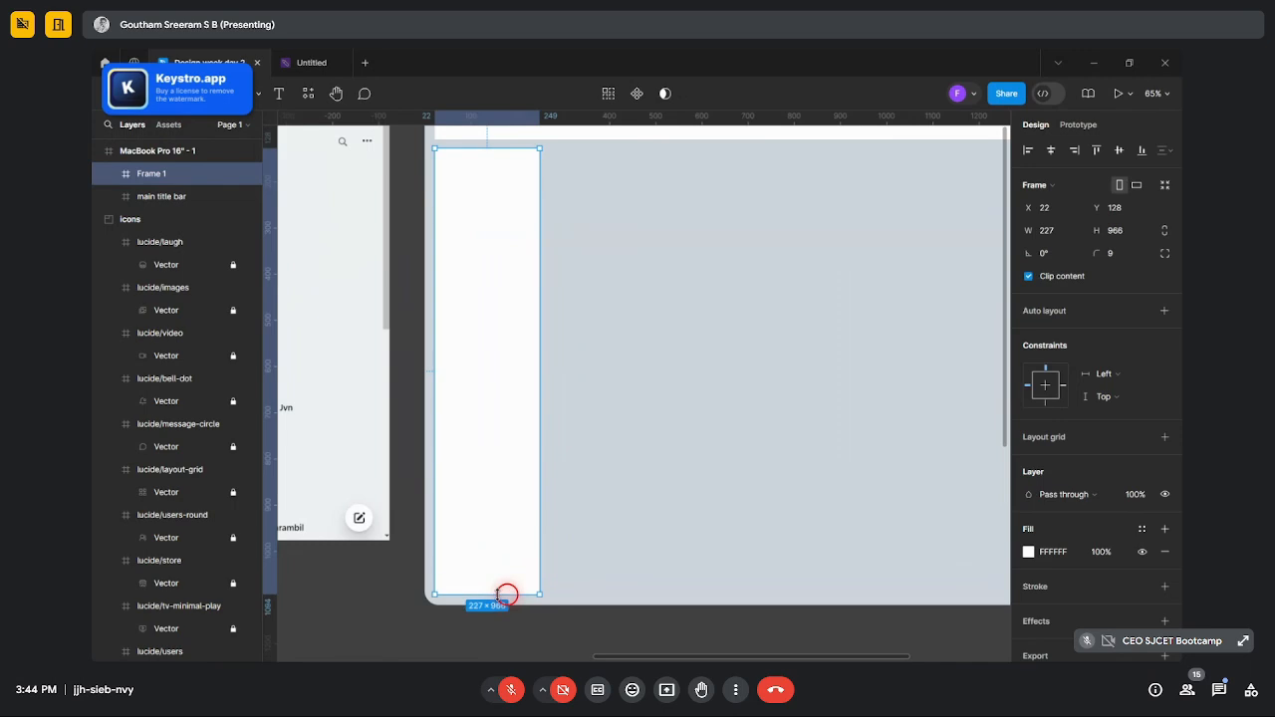
left_click(643, 548)
scroll(649, 464, "down", 3)
scroll(648, 475, "up", 2)
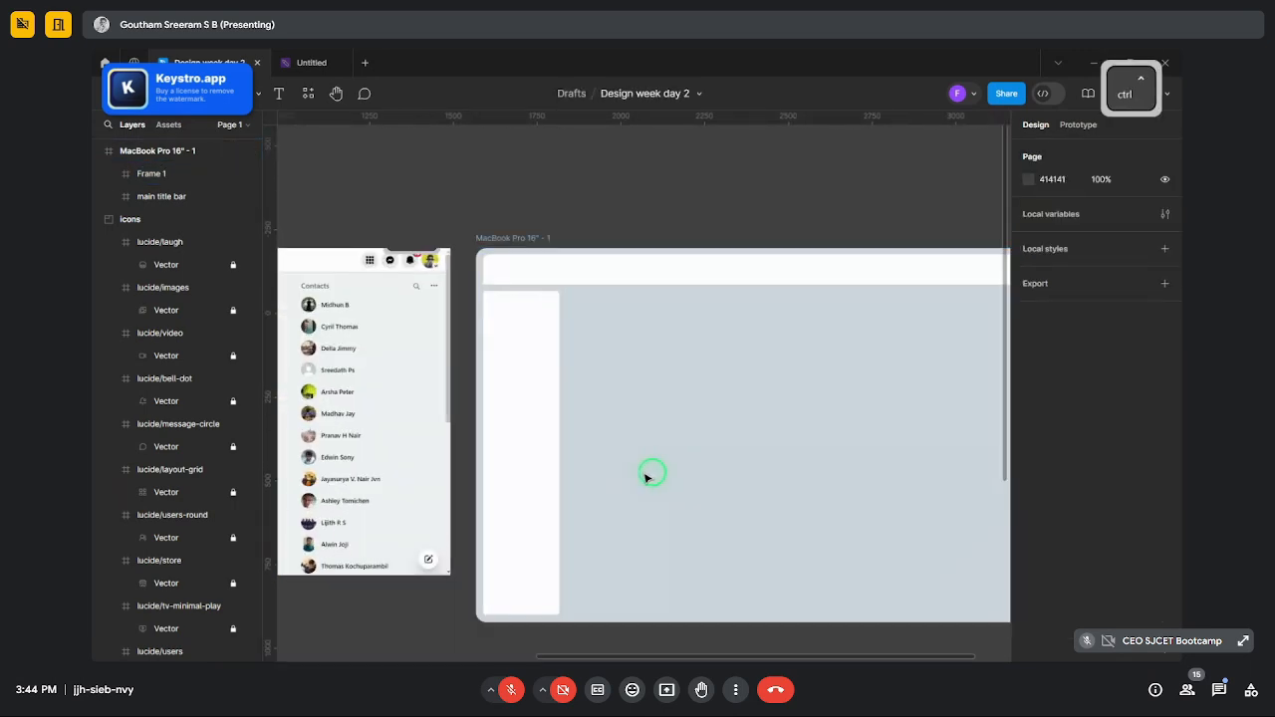
scroll(661, 285, "up", 4)
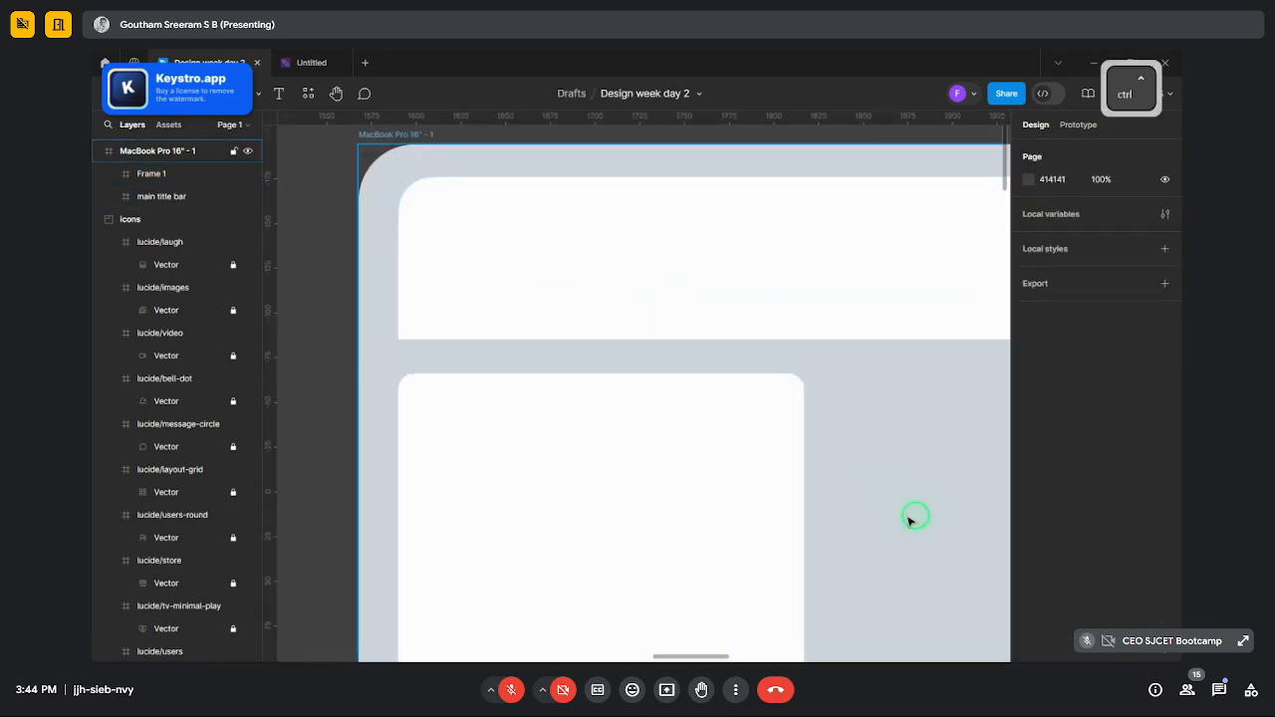
scroll(699, 425, "down", 2)
scroll(700, 425, "down", 3)
scroll(823, 461, "up", 2)
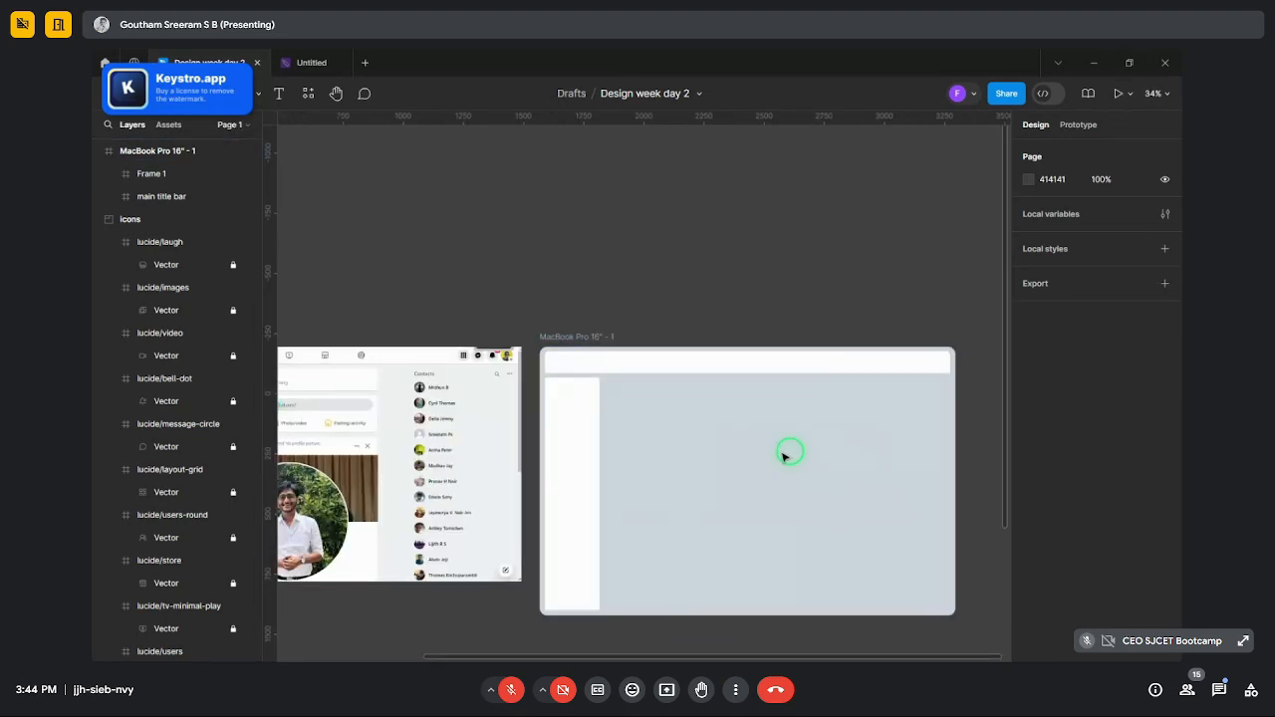
scroll(816, 447, "down", 3)
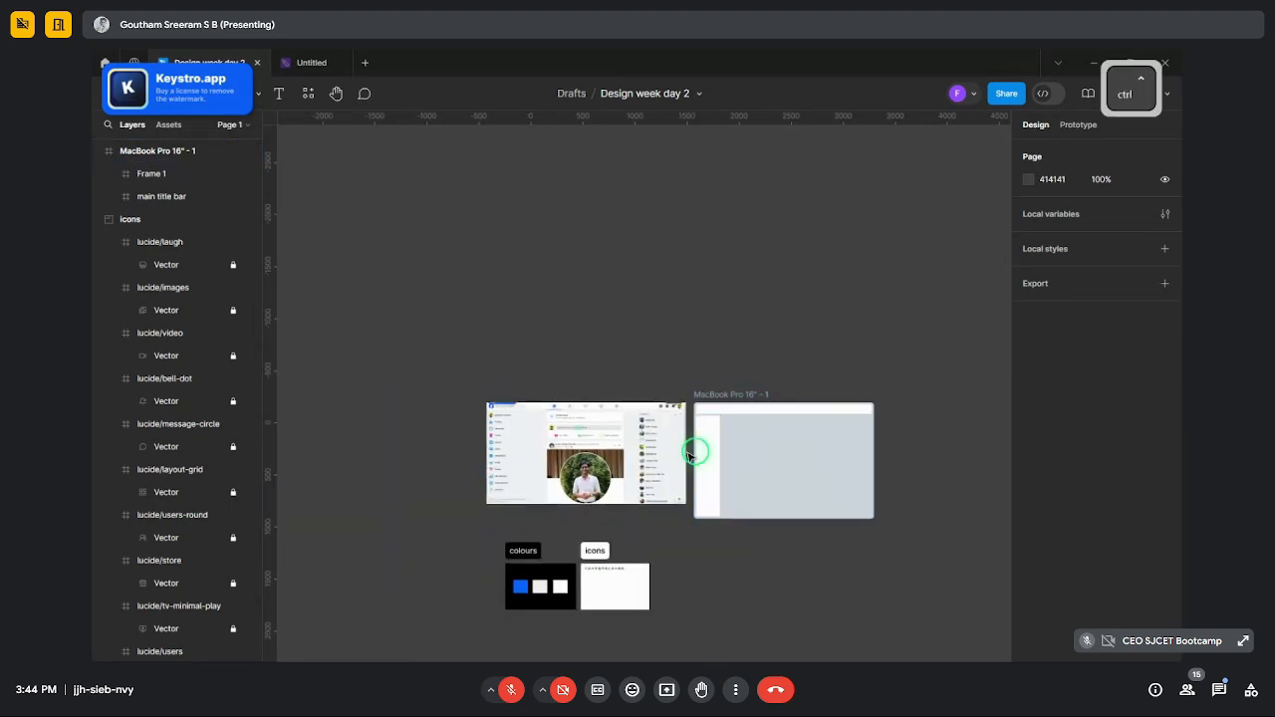
scroll(692, 449, "up", 3)
scroll(670, 453, "down", 1)
scroll(684, 427, "up", 3)
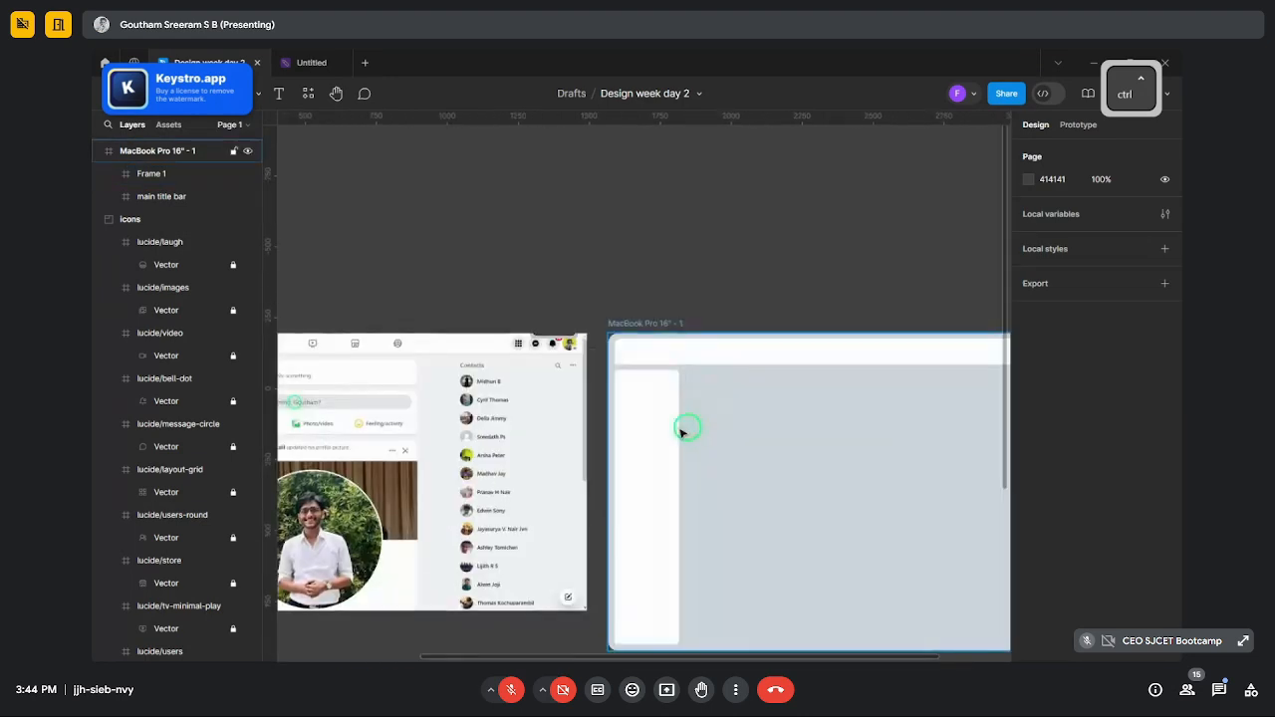
left_click(683, 428, "ctrl")
left_click(691, 270, "ctrl")
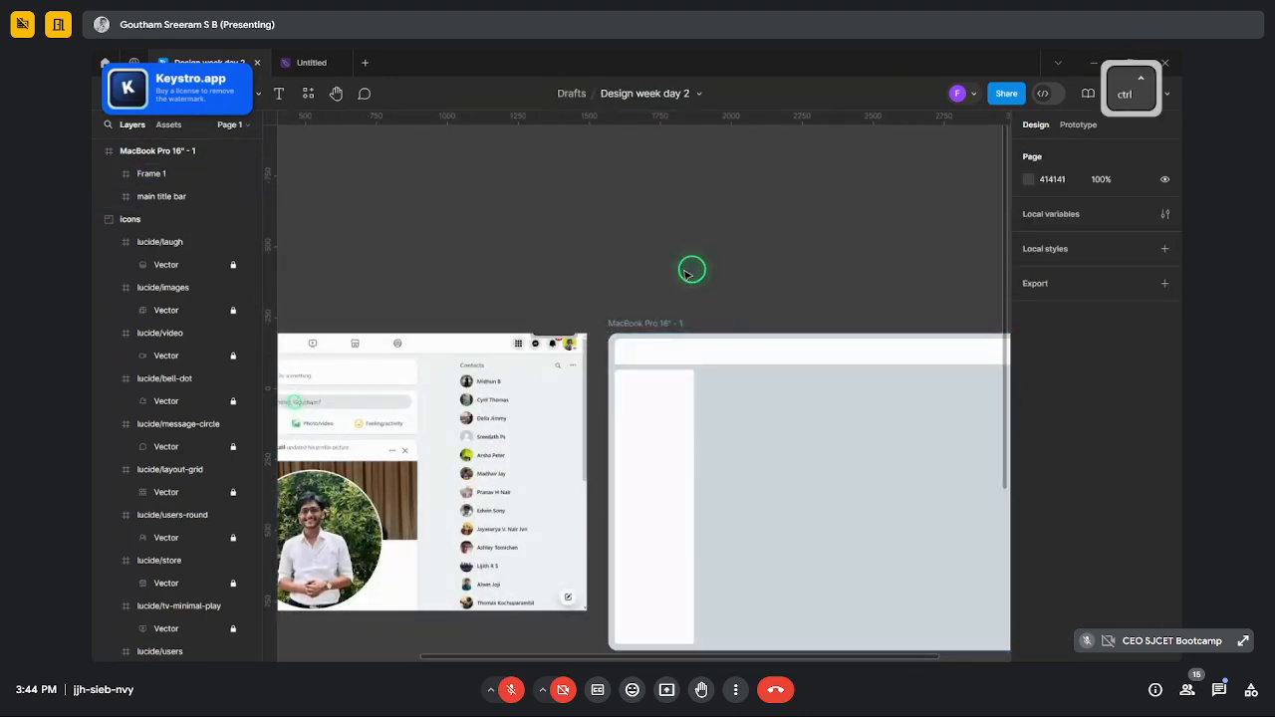
scroll(697, 308, "down", 3)
scroll(503, 374, "up", 3)
scroll(429, 348, "down", 2)
scroll(526, 322, "up", 4)
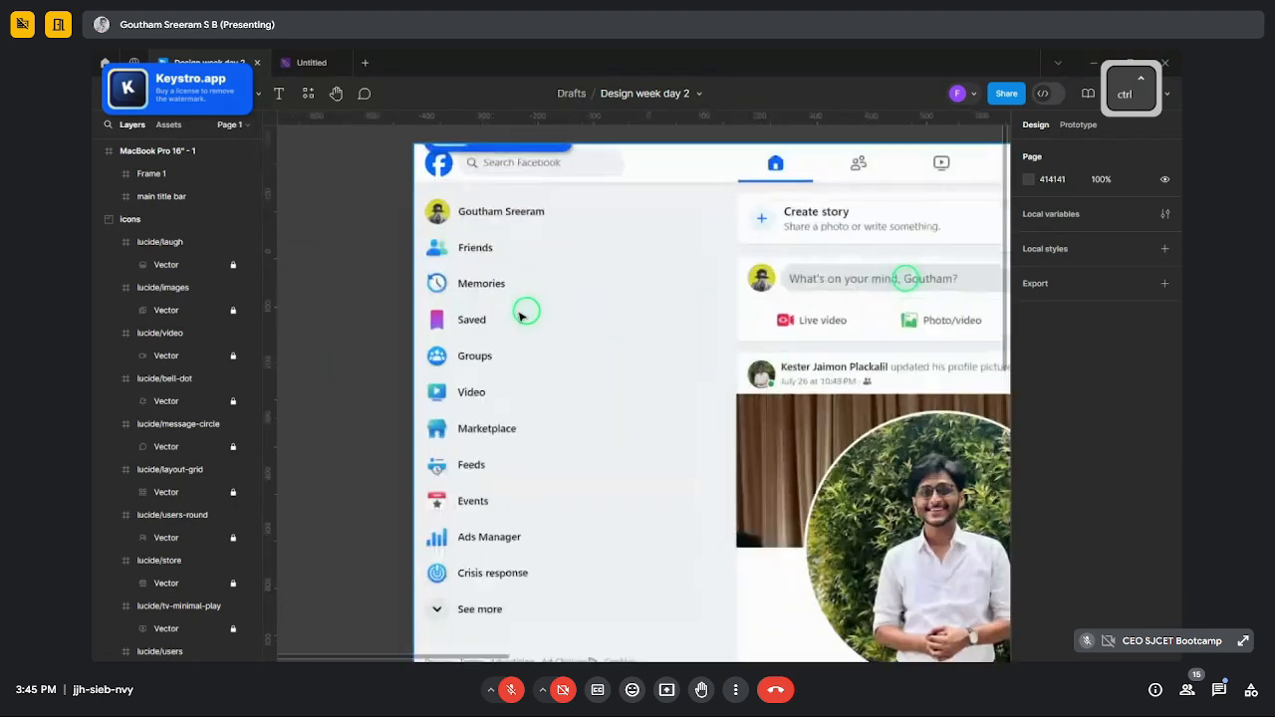
scroll(430, 258, "down", 3)
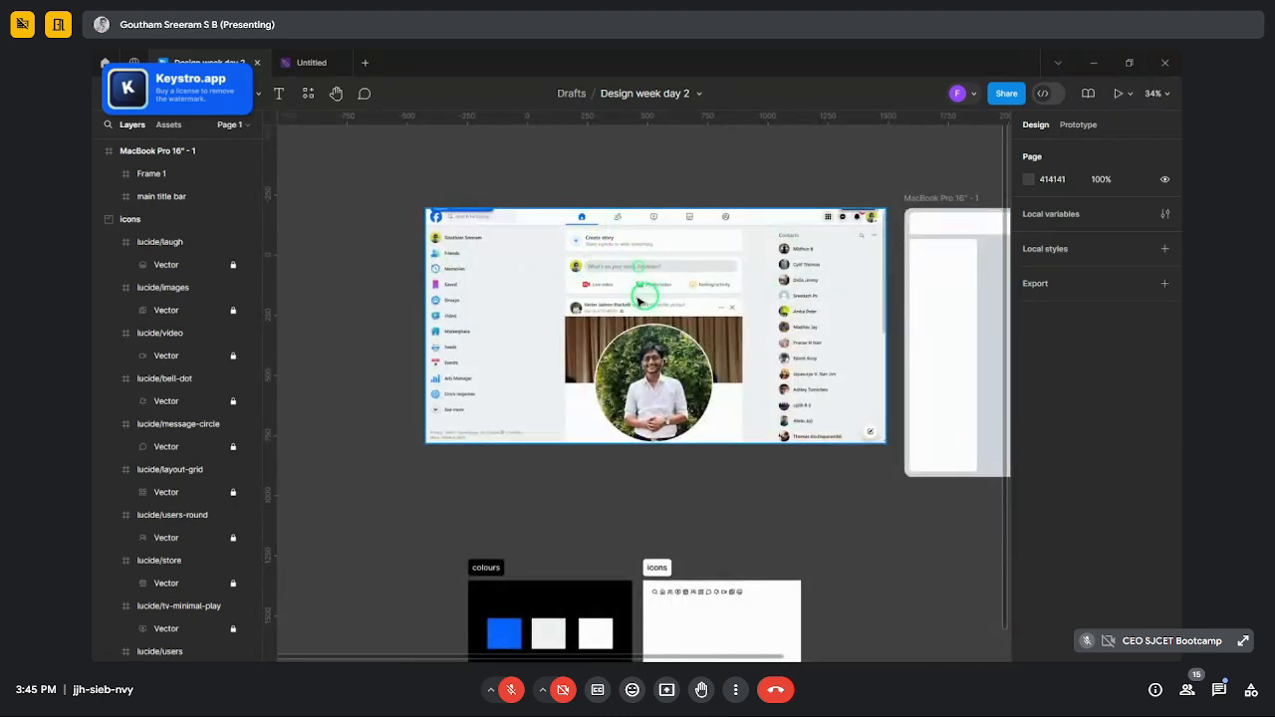
scroll(541, 256, "down", 3)
scroll(957, 239, "up", 5)
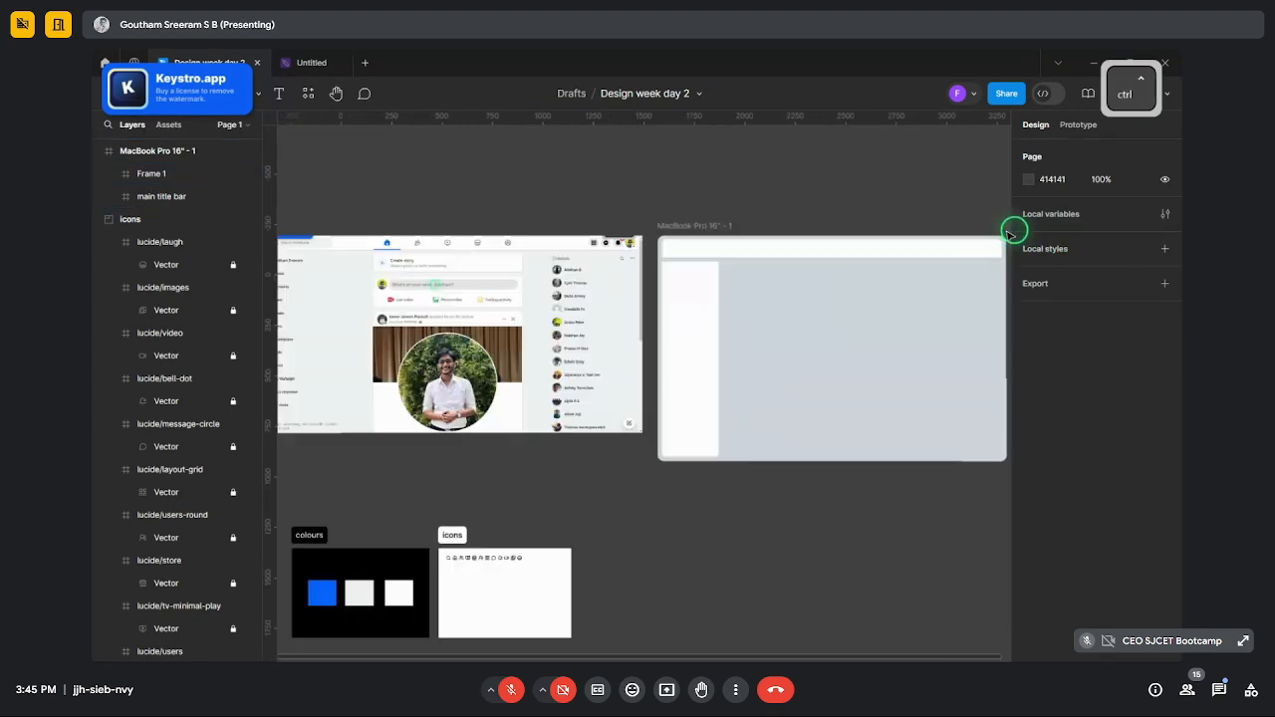
scroll(882, 264, "down", 2)
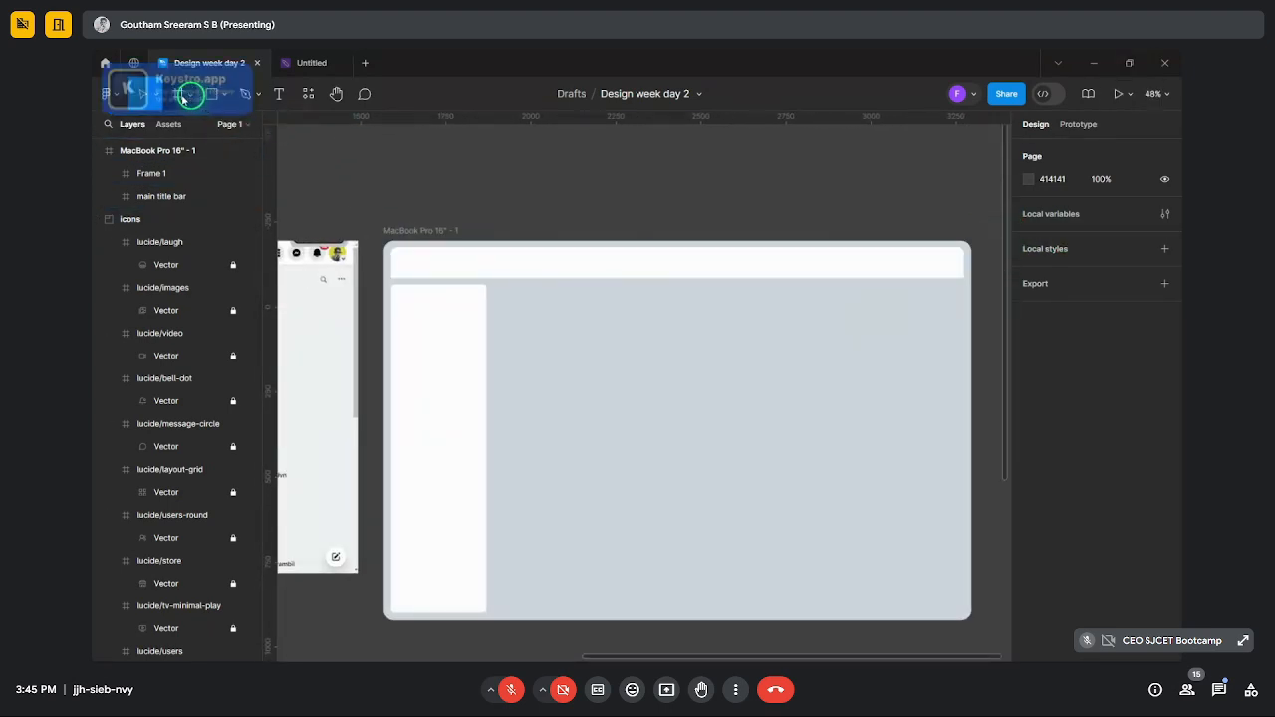
- Draw a wide white 853×167 content frame beside the sidebar
key("f")
left_click_drag(498, 286, 788, 343)
left_click(787, 229)
left_click(748, 309)
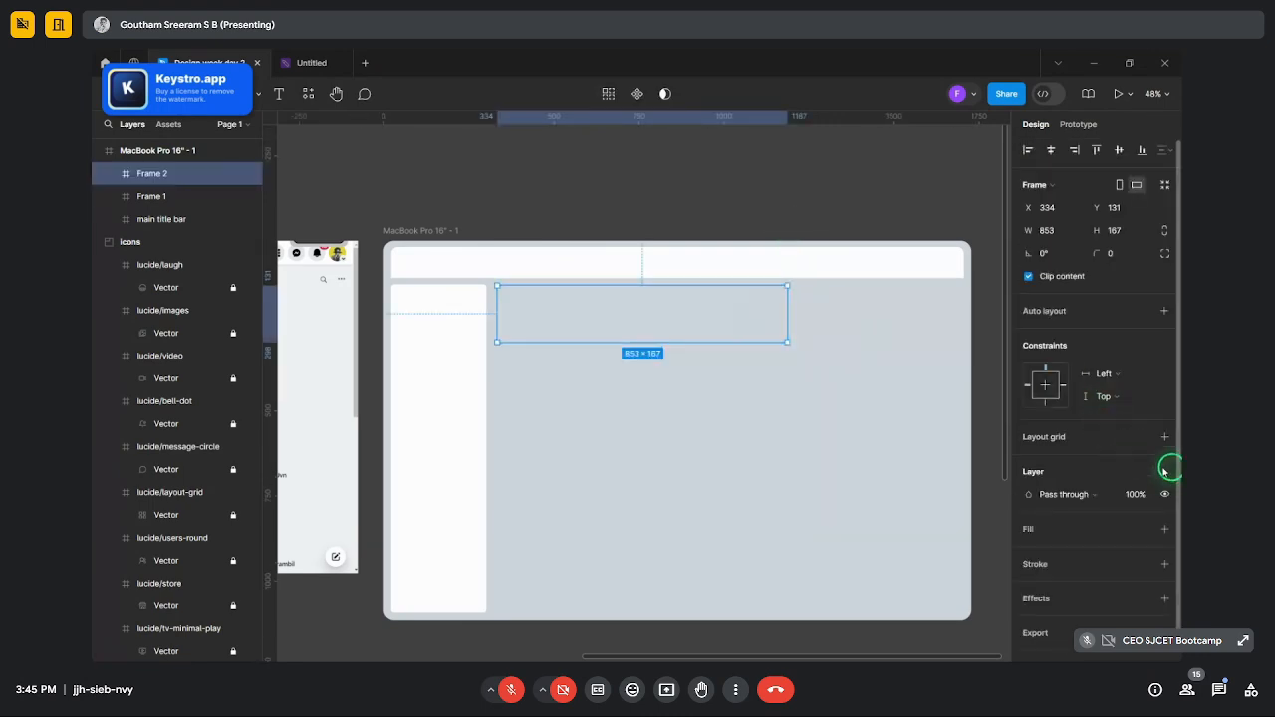
left_click(1161, 529)
left_click(588, 219)
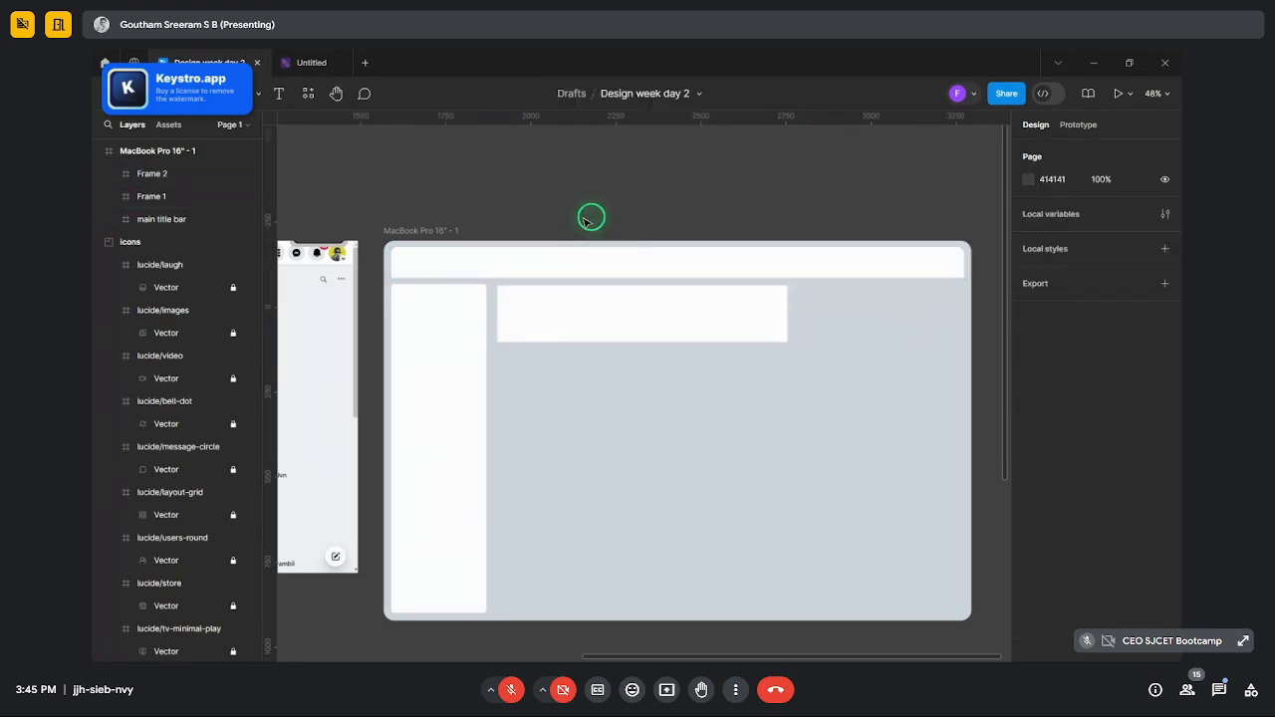
- Copy the sidebar's corner radius of 9 onto the new content frame
left_click(473, 324)
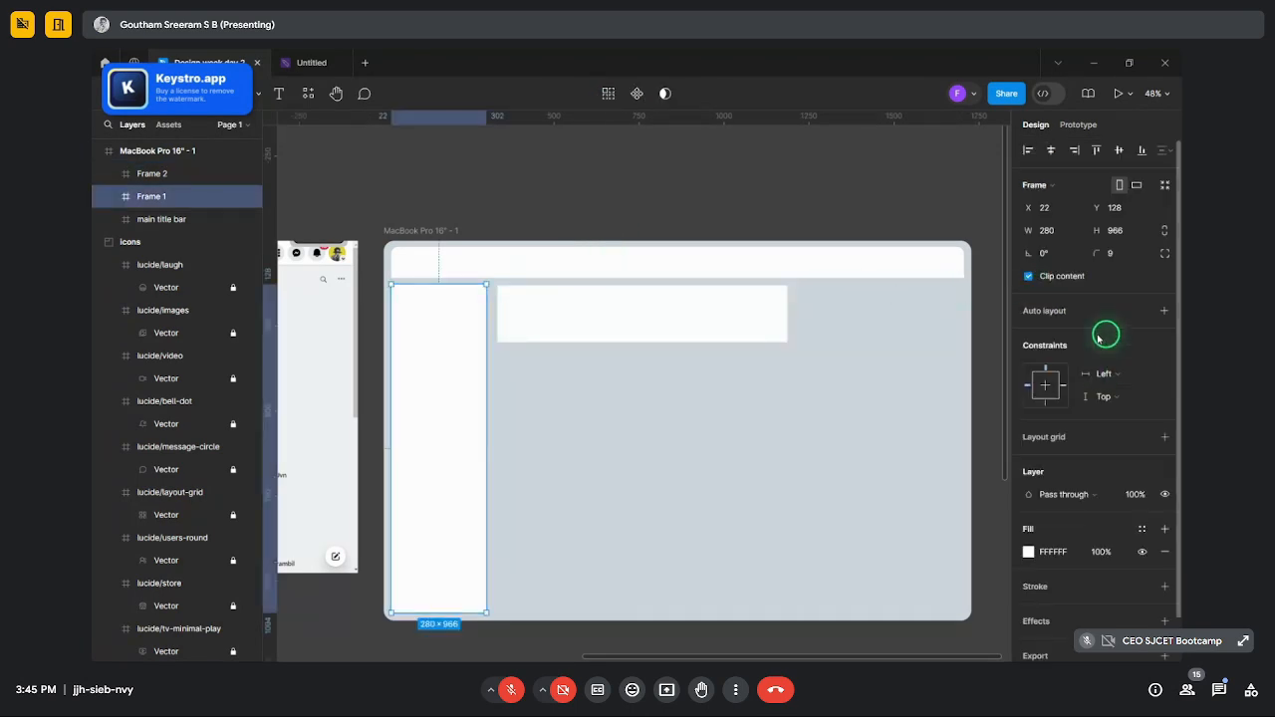
left_click(1118, 252)
key("ctrl+c")
left_click(759, 316)
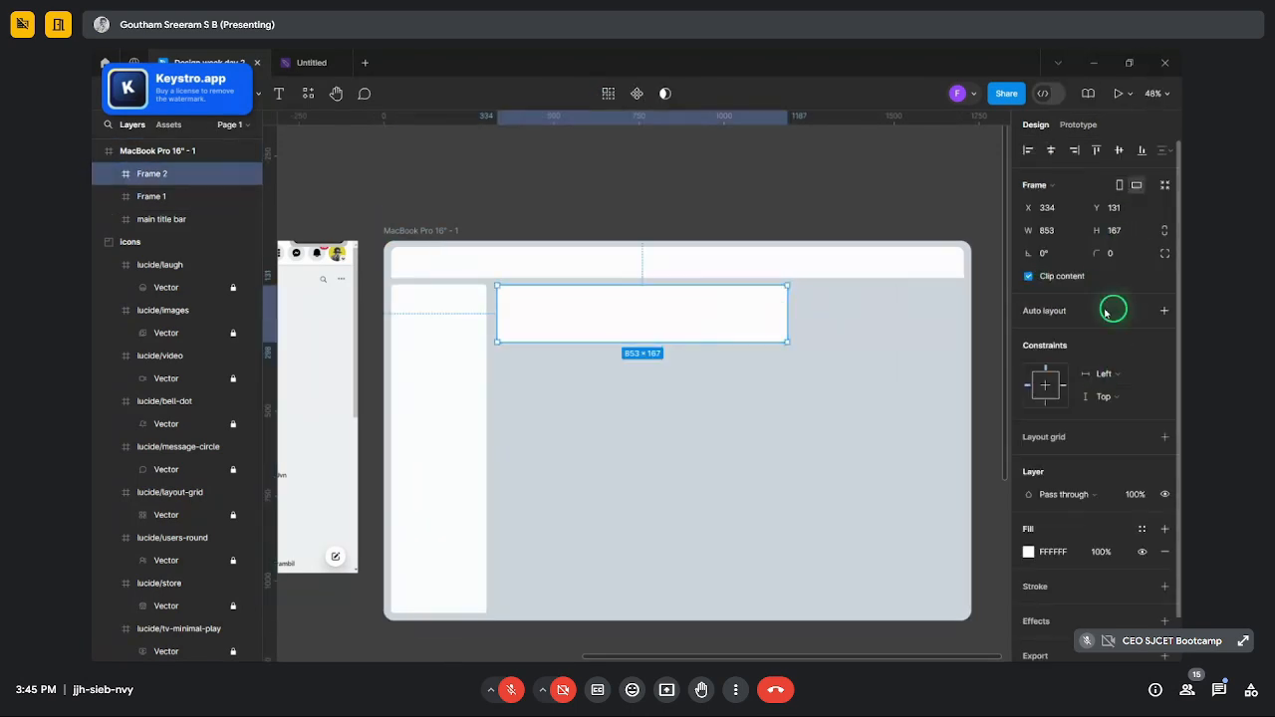
left_click(1134, 261)
key("ctrl+v")
key("Return")
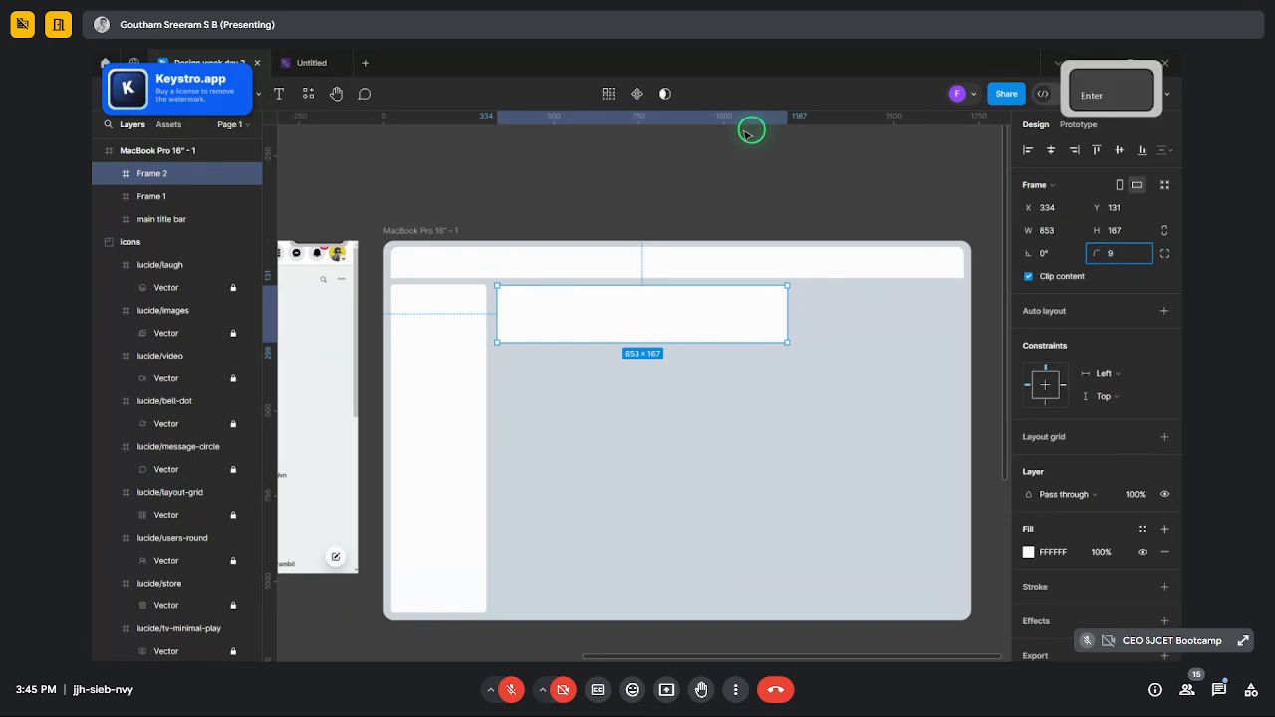
left_click(719, 145)
- Nudge the content frame left until it snaps to X 319, Y 128
scroll(419, 257, "up", 3)
scroll(370, 206, "down", 3)
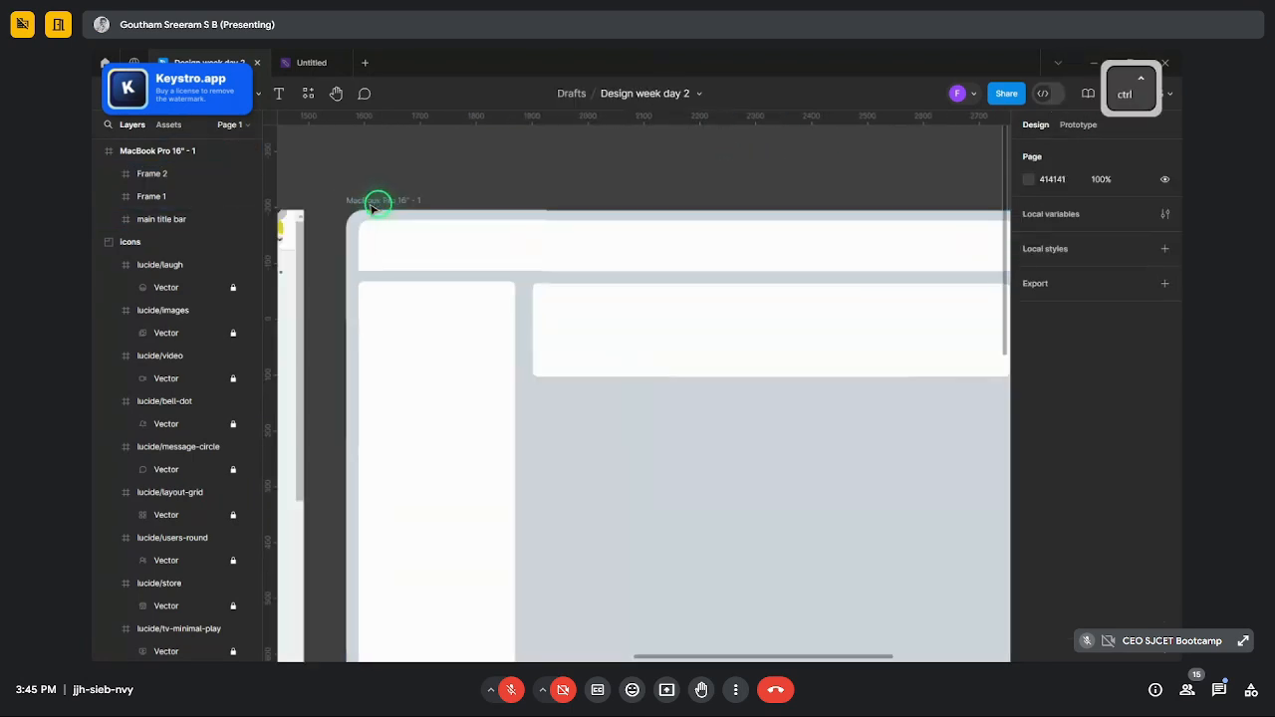
scroll(643, 359, "up", 3)
scroll(486, 173, "down", 3)
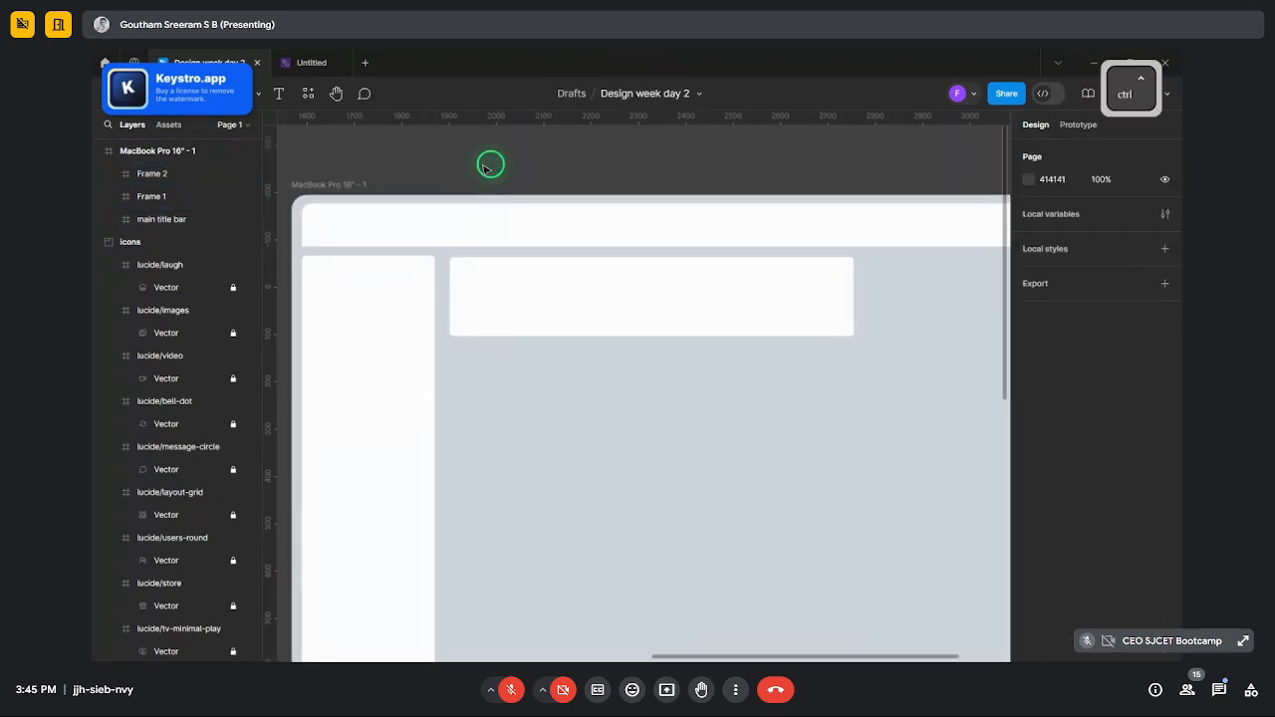
scroll(488, 167, "down", 3)
scroll(501, 248, "up", 3)
left_click(495, 256)
scroll(498, 259, "up", 3)
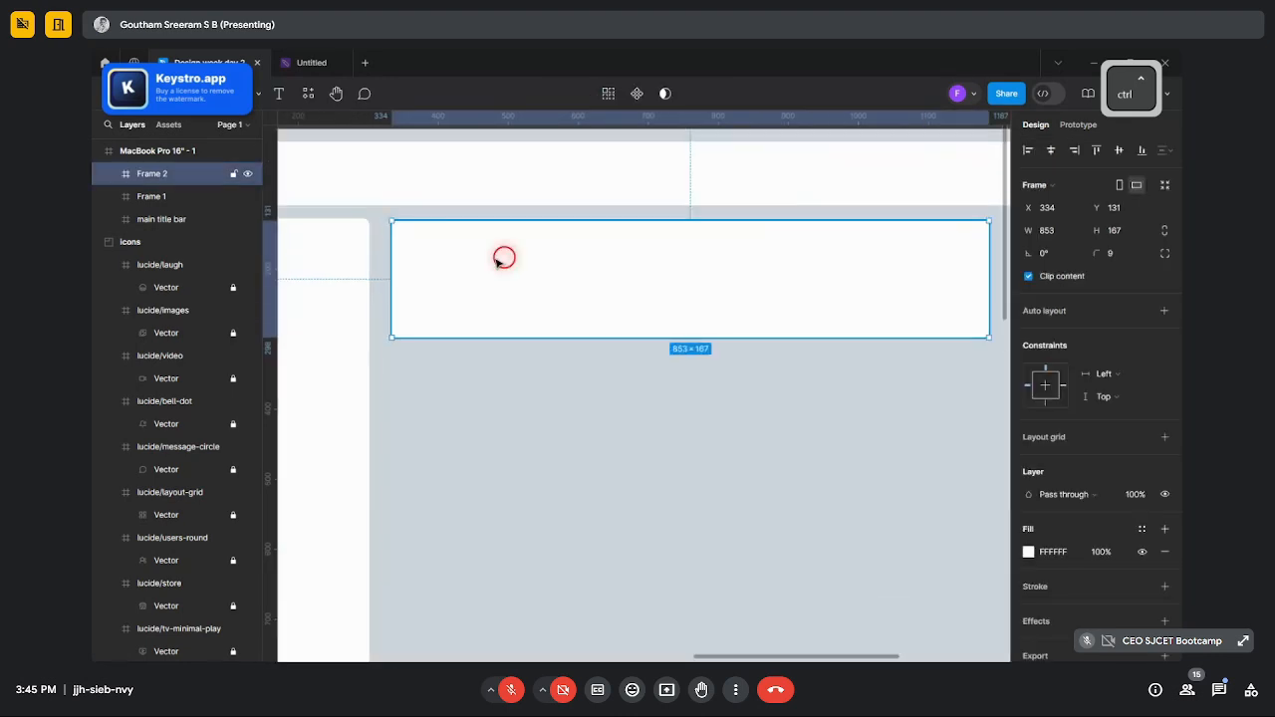
left_click_drag(503, 258, 495, 259)
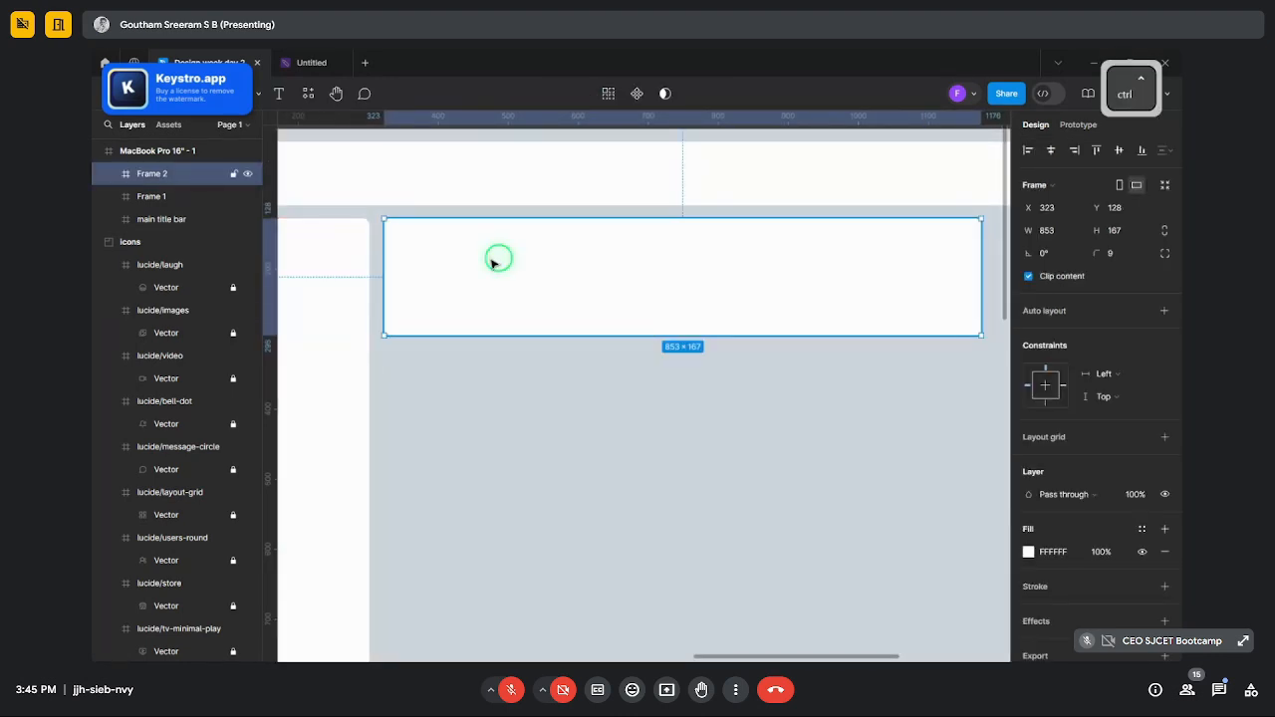
scroll(498, 259, "down", 5)
left_click(562, 184)
scroll(402, 208, "up", 10)
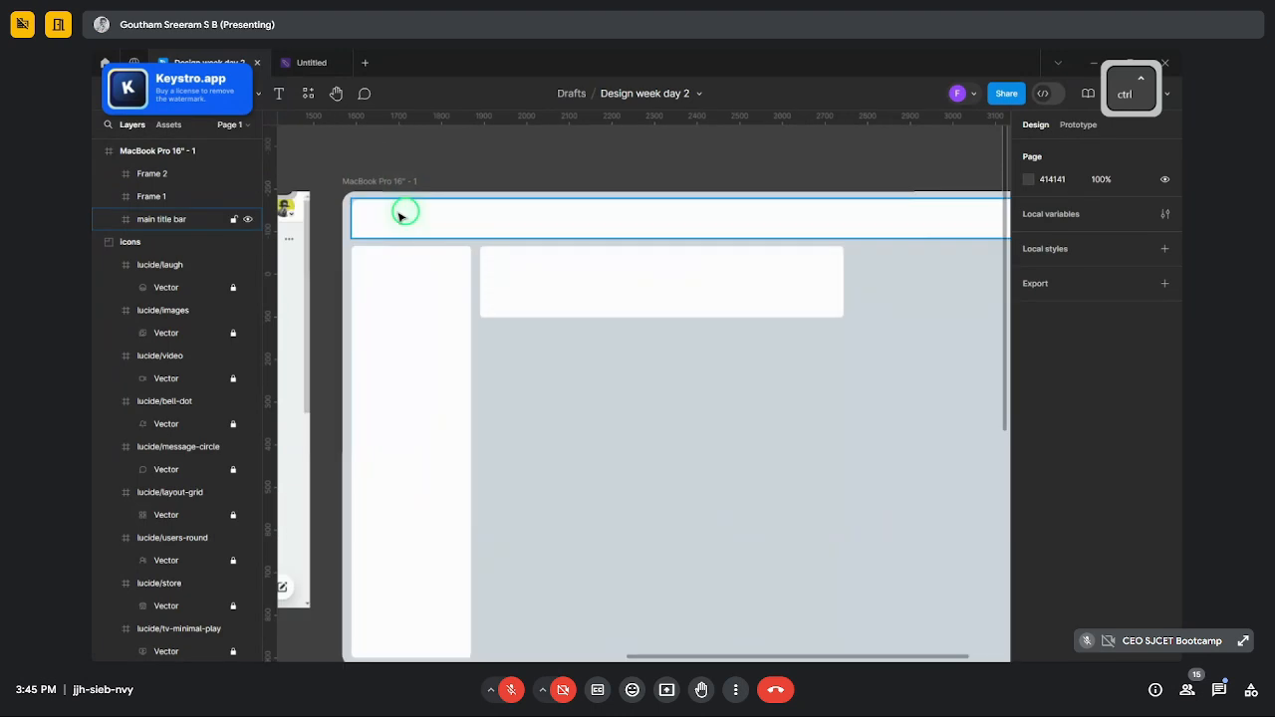
left_click_drag(722, 361, 727, 356)
scroll(679, 322, "down", 8)
left_click(606, 244)
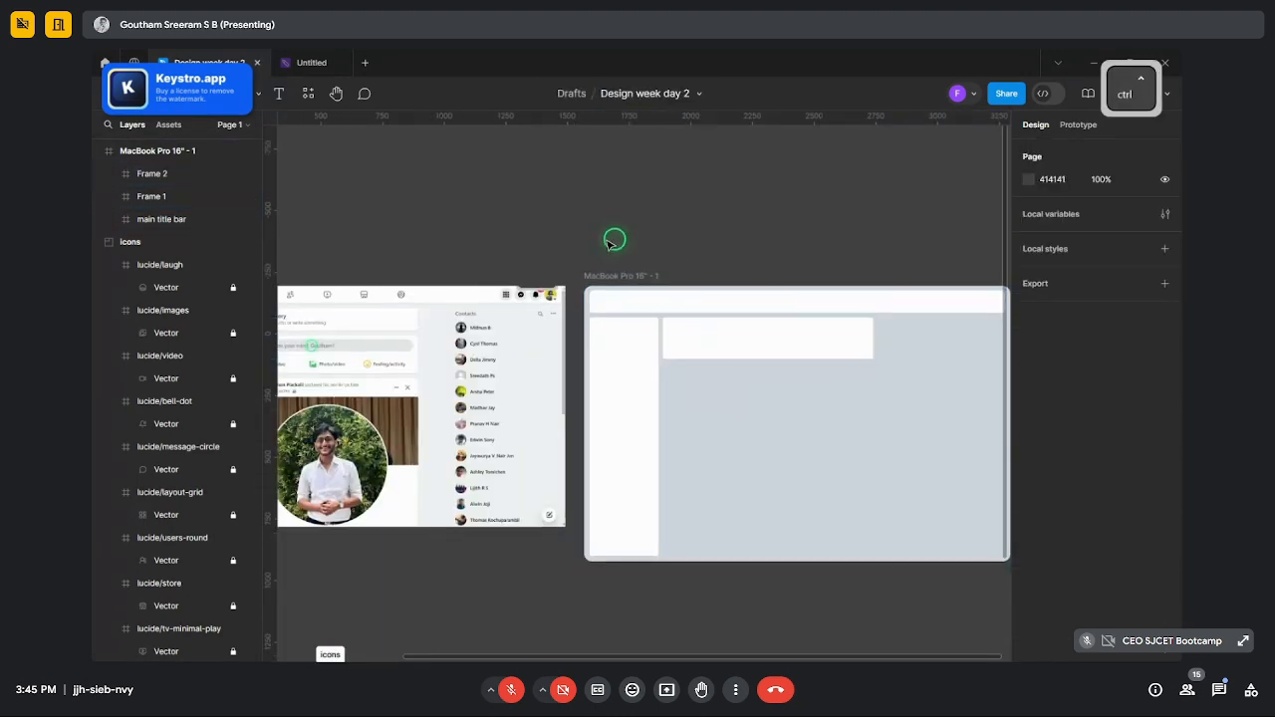
scroll(607, 245, "down", 5)
scroll(676, 251, "up", 8)
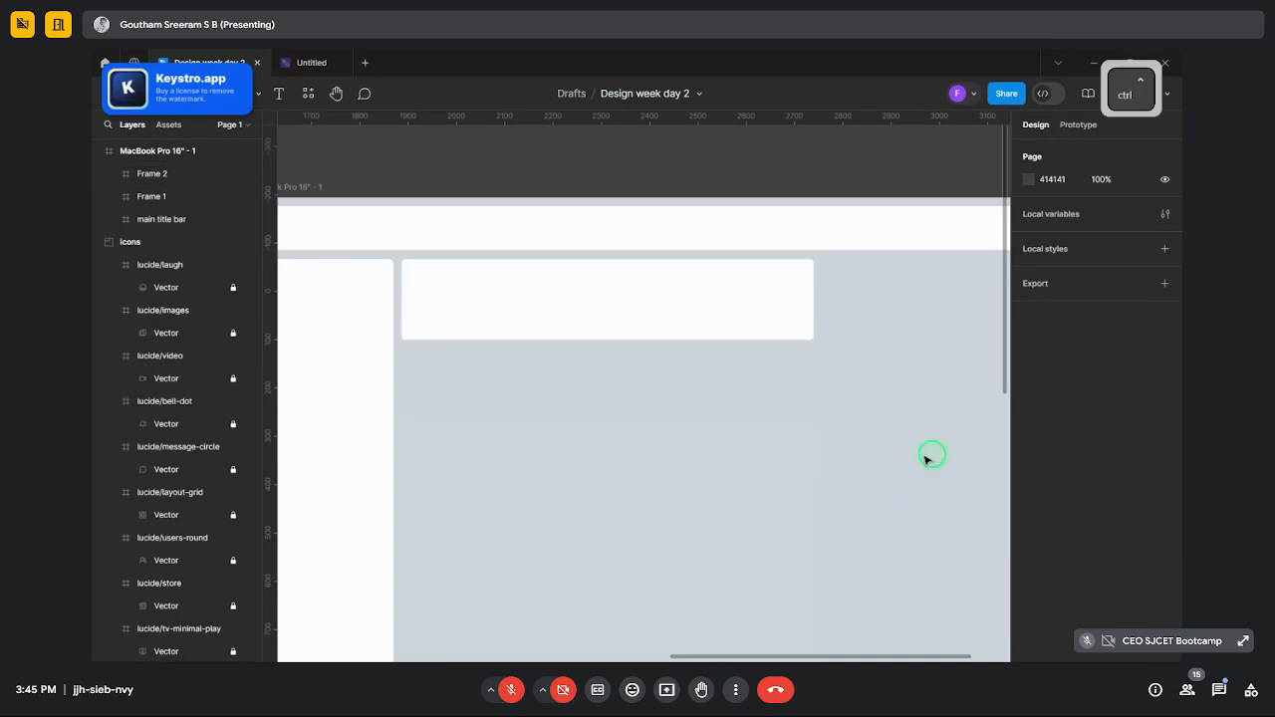
scroll(933, 455, "down", 8)
scroll(894, 441, "up", 3)
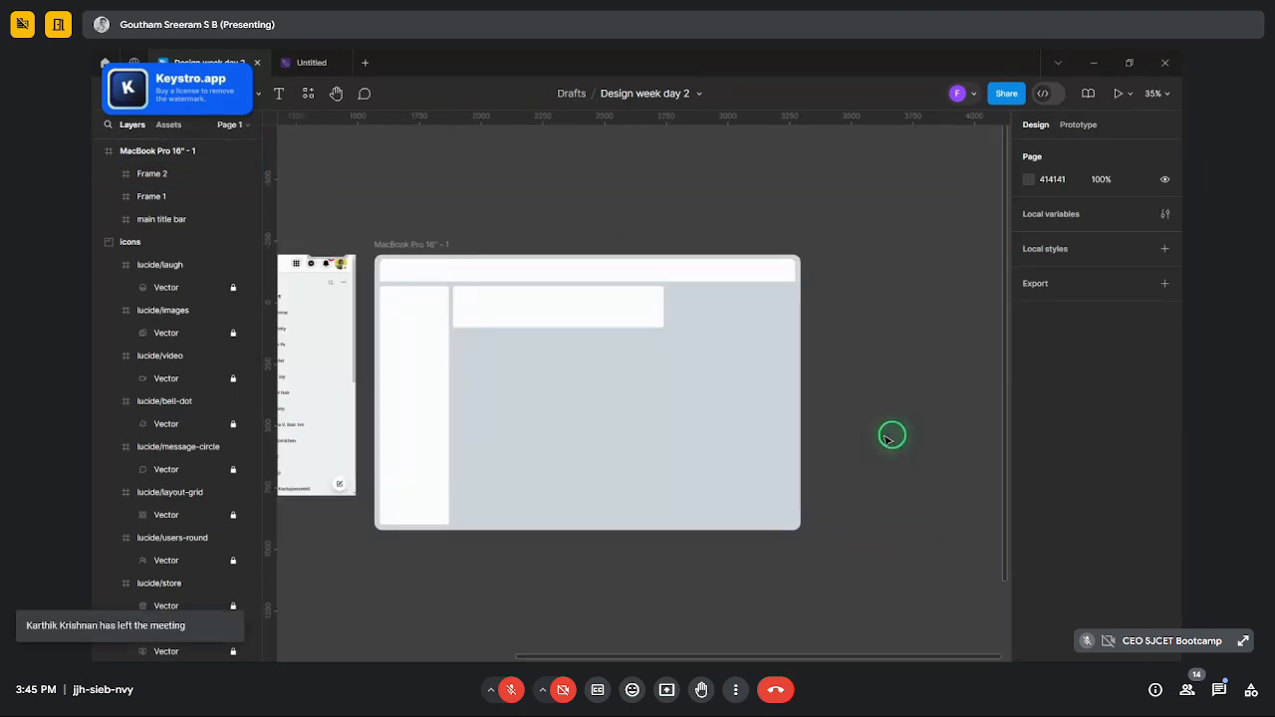
left_click(615, 337)
- Duplicate the create-post box below itself and stretch the copy to 626 tall
key("ctrl+c")
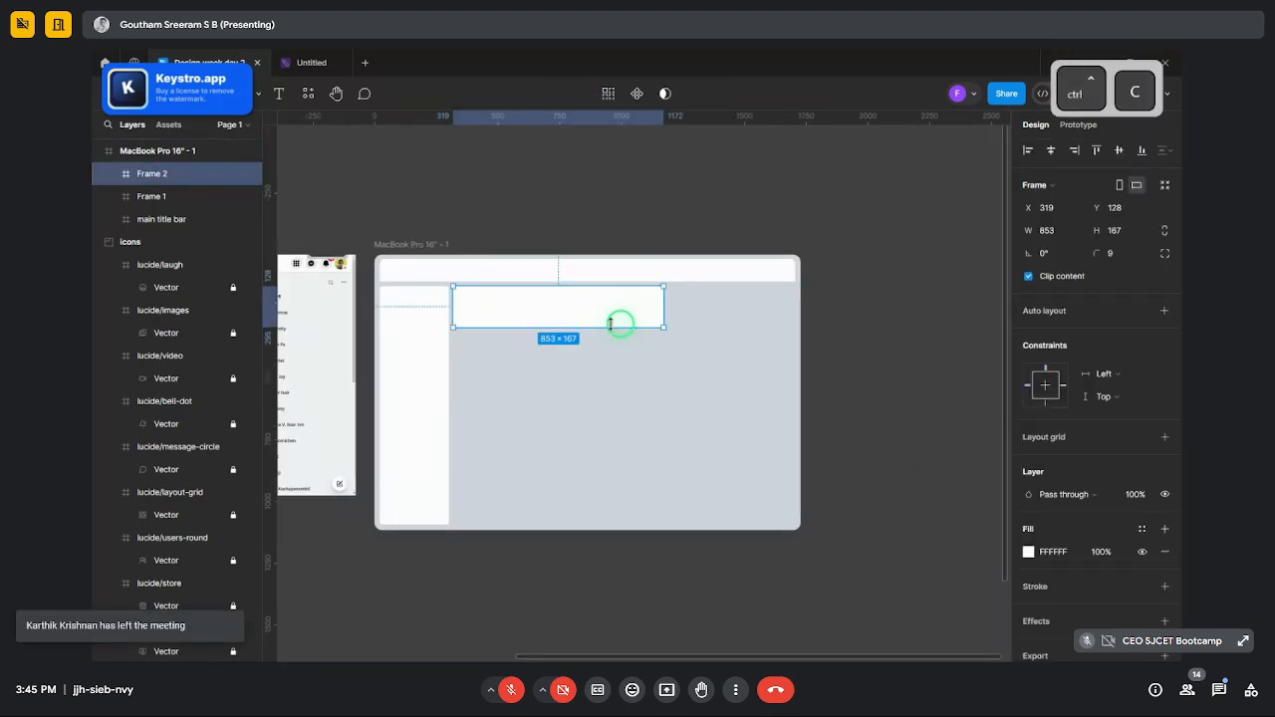
key("ctrl+v")
left_click_drag(616, 335, 586, 361)
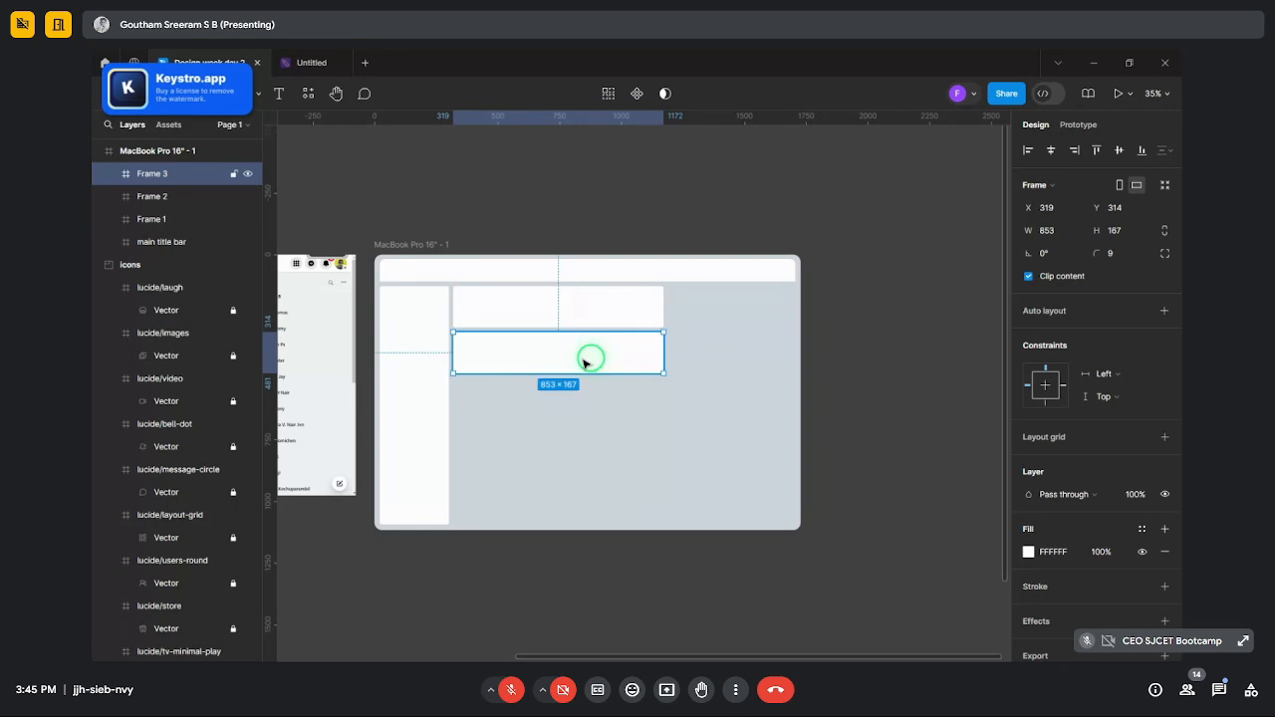
left_click_drag(593, 410, 591, 488)
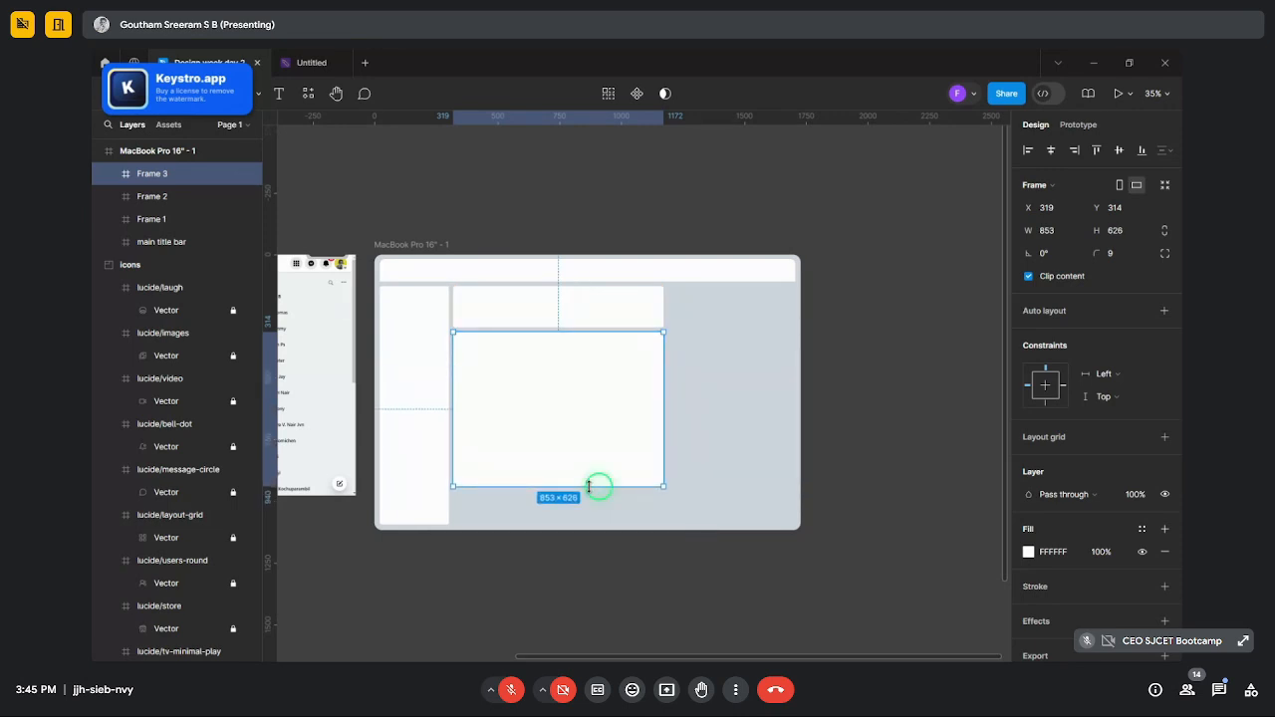
left_click(717, 487)
- Duplicate the tall post box below it inside the MacBook frame, aligned with the post above
left_click(541, 449)
key("ctrl+c")
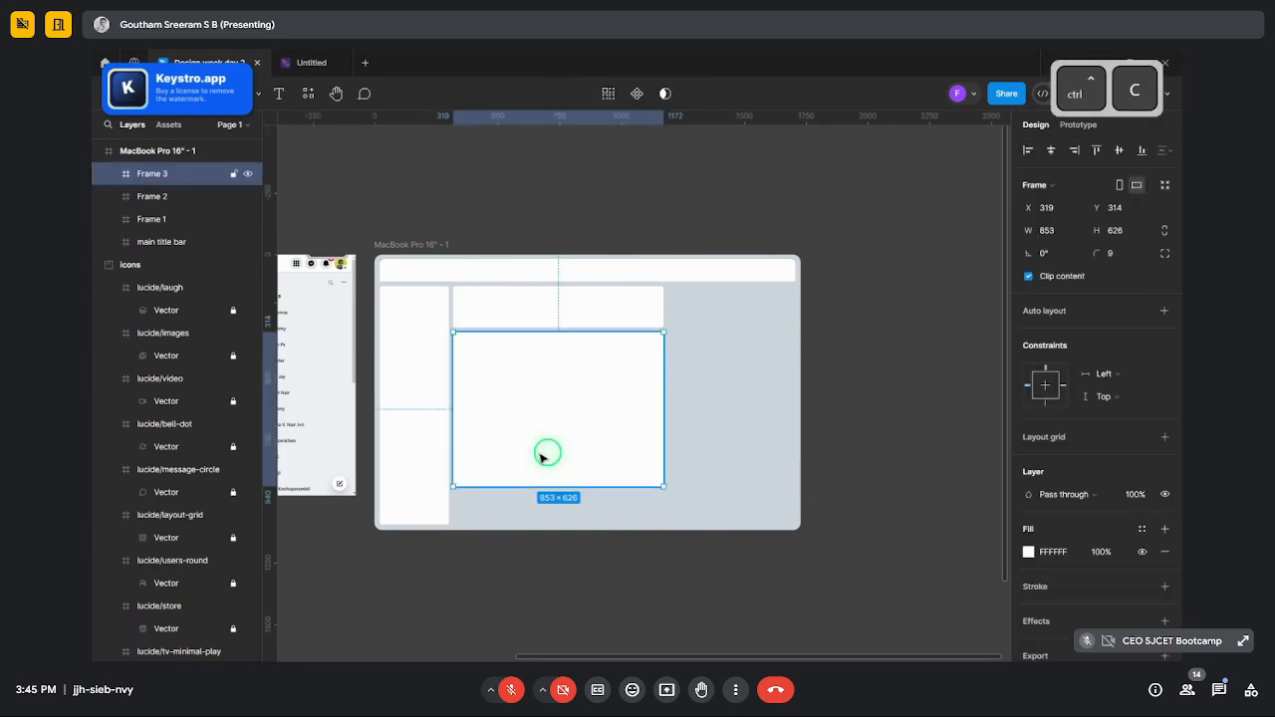
key("ctrl+v")
left_click_drag(535, 395, 533, 550)
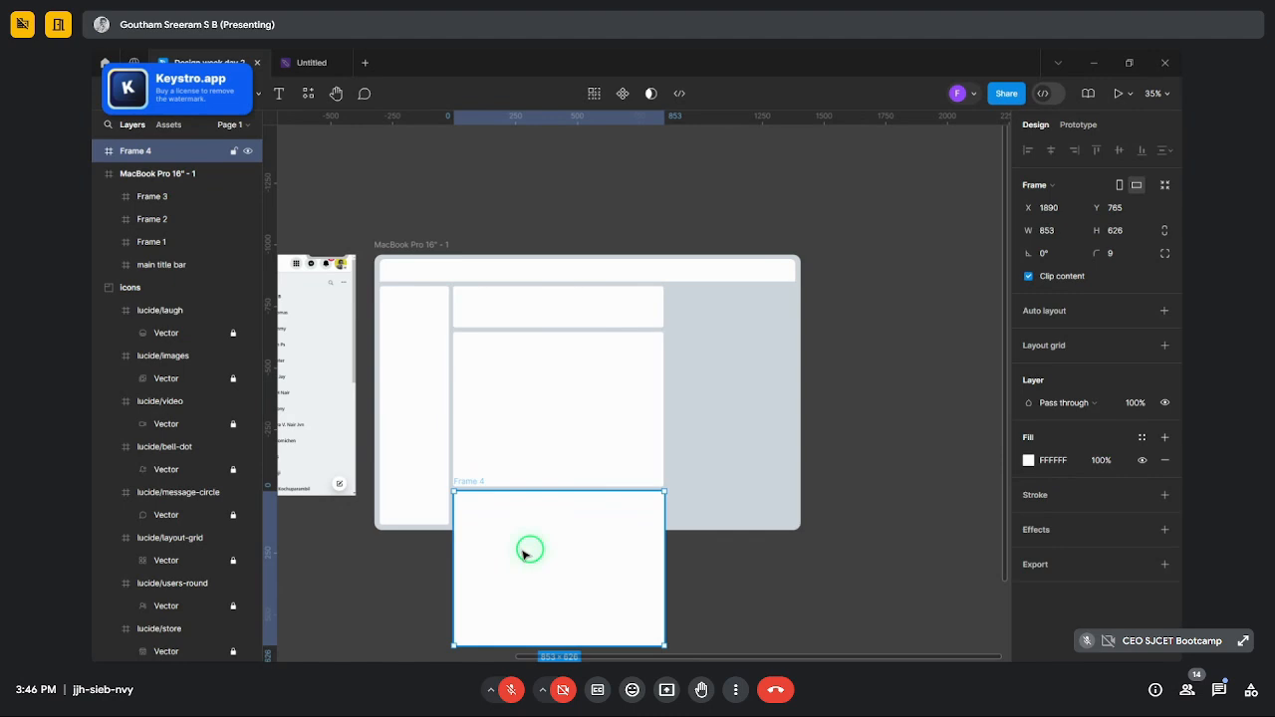
left_click(143, 153)
left_click_drag(143, 192, 143, 188)
scroll(541, 609, "up", 5)
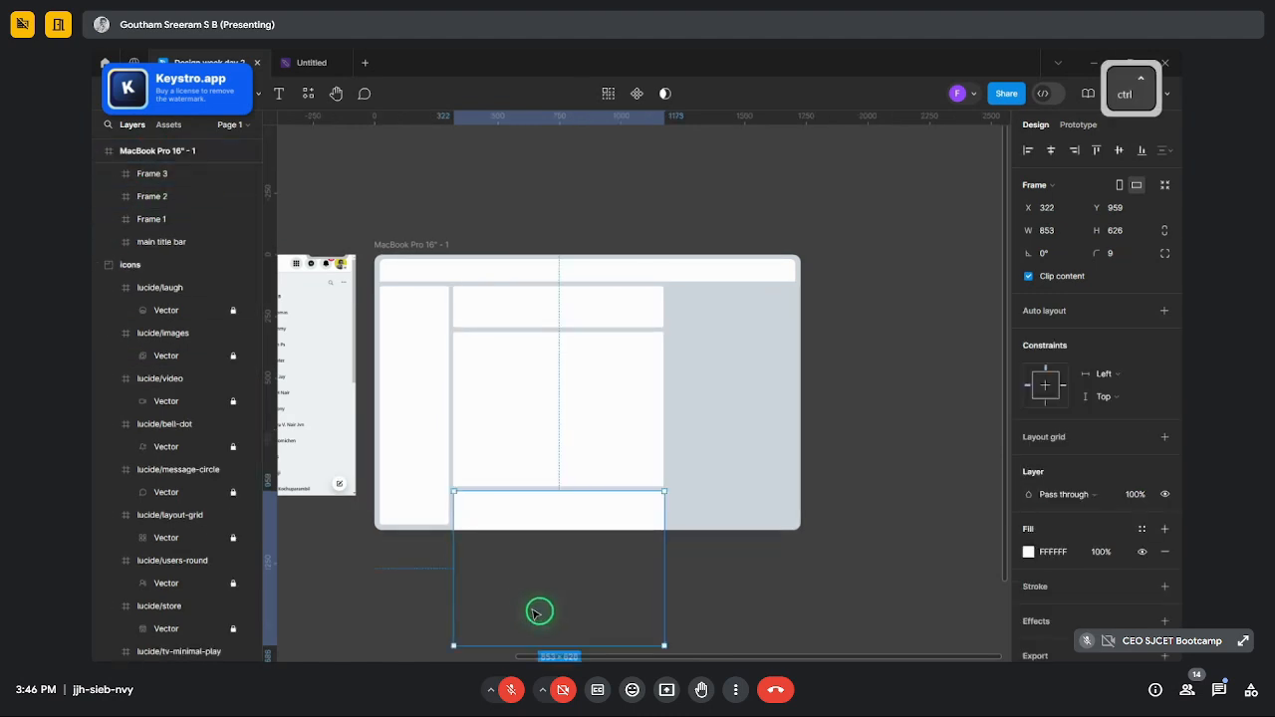
left_click_drag(543, 479, 540, 479)
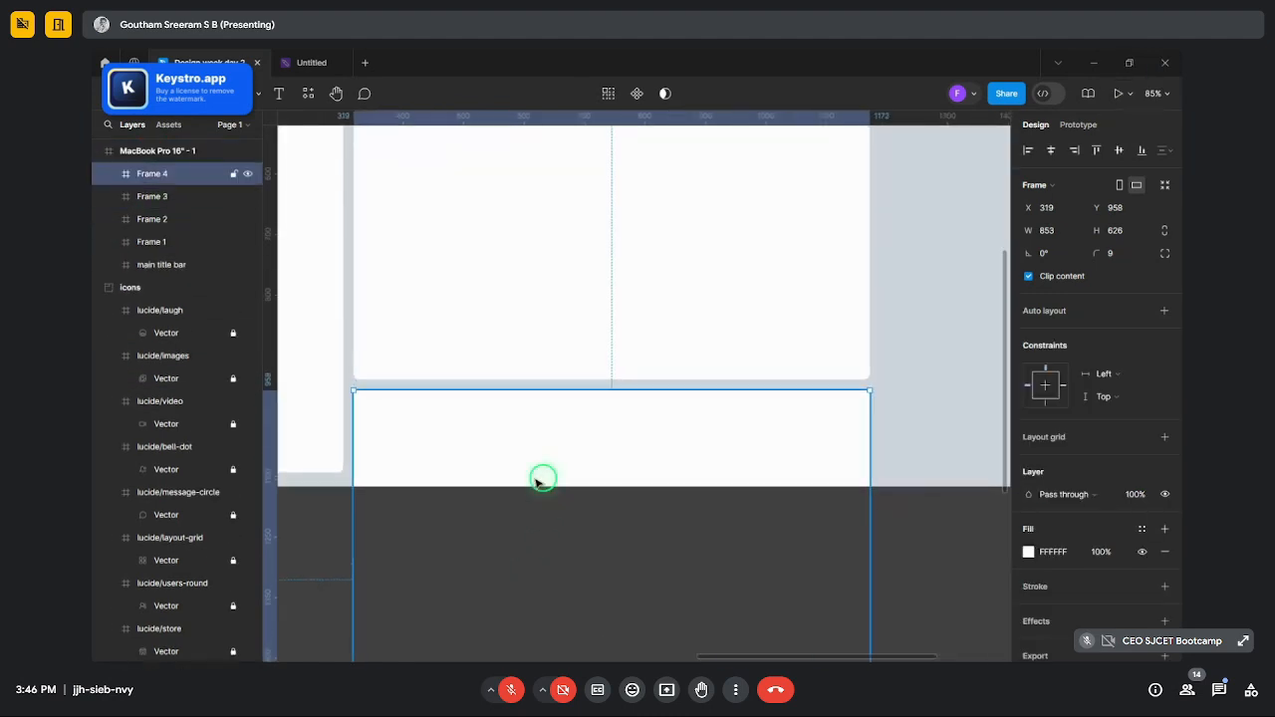
left_click(99, 289)
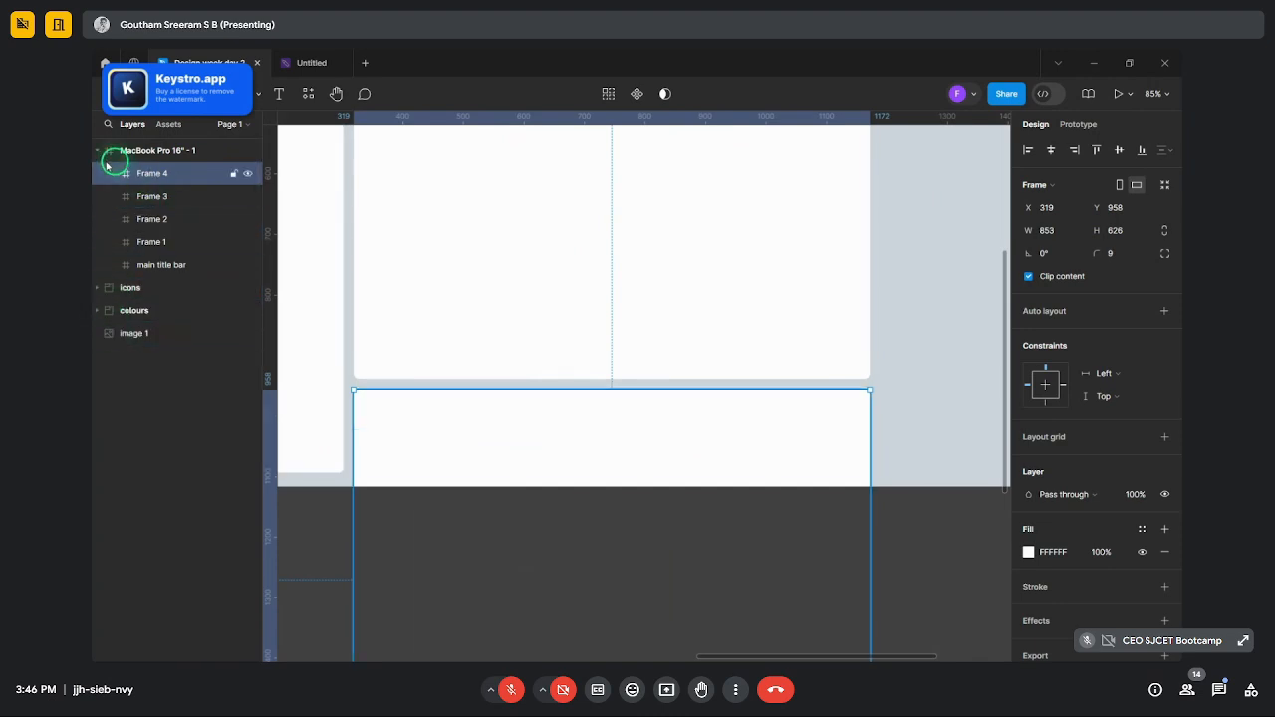
- Review the stacked panels and select the left sidebar box
scroll(754, 492, "down", 5)
scroll(738, 494, "up", 3)
scroll(737, 492, "up", 2)
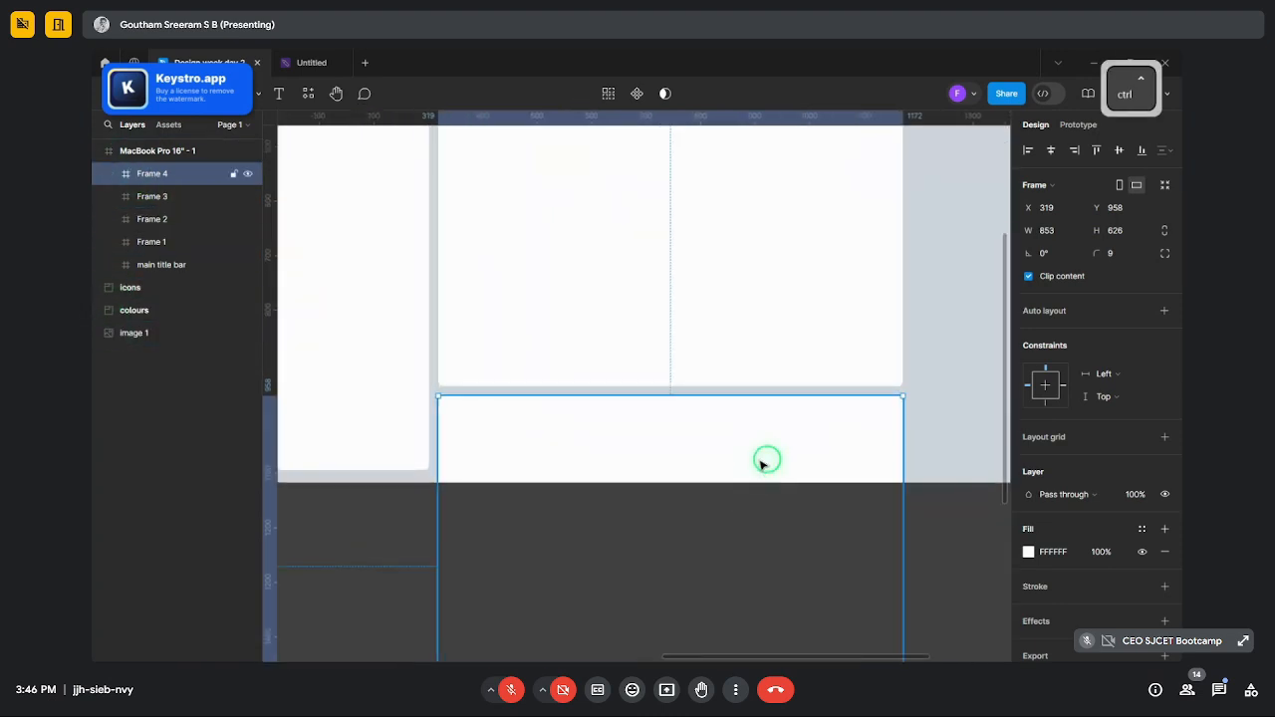
scroll(737, 488, "down", 6)
left_click(789, 539)
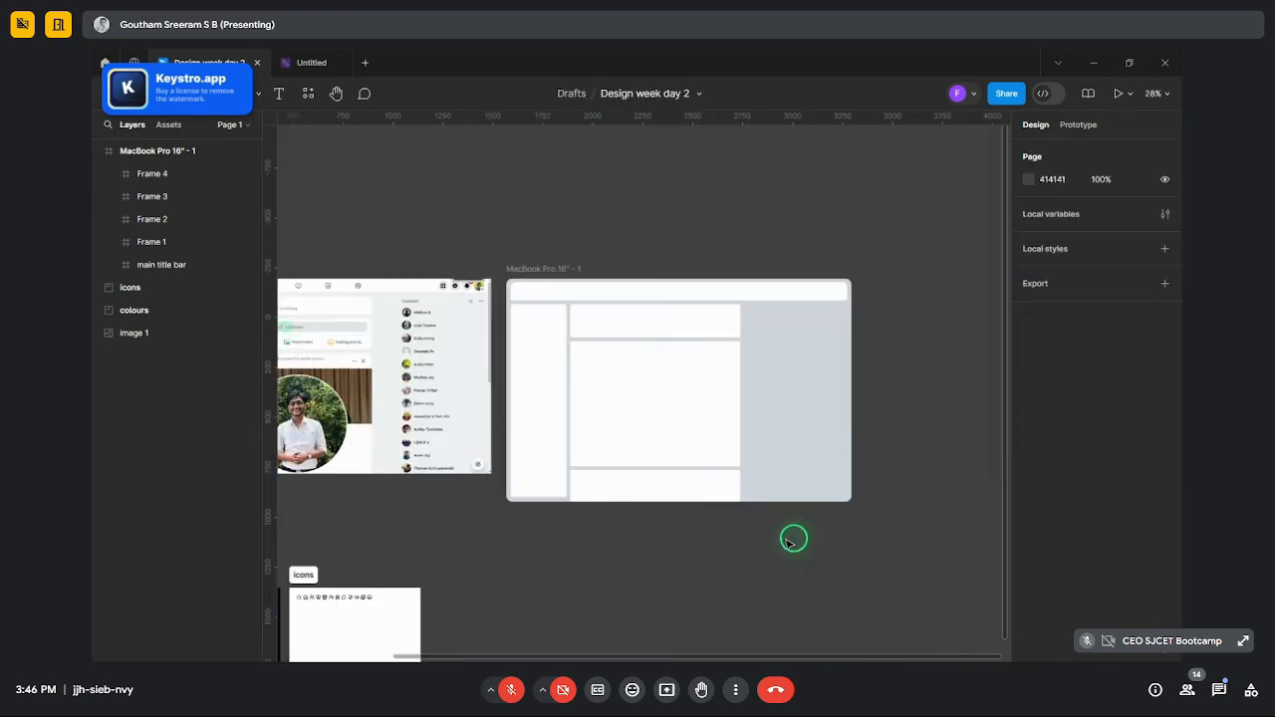
scroll(763, 527, "up", 4)
scroll(754, 501, "down", 4)
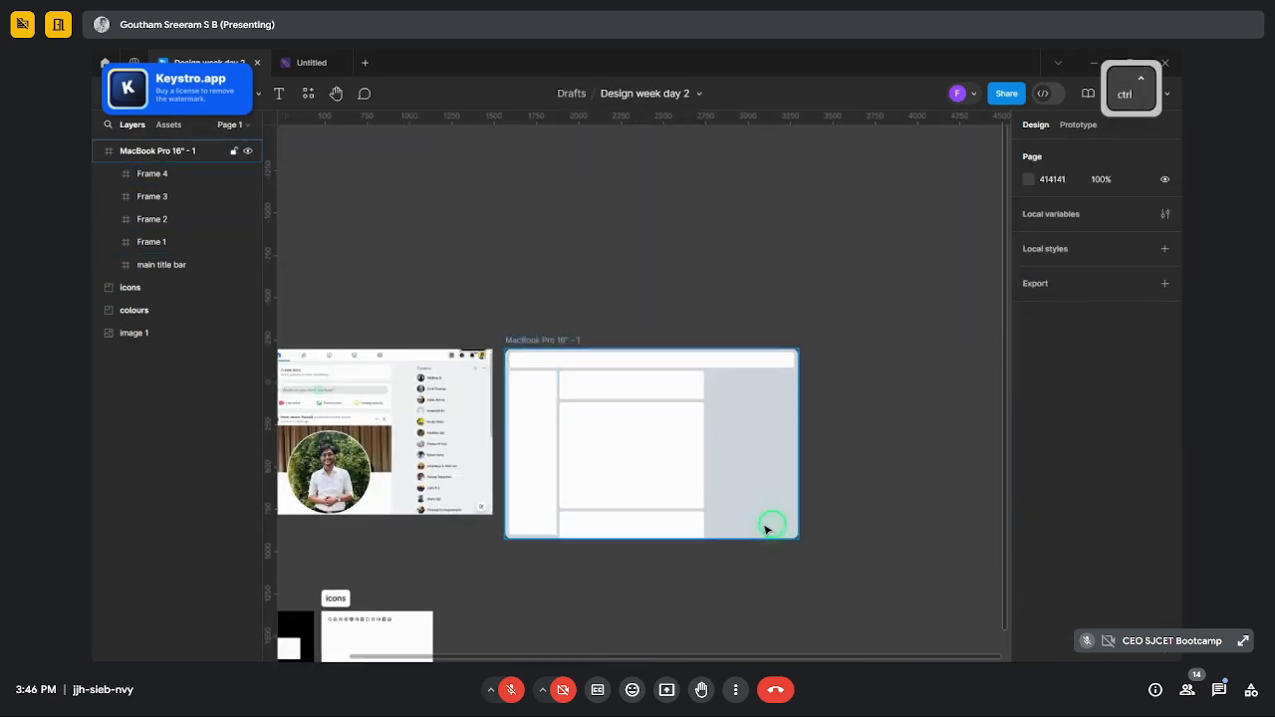
scroll(768, 524, "up", 2)
scroll(615, 389, "down", 3)
scroll(614, 394, "up", 4)
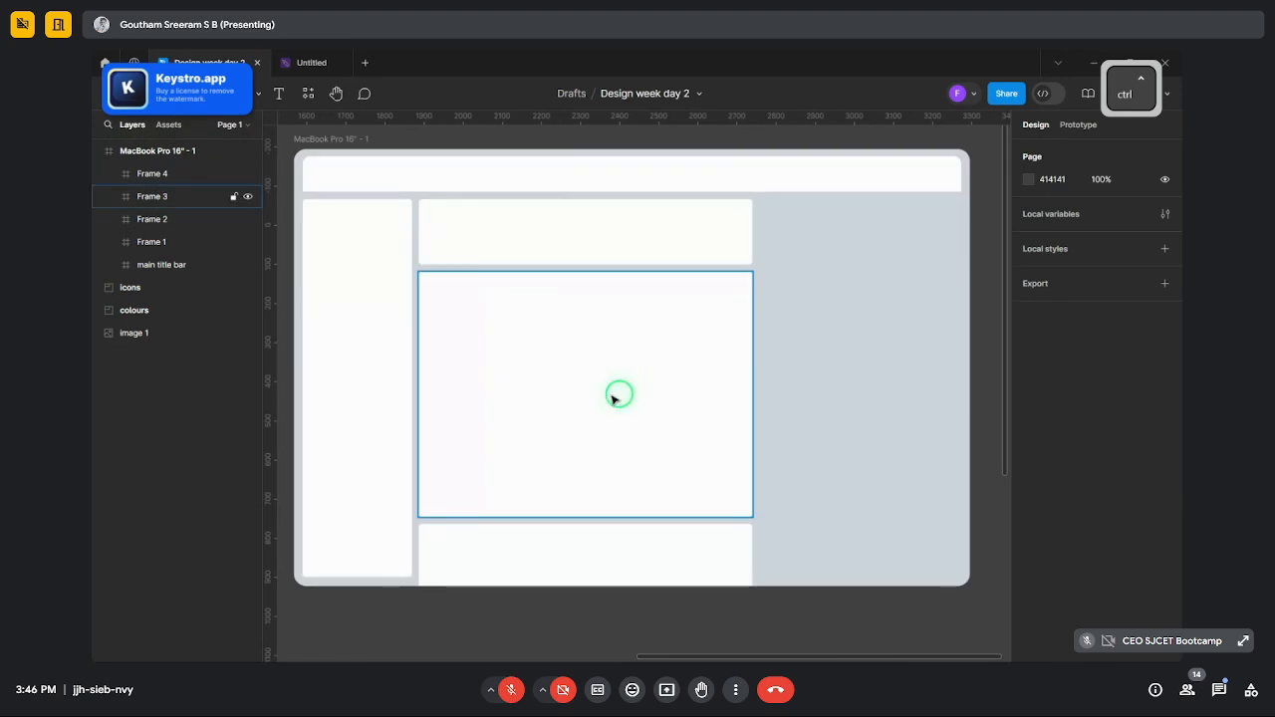
scroll(615, 398, "down", 2)
scroll(735, 329, "up", 2)
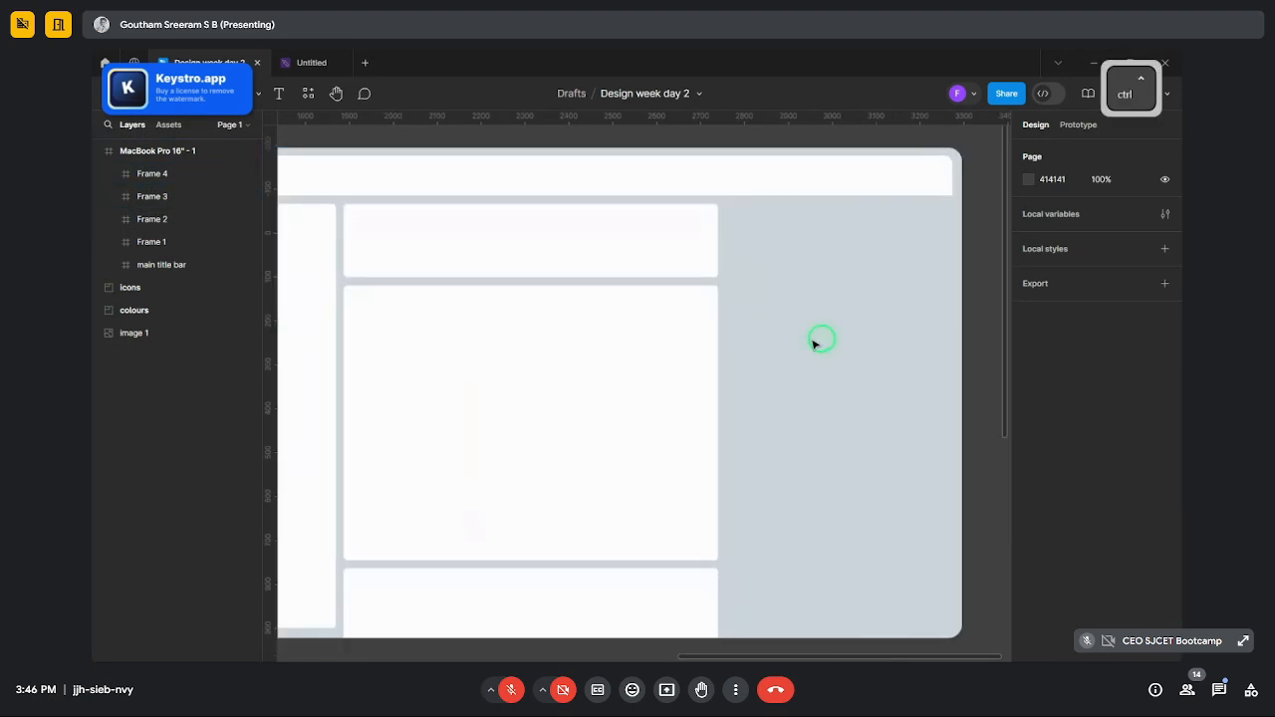
scroll(678, 511, "down", 3)
scroll(768, 447, "up", 2)
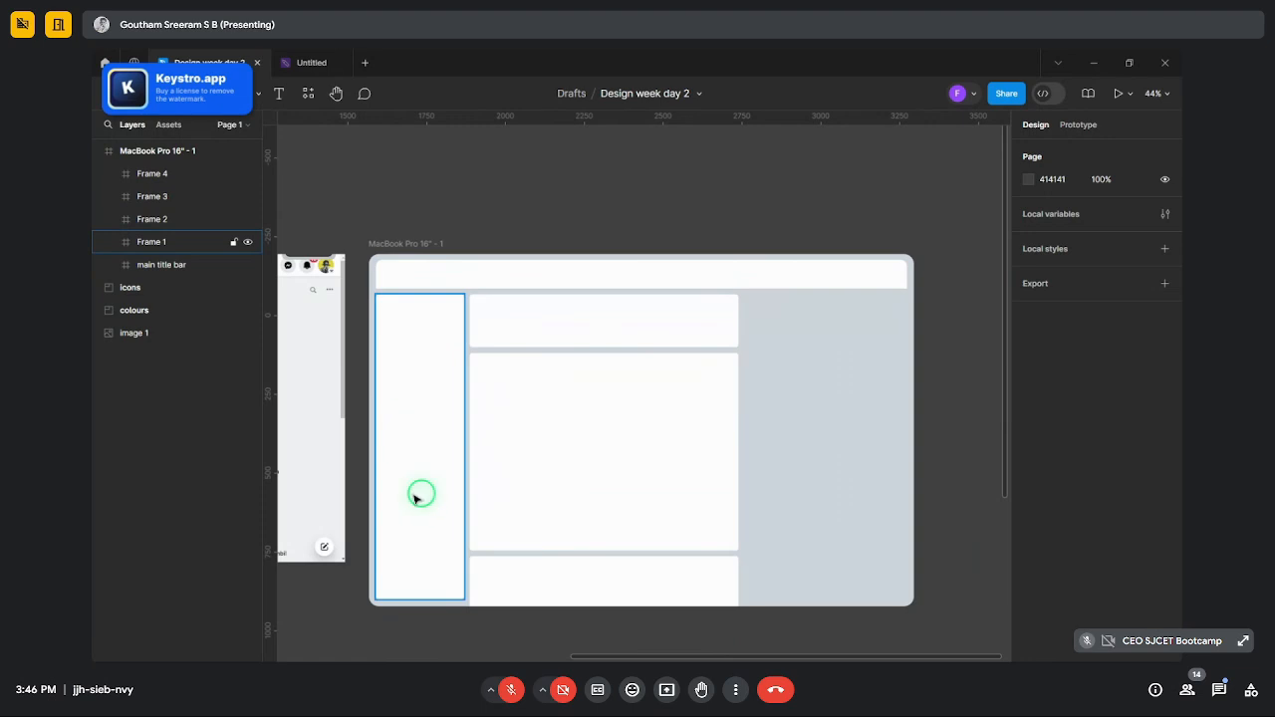
left_click(431, 429)
- Rename the sidebar and top content panels to 'sidebar' and 'create post'
key("ctrl+r")
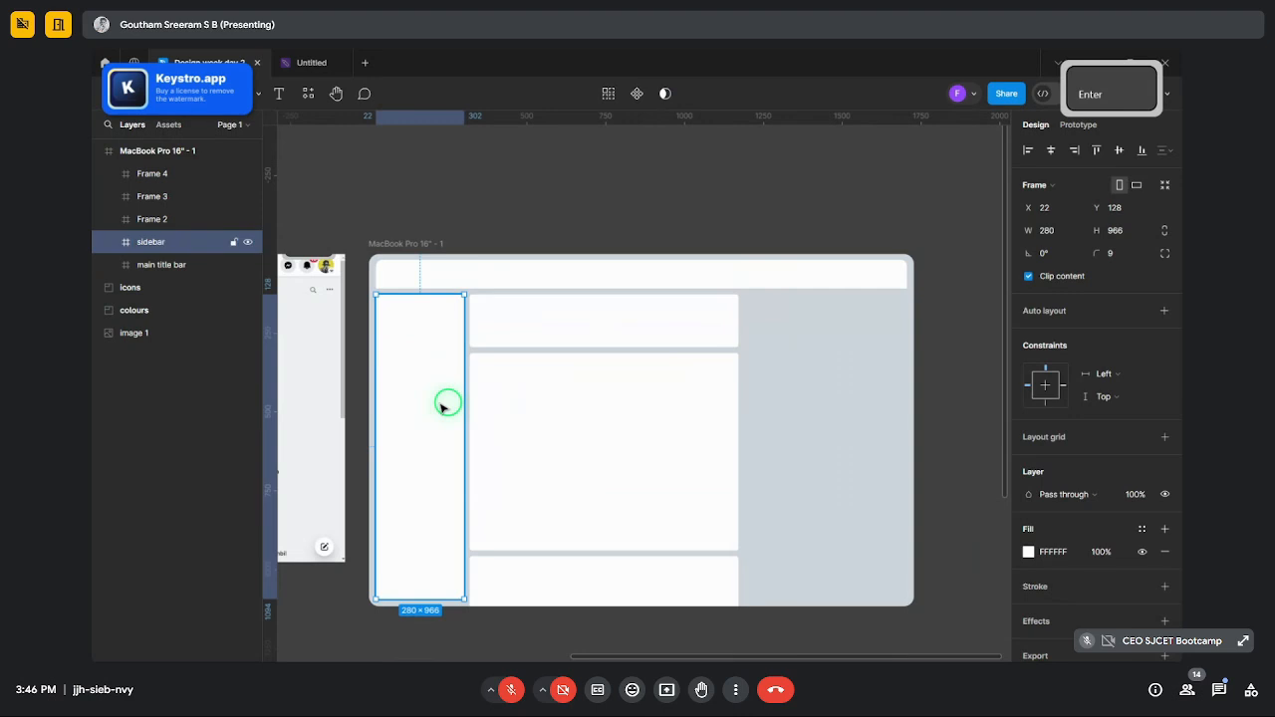
left_click(555, 339)
key("ctrl+r")
type("create p")
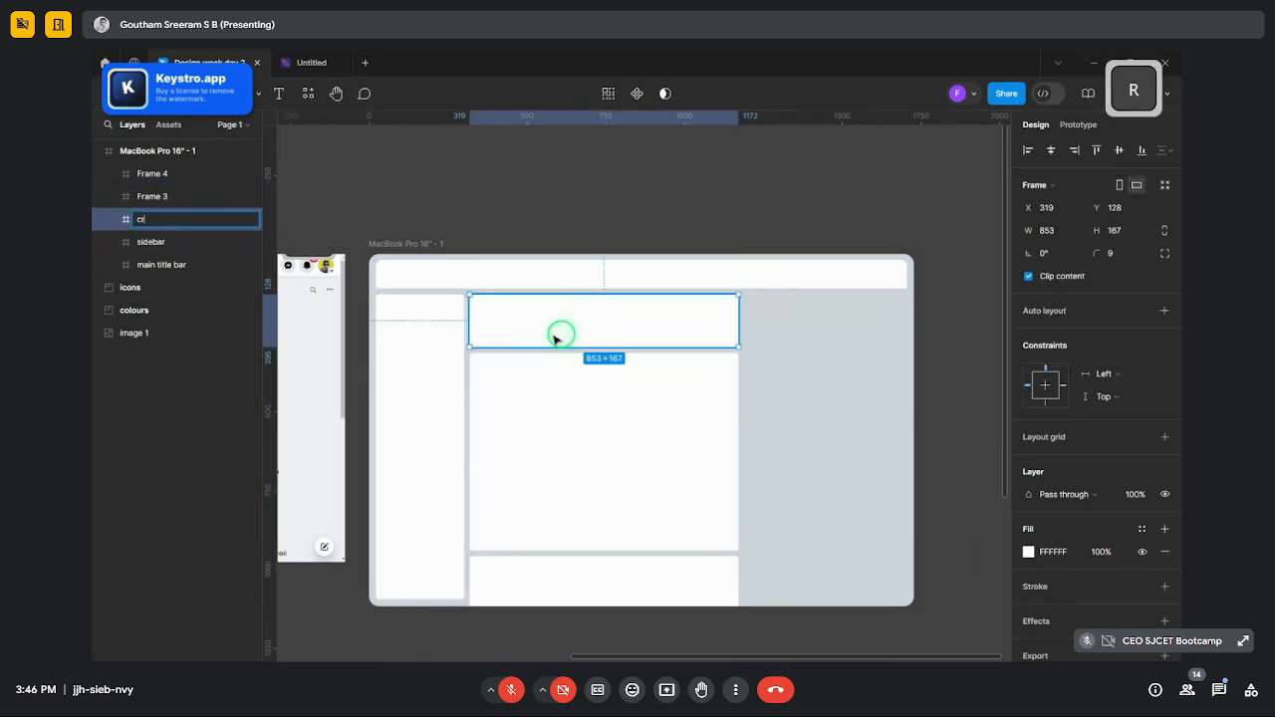
key("Return")
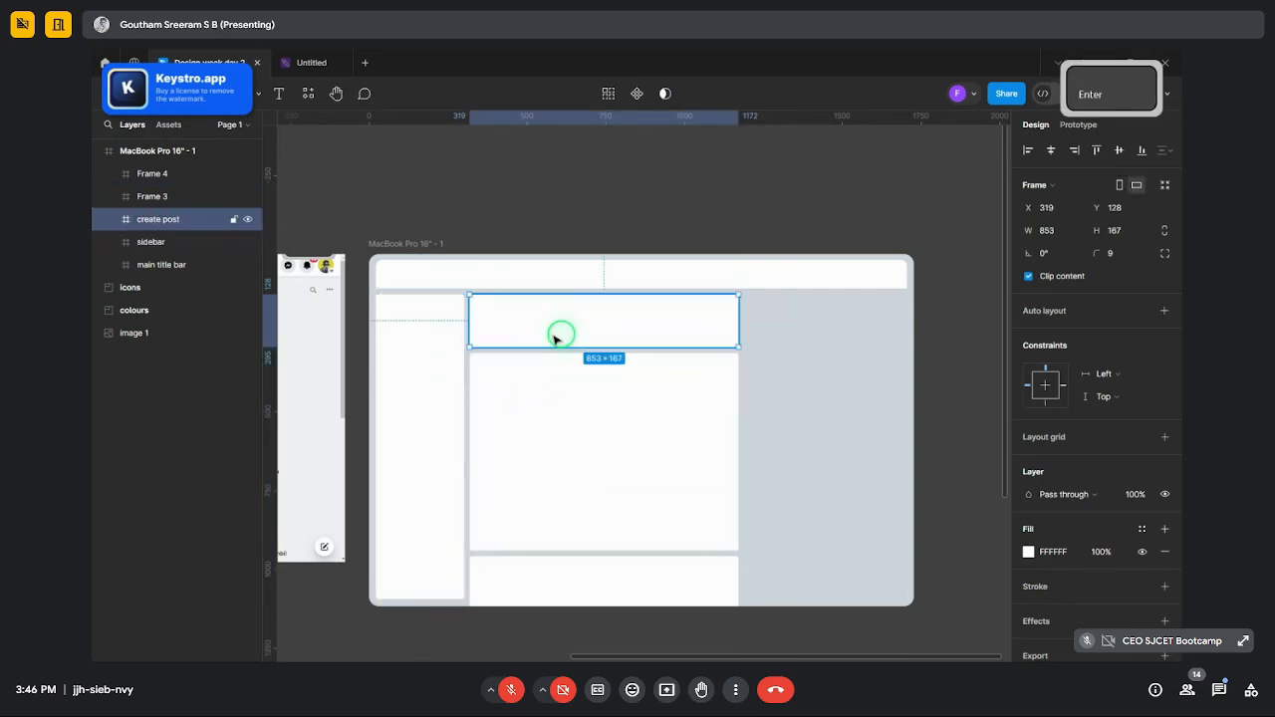
- Rename the two tall post panels to 'post1' and 'post 2'
left_click(616, 428)
key("ctrl+r")
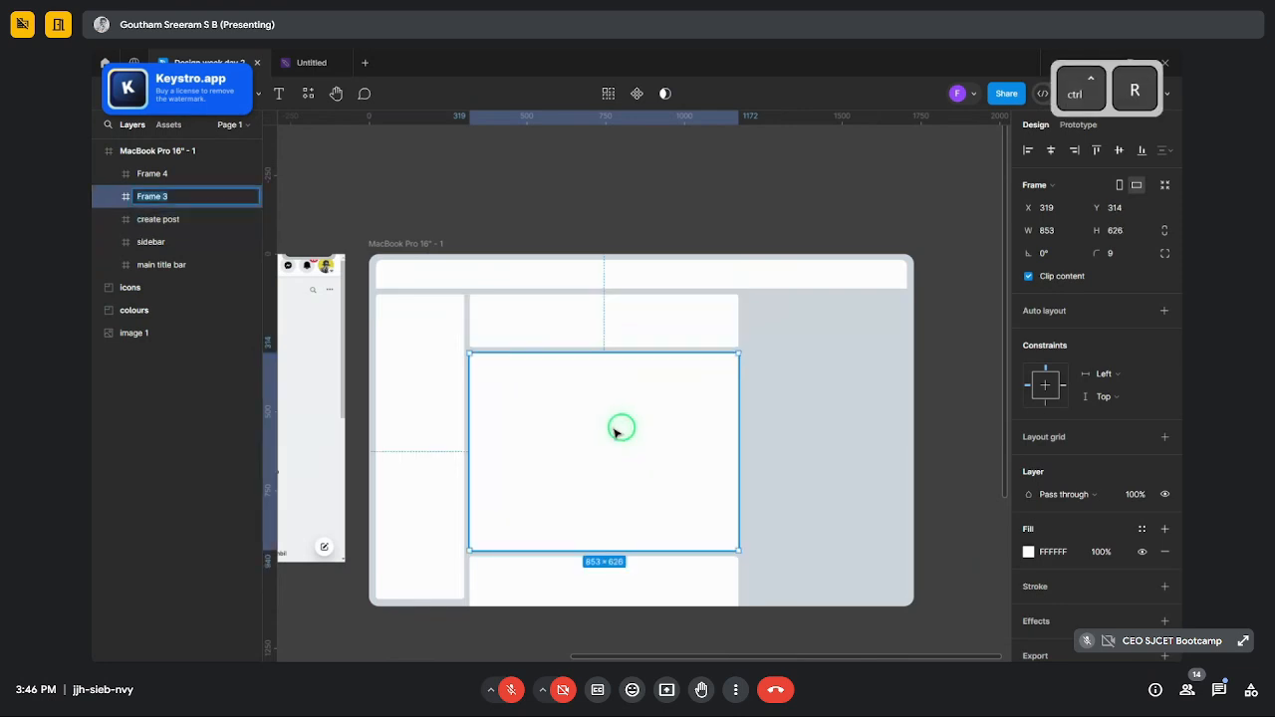
type("post1")
key("Return")
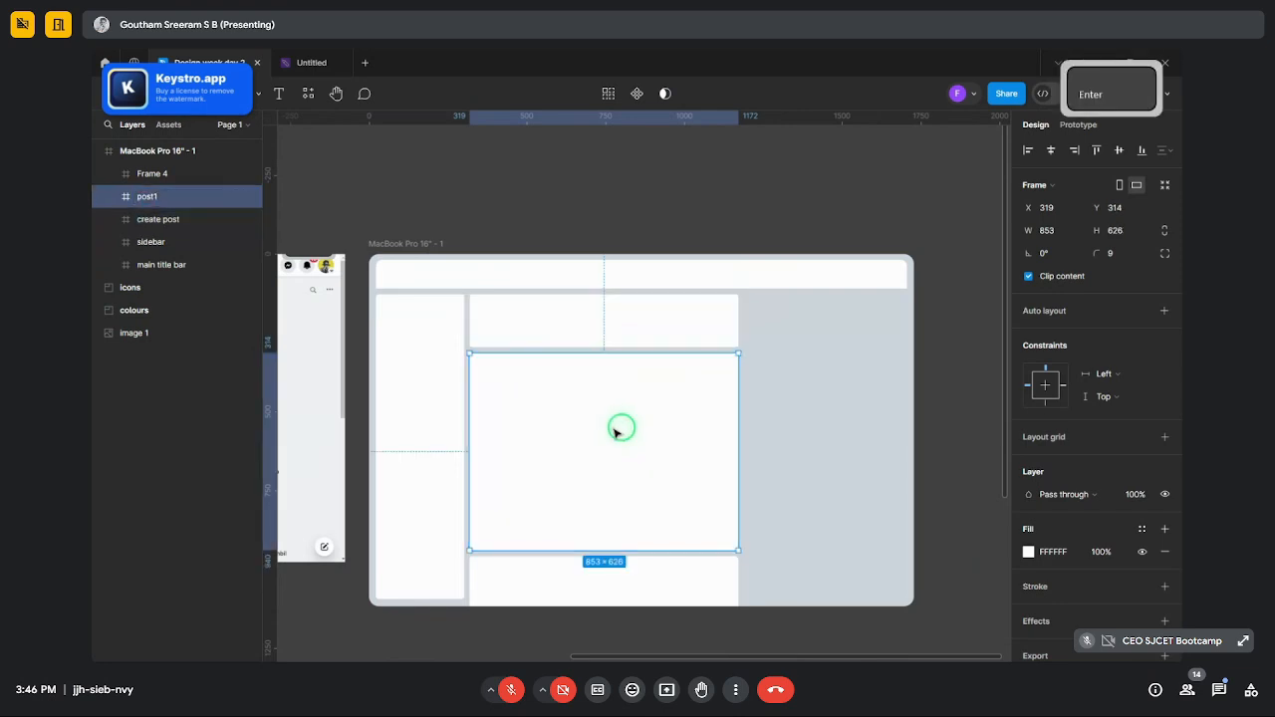
left_click(610, 581)
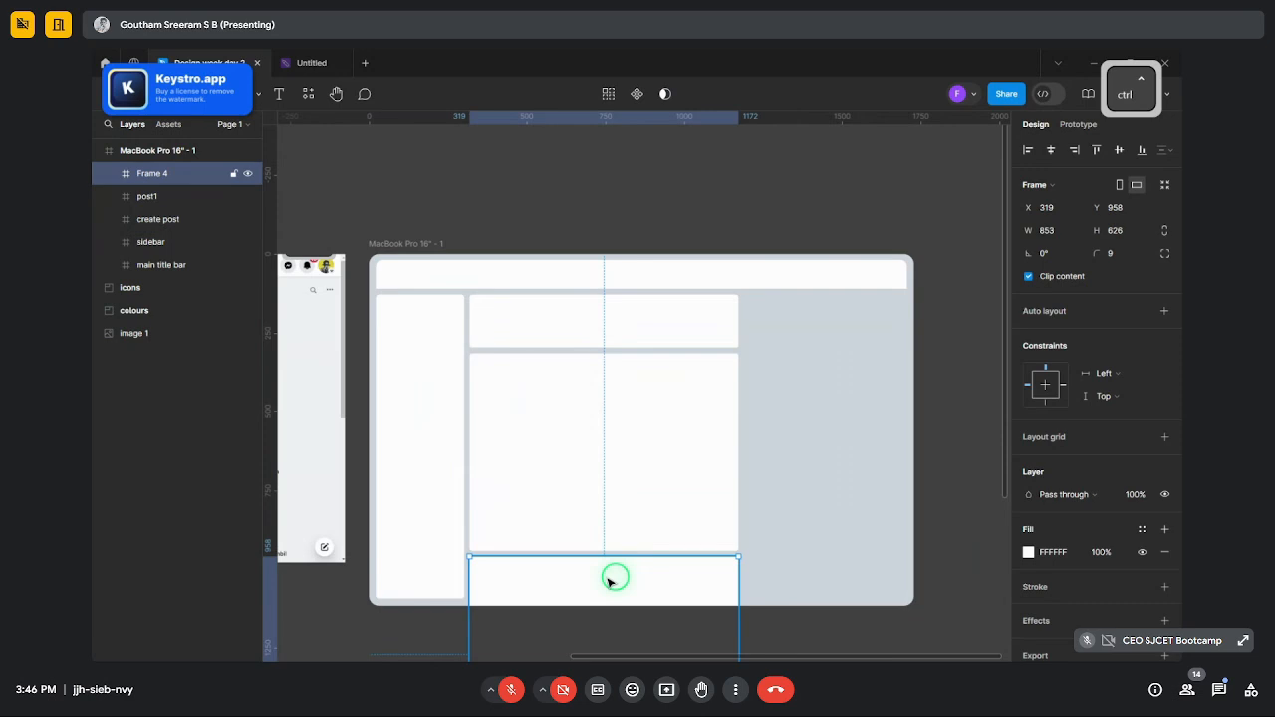
key("ctrl+r")
type("post 2")
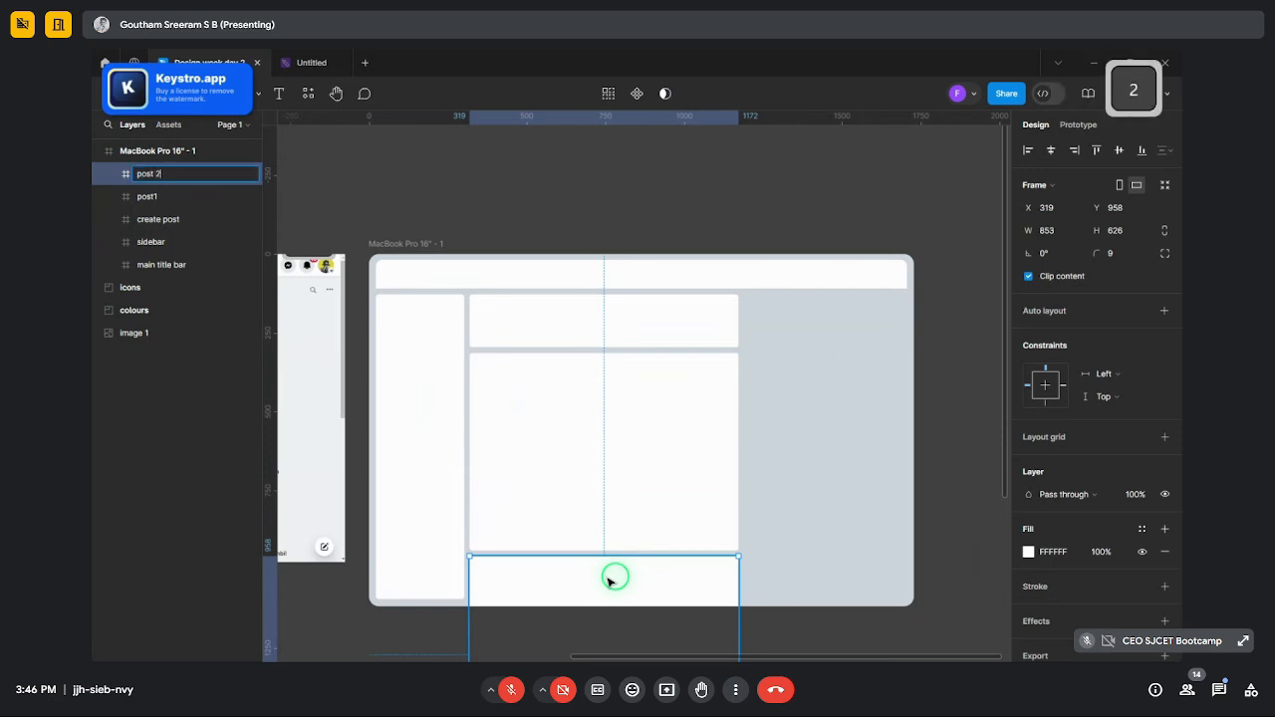
key("Return")
left_click(957, 361)
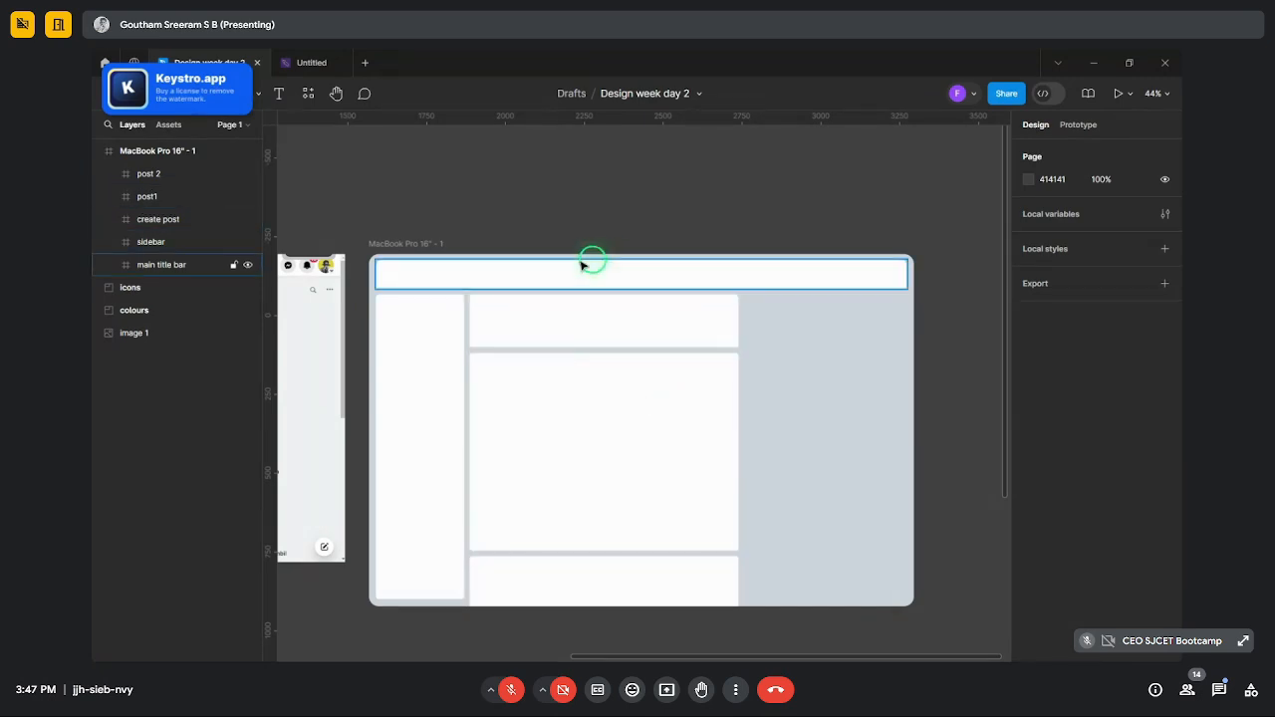
- Draw a 513×262 white frame beside create post, aligned to its top, with corner radius 9
left_click(767, 417)
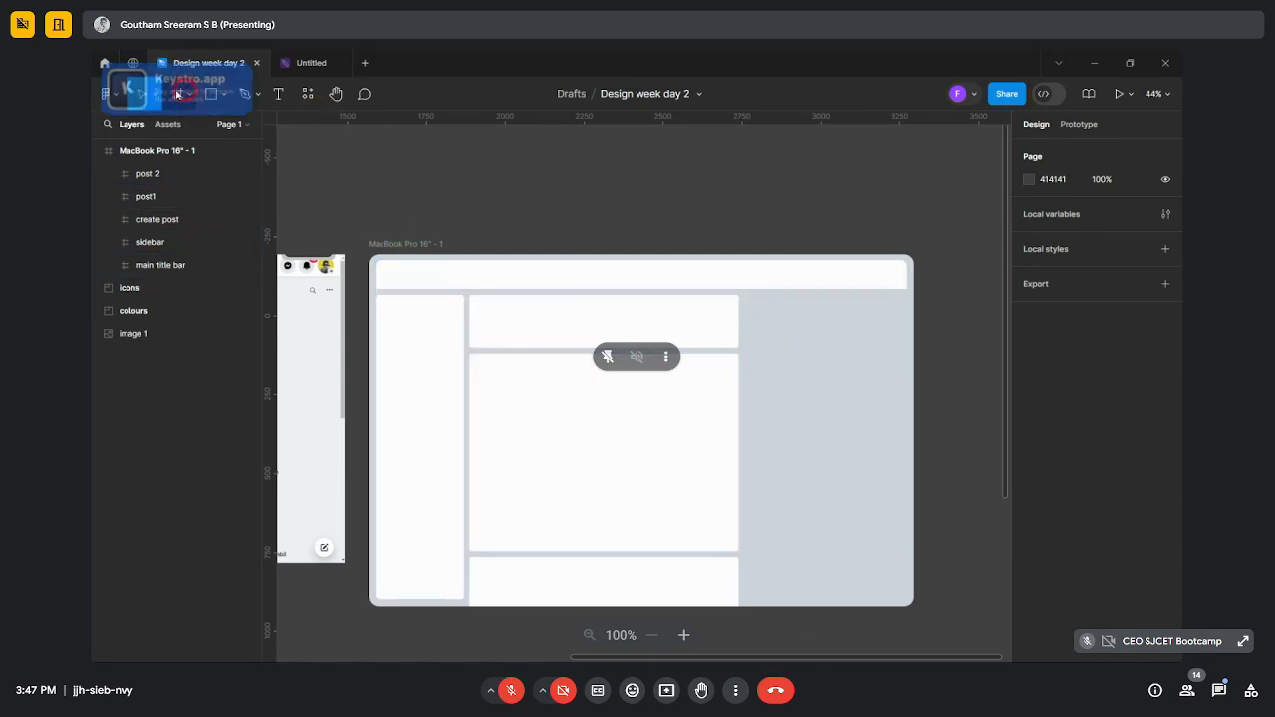
left_click(177, 93)
mouse_move(744, 301)
left_mouse_down()
mouse_move(862, 387)
mouse_move(916, 367)
left_mouse_up()
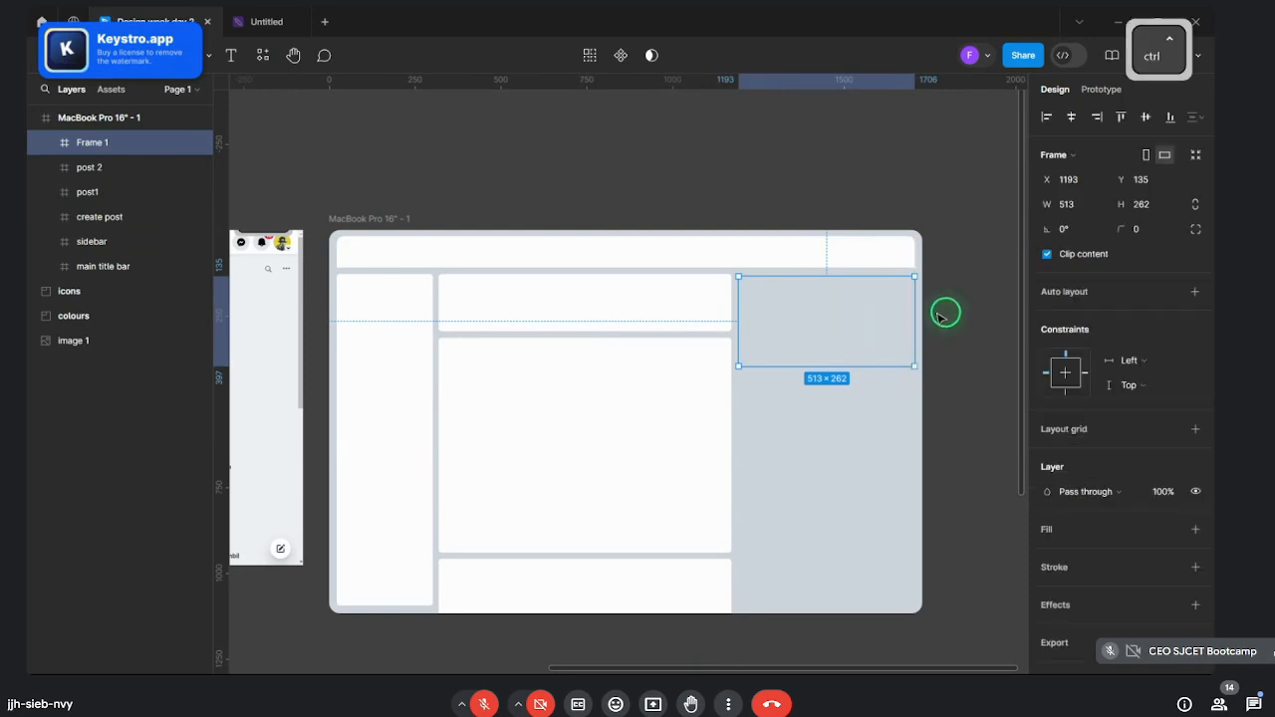
scroll(936, 313, "up", 4)
left_click(948, 313)
left_click(772, 336)
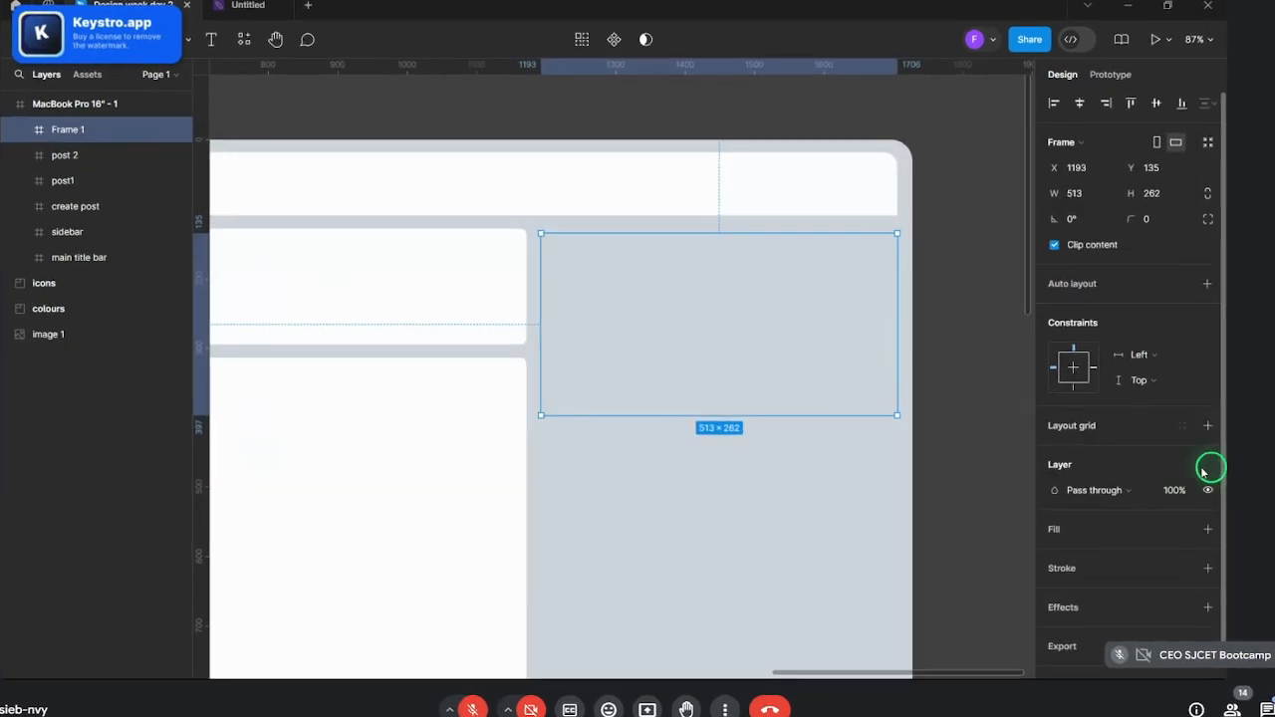
left_click(1207, 529)
scroll(610, 328, "up", 2)
left_click_drag(612, 301, 681, 313)
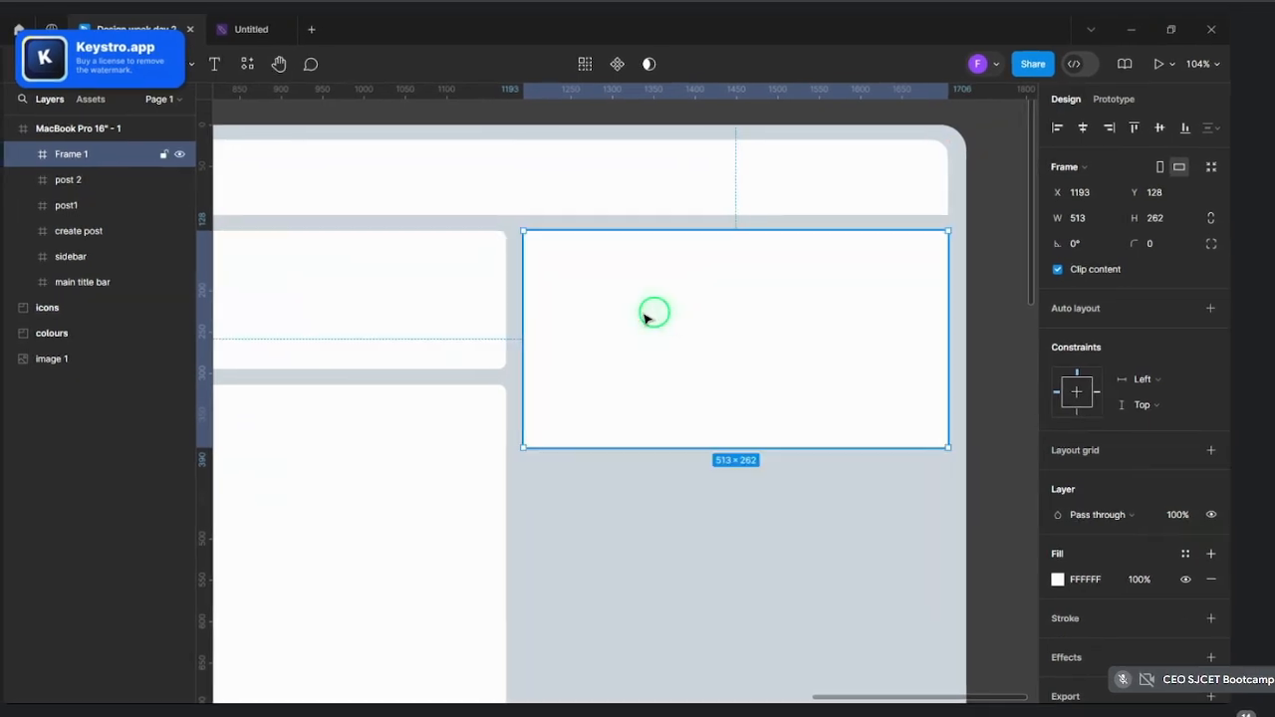
left_click(1156, 243)
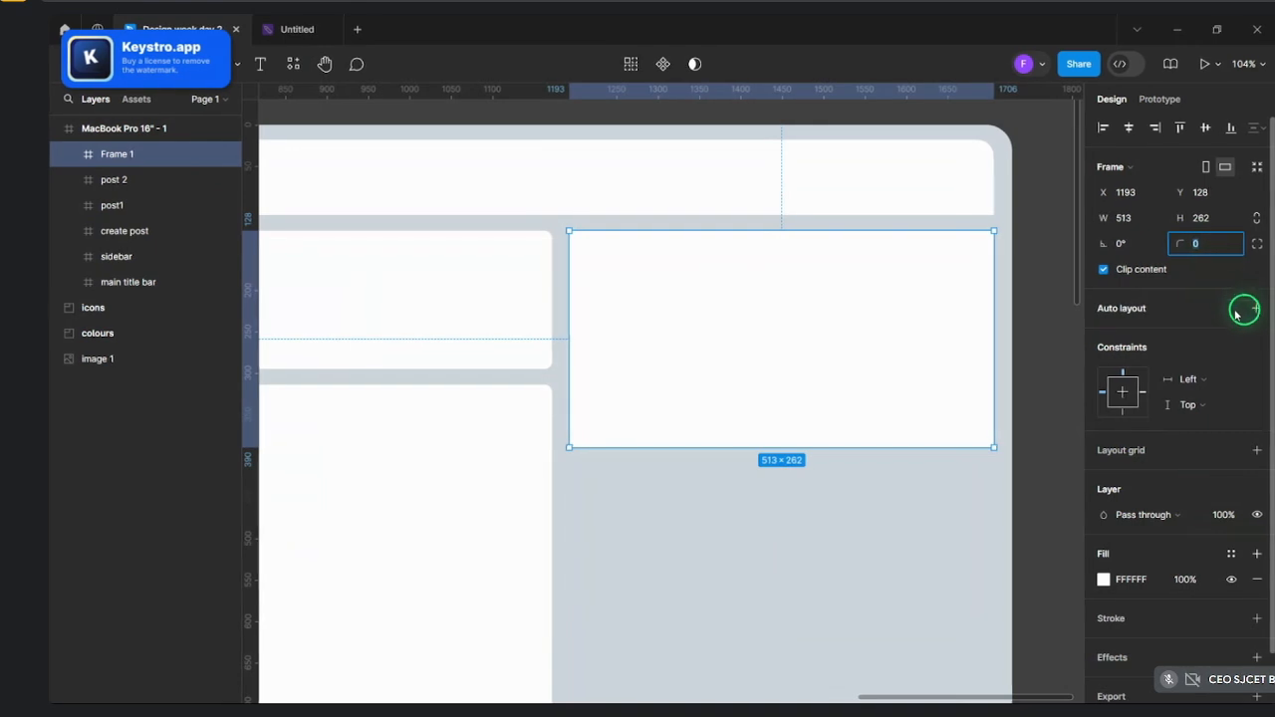
type("9")
key("Return")
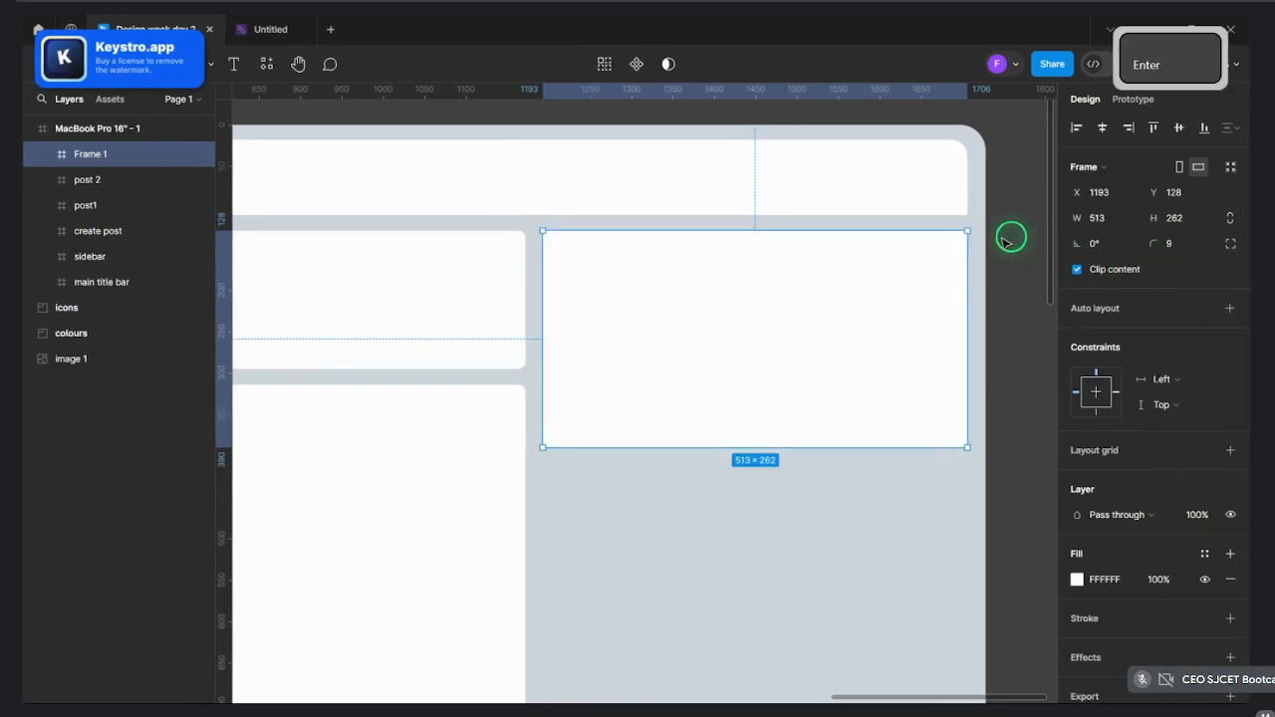
- Make a duplicate of the top-right Frame 1
left_click(1004, 242)
scroll(1006, 239, "down", 4)
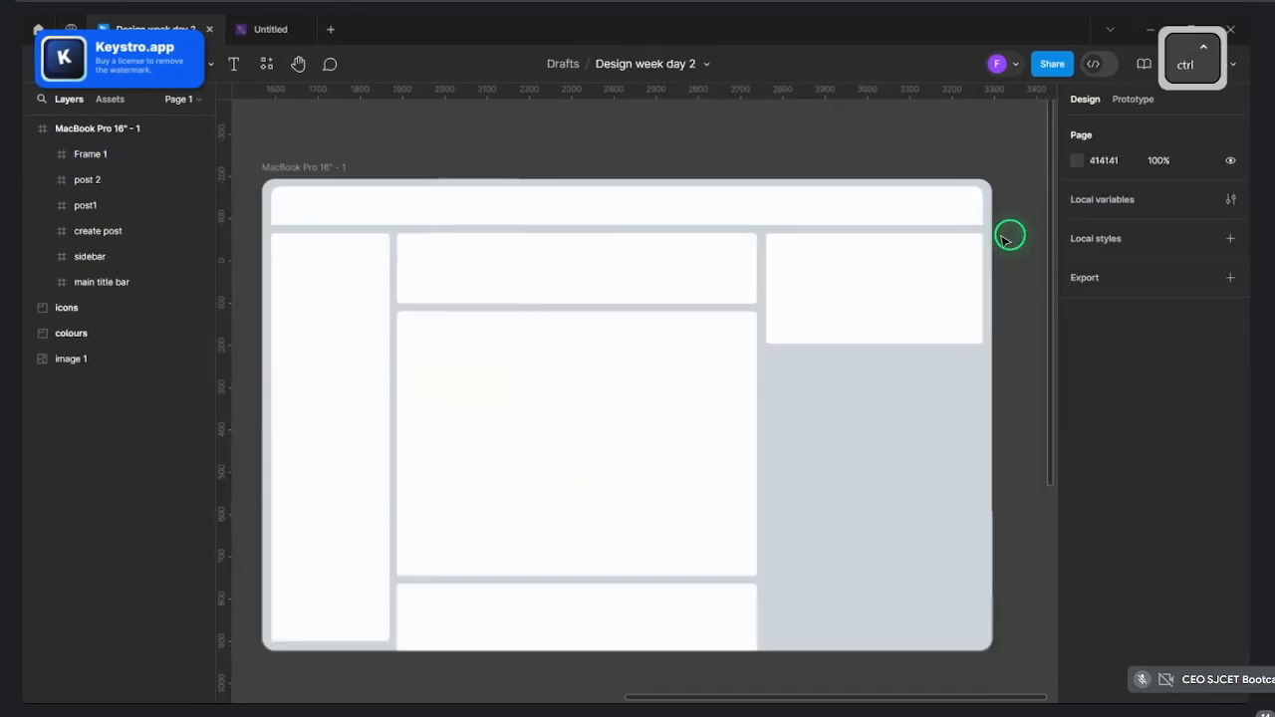
scroll(1012, 242, "up", 4)
scroll(655, 434, "down", 4)
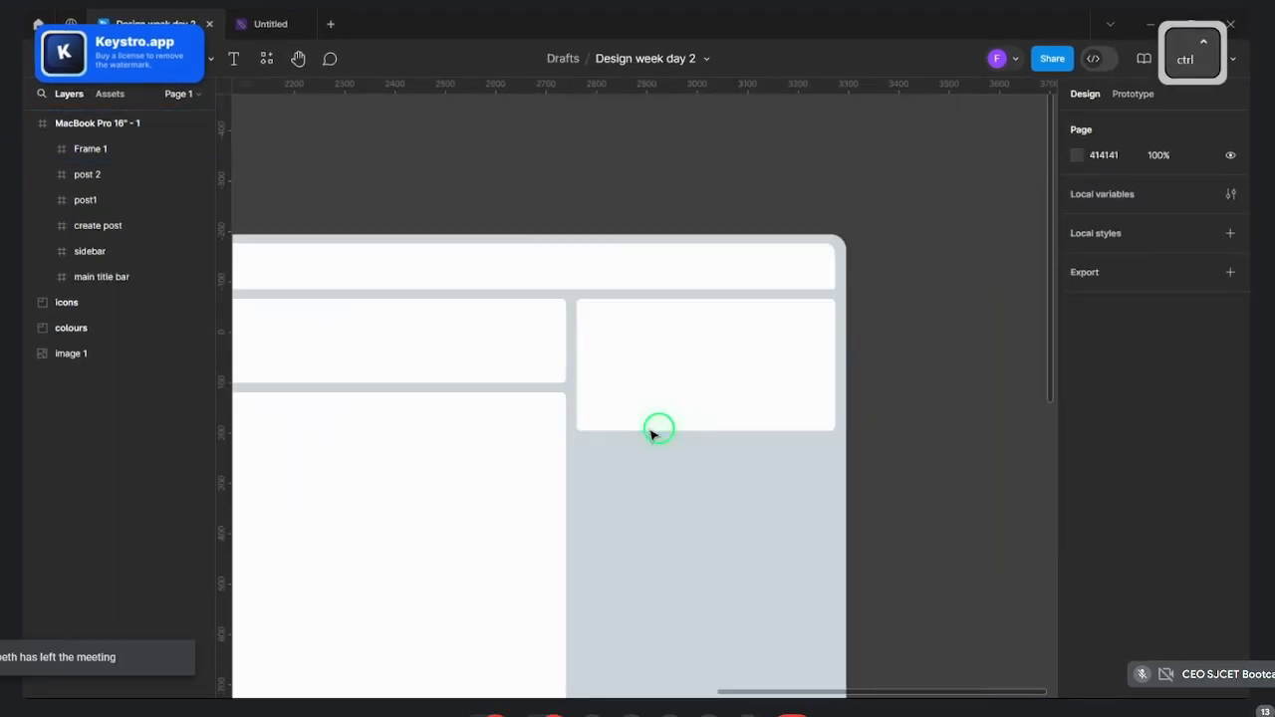
scroll(674, 436, "up", 5)
scroll(588, 401, "down", 5)
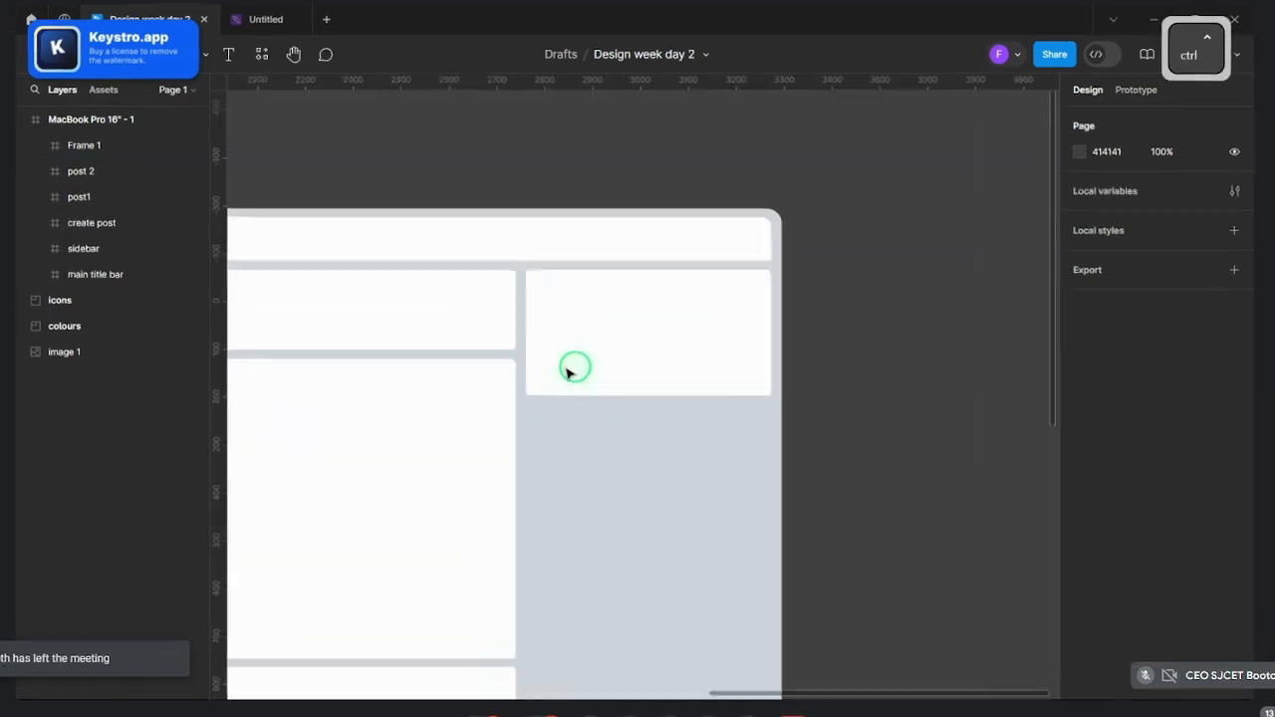
scroll(726, 453, "up", 3)
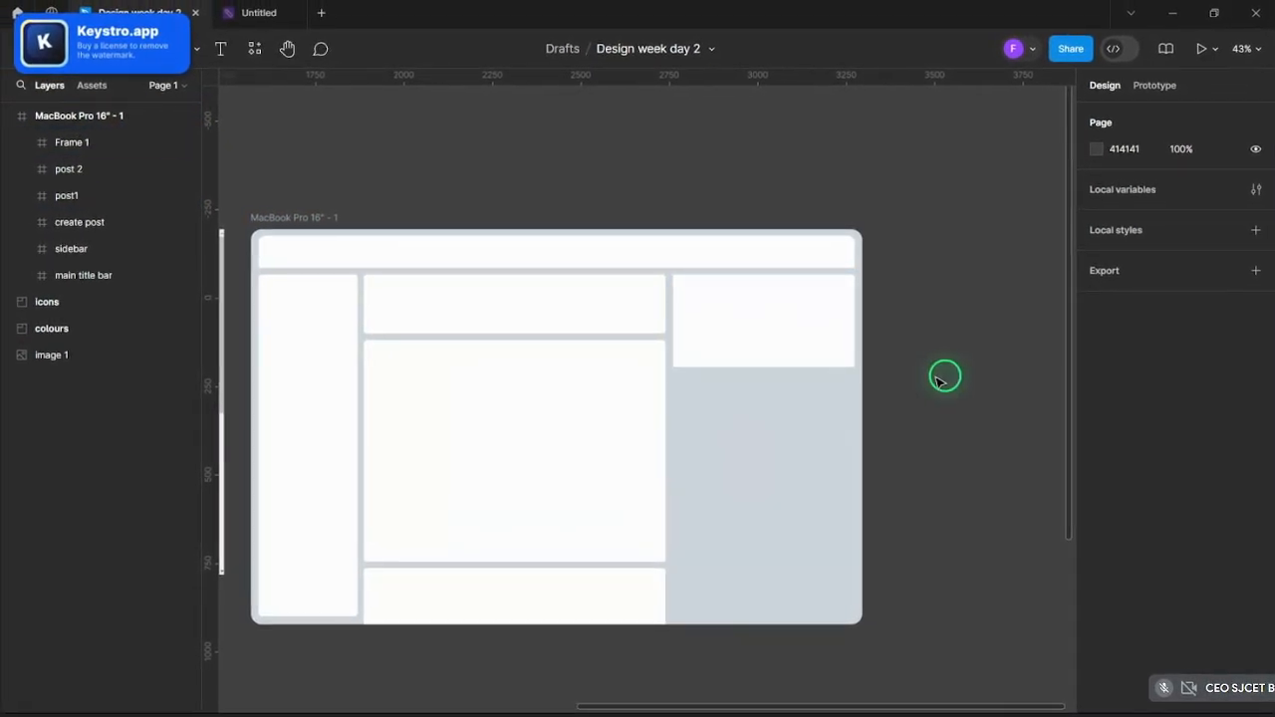
scroll(937, 382, "up", 3)
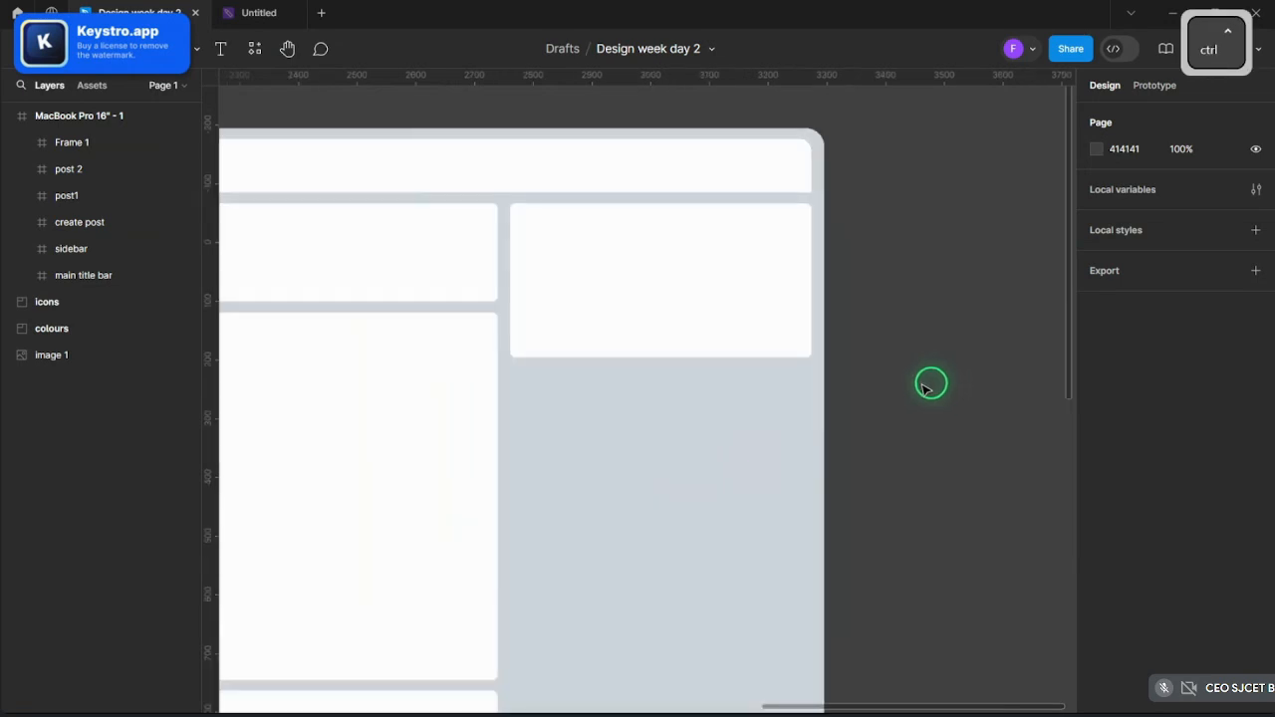
scroll(928, 387, "down", 2)
scroll(683, 438, "up", 2)
left_click(754, 293, "ctrl")
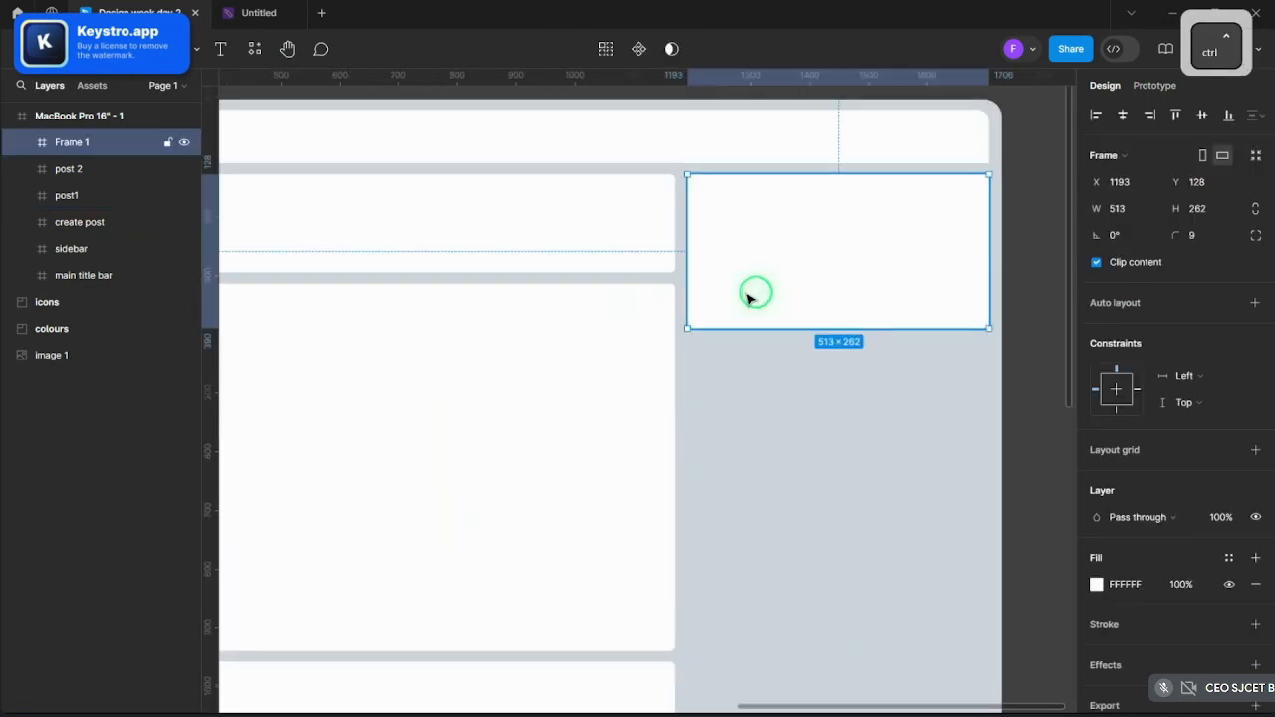
scroll(754, 293, "down", 3)
left_click(856, 296)
scroll(856, 296, "up", 2)
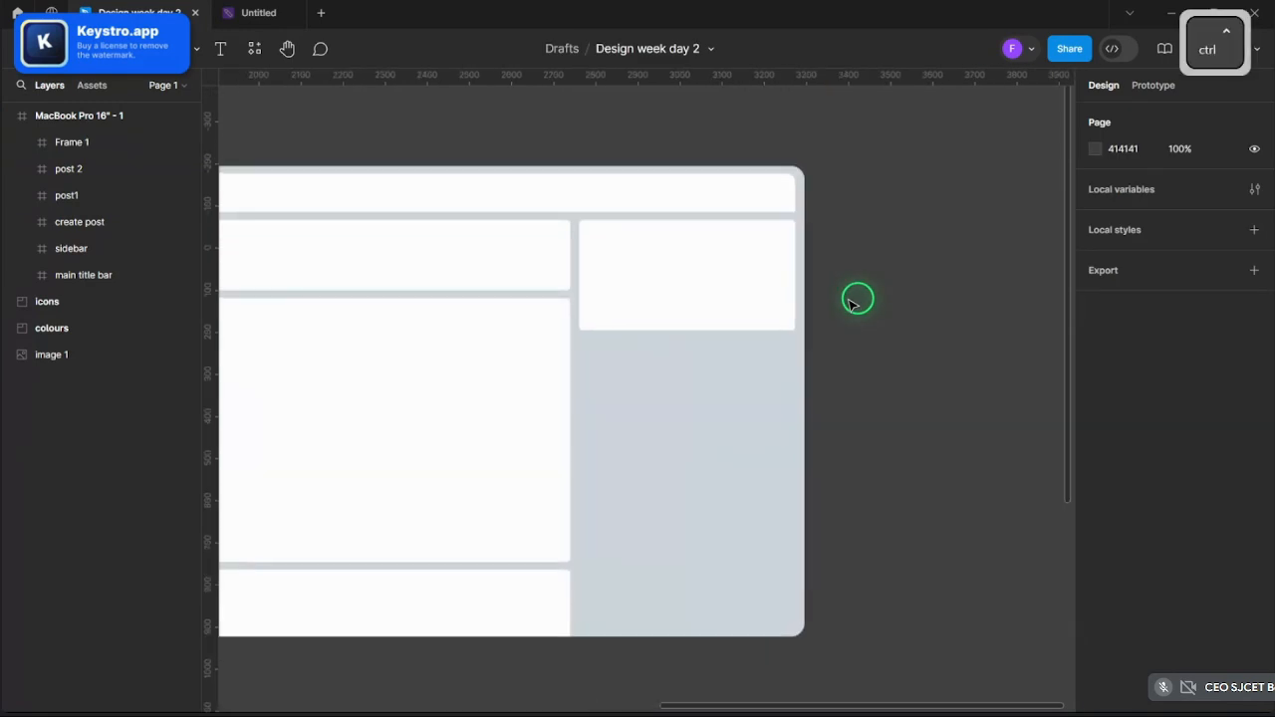
left_click(761, 302, "ctrl")
key("ctrl+c")
key("ctrl+v")
- Place the copy, Frame 2, below Frame 1 and shorten it to 141 tall
left_click_drag(704, 282, 752, 411)
left_click(876, 388)
left_click(754, 400)
left_click(882, 365)
scroll(881, 365, "down", 3)
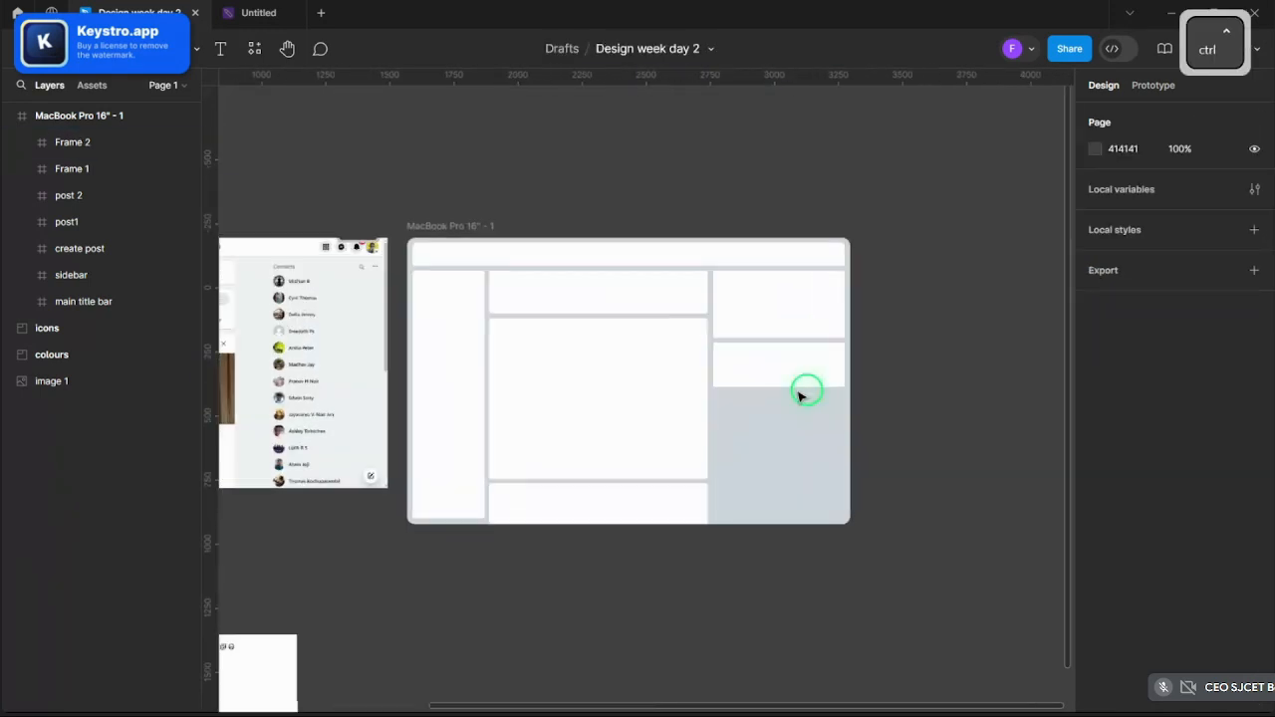
scroll(788, 385, "up", 2)
- Add Frame 3 below Frame 2, stretch it to 493 tall, then switch to Pinterest
left_click(788, 382)
key("ctrl+v")
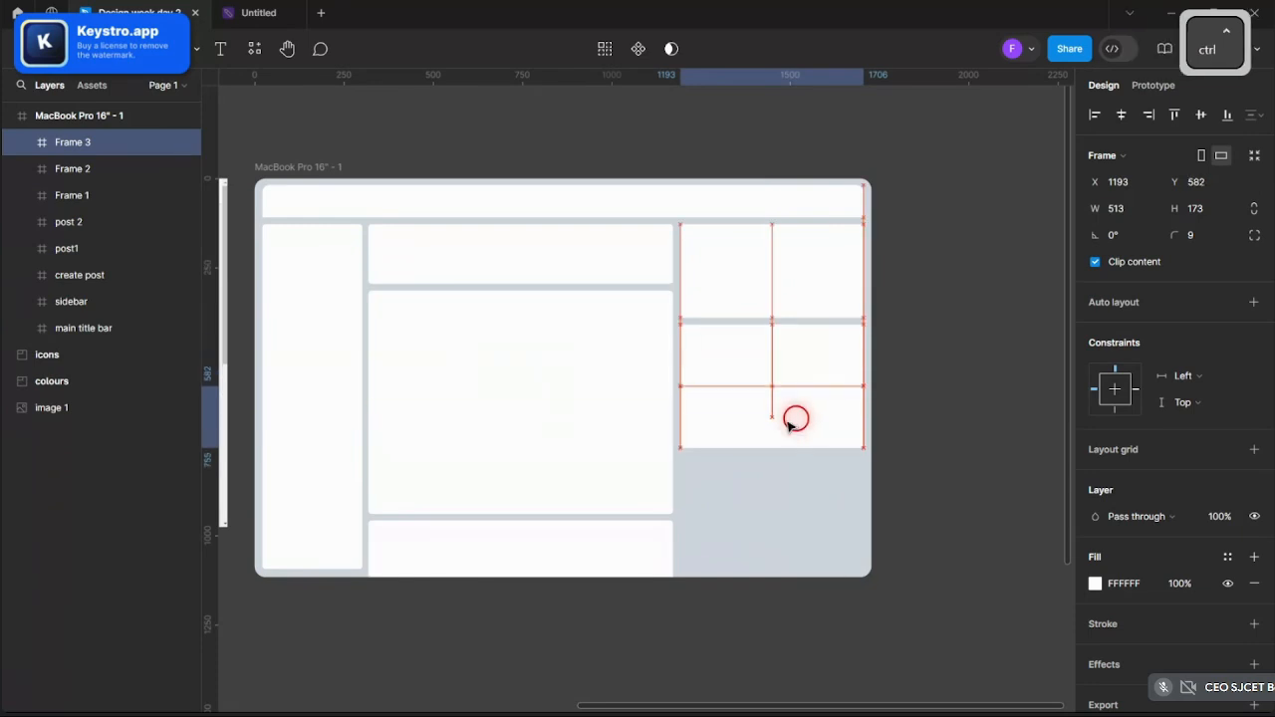
scroll(939, 313, "down", 5)
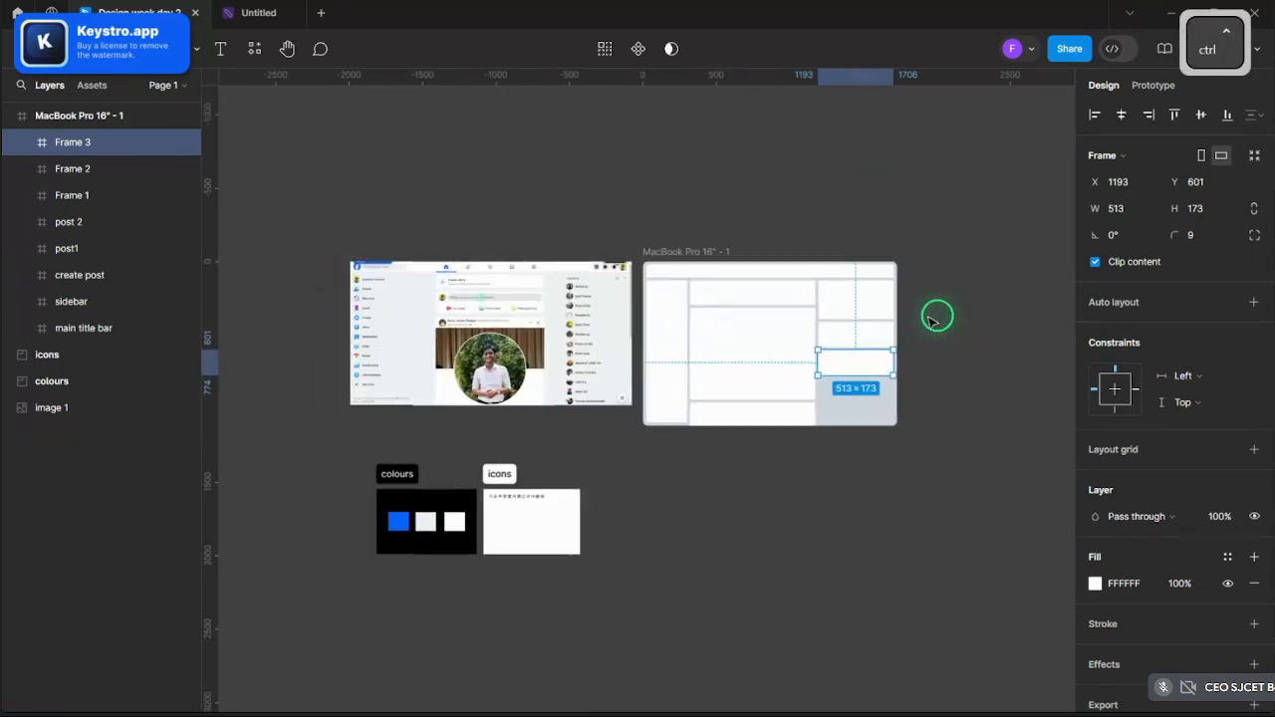
scroll(712, 345, "up", 6)
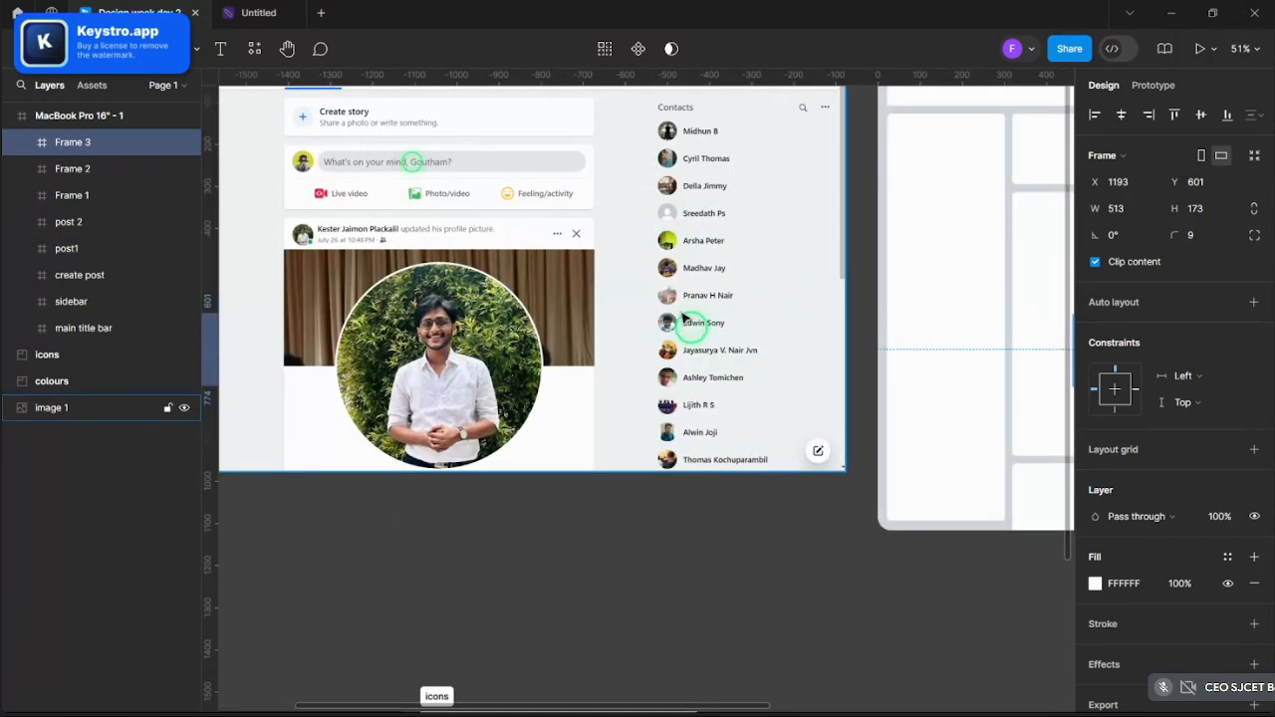
scroll(692, 333, "down", 5)
scroll(791, 276, "up", 7)
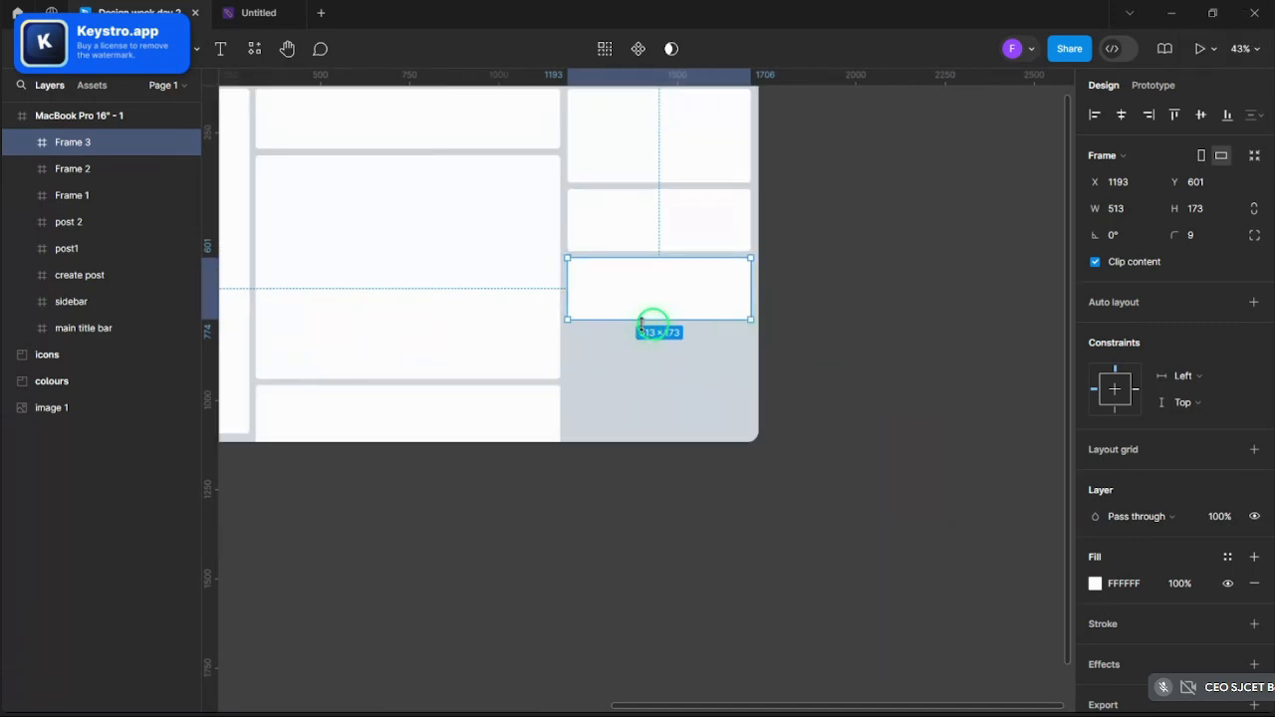
left_click_drag(641, 320, 639, 432)
left_click(854, 413)
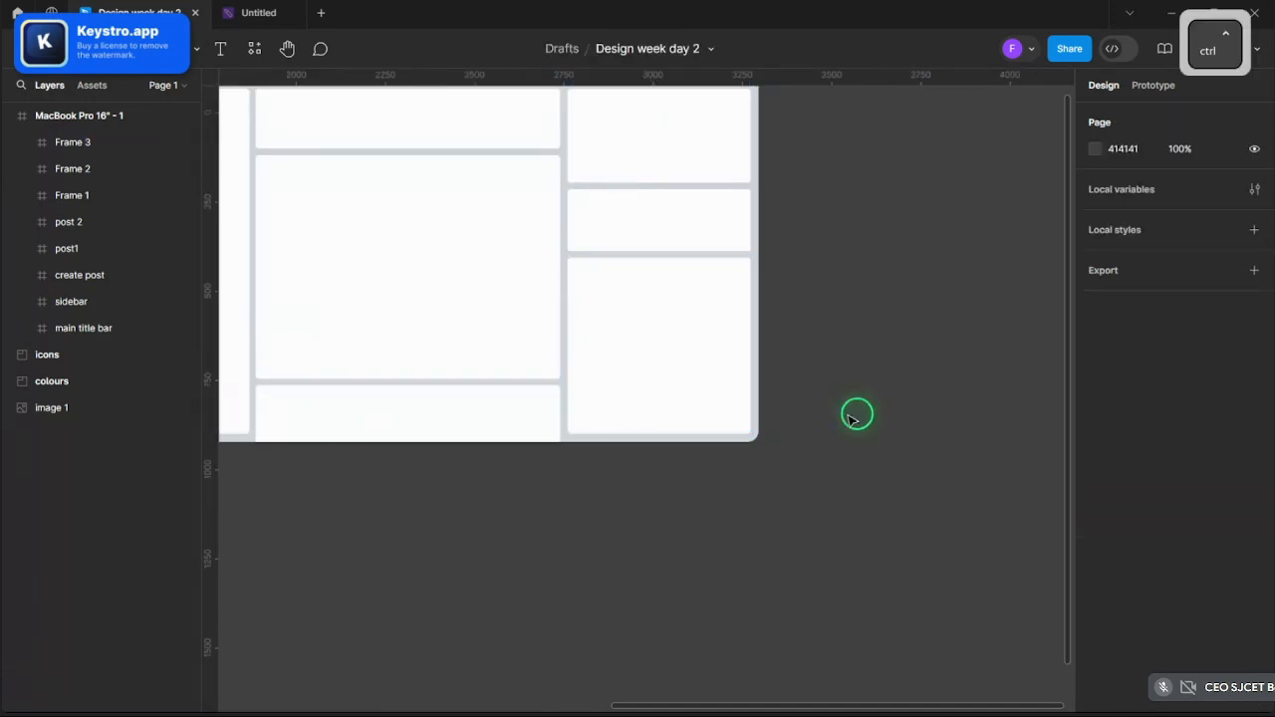
scroll(860, 358, "down", 4)
scroll(996, 383, "up", 5)
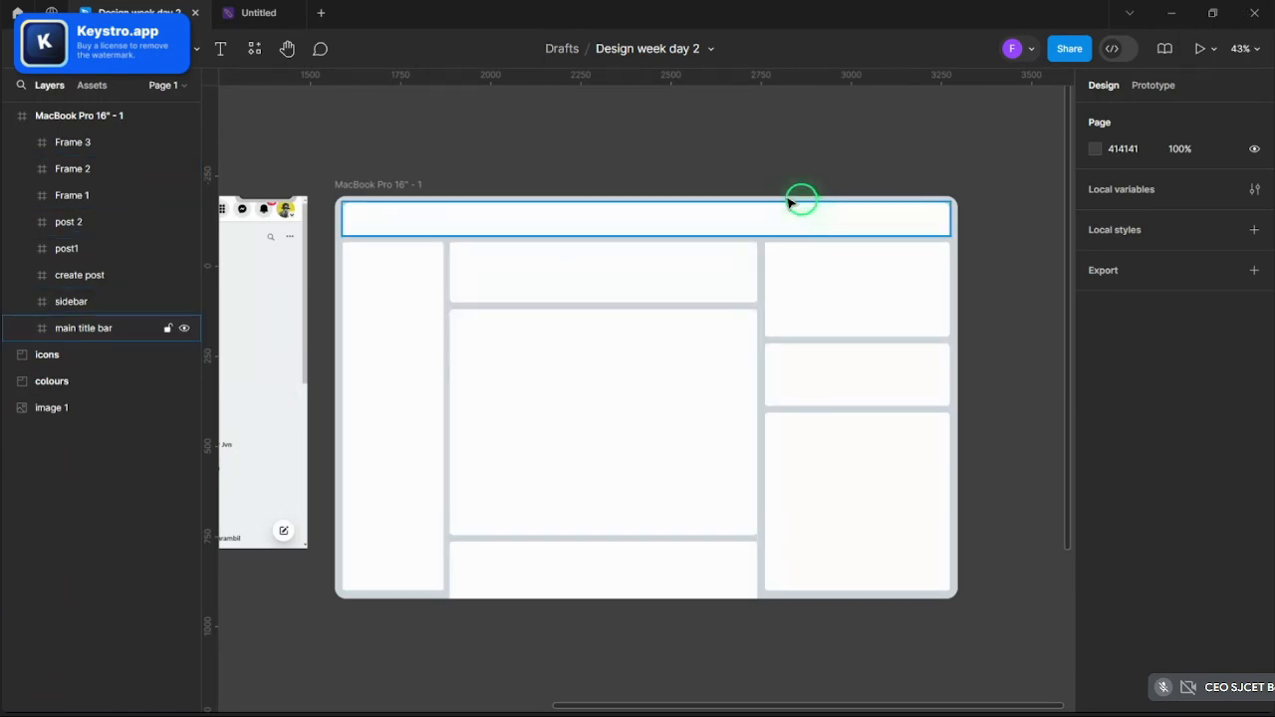
mouse_move(527, 705)
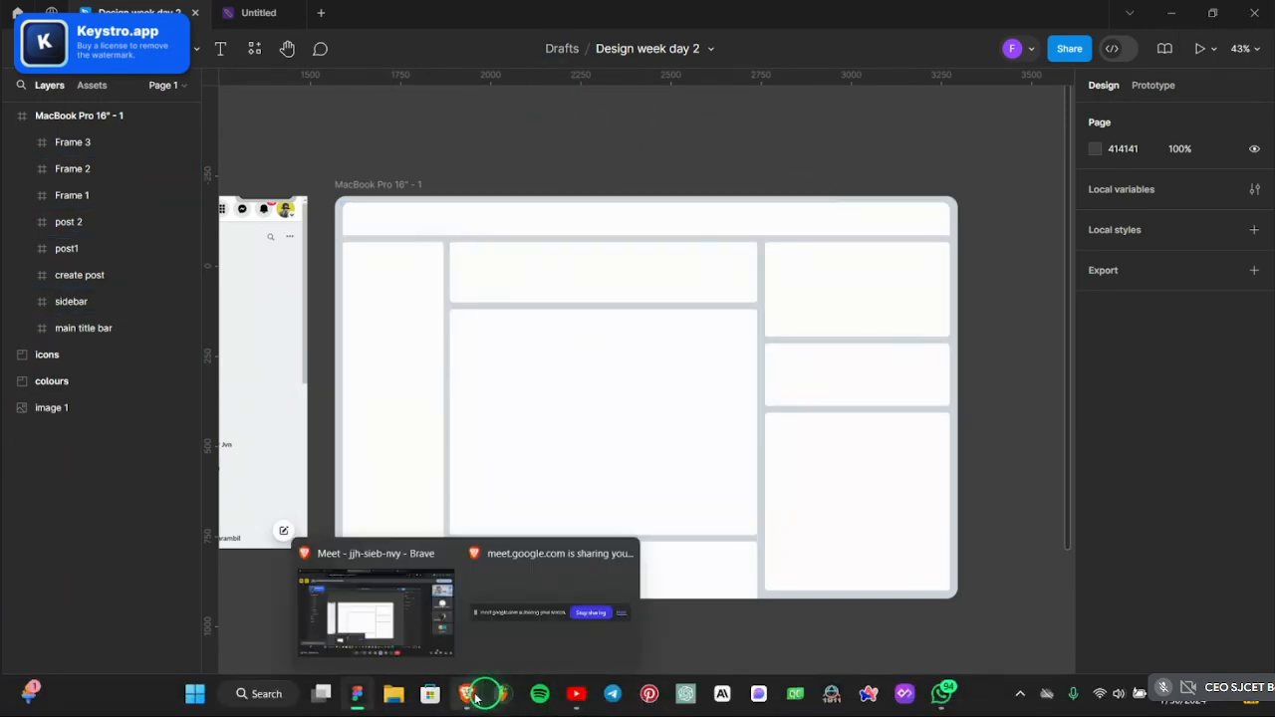
left_click(650, 693)
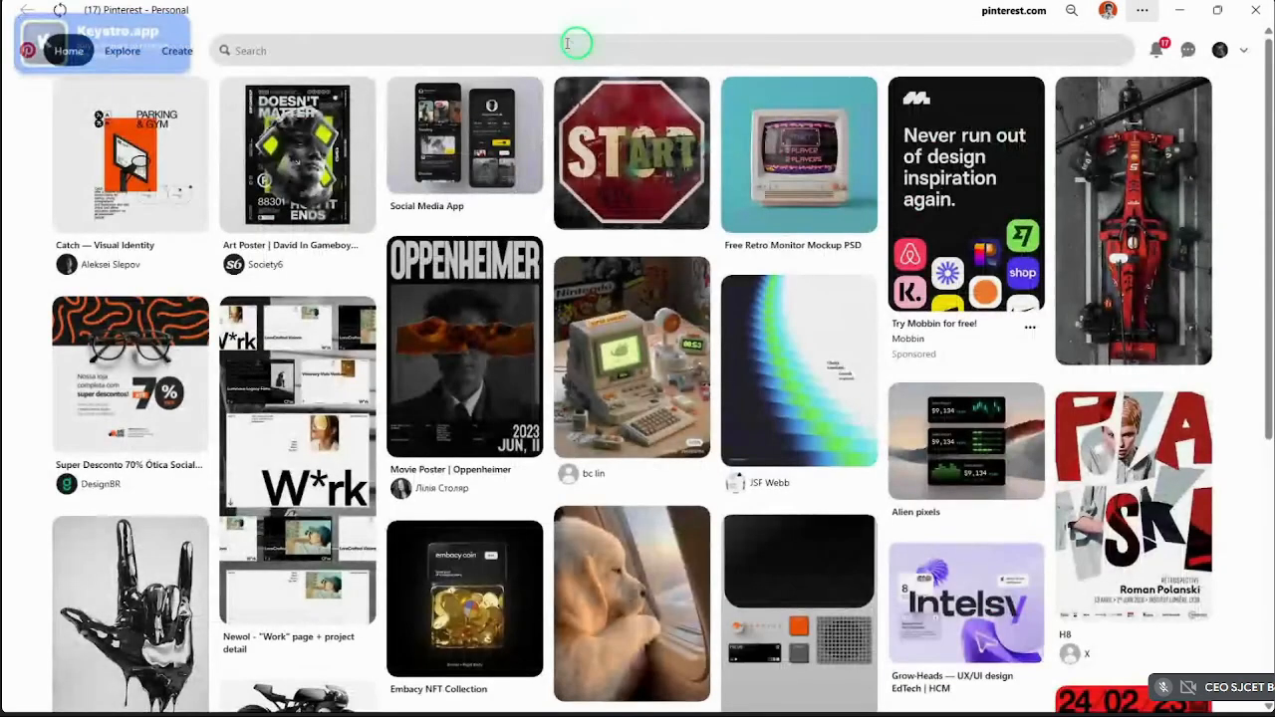
- Search Pinterest for 'bento grid', view the Bento grid v2.0 pin, then minimize Pinterest
left_click(567, 47)
type("ben")
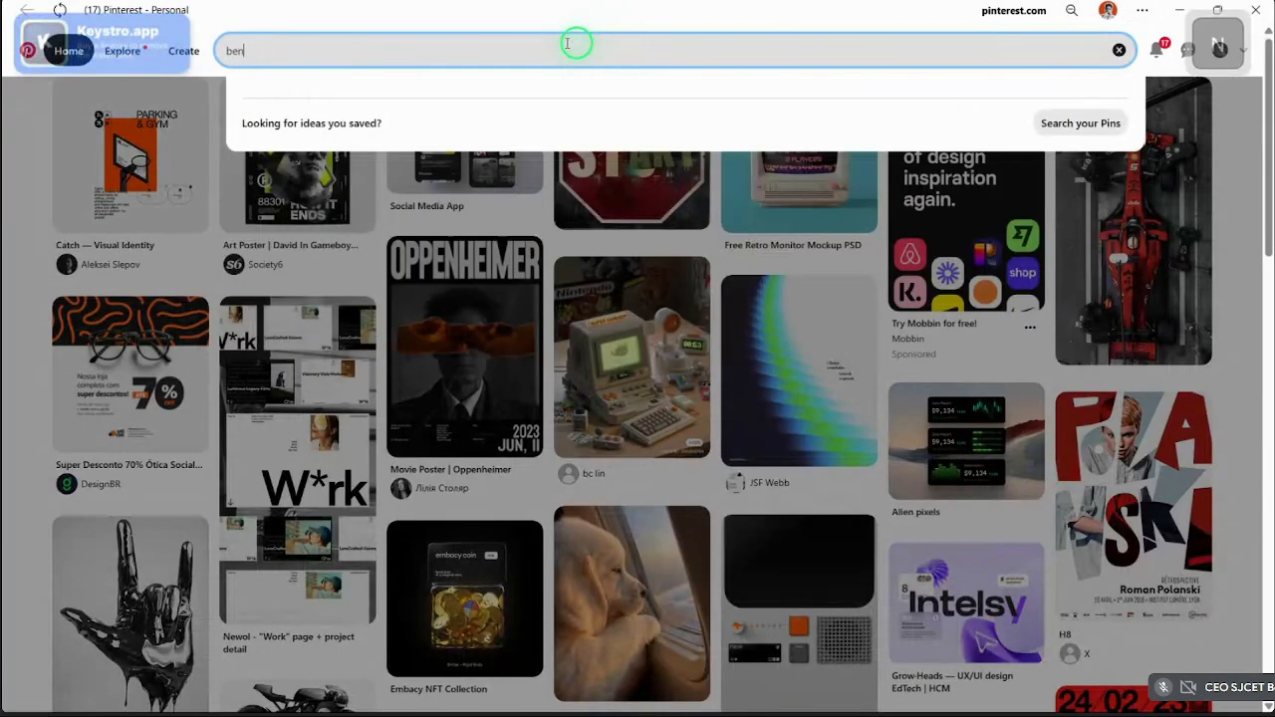
type("to grid")
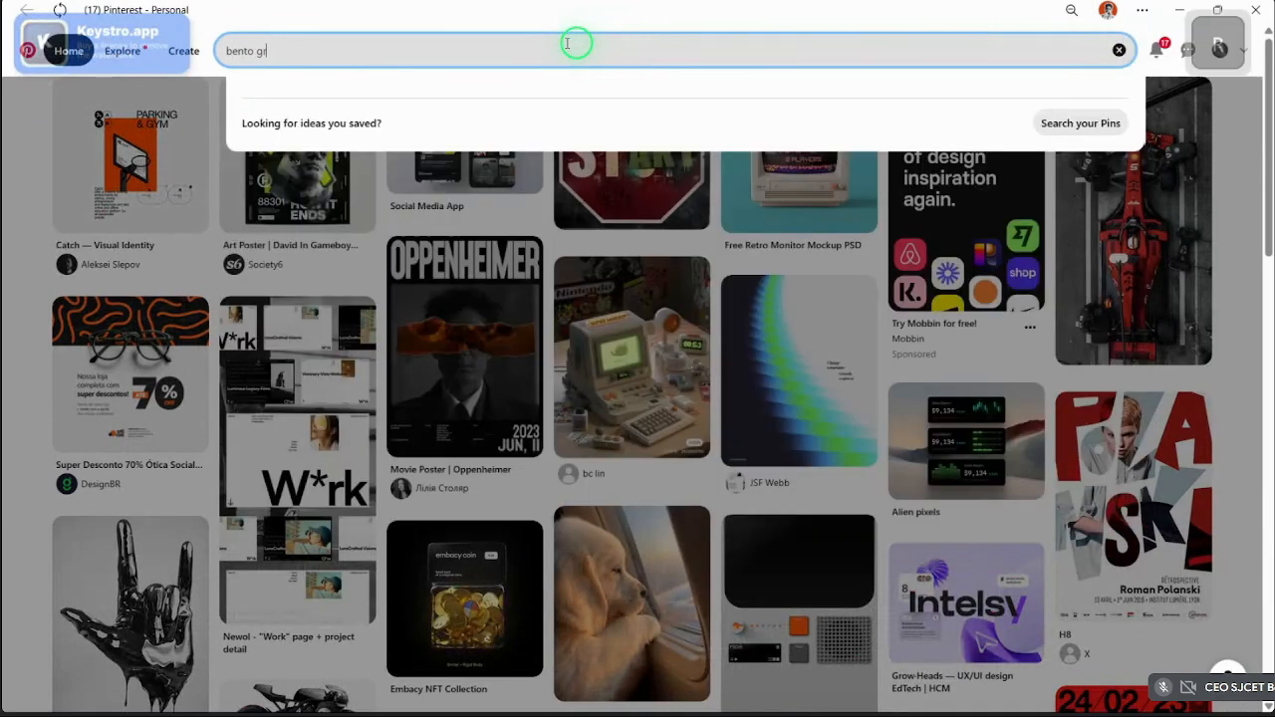
key("Return")
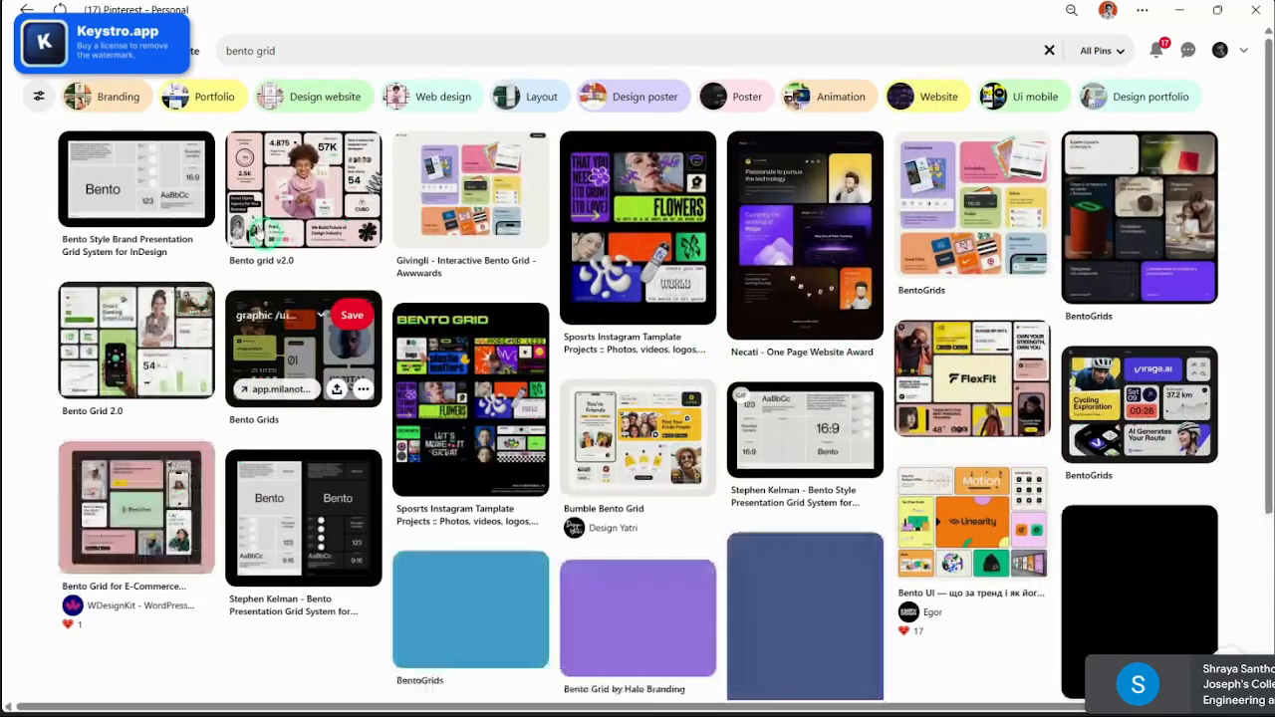
left_click(261, 232)
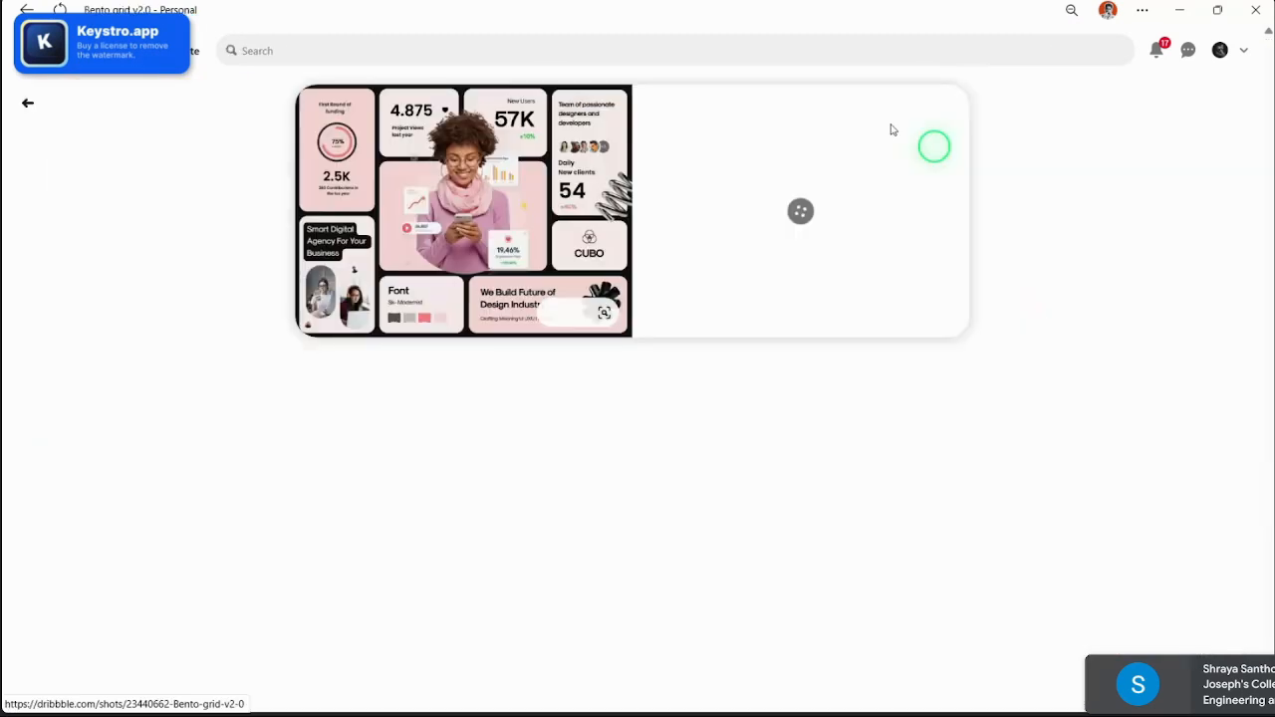
left_click(1179, 10)
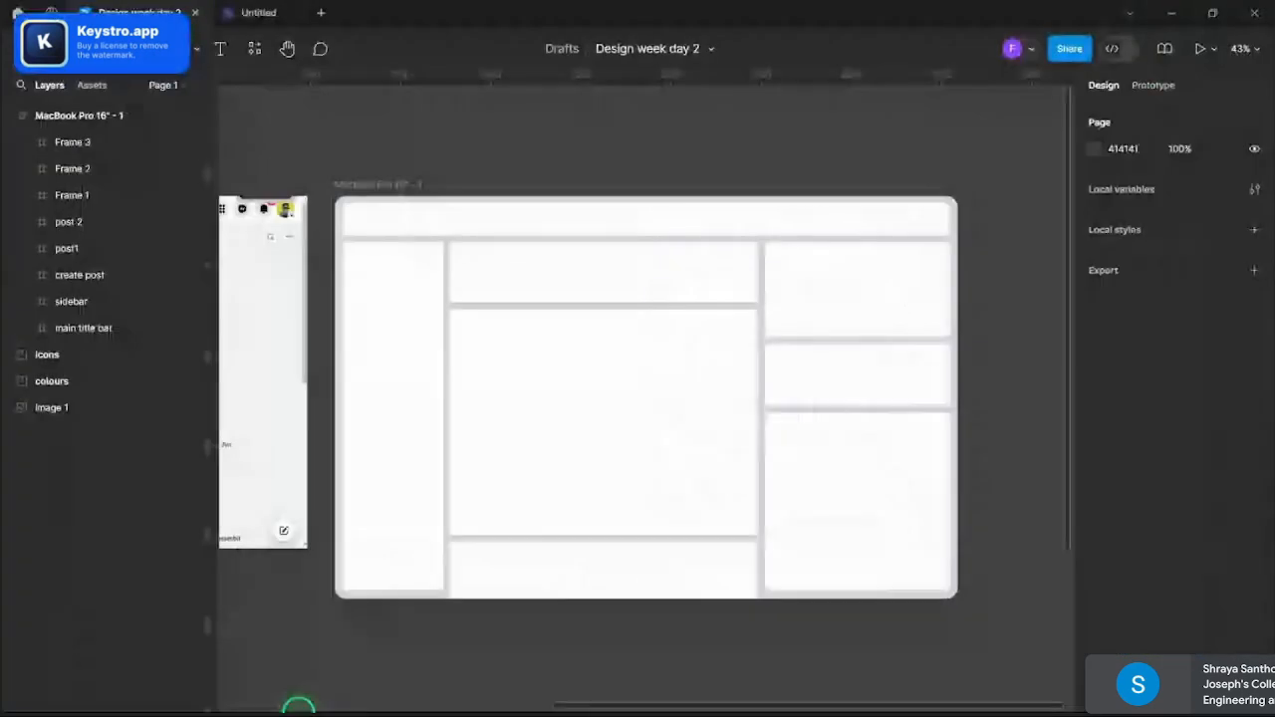
mouse_move(469, 694)
left_click(371, 588)
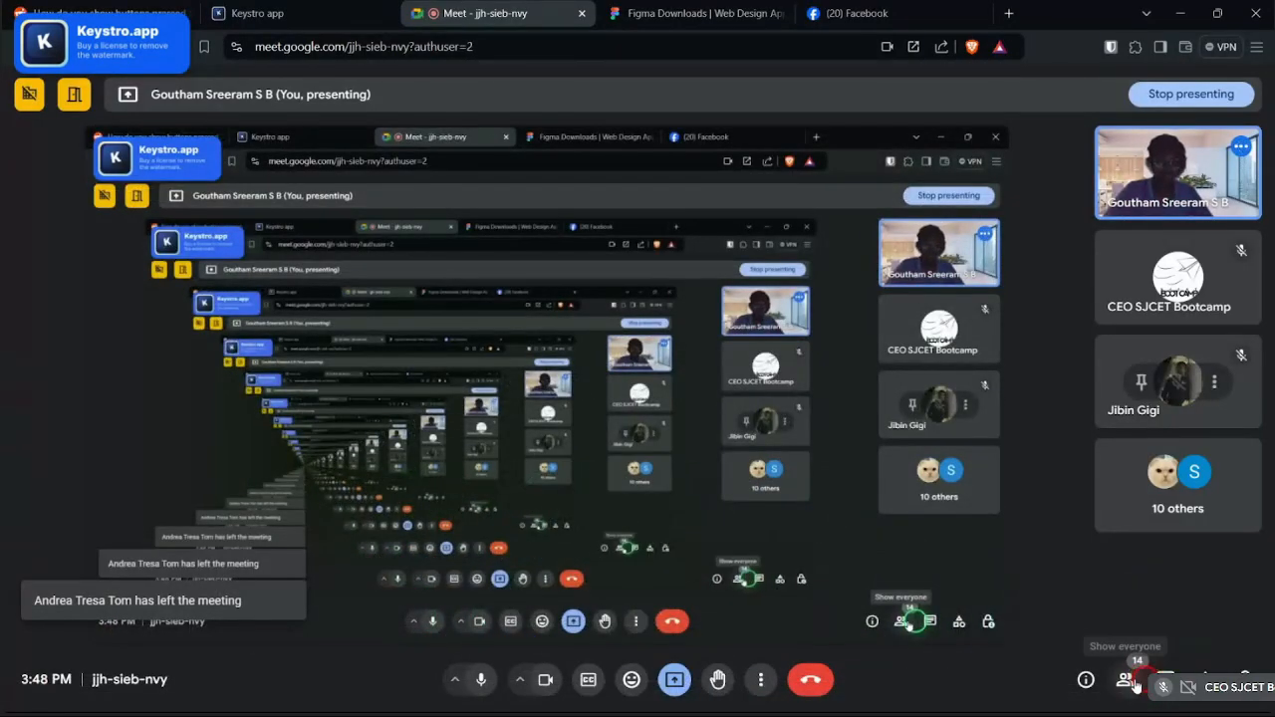
left_click(1134, 683)
scroll(1142, 615, "down", 4)
left_click(1162, 680)
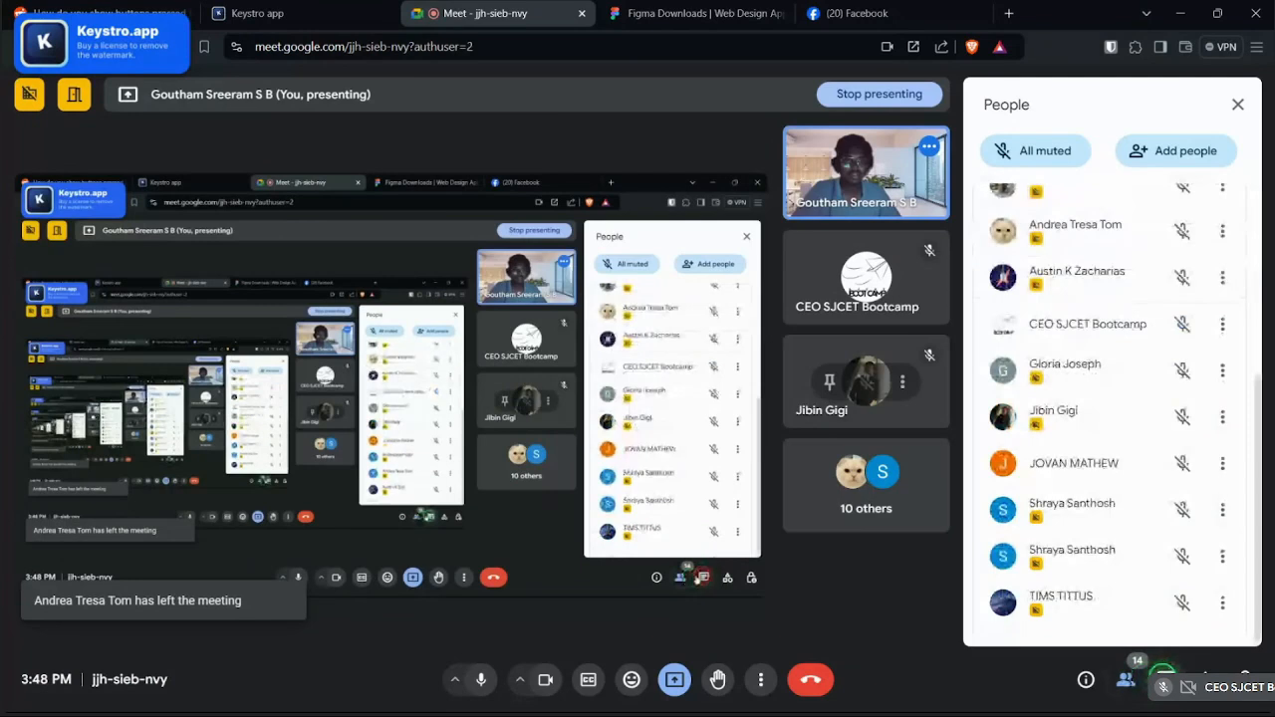
left_click(1225, 105)
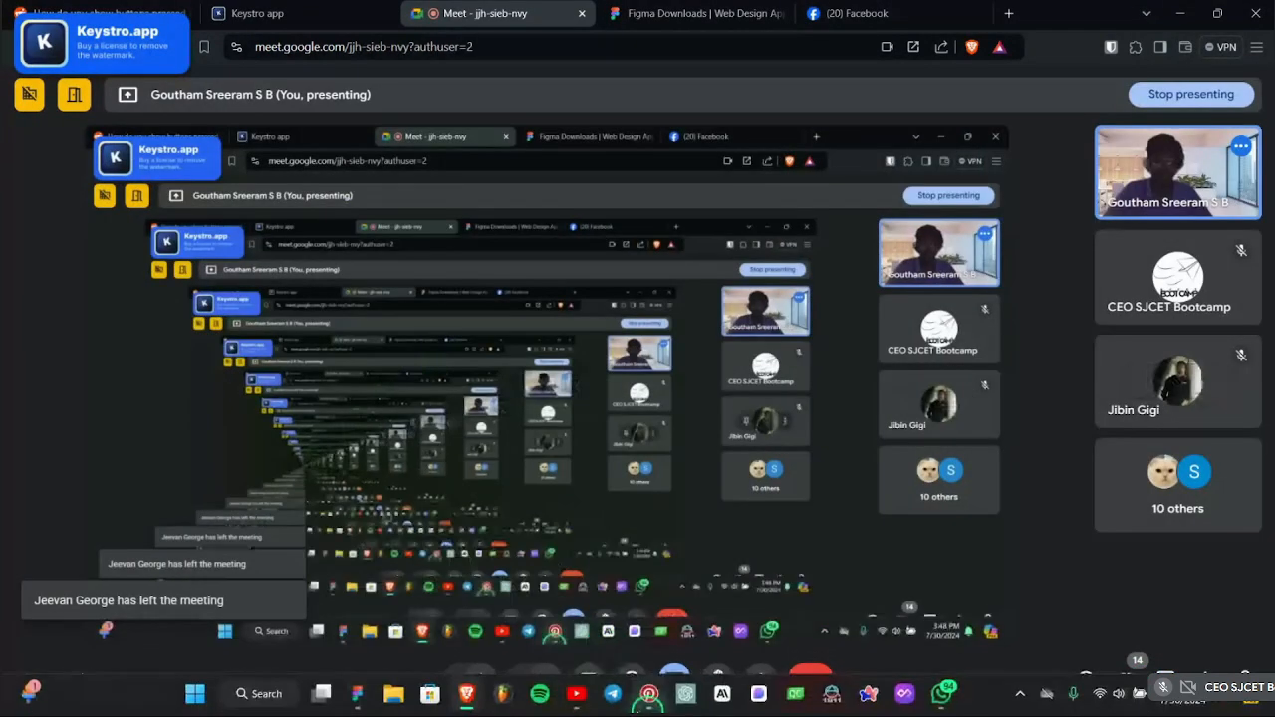
left_click(435, 697)
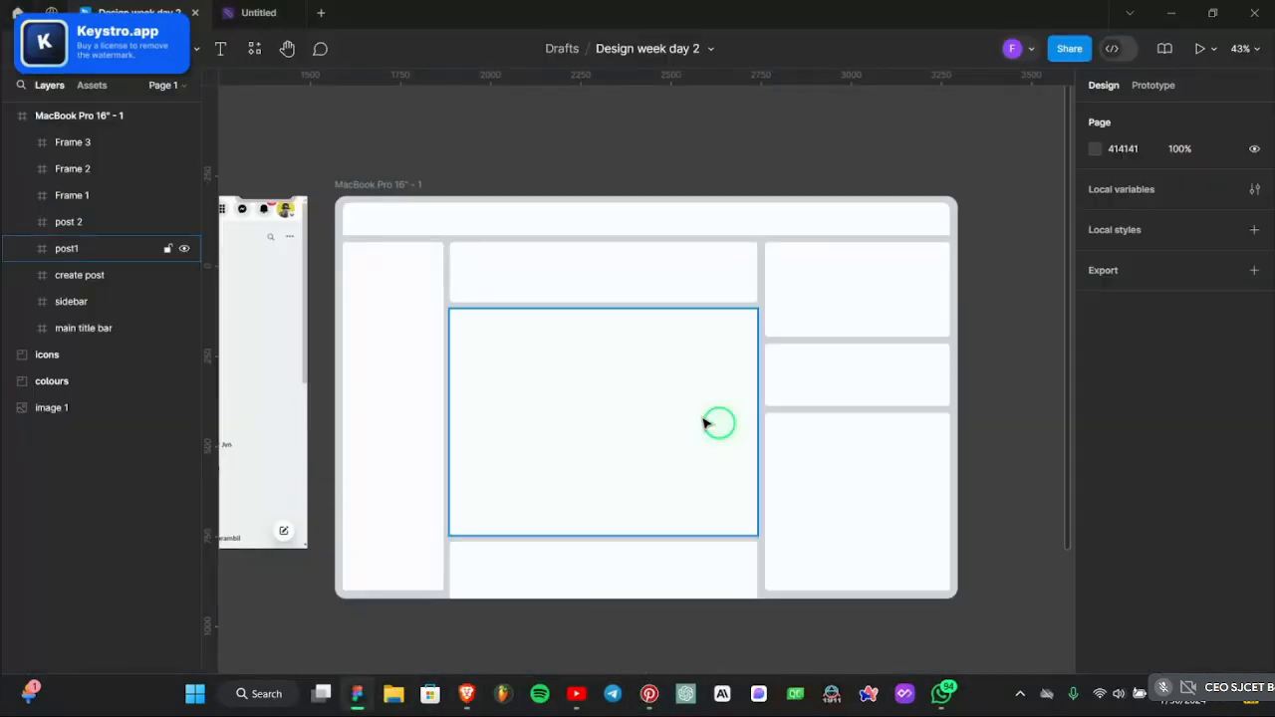
- Rename the top right-column Frame 1 to 'stories'
key("ctrl")
scroll(800, 442, "down", 2)
scroll(939, 375, "up", 2)
scroll(942, 379, "down", 3)
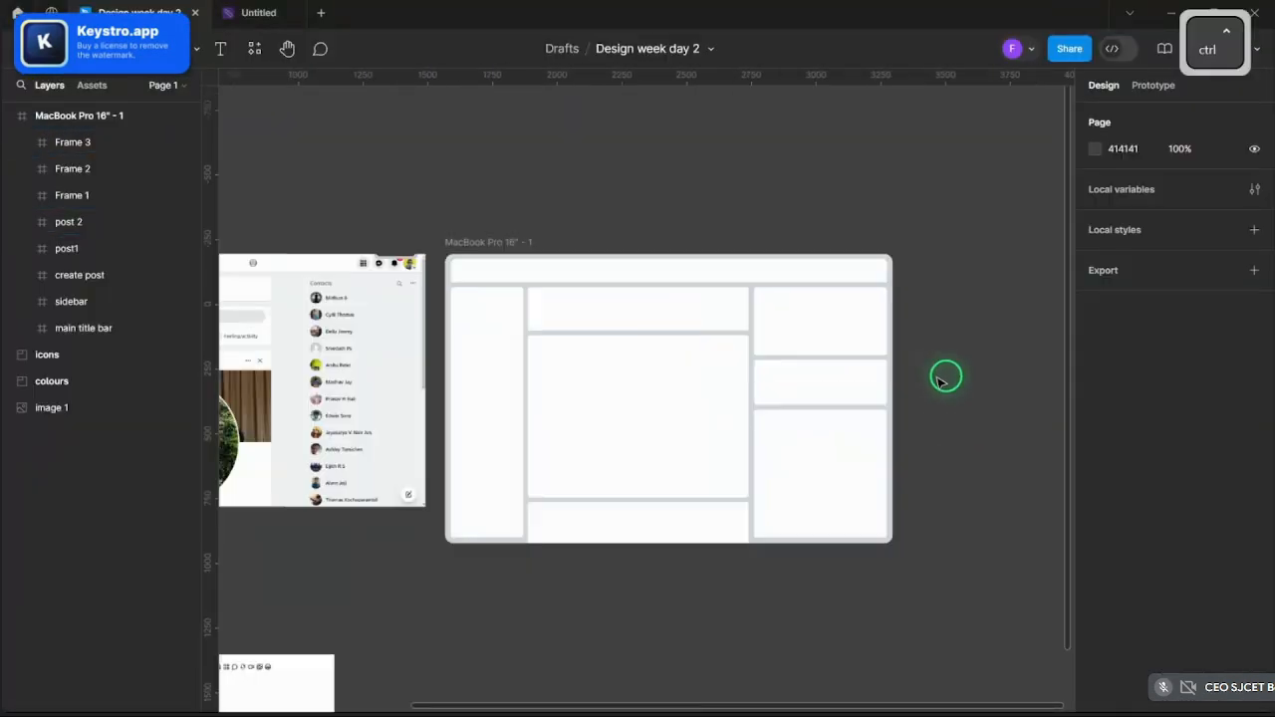
scroll(854, 540, "up", 2)
scroll(933, 585, "up", 1)
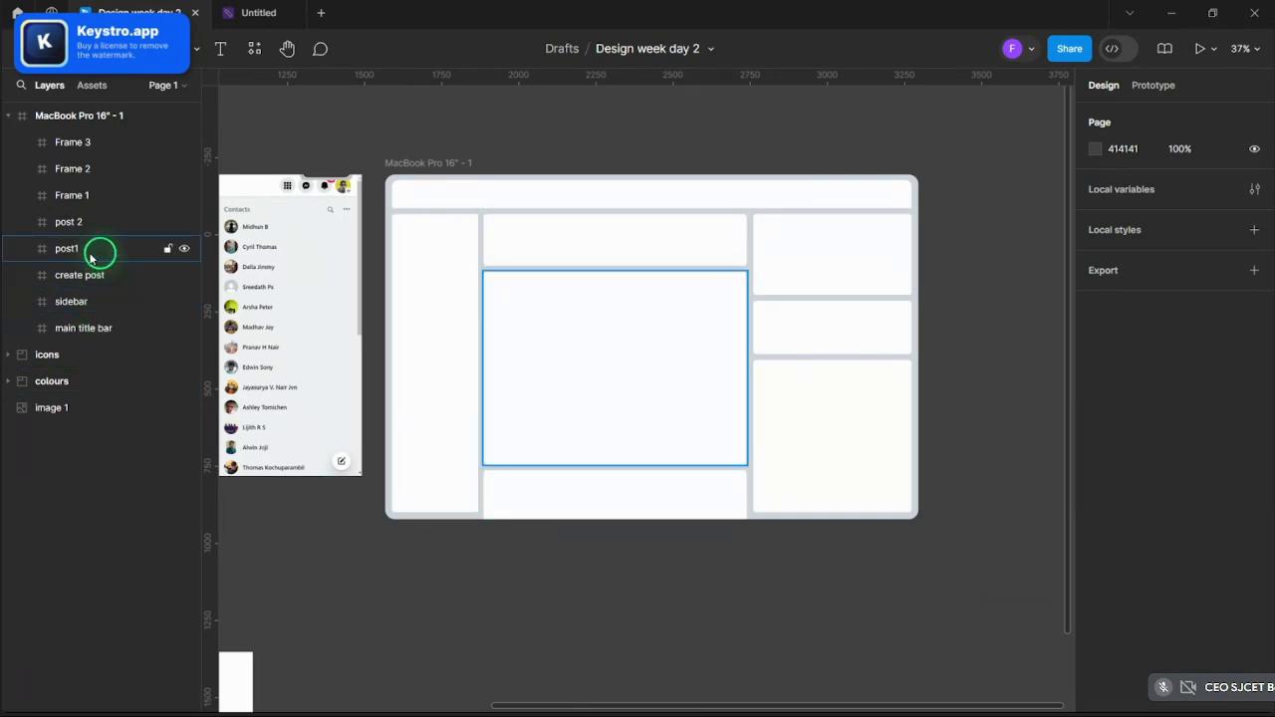
left_click(80, 198)
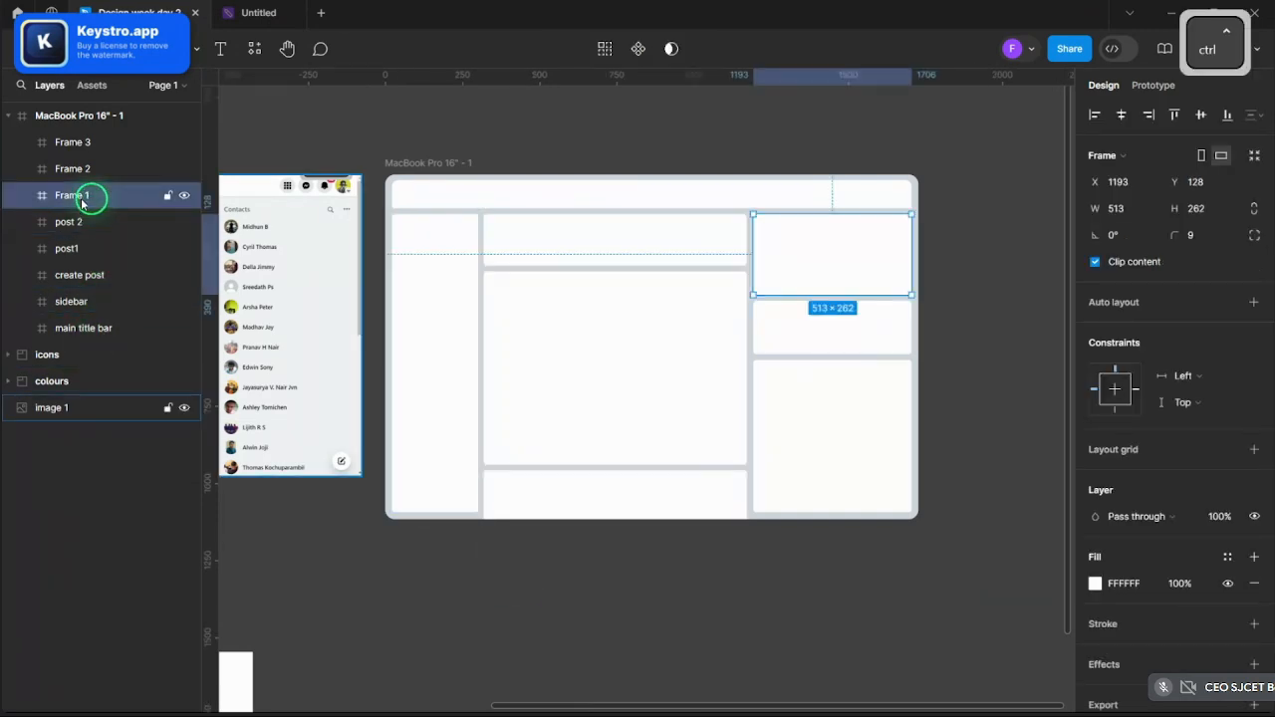
key("ctrl+r")
type("storie")
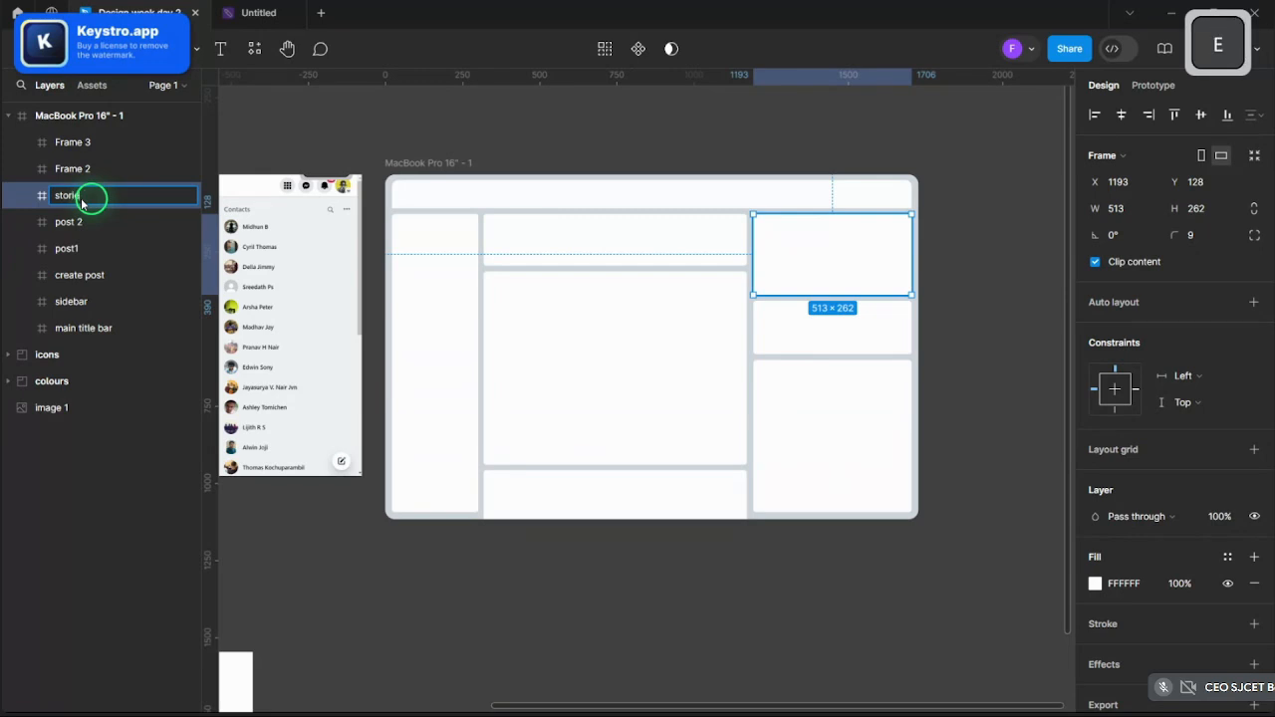
type("s")
key("Return")
- Rename Frame 2 to 'suggested' and Frame 3 to 'contacts'
left_click(50, 169)
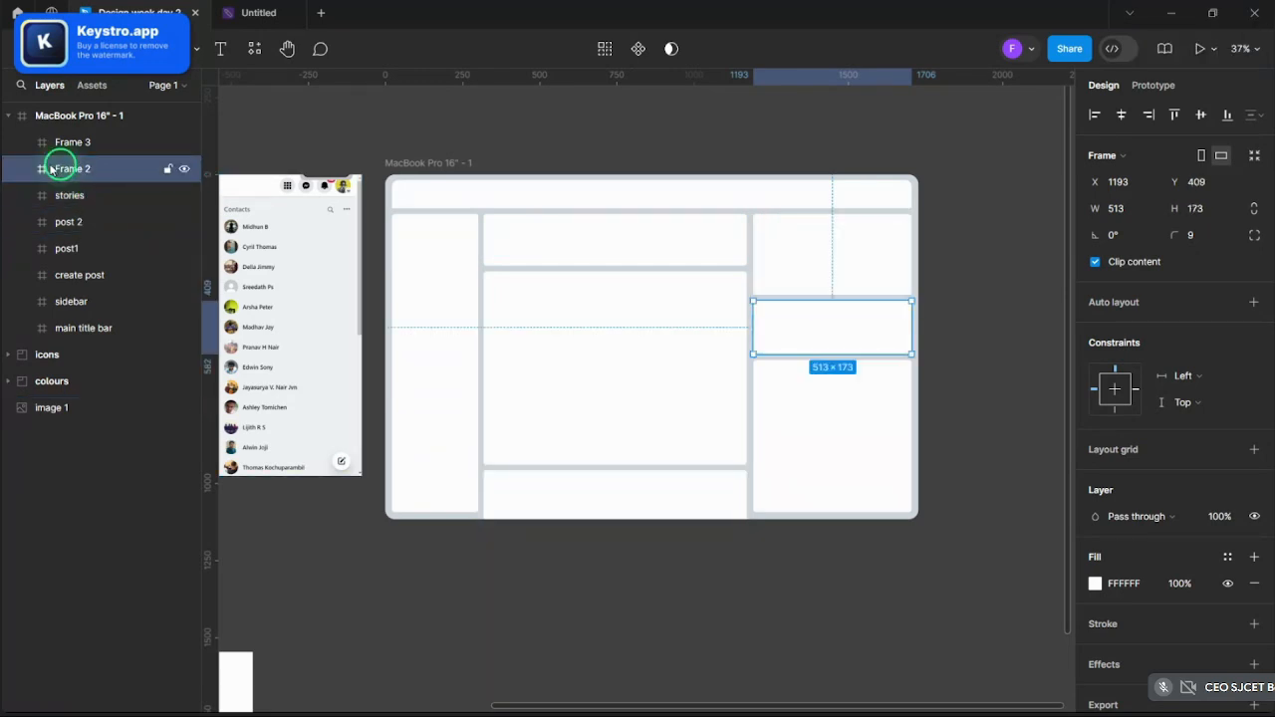
key("ctrl+r")
type("sugg")
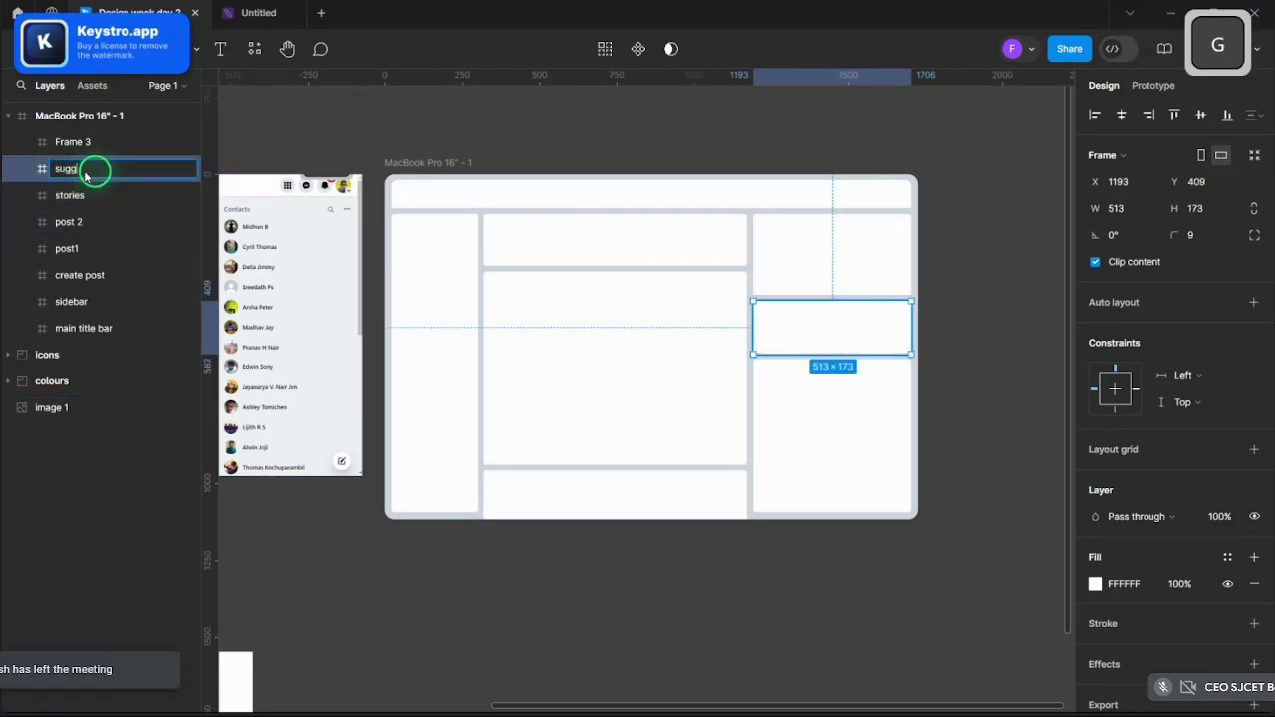
type("est ad")
key("BackSpace")
key("BackSpace")
key("BackSpace")
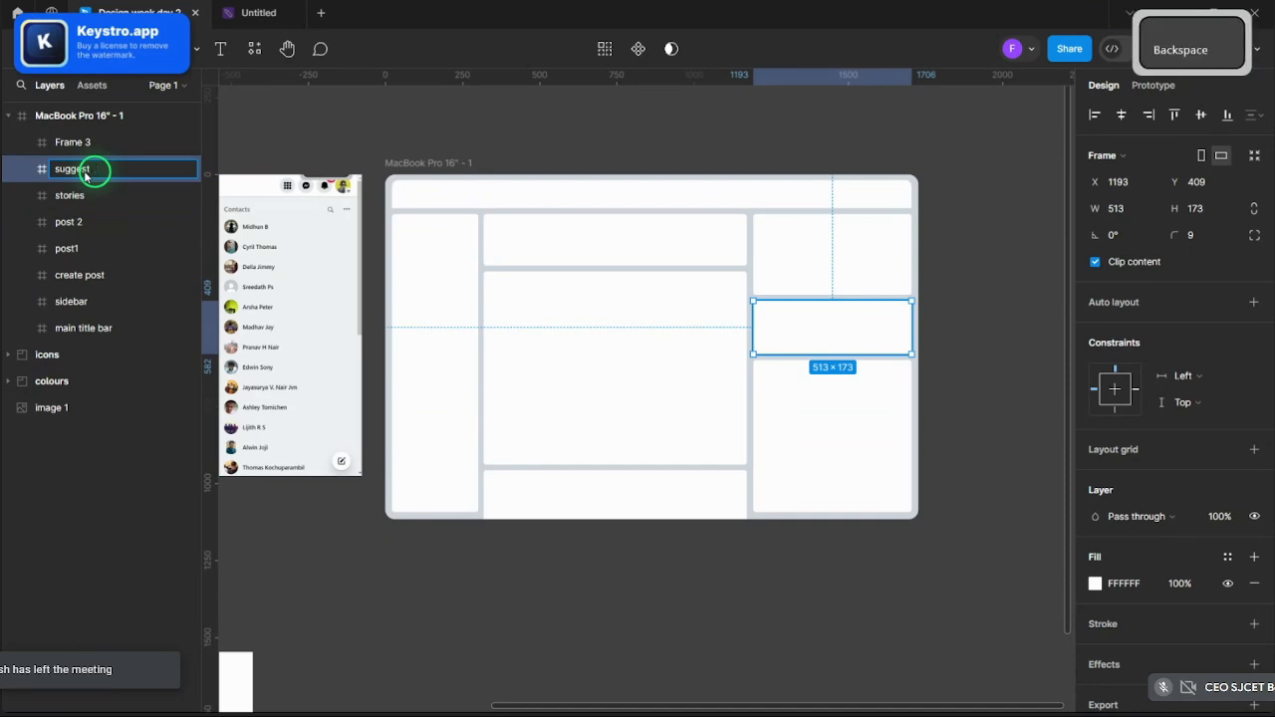
type("ed")
key("Return")
left_click(80, 143)
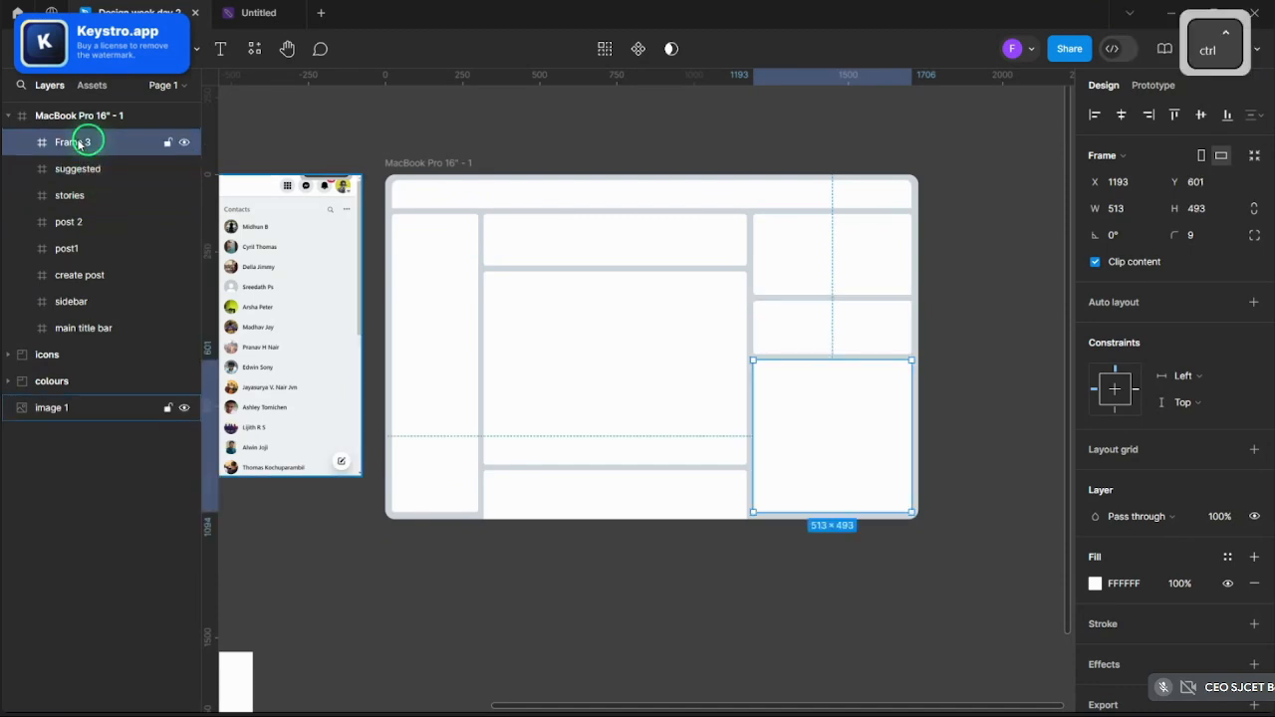
key("ctrl+r")
type("con")
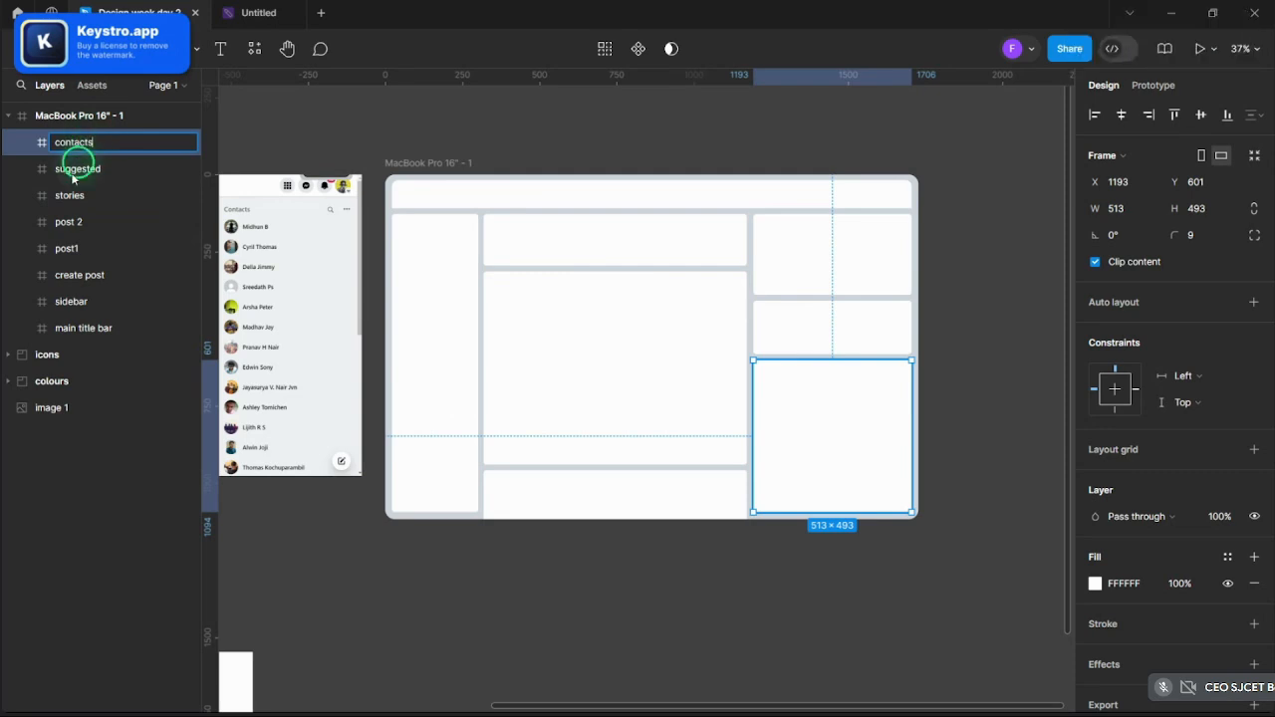
type("tacts")
left_click(615, 586)
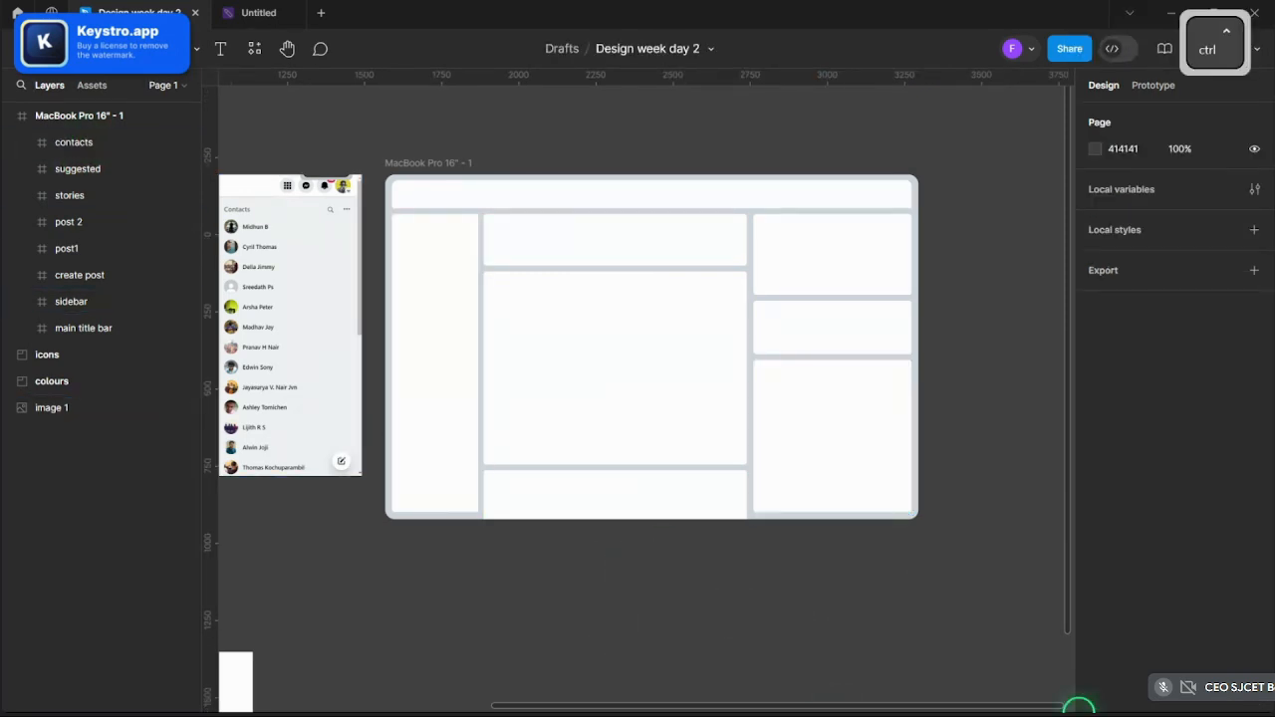
- Rename the MacBook Pro layout frame to 'wireframe'
scroll(1033, 447, "down", 2)
scroll(783, 362, "up", 2)
left_click(353, 195)
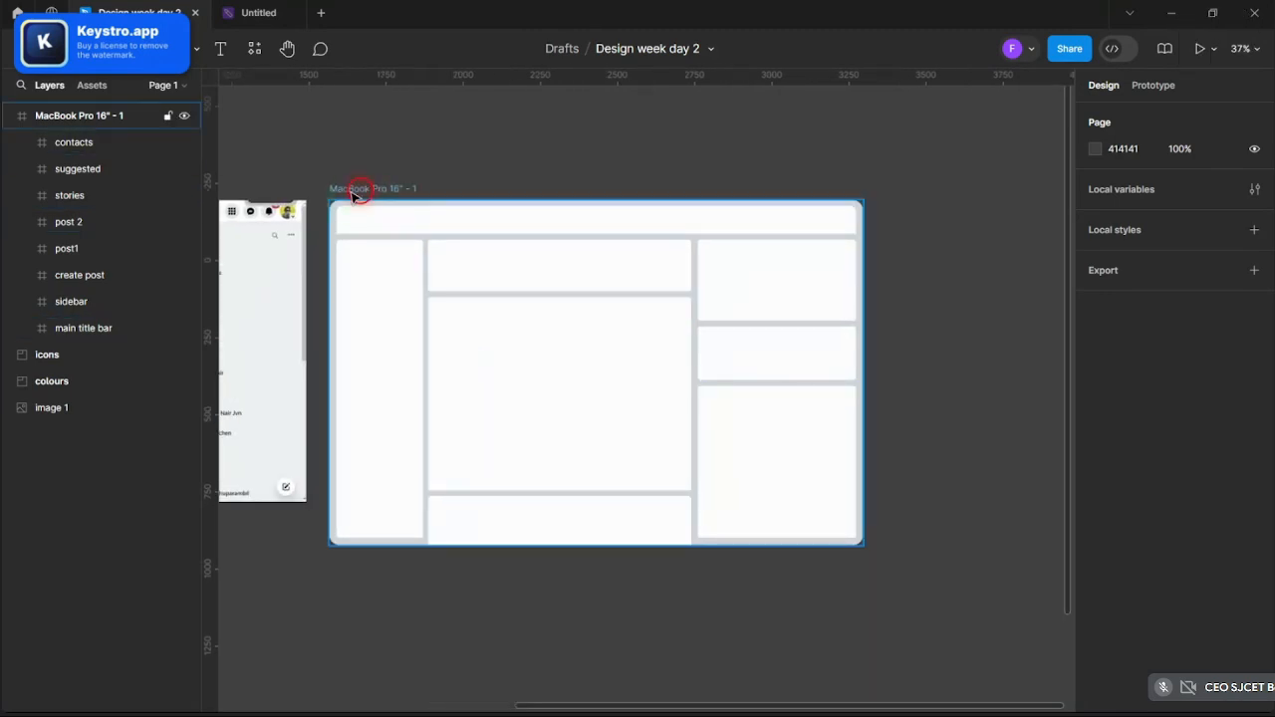
key("ctrl+r")
type("wi")
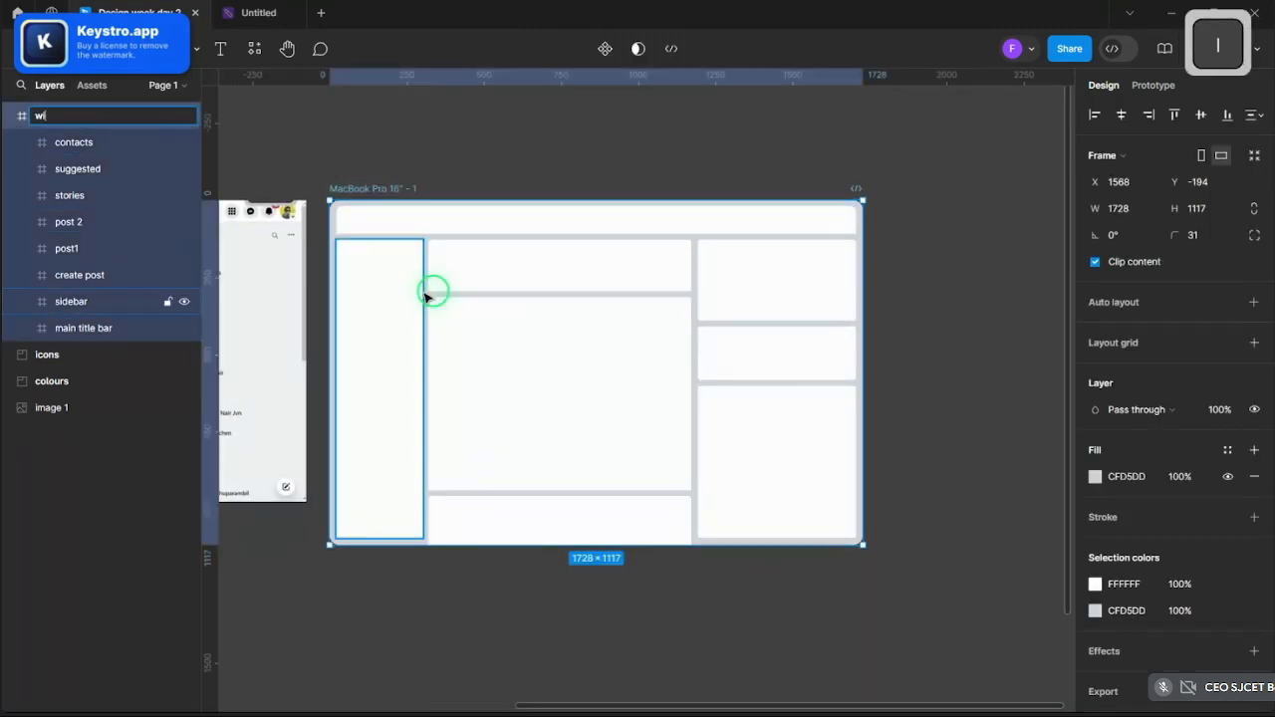
type("reframe")
key("Return")
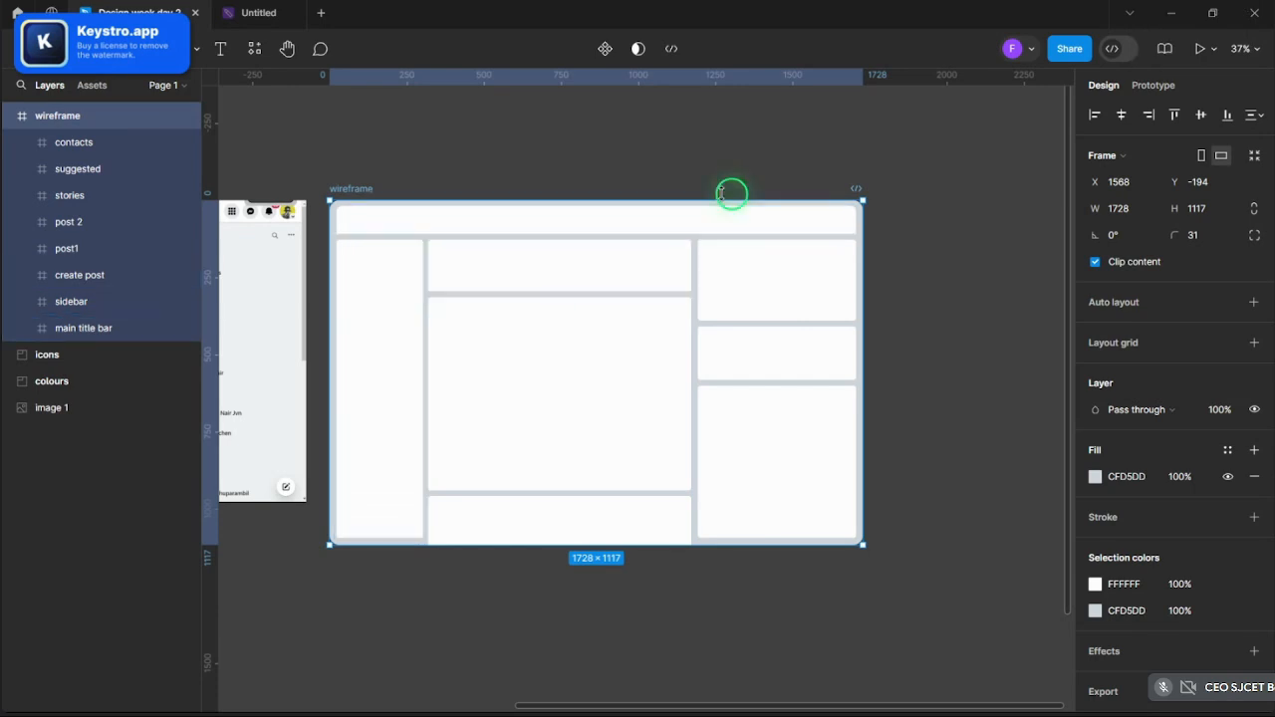
- Duplicate the wireframe frame and position the copy above the original
scroll(731, 193, "down", 3)
scroll(635, 194, "up", 3)
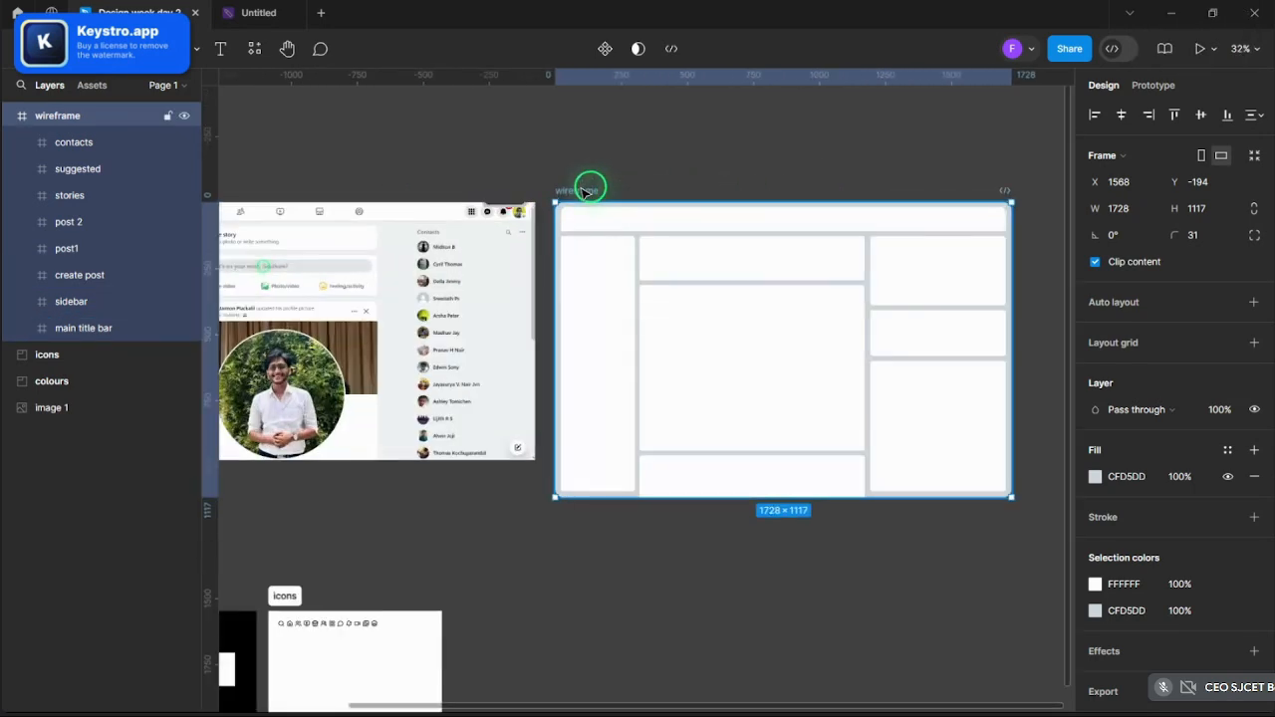
key("ctrl+c")
key("ctrl+v")
scroll(595, 190, "down", 5)
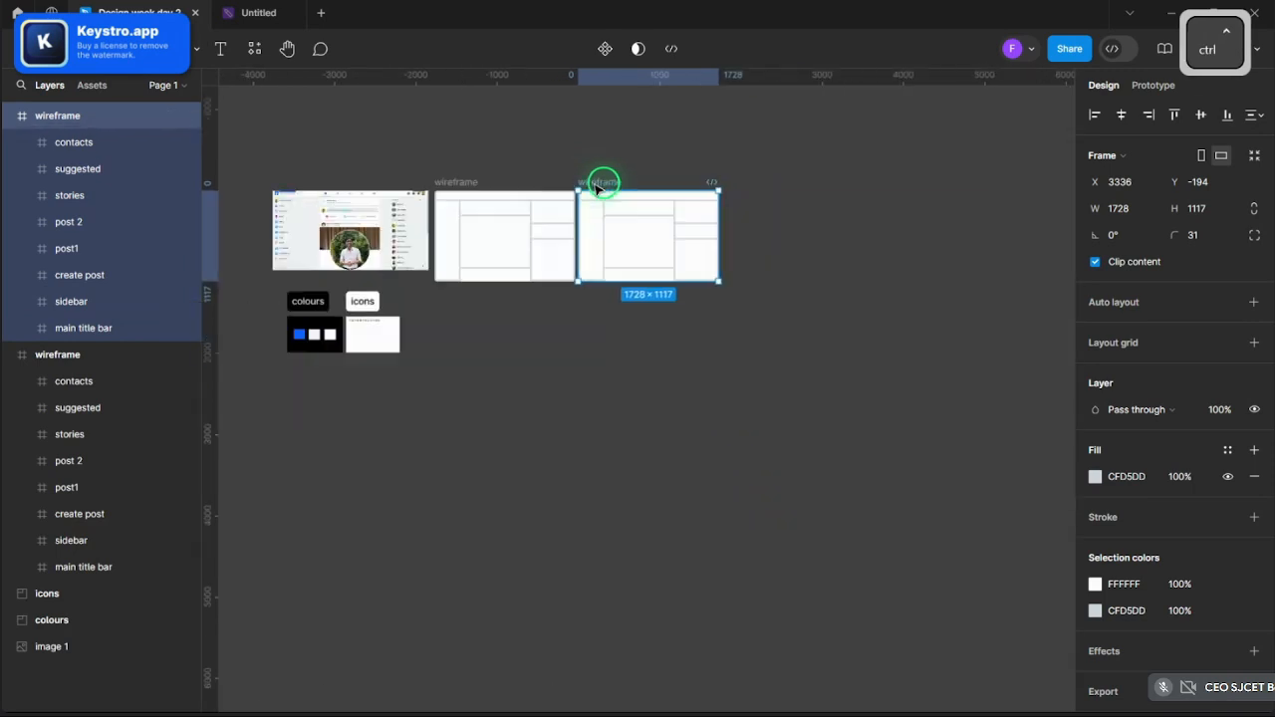
scroll(387, 170, "up", 2)
left_click_drag(840, 201, 435, 144)
- Clear the selection and switch to the Ellipse tool from the shape menu
scroll(438, 149, "up", 10)
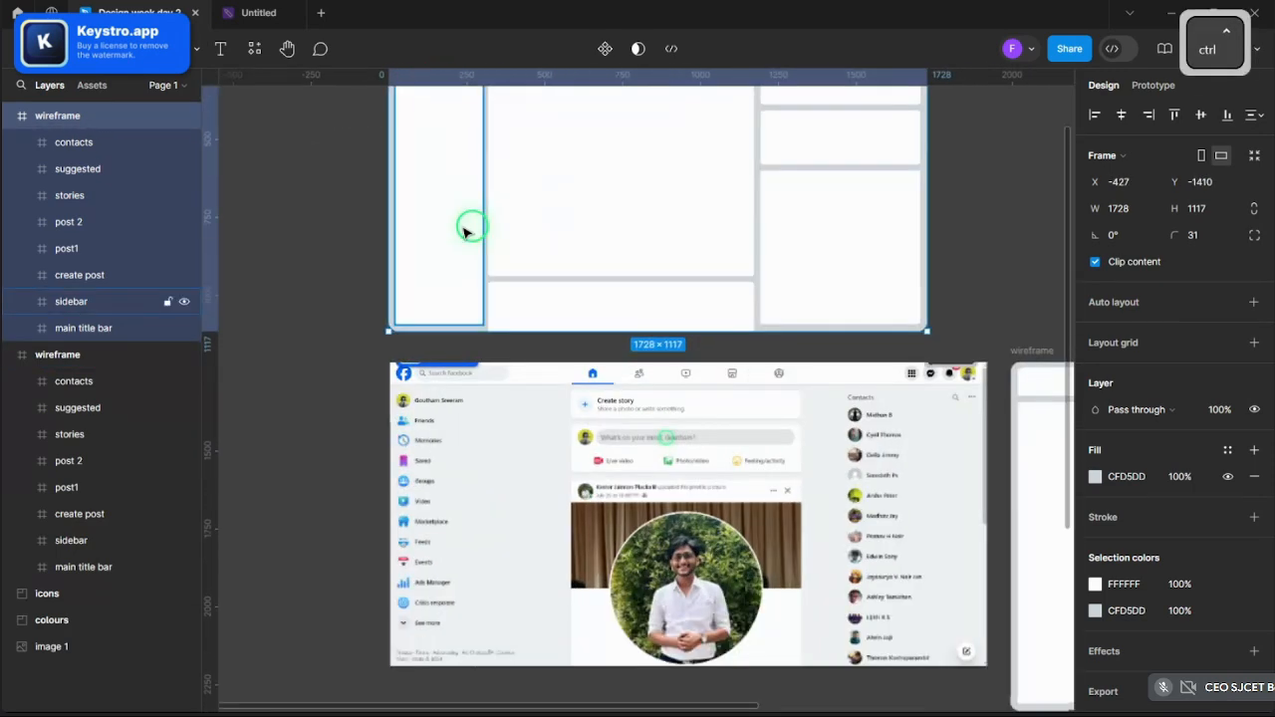
scroll(486, 356, "down", 5)
scroll(412, 293, "up", 6)
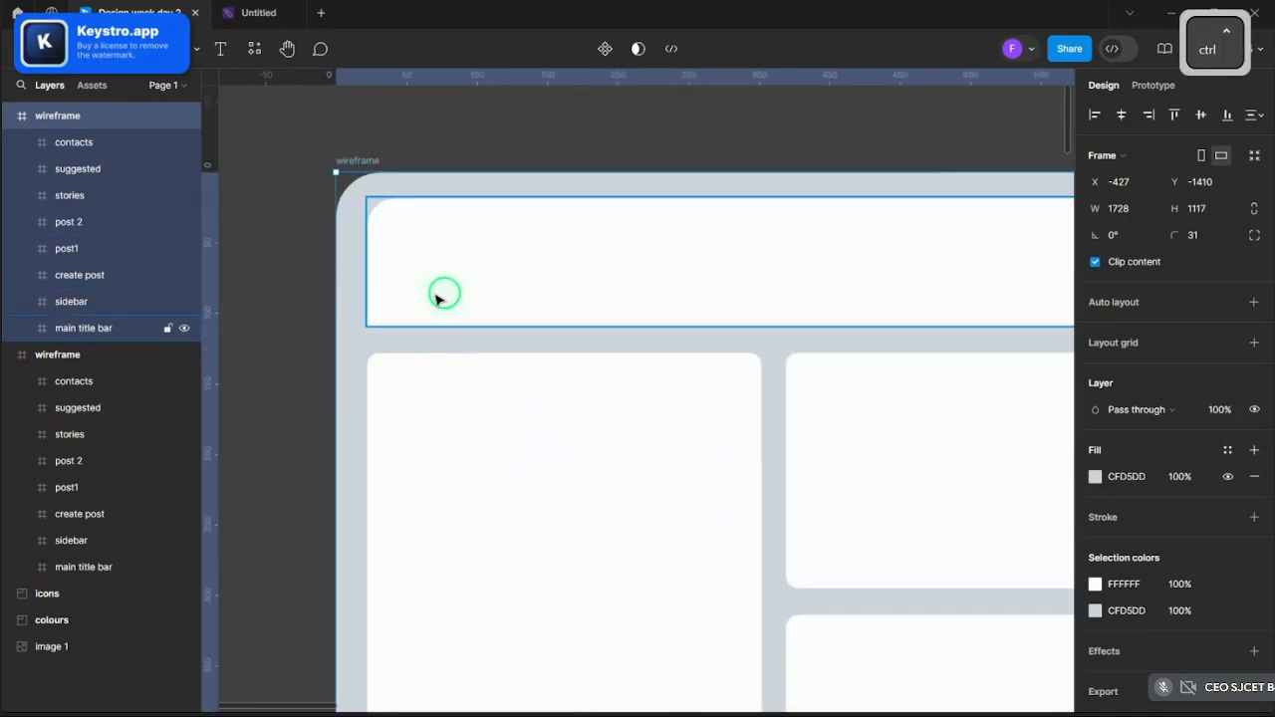
scroll(448, 291, "down", 5)
left_click(465, 188)
scroll(461, 231, "up", 5)
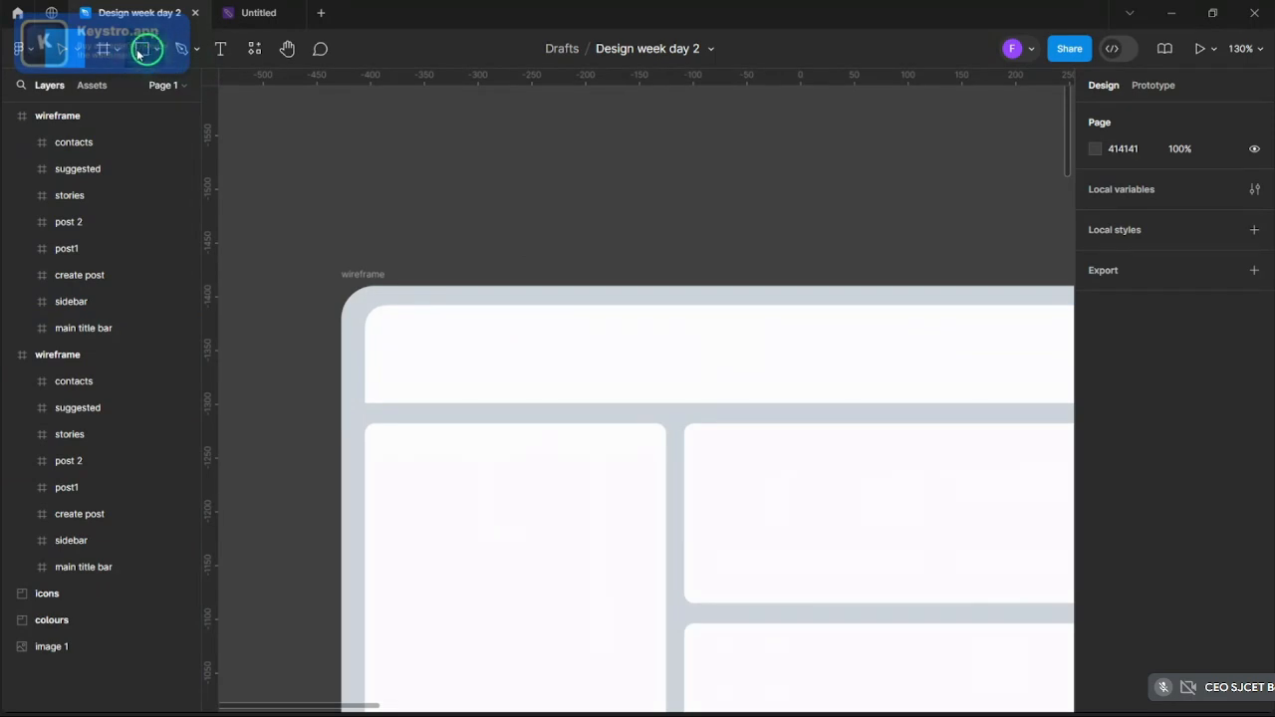
left_click(157, 49)
left_click(134, 125)
- Draw a 44×44 circle, Ellipse 1, in the title bar's top-left corner
scroll(442, 405, "up", 3)
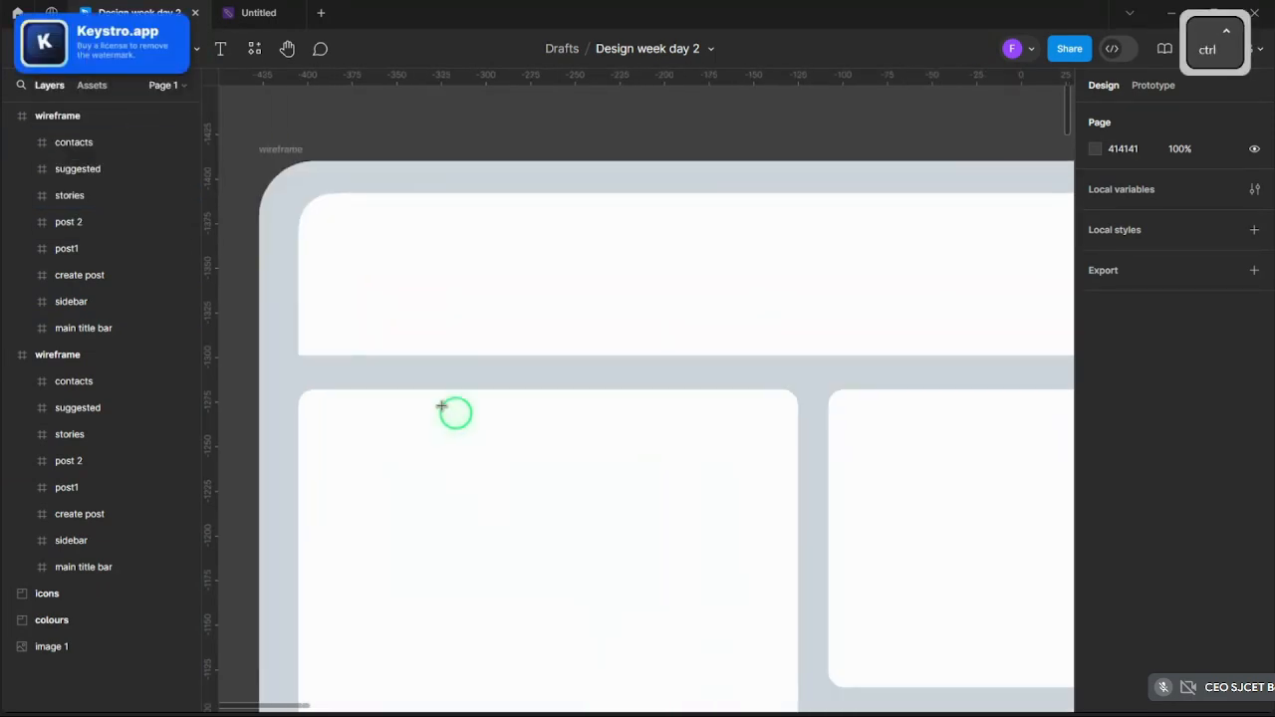
left_click_drag(338, 233, 431, 309)
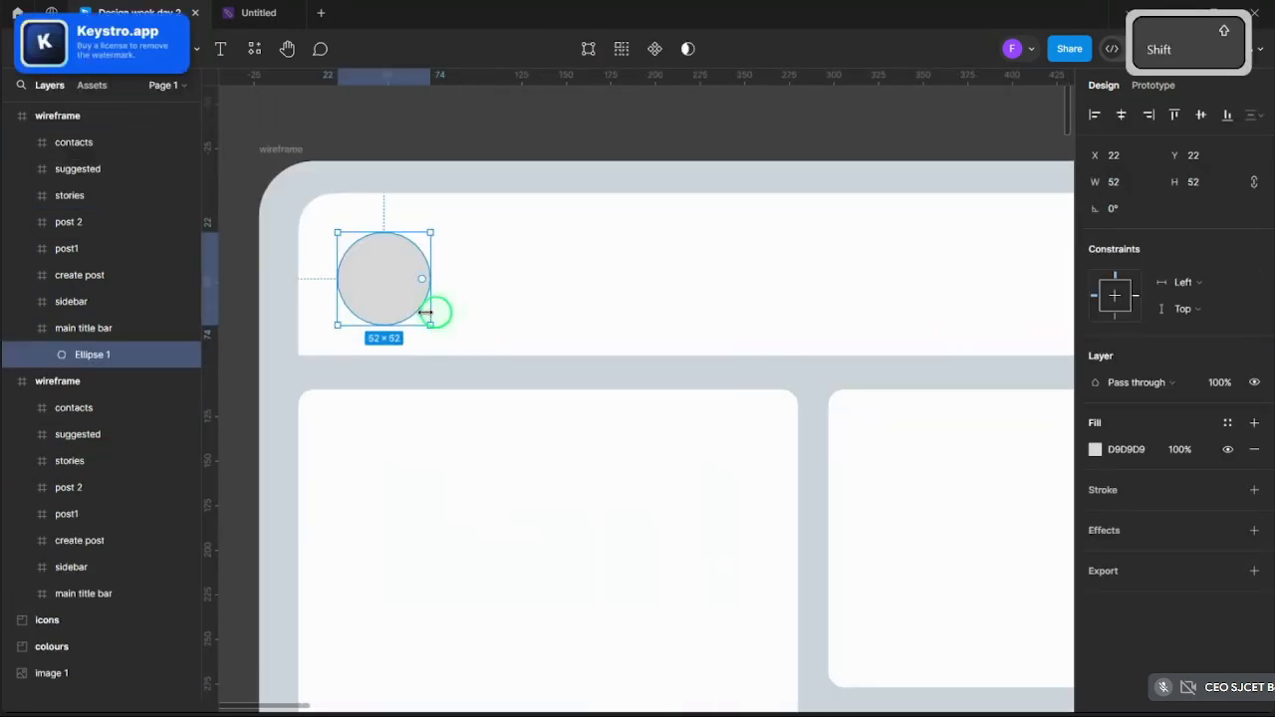
left_click_drag(347, 234, 352, 247)
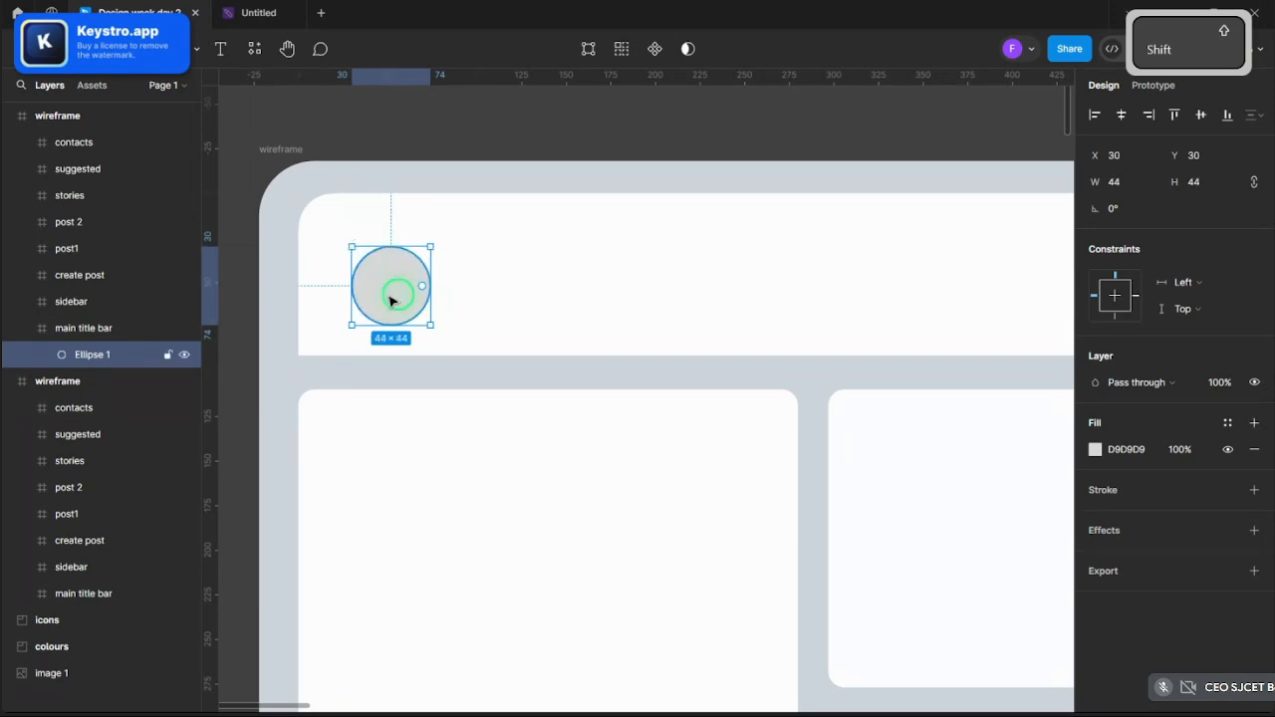
left_click_drag(392, 300, 379, 288)
left_click(400, 148)
left_click(370, 271)
left_click(371, 283)
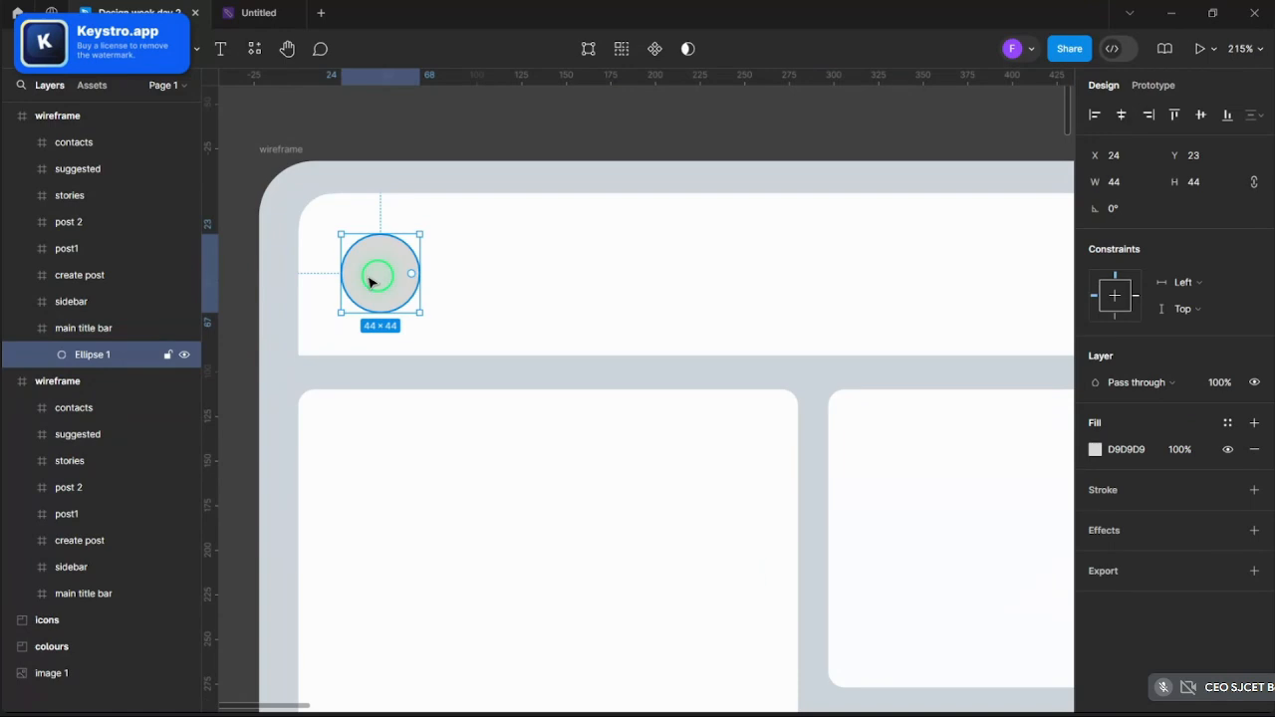
- Bring up Brave and show the Facebook page for reference
mouse_move(750, 713)
mouse_move(502, 702)
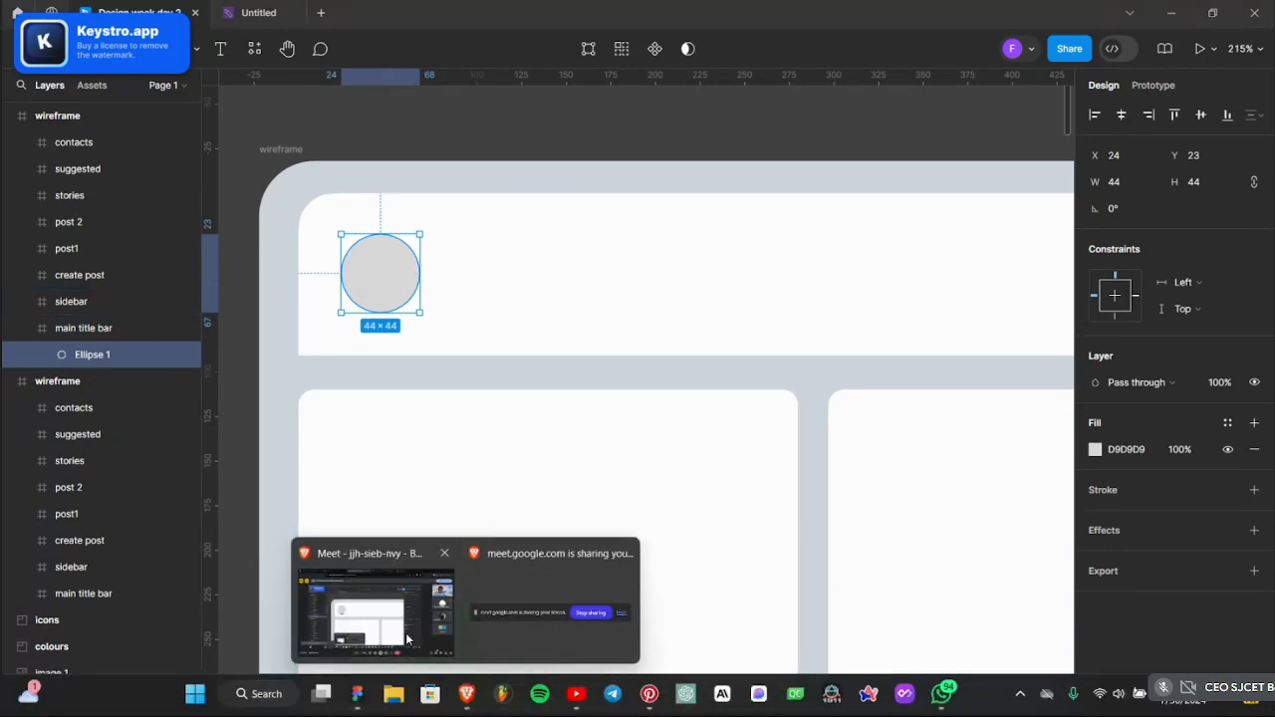
left_click(383, 609)
left_click(876, 10)
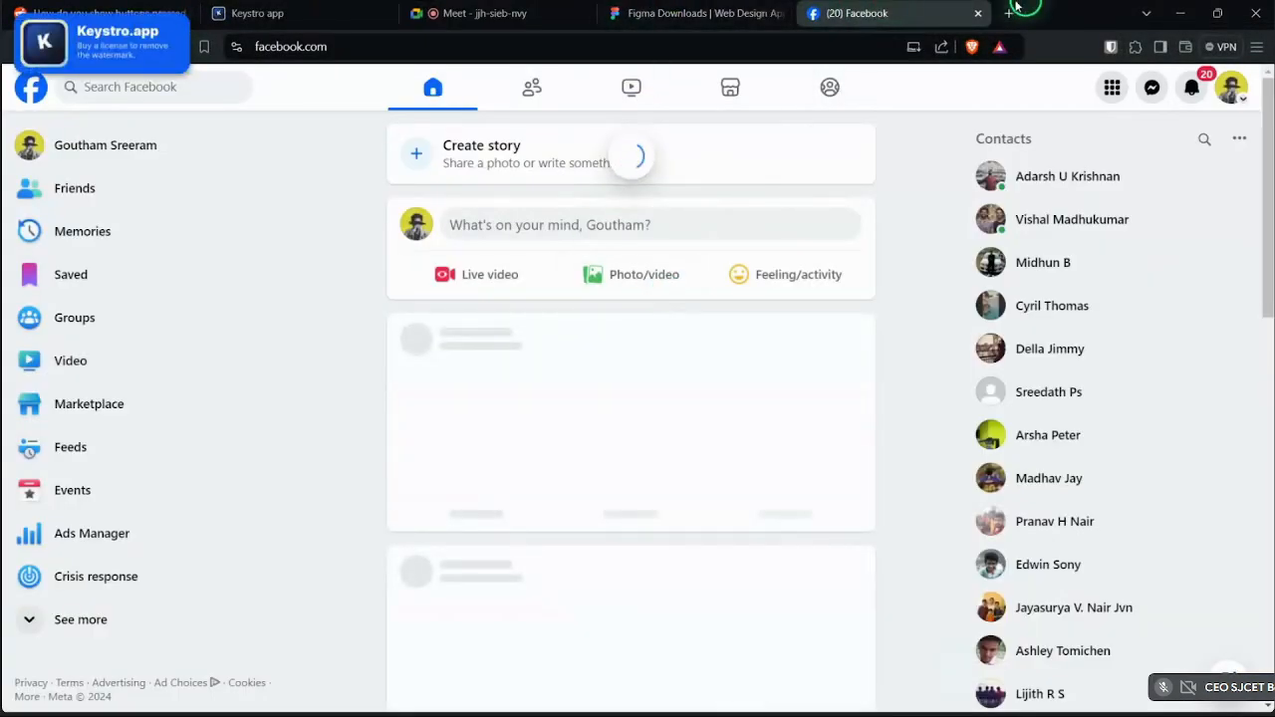
- Search Google for 'facebook logo png' in a new tab and open the Icons8 Facebook icons result
left_click(1008, 13)
type("facebook.com")
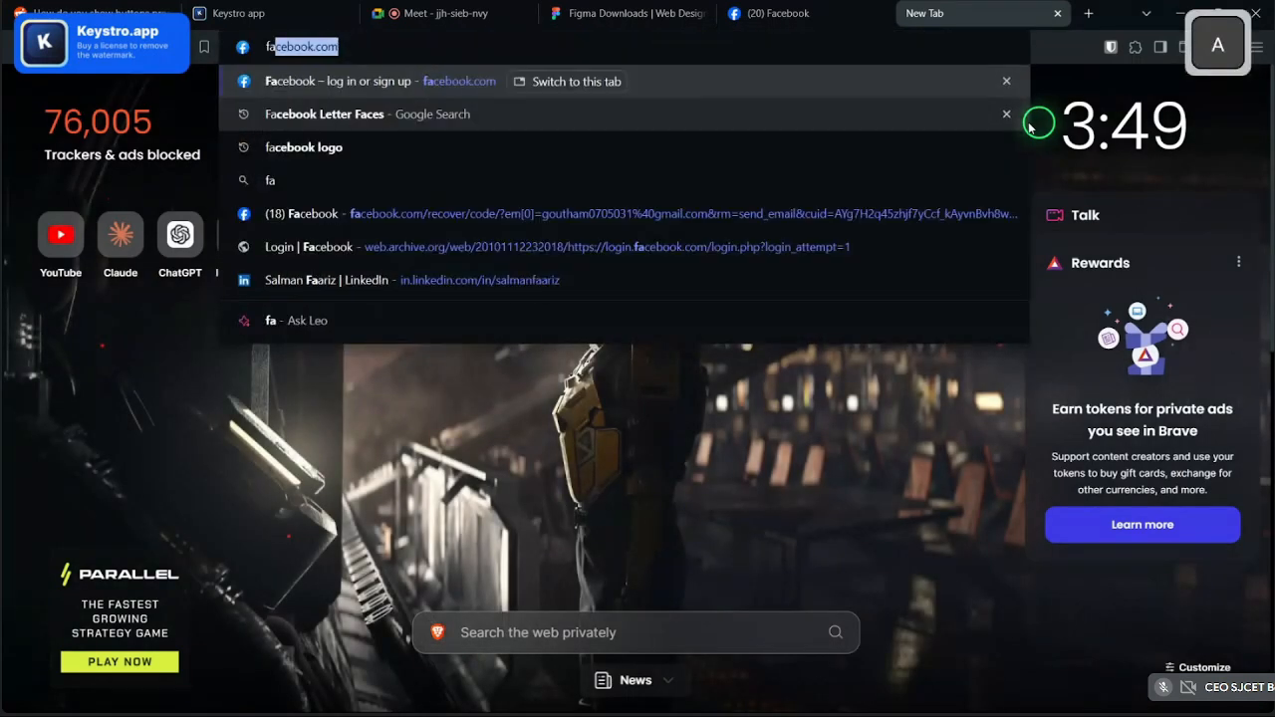
key("Down")
key("Down")
key("Return")
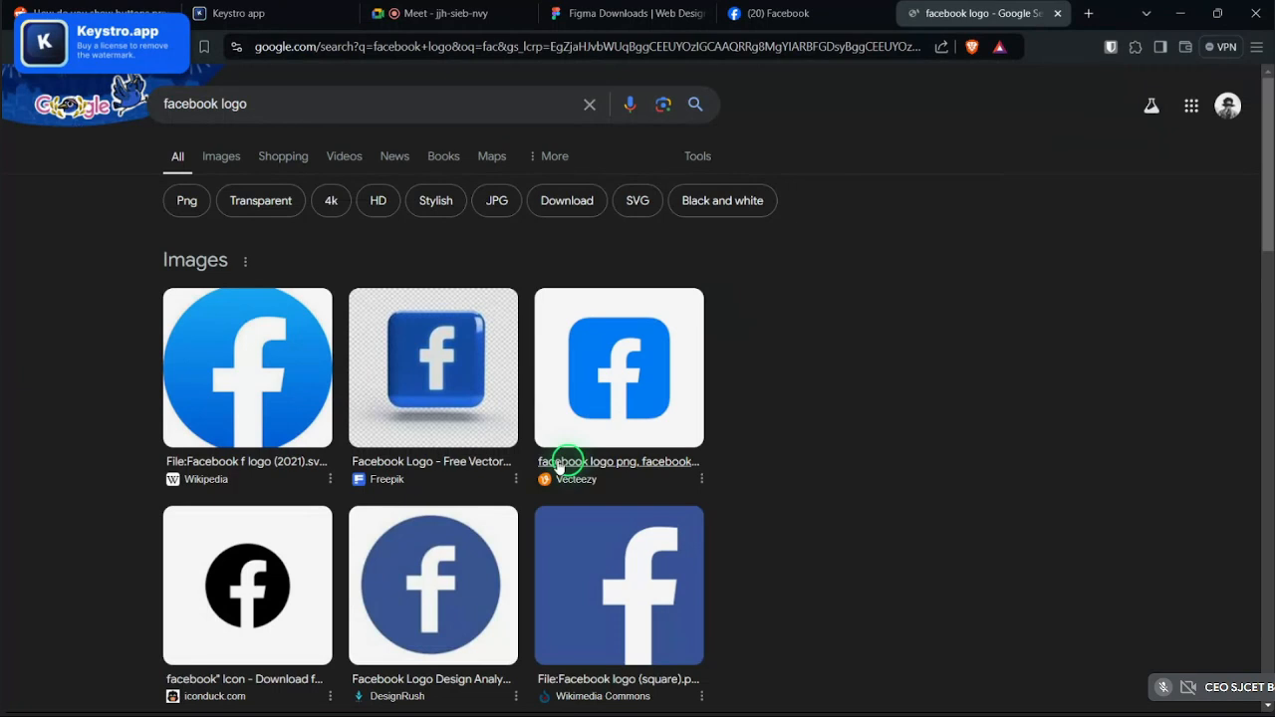
scroll(414, 289, "down", 5)
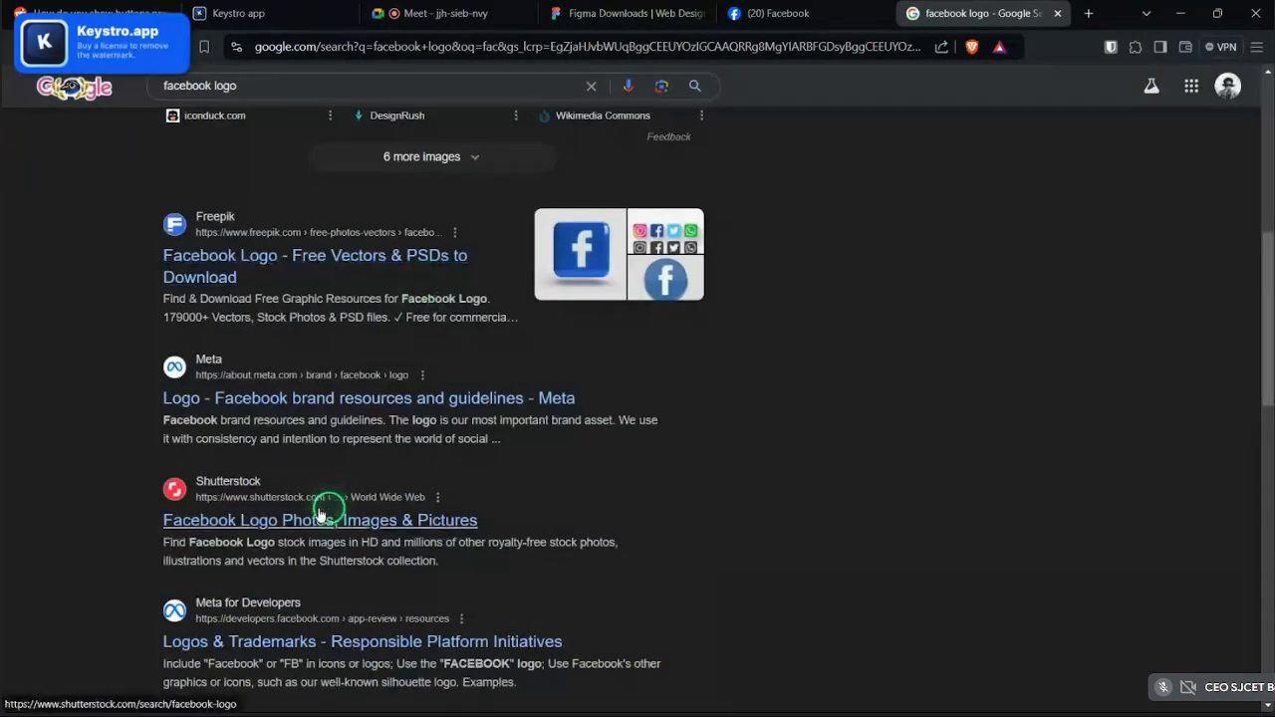
scroll(319, 513, "up", 7)
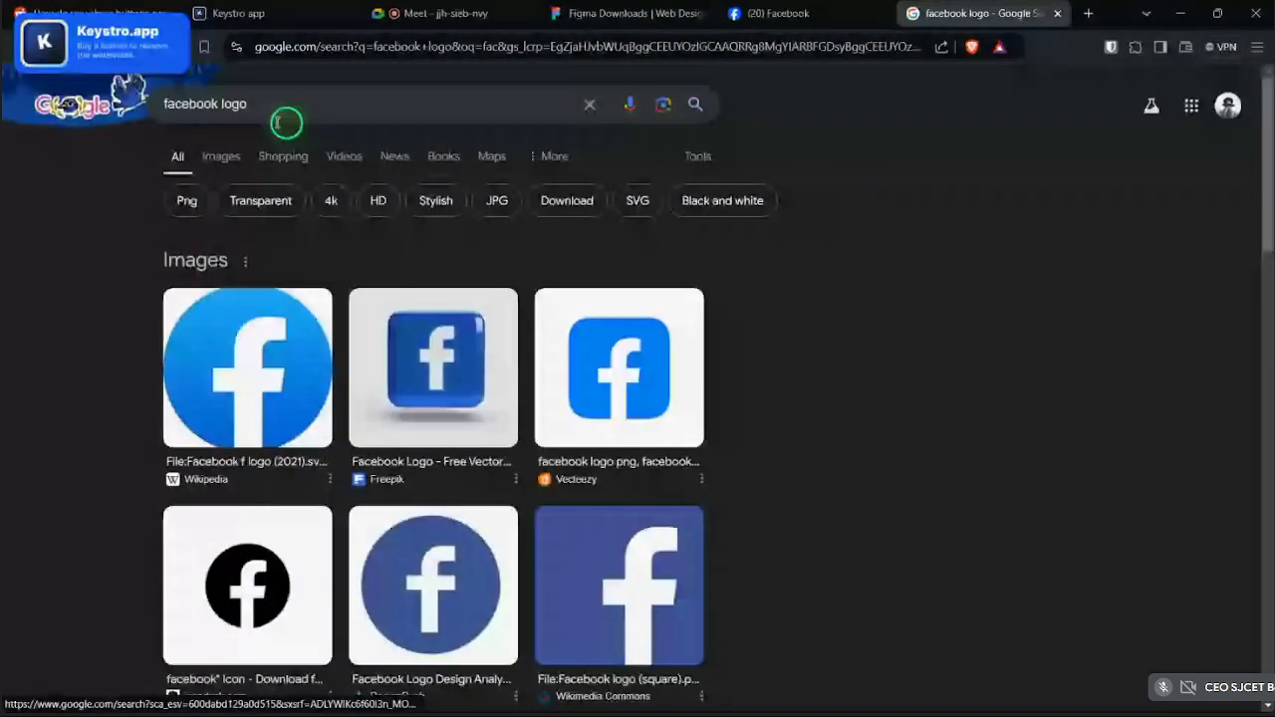
scroll(558, 364, "down", 6)
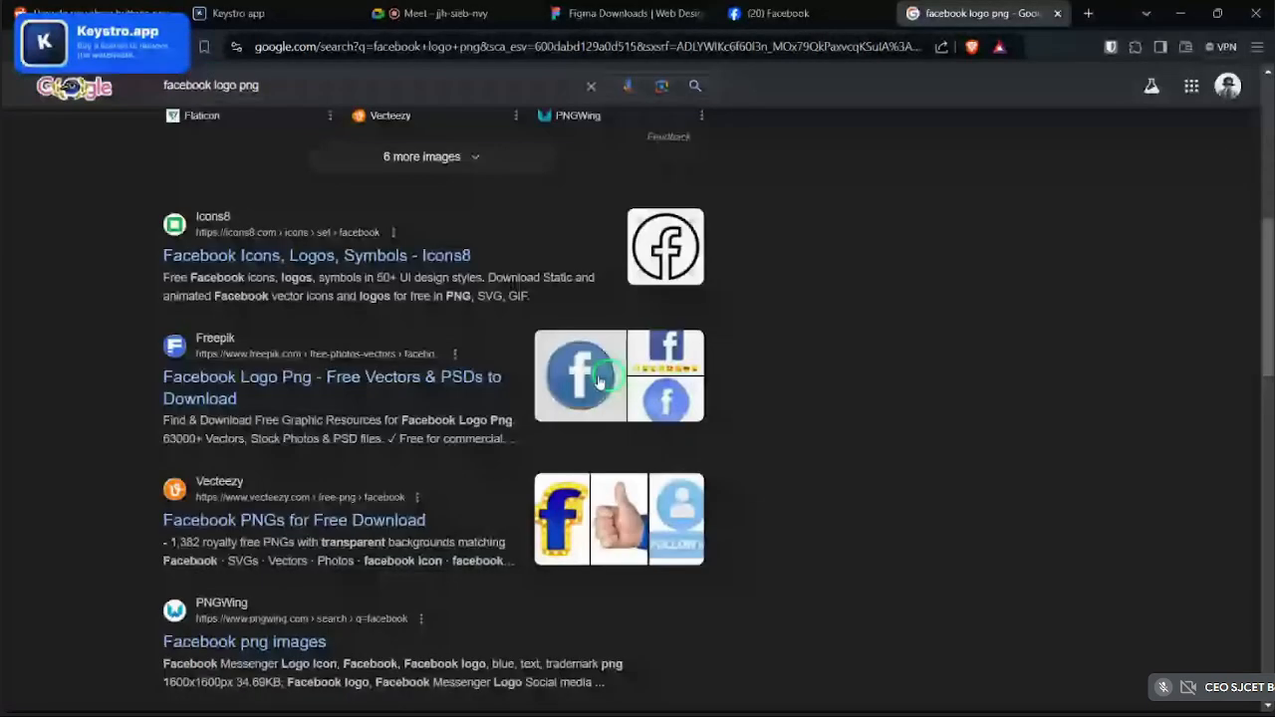
left_click(360, 257)
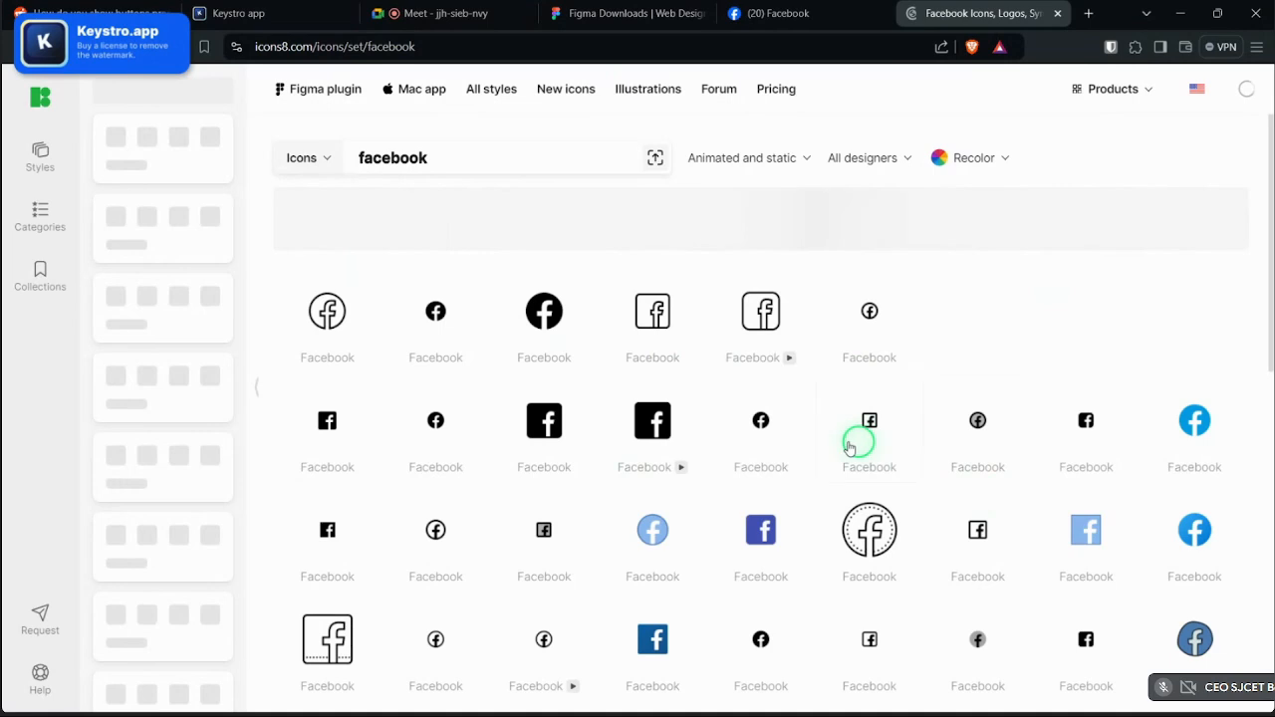
- Download the blue Facebook icon as a 144×144 PNG only, then return to Figma
scroll(854, 441, "down", 2)
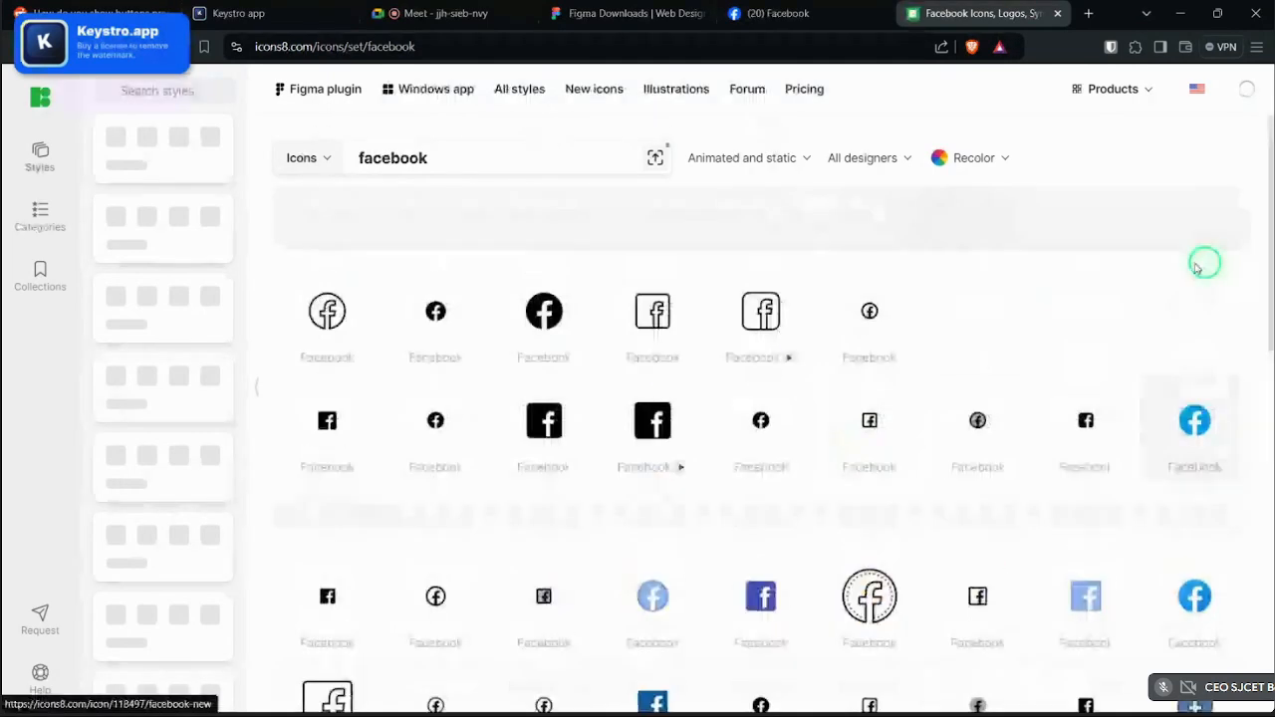
left_click(592, 552)
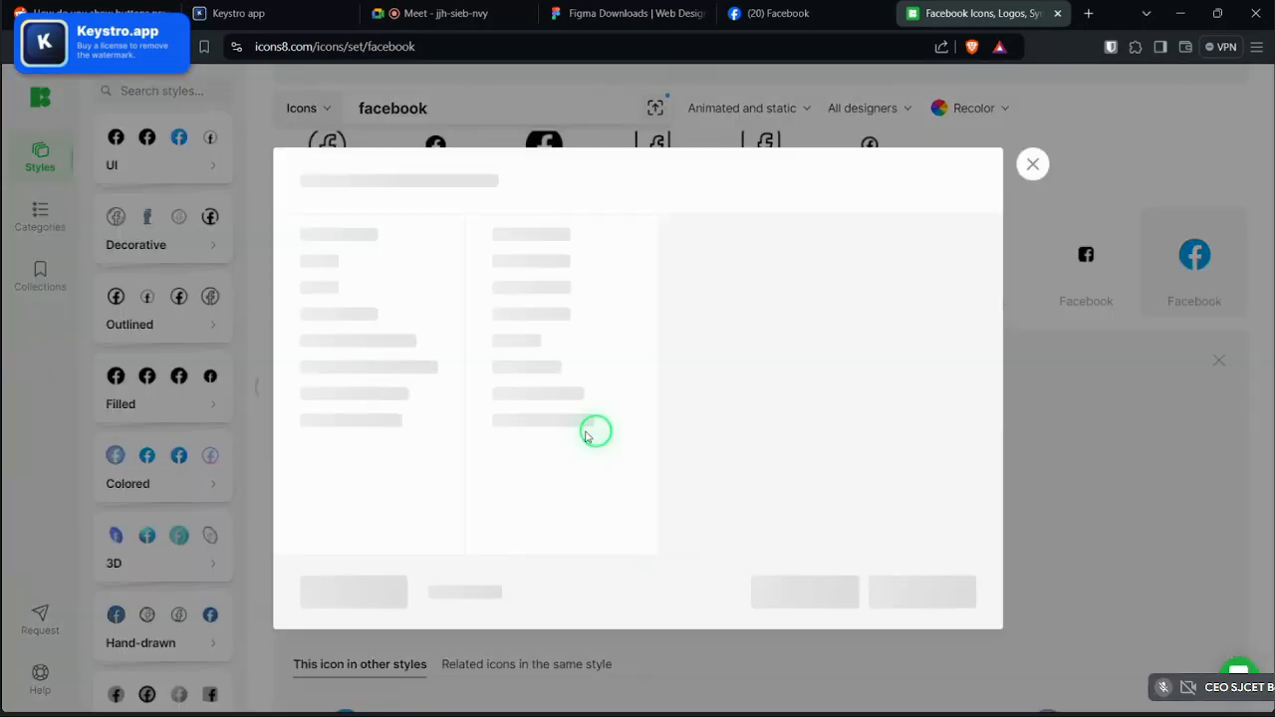
left_click(500, 325)
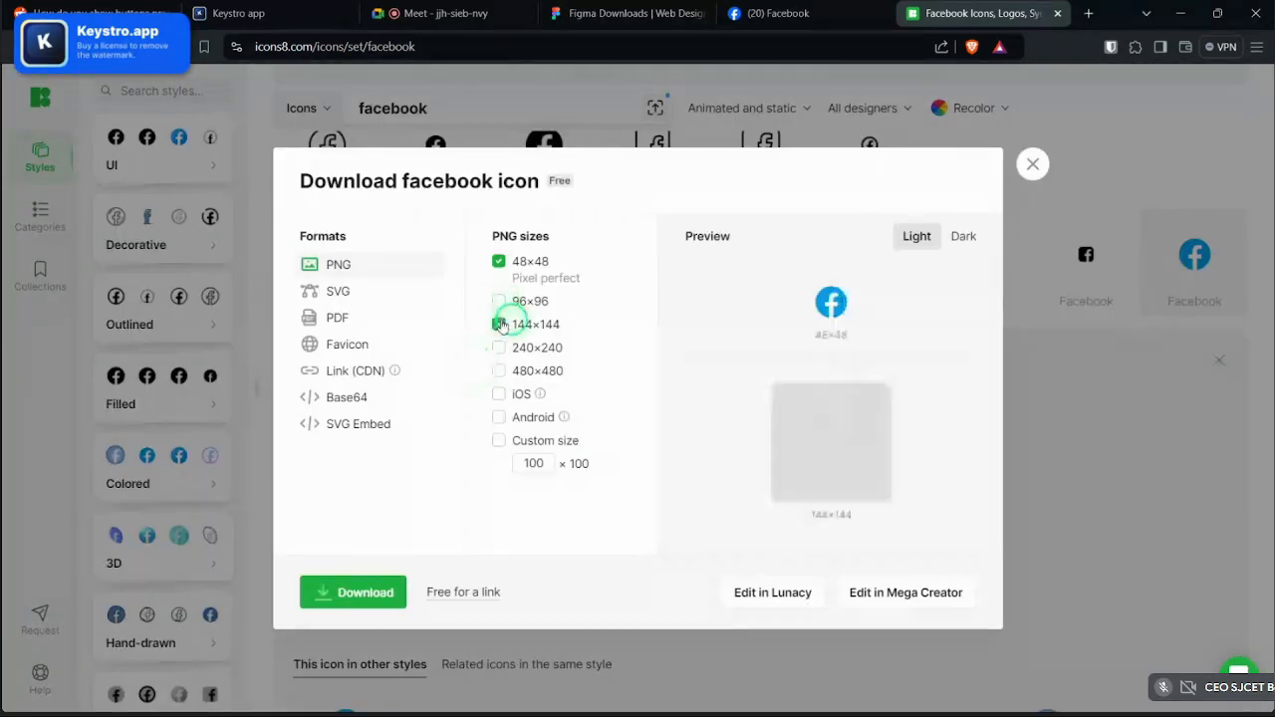
left_click(500, 260)
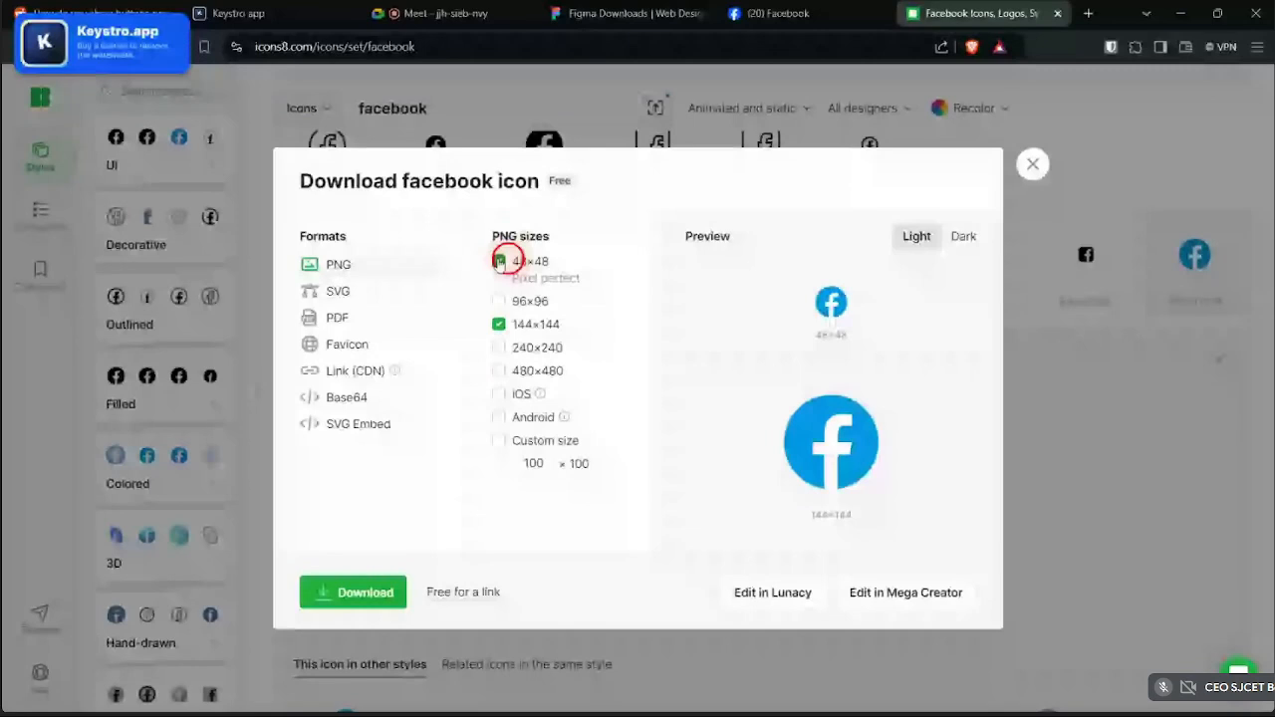
left_click(354, 593)
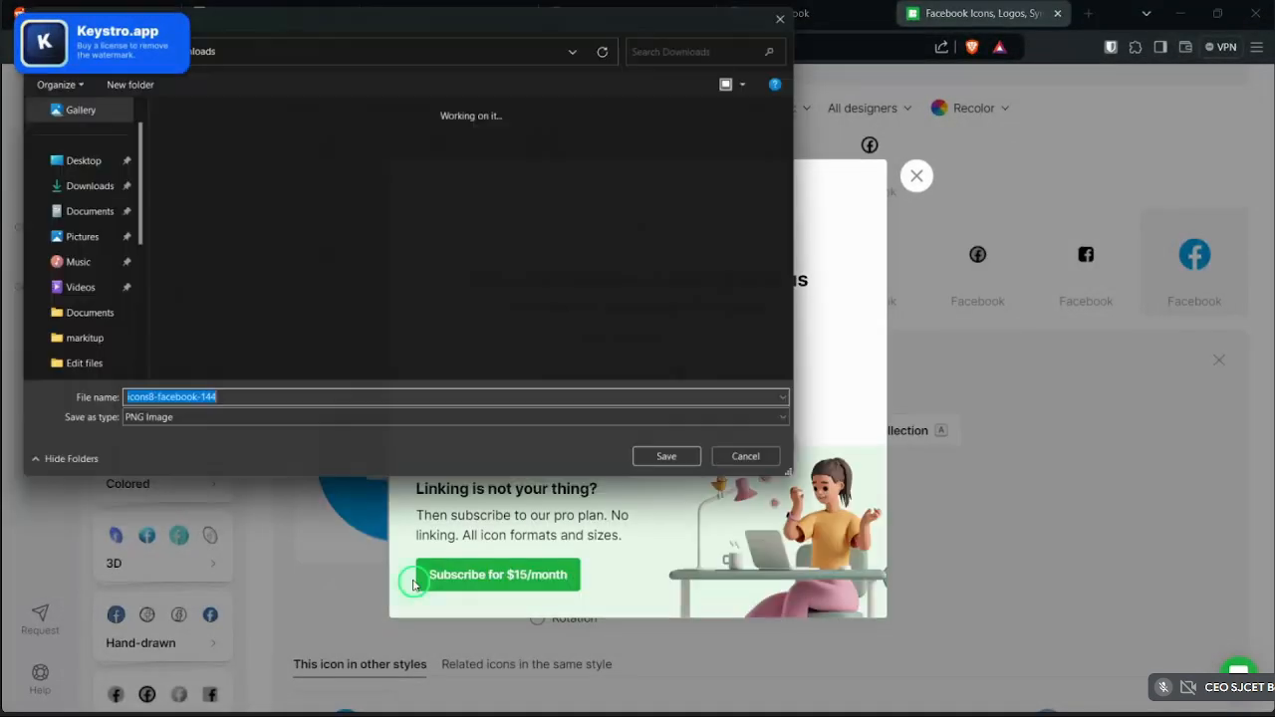
left_click(679, 468)
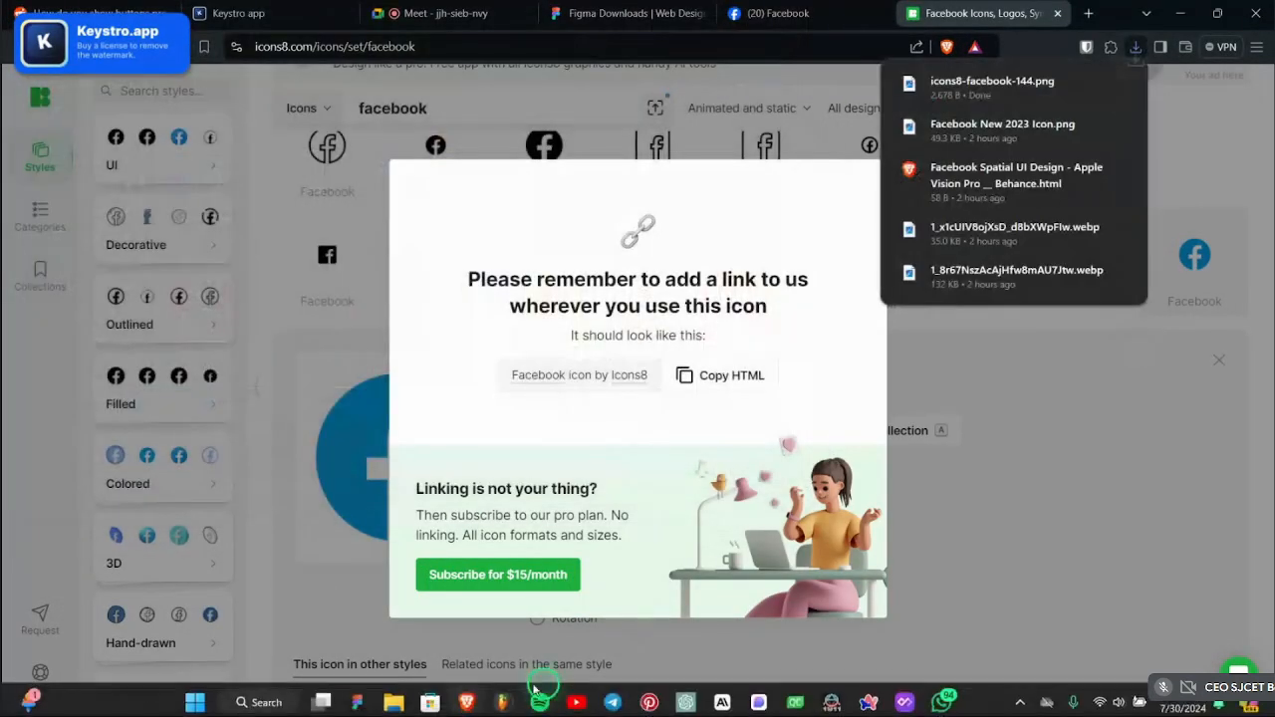
left_click(359, 694)
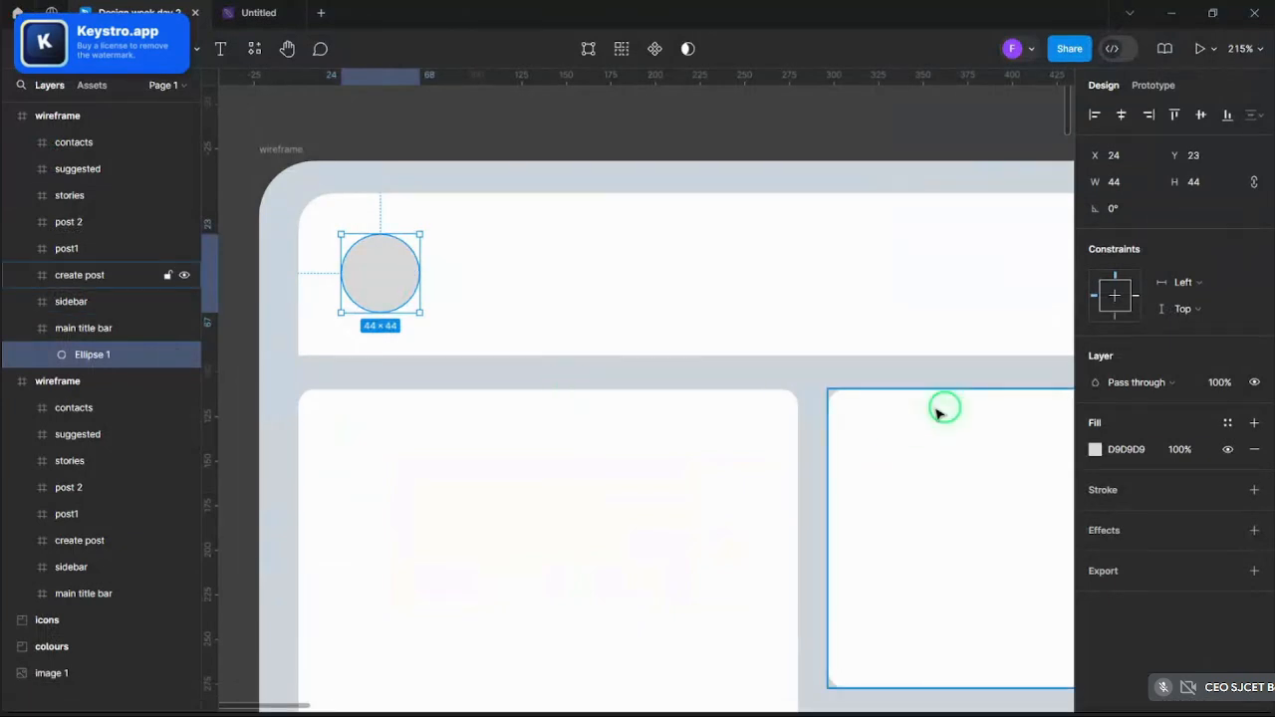
- Darken Ellipse 1's fill to grey 585858 and make it a linear gradient
left_click(405, 250)
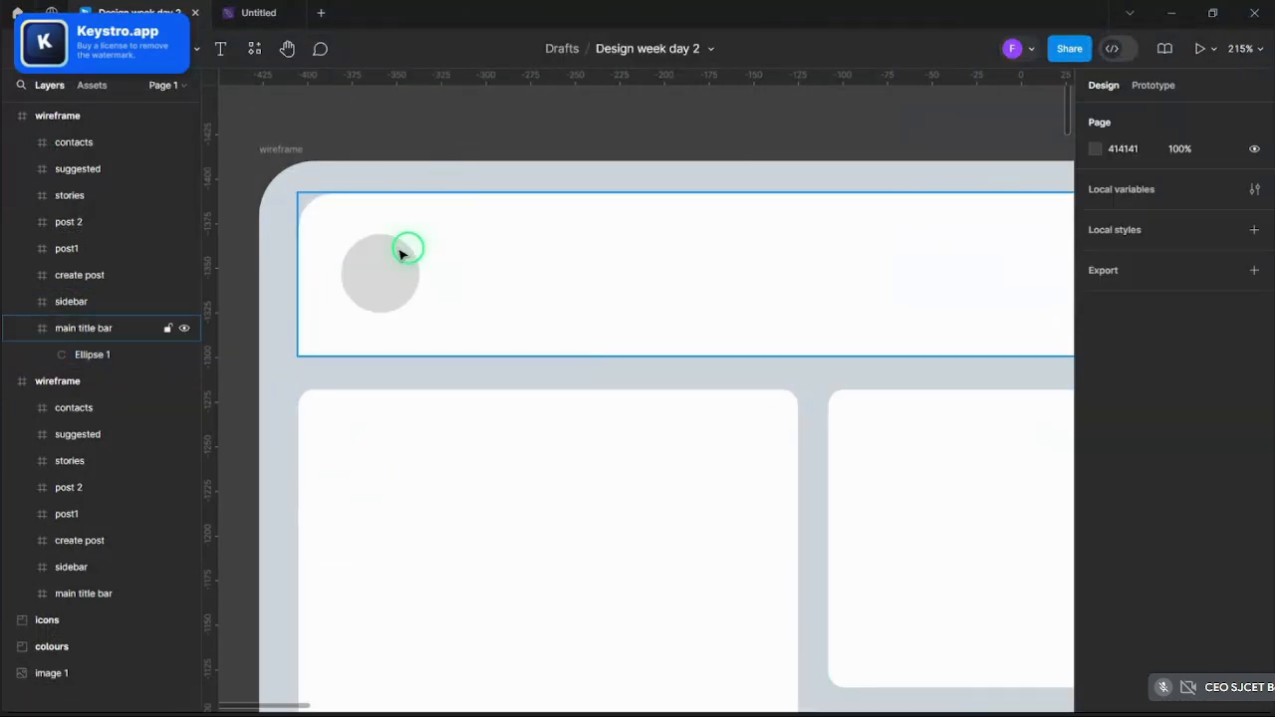
left_click(405, 250)
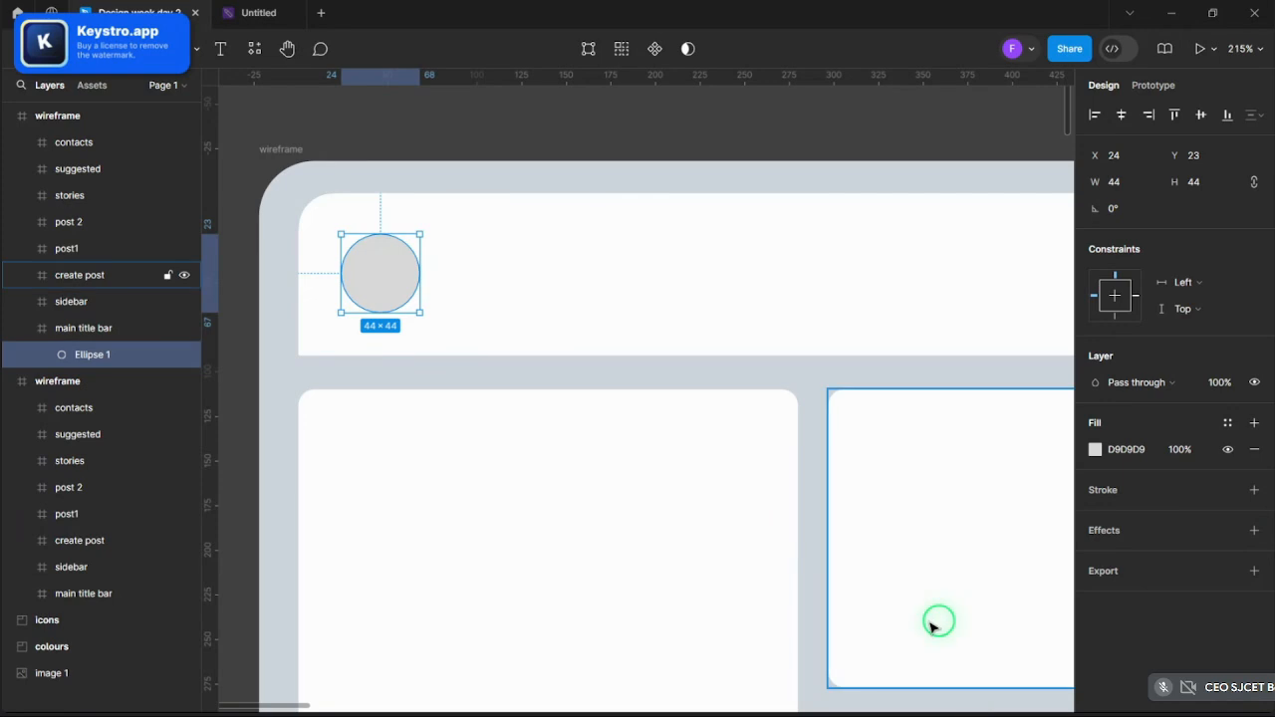
left_click(1096, 450)
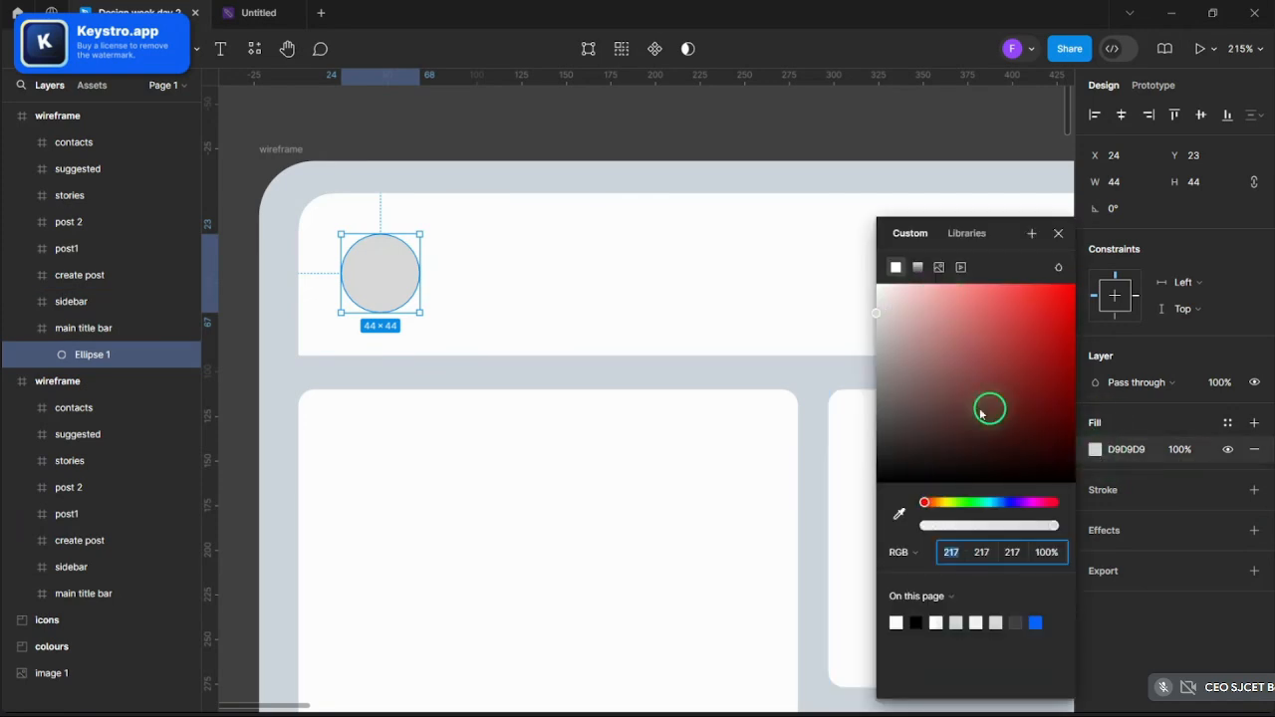
left_click_drag(984, 412, 858, 424)
left_click(917, 267)
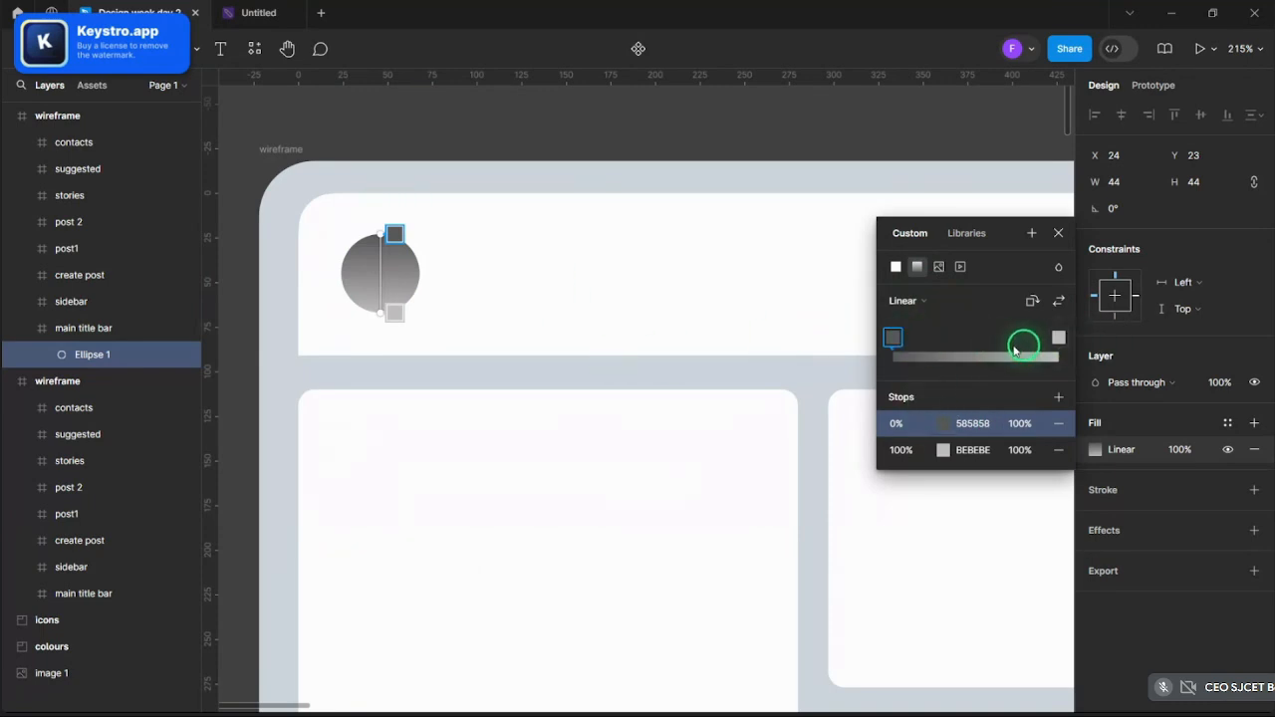
left_click(898, 270)
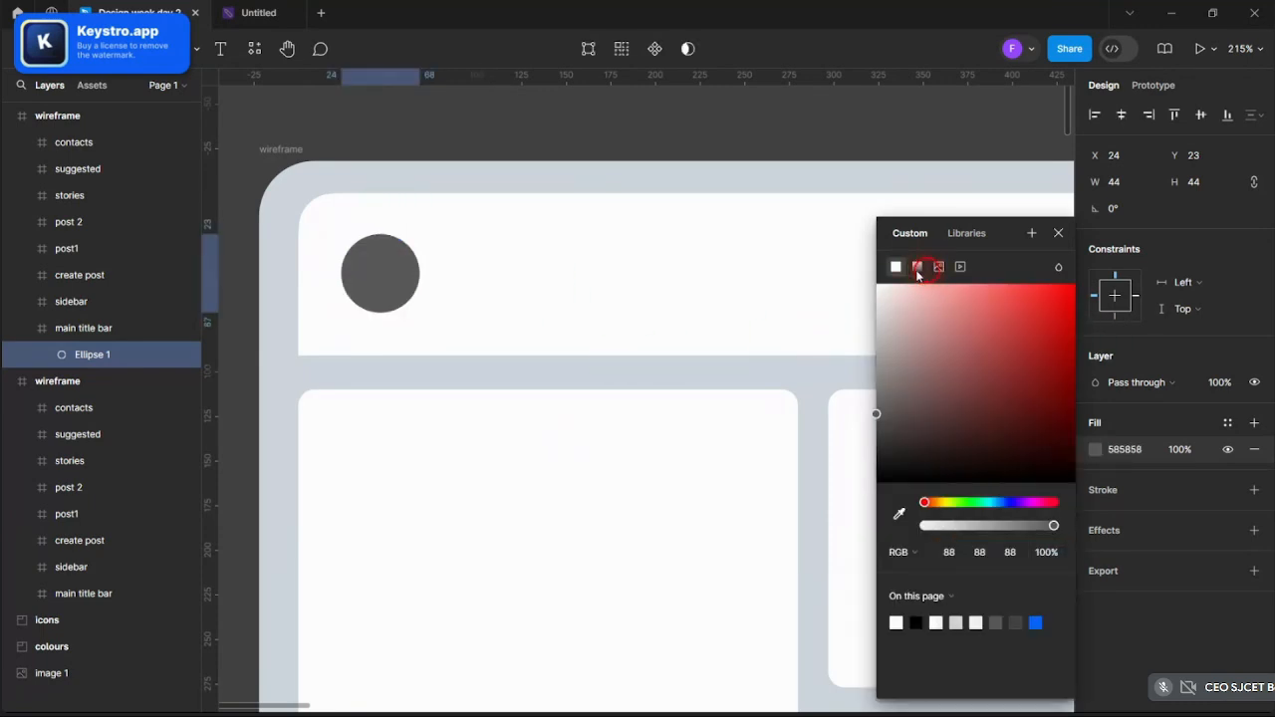
left_click(918, 267)
left_click(914, 299)
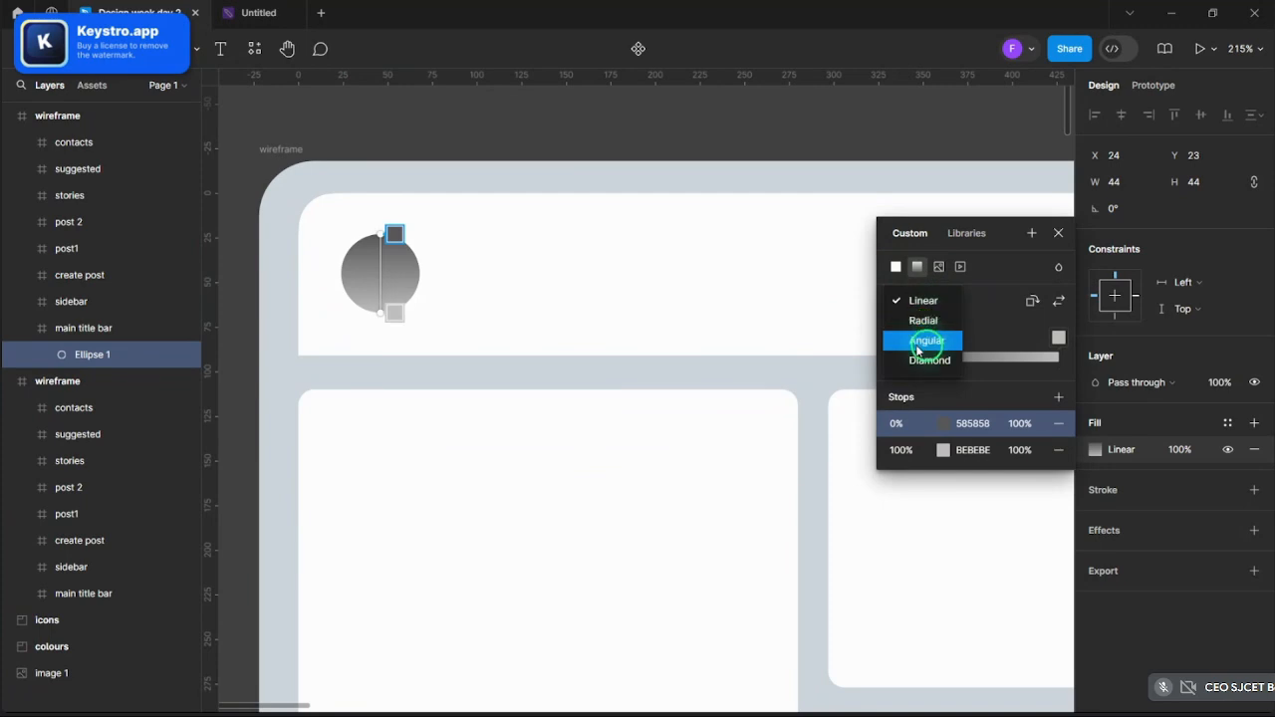
left_click(895, 273)
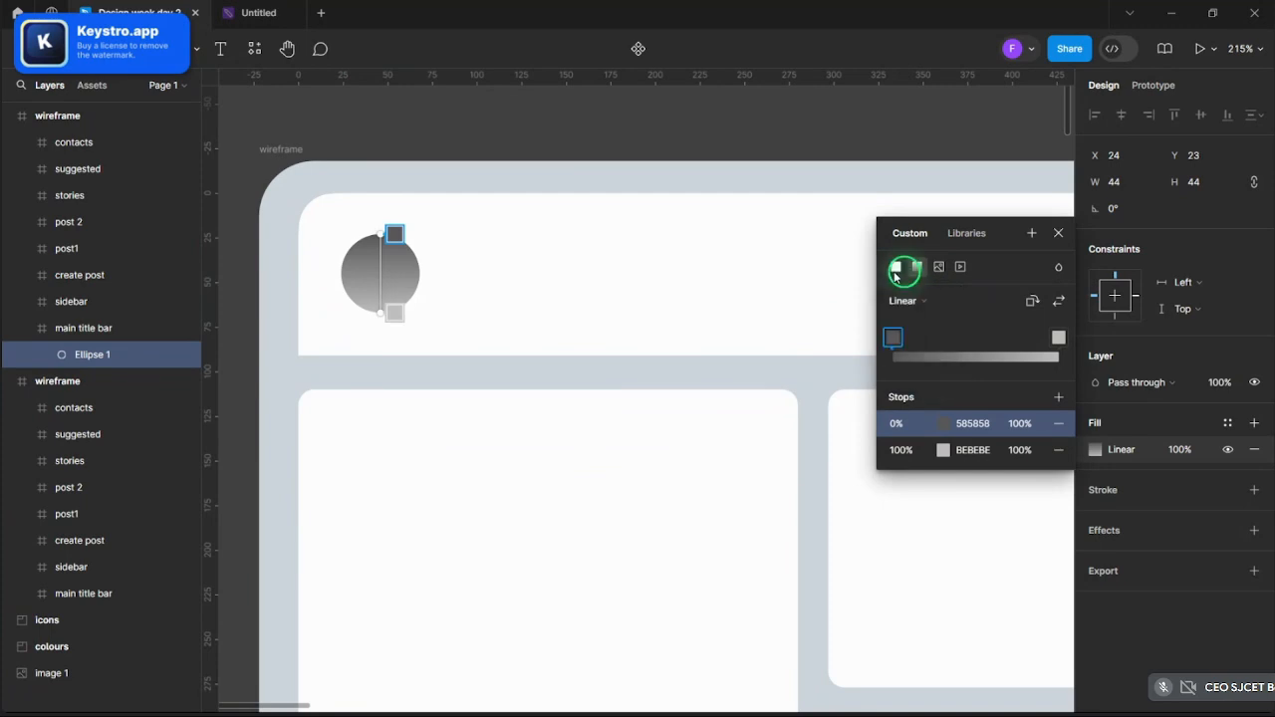
left_click(894, 274)
left_click(917, 269)
- Fill the circle with the downloaded icons8-facebook-144 image
left_click(936, 269)
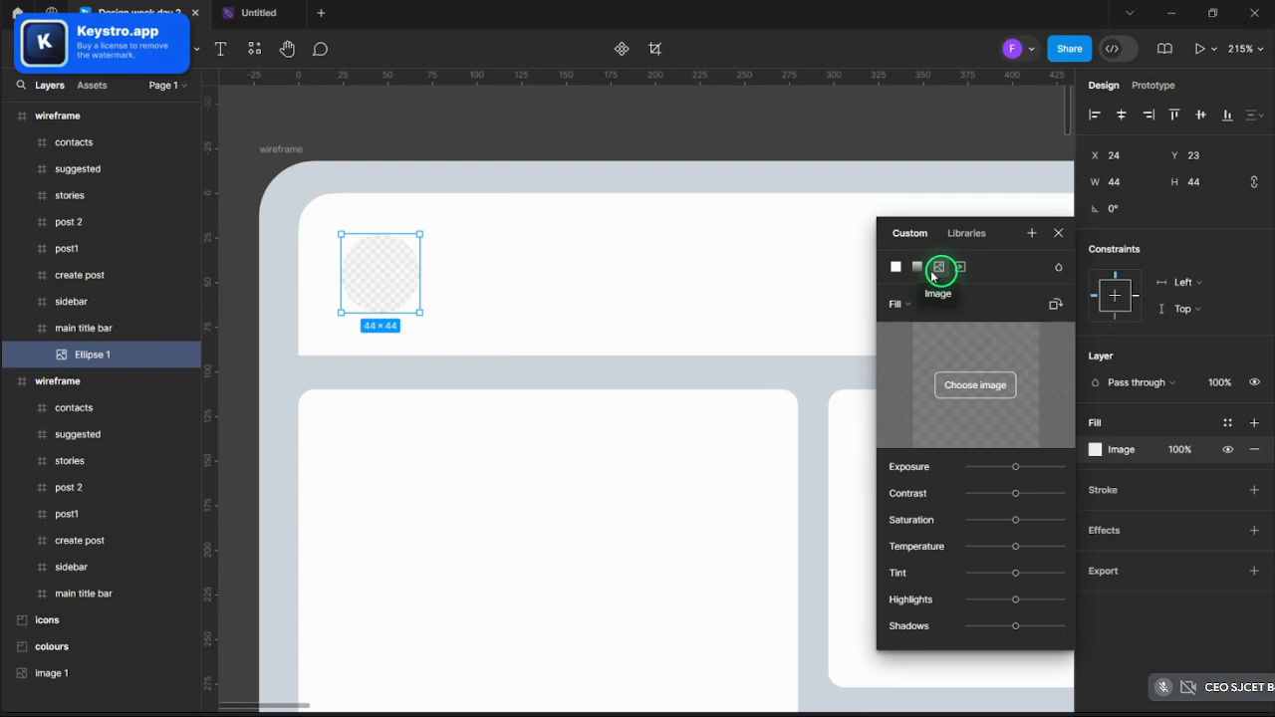
left_click(986, 398)
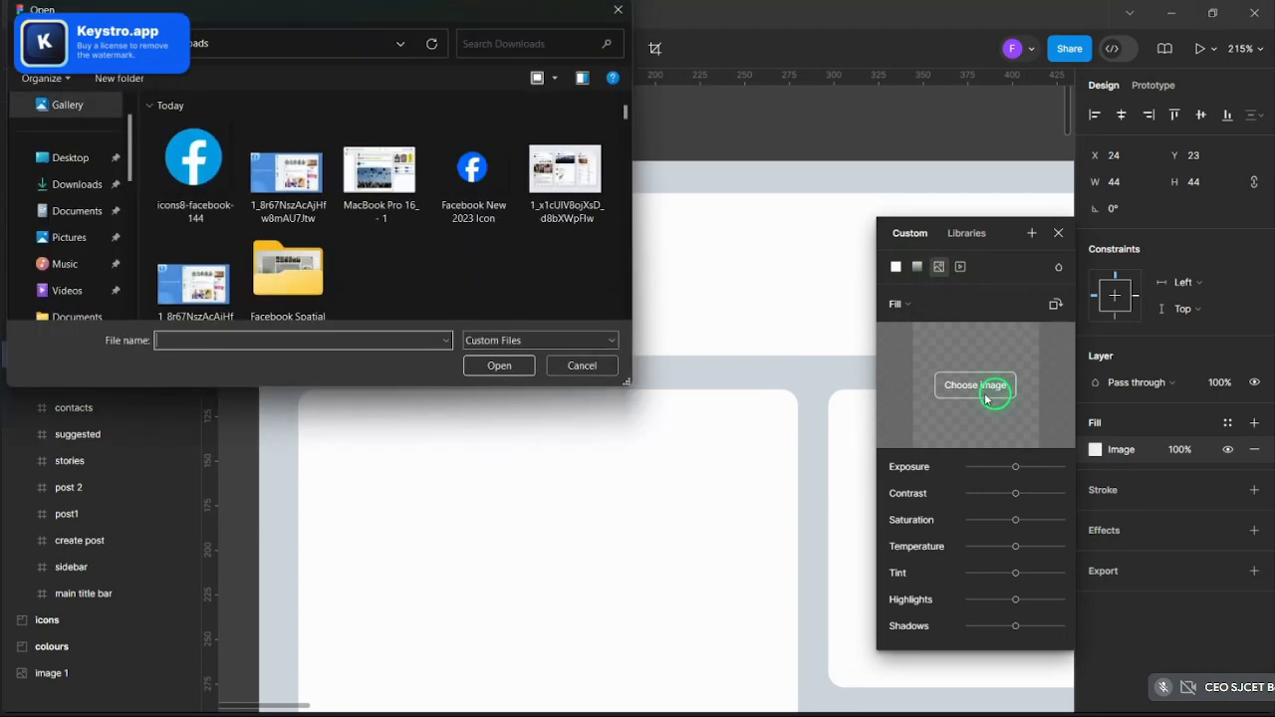
left_click(216, 182)
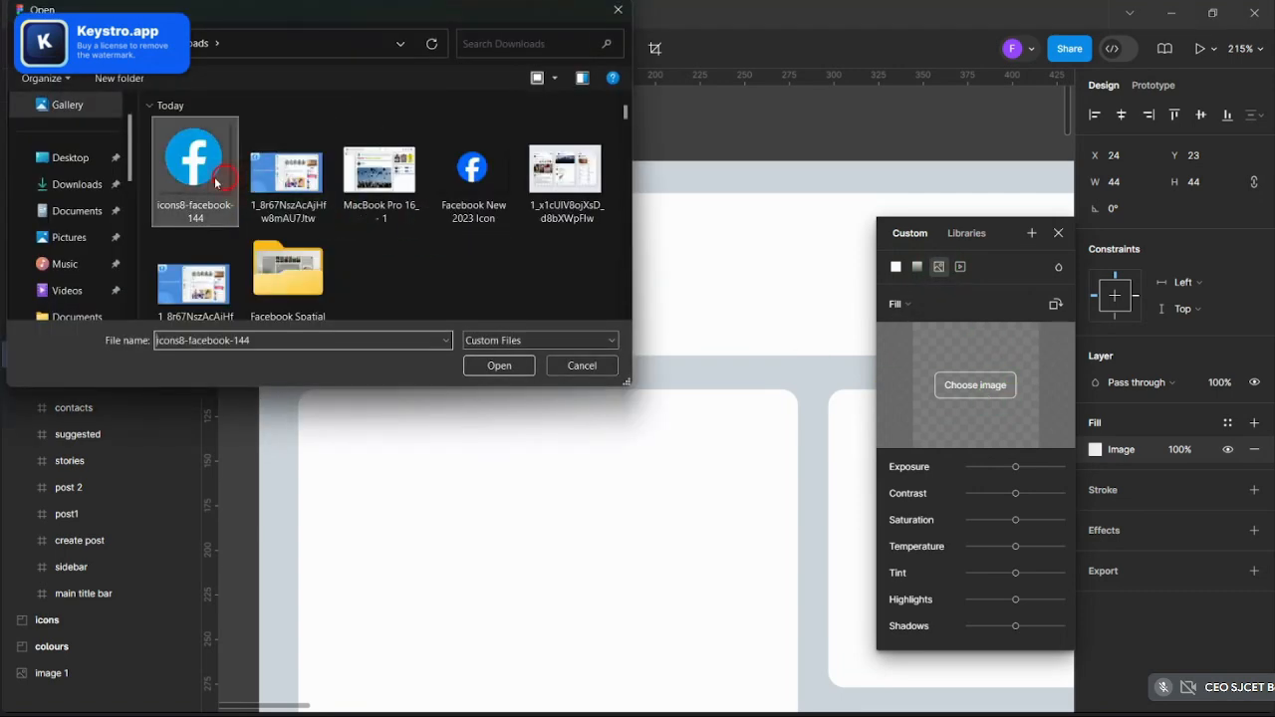
left_click(500, 363)
left_click(533, 139)
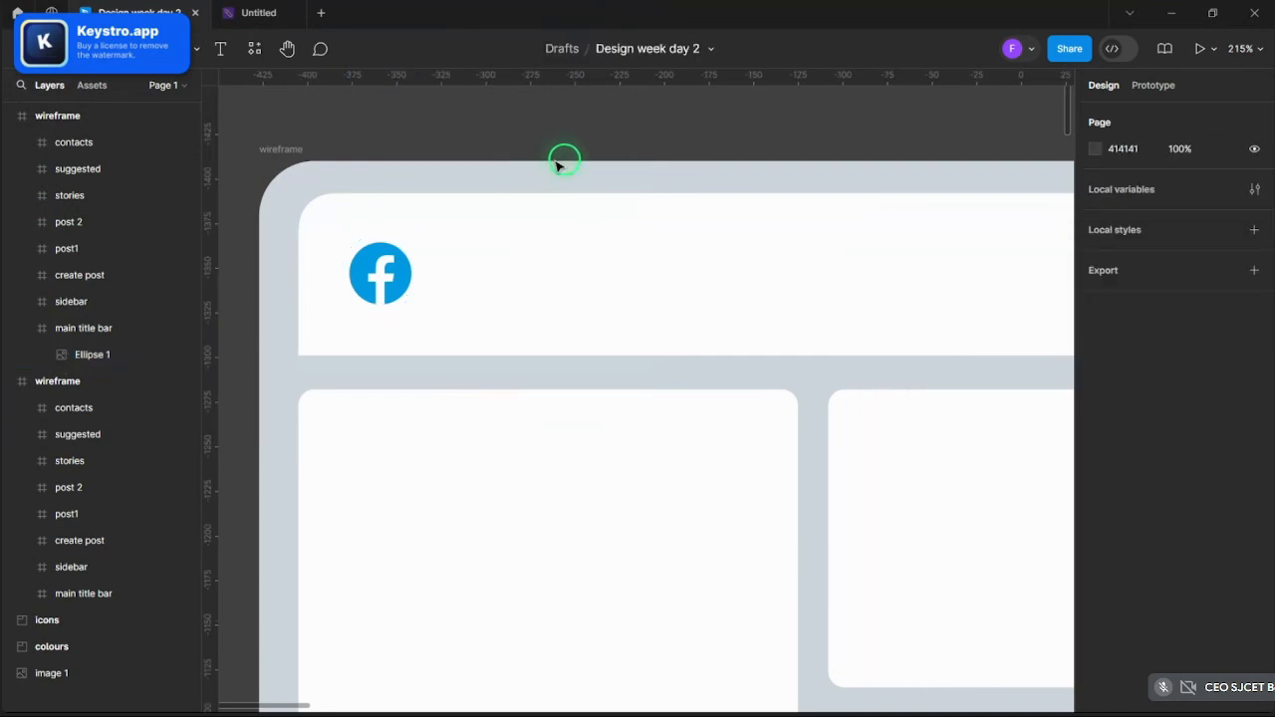
left_click(398, 297)
left_click(399, 297, "ctrl")
- Set the logo image's scaling mode to Crop
scroll(340, 291, "up", 5)
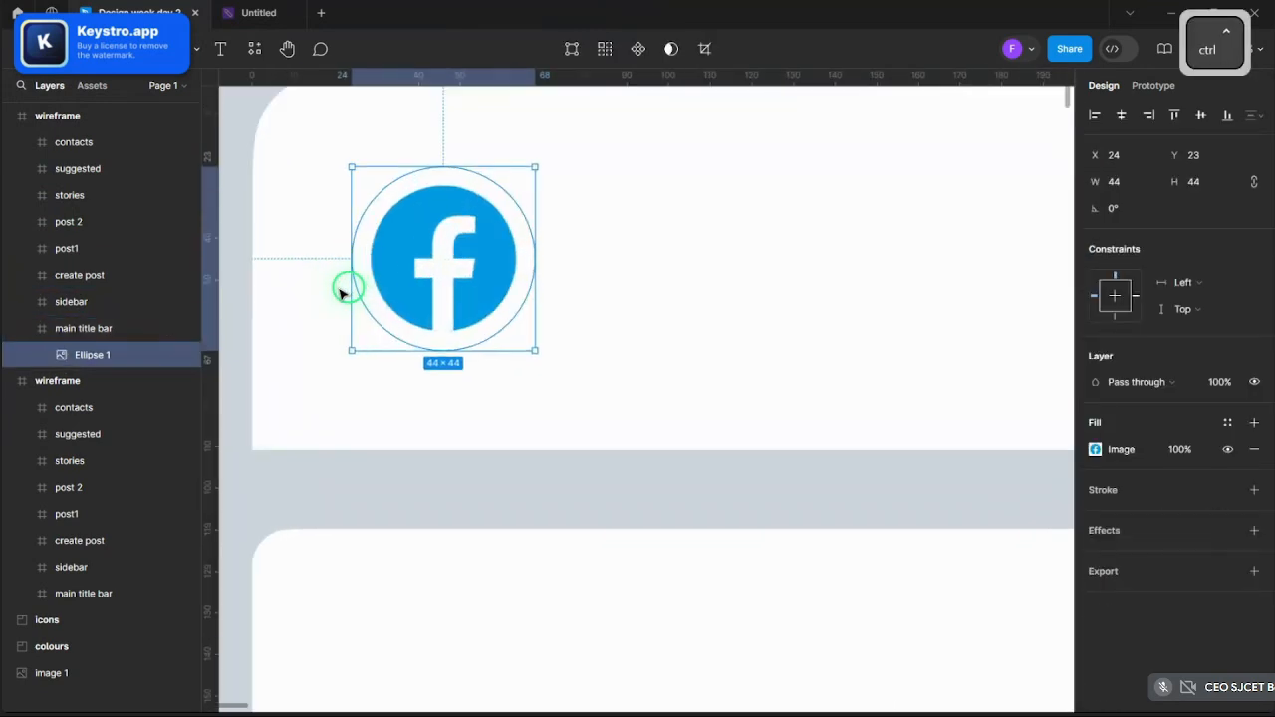
scroll(341, 292, "up", 2)
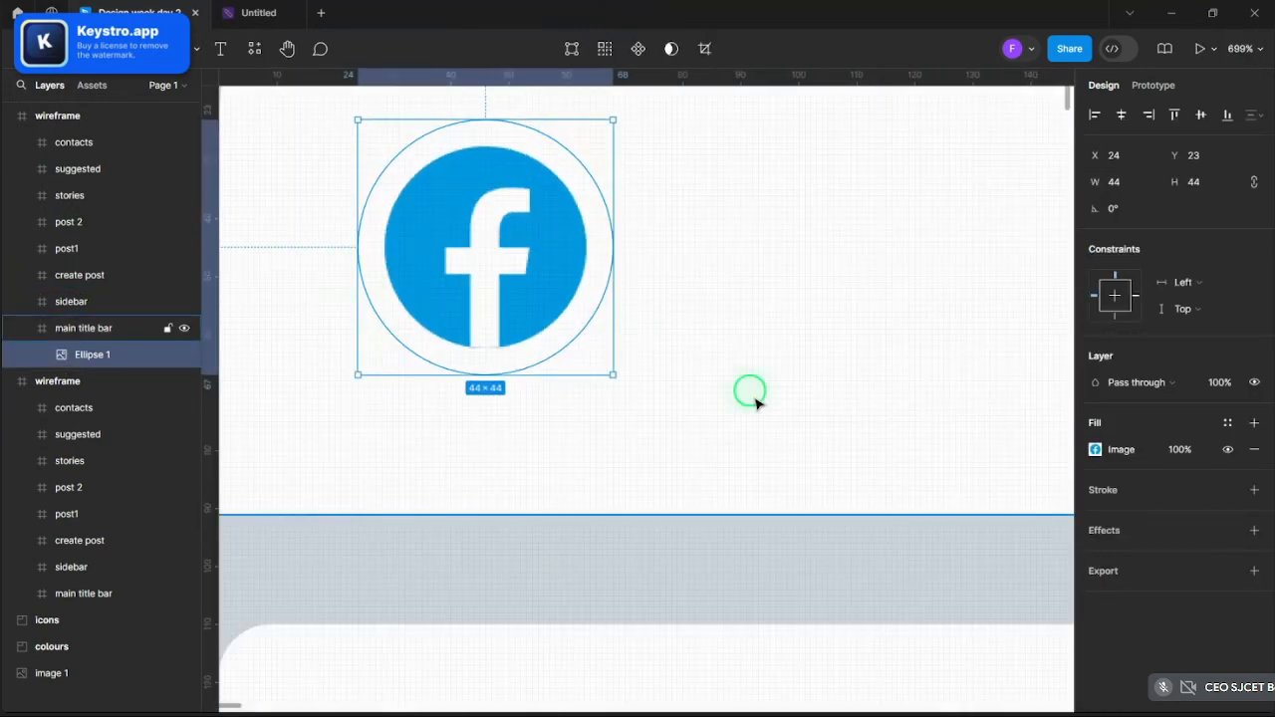
scroll(596, 423, "down", 5)
scroll(596, 424, "up", 5)
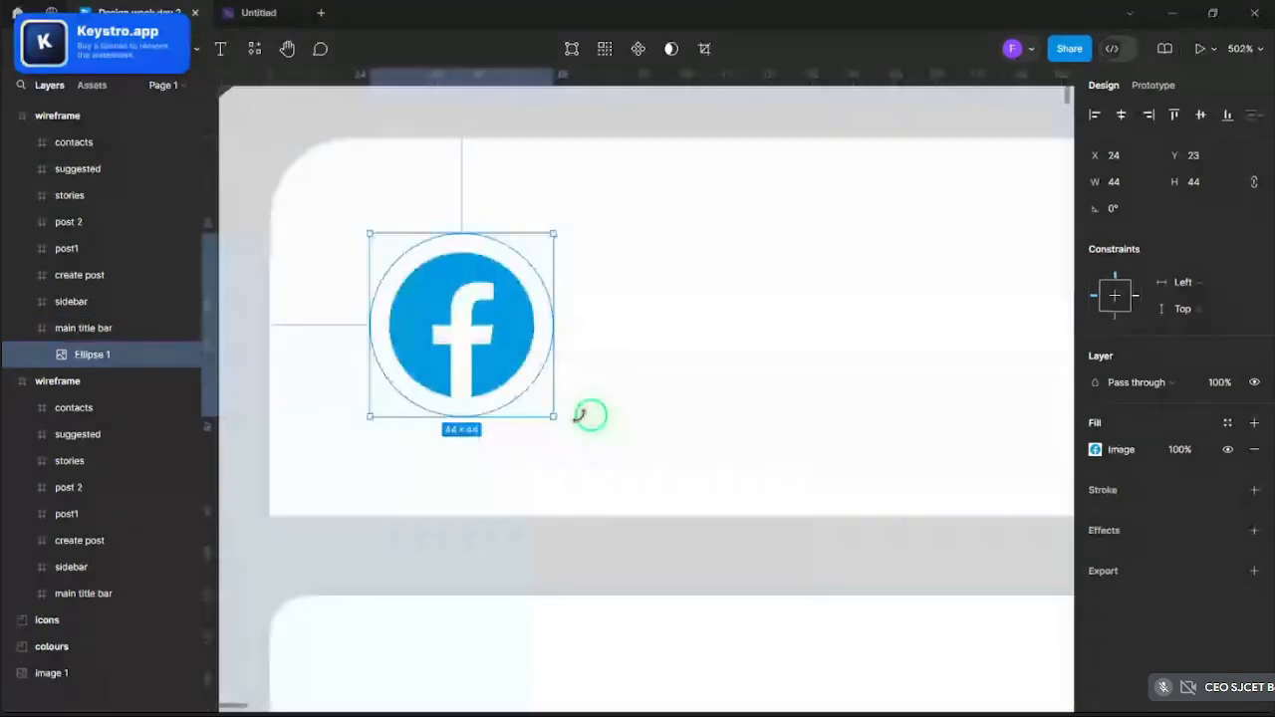
left_click(1096, 449)
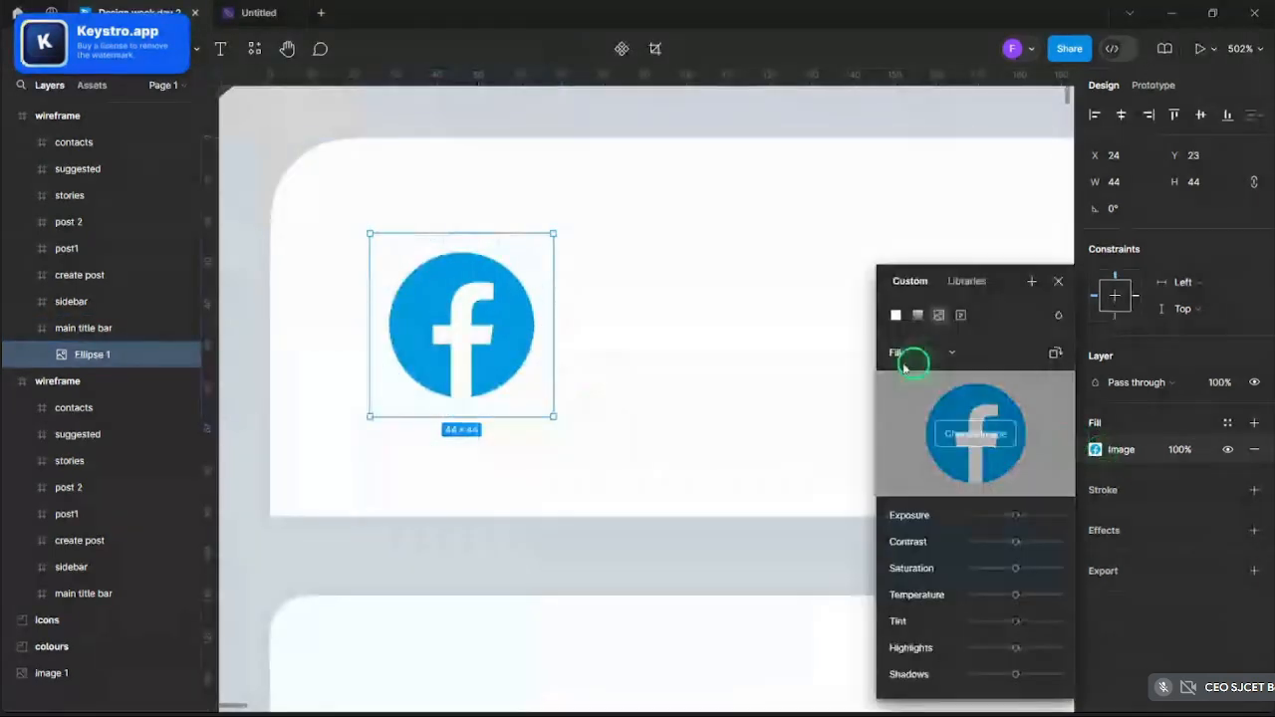
left_click(911, 354)
left_click(914, 387)
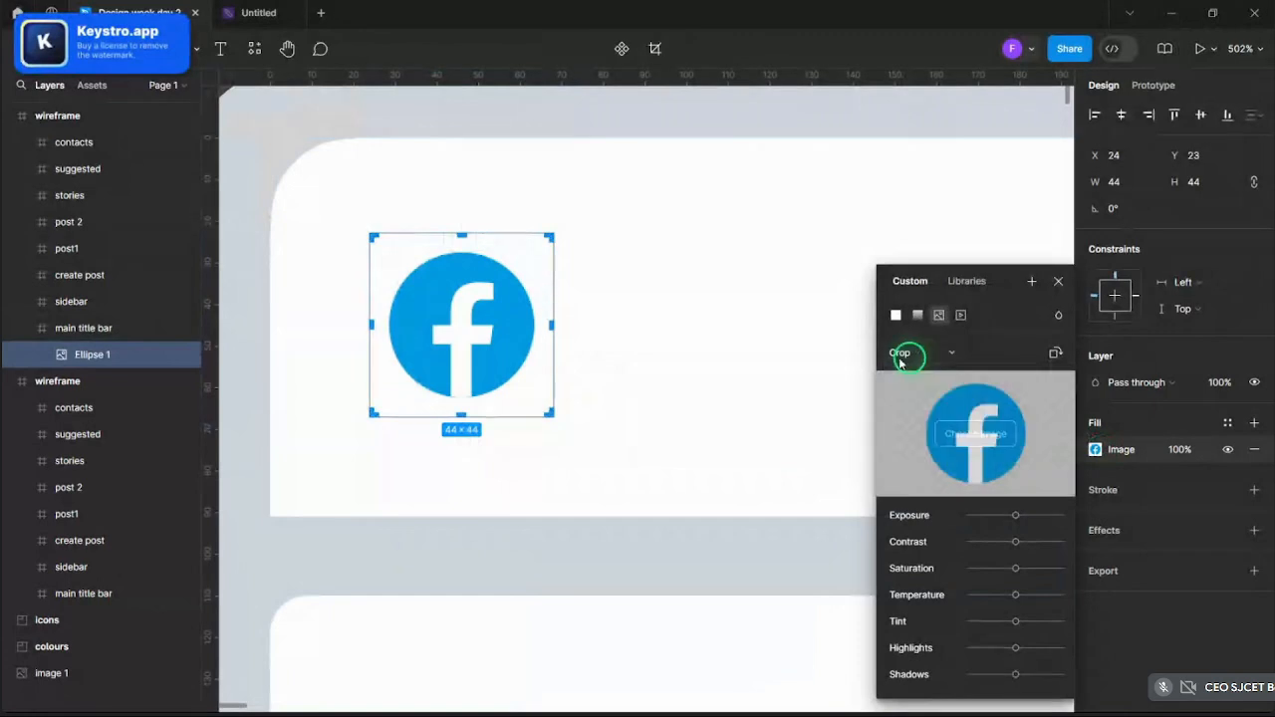
left_click(902, 355)
left_click(905, 341)
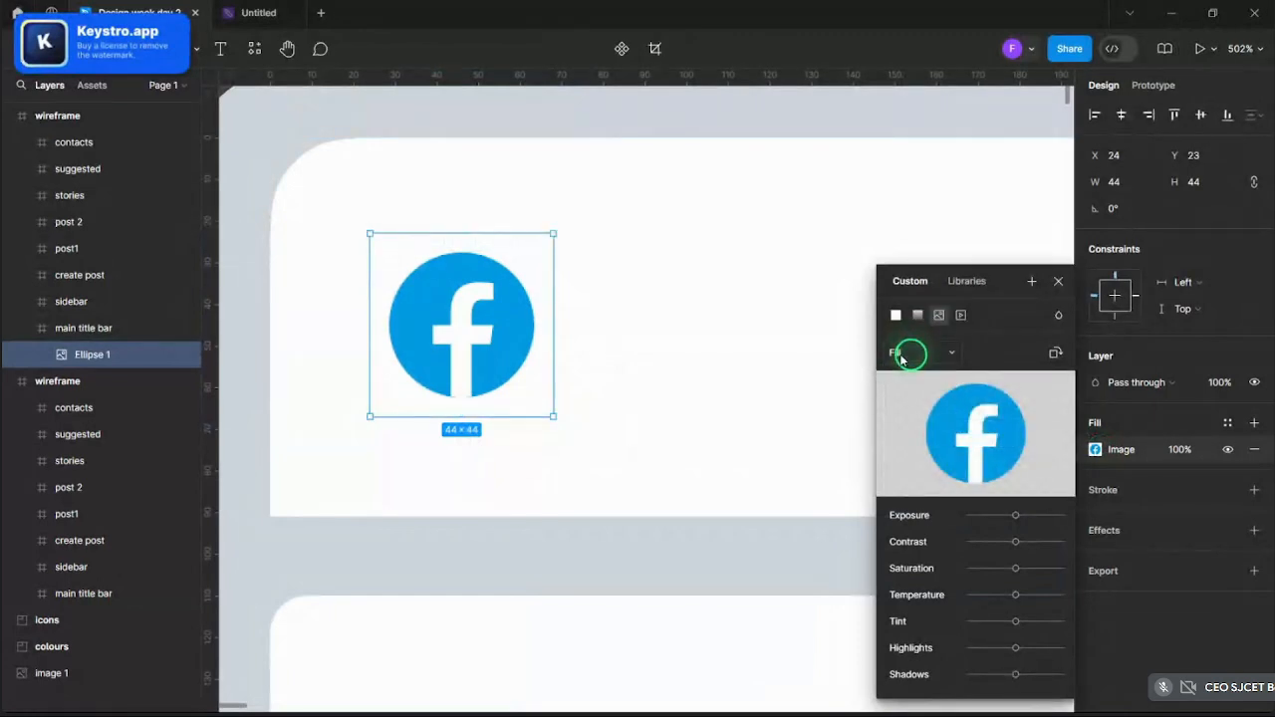
left_click(900, 356)
left_click(542, 321)
left_click(901, 357)
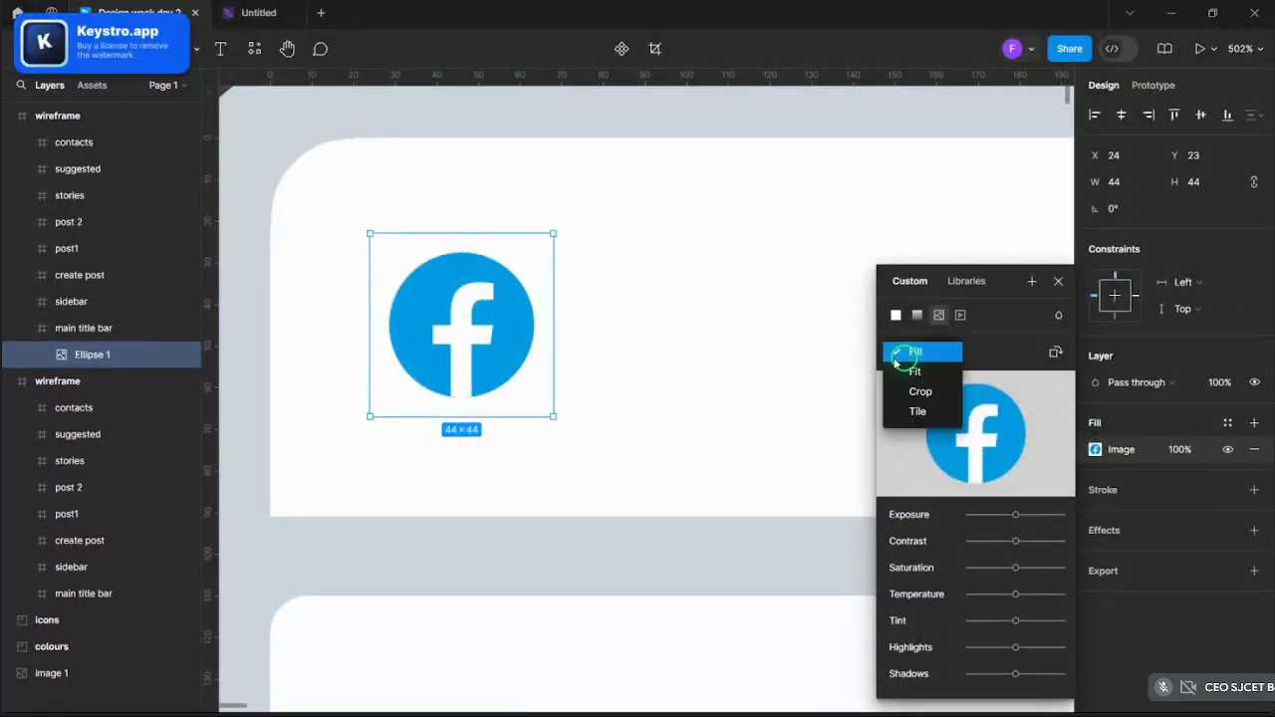
left_click(914, 391)
scroll(546, 395, "up", 3)
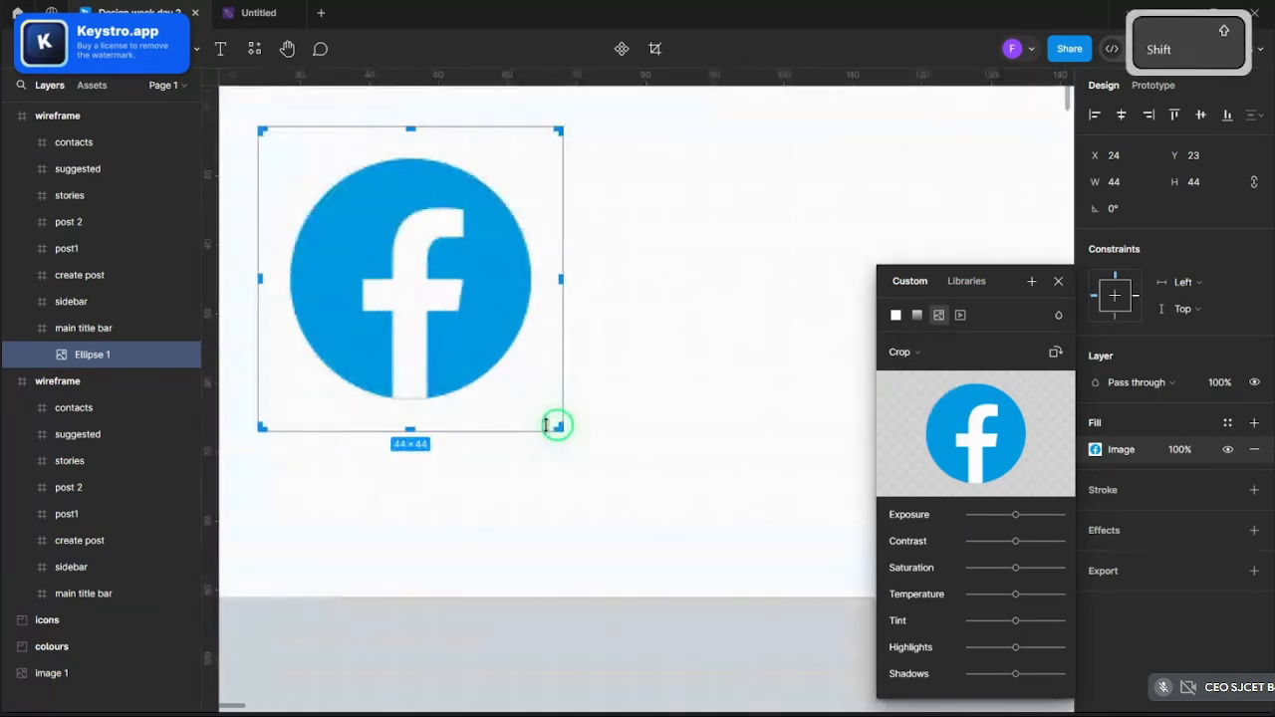
mouse_move(563, 430)
left_mouse_down()
mouse_move(597, 456)
mouse_move(560, 425)
left_mouse_up()
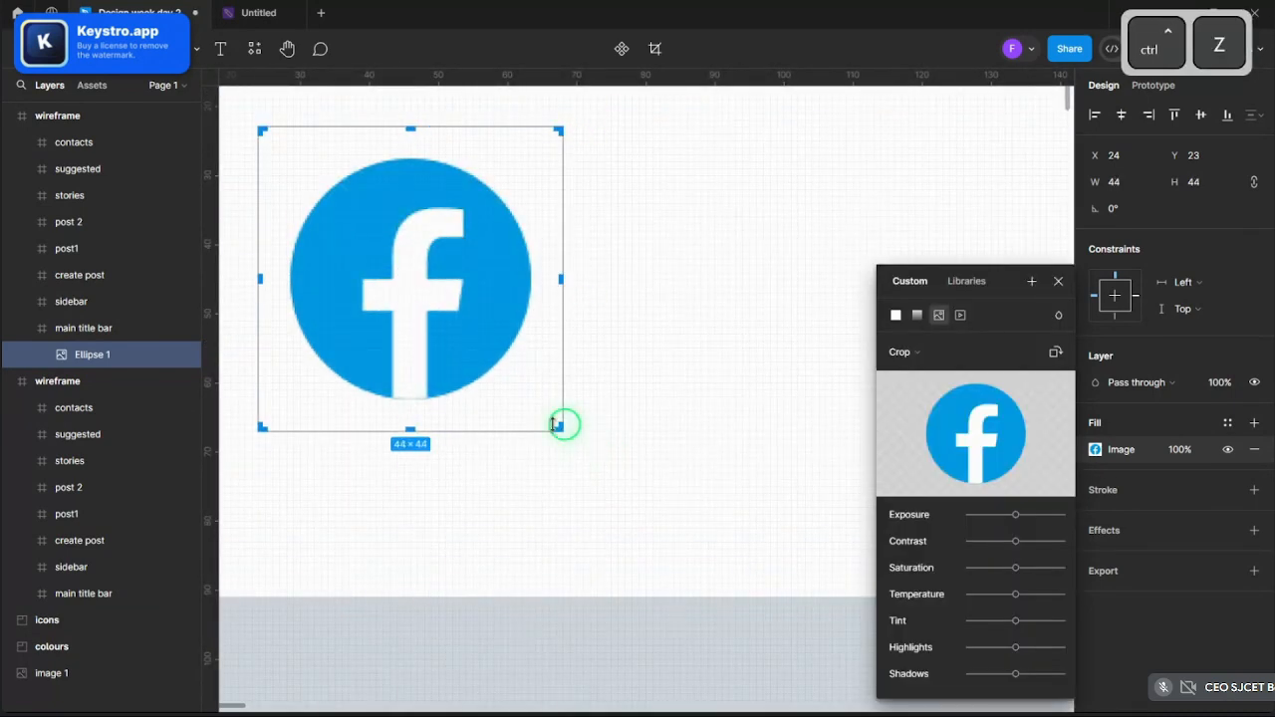
left_click(1058, 281)
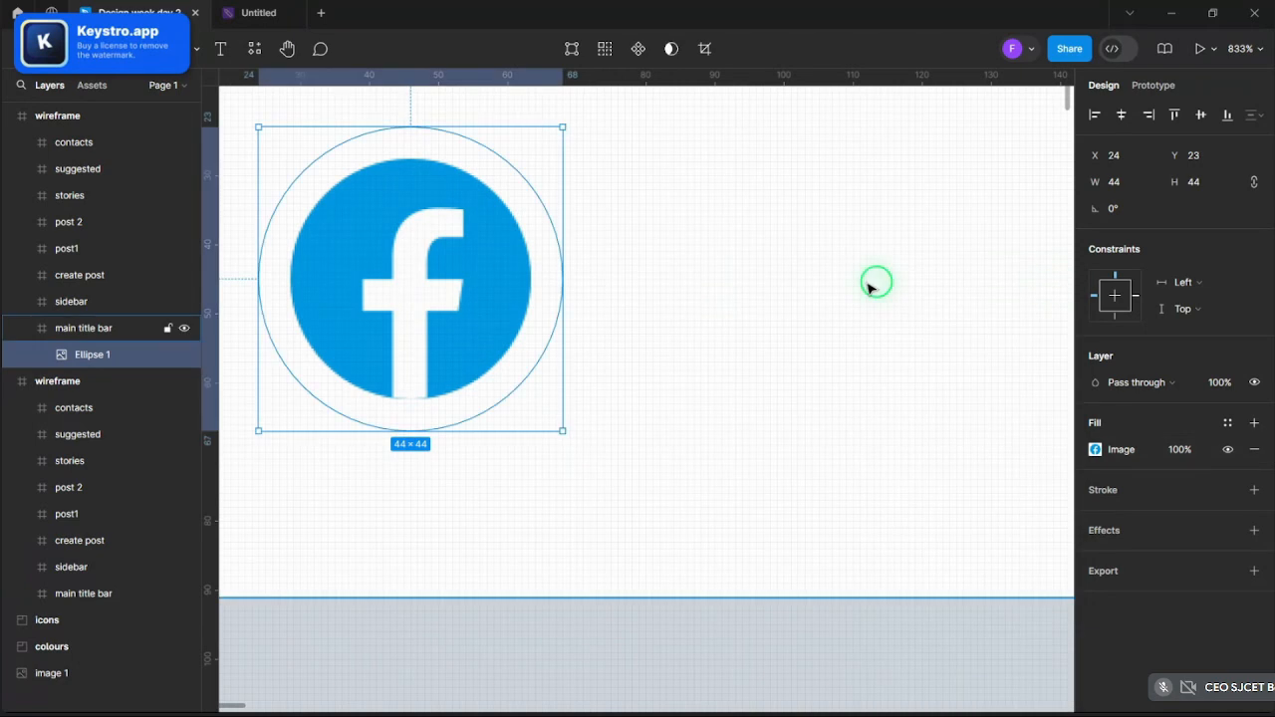
- Zoom out and add a black outline stroke to the logo circle
key("ctrl+minus")
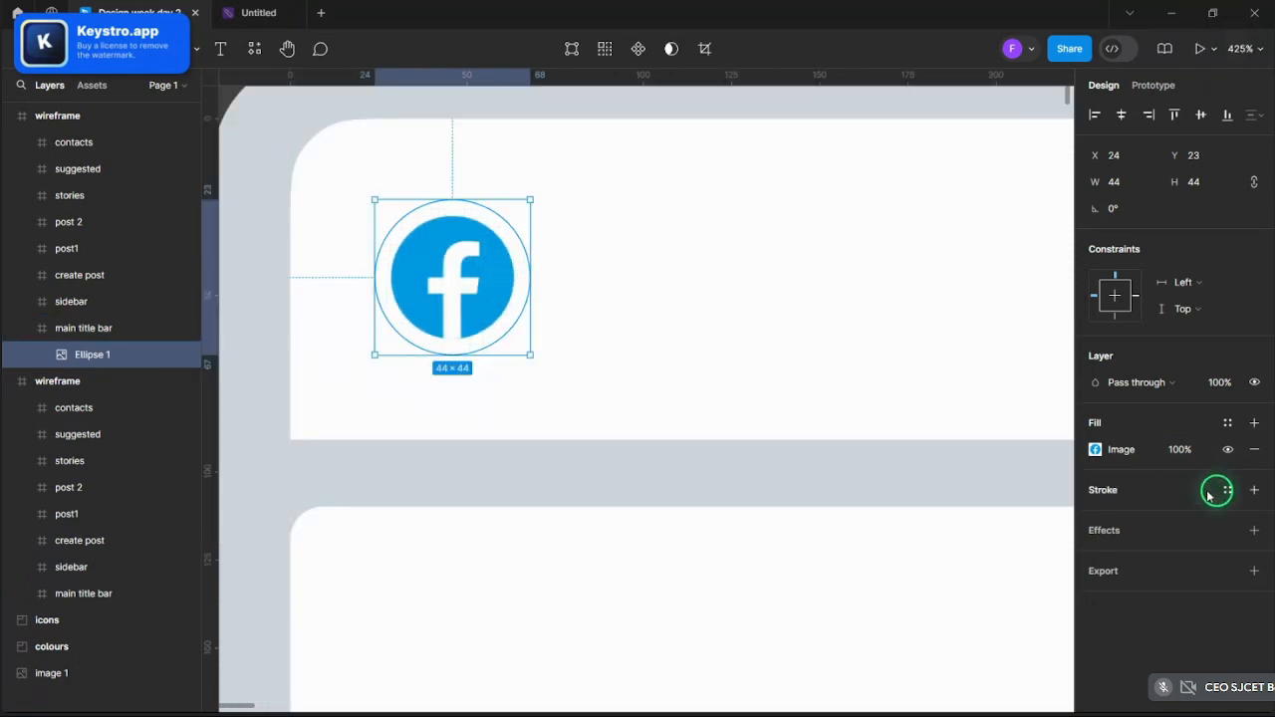
left_click(1228, 489)
left_click(1254, 490)
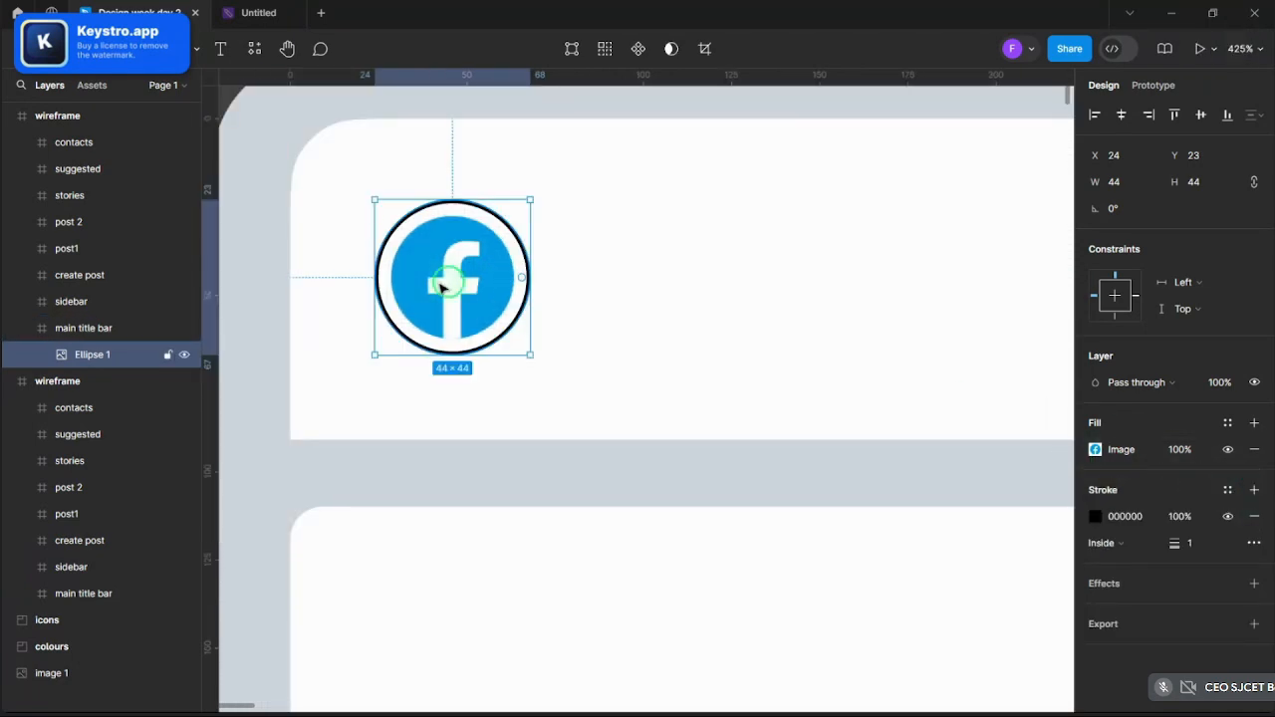
- Enlarge the logo image proportionally in Crop mode so it fills the circle
scroll(435, 279, "up", 5)
left_click(1094, 449)
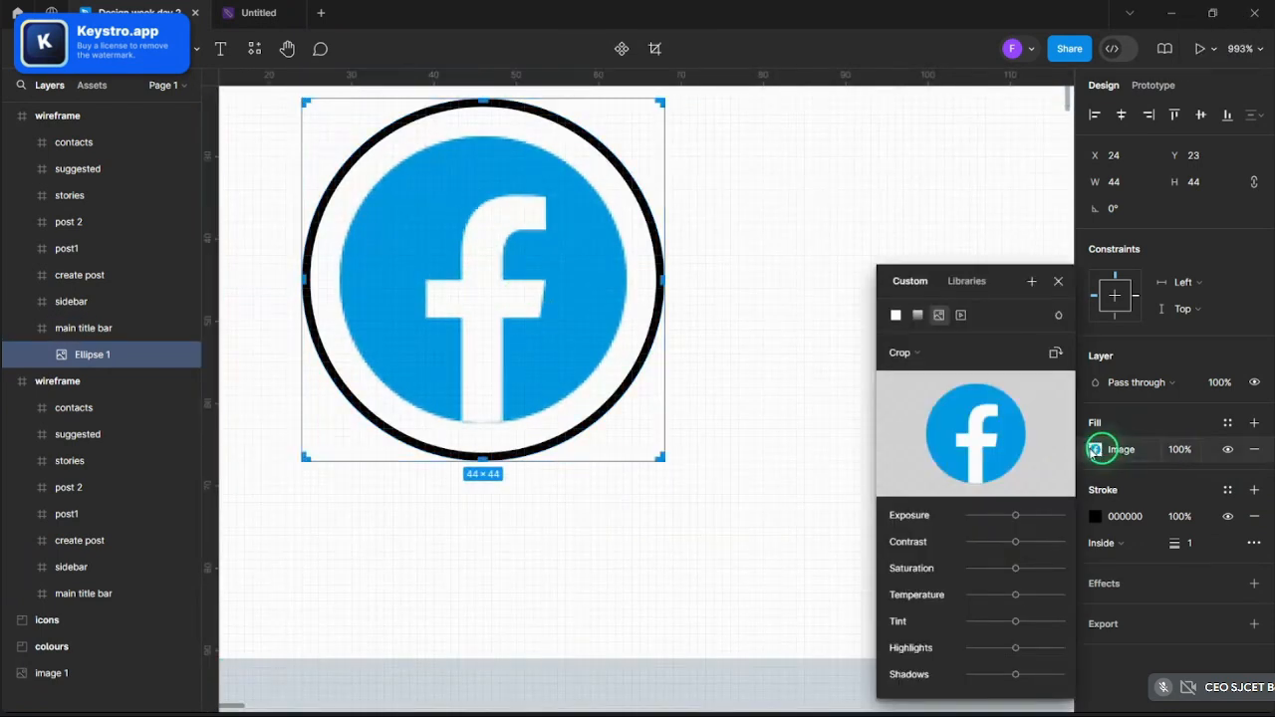
left_click(923, 359)
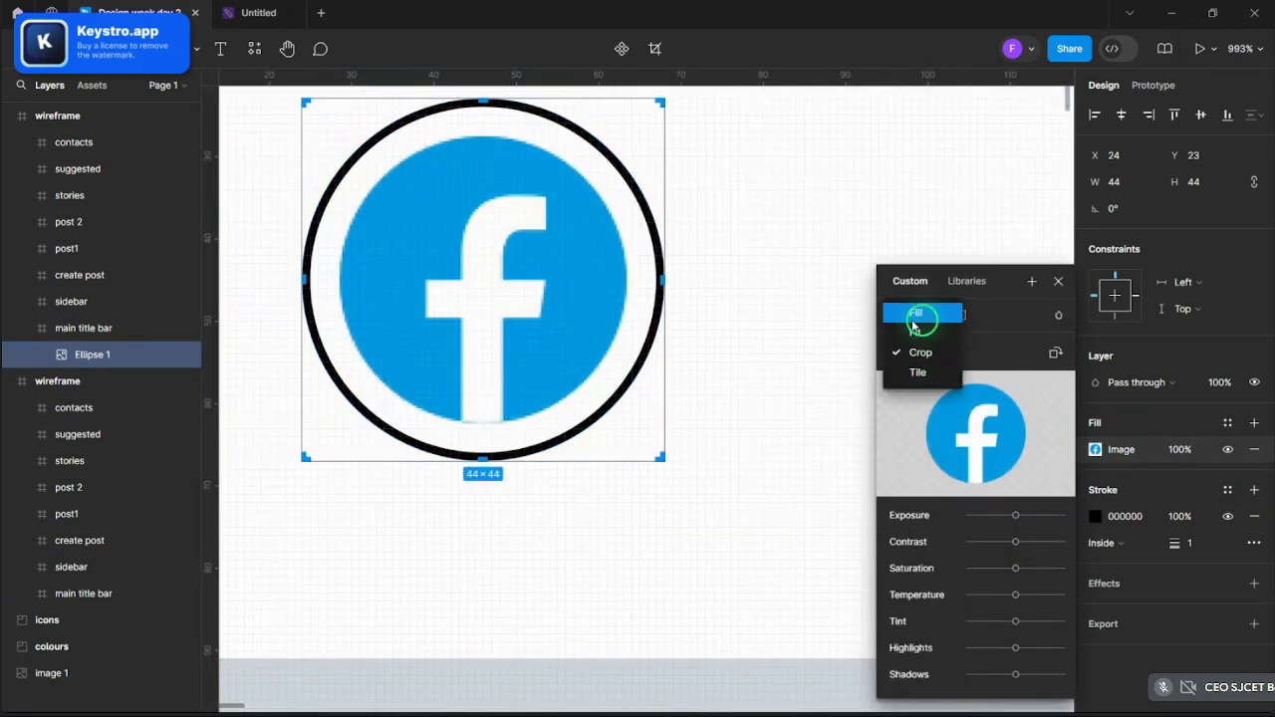
left_click(920, 353)
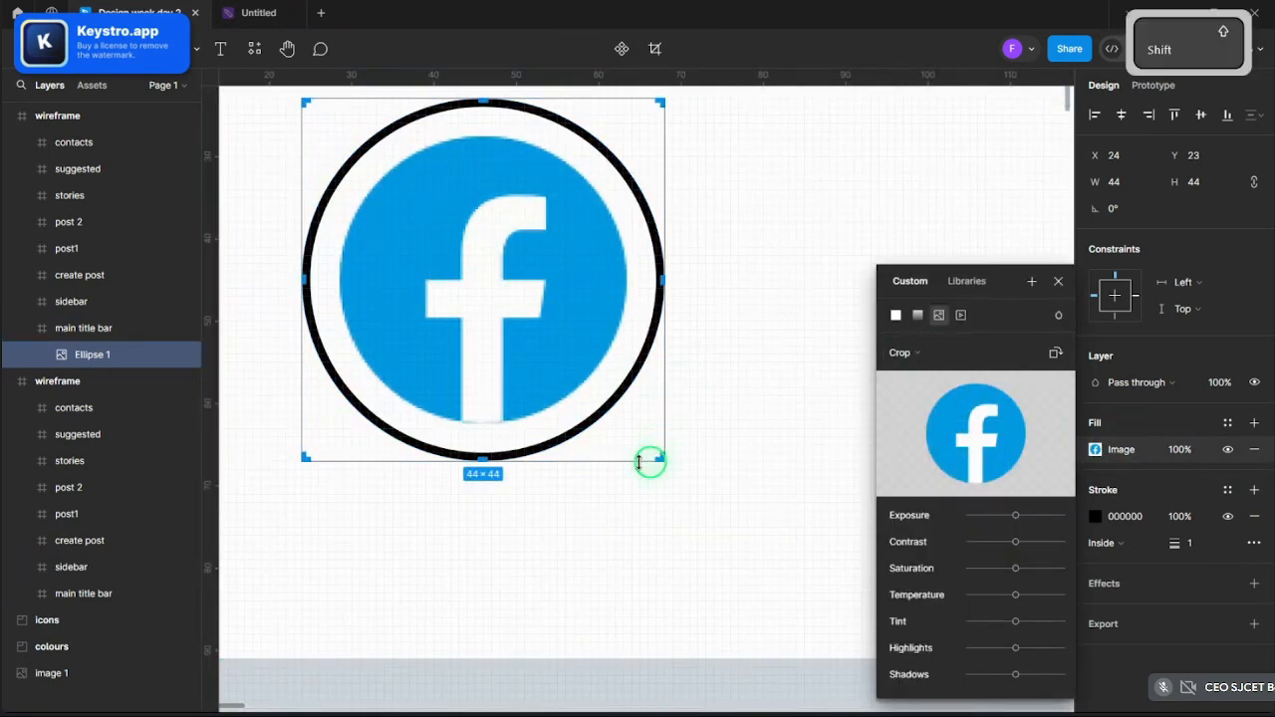
left_click_drag(554, 394, 549, 369)
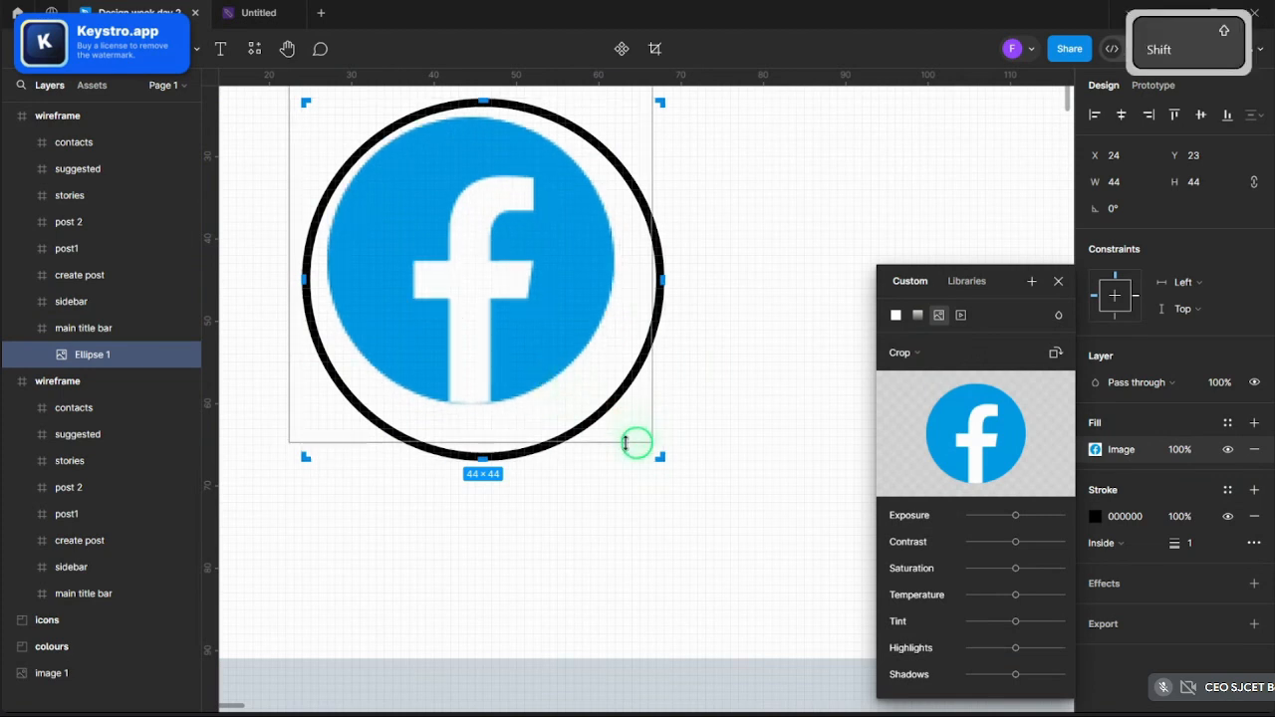
left_click_drag(625, 443, 657, 492)
left_click_drag(546, 336, 554, 324)
left_click_drag(689, 362, 678, 326)
key("shift")
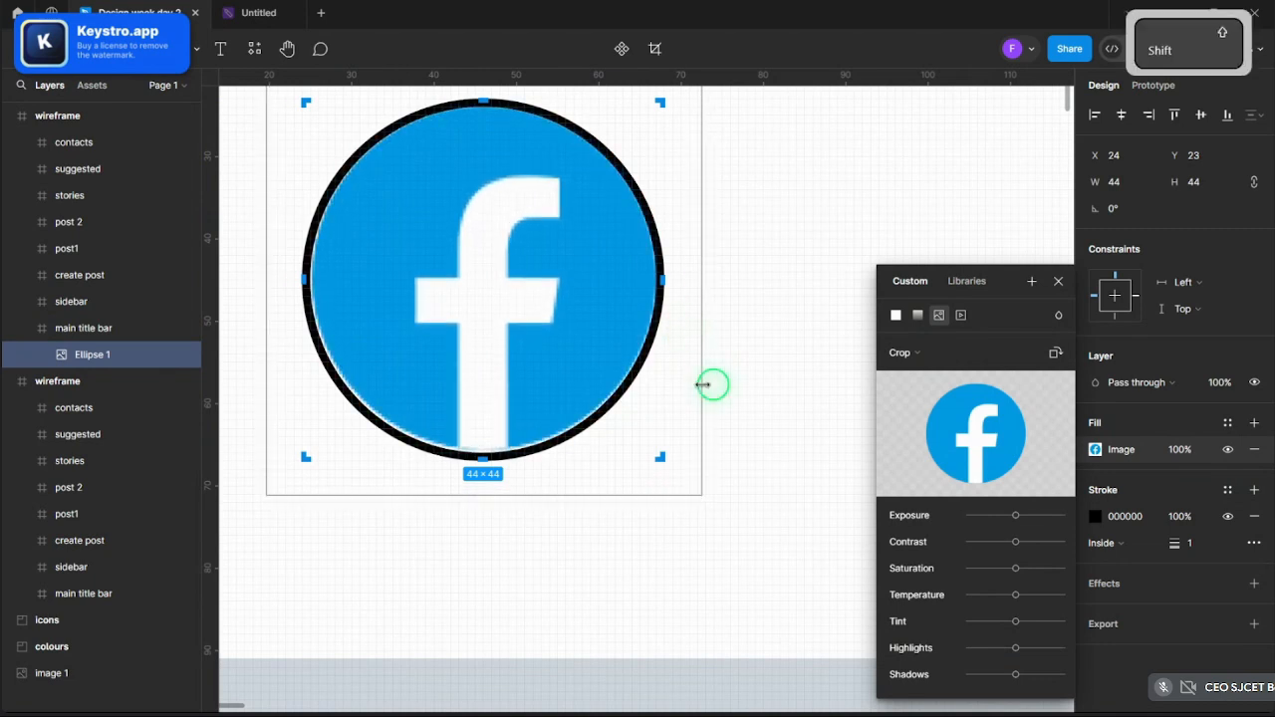
left_click_drag(704, 385, 706, 359)
key("shift")
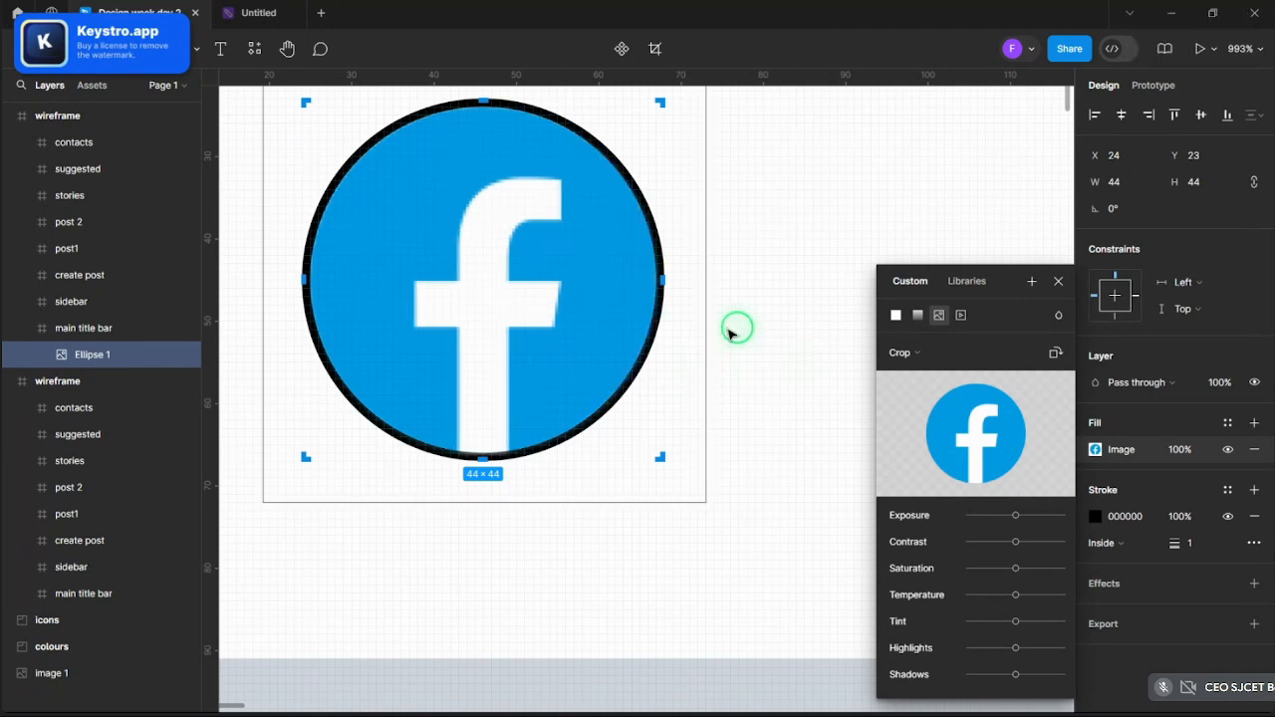
left_click(1058, 281)
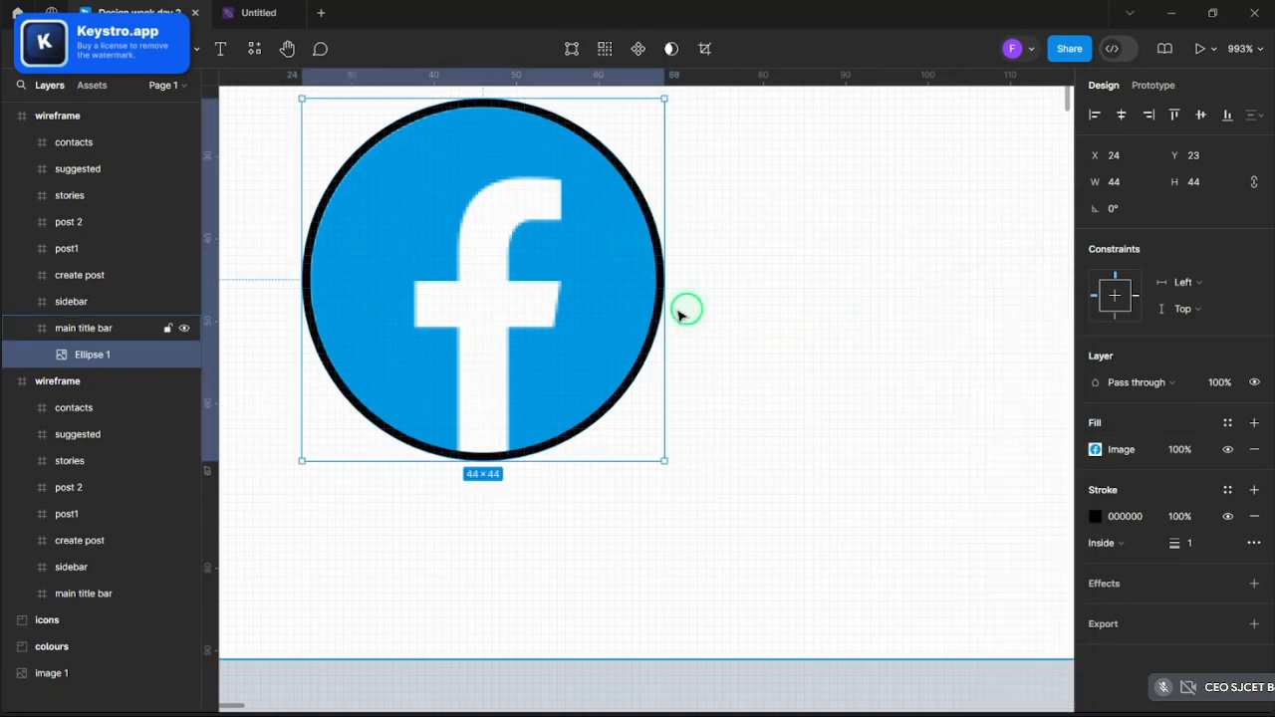
- Remove the black outline stroke from the logo circle
scroll(686, 307, "down", 5)
scroll(687, 308, "up", 1)
scroll(686, 308, "up", 3)
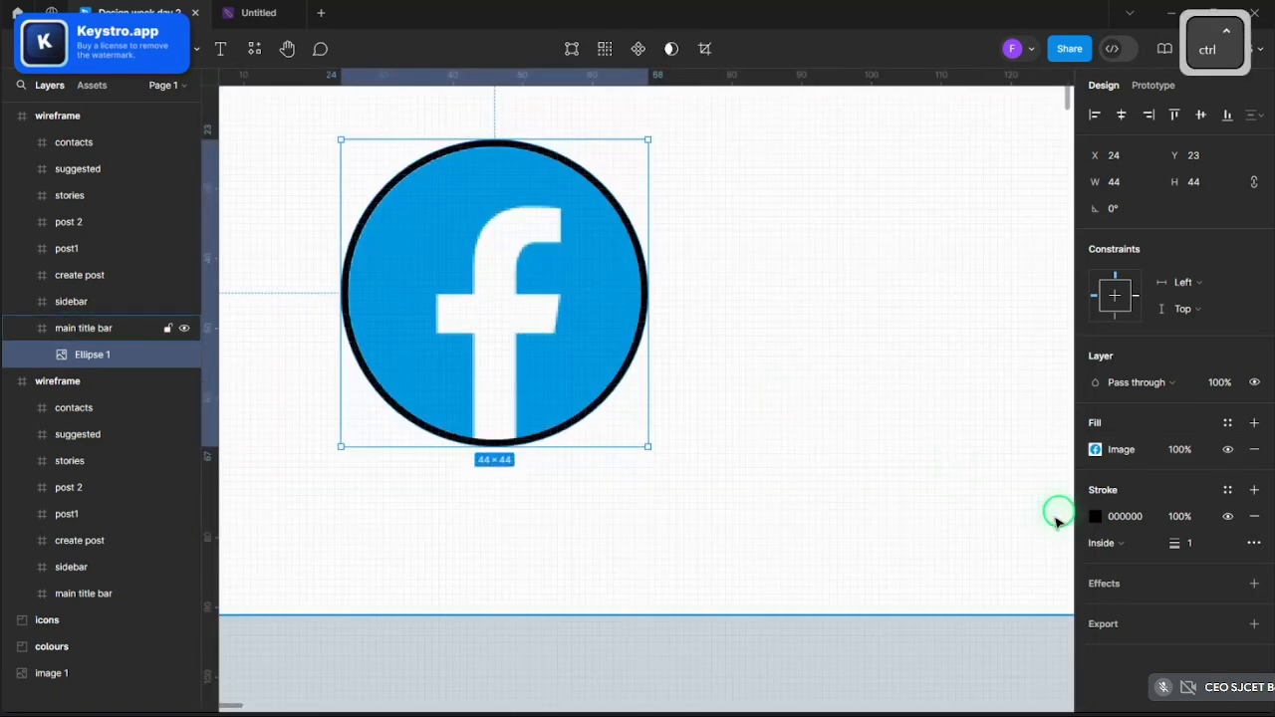
left_click(1255, 516)
left_click(754, 380)
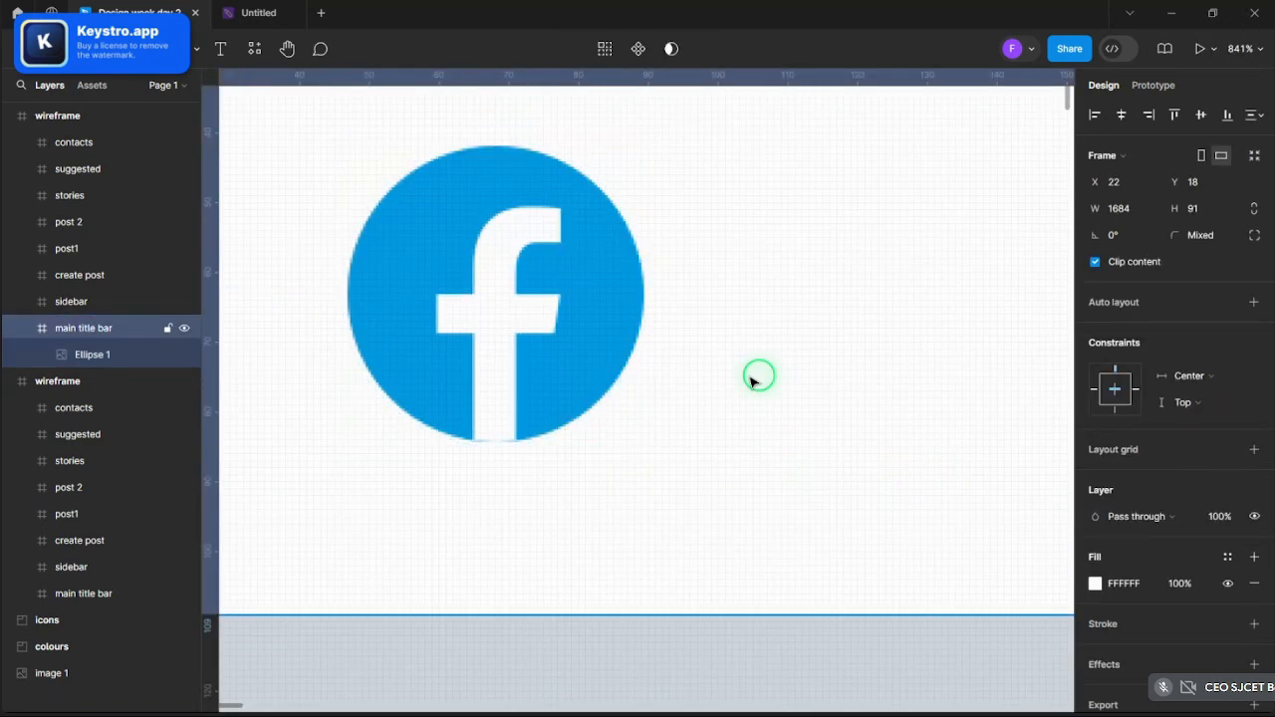
scroll(754, 381, "down", 8)
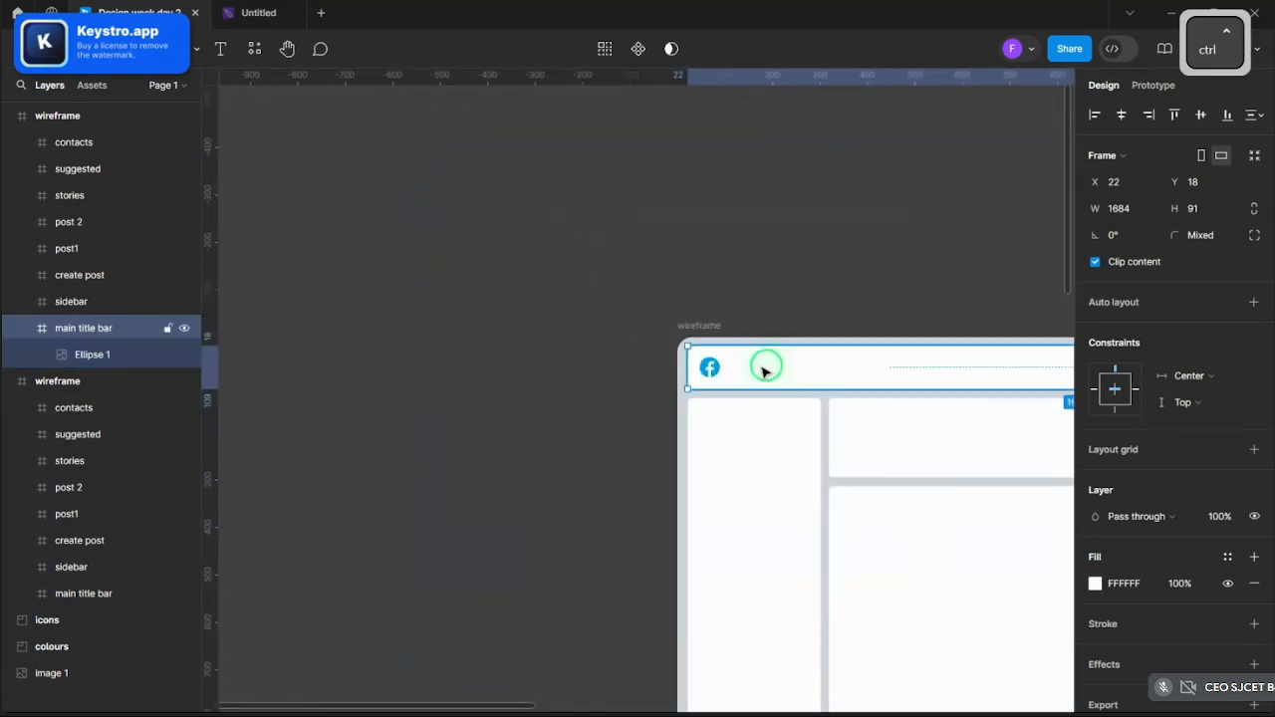
scroll(471, 372, "up", 3)
left_click(373, 299)
scroll(273, 408, "down", 5)
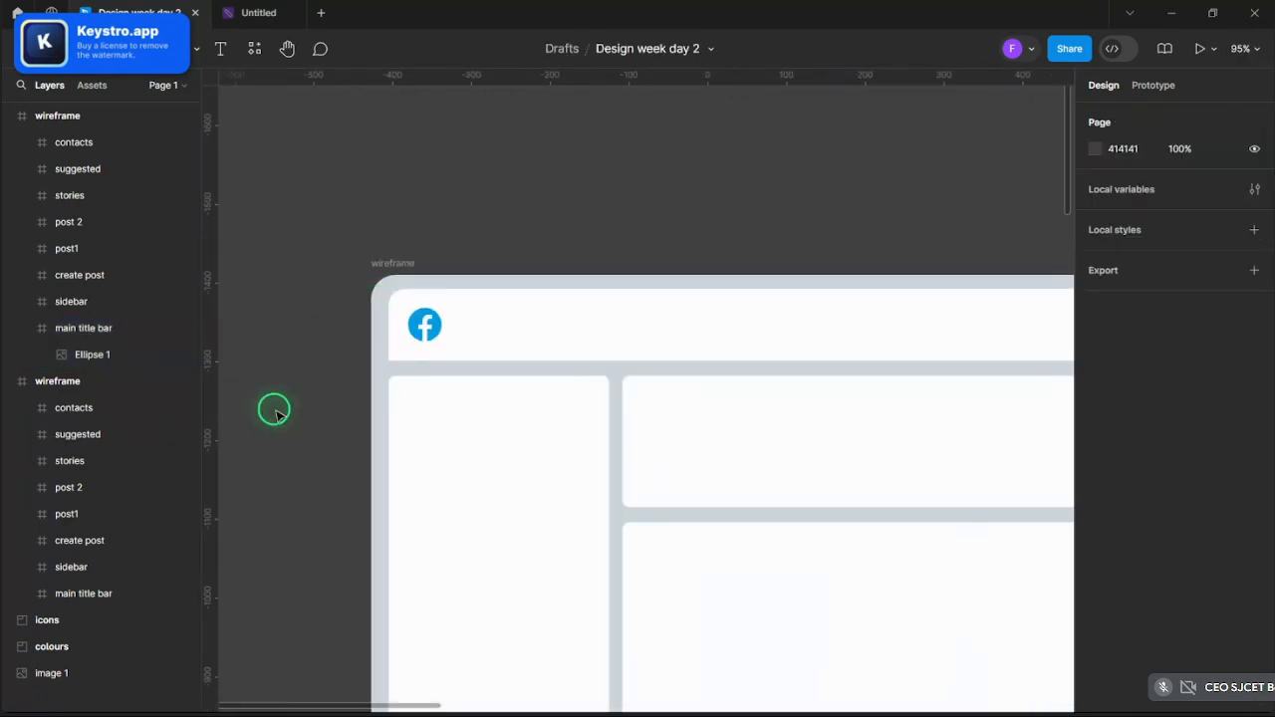
scroll(341, 265, "up", 4)
scroll(763, 293, "down", 10)
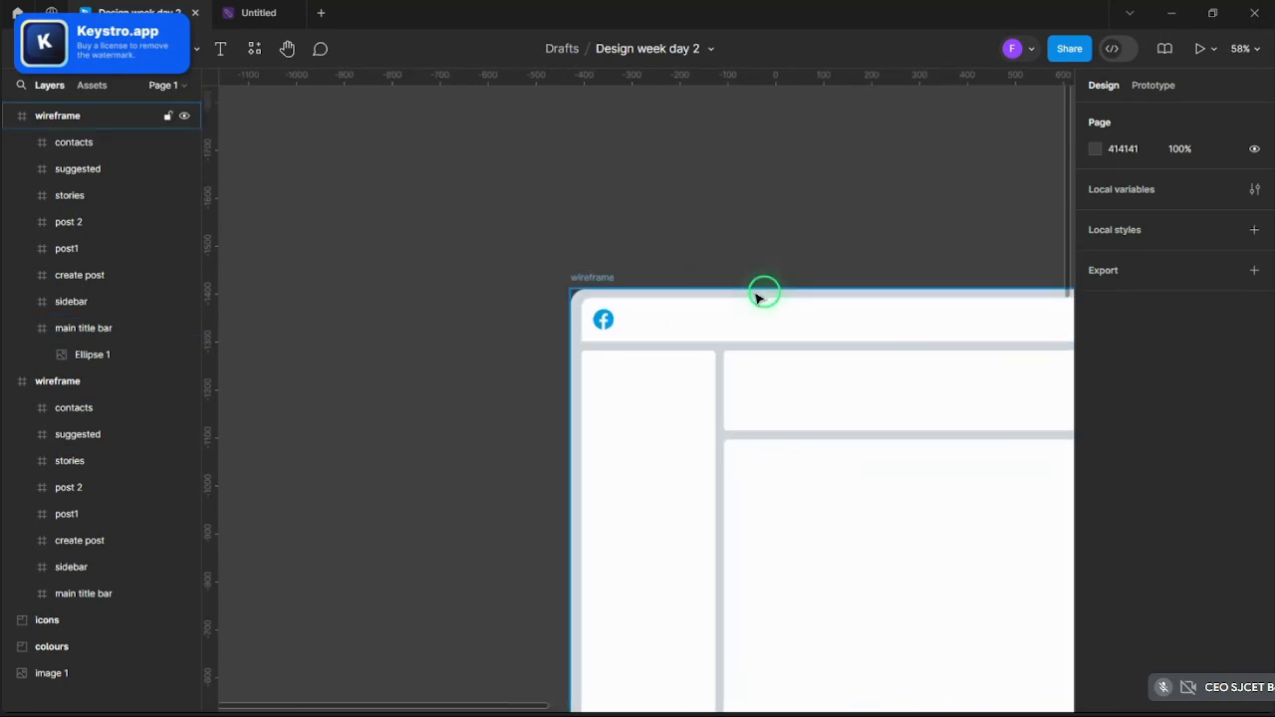
scroll(935, 383, "down", 2)
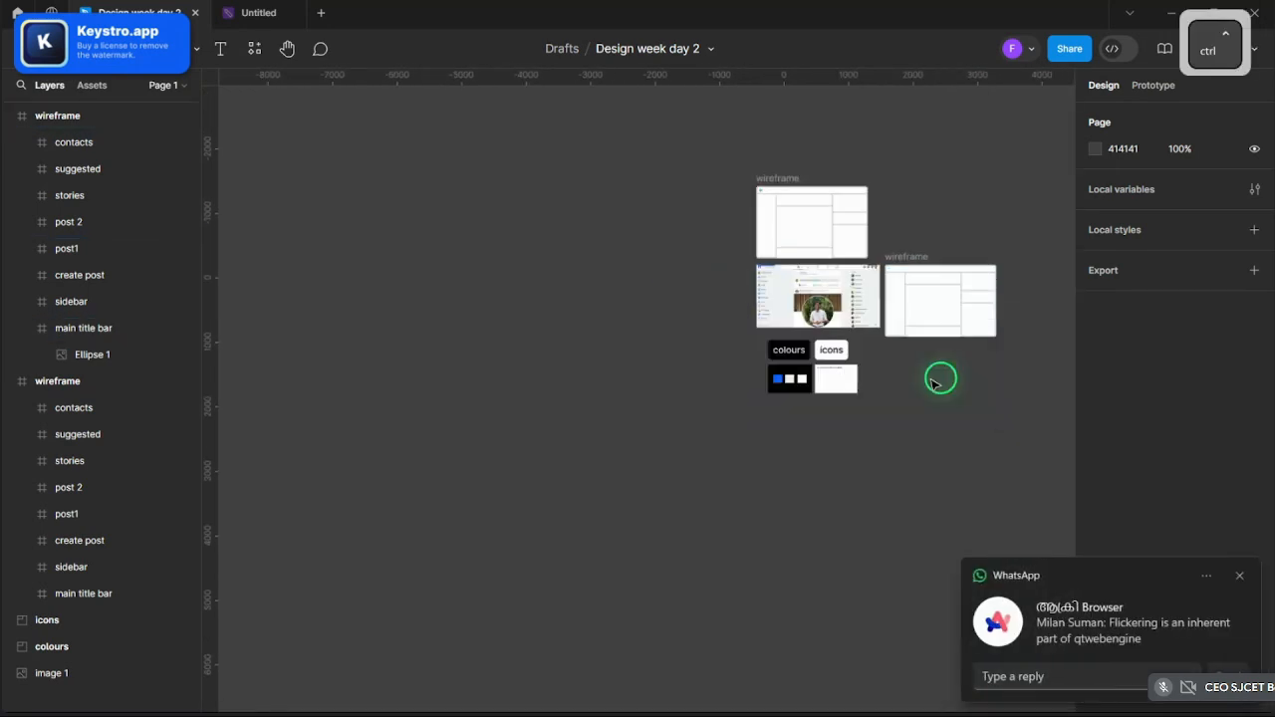
scroll(934, 383, "up", 6)
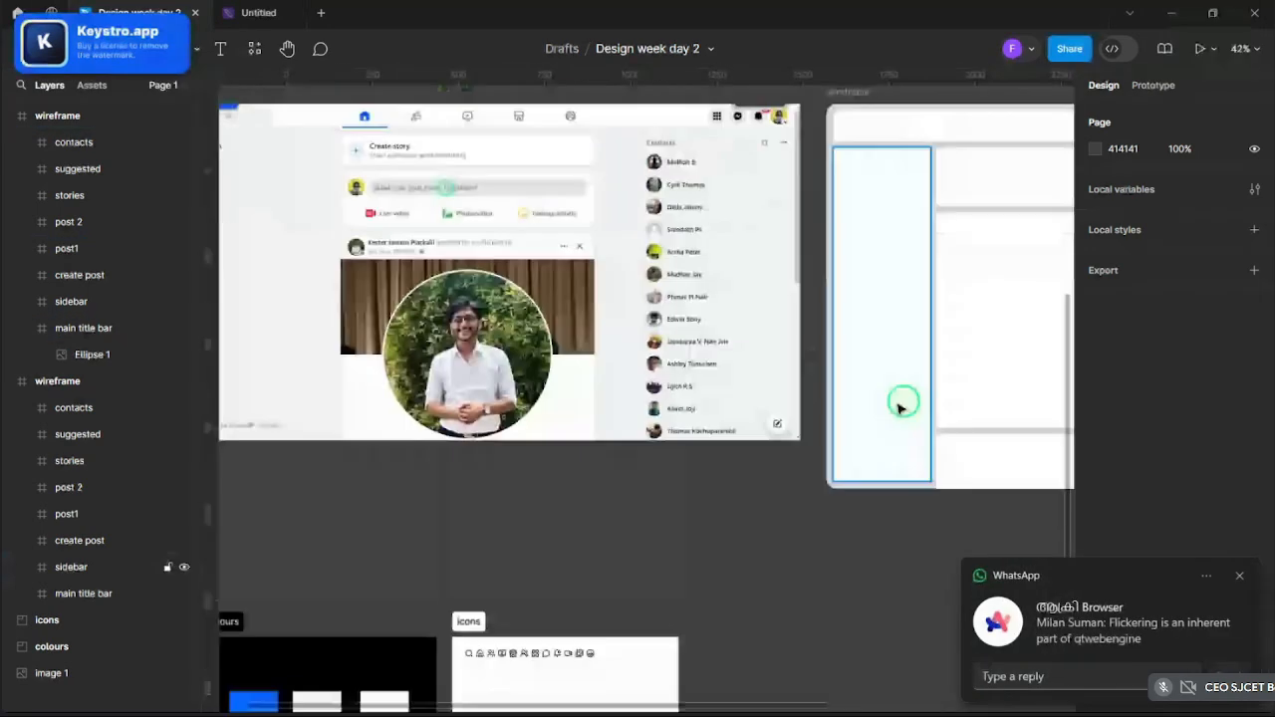
scroll(748, 276, "down", 2)
scroll(555, 202, "up", 5)
scroll(757, 234, "down", 2)
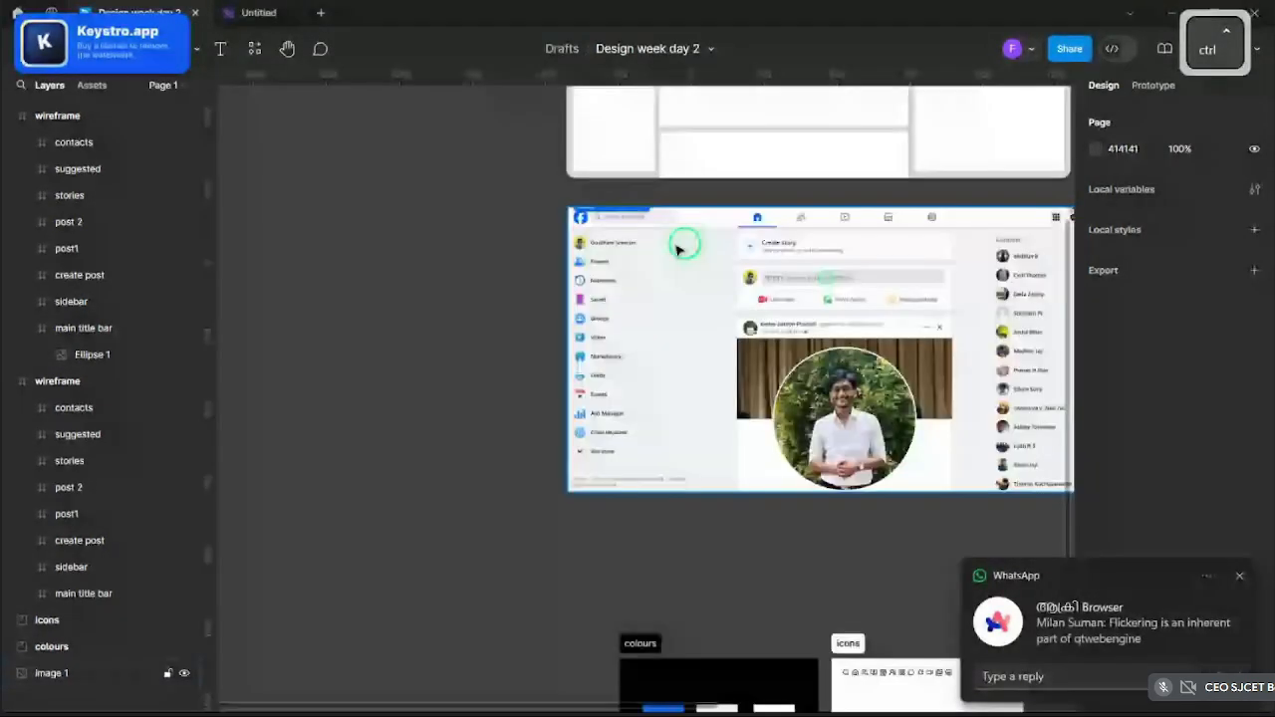
scroll(677, 249, "up", 4)
scroll(619, 349, "up", 4)
scroll(483, 368, "down", 4)
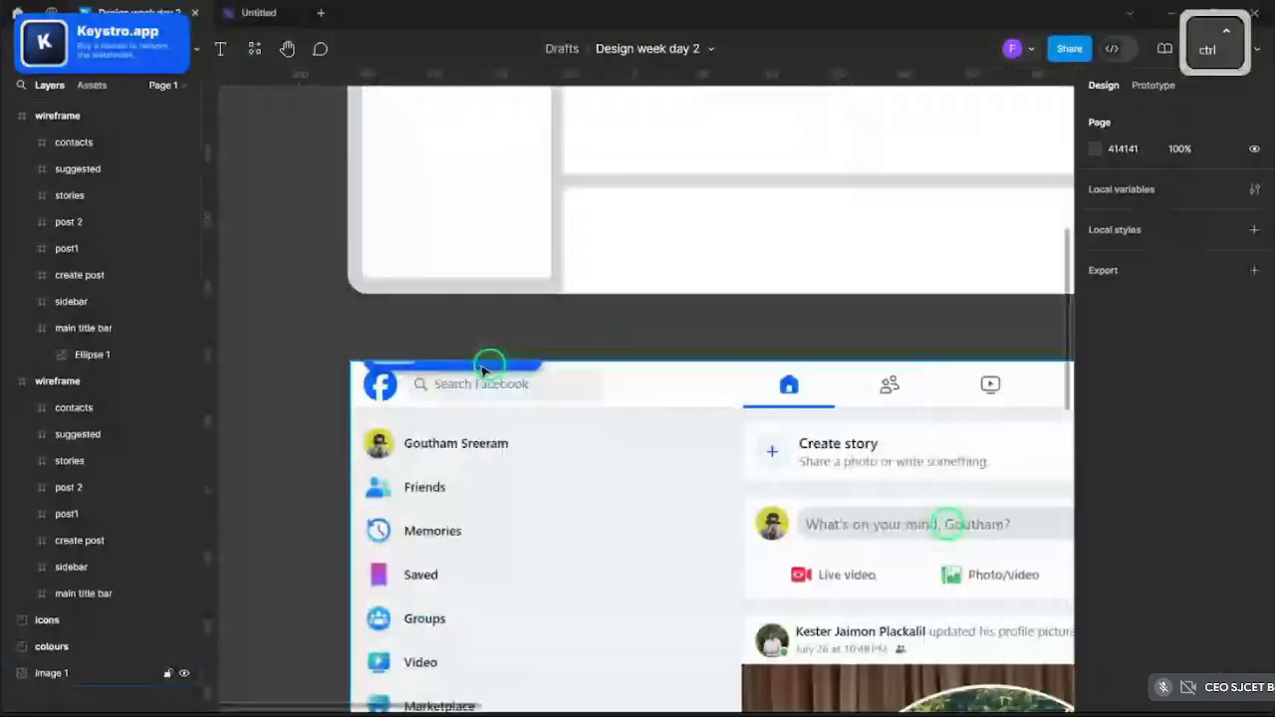
scroll(482, 370, "down", 2)
scroll(485, 484, "up", 6)
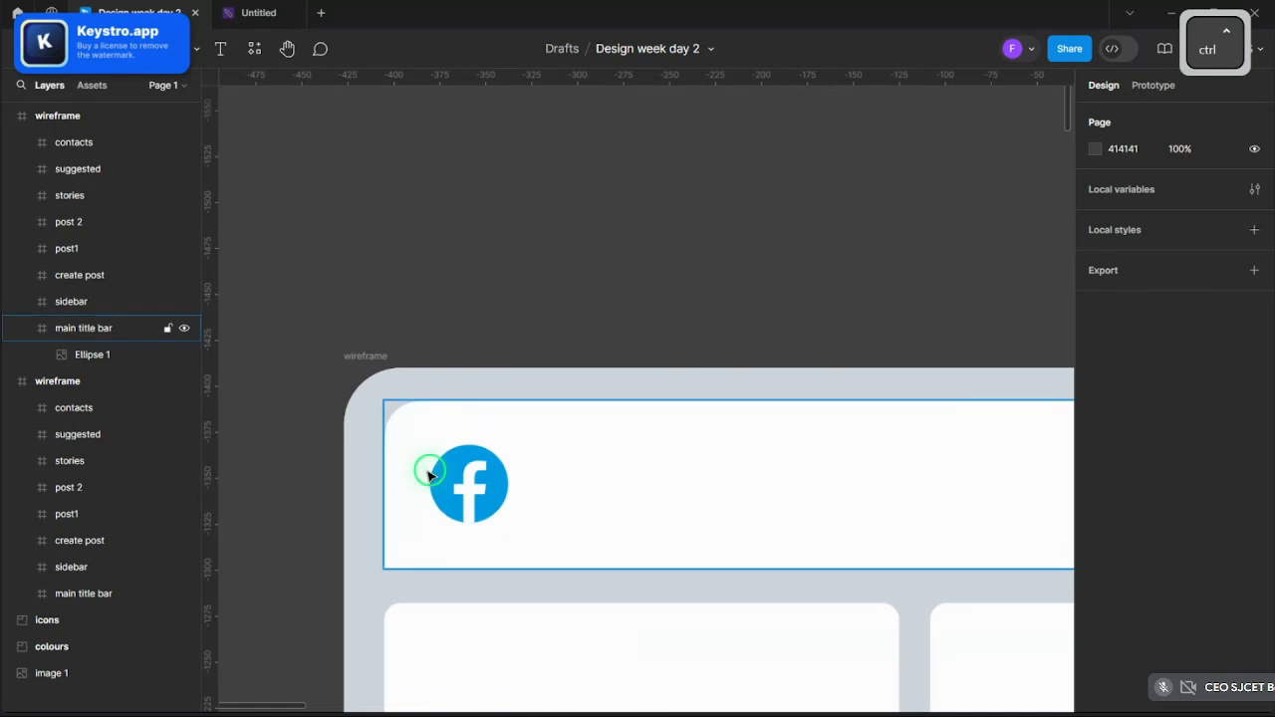
double_click(473, 484)
left_click_drag(487, 490, 487, 489)
left_click(487, 277)
scroll(414, 245, "down", 3)
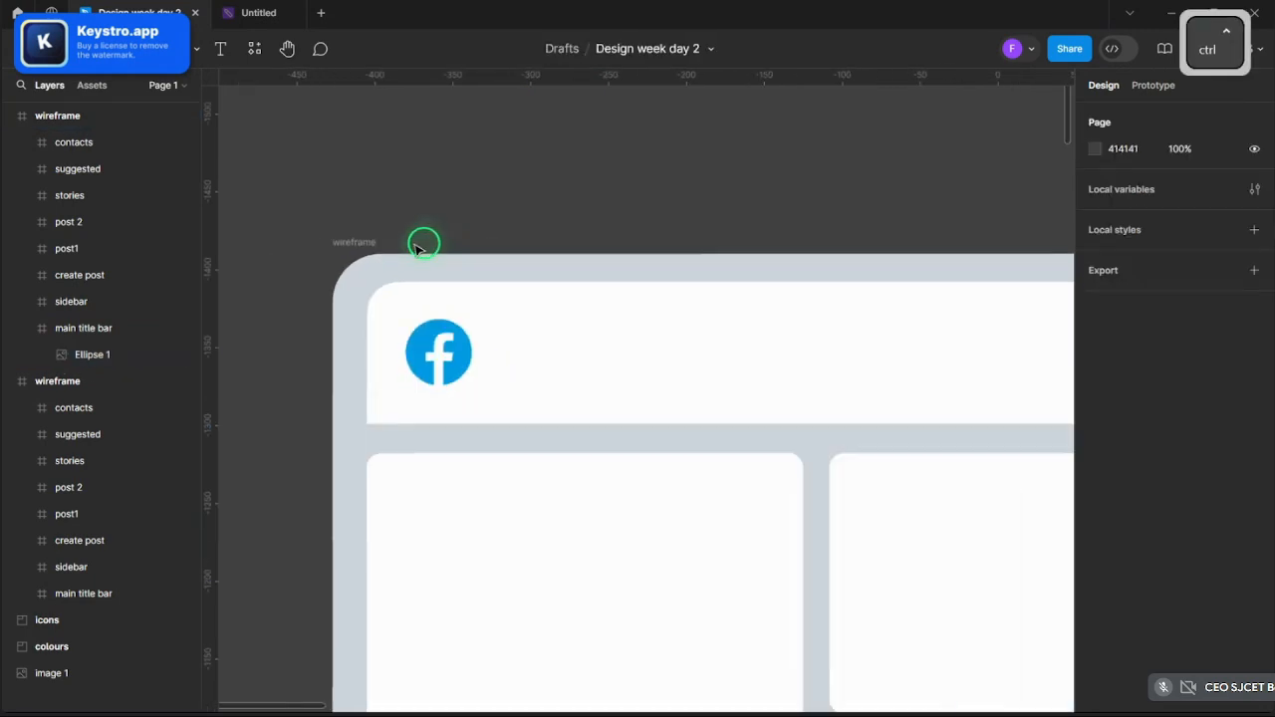
scroll(418, 250, "down", 3)
scroll(424, 261, "up", 5)
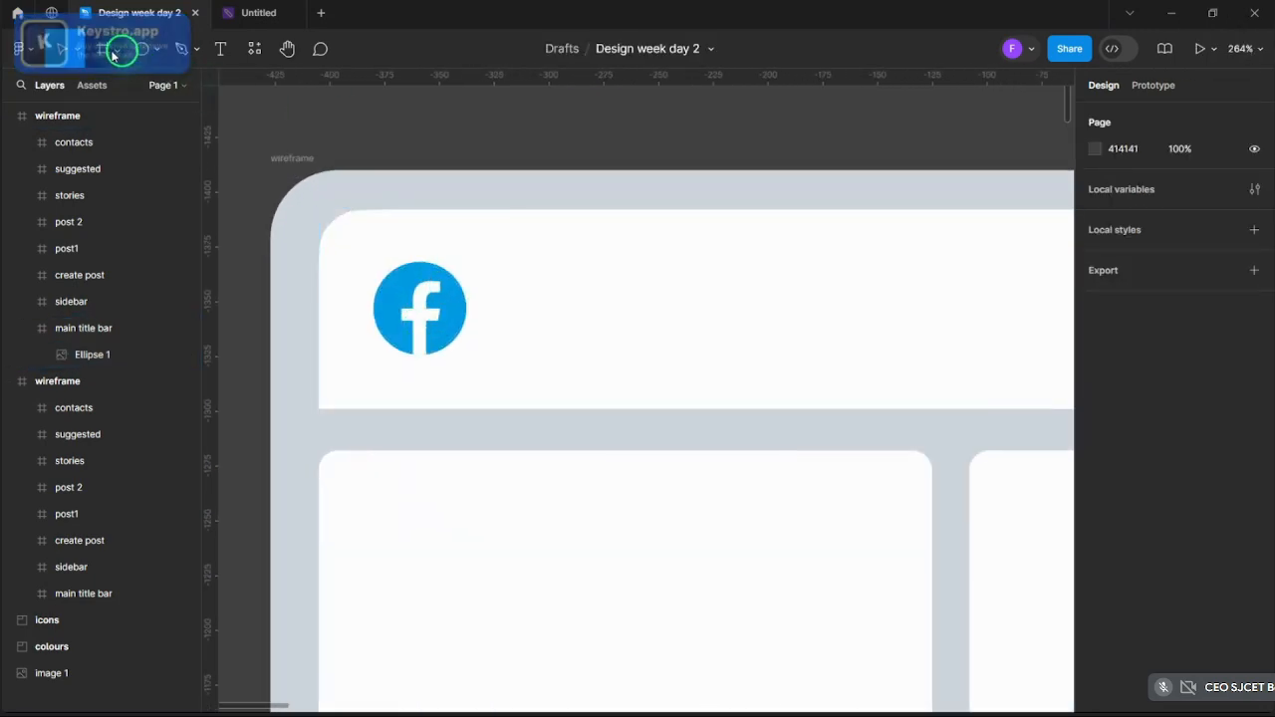
- Draw a search bar rectangle right of the logo with corner radius 9
left_click(118, 49)
left_click(156, 48)
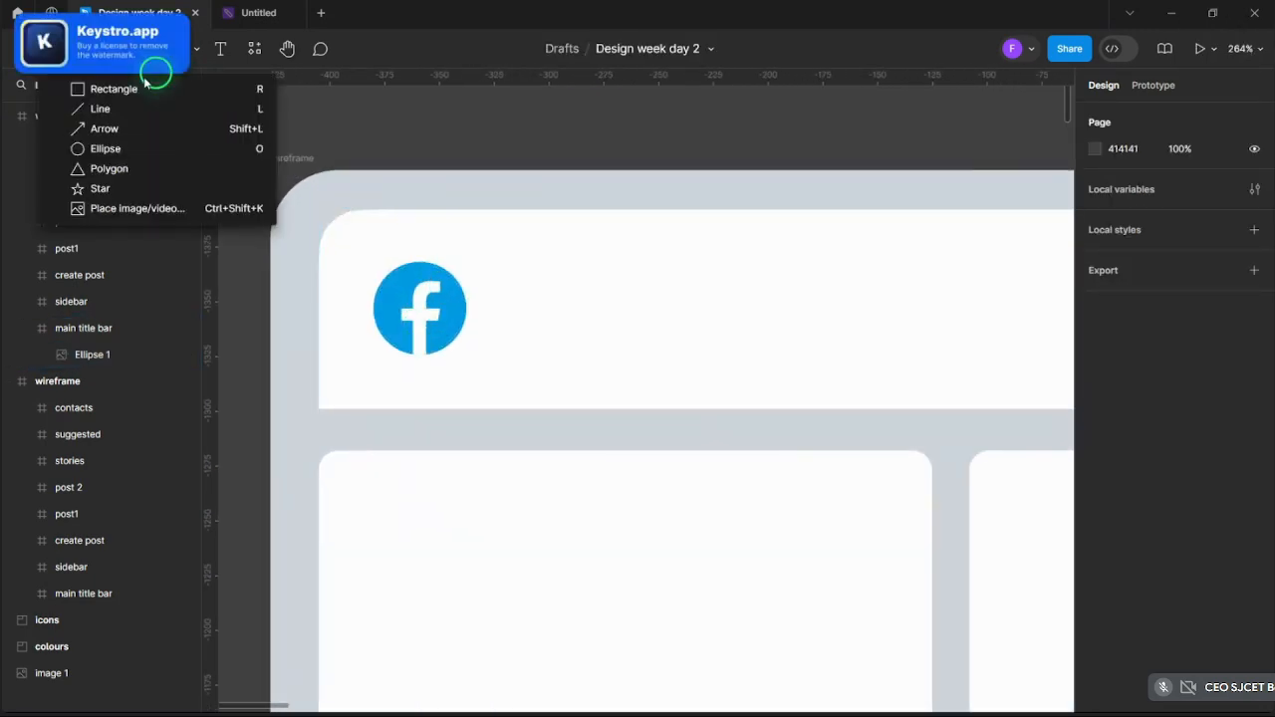
left_click(137, 88)
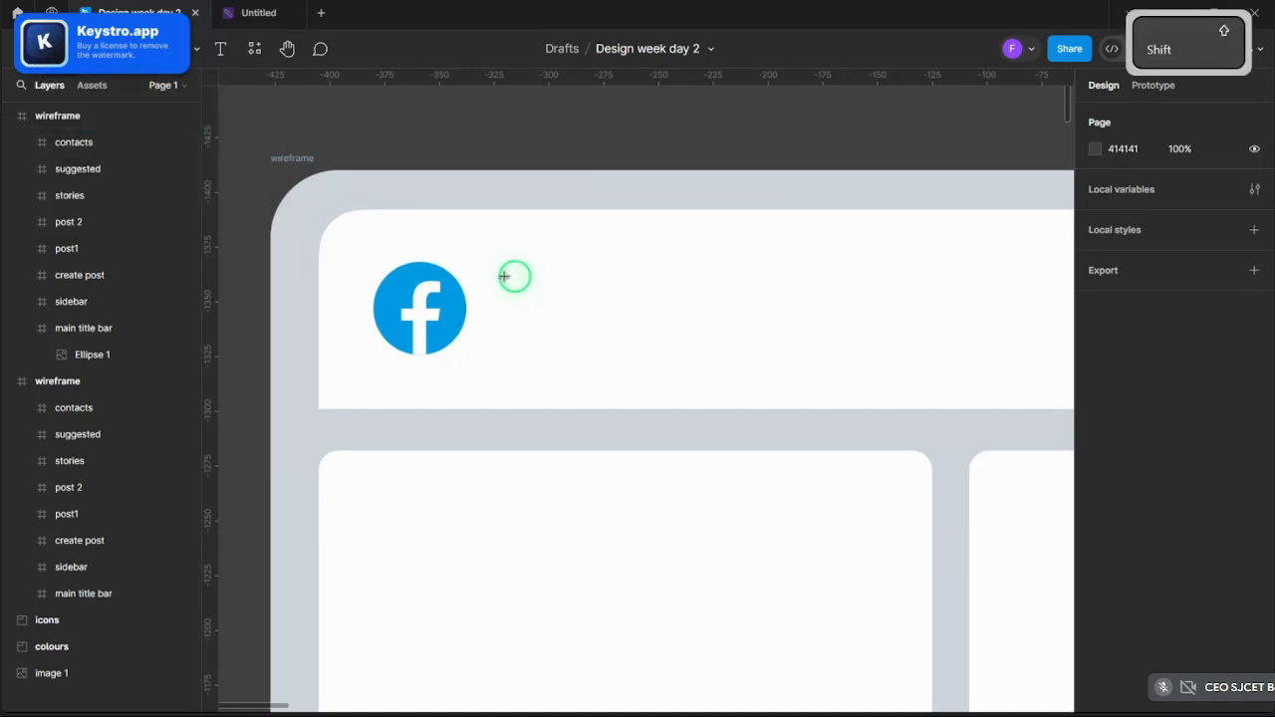
left_click_drag(504, 276, 984, 357)
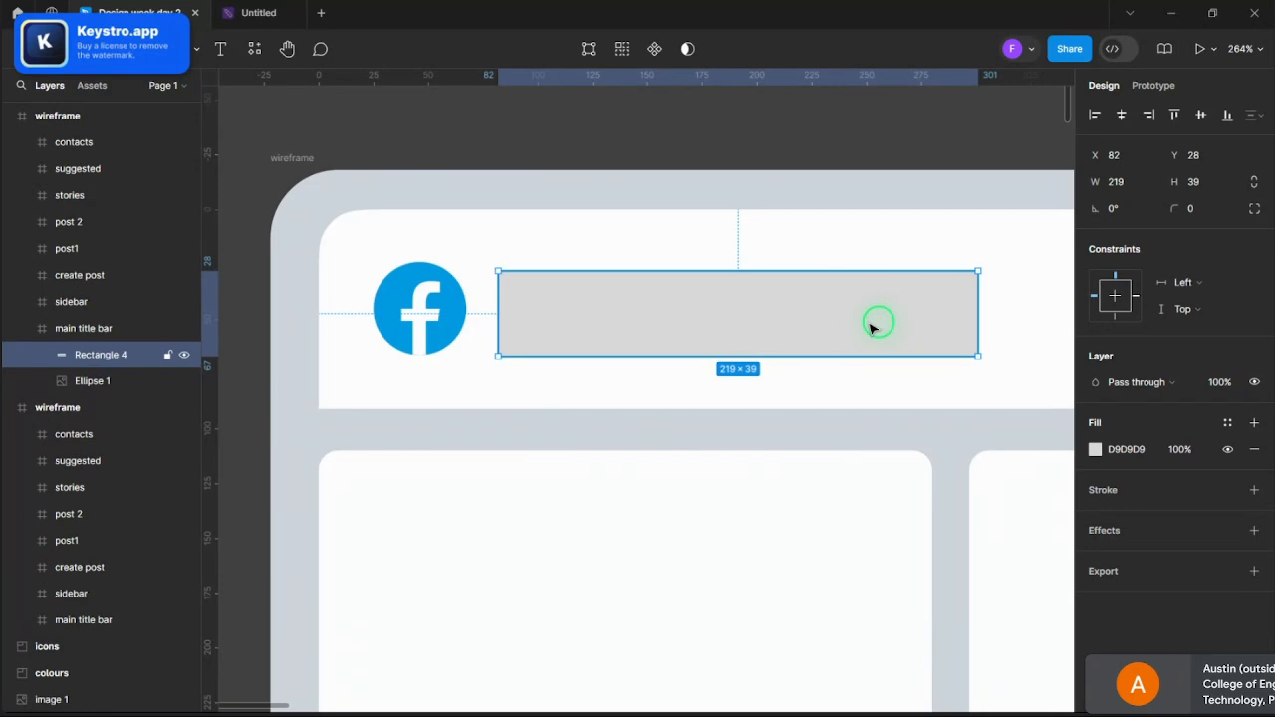
left_click(561, 154)
left_click(569, 336)
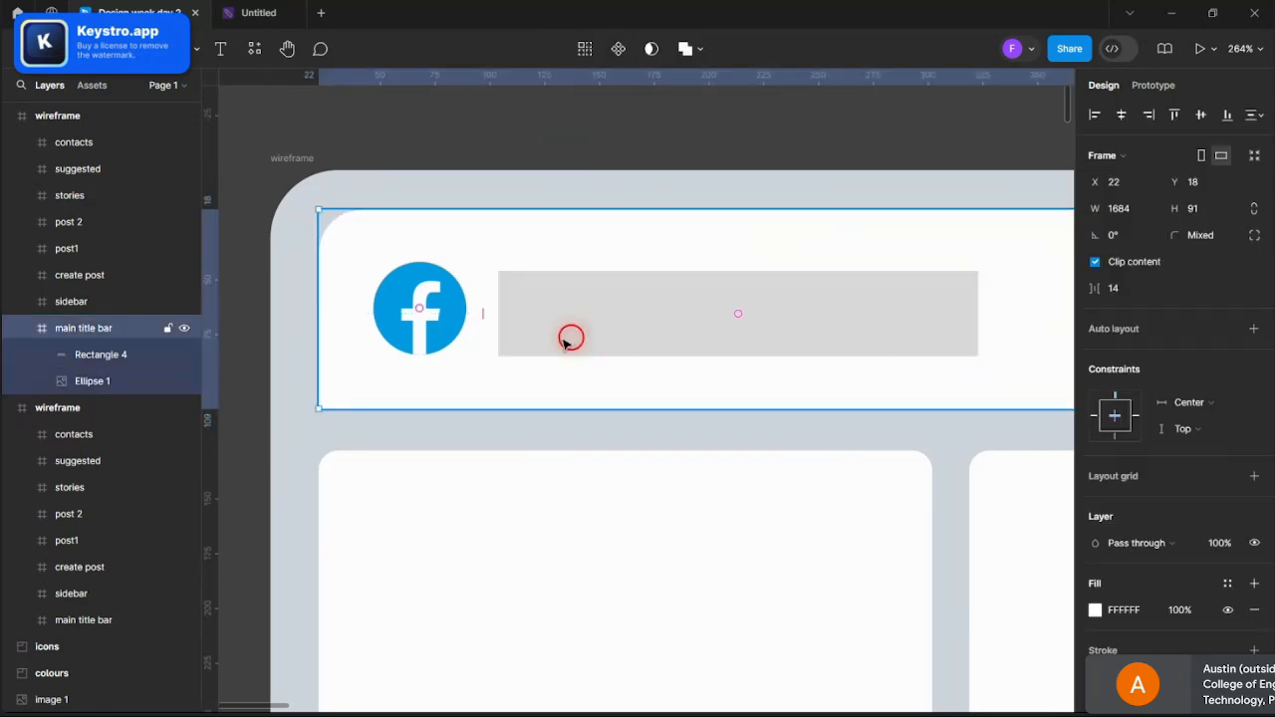
left_click(569, 336)
left_click(1185, 209)
type("9")
key("Return")
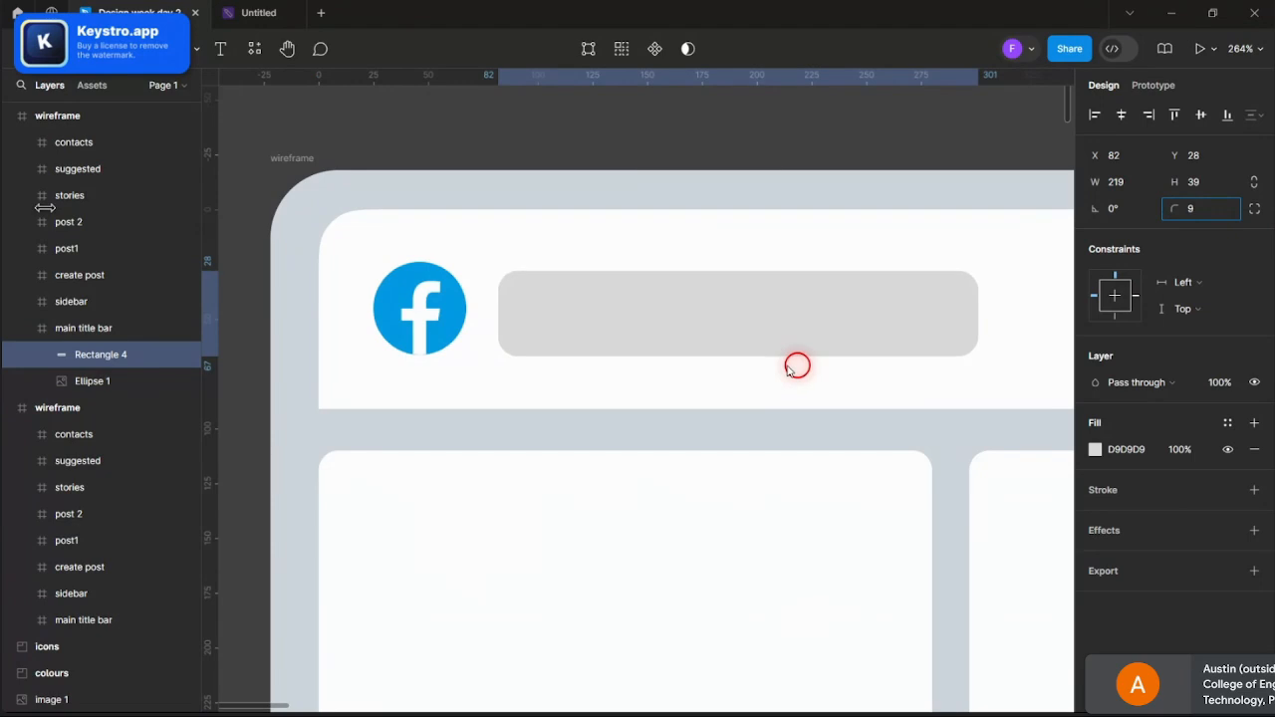
- Shift the search bar slightly left and resize it to 44 tall
left_click_drag(797, 312, 795, 313)
scroll(794, 325, "up", 3)
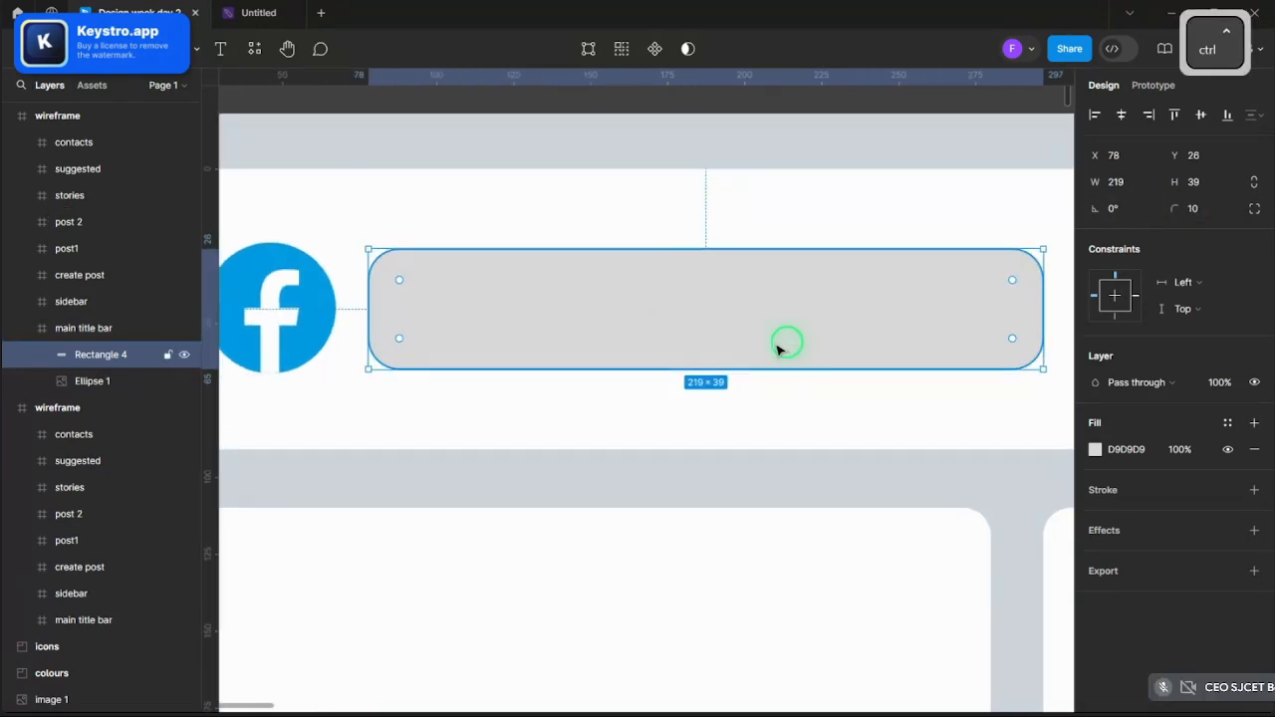
left_click_drag(762, 368, 771, 375)
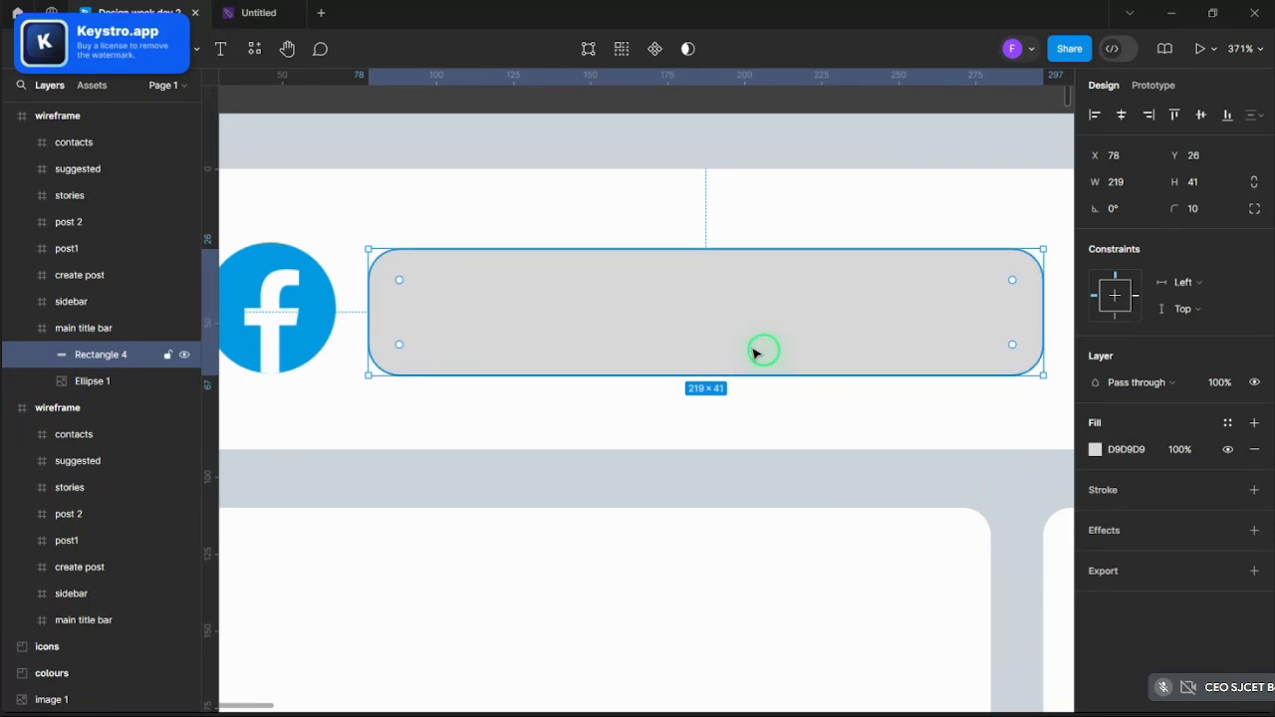
left_click_drag(740, 249, 742, 240)
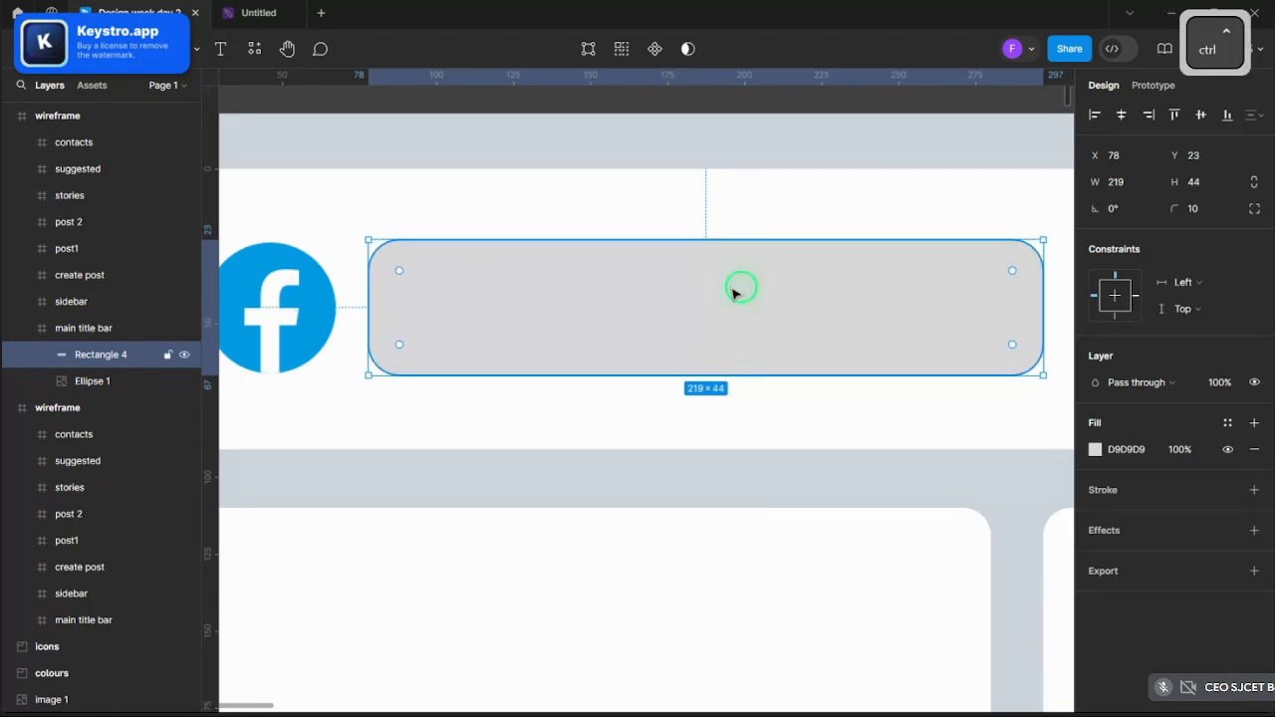
scroll(746, 293, "down", 3)
left_click_drag(931, 313, 978, 313)
- Widen the search bar rectangle to 309 pixels
left_click(726, 162)
scroll(724, 164, "down", 5)
scroll(726, 162, "up", 5)
left_click(746, 296, "ctrl")
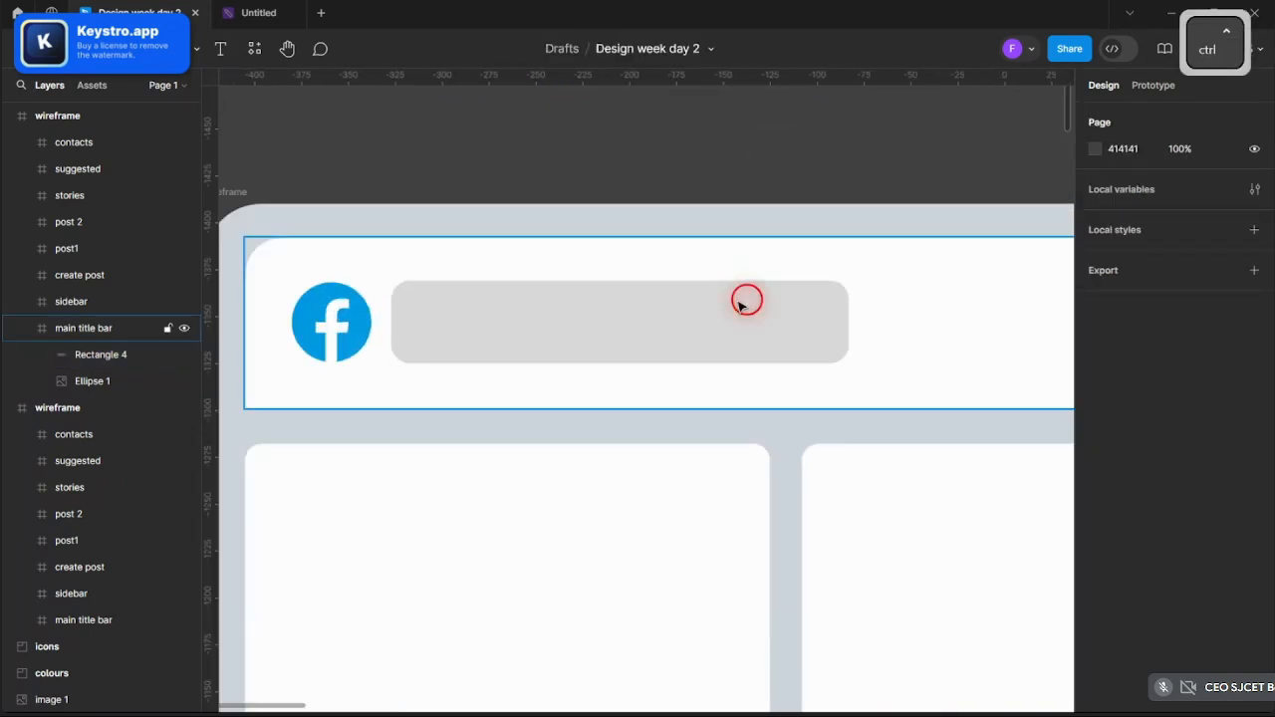
left_click(671, 196)
scroll(688, 175, "down", 6)
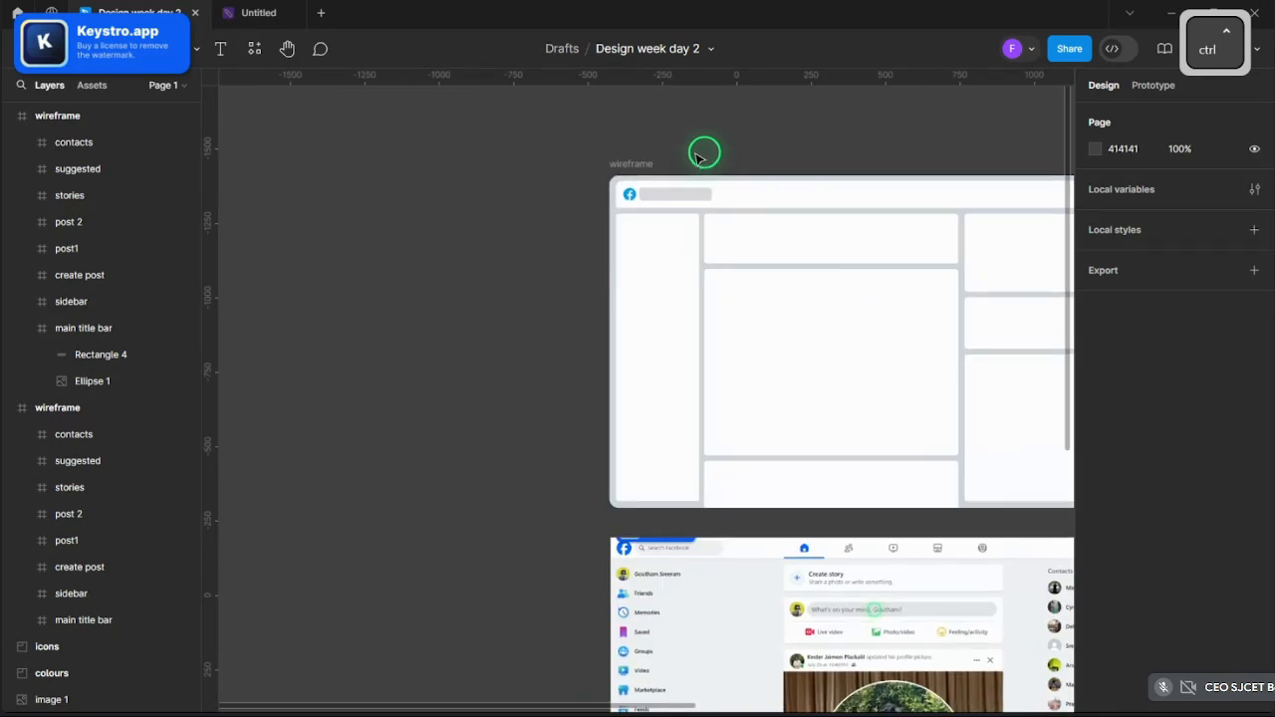
scroll(712, 167, "up", 3)
left_click(648, 179)
left_click(677, 186)
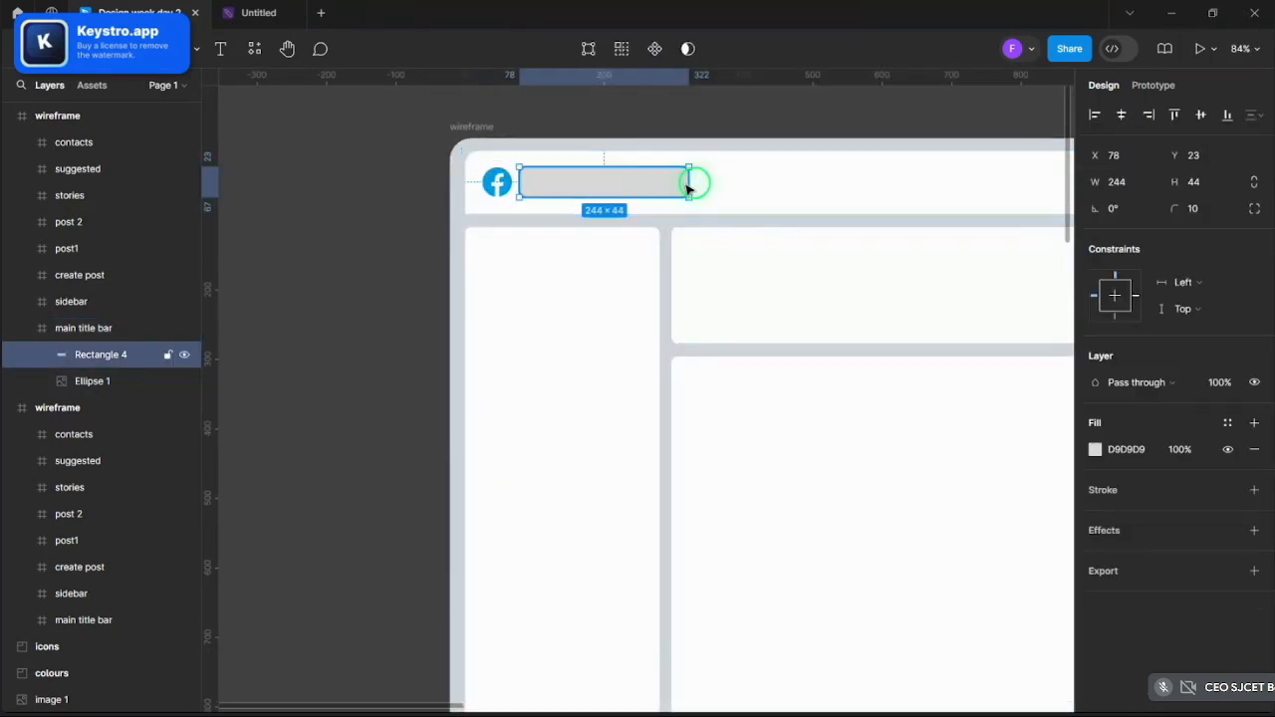
left_click_drag(692, 184, 732, 176)
left_click(717, 133)
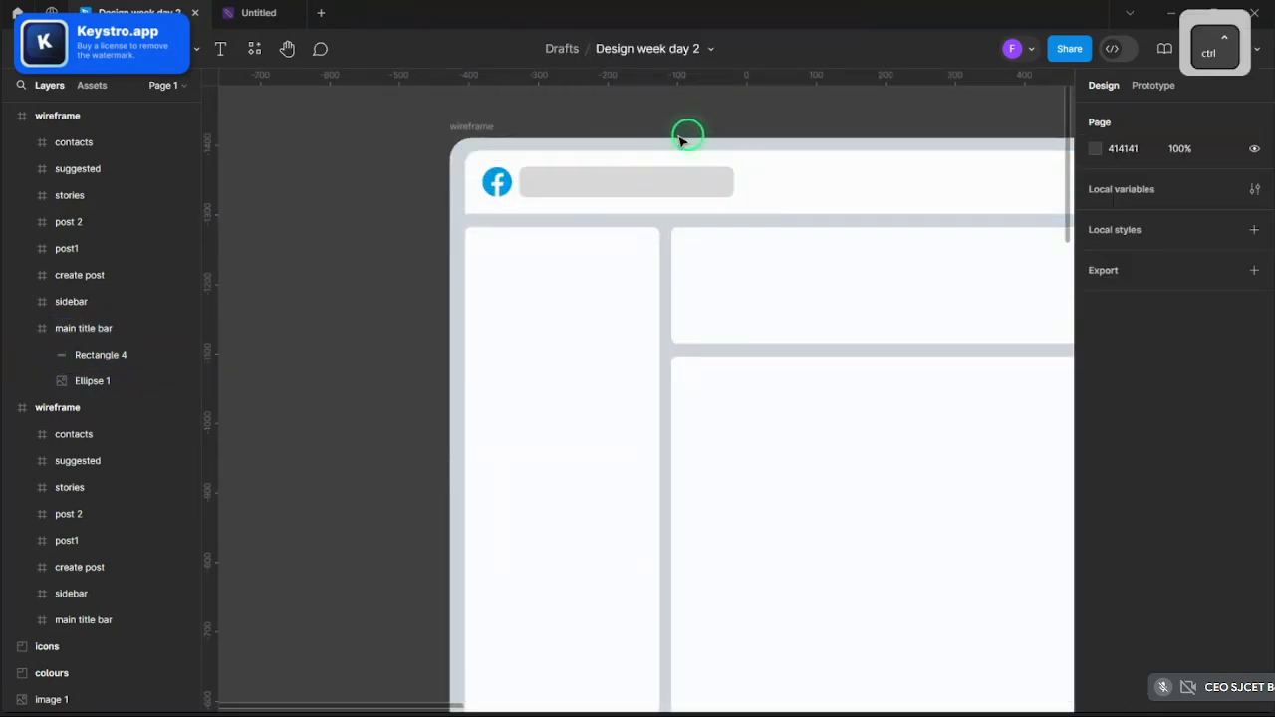
scroll(734, 142, "up", 3)
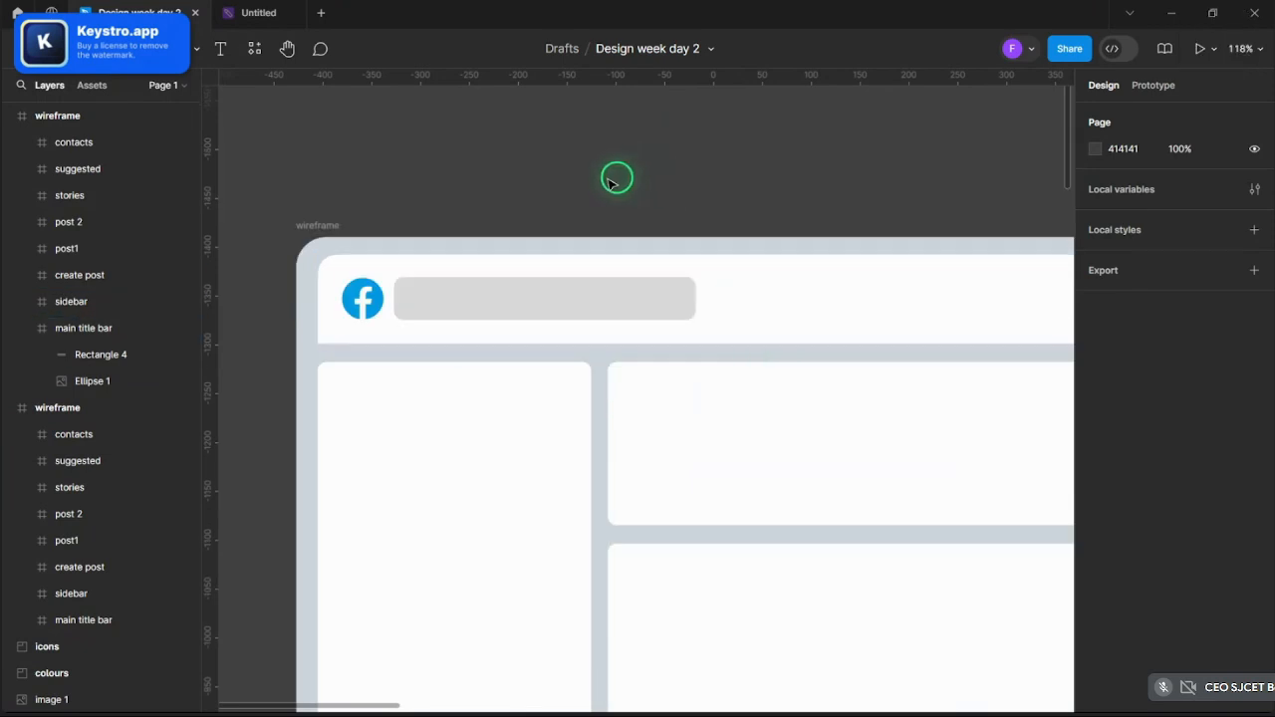
scroll(611, 176, "down", 4)
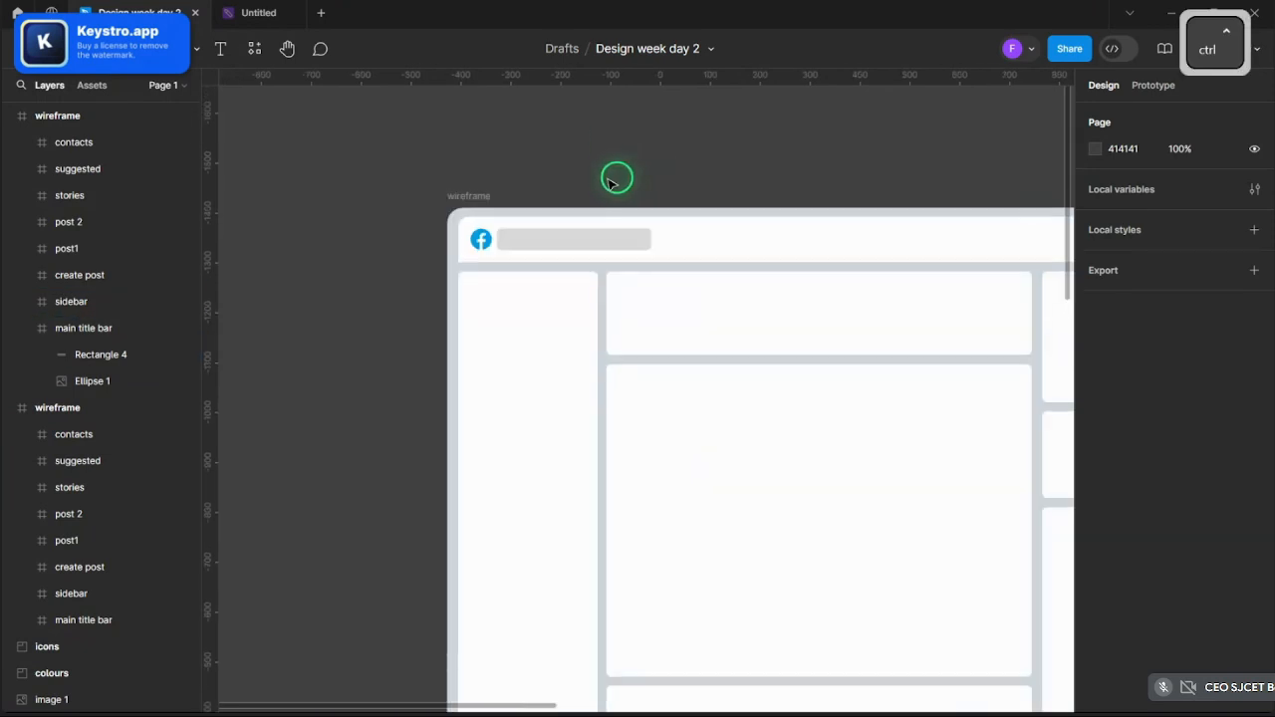
scroll(628, 176, "up", 5)
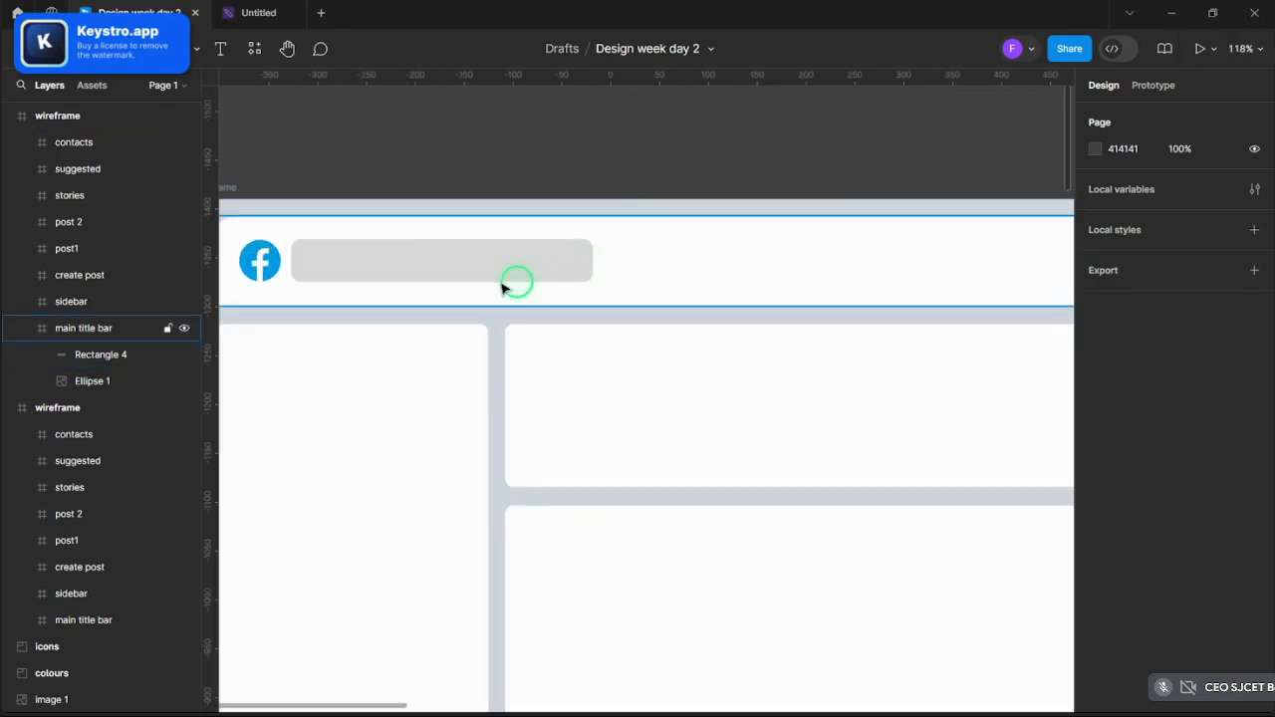
- Lighten the search bar's D9D9D9 fill to a paler grey
double_click(478, 284)
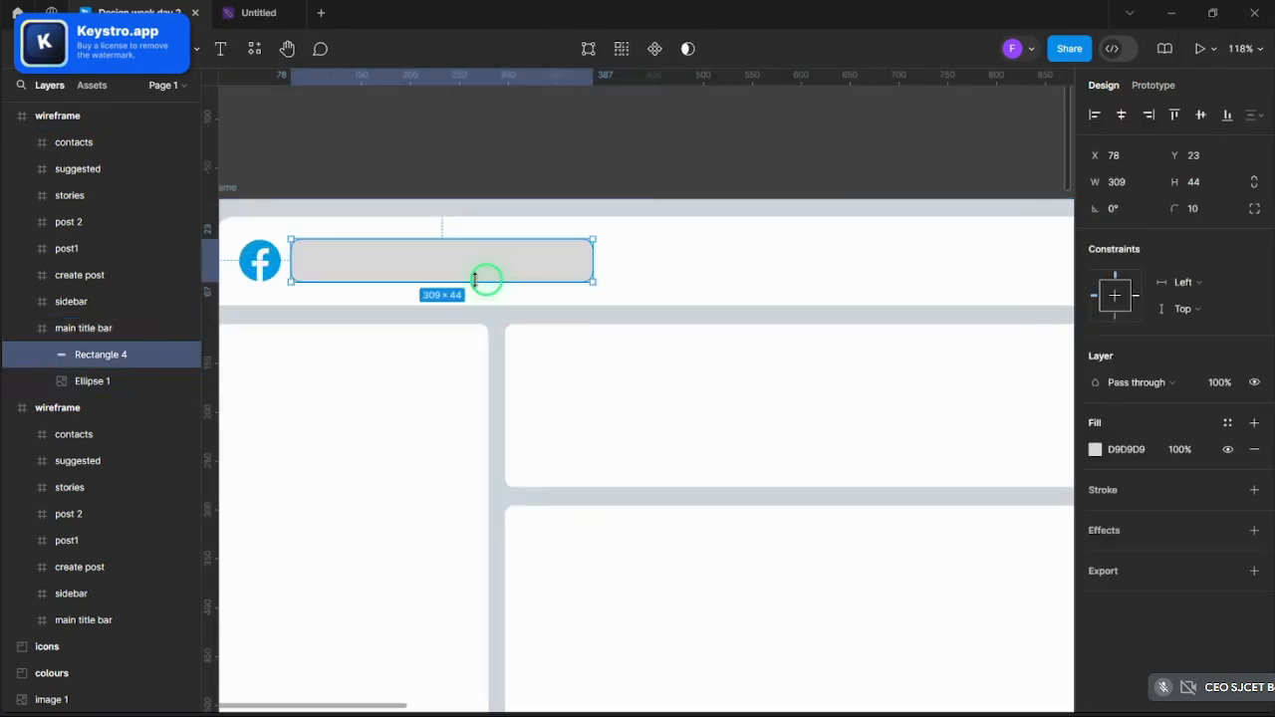
left_click(1095, 455)
left_click_drag(905, 319, 862, 304)
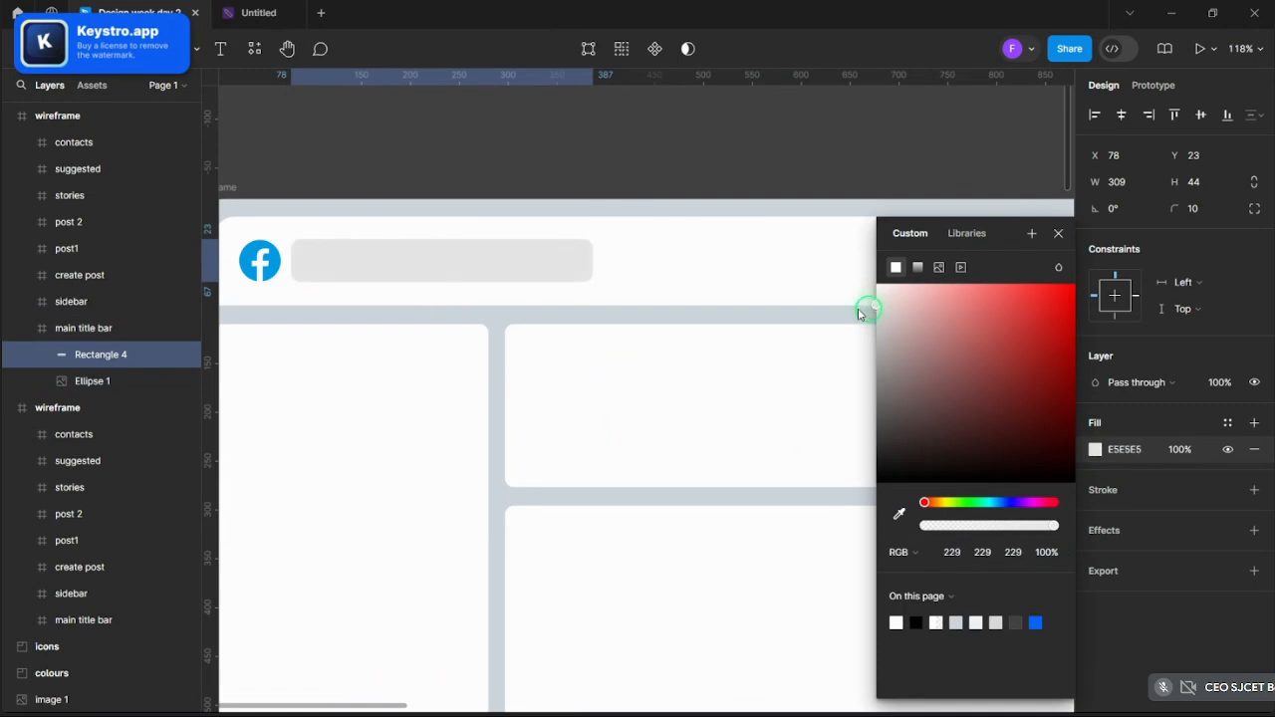
left_click(1058, 234)
left_click(843, 179)
scroll(843, 180, "down", 3)
scroll(829, 271, "up", 3)
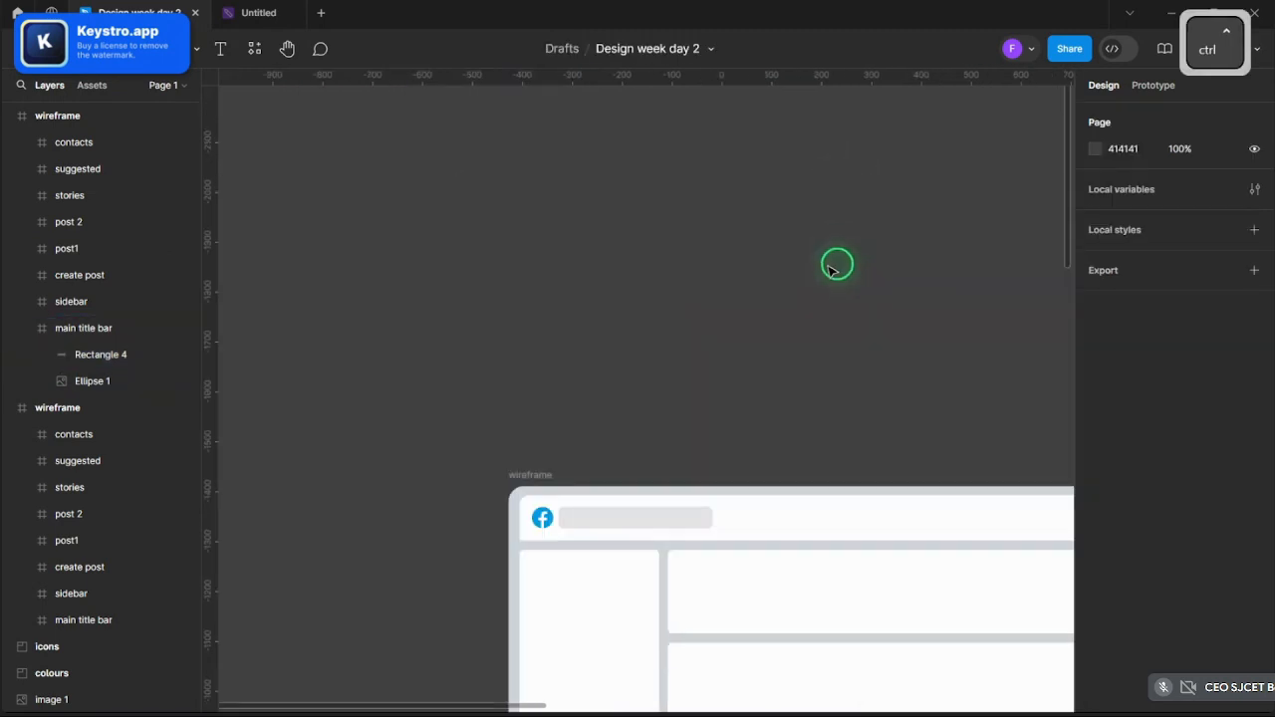
scroll(829, 269, "up", 3)
scroll(823, 273, "down", 6)
scroll(757, 284, "up", 2)
scroll(703, 279, "down", 3)
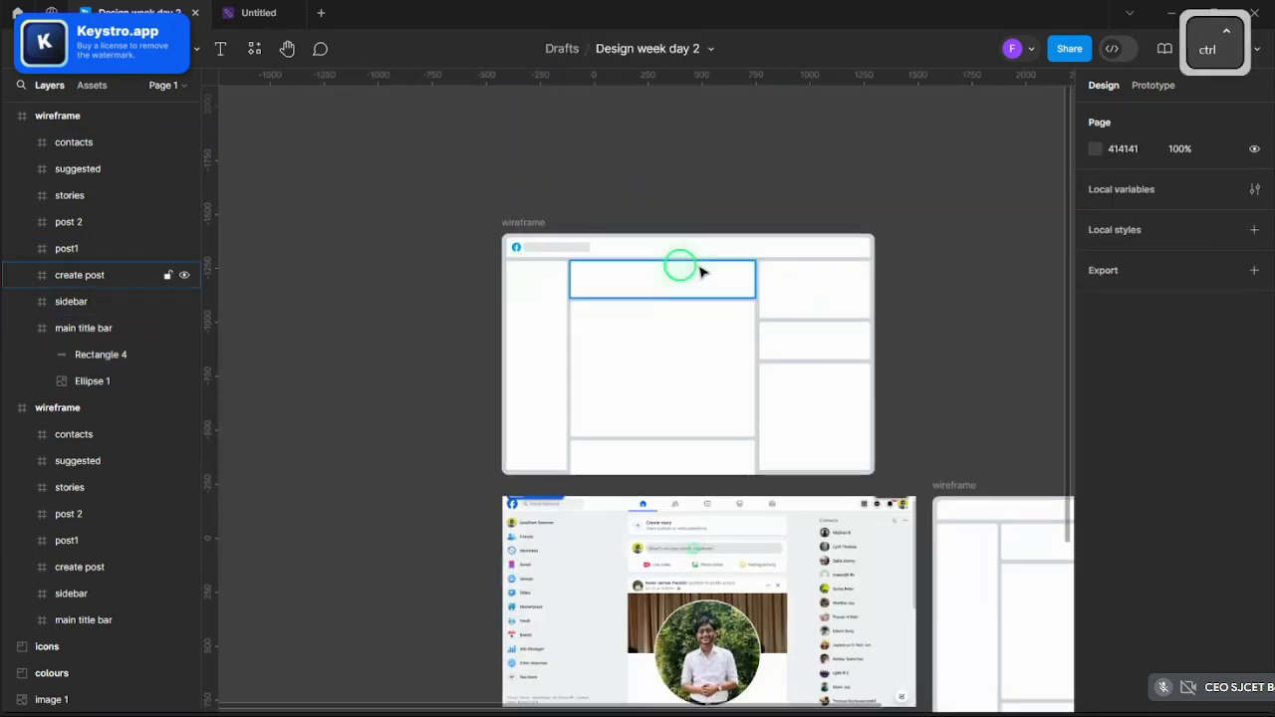
scroll(701, 271, "up", 3)
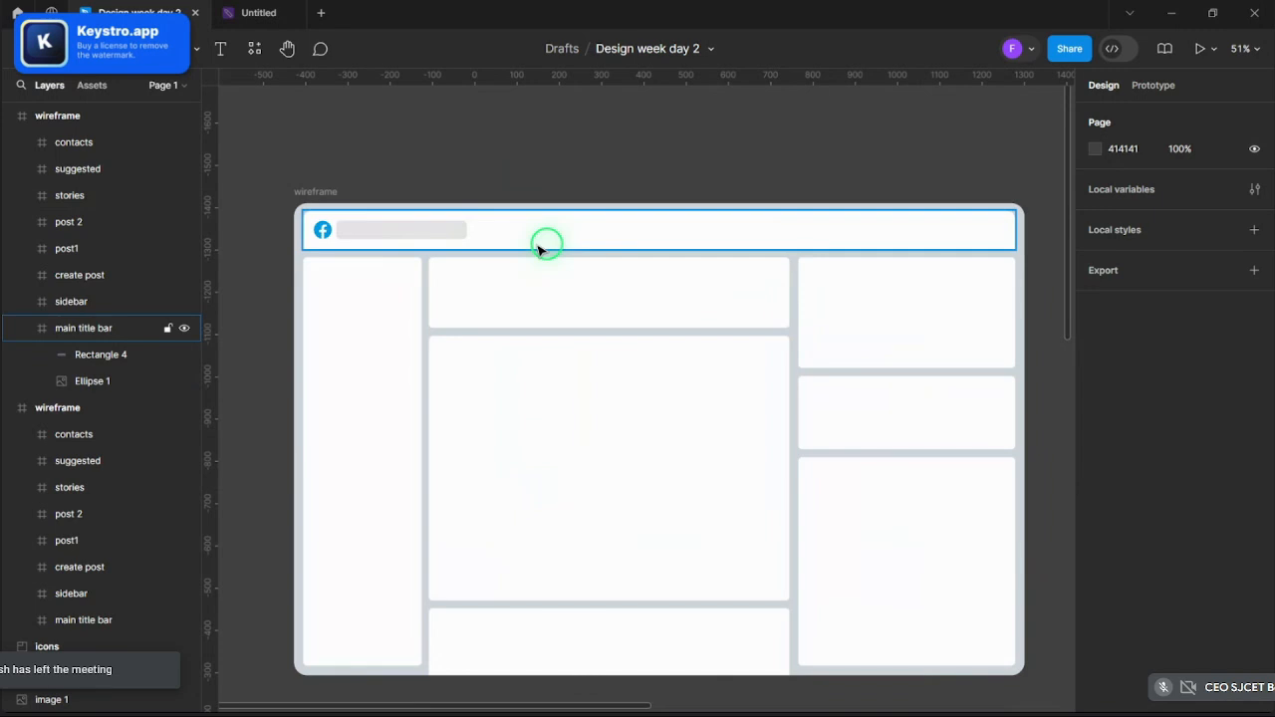
scroll(543, 248, "down", 10)
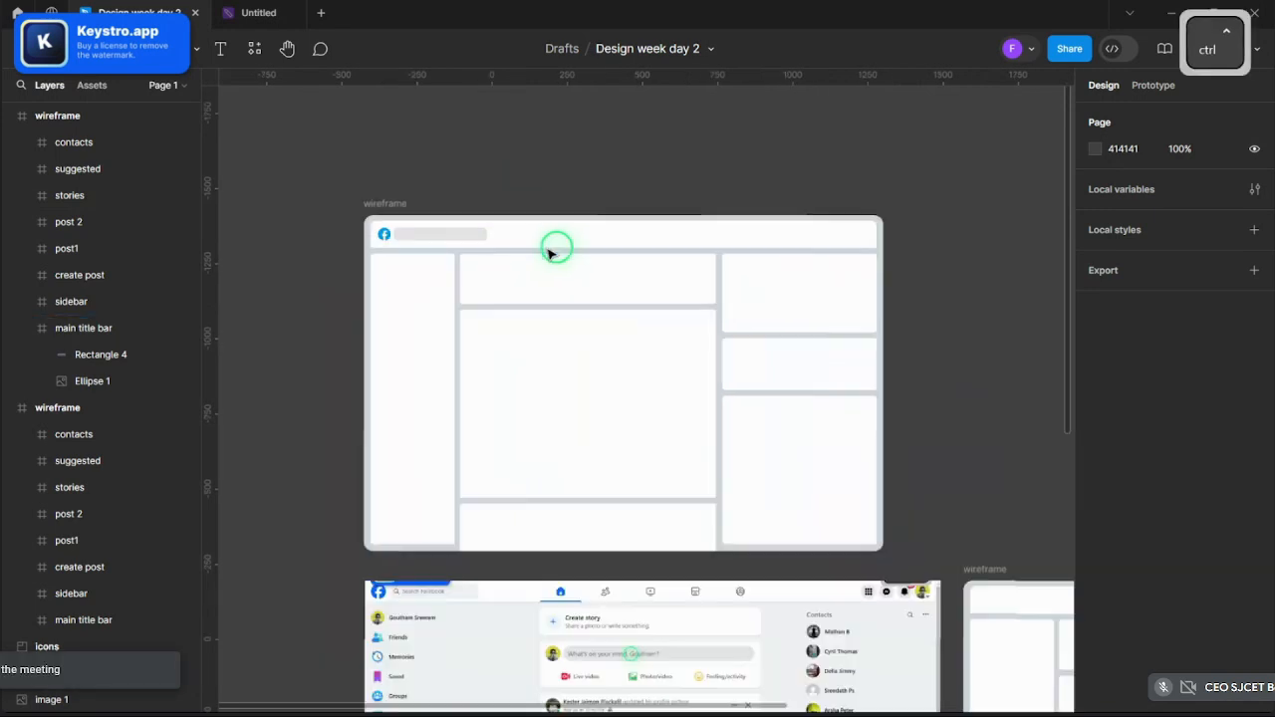
scroll(568, 358, "up", 2)
scroll(555, 423, "up", 8)
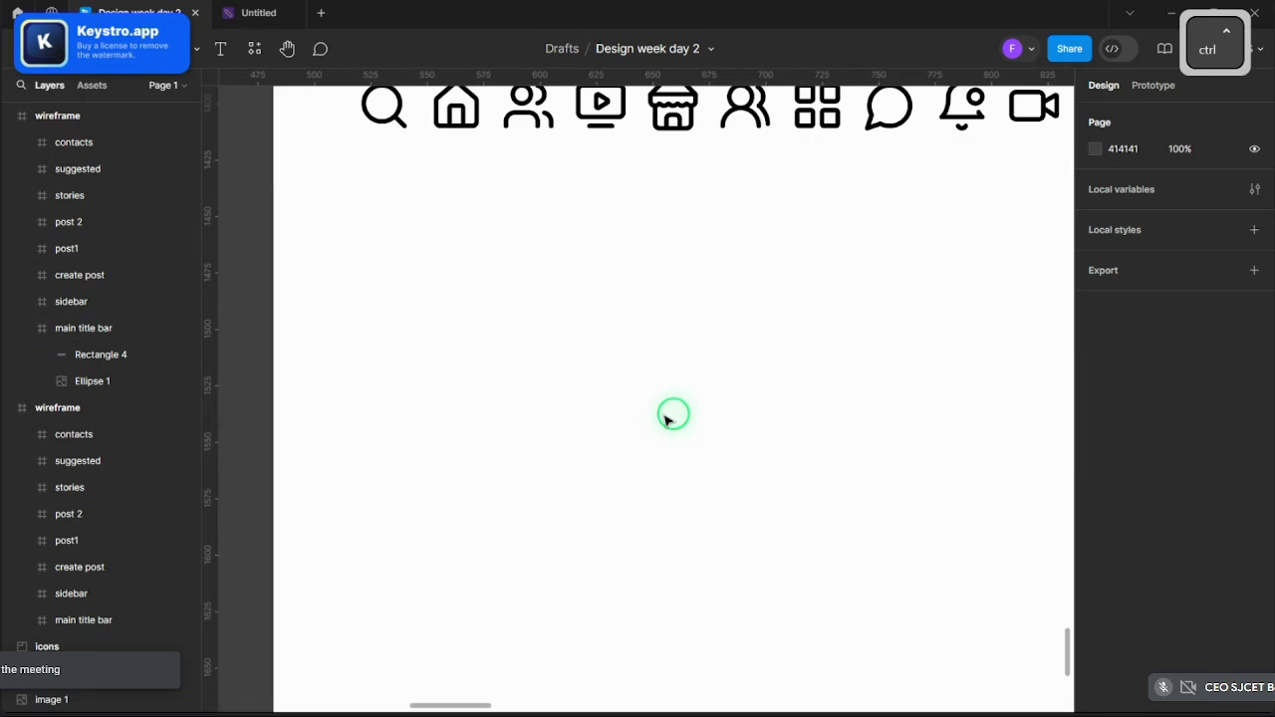
scroll(669, 415, "up", 3)
- Select and copy the five Lucide icons: house, users, tv, store and users-round
left_click(458, 511)
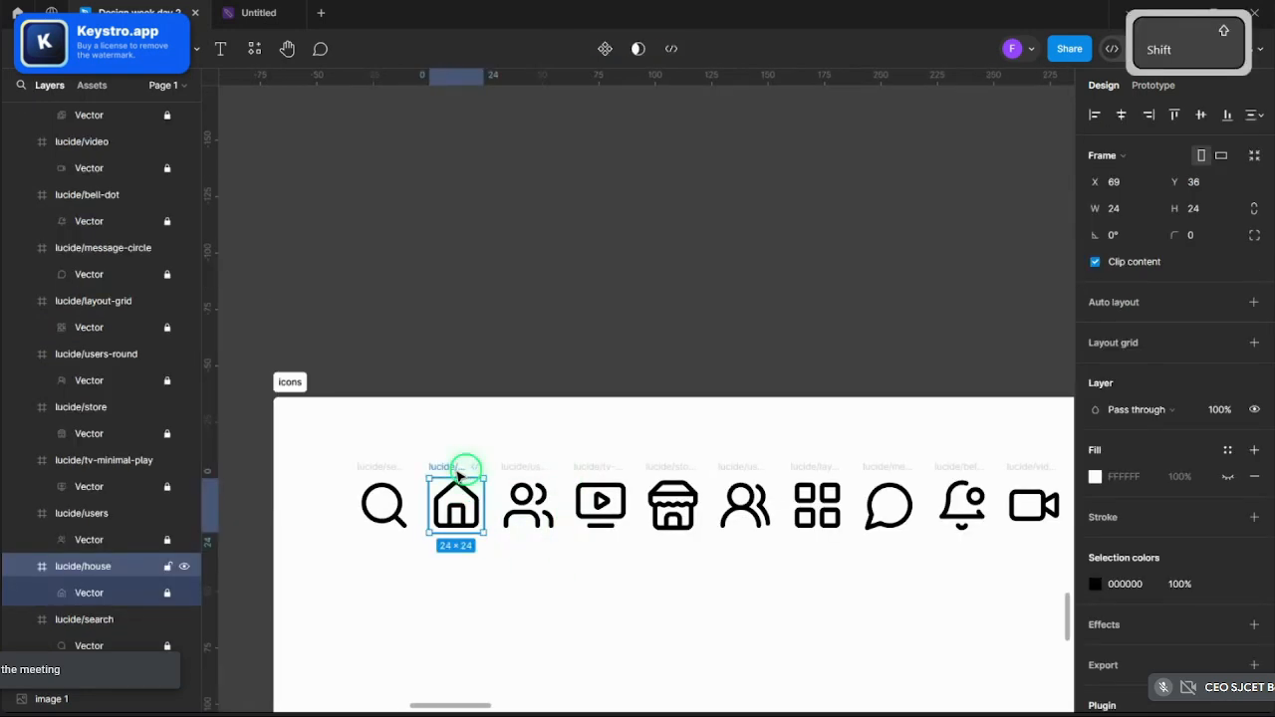
left_click(526, 469, "shift")
left_click(592, 468, "shift")
left_click(684, 465, "shift")
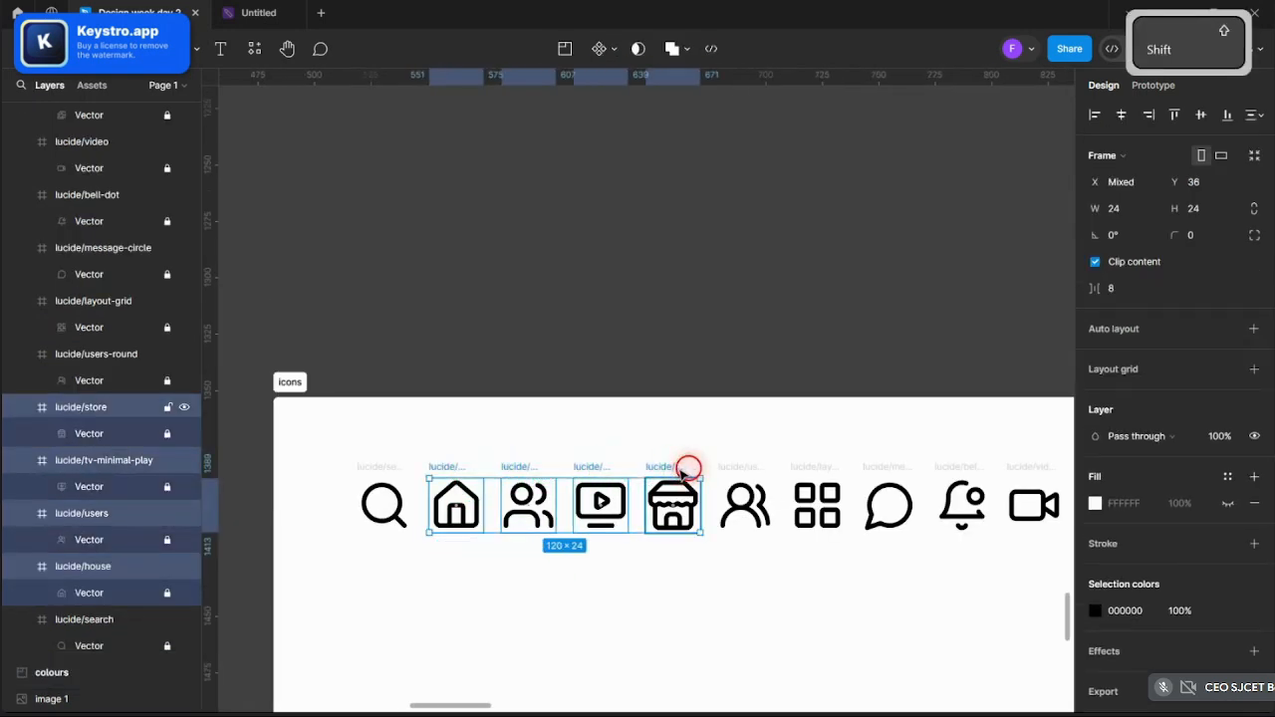
left_click(732, 465, "shift")
key("ctrl+c")
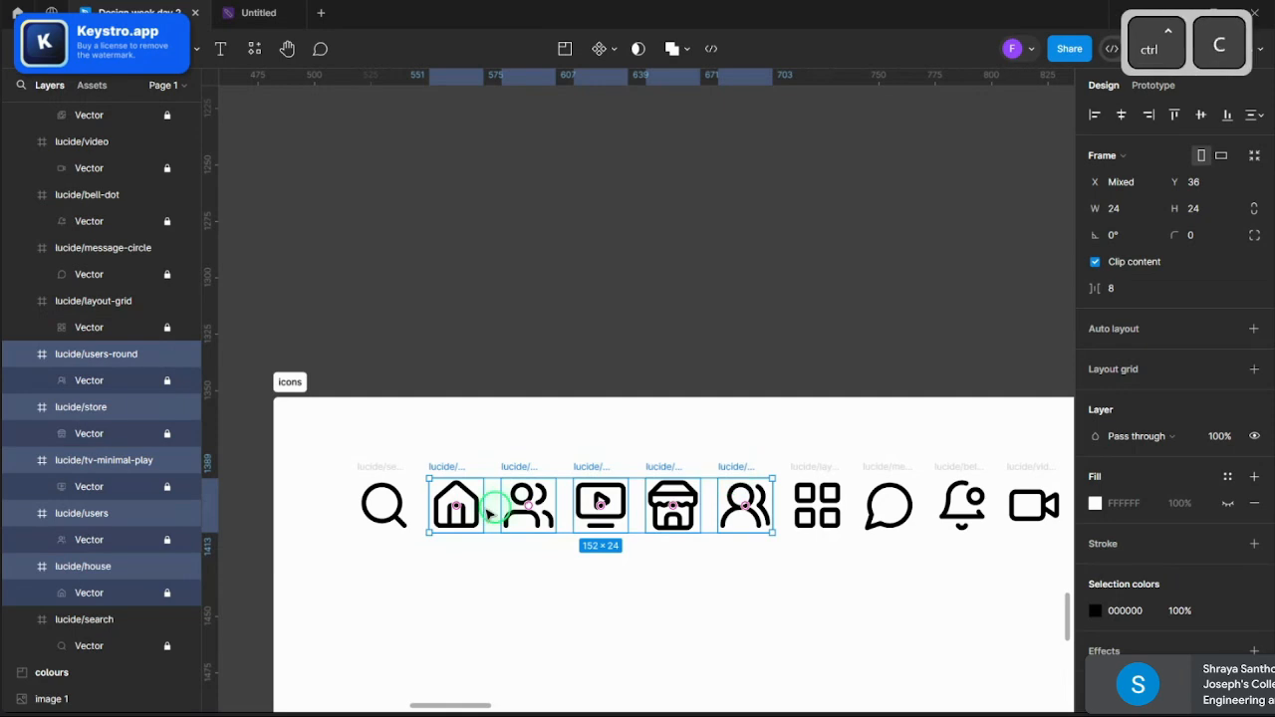
- Paste the icon row and centre it in the wireframe's title bar
scroll(455, 447, "down", 5)
scroll(581, 466, "up", 5)
scroll(580, 466, "up", 5)
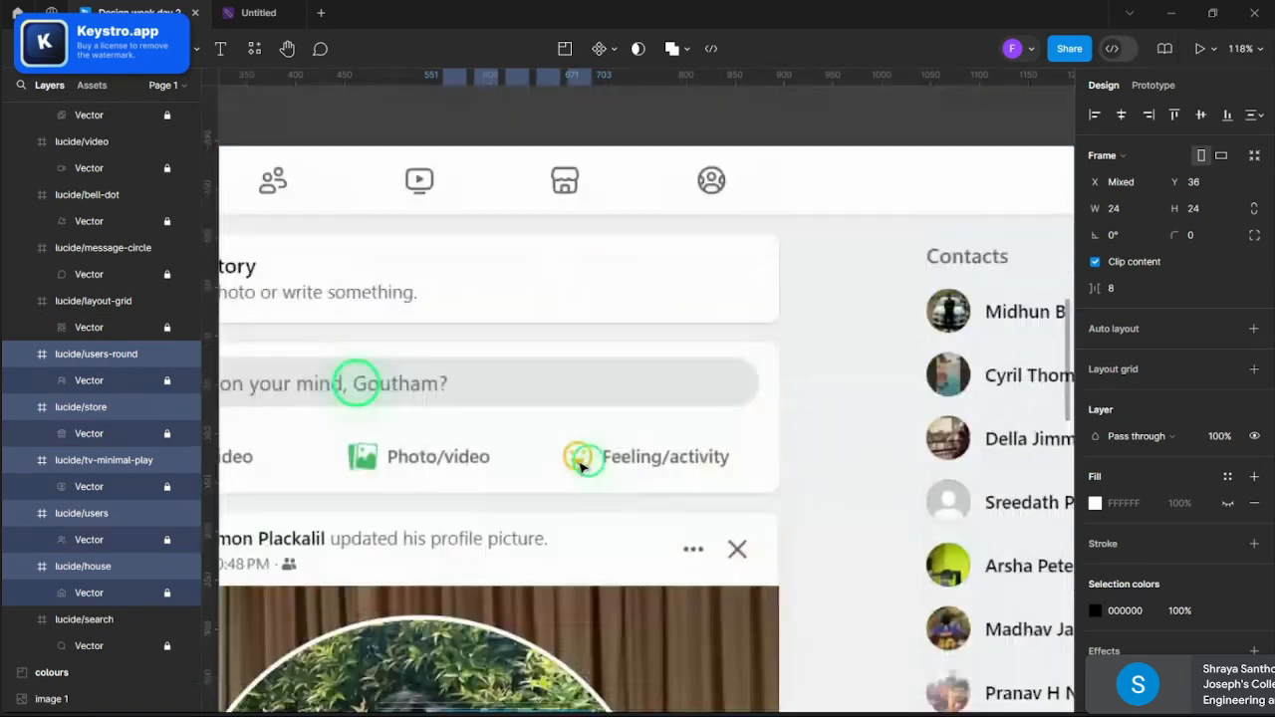
scroll(353, 379, "down", 8)
scroll(442, 270, "up", 5)
scroll(428, 249, "up", 5)
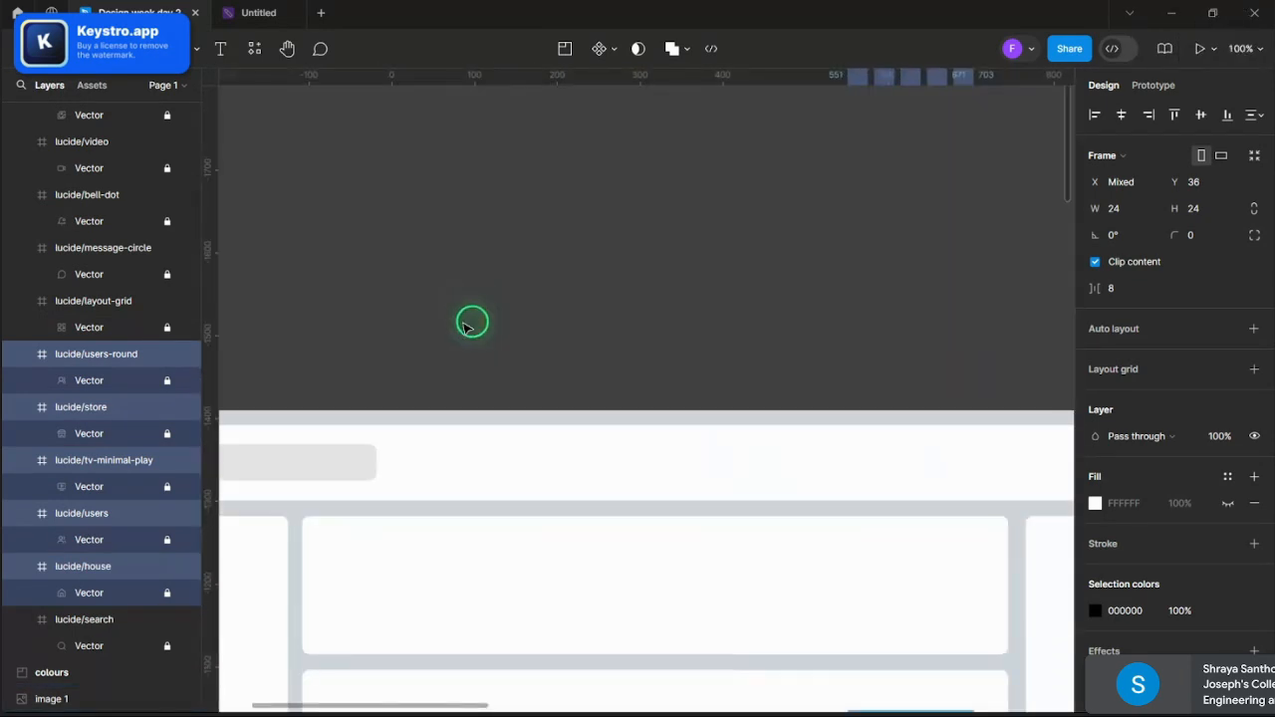
key("ctrl+v")
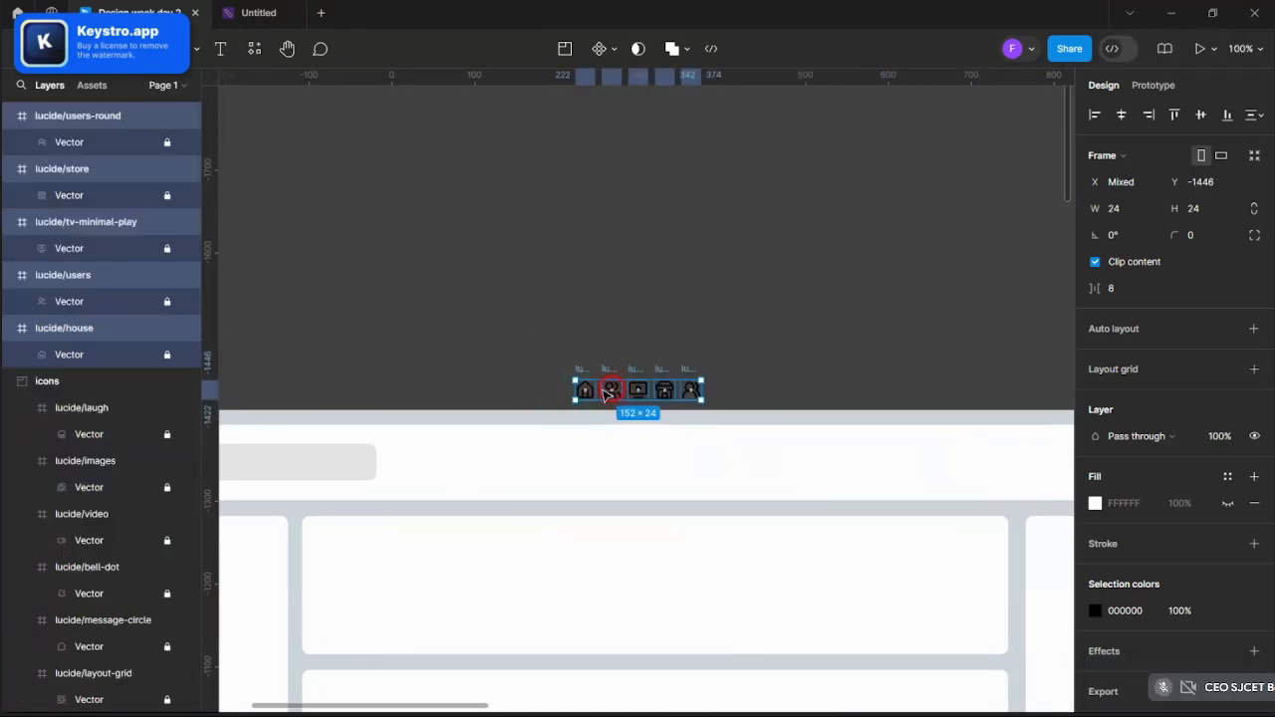
left_click_drag(607, 393, 569, 458)
left_click(560, 328)
scroll(561, 330, "down", 3)
- Select and copy the lucide/search magnifier icon
scroll(570, 404, "down", 3)
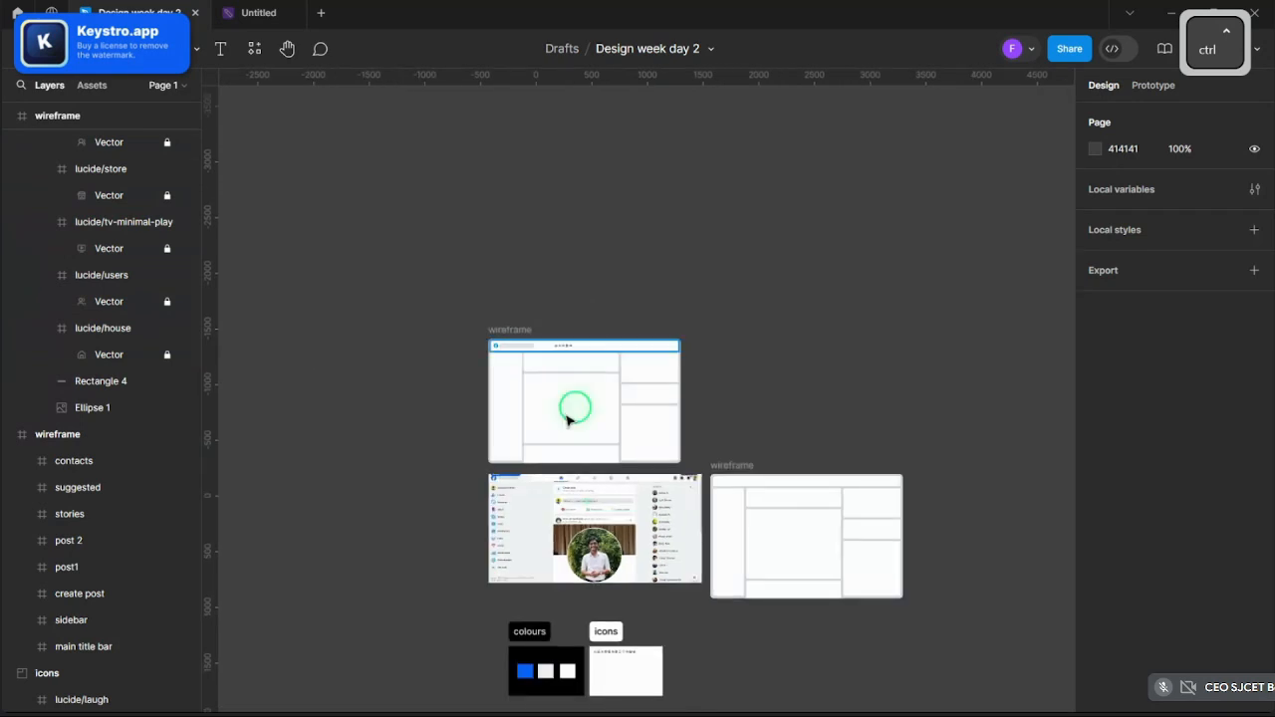
scroll(593, 638, "up", 5)
scroll(637, 378, "up", 6)
scroll(737, 279, "up", 4)
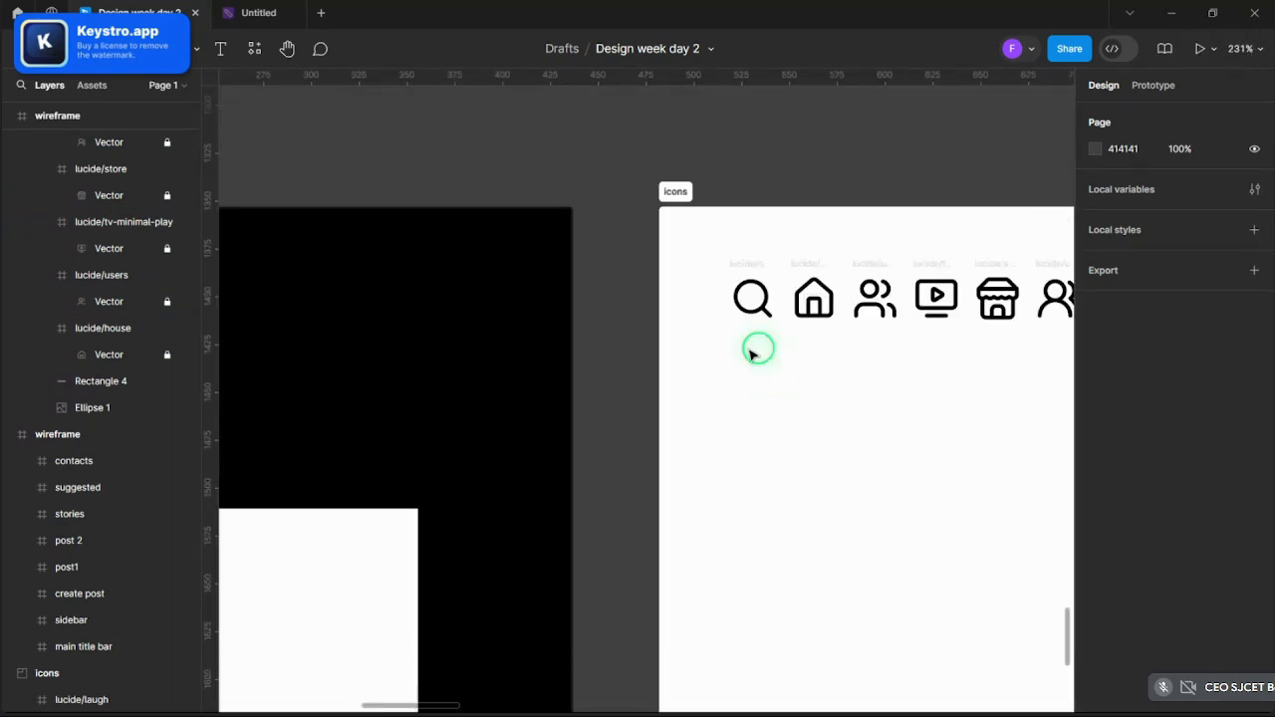
left_click(746, 268)
key("ctrl+c")
- Paste the search icon into the wireframe at the grey search bar's right end
scroll(817, 372, "up", 6)
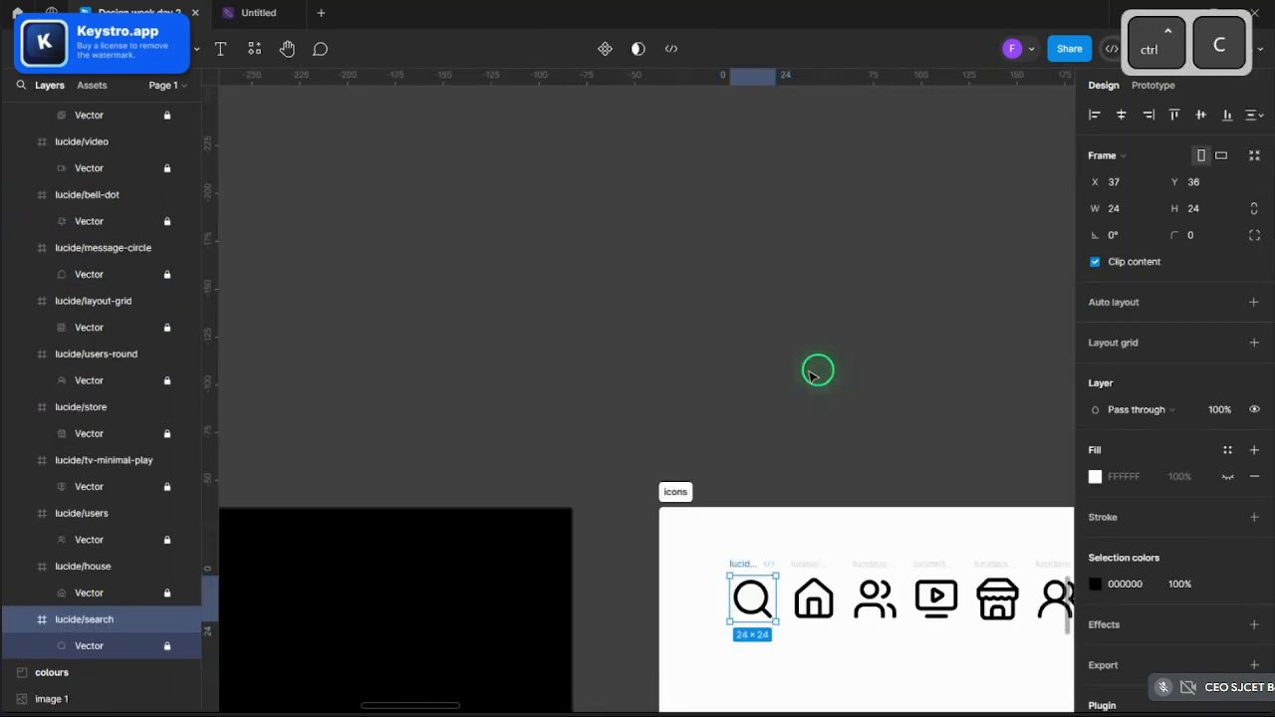
scroll(813, 374, "down", 3)
scroll(813, 374, "down", 3)
scroll(785, 353, "up", 4)
scroll(615, 353, "up", 13)
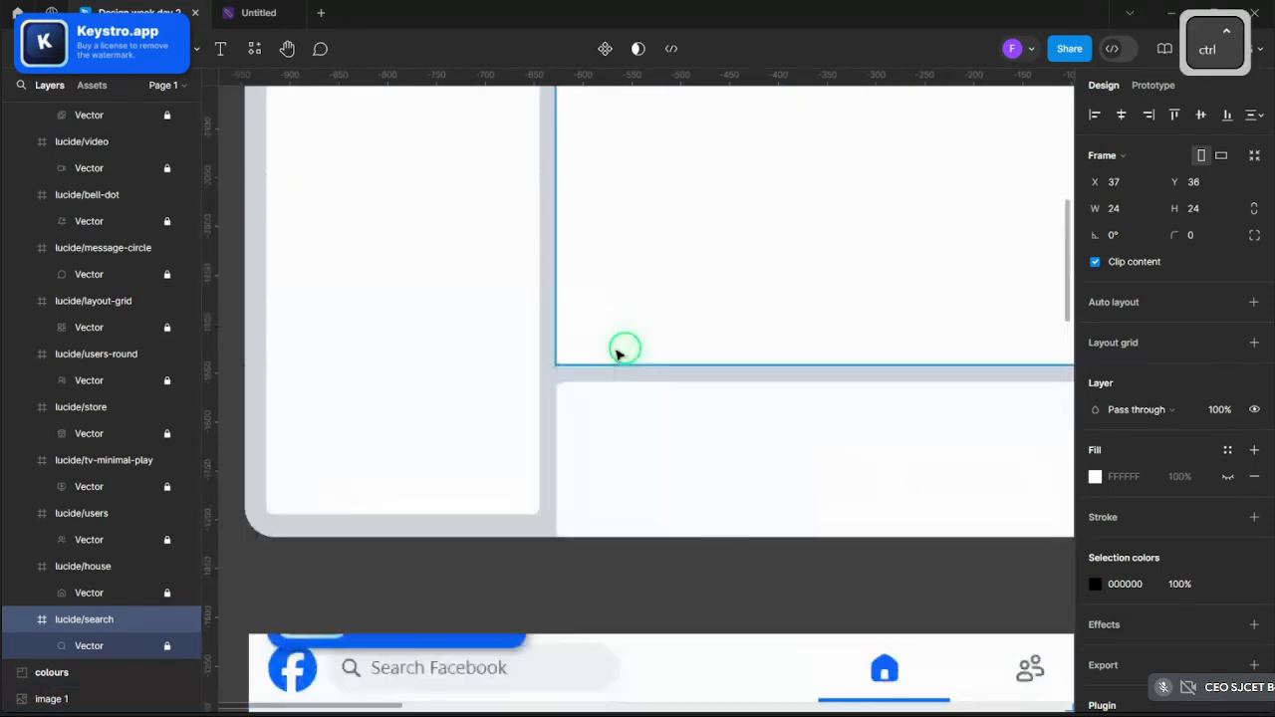
scroll(436, 314, "up", 3)
key("ctrl+v")
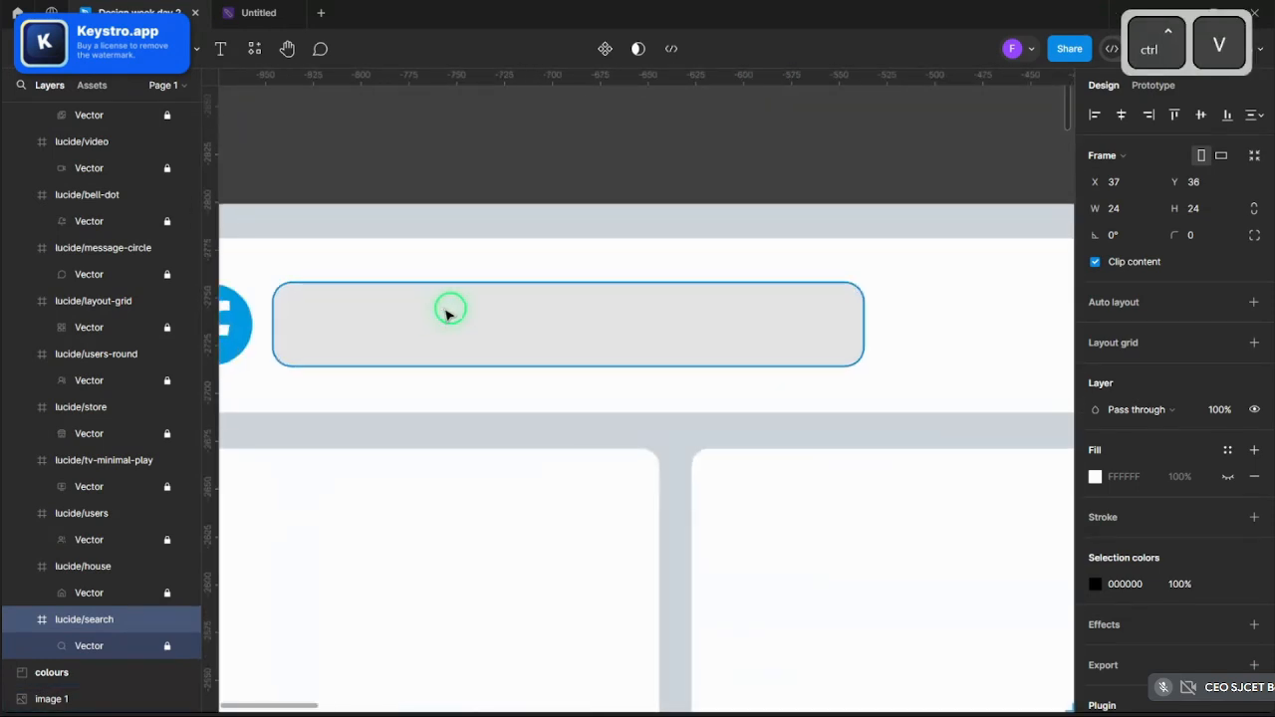
left_click_drag(683, 364, 854, 304)
- Open the search icon's selection colour, then bring the Brave browser to the front
left_click(1114, 662)
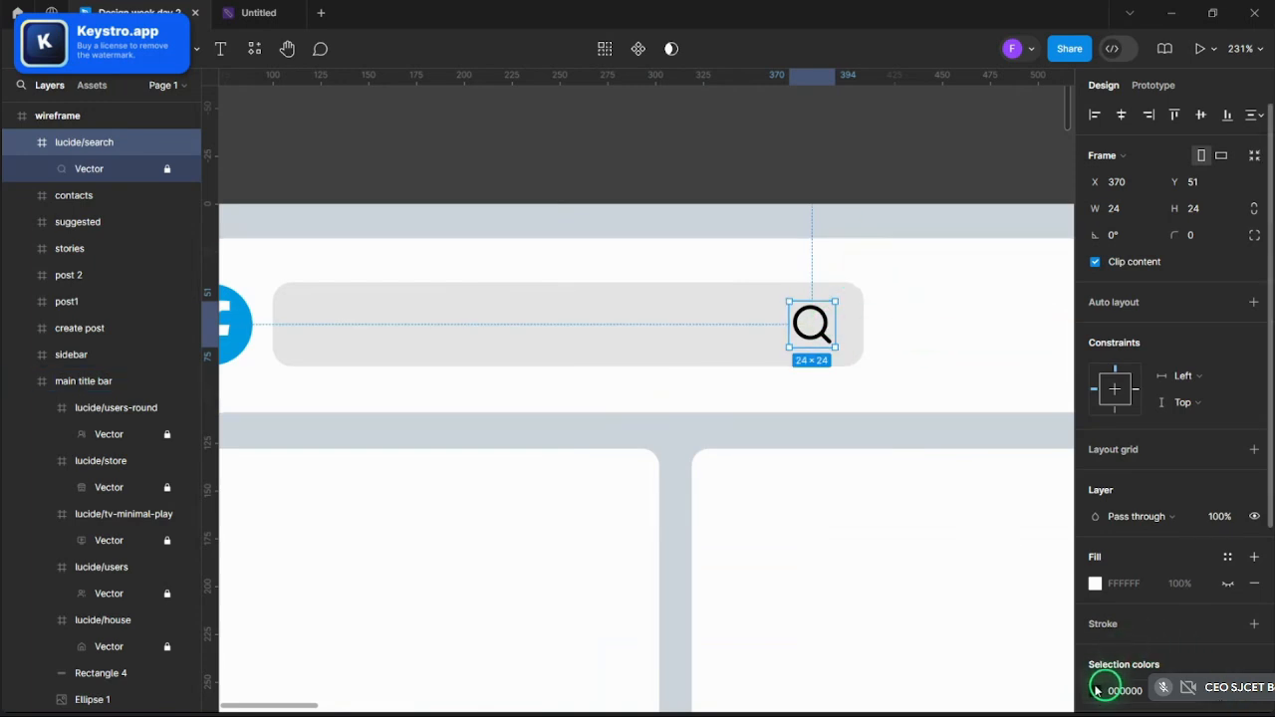
left_click(1097, 691)
mouse_move(660, 703)
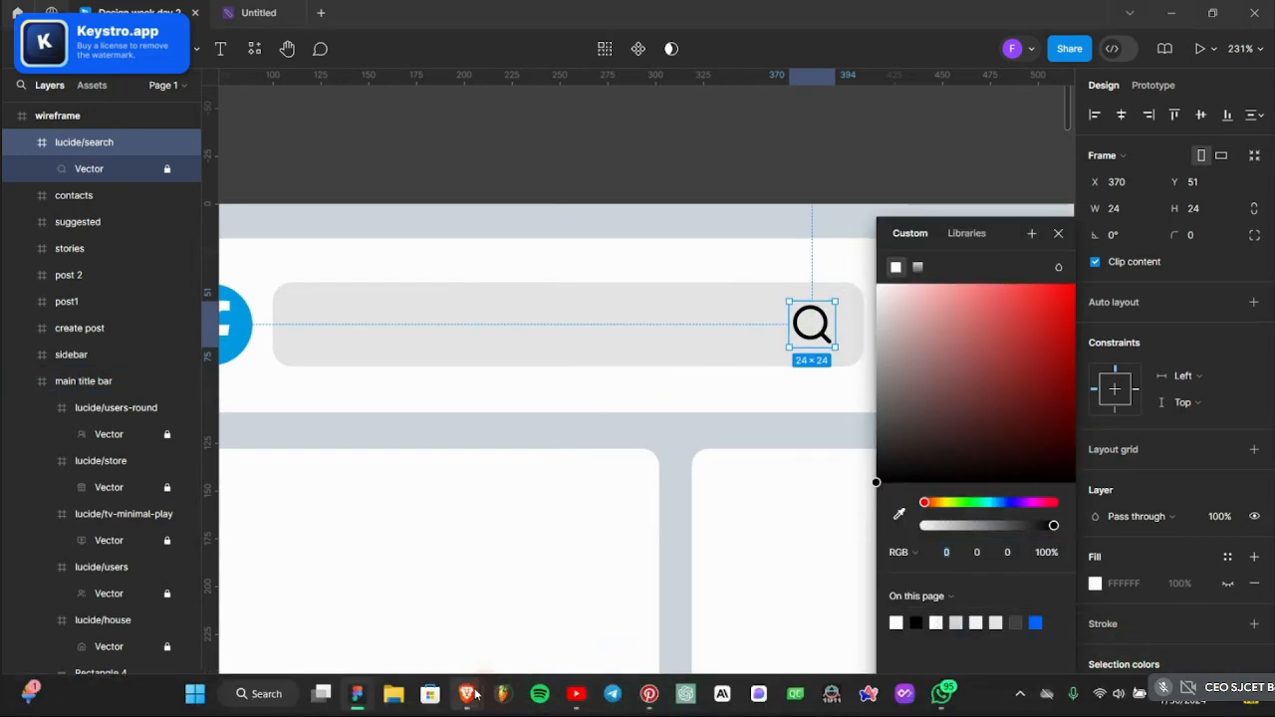
mouse_move(476, 694)
left_click(372, 604)
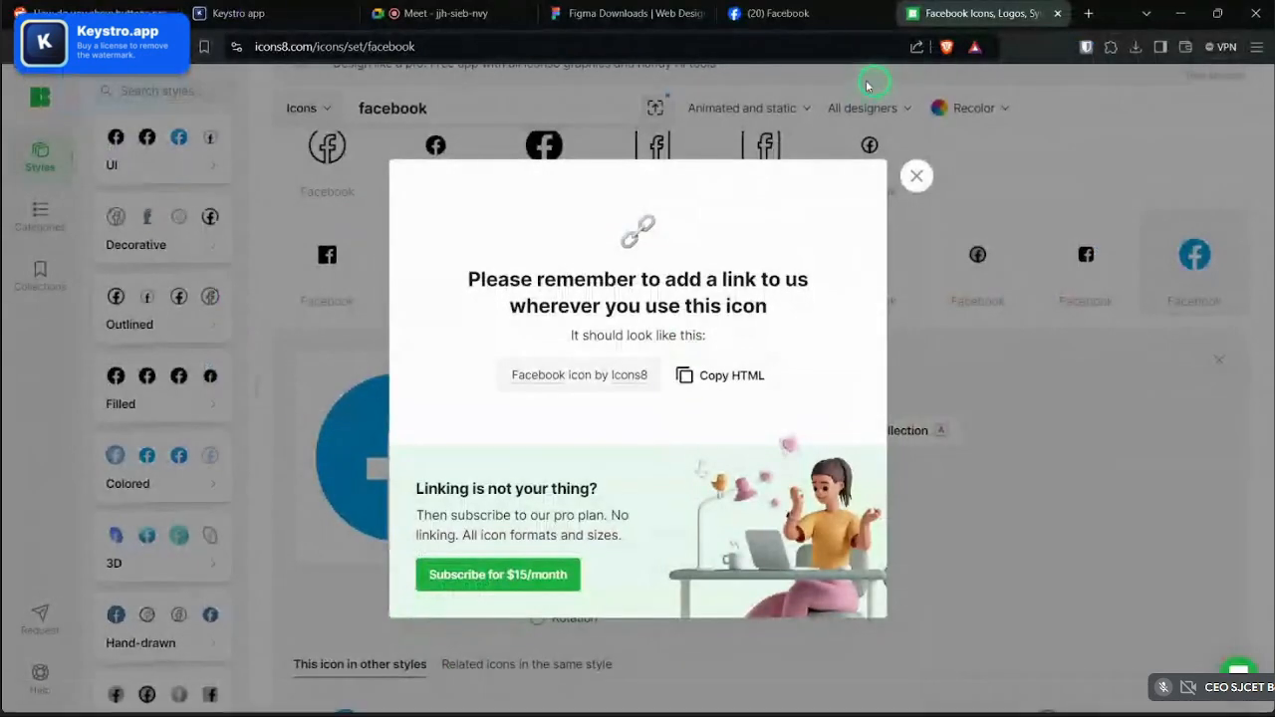
- Load the Lucide site in a new tab and browse to its full icon library
left_click(1093, 13)
type("luc")
key("Return")
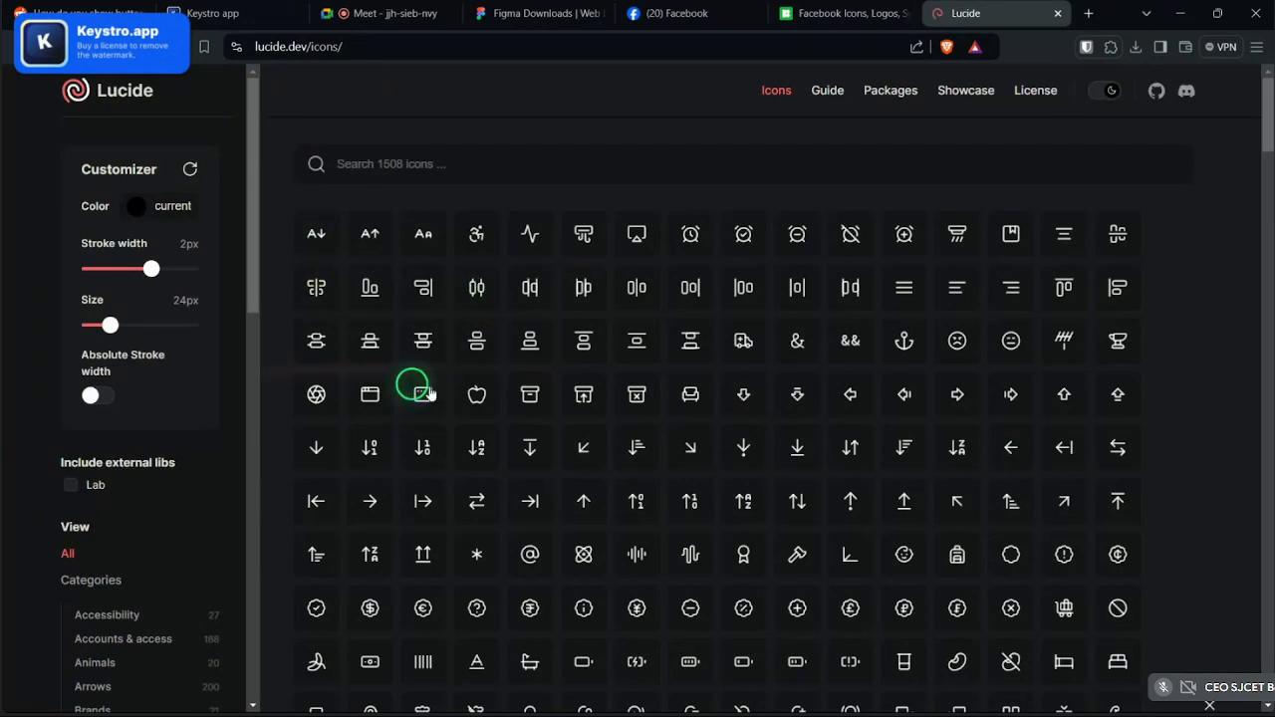
left_click(827, 90)
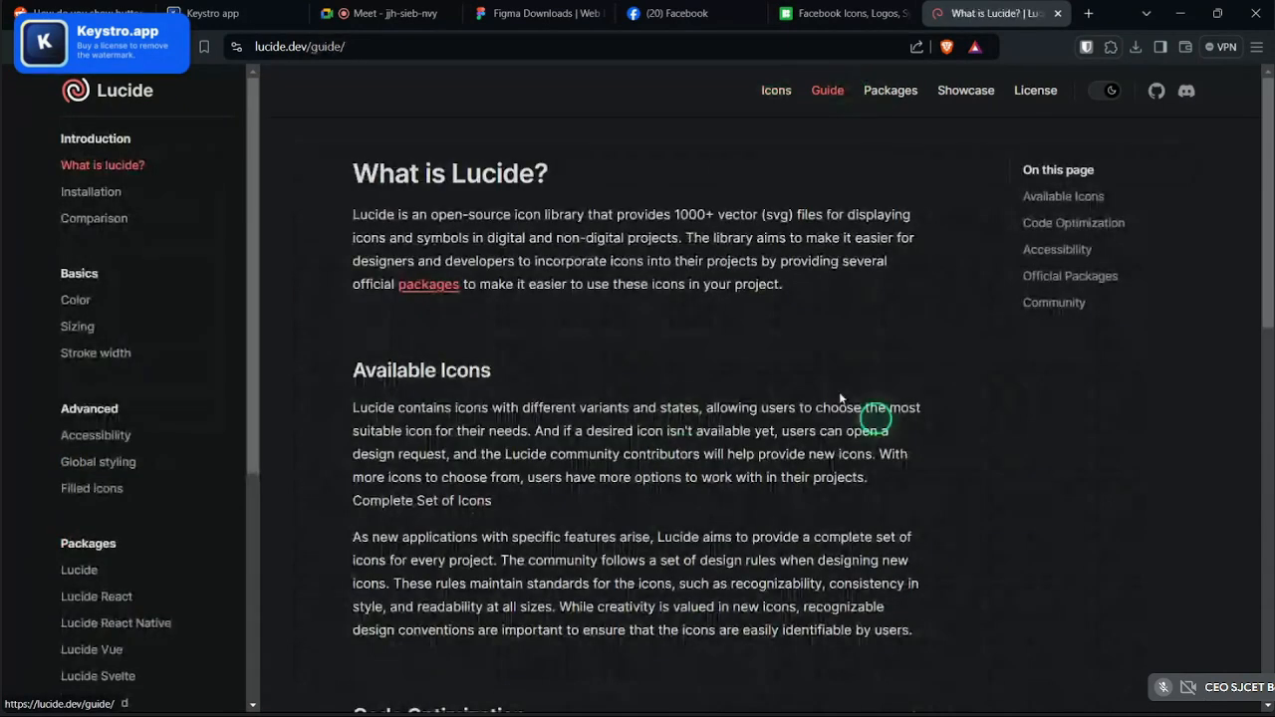
scroll(421, 322, "down", 15)
scroll(584, 392, "up", 15)
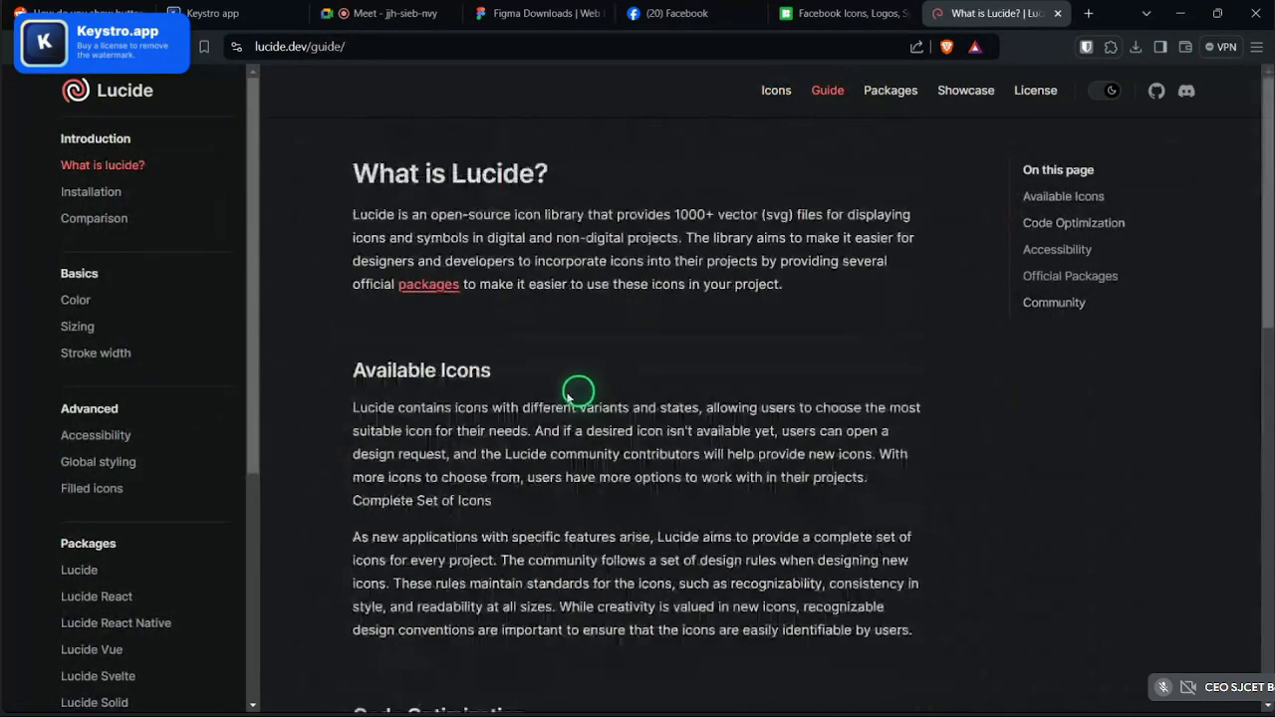
left_click(769, 91)
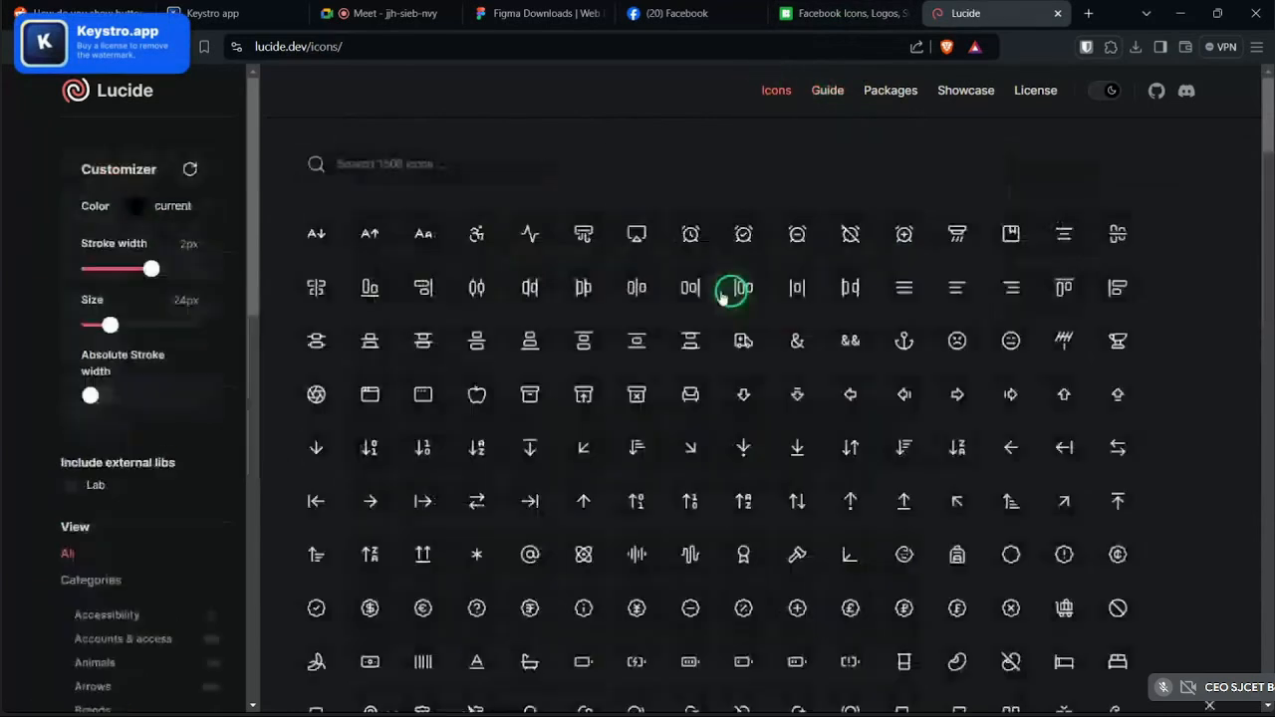
- Inspect the align-vertical-space-between icon's details and copy formats, then return to Figma
left_click(398, 14)
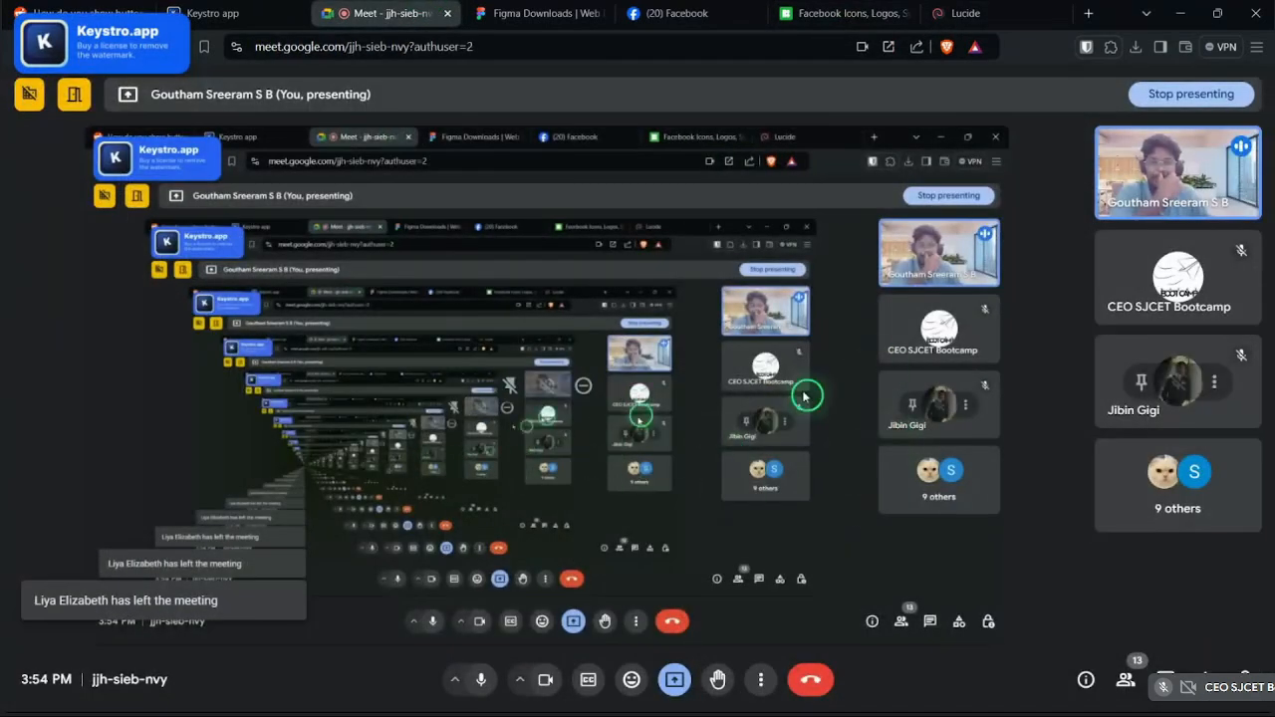
left_click(961, 13)
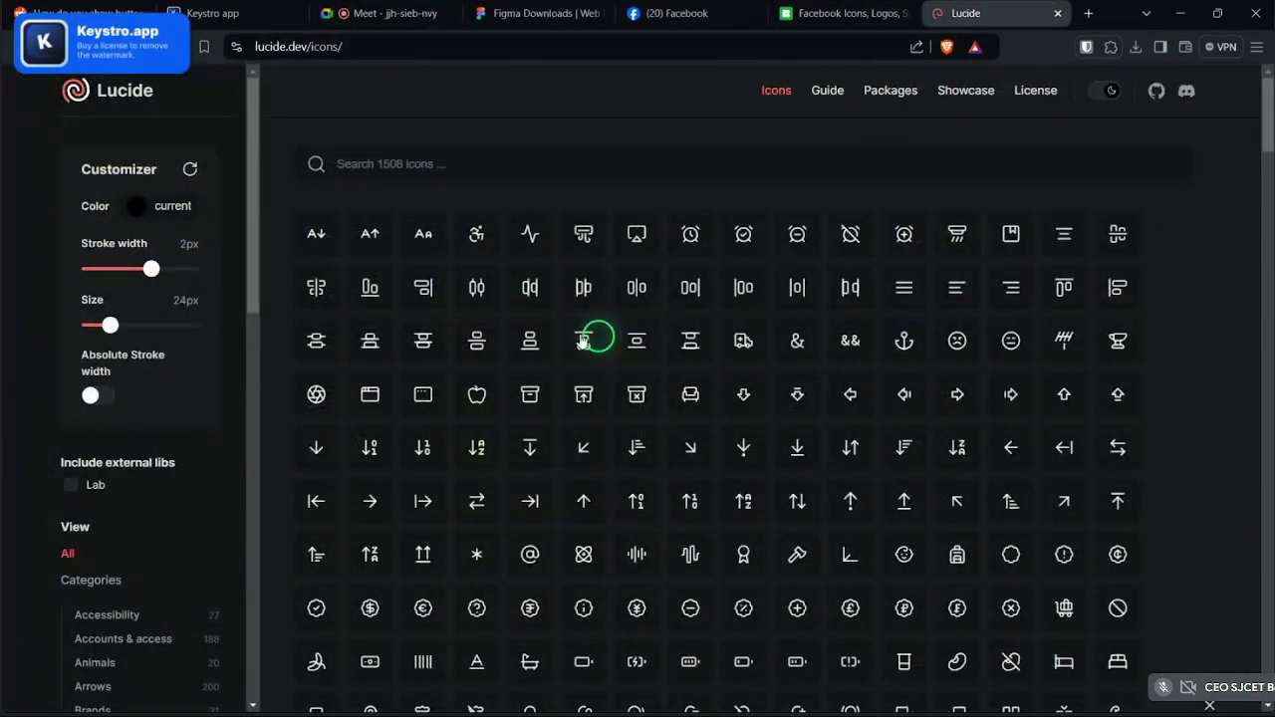
left_click(690, 341)
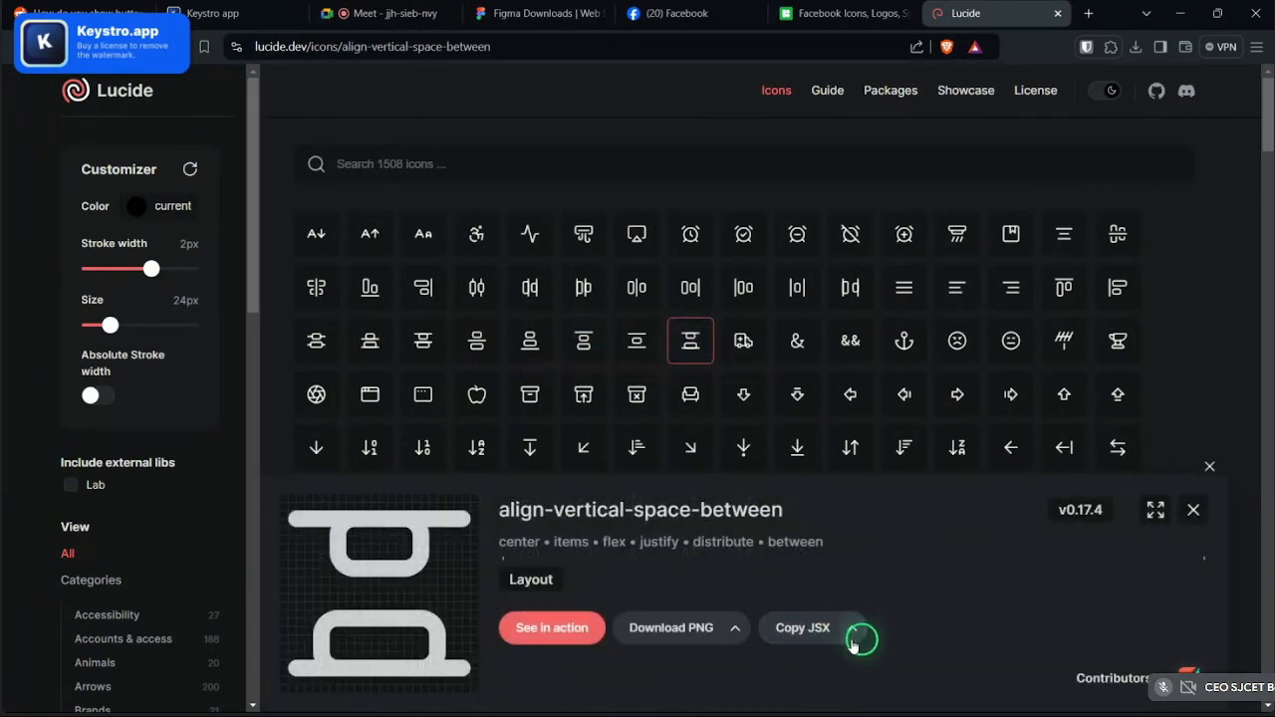
left_click(853, 634)
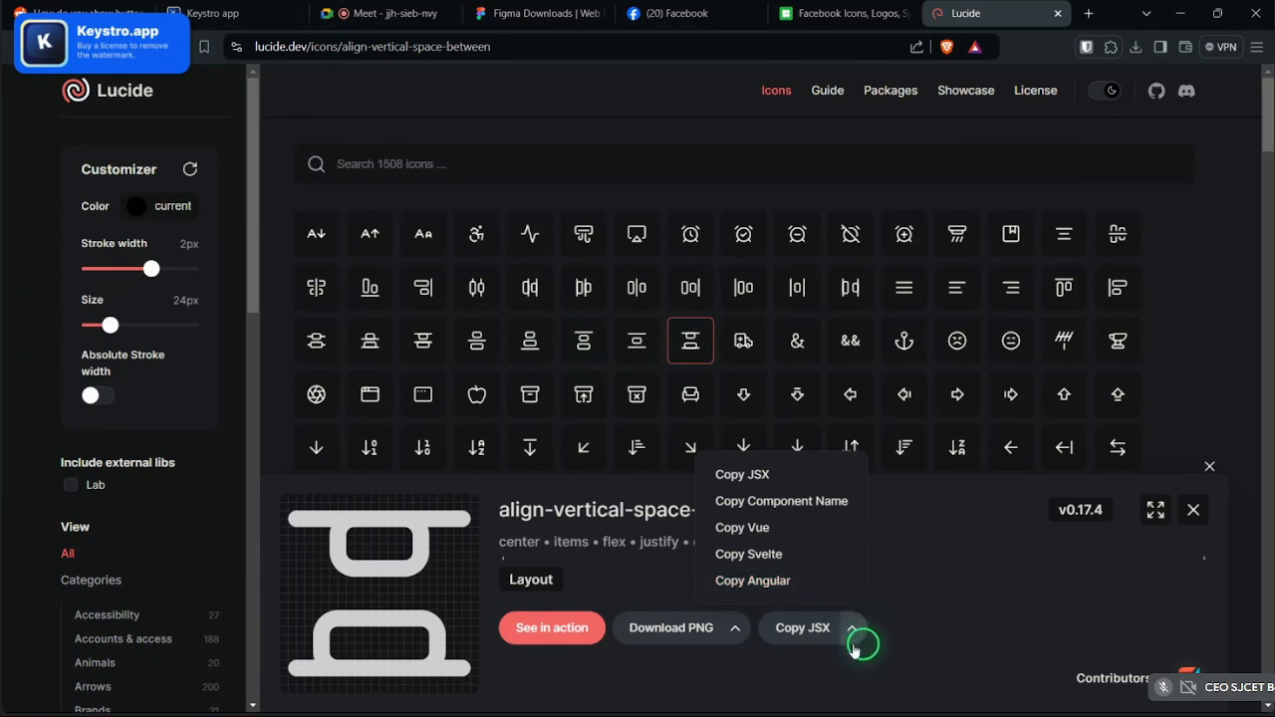
left_click(854, 638)
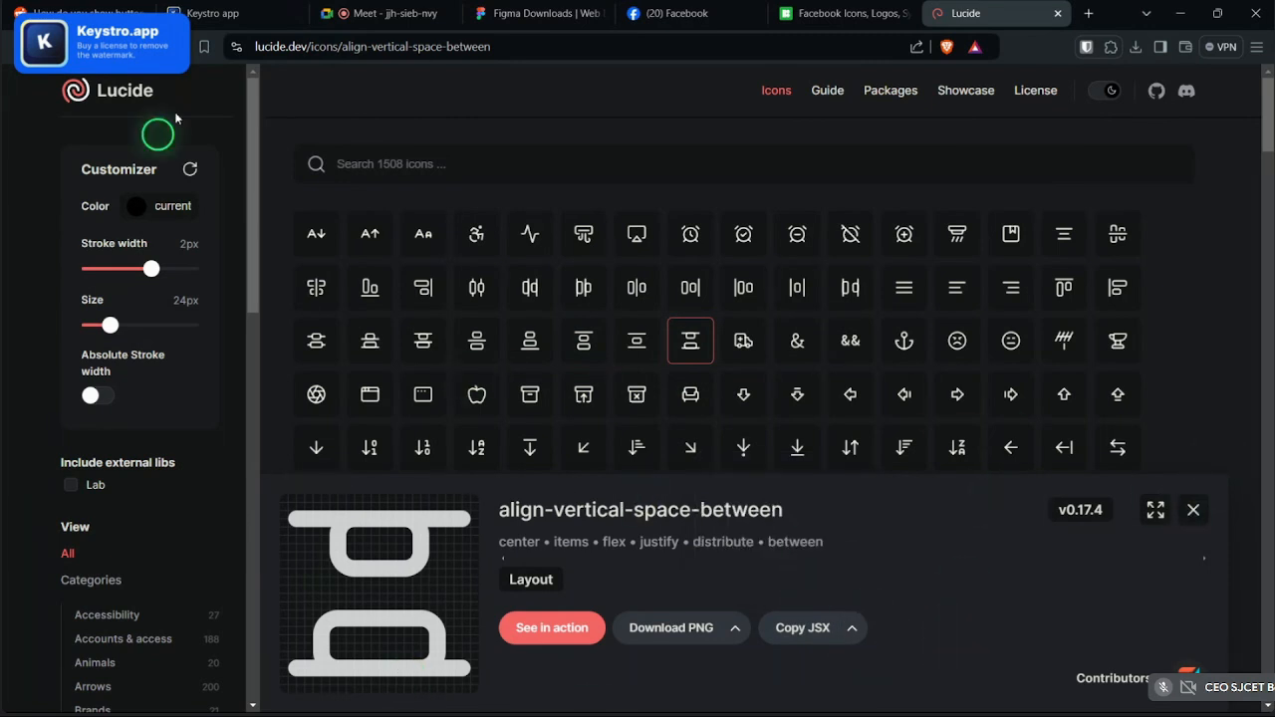
mouse_move(538, 703)
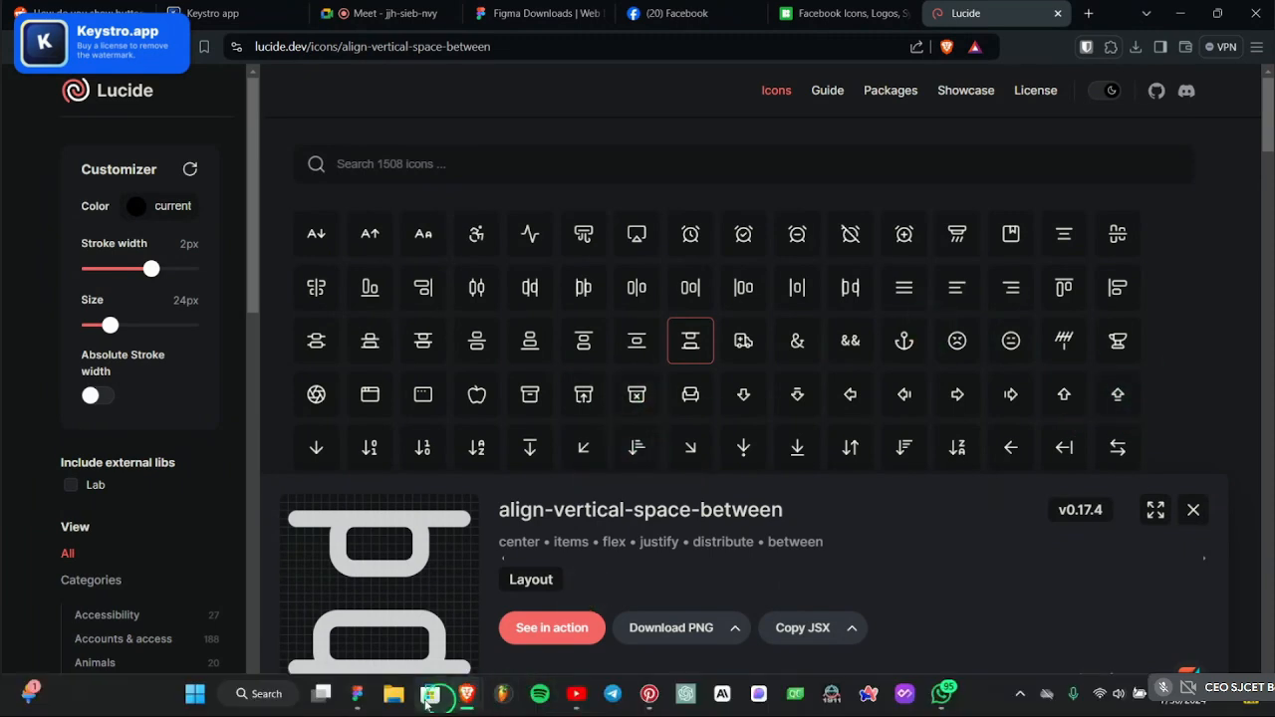
left_click(332, 694)
left_click(648, 169)
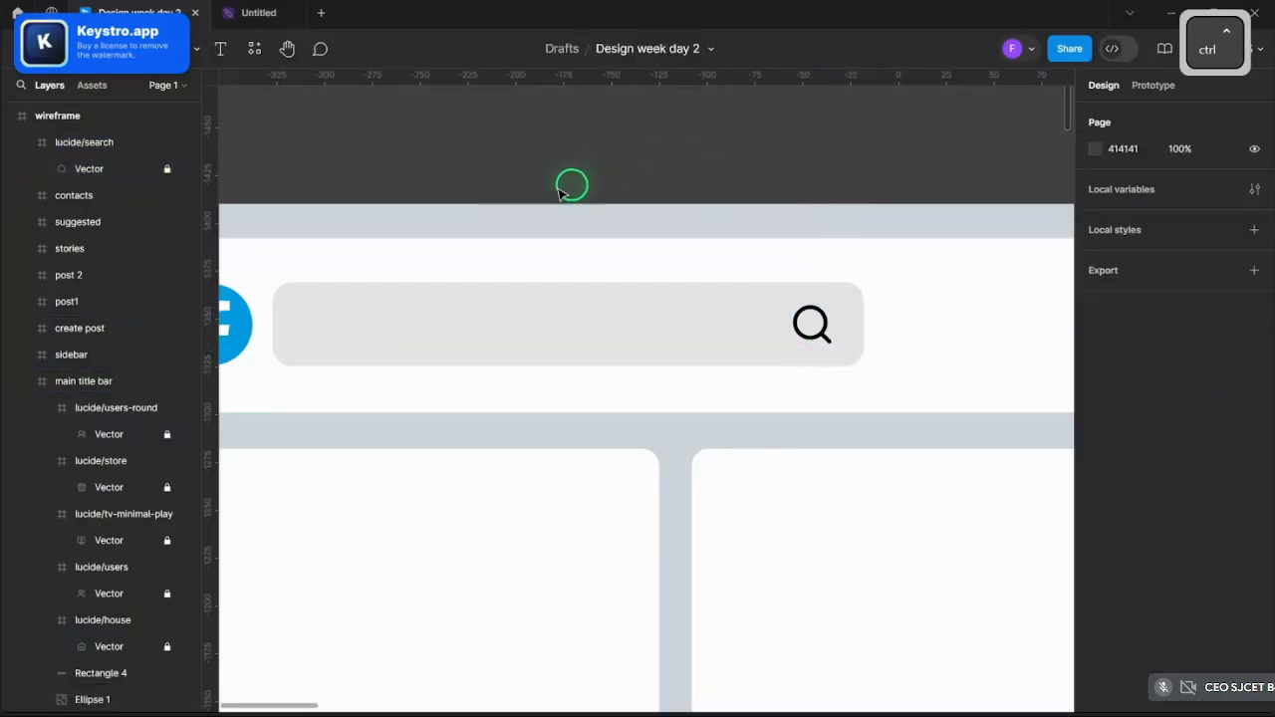
scroll(713, 289, "down", 3)
scroll(622, 285, "up", 5)
left_click(533, 267)
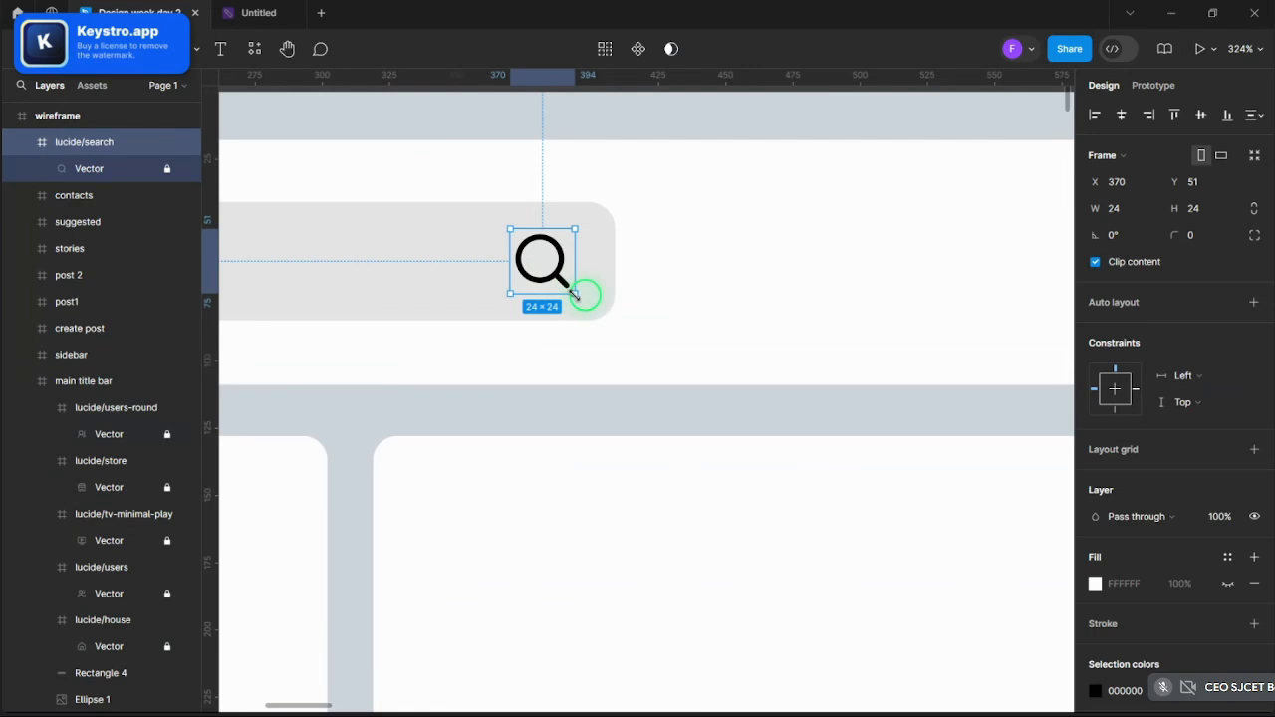
key("k")
left_click_drag(573, 293, 561, 282)
key("ctrl+z")
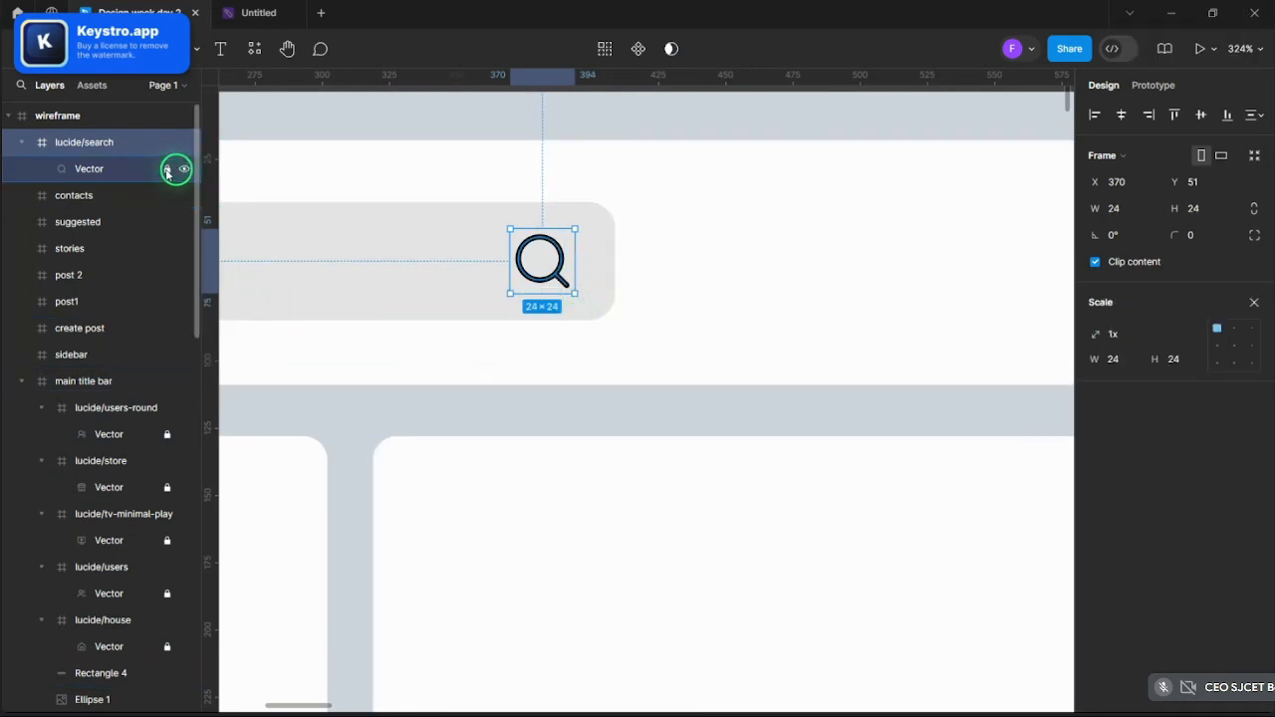
scroll(528, 264, "down", 5)
left_click(528, 269)
scroll(519, 255, "up", 6)
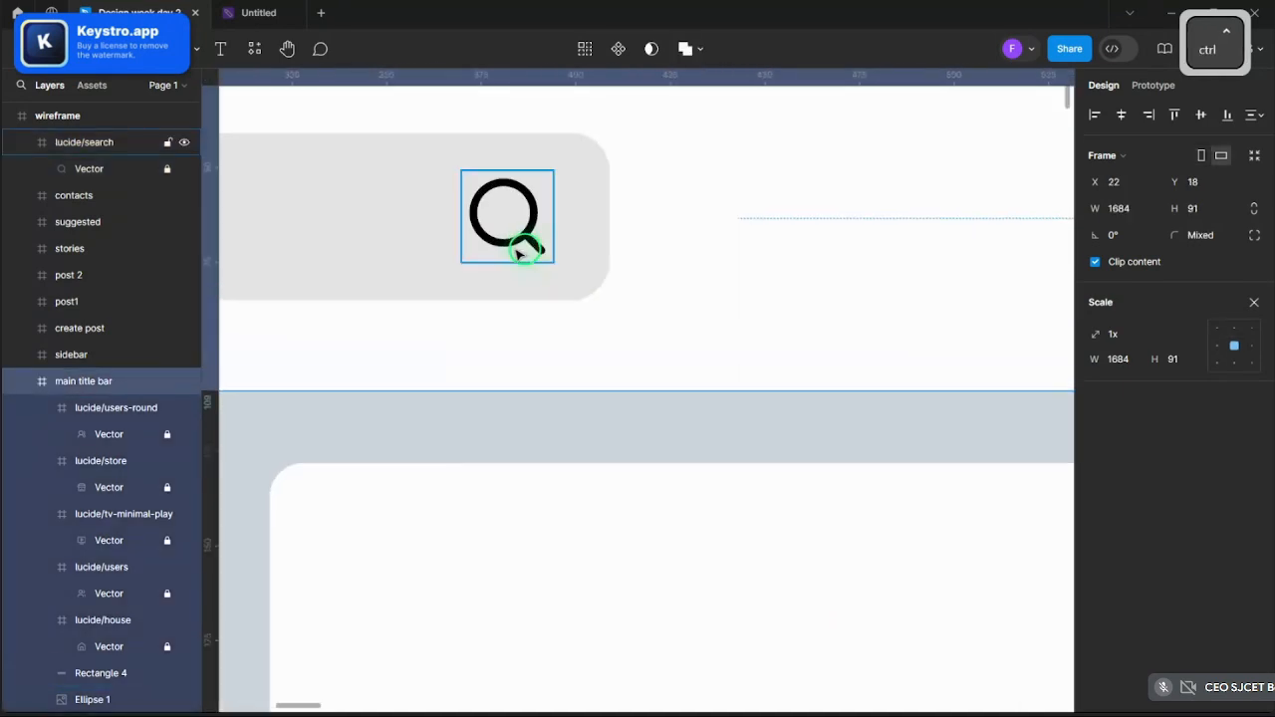
left_click(518, 255)
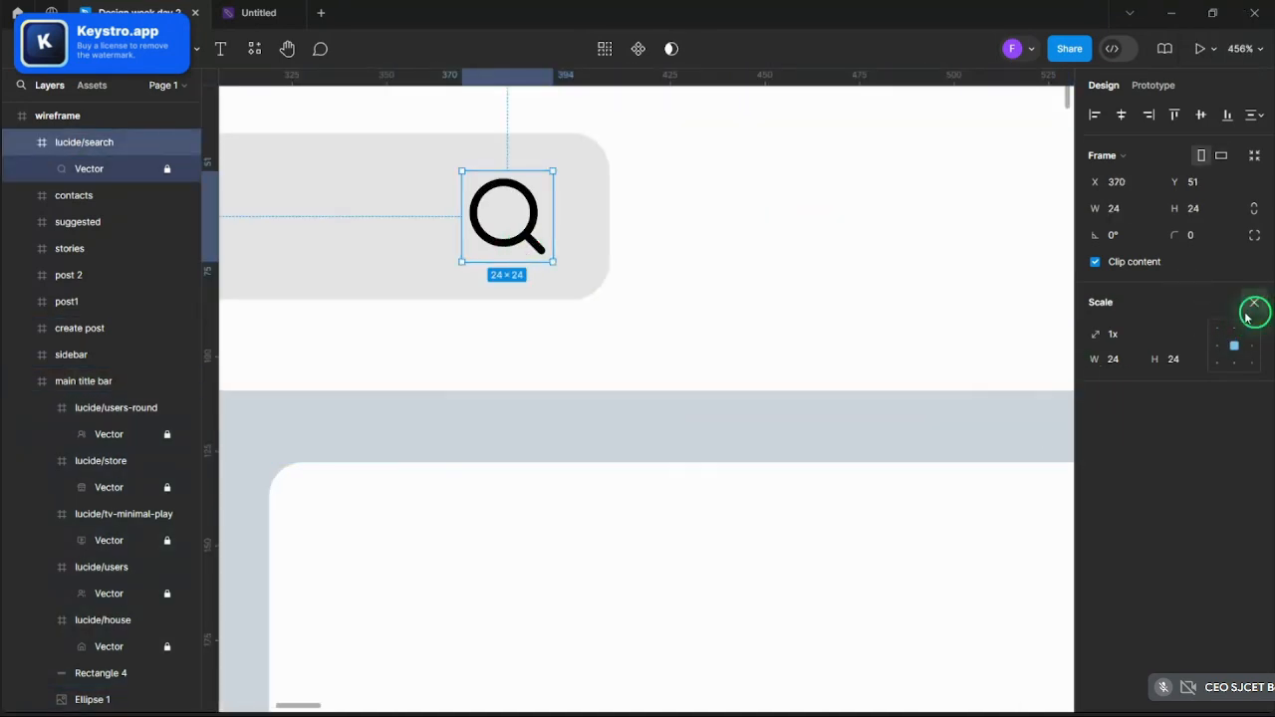
left_click(1252, 306)
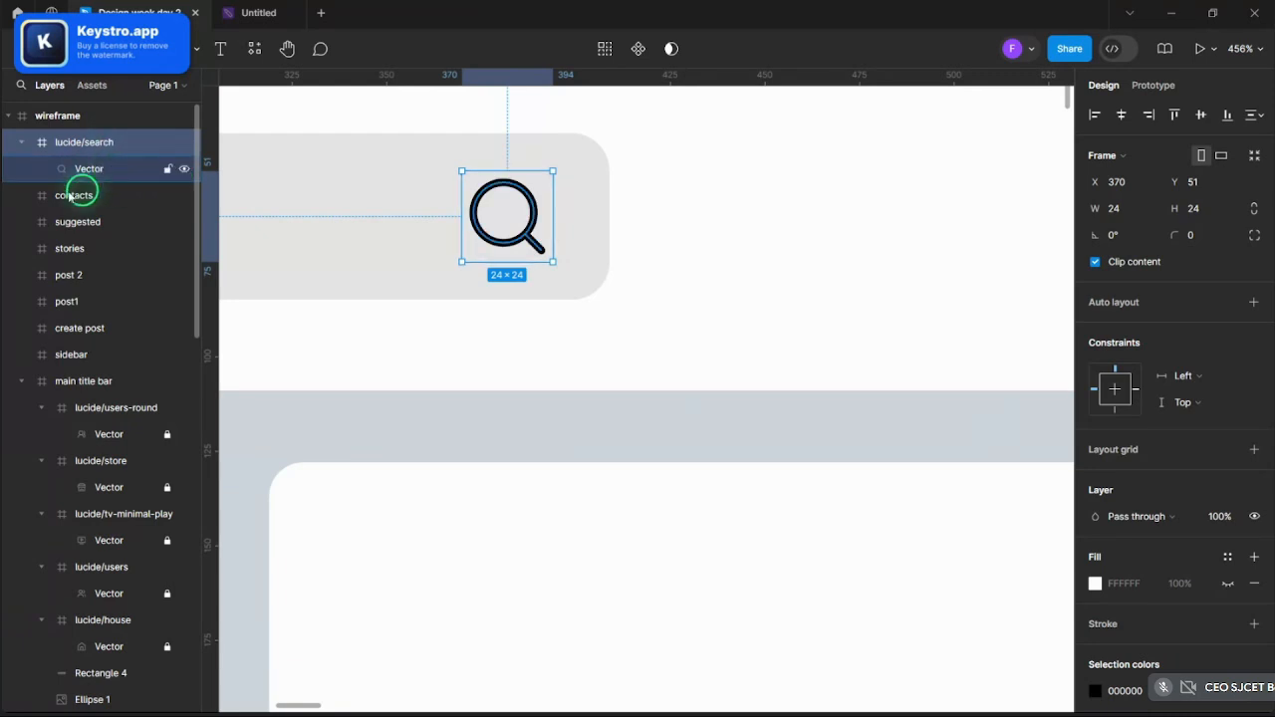
left_click(30, 196)
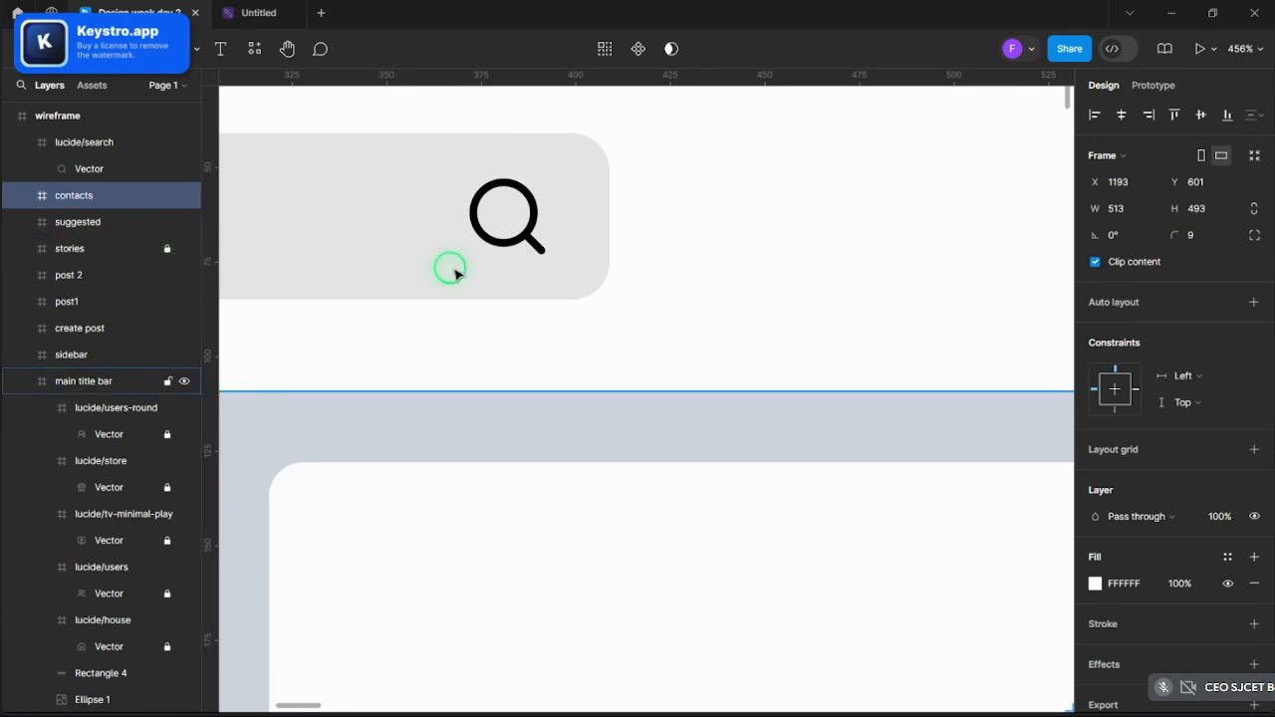
scroll(469, 264, "down", 5)
- Select the five navigation icons in the title bar, then clear the selection
left_click(674, 265)
left_click(642, 261, "ctrl")
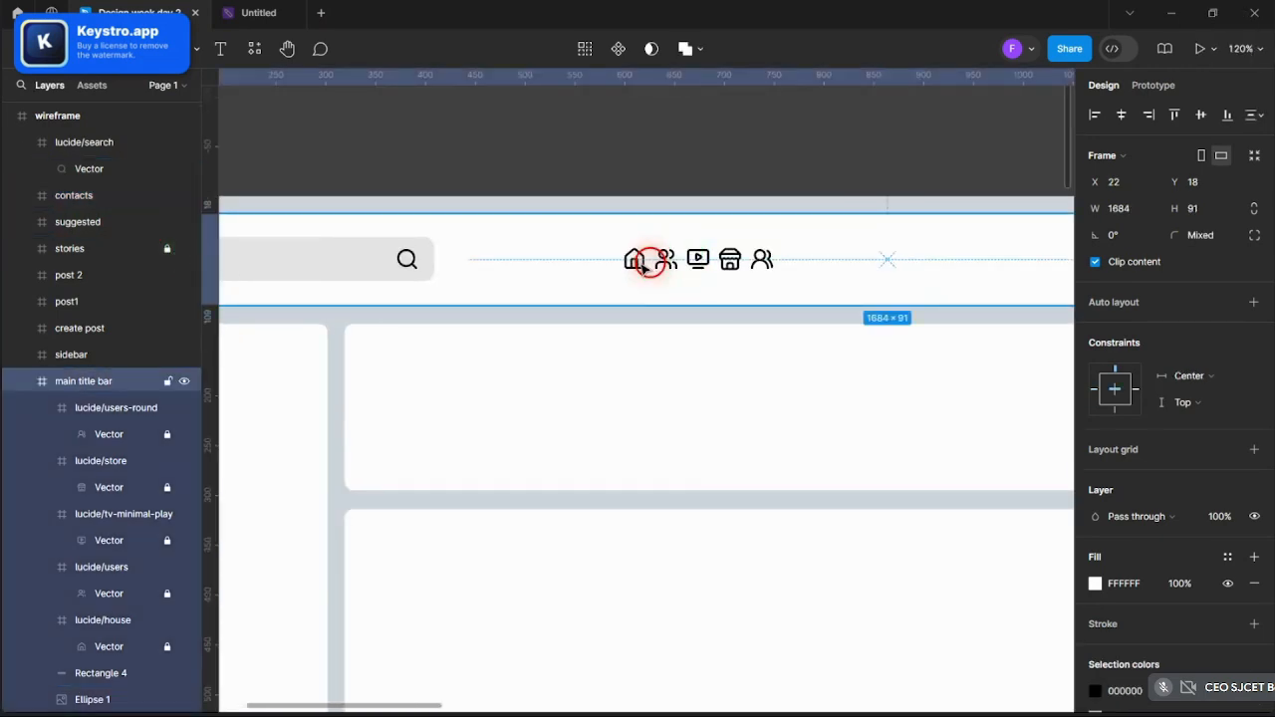
left_click(665, 264, "shift")
left_click(698, 259, "shift")
left_click(729, 259, "shift")
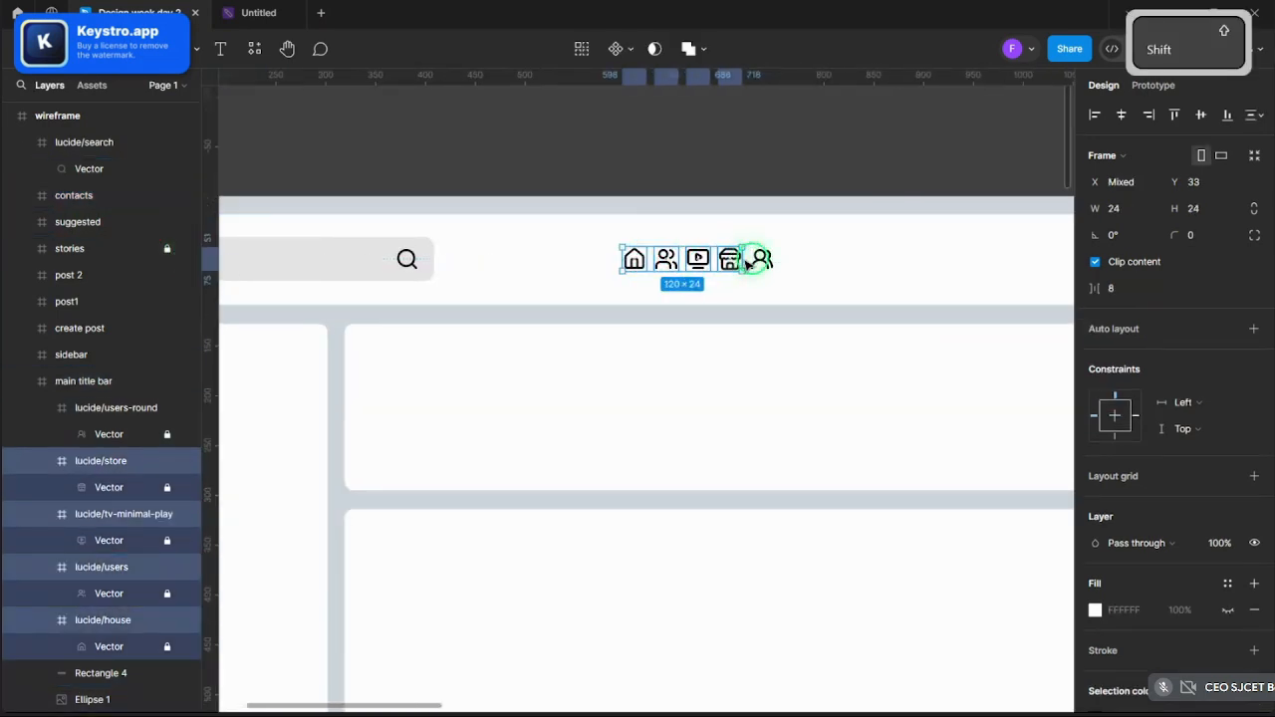
left_click(762, 259, "shift")
left_click(167, 435)
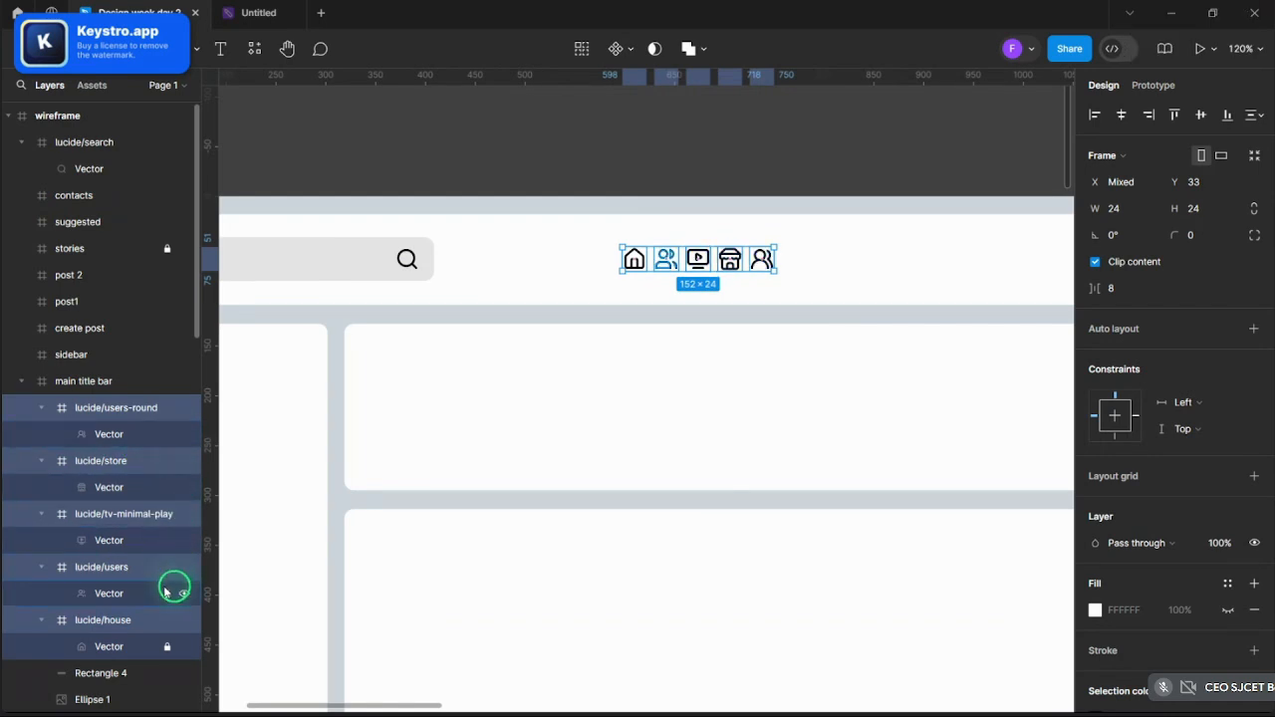
left_click(399, 159)
scroll(447, 155, "down", 5)
scroll(418, 184, "up", 4)
scroll(419, 184, "up", 4)
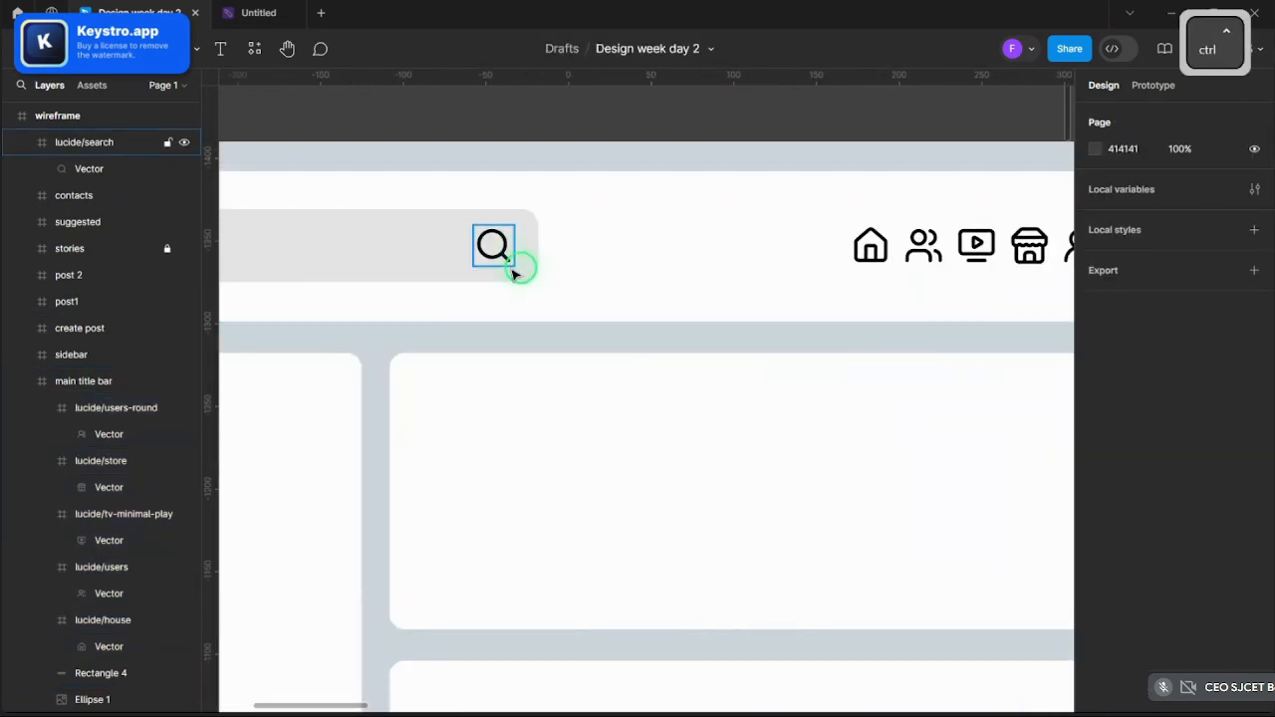
- Scale the search icon proportionally down to 15×15 using the K scale tool
left_click(508, 265, "ctrl")
scroll(529, 284, "up", 2)
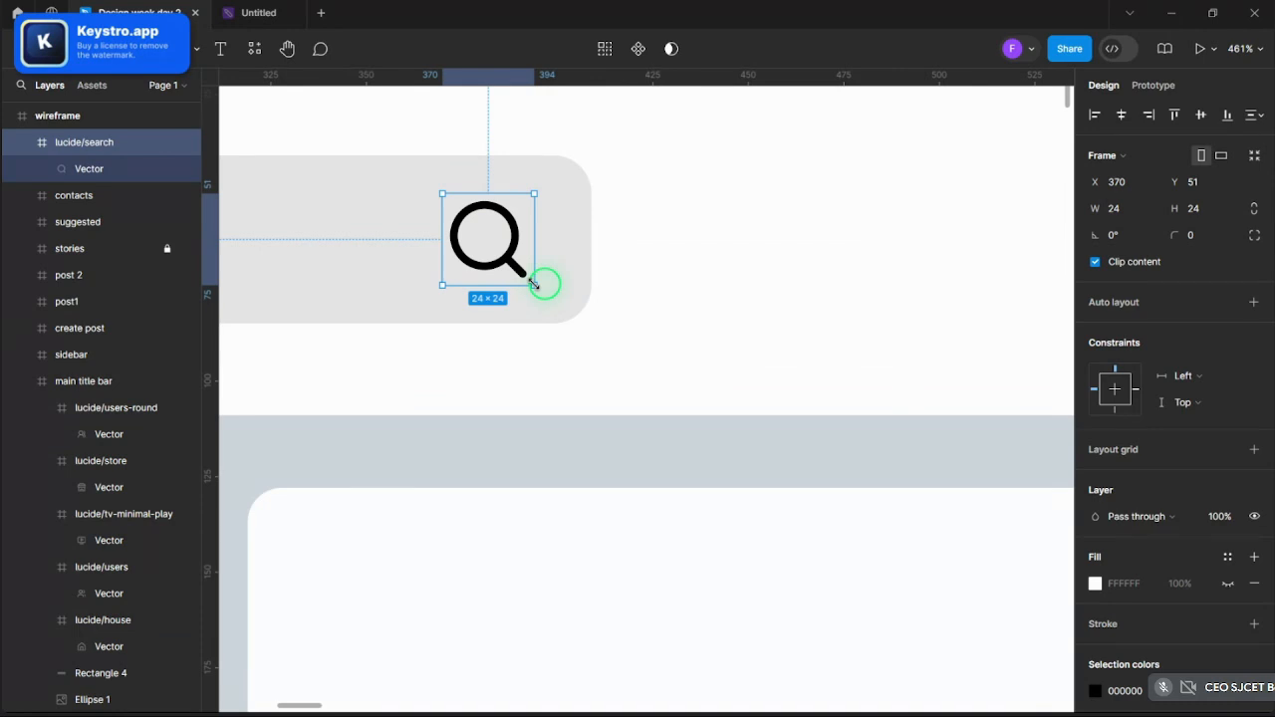
key("k")
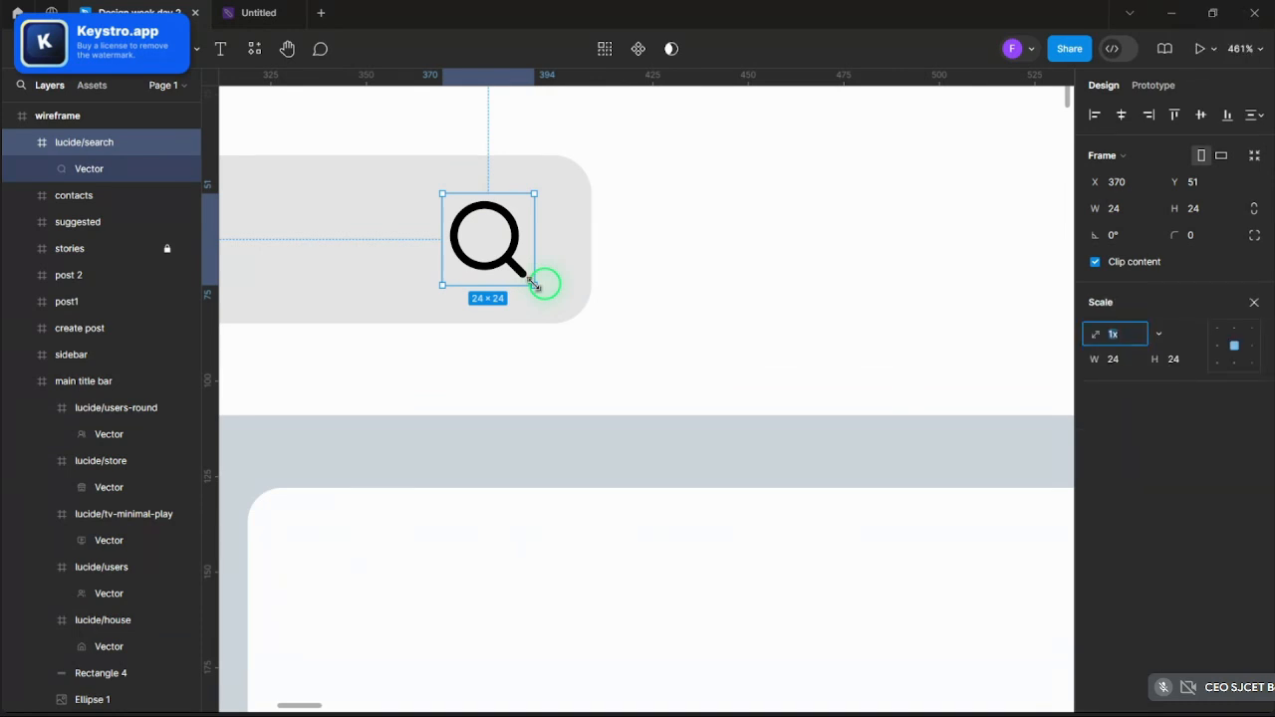
left_click_drag(534, 284, 517, 240)
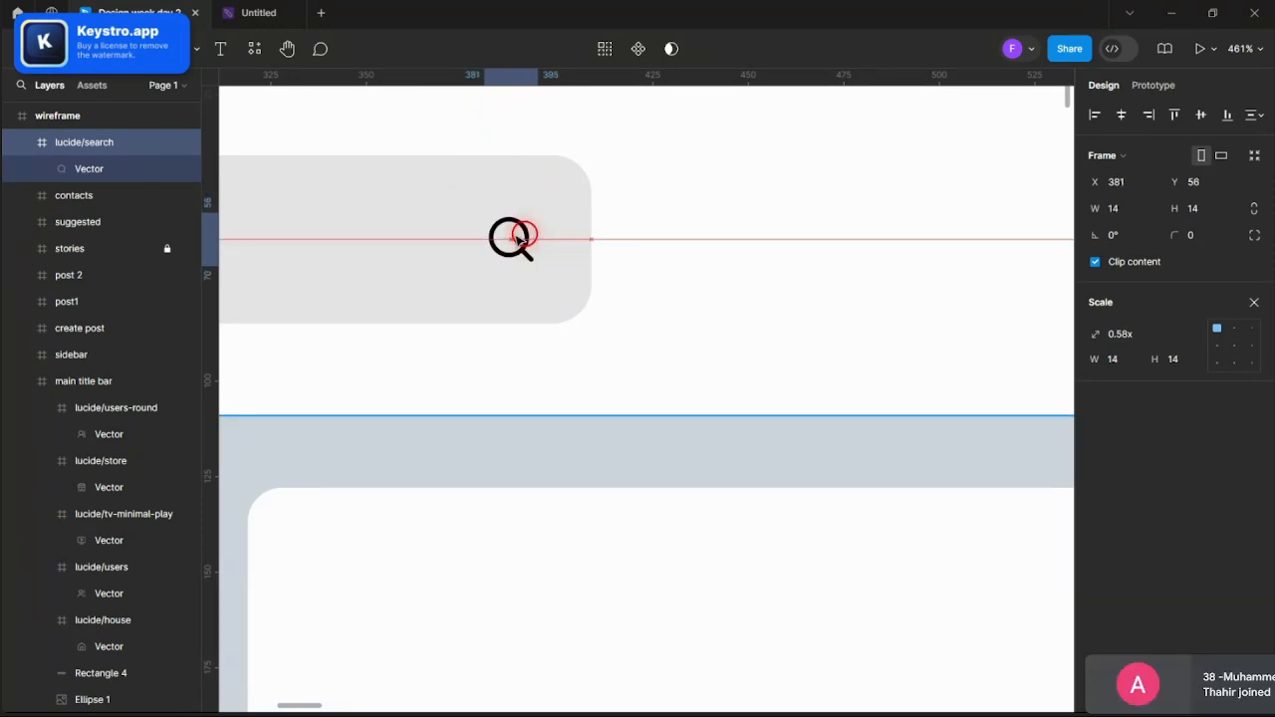
scroll(592, 216, "down", 6)
left_click(555, 164)
scroll(555, 165, "up", 3)
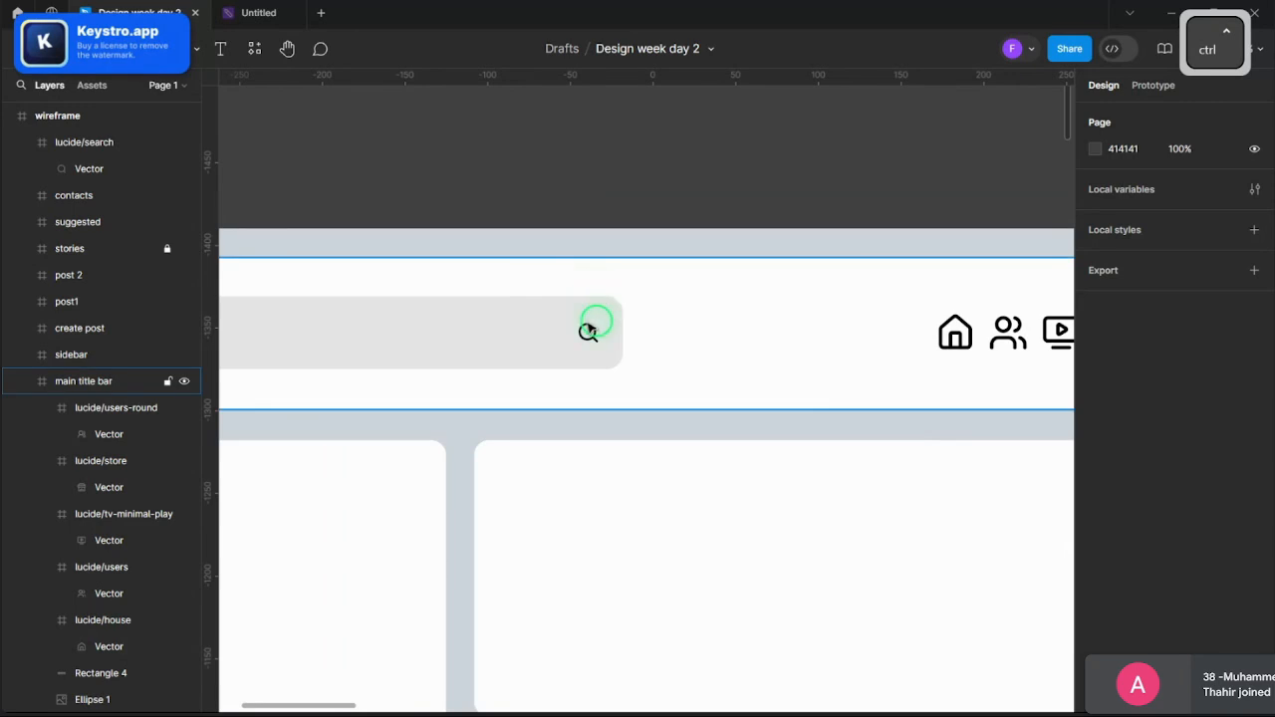
- Reselect the search icon and start editing its 000000 black selection colour
left_click(588, 327, "ctrl")
scroll(588, 327, "up", 3)
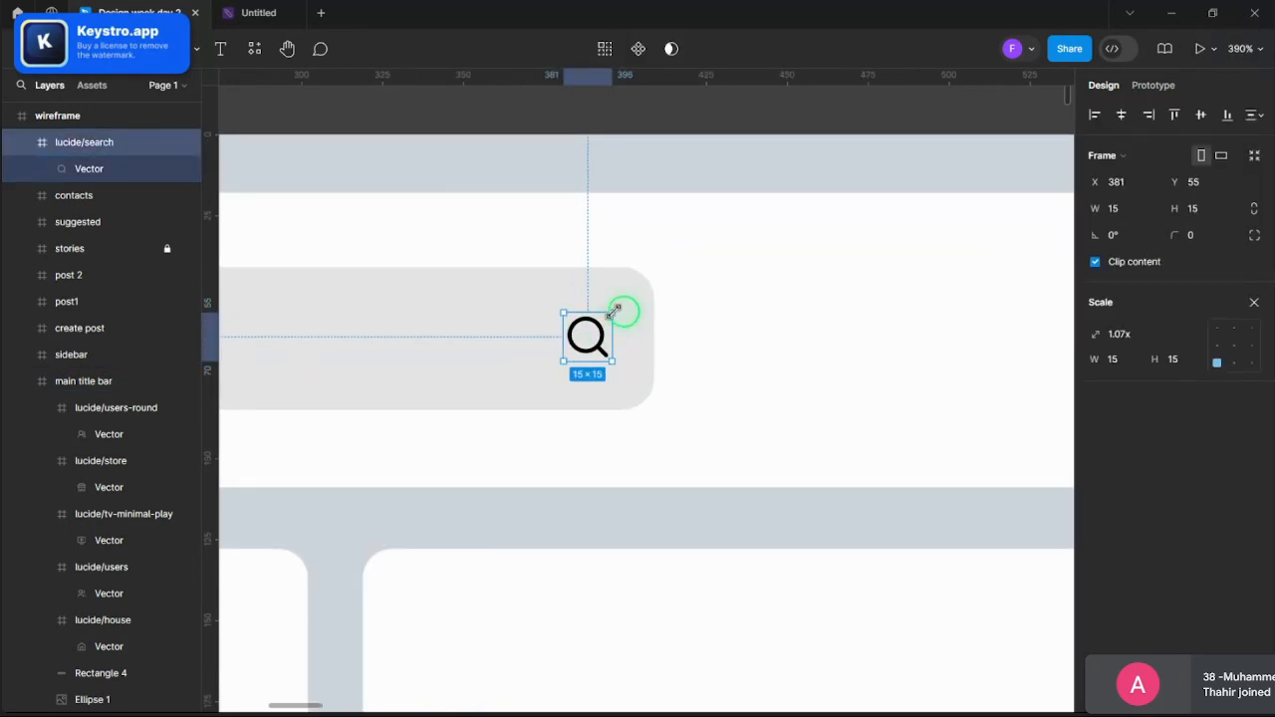
left_click(647, 163)
scroll(627, 160, "down", 5)
scroll(622, 164, "up", 2)
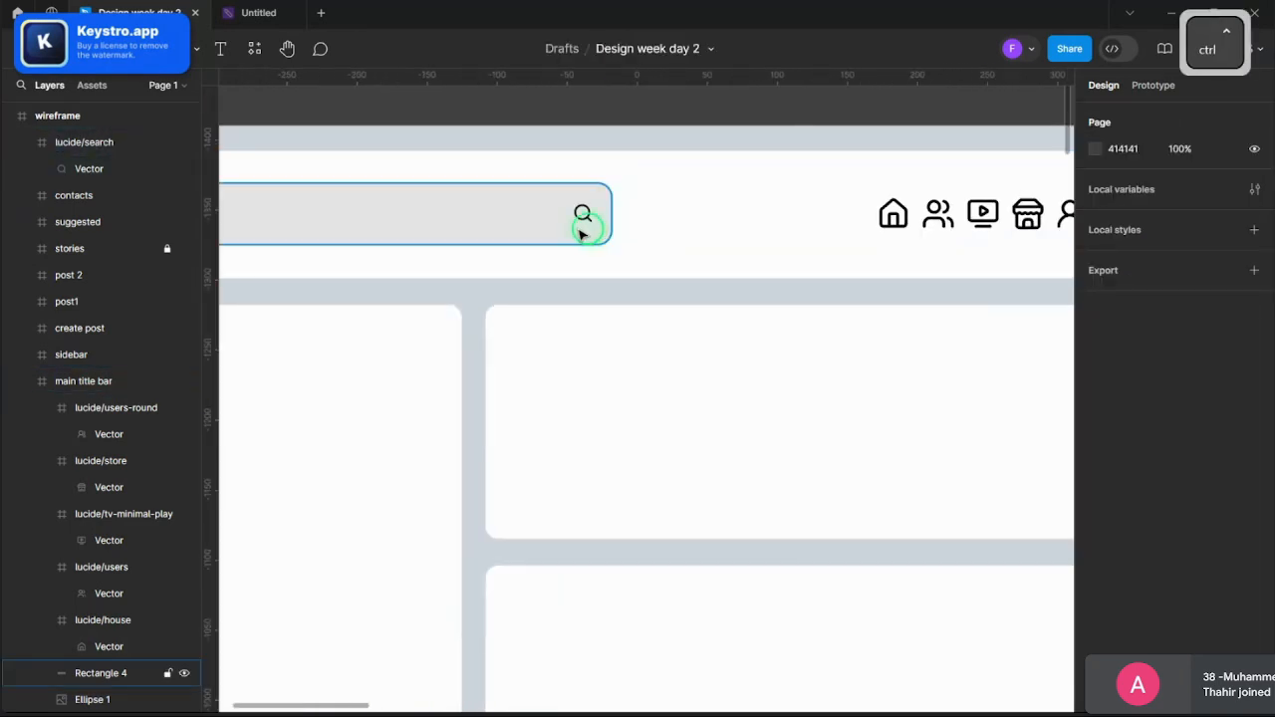
left_click(584, 211, "ctrl")
left_click(1255, 295)
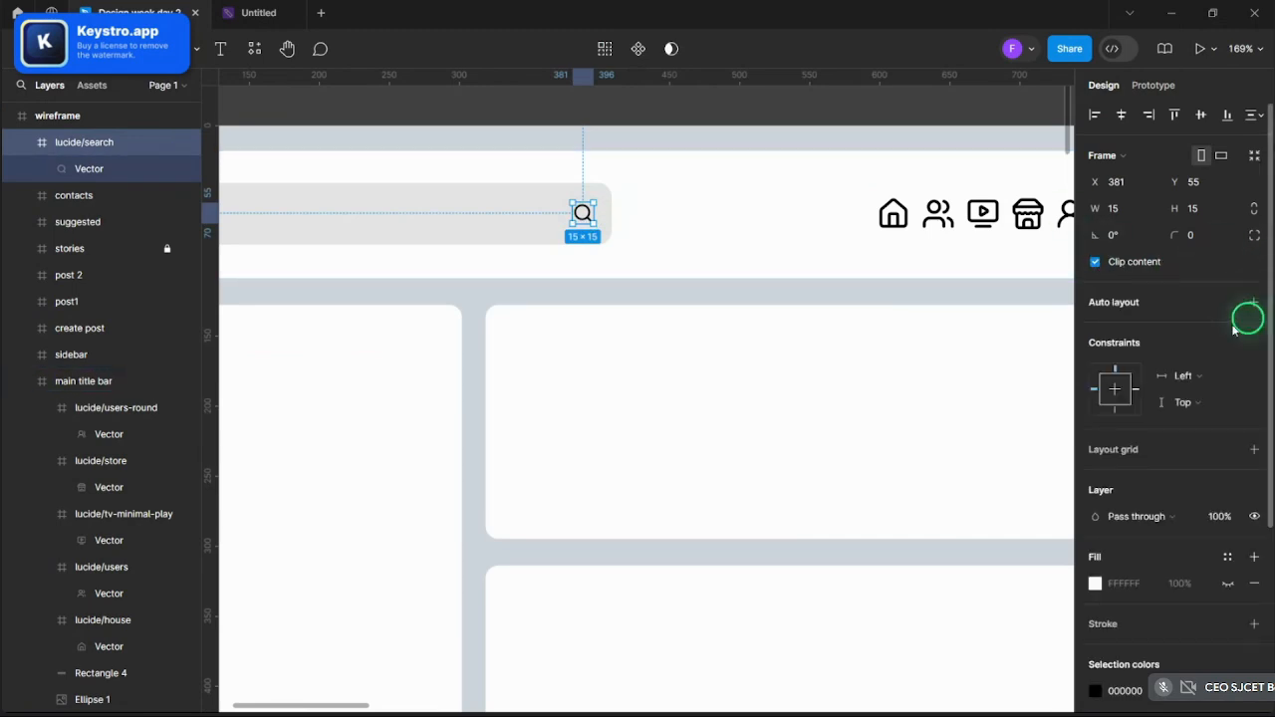
left_click(1096, 690)
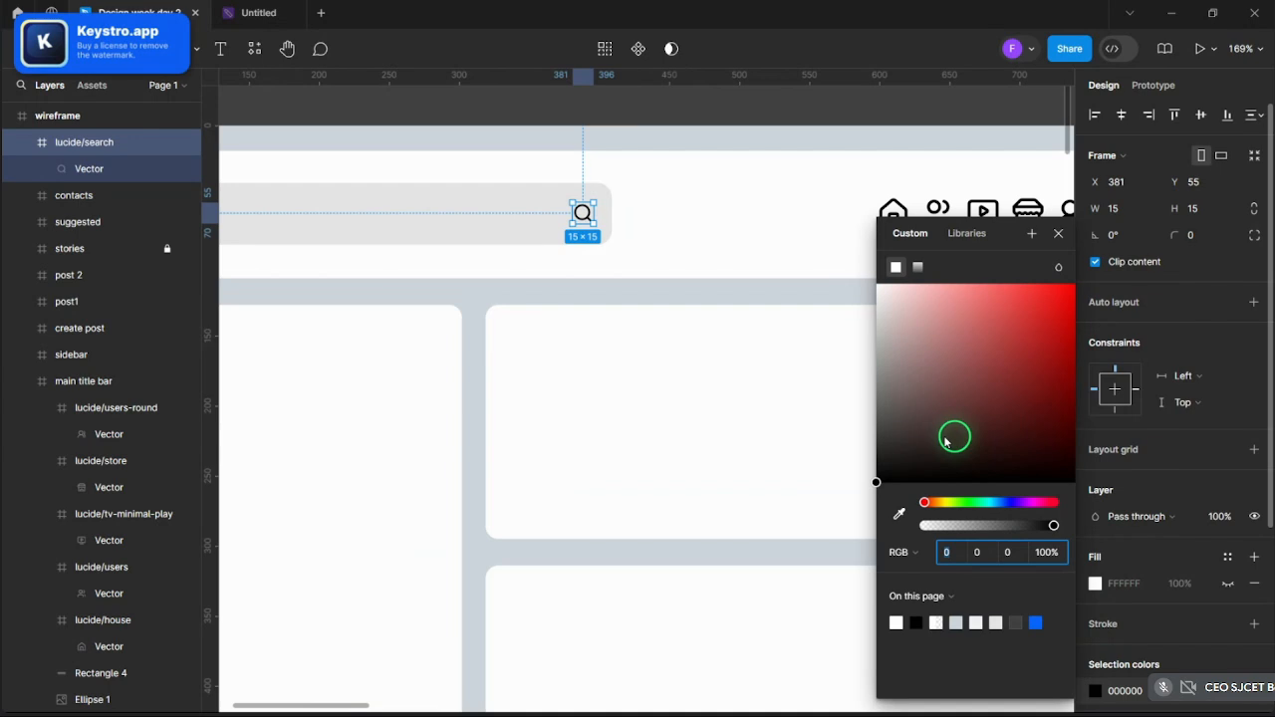
- Change the search icon's colour from black to mid grey 7F7F7F
left_click(877, 390)
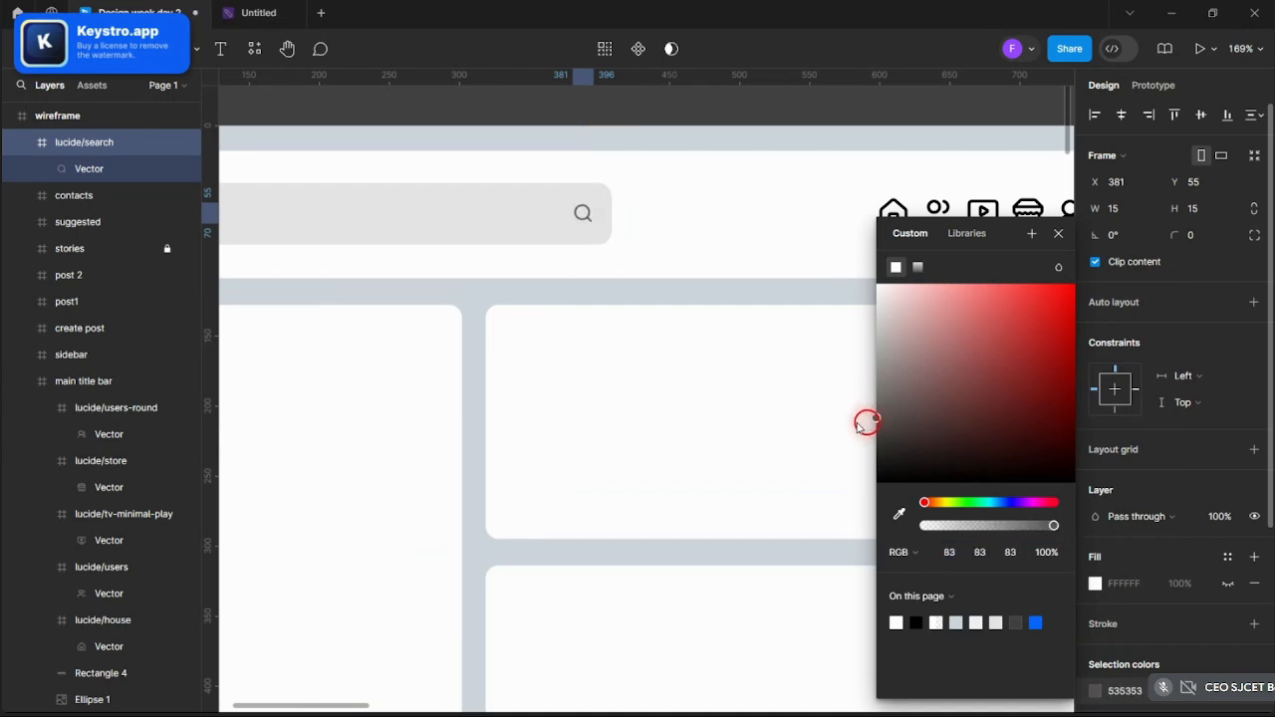
left_click_drag(862, 425, 891, 374)
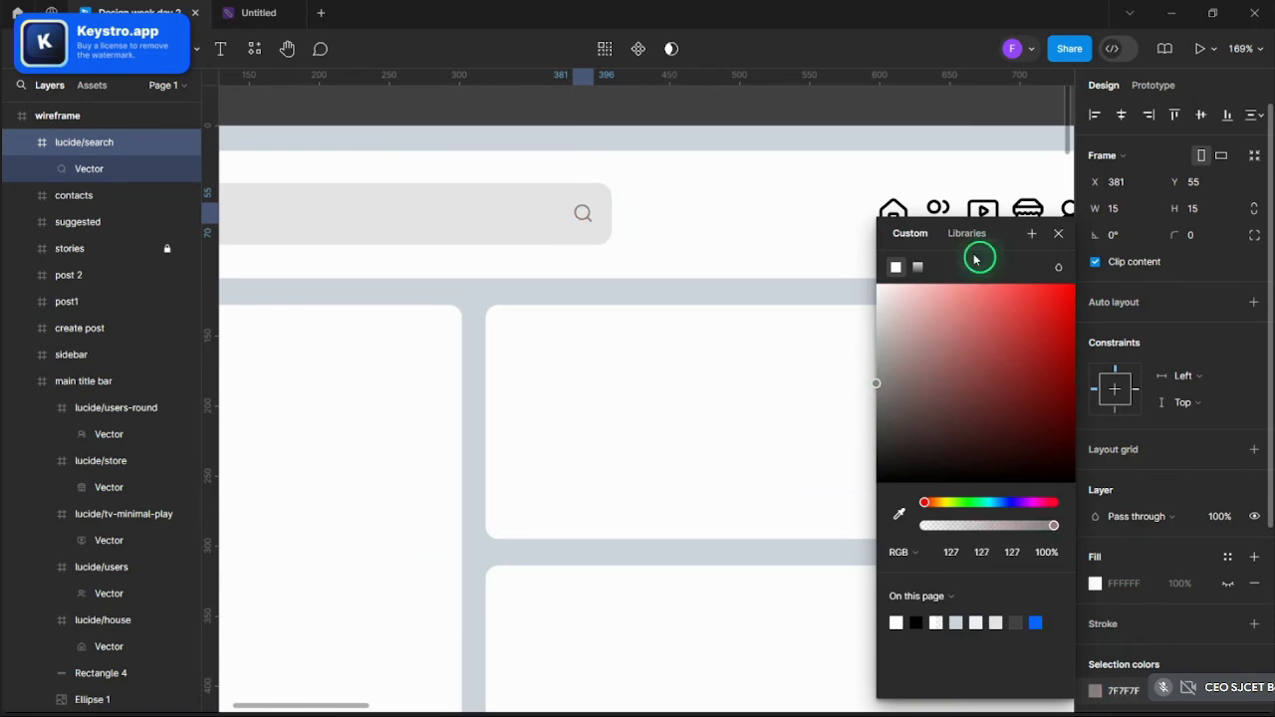
left_click(1058, 235)
left_click(768, 174)
- Select the title bar's house, users, TV-play and users-round navigation icons
scroll(698, 186, "down", 3, "ctrl")
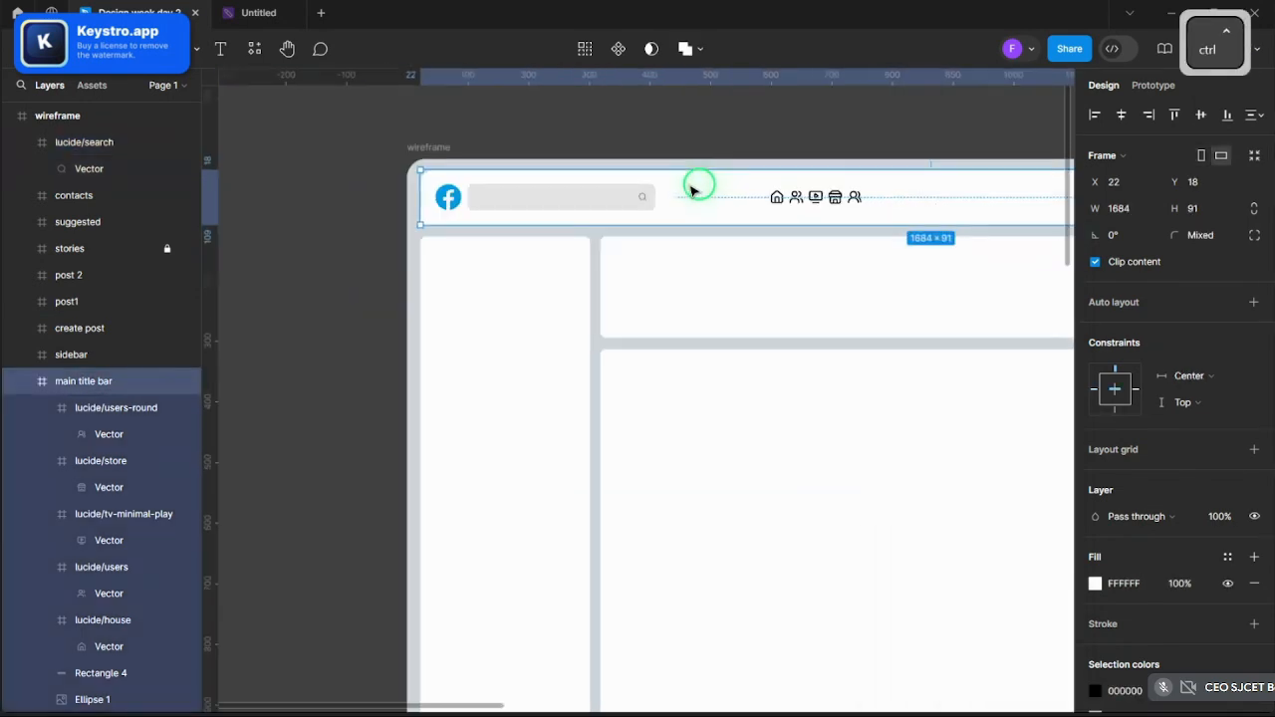
scroll(862, 165, "up", 3, "ctrl")
scroll(686, 196, "up", 3, "ctrl")
scroll(691, 202, "up", 3)
left_click(692, 204)
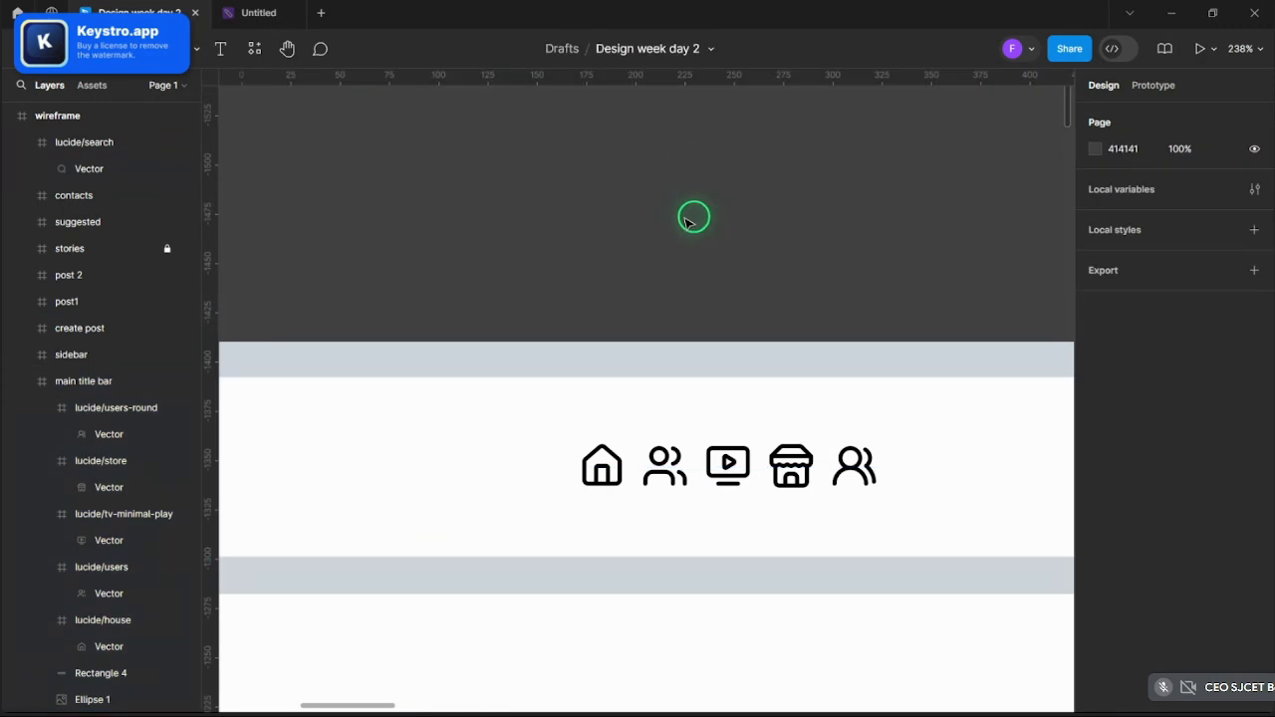
scroll(783, 245, "down", 3)
scroll(934, 242, "up", 3, "ctrl")
scroll(934, 242, "down", 5, "ctrl")
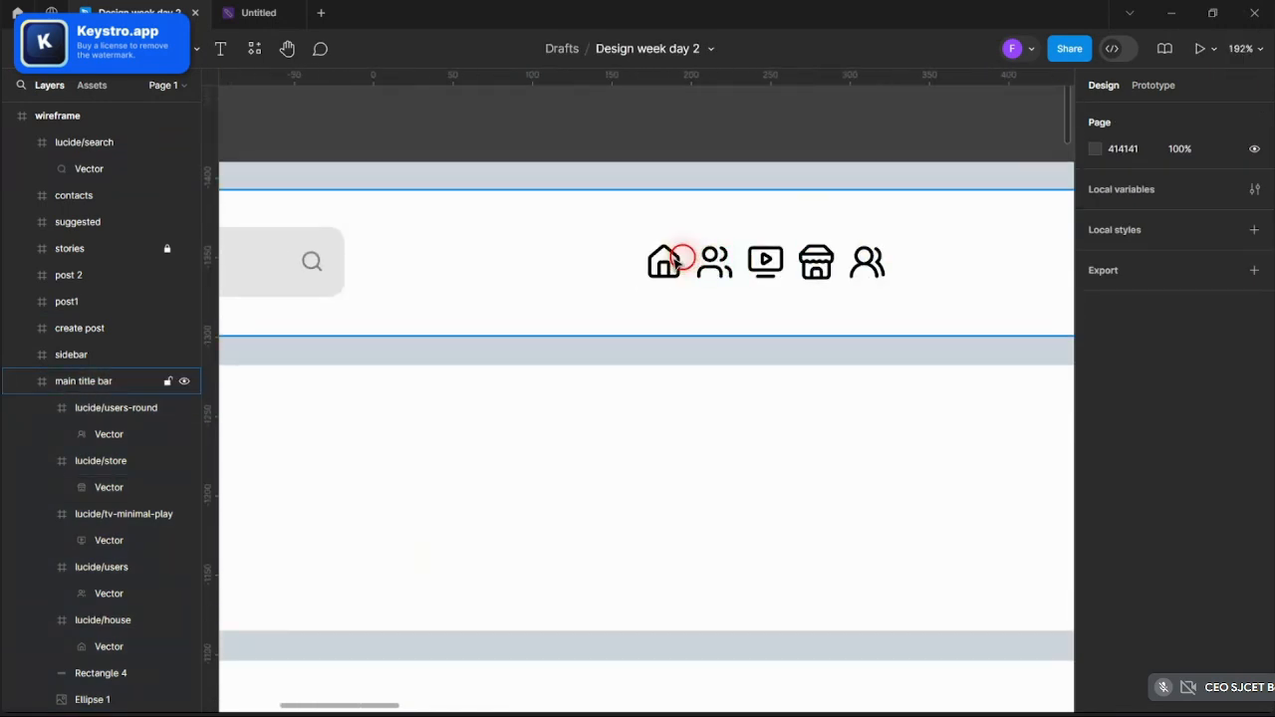
left_click(678, 259)
left_click(665, 261)
left_click(714, 261, "shift")
left_click(765, 261, "shift")
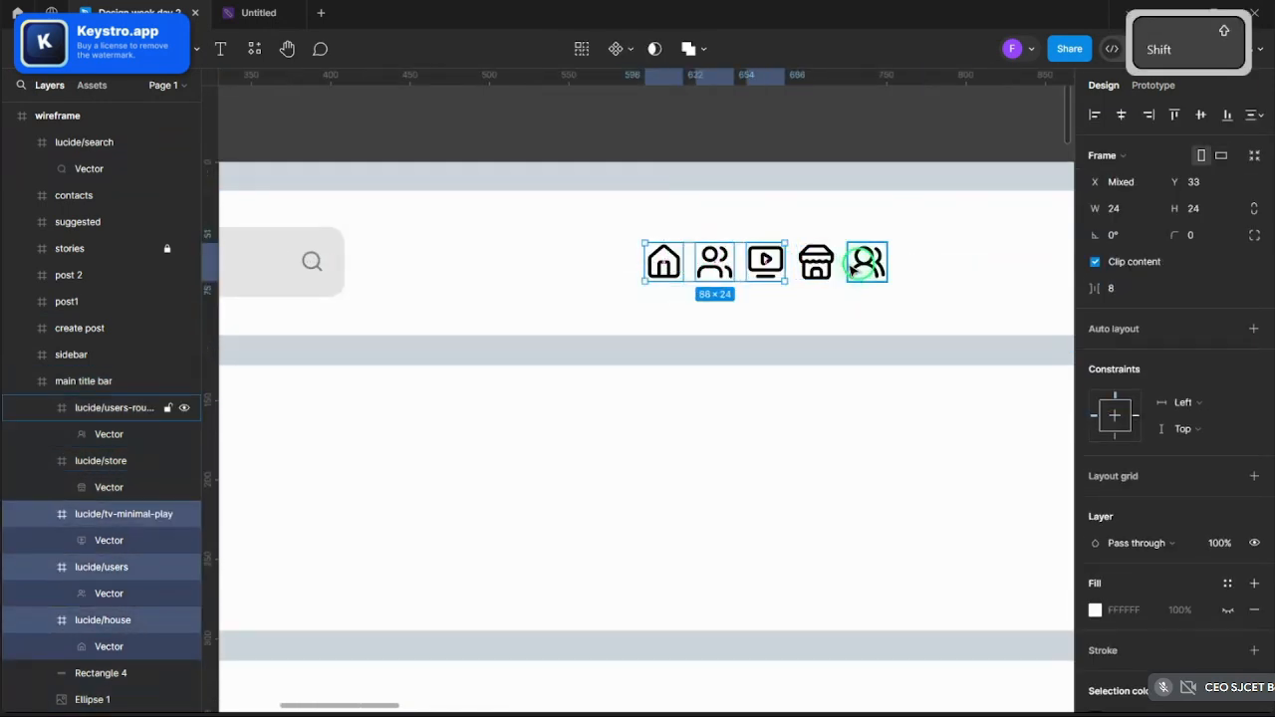
left_click(866, 261)
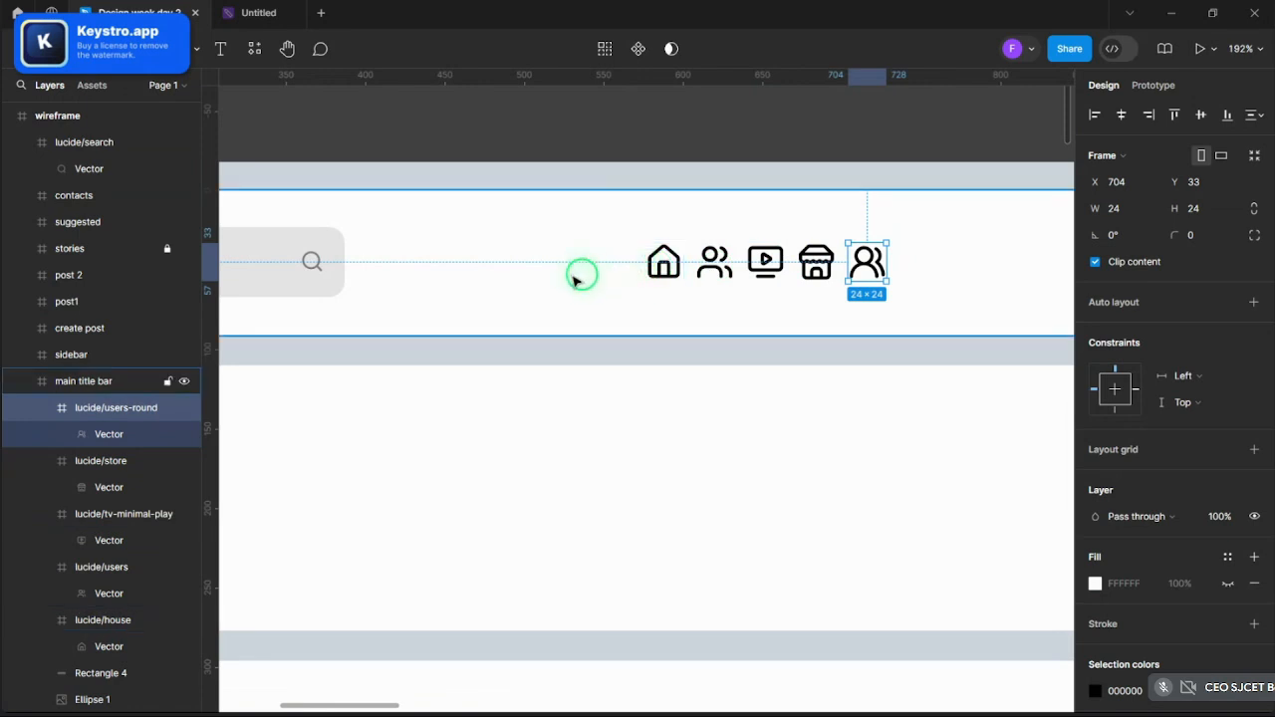
- Drag the house, users and TV-play icons left toward the search box
left_click(662, 269)
left_click_drag(662, 271, 472, 276)
left_click_drag(712, 267, 607, 277)
left_click_drag(771, 269, 739, 275)
- Reposition the store and users-round icons, placing the store icon at X 704
left_click(816, 264)
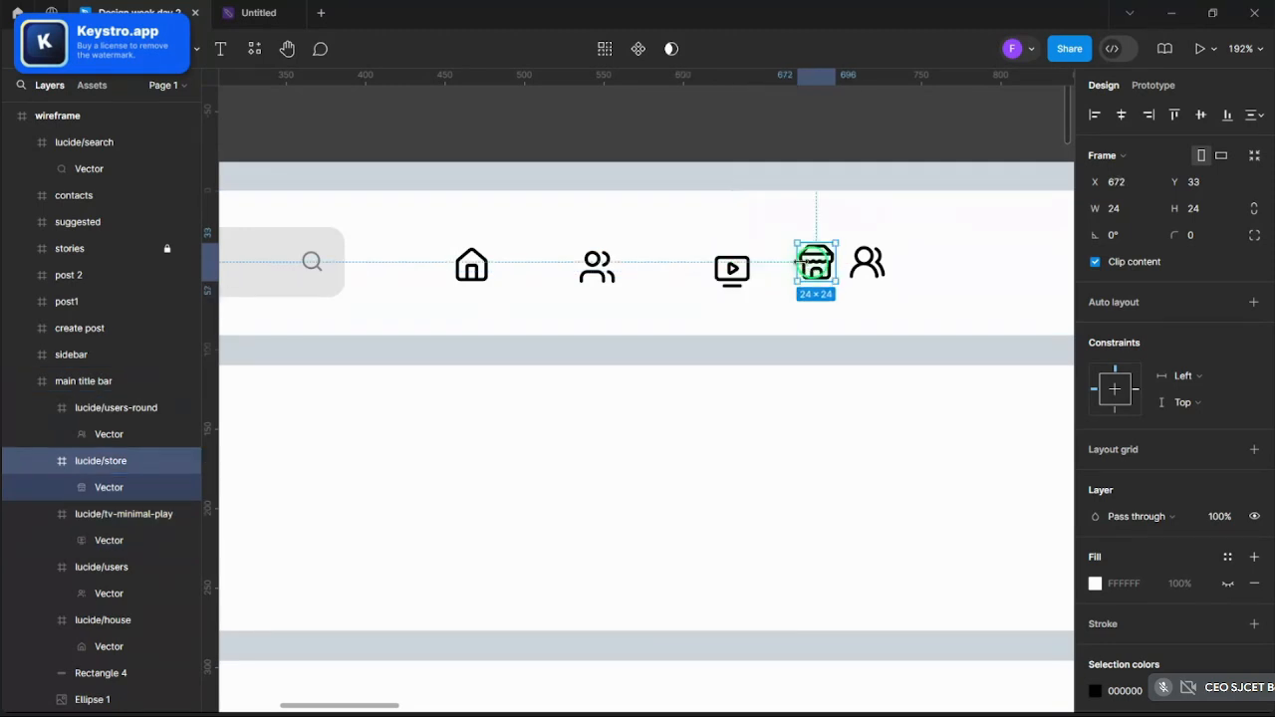
scroll(827, 264, "down", 5)
scroll(897, 267, "up", 3)
left_click(822, 263, "shift")
mouse_move(823, 263)
left_mouse_down()
mouse_move(962, 263)
mouse_move(812, 265)
left_mouse_up()
left_click(913, 267)
left_click_drag(947, 265, 909, 262)
- Shift the house icon slightly right, then select the users and TV-play icons
left_click(768, 148)
scroll(706, 170, "down", 5, "ctrl")
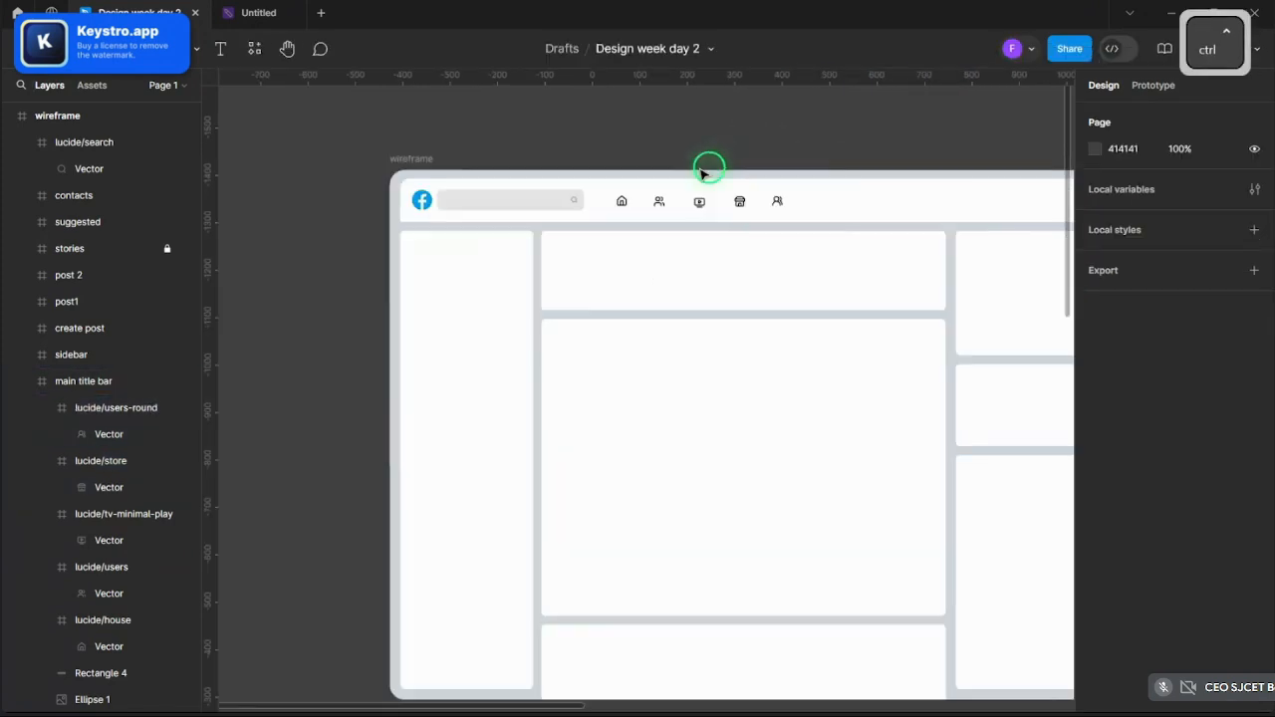
scroll(845, 142, "down", 1, "ctrl")
scroll(845, 143, "up", 2, "ctrl")
left_click(413, 242)
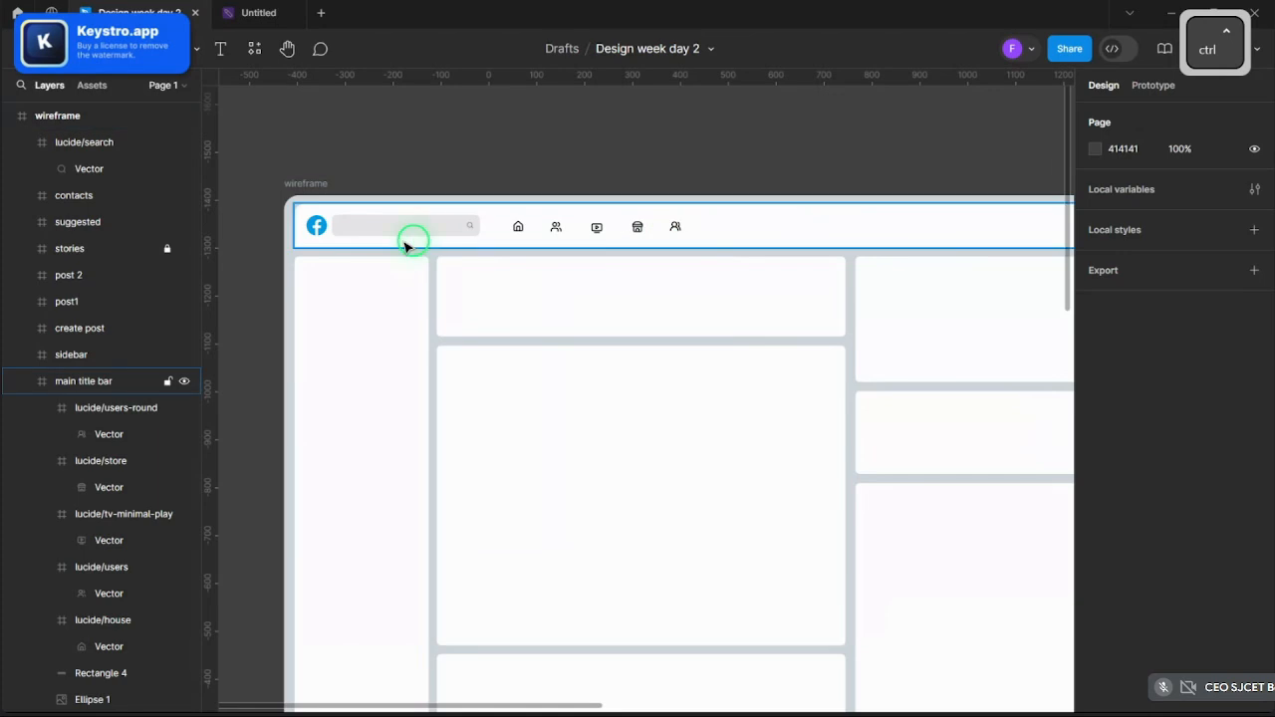
scroll(529, 242, "up", 3, "ctrl")
left_click(472, 216, "ctrl")
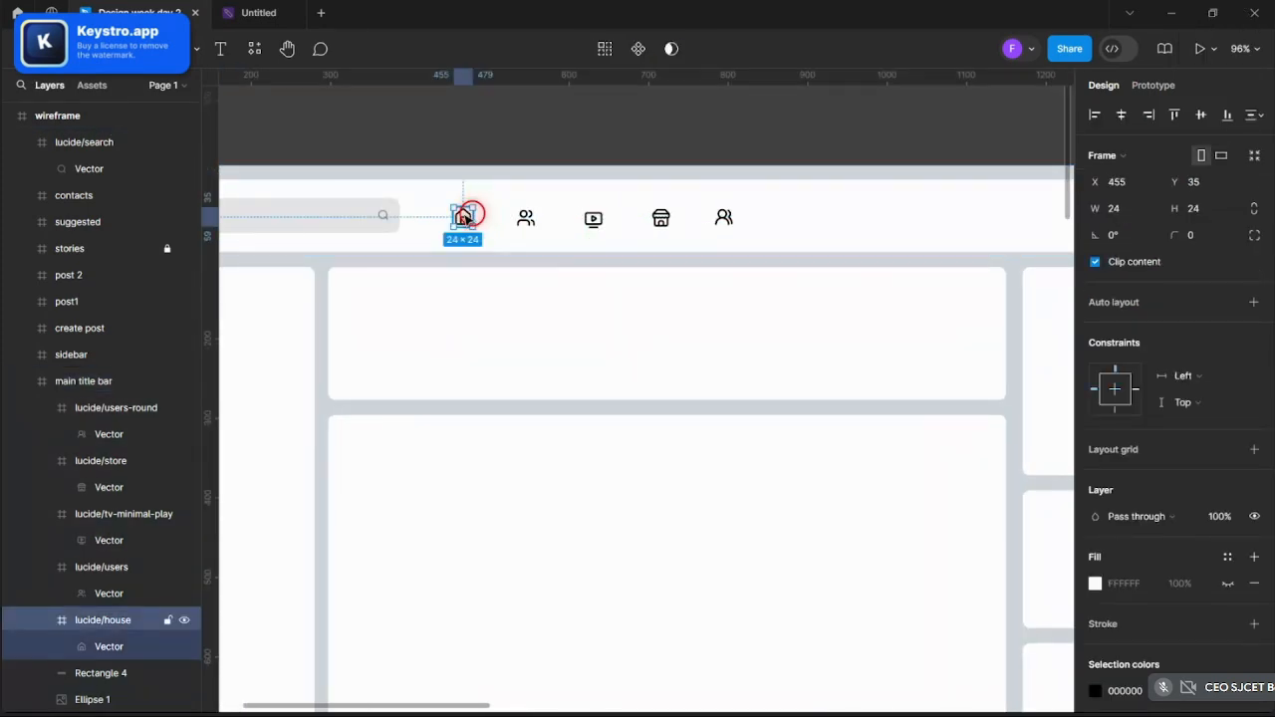
left_click_drag(464, 216, 1001, 217)
left_click(525, 215)
left_click(595, 223)
scroll(665, 221, "up", 5)
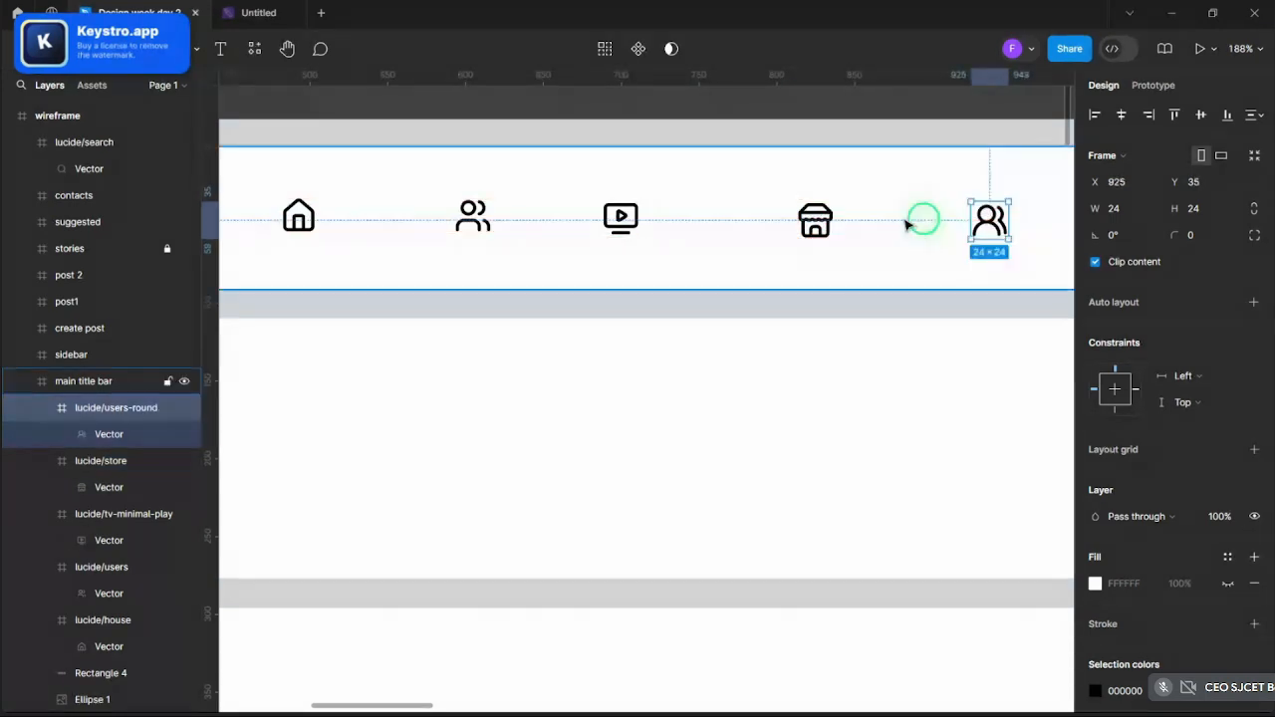
- Nudge the store, users-round, users and house icons to even 88-pixel spacing
left_click_drag(813, 219, 793, 219)
left_click(996, 221)
left_click_drag(994, 221, 972, 221)
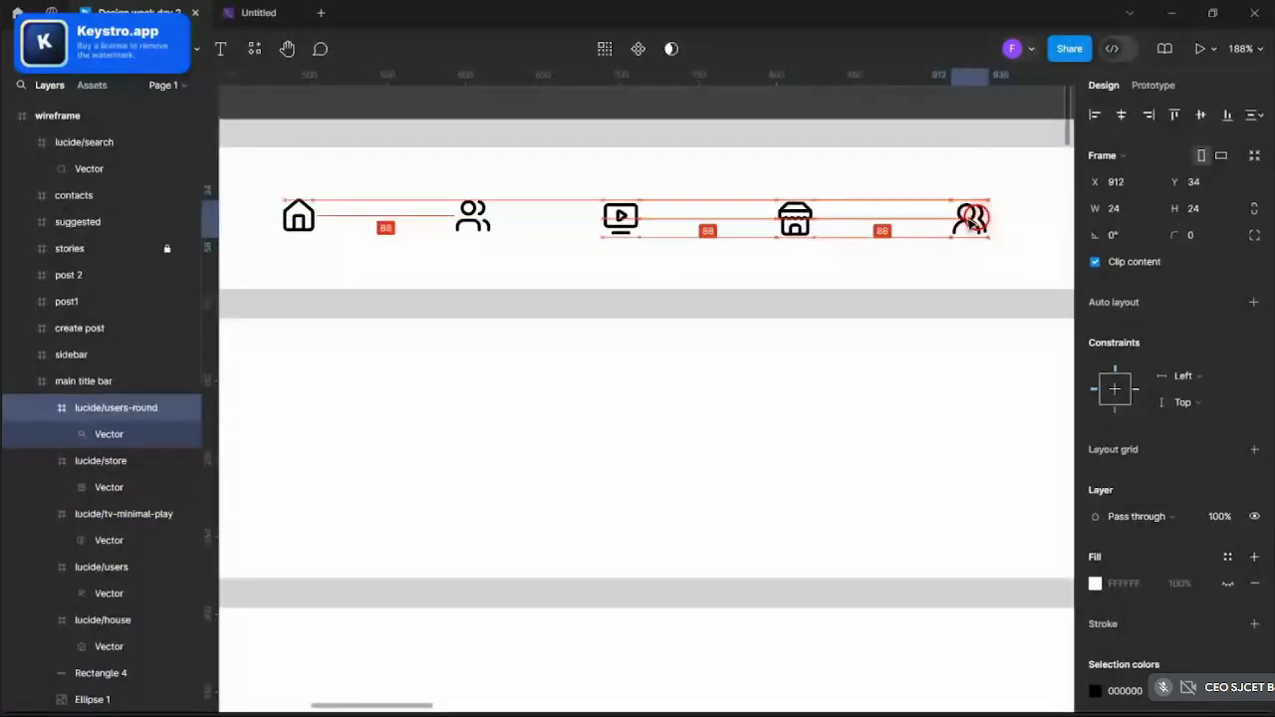
left_click(620, 219)
left_click_drag(474, 219, 457, 223)
left_click(296, 220)
left_click_drag(296, 220, 289, 221)
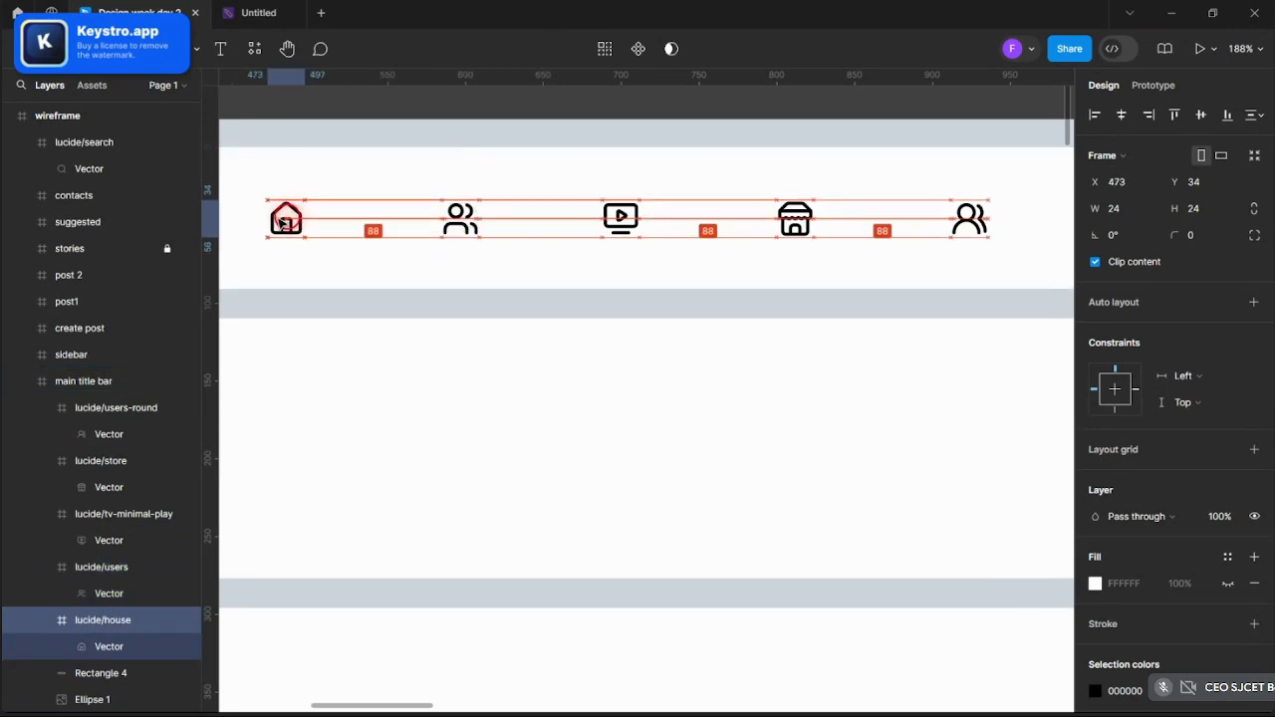
- Select all five icons, try moving them right, then undo the move
scroll(299, 217, "down", 5)
scroll(329, 213, "up", 3)
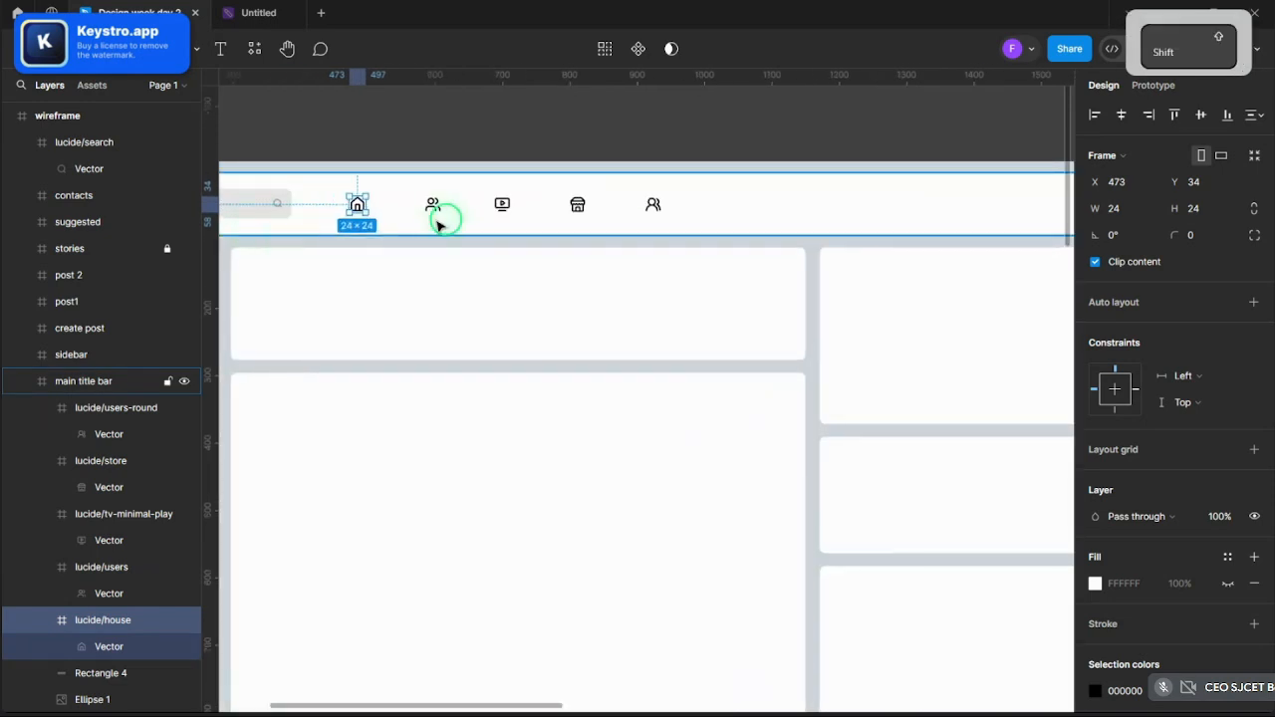
left_click(432, 206, "shift")
left_click(502, 206, "shift")
left_click(578, 206, "shift")
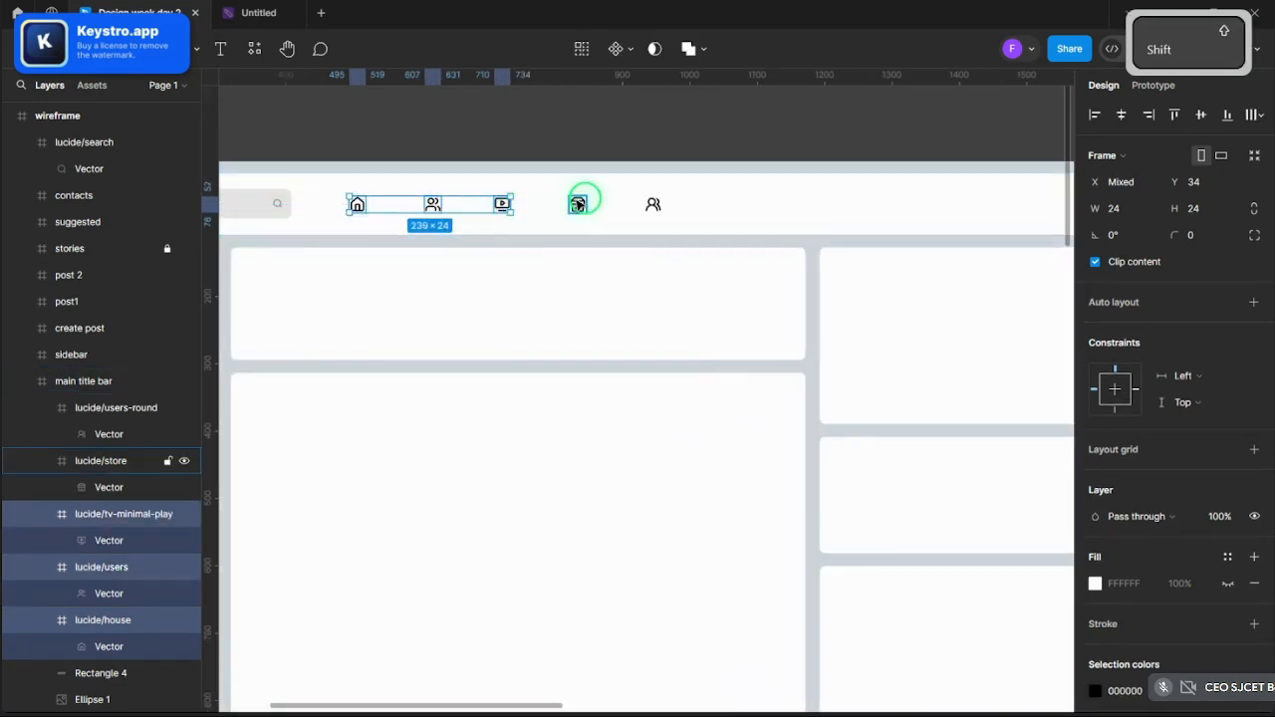
left_click(652, 205, "shift")
left_click_drag(504, 207, 509, 207)
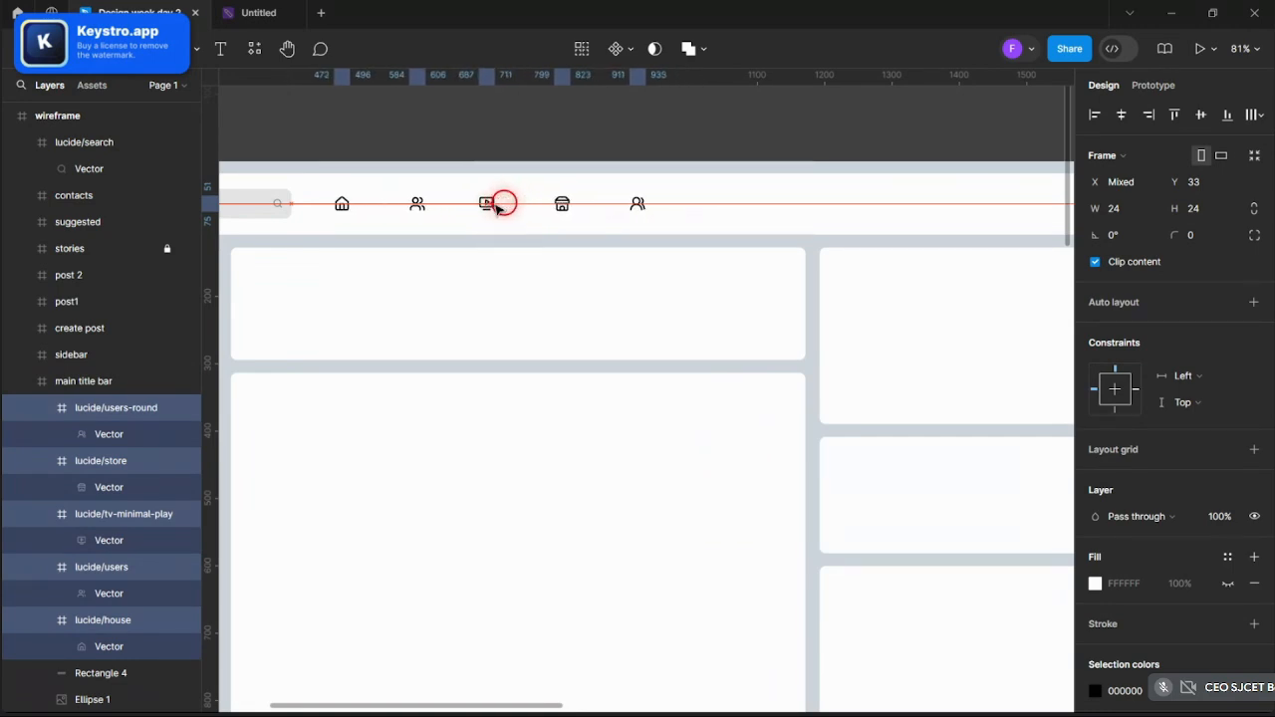
left_click_drag(504, 205, 512, 202)
key("ctrl+z")
left_click(487, 128)
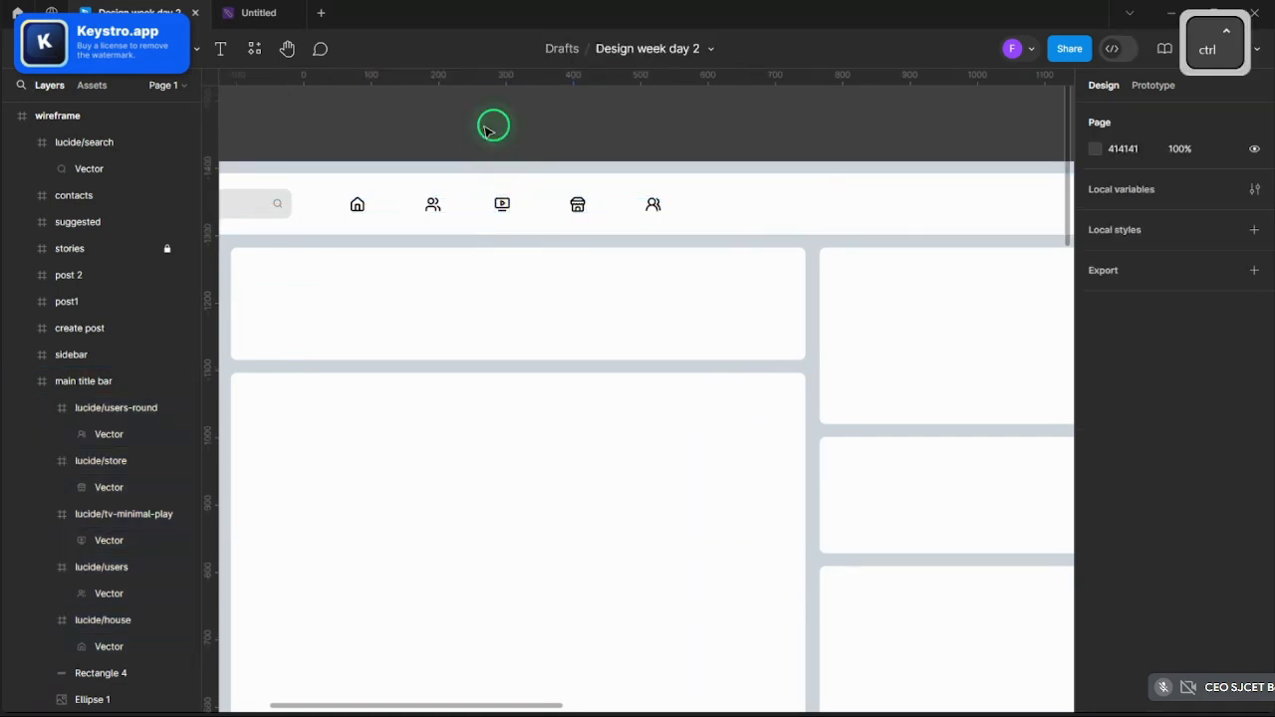
- Reselect all five navigation icons and shift the row slightly right
scroll(307, 137, "up", 1)
left_click(363, 214)
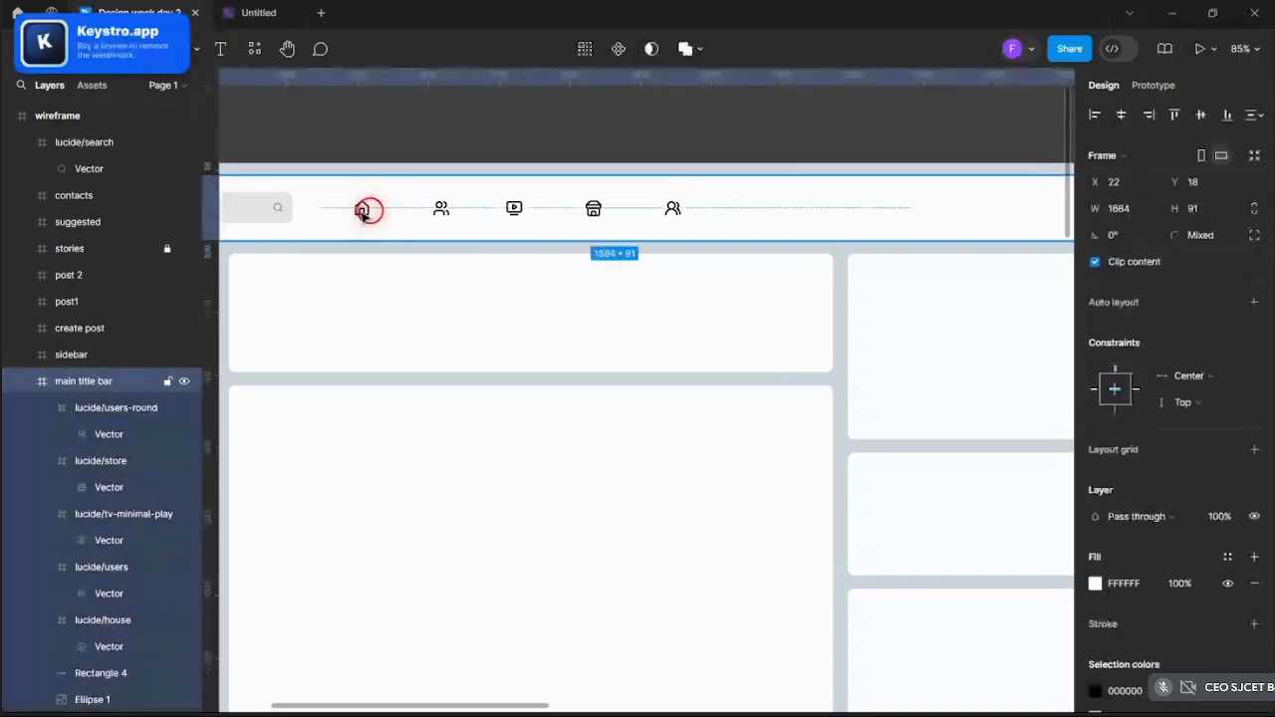
left_click(447, 213, "shift")
left_click(447, 213, "shift")
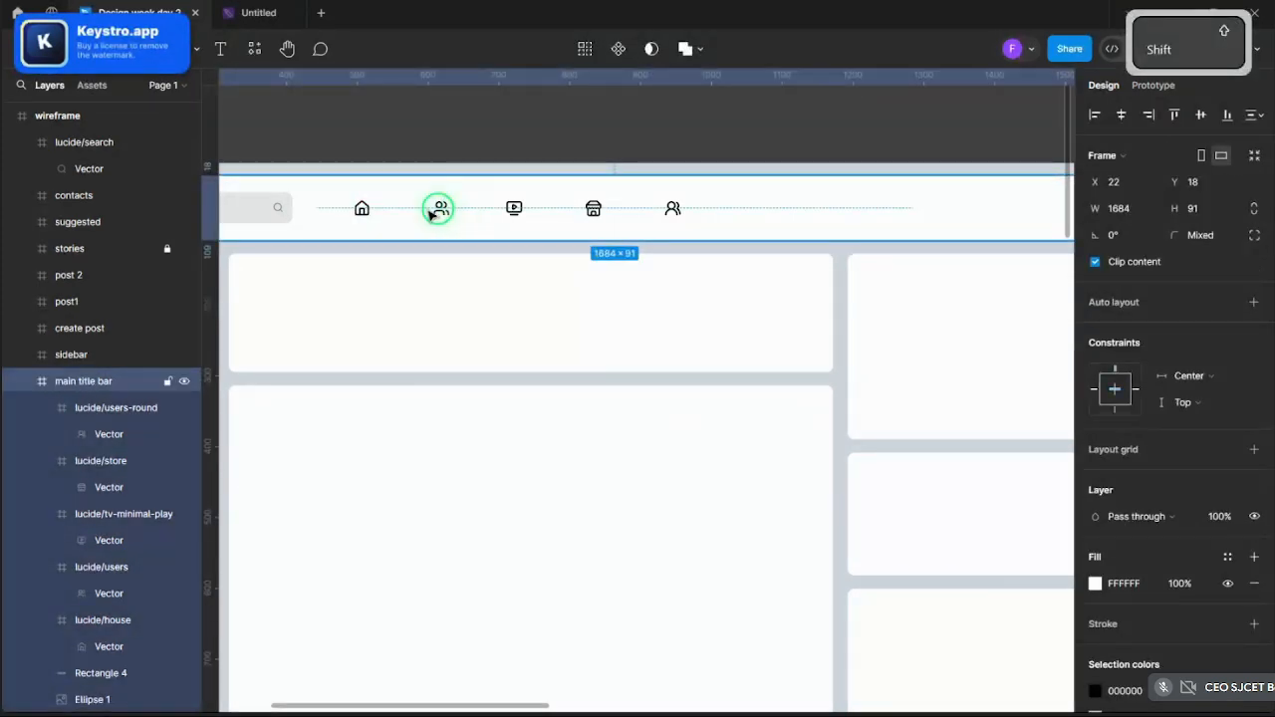
left_click(514, 208, "shift")
left_click(591, 207, "shift")
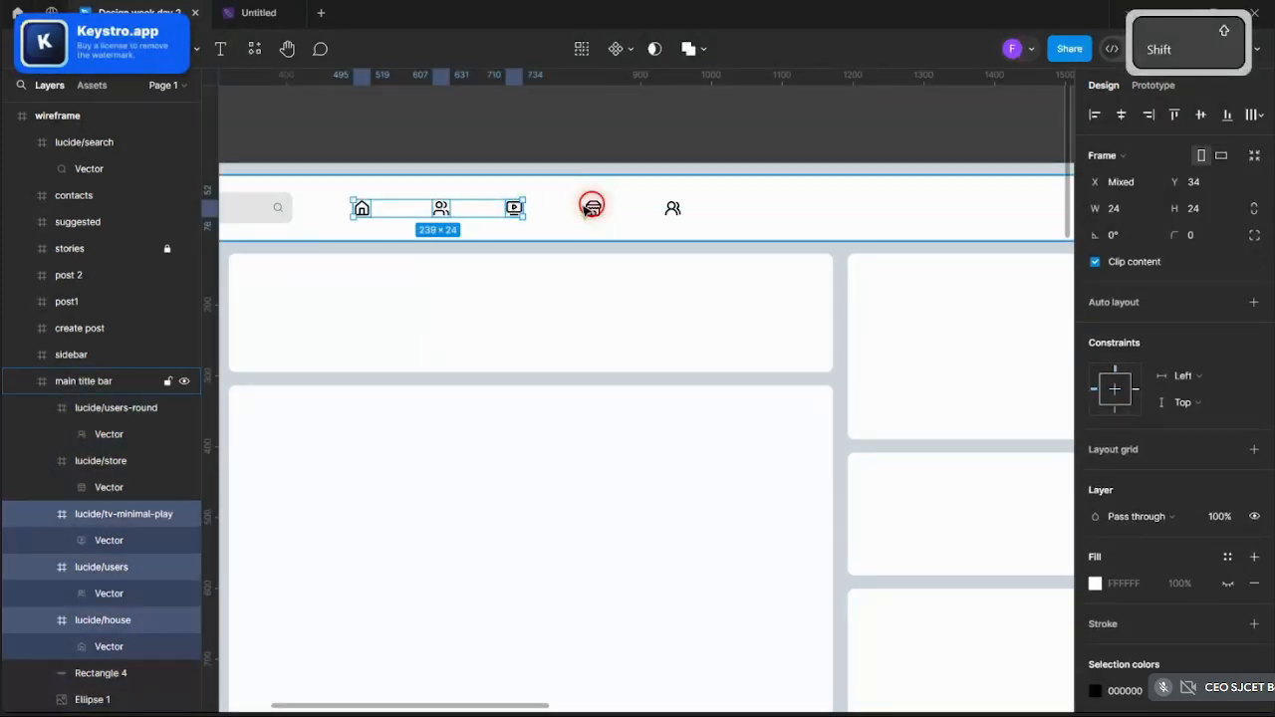
left_click(598, 209, "shift")
left_click(666, 209, "shift")
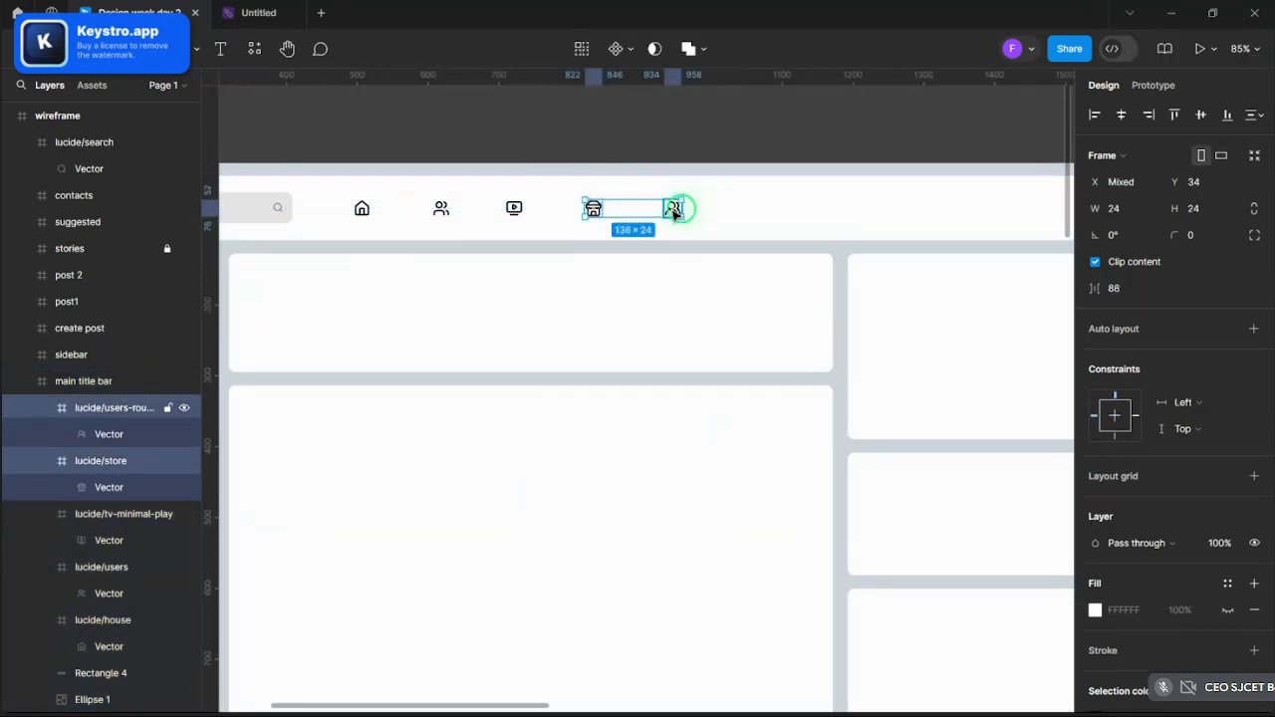
left_click(511, 208, "shift")
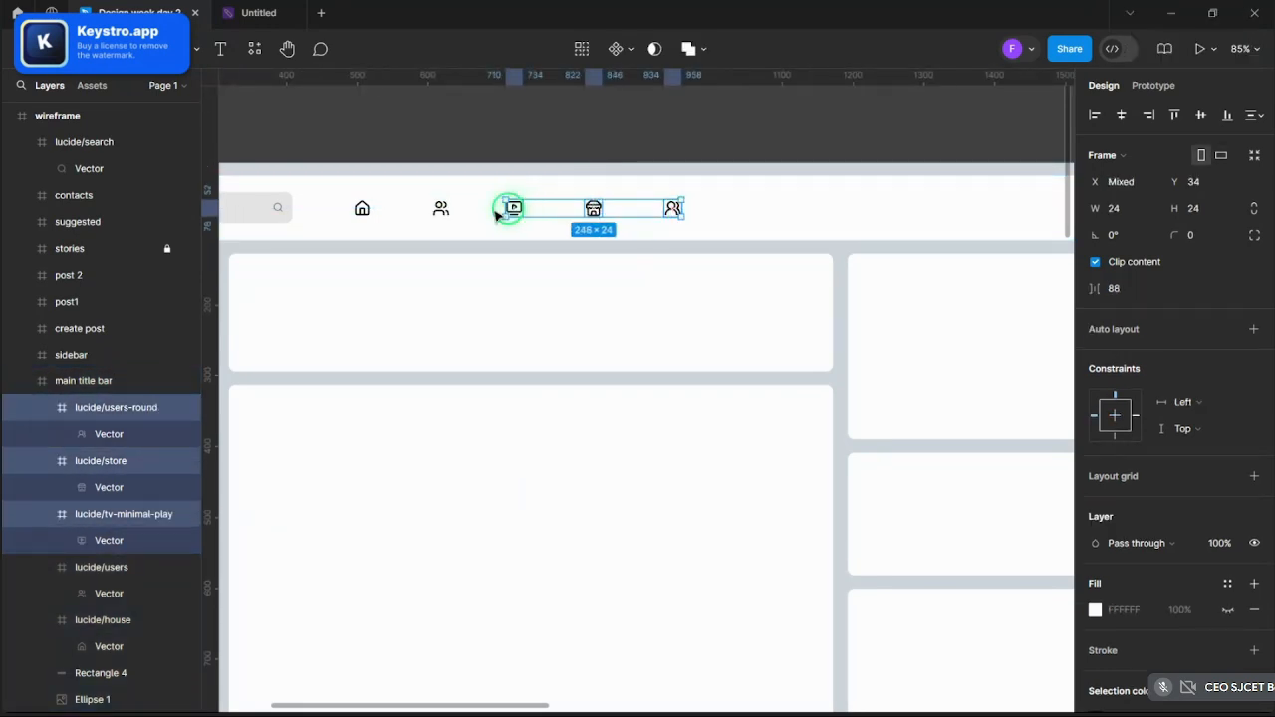
left_click(441, 209, "shift")
left_click(362, 209, "shift")
left_click_drag(369, 211, 375, 208)
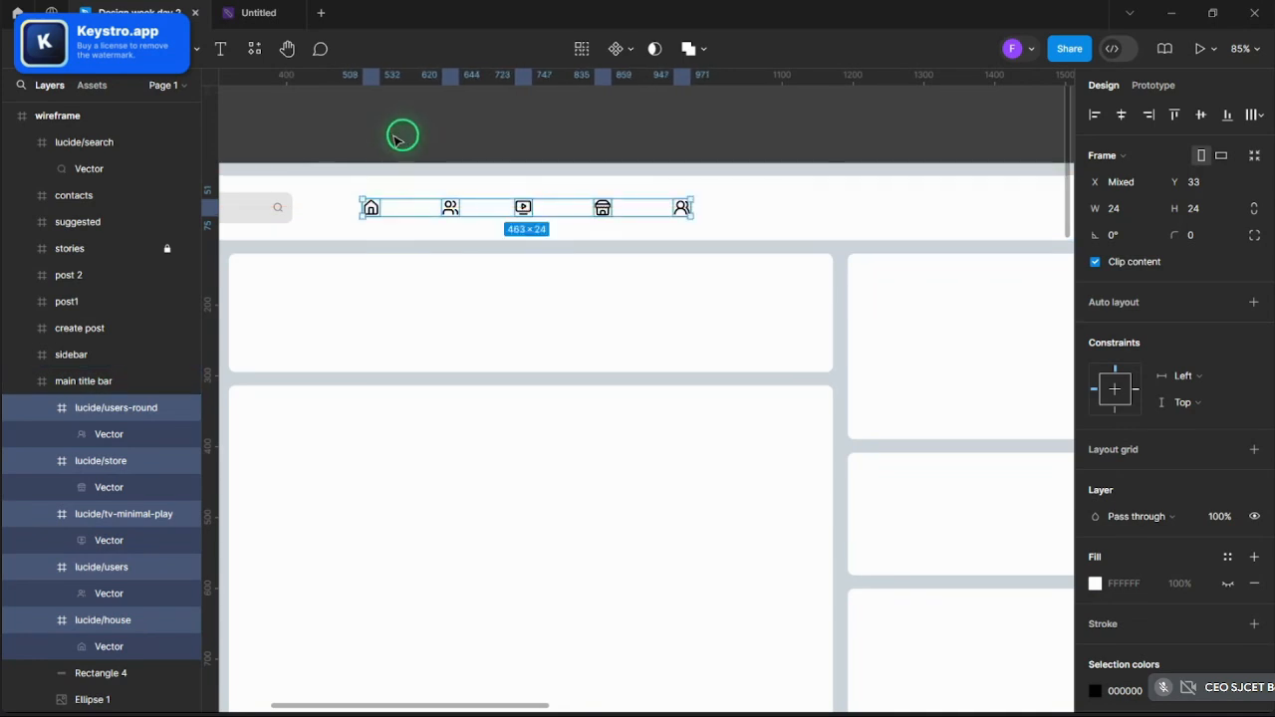
- Select the house, users, TV-play, store and users-round icon shapes on the canvas
left_click(402, 132)
scroll(350, 131, "down", 5)
scroll(316, 137, "up", 4)
scroll(315, 136, "down", 3)
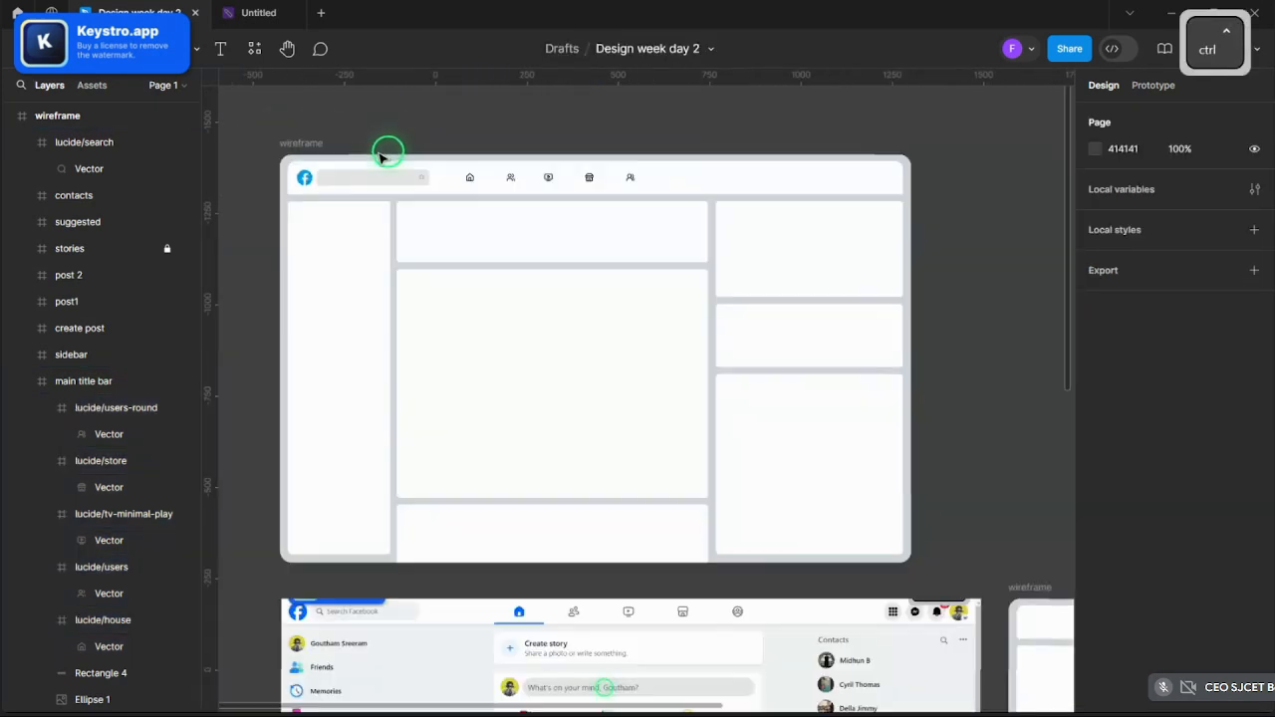
scroll(389, 150, "up", 5)
scroll(485, 185, "down", 2)
scroll(419, 186, "up", 3)
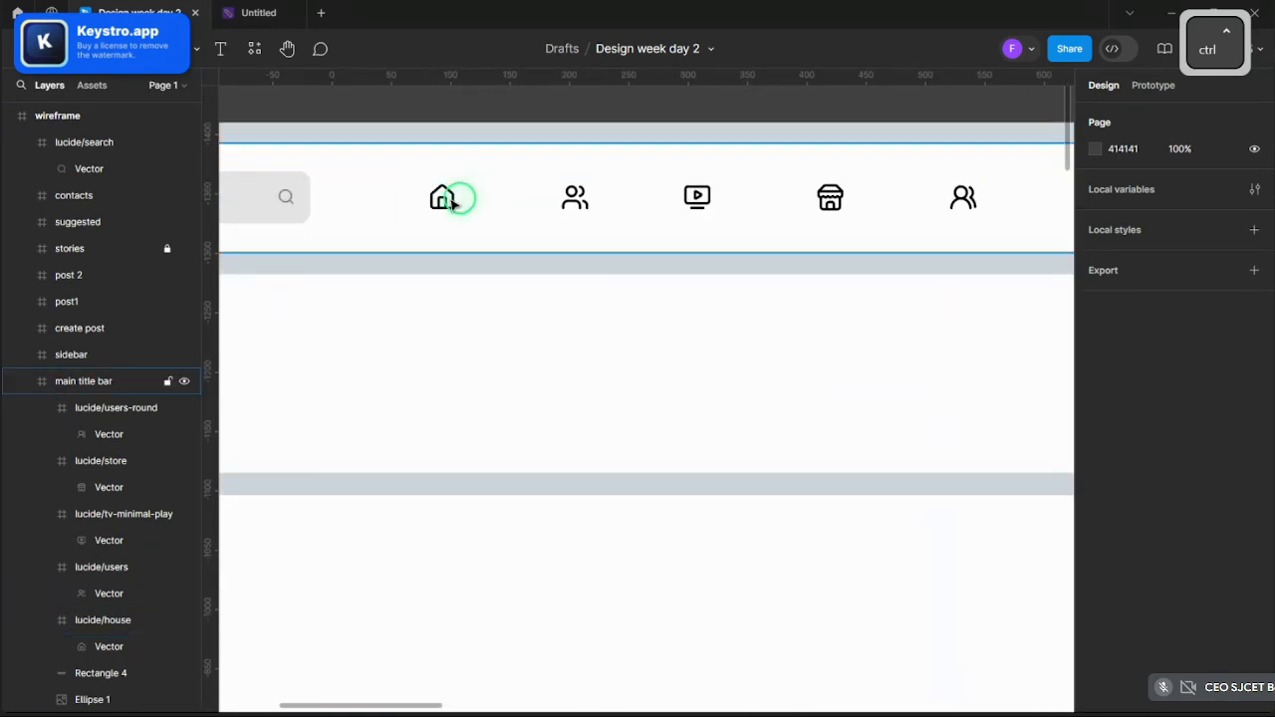
left_click(450, 199)
double_click(451, 199)
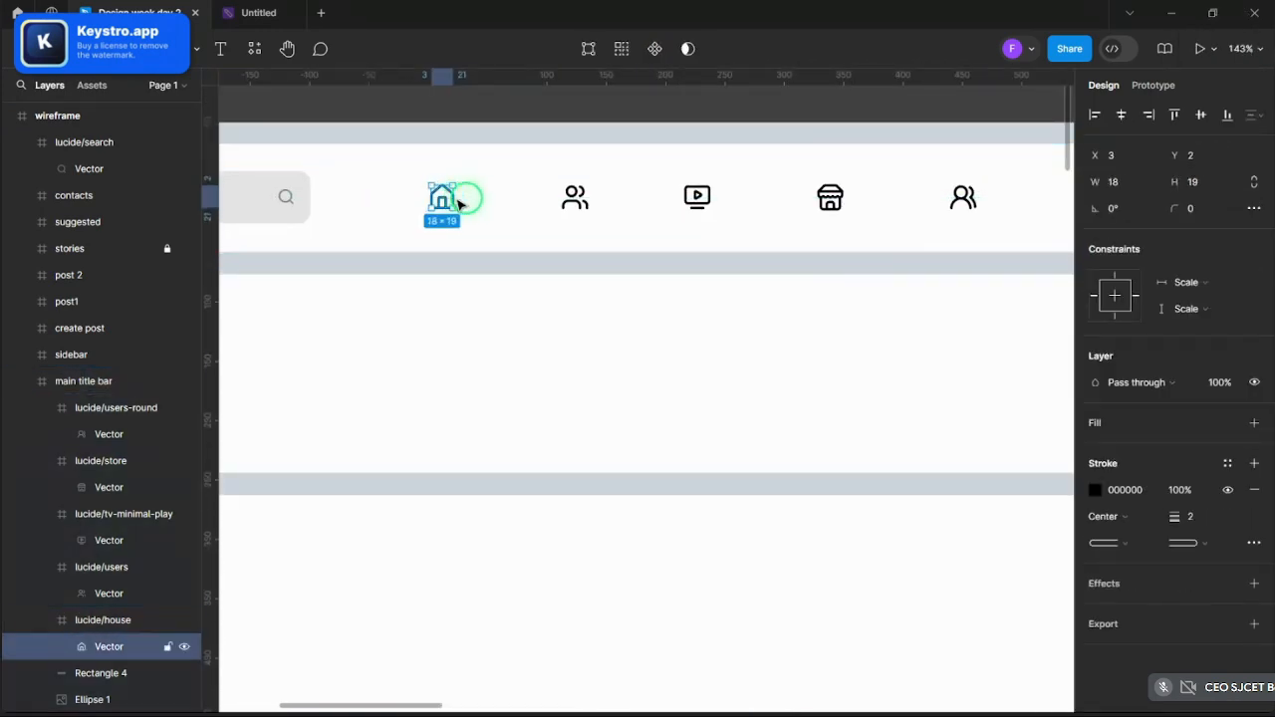
left_click(576, 197, "shift")
left_click(697, 199, "shift")
left_click(830, 197, "shift")
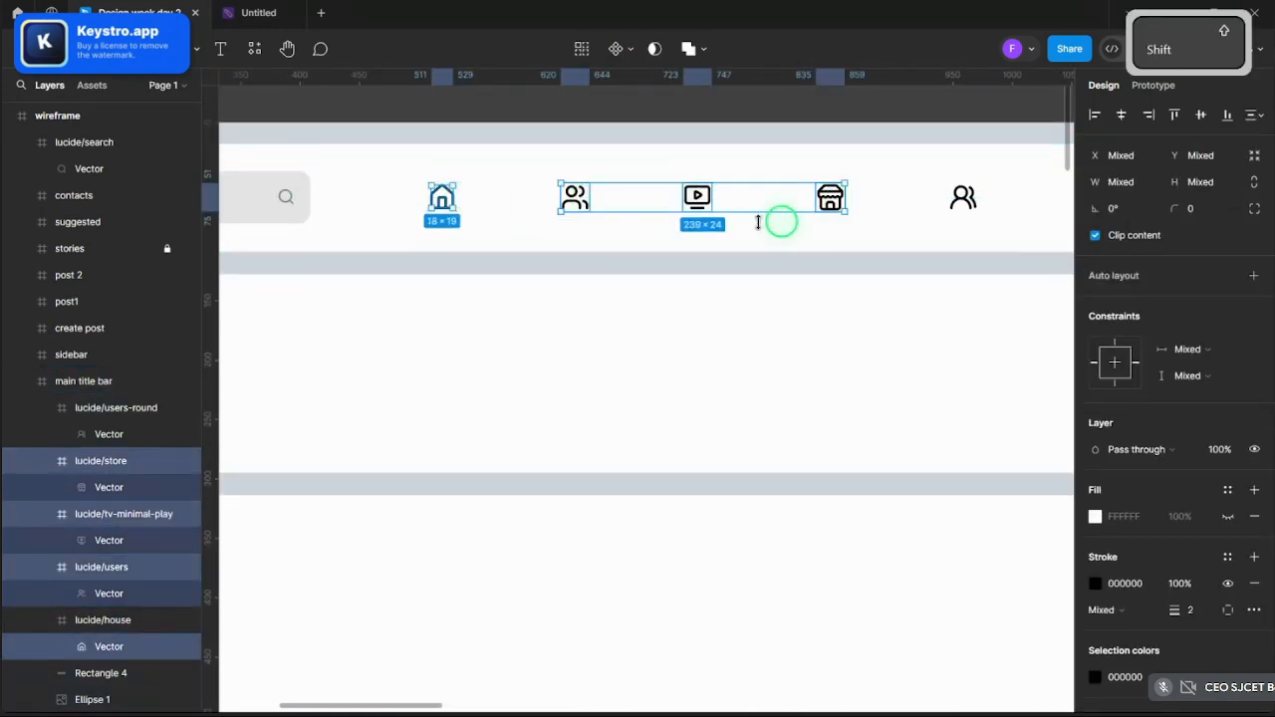
left_click(964, 197, "shift")
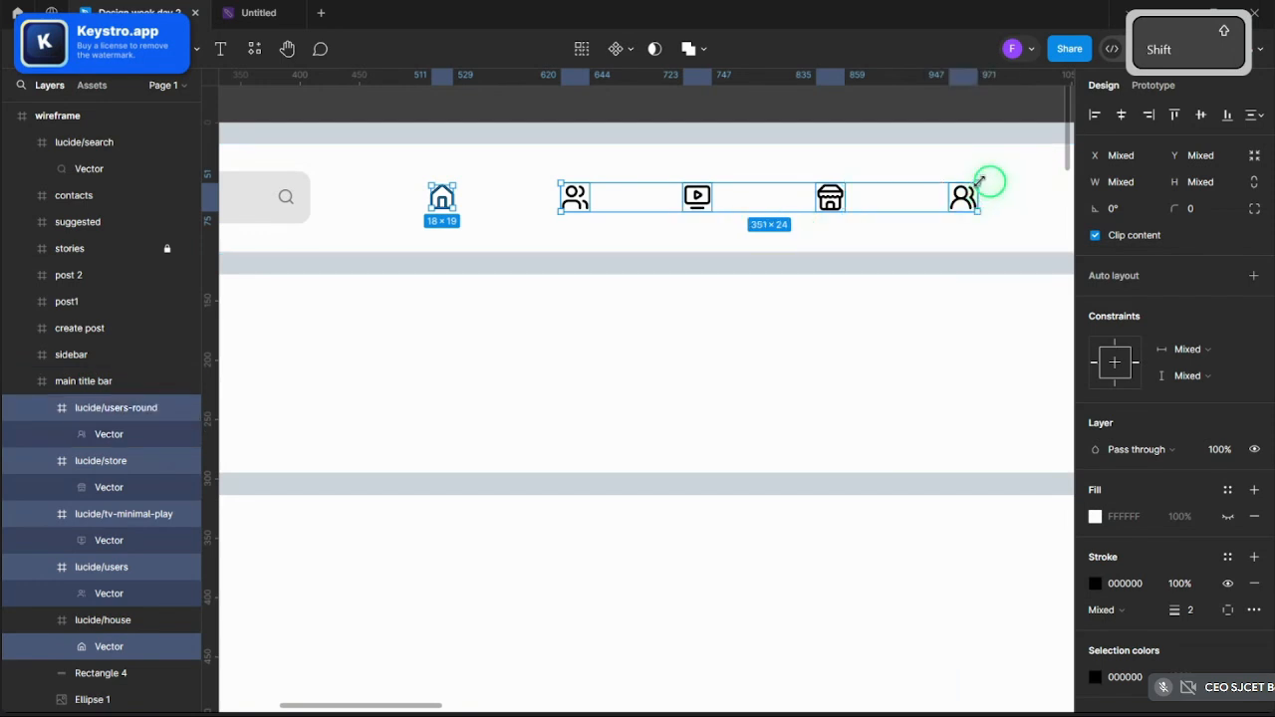
- Select the five icon frames in the layers panel and scale them to 0.72x
left_click(80, 624)
left_click(91, 576, "ctrl")
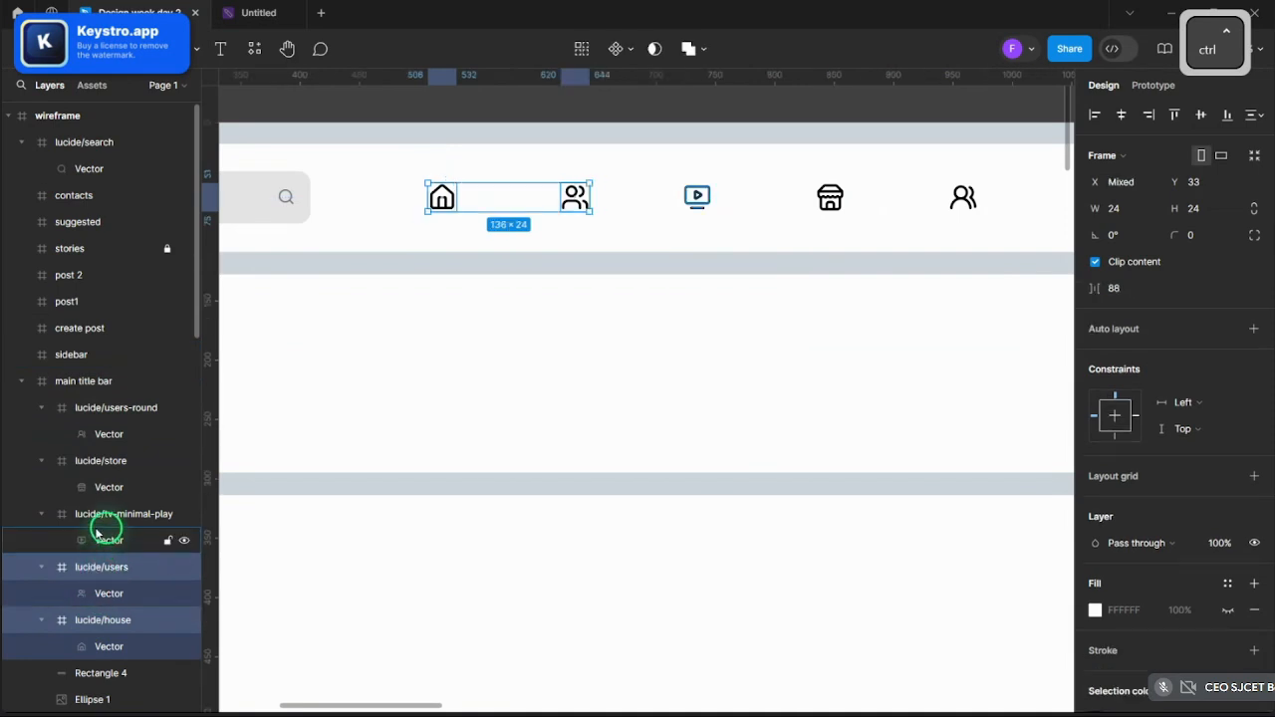
left_click(99, 520, "ctrl")
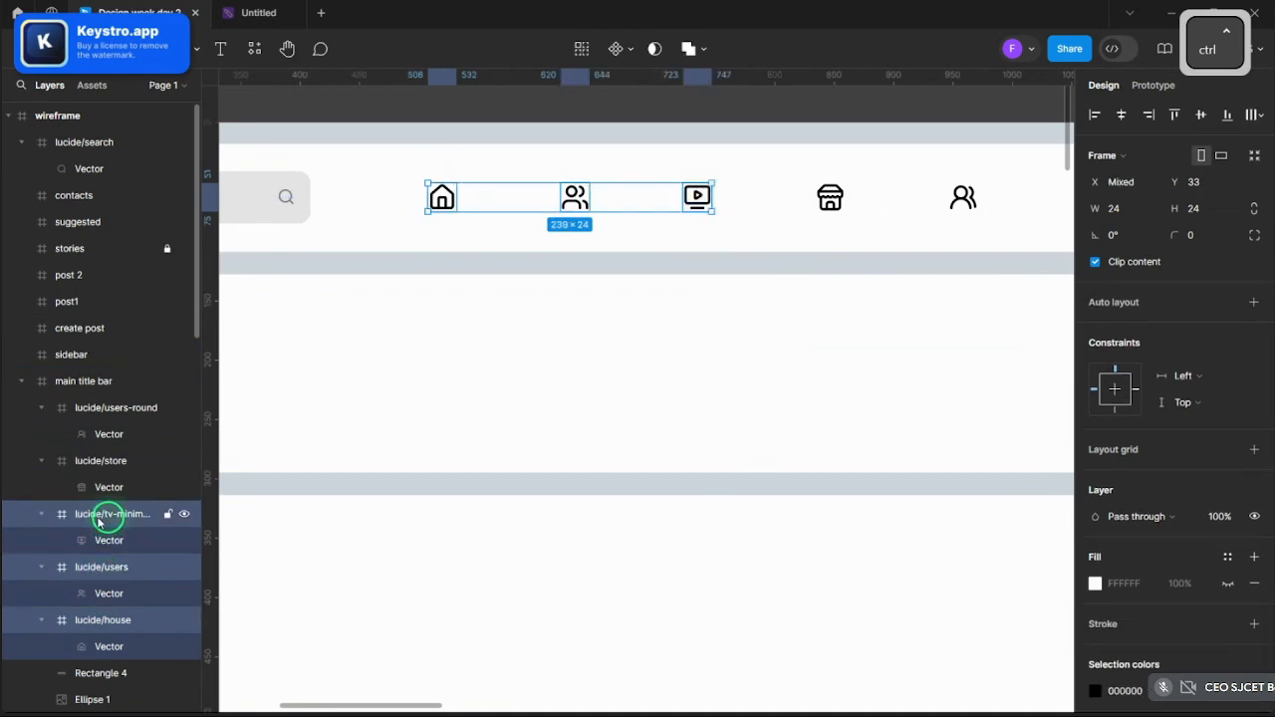
left_click(103, 461, "ctrl")
left_click(108, 410, "ctrl")
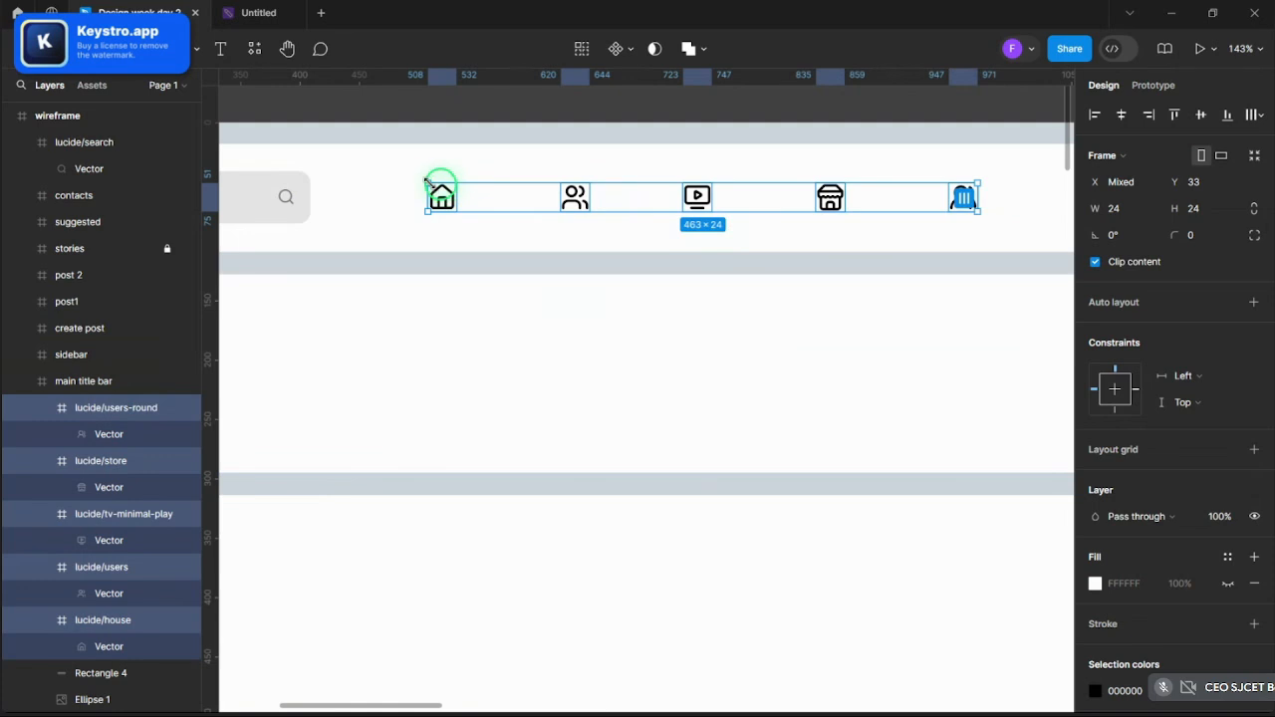
key("k")
left_click_drag(427, 181, 580, 211)
- Undo the shrink and retry scaling the icon row down from its corner
scroll(558, 339, "down", 5)
left_click(518, 213)
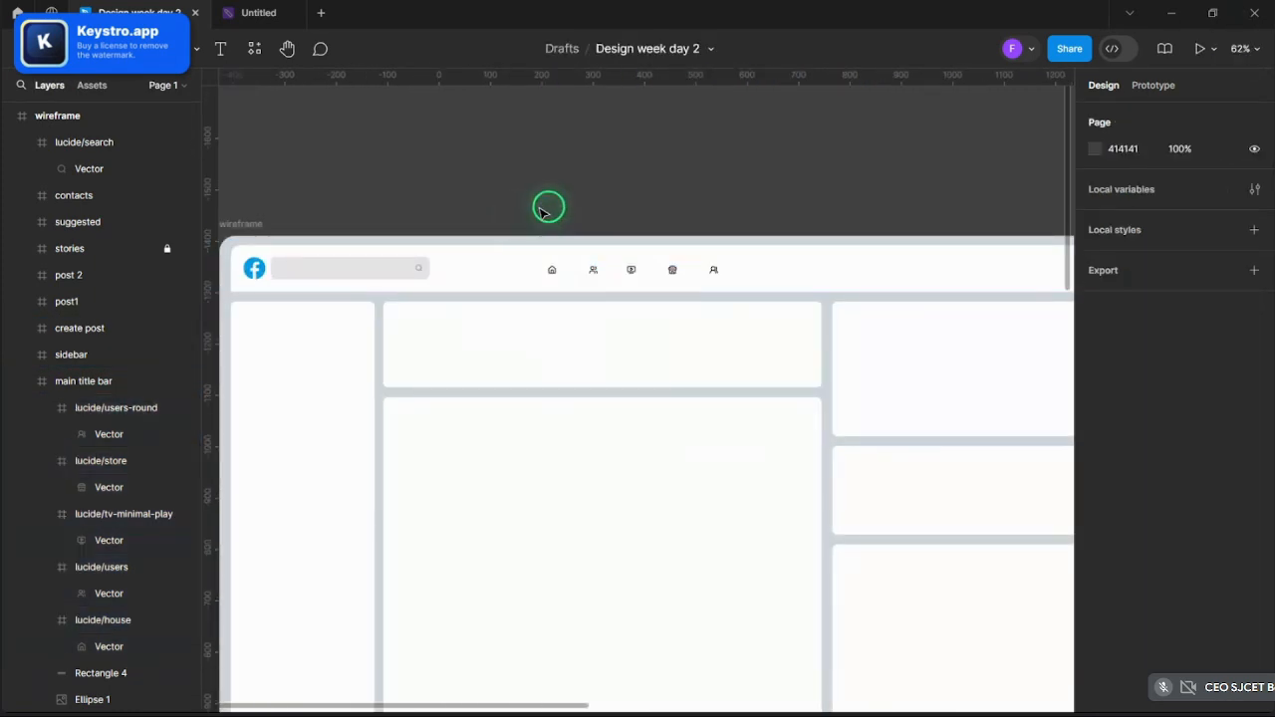
scroll(546, 207, "up", 5)
key("ctrl+z")
scroll(563, 207, "up", 1)
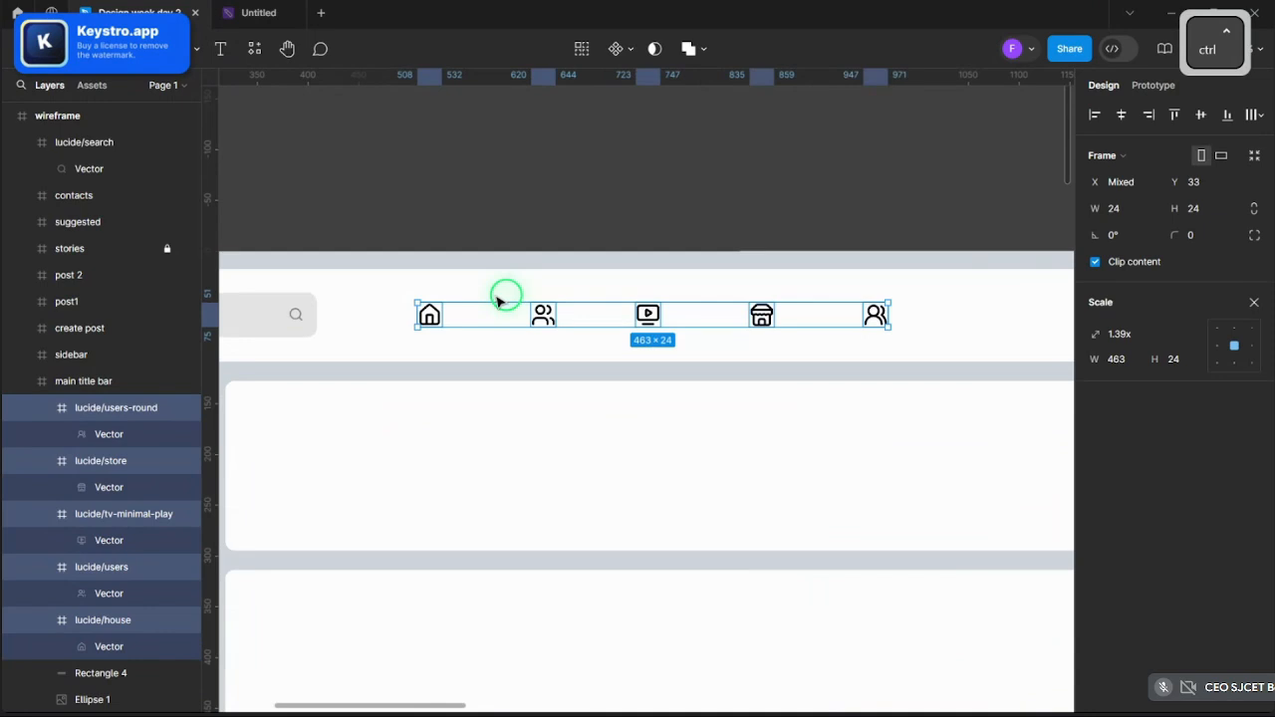
left_click_drag(429, 304, 436, 305)
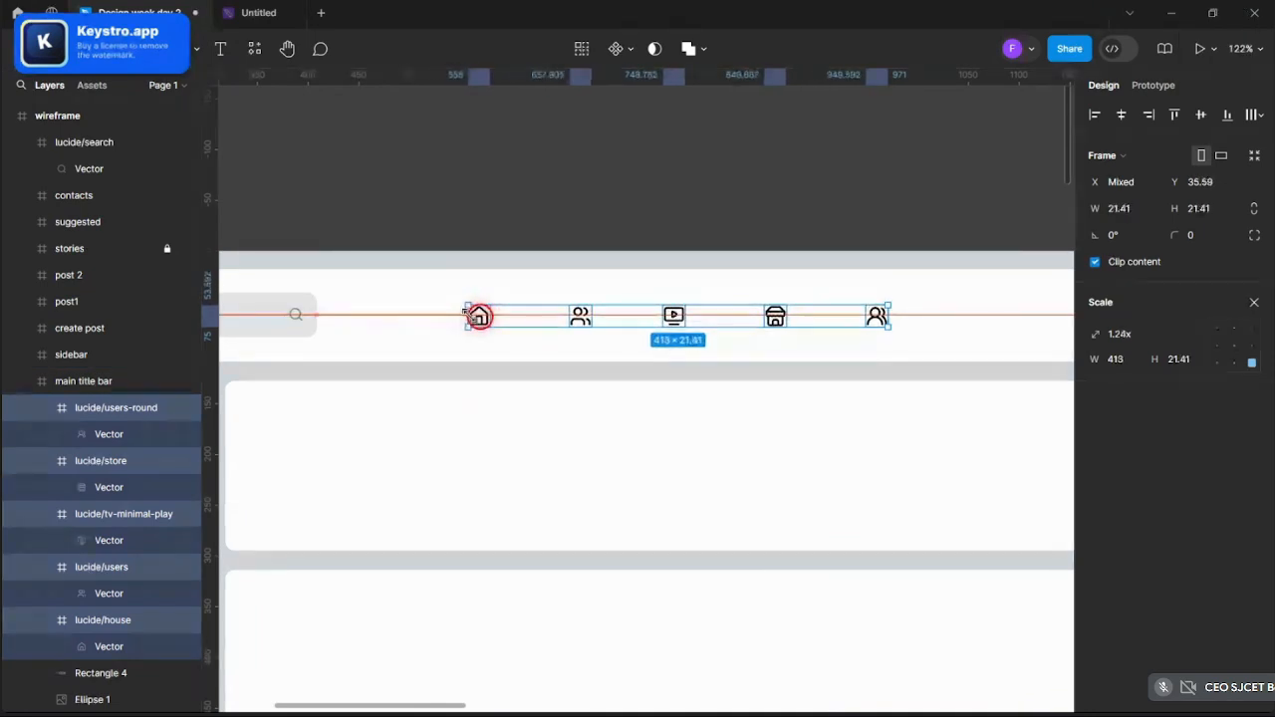
left_click_drag(474, 314, 497, 322)
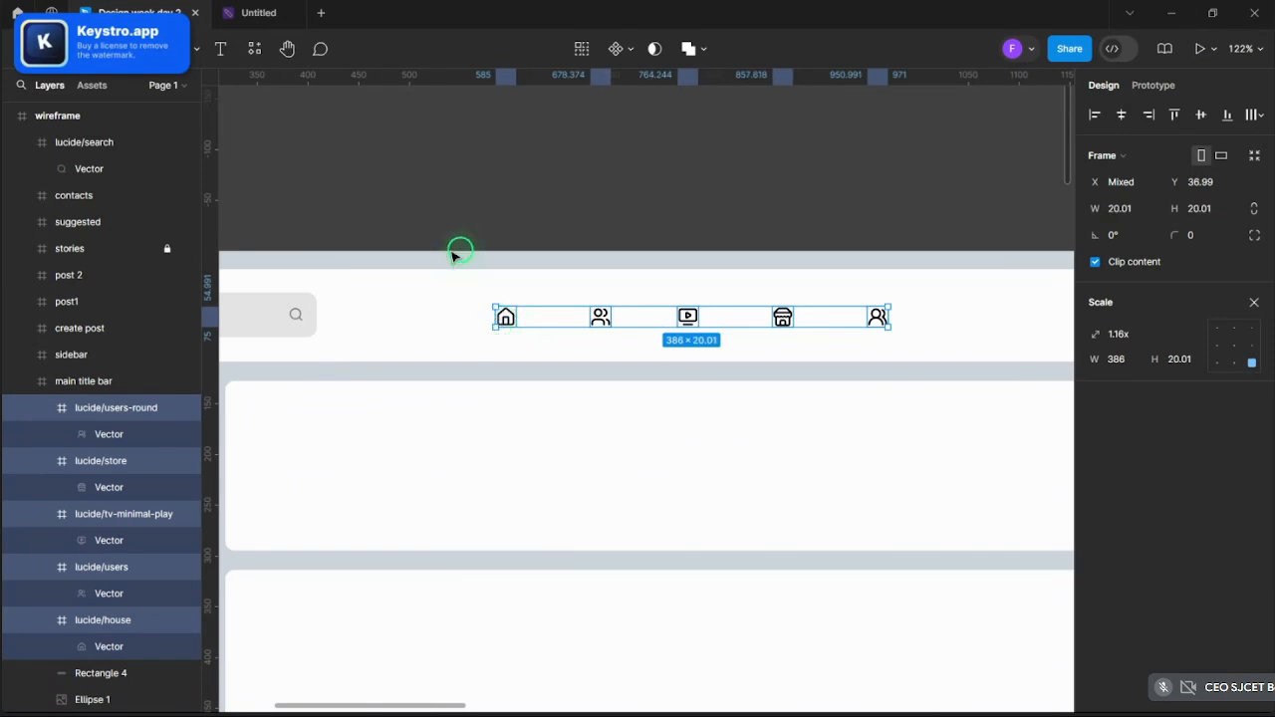
- Undo the resize, restoring the icons to about 20.01 × 20.01 each, 386 wide
left_click(453, 200)
scroll(456, 196, "down", 4)
scroll(459, 192, "up", 3)
scroll(459, 192, "down", 3)
scroll(505, 248, "up", 4)
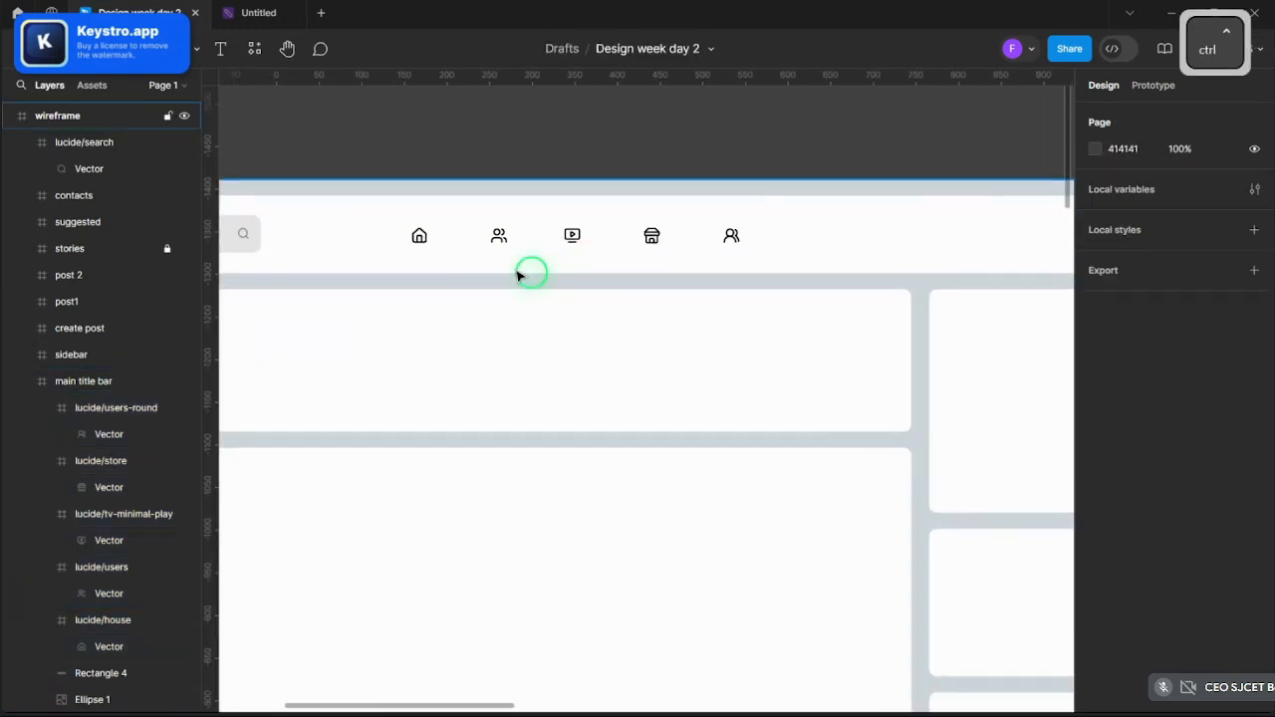
key("ctrl+z")
left_click(547, 159)
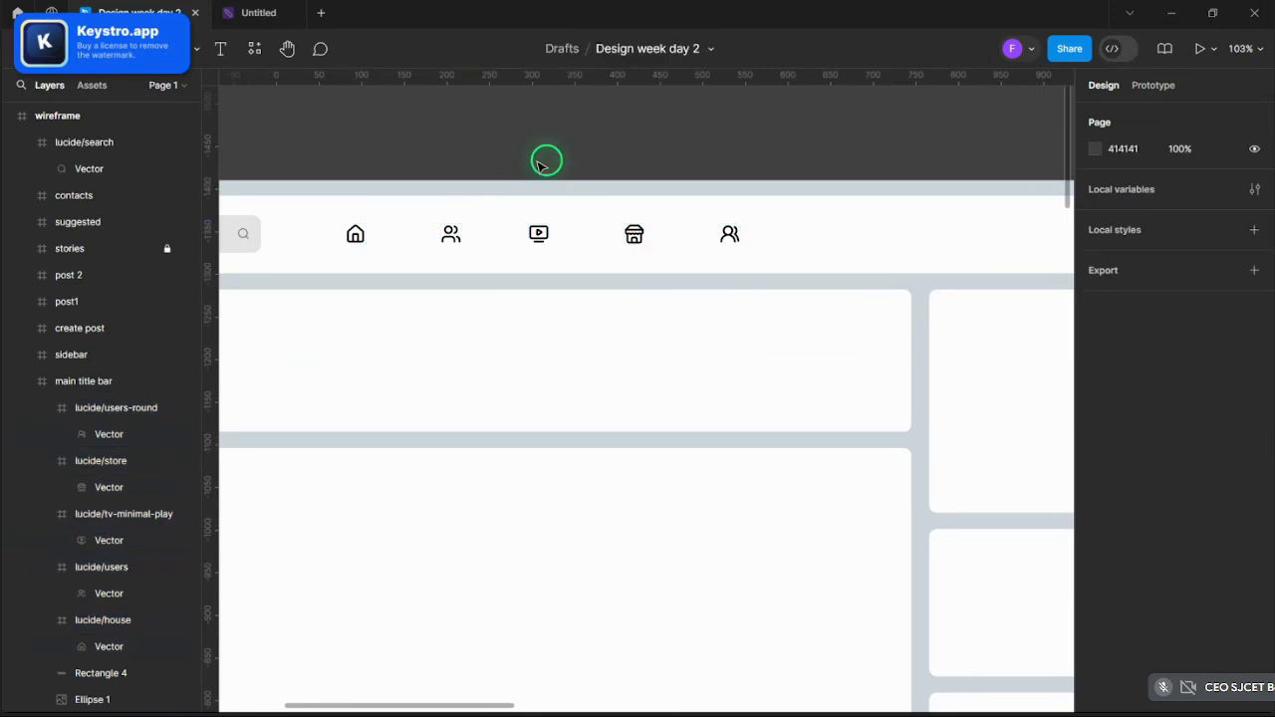
scroll(532, 156, "down", 4)
scroll(504, 145, "up", 2)
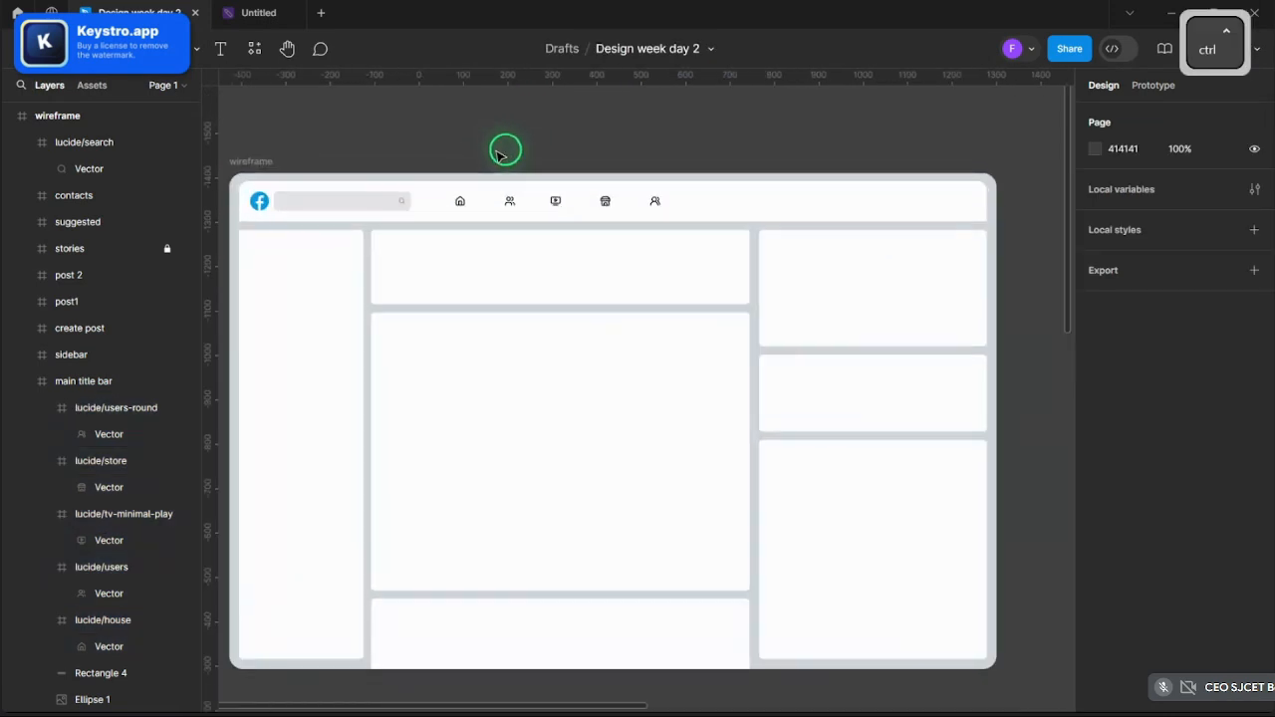
scroll(493, 160, "down", 1)
scroll(481, 174, "up", 4)
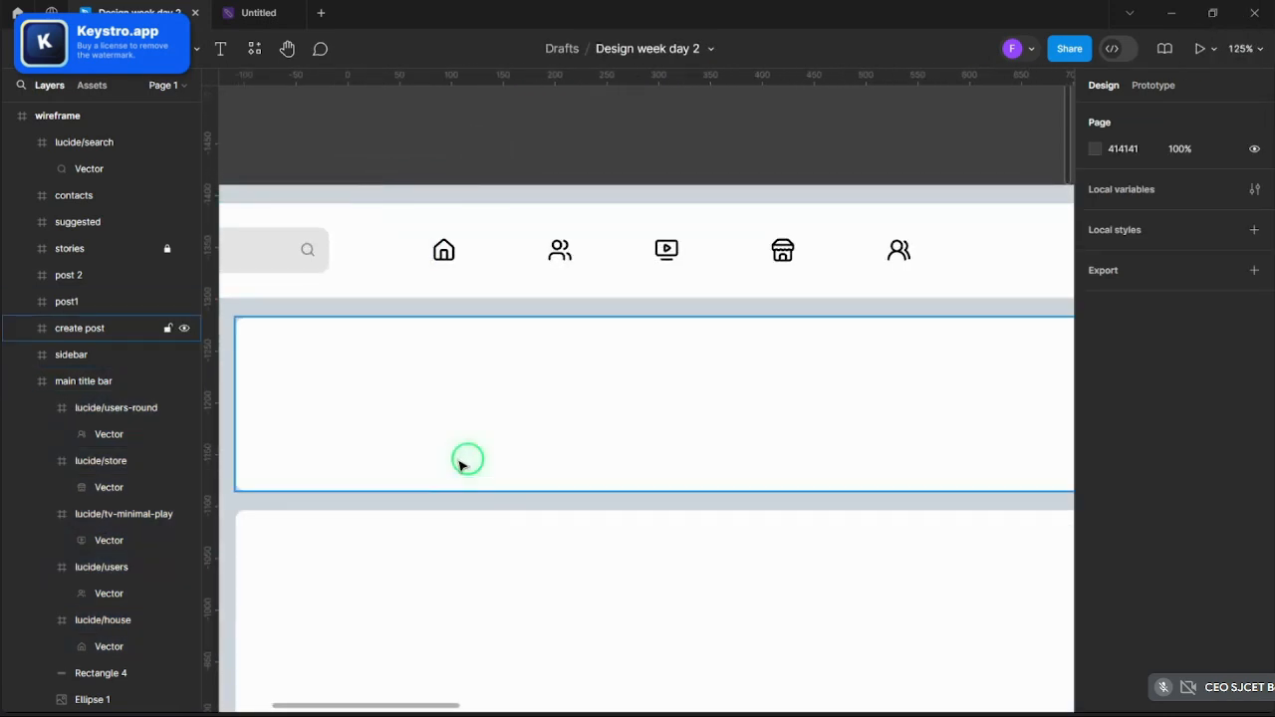
scroll(507, 299, "down", 3)
scroll(538, 317, "up", 3)
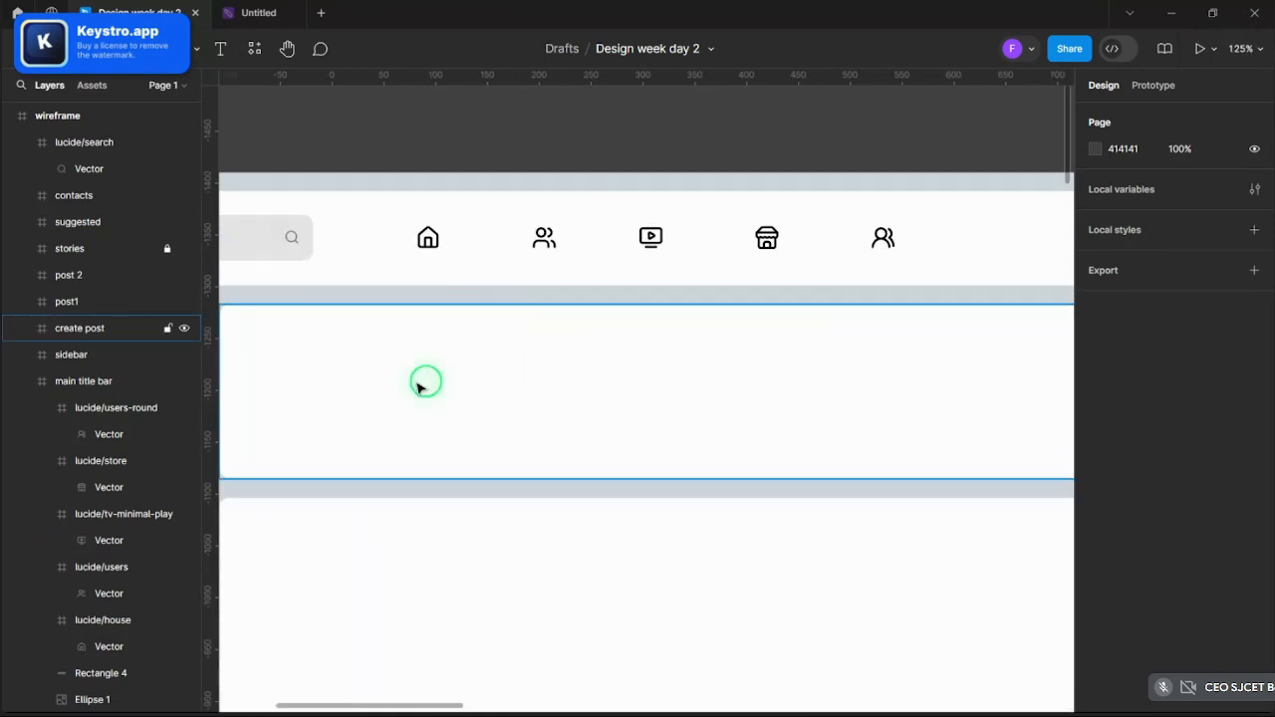
scroll(600, 253, "down", 6)
- Select the house icon inside the title bar and leave scale mode to show its properties
scroll(587, 261, "up", 3)
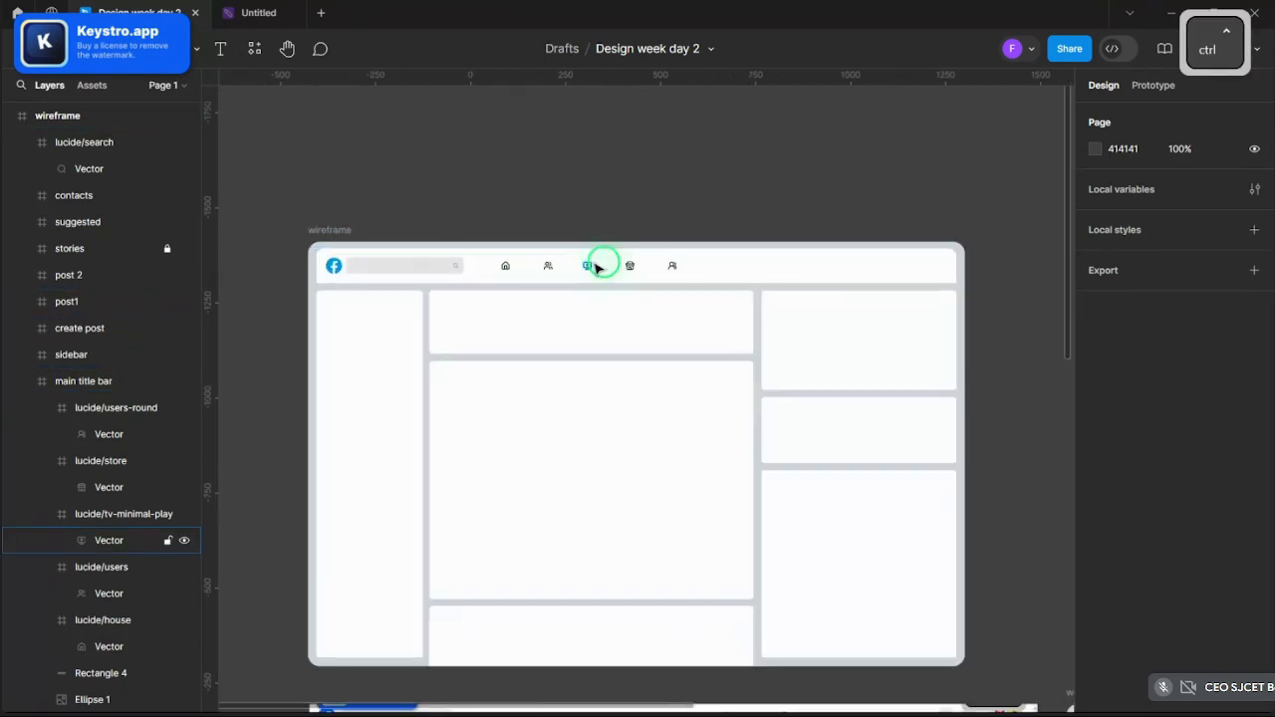
scroll(597, 267, "up", 5)
left_click(429, 279)
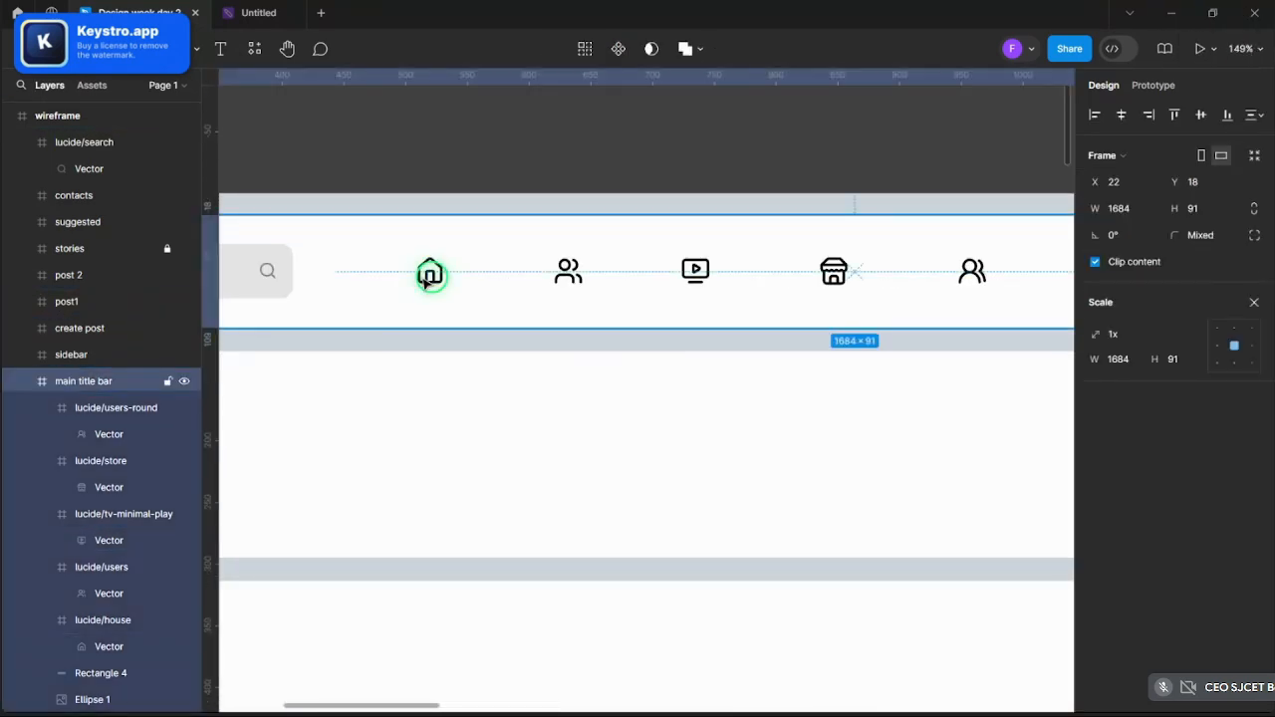
left_click(430, 273, "ctrl")
scroll(494, 273, "down", 3)
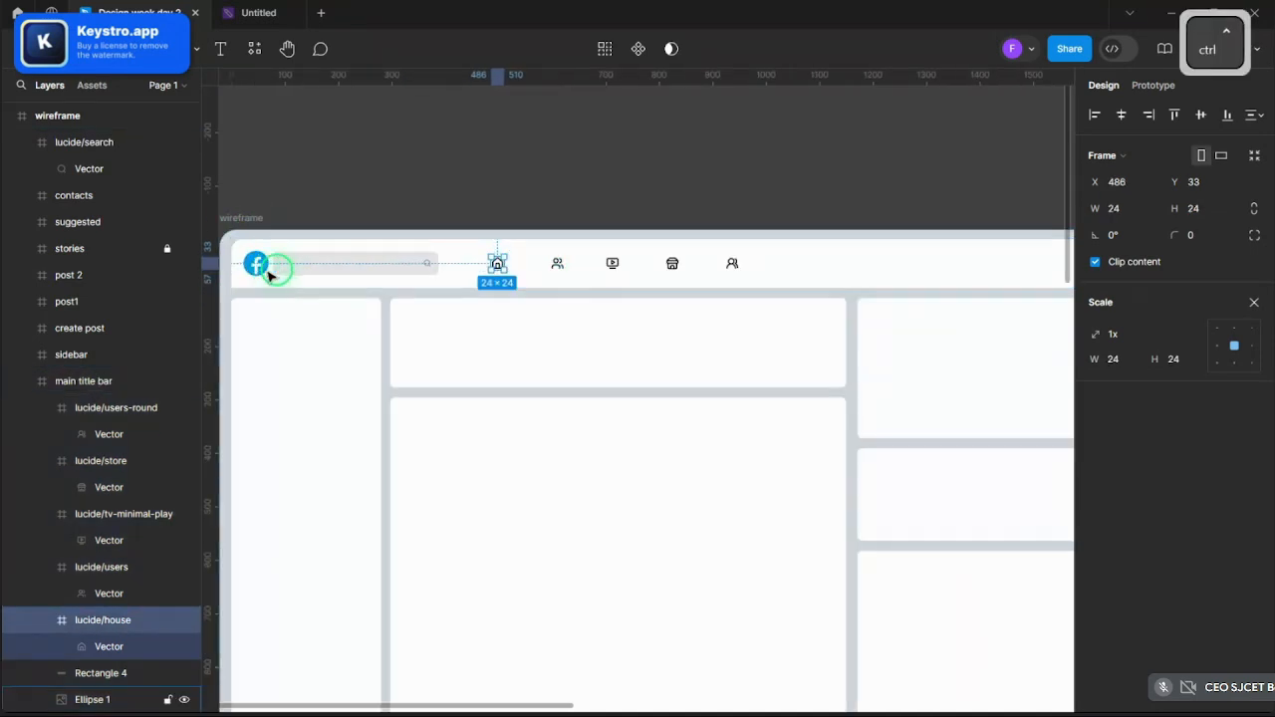
scroll(274, 273, "up", 2)
left_click(1254, 302)
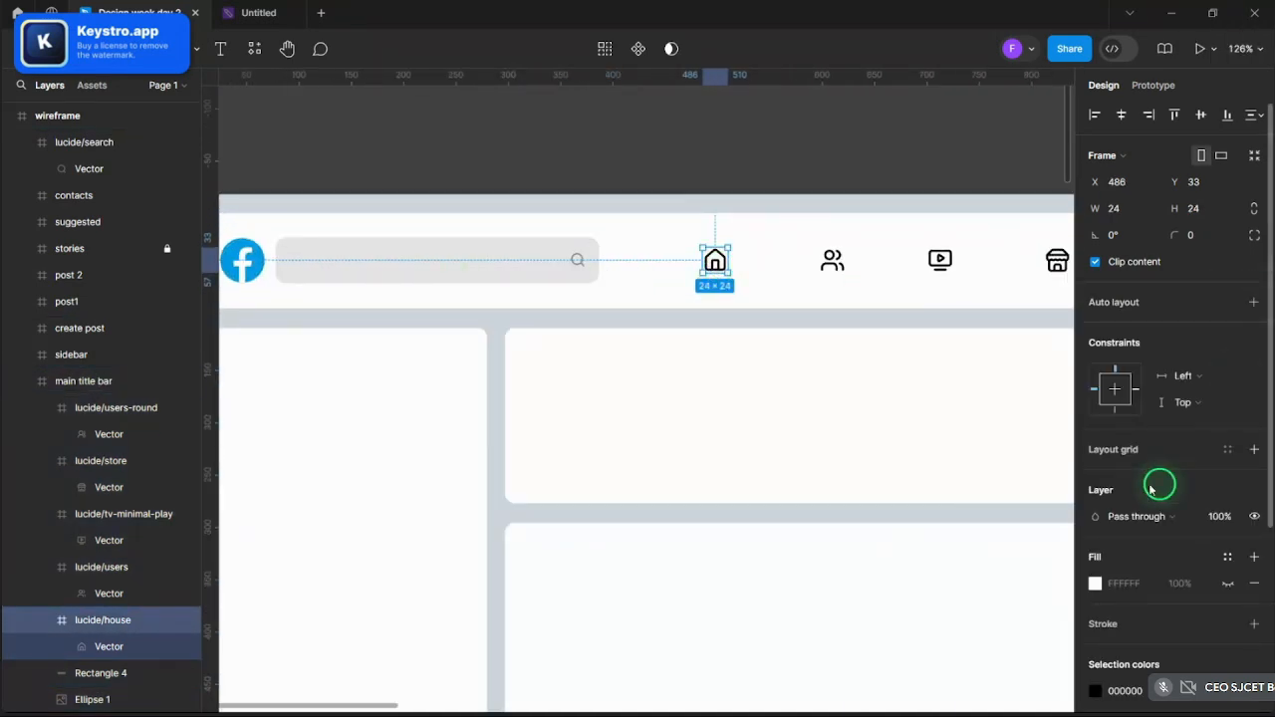
- Replace the house icon's black 000000 with blue sampled from the Facebook logo
left_click(1100, 690)
left_click(899, 514)
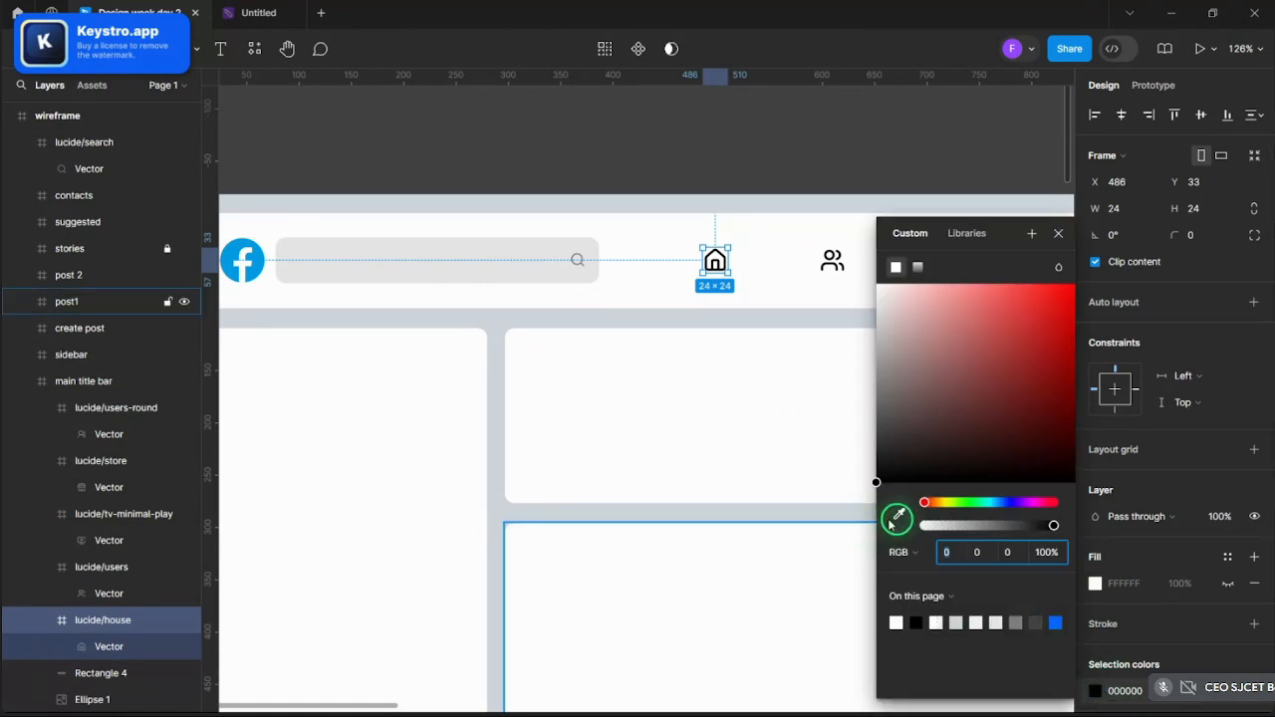
scroll(419, 254, "down", 1)
scroll(424, 255, "down", 2)
scroll(273, 256, "up", 4)
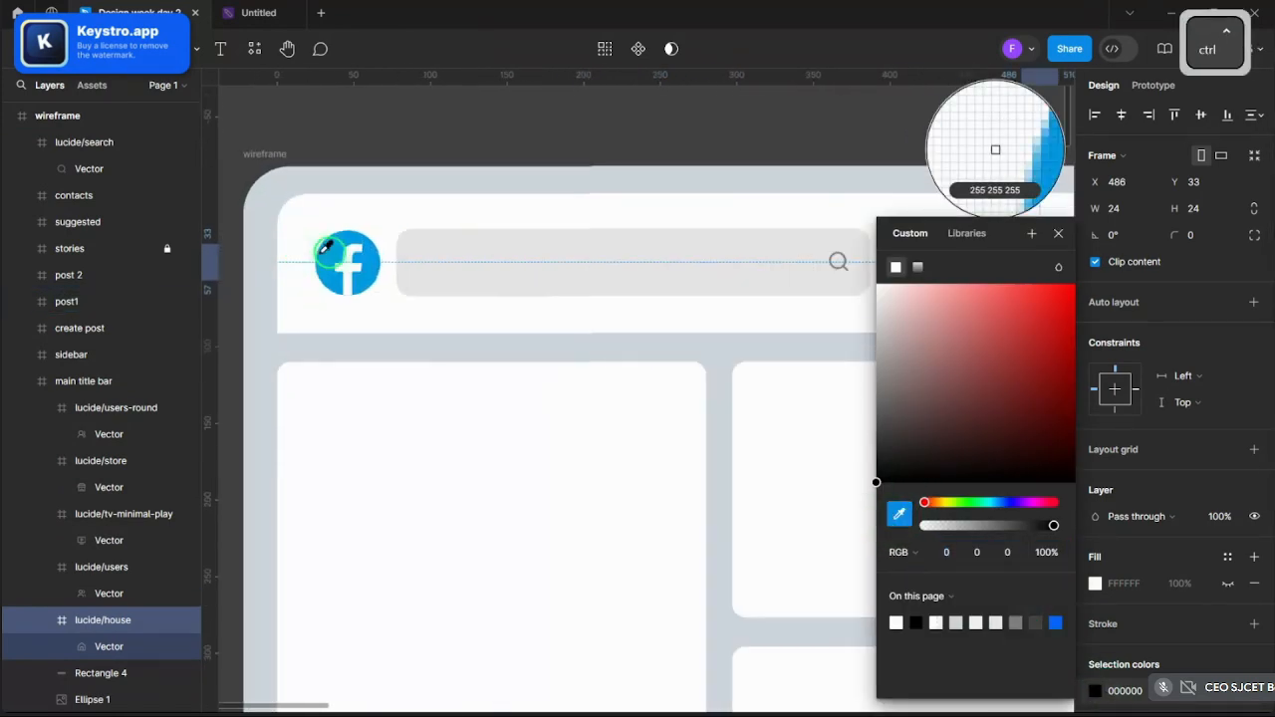
left_click(329, 253)
left_click(427, 109)
scroll(435, 109, "down", 2)
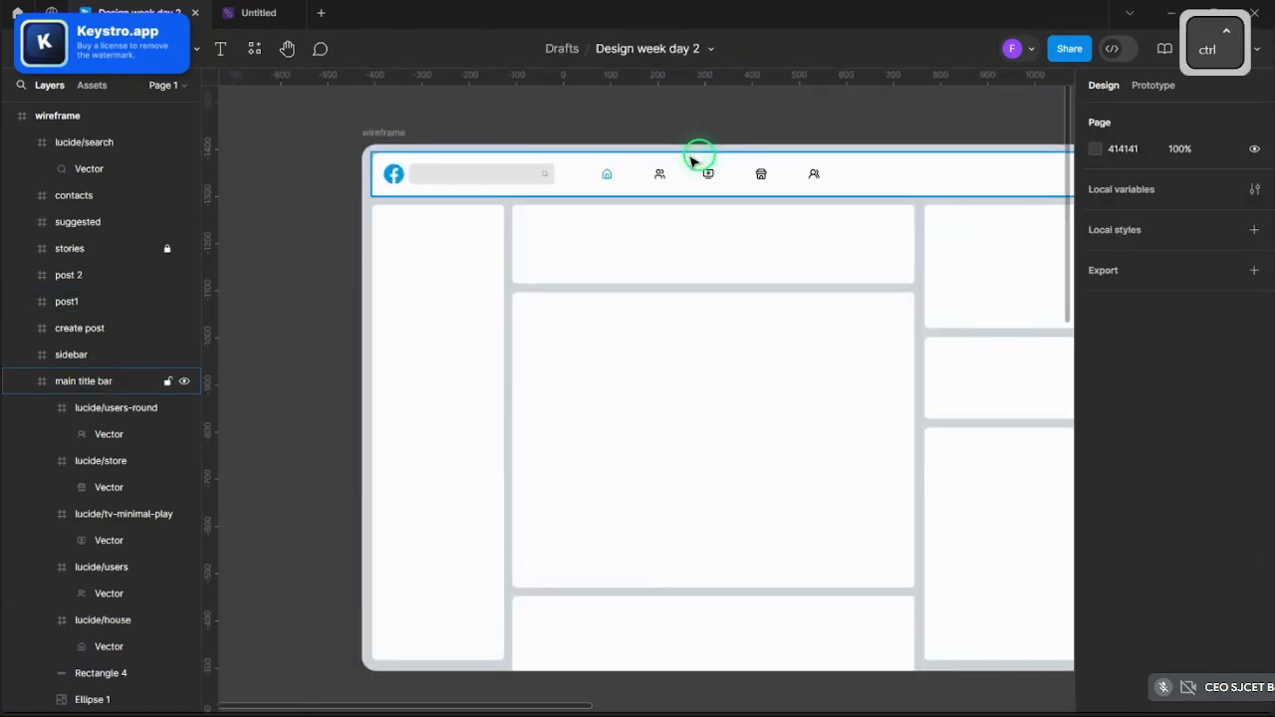
scroll(529, 171, "down", 3)
scroll(593, 259, "up", 5)
scroll(593, 259, "up", 6)
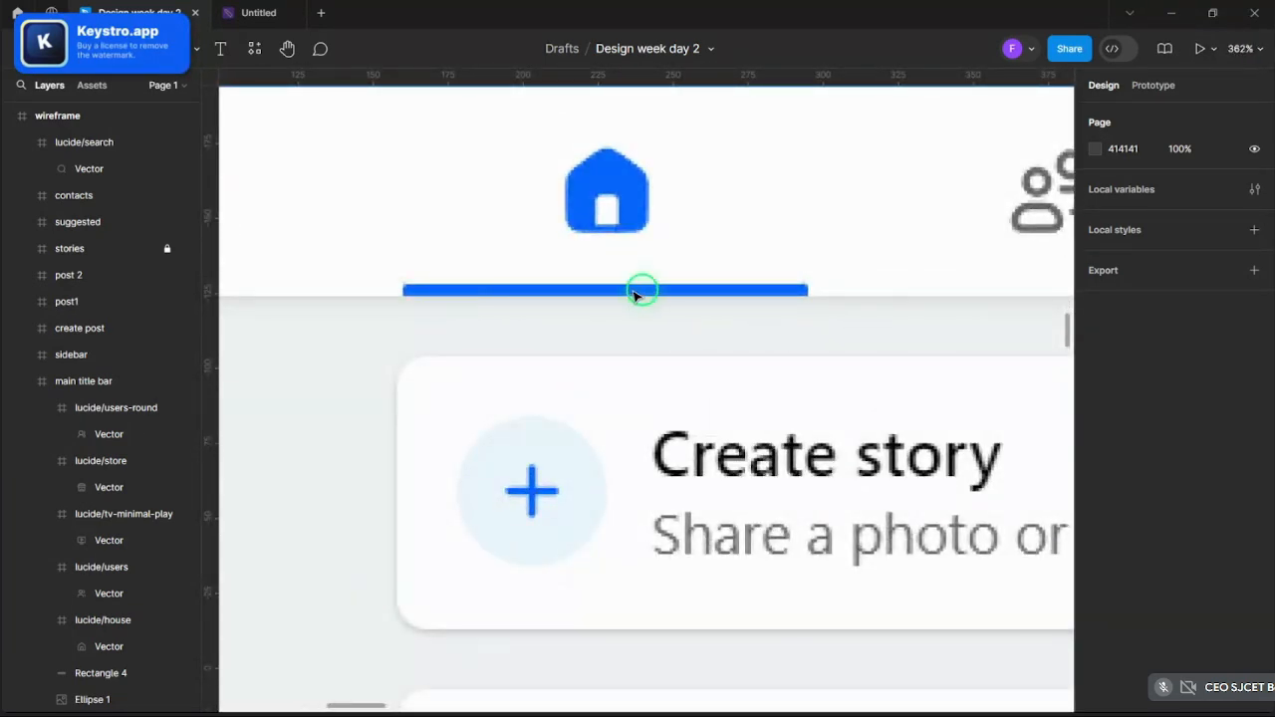
scroll(711, 299, "down", 5, "ctrl")
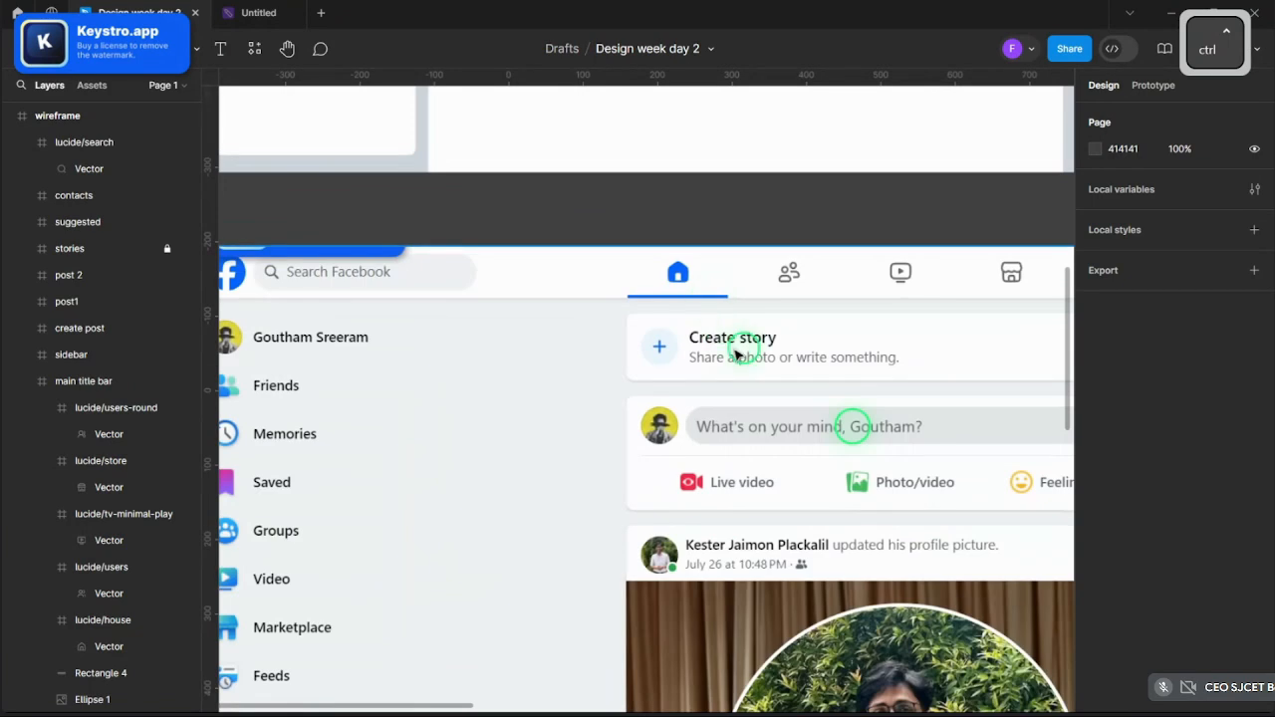
scroll(617, 339, "up", 1)
scroll(683, 290, "down", 5, "ctrl")
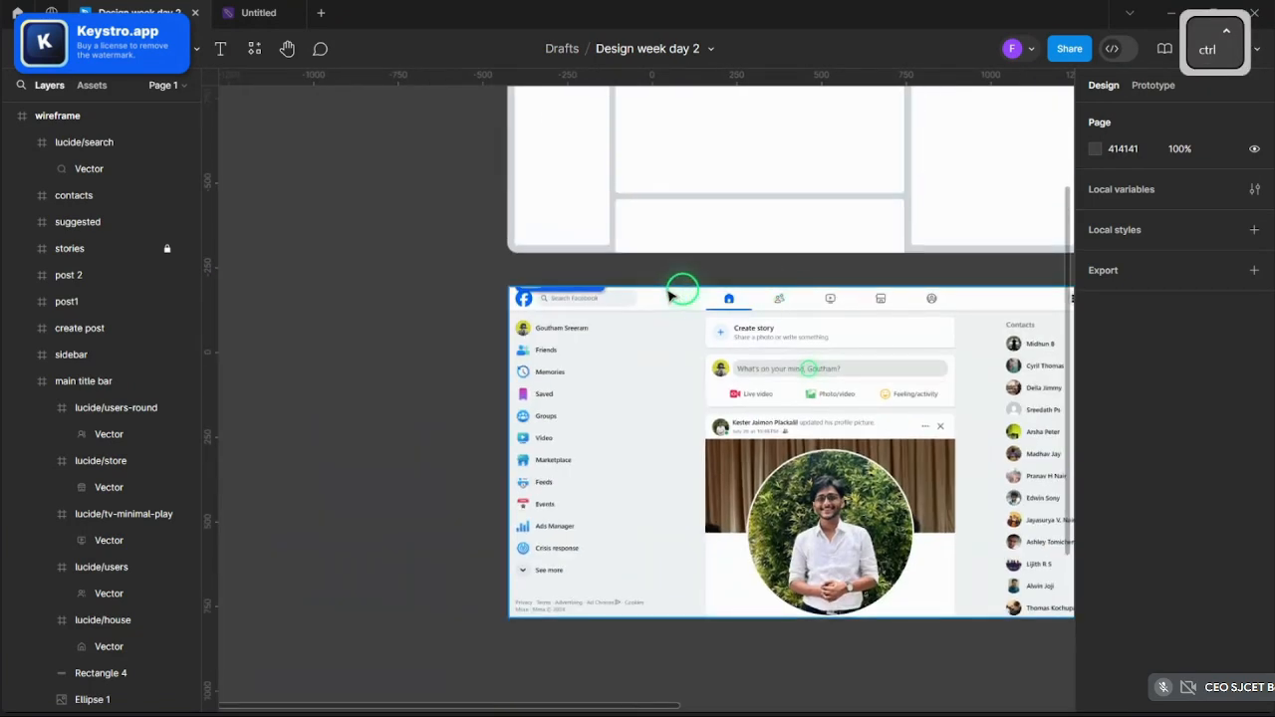
scroll(624, 289, "up", 5, "ctrl")
scroll(506, 335, "up", 6)
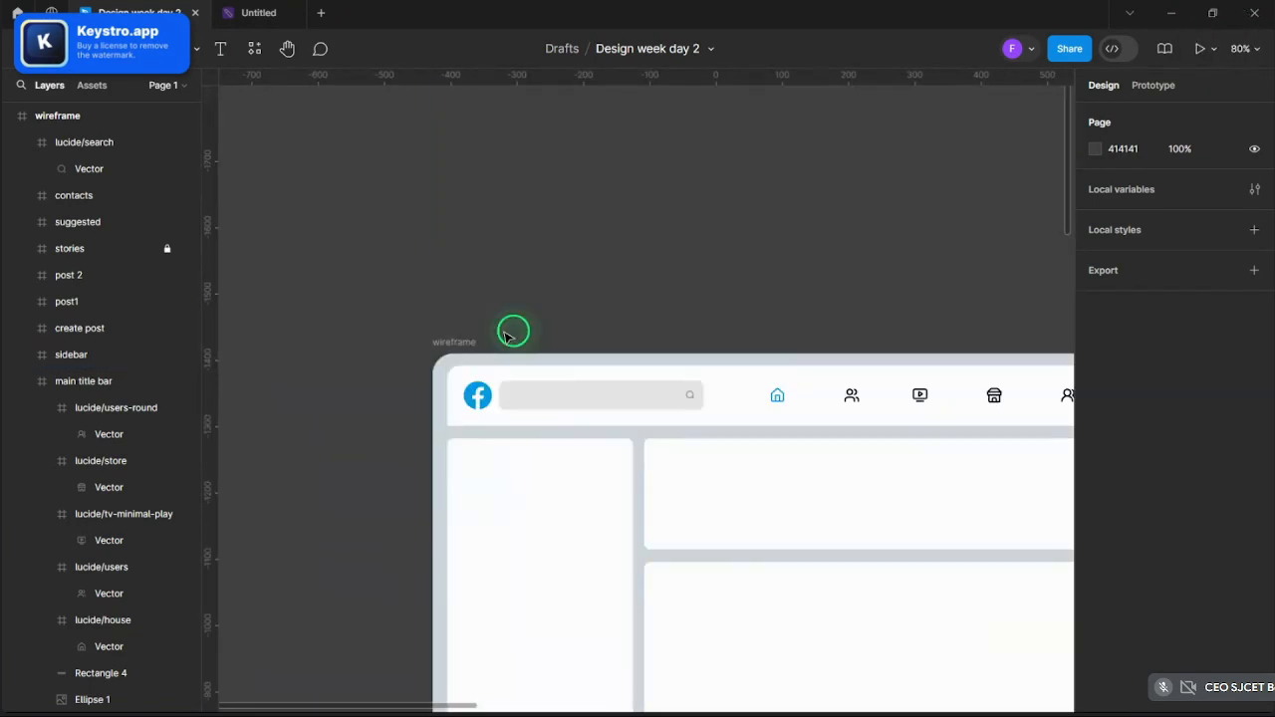
scroll(469, 297, "down", 10)
scroll(464, 290, "up", 6)
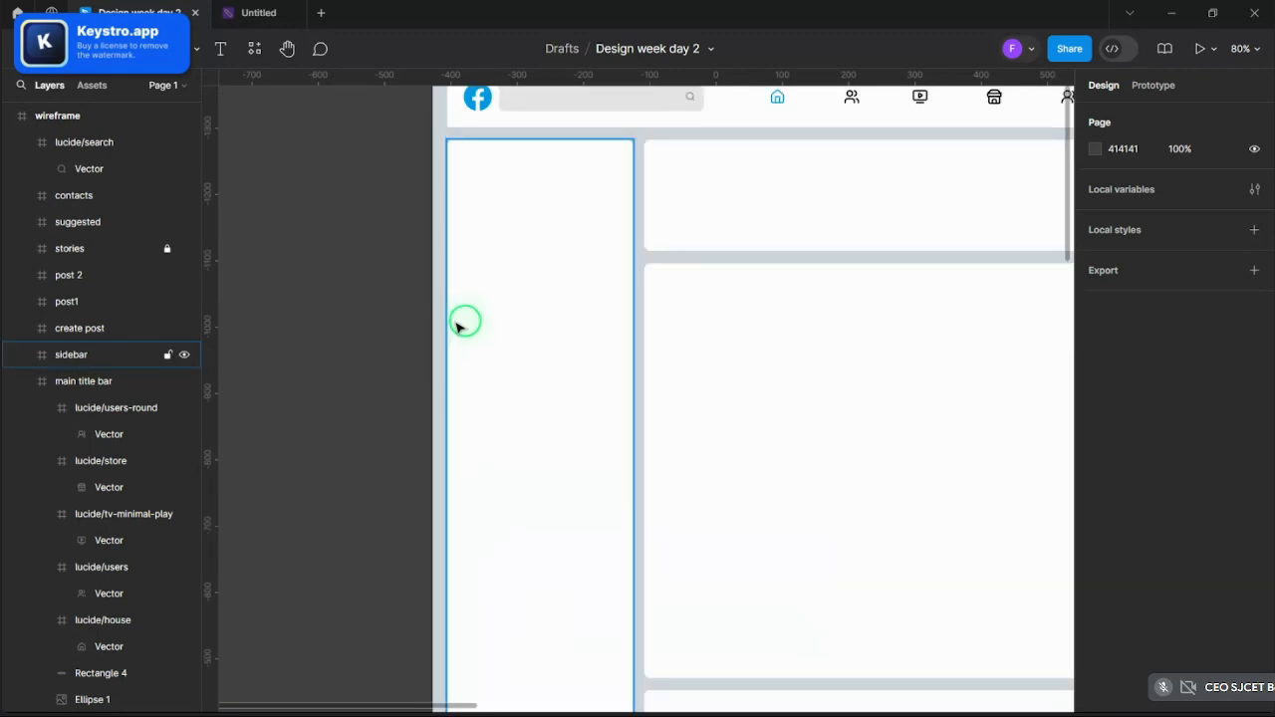
scroll(567, 387, "up", 3)
scroll(837, 369, "up", 5, "ctrl")
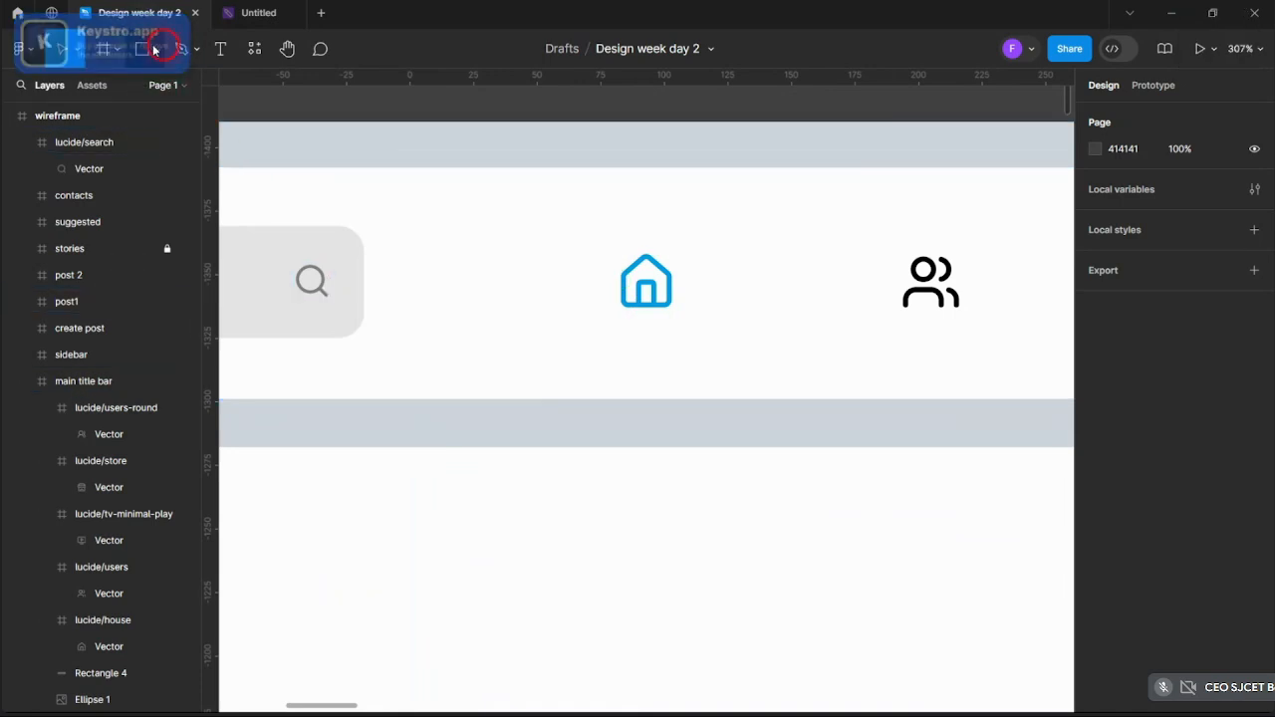
- Draw a small circle below the house icon and fill it with the house icon's blue
left_click(154, 48)
left_click(139, 90)
scroll(706, 369, "up", 5, "ctrl")
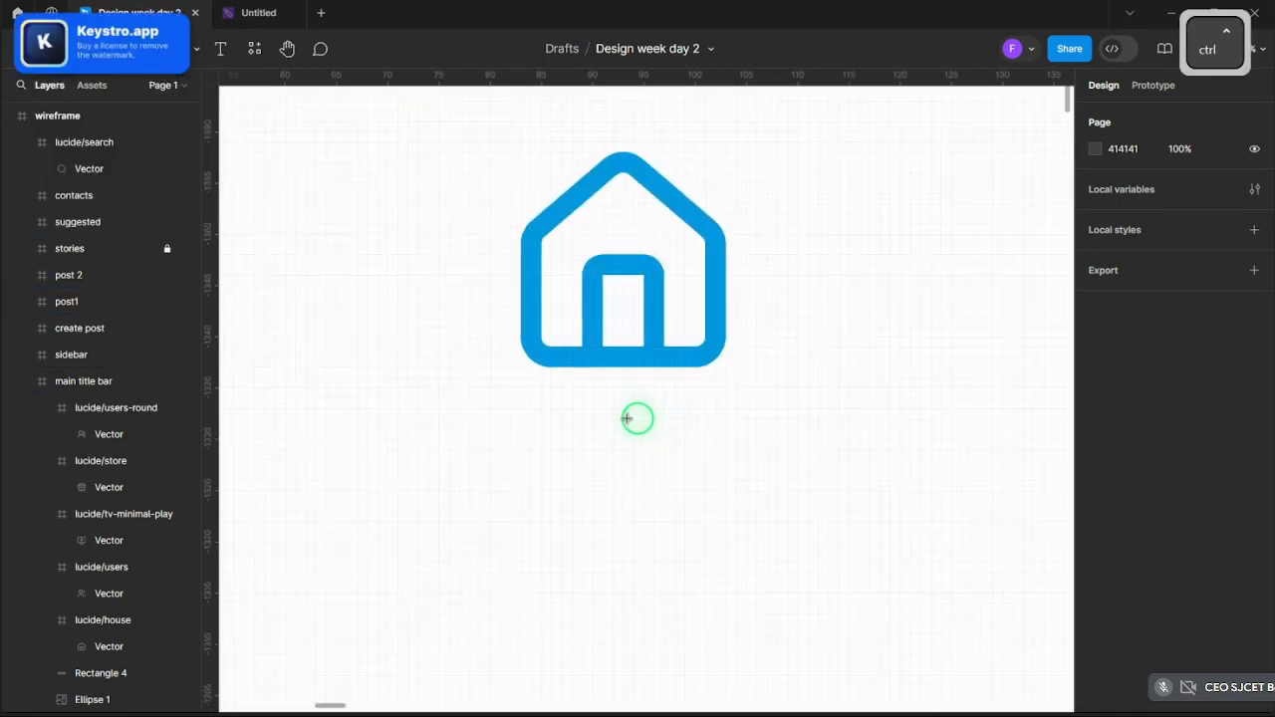
left_click_drag(628, 434, 638, 441)
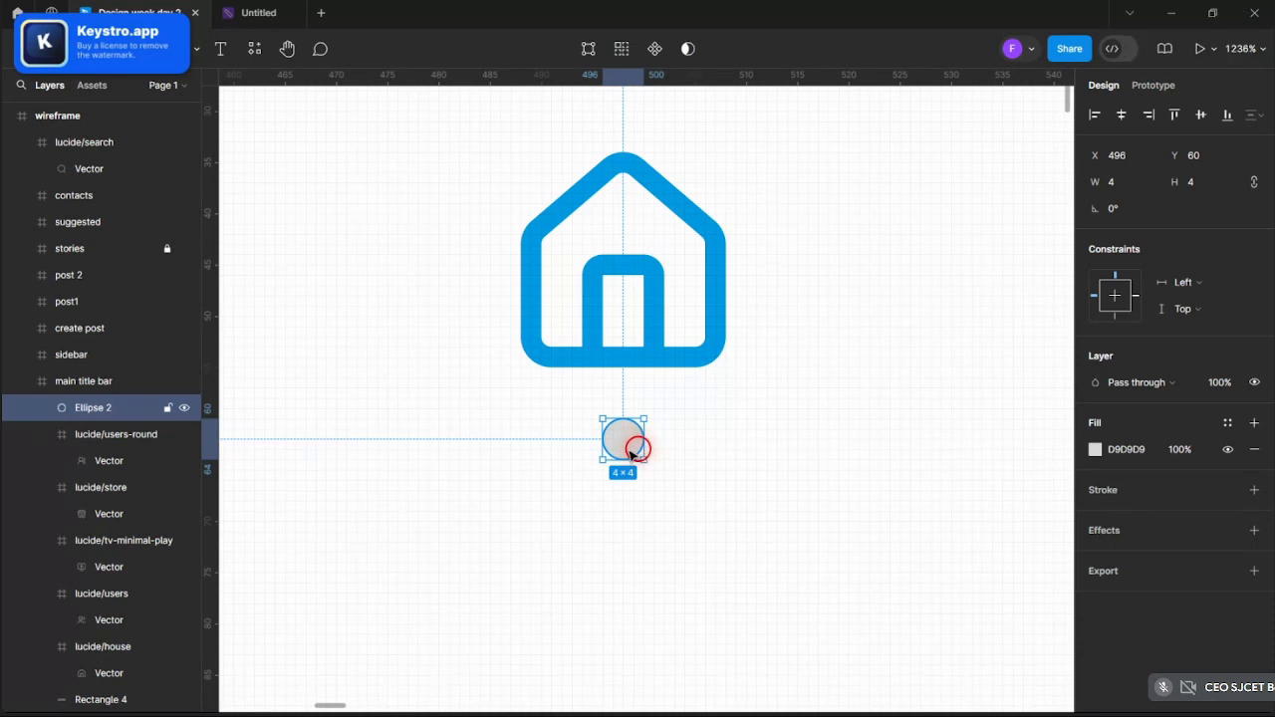
left_click(1094, 449)
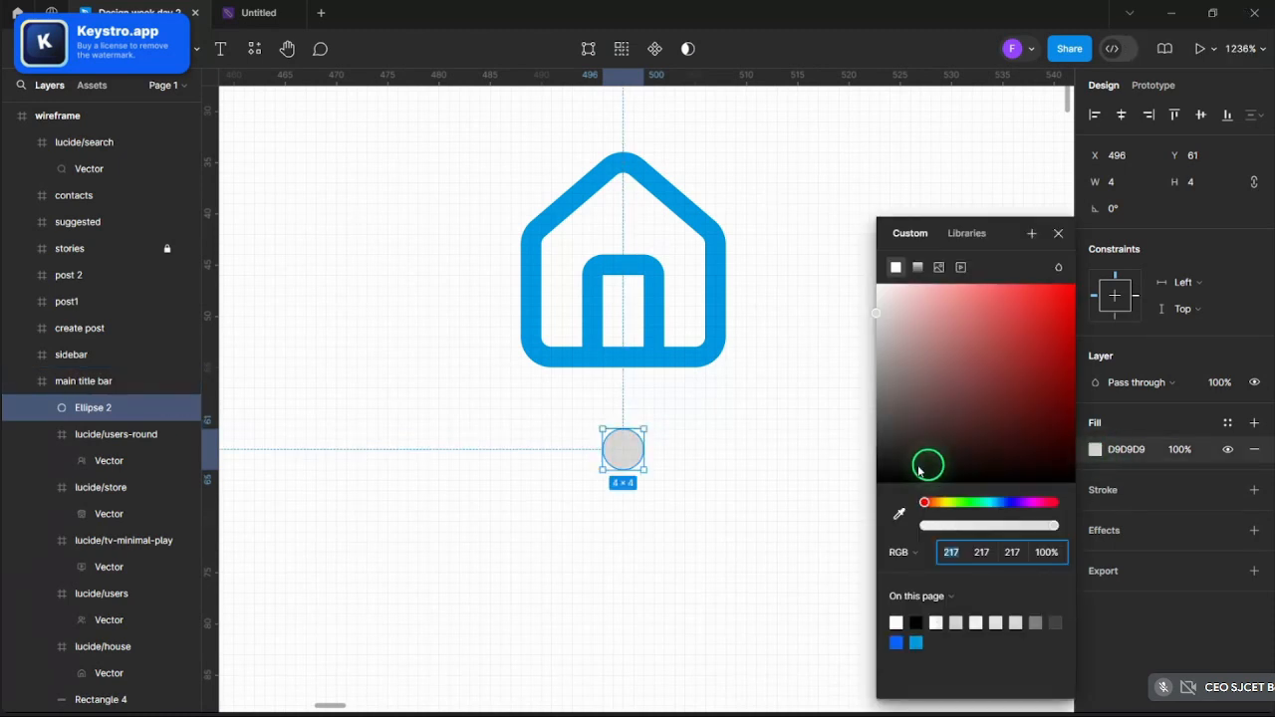
left_click(900, 513)
left_click(732, 334)
scroll(721, 334, "down", 2, "ctrl")
scroll(697, 293, "down", 4, "ctrl")
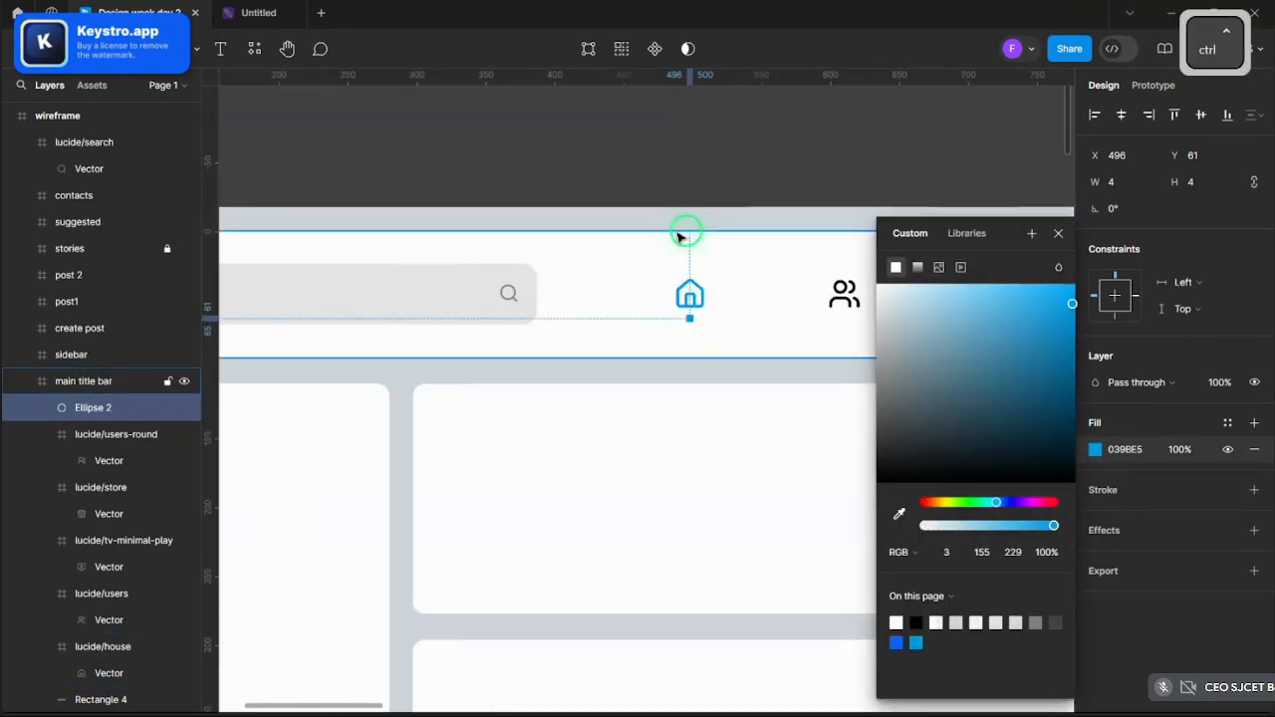
left_click(659, 173)
- Enlarge the blue dot in the title bar from 4×4 to 5×5
scroll(659, 174, "down", 3, "ctrl")
scroll(685, 171, "up", 3, "ctrl")
scroll(609, 538, "up", 8, "ctrl")
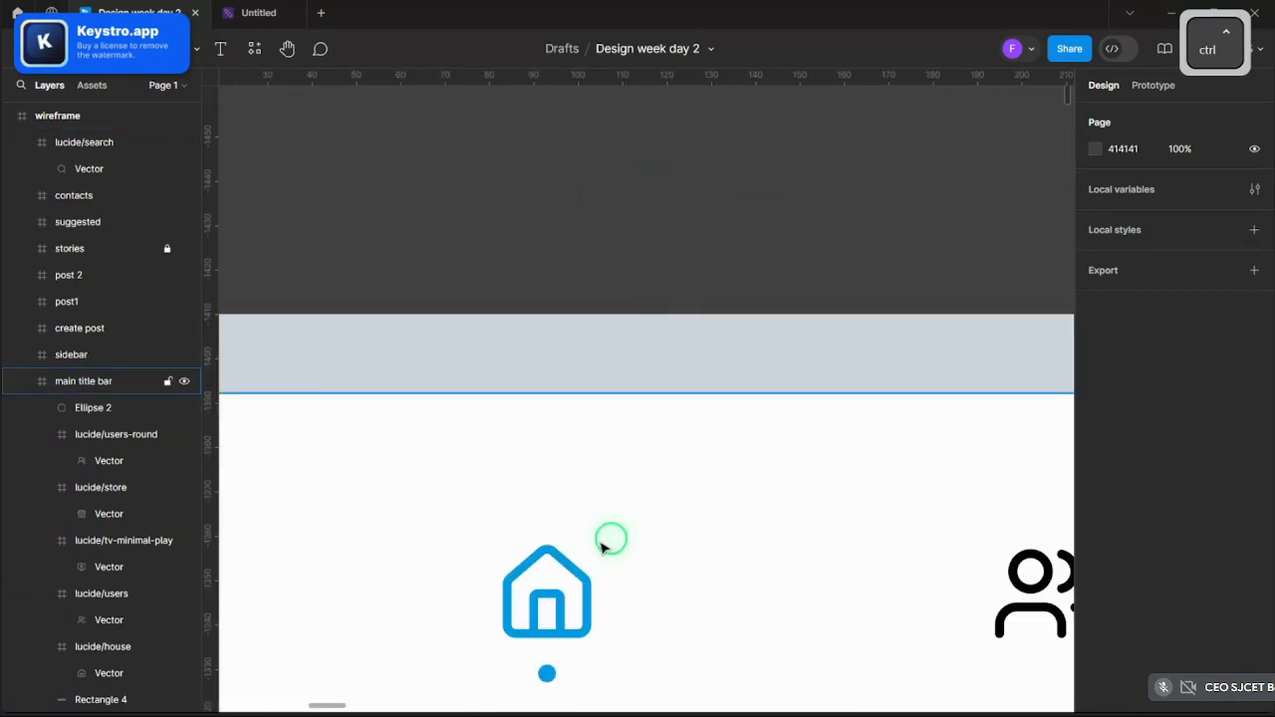
scroll(523, 573, "up", 3, "ctrl")
double_click(509, 584)
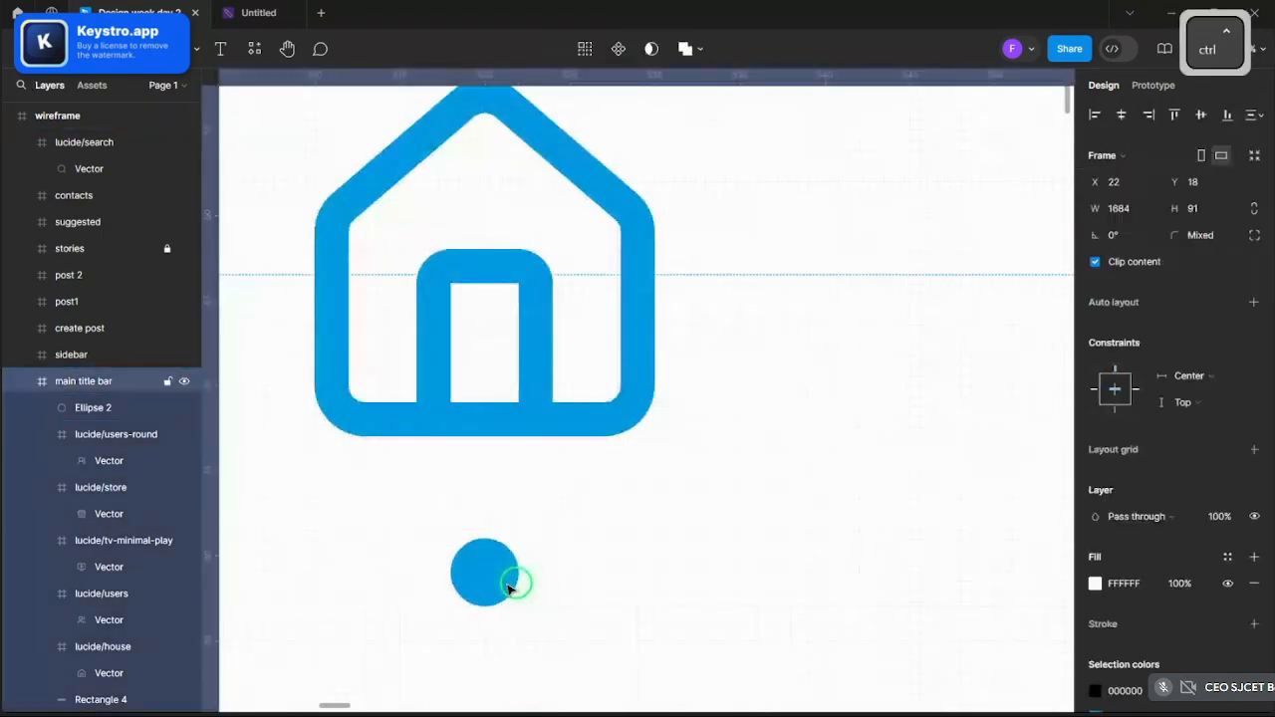
left_click_drag(518, 605, 507, 581, "shift")
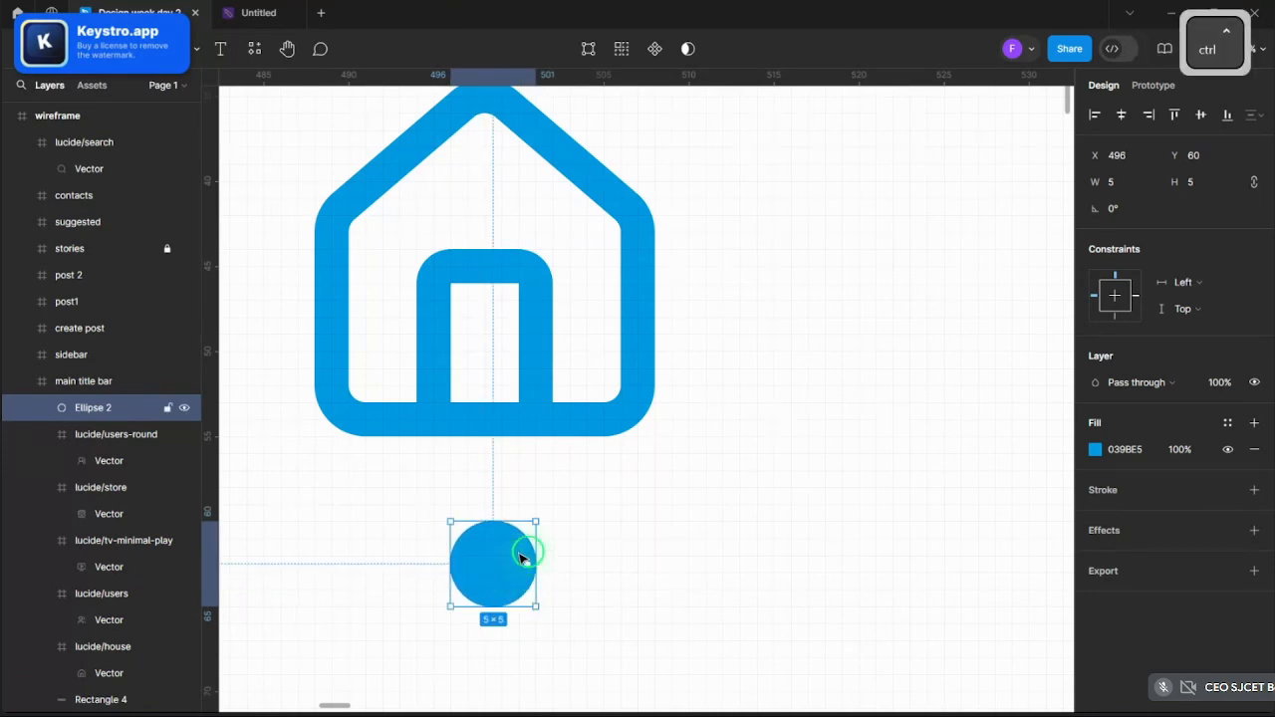
scroll(523, 557, "down", 10, "ctrl")
left_click(575, 581)
- Undo accidental moves of the title bar and dot, keeping the dot beneath the house icon
scroll(629, 460, "up", 5, "ctrl")
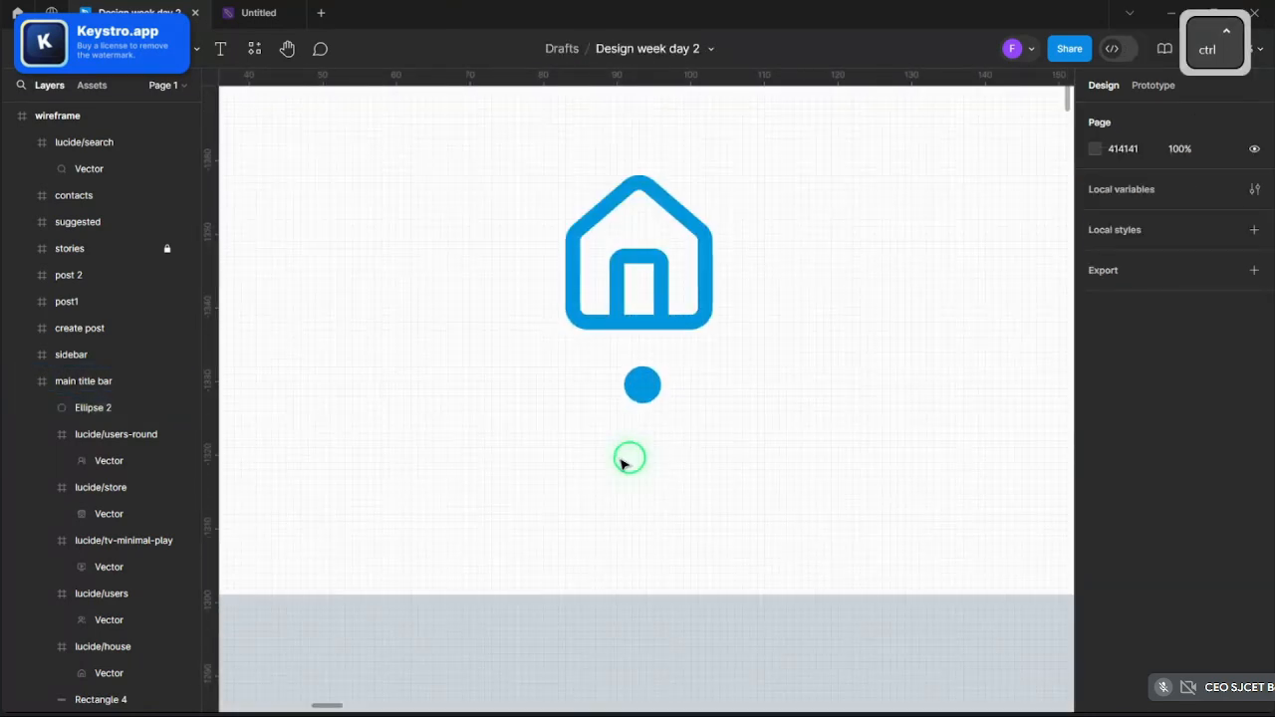
scroll(626, 458, "up", 3, "ctrl")
left_click_drag(650, 332, 640, 291)
key("ctrl+z")
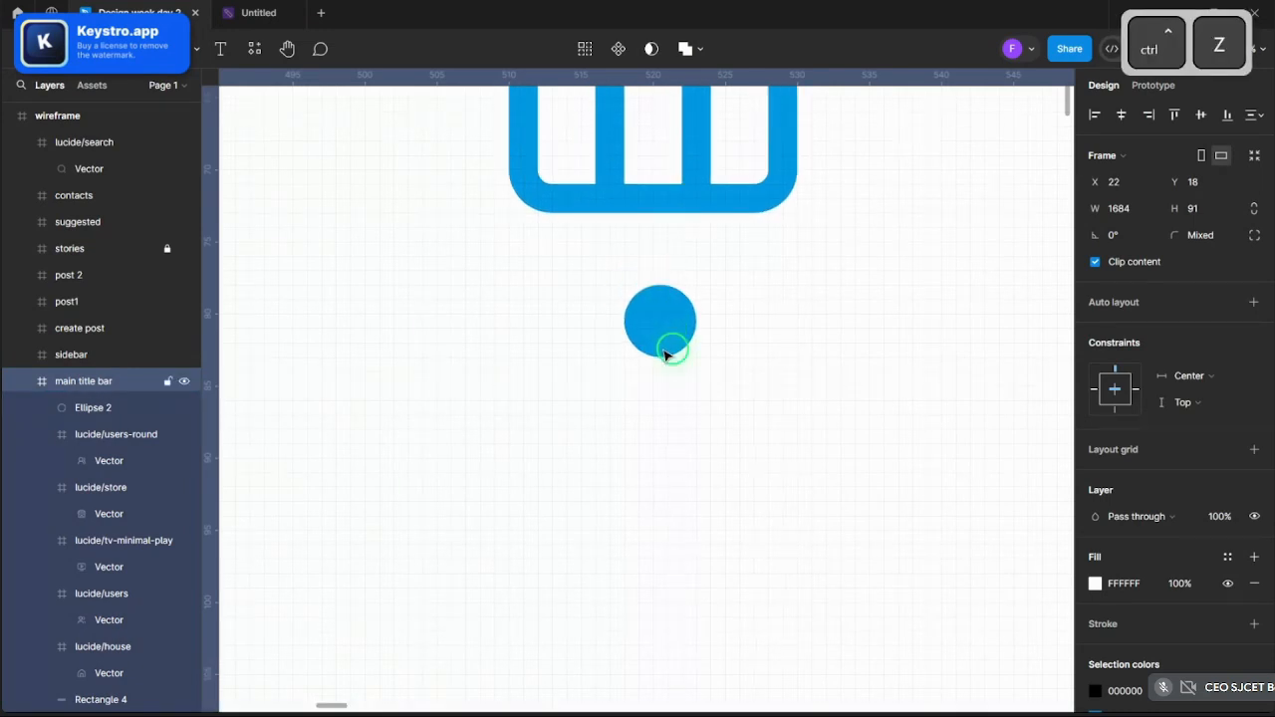
left_click(665, 353)
left_click_drag(657, 336, 658, 390)
key("ctrl+z")
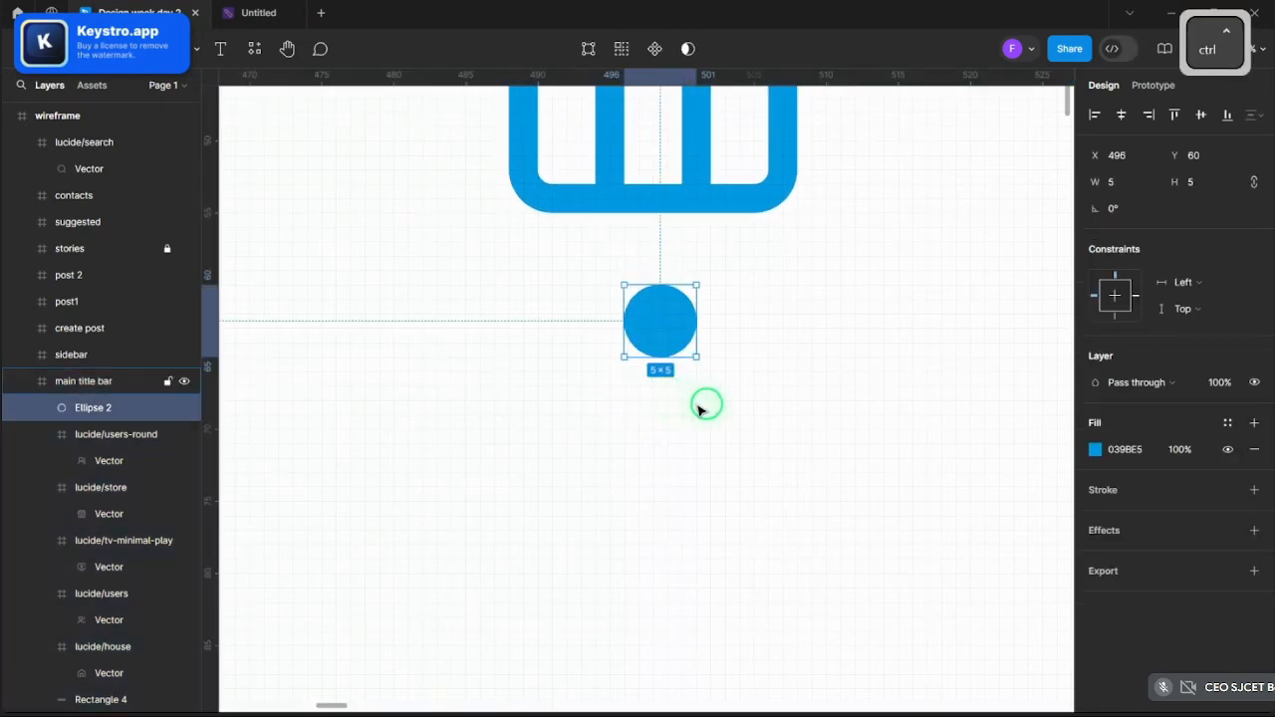
key("ctrl+z")
key("ctrl+z")
key("ctrl+z")
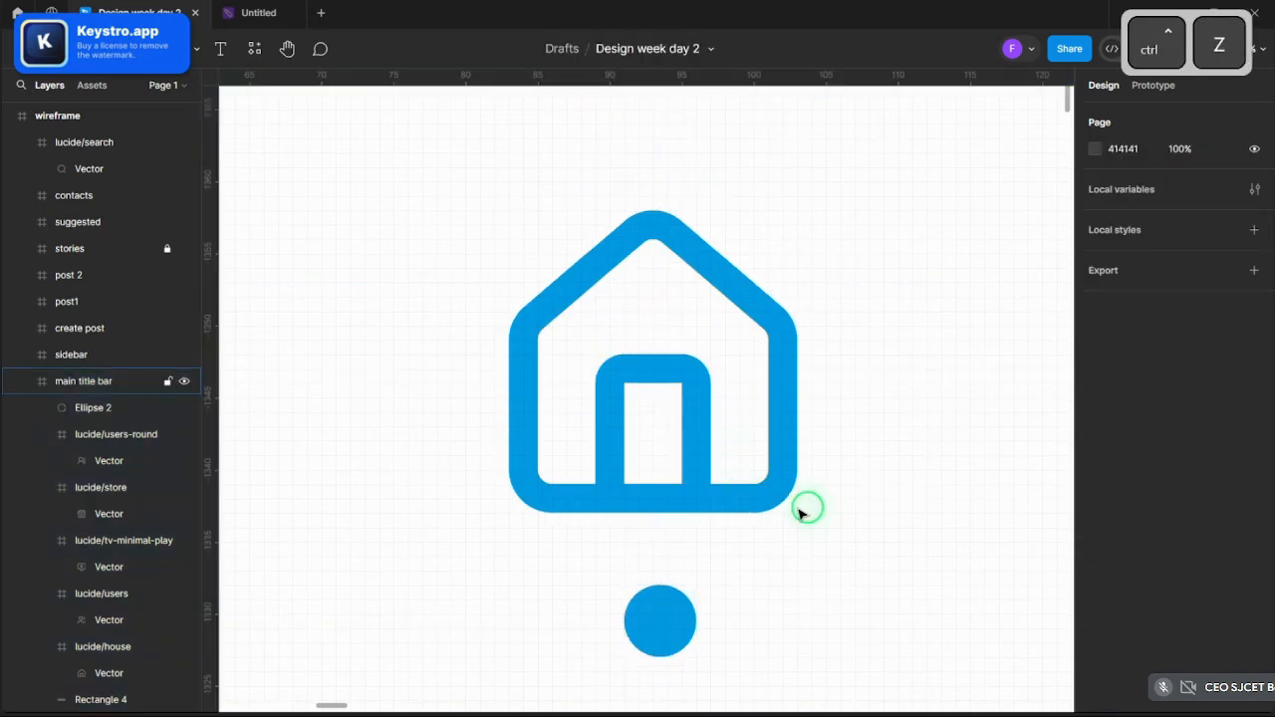
scroll(796, 503, "down", 10)
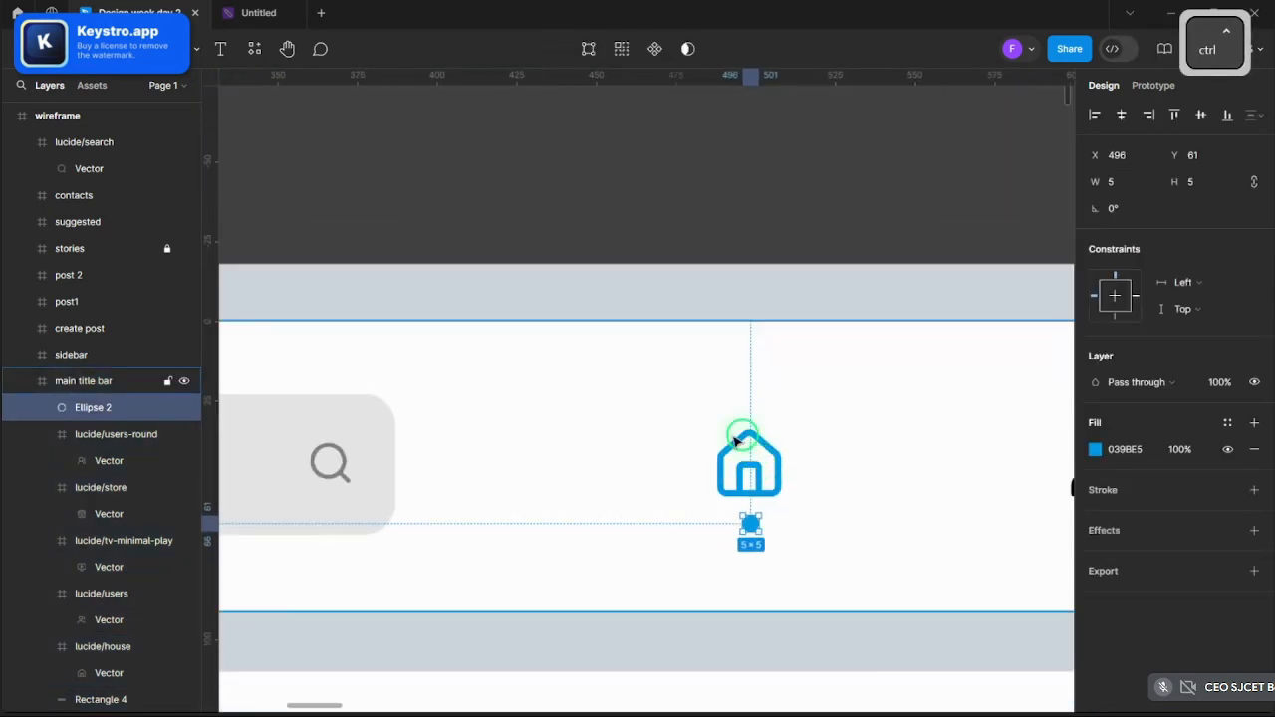
left_click(602, 317)
scroll(598, 311, "down", 2)
- Cut the Facebook logo from the title bar, paste it back, and copy it
scroll(883, 341, "up", 10)
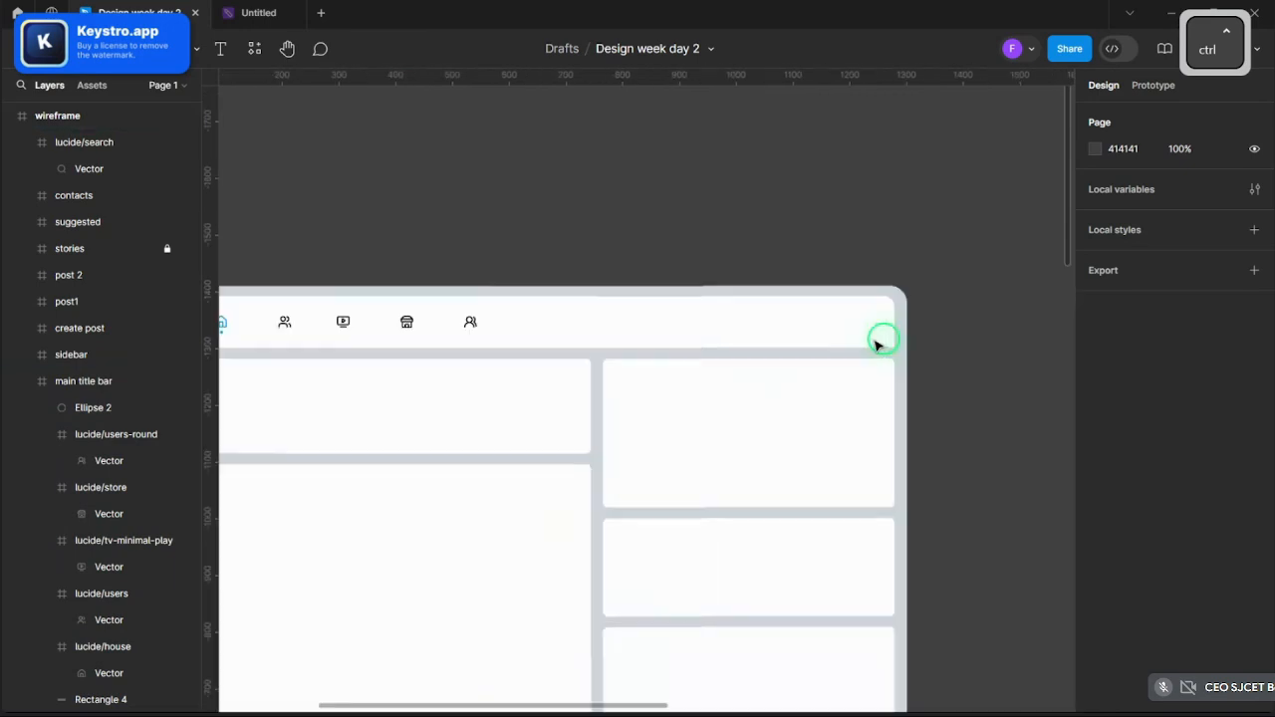
scroll(800, 332, "down", 5)
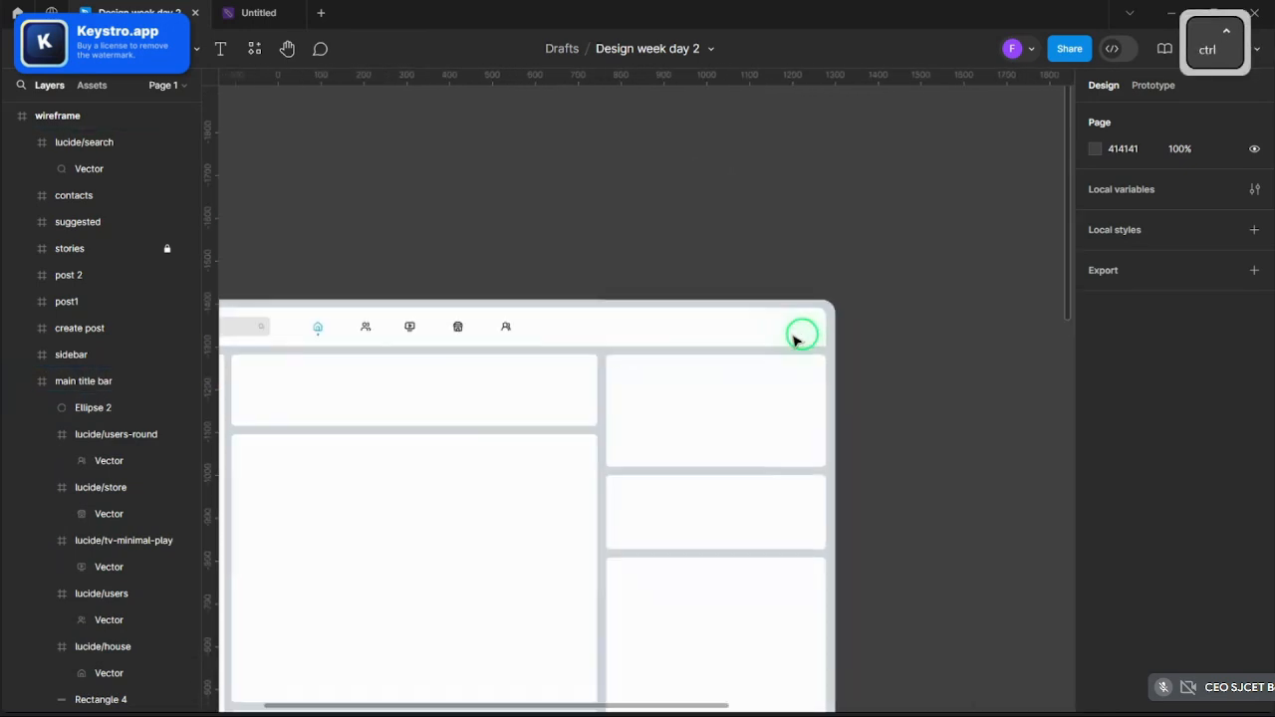
scroll(766, 342, "up", 5)
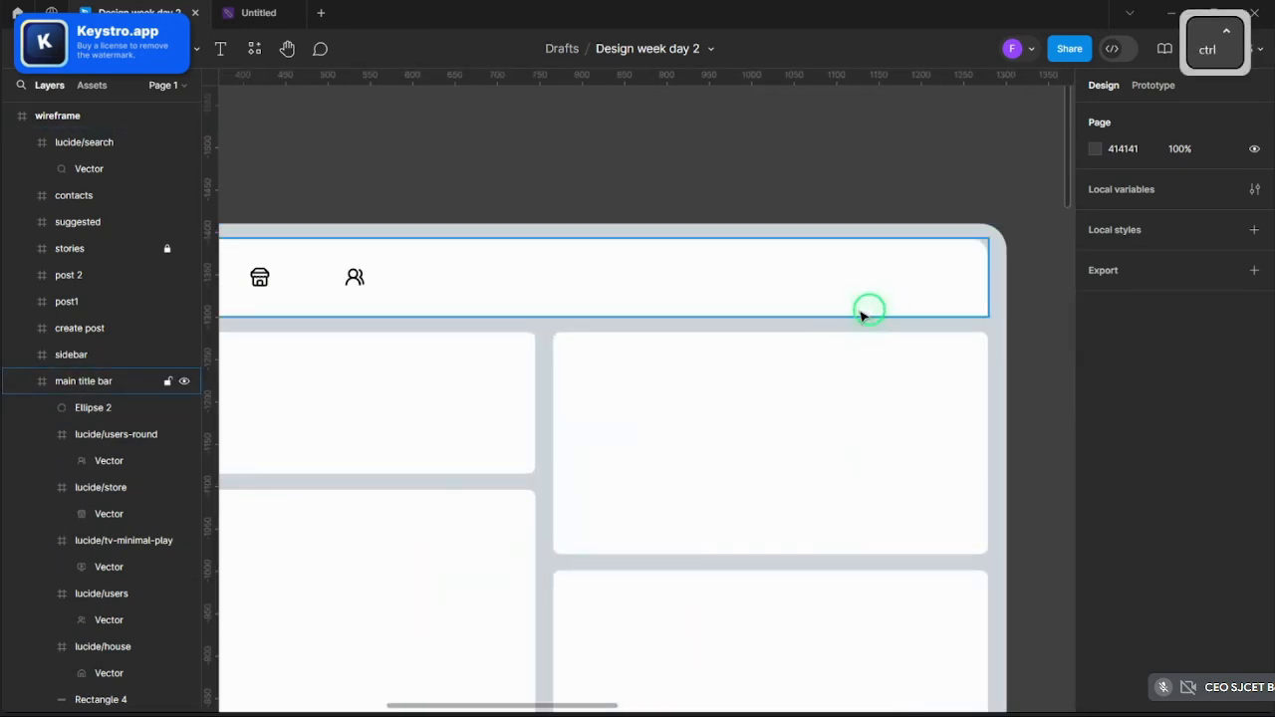
scroll(881, 299, "up", 3)
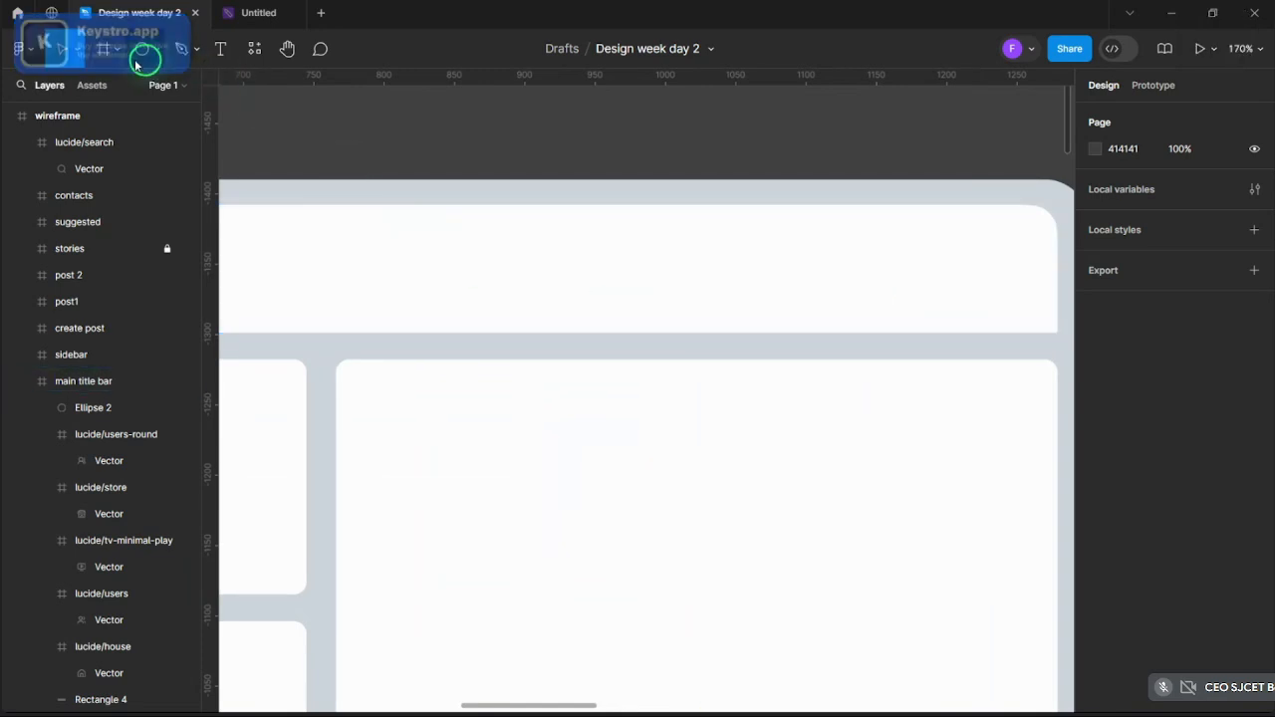
scroll(973, 356, "down", 5)
scroll(763, 336, "up", 3)
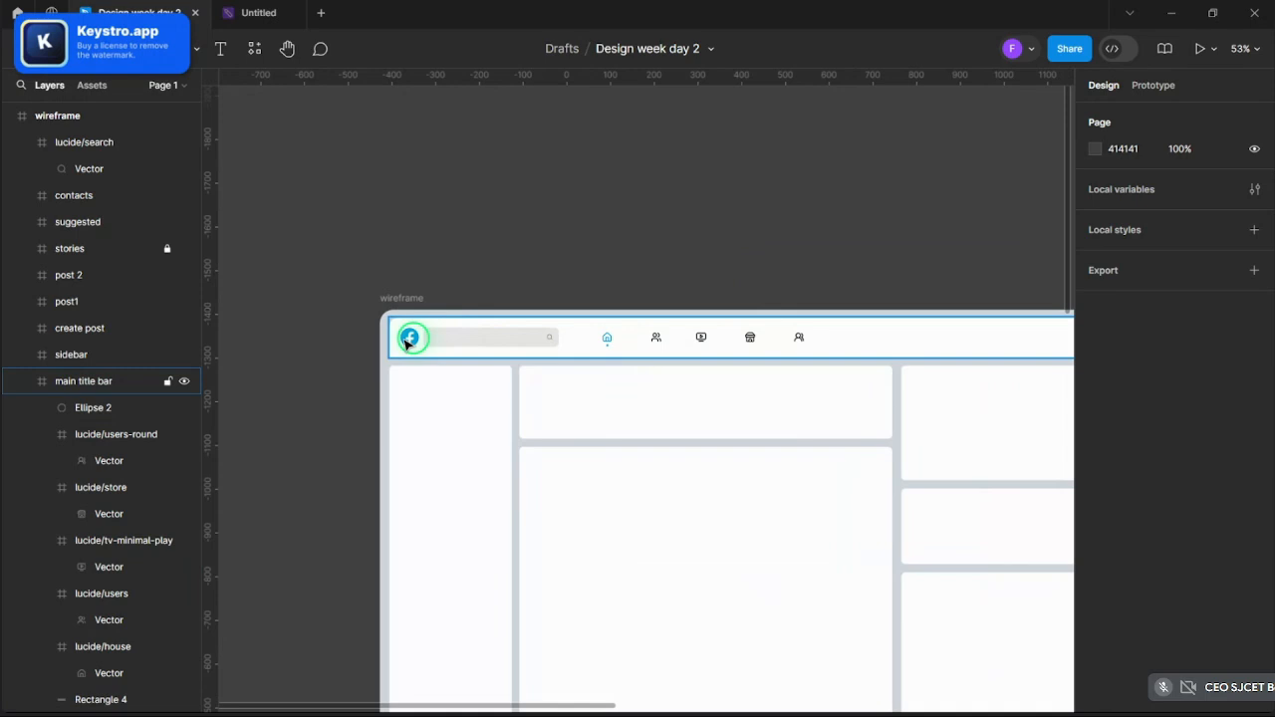
left_click(407, 343)
left_click(407, 339, "ctrl")
key("ctrl+x")
scroll(455, 248, "down", 5)
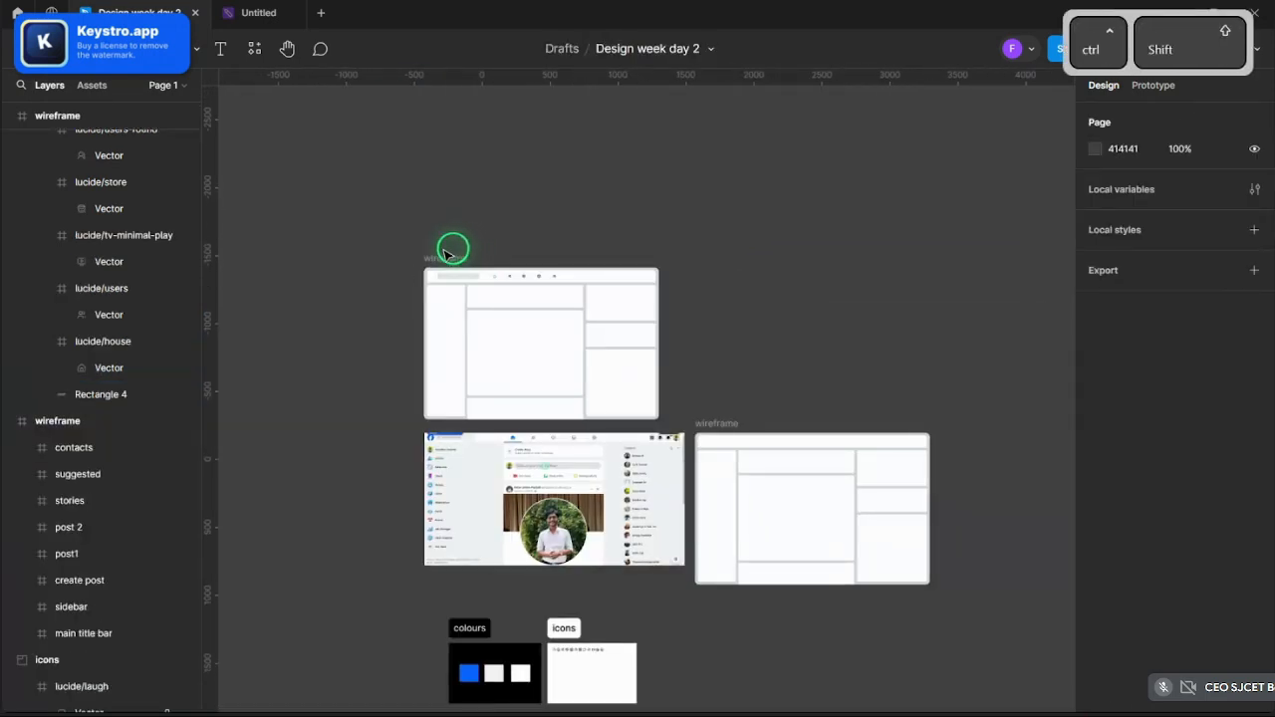
key("ctrl+shift+v")
scroll(453, 250, "up", 5)
key("ctrl+c")
- Paste four Facebook logo copies along the right side of the title bar
scroll(342, 296, "down", 3)
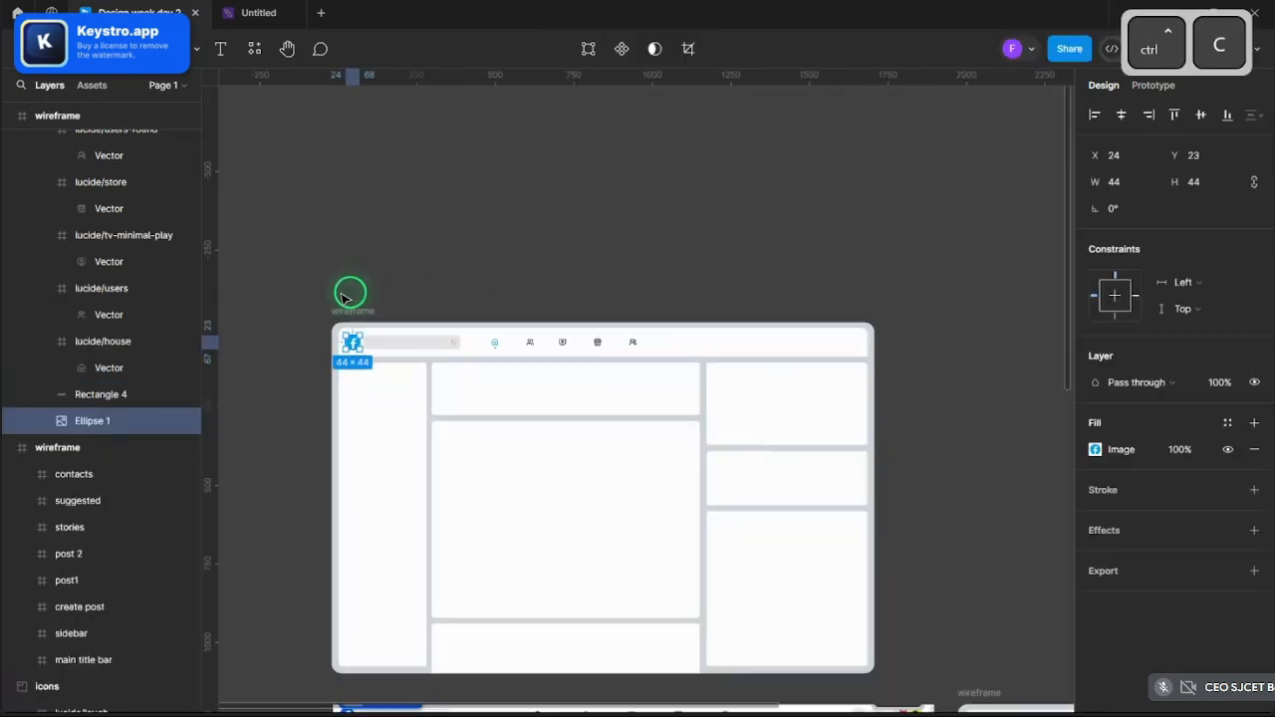
scroll(777, 378, "up", 8)
key("ctrl+v")
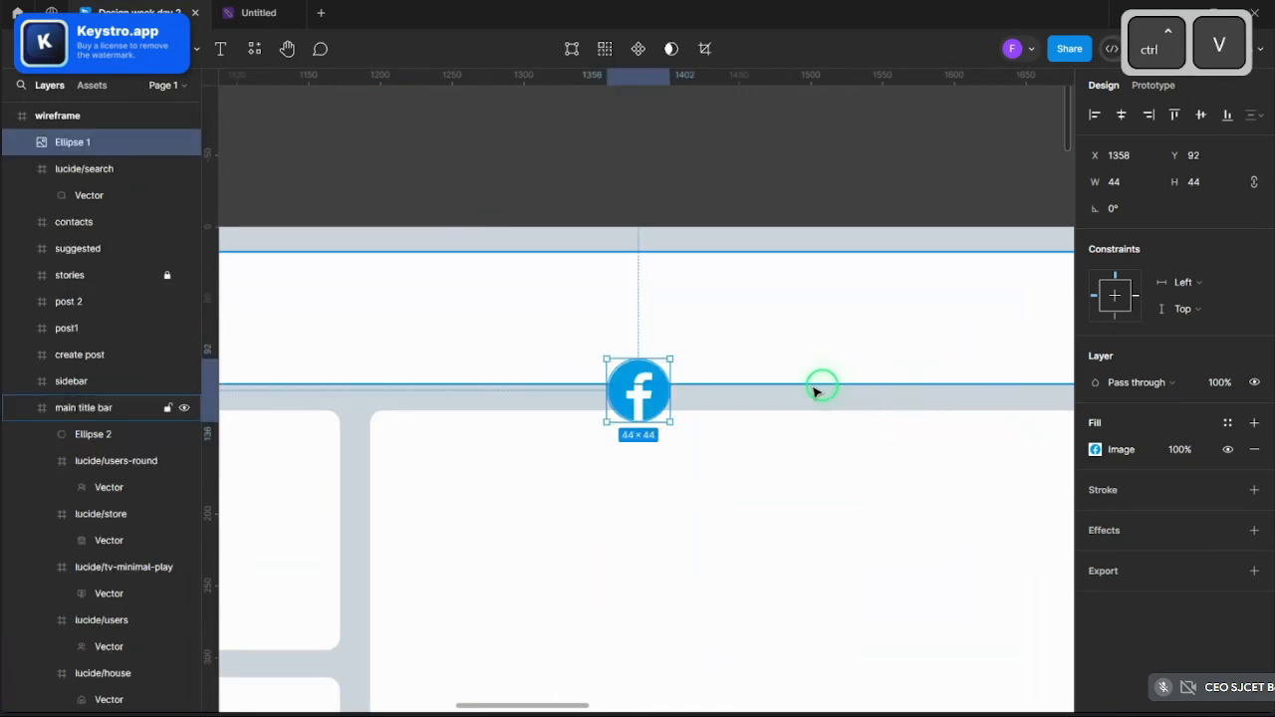
left_click_drag(638, 390, 792, 319)
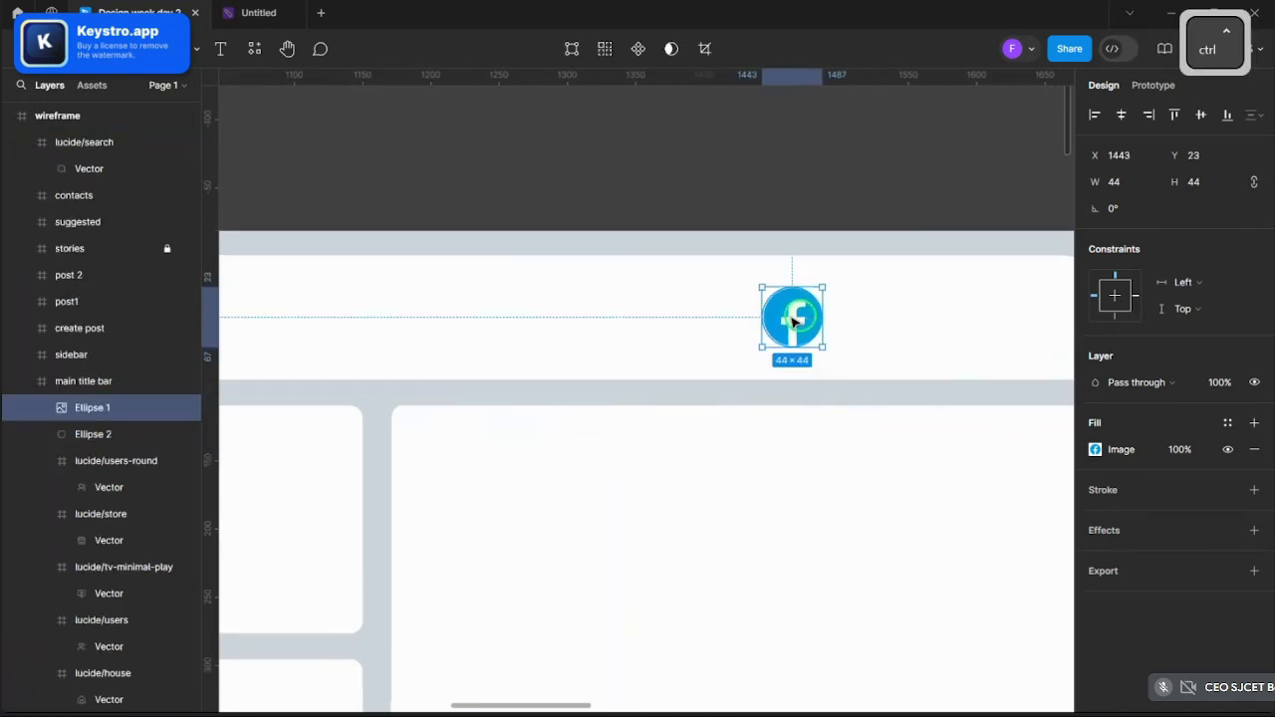
scroll(792, 319, "down", 2)
key("ctrl+v")
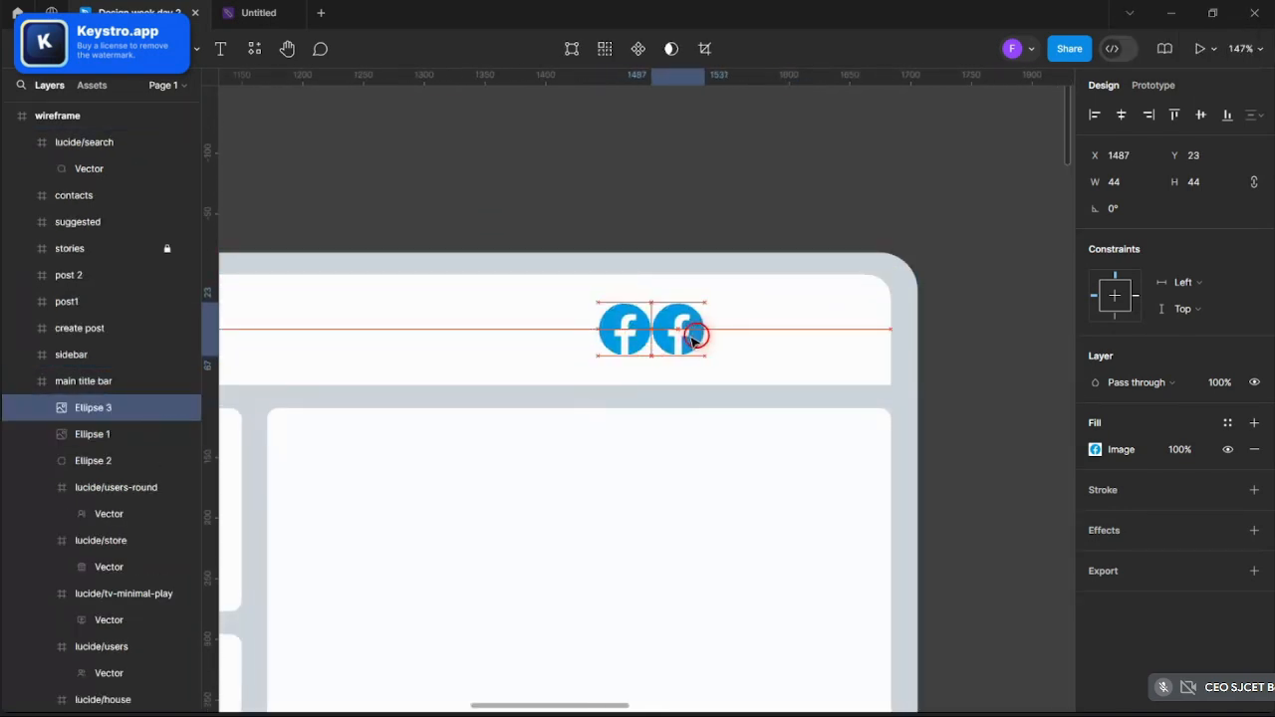
key("ctrl+v")
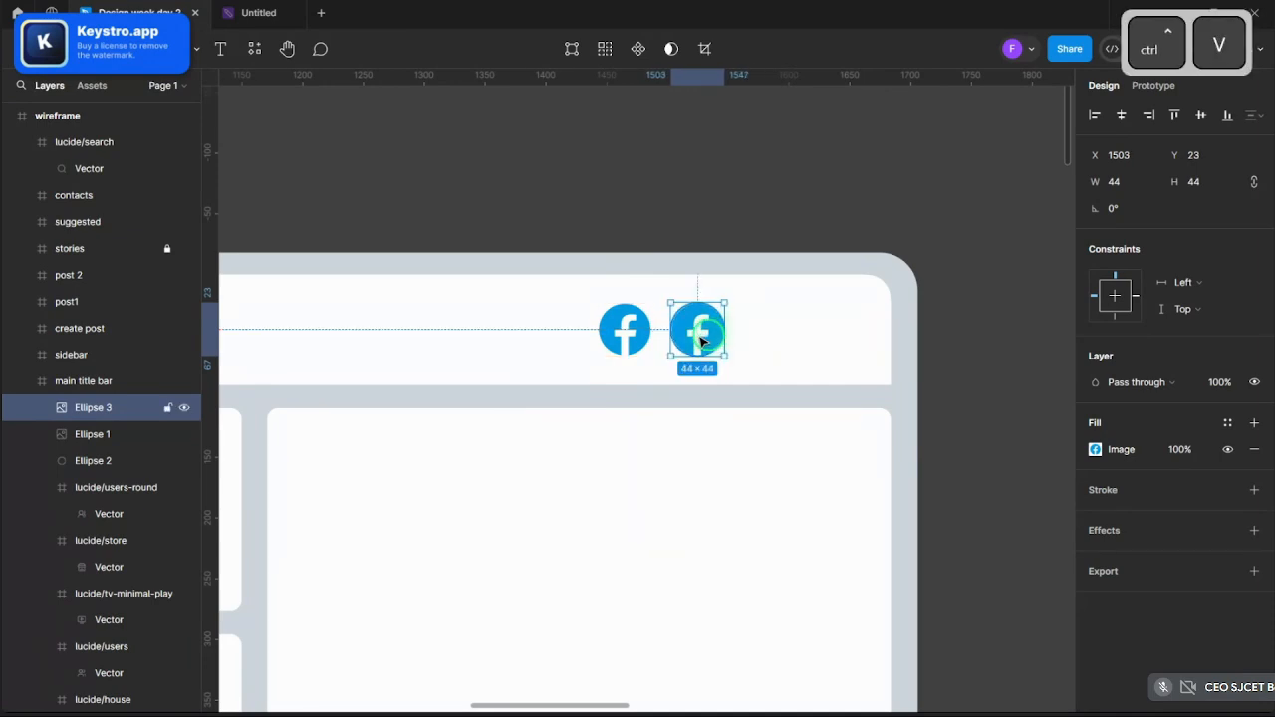
key("ctrl+c")
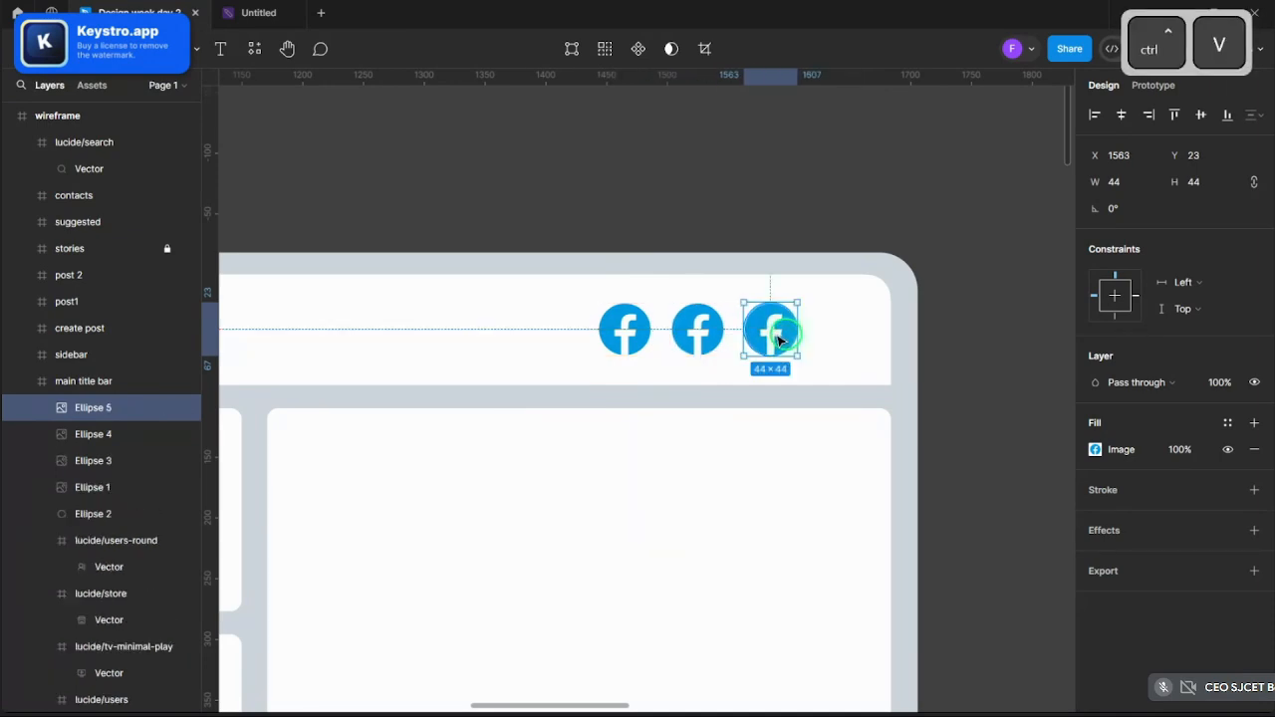
left_click_drag(780, 340, 851, 339)
- Select all four logos and slide them together along the title bar's centre line
left_click(757, 342, "shift")
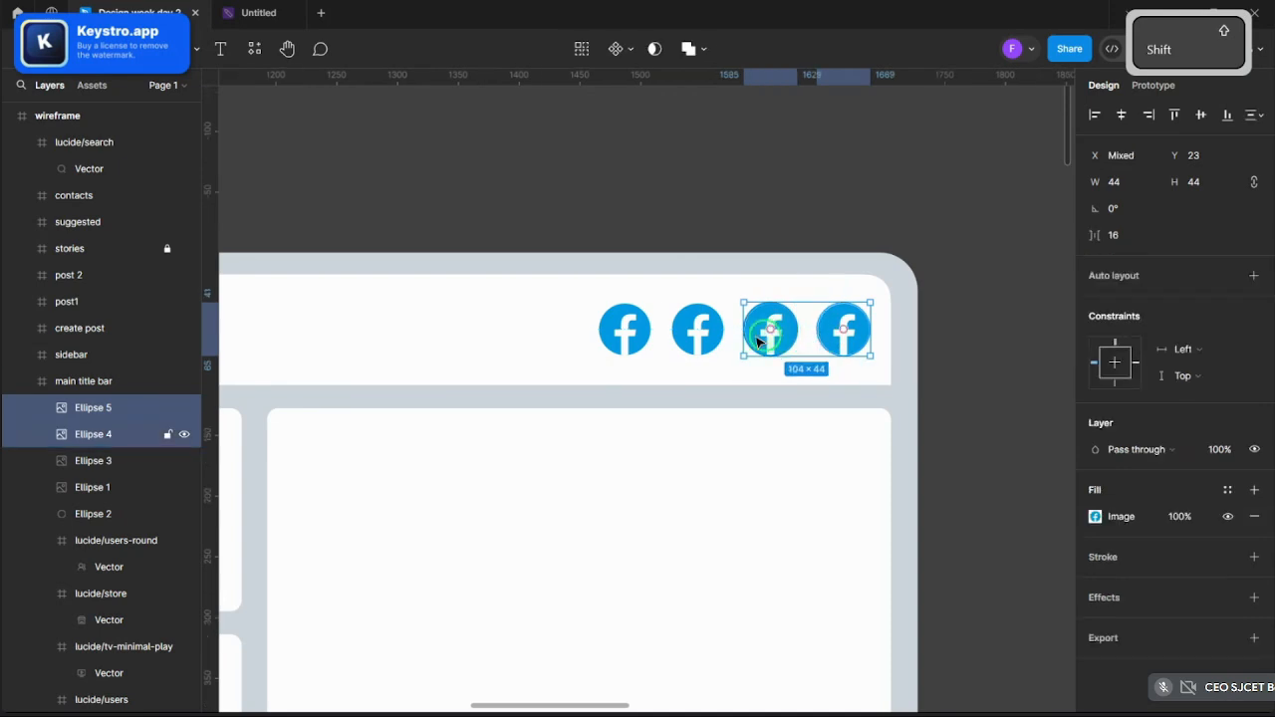
left_click(695, 342)
left_click(839, 341)
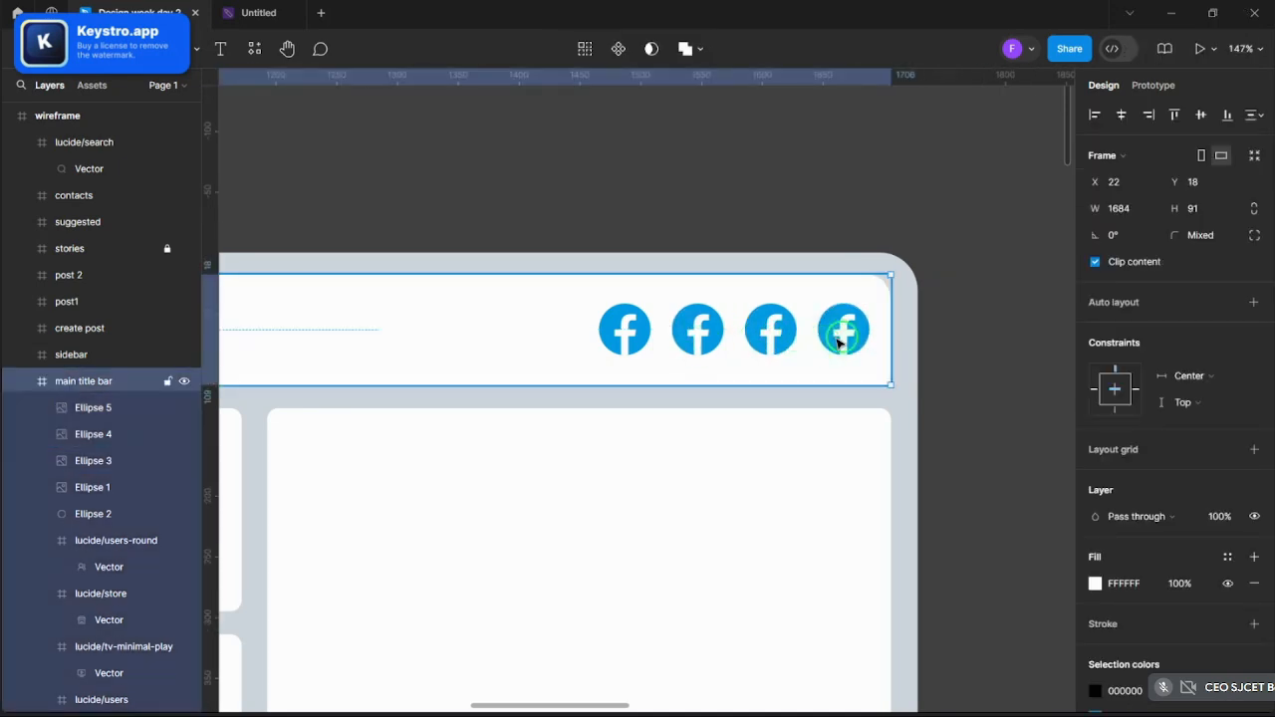
left_click(839, 341)
left_click(768, 342, "shift")
left_click(697, 339, "shift")
left_click(637, 339, "shift")
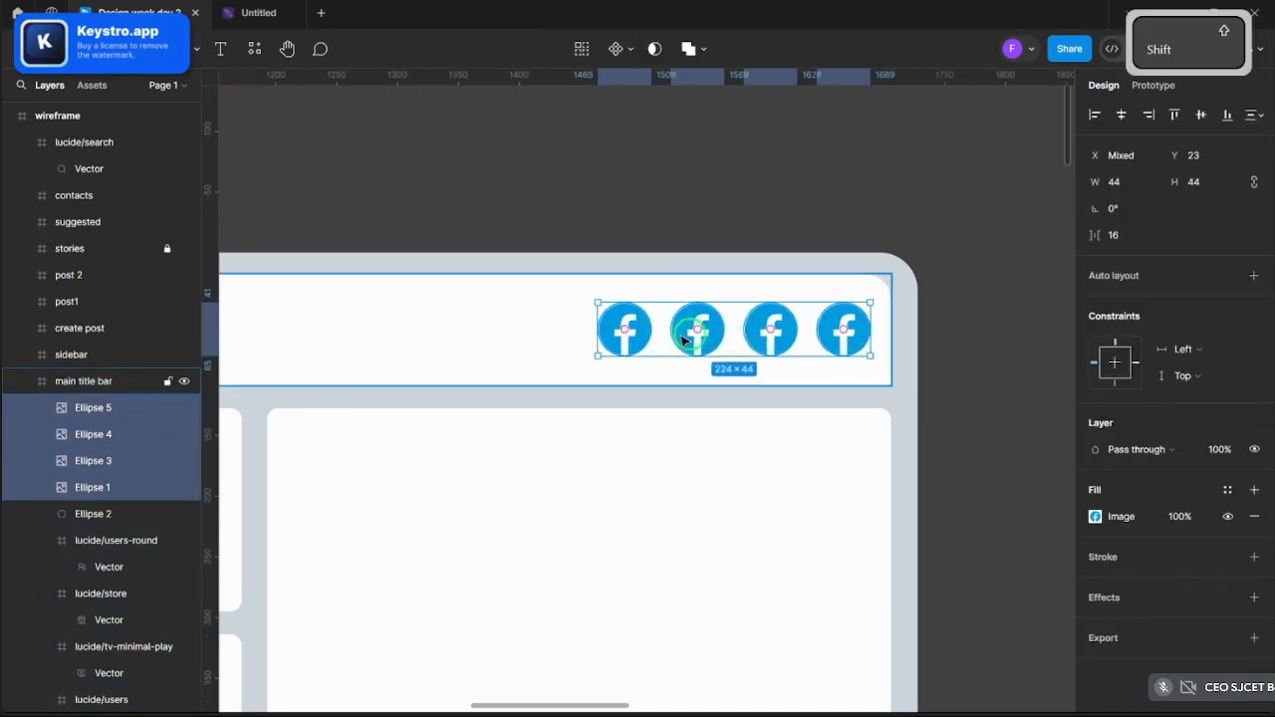
left_click_drag(697, 331, 694, 328)
key("ctrl+z")
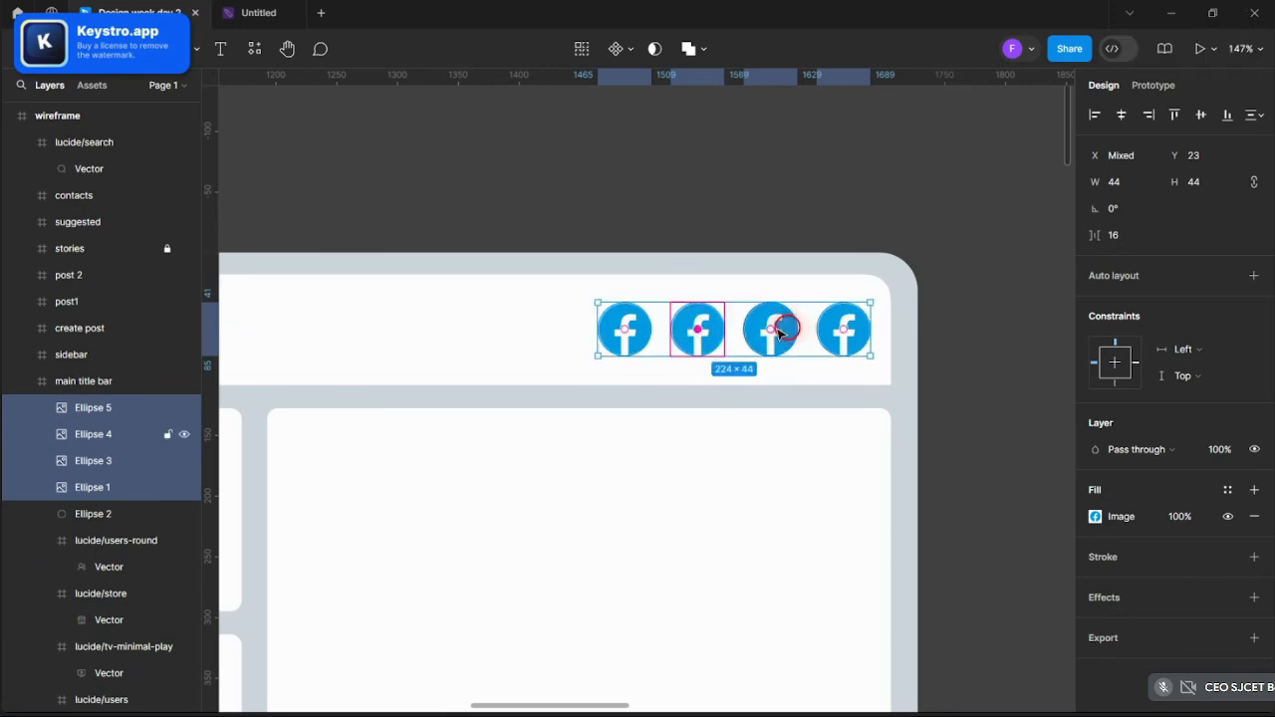
mouse_move(779, 332)
left_mouse_down()
mouse_move(770, 325)
mouse_move(786, 329)
left_mouse_up()
left_click(792, 225)
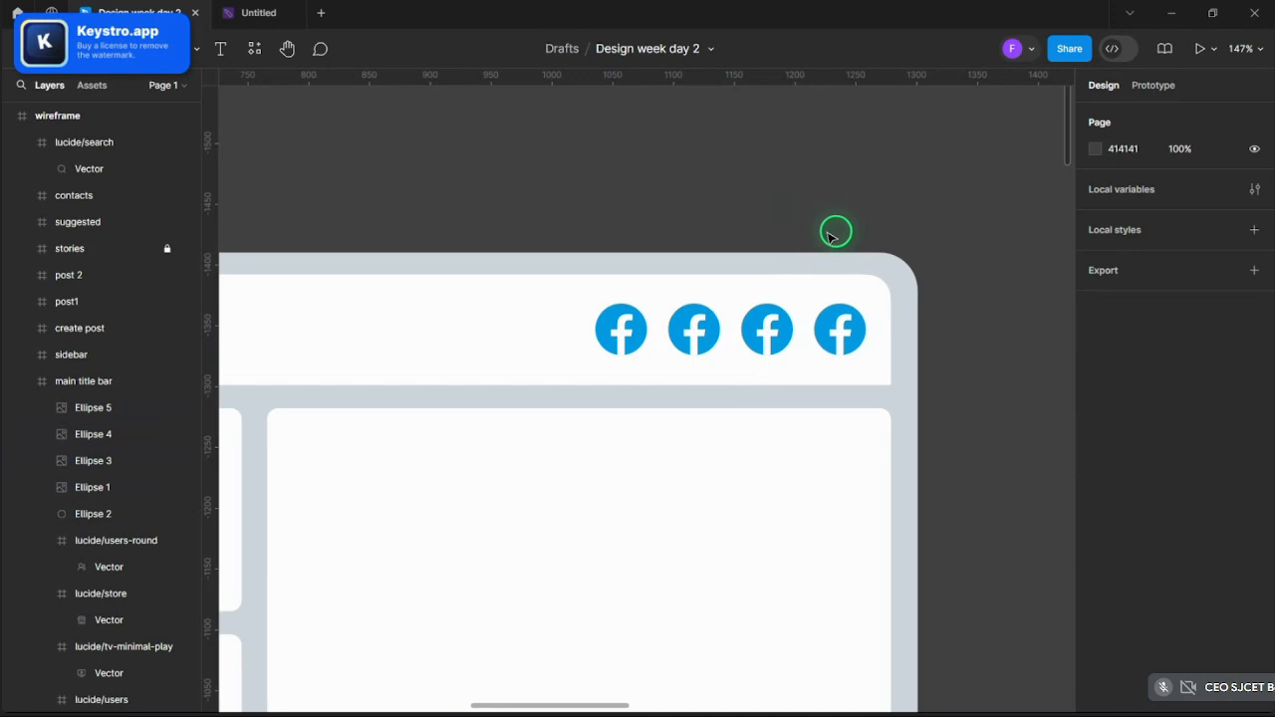
- Check the third and fourth logo positions, ending with the fourth logo selected
scroll(768, 327, "up", 3)
left_click(768, 327)
left_click(768, 322)
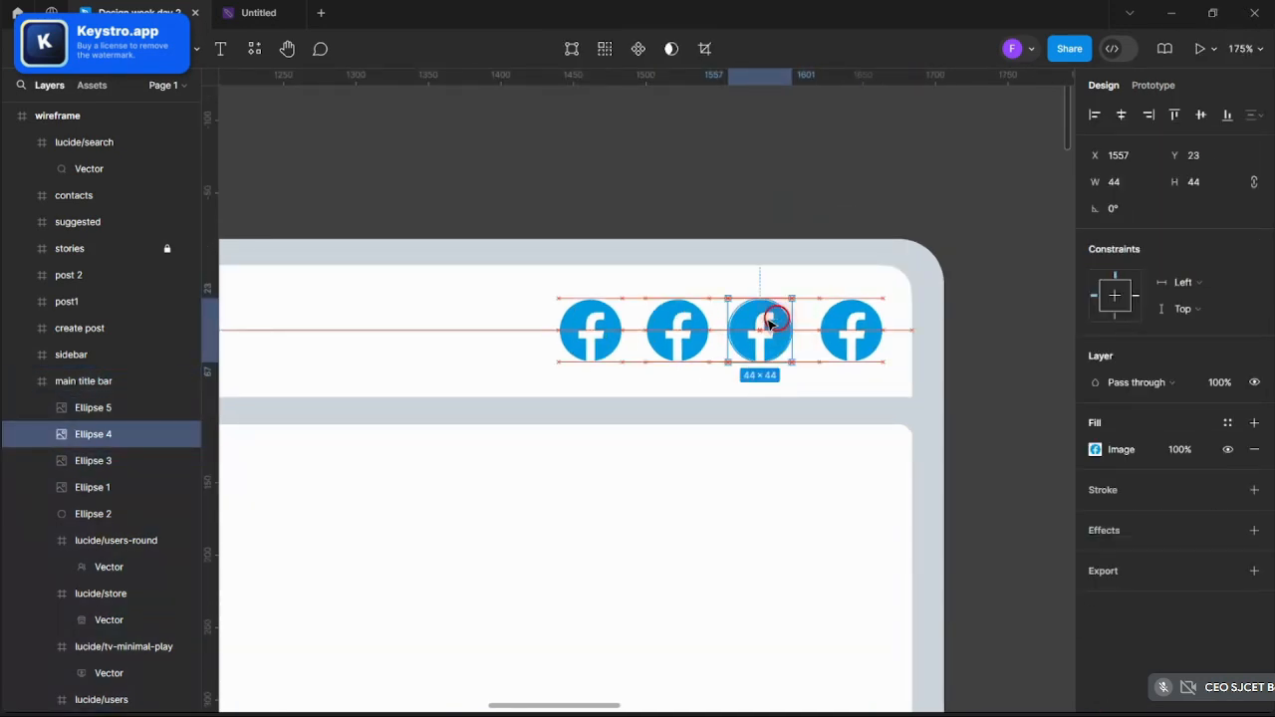
left_click(781, 198)
scroll(854, 333, "up", 3)
left_click(853, 333)
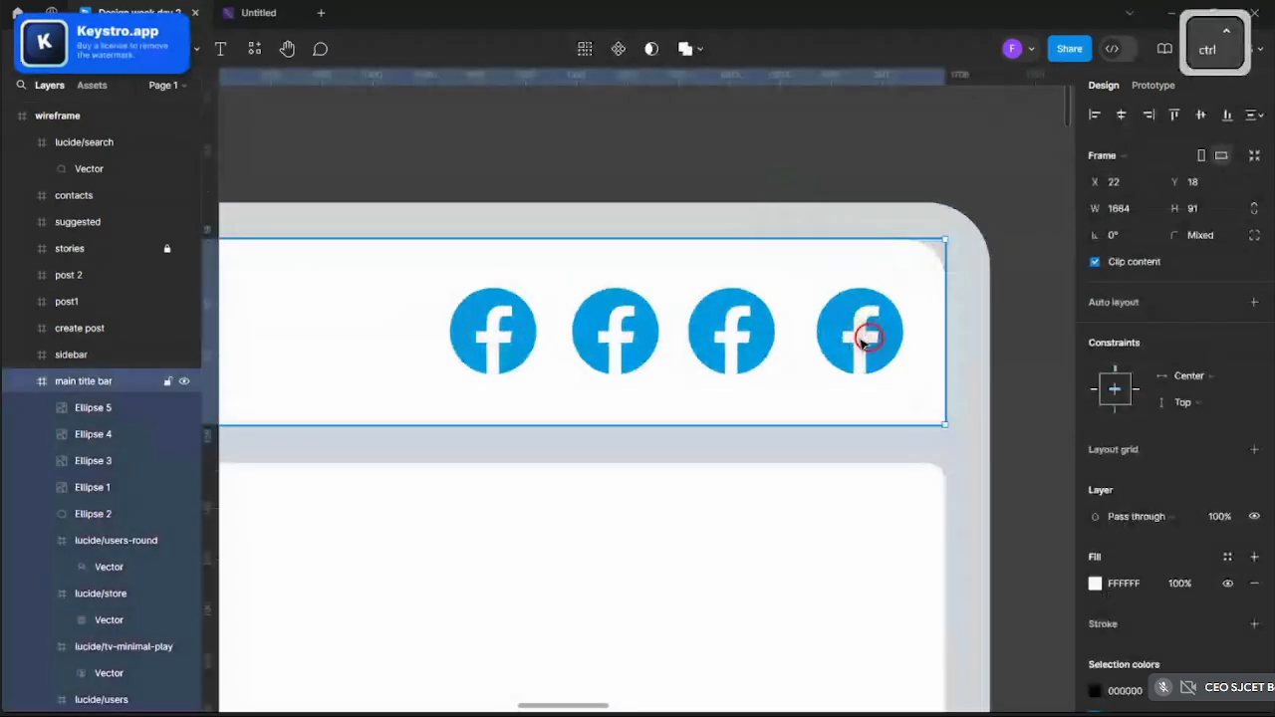
left_click(853, 335)
scroll(877, 205, "down", 3)
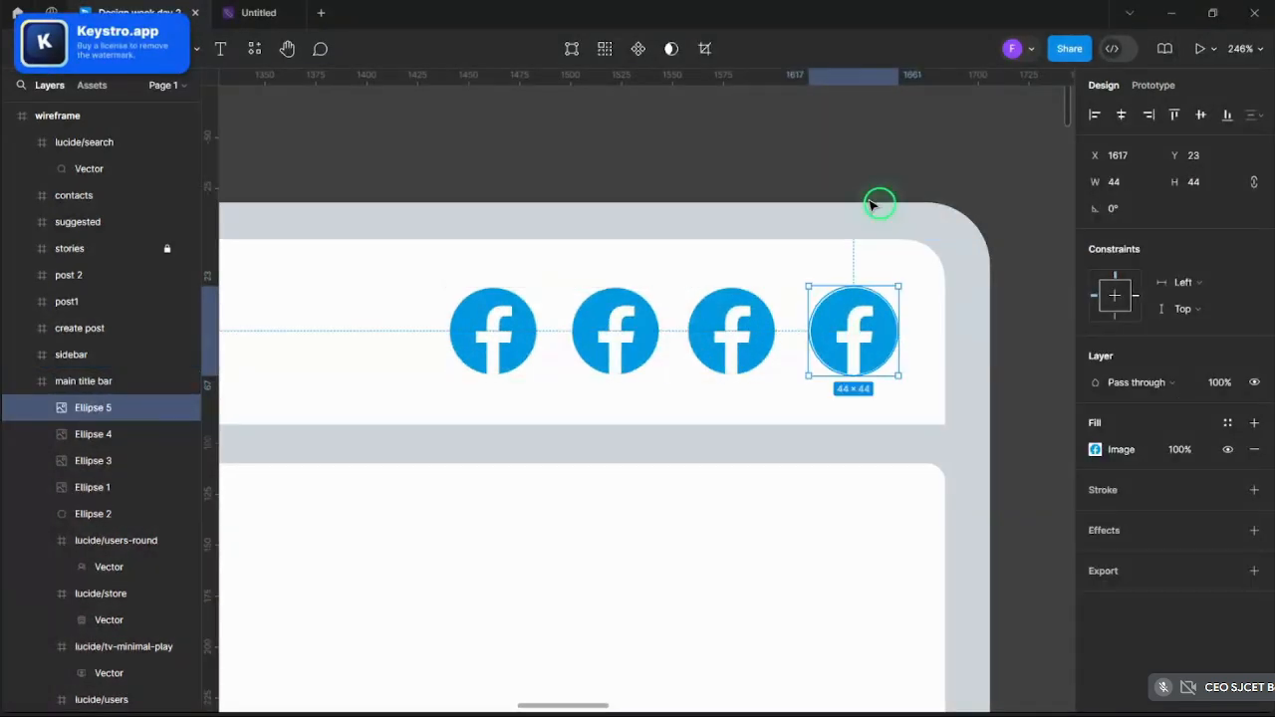
left_click(863, 192)
scroll(853, 185, "down", 5)
scroll(844, 188, "up", 3)
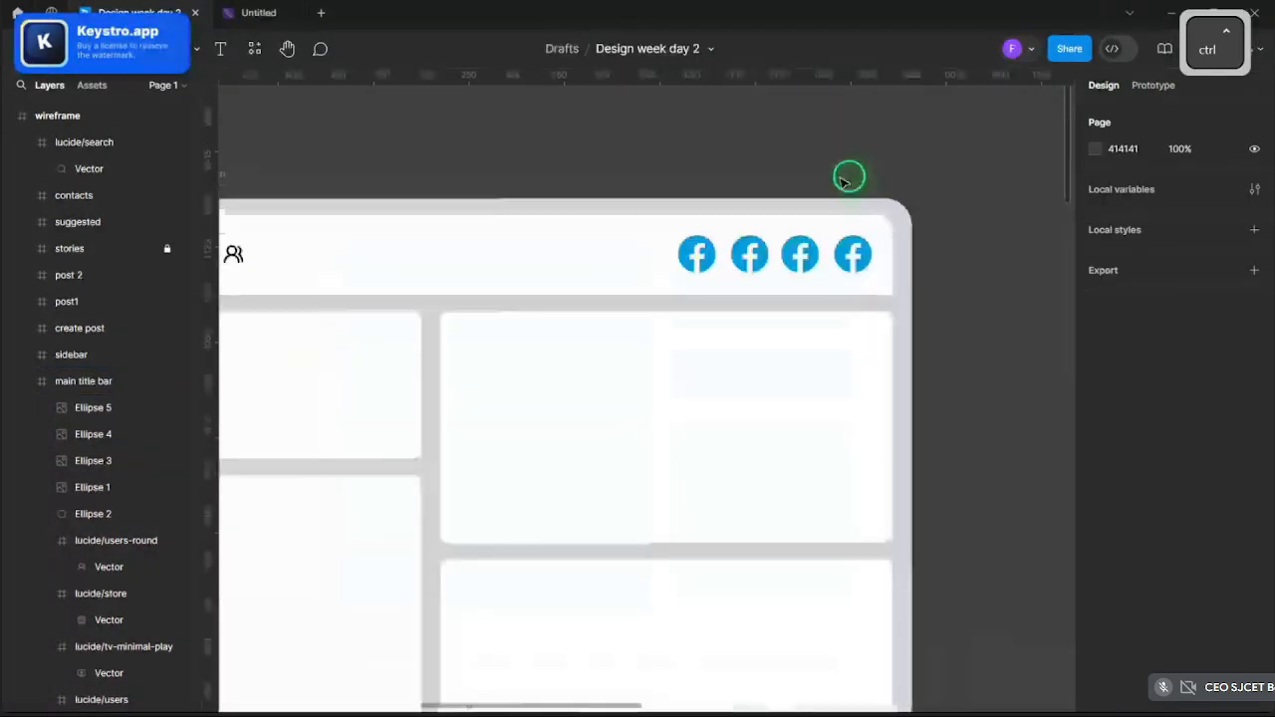
scroll(845, 181, "up", 4)
left_click(868, 349, "ctrl")
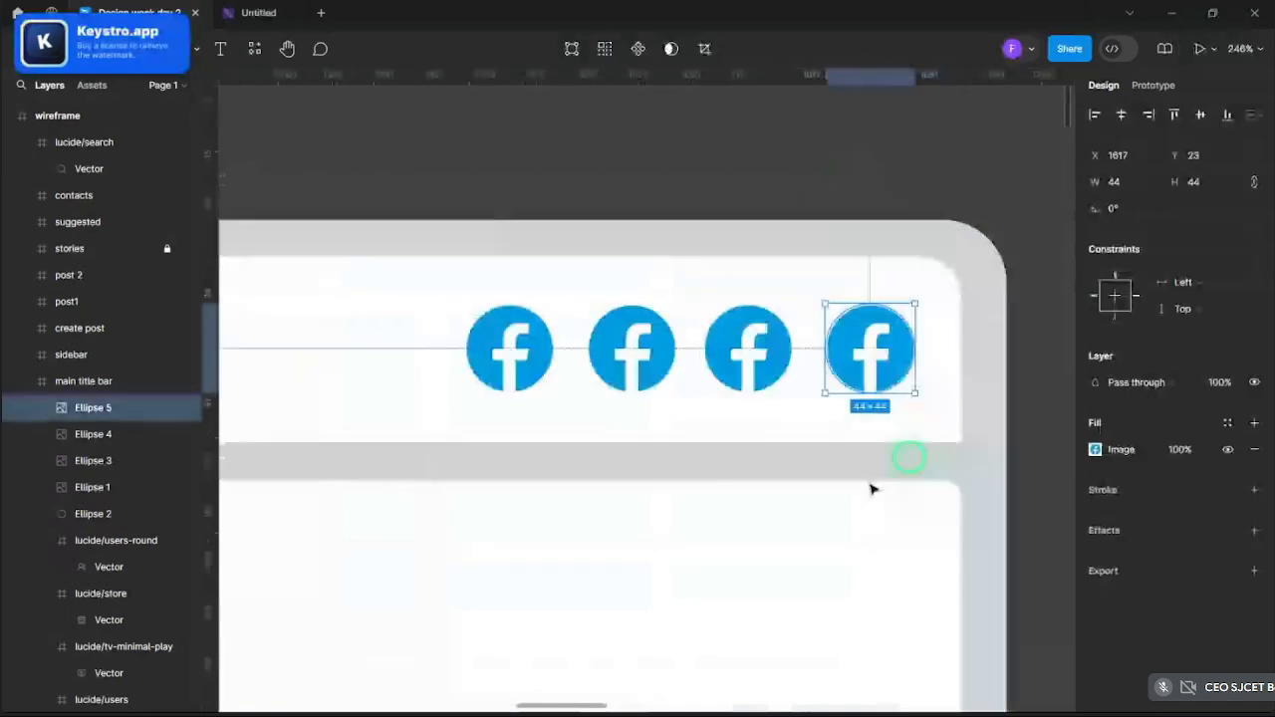
- Replace the fourth logo's image fill with a portrait photo
left_click(1096, 450)
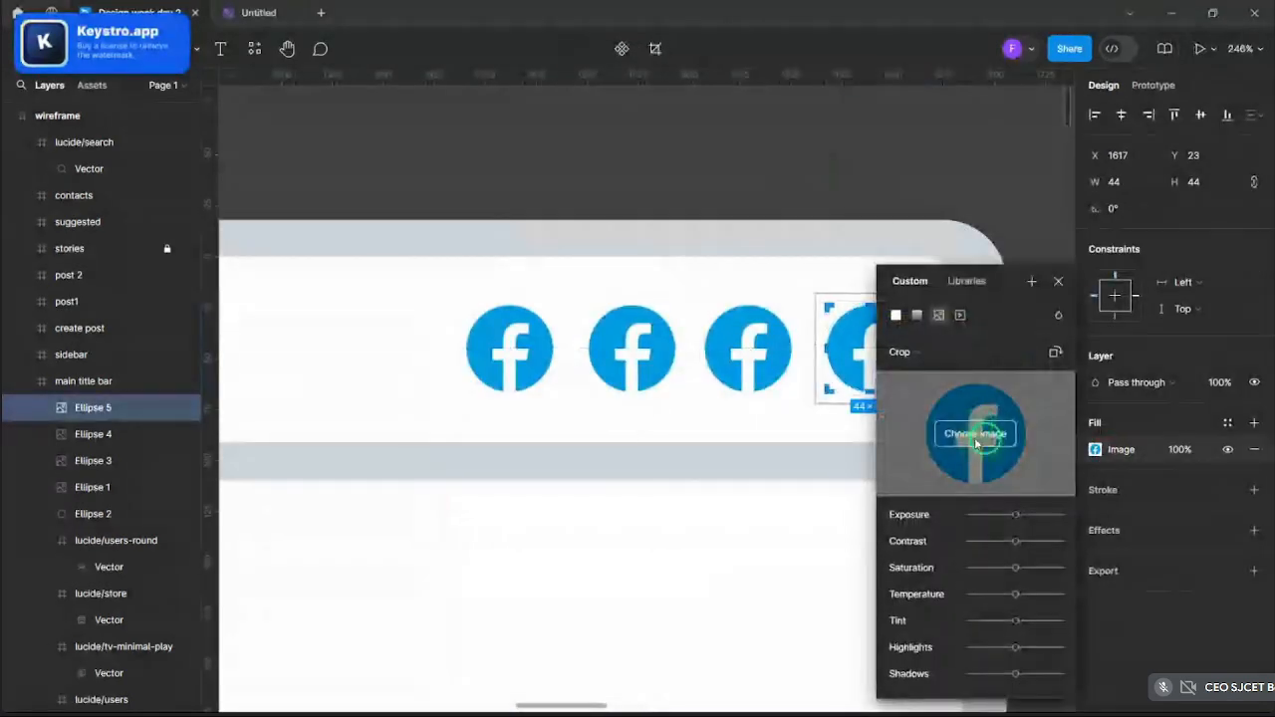
left_click(976, 438)
scroll(455, 193, "down", 10)
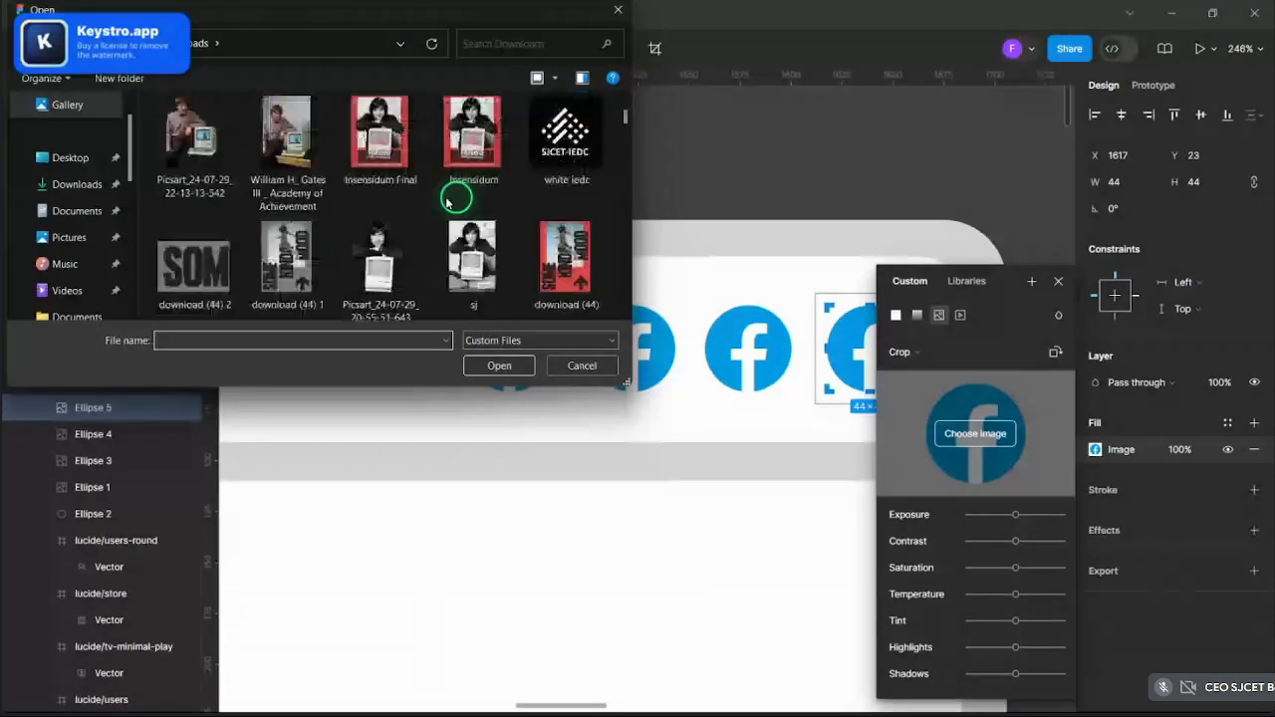
scroll(455, 194, "up", 10)
scroll(446, 207, "down", 1)
scroll(446, 206, "down", 5)
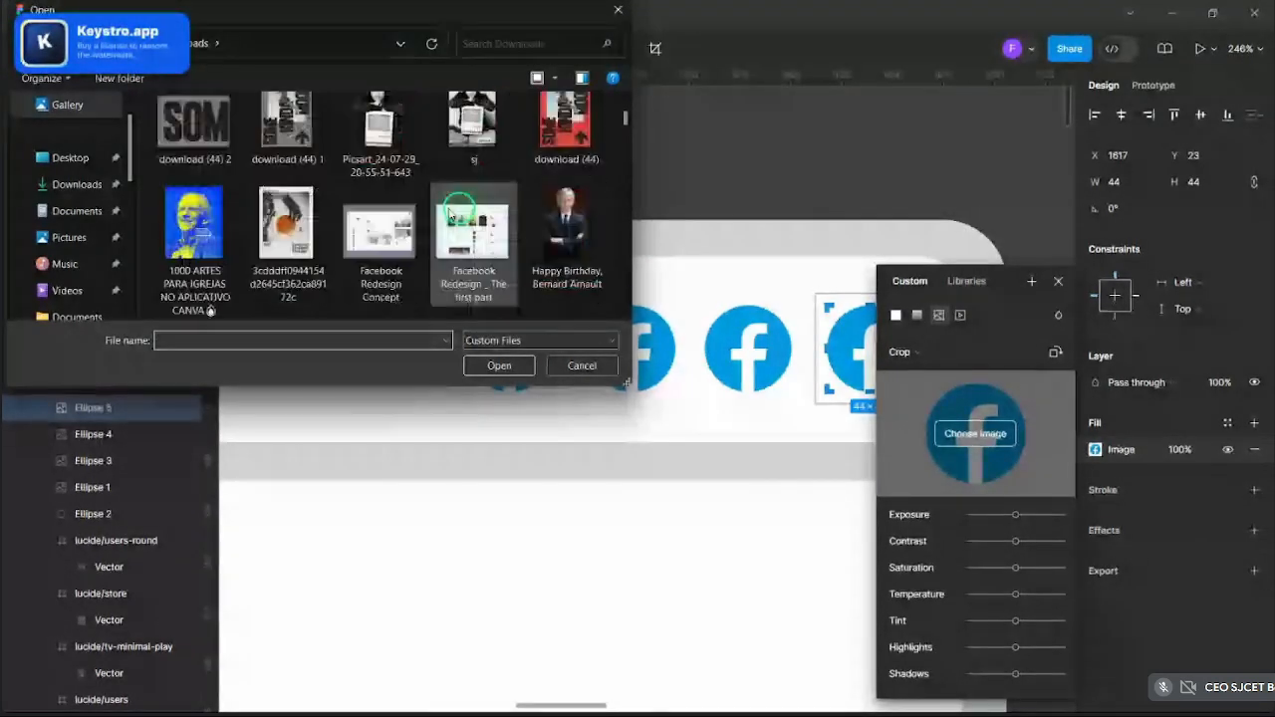
scroll(484, 185, "down", 3)
scroll(501, 205, "up", 1)
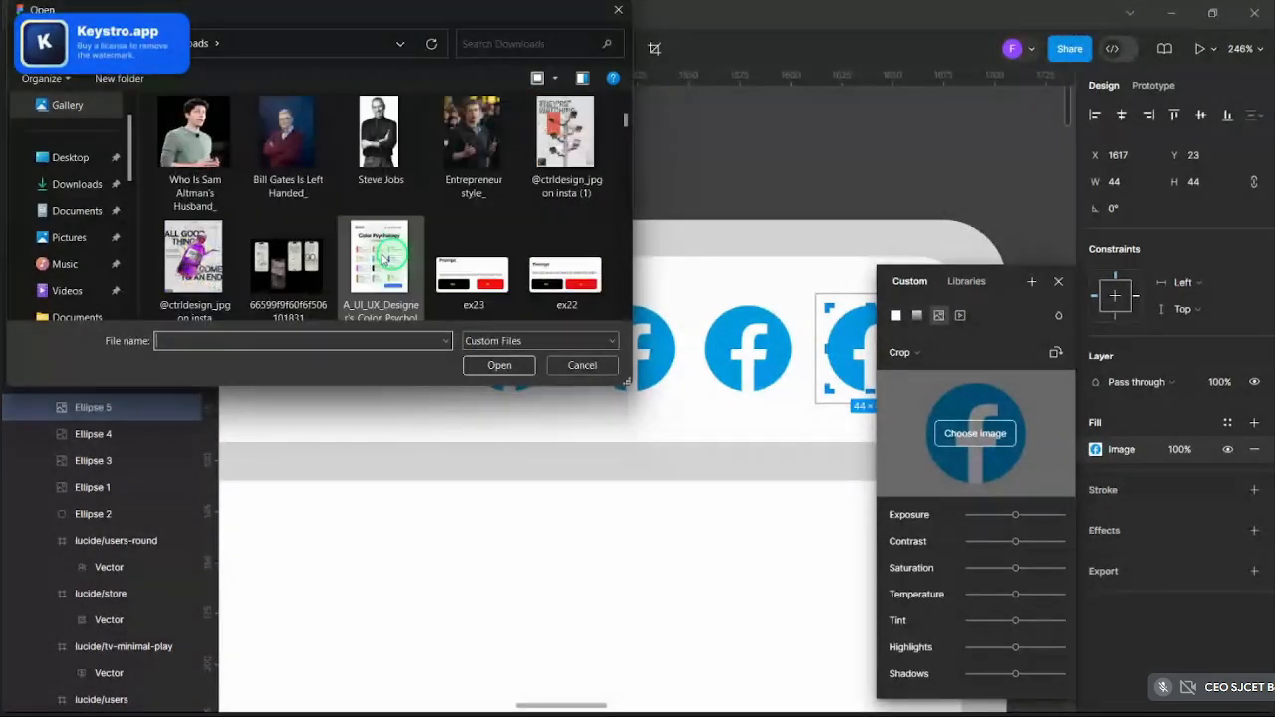
scroll(430, 197, "up", 1)
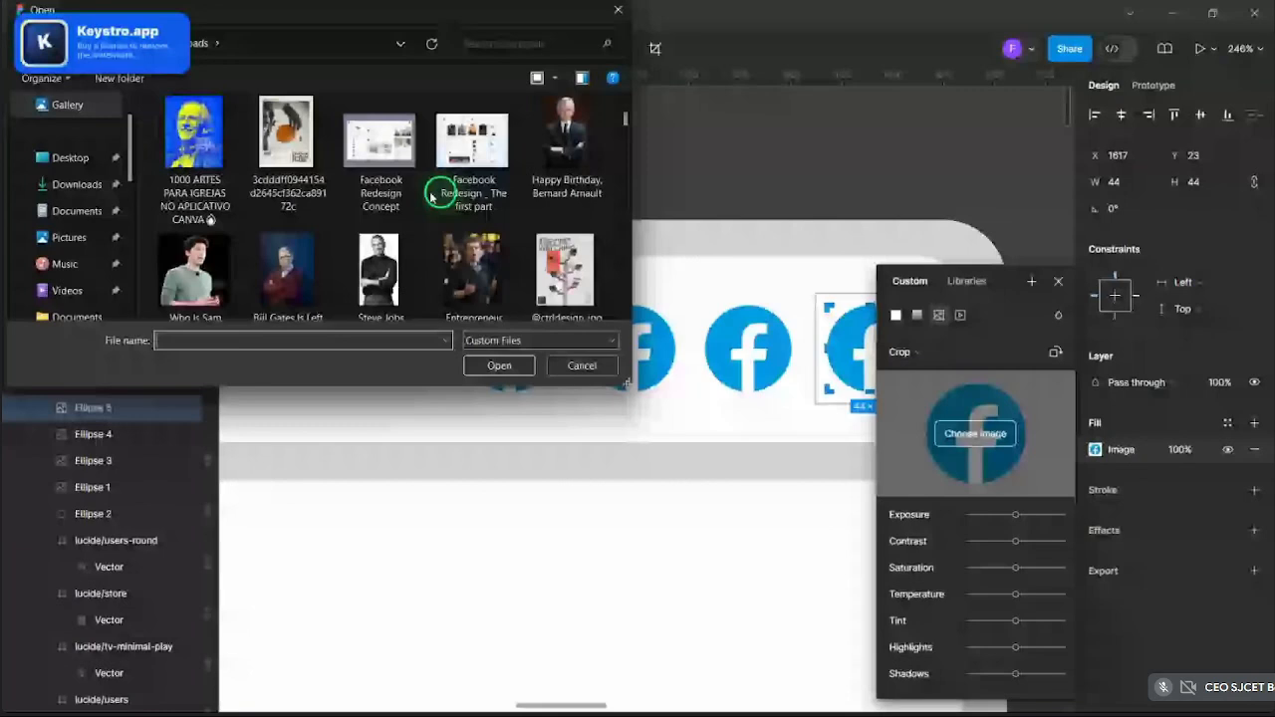
left_click(473, 271)
left_click(495, 365)
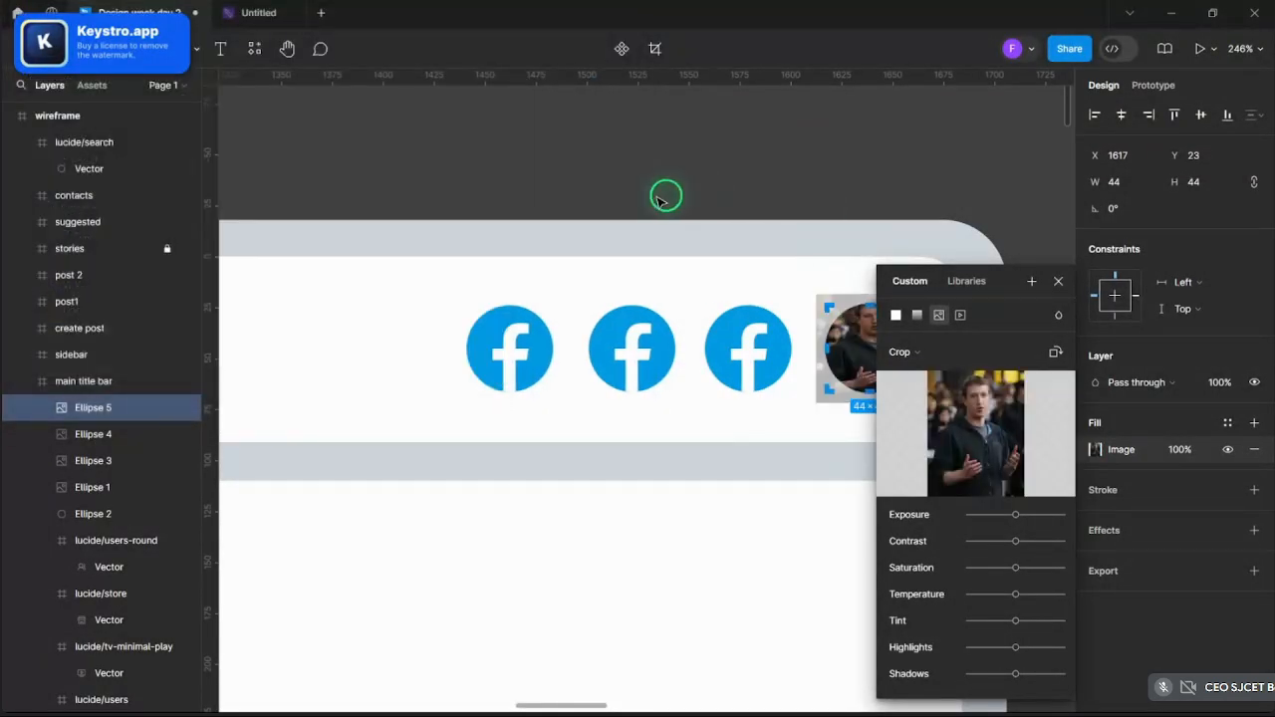
- Try Fill and Tile scaling for the avatar photo, then switch it to Crop mode
left_click(859, 356)
left_click(893, 352)
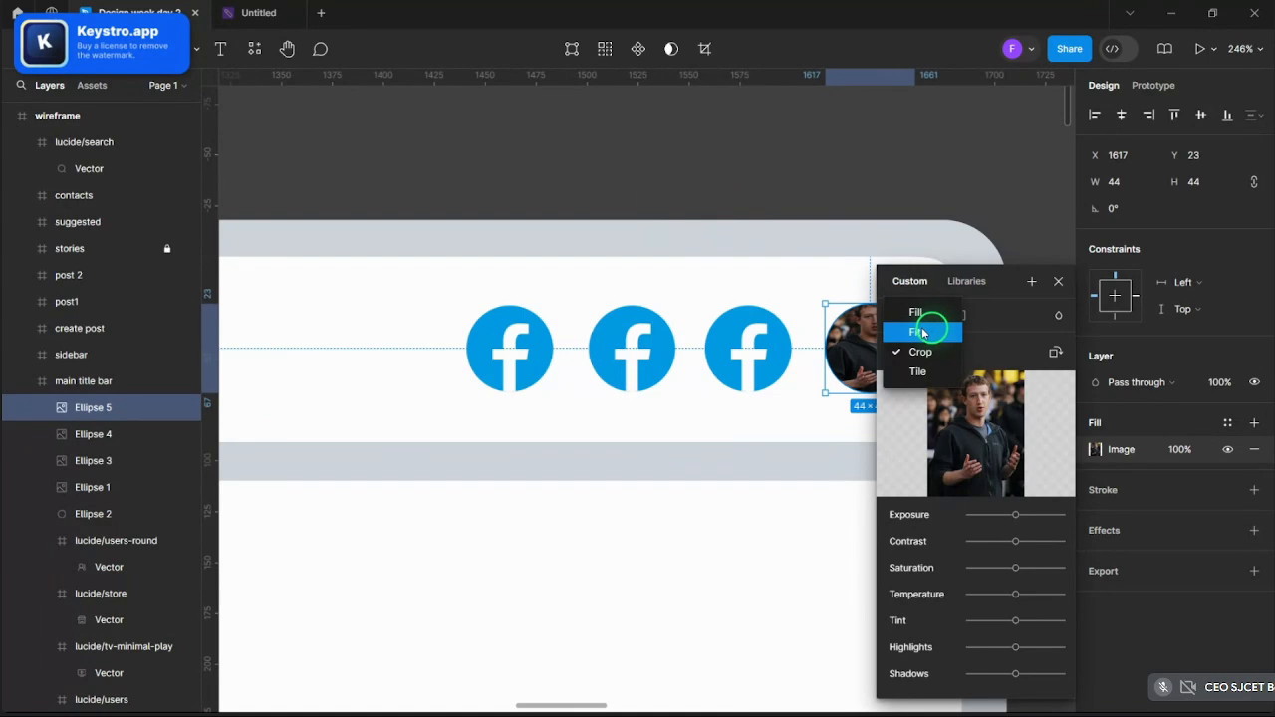
left_click(924, 315)
left_click(1036, 284)
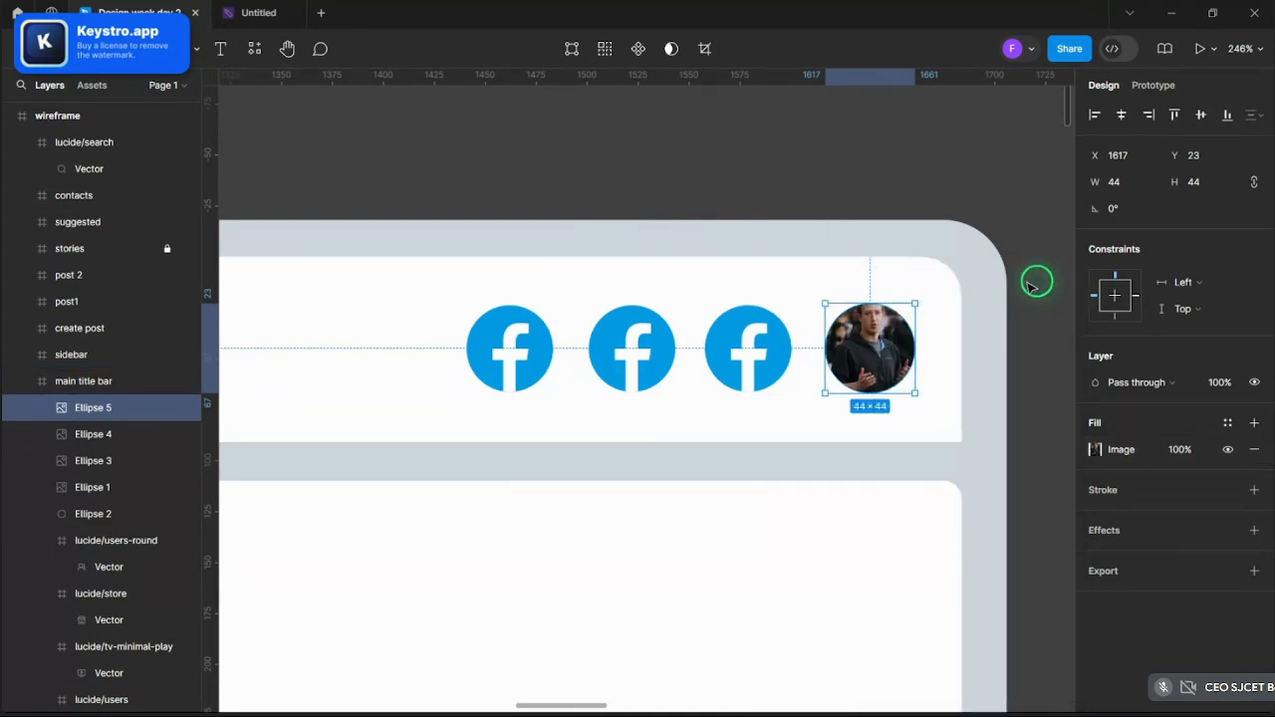
left_click(1096, 449)
left_click(925, 355)
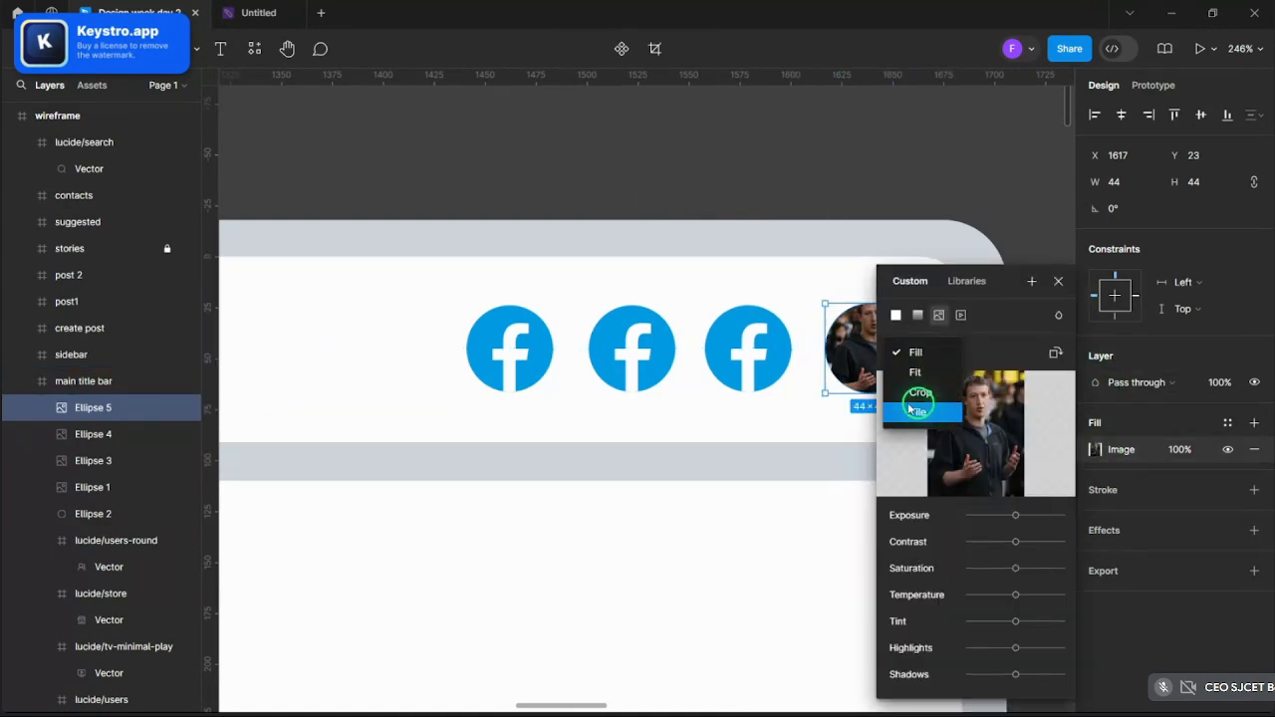
left_click(906, 405)
left_click(909, 358)
left_click(910, 332)
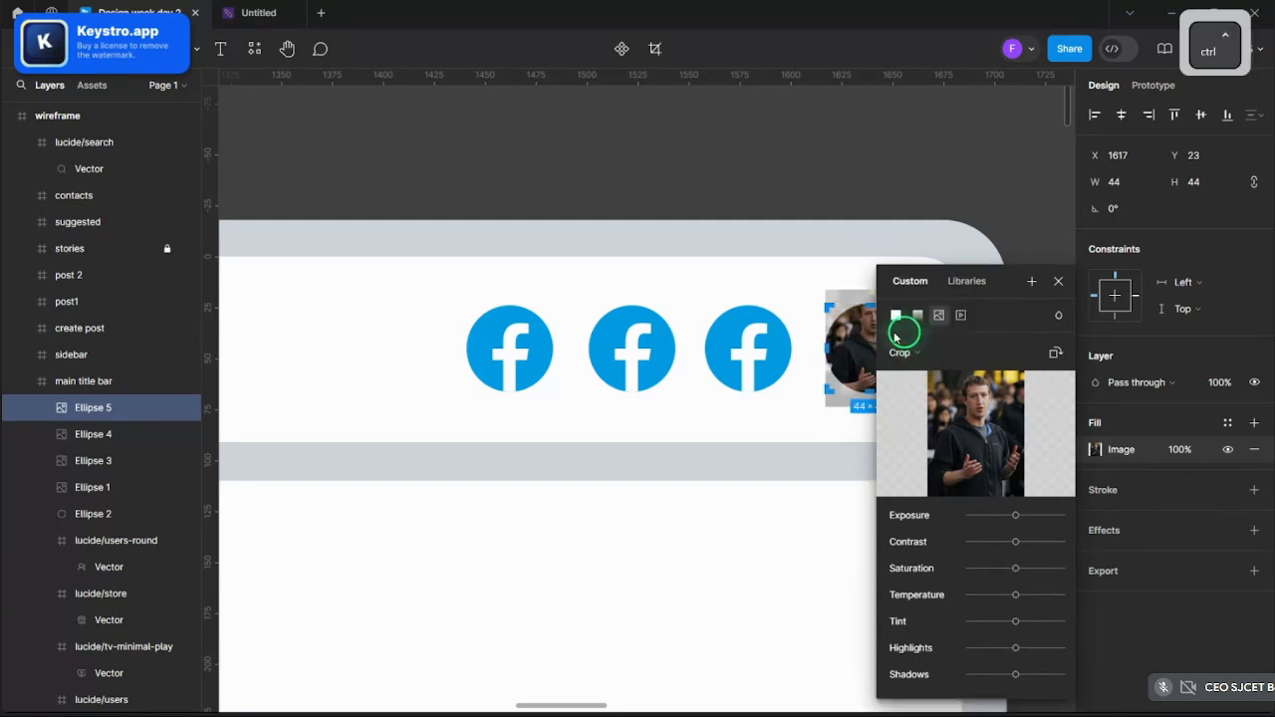
- Shift the photo down inside the avatar circle and close the image settings
scroll(856, 329, "up", 5)
left_click_drag(703, 334, 703, 357)
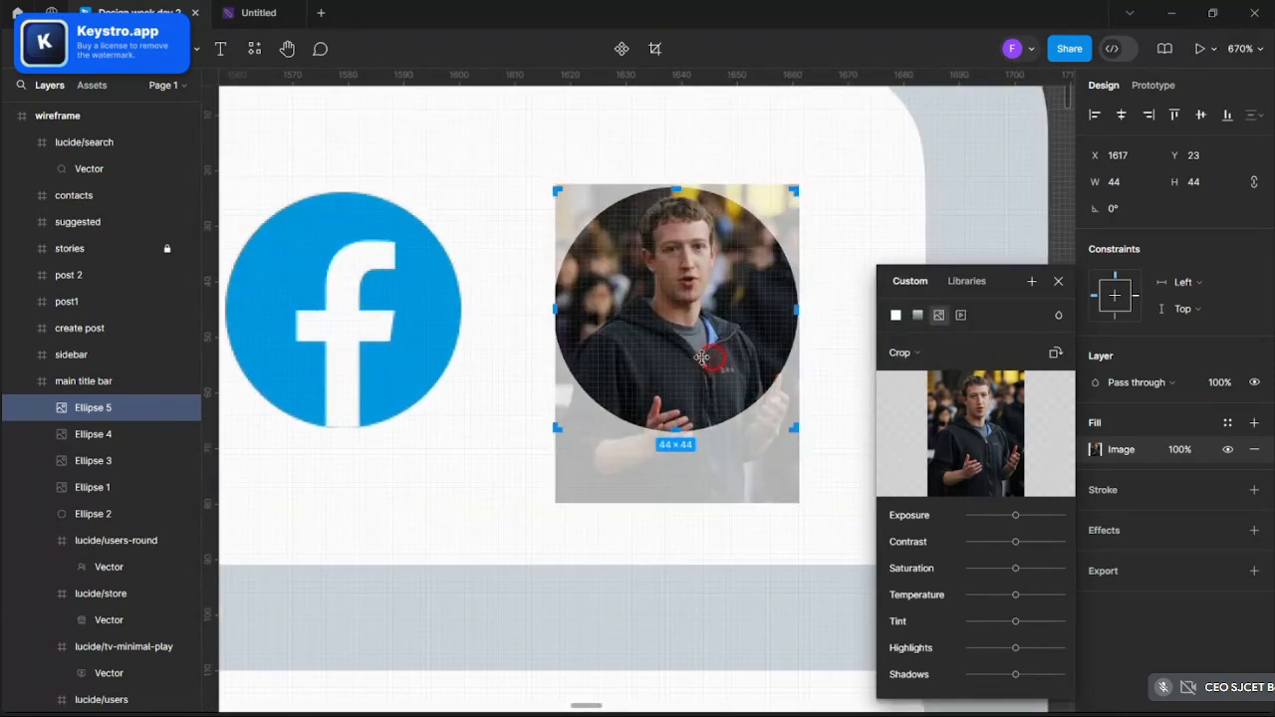
left_click(1058, 281)
scroll(898, 287, "down", 6)
left_click(947, 282)
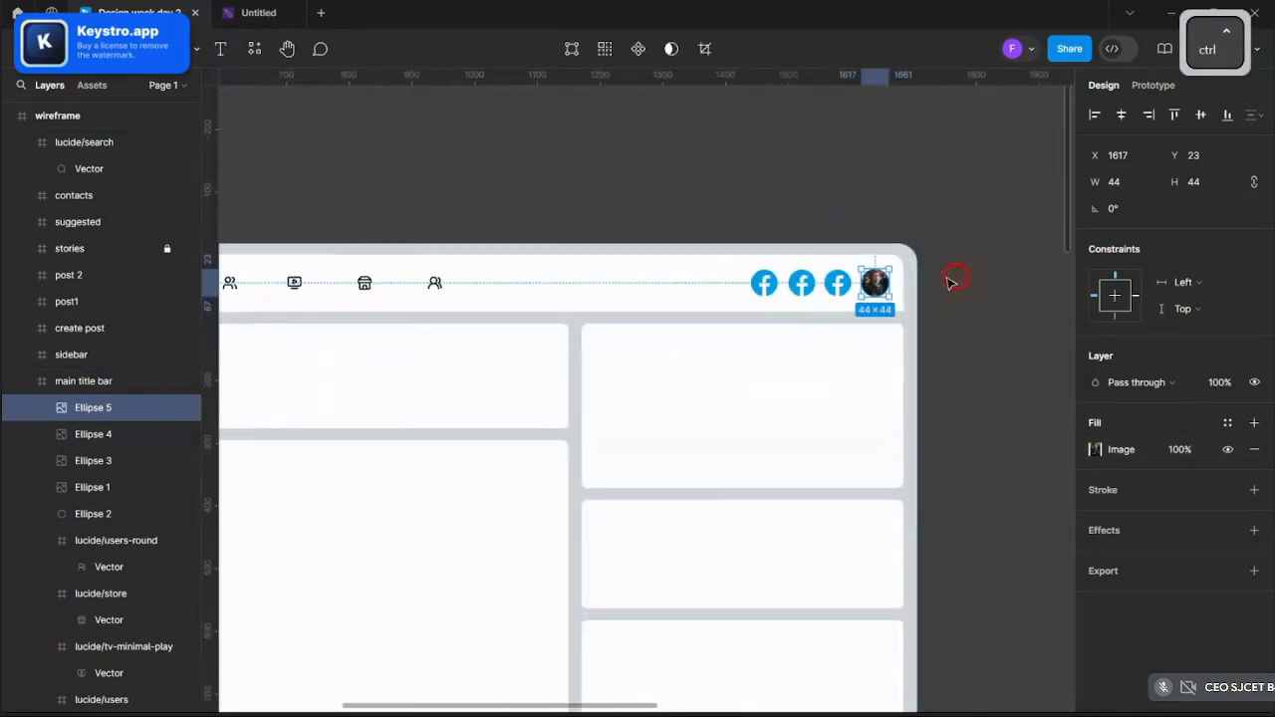
scroll(860, 283, "up", 2)
- Change the third logo circle's fill to solid light grey C4C4C4 and copy the hex value
scroll(869, 282, "up", 5)
left_click(757, 317)
left_click(758, 317)
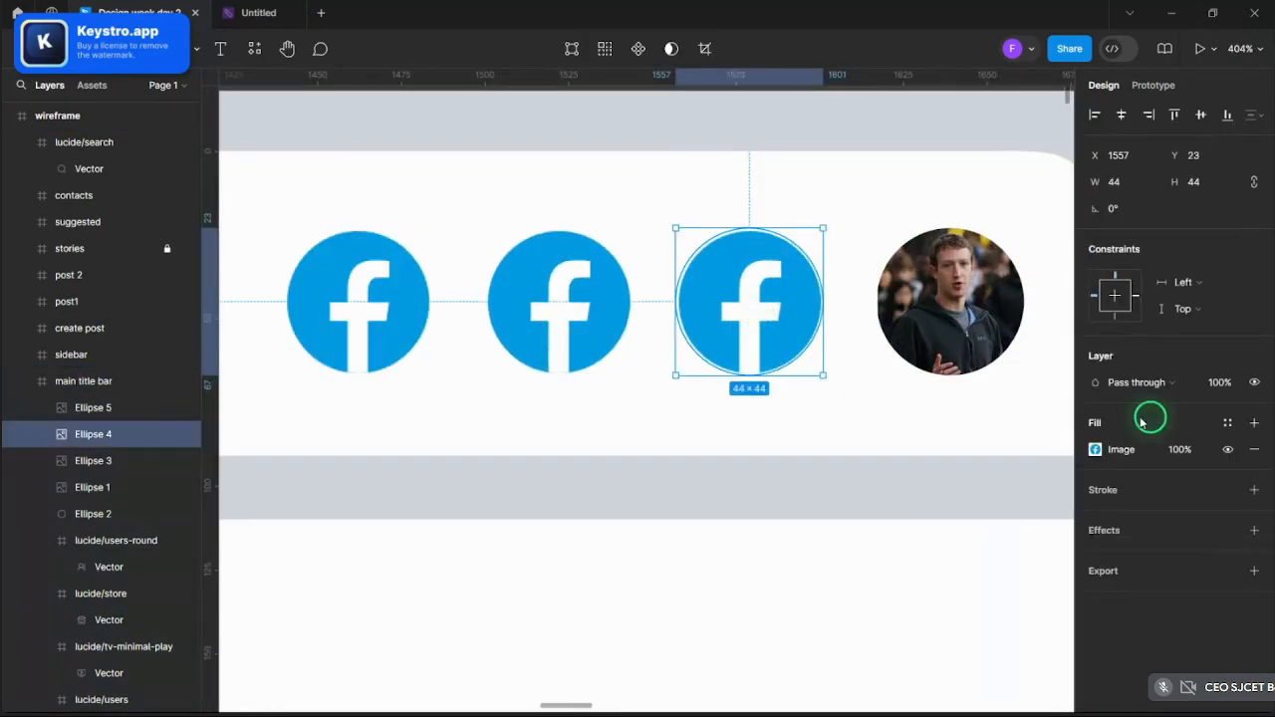
left_click(1095, 450)
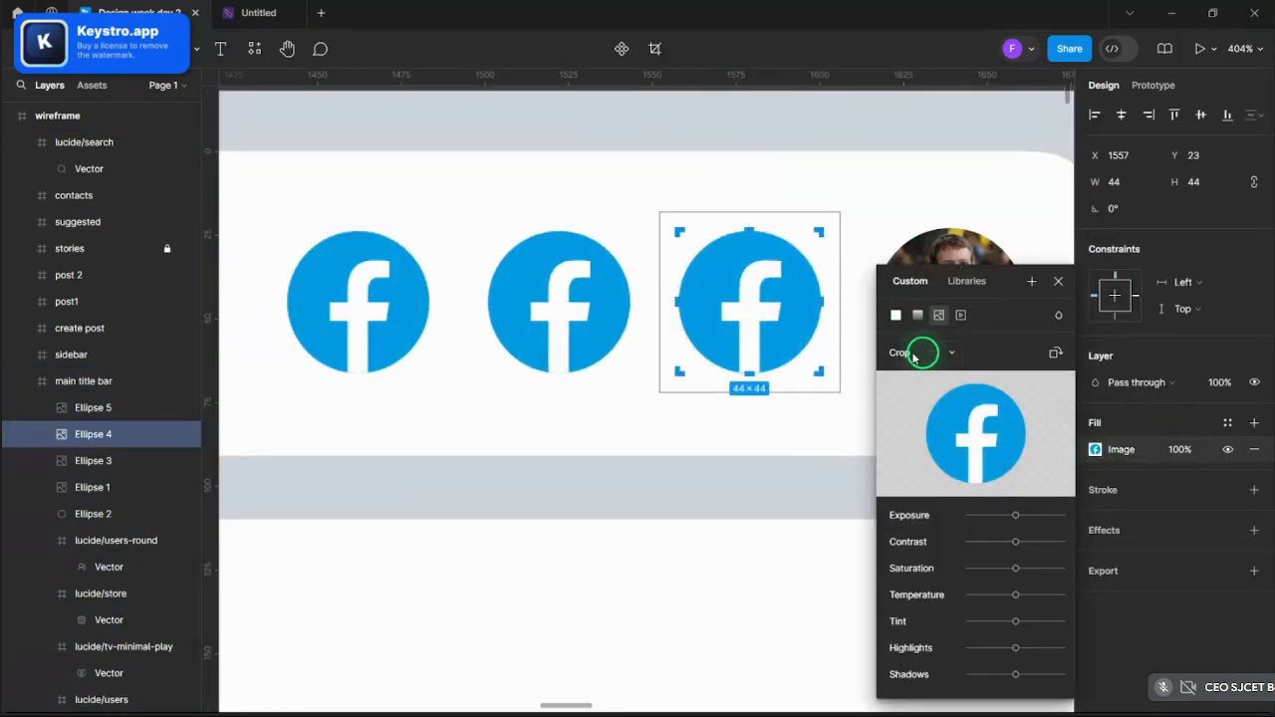
scroll(867, 369, "down", 10)
scroll(783, 336, "up", 5)
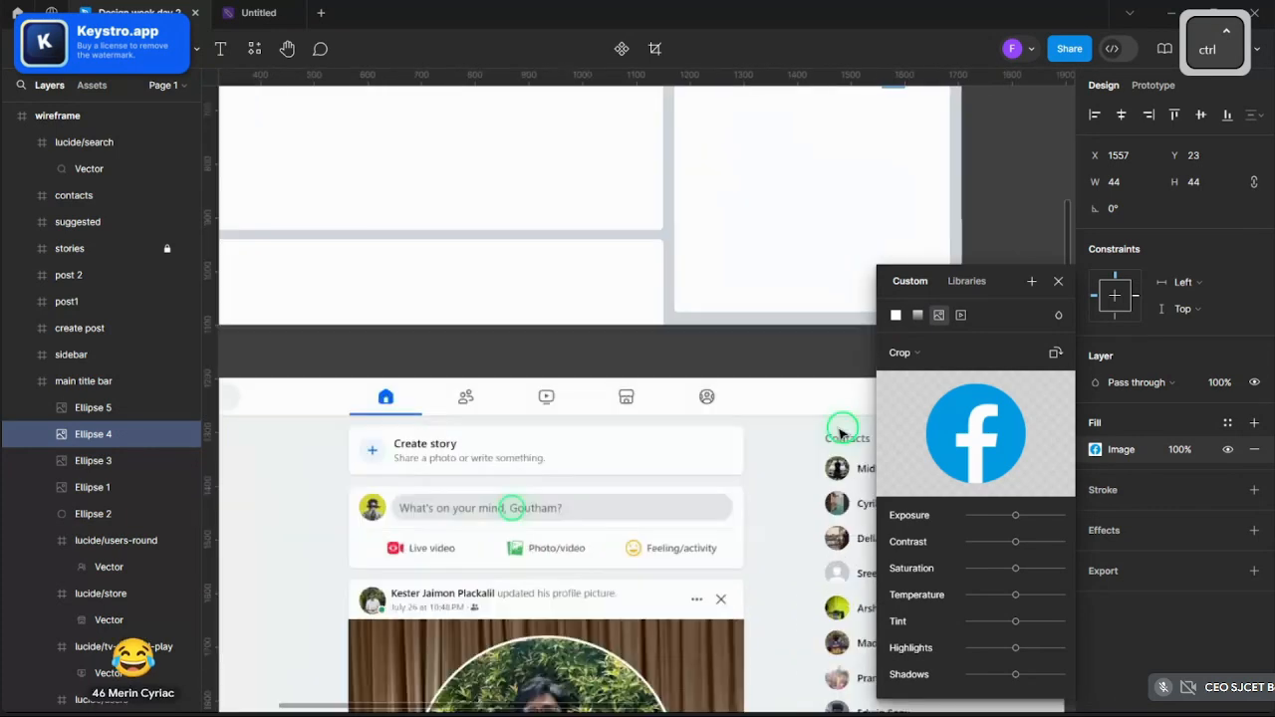
scroll(660, 382, "up", 6)
scroll(708, 412, "down", 7)
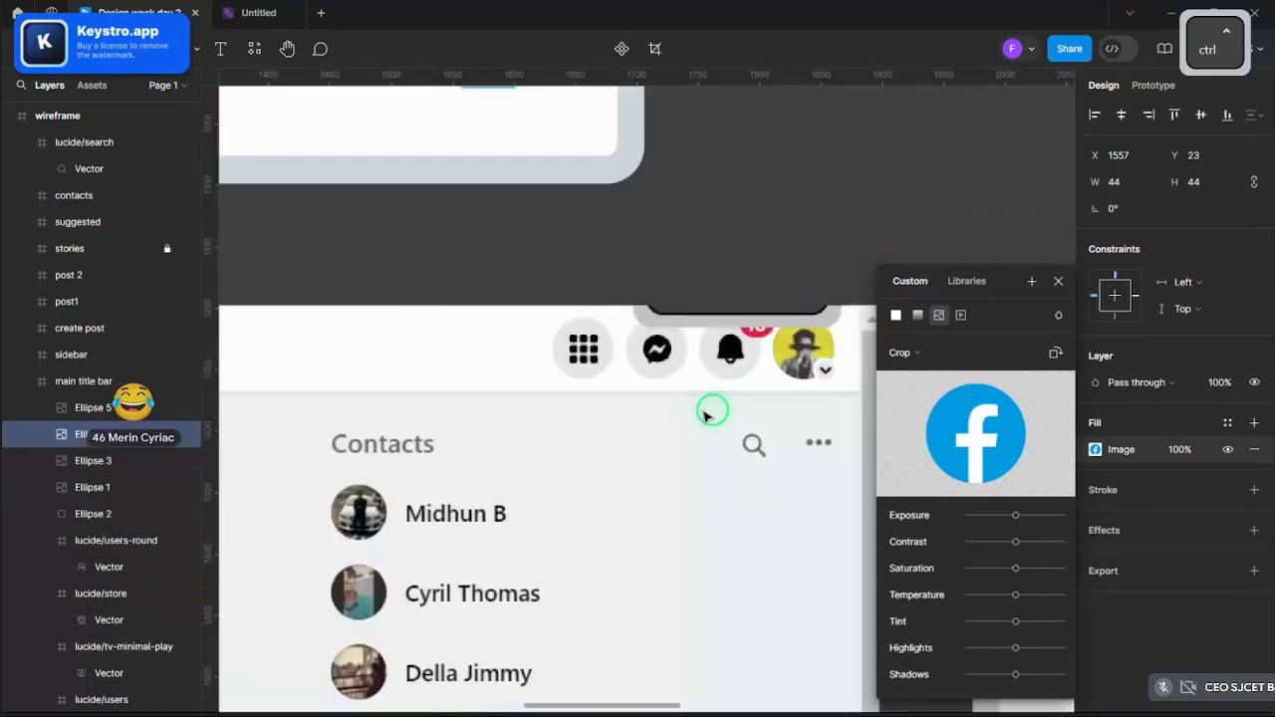
scroll(717, 403, "down", 5)
scroll(783, 208, "up", 6)
scroll(687, 518, "up", 10)
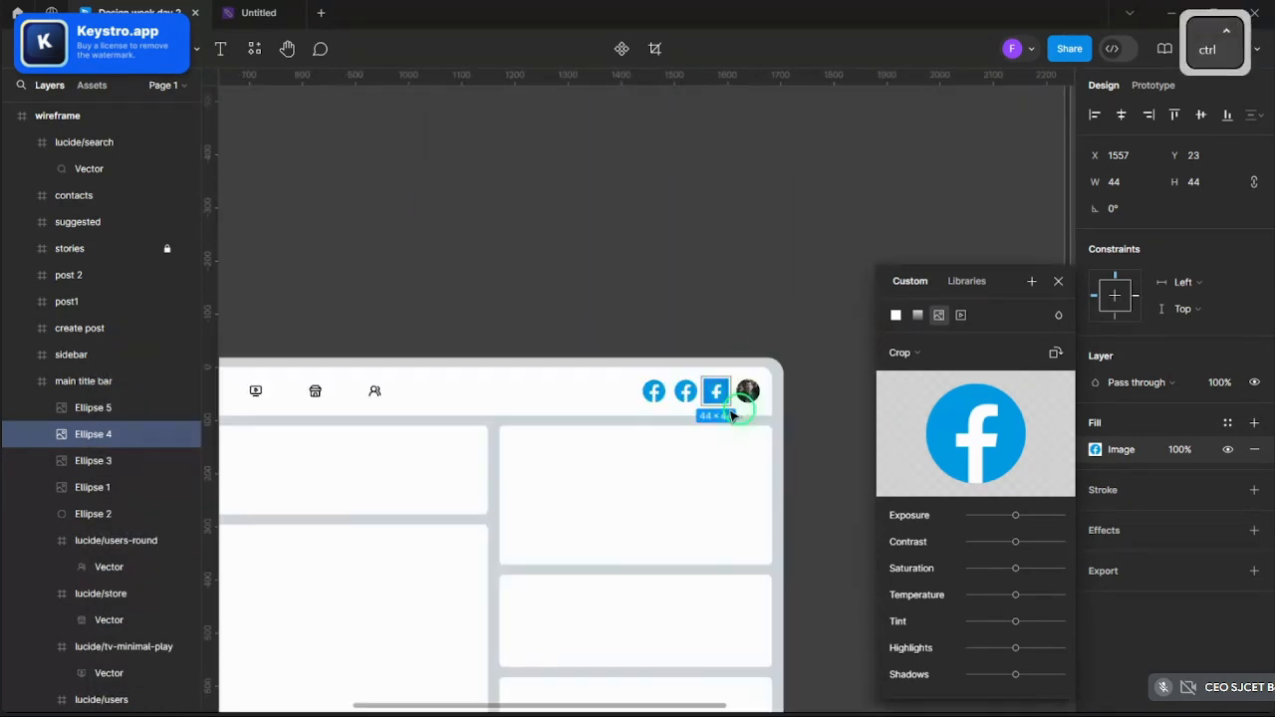
left_click(897, 316)
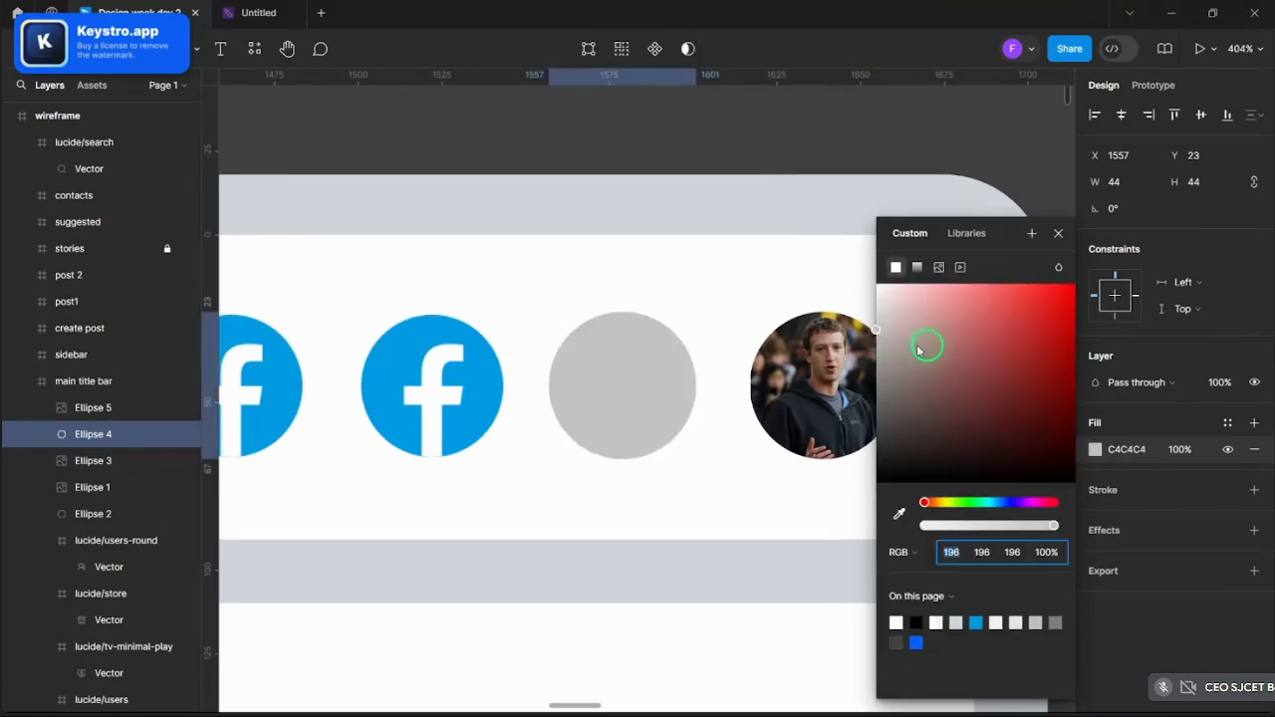
left_click_drag(904, 346, 879, 331)
left_click(1124, 450)
key("ctrl+c")
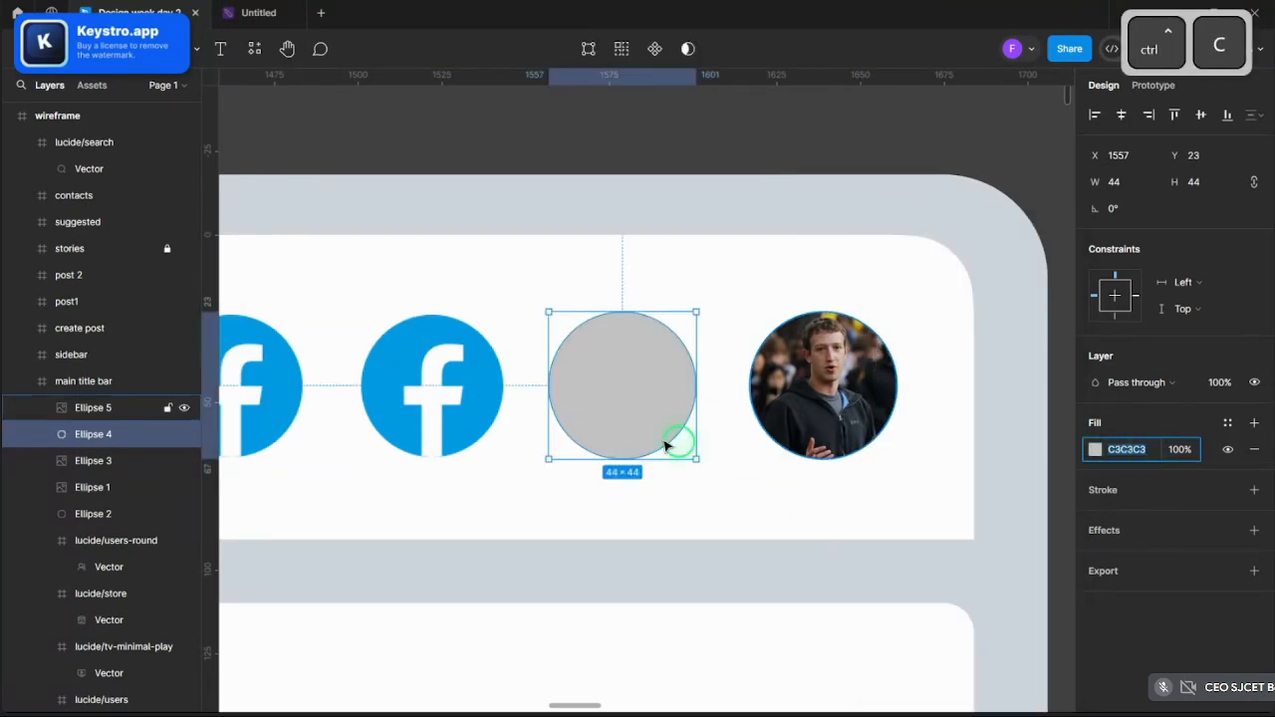
scroll(665, 445, "down", 4)
scroll(569, 421, "up", 4)
- Switch the first and second logo circles to the same solid light grey fill
left_click(568, 421)
left_click(419, 416, "shift")
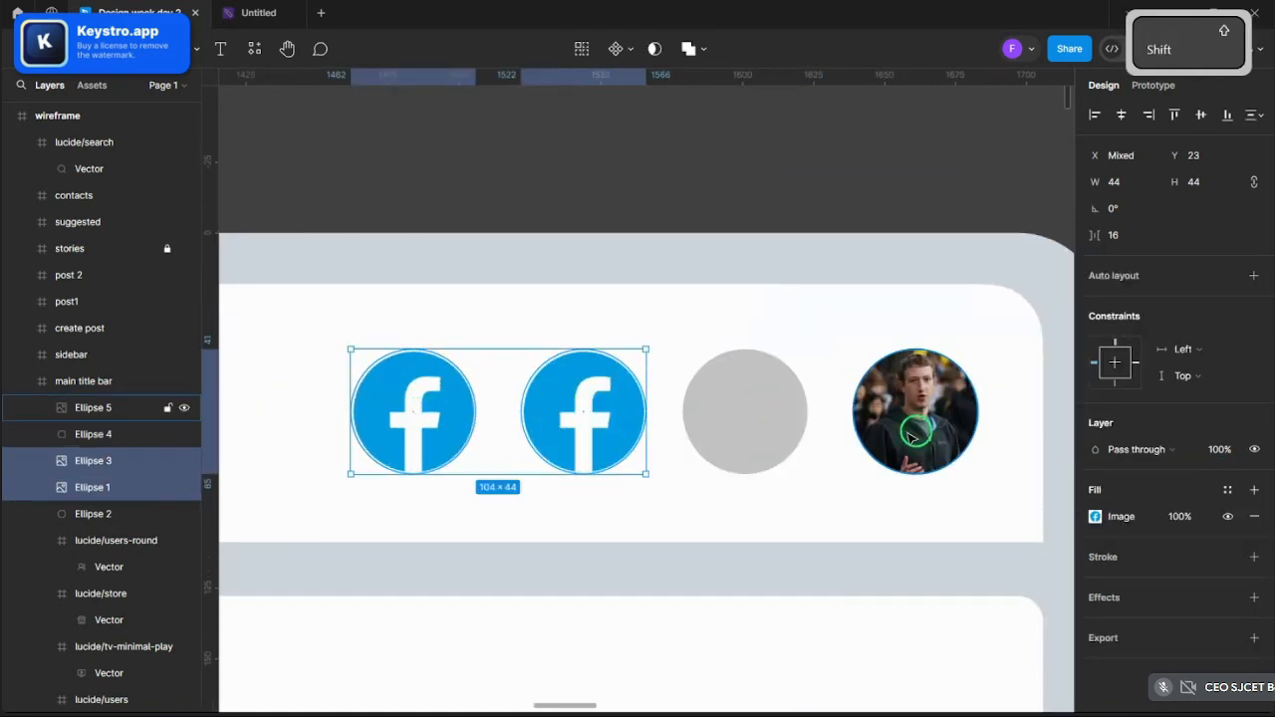
left_click(1094, 516)
left_click(902, 314)
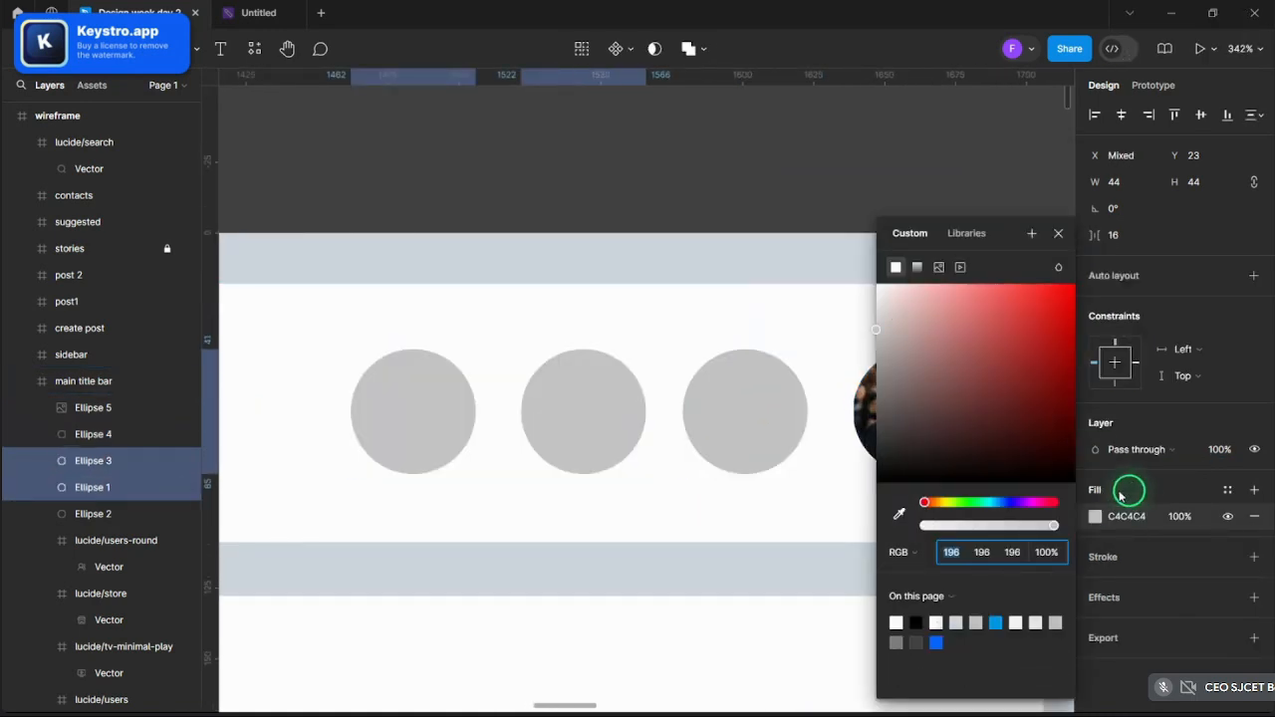
left_click(1033, 234)
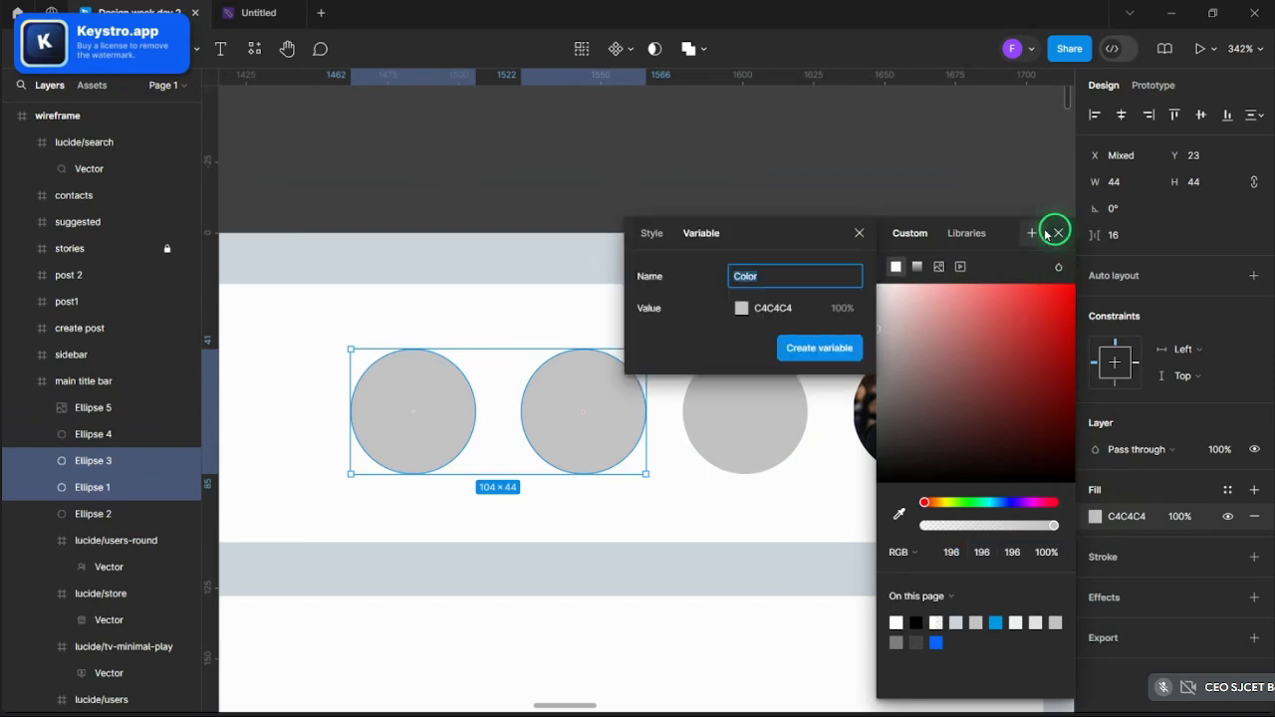
left_click(1057, 233)
left_click(857, 176)
scroll(858, 176, "down", 5)
- Copy the layout-grid, message-circle and bell-dot icons from the icons frame
scroll(863, 178, "down", 5)
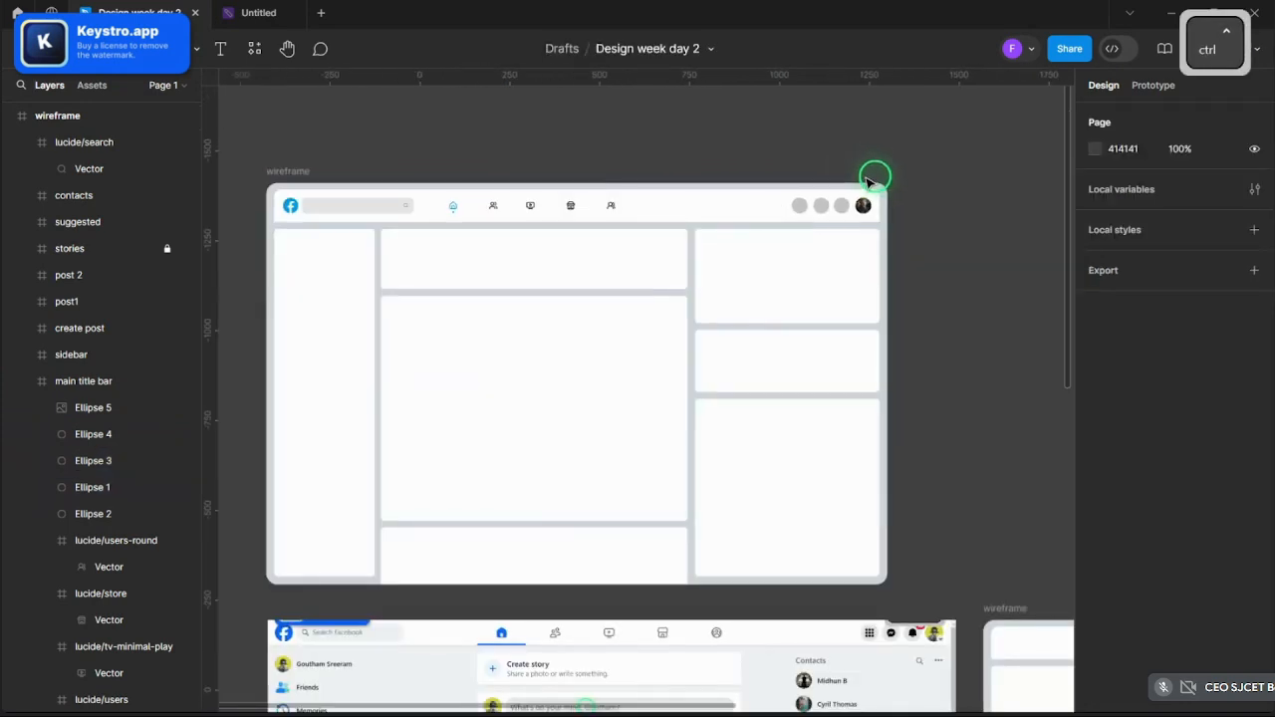
scroll(872, 171, "up", 10)
scroll(883, 171, "down", 3)
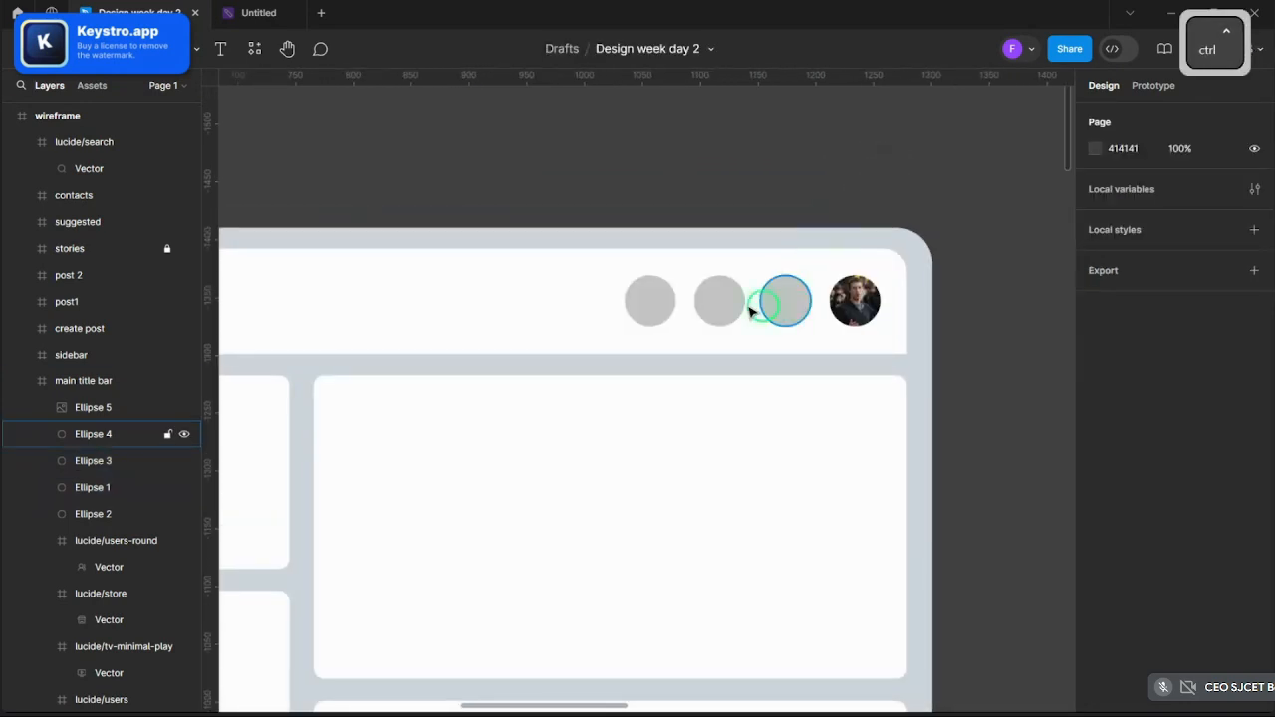
scroll(752, 311, "down", 10)
scroll(717, 438, "down", 5)
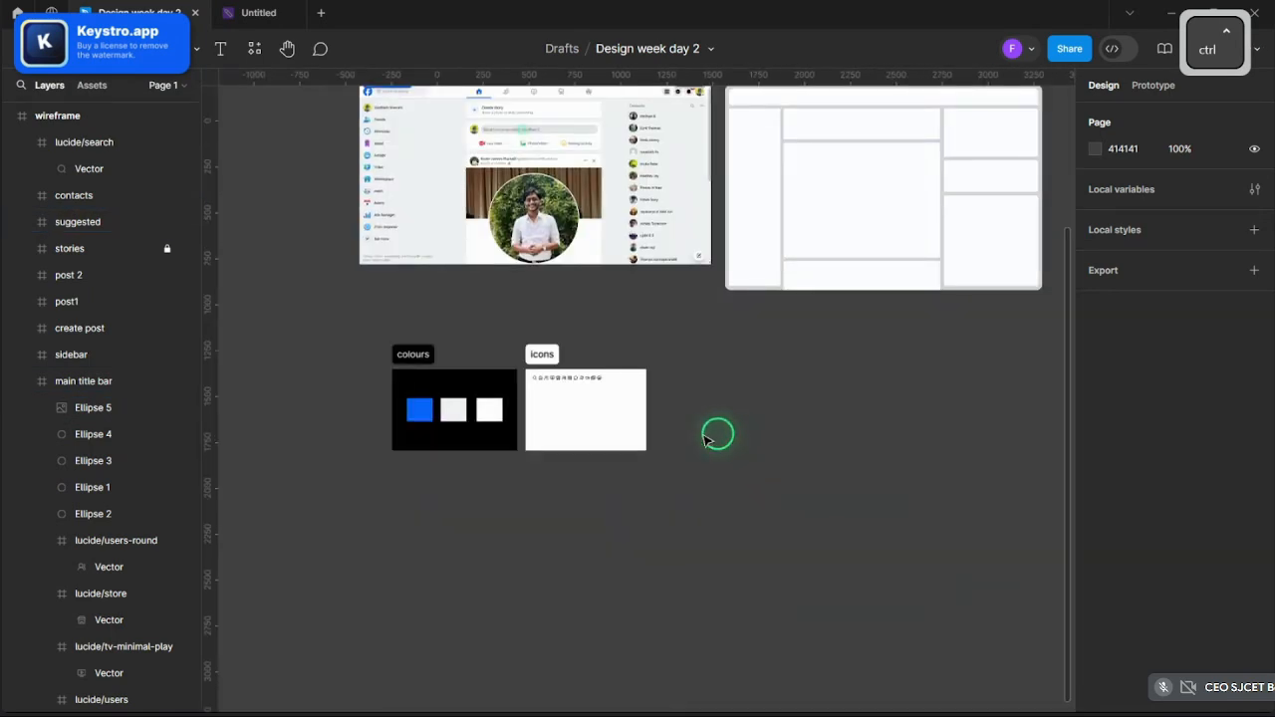
scroll(561, 387, "up", 12)
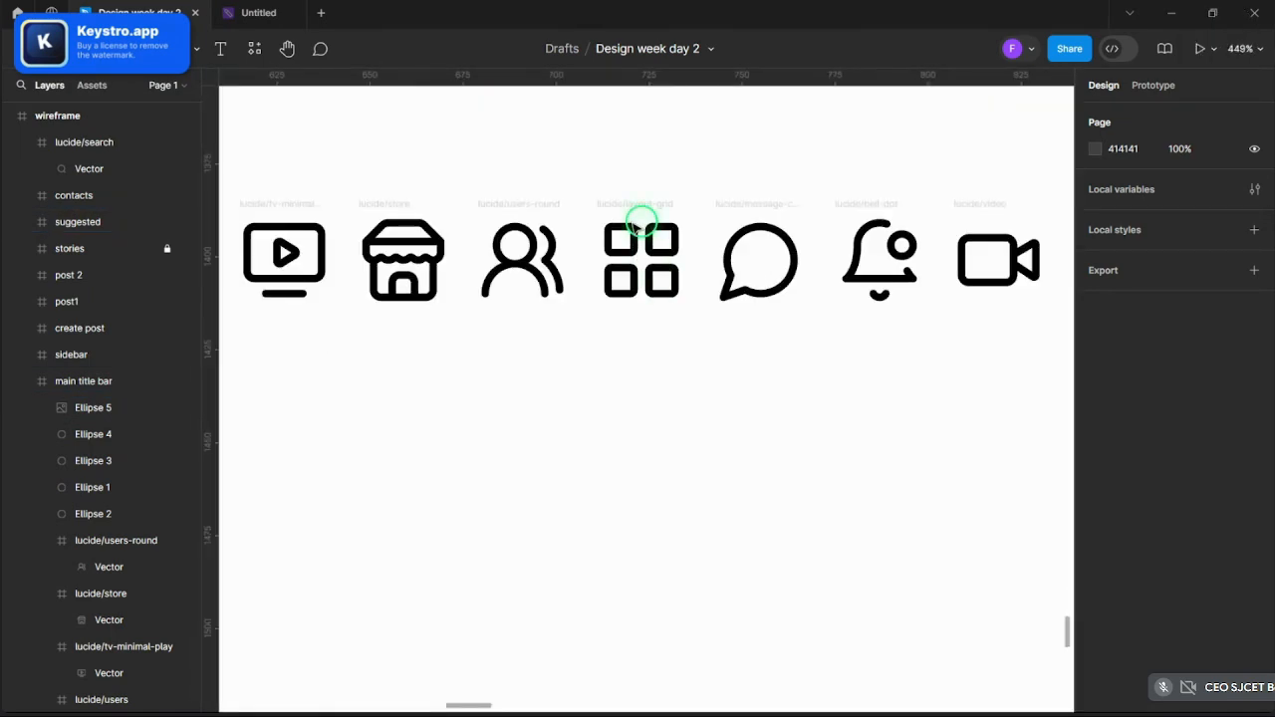
left_click(634, 206)
left_click(740, 205)
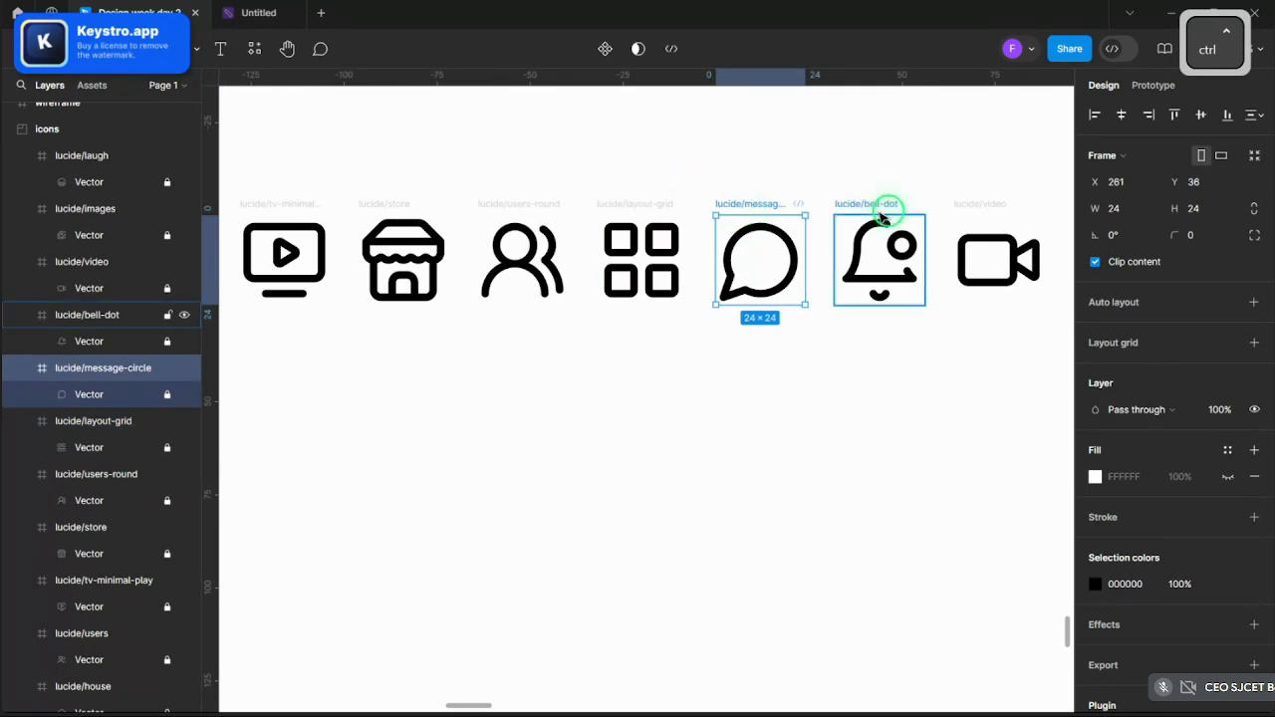
left_click(865, 205, "shift")
left_click(670, 204, "shift")
key("ctrl+c")
- Paste the three icons into the wireframe, just above the title bar's grey circles
scroll(675, 205, "down", 10)
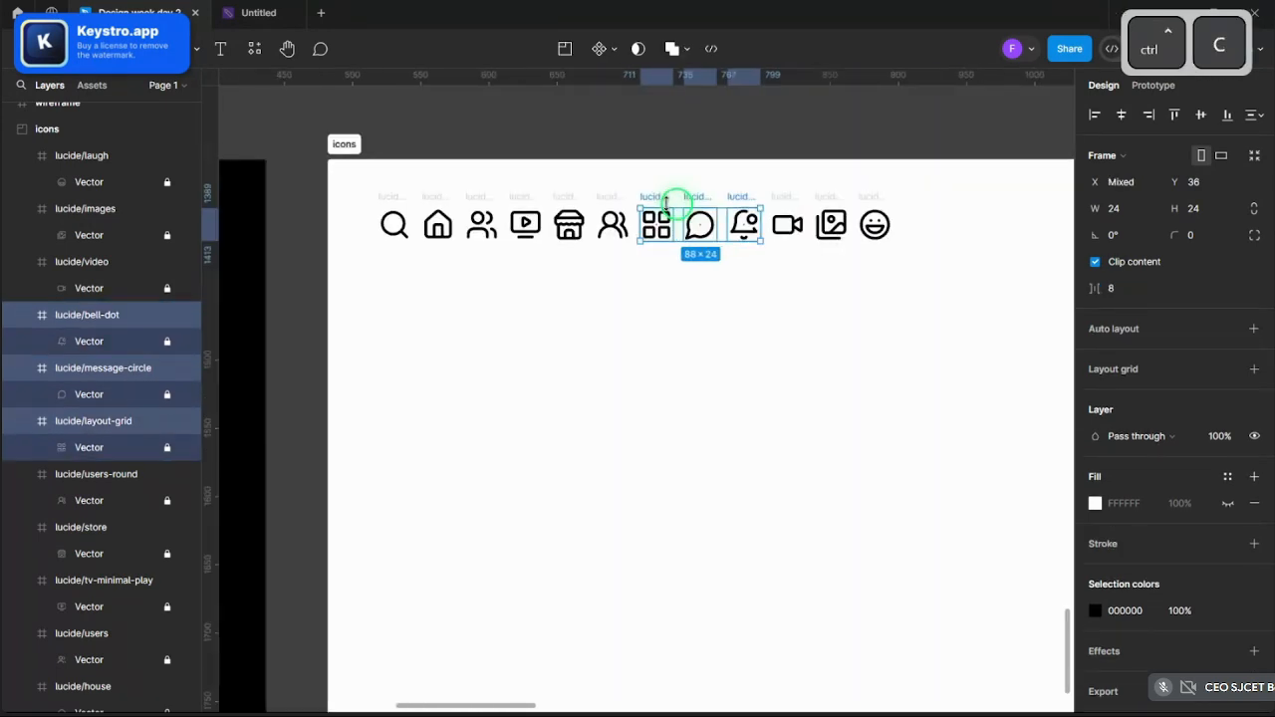
scroll(777, 289, "down", 5)
scroll(797, 314, "up", 4)
scroll(902, 345, "up", 5)
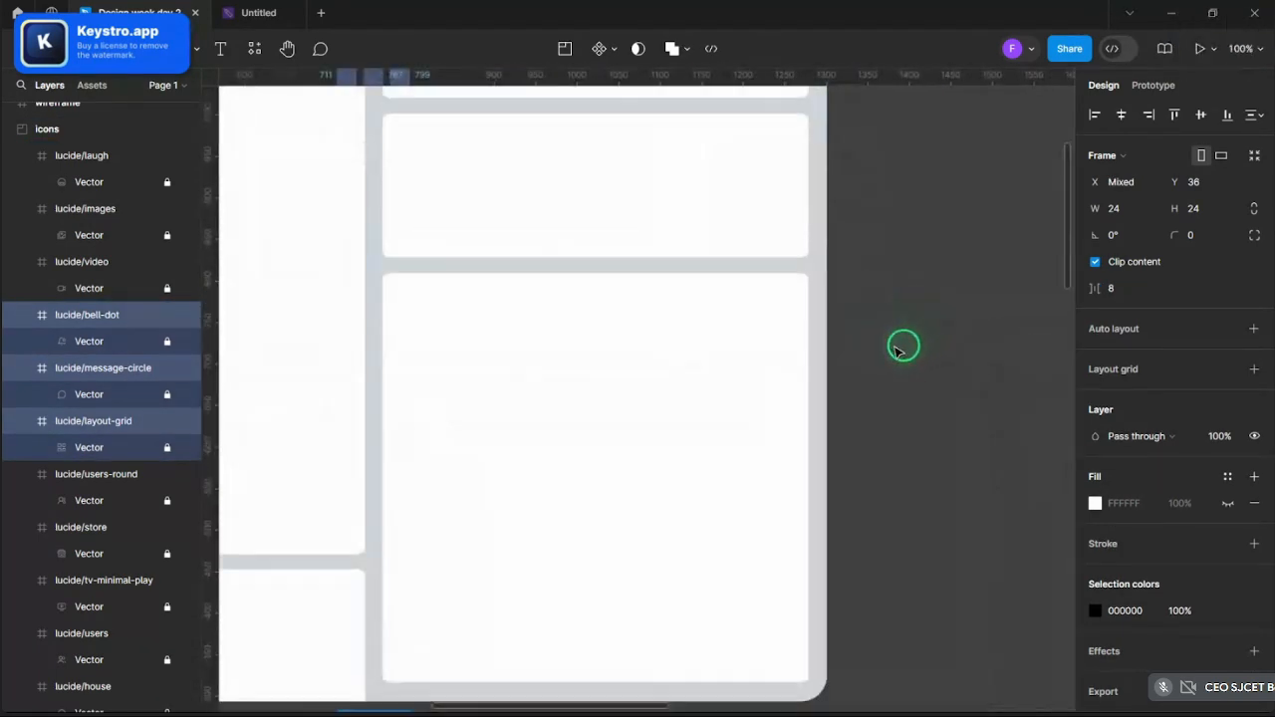
scroll(723, 319, "up", 3)
key("ctrl+v")
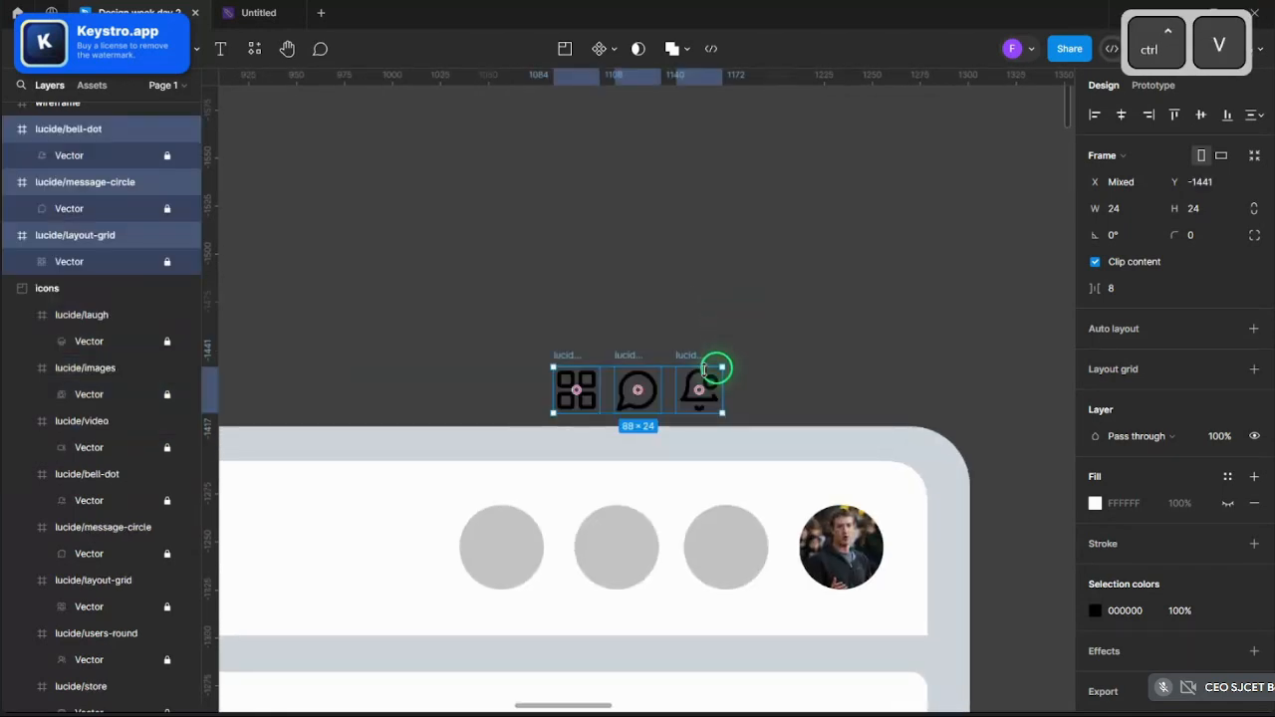
left_click_drag(717, 370, 603, 485)
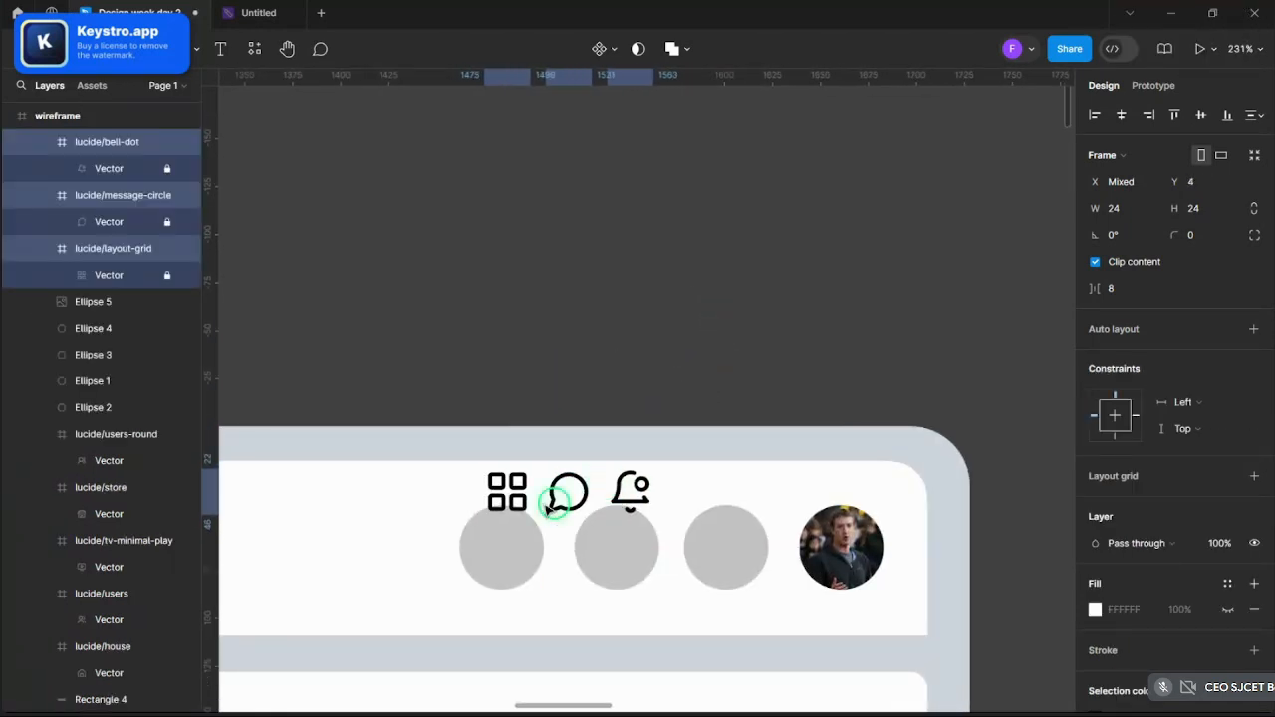
- Centre the grid, chat and bell icons inside the first, second and third grey circles
left_click(508, 502)
scroll(504, 503, "up", 3)
left_click_drag(513, 488, 504, 579)
left_click_drag(615, 510, 695, 571)
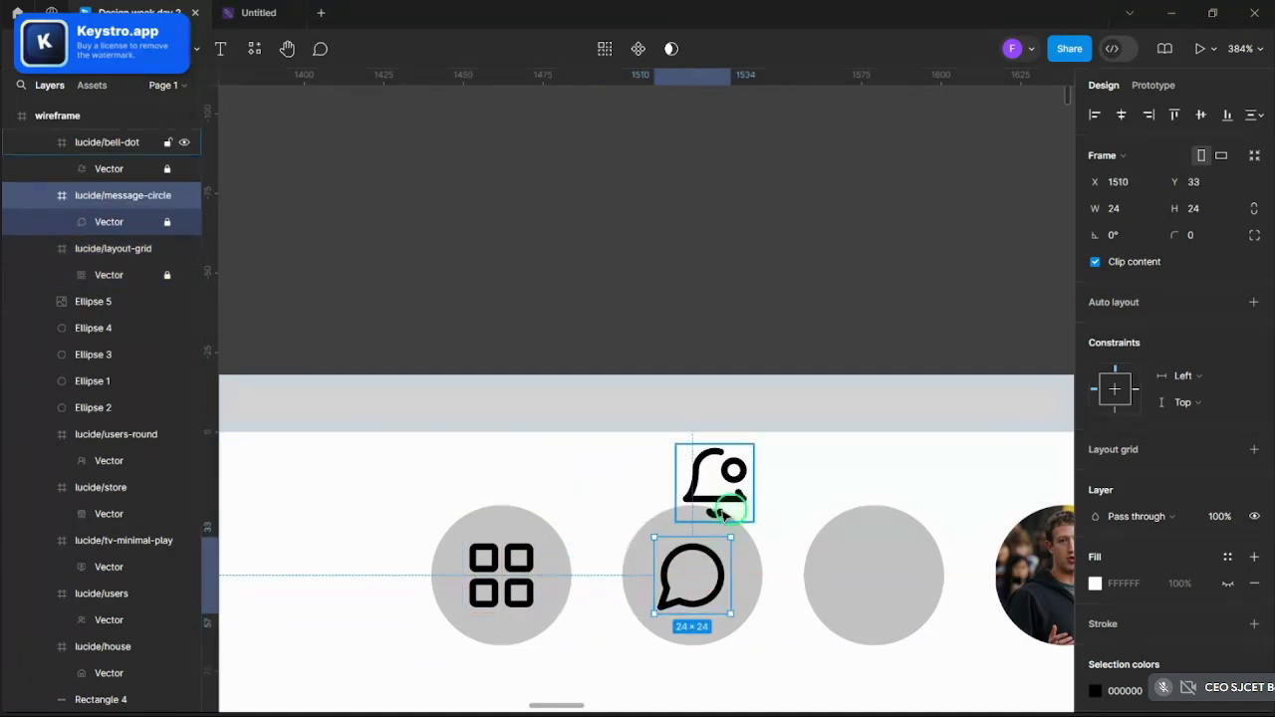
left_click_drag(724, 513, 884, 587)
scroll(677, 230, "down", 10)
left_click(681, 228)
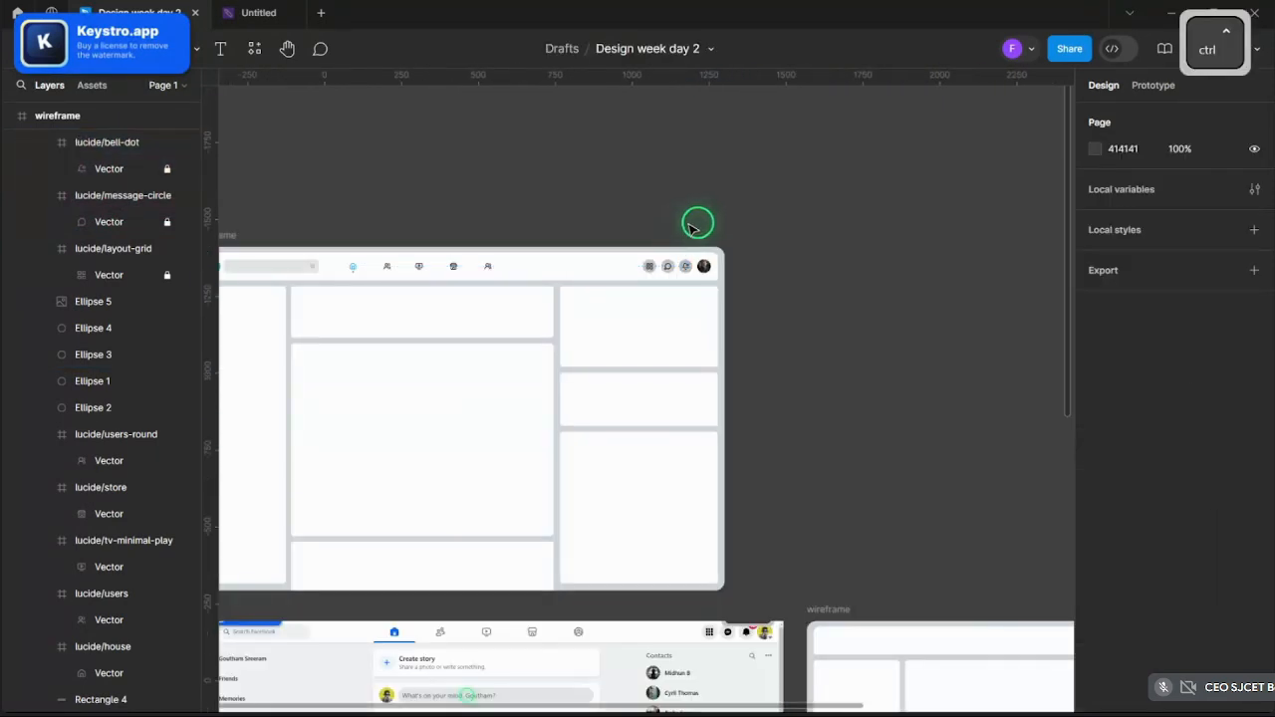
- Select the users, TV, store, users-round, grid, chat and bell icons in the title bar
scroll(697, 224, "up", 5)
scroll(698, 223, "down", 8)
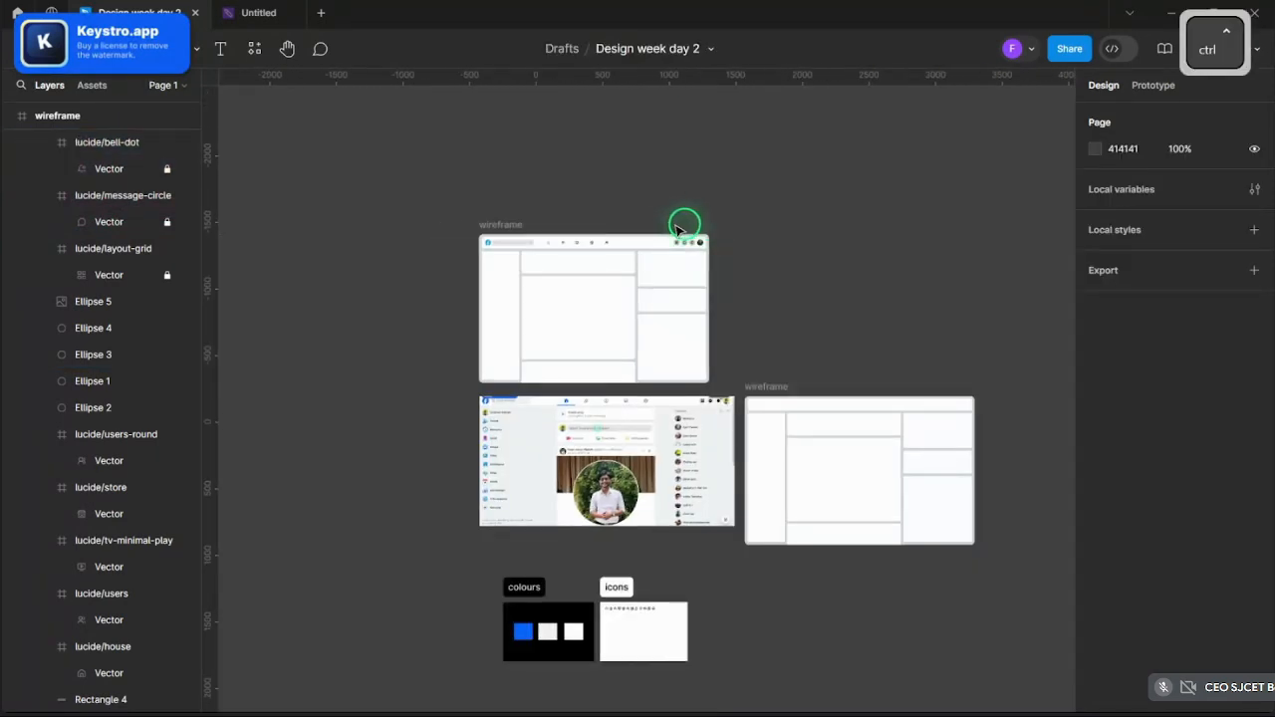
scroll(677, 228, "up", 6)
left_click(498, 233)
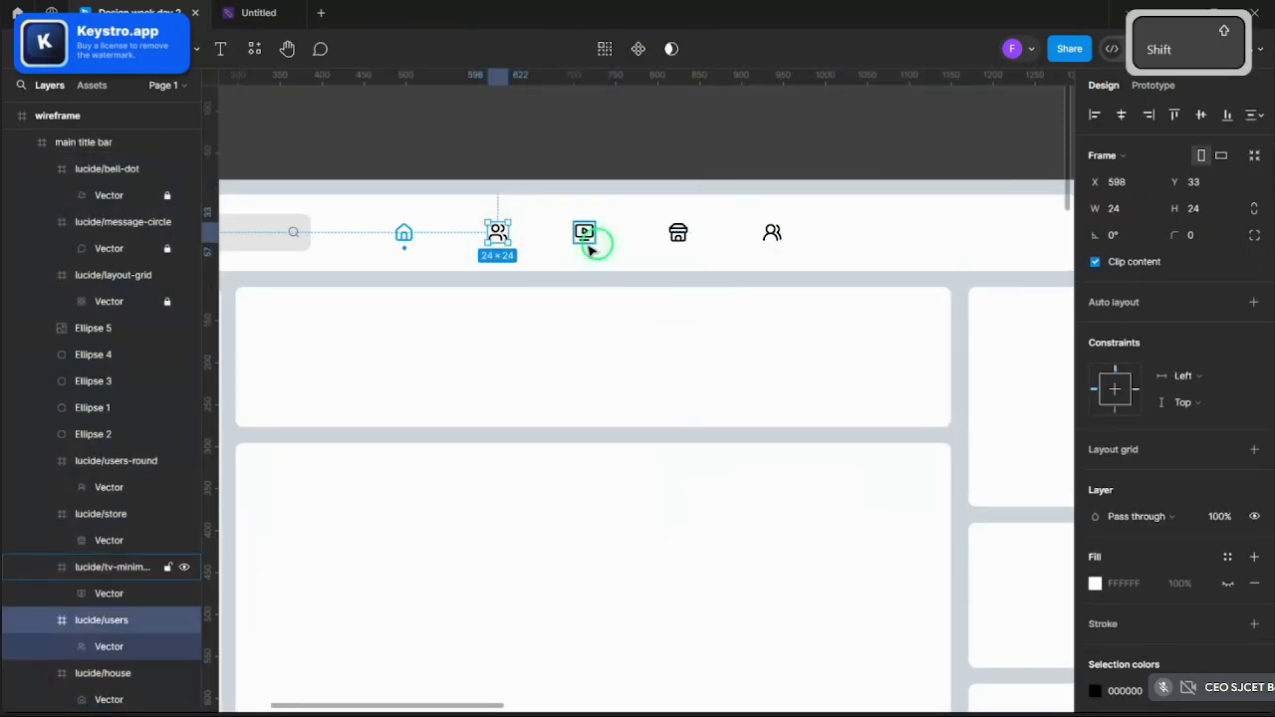
left_click(585, 233, "shift")
left_click(678, 232, "shift")
left_click(772, 232, "shift")
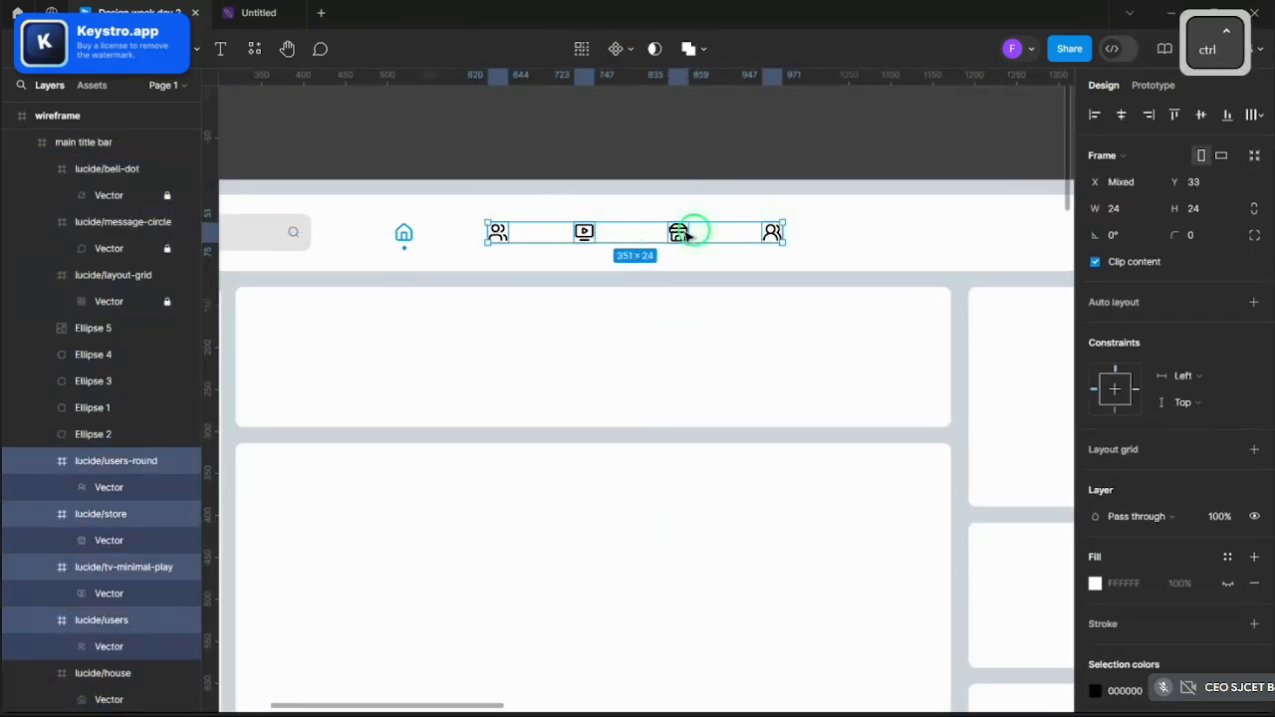
scroll(687, 233, "down", 4)
scroll(767, 233, "up", 8)
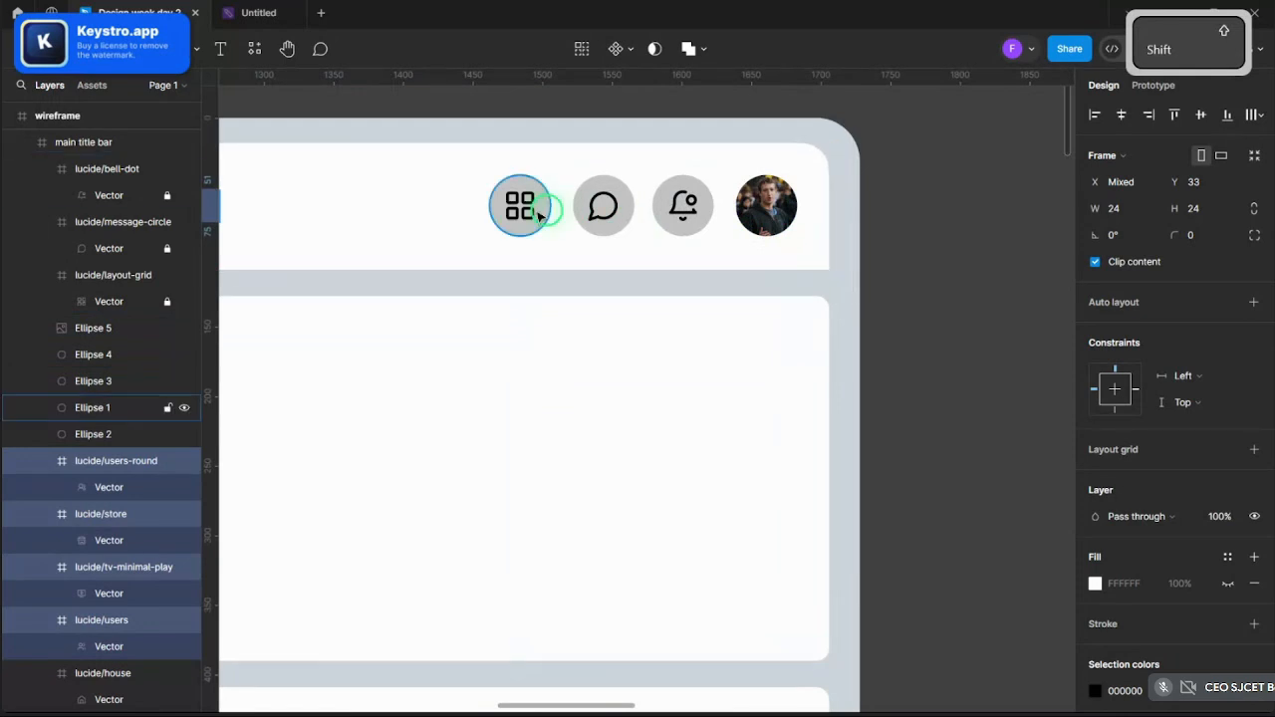
left_click(538, 214, "shift")
left_click(604, 208, "shift")
left_click(683, 208, "shift")
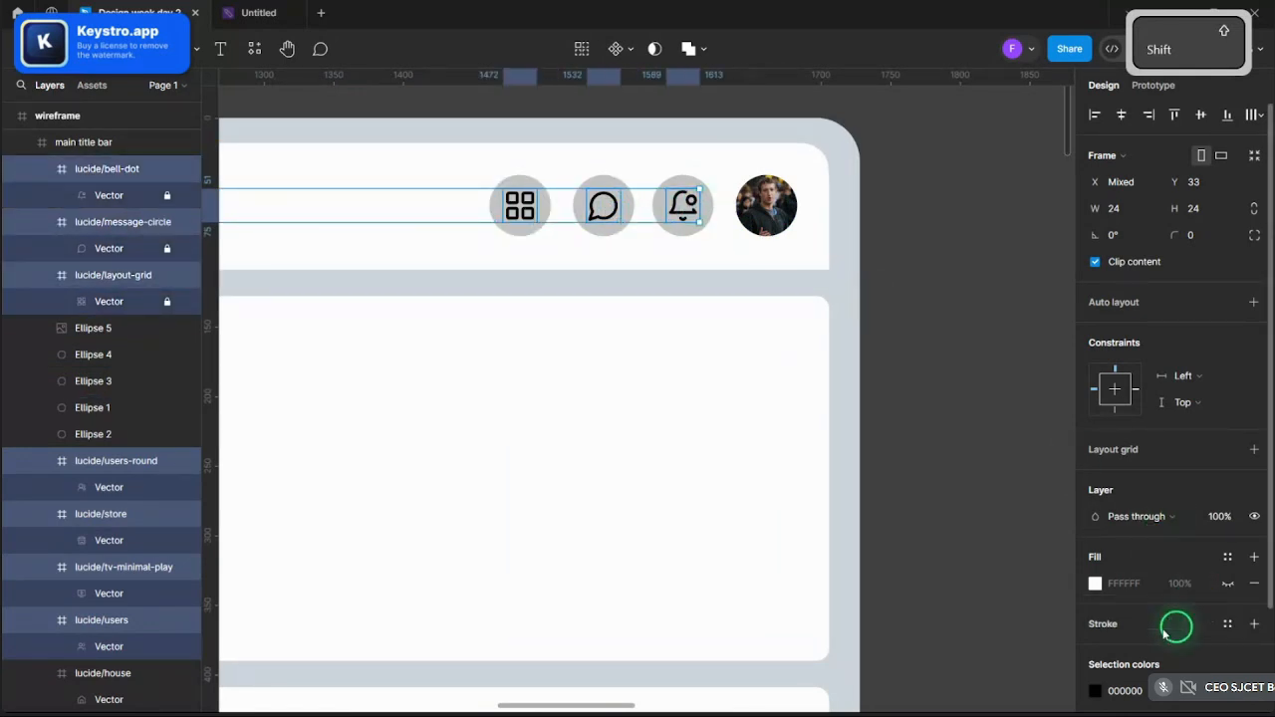
scroll(1136, 608, "down", 2)
- Change the selected icons' colour from black to dark grey 515151
left_click(1102, 569)
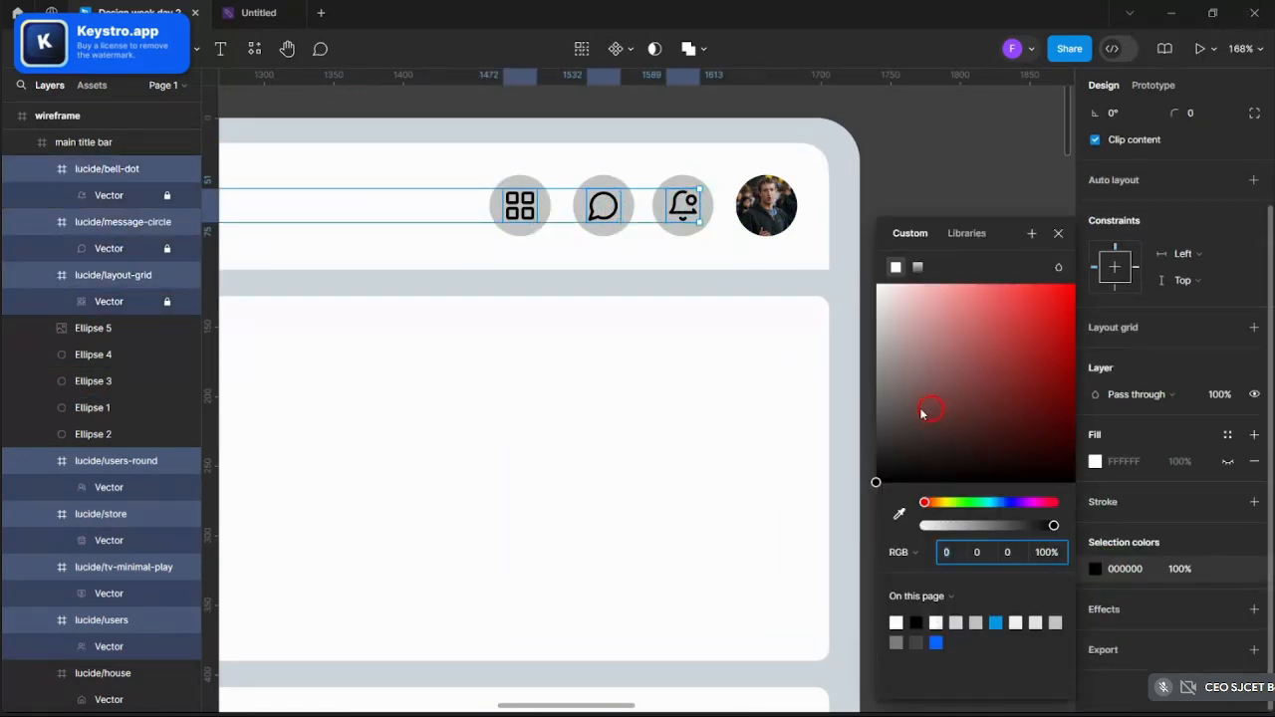
left_click_drag(922, 414, 874, 426)
left_click(1030, 222)
scroll(1036, 223, "down", 5, "ctrl")
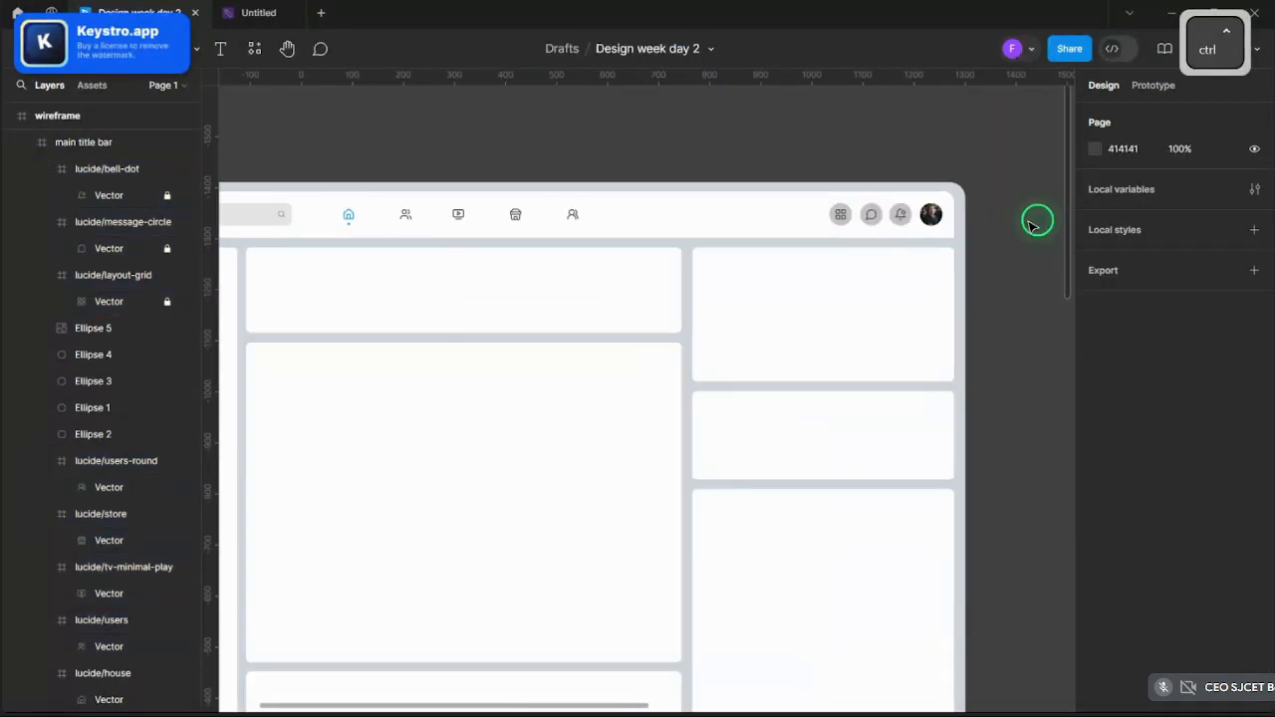
scroll(1021, 190, "down", 2, "ctrl")
scroll(740, 167, "up", 6, "ctrl")
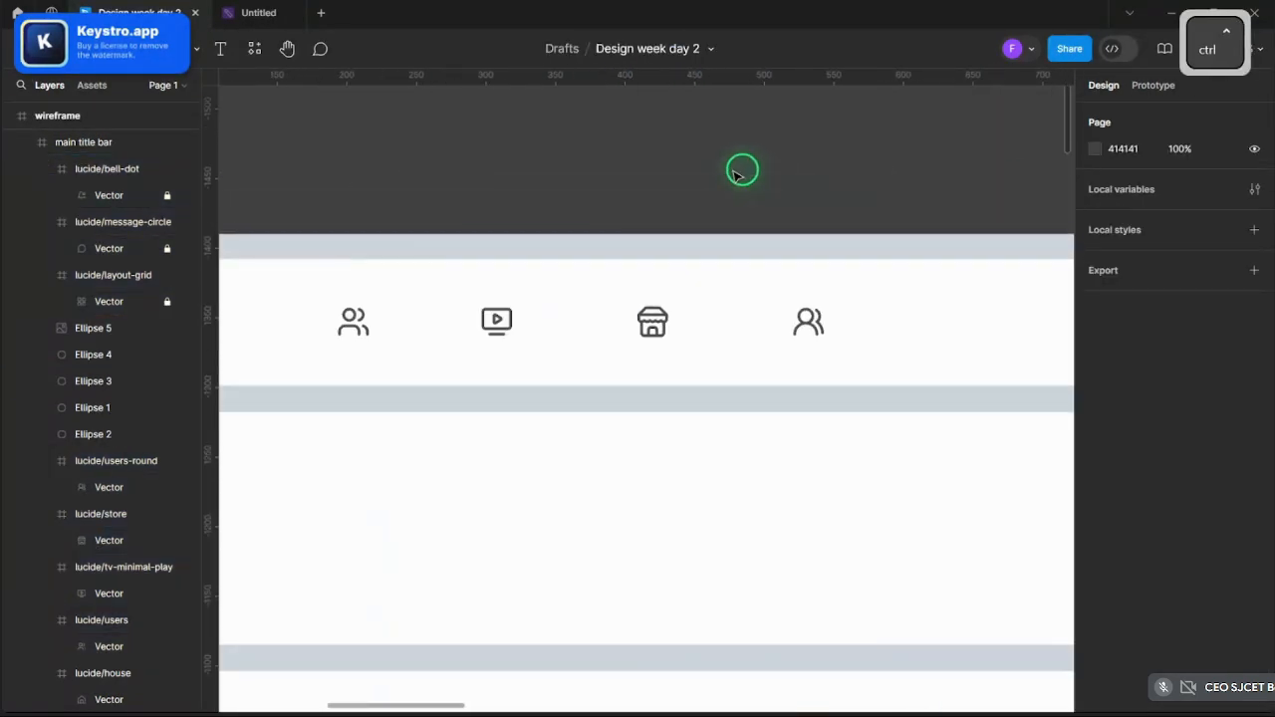
scroll(742, 170, "down", 3, "ctrl")
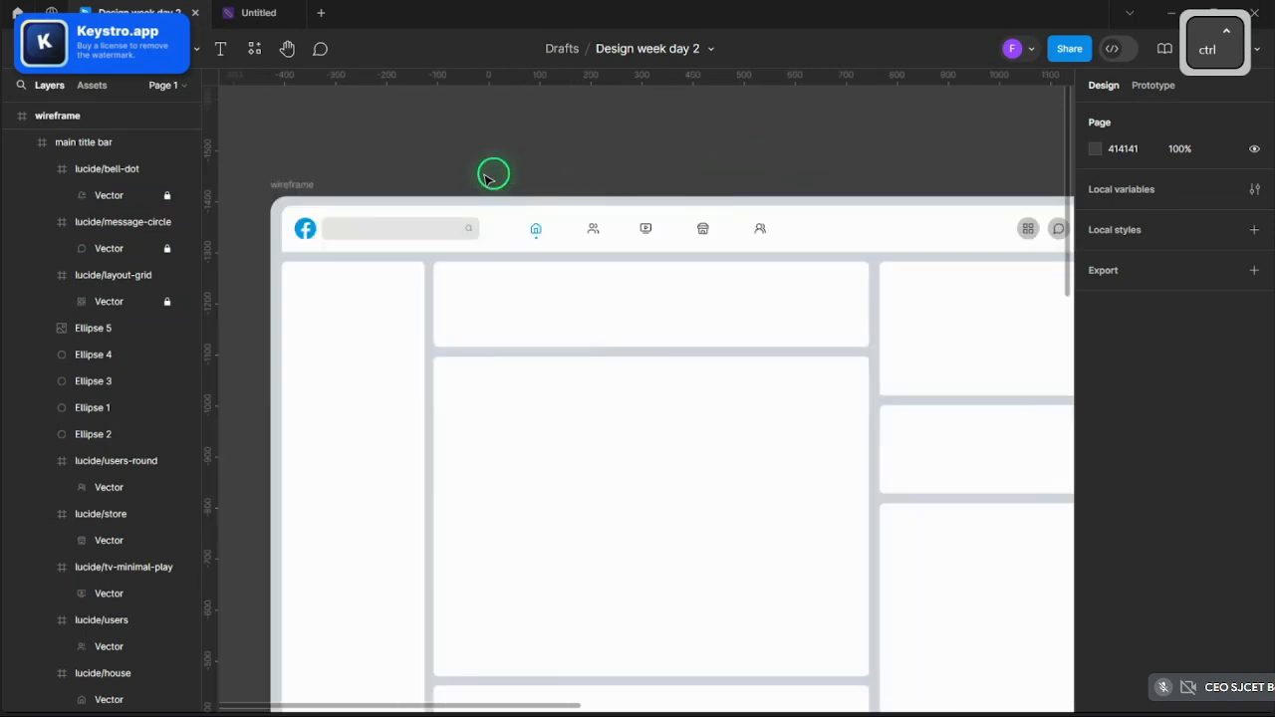
scroll(388, 221, "up", 3, "ctrl")
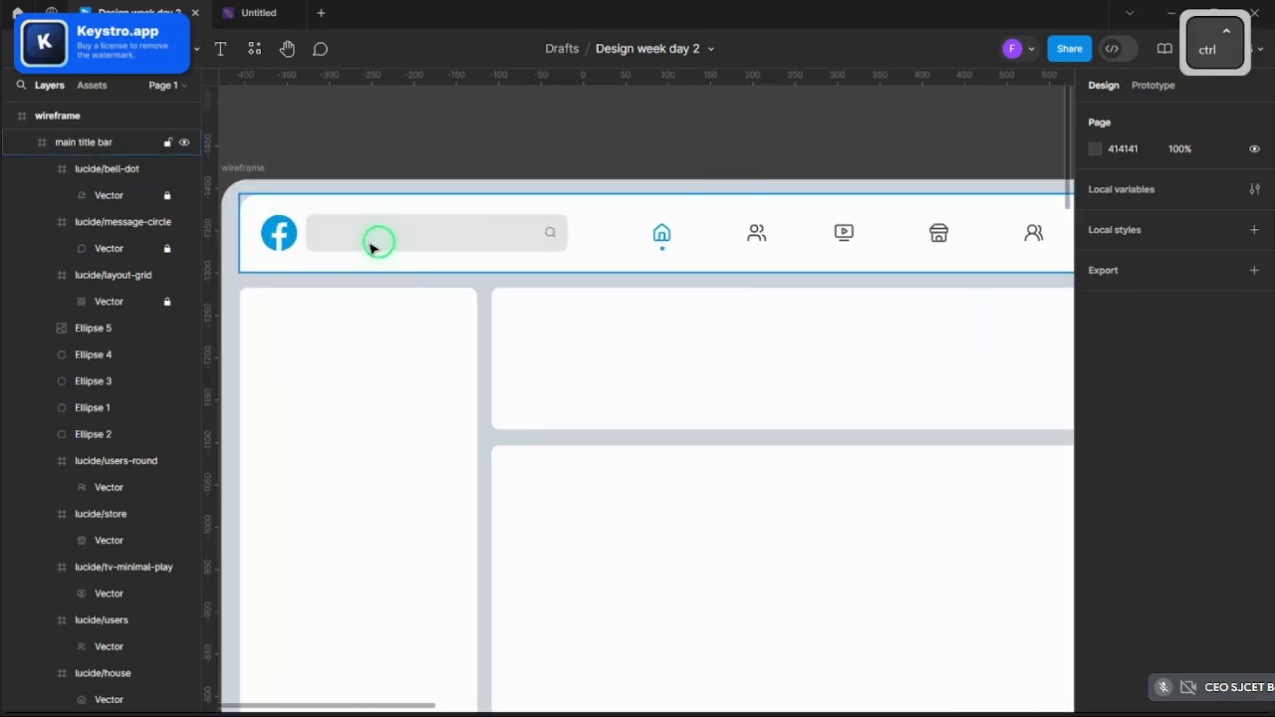
left_click(378, 239, "ctrl")
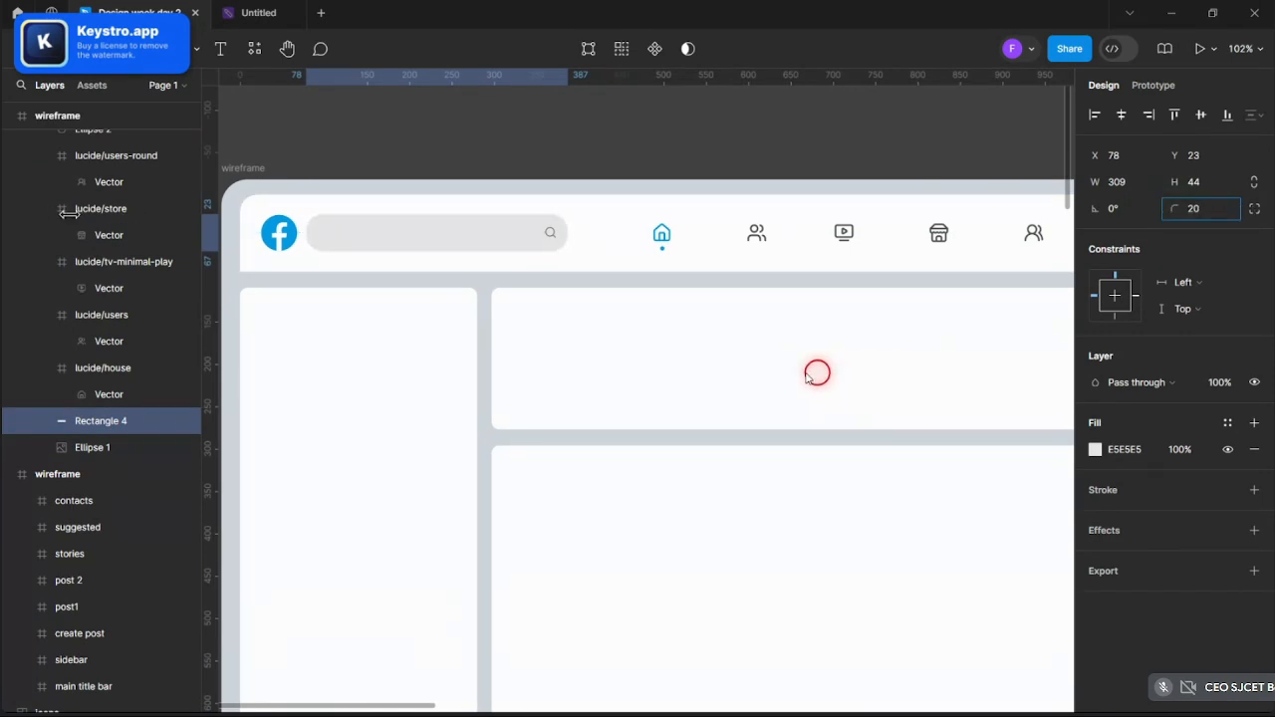
left_click(615, 118)
scroll(529, 153, "down", 4, "ctrl")
scroll(589, 191, "up", 3, "ctrl")
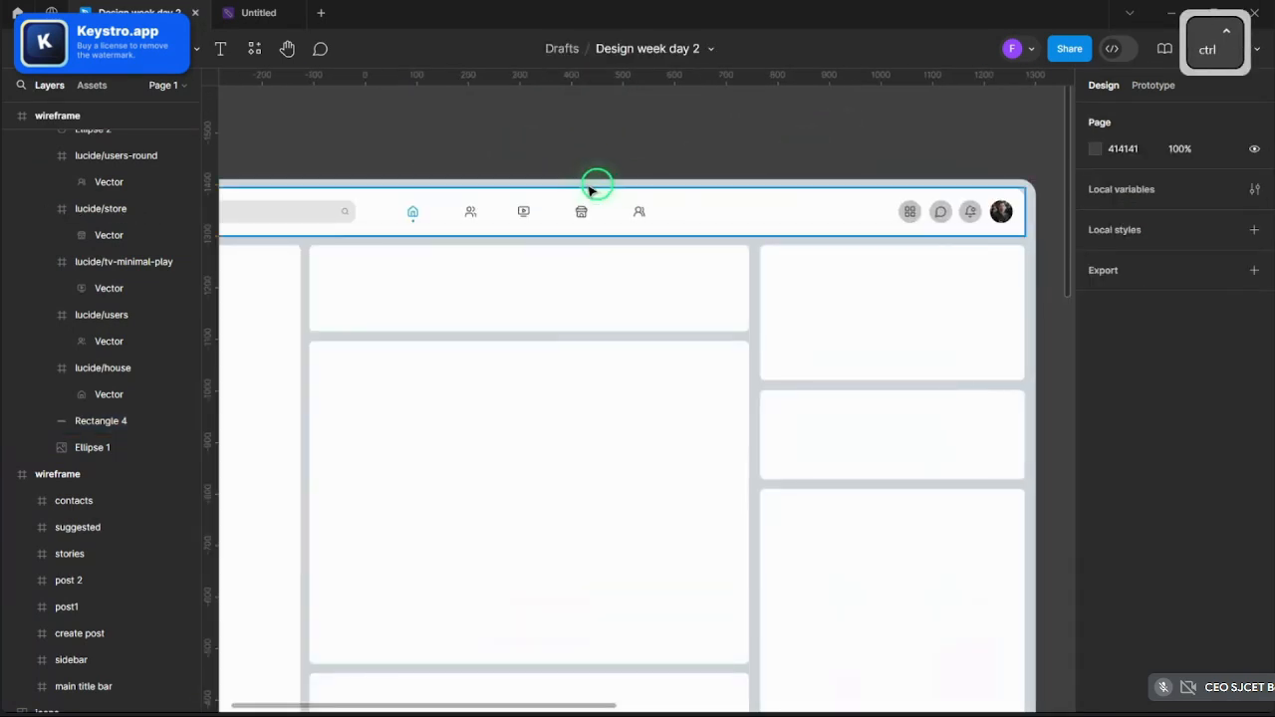
scroll(614, 177, "down", 3, "ctrl")
scroll(677, 177, "down", 2, "ctrl")
scroll(751, 194, "up", 4, "ctrl")
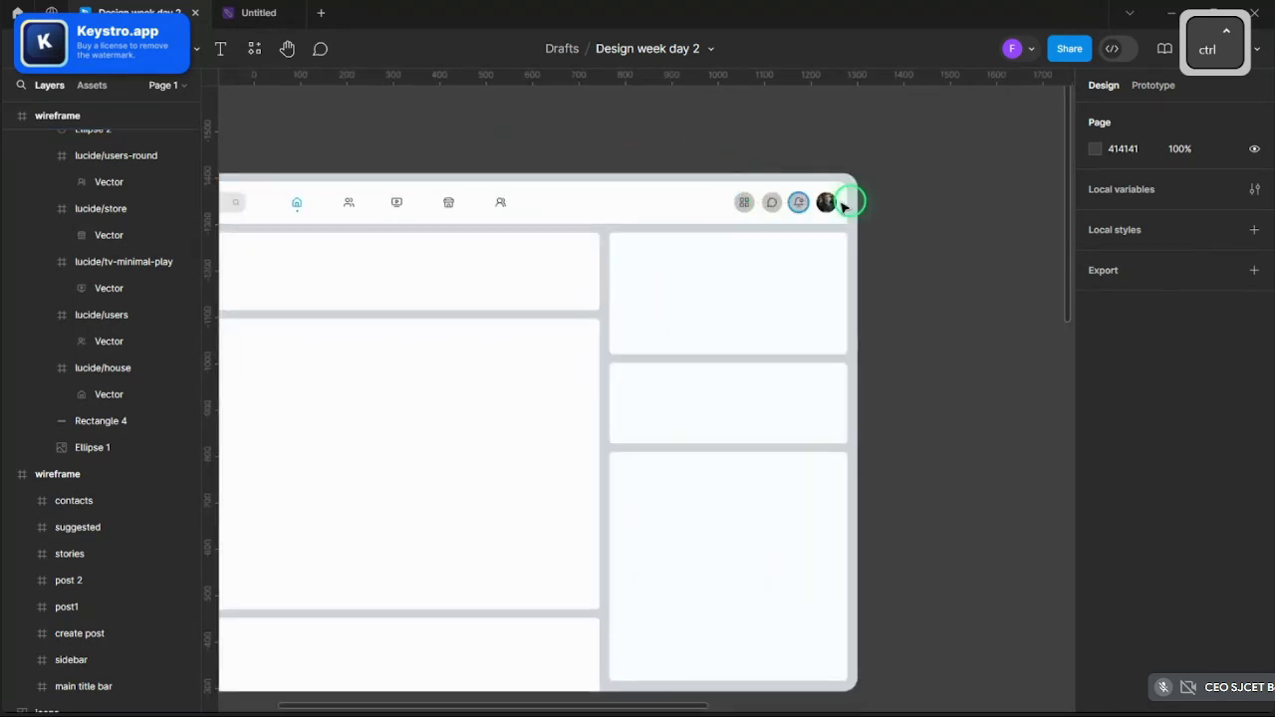
scroll(946, 221, "down", 2, "ctrl")
scroll(828, 219, "up", 4, "ctrl")
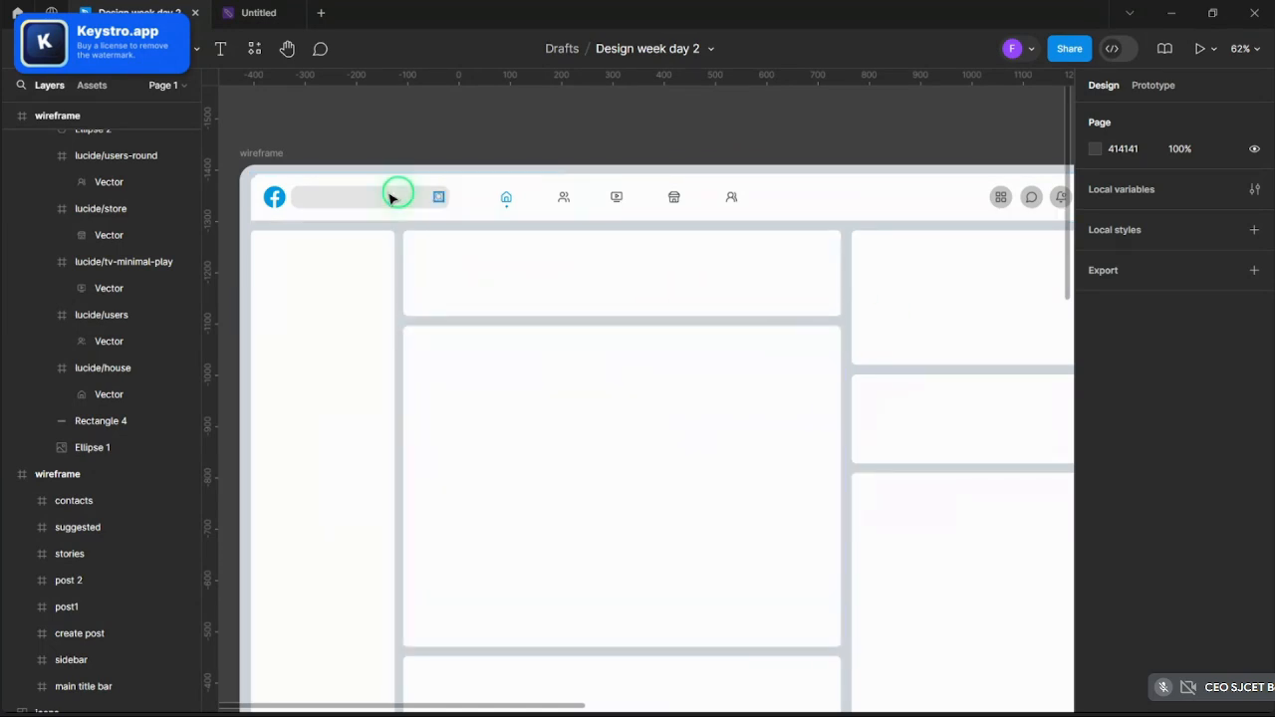
scroll(249, 151, "up", 5, "ctrl")
- Add the text 'search in facebook' inside the search bar, centred vertically
left_click(220, 48)
scroll(478, 357, "up", 5, "ctrl")
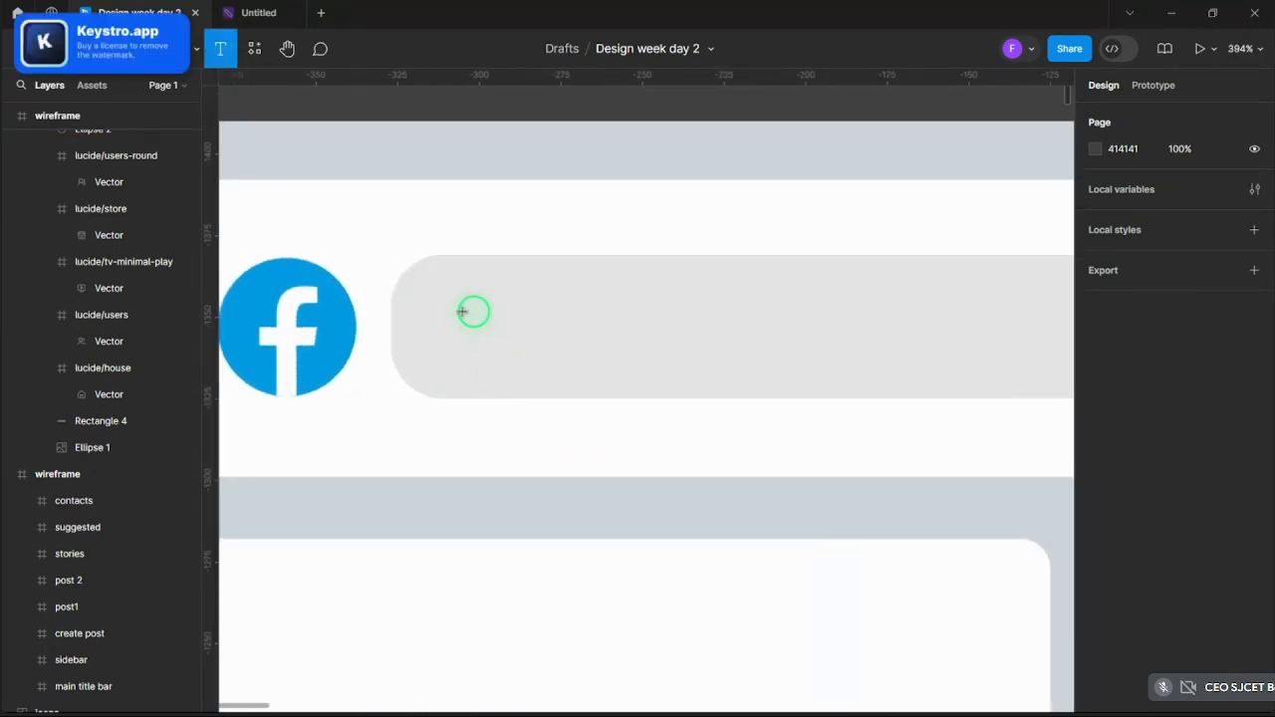
left_click(575, 356)
type("sear")
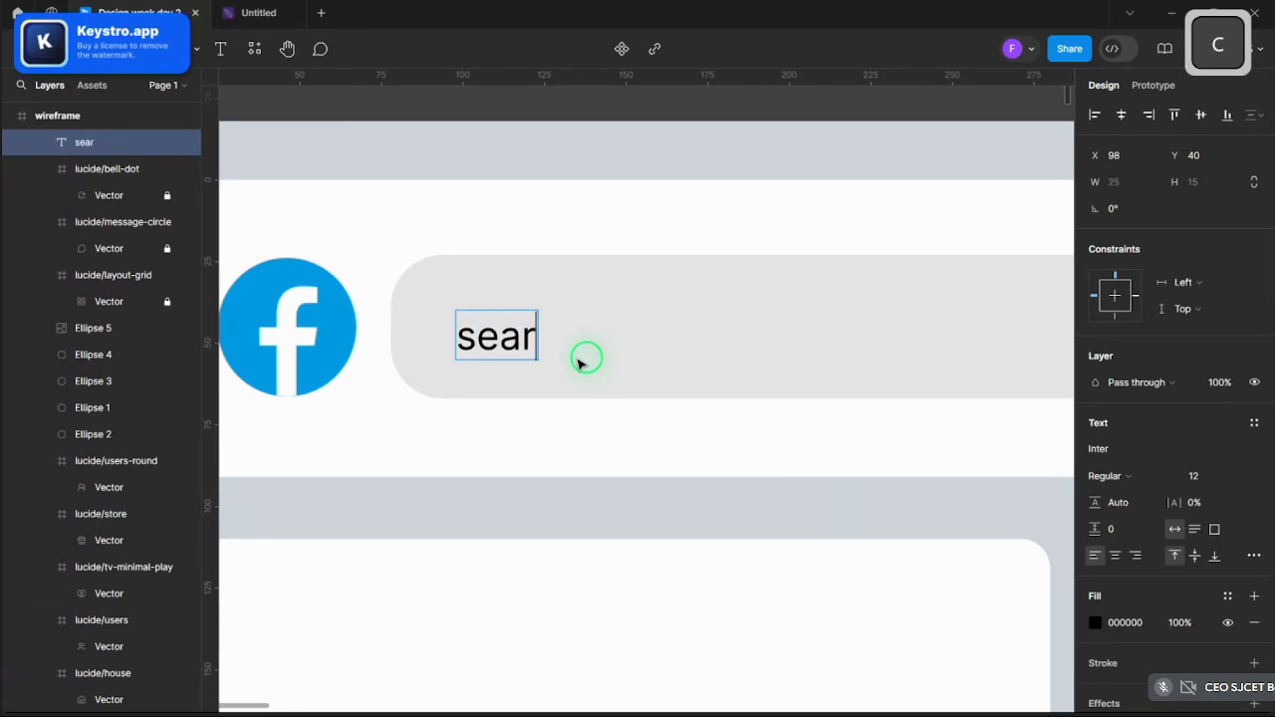
type("ch in fa")
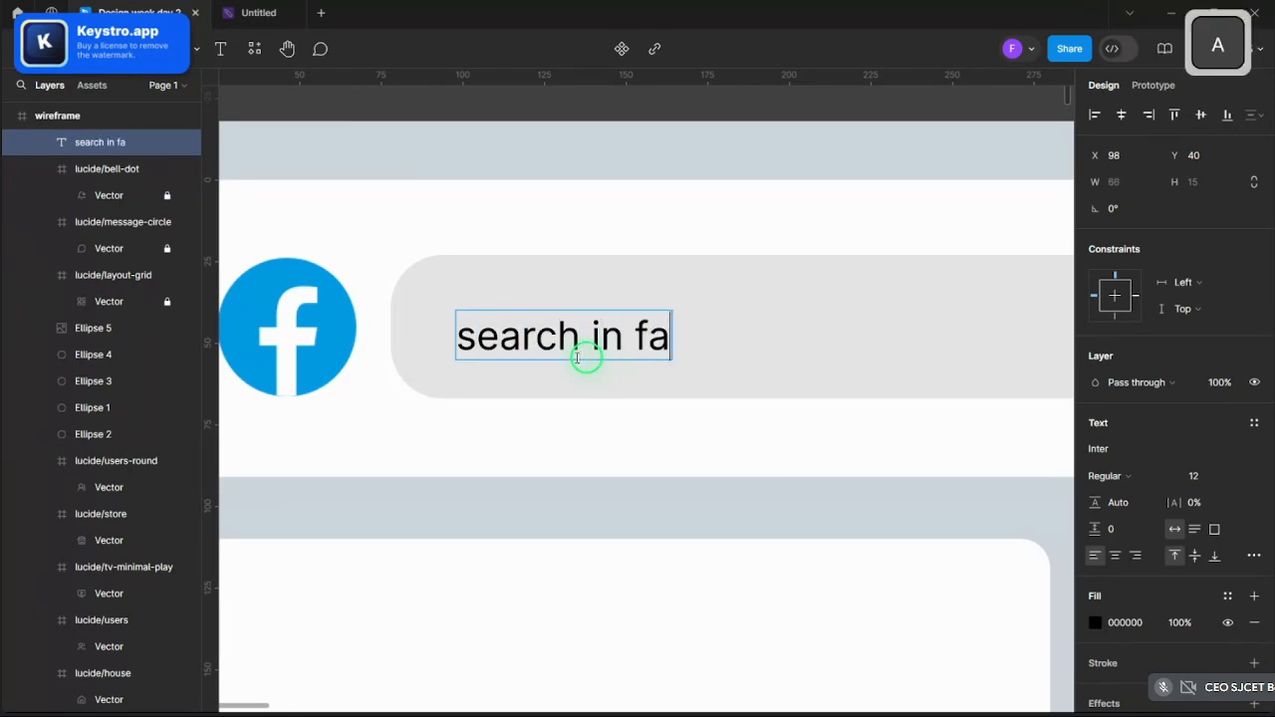
key("BackSpace")
key("BackSpace")
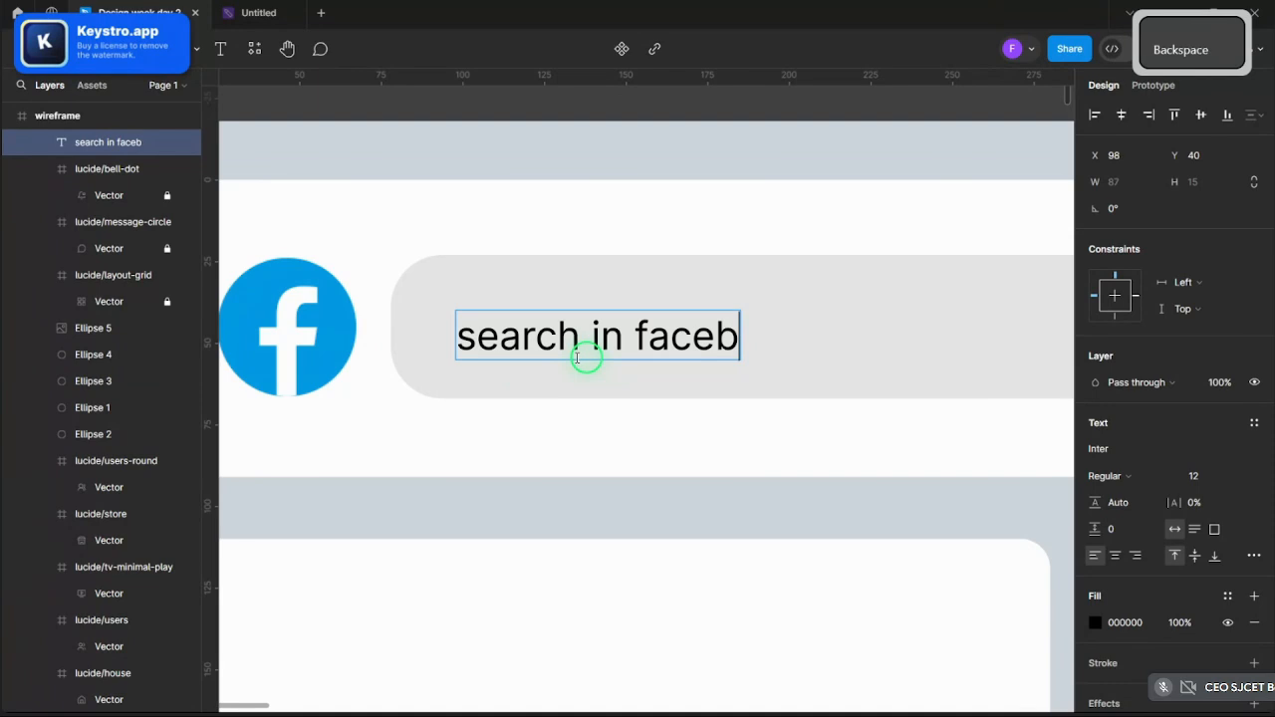
type("ook")
key("Escape")
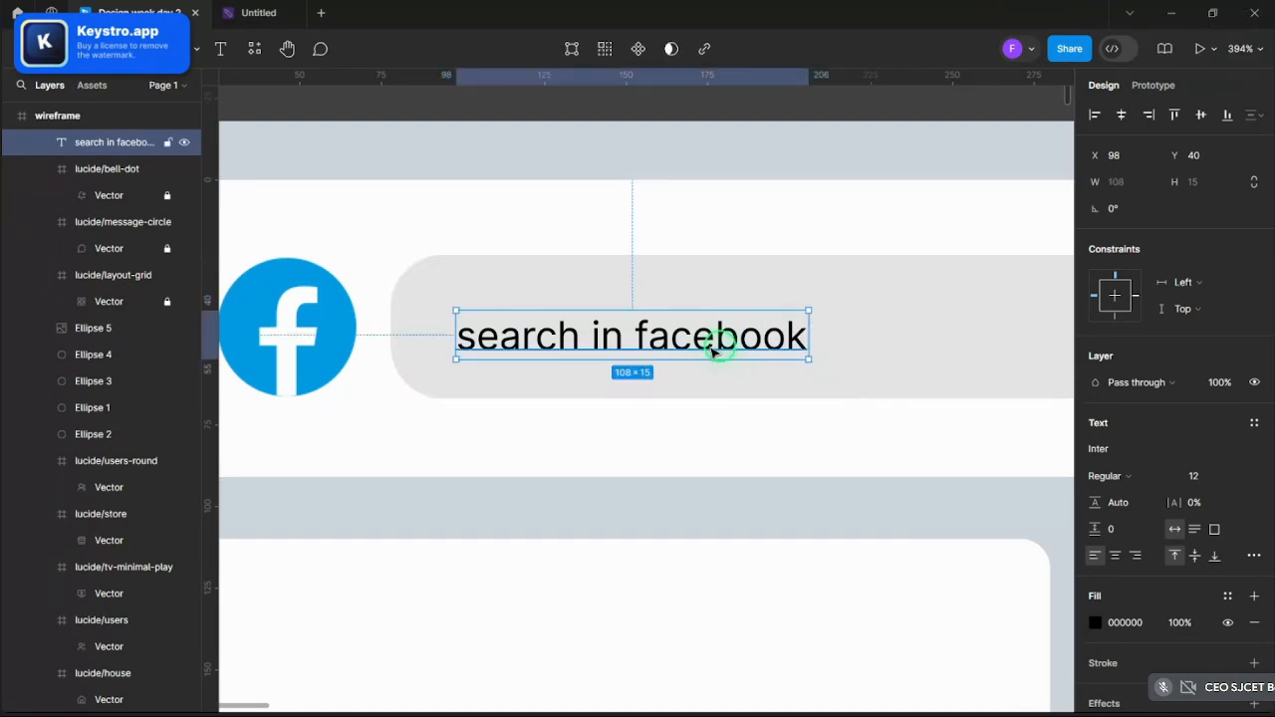
left_click_drag(711, 342, 714, 336)
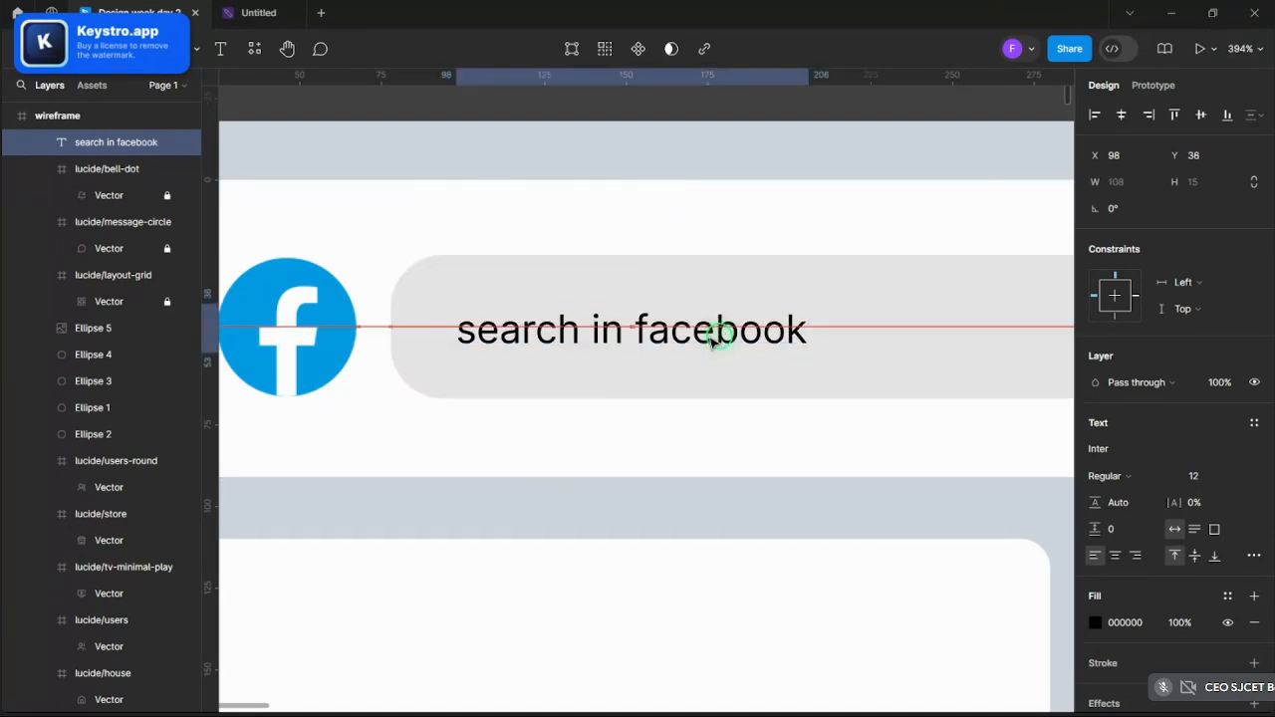
- Set the placeholder text's font to SF UI Display
left_click(1103, 454)
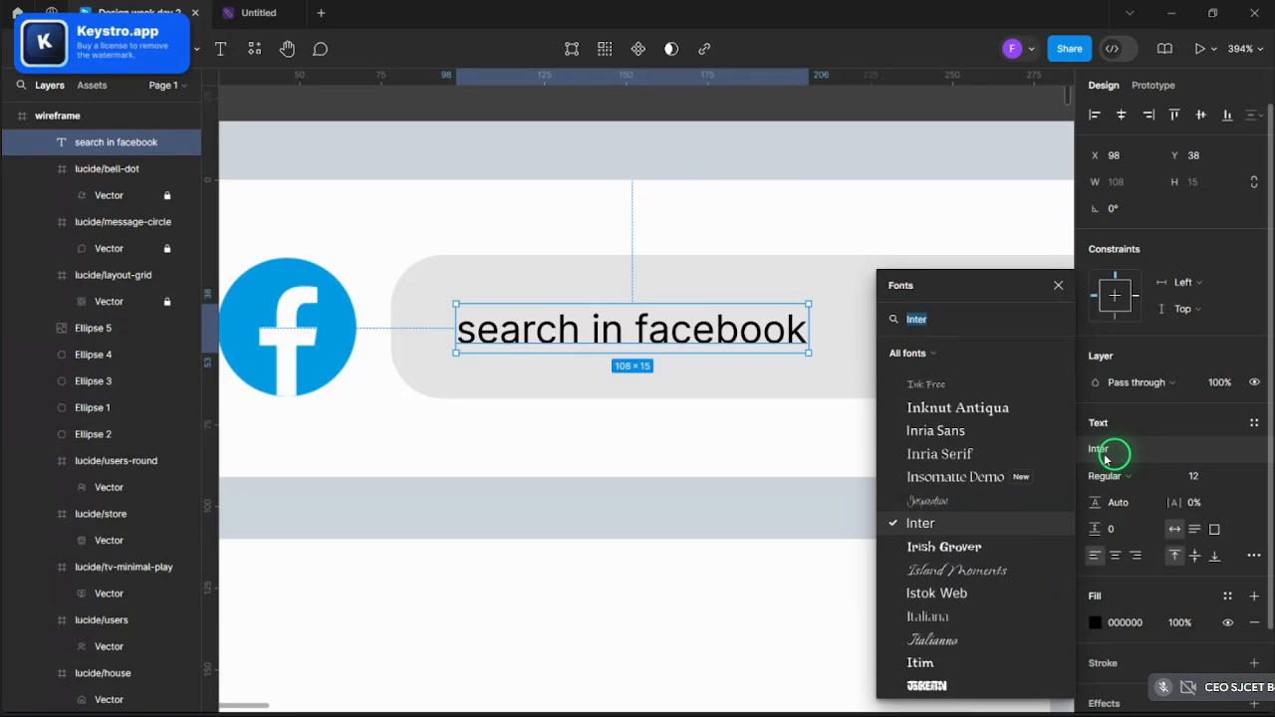
type("sf")
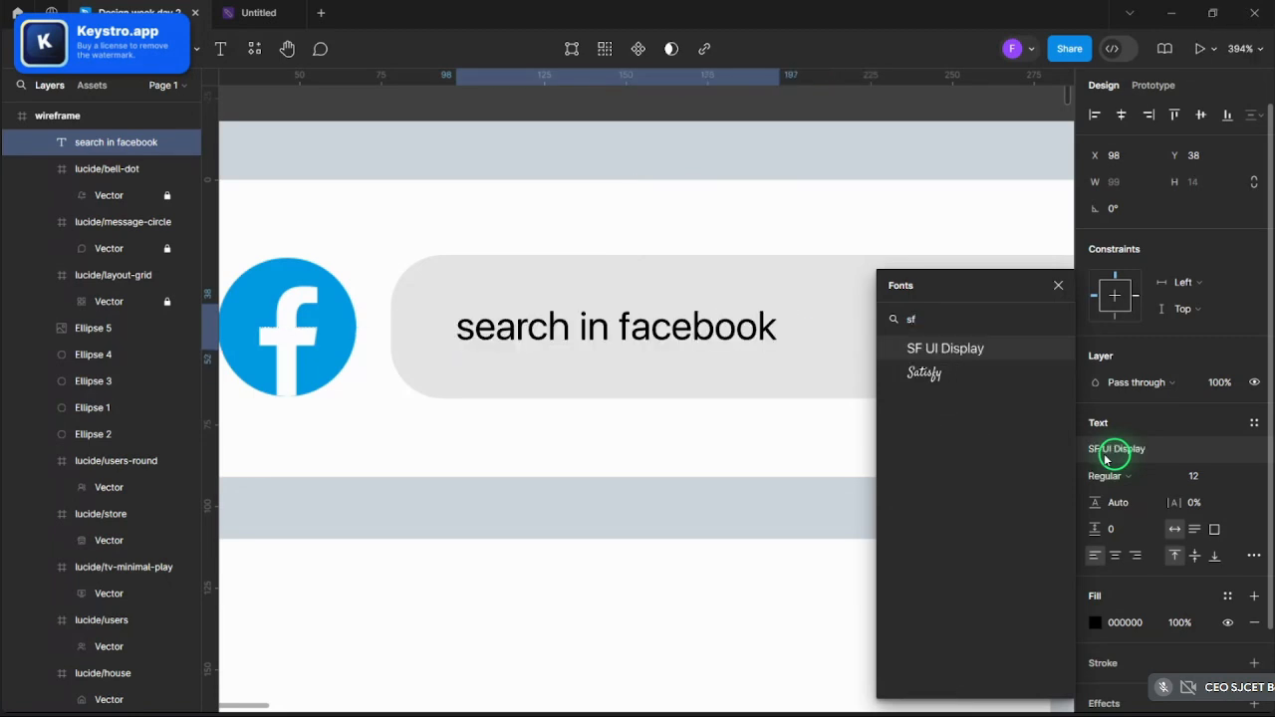
left_click(982, 351)
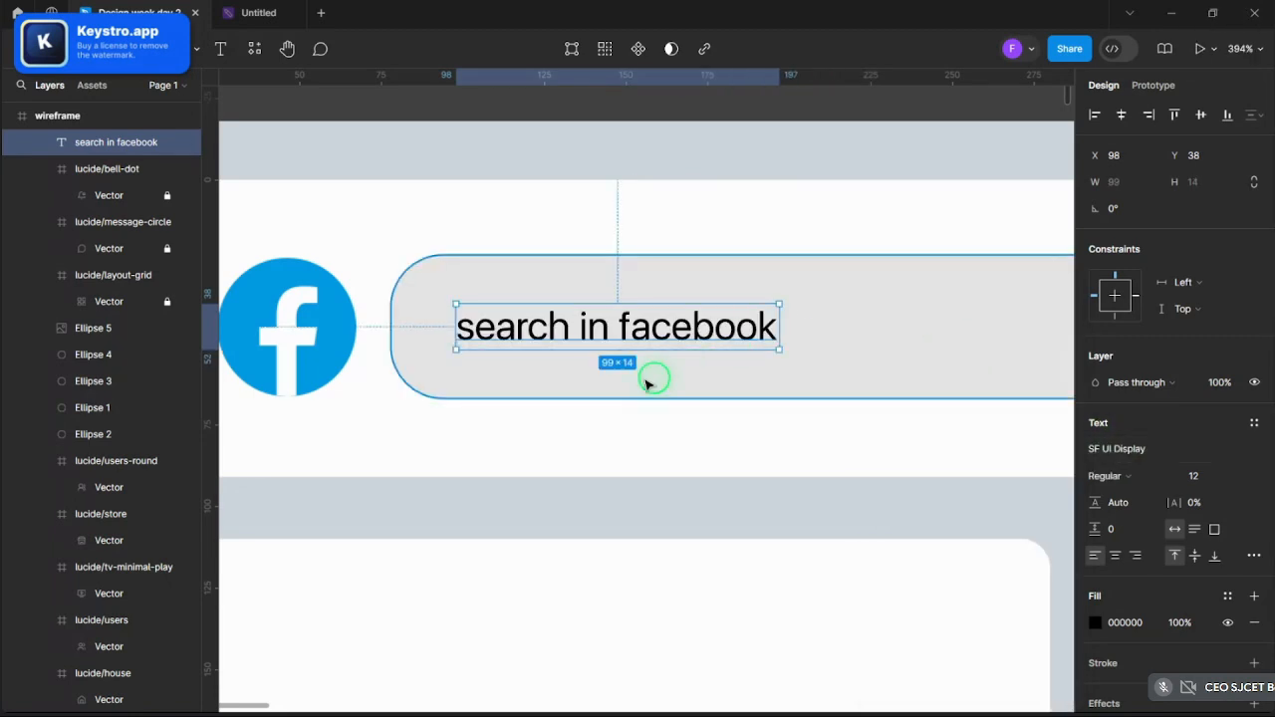
scroll(614, 382, "down", 5)
scroll(661, 311, "up", 5)
scroll(660, 311, "down", 3)
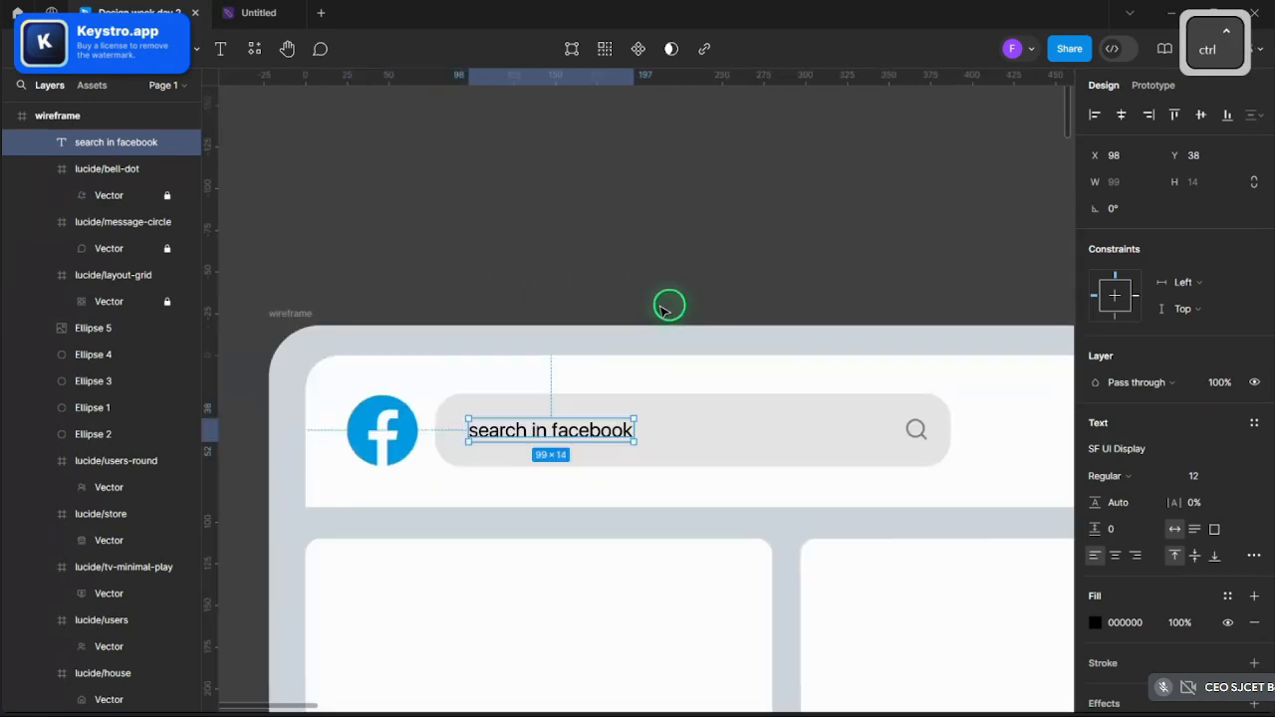
scroll(641, 407, "down", 2)
scroll(876, 472, "up", 4)
scroll(953, 421, "down", 4)
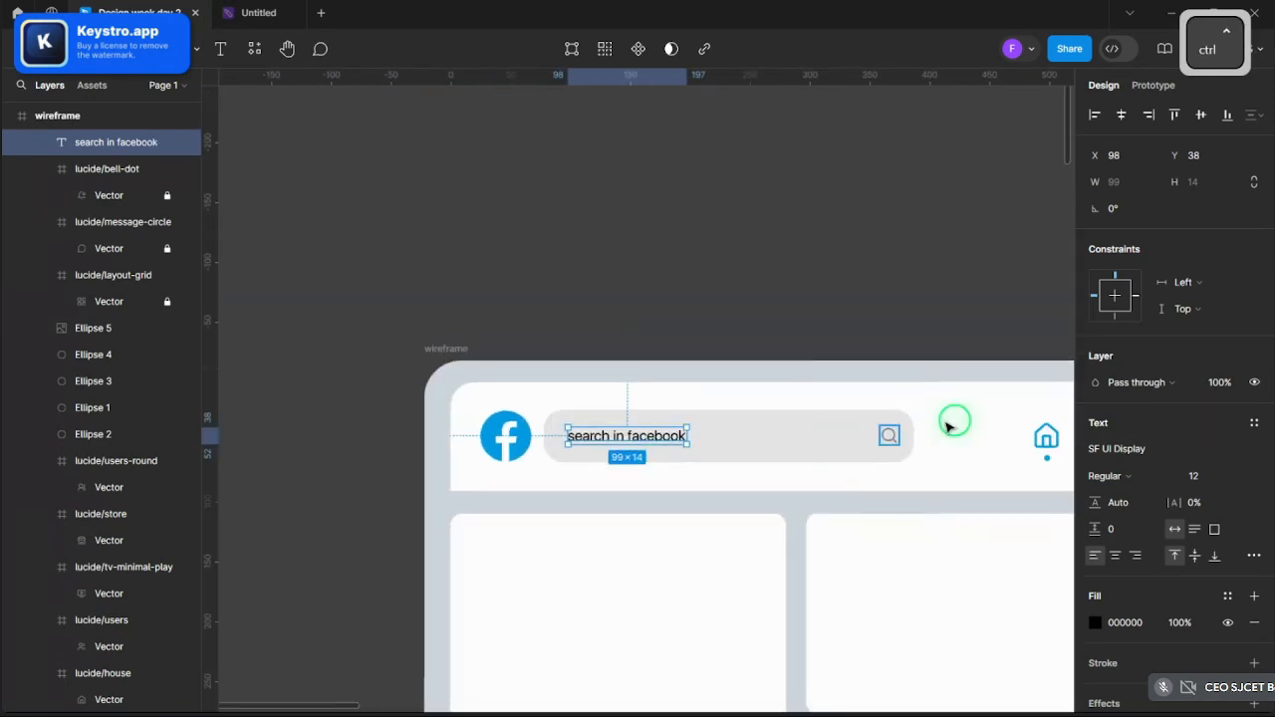
- Give the placeholder text the search icon's grey 7F7F7F fill
left_click(889, 438)
left_click(1124, 690)
key("ctrl+c")
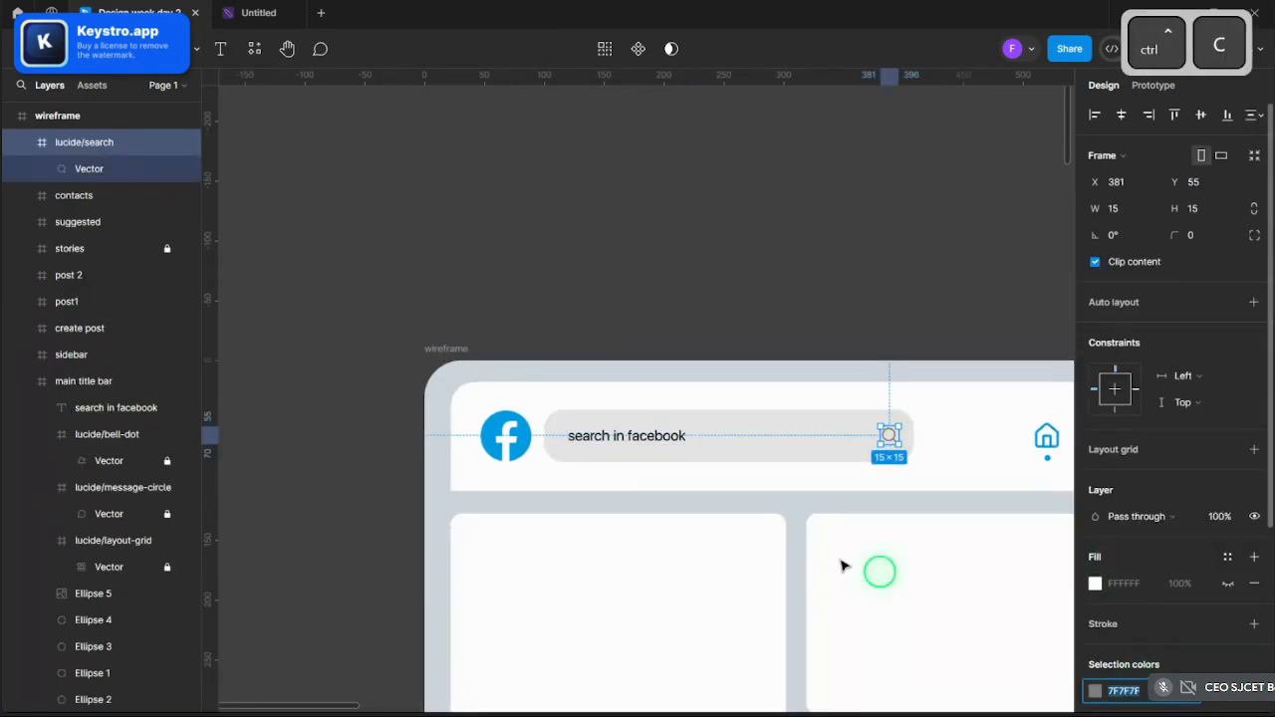
left_click(628, 436)
left_click(628, 436)
left_click(1126, 622)
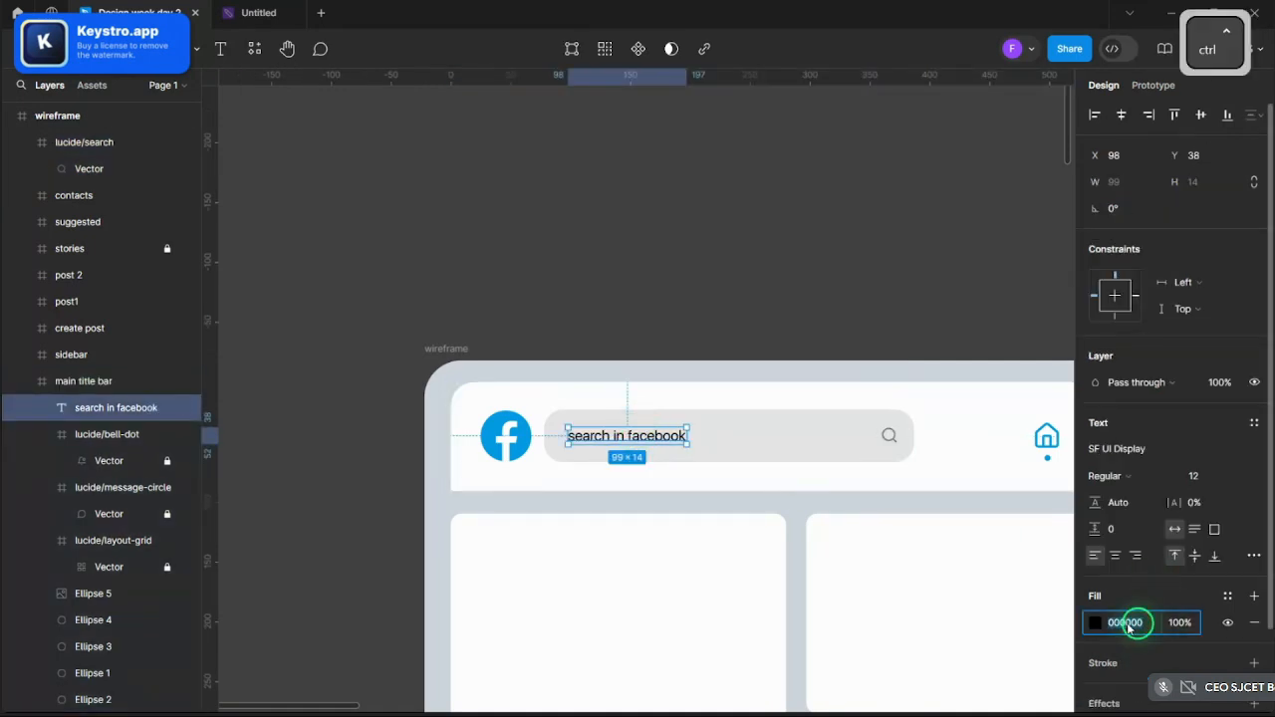
key("ctrl+v")
key("Return")
left_click(492, 332)
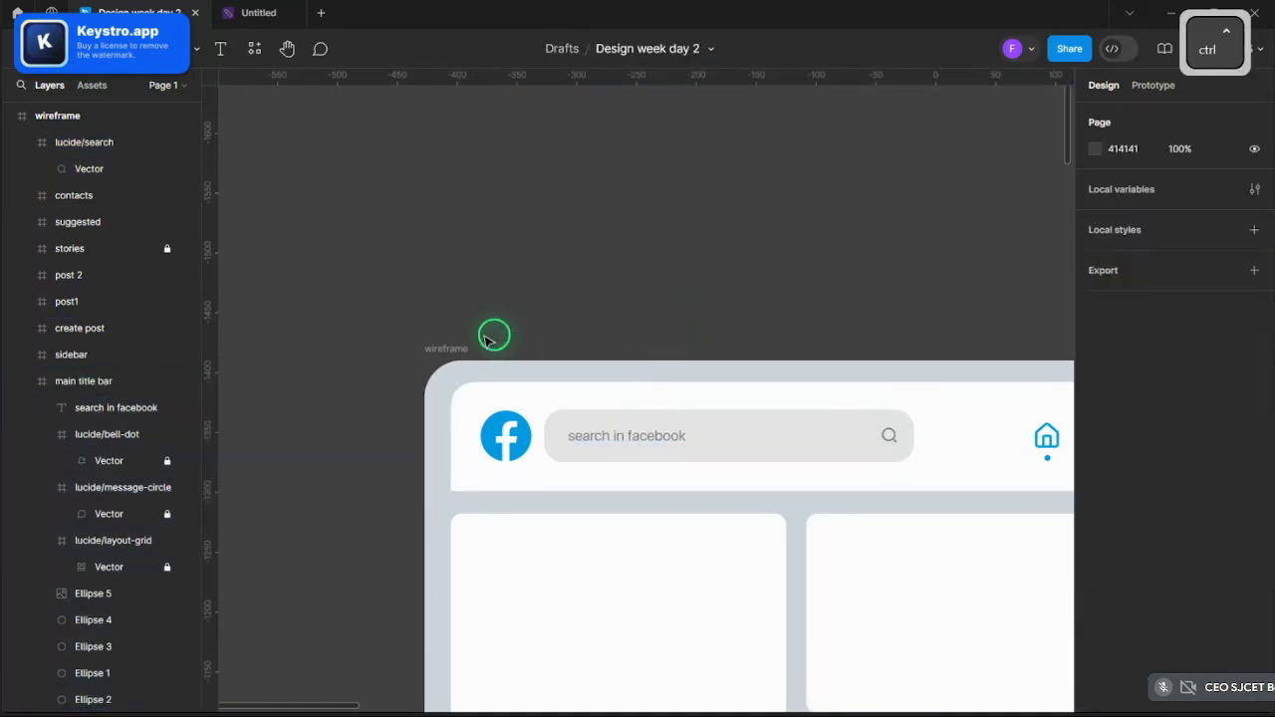
scroll(590, 332, "down", 5, "ctrl")
scroll(598, 397, "up", 3, "ctrl")
scroll(359, 412, "down", 2, "ctrl")
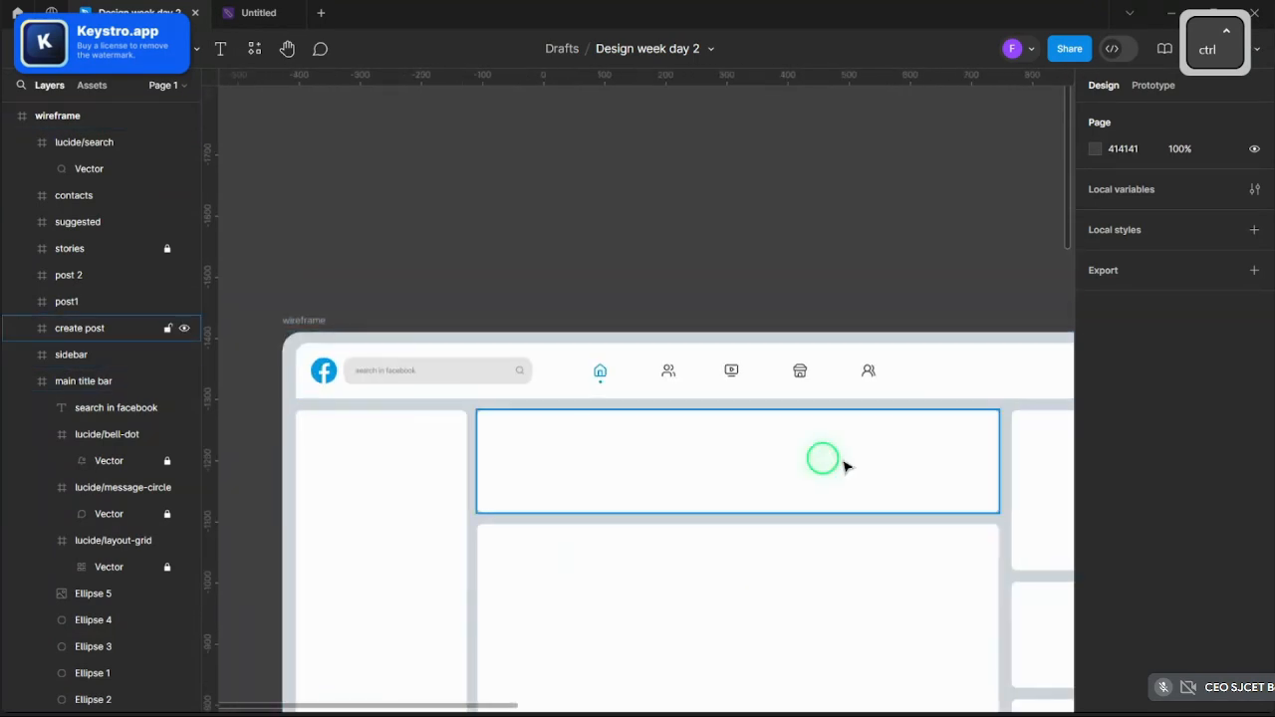
scroll(817, 351, "down", 6, "ctrl")
scroll(936, 363, "up", 3, "ctrl")
scroll(939, 354, "up", 4, "ctrl")
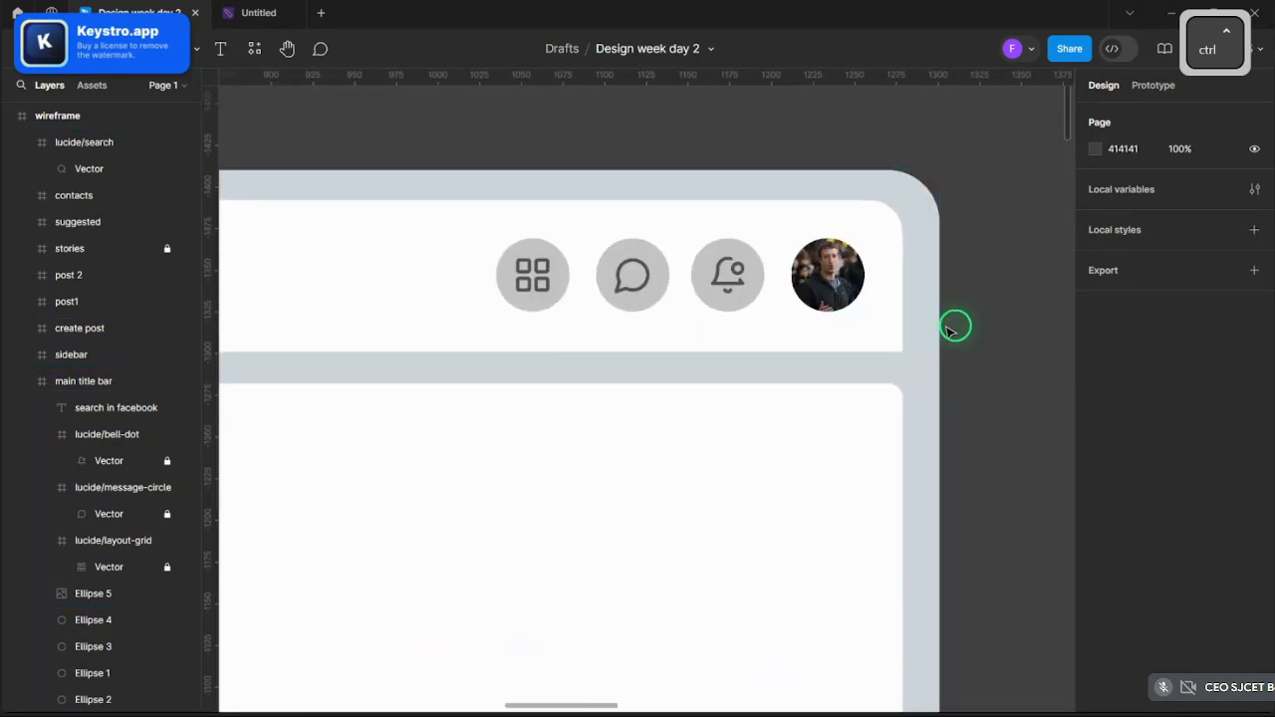
scroll(971, 343, "down", 5, "ctrl")
scroll(581, 336, "up", 3, "ctrl")
scroll(811, 319, "down", 3, "ctrl")
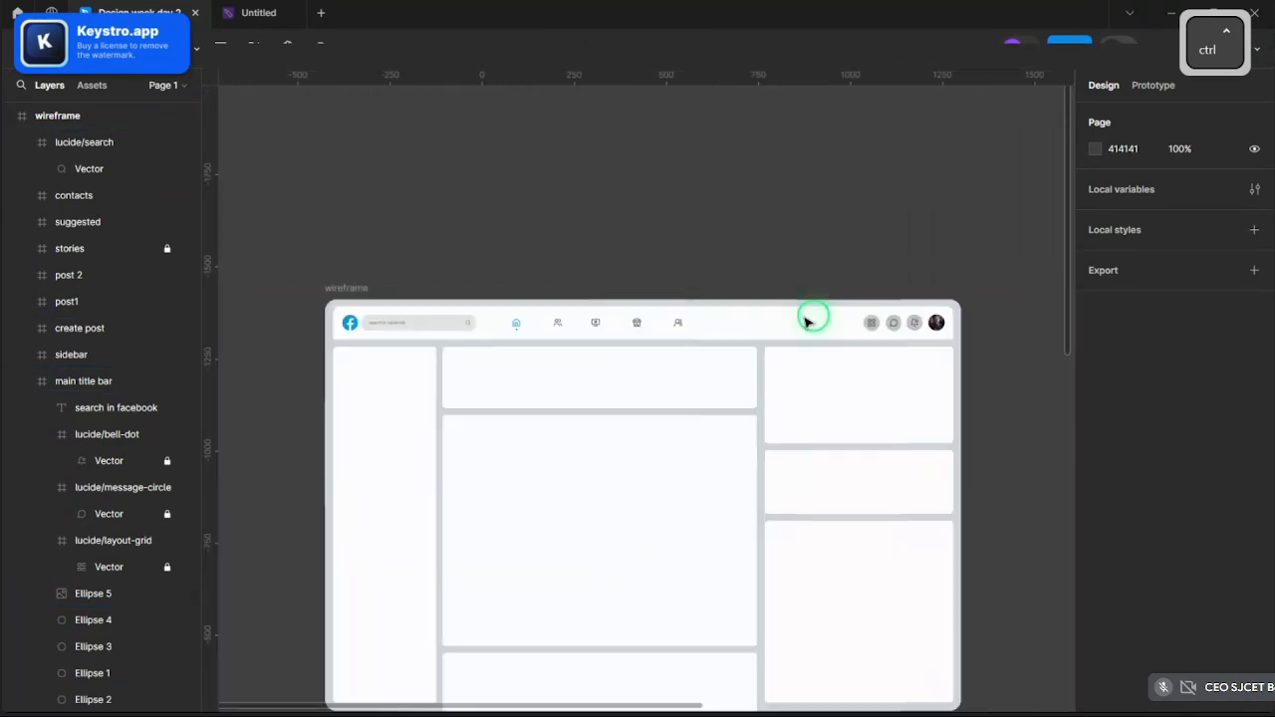
scroll(617, 289, "up", 3, "ctrl")
scroll(683, 268, "down", 3, "ctrl")
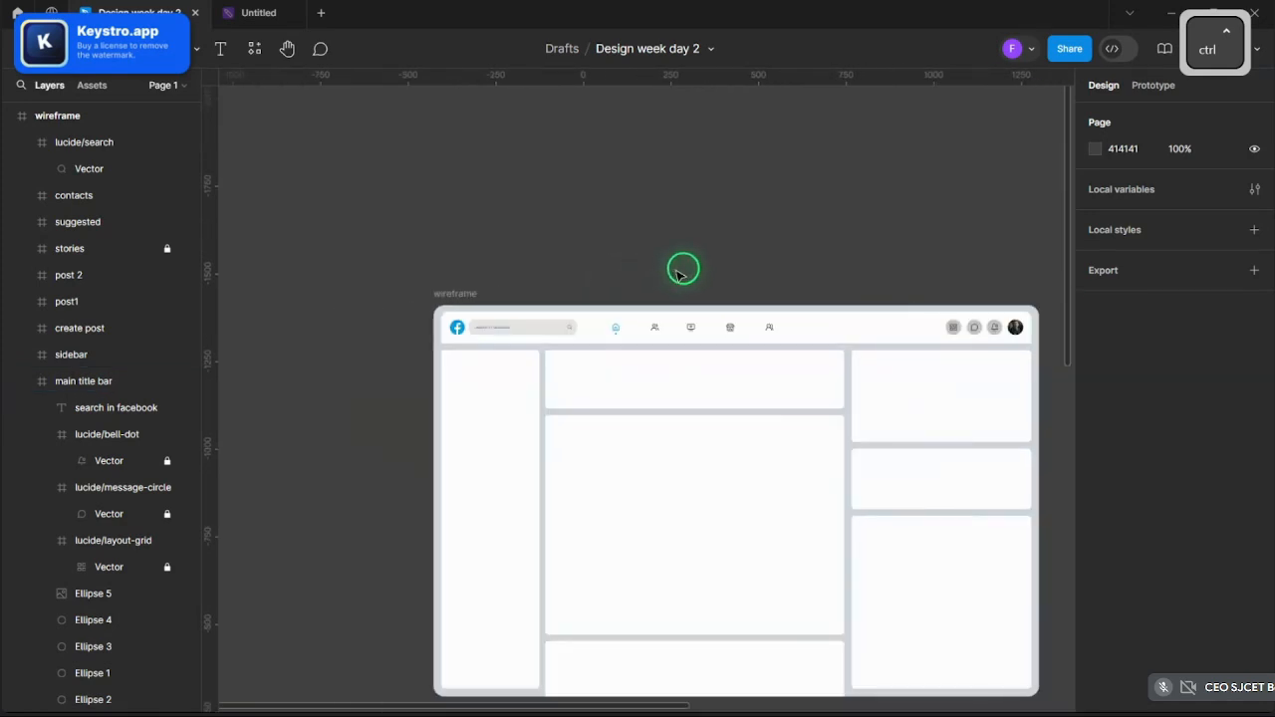
scroll(728, 279, "up", 3, "ctrl")
scroll(727, 286, "down", 2, "ctrl")
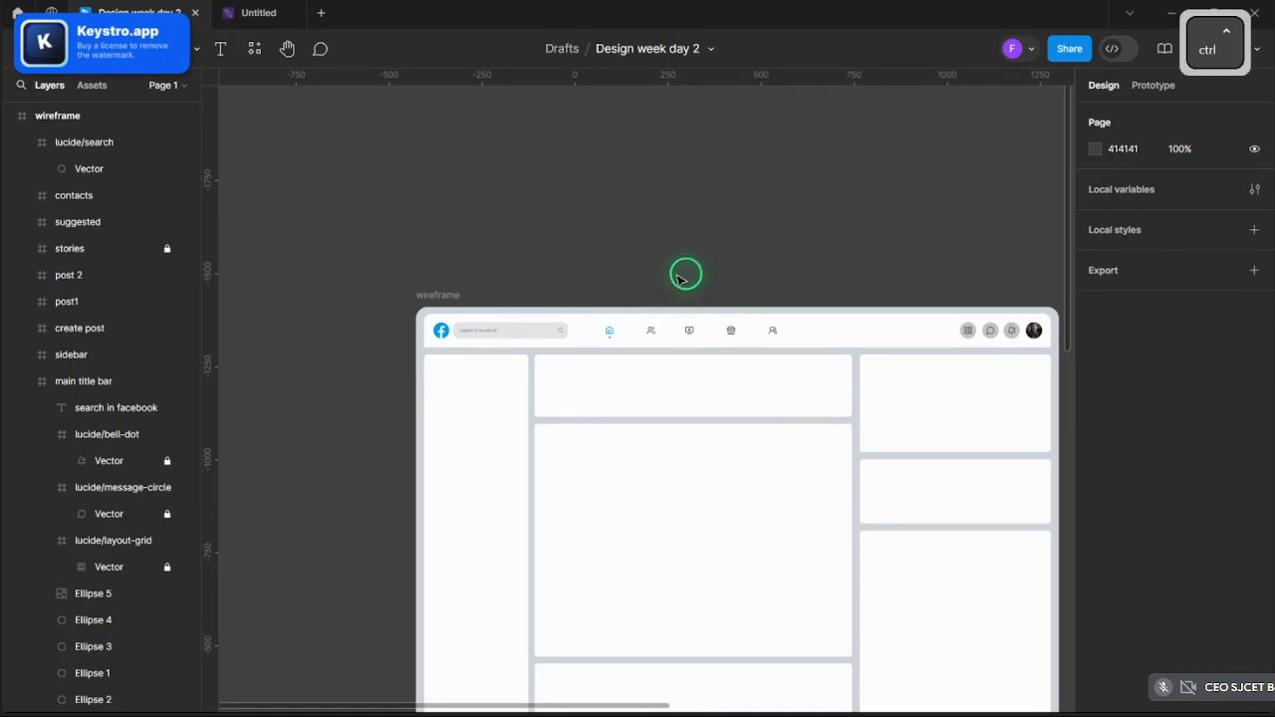
scroll(686, 271, "down", 2)
scroll(674, 249, "up", 3, "ctrl")
scroll(906, 379, "down", 4, "ctrl")
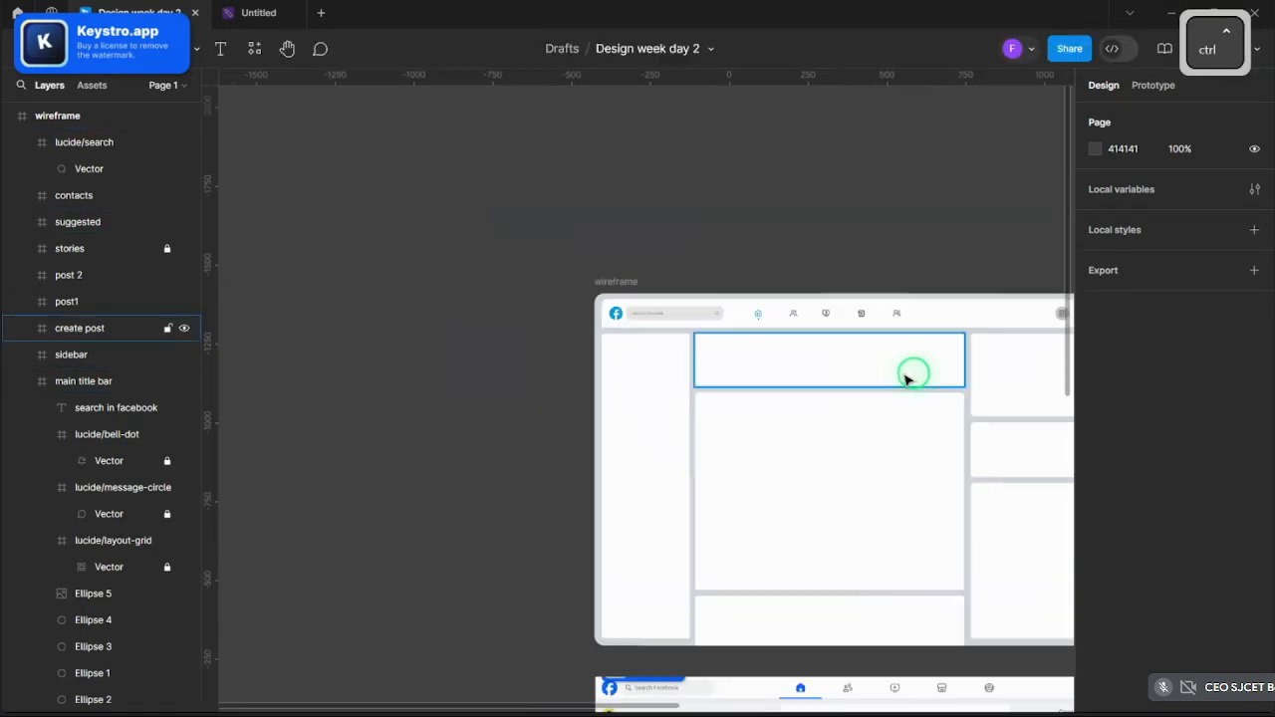
scroll(906, 378, "up", 3, "ctrl")
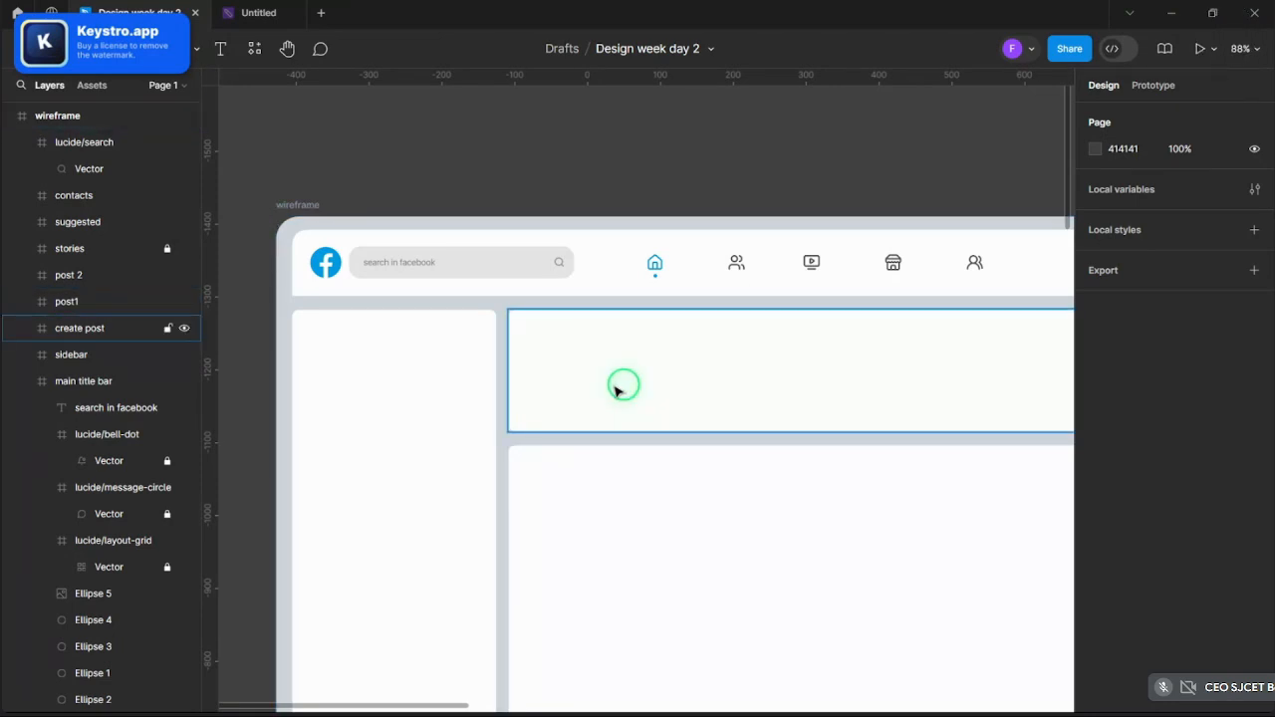
scroll(621, 393, "down", 10)
scroll(587, 408, "up", 3)
scroll(697, 409, "down", 3, "ctrl")
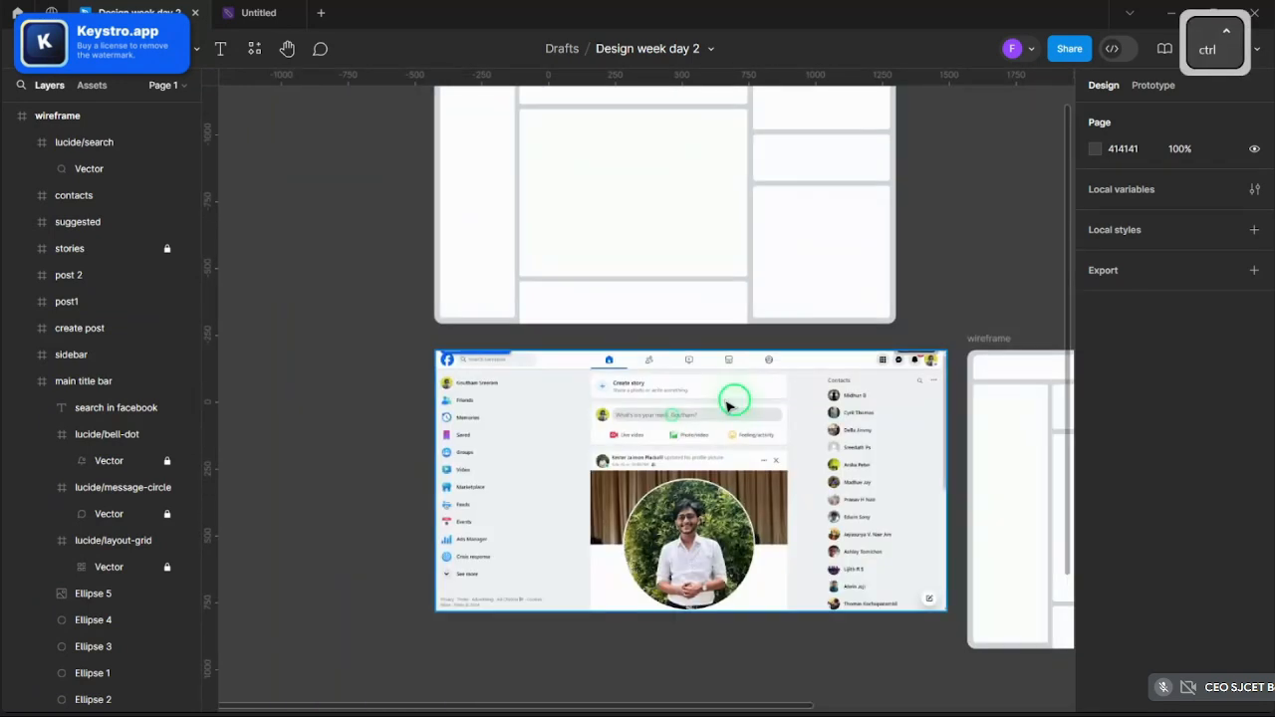
scroll(729, 405, "up", 4, "ctrl")
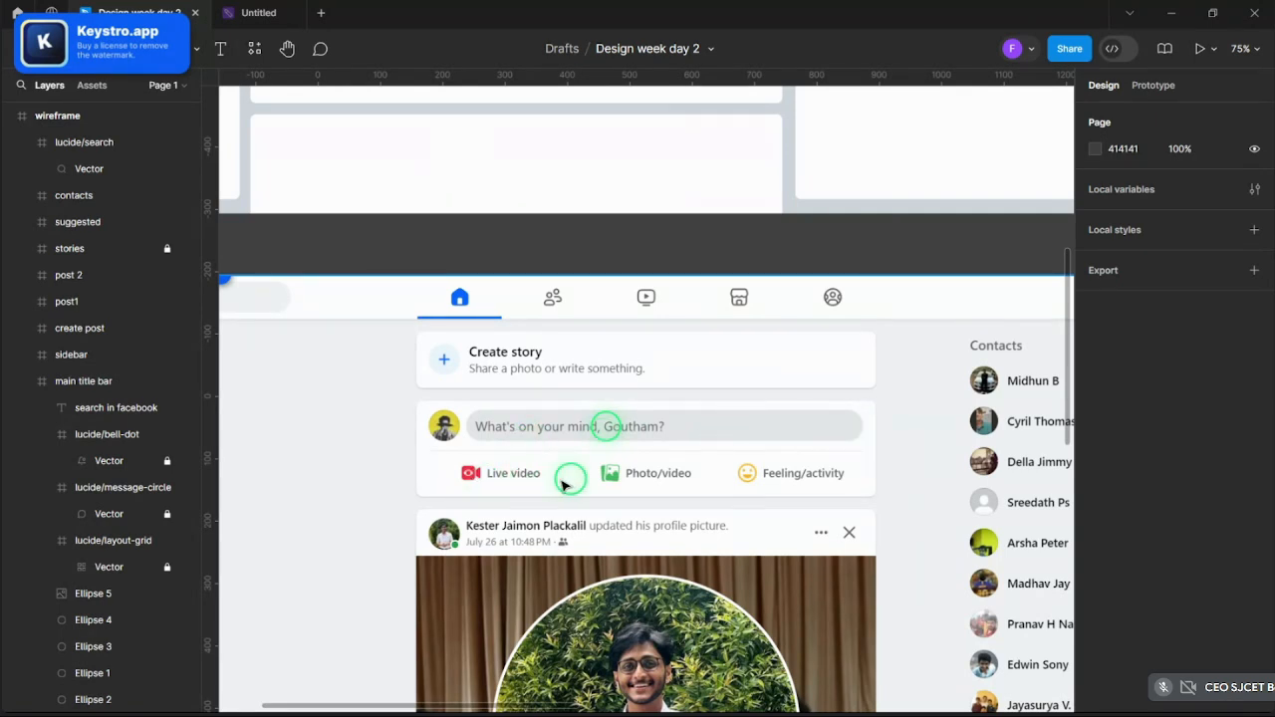
scroll(840, 521, "up", 5)
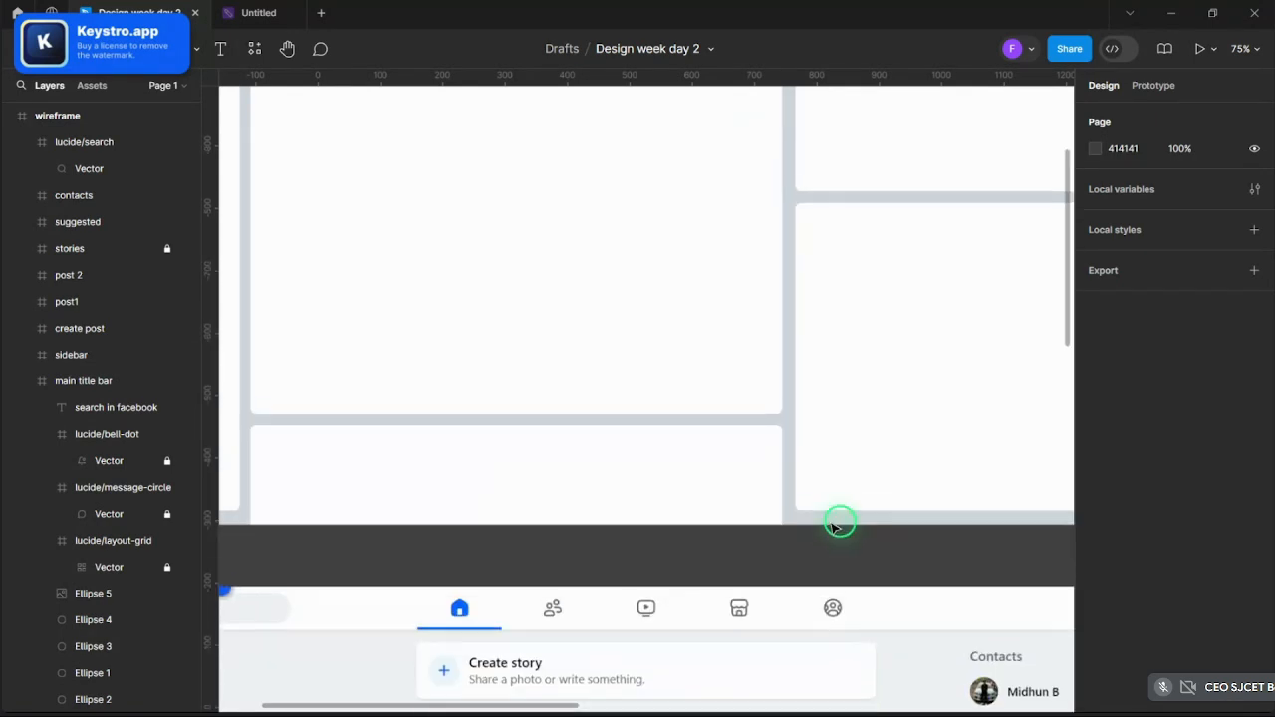
scroll(843, 521, "down", 6, "ctrl")
scroll(419, 388, "up", 4, "ctrl")
- Paste a copy of the header's logo and search bar into the create-post card, scaled 1.45x
left_click(419, 389, "ctrl")
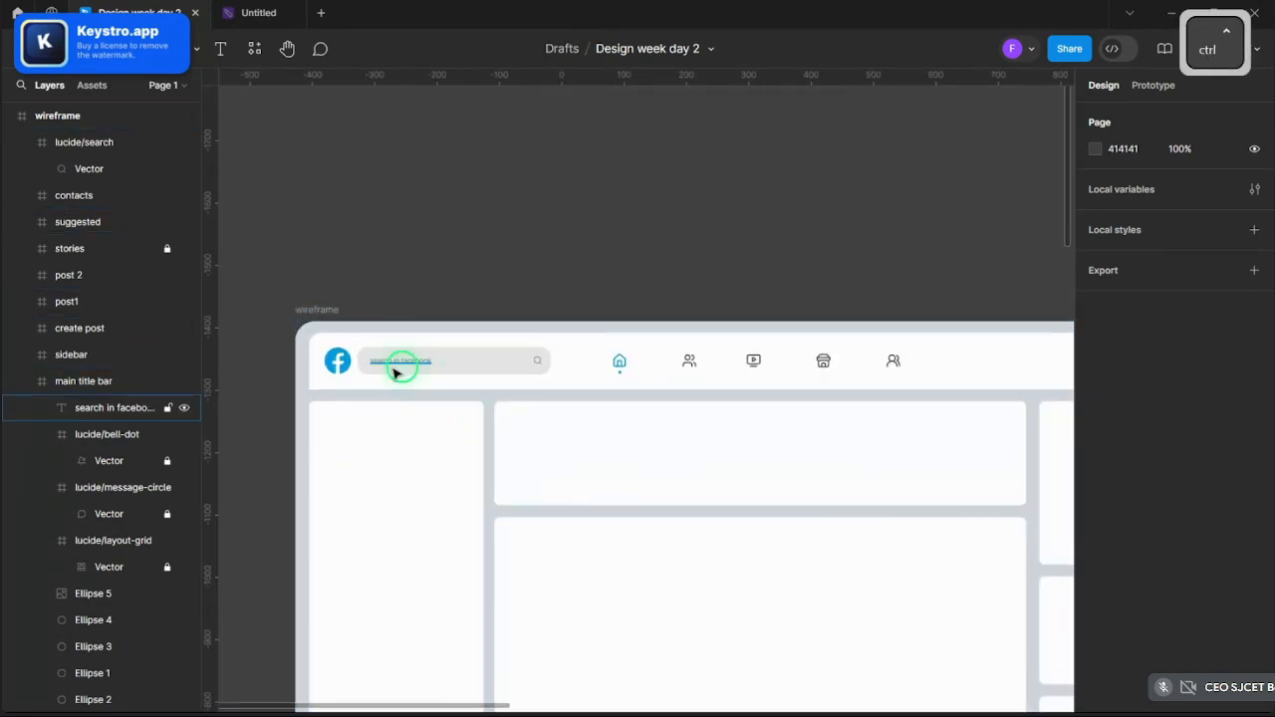
left_click(449, 365, "ctrl")
left_click(346, 371, "shift")
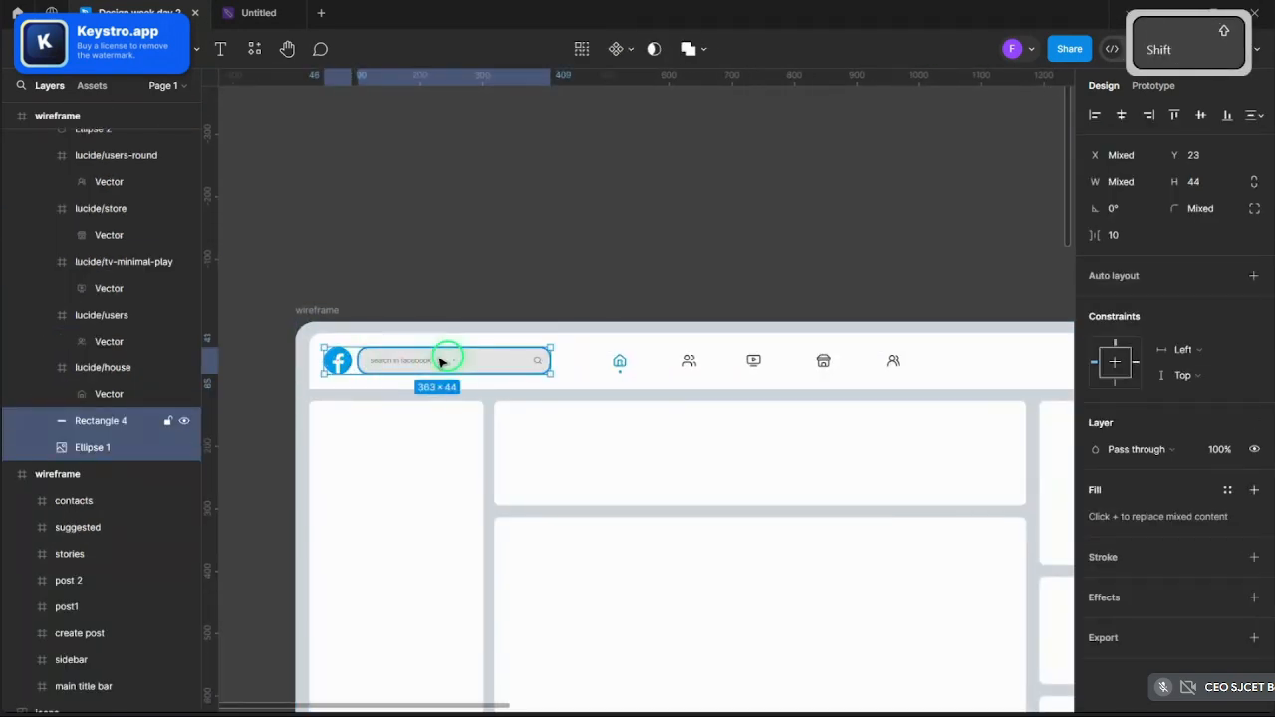
key("ctrl+v")
left_click_drag(500, 365, 698, 449)
key("k")
scroll(684, 448, "up", 2, "ctrl")
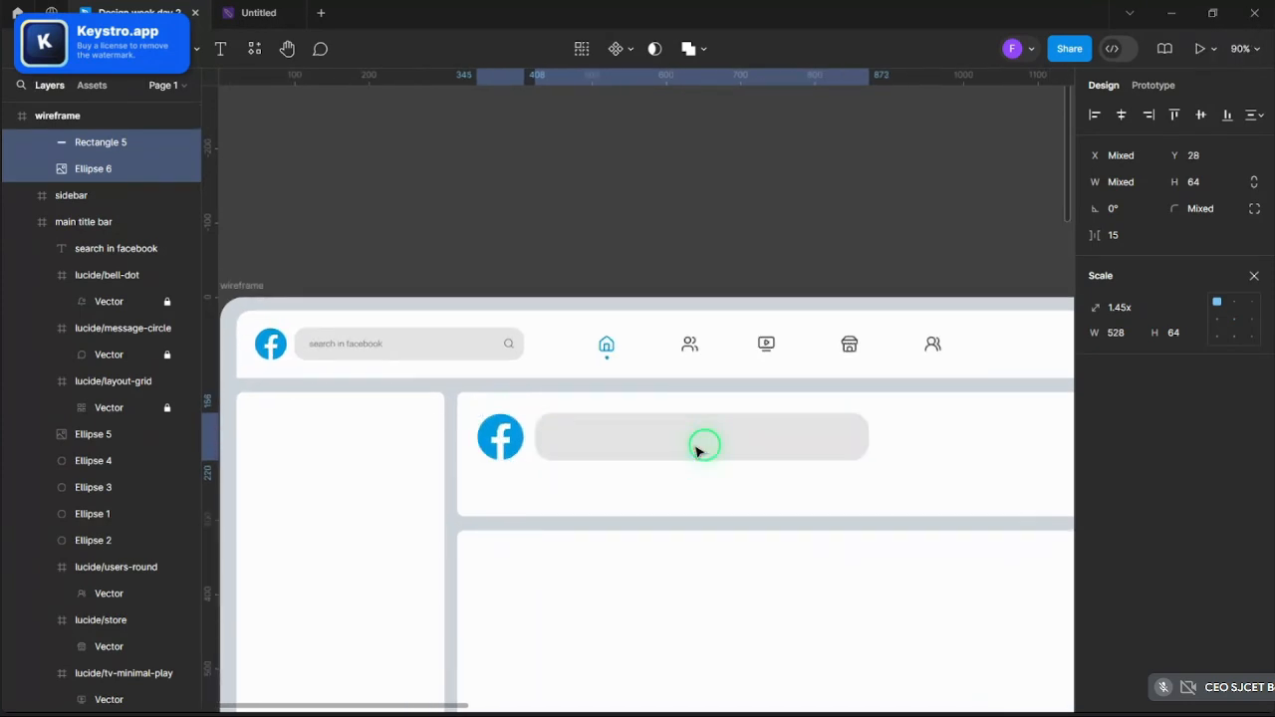
- Stretch the copied bar into a wide 709 × 64 input field
left_click(814, 447)
left_click_drag(870, 442, 1039, 441)
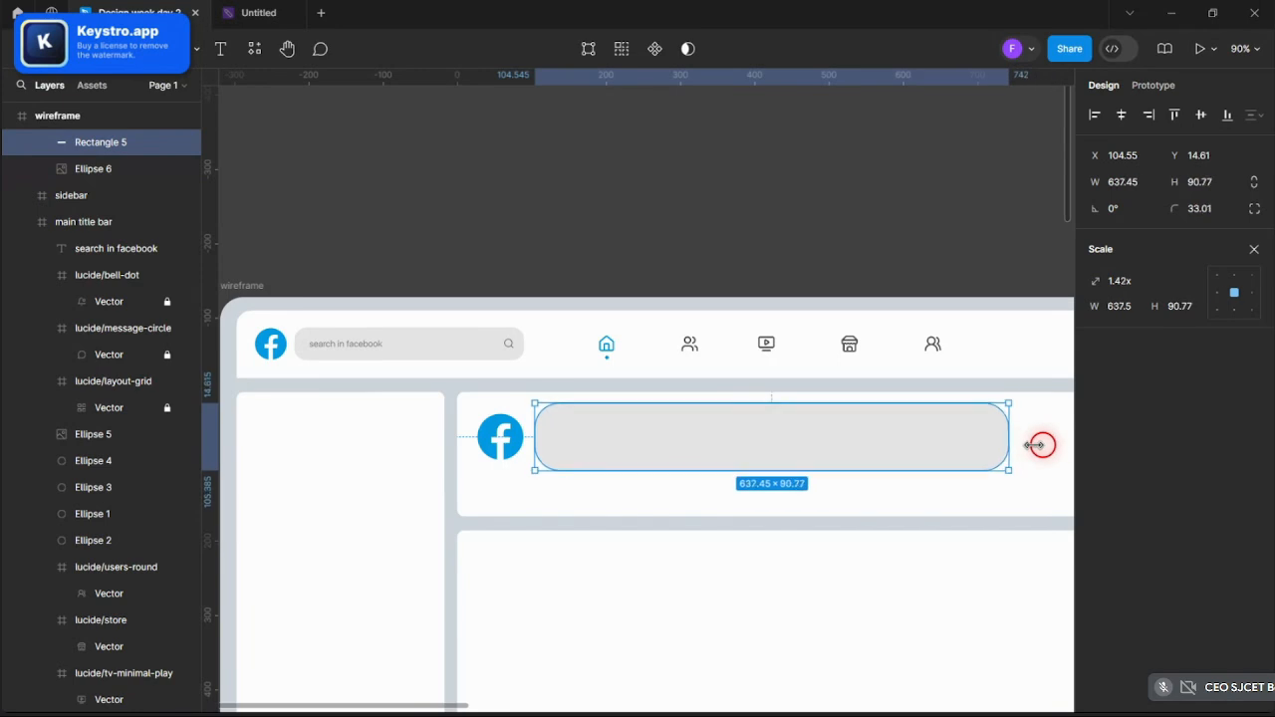
key("ctrl+z")
left_click(1257, 249)
scroll(461, 361, "down", 4)
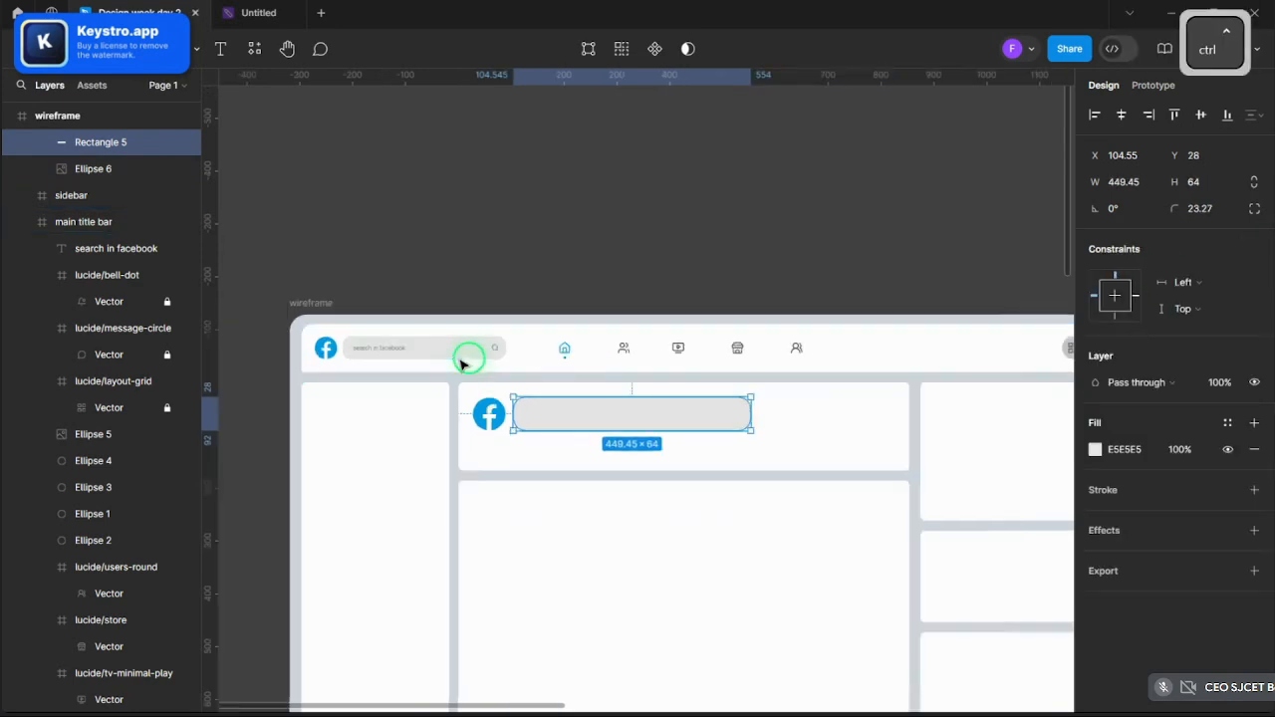
scroll(677, 407, "up", 3)
left_click_drag(644, 385, 764, 385)
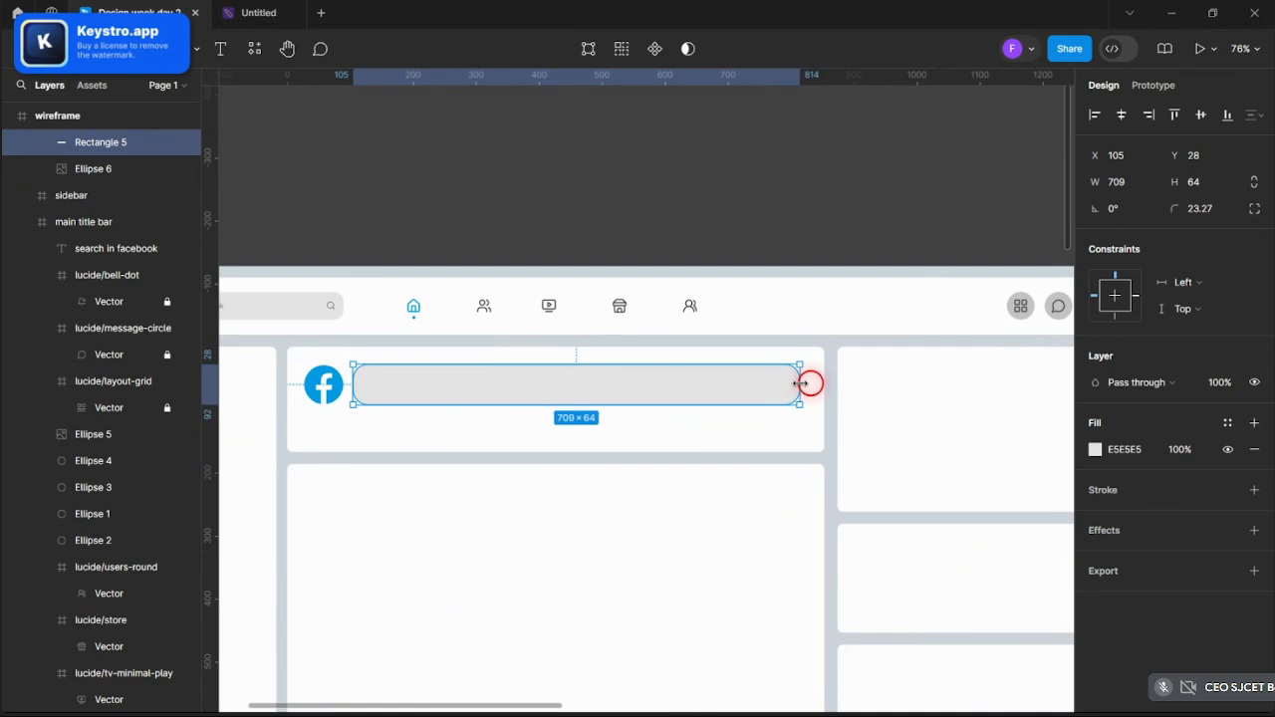
left_click(791, 222)
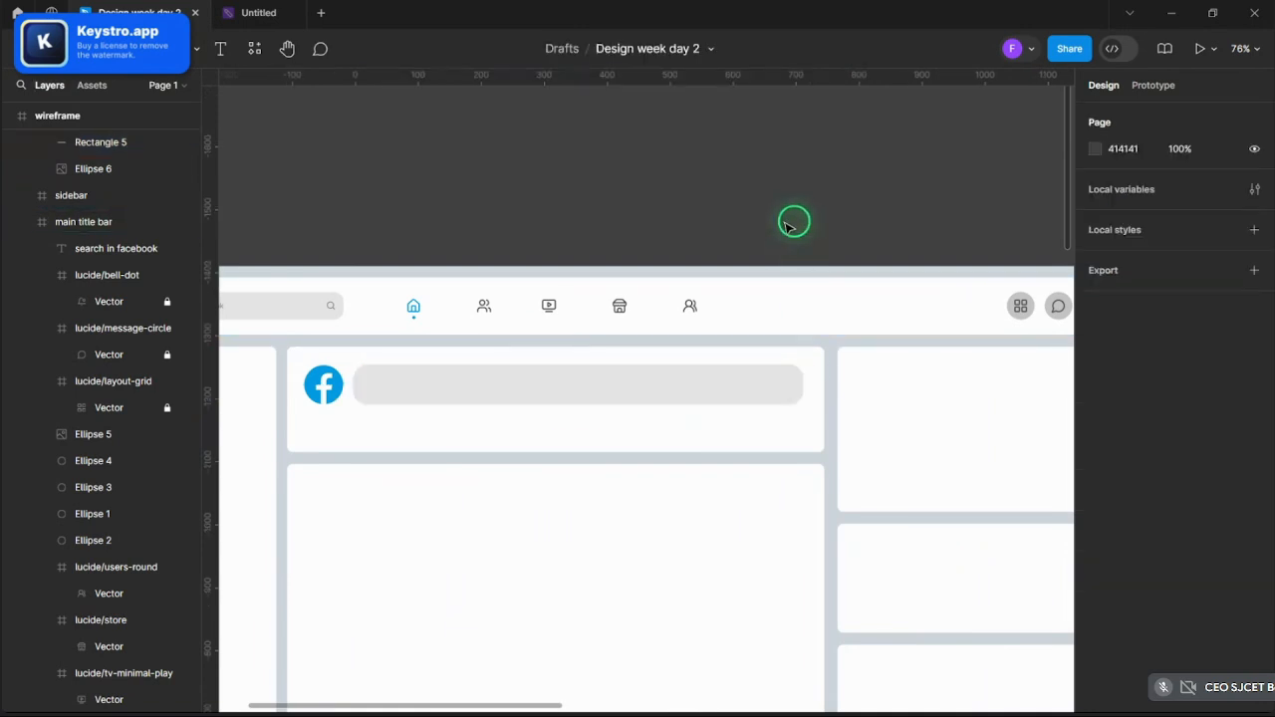
scroll(374, 438, "up", 2)
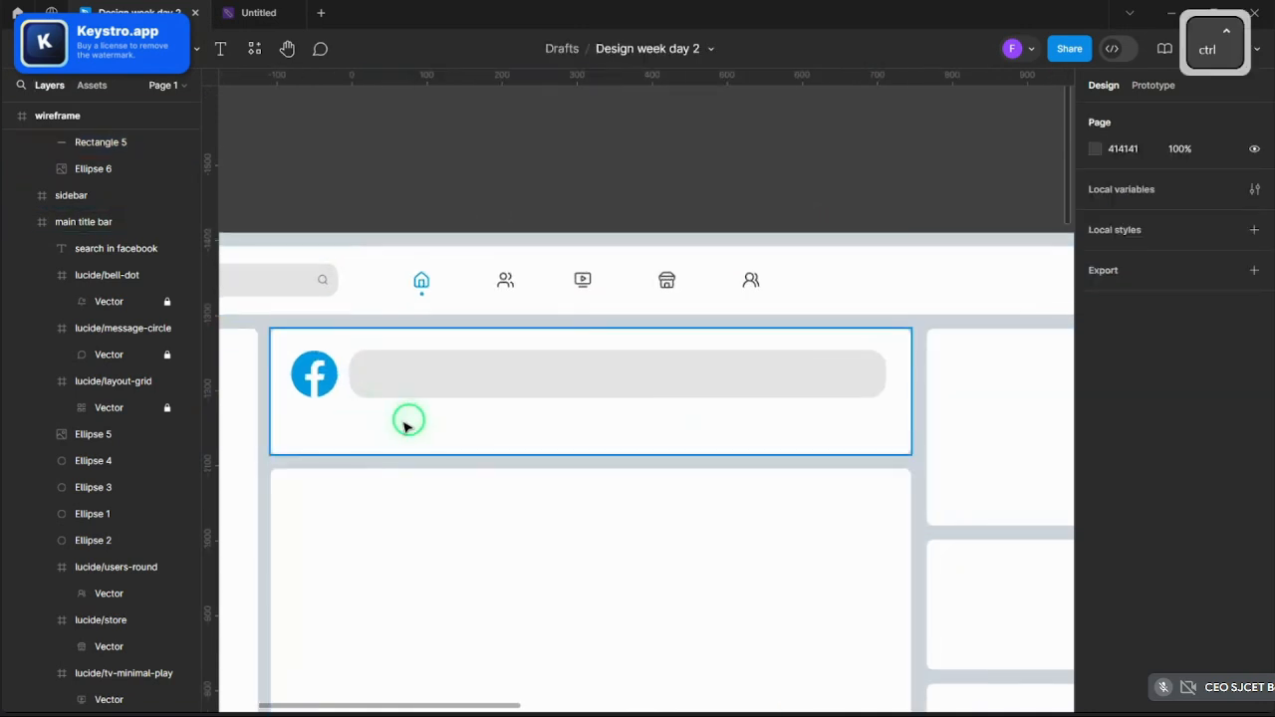
scroll(768, 450, "down", 3)
scroll(709, 442, "down", 5)
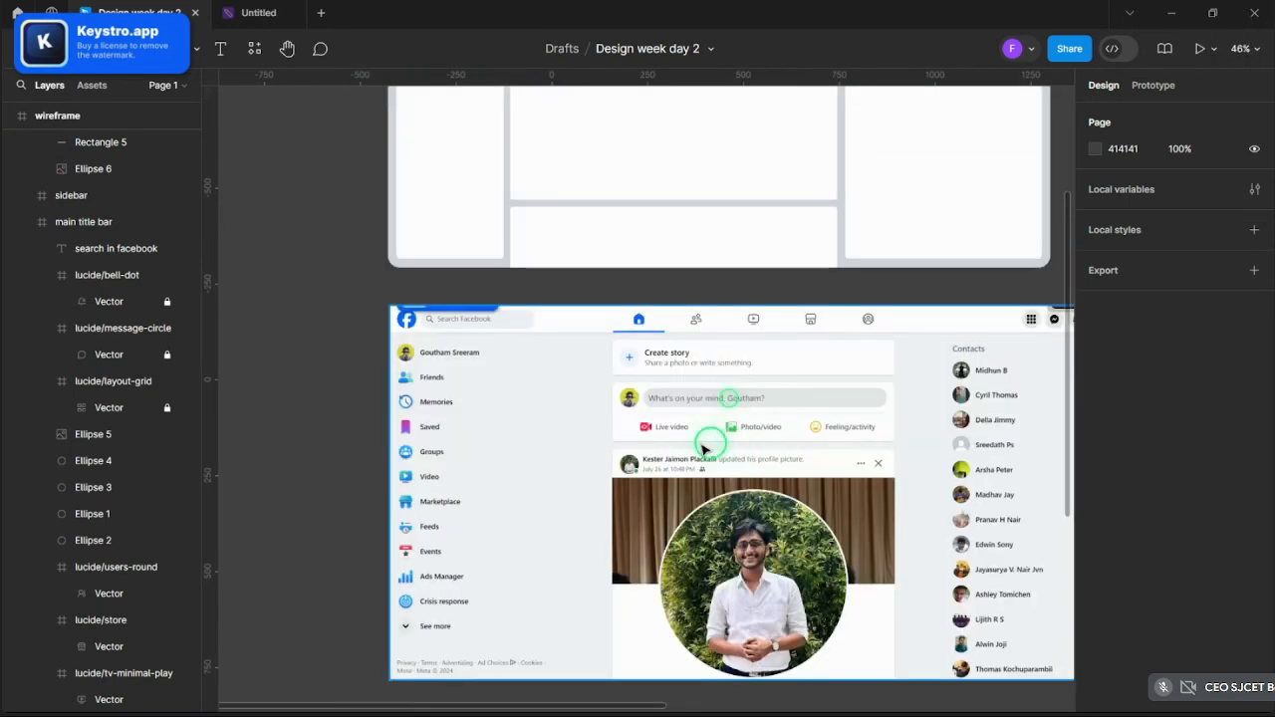
scroll(708, 450, "up", 3)
scroll(558, 453, "down", 2)
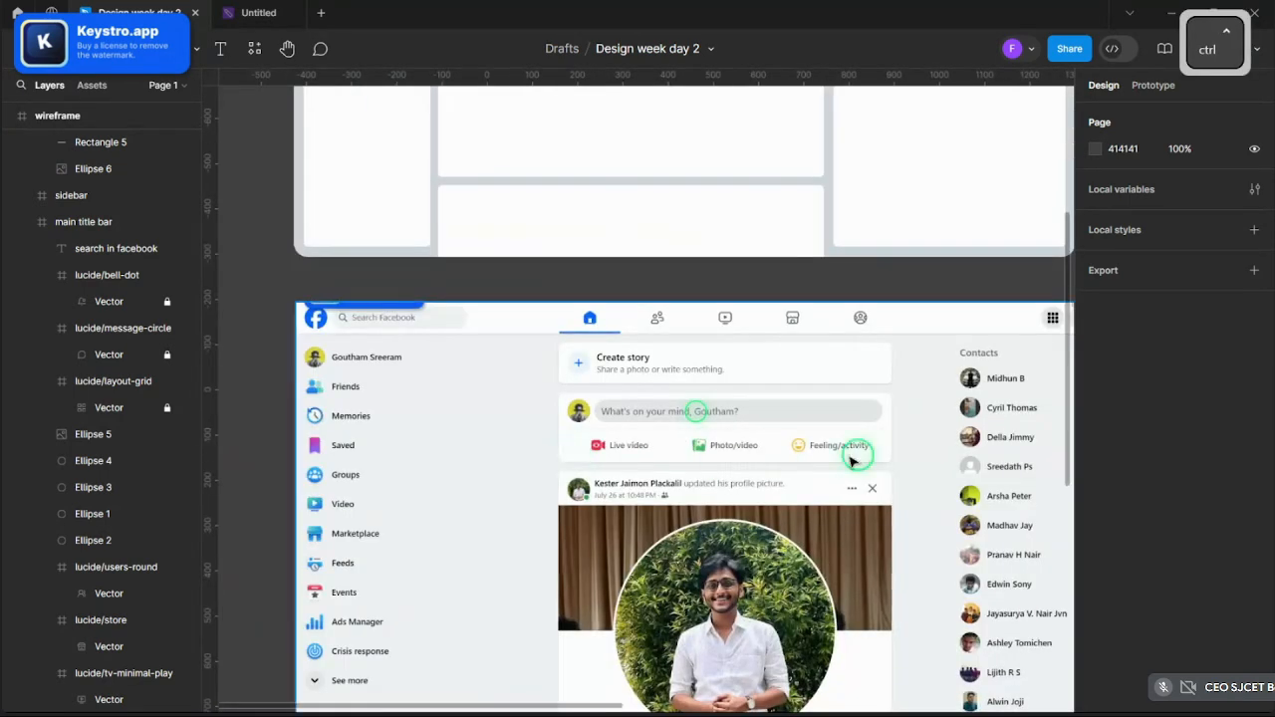
scroll(914, 512, "up", 5)
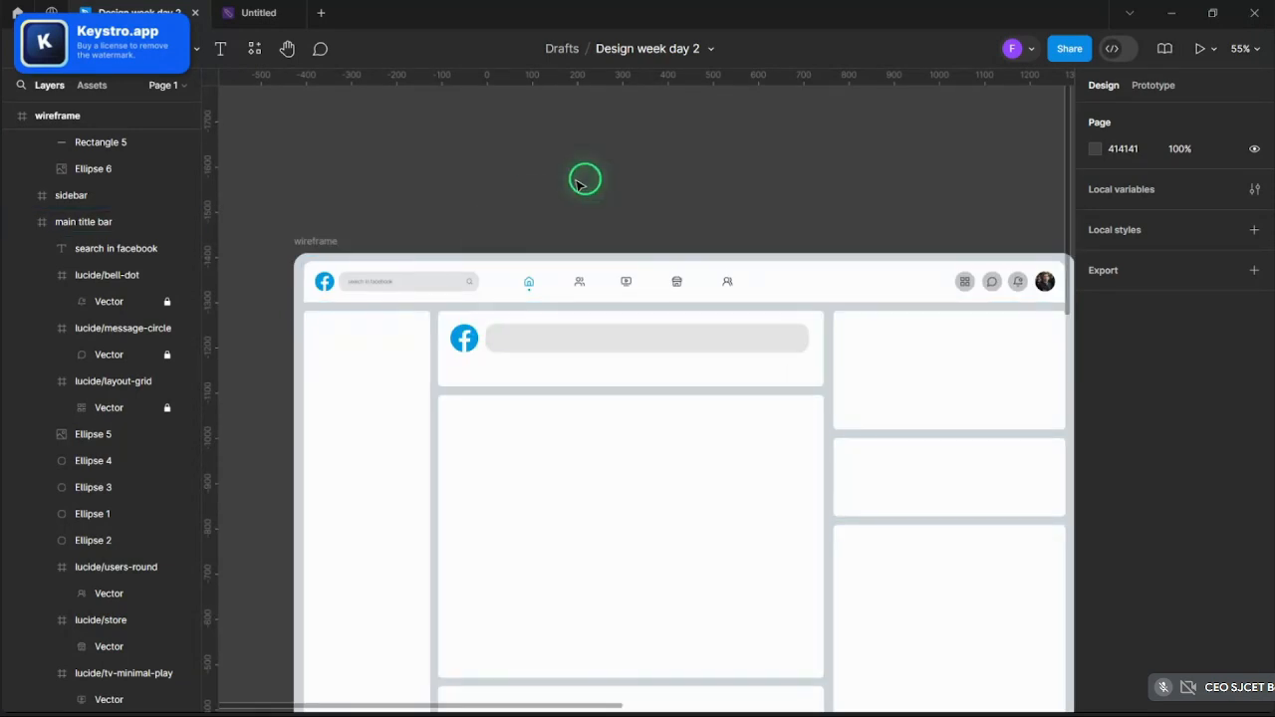
scroll(575, 194, "down", 4)
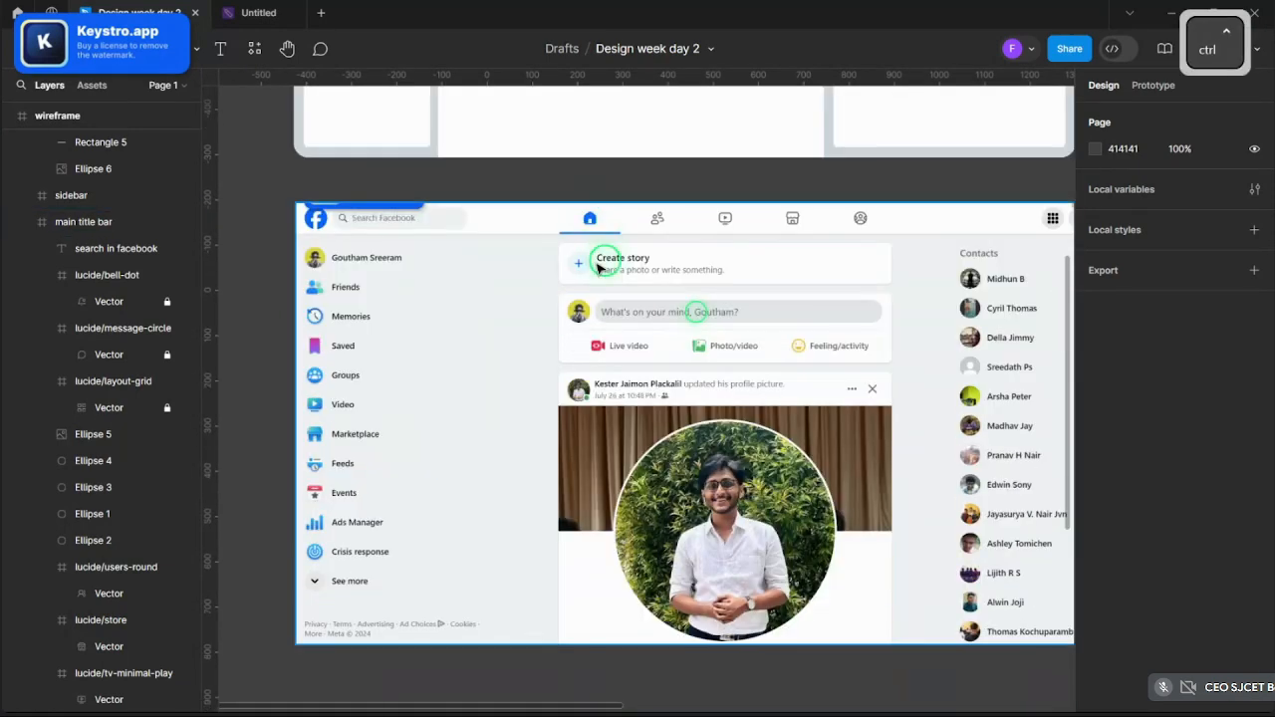
scroll(578, 262, "up", 5)
scroll(521, 458, "down", 3)
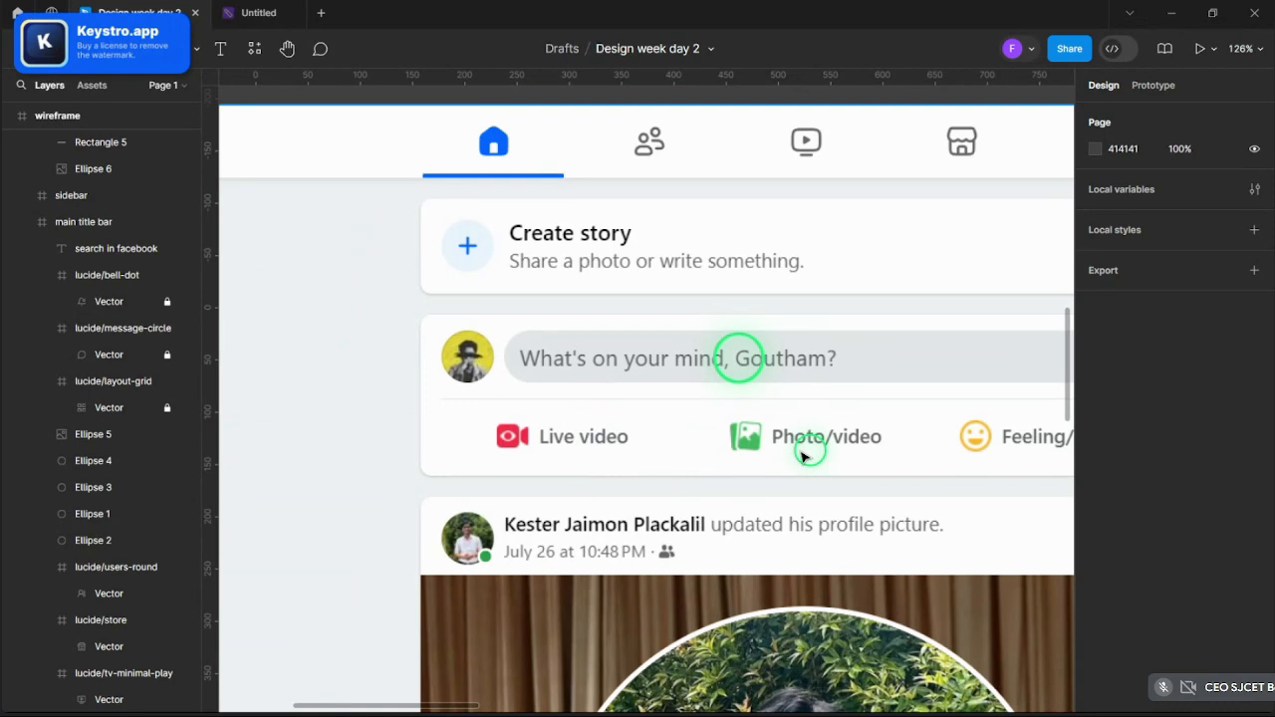
scroll(833, 450, "up", 10)
scroll(830, 452, "down", 3)
scroll(508, 484, "up", 3)
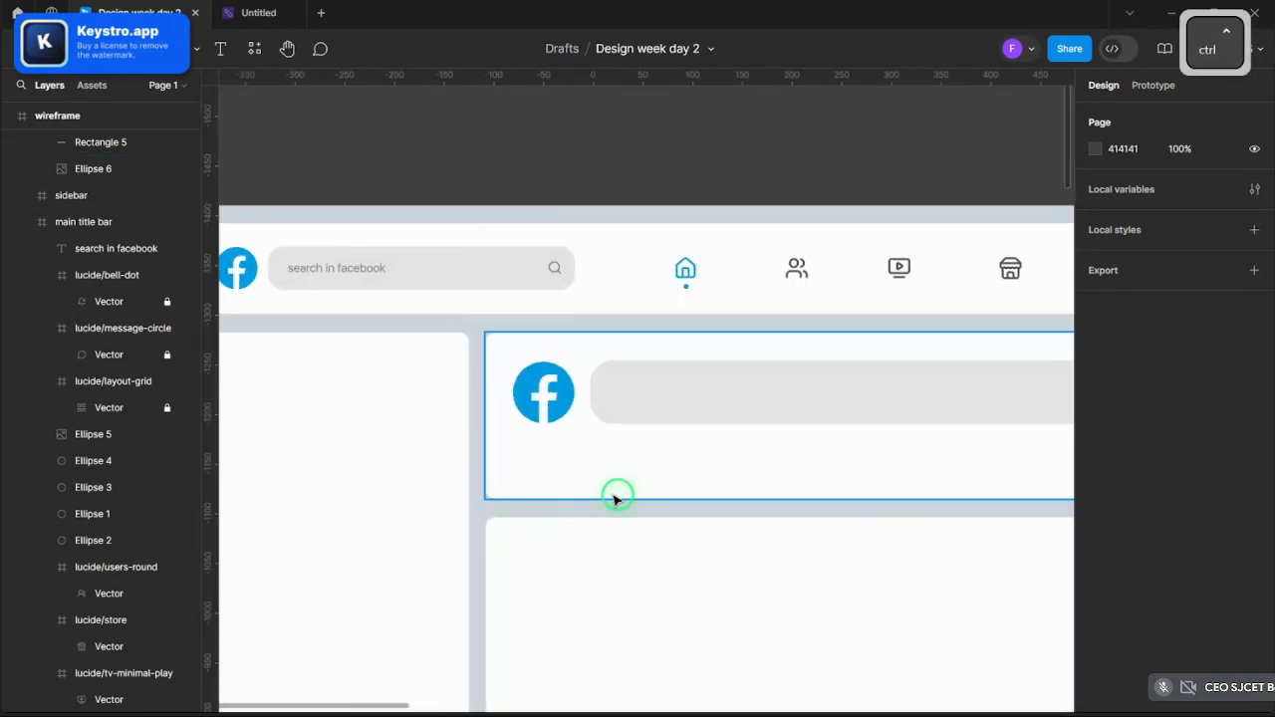
scroll(617, 498, "up", 2)
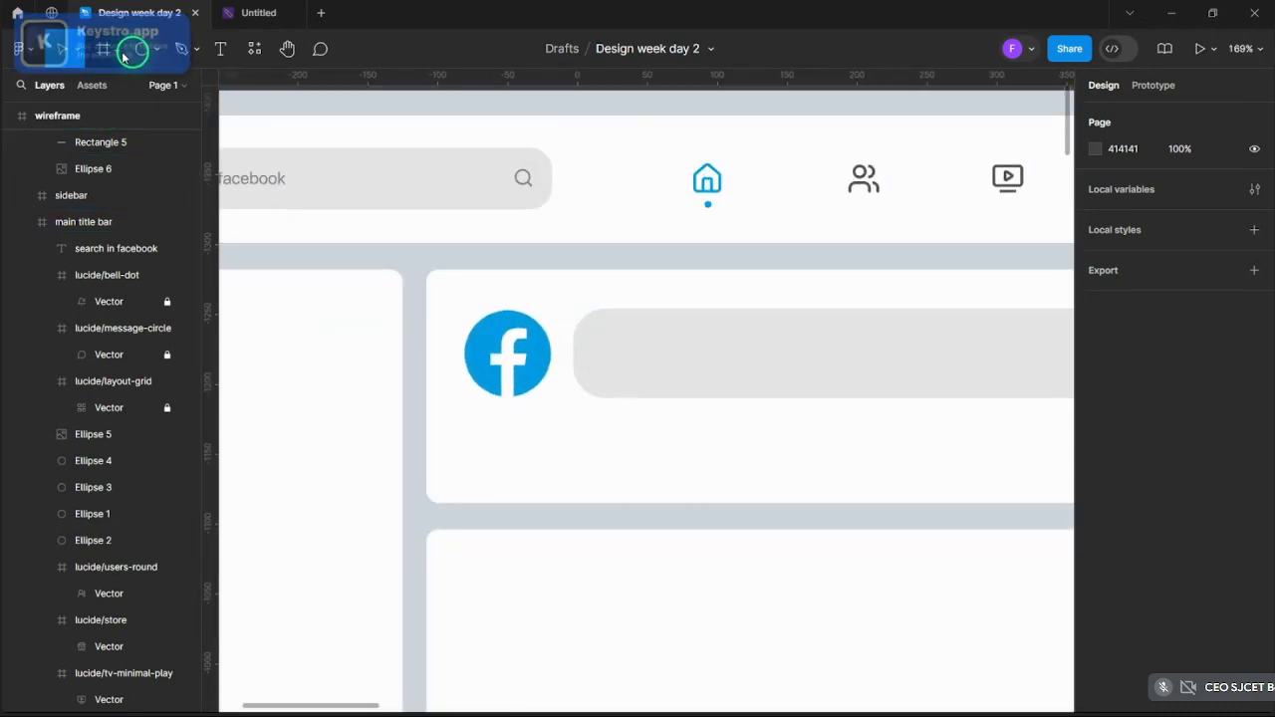
- Draw a grey rectangle below the logo, round its corners and make it 214 wide
left_click(120, 52)
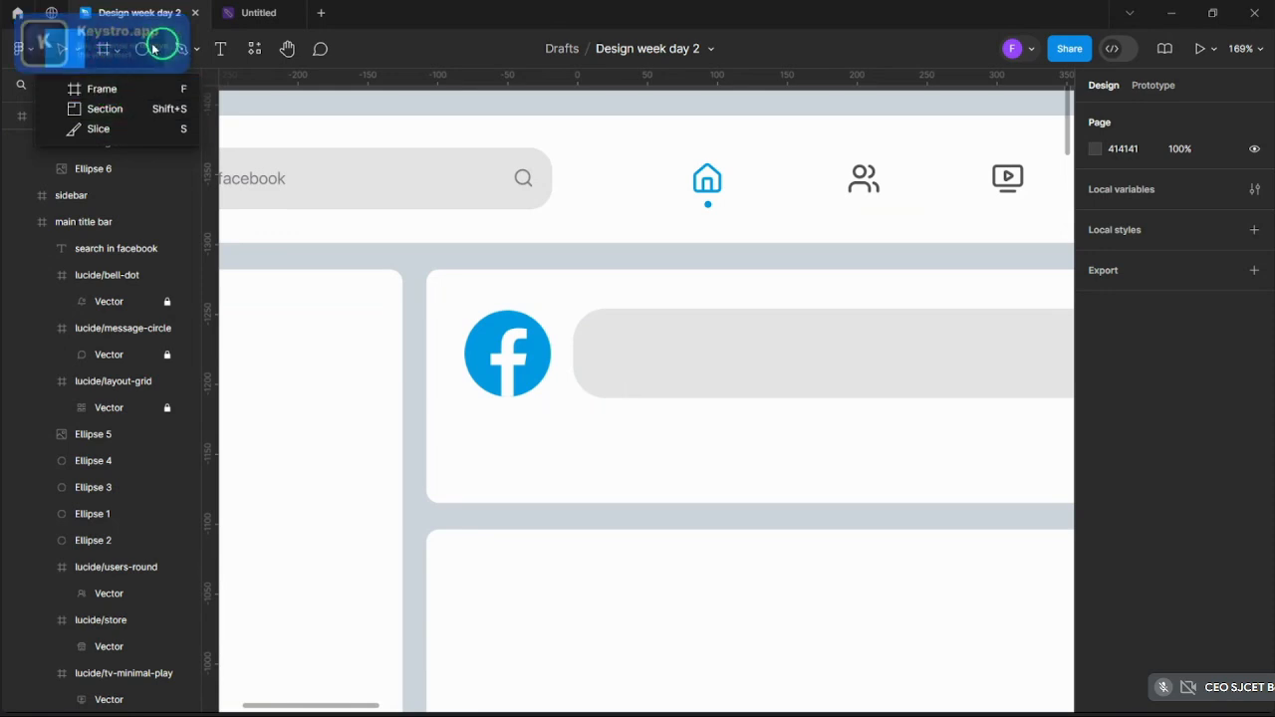
left_click(156, 49)
left_click(159, 85)
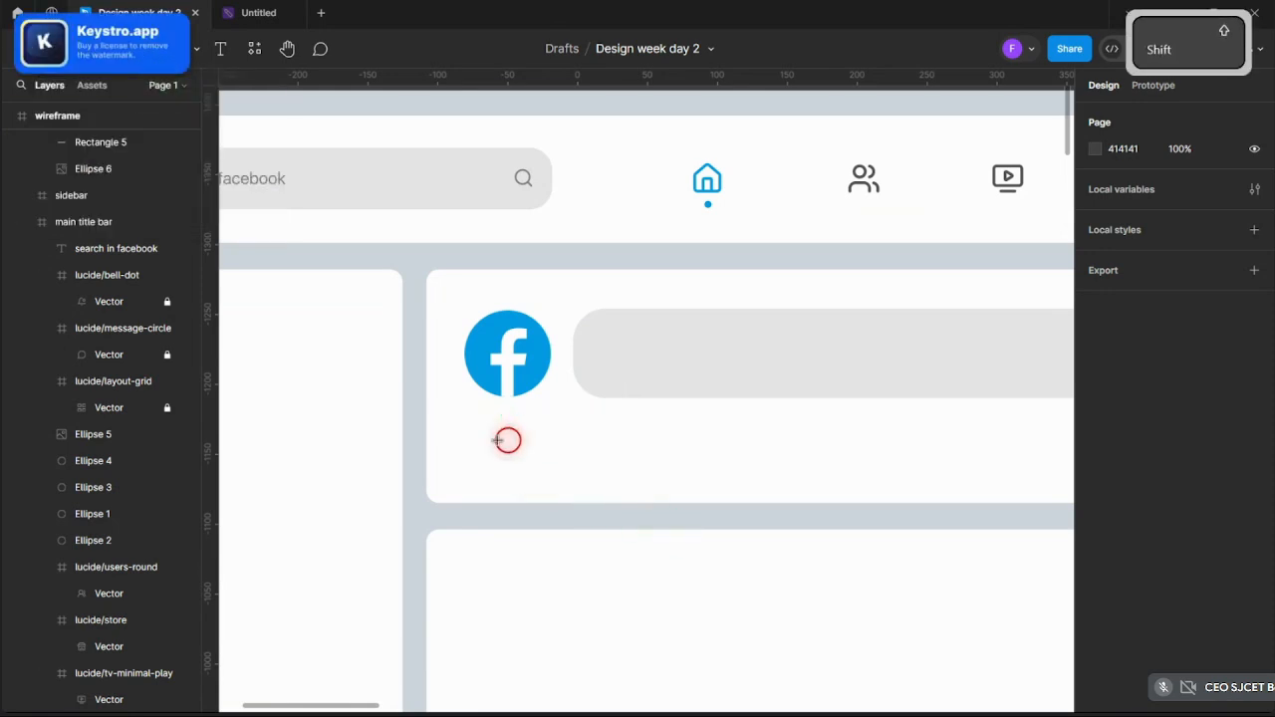
mouse_move(474, 421)
left_mouse_down()
mouse_move(657, 482)
mouse_move(708, 479)
left_mouse_up()
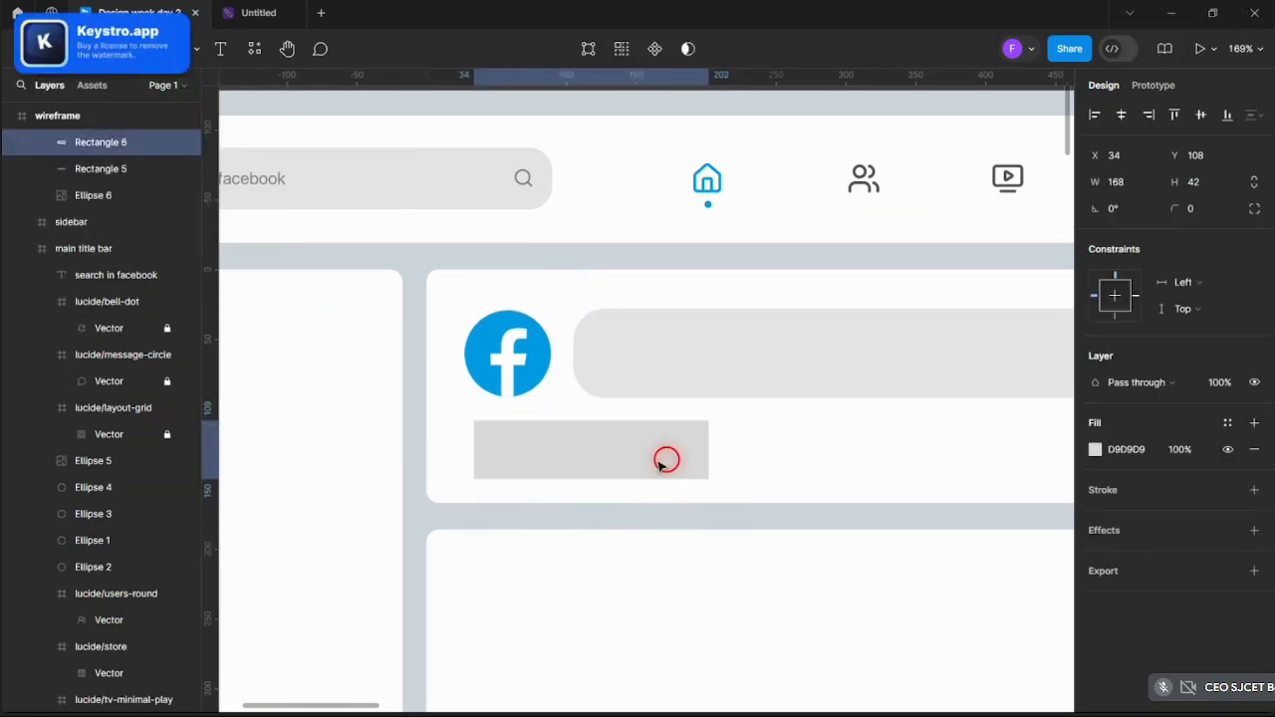
left_click(657, 459)
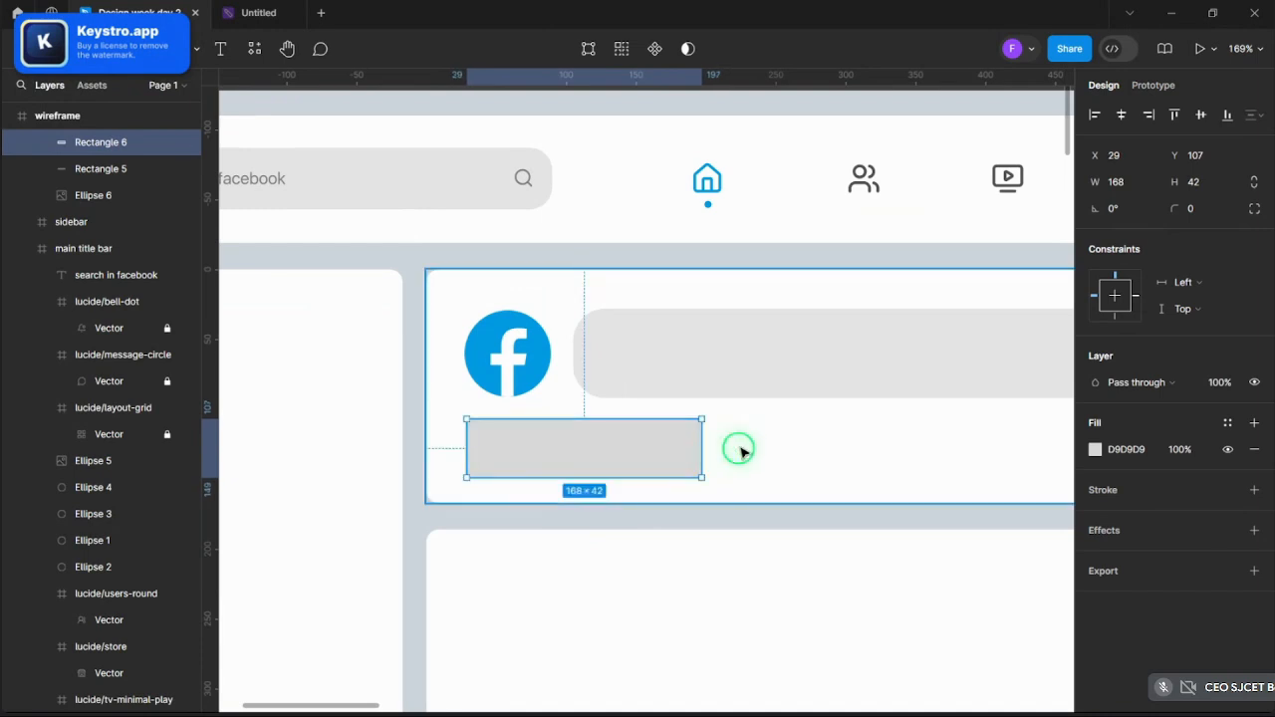
left_click_drag(648, 371, 927, 377)
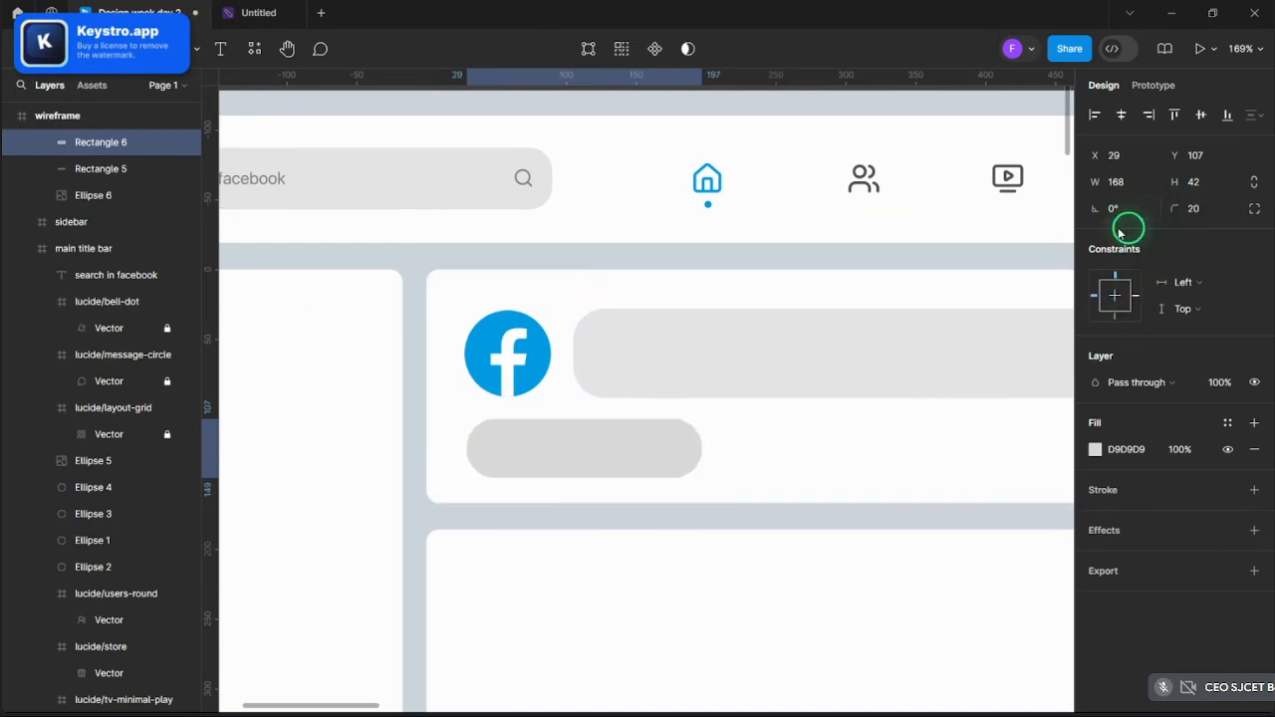
scroll(697, 429, "down", 3, "ctrl")
scroll(648, 424, "up", 2, "ctrl")
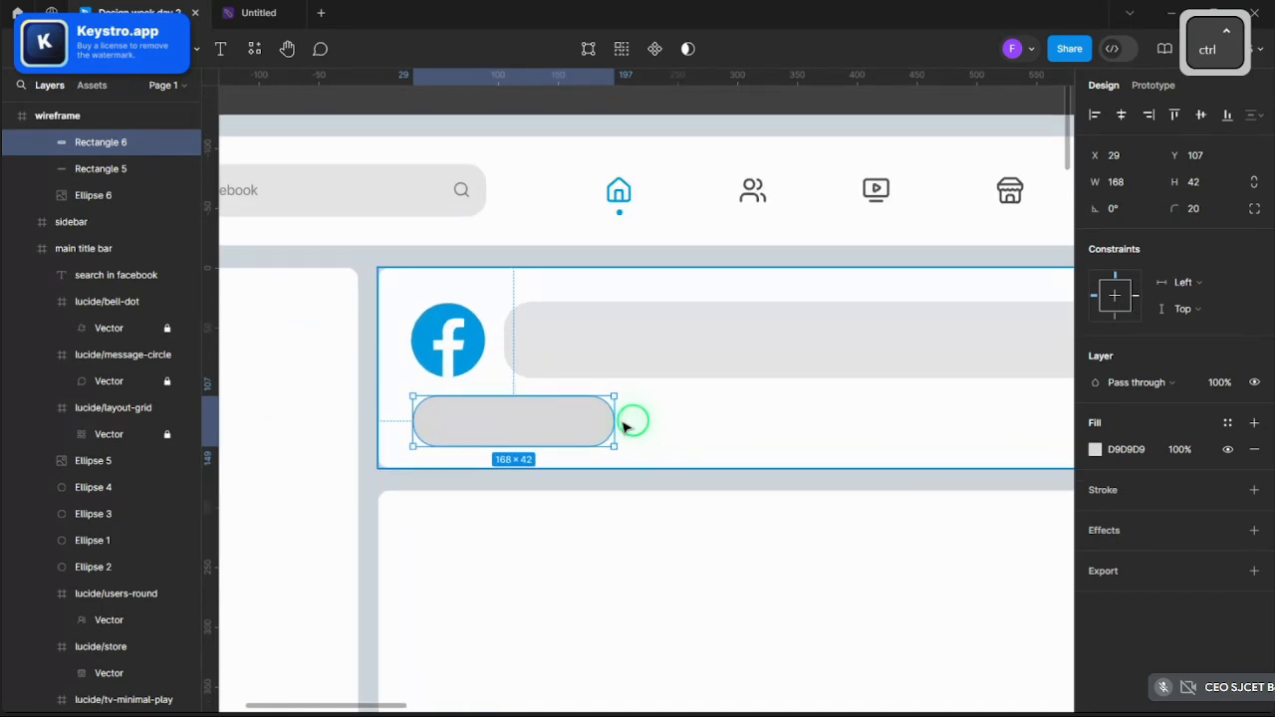
left_click_drag(623, 426, 677, 421)
left_click(600, 273)
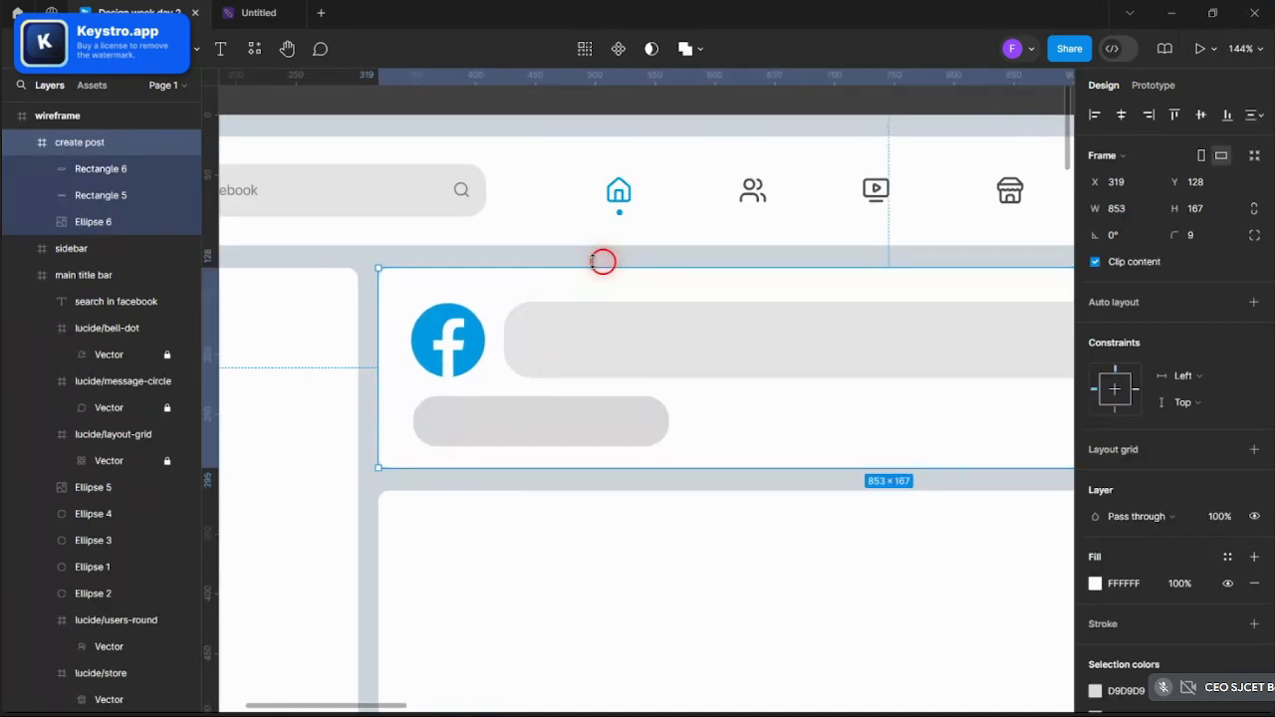
- Duplicate the rectangle twice, placing the copies side by side in a row
left_click(598, 431, "ctrl")
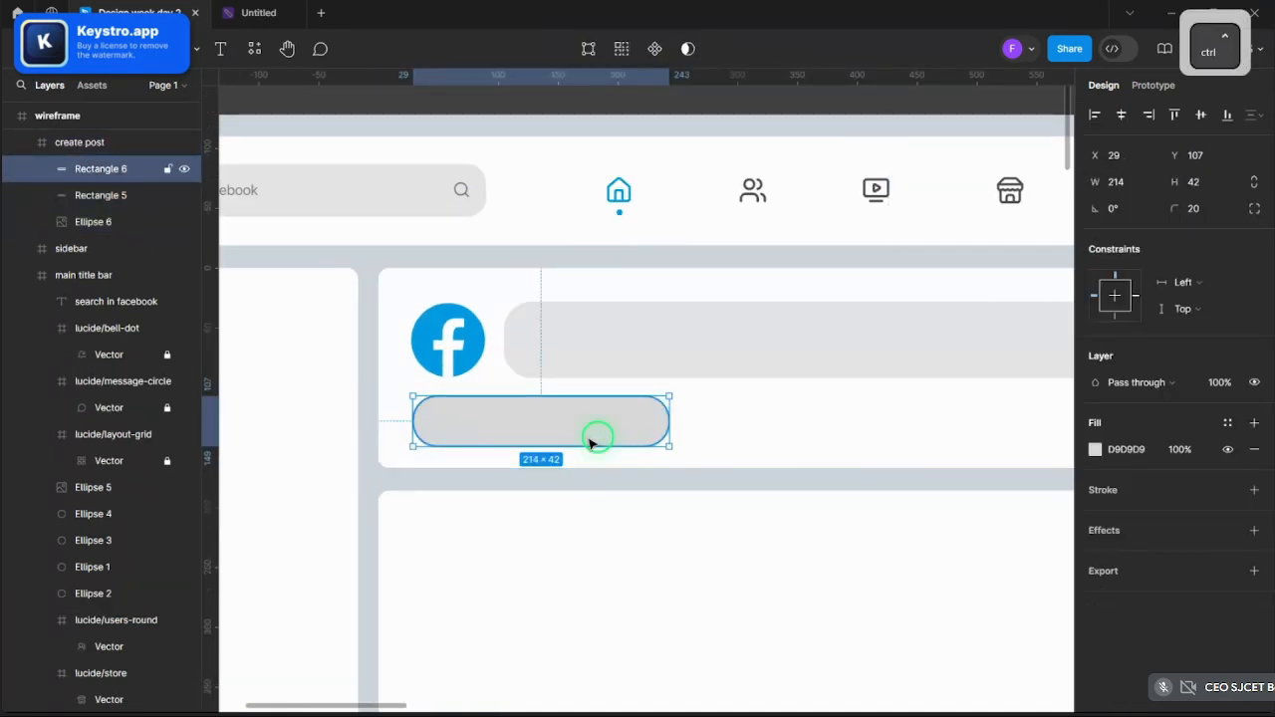
key("ctrl+c")
key("ctrl+v")
left_click_drag(549, 441, 831, 430)
scroll(831, 429, "down", 2, "ctrl")
scroll(833, 430, "down", 1, "ctrl")
scroll(711, 422, "up", 3, "ctrl")
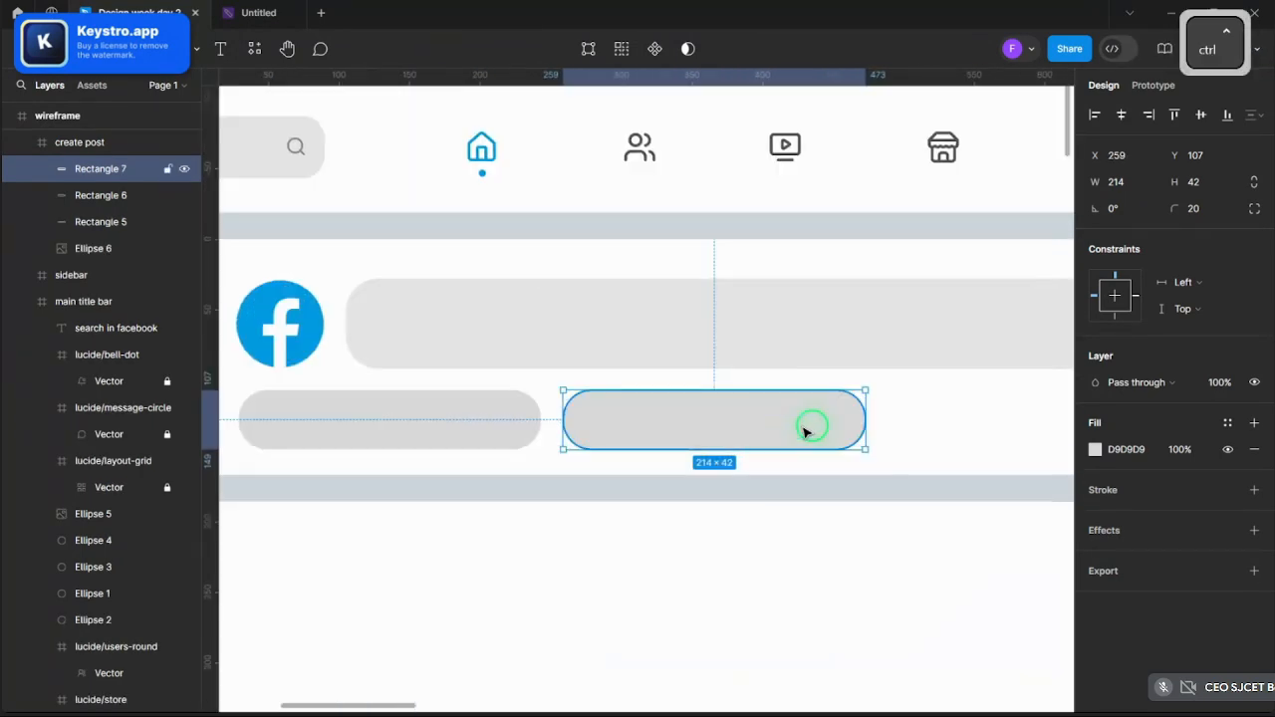
scroll(811, 426, "down", 3, "ctrl")
scroll(675, 432, "up", 2, "ctrl")
key("ctrl+c")
key("ctrl+v")
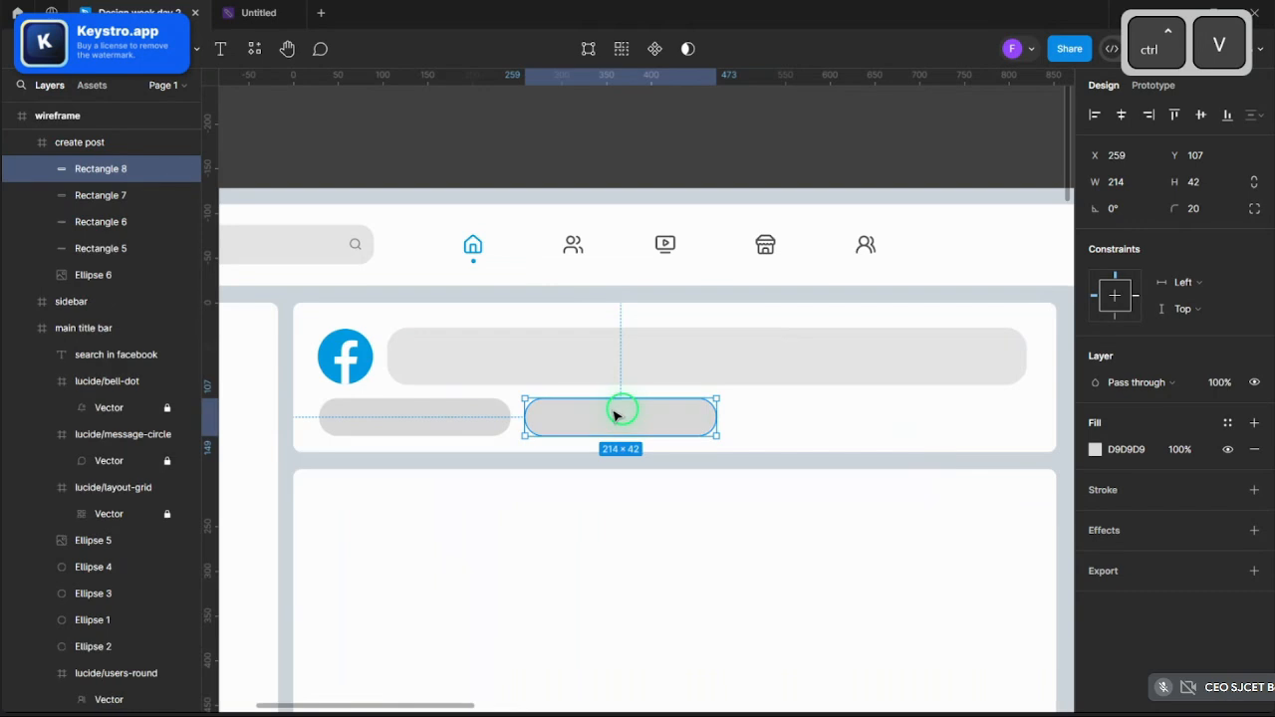
left_click_drag(621, 412, 822, 410)
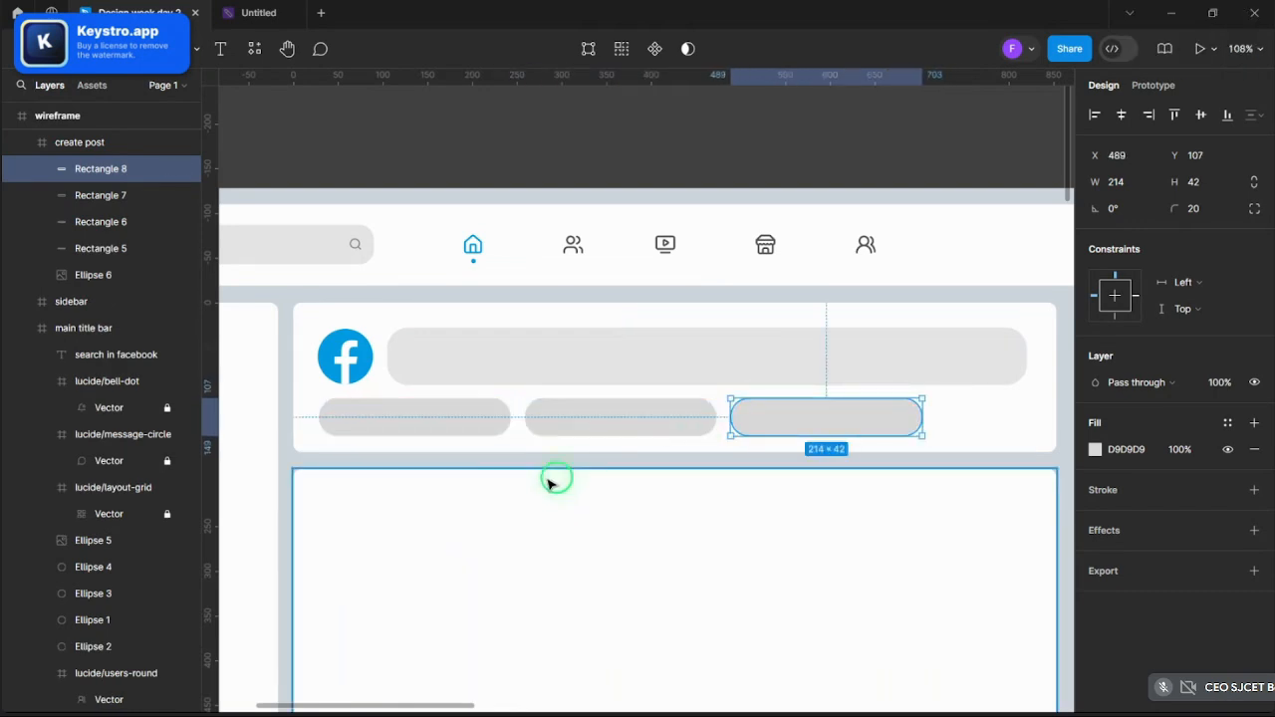
- Set the corner radius of all three button shapes to 10
left_click(585, 436)
left_click(802, 417)
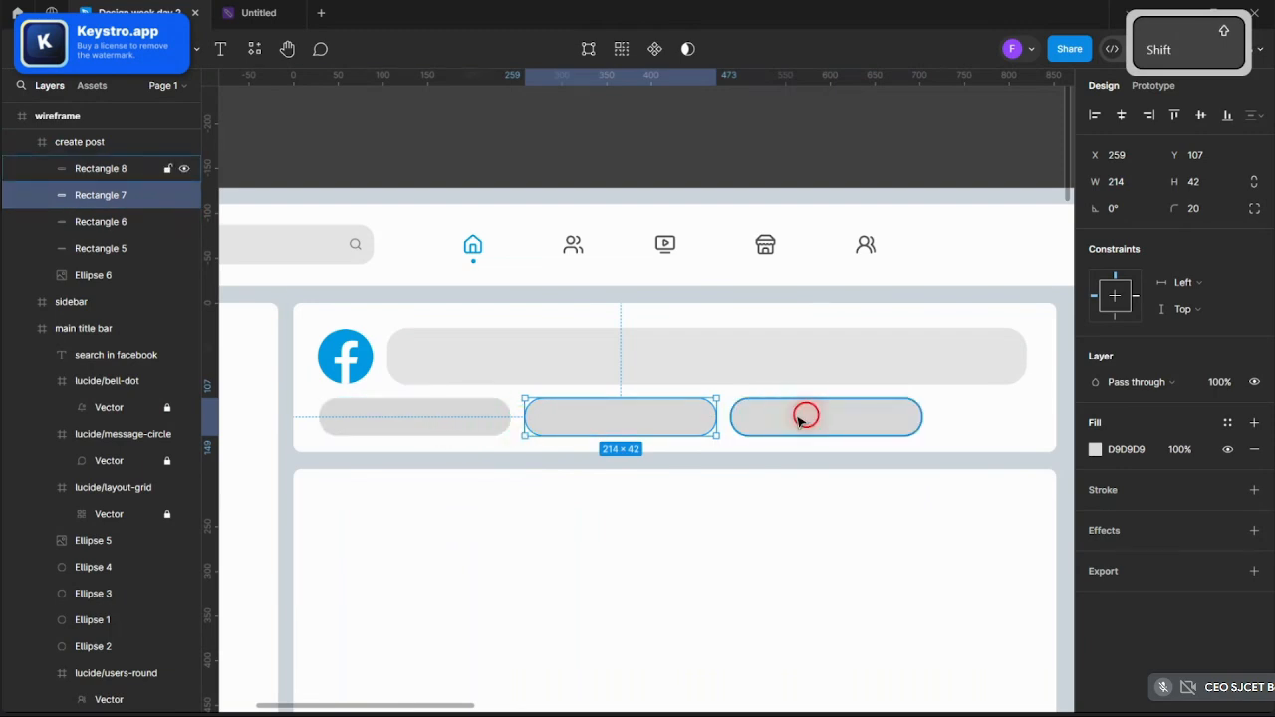
left_click(638, 424)
left_click(442, 419, "shift")
left_click(834, 419, "shift")
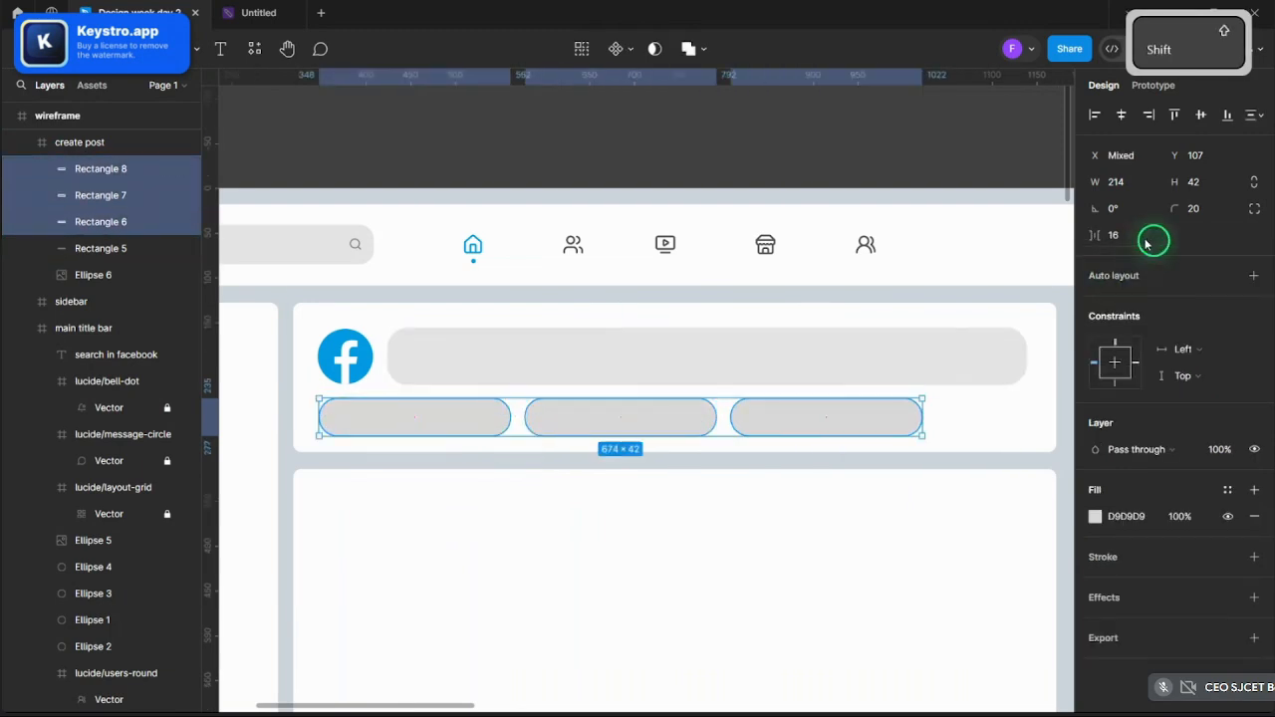
left_click_drag(1166, 217, 1109, 211)
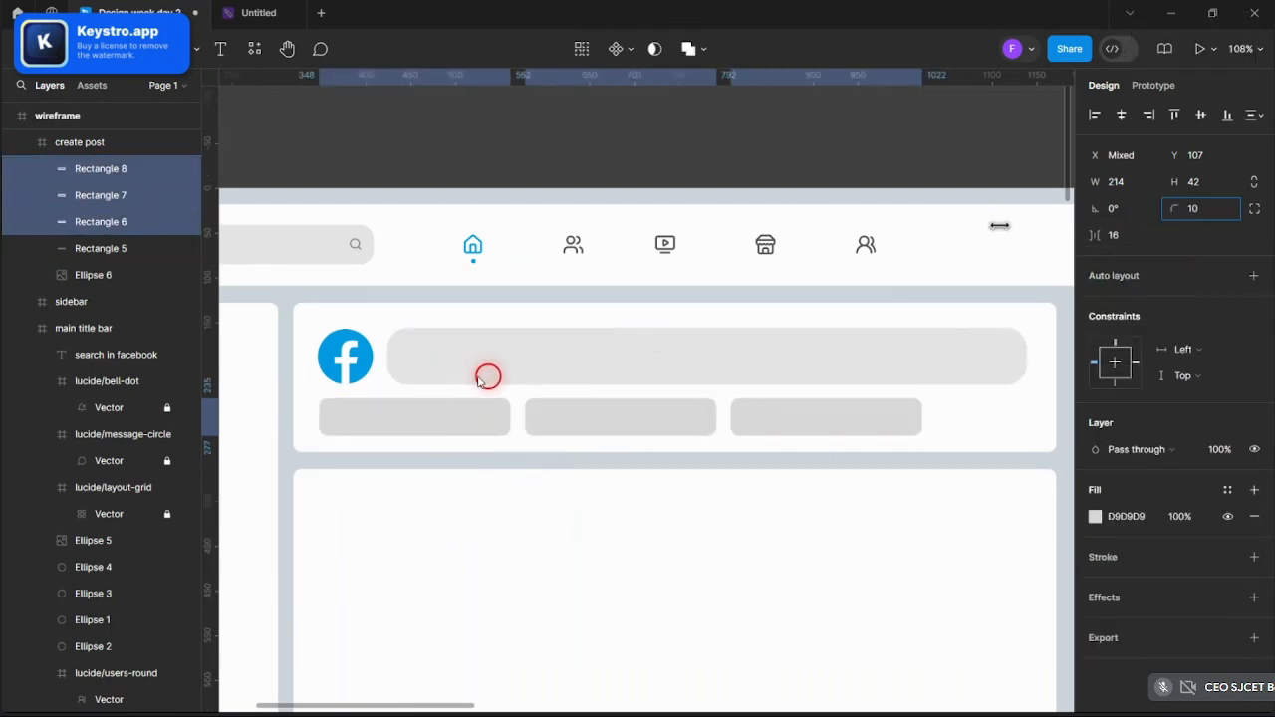
left_click(878, 148)
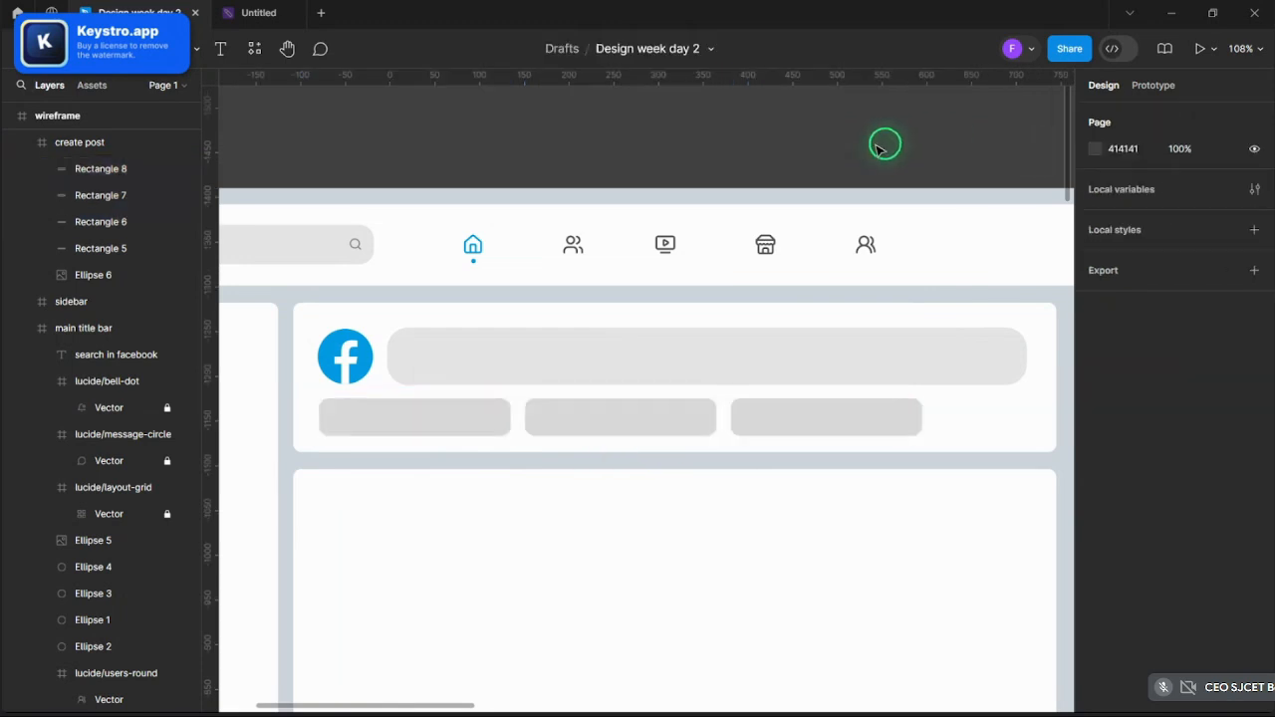
- Copy the video, images and laughing-face icons and paste them into the create-post box
scroll(879, 147, "down", 6)
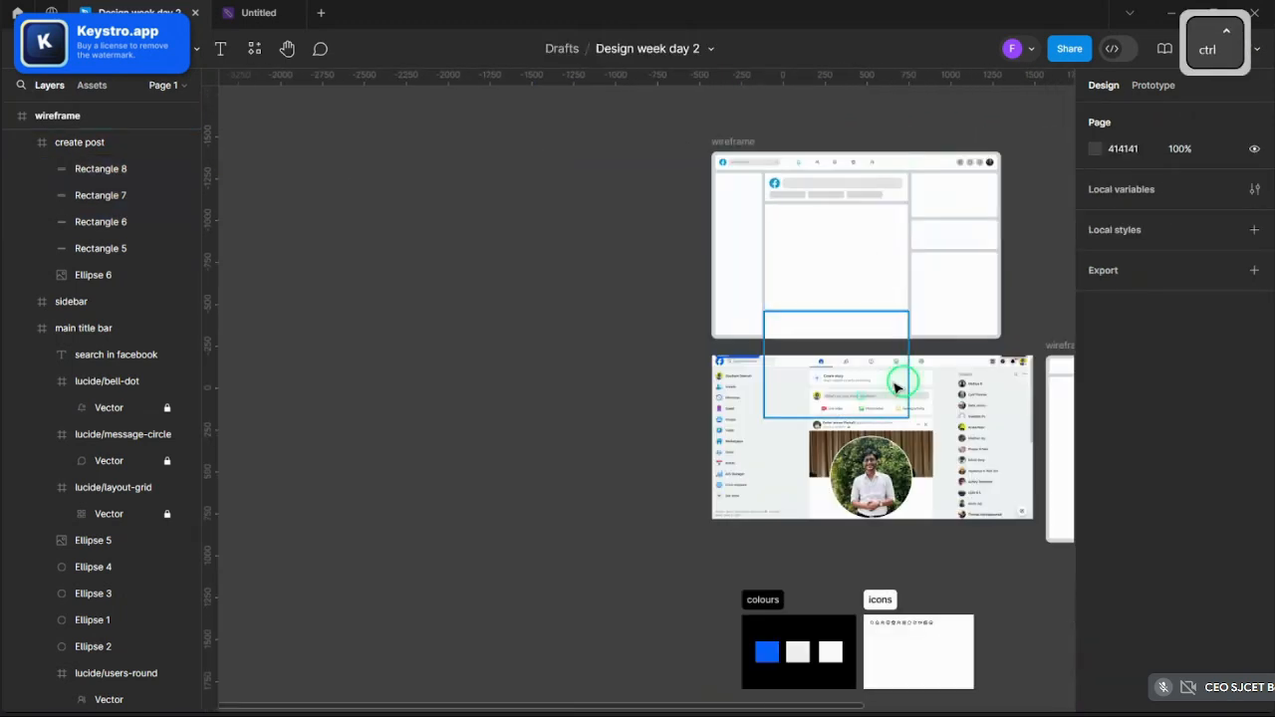
scroll(899, 385, "up", 3)
scroll(891, 564, "down", 3)
scroll(809, 517, "up", 10)
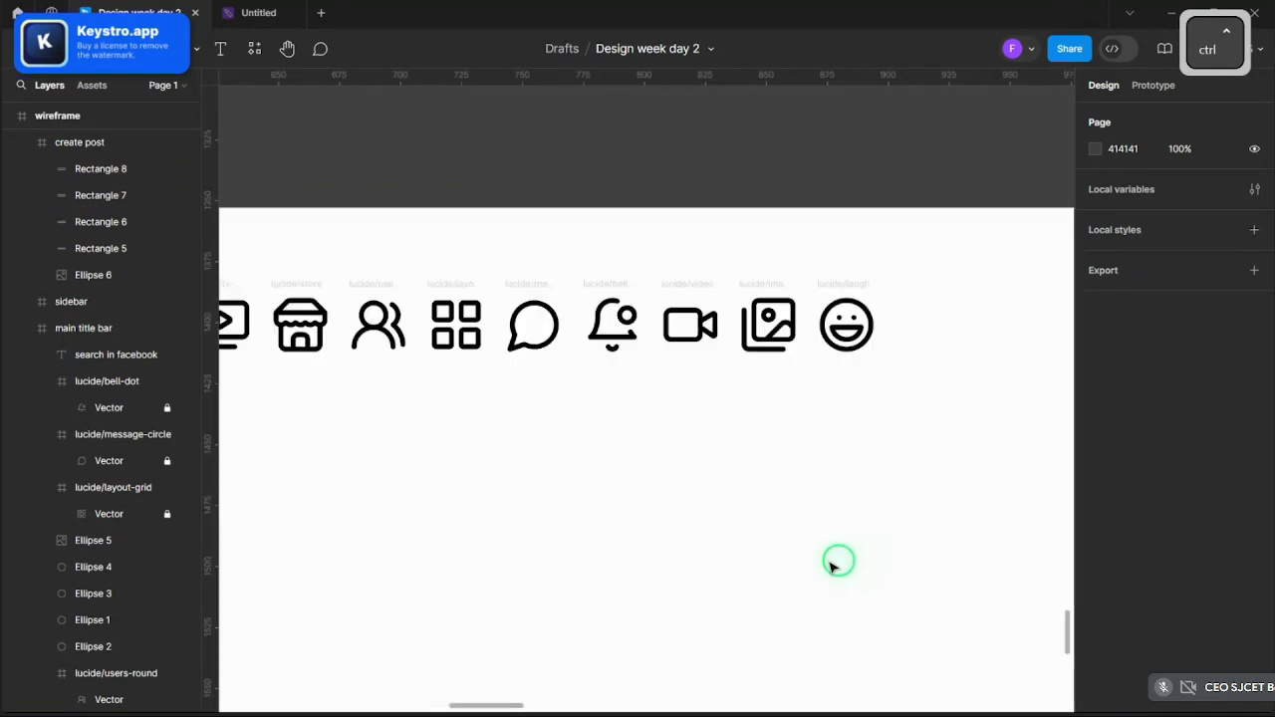
left_click(678, 324)
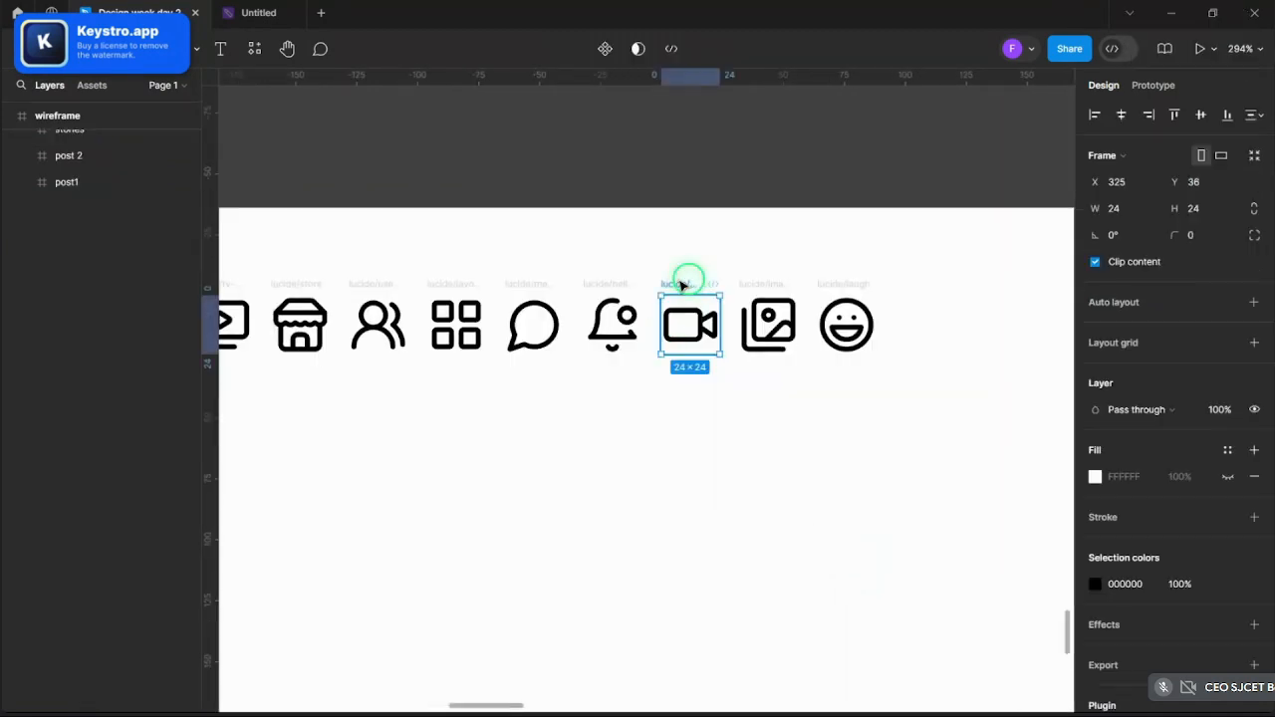
left_click(769, 297, "shift")
left_click(825, 288, "shift")
key("ctrl+c")
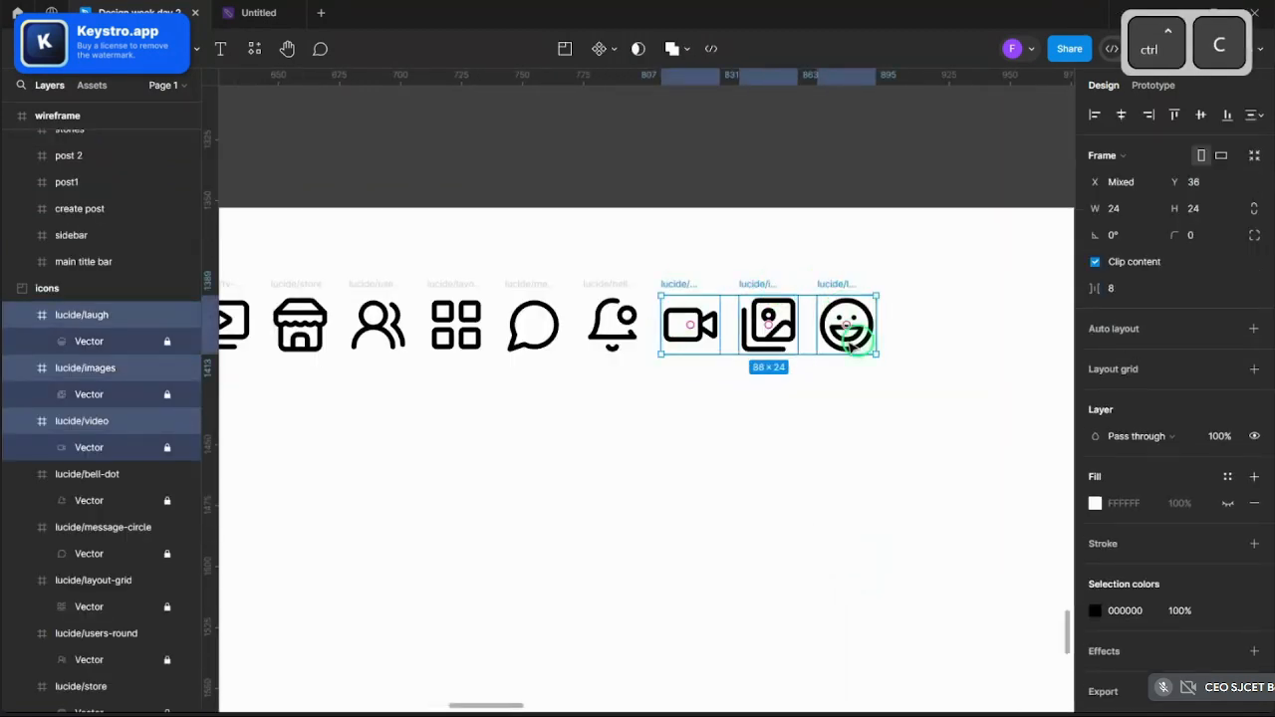
scroll(876, 369, "down", 5)
scroll(890, 387, "up", 5)
scroll(888, 391, "up", 15)
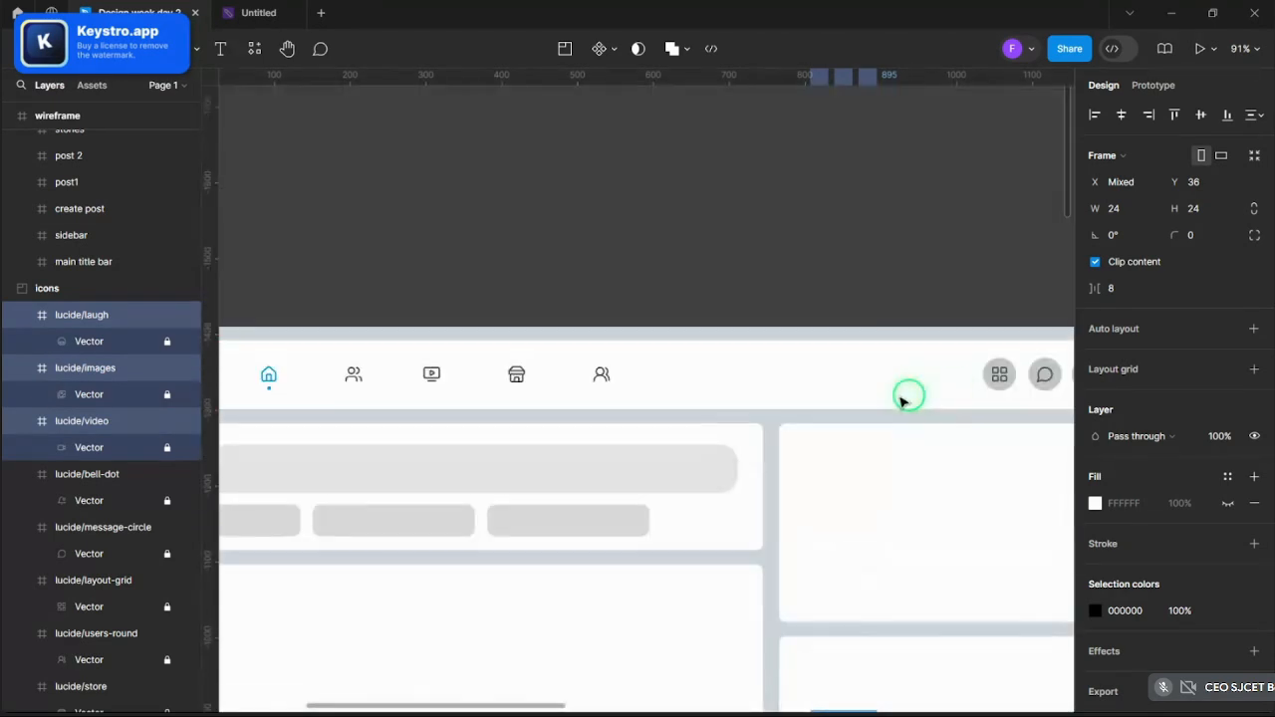
scroll(902, 399, "down", 5)
scroll(644, 463, "up", 8)
key("ctrl+v")
- Place the video icon in the left button and the images icon in the middle button
scroll(649, 462, "down", 5)
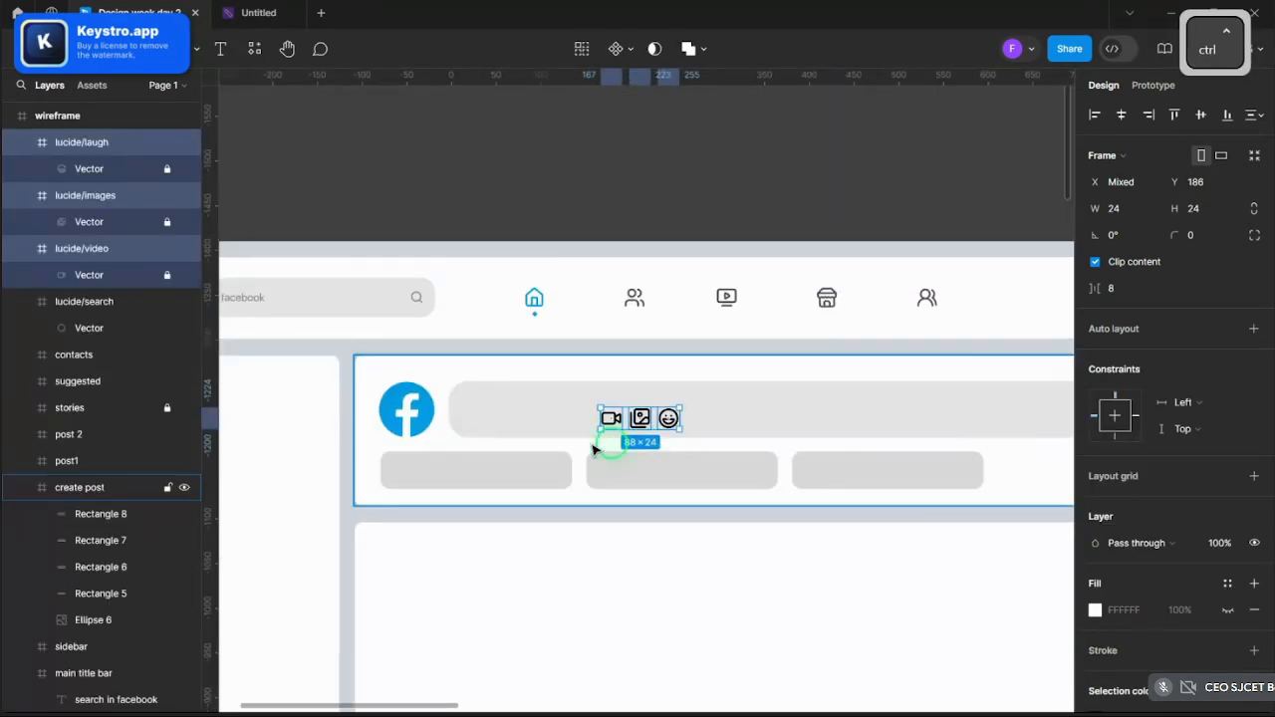
scroll(631, 422, "up", 5)
left_click(623, 412)
left_click_drag(603, 437, 347, 484)
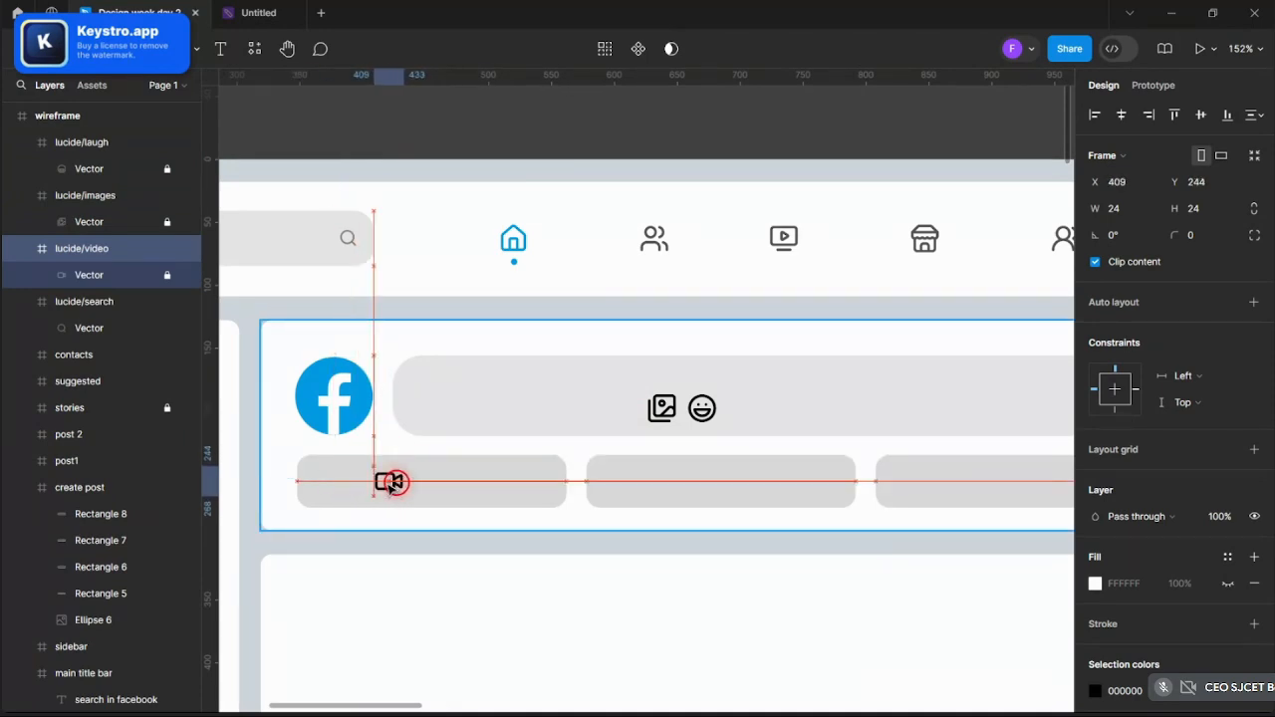
left_click_drag(396, 484, 393, 482)
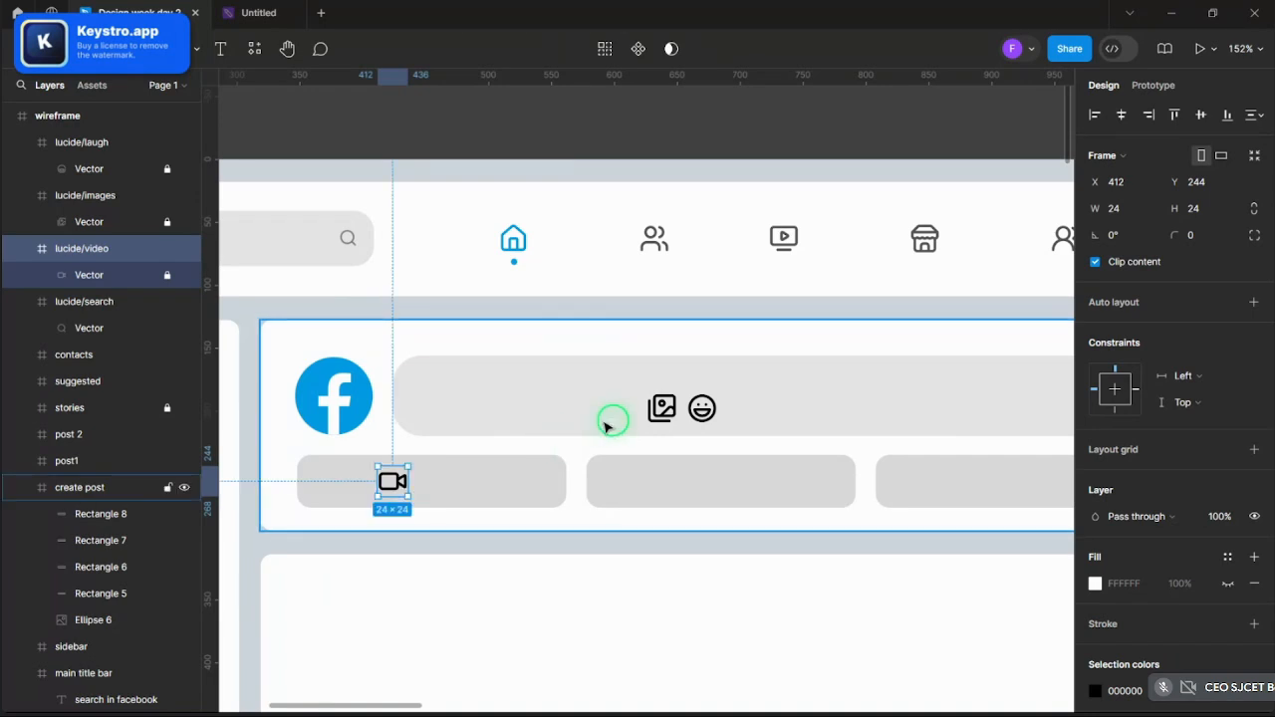
left_click(648, 418)
left_click_drag(669, 408, 954, 484)
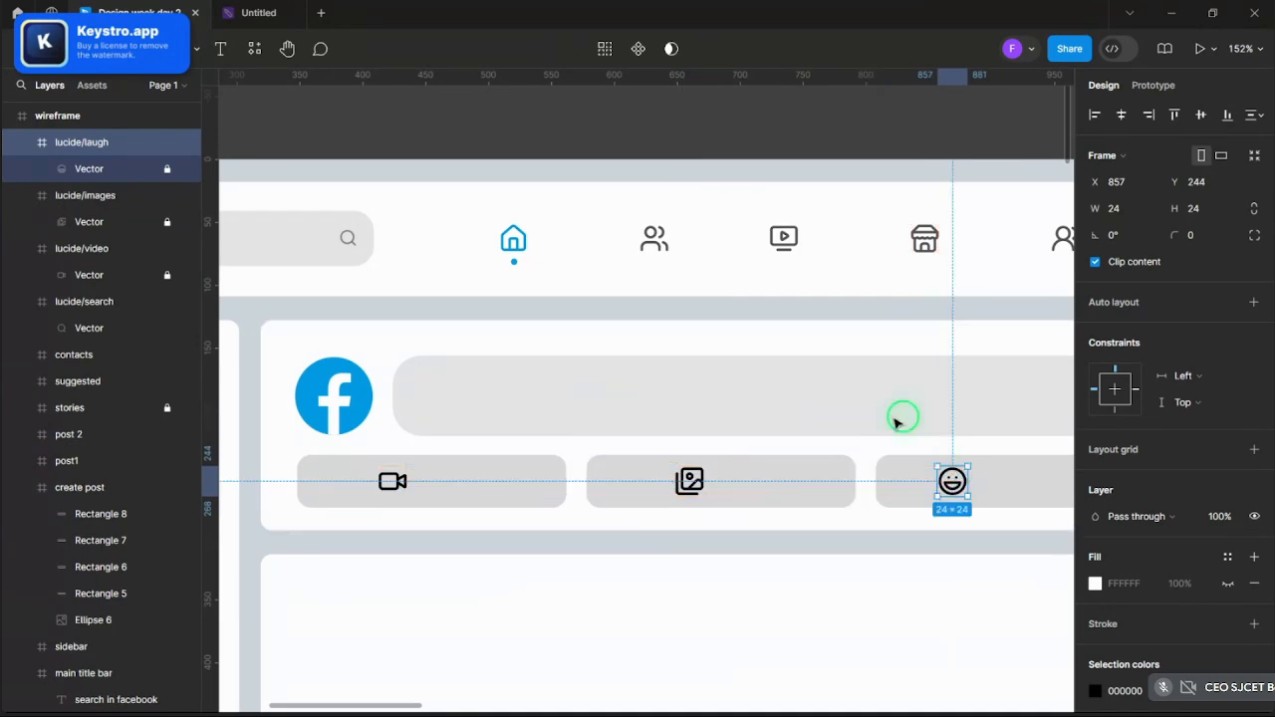
left_click(262, 113)
left_click(223, 58)
- Add a 'live/video' text label beside the video icon and line it up with the icon
scroll(468, 501, "up", 3)
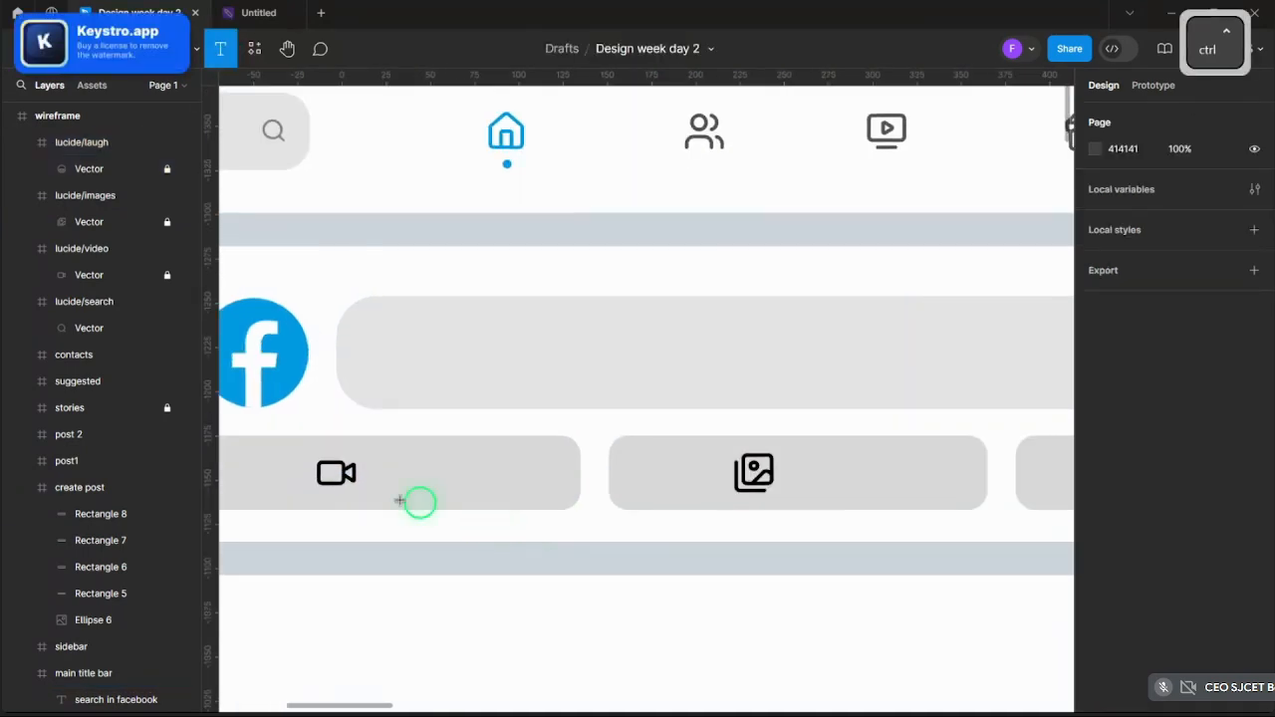
left_click(367, 469)
key("shift")
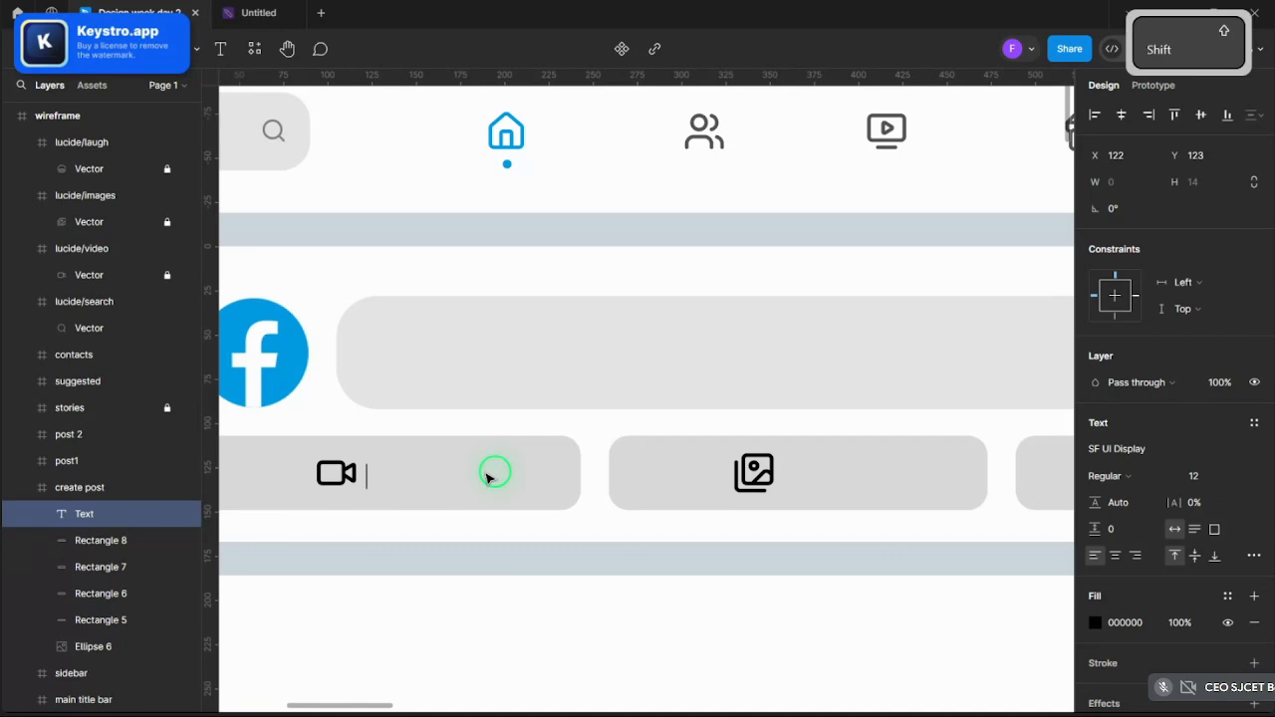
type("live/video")
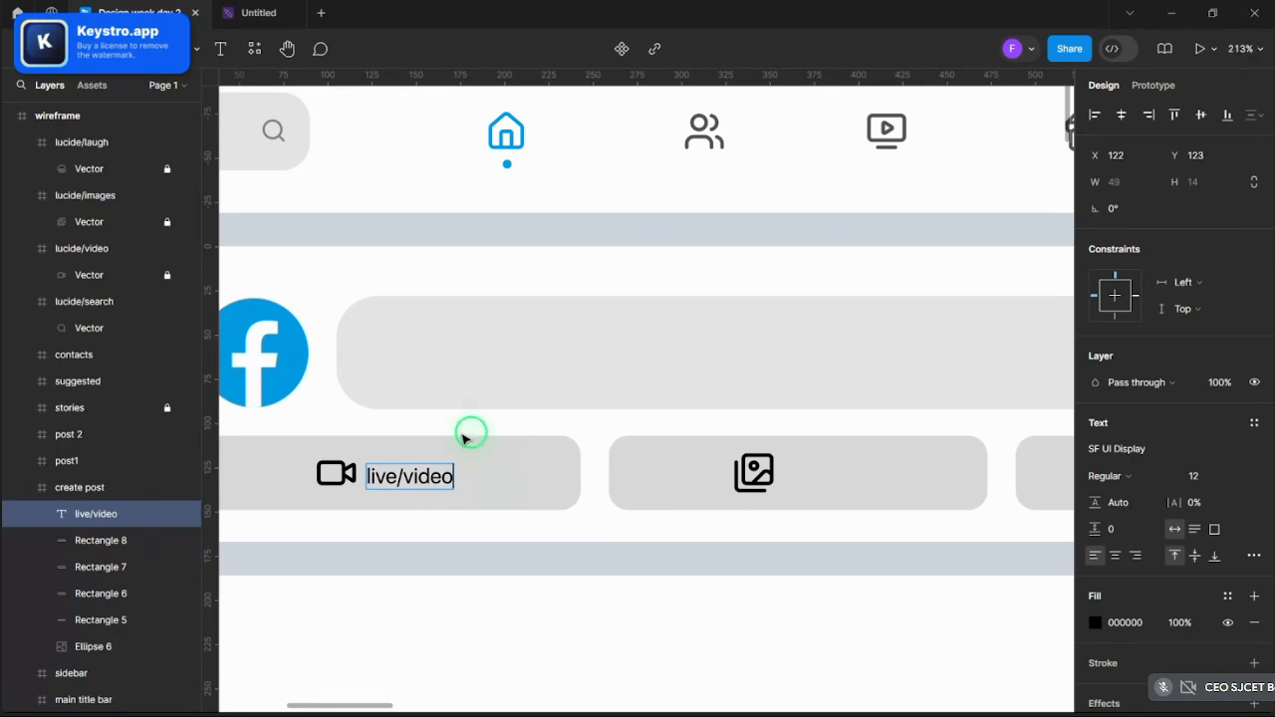
key("Escape")
left_click_drag(438, 466, 846, 473)
- Change the copied label beside the images icon to 'Photos' and capitalise the first label to 'Live/video'
double_click(844, 473)
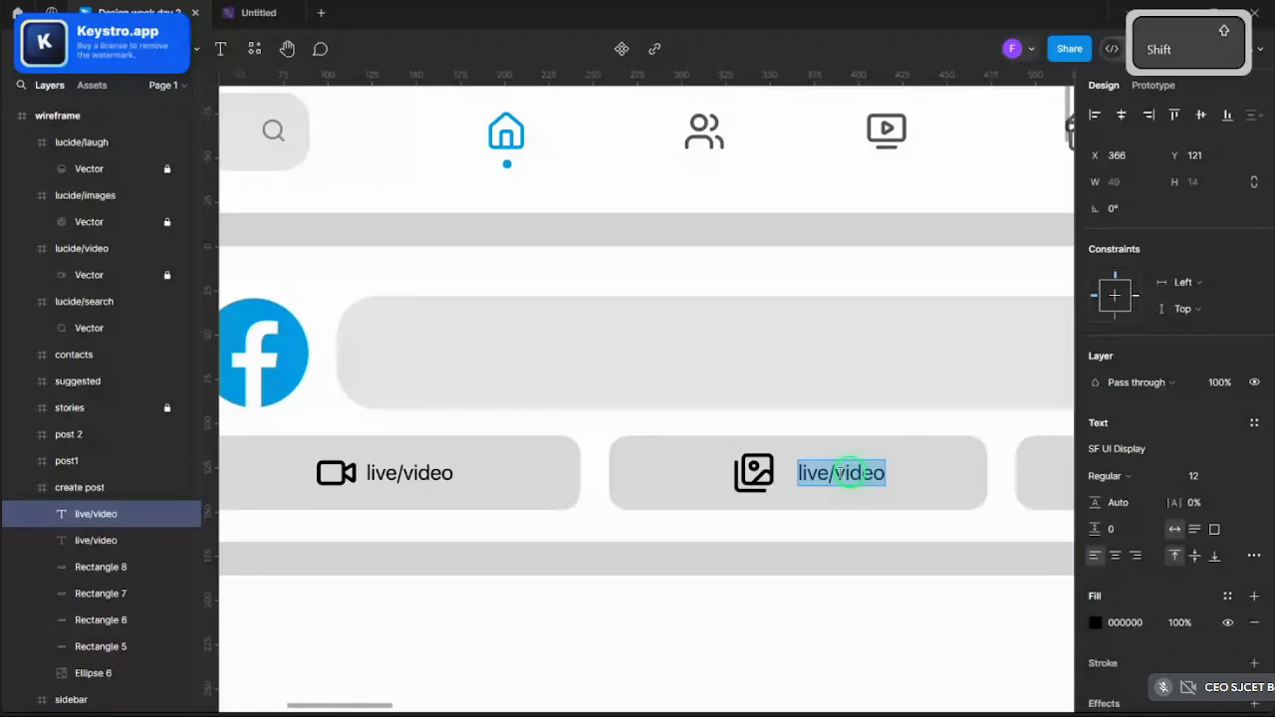
type("Pho")
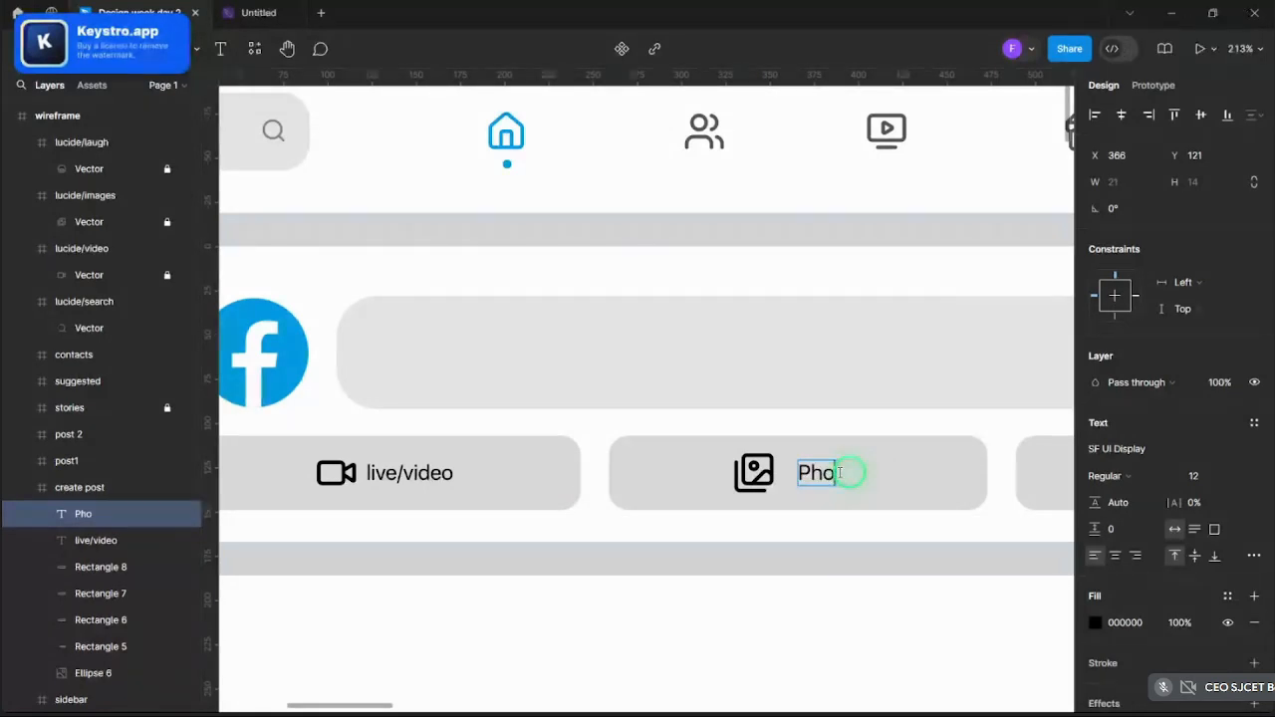
type("tos")
key("Escape")
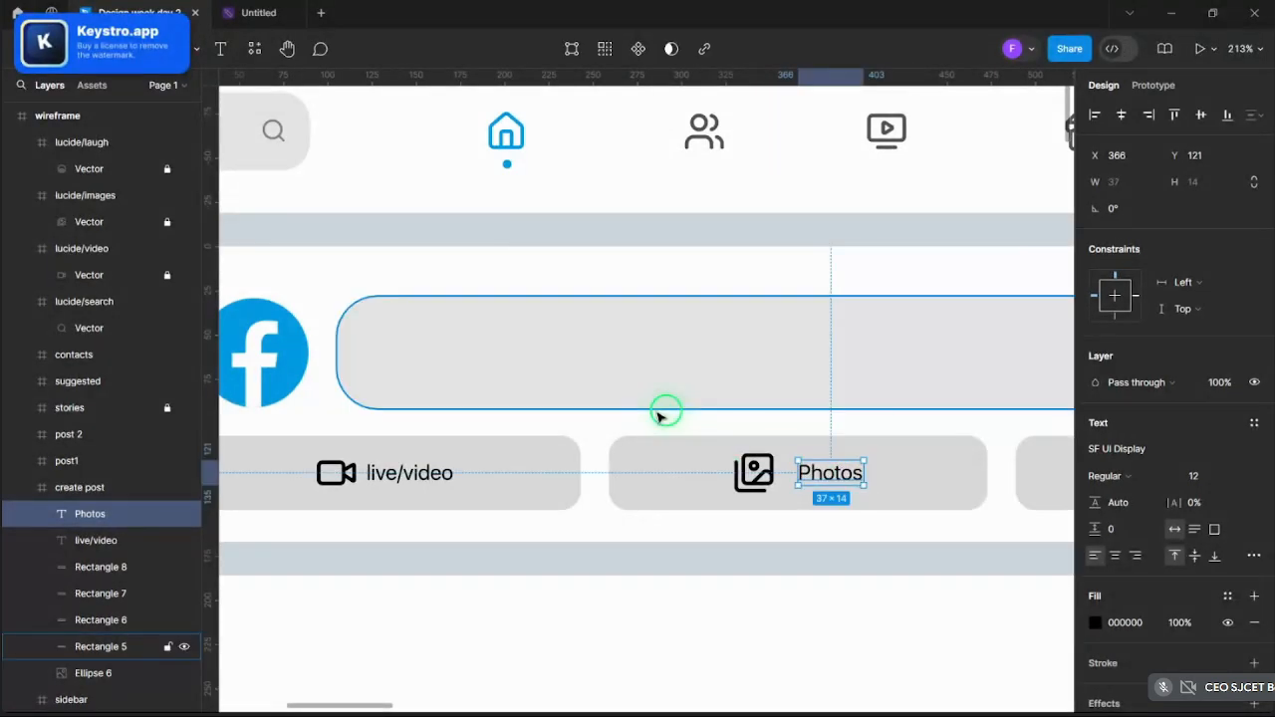
double_click(397, 483)
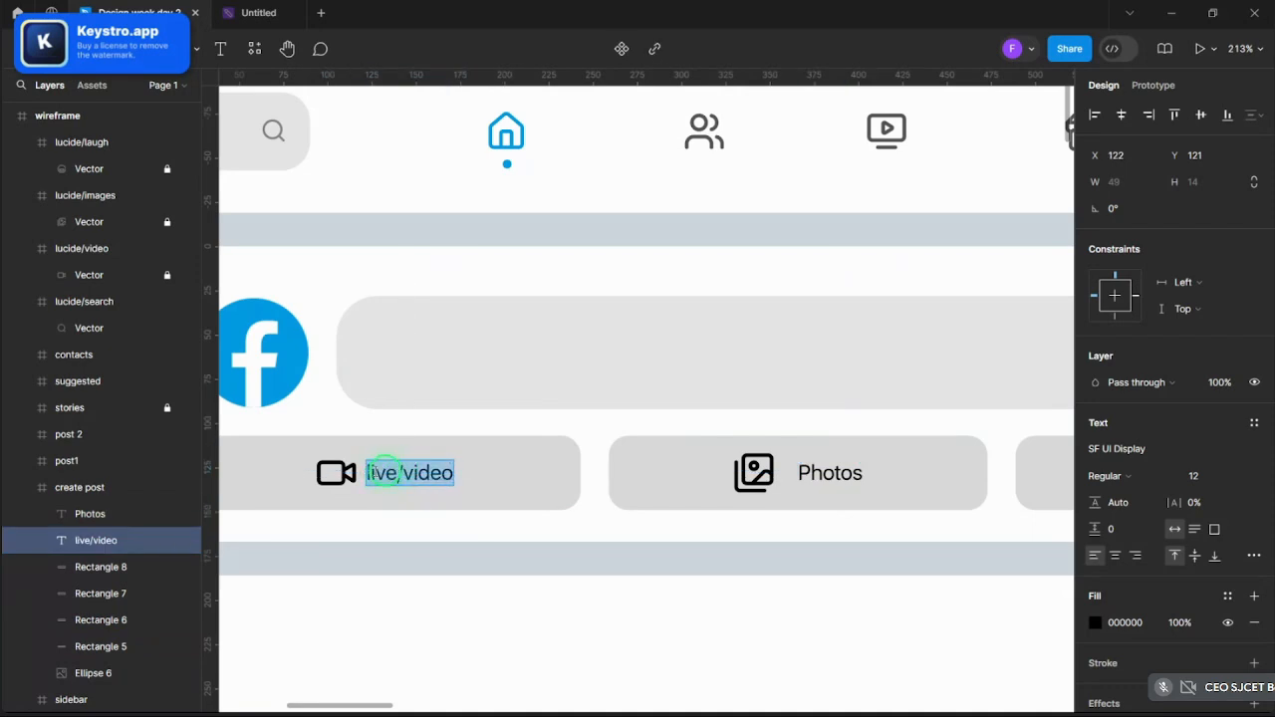
key("BackSpace")
type("L")
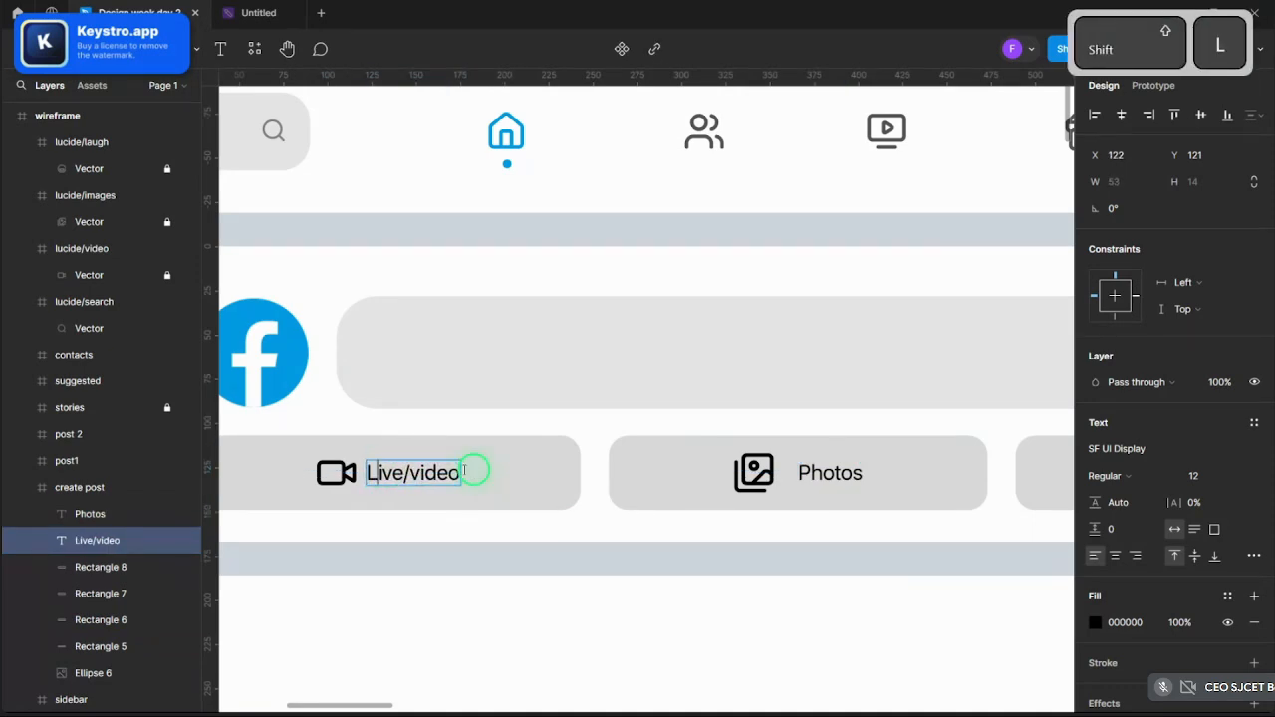
scroll(429, 512, "down", 3)
scroll(621, 455, "up", 3)
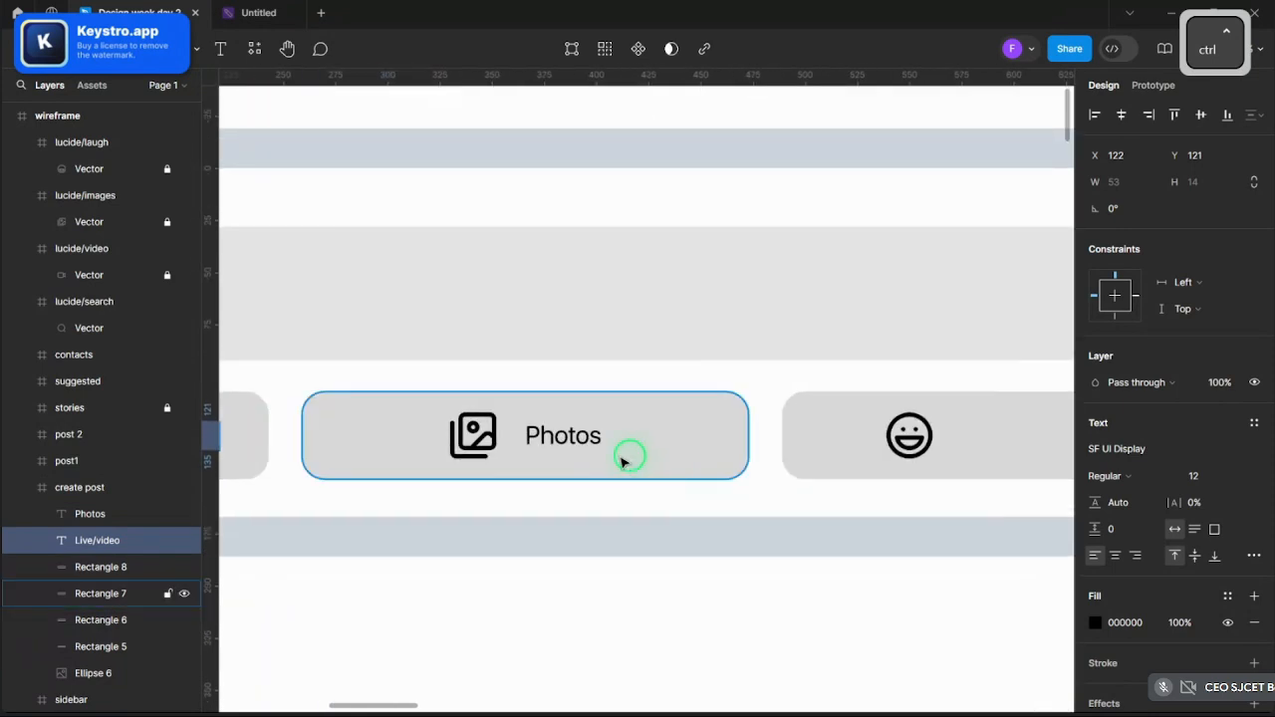
- Duplicate the Photos label beside the laughing-face icon and retype it as 'Feeling/activity'
left_click(583, 442)
key("ctrl+v")
left_click_drag(582, 442, 985, 441)
key("Return")
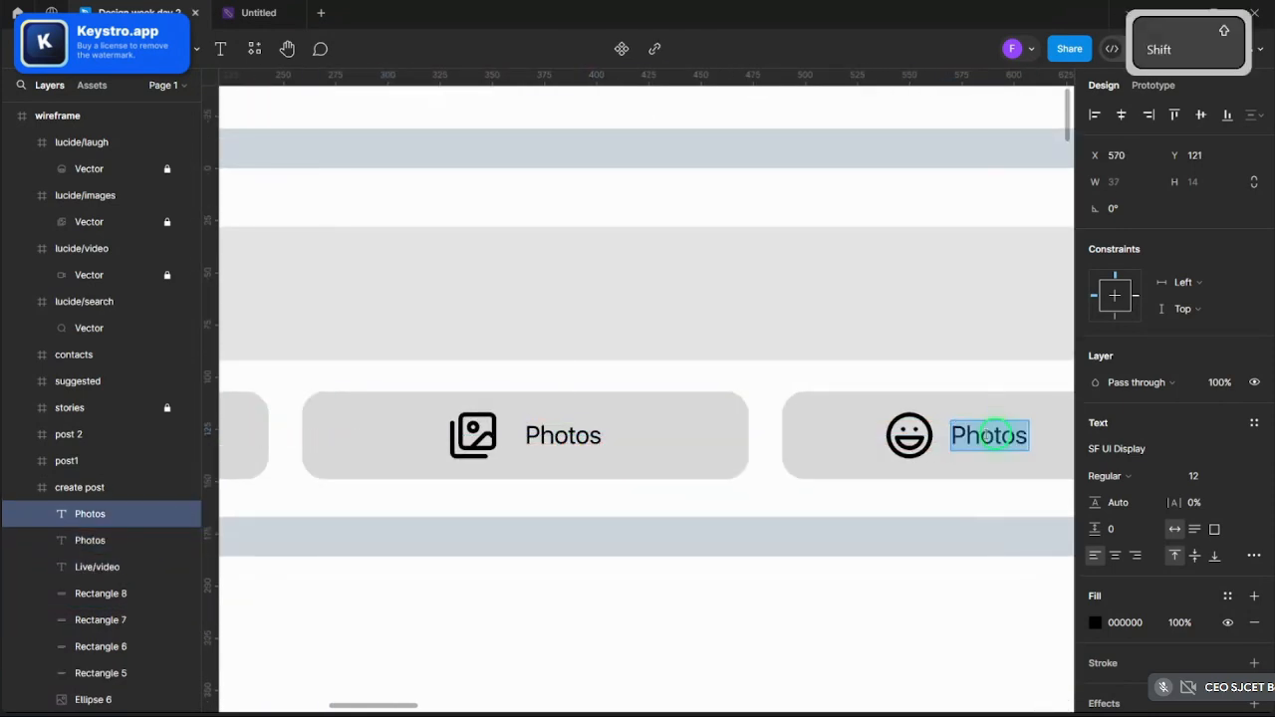
type("D")
key("BackSpace")
type("Fe")
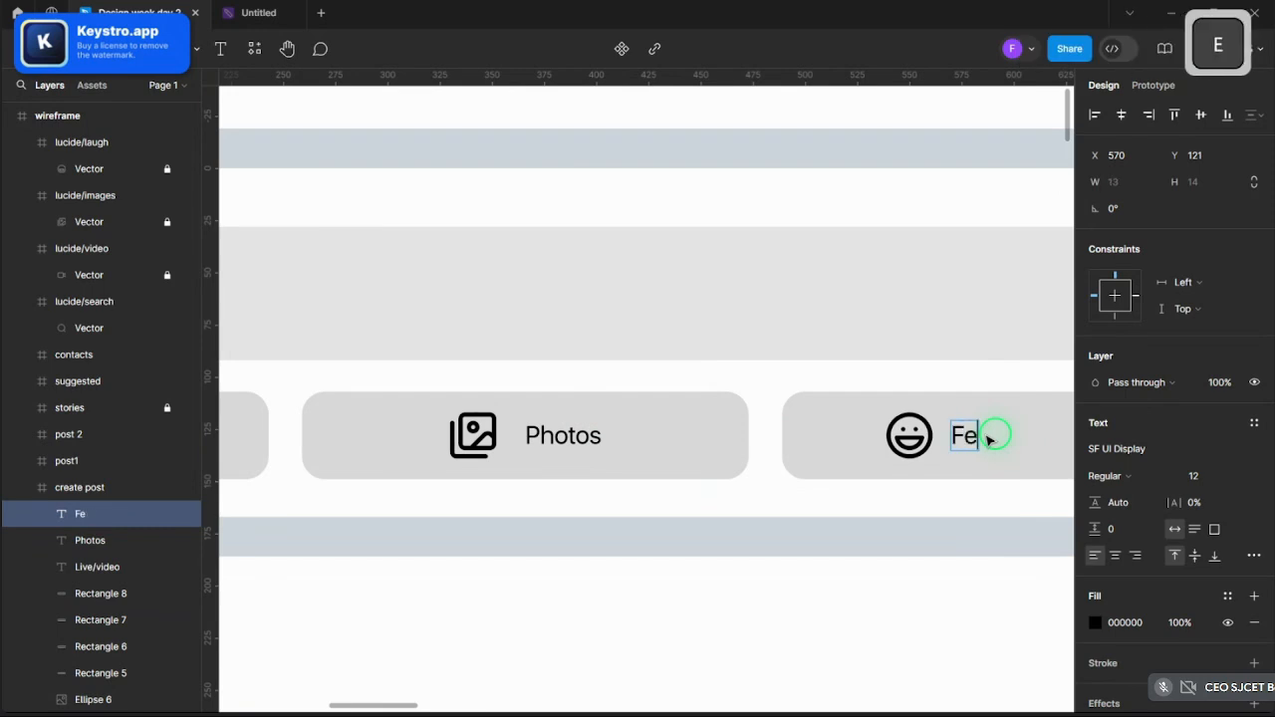
type("eling/activity")
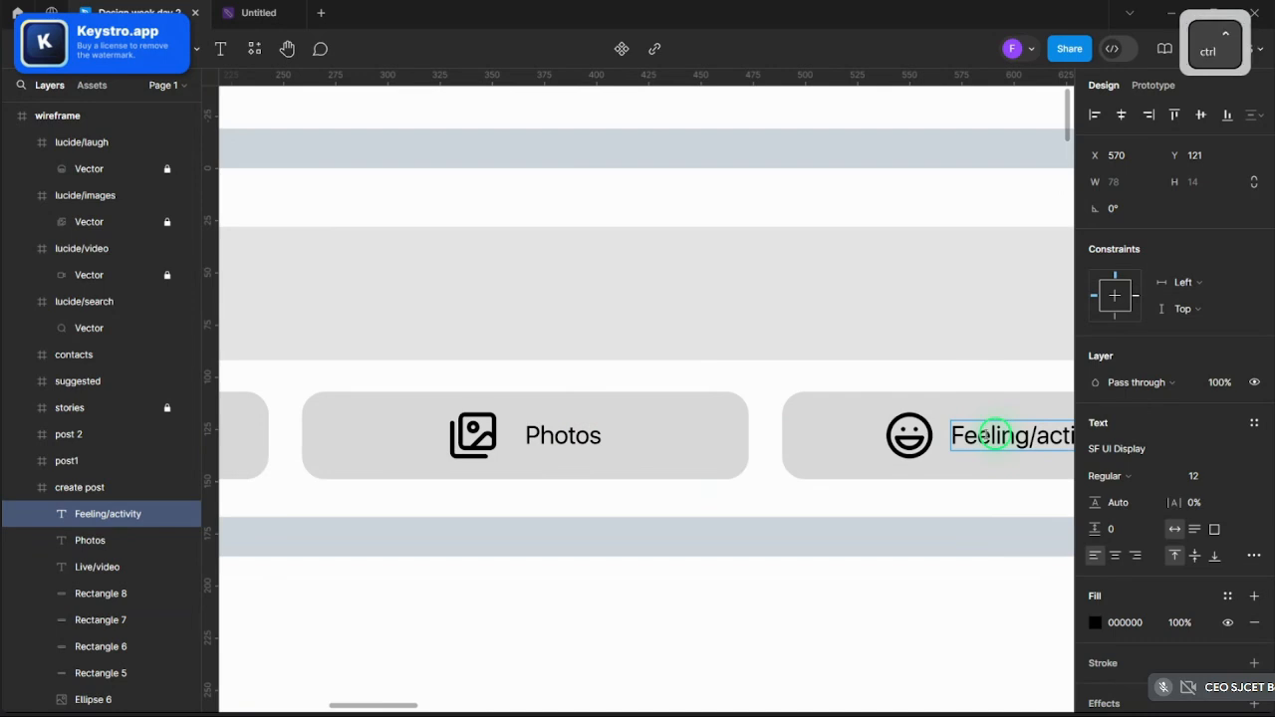
scroll(994, 436, "down", 5)
scroll(780, 445, "up", 3)
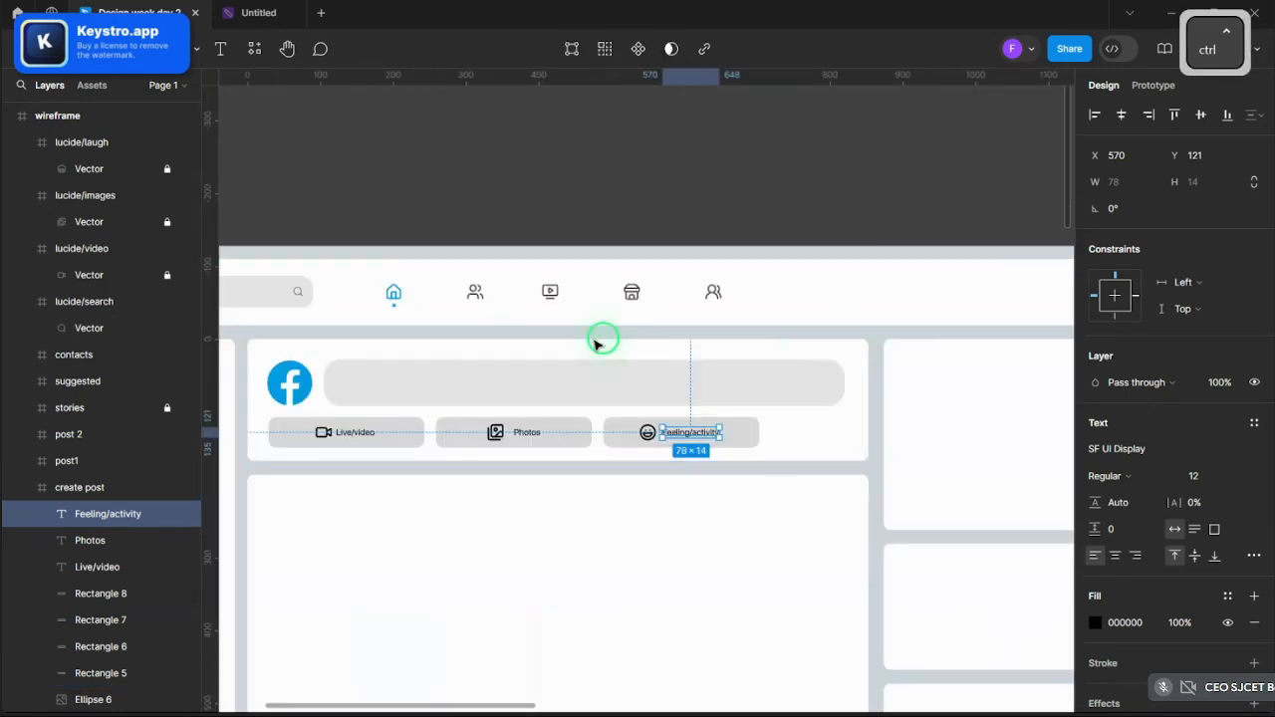
- Check the meeting presentation in the browser, then come back to Figma
mouse_move(466, 693)
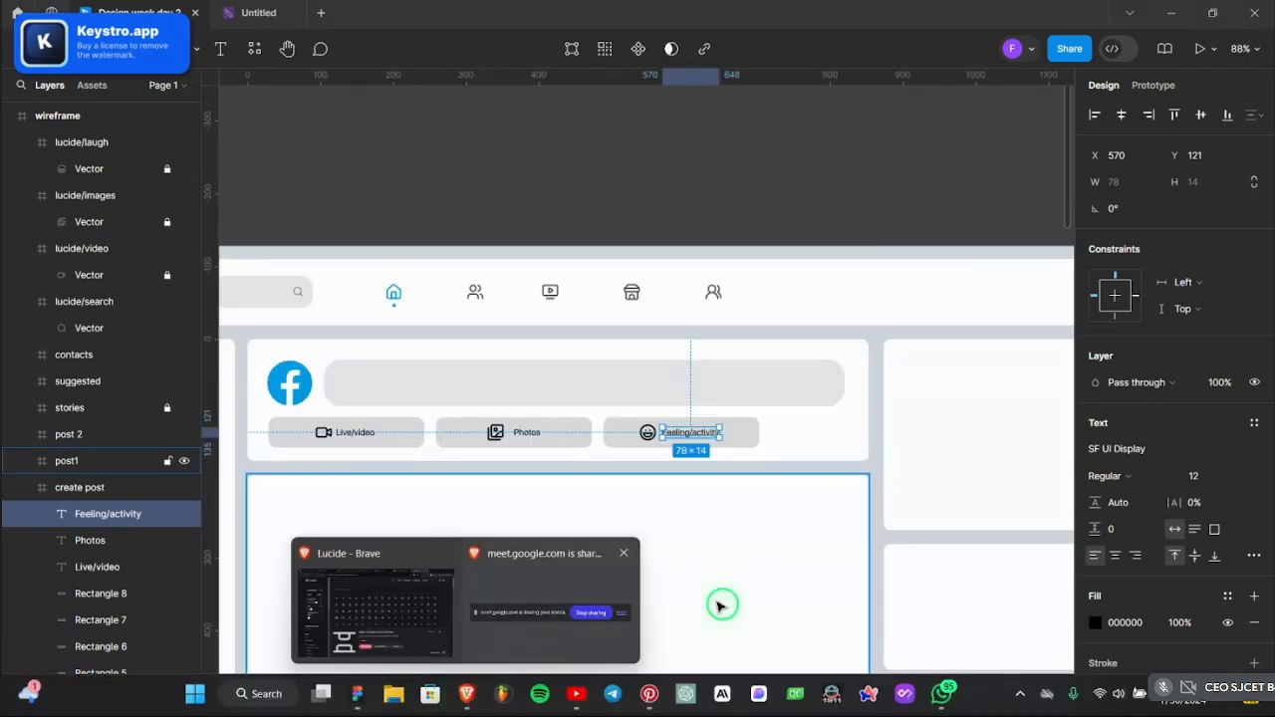
left_click(377, 572)
left_click(384, 13)
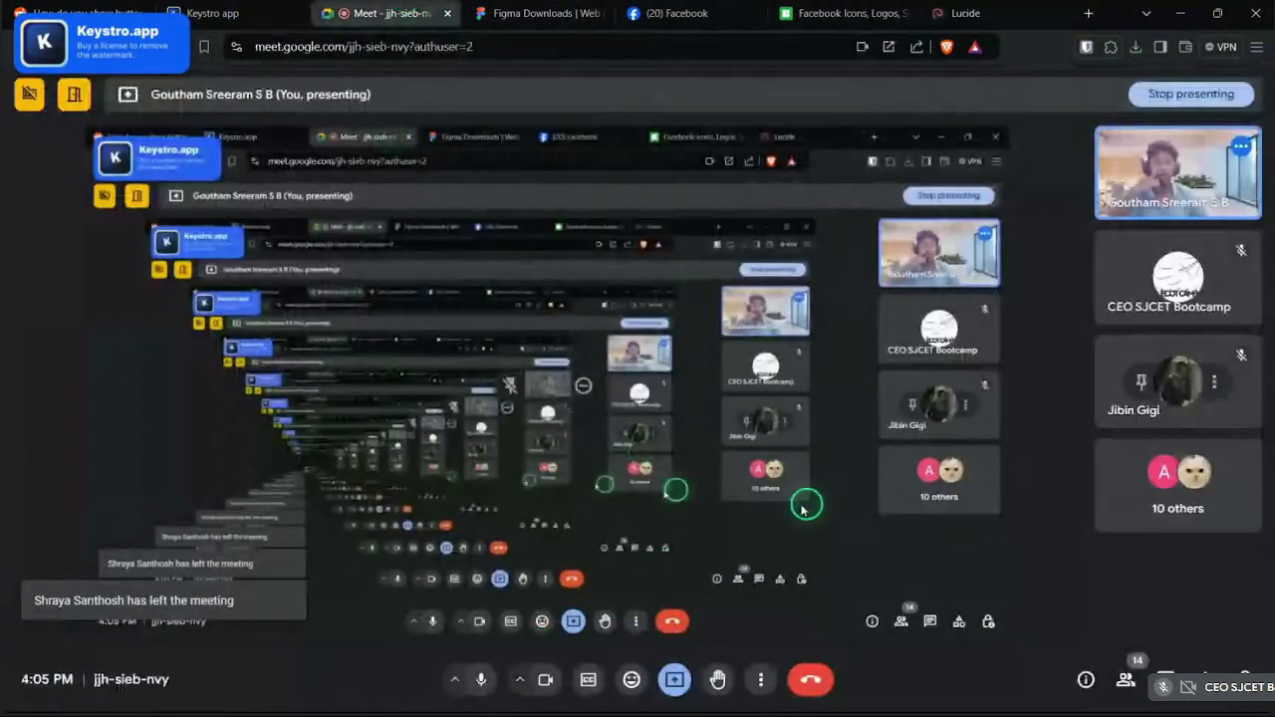
mouse_move(511, 708)
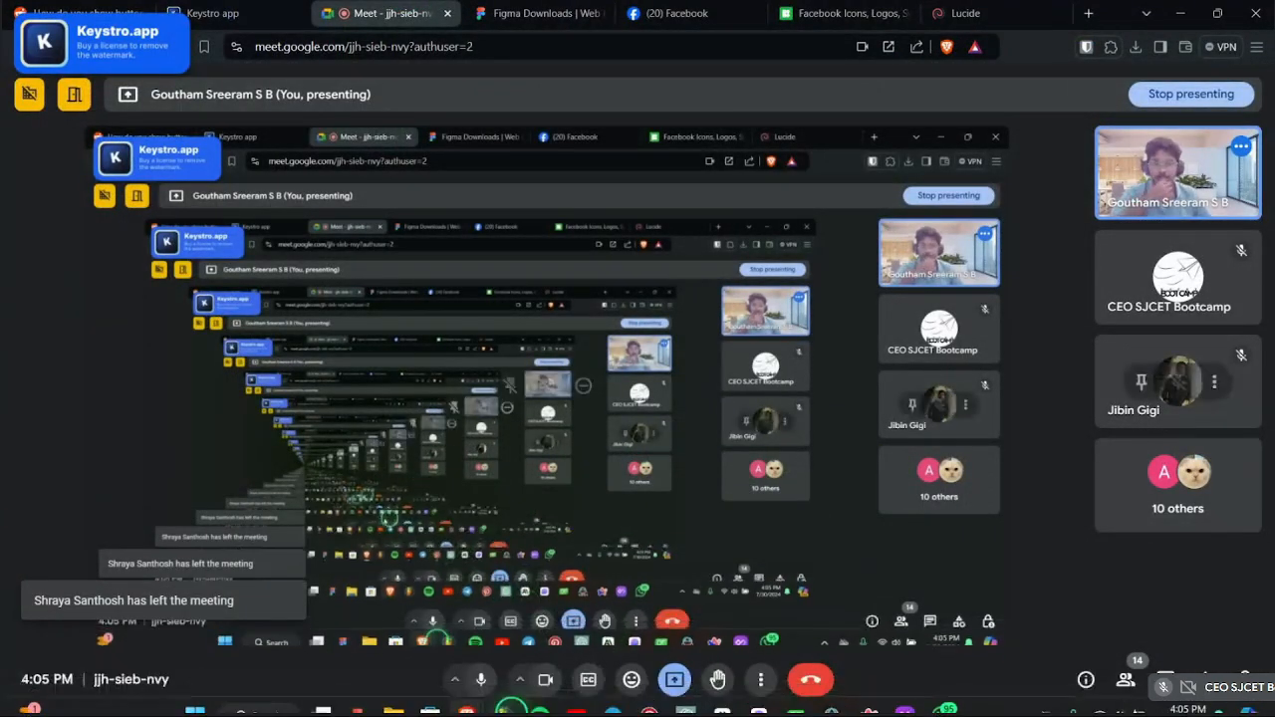
left_click(357, 694)
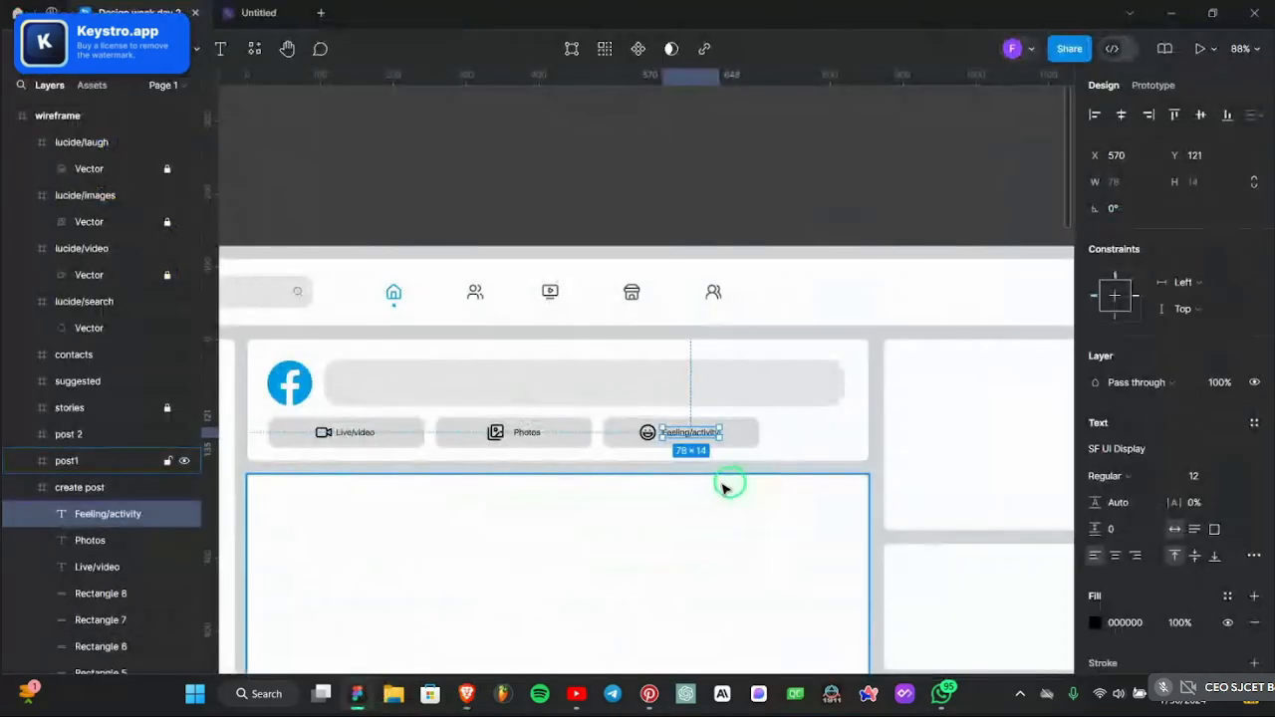
scroll(638, 438, "up", 5, "ctrl")
- Select the laughing-face icon, the create post frame and the Feeling/activity label to inspect them
left_click(597, 399, "ctrl")
scroll(648, 423, "up", 3, "ctrl")
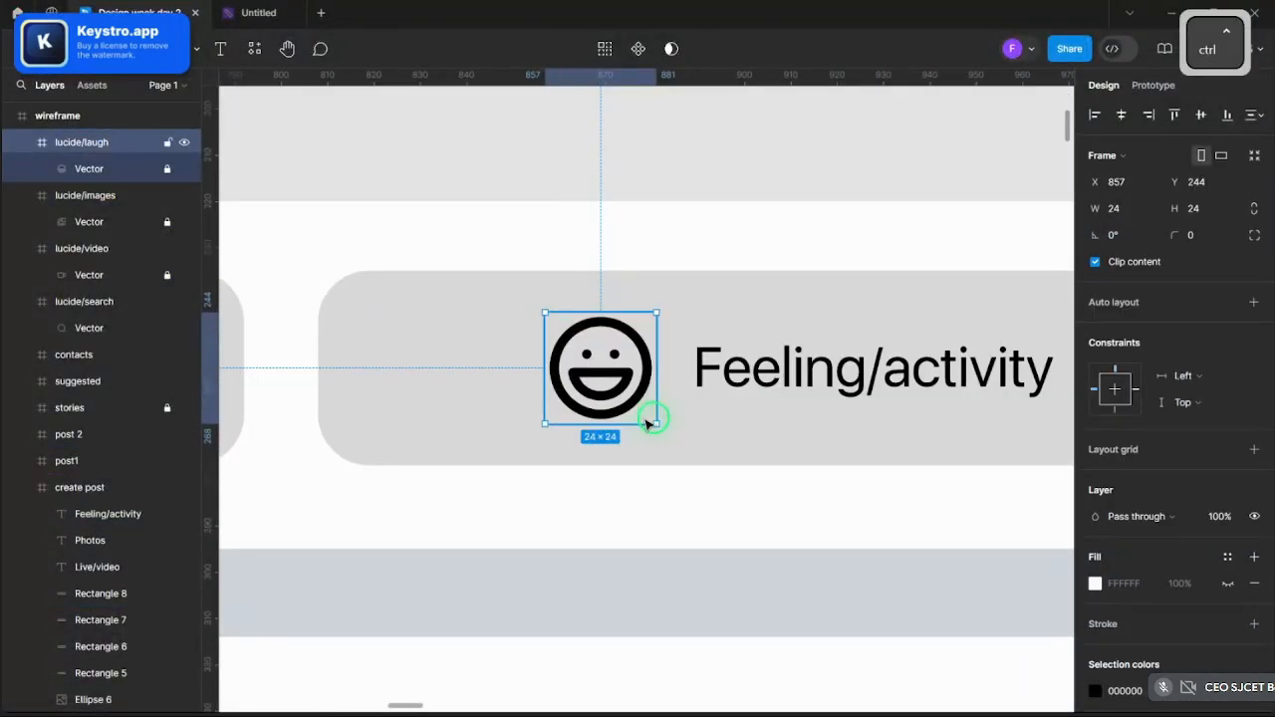
scroll(647, 423, "down", 5, "ctrl")
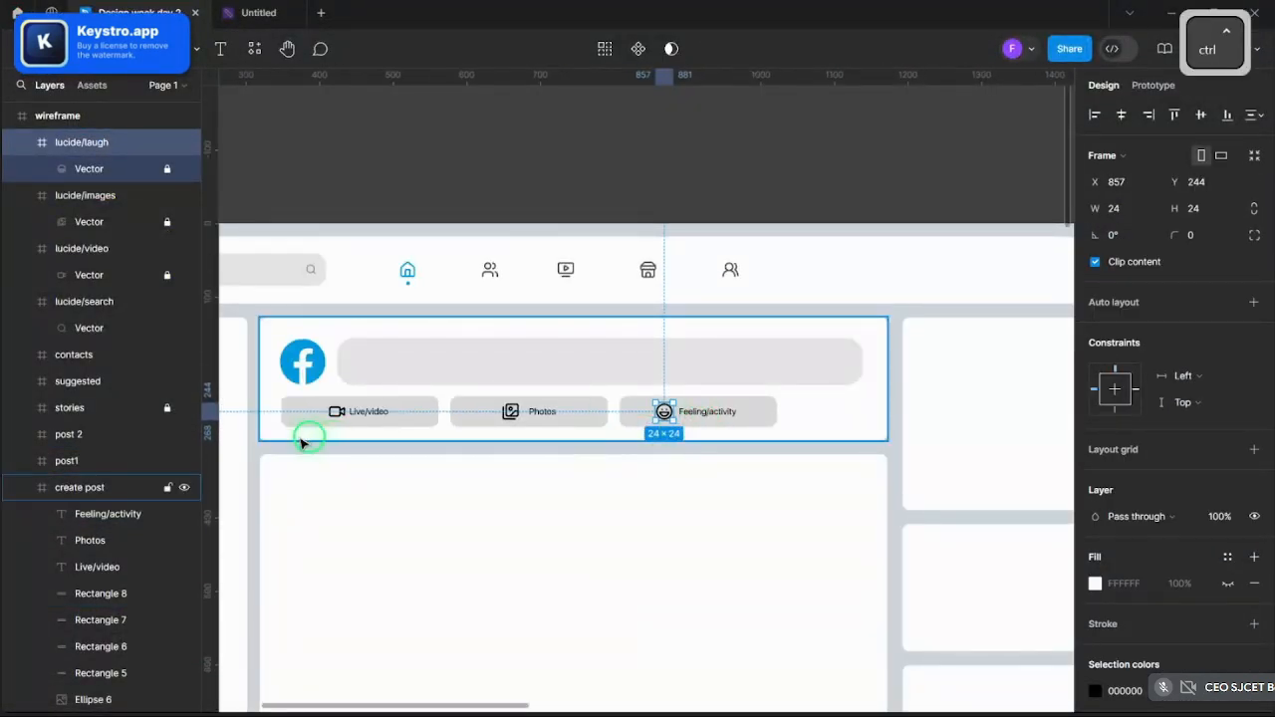
scroll(304, 443, "up", 5, "ctrl")
scroll(548, 408, "down", 5, "ctrl")
scroll(802, 421, "up", 6, "ctrl")
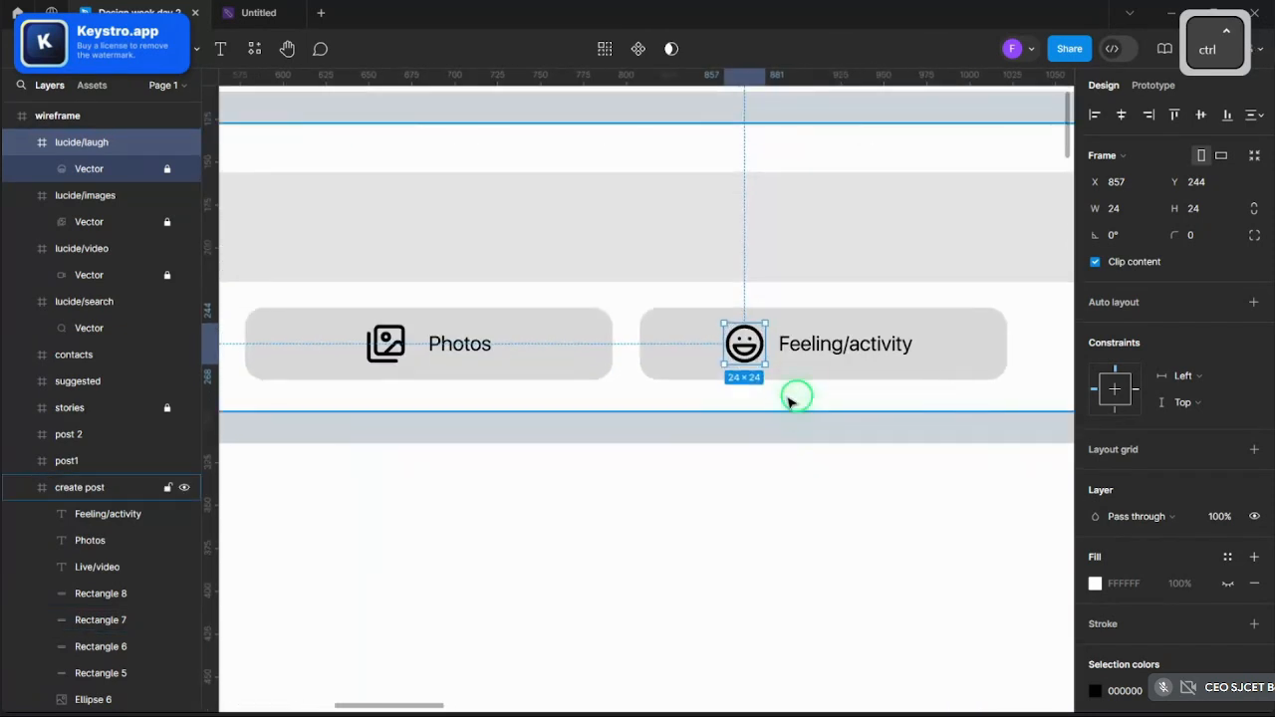
left_click(803, 423)
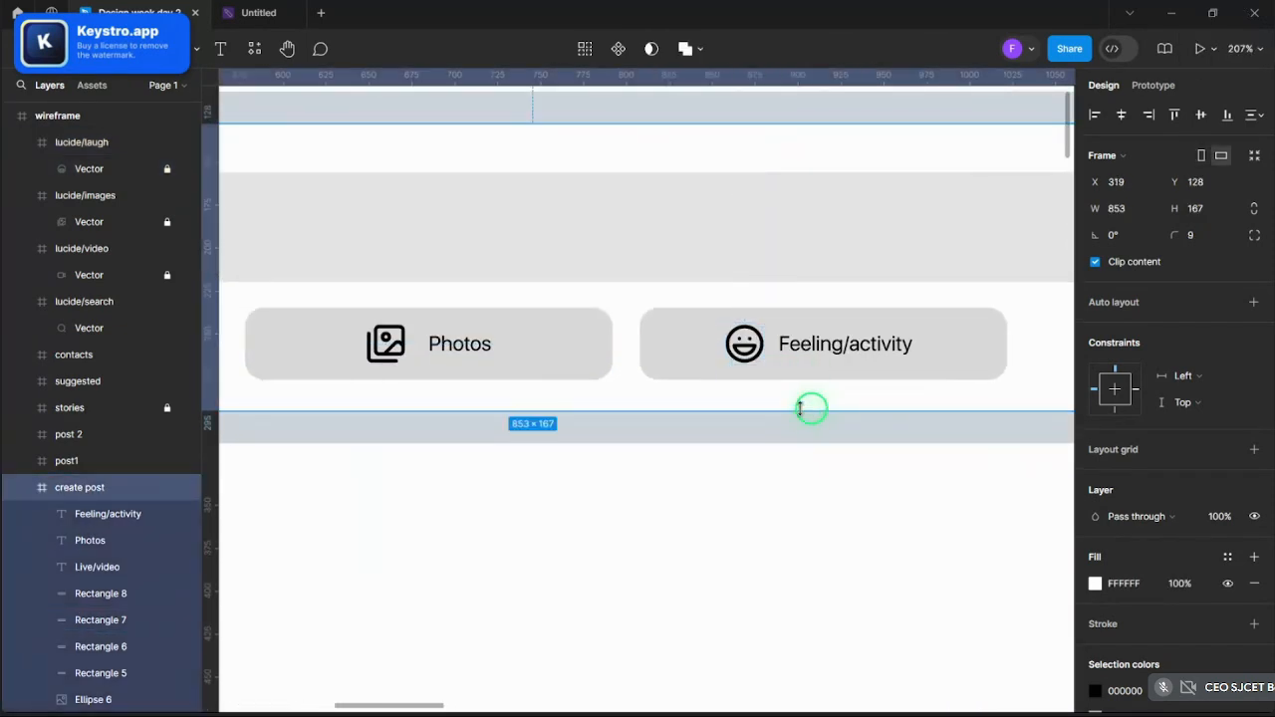
scroll(803, 409, "up", 4, "ctrl")
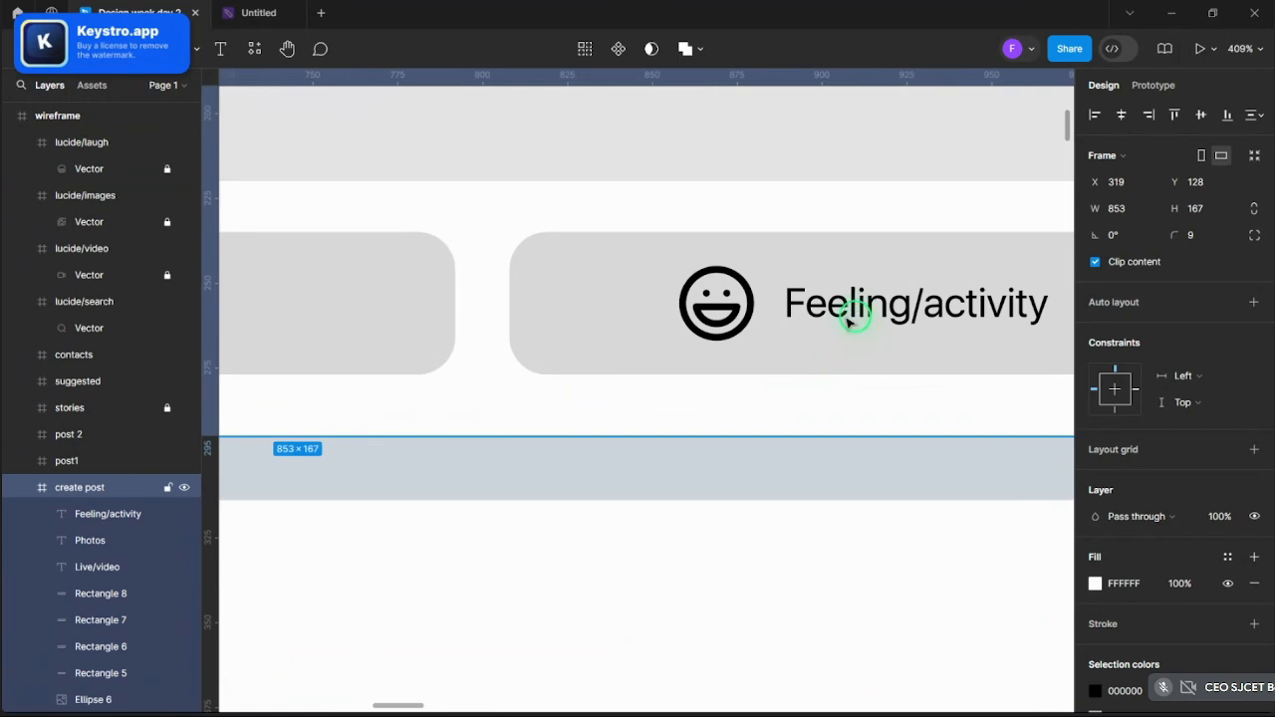
left_click(849, 319, "ctrl")
scroll(849, 319, "down", 4, "ctrl")
scroll(807, 321, "down", 4, "ctrl")
scroll(644, 321, "up", 2, "ctrl")
- Set the Photos and Live/video labels to Medium font weight
left_click(735, 304, "ctrl")
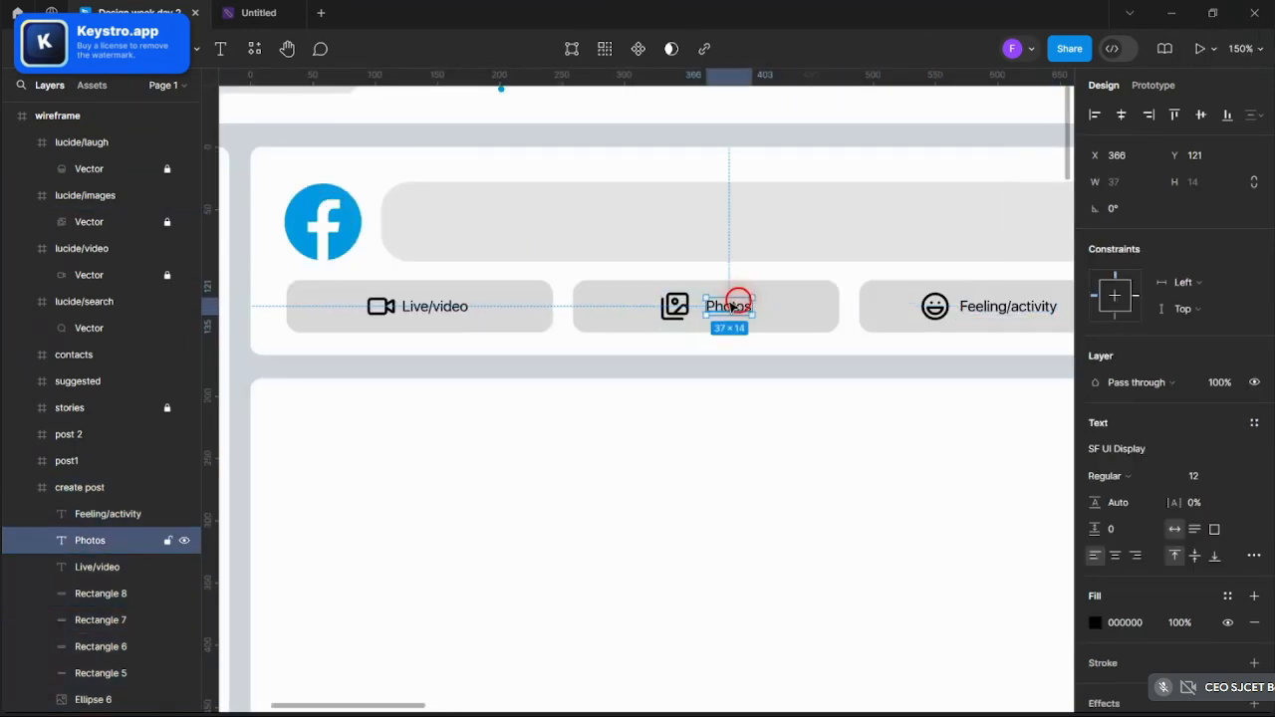
left_click(439, 310, "shift")
left_click(1101, 544)
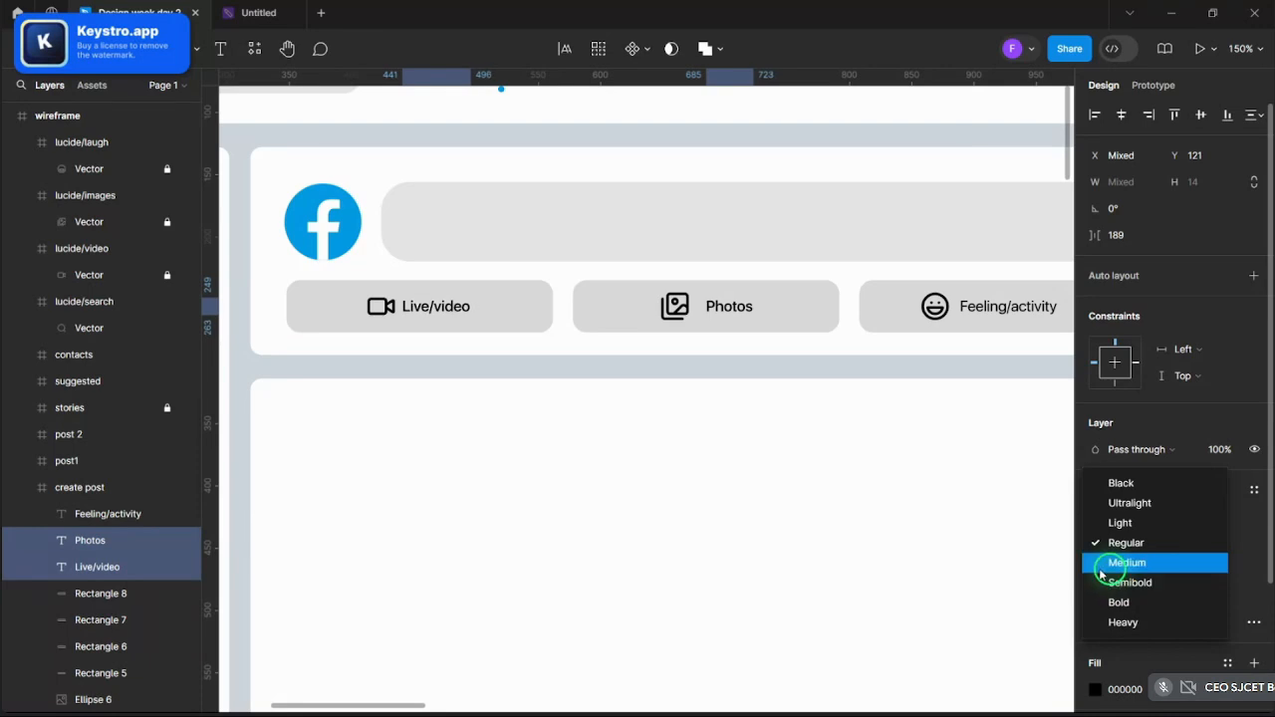
left_click(1103, 564)
- Shift the video icon and Live/video label slightly left together
left_click(389, 310, "shift")
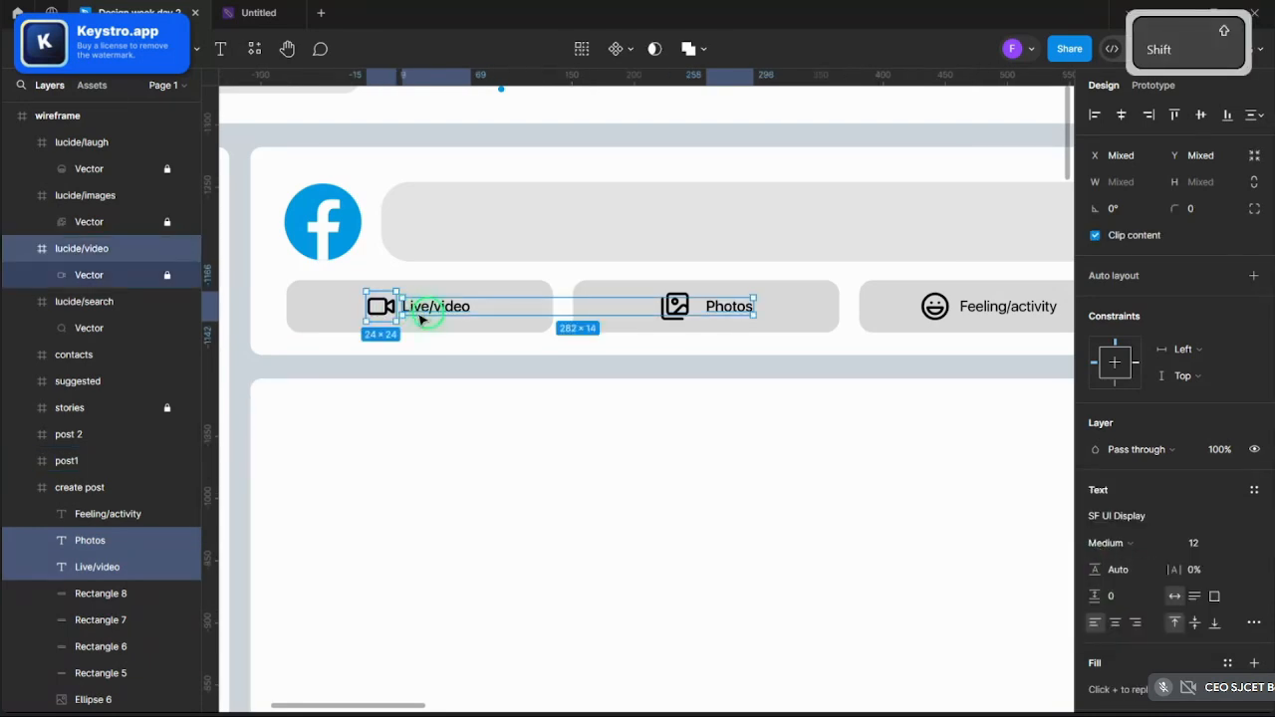
left_click(418, 311)
left_click(384, 306, "shift")
left_click_drag(417, 311, 409, 311)
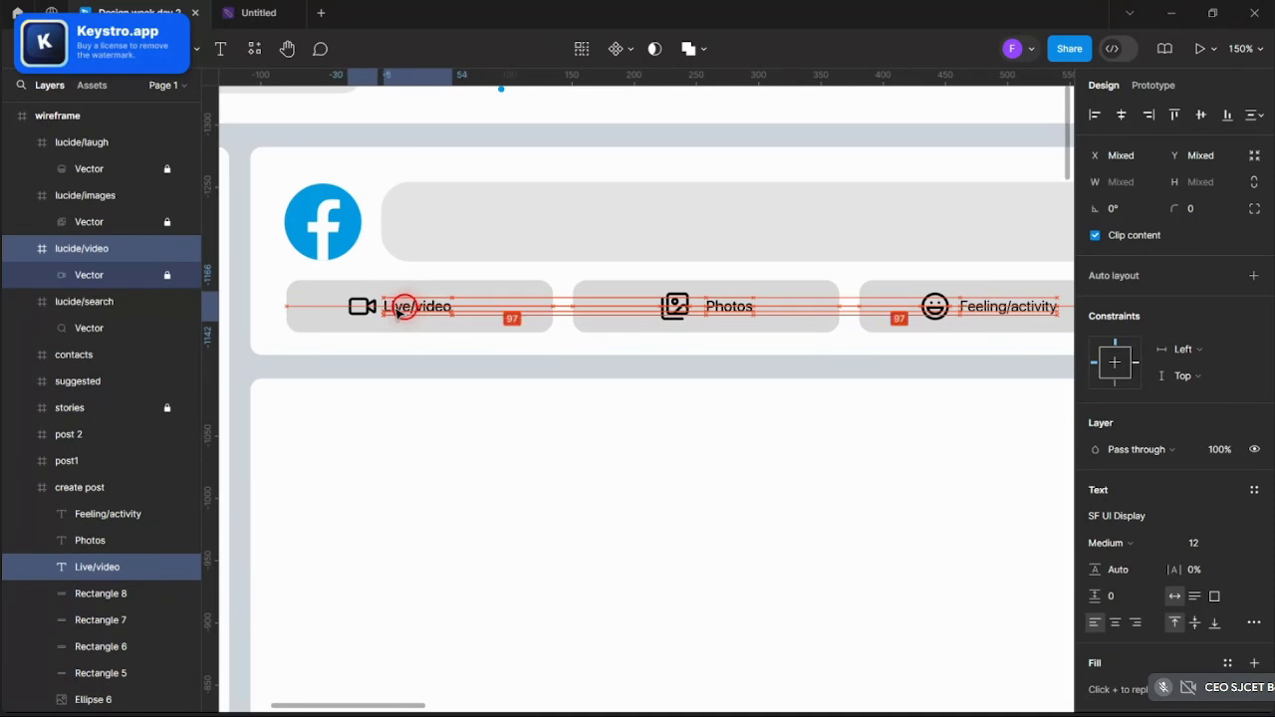
- Pick out the Photos icon, button background and label, then start moving the icon layer toward create post
left_click_drag(401, 312, 403, 312)
left_click(677, 307)
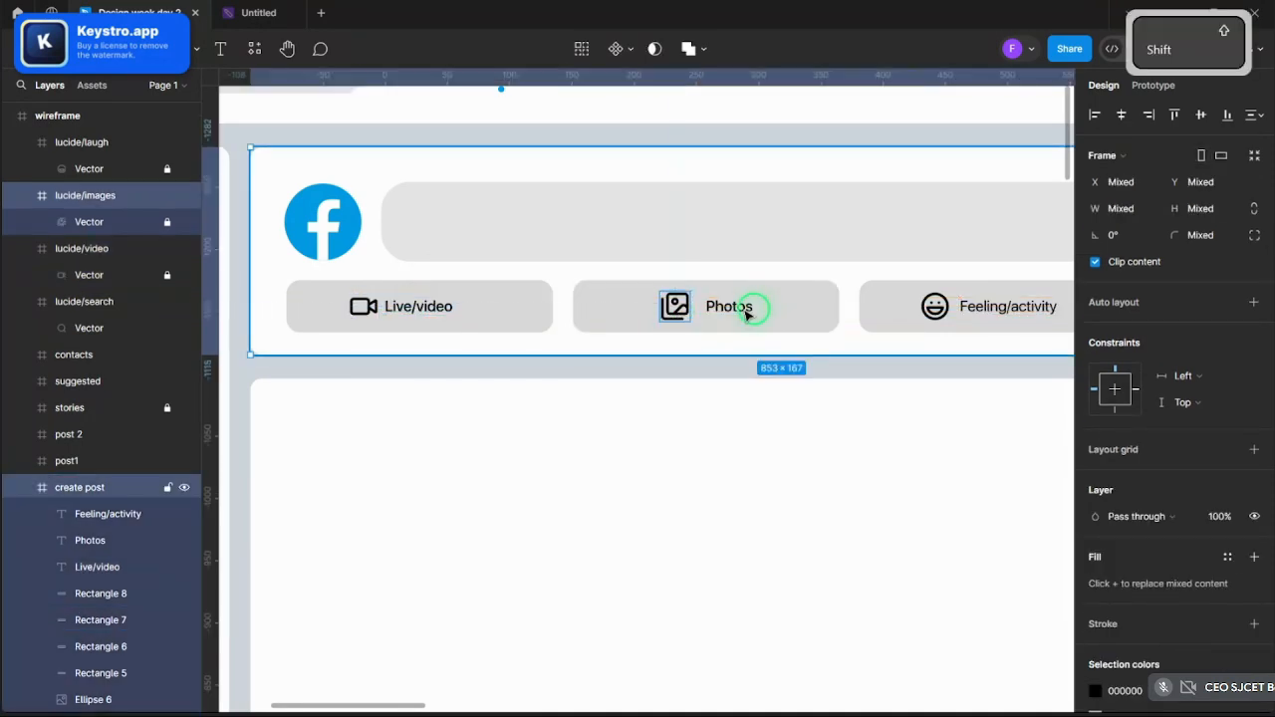
left_click(744, 310, "shift")
scroll(735, 308, "up", 3)
left_click(638, 305, "ctrl")
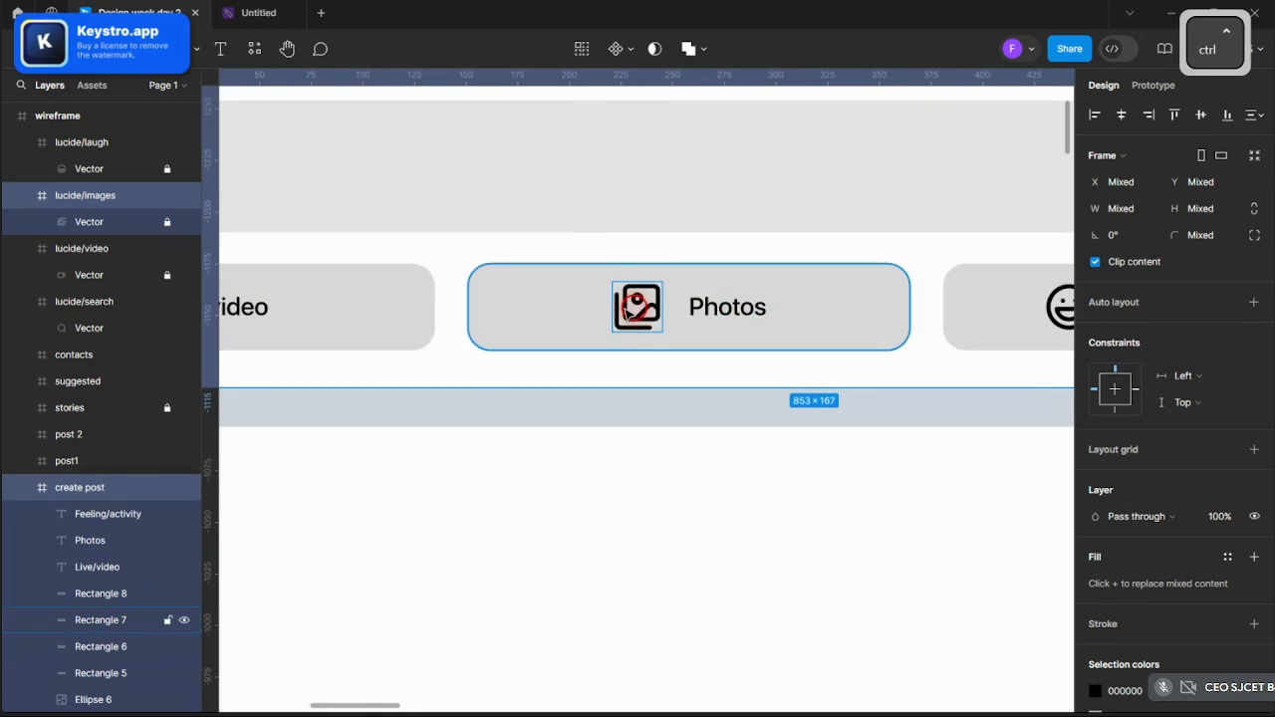
left_click(643, 313, "shift")
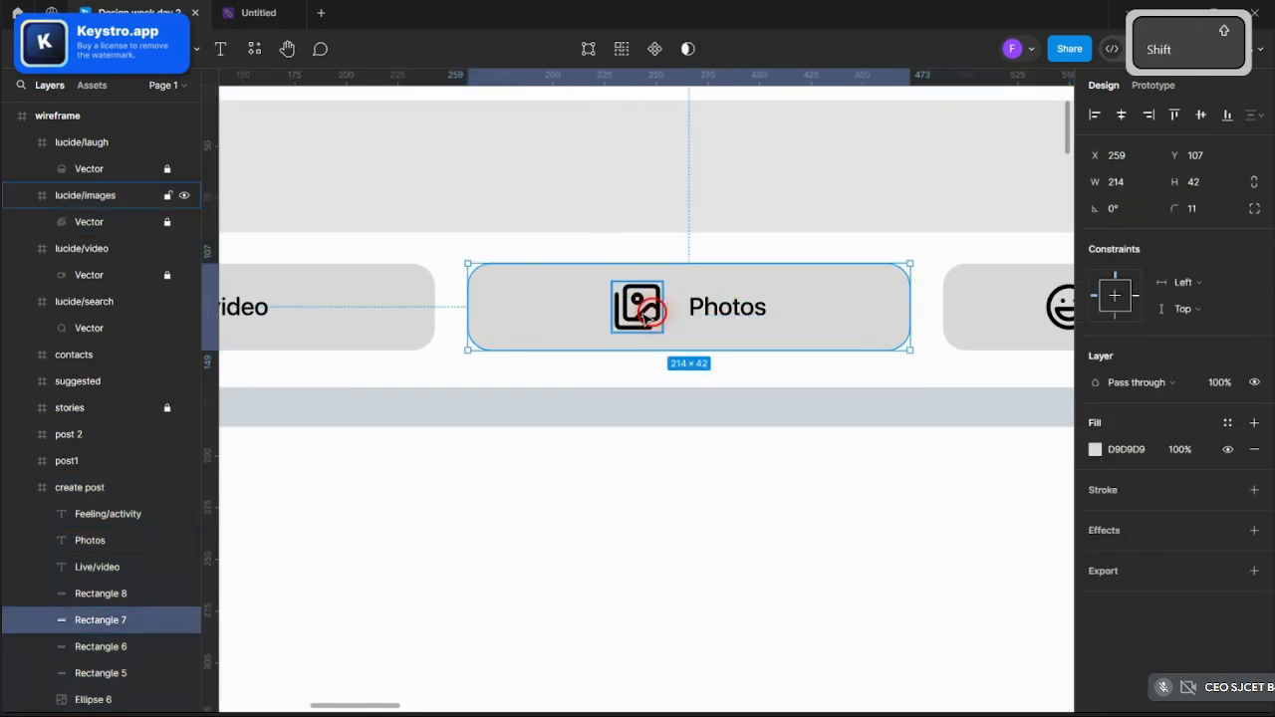
left_click(725, 309)
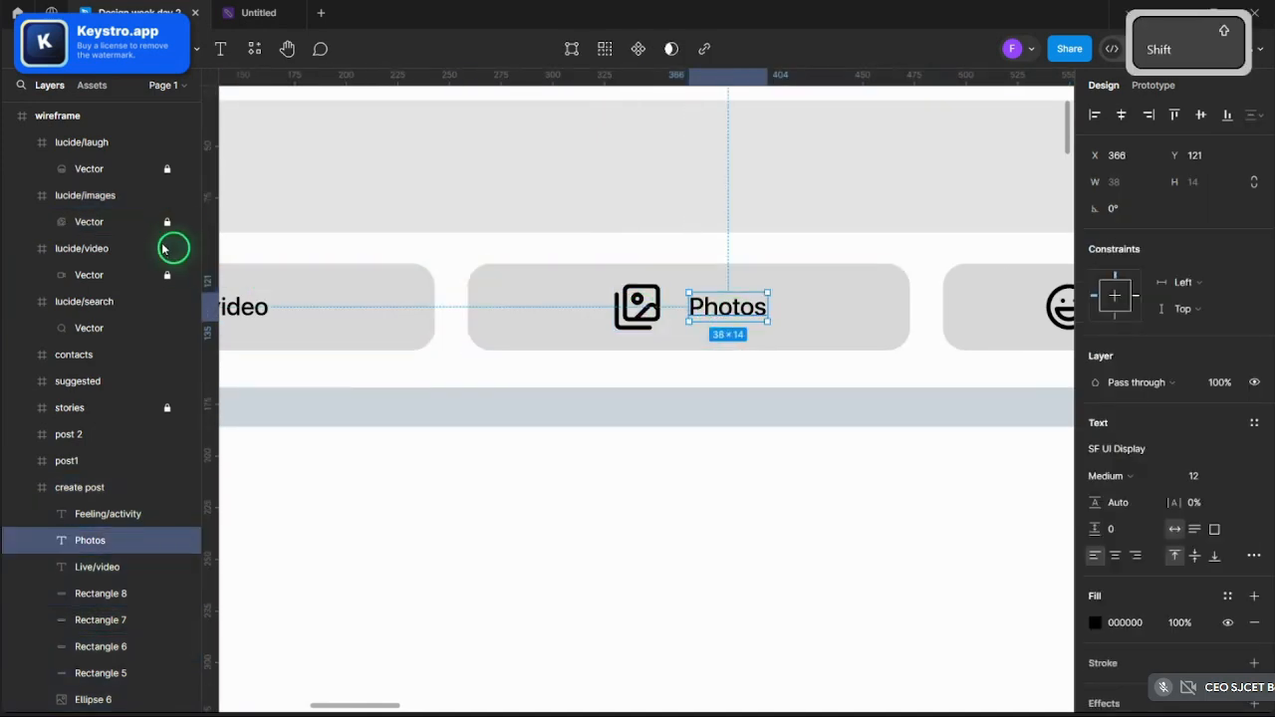
left_click_drag(118, 196, 114, 248)
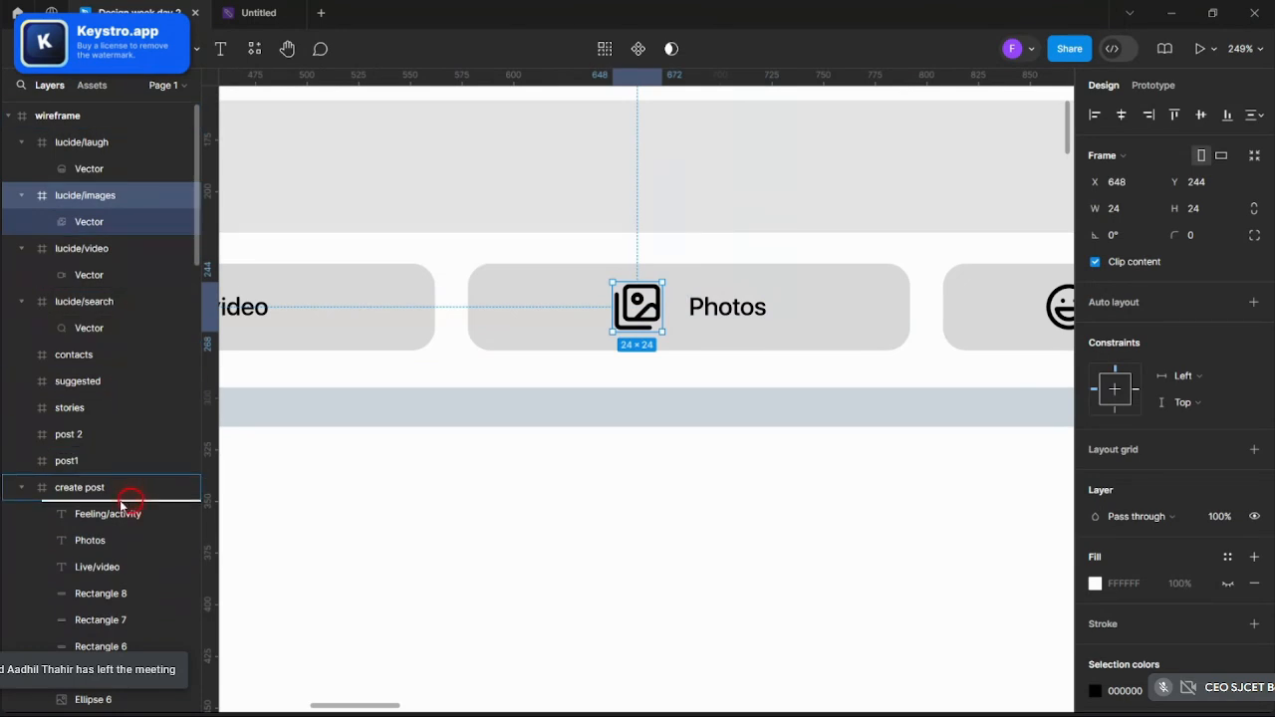
- Place the Photos icon inside the create post frame and nudge the Photos label closer to it
left_click_drag(122, 503, 122, 501)
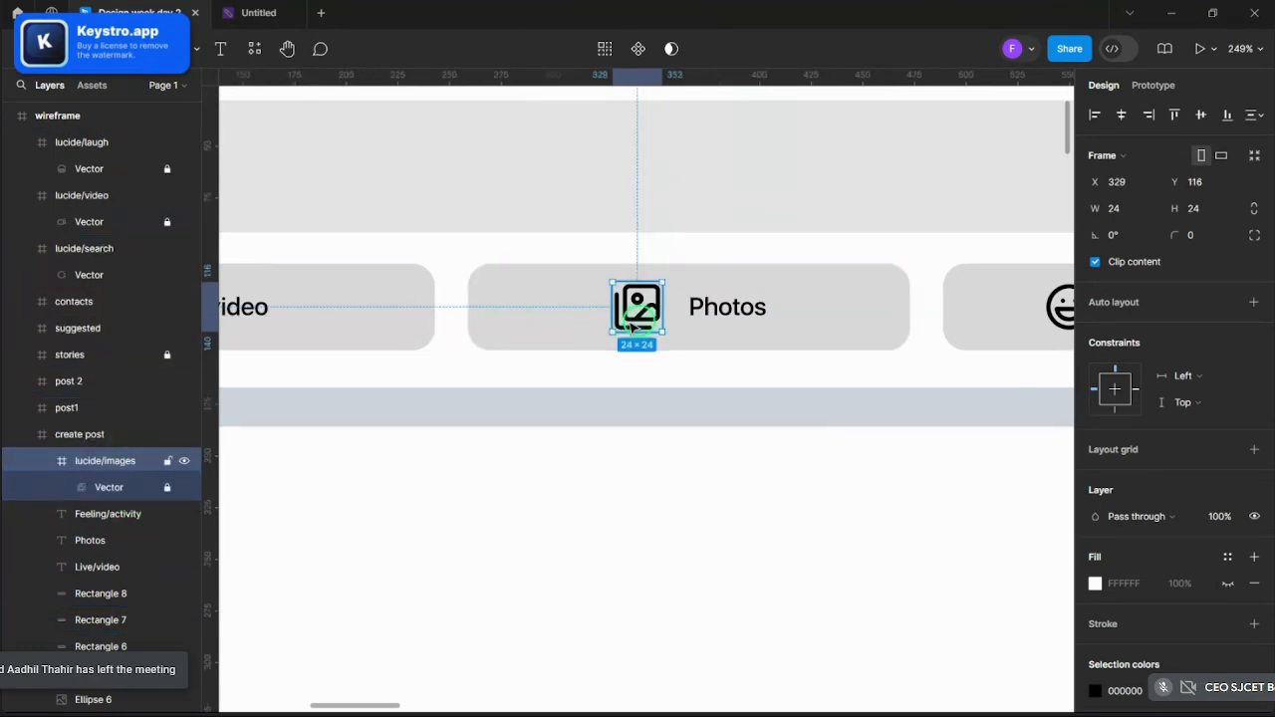
left_click(725, 309, "shift")
mouse_move(725, 309)
left_mouse_down()
mouse_move(707, 309)
mouse_move(725, 307)
left_mouse_up()
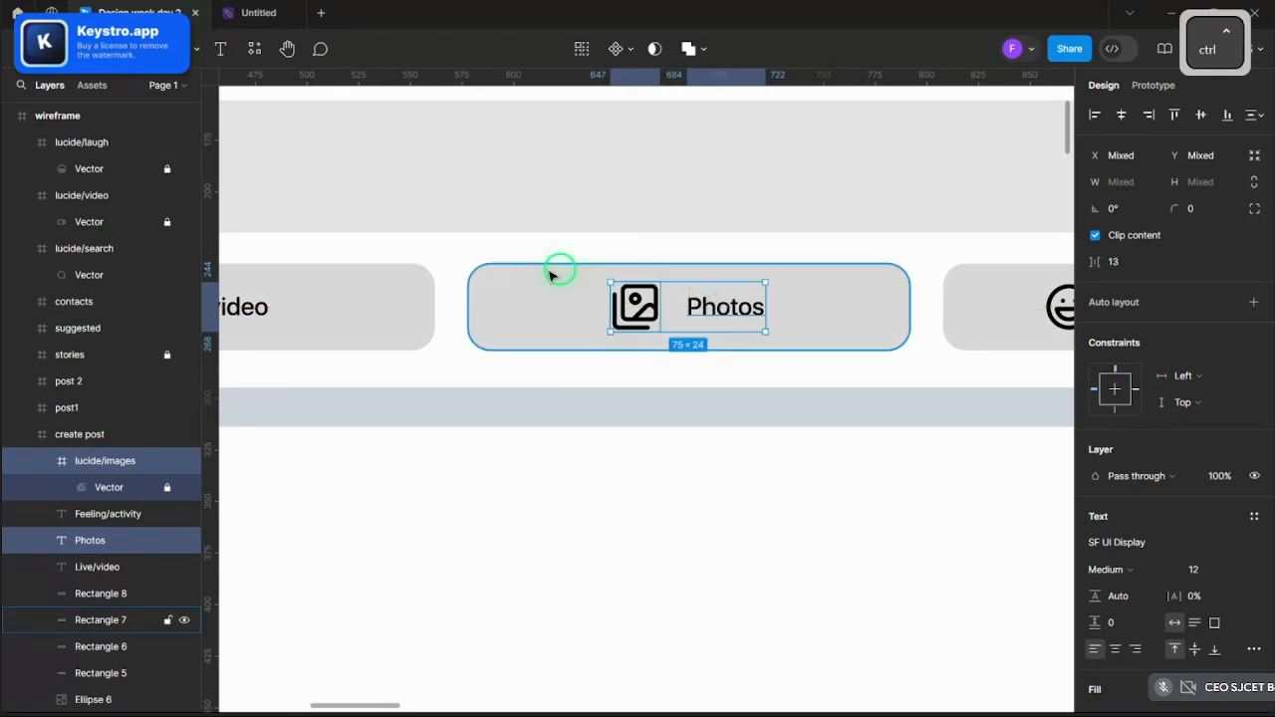
scroll(820, 276, "down", 4)
scroll(763, 285, "up", 4)
scroll(518, 290, "up", 2)
left_click(478, 287)
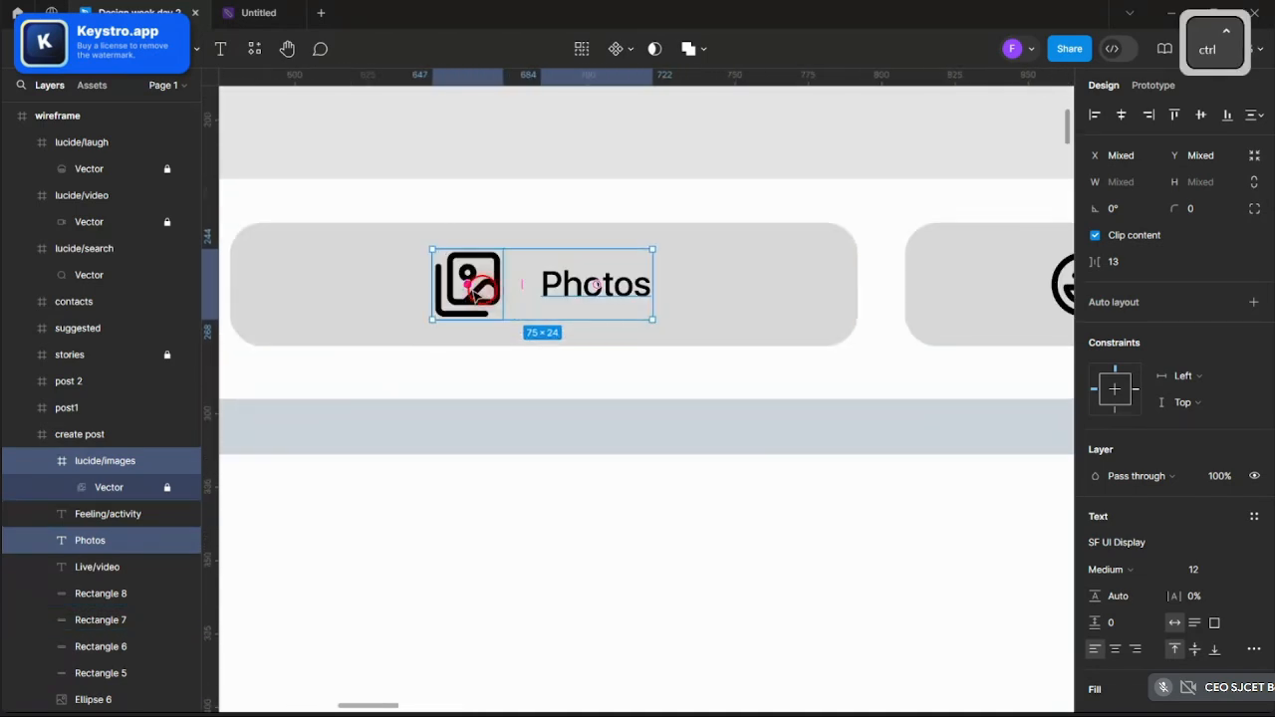
left_click(587, 285)
left_click_drag(599, 282, 588, 288)
left_click(489, 283, "shift")
- Move the laughing-face icon layer into the create post frame in the Layers panel
scroll(581, 288, "down", 1)
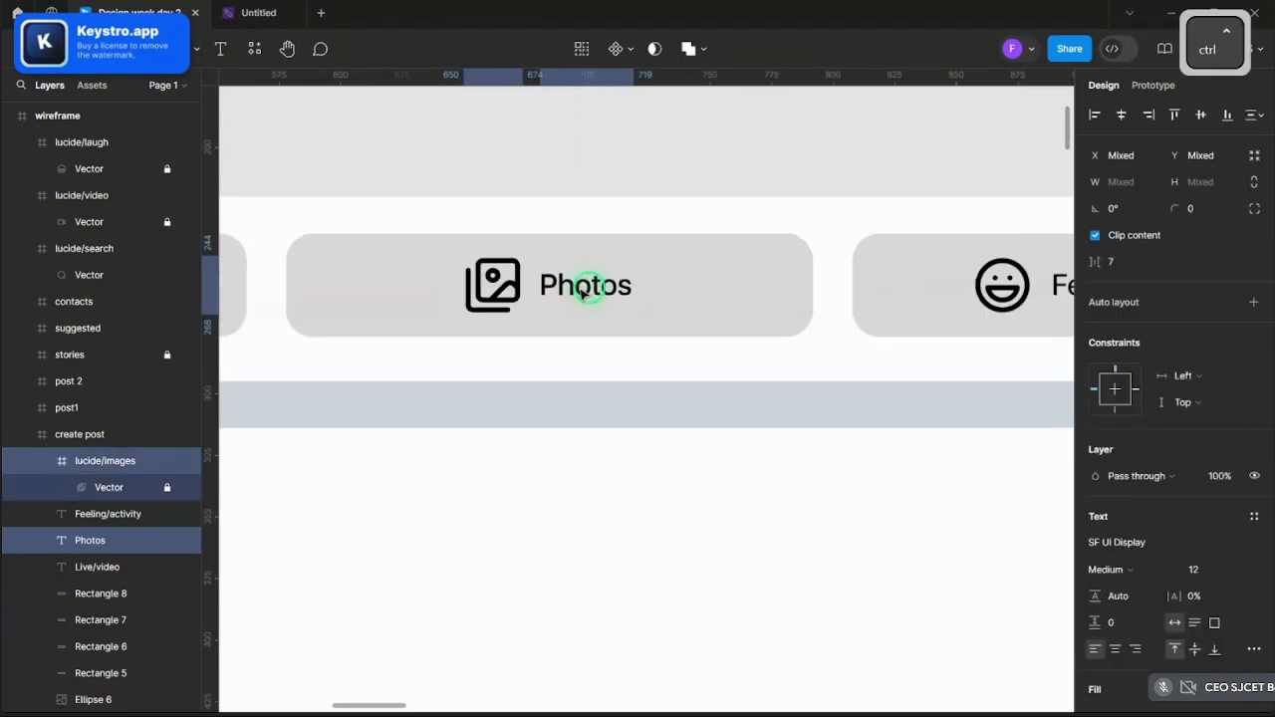
scroll(598, 290, "down", 5)
scroll(731, 288, "up", 5)
left_click(564, 279)
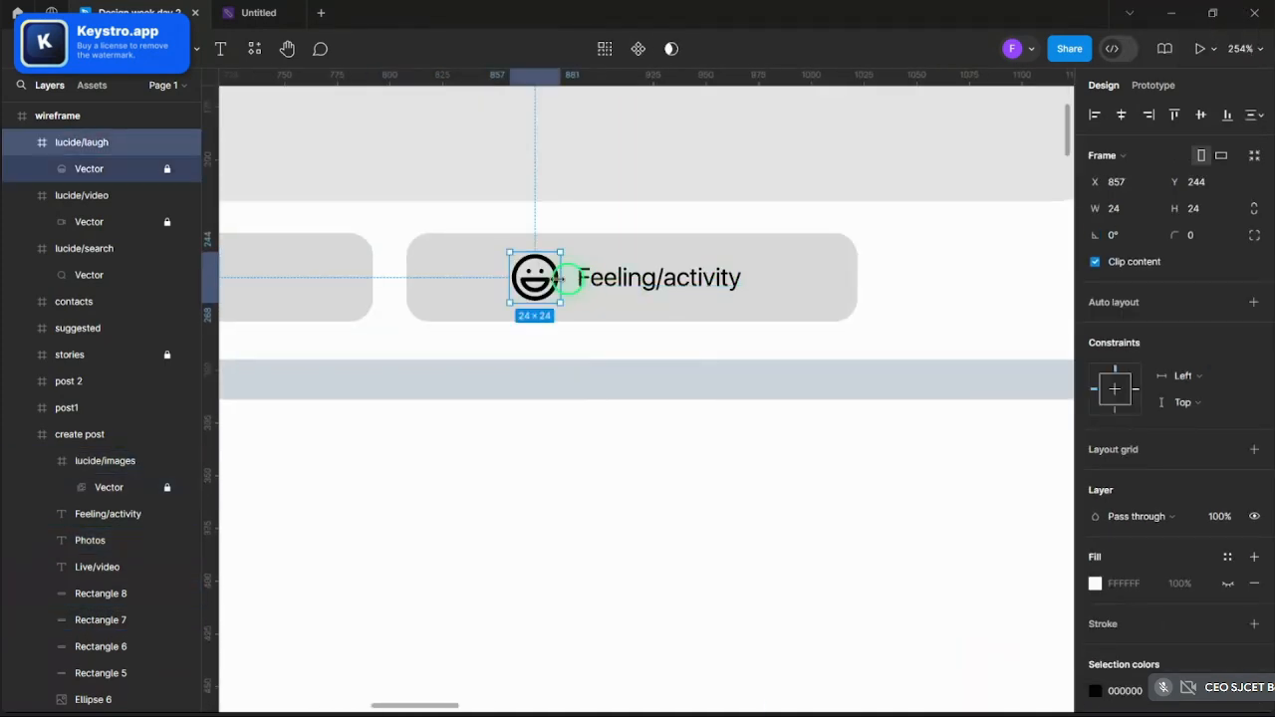
left_click(670, 283, "shift")
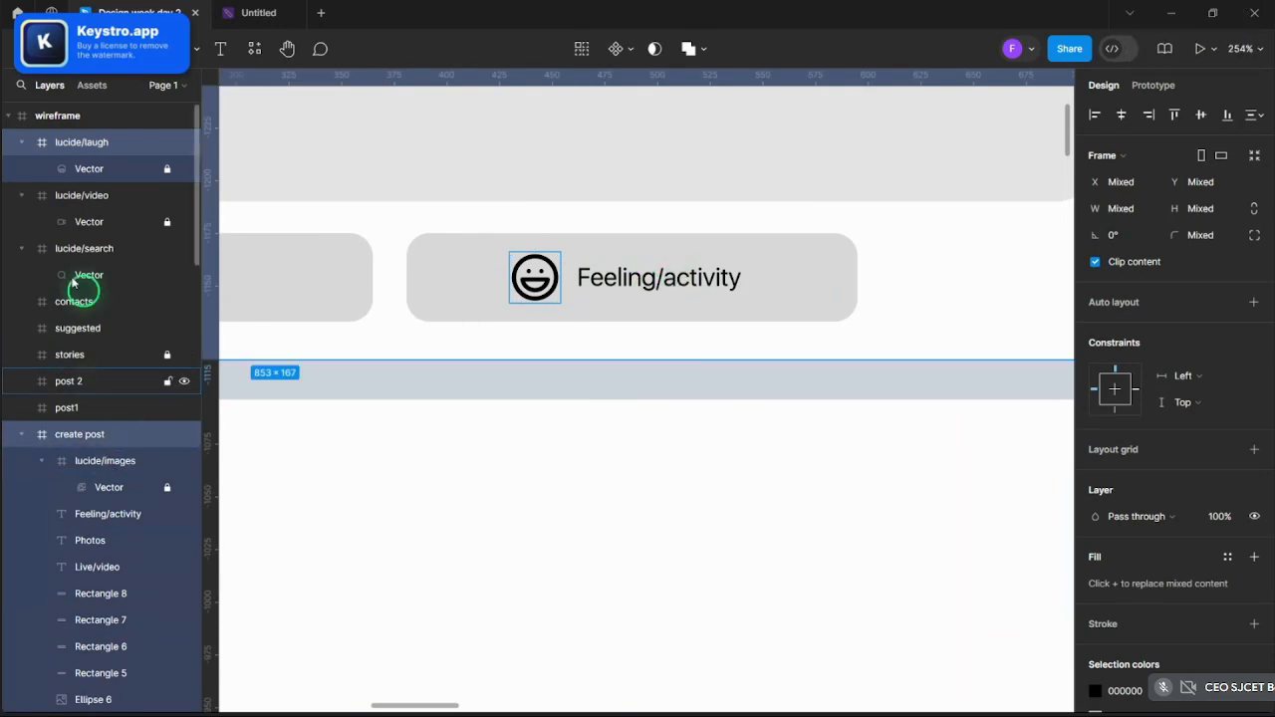
left_click(86, 145)
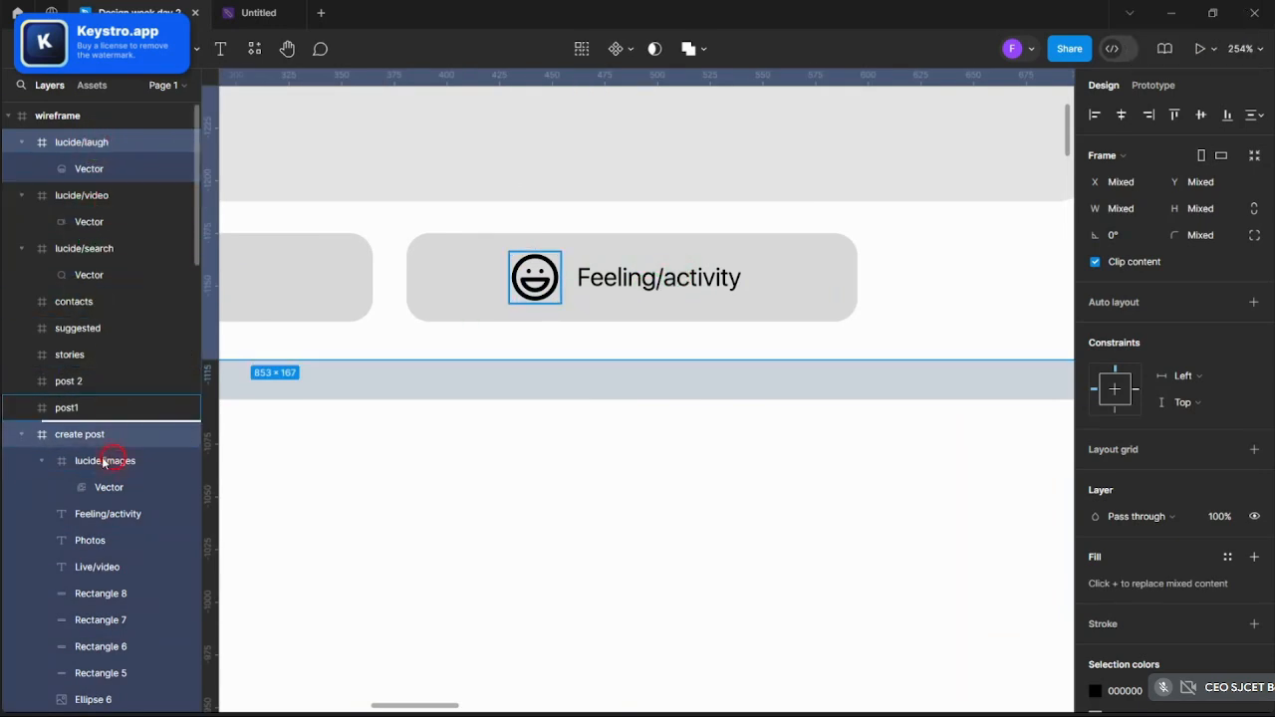
left_click_drag(102, 470, 102, 451)
key("ctrl+z")
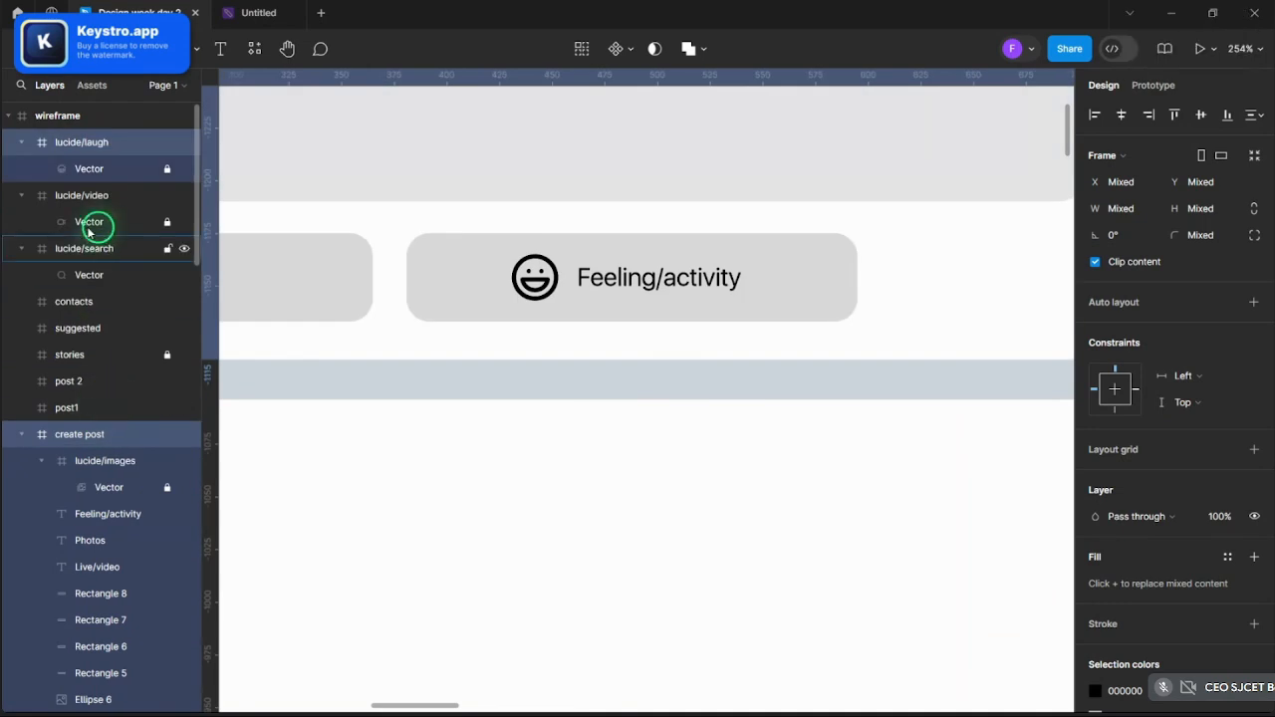
left_click(89, 142)
left_click_drag(109, 460, 107, 456)
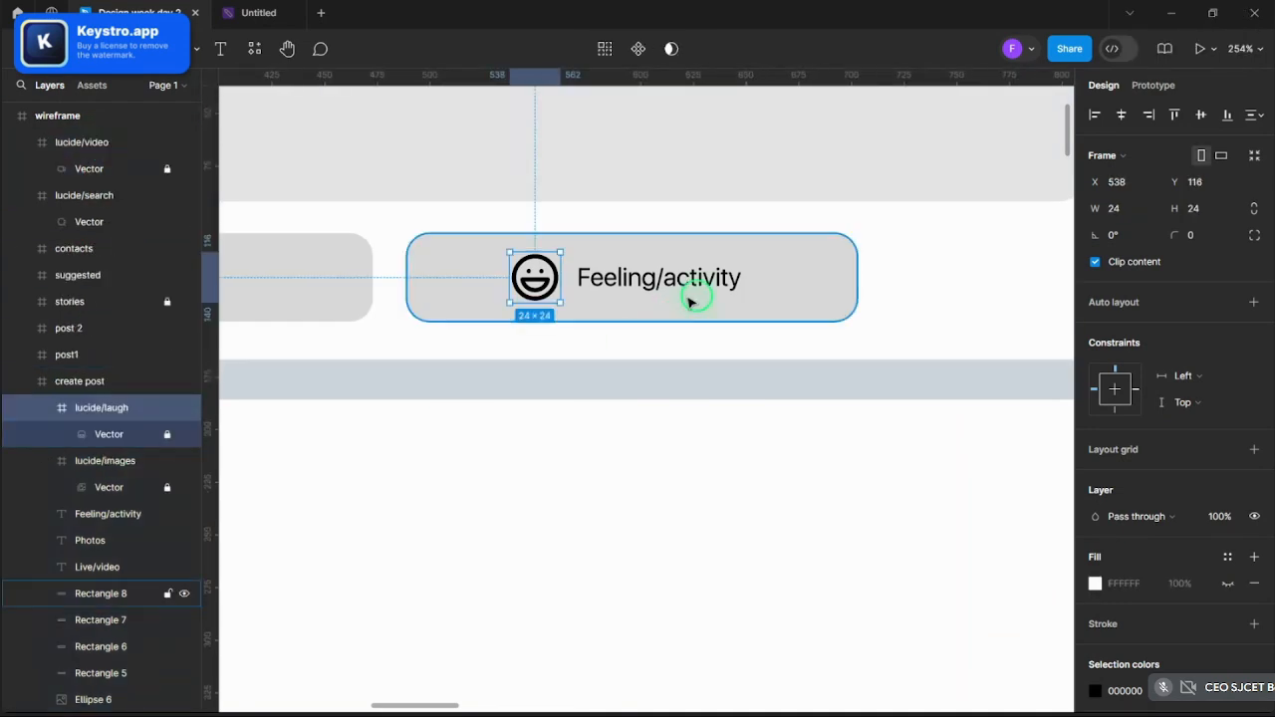
scroll(657, 284, "up", 3)
- Move the laughing-face icon and Feeling/activity label left as a pair
left_click(603, 277, "shift")
left_click_drag(595, 282, 681, 257)
left_click(1122, 114)
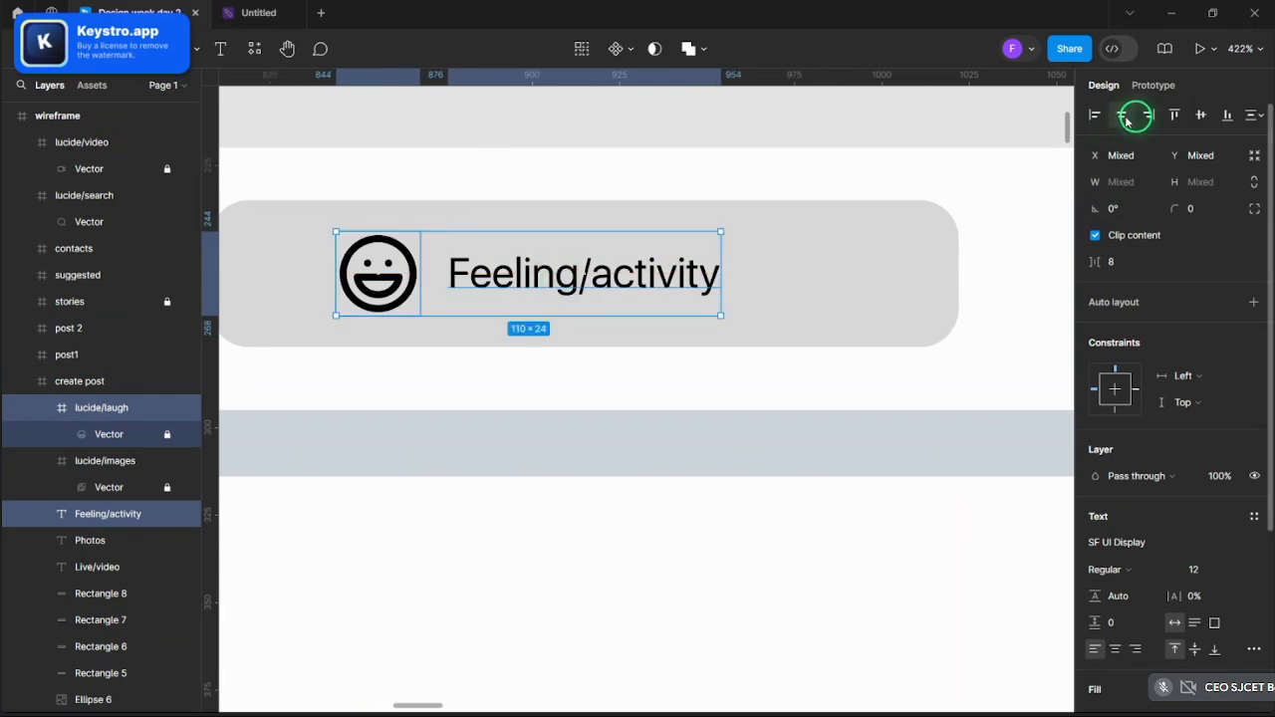
scroll(528, 298, "up", 3)
key("ctrl+z")
scroll(617, 279, "down", 3)
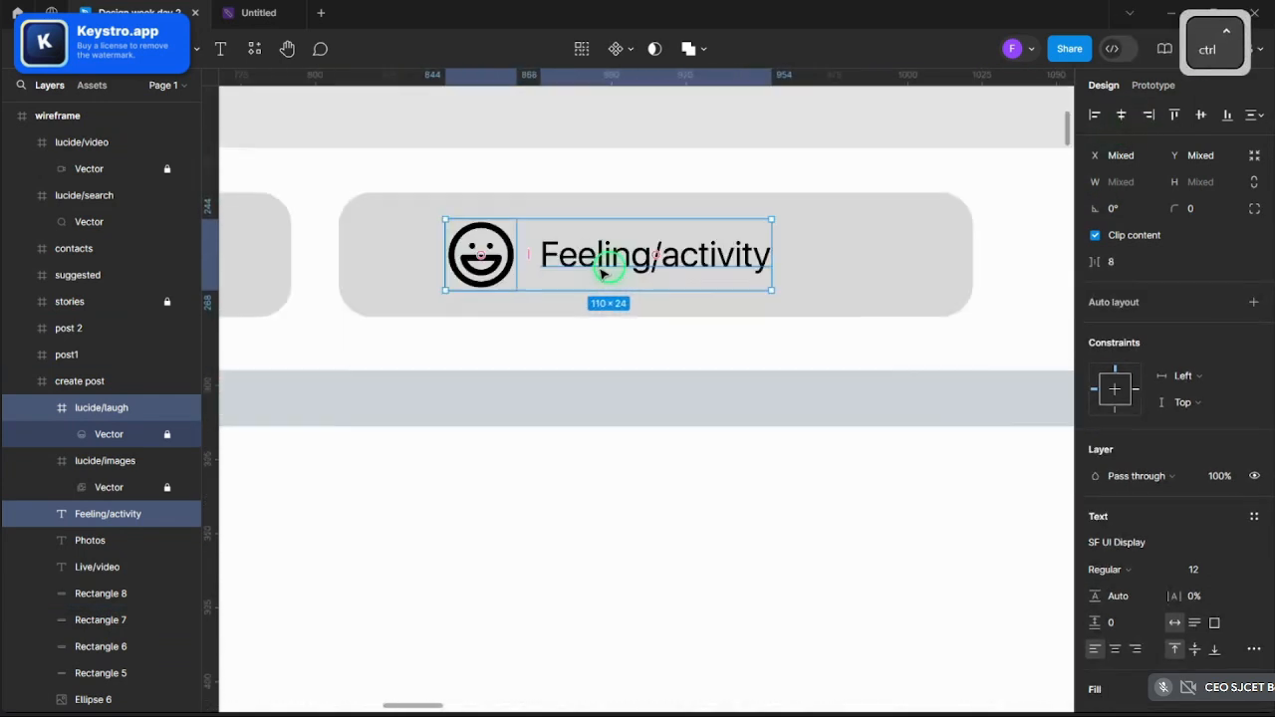
scroll(598, 264, "up", 2)
- Set the Feeling/activity label 5 from its icon and slide the pair to centre it in the button
left_click(601, 259)
left_click_drag(612, 257, 607, 257)
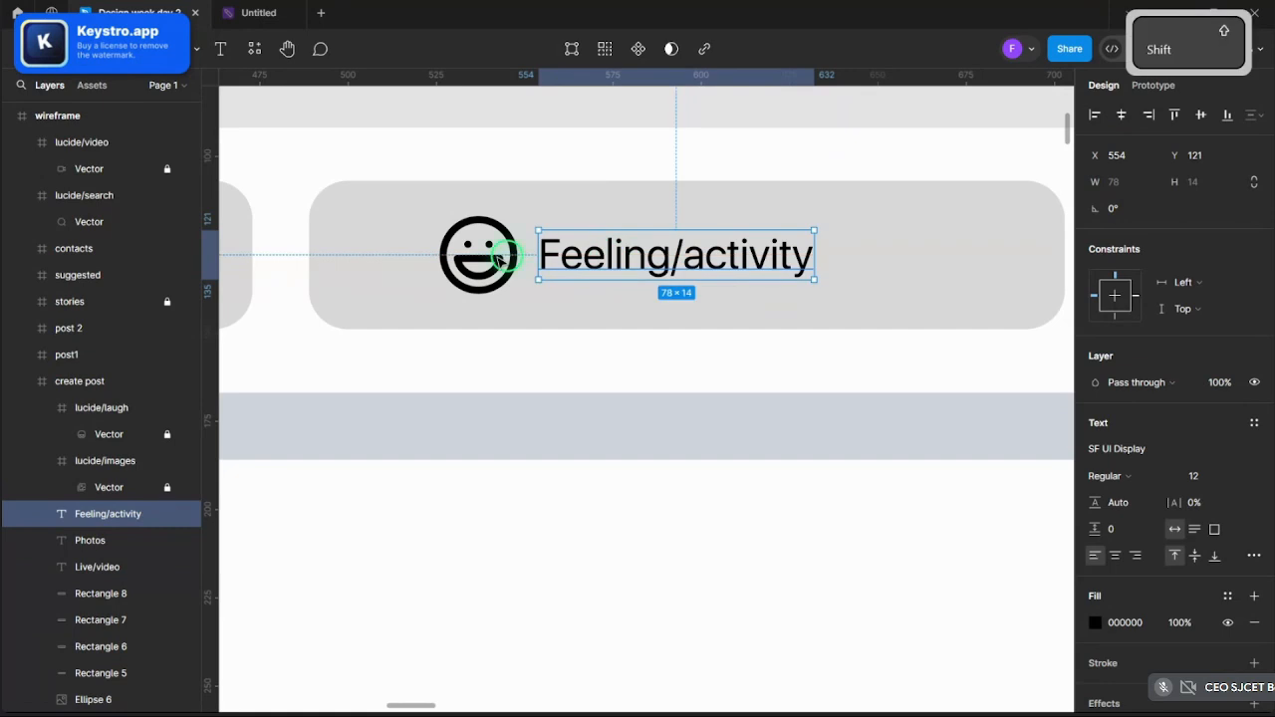
left_click(508, 254, "shift")
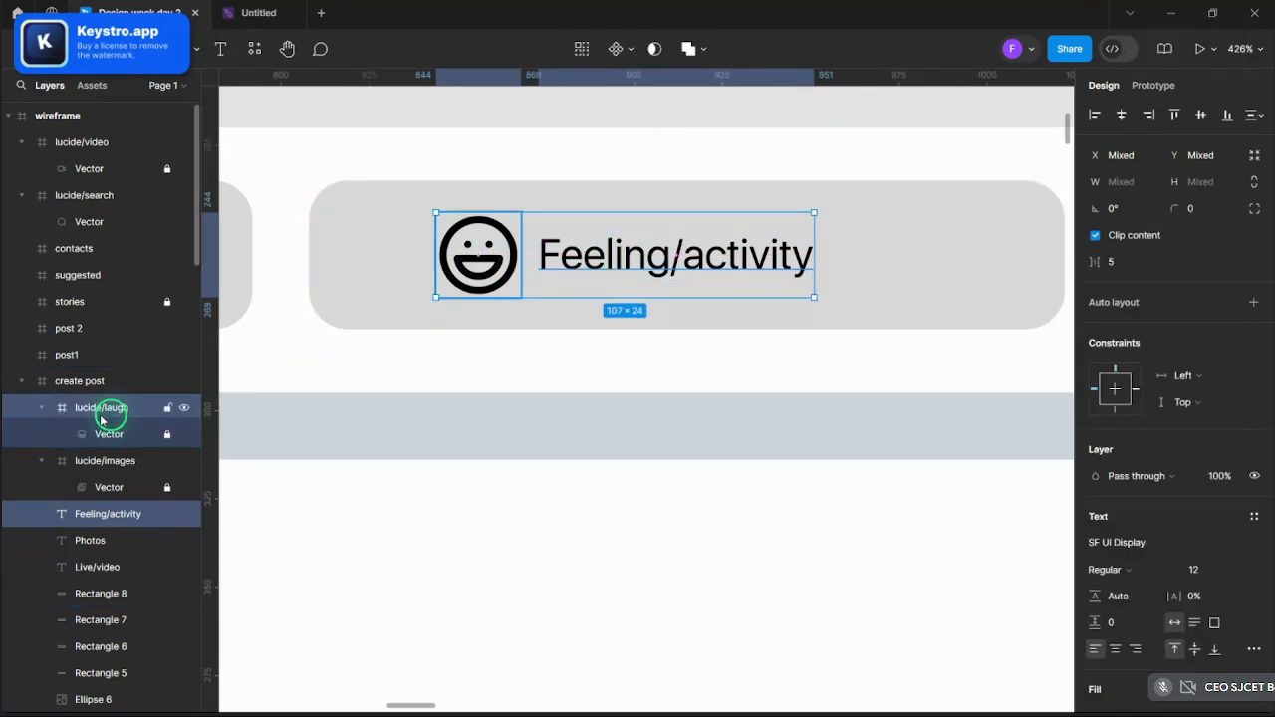
left_click_drag(644, 256, 666, 256)
key("ctrl+z")
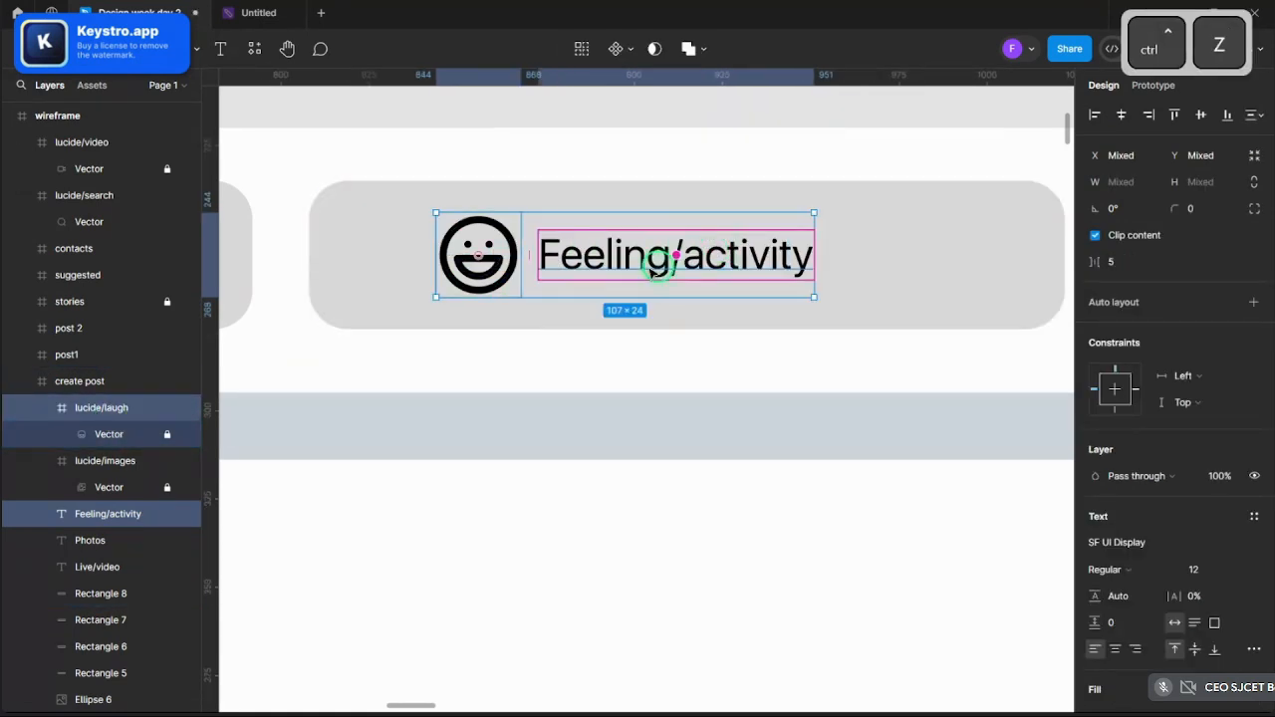
left_click_drag(528, 227, 592, 225)
scroll(591, 223, "down", 10)
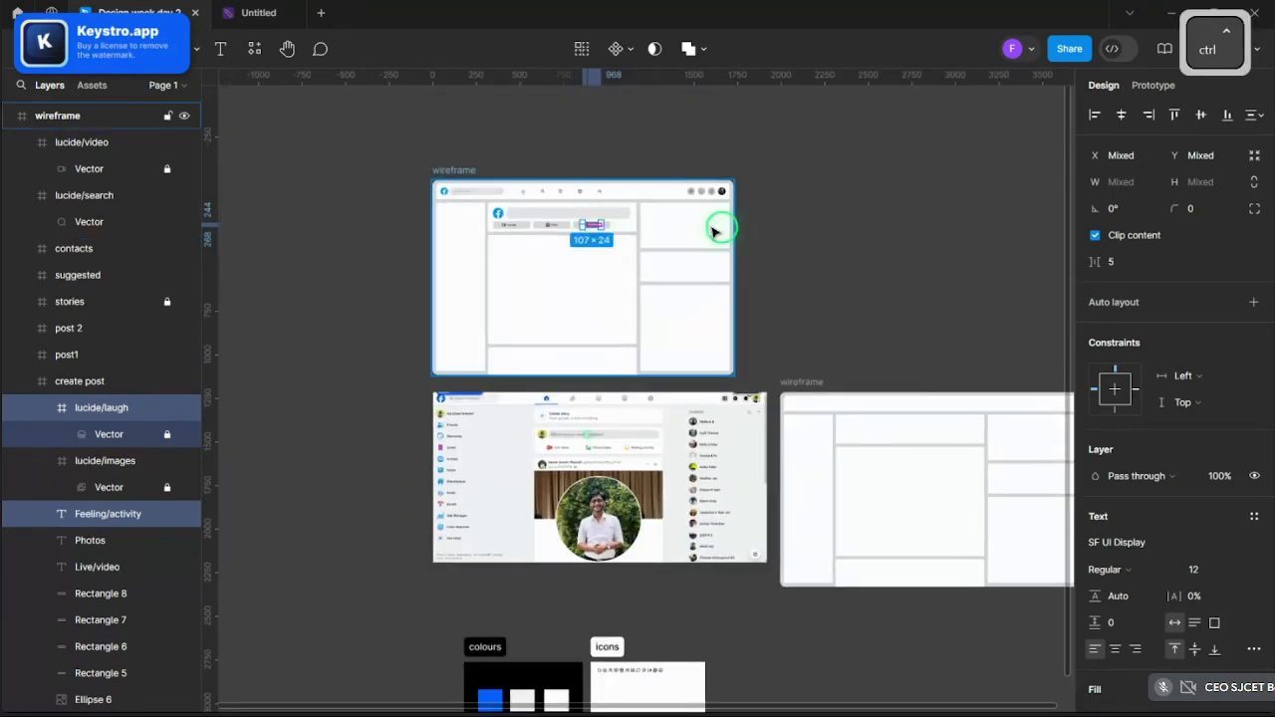
- Zoom out to compare the wireframe against the Facebook reference screenshot
scroll(538, 176, "up", 4)
left_click(535, 176)
scroll(607, 163, "down", 5)
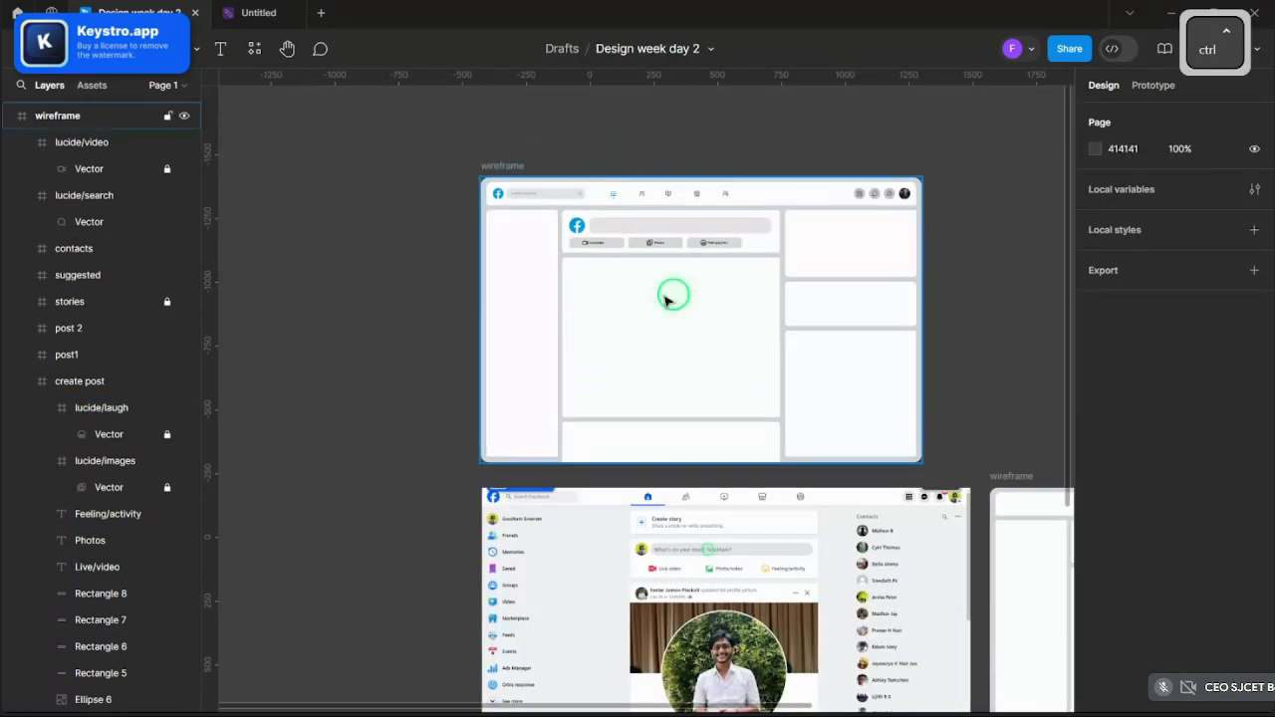
scroll(674, 293, "down", 5)
scroll(667, 367, "up", 10)
scroll(666, 367, "up", 2)
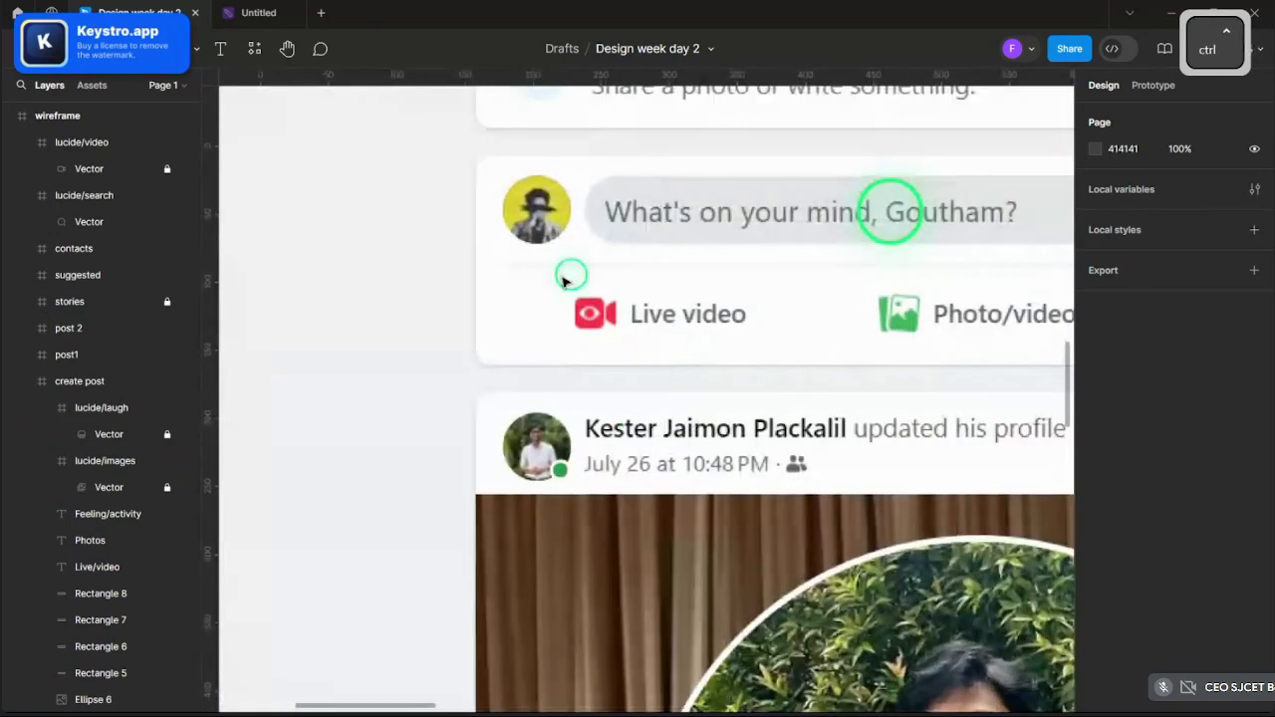
scroll(563, 281, "down", 4)
scroll(766, 425, "up", 8)
scroll(425, 474, "up", 2)
- Open the fill colour of the Live/video button's grey D9D9D9 background
left_click(503, 490)
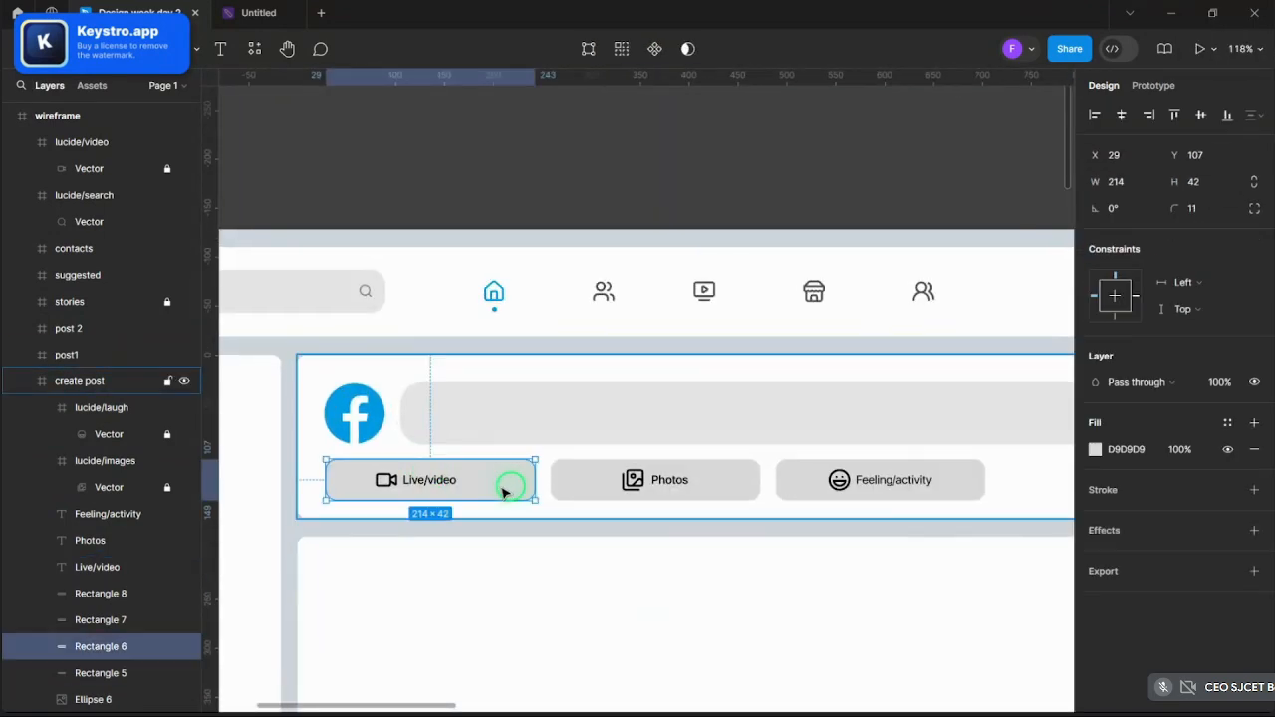
key("ctrl")
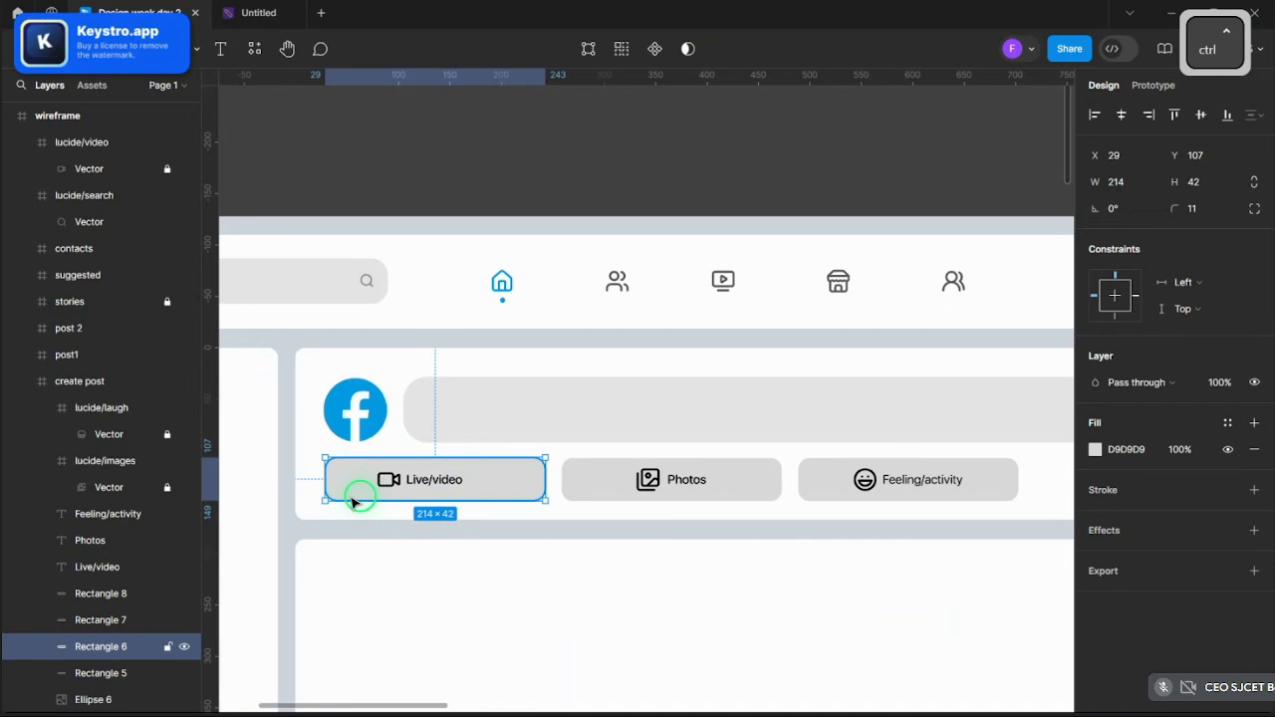
scroll(350, 501, "up", 8)
scroll(653, 470, "down", 7)
left_click(1094, 450)
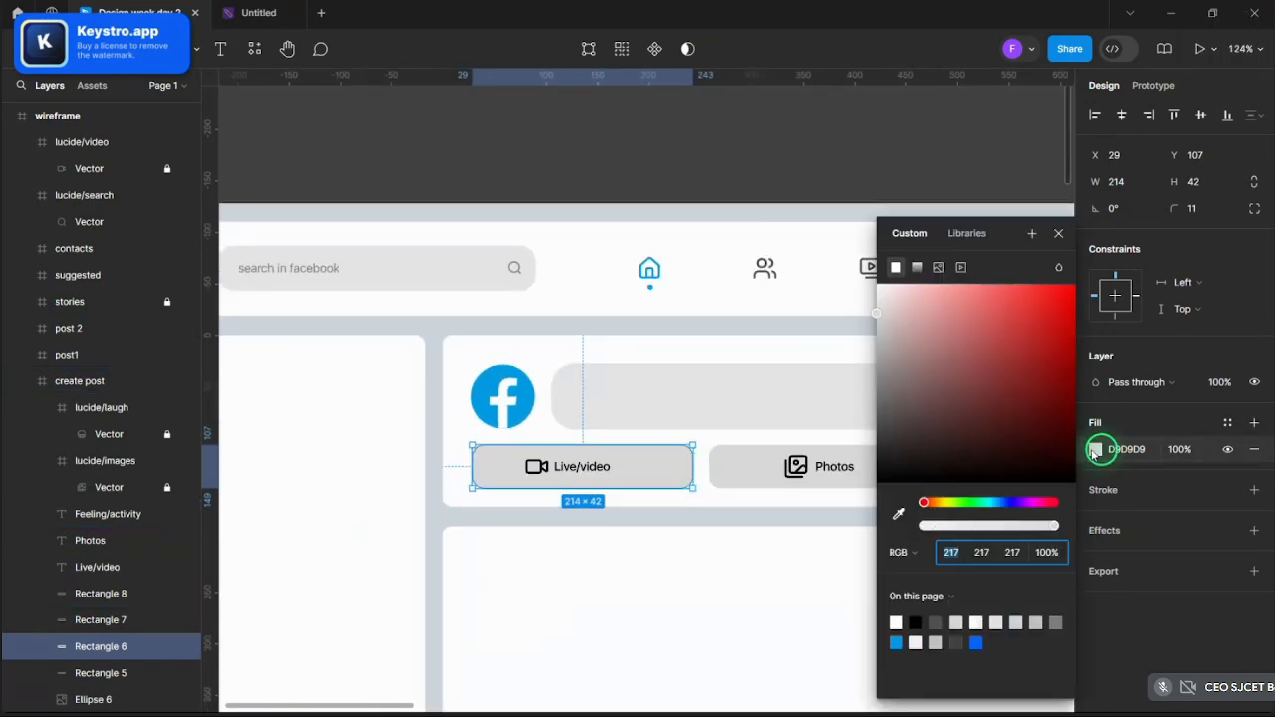
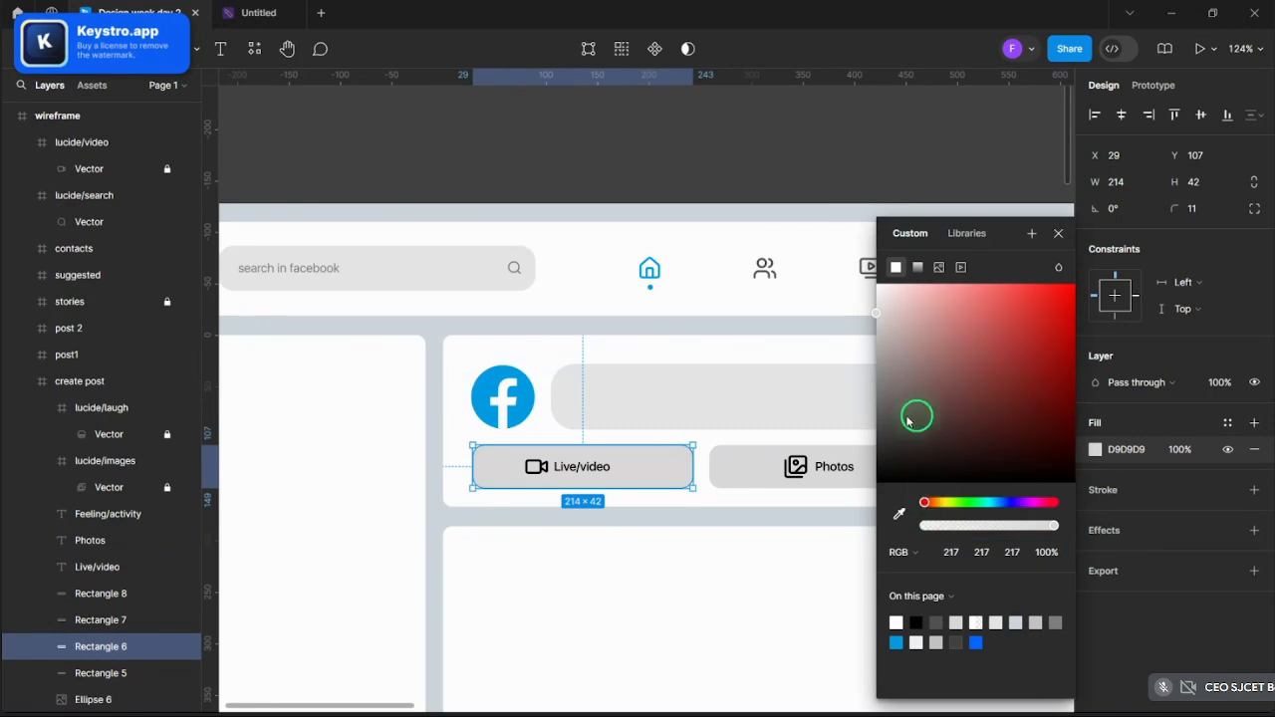
- Change the Live/video button's D9D9D9 fill to light pink
left_click_drag(907, 423, 945, 283)
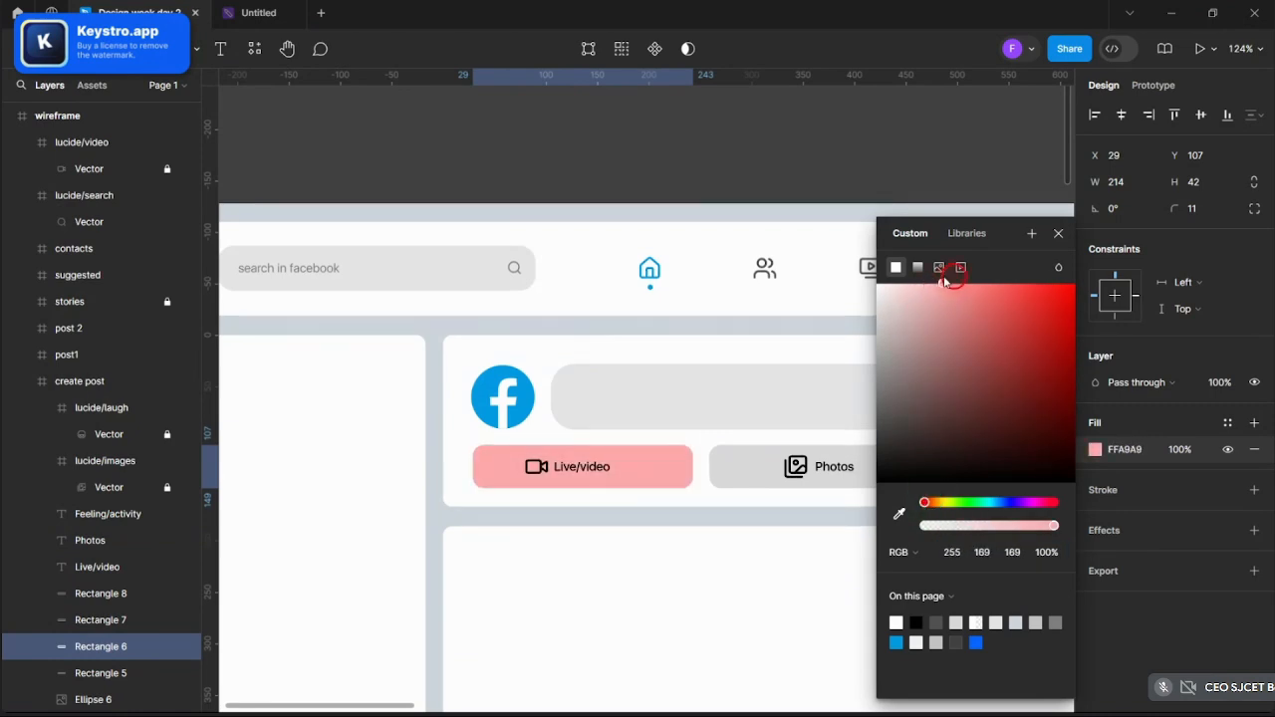
left_click(1032, 239)
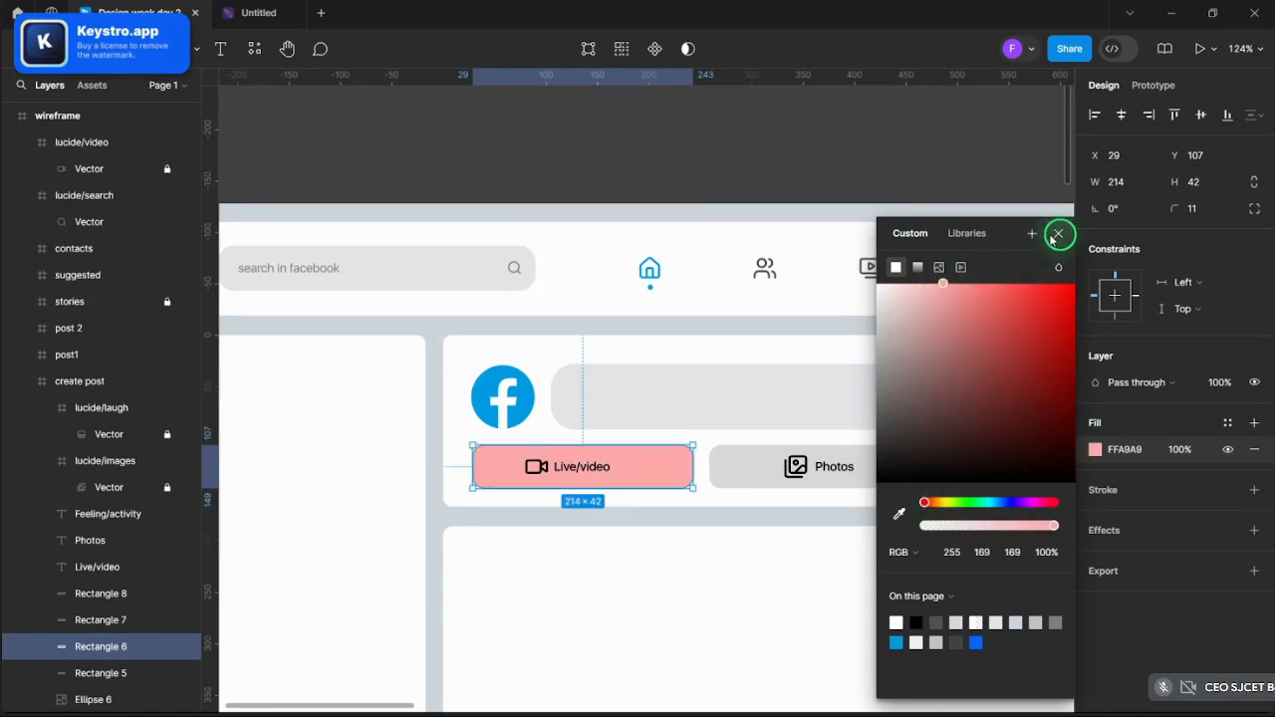
left_click(1057, 234)
- Give the Photos button a light green fill
left_click(746, 460)
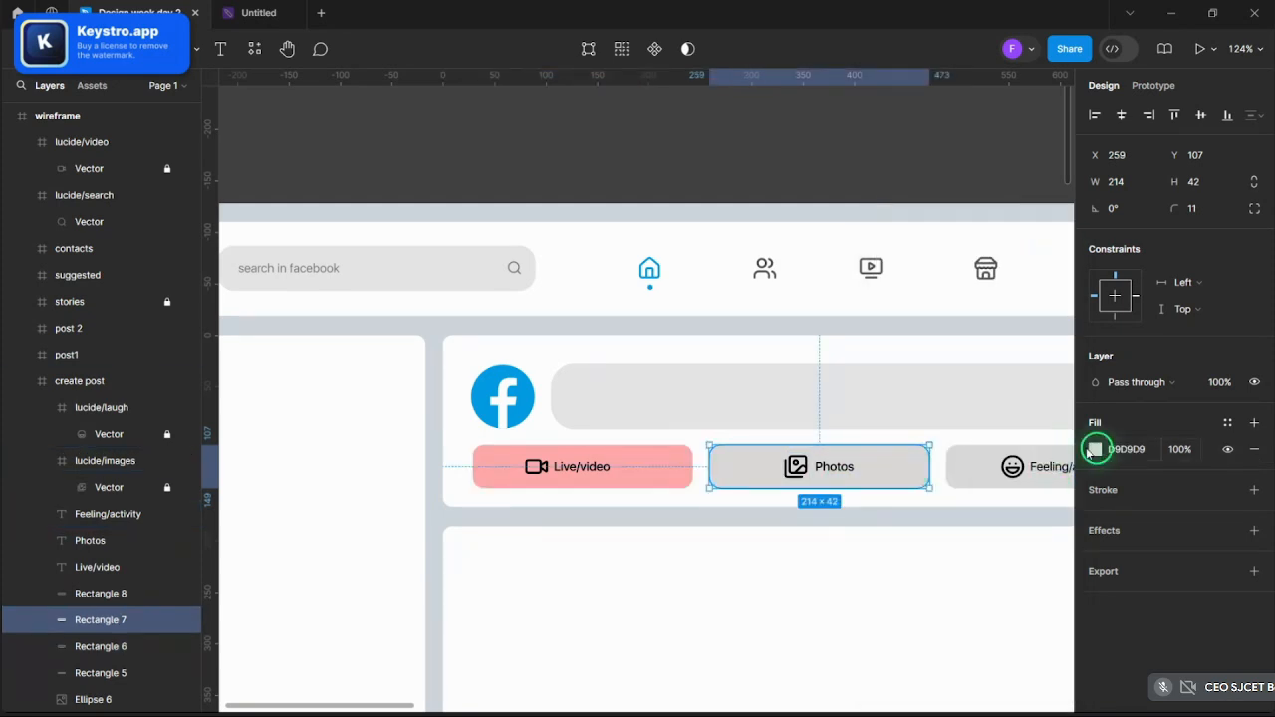
left_click(1095, 449)
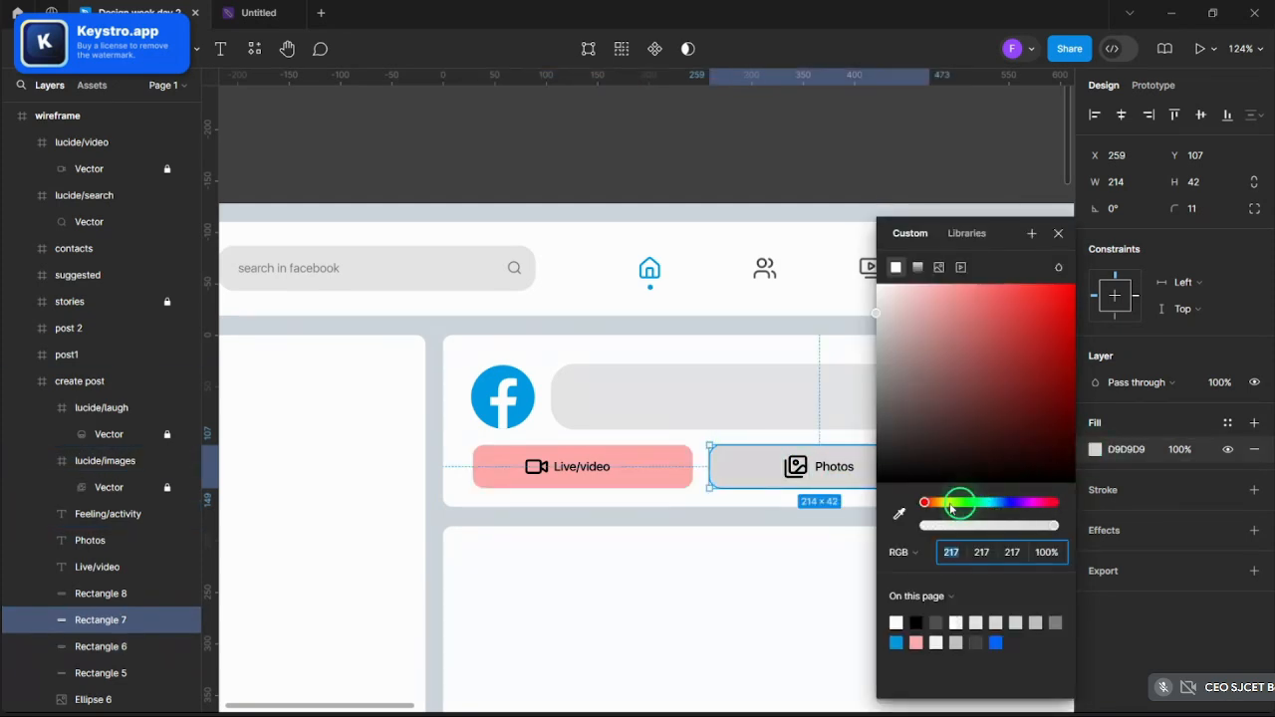
left_click_drag(951, 509, 946, 306)
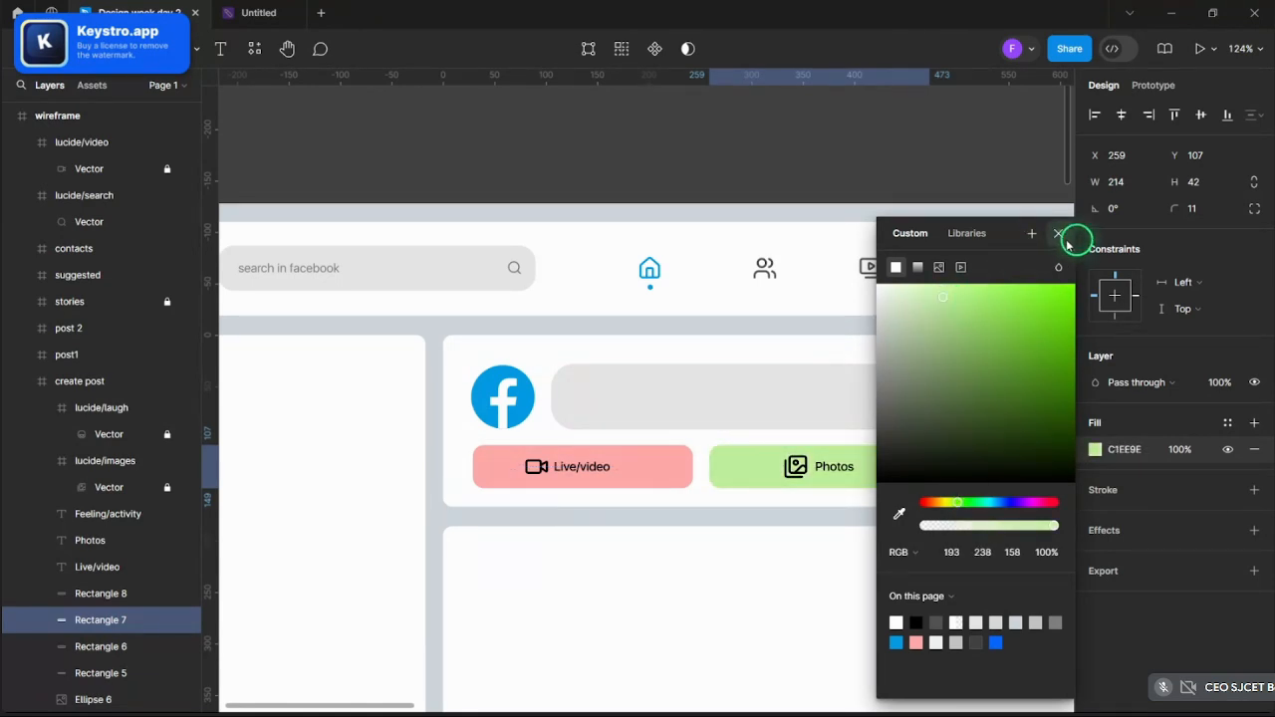
left_click(1058, 233)
- Give the Feeling/activity button a pale yellow fill
scroll(641, 274, "down", 2)
left_click(805, 413)
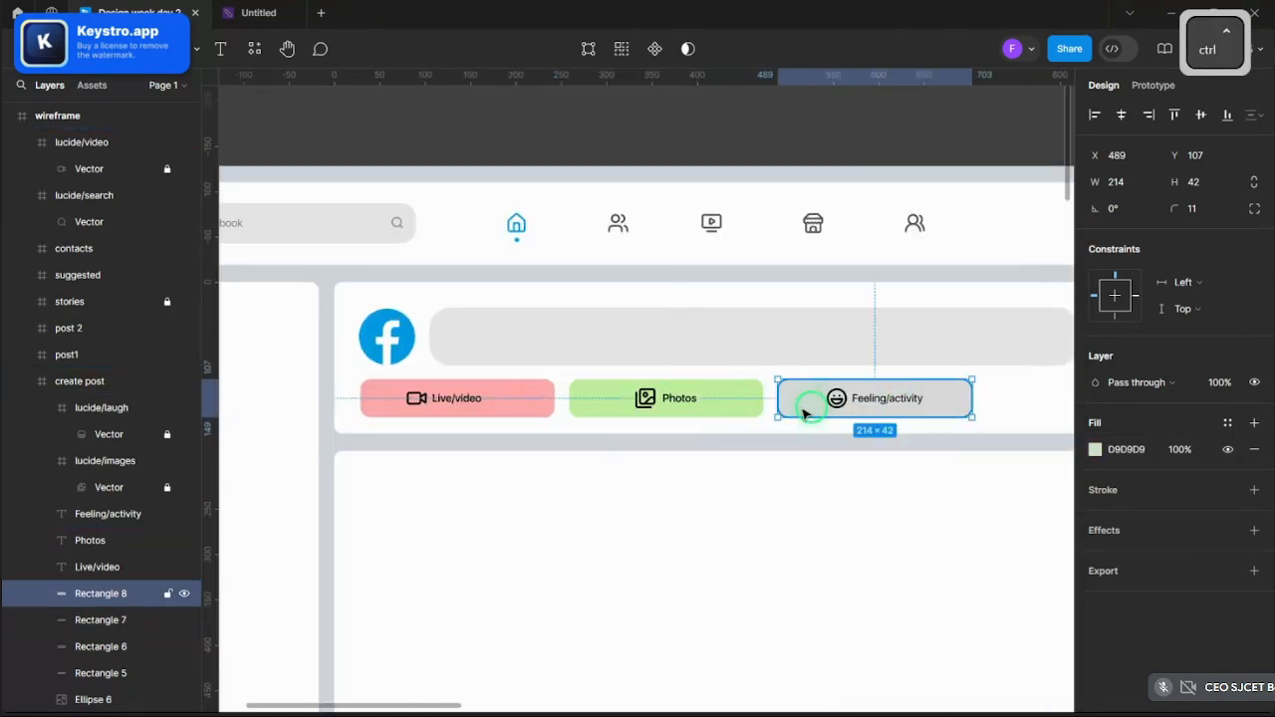
left_click(1095, 449)
left_click_drag(936, 495, 939, 501)
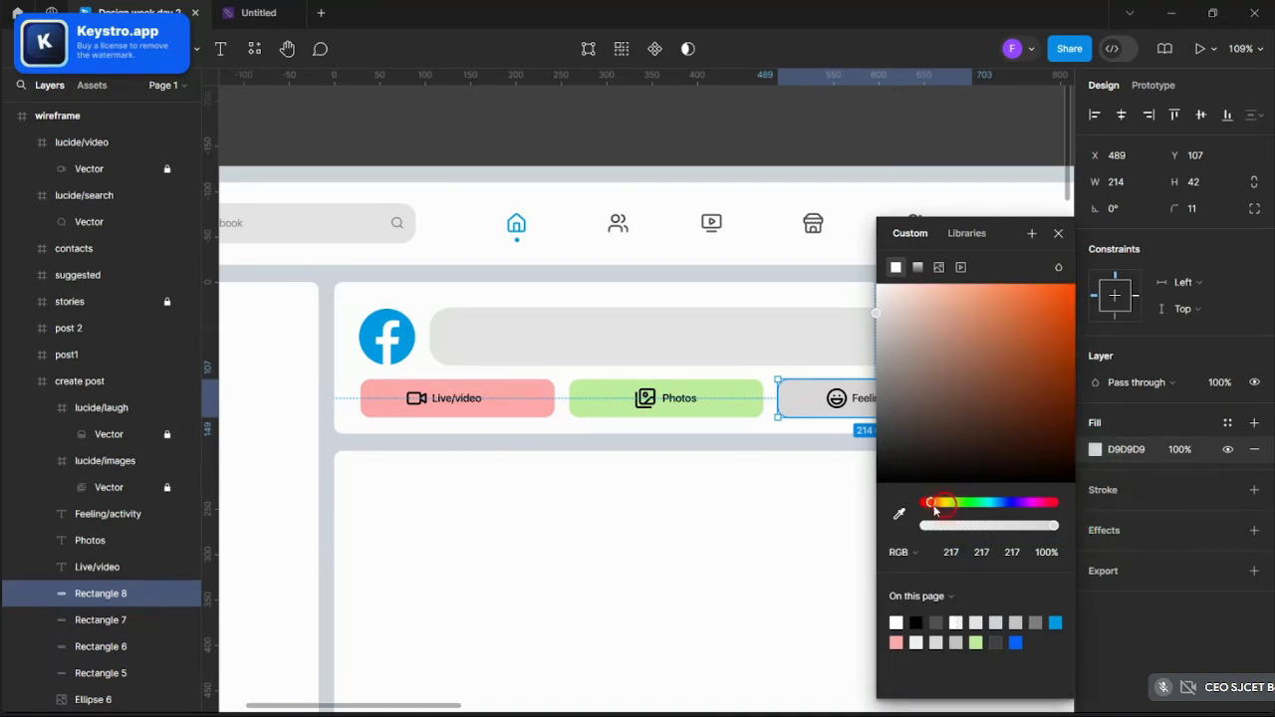
left_click_drag(948, 432, 947, 297)
left_click(1058, 233)
- Select the Facebook logo circle in the create-post bar and open its image fill
left_click(823, 139)
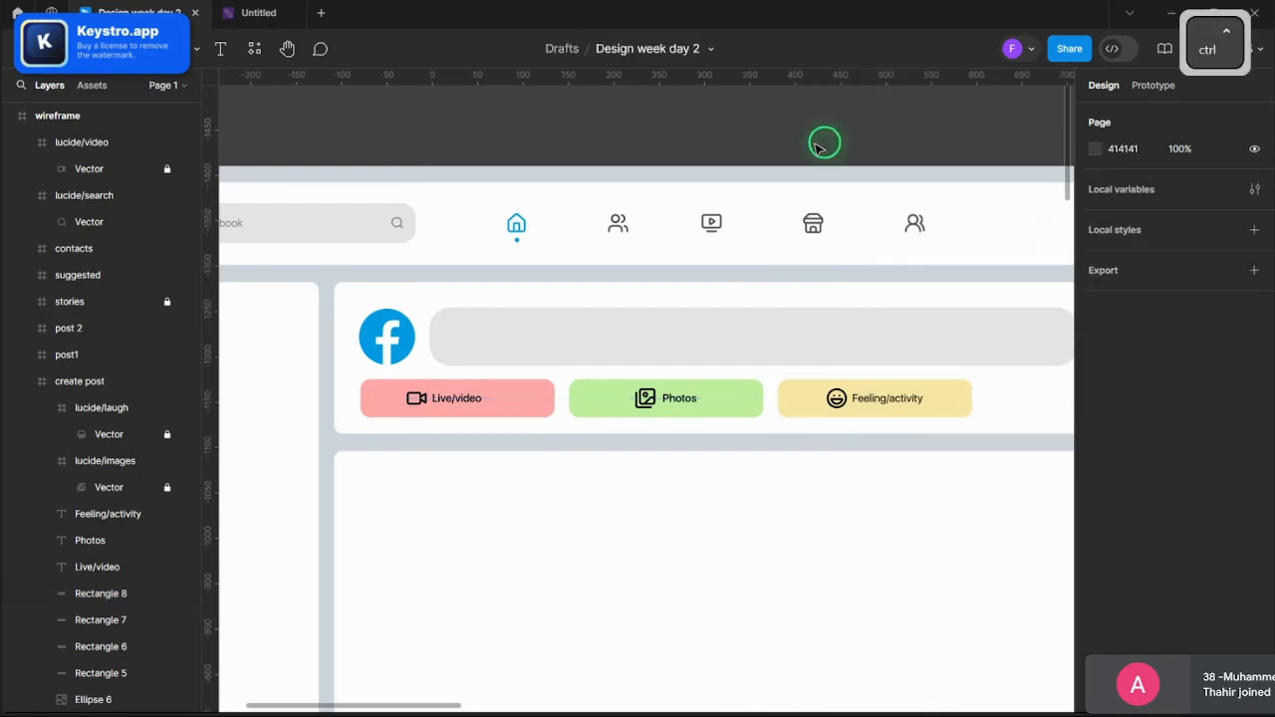
scroll(823, 140, "down", 5, "ctrl")
scroll(908, 160, "up", 4, "ctrl")
scroll(572, 524, "down", 3, "ctrl")
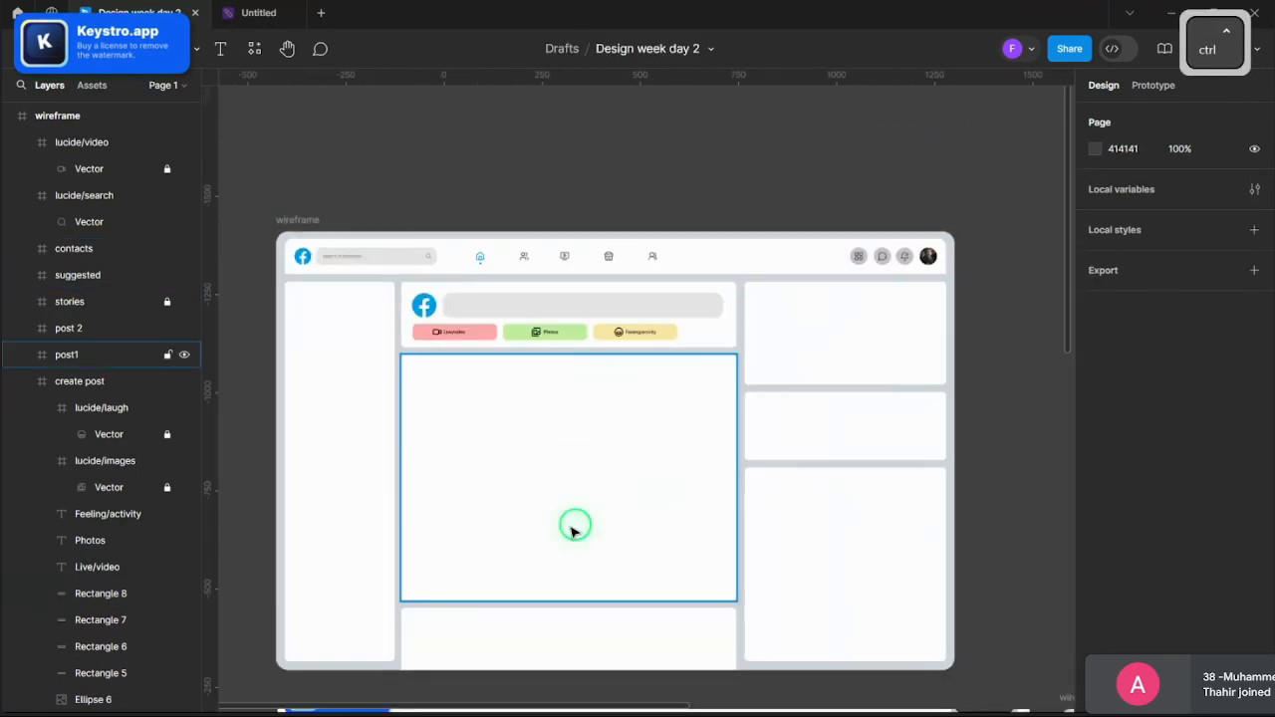
scroll(365, 351, "up", 5, "ctrl")
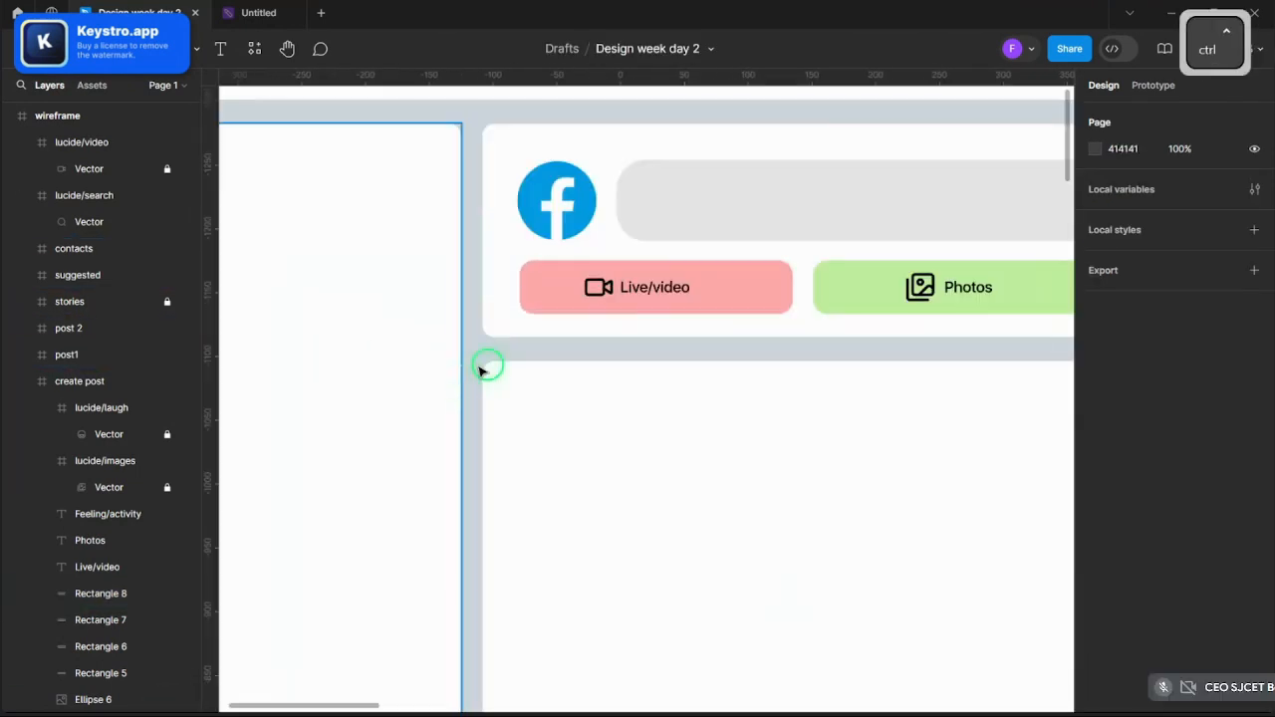
double_click(551, 199)
left_click(1097, 453)
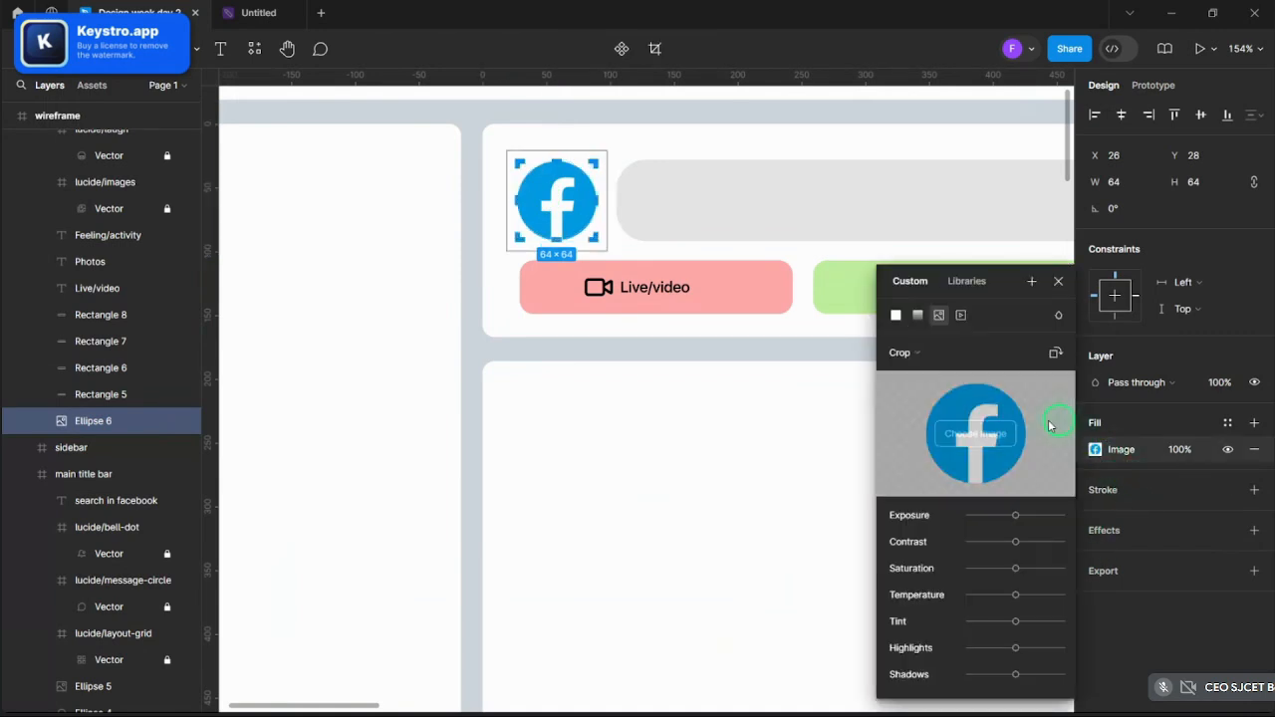
- Place a portrait photo from Downloads into the circle
left_click(974, 433)
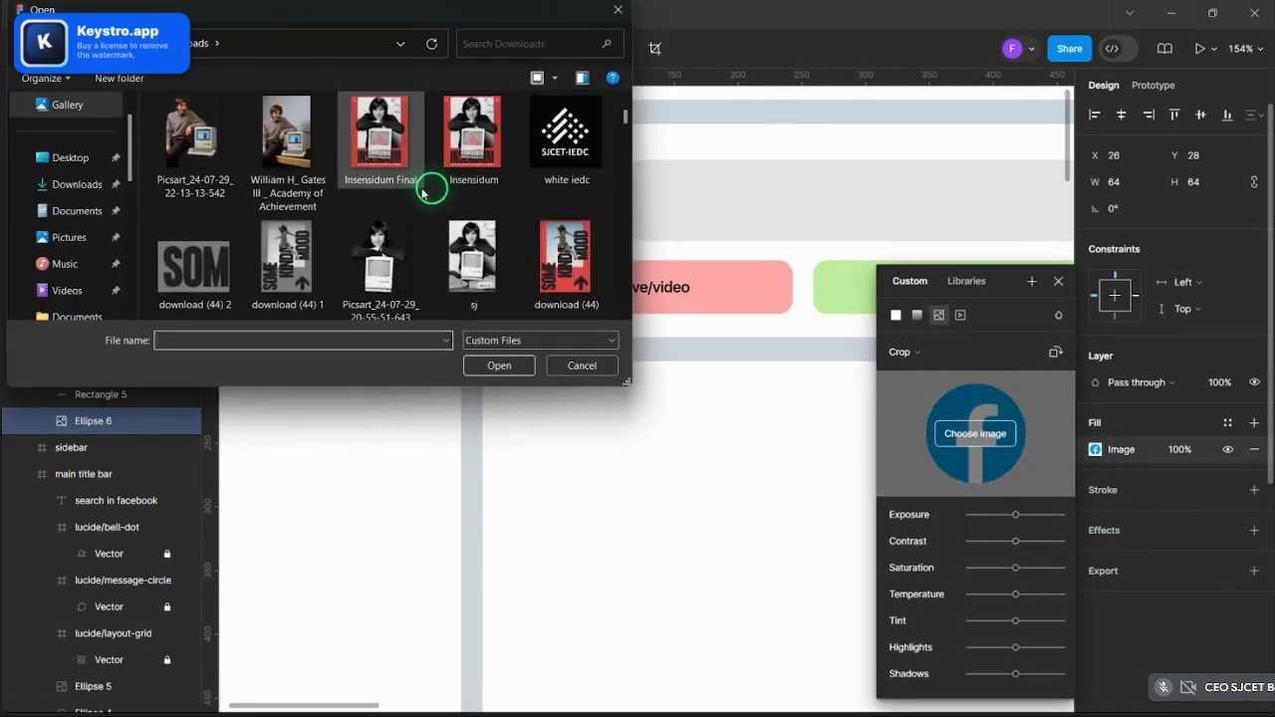
scroll(423, 195, "up", 1)
scroll(422, 196, "down", 3)
scroll(422, 196, "up", 1)
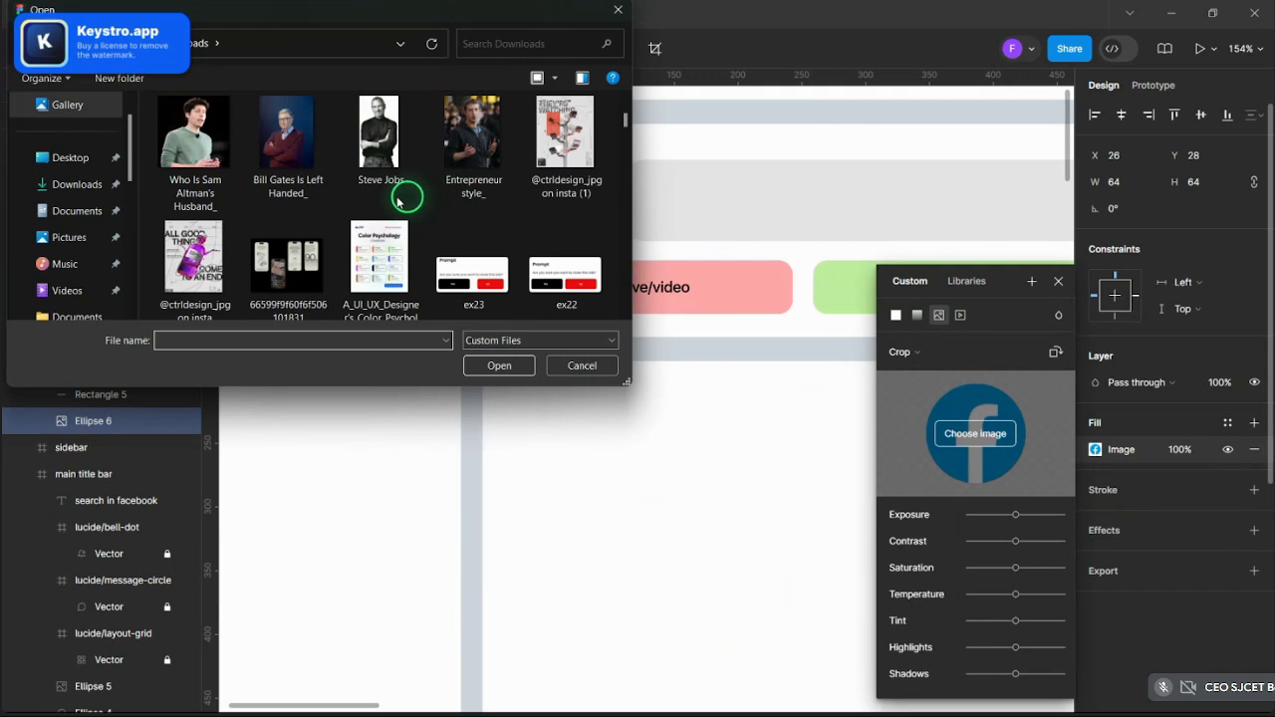
left_click(261, 148)
left_click(522, 374)
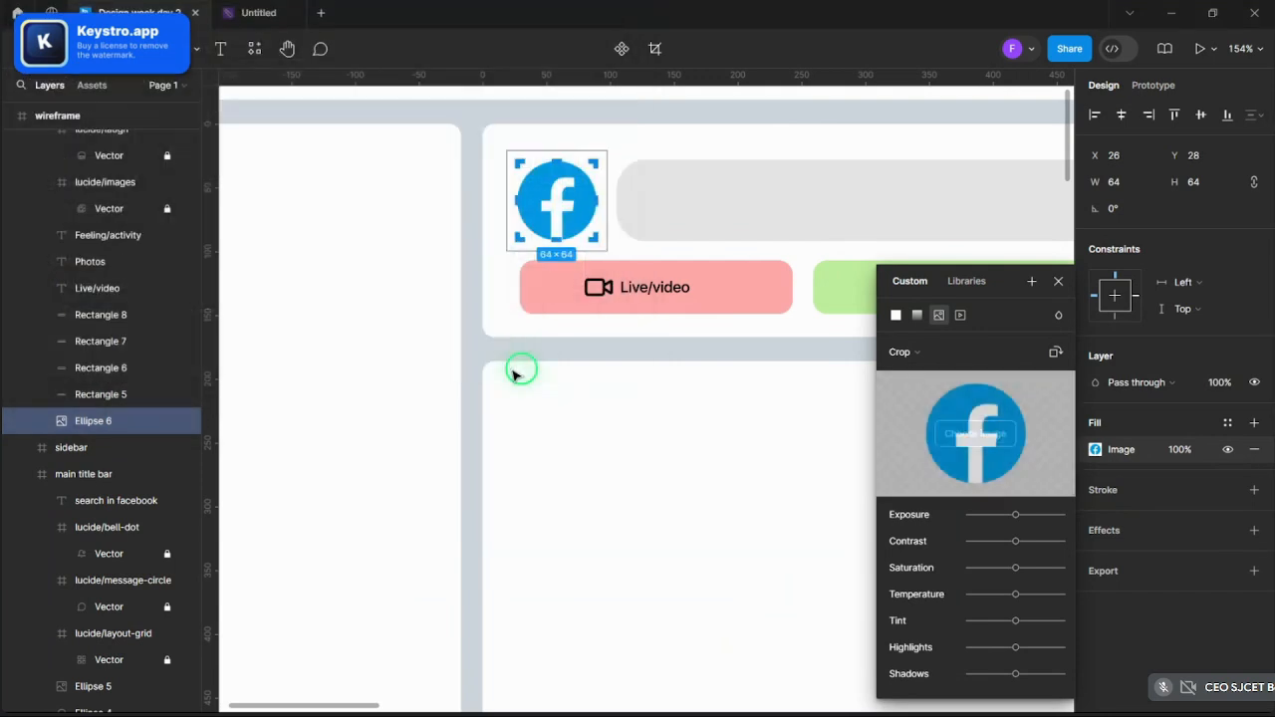
- Swap the circle's photo for the 'Entrepreneur style_' image
left_click(1005, 449)
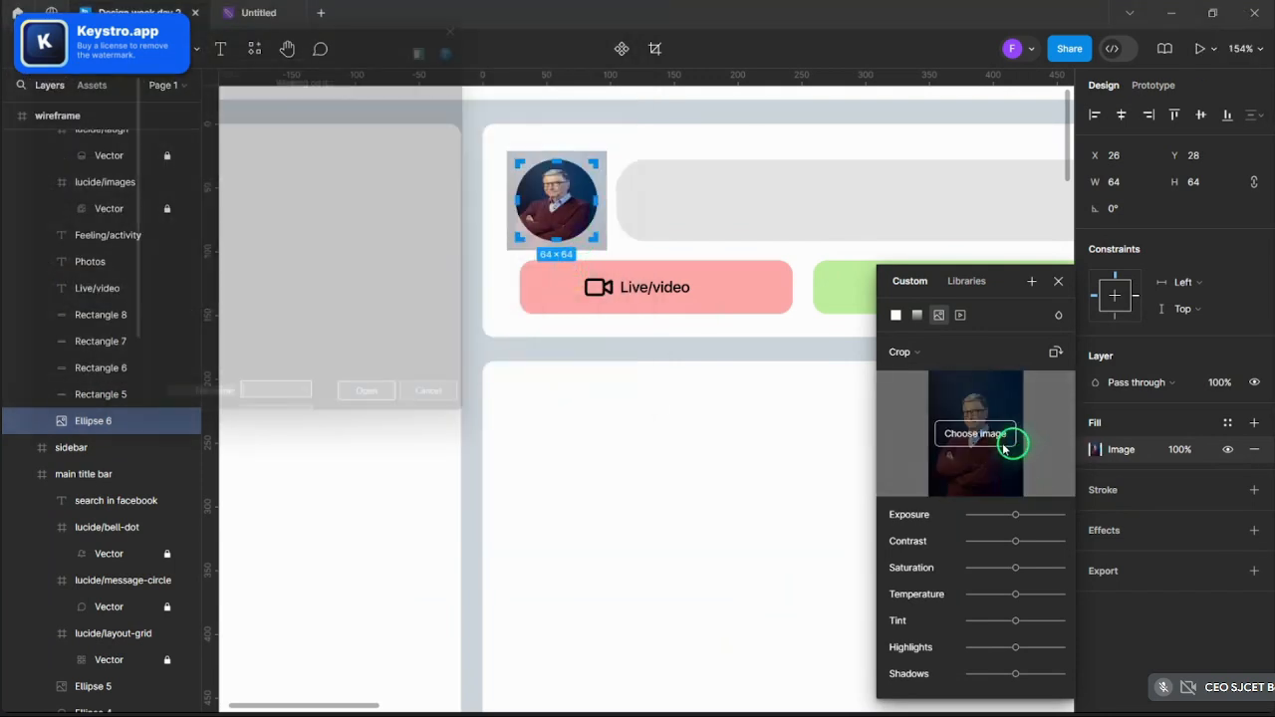
scroll(379, 199, "down", 5)
scroll(377, 202, "down", 4)
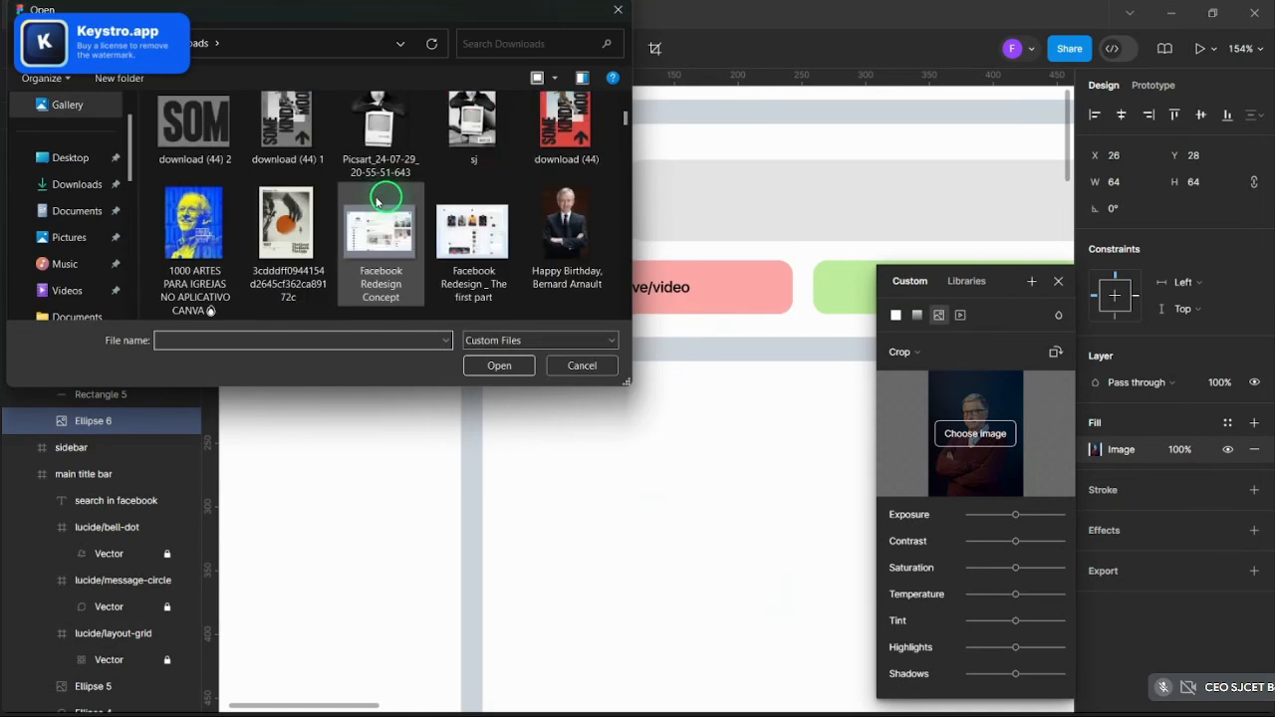
left_click(466, 244)
left_click(491, 366)
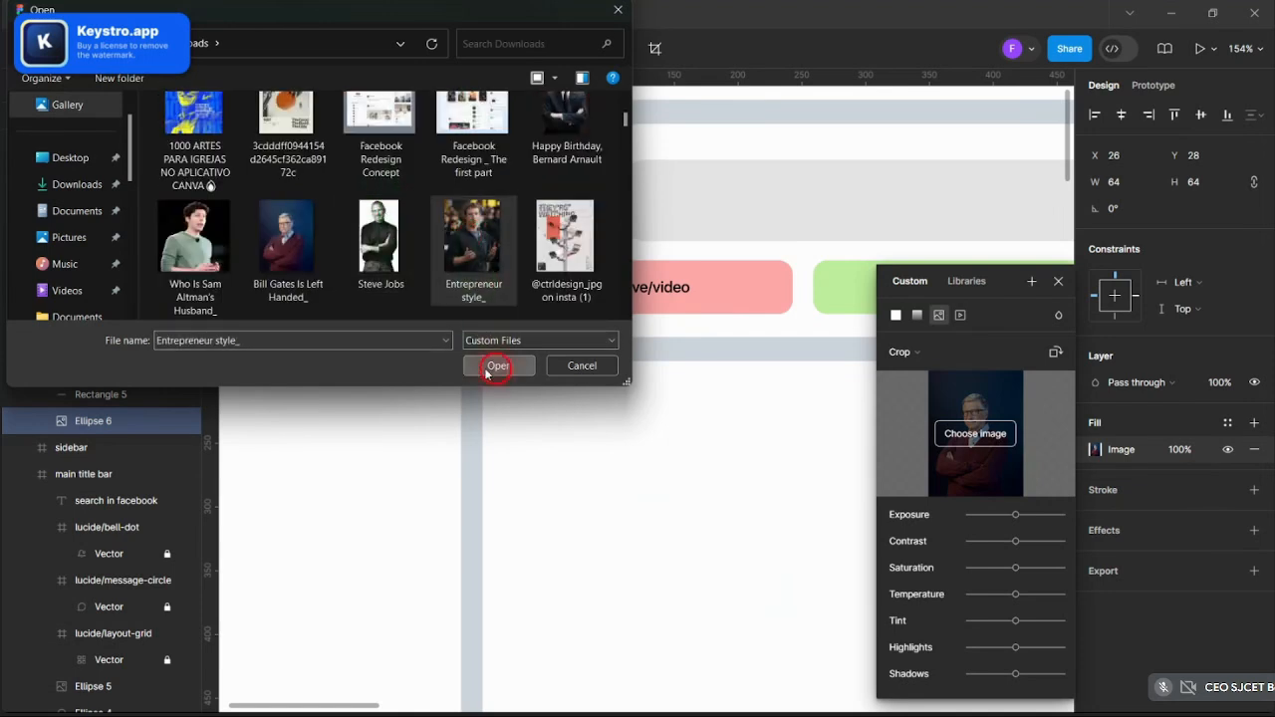
- Set the photo to Fill, then crop and reposition it to sit inside the circle
left_click(903, 351)
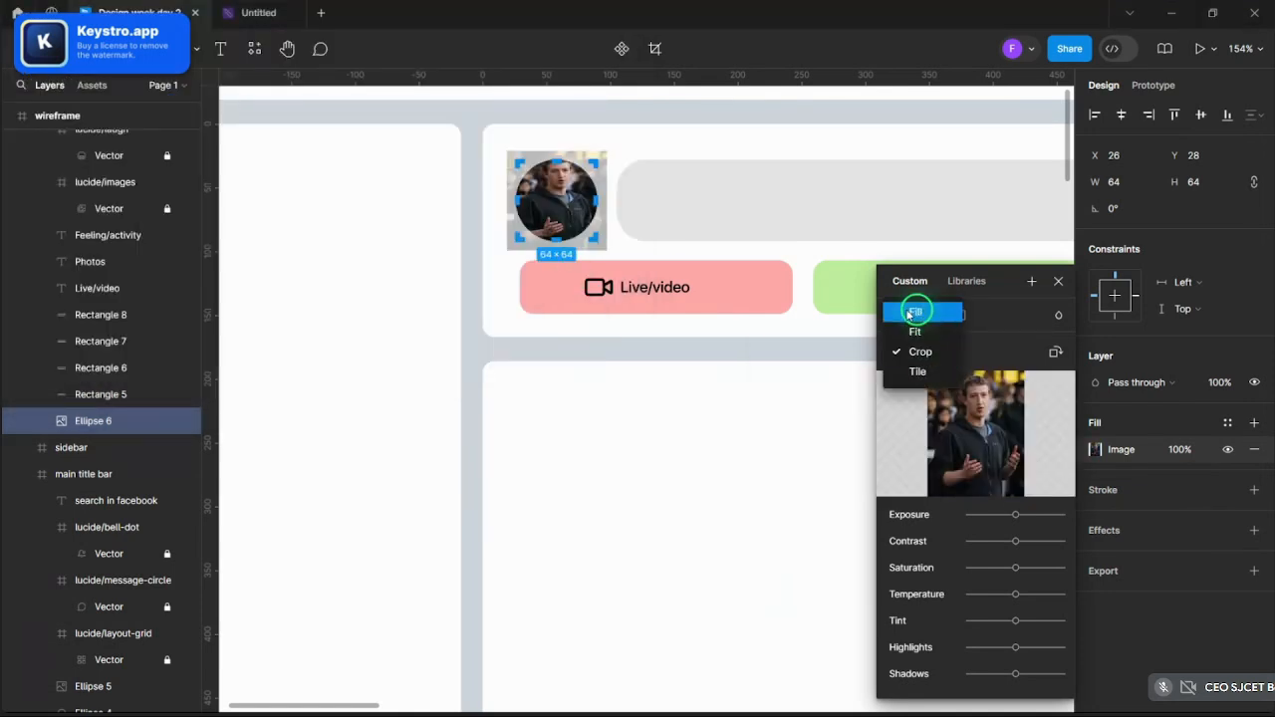
left_click(915, 306)
left_click(911, 352)
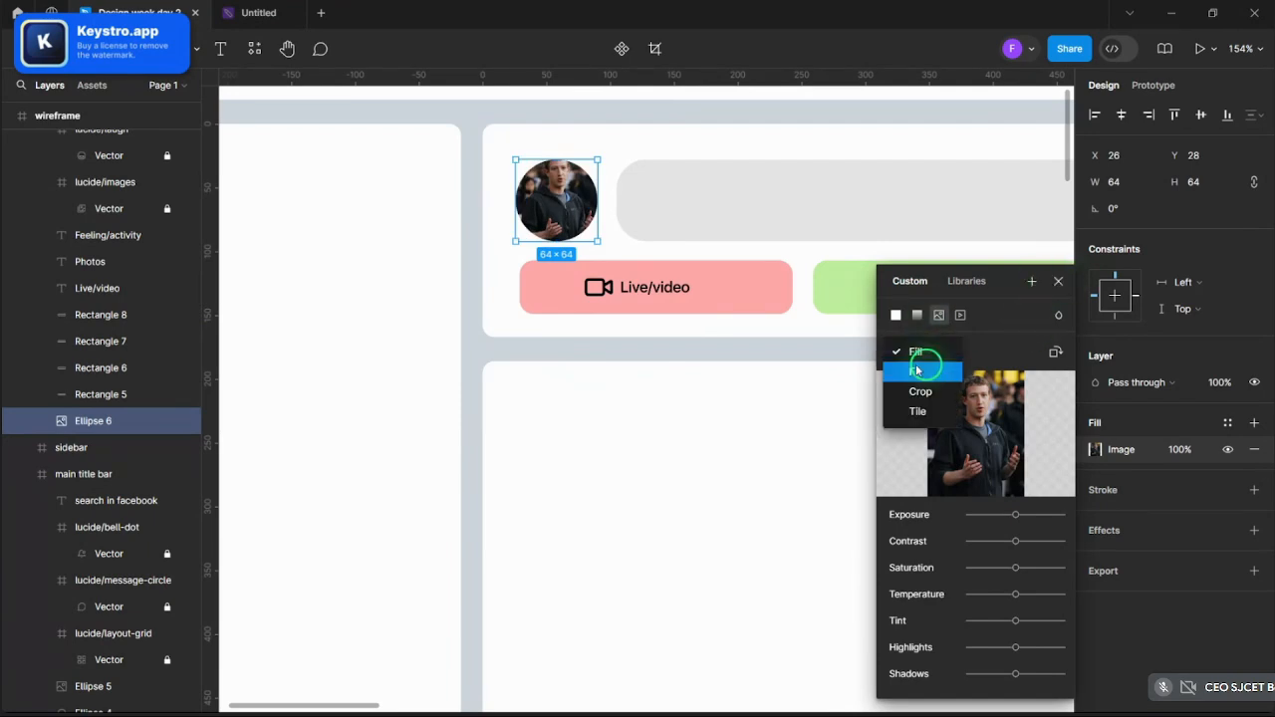
left_click(916, 397)
scroll(554, 261, "up", 5)
scroll(588, 239, "up", 3)
left_click_drag(585, 249, 584, 287)
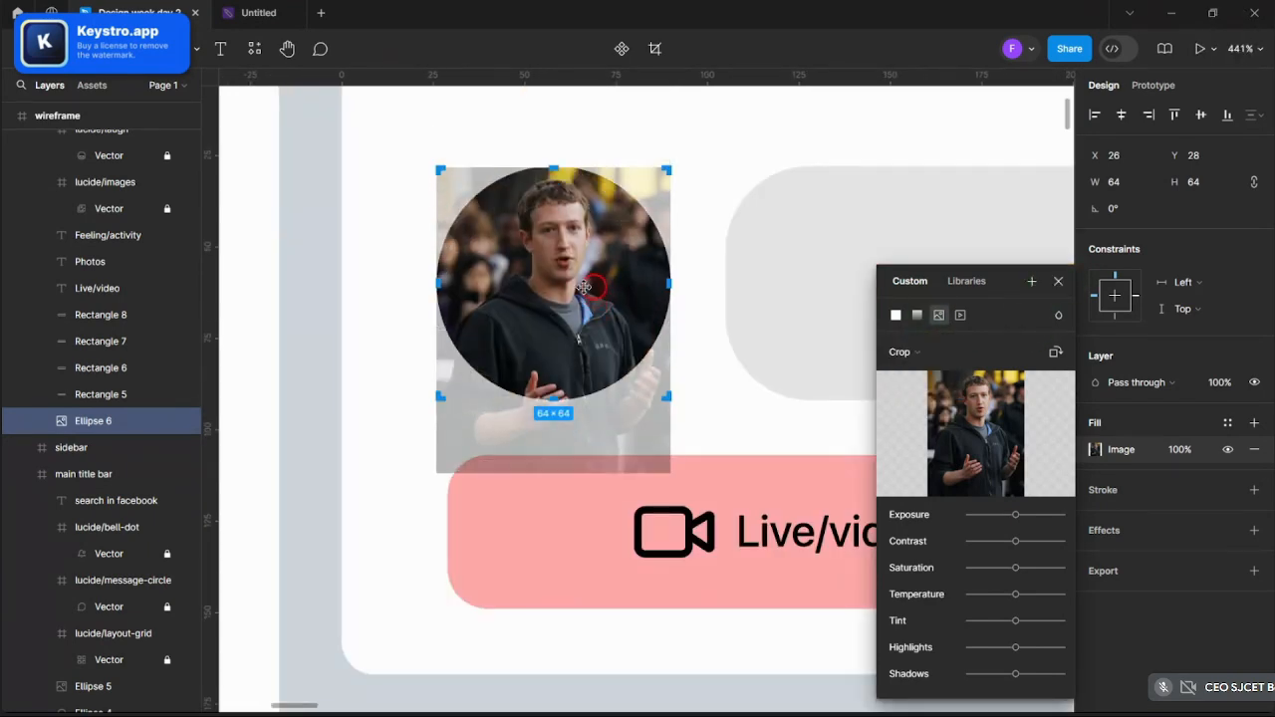
left_click(1058, 283)
left_click(674, 133)
scroll(670, 135, "down", 5)
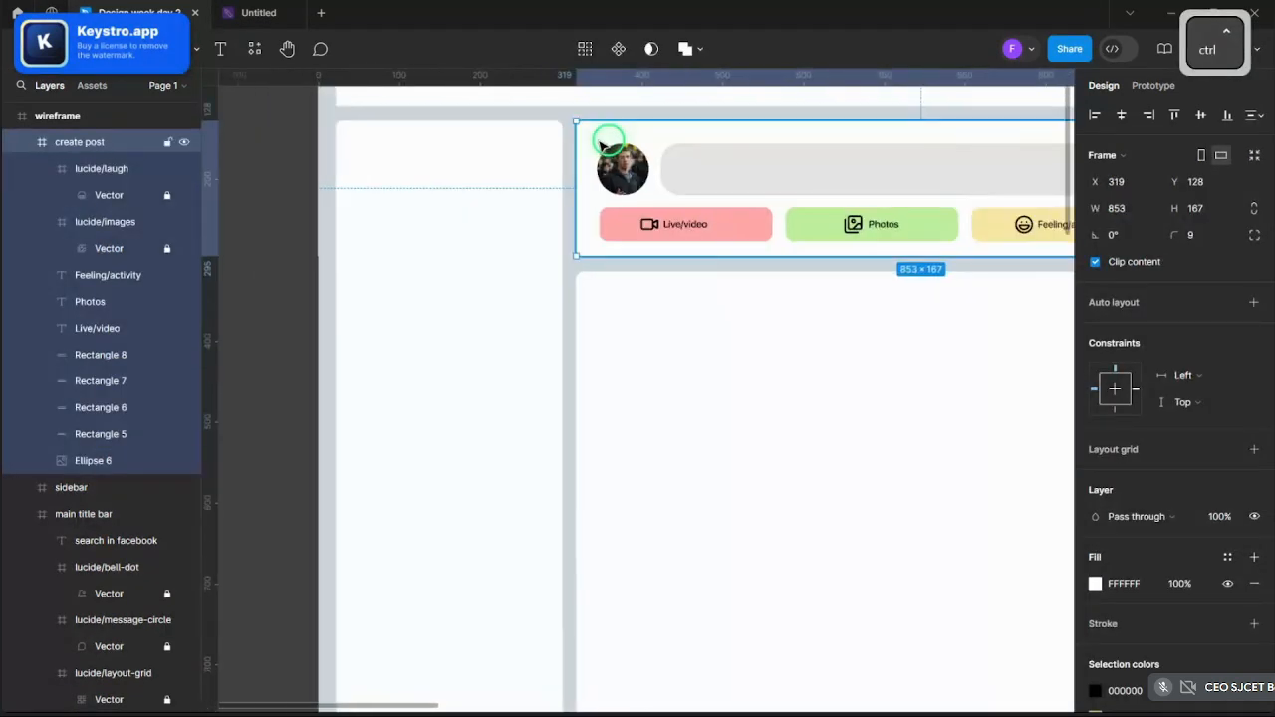
- Duplicate the 'Search in Facebook' placeholder into the create-post bar and scale it to 127×18
scroll(637, 149, "down", 3)
scroll(598, 179, "up", 5)
scroll(618, 219, "down", 2)
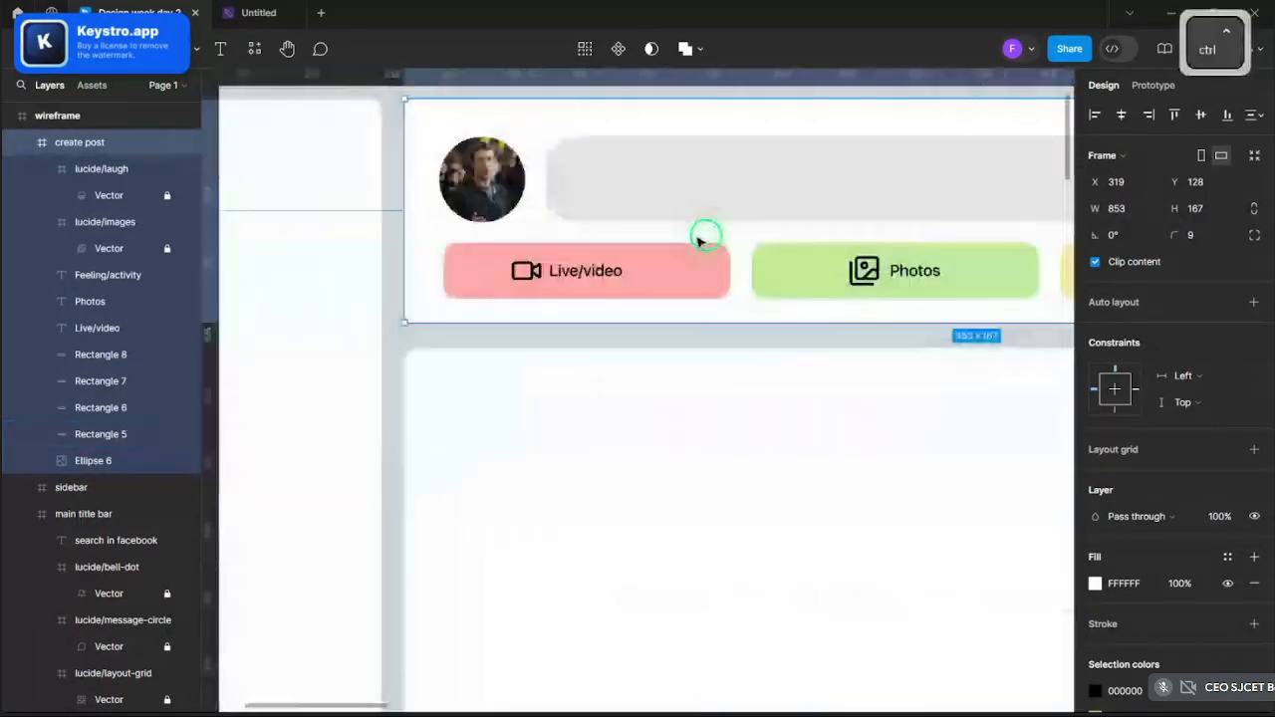
scroll(701, 239, "down", 8)
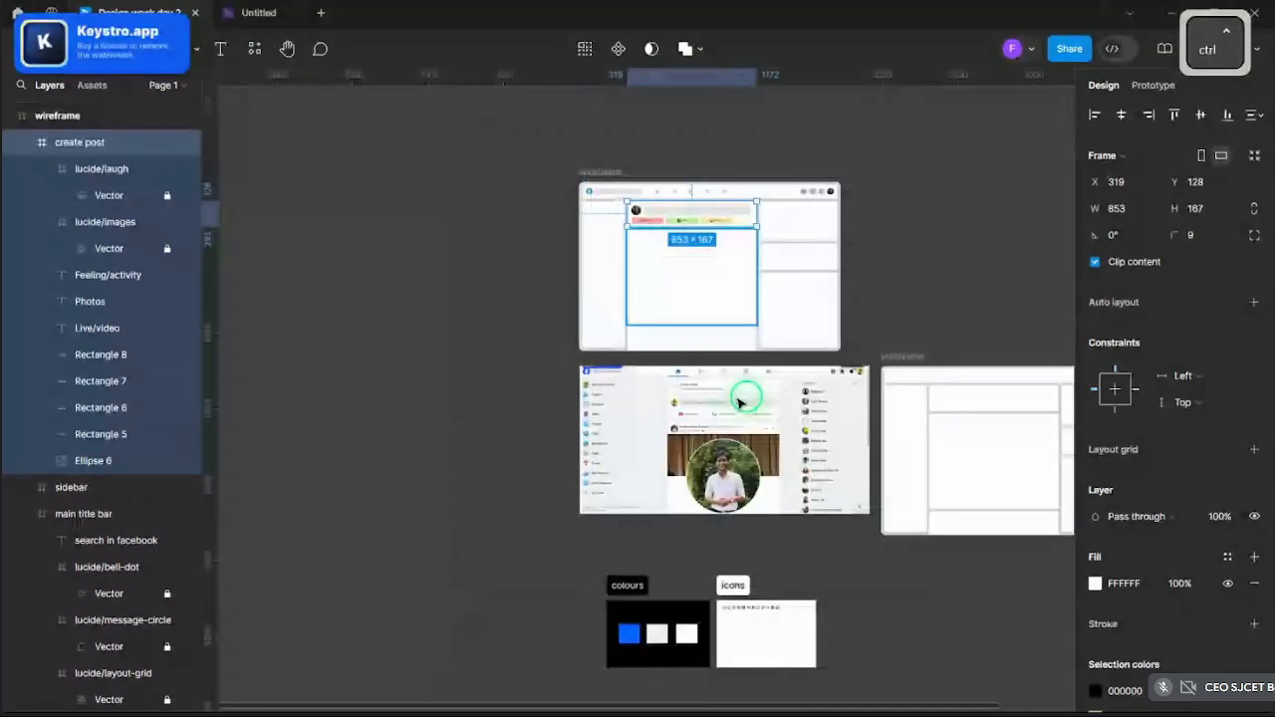
scroll(739, 402, "up", 5)
scroll(707, 408, "down", 5)
scroll(508, 207, "up", 3)
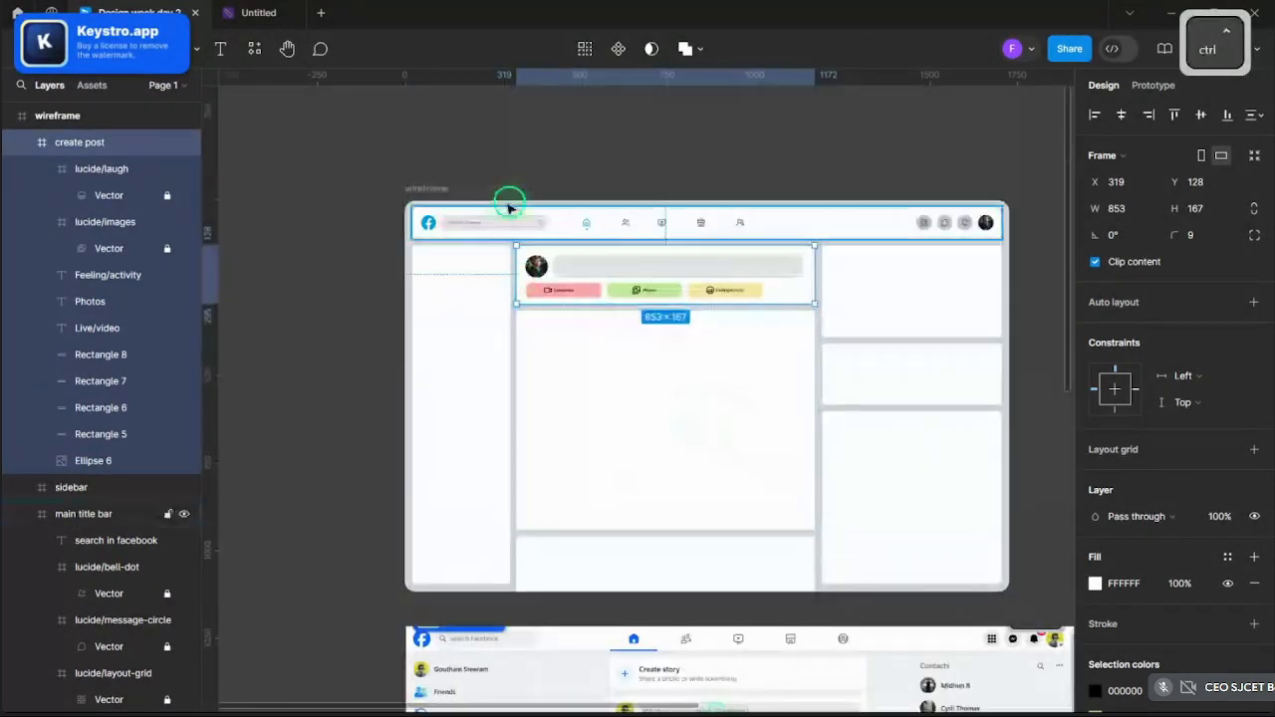
scroll(609, 290, "up", 5)
scroll(600, 290, "down", 4)
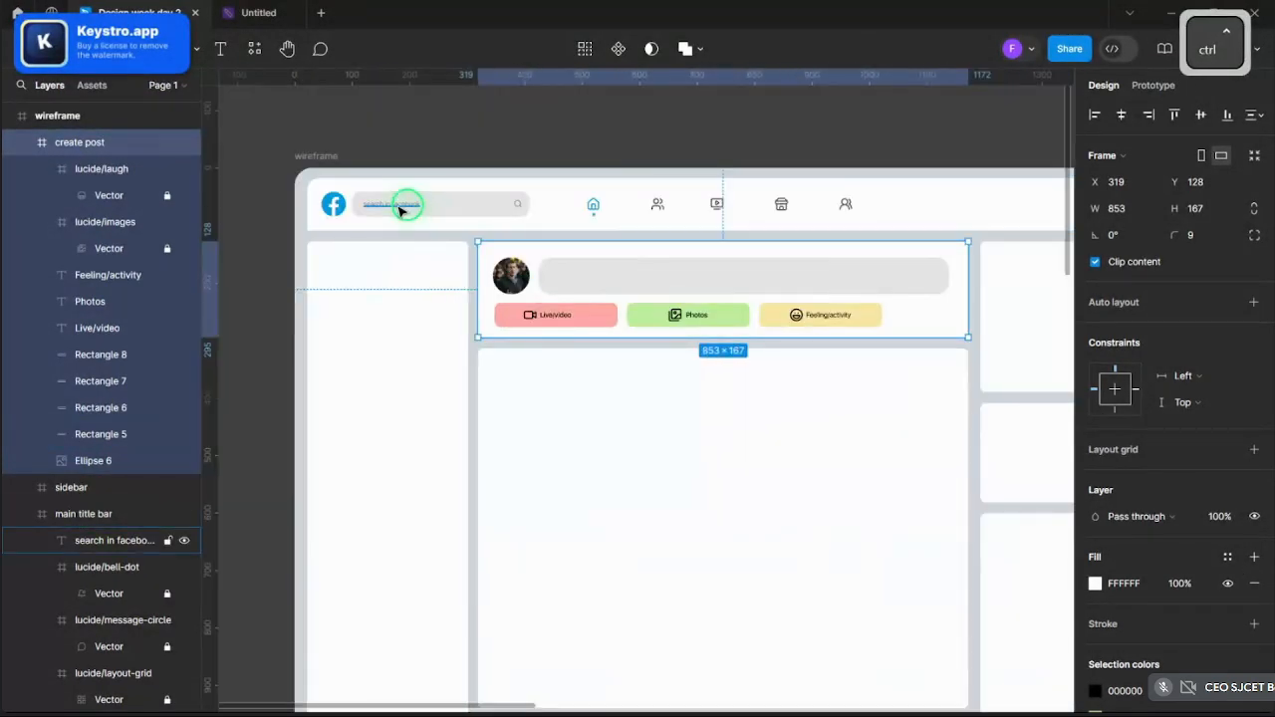
scroll(401, 209, "up", 1)
left_click(400, 209, "ctrl")
key("ctrl+c")
key("ctrl+v")
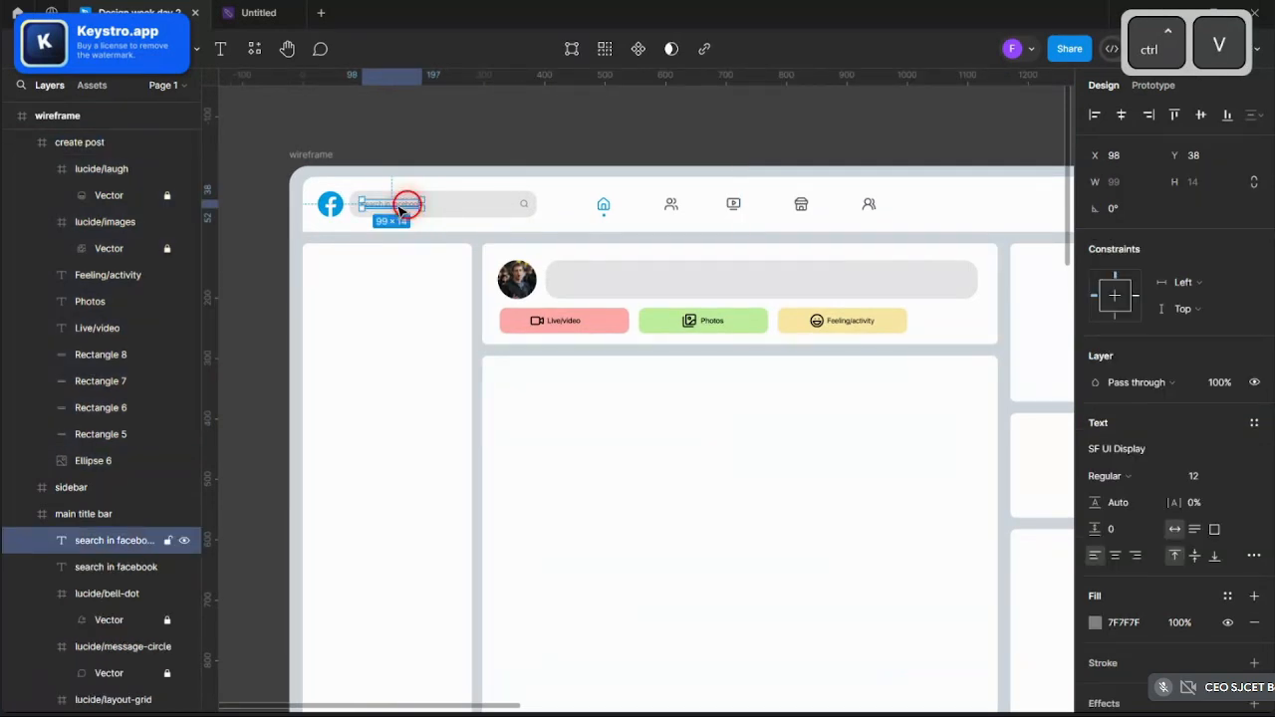
left_click_drag(398, 209, 599, 289)
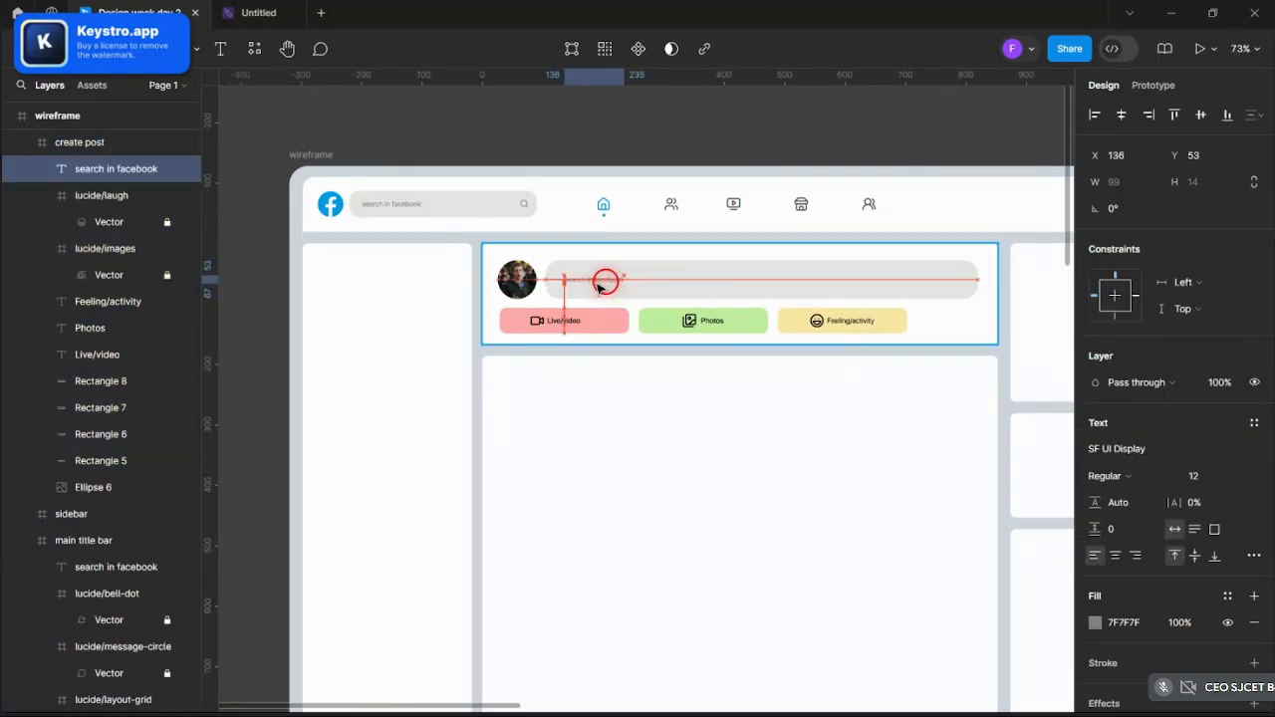
scroll(602, 289, "up", 3)
key("k")
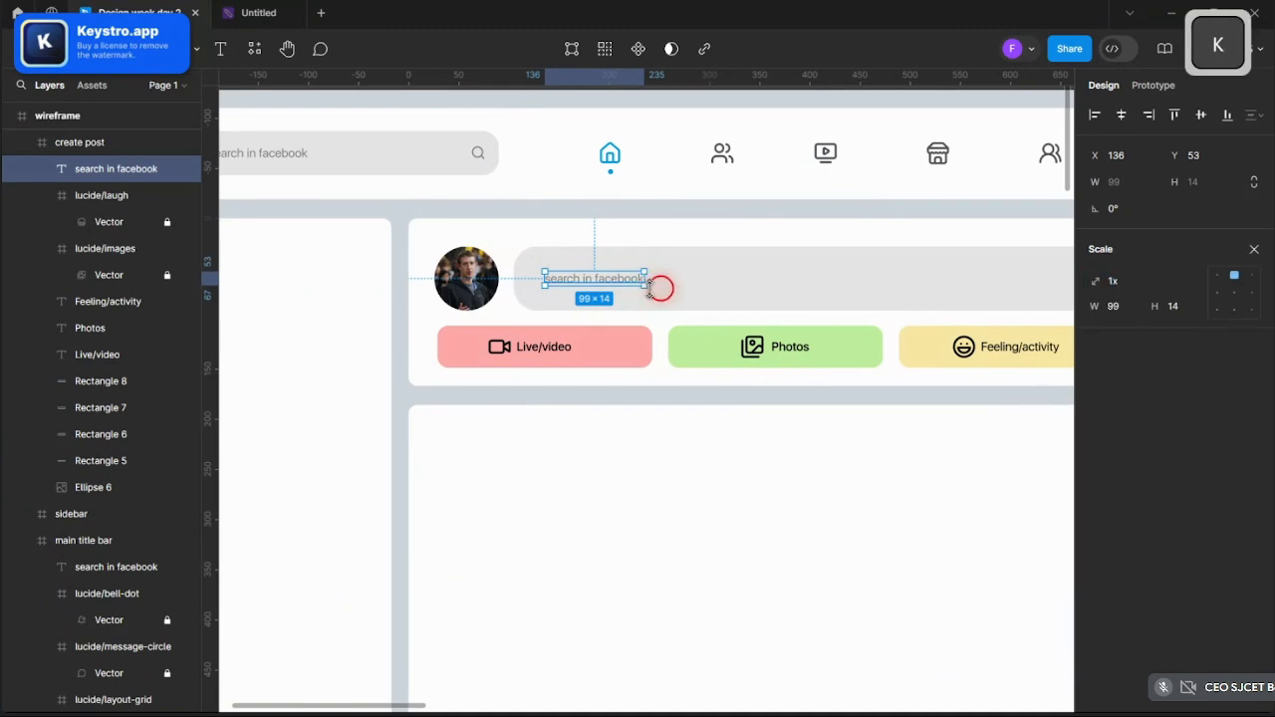
left_click_drag(659, 289, 672, 293)
- Rewrite the copied text to read "What's on your mind Zuck?"
double_click(616, 288)
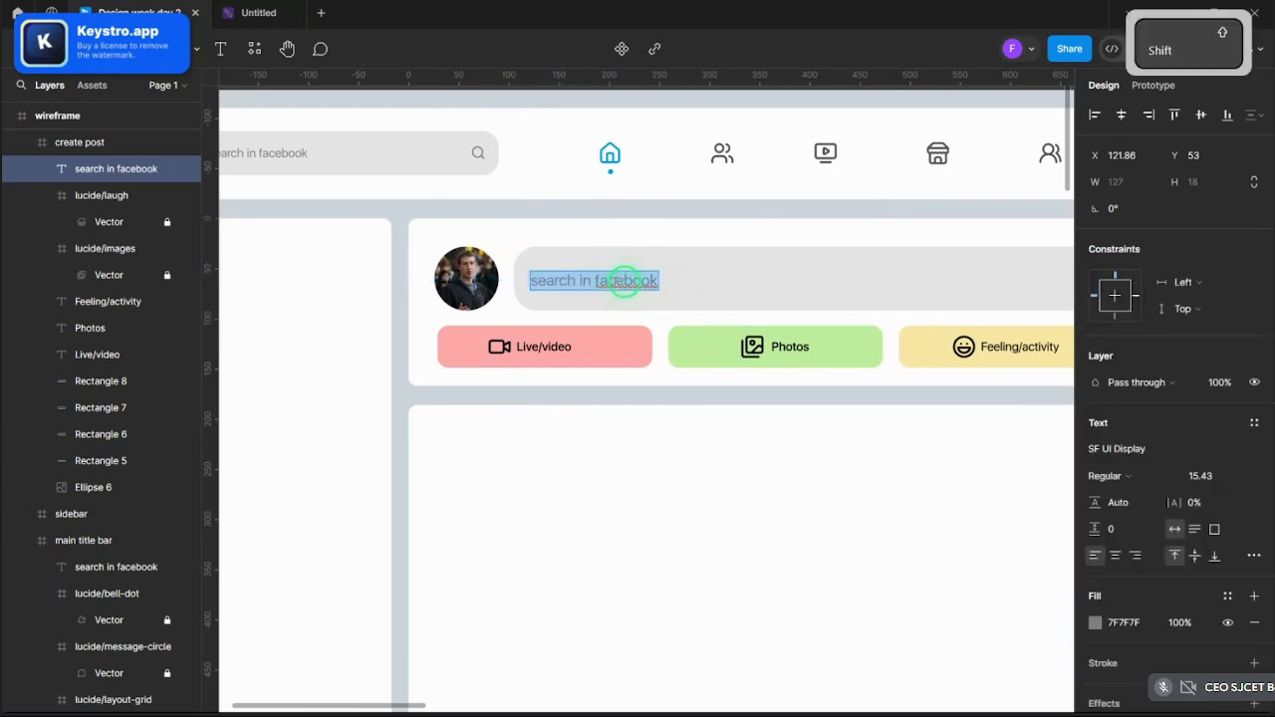
type("Whas")
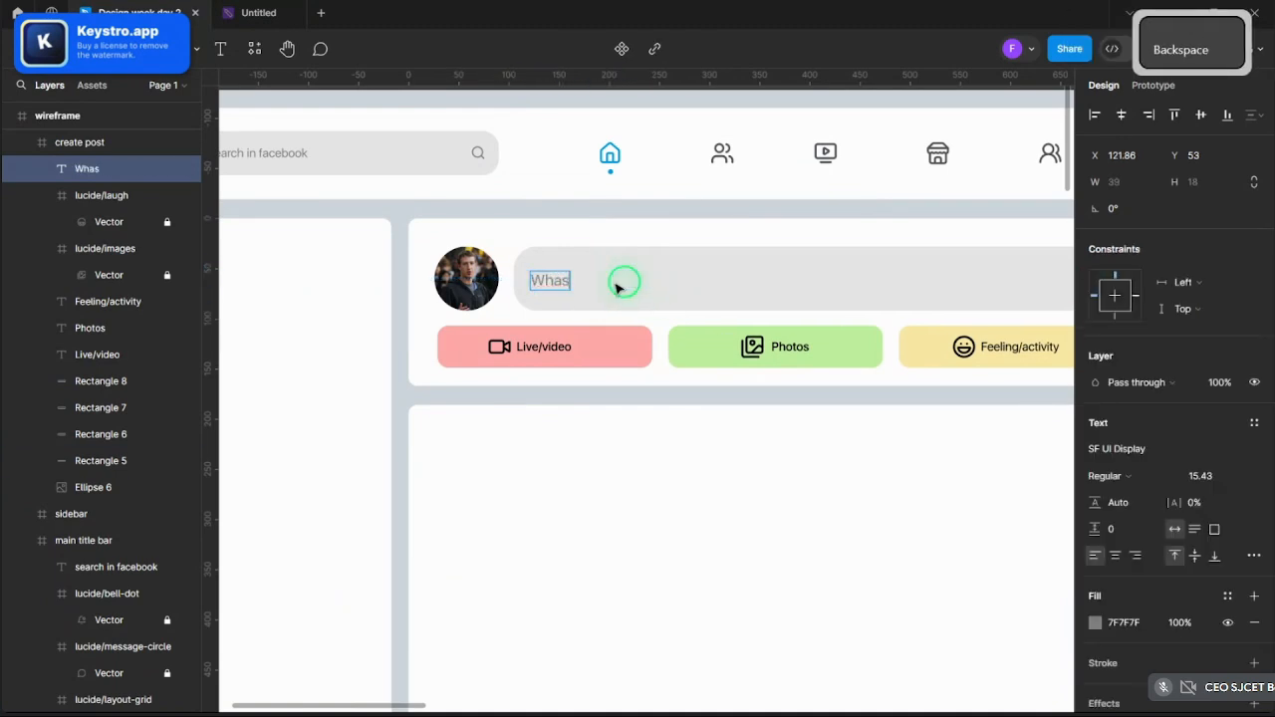
key("BackSpace")
type("ts")
key("Left")
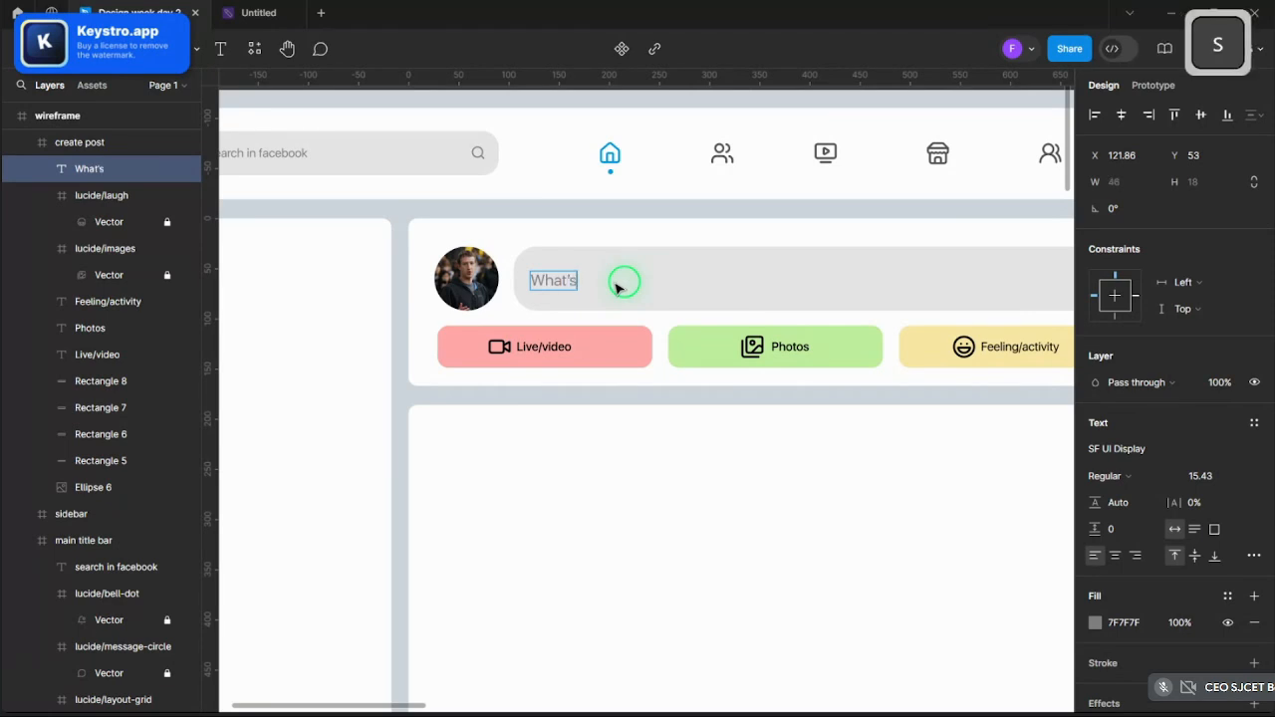
type("'s on ")
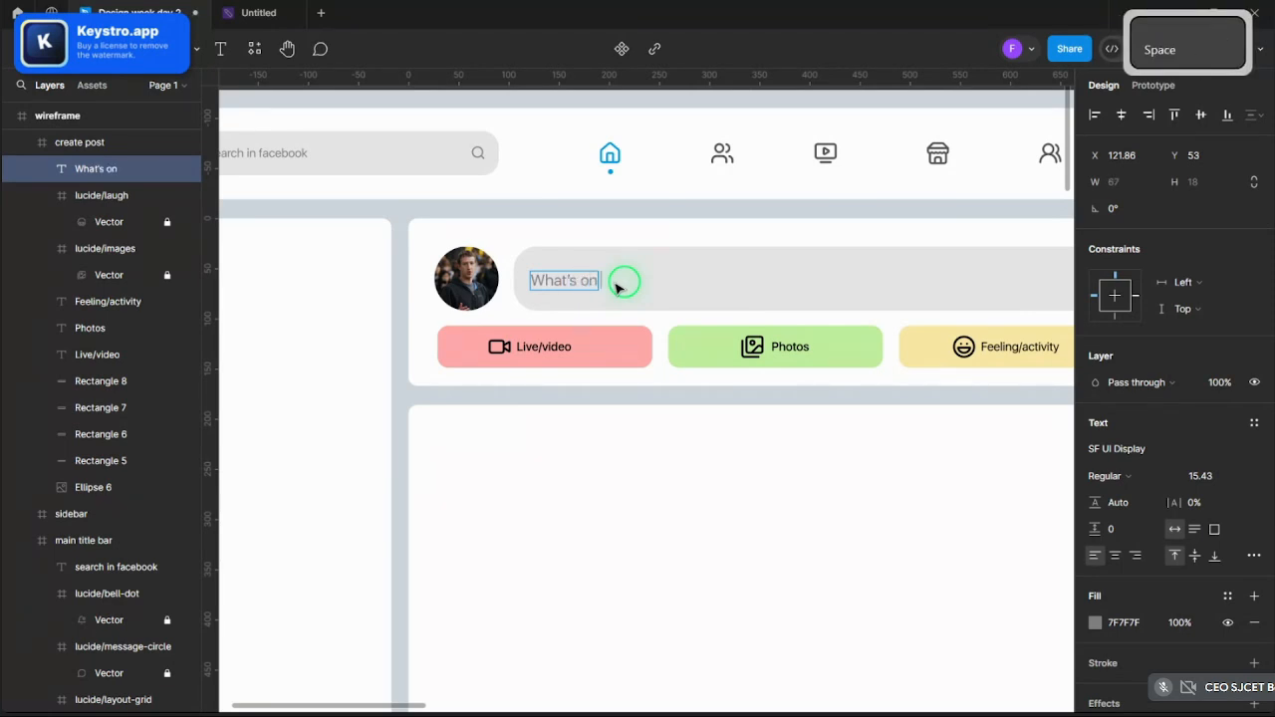
type("your mind Zuclk")
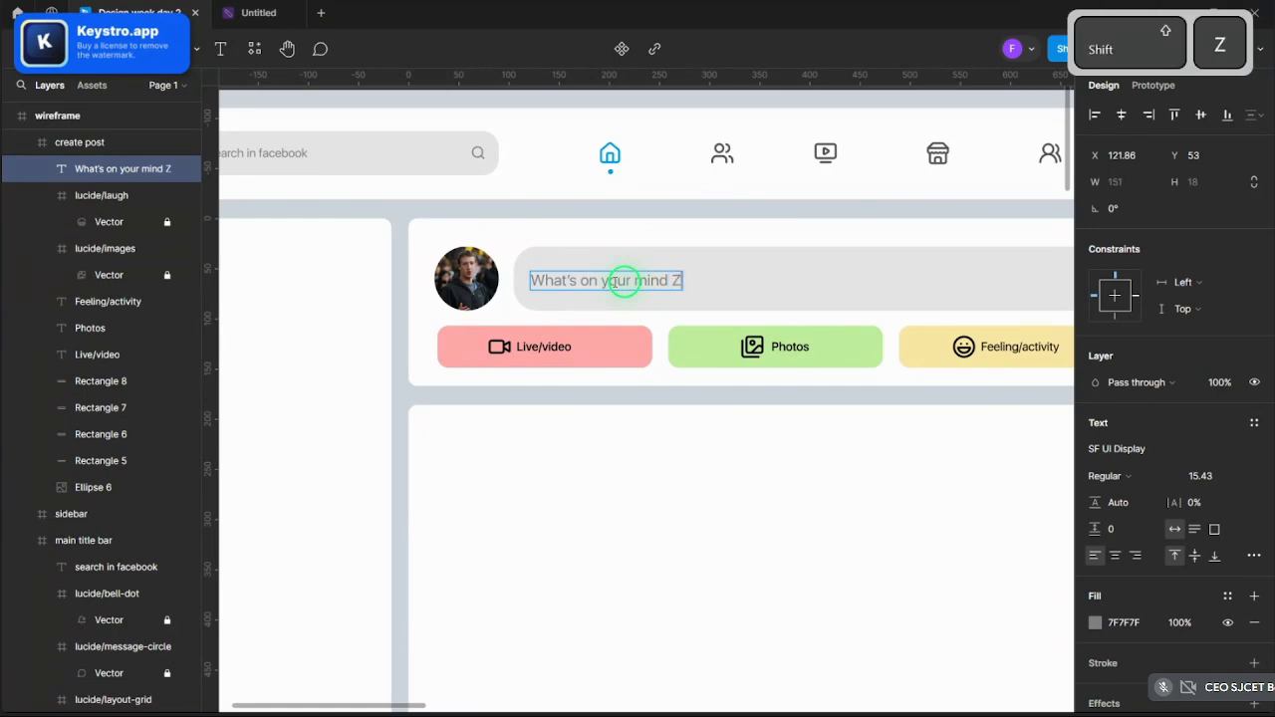
key("BackSpace")
key("BackSpace")
type("k??")
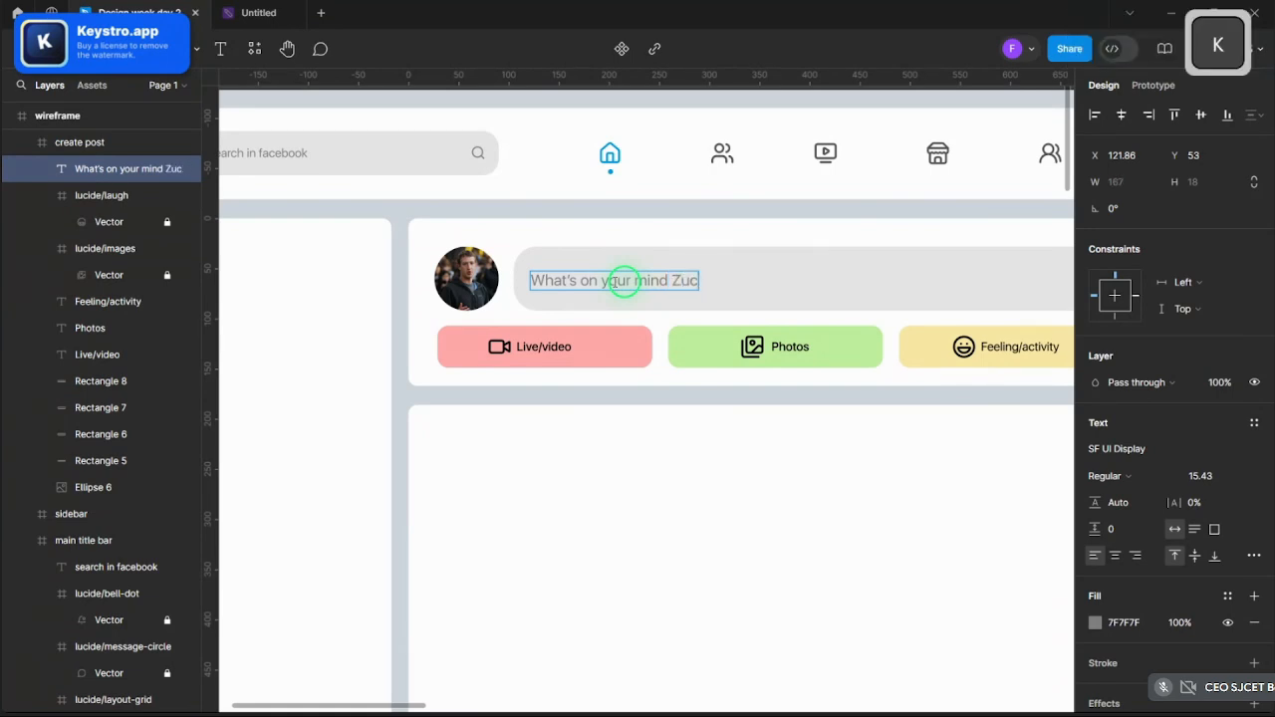
key("shift+Return")
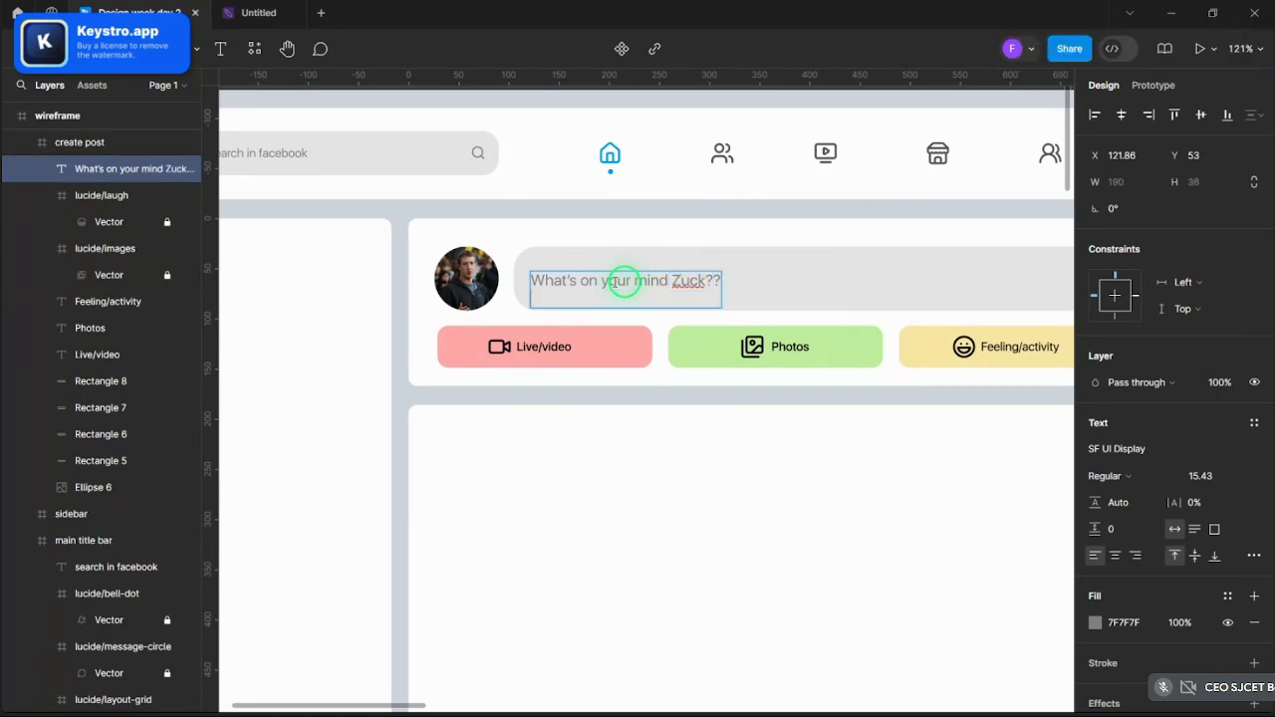
key("BackSpace")
key("BackSpace")
left_click(708, 458)
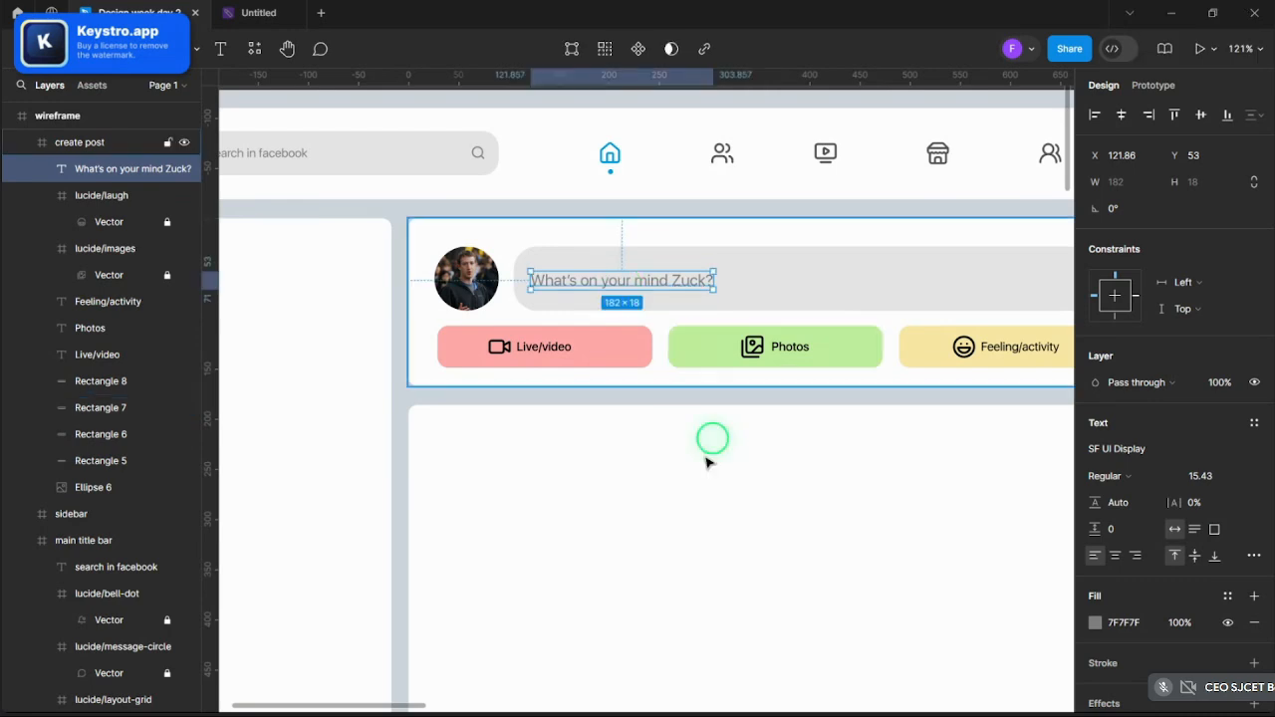
- Change the placeholder's font weight from Regular to Medium
scroll(603, 189, "up", 2)
left_click(598, 162)
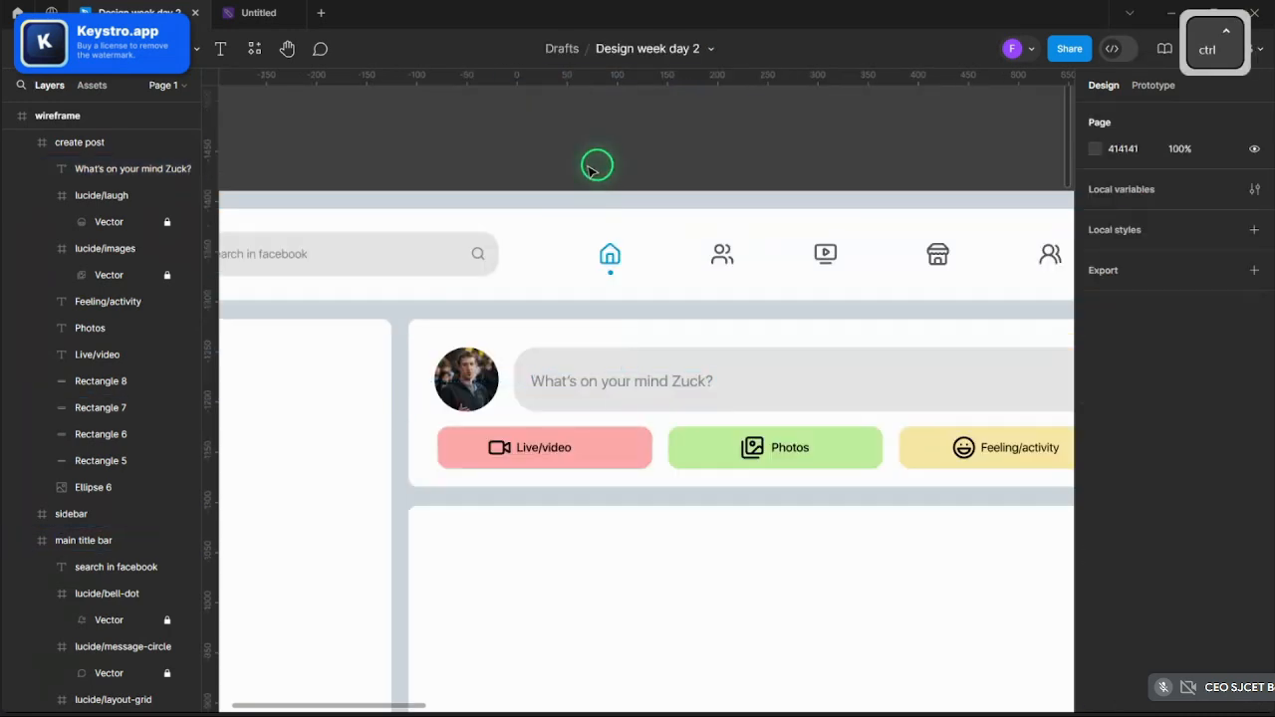
scroll(589, 175, "down", 3)
scroll(597, 184, "down", 2)
scroll(606, 270, "up", 5)
left_click(589, 308)
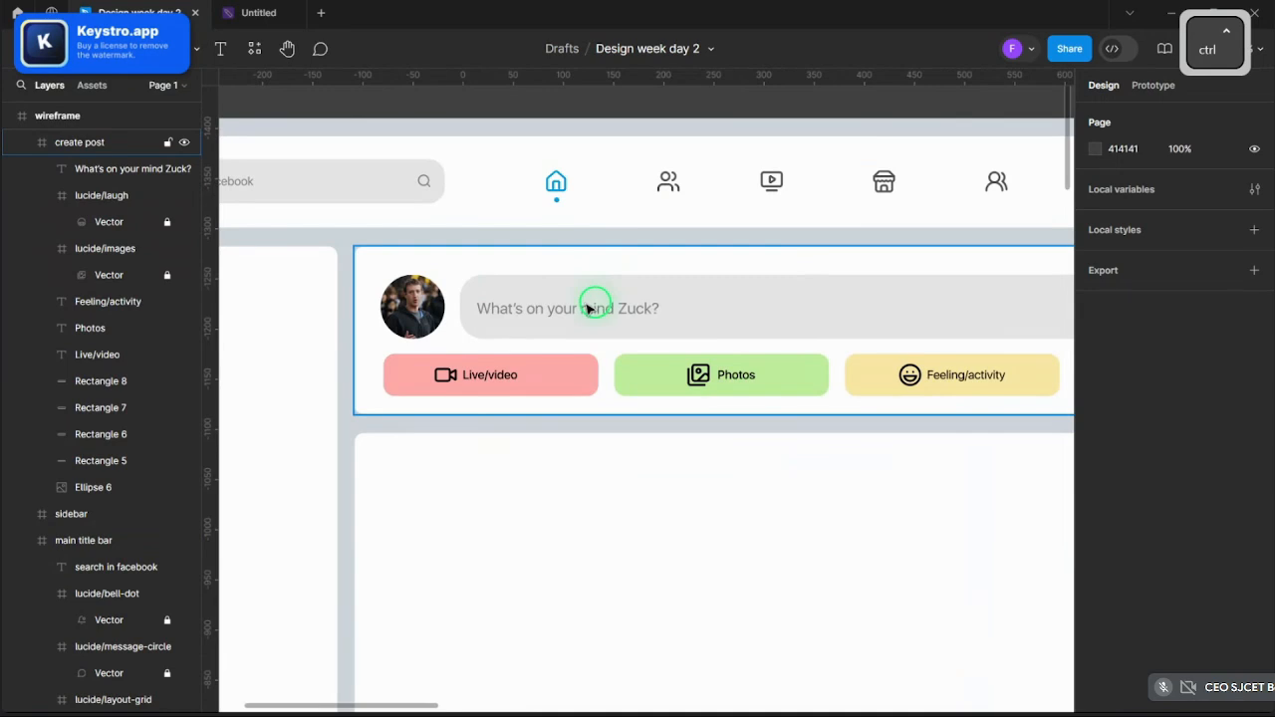
left_click(588, 308)
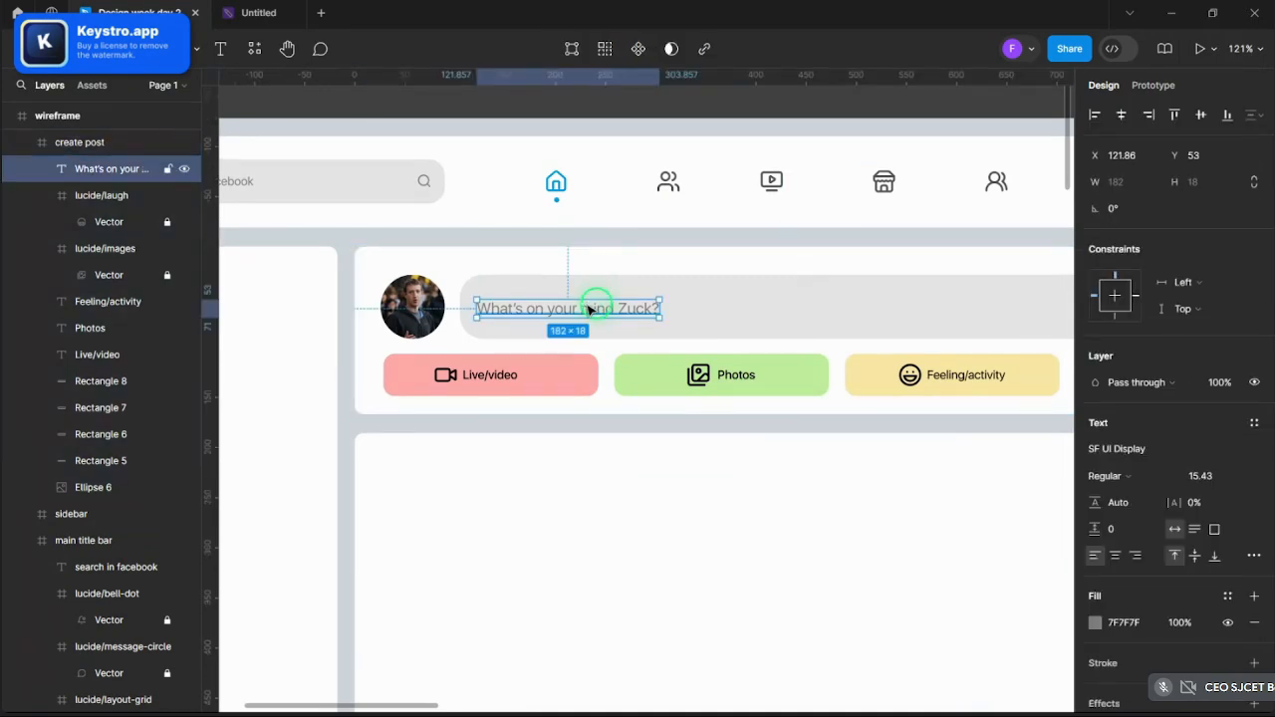
left_click(1106, 480)
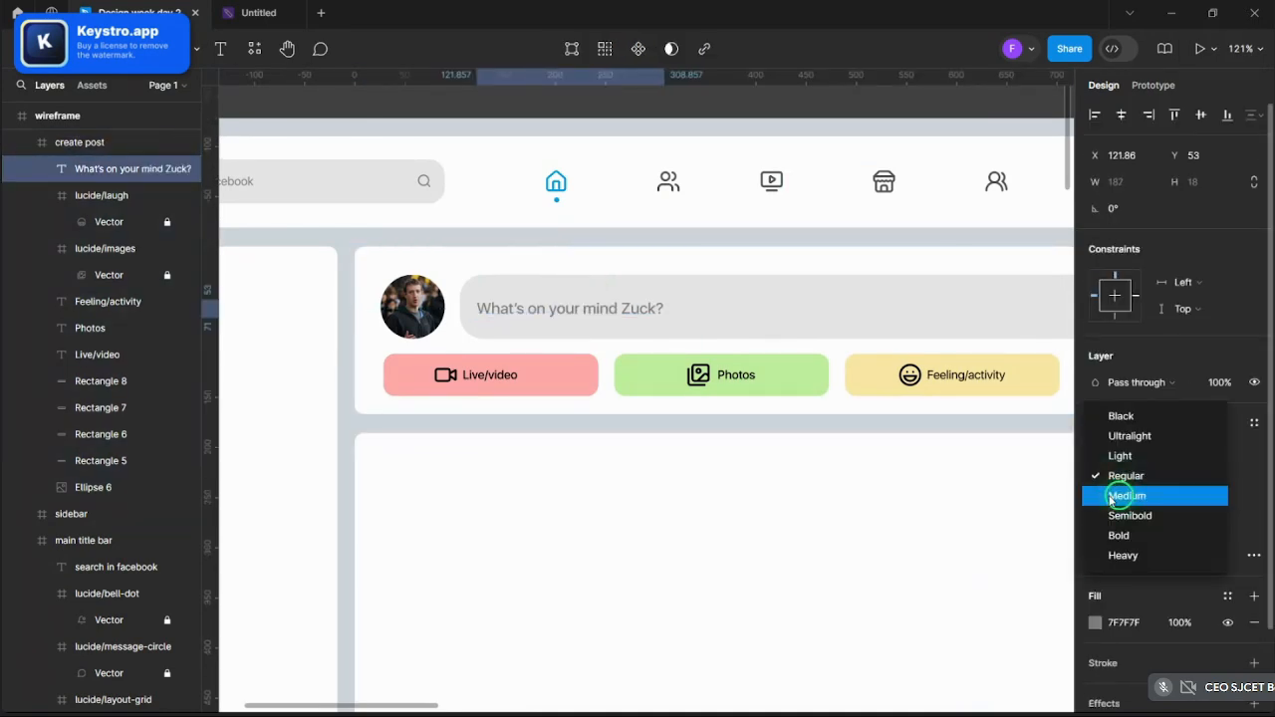
left_click(1127, 495)
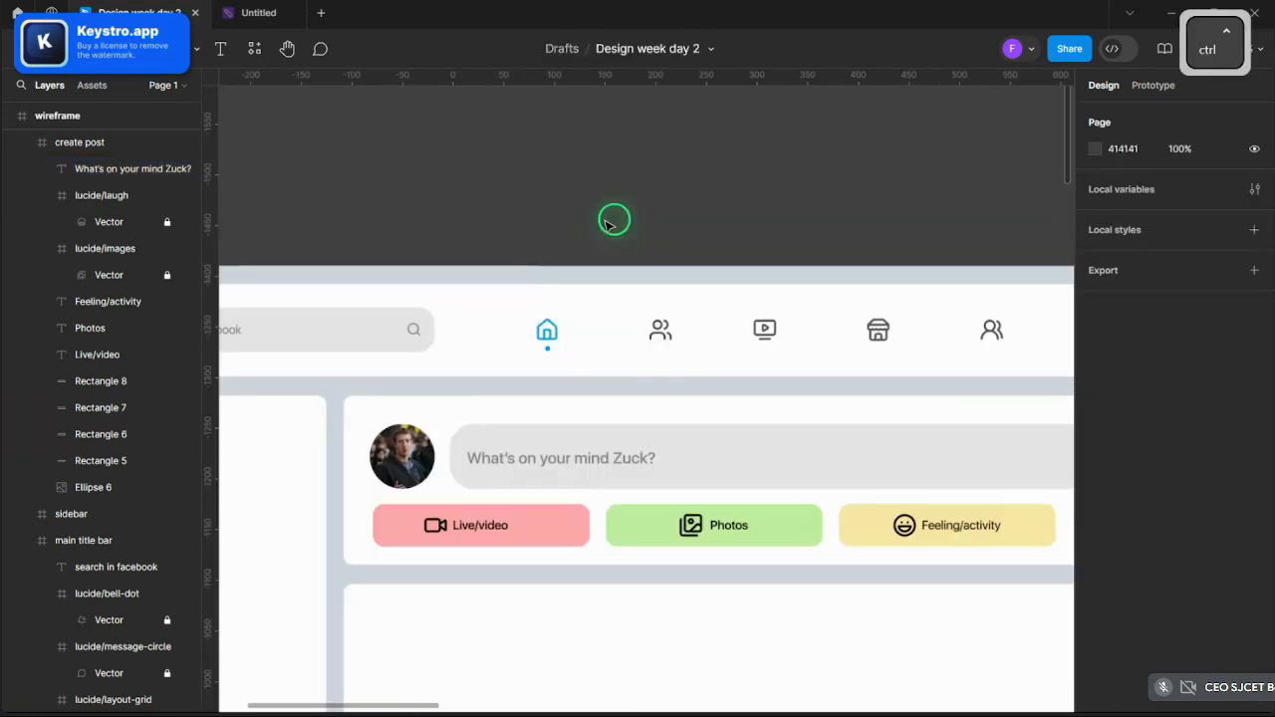
scroll(610, 219, "up", 2)
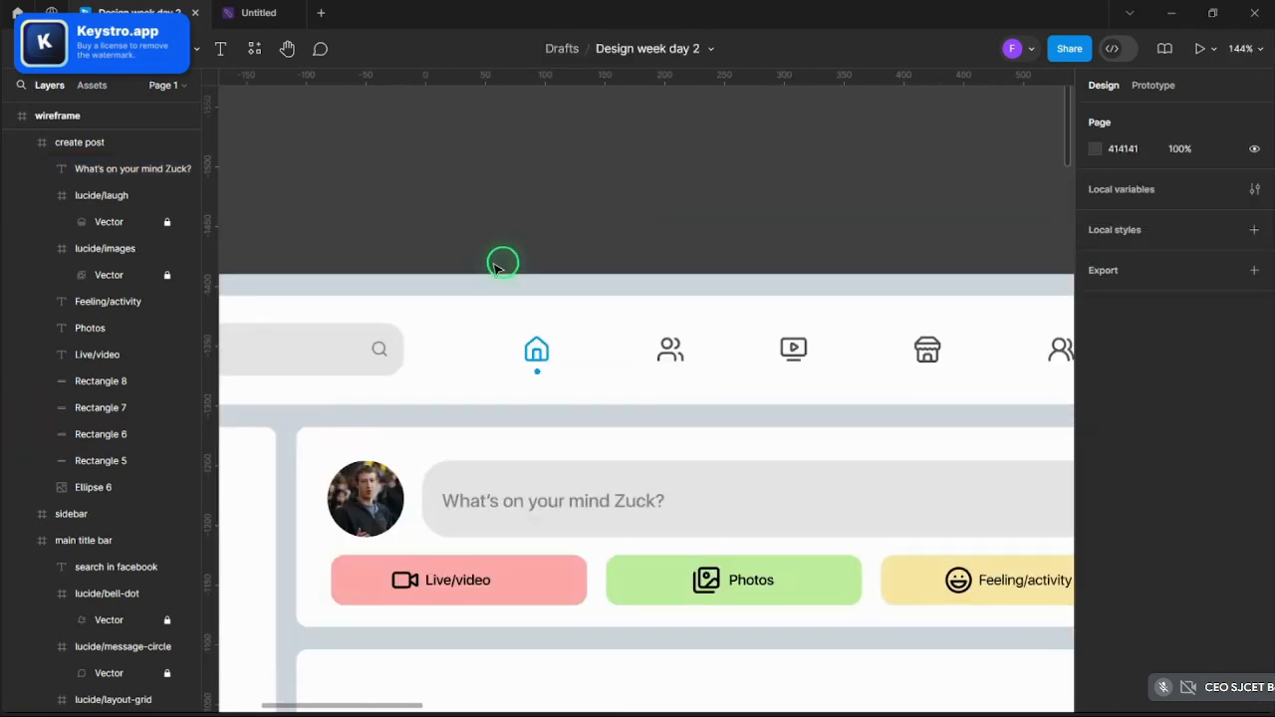
scroll(503, 264, "down", 5)
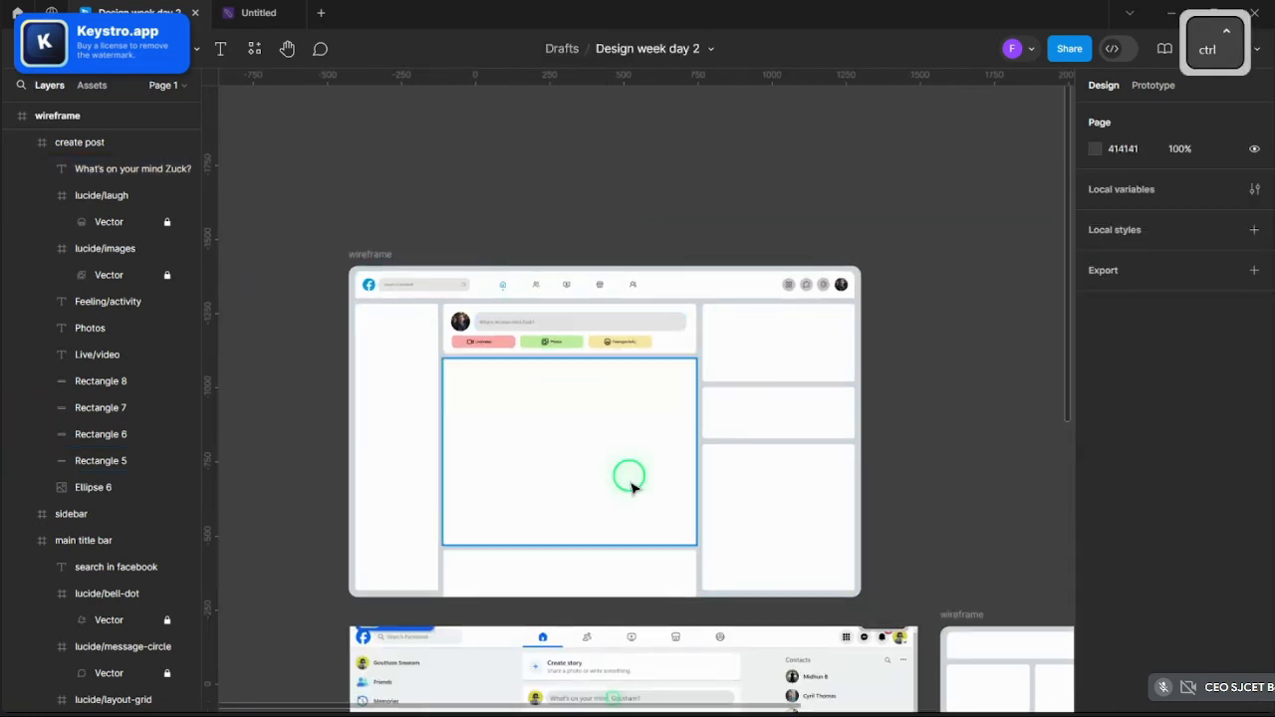
scroll(688, 368, "up", 5)
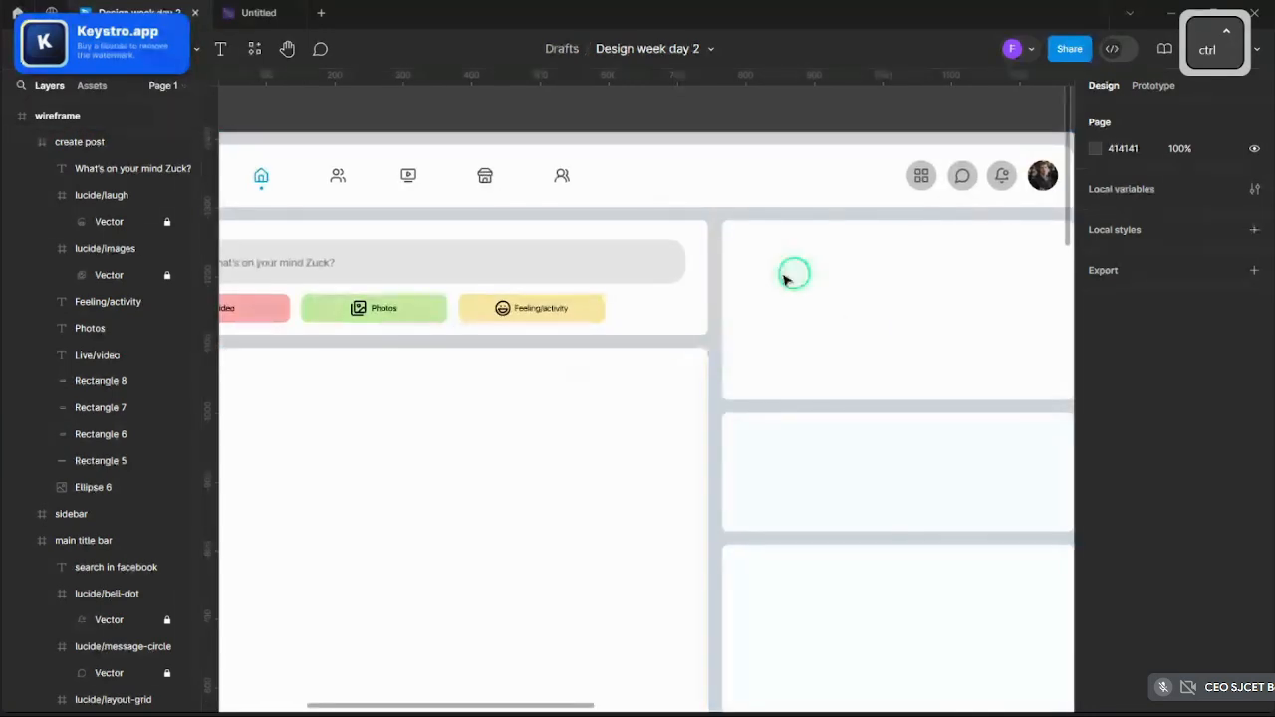
- Inspect the suggested box and stories layer, collapsing the main title bar layer group
scroll(777, 299, "up", 4)
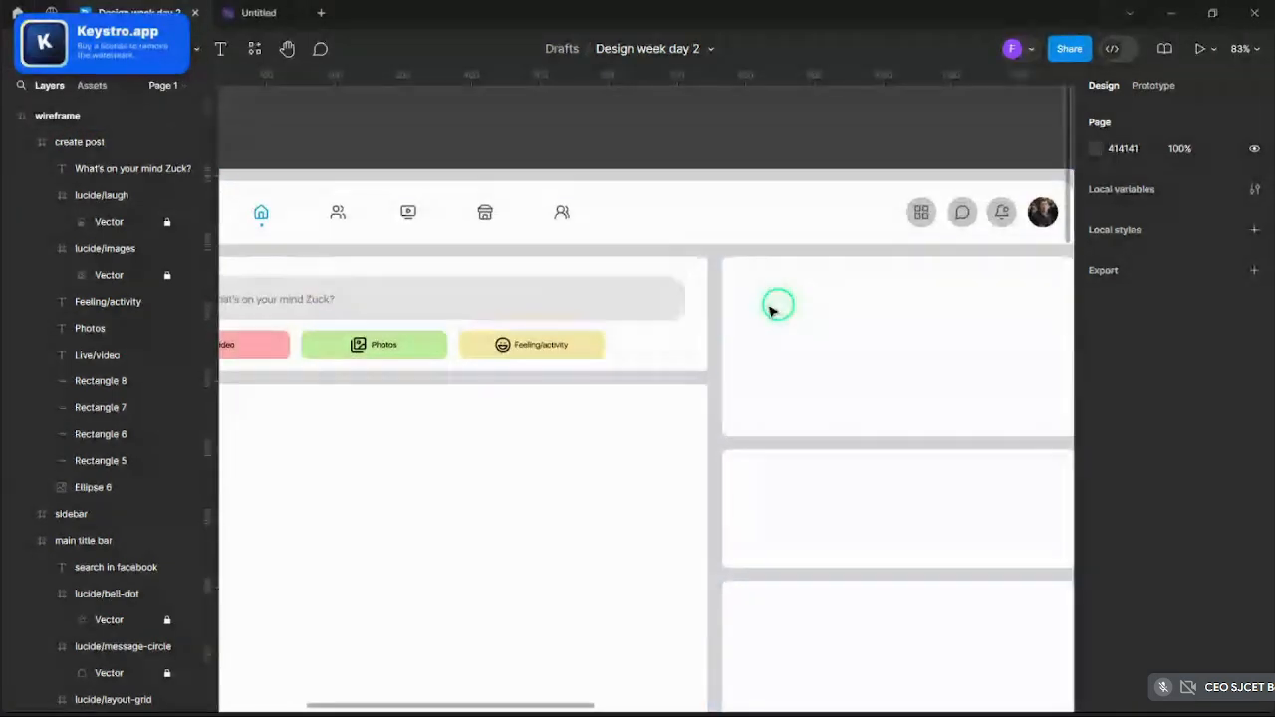
scroll(724, 401, "down", 5)
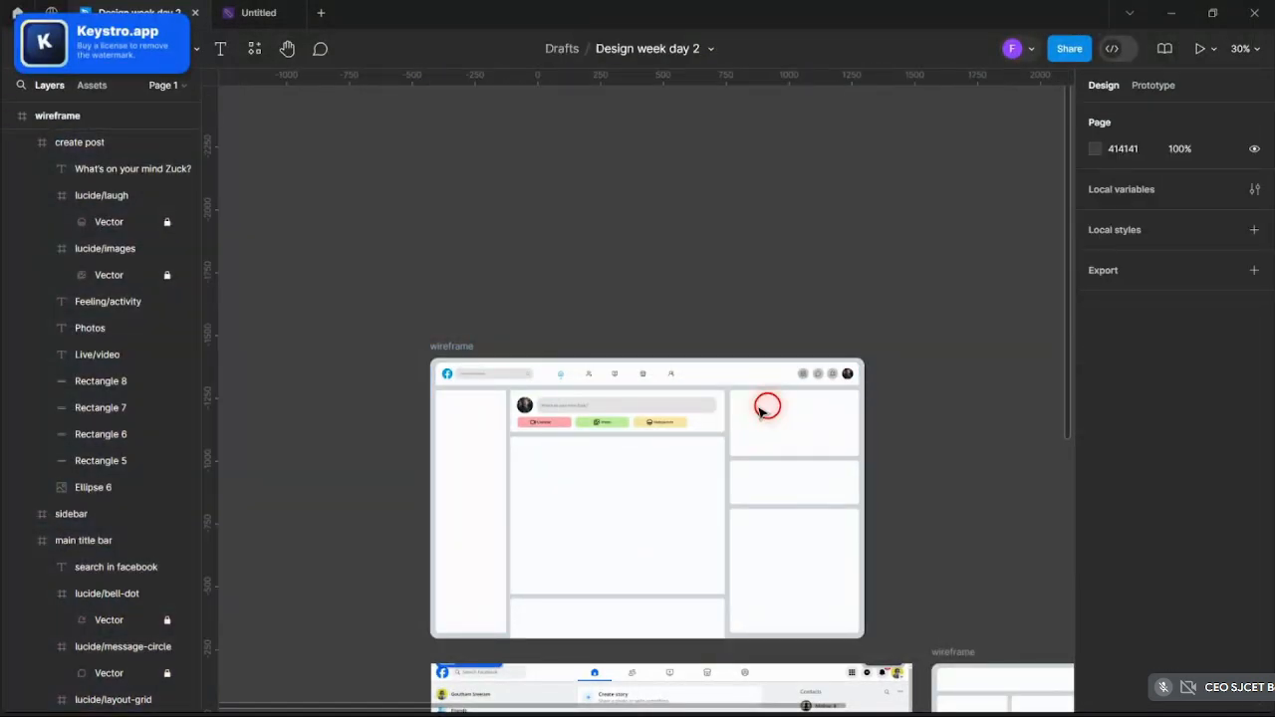
scroll(805, 450, "up", 2)
left_click(791, 492)
left_click(787, 438)
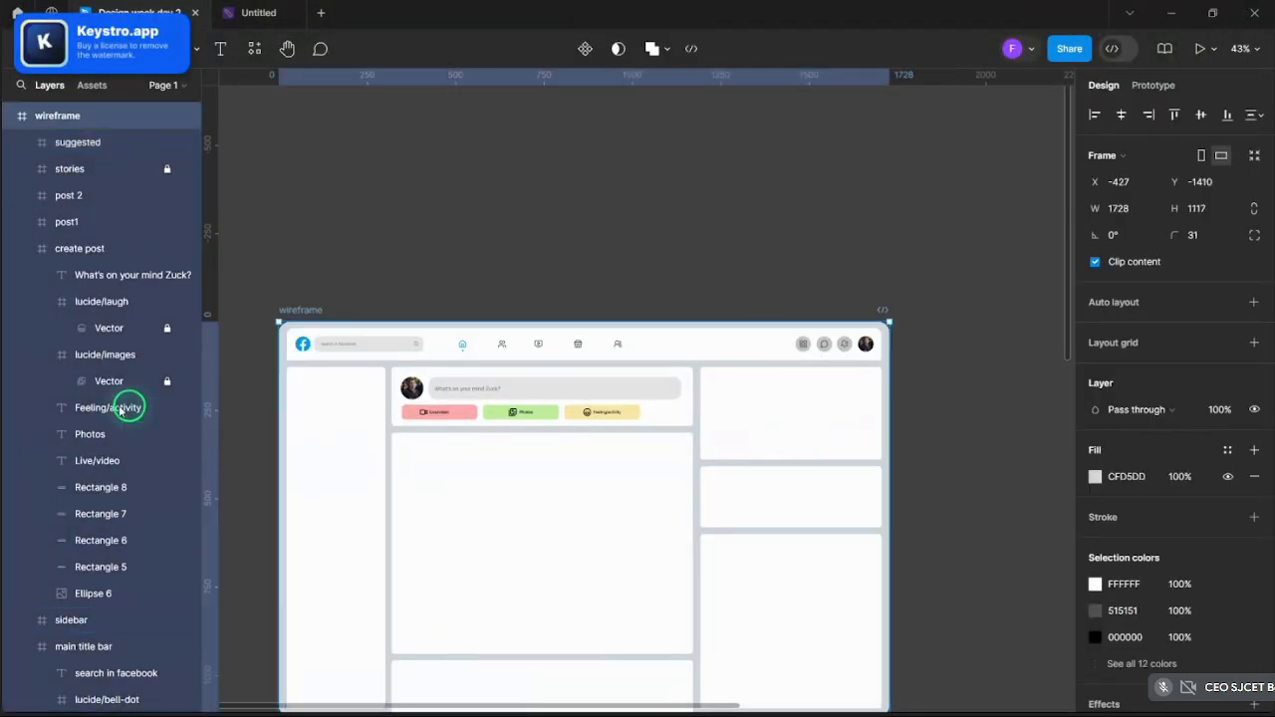
scroll(119, 409, "down", 5)
left_click(19, 404)
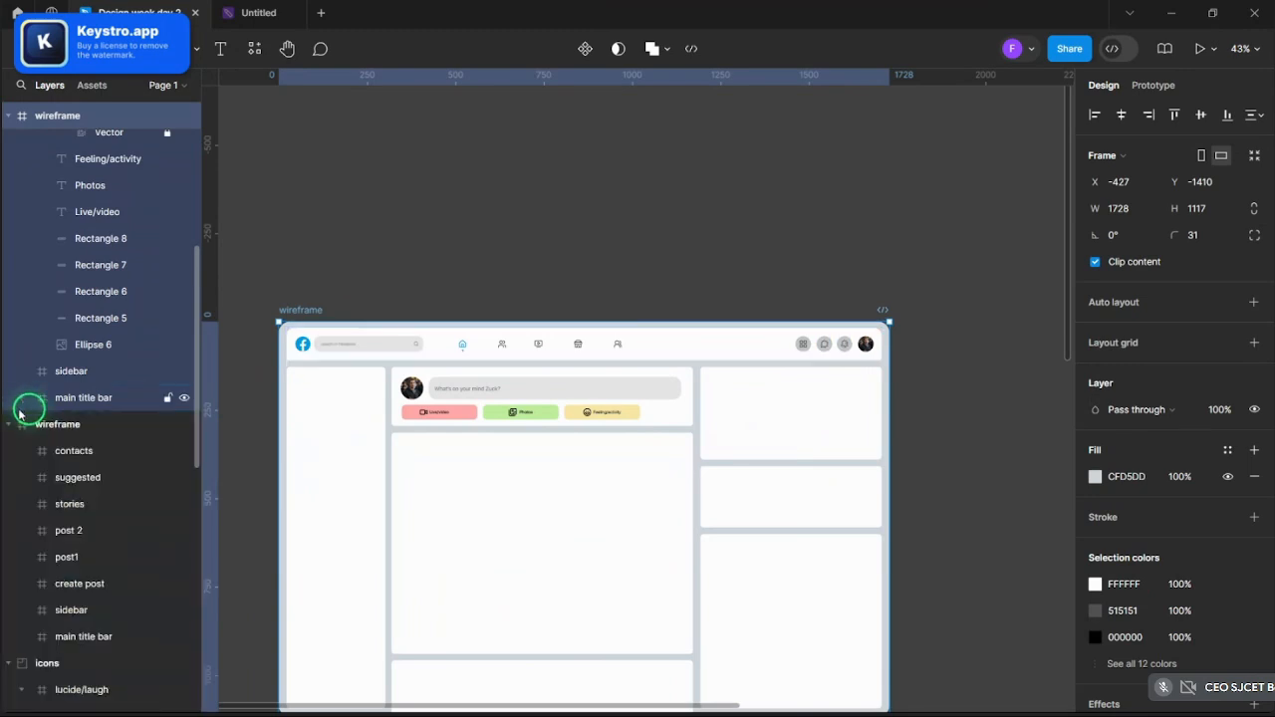
left_click(73, 509)
left_click(695, 454)
- Check the lower-right suggested box and the stories box, then zoom in on the right column
left_click_drag(705, 394, 888, 444)
scroll(888, 412, "up", 5)
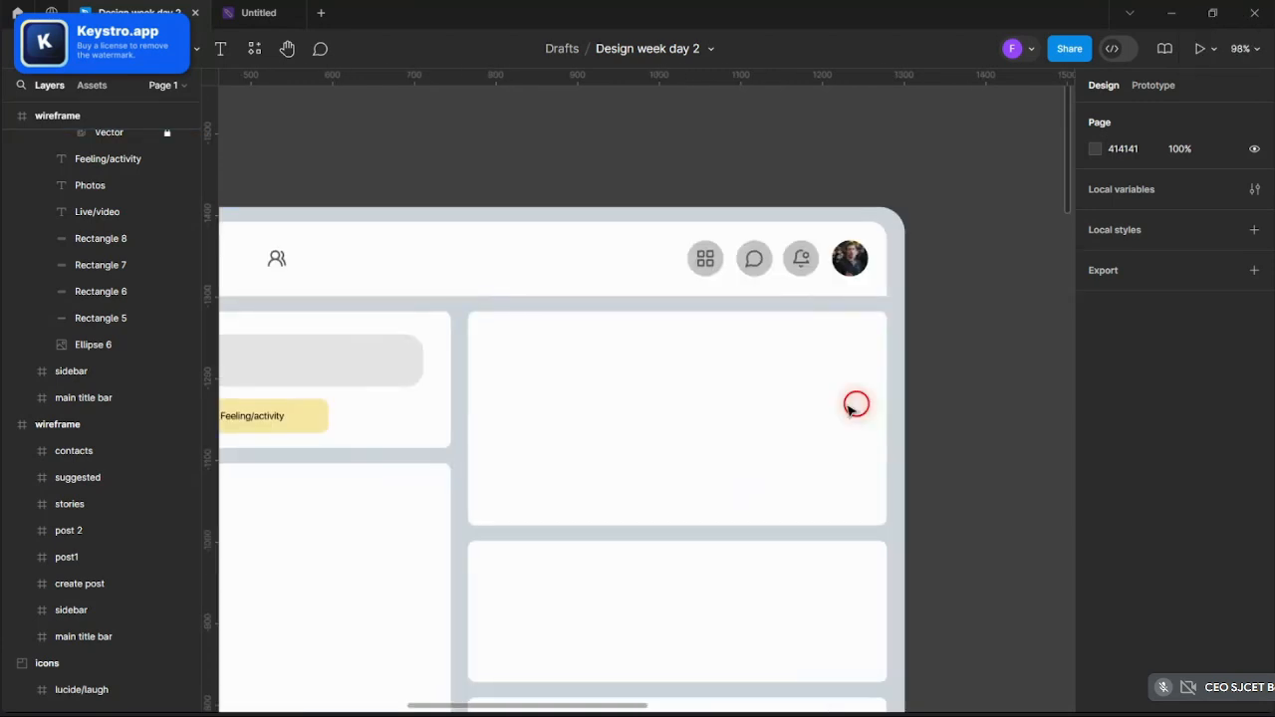
left_click(578, 600)
left_click(572, 504)
scroll(571, 504, "down", 3)
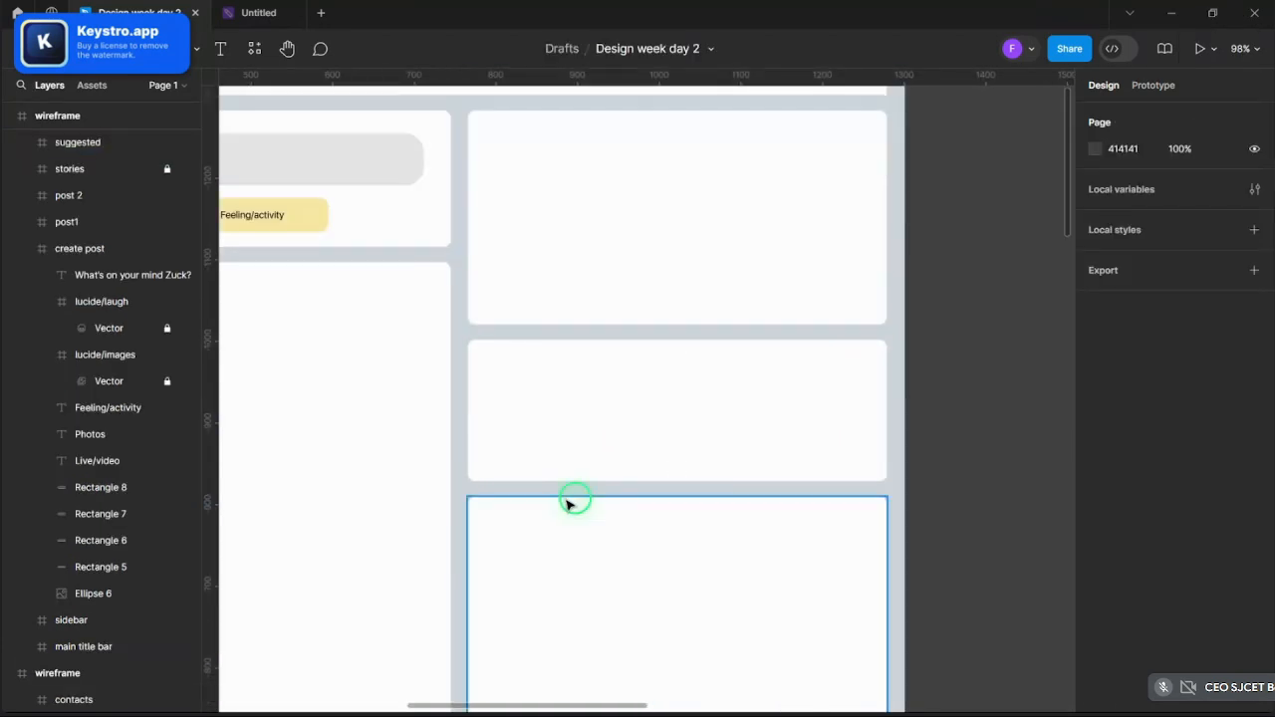
scroll(558, 422, "up", 3)
scroll(94, 373, "up", 3)
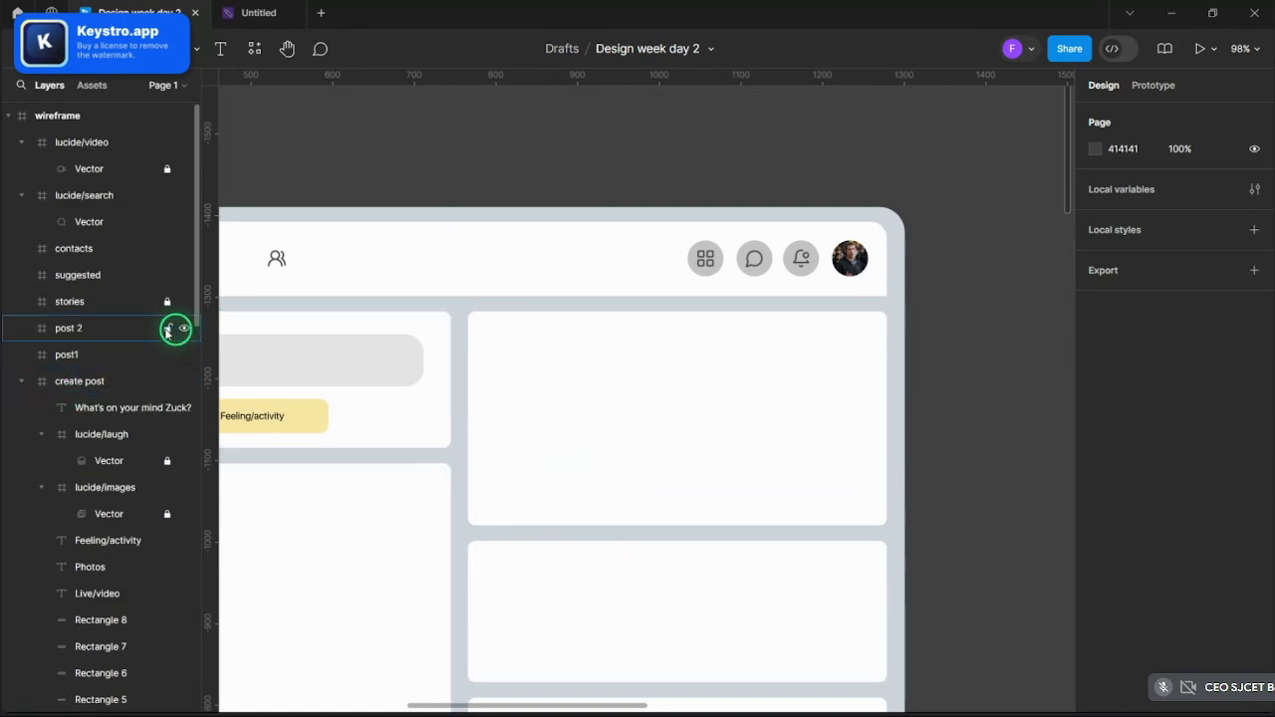
left_click(720, 429)
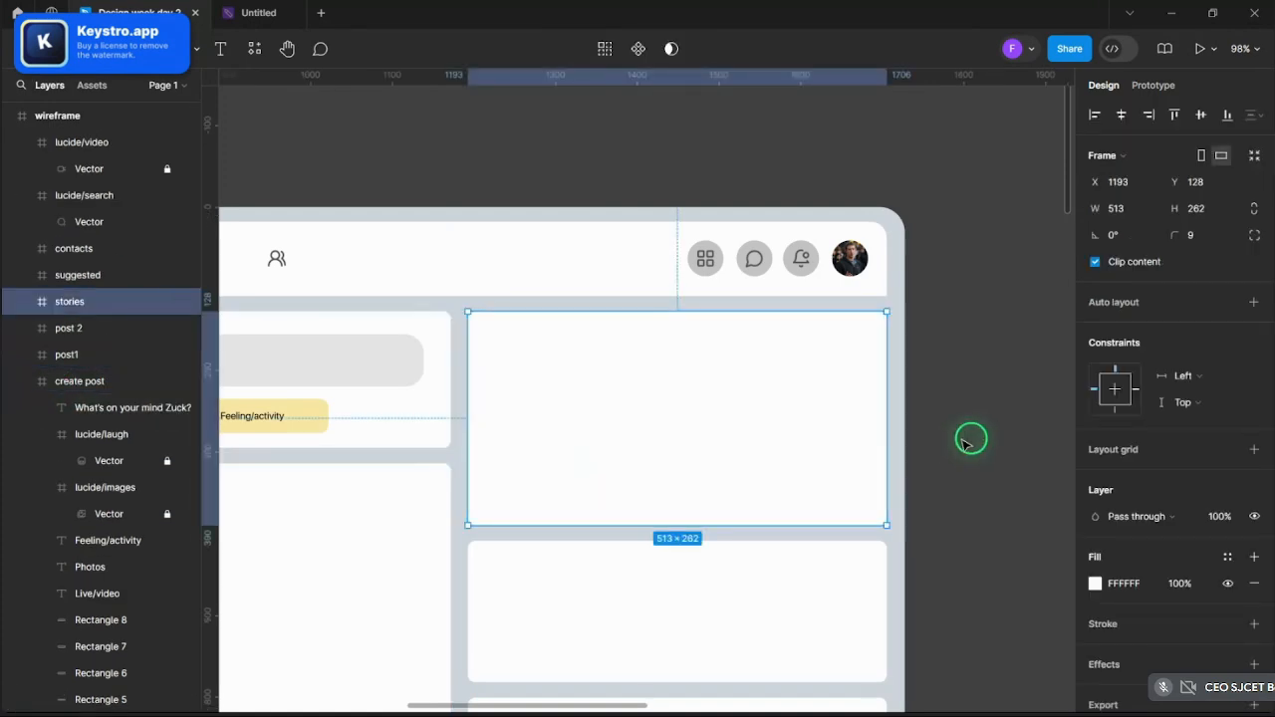
left_click(971, 438)
scroll(971, 443, "down", 3)
scroll(973, 448, "down", 3)
scroll(973, 449, "up", 5)
scroll(973, 449, "down", 5)
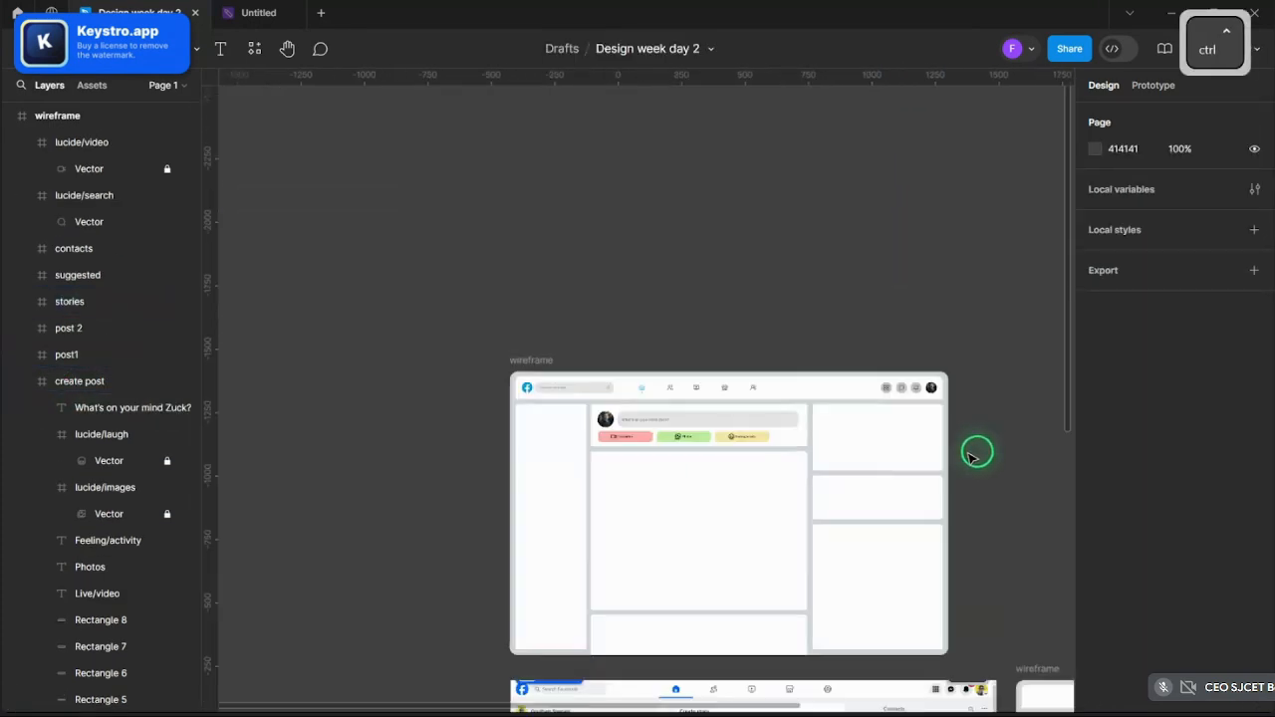
scroll(974, 453, "up", 3)
scroll(972, 455, "up", 4)
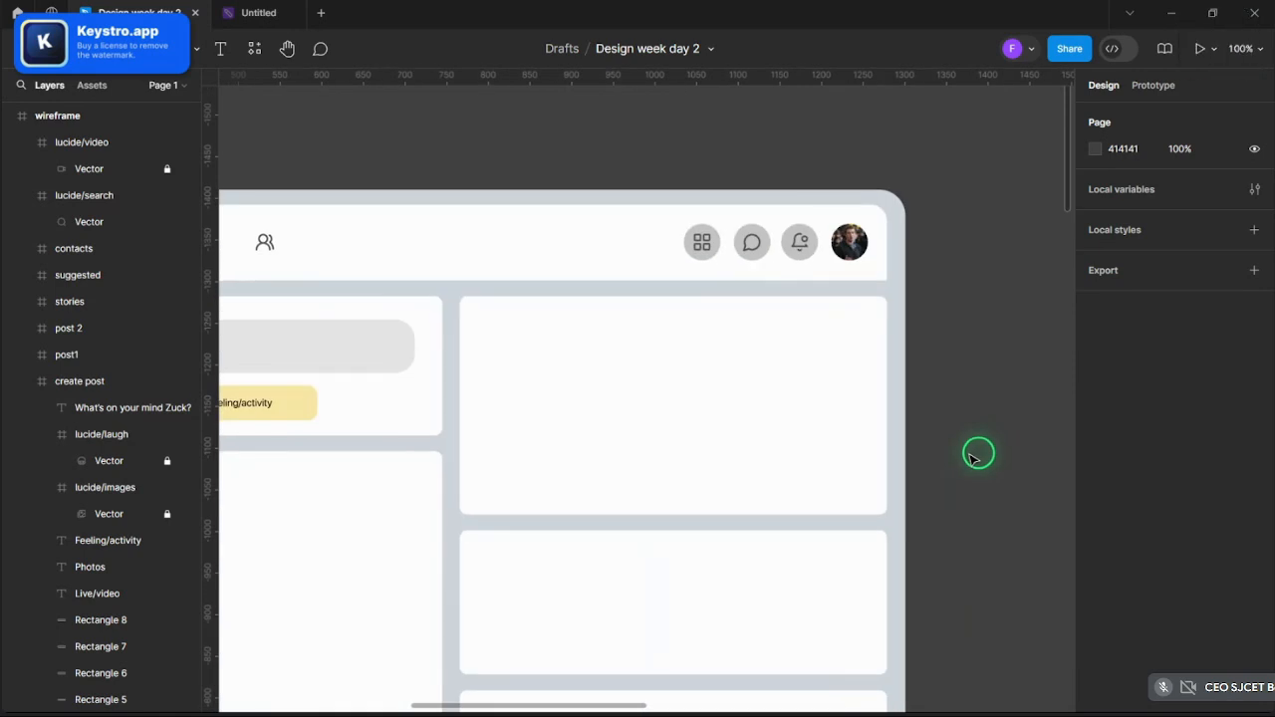
scroll(724, 330, "up", 5)
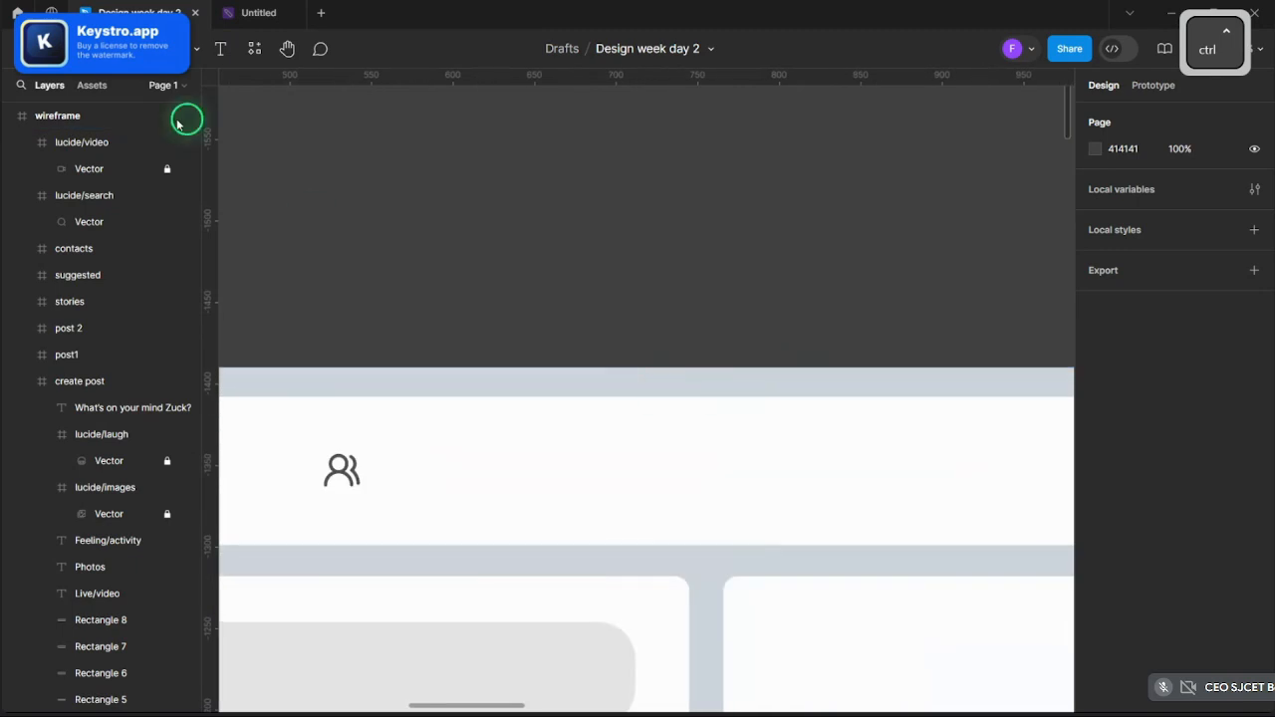
- Pick the Text tool with the empty stories box in view
left_click(221, 48)
scroll(653, 501, "down", 4)
scroll(628, 408, "down", 5)
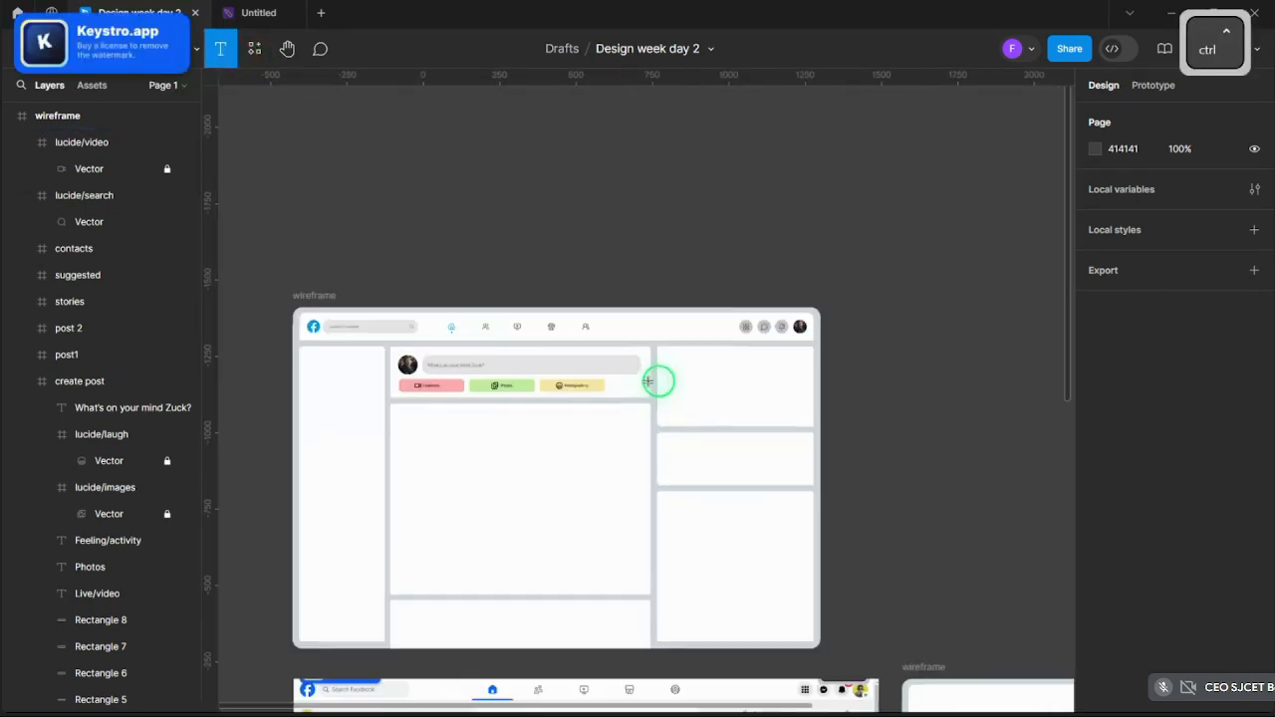
scroll(668, 378, "up", 3)
scroll(690, 375, "up", 4)
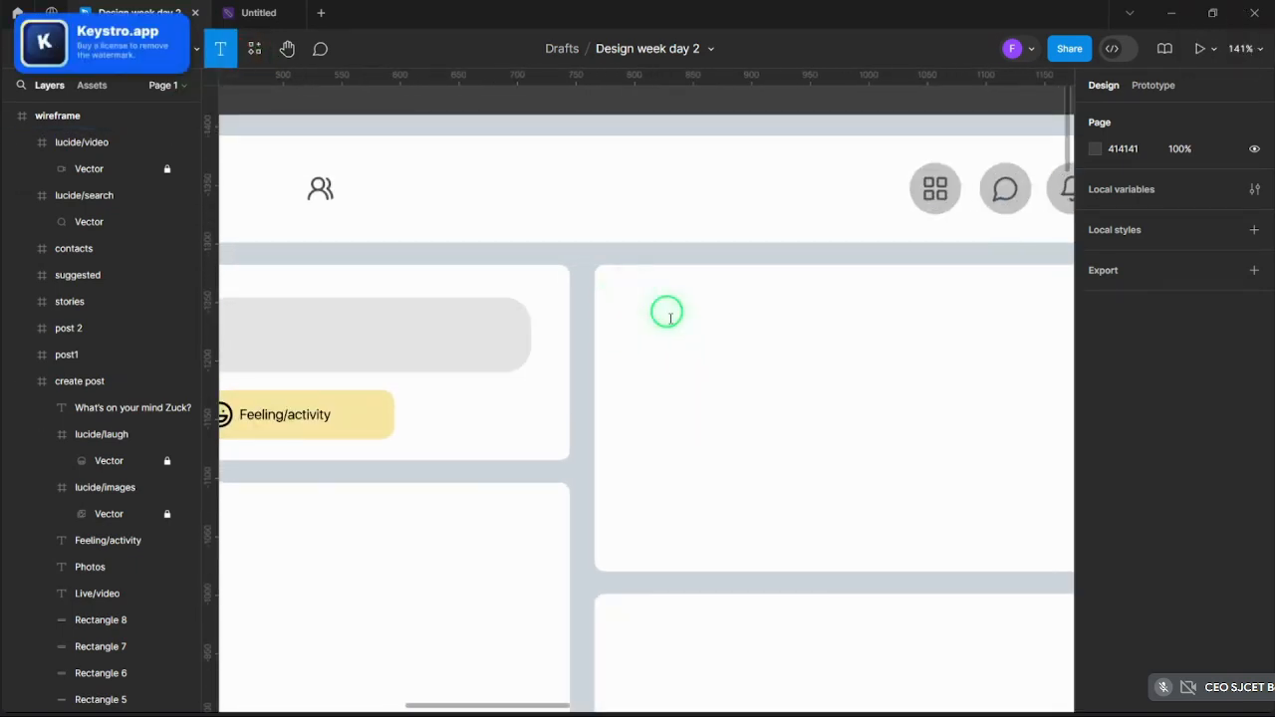
- Type a 'Stories' heading inside the Stories card
left_click(617, 296)
type("Stories")
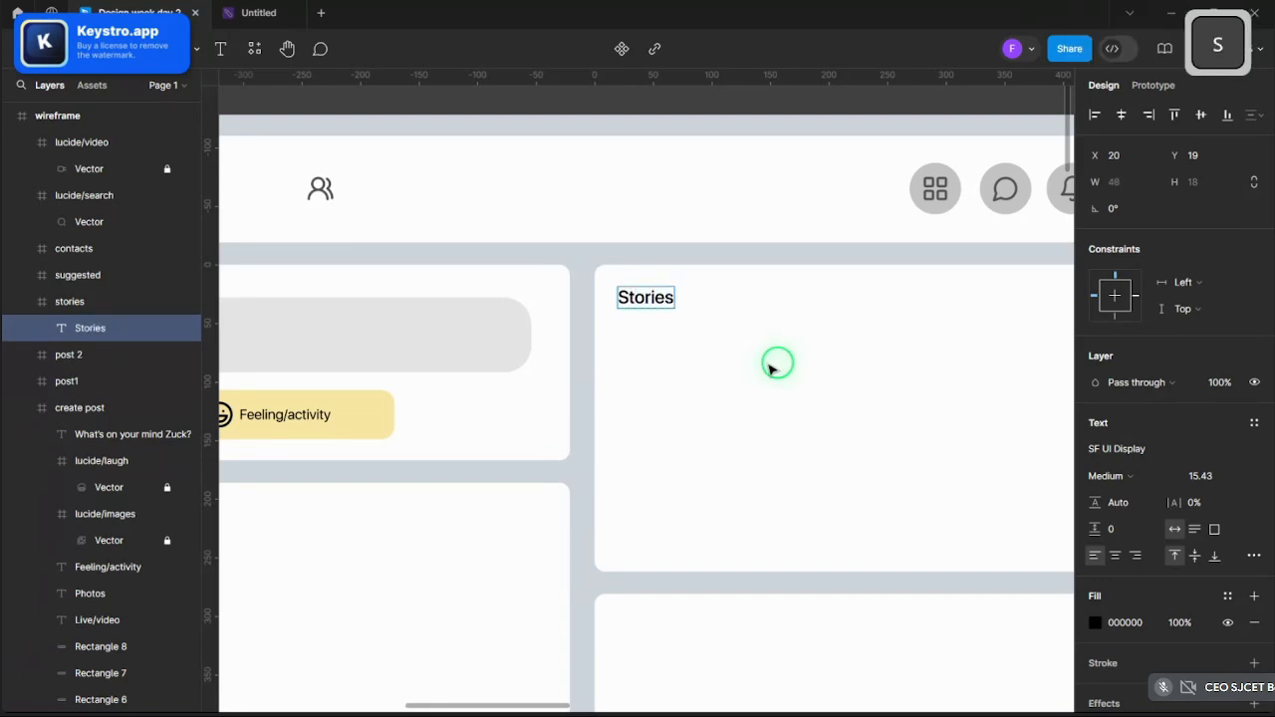
scroll(777, 364, "down", 4)
left_click(741, 212)
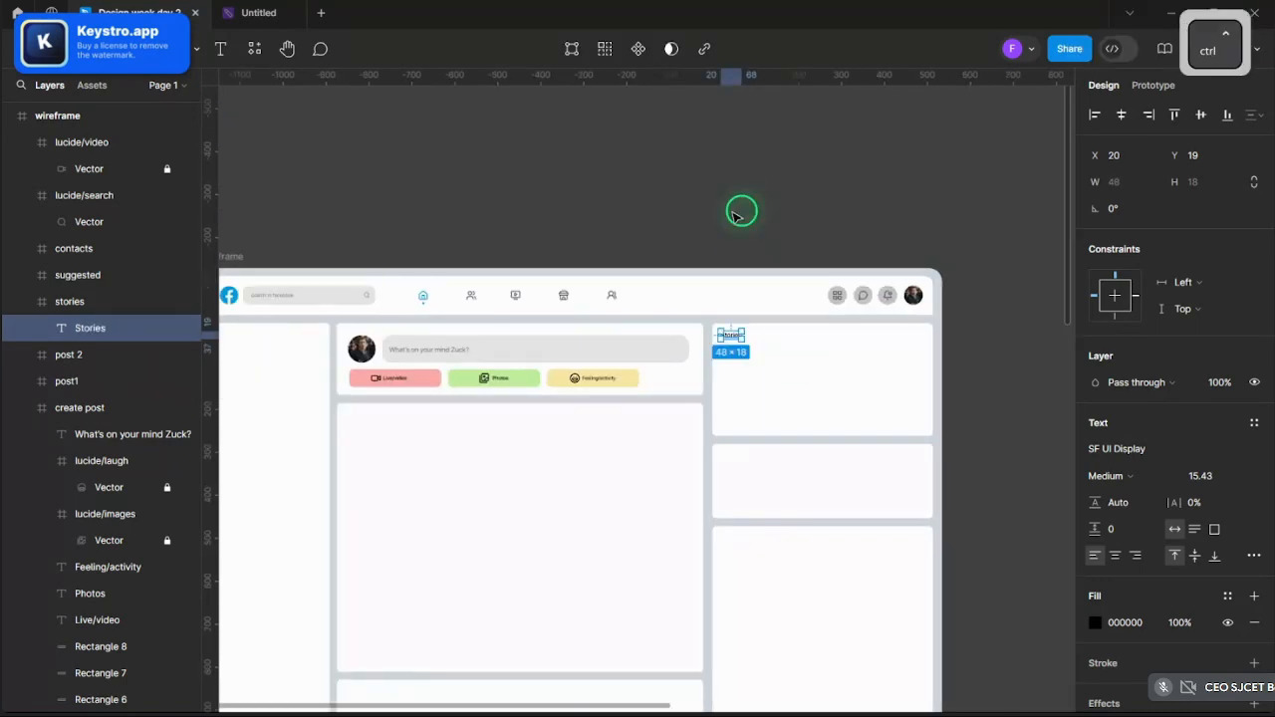
scroll(750, 229, "up", 3)
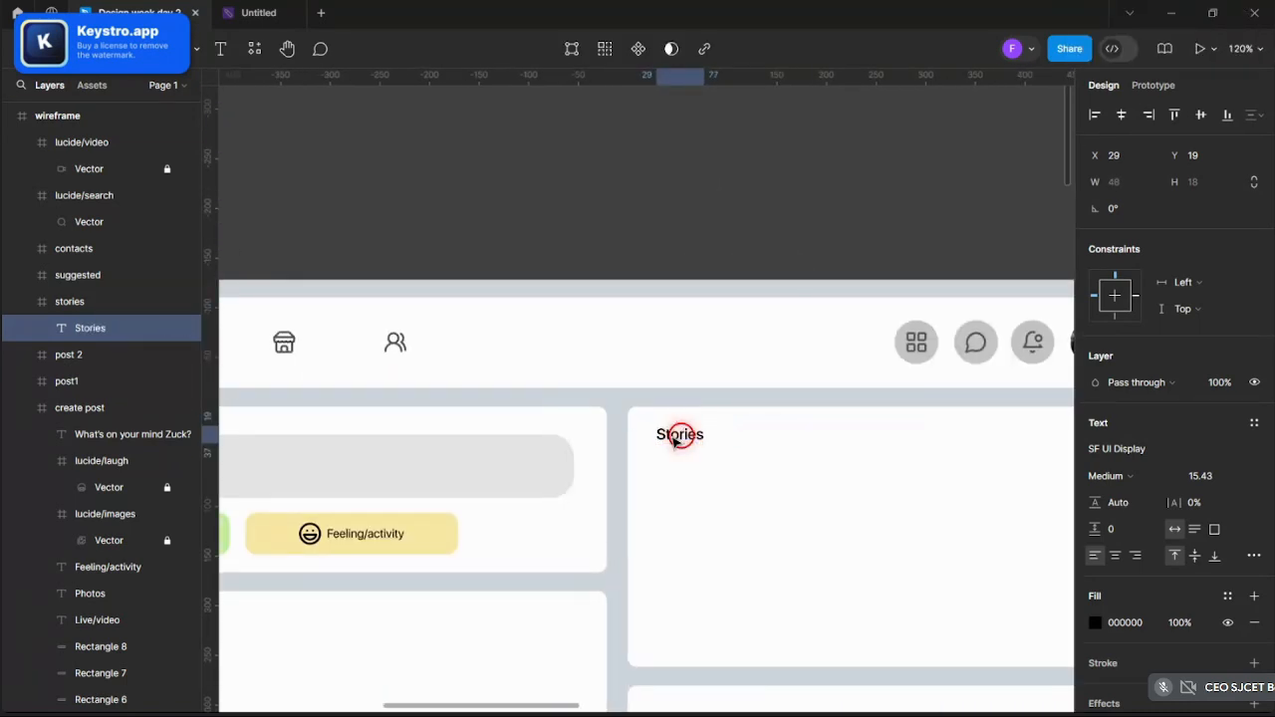
left_click(664, 294)
scroll(665, 293, "down", 4)
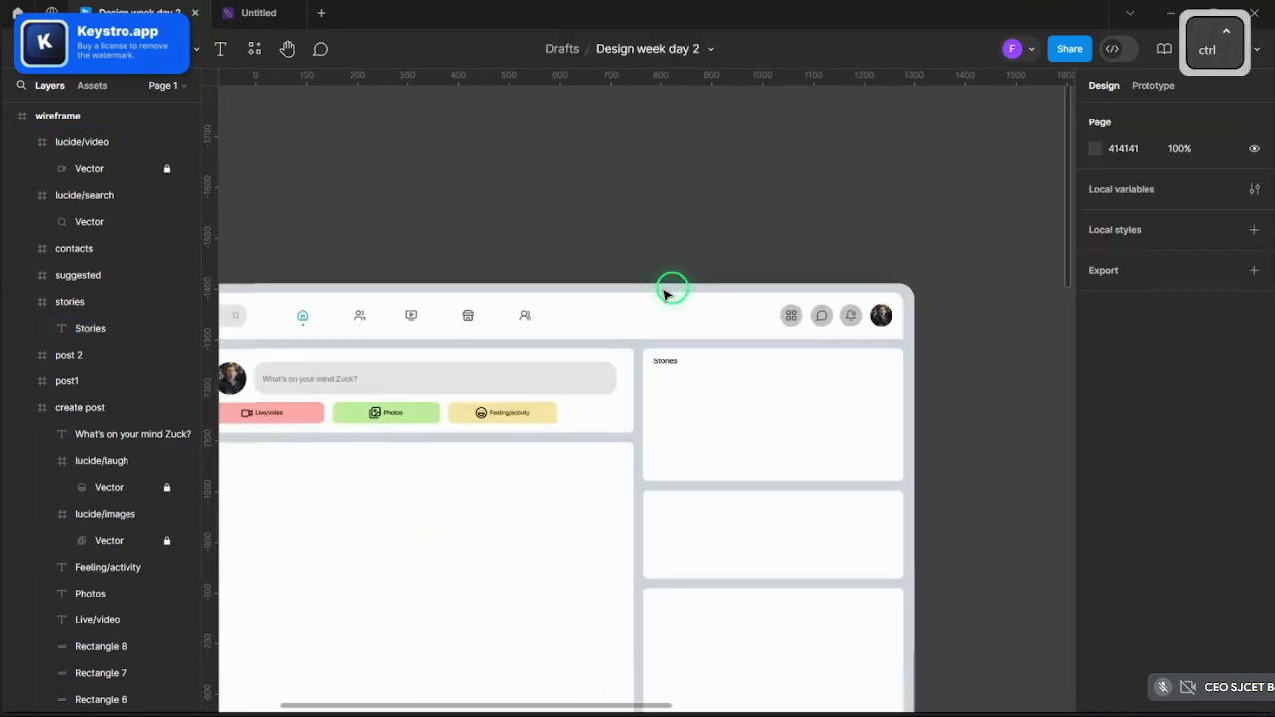
scroll(747, 301, "up", 4)
scroll(724, 468, "down", 5)
scroll(724, 466, "up", 4)
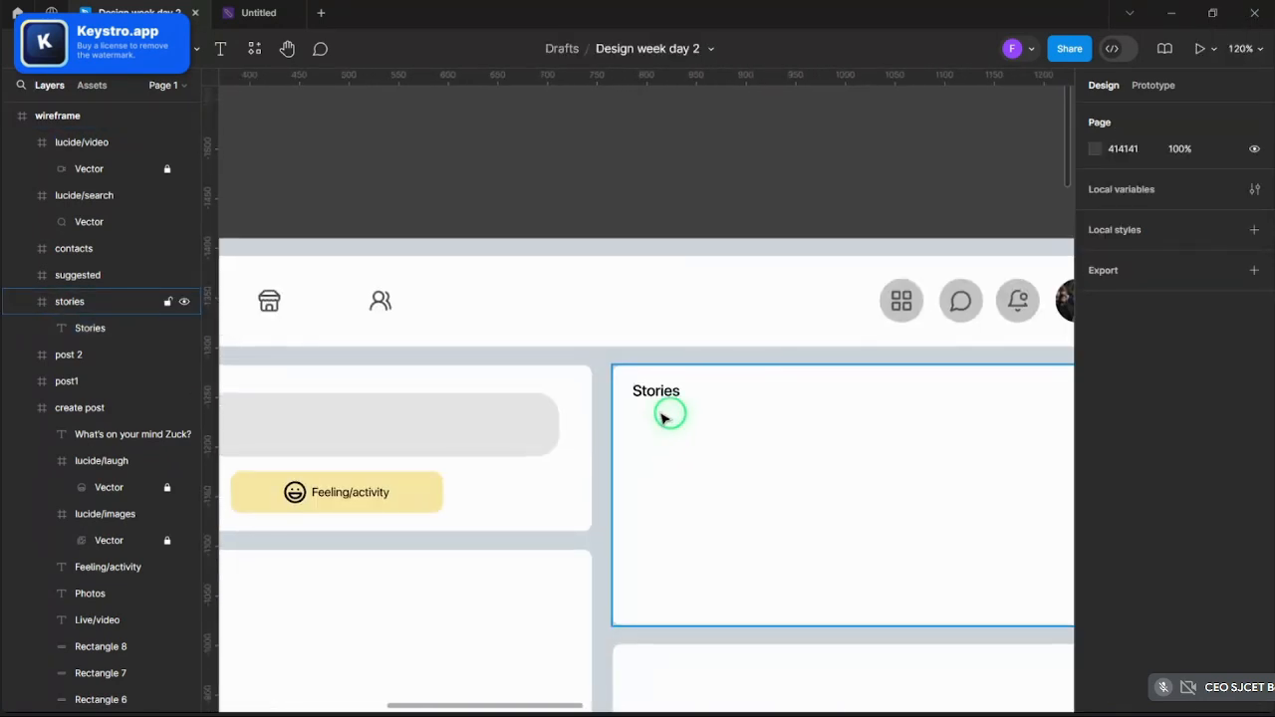
- Enlarge the Stories heading proportionally with the K scale tool
left_click(666, 402)
left_click(681, 400)
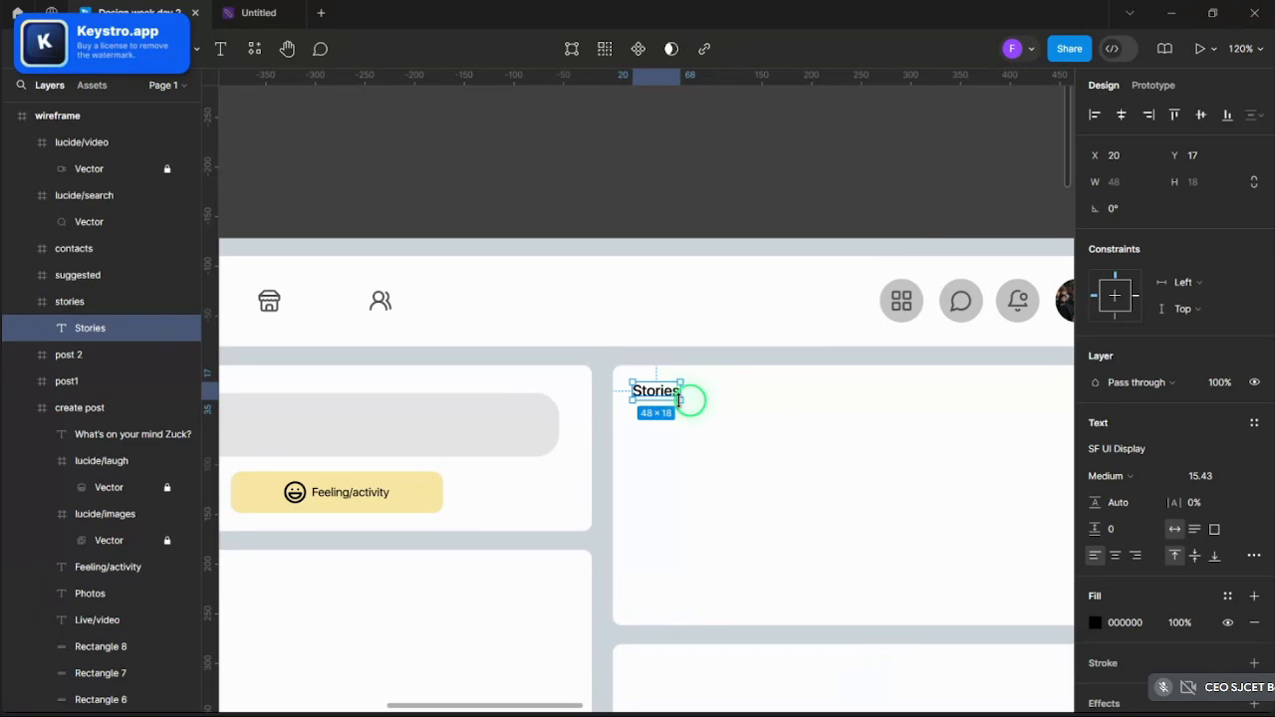
key("k")
left_click_drag(680, 400, 699, 409)
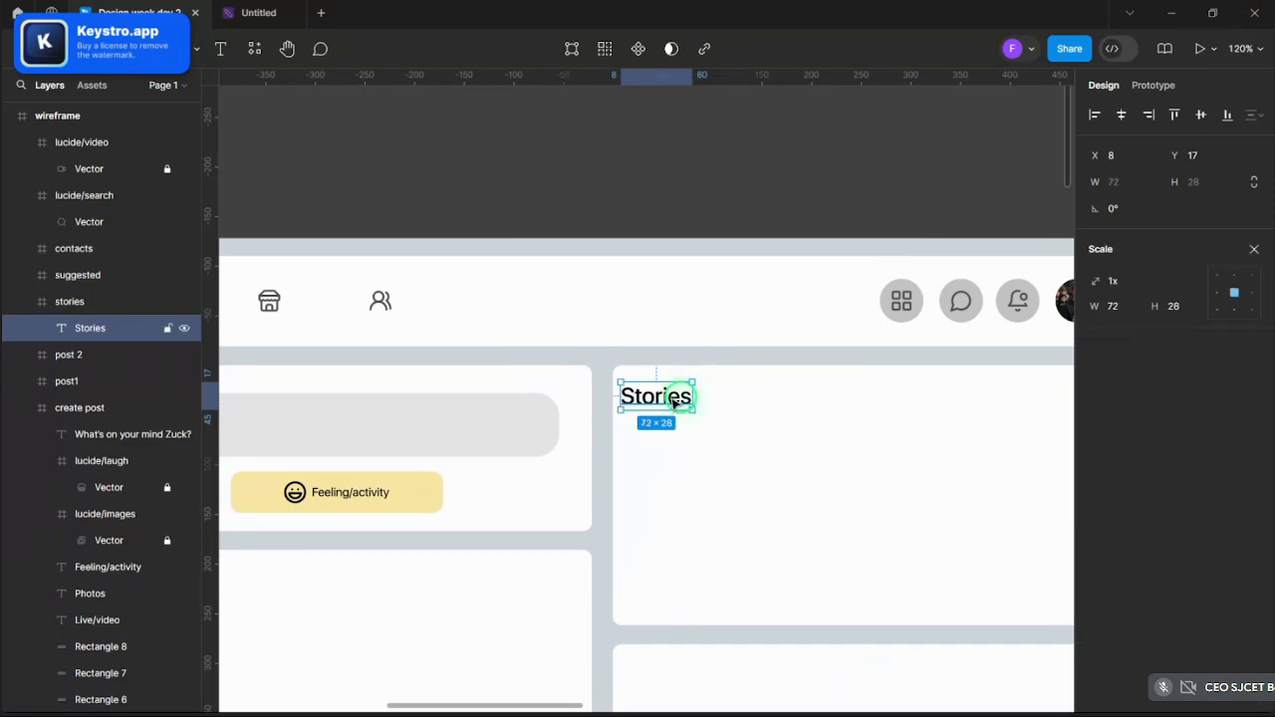
left_click(673, 246, "ctrl")
scroll(683, 209, "down", 3)
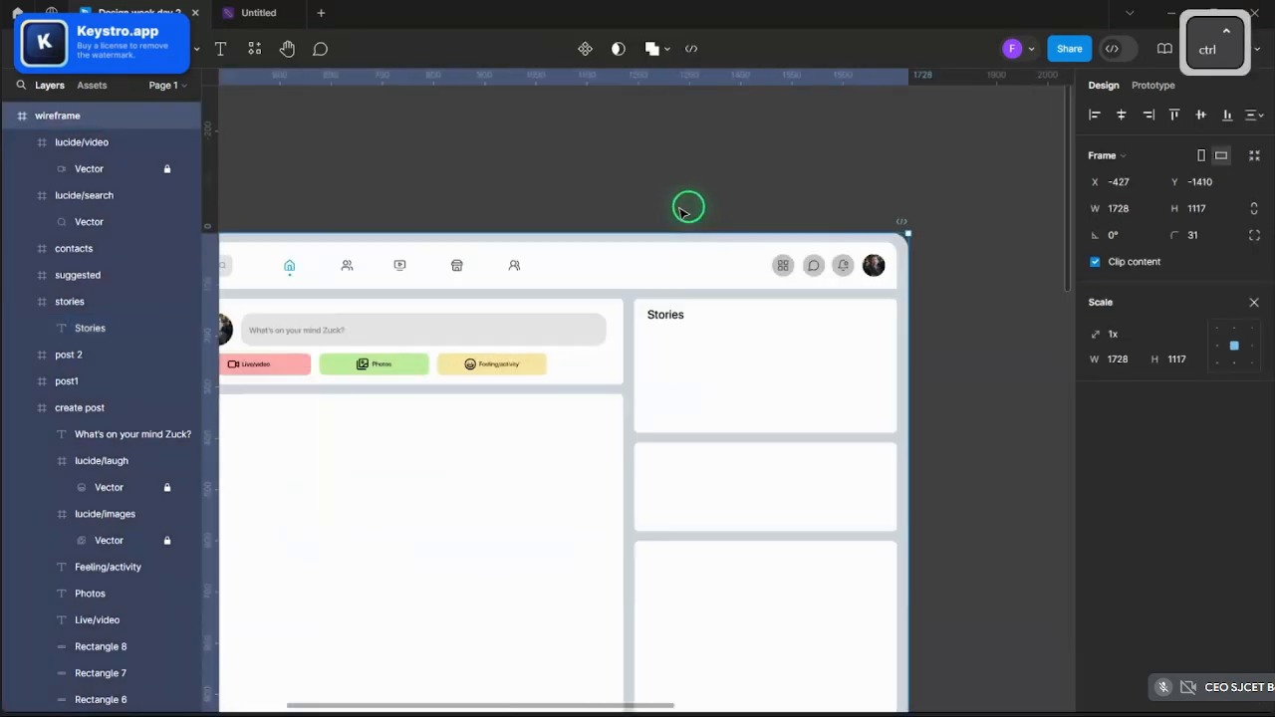
scroll(683, 207, "up", 4)
scroll(686, 468, "down", 3)
- Copy the Stories heading and paste duplicates of it
left_click(658, 212)
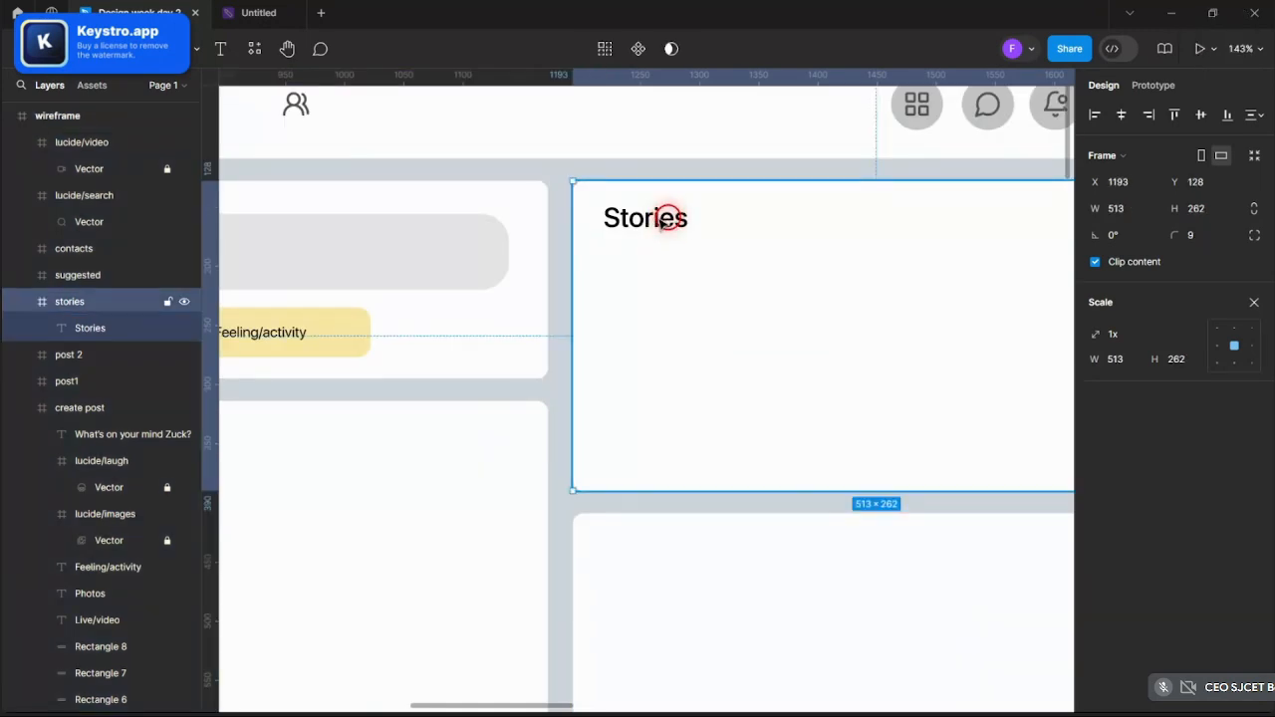
left_click(664, 219)
key("ctrl+c")
key("ctrl+v")
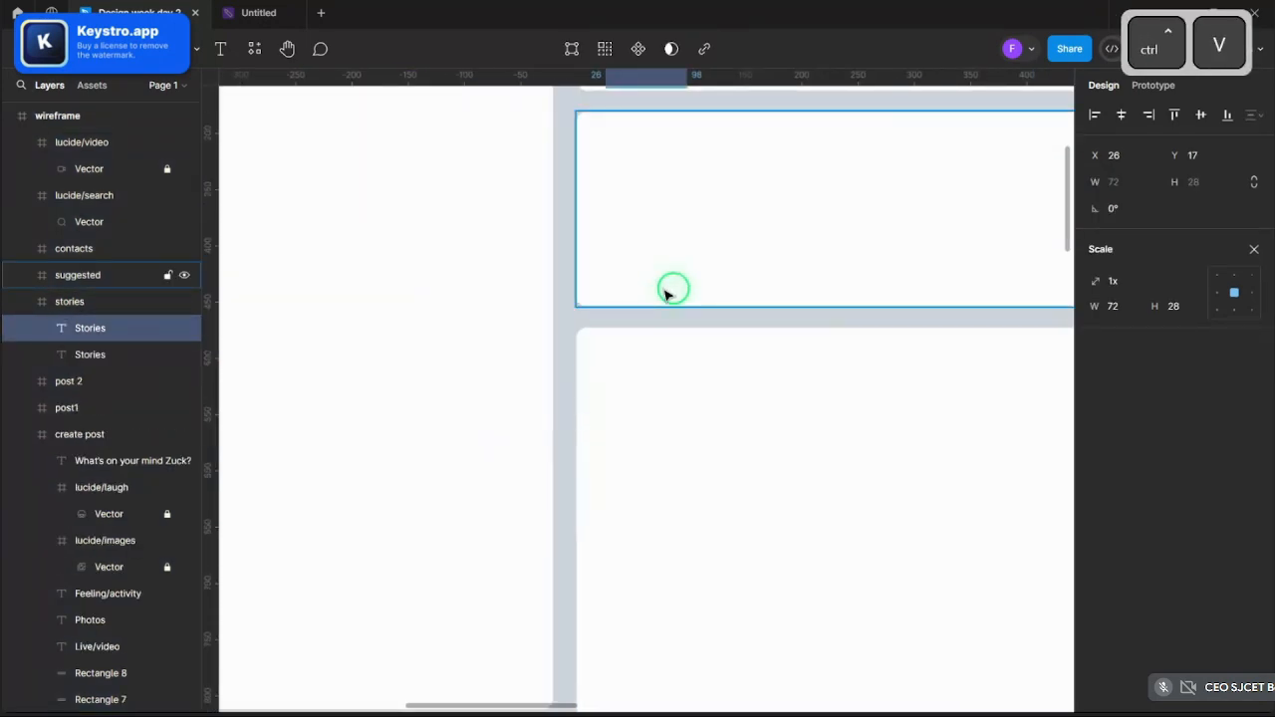
key("ctrl+v")
scroll(667, 291, "down", 10)
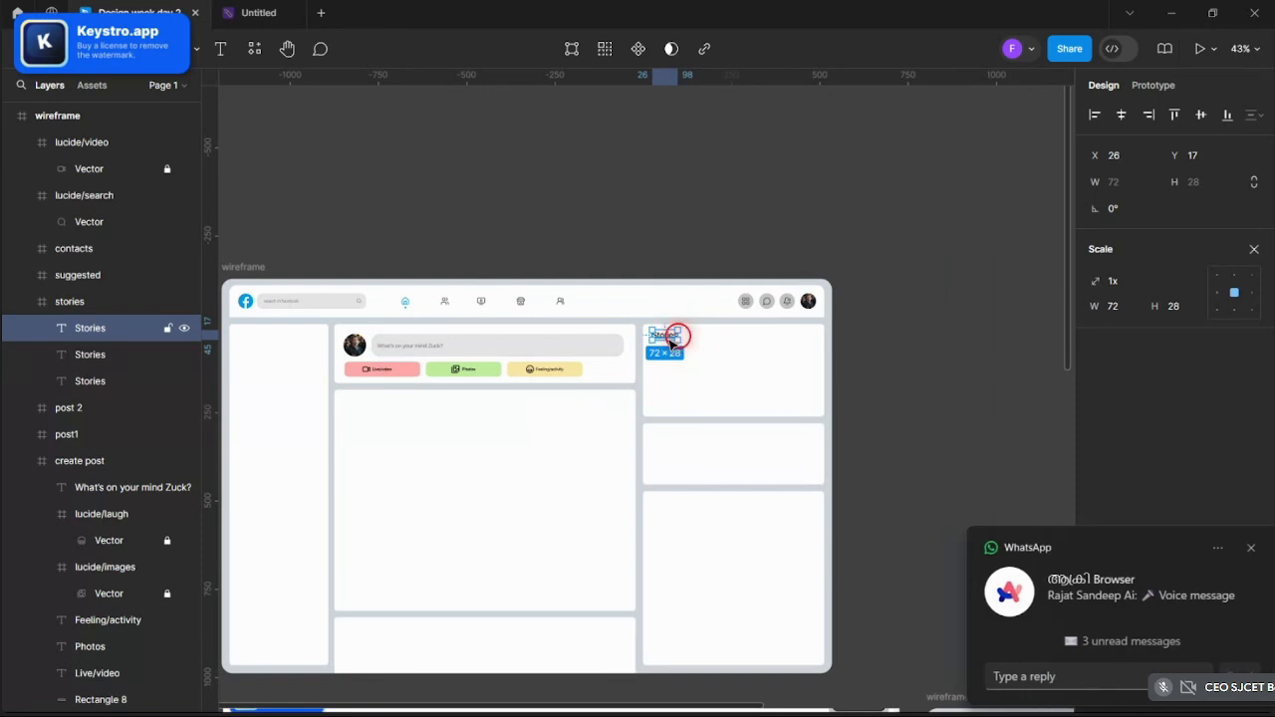
- Move one copy into the Suggested card, align it, and retype it as 'Suggested'
left_click_drag(670, 343, 674, 438)
scroll(674, 438, "up", 10, "ctrl")
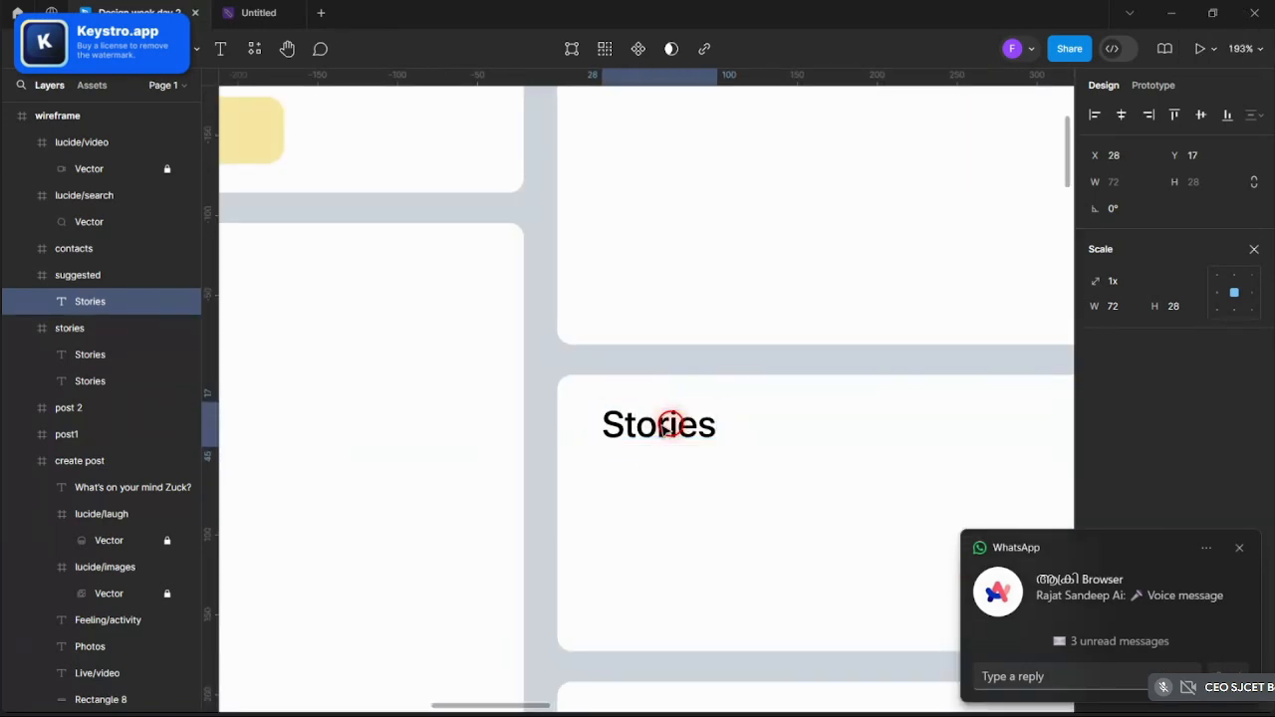
scroll(665, 426, "down", 4, "ctrl")
scroll(663, 431, "up", 2, "ctrl")
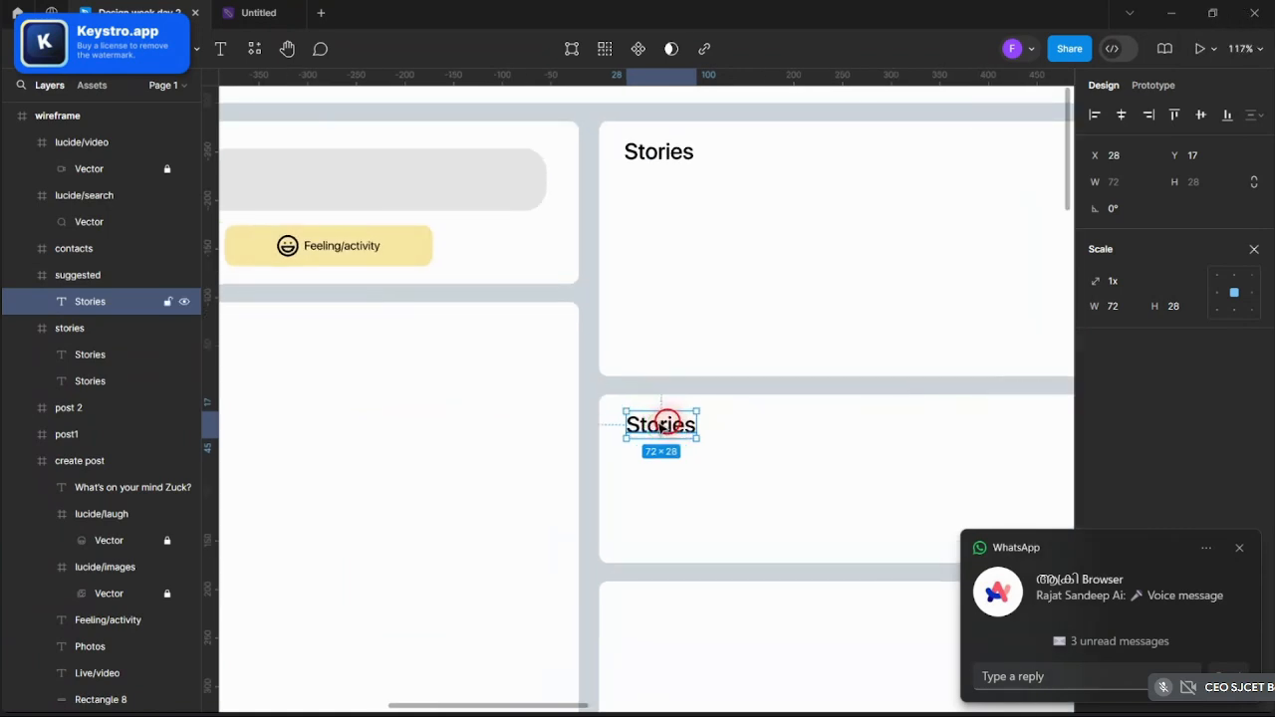
left_click_drag(661, 427, 659, 426)
double_click(660, 426)
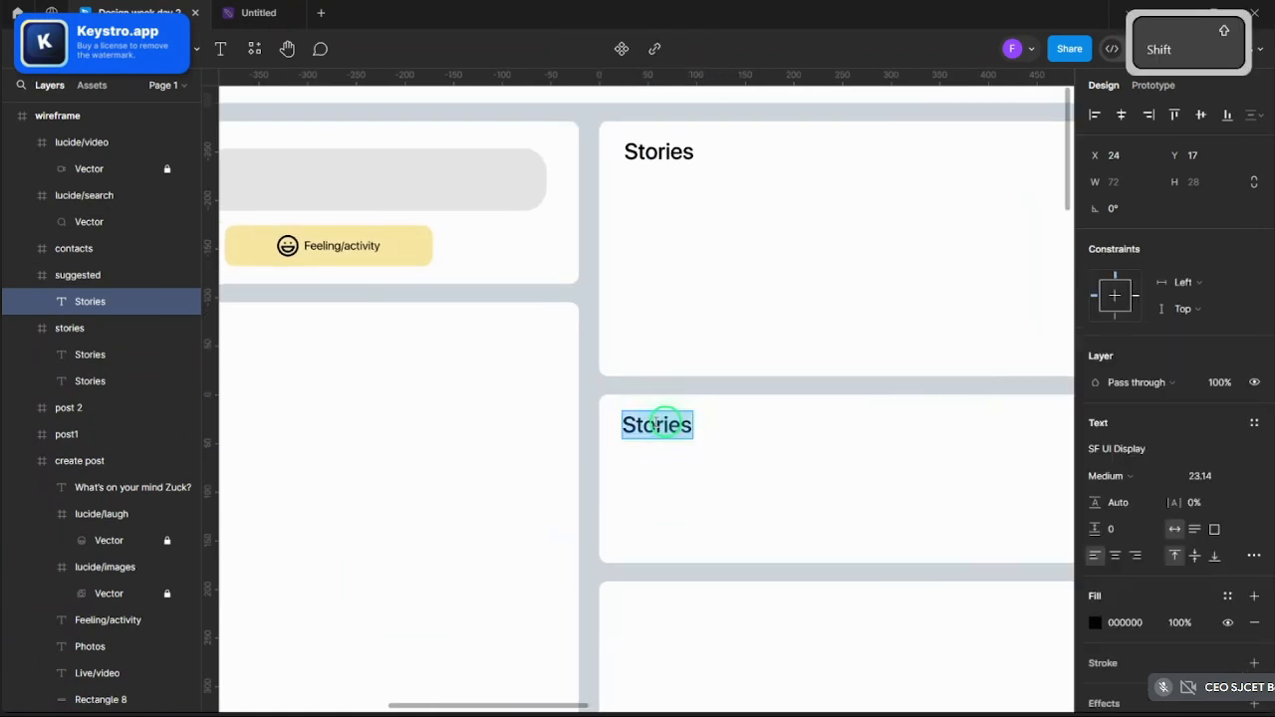
type("Suggested")
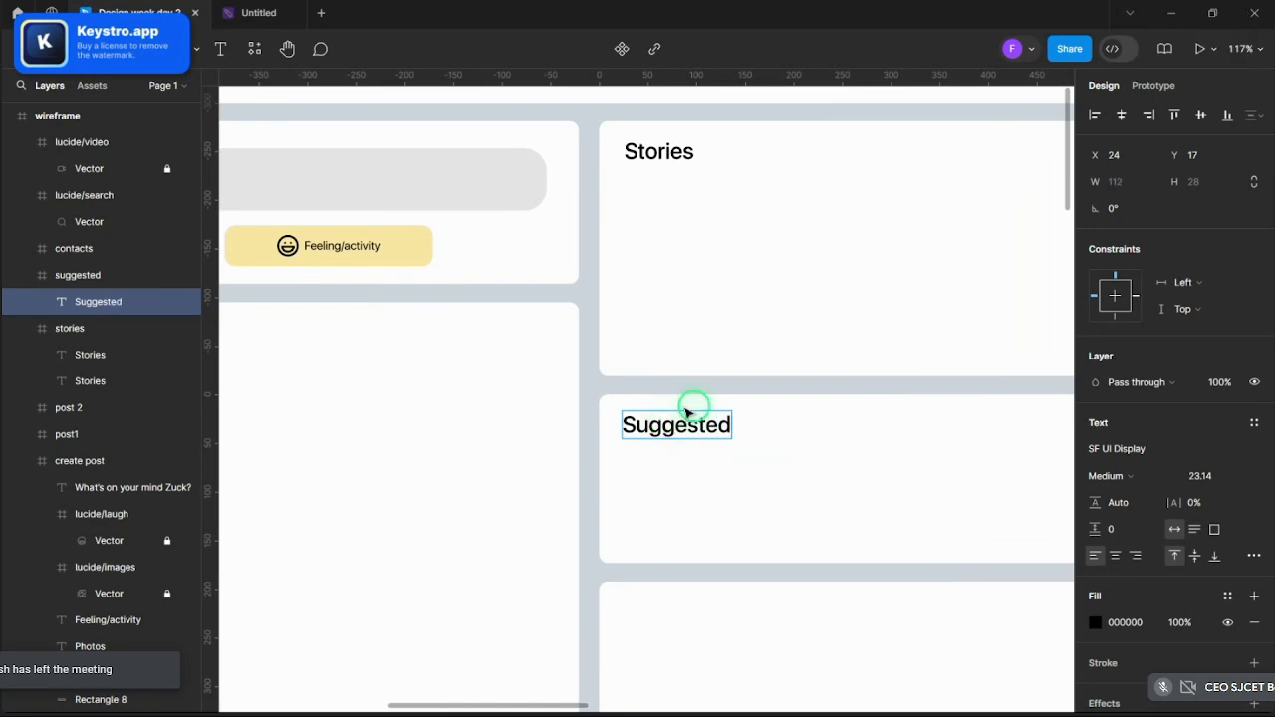
key("Escape")
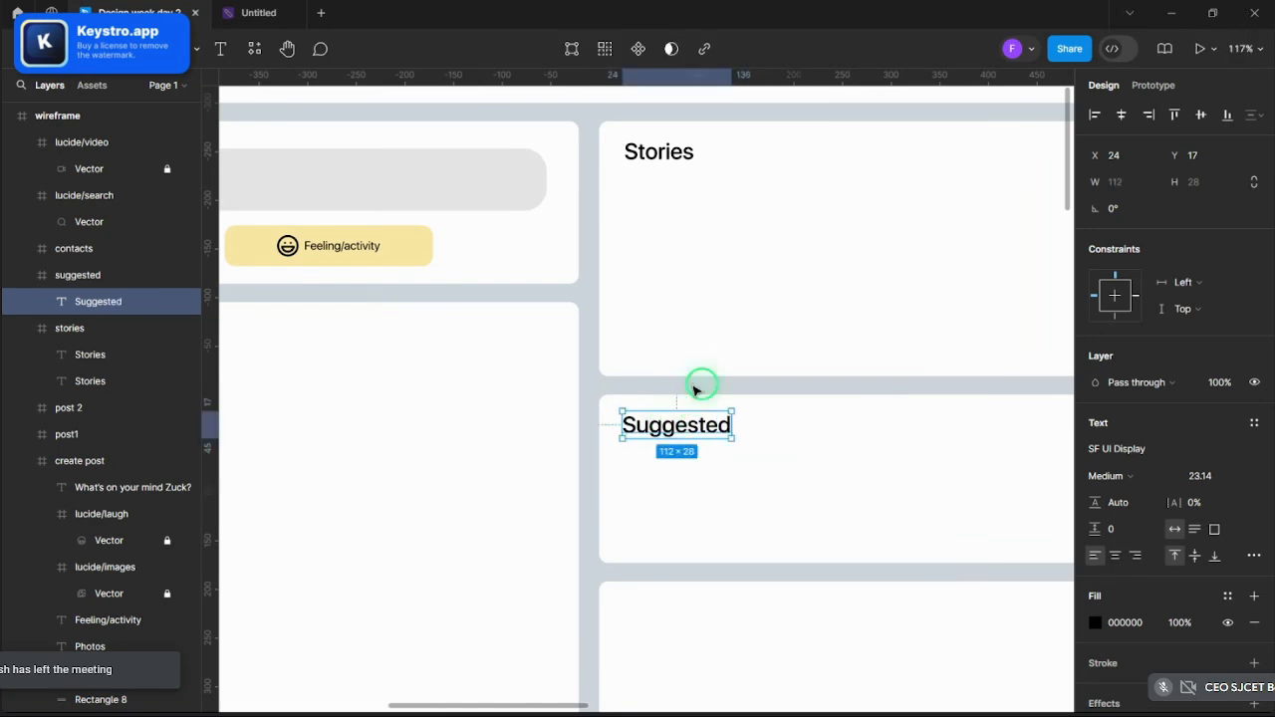
scroll(684, 364, "down", 5)
scroll(675, 343, "up", 1)
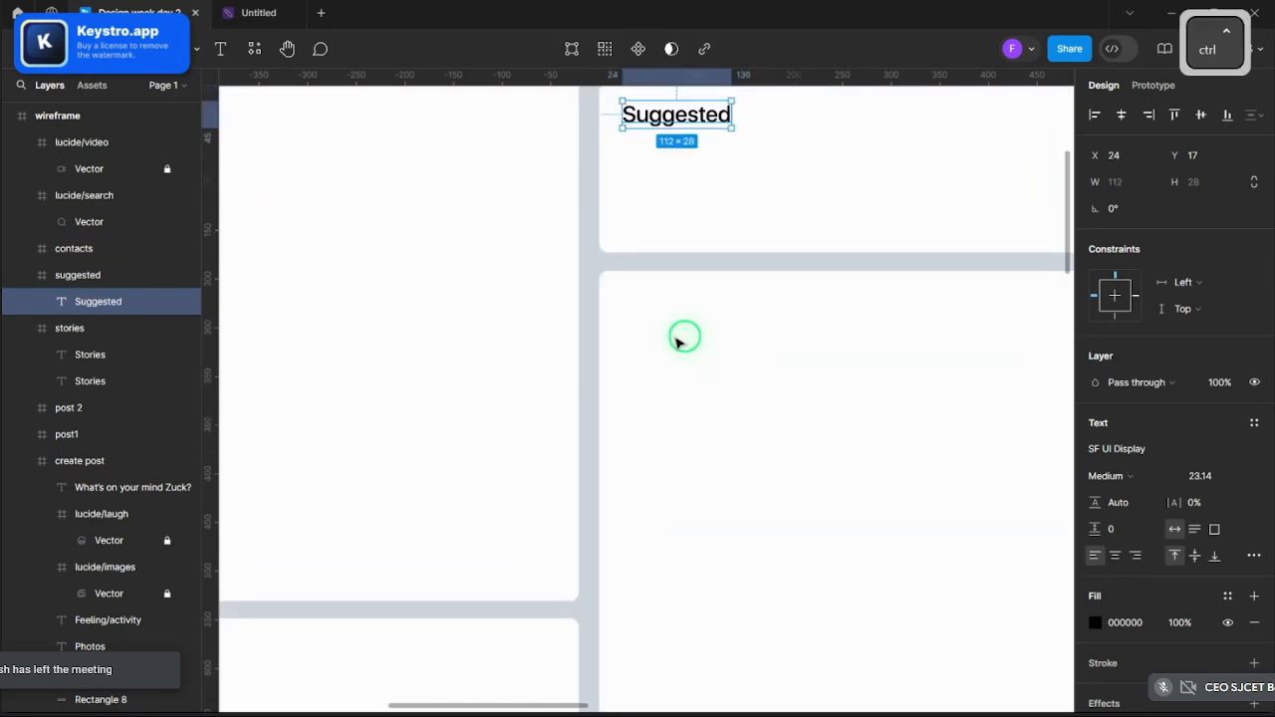
- Paste another heading into the Contacts card and retype it as 'Contacts'
key("ctrl+v")
left_click_drag(683, 117, 680, 315)
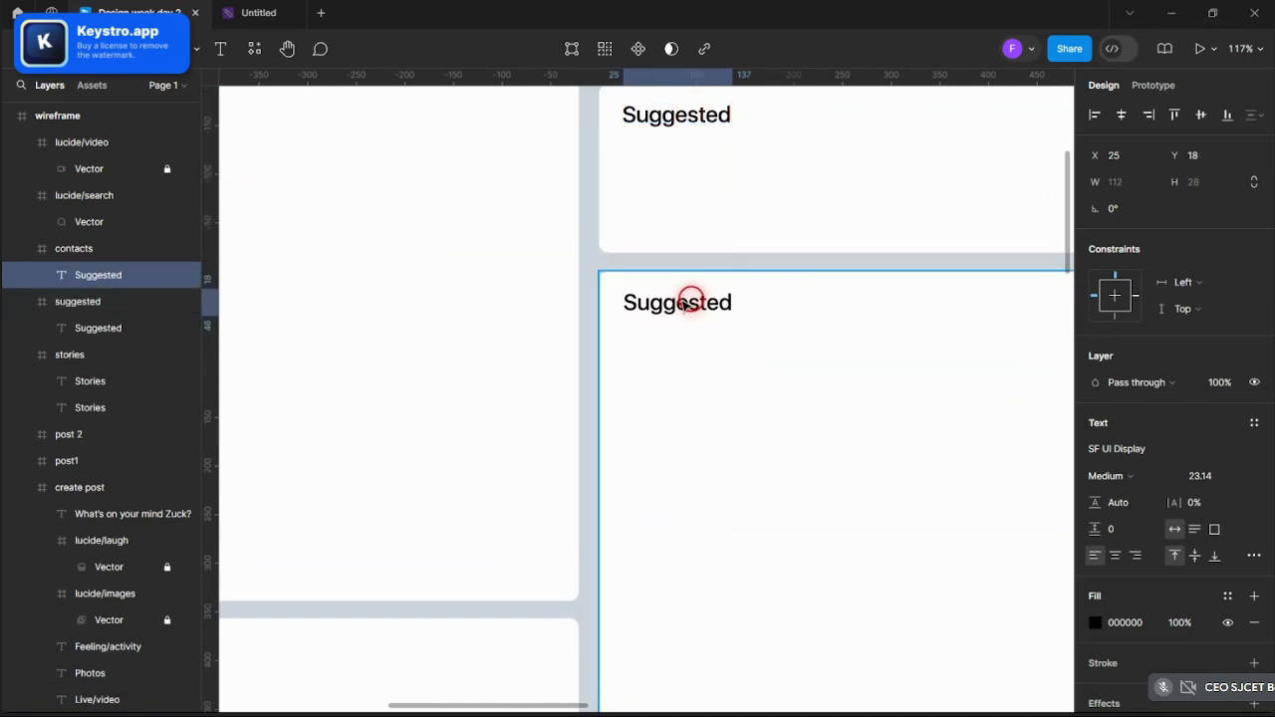
double_click(685, 304)
type("Contacts")
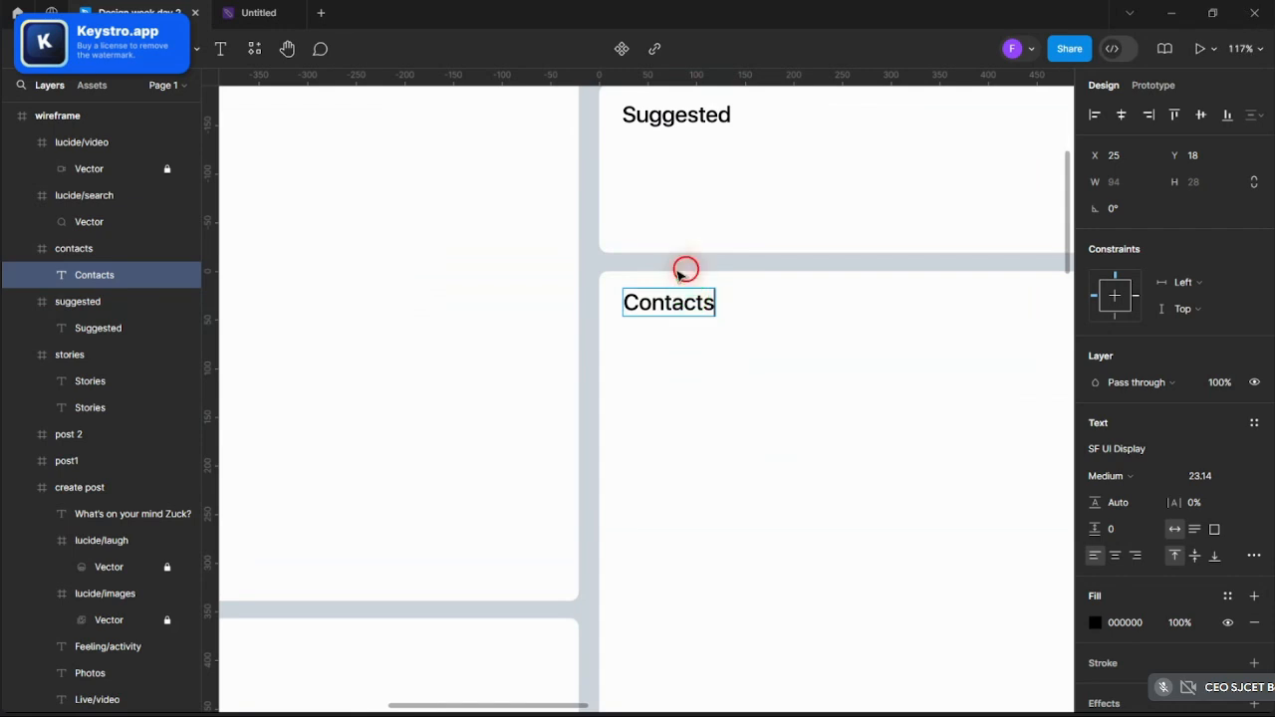
left_click(685, 268)
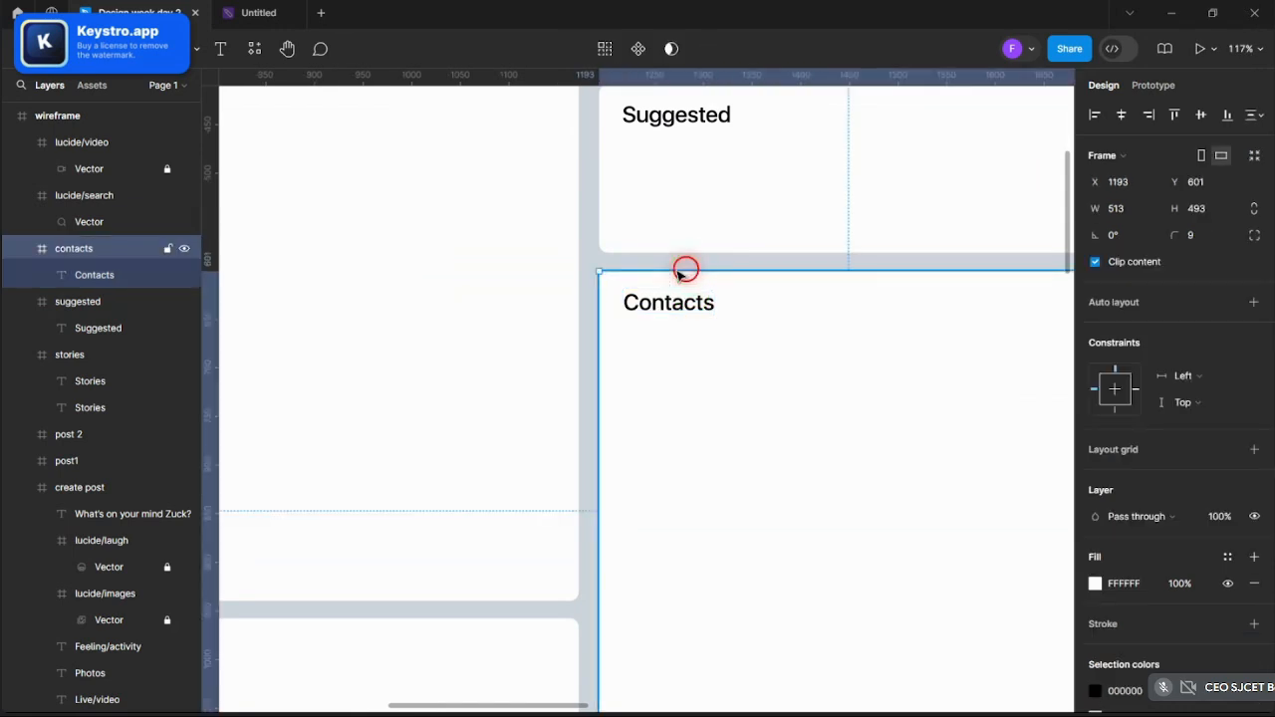
scroll(687, 269, "down", 10)
- Shorten the post1 card by moving its top edge down
scroll(715, 269, "up", 10)
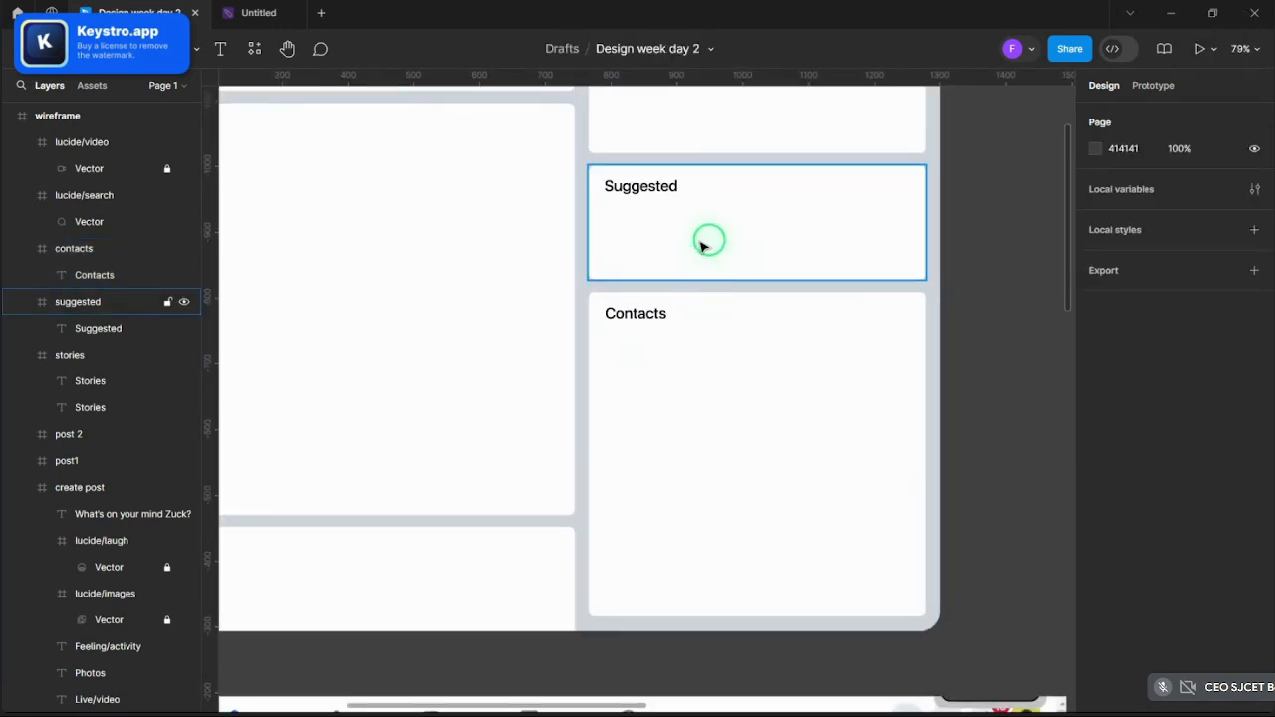
scroll(814, 345, "down", 5)
scroll(578, 253, "up", 2)
scroll(371, 162, "up", 2)
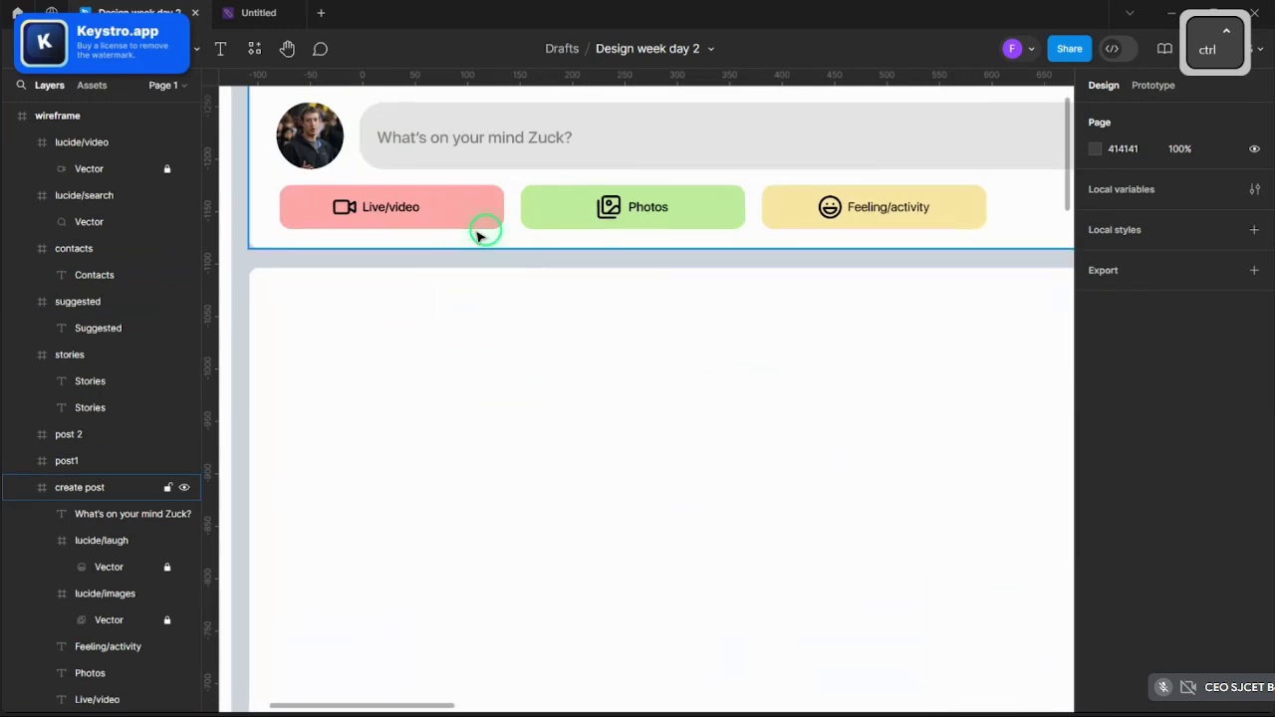
scroll(506, 319, "down", 3)
left_click(563, 334)
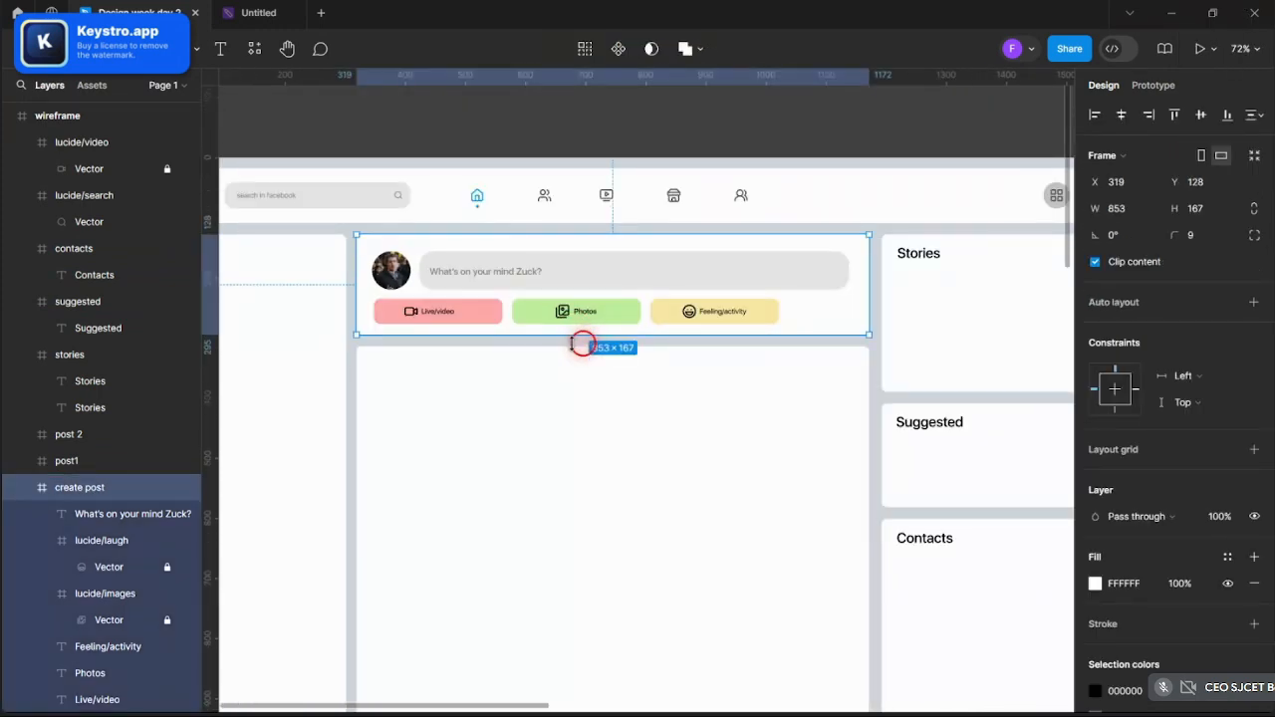
left_click(586, 351)
left_click_drag(587, 350, 588, 362)
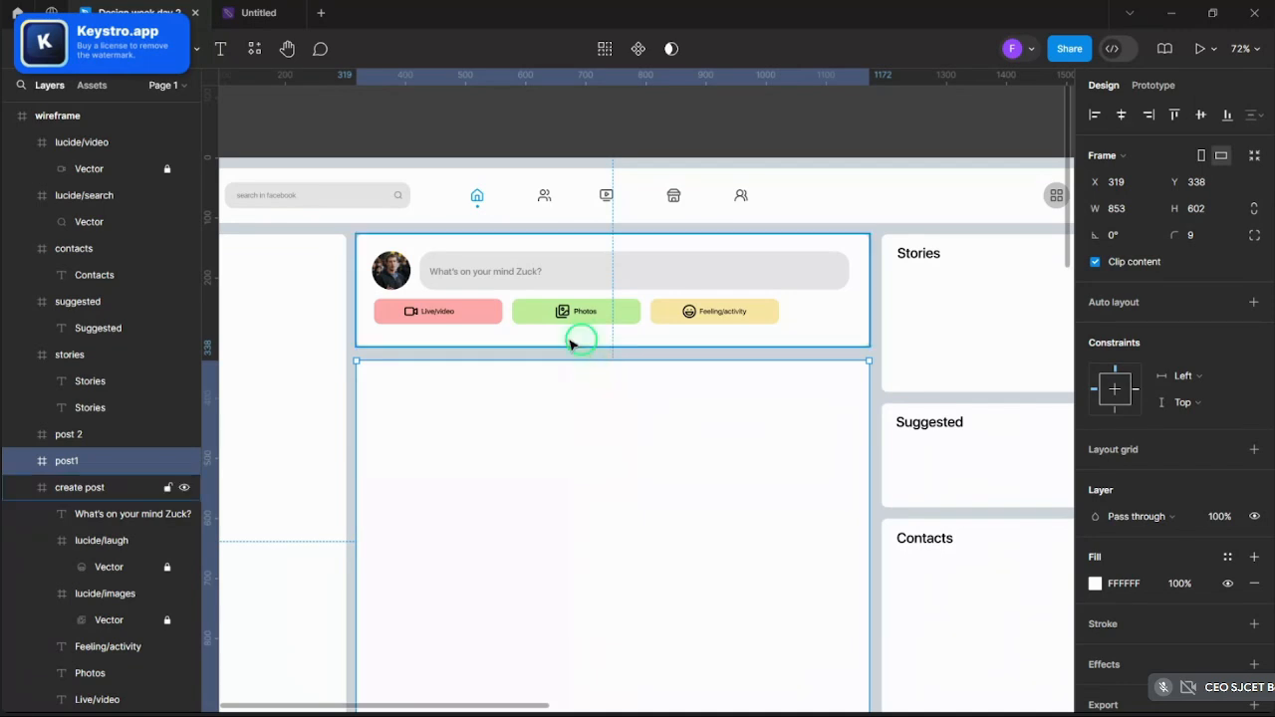
- Shift the Create Post contents down and add a 'Create Post' heading at its top-left
left_click_drag(377, 246, 819, 334)
left_click_drag(761, 280, 764, 292)
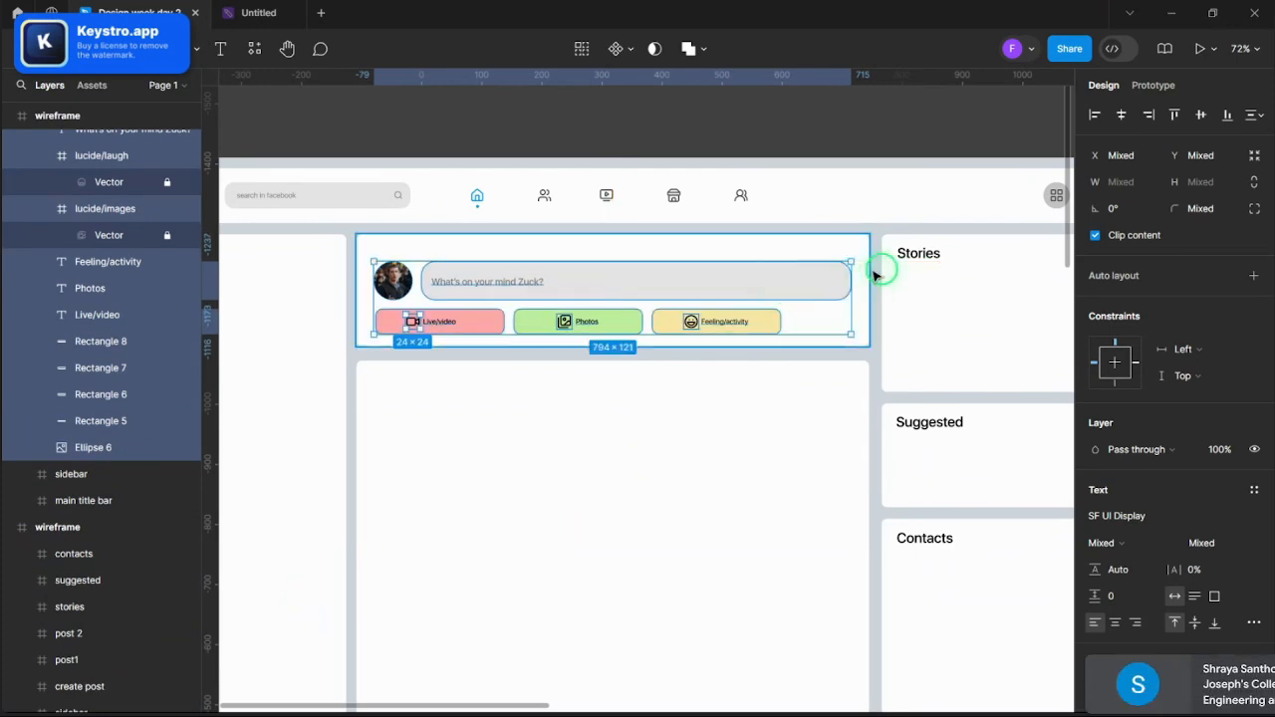
left_click(910, 253, "ctrl")
key("ctrl+v")
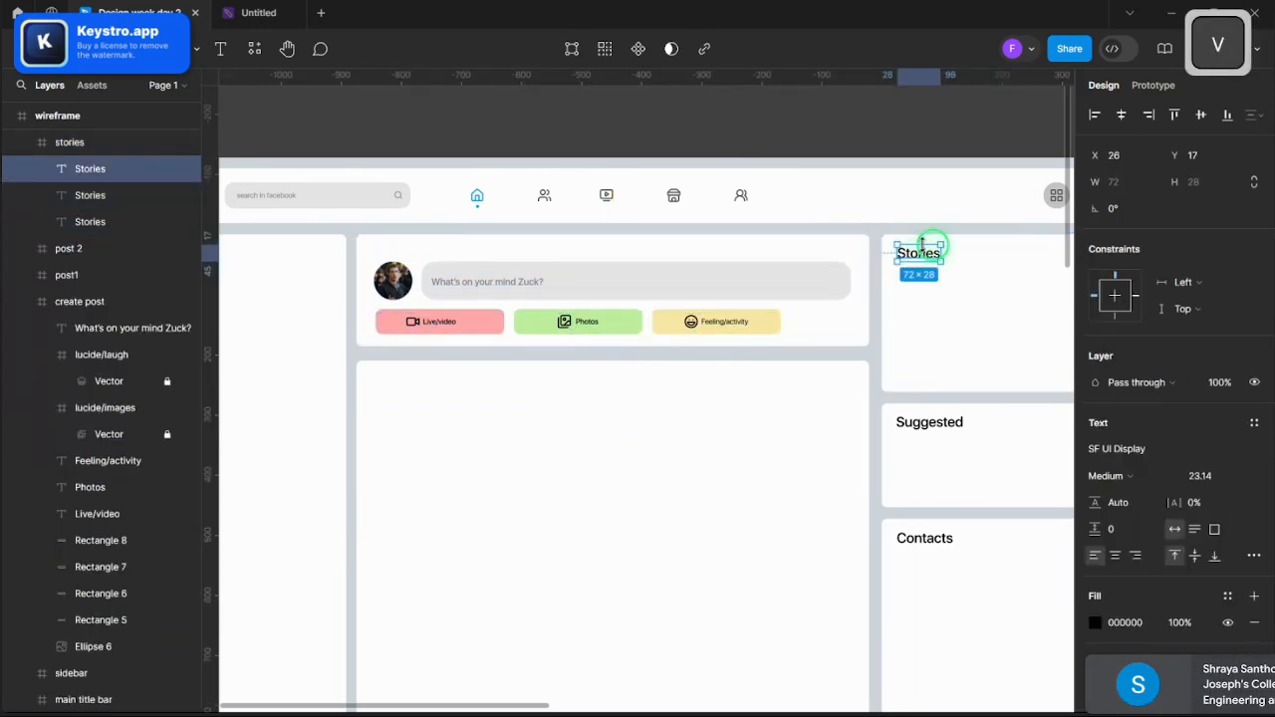
left_click_drag(907, 257, 401, 250)
double_click(398, 249)
type("C")
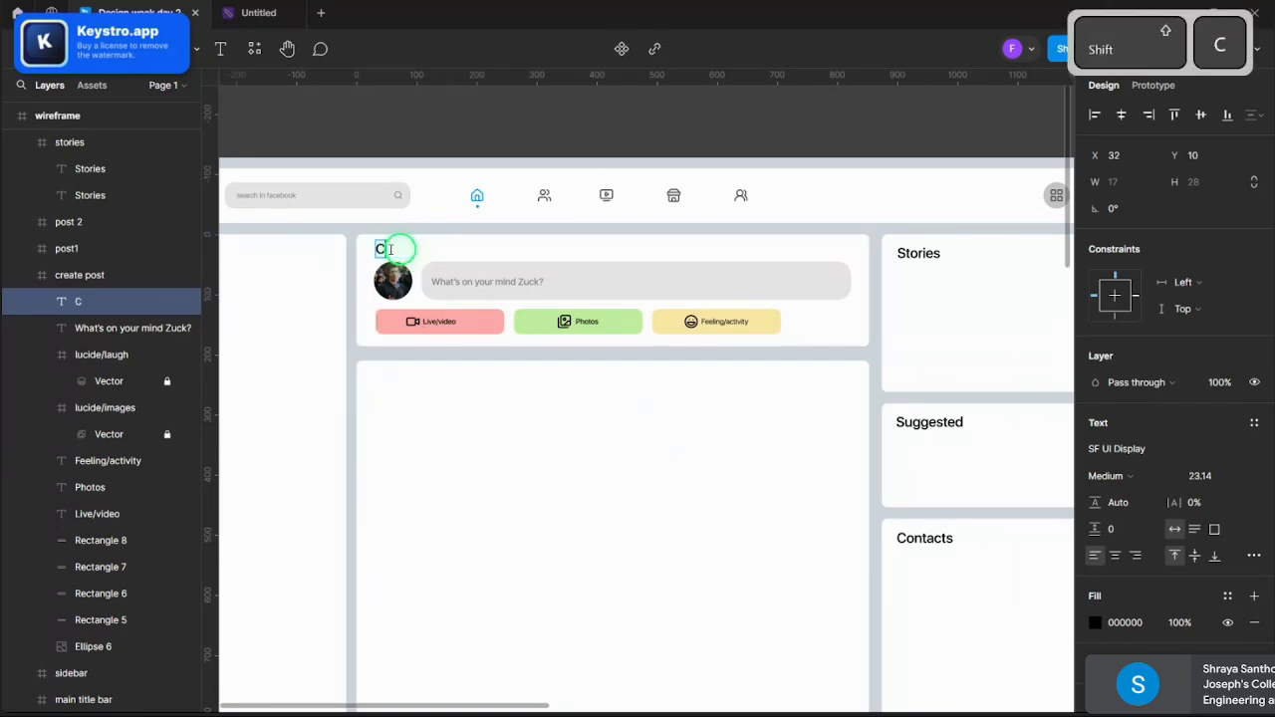
type("reate Pos")
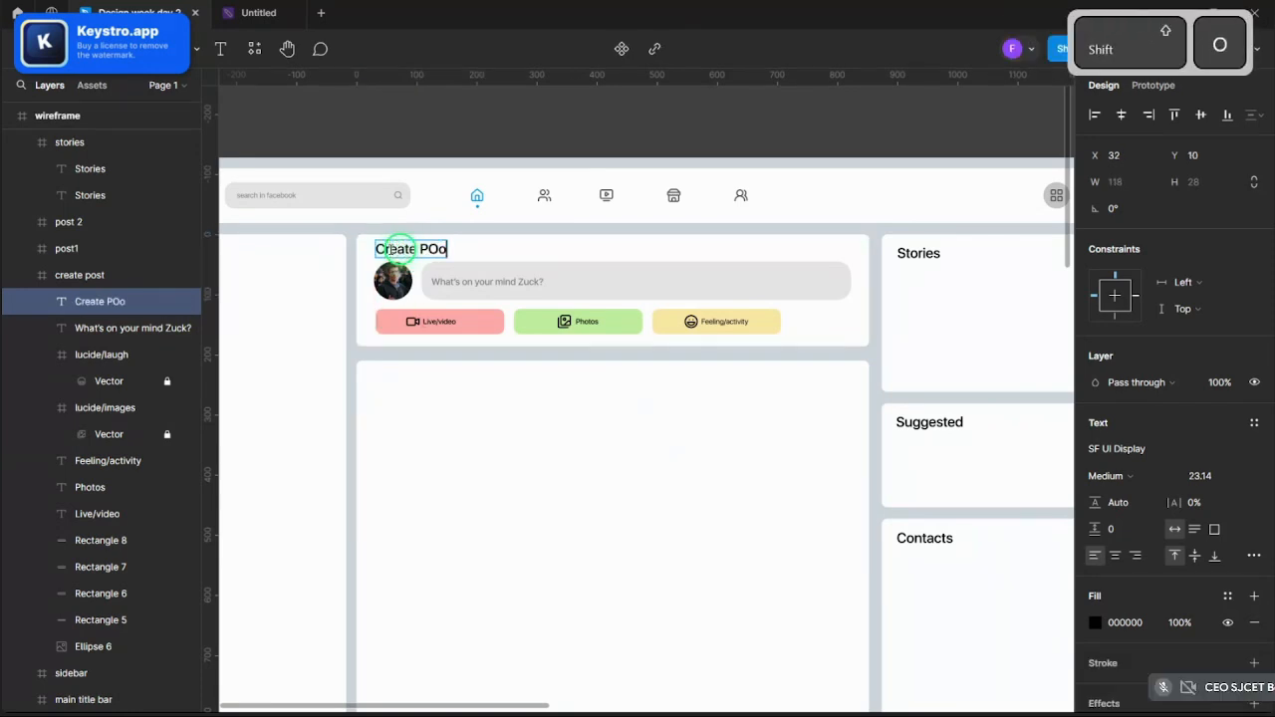
key("BackSpace")
key("BackSpace")
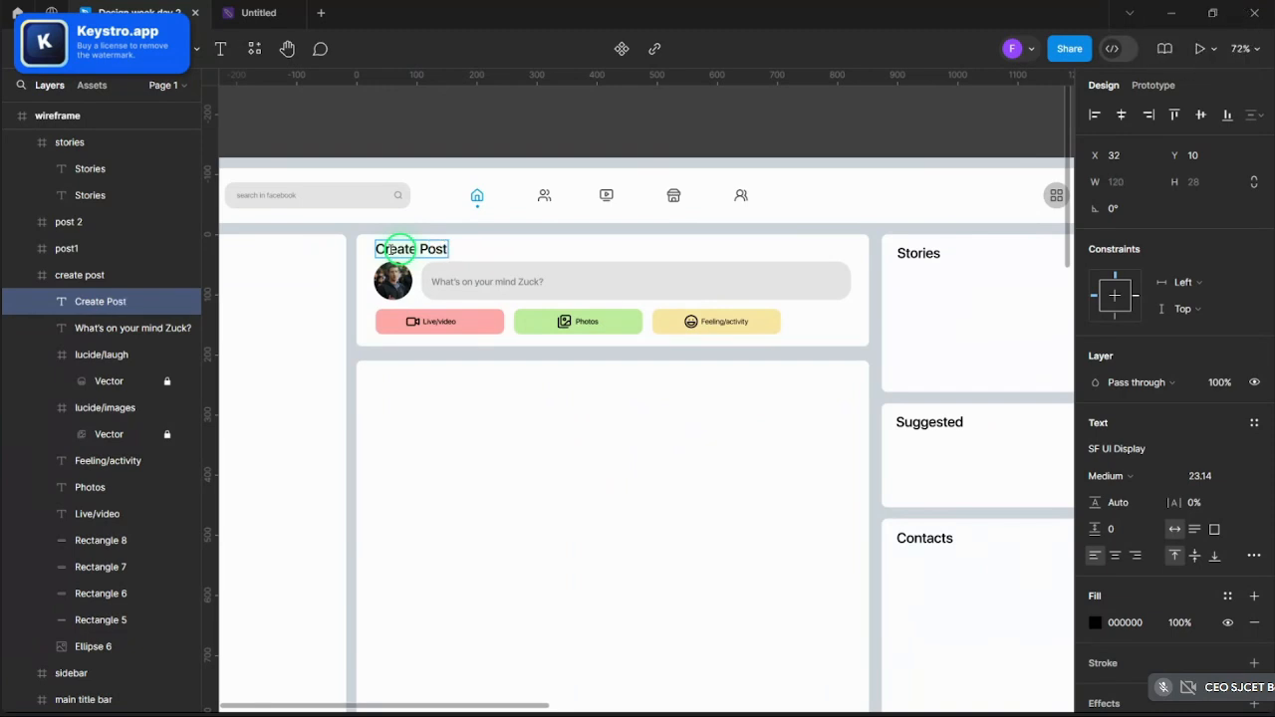
left_click(403, 152)
- Make the Create Post card 201 tall and shorten post1 again to match
scroll(404, 149, "up", 8)
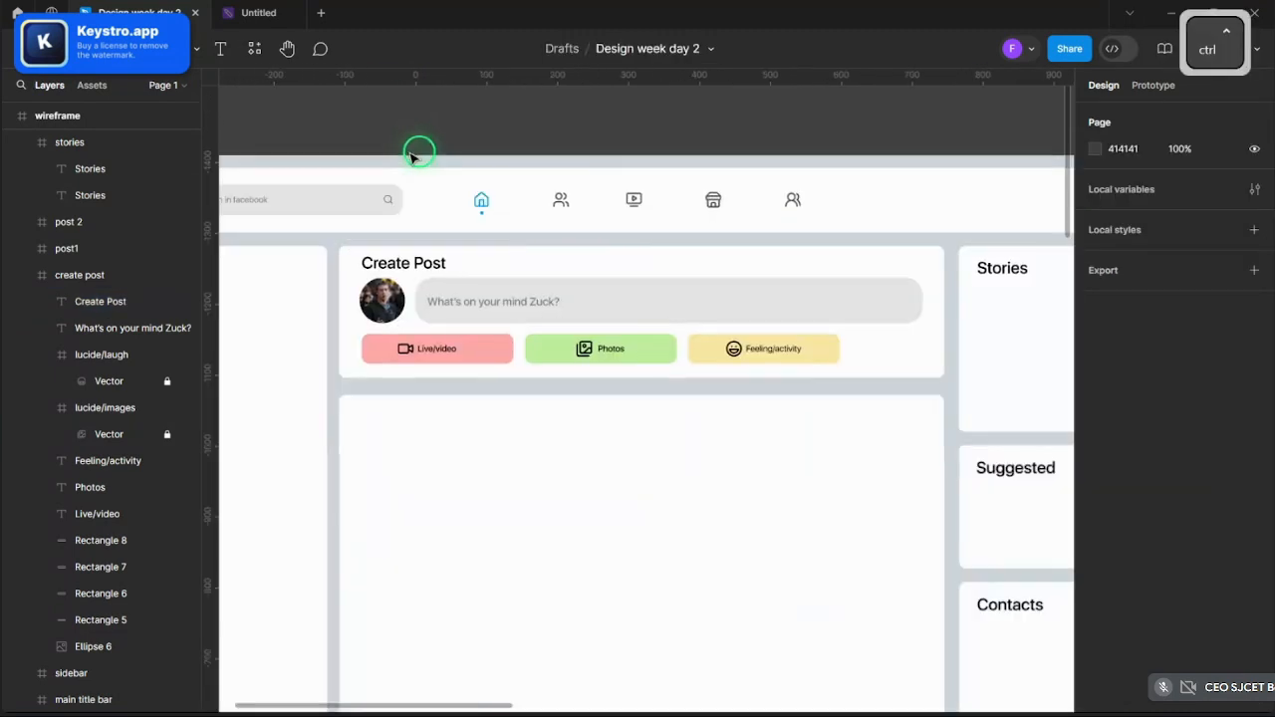
left_click(394, 316, "ctrl")
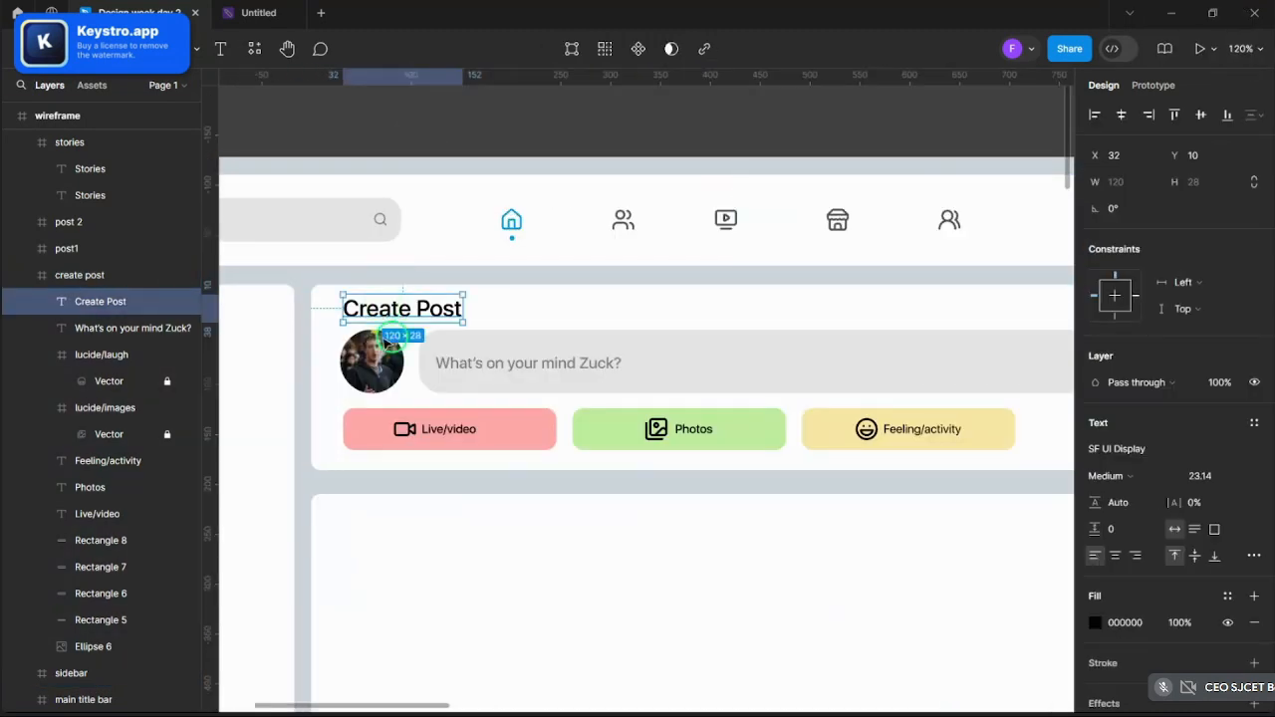
left_click(445, 460)
left_click_drag(459, 469, 450, 485)
scroll(458, 493, "down", 5)
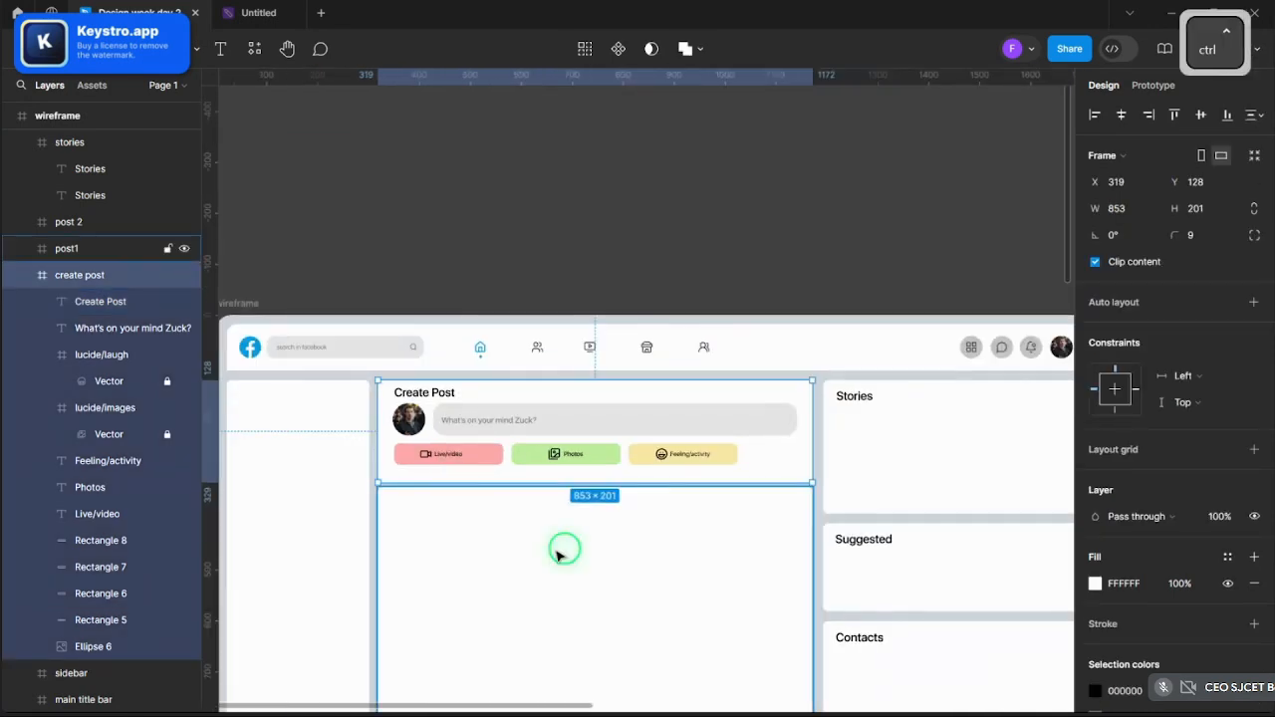
left_click(564, 537, "ctrl")
scroll(615, 464, "up", 2)
left_click_drag(617, 465, 616, 482)
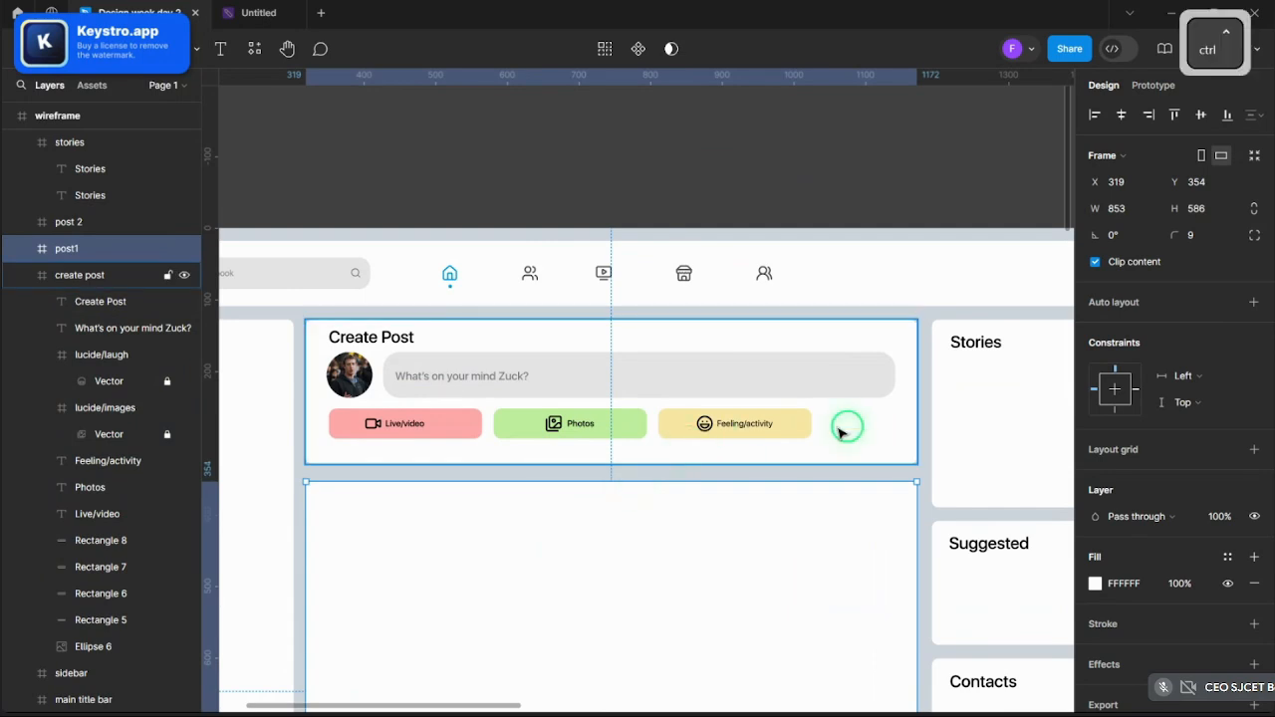
- Select everything below the Create Post title and nudge it up slightly
left_click_drag(876, 427, 342, 359)
scroll(342, 359, "up", 2)
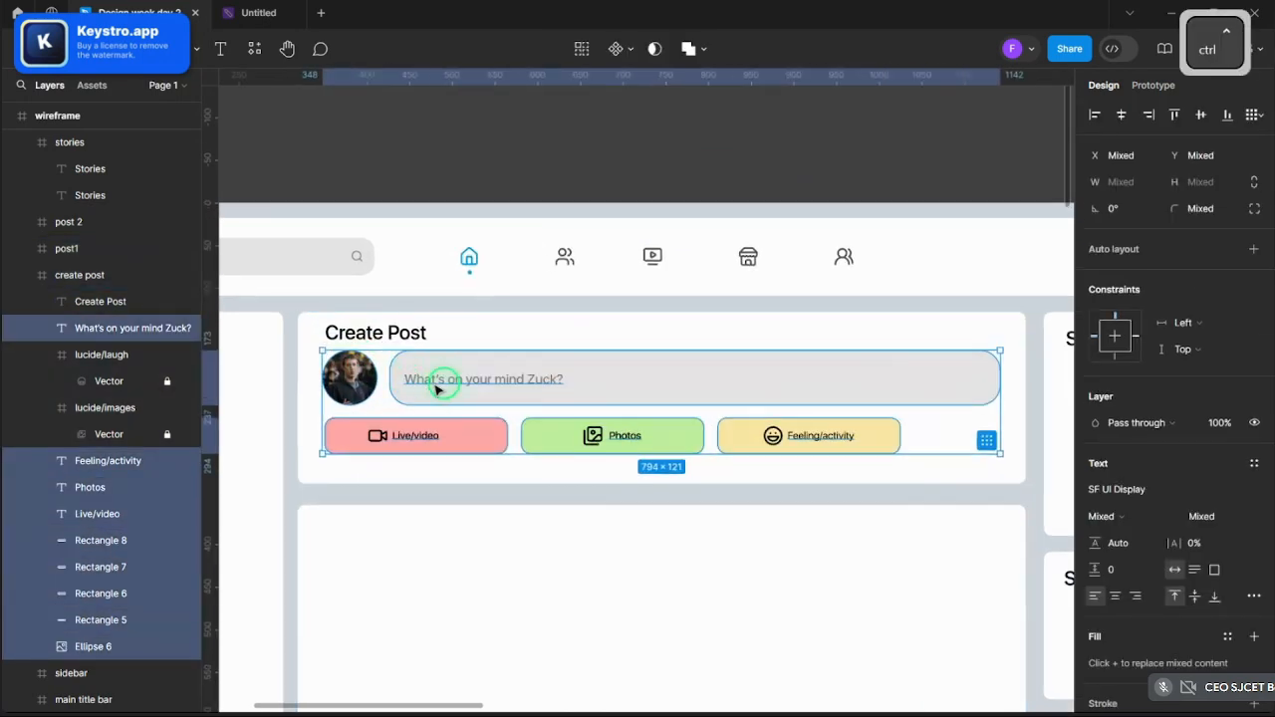
left_click_drag(475, 391, 478, 396)
key("ctrl+z")
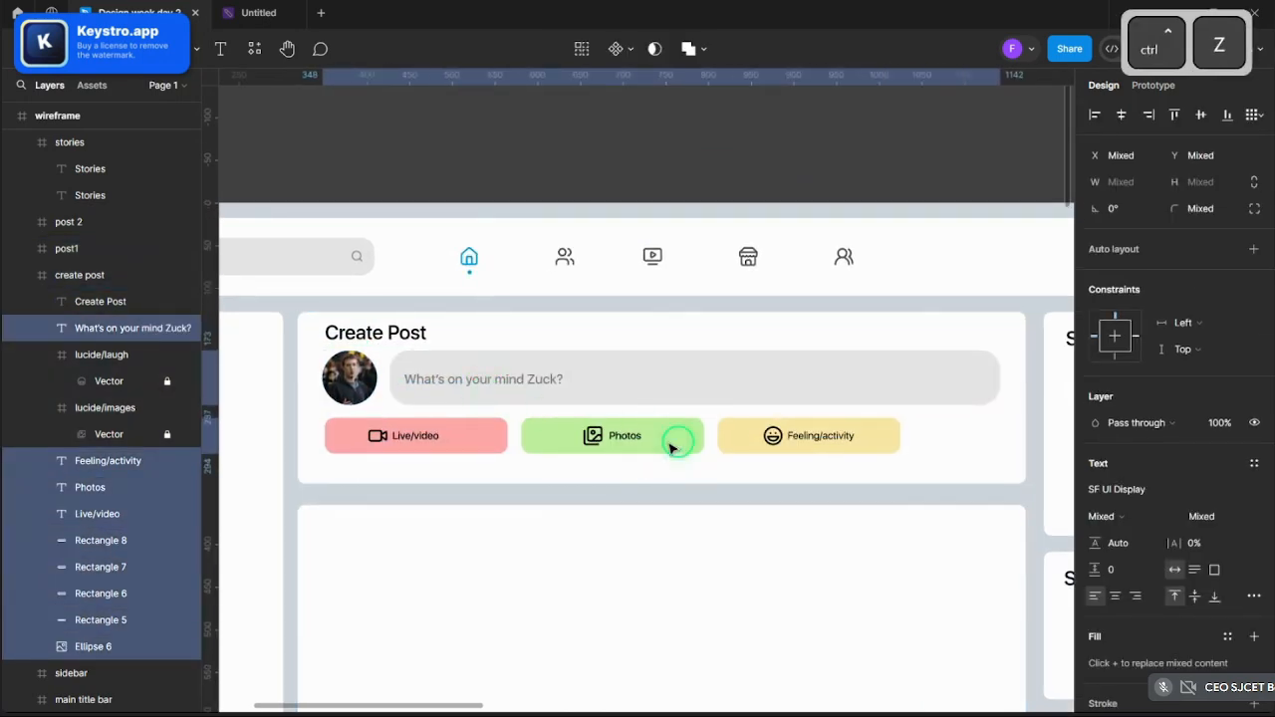
left_click(596, 437, "shift")
left_click(581, 445)
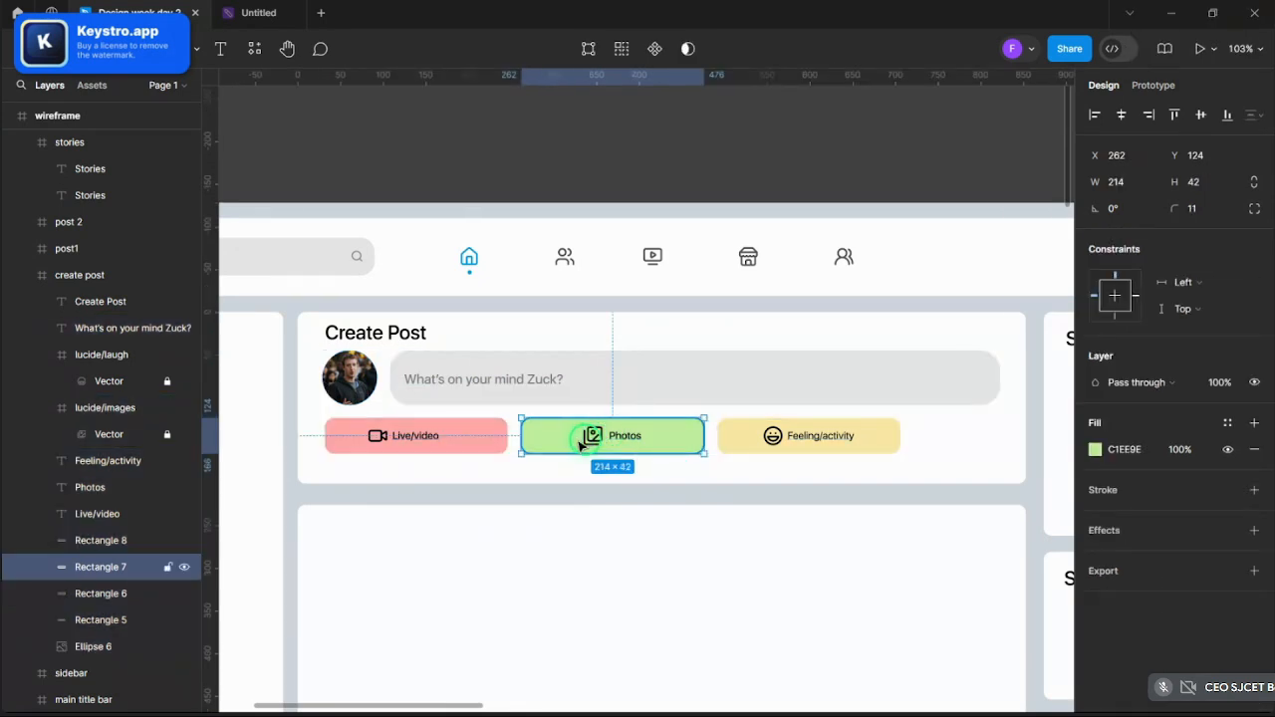
left_click(588, 439)
scroll(569, 435, "down", 5)
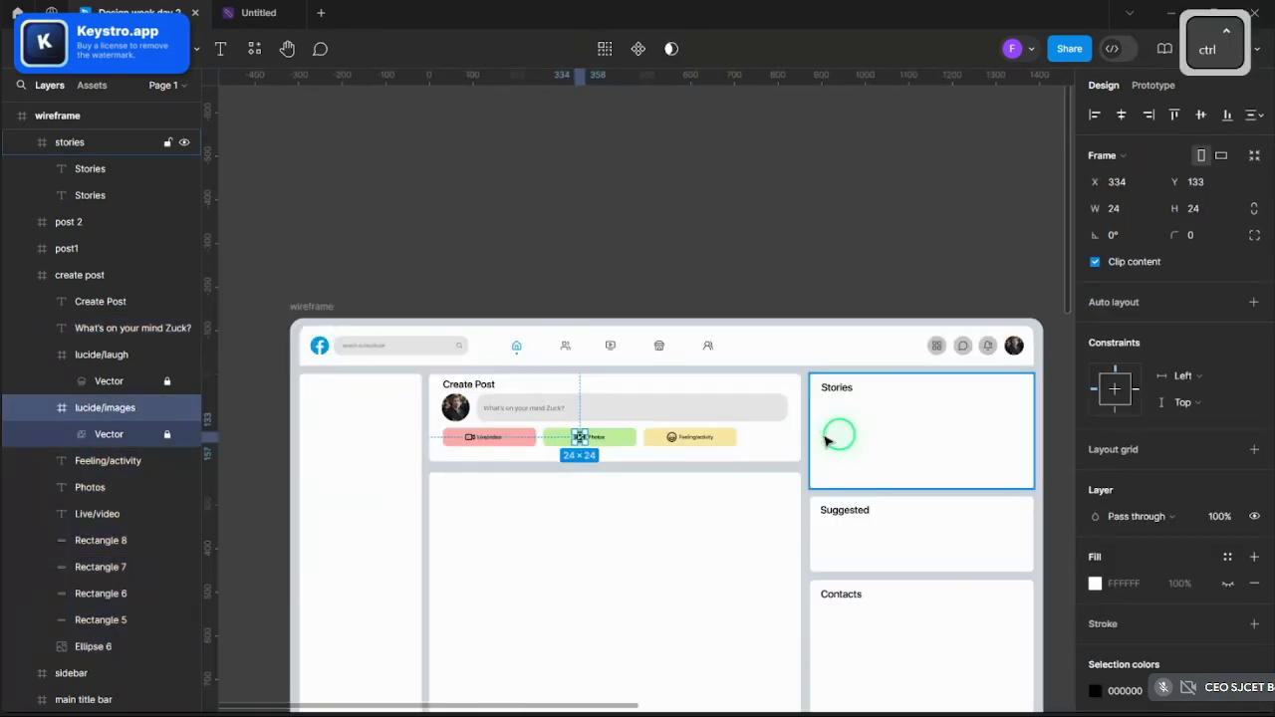
left_click_drag(780, 450, 456, 406)
scroll(526, 409, "up", 5)
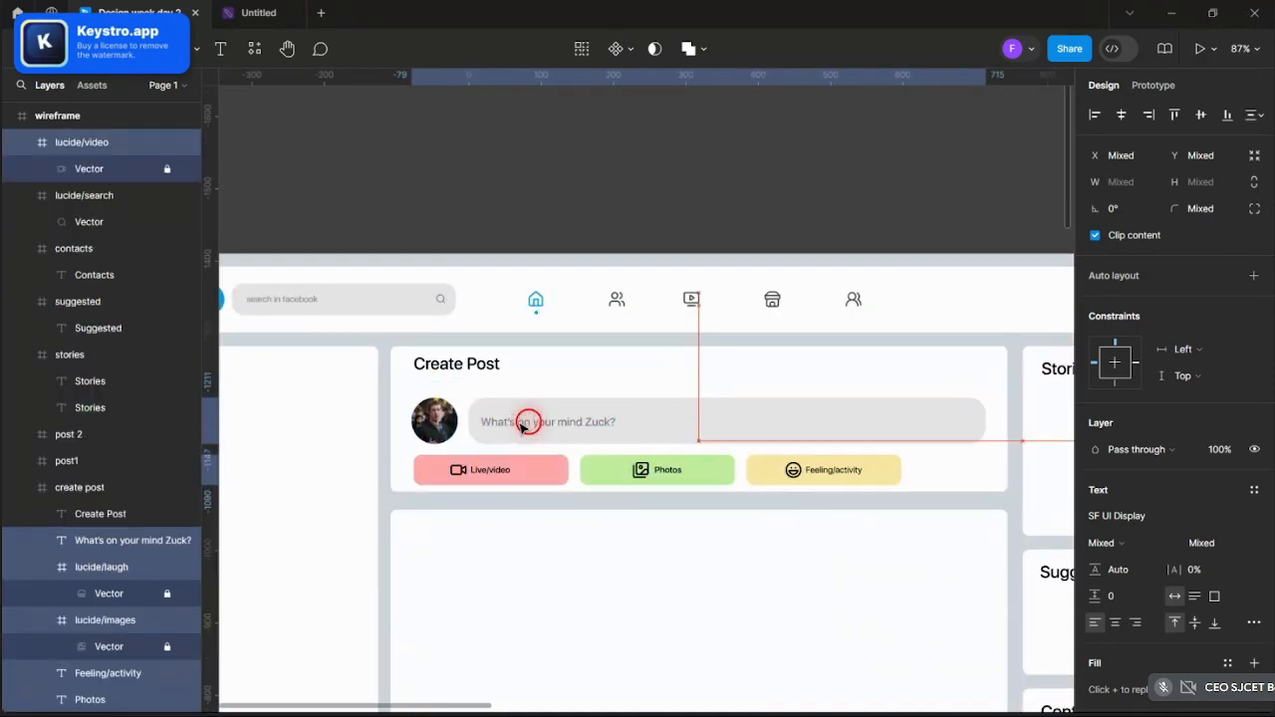
key("Up")
key("Up")
key("Up")
key("Up")
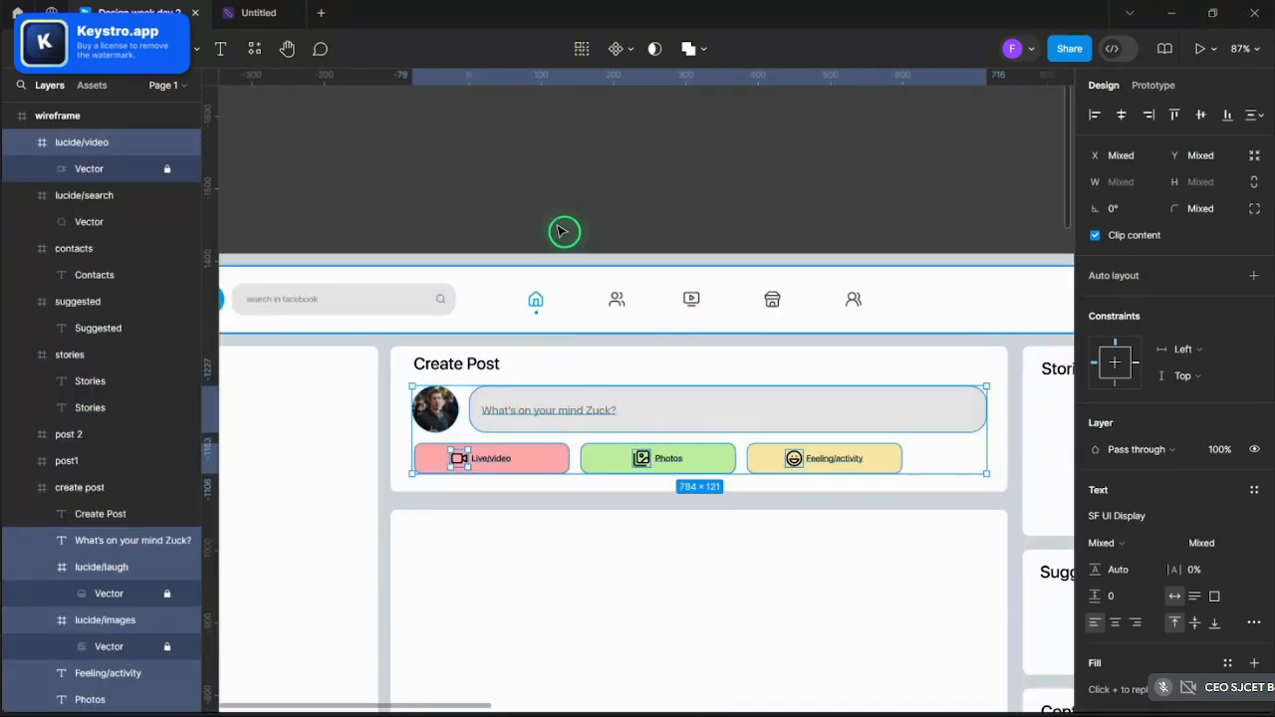
- Move the Create Post heading down a little toward 15 px spacing
left_click(589, 182)
scroll(578, 246, "down", 5)
scroll(448, 329, "up", 5)
left_click(445, 331, "ctrl")
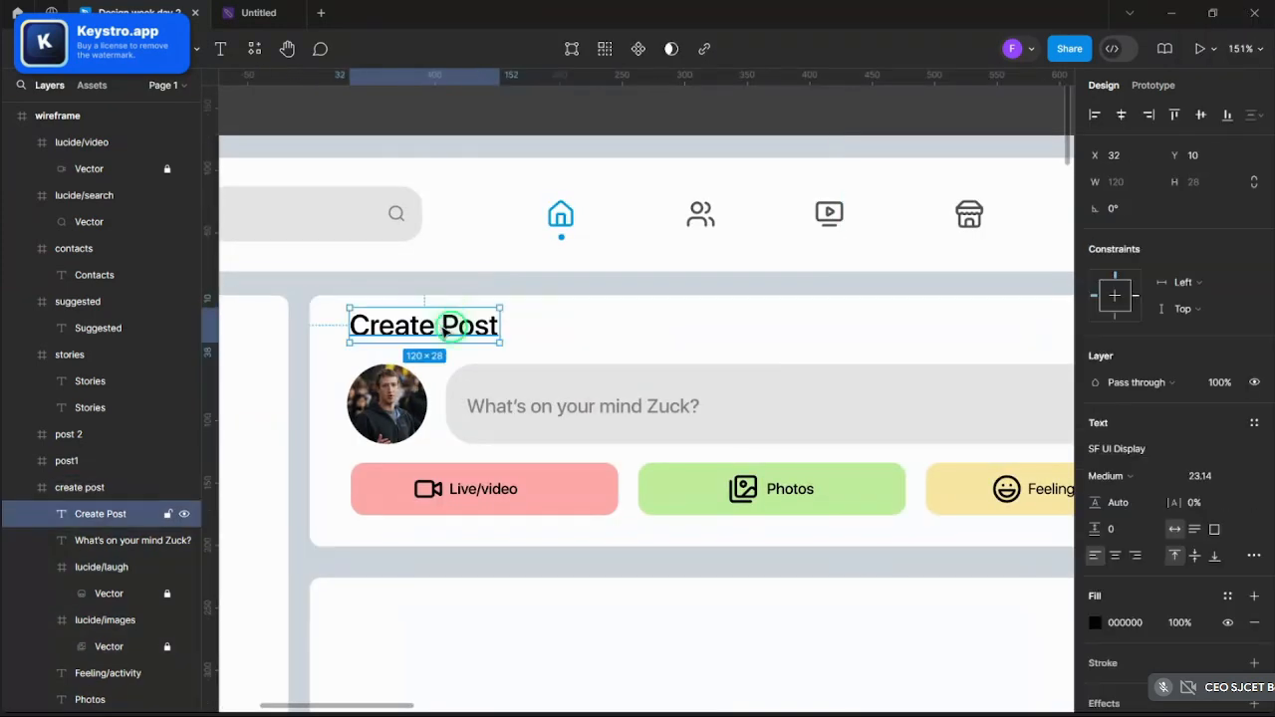
left_click_drag(445, 331, 445, 335)
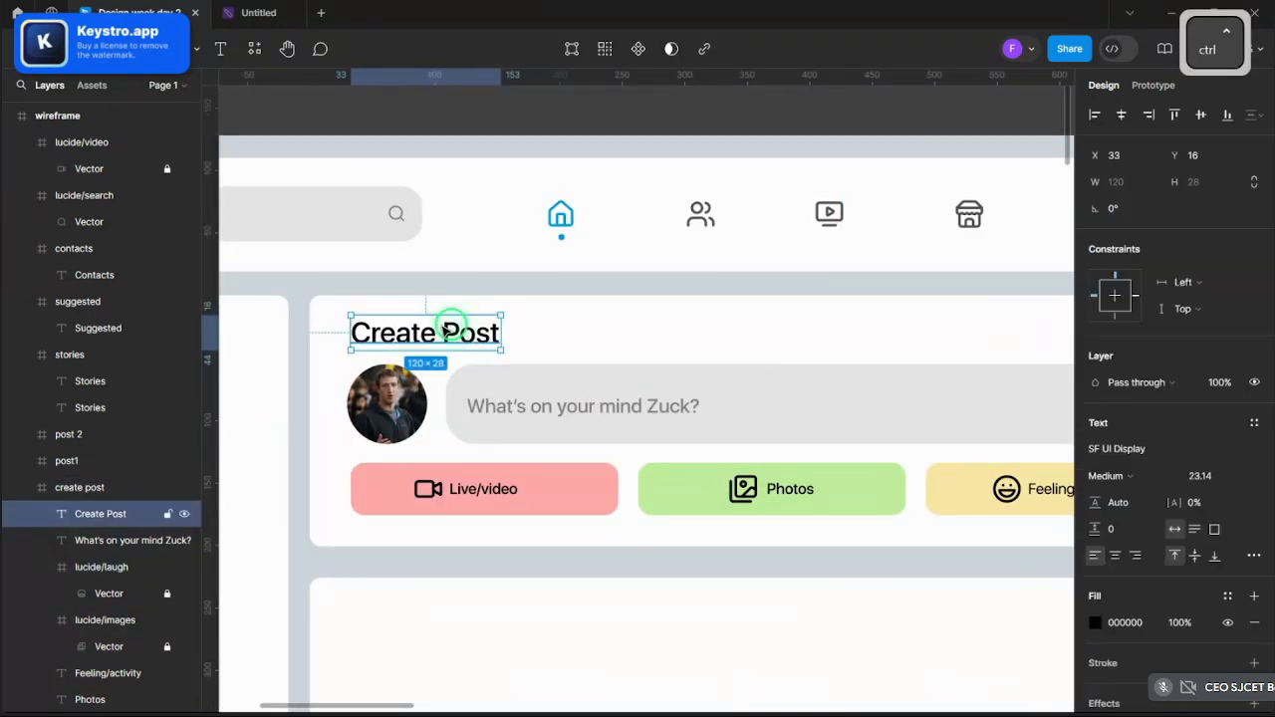
scroll(447, 331, "down", 4)
scroll(447, 330, "up", 2)
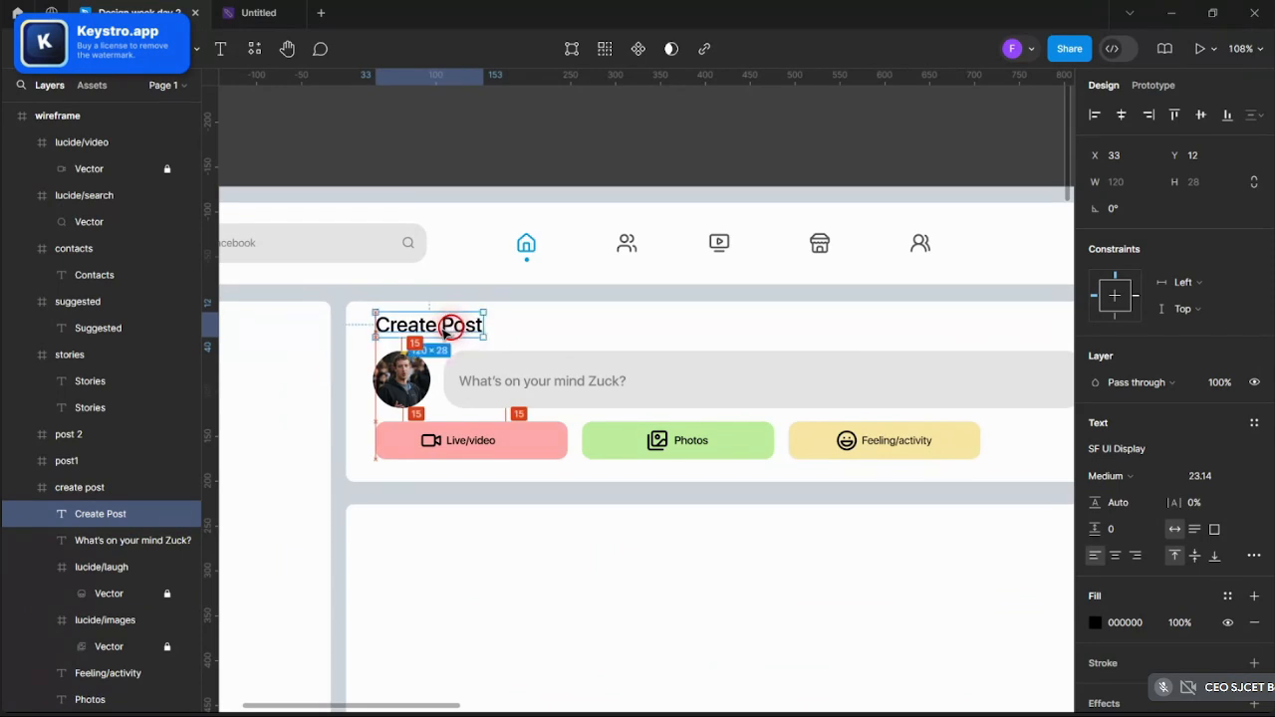
- Check the Create Post heading's spacing, then clear the selection
left_click(495, 134)
scroll(495, 136, "down", 5)
scroll(456, 194, "up", 8)
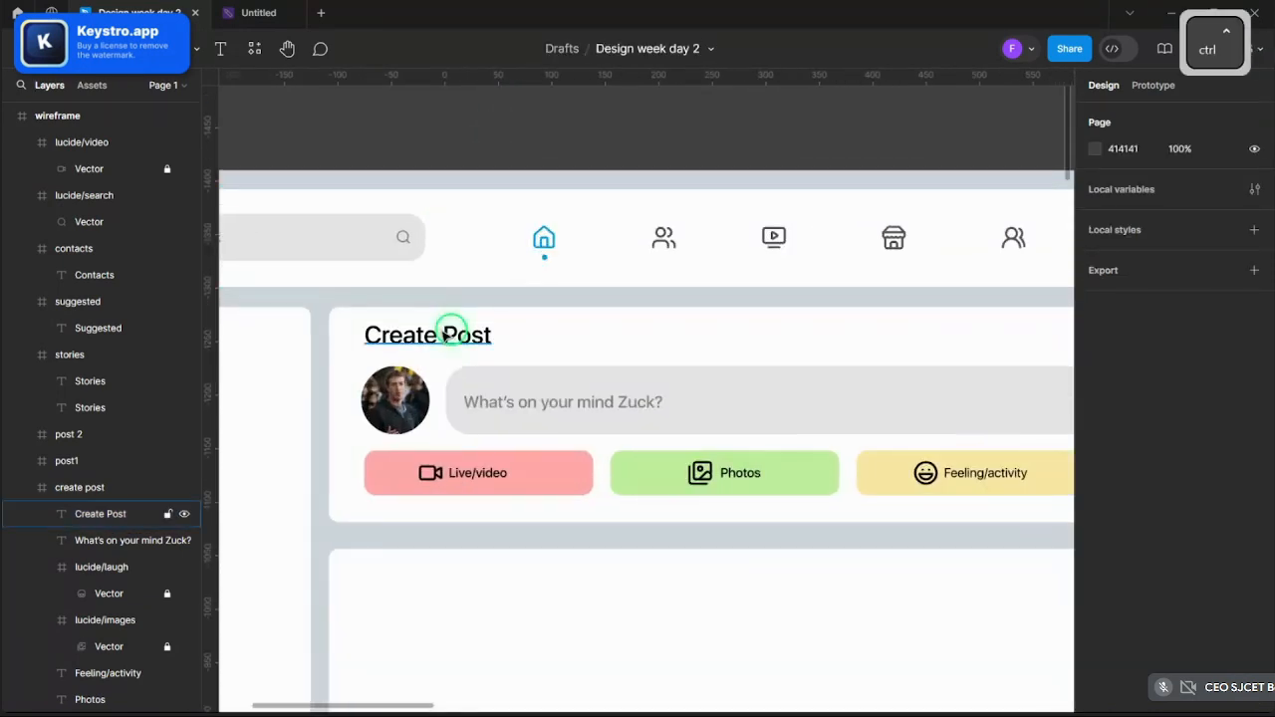
left_click(447, 337, "ctrl")
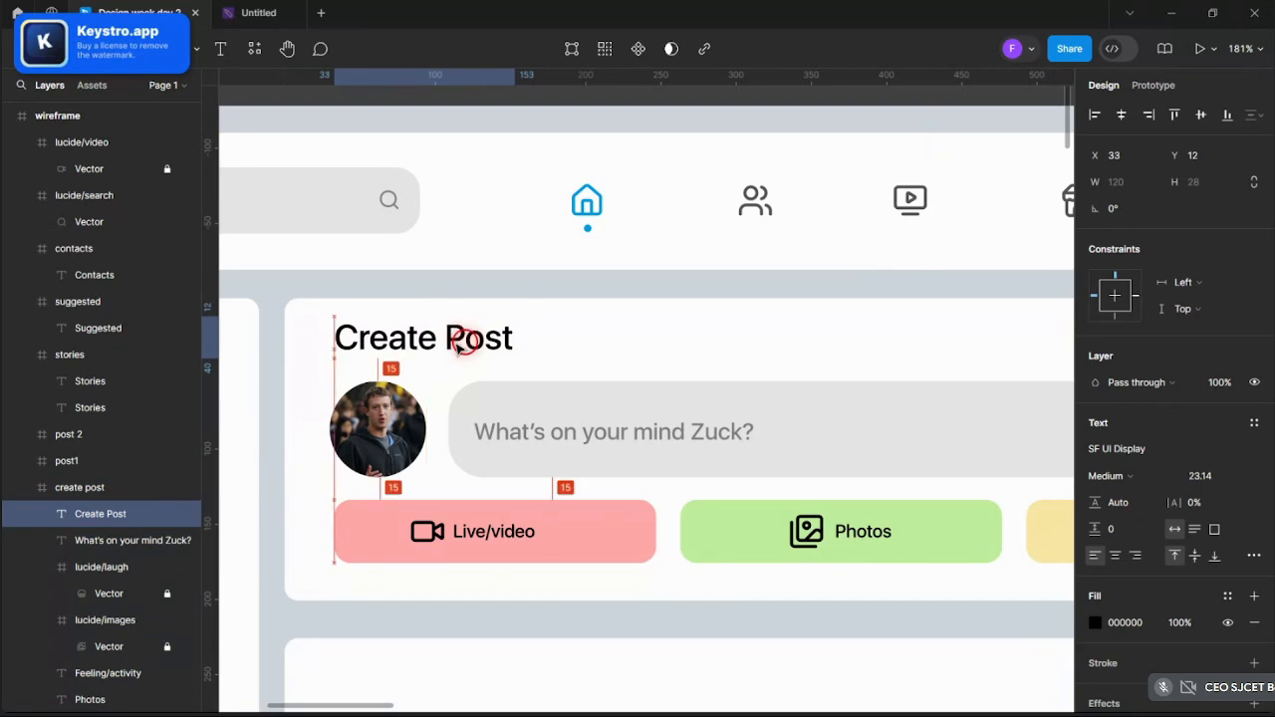
scroll(454, 339, "down", 5)
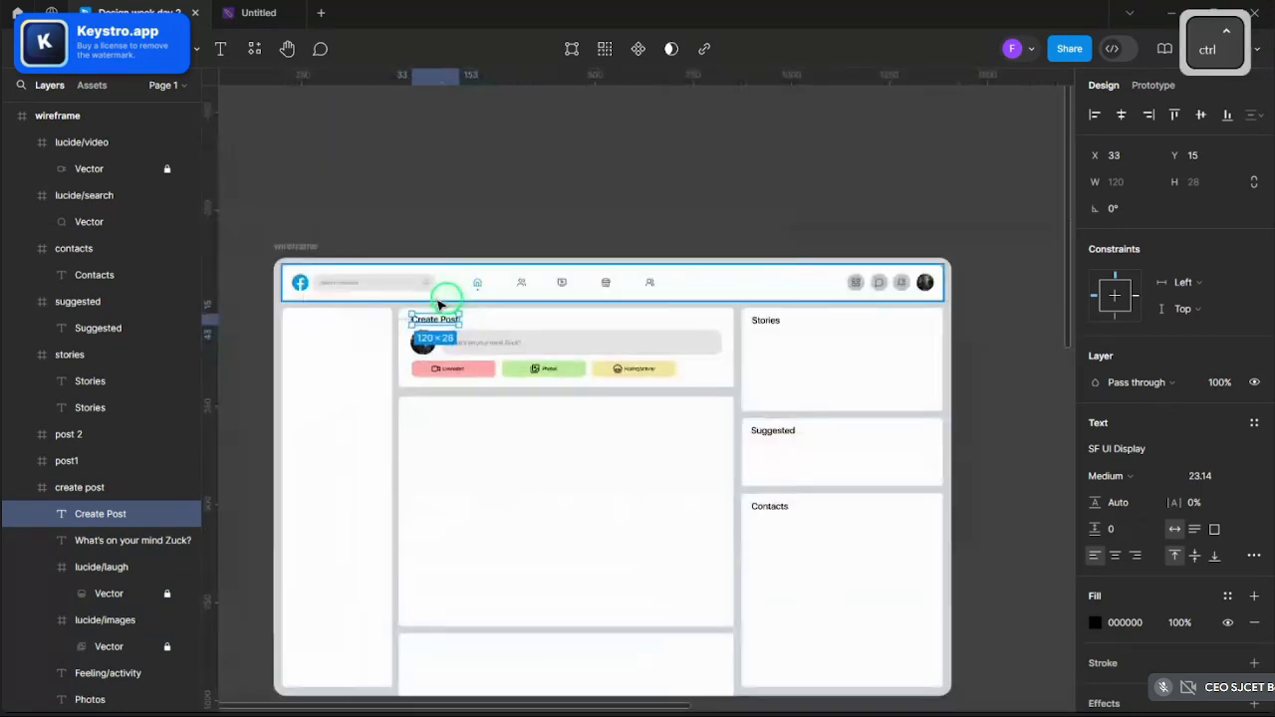
scroll(757, 321, "up", 7)
scroll(916, 355, "down", 5)
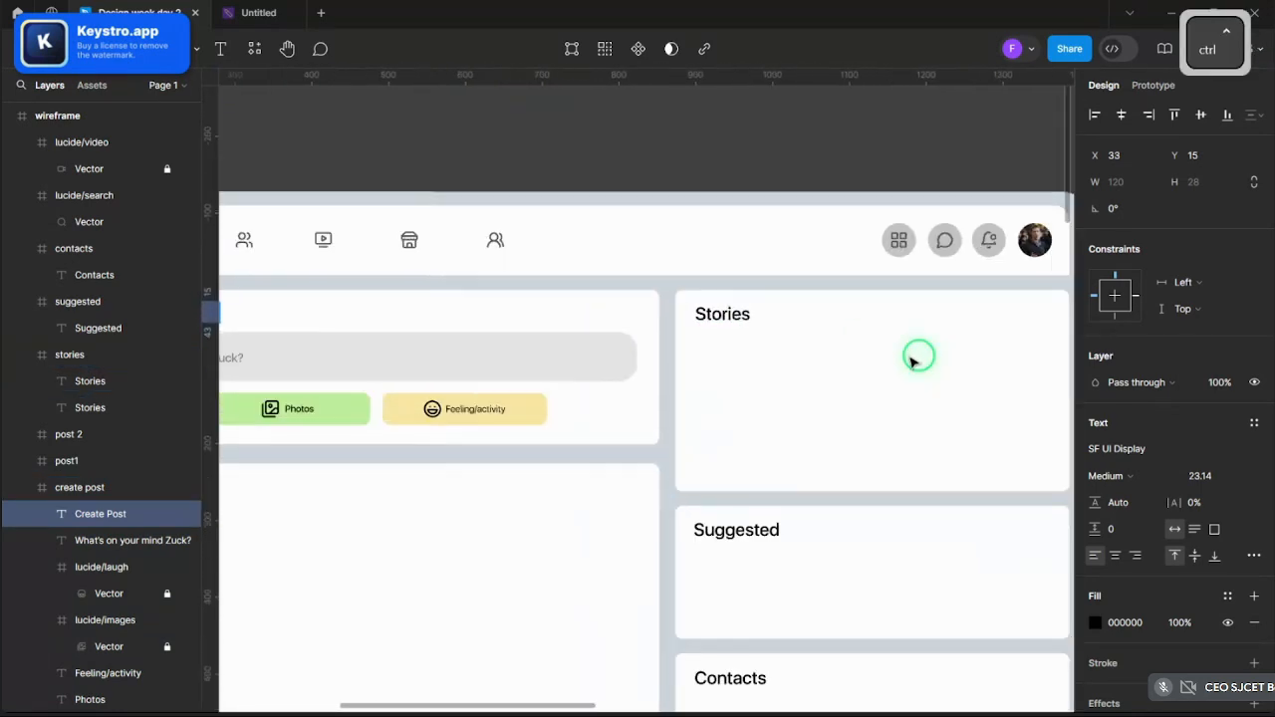
left_click(657, 189, "ctrl")
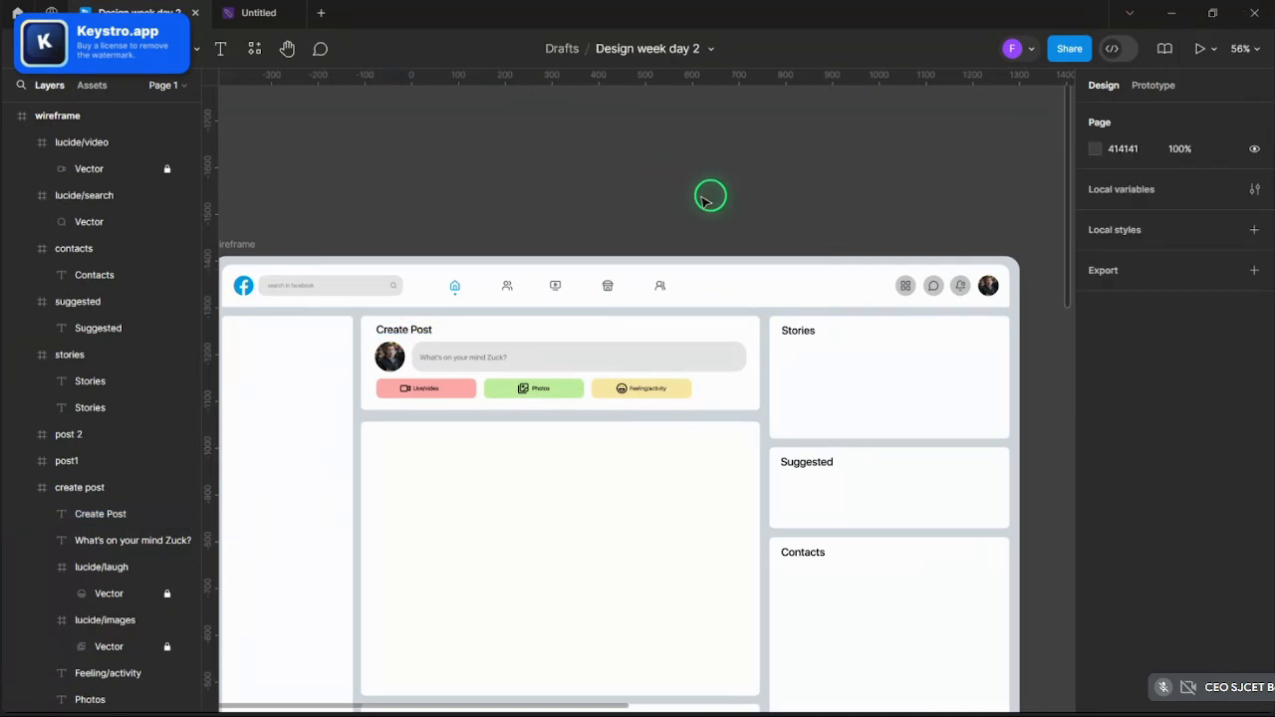
scroll(703, 200, "down", 2)
scroll(879, 250, "up", 5)
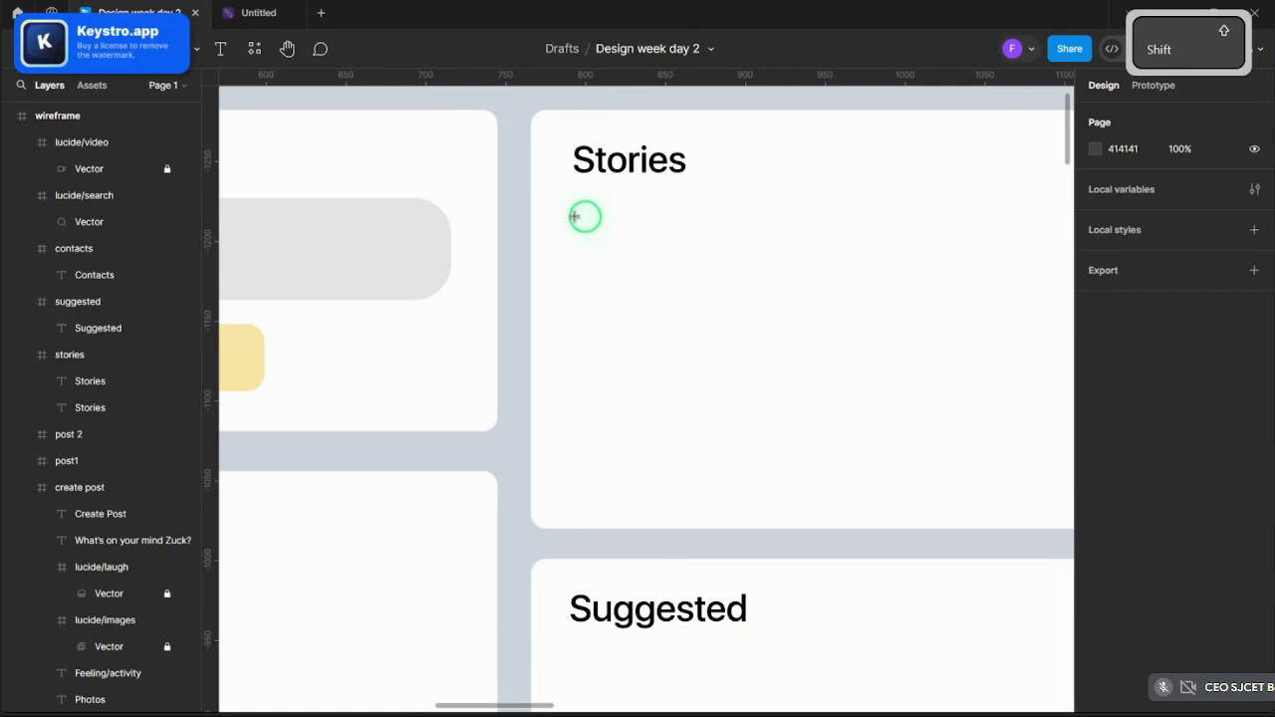
- Draw a 126×170 grey story rectangle below the Stories title
left_click_drag(574, 213, 788, 468)
scroll(741, 422, "down", 5, "ctrl")
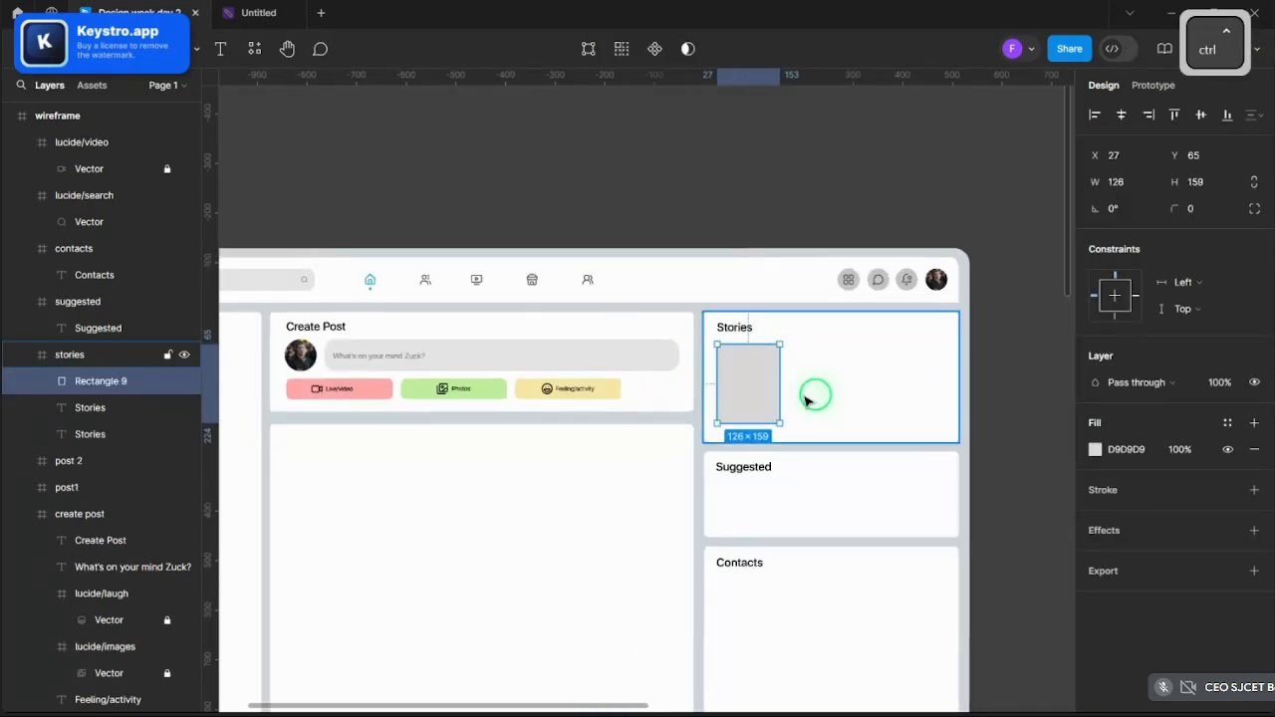
scroll(797, 404, "up", 5, "ctrl")
left_click_drag(650, 487, 650, 525)
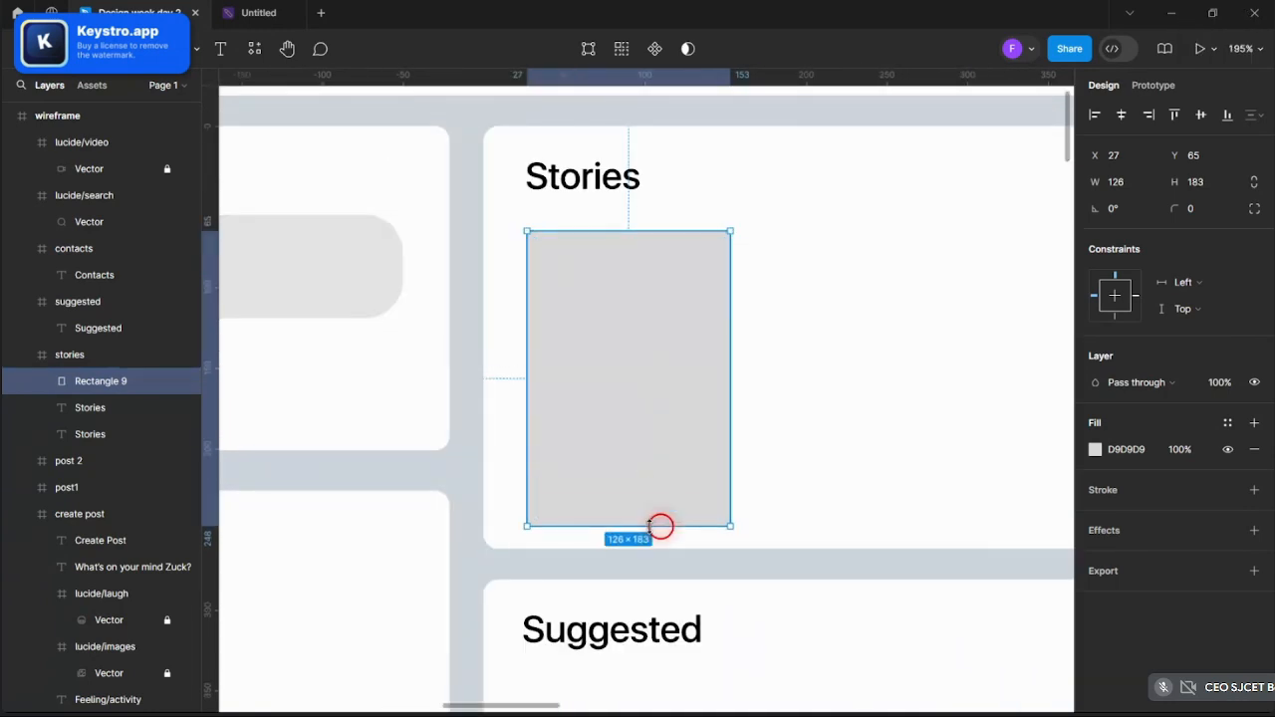
left_click_drag(650, 453, 648, 445)
scroll(645, 448, "down", 4, "ctrl")
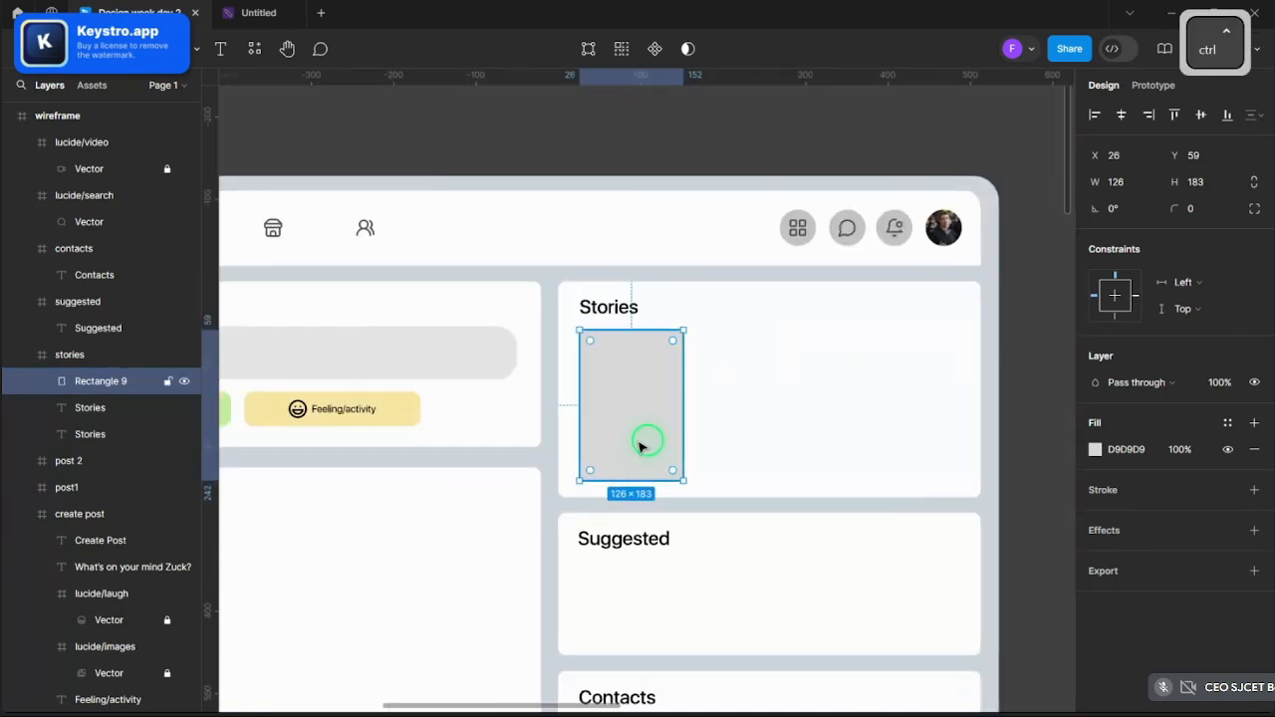
scroll(649, 441, "up", 3, "ctrl")
left_click_drag(635, 370, 820, 369)
- Paste copies of the story rectangle to form a row of four
key("ctrl+v")
scroll(920, 369, "down", 3, "ctrl")
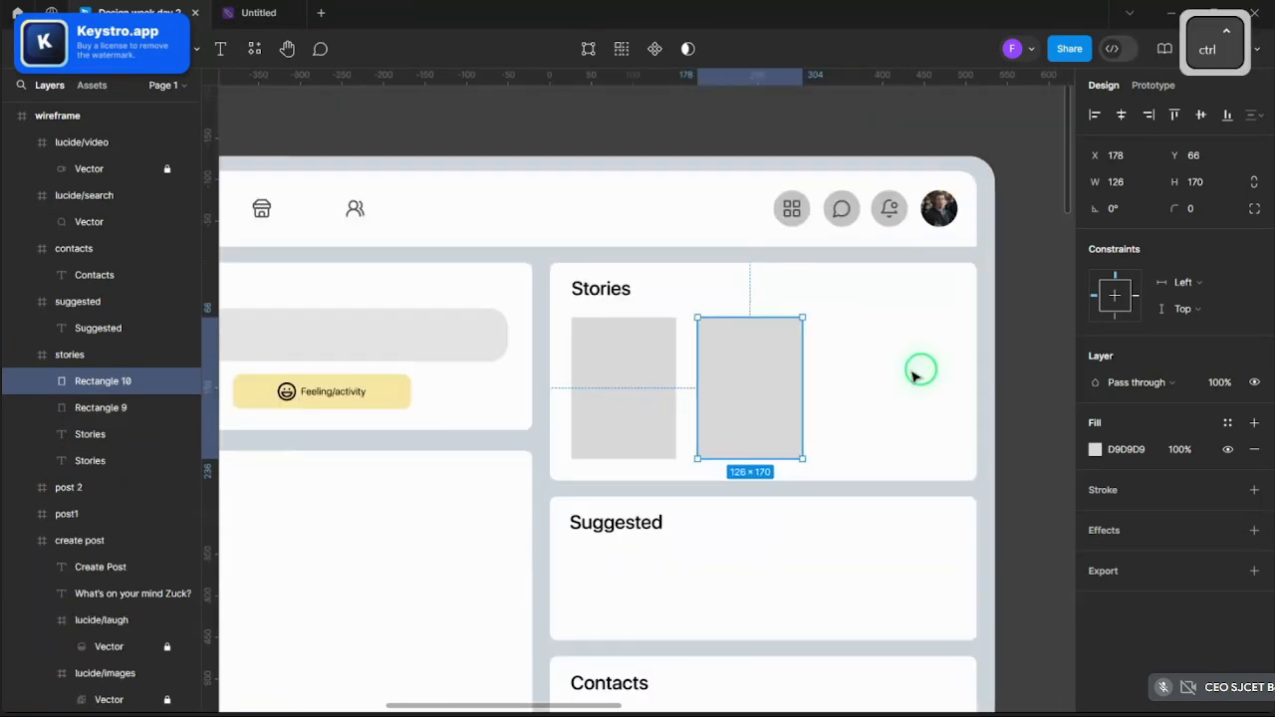
scroll(916, 370, "up", 3, "ctrl")
key("ctrl+v")
left_click_drag(726, 397, 1036, 395)
key("ctrl+v")
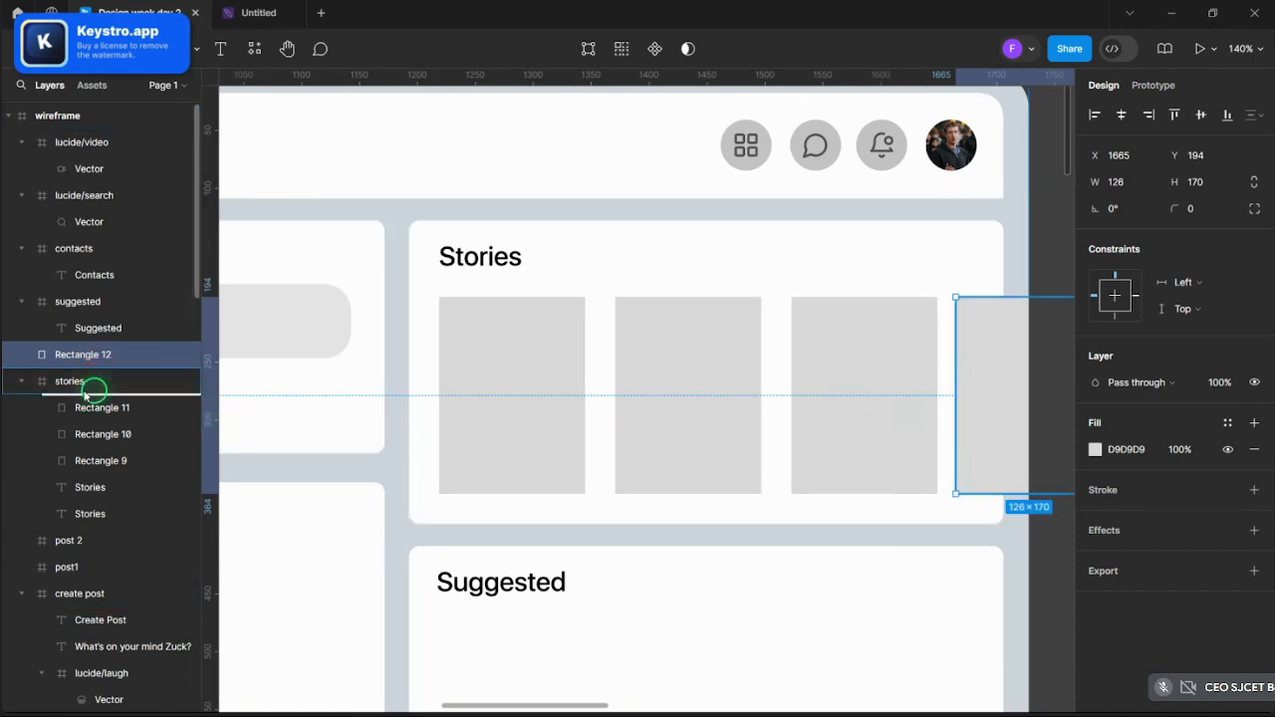
left_click_drag(84, 394, 136, 378)
- Check the story cards' placement and select the first two rectangles
left_click(527, 356, "ctrl")
scroll(746, 293, "down", 3)
left_click(797, 332)
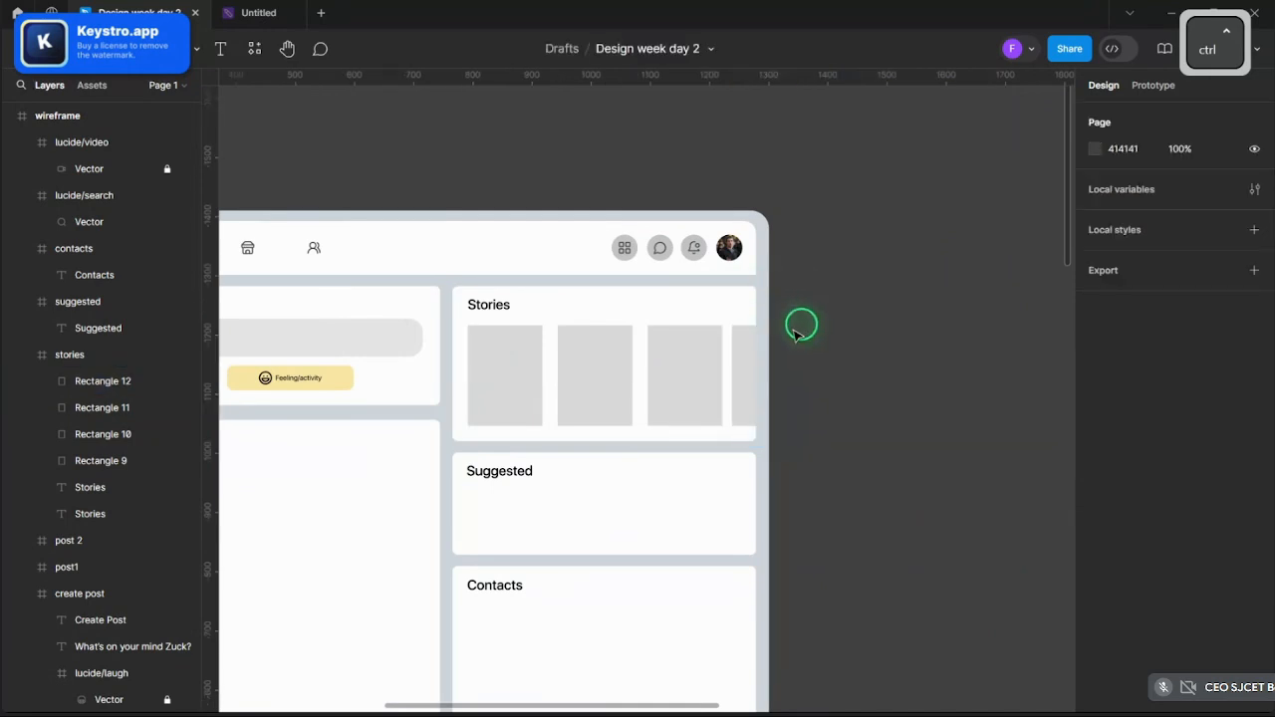
scroll(823, 355, "up", 4)
scroll(611, 375, "down", 3)
scroll(649, 412, "up", 5)
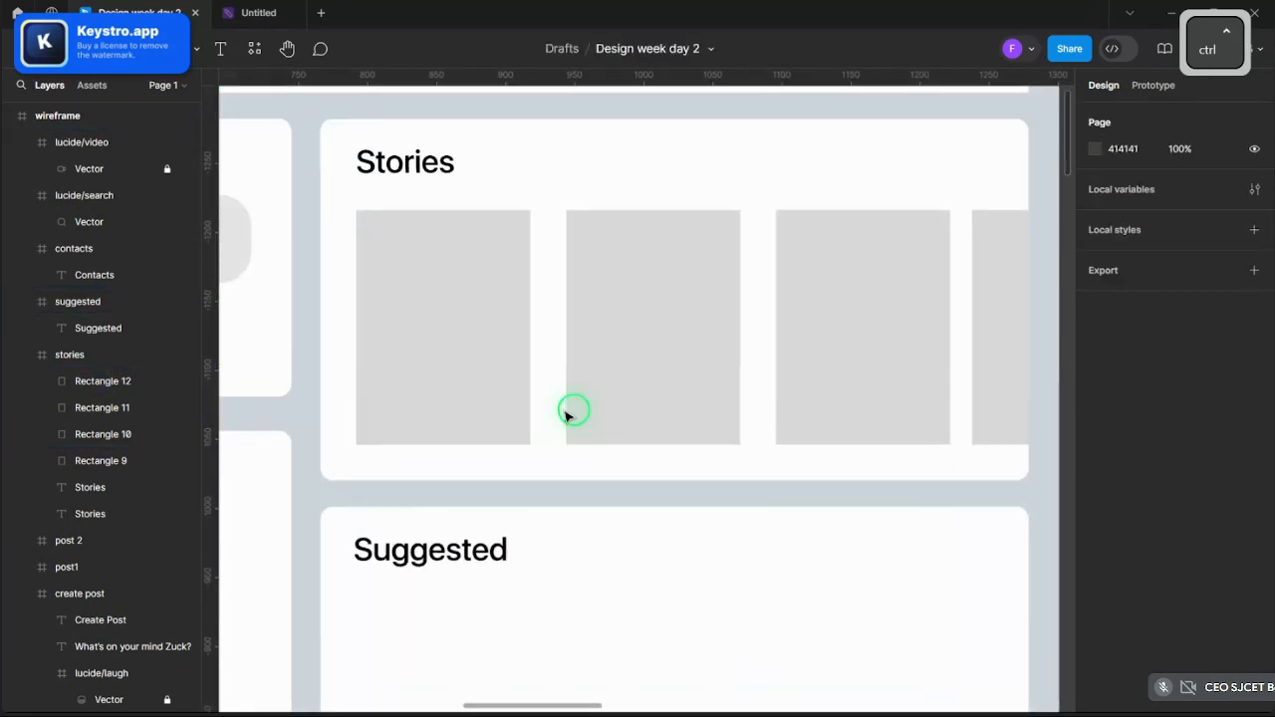
left_click(456, 385, "ctrl")
left_click(686, 358, "shift")
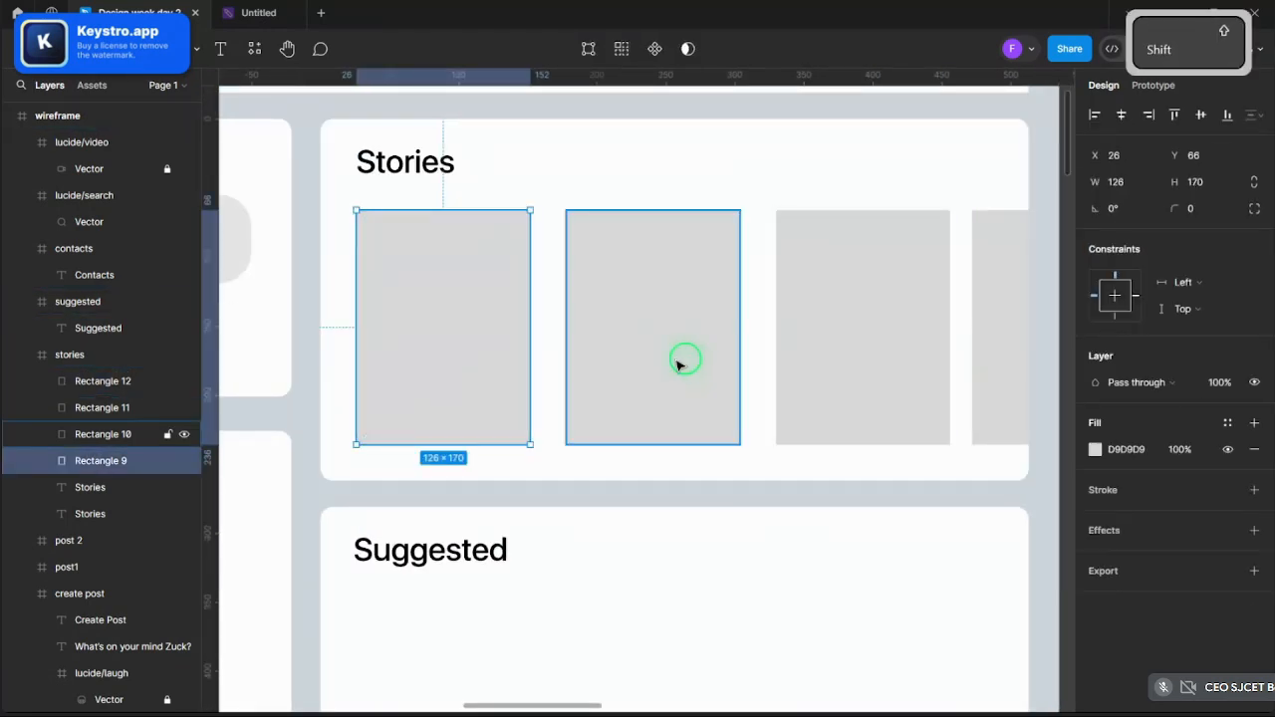
- Select all four story cards and give them a corner radius of 7
left_click(790, 360, "shift")
left_click(984, 345, "shift")
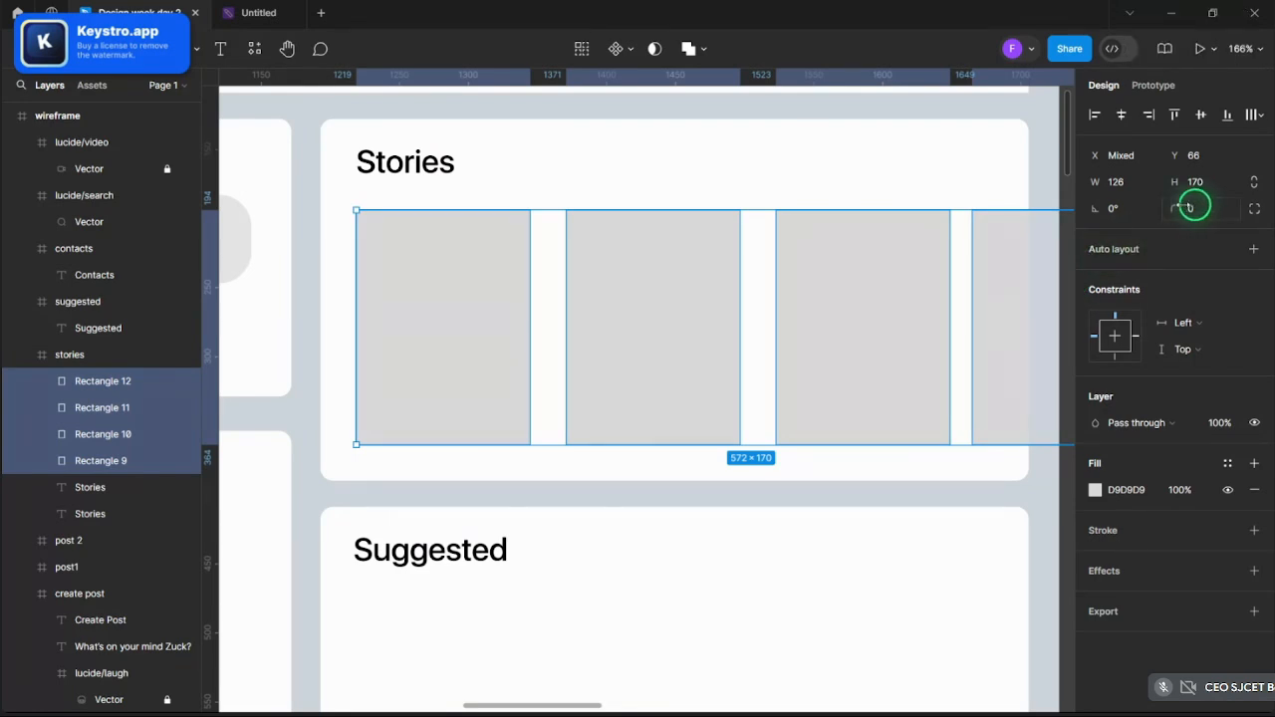
left_click_drag(1191, 207, 1228, 209)
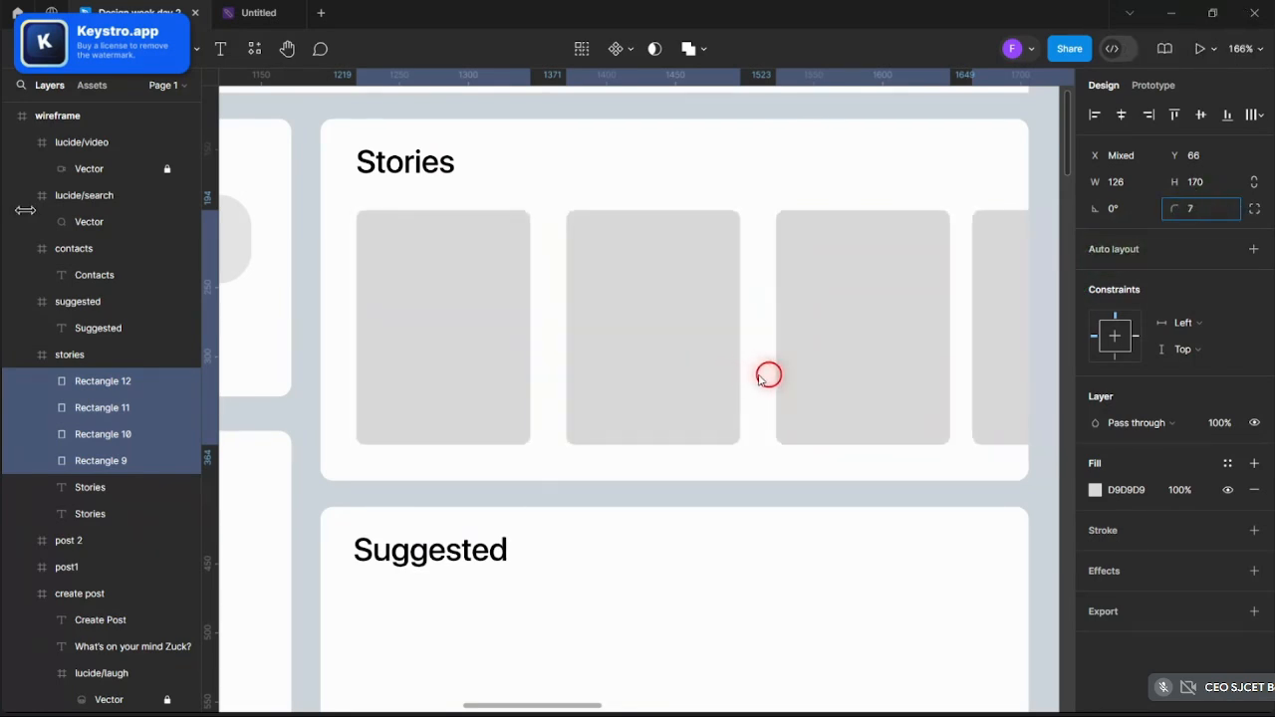
left_click_drag(759, 377, 1101, 199)
- Fill the story cards with the 'Insensidum Final again' image
left_click(1095, 489)
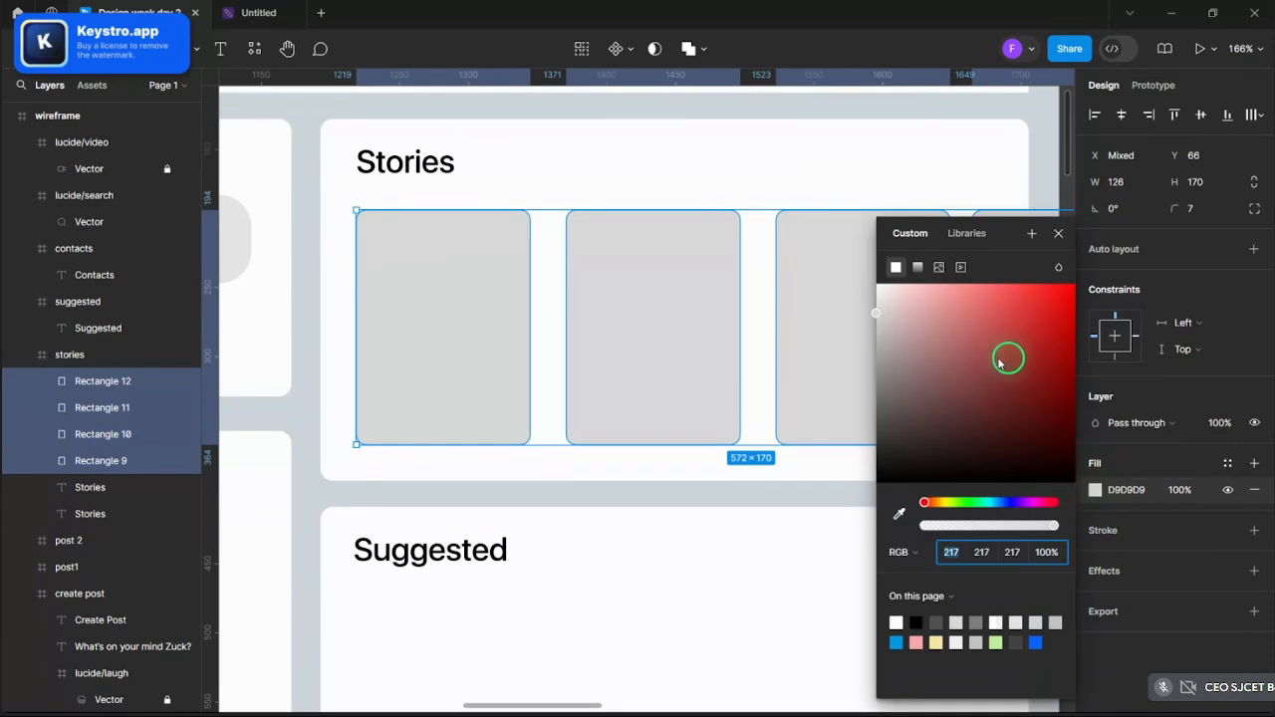
left_click(939, 269)
left_click(974, 395)
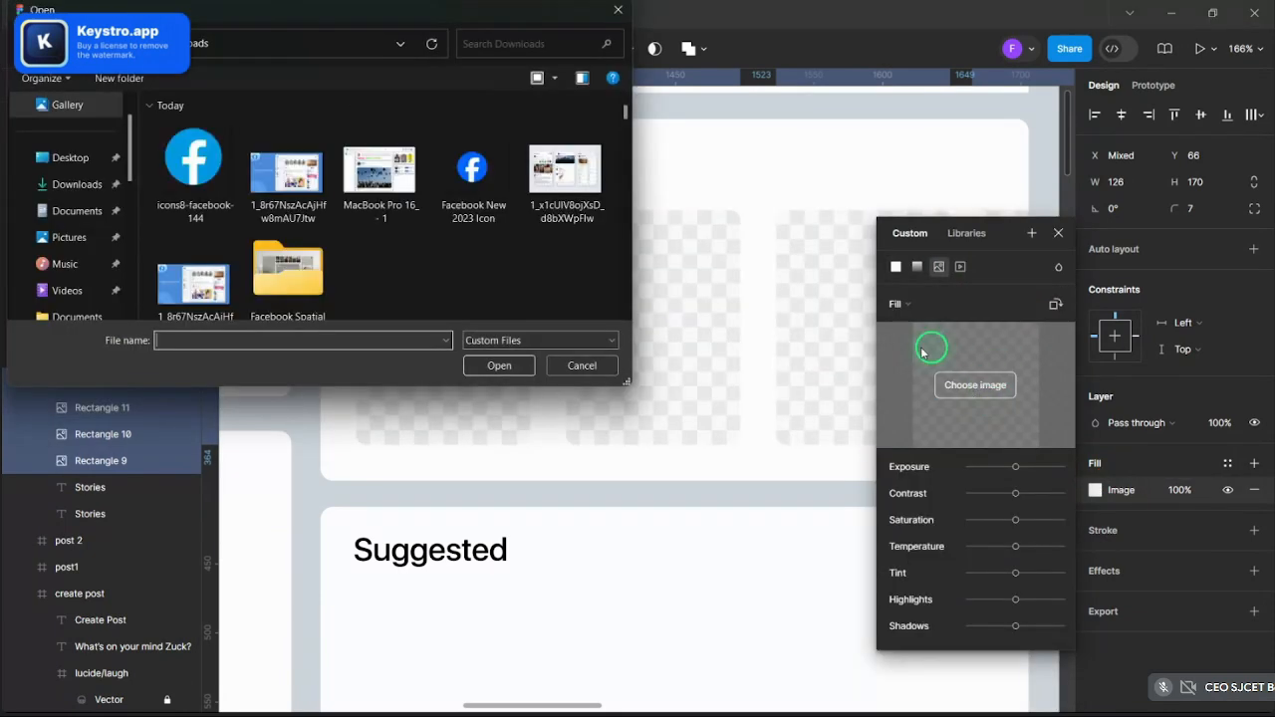
scroll(322, 194, "down", 3)
left_click(194, 249)
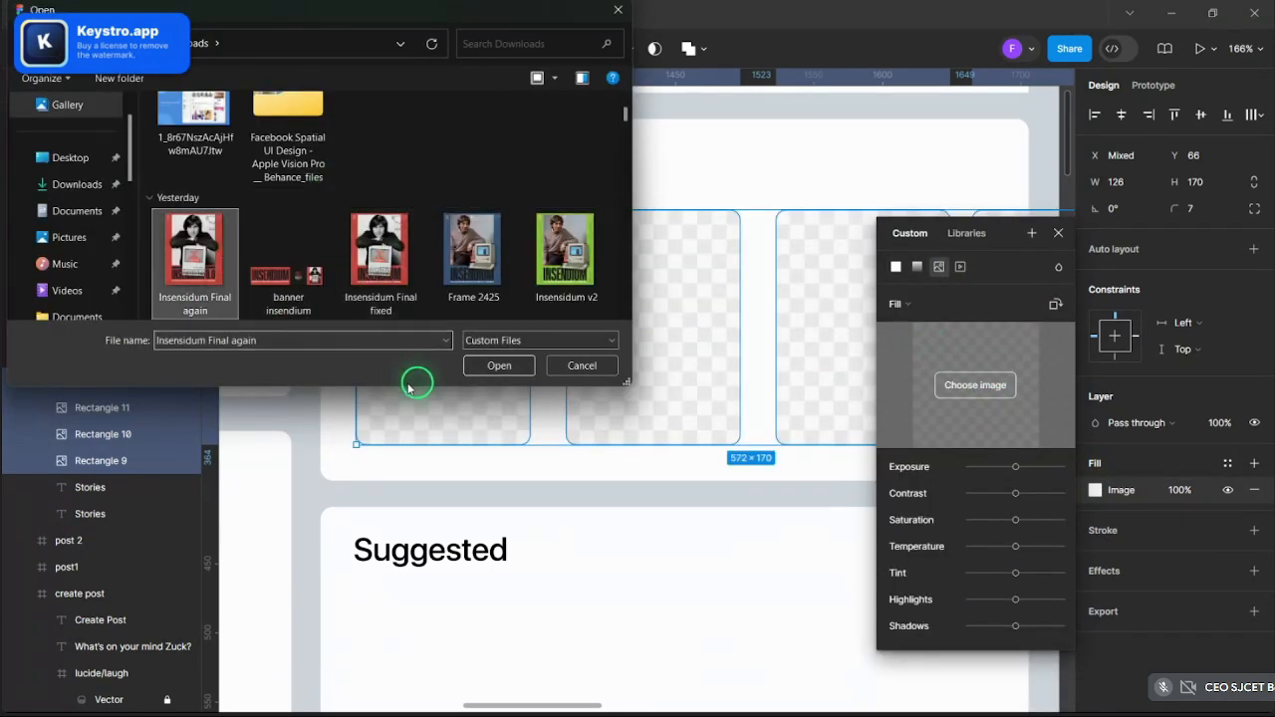
left_click(499, 366)
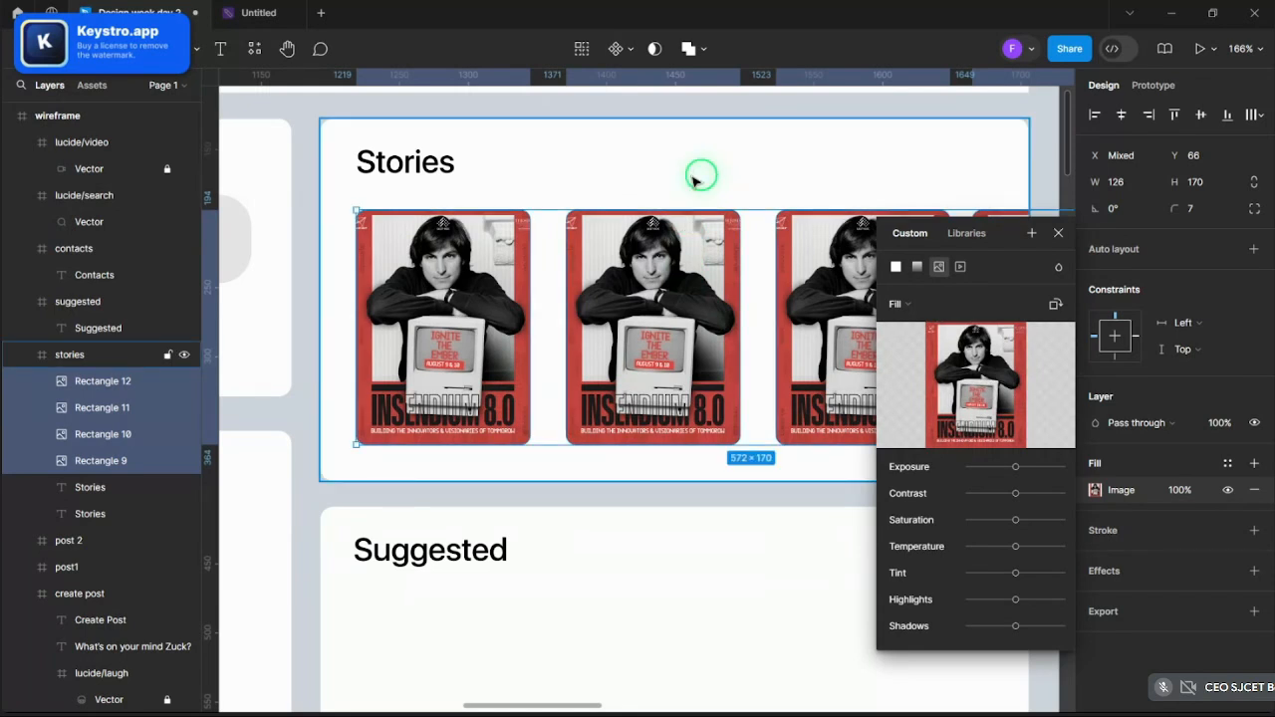
left_click(693, 179)
- Deselect the Stories frame and choose the Ellipse tool from the shape options
scroll(692, 177, "down", 3)
scroll(701, 192, "up", 2)
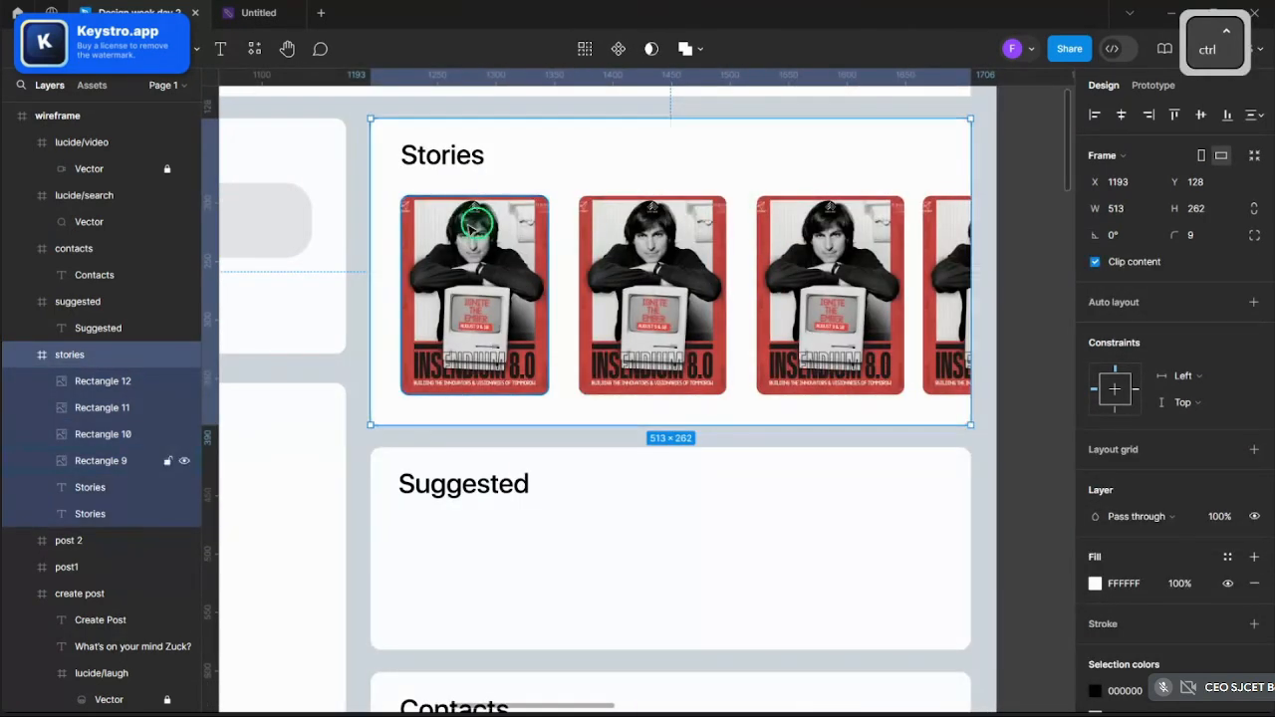
scroll(474, 225, "down", 3)
left_click(709, 199)
scroll(591, 200, "up", 3)
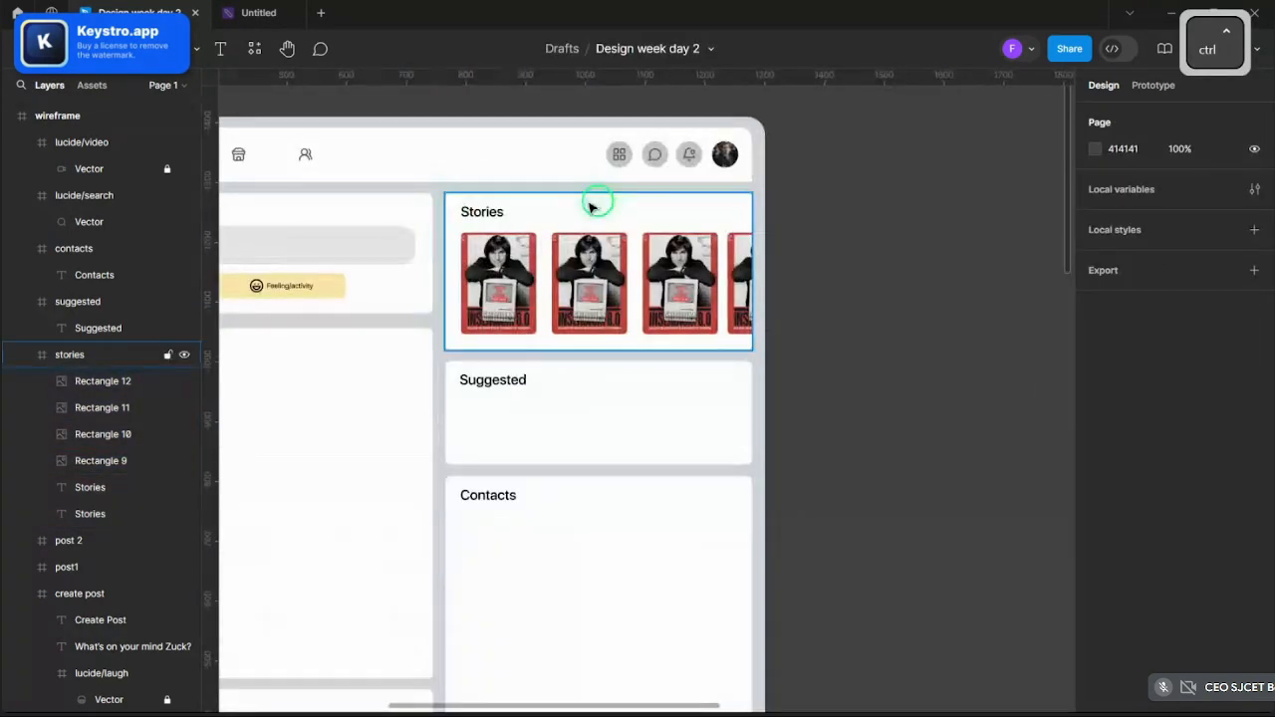
scroll(678, 216, "down", 3)
scroll(688, 209, "up", 6)
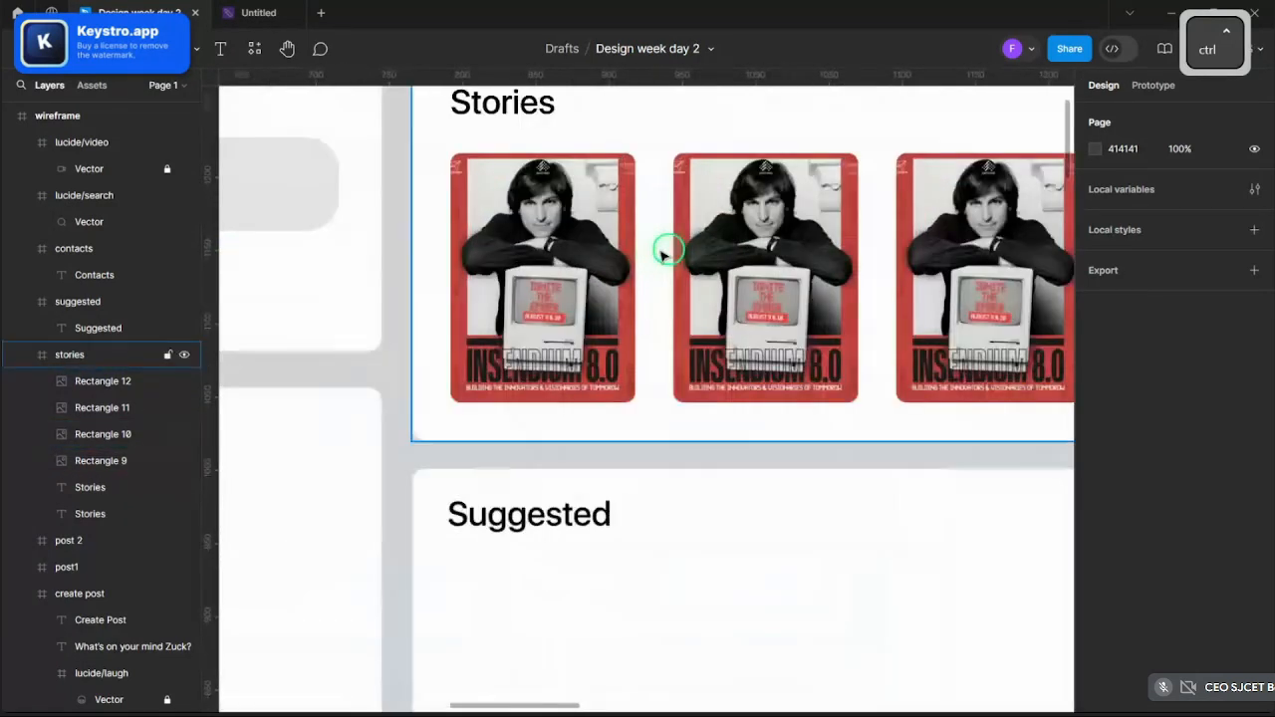
scroll(618, 311, "down", 3)
scroll(549, 332, "up", 4)
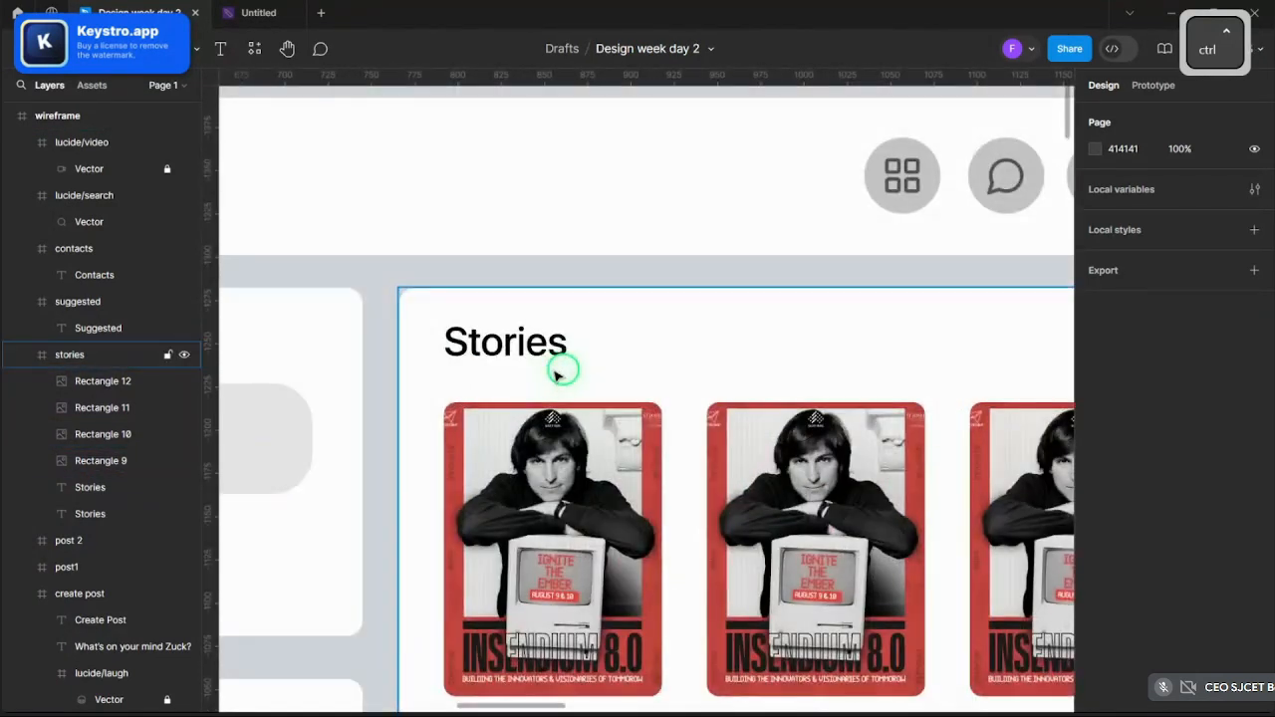
scroll(598, 373, "up", 3)
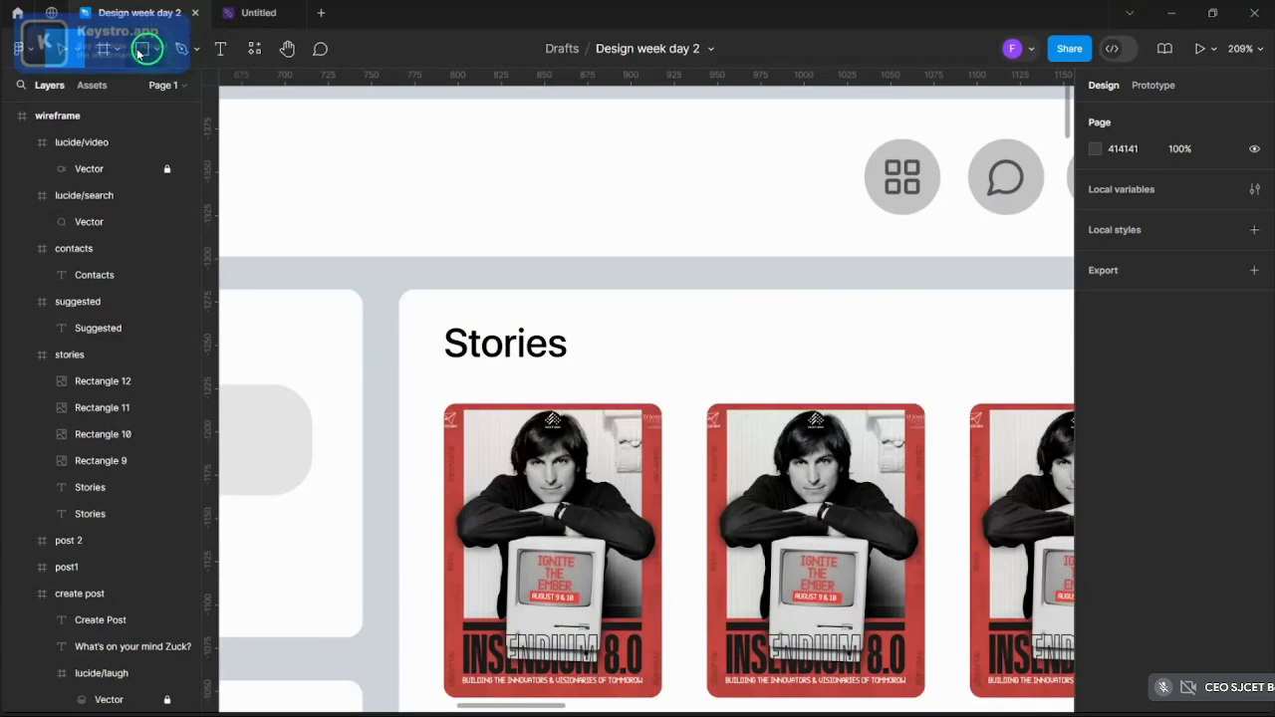
left_click(155, 57)
left_click(134, 130)
scroll(538, 388, "up", 3)
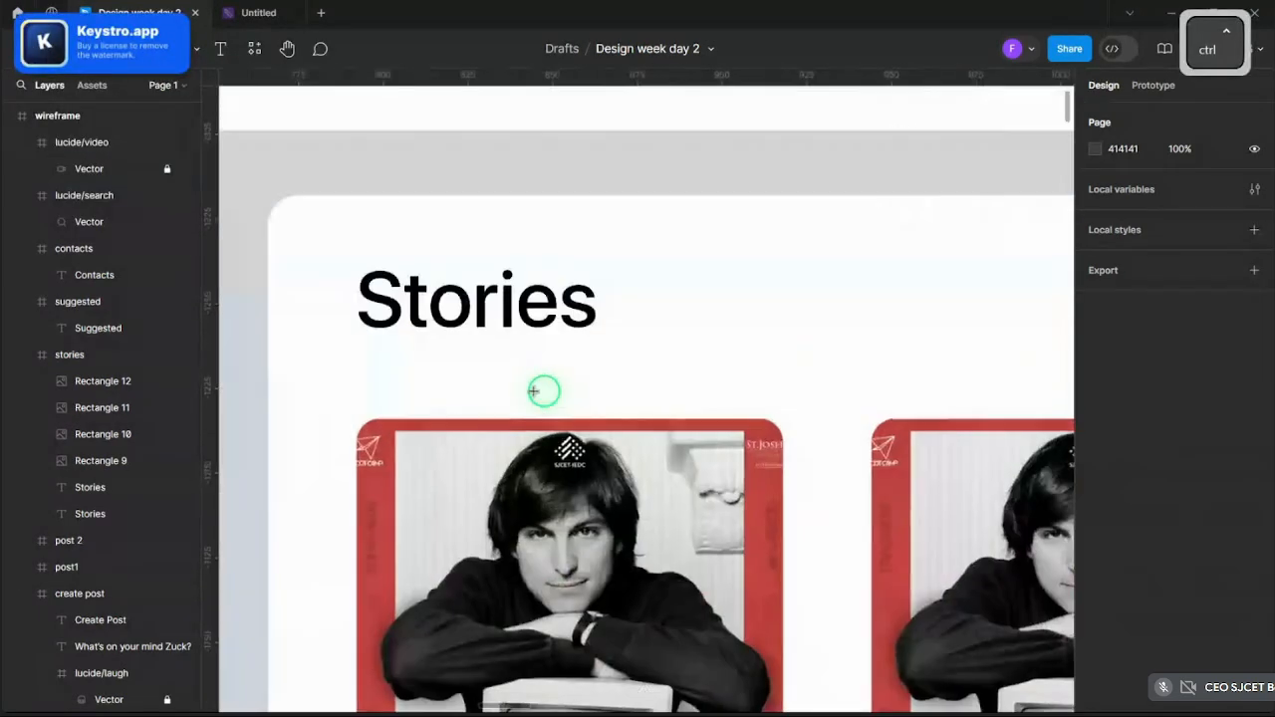
- Draw a 35×35 circle above the first story card and paste copies above cards two and three
left_click_drag(504, 362, 618, 480)
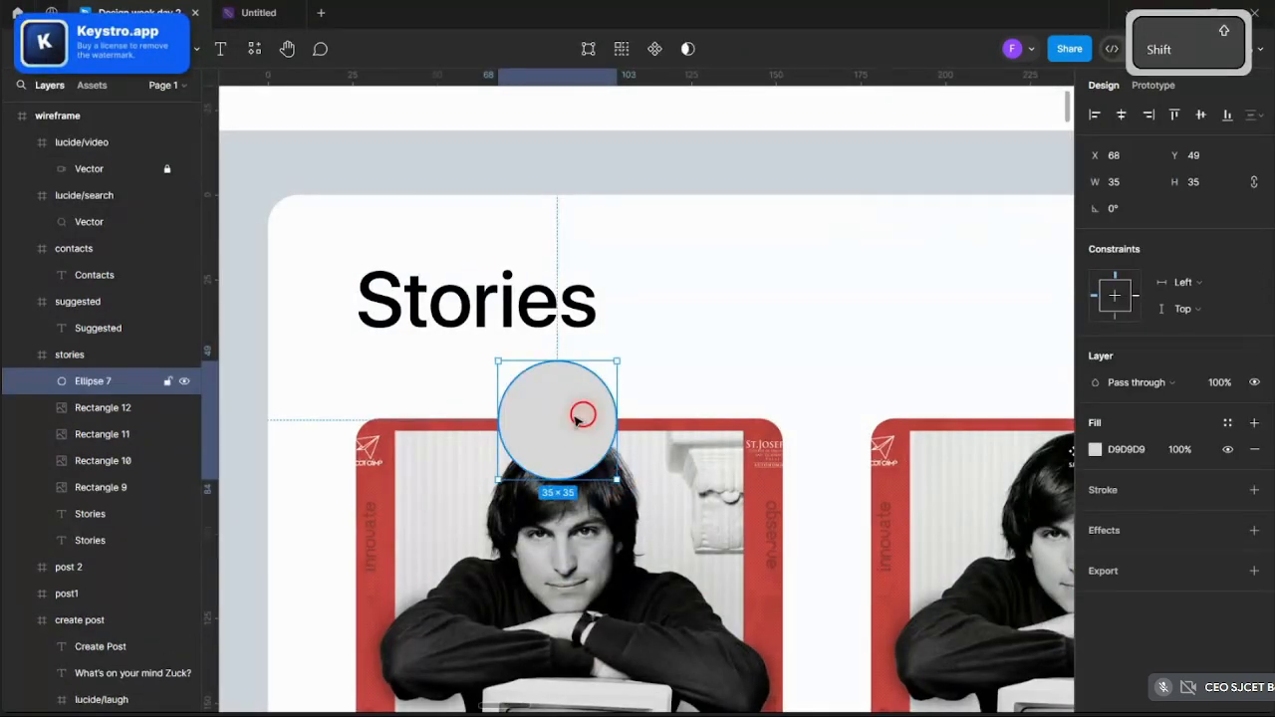
key("ctrl")
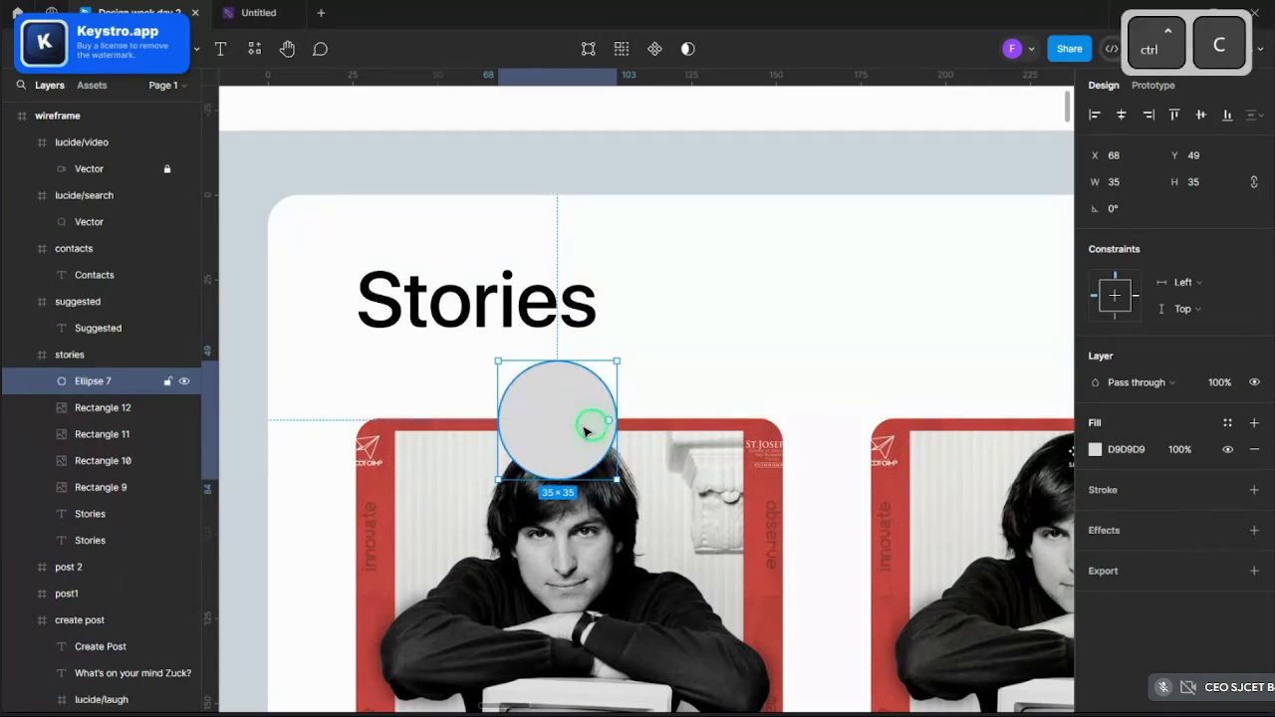
scroll(586, 431, "down", 5, "ctrl")
key("ctrl+v")
left_click_drag(586, 426, 967, 422)
scroll(783, 423, "down", 2, "ctrl")
scroll(757, 423, "up", 2, "ctrl")
key("ctrl+v")
scroll(967, 421, "down", 3, "ctrl")
scroll(971, 410, "up", 2, "ctrl")
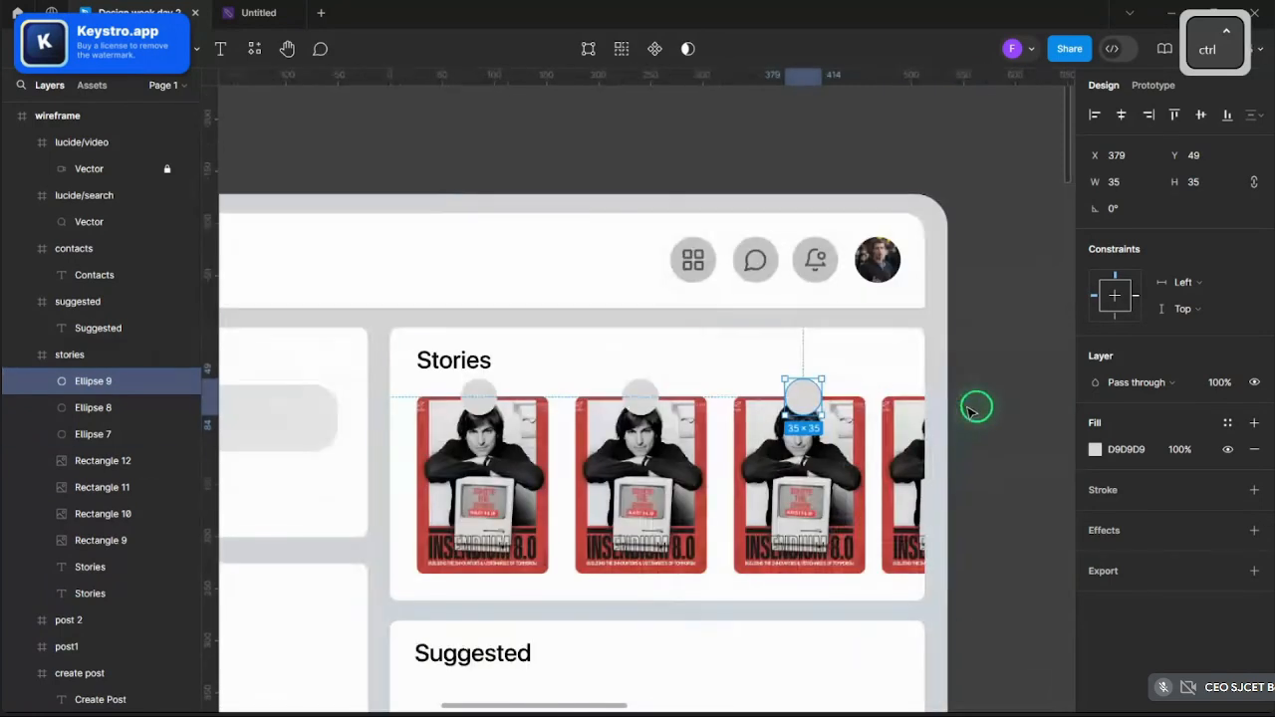
left_click(972, 410)
scroll(508, 391, "up", 3, "ctrl")
- Fill the first story avatar circle with a portrait photo as an image fill
left_click(466, 418, "ctrl")
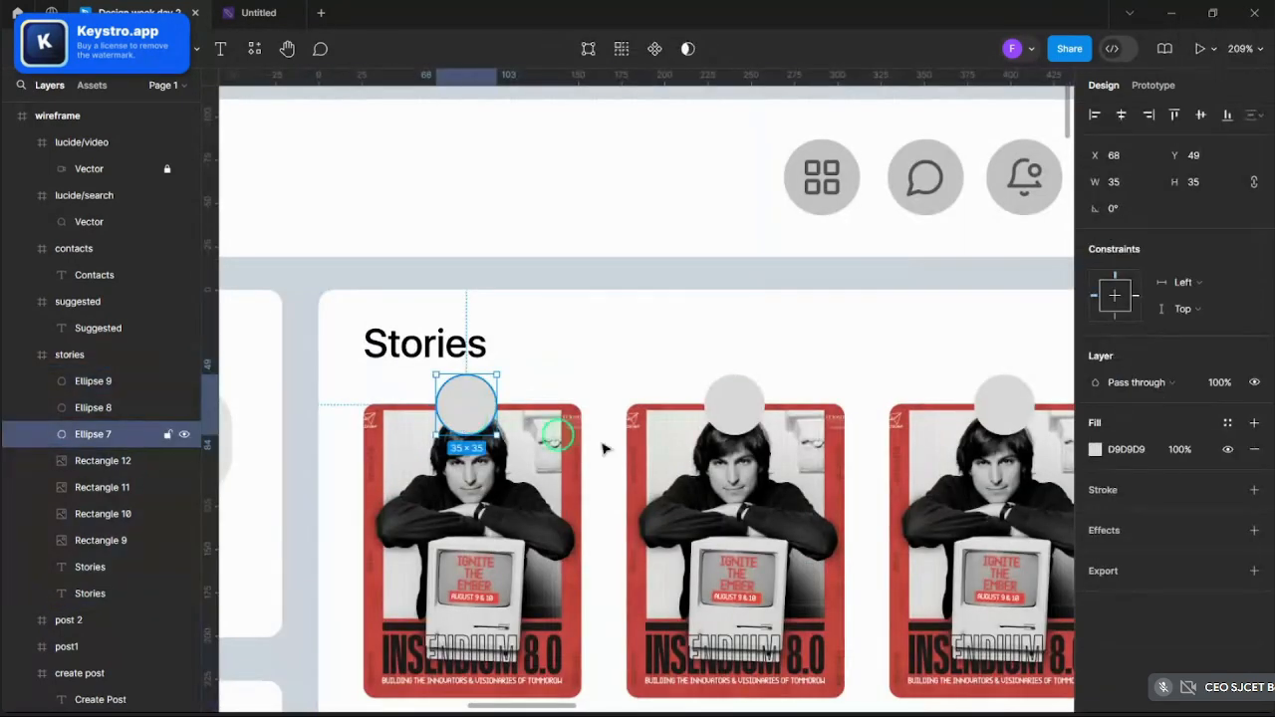
left_click(1097, 450)
left_click(939, 267)
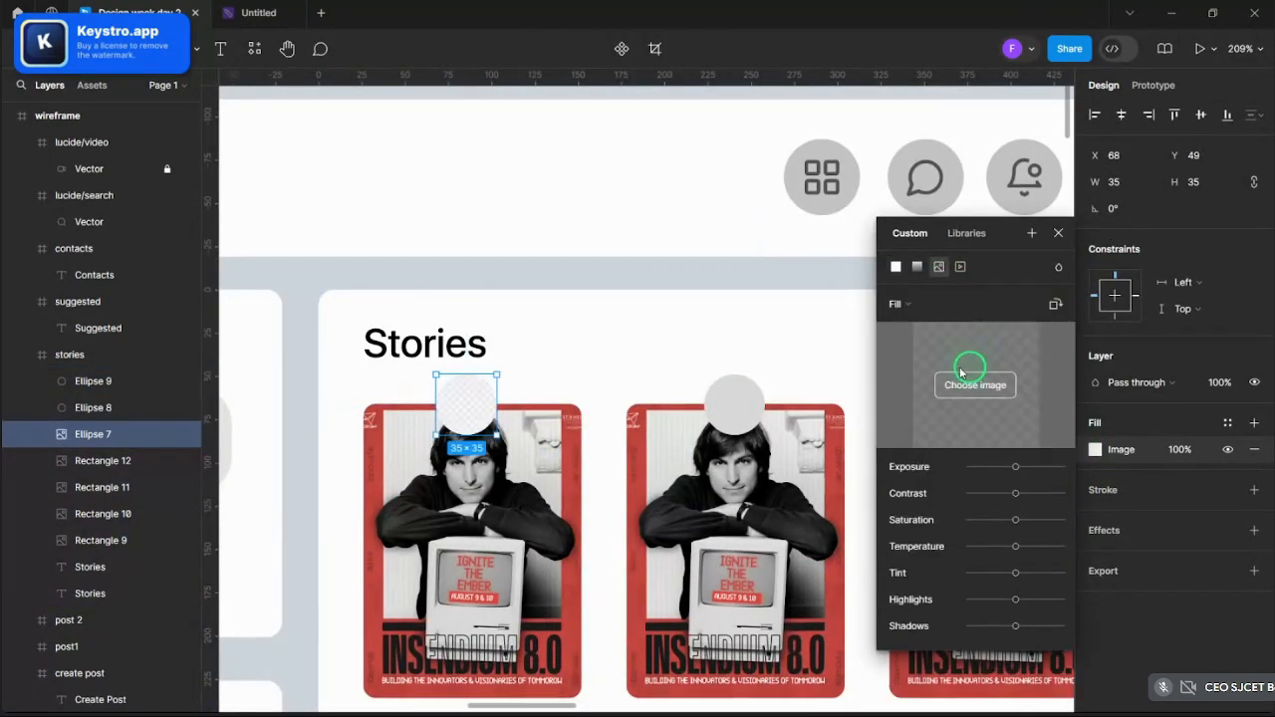
left_click(976, 384)
scroll(299, 229, "down", 1)
scroll(335, 209, "down", 3)
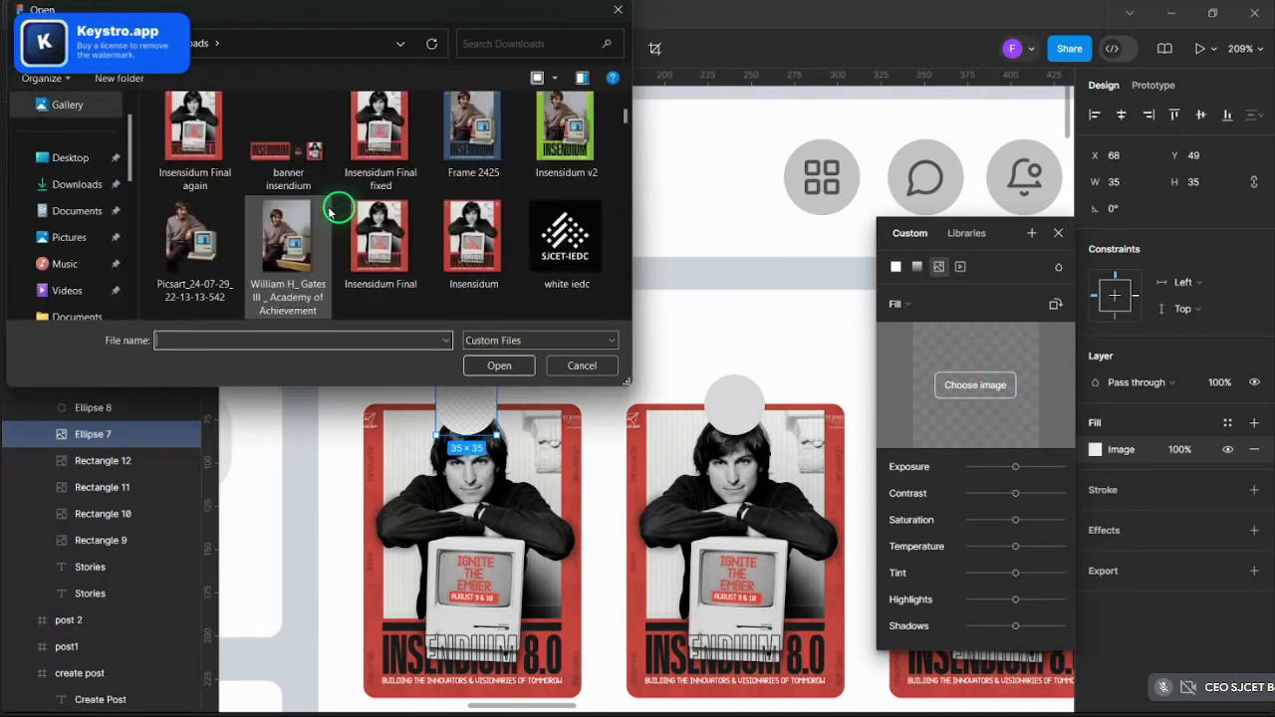
scroll(329, 217, "down", 1)
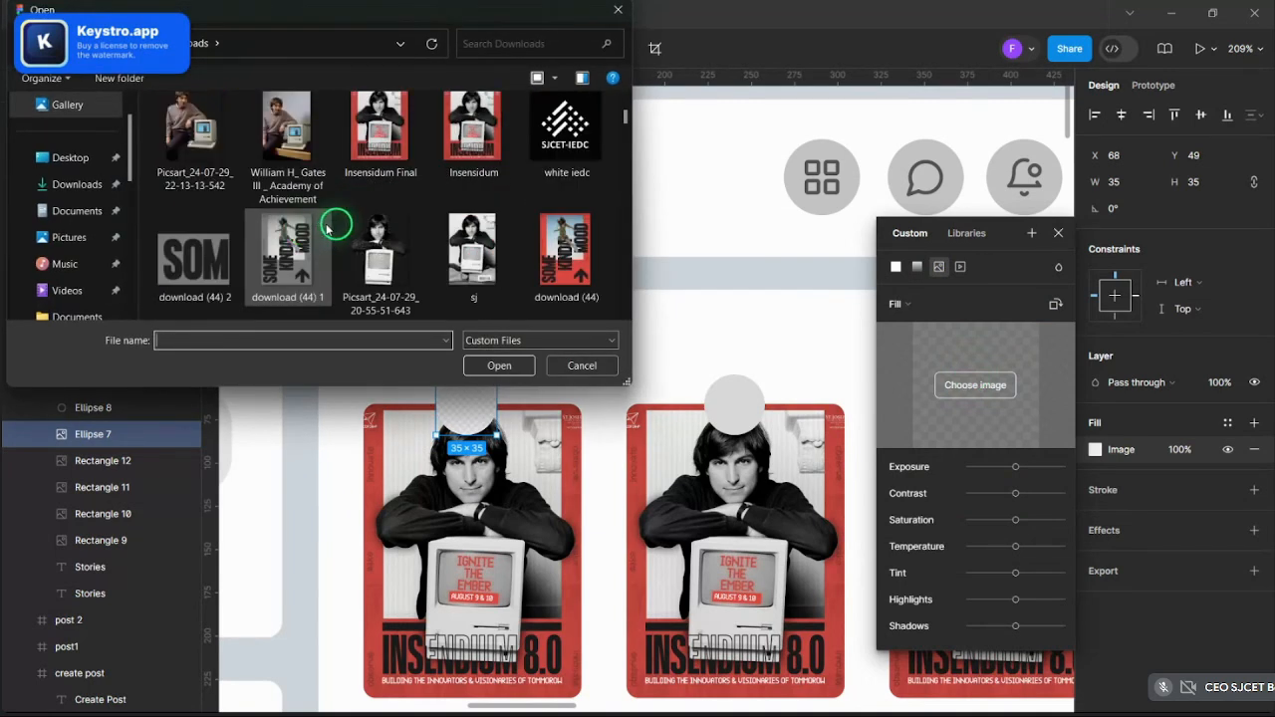
scroll(329, 229, "down", 3)
left_click(499, 365)
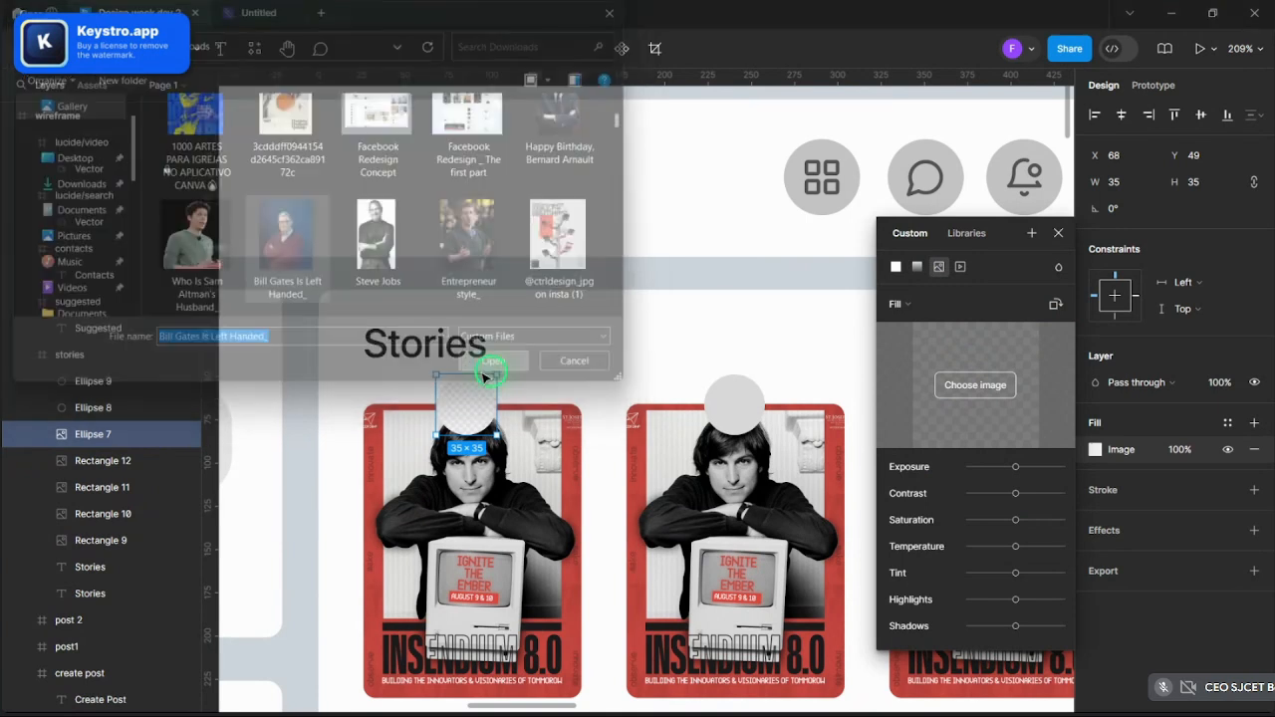
- Fill the second avatar circle with a portrait photo, cropped so the face fits the circle
left_click(734, 405)
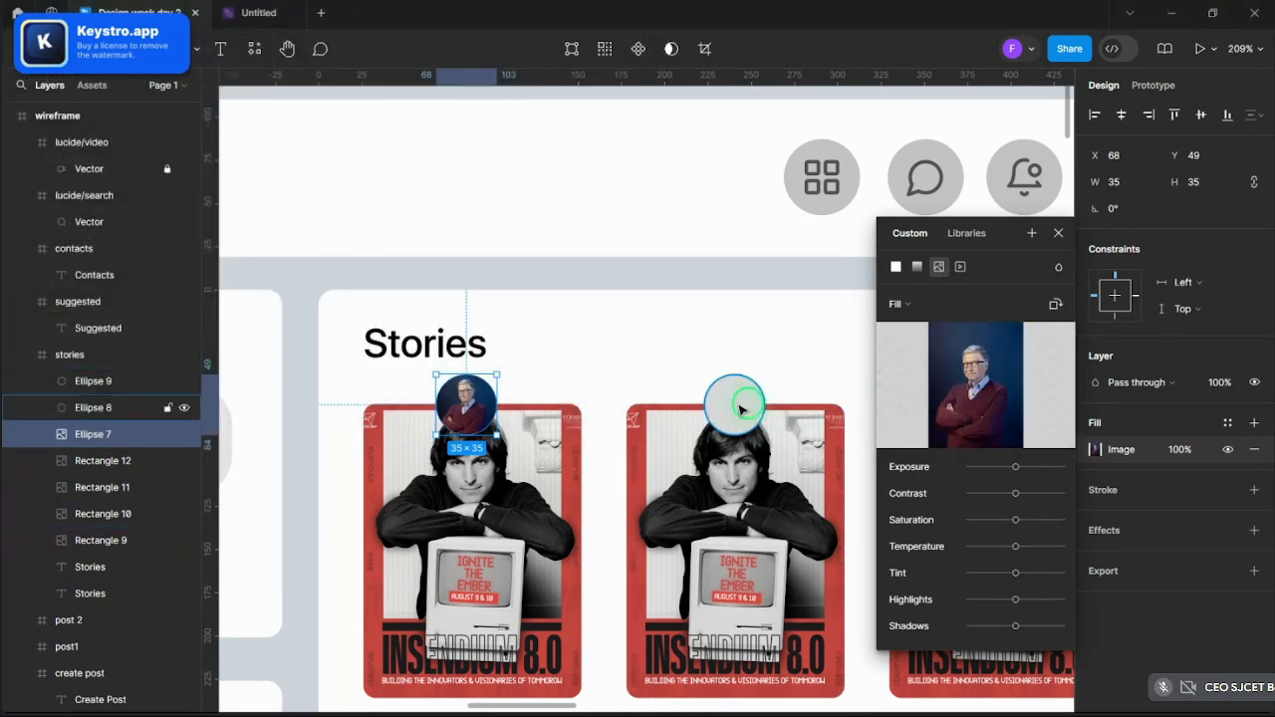
left_click(1095, 450)
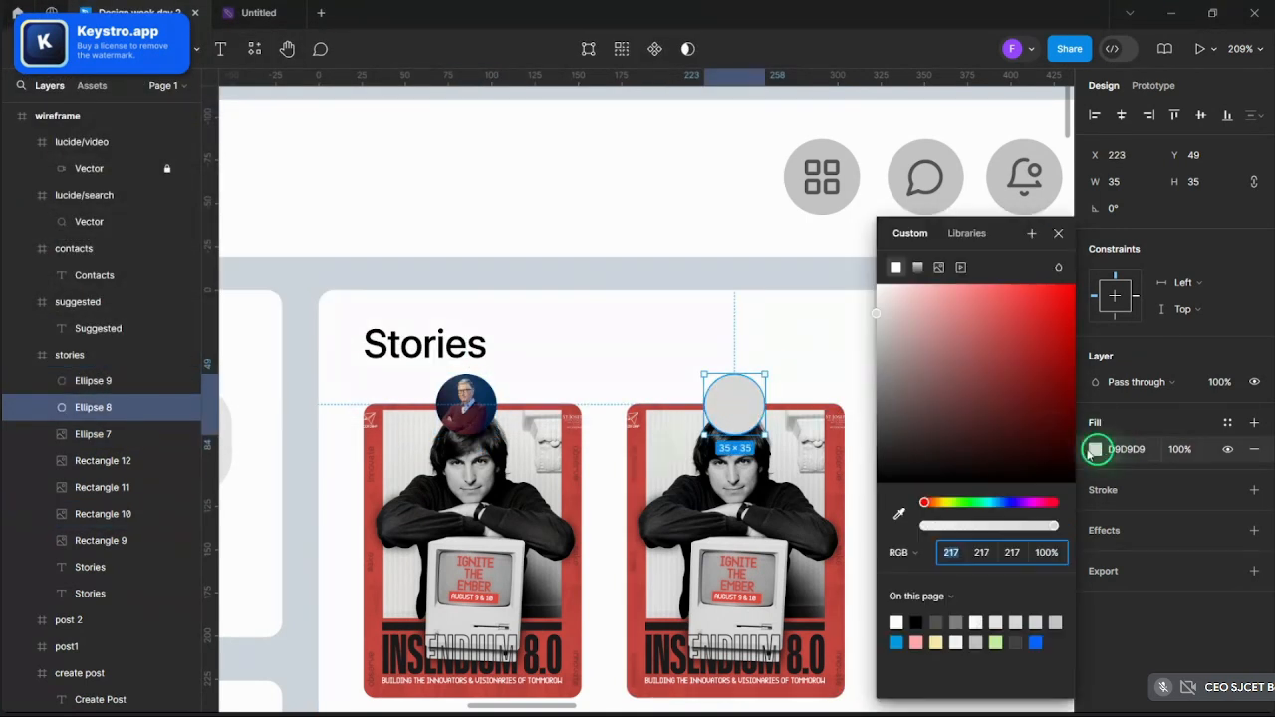
left_click(940, 269)
left_click(982, 381)
scroll(289, 199, "down", 3)
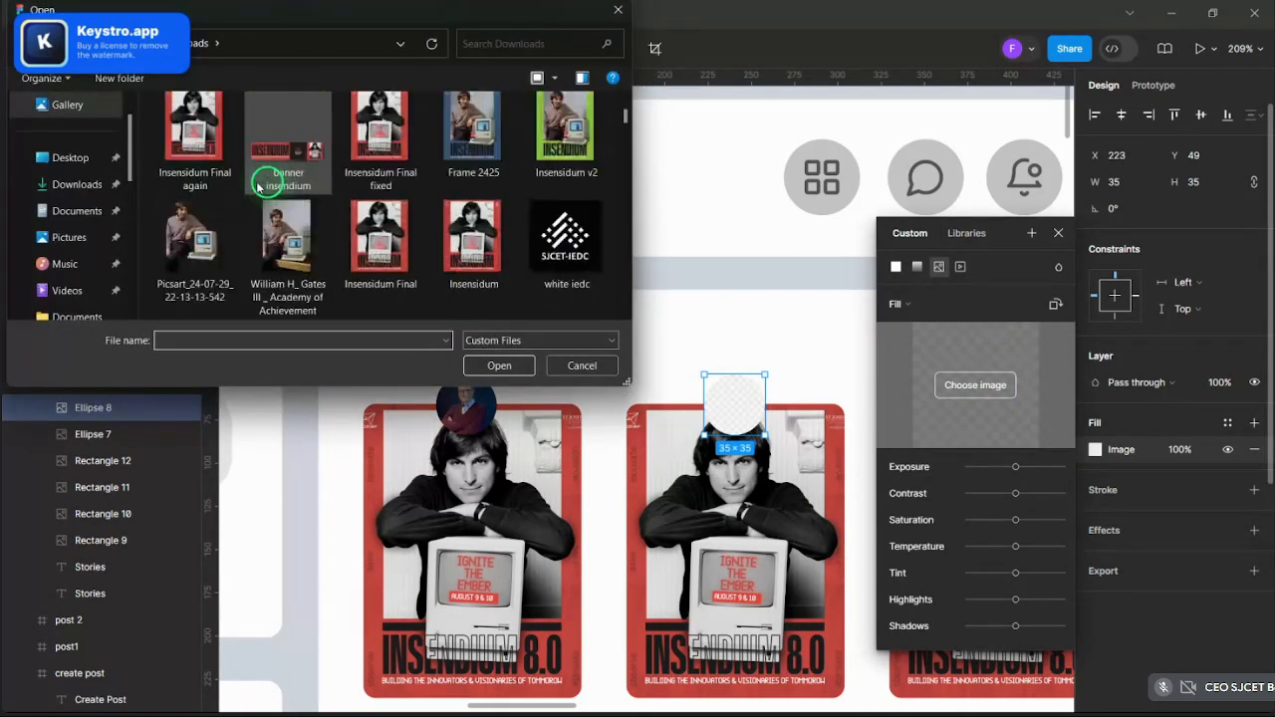
scroll(312, 260, "down", 5)
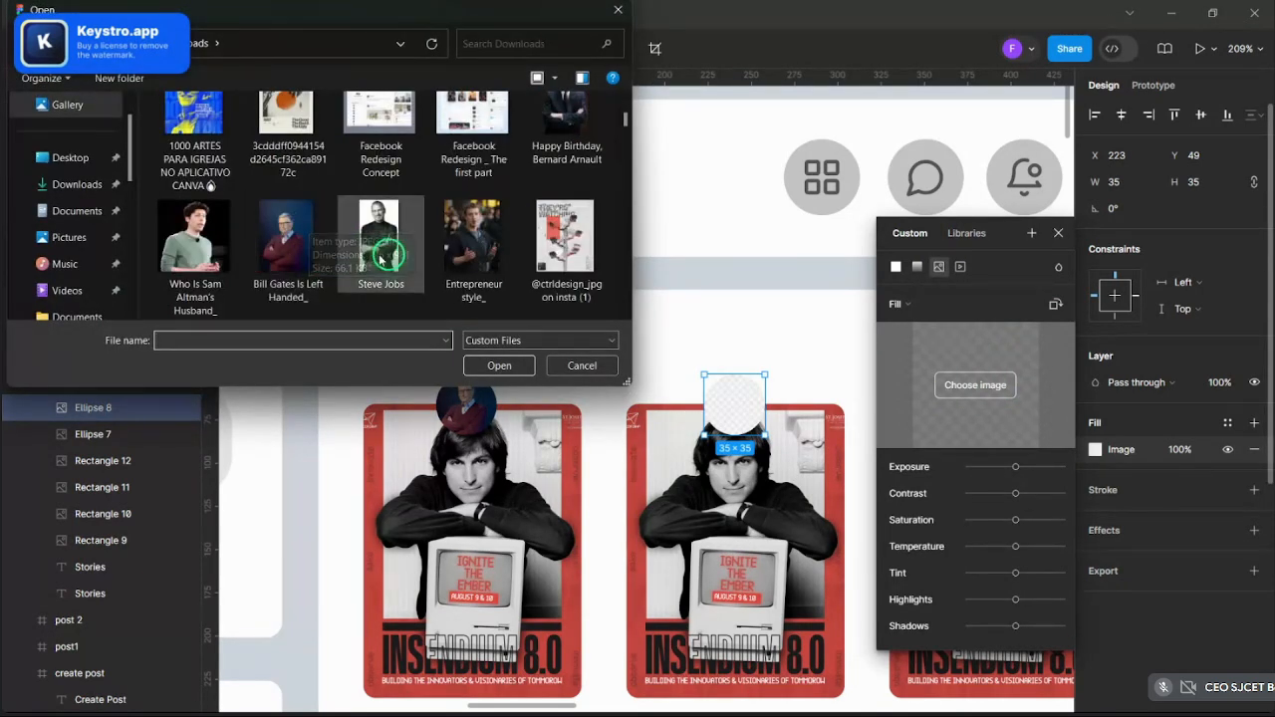
left_click(495, 365)
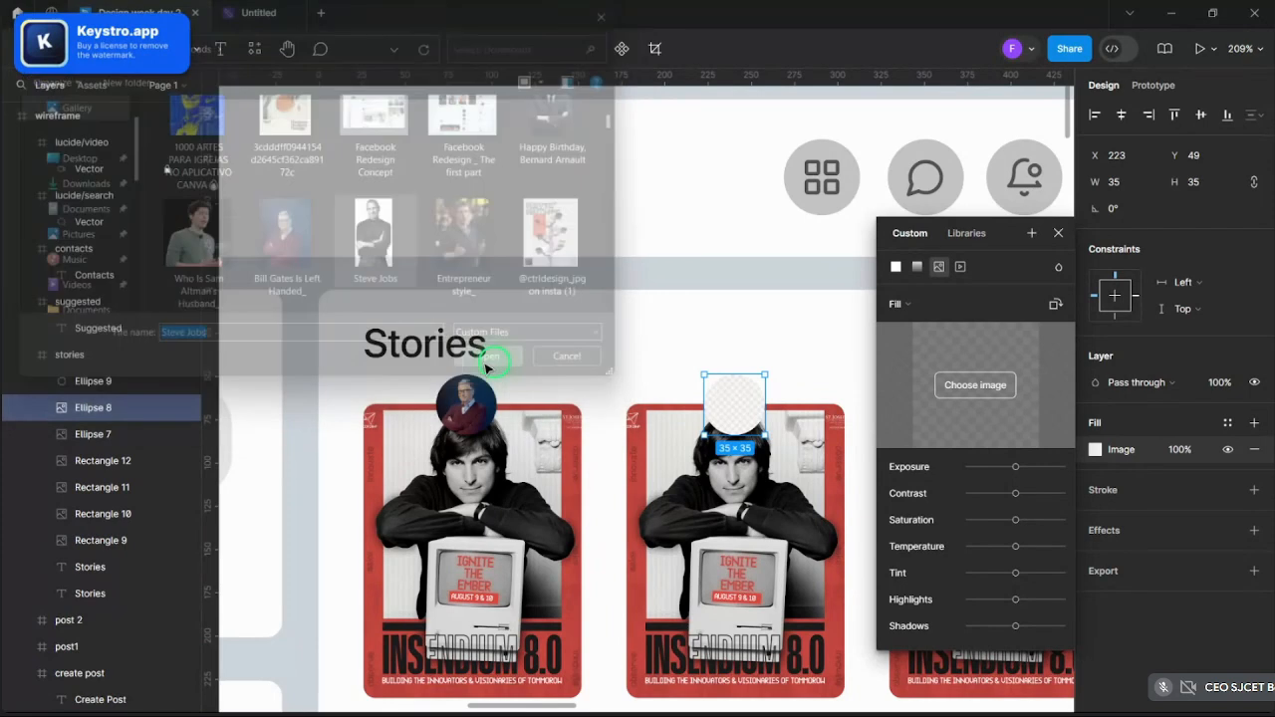
left_click(912, 311)
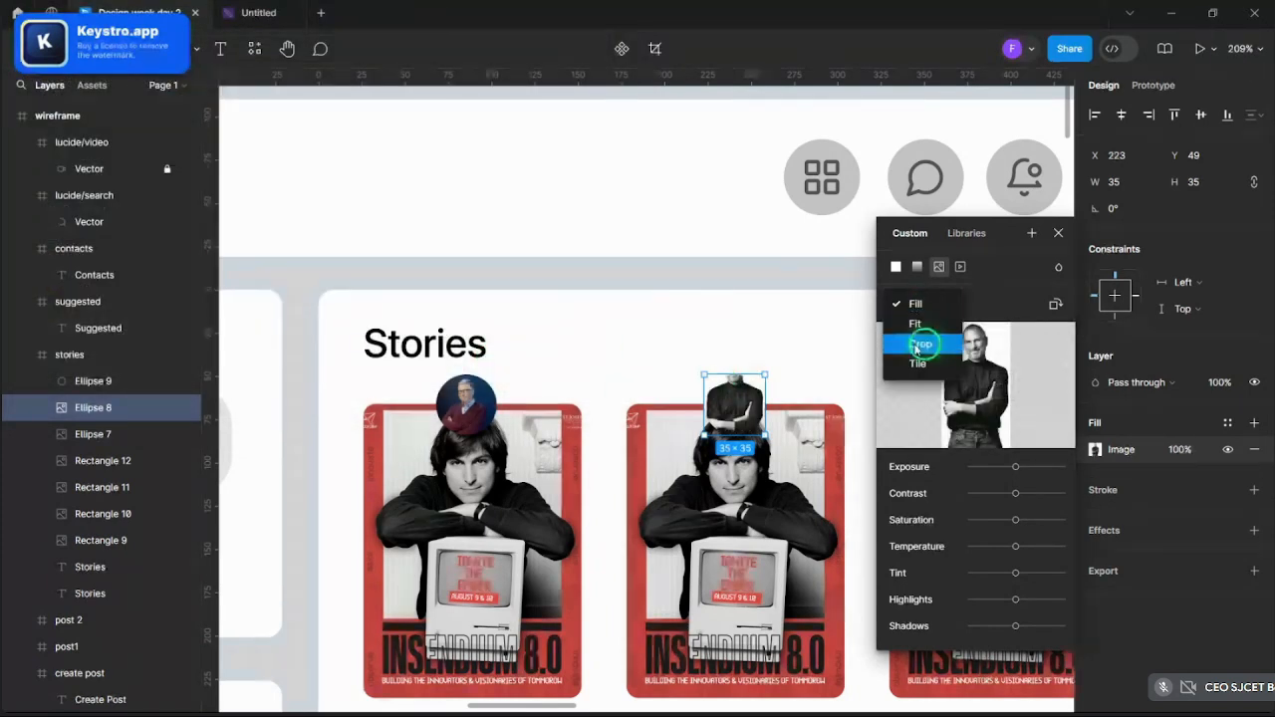
left_click(918, 345)
scroll(797, 410, "up", 4)
left_click_drag(674, 399, 659, 435)
left_click(1058, 233)
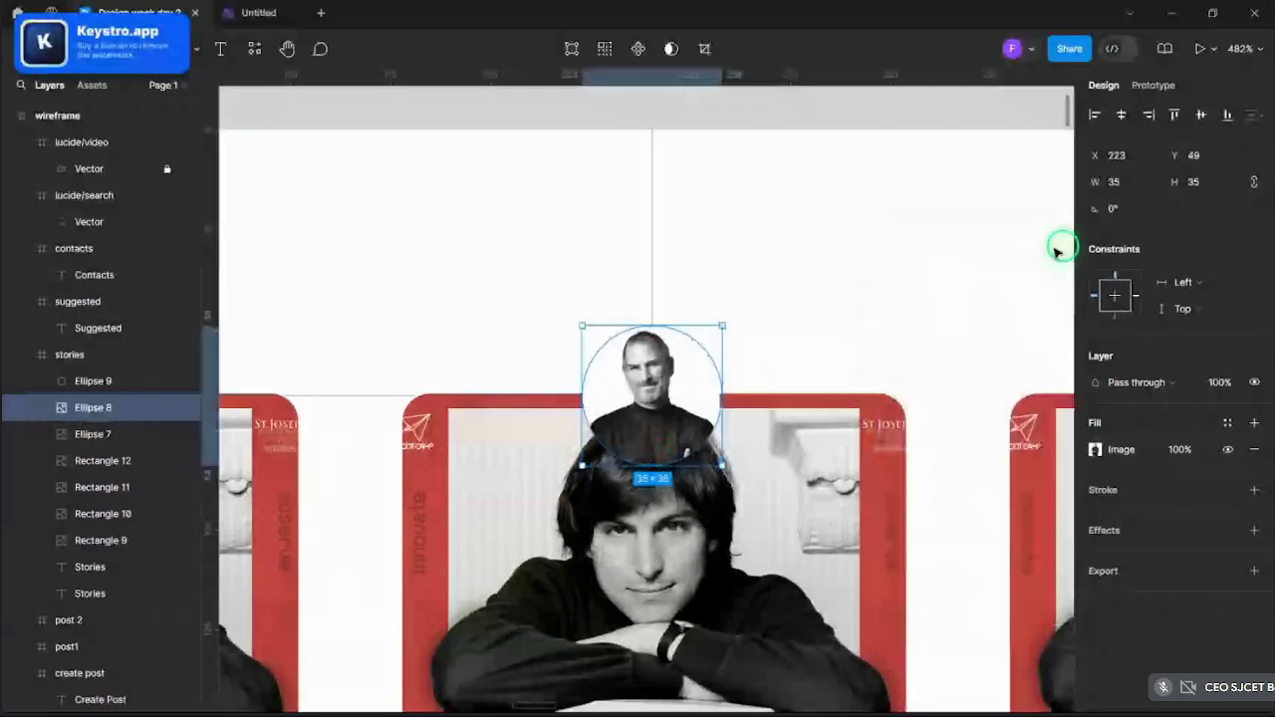
- Fill the third avatar circle with a portrait photo
scroll(538, 261, "down", 5)
scroll(849, 337, "up", 3)
left_click(815, 295)
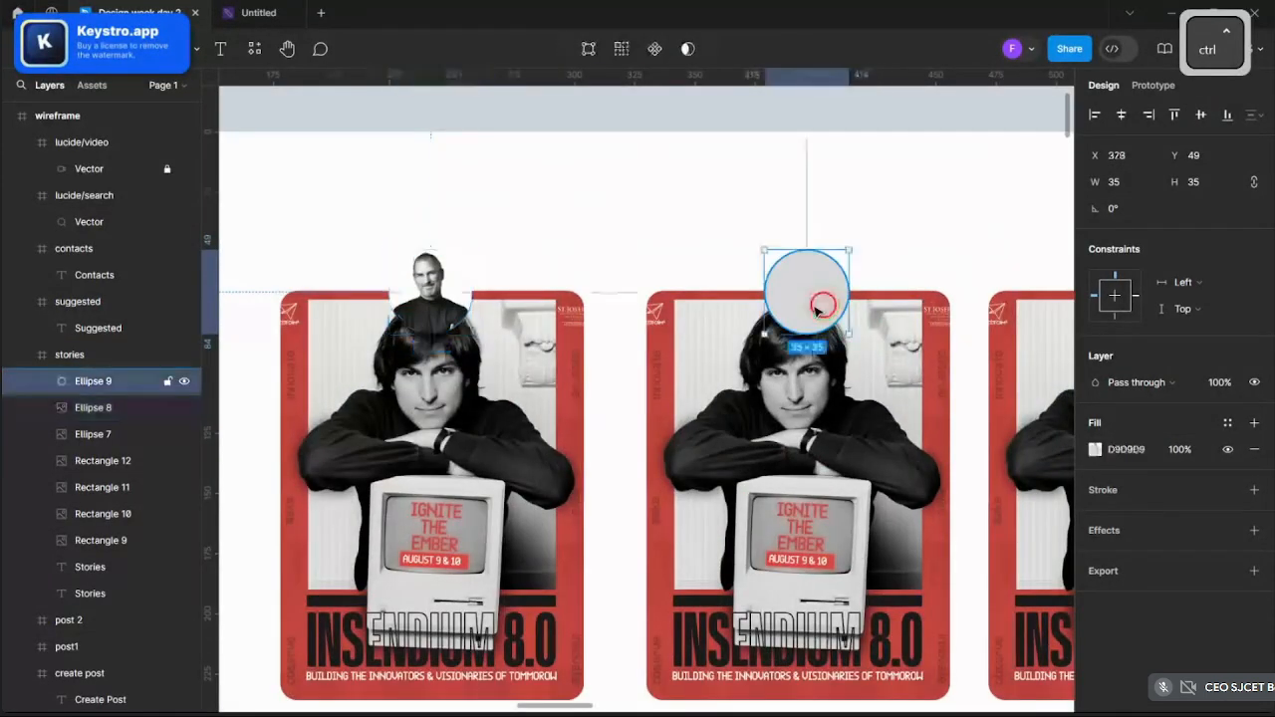
left_click(1094, 449)
left_click(939, 267)
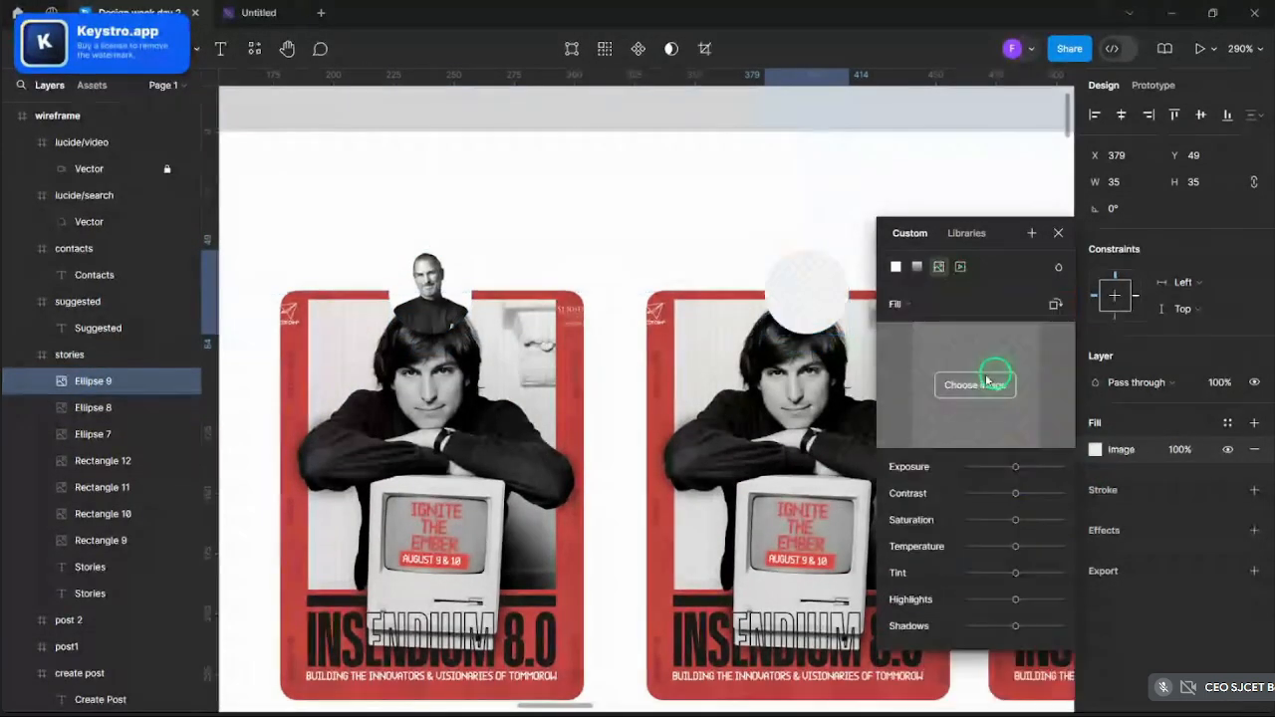
left_click(976, 384)
scroll(319, 234, "down", 3)
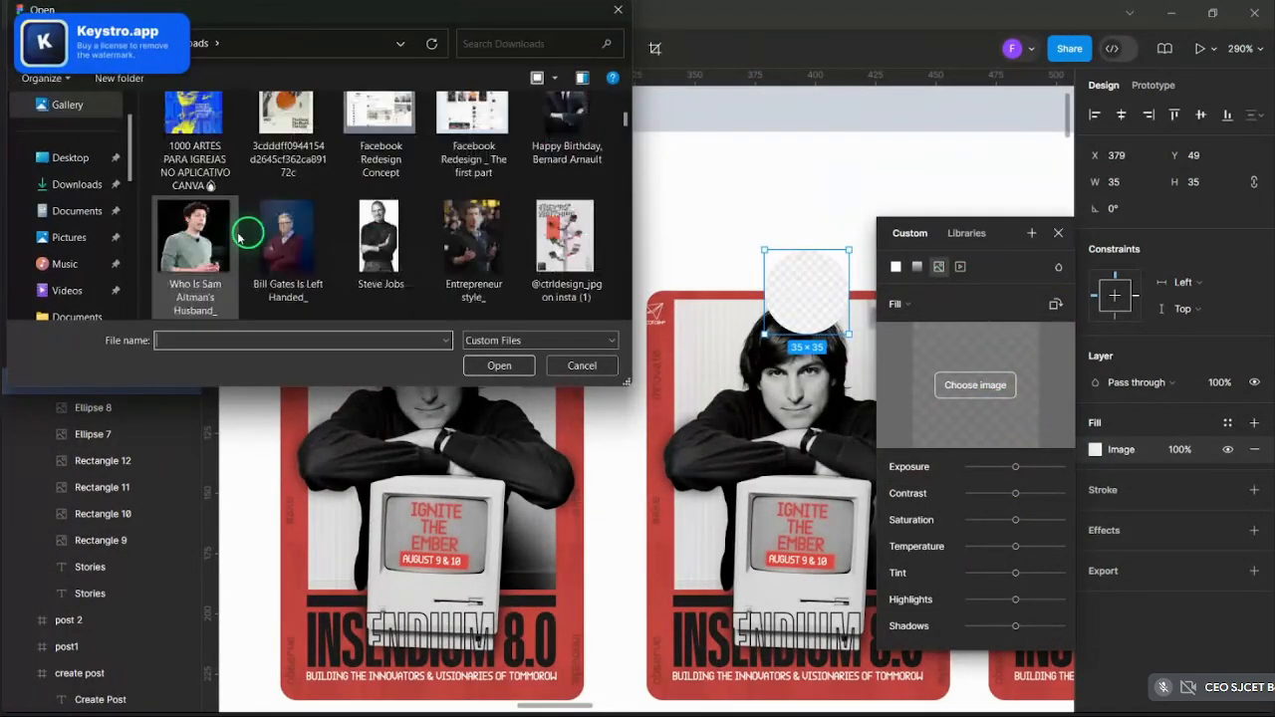
left_click(495, 370)
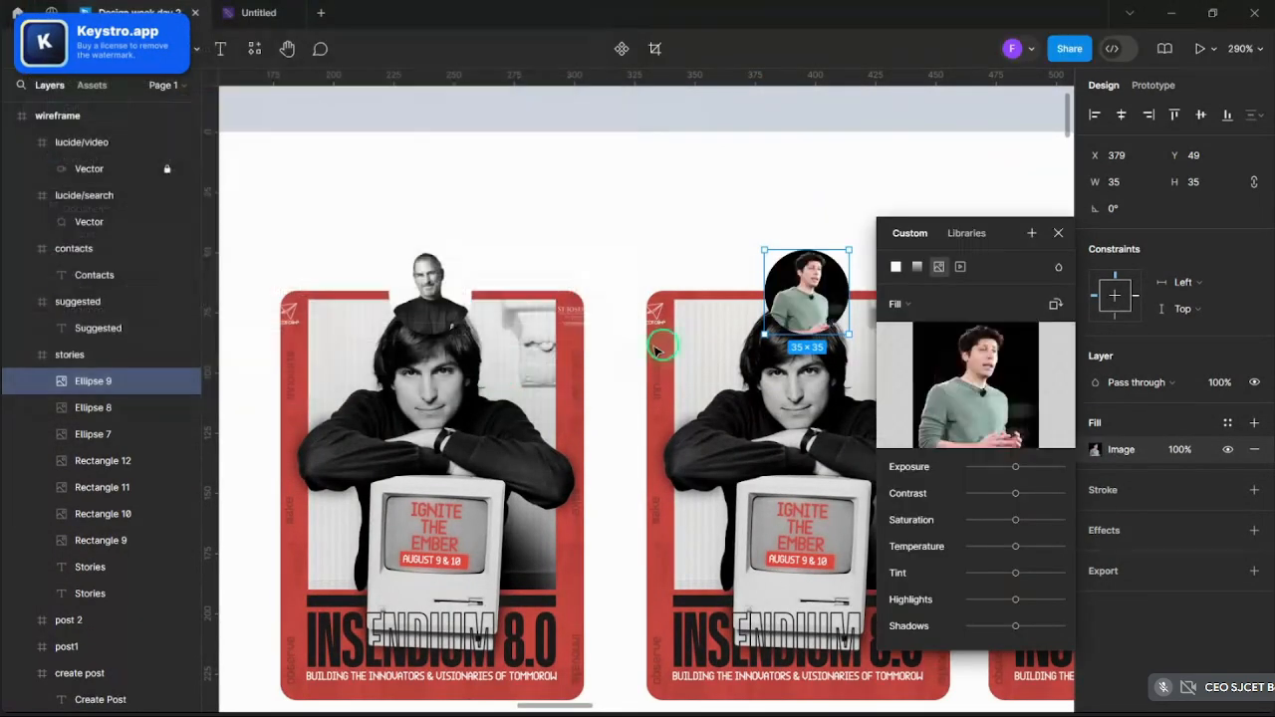
- Select the first and second avatar circles together
scroll(737, 221, "down", 5)
left_click(847, 204)
scroll(846, 204, "up", 4)
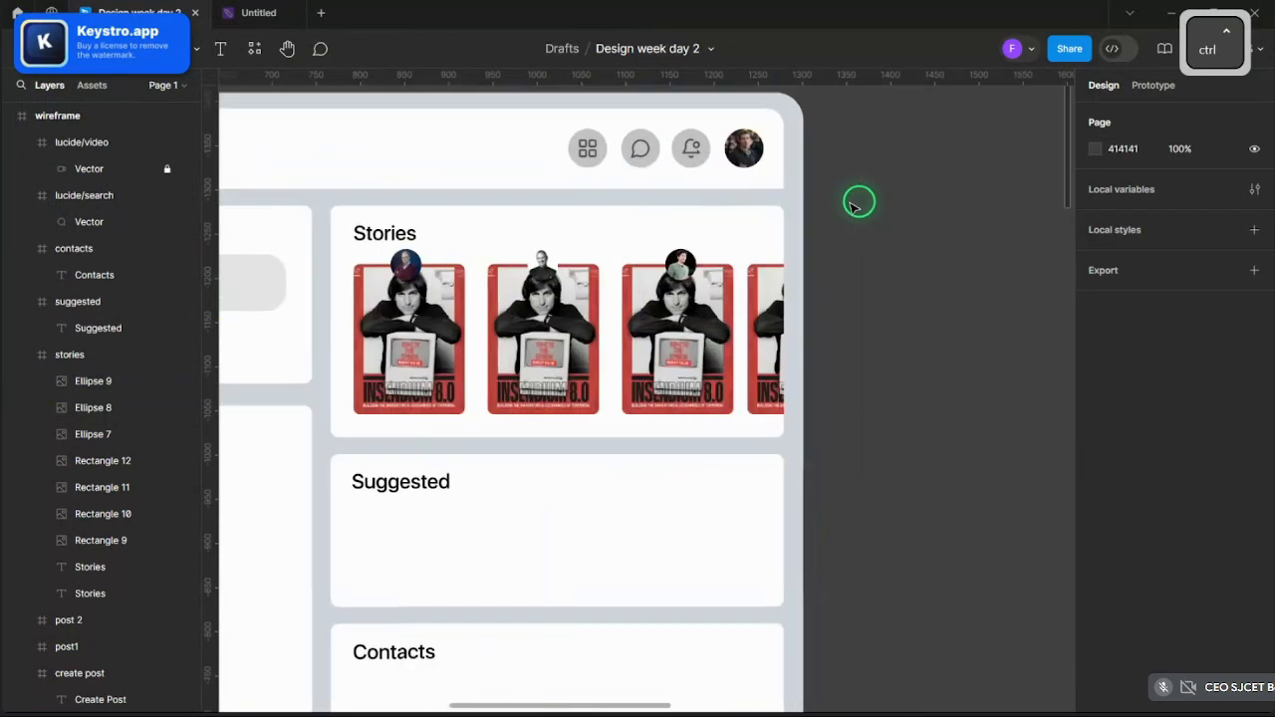
scroll(322, 294, "up", 5)
left_click(320, 294, "ctrl")
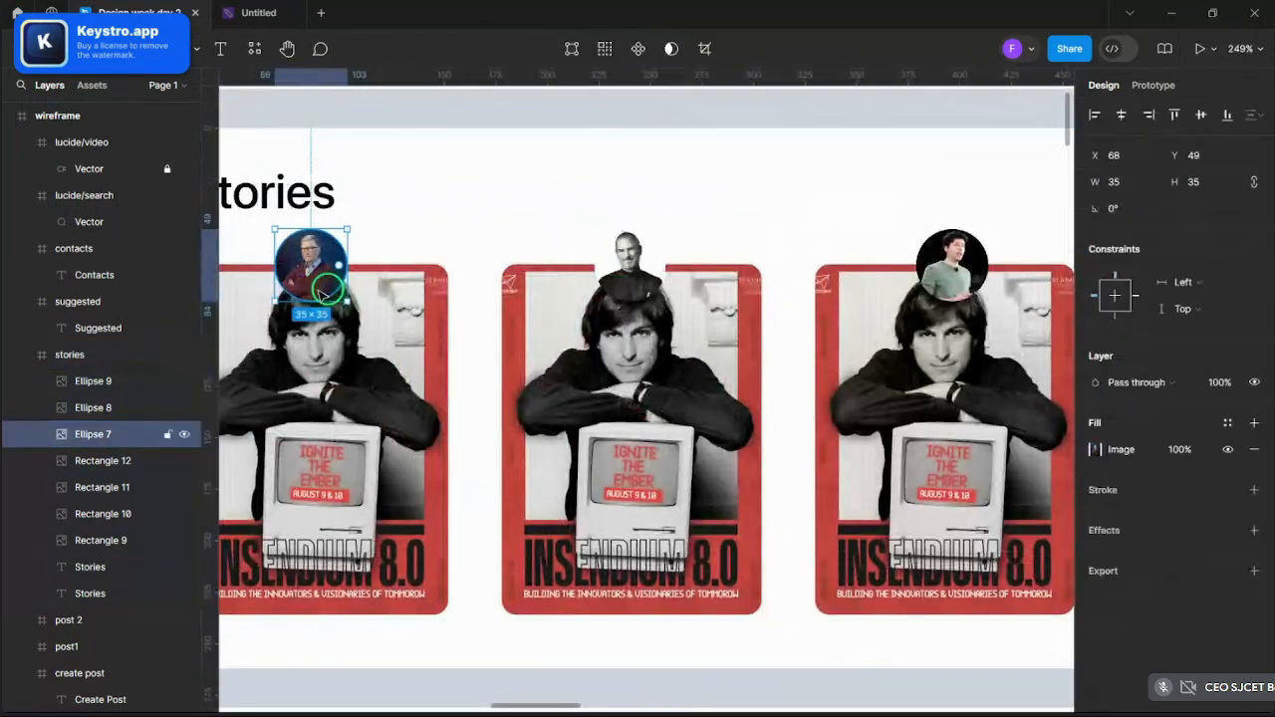
left_click(629, 261, "shift")
- Give all three avatar circles a 2-px bright green #2DC707 inside stroke
left_click(951, 264, "shift")
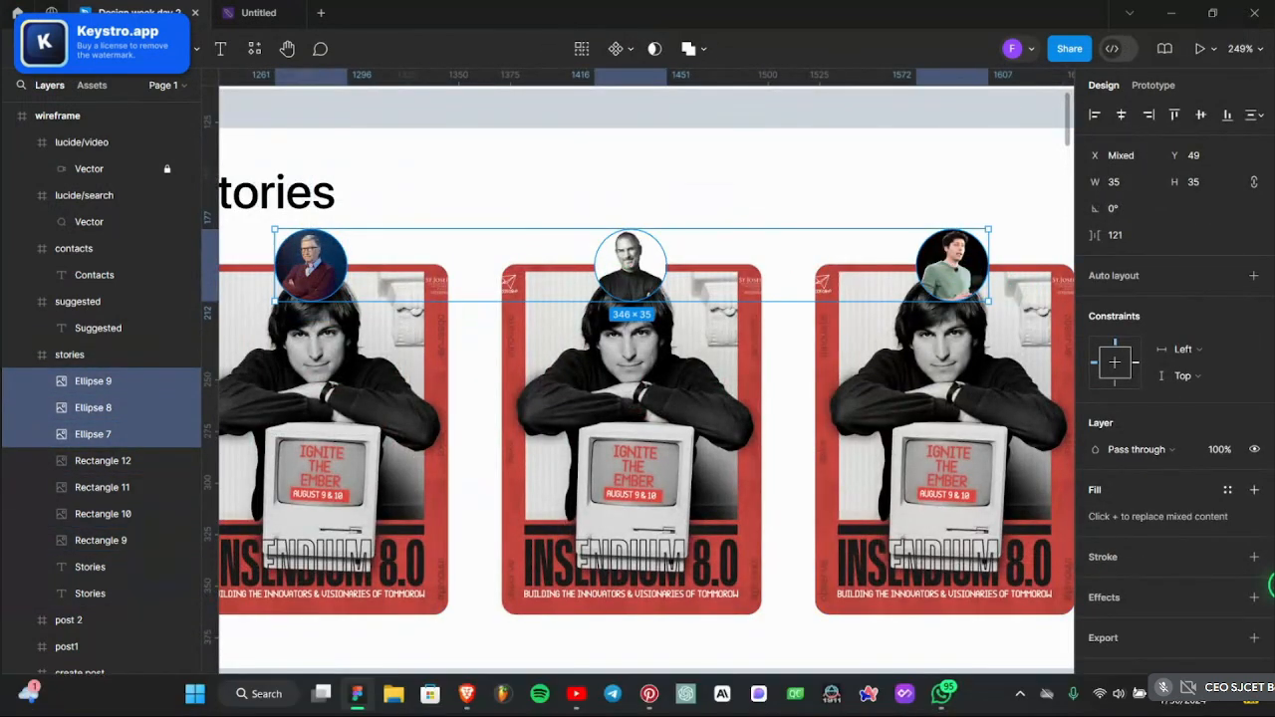
left_click(1254, 557)
left_click(1100, 584)
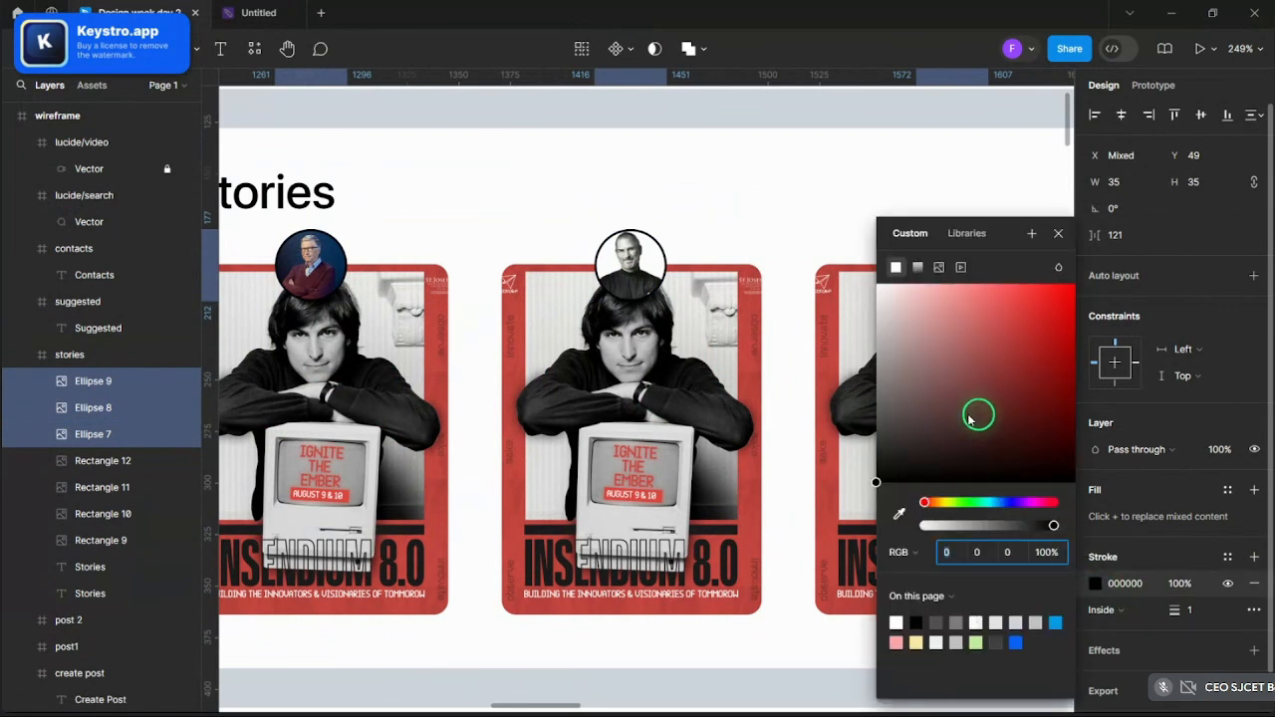
left_click(941, 504)
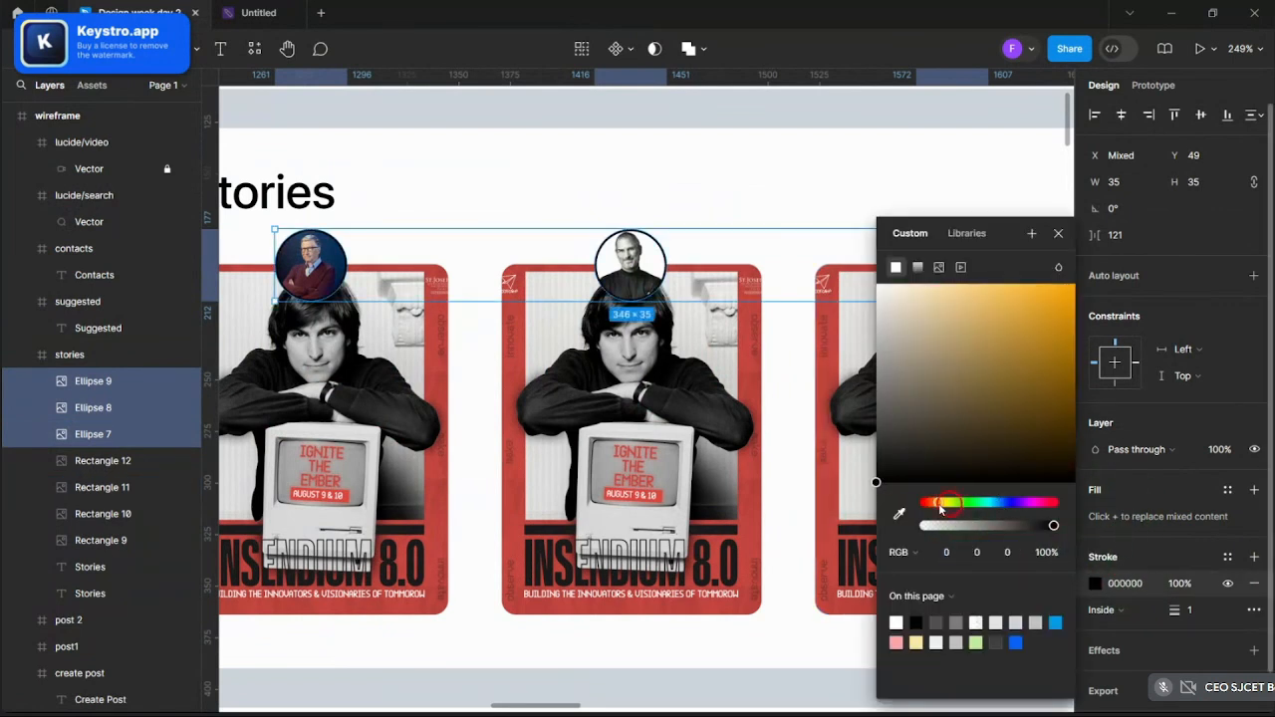
left_click(1043, 311)
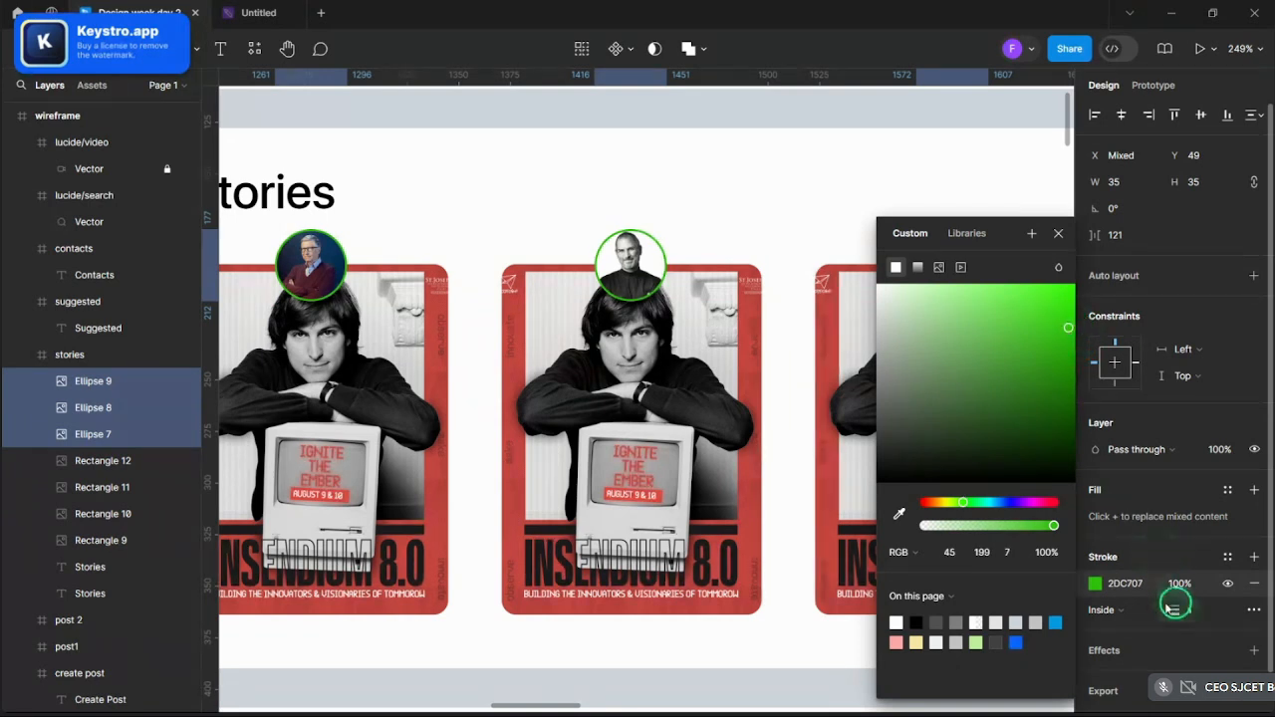
left_click_drag(1174, 609, 1174, 610)
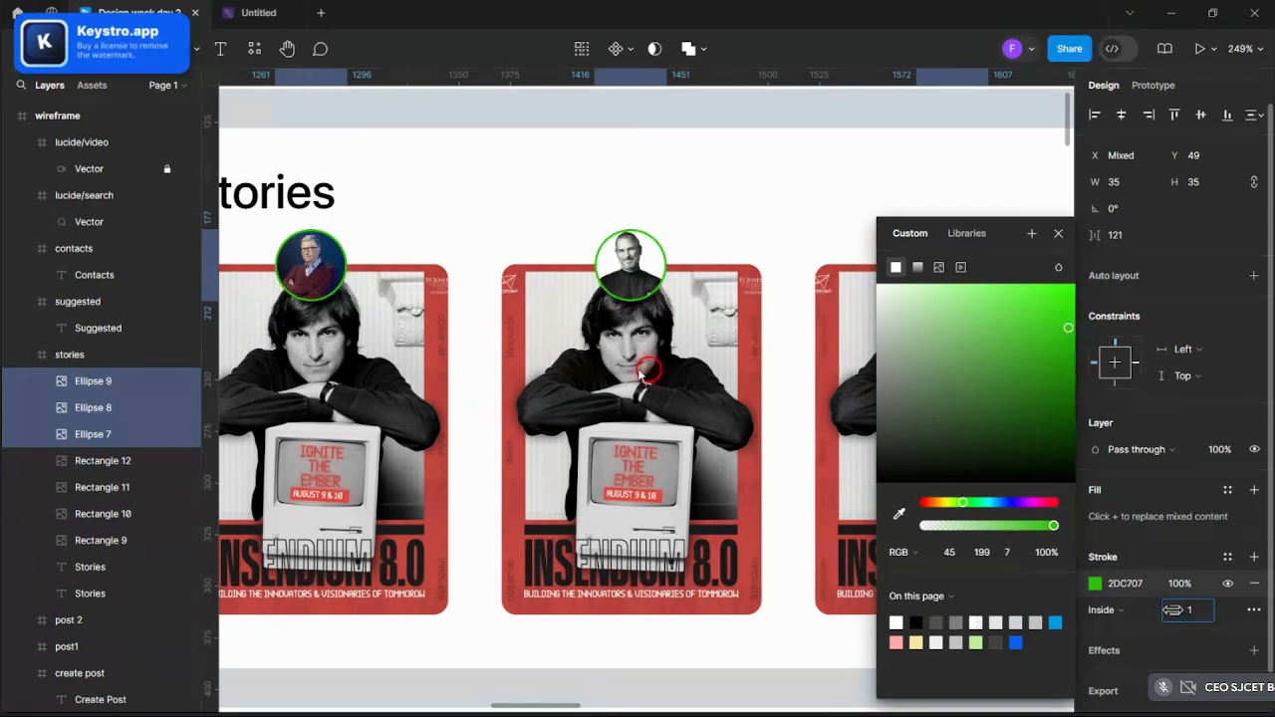
left_click(1058, 235)
left_click(837, 193)
scroll(837, 193, "down", 5)
left_click(974, 240)
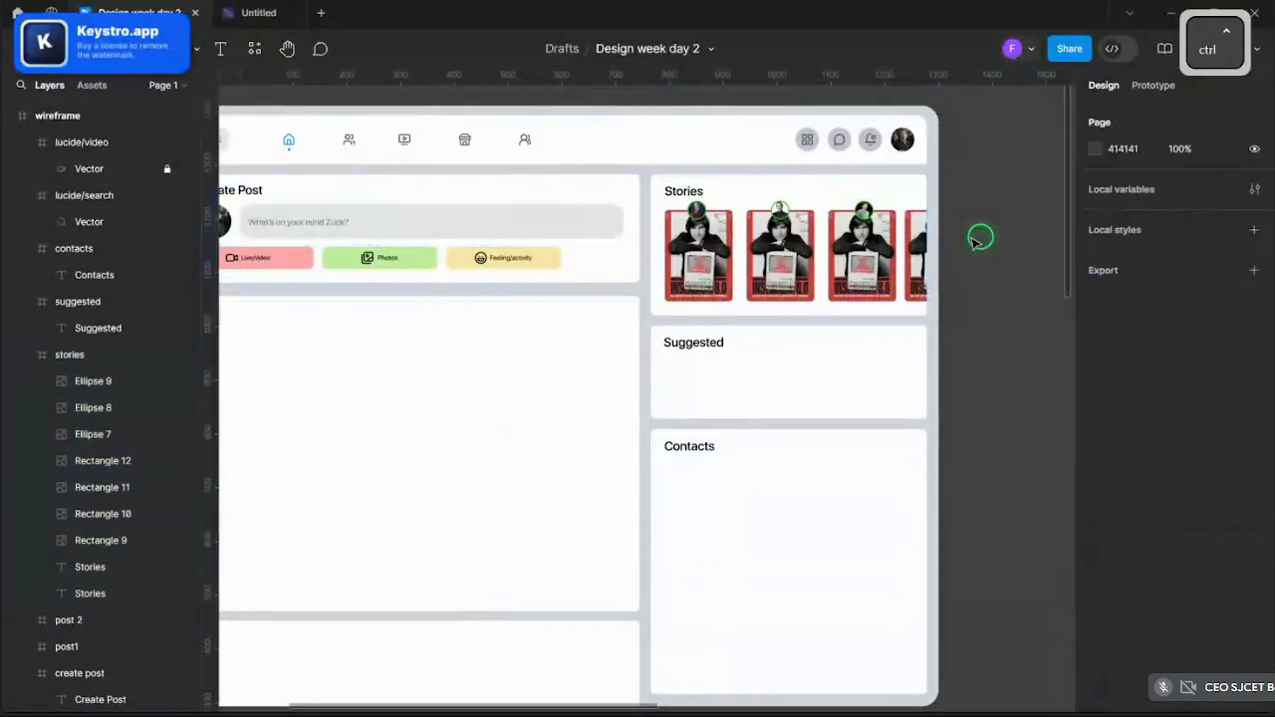
scroll(976, 239, "up", 5)
- Replace the second story card's image with the Statue of Liberty poster
left_click(506, 321, "ctrl")
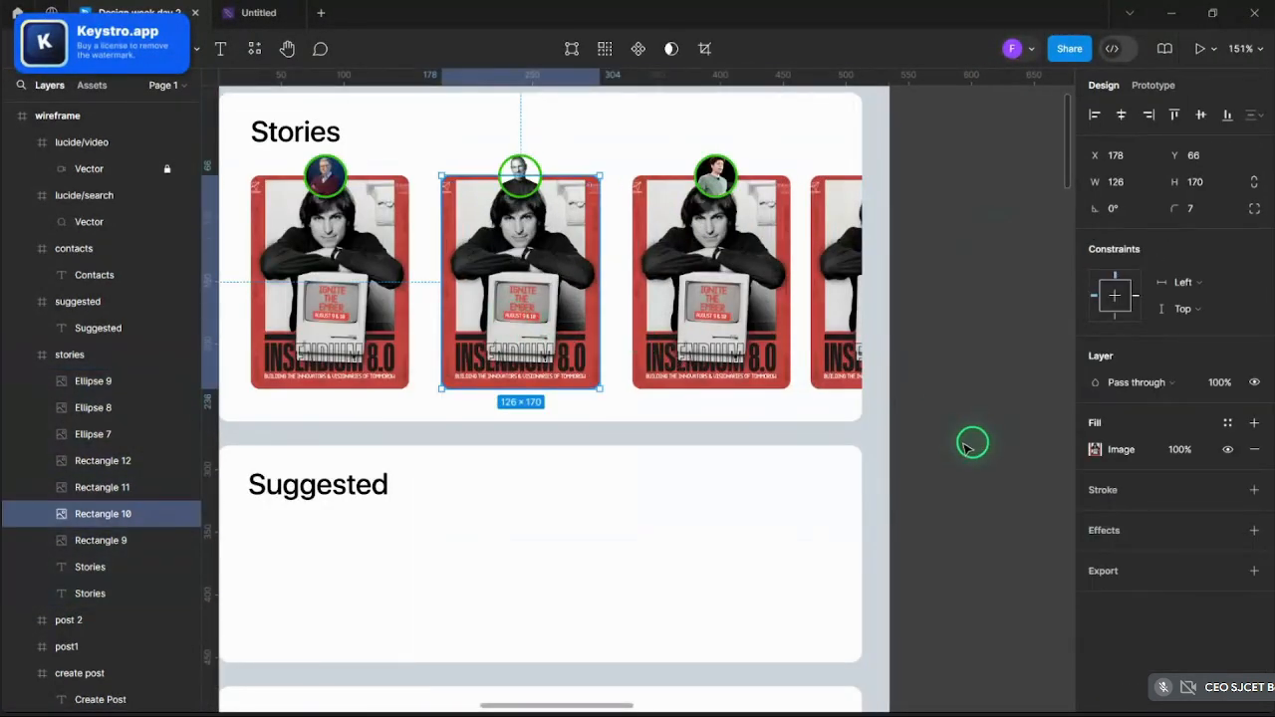
left_click(1096, 450)
left_click(974, 433)
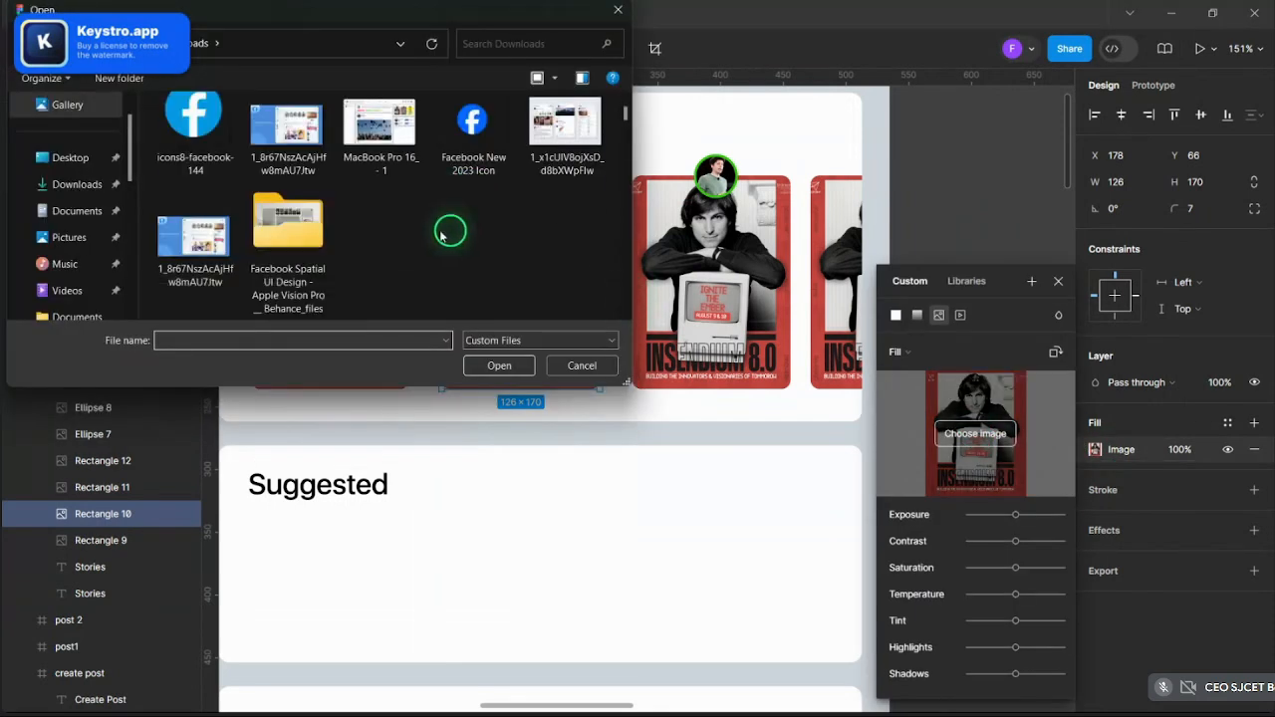
scroll(398, 214, "down", 8)
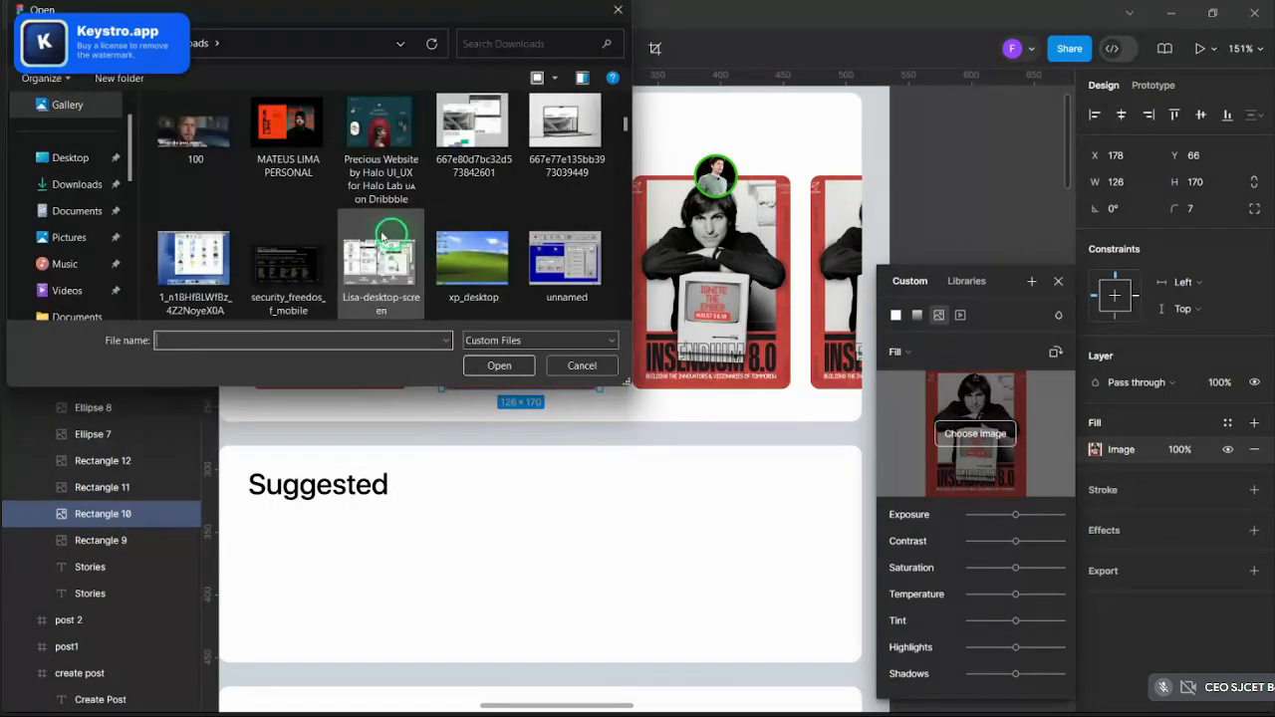
scroll(359, 209, "down", 5)
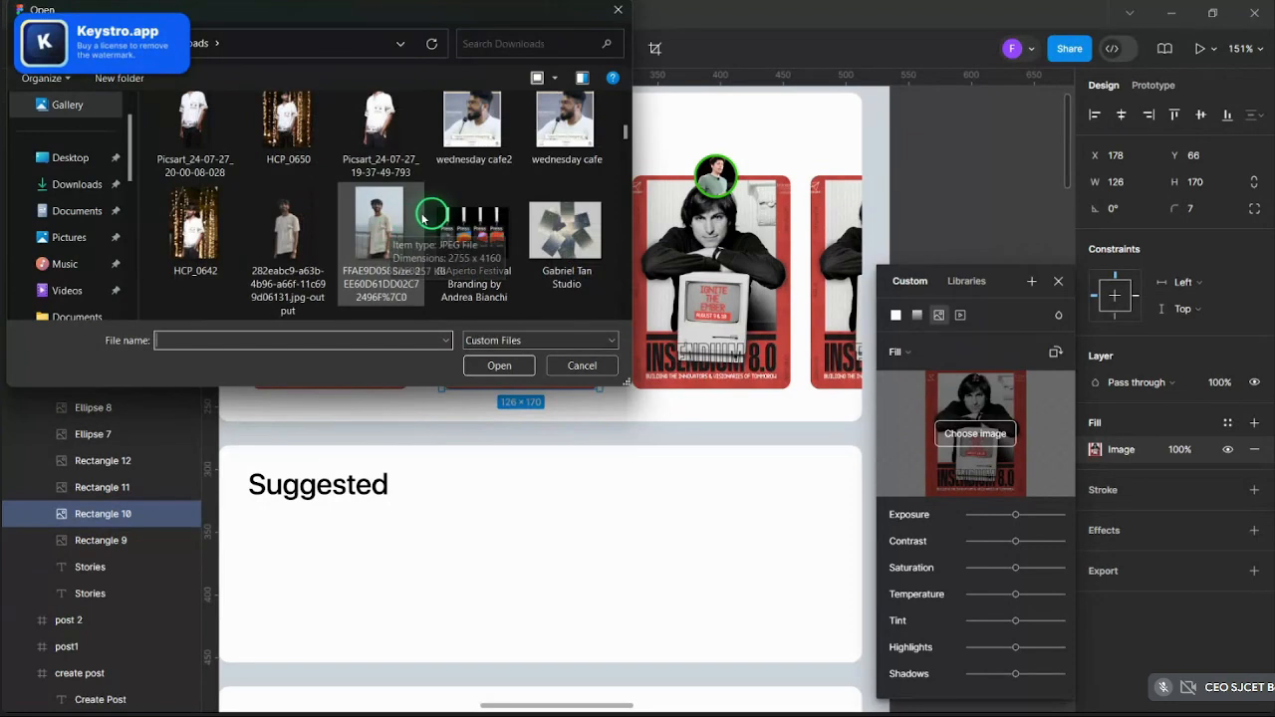
scroll(422, 219, "down", 10)
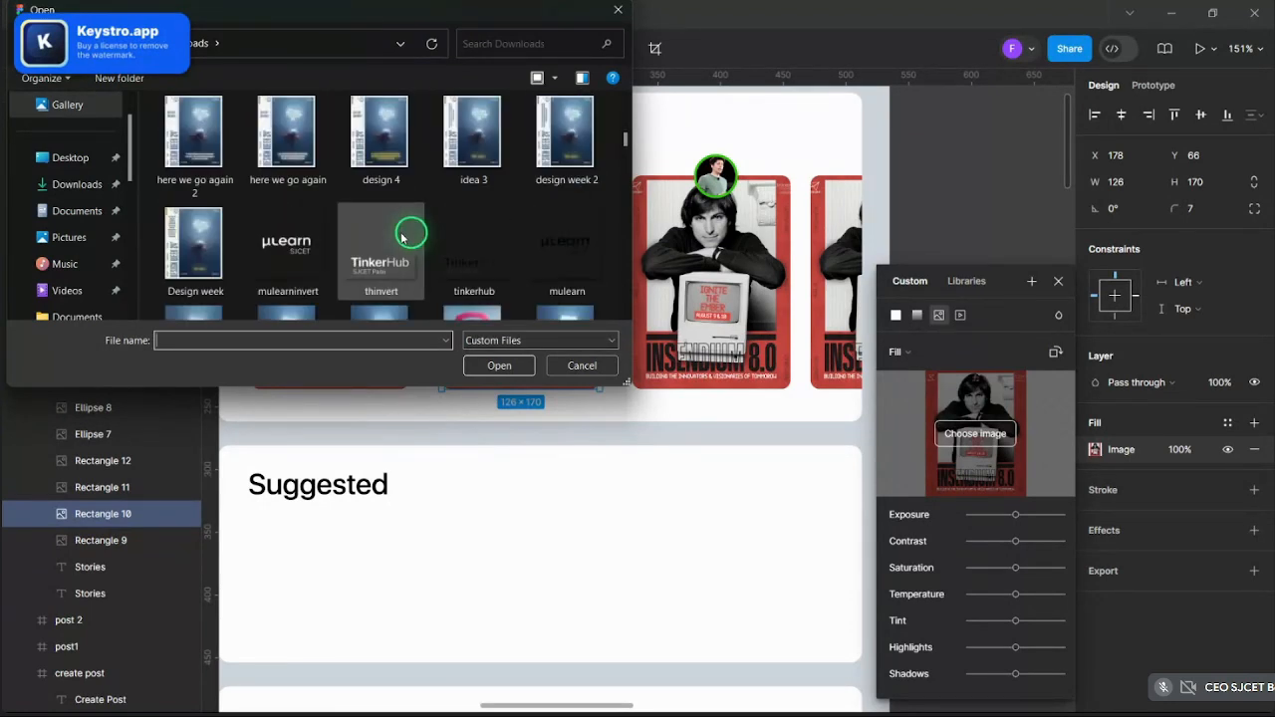
left_click(505, 365)
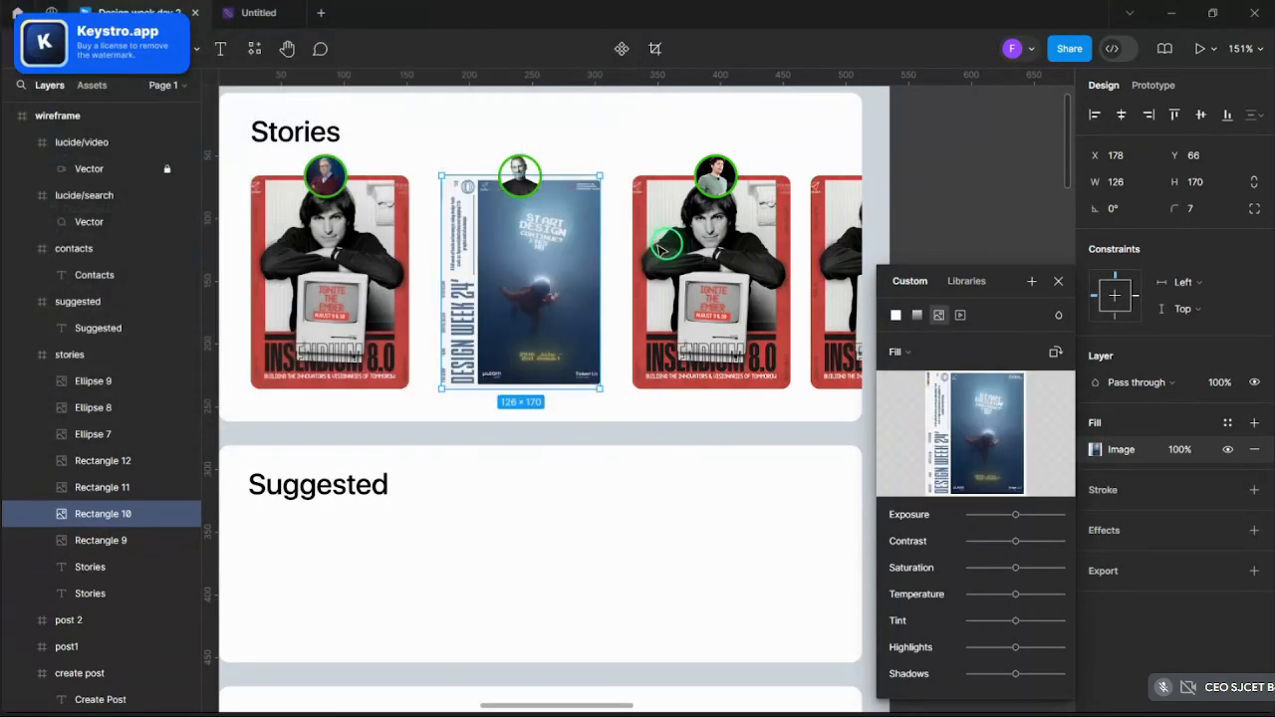
left_click(976, 434)
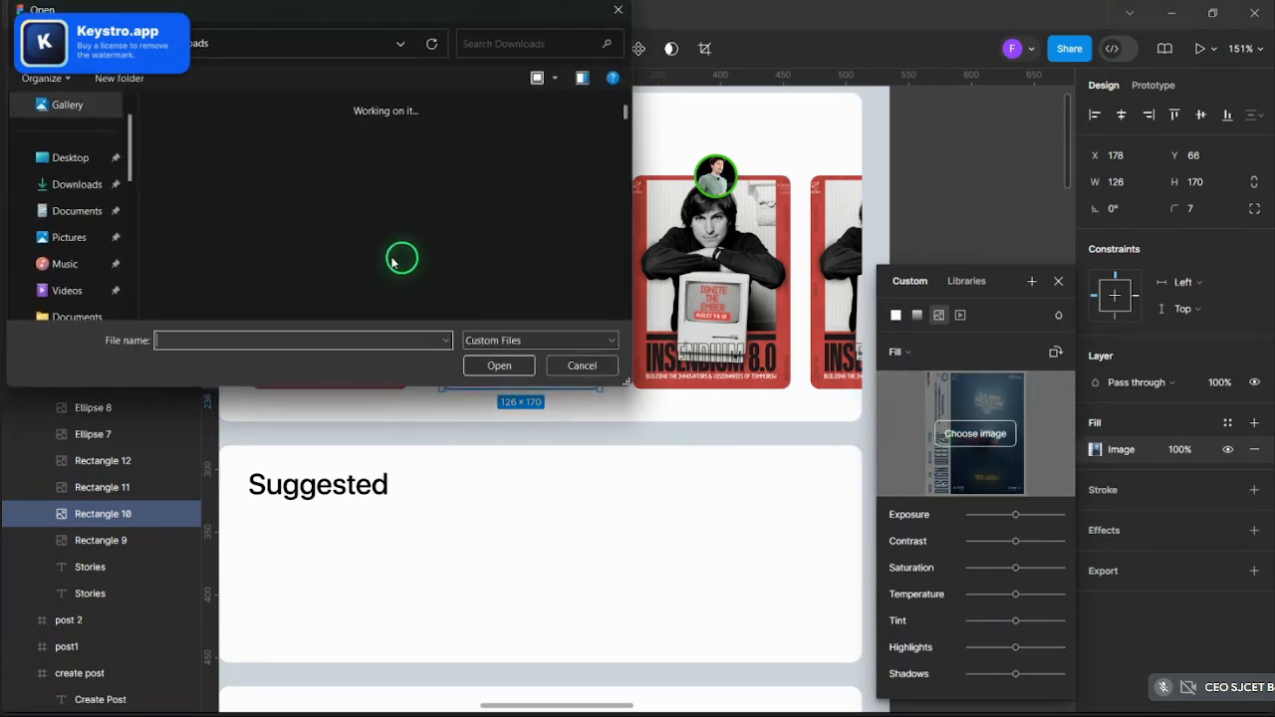
scroll(396, 249, "down", 10)
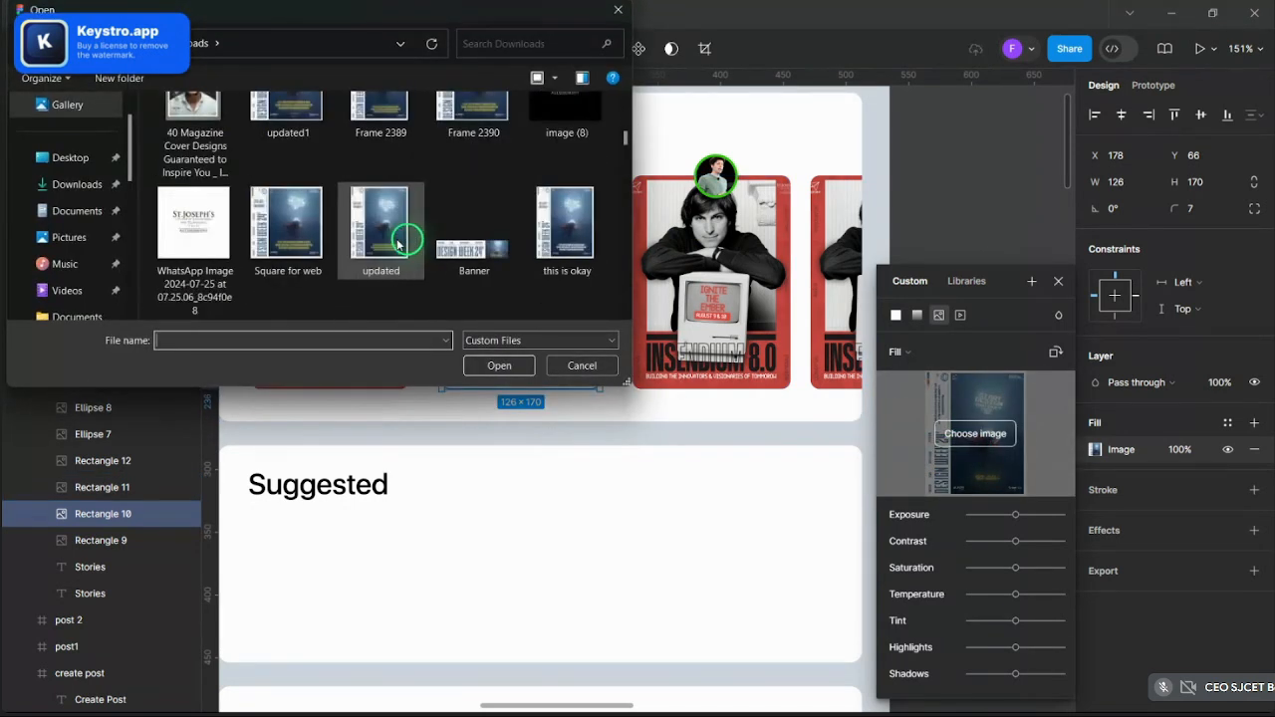
scroll(396, 244, "down", 2)
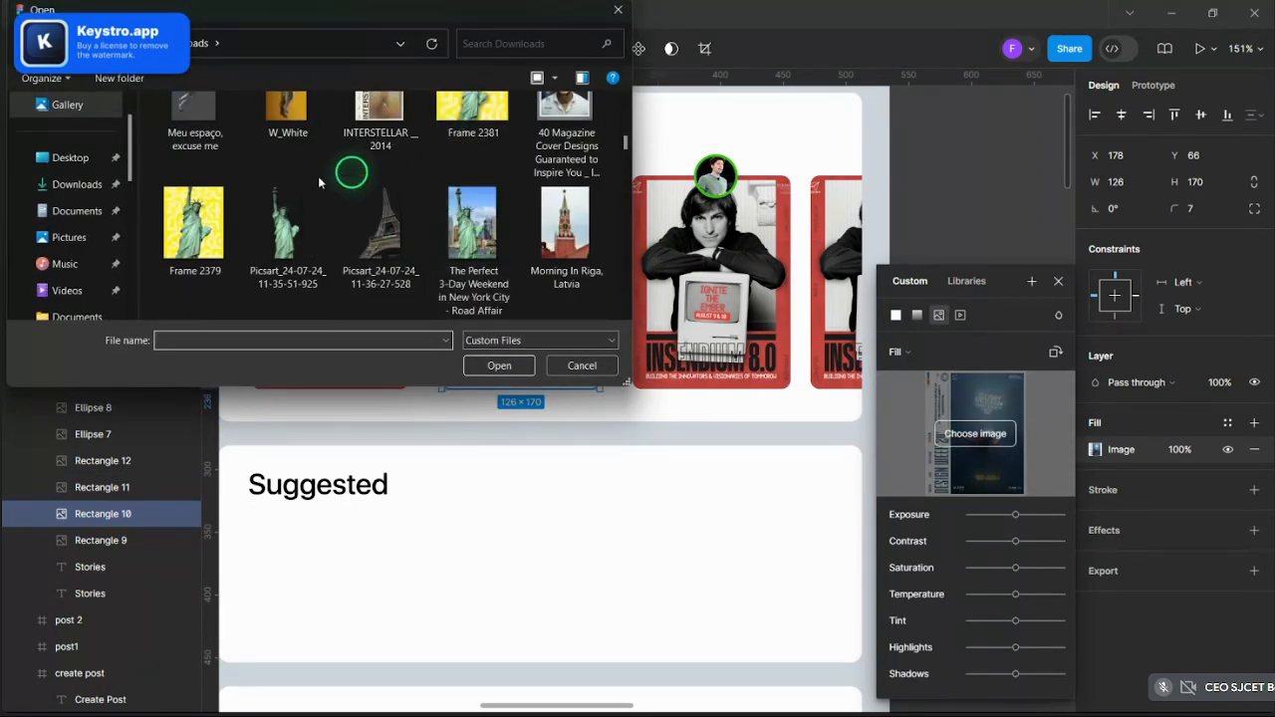
left_click(499, 365)
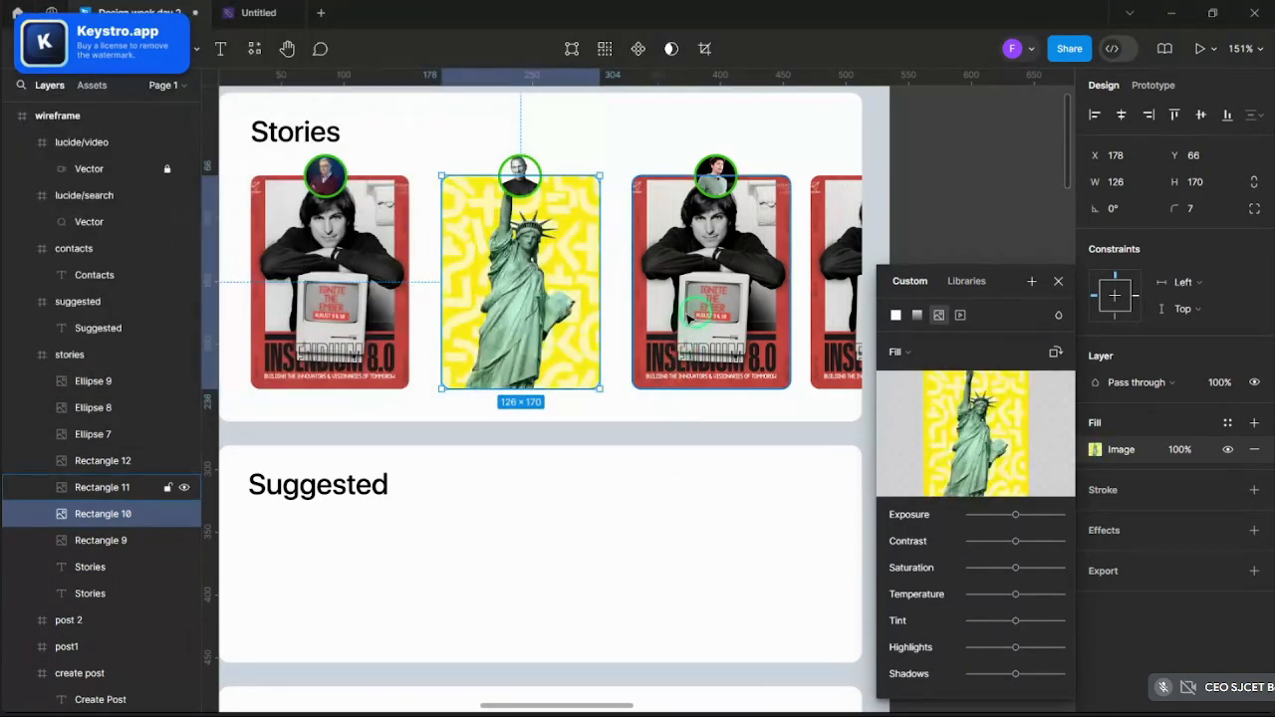
- Replace the third story card's image with the biryani photo
left_click(712, 289)
left_click(961, 439)
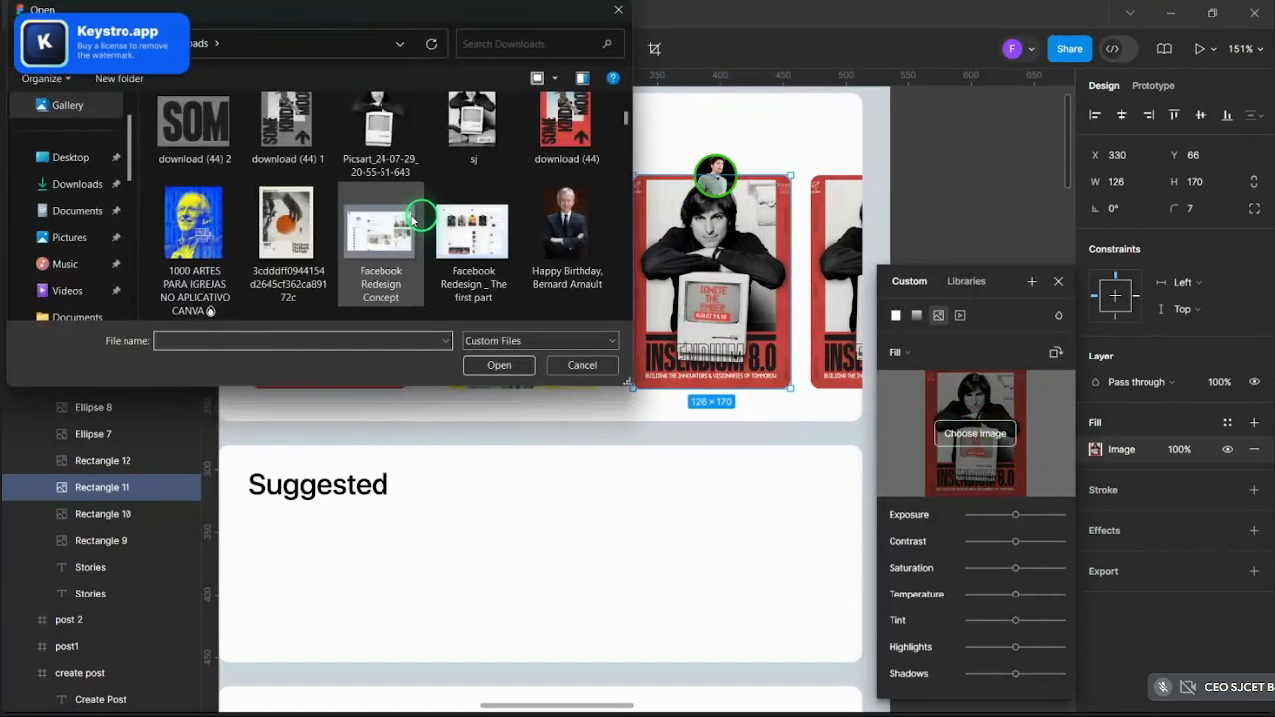
scroll(419, 220, "down", 5)
scroll(413, 227, "up", 10)
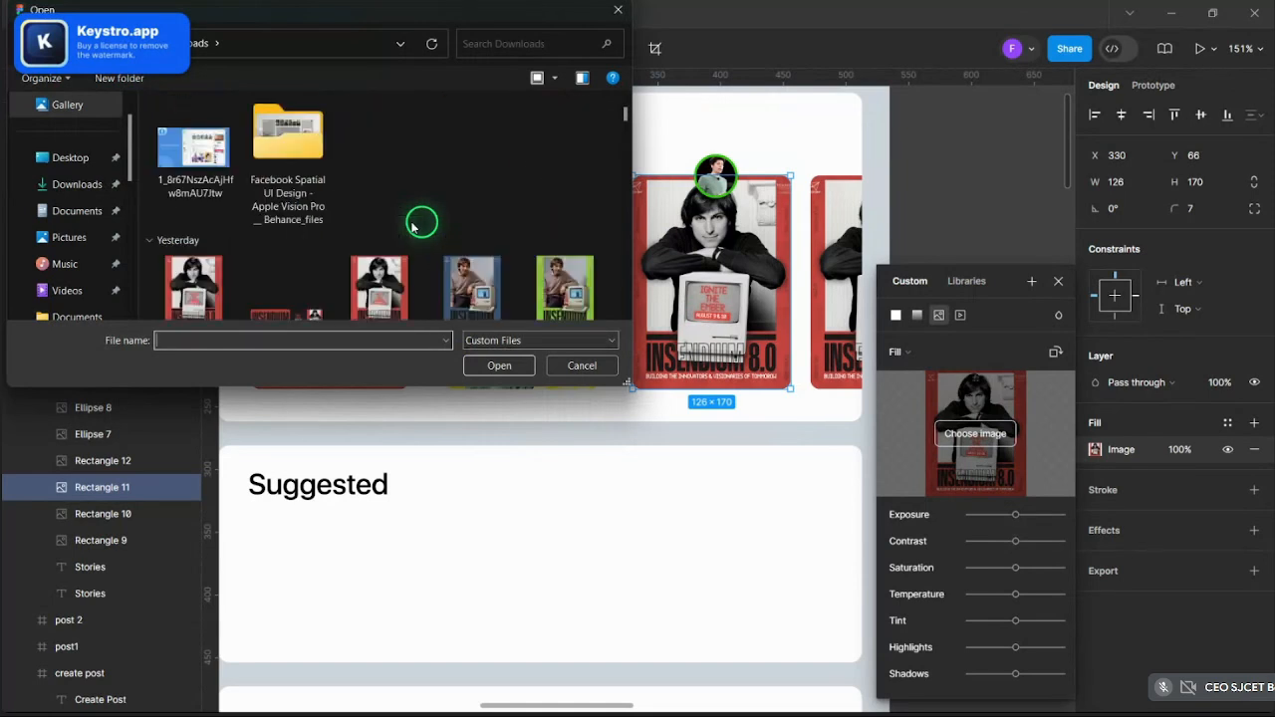
scroll(413, 228, "down", 3)
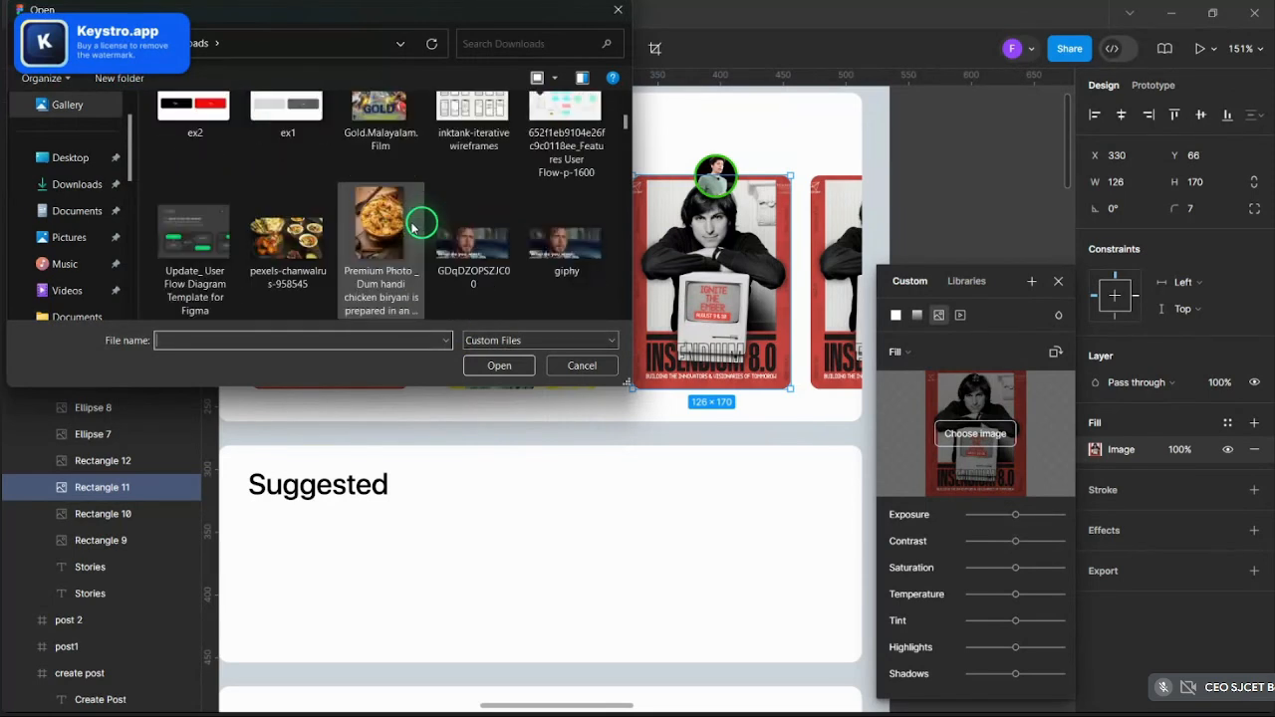
left_click(484, 370)
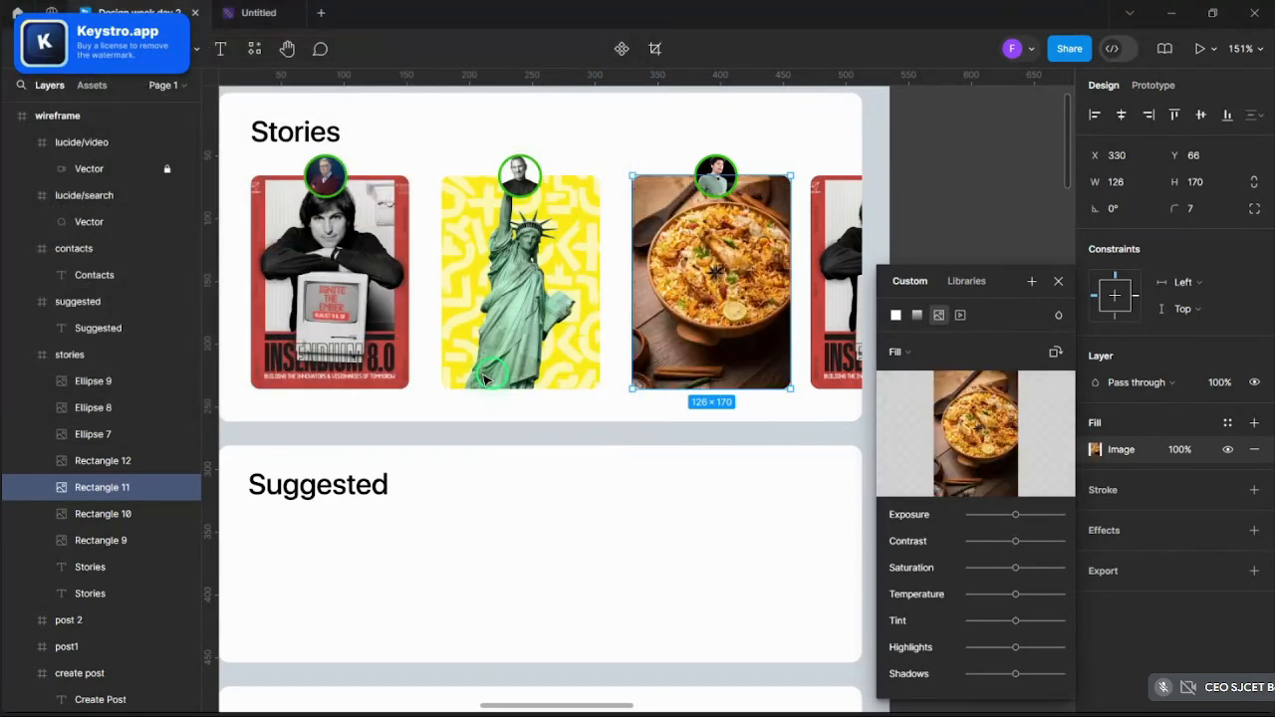
- Replace the fourth story card's image with the leaf photo
left_click(845, 269)
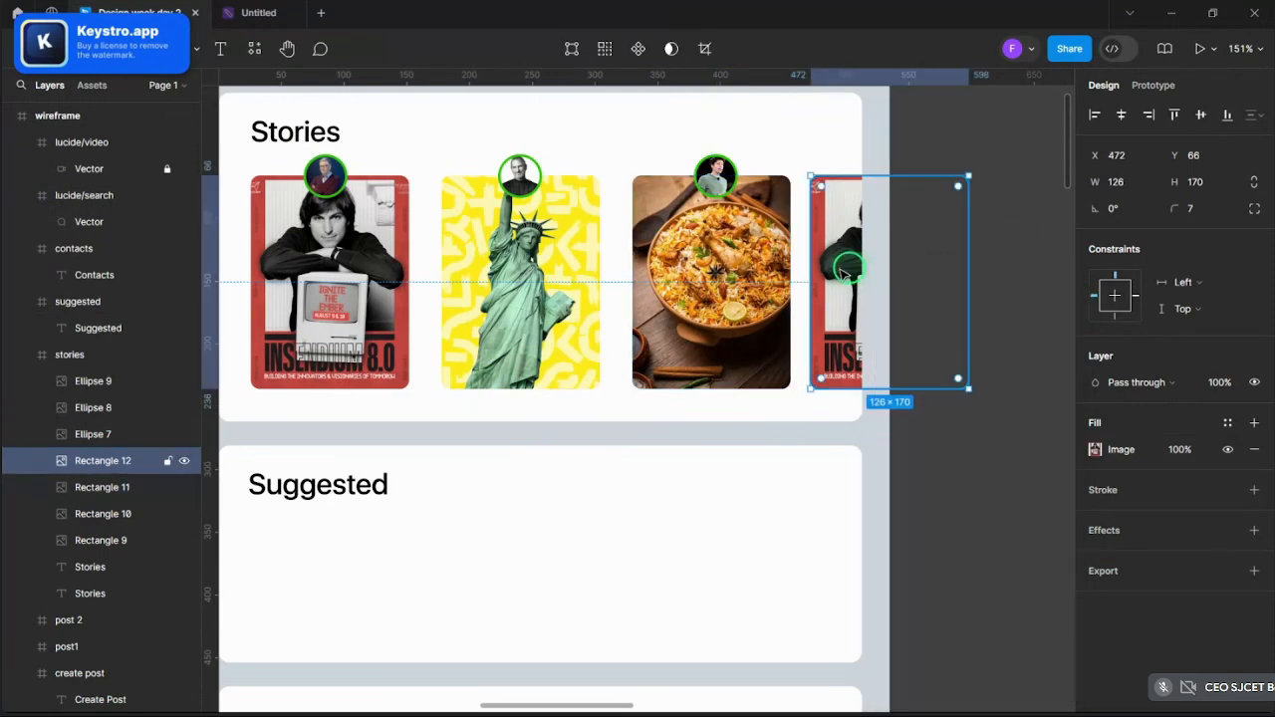
left_click(1094, 447)
left_click(996, 430)
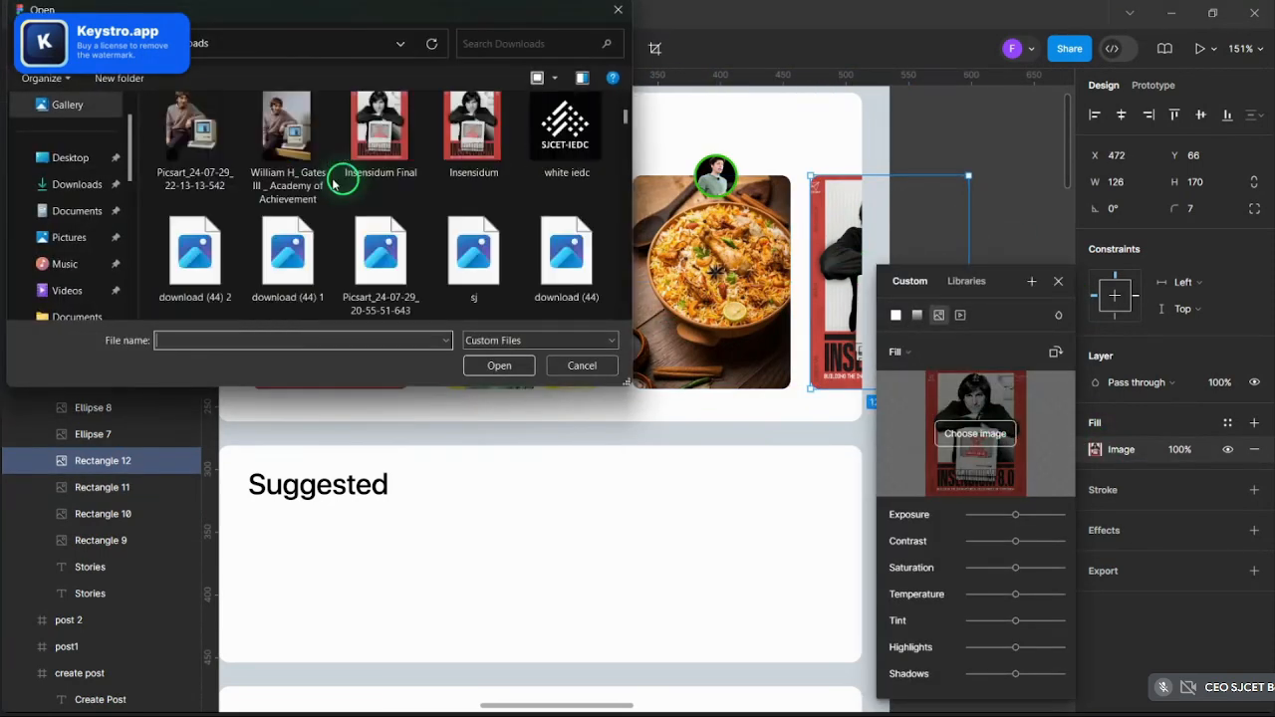
scroll(335, 185, "down", 3)
scroll(349, 189, "down", 10)
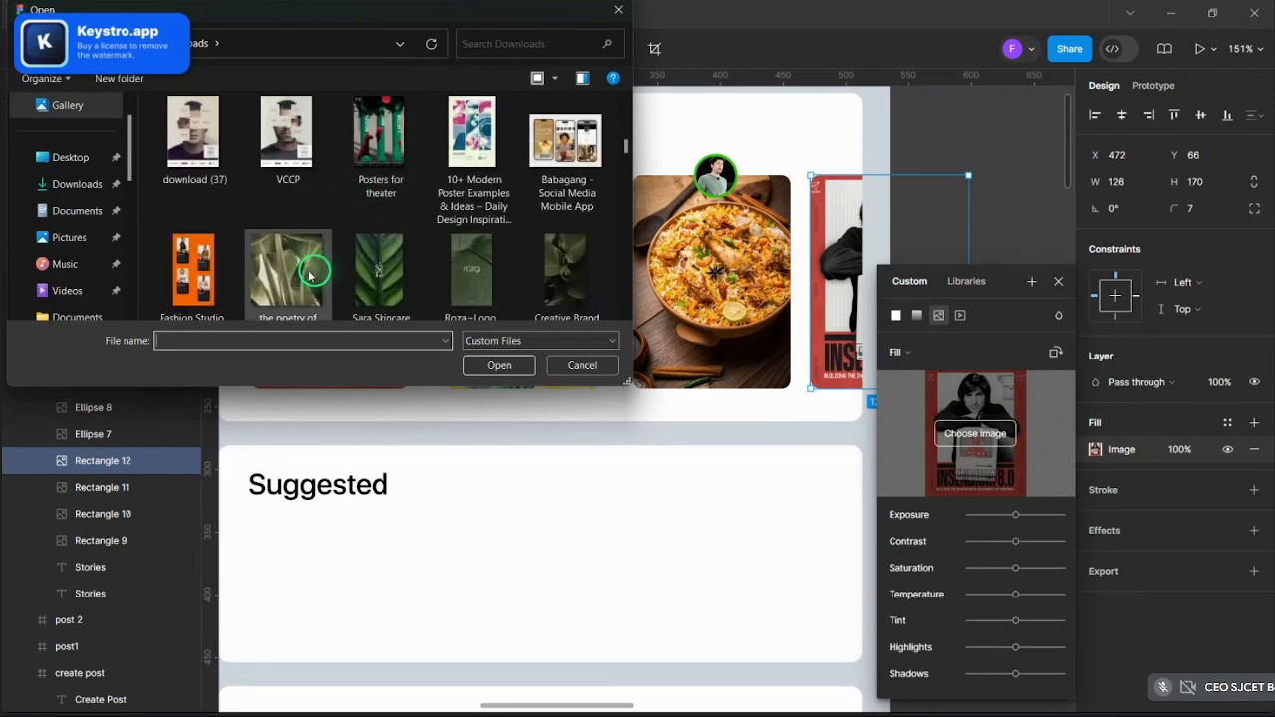
left_click(251, 286)
left_click(482, 364)
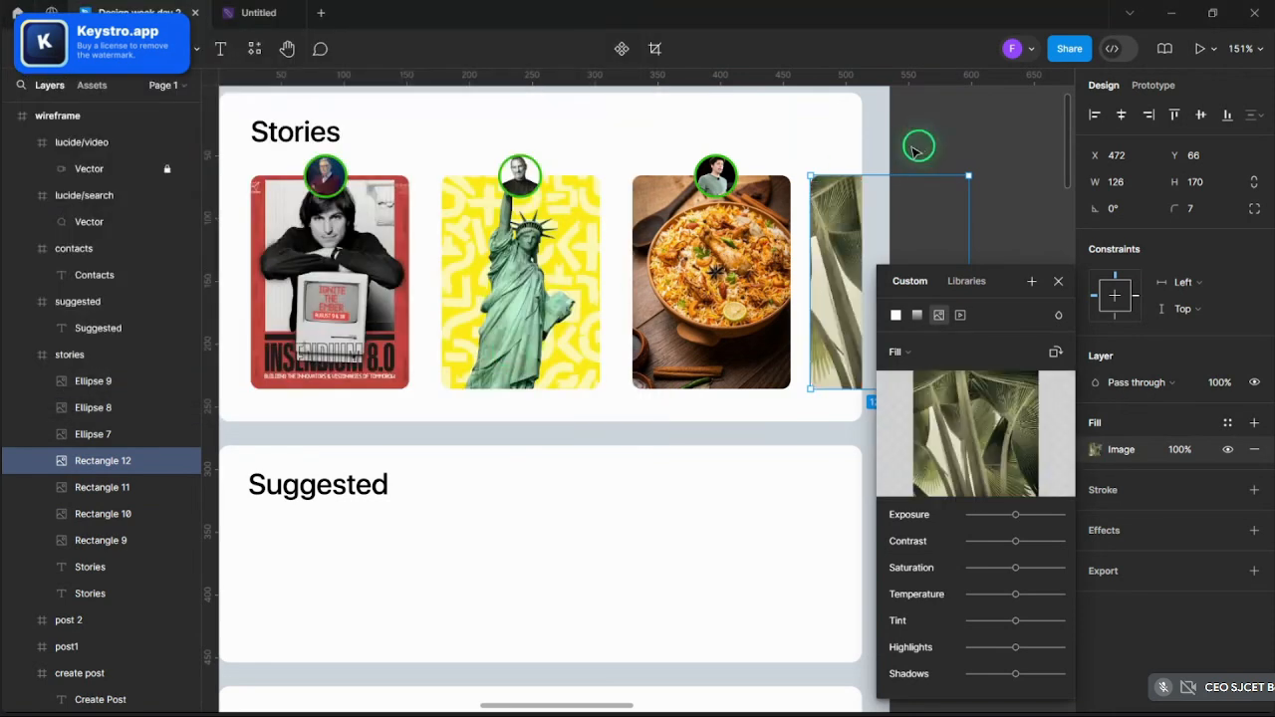
left_click(1072, 289)
left_click(1042, 265)
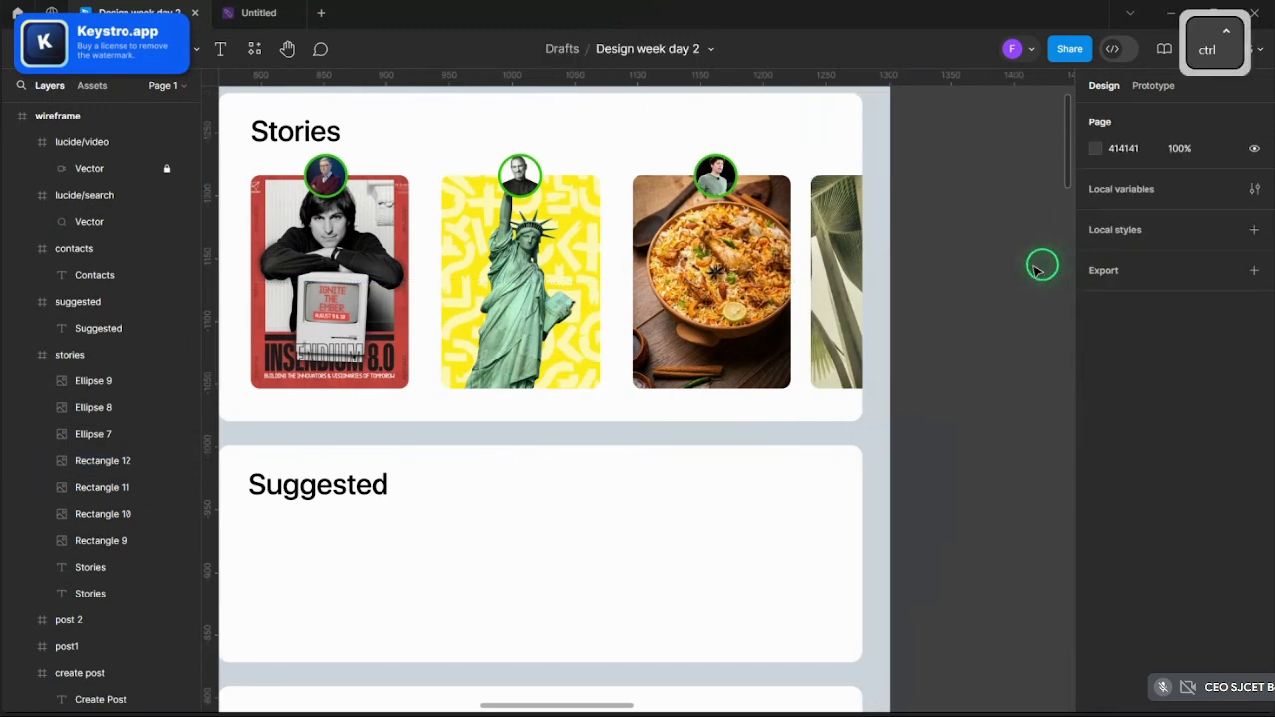
scroll(1041, 265, "down", 5)
- Add a 'see all' text label in the Stories card, opposite the Stories heading
scroll(1056, 269, "up", 3)
scroll(1046, 267, "up", 3)
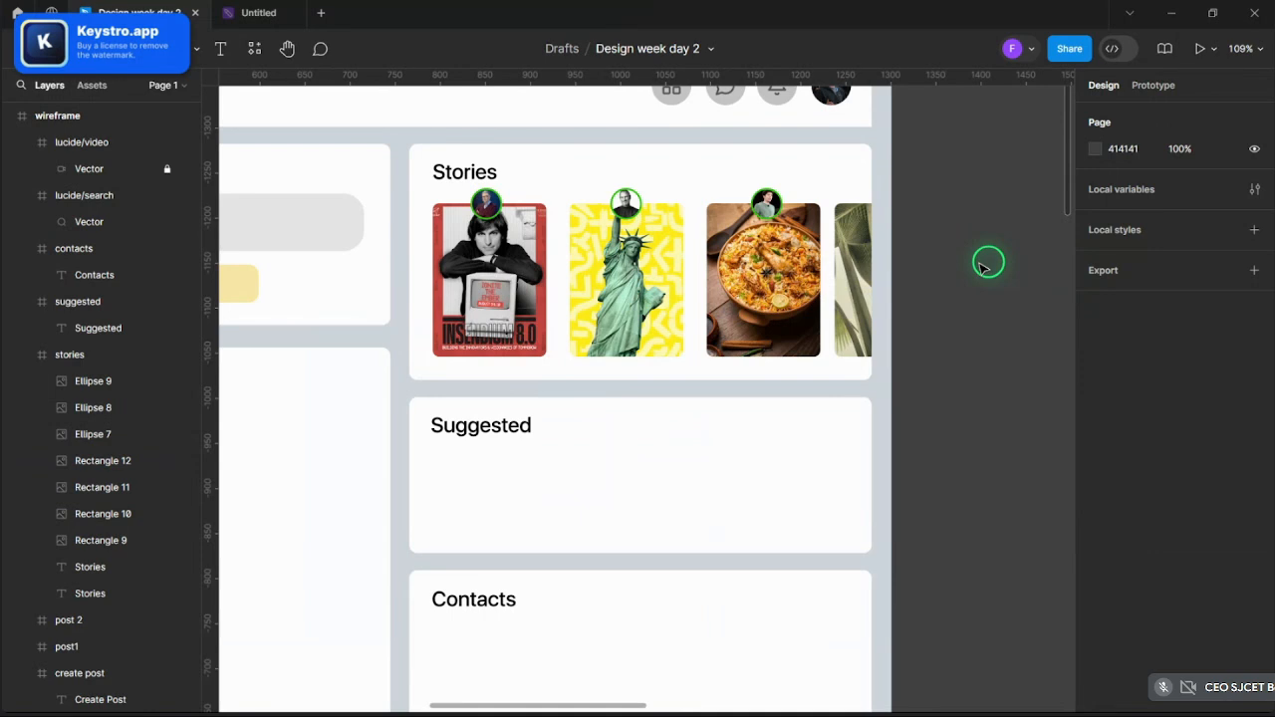
scroll(840, 185, "up", 3)
scroll(840, 186, "down", 5)
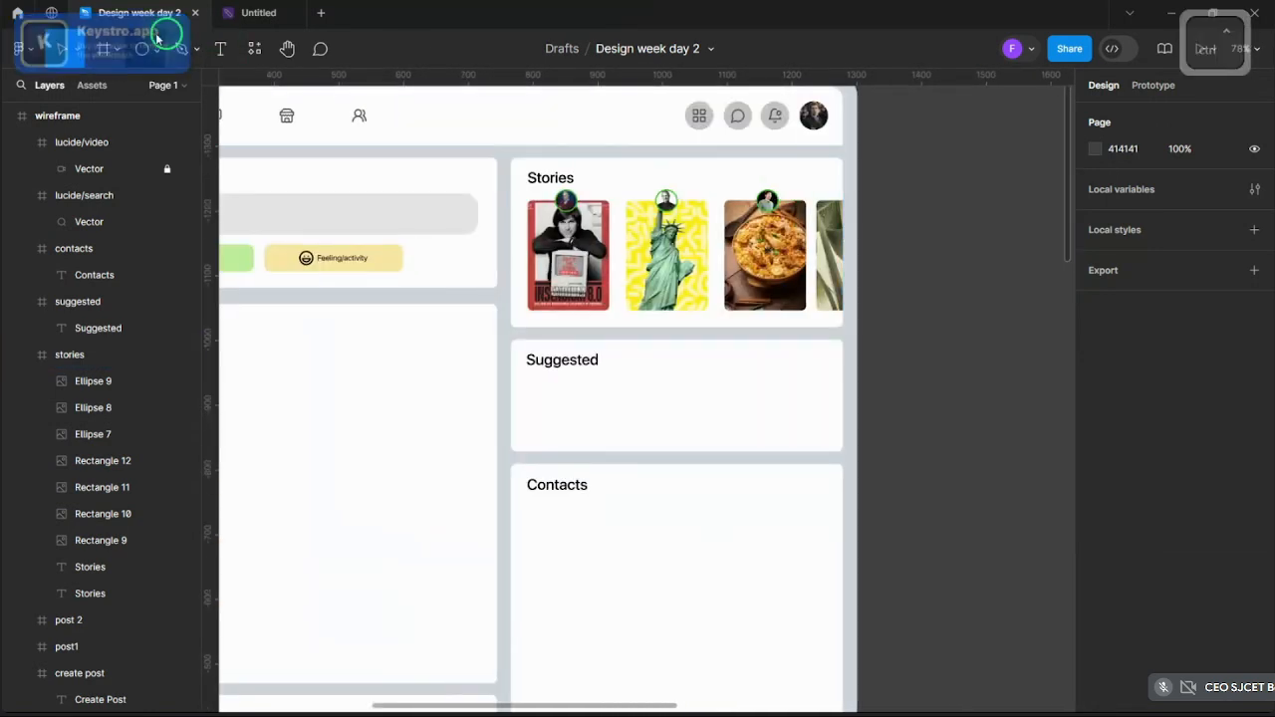
key("t")
scroll(766, 185, "up", 4)
left_click(708, 154)
type("see all")
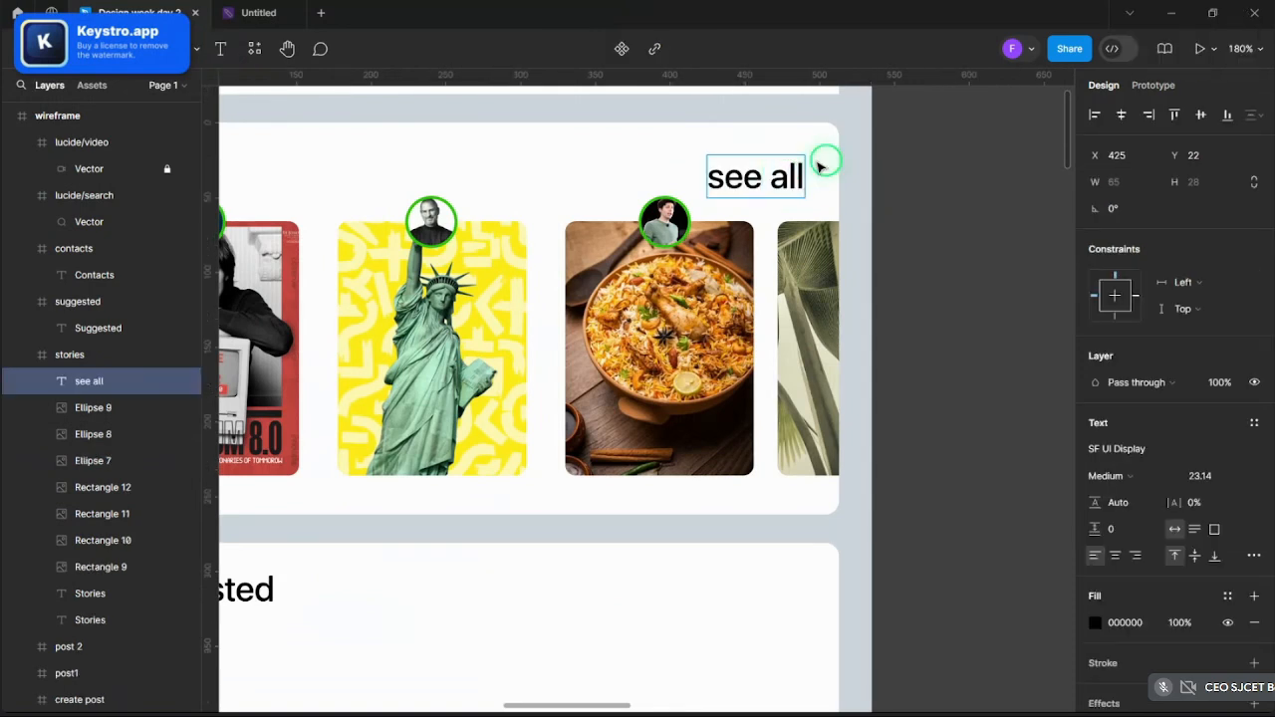
key("Escape")
- Scale the 'see all' label proportionally down to 37×16, then zoom around the Suggested card
key("k")
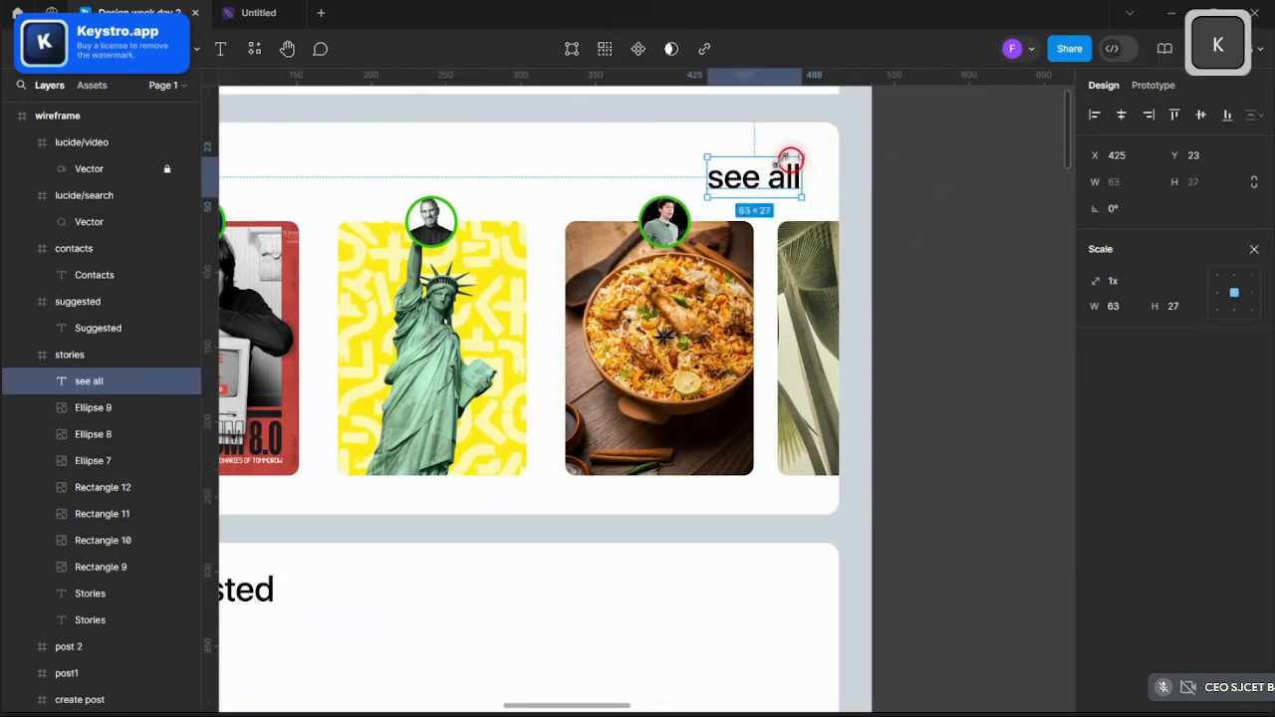
mouse_move(802, 156)
left_mouse_down()
mouse_move(769, 167)
mouse_move(787, 165)
left_mouse_up()
left_click(879, 183)
scroll(897, 181, "down", 6)
scroll(910, 181, "up", 2)
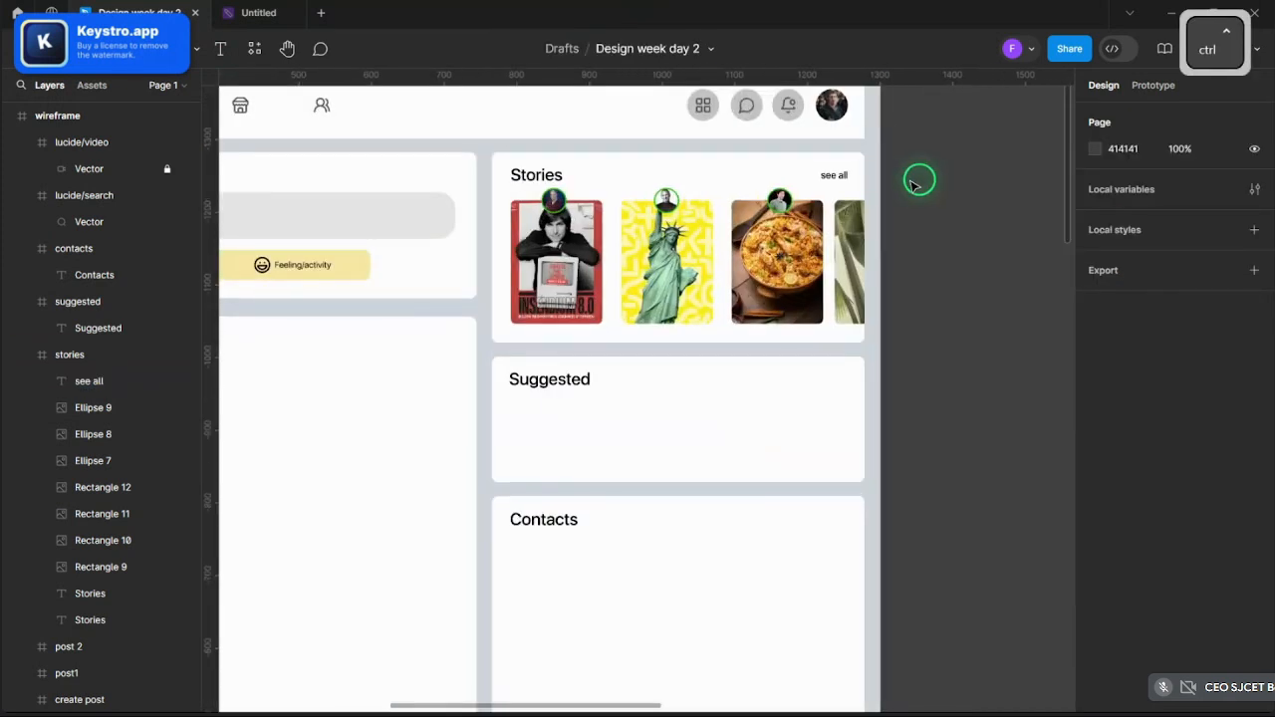
scroll(915, 184, "up", 3)
left_click(797, 172)
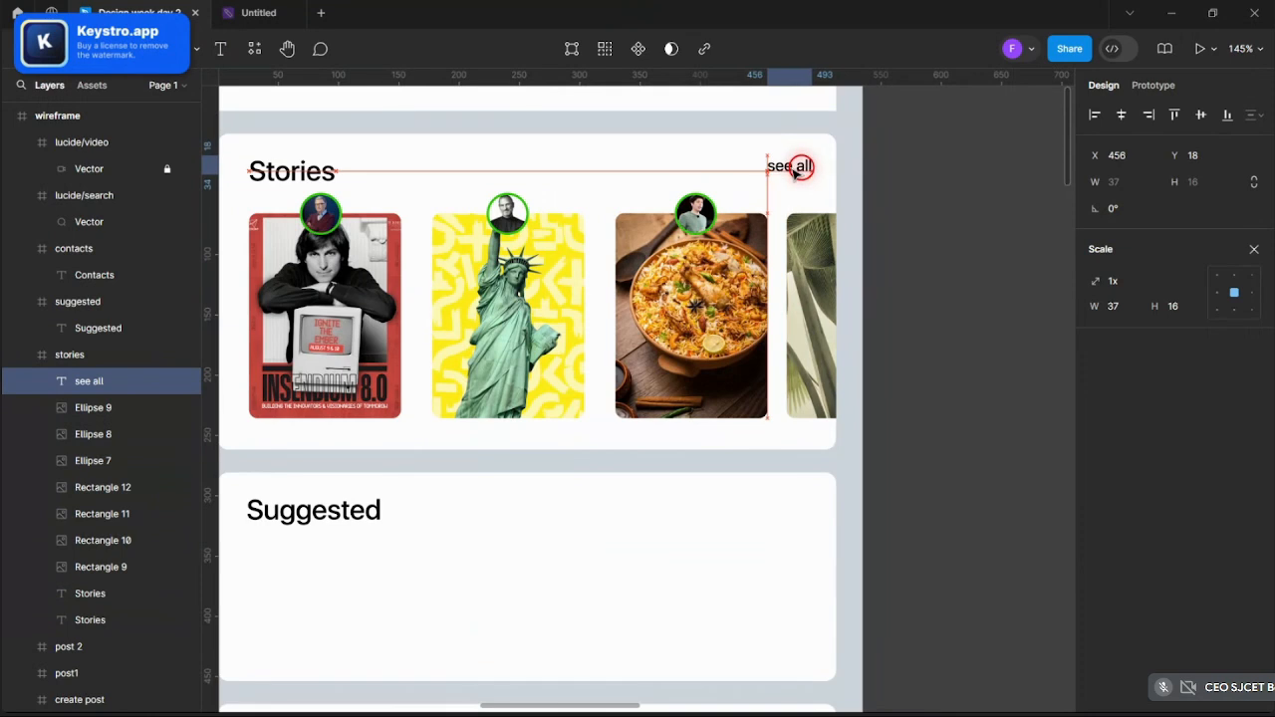
left_click(910, 174)
scroll(909, 175, "down", 5)
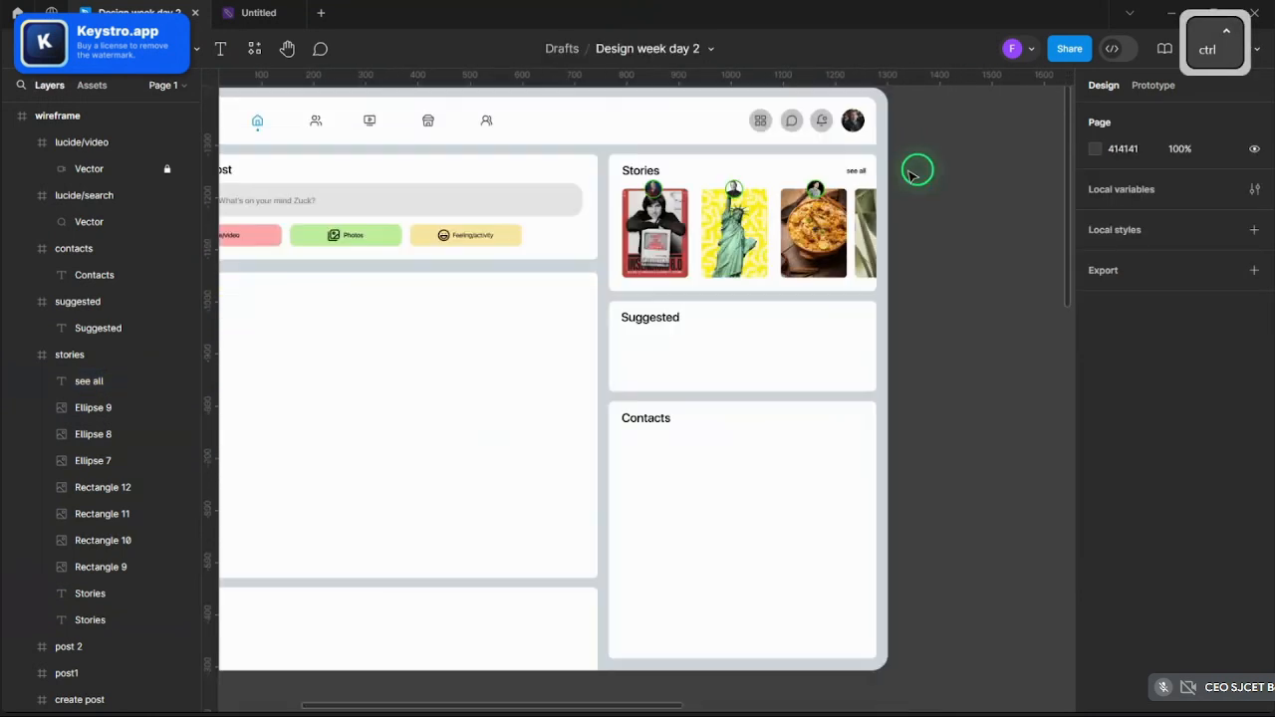
scroll(930, 239, "up", 2)
scroll(693, 374, "up", 5)
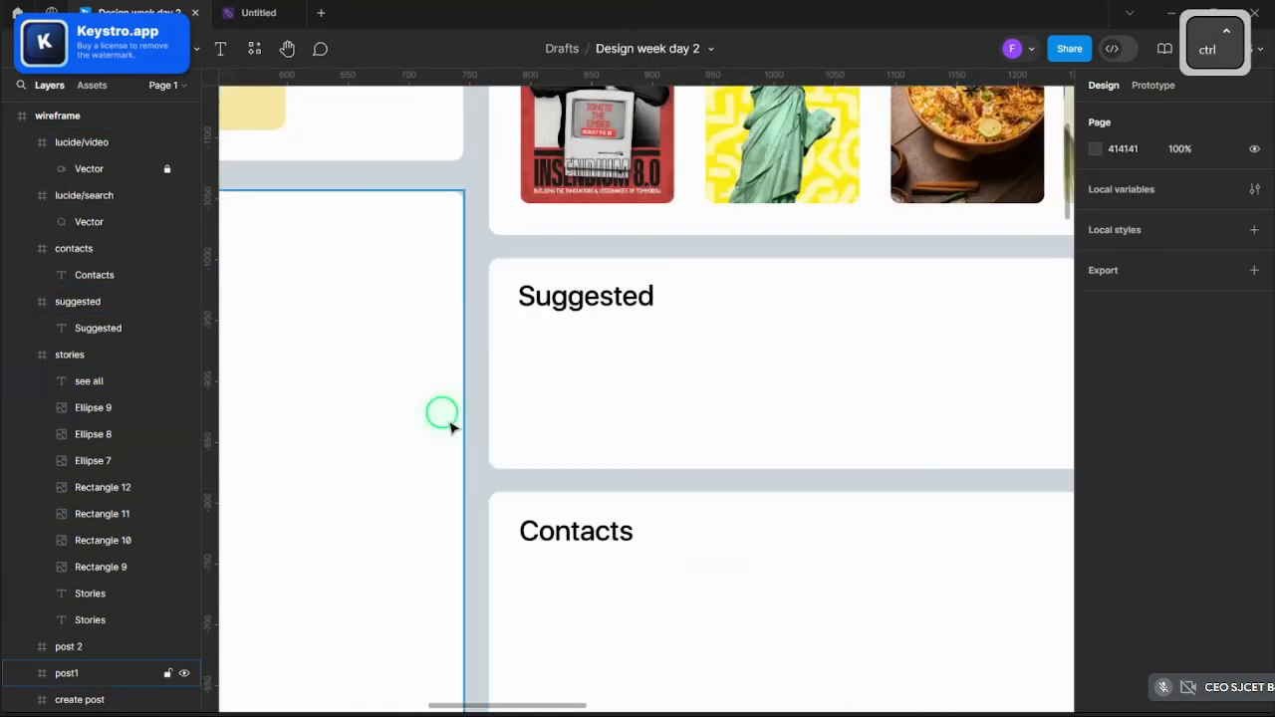
scroll(553, 383, "down", 5)
scroll(378, 402, "up", 5)
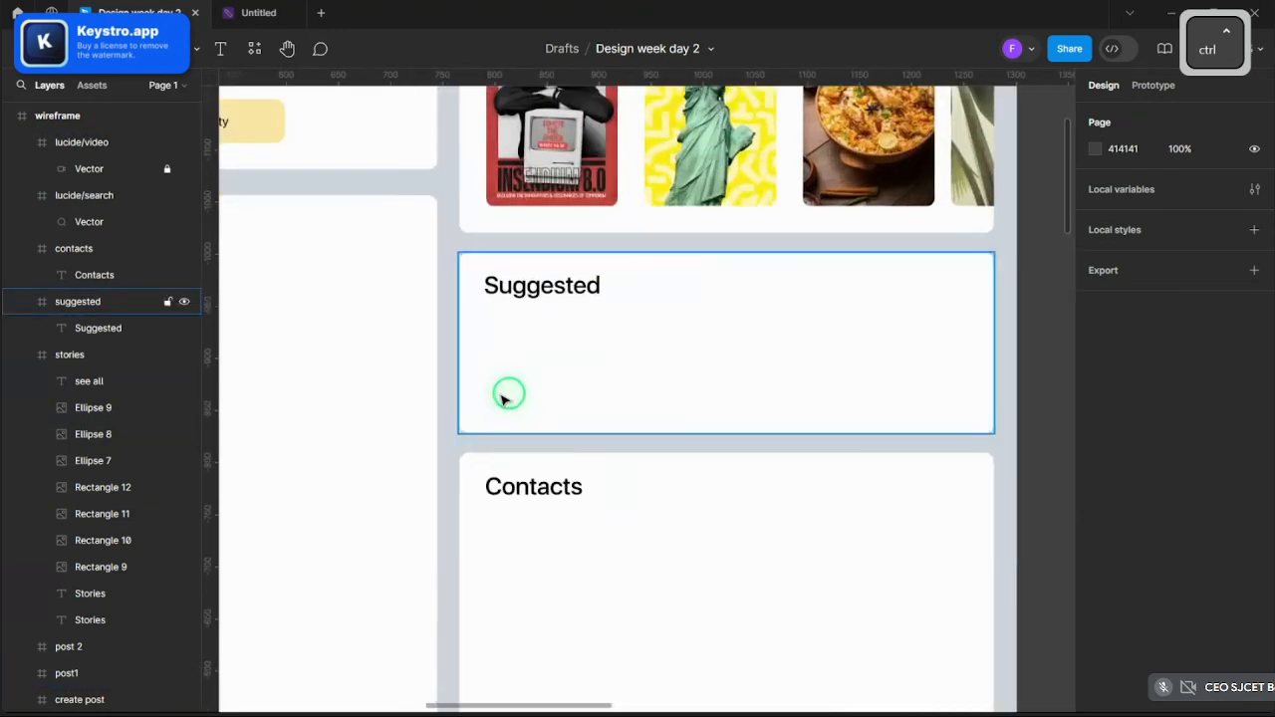
scroll(568, 403, "down", 1)
scroll(600, 396, "up", 3)
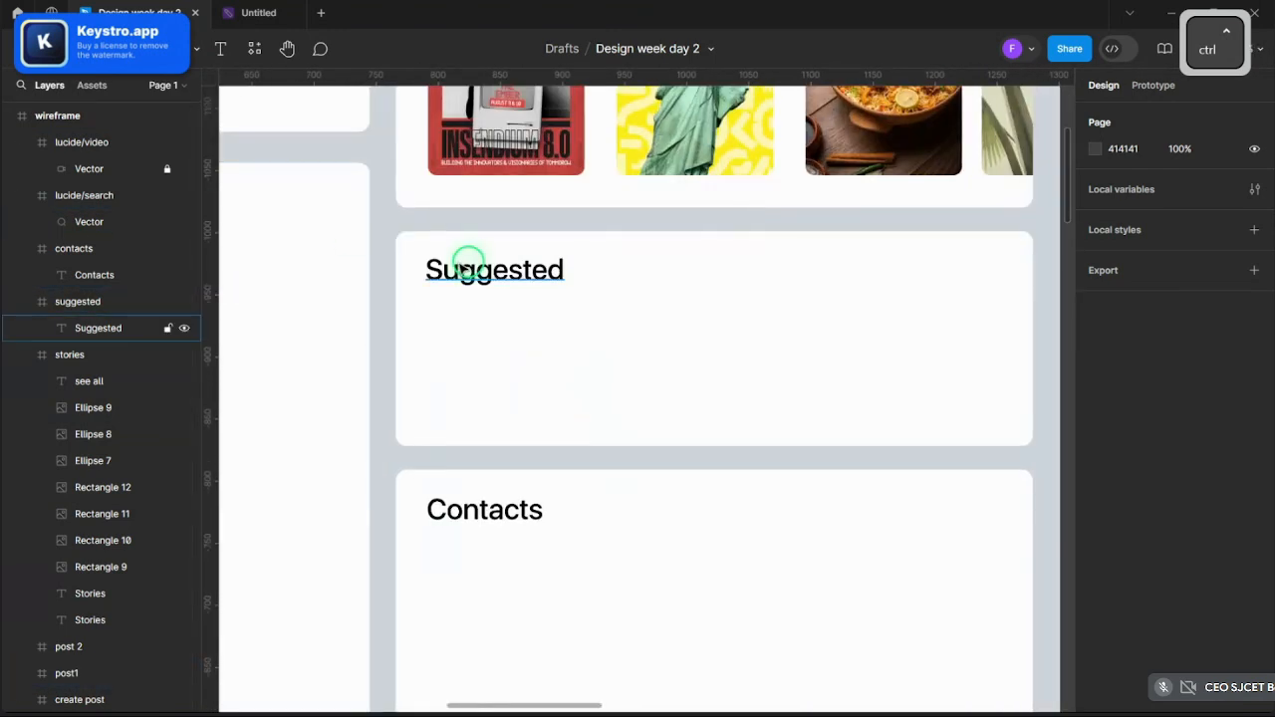
scroll(468, 264, "down", 2)
- Copy the round profile avatar from the Create Post card
left_click(154, 54)
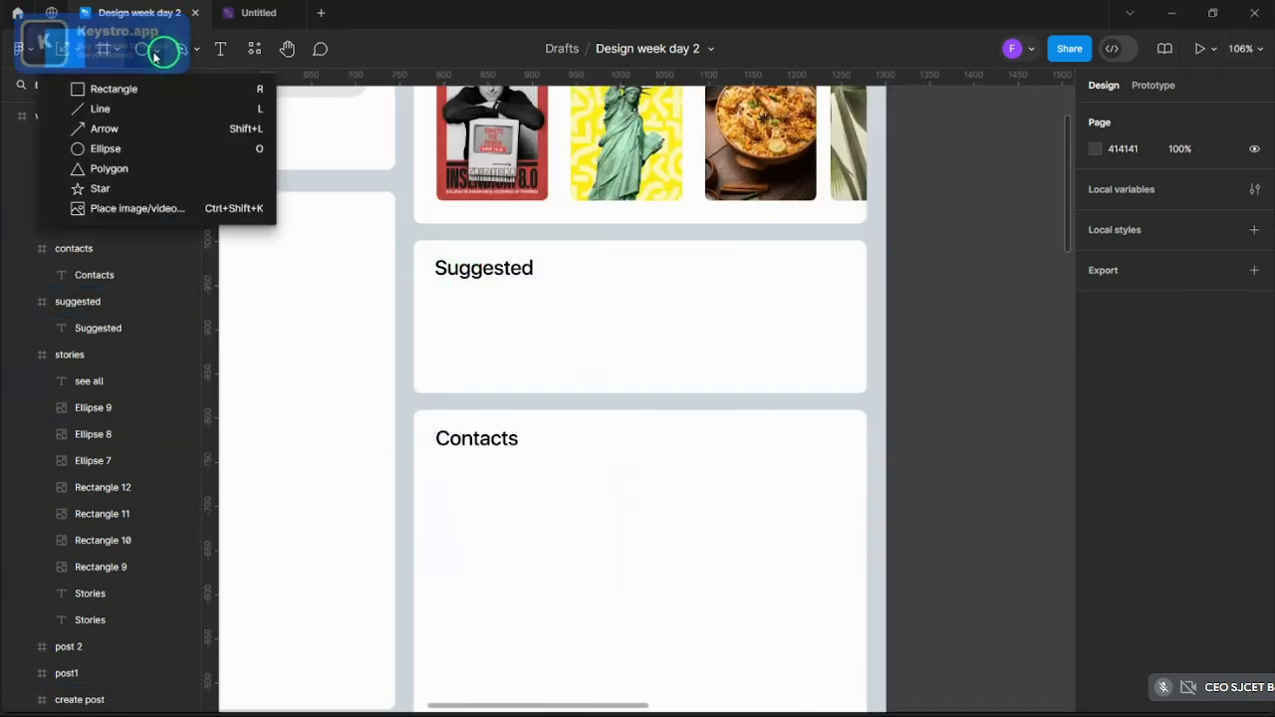
scroll(589, 273, "down", 4)
scroll(376, 242, "up", 2)
scroll(376, 242, "up", 2)
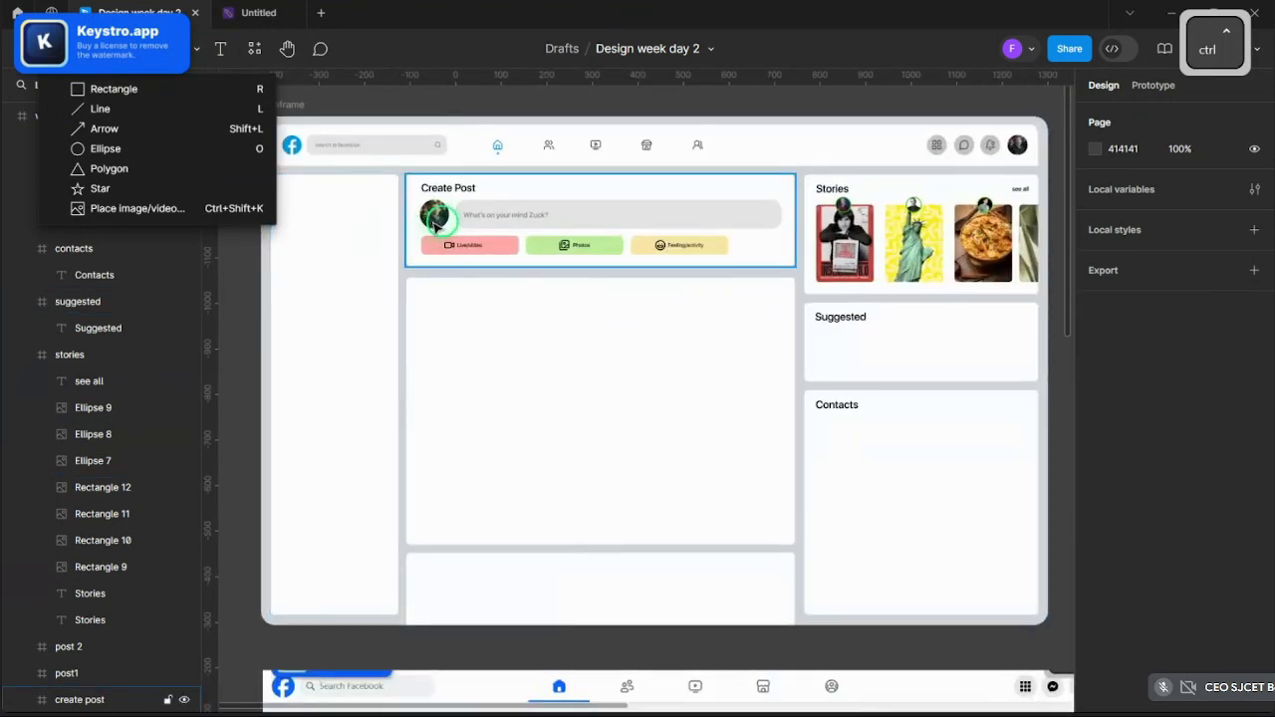
left_click(440, 221, "ctrl")
key("ctrl+c")
- Paste the 64×64 avatar copy beneath the Suggested card's heading
scroll(356, 246, "down", 3)
scroll(578, 312, "up", 3)
scroll(580, 312, "up", 4)
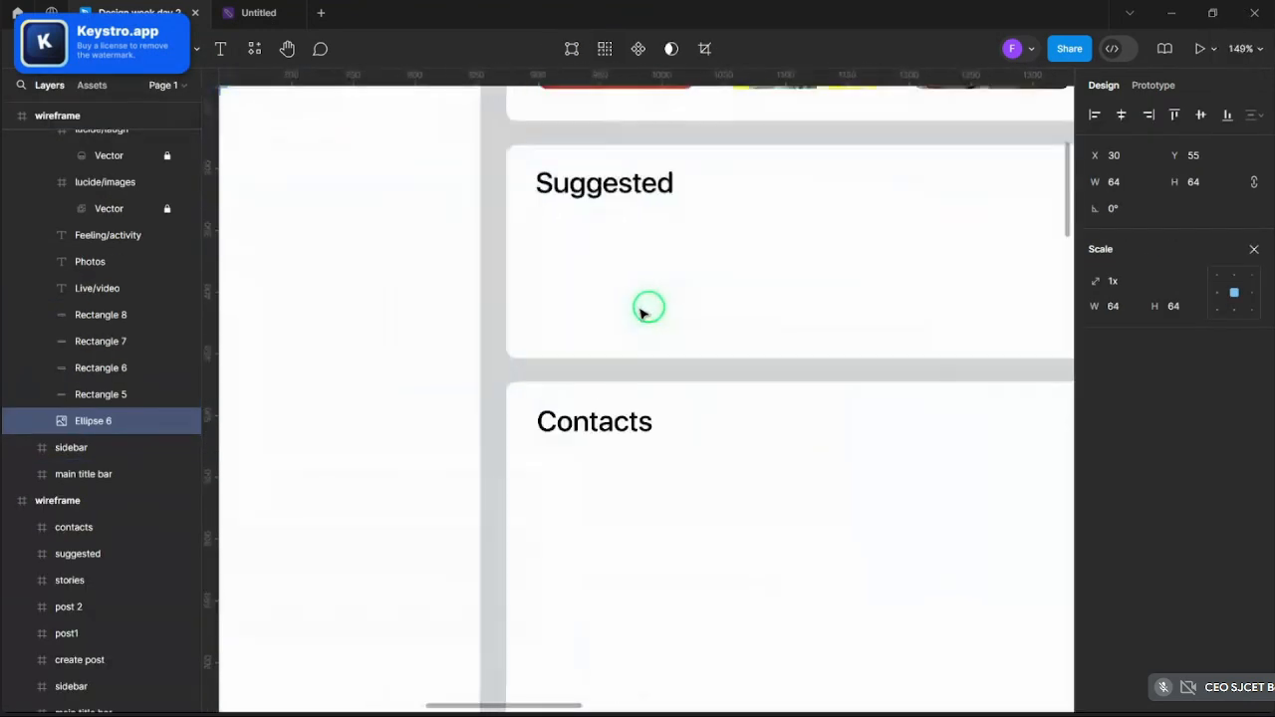
key("ctrl+v")
left_click_drag(639, 389, 565, 254)
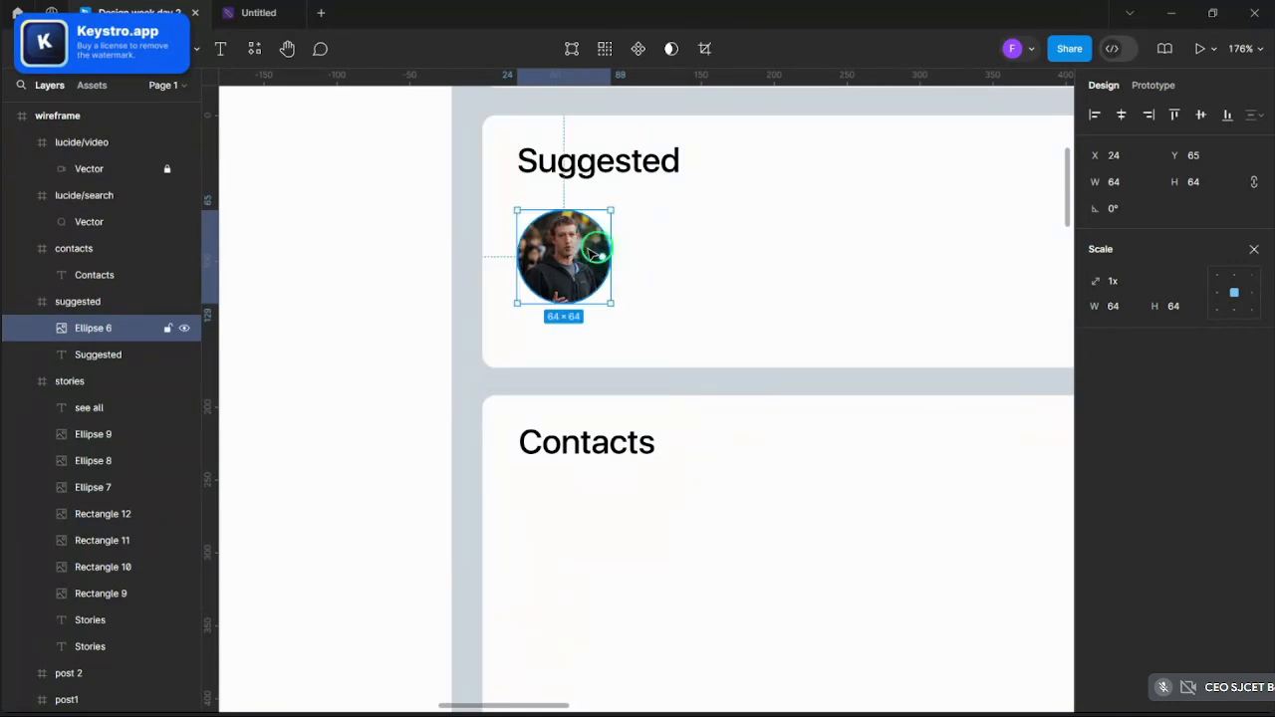
scroll(760, 245, "down", 6)
scroll(760, 441, "up", 5)
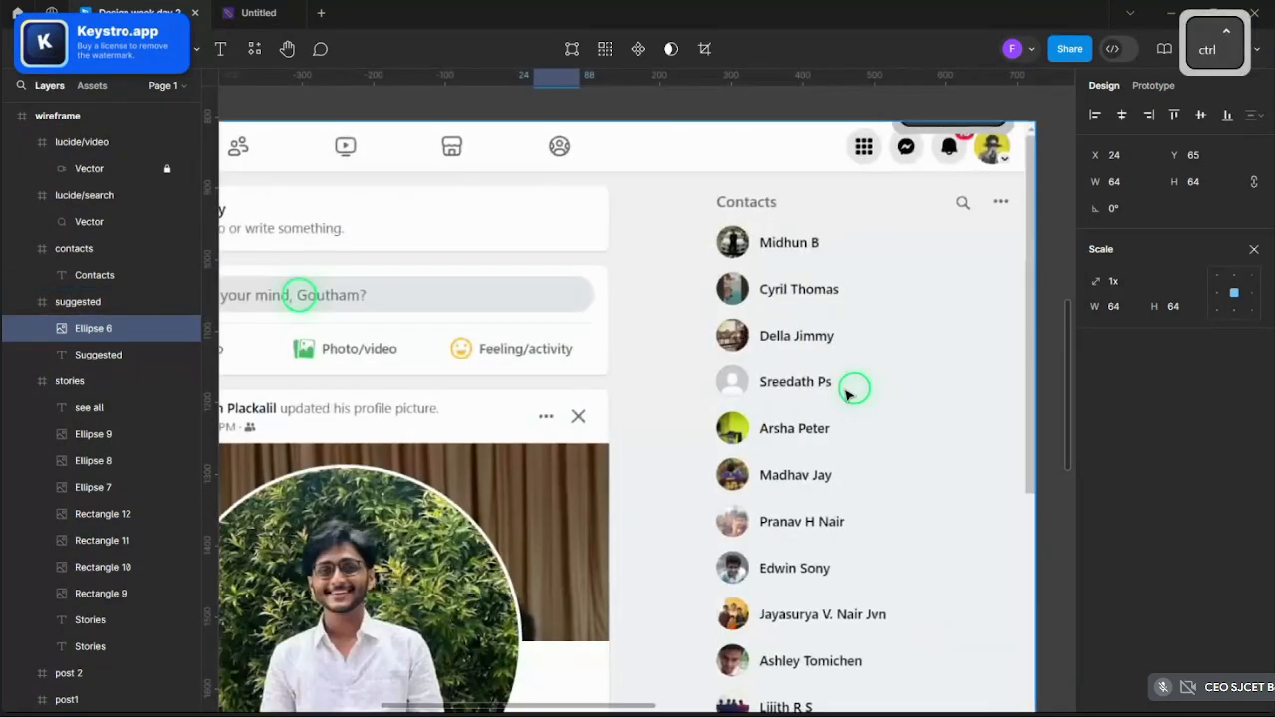
scroll(814, 384, "down", 5)
scroll(782, 371, "up", 5)
scroll(802, 366, "down", 5)
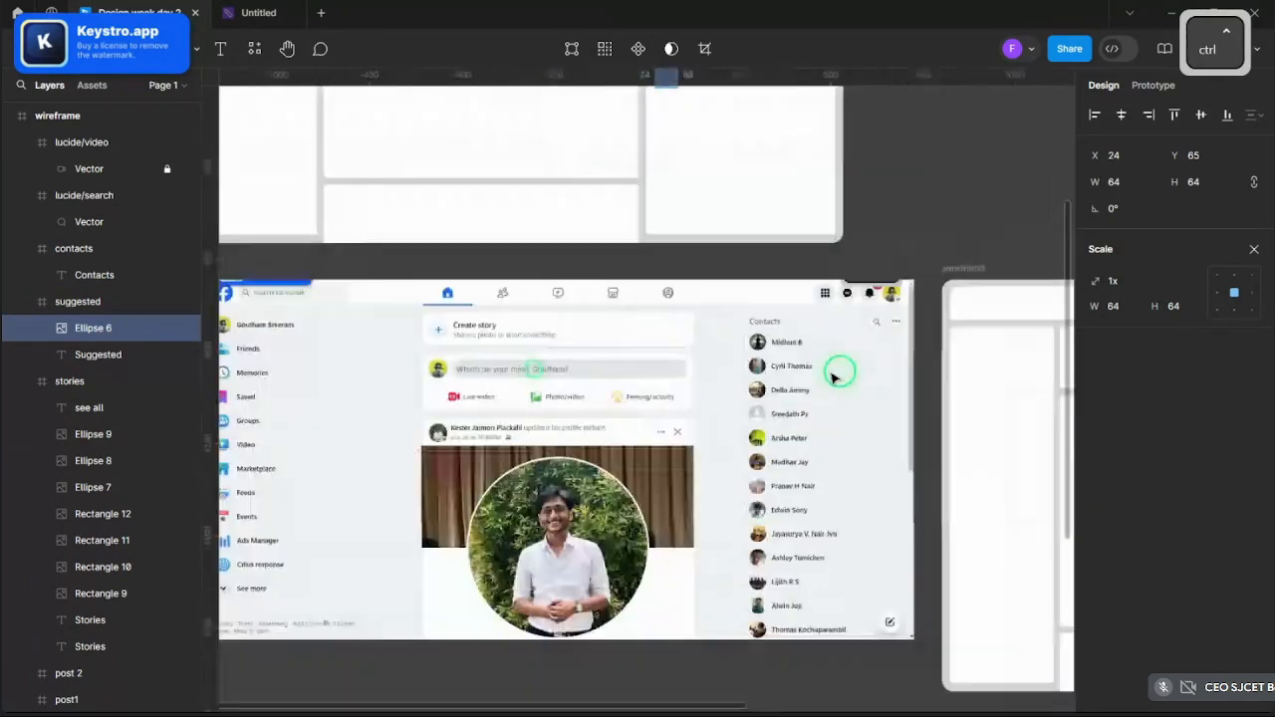
scroll(803, 369, "up", 5)
scroll(839, 419, "down", 3)
left_click(836, 417)
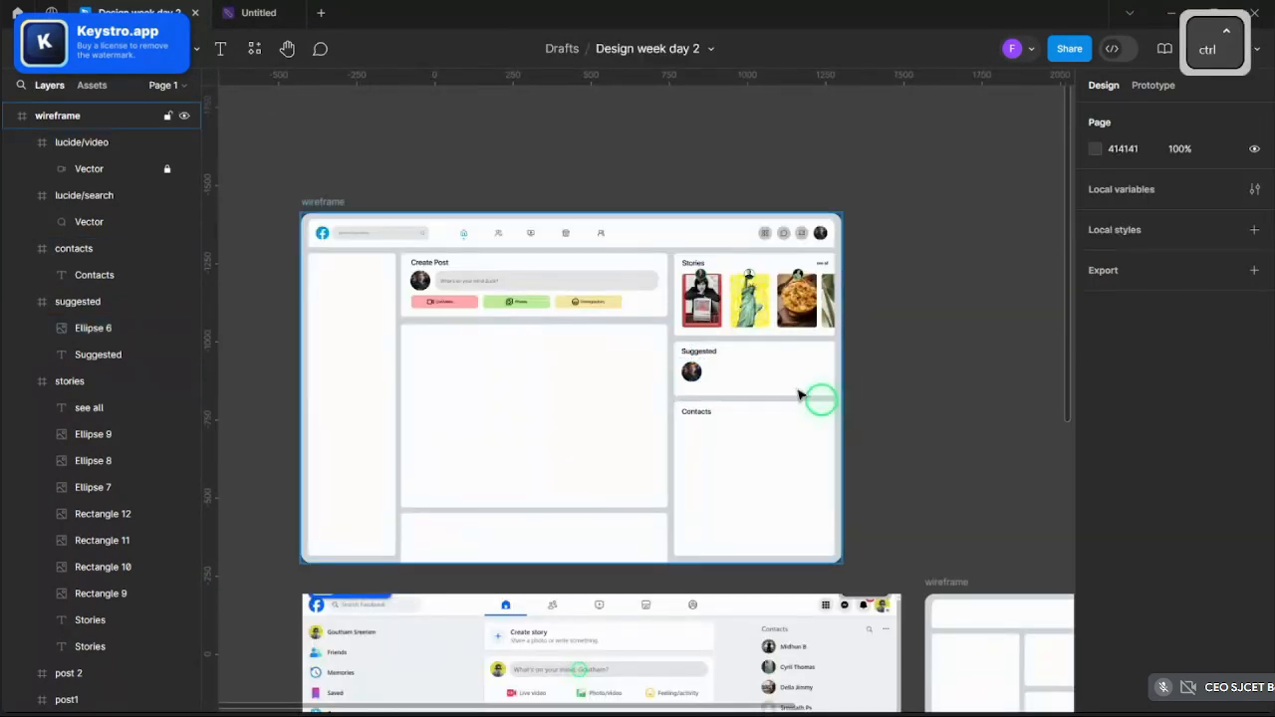
scroll(788, 388, "up", 5)
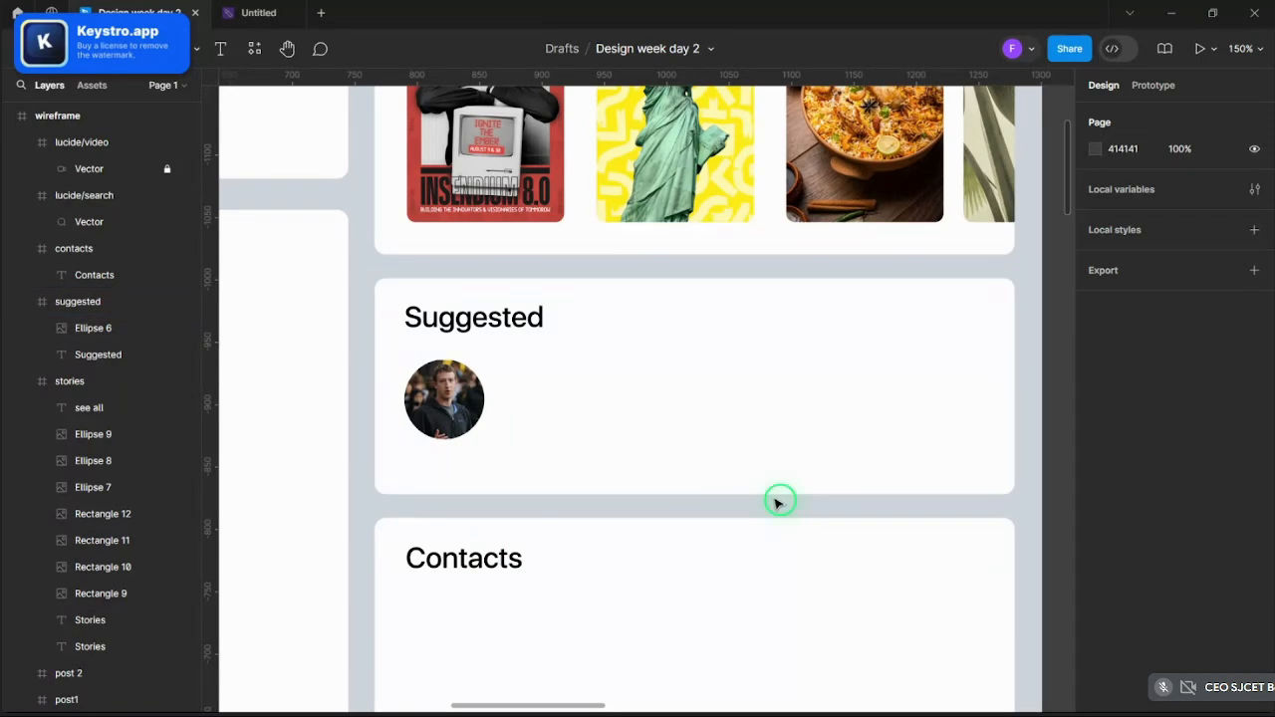
- Add a text label with the suggested person's name beside the Suggested avatar
left_click(220, 49)
scroll(516, 403, "up", 2)
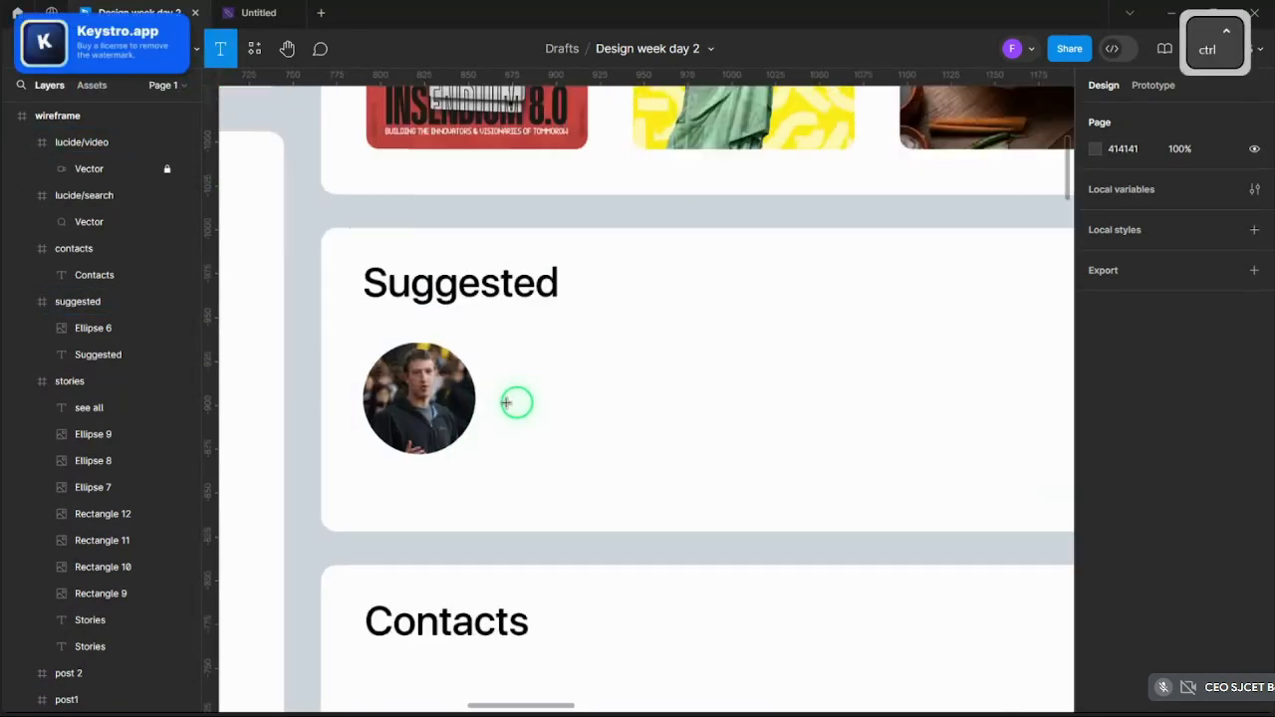
scroll(506, 402, "up", 1)
left_click(591, 350)
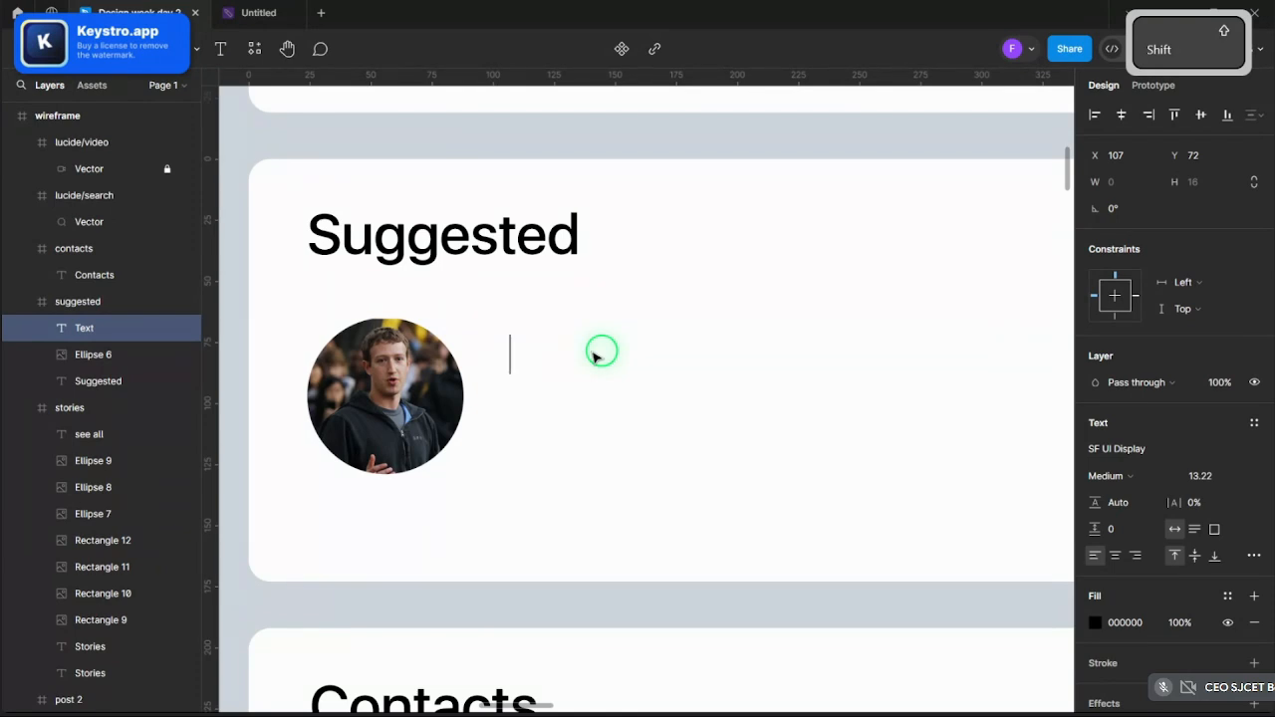
type("Bil")
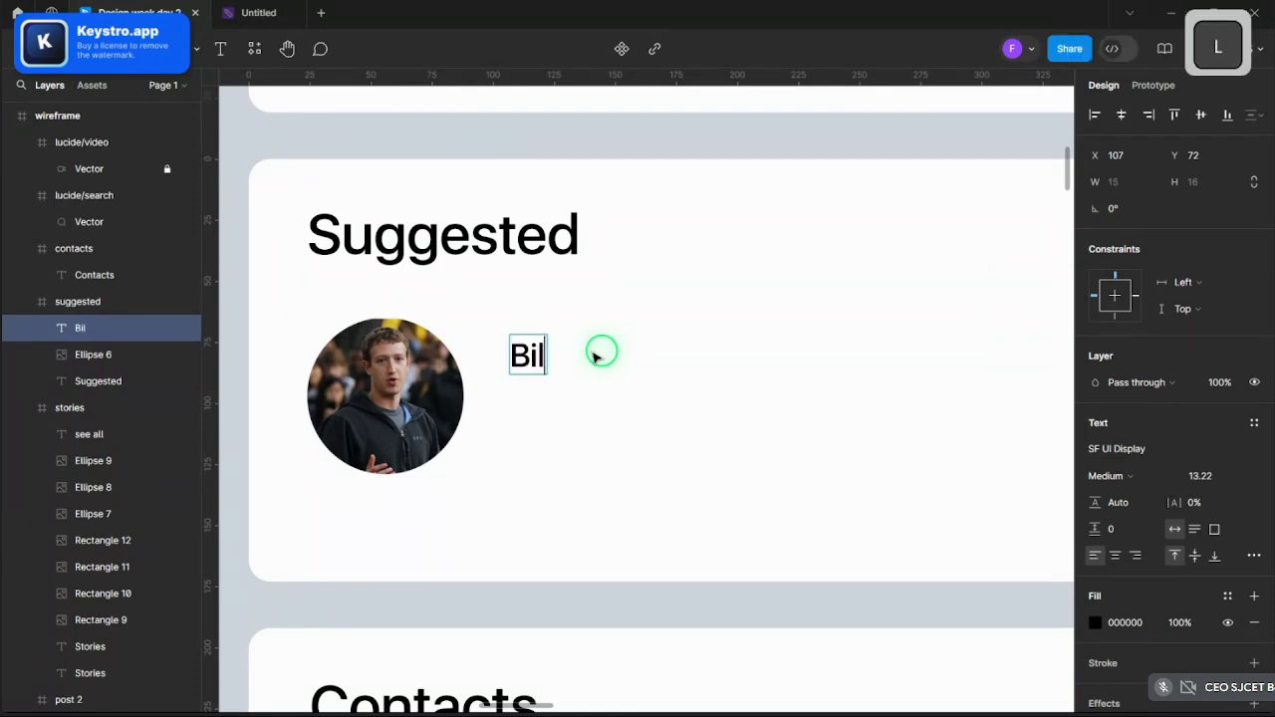
type("l Gates")
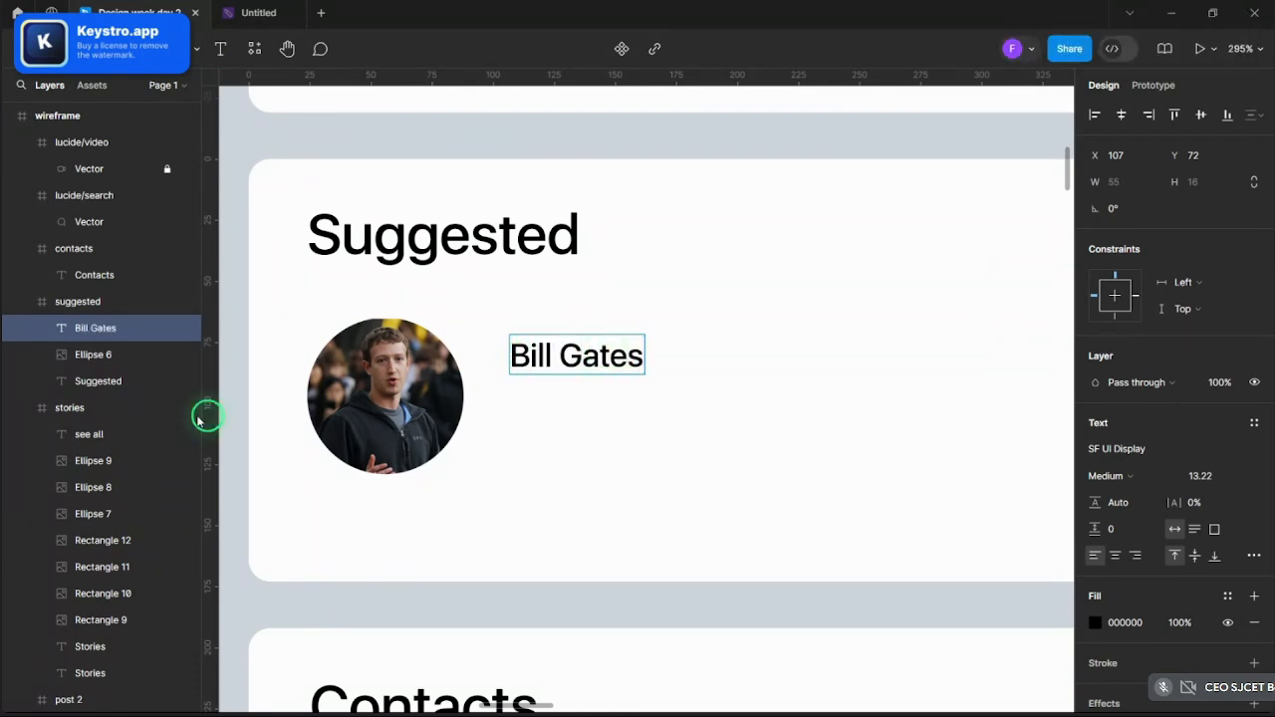
key("Escape")
- Replace the Suggested avatar circle's image fill with the person's portrait photo
left_click(370, 428)
left_click(1095, 449)
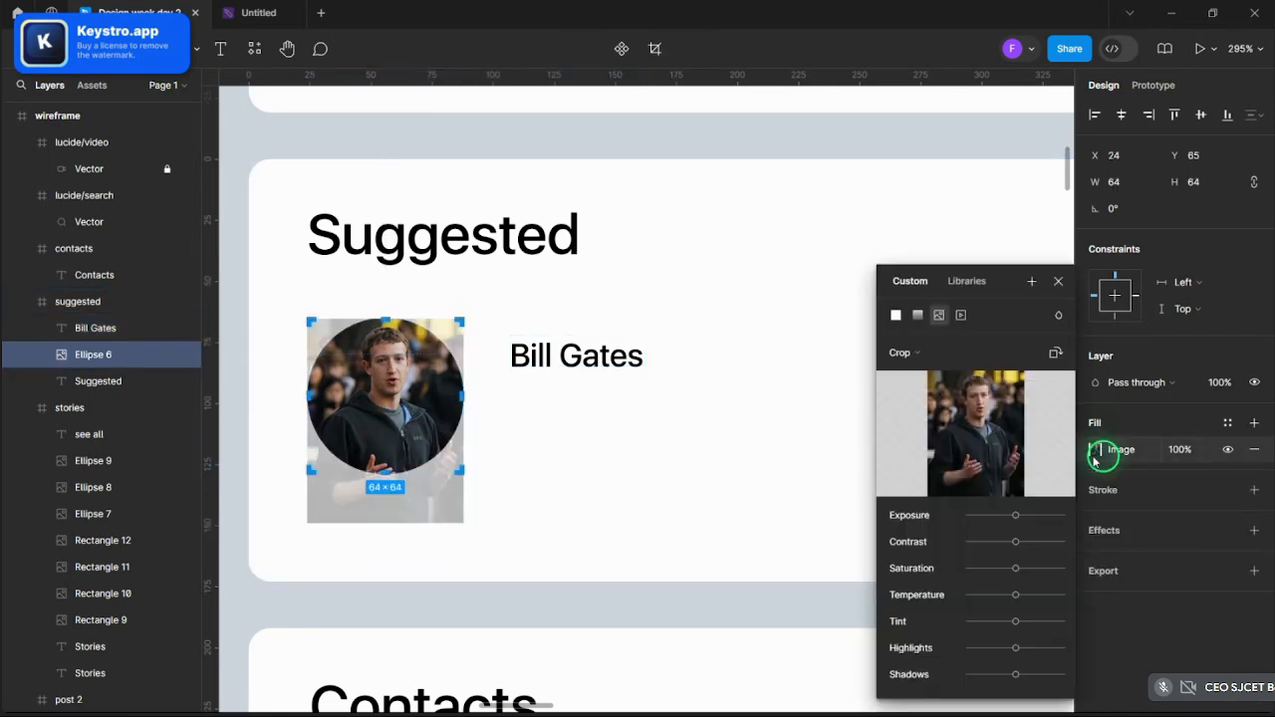
left_click(975, 433)
scroll(375, 274, "down", 10)
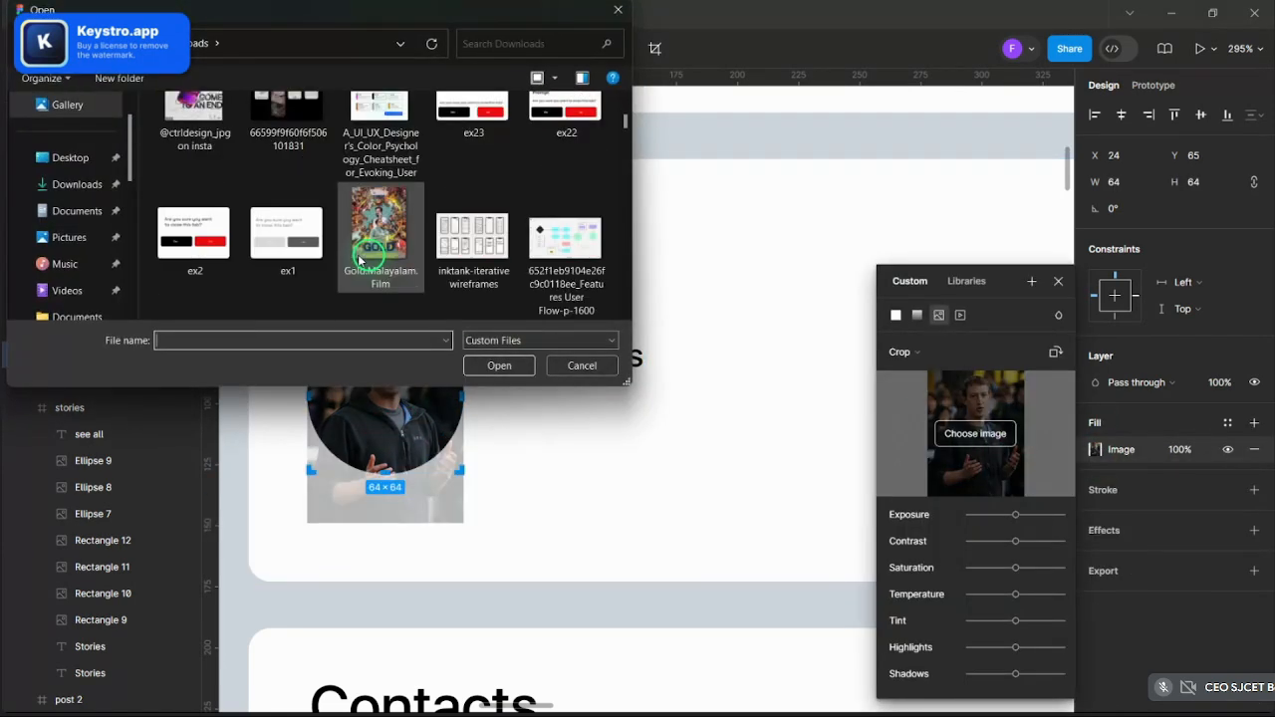
left_click(310, 265)
left_click(468, 365)
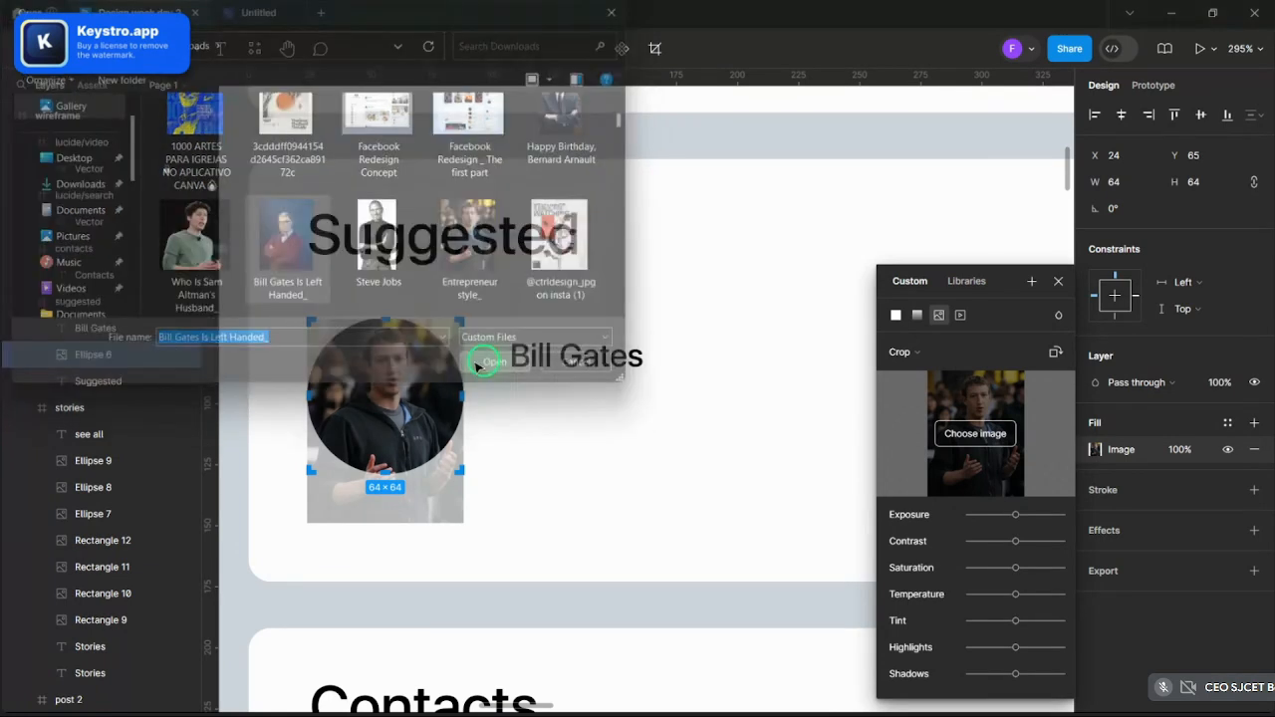
left_click(611, 431)
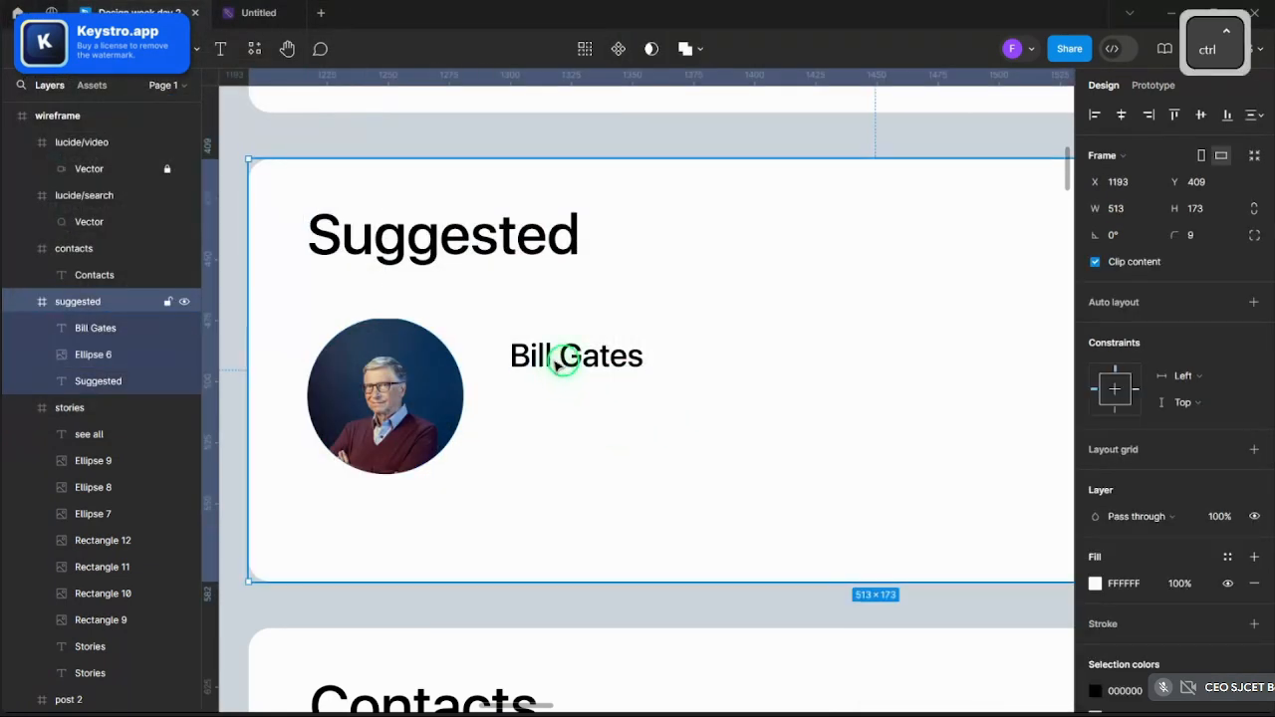
- Move the name label next to the avatar and enlarge it proportionally to 93×27
left_click_drag(561, 361, 711, 401)
key("k")
left_click(755, 378)
scroll(755, 377, "down", 5)
scroll(914, 373, "up", 3)
- Copy the name label, undo a trial move of it, and choose the rectangle tool
left_click(913, 372)
scroll(520, 383, "up", 6)
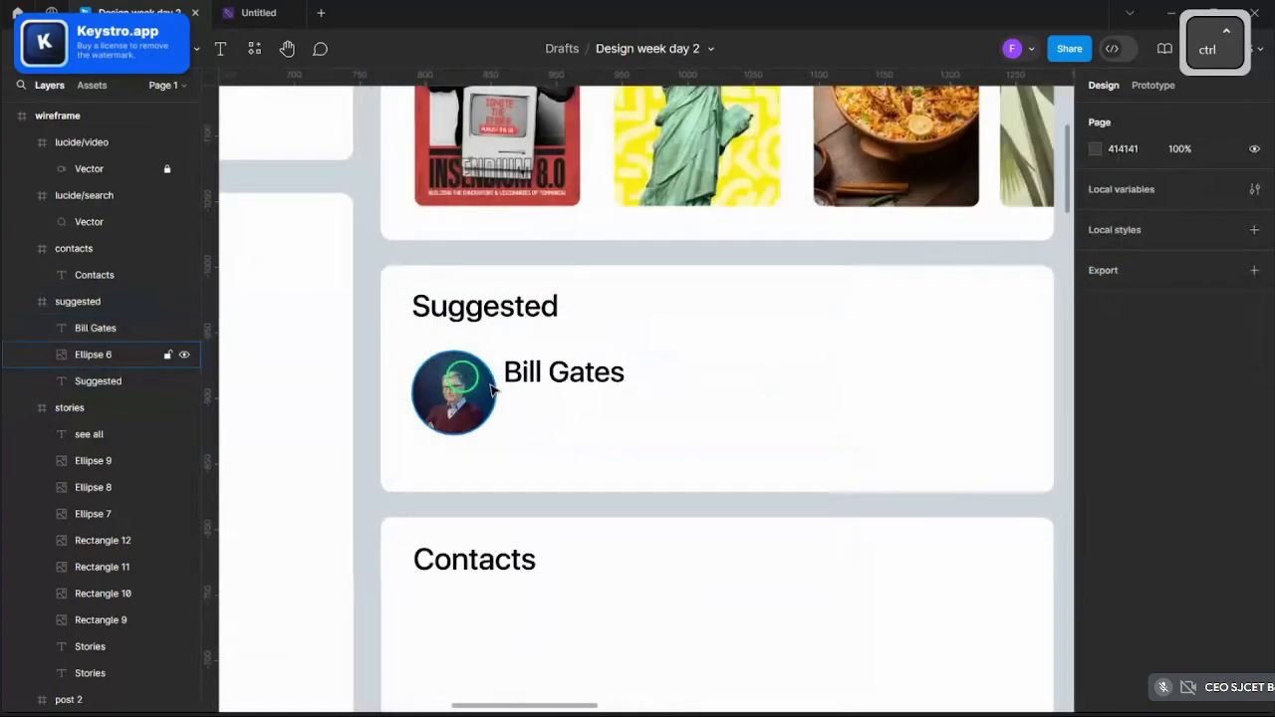
left_click(495, 343, "ctrl")
key("ctrl+c")
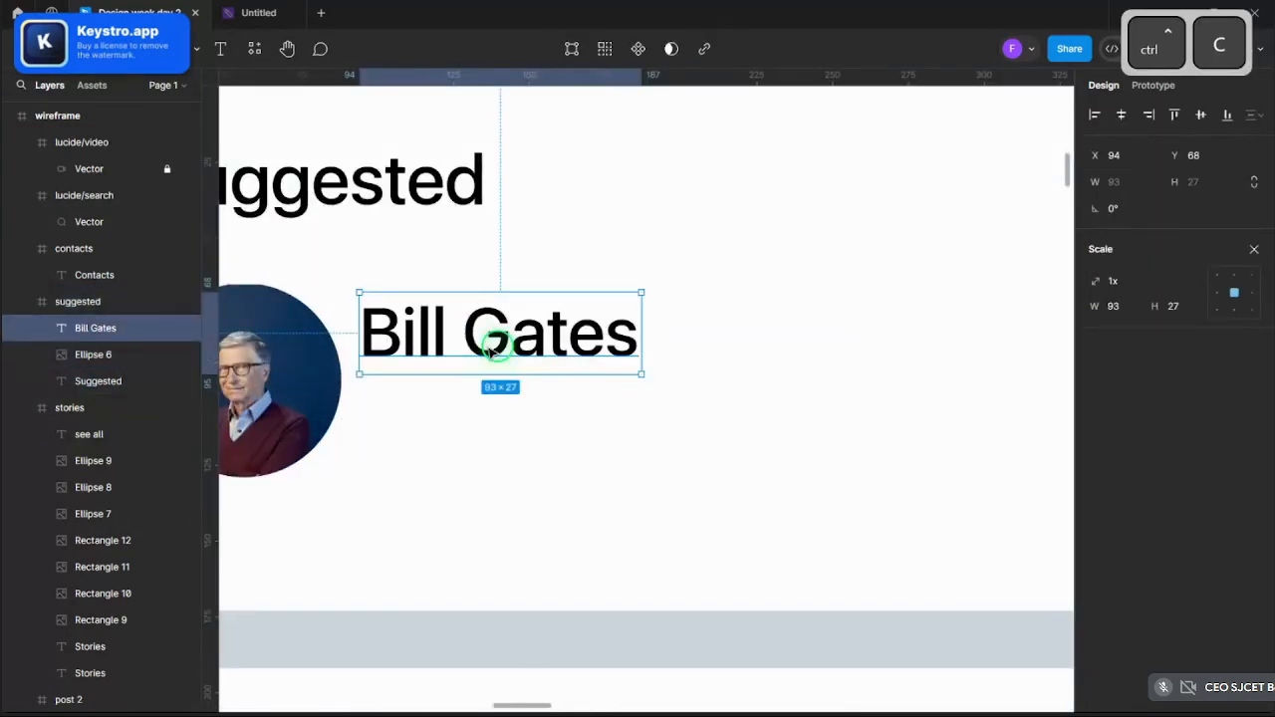
left_click_drag(501, 353, 578, 427)
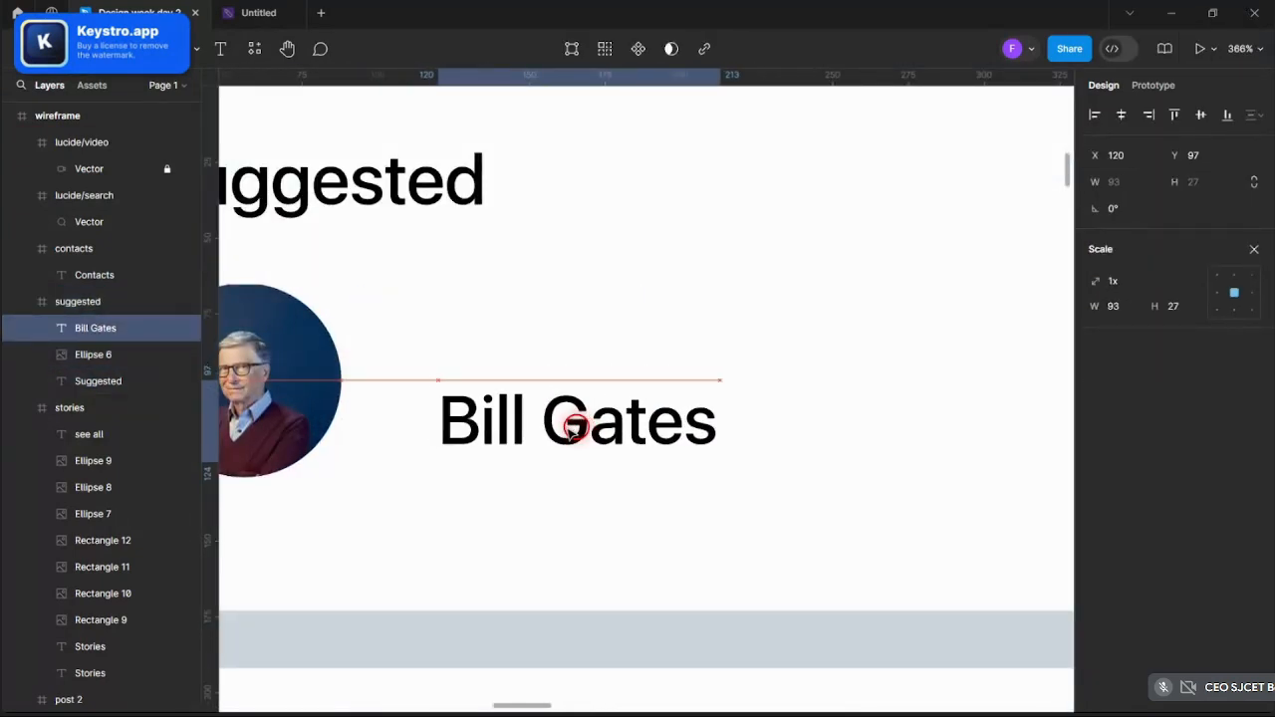
key("ctrl+z")
scroll(541, 371, "down", 6)
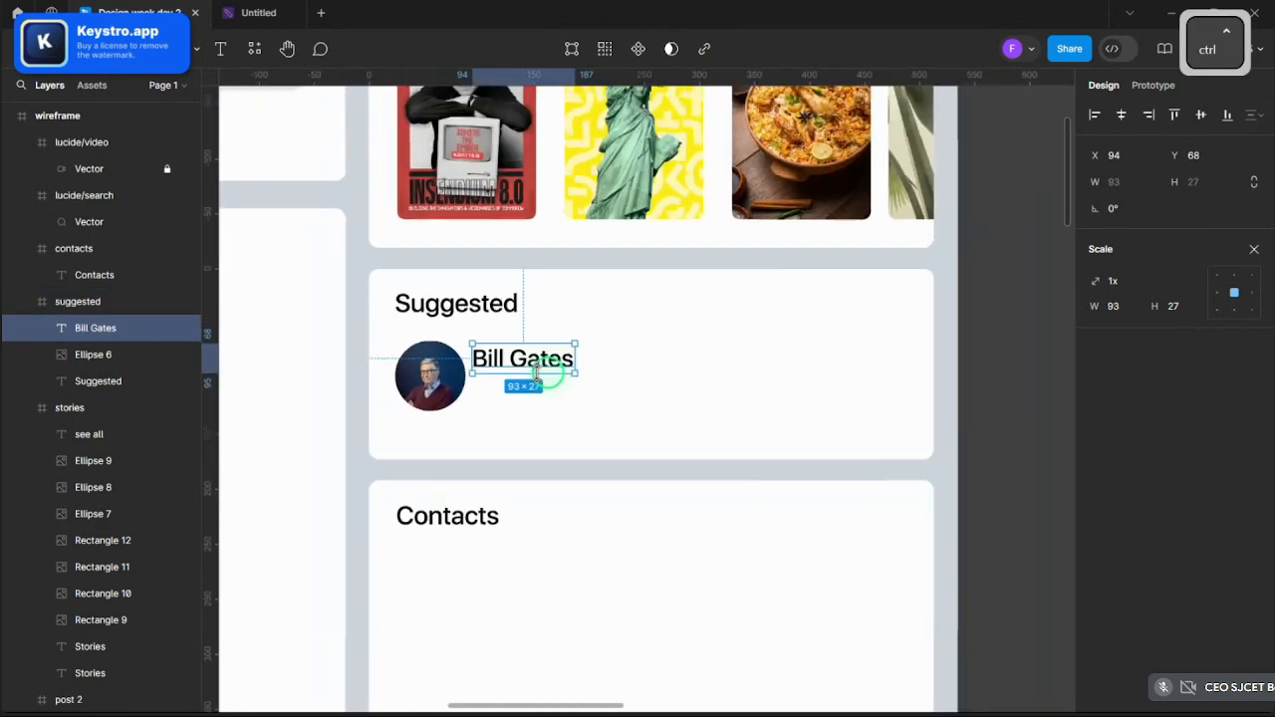
left_click(914, 373)
scroll(494, 387, "up", 5)
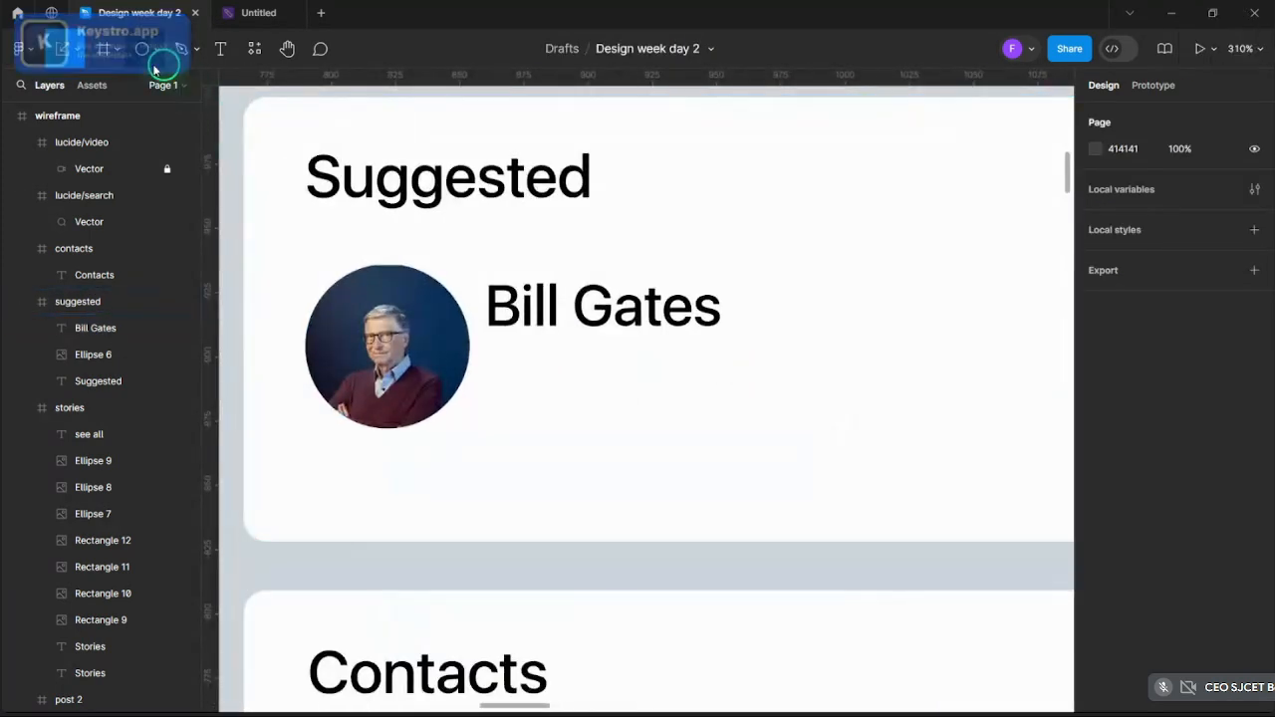
left_click(157, 56)
left_click(156, 84)
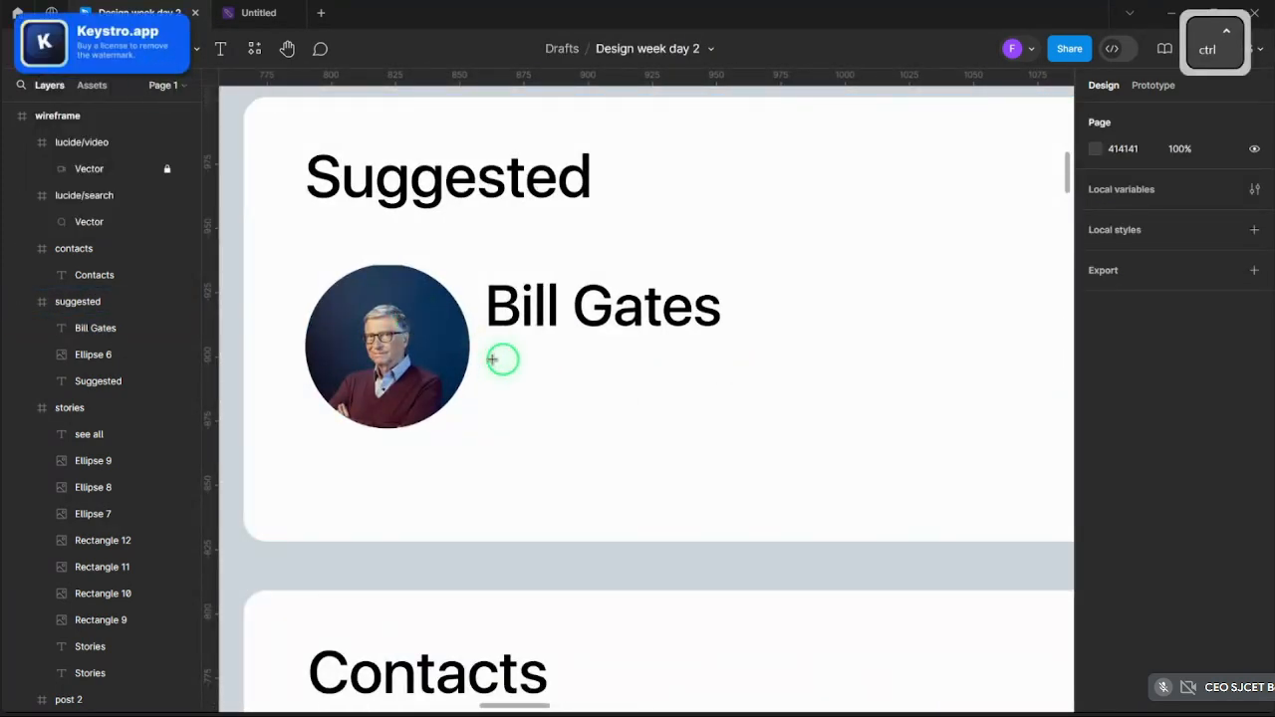
scroll(501, 374, "up", 5)
- Draw a small 15×15 circle below the name and paste a duplicate beside it
left_click_drag(501, 375, 573, 418)
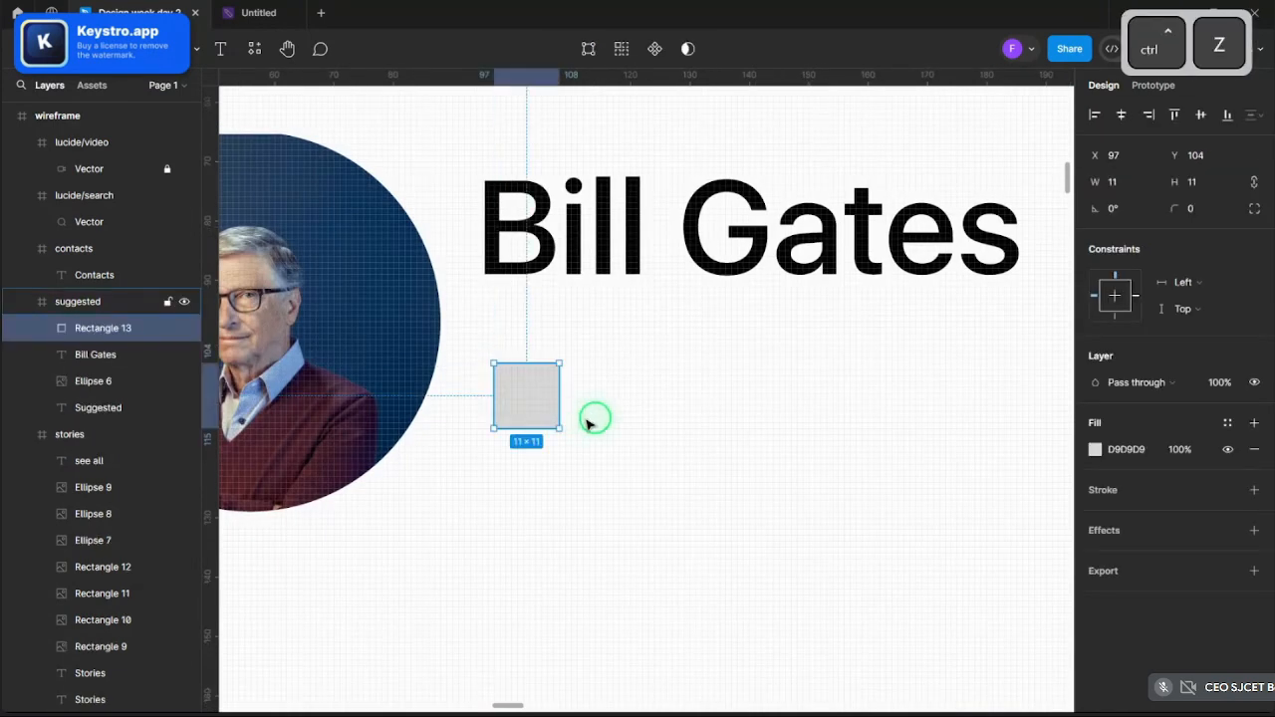
key("ctrl+z")
left_click(161, 51)
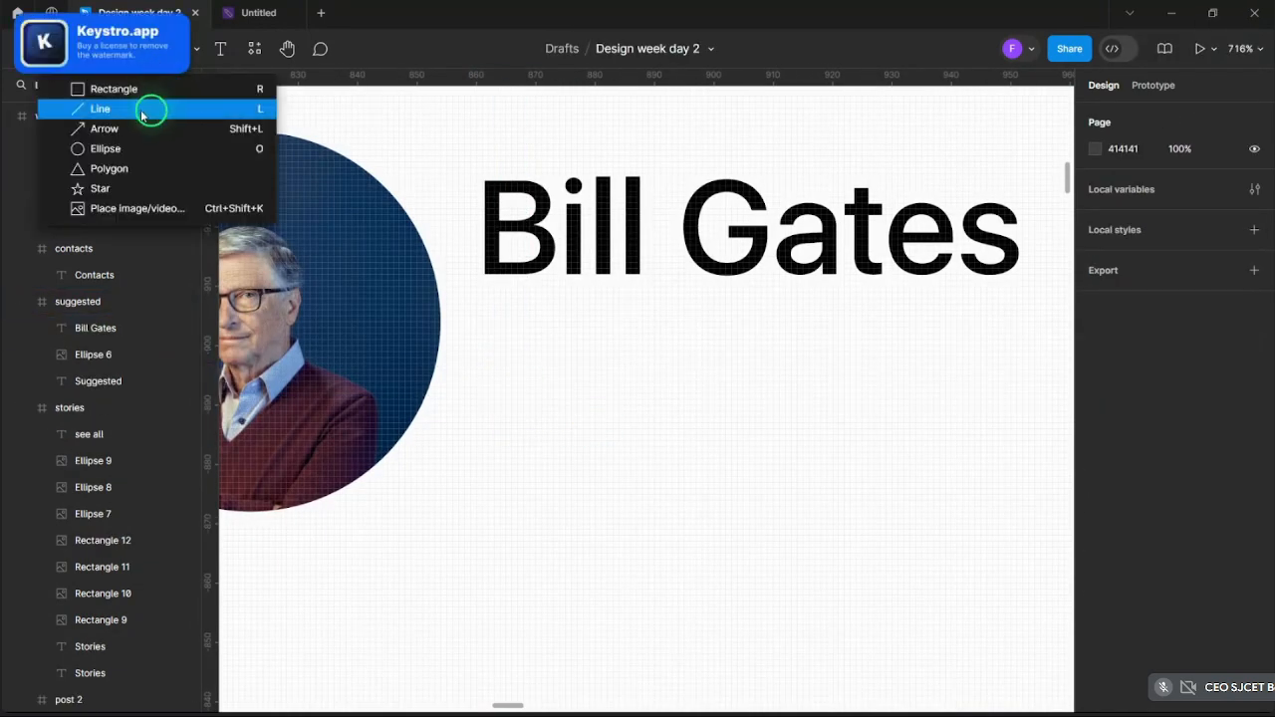
key("o")
scroll(449, 325, "up", 3)
left_click_drag(468, 331, 643, 388)
key("ctrl+c")
key("ctrl+v")
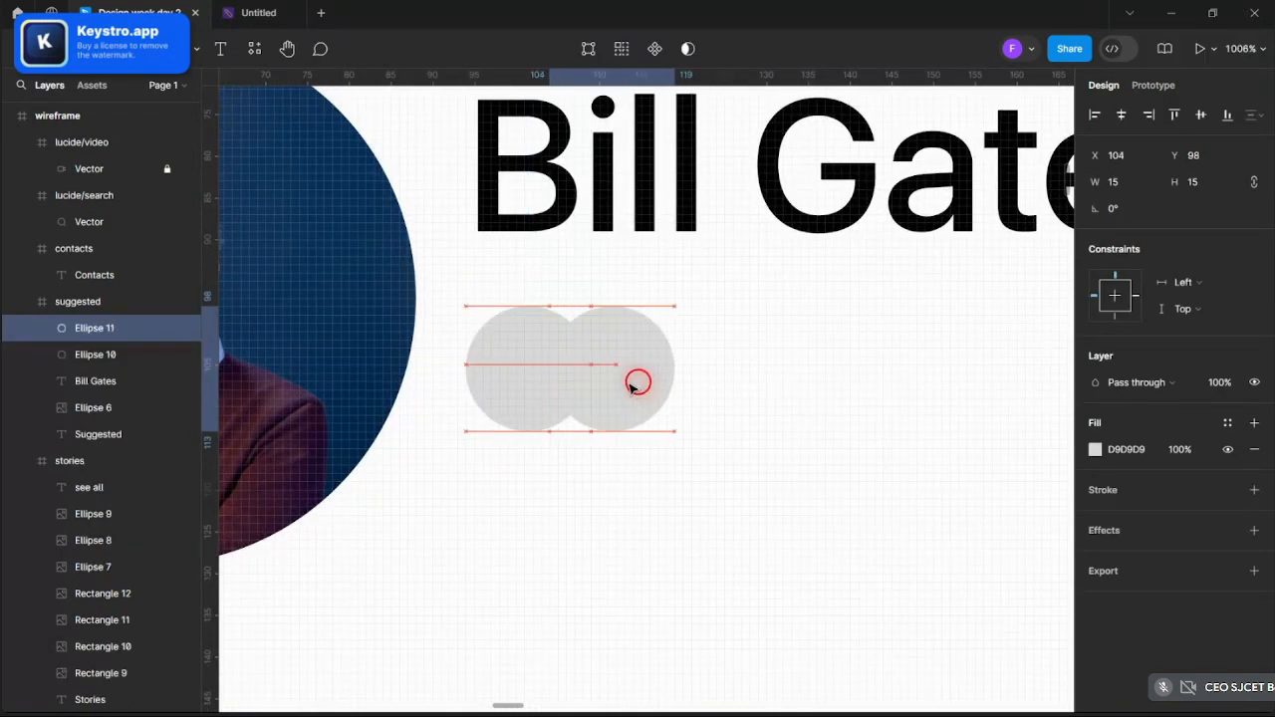
- Fill the first small circle with a portrait photo image
left_click(505, 380)
left_click(1095, 449)
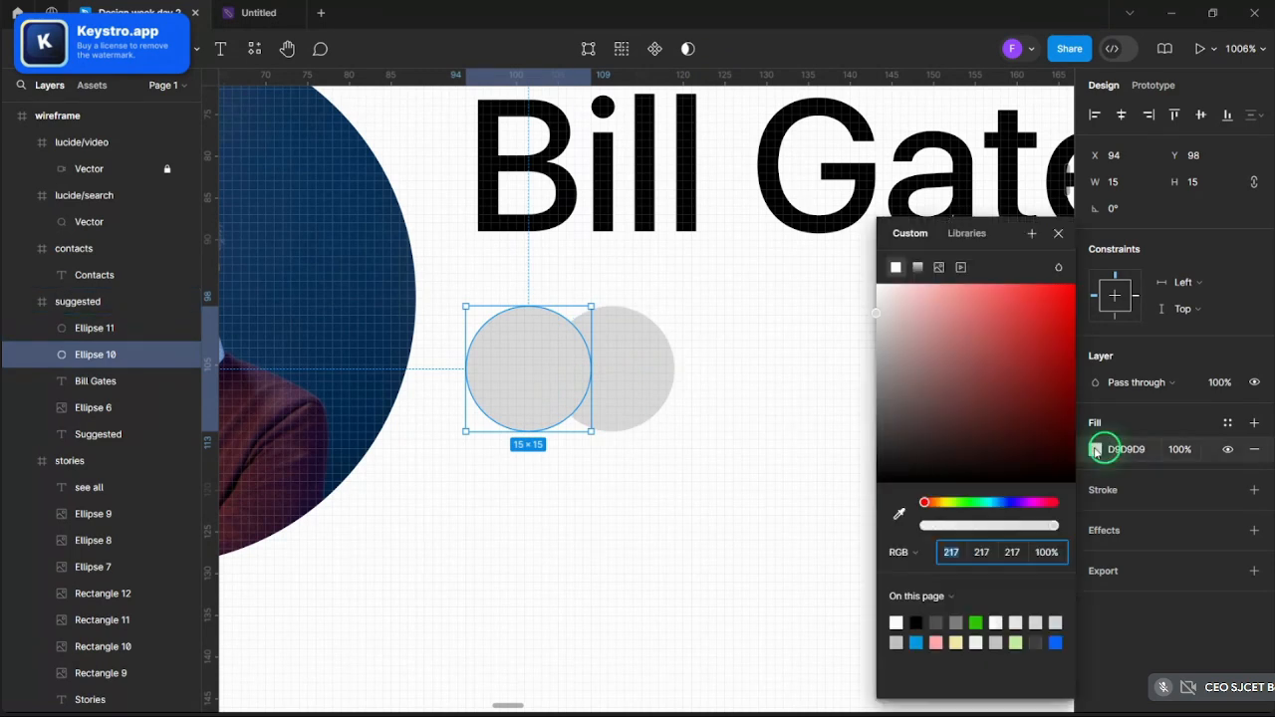
left_click(938, 267)
left_click(975, 385)
scroll(269, 229, "down", 3)
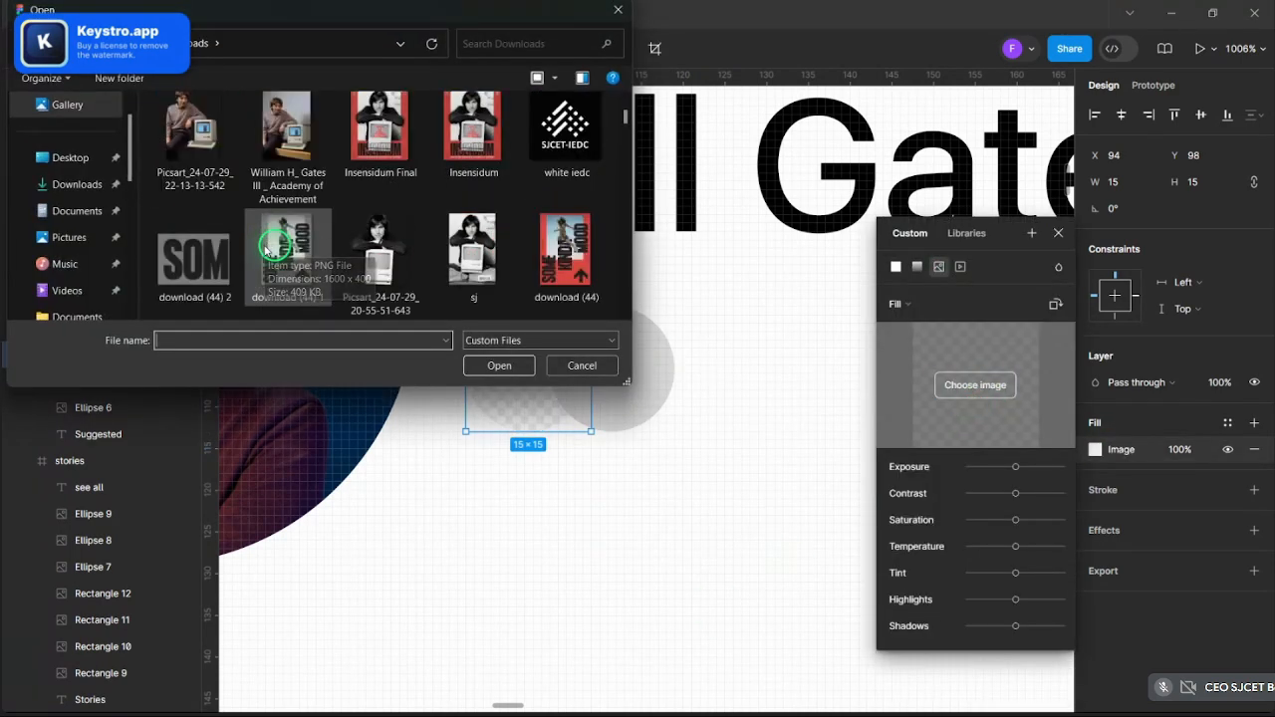
scroll(267, 249, "up", 3)
left_click(194, 231)
left_click(499, 366)
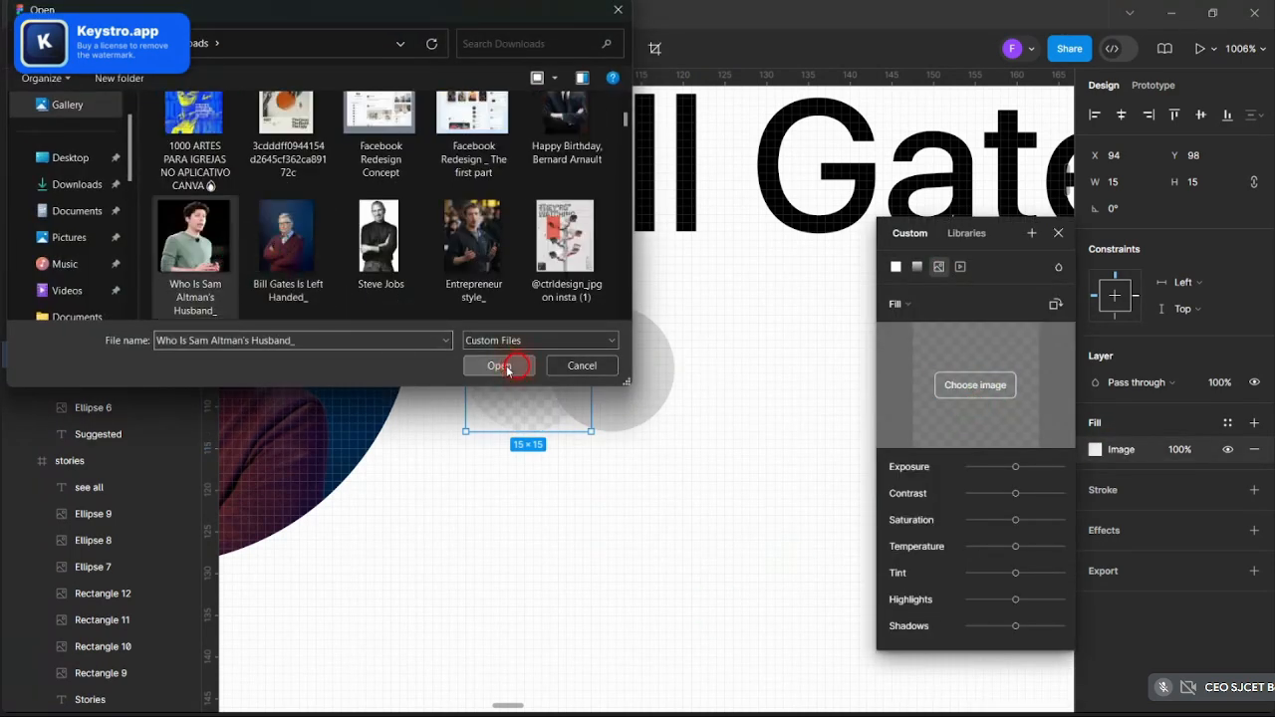
- Fill the second overlapping circle with another portrait photo set to Crop mode
left_click(619, 366)
left_click(1095, 449)
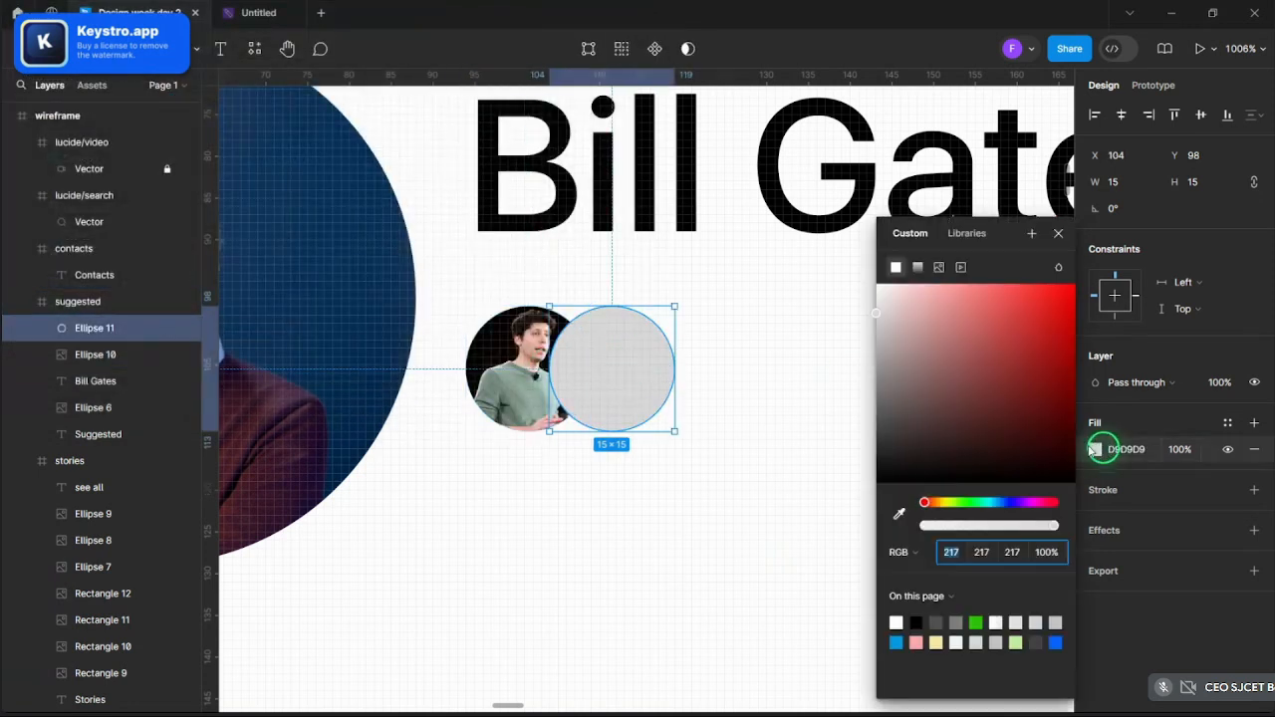
left_click(937, 269)
left_click(975, 385)
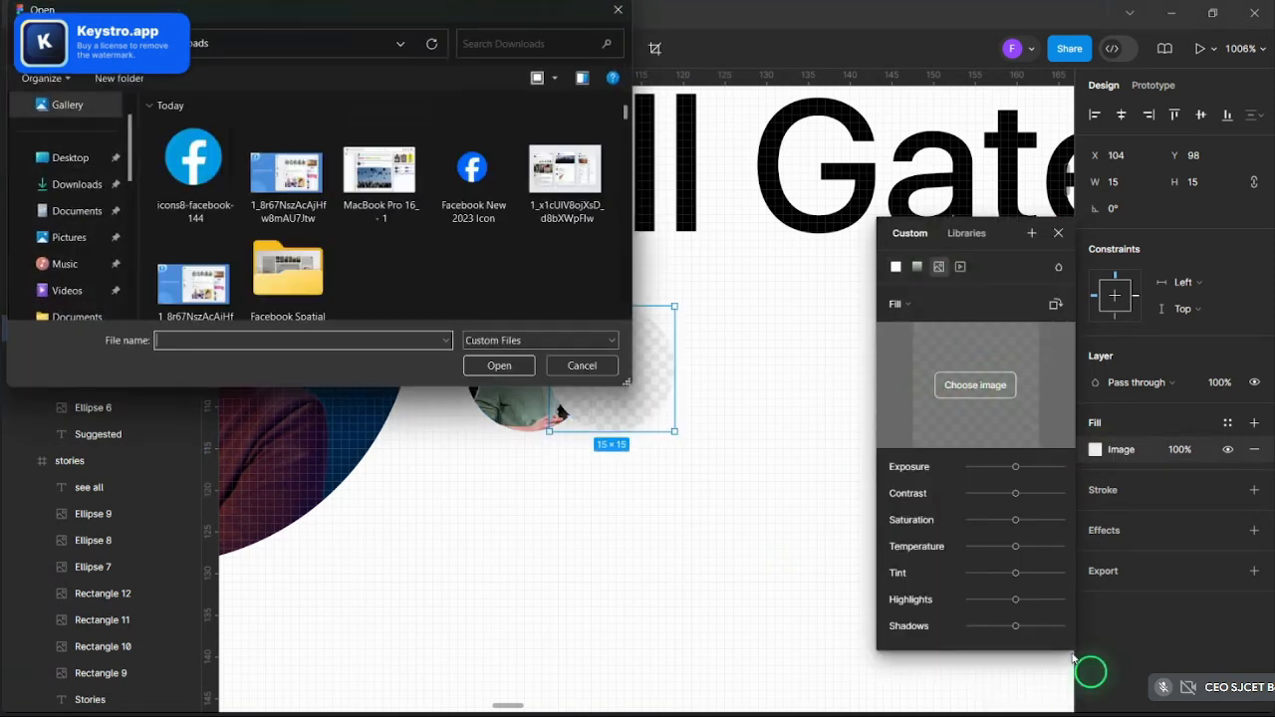
scroll(427, 279, "down", 5)
scroll(344, 259, "down", 3)
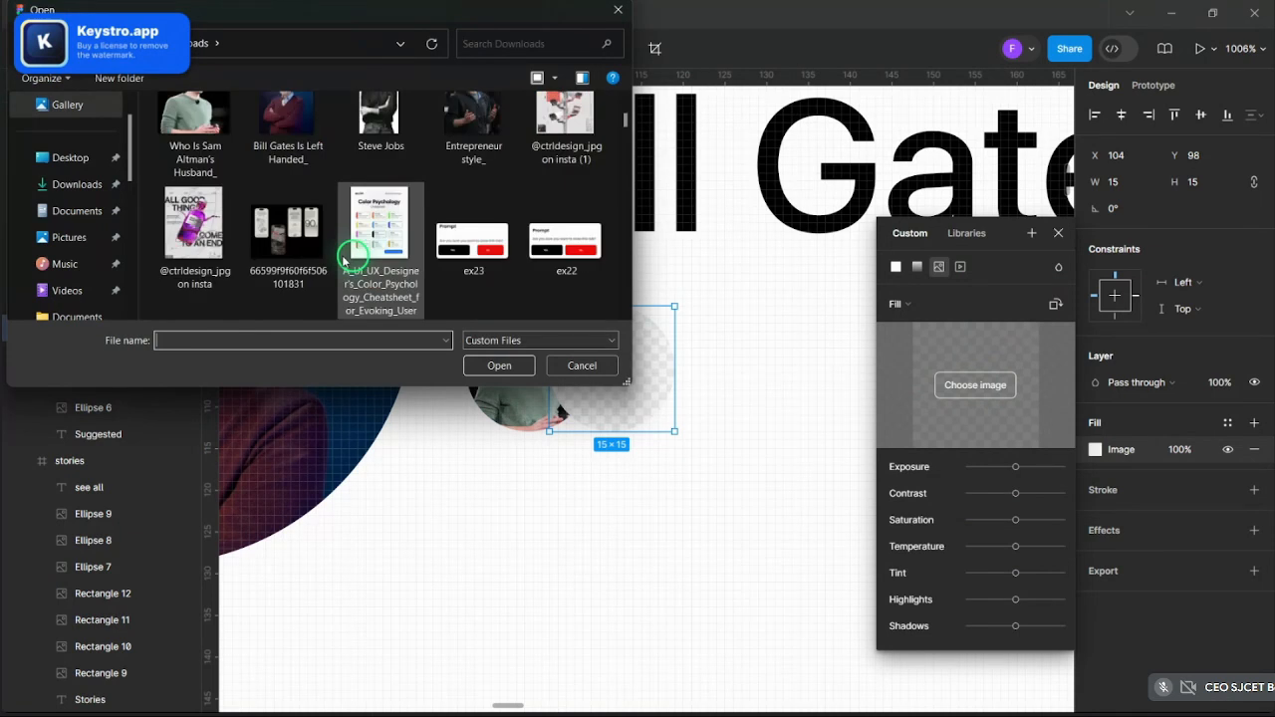
double_click(380, 124)
left_click(923, 305)
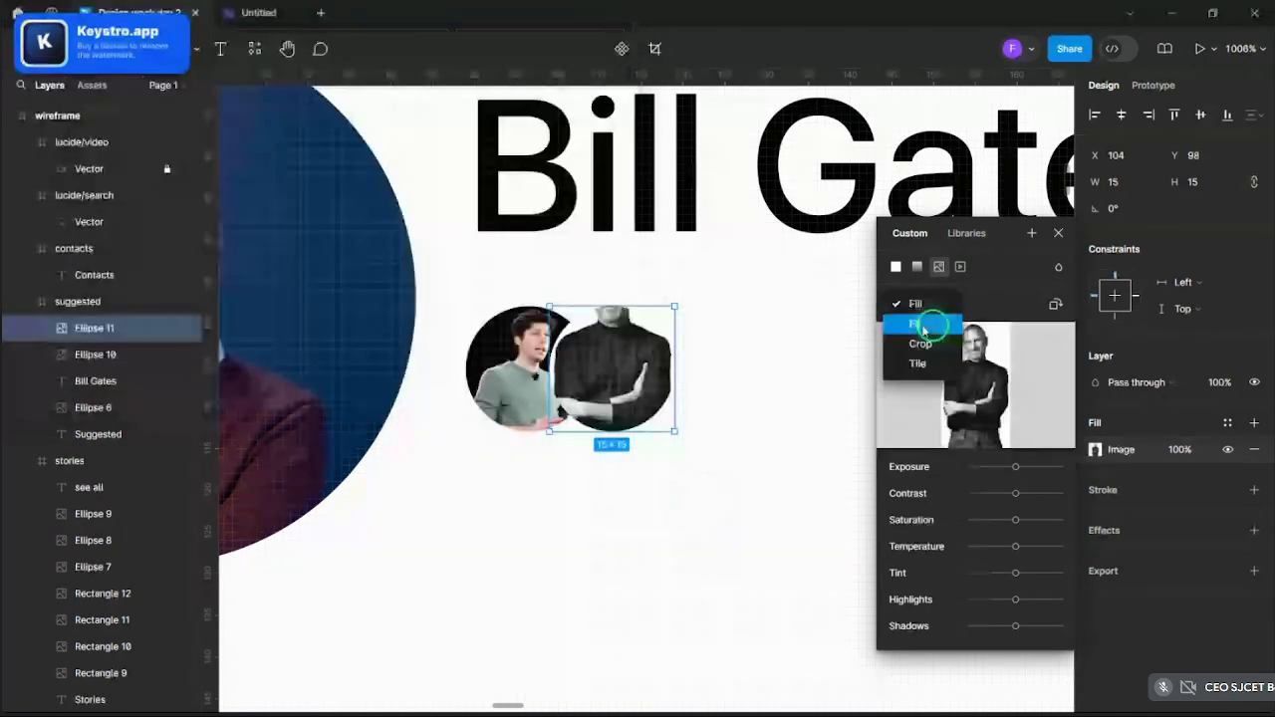
left_click(919, 341)
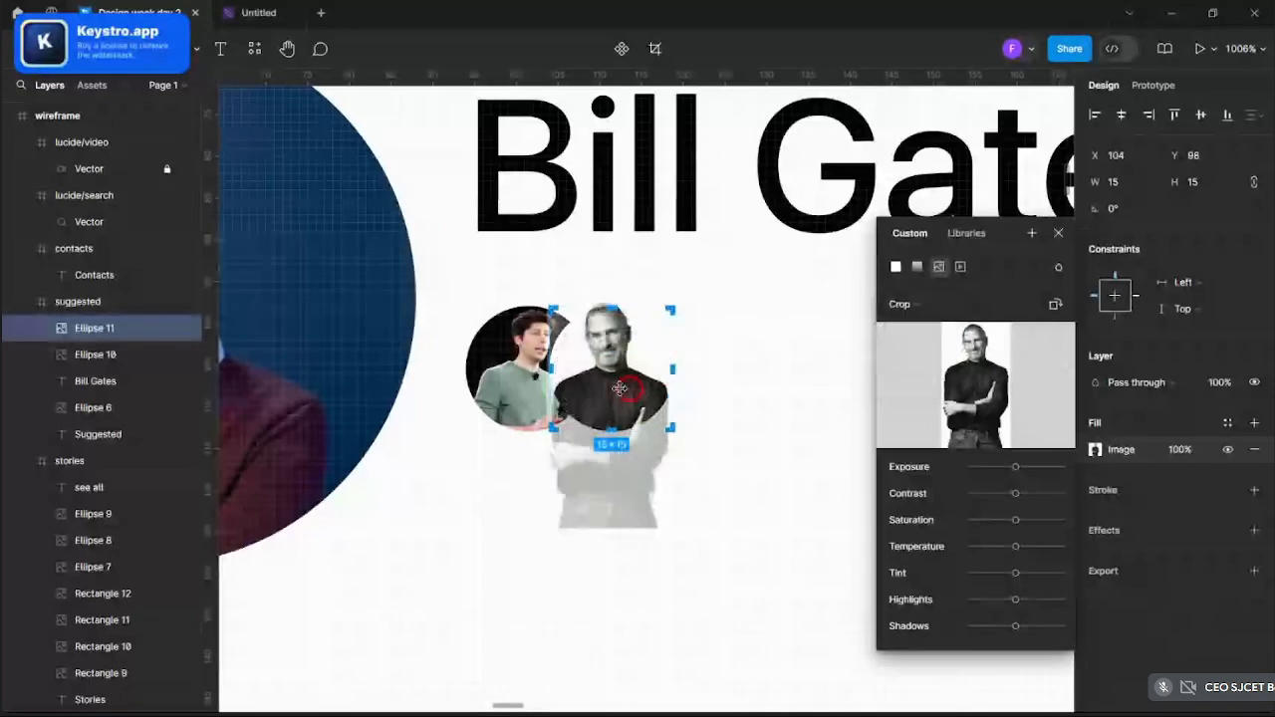
left_click(854, 348)
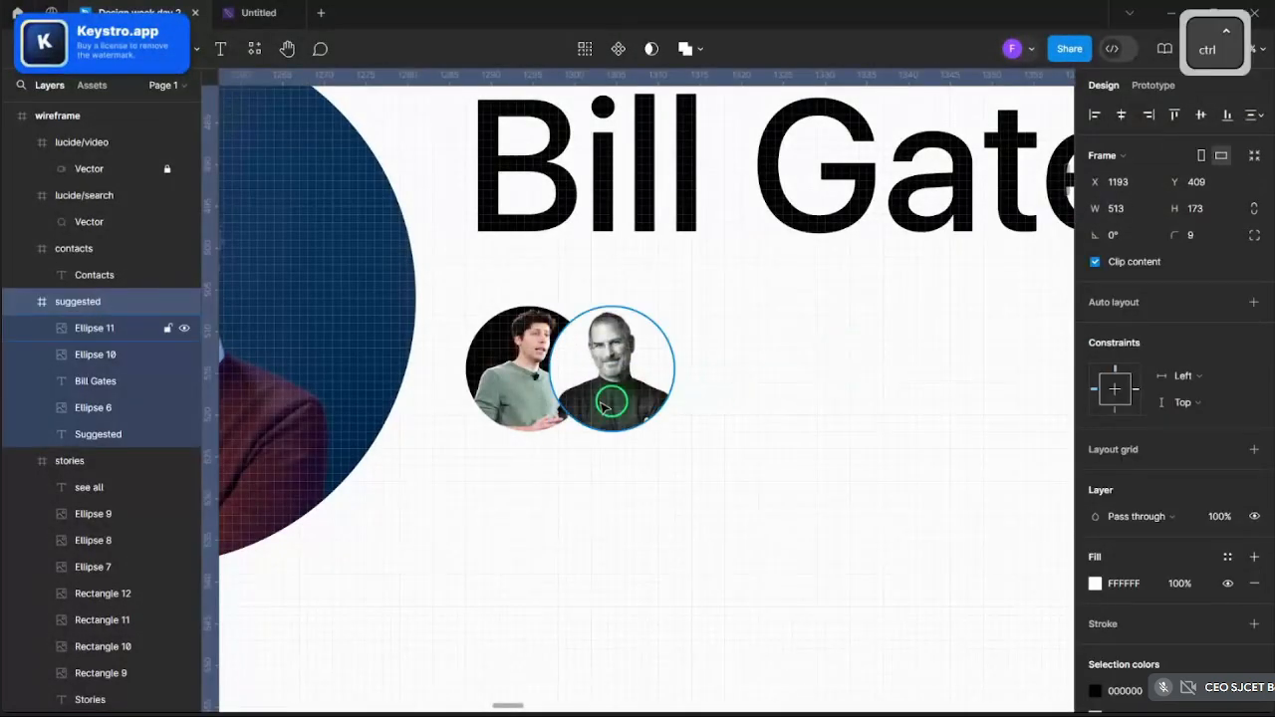
scroll(604, 406, "down", 5)
scroll(607, 399, "up", 3)
scroll(728, 398, "down", 2)
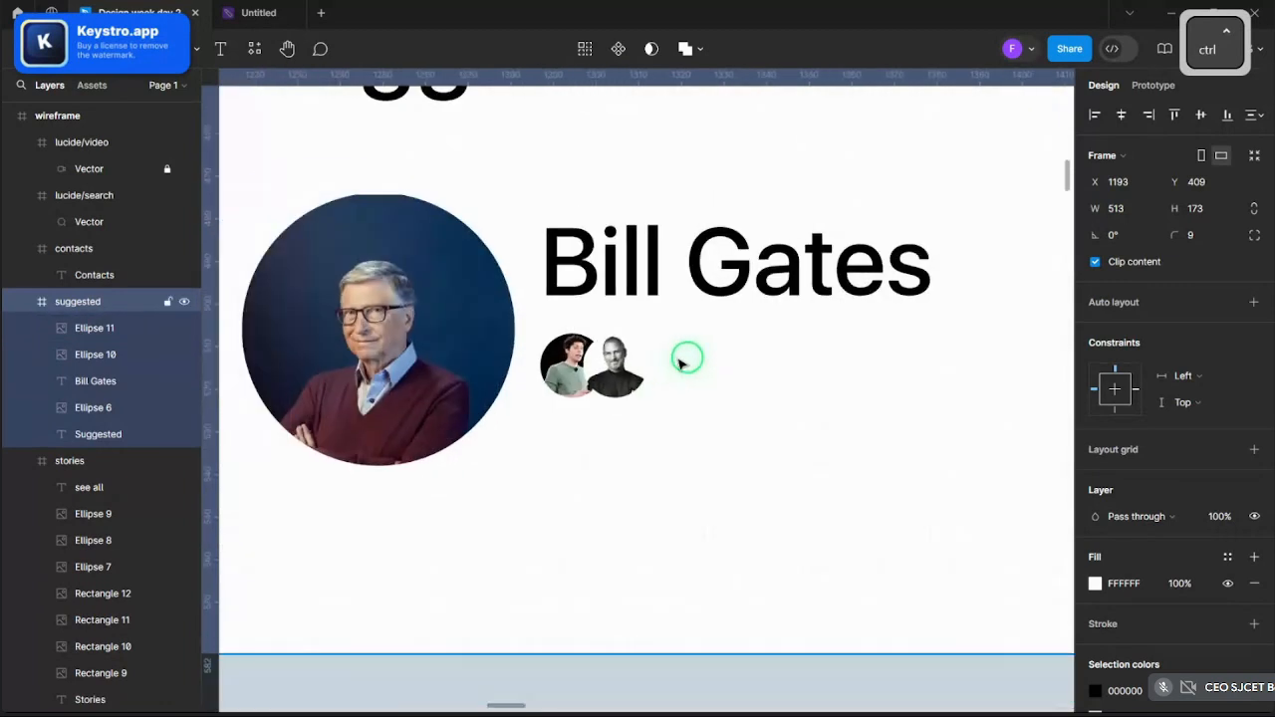
scroll(687, 361, "down", 3)
scroll(507, 293, "up", 5)
- Add a '4 mutual friends' text label beside the avatar circles
left_click(220, 47)
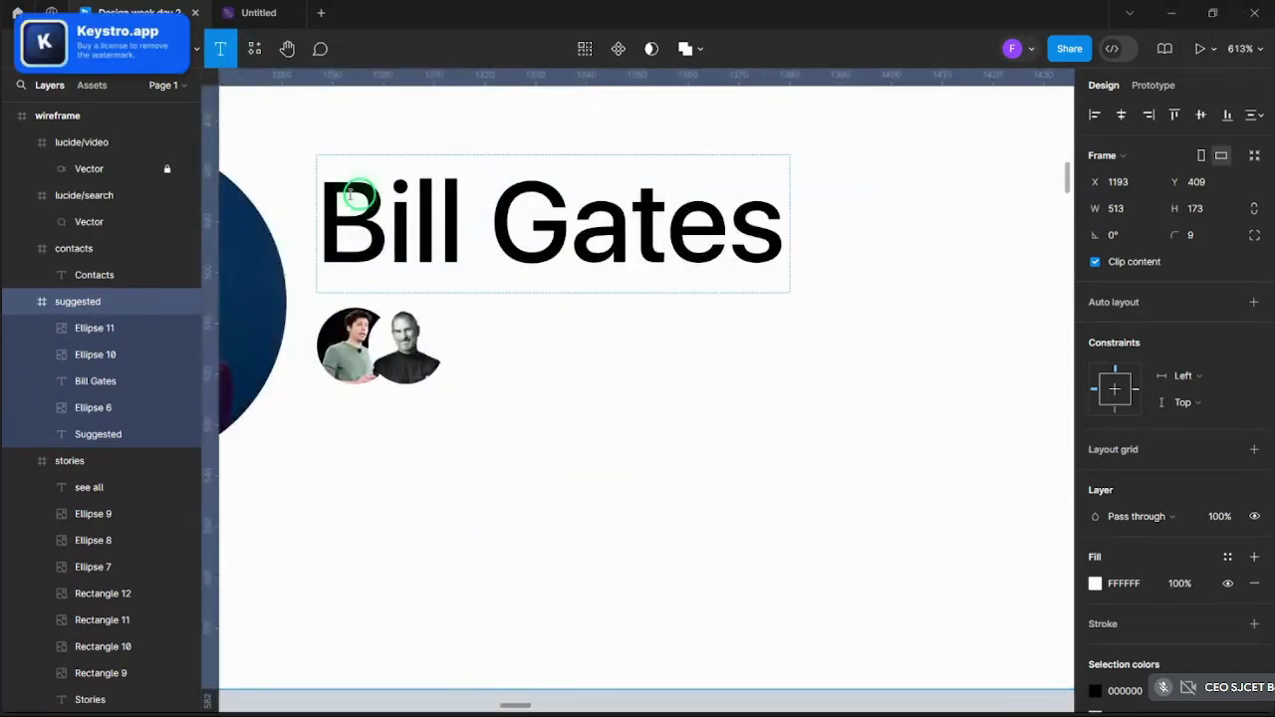
left_click(490, 330)
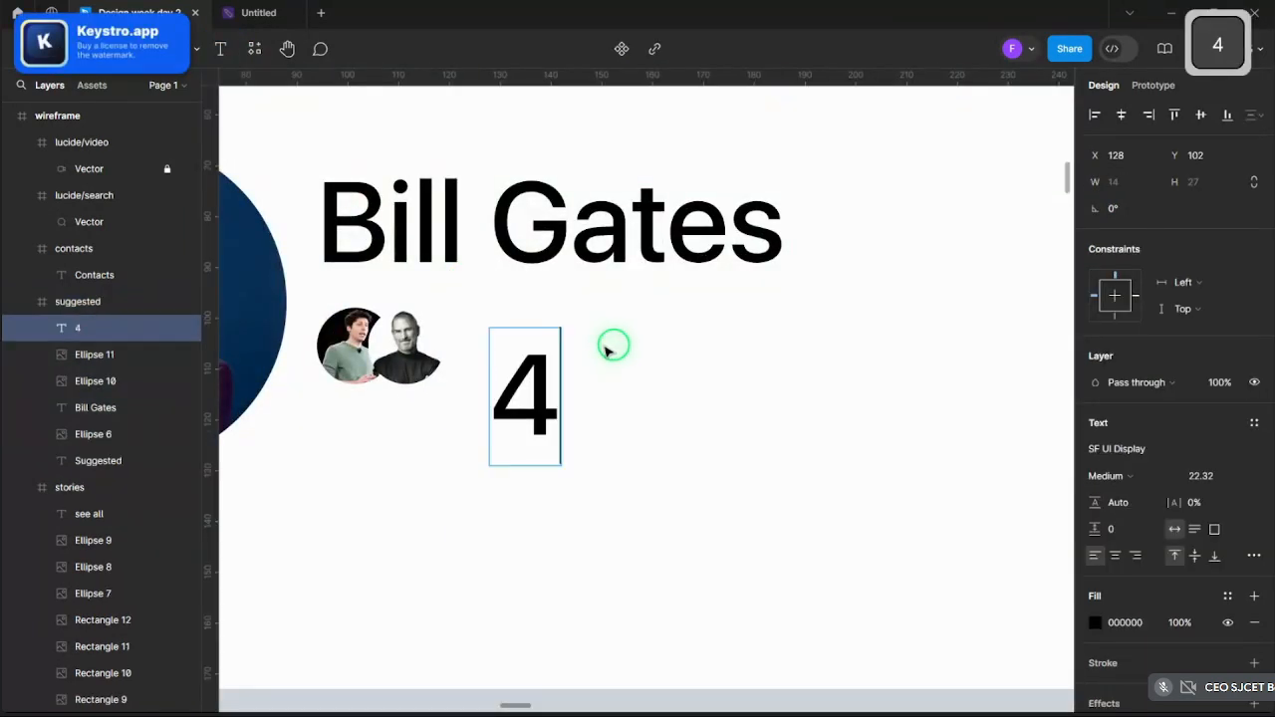
type("4 mu")
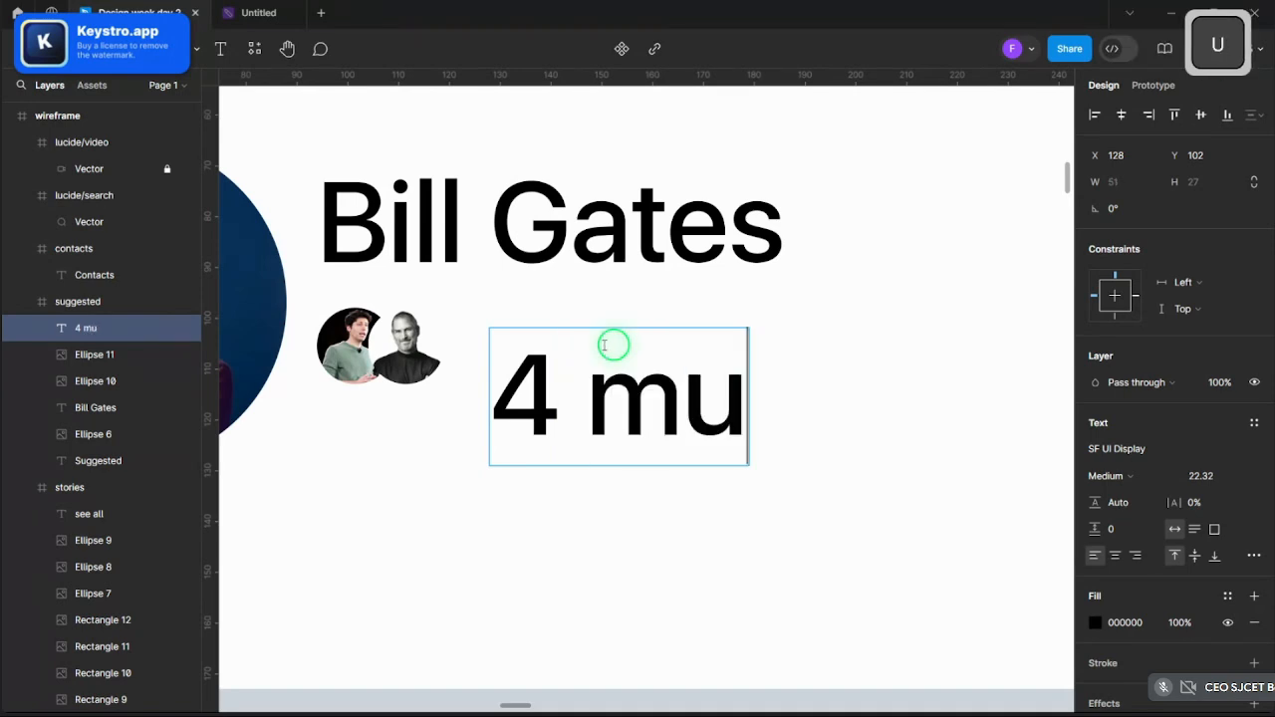
type("tual friends")
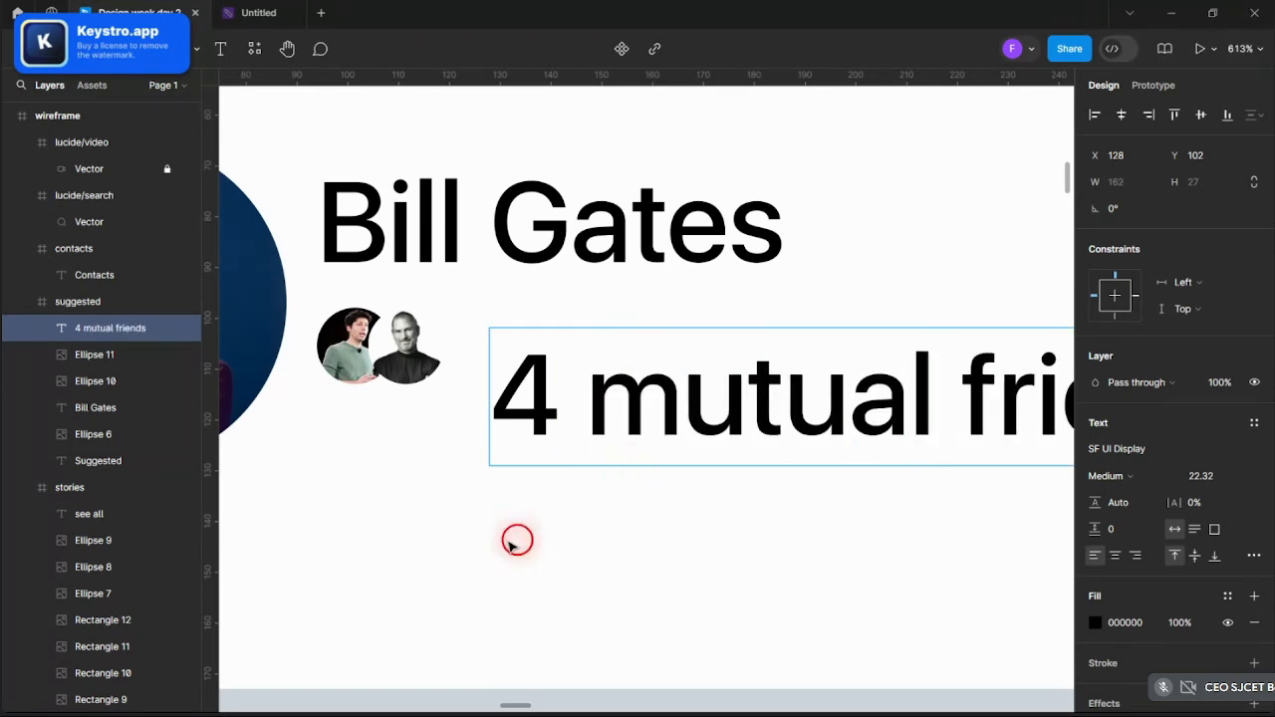
left_click(493, 367)
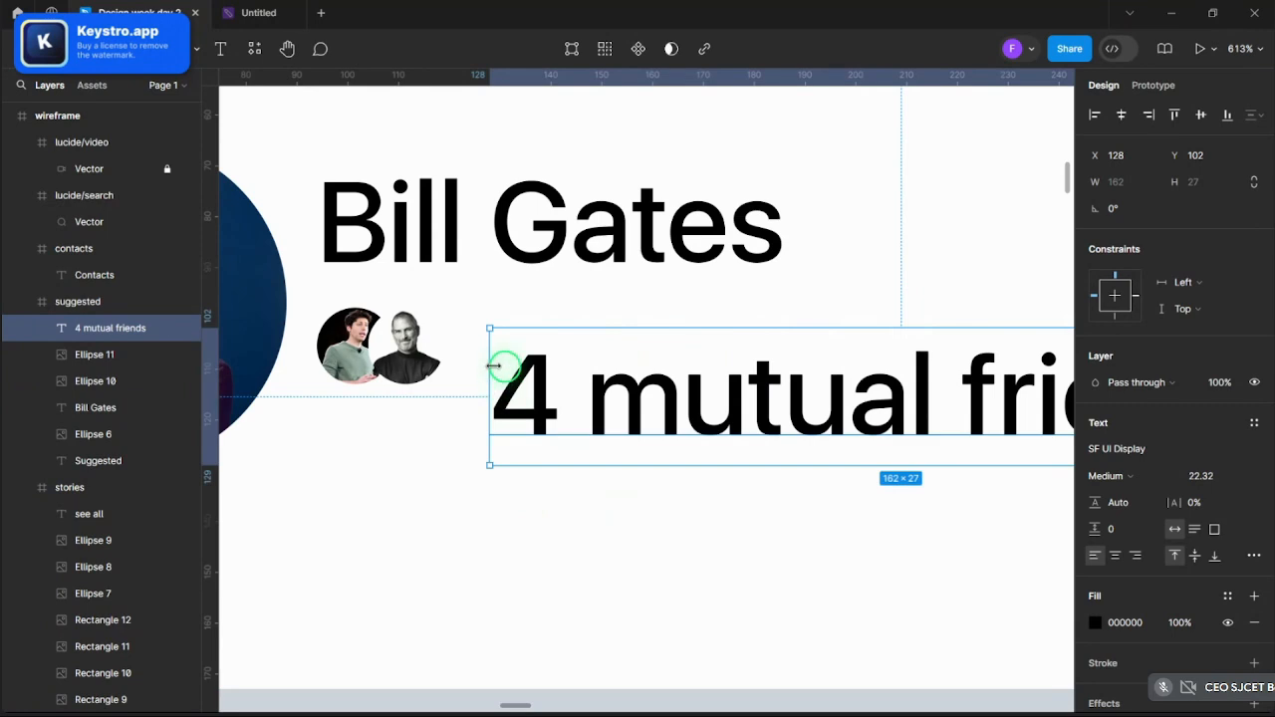
- Scale the caption down proportionally, colour it light grey, and nudge it into place
key("k")
left_click_drag(488, 331, 514, 339)
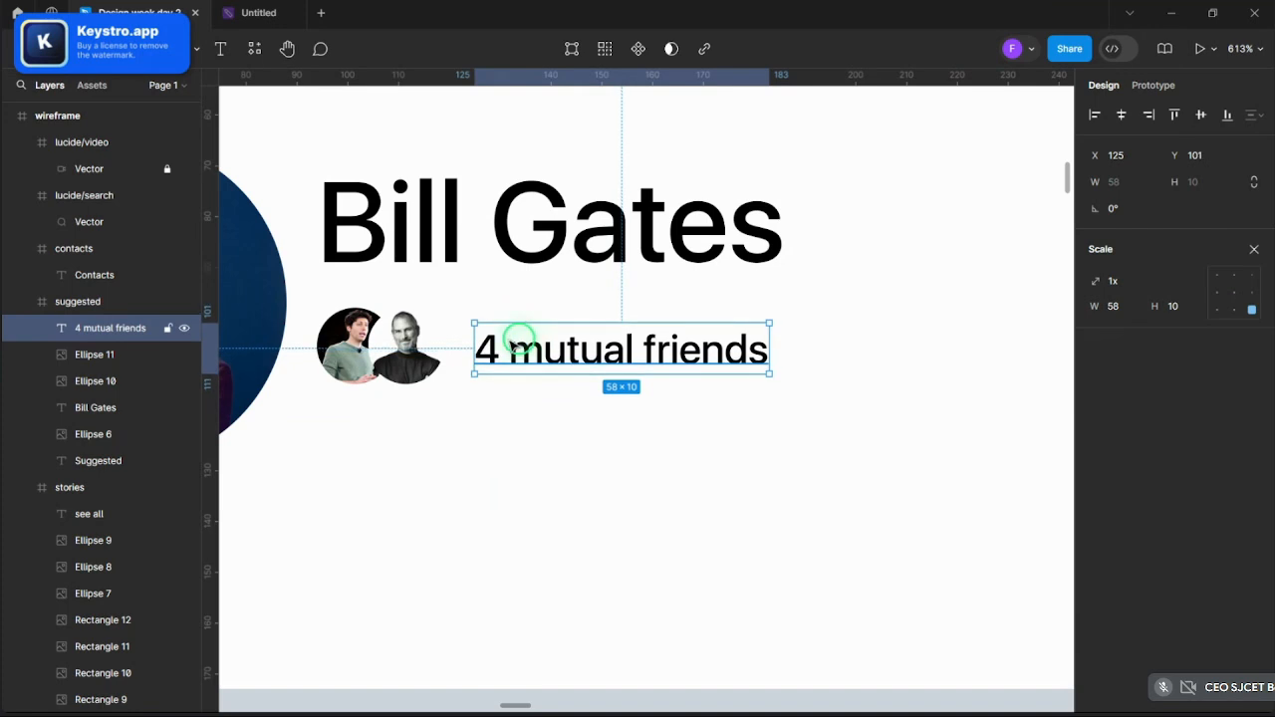
left_click(1253, 255)
left_click(1094, 623)
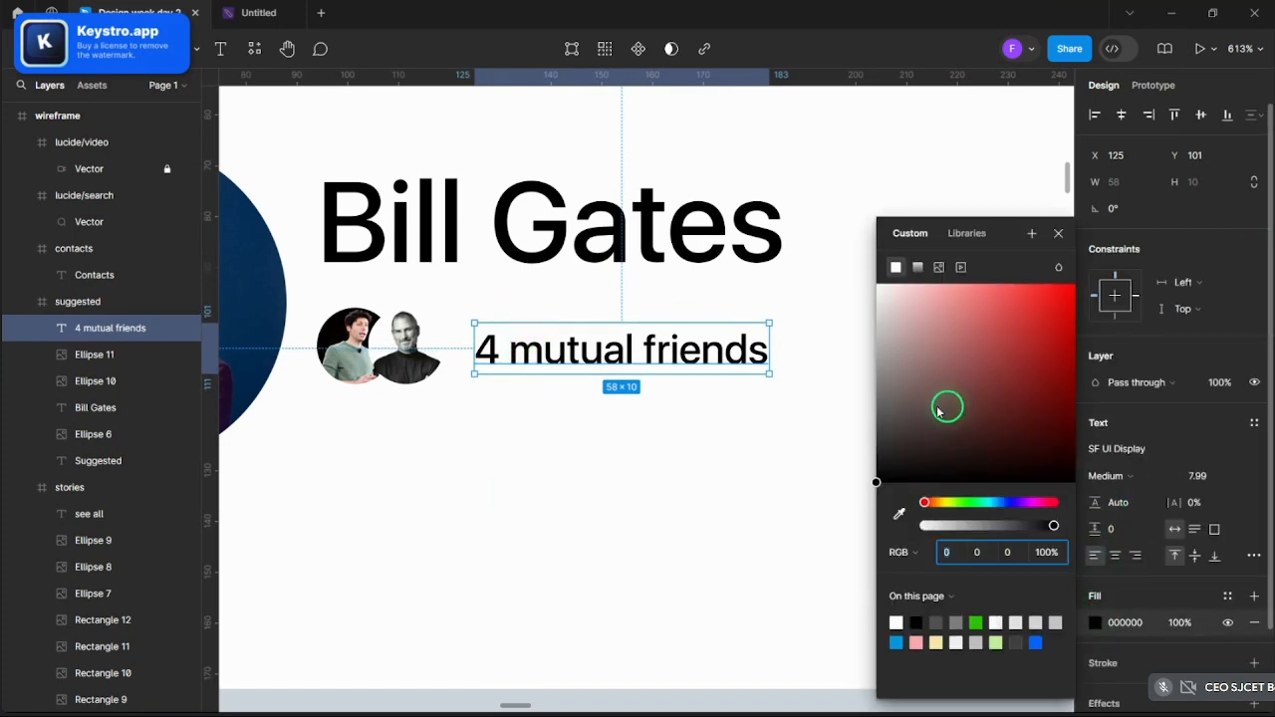
left_click_drag(947, 407, 854, 372)
left_click(565, 350)
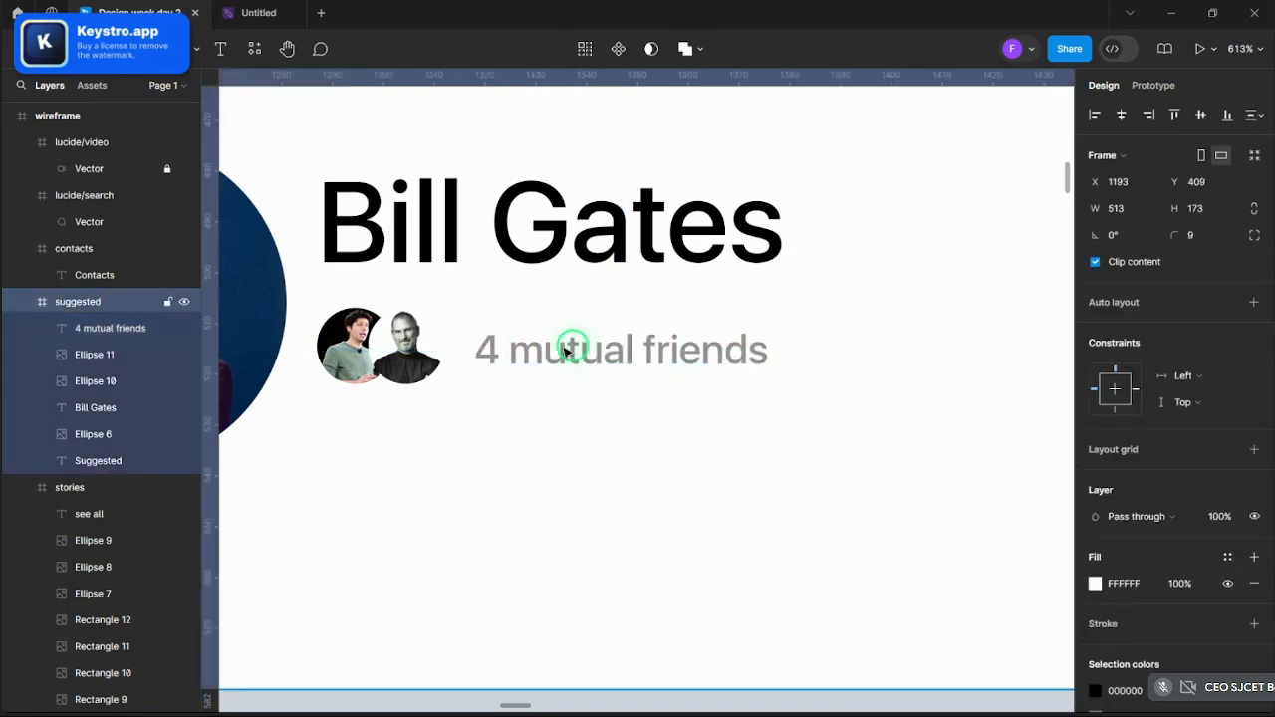
left_click_drag(627, 354, 618, 346)
- Undo a caption size change and nudge the name heading and caption into alignment
left_click(850, 425)
scroll(849, 426, "down", 5)
scroll(763, 392, "up", 4)
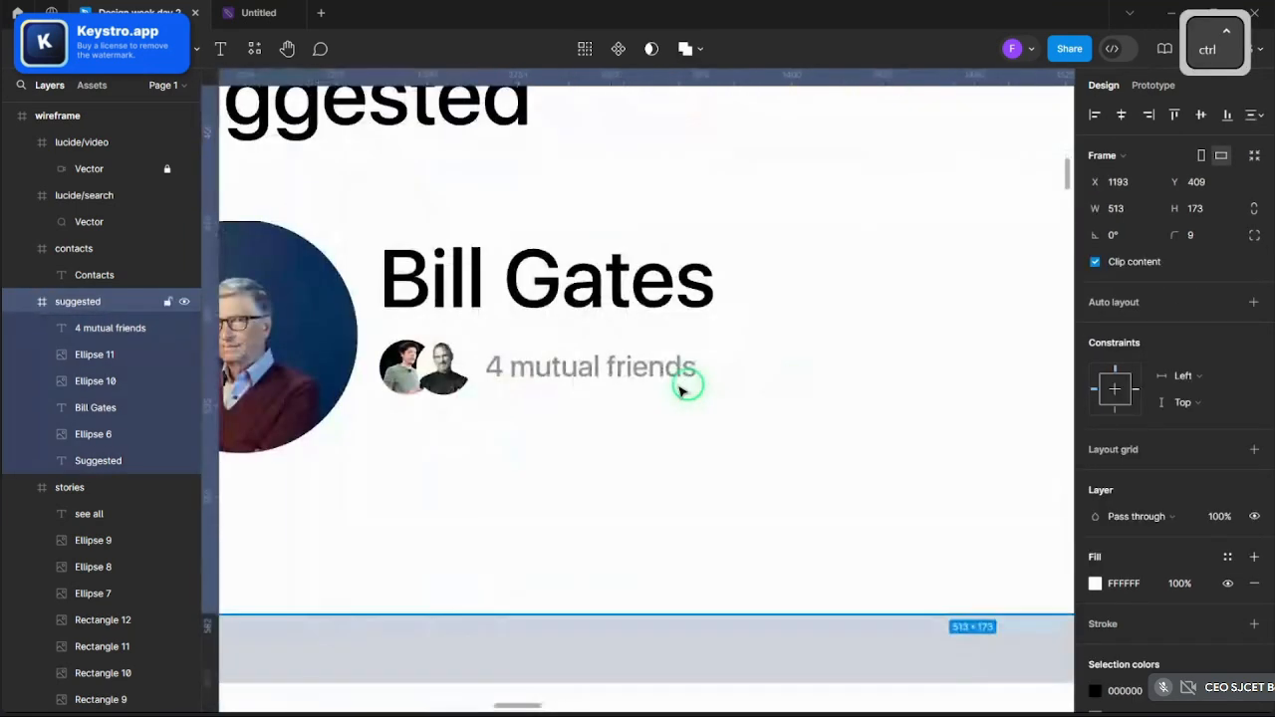
left_click(692, 381)
key("ctrl+z")
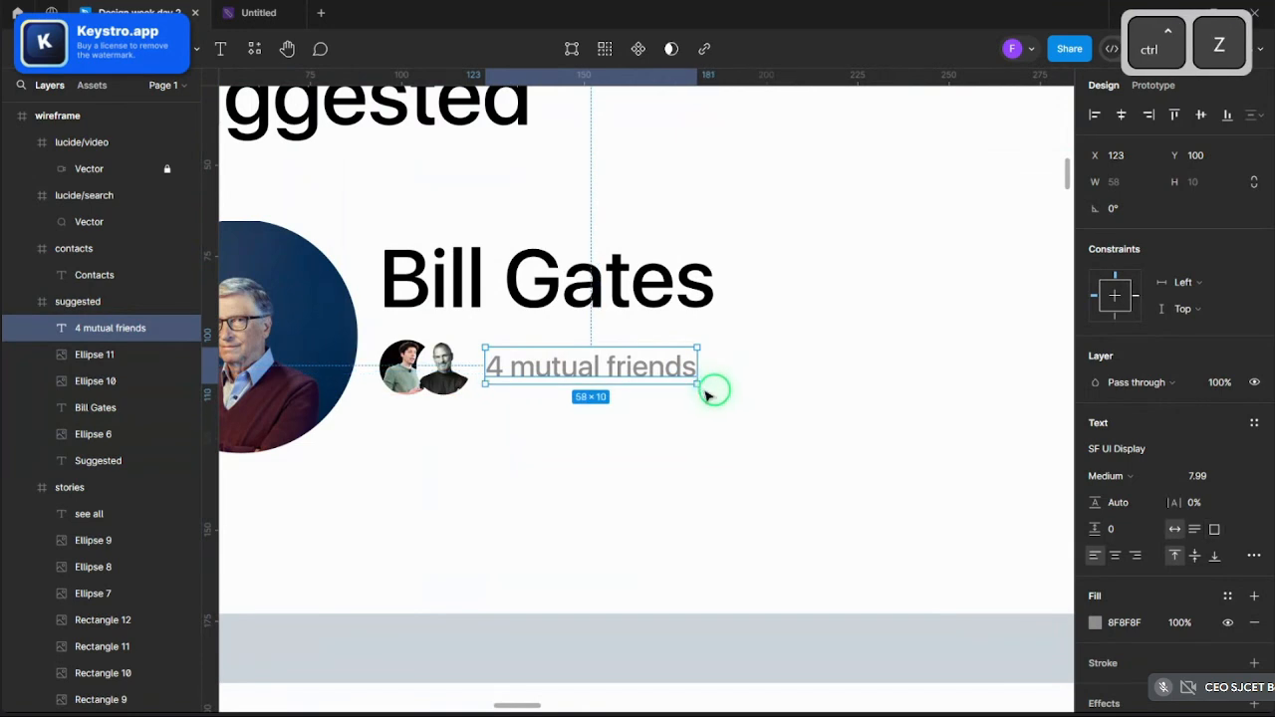
key("k")
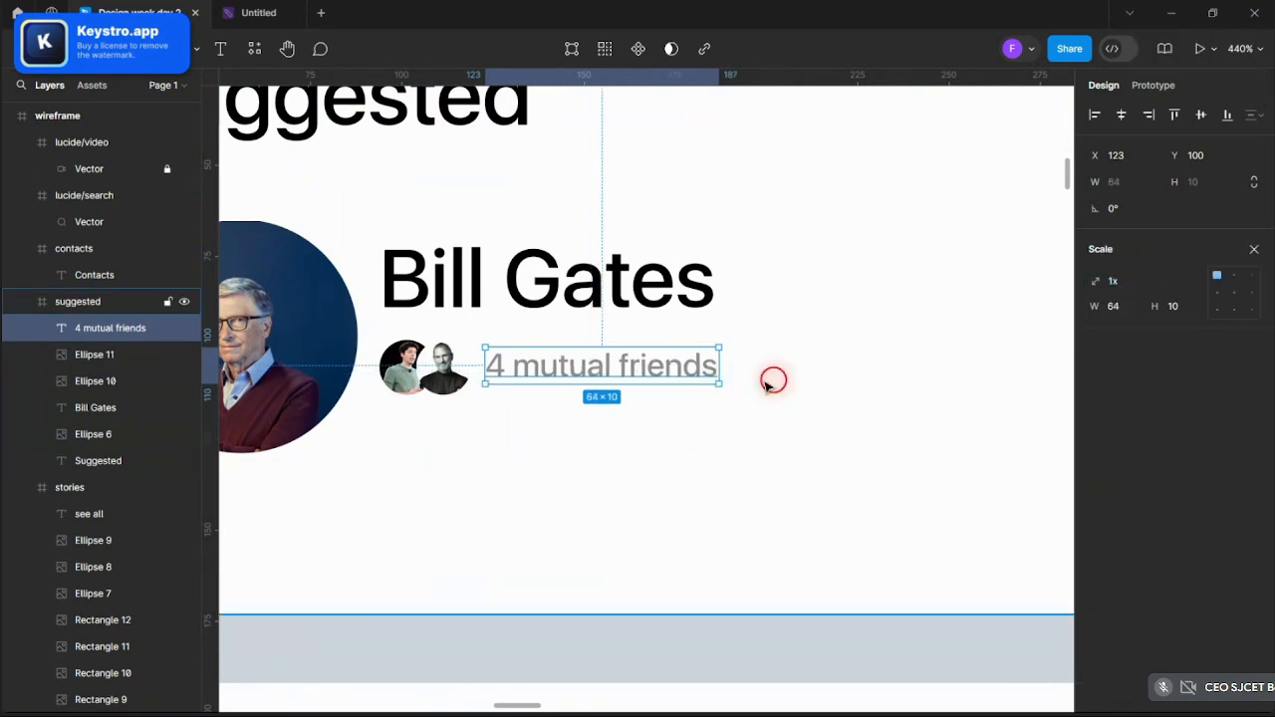
scroll(738, 377, "down", 5)
left_click(763, 378)
scroll(677, 370, "up", 4)
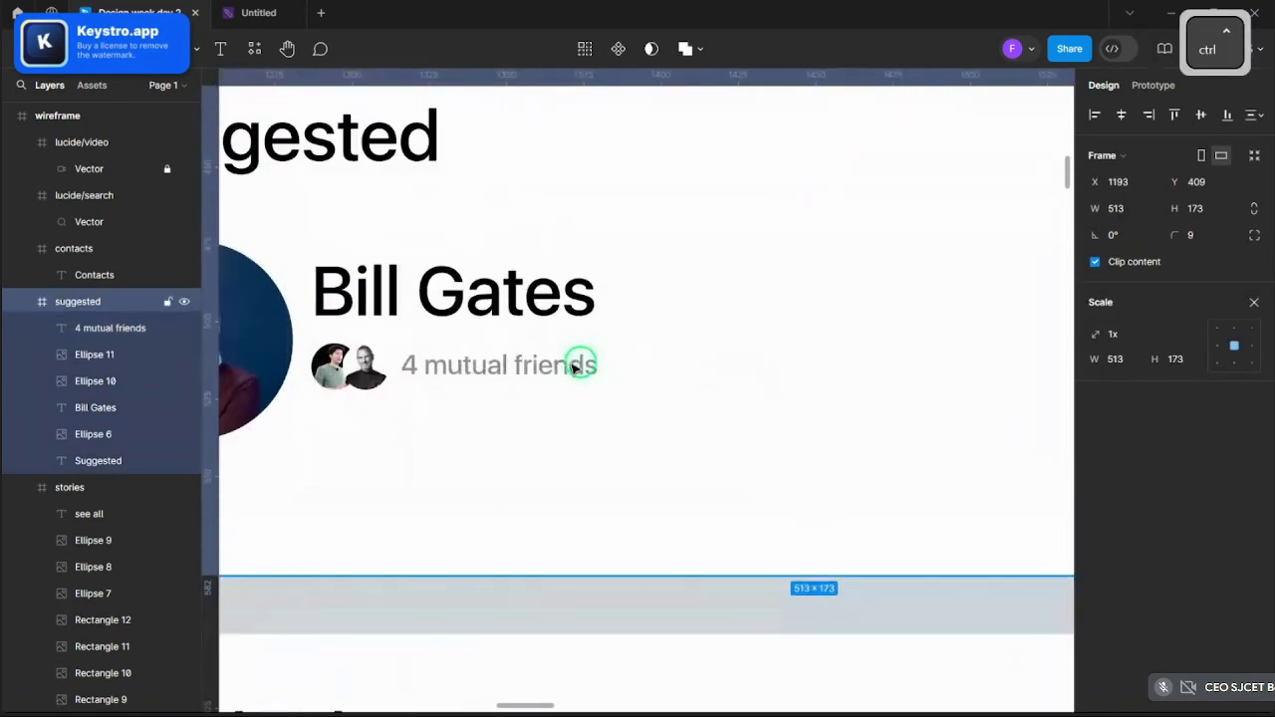
left_click(510, 317)
left_click_drag(479, 288, 483, 289)
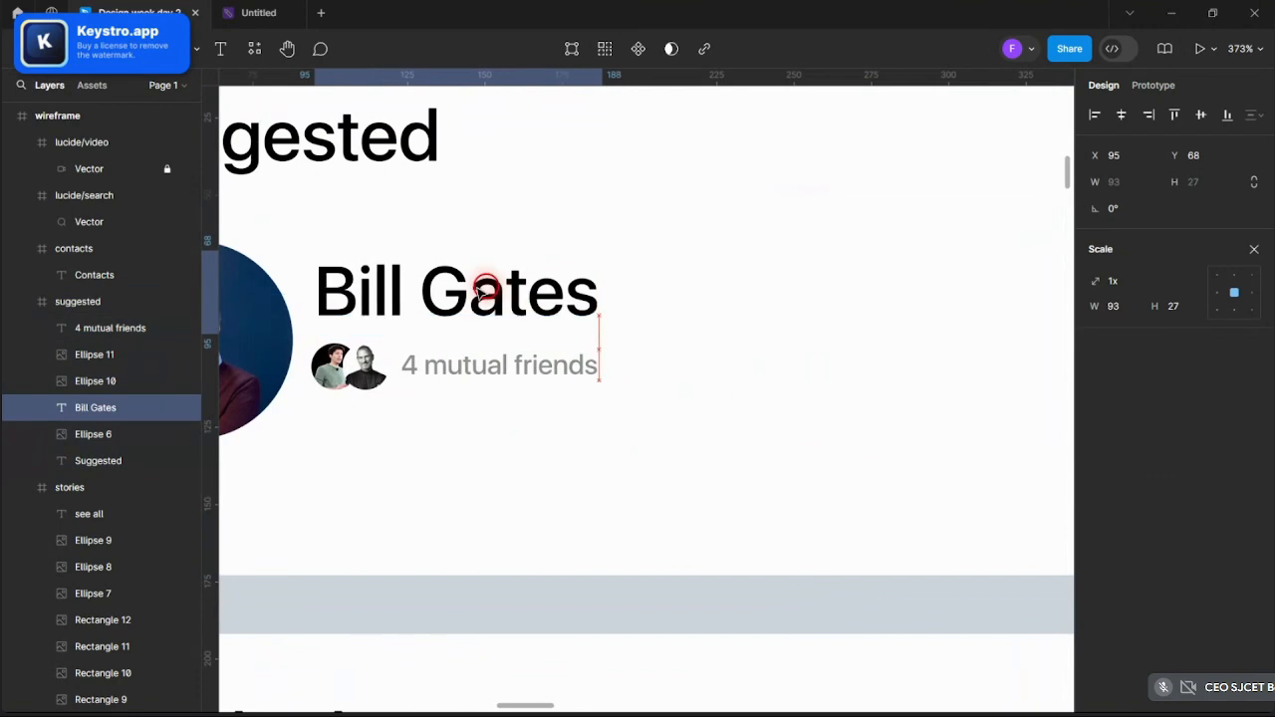
left_click_drag(561, 383, 537, 369)
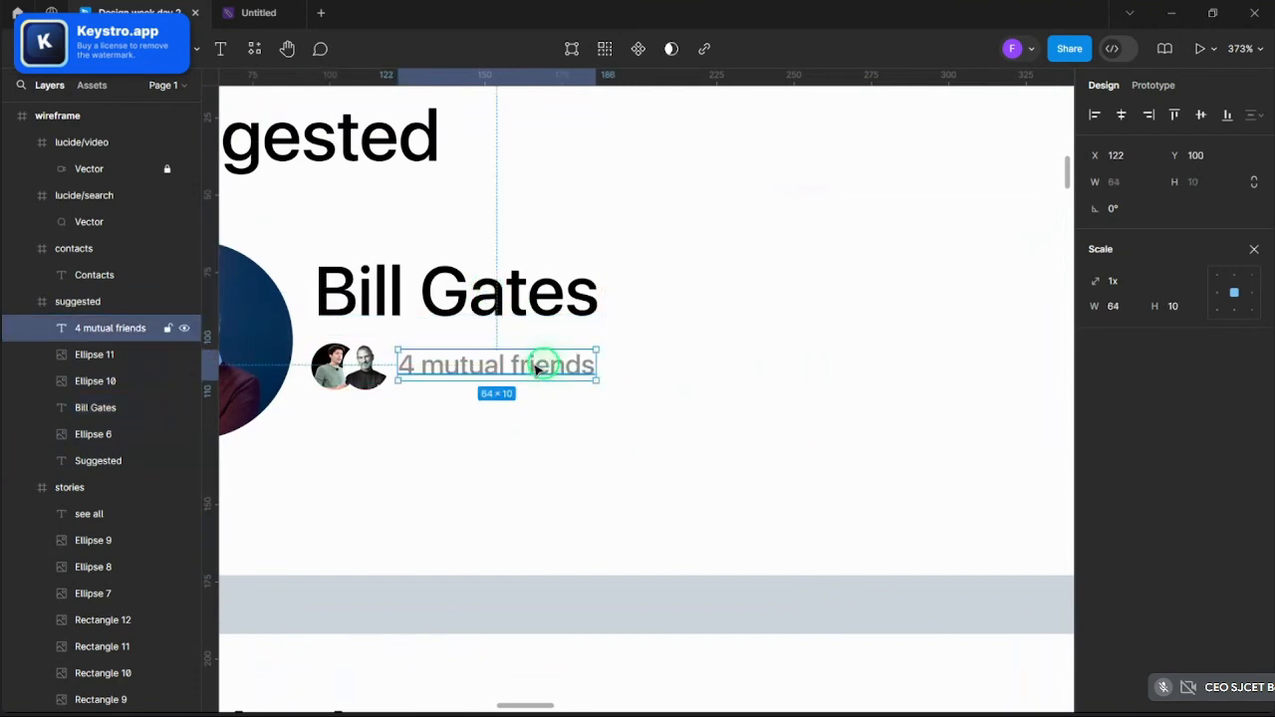
- Undo the latest caption change and recheck its size with proportional scaling
scroll(681, 373, "down", 1)
left_click(681, 373)
scroll(676, 370, "down", 5)
left_click(899, 361)
scroll(899, 355, "up", 2)
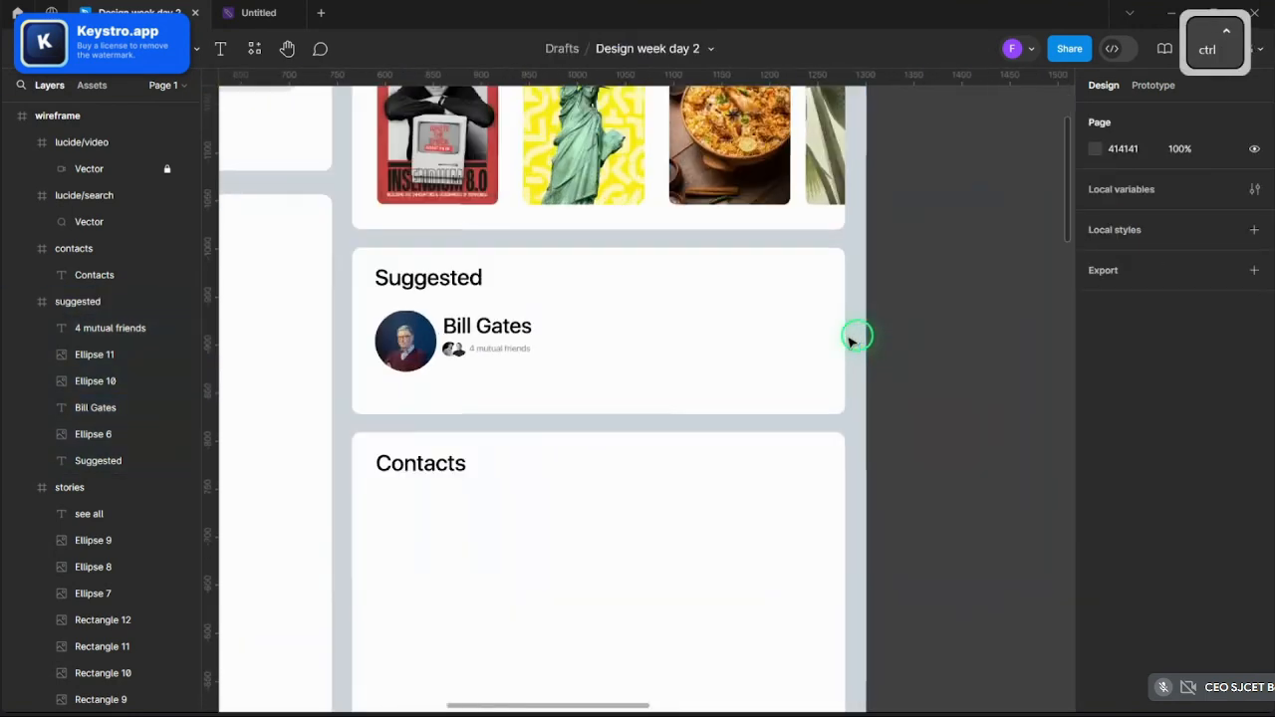
scroll(910, 330, "up", 2)
scroll(914, 330, "down", 5)
scroll(691, 347, "up", 5)
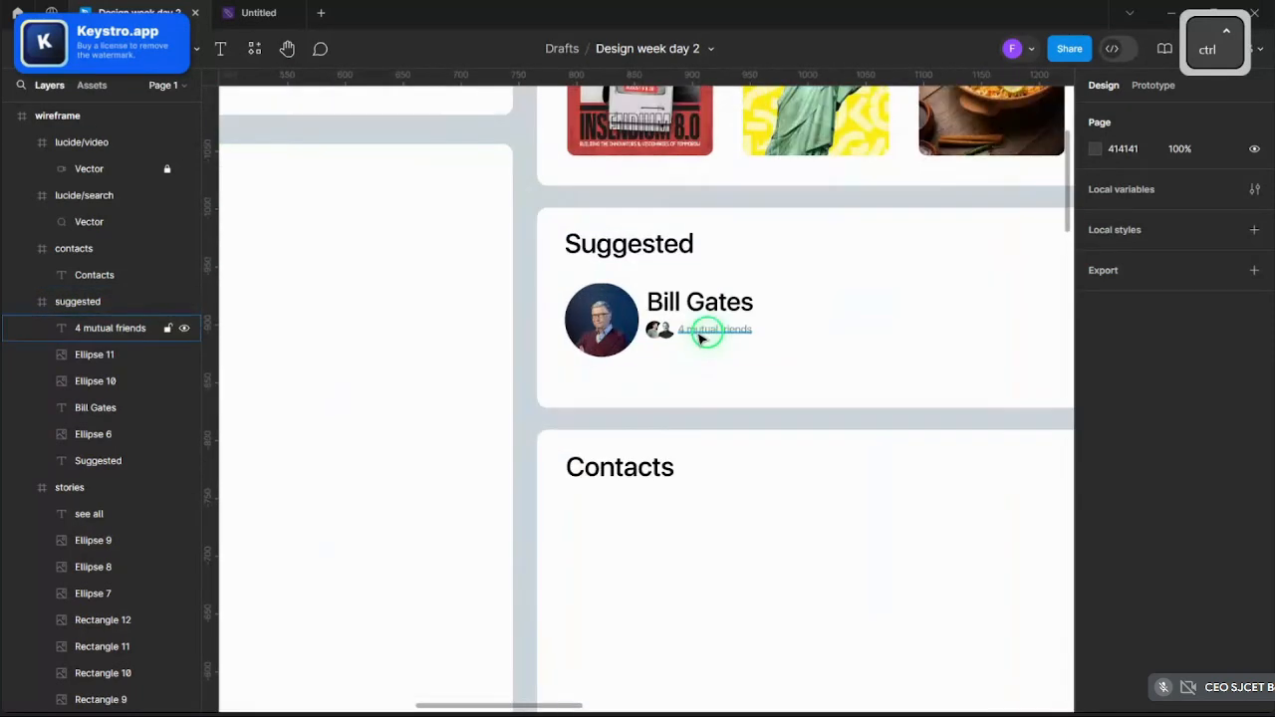
left_click(701, 338)
scroll(713, 333, "up", 2)
key("ctrl+z")
scroll(710, 336, "up", 2)
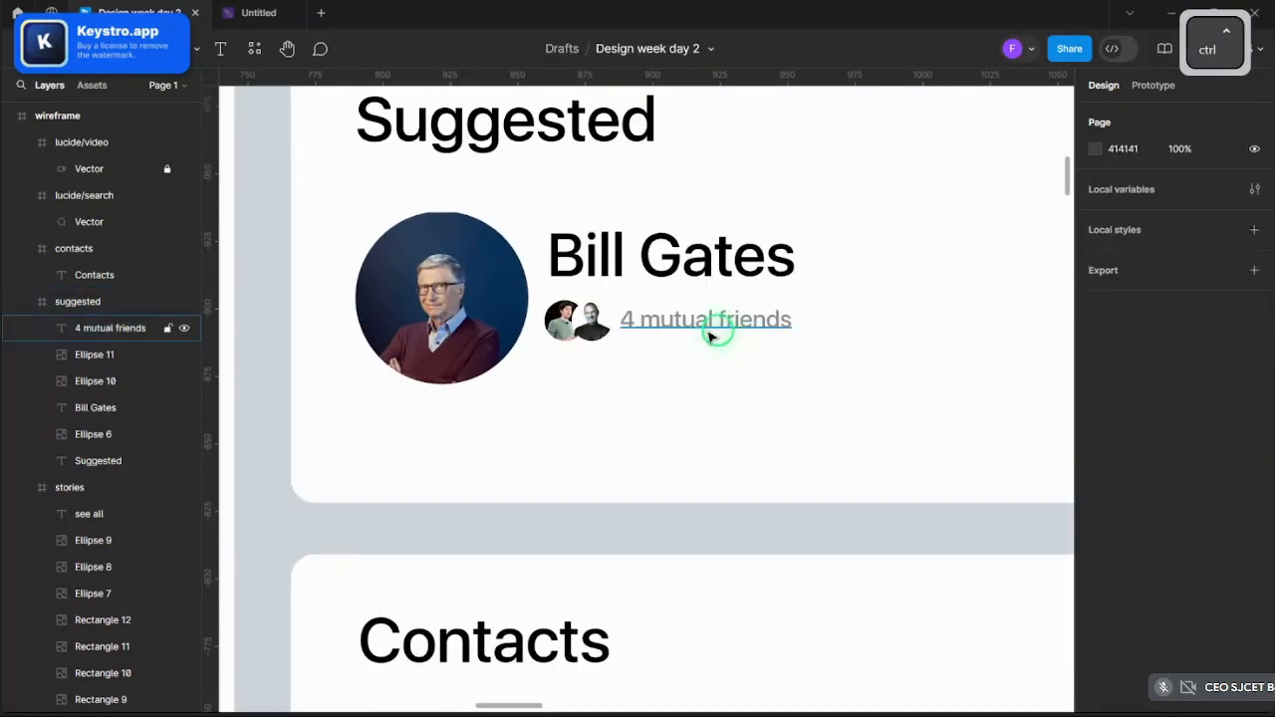
left_click(710, 334)
left_click(706, 335, "ctrl")
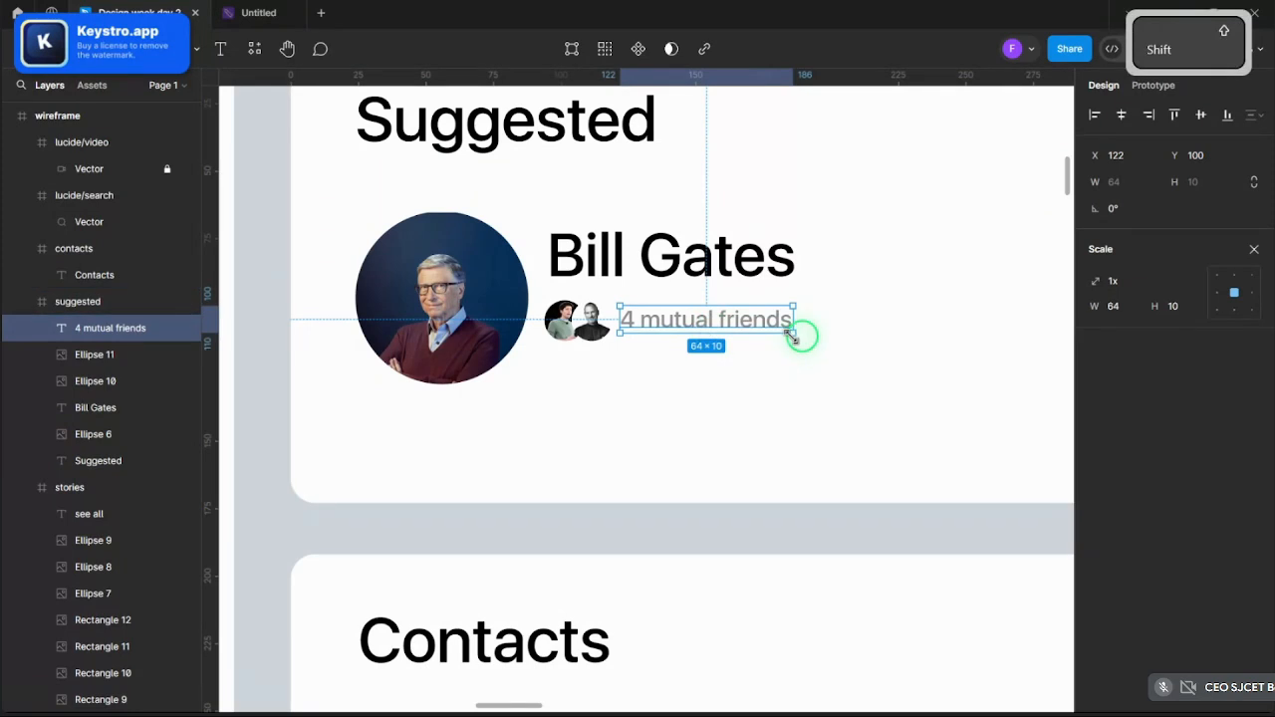
mouse_move(790, 334)
left_mouse_down()
mouse_move(817, 343)
mouse_move(790, 339)
left_mouse_up()
- Clear the selection and pick a shape tool from the toolbar's shape list
left_click(786, 390)
scroll(473, 375, "down", 5)
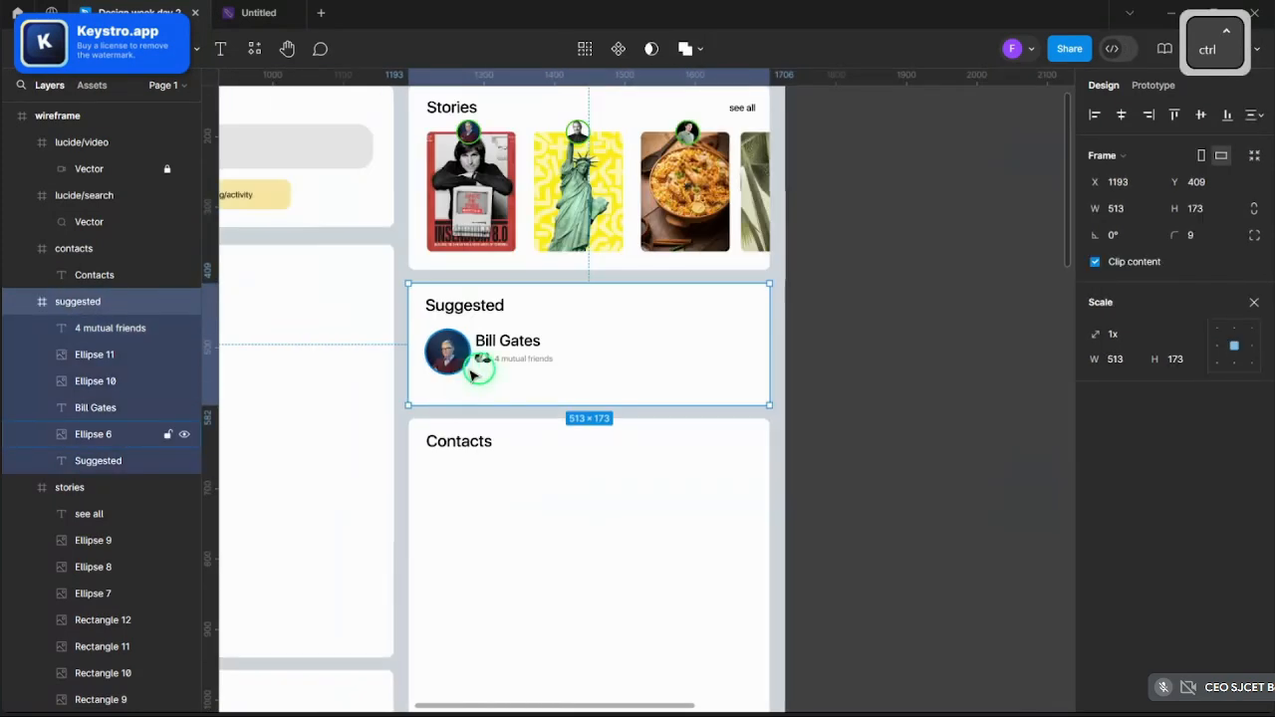
left_click(884, 374)
scroll(704, 339, "up", 2)
scroll(569, 393, "down", 3)
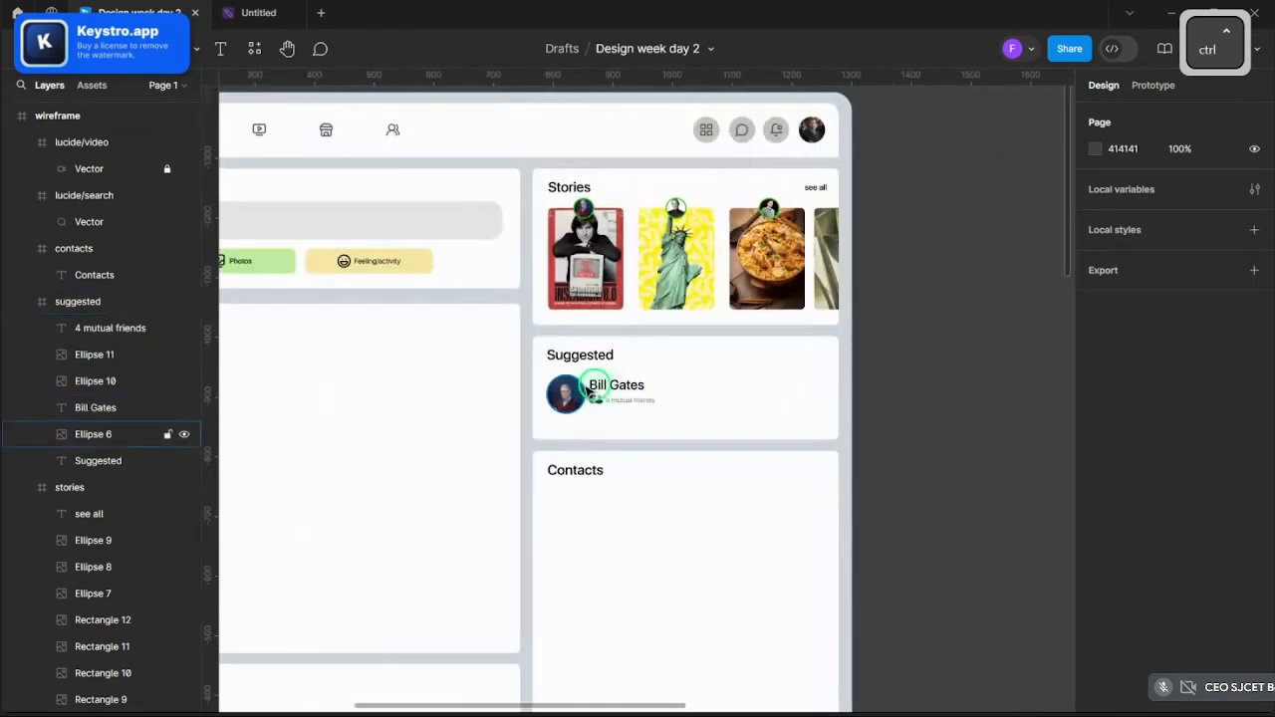
scroll(724, 396, "up", 3)
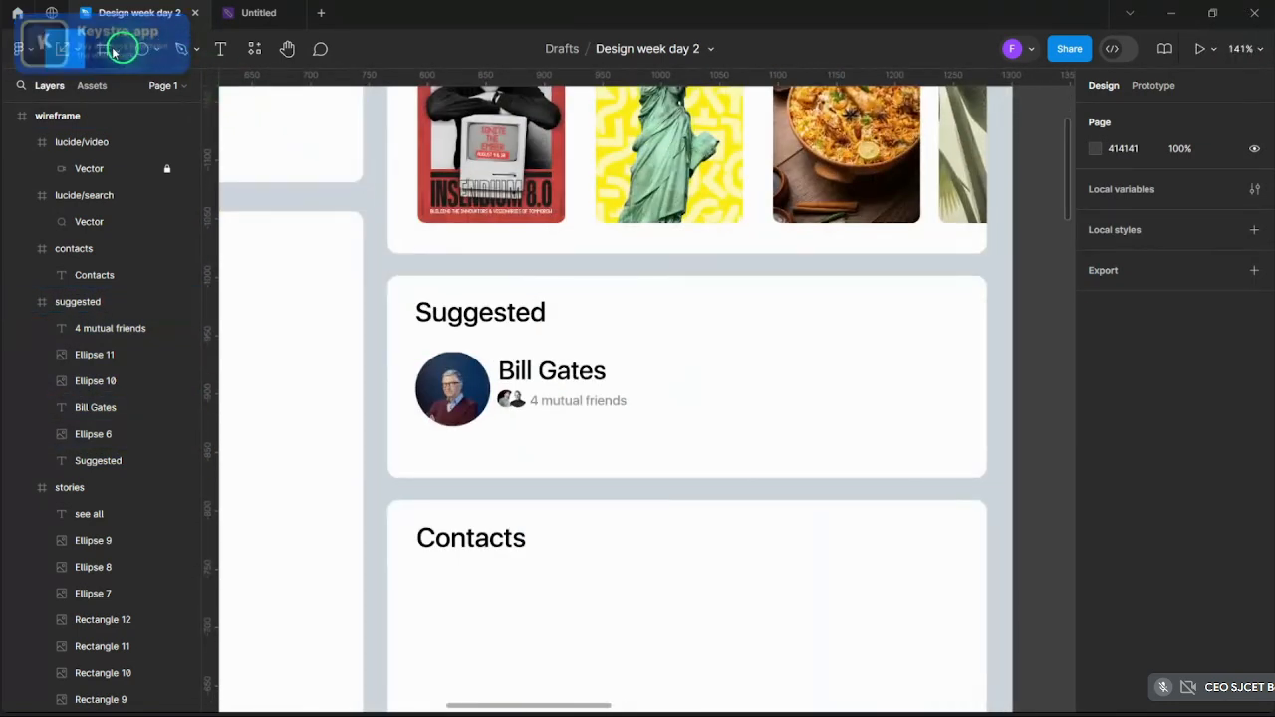
left_click(114, 52)
left_click(125, 49)
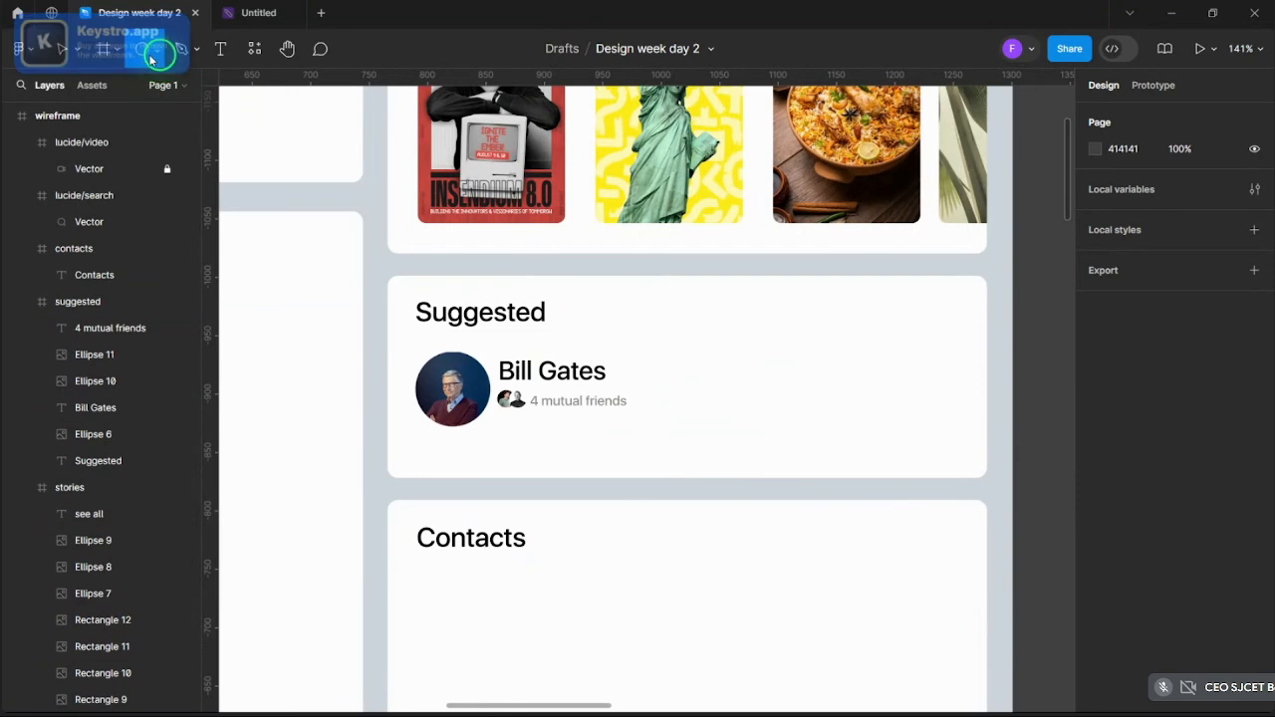
left_click(155, 49)
left_click(148, 105)
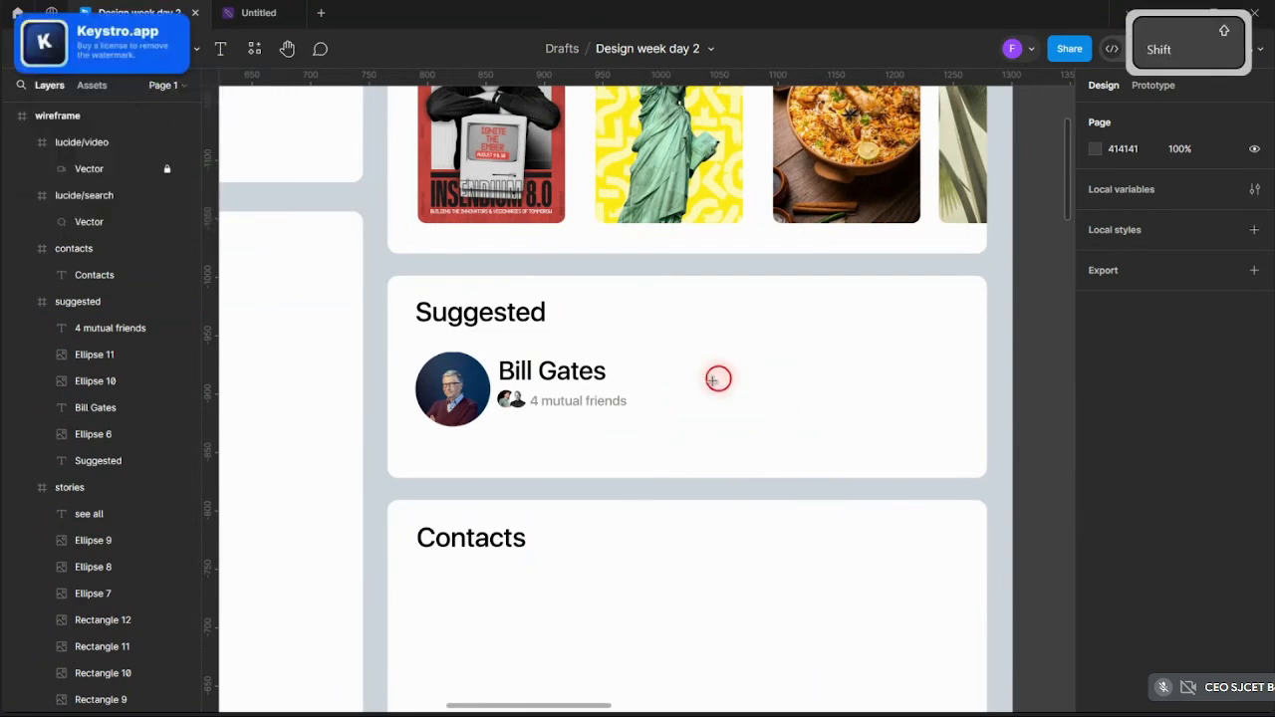
- Draw a button rectangle right of the name, then shift both button rectangles slightly left
left_click_drag(691, 366, 933, 380)
key("ctrl+c")
left_click(812, 379, "shift")
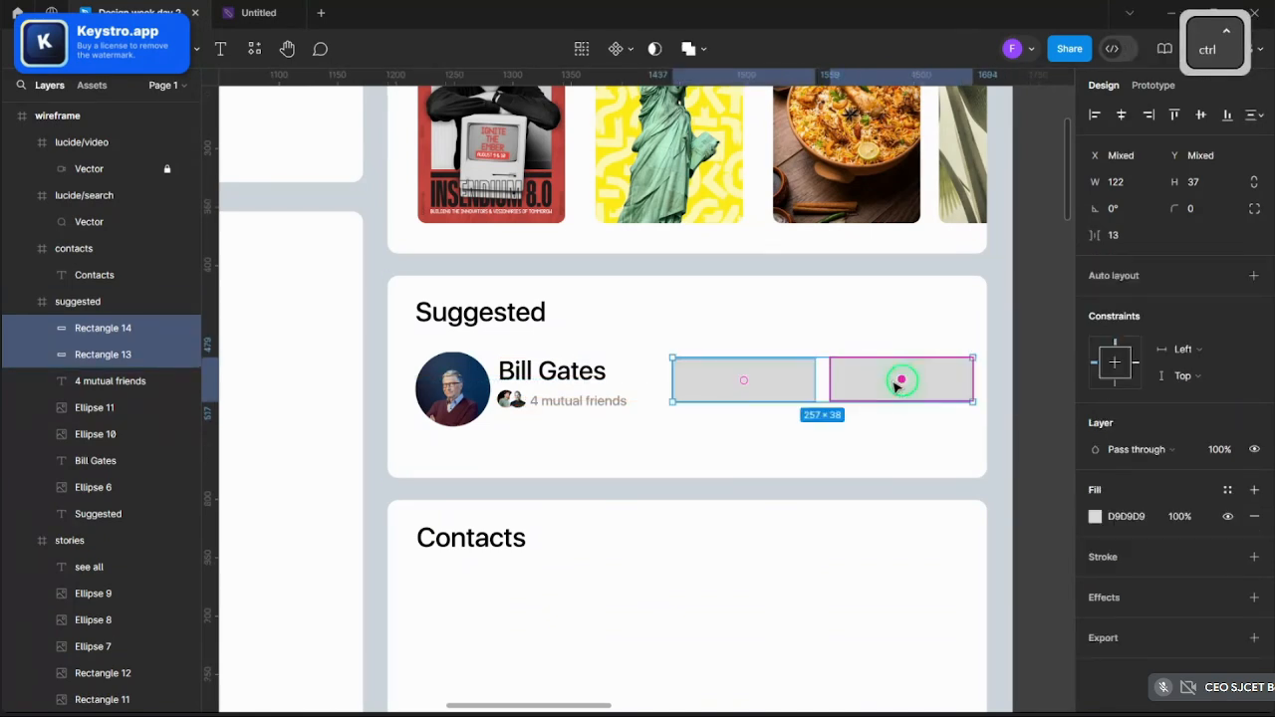
key("ctrl+z")
left_click(777, 380)
left_click(875, 390, "shift")
mouse_move(891, 386)
left_mouse_down()
mouse_move(879, 388)
mouse_move(904, 387)
left_mouse_up()
scroll(882, 386, "up", 2)
- Round the corners of both button rectangles to a radius of 10
left_click(908, 386)
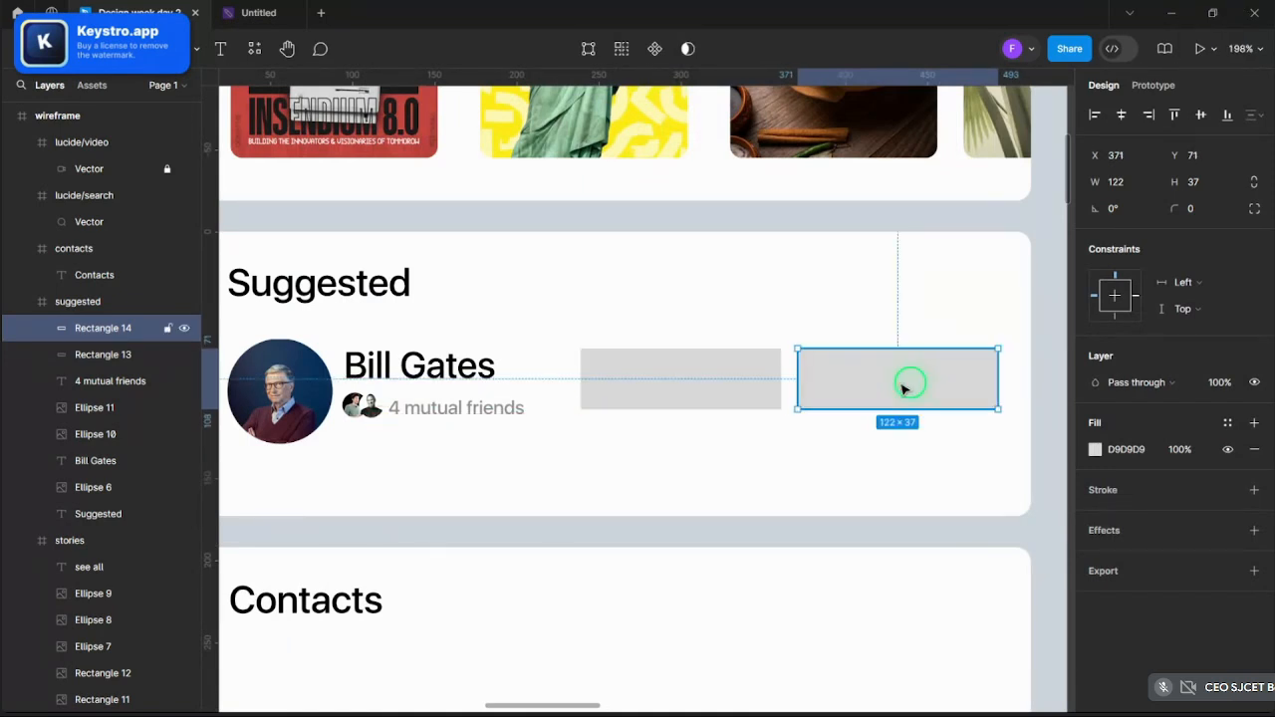
left_click(738, 397, "shift")
left_click_drag(1181, 208, 1222, 209)
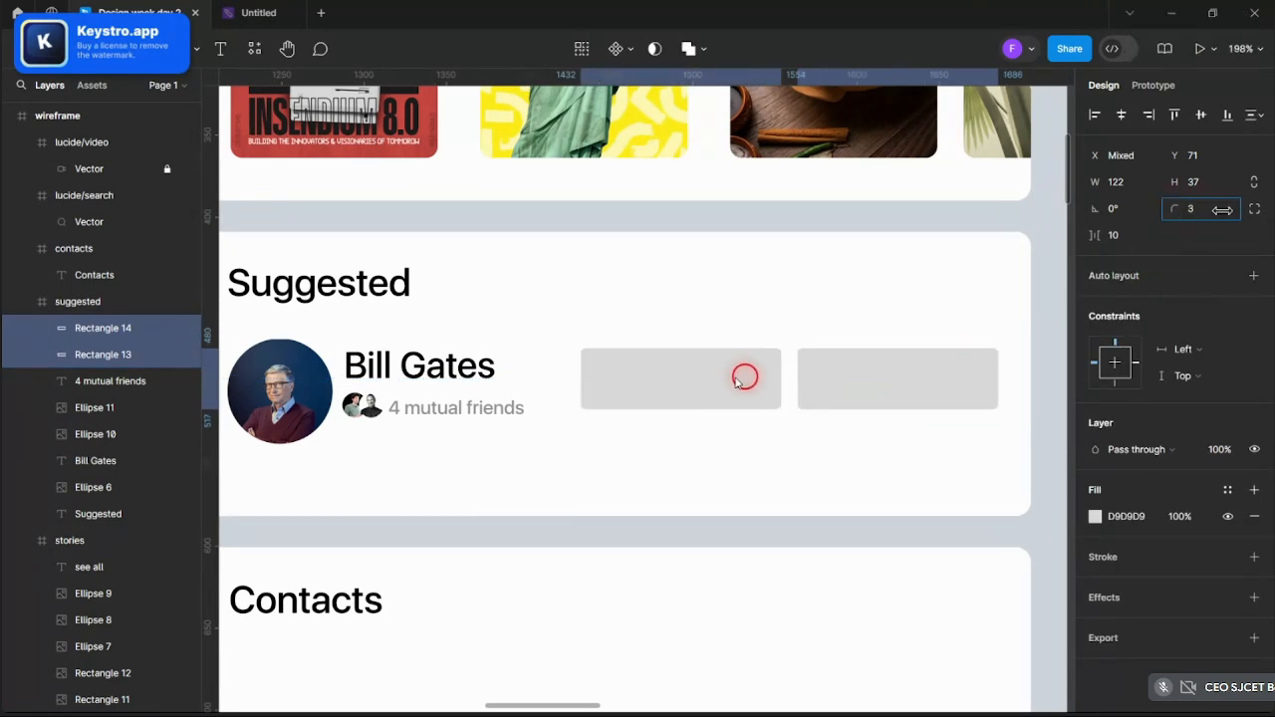
left_click_drag(775, 388, 787, 388)
left_click(833, 224)
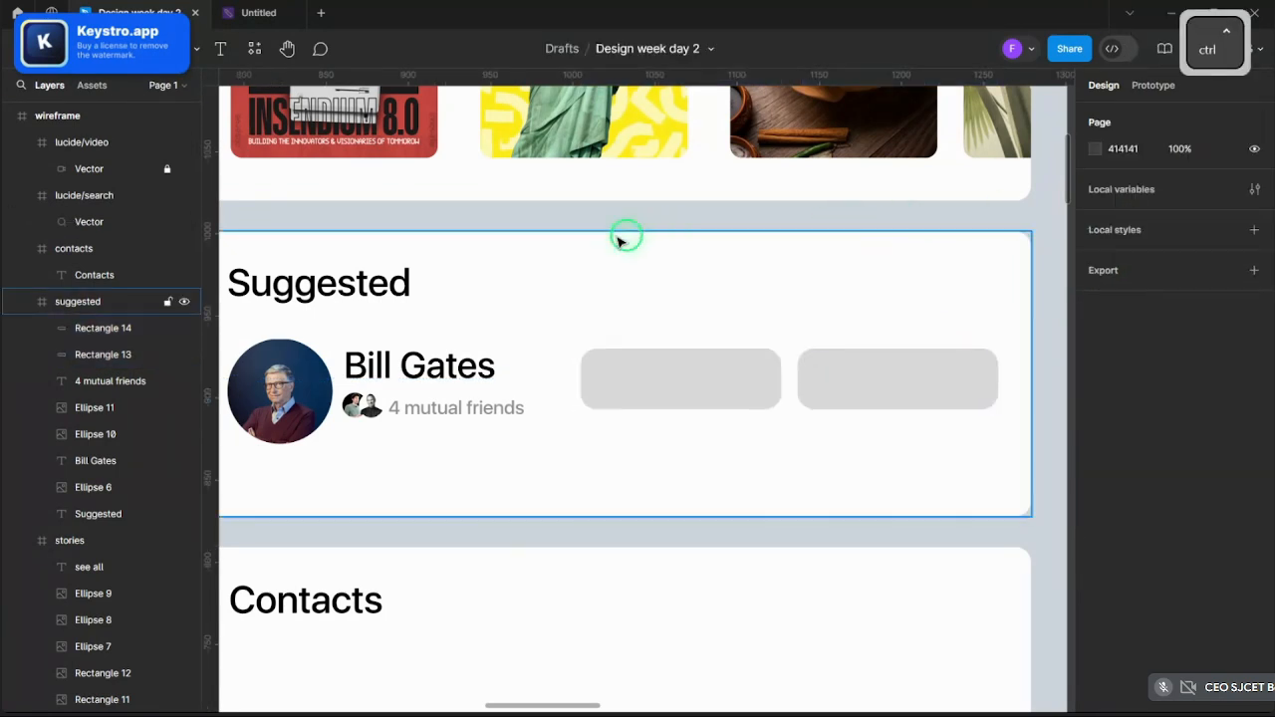
scroll(620, 242, "down", 3)
scroll(893, 270, "up", 2)
- Fill the left button with the Facebook logo blue, sampled with the eyedropper
left_click(576, 333)
scroll(691, 321, "down", 5)
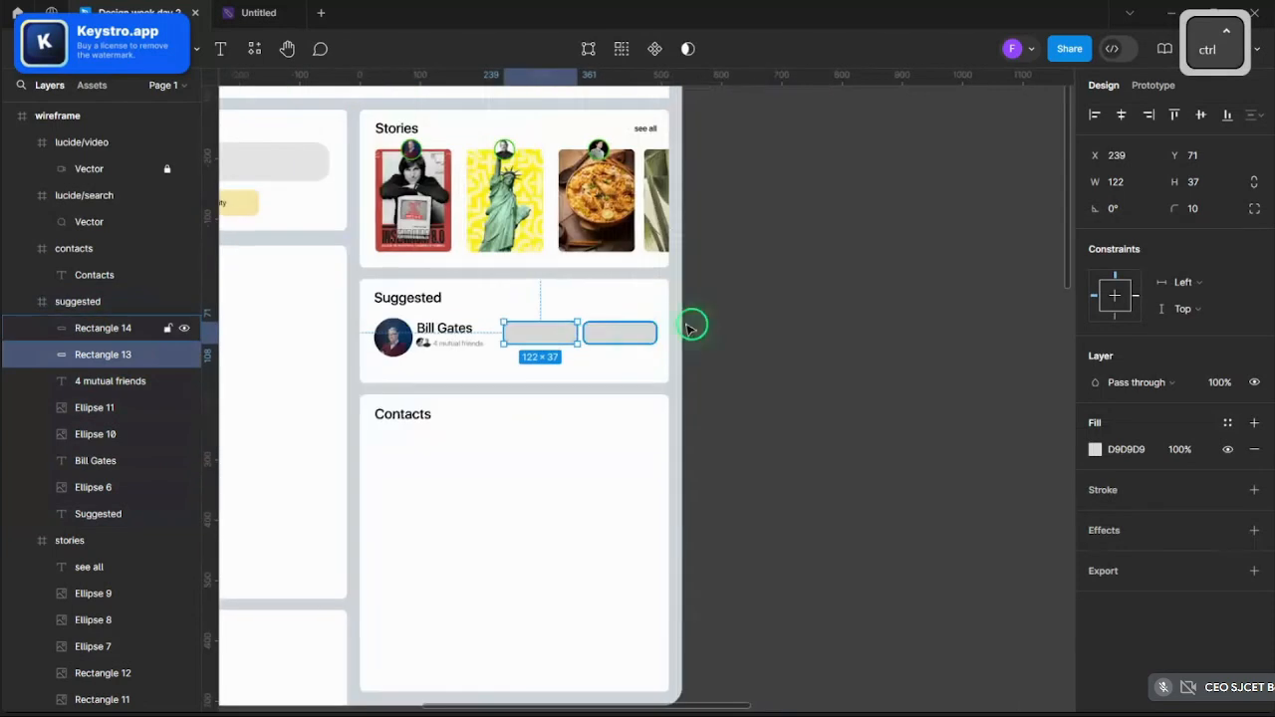
scroll(282, 219, "up", 5)
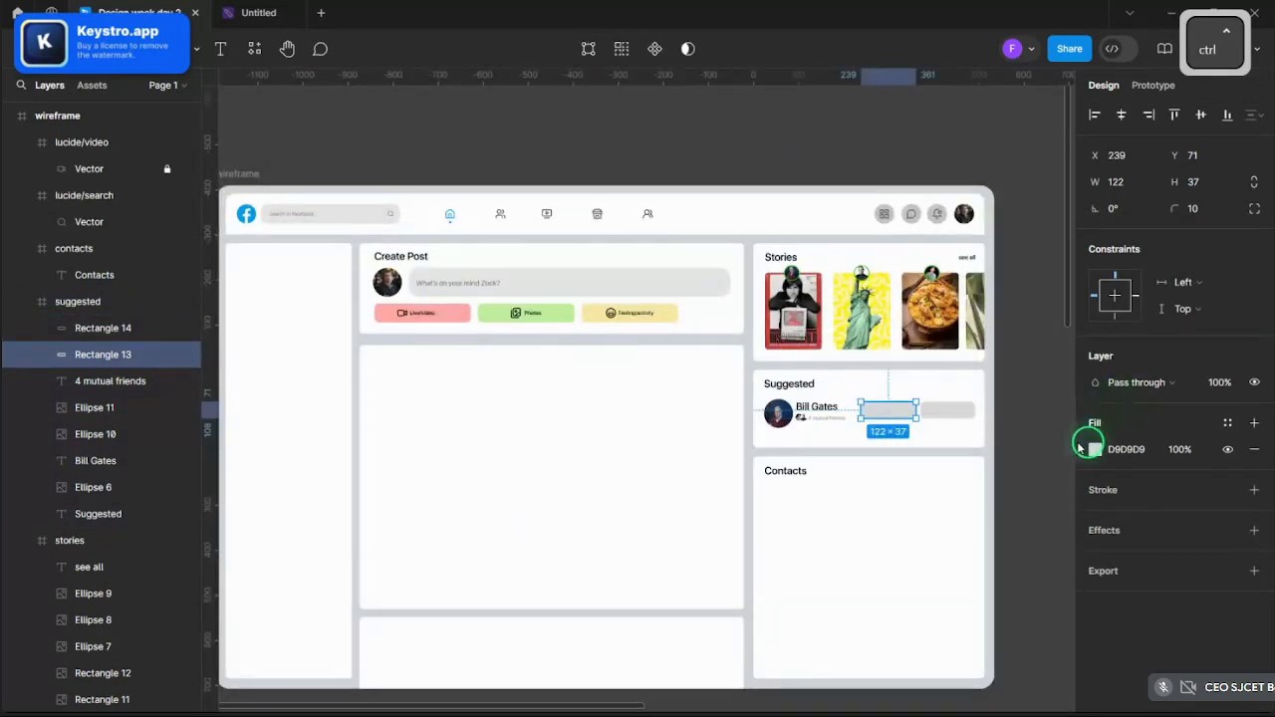
left_click(1093, 449)
left_click(898, 515)
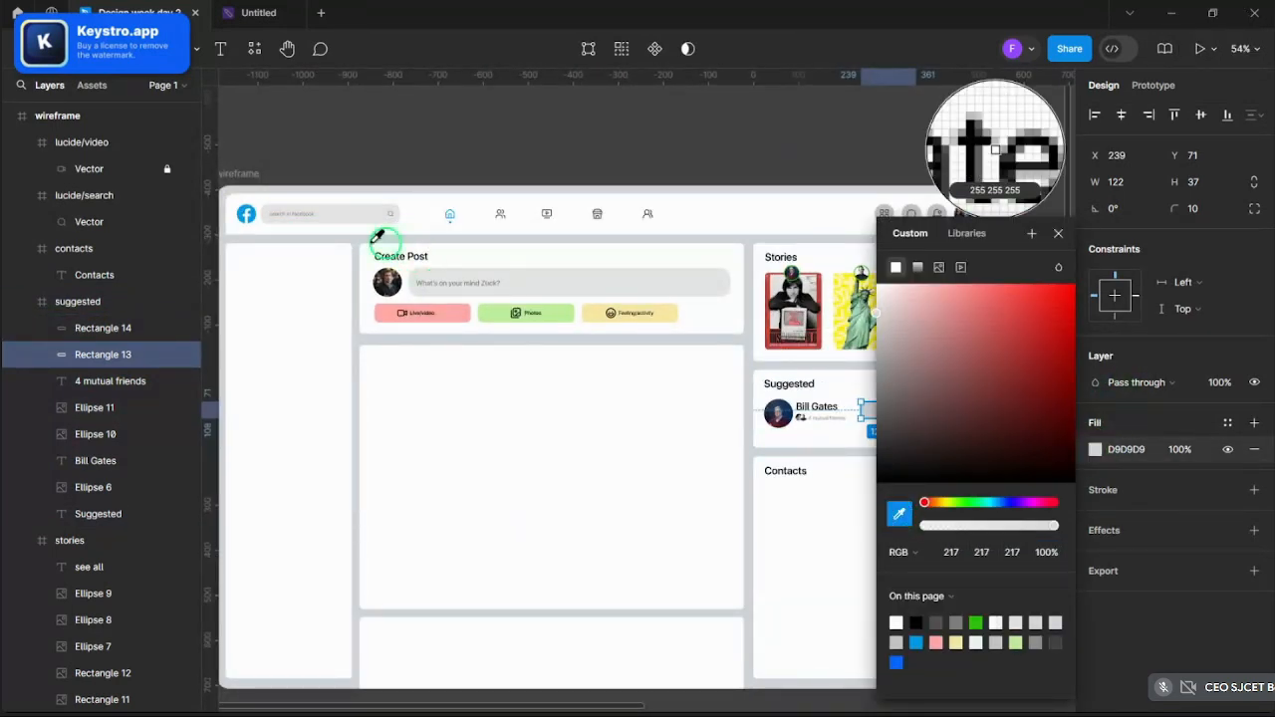
left_click(240, 211)
left_click(369, 109)
scroll(369, 108, "down", 4)
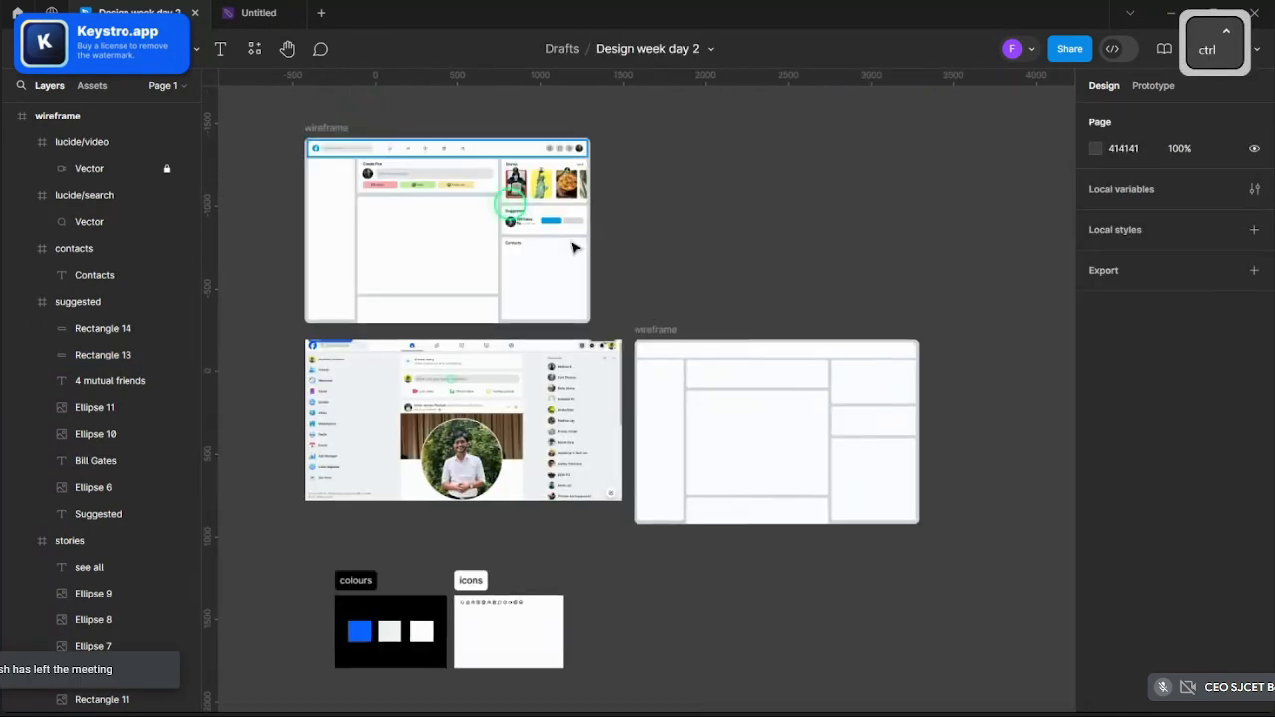
scroll(617, 265, "up", 8)
scroll(475, 255, "down", 4)
scroll(458, 219, "up", 3)
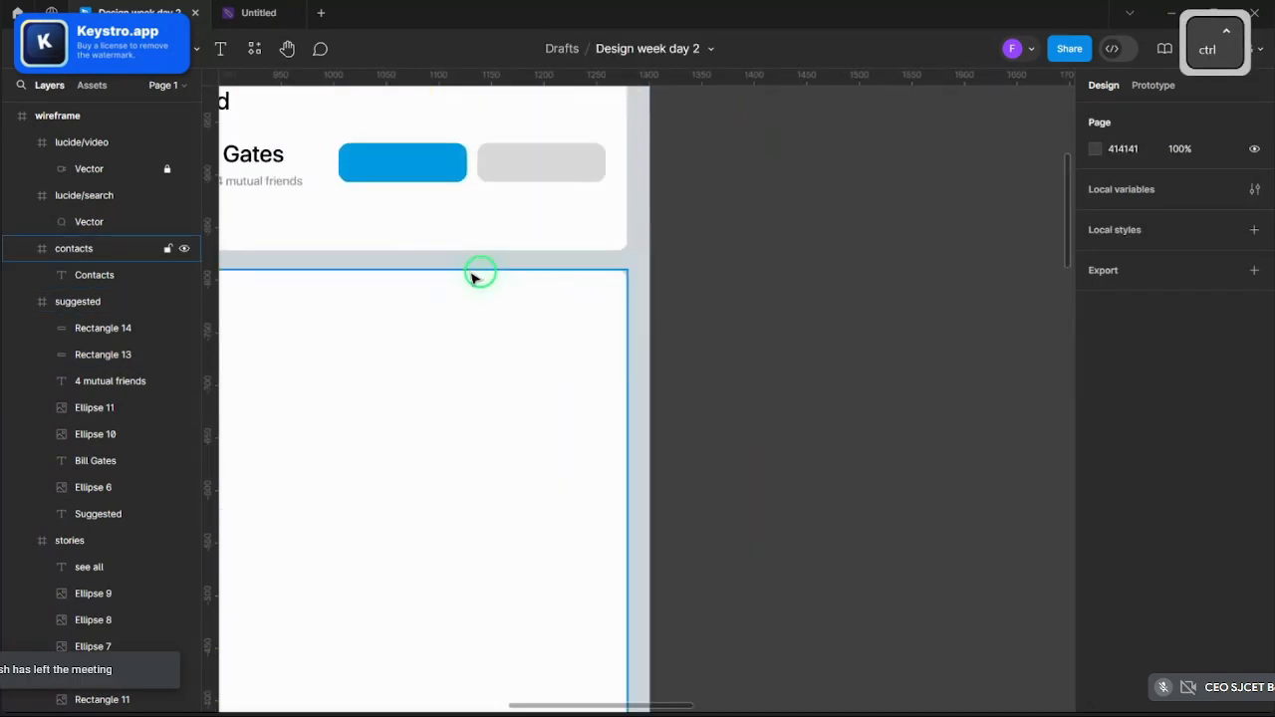
scroll(478, 273, "down", 6)
scroll(687, 232, "down", 3)
scroll(648, 199, "up", 6)
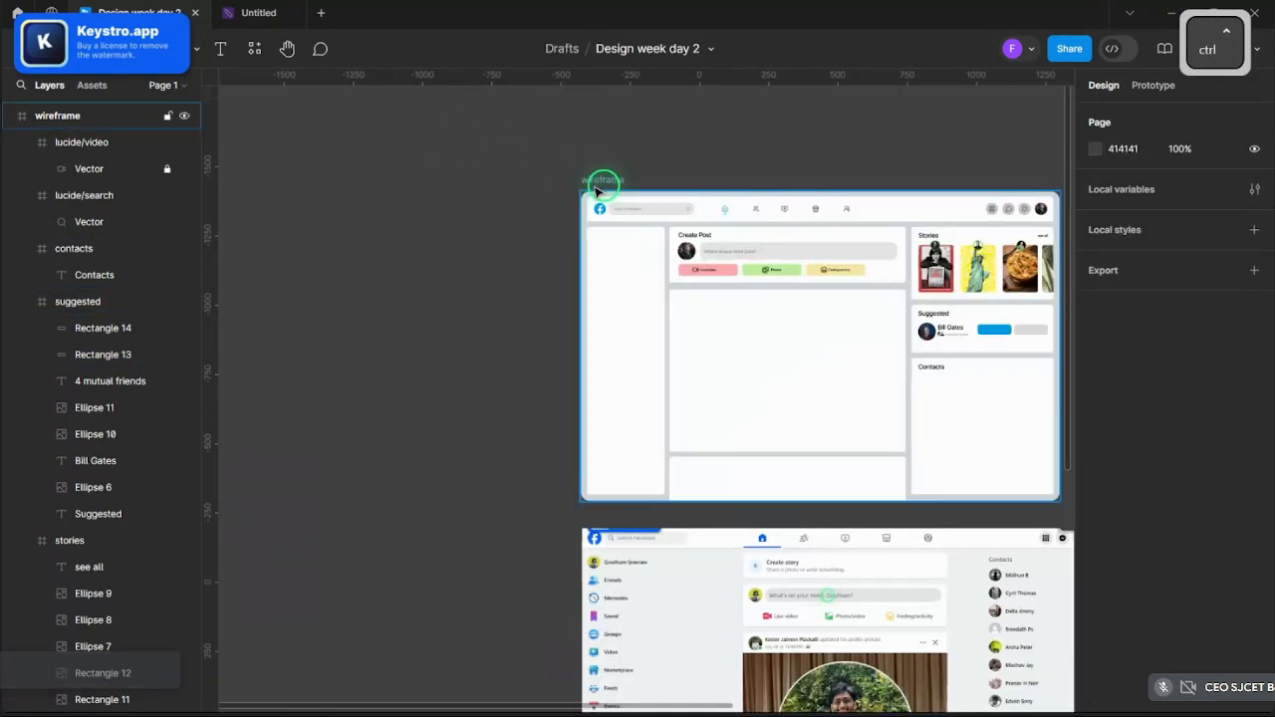
scroll(598, 209, "down", 2)
scroll(493, 204, "down", 4)
scroll(592, 242, "up", 8)
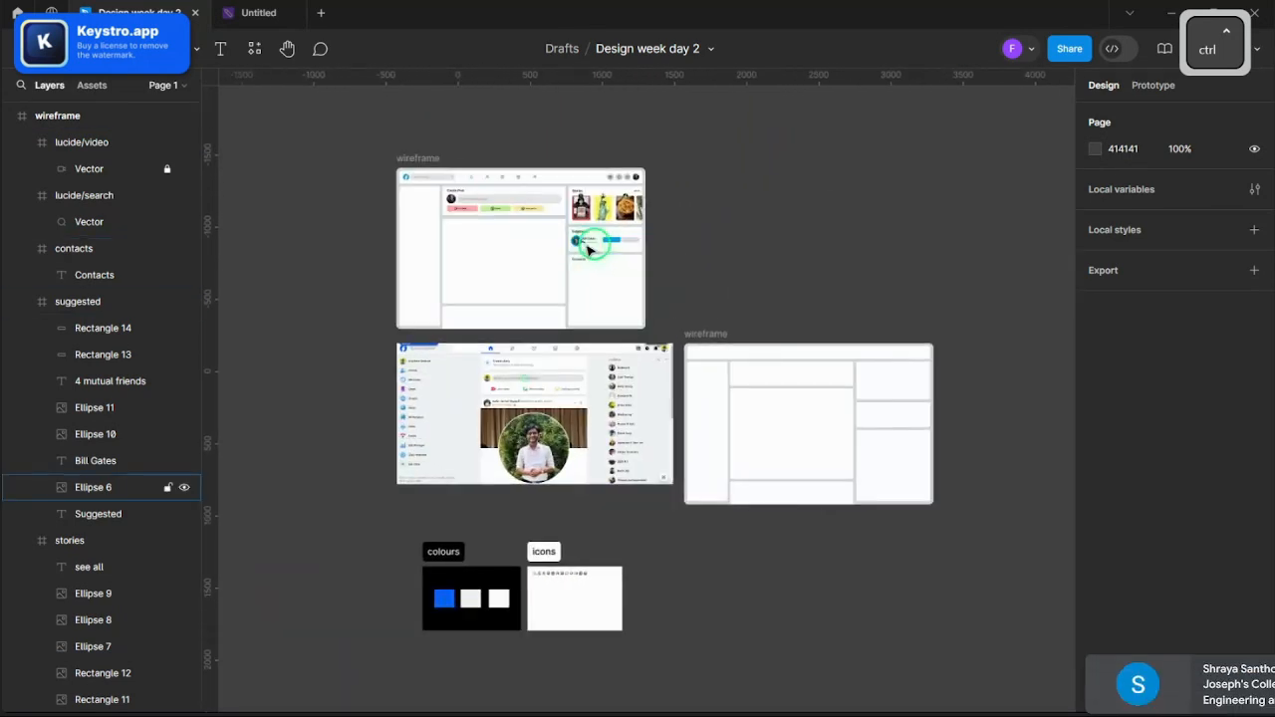
left_click(694, 251, "ctrl")
scroll(763, 262, "up", 4)
left_click(777, 266, "ctrl")
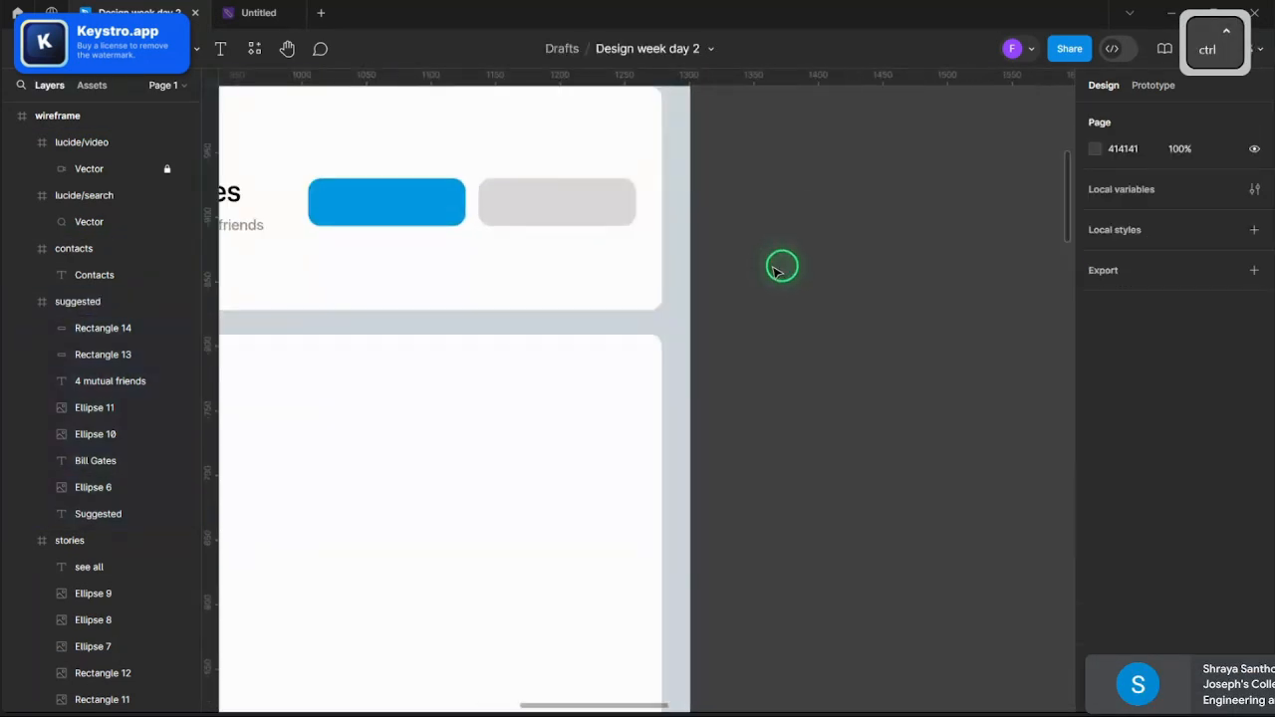
scroll(798, 267, "down", 6)
scroll(666, 279, "up", 4)
scroll(668, 289, "up", 2)
- Add a 'Confirm' text label inside the blue button and centre it
key("t")
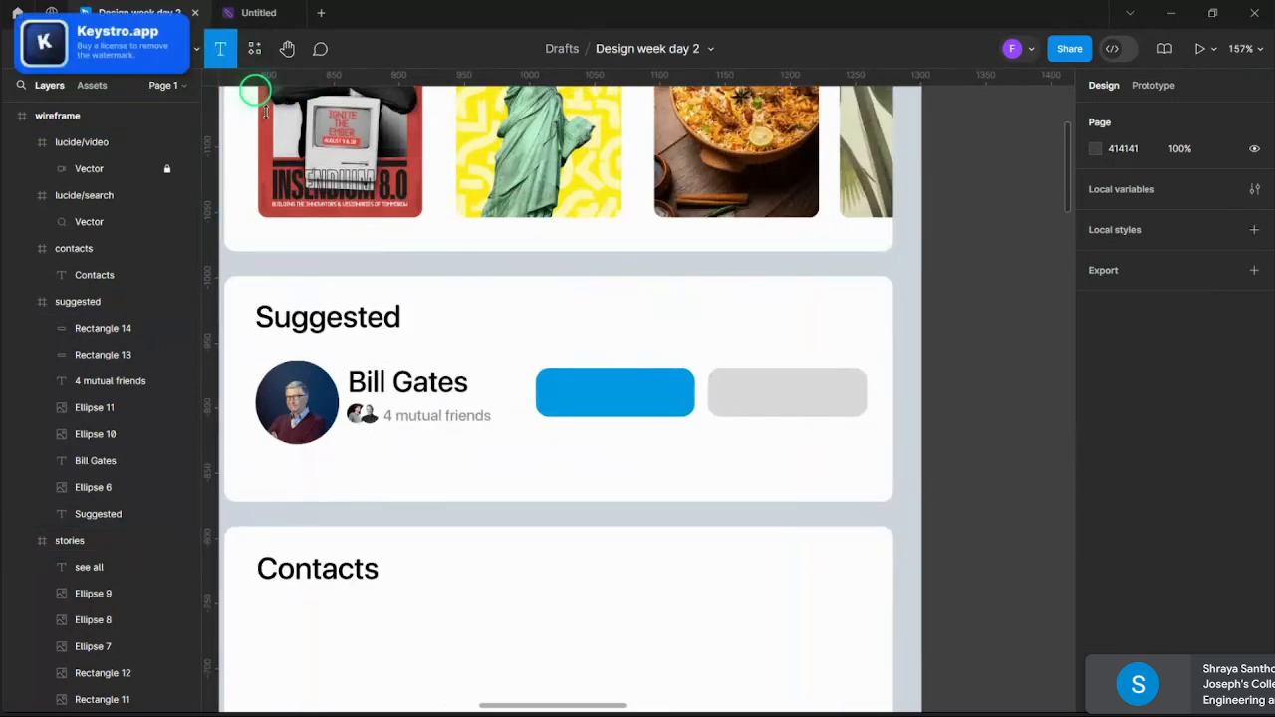
scroll(587, 443, "up", 4)
left_click(592, 442)
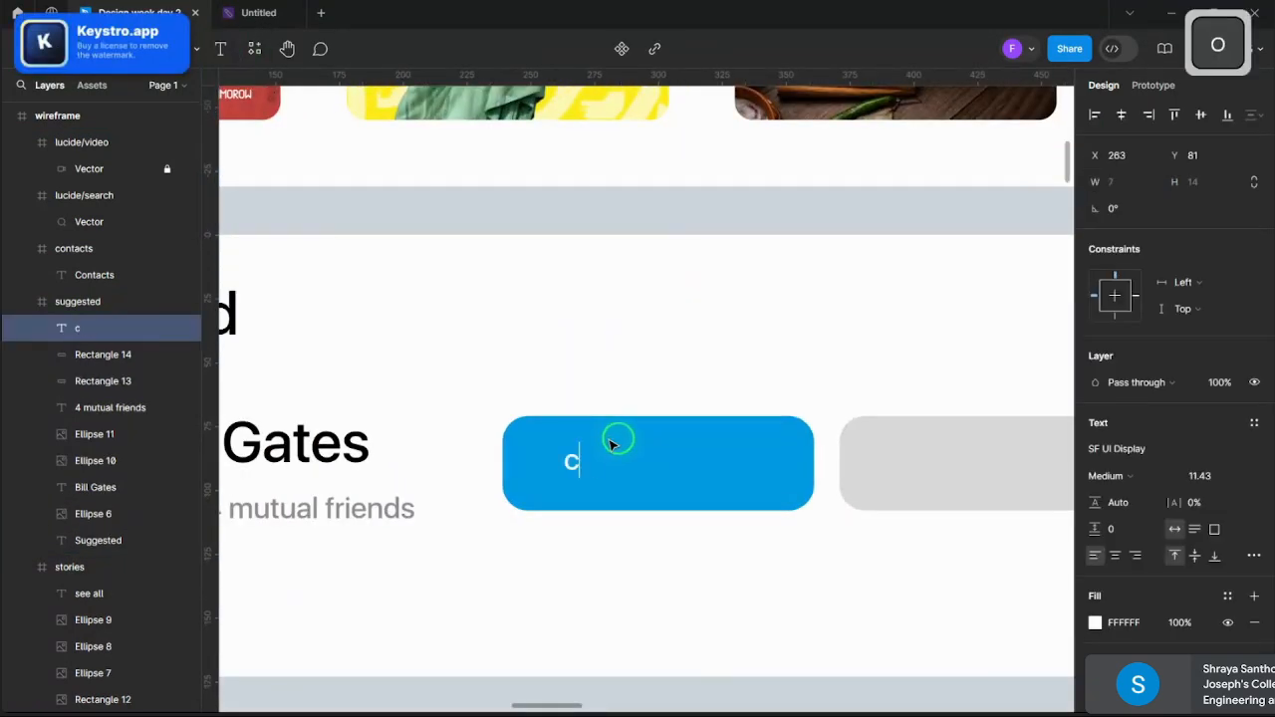
type("con")
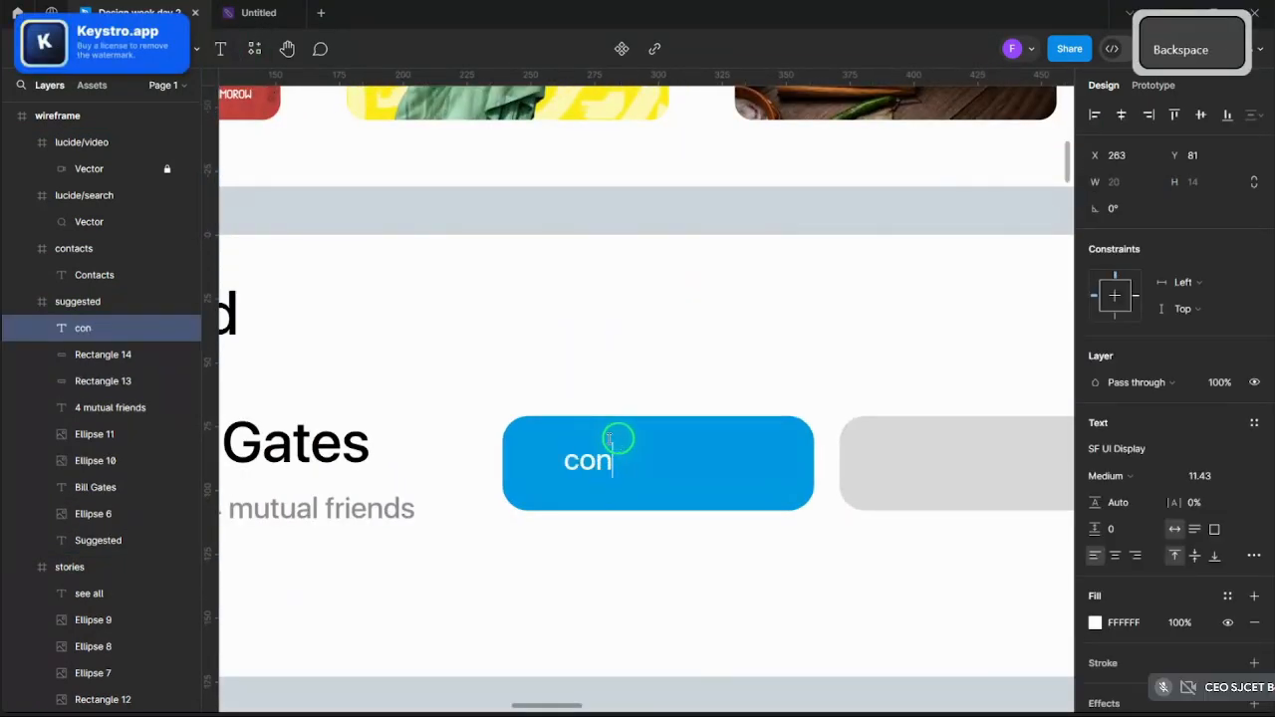
type("fiComfi")
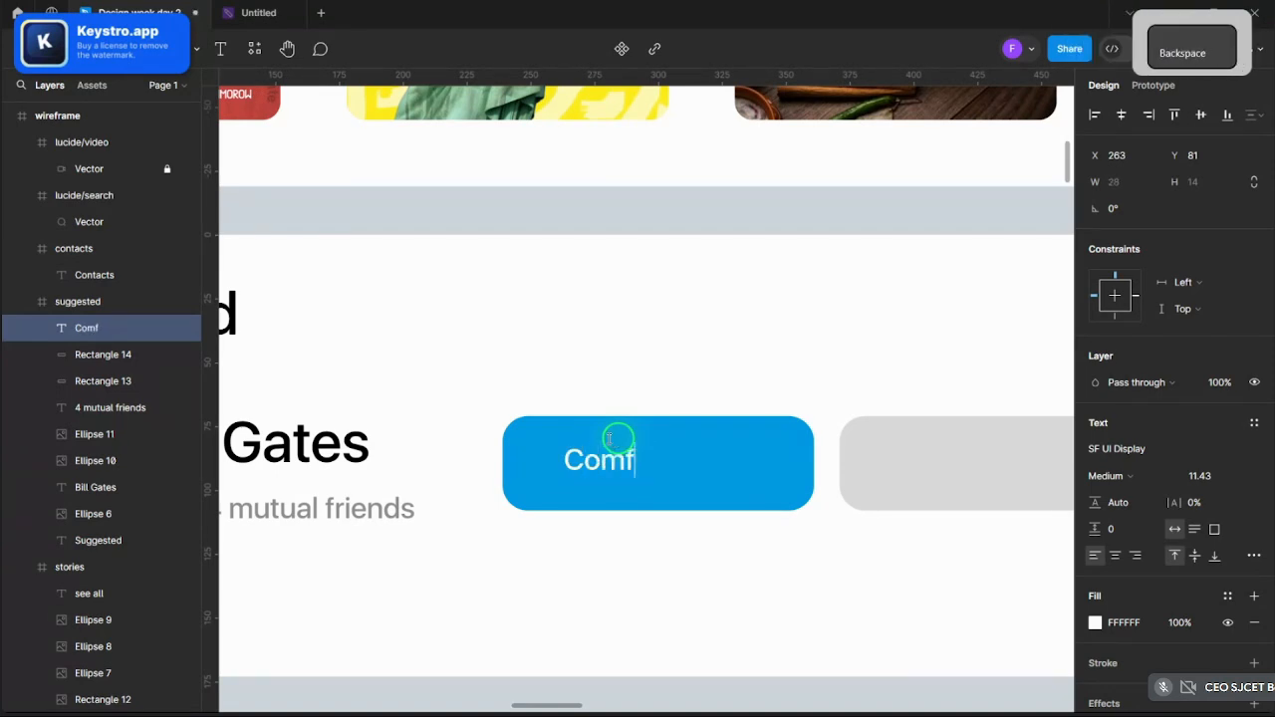
key("BackSpace")
key("BackSpace")
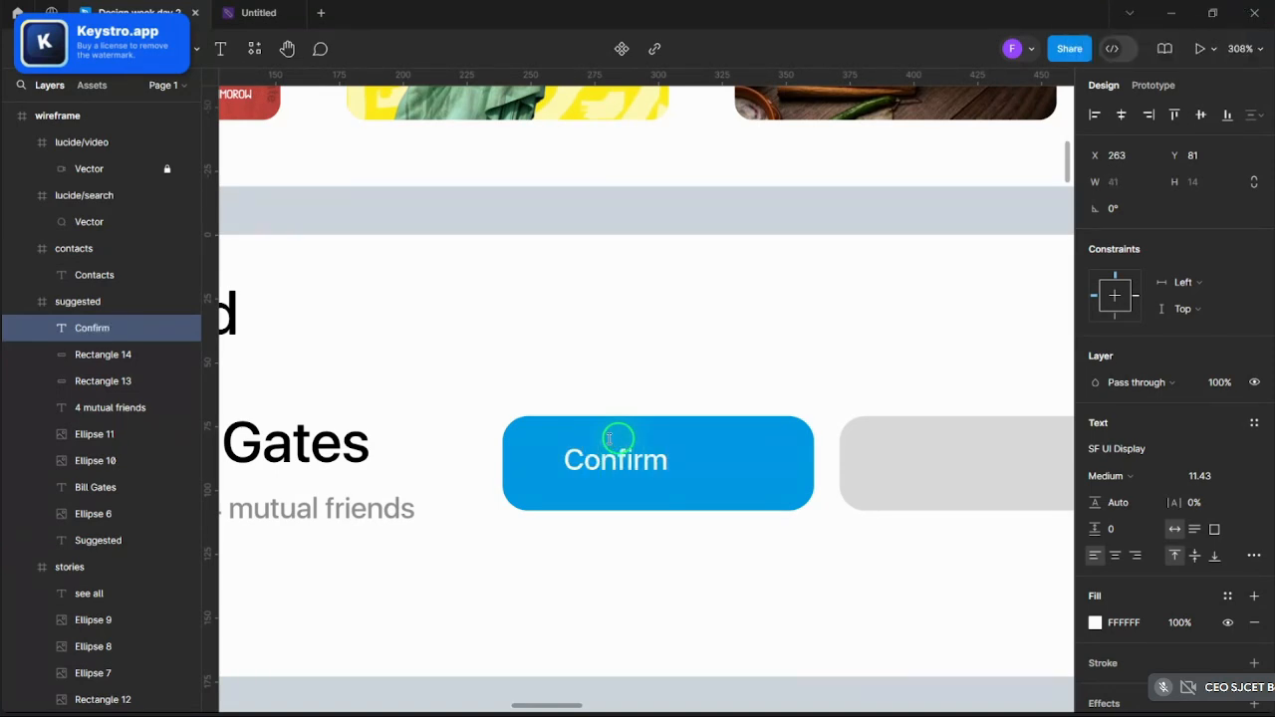
left_click_drag(609, 438, 665, 471)
- Delete the accidental duplicate label and start retyping the label as 'Accept'
key("ctrl")
key("ctrl+v")
key("ctrl+z")
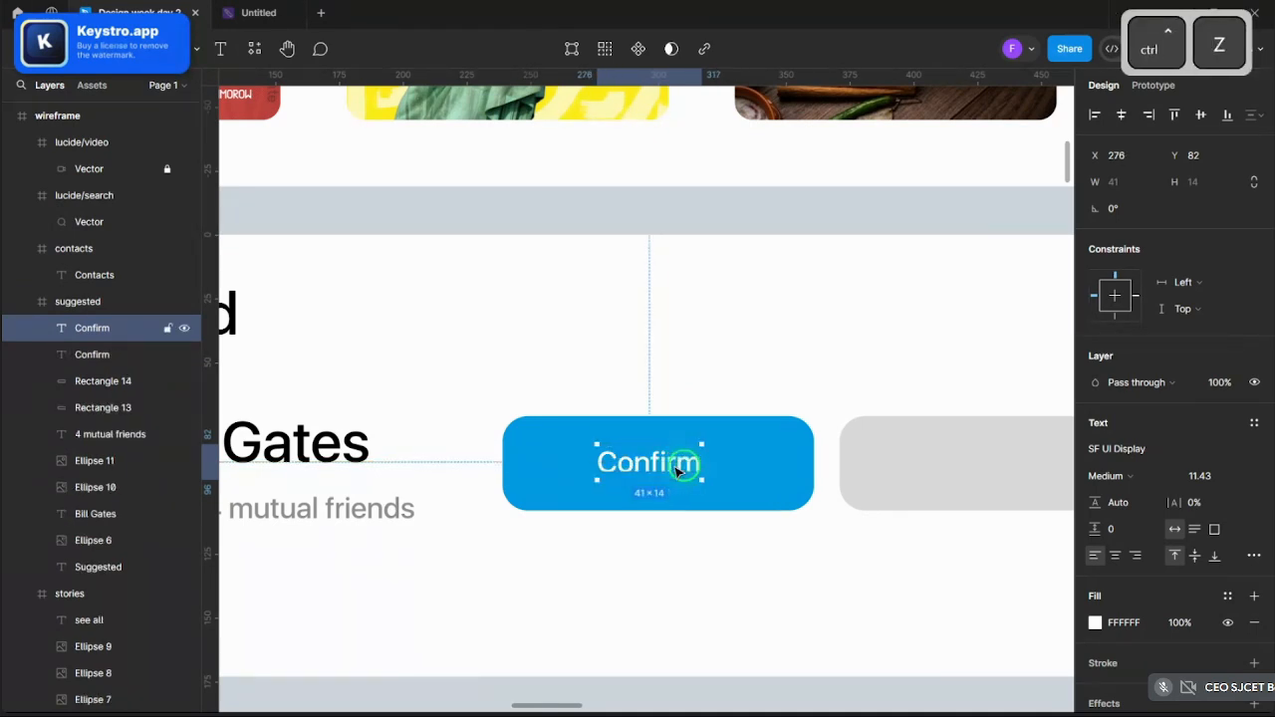
double_click(681, 466)
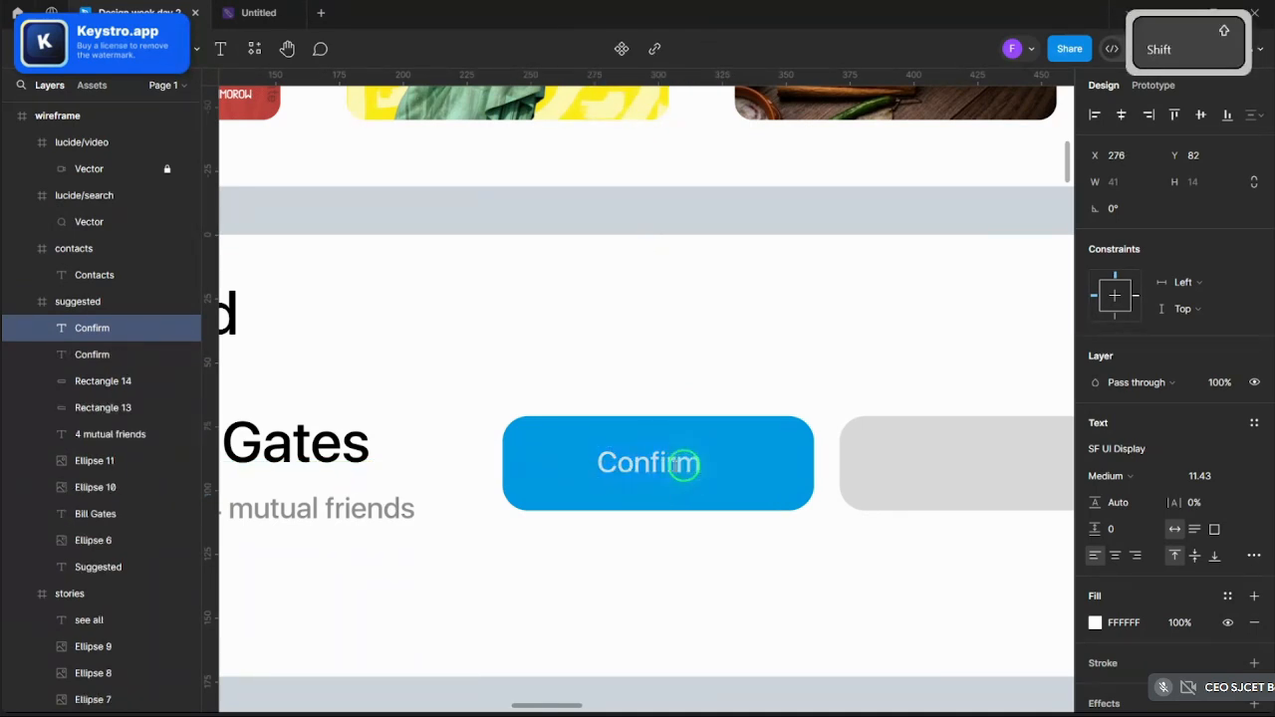
scroll(683, 466, "up", 1)
left_click(630, 554)
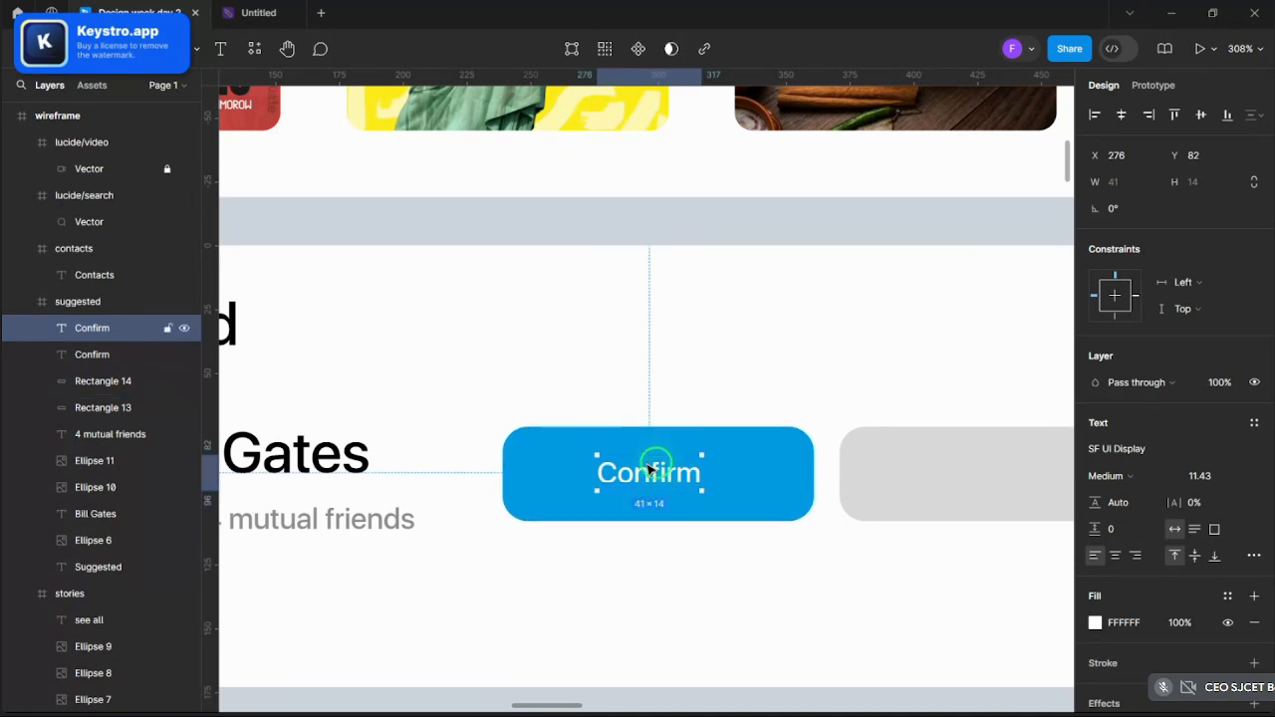
key("Delete")
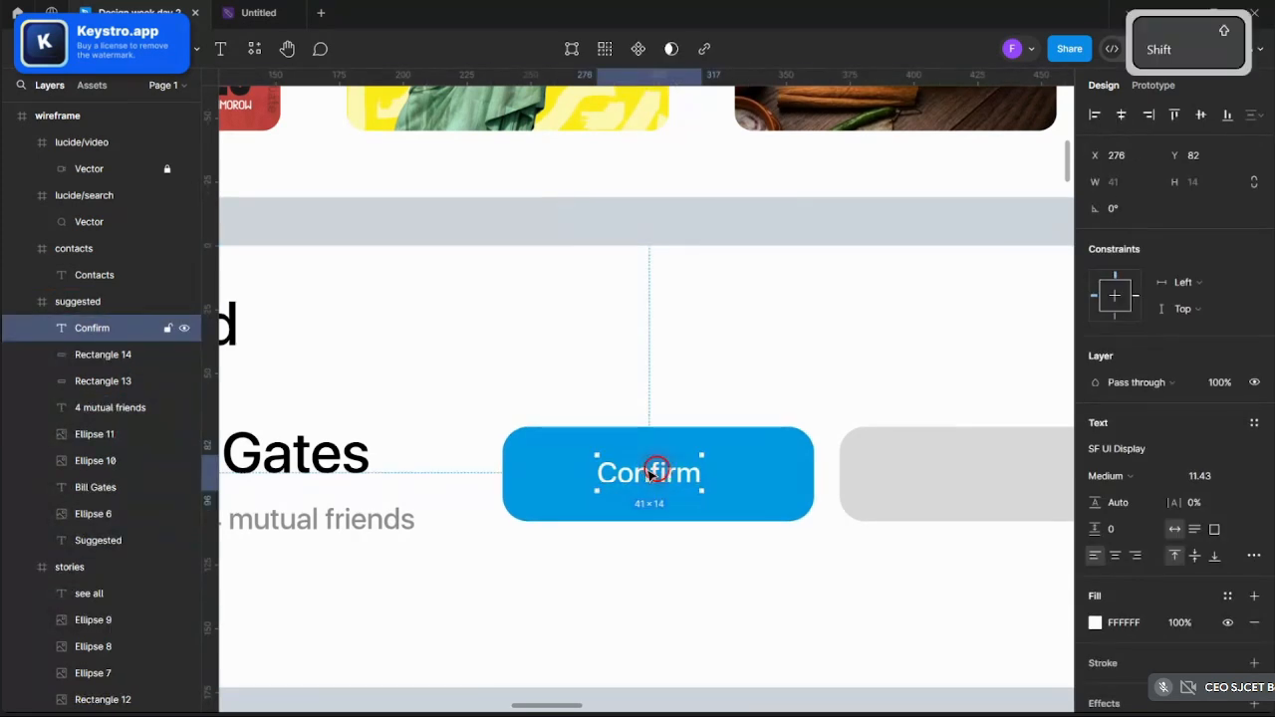
double_click(649, 475)
type("Accept")
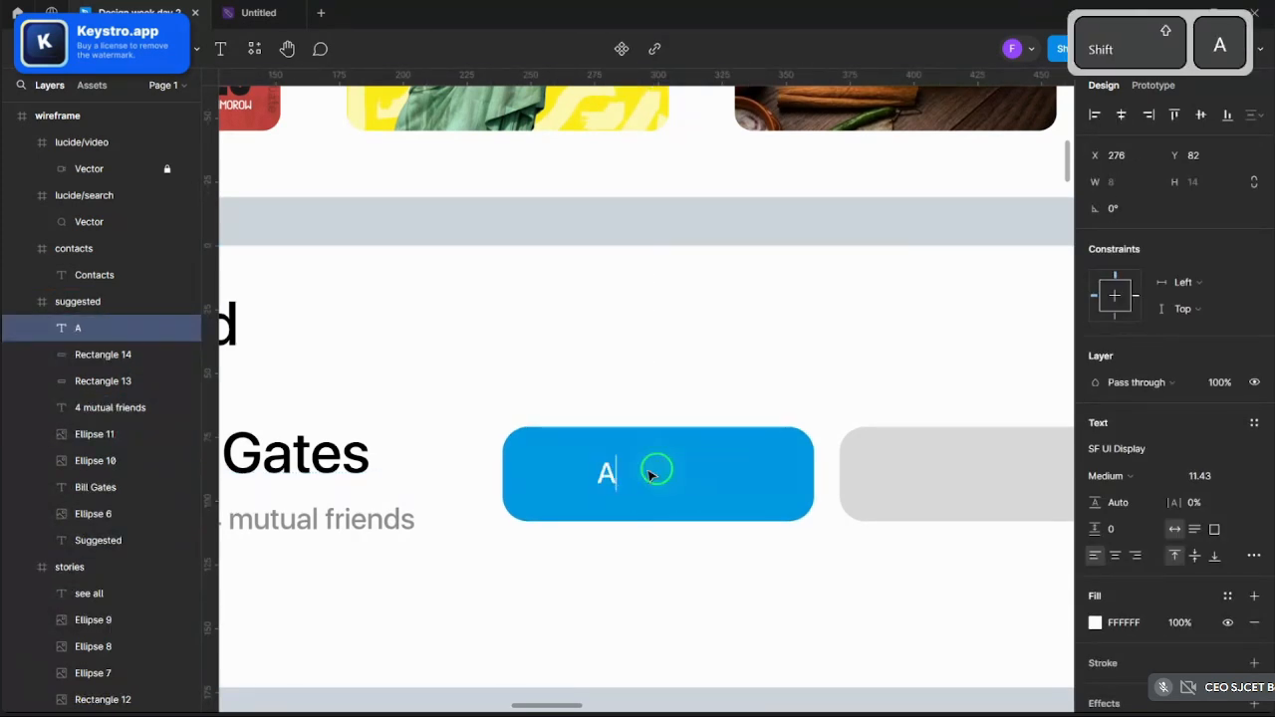
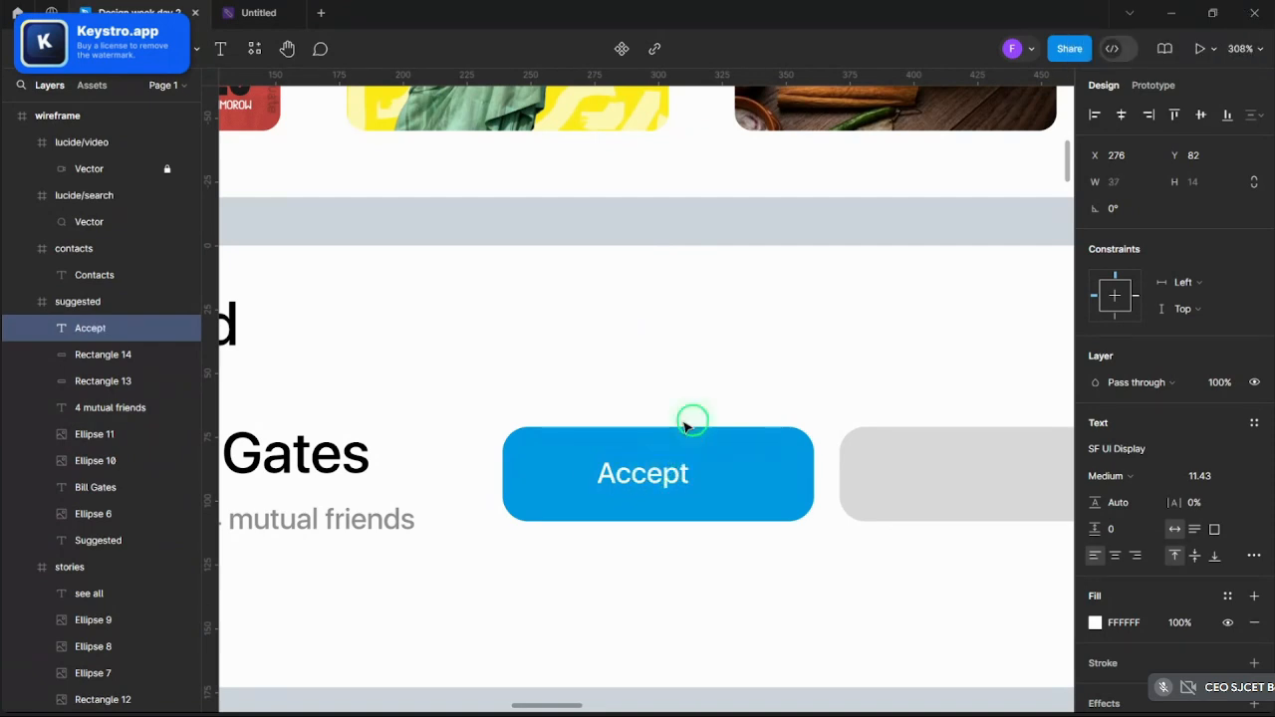
- Copy the Accept label onto the grey button and retype it as 'Cancel'
left_click(685, 484)
left_click(670, 479, "ctrl")
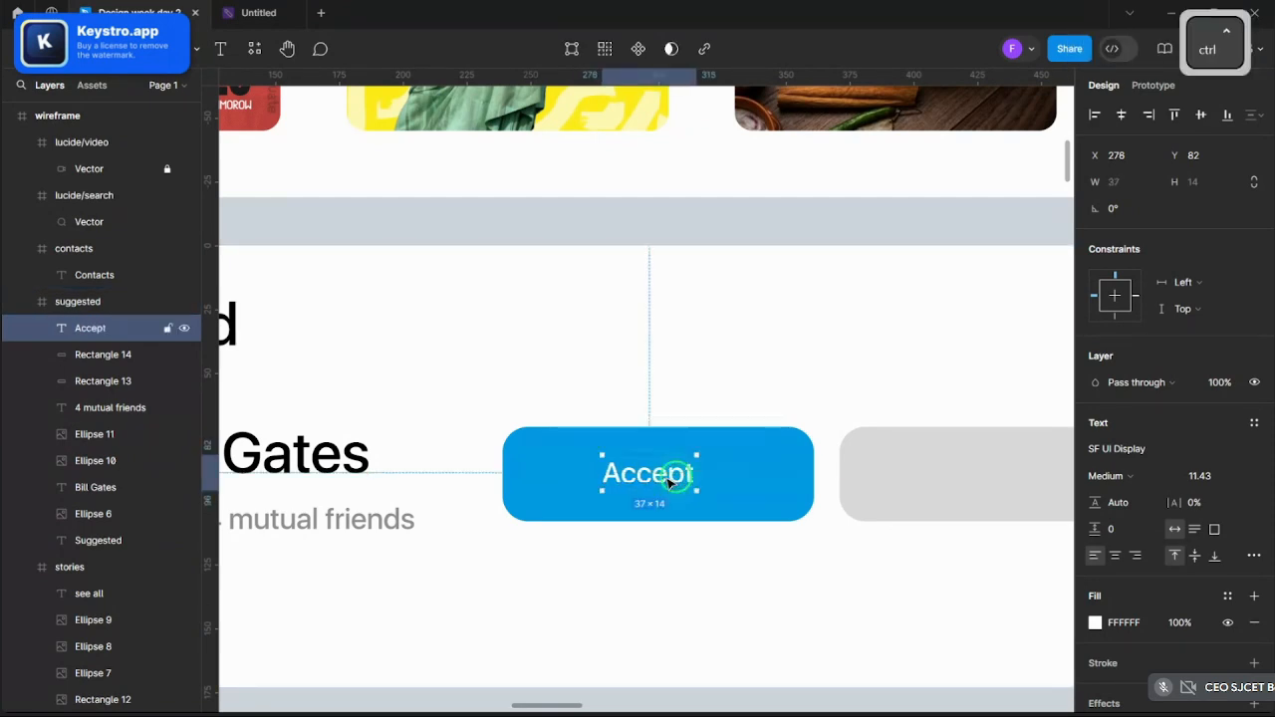
key("ctrl+v")
left_click_drag(638, 483, 997, 477)
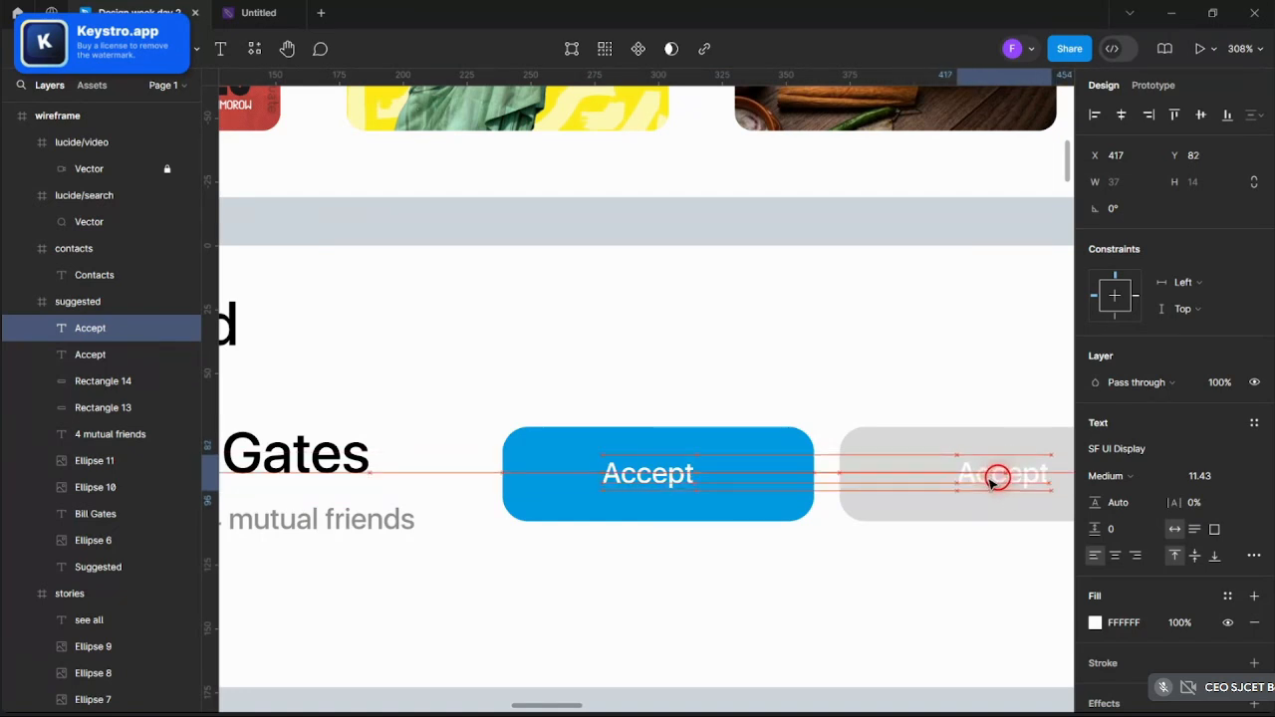
key("Return")
type("Cane")
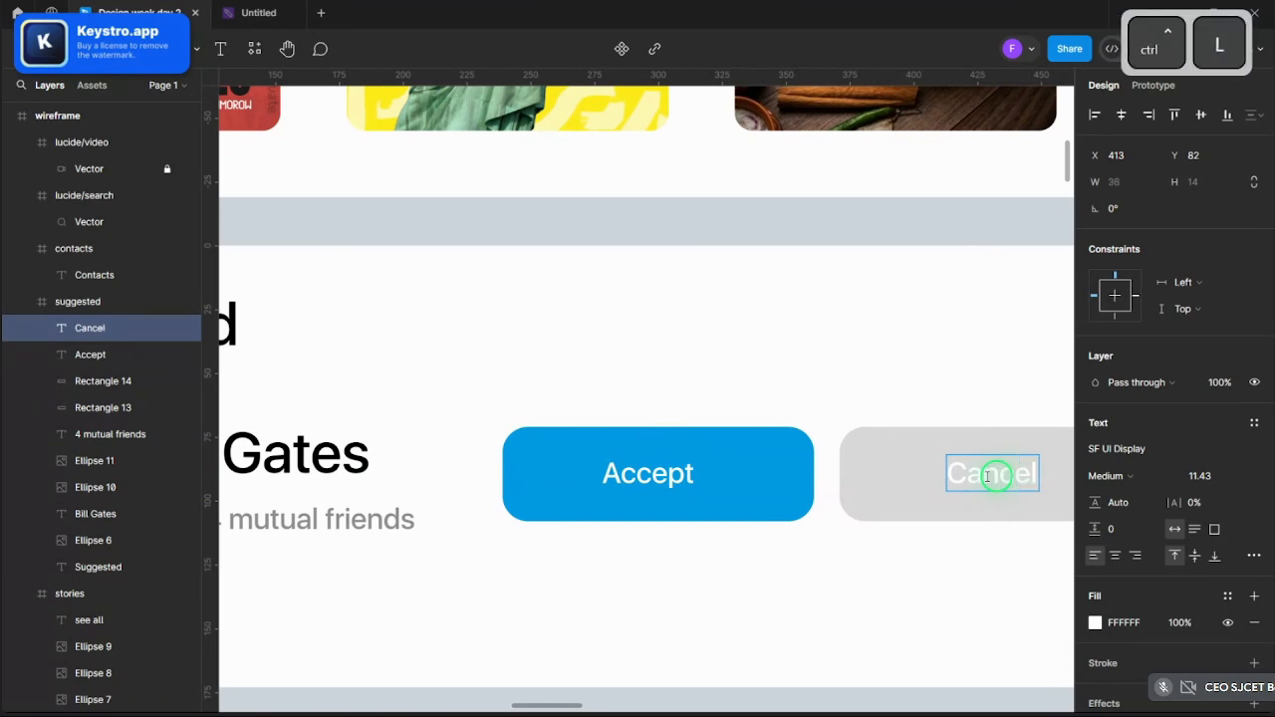
scroll(989, 476, "down", 5)
scroll(953, 396, "up", 5)
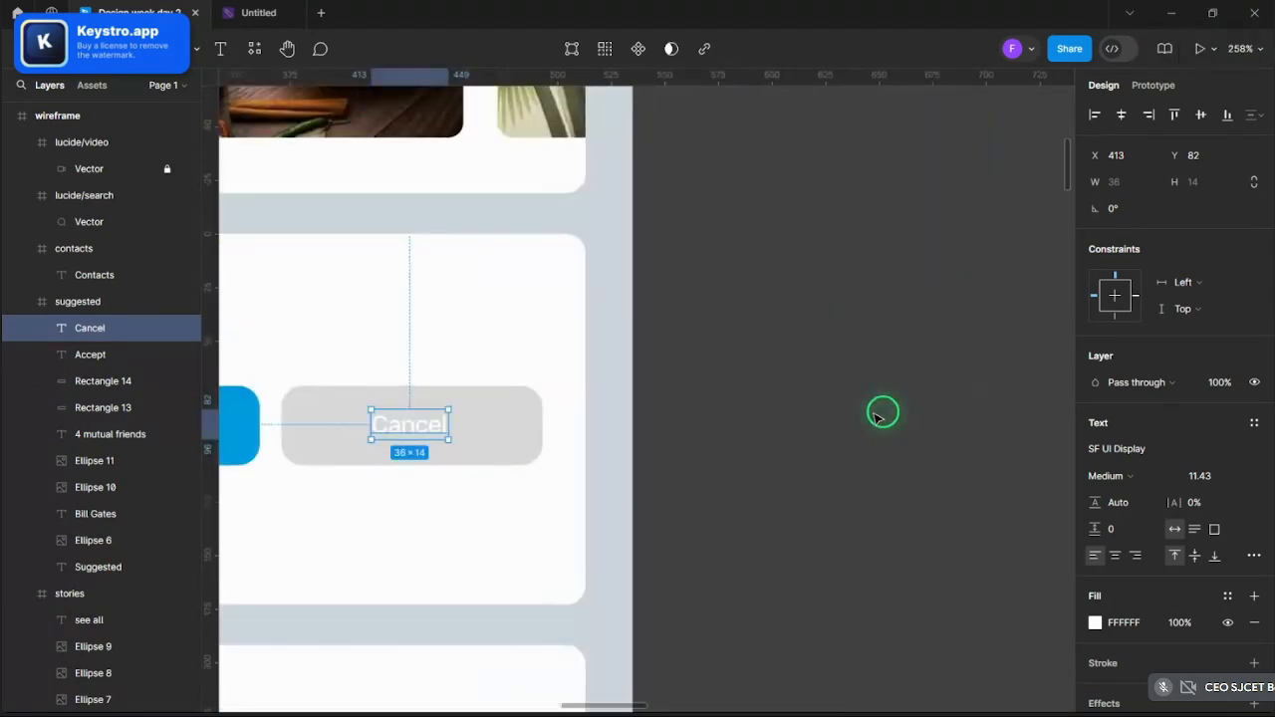
- Darken the Cancel button's rectangle fill to grey A29A9A
left_click(498, 448)
left_click(1094, 450)
left_click_drag(900, 357, 872, 386)
left_click(811, 371)
scroll(811, 371, "down", 1)
scroll(870, 359, "down", 5)
- Resize the Suggested card to 149 px high
scroll(720, 388, "up", 6)
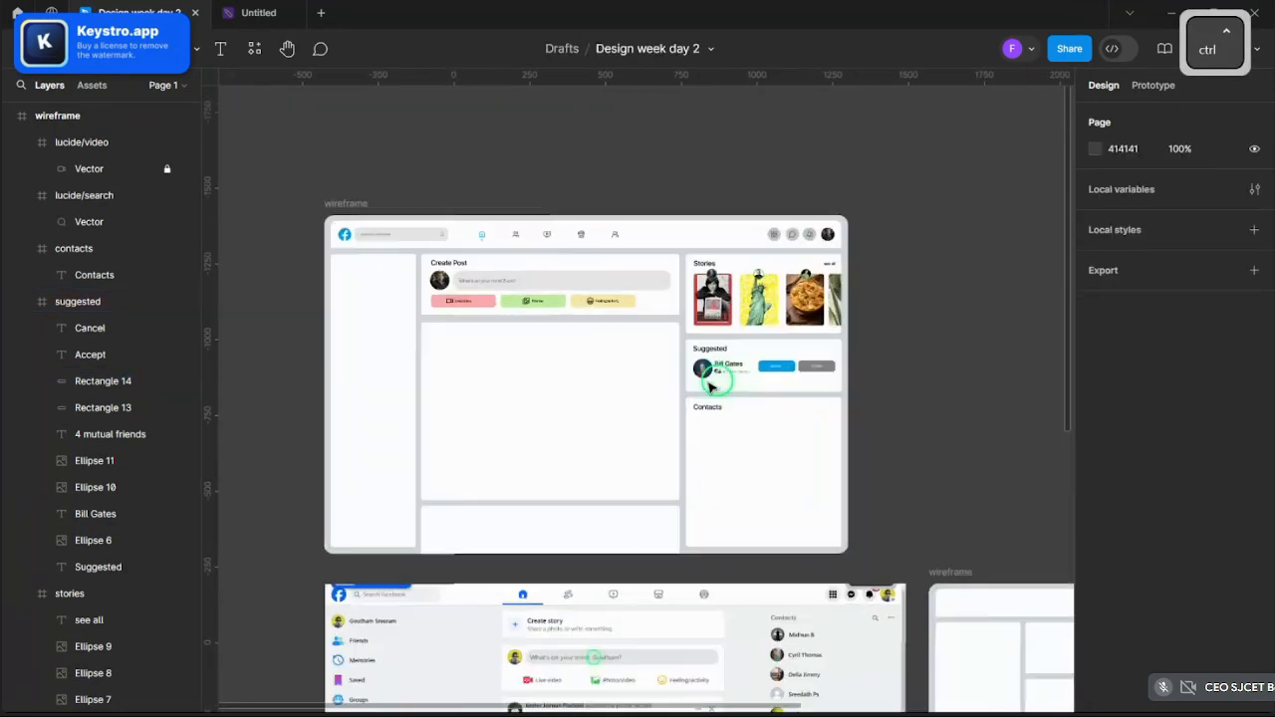
left_click(760, 407)
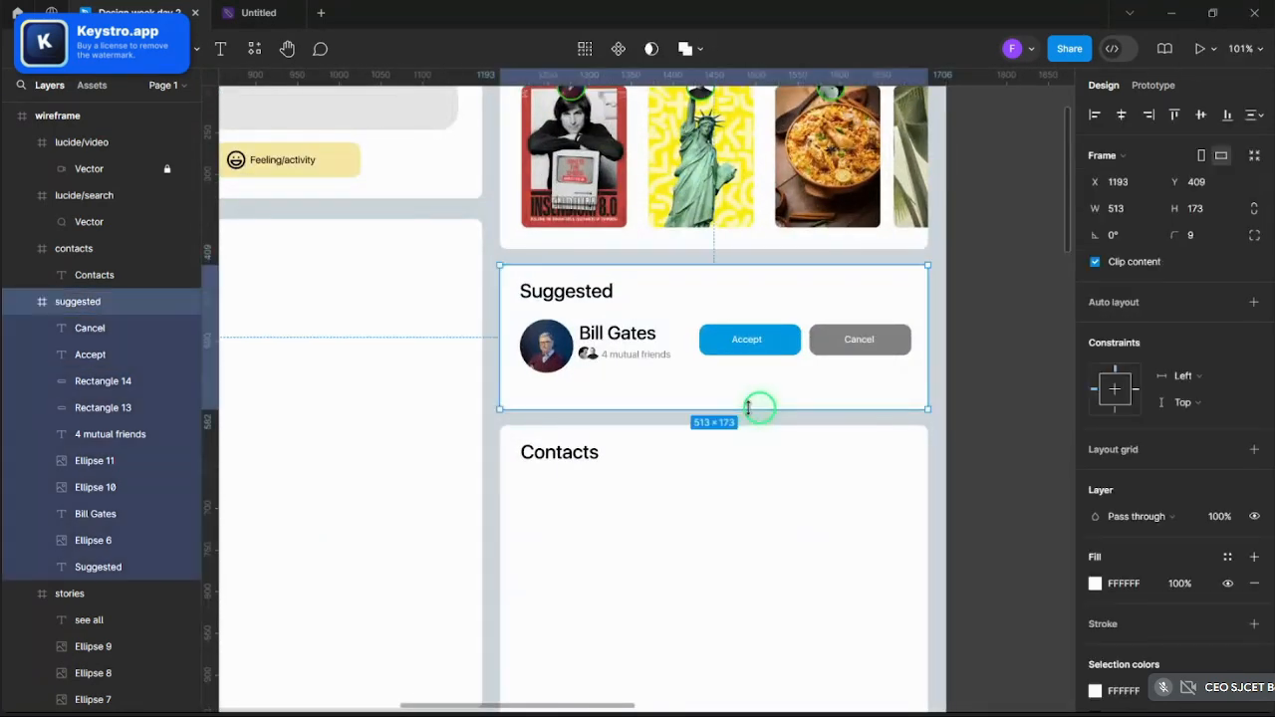
left_click_drag(760, 408, 760, 379)
scroll(676, 380, "up", 3)
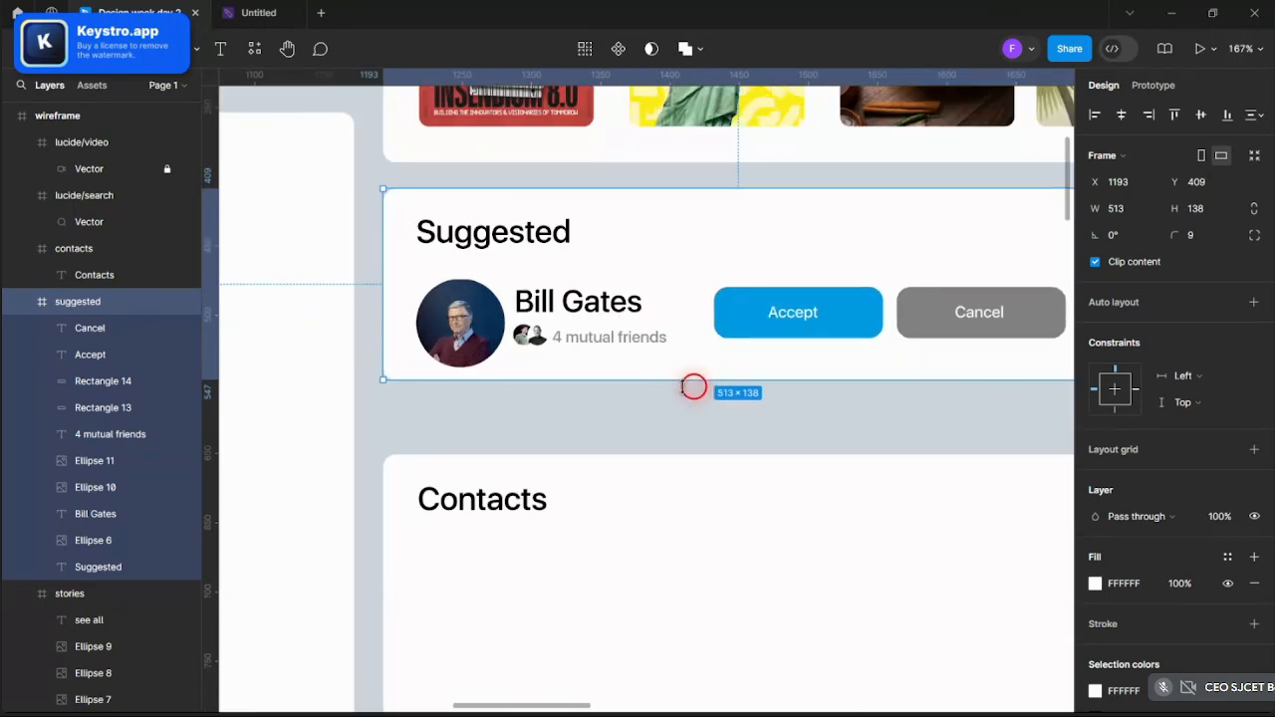
left_click_drag(682, 386, 682, 395)
scroll(680, 397, "down", 5)
left_click(951, 390)
scroll(740, 449, "up", 3)
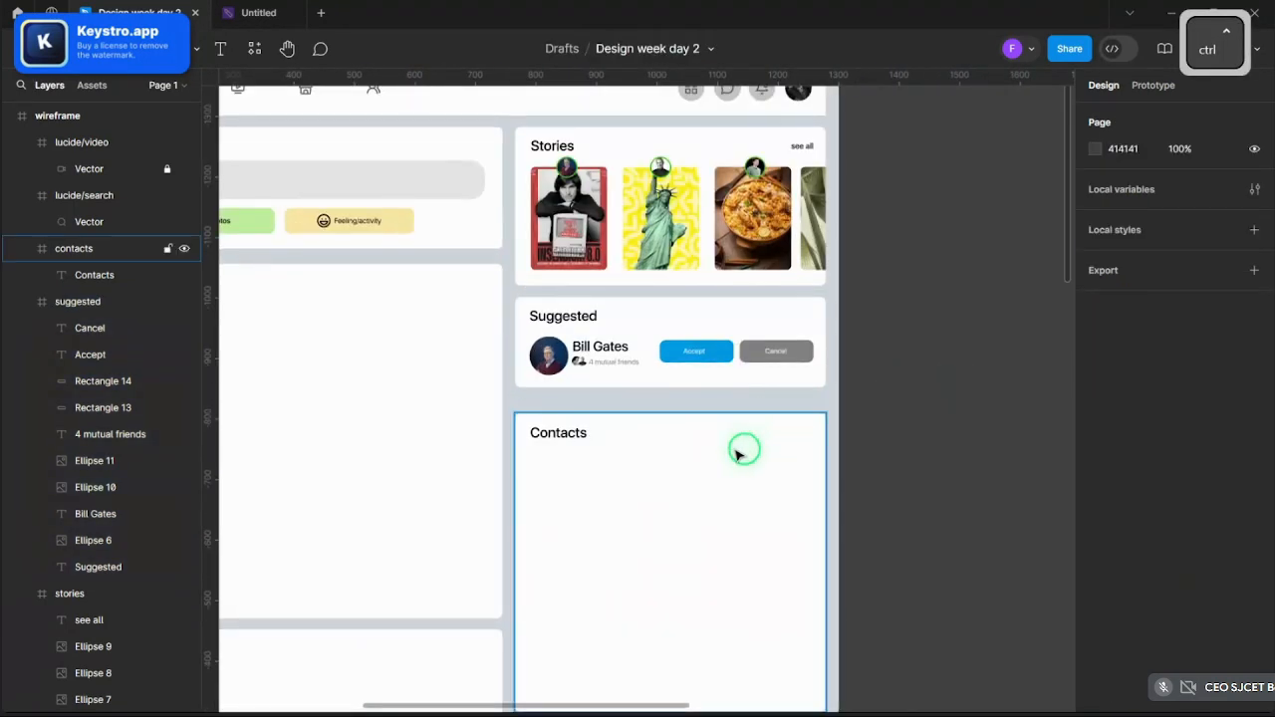
- Move the Contacts card up from Y 601 to Y 577, just below Suggested
left_click(688, 455)
left_click(578, 433)
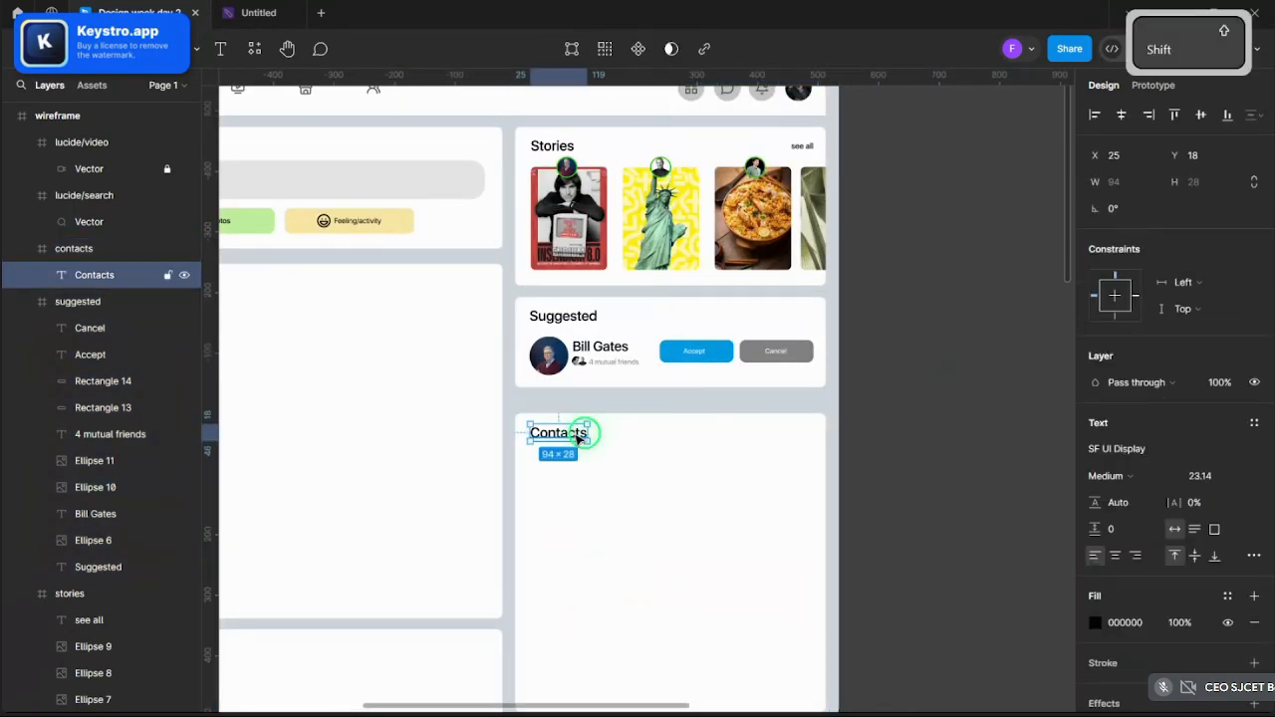
left_click(652, 424)
left_click(578, 434)
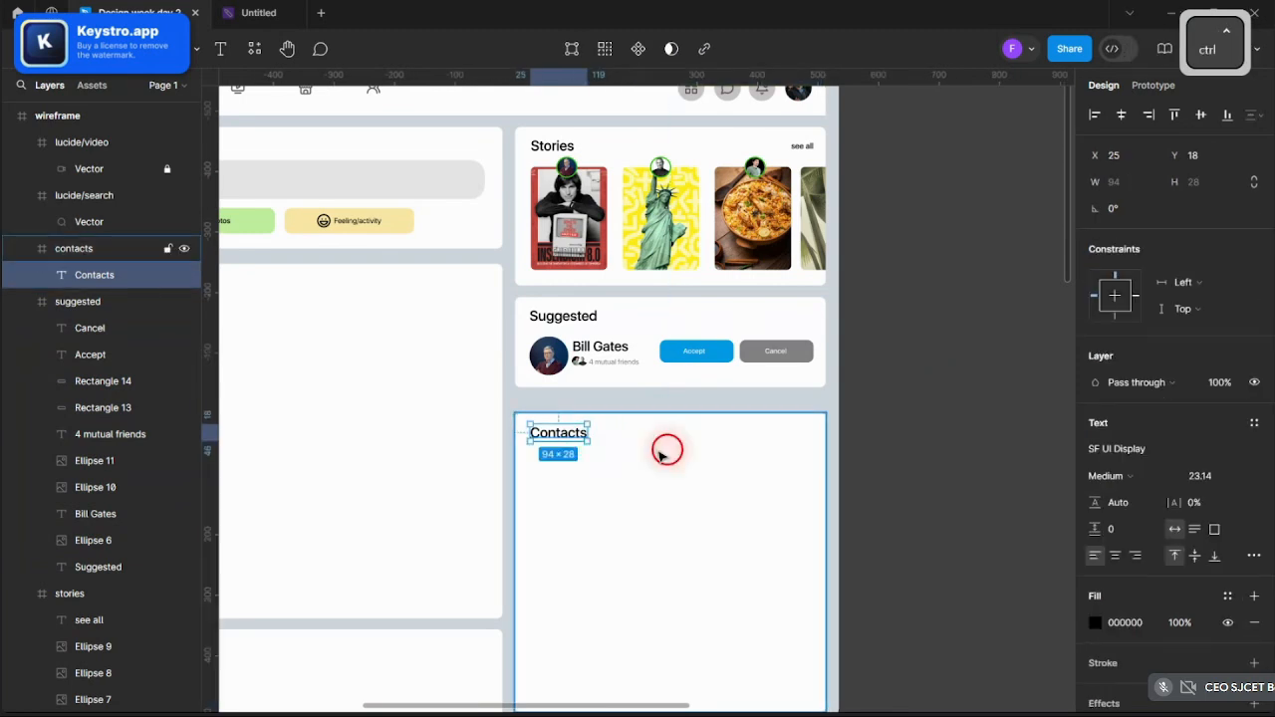
left_click_drag(663, 447, 674, 449)
scroll(674, 450, "down", 1)
left_click(959, 447)
left_click(723, 607)
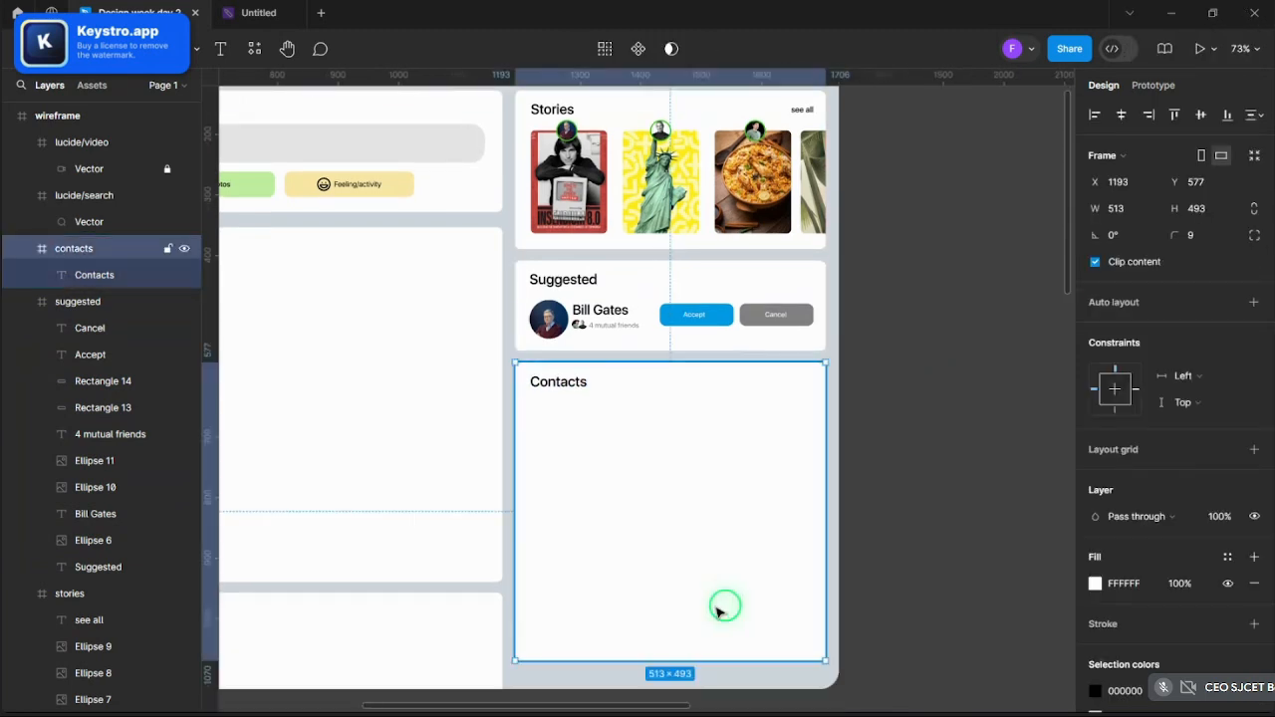
left_click(965, 521)
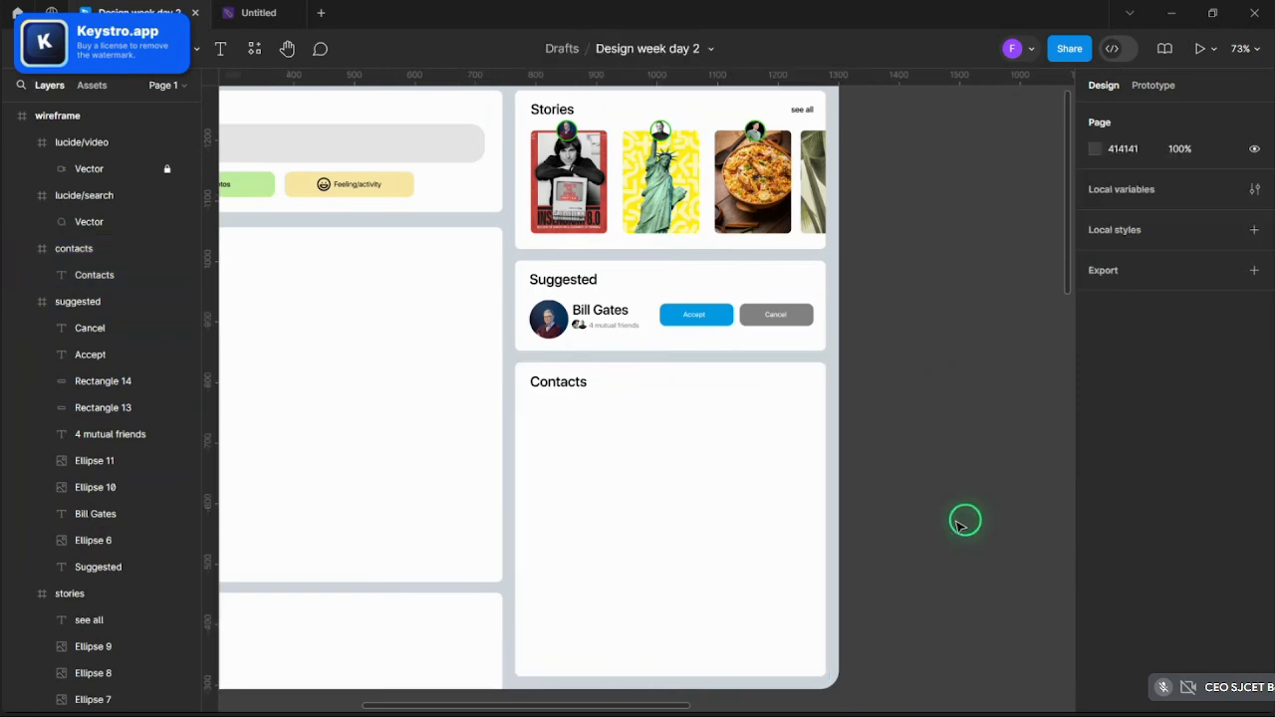
- Select the Suggested and Contacts headings together
scroll(964, 521, "down", 3, "ctrl")
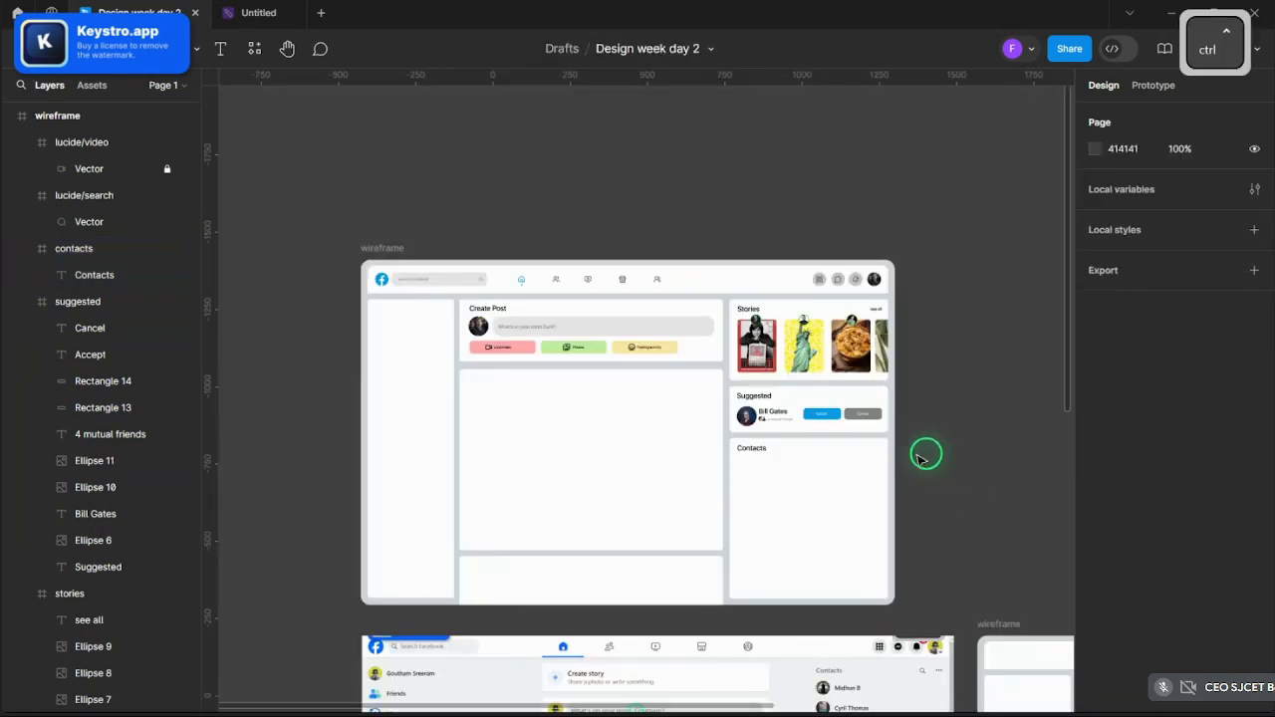
scroll(924, 457, "up", 3, "ctrl")
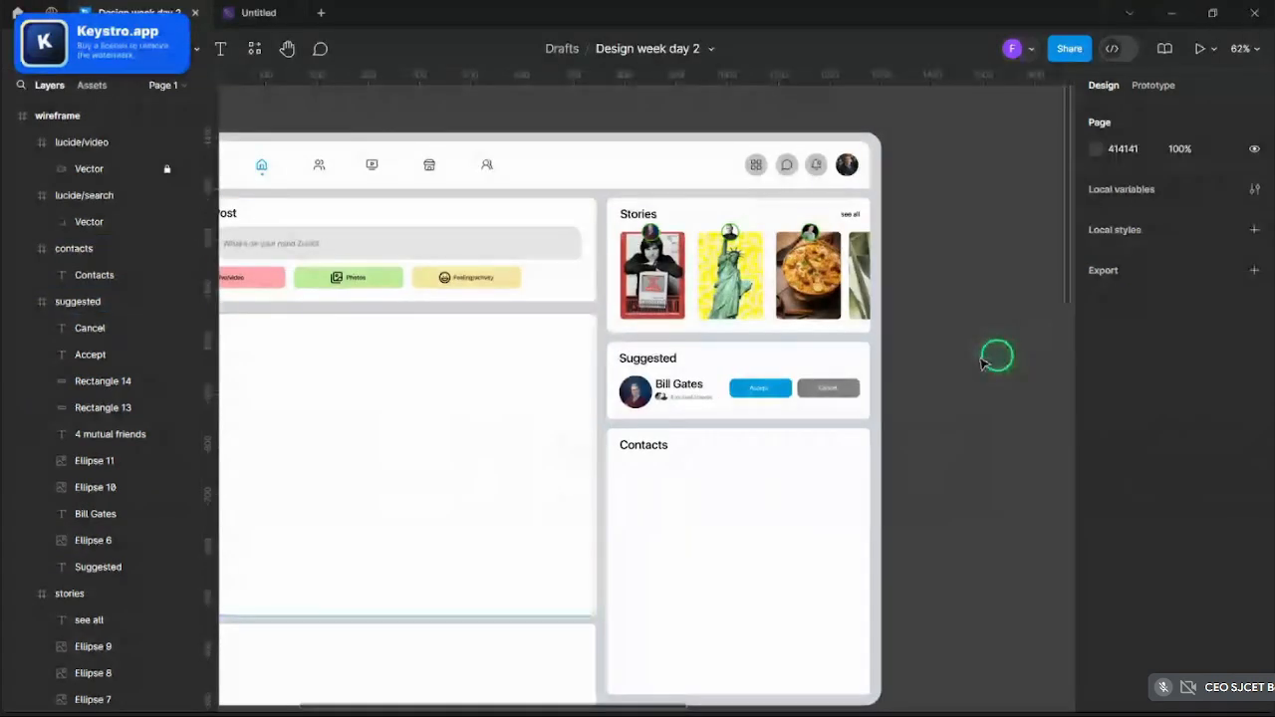
scroll(997, 353, "down", 3, "ctrl")
scroll(831, 305, "up", 4, "ctrl")
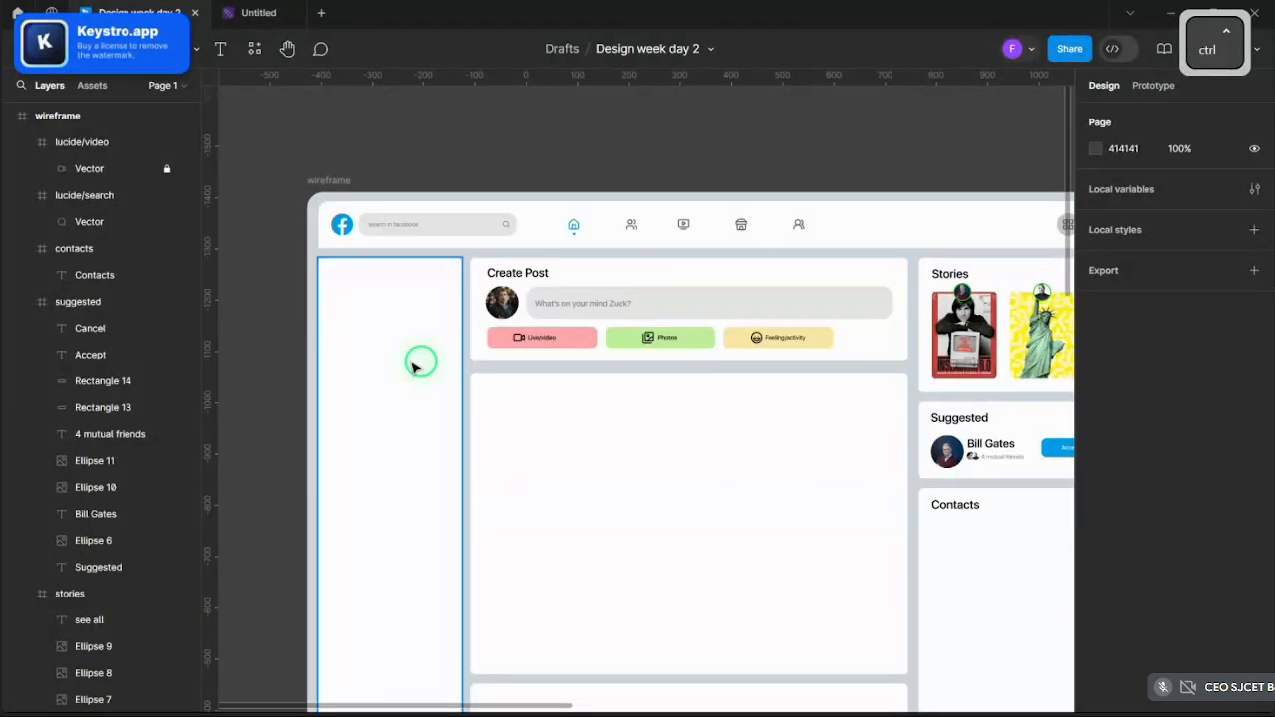
scroll(661, 433, "down", 2, "ctrl")
scroll(840, 427, "up", 5, "ctrl")
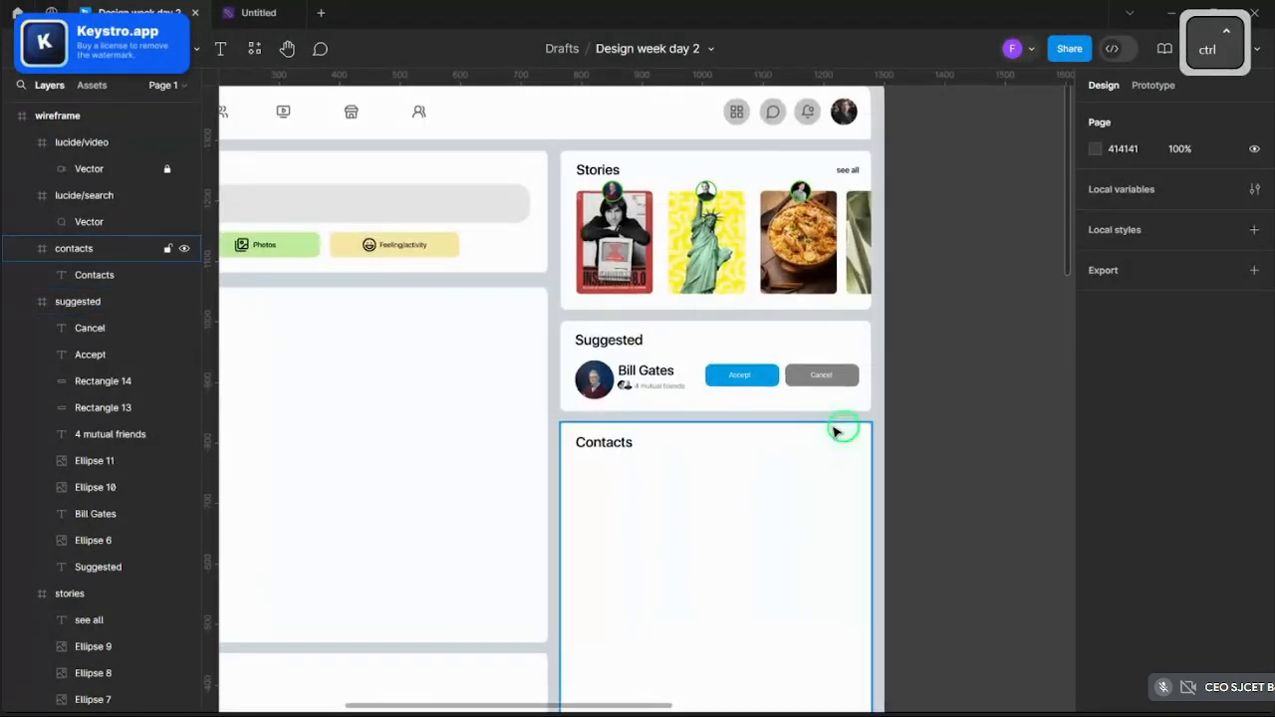
scroll(508, 332, "up", 2, "ctrl")
scroll(671, 305, "down", 4, "ctrl")
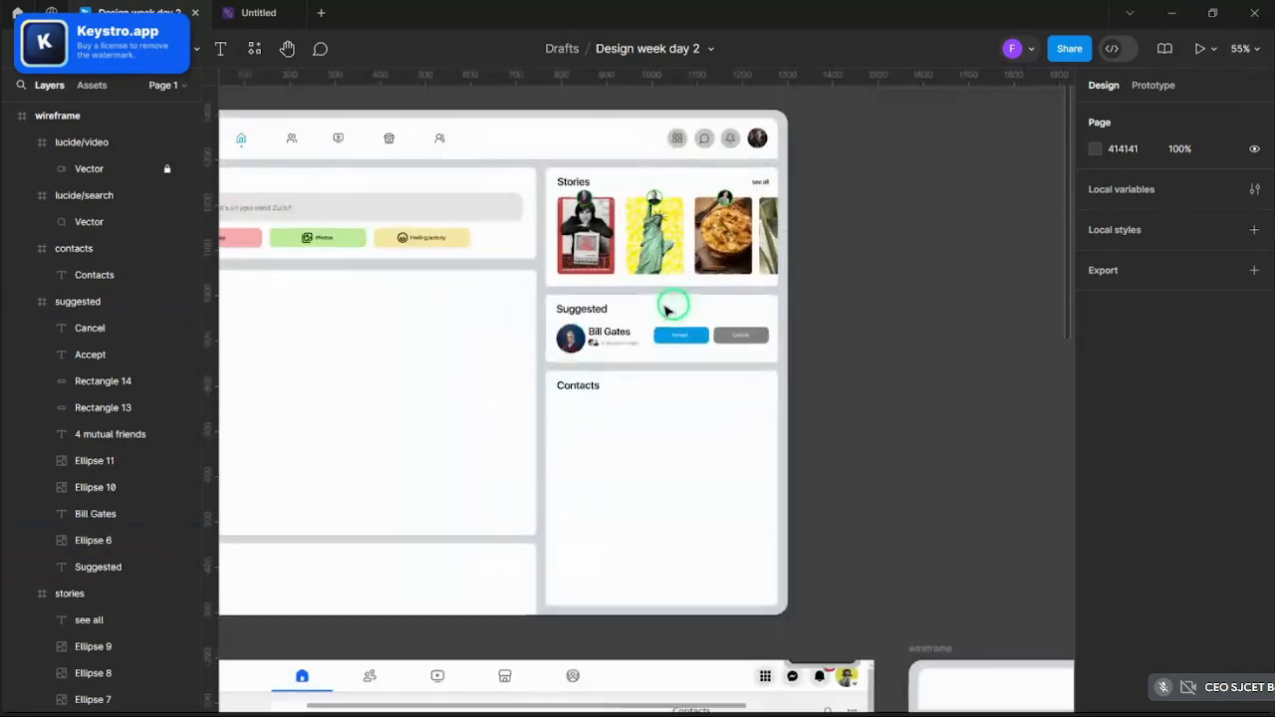
scroll(581, 365, "up", 3, "ctrl")
left_click(578, 403)
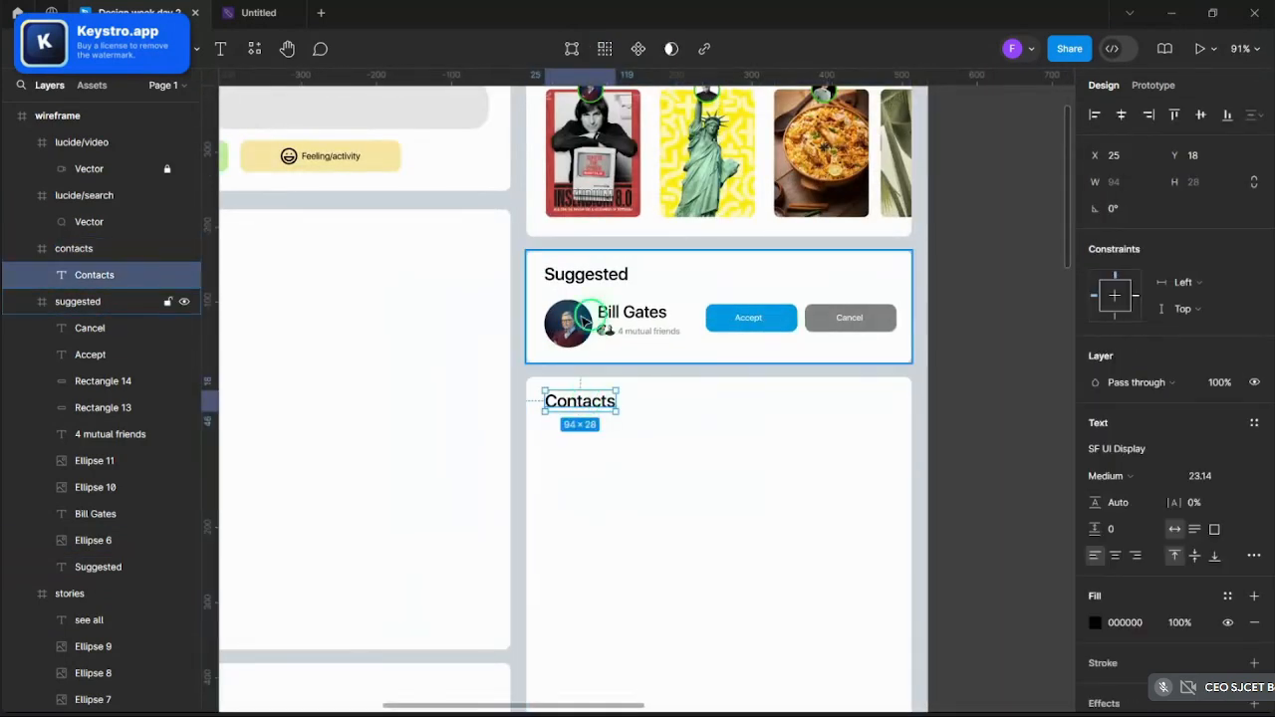
left_click(569, 273, "ctrl")
scroll(585, 292, "up", 3)
scroll(593, 408, "down", 1)
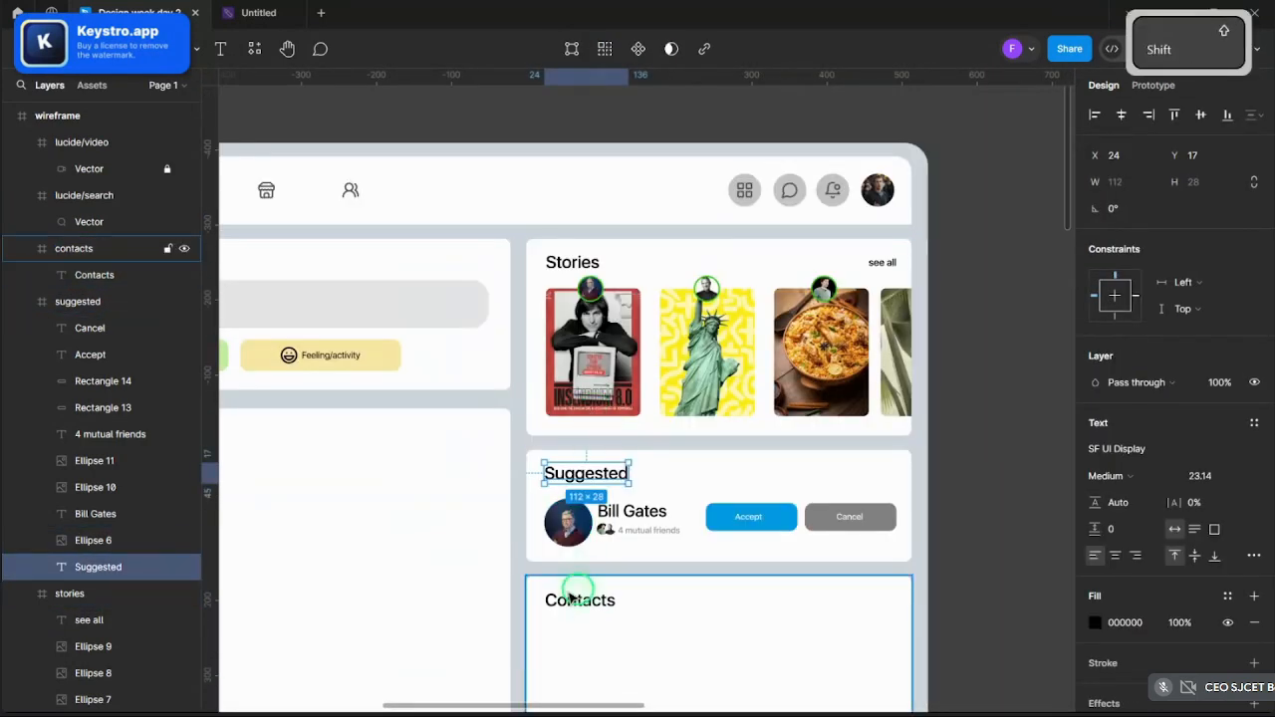
left_click(574, 604, "shift")
- Add the Stories heading and colour all three headings with the Accept button's blue 039BE5
left_click(584, 267, "shift")
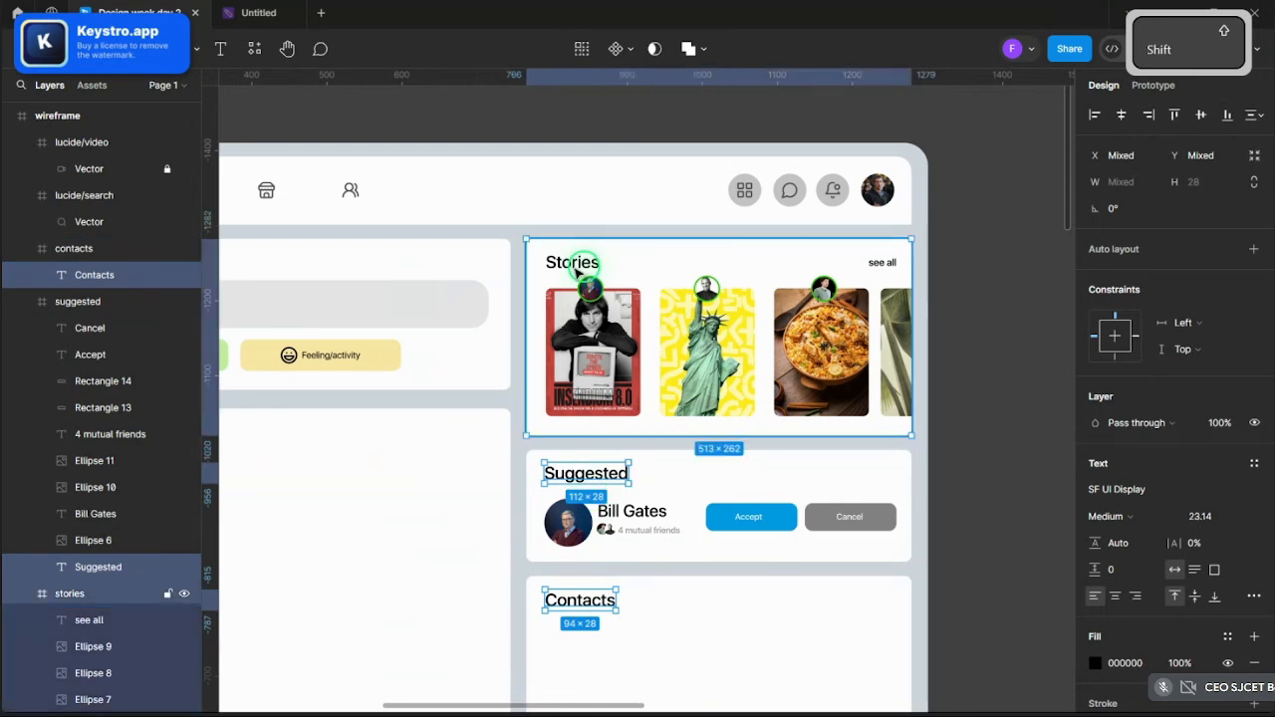
left_click(1094, 663)
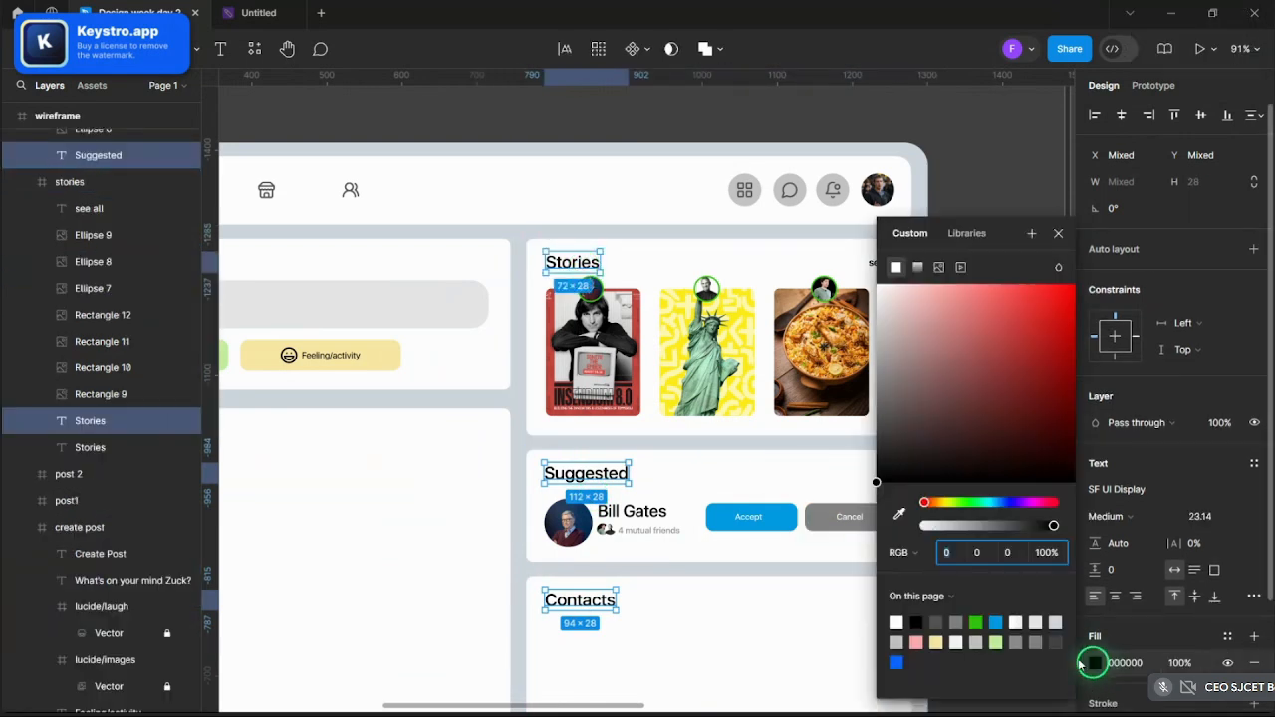
left_click(898, 518)
left_click(796, 518)
scroll(651, 450, "down", 3)
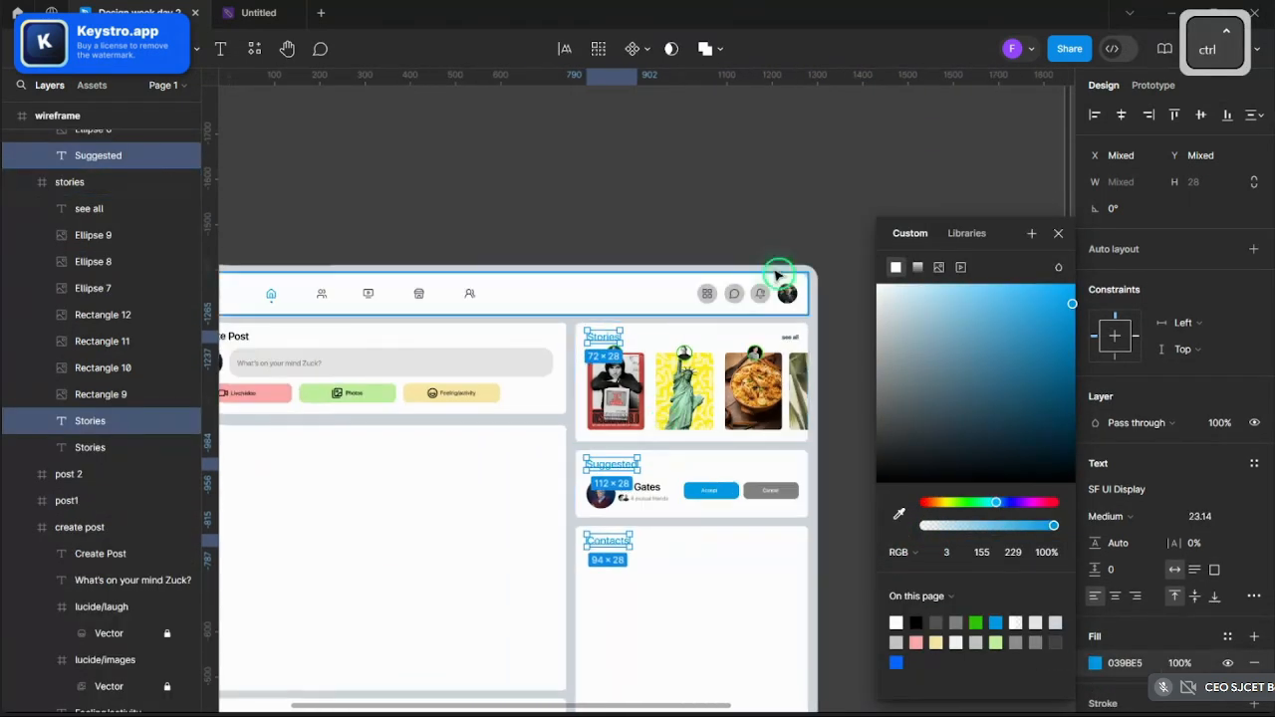
left_click(815, 228)
- Copy the hex value of the blue swatch in the colours frame
scroll(814, 227, "down", 3)
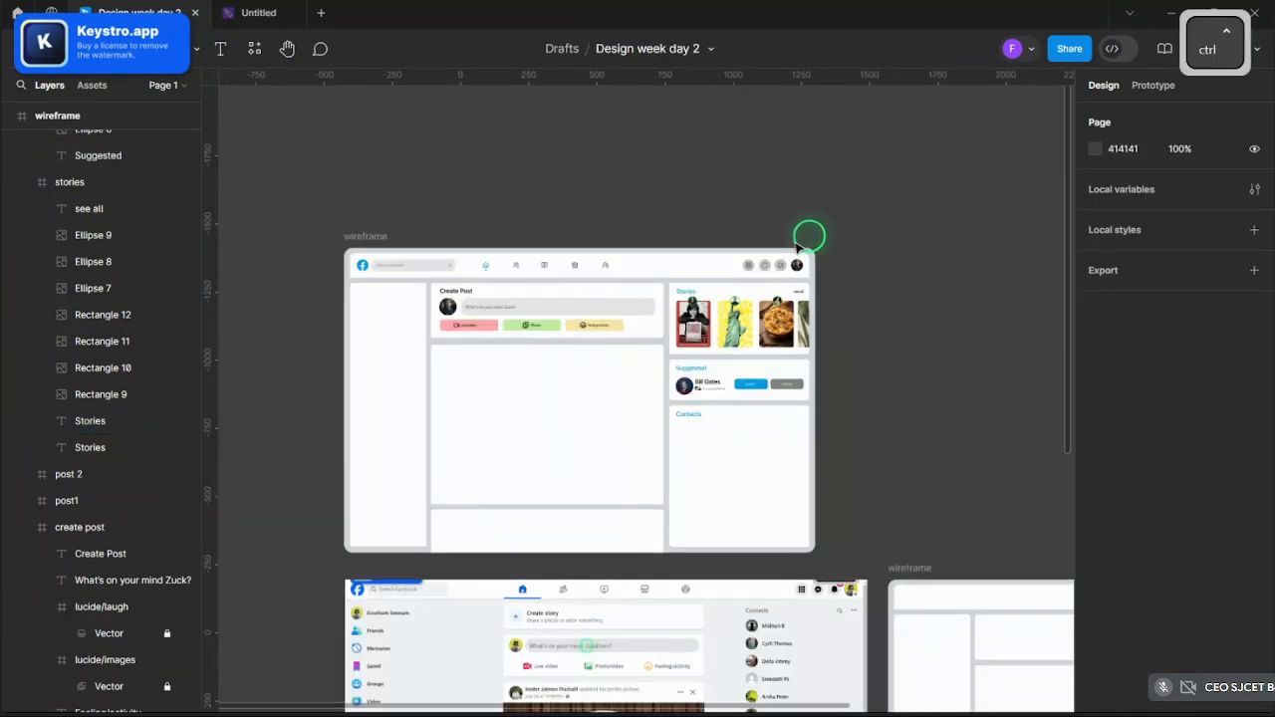
scroll(720, 373, "up", 4)
scroll(780, 386, "down", 4)
scroll(506, 298, "up", 3)
scroll(567, 529, "down", 4)
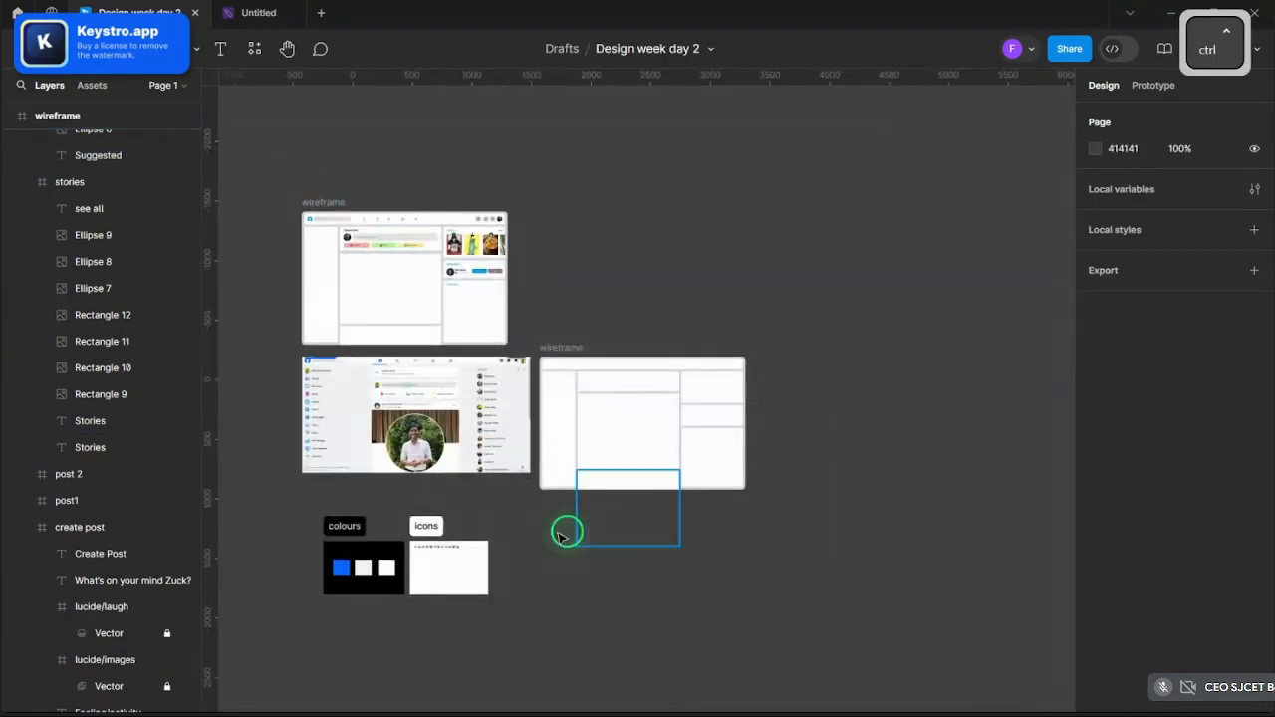
scroll(330, 569, "up", 5)
left_click(317, 507)
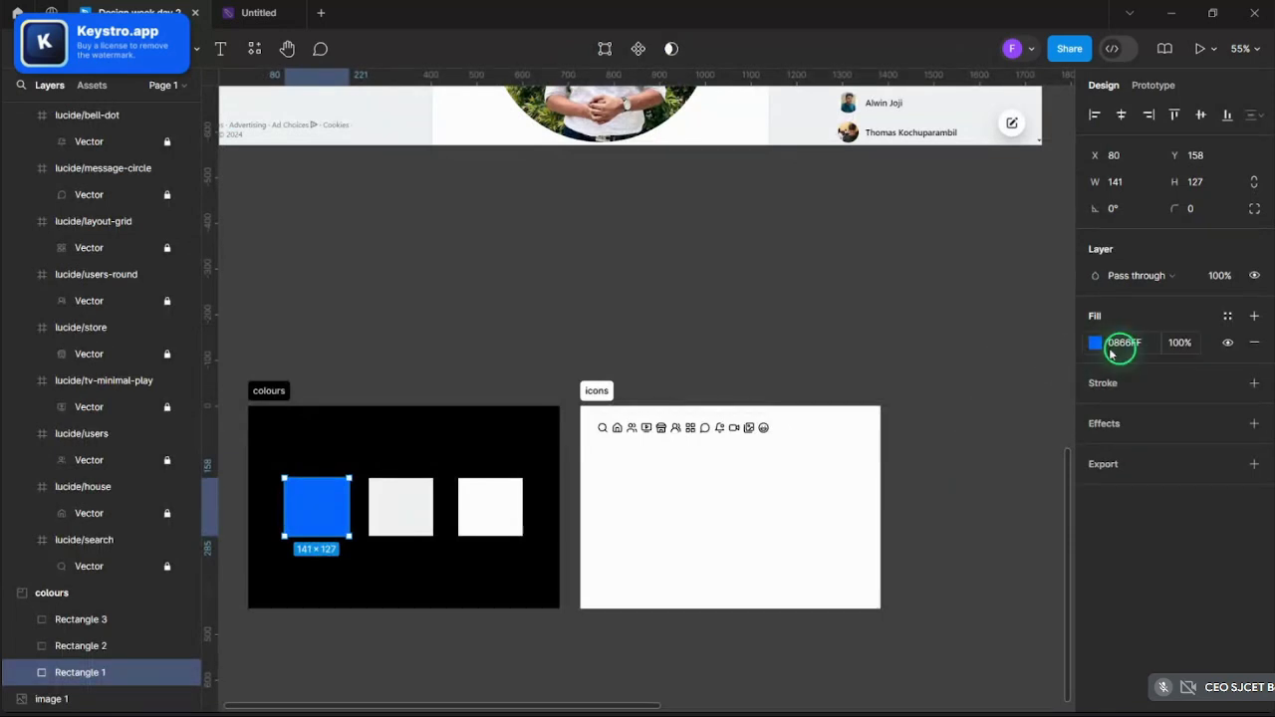
key("ctrl+c")
- Multi-select the Accept button plus the Suggested, Contacts and Stories headings
scroll(677, 351, "down", 4)
scroll(702, 360, "up", 6)
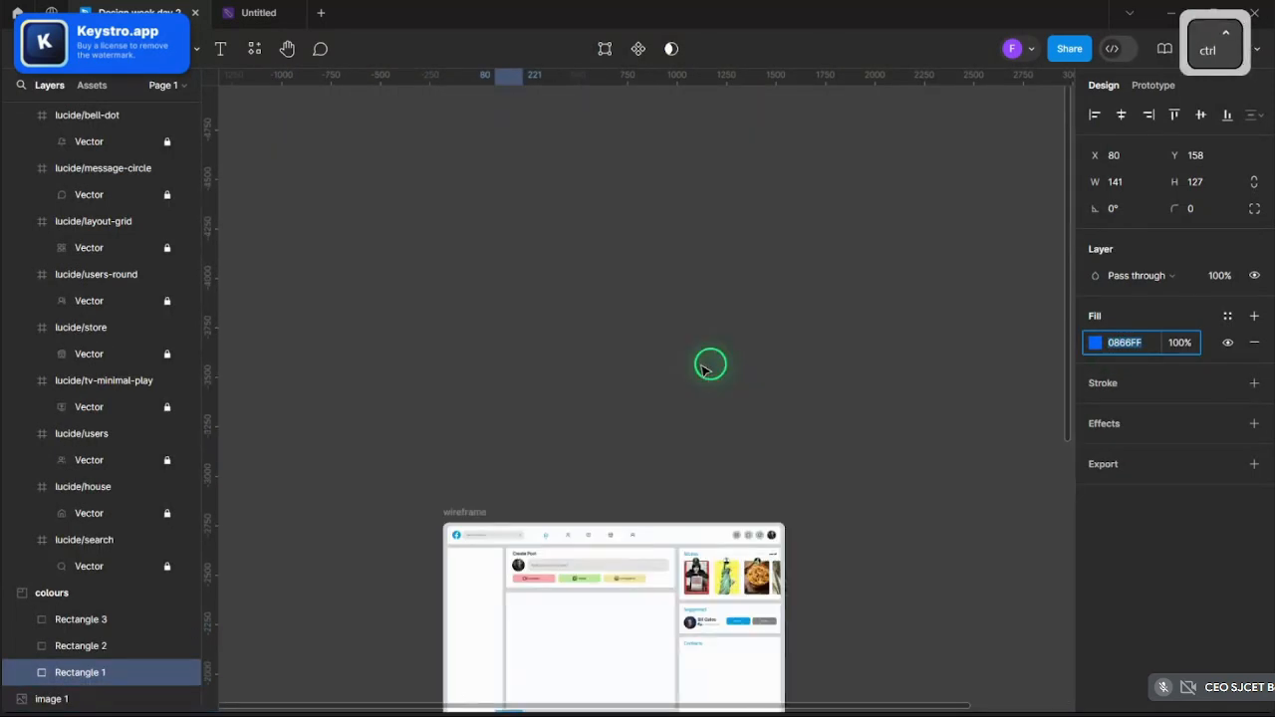
scroll(711, 476, "up", 3)
scroll(737, 528, "up", 6)
scroll(806, 524, "down", 2)
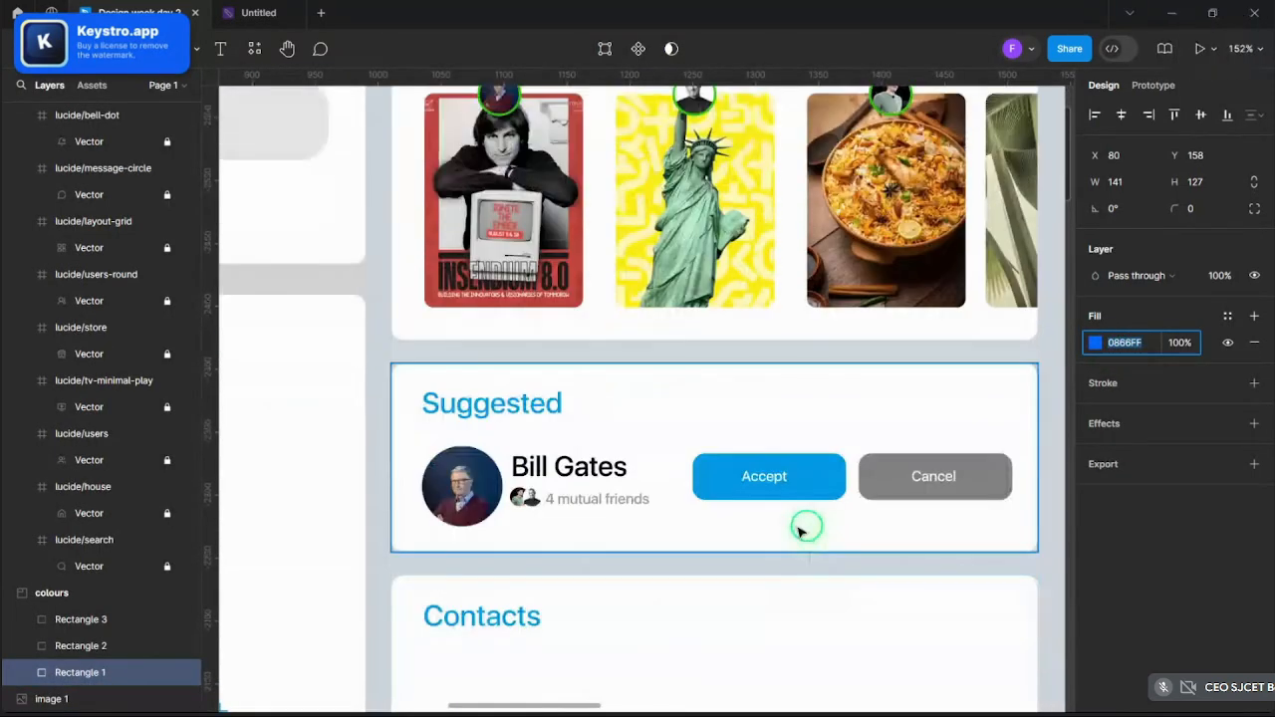
left_click(809, 488)
left_click(809, 488)
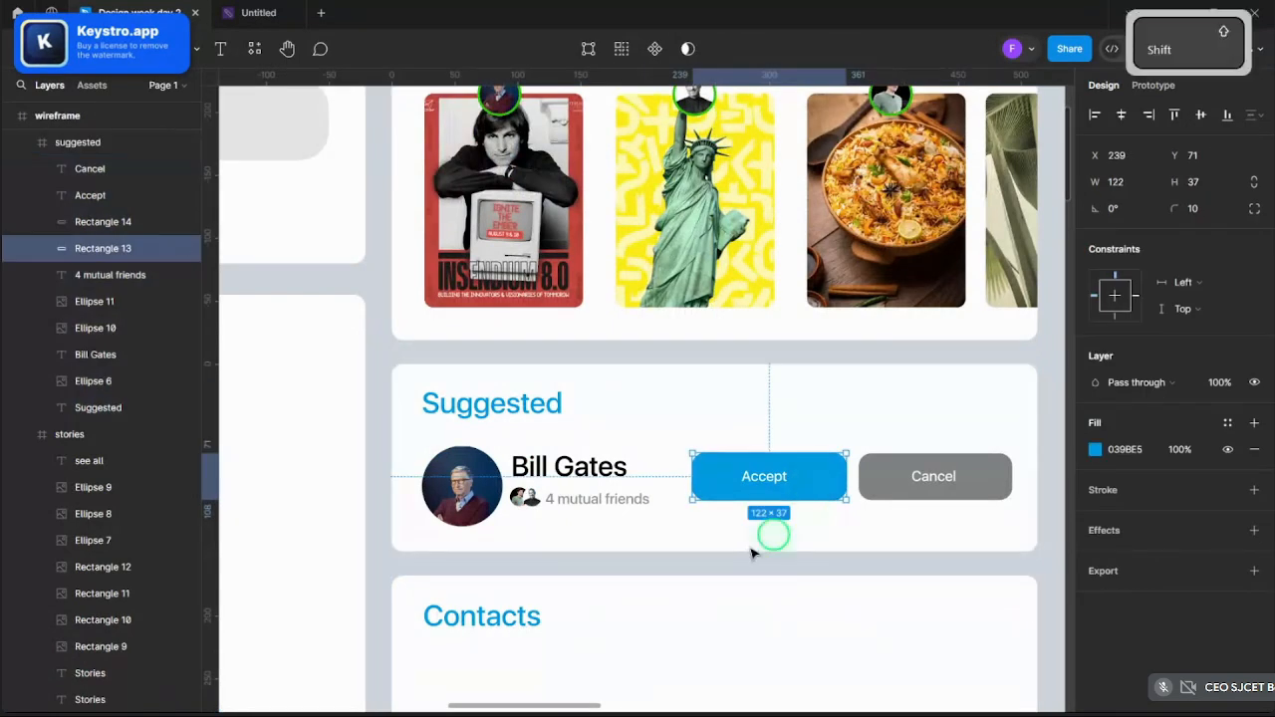
left_click(448, 615, "ctrl")
left_click(474, 413, "ctrl")
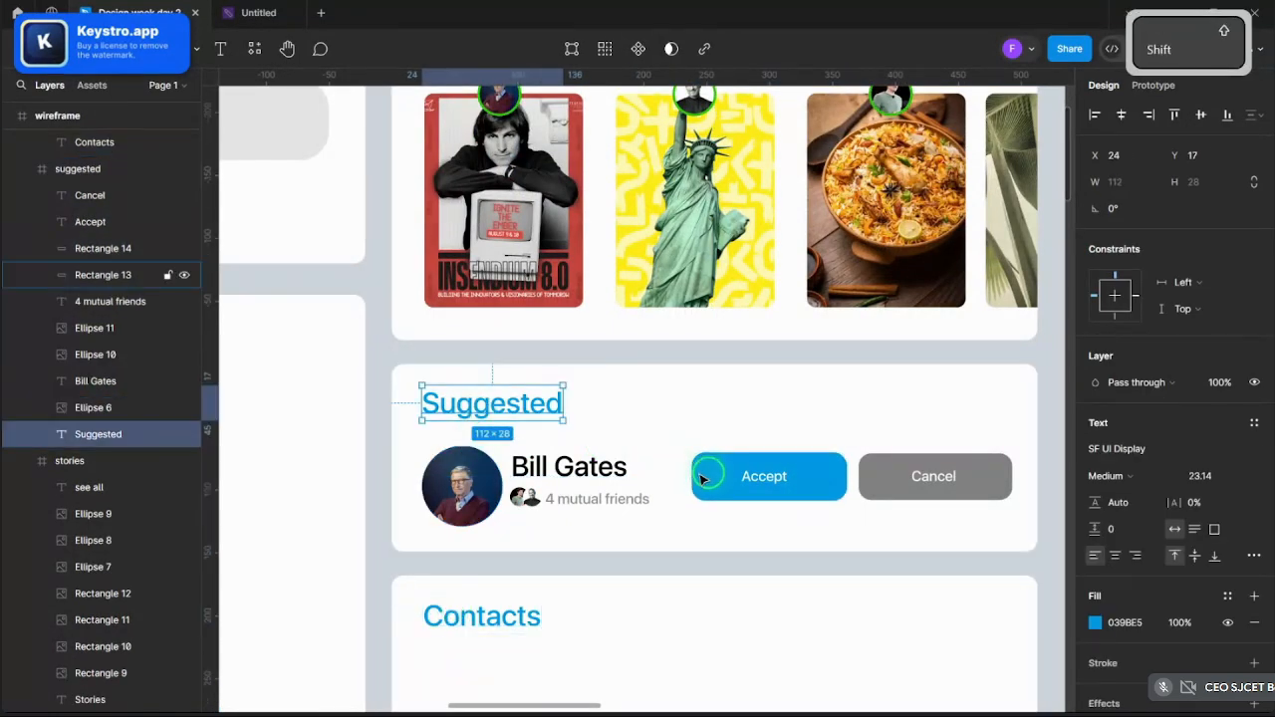
left_click(710, 480, "shift")
left_click(712, 488)
left_click(520, 412, "shift")
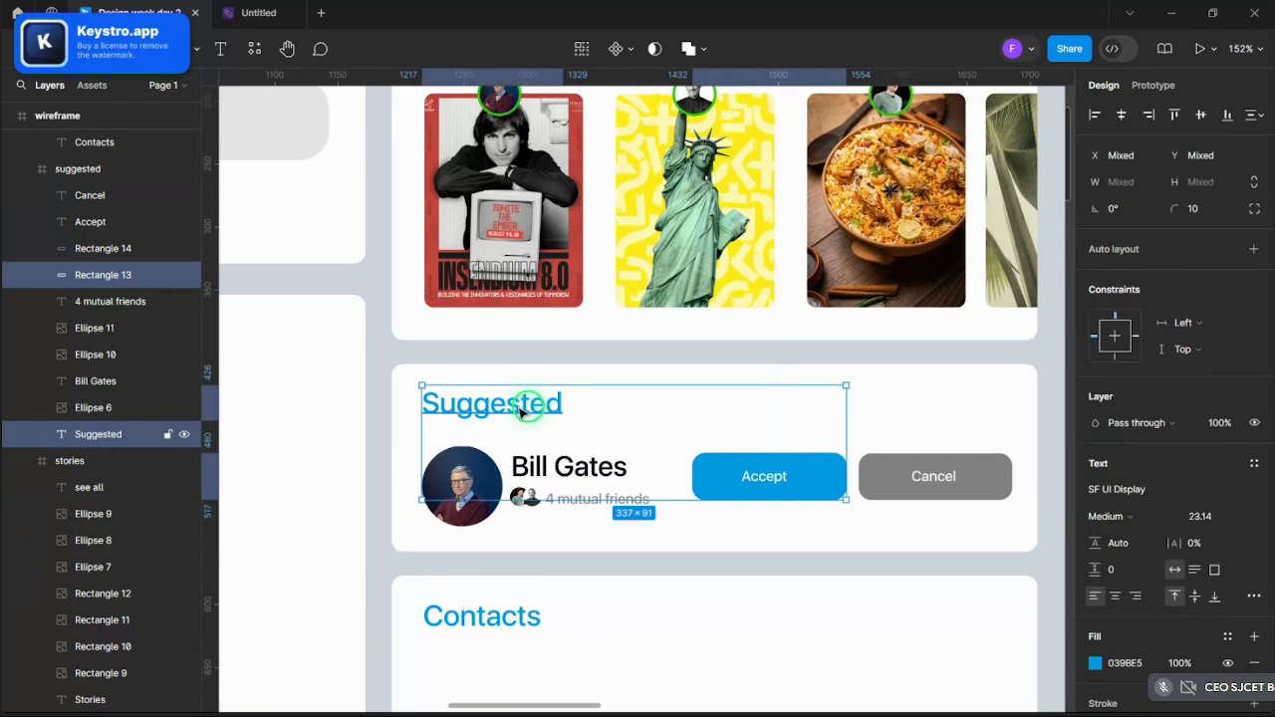
left_click(509, 612, "shift")
scroll(549, 589, "up", 5)
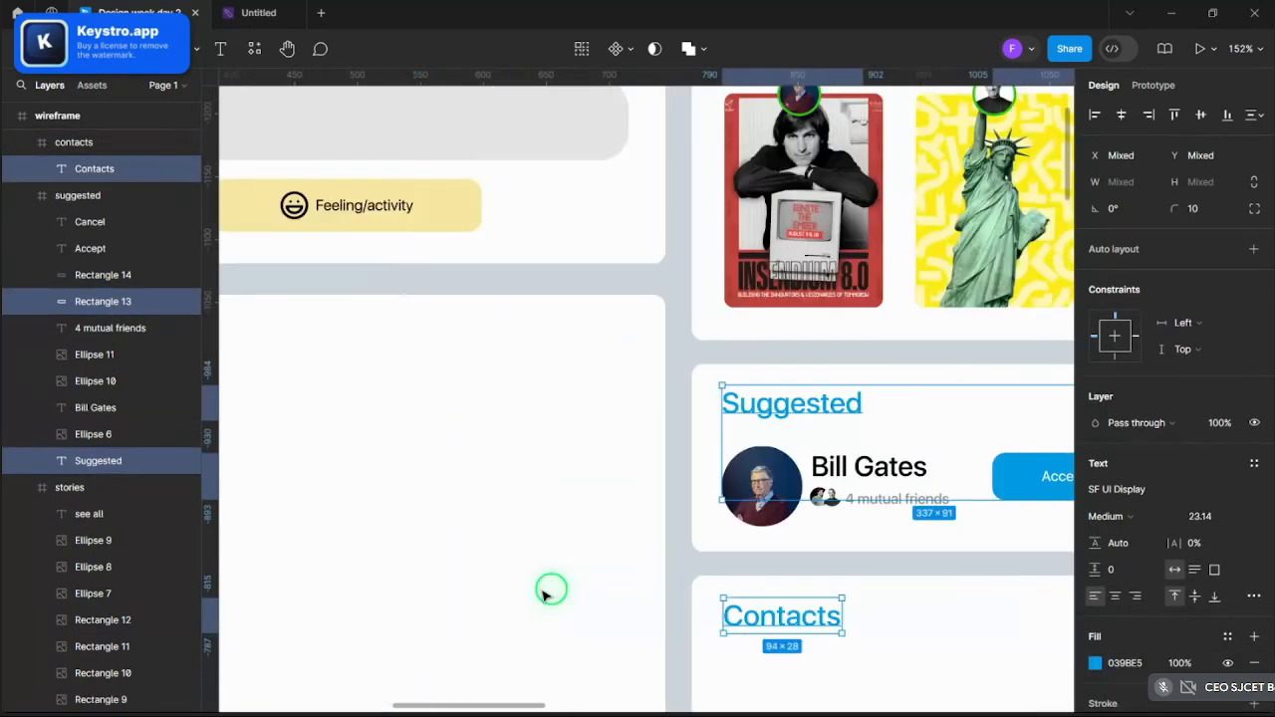
scroll(896, 463, "up", 6)
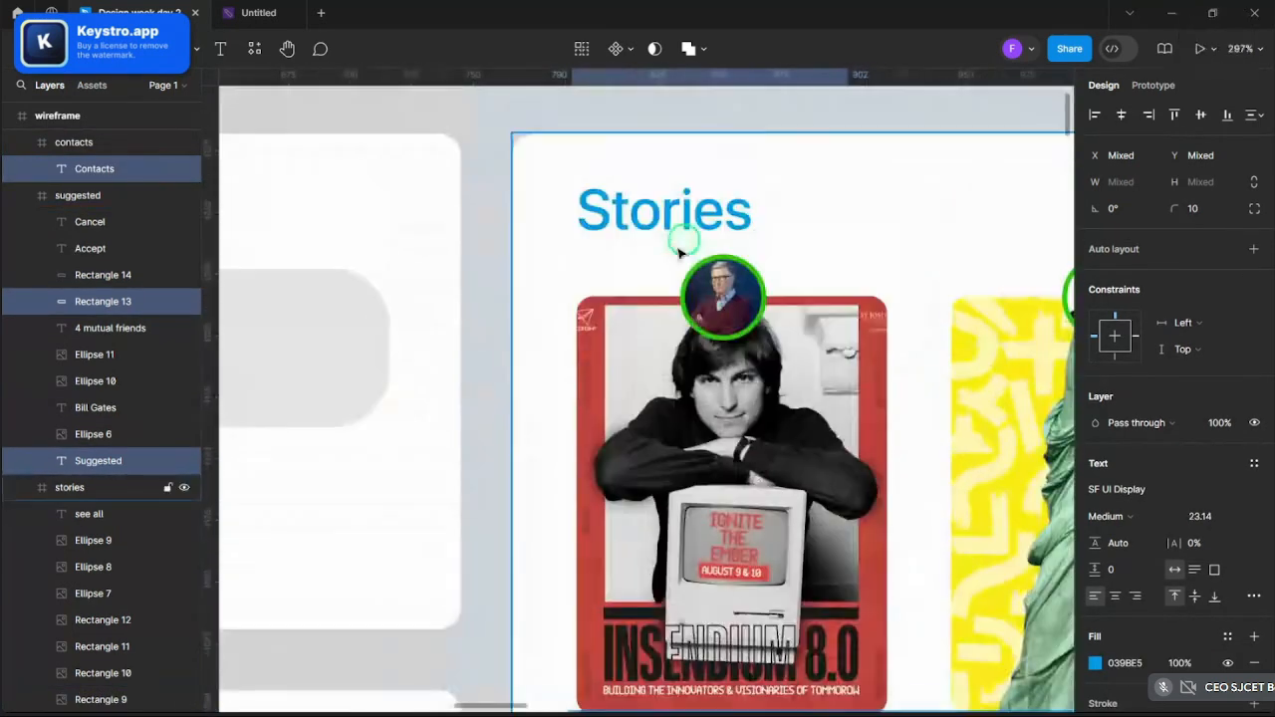
left_click(673, 224, "shift")
scroll(672, 224, "down", 6)
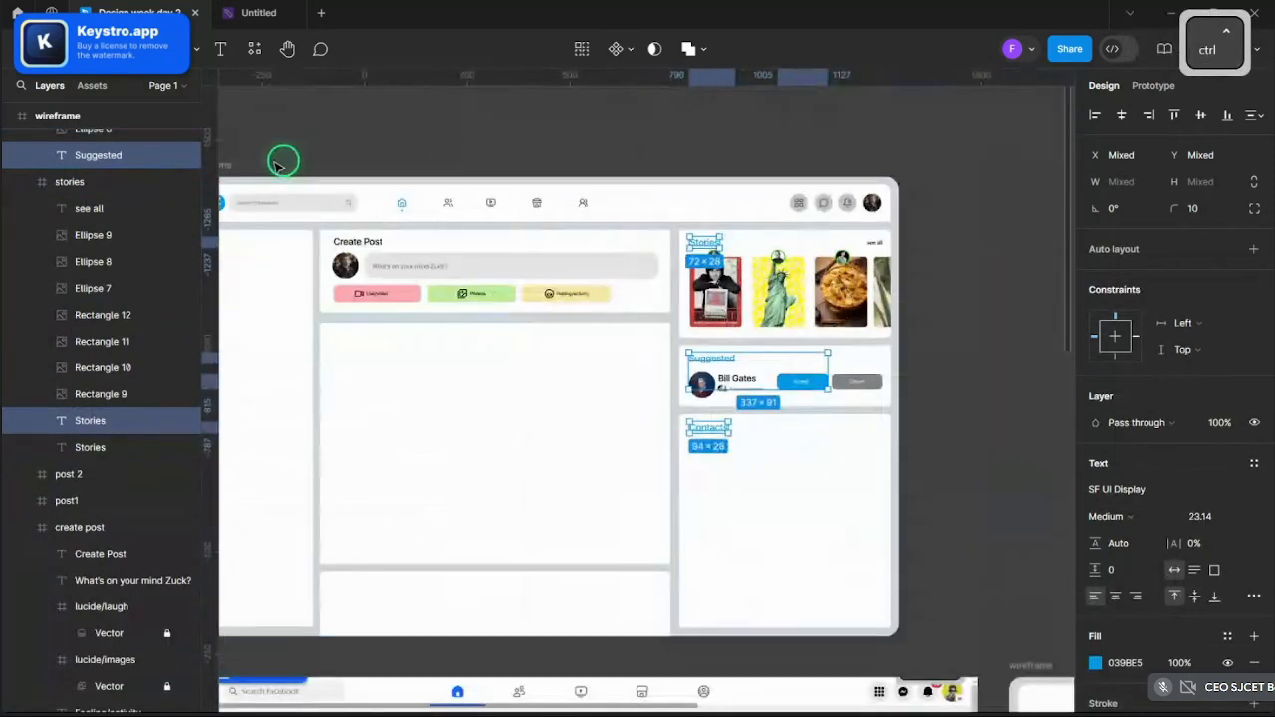
scroll(363, 217, "up", 3)
- Add the home icon to the selection and recolour everything 0866FF blue
scroll(364, 216, "up", 3)
left_click(471, 199, "shift")
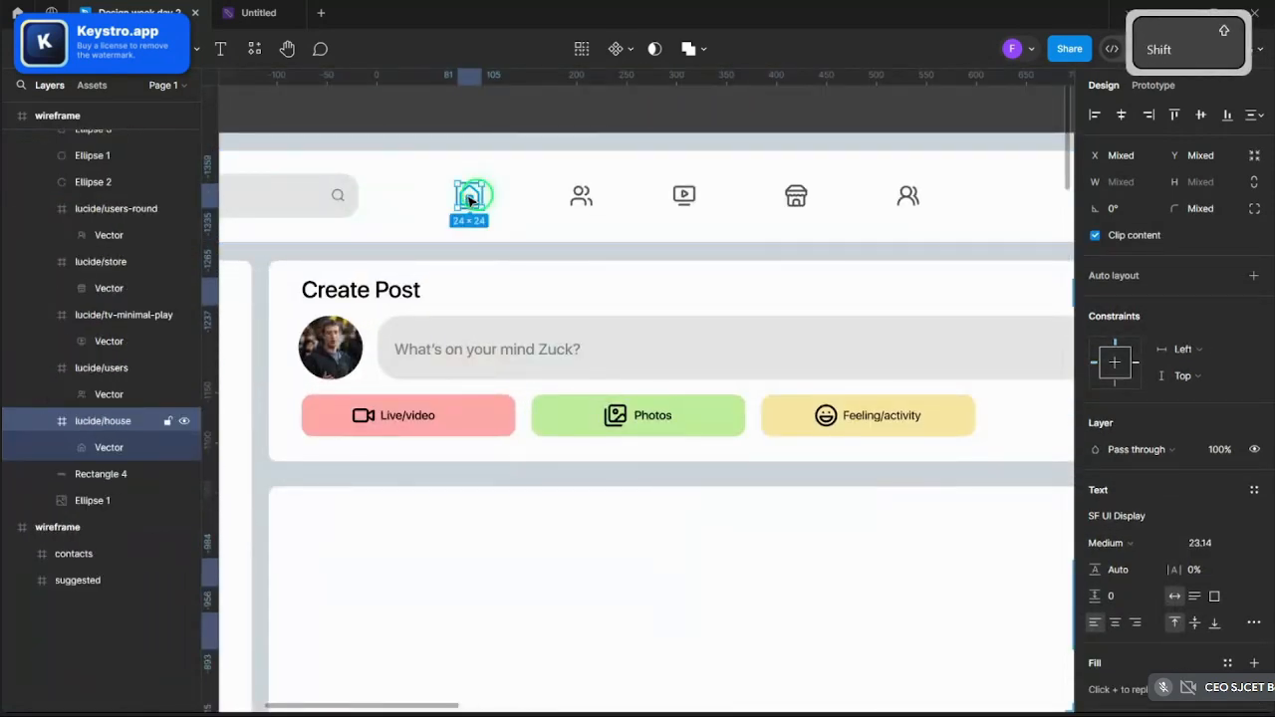
scroll(476, 219, "up", 5)
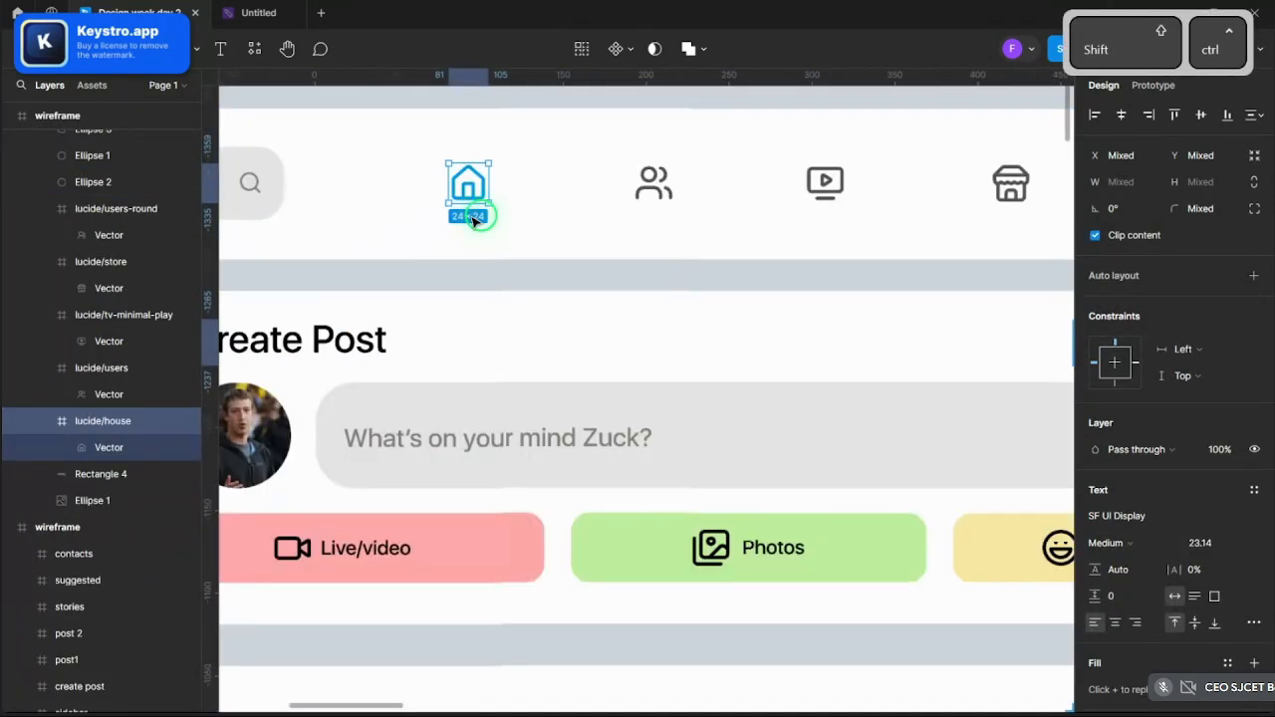
scroll(706, 270, "down", 5)
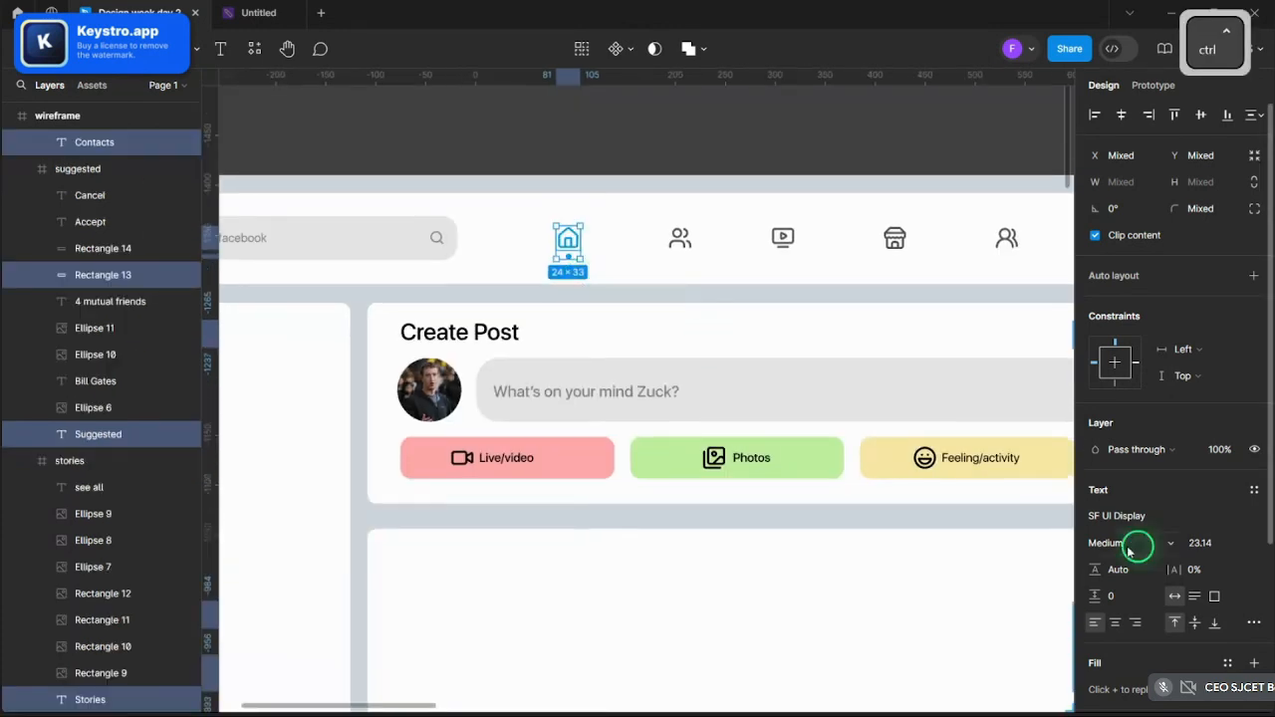
scroll(1136, 546, "down", 3)
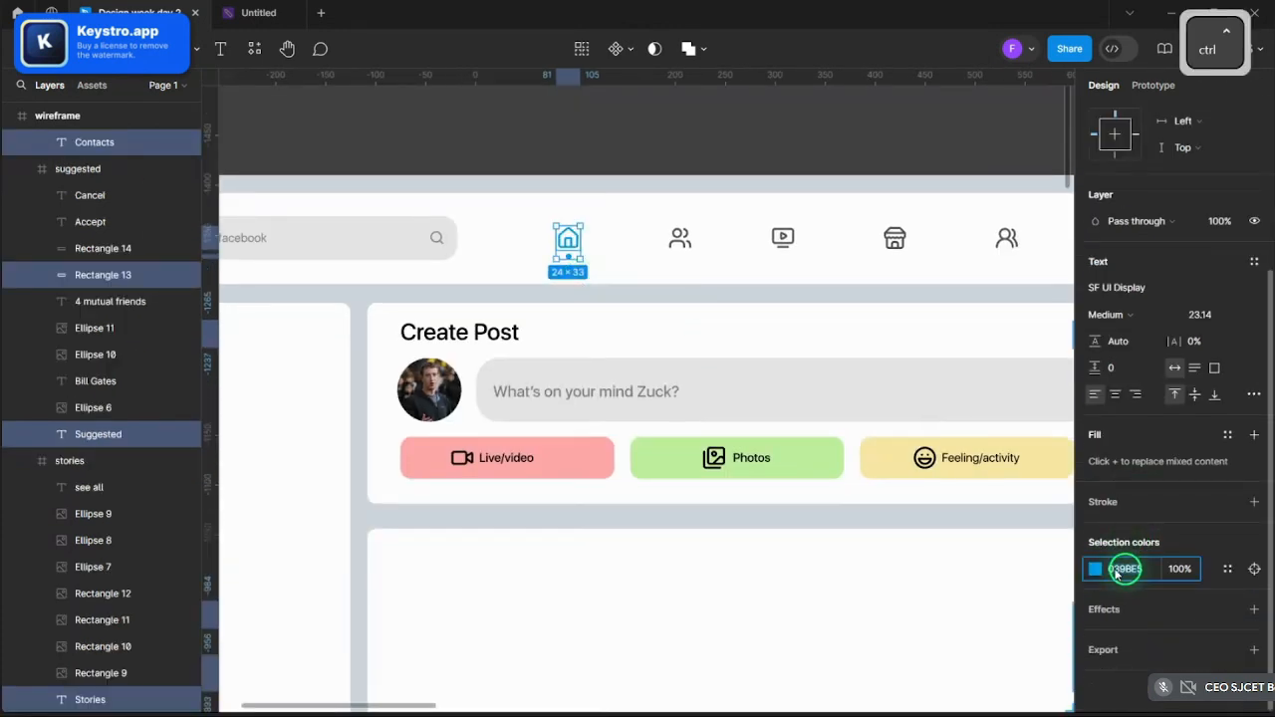
key("ctrl+v")
key("Return")
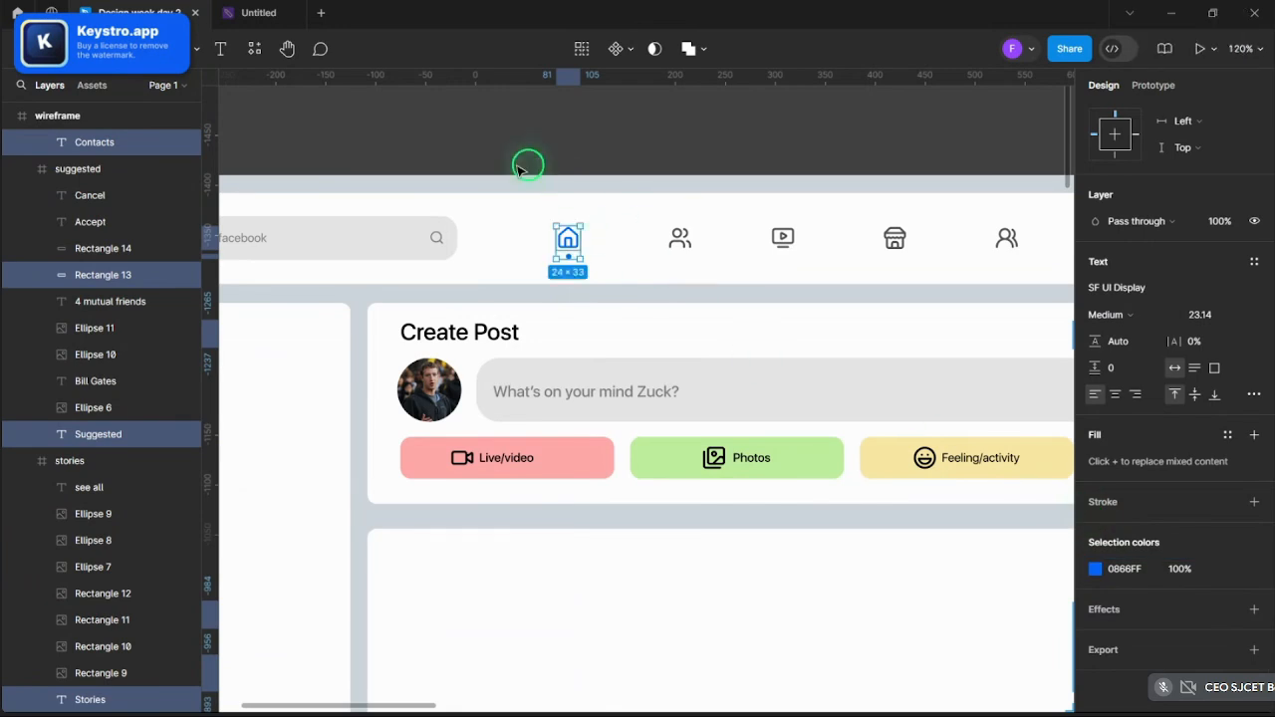
scroll(455, 159, "down", 5)
scroll(634, 219, "up", 3)
scroll(633, 219, "up", 4)
left_click(898, 261)
- Set the Contacts, Suggested and Stories headings to Regular weight
scroll(898, 261, "down", 4)
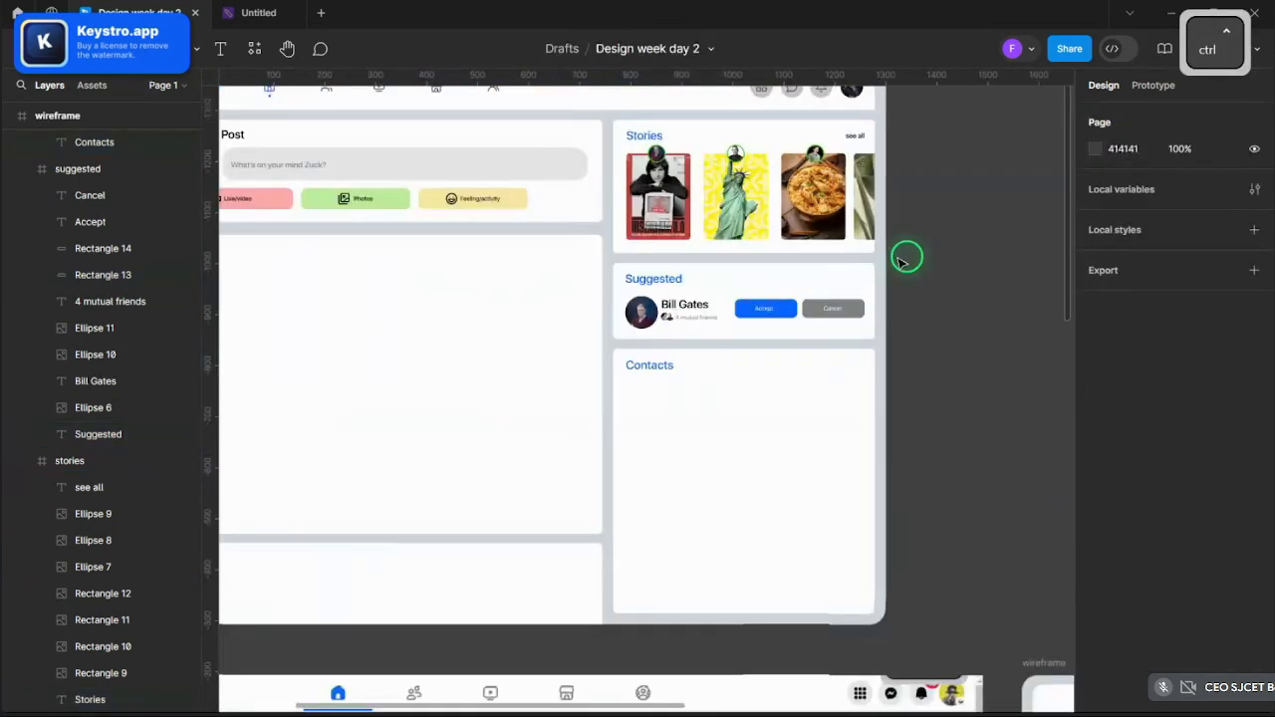
scroll(896, 299, "up", 2)
scroll(901, 315, "up", 2)
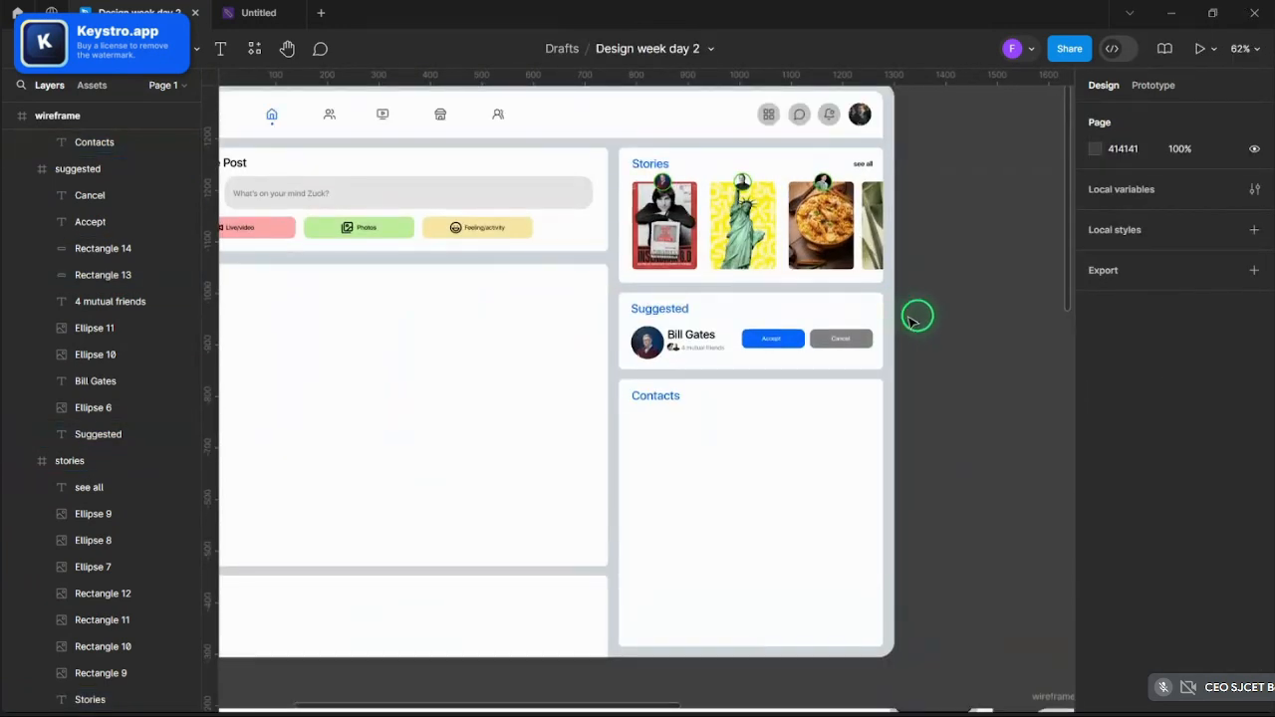
scroll(915, 319, "up", 2)
double_click(549, 427)
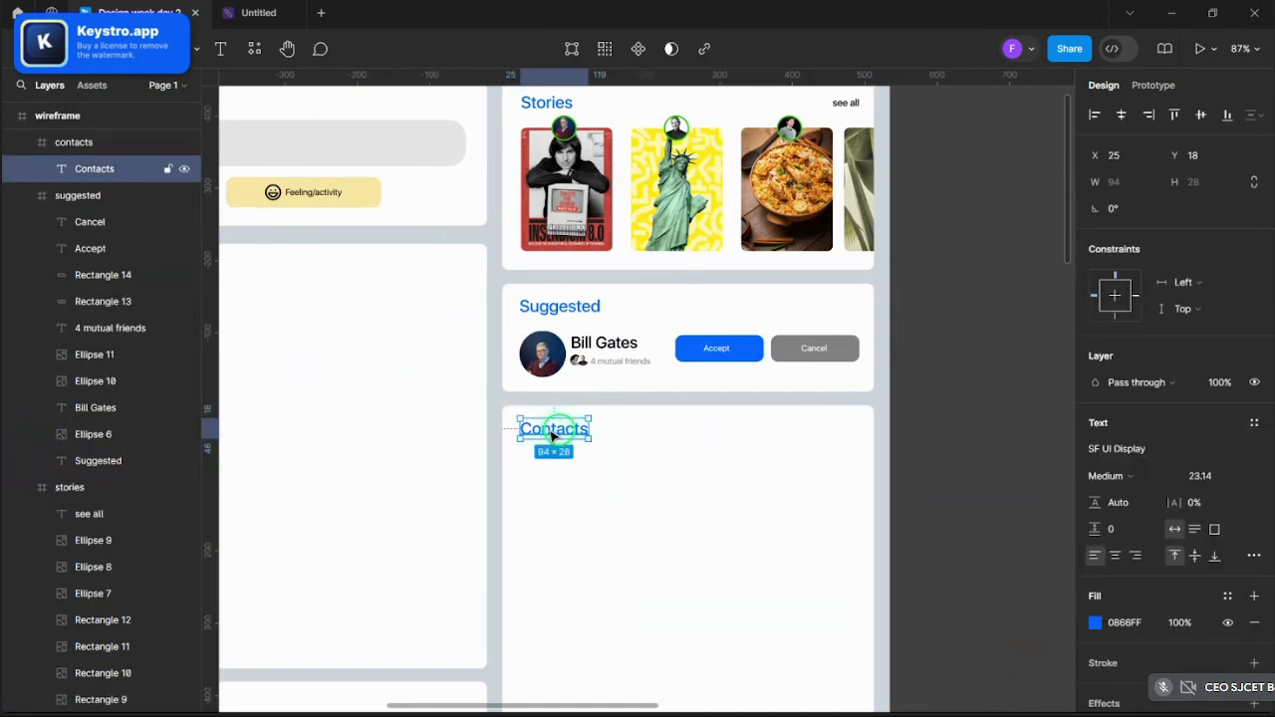
left_click(572, 309, "shift")
left_click(550, 106, "shift")
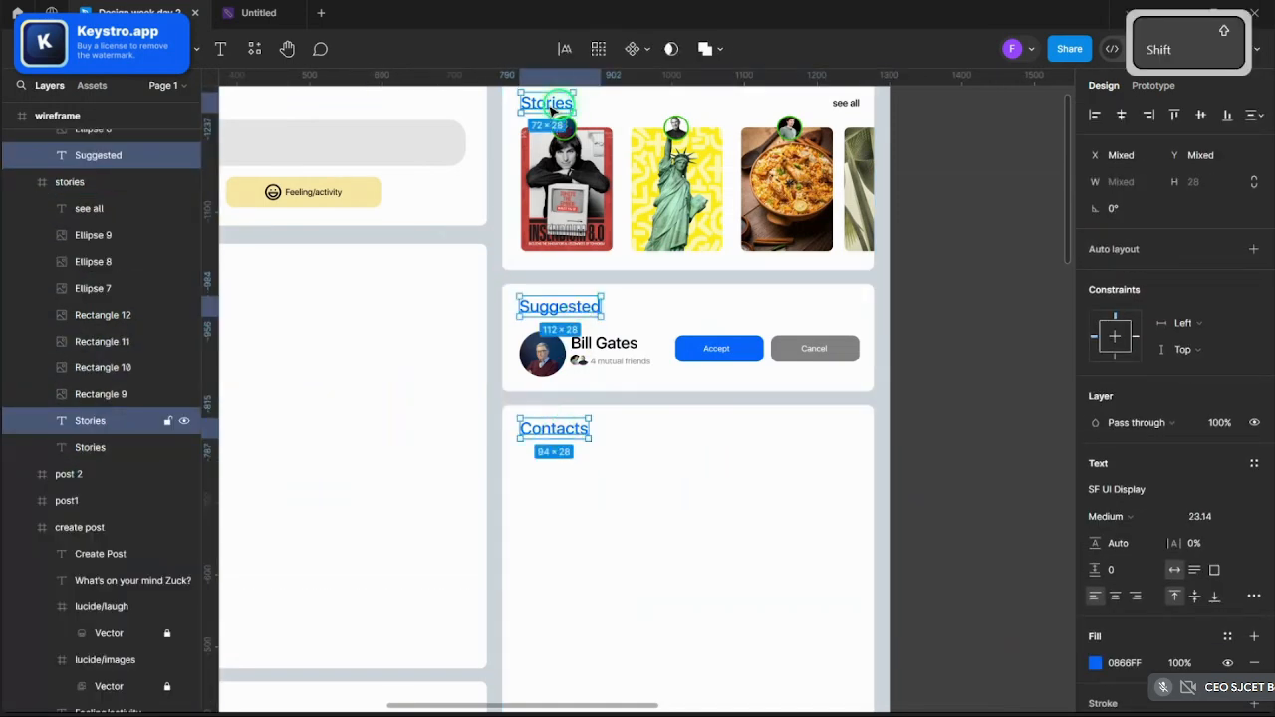
left_click(1102, 515)
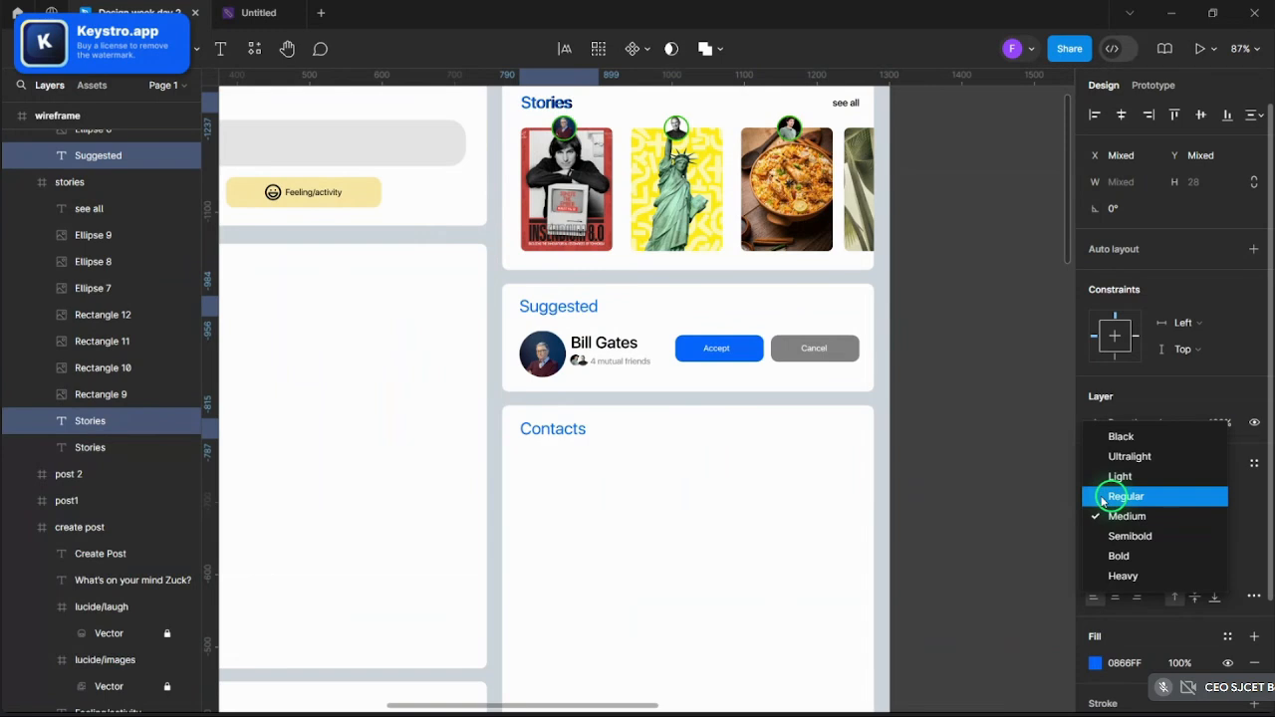
left_click(1126, 496)
- Delete the stray black Stories duplicate and move the blue Stories heading into place
scroll(582, 168, "up", 5, "ctrl")
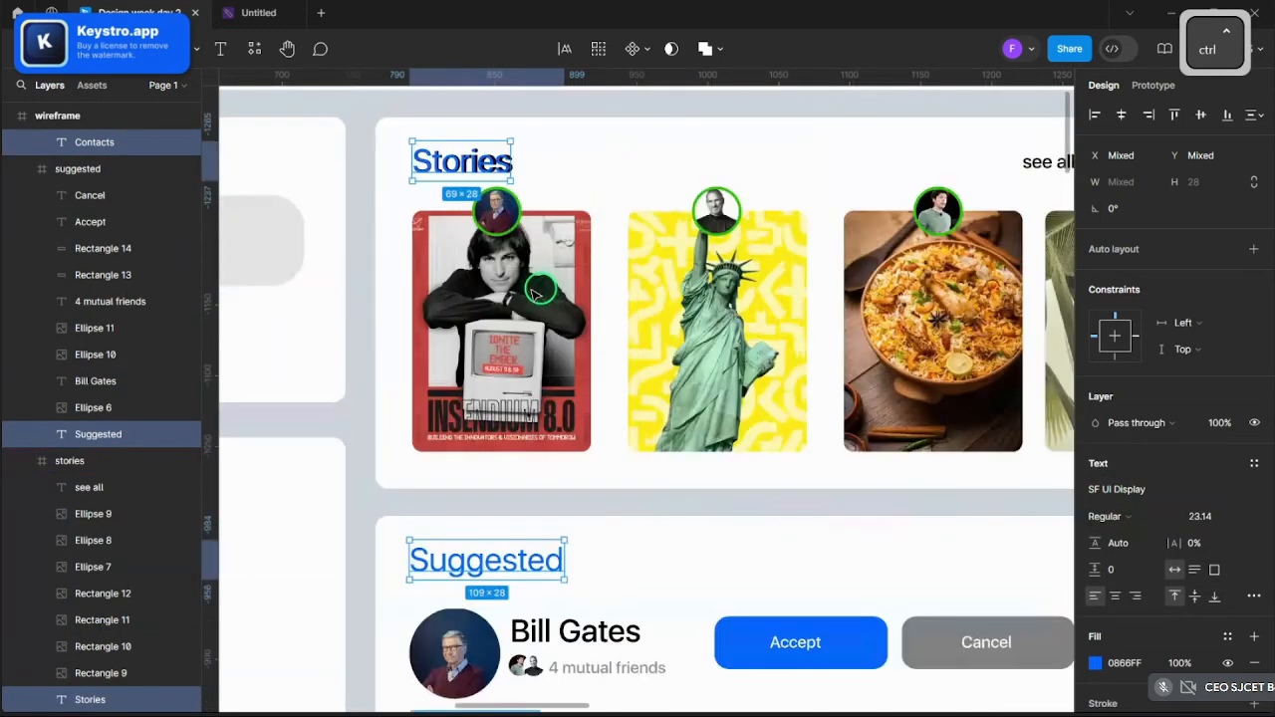
scroll(533, 290, "up", 1)
left_click_drag(453, 263, 455, 283)
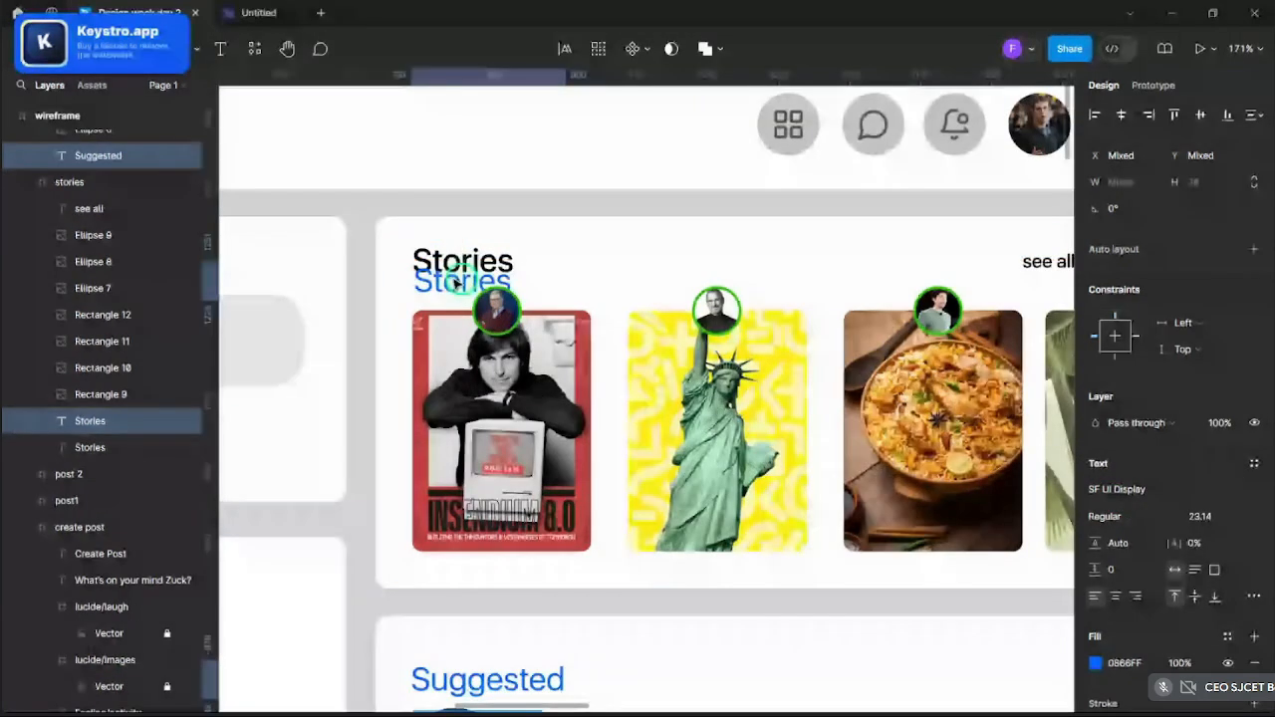
left_click(467, 258)
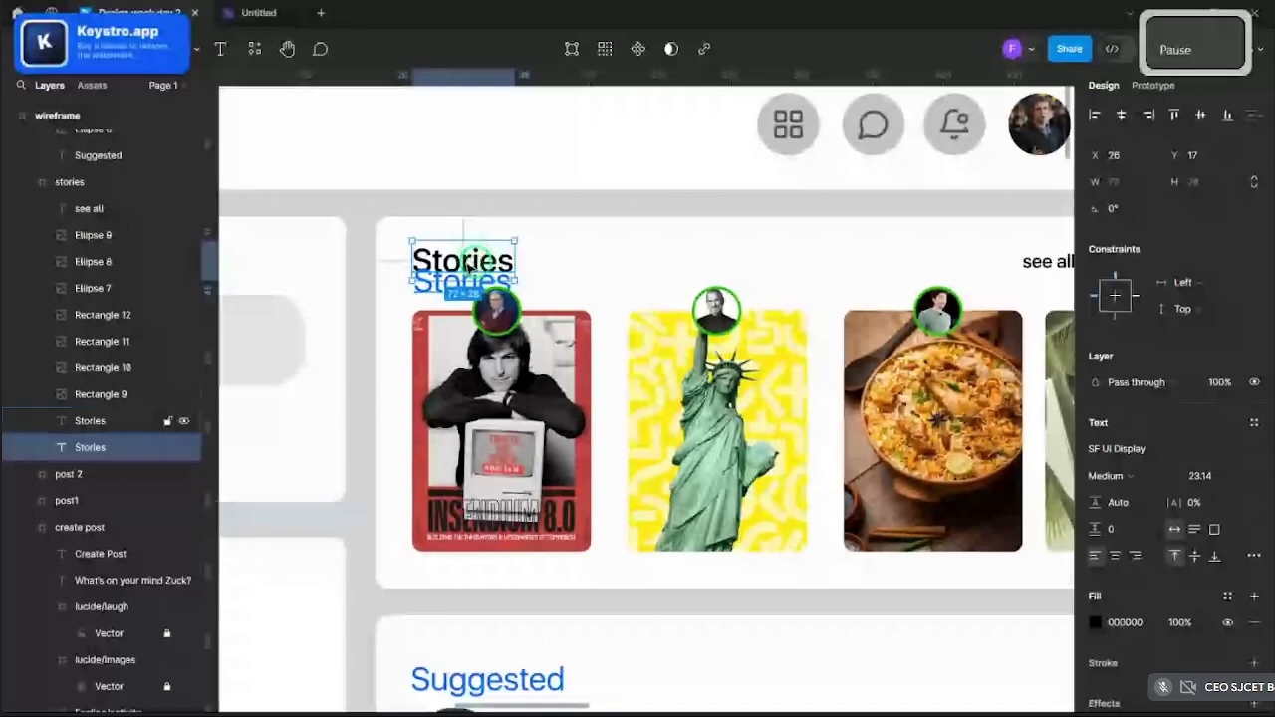
key("Delete")
left_click_drag(453, 291, 449, 270)
scroll(449, 270, "down", 3)
left_click(791, 350)
scroll(791, 349, "down", 2)
scroll(791, 350, "up", 5)
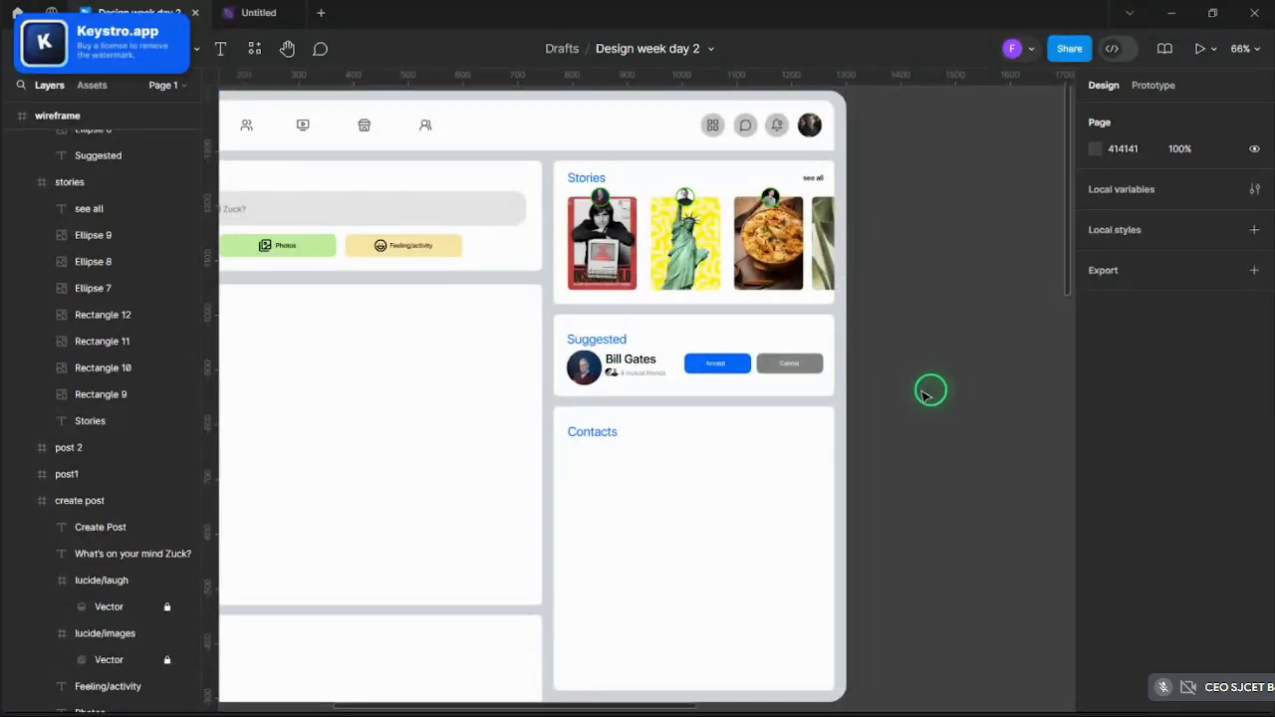
scroll(930, 391, "down", 4)
scroll(904, 392, "up", 1)
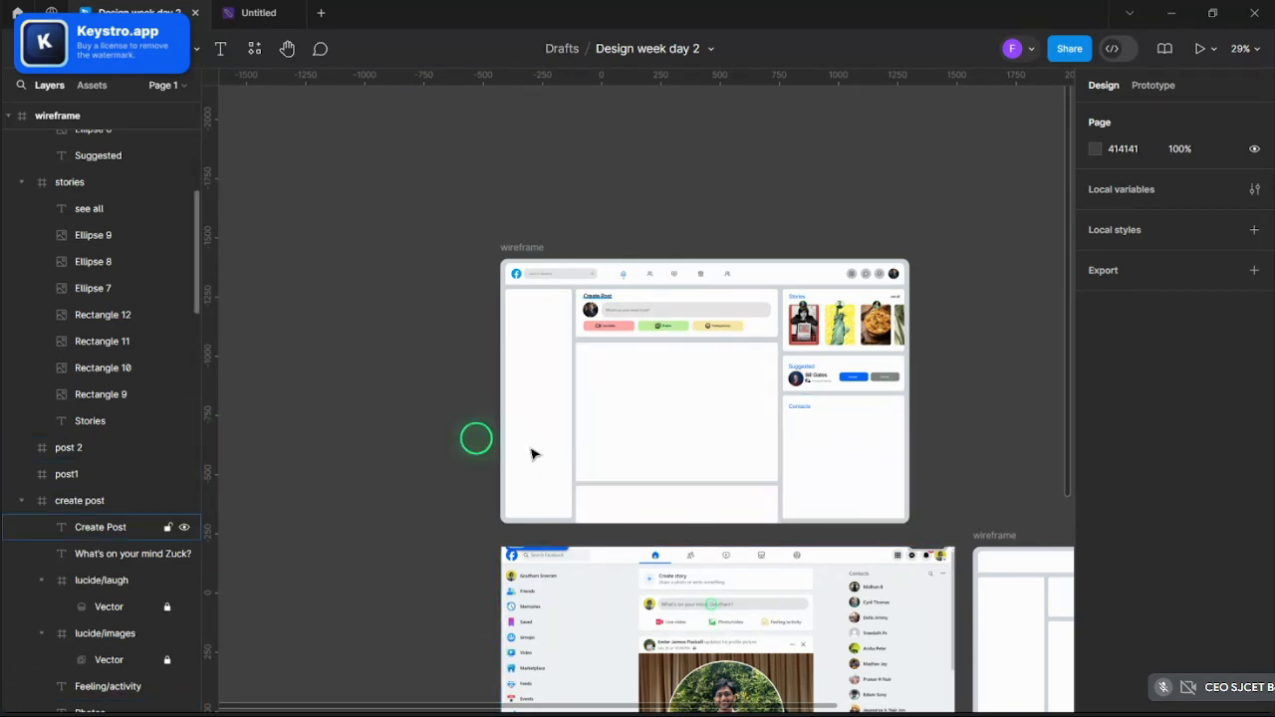
- Draw a 65×65 circle at the top-left of the post1 card
scroll(705, 407, "up", 3)
scroll(715, 413, "up", 1)
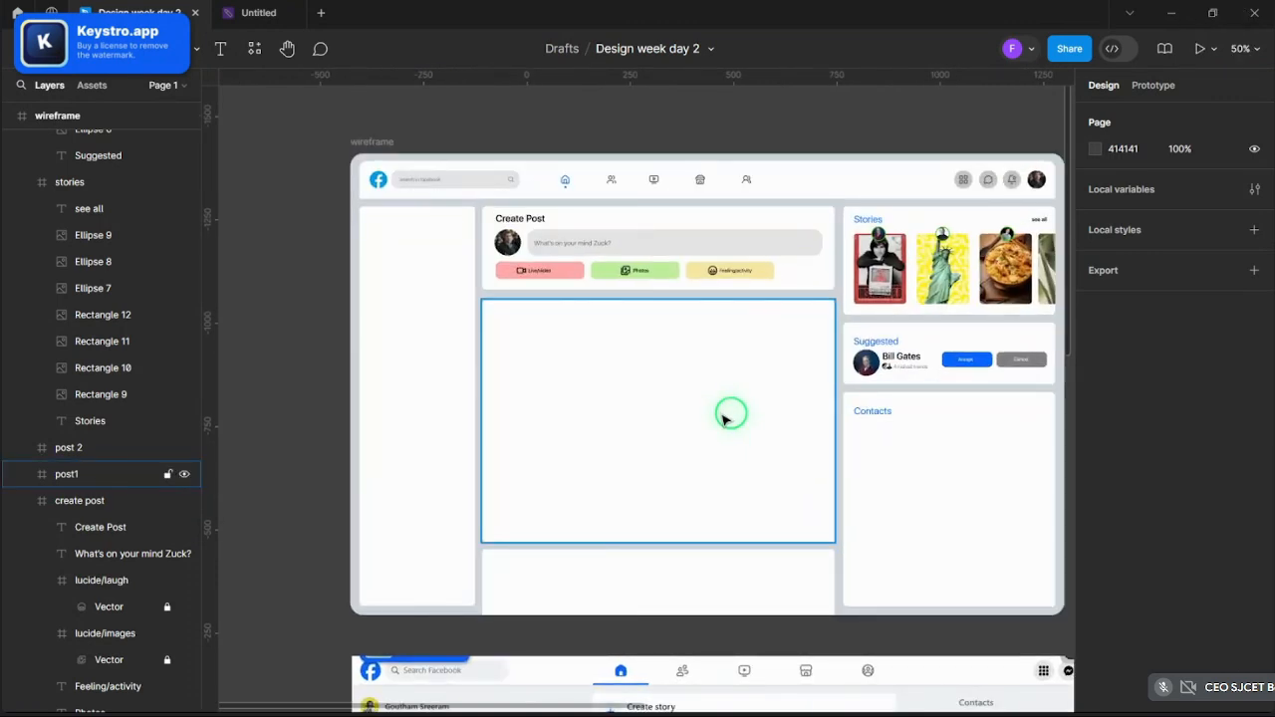
scroll(725, 419, "up", 2)
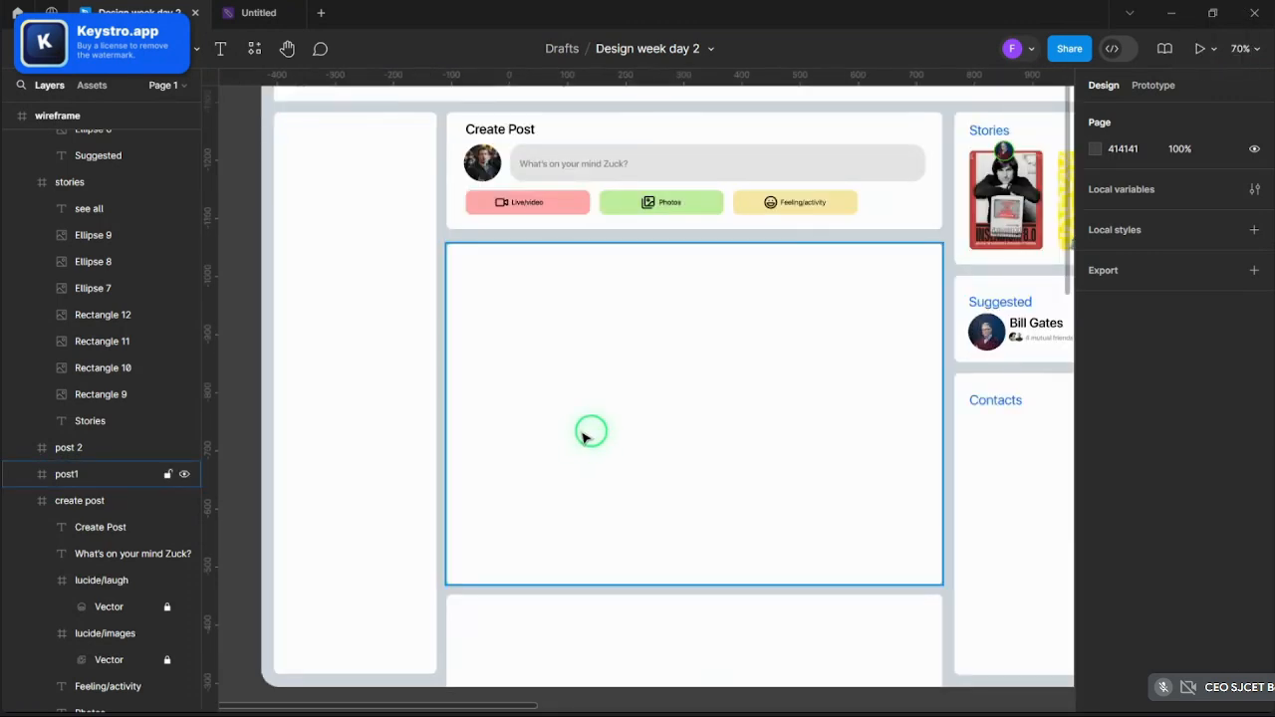
scroll(498, 328, "up", 5)
scroll(553, 375, "down", 5)
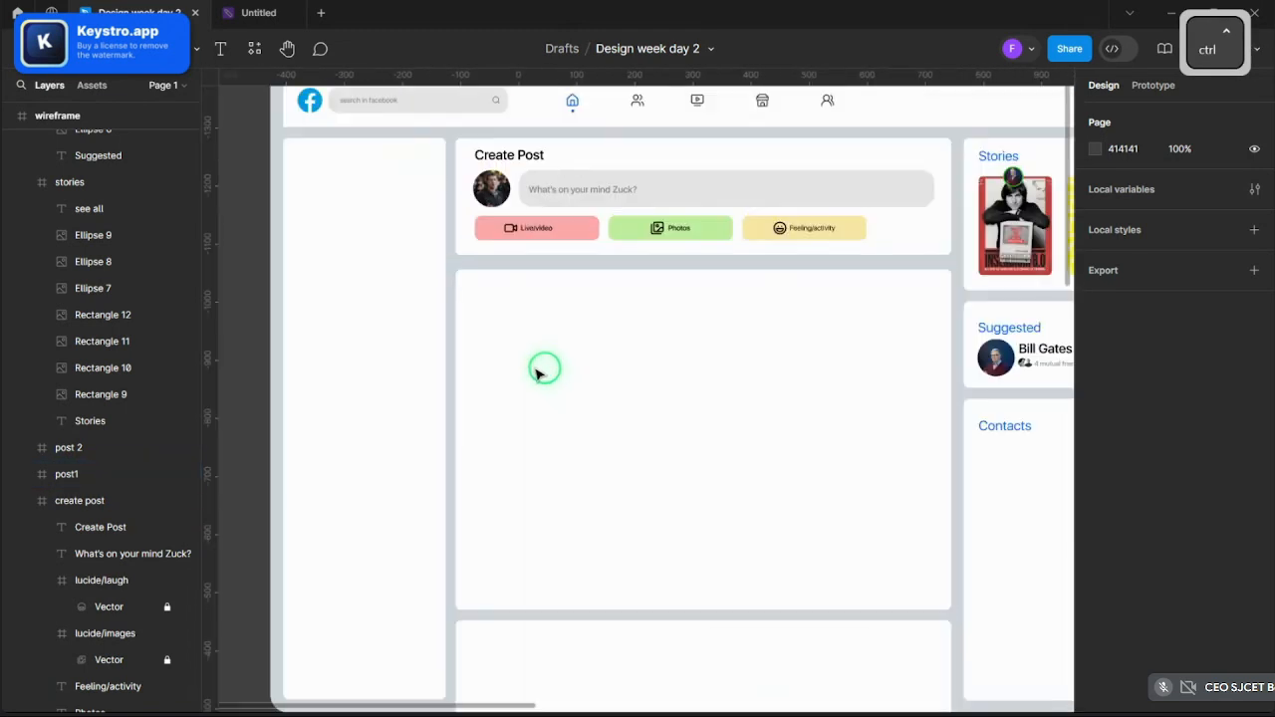
scroll(533, 349, "down", 3)
scroll(554, 333, "up", 5)
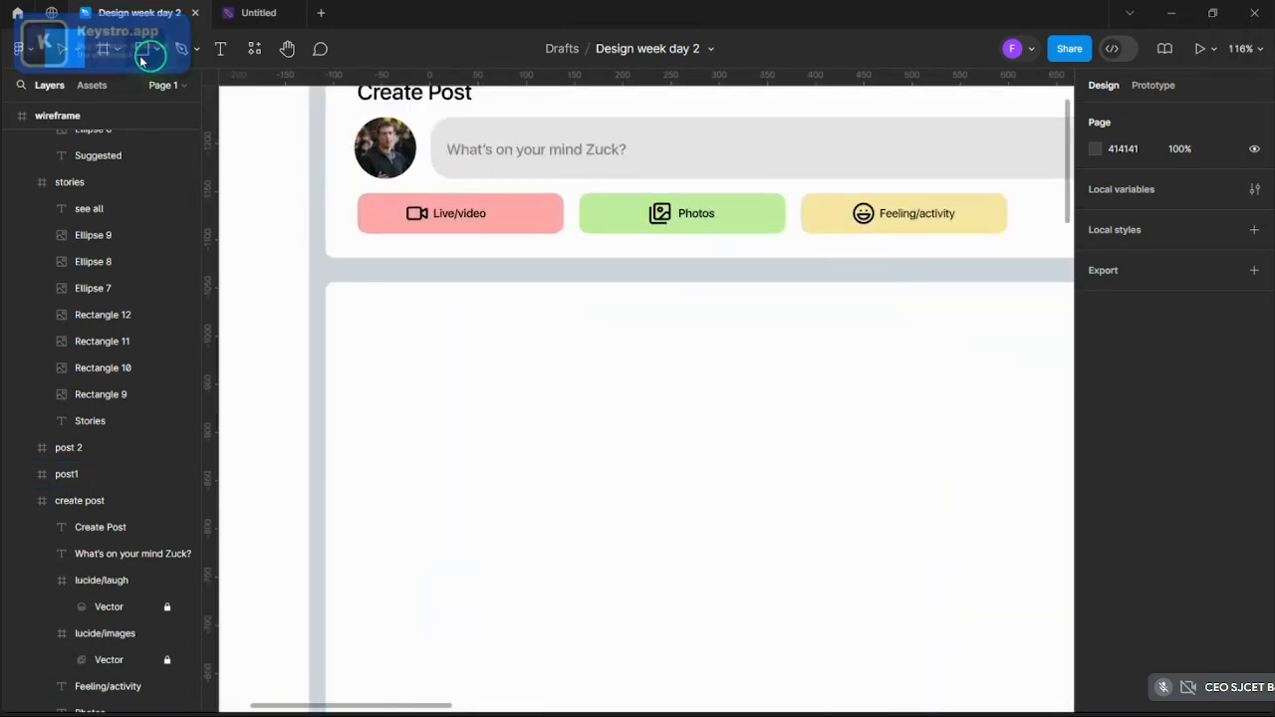
left_click(118, 52)
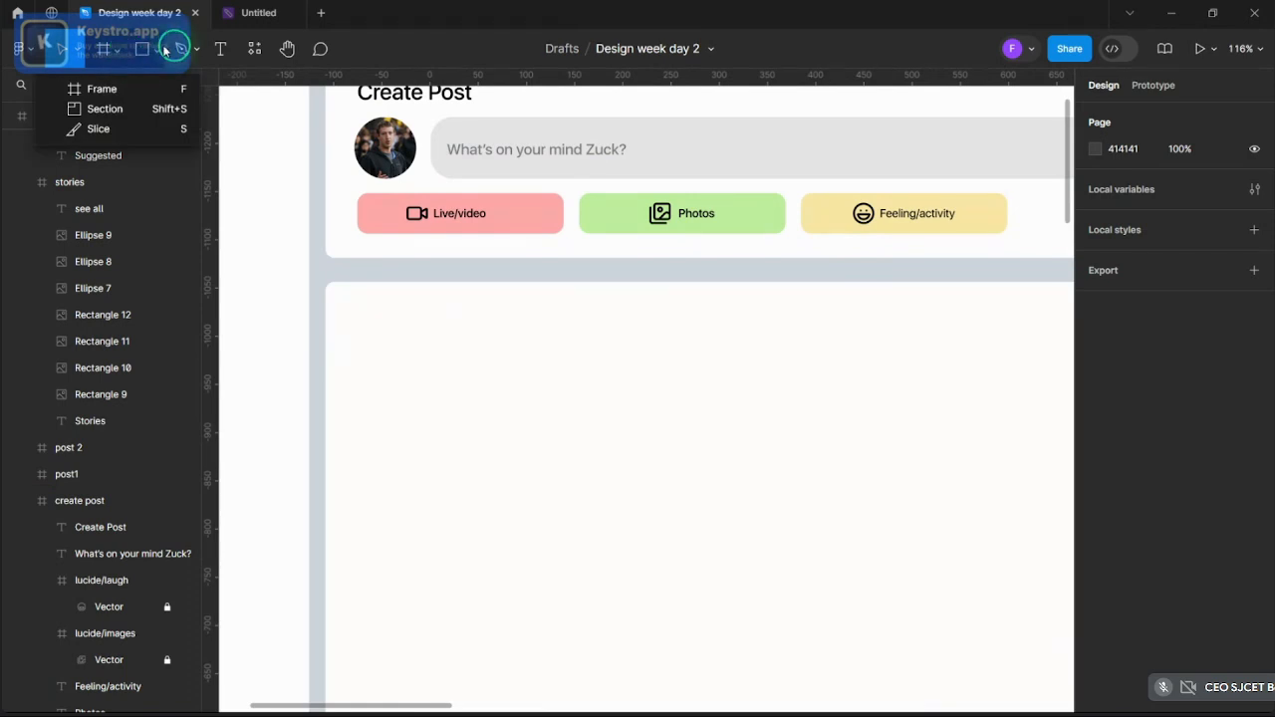
left_click(165, 51)
left_click(156, 129)
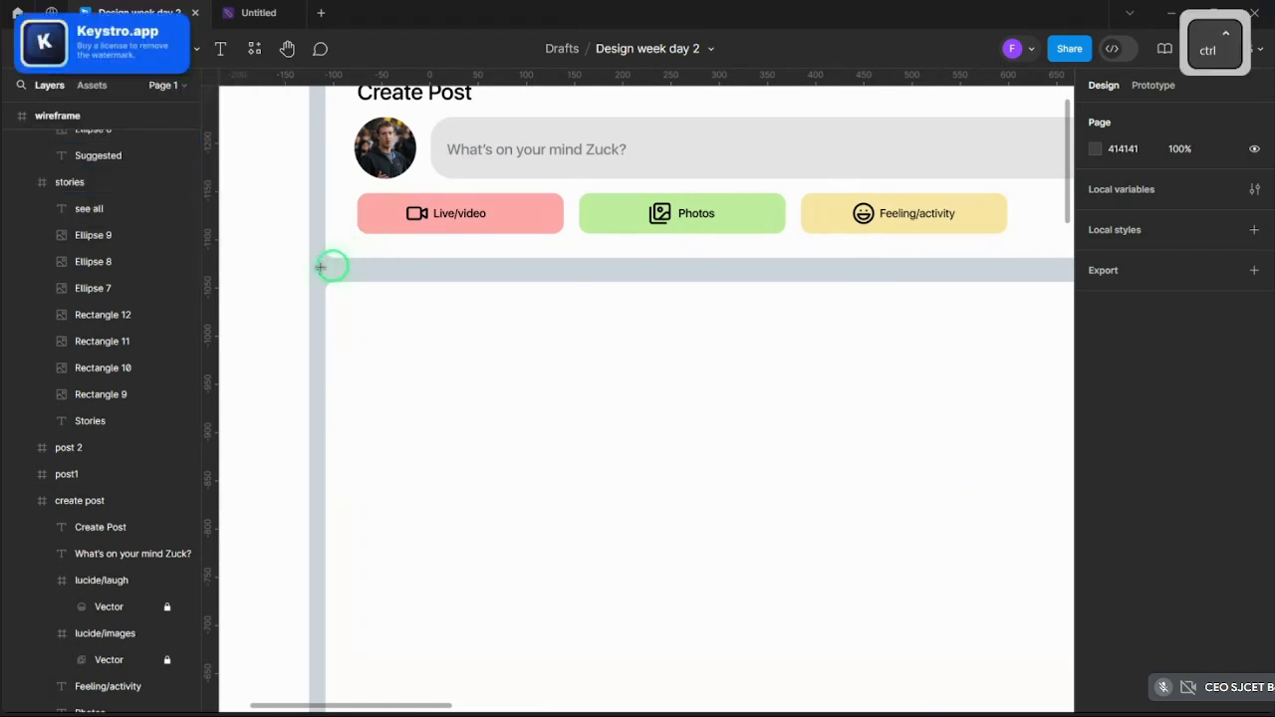
scroll(320, 267, "up", 3)
left_click_drag(351, 297, 449, 372)
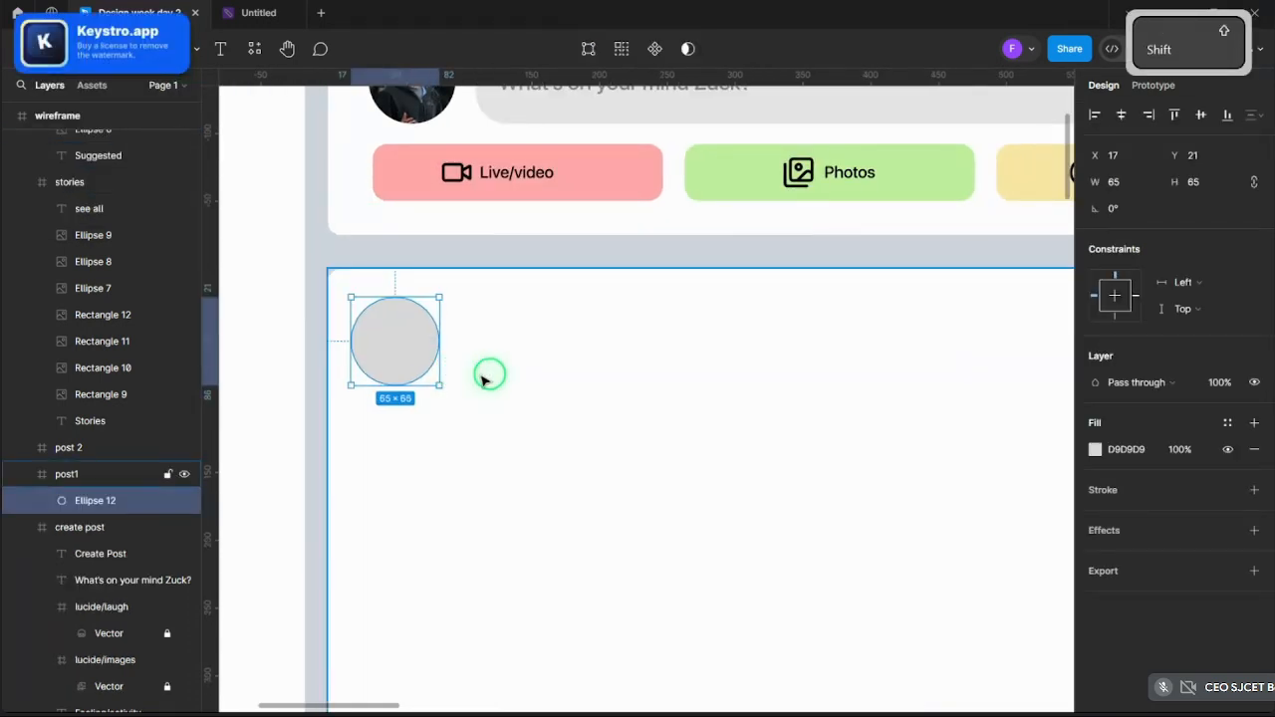
- Nudge the new circle right and delete the leftover Ellipse 12
scroll(455, 364, "down", 5)
scroll(455, 364, "up", 5)
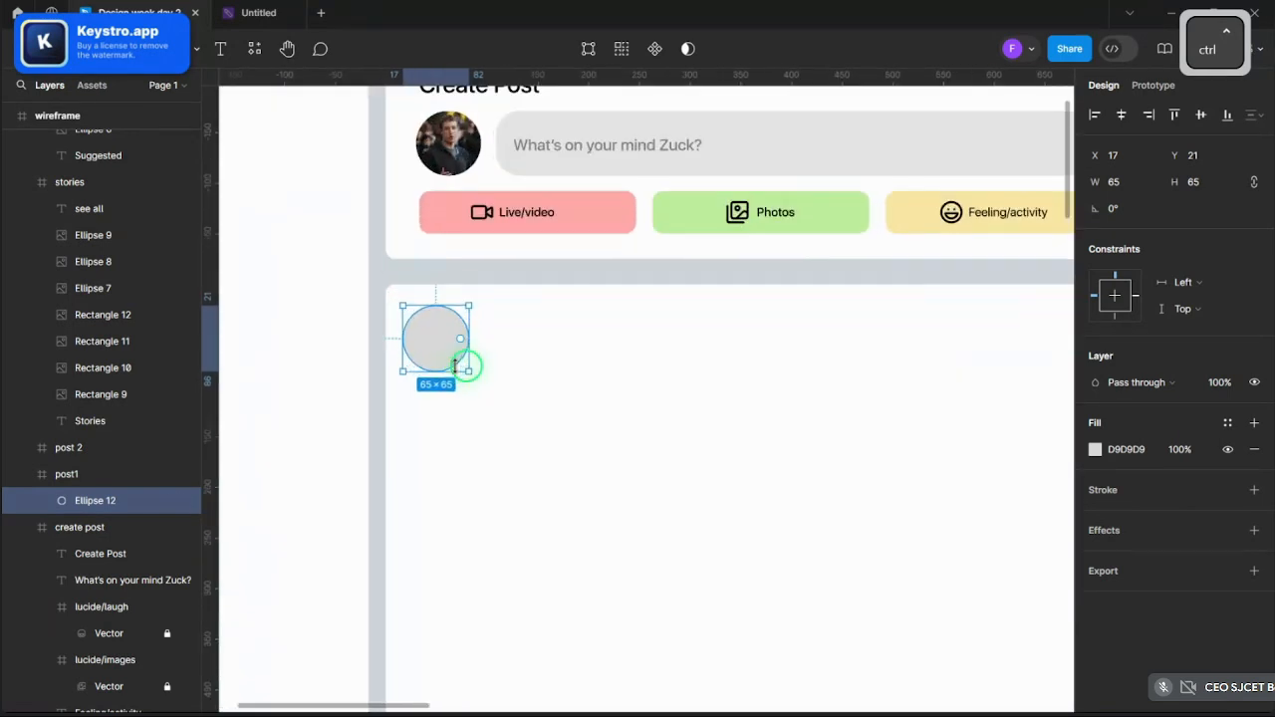
scroll(444, 365, "up", 4)
left_click_drag(450, 358, 474, 359)
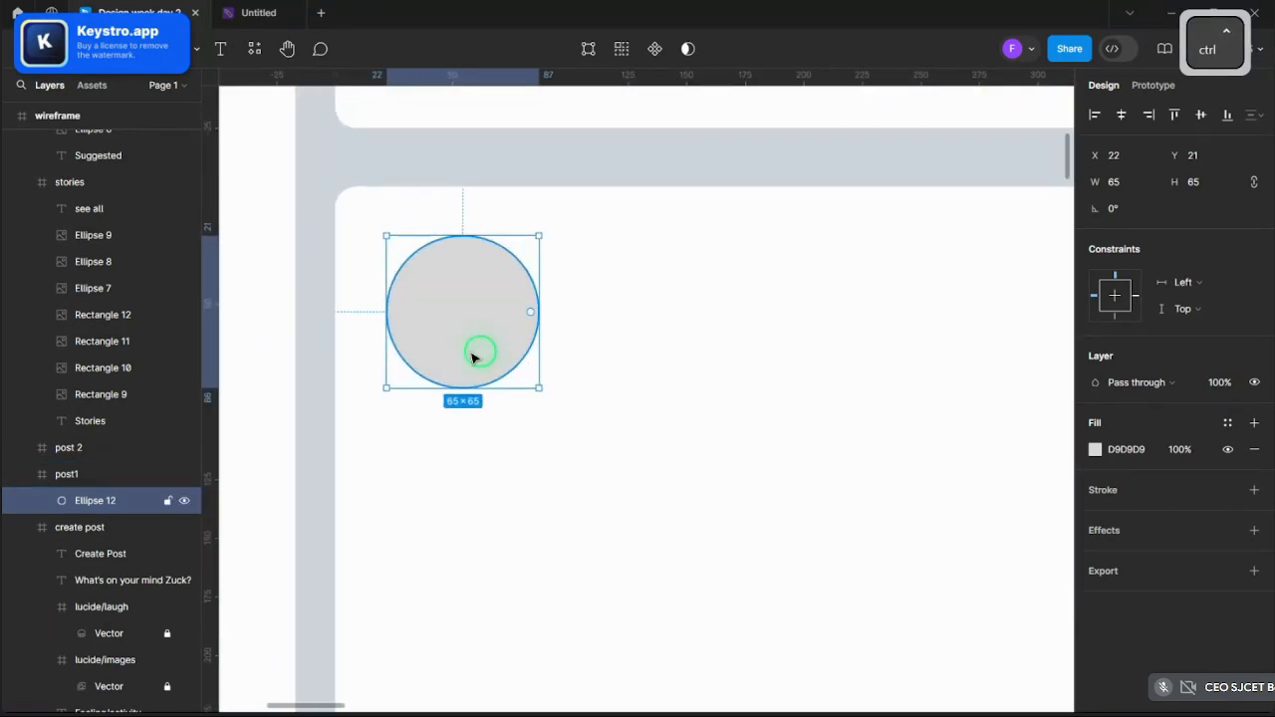
scroll(474, 354, "down", 3)
scroll(475, 350, "up", 2)
key("Delete")
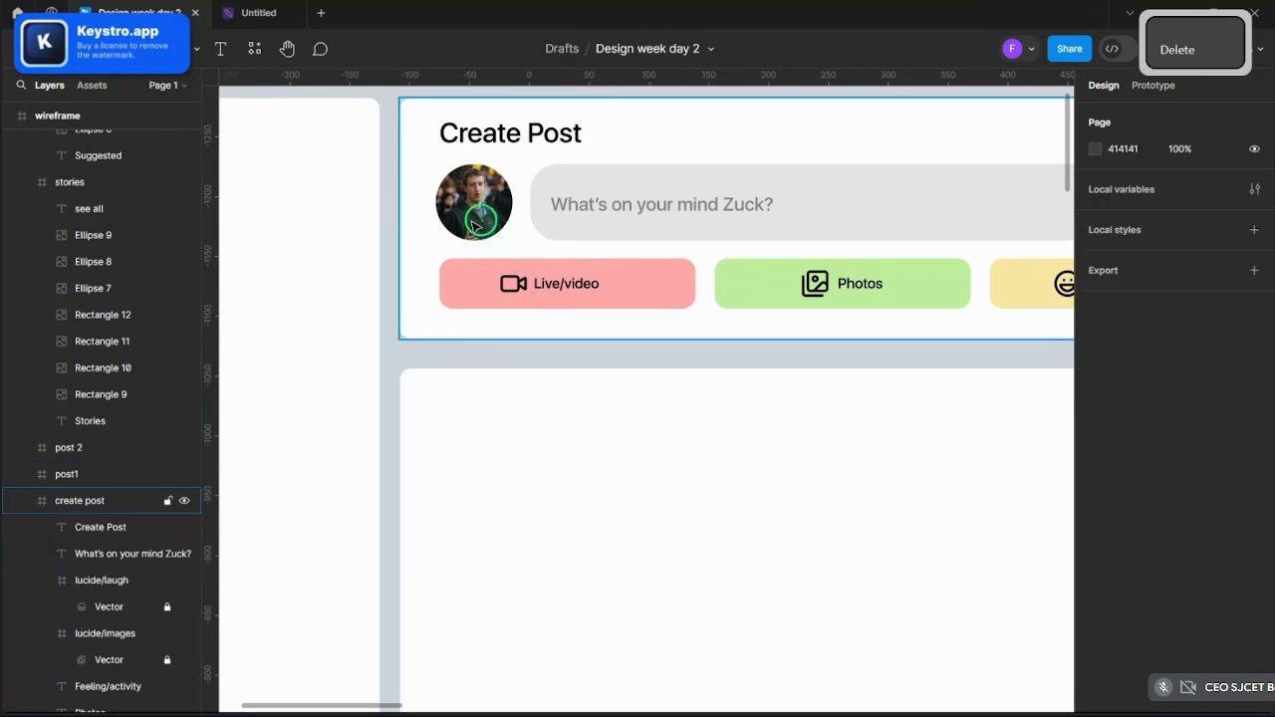
left_click(475, 225)
- Duplicate the round avatar and move the copy to the top-left of the empty post1 card
key("ctrl+v")
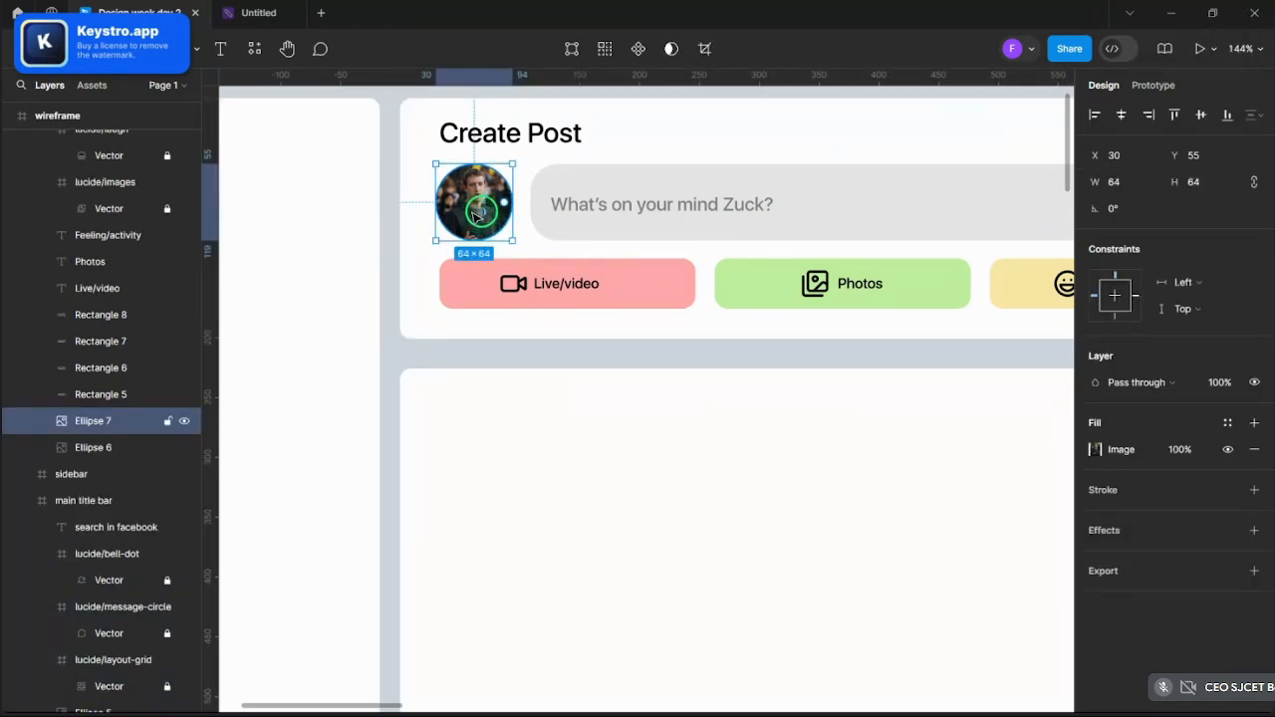
left_click_drag(475, 214, 480, 441)
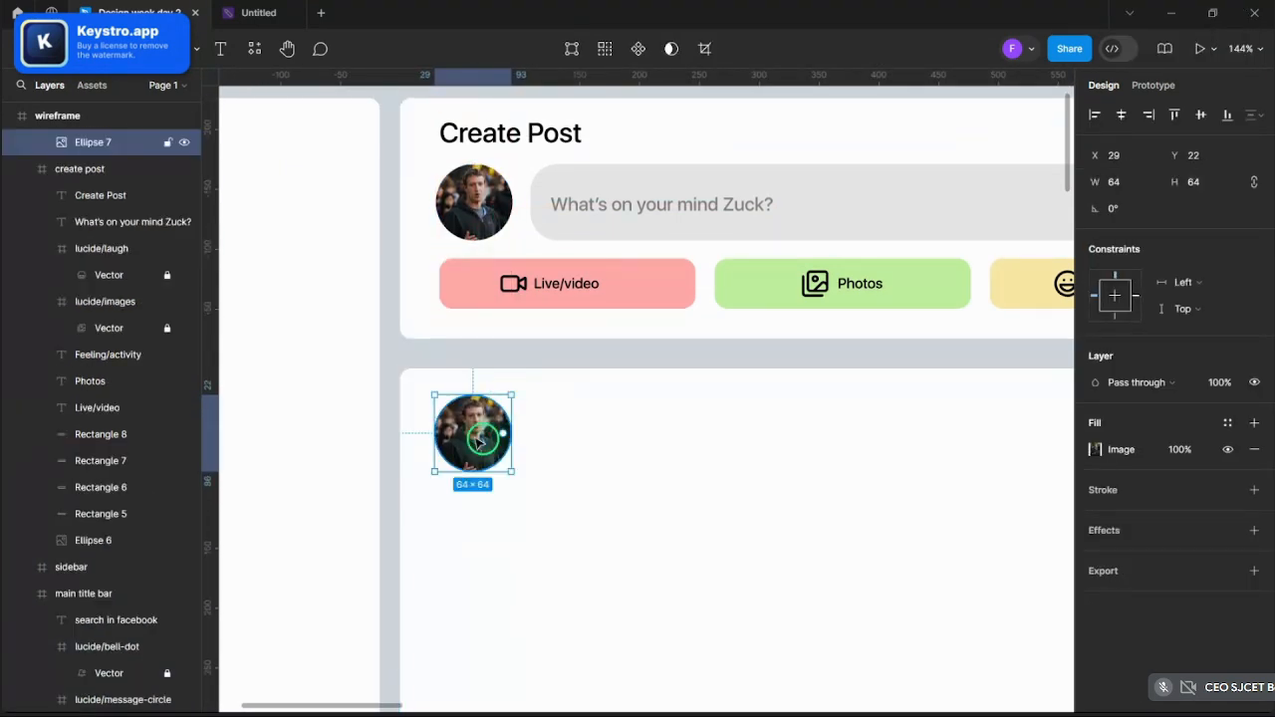
left_click(513, 359)
scroll(506, 353, "down", 3)
scroll(504, 355, "up", 4)
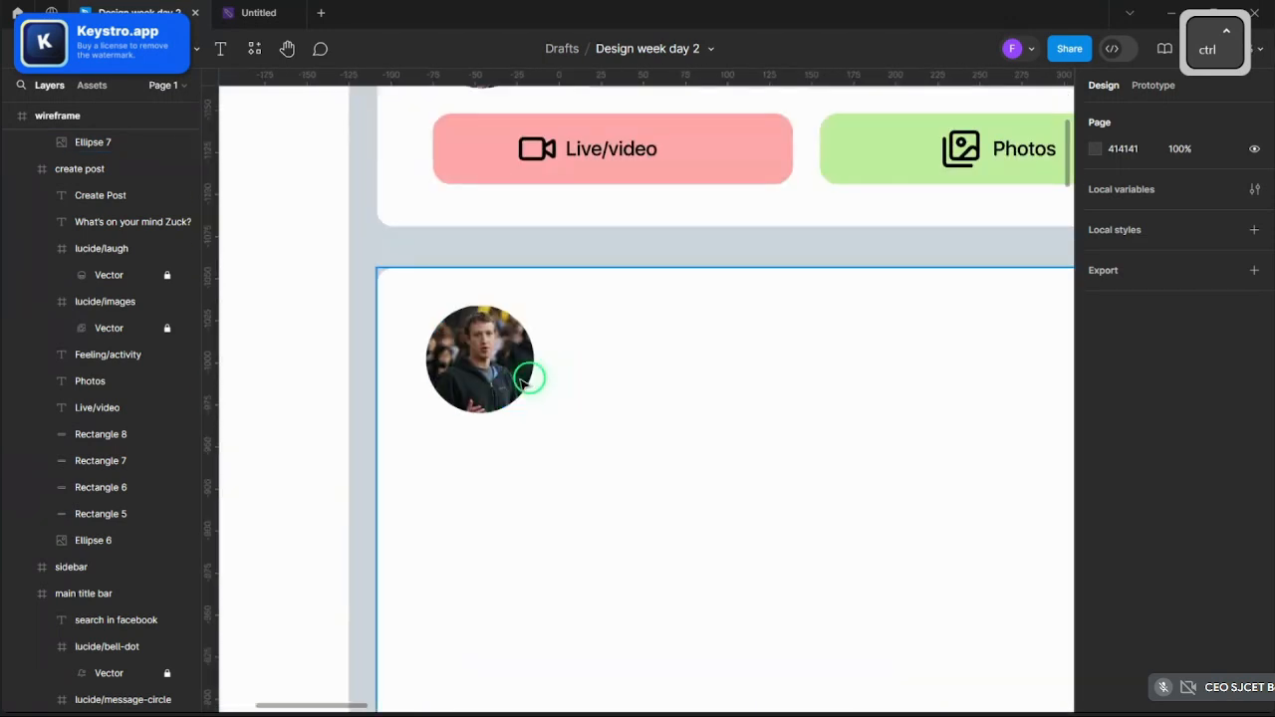
left_click(488, 383)
left_click(488, 383)
- Replace the copied avatar's image with the new person's photo, scaled to Fill
left_click(1121, 450)
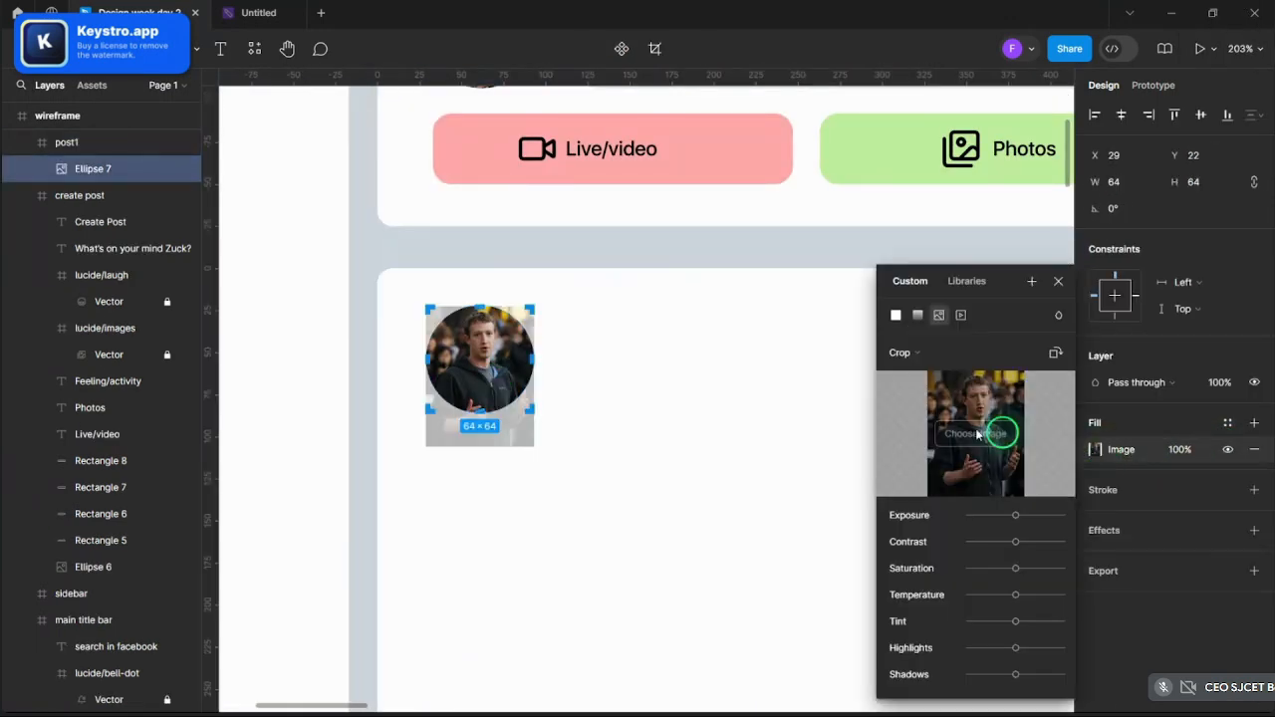
left_click(978, 432)
scroll(361, 277, "down", 6)
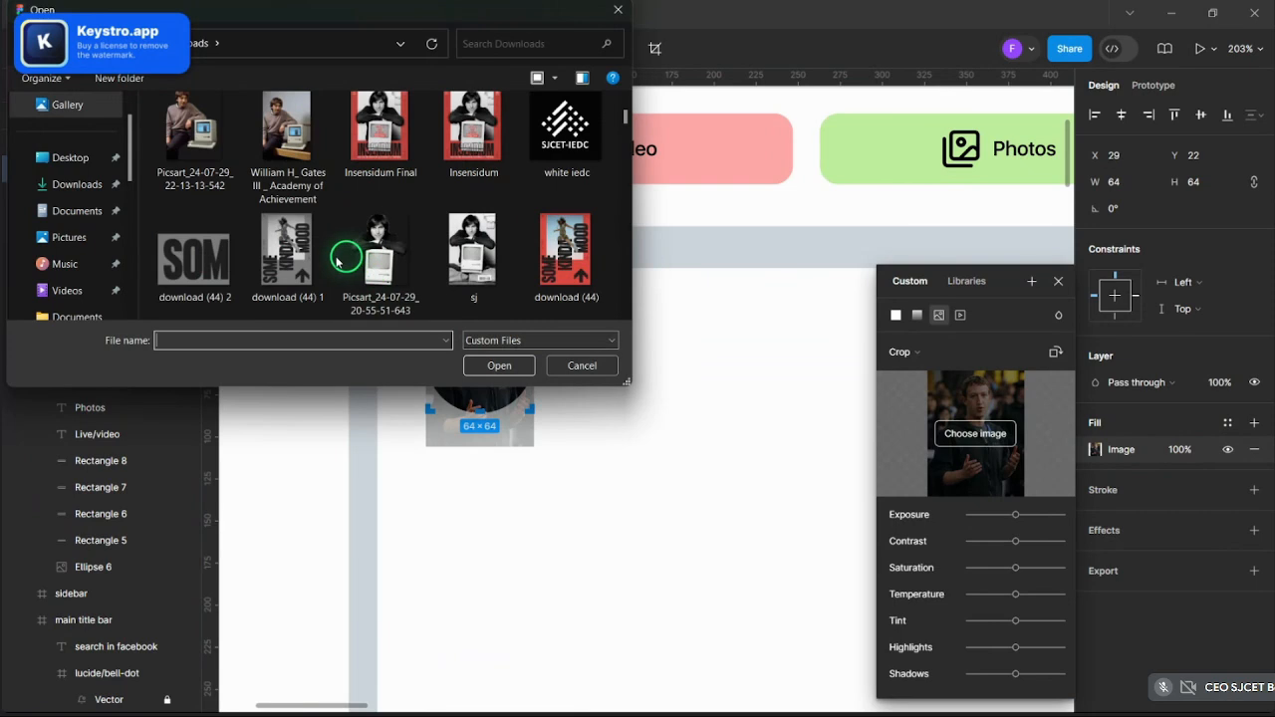
left_click(212, 257)
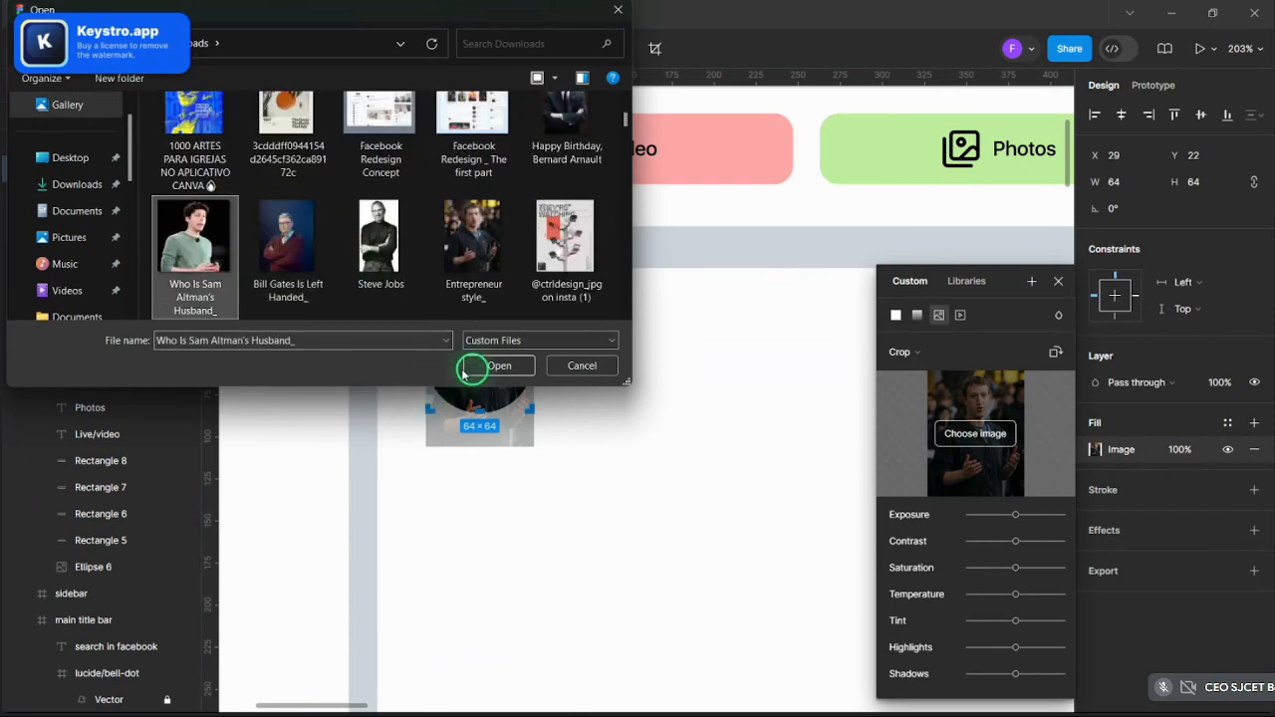
left_click(464, 374)
left_click(919, 356)
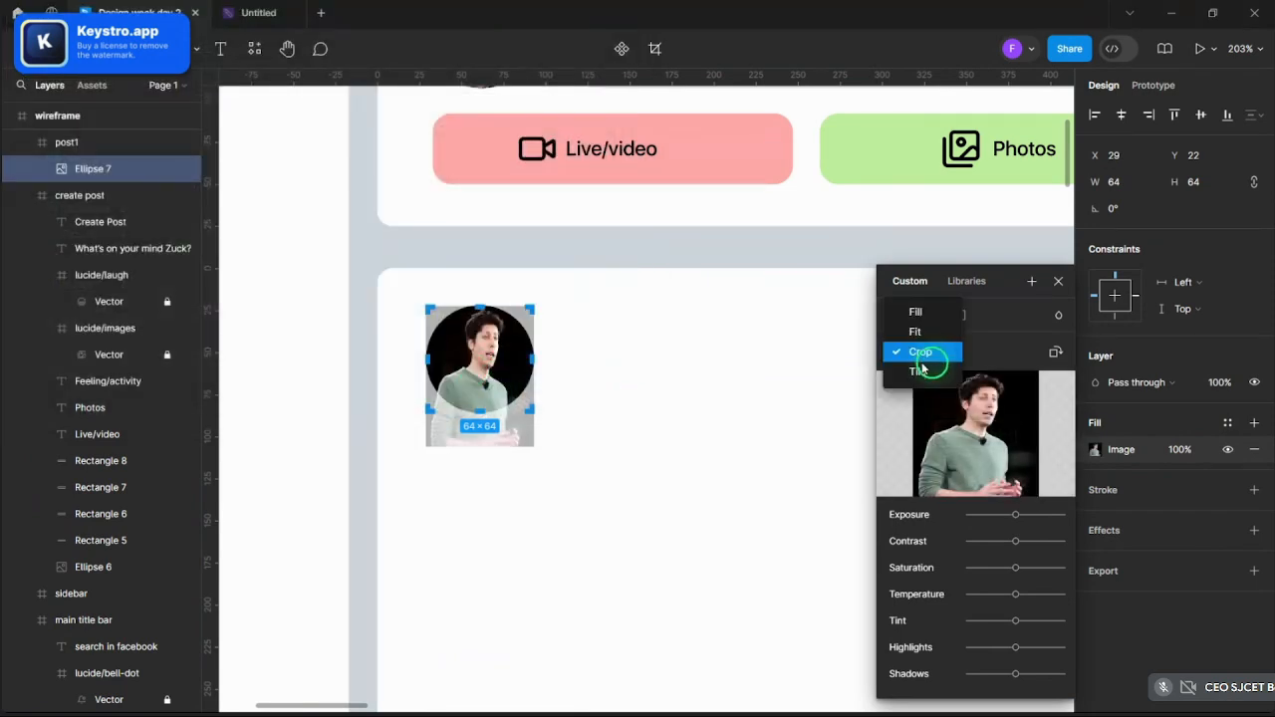
left_click(913, 317)
scroll(578, 229, "down", 5)
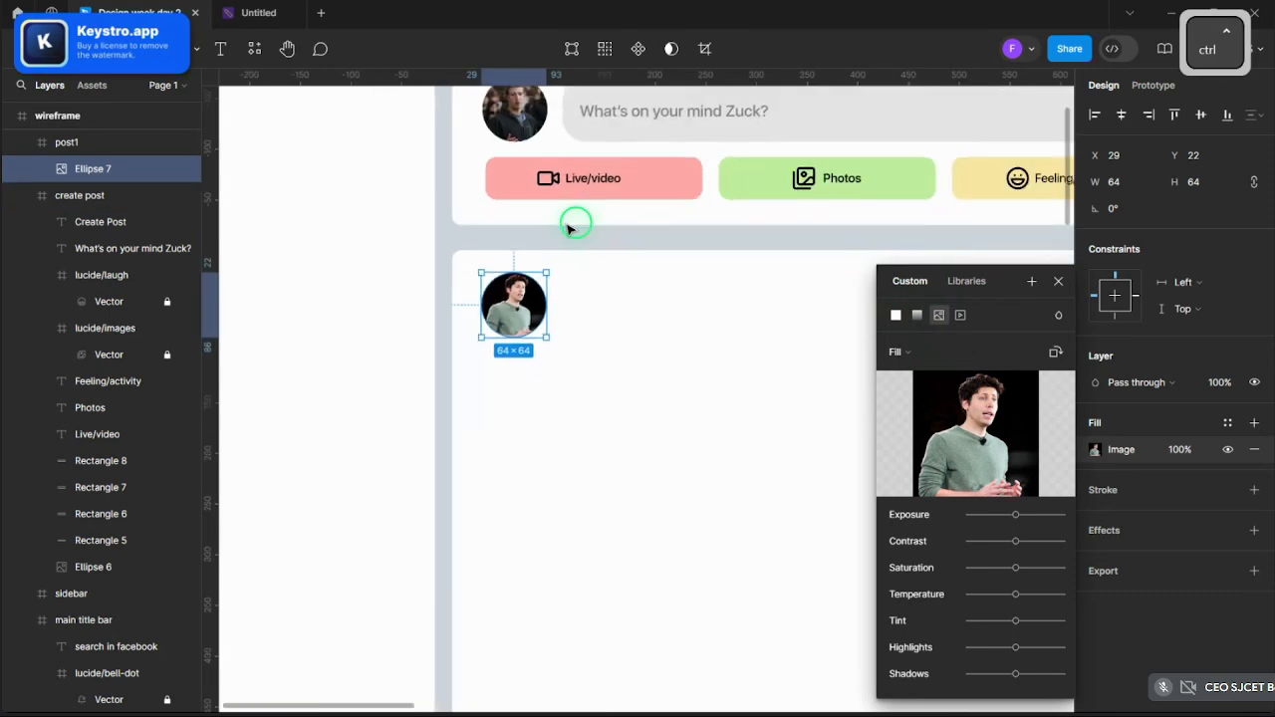
left_click(583, 244)
scroll(584, 237, "up", 5)
scroll(583, 237, "down", 3)
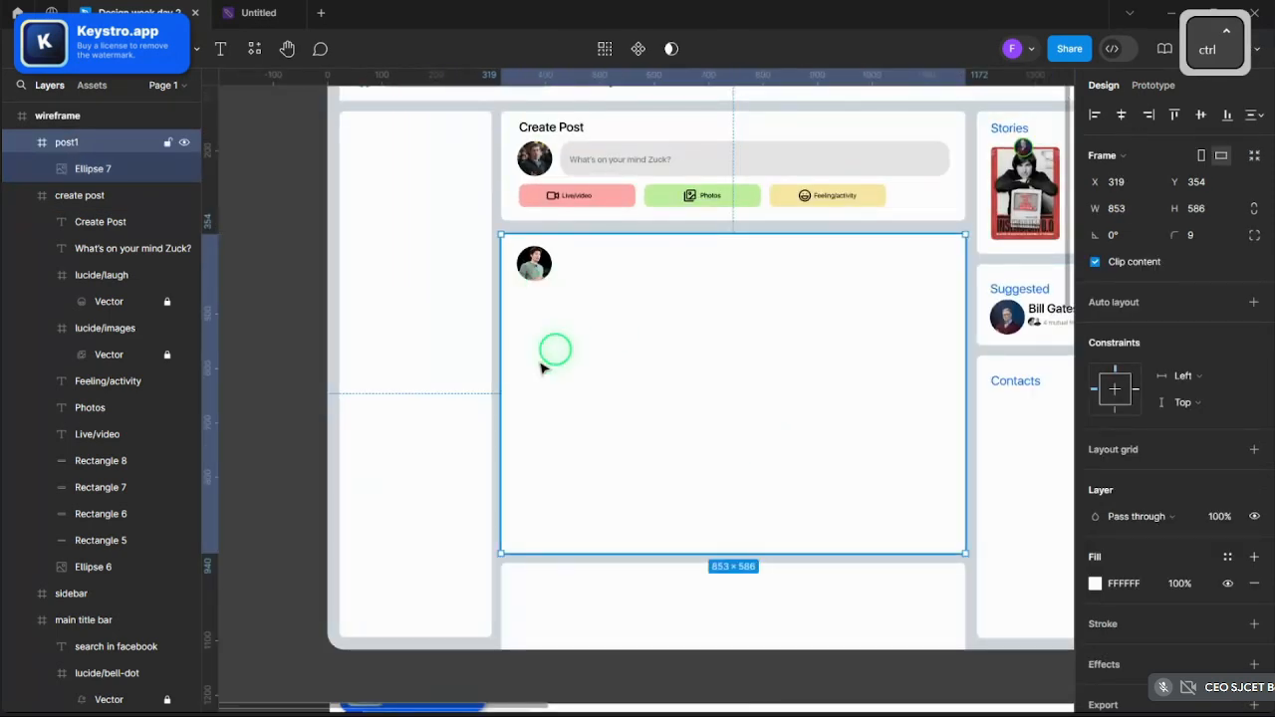
mouse_move(503, 694)
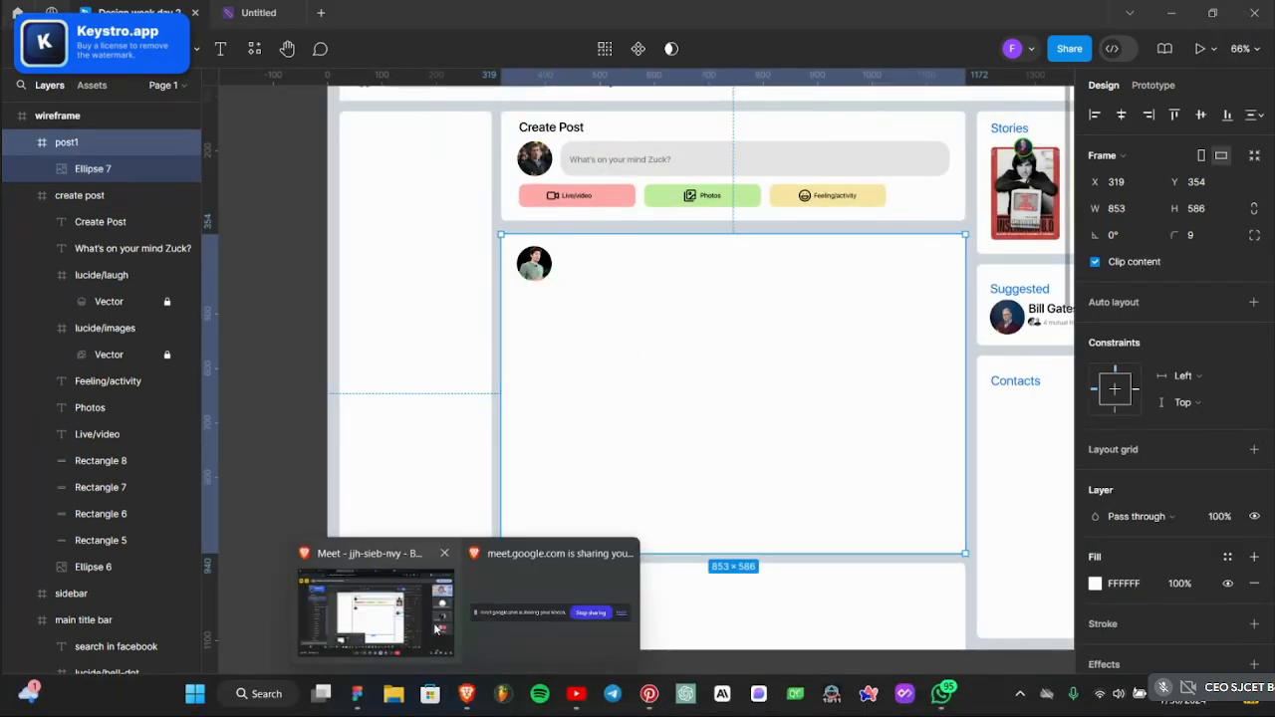
left_click(378, 608)
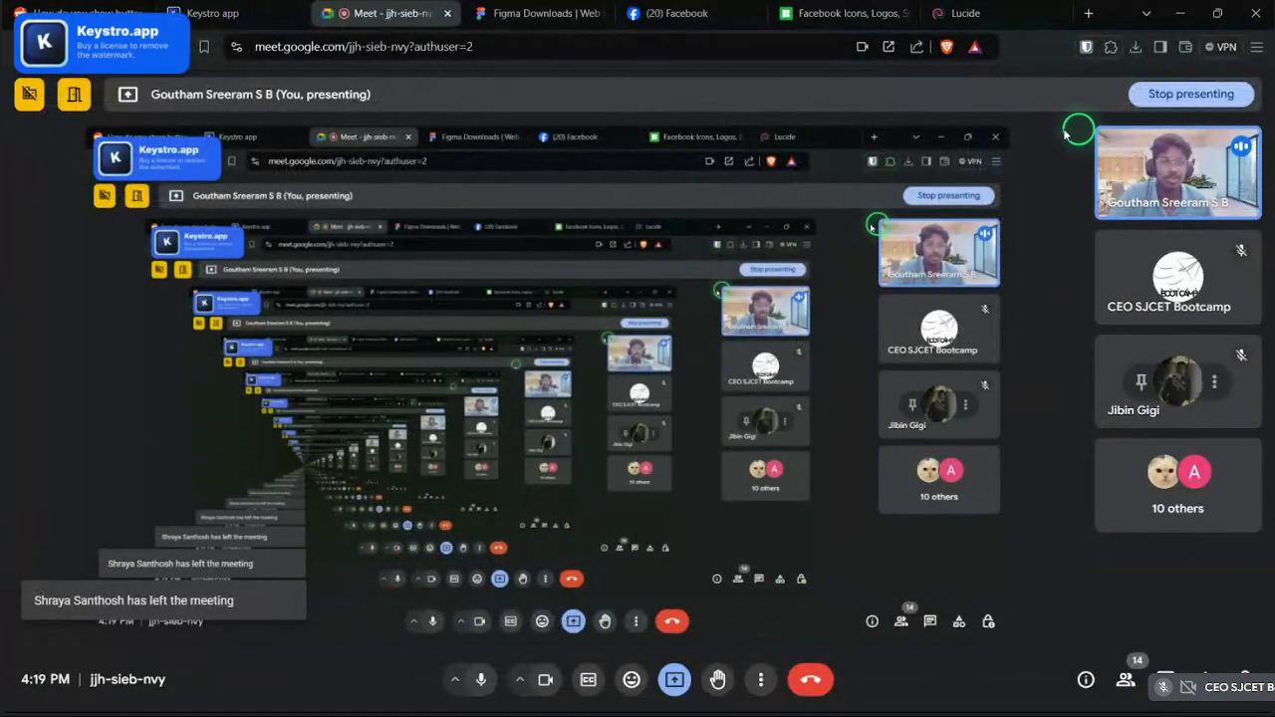
- In a new Brave tab, search 'chat gpt ne' and open OpenAI's News page
key("ctrl+t")
type("chat ")
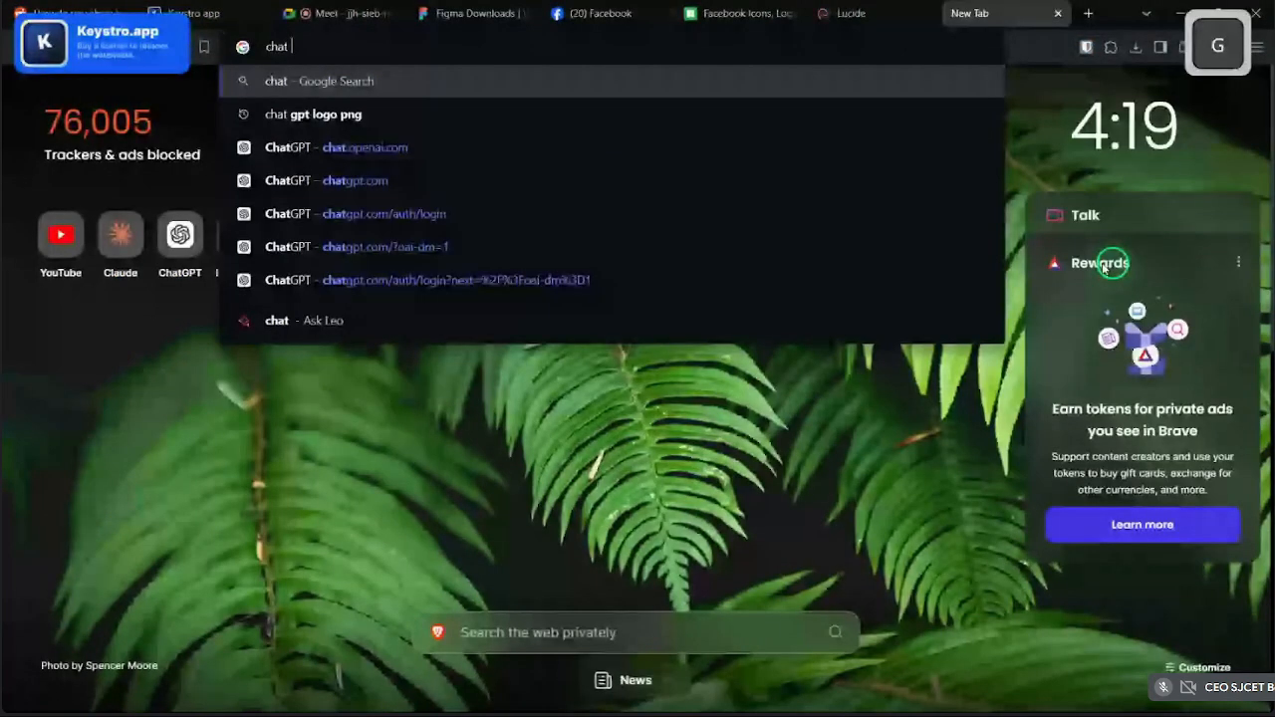
type("gpt ")
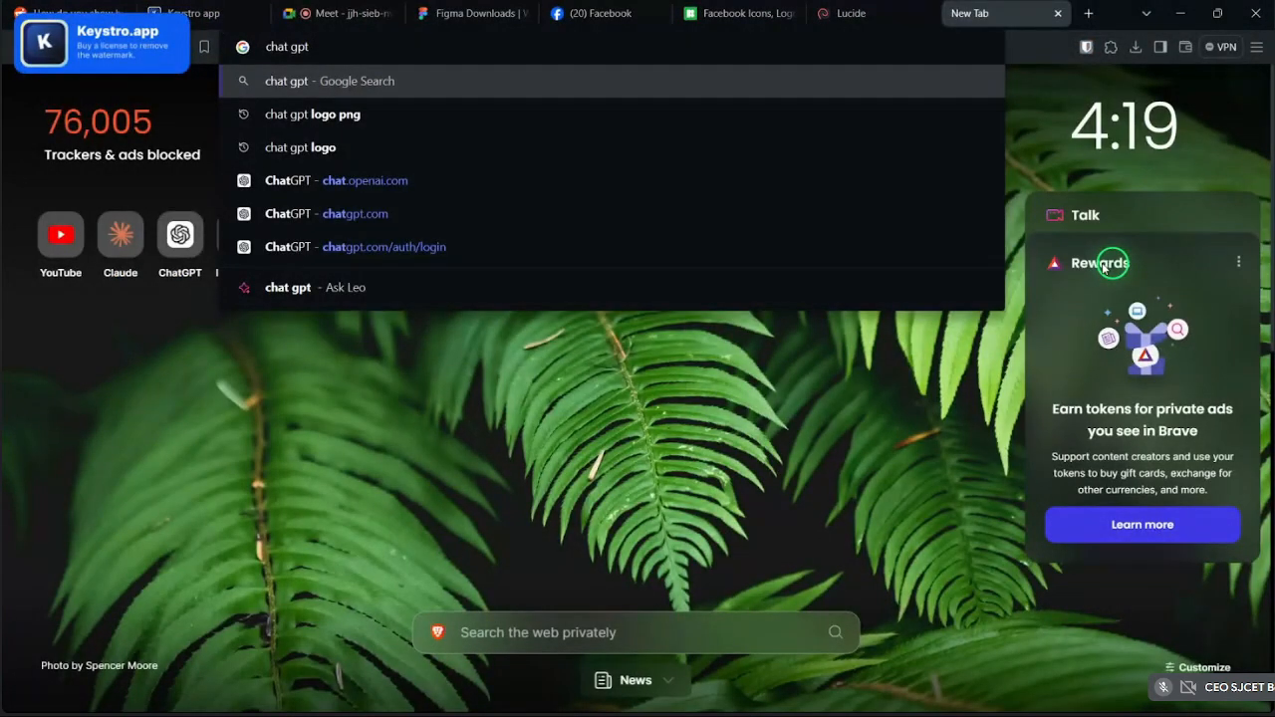
type("ne")
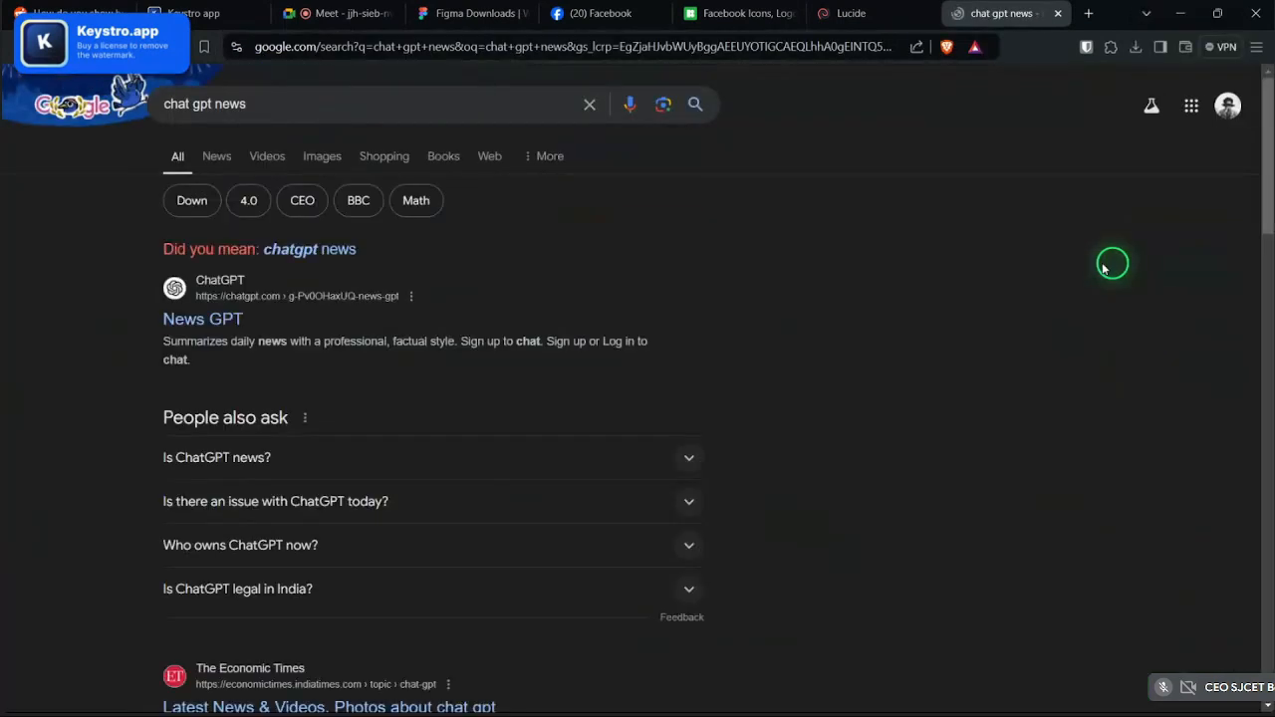
scroll(359, 398, "down", 4)
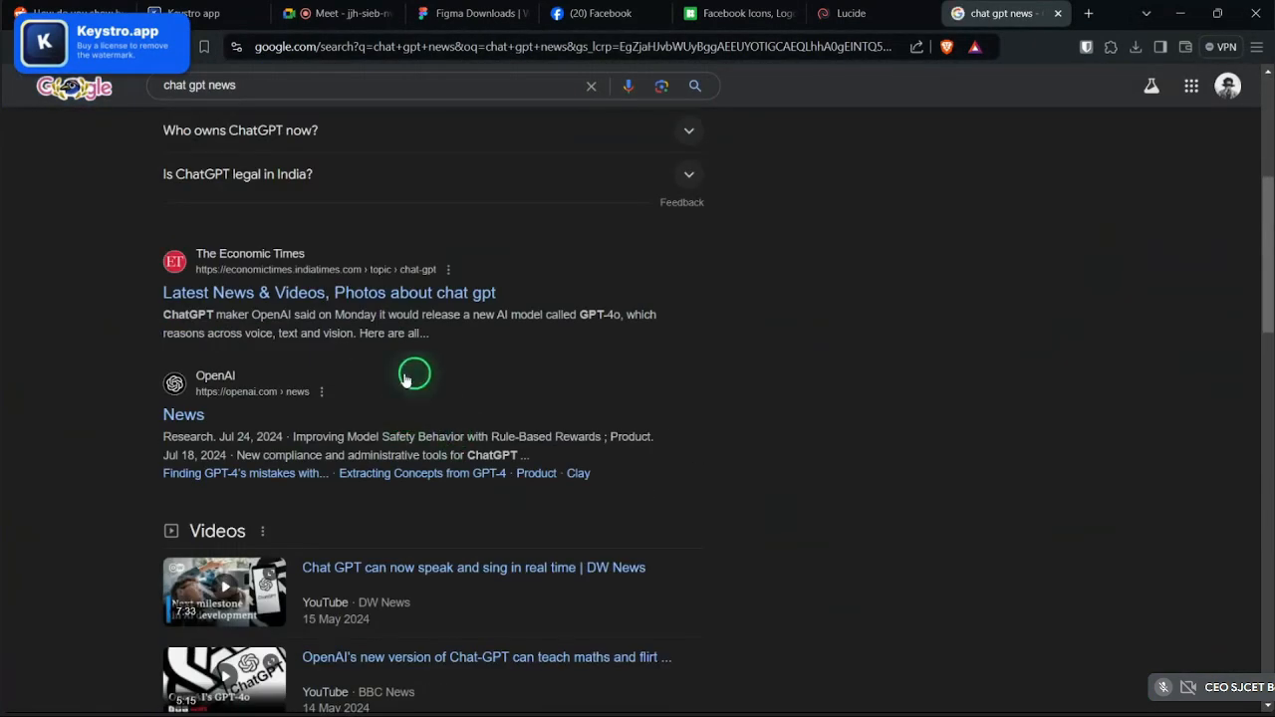
left_click(190, 415)
scroll(1101, 323, "down", 2)
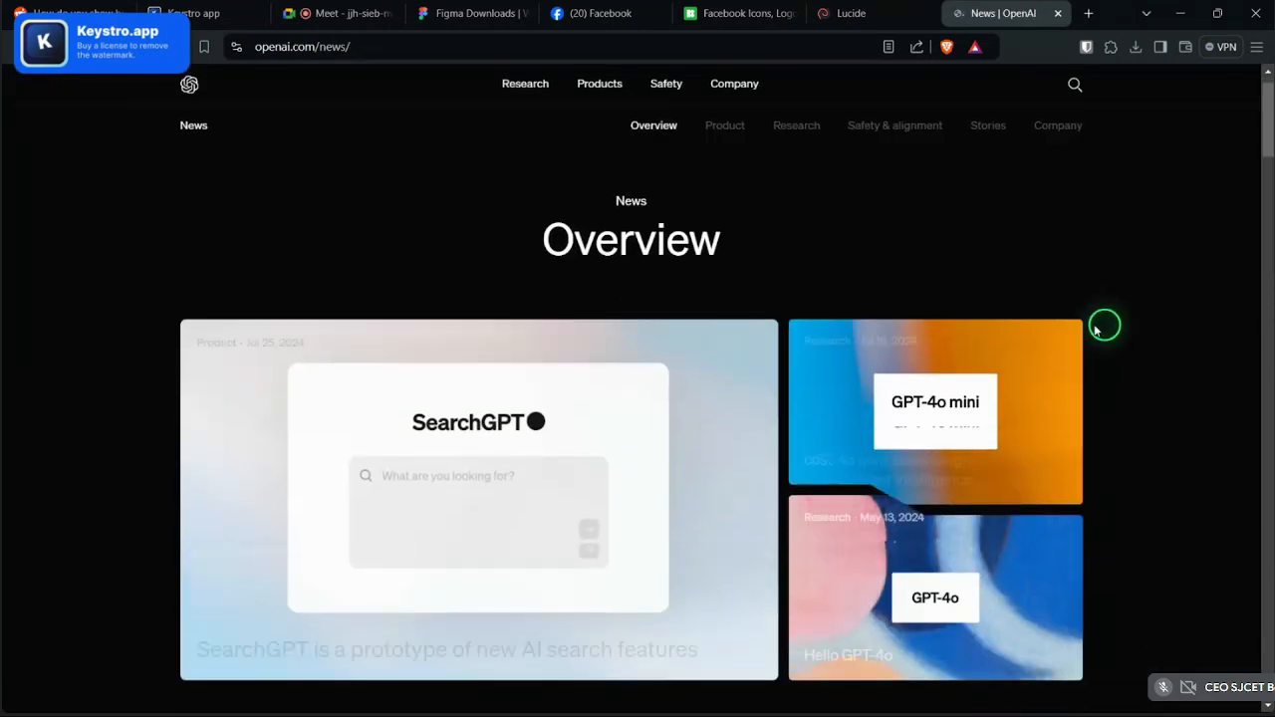
scroll(1095, 329, "up", 2)
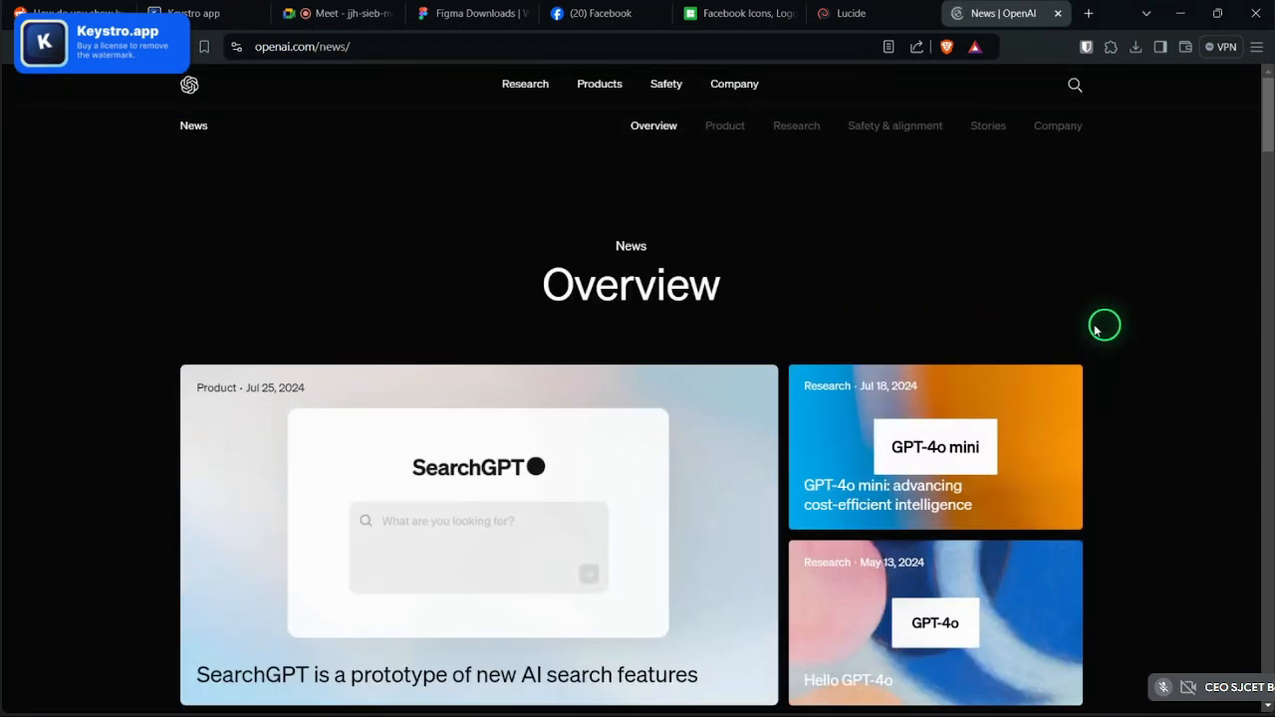
scroll(1096, 329, "down", 1)
scroll(1096, 331, "up", 1)
- Take screenshots of the OpenAI Latest news grid
key("Print")
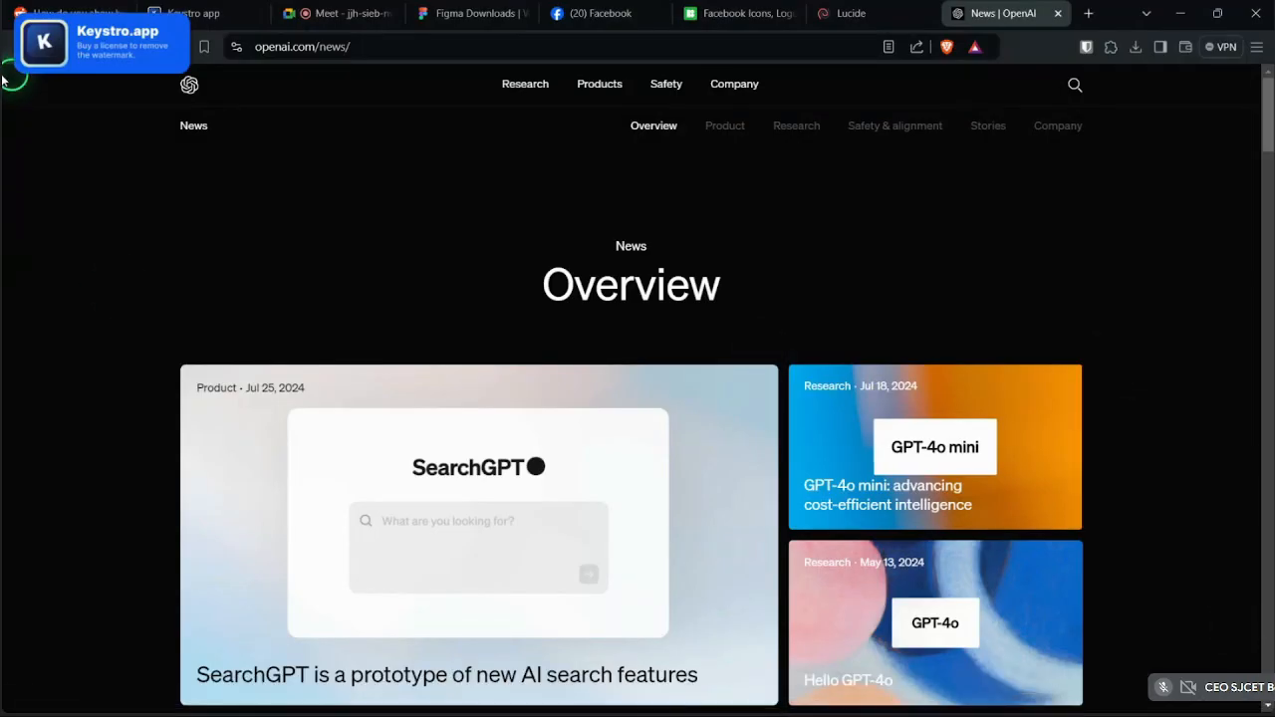
key("Print")
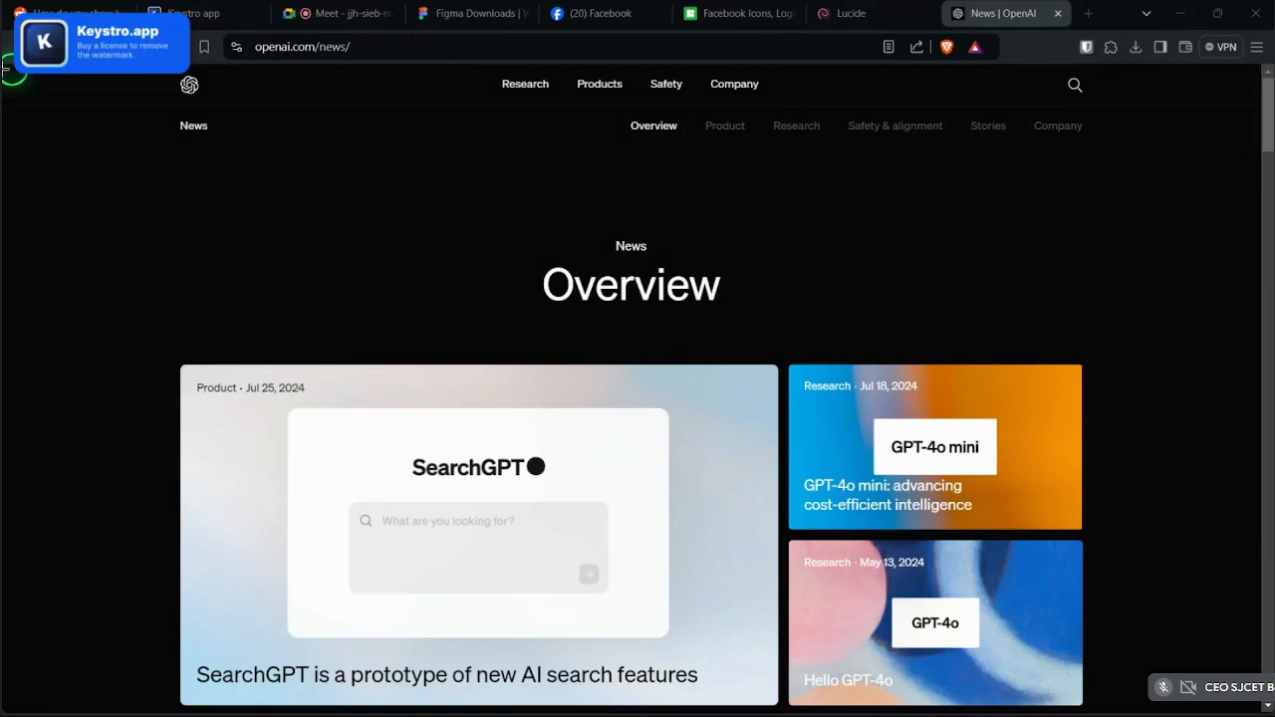
key("Print")
left_click(255, 196)
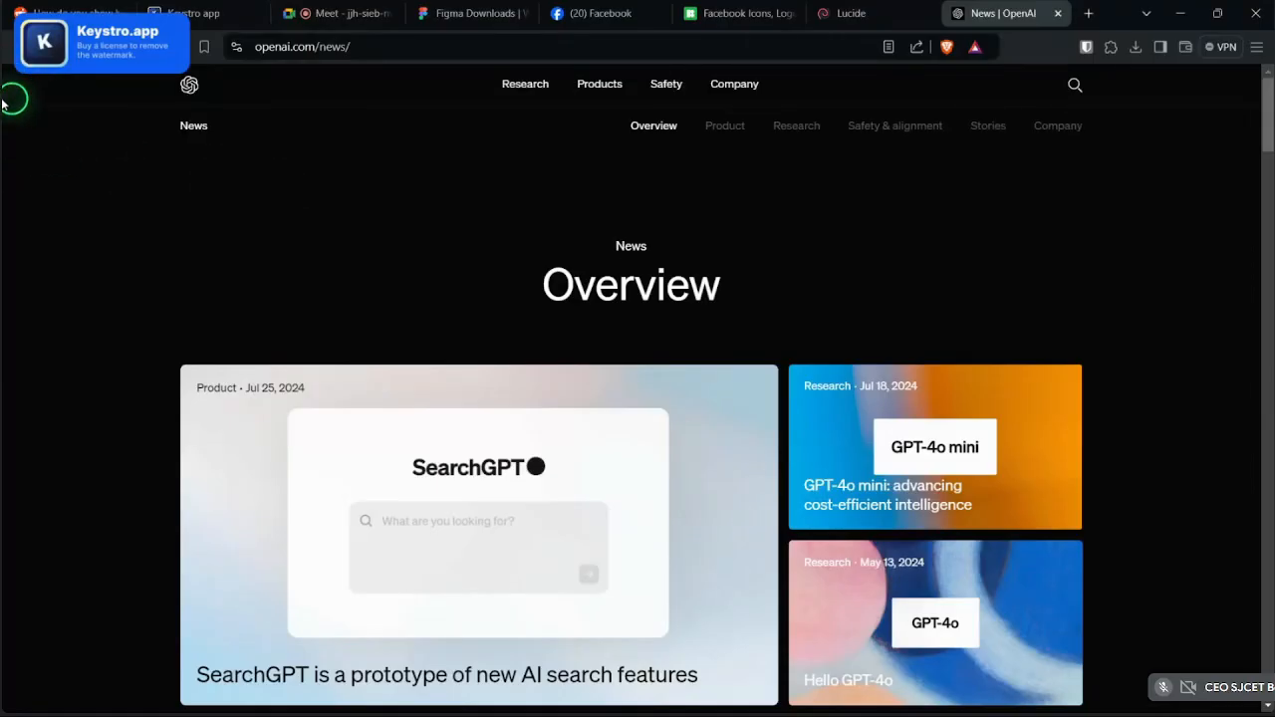
key("Print")
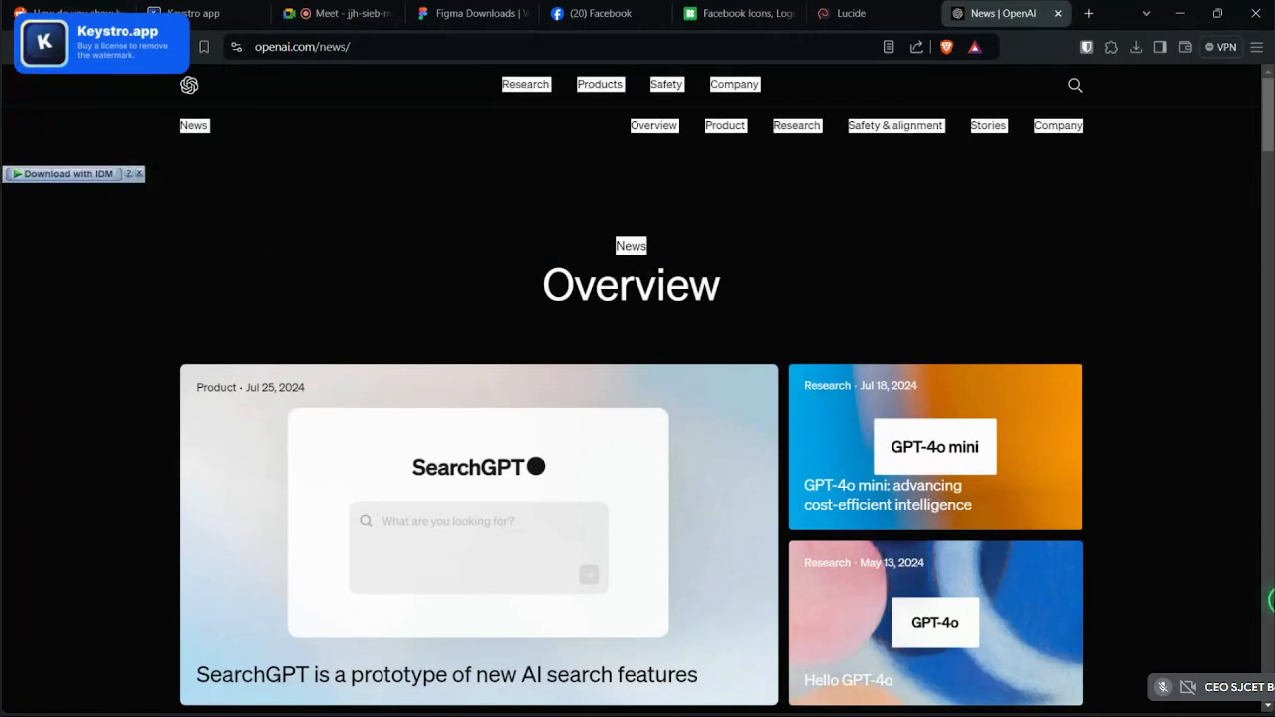
scroll(1219, 624, "down", 5)
scroll(1218, 624, "up", 2)
scroll(1192, 558, "down", 4)
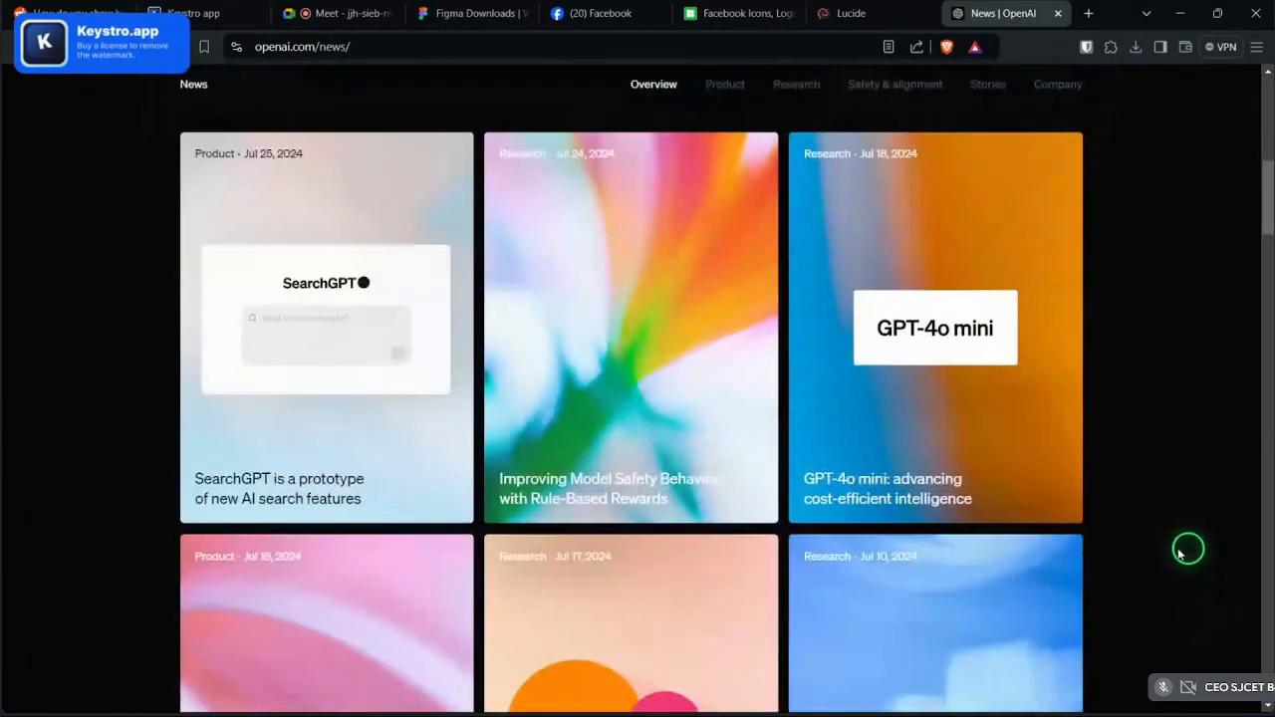
scroll(1181, 554, "down", 1)
scroll(1180, 554, "up", 1)
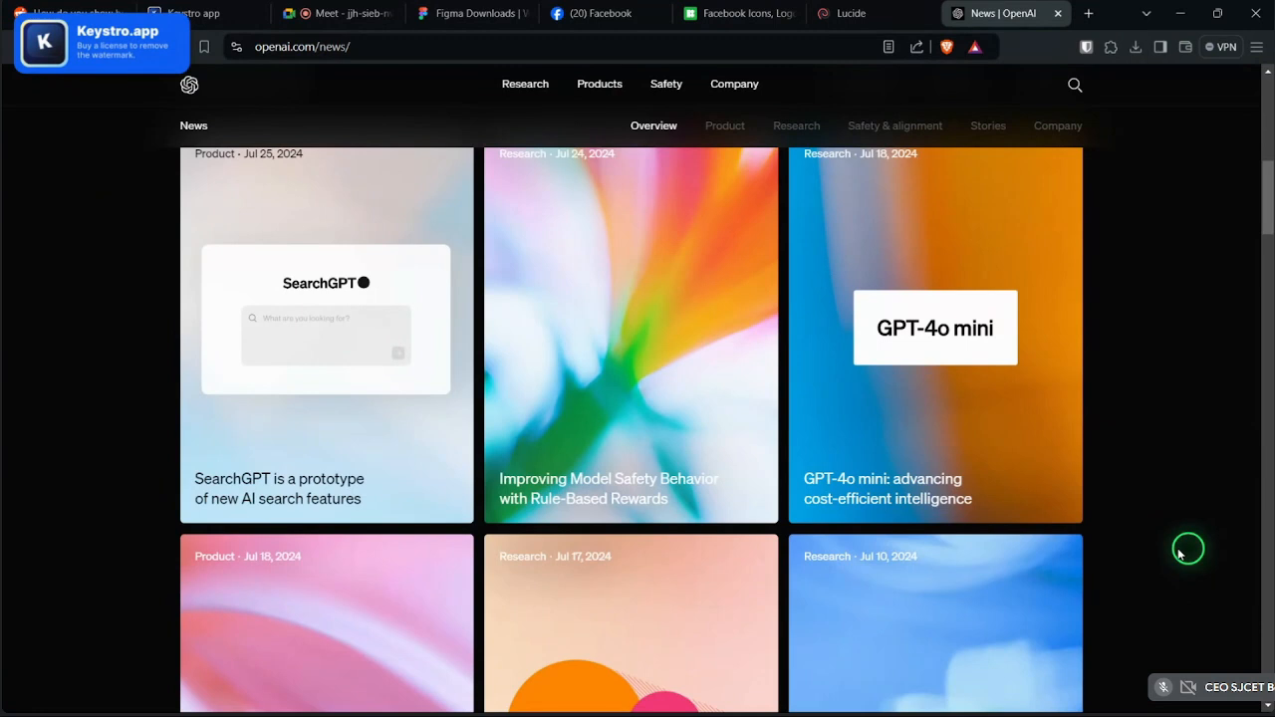
scroll(1180, 554, "up", 1)
key("Print")
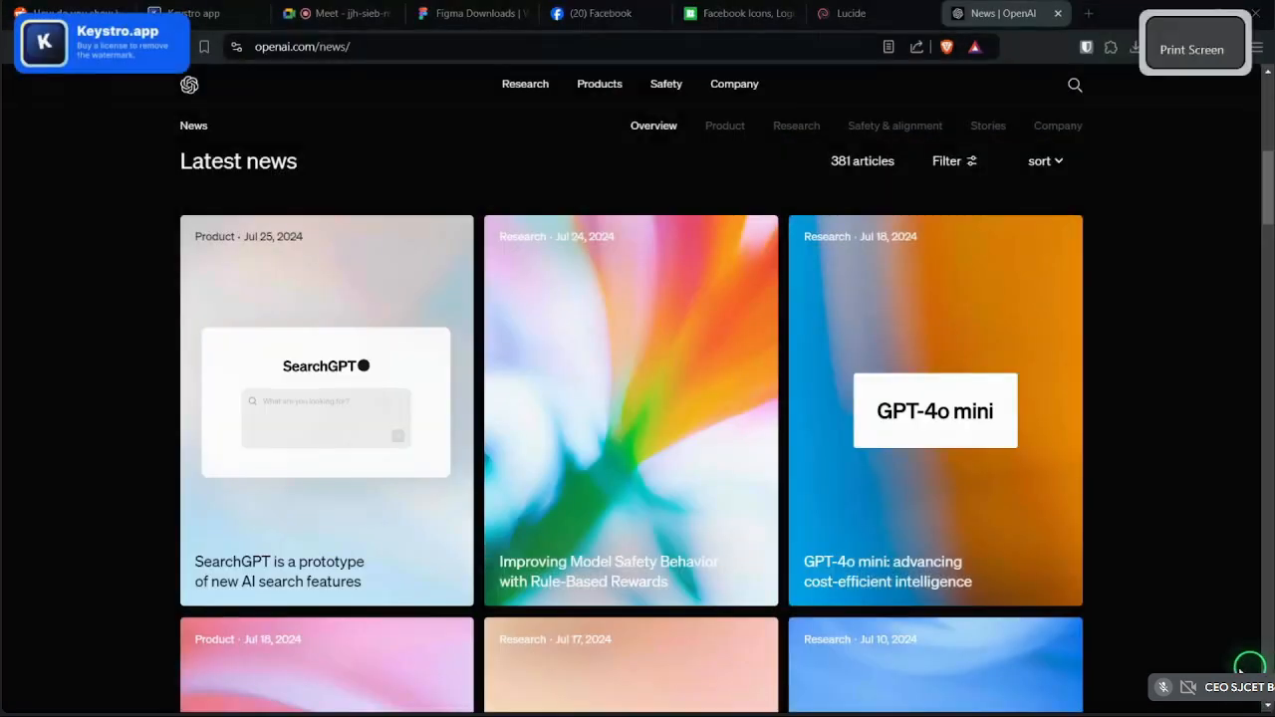
key("Print")
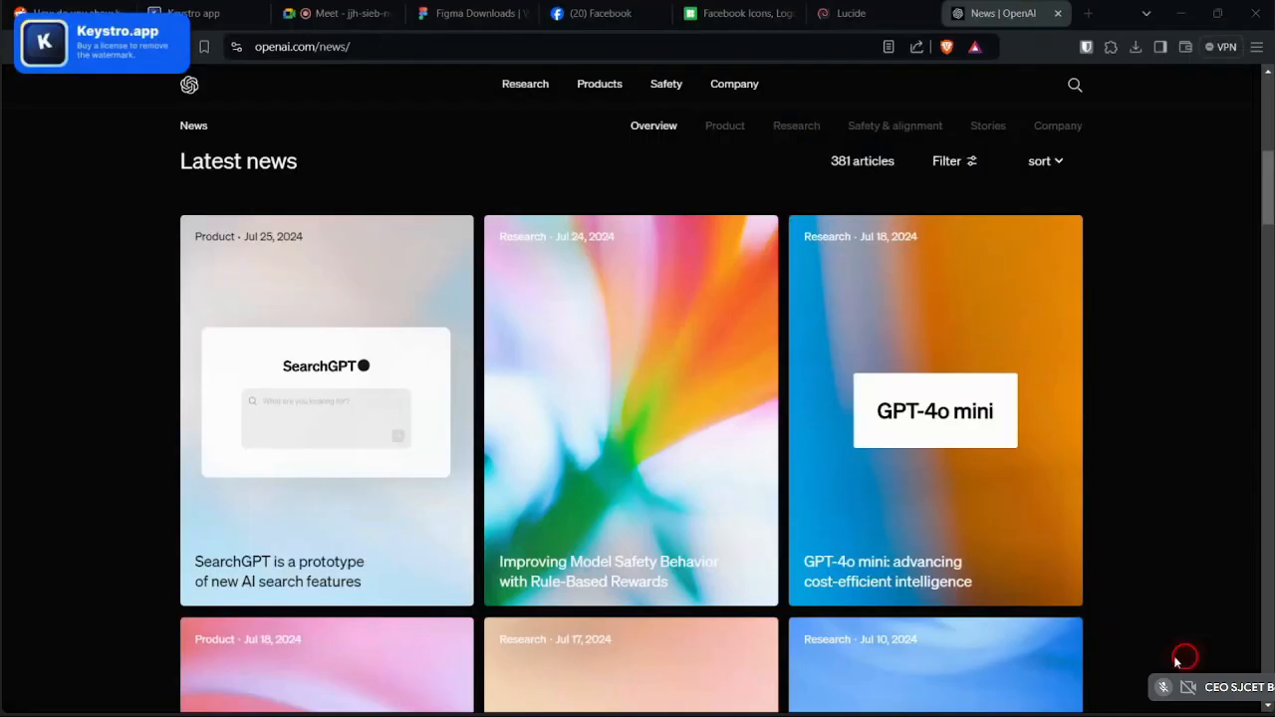
key("Print")
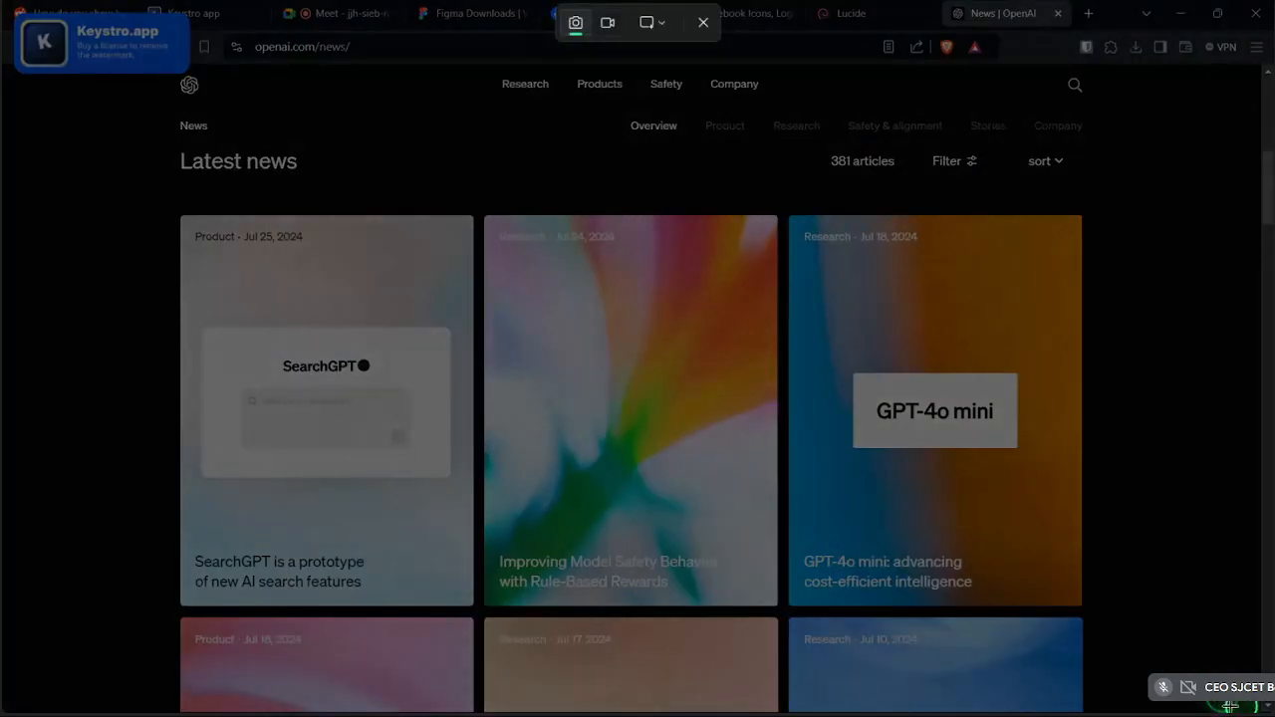
key("Print")
key("Print")
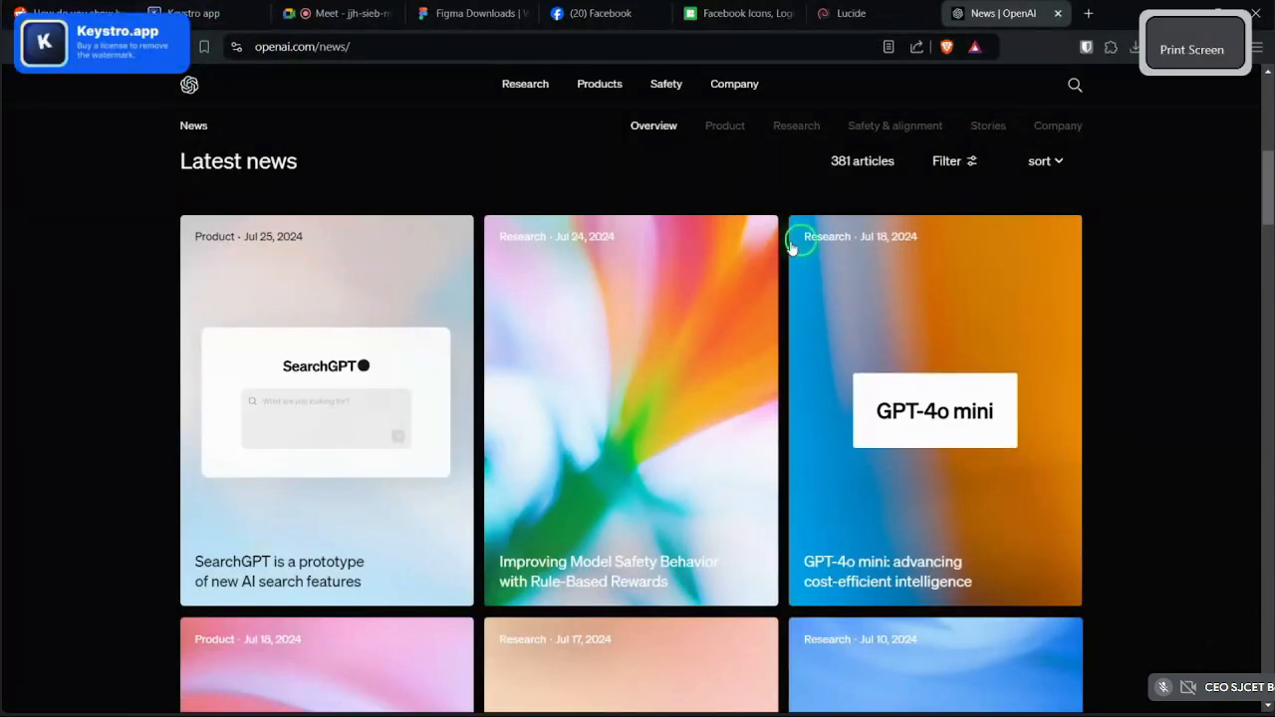
left_click(1213, 112)
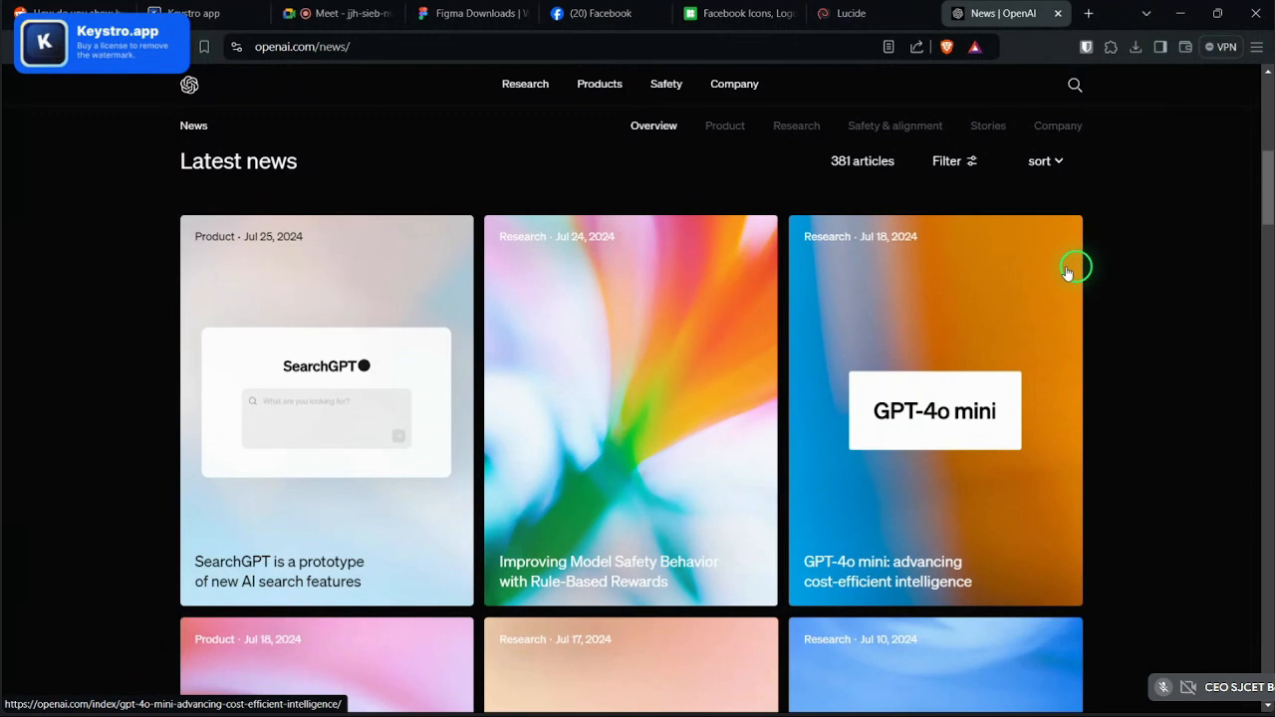
key("super+Print")
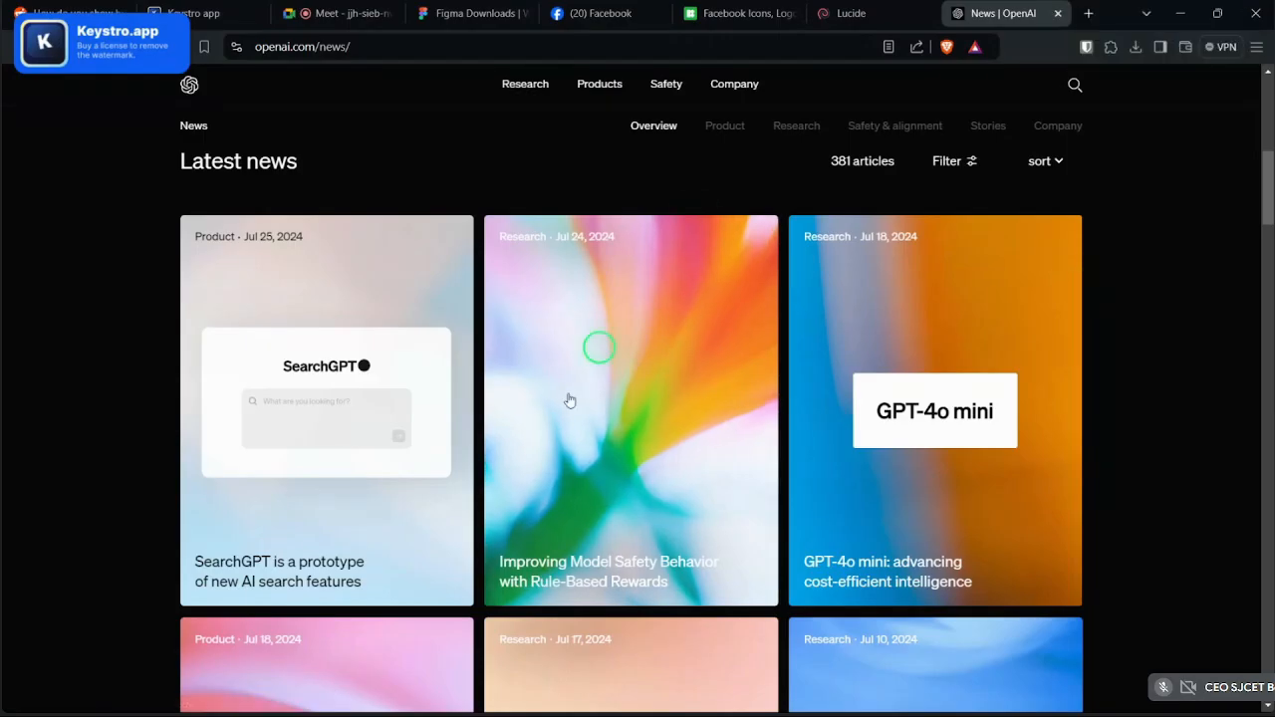
- Return to the Figma wireframe and zoom in on the post1 frame
mouse_move(501, 694)
left_click(360, 693)
scroll(589, 604, "down", 2)
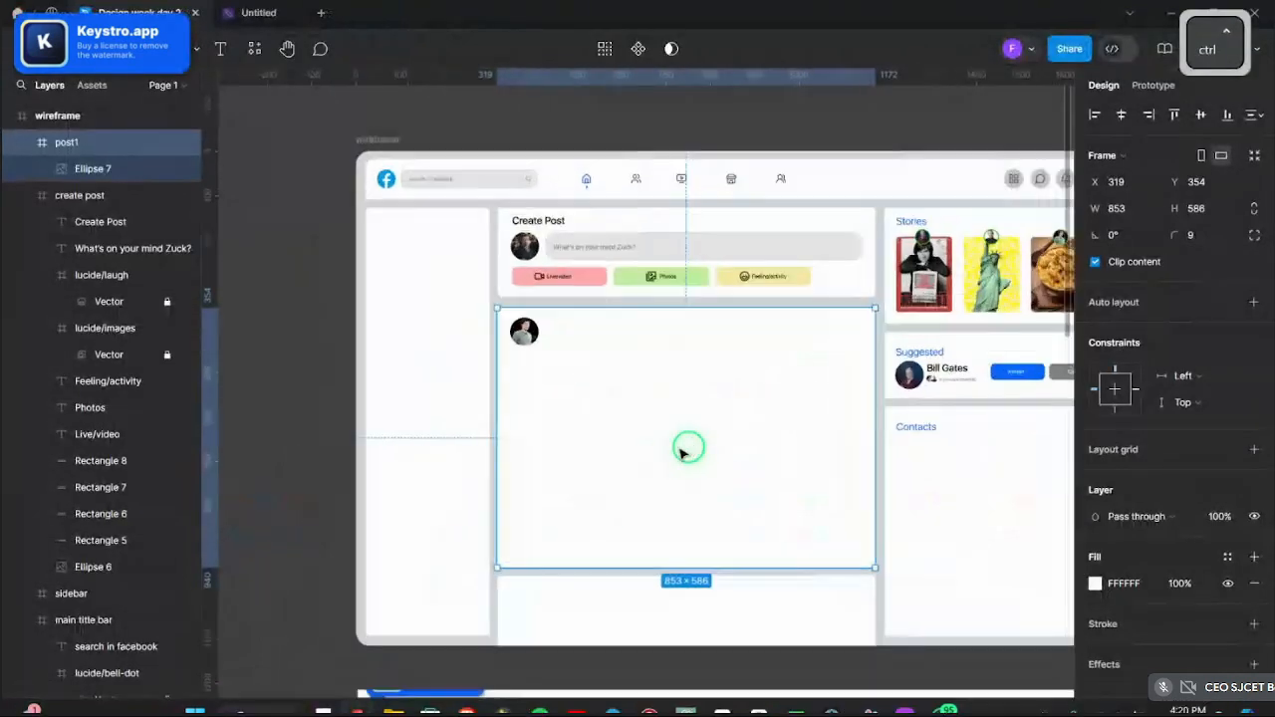
scroll(598, 438, "down", 1)
scroll(532, 427, "up", 3)
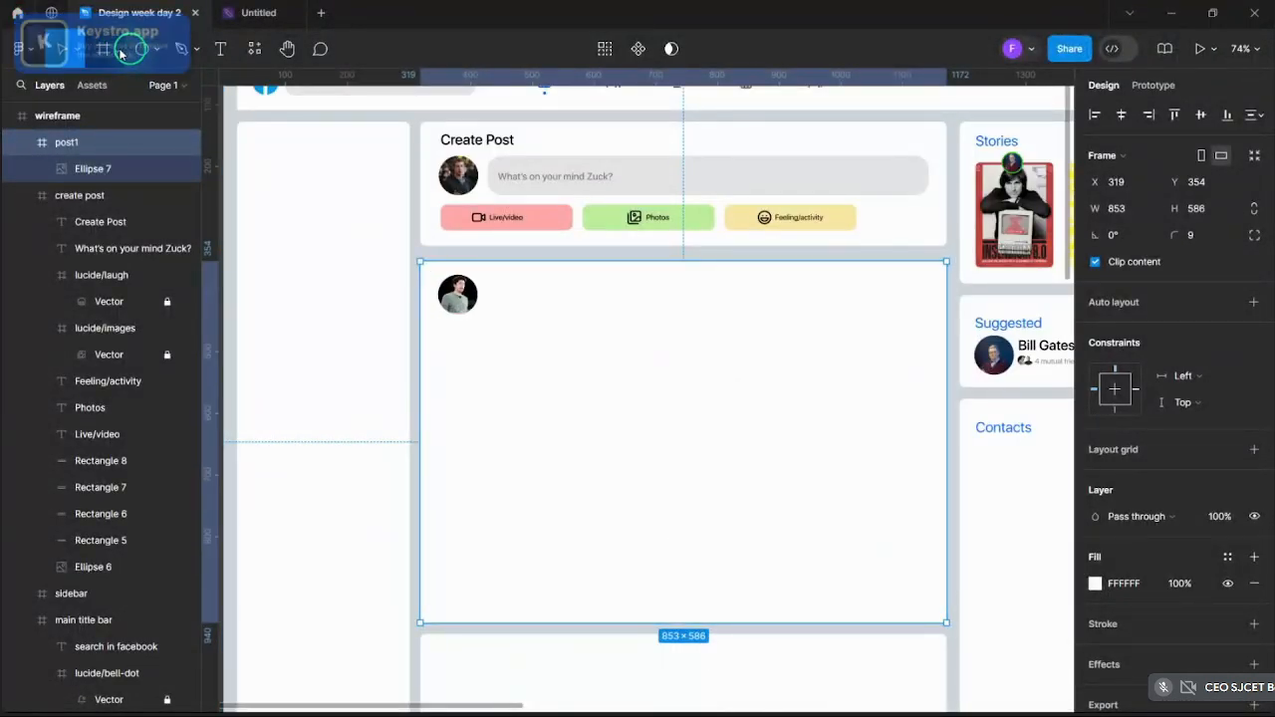
left_click(171, 49)
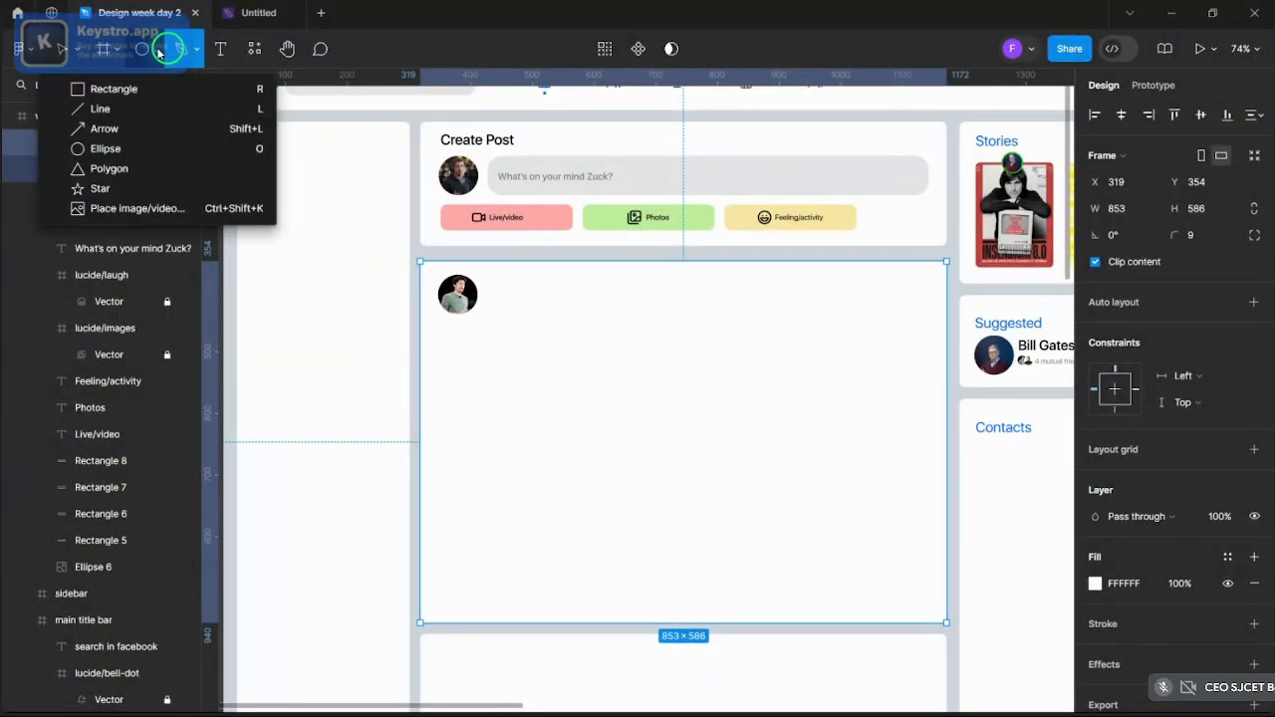
- Draw a rectangle below the avatar in post1 and give it corner radius 8
left_click(129, 88)
key("shift")
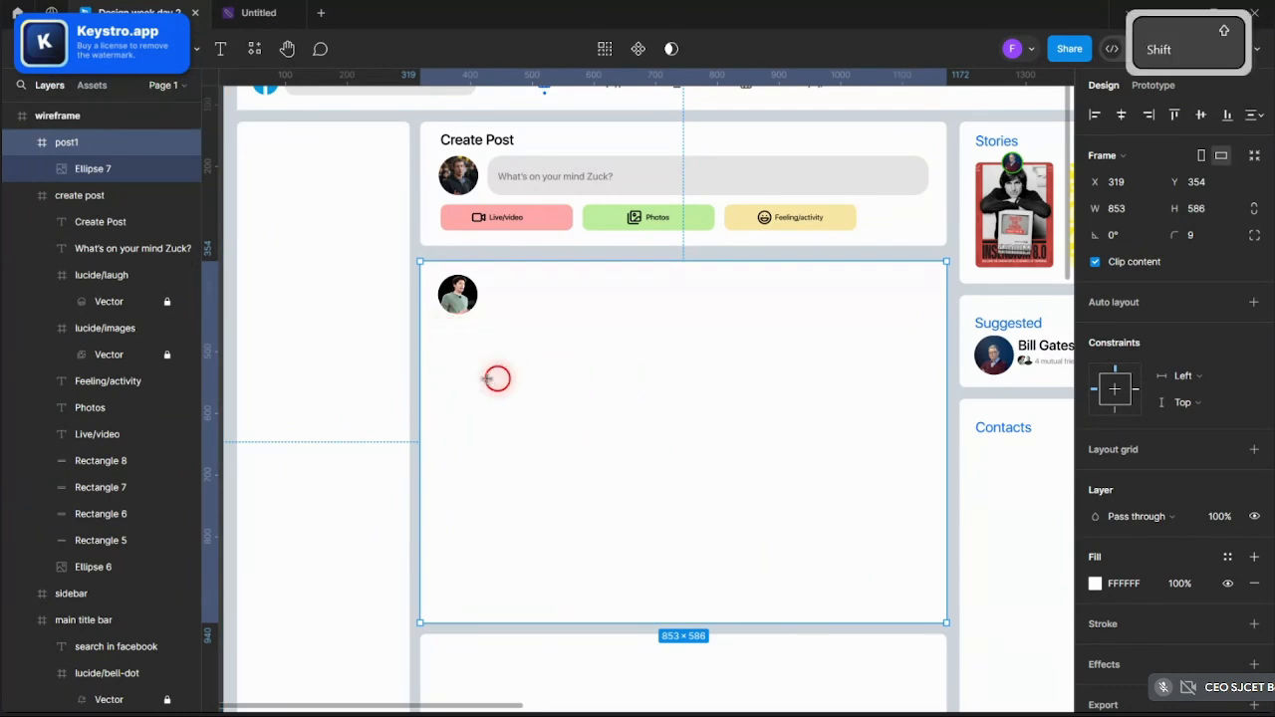
left_click_drag(438, 330, 937, 592)
key("ctrl")
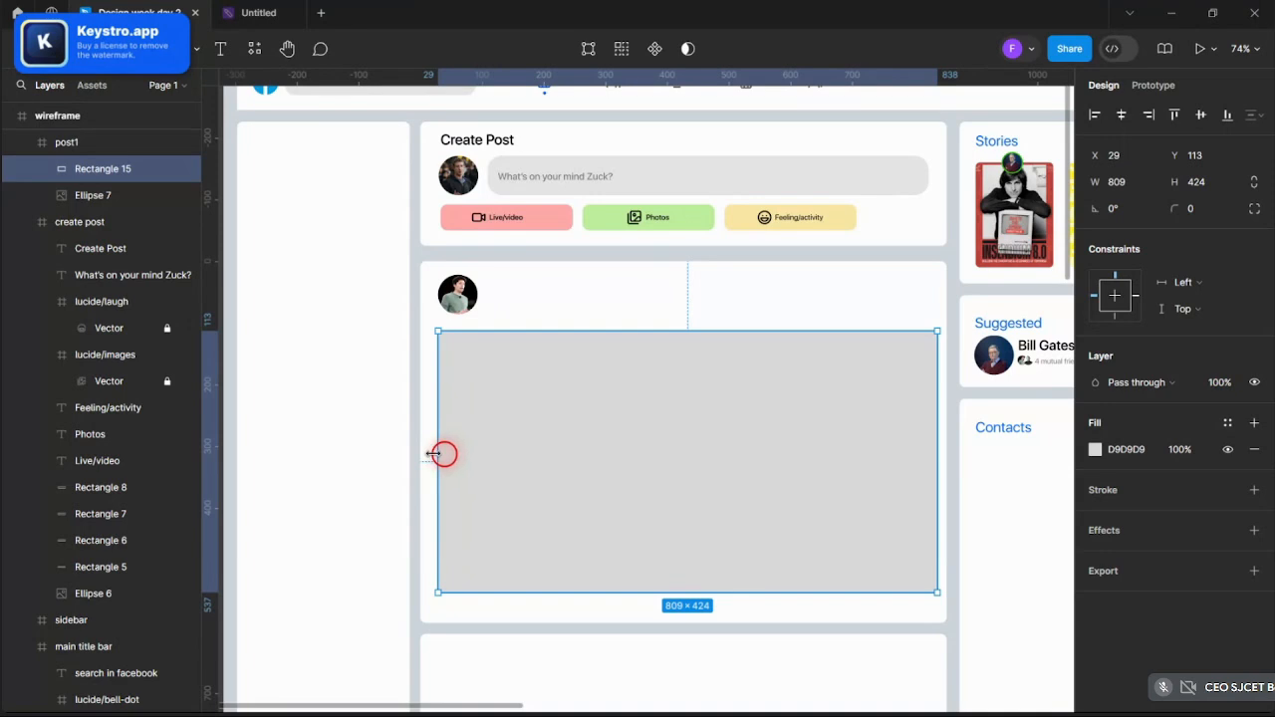
left_click_drag(677, 435, 674, 436)
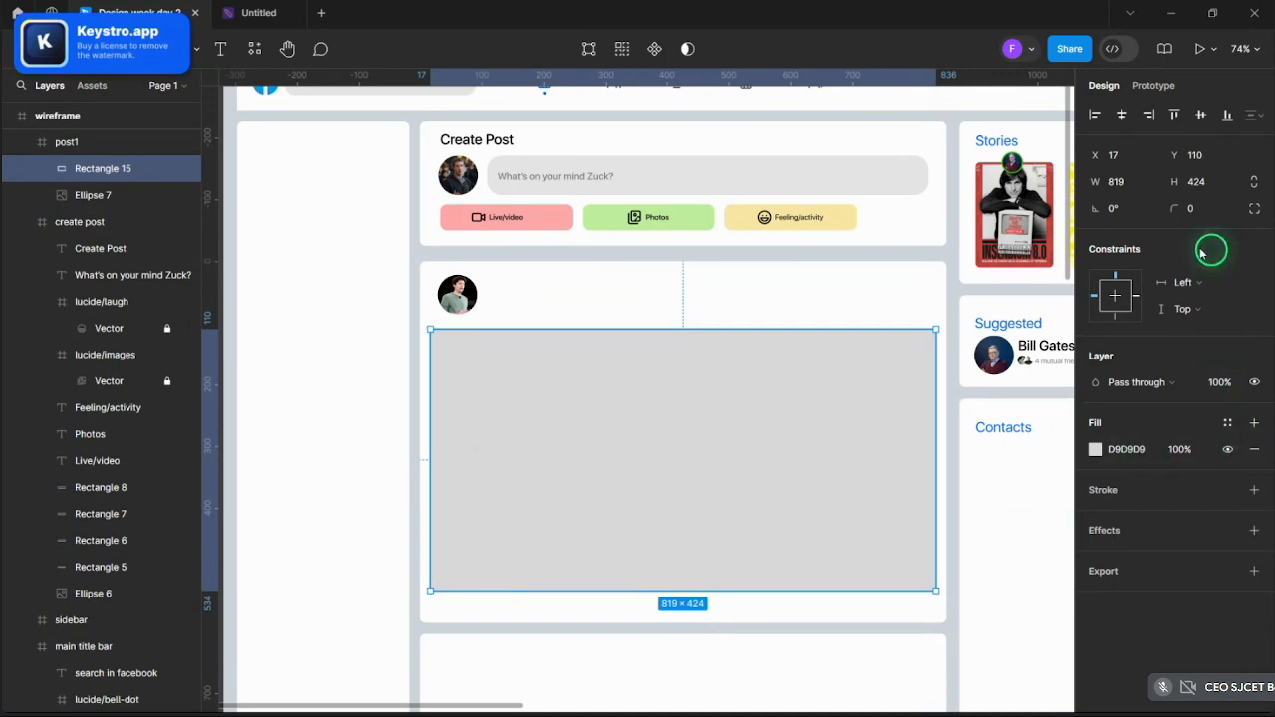
left_click_drag(1182, 212, 1215, 213)
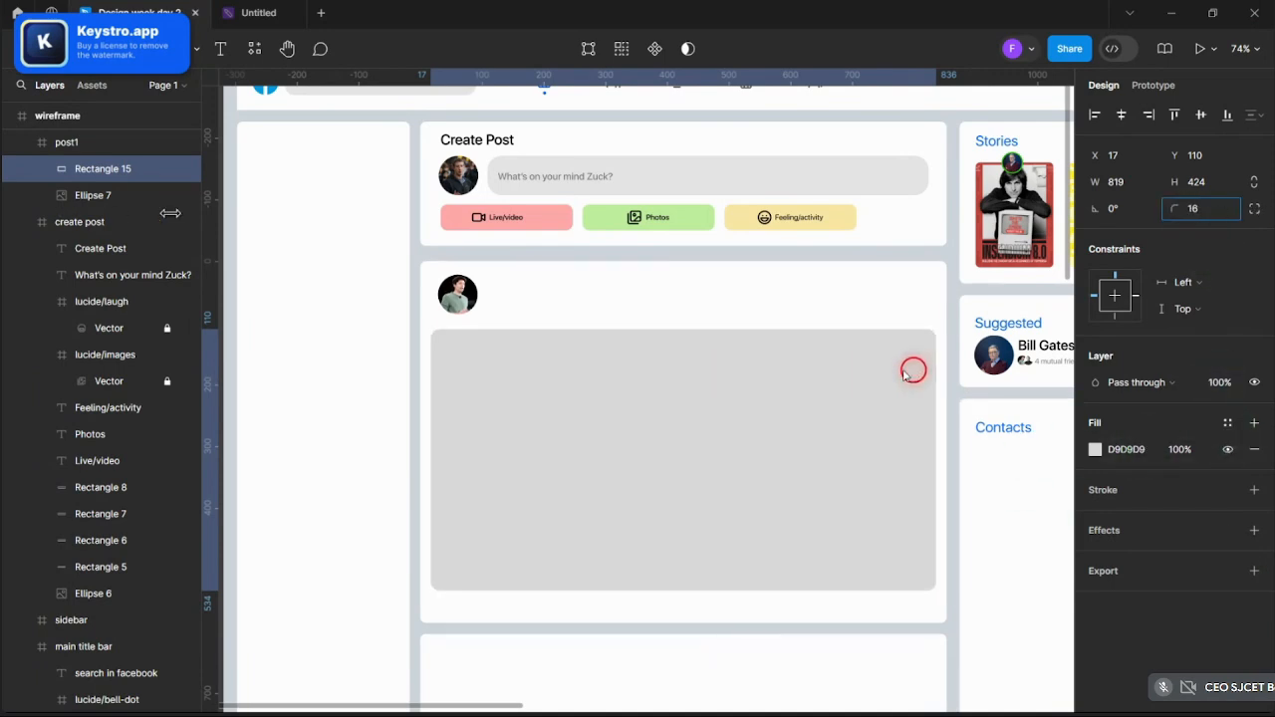
left_click(777, 369)
- Change the rectangle's fill to Image and paste in the OpenAI news screenshot
left_click(1095, 449)
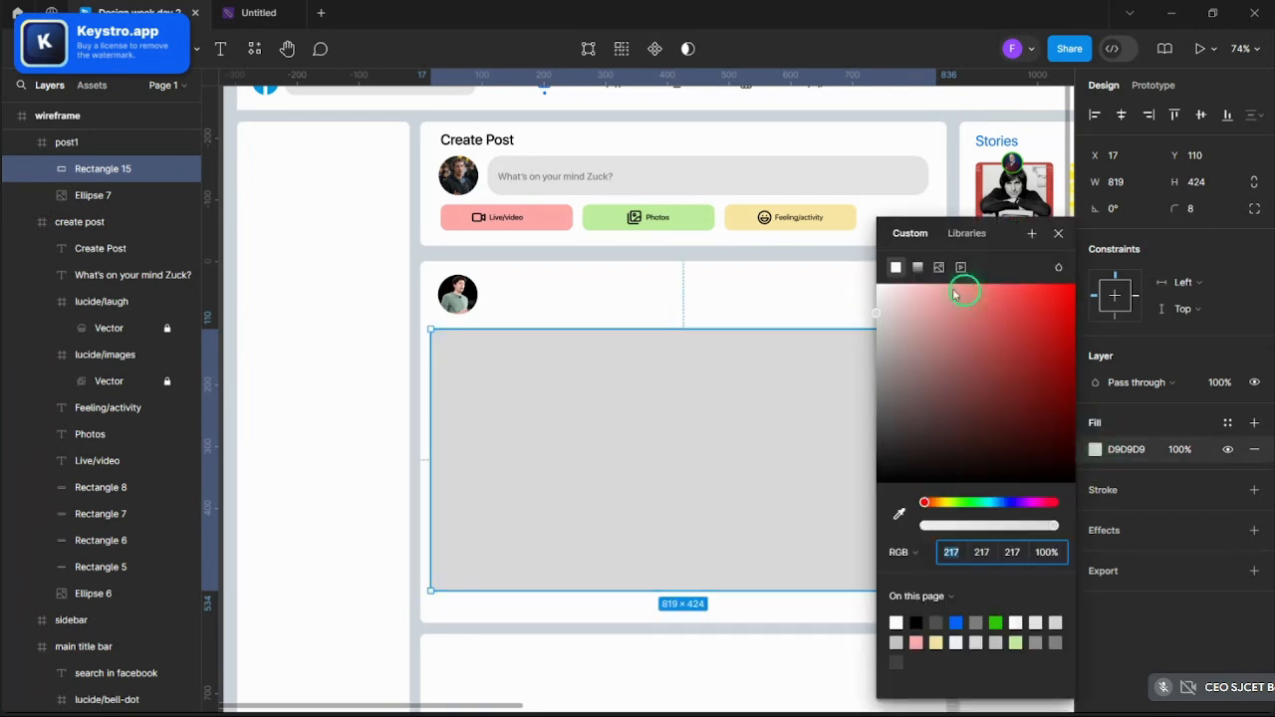
left_click(940, 268)
left_click(975, 385)
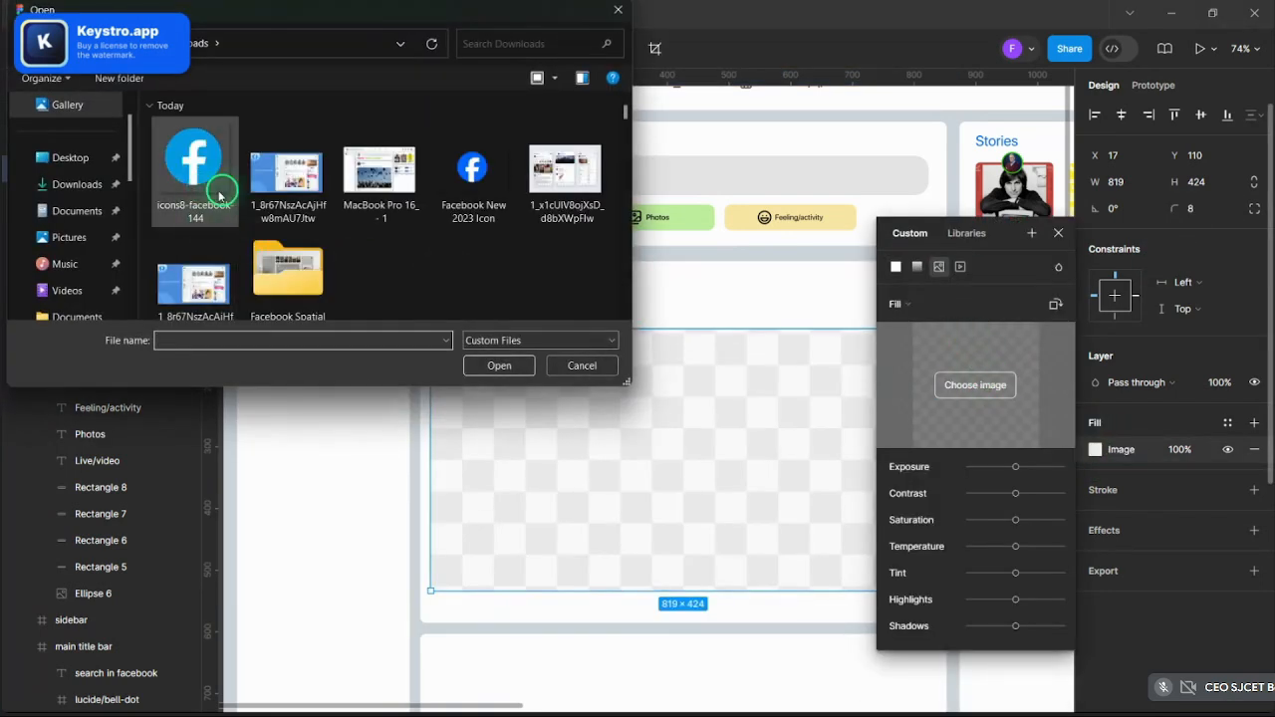
left_click(550, 358)
key("ctrl+v")
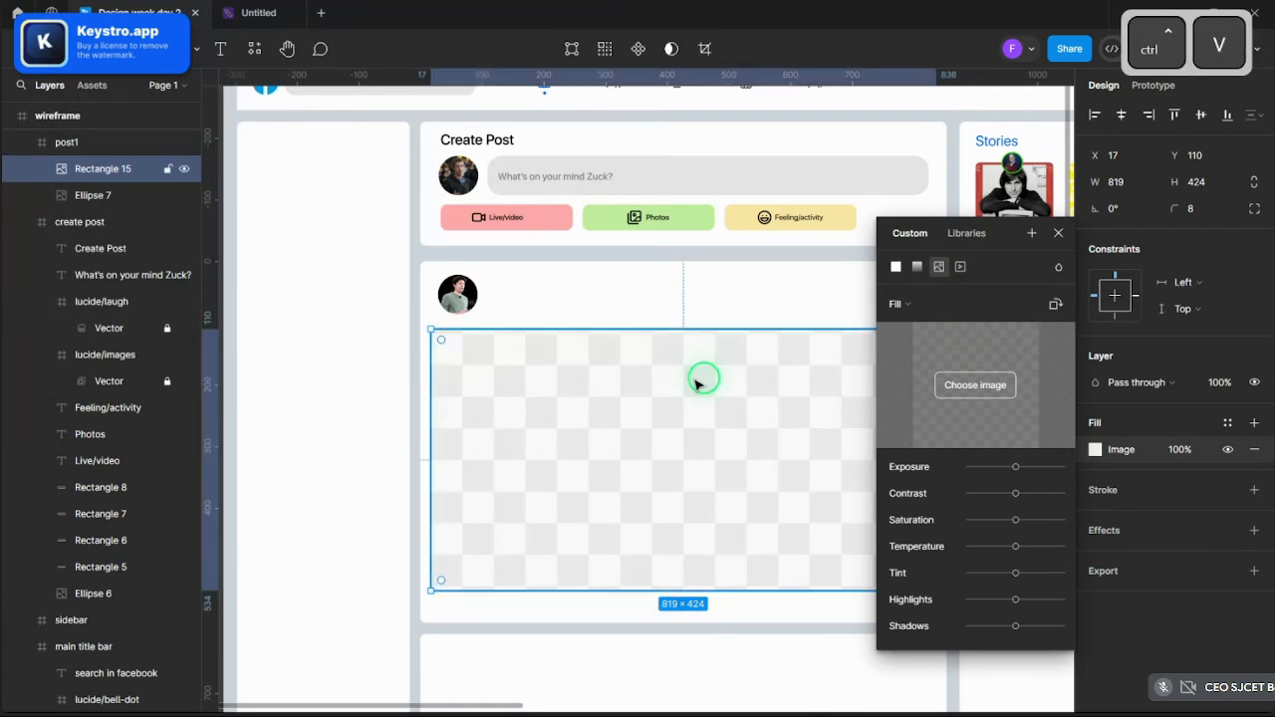
- Set the image fill to Crop and shift the screenshot upward inside the rectangle
left_click(624, 509)
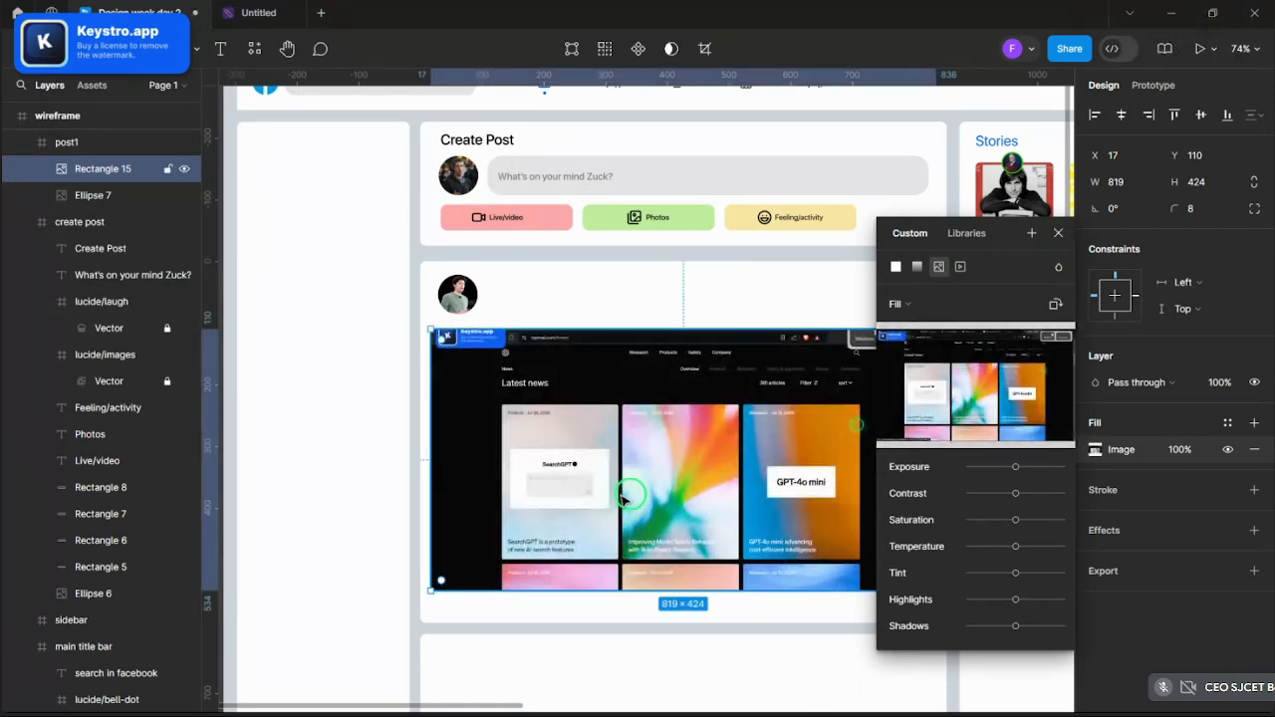
left_click(902, 303)
left_click(913, 343)
scroll(700, 426, "up", 2)
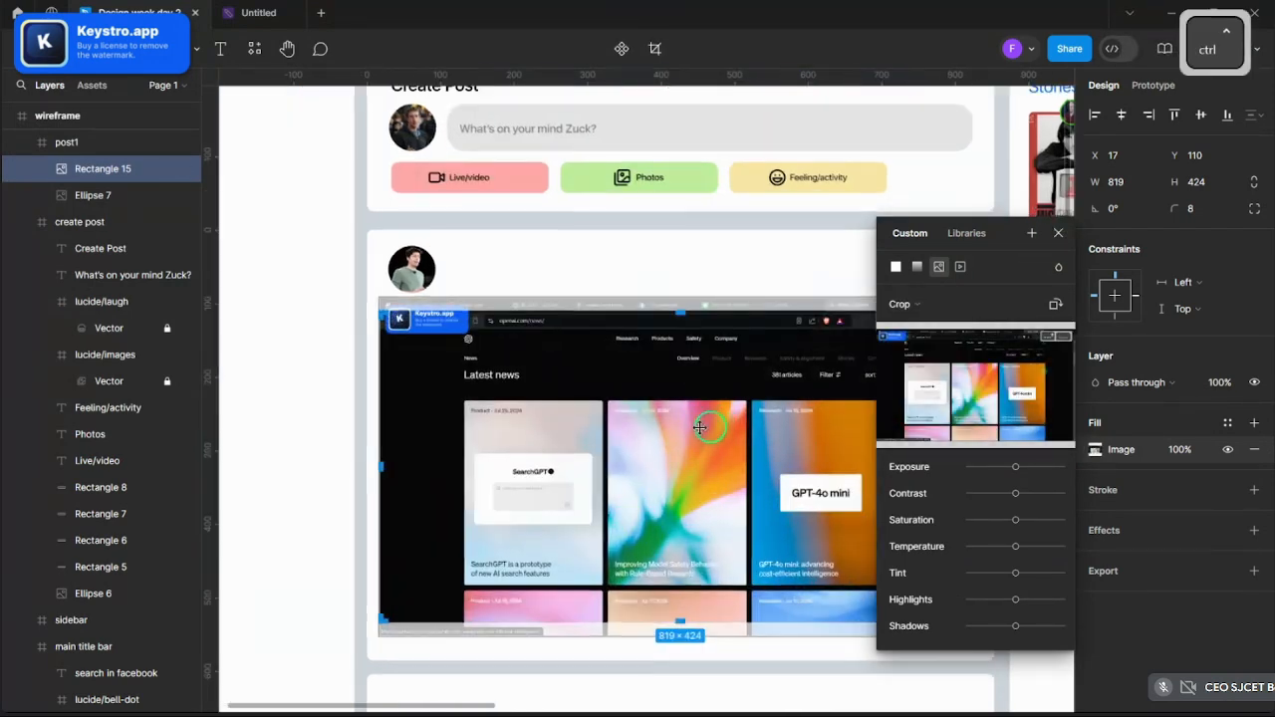
left_click_drag(670, 466, 670, 451)
left_click(1057, 233)
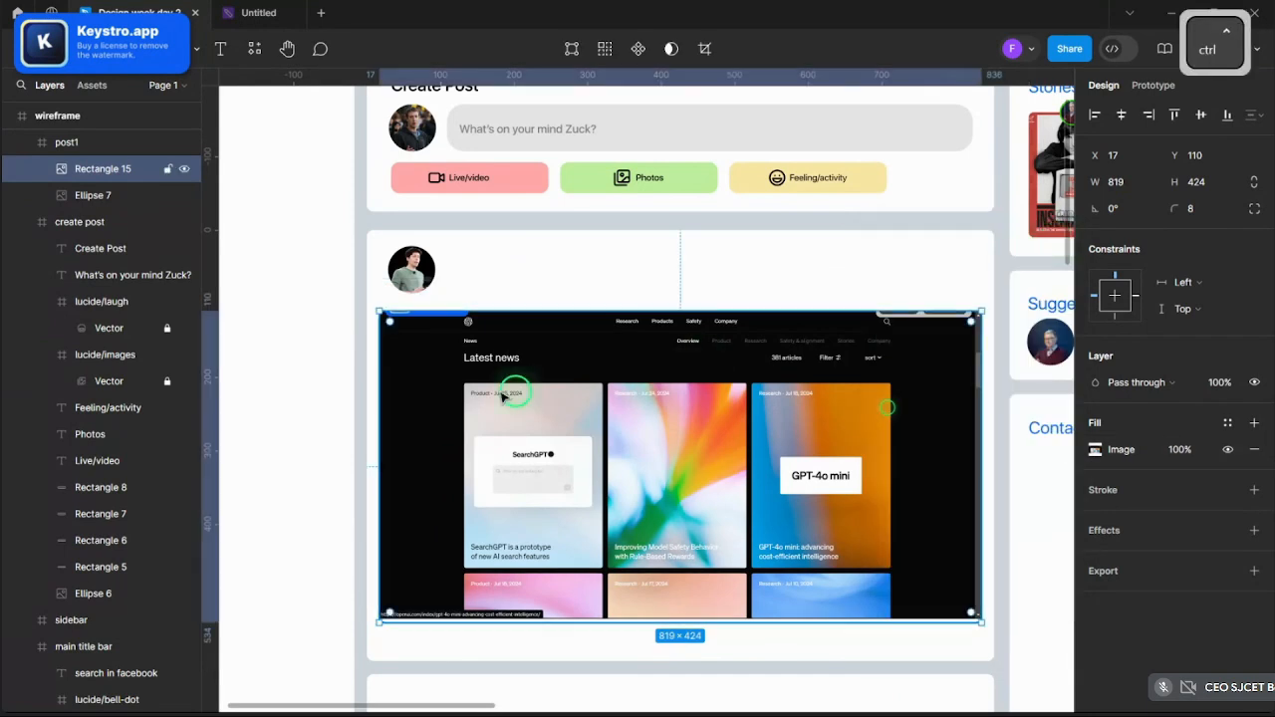
scroll(503, 393, "down", 8)
left_click(757, 379)
left_click(803, 379)
scroll(805, 381, "up", 10)
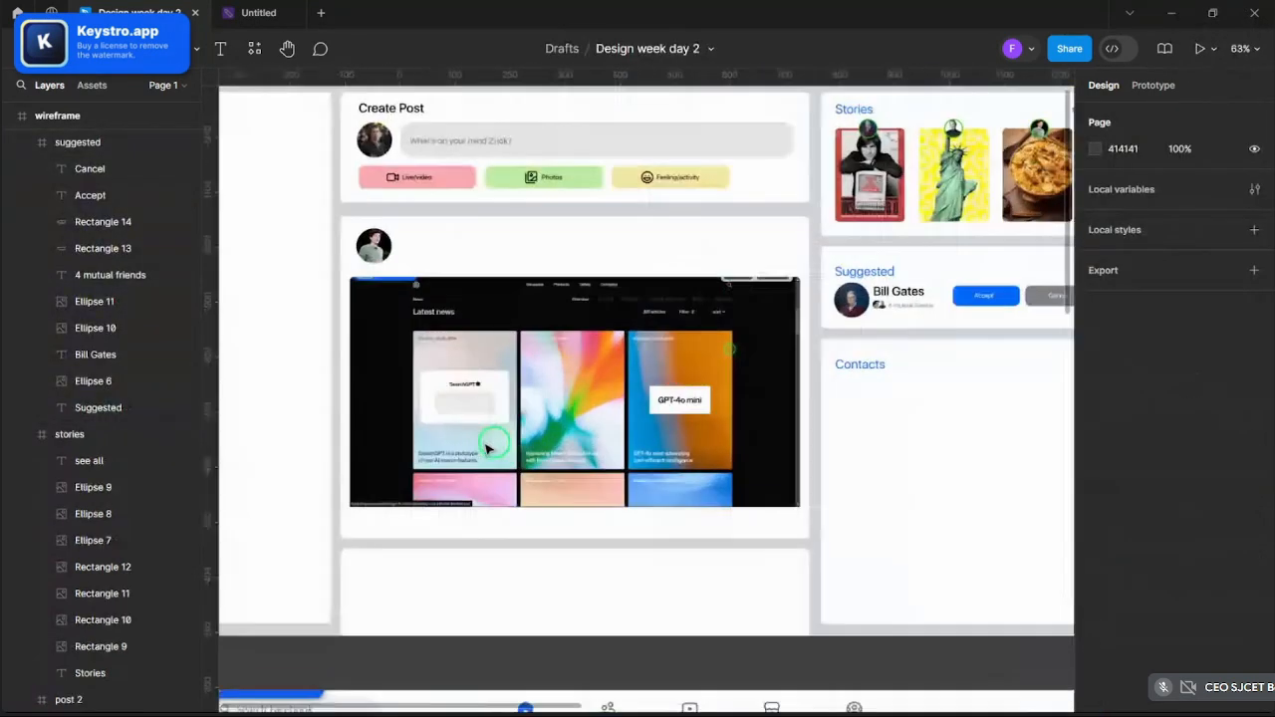
scroll(407, 276, "down", 5)
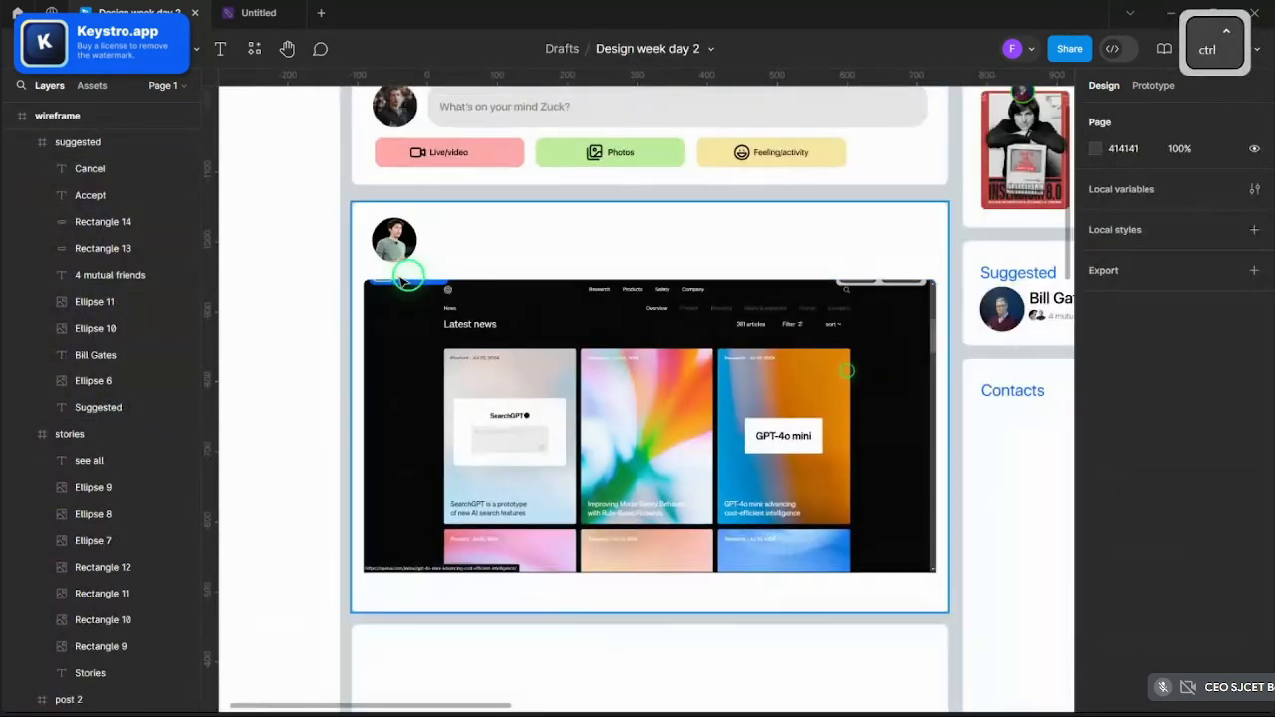
scroll(407, 276, "up", 2)
- Fine-tune the screenshot's position within the 819×424 crop frame
left_click(933, 389)
left_click(763, 489)
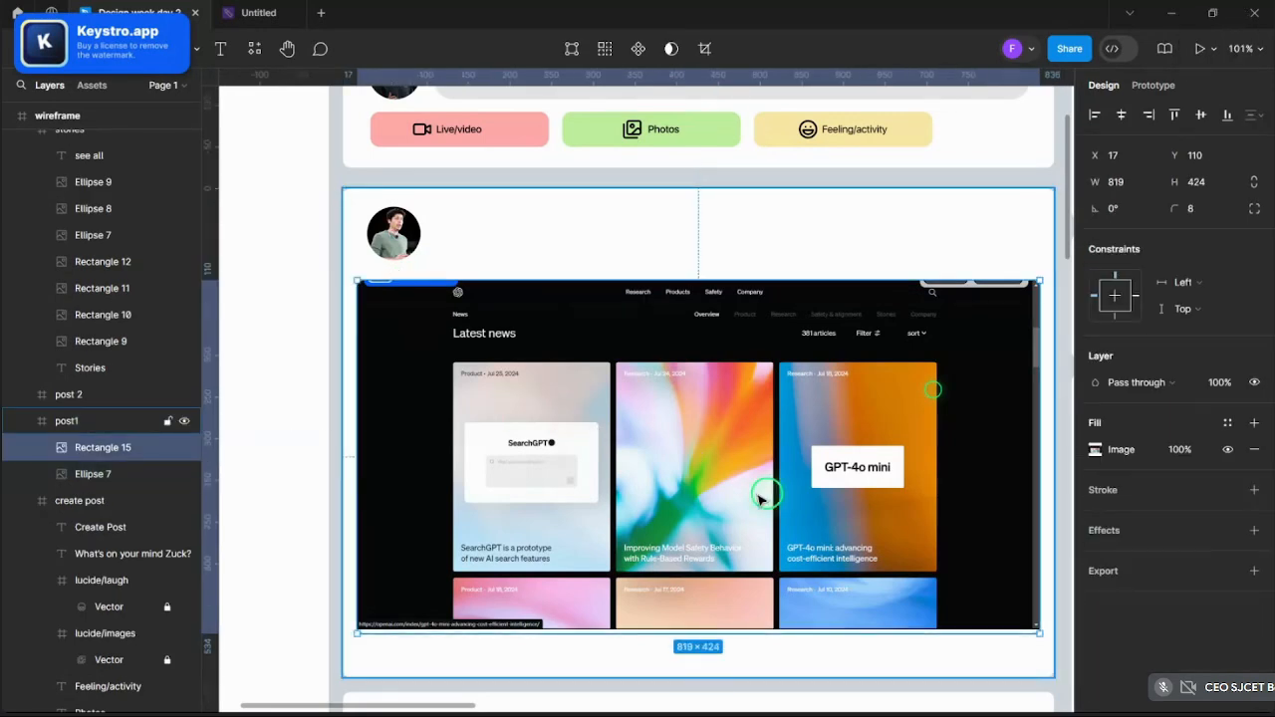
left_click(1096, 450)
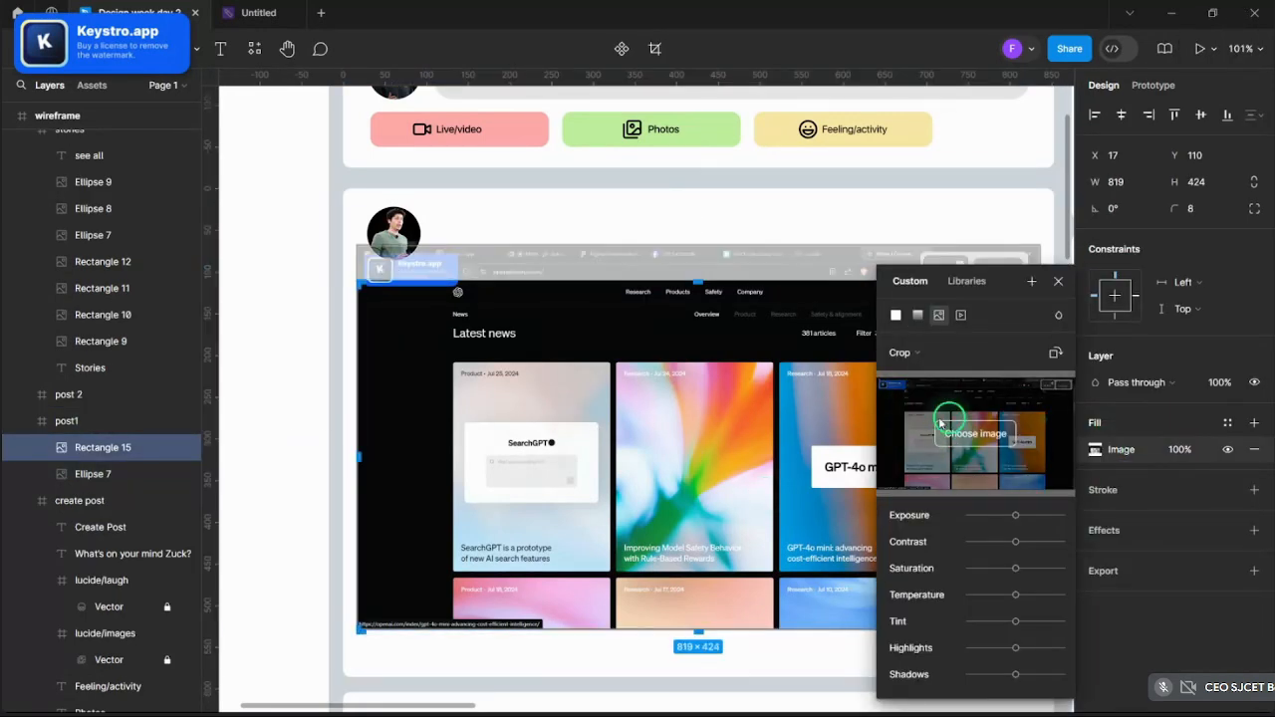
left_click(913, 355)
left_click(913, 358)
scroll(566, 483, "down", 1)
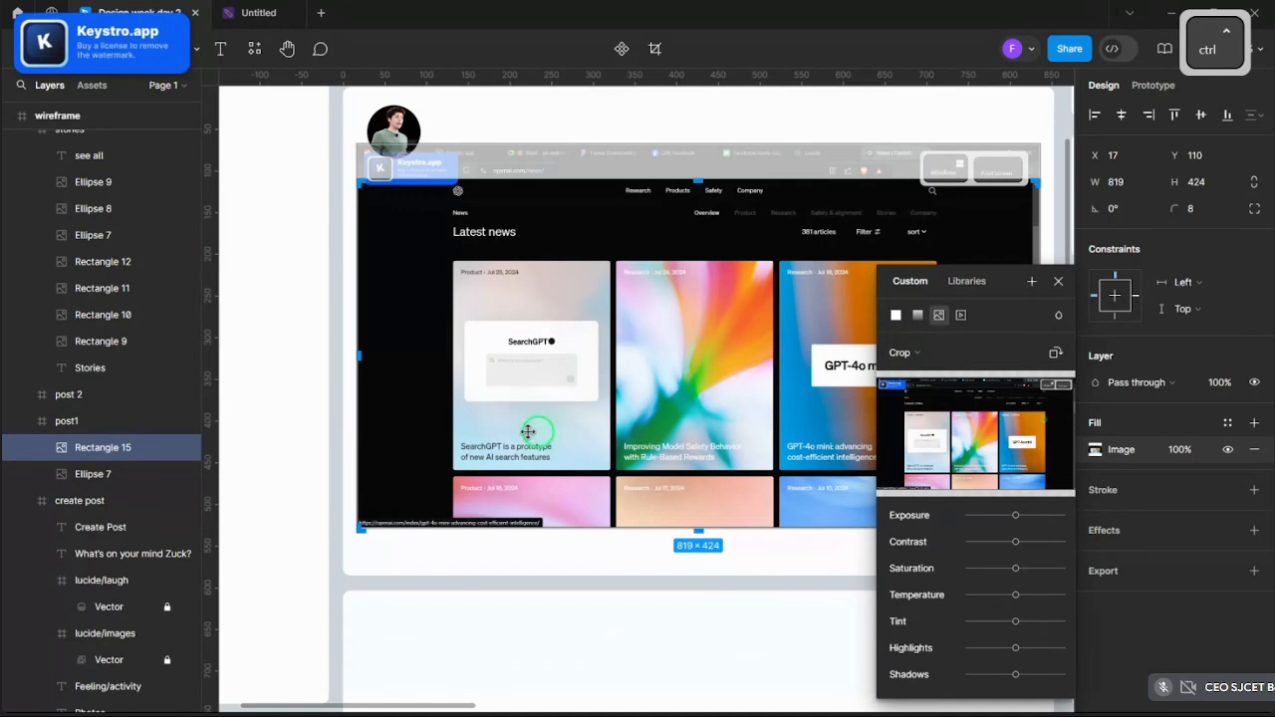
left_click_drag(527, 431, 529, 438)
scroll(472, 422, "down", 3, "ctrl")
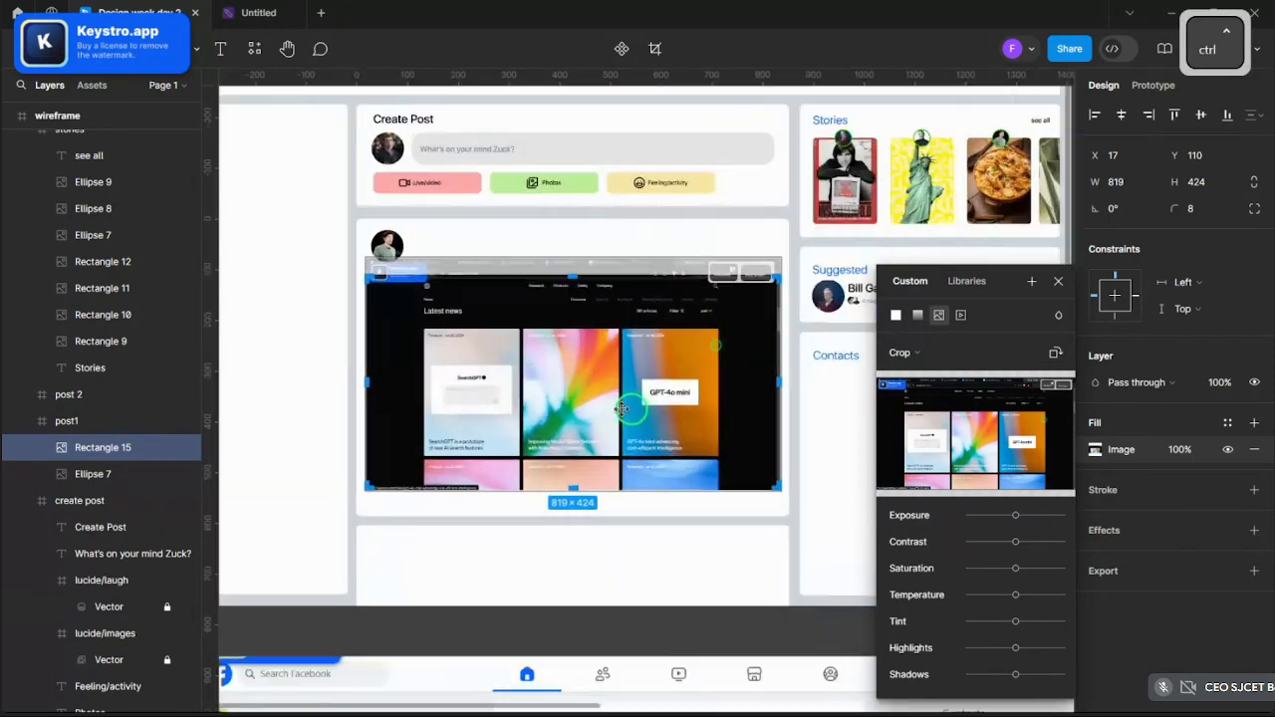
scroll(630, 407, "up", 1, "ctrl")
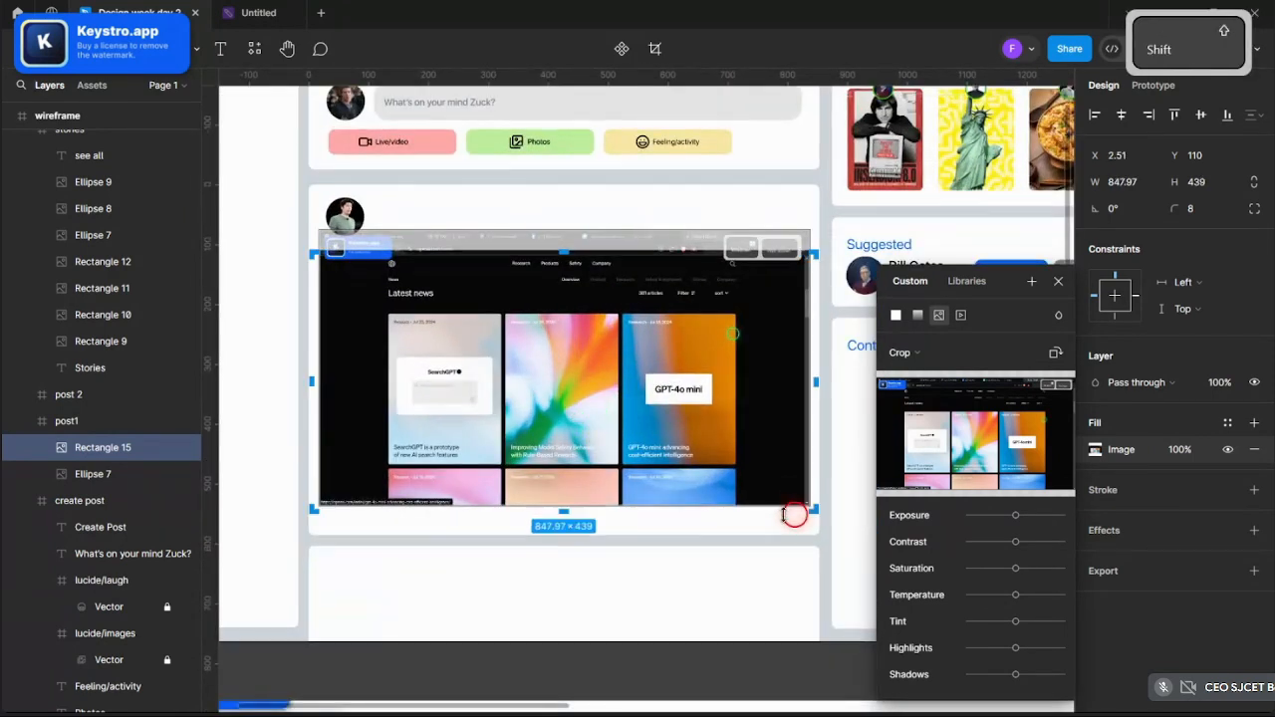
scroll(728, 507, "up", 5, "ctrl")
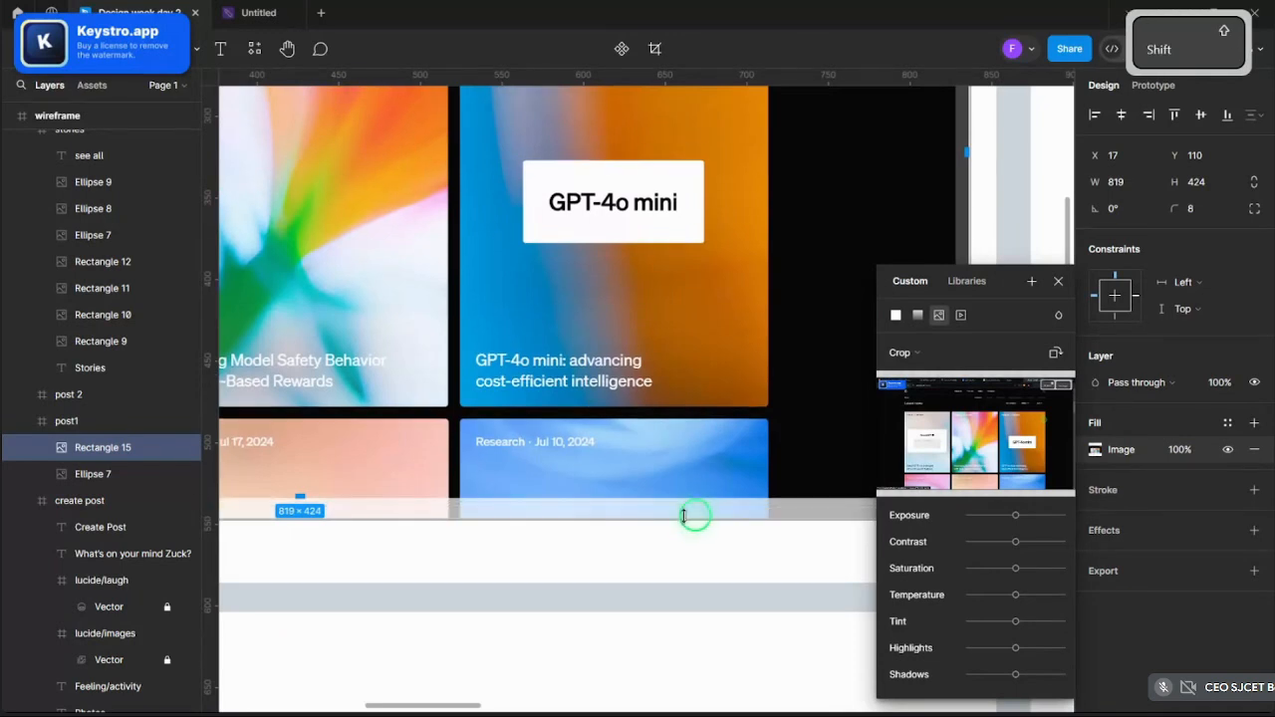
scroll(694, 555, "down", 4, "ctrl")
left_click_drag(591, 425, 587, 405)
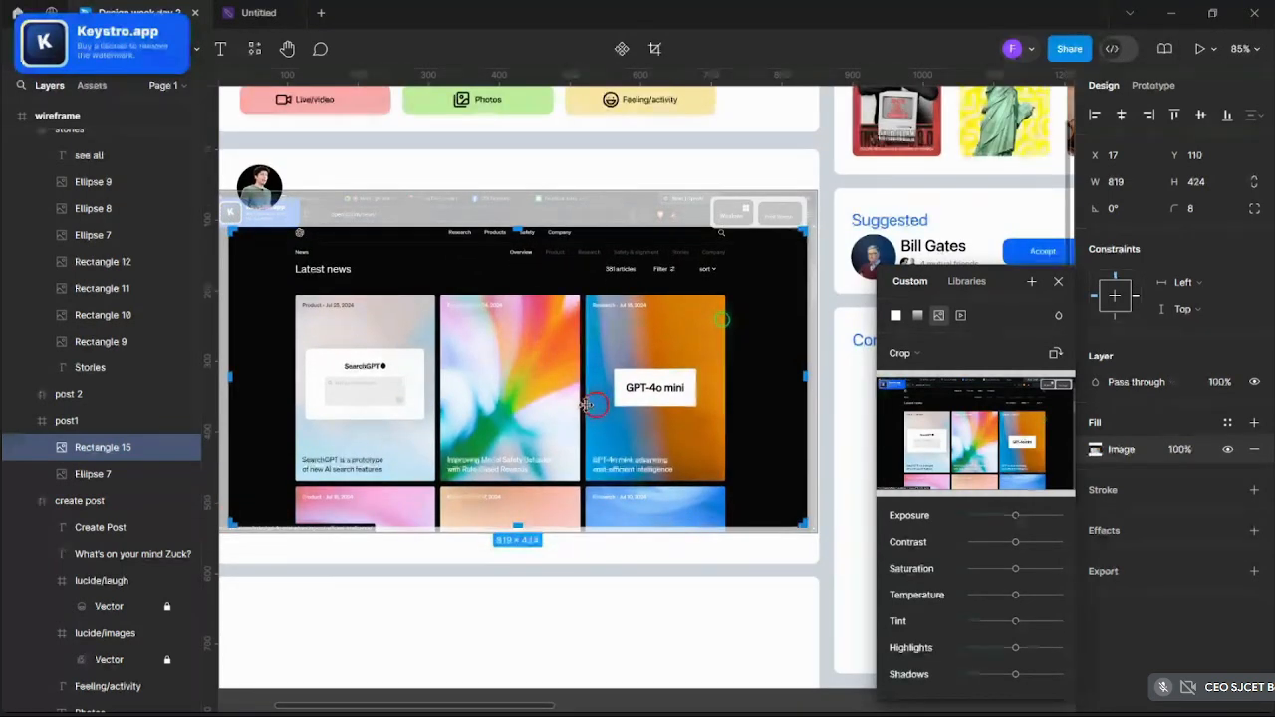
left_click(845, 419)
- Zoom in on post1 and select its round avatar photo
scroll(837, 418, "down", 5, "ctrl")
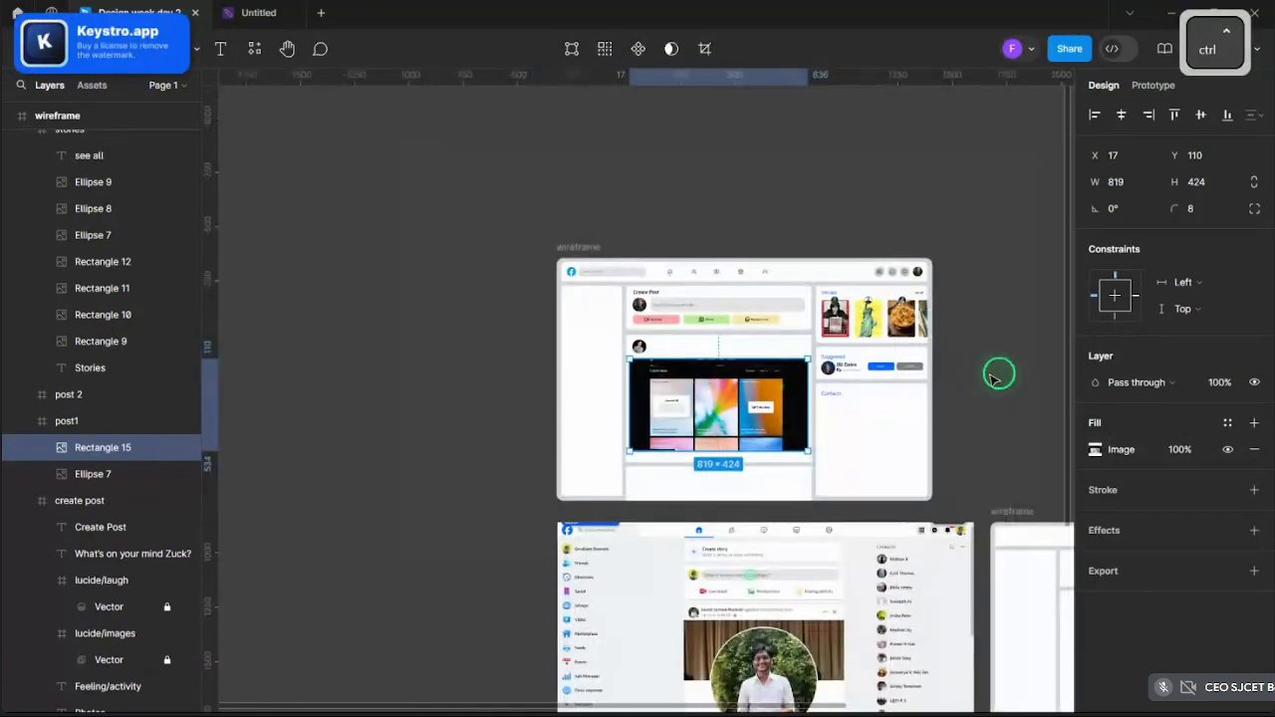
left_click(999, 373)
scroll(654, 369, "up", 4, "ctrl")
scroll(591, 422, "up", 5, "ctrl")
scroll(660, 475, "up", 4)
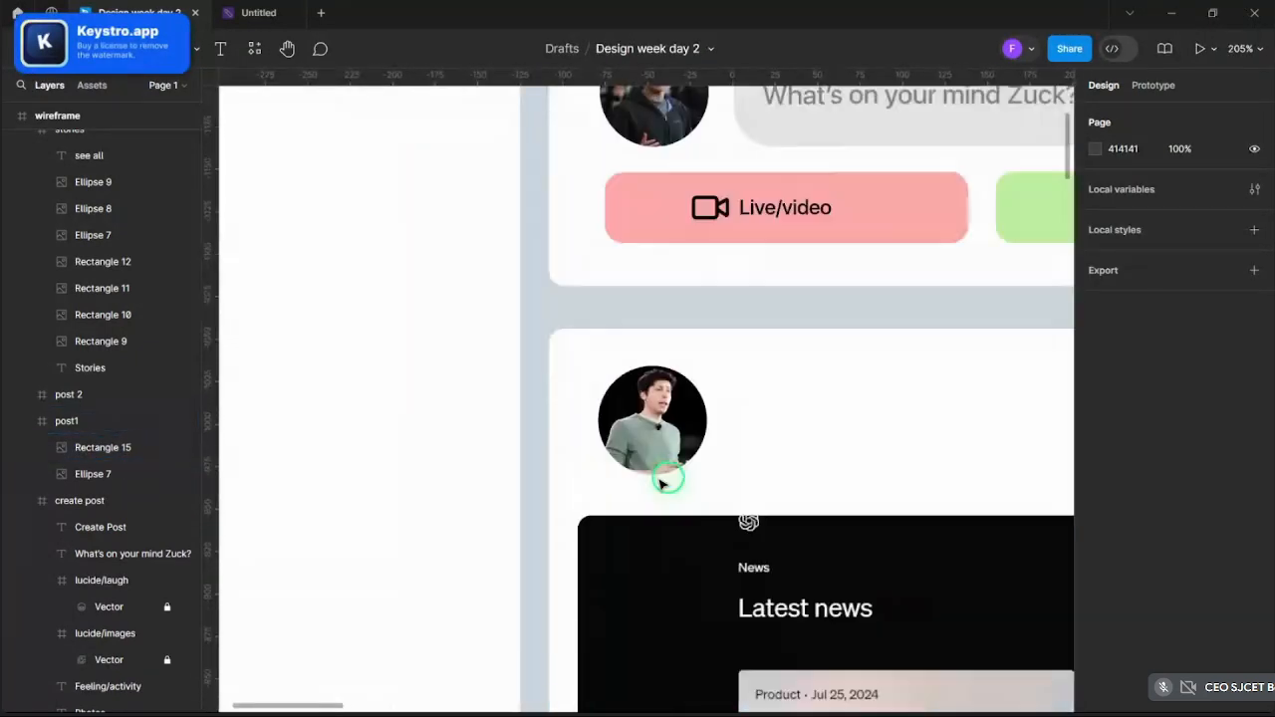
left_click(663, 498)
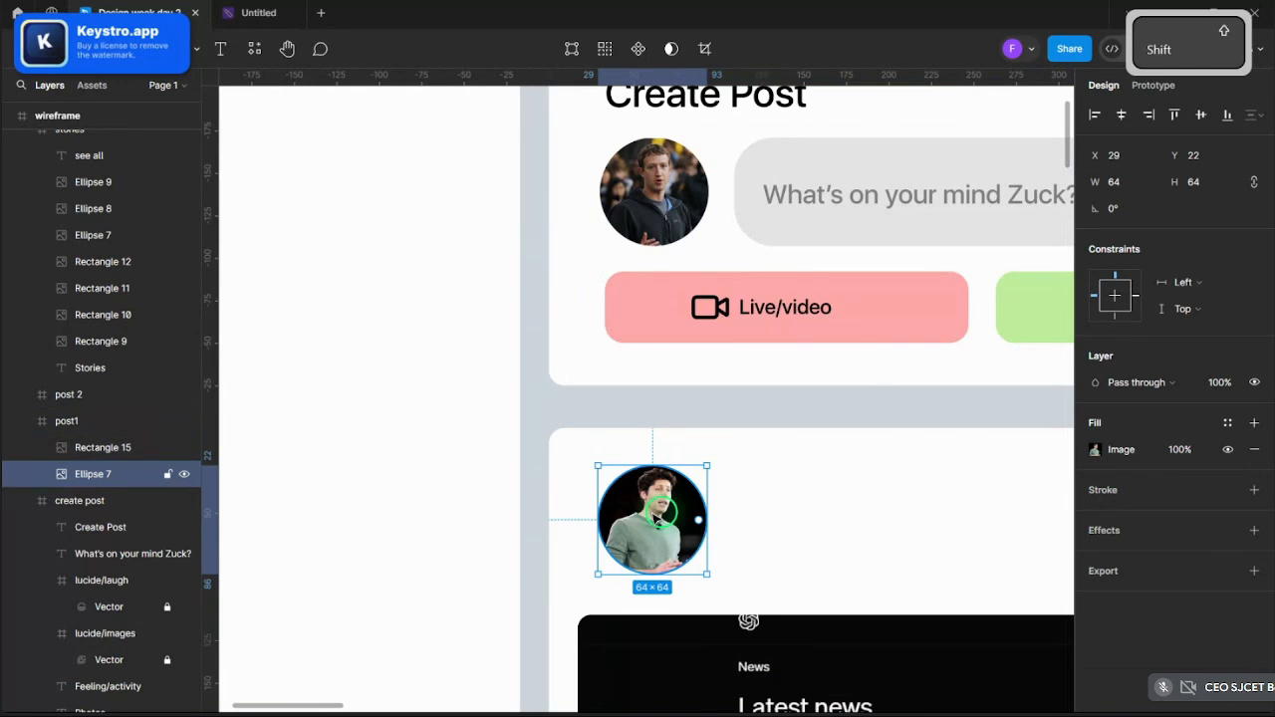
scroll(658, 518, "down", 3, "ctrl")
scroll(661, 525, "up", 6, "ctrl")
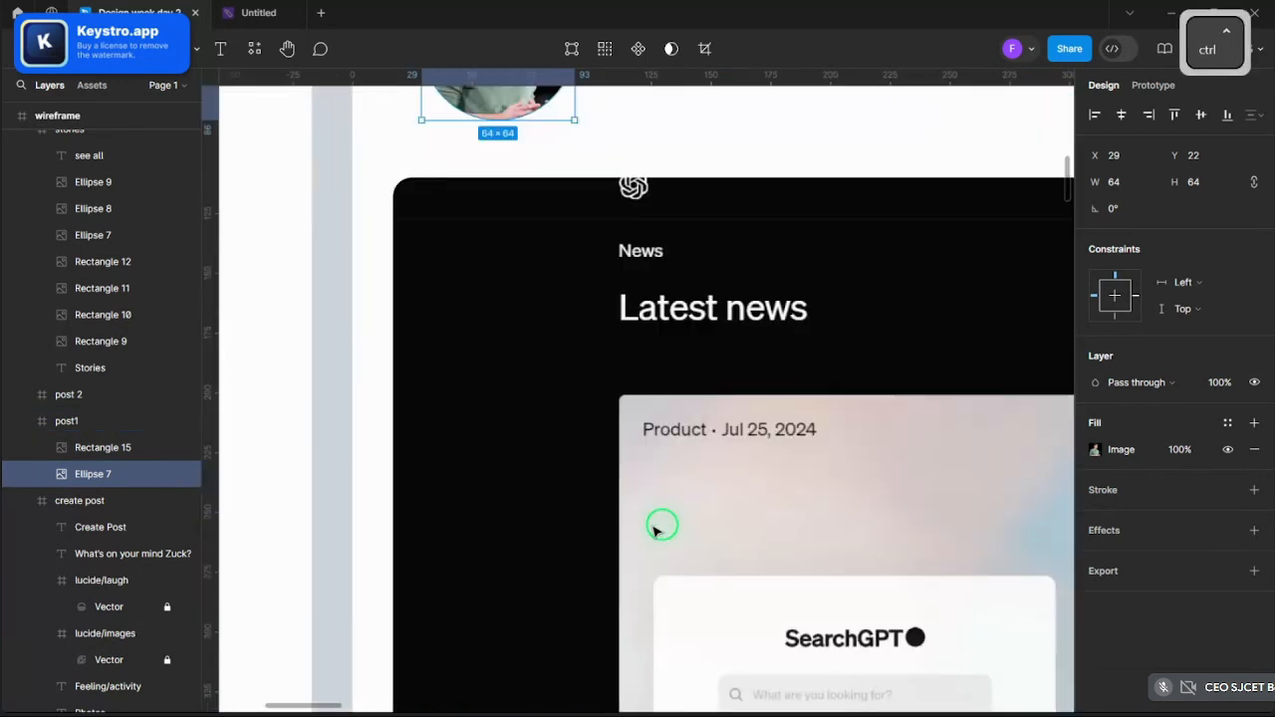
scroll(656, 530, "up", 2)
- Try reducing the avatar-to-image gap in post1 to 10, then undo back to 24
left_click(667, 289)
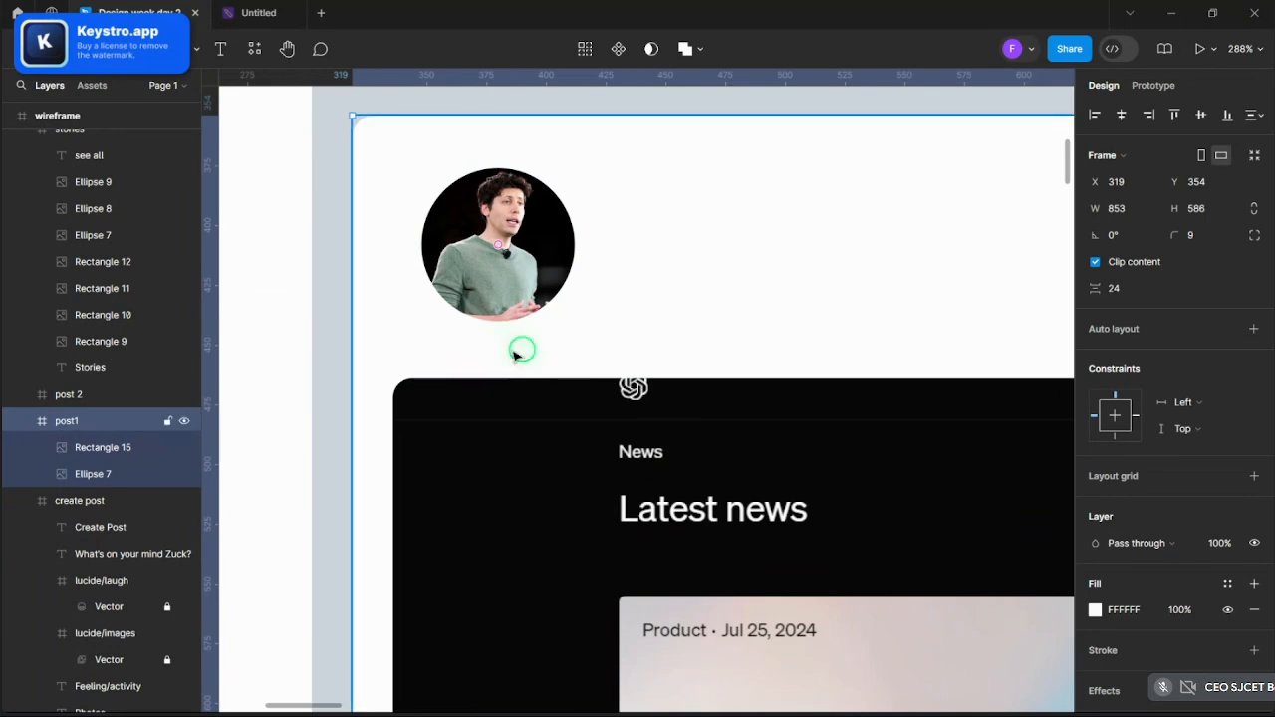
left_click_drag(512, 348, 508, 333)
key("ctrl+z")
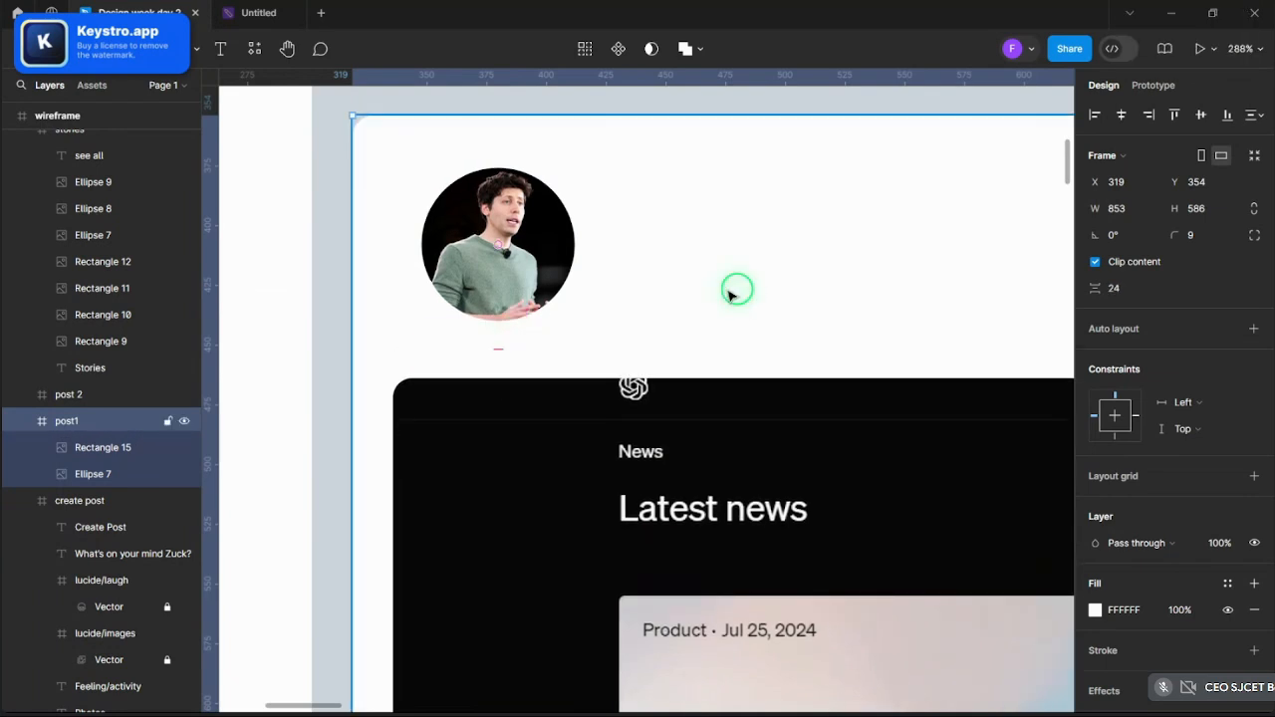
scroll(732, 292, "down", 5, "ctrl")
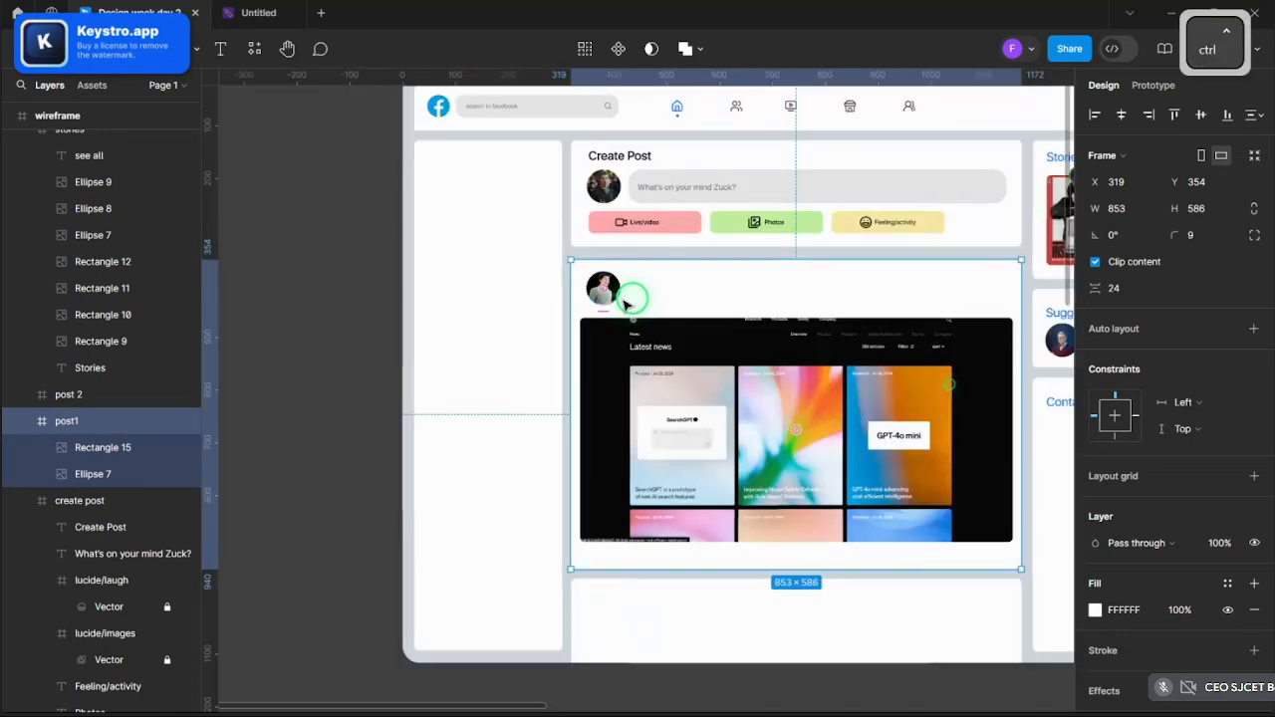
scroll(698, 341, "up", 3, "ctrl")
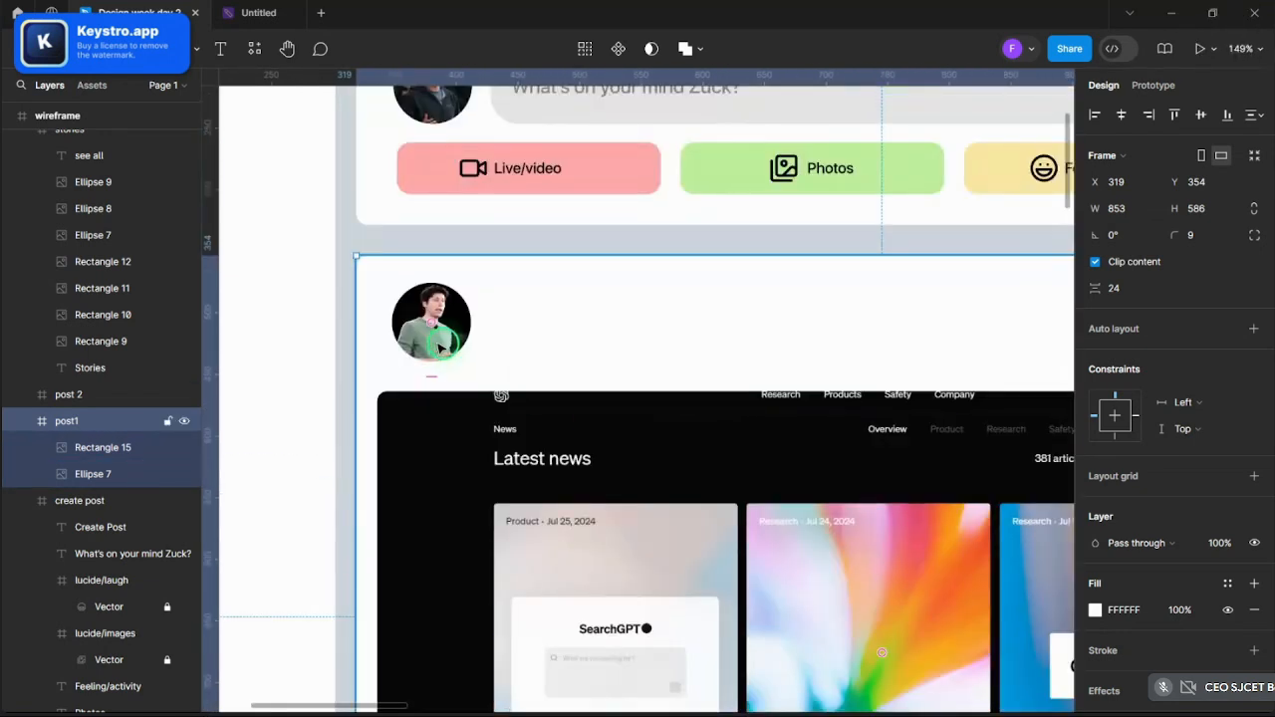
scroll(438, 388, "up", 3, "ctrl")
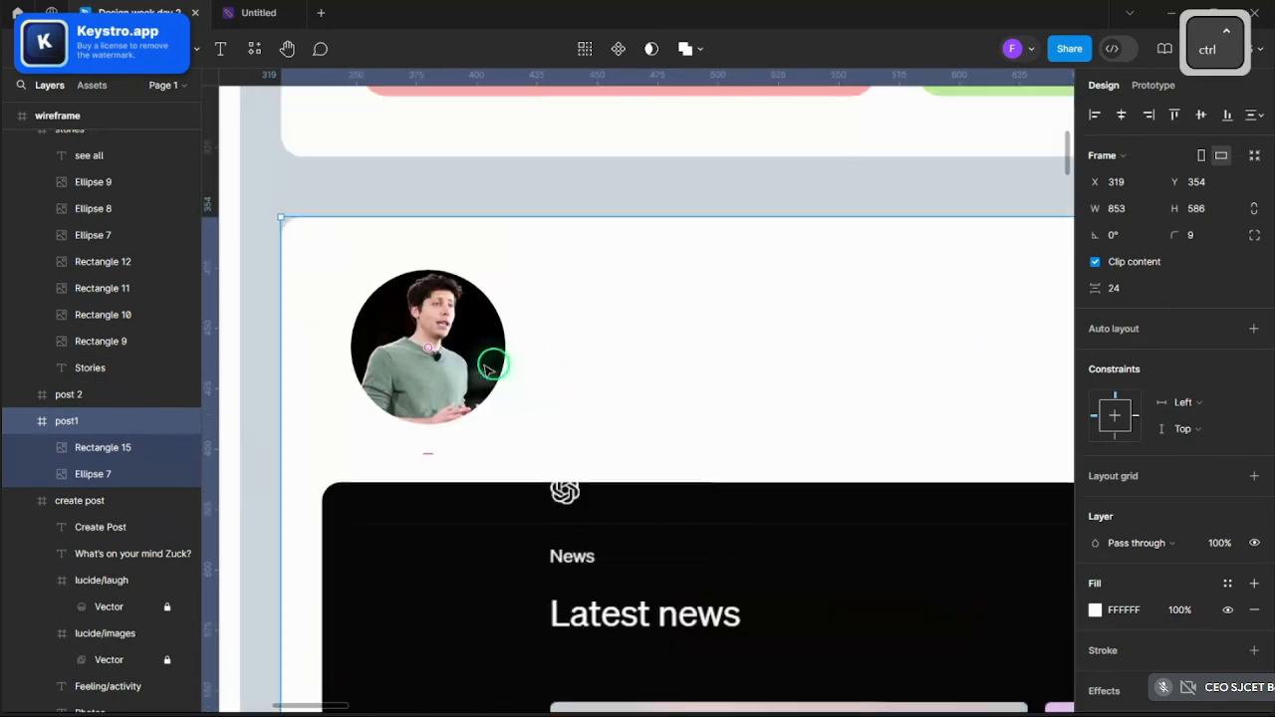
- Add a text layer with the poster's name beside the round avatar
key("t")
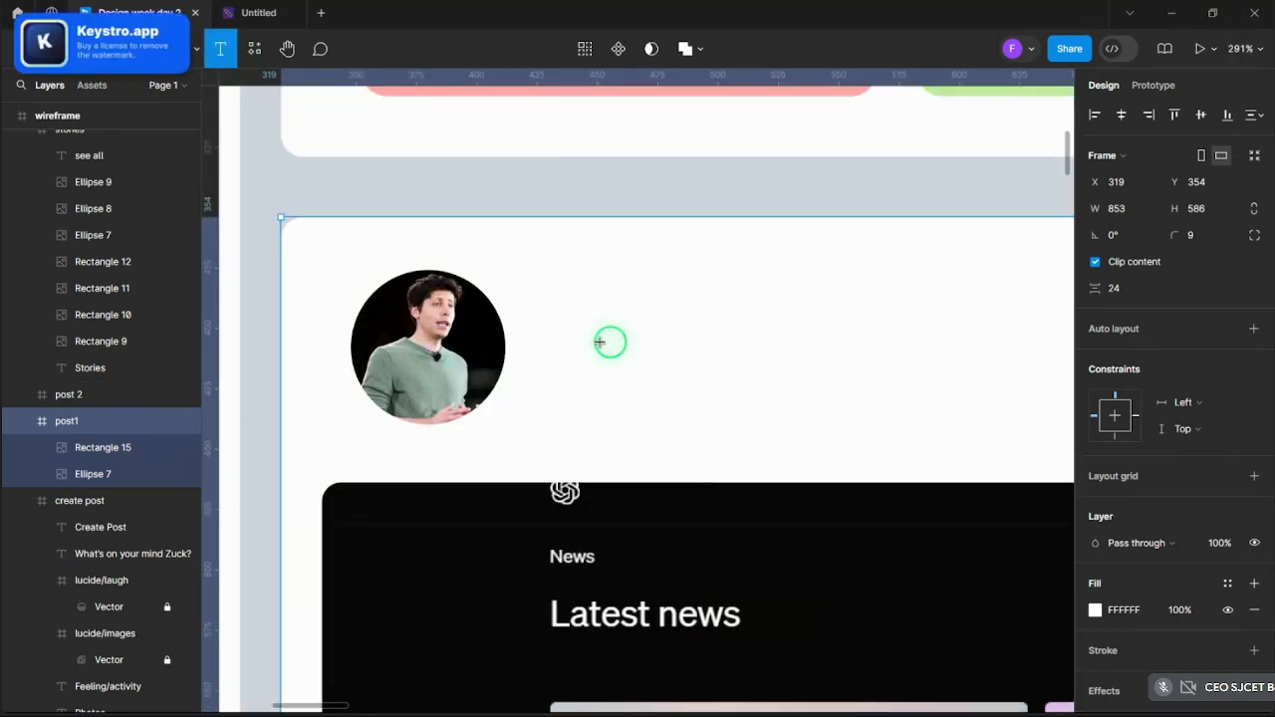
left_click(546, 289)
type("S")
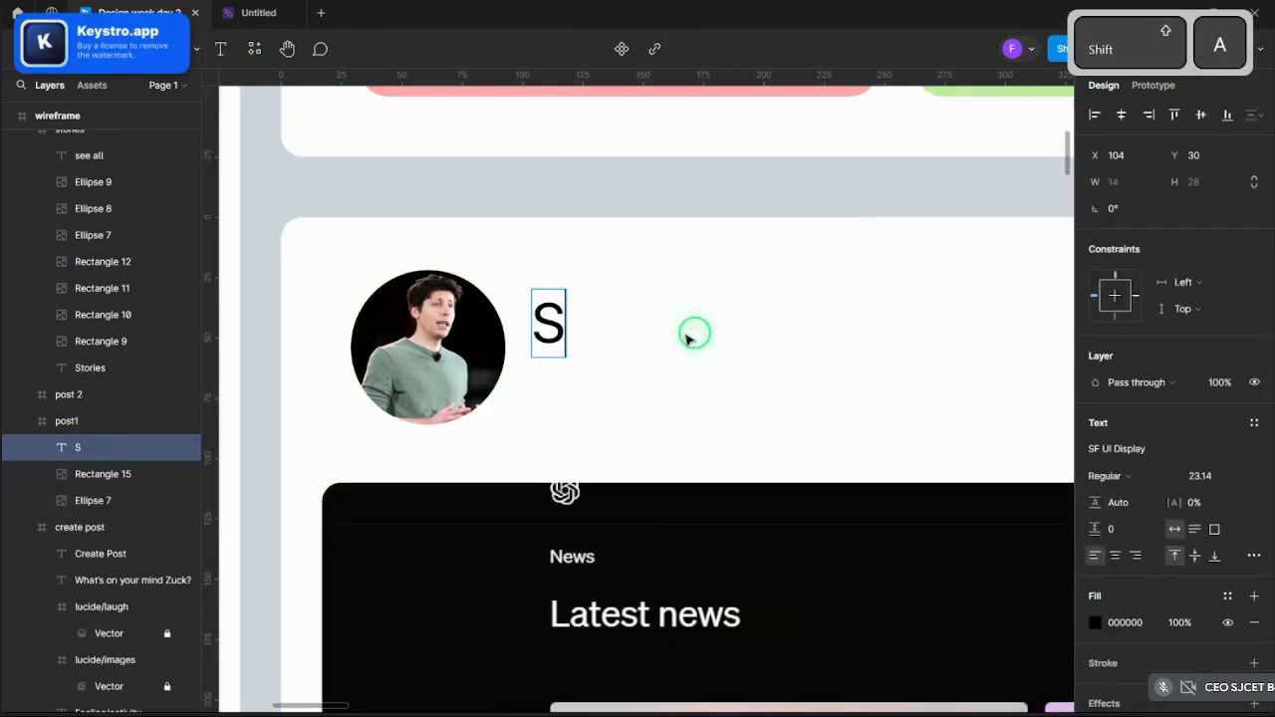
type("am Alt")
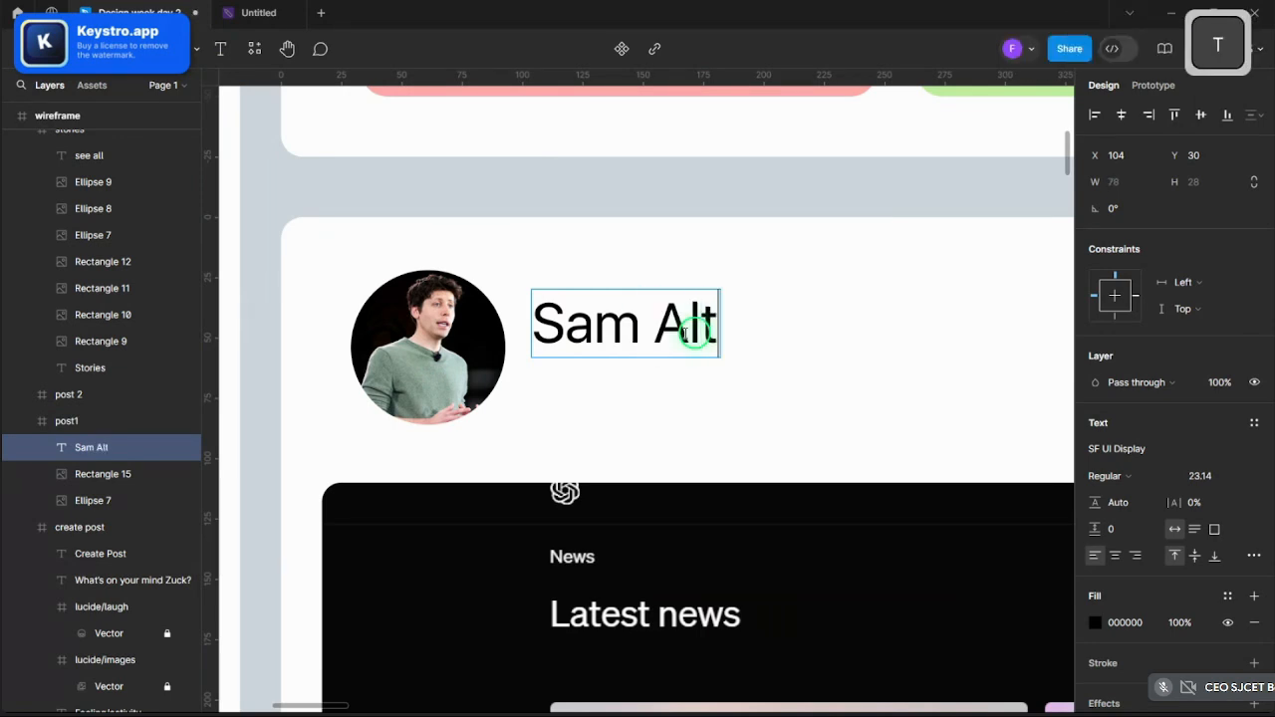
type("man")
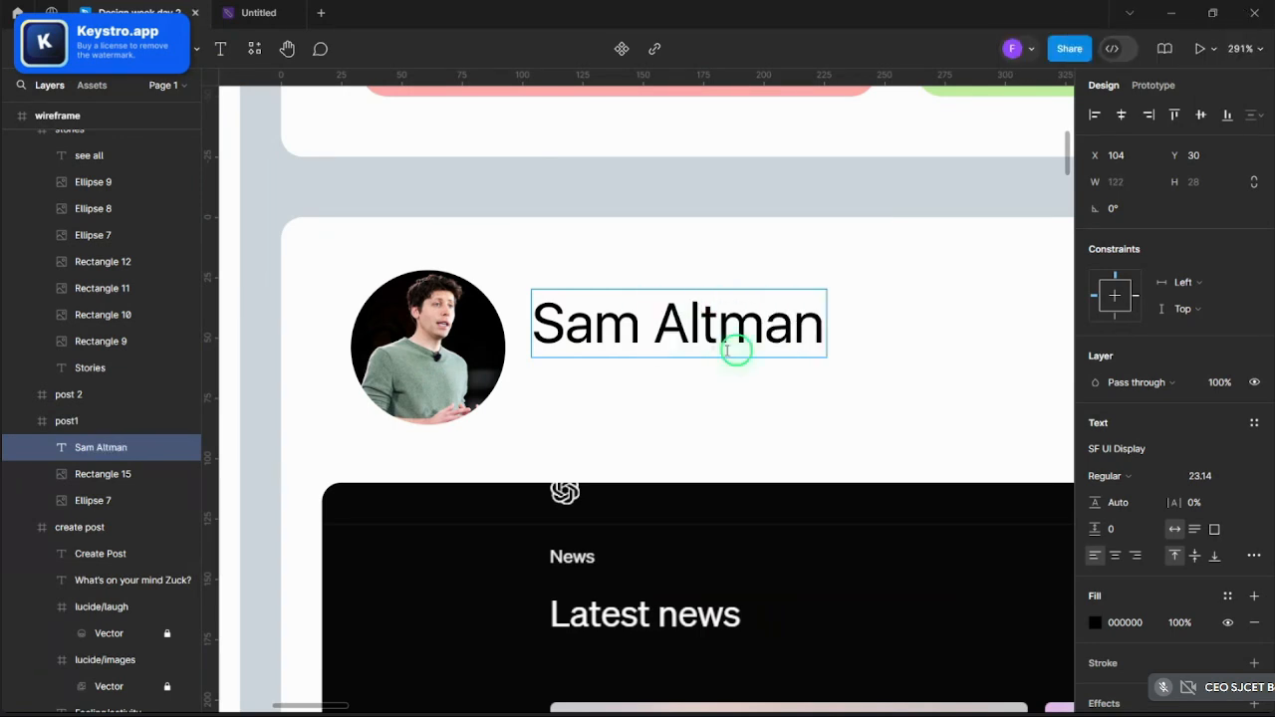
key("Escape")
left_click_drag(663, 330, 667, 366)
- Duplicate the name as a 'July 30 at 4:00pm' timestamp below it, scaled down to 82×12
key("ctrl+c")
key("ctrl+v")
double_click(668, 367)
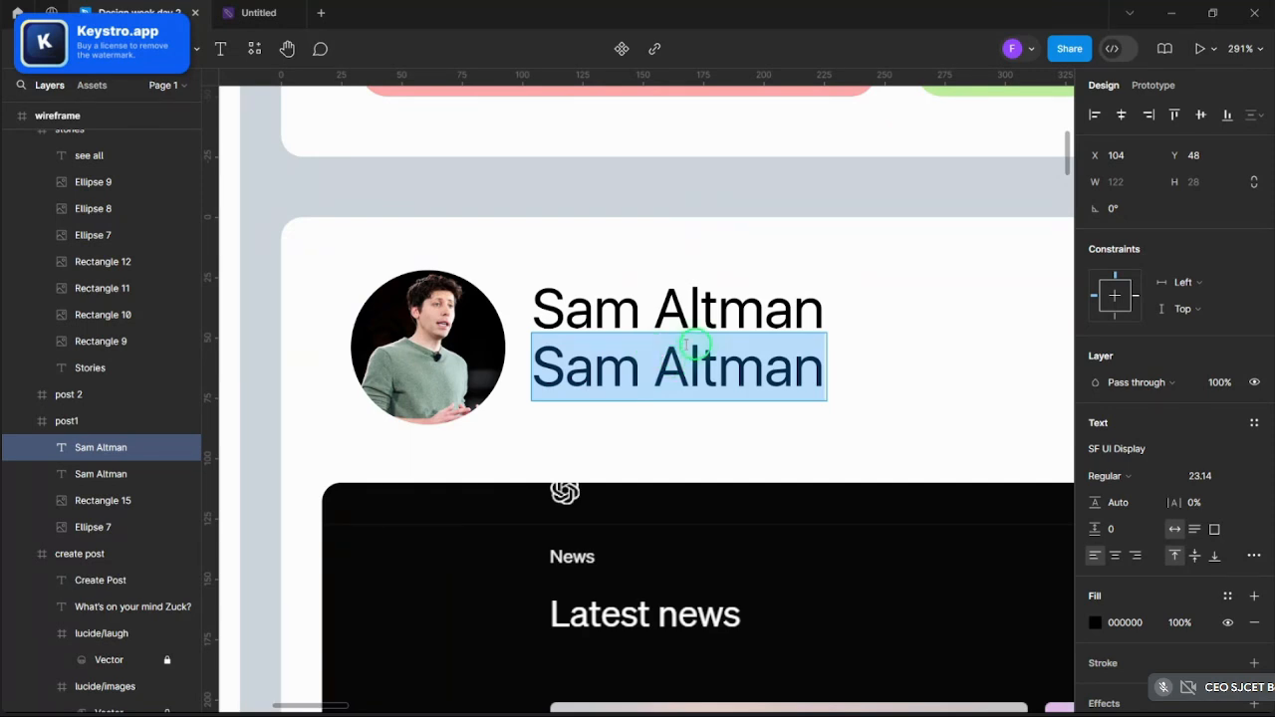
type("Ju;")
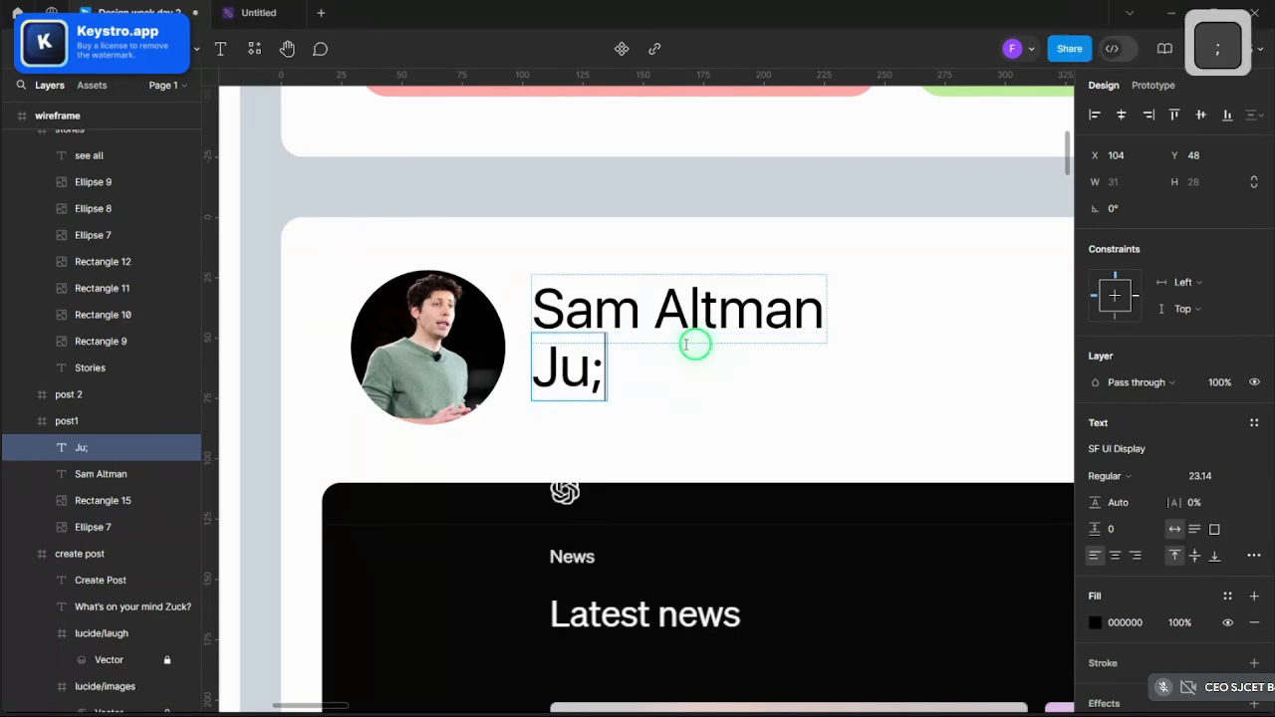
key("BackSpace")
type("ly 30")
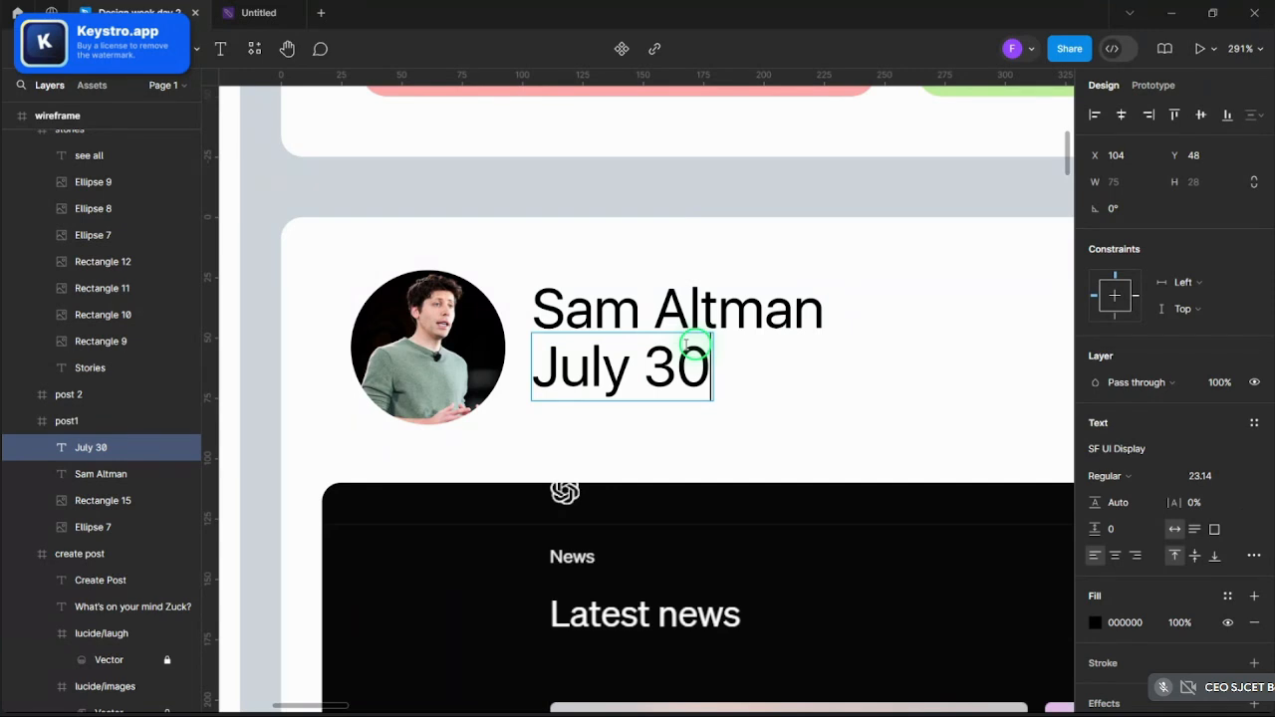
type(" at")
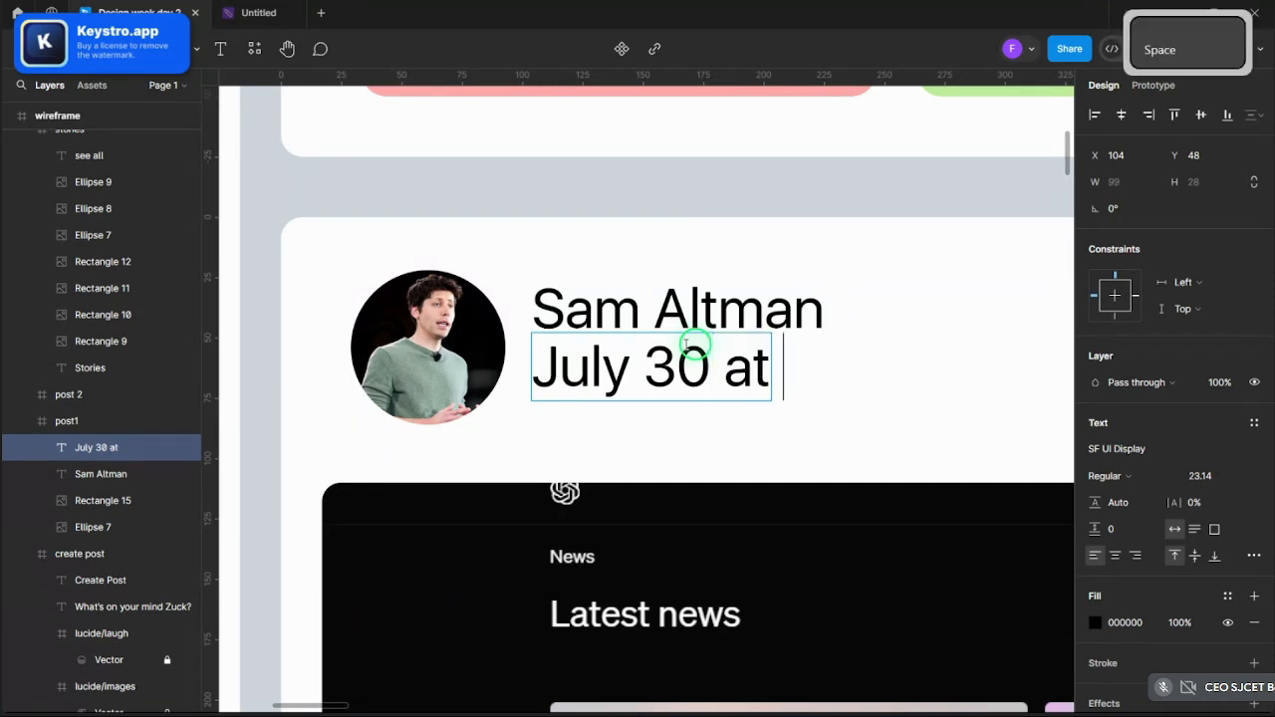
type(" 4")
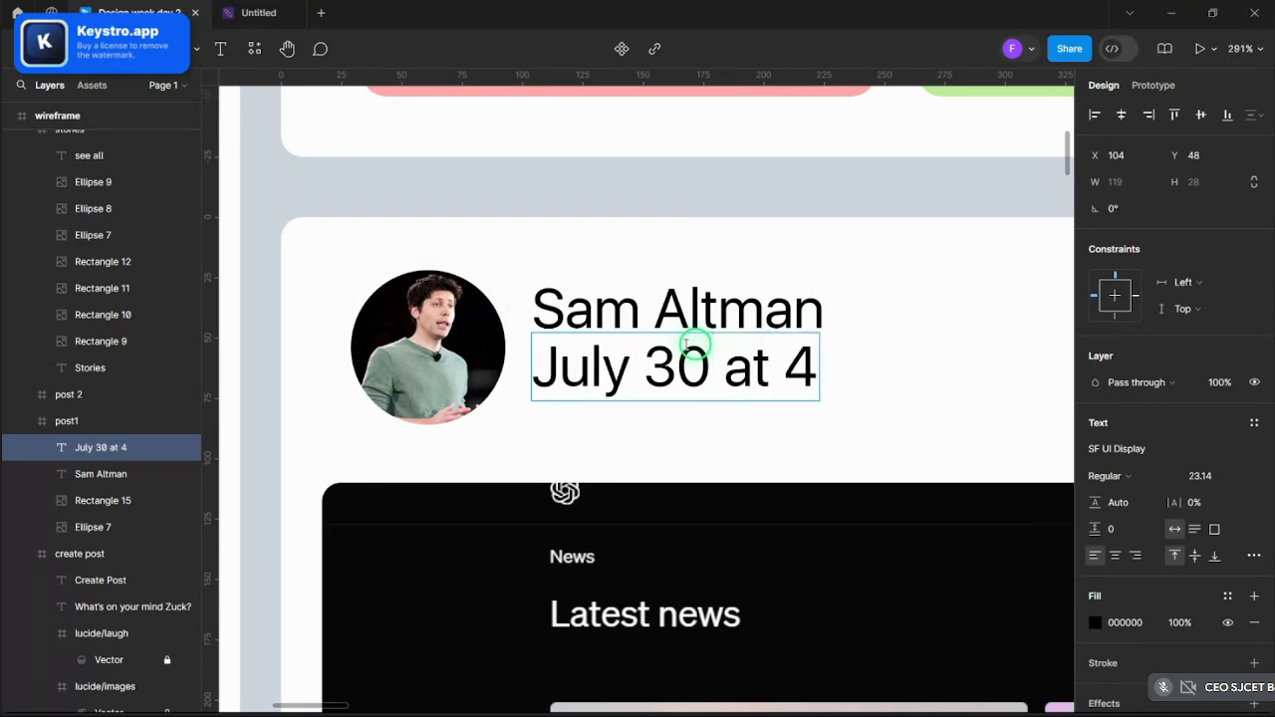
type(":00pm")
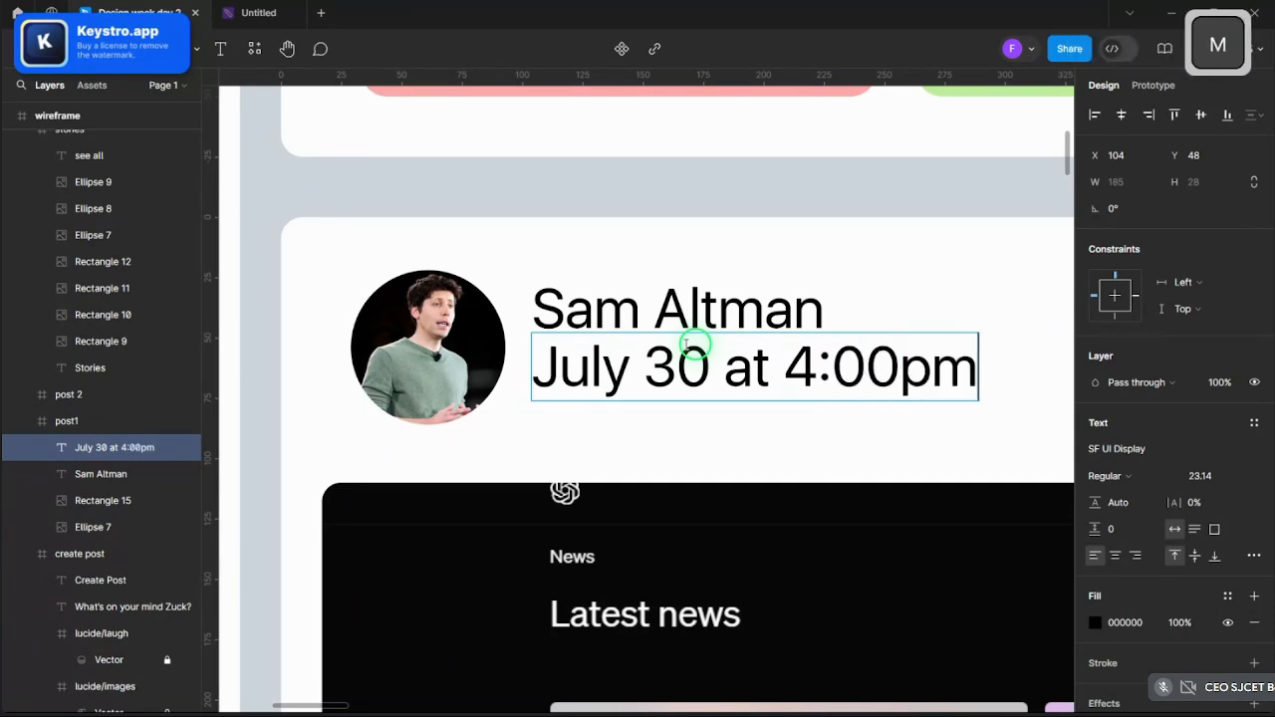
key("Escape")
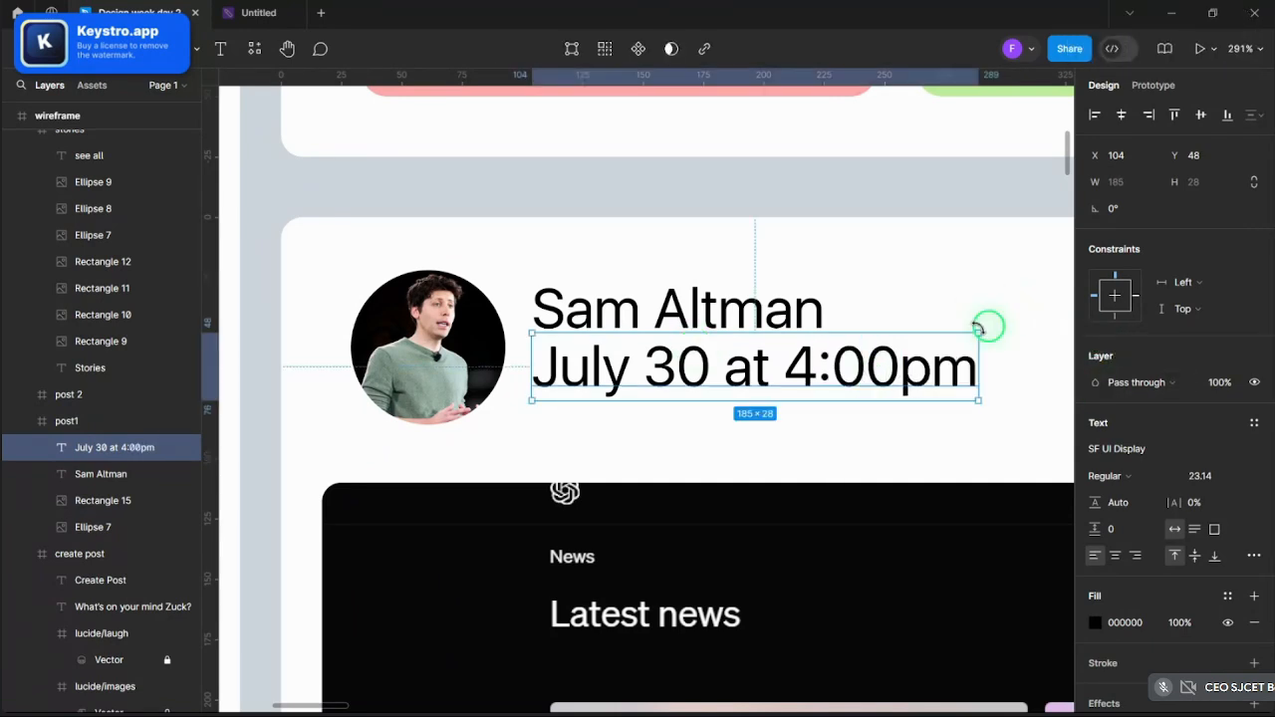
key("k")
left_click_drag(978, 329, 693, 363)
- Set the name text to Medium weight
left_click(757, 412)
scroll(757, 412, "down", 5)
scroll(763, 418, "up", 5)
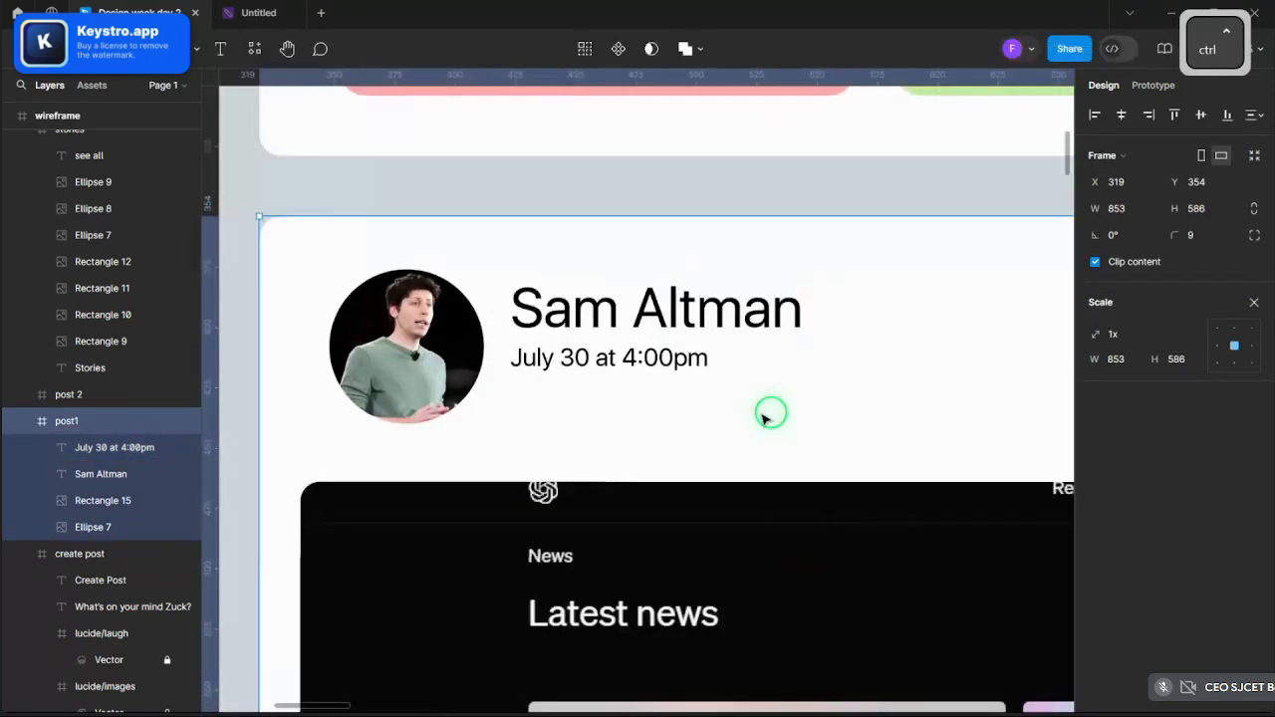
left_click(637, 357, "ctrl")
left_click(646, 333, "ctrl")
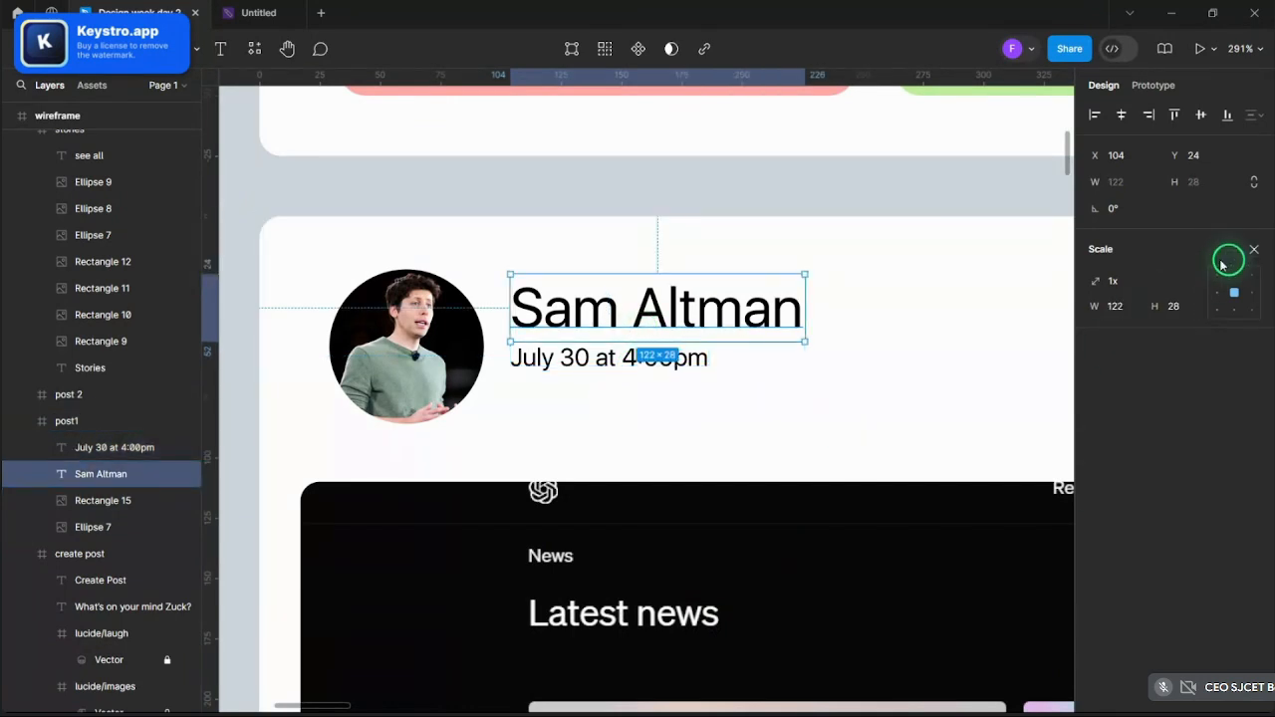
left_click(1254, 249)
left_click(1106, 475)
left_click(1107, 495)
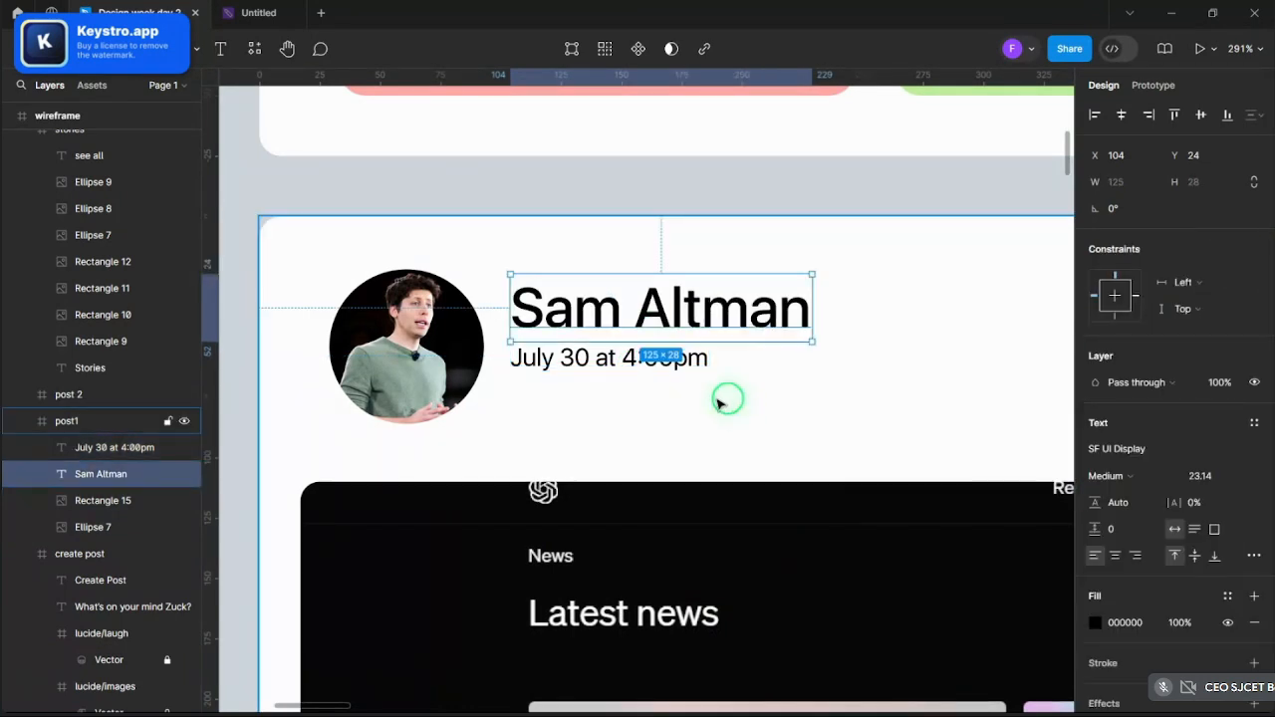
- Give the timestamp text a grey 848484 fill
left_click(650, 357)
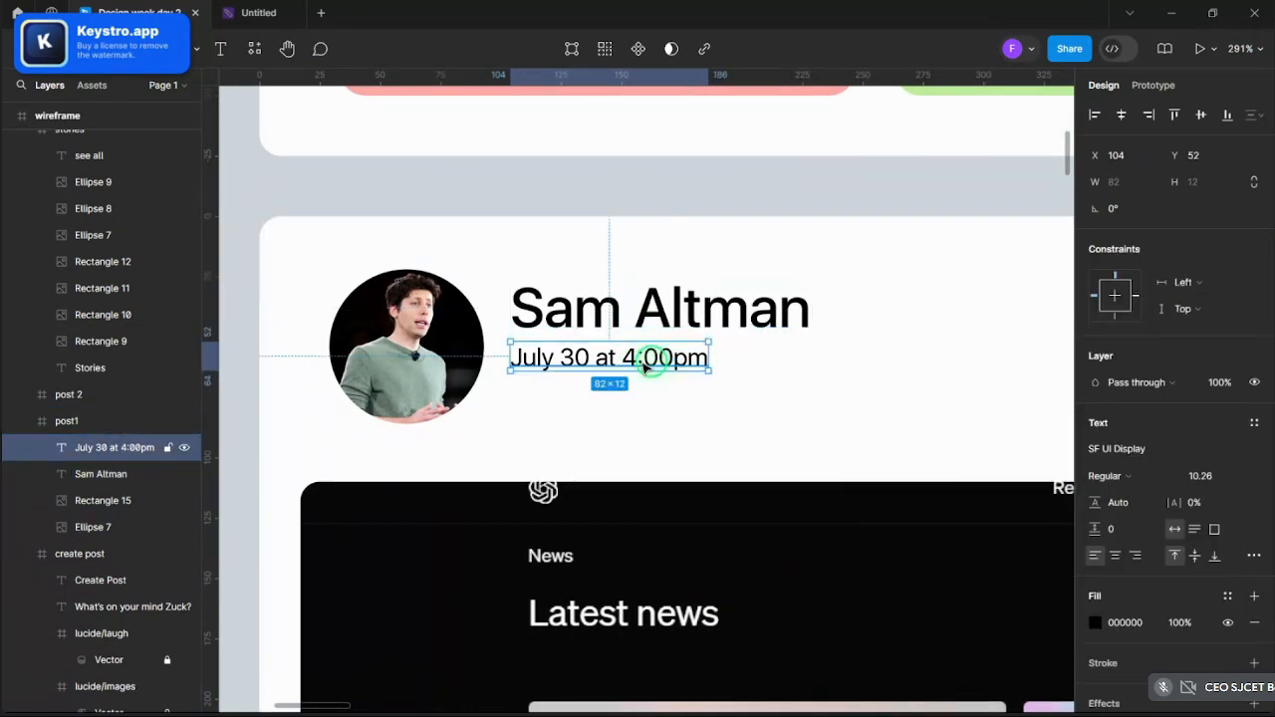
left_click(679, 433)
scroll(650, 412, "up", 2)
left_click(597, 331, "ctrl")
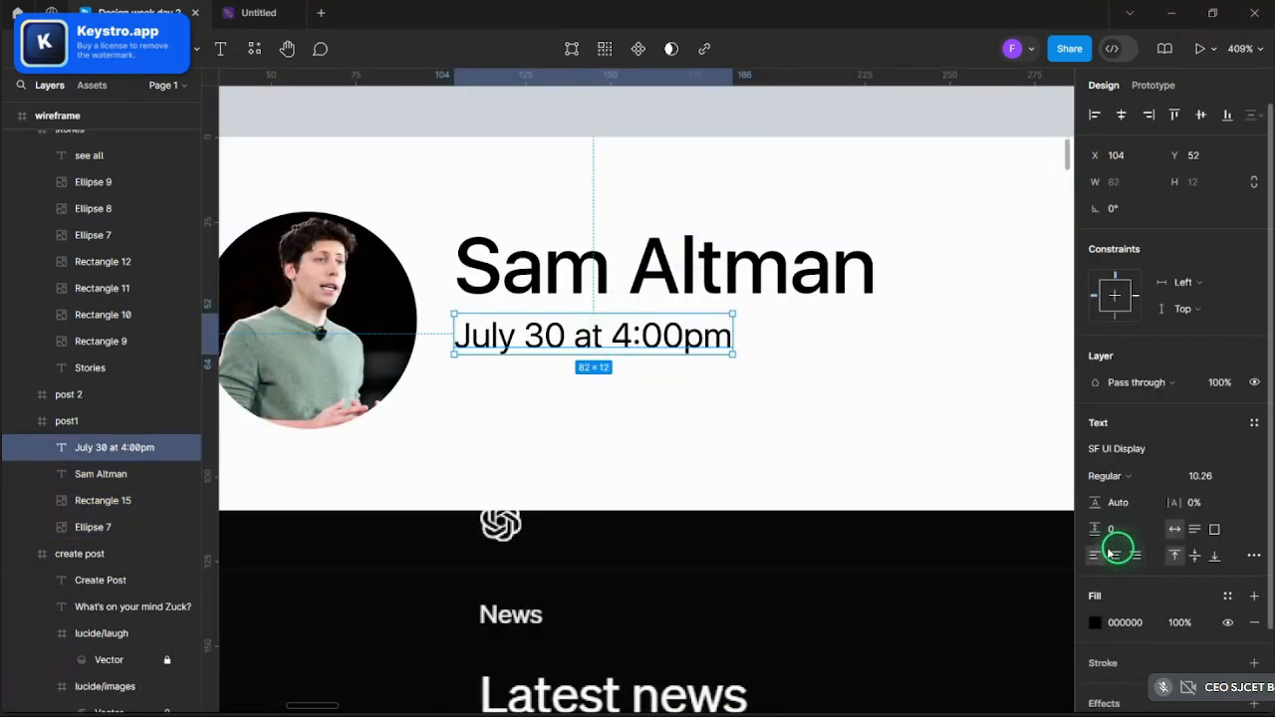
left_click(1098, 624)
left_click_drag(1016, 489, 869, 378)
left_click(1058, 233)
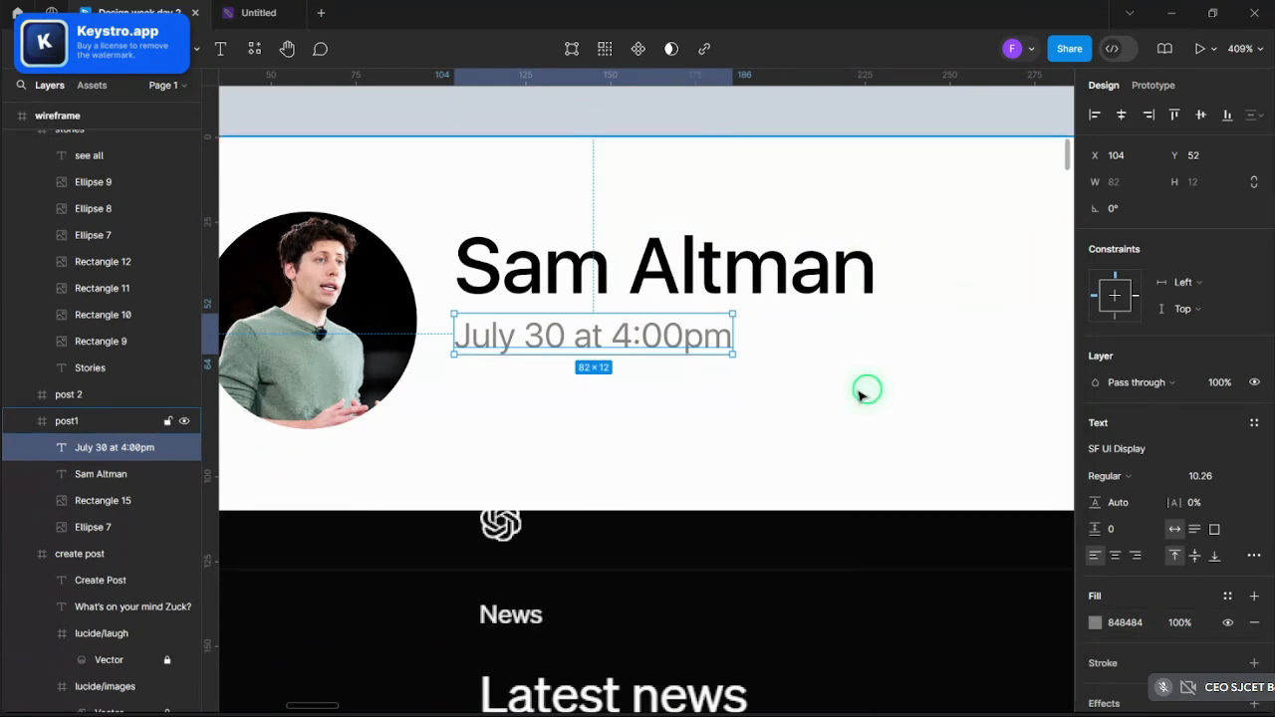
- Shift the name and timestamp slightly to the left
left_click(868, 390)
scroll(820, 413, "down", 3, "ctrl")
scroll(784, 403, "up", 1, "ctrl")
scroll(784, 404, "up", 3, "ctrl")
left_click(461, 255, "ctrl")
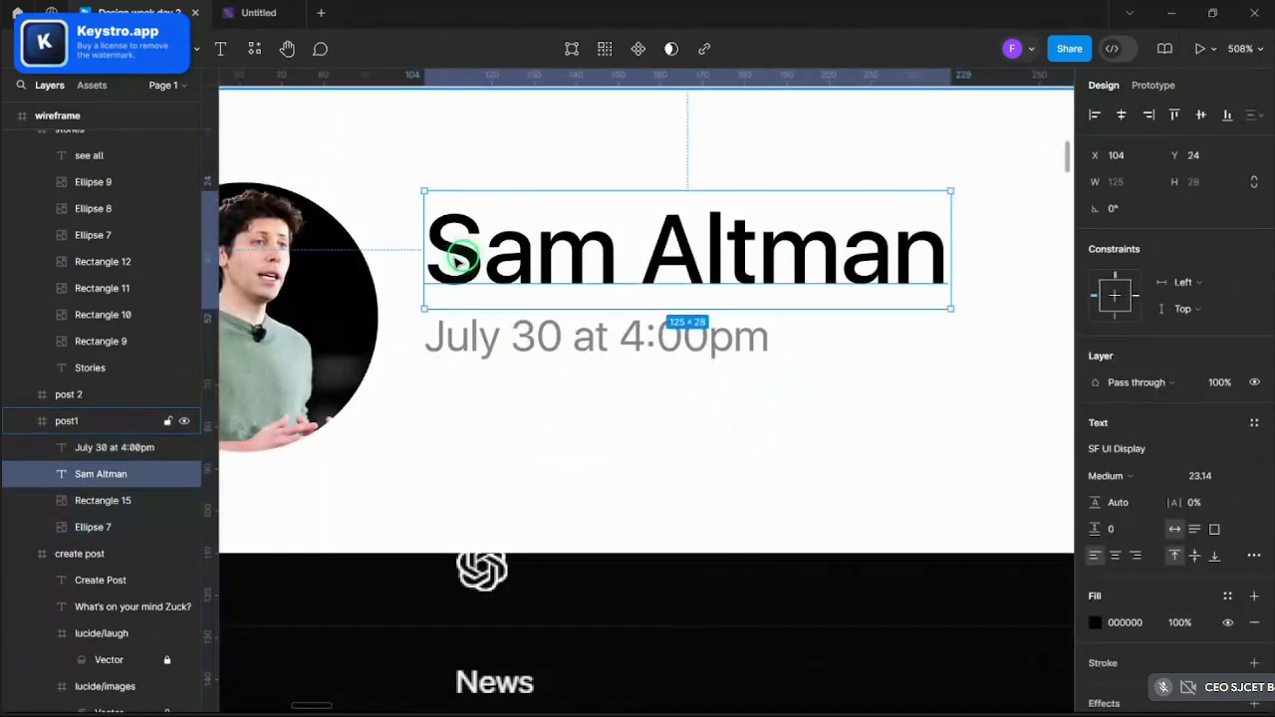
left_click(491, 332, "shift")
left_click_drag(535, 232, 515, 259)
scroll(510, 261, "down", 5, "ctrl")
scroll(508, 266, "down", 2, "ctrl")
scroll(534, 261, "up", 4, "ctrl")
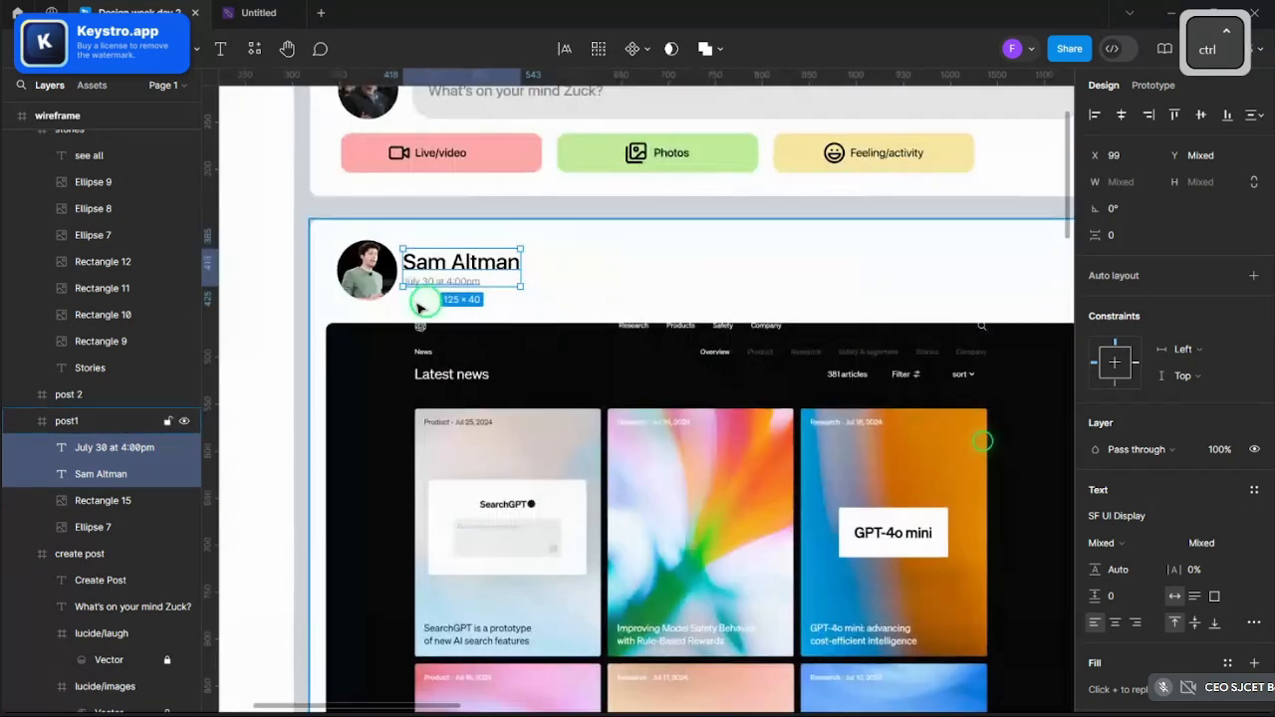
- Move the avatar, name and timestamp up together in the post card
left_click(535, 317)
scroll(538, 309, "down", 4, "ctrl")
scroll(558, 378, "up", 4, "ctrl")
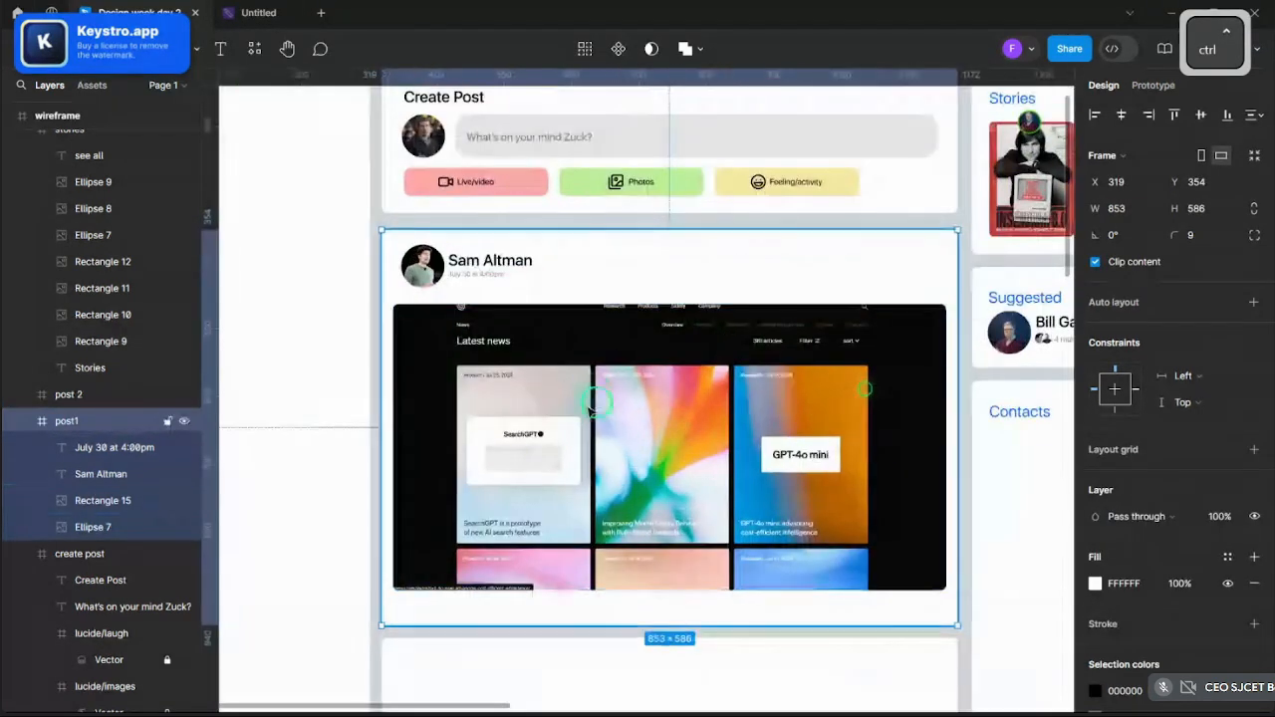
left_click(581, 443)
scroll(583, 442, "down", 1)
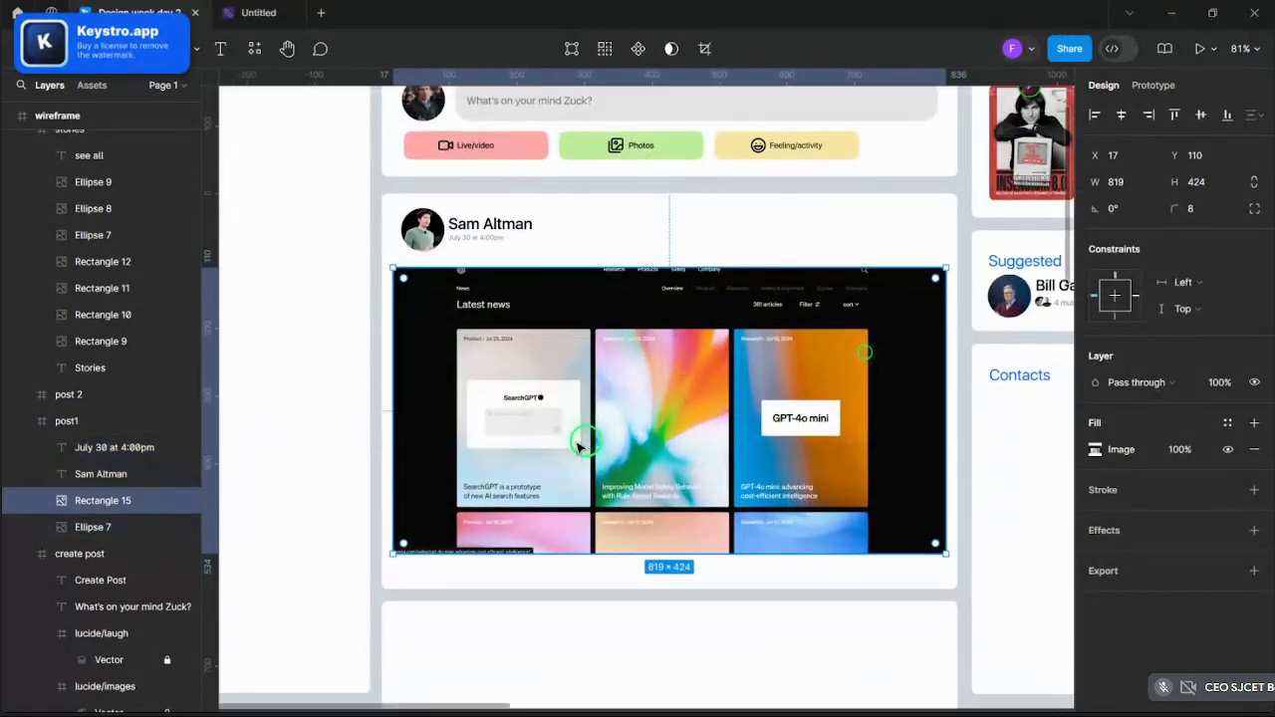
left_click(436, 235, "ctrl")
scroll(438, 236, "up", 2, "ctrl")
left_click(504, 239, "shift")
left_click(513, 217, "shift")
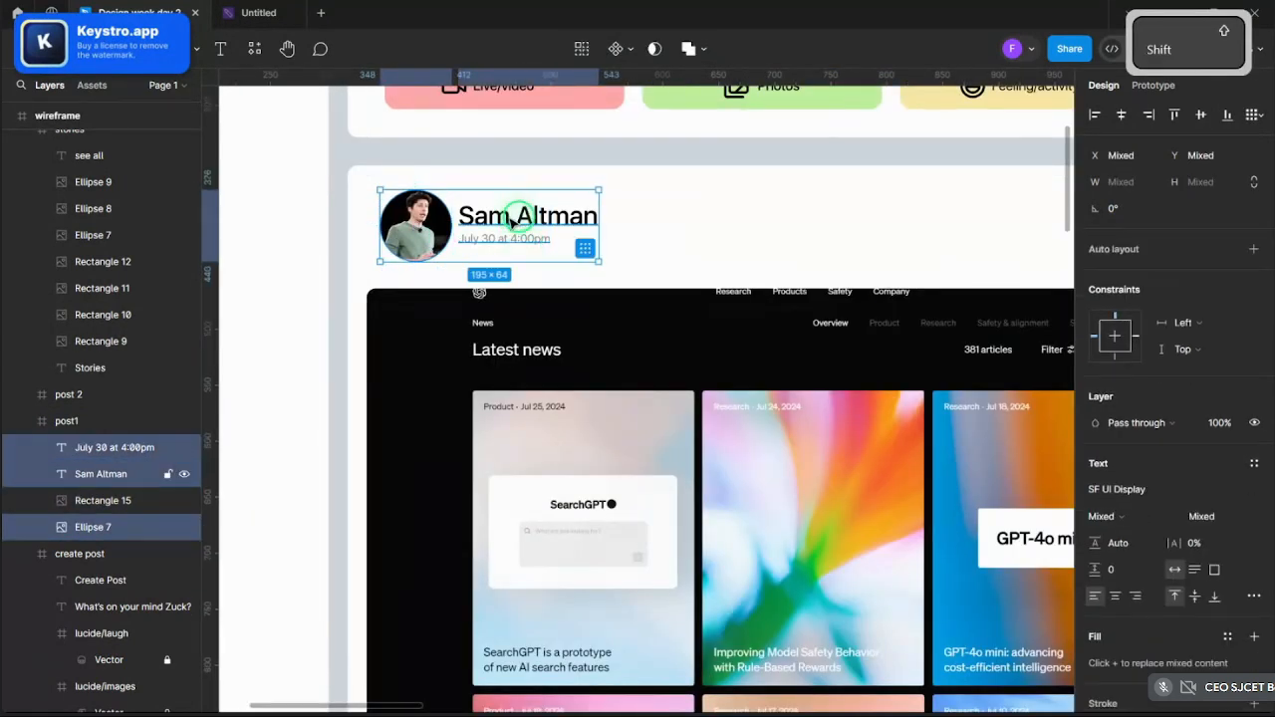
left_click_drag(513, 228, 513, 218)
- Shrink the avatar to 56×56 and realign the name and timestamp beside it
left_click(444, 245)
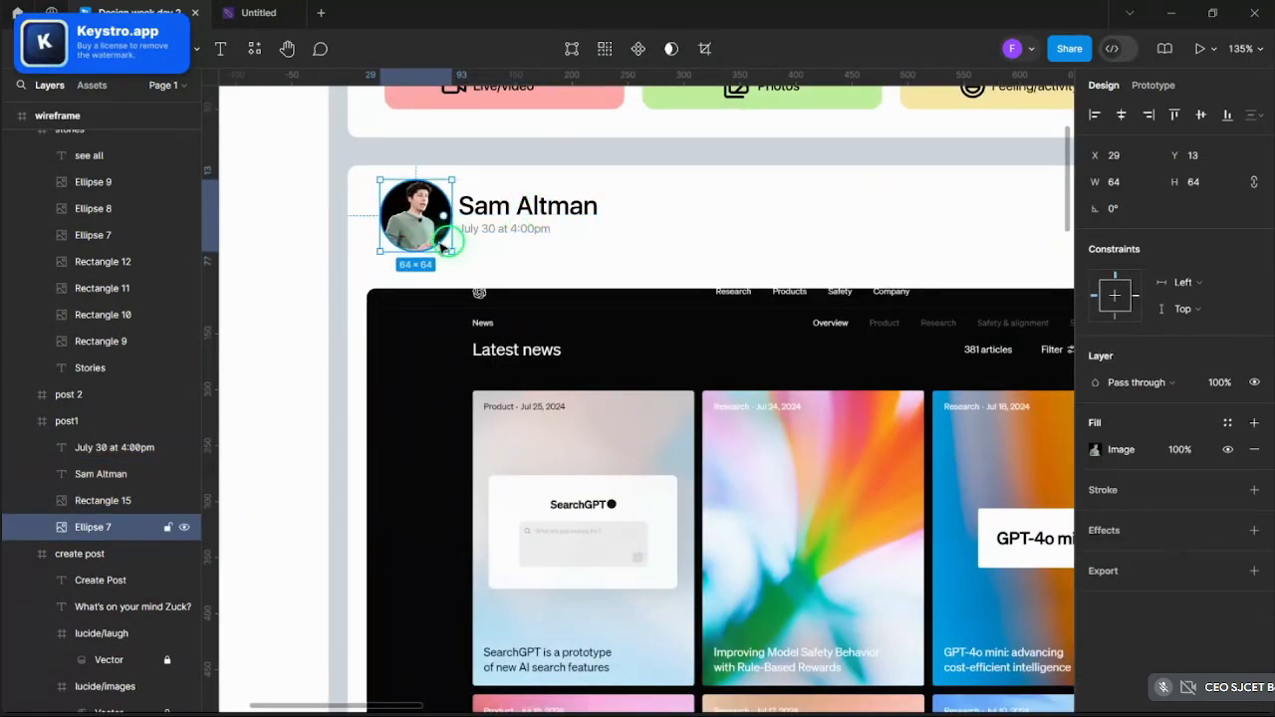
key("k")
left_click_drag(448, 249, 446, 240)
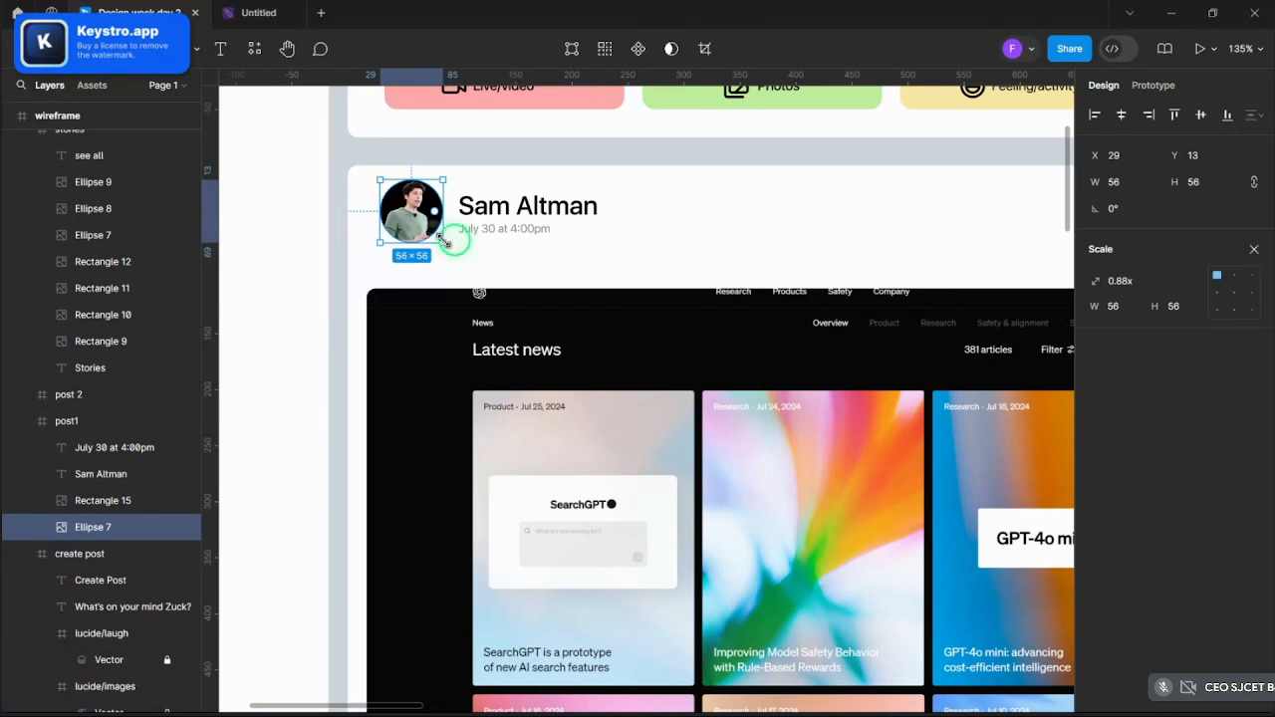
scroll(445, 240, "up", 3, "ctrl")
left_click(521, 188)
left_click(512, 223, "shift")
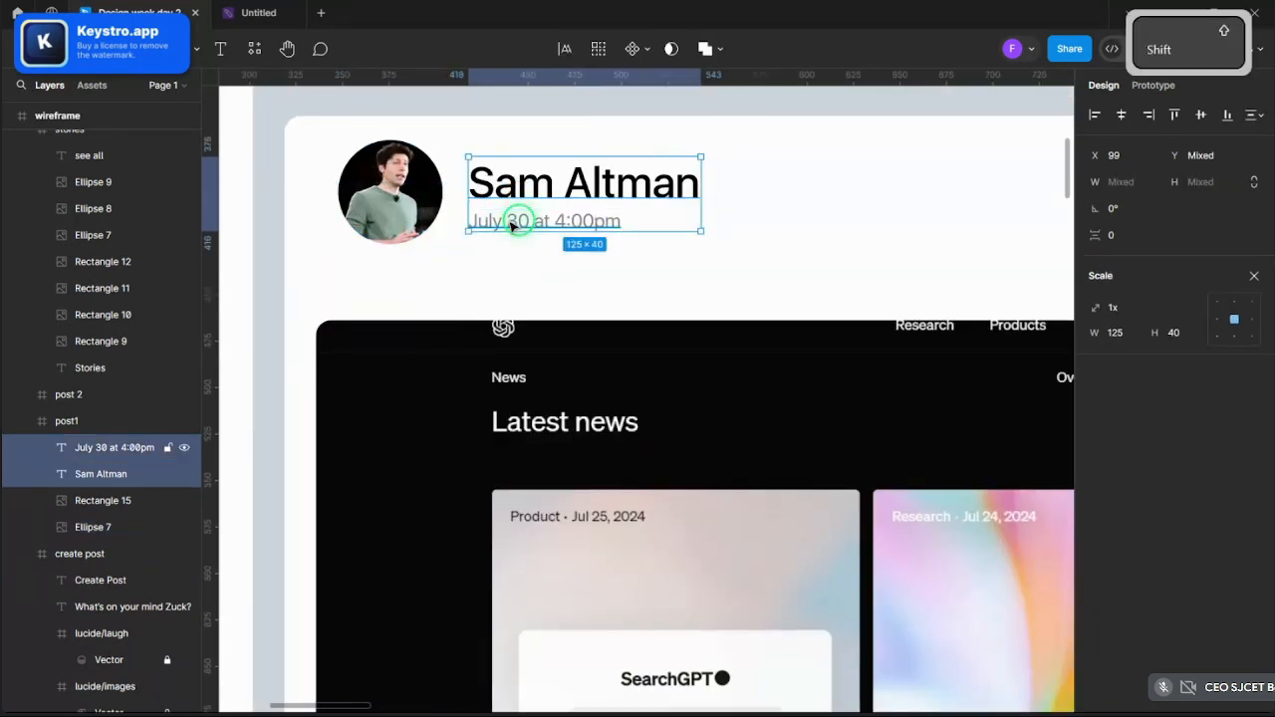
left_click_drag(554, 175, 539, 172)
scroll(535, 293, "down", 5, "ctrl")
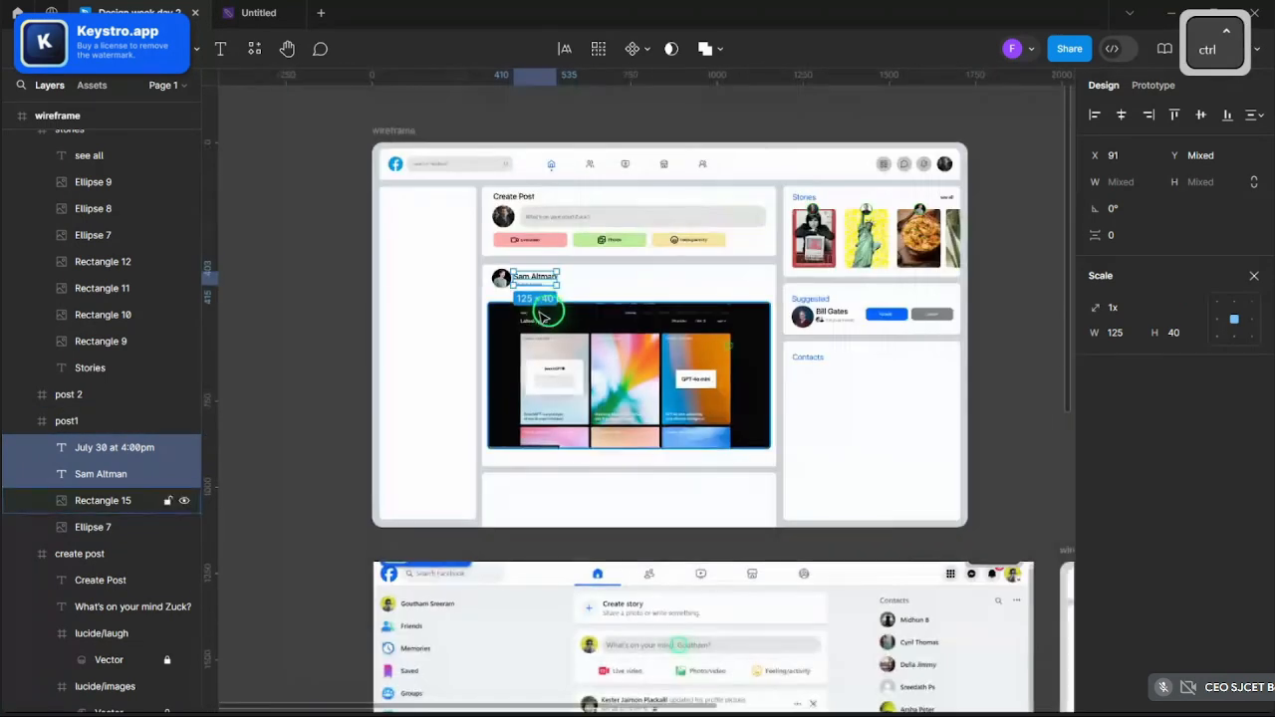
- Delete the empty second post card
left_click(1002, 408)
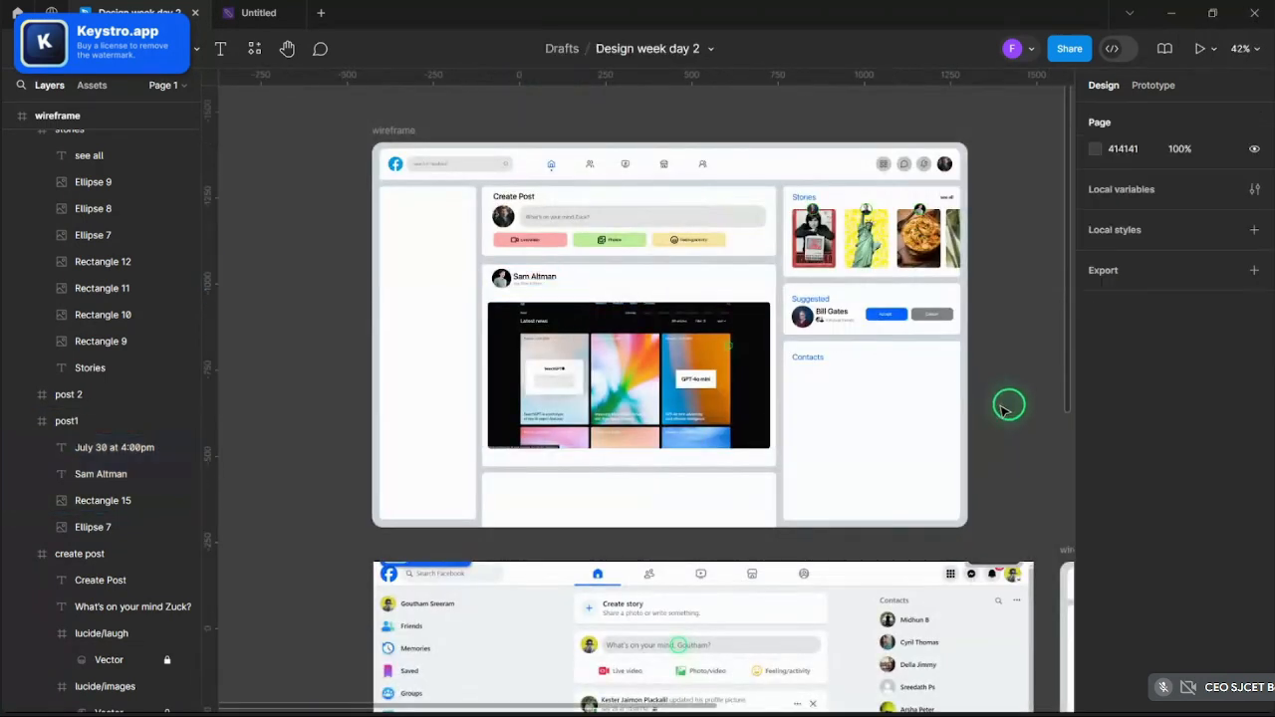
scroll(1018, 403, "up", 3, "ctrl")
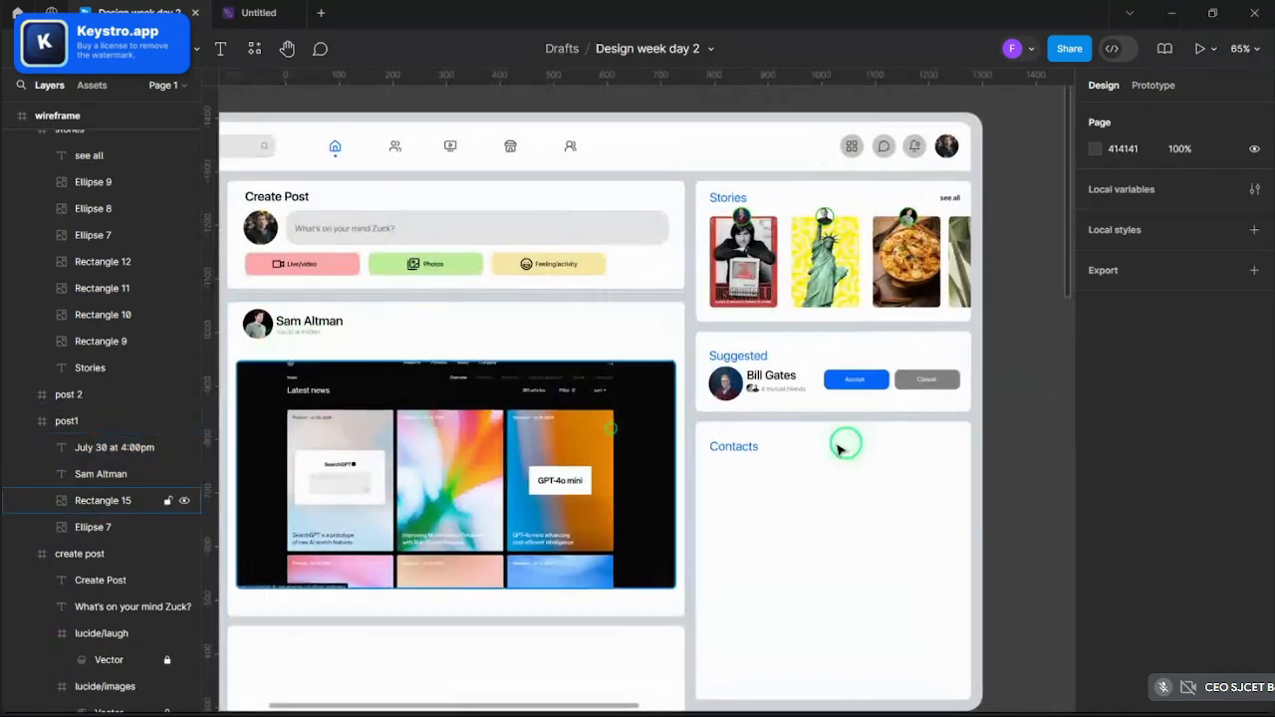
scroll(680, 468, "down", 3)
scroll(525, 482, "up", 3, "ctrl")
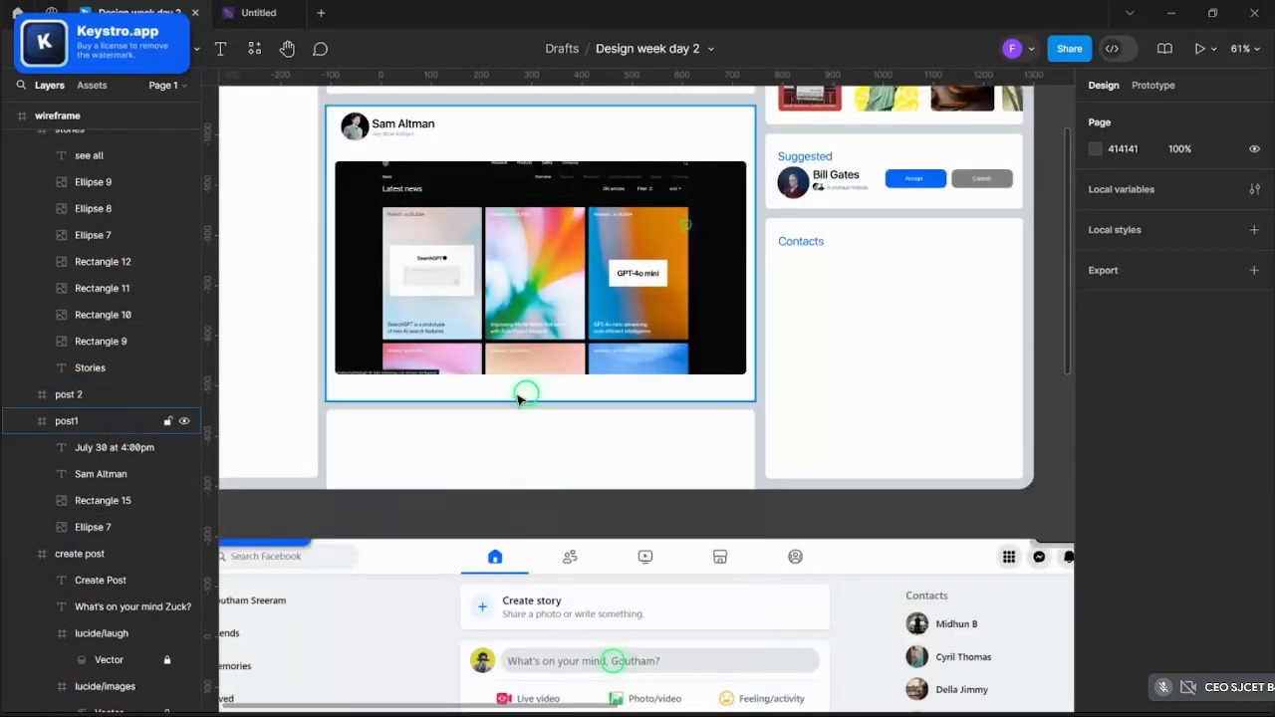
left_click(515, 396)
left_click(527, 462)
key("Delete")
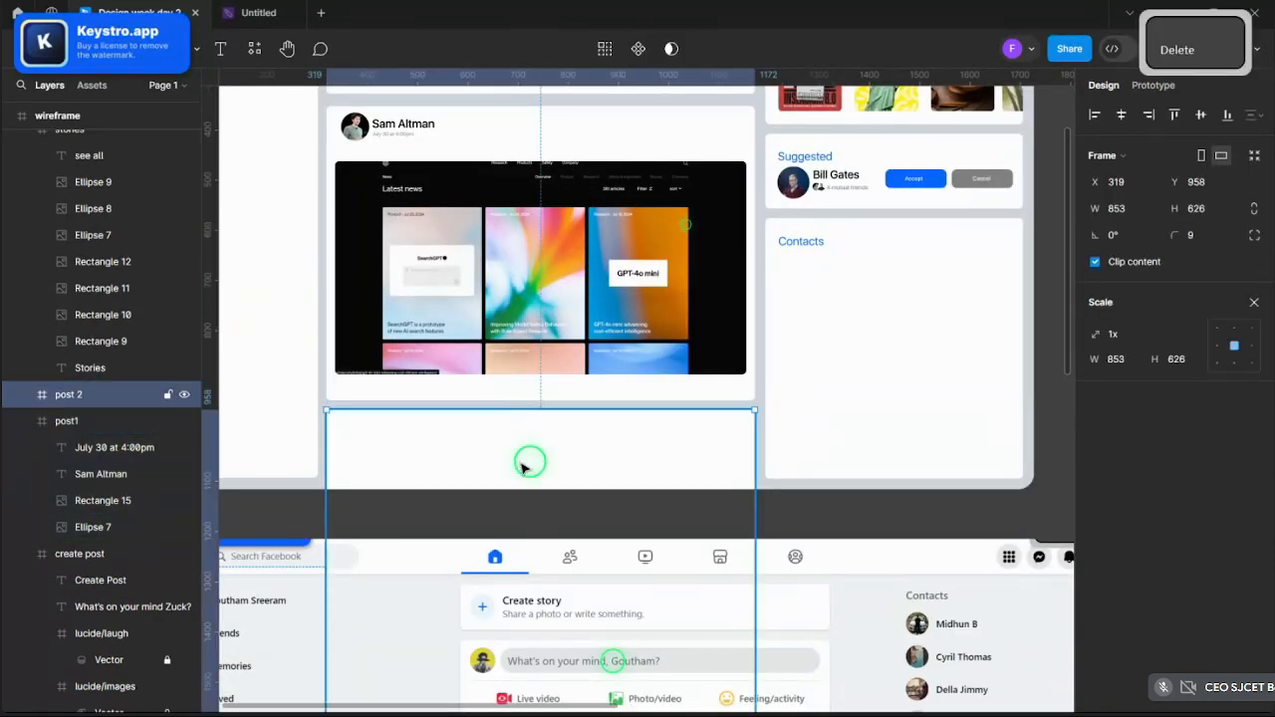
- Make the first post card taller, from 586 to 616
left_click(519, 401)
left_click_drag(517, 400, 518, 410)
key("ctrl+z")
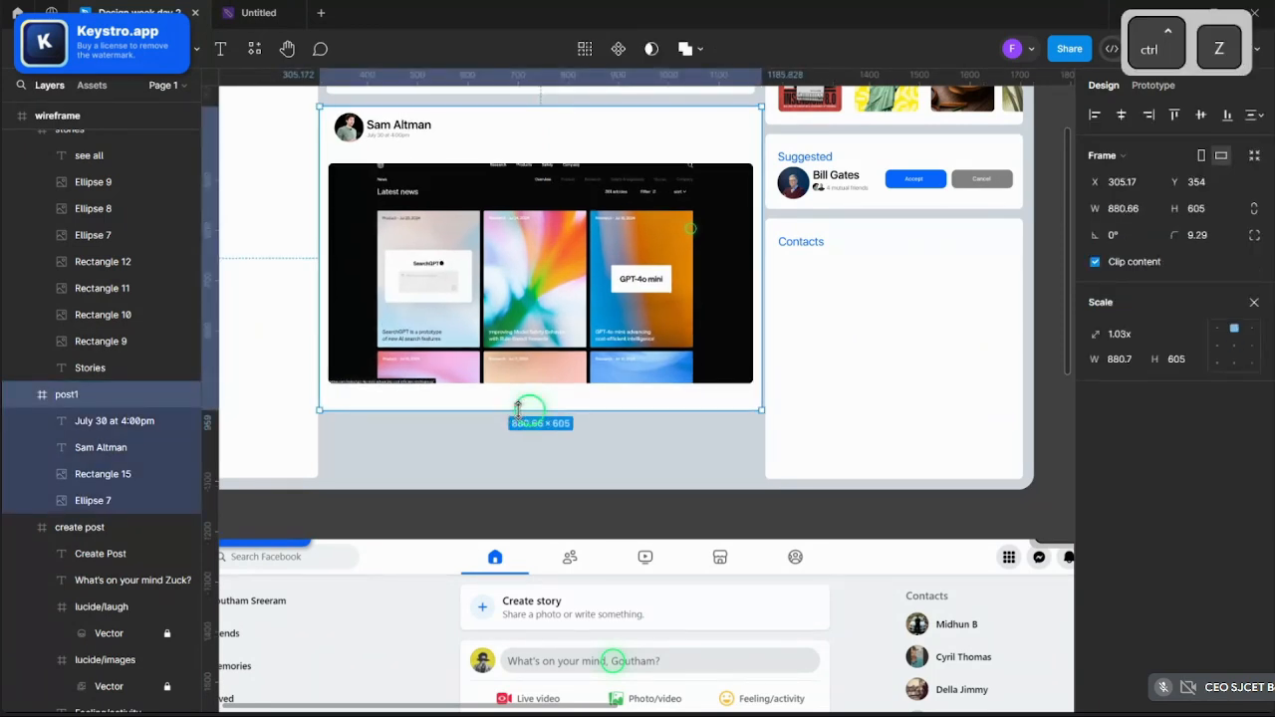
left_click(1256, 305)
scroll(461, 462, "up", 1)
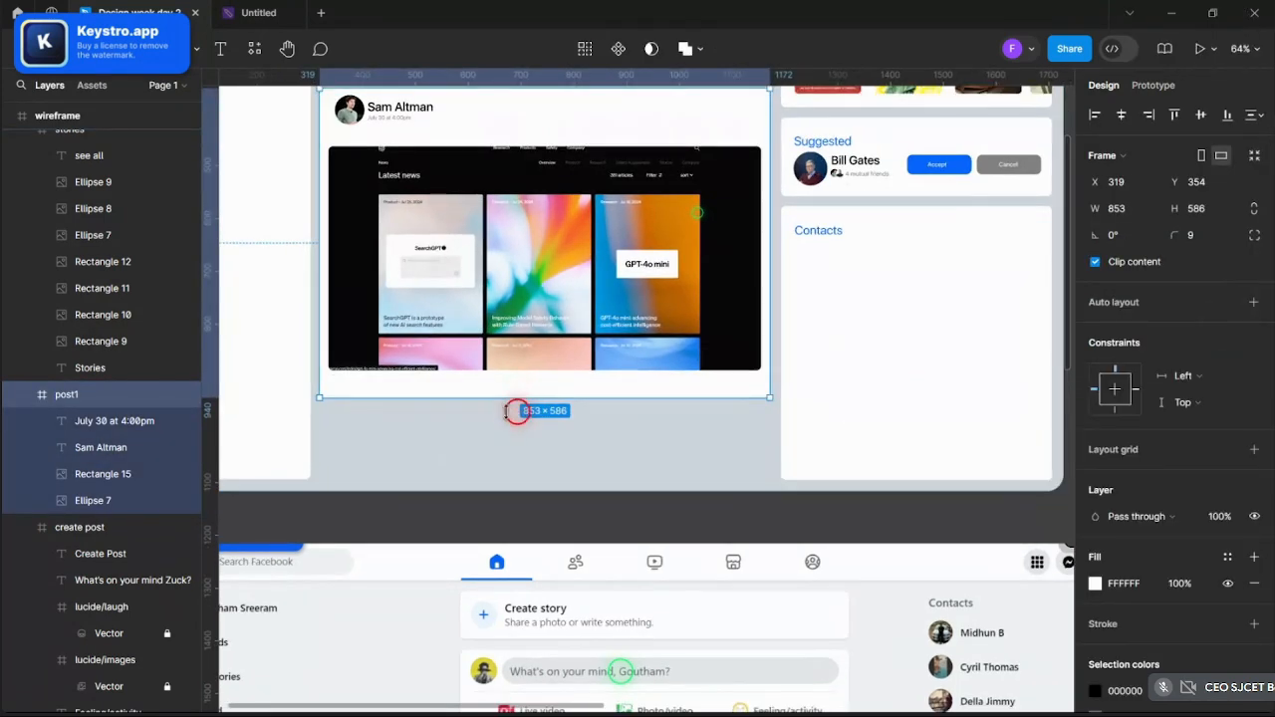
left_click_drag(515, 398, 515, 413)
- Move the post's news image slightly lower, to y 127
left_click(495, 364)
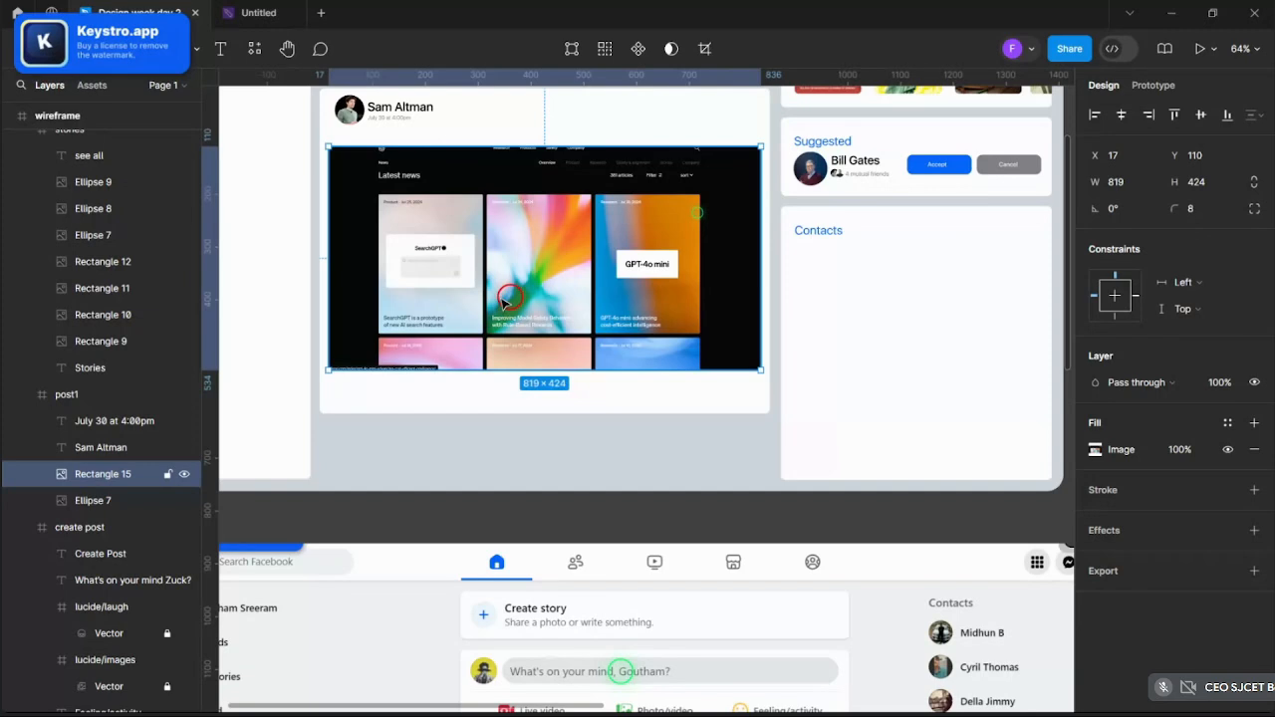
left_click_drag(504, 303, 505, 308)
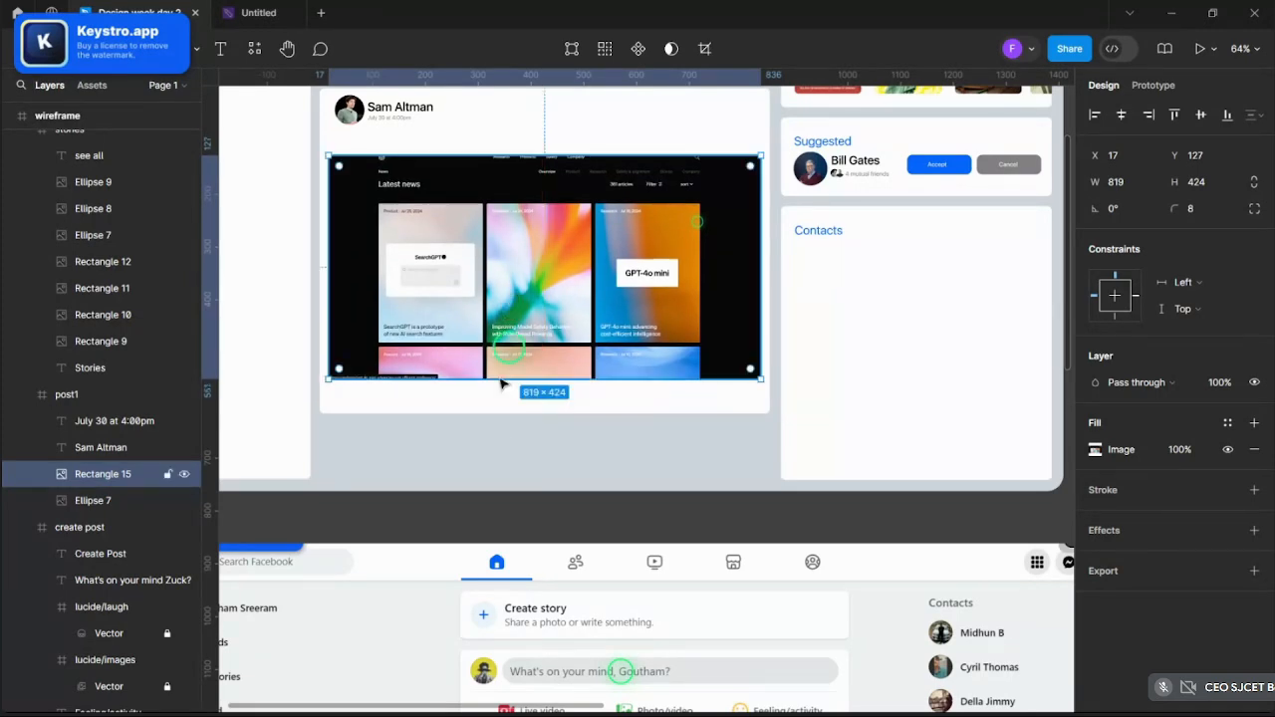
left_click(509, 476)
scroll(420, 407, "down", 5)
scroll(421, 407, "up", 5)
scroll(450, 487, "up", 2)
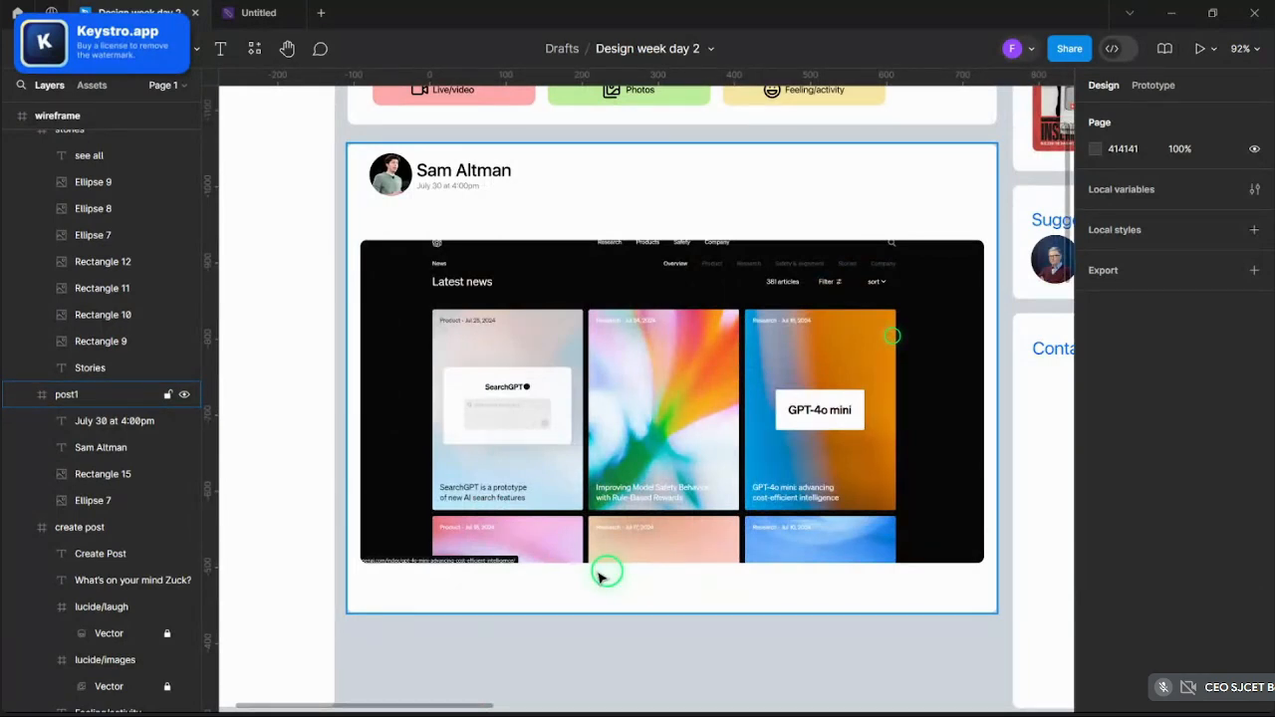
scroll(598, 385, "up", 5)
scroll(615, 407, "up", 3)
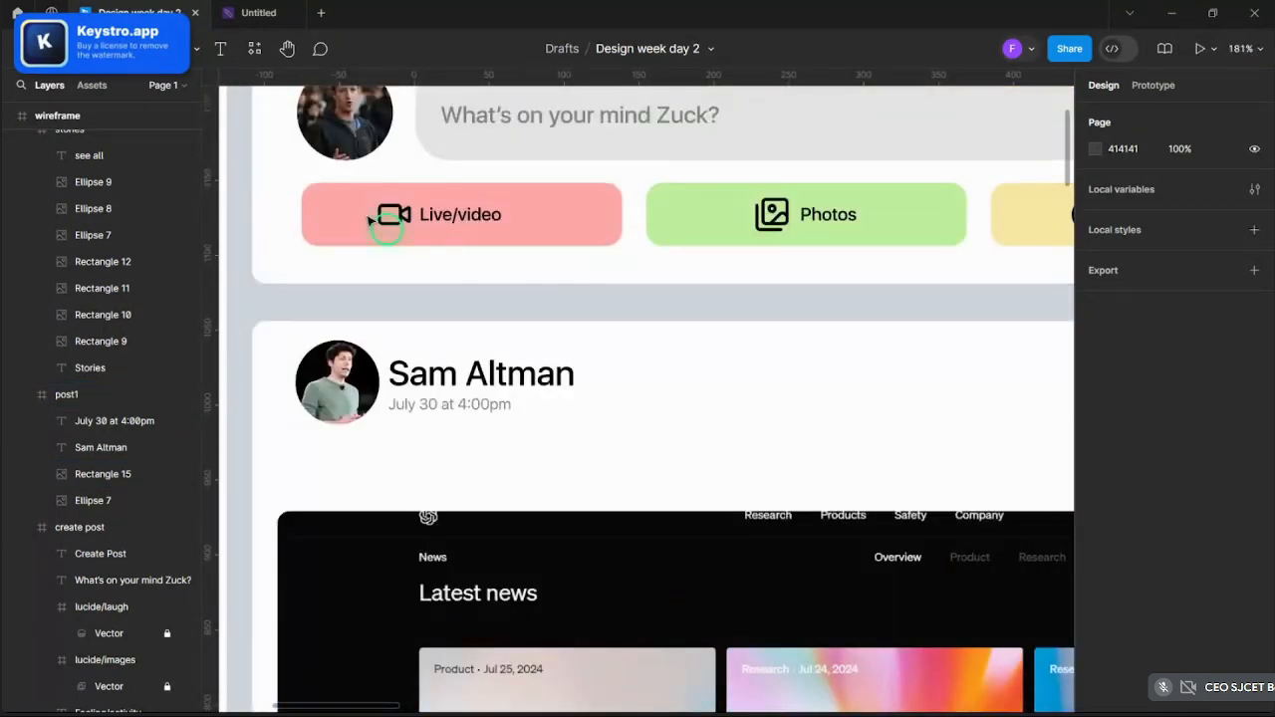
- Type the caption 'Hey guys ,so we have been in the background working on this ve…' under the header
left_click(223, 48)
left_click(323, 461)
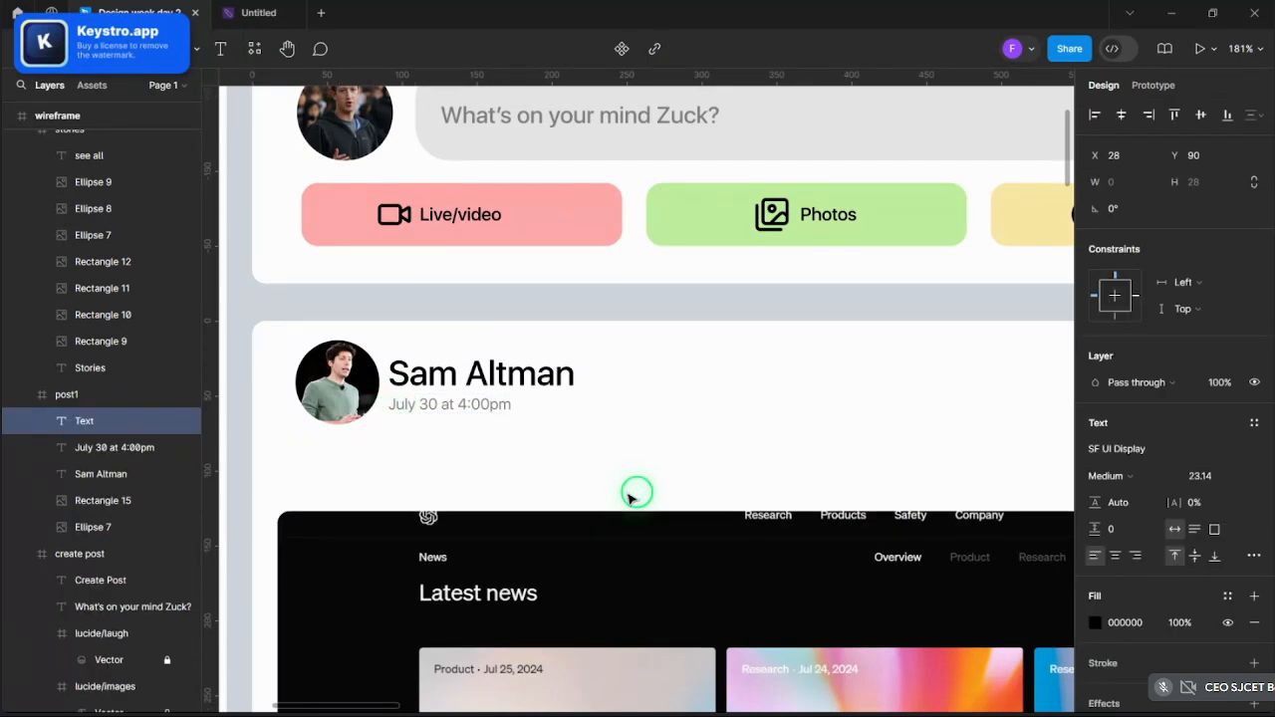
type("Hey")
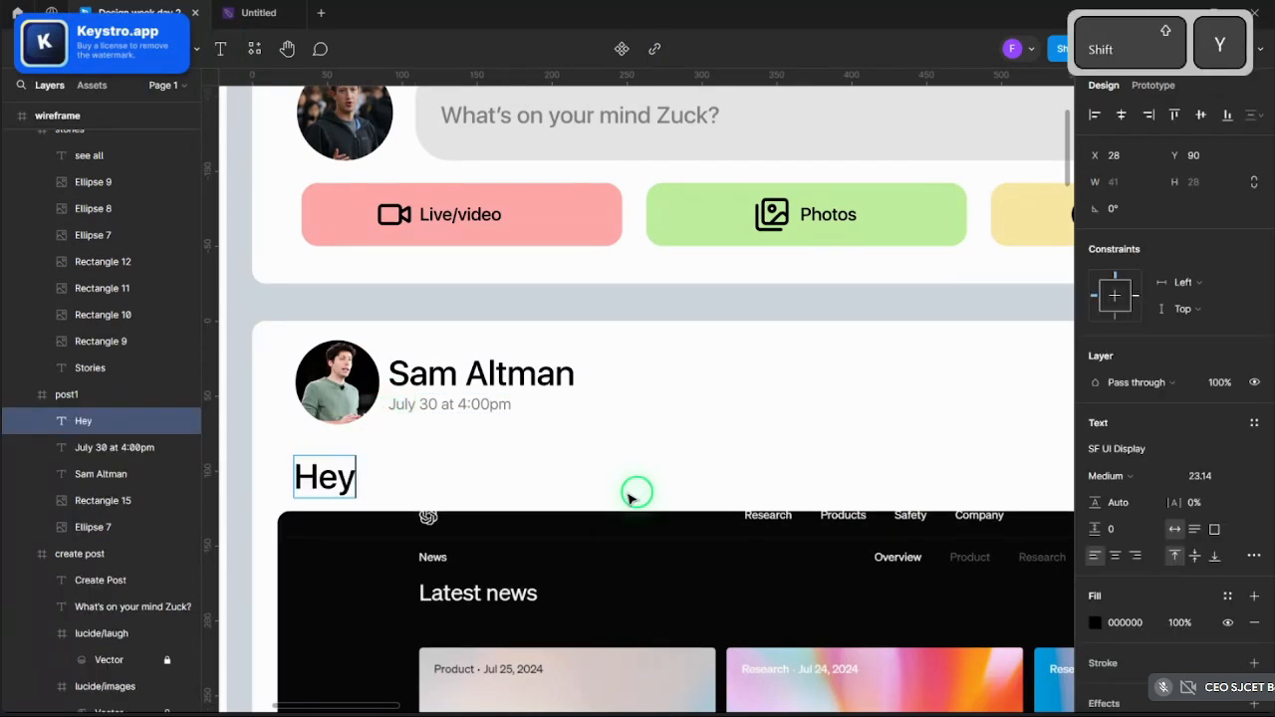
type(" guys ,s o")
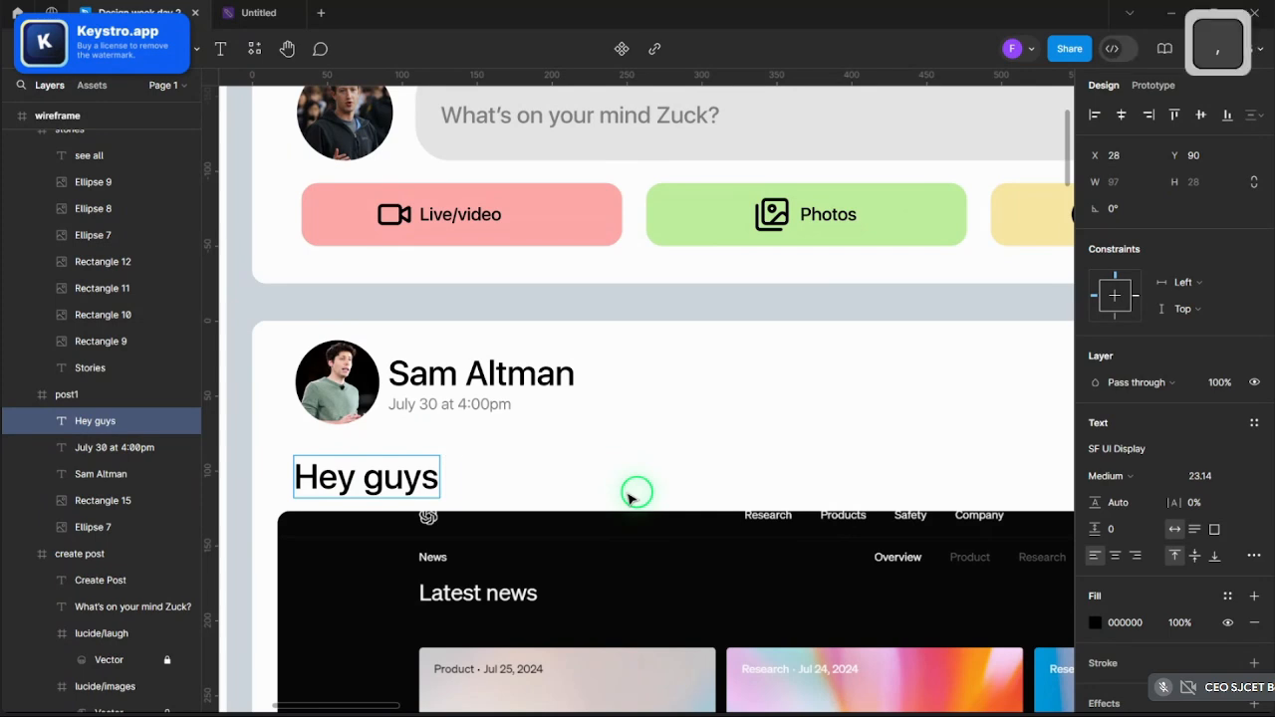
key("BackSpace")
key("BackSpace")
type("o w")
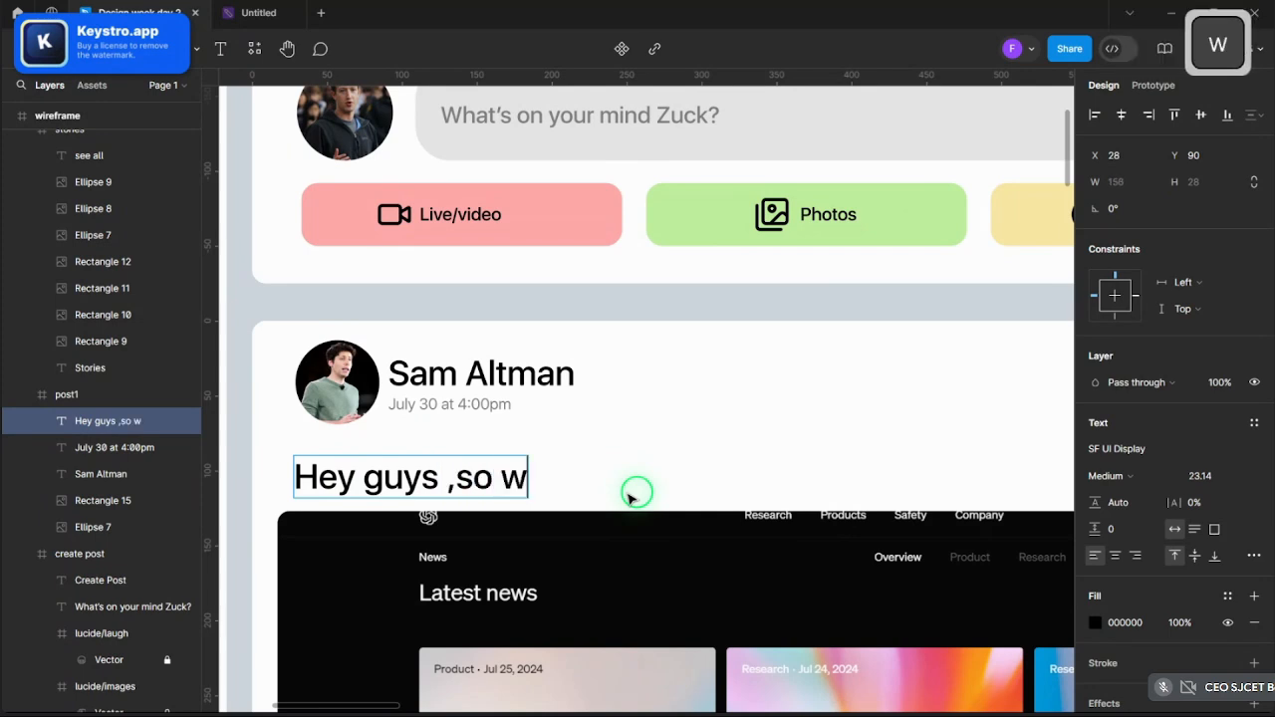
type("e have been")
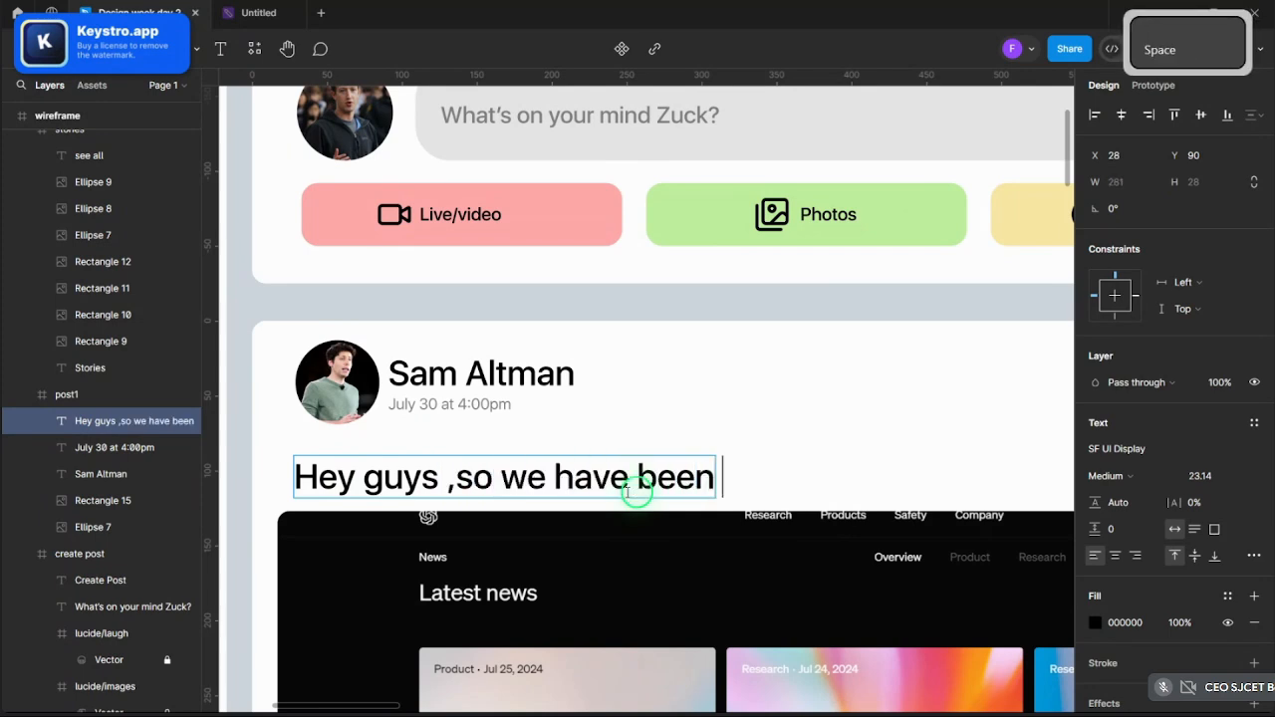
type(" in")
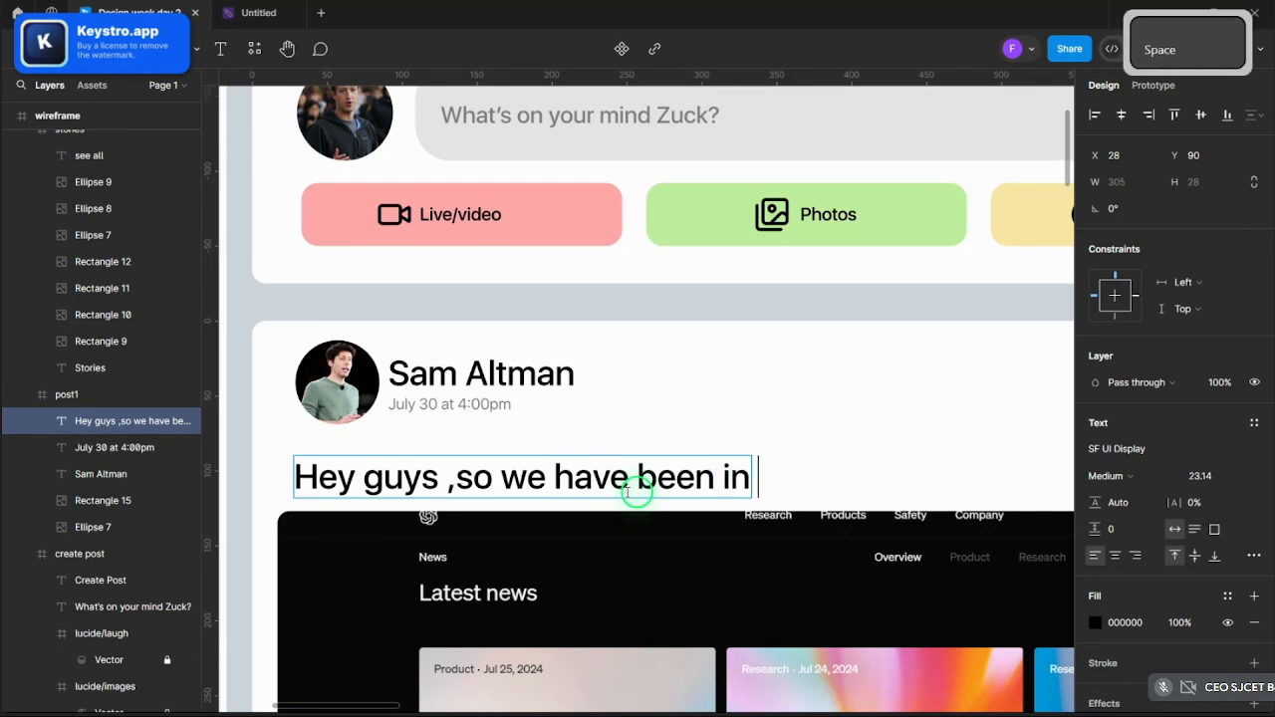
type(" the")
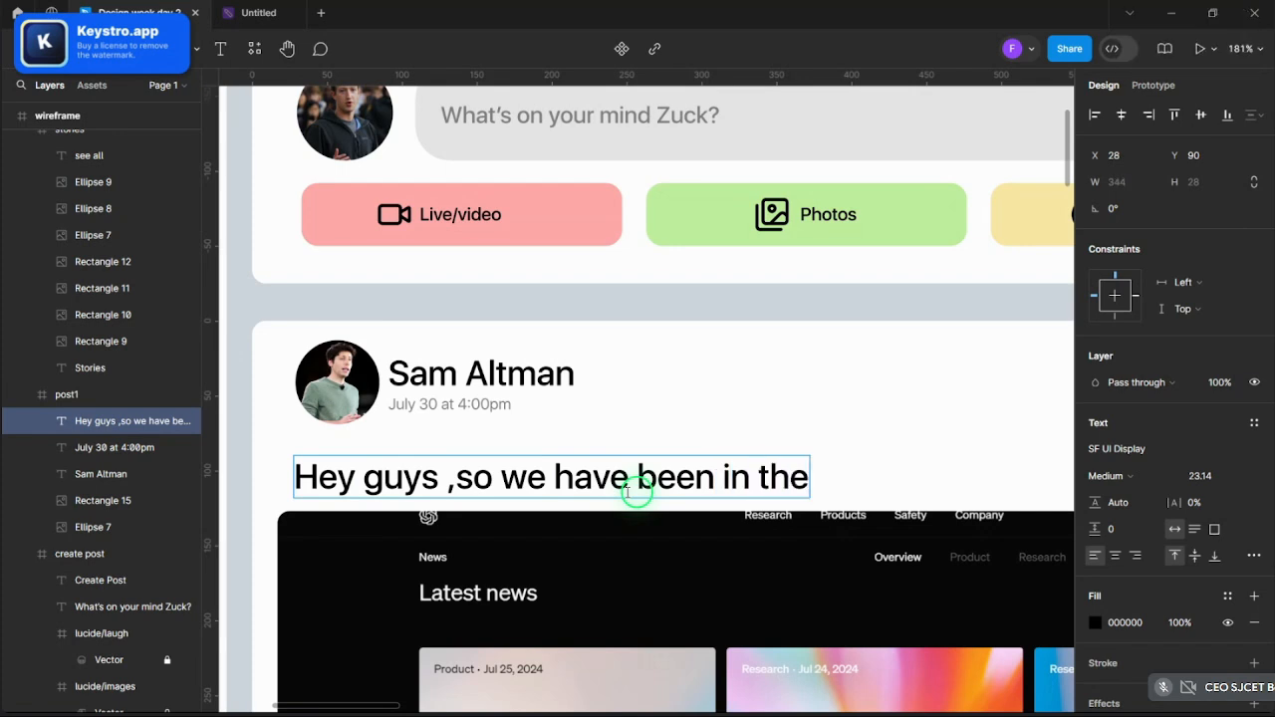
type(" background ")
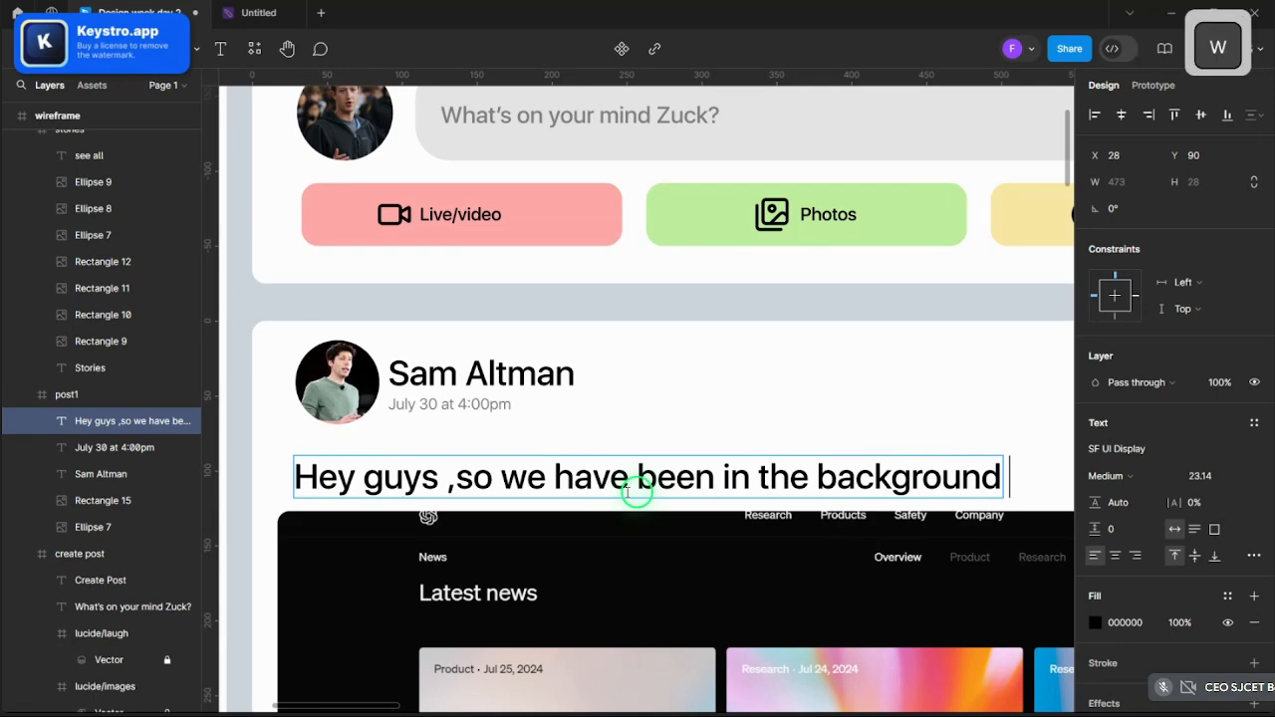
type("woerking")
key("ctrl")
key("ctrl")
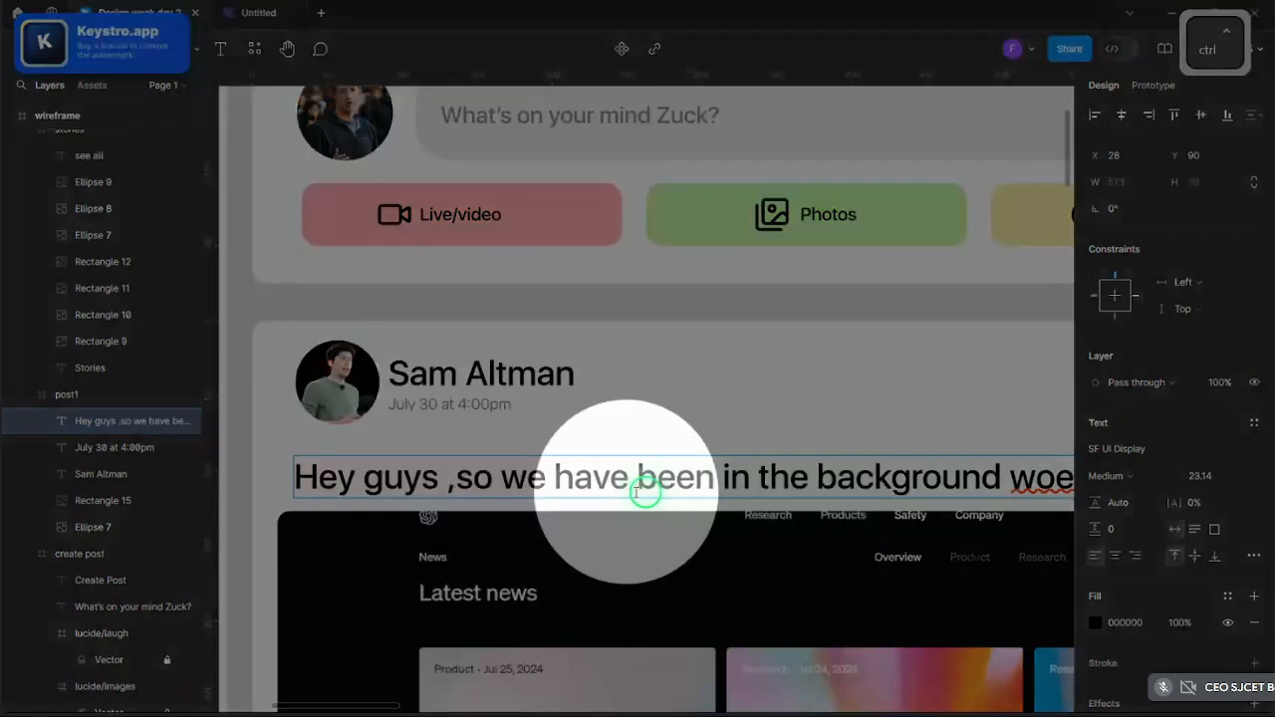
scroll(643, 493, "down", 5)
scroll(691, 508, "up", 5)
key("BackSpace")
key("BackSpace")
key("BackSpace")
key("BackSpace")
key("BackSpace")
key("BackSpace")
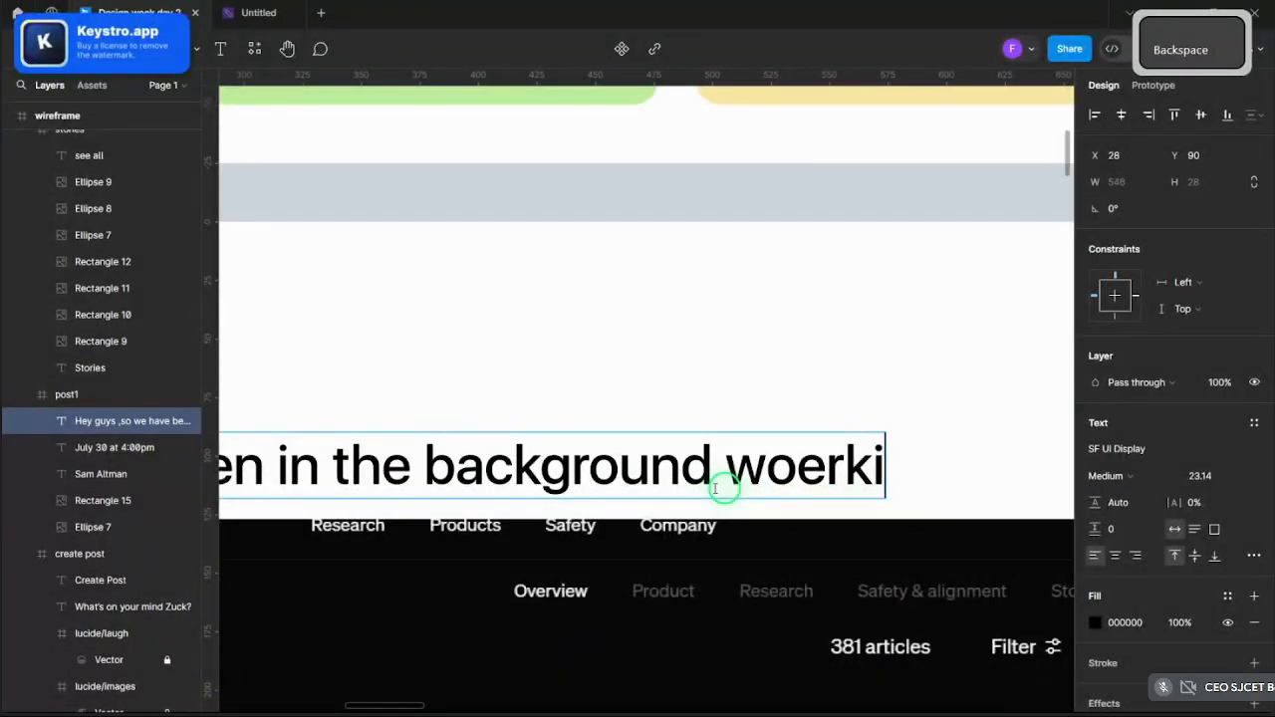
type("rking o")
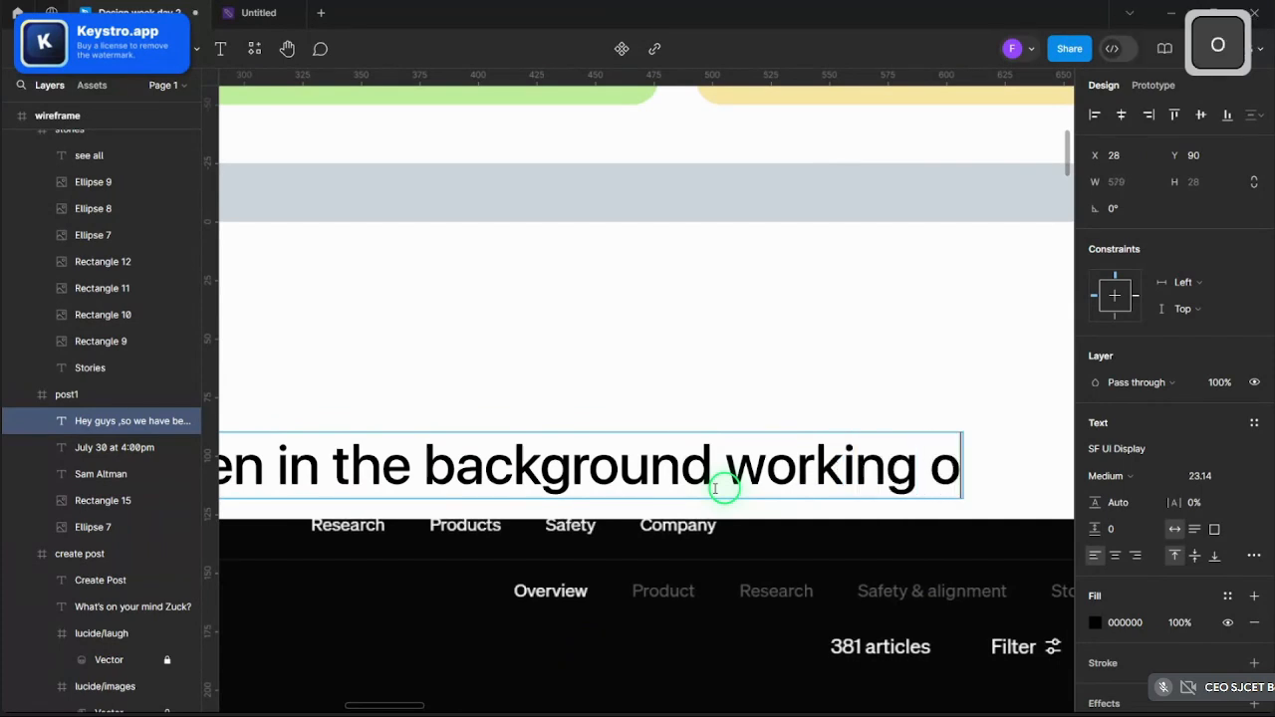
type("n this")
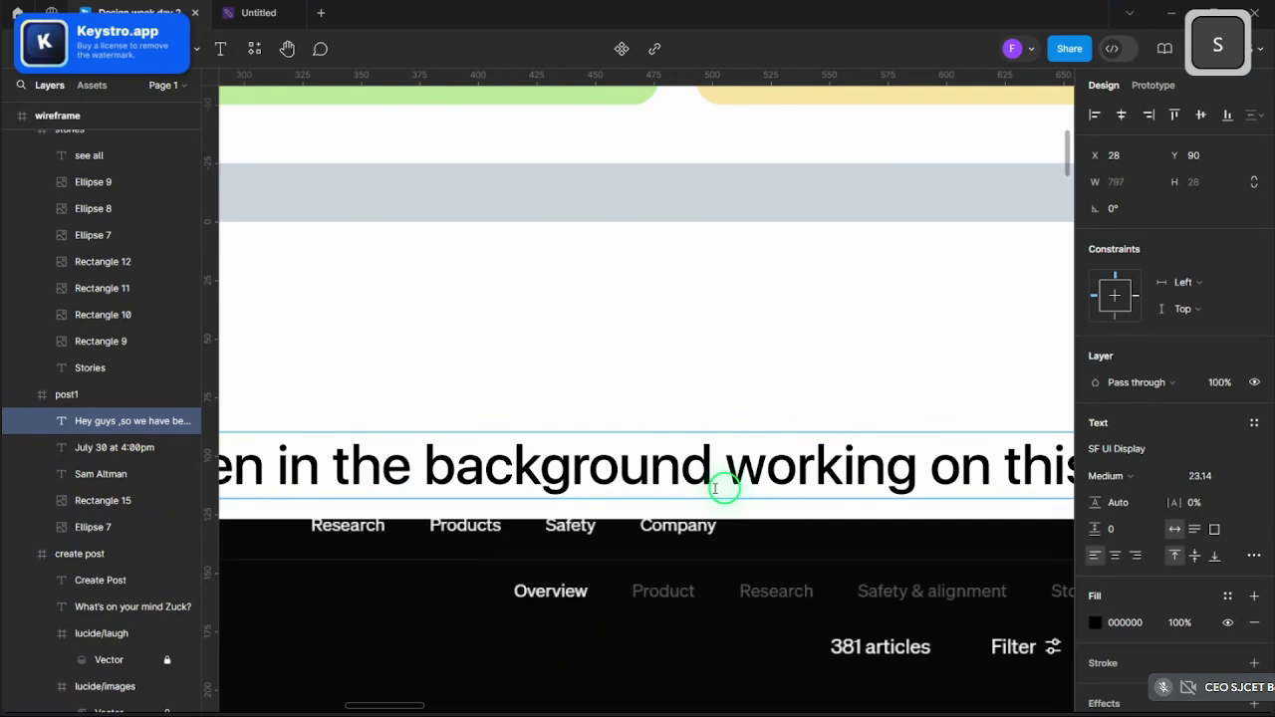
type(" ve")
scroll(709, 478, "down", 8)
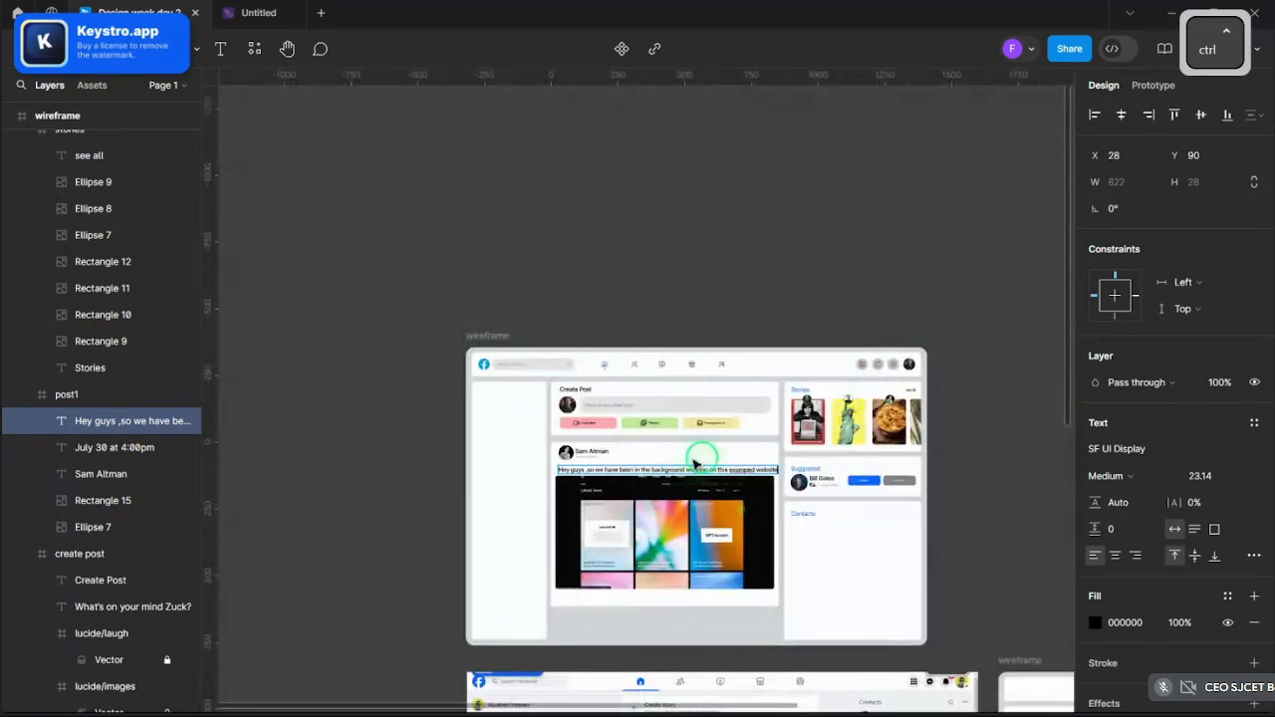
- Narrow the caption box so the text wraps, and move it closer to the header
left_click(937, 250)
scroll(738, 498, "up", 3)
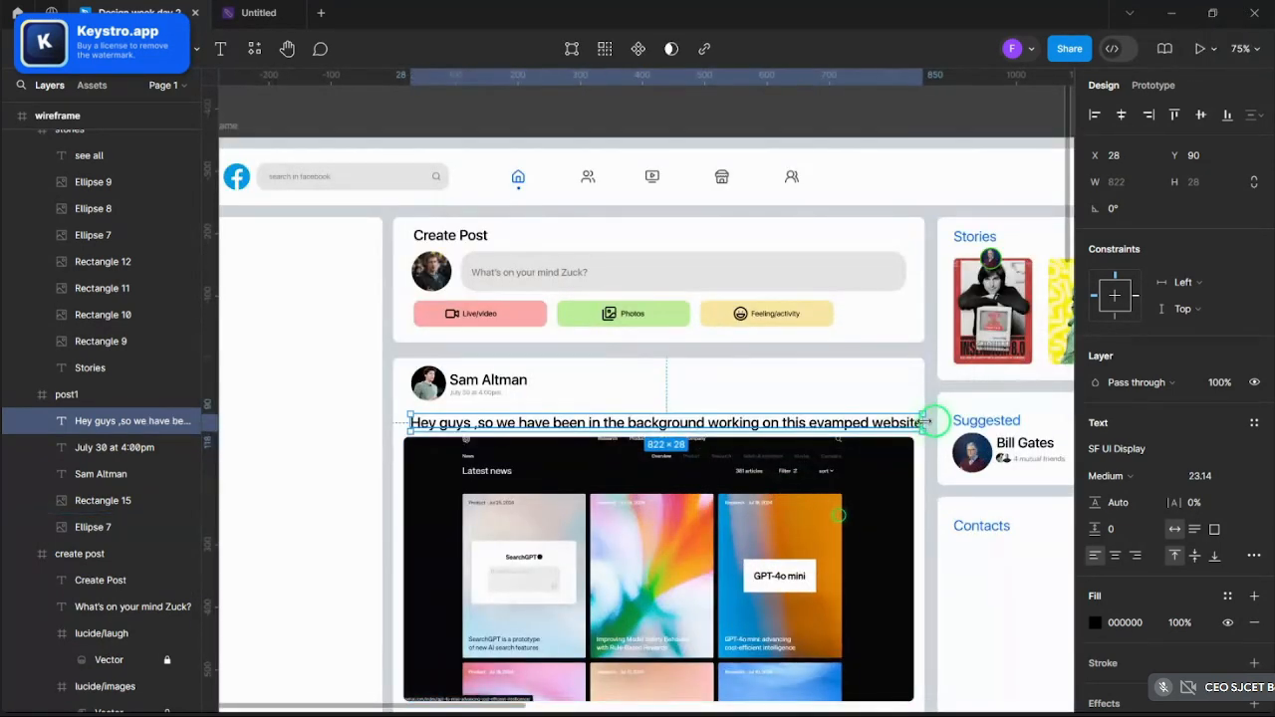
left_click_drag(921, 422, 870, 421)
left_click_drag(640, 432, 640, 424)
scroll(526, 559, "up", 2)
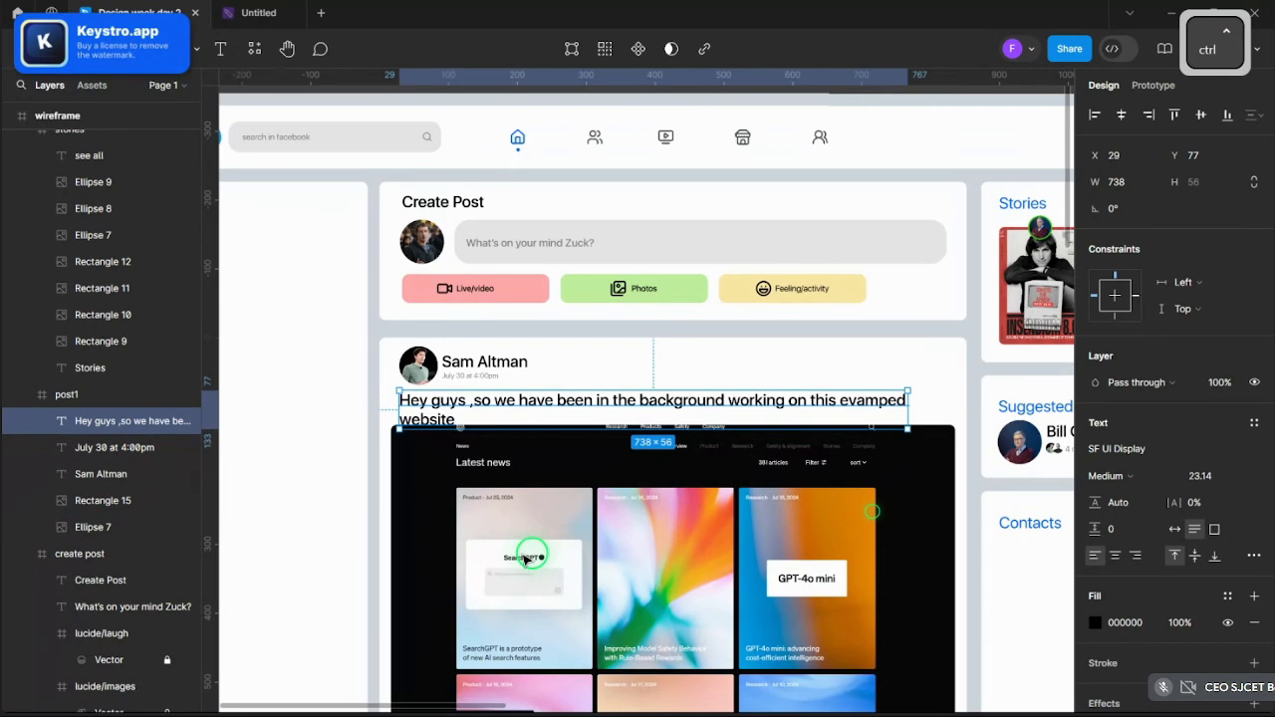
scroll(526, 559, "down", 2)
- Set the caption to font size 20 and Regular weight, nudging it down slightly
left_click(1211, 477)
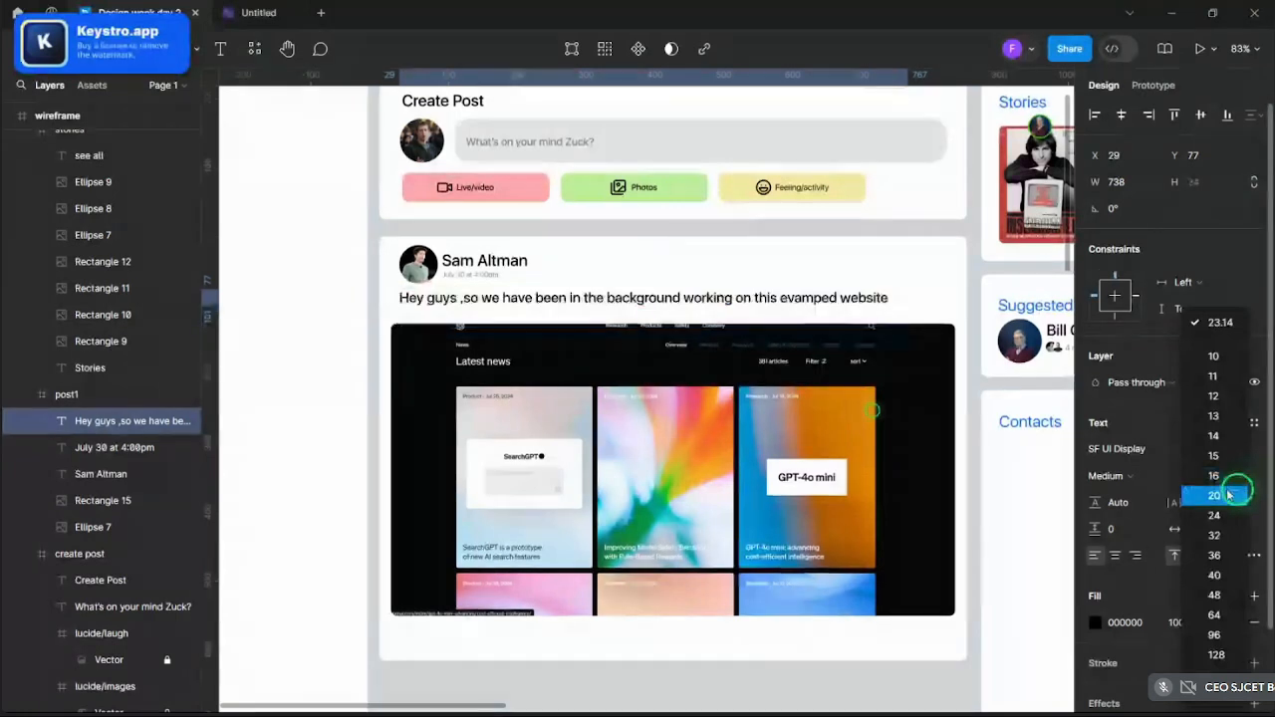
left_click(1220, 495)
scroll(760, 317, "up", 1)
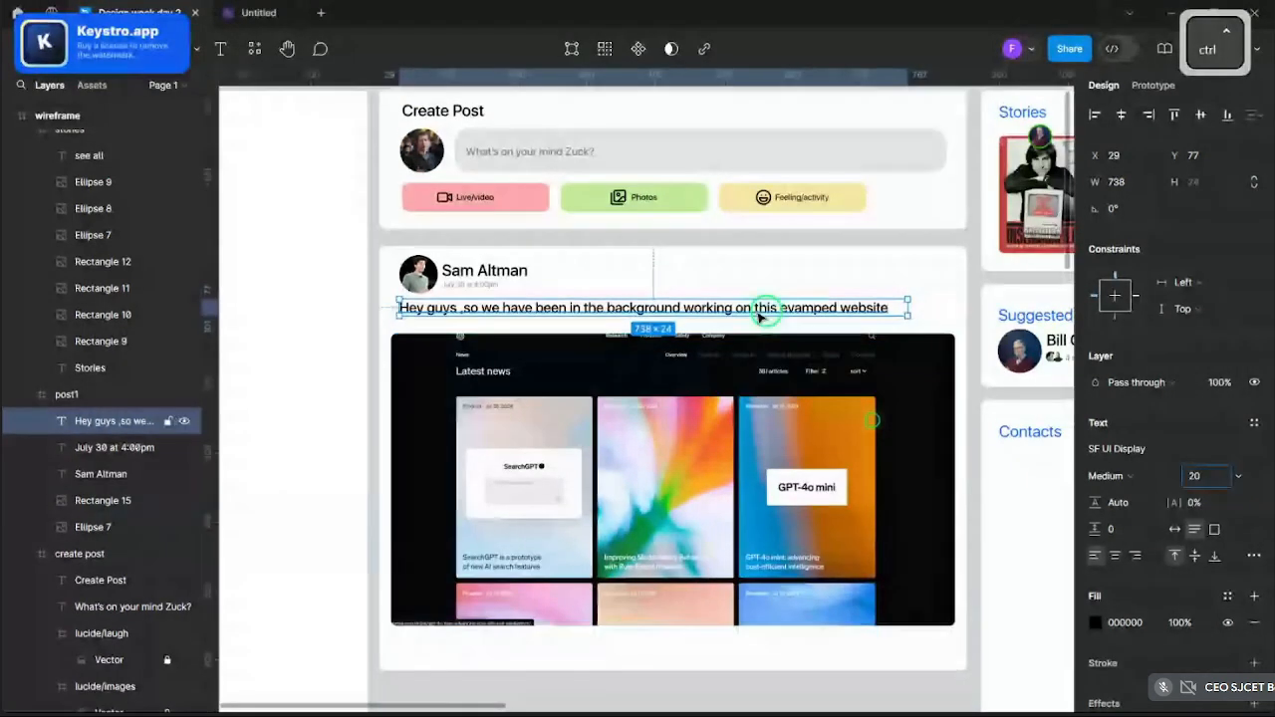
left_click_drag(760, 317, 769, 317)
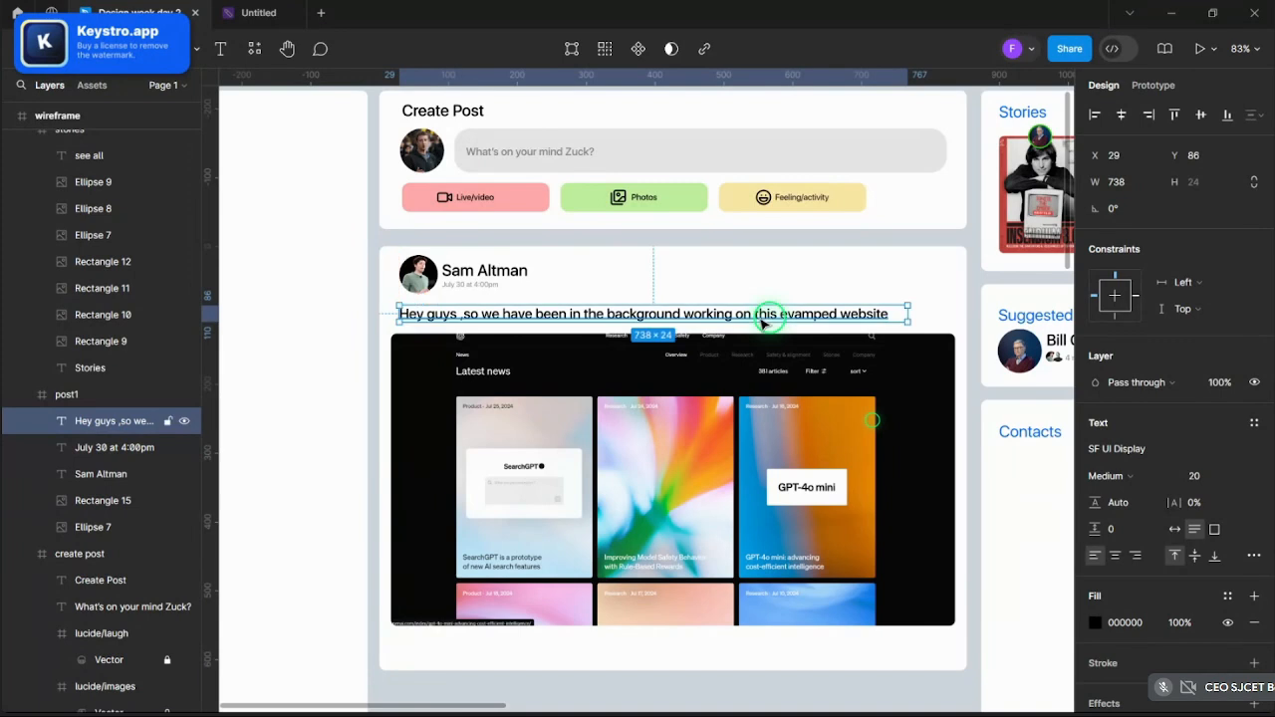
left_click(1106, 475)
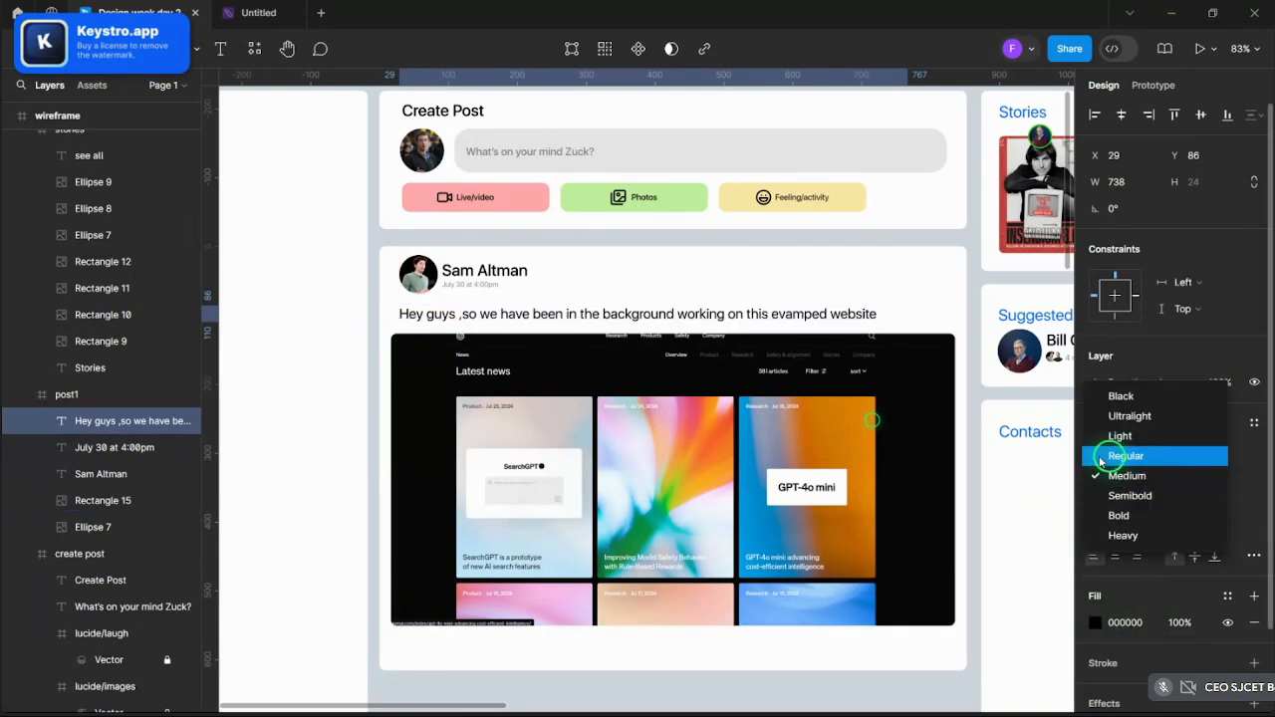
left_click(1101, 455)
left_click(868, 291)
- Reduce the caption font size to 18 and move the text slightly lower
scroll(785, 291, "down", 2, "ctrl")
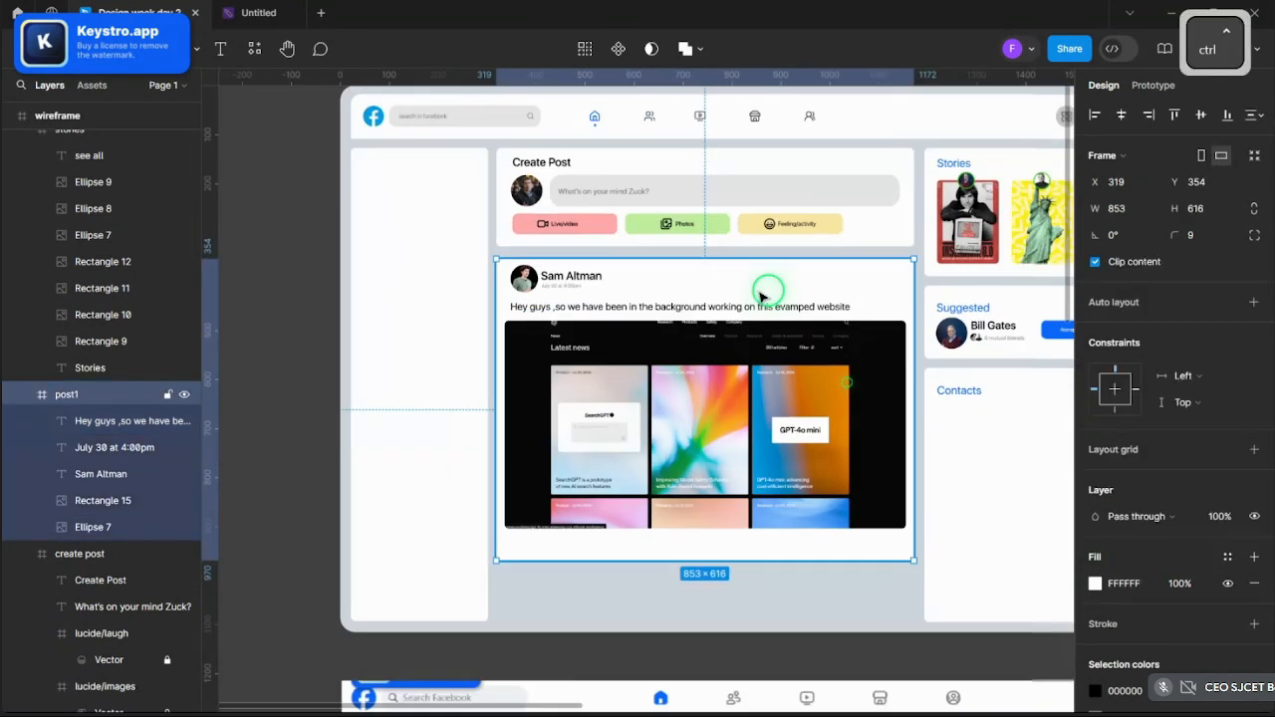
scroll(759, 294, "down", 4, "ctrl")
left_click(723, 157)
scroll(738, 226, "up", 6, "ctrl")
double_click(753, 498)
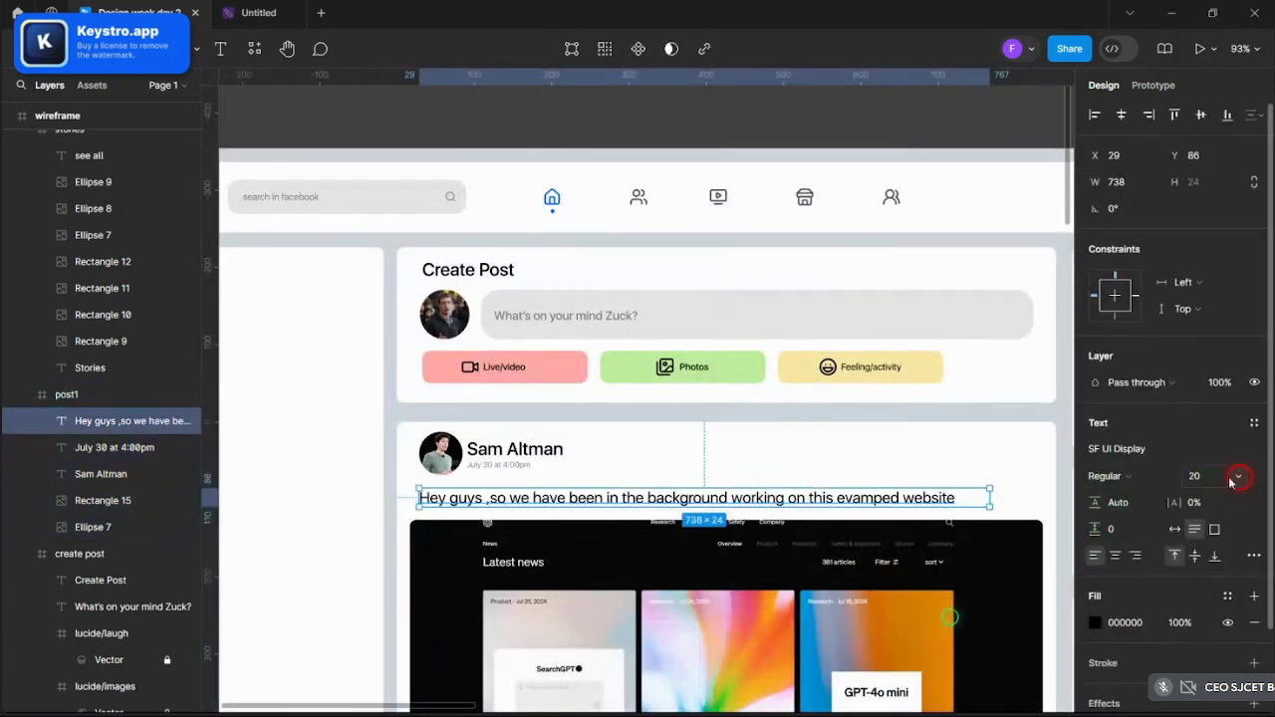
left_click(1236, 479)
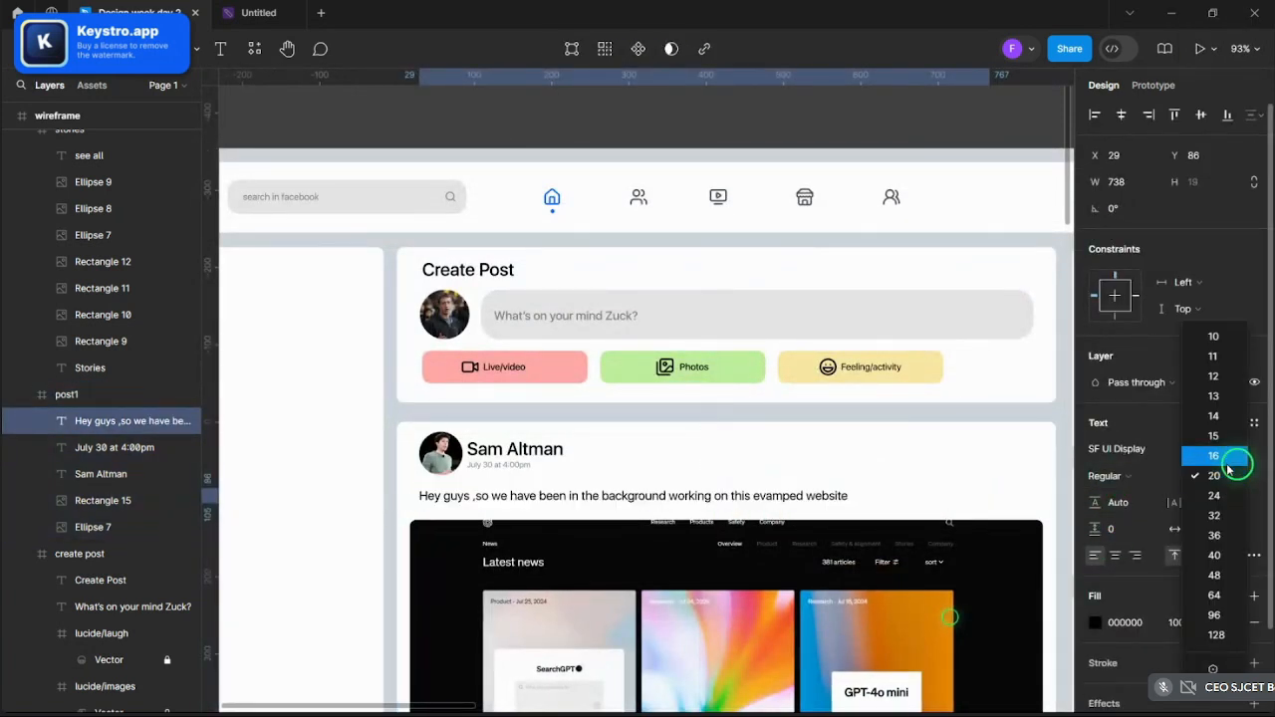
left_click(1220, 475)
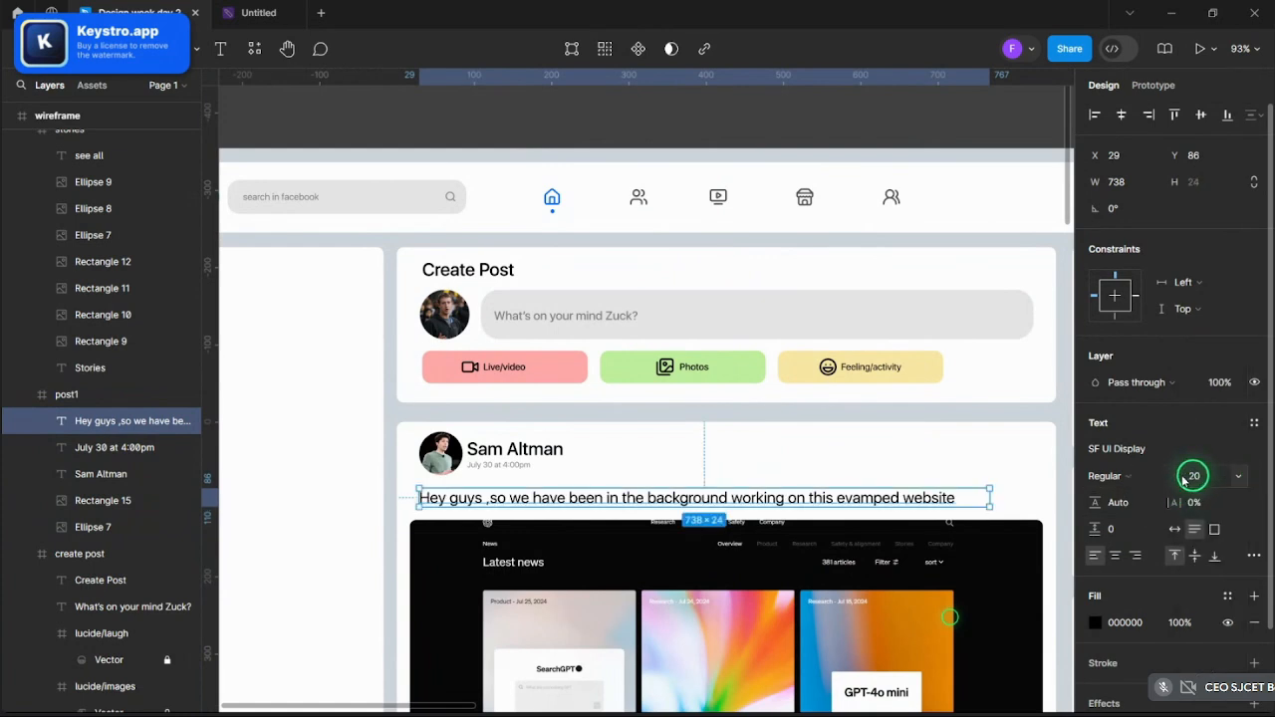
left_click_drag(1181, 481, 1175, 478)
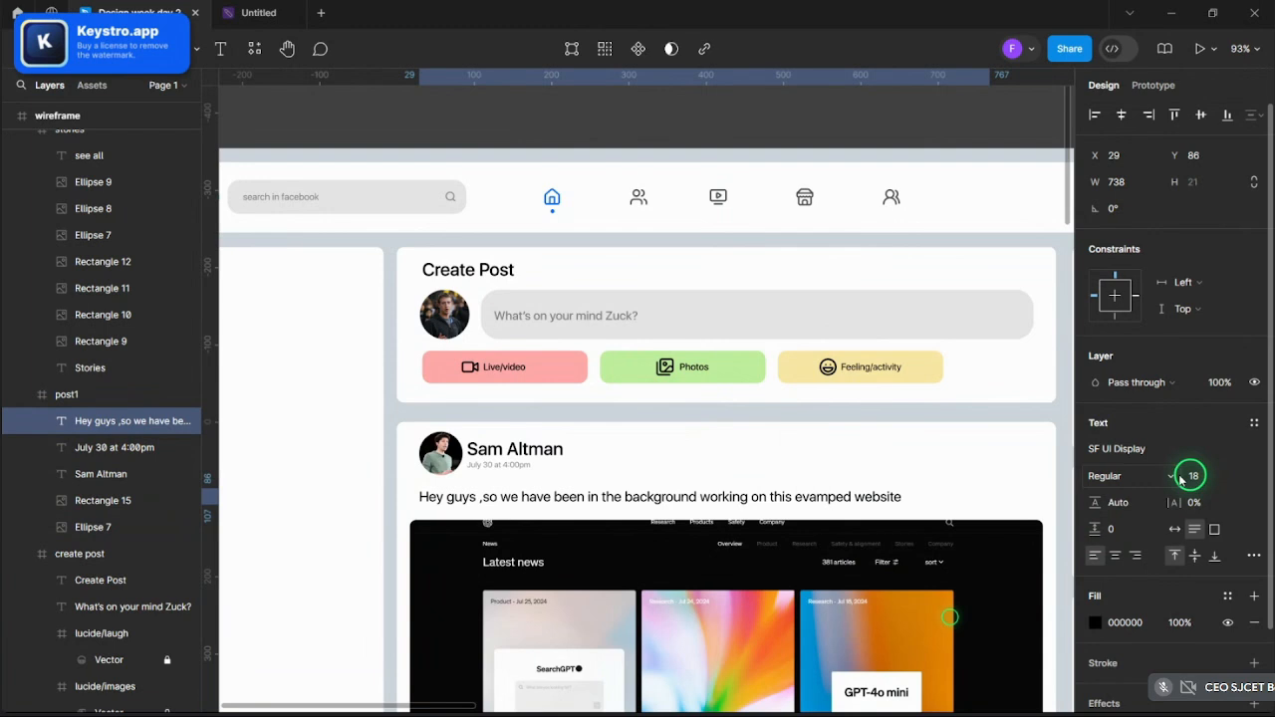
scroll(658, 378, "down", 2)
scroll(744, 474, "up", 2)
left_click_drag(744, 473, 744, 474)
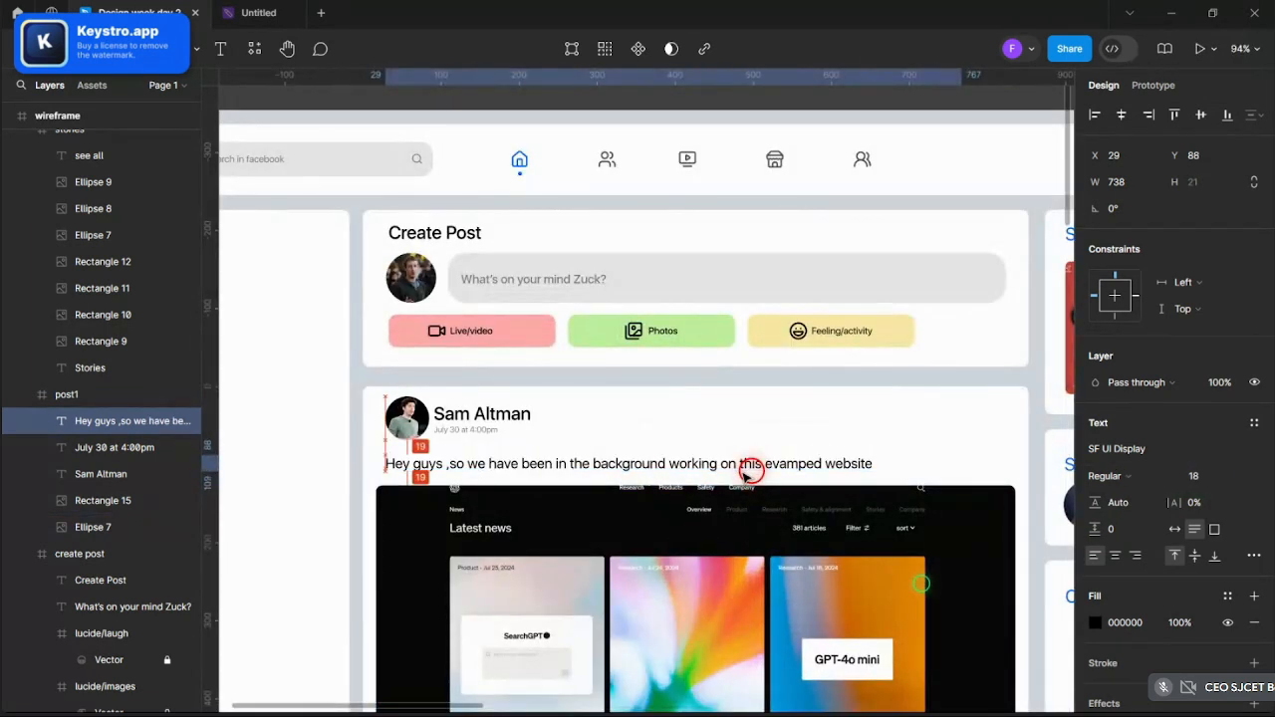
- Shift the post's name and date text slightly to the right
scroll(686, 122, "down", 3)
left_click(707, 127)
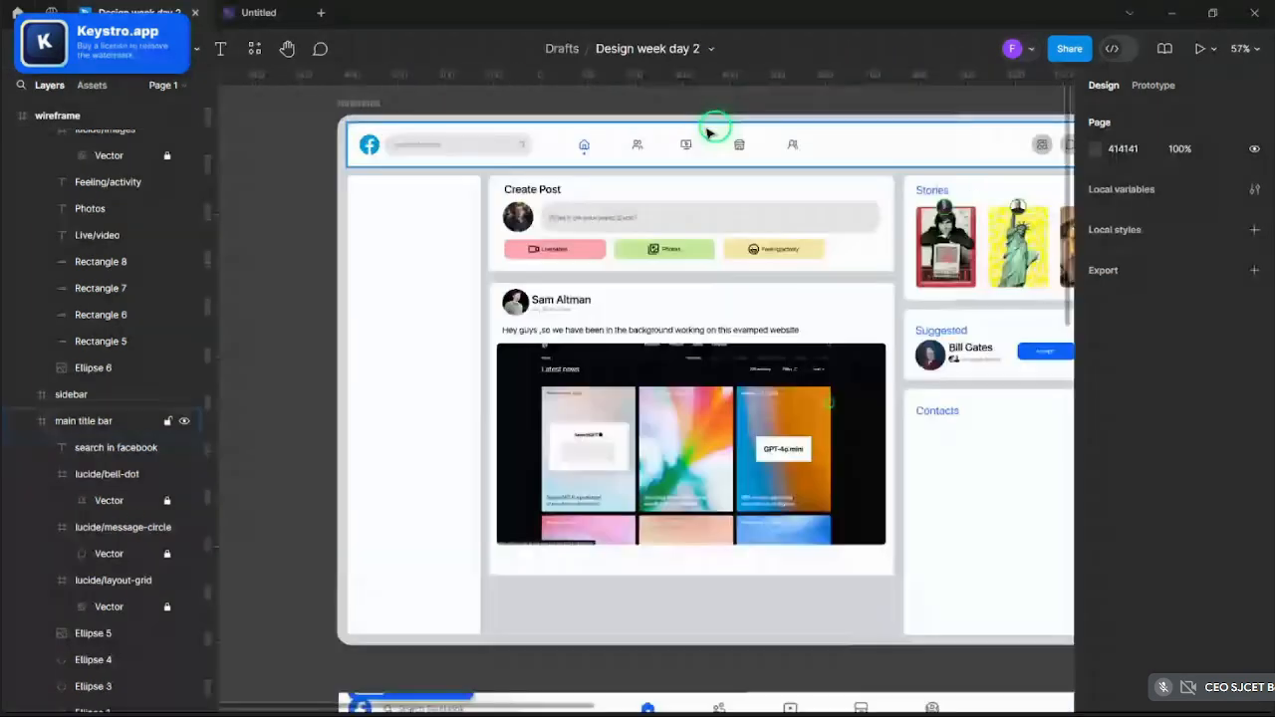
scroll(606, 549, "up", 2)
scroll(521, 350, "up", 5)
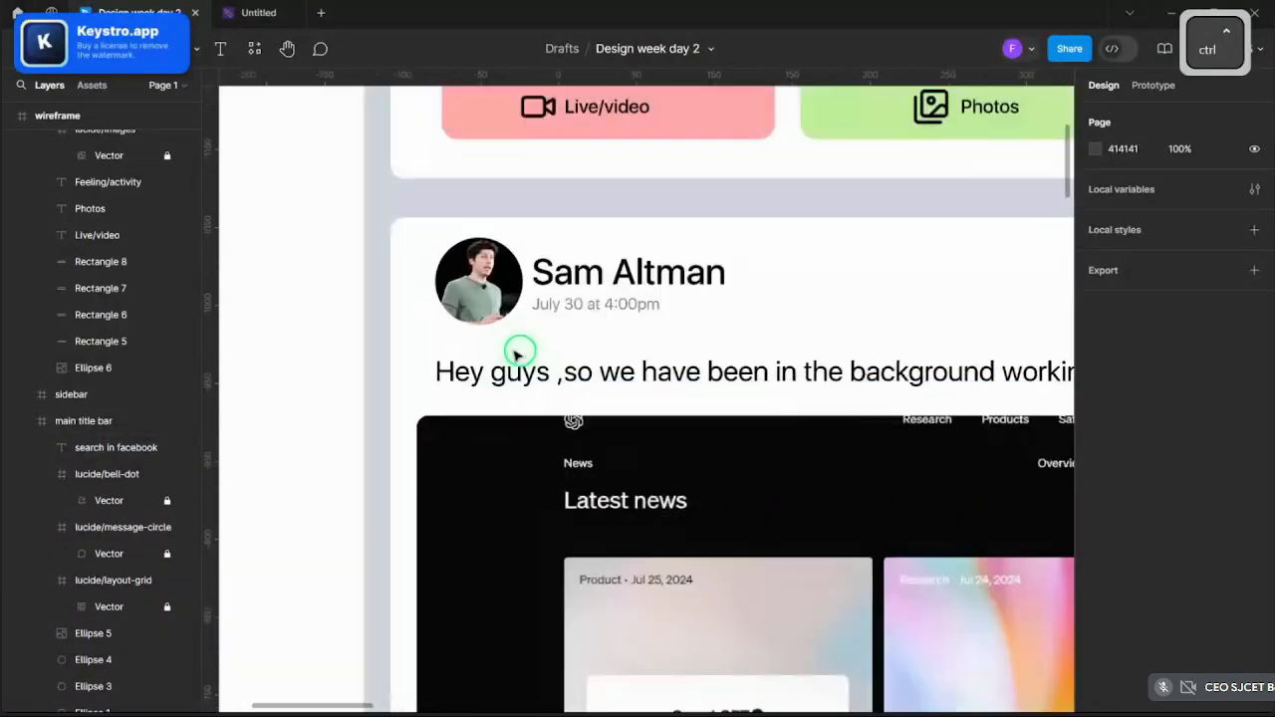
left_click(564, 310, "ctrl")
left_click(621, 273, "shift")
left_click_drag(621, 273, 630, 277)
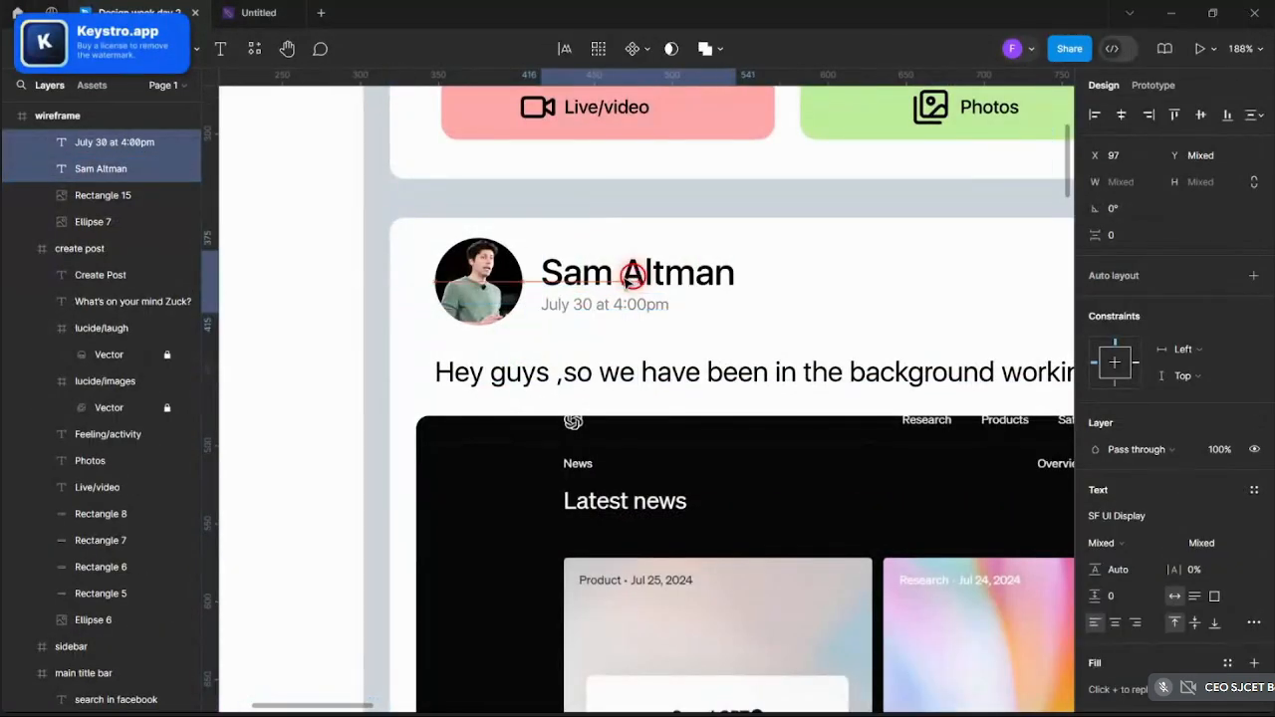
scroll(628, 280, "down", 5)
left_click(951, 350)
- Paste a copy of the post card and place it just below the original, 19 apart
scroll(780, 438, "up", 4)
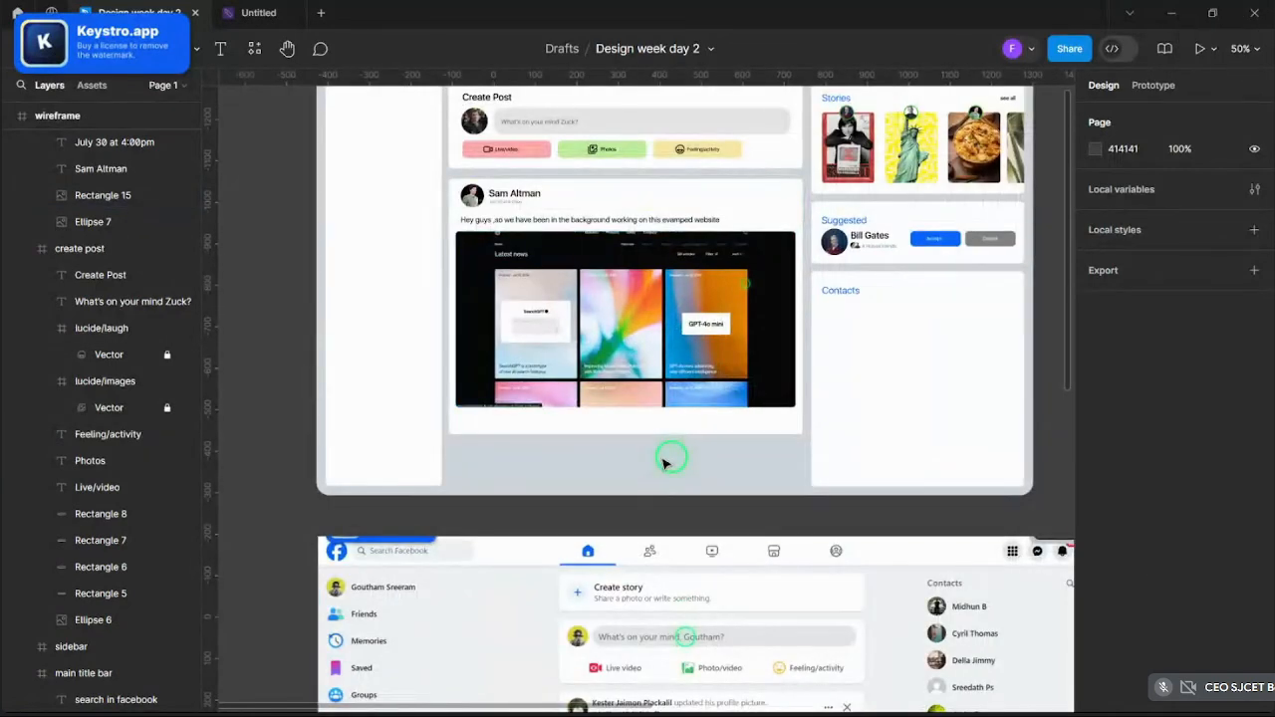
left_click(514, 211)
key("ctrl+v")
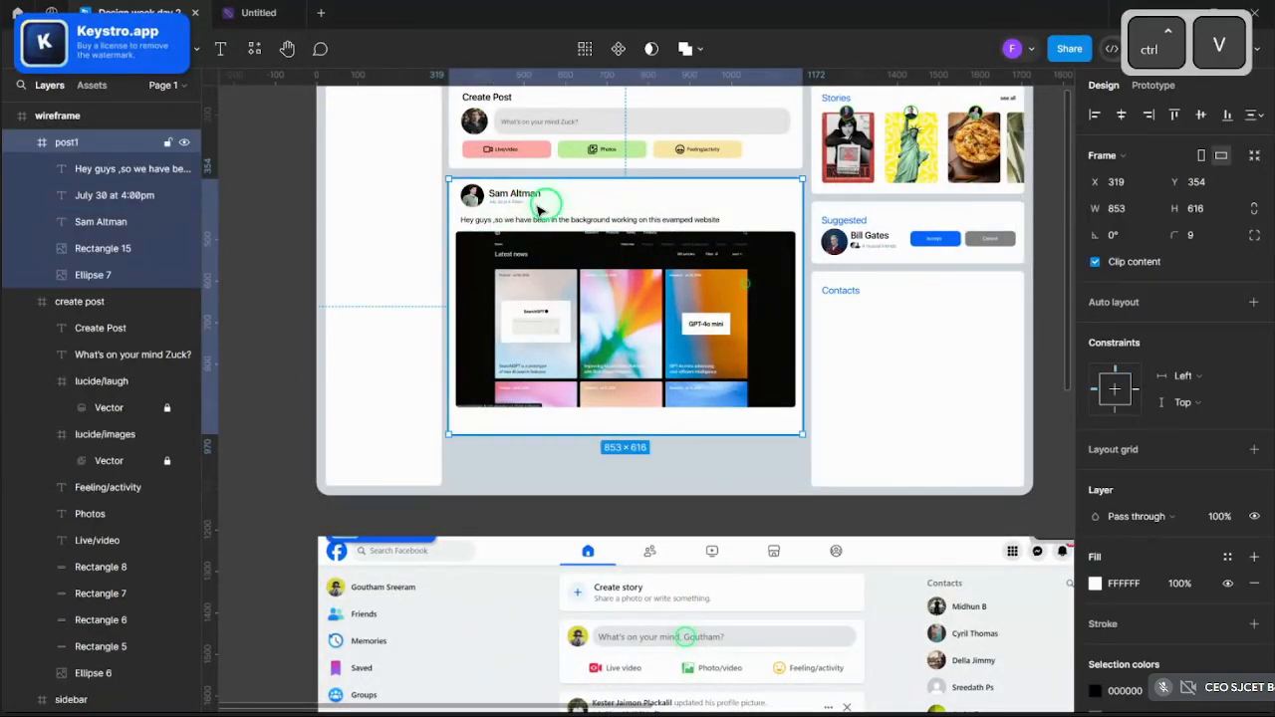
left_click_drag(538, 209, 560, 464)
scroll(597, 470, "up", 3)
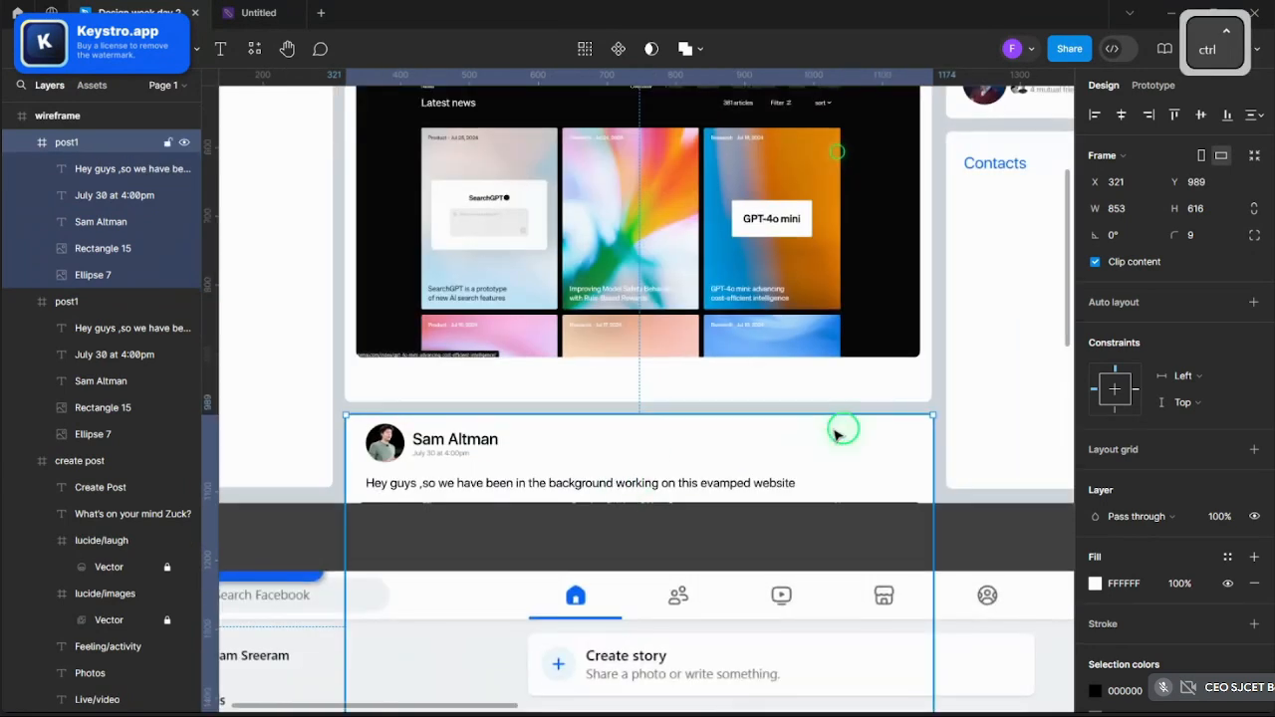
left_click_drag(842, 431, 842, 434)
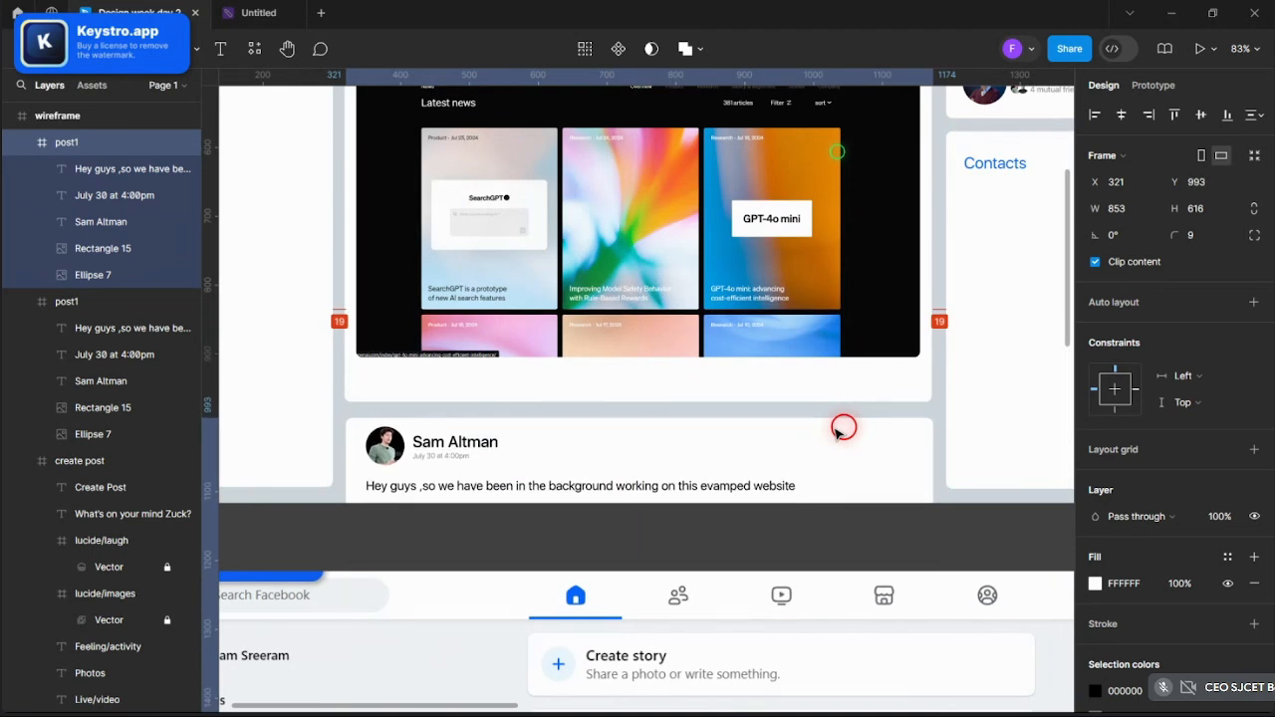
scroll(837, 429, "down", 3)
scroll(840, 424, "down", 3)
left_click(584, 333)
scroll(692, 484, "up", 5)
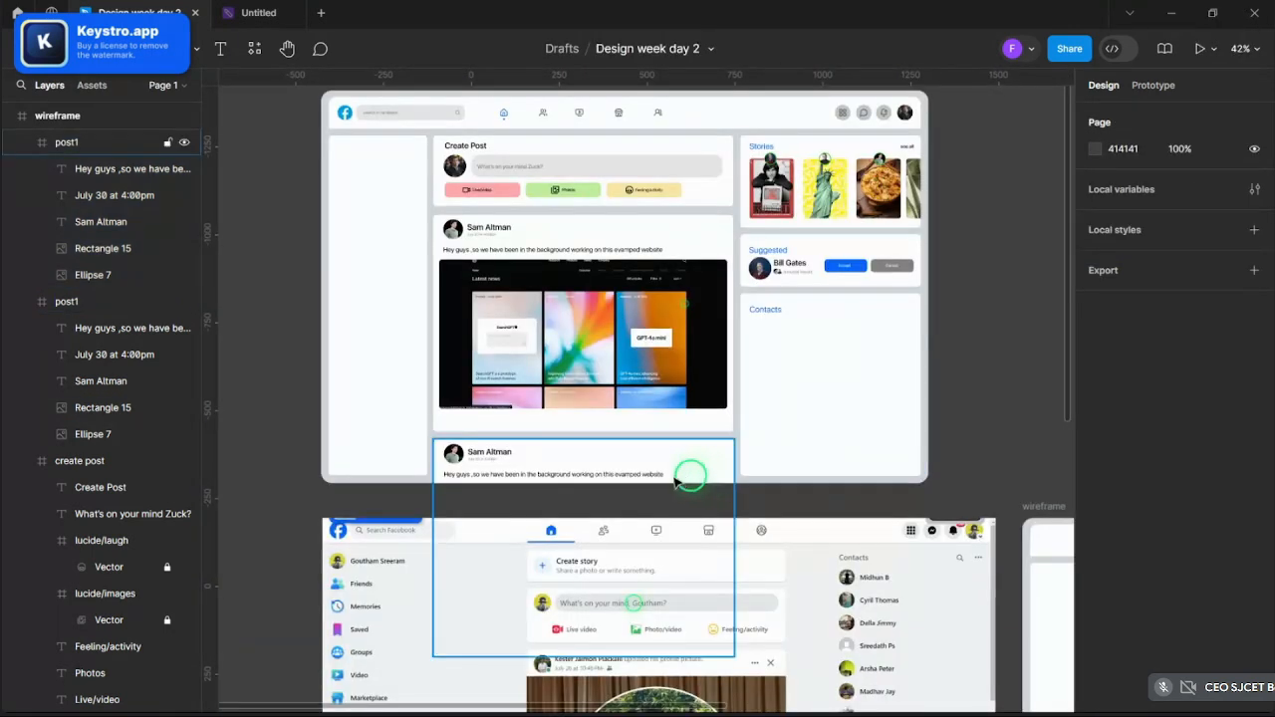
scroll(412, 465, "up", 2)
scroll(411, 465, "up", 5)
left_click(495, 453, "ctrl")
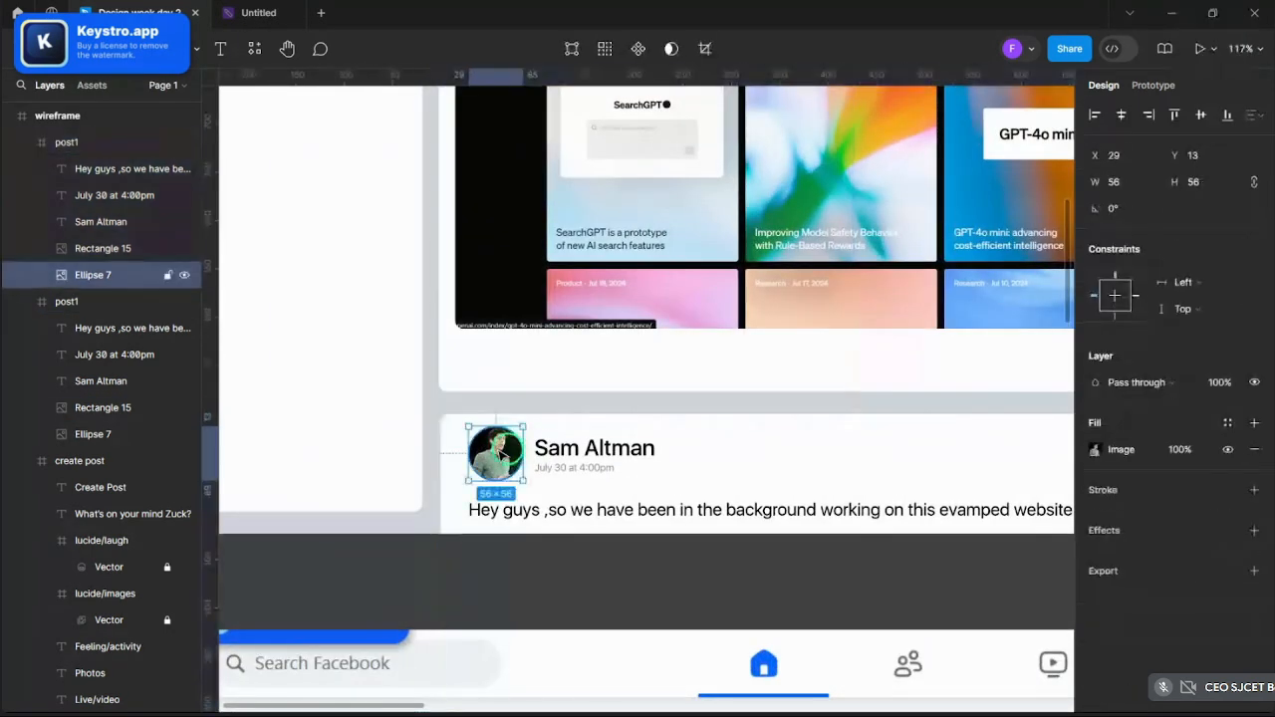
- Replace the copied post's avatar image fill with the Bernard Arnault photo
left_click(1096, 449)
left_click(976, 434)
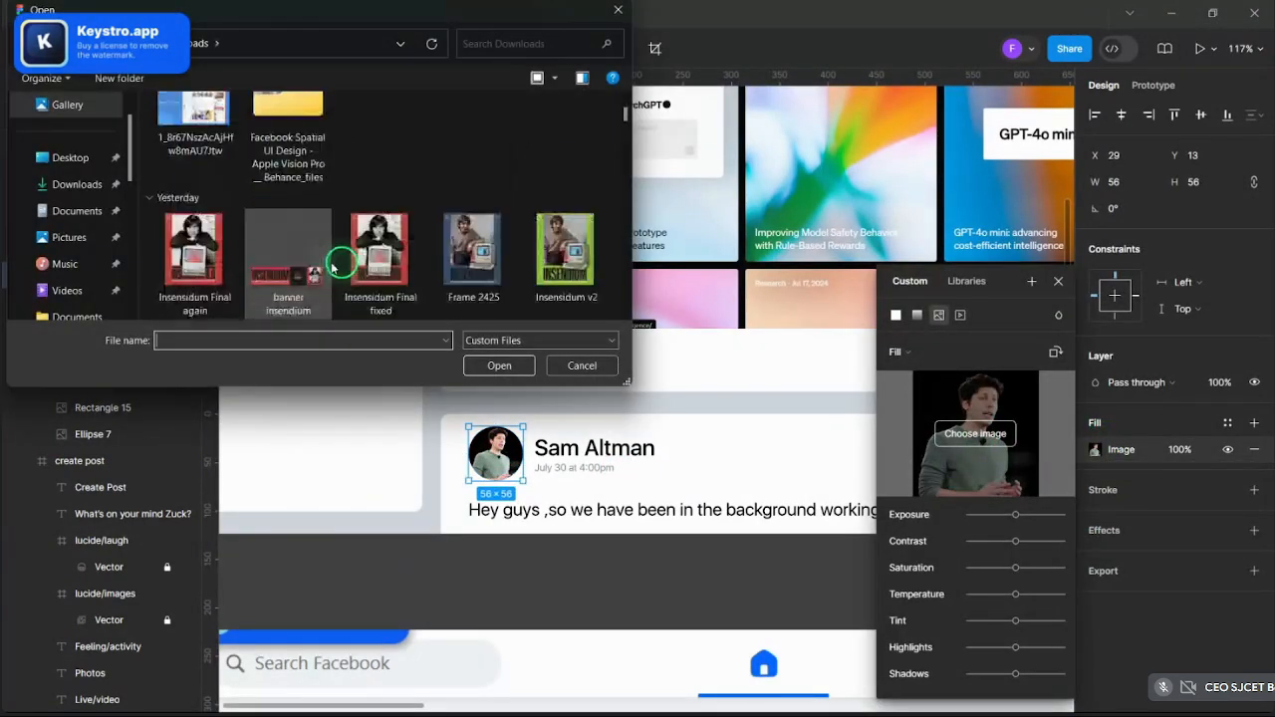
scroll(334, 264, "up", 3)
scroll(399, 239, "down", 3)
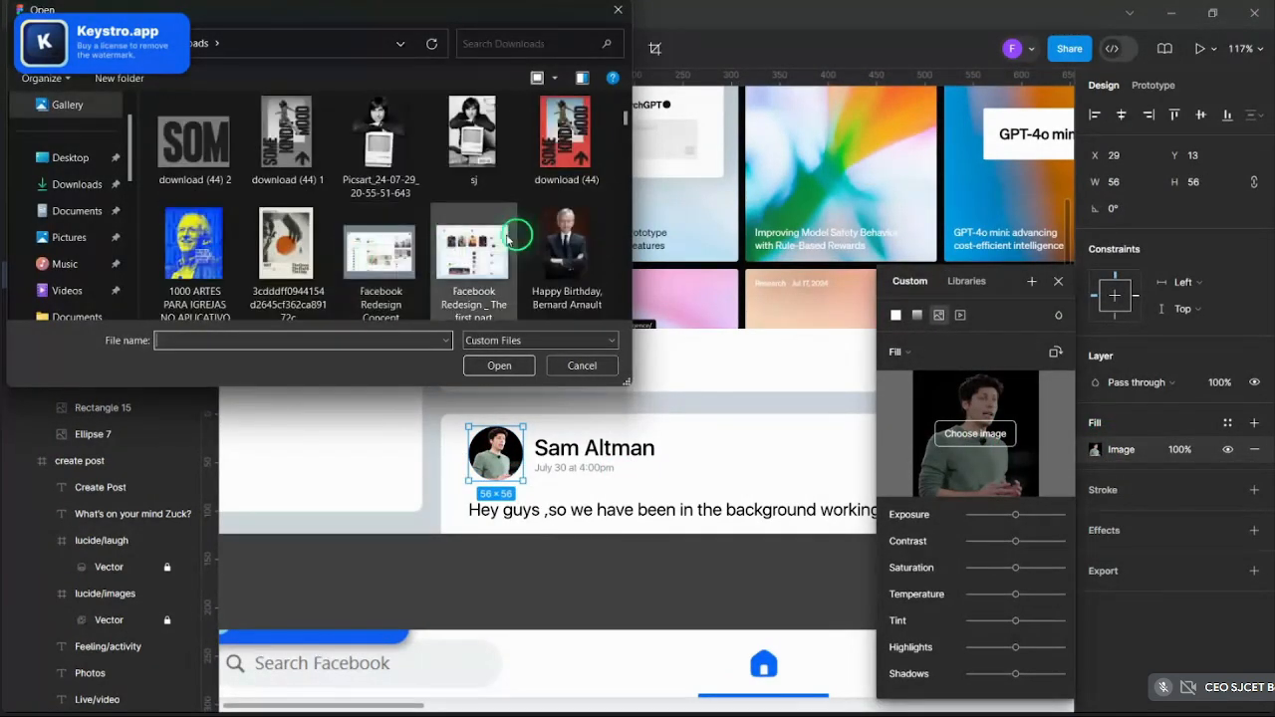
left_click(563, 234)
left_click(518, 365)
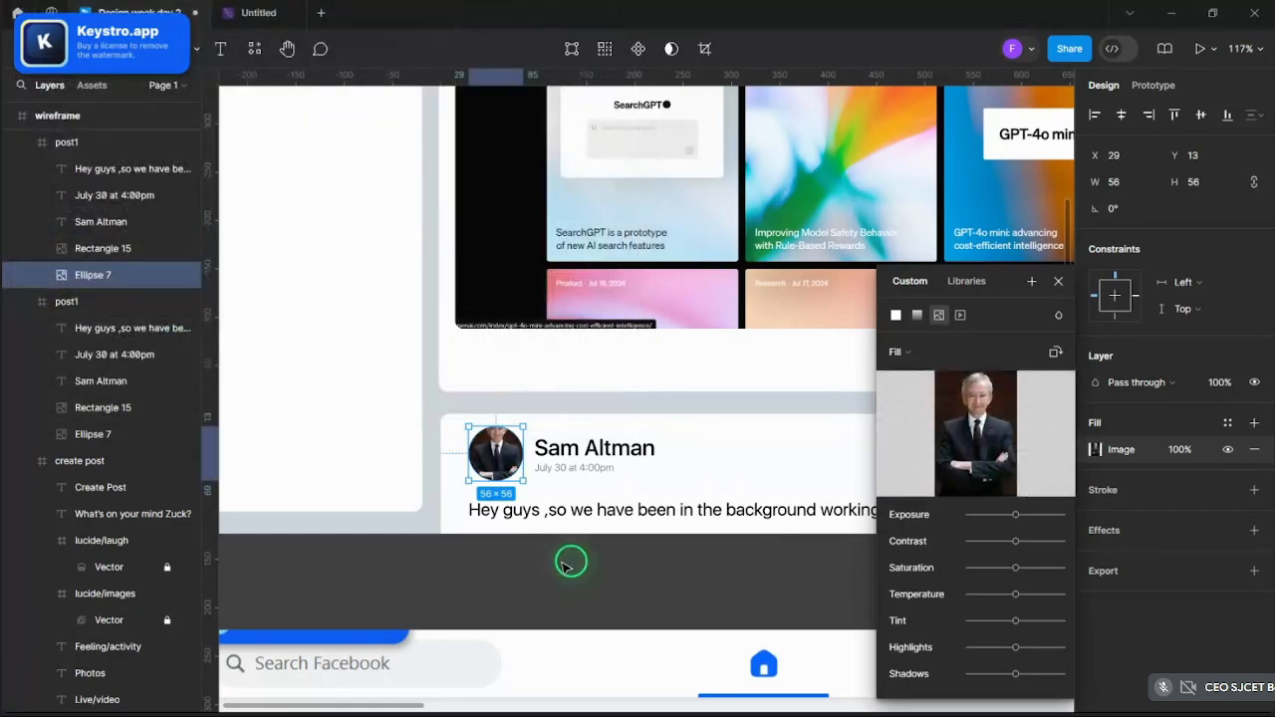
- Switch the avatar image to Crop mode and shift it so the face is centred
left_click(911, 359)
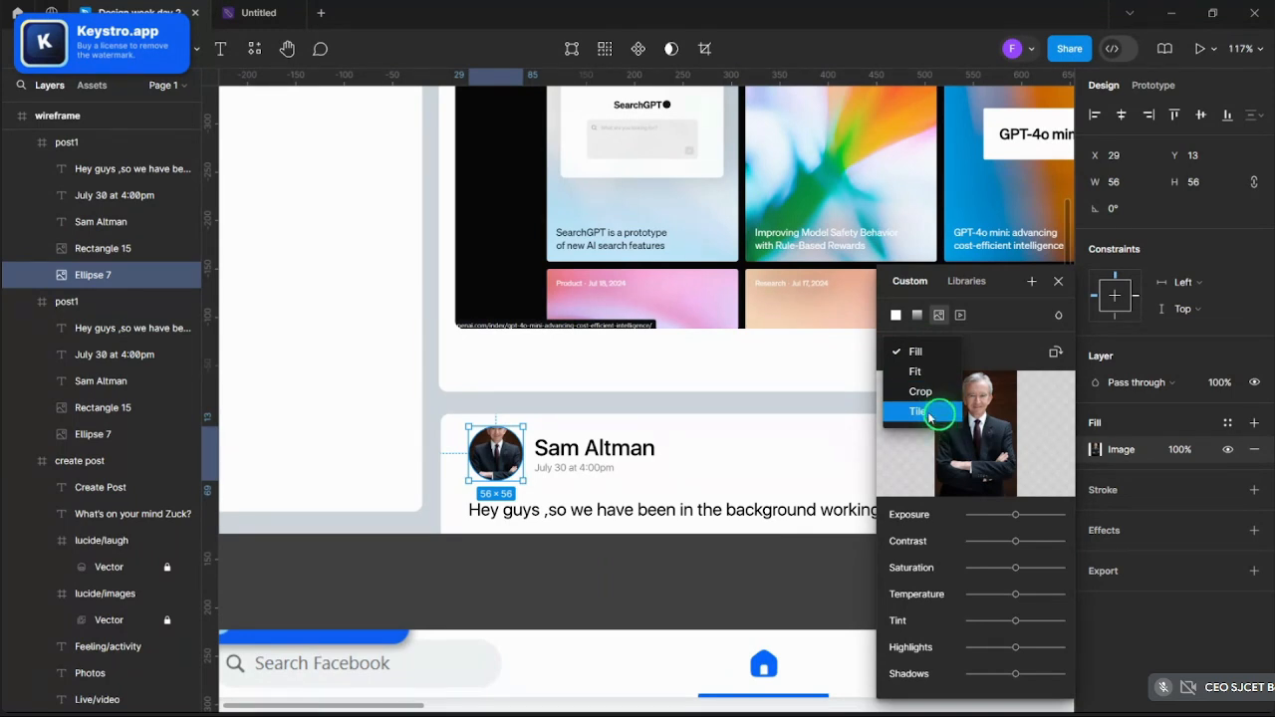
left_click(918, 392)
scroll(483, 438, "up", 5)
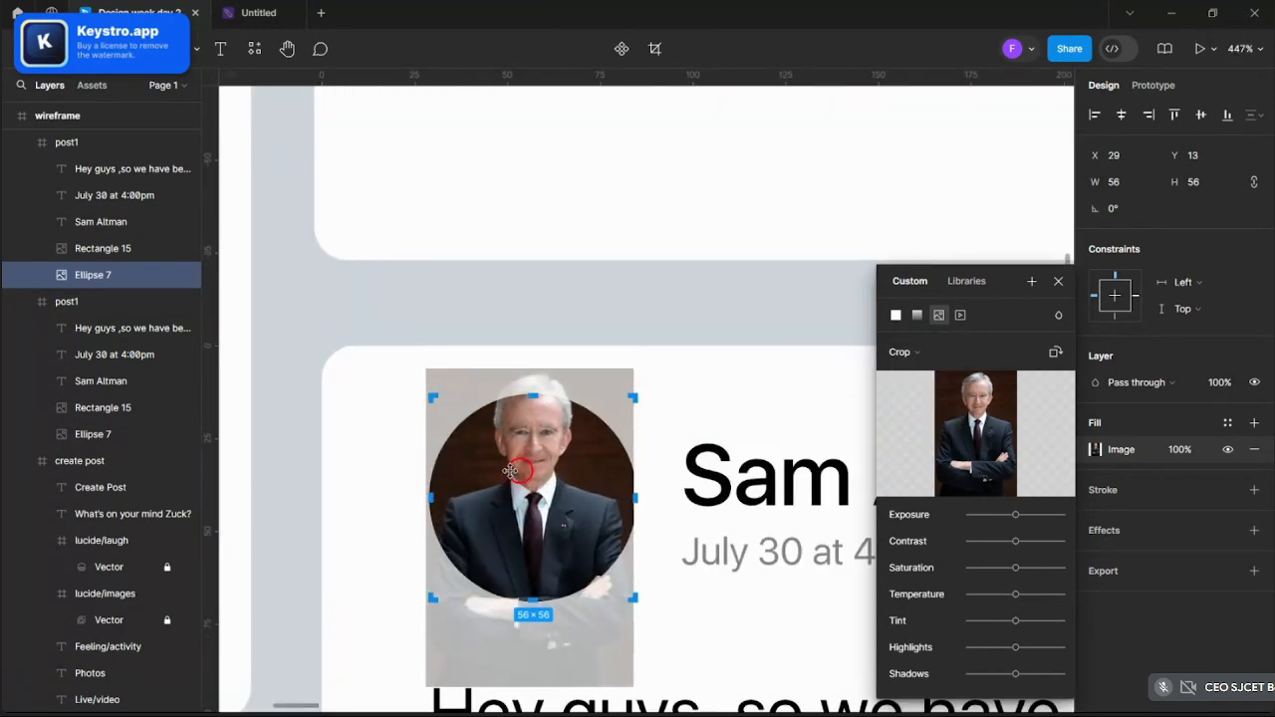
mouse_move(510, 470)
left_mouse_down()
mouse_move(519, 499)
mouse_move(512, 490)
left_mouse_up()
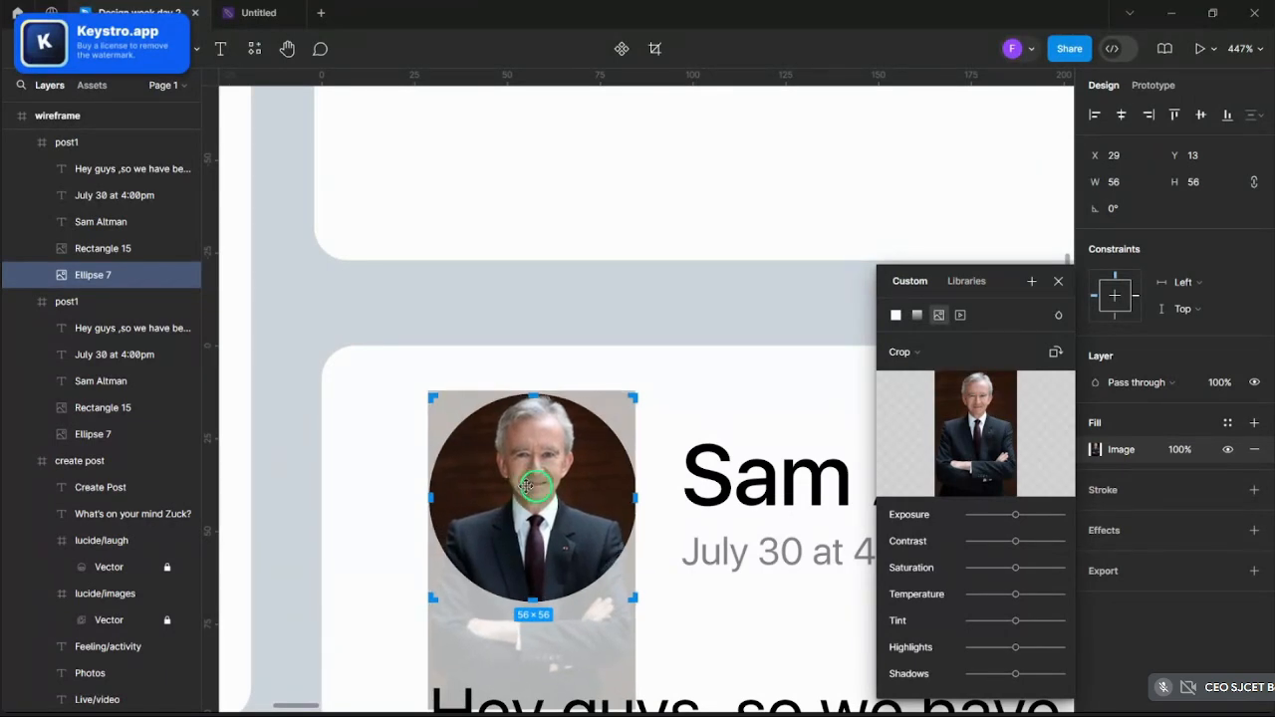
left_click(1058, 281)
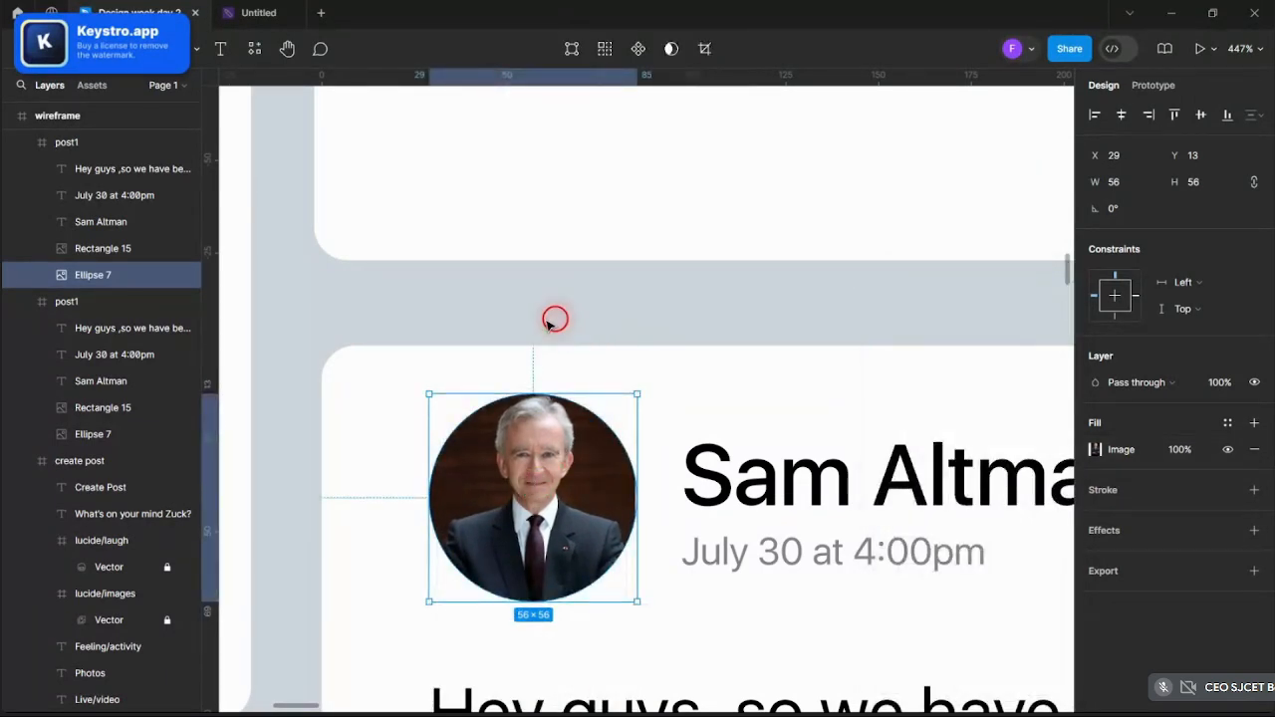
left_click(547, 324)
scroll(547, 324, "down", 8)
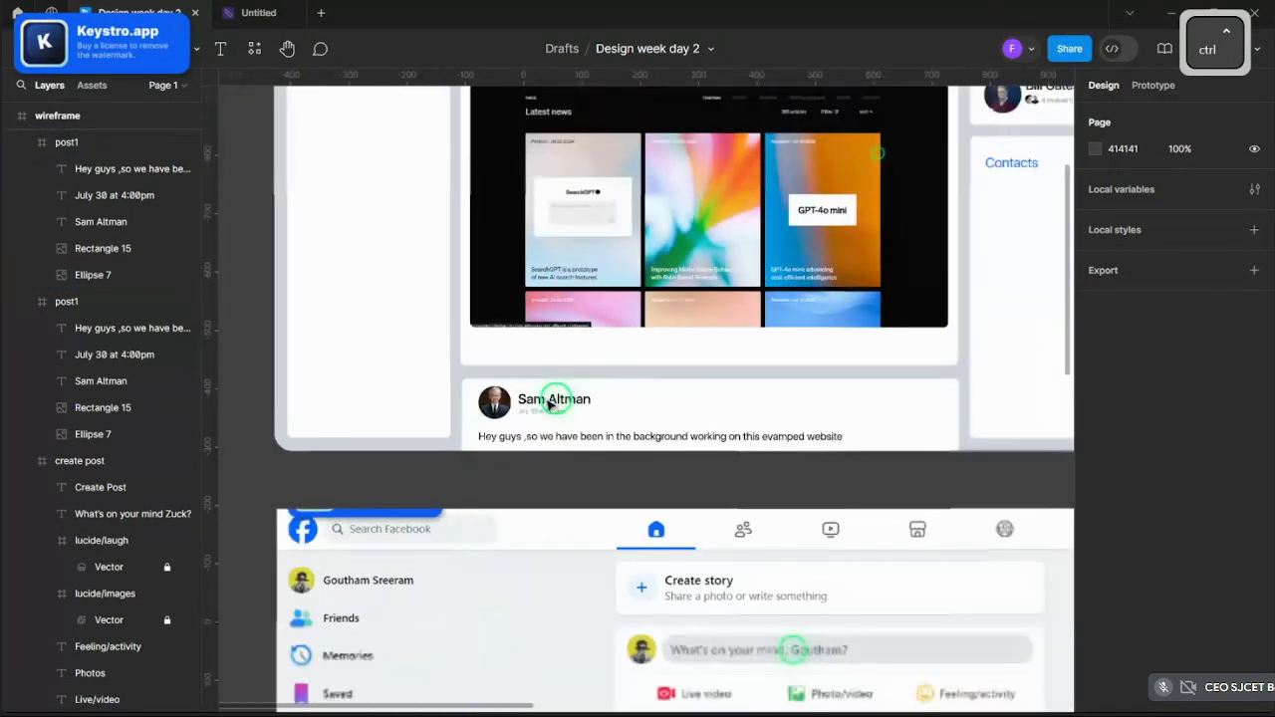
scroll(547, 402, "up", 5)
- Rename the copied post's poster name to 'Bernard Arnault'
left_click(547, 403, "ctrl")
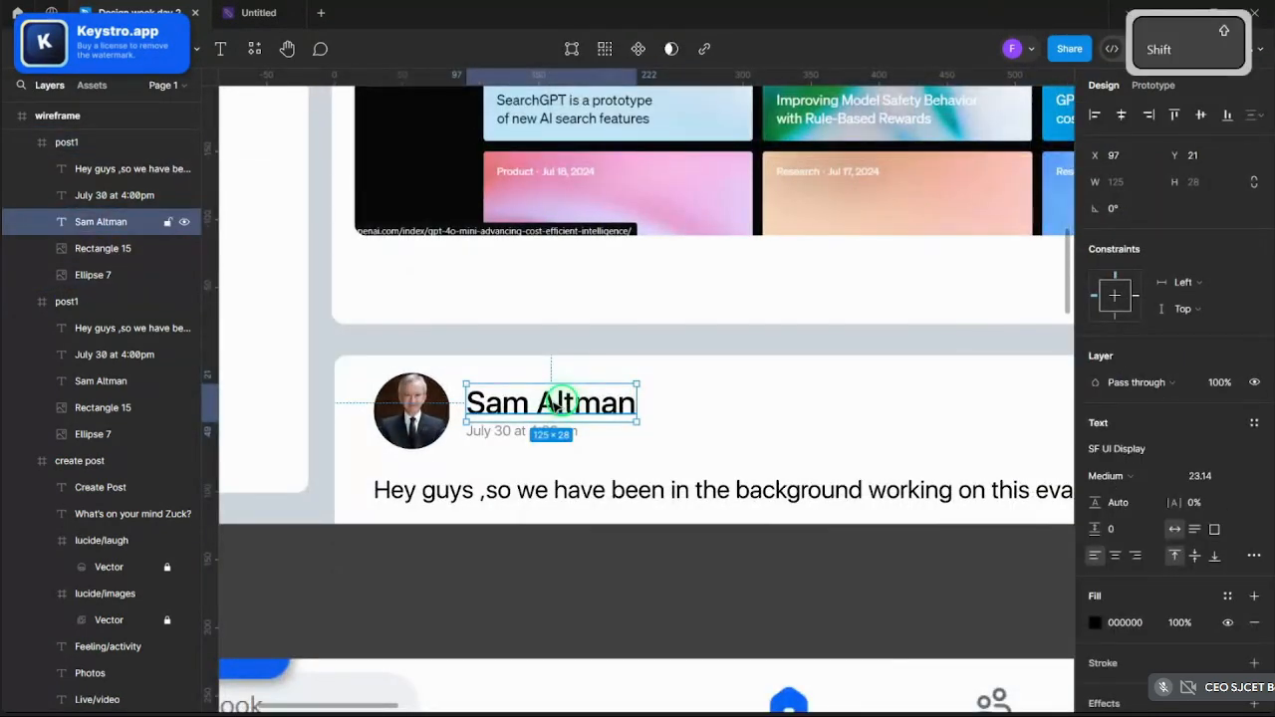
double_click(555, 402)
type("B")
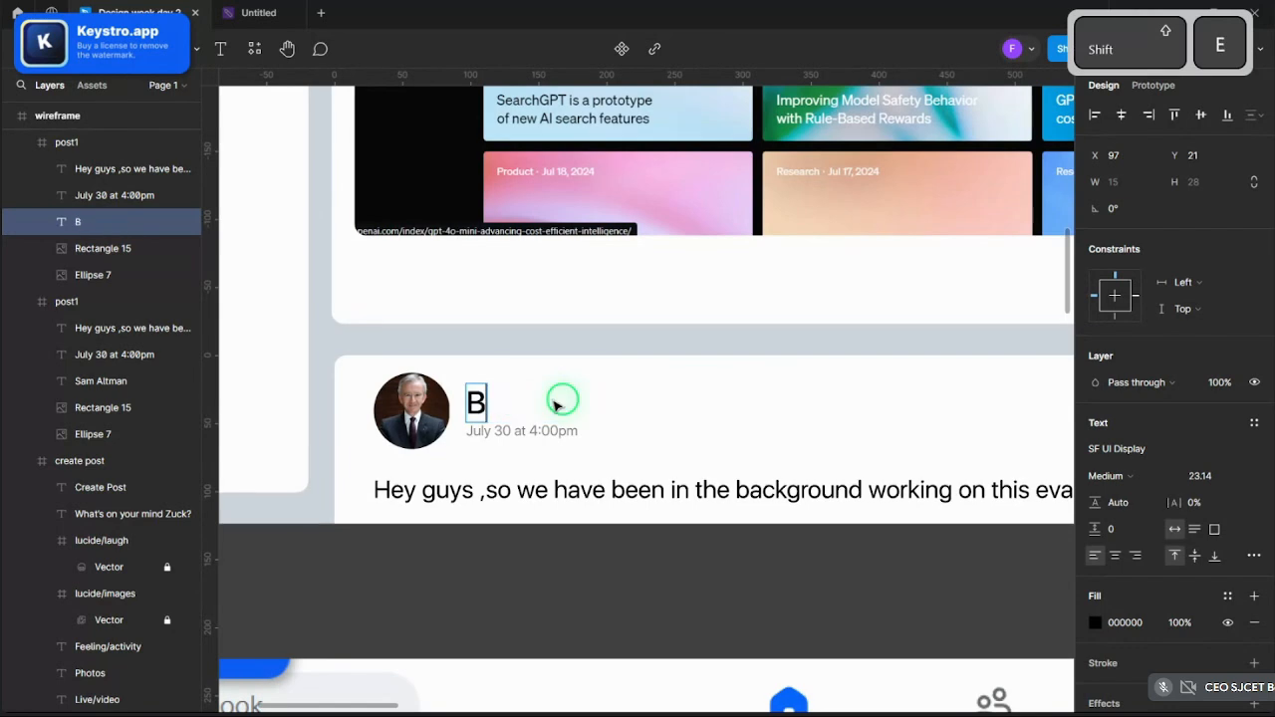
type("ernard Ar")
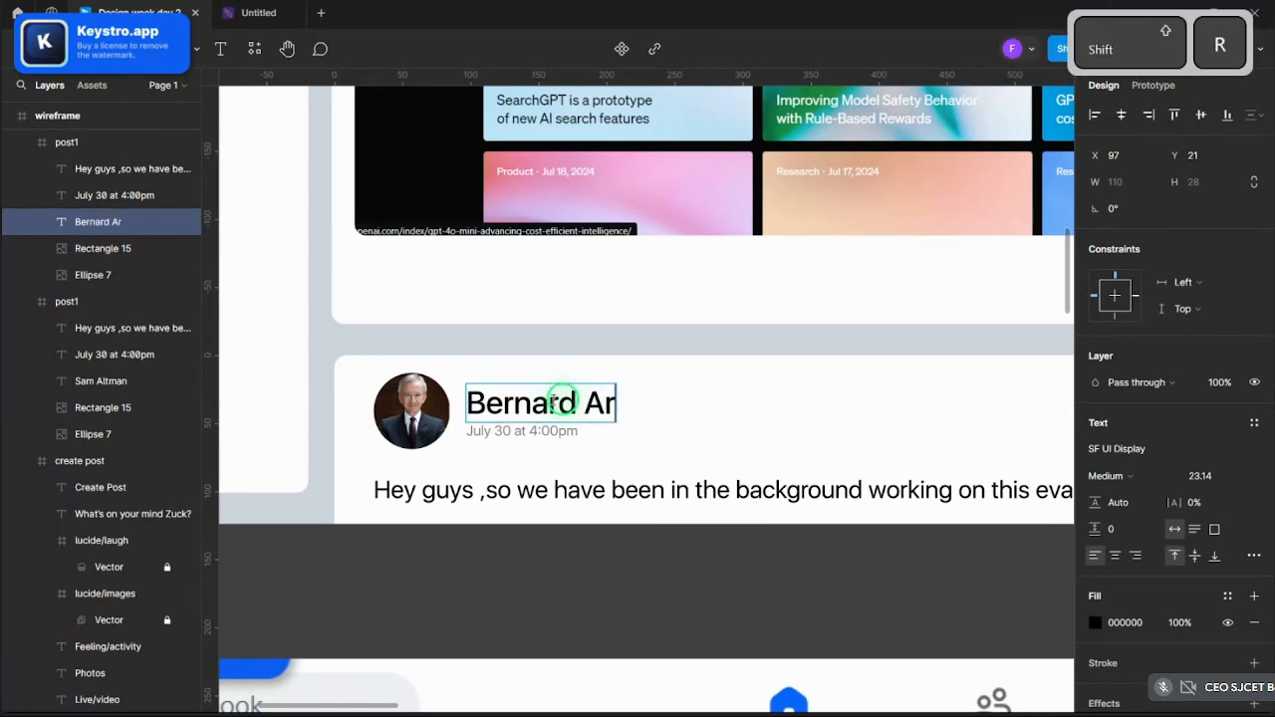
type("nault")
key("Escape")
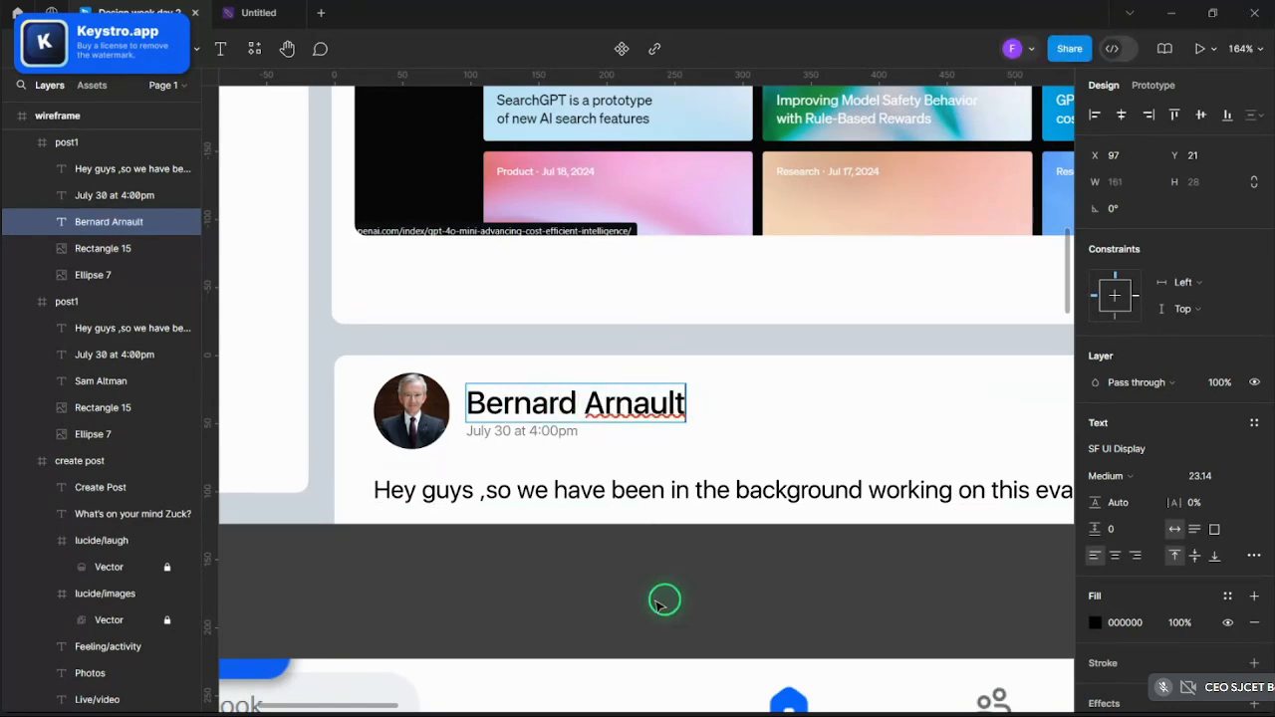
scroll(488, 588, "down", 4)
scroll(570, 592, "up", 3)
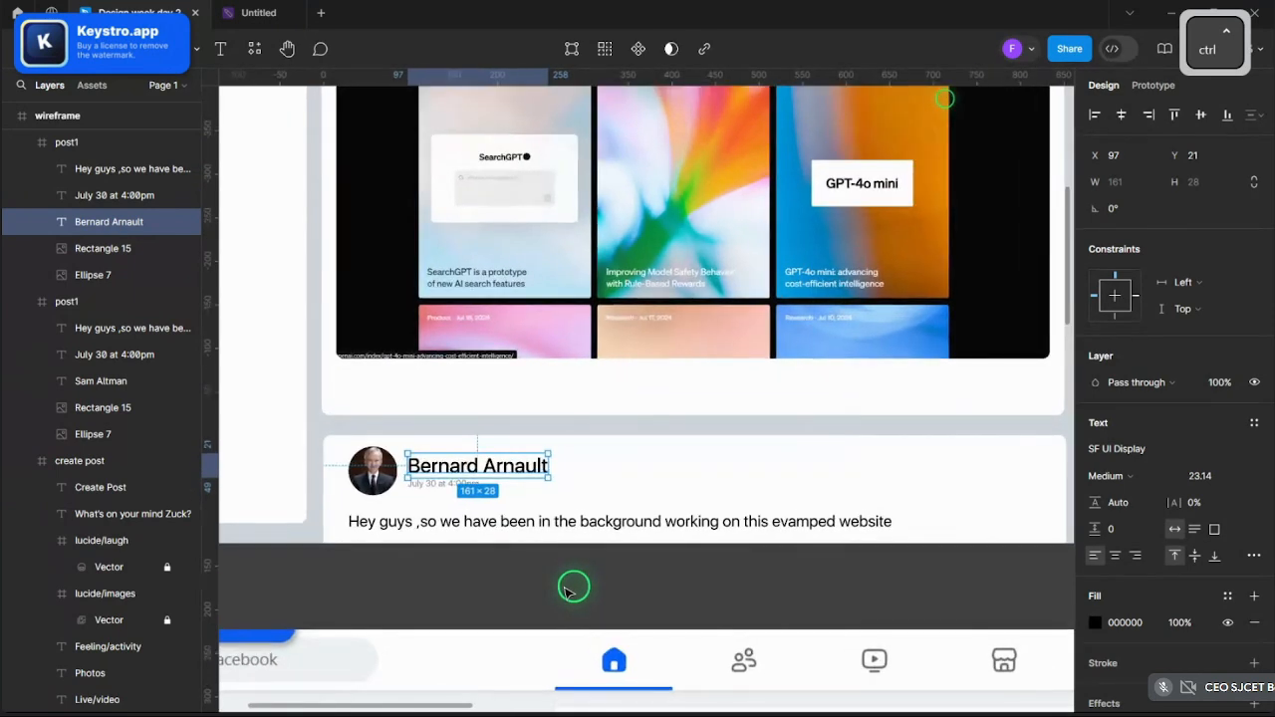
- Start the caption with 'Making waves in the fashion industry', fixing typos along the way
left_click(586, 526)
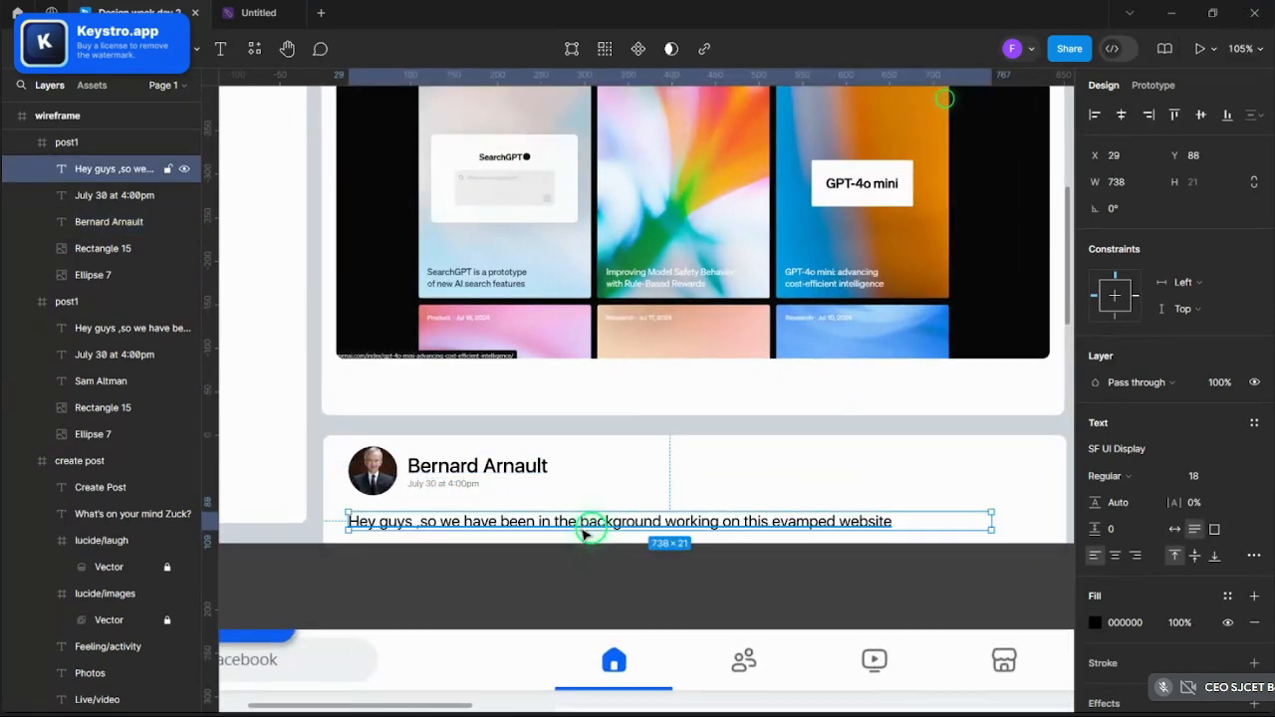
key("Return")
type("Making ")
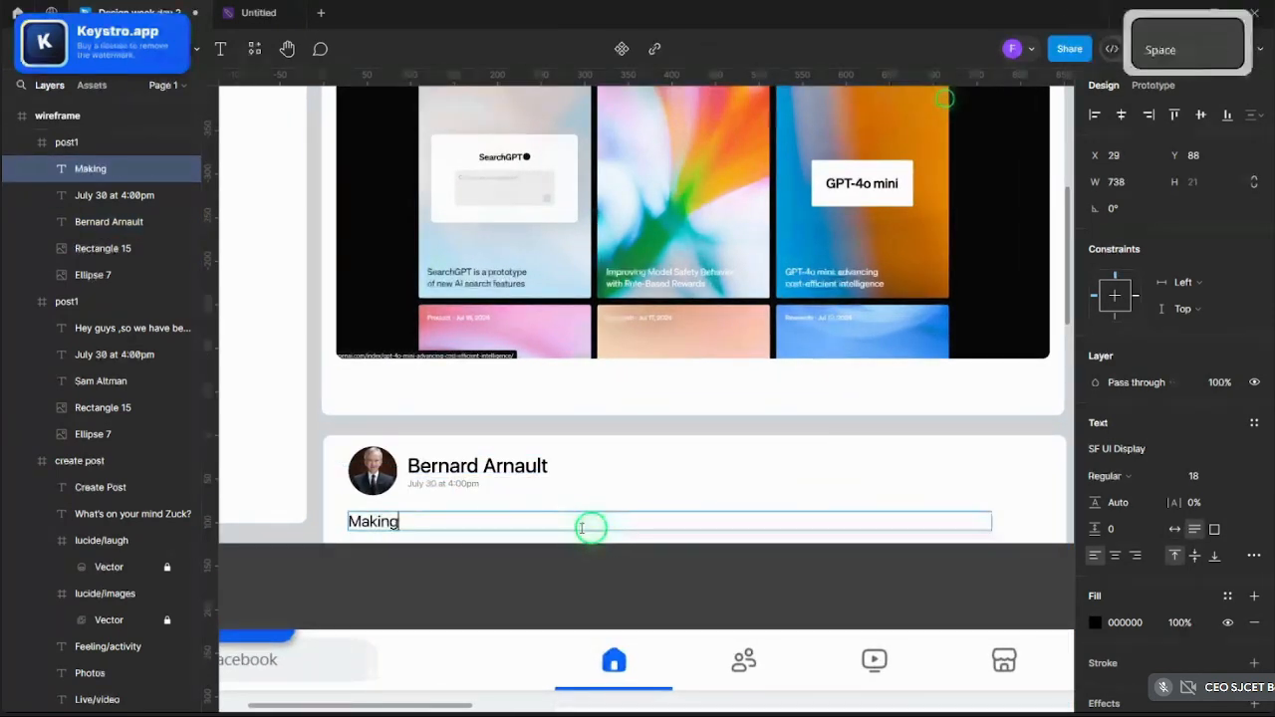
type("waves on")
key("BackSpace")
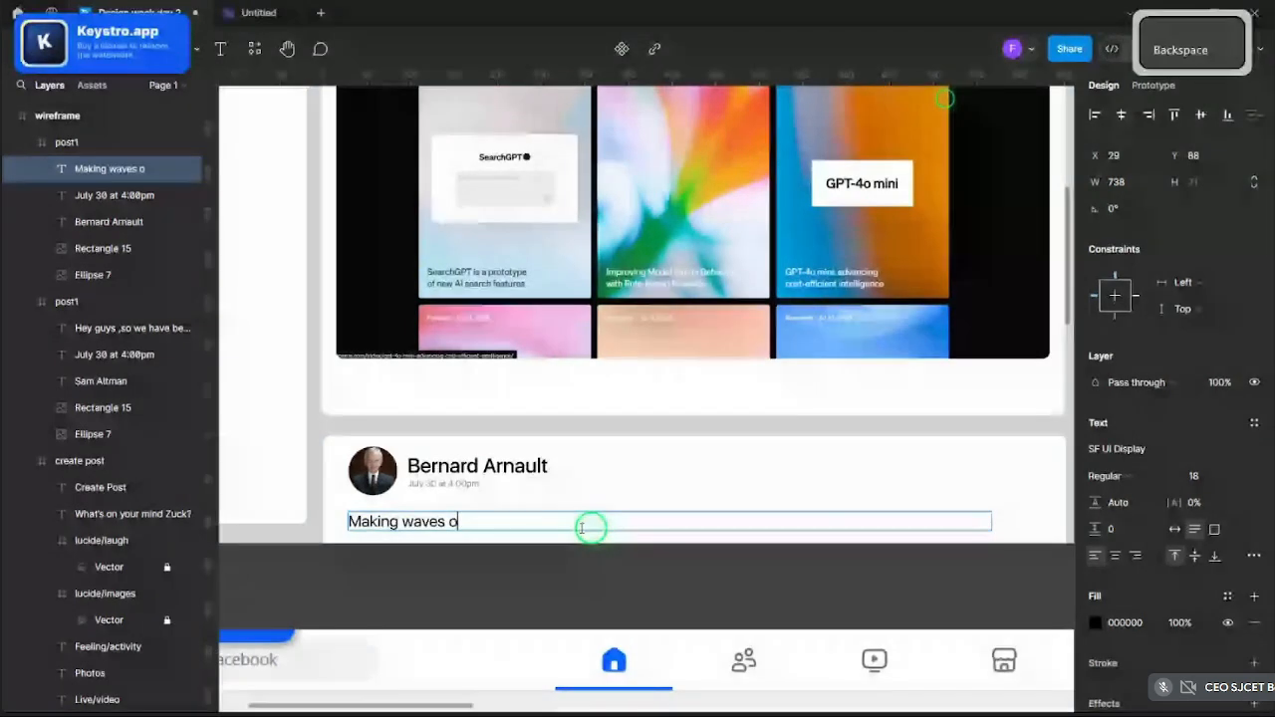
key("BackSpace")
type("in gthe")
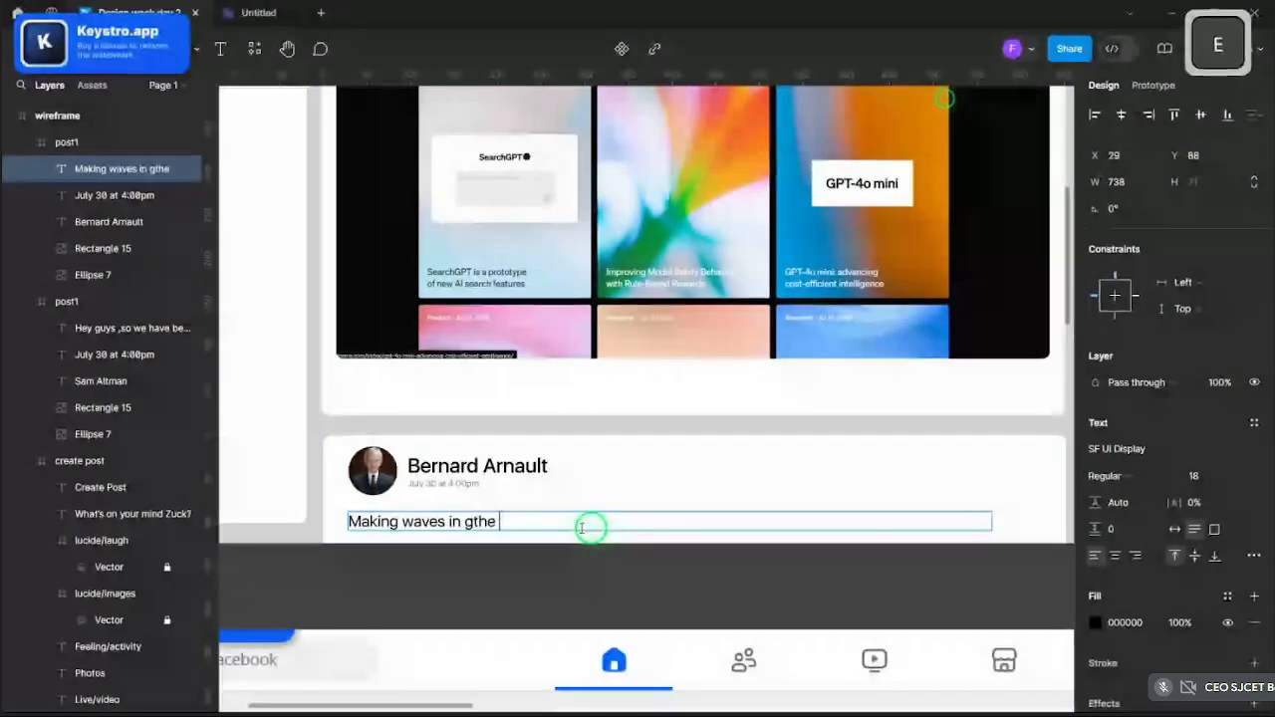
key("BackSpace")
key("BackSpace")
key("BackSpace")
key("BackSpace")
key("BackSpace")
type("the fasj")
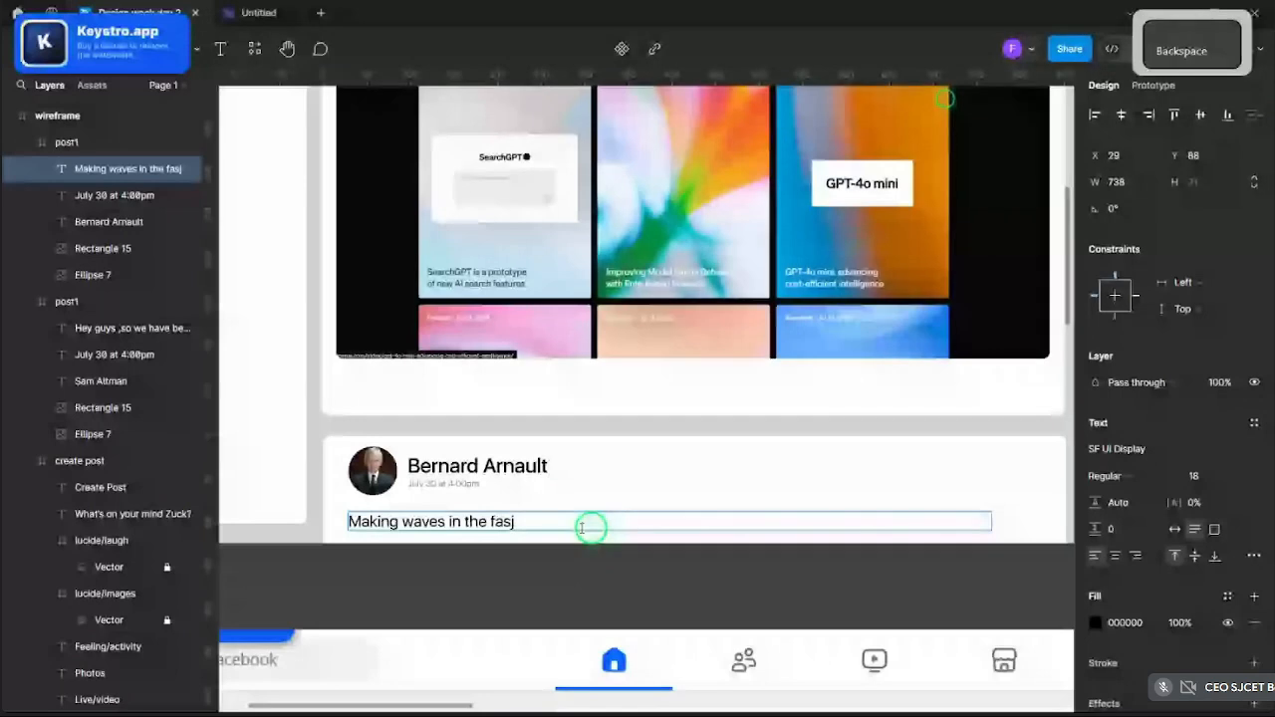
key("BackSpace")
type("hion industry")
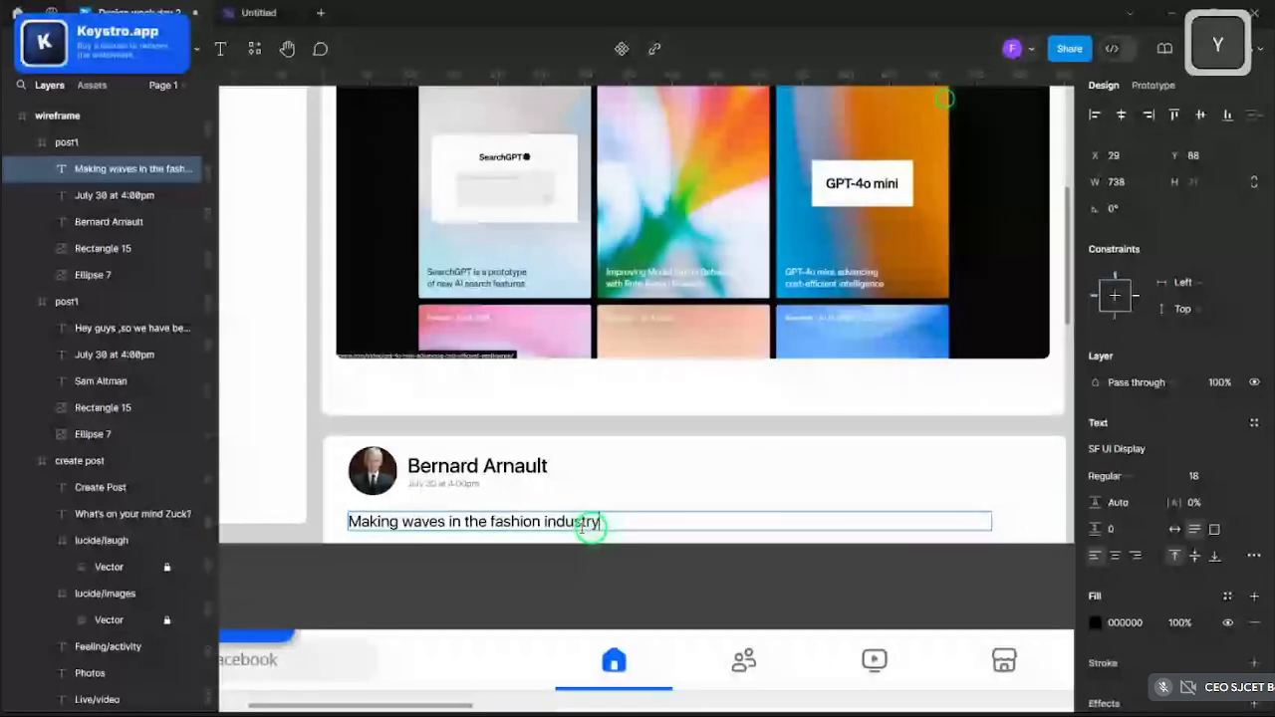
type(" with th")
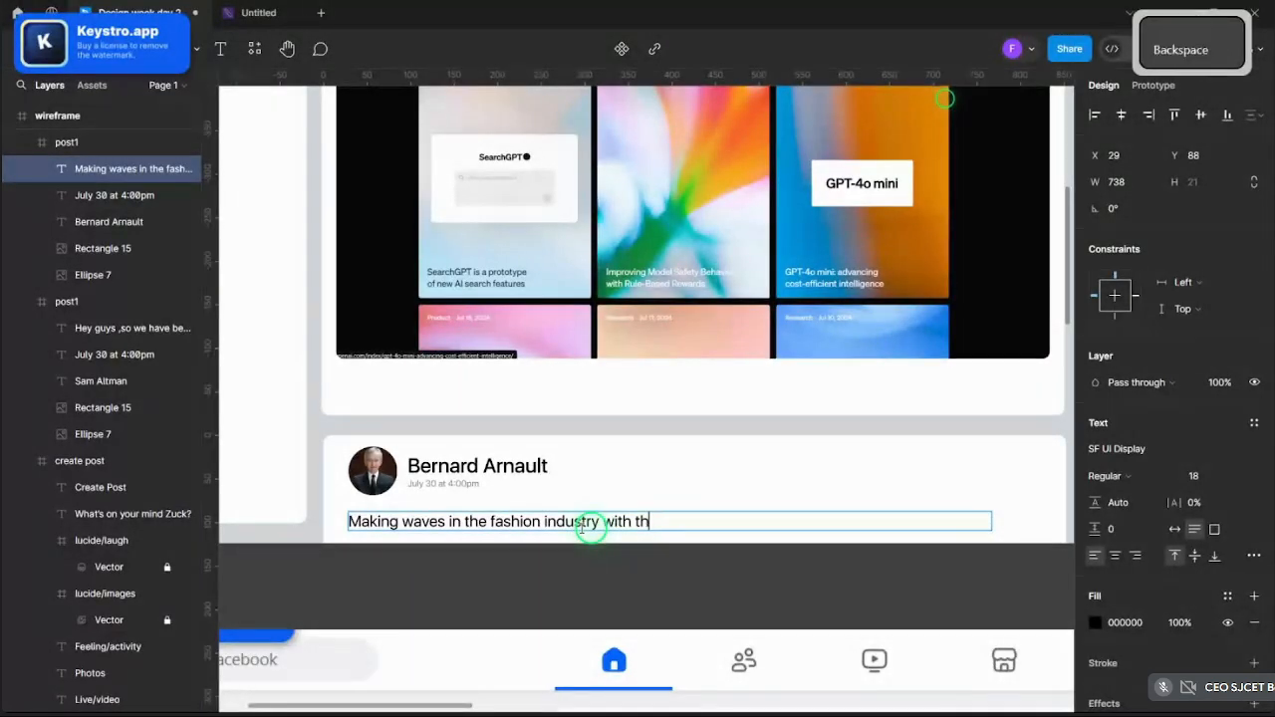
- Finish the caption with 'with our dazzling new summer collection' and exit text editing
key("BackSpace")
key("BackSpace")
type("oru")
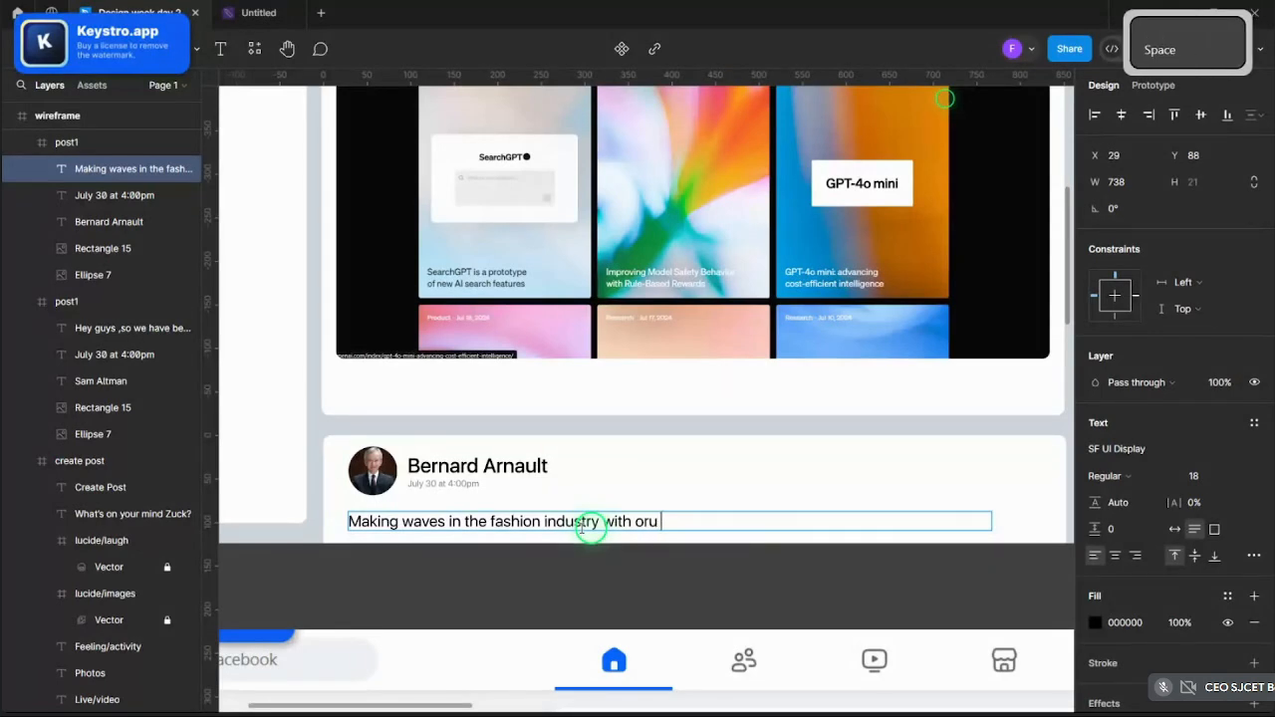
key("BackSpace")
key("BackSpace")
key("BackSpace")
type("ur da")
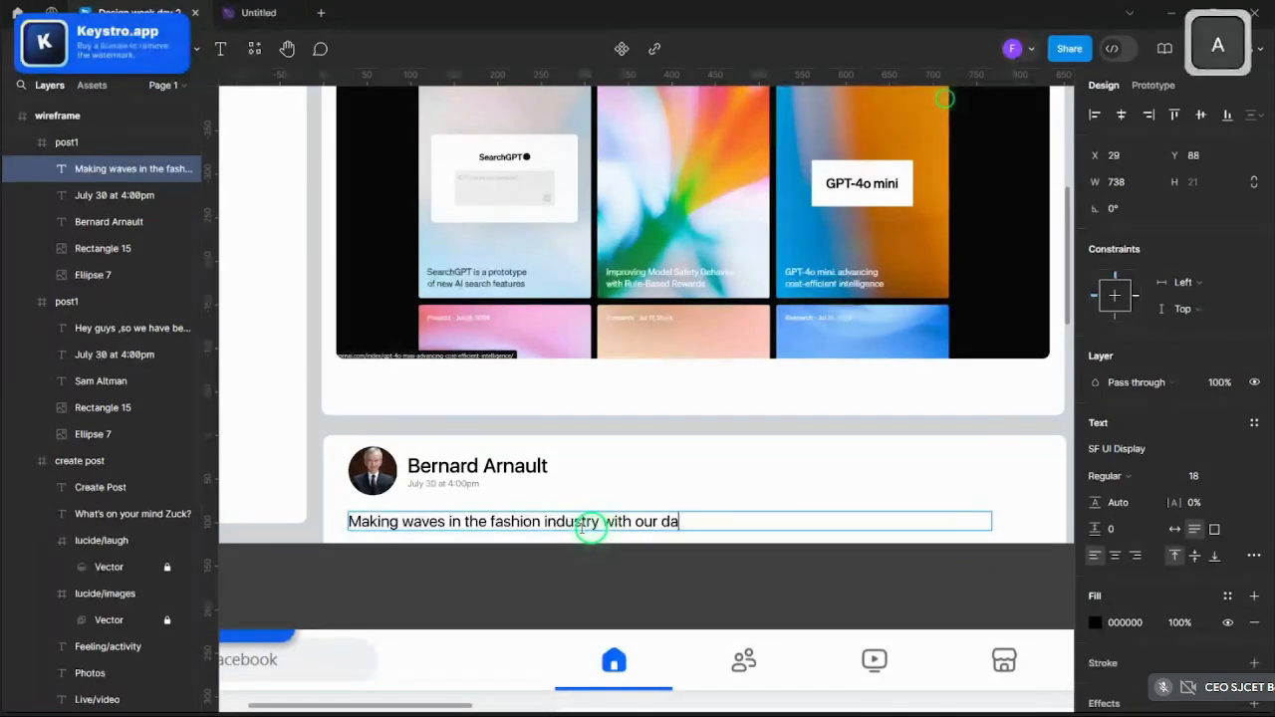
type("zzling new ")
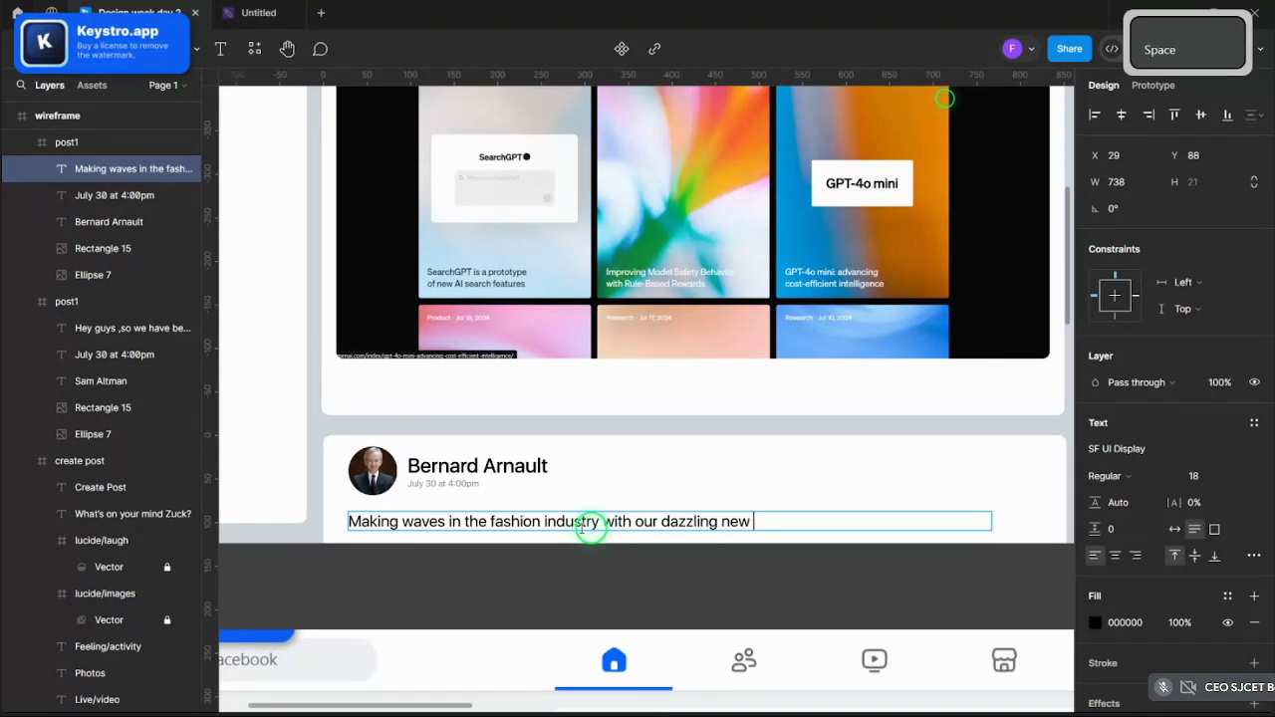
type("summer collection")
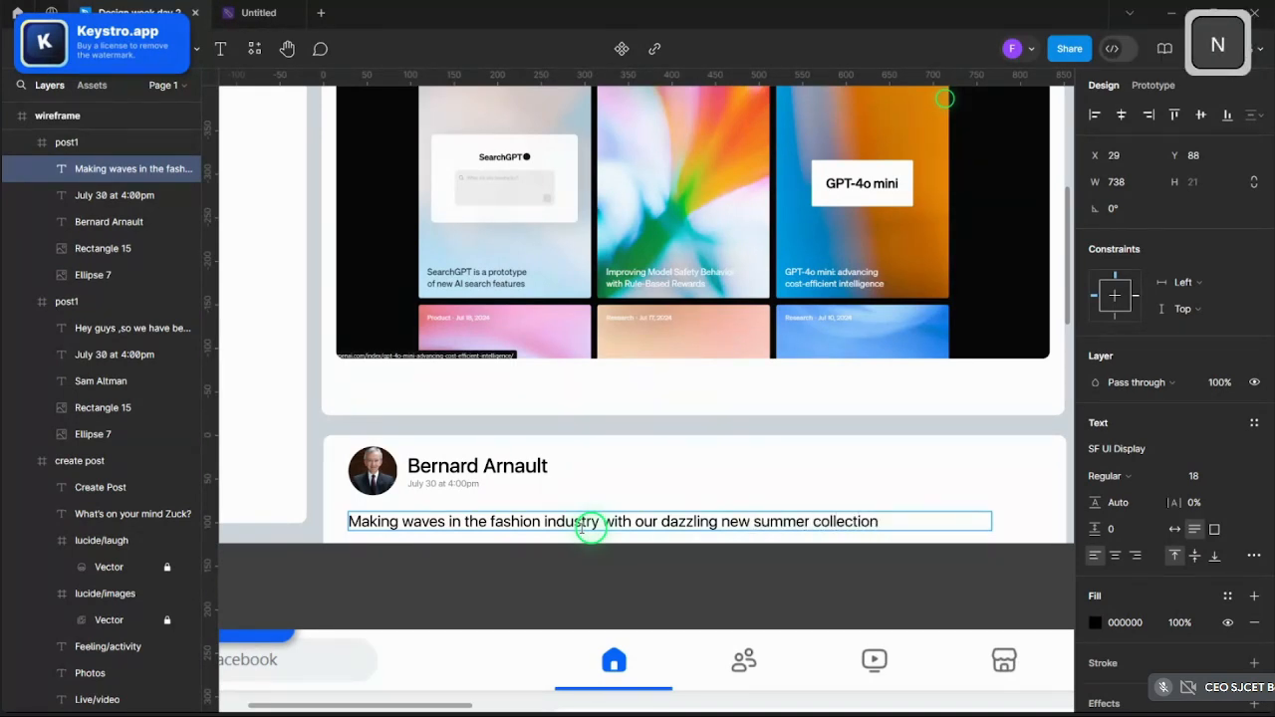
key("Escape")
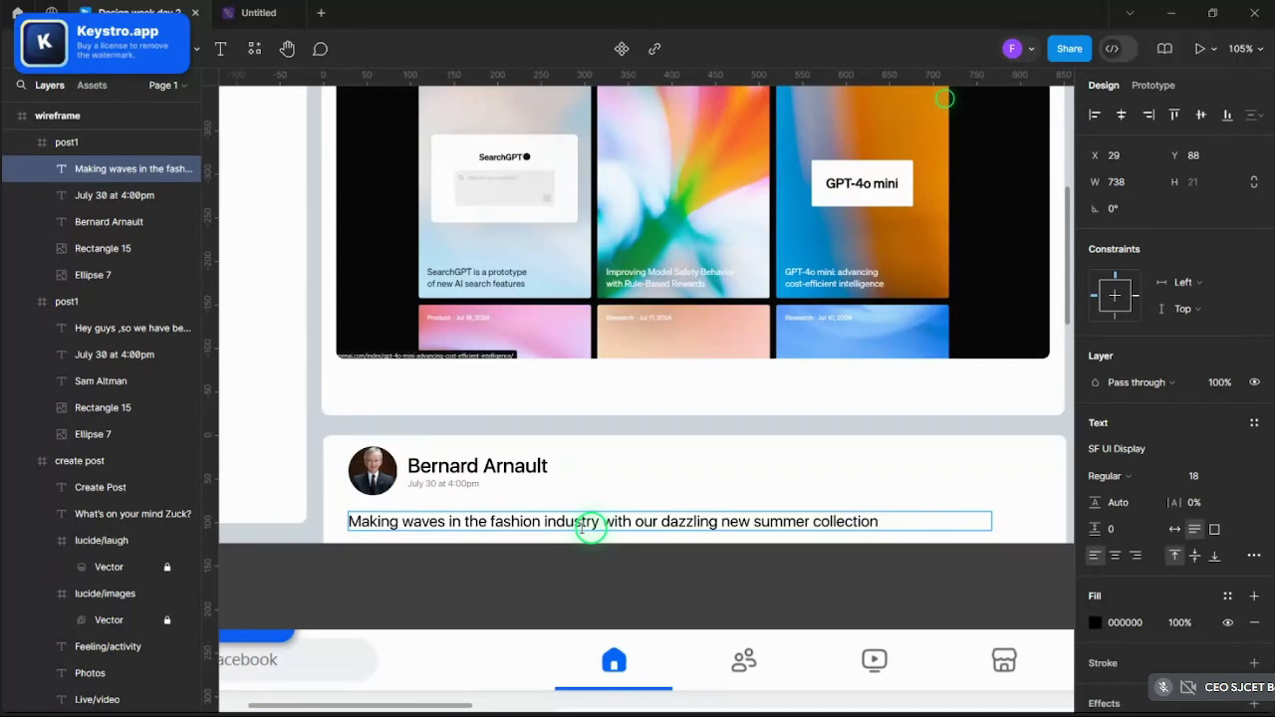
key("Escape")
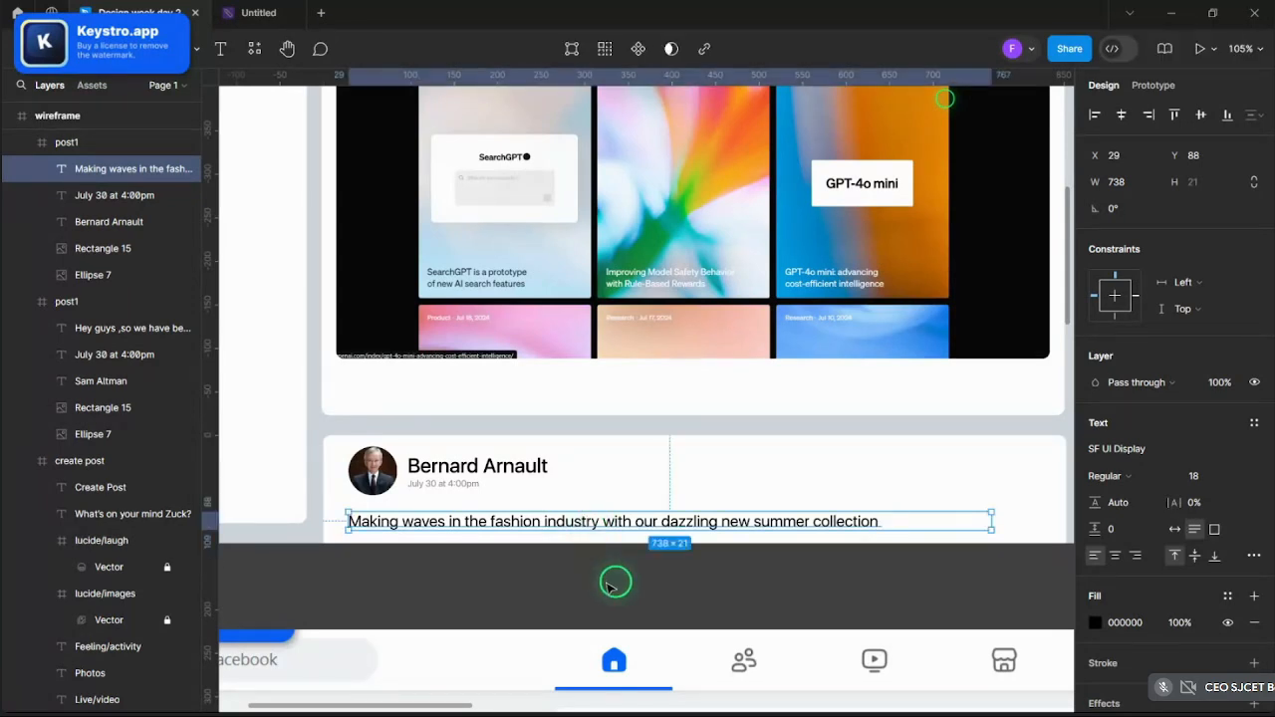
key("Escape")
scroll(614, 585, "down", 5)
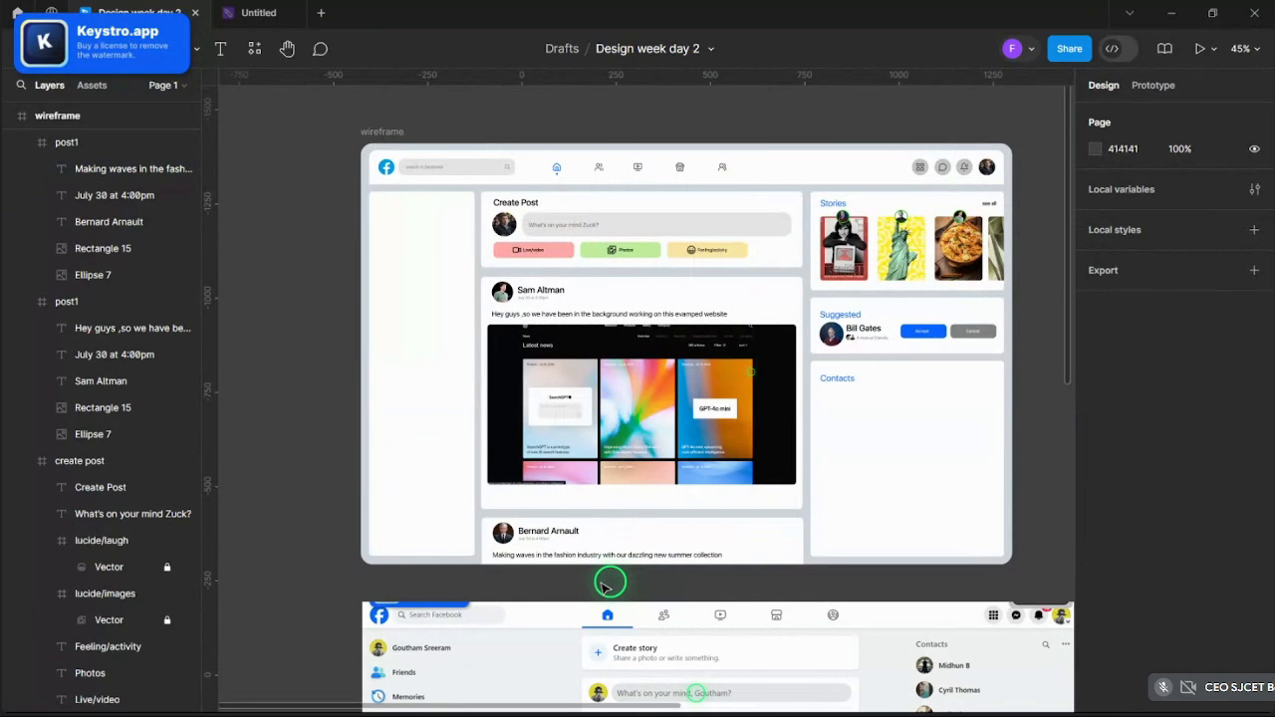
scroll(638, 237, "up", 1)
- Zoom over the feed to review the Sam Altman and Bernard Arnault post cards
left_click(590, 361)
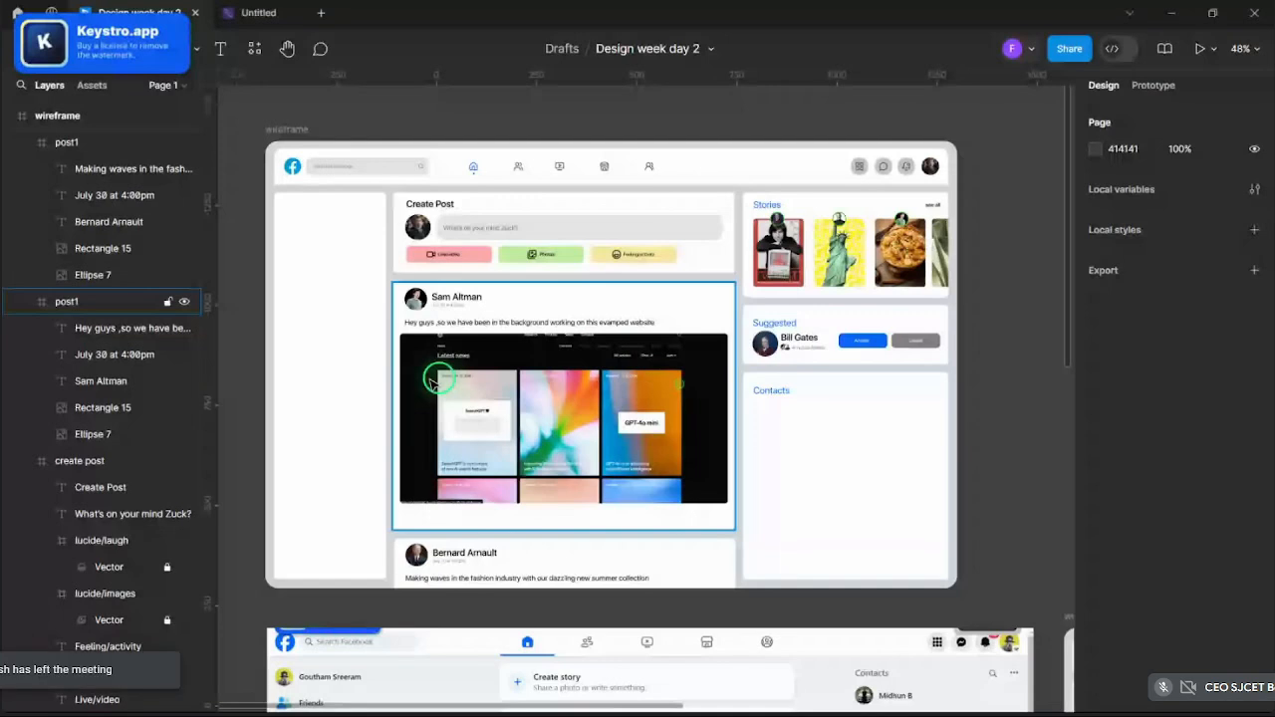
scroll(996, 378, "up", 2)
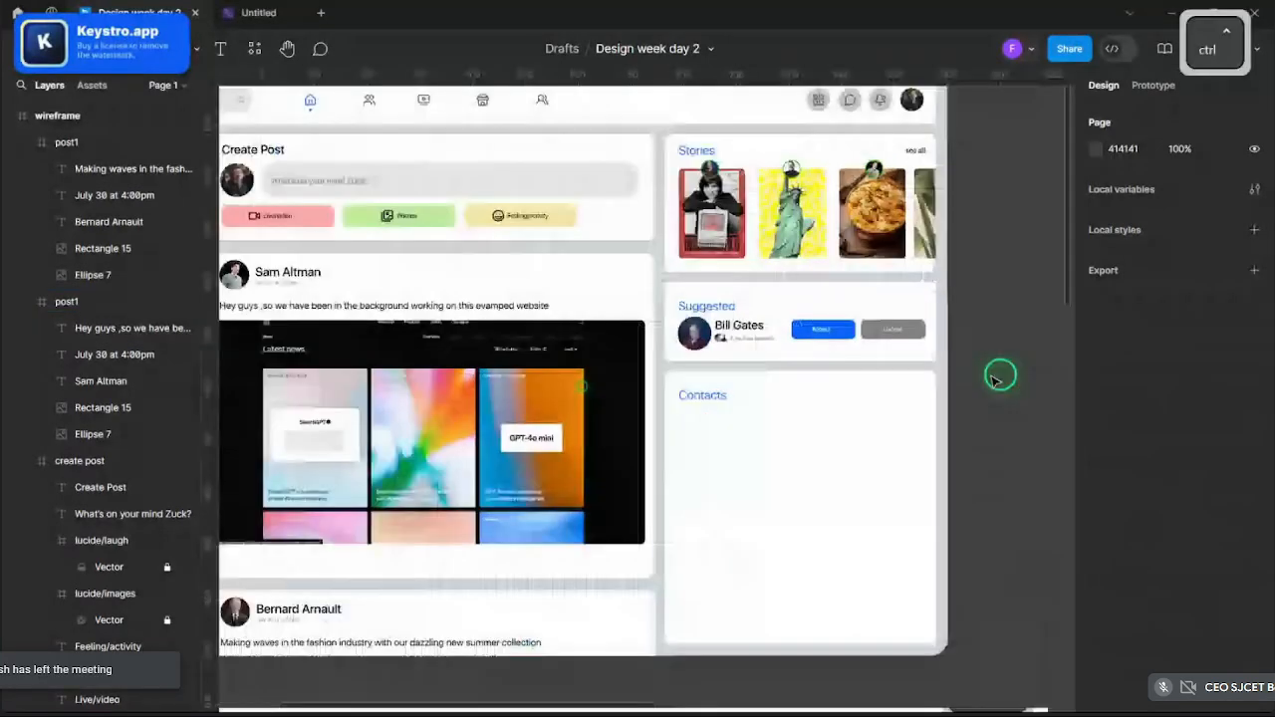
scroll(995, 379, "up", 3)
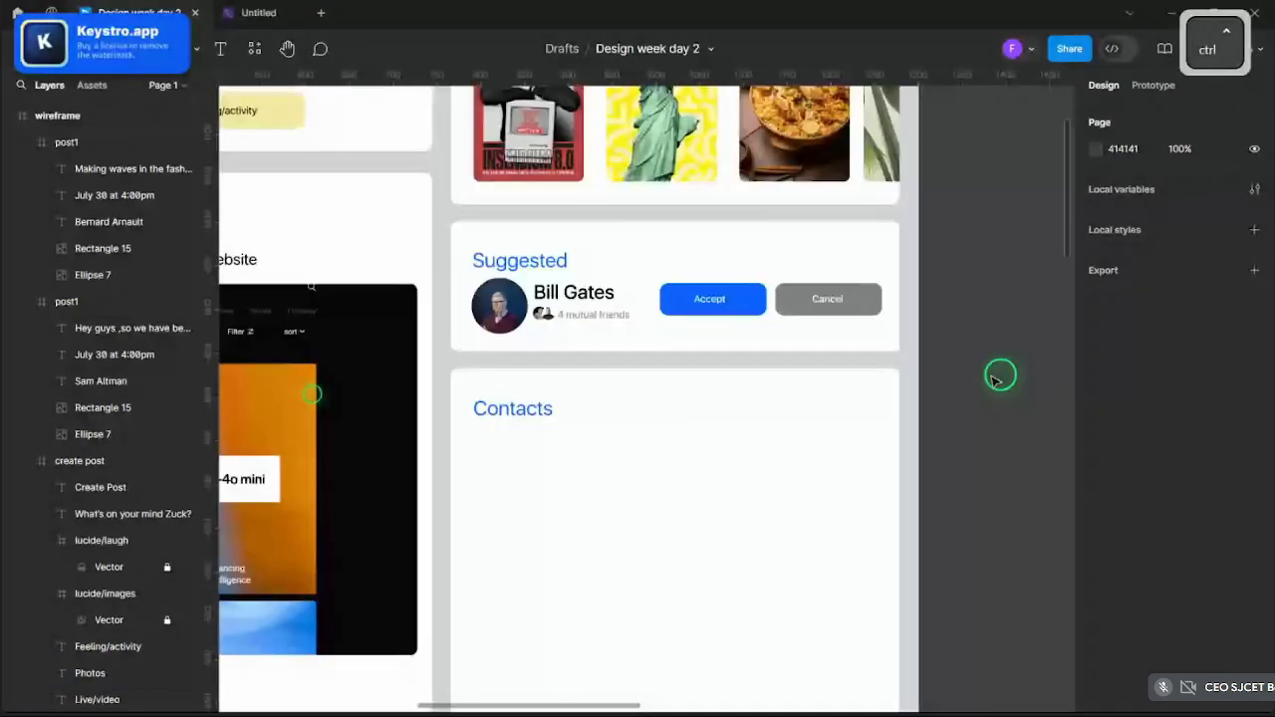
scroll(996, 378, "down", 5)
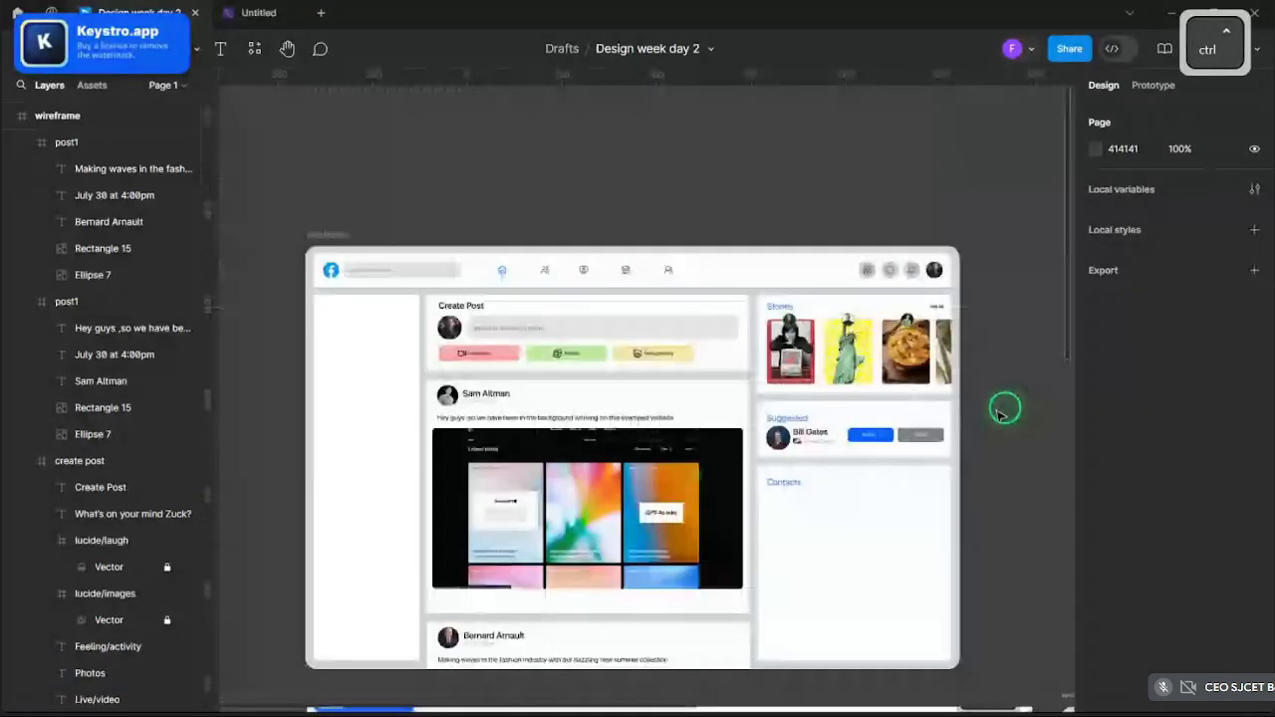
scroll(940, 416, "up", 2)
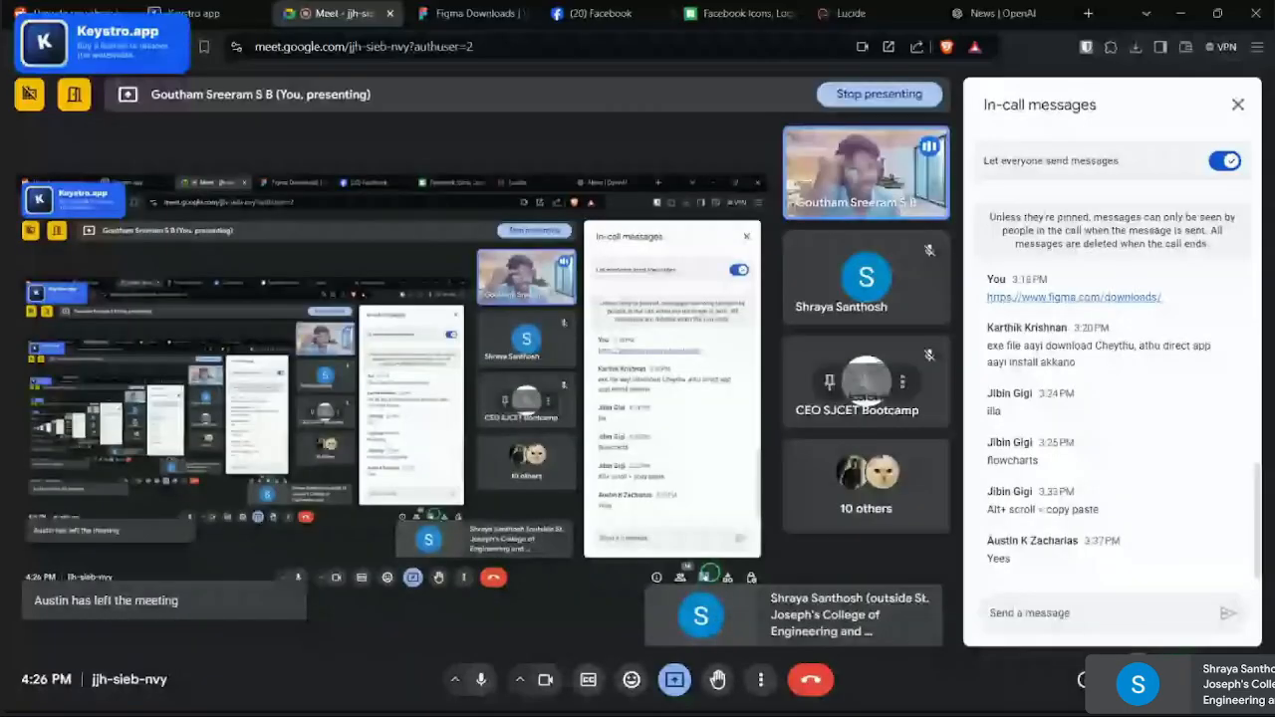
- Reply 'illa' to the incoming WhatsApp chat, then shrink and minimize WhatsApp
left_click(1071, 627)
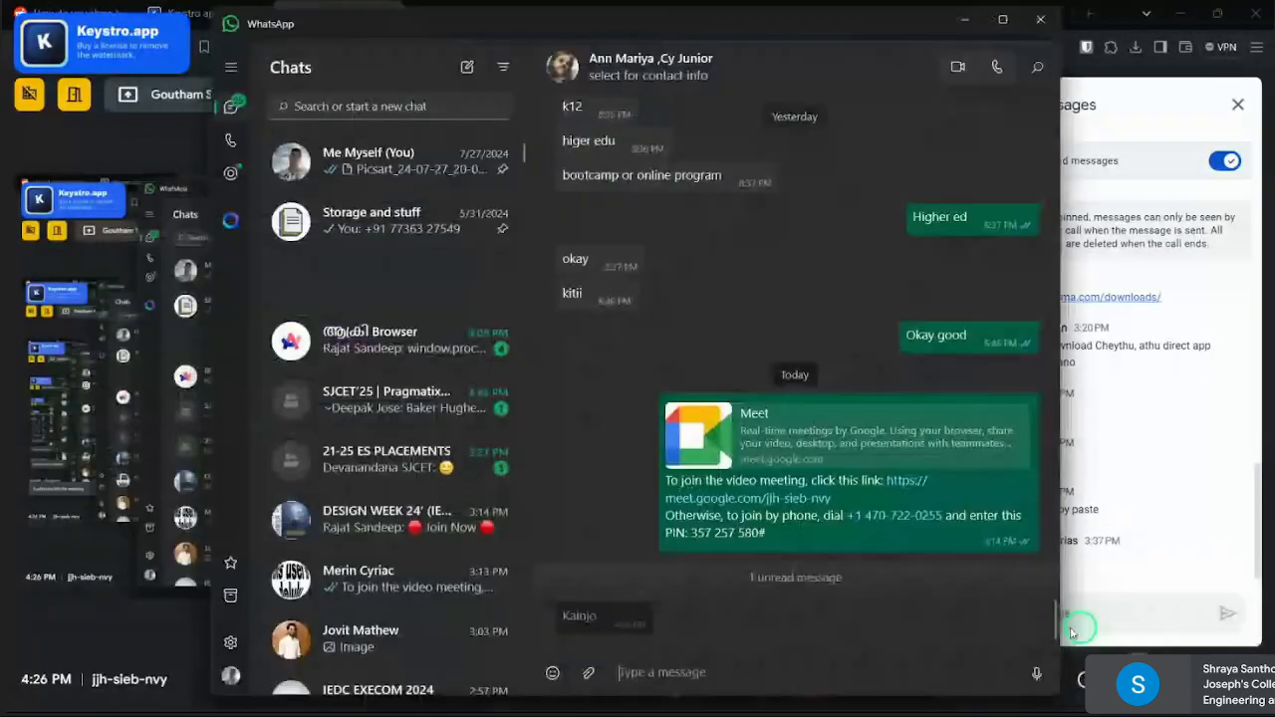
type("illa")
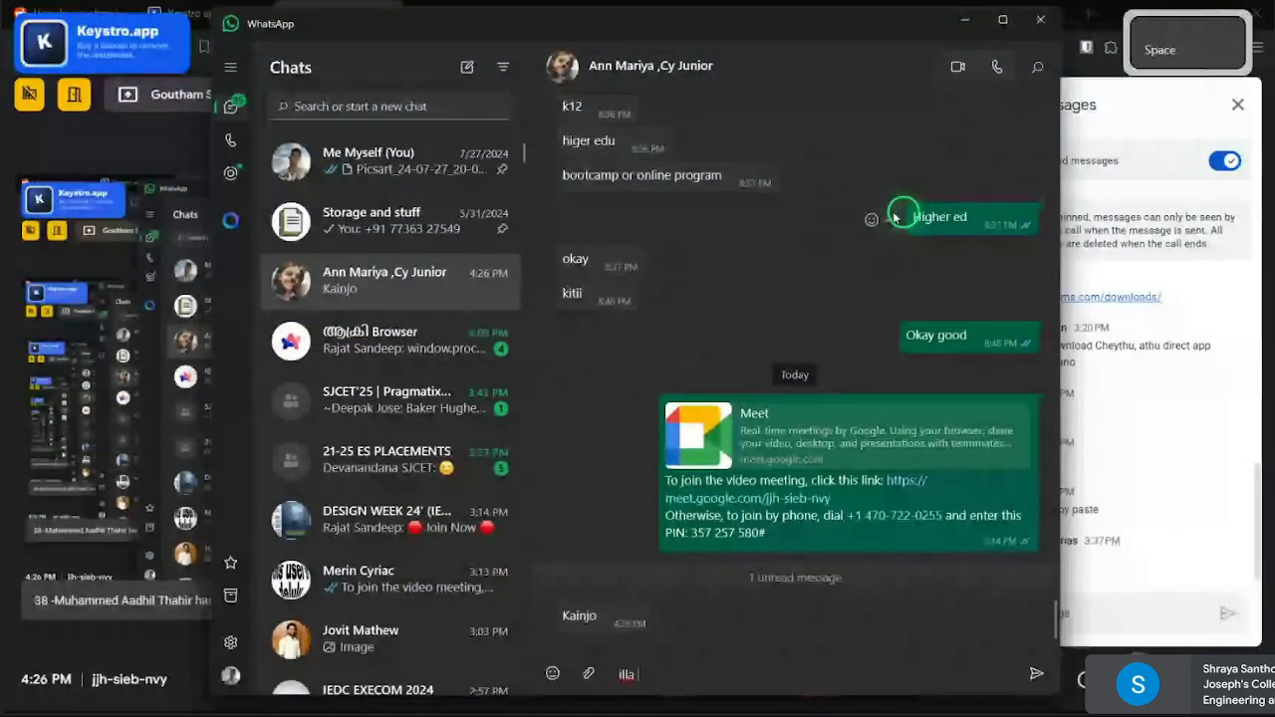
key("Return")
left_click_drag(962, 29, 926, 62)
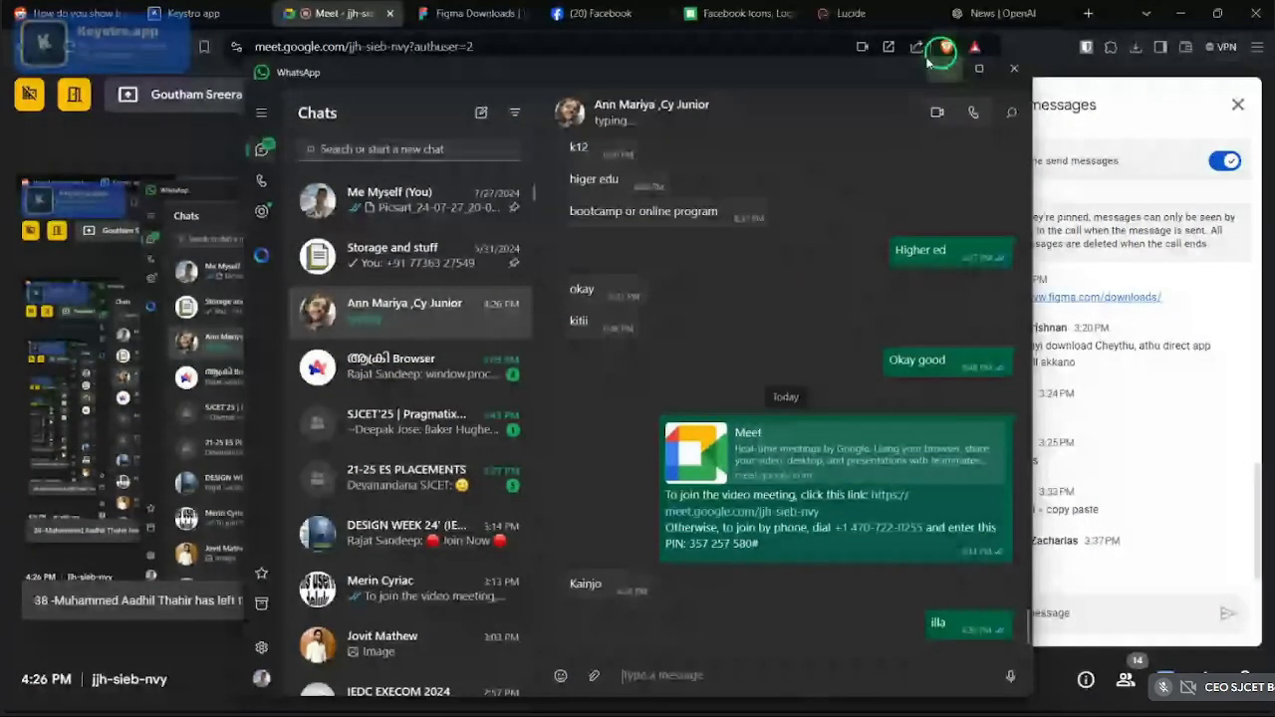
left_click(943, 68)
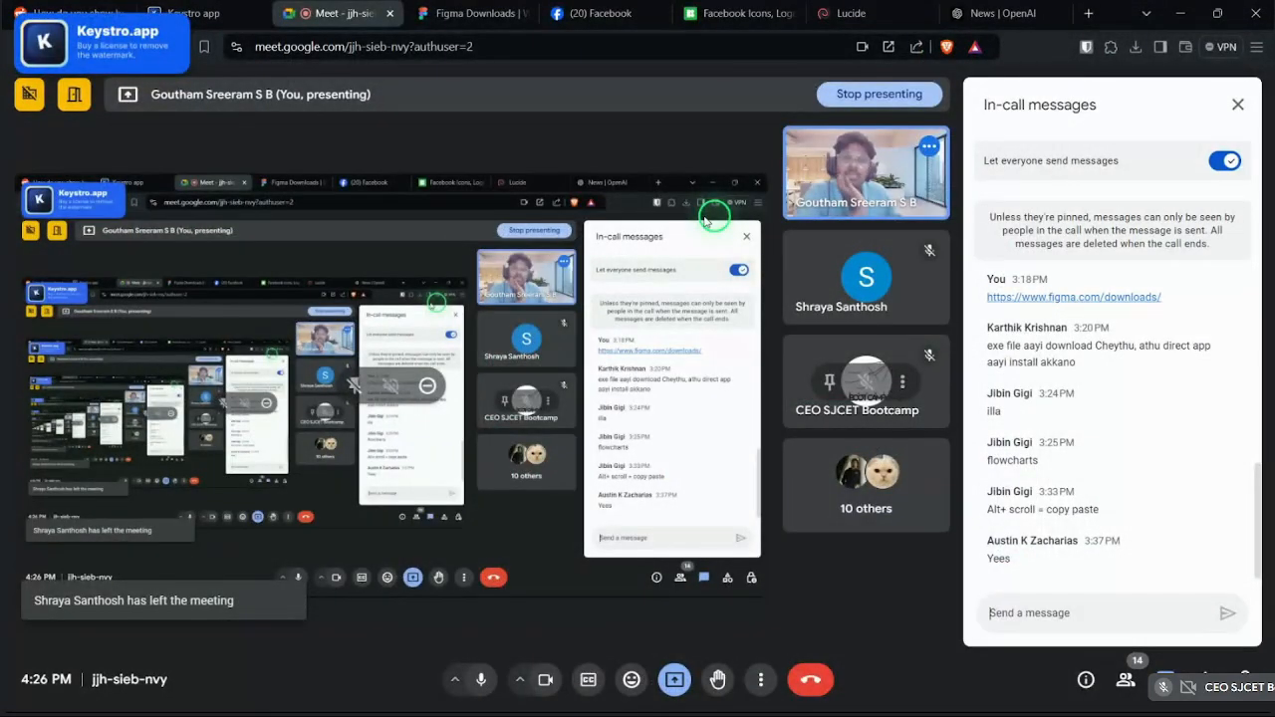
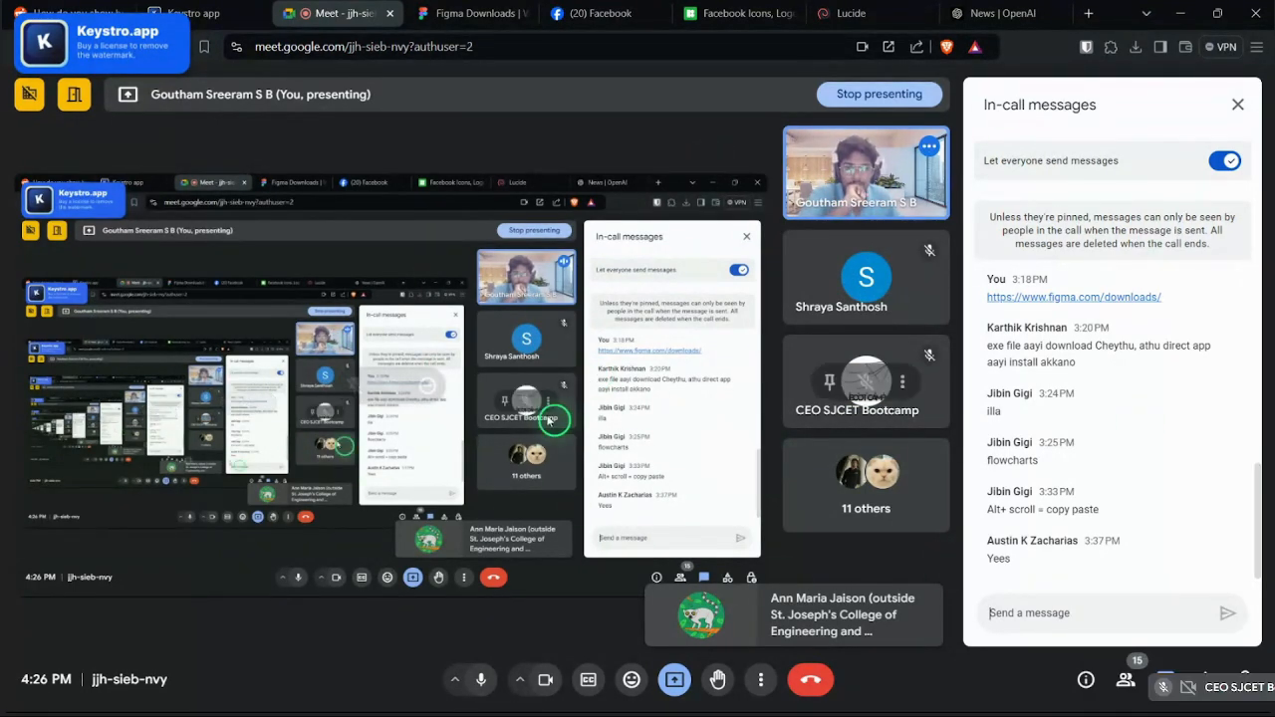
- Close Google Meet's in-call messages panel and bring the Figma window back to the front
left_click(1238, 106)
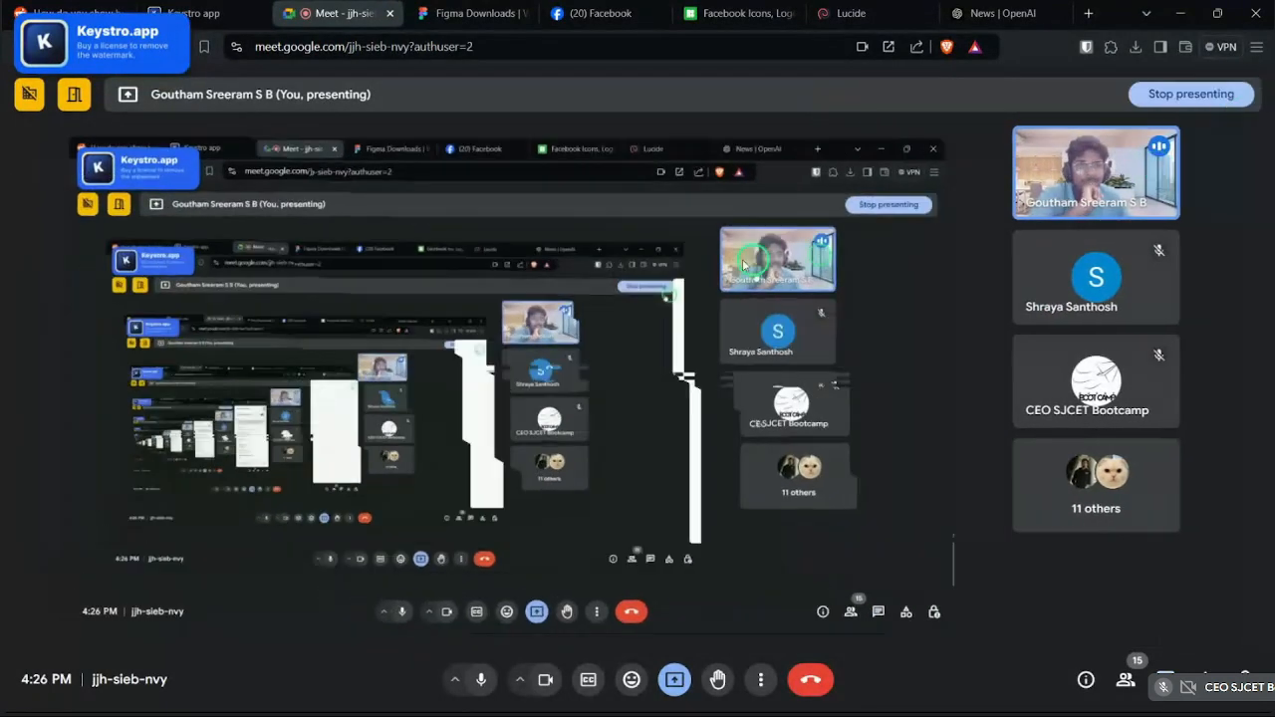
left_click(357, 695)
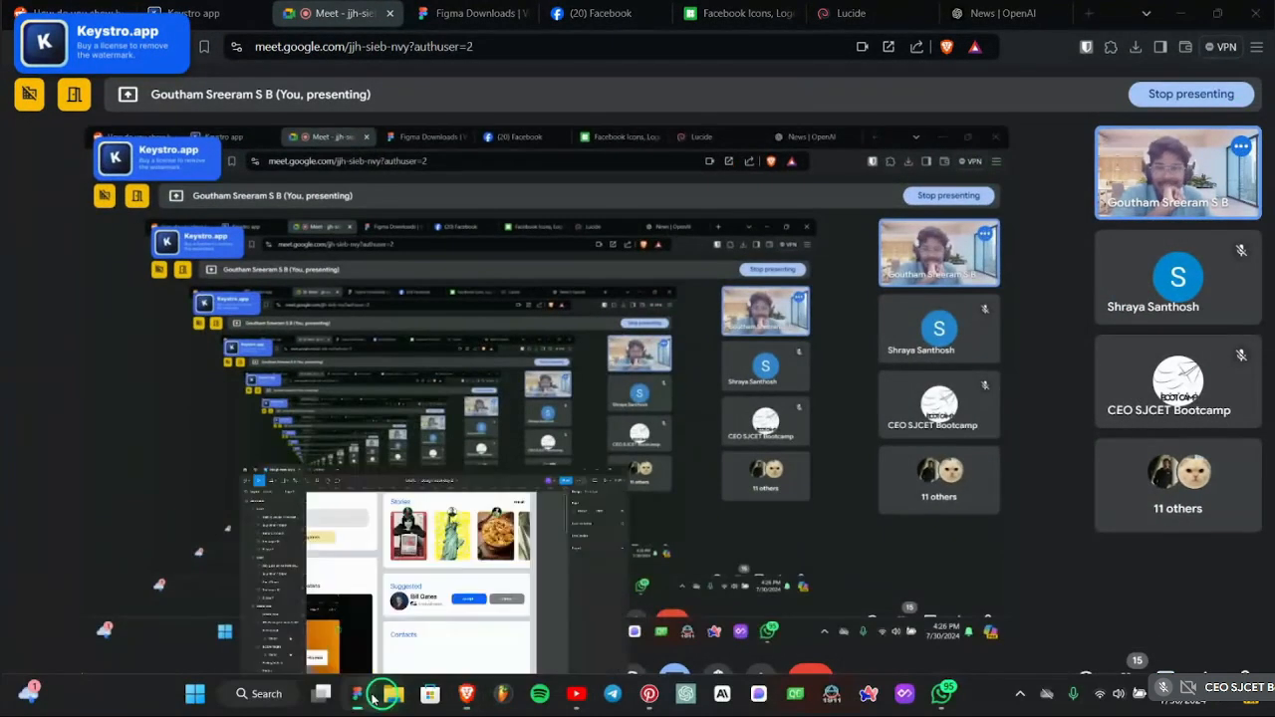
scroll(717, 342, "down", 3)
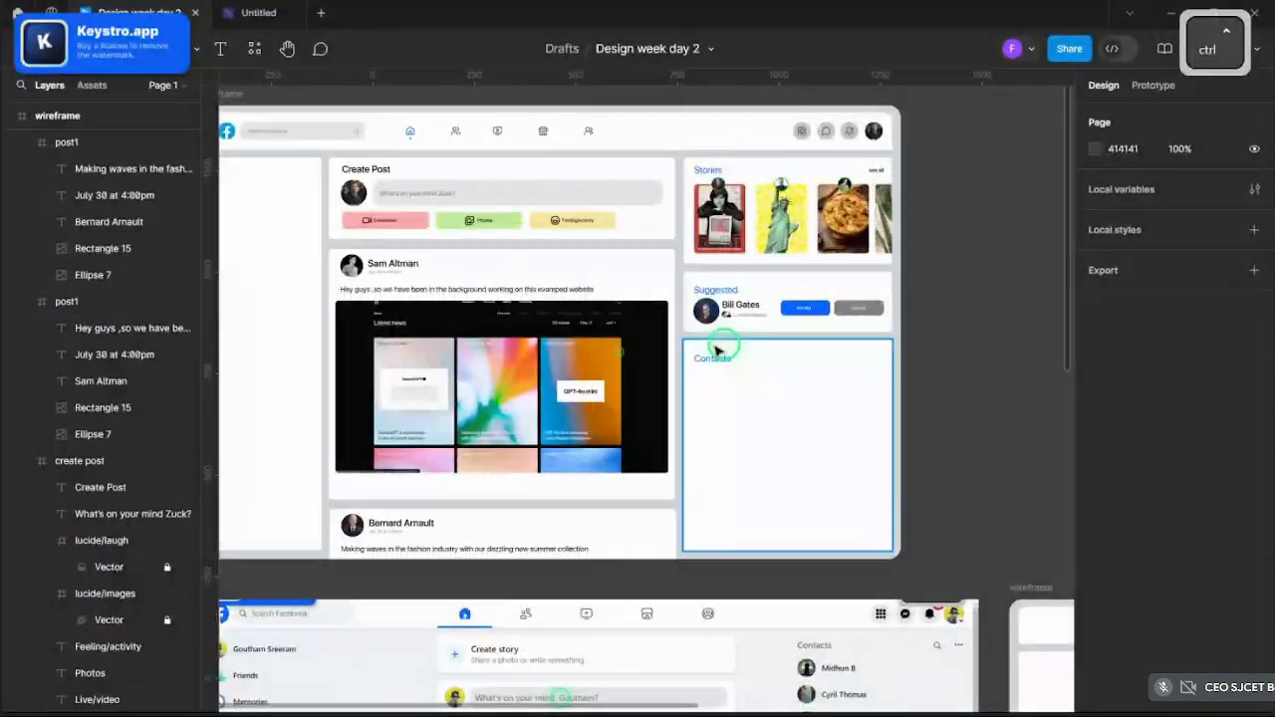
scroll(766, 372, "up", 5)
left_click(657, 376)
scroll(658, 376, "down", 5)
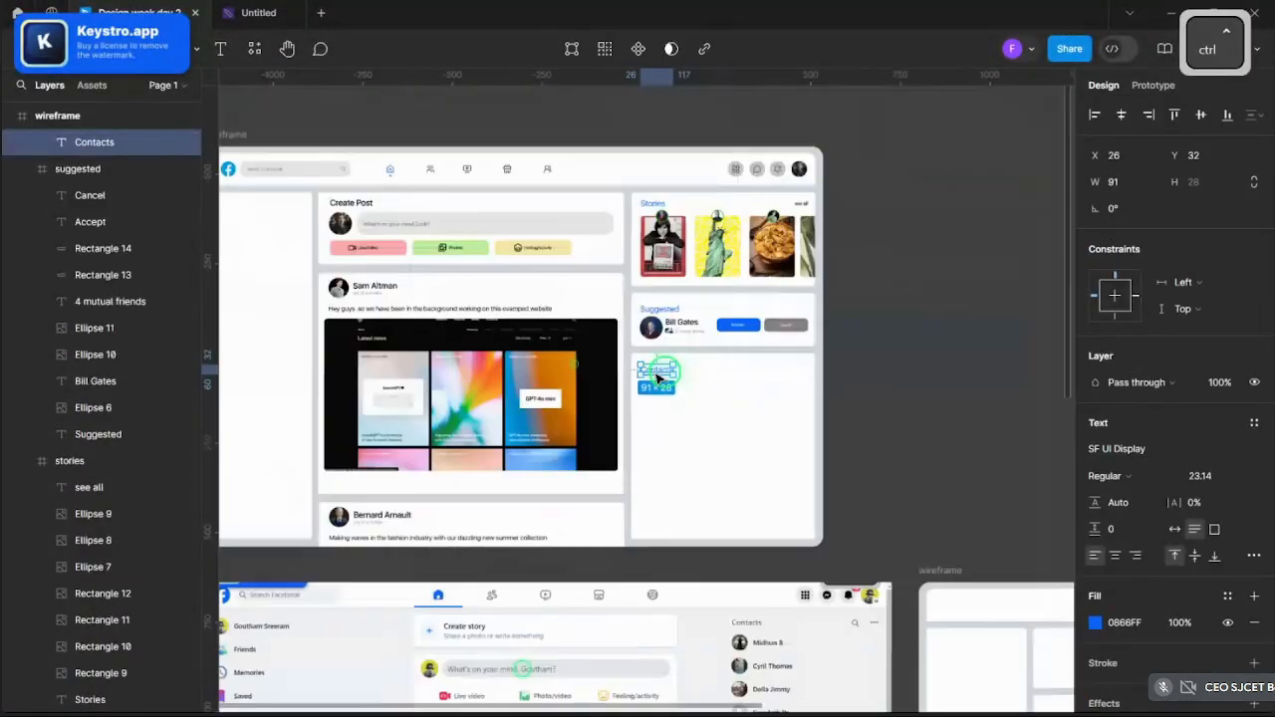
left_click(894, 403)
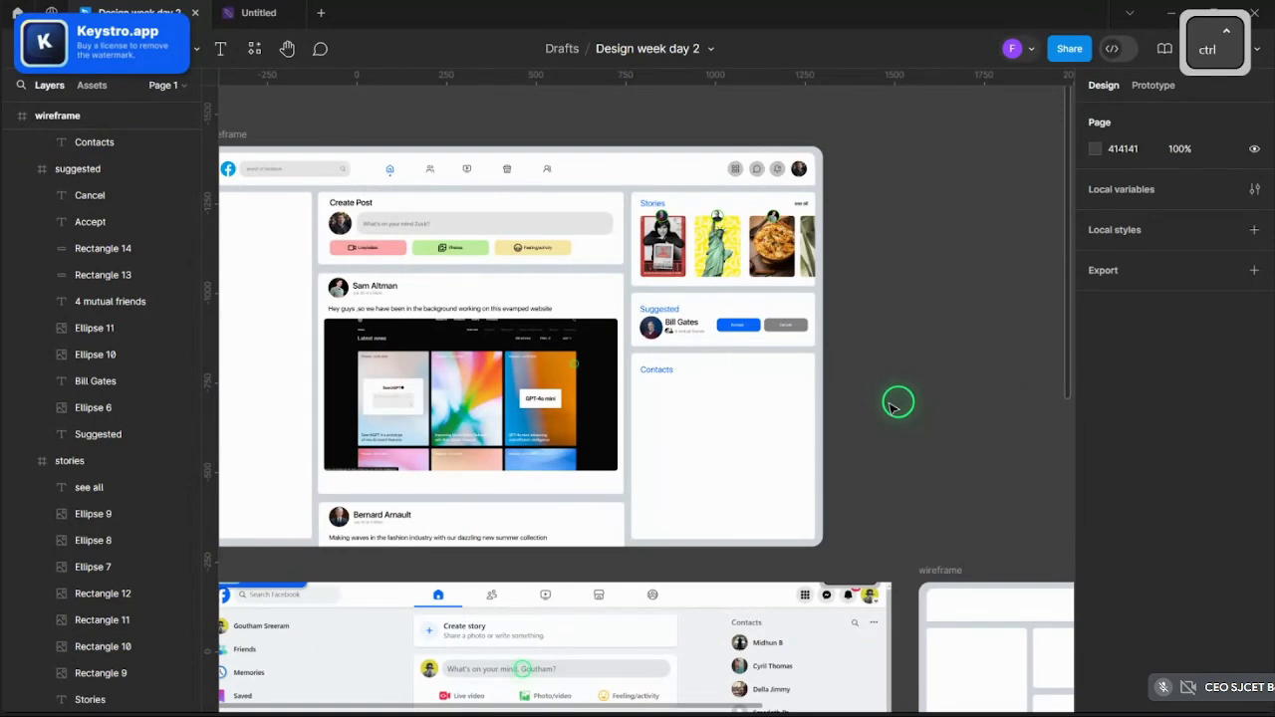
scroll(683, 399, "up", 3)
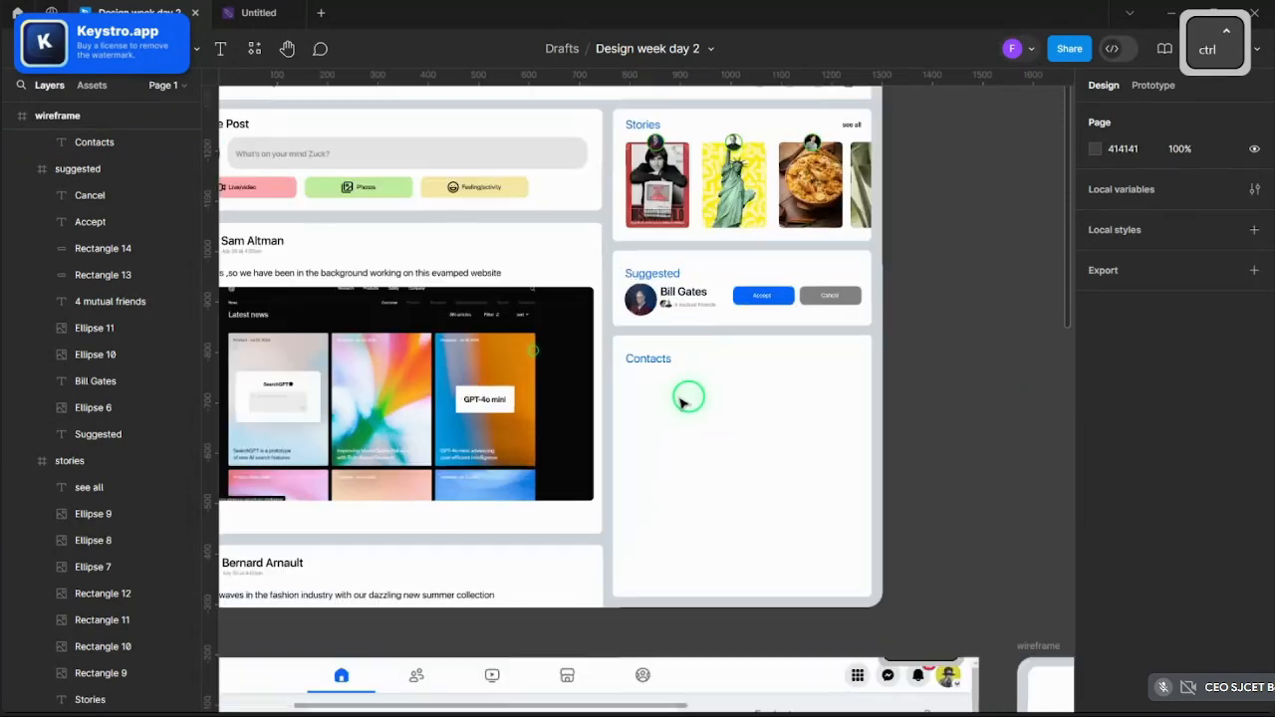
scroll(597, 418, "down", 6)
scroll(637, 433, "up", 4)
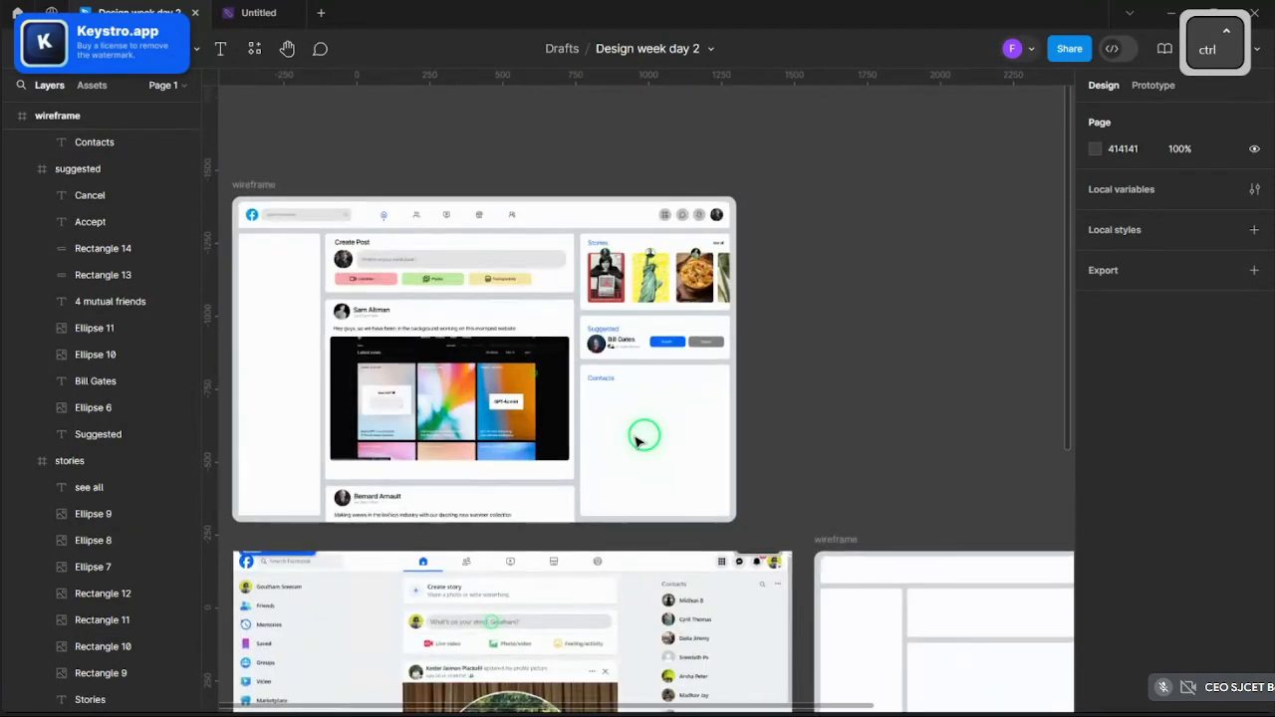
scroll(808, 464, "down", 3)
scroll(710, 441, "up", 3)
scroll(710, 441, "up", 2)
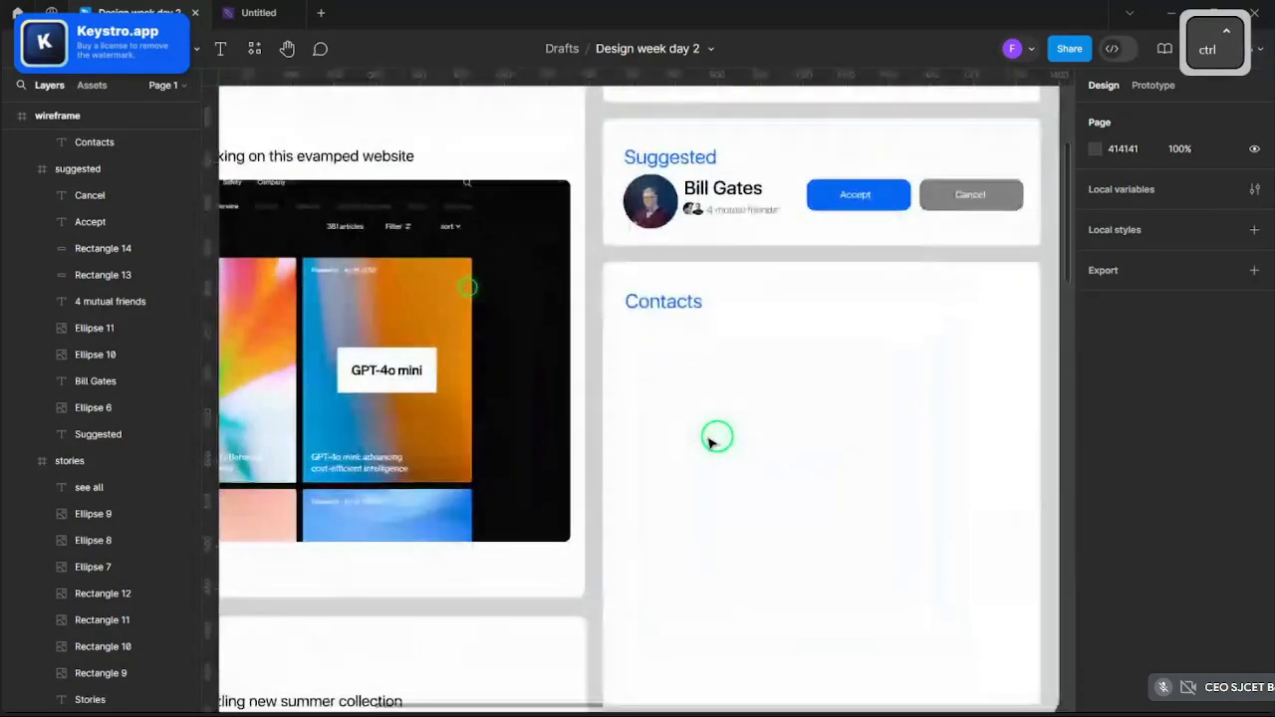
scroll(712, 441, "down", 5)
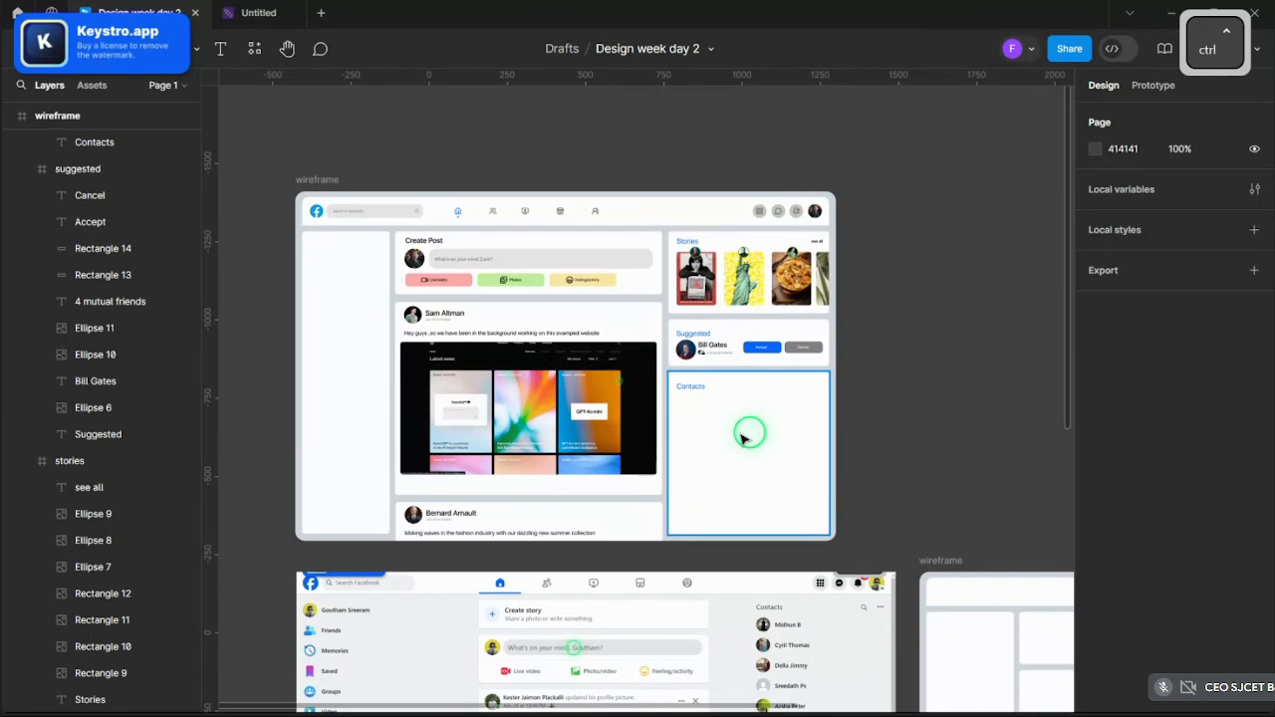
scroll(733, 439, "up", 5)
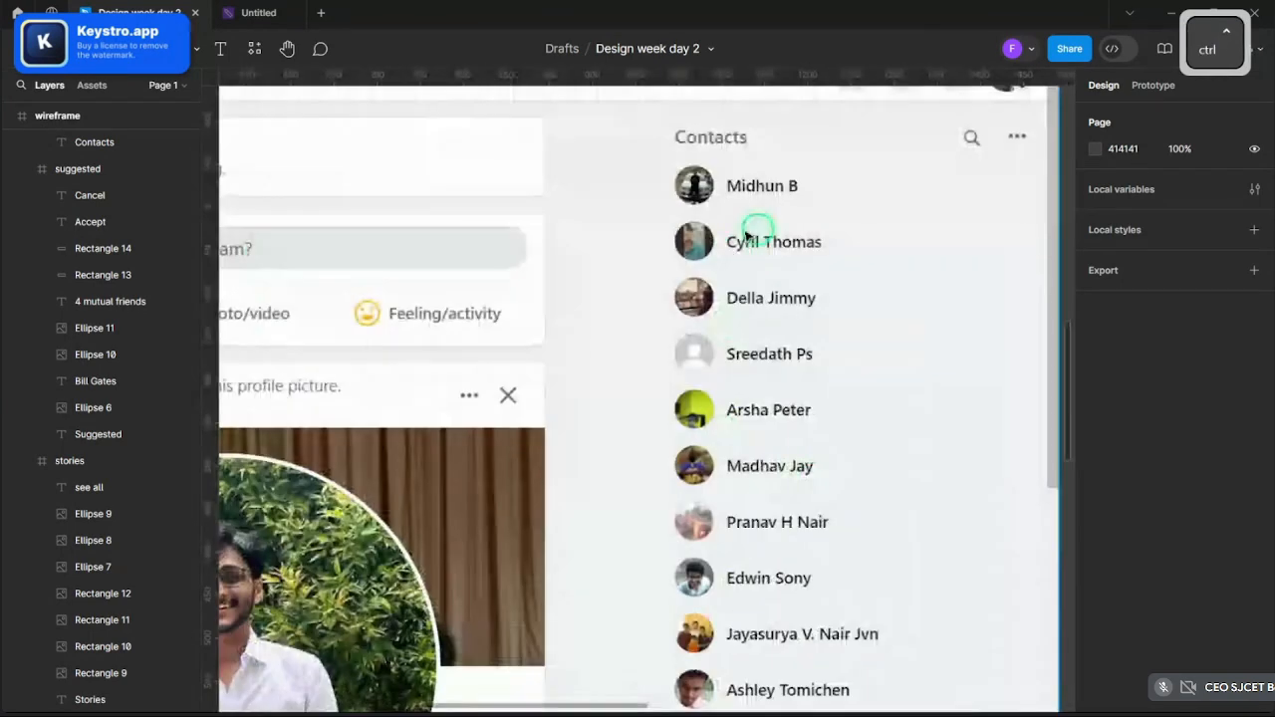
scroll(737, 478, "down", 3)
scroll(745, 393, "up", 10)
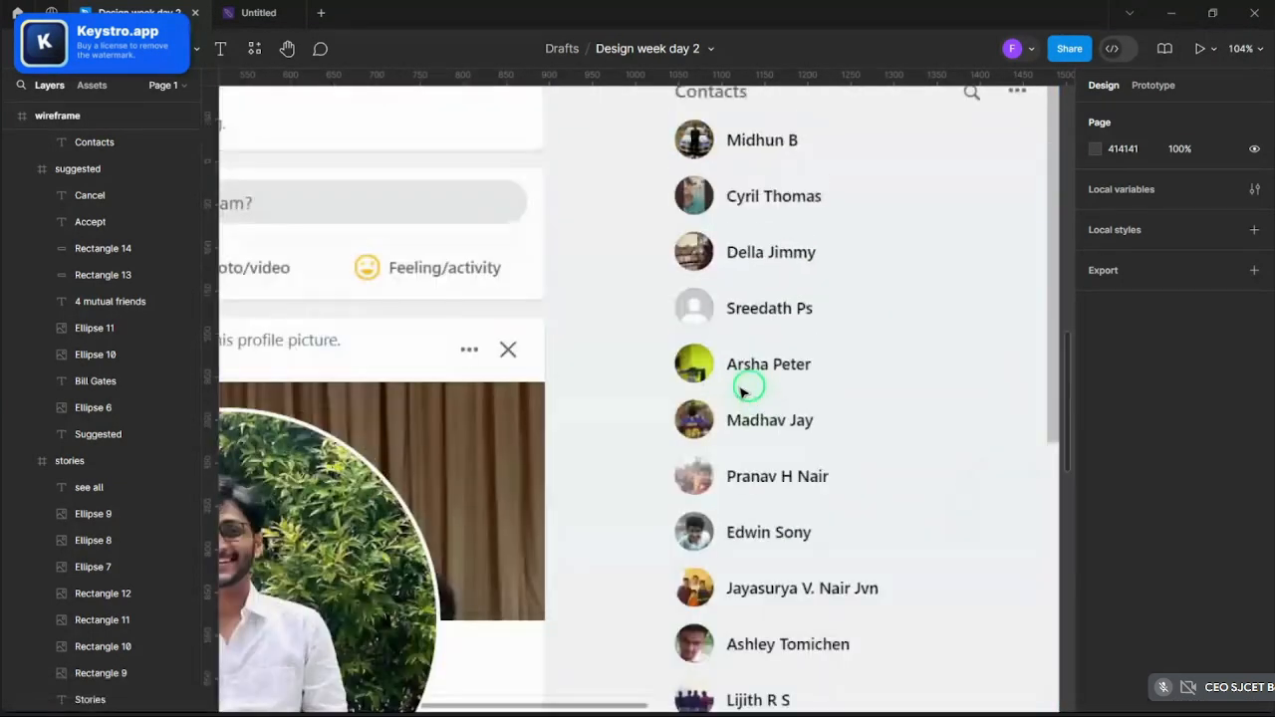
scroll(767, 427, "down", 5)
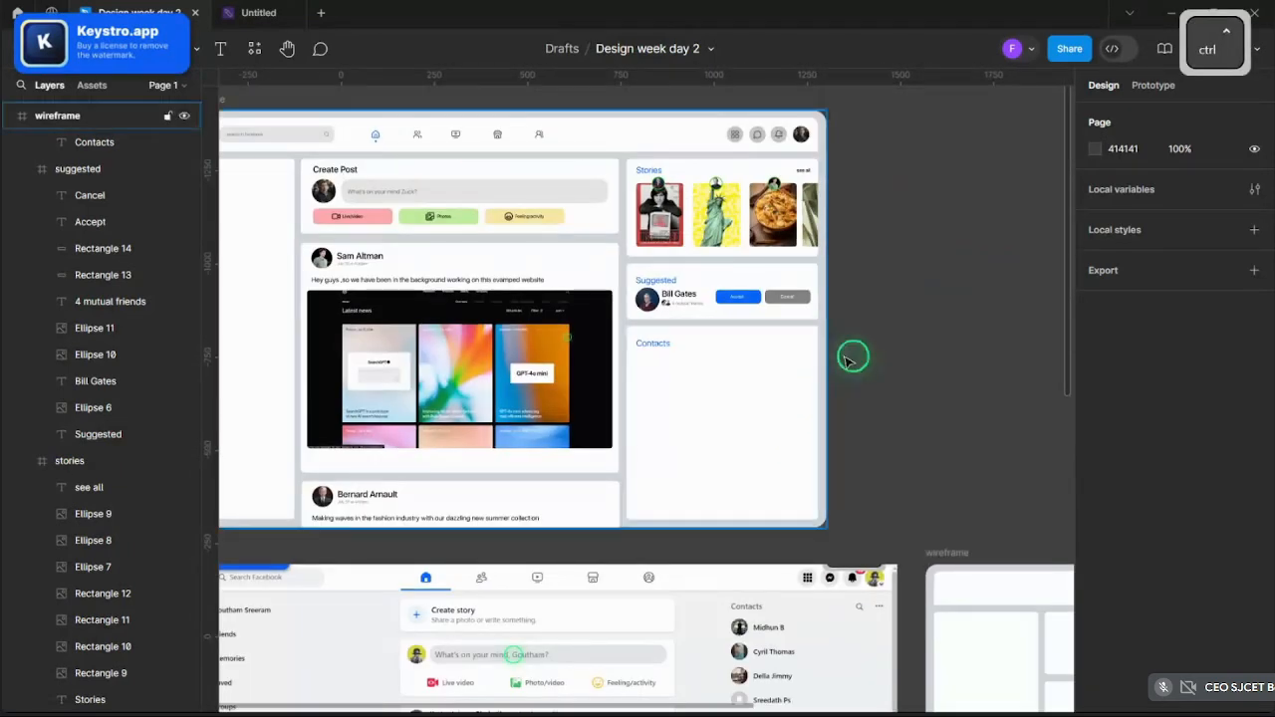
scroll(828, 372, "up", 5)
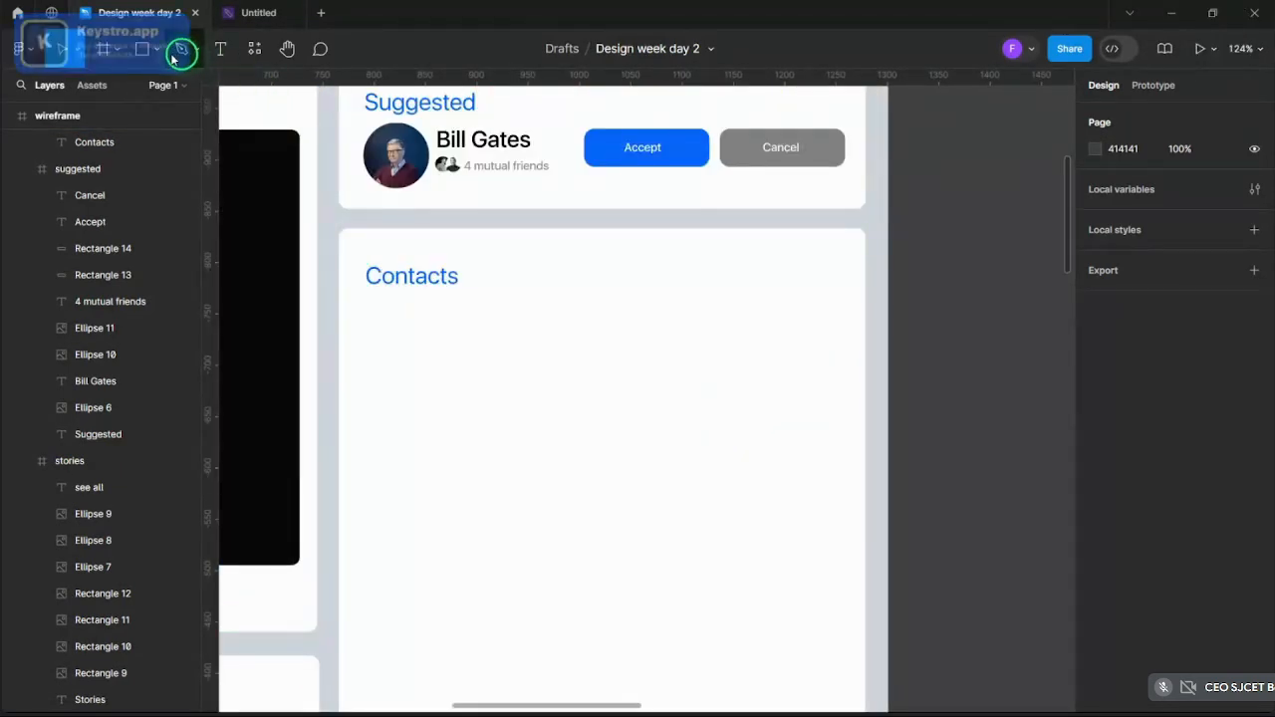
- Draw a test circle under the Contacts heading, then undo it
mouse_move(144, 60)
left_mouse_down()
mouse_move(165, 94)
mouse_move(152, 158)
left_mouse_up()
left_click_drag(370, 319, 445, 396)
scroll(446, 396, "down", 5)
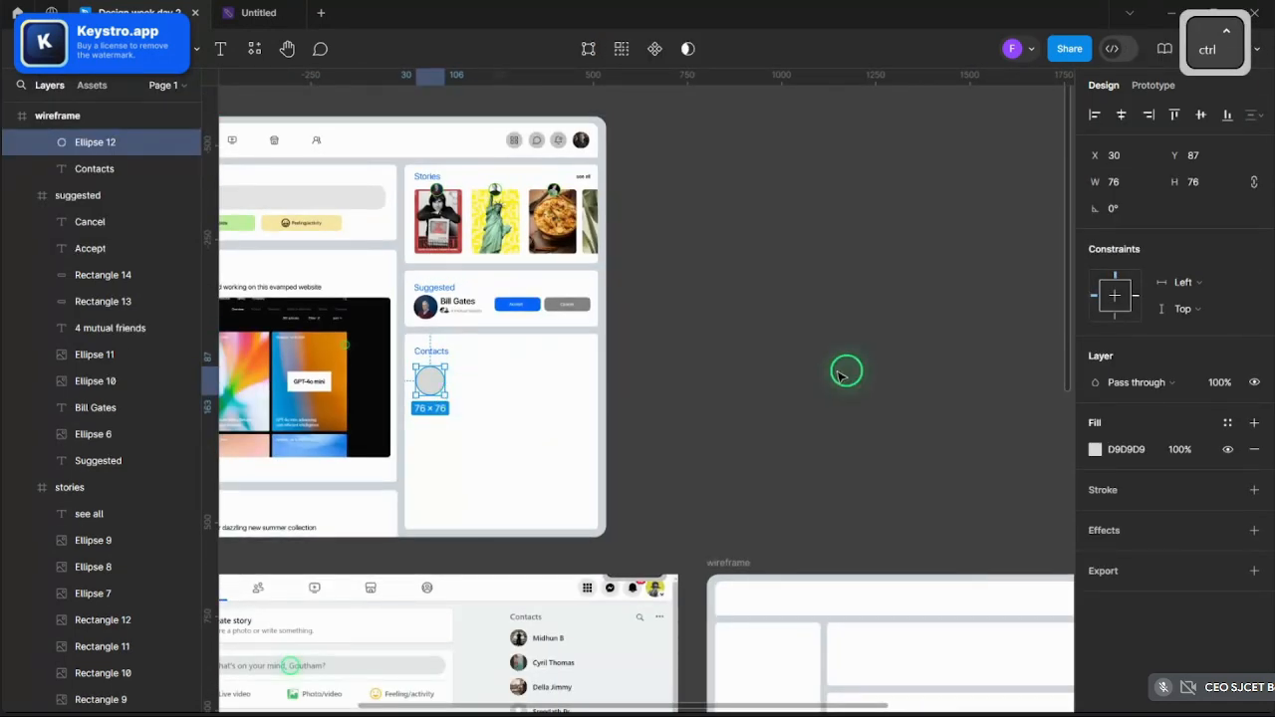
scroll(467, 381, "up", 5)
key("ctrl+z")
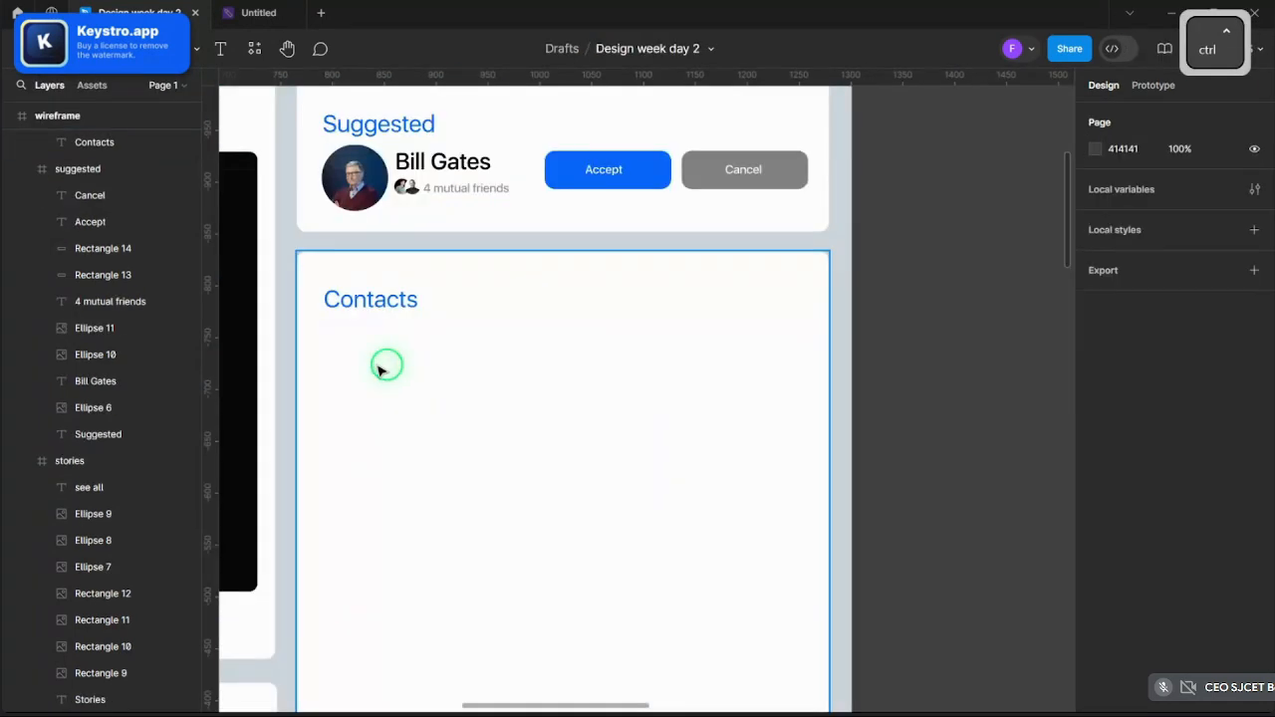
- Duplicate the Bill Gates profile-photo circle into the Contacts card and paste another copy
left_click(351, 202, "ctrl")
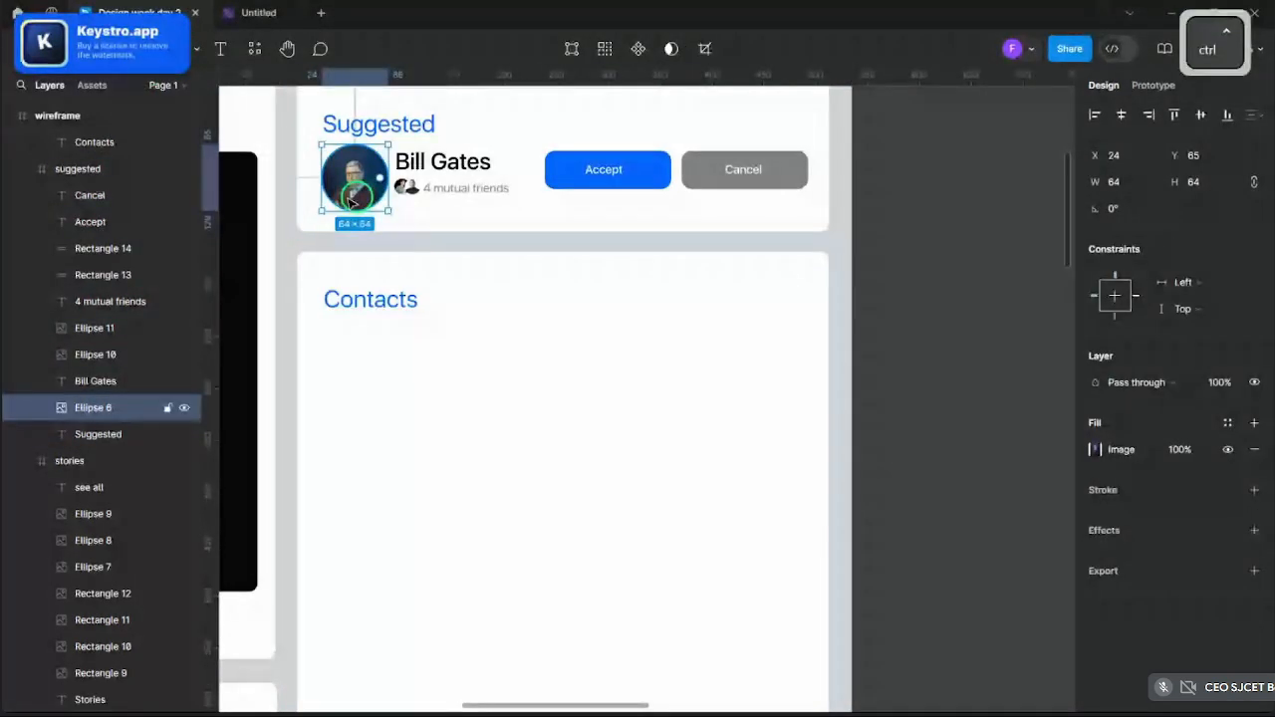
left_click_drag(350, 203, 364, 510)
scroll(351, 388, "down", 2)
key("ctrl+c")
key("ctrl+v")
key("ctrl+v")
- Paste more photo-circle copies and stack them downward until five form a column
scroll(360, 510, "down", 4)
scroll(361, 382, "up", 1)
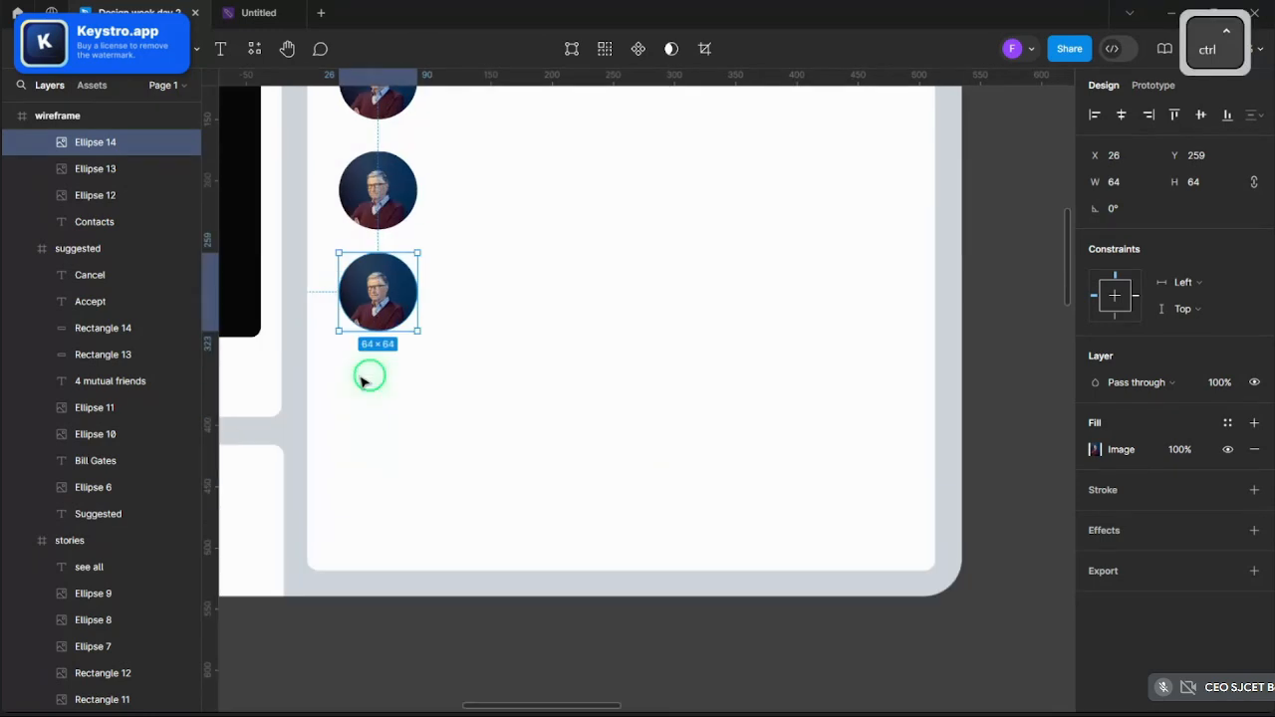
key("ctrl+v")
left_click_drag(368, 321, 374, 515)
key("ctrl+v")
scroll(648, 417, "down", 3)
left_click(649, 416)
scroll(413, 518, "up", 5)
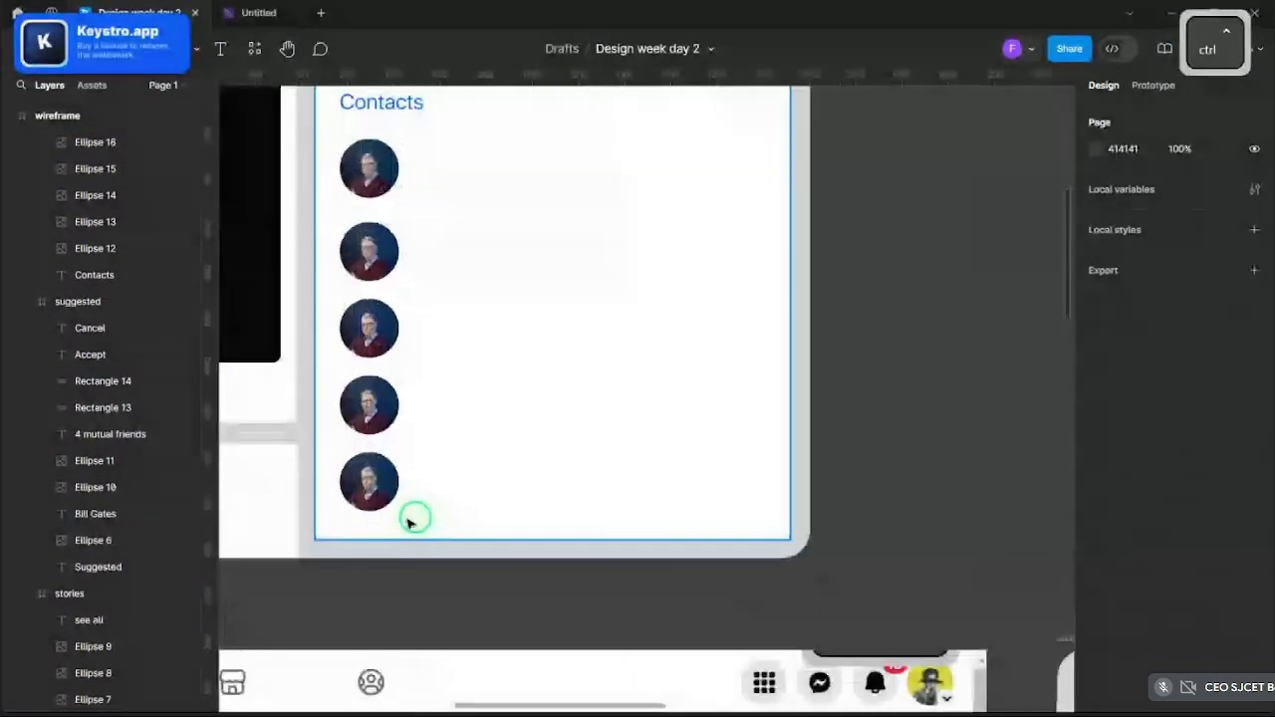
- Replace the second Contacts circle's image with the Sam Altman photo, set to Fill
left_click(370, 166)
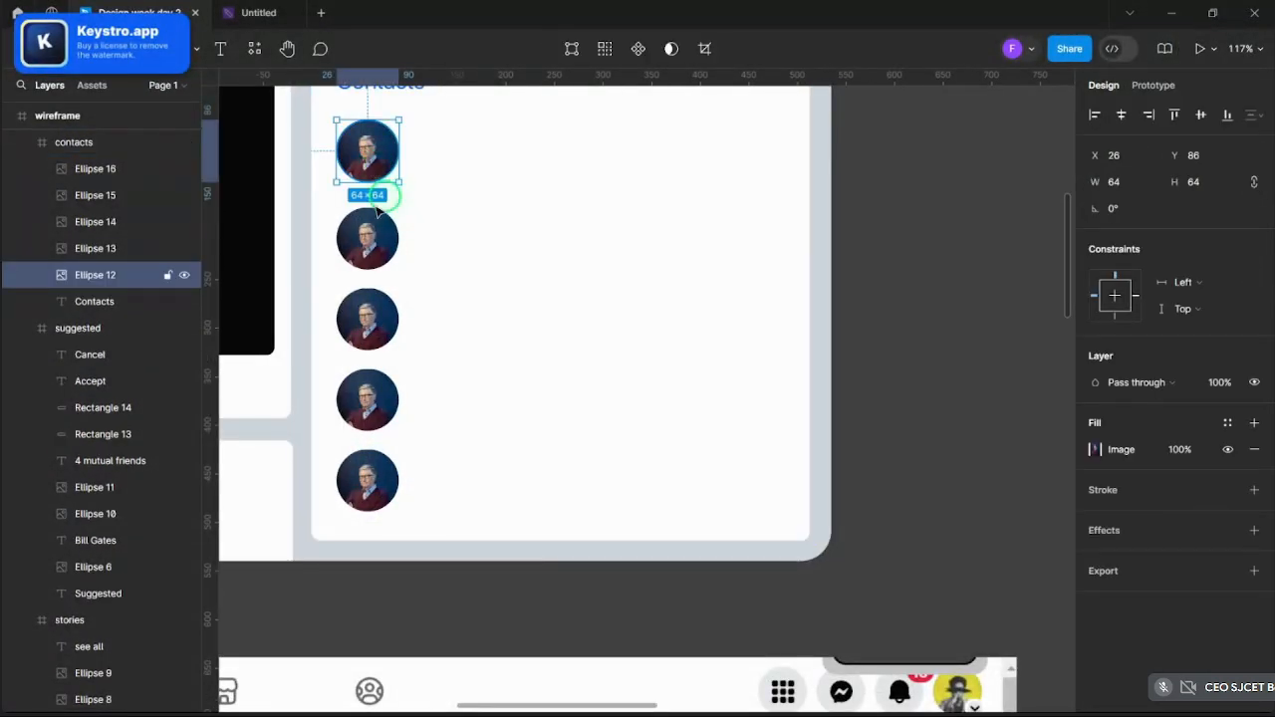
left_click(368, 244)
left_click(1096, 450)
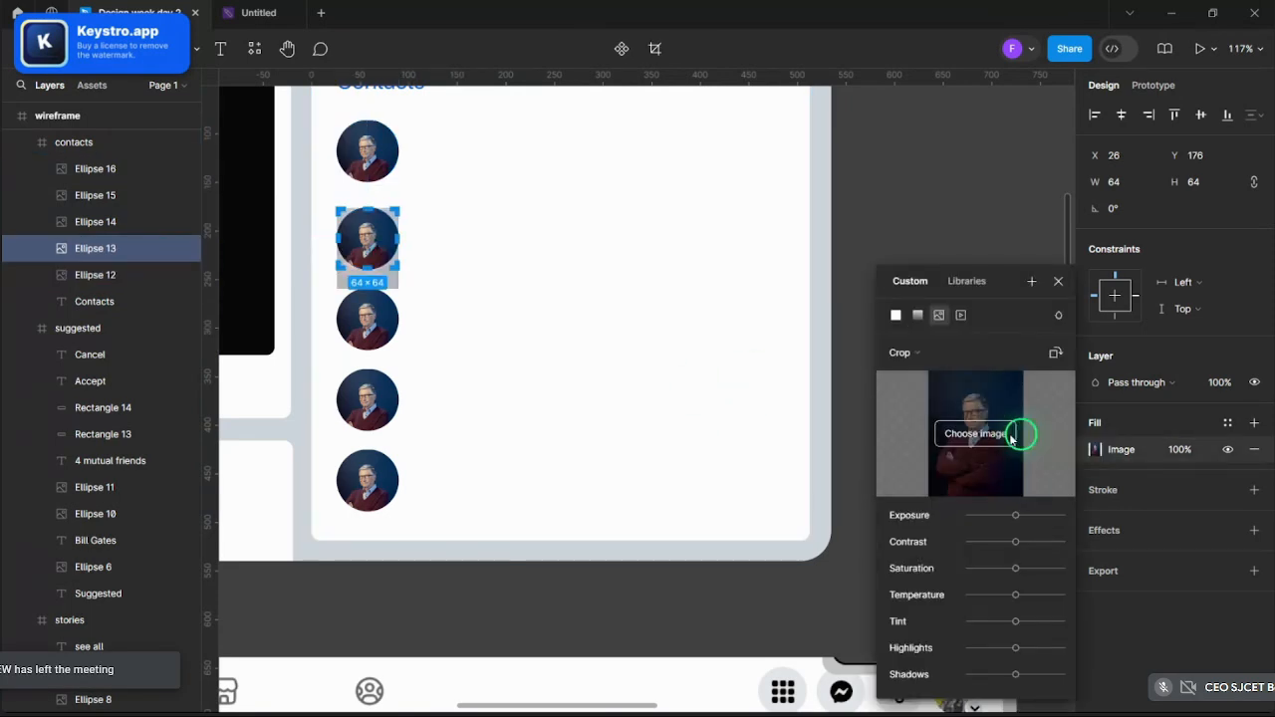
left_click(996, 433)
scroll(370, 257, "down", 3)
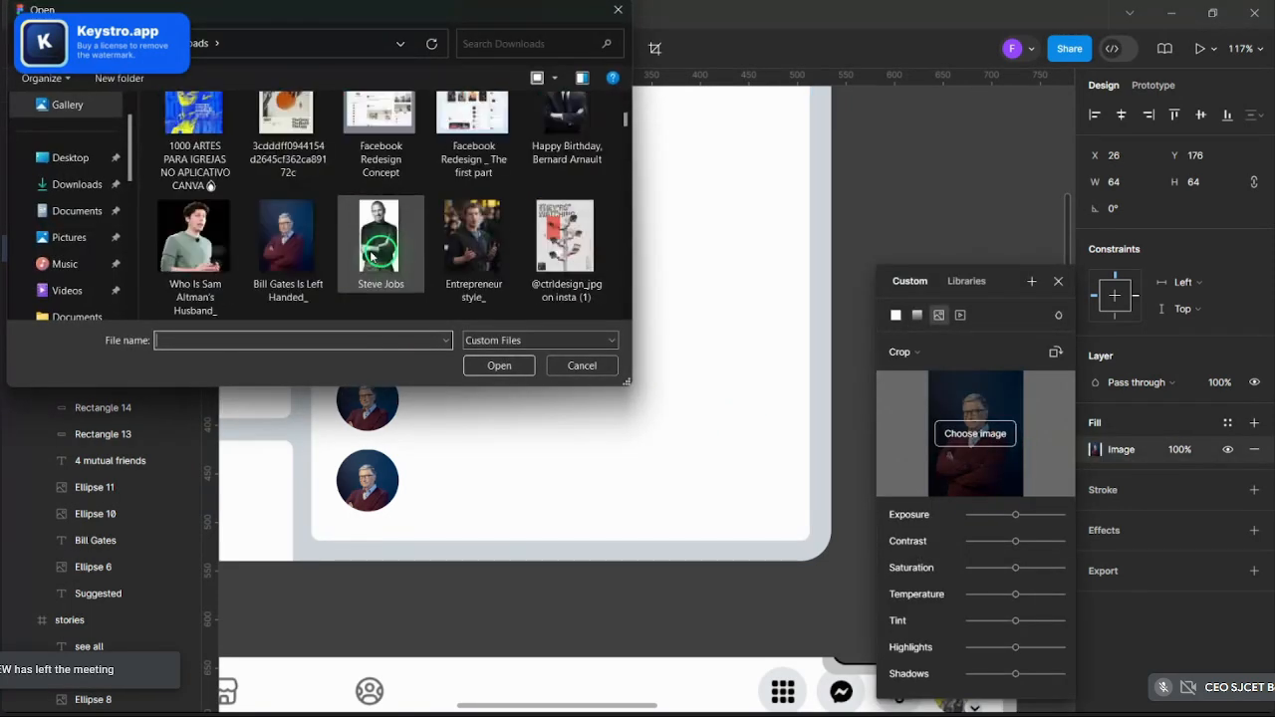
scroll(421, 250, "down", 3)
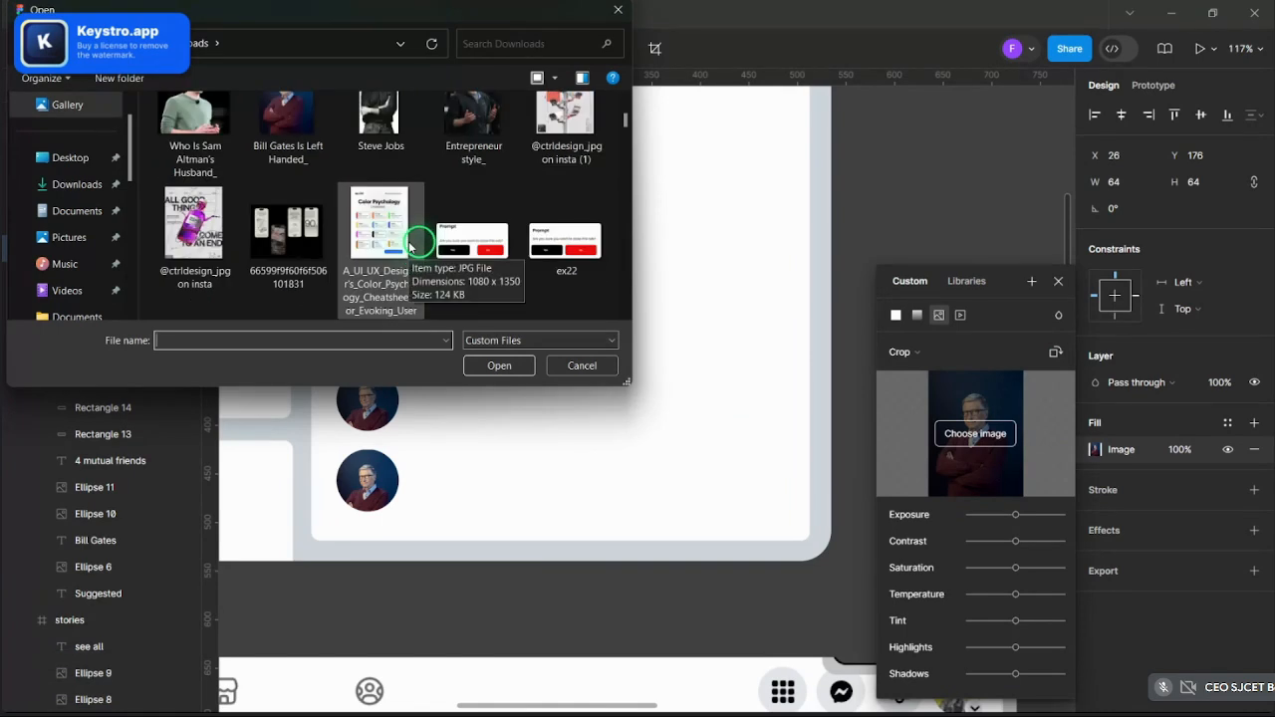
left_click(194, 134)
left_click(503, 363)
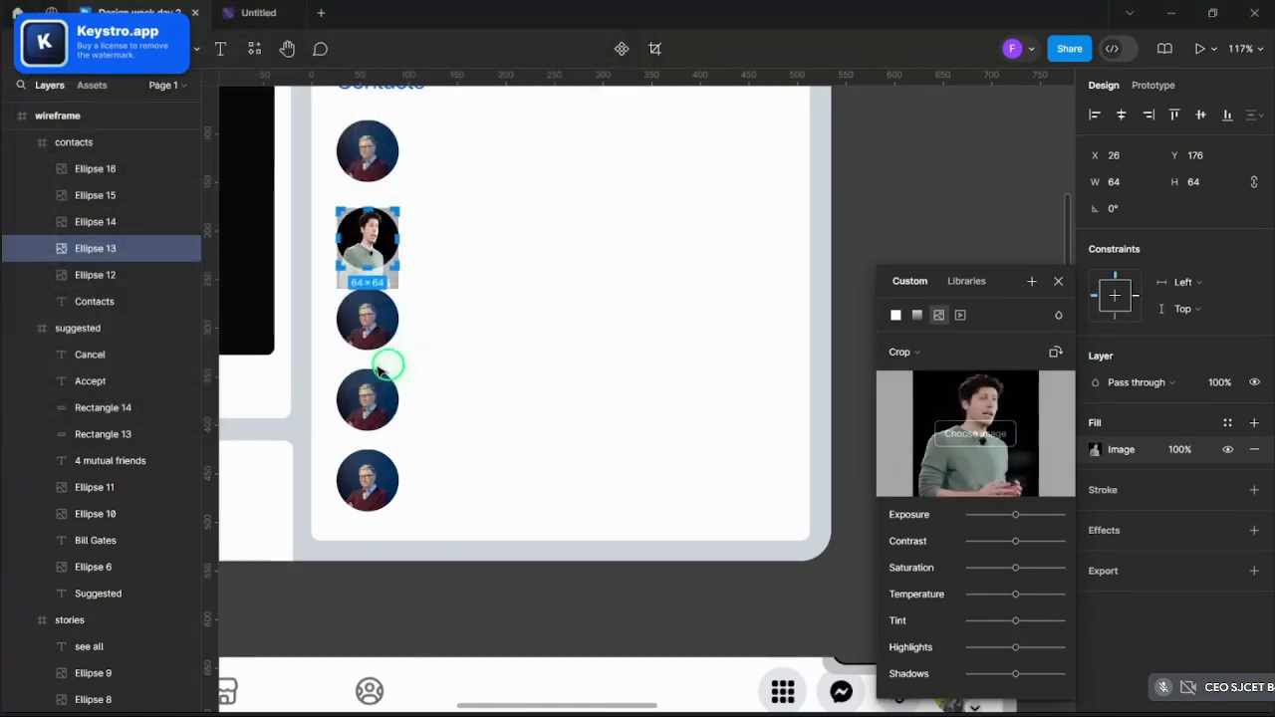
left_click(900, 351)
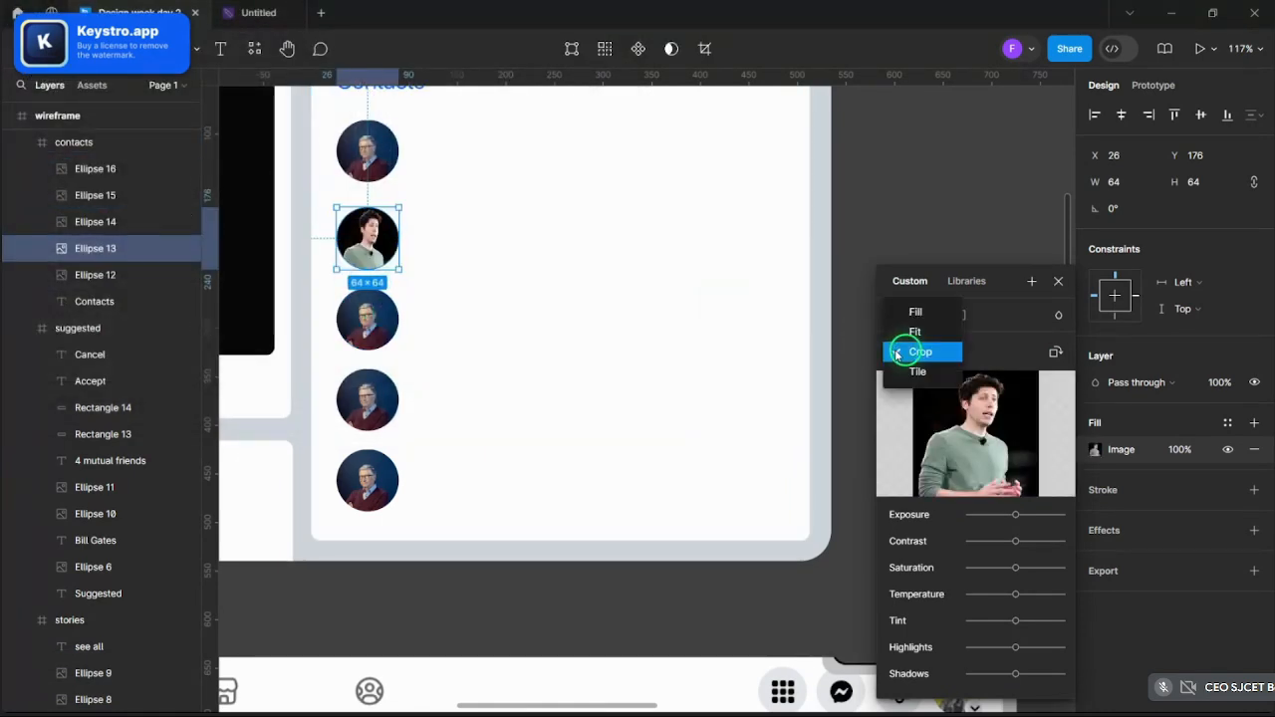
left_click(909, 311)
- Load the FFAE9D058BAF08 photo into the third Contacts circle, set to Fill
double_click(380, 319)
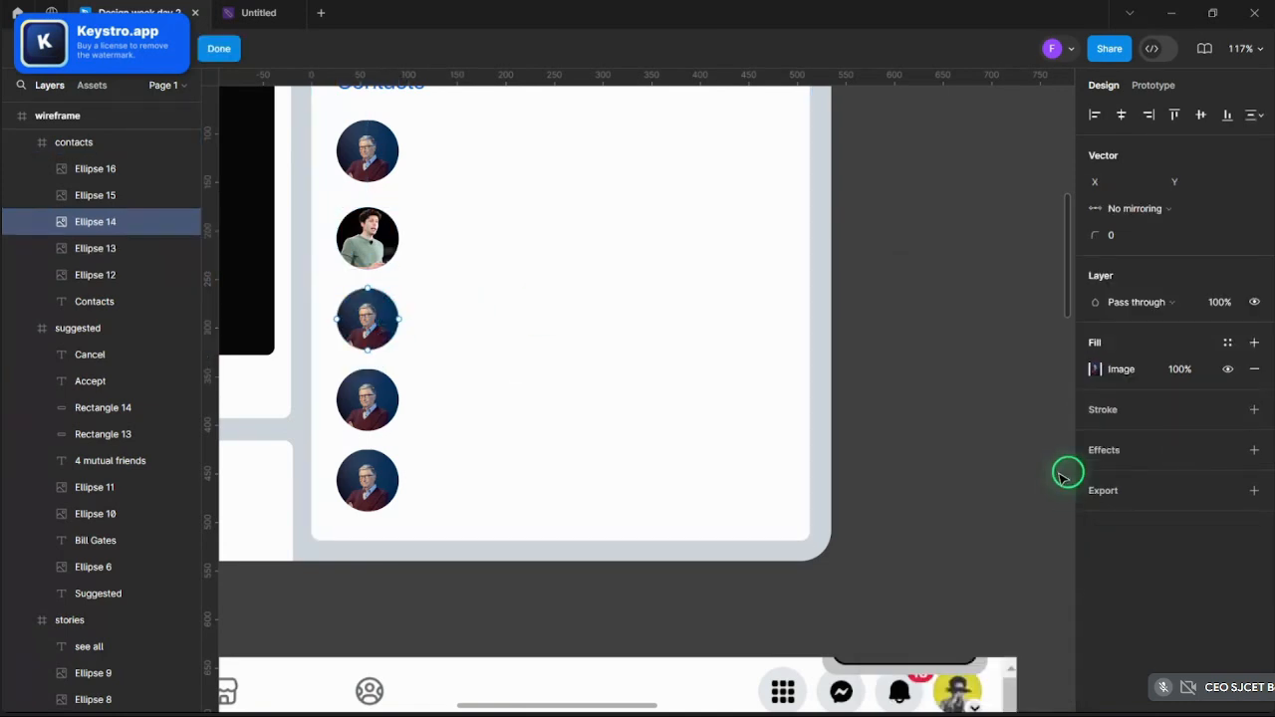
left_click(1102, 370)
left_click(977, 433)
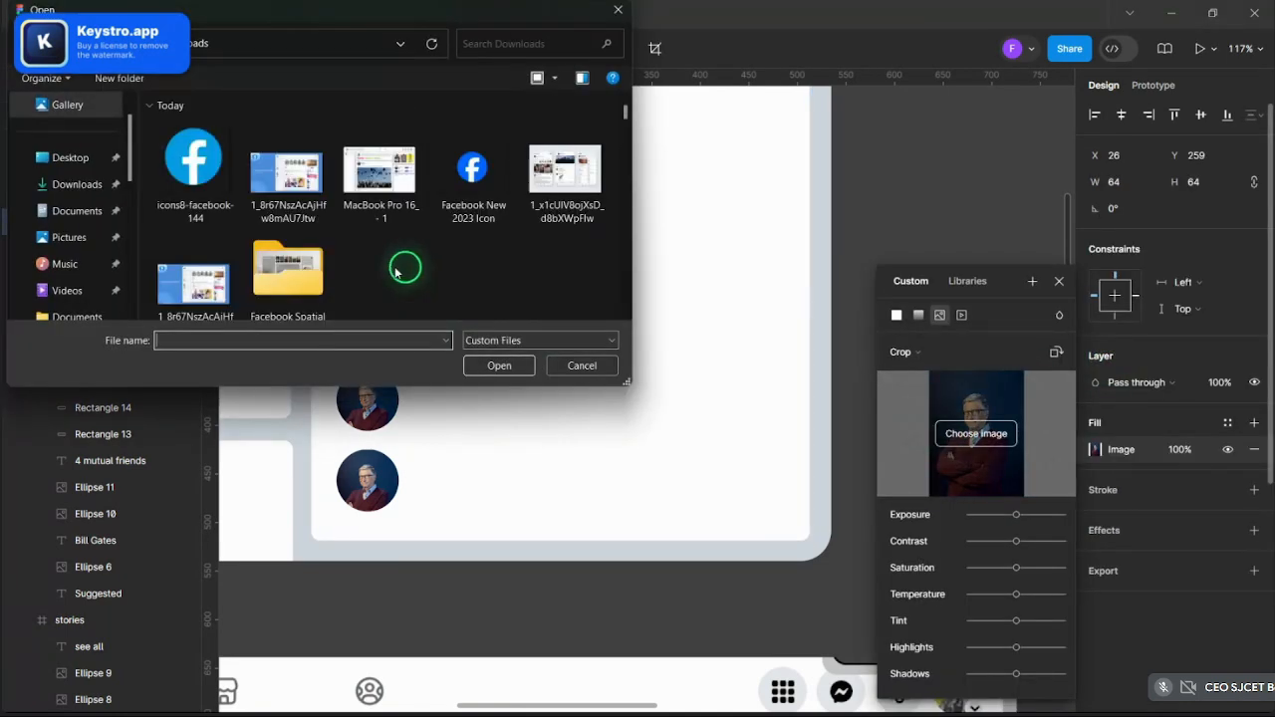
scroll(393, 254, "down", 3)
scroll(384, 251, "down", 15)
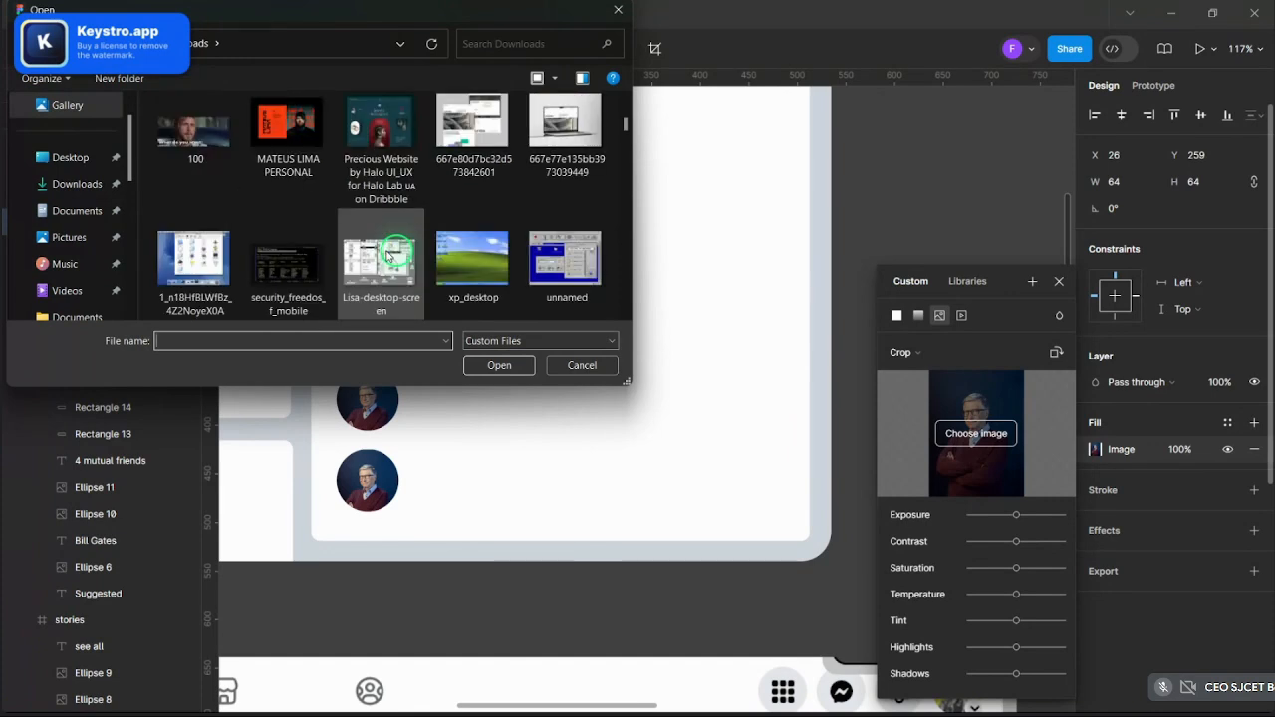
scroll(388, 255, "down", 6)
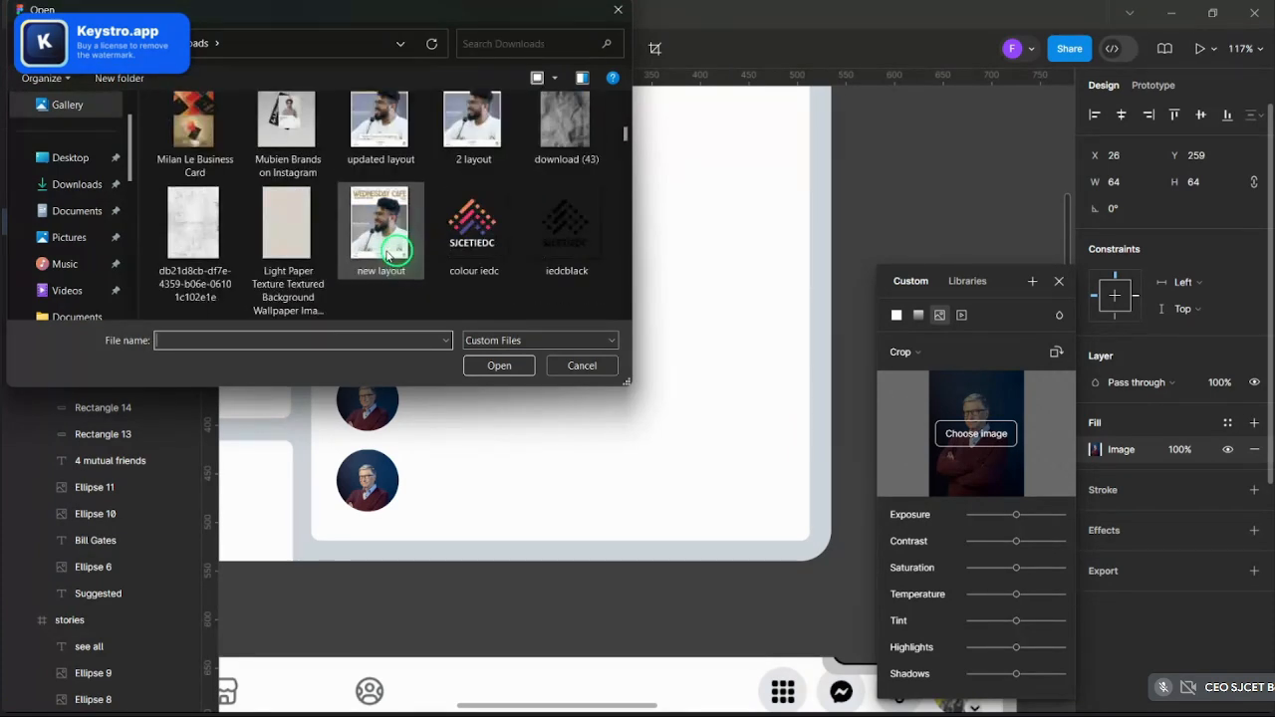
scroll(389, 255, "up", 5)
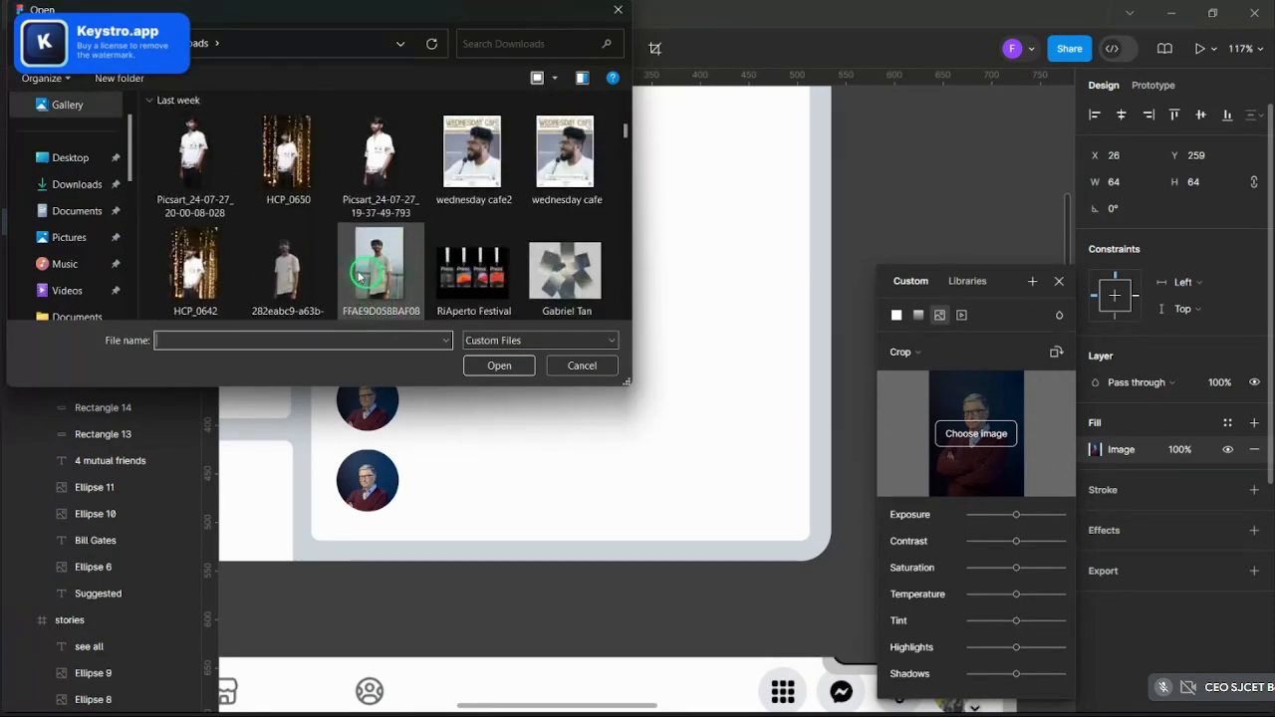
left_click(360, 276)
left_click(499, 365)
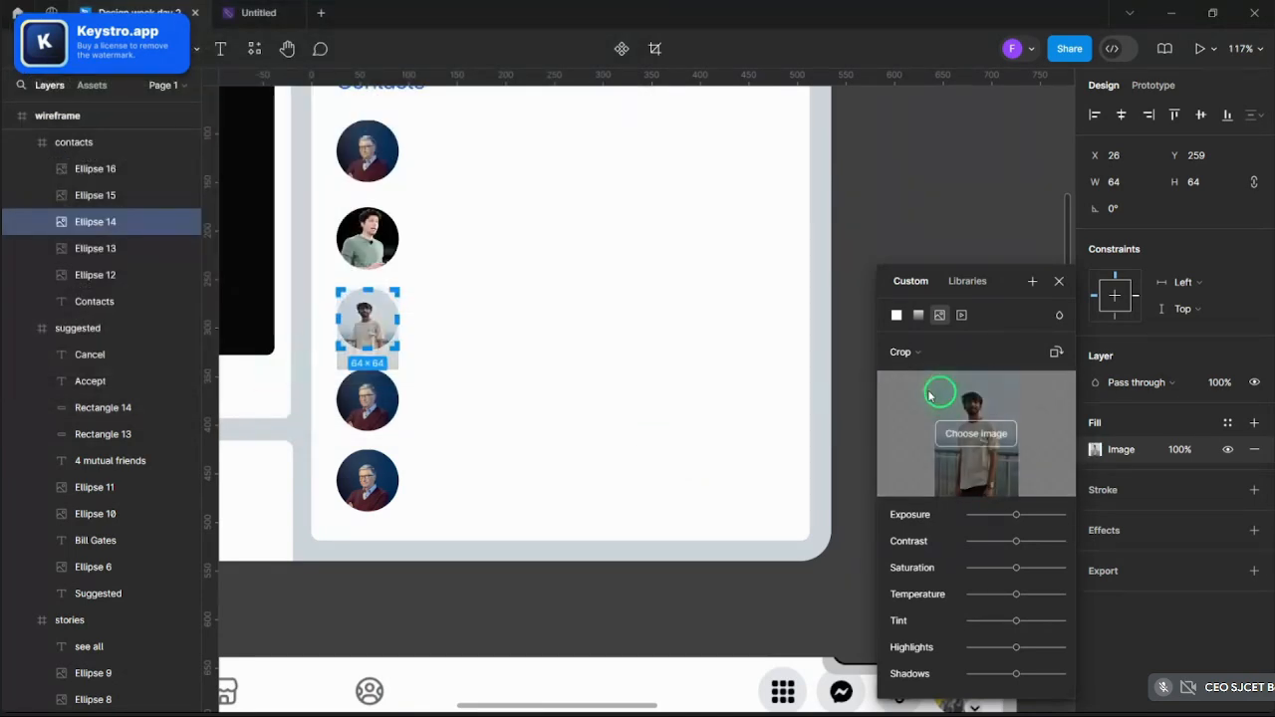
scroll(344, 338, "up", 5, "ctrl")
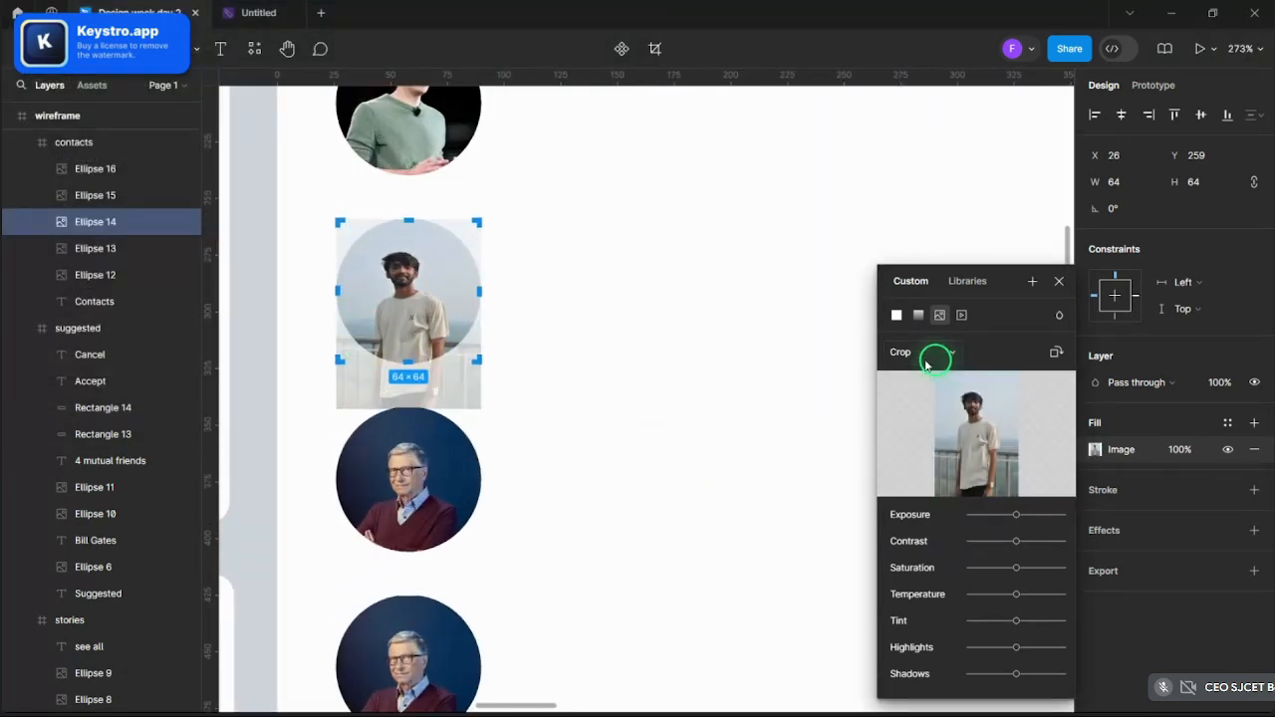
left_click(925, 355)
left_click(914, 317)
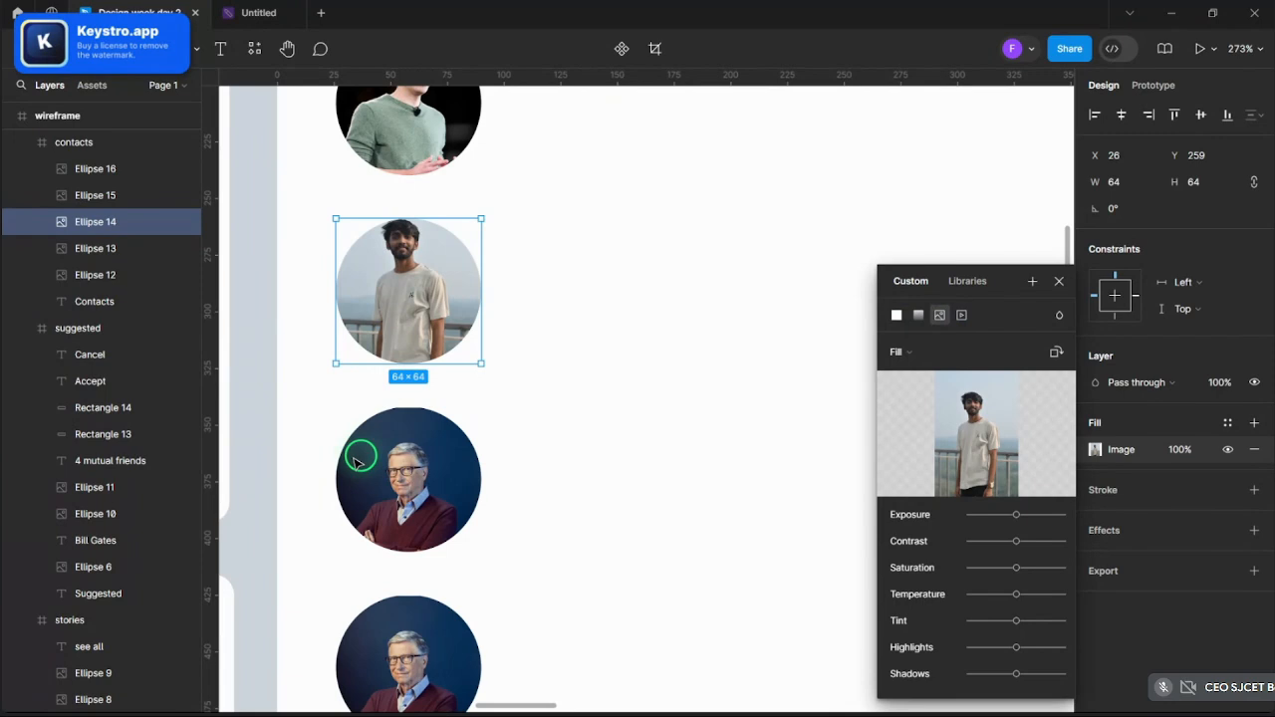
- Put a new portrait photo in the fourth Contacts avatar, set to Fill
left_click(387, 465)
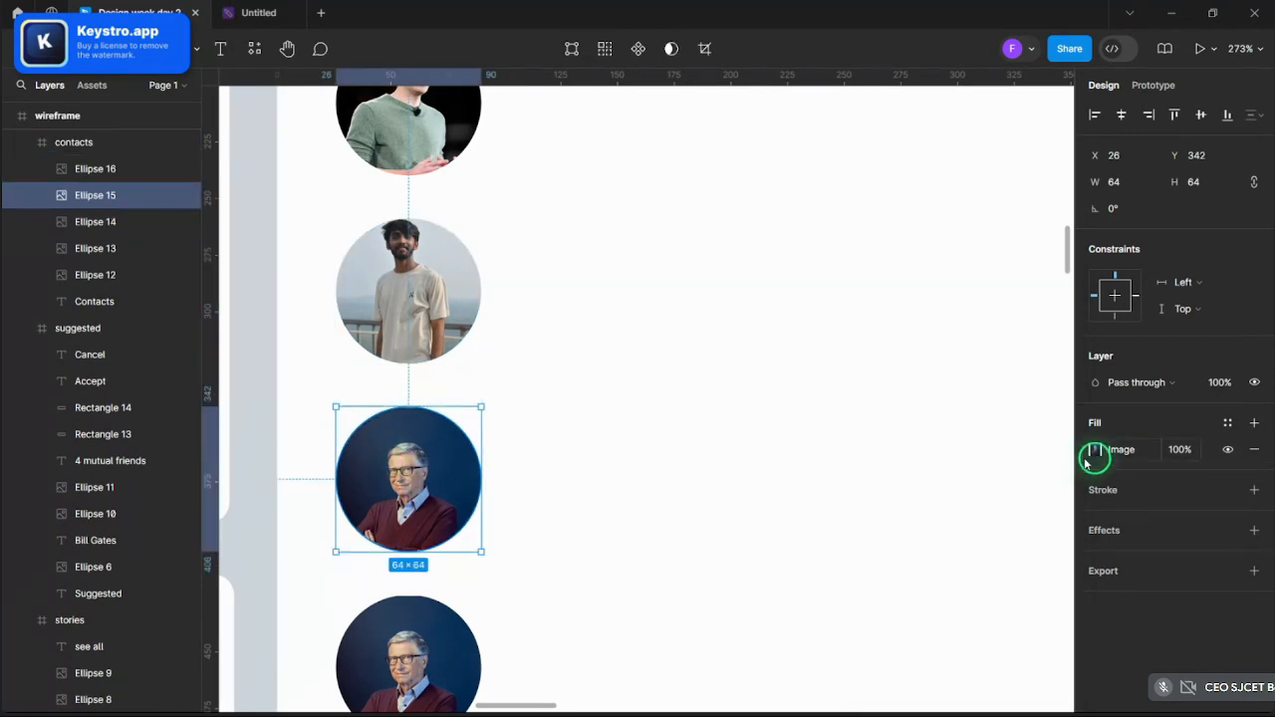
left_click(1094, 450)
left_click(960, 438)
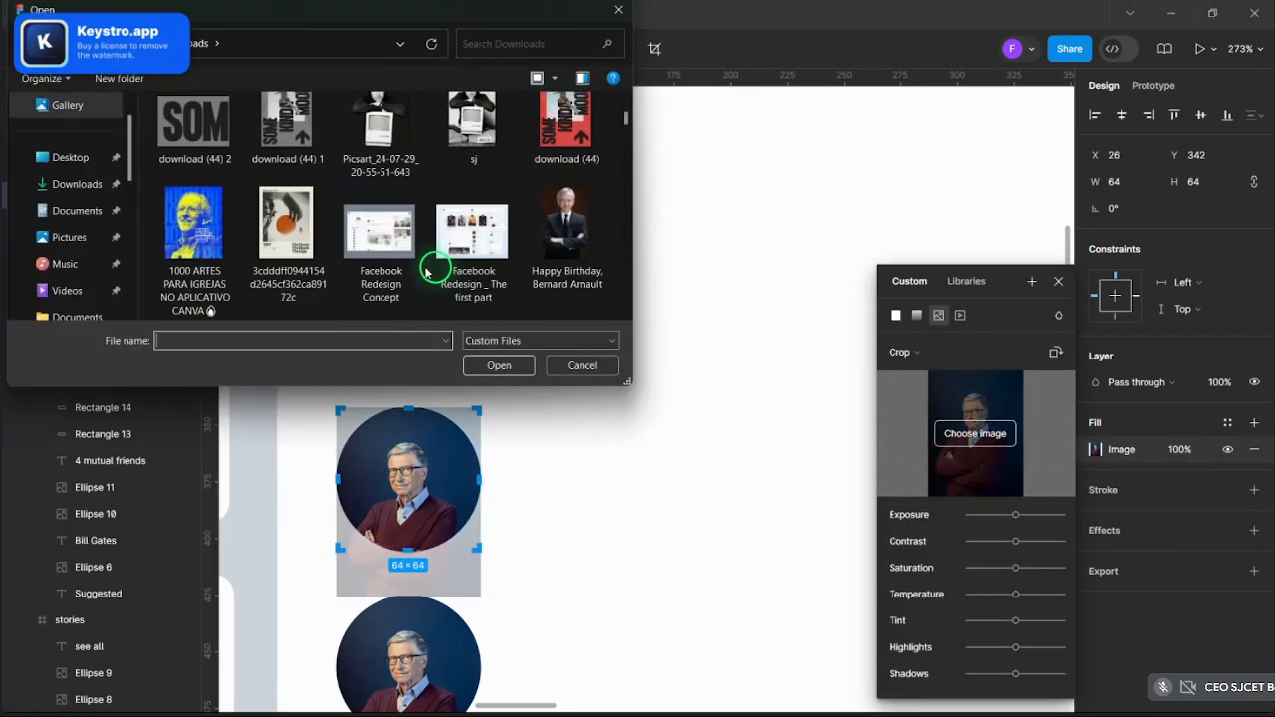
scroll(426, 271, "down", 15)
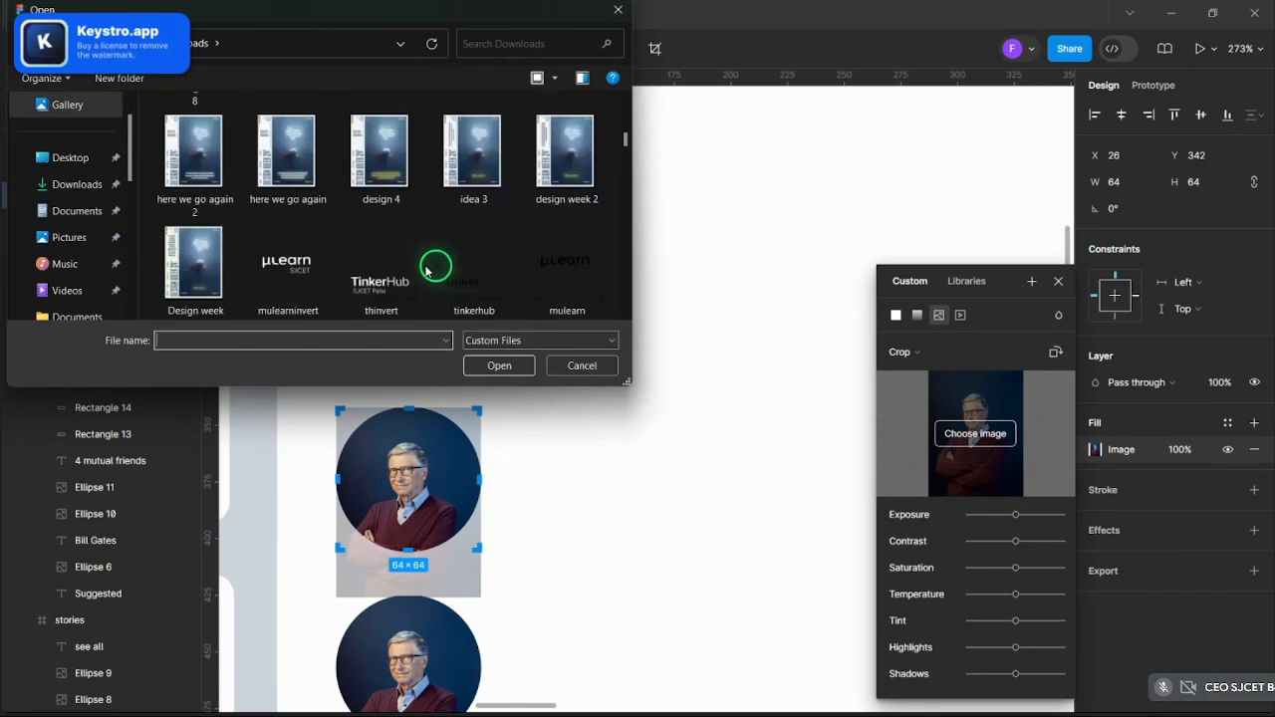
scroll(426, 271, "down", 15)
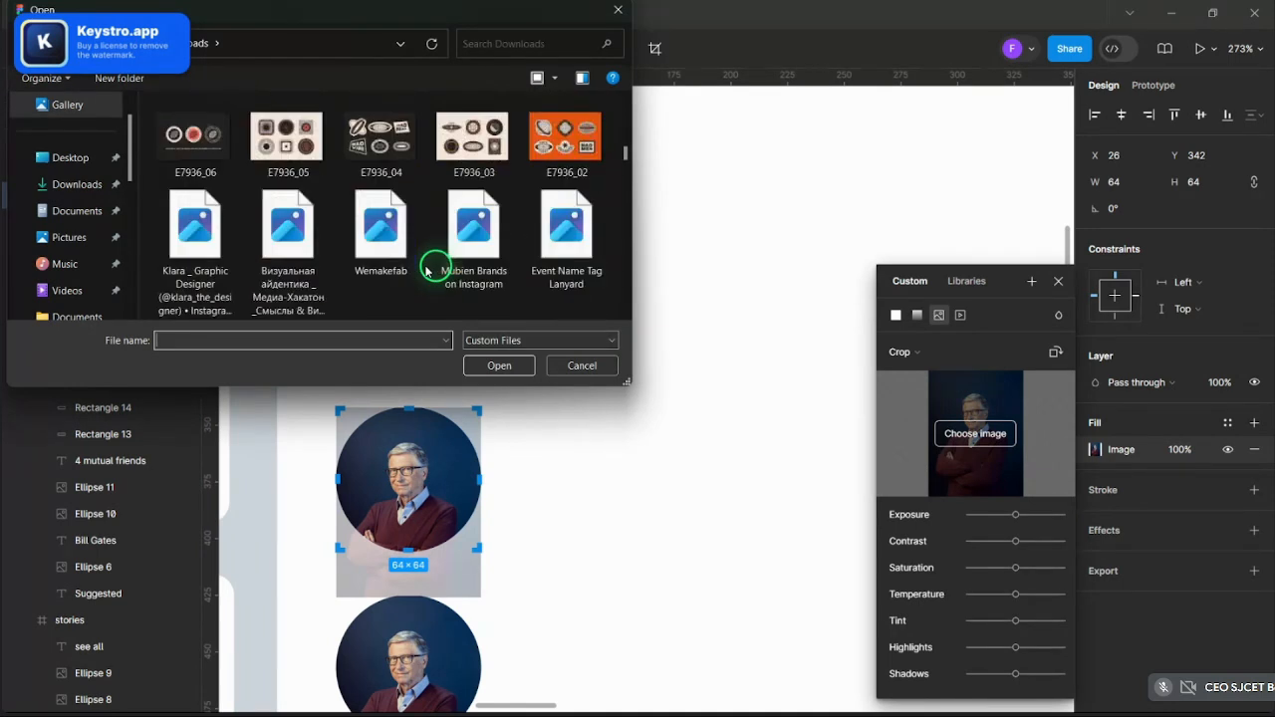
left_click(195, 196)
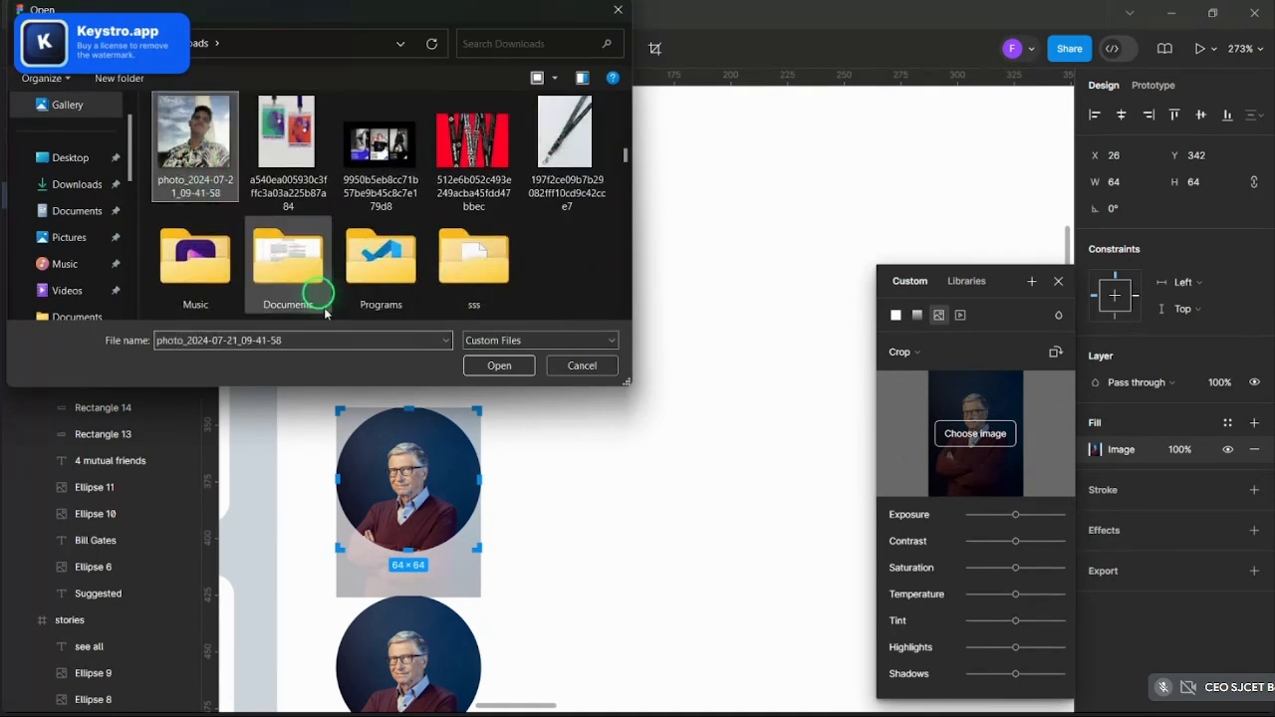
left_click(496, 365)
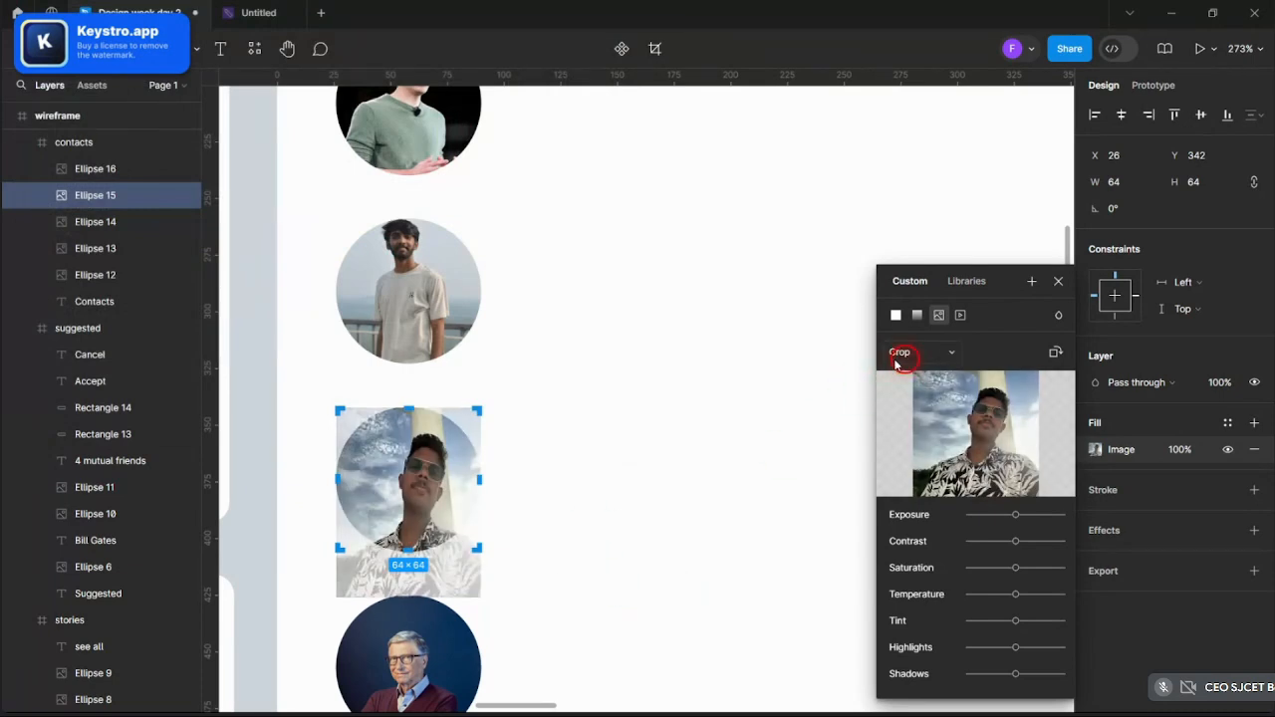
left_click(900, 352)
left_click(908, 305)
- Put a new portrait image in the bottom Contacts avatar, set to Fill
scroll(555, 553, "down", 2)
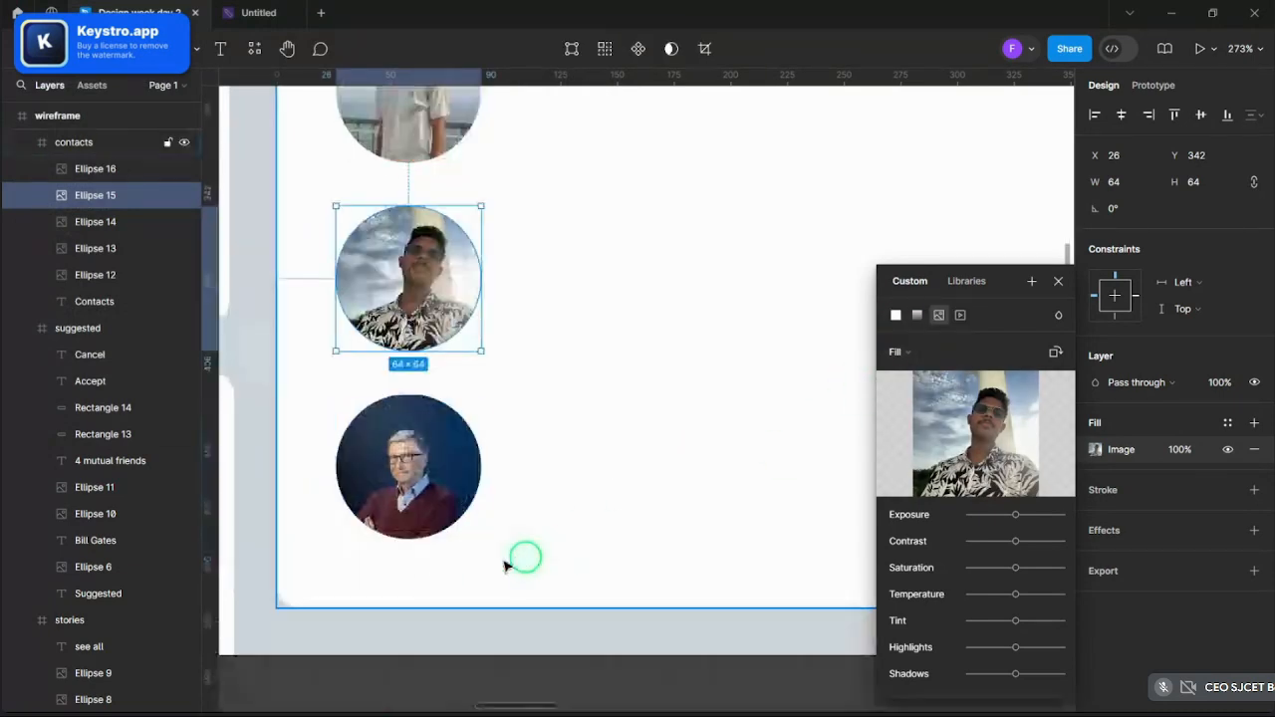
double_click(407, 526)
left_click(218, 48)
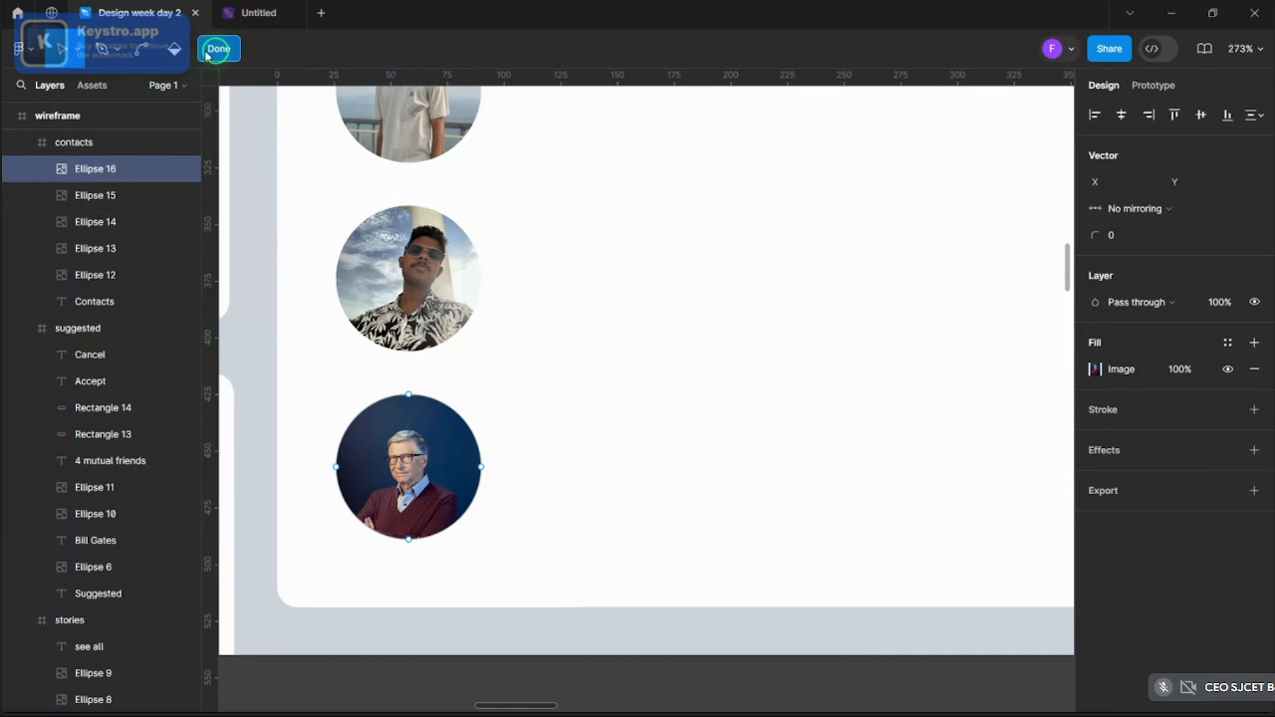
left_click(1096, 449)
left_click(974, 436)
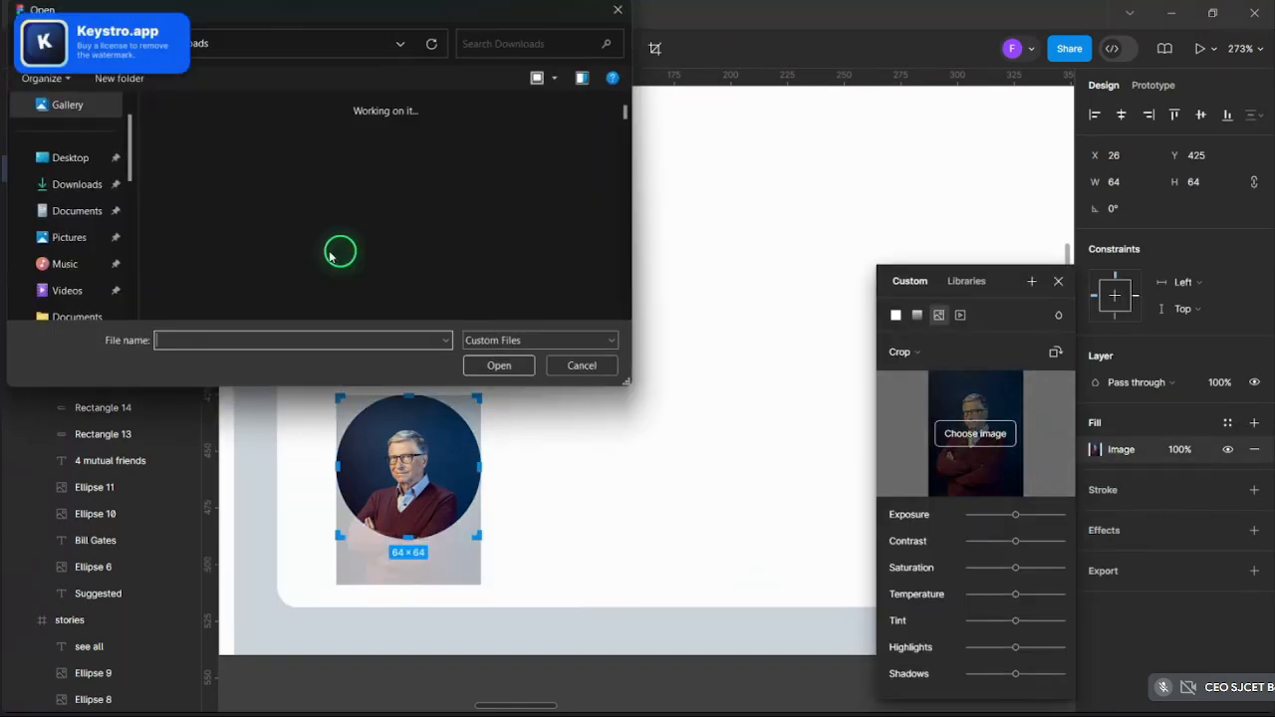
scroll(337, 264, "down", 10)
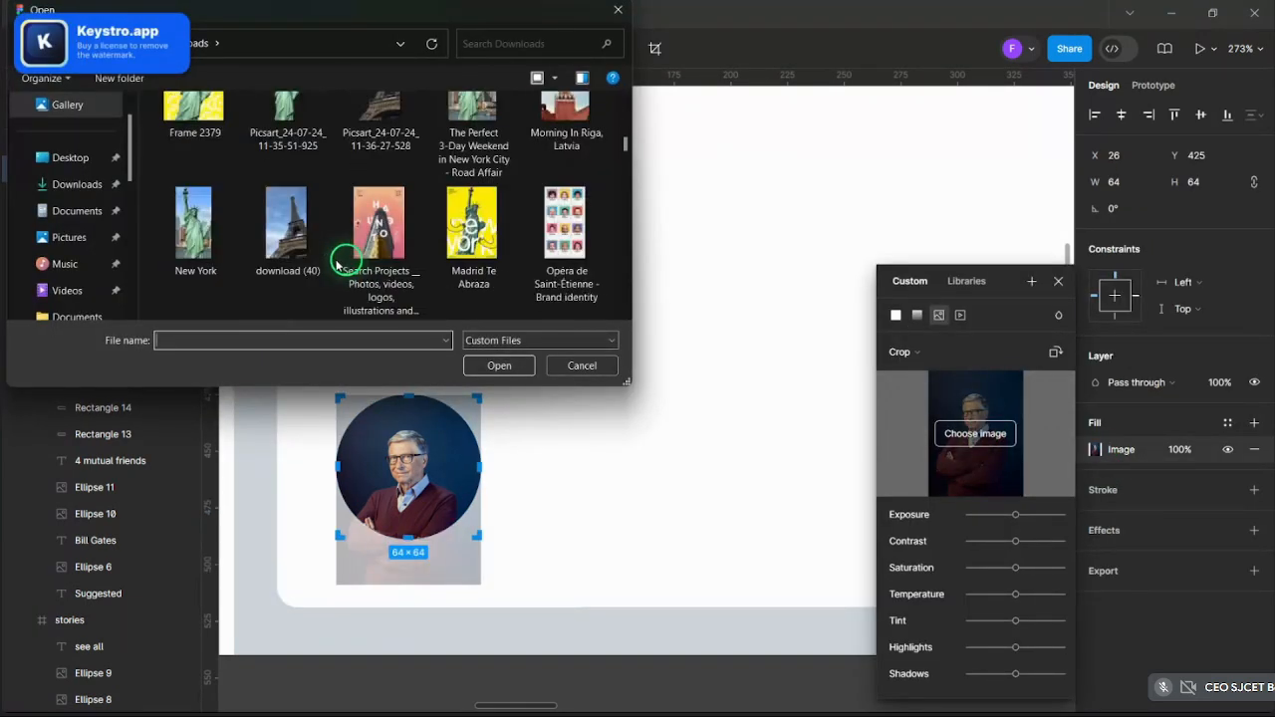
scroll(339, 262, "down", 3)
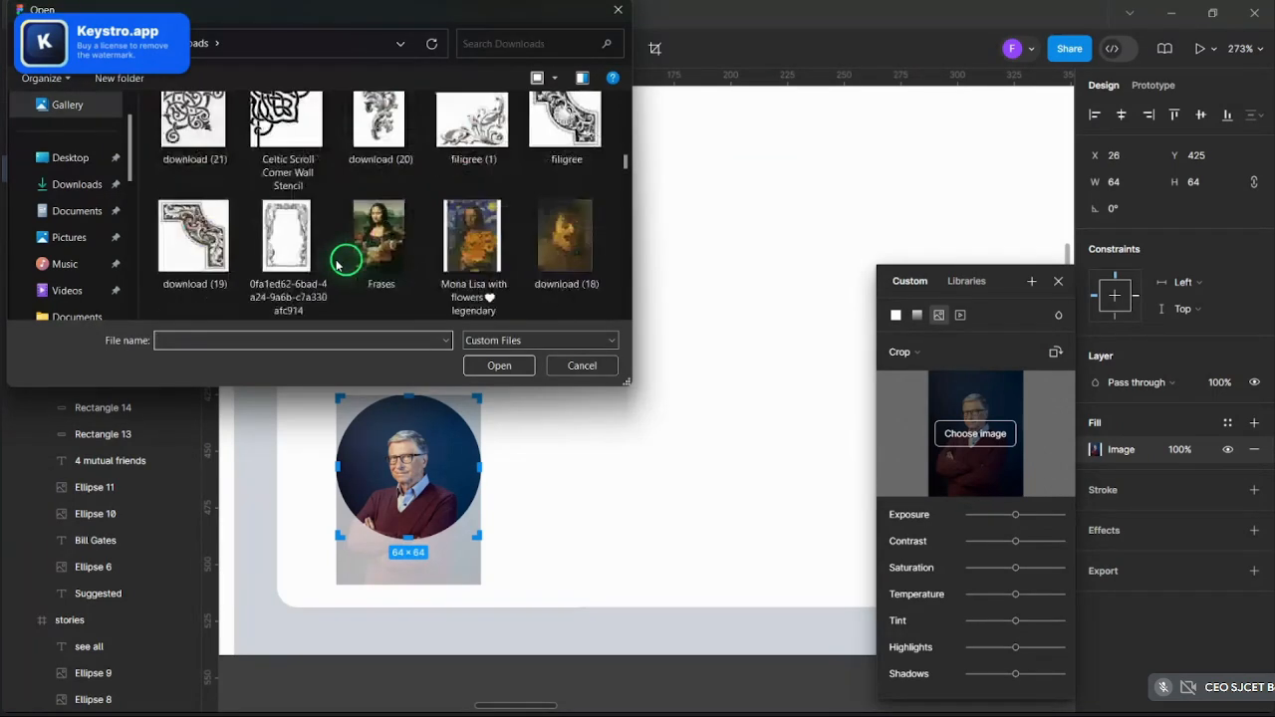
scroll(339, 262, "up", 2)
left_click(473, 135)
left_click(499, 365)
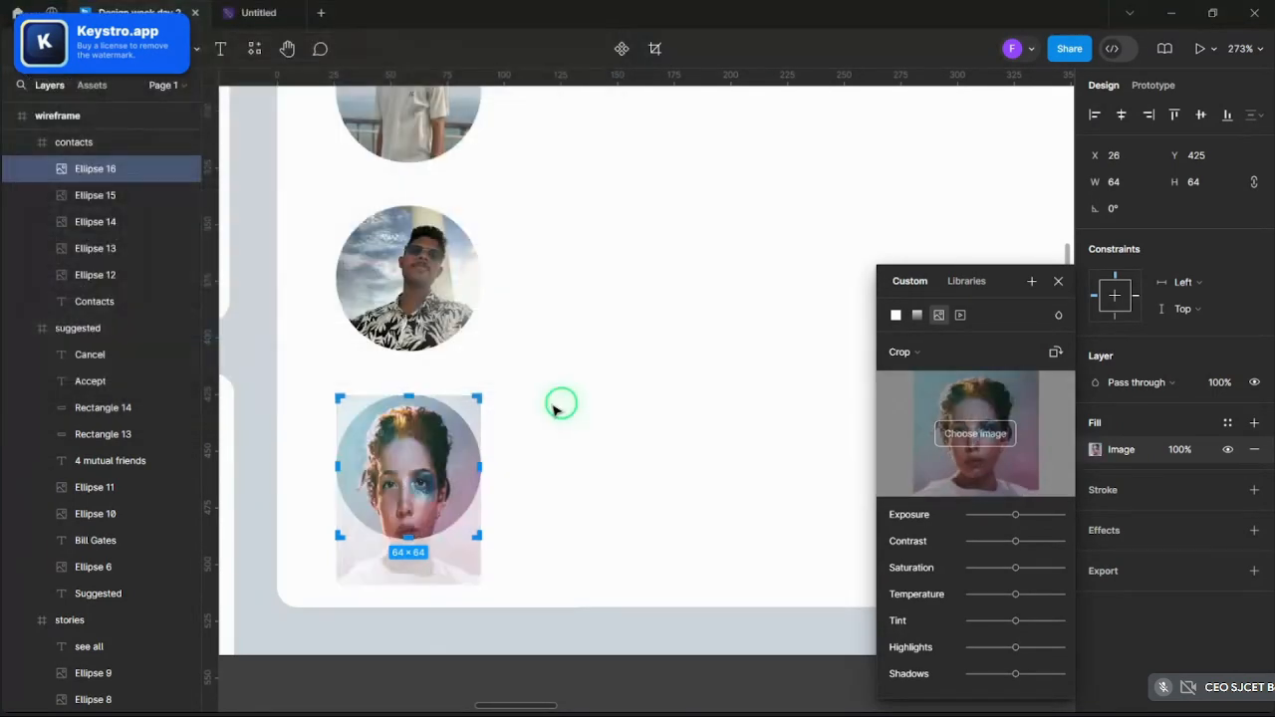
left_click(906, 359)
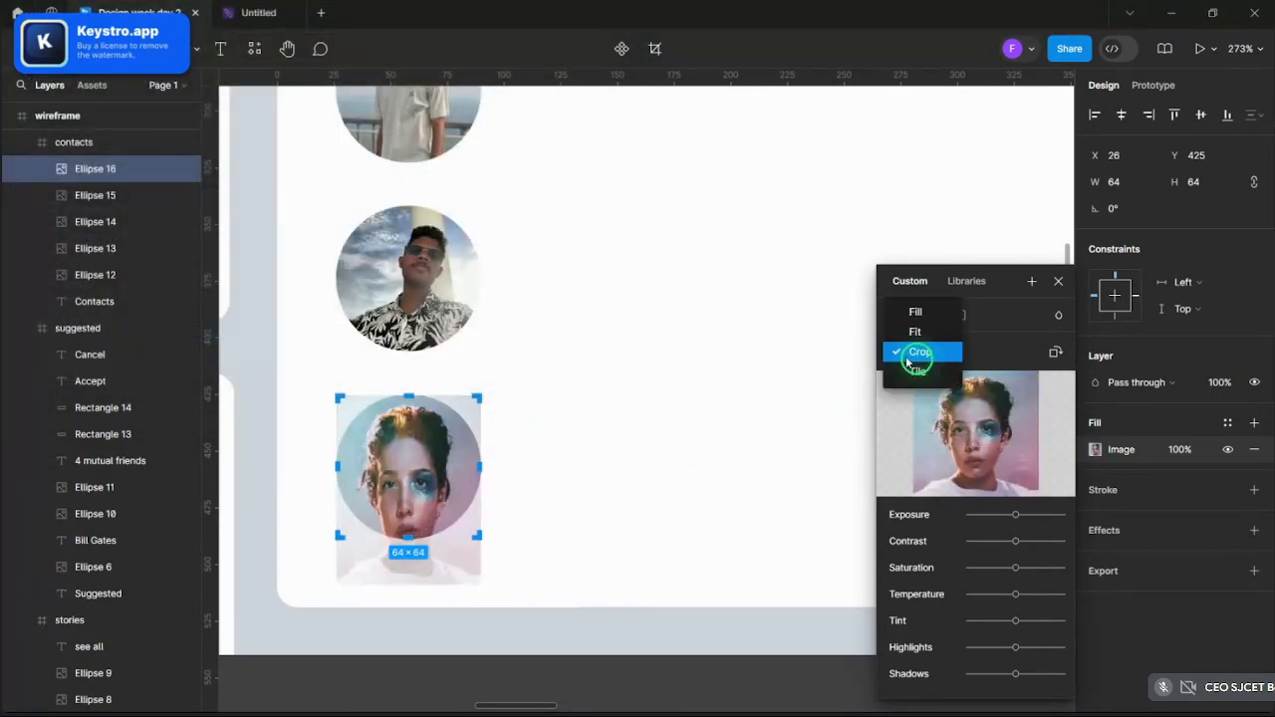
left_click(912, 315)
scroll(606, 413, "down", 10)
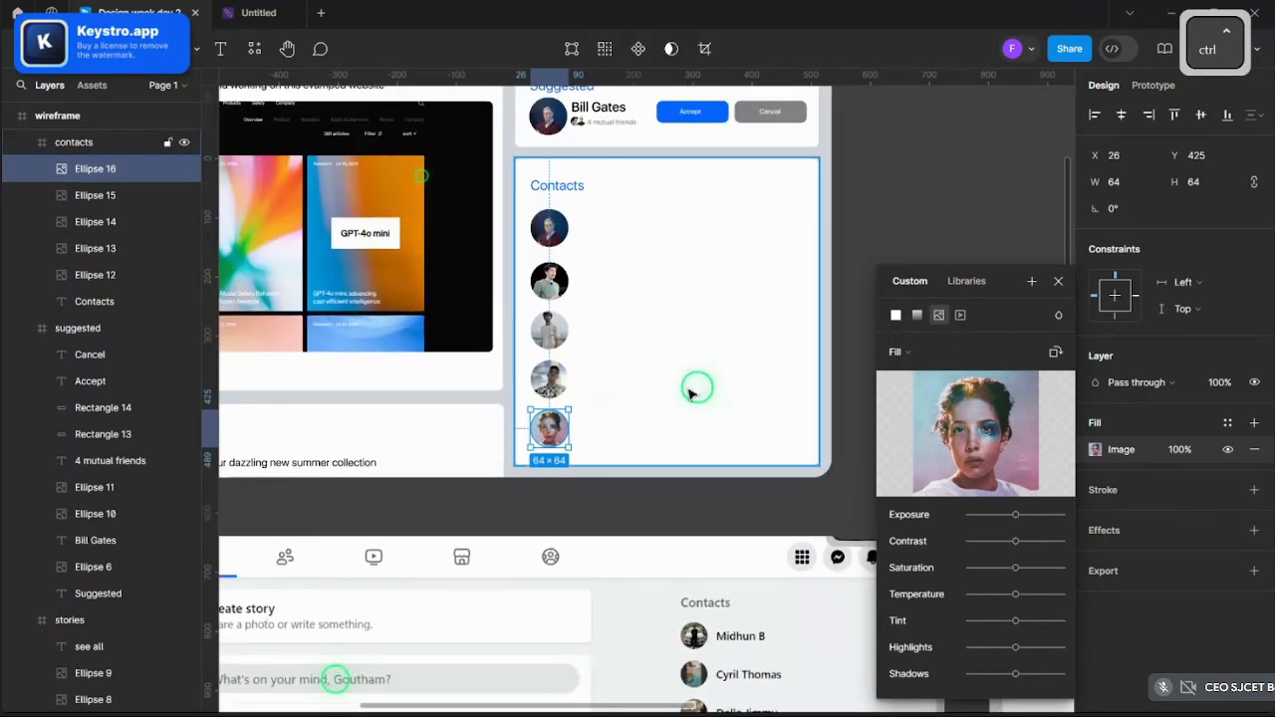
left_click(1058, 282)
- Crop the third avatar's photo, shifting it lower inside the circle
scroll(577, 448, "up", 10)
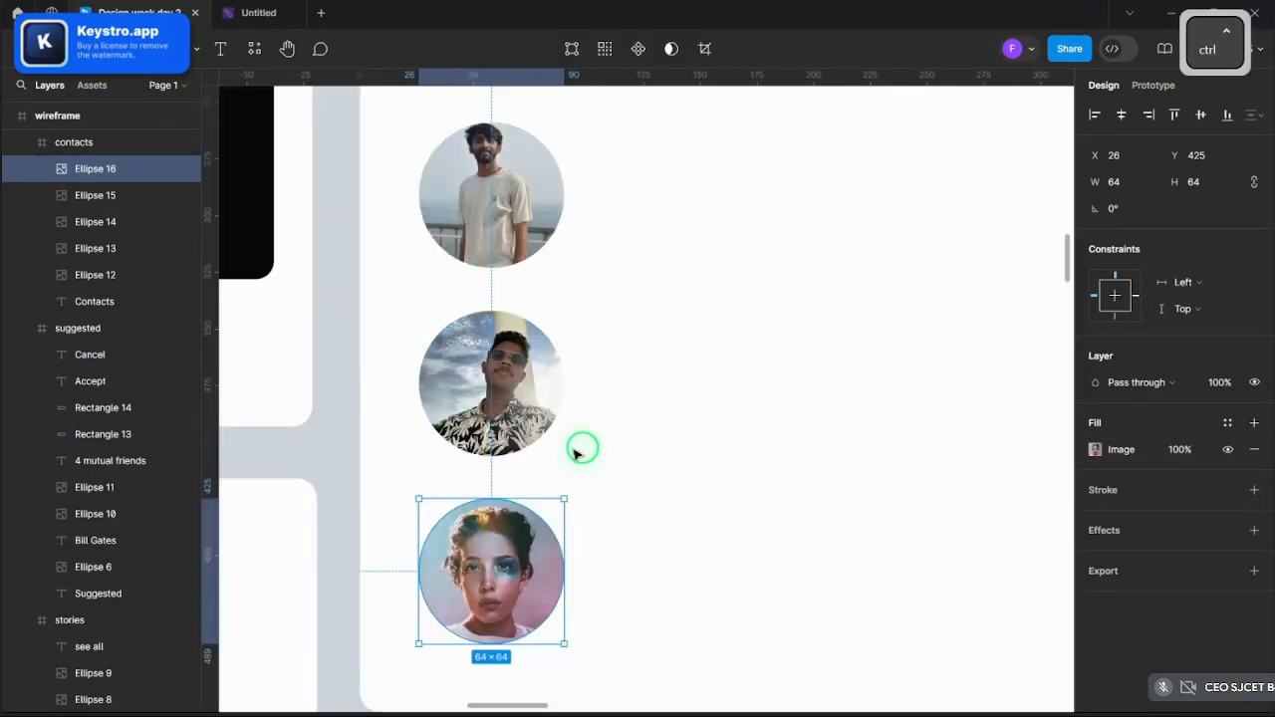
scroll(584, 448, "up", 2)
left_click(526, 299)
left_click(1095, 449)
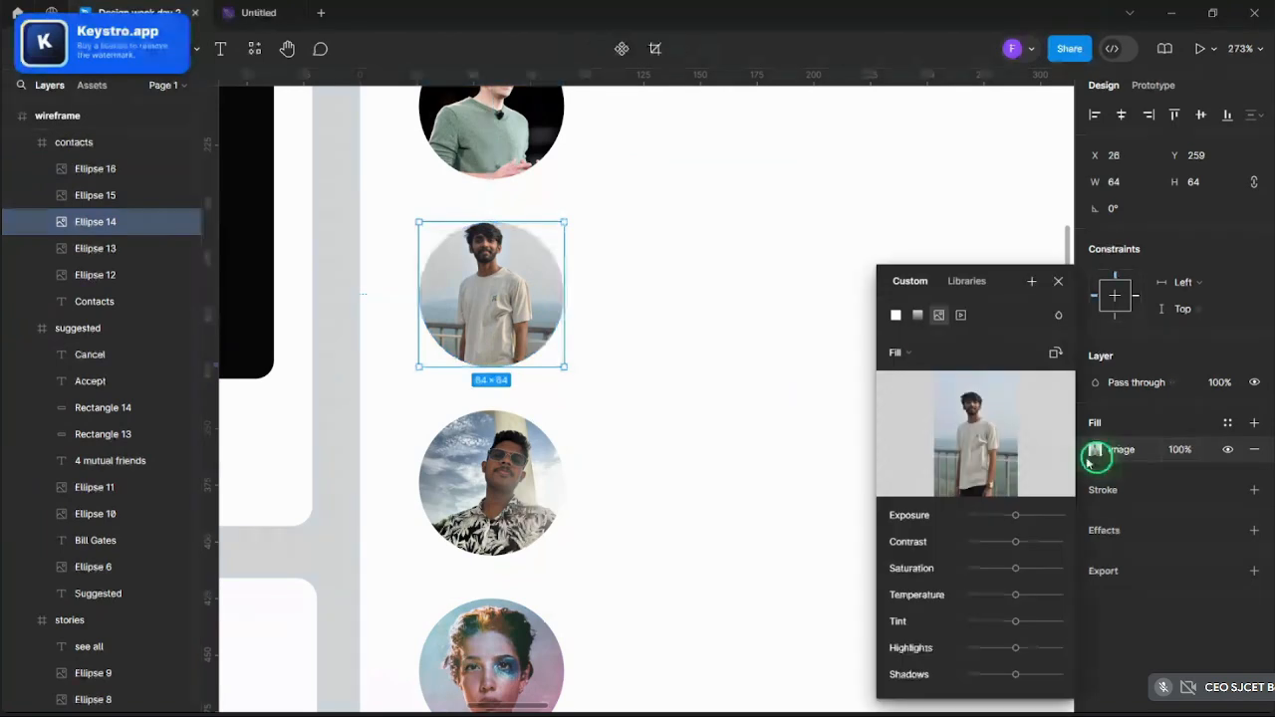
left_click(911, 353)
left_click(913, 391)
scroll(438, 325, "up", 3)
left_click_drag(506, 254, 499, 294)
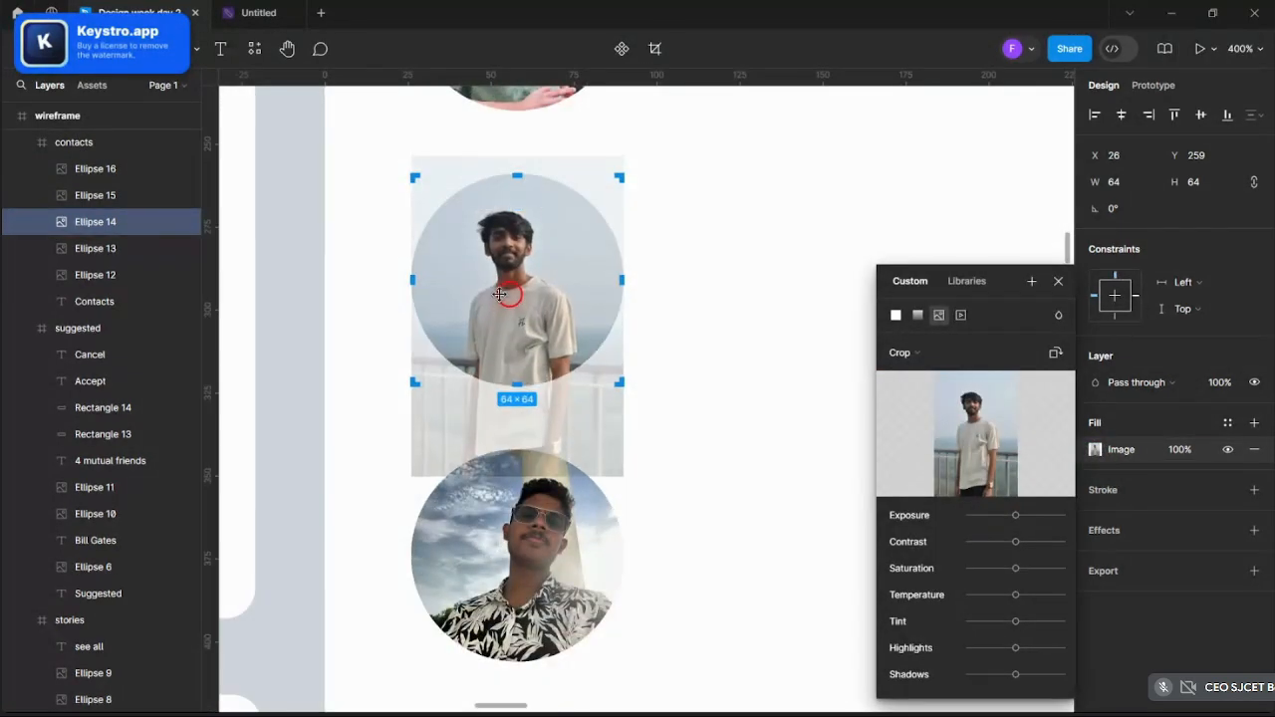
left_click(846, 308)
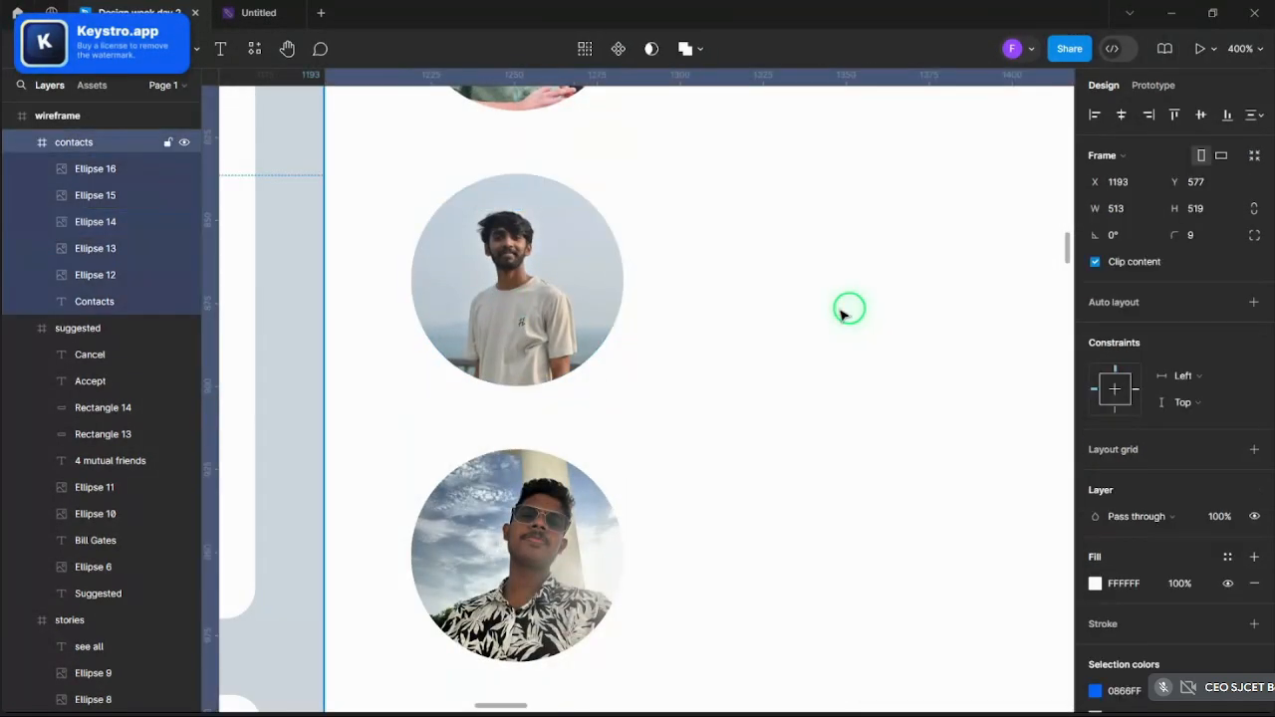
scroll(527, 356, "down", 10)
scroll(879, 384, "up", 2)
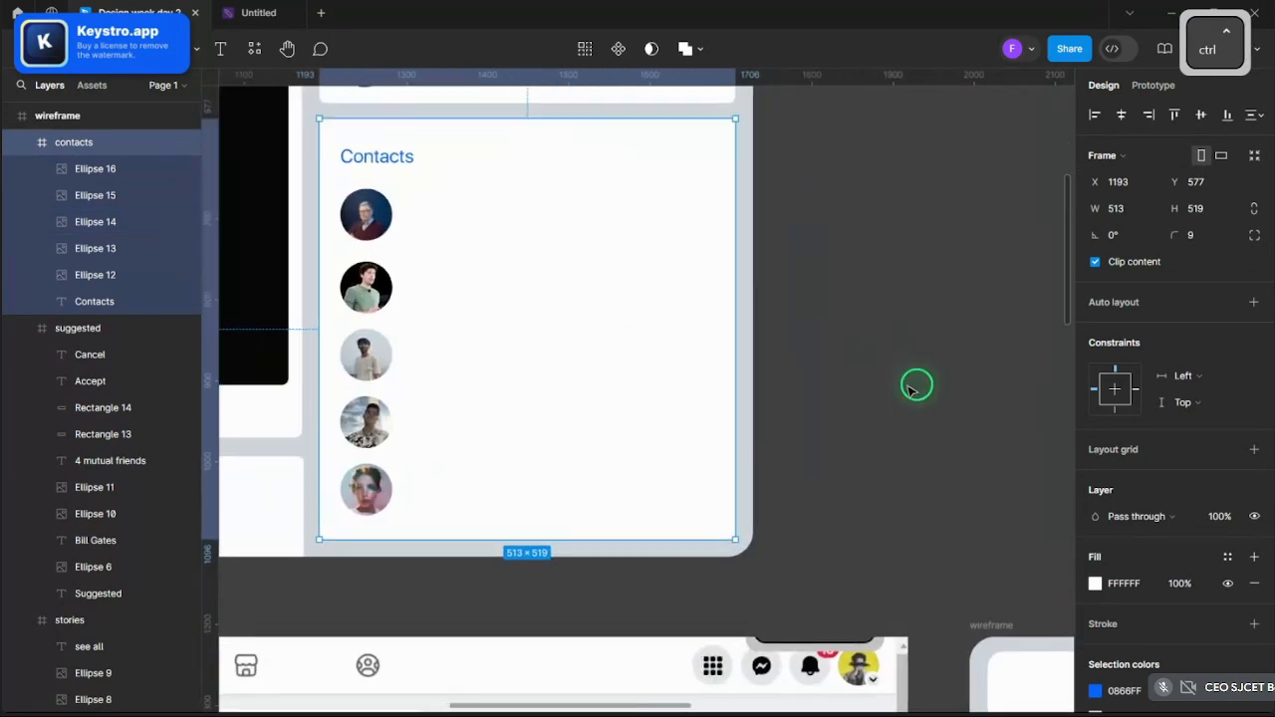
scroll(917, 385, "down", 4)
scroll(357, 332, "up", 3)
scroll(535, 347, "down", 3)
left_click(965, 362)
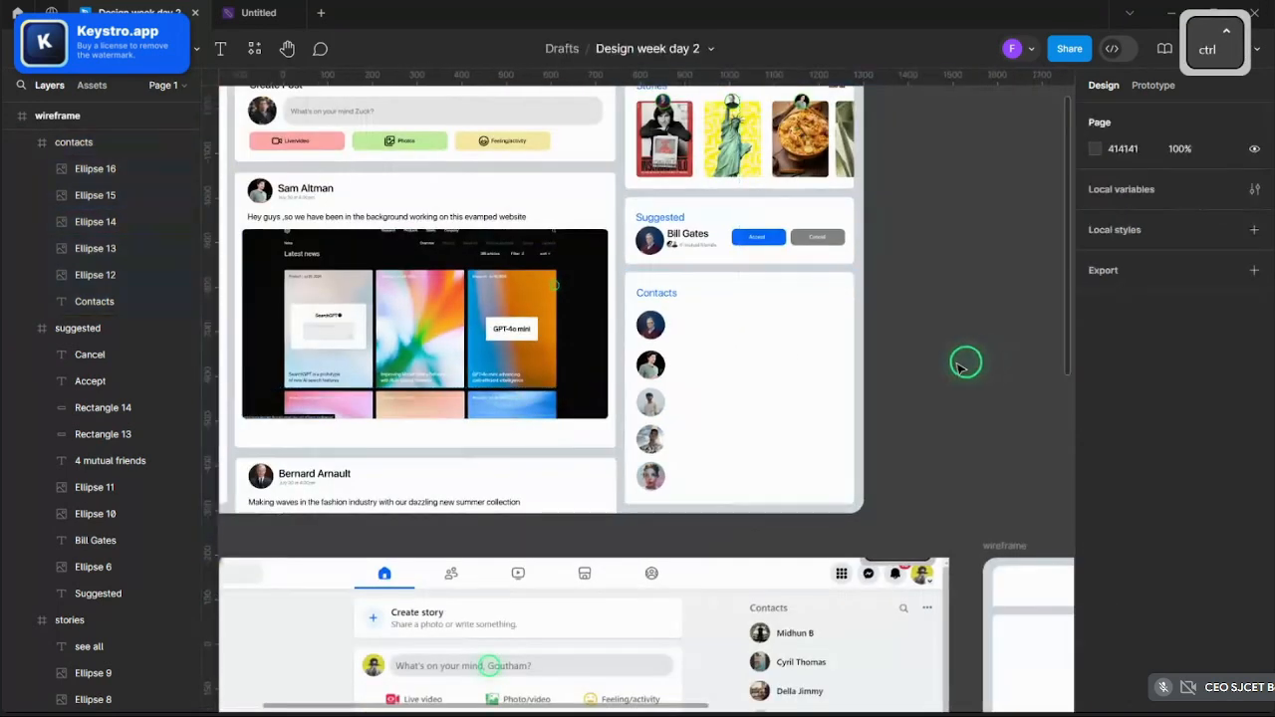
scroll(899, 362, "up", 4)
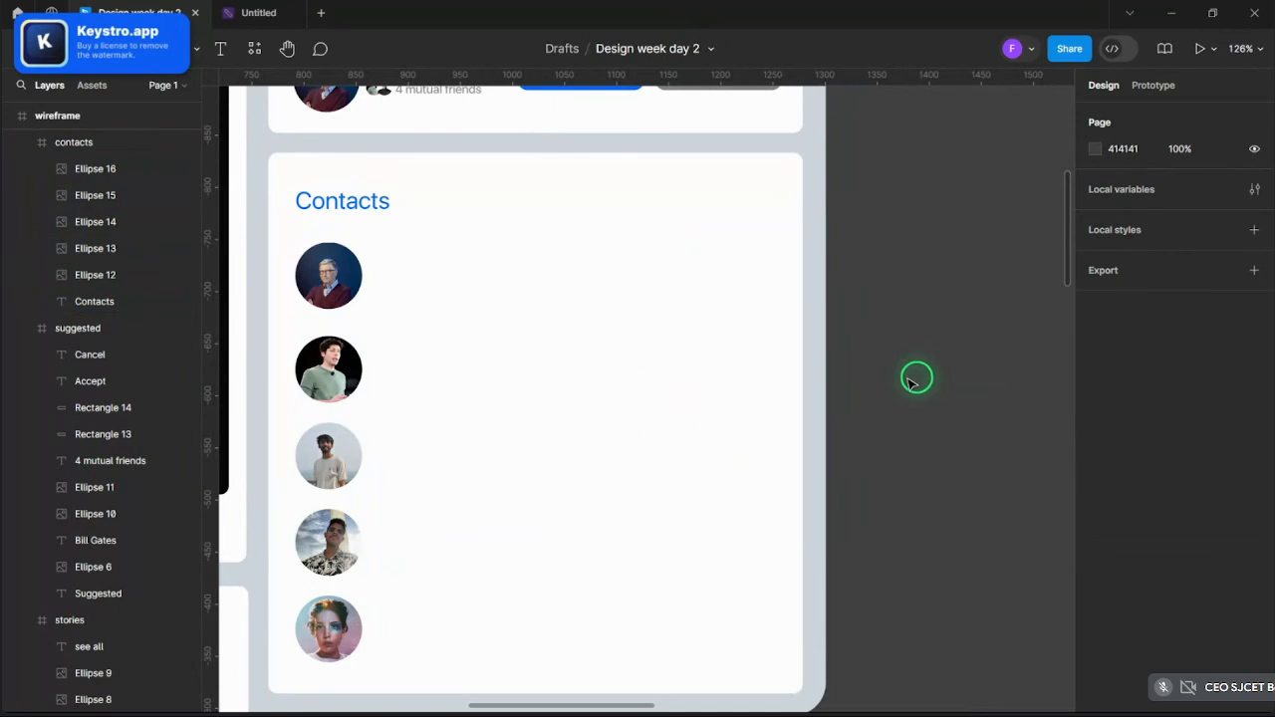
scroll(293, 362, "up", 3)
scroll(378, 347, "up", 4)
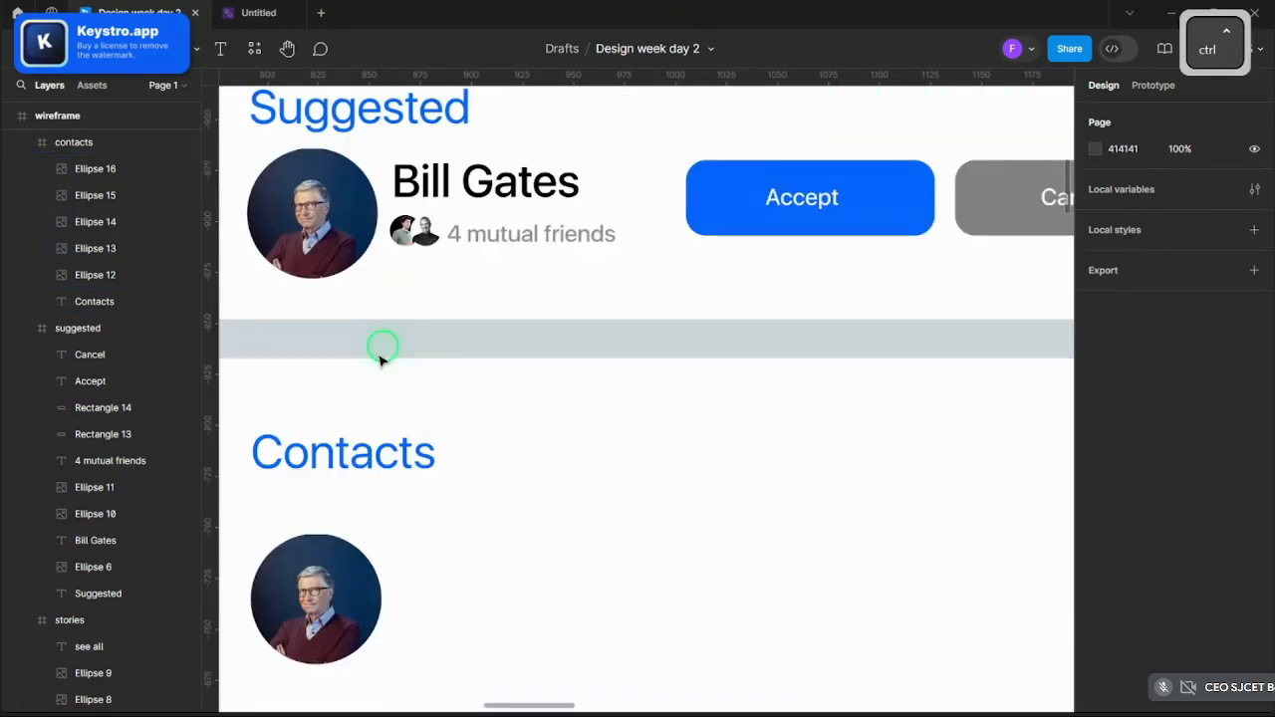
- Copy the suggested contact's name and '4 mutual friends' texts beside the first Contacts avatar
left_click(471, 219)
left_click(478, 189)
left_click(489, 233, "shift")
key("ctrl+c")
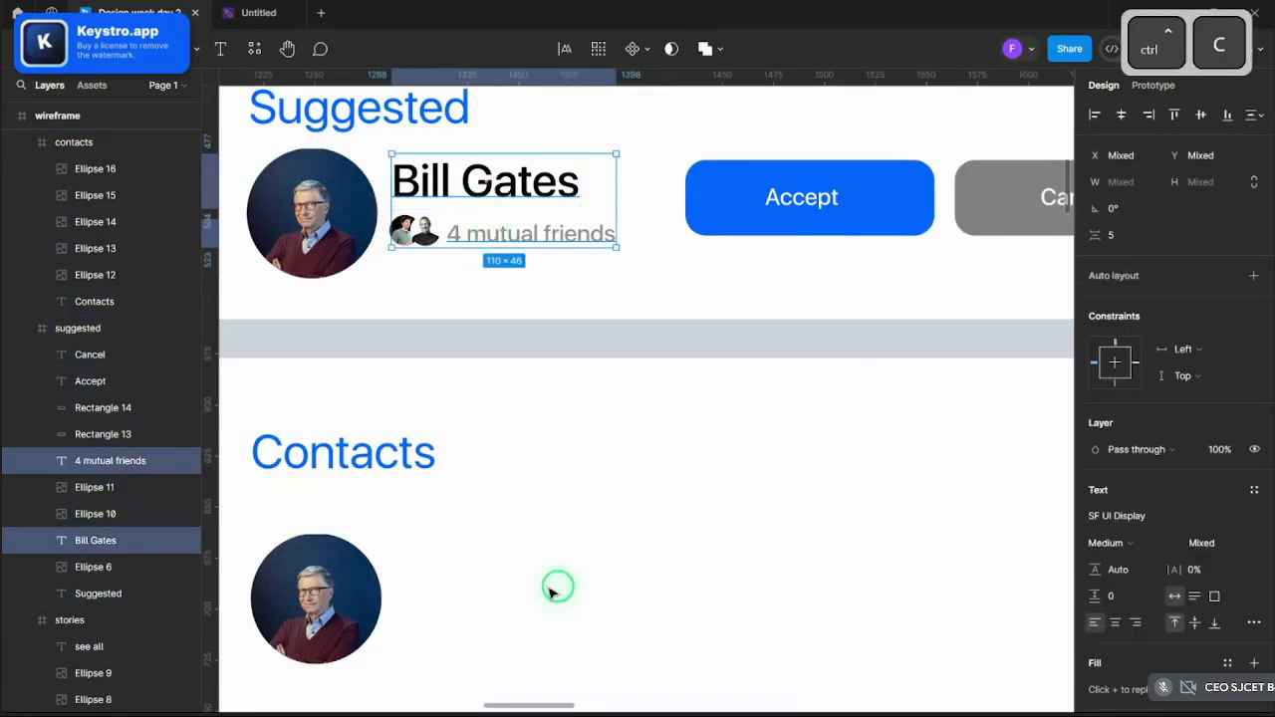
scroll(518, 582, "down", 3)
scroll(468, 588, "up", 5)
scroll(458, 603, "down", 1)
key("ctrl+v")
scroll(463, 568, "up", 3)
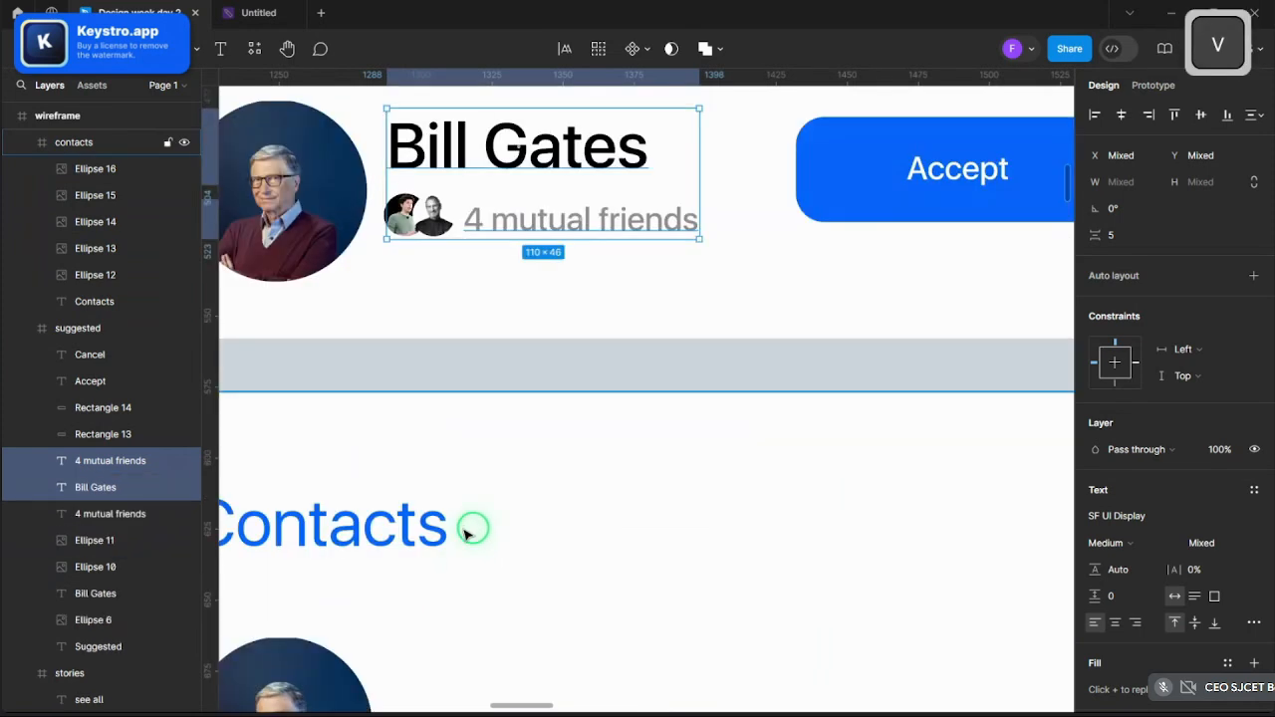
scroll(464, 533, "down", 3)
left_click_drag(498, 333, 532, 598)
- Align the subtitle under the name and change its text to 'Online'
scroll(503, 603, "up", 3)
left_click(627, 614)
left_click_drag(624, 613, 568, 610)
key("Return")
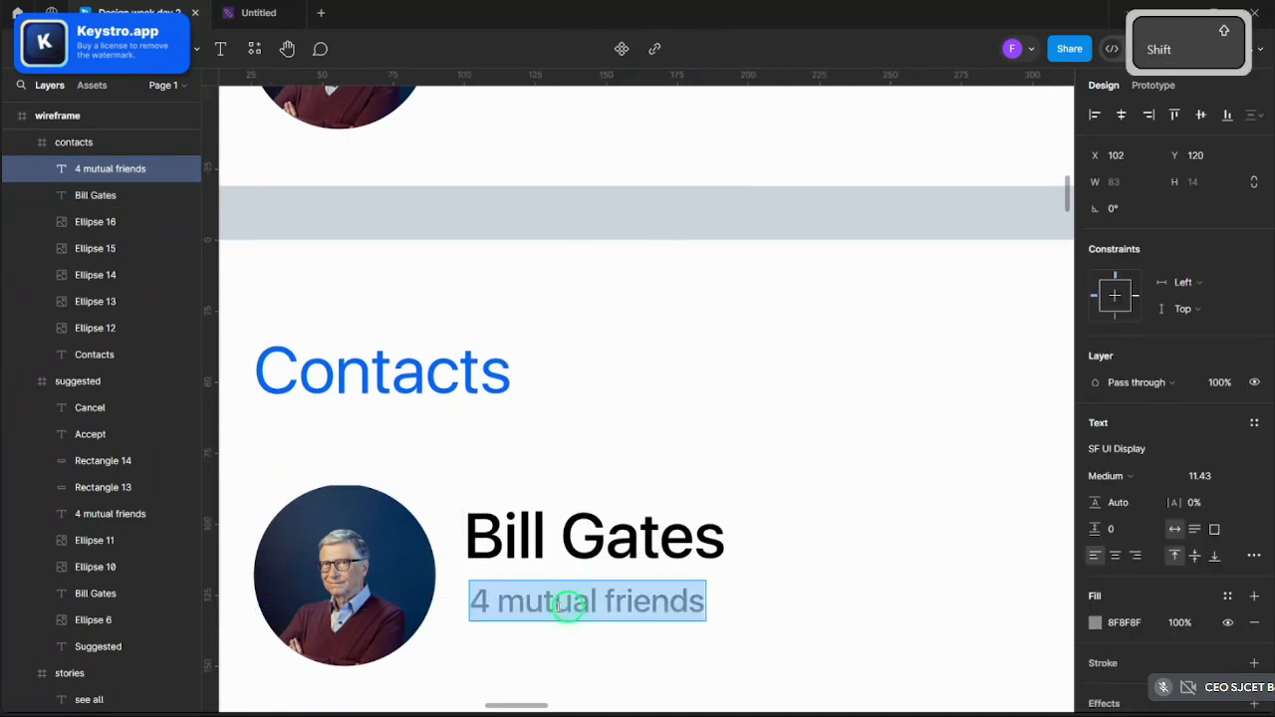
type("Online")
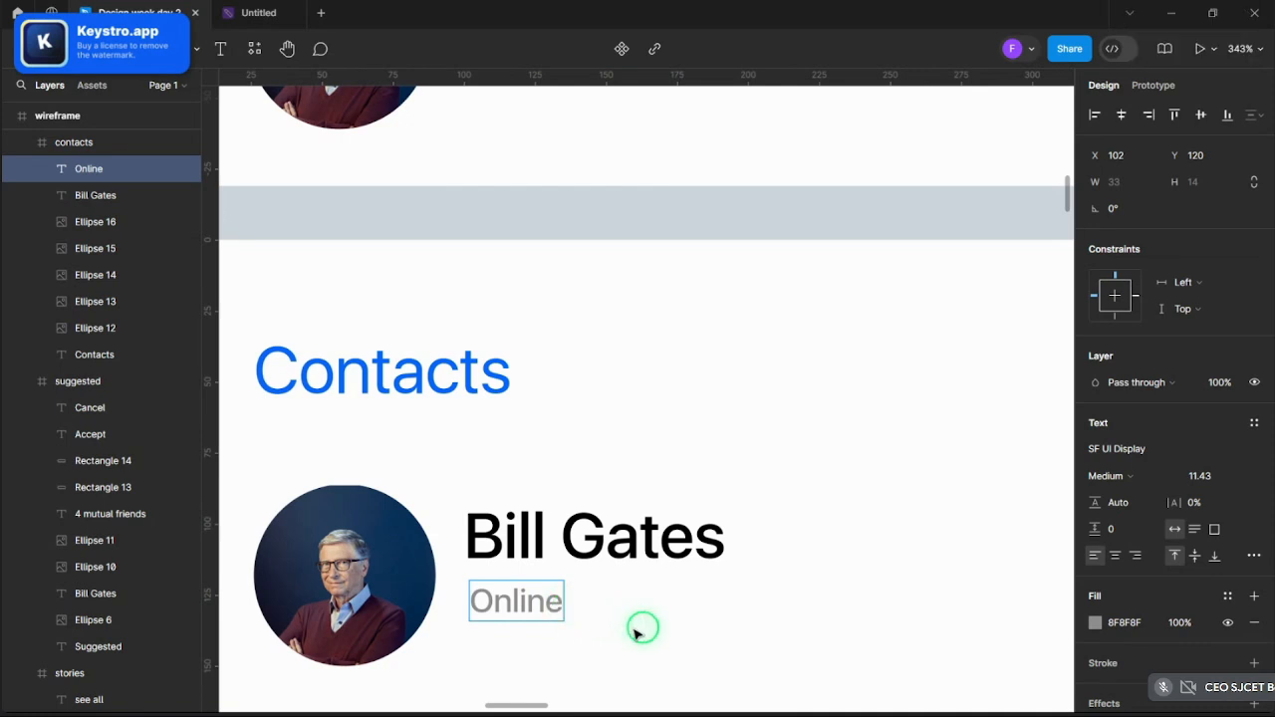
key("Escape")
scroll(640, 628, "down", 5)
key("Caps_Lock")
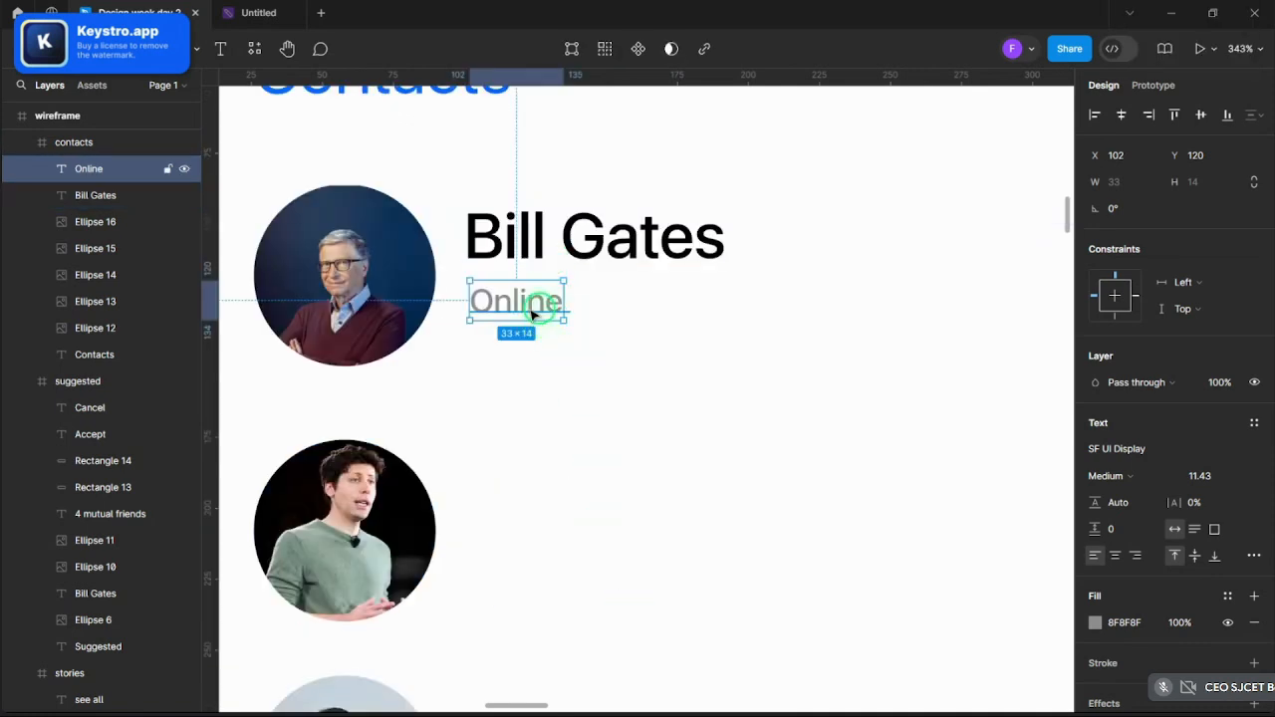
- Colour the 'Online' status text green
left_click(1096, 624)
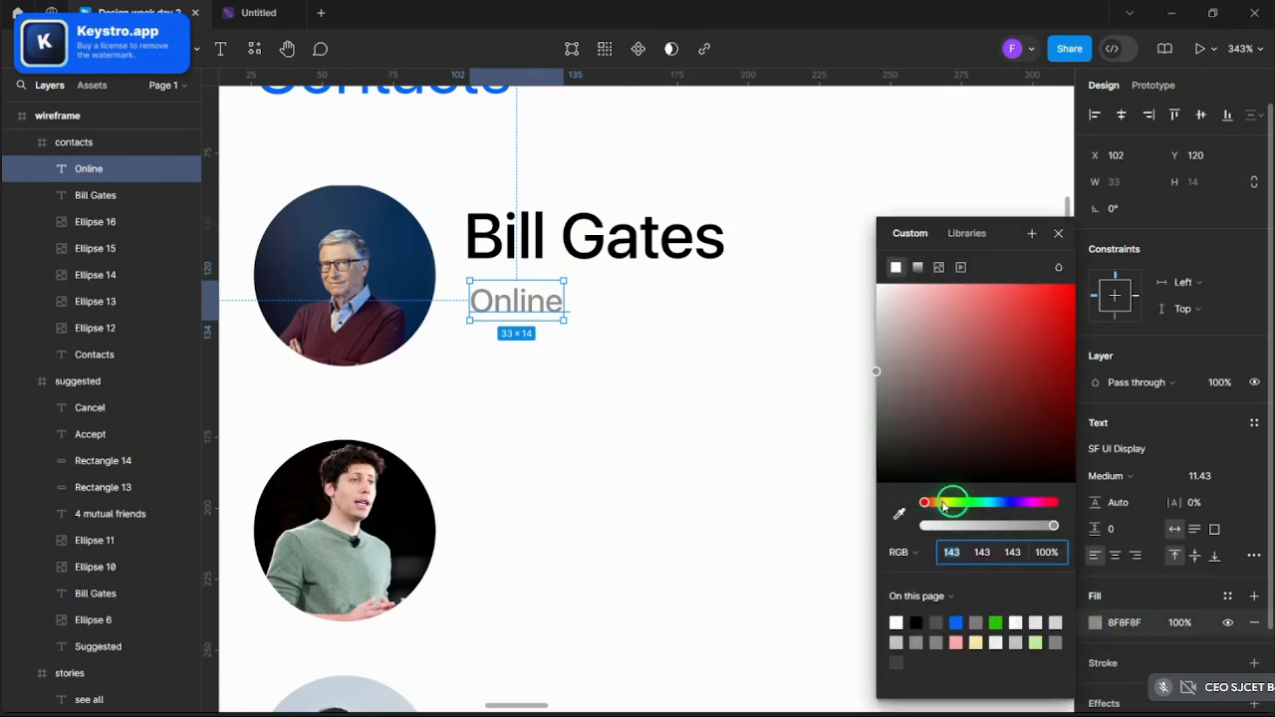
left_click_drag(944, 508, 971, 509)
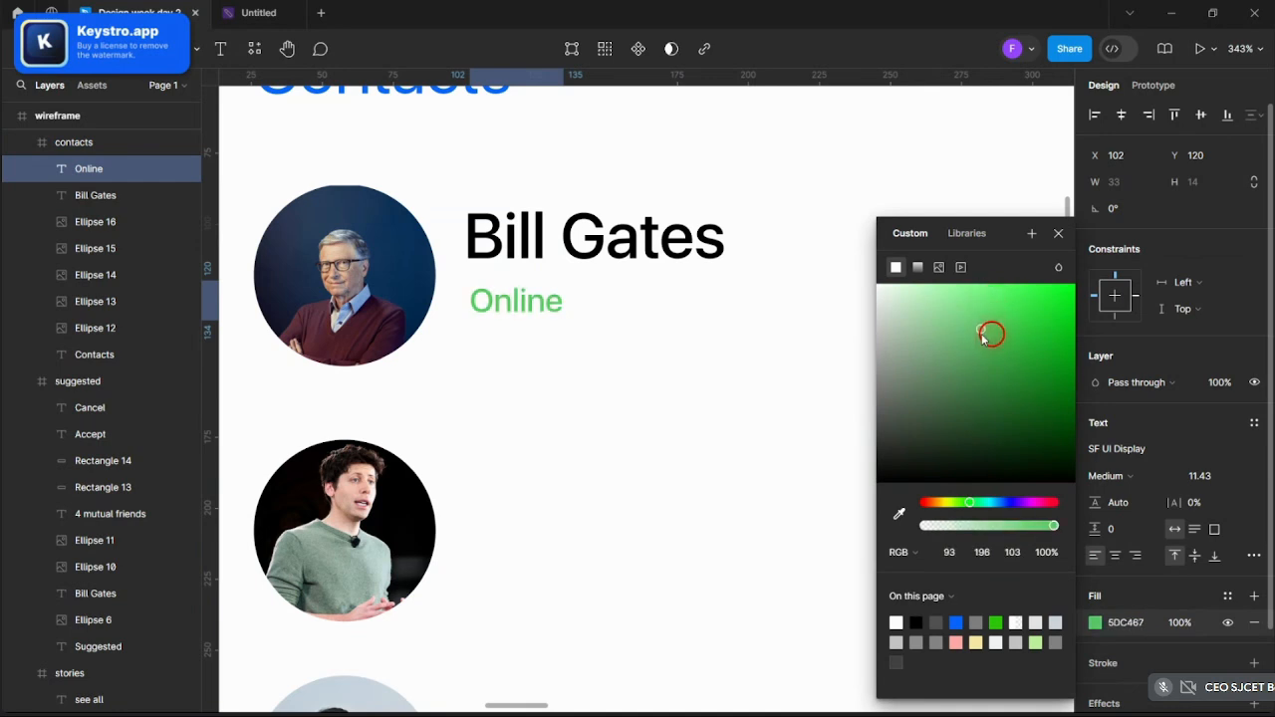
left_click(754, 587)
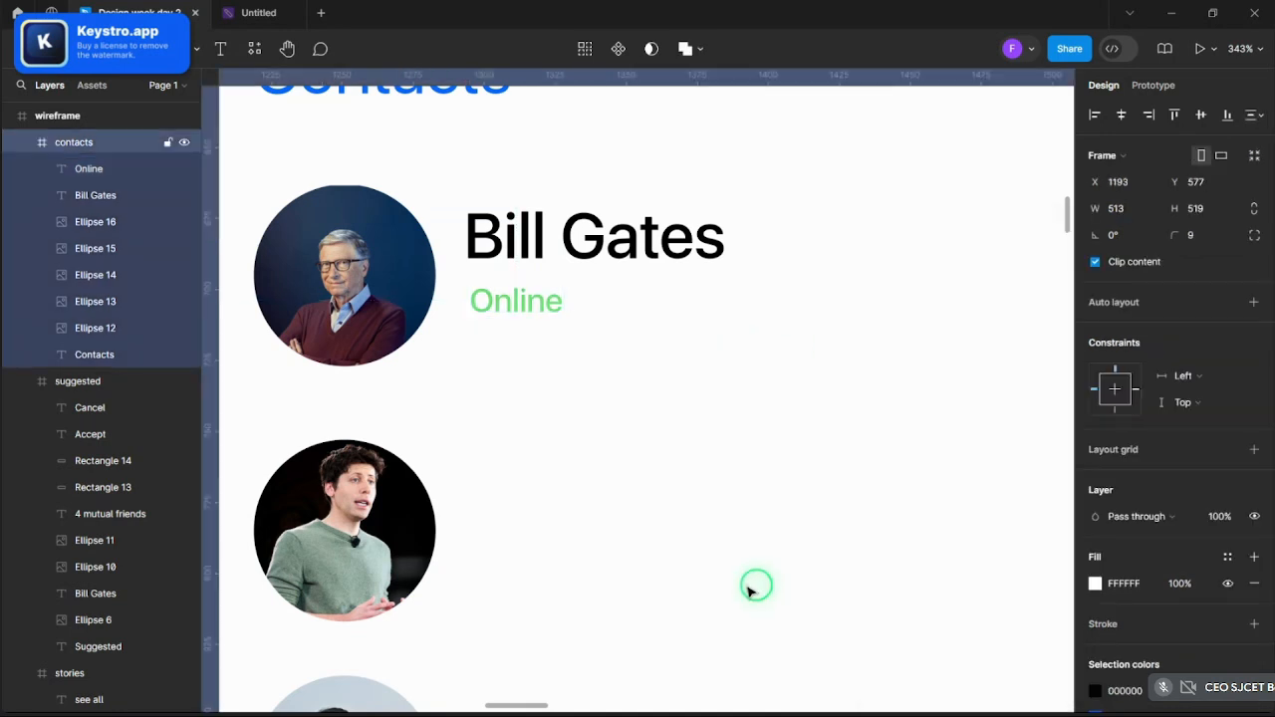
scroll(569, 379, "down", 10)
scroll(610, 393, "right", 10)
scroll(691, 387, "down", 6)
scroll(547, 273, "up", 5)
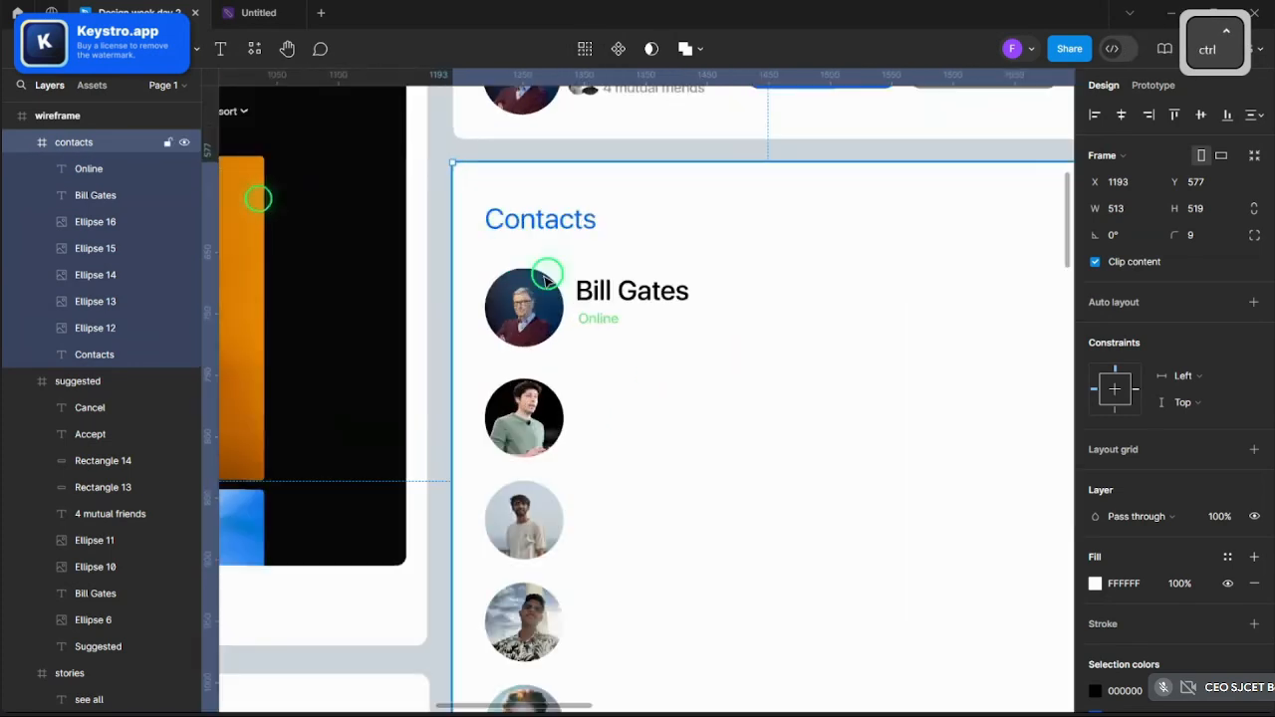
- Nudge the name and status down beside the avatar and darken the status to green 42B24D
left_click(682, 325)
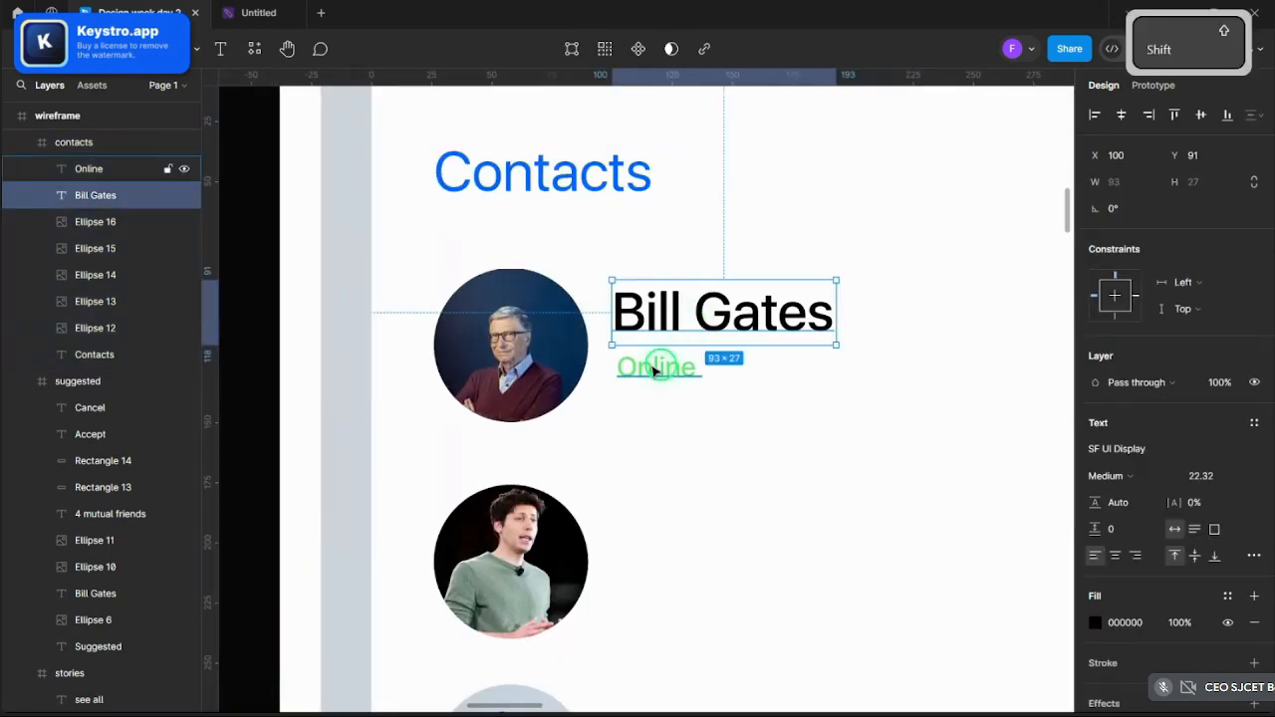
left_click(655, 365, "shift")
left_click_drag(693, 294, 688, 312)
left_click(672, 384)
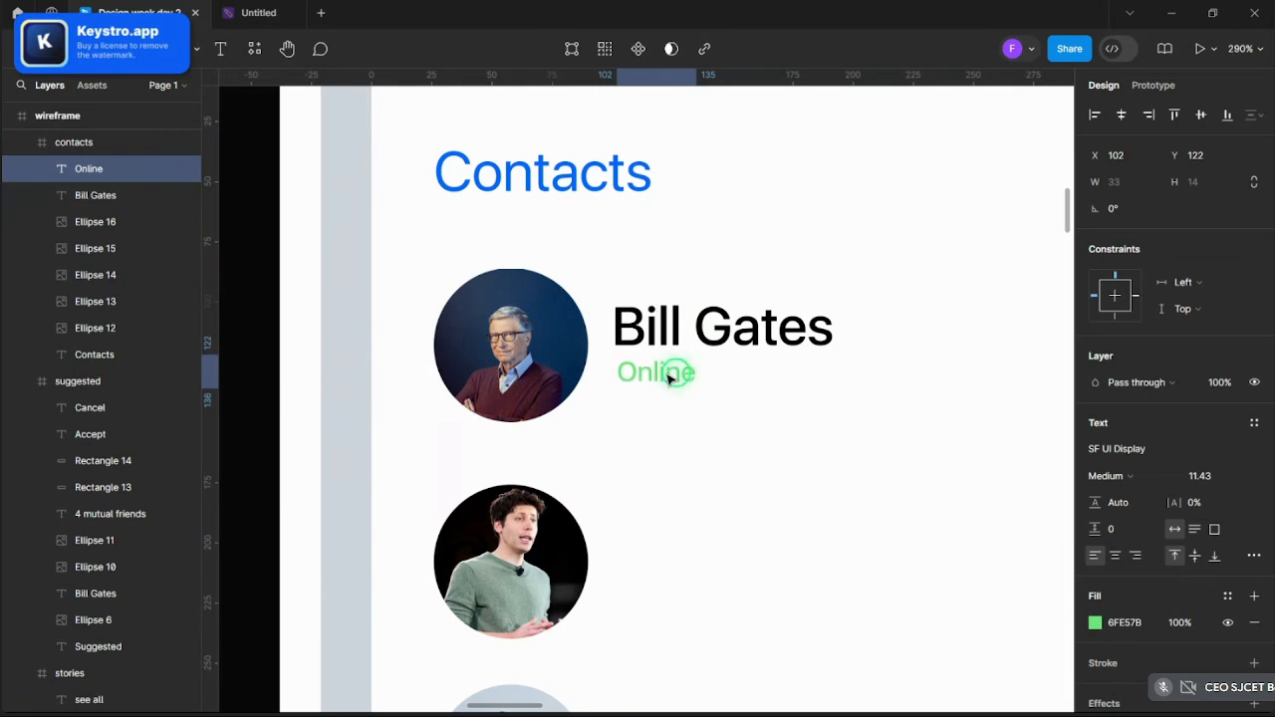
left_click(1093, 623)
left_click(1003, 351)
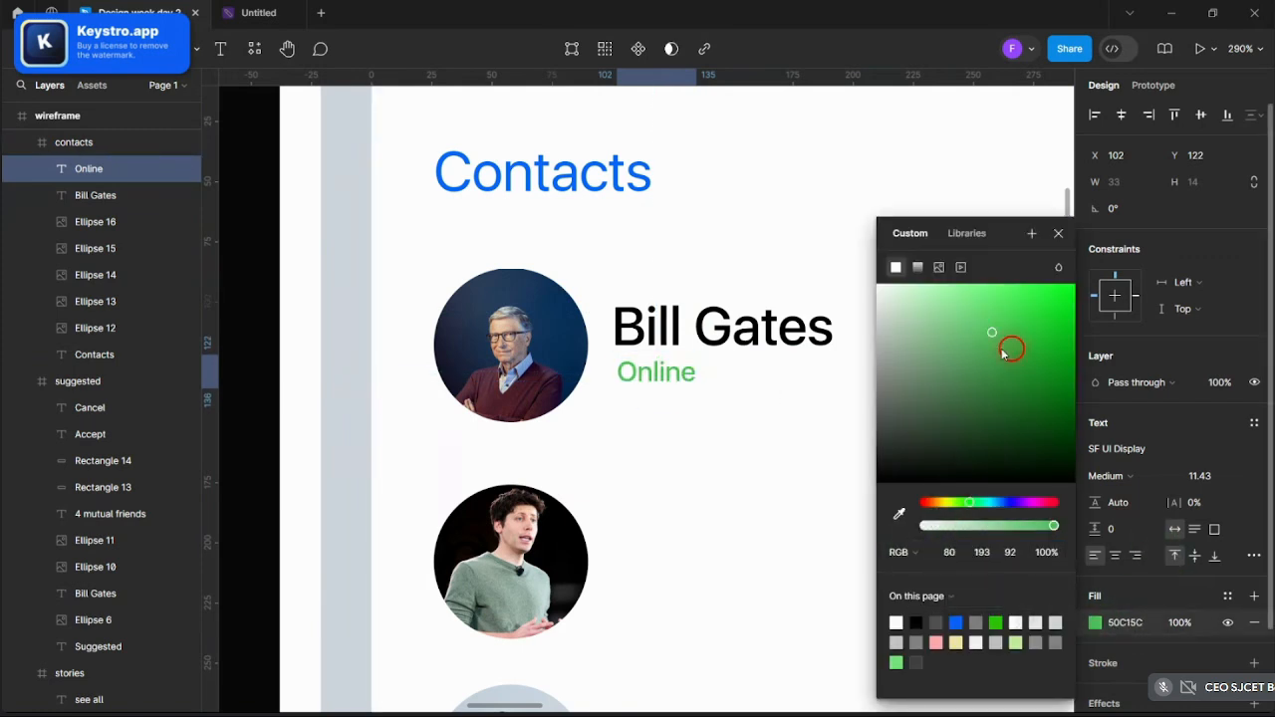
left_click(1058, 235)
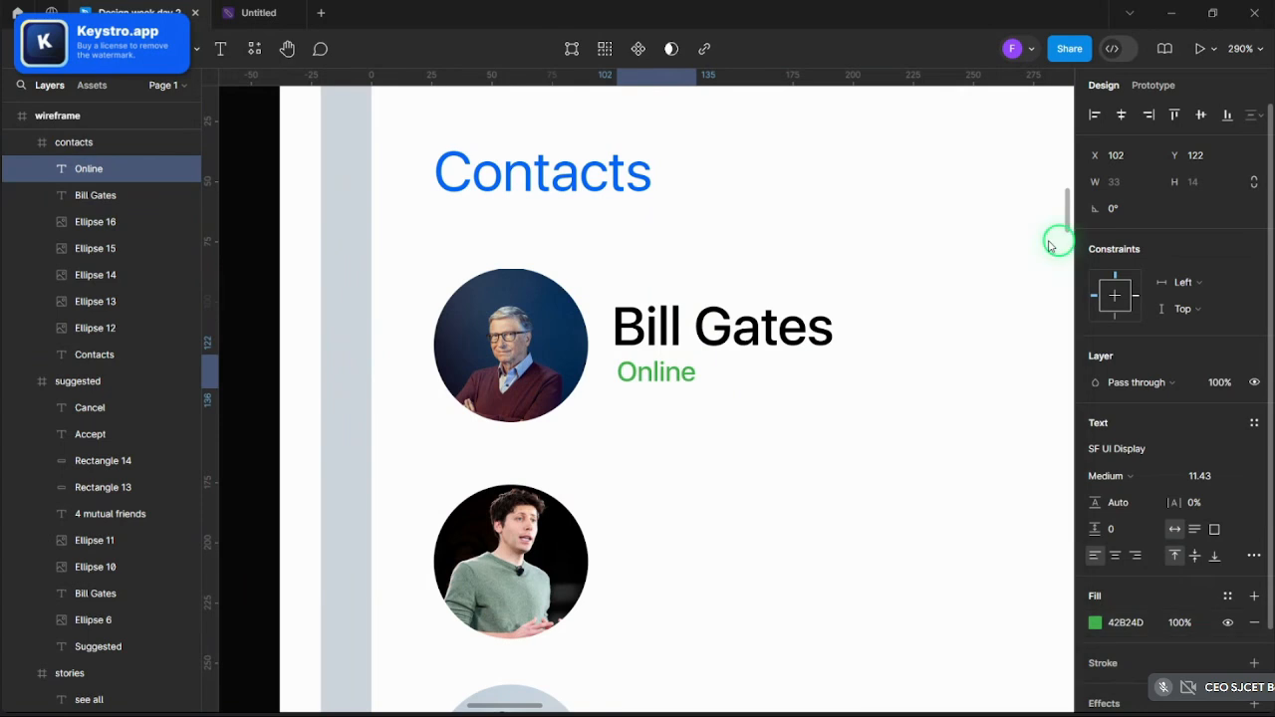
- Duplicate the name-and-Online pair beside the second Contacts avatar
left_click(657, 338, "shift")
key("ctrl+c")
left_click_drag(669, 335, 712, 543)
key("ctrl+z")
key("v")
key("ctrl+v")
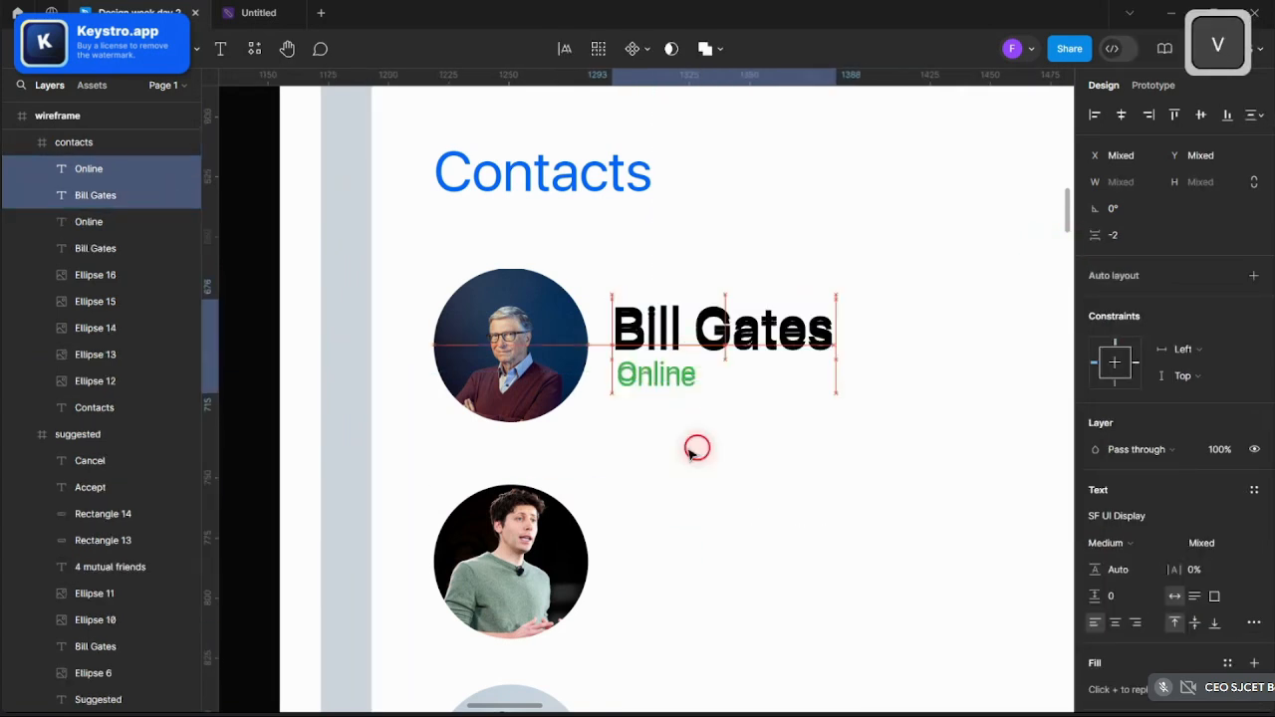
left_click_drag(696, 352, 695, 573)
- Paste name-and-status copies beside the third, fourth and fifth contact avatars
scroll(658, 478, "down", 4)
scroll(633, 409, "down", 5)
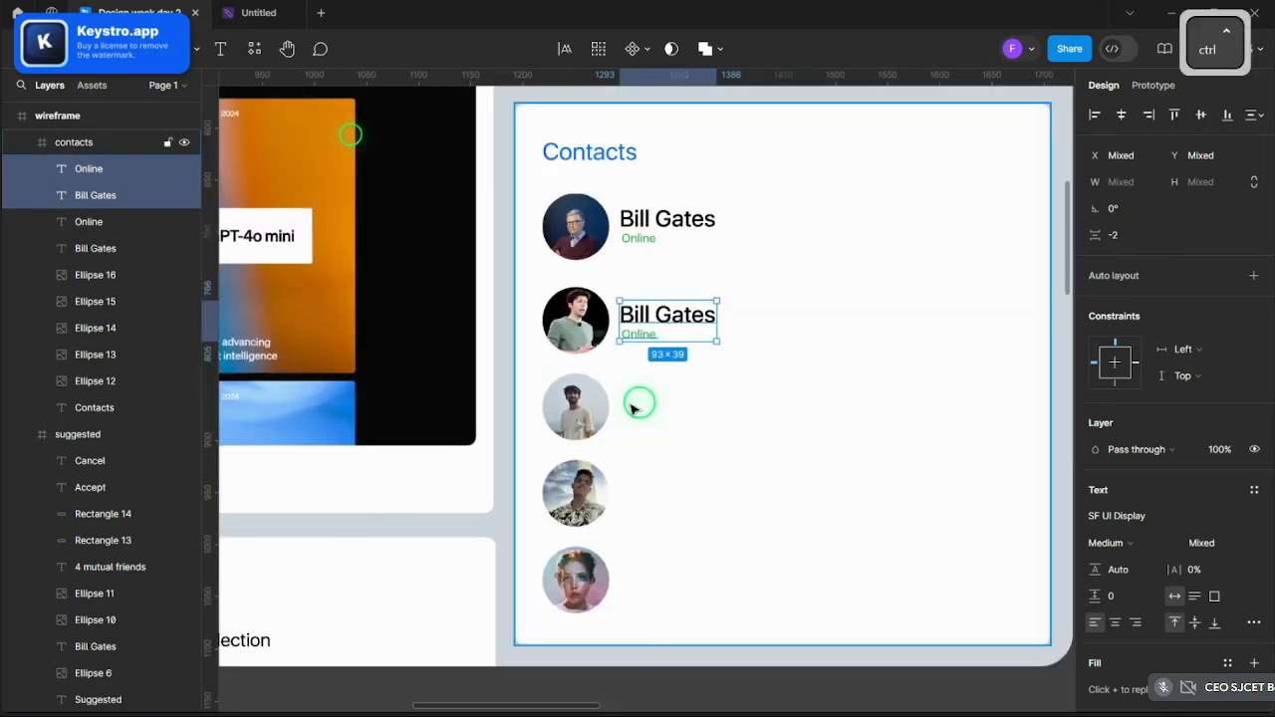
key("ctrl+v")
left_click_drag(674, 333, 678, 575)
key("ctrl+v")
key("ctrl+c")
key("ctrl+v")
- Retype the third and fourth contacts' status text as Offline
scroll(623, 481, "up", 5, "ctrl")
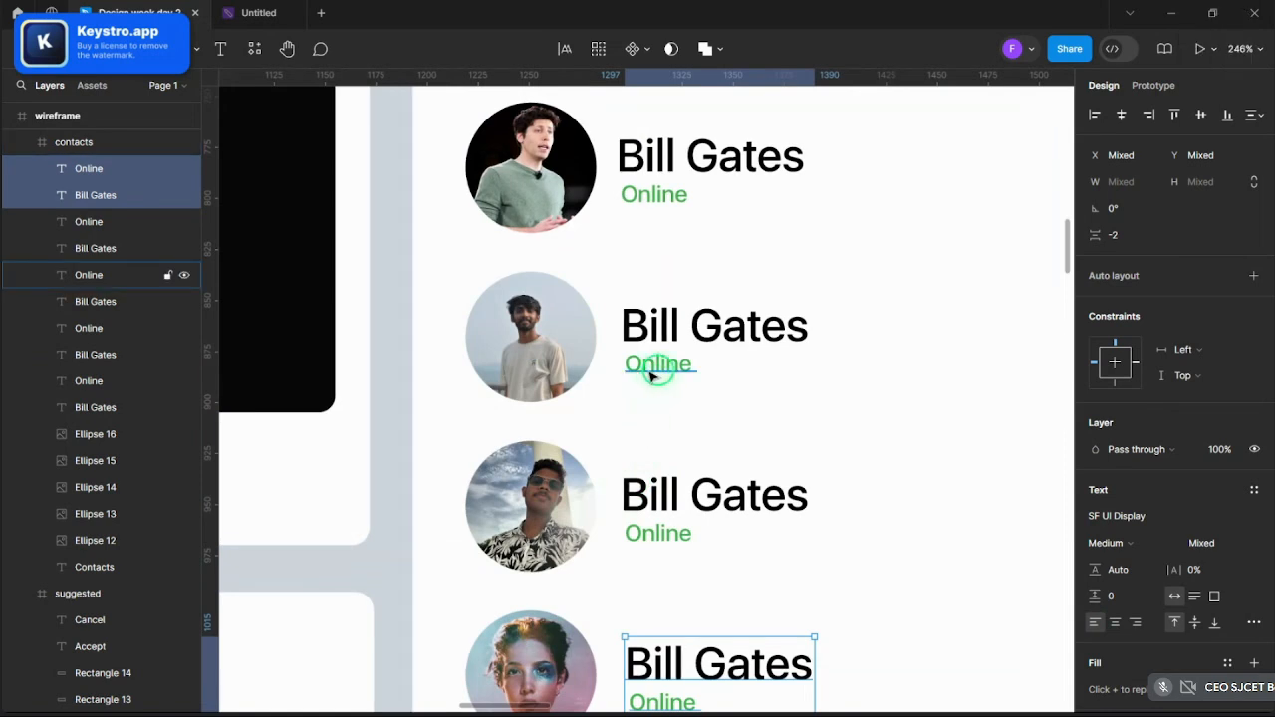
left_click(653, 372)
double_click(653, 371)
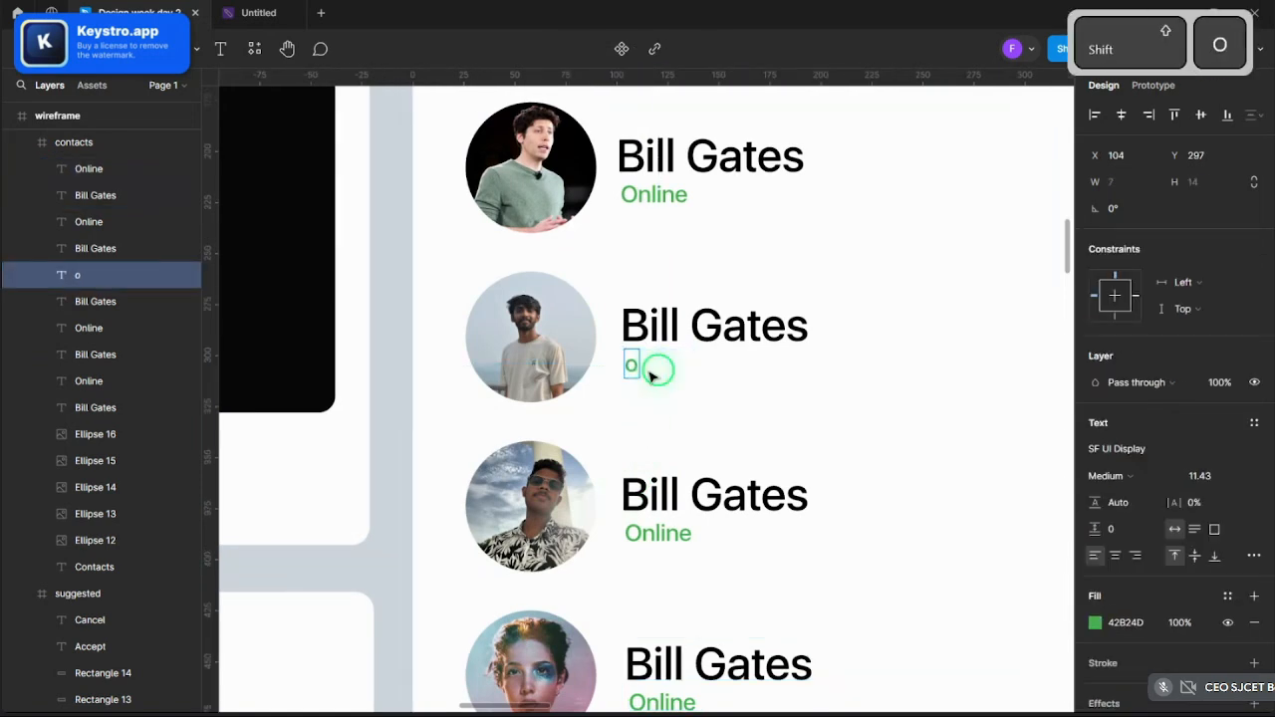
type("o")
key("BackSpace")
key("Caps_Lock")
key("BackSpace")
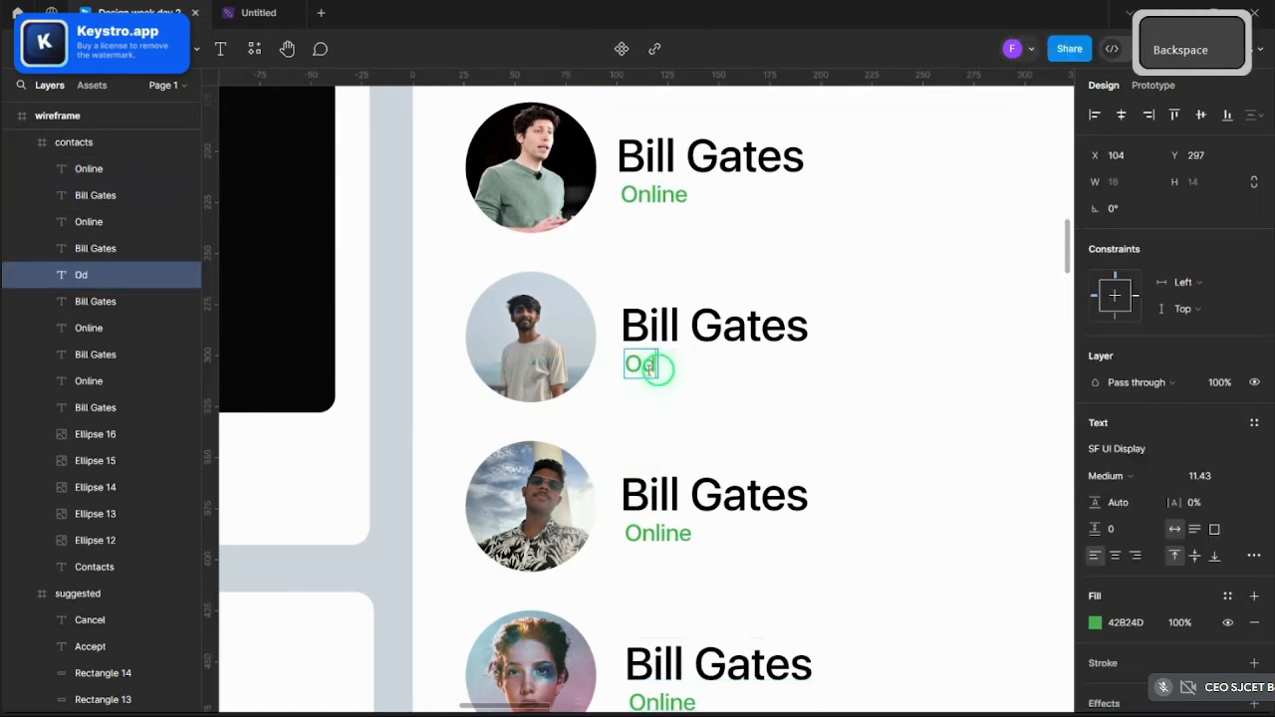
type("ffline")
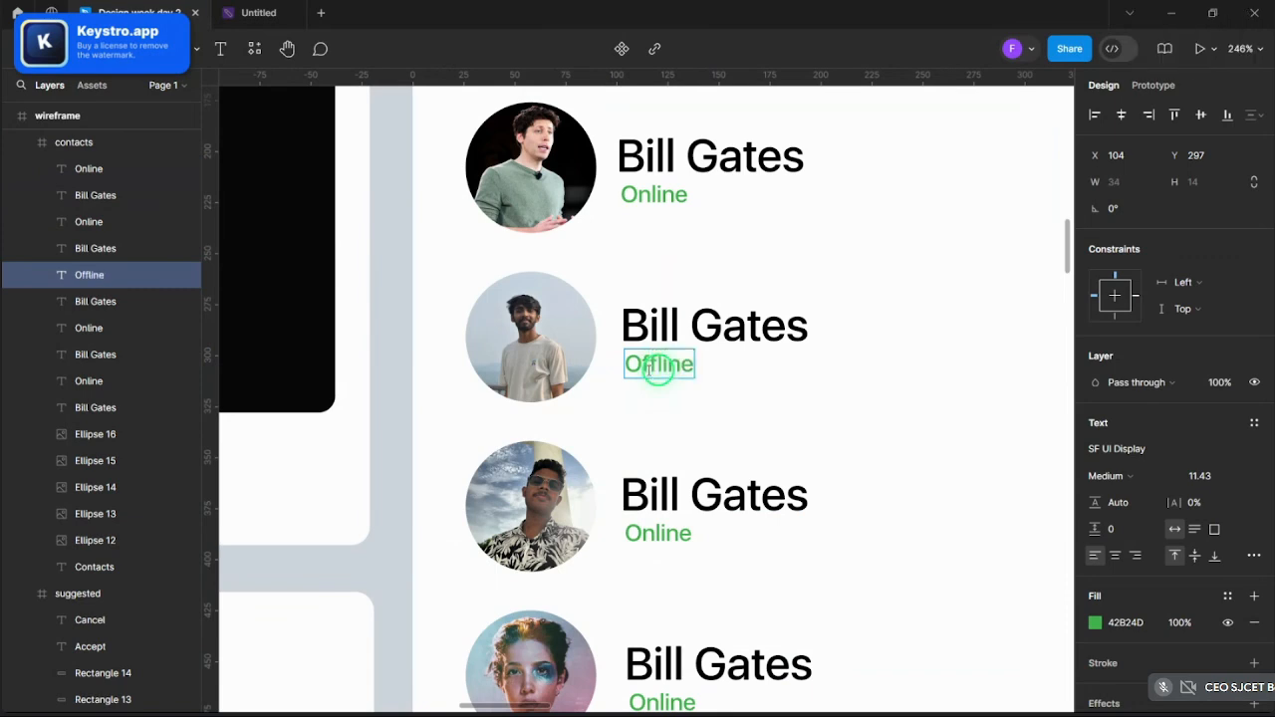
scroll(653, 384, "down", 2)
double_click(650, 333)
type("Offl")
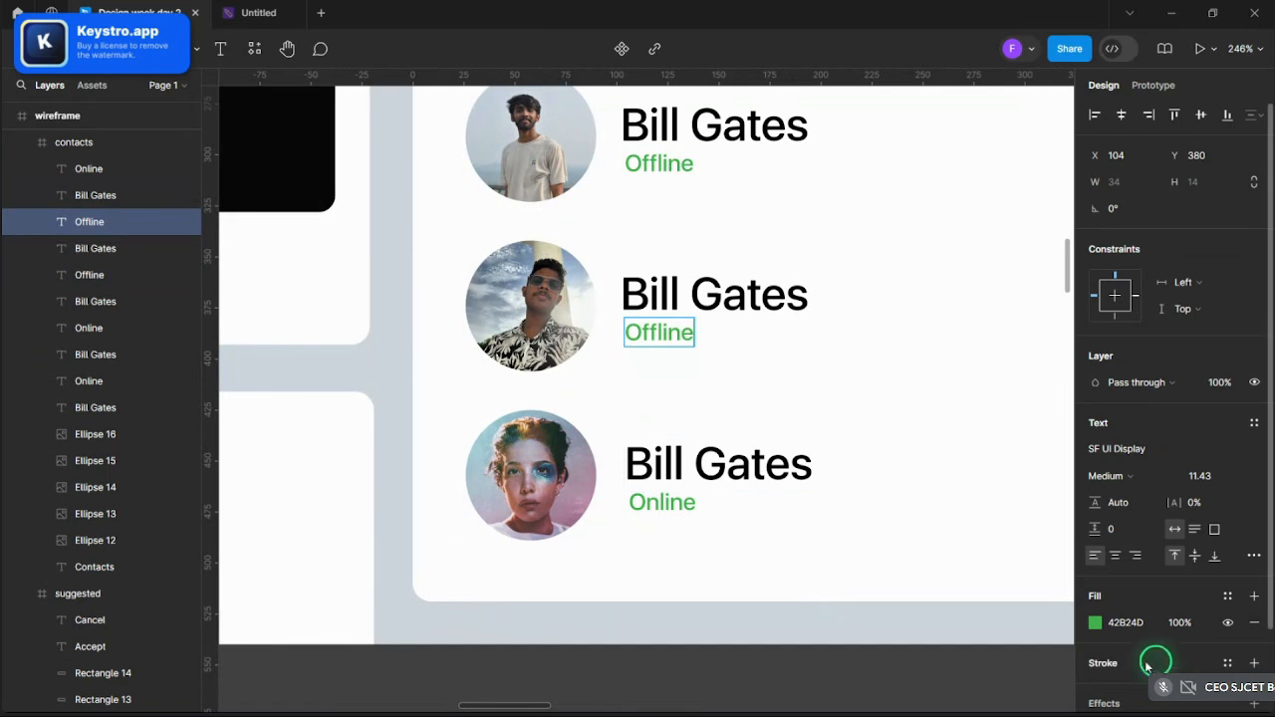
- Change the fourth contact's Offline text fill to red (BA5454) in the colour picker
left_click(1095, 623)
left_click(925, 505)
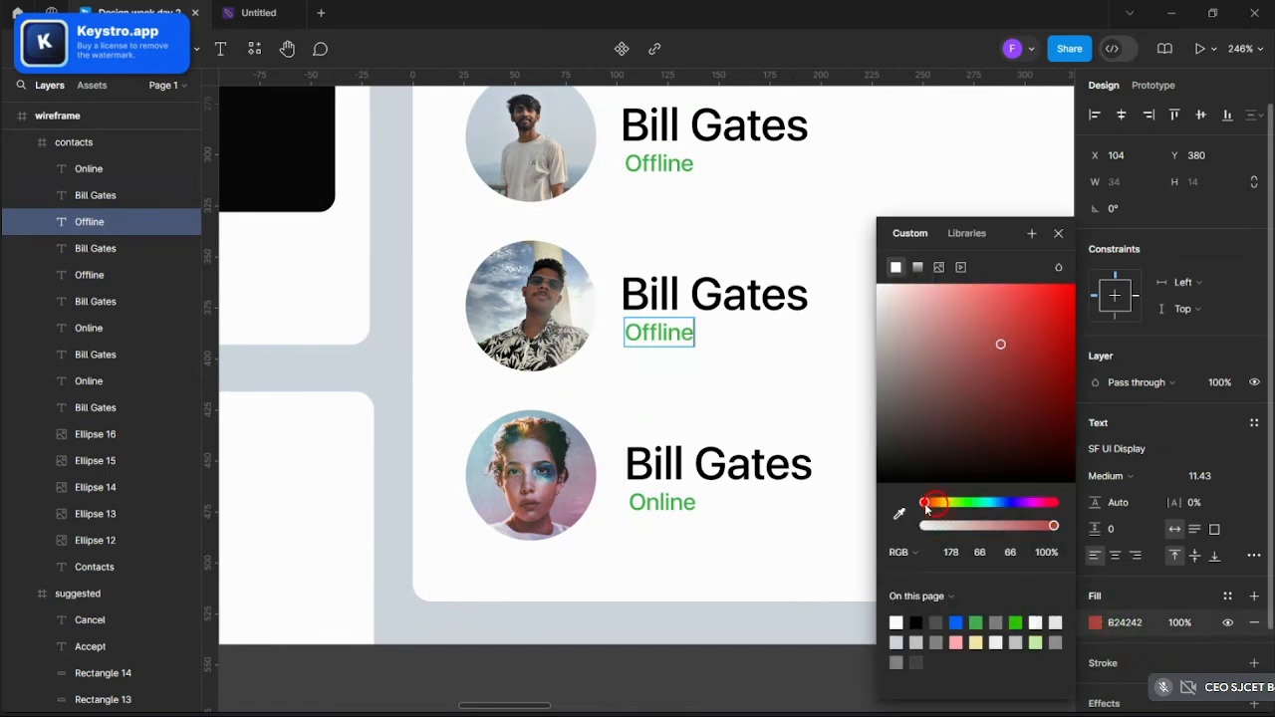
left_click_drag(988, 395, 986, 297)
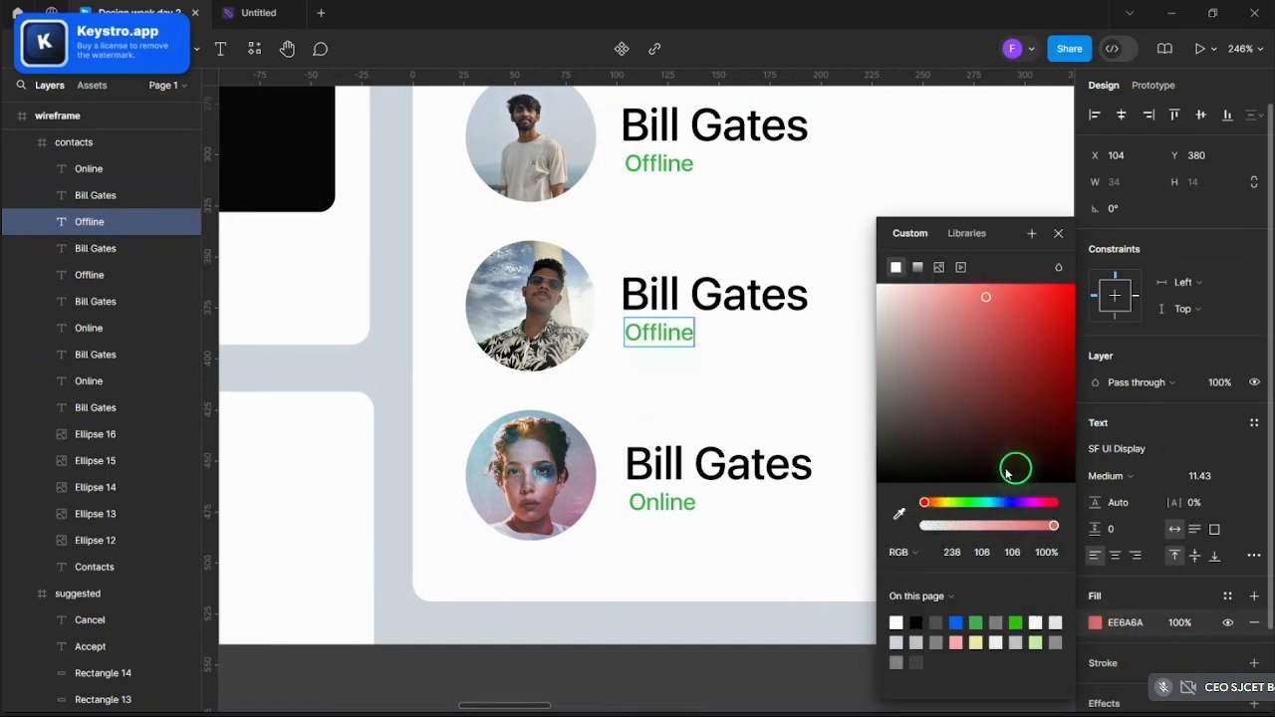
left_click(1060, 235)
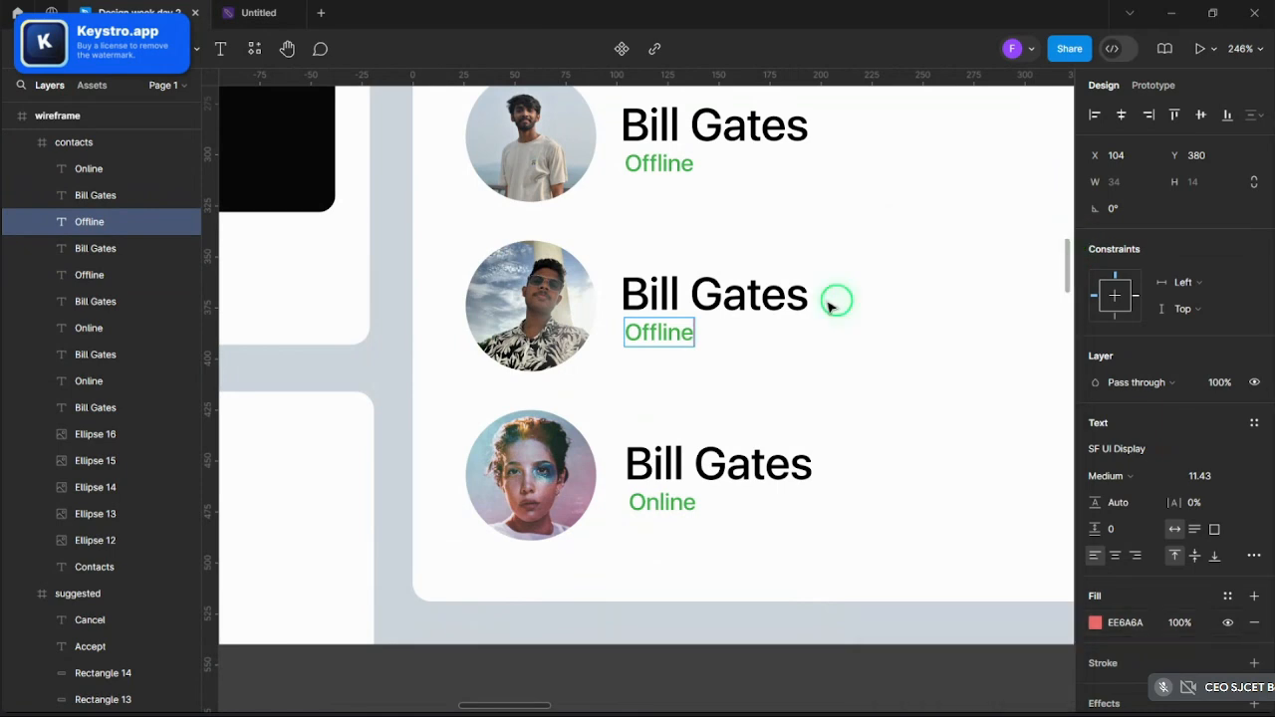
left_click(712, 305)
left_click(673, 336)
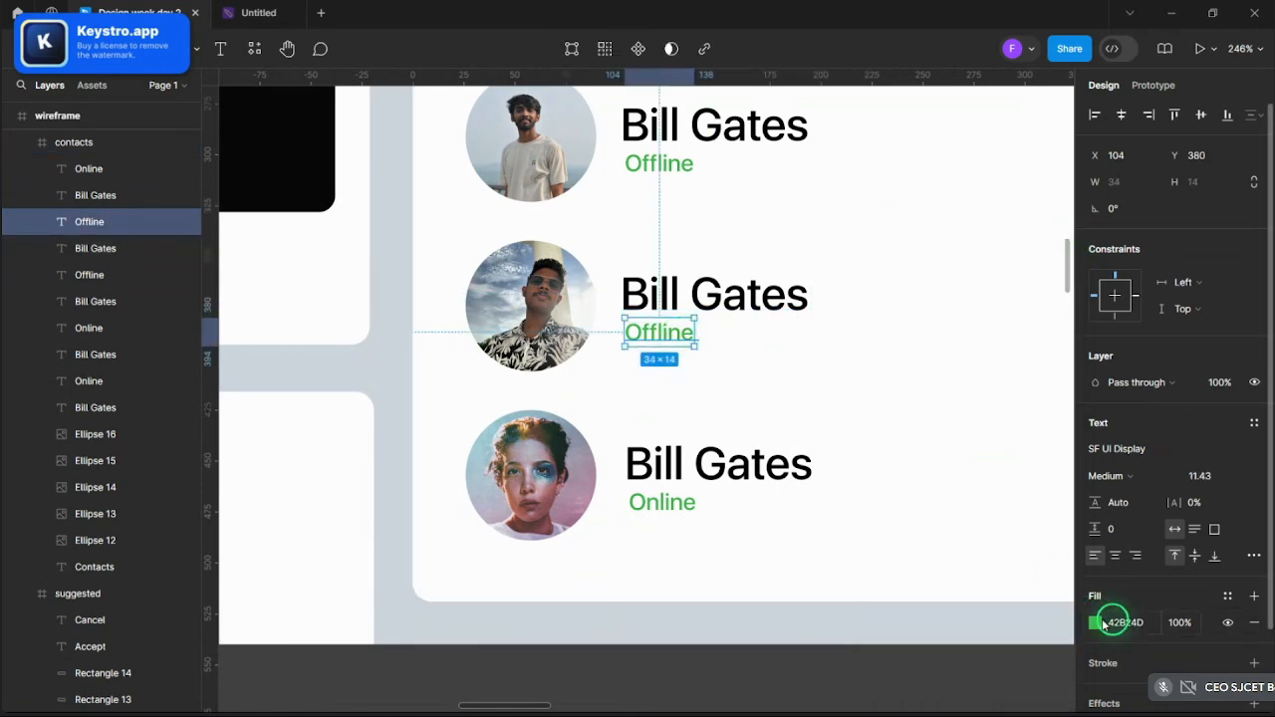
left_click(1097, 622)
left_click_drag(945, 506, 934, 505)
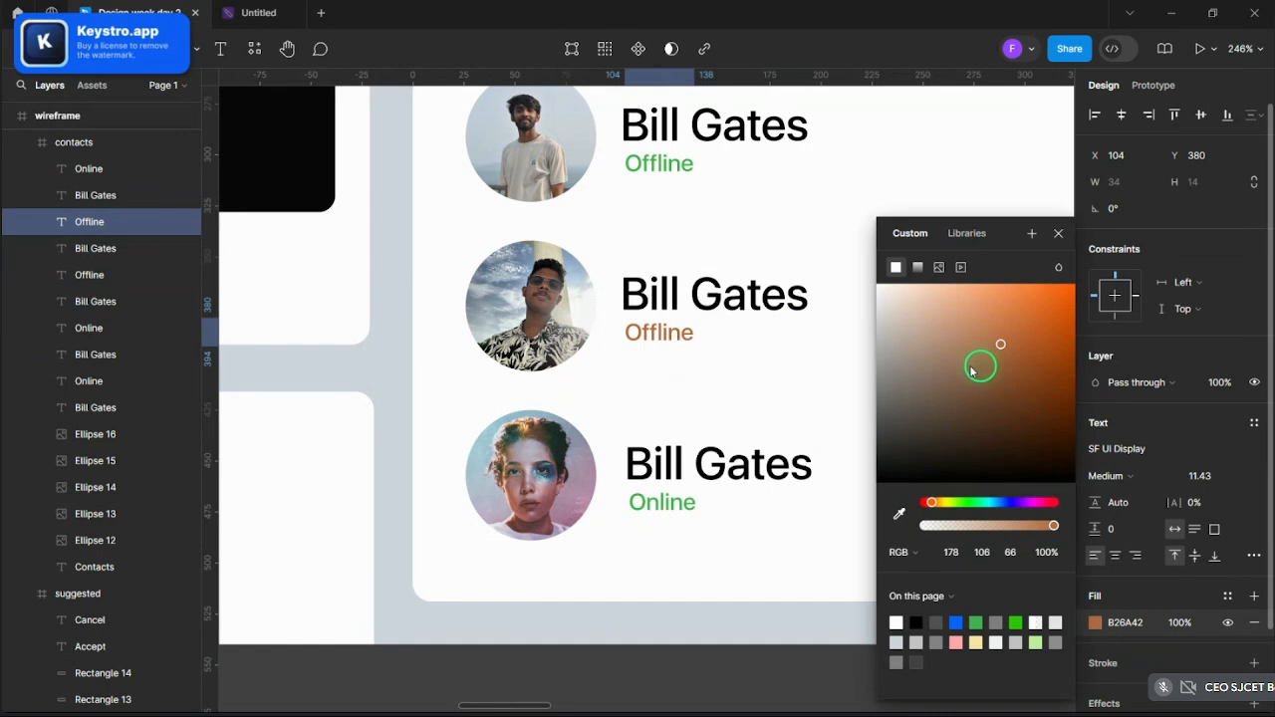
left_click(925, 504)
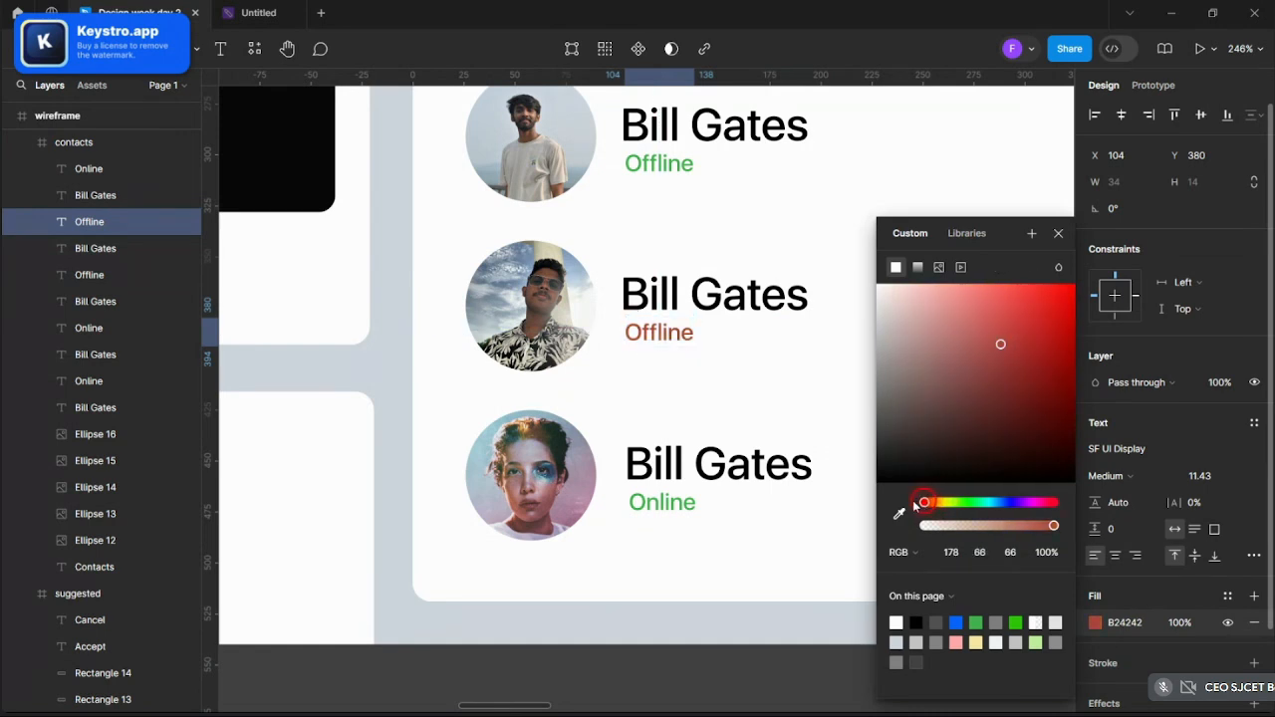
left_click_drag(978, 328, 985, 342)
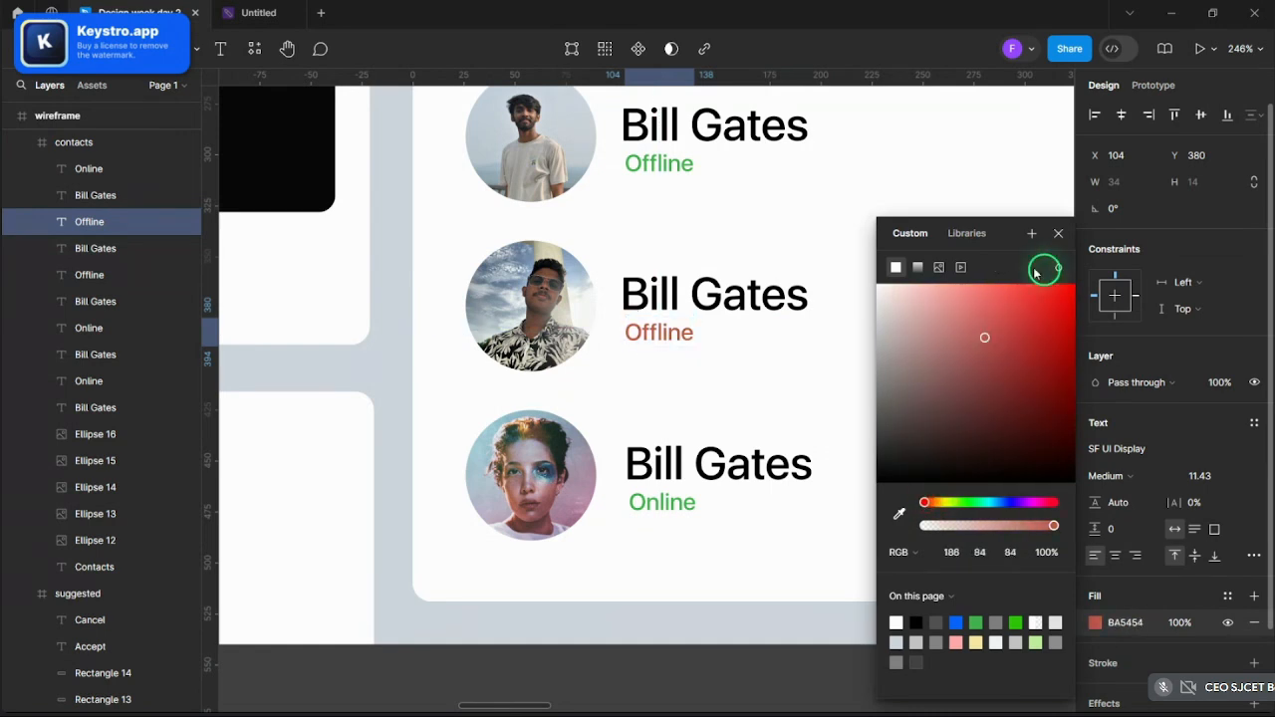
left_click(1058, 233)
- Copy the red fill and paste it onto the third contact's Offline text
left_click(1124, 623)
key("ctrl+c")
scroll(746, 461, "up", 2)
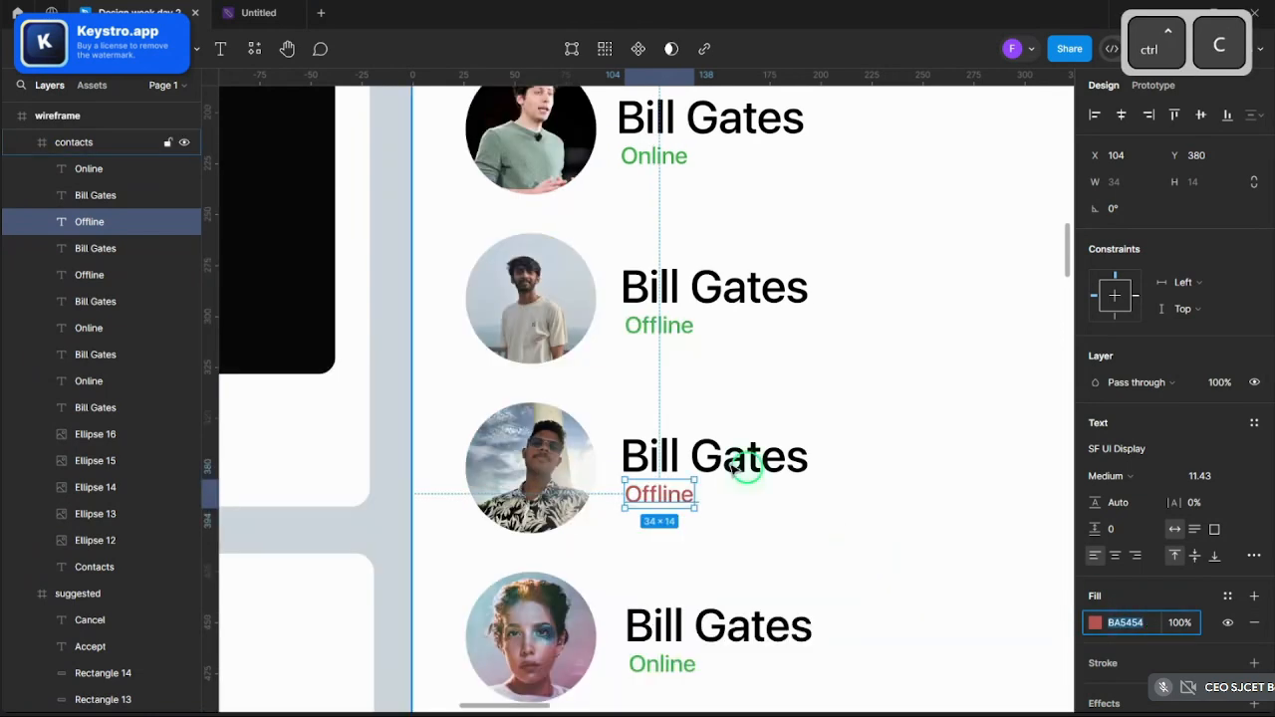
left_click(661, 327)
left_click(1127, 620)
key("ctrl+v")
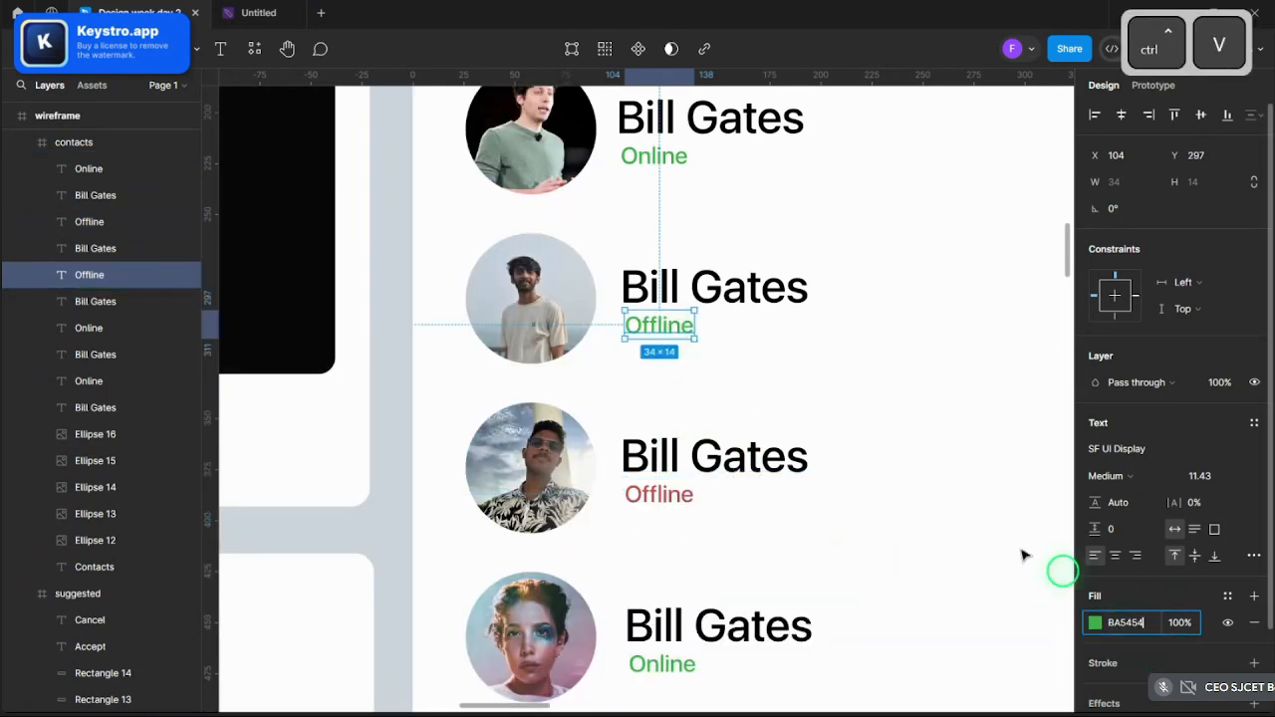
- Clear the selection and scroll over the Contacts card to check the red Offline labels
left_click(888, 444)
scroll(816, 455, "down", 5)
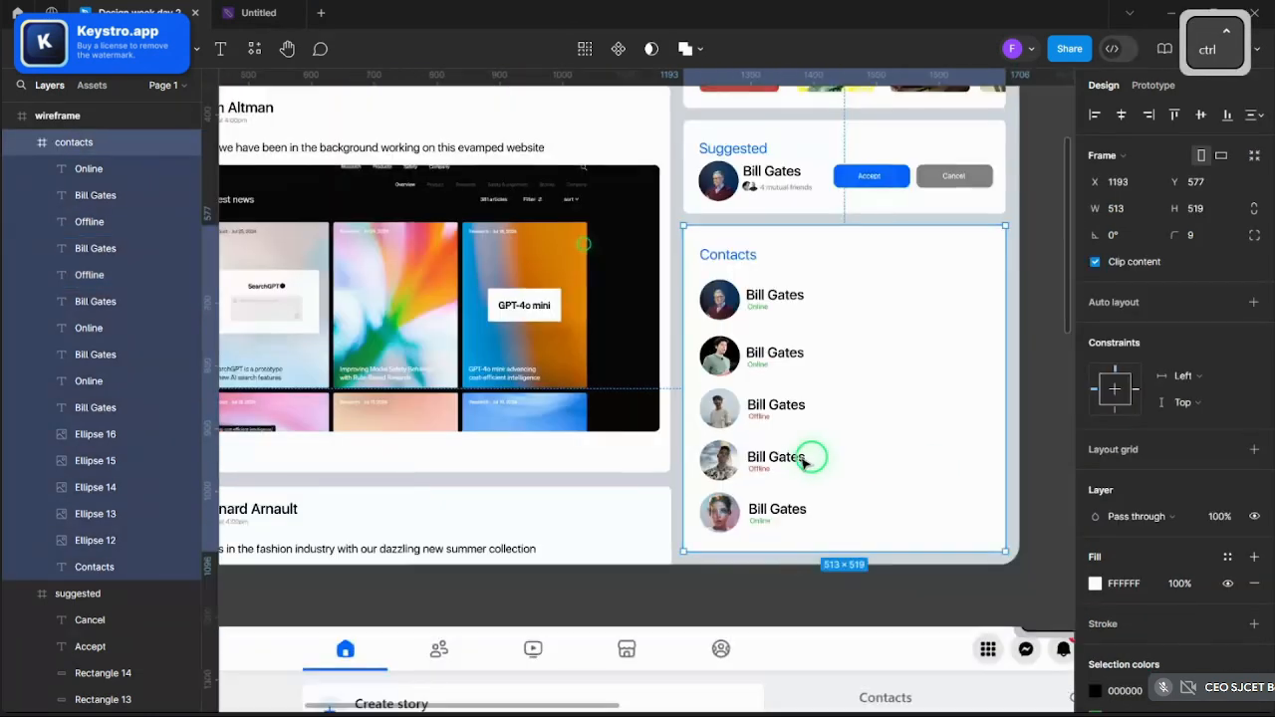
left_click(817, 584)
scroll(939, 594, "up", 1)
scroll(940, 594, "up", 2)
scroll(883, 589, "down", 5)
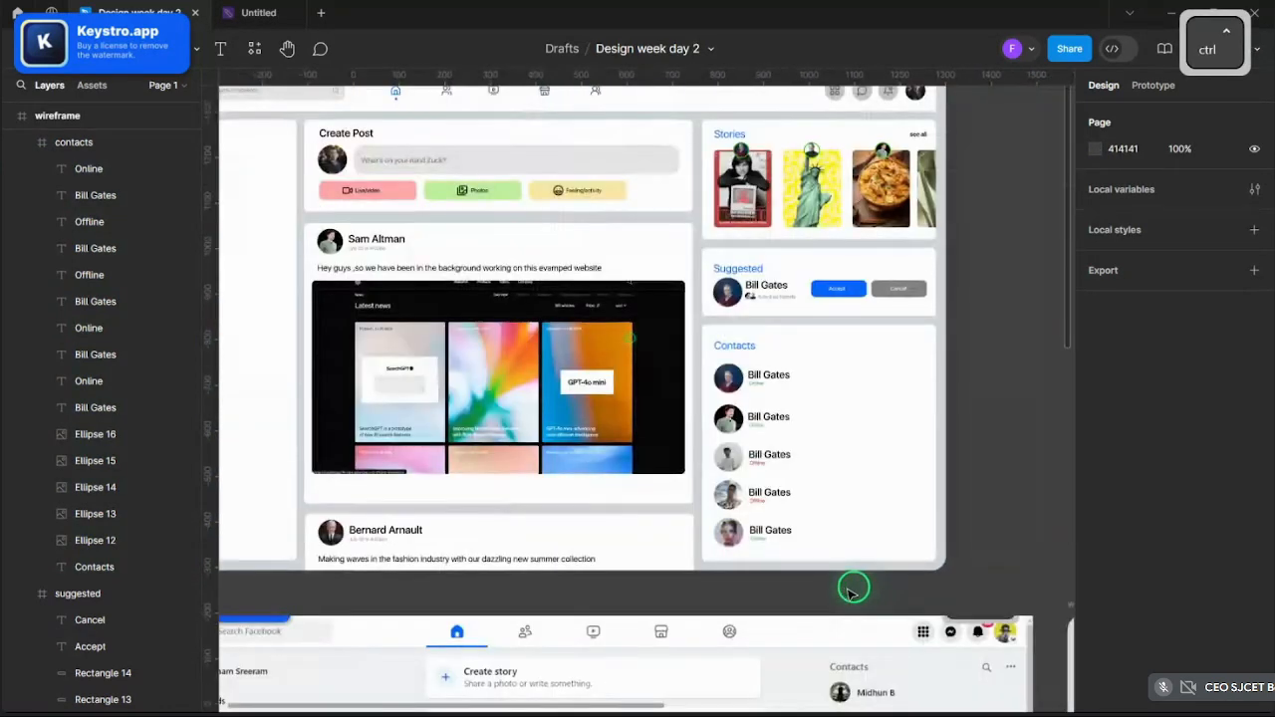
scroll(979, 521, "up", 5)
scroll(979, 521, "down", 3)
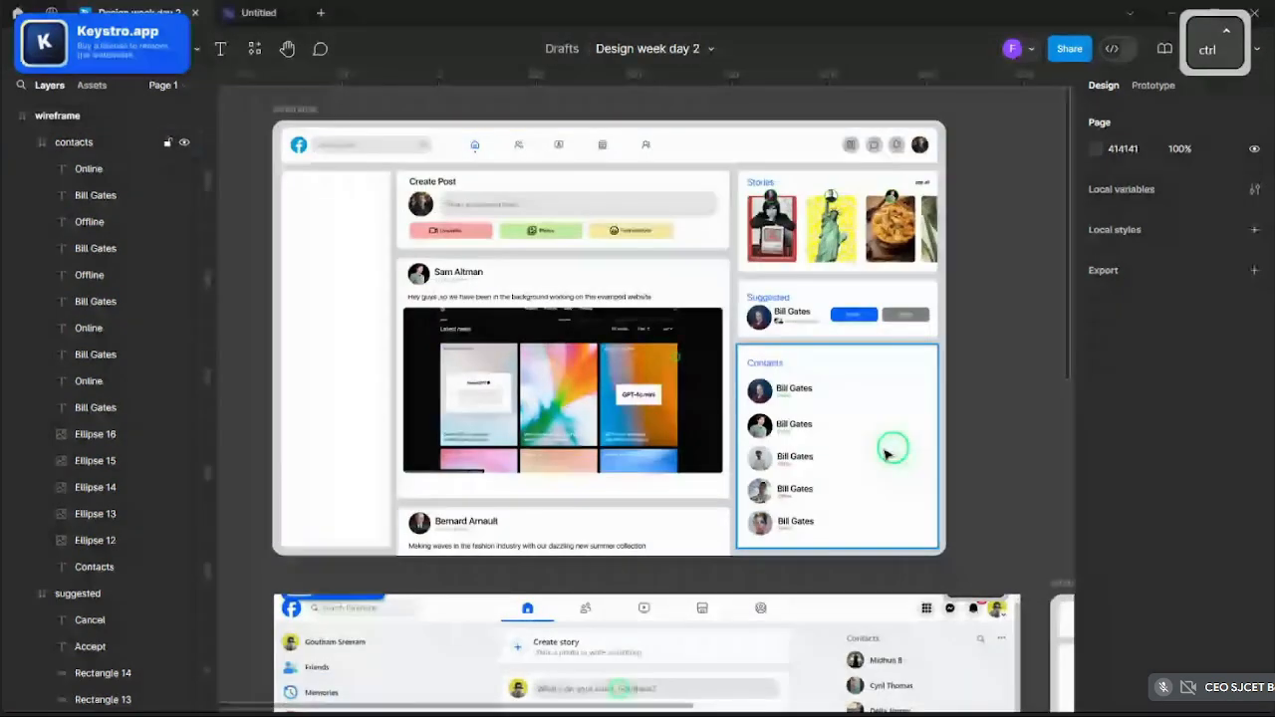
scroll(886, 453, "up", 3)
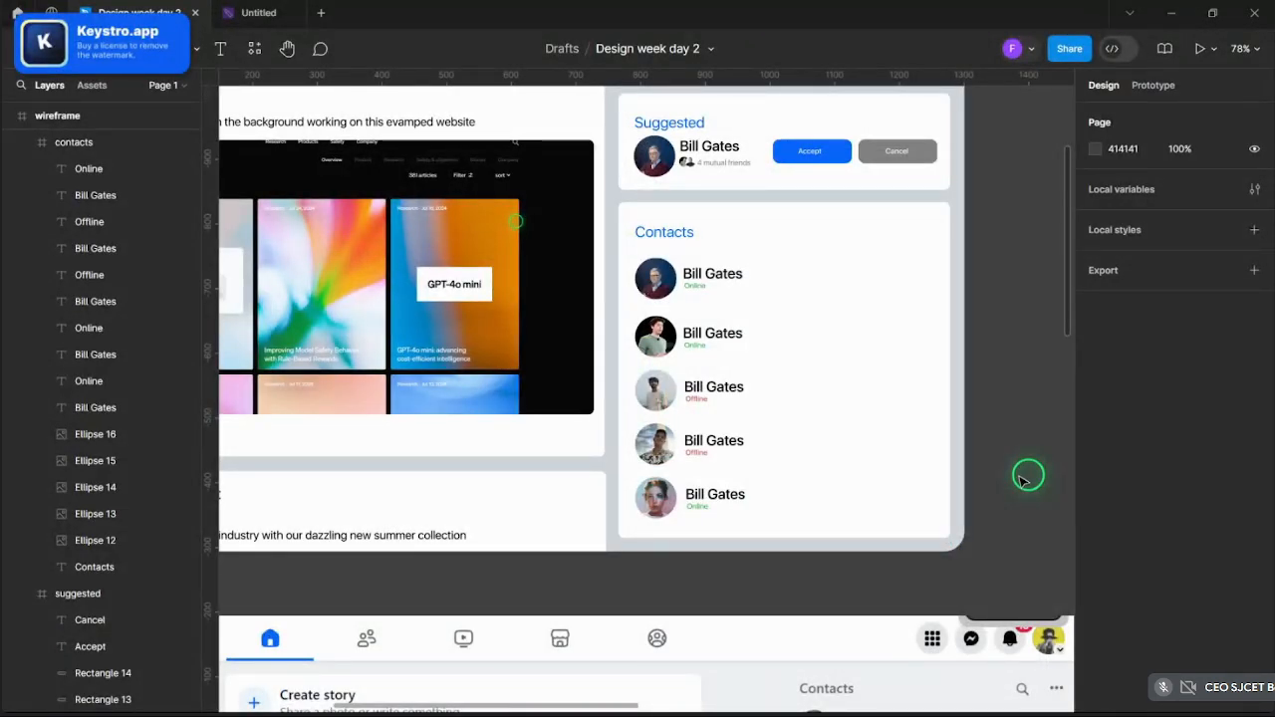
- Replace the second and third contacts' duplicate names with their own contact names
scroll(668, 393, "up", 5)
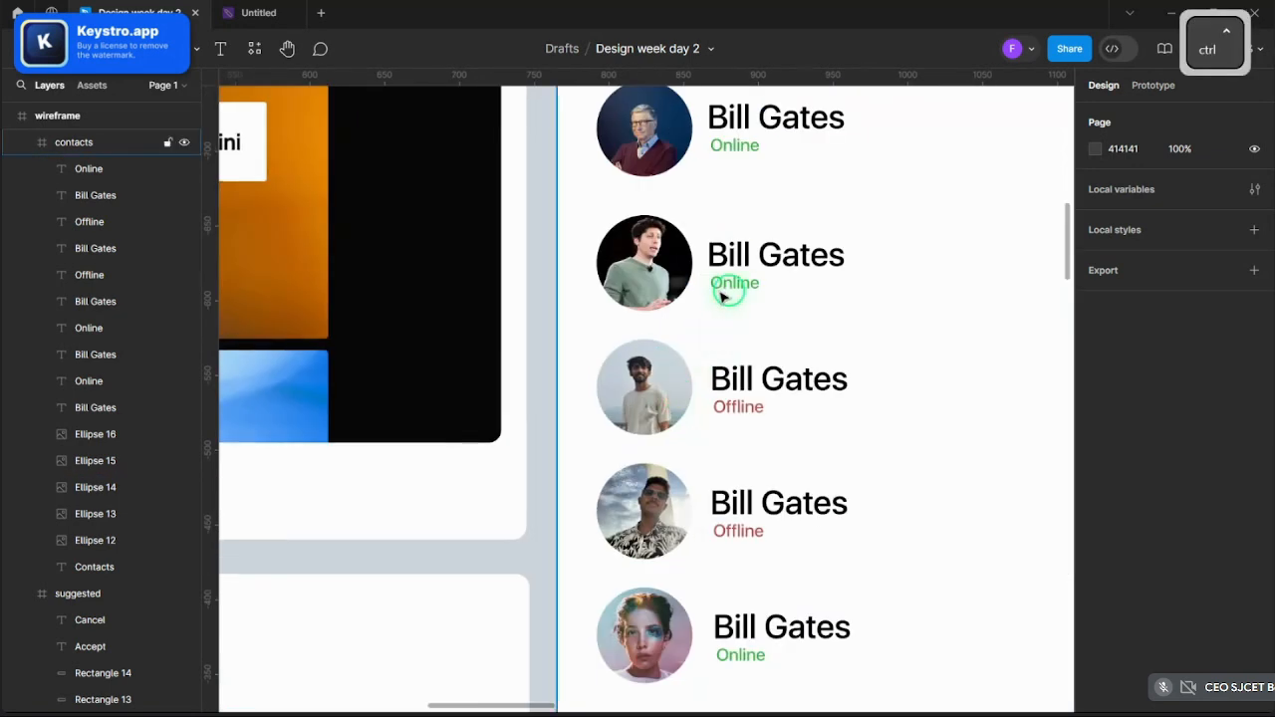
left_click(733, 255)
double_click(733, 255)
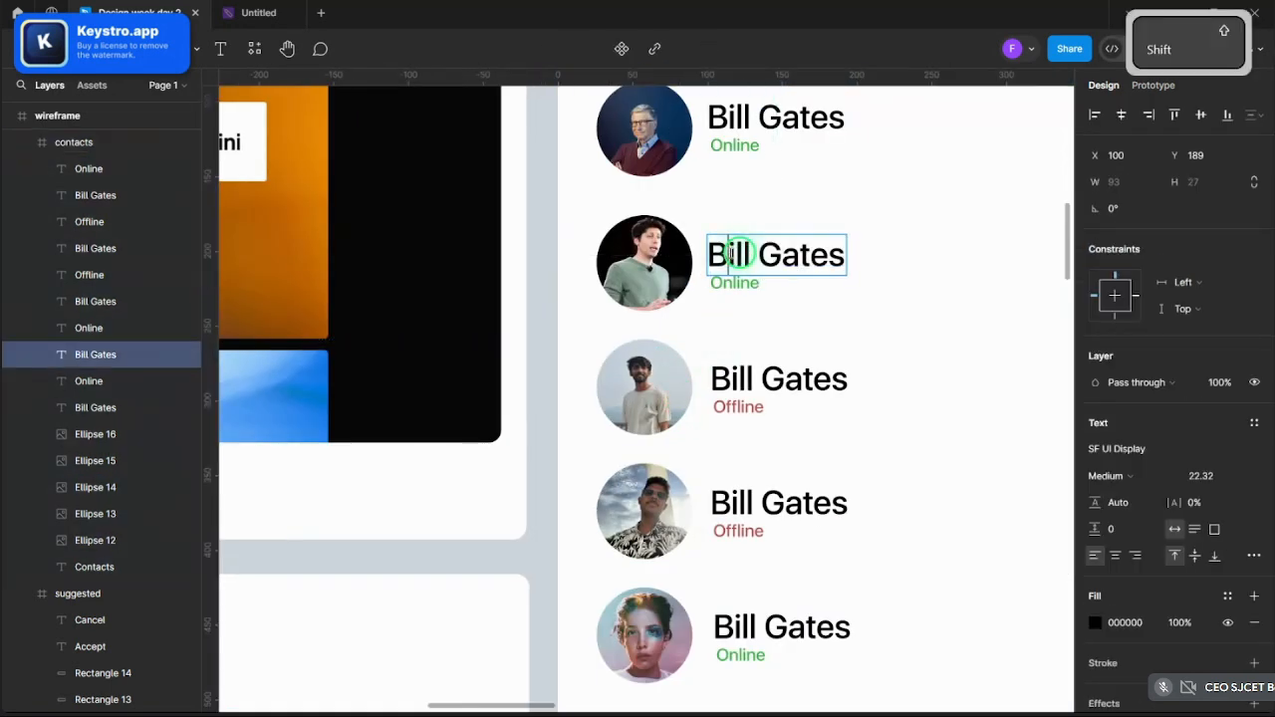
key("ctrl+a")
type("Sam ")
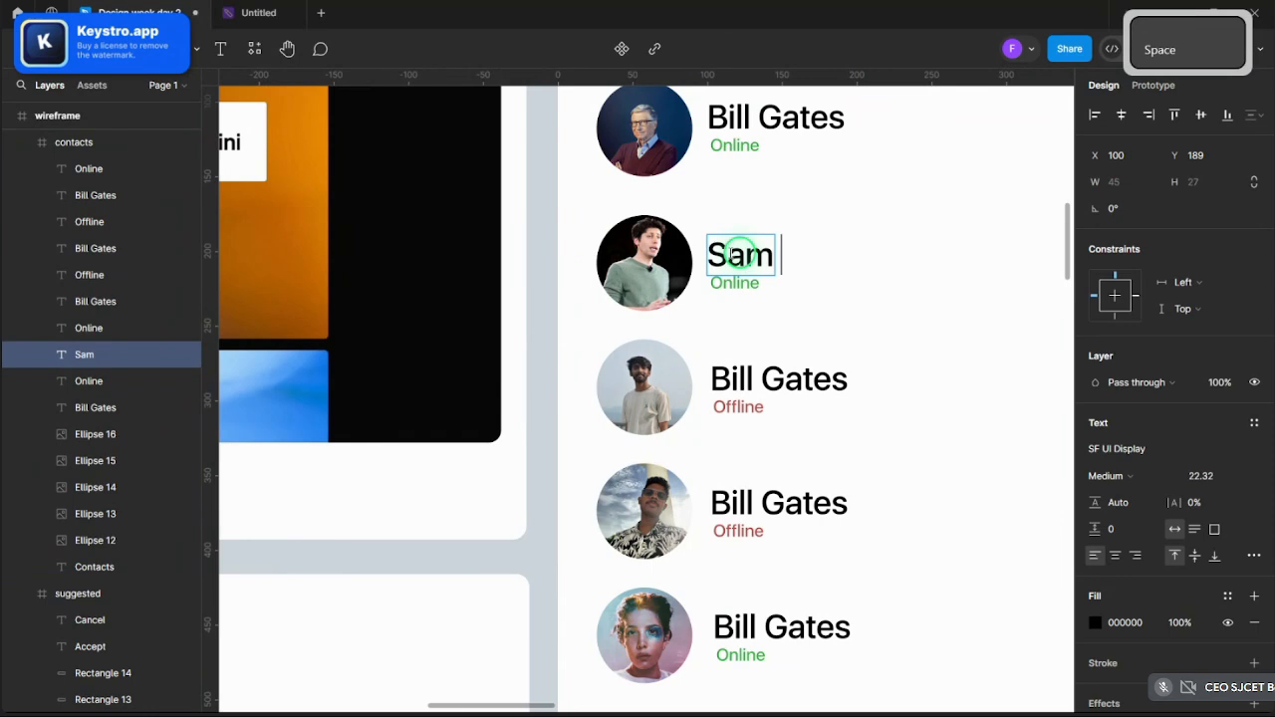
type("Altman")
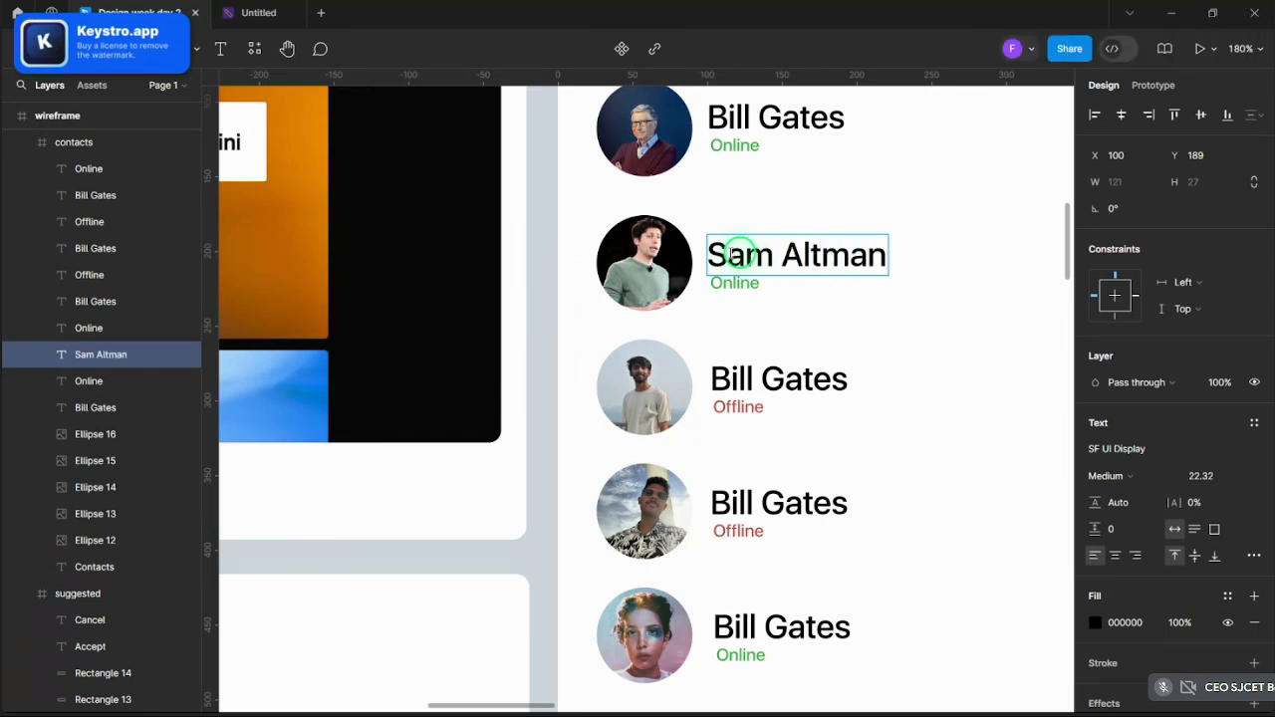
double_click(767, 369)
key("ctrl+a")
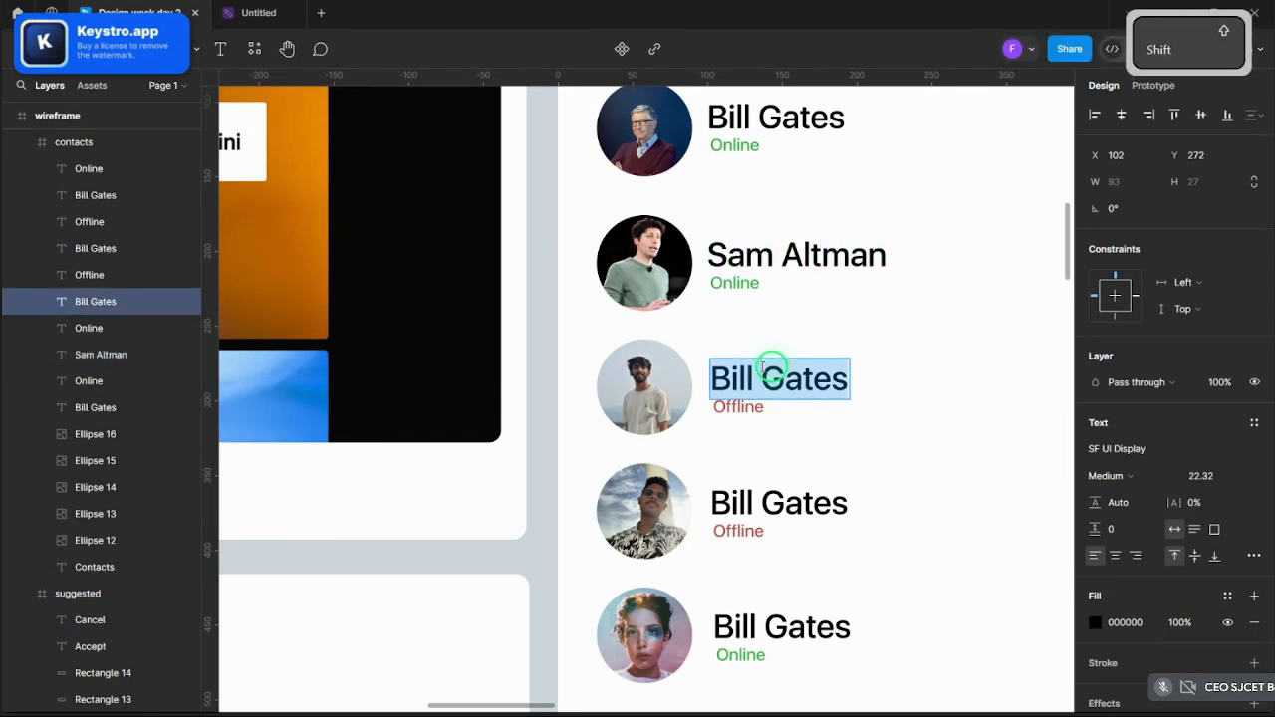
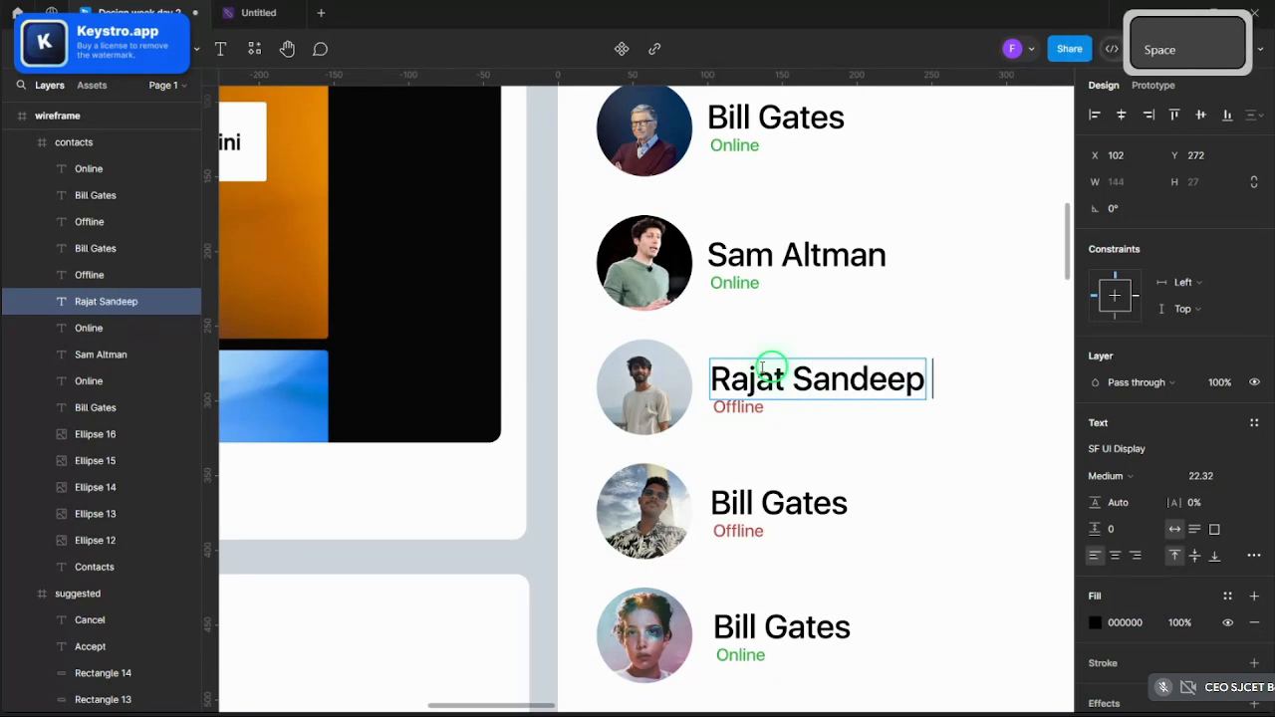
- Replace the fourth and fifth contacts' duplicate names with their own contact names
scroll(772, 368, "up", 1)
double_click(809, 513)
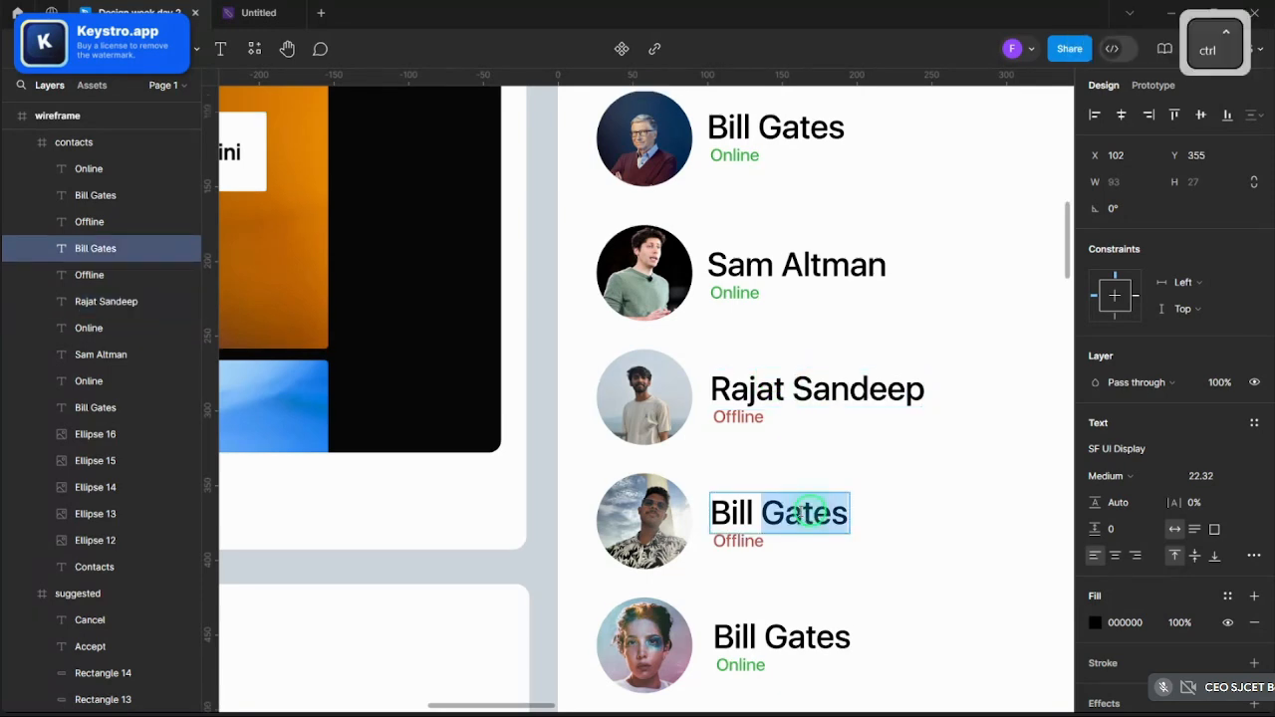
key("ctrl+a")
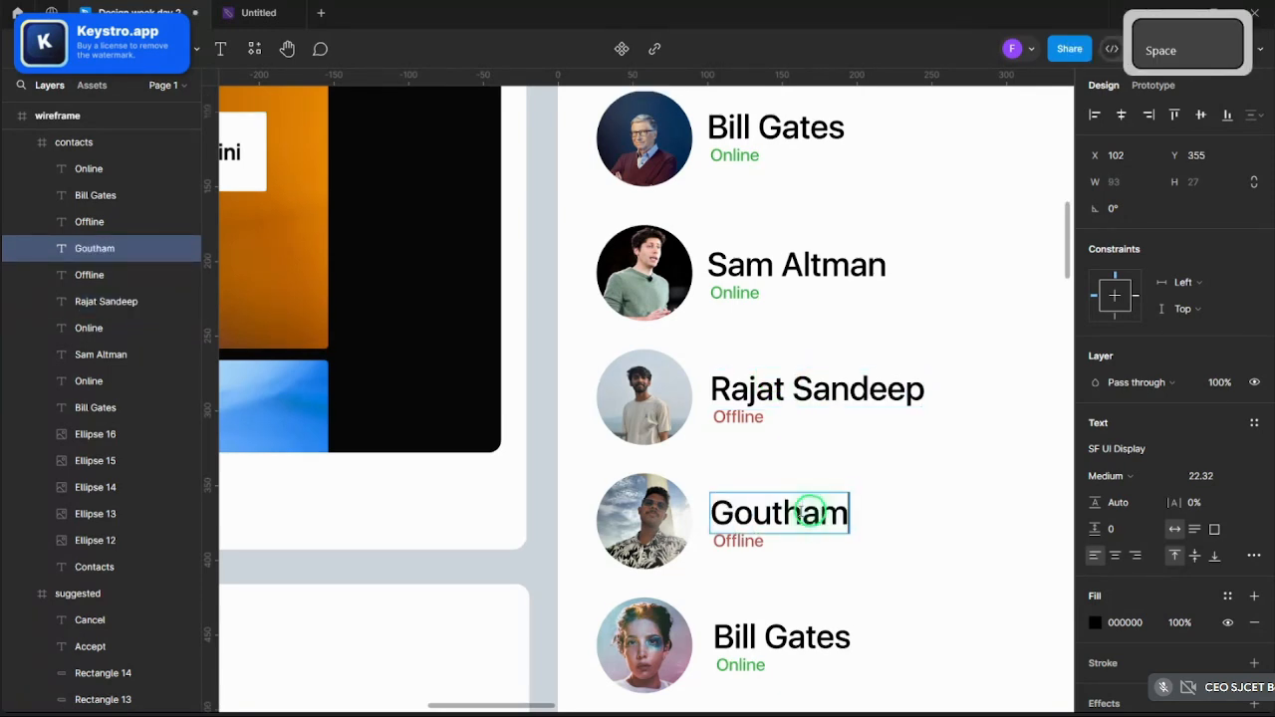
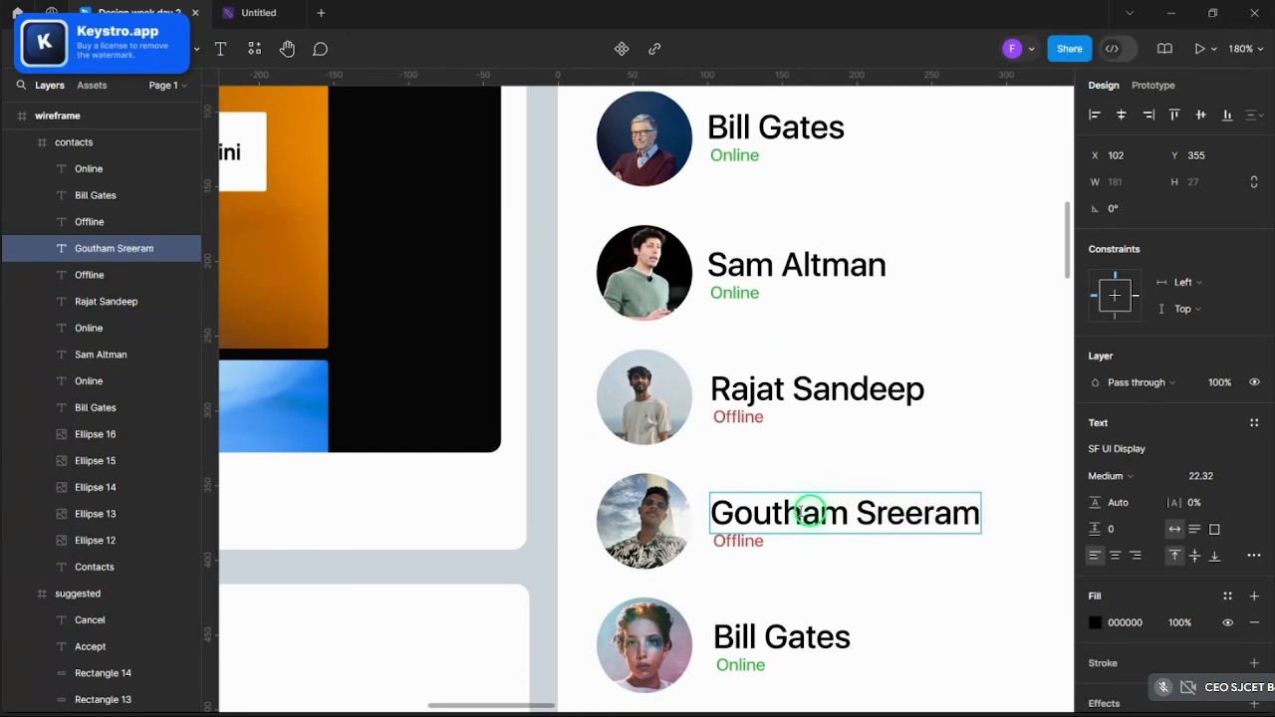
scroll(732, 495, "down", 3)
double_click(775, 434)
key("ctrl+a")
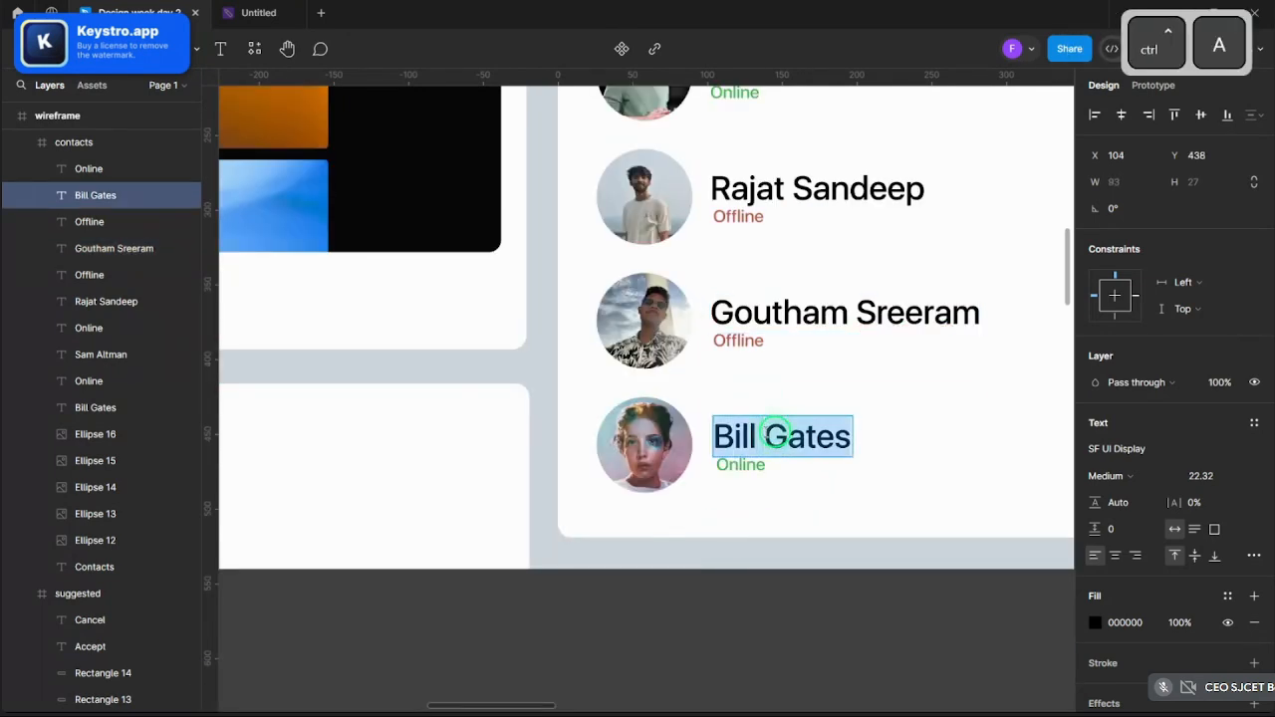
type("Halse")
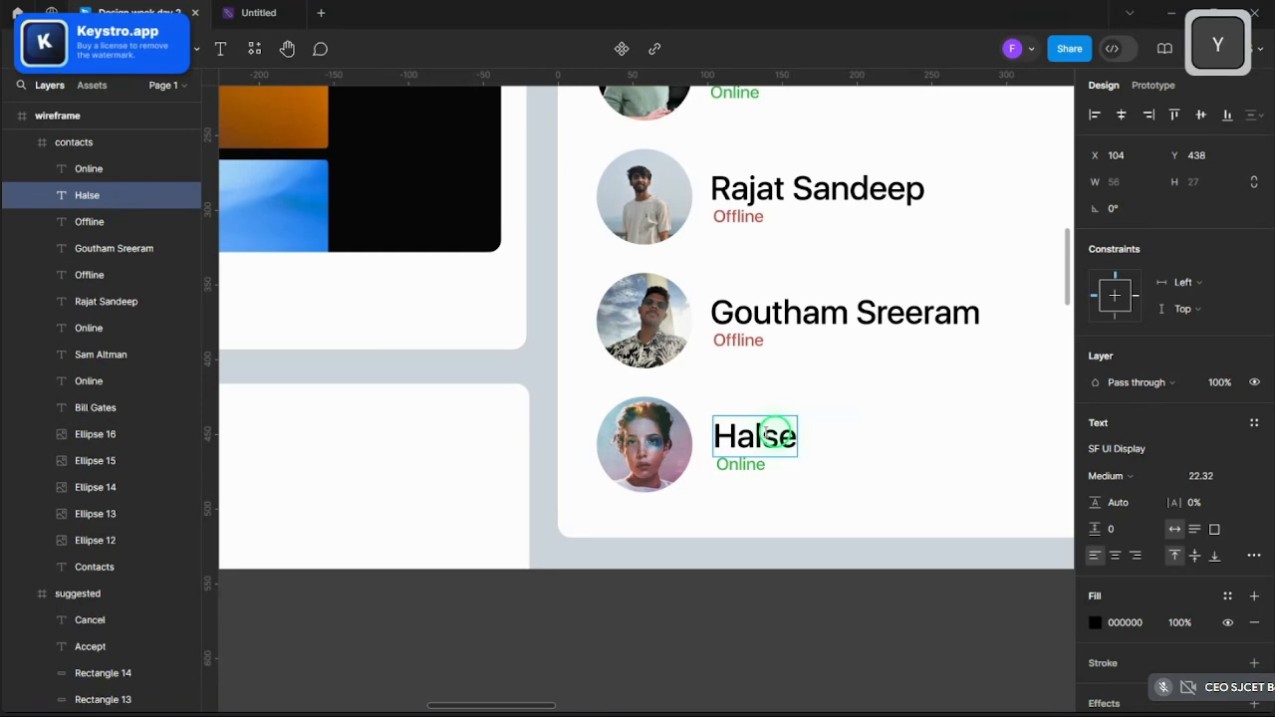
type("y")
left_click(848, 612)
key("ctrl")
scroll(792, 625, "down", 3)
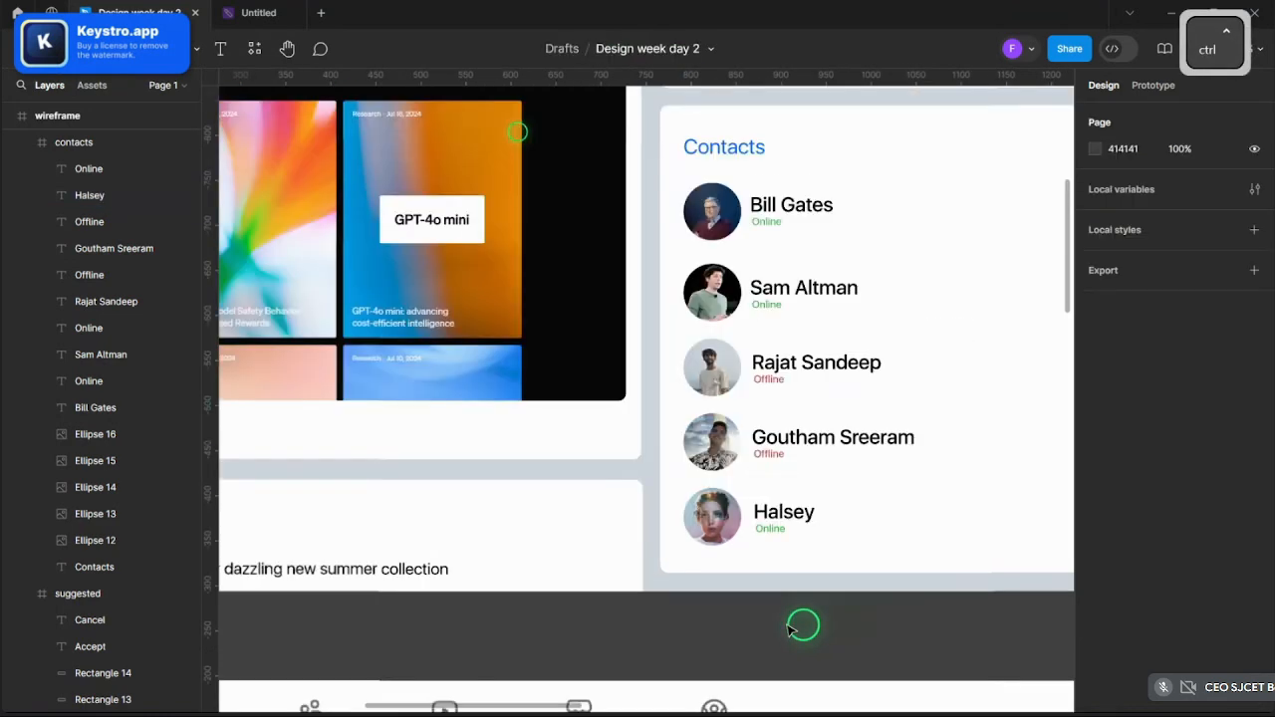
scroll(792, 626, "down", 5)
scroll(754, 526, "up", 2)
scroll(867, 512, "down", 3)
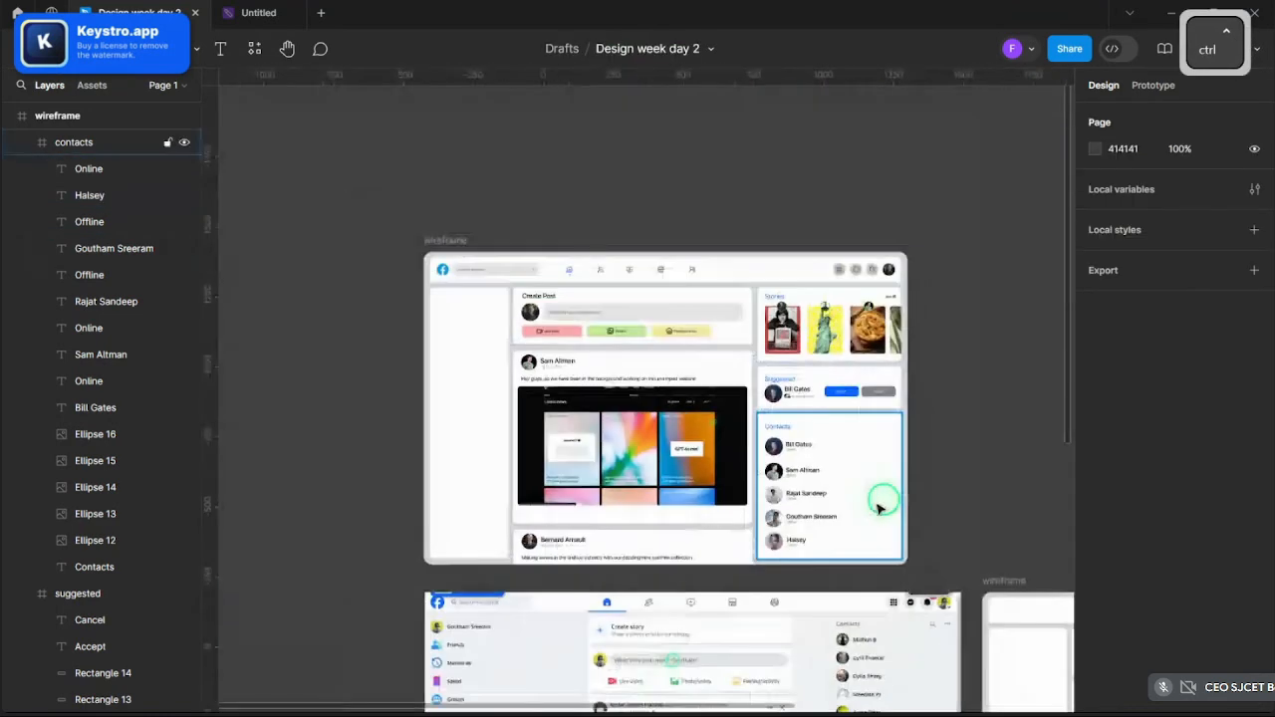
scroll(880, 508, "up", 8)
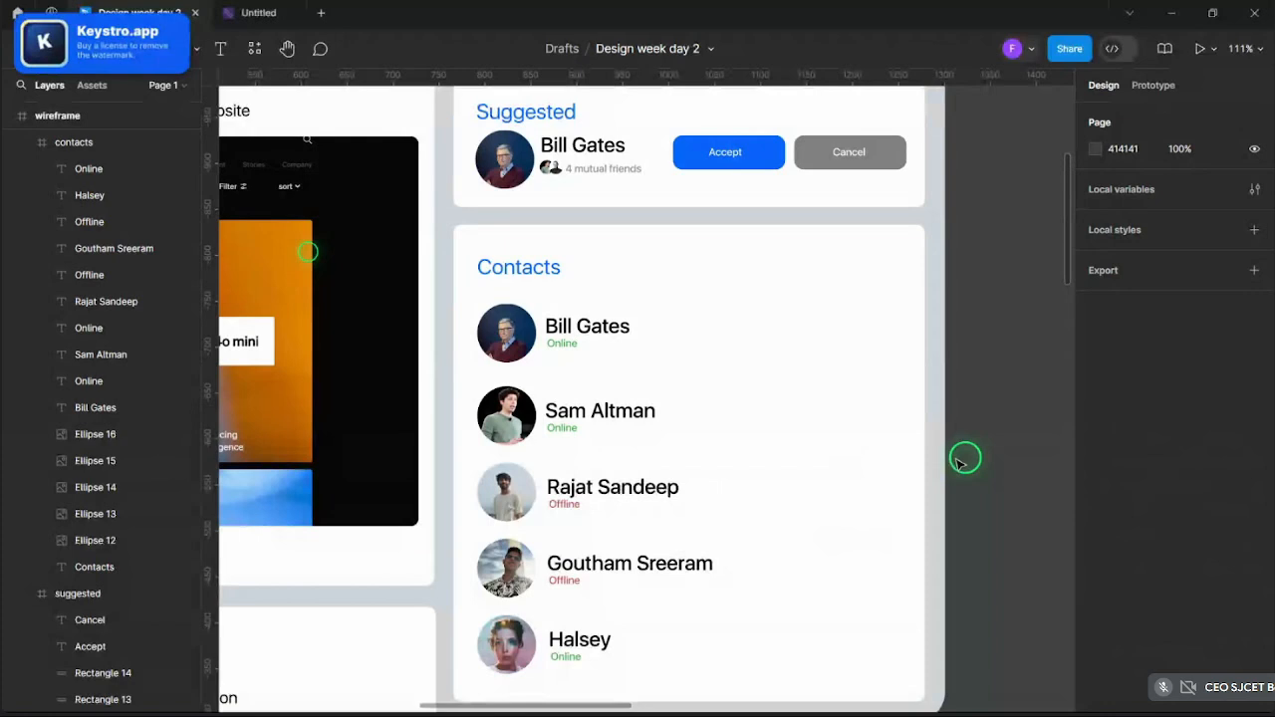
scroll(822, 417, "up", 5)
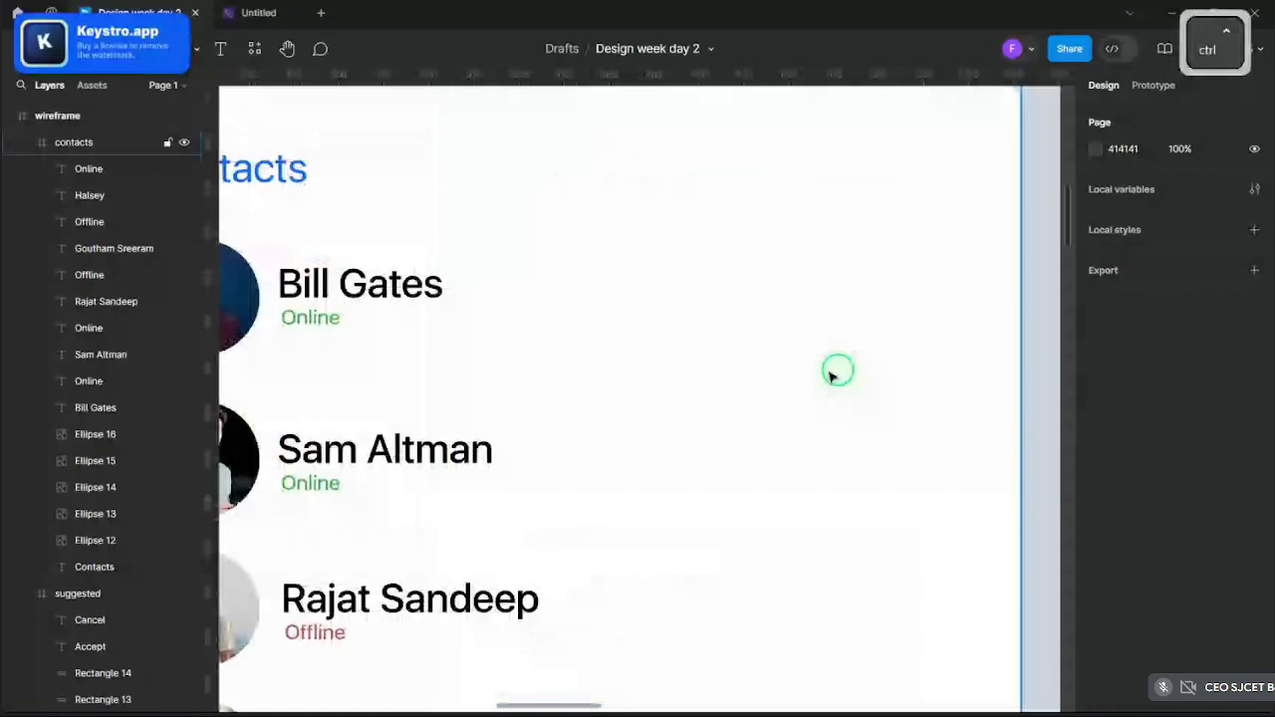
scroll(833, 375, "down", 3)
scroll(527, 356, "down", 4)
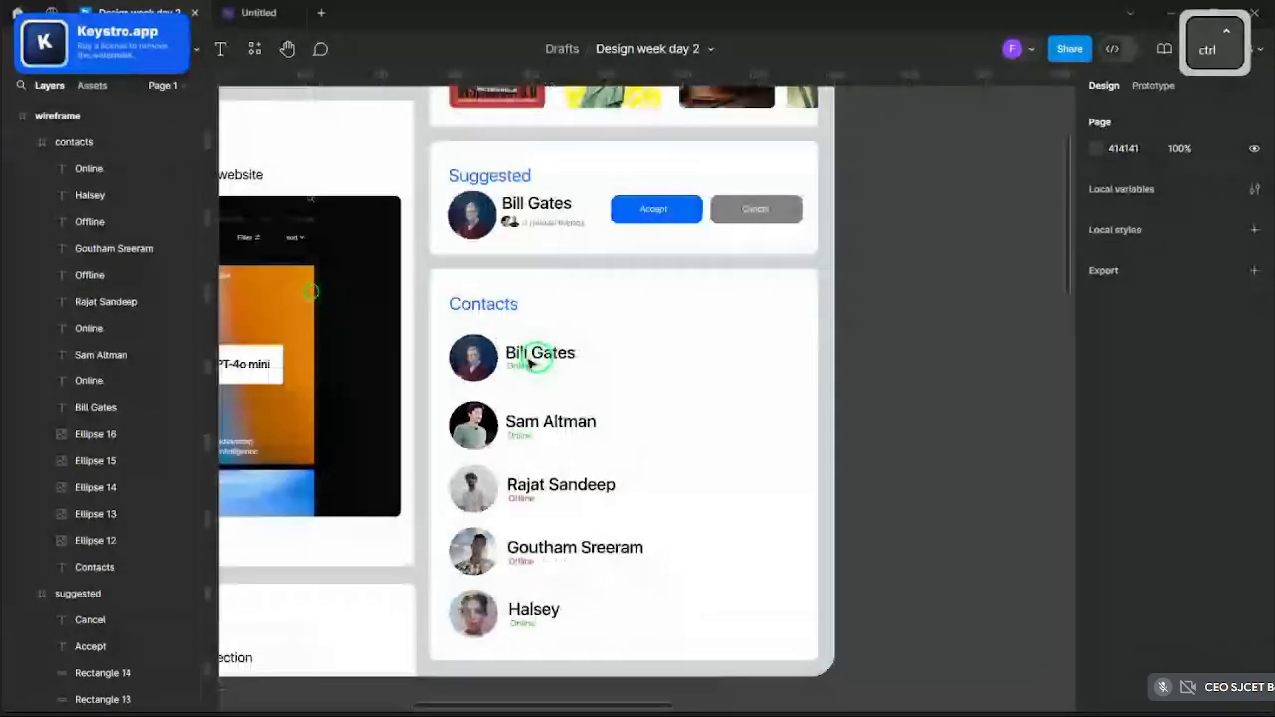
scroll(688, 378, "up", 5)
scroll(643, 365, "down", 4)
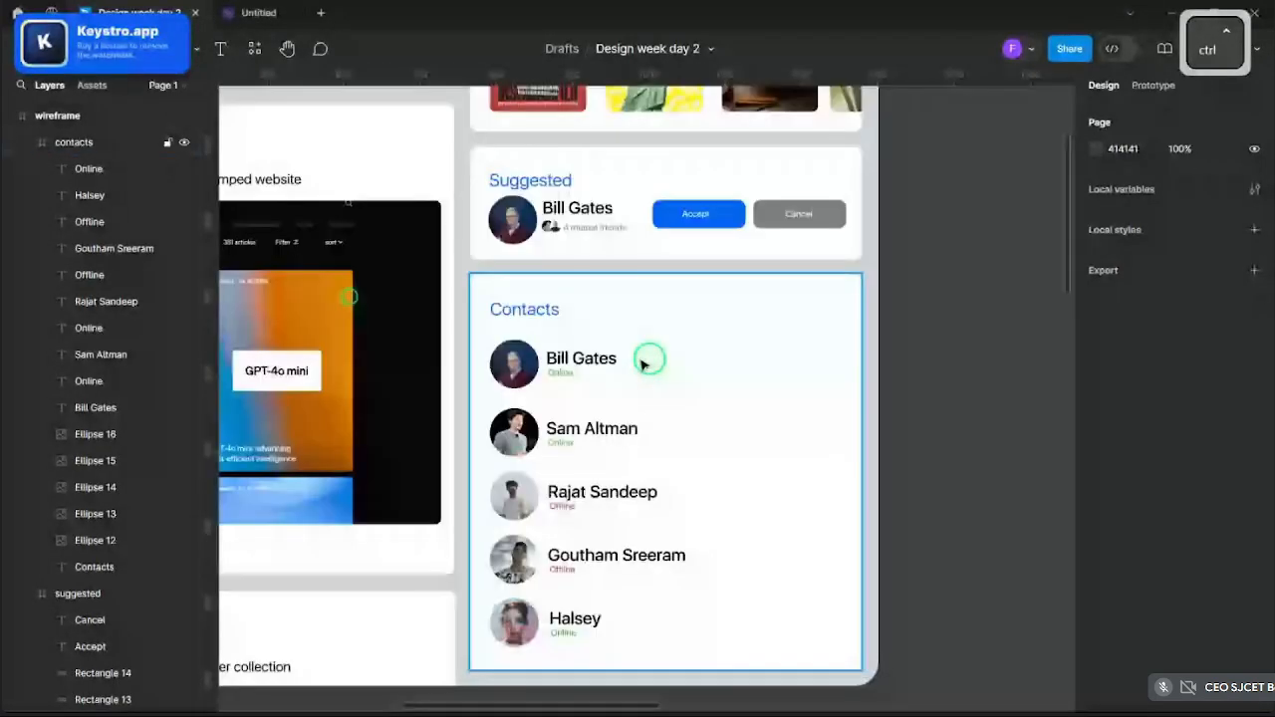
scroll(643, 365, "up", 2)
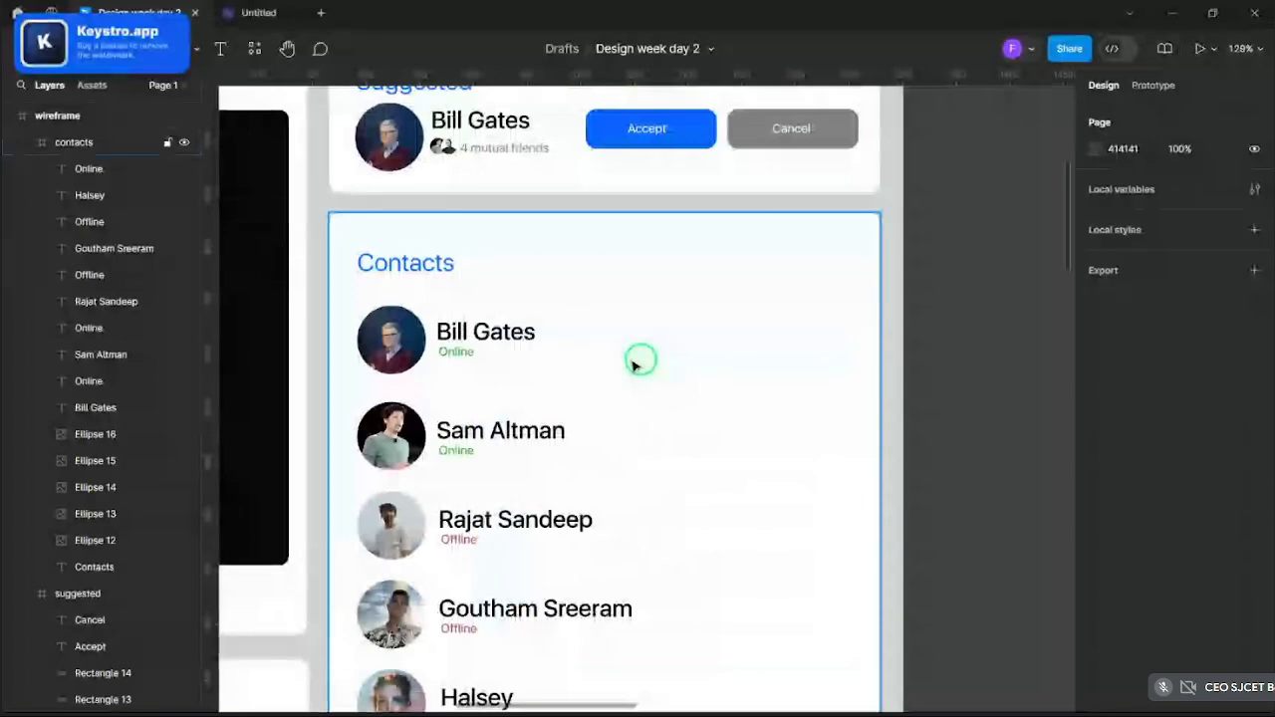
scroll(634, 358, "down", 2)
scroll(627, 358, "up", 3)
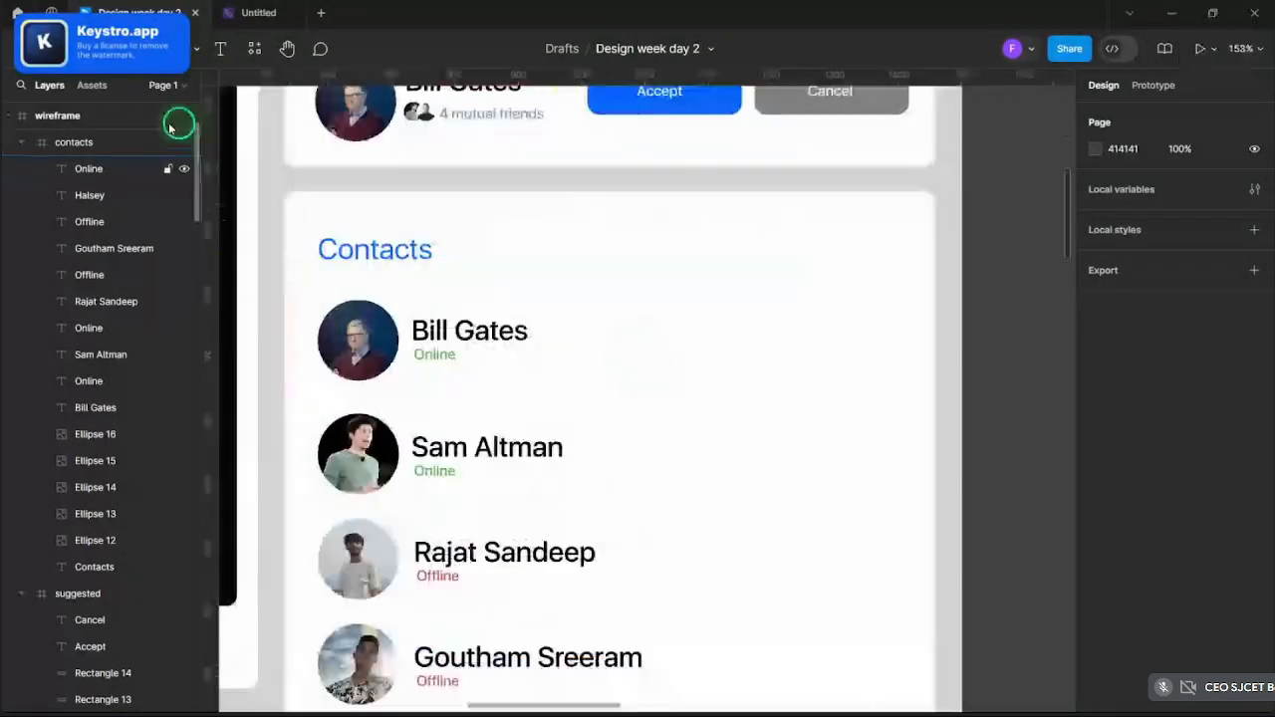
- Look through the plugins list for icons, then close it and deselect the card
left_click(254, 49)
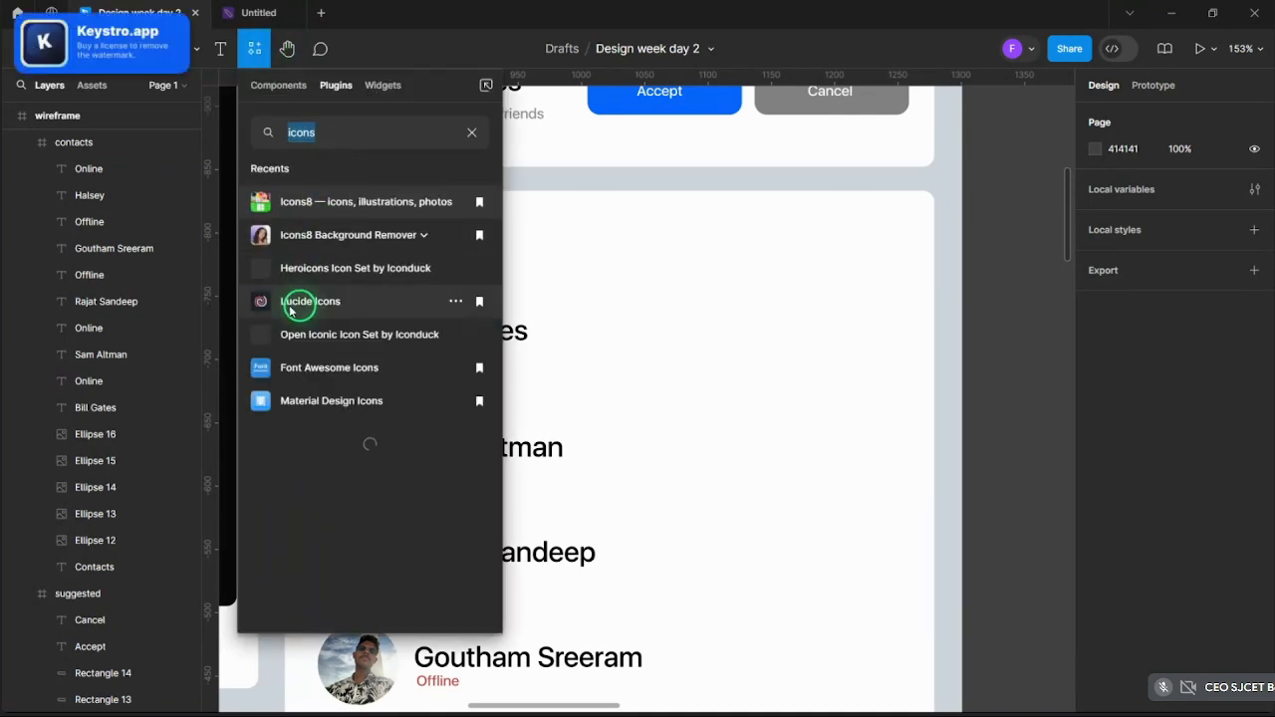
left_click(747, 304)
scroll(805, 274, "down", 5)
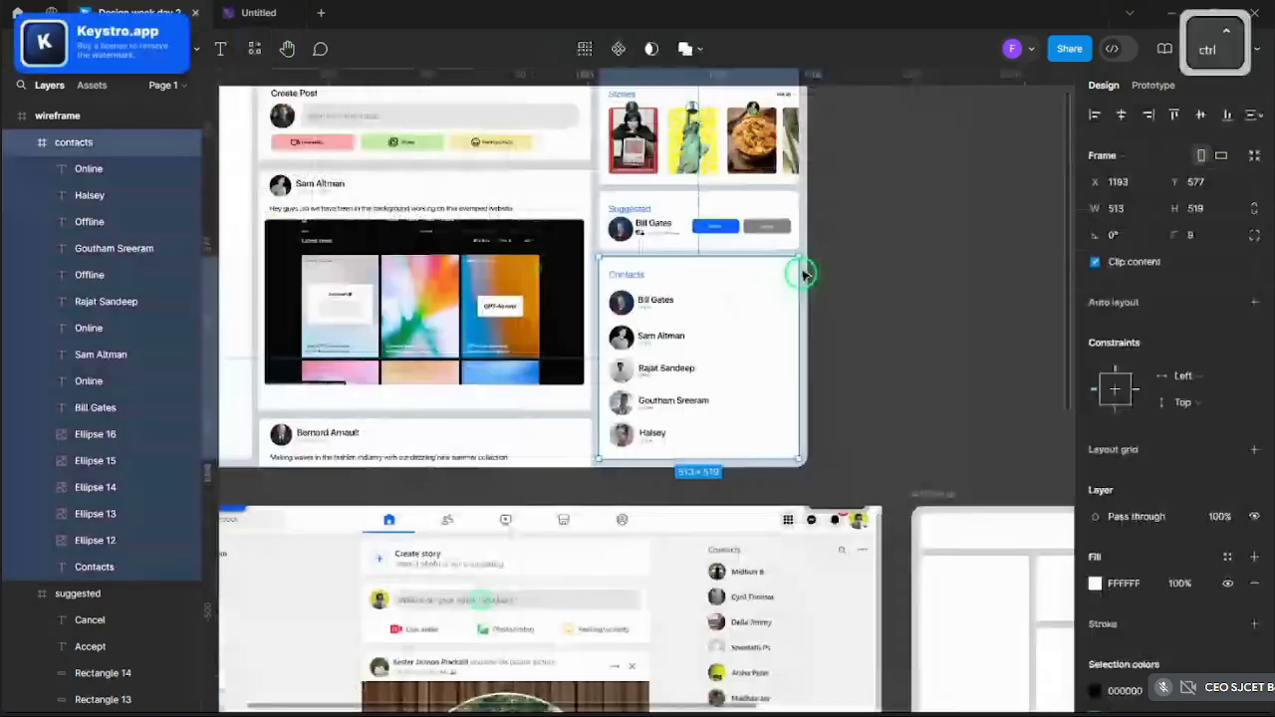
left_click(805, 274)
scroll(801, 299, "up", 6)
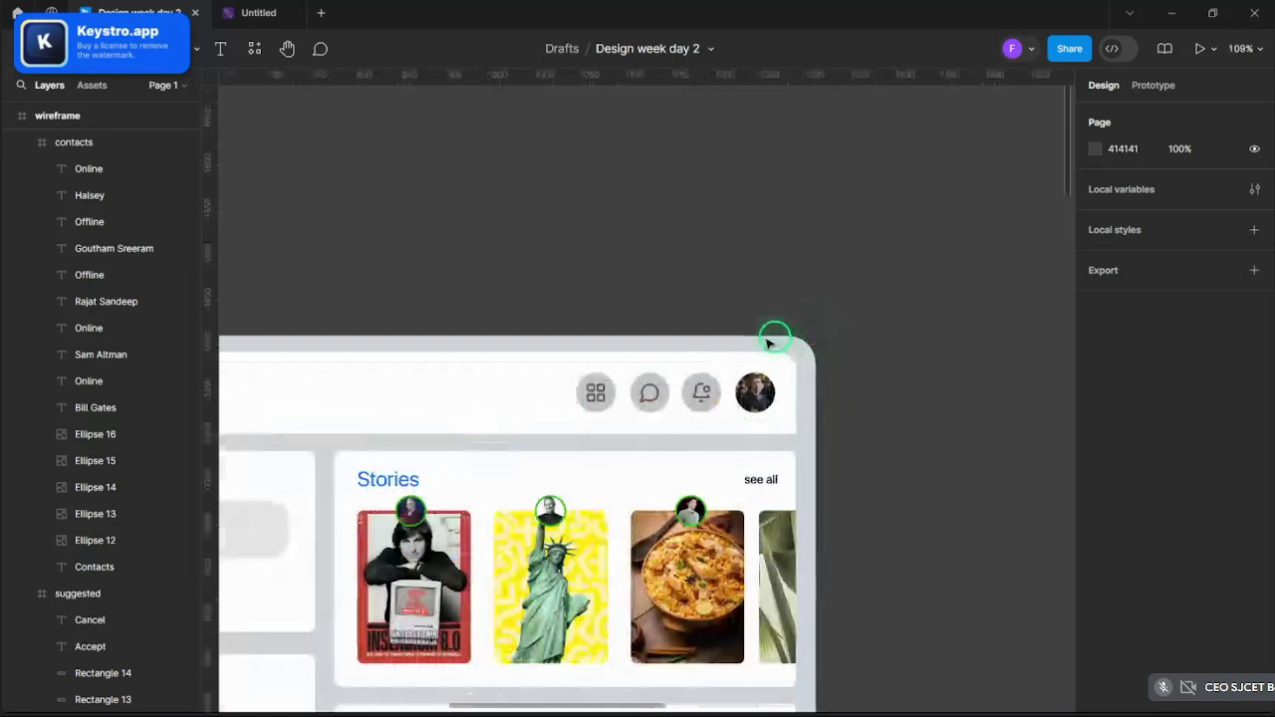
scroll(769, 343, "up", 3)
- Copy the title bar's chat-bubble icon and place it right of the first contact
left_click(655, 395, "ctrl")
key("ctrl+c")
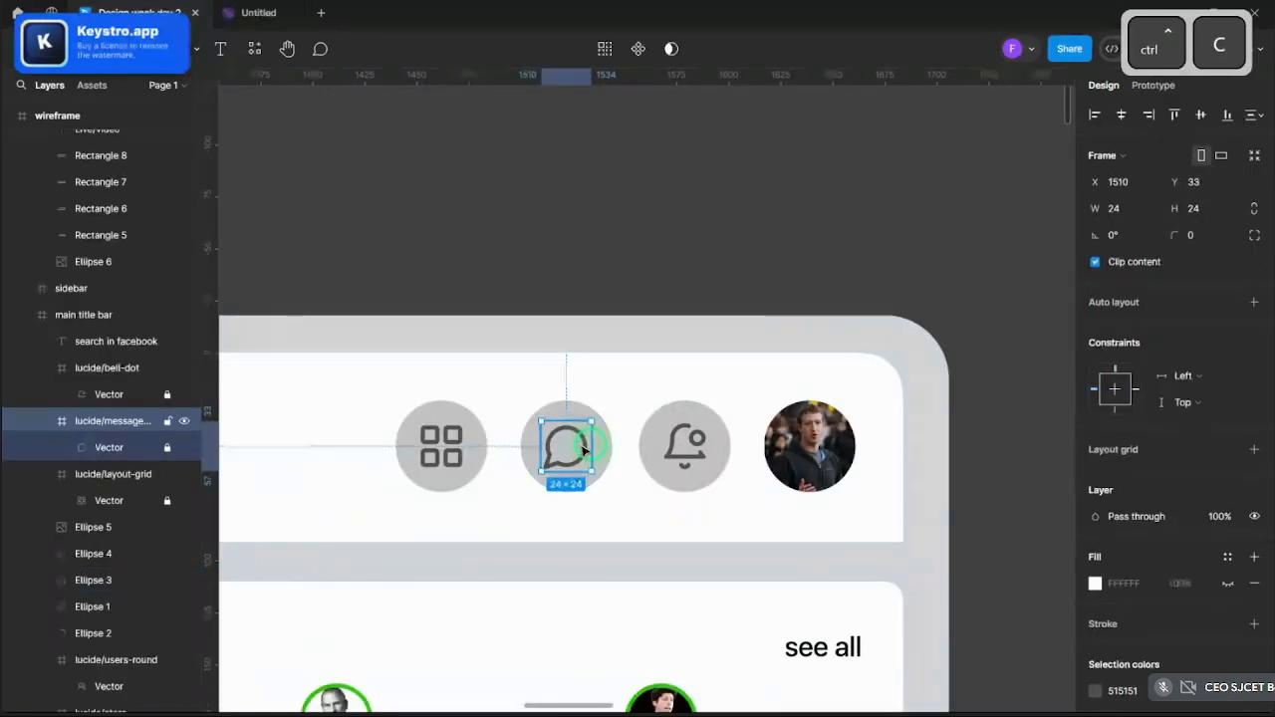
scroll(585, 450, "down", 3)
scroll(544, 372, "up", 5)
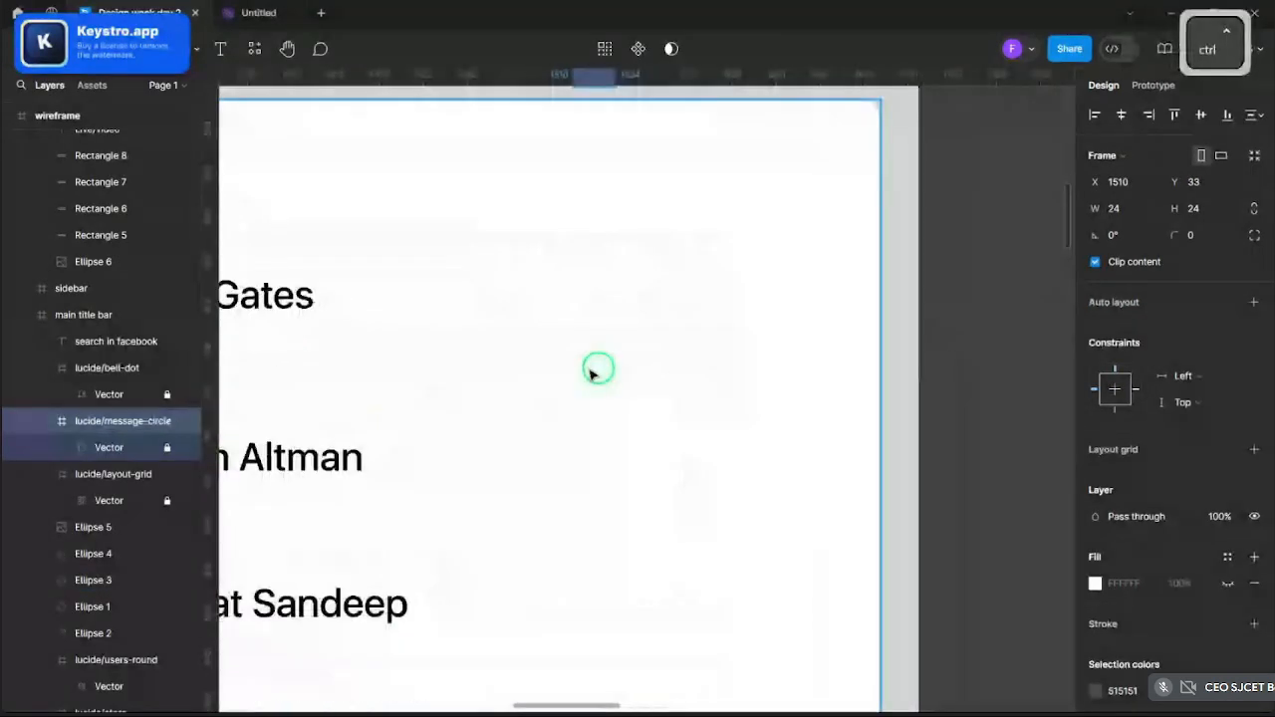
scroll(595, 370, "down", 2)
key("ctrl+v")
scroll(627, 377, "down", 2)
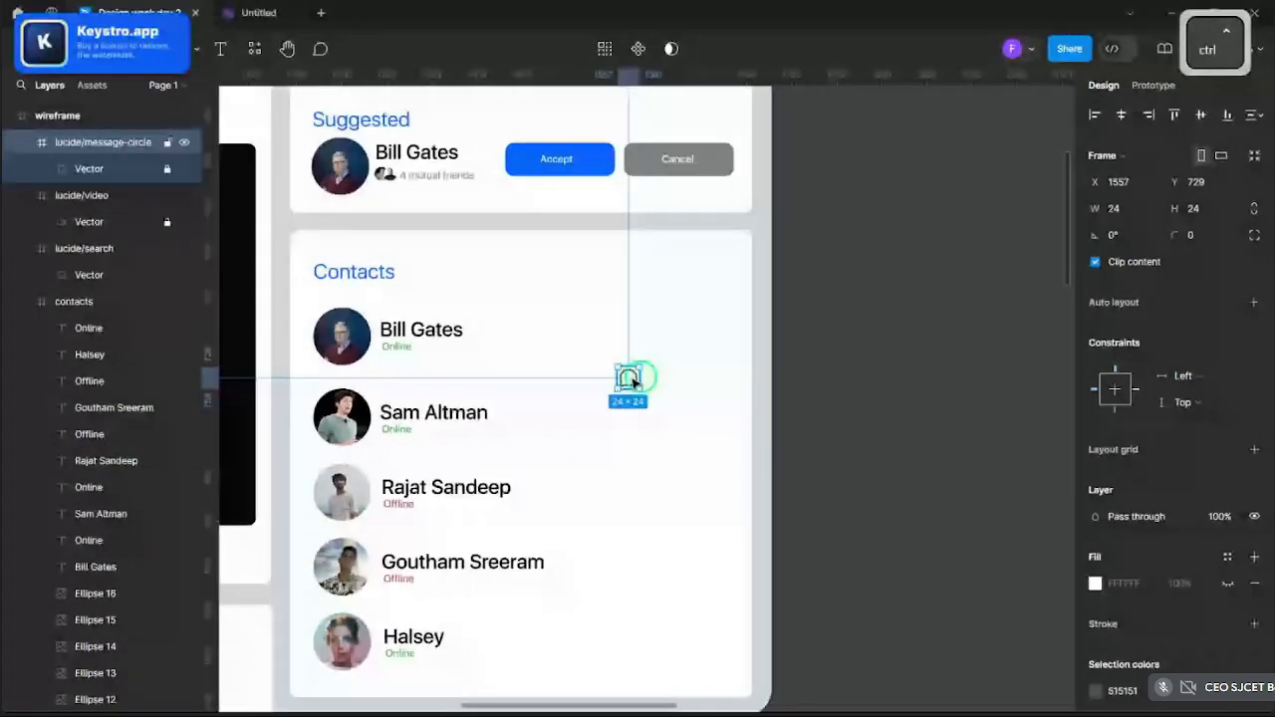
left_click_drag(633, 381, 679, 634)
- Paste four more chat-icon copies for the second through fifth contact rows
key("ctrl+c")
key("ctrl+v")
key("ctrl+c")
key("ctrl+v")
key("ctrl+c")
key("ctrl+v")
key("ctrl+c")
key("ctrl+v")
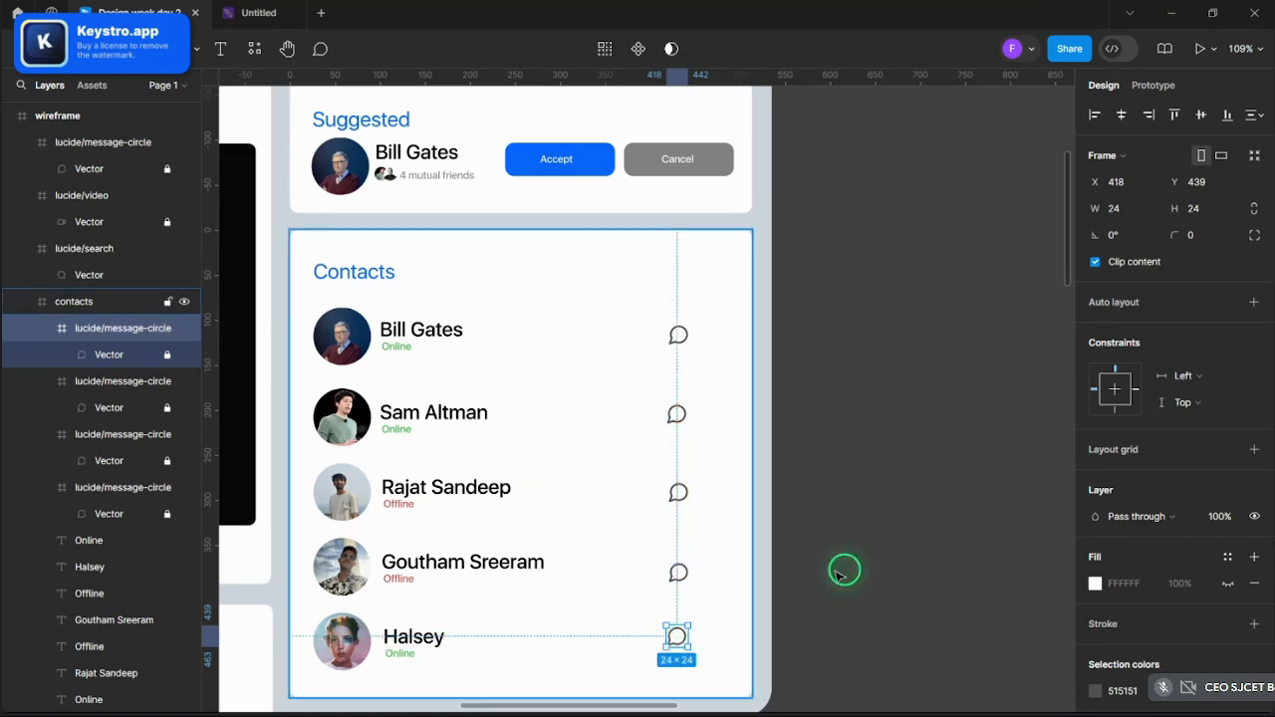
- Nudge the fourth, third and first contacts' chat icons into one aligned column
left_click(838, 570)
scroll(838, 570, "down", 3)
scroll(765, 611, "up", 4)
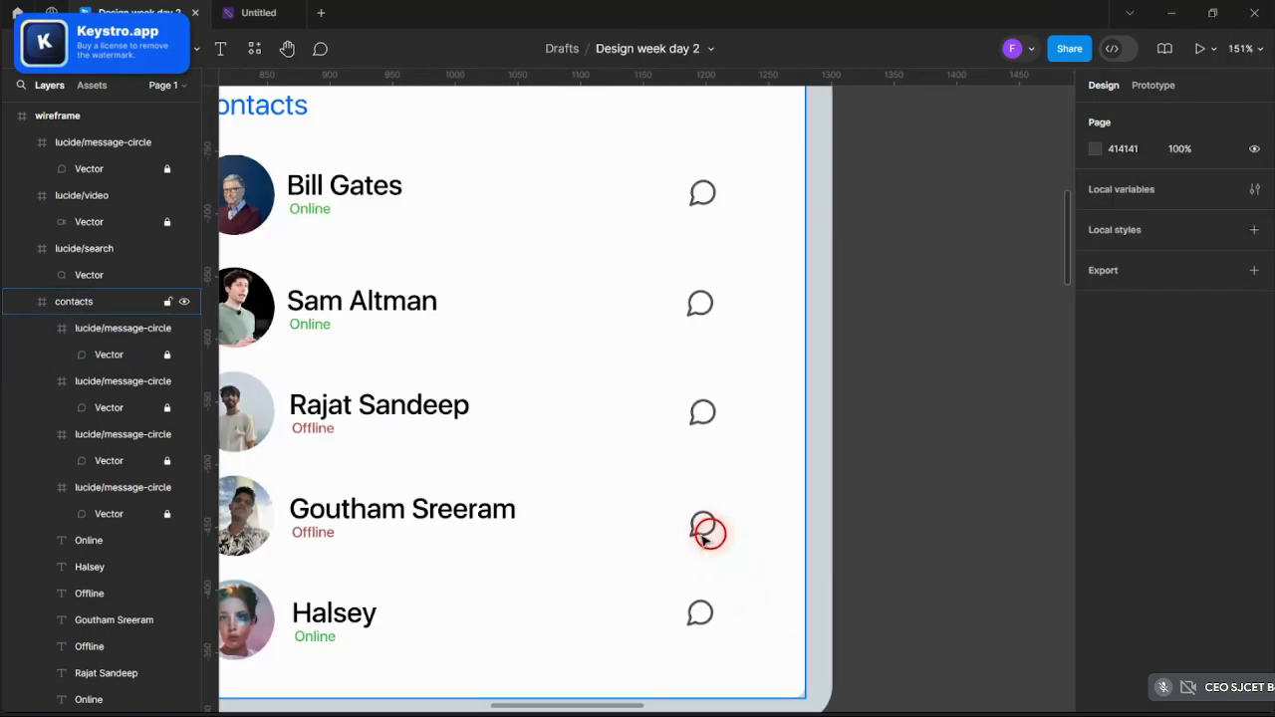
left_click_drag(705, 530, 703, 516)
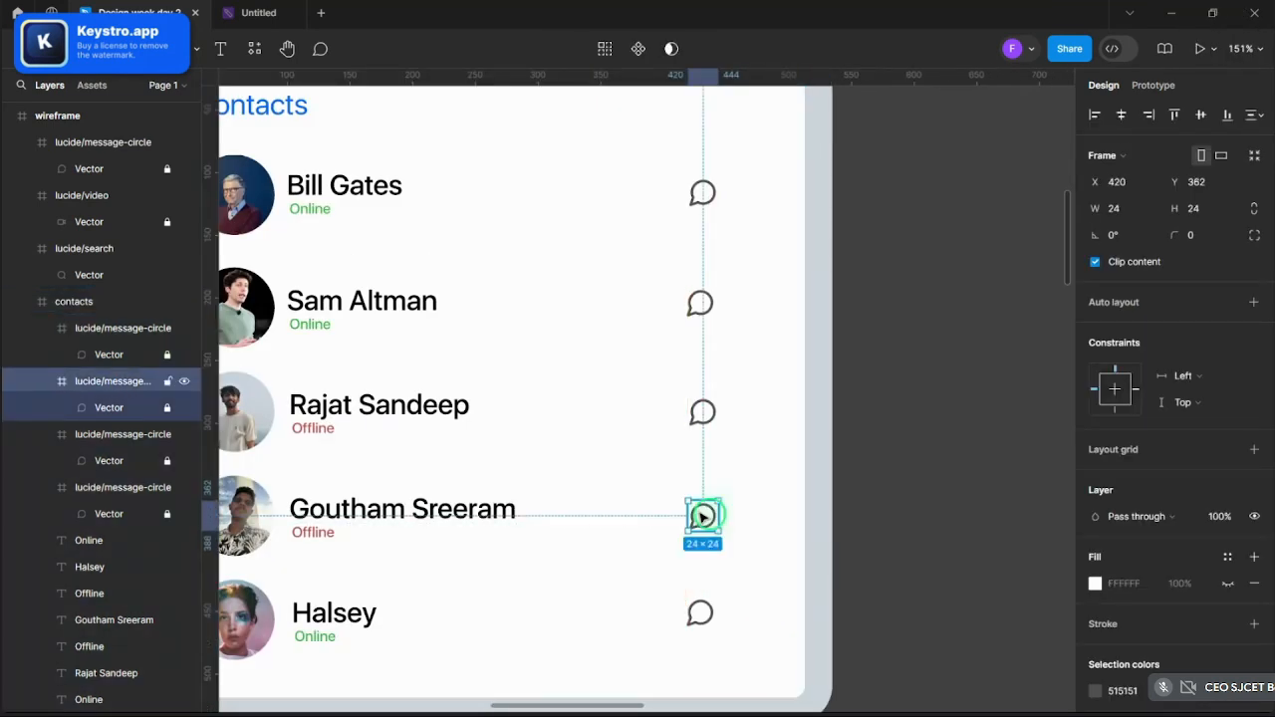
left_click(698, 423)
left_click_drag(703, 419, 700, 417)
scroll(702, 416, "up", 5)
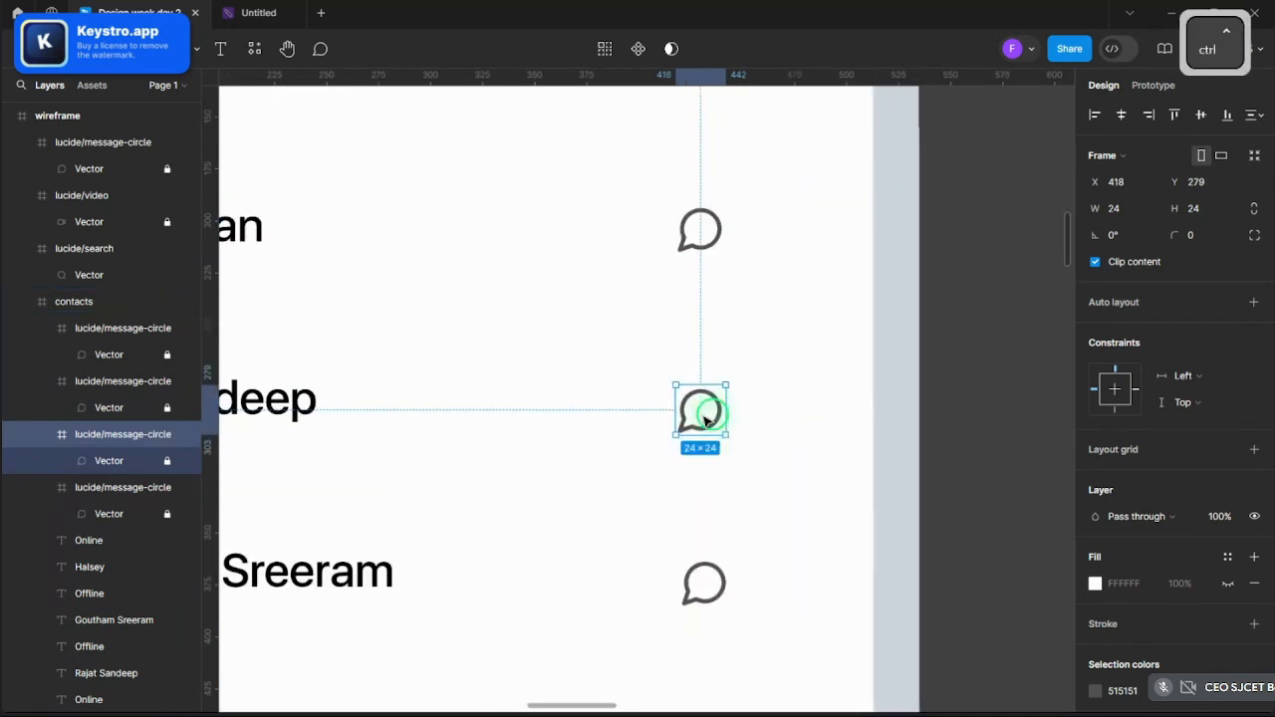
left_click(700, 231)
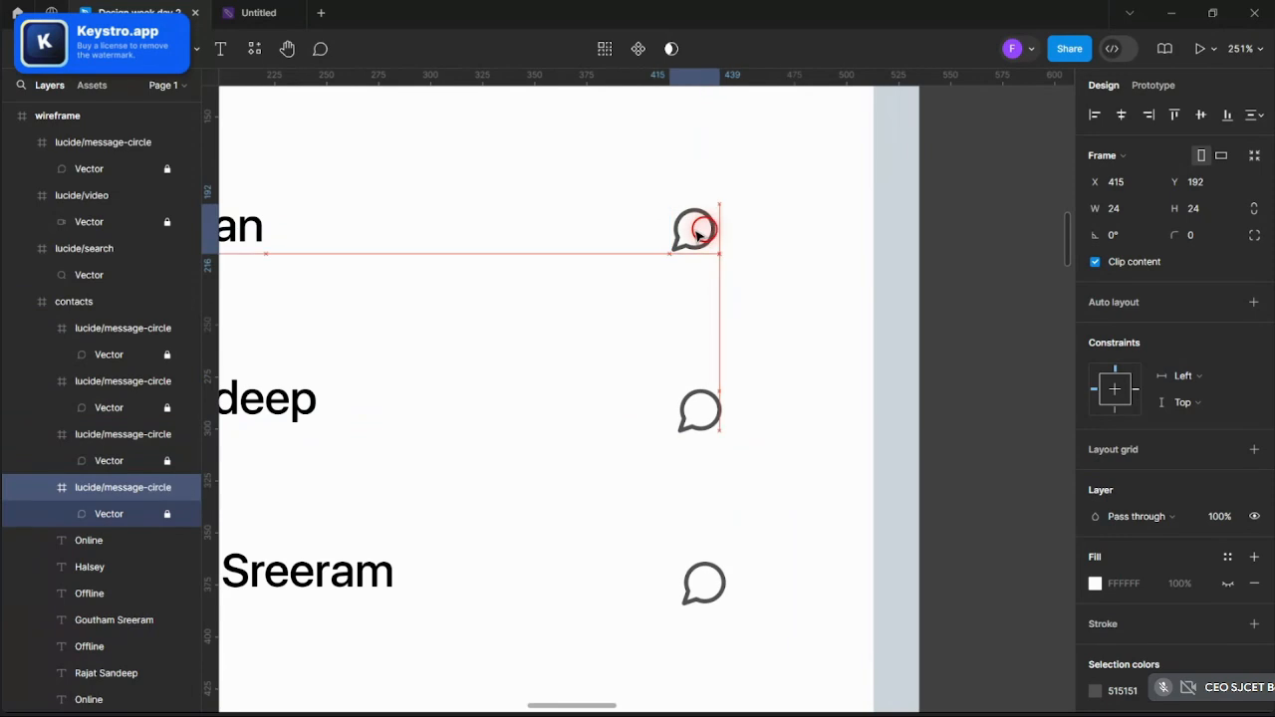
scroll(727, 279, "up", 3)
left_click(695, 261)
left_click_drag(694, 261, 687, 257)
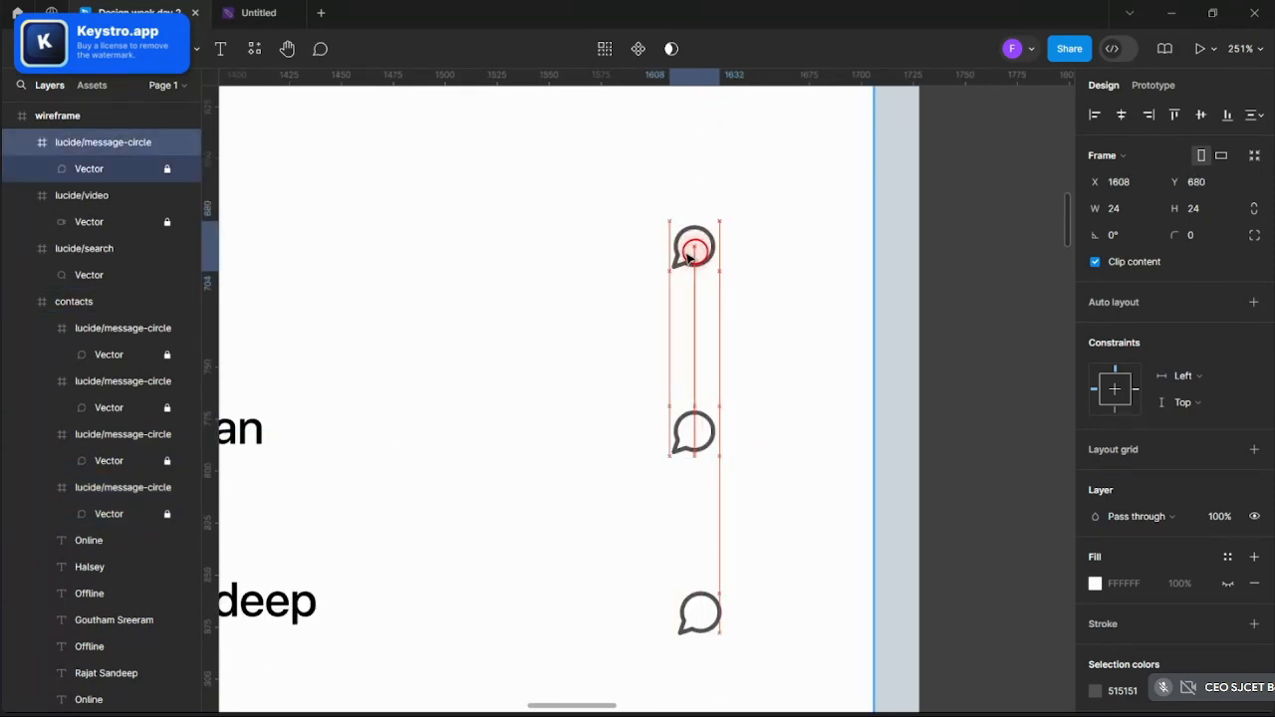
scroll(892, 334, "down", 4)
left_click(917, 319)
- Multi-select the contacts' chat-icon layers in the Layers panel
scroll(916, 318, "down", 2)
scroll(918, 319, "down", 4)
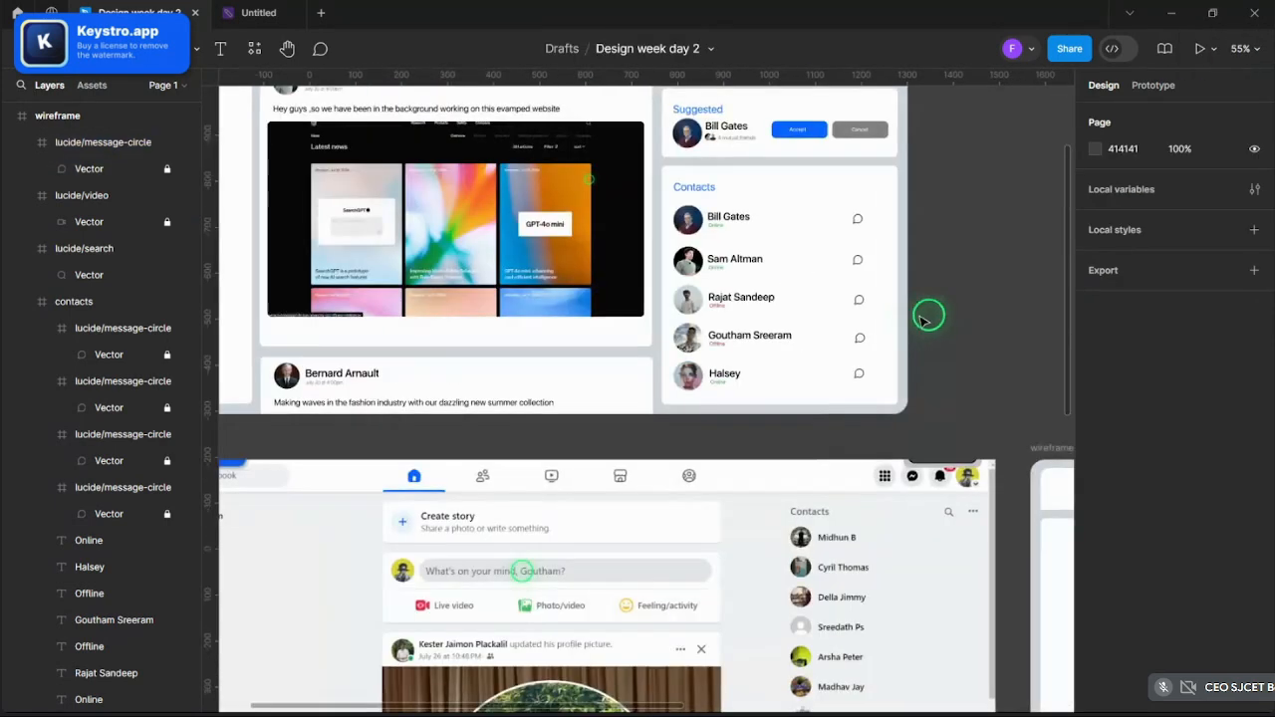
scroll(932, 311, "down", 3)
scroll(974, 346, "up", 5)
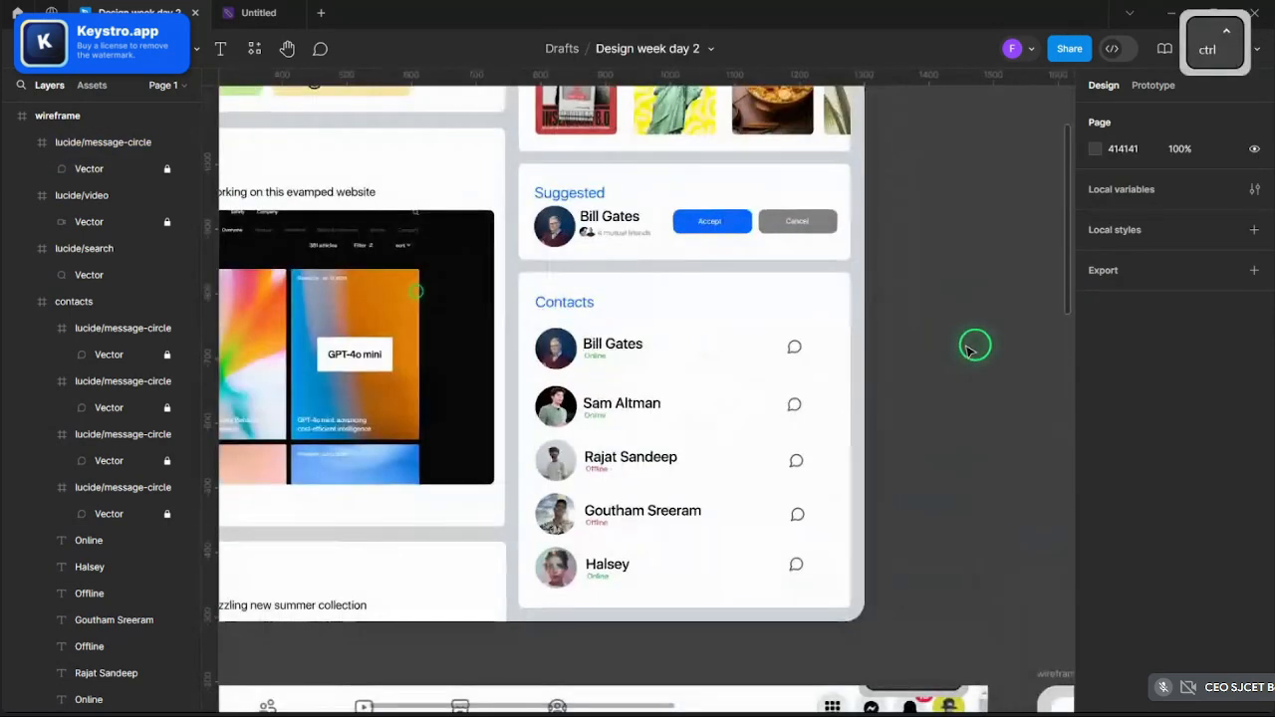
scroll(974, 346, "up", 2)
left_click(725, 346)
left_click(730, 433, "shift")
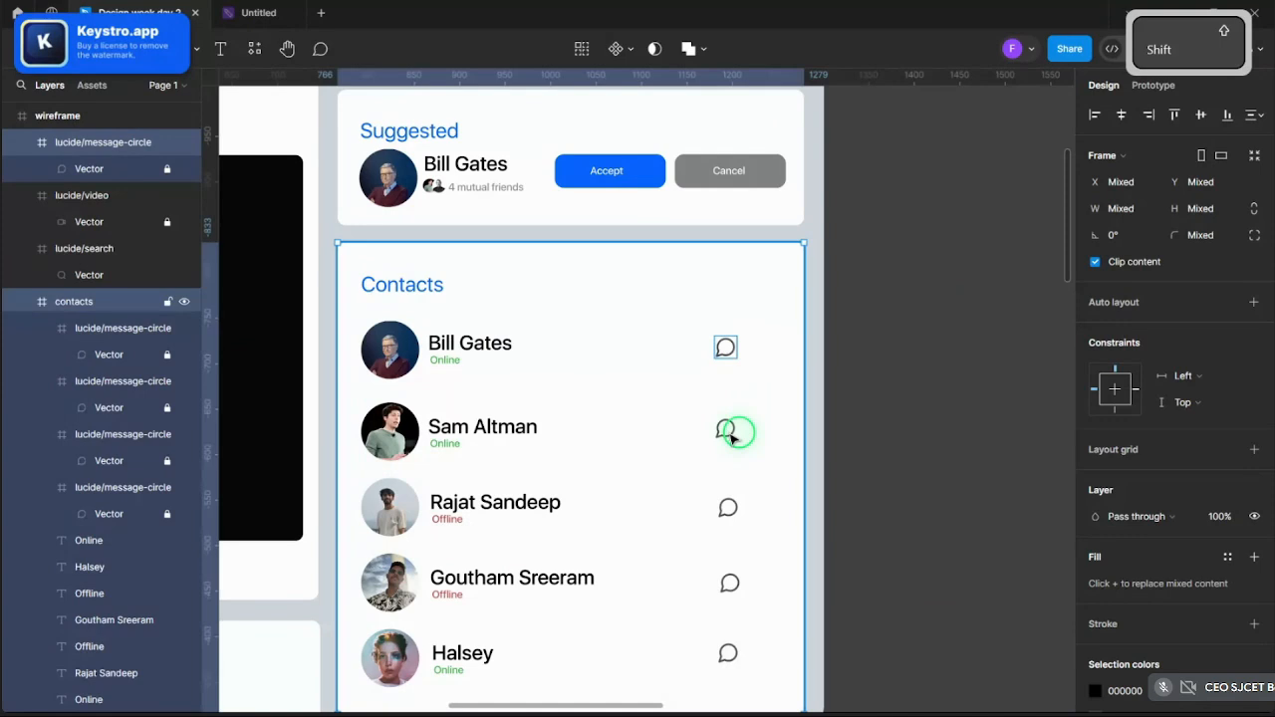
left_click(727, 432, "ctrl")
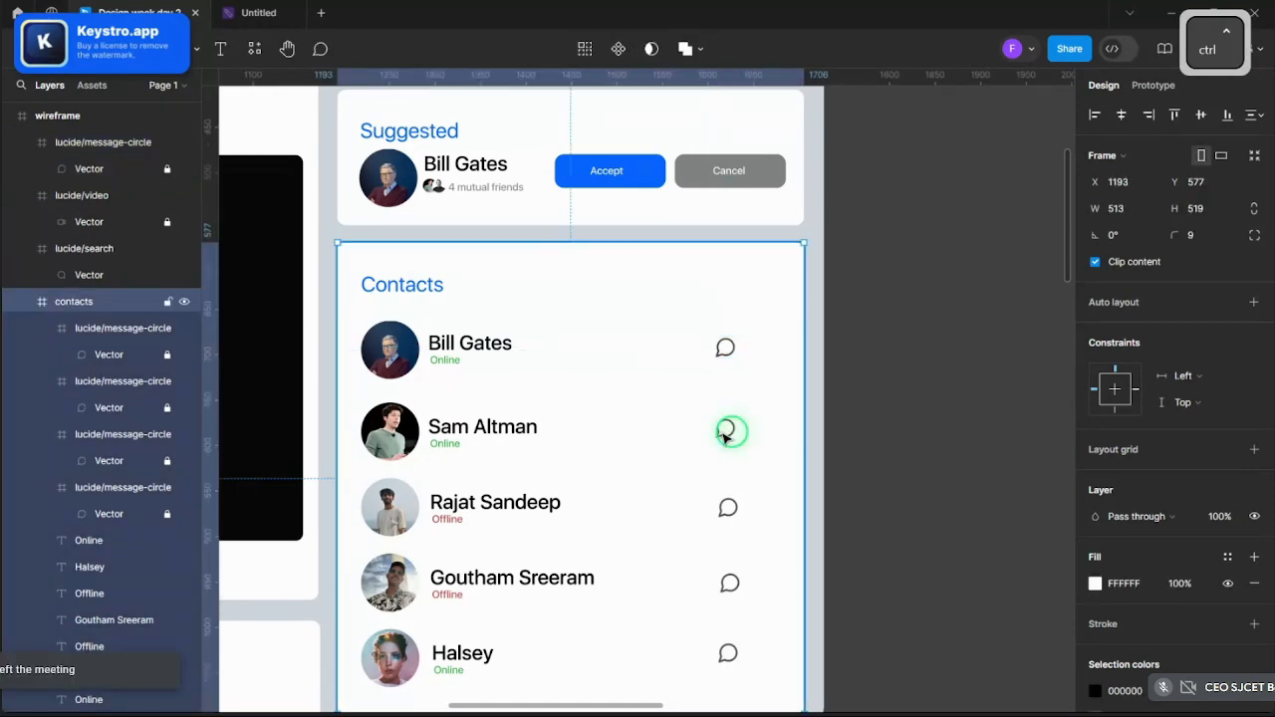
left_click(112, 408)
left_click(113, 435, "shift")
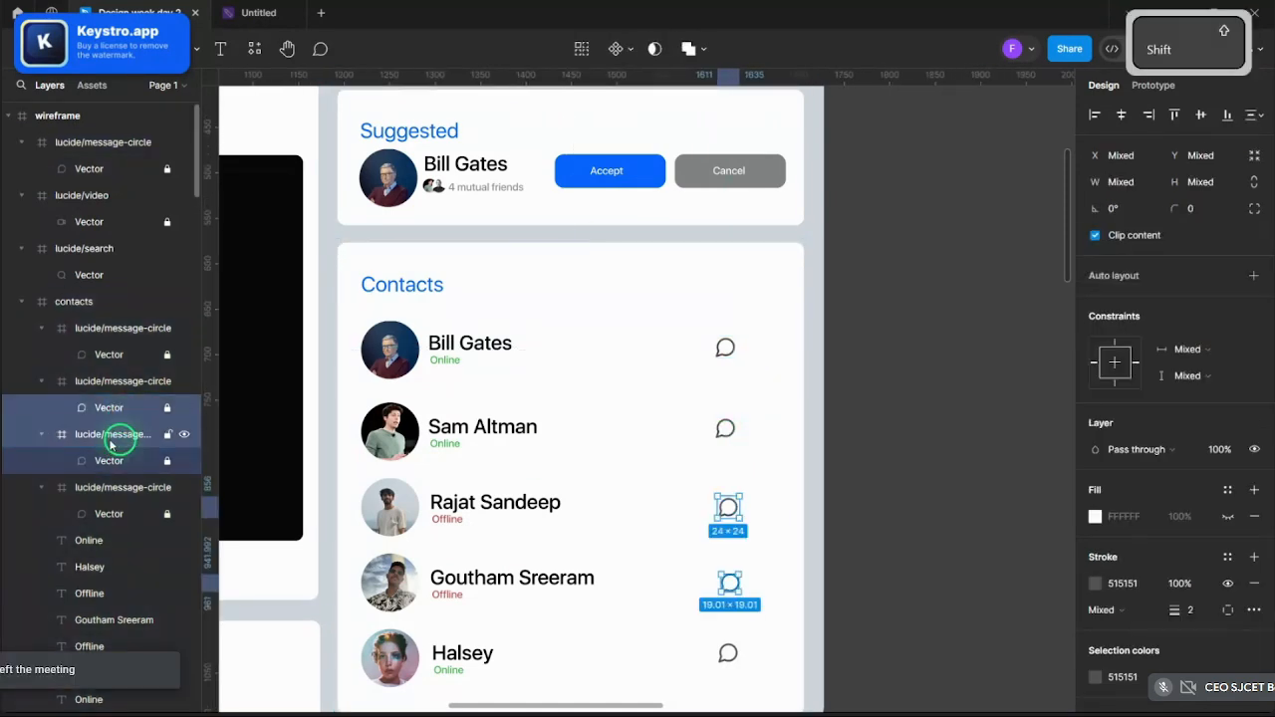
left_click(116, 487)
left_click(119, 435, "ctrl")
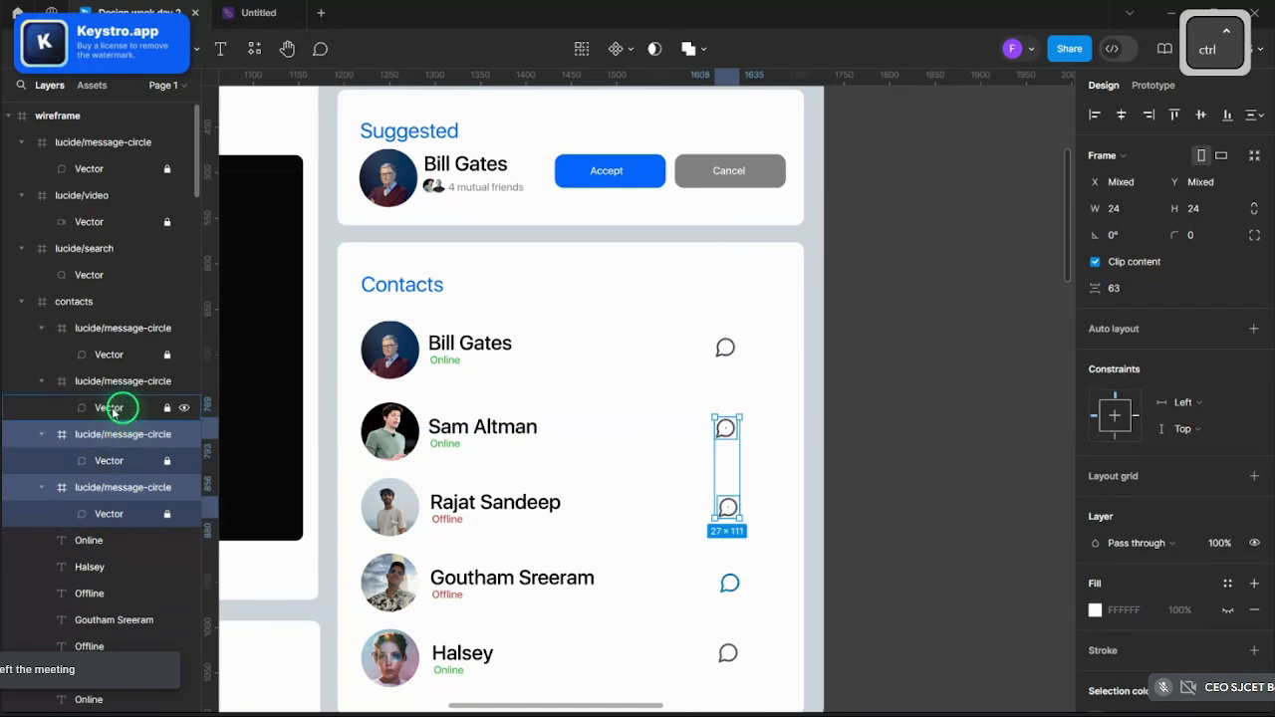
left_click(110, 382, "ctrl")
left_click(122, 328, "ctrl")
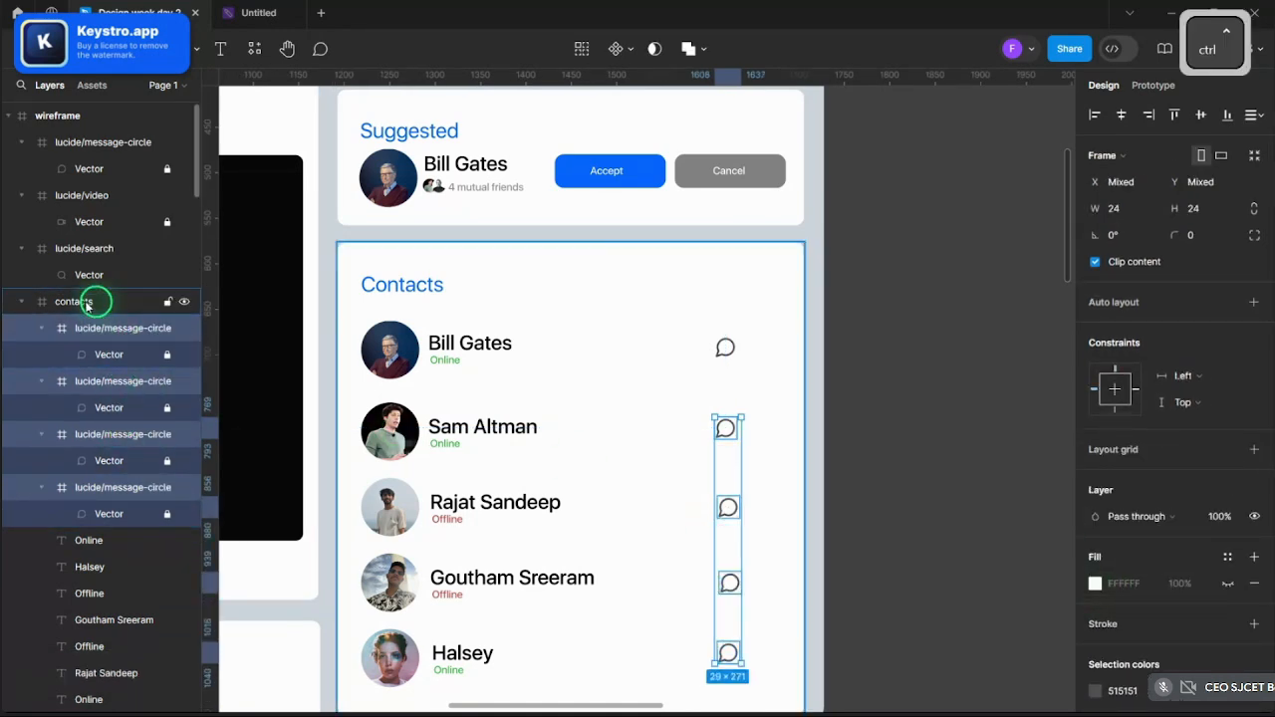
- Drag the first contact's message-circle layer into the contacts group with the other icons
left_click(733, 348)
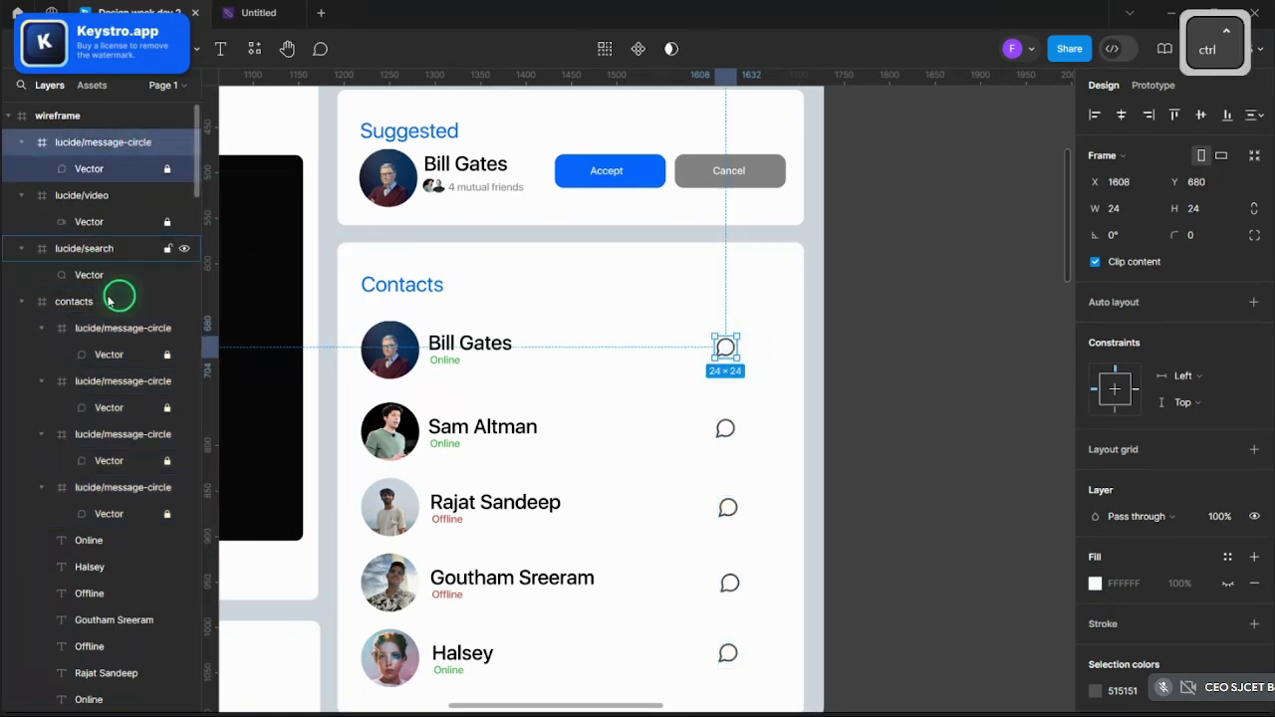
left_click(112, 328, "ctrl")
left_click(109, 381, "ctrl")
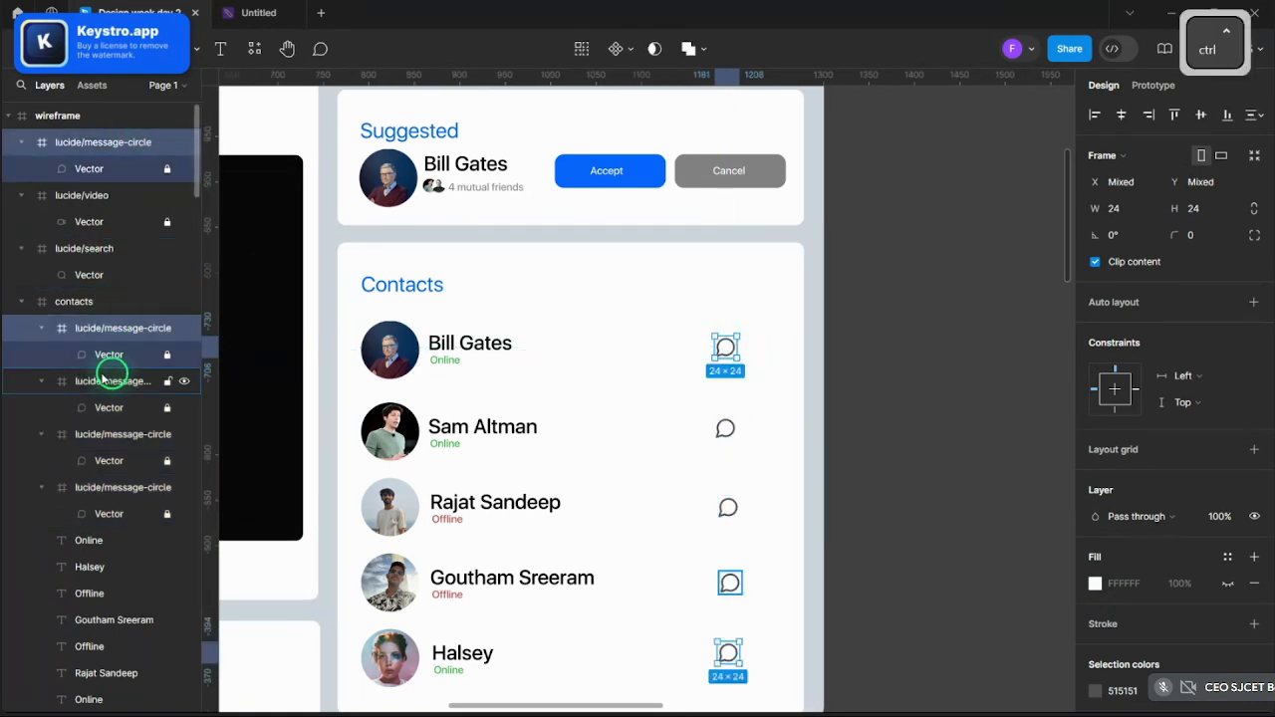
left_click(94, 430, "ctrl")
left_click(91, 485, "ctrl")
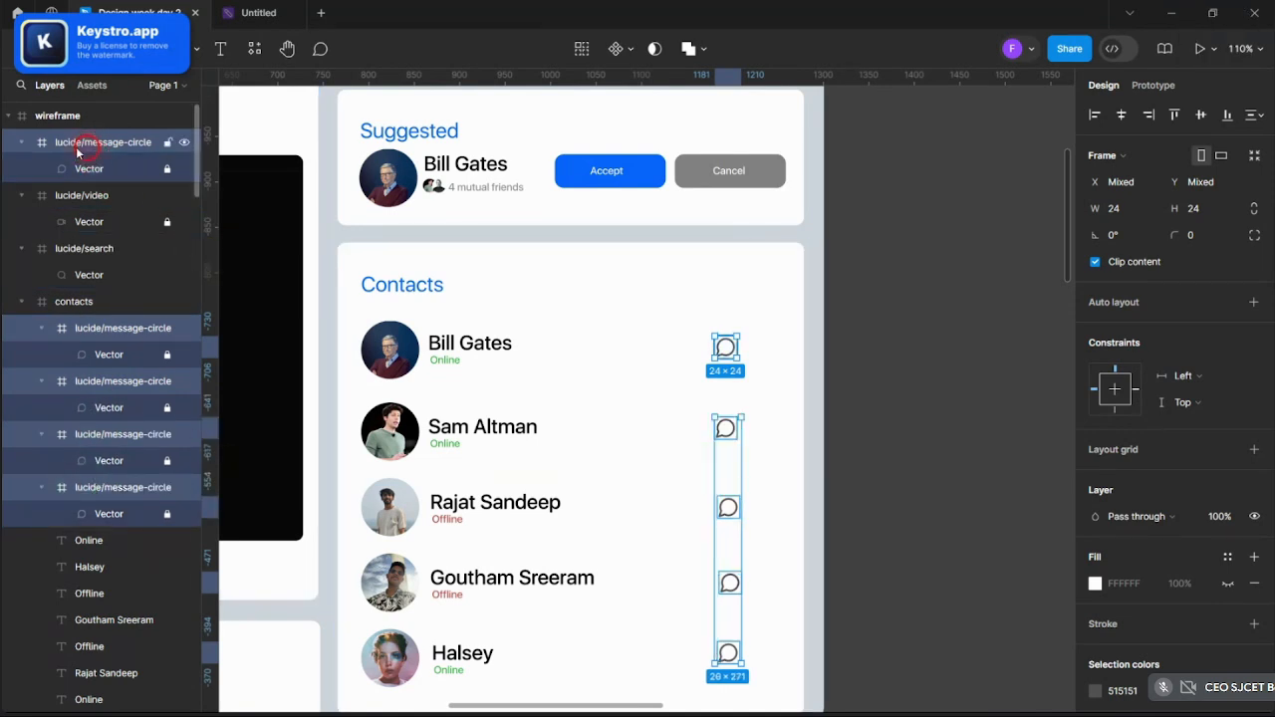
left_click_drag(77, 151, 110, 319)
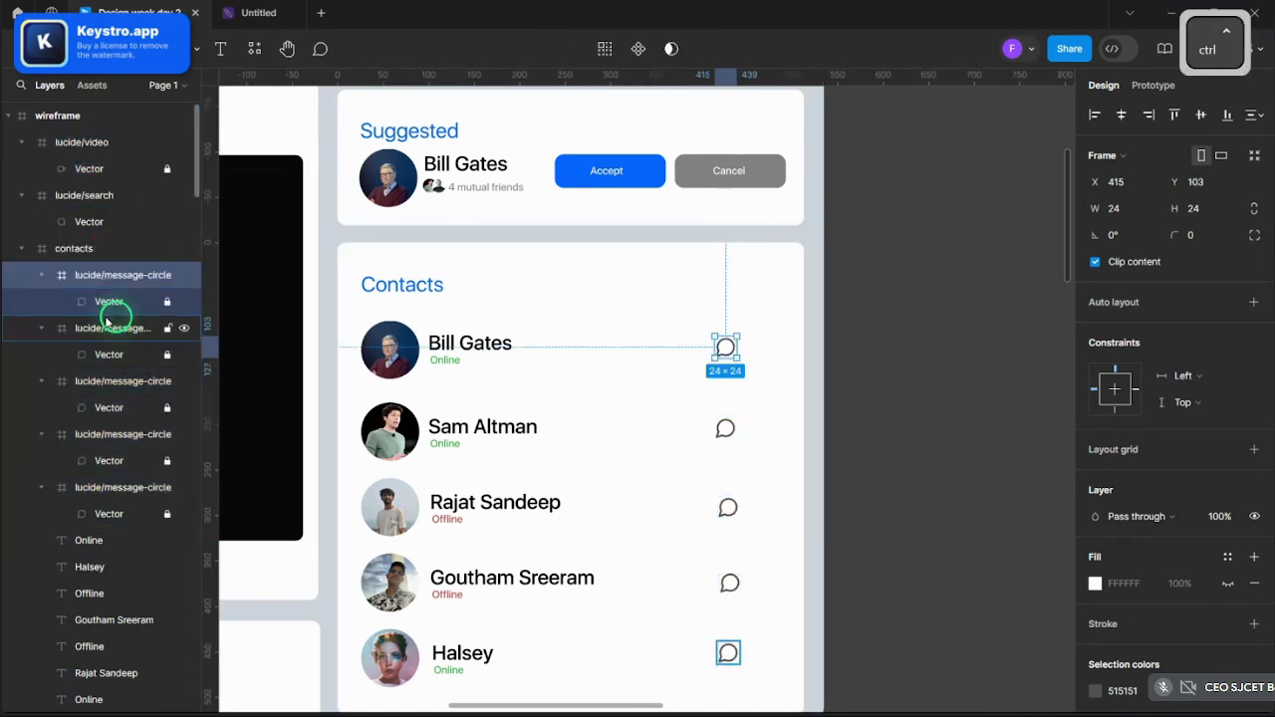
left_click(109, 327, "ctrl")
left_click(114, 381, "ctrl")
left_click(118, 434, "ctrl")
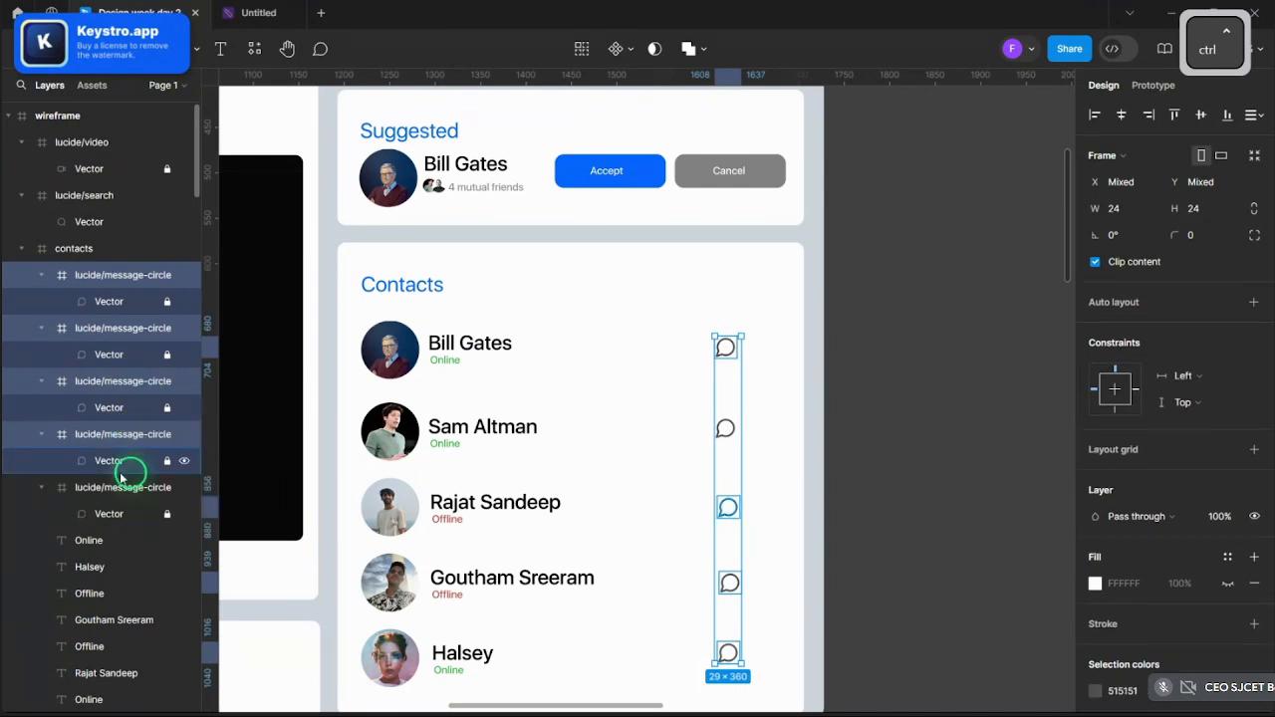
- Select all five chat icons and eyedrop the Accept button's blue as their colour
left_click(129, 487, "ctrl")
scroll(1096, 582, "down", 2)
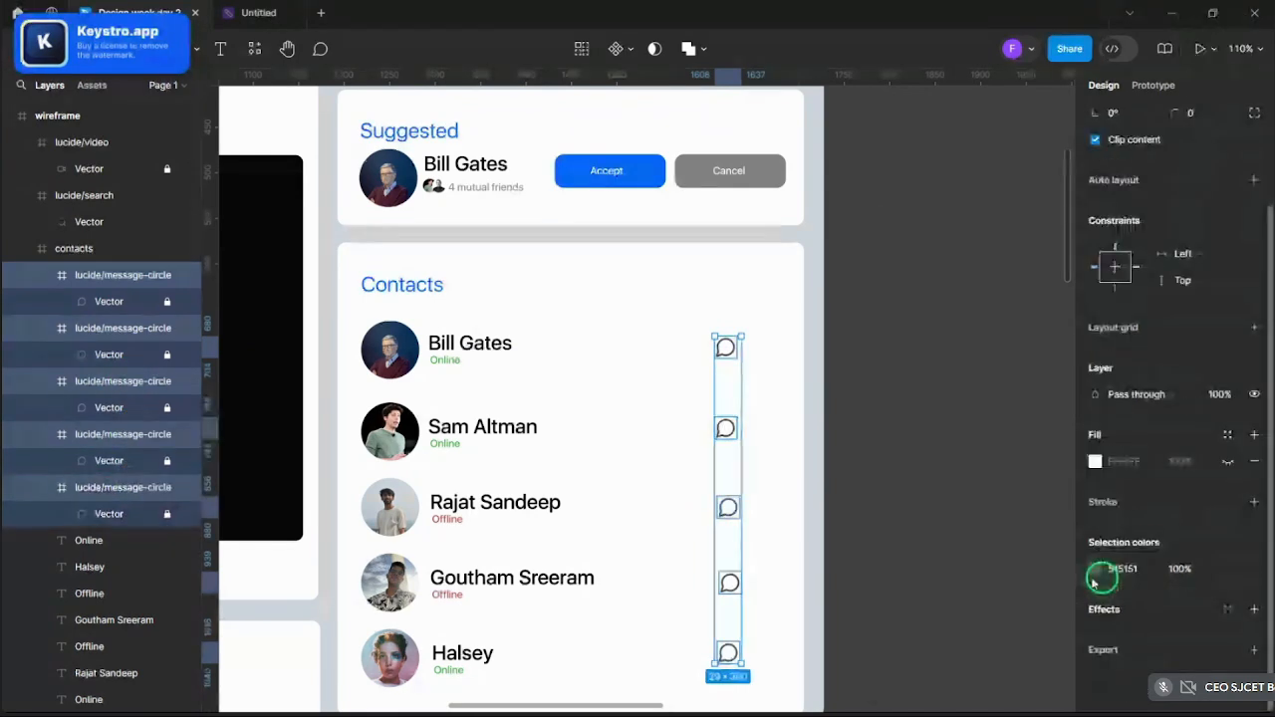
left_click(1095, 571)
left_click_drag(963, 503, 1001, 504)
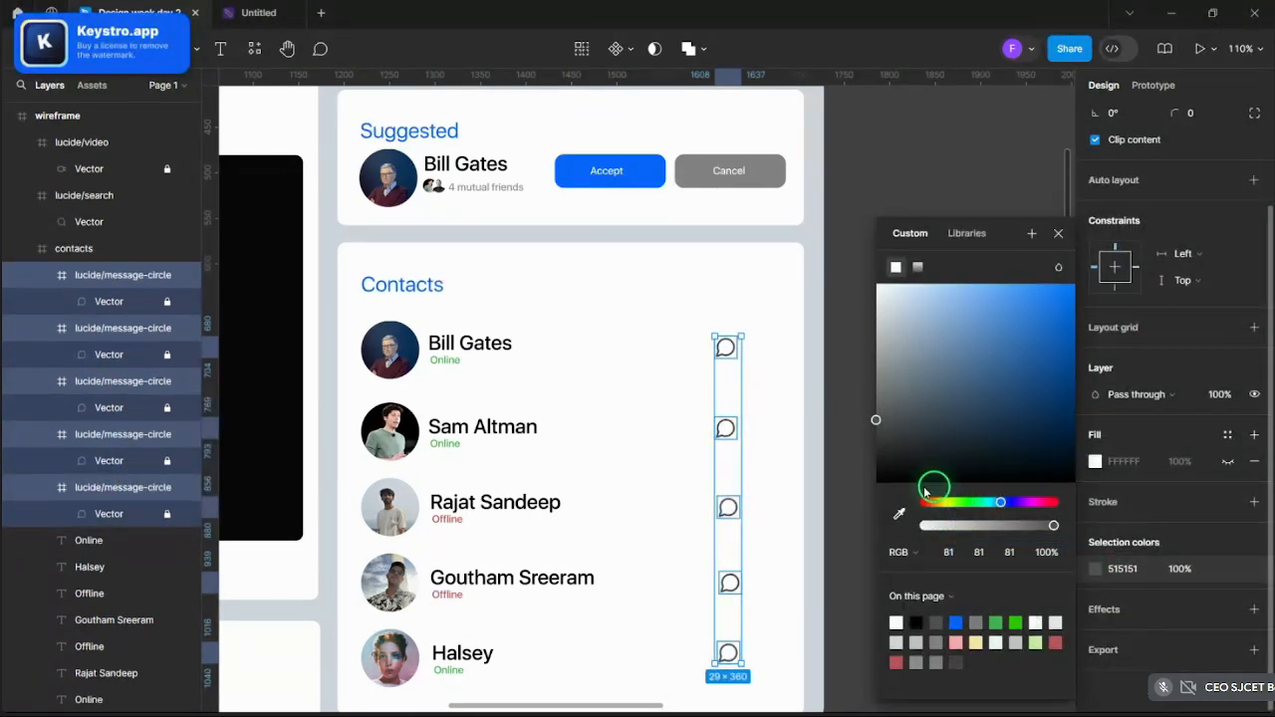
left_click(899, 514)
left_click(659, 184)
left_click(885, 170)
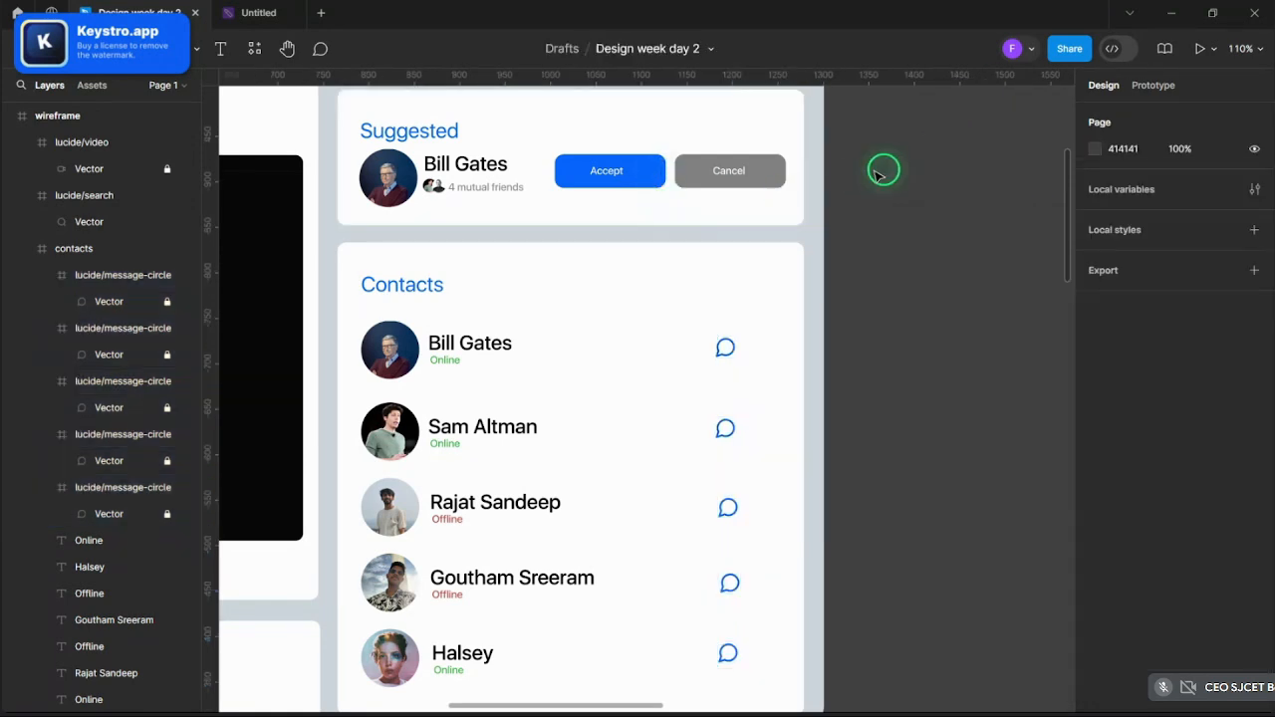
- Review the recoloured Contacts card, then bring up the open browser windows
scroll(964, 199, "down", 5, "ctrl")
scroll(965, 199, "up", 3, "ctrl")
scroll(982, 292, "down", 4, "ctrl")
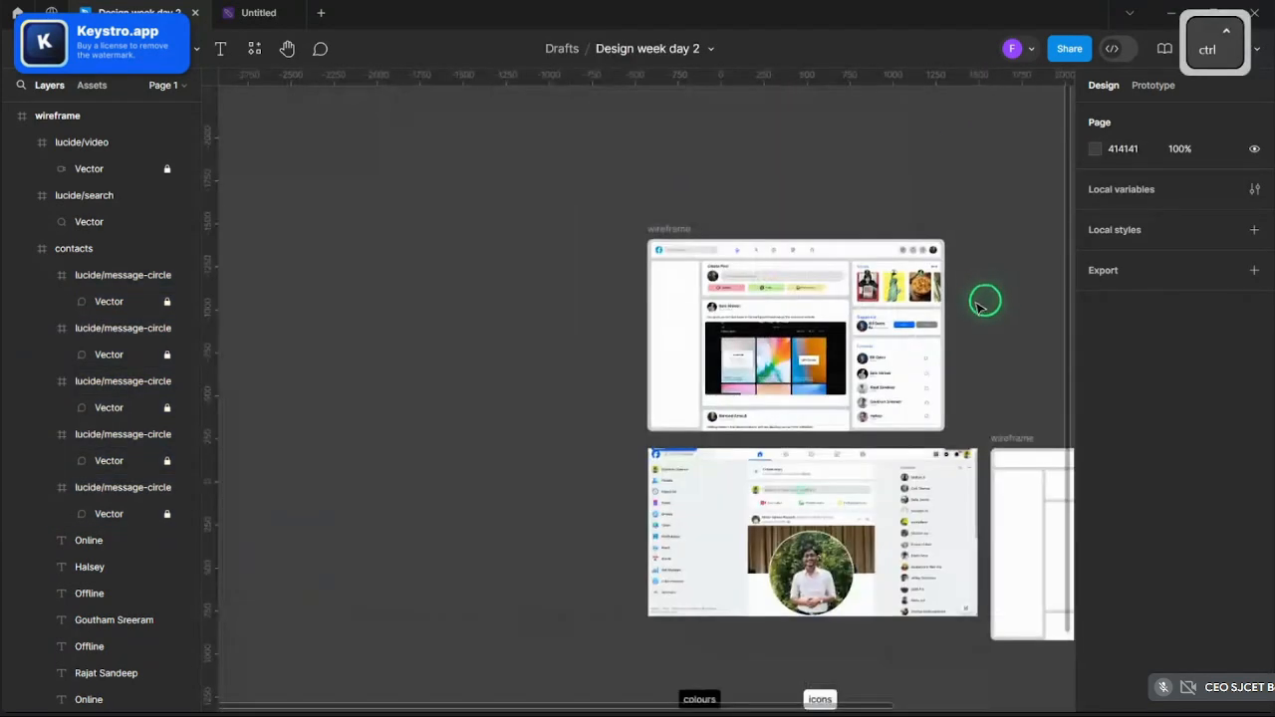
scroll(982, 299, "up", 4, "ctrl")
scroll(984, 357, "up", 1, "ctrl")
scroll(984, 357, "down", 3, "ctrl")
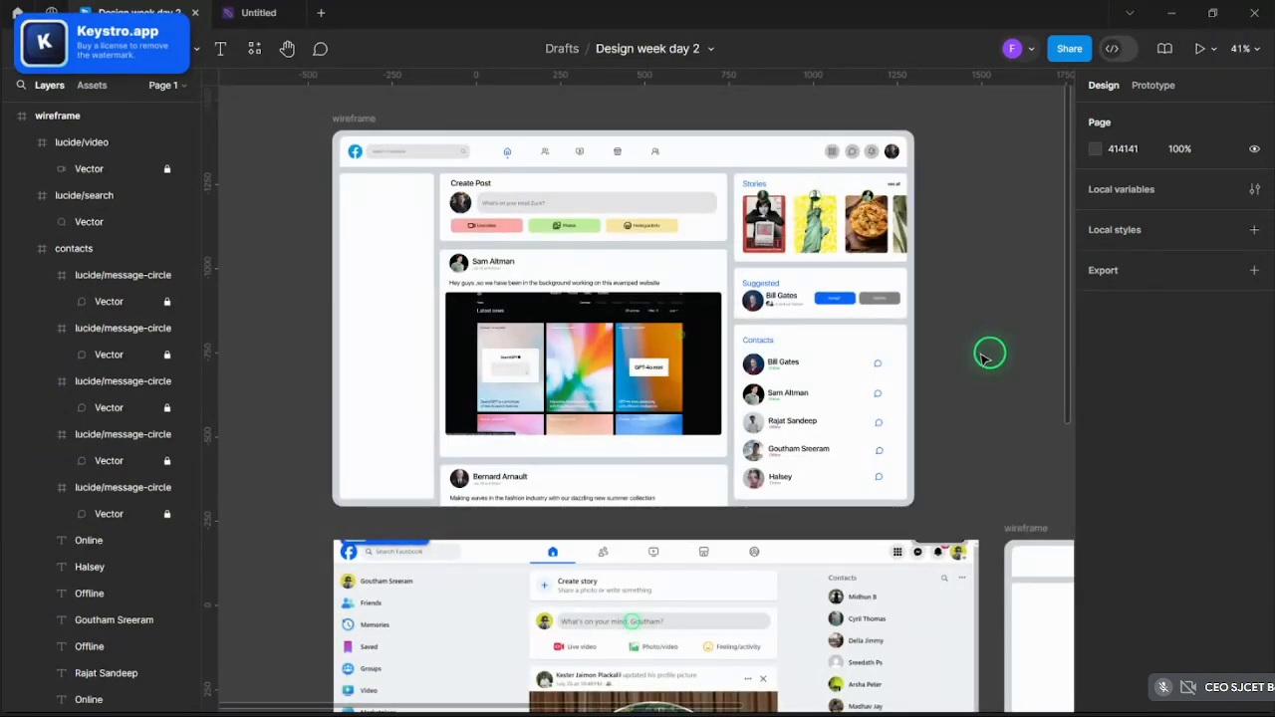
scroll(1000, 350, "up", 2, "ctrl")
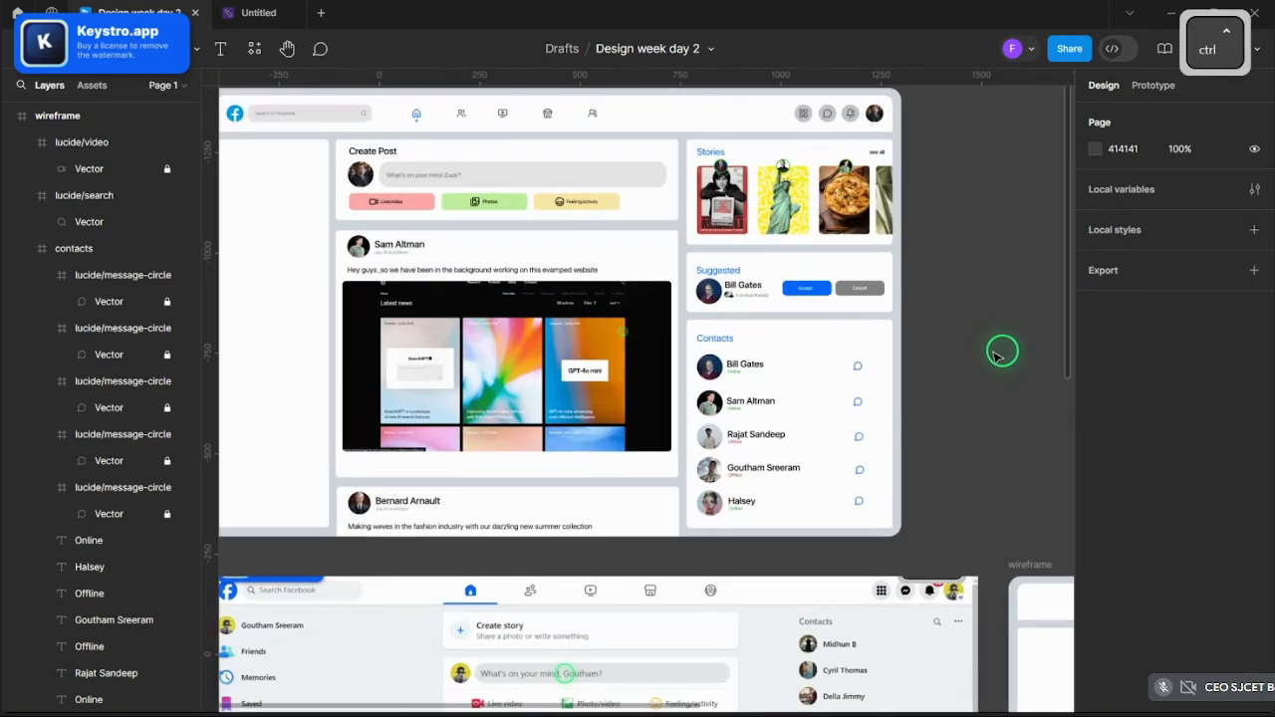
scroll(1003, 350, "down", 2, "ctrl")
scroll(485, 261, "up", 4, "ctrl")
scroll(554, 292, "up", 3, "ctrl")
scroll(630, 370, "up", 2)
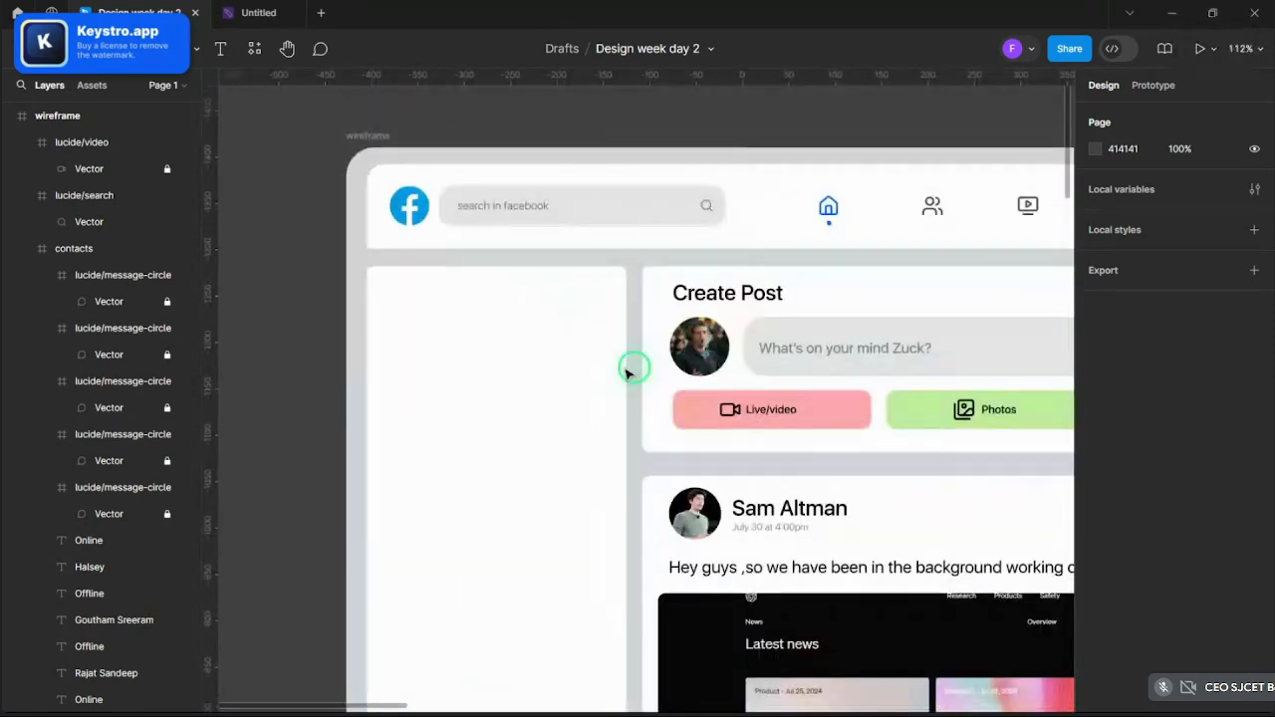
scroll(544, 330, "down", 3, "ctrl")
scroll(547, 418, "down", 7)
scroll(538, 379, "up", 1)
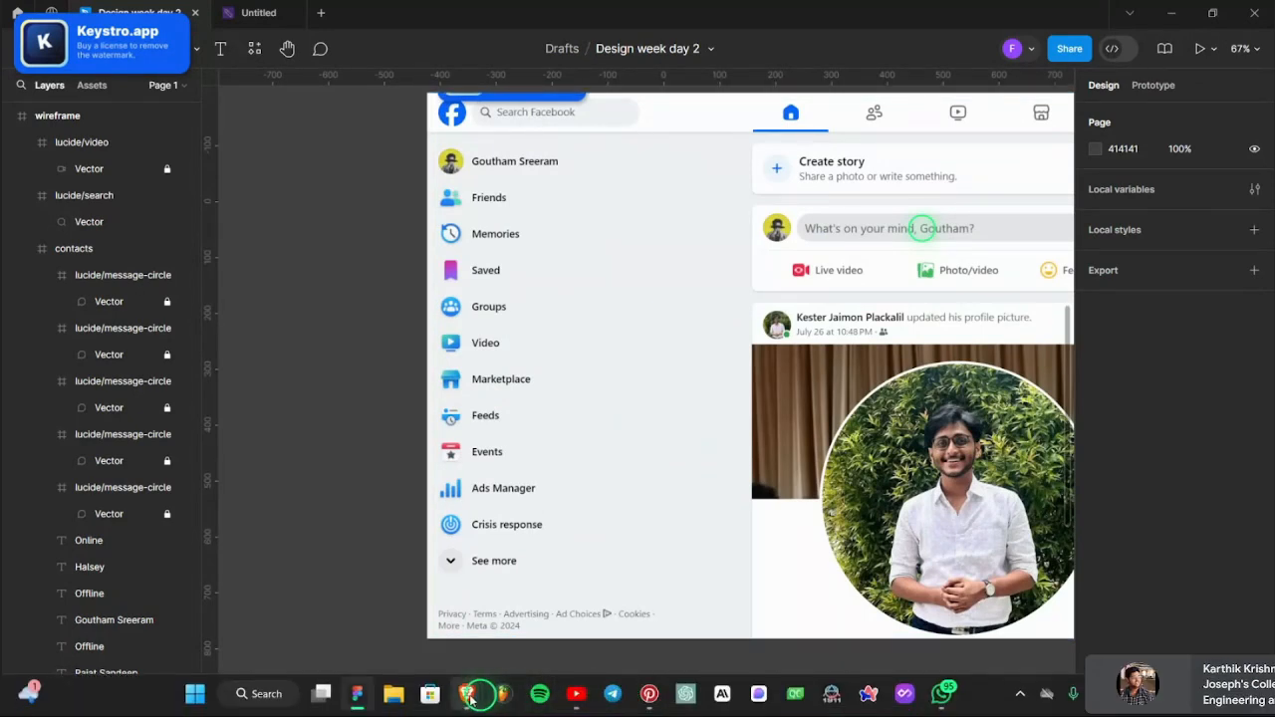
left_click(476, 692)
- Switch to the Facebook tab and expand the sidebar shortcuts with See more
left_click(398, 608)
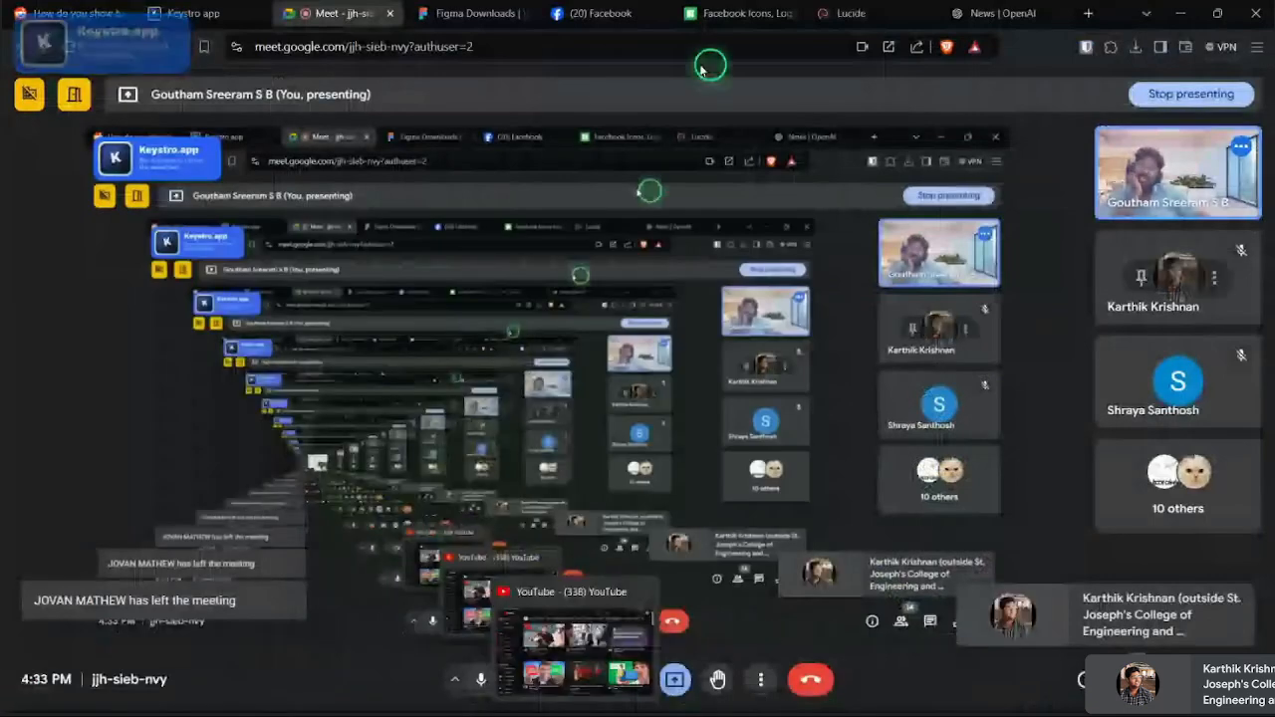
left_click(598, 13)
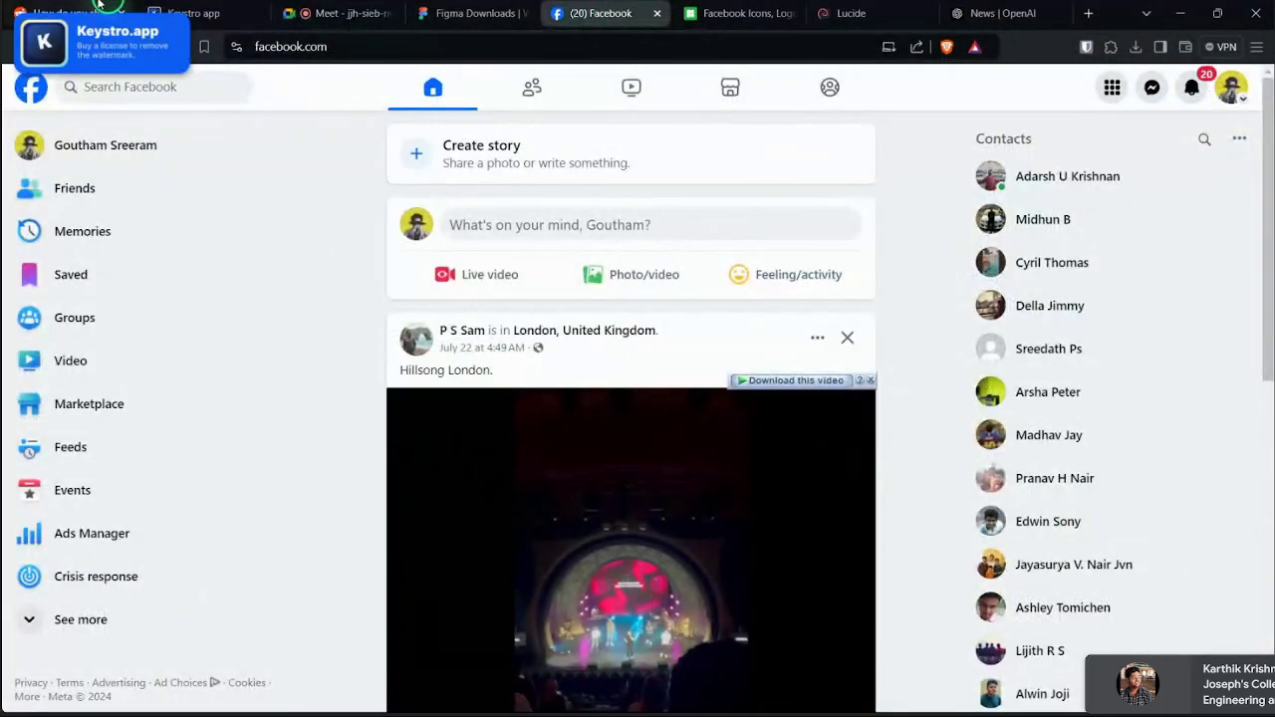
left_click(149, 619)
scroll(175, 538, "down", 4)
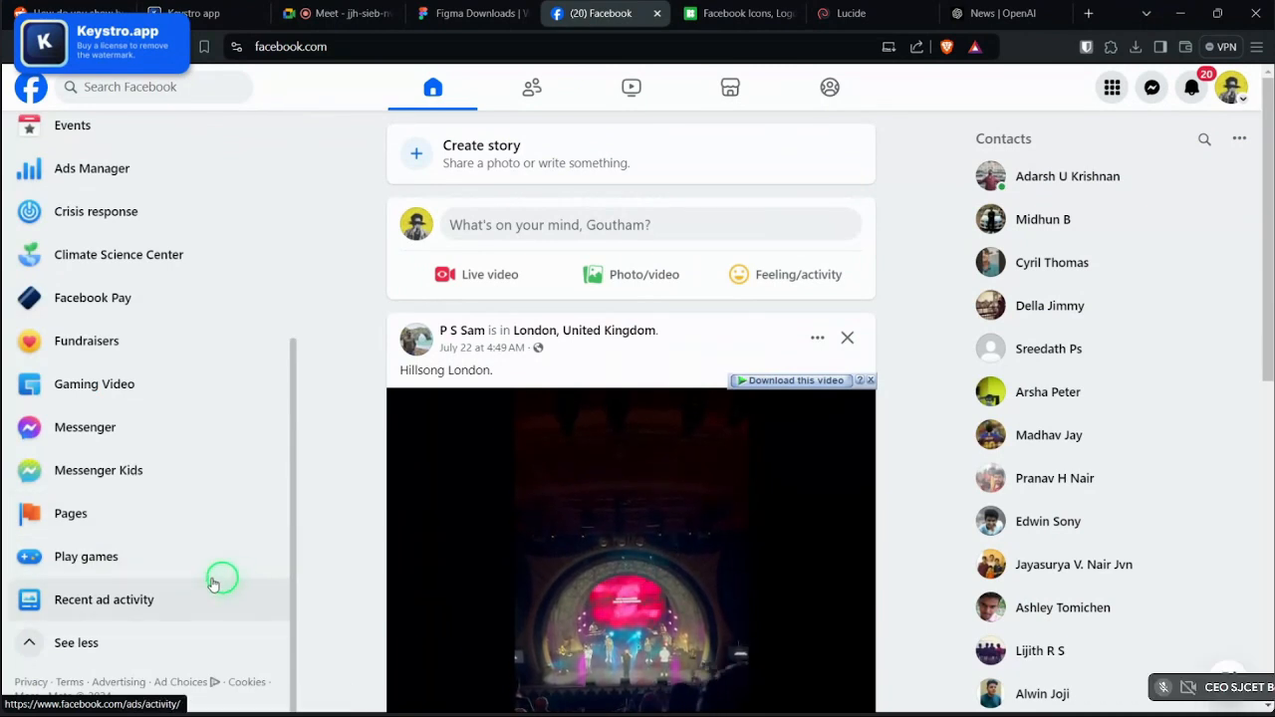
scroll(214, 584, "up", 4)
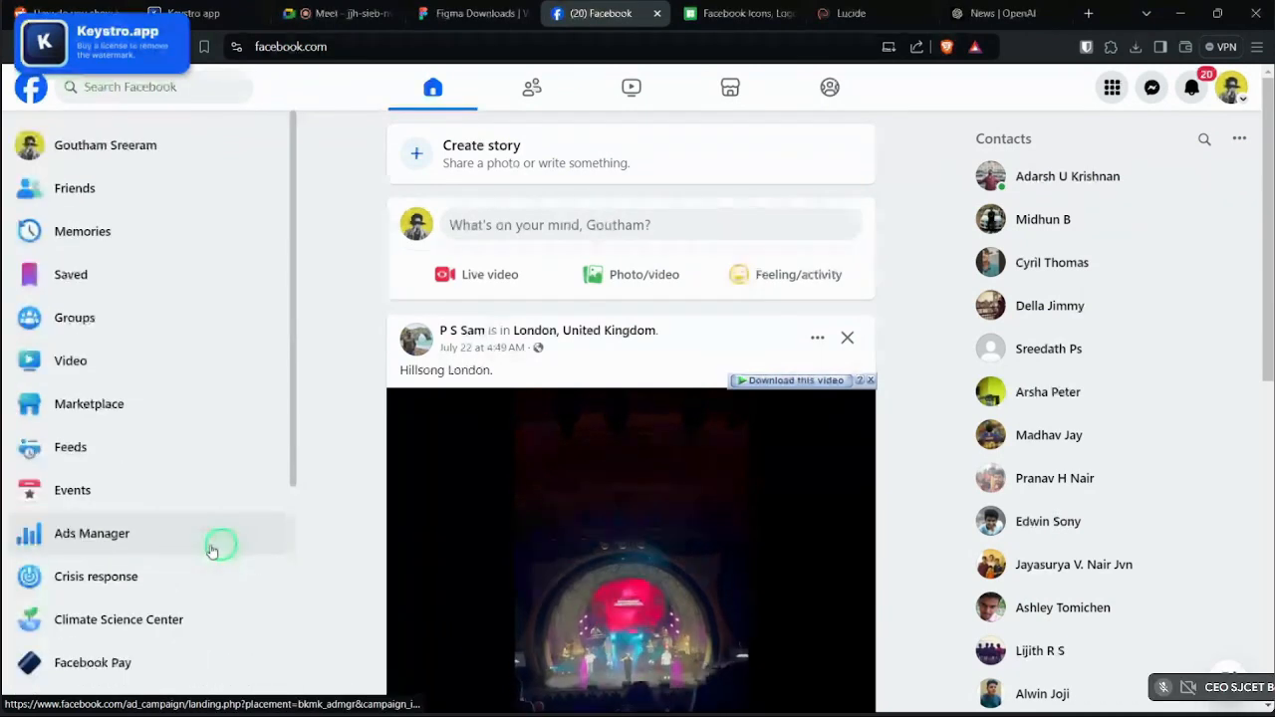
- Browse Facebook's full Menu grid of features, then close it
left_click(1113, 90)
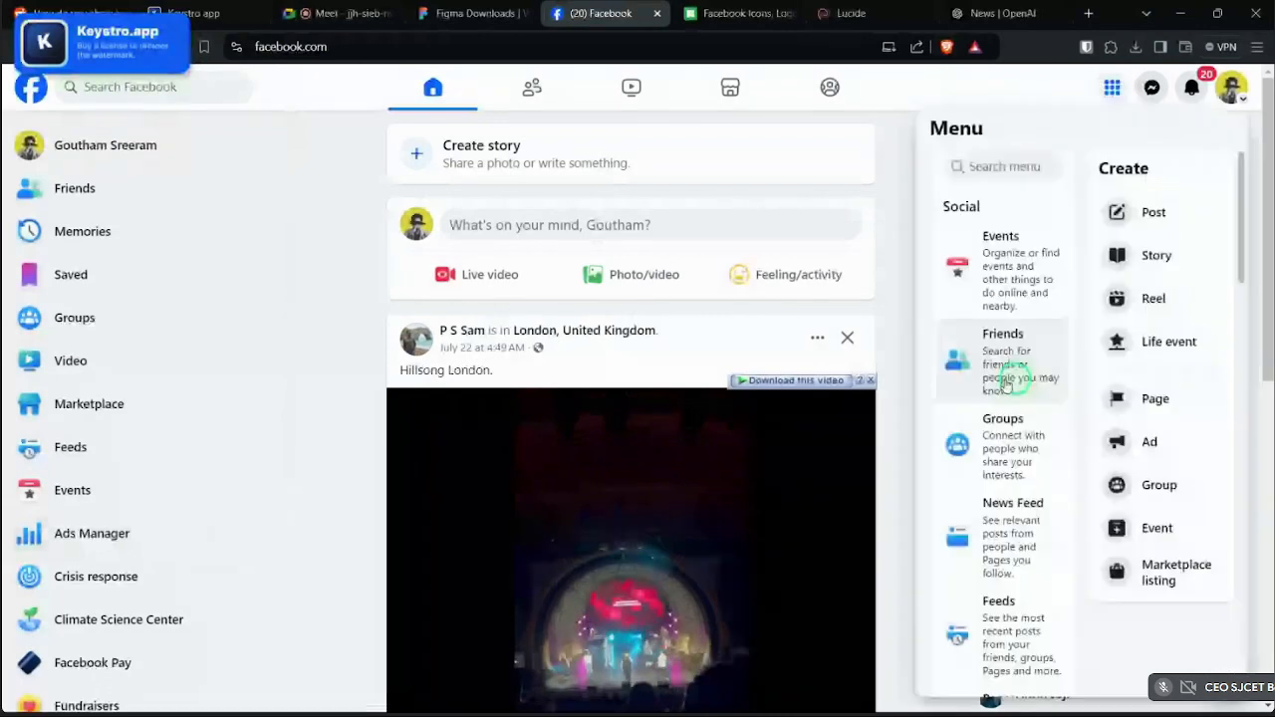
scroll(1006, 383, "down", 3)
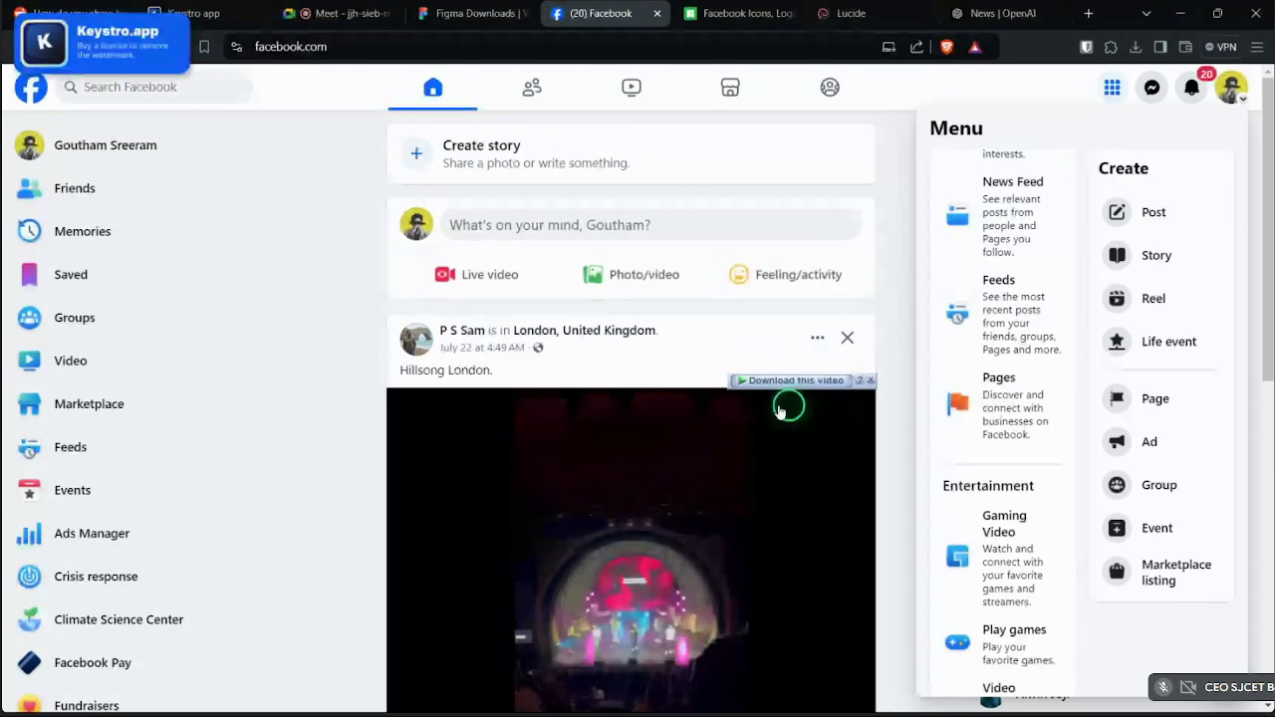
scroll(1006, 398, "down", 8)
scroll(1038, 391, "up", 4)
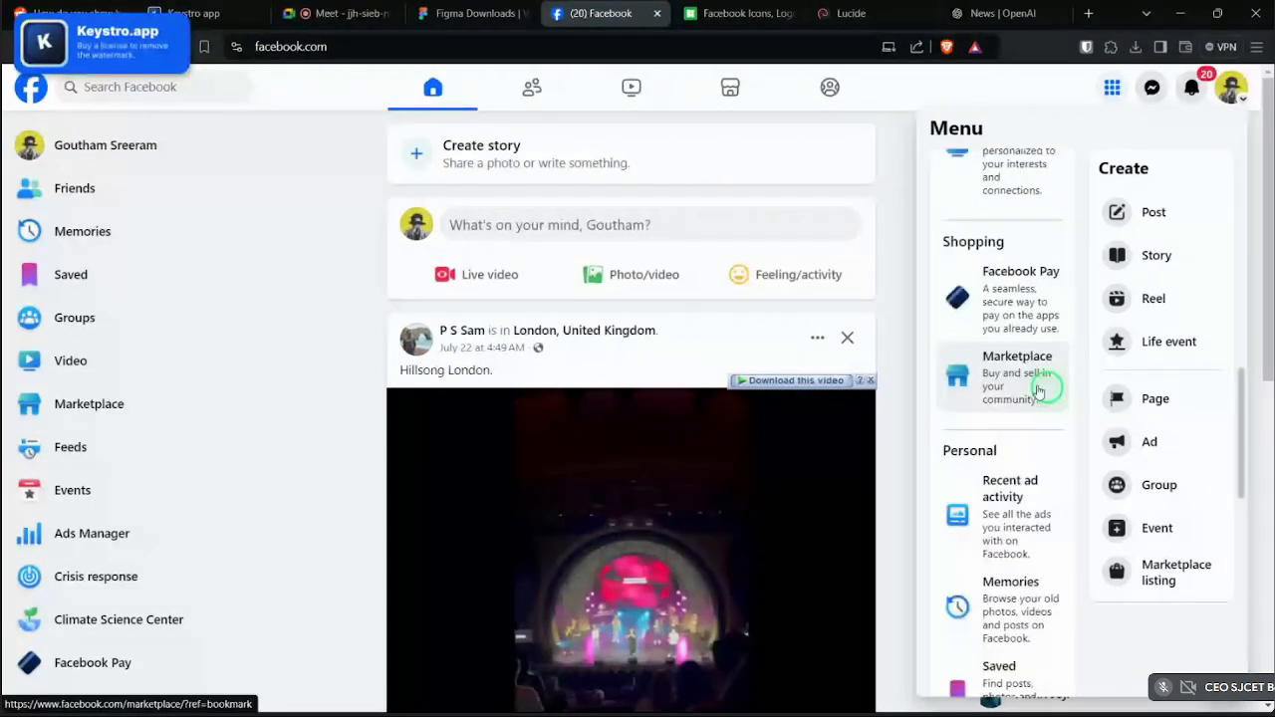
scroll(1038, 391, "down", 4)
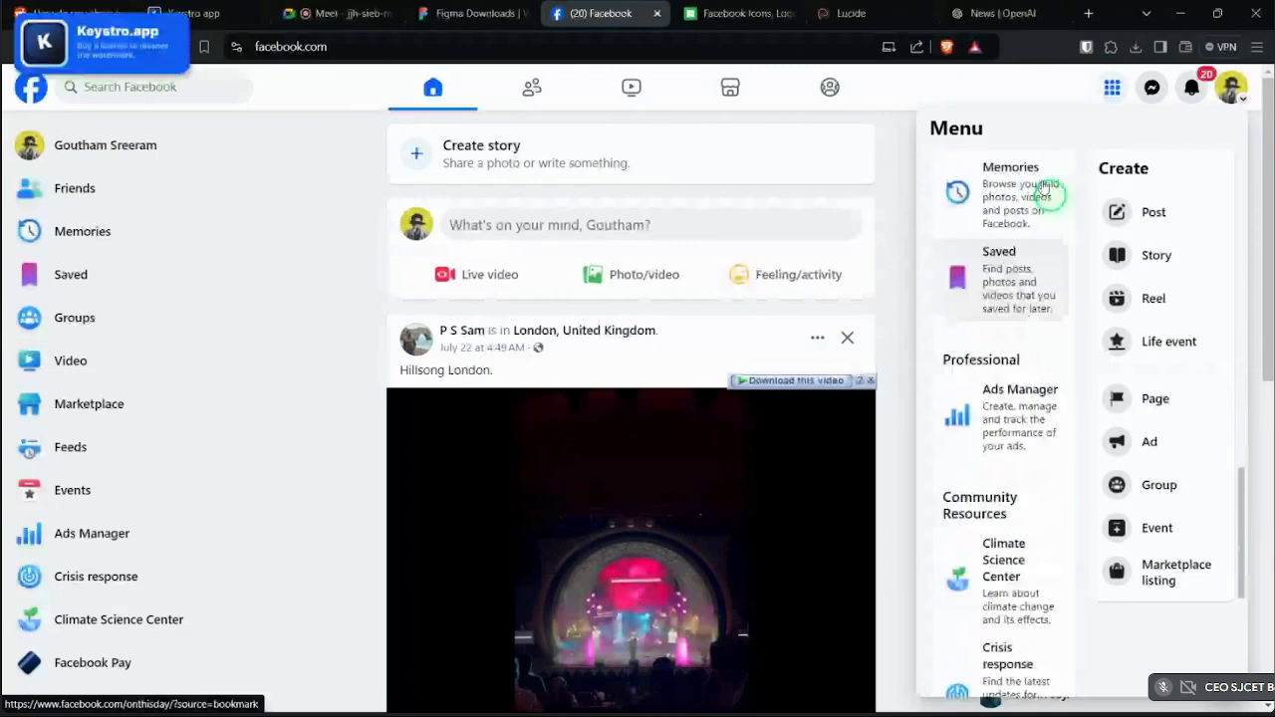
left_click(883, 706)
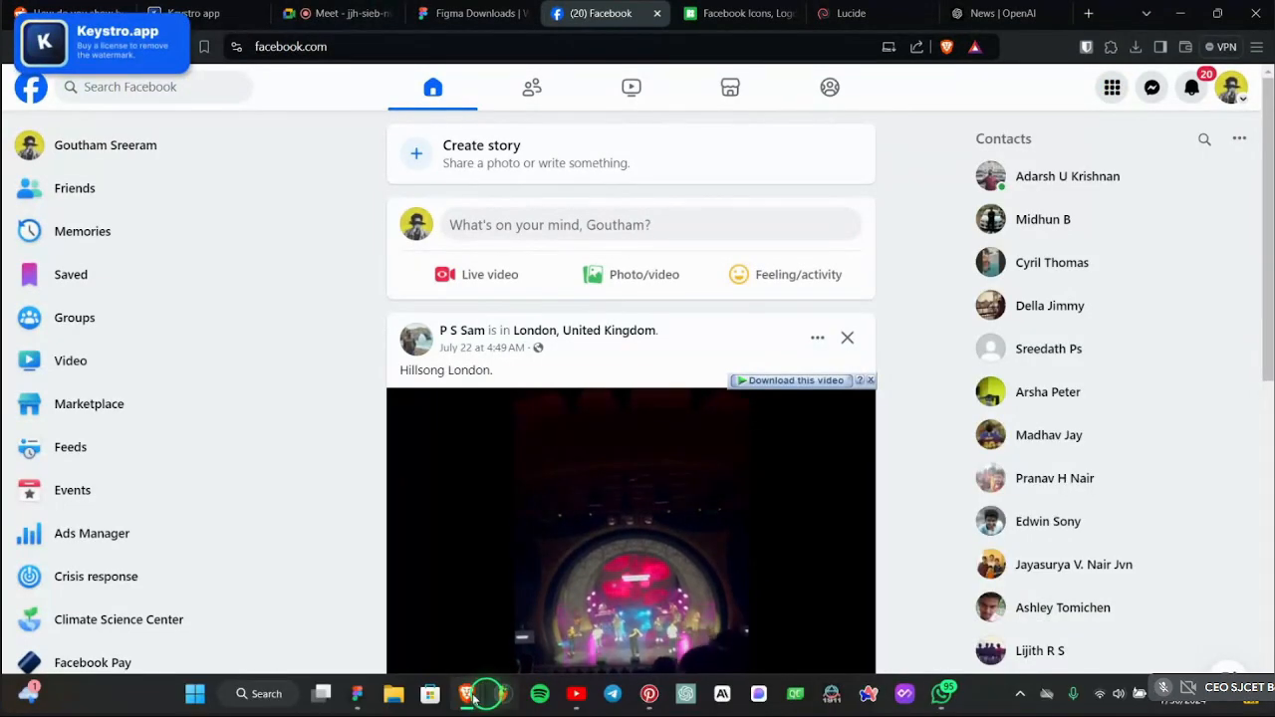
left_click(361, 696)
scroll(999, 501, "down", 4)
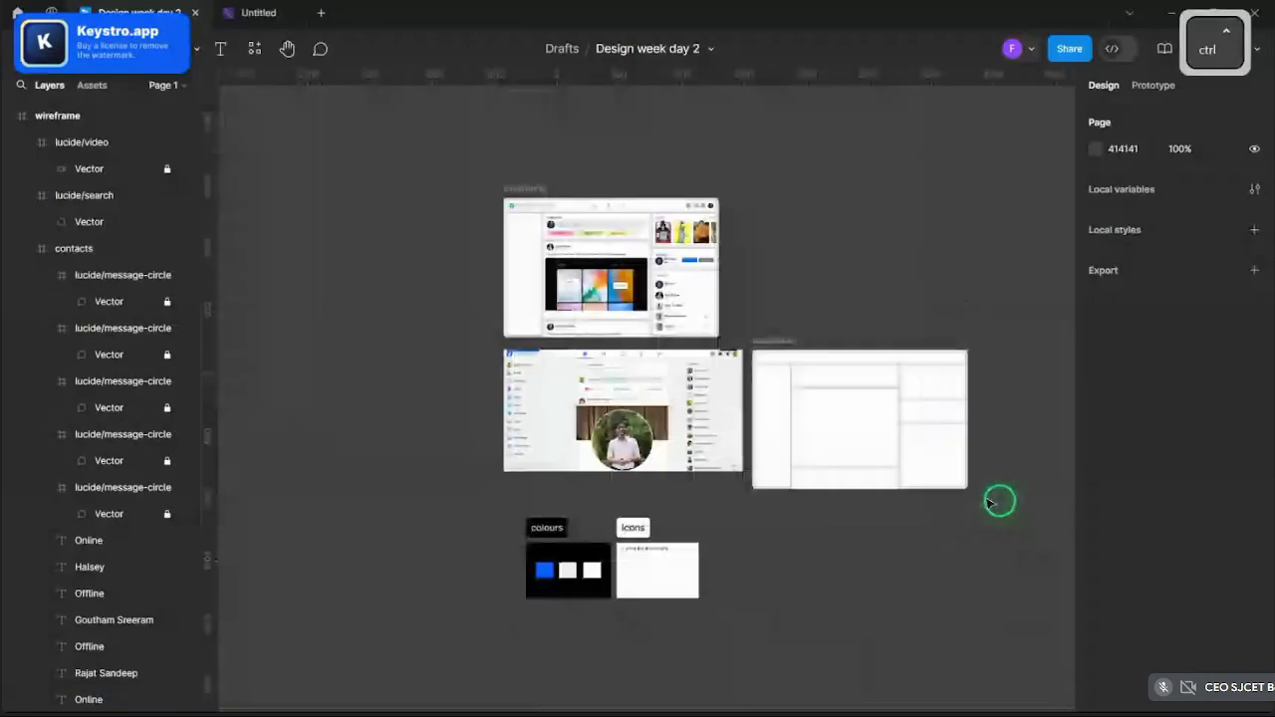
scroll(882, 396, "up", 5)
scroll(610, 400, "down", 3)
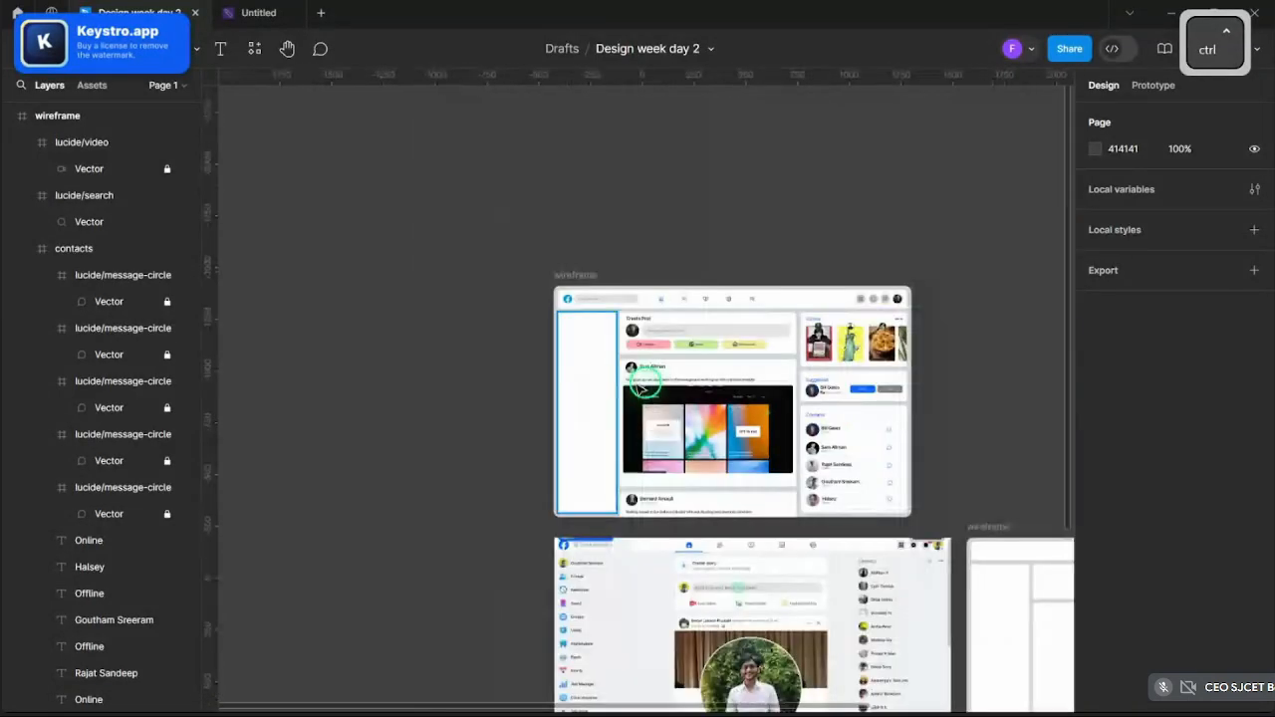
scroll(607, 400, "up", 2)
scroll(418, 329, "up", 3)
scroll(684, 418, "down", 5)
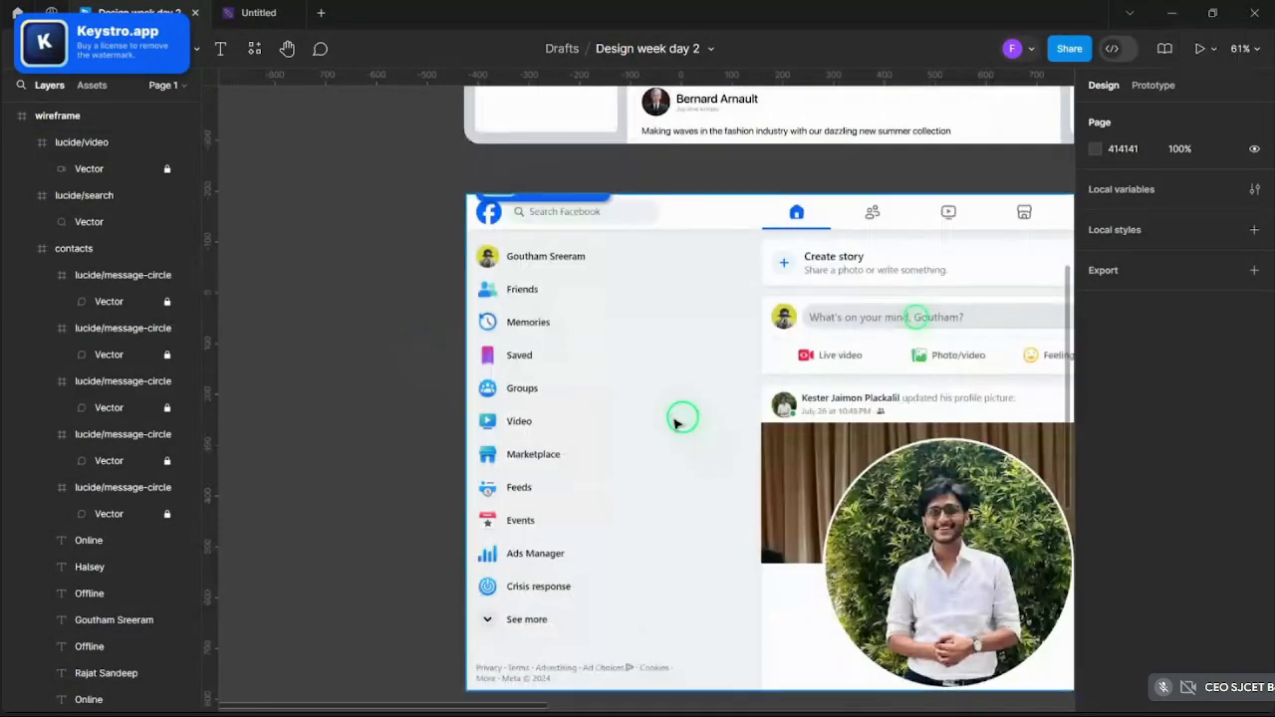
scroll(618, 455, "up", 7)
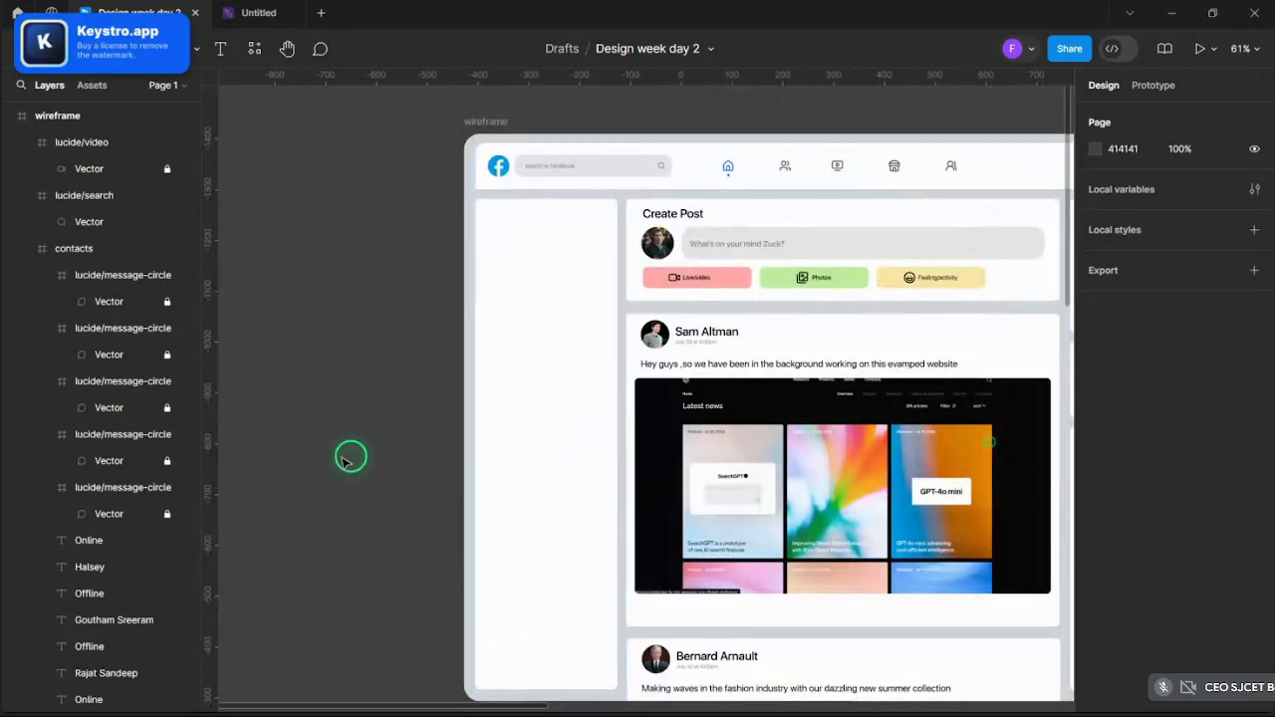
scroll(506, 276, "up", 5)
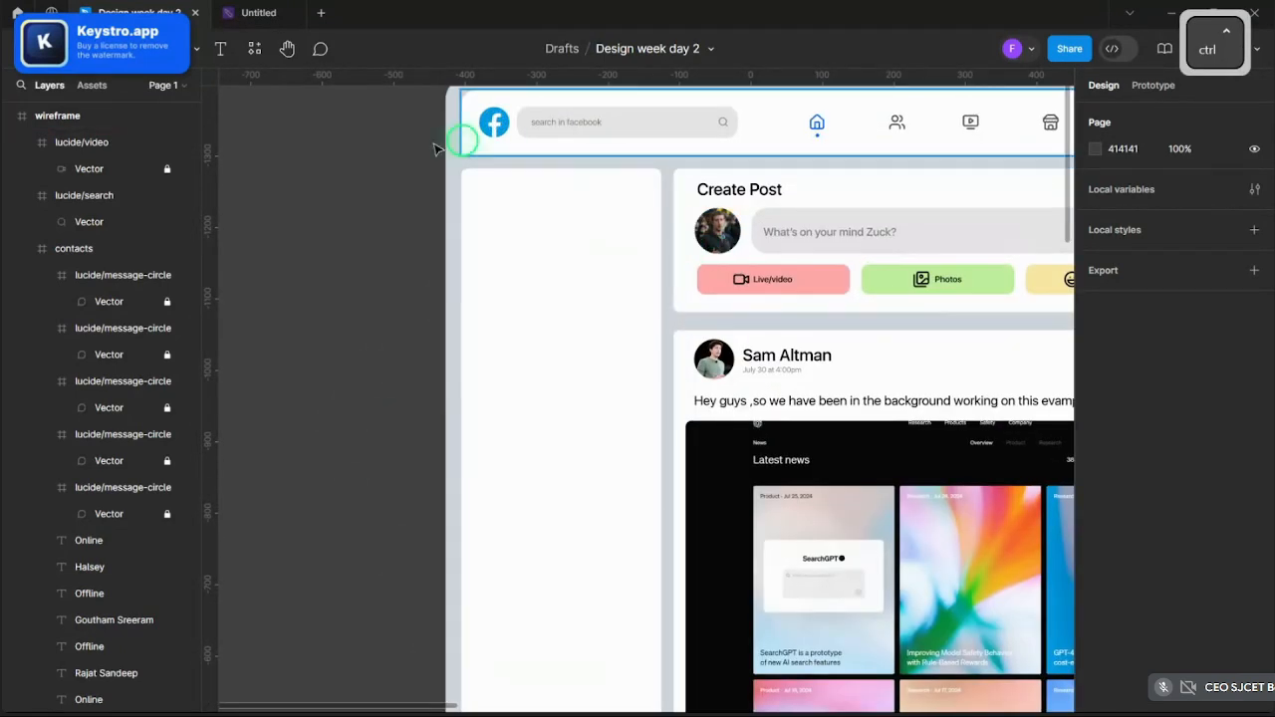
- Paste a copy of the Create Post profile photo into the top of the left sidebar card
left_click(876, 329)
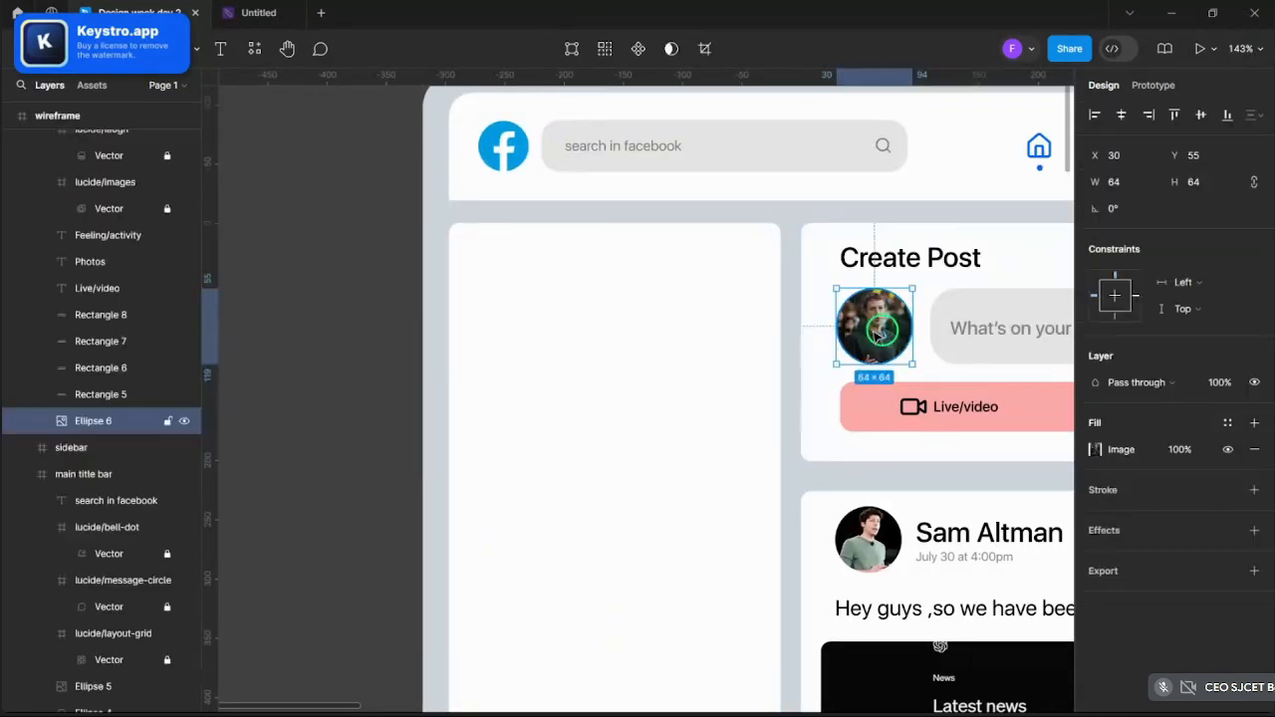
key("ctrl+v")
left_click_drag(877, 329, 506, 289)
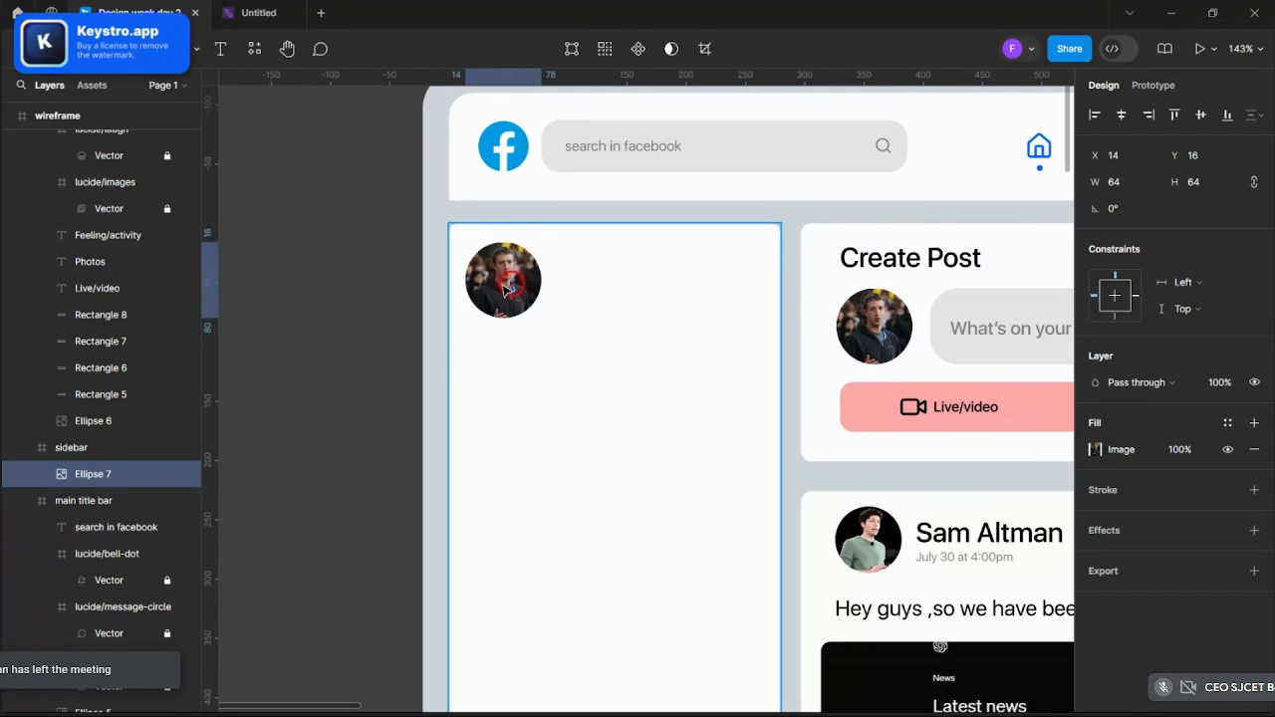
left_click(418, 288)
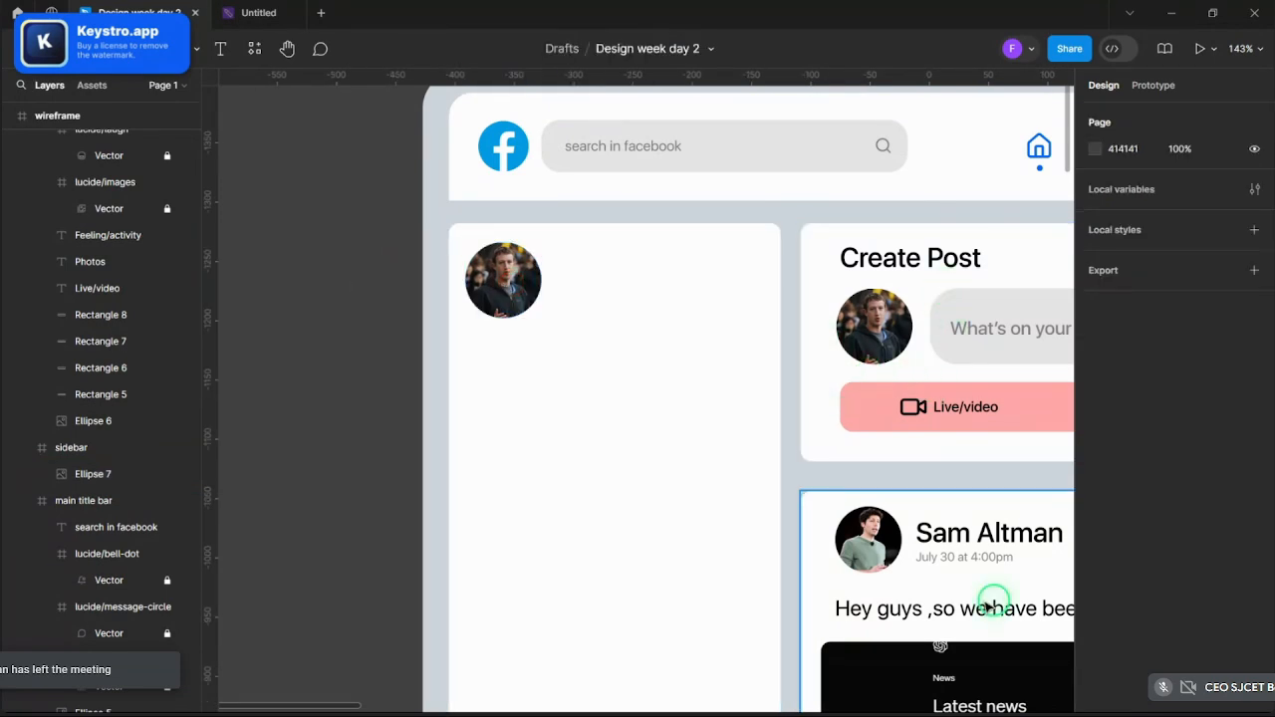
- Duplicate the post author's name, place it beside the sidebar photo, and retype it as the owner's name
double_click(959, 543)
key("ctrl+c")
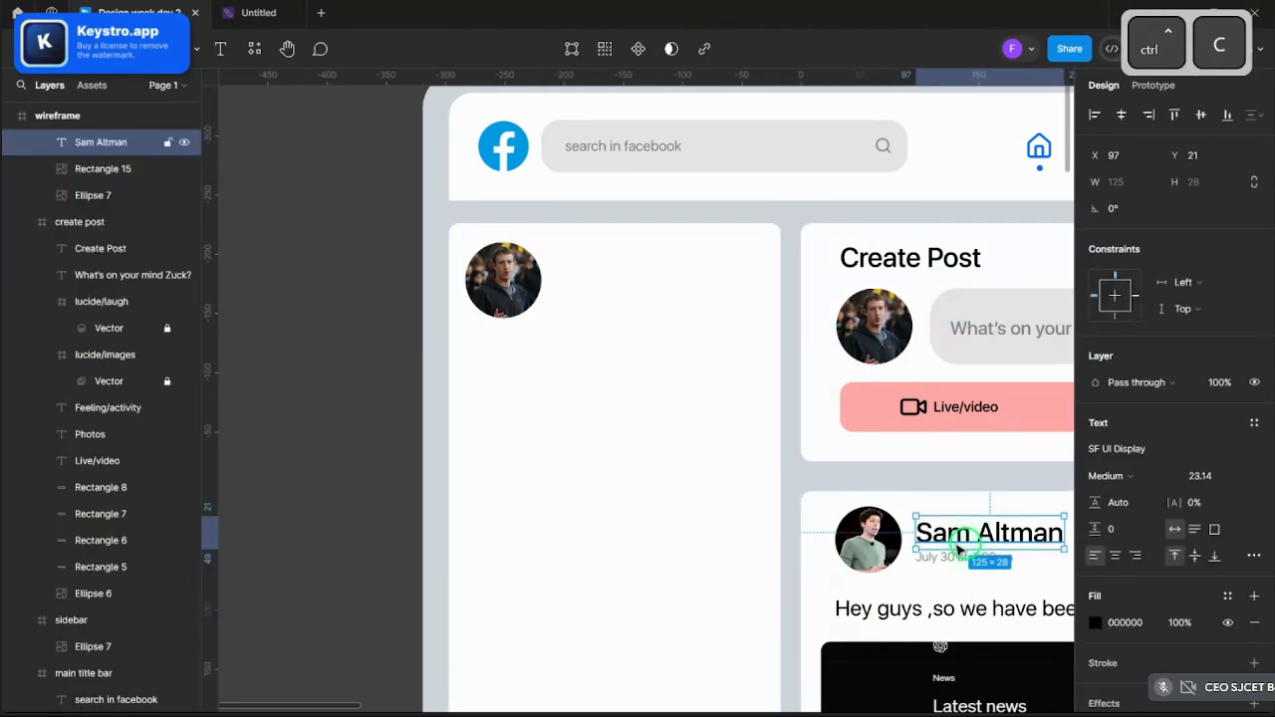
key("ctrl+v")
left_click_drag(974, 543, 619, 281)
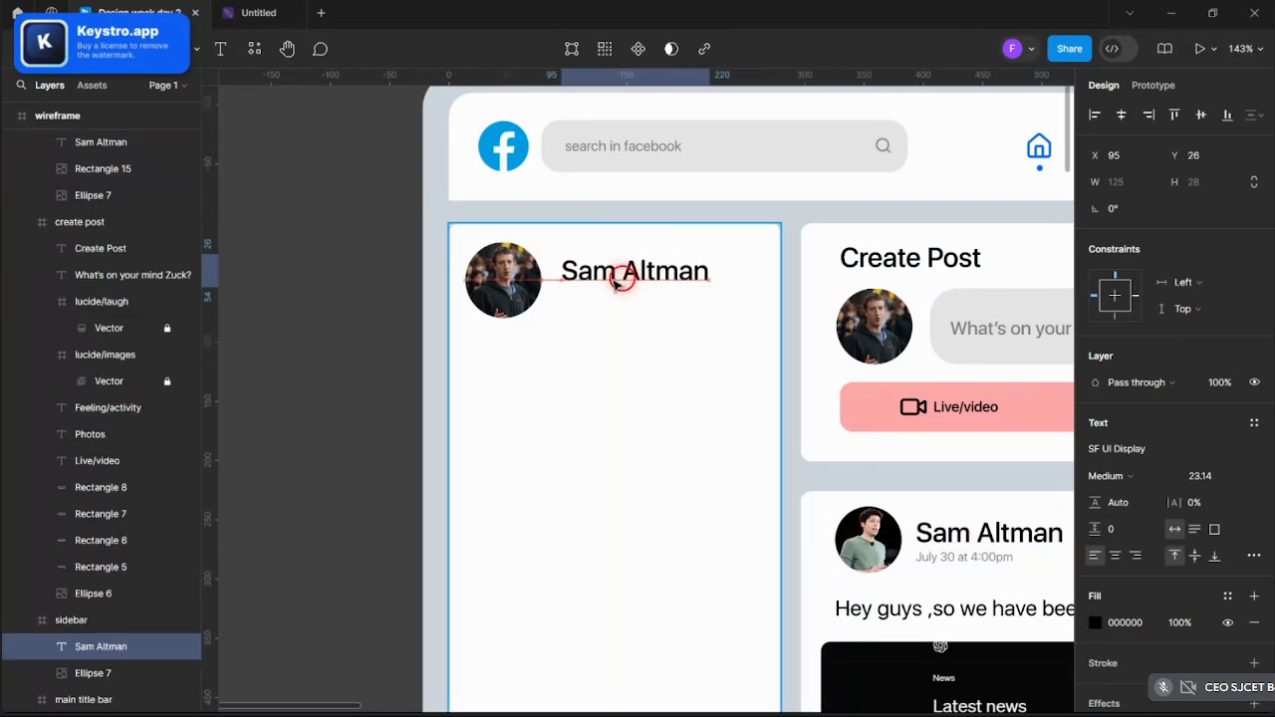
double_click(619, 283)
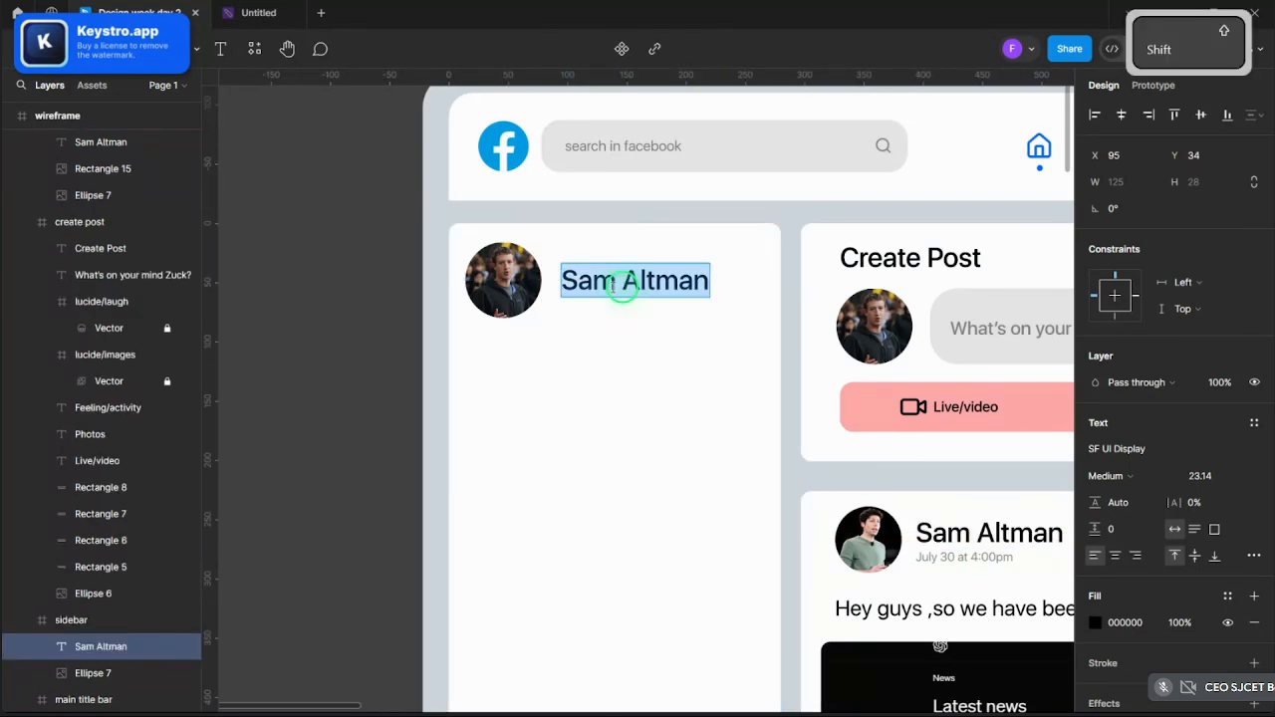
type("a")
key("BackSpace")
type("Mar")
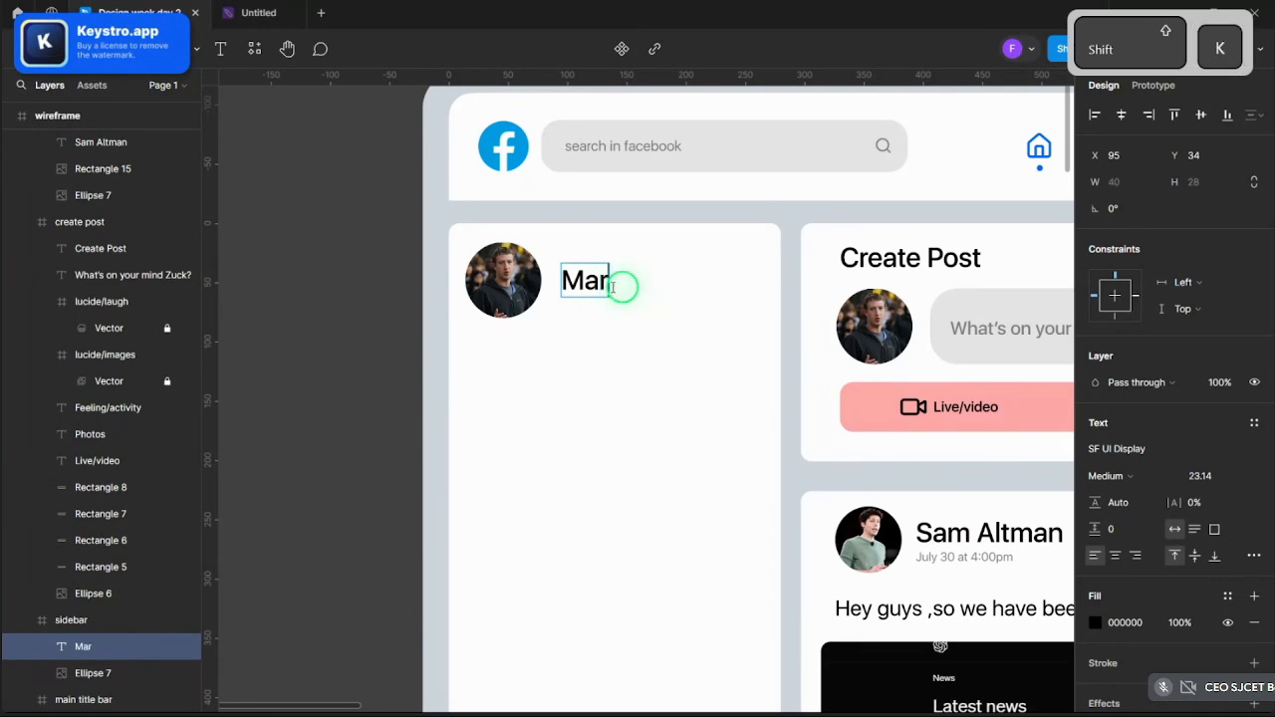
type("k Zucke")
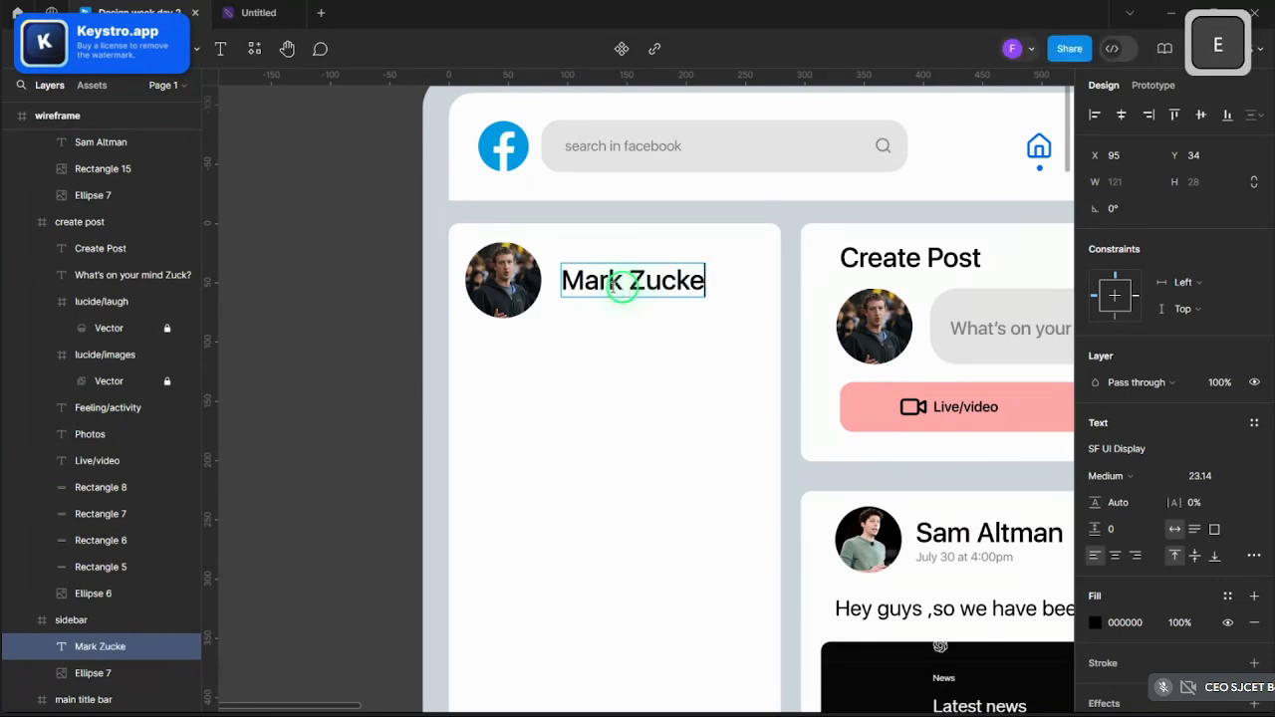
type("rberf")
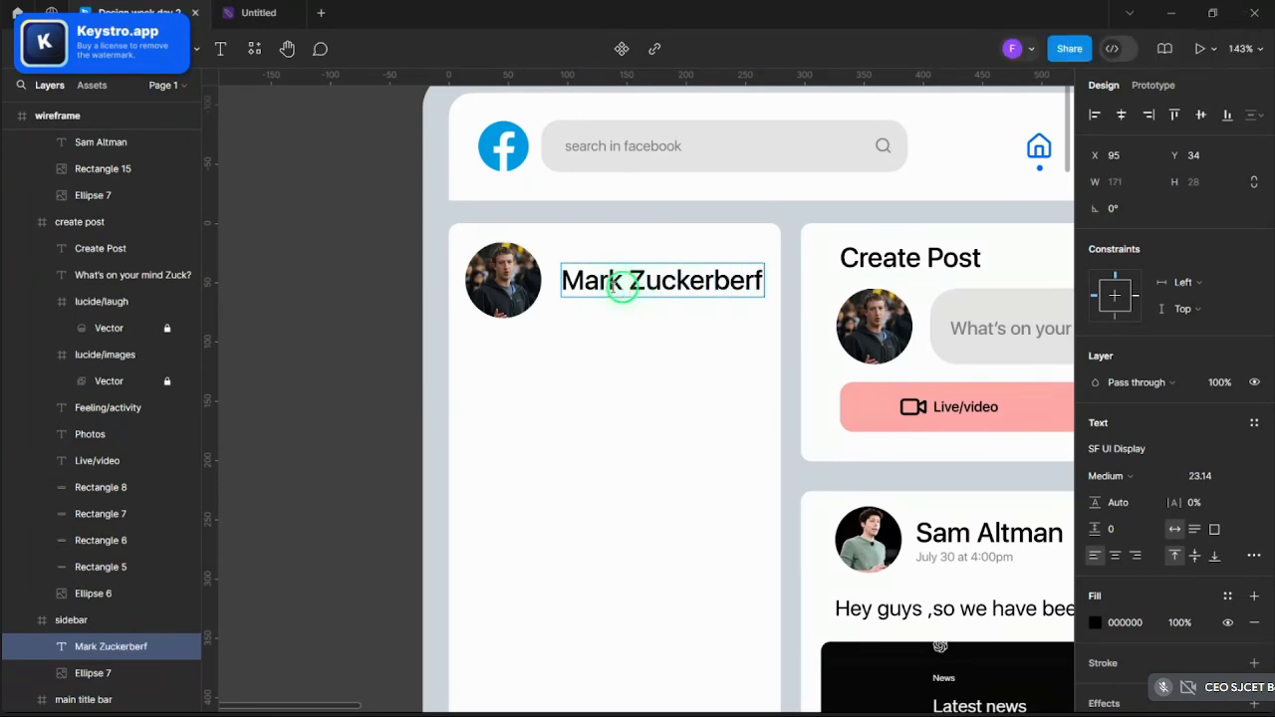
key("BackSpace")
type("g")
key("Escape")
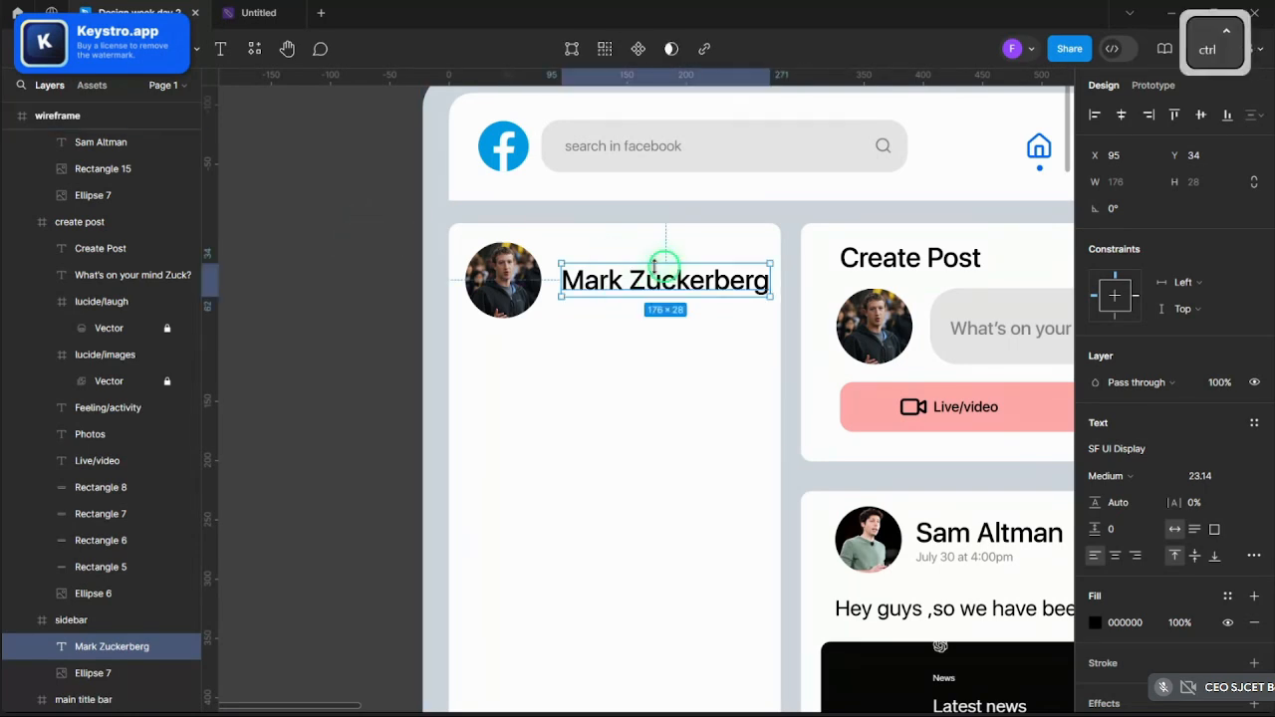
left_click_drag(665, 269, 660, 280)
left_click(353, 253)
scroll(350, 253, "down", 4)
- Set the sidebar profile name's font weight to Regular
scroll(349, 283, "up", 3)
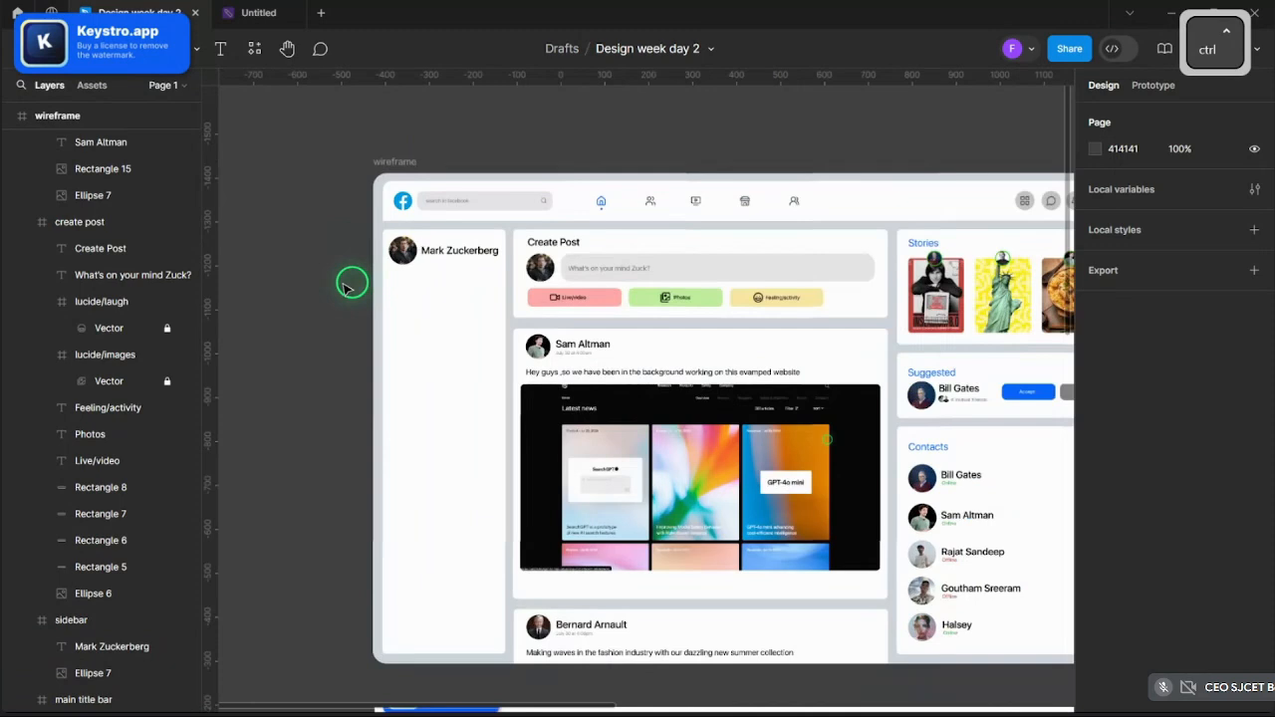
left_click(564, 213)
left_click(1108, 476)
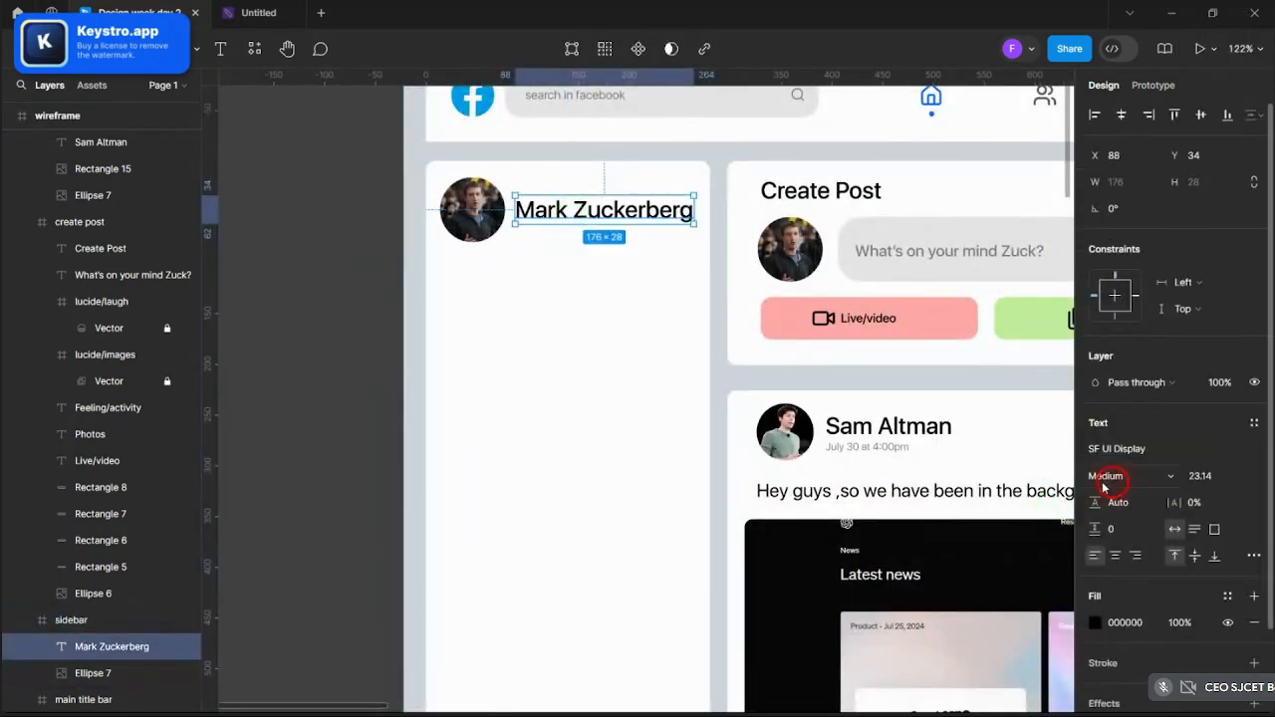
left_click(1111, 457)
scroll(606, 229, "up", 3)
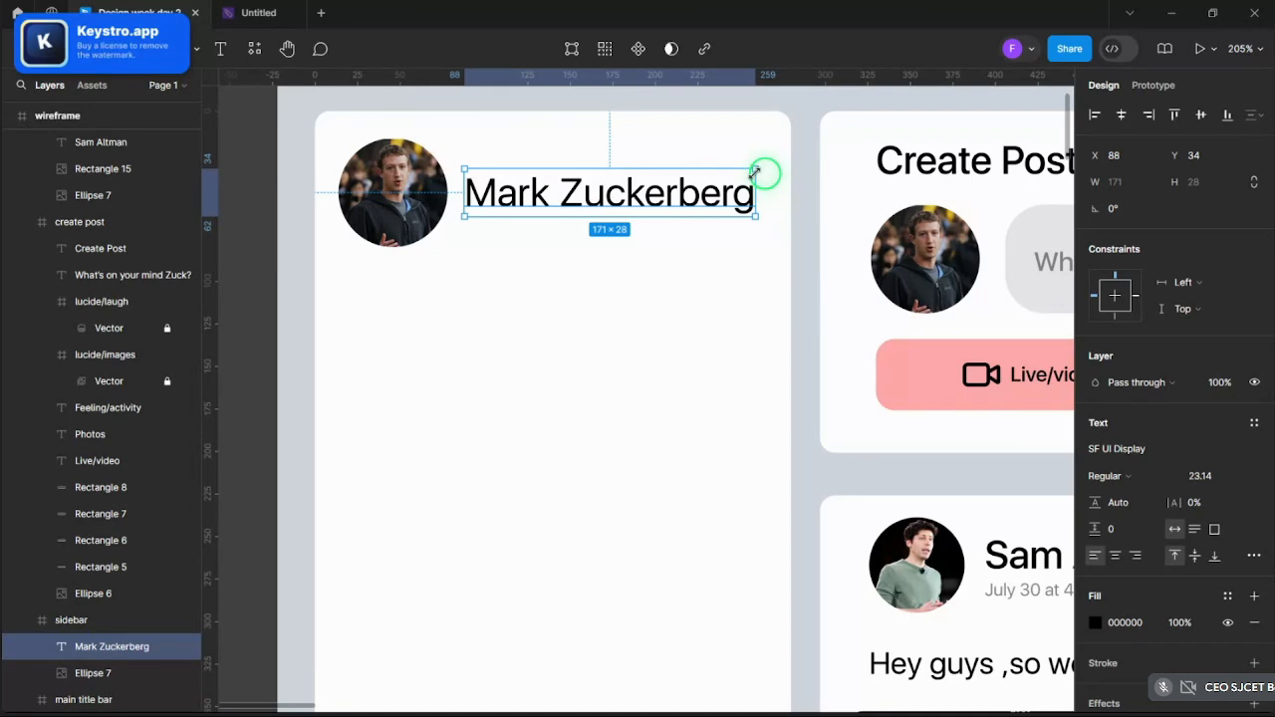
- Scale the name proportionally to 149×24, then pick the Rectangle shape tool
key("k")
left_click_drag(756, 173, 671, 190)
scroll(664, 191, "down", 5)
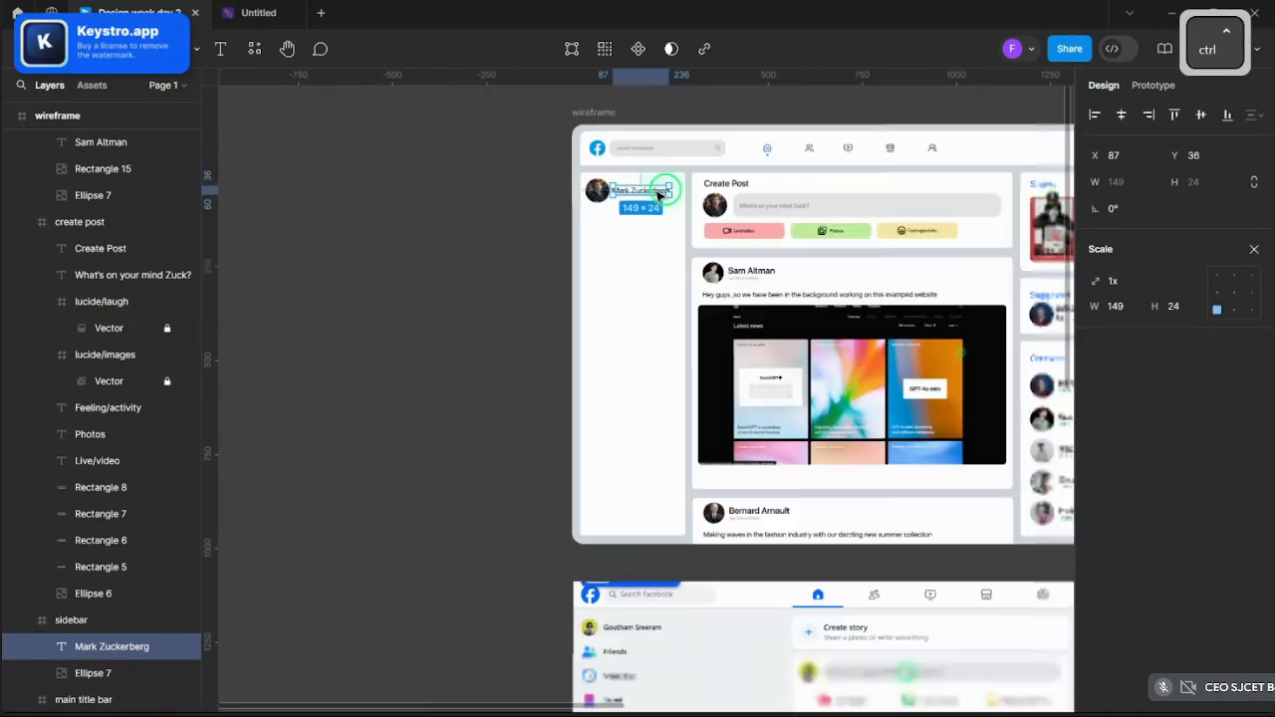
left_click(474, 236)
scroll(674, 478, "down", 5)
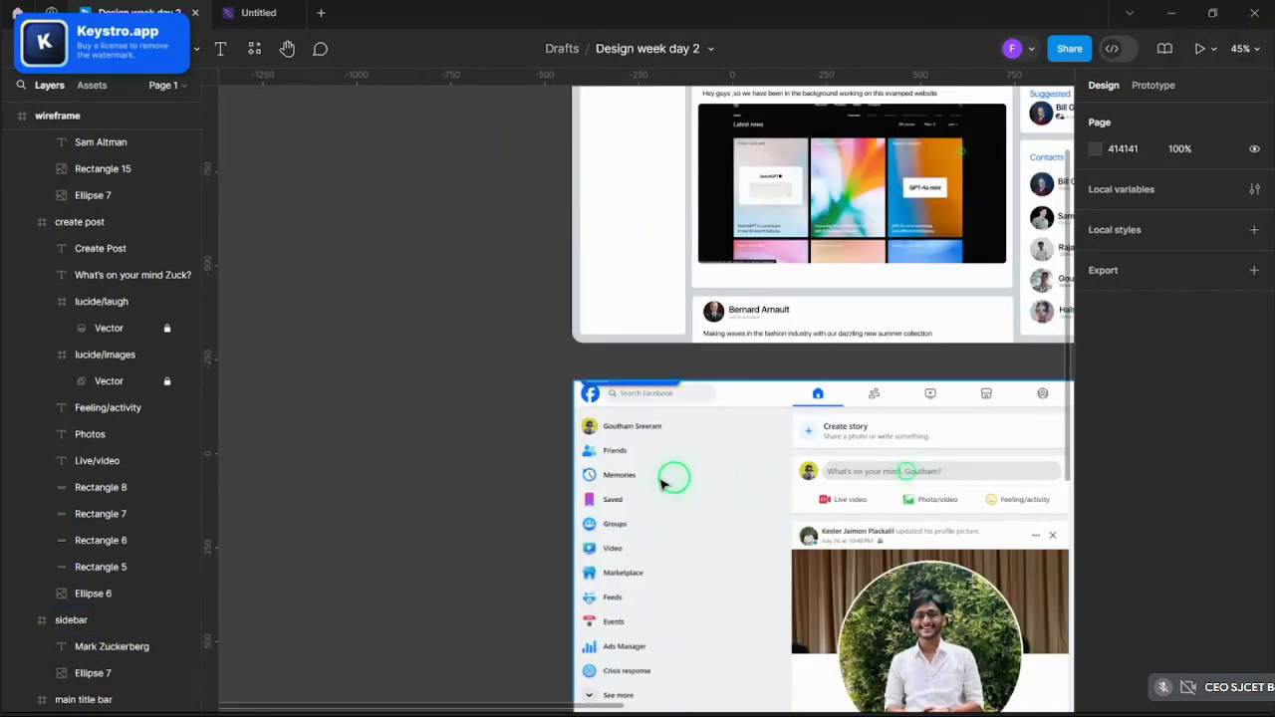
scroll(637, 458, "up", 3)
scroll(643, 473, "up", 8)
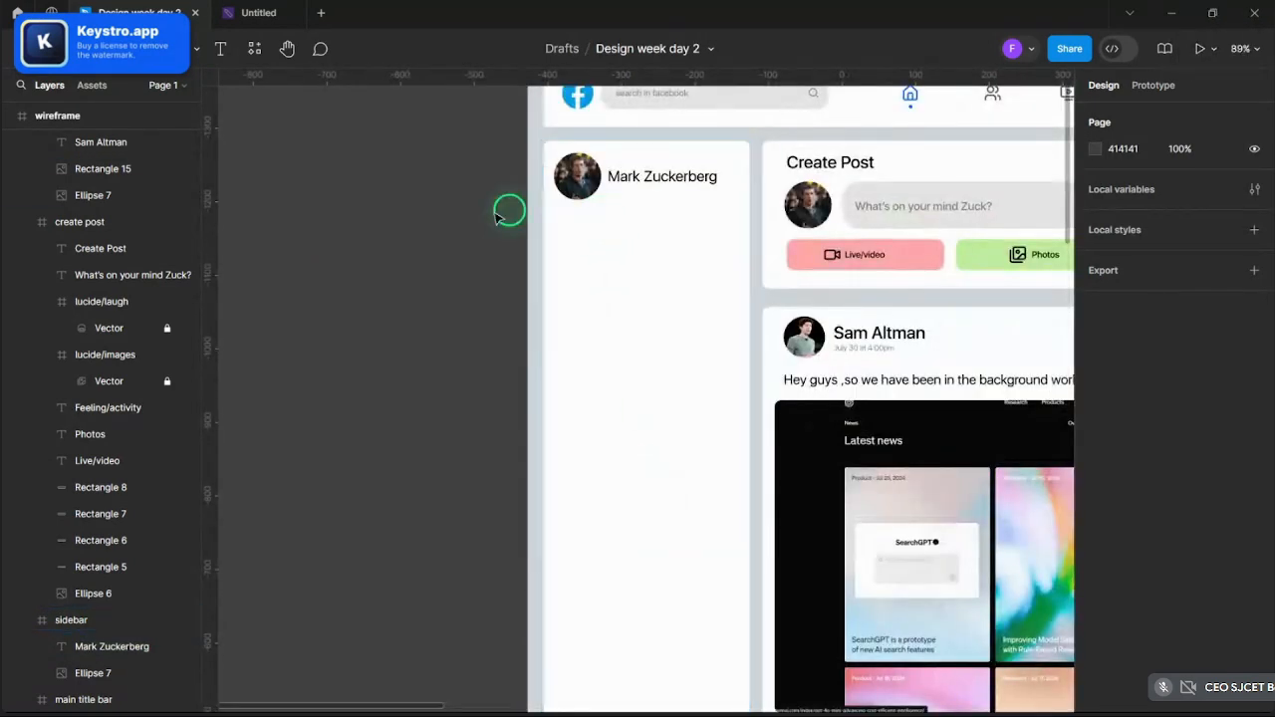
scroll(461, 228, "down", 5)
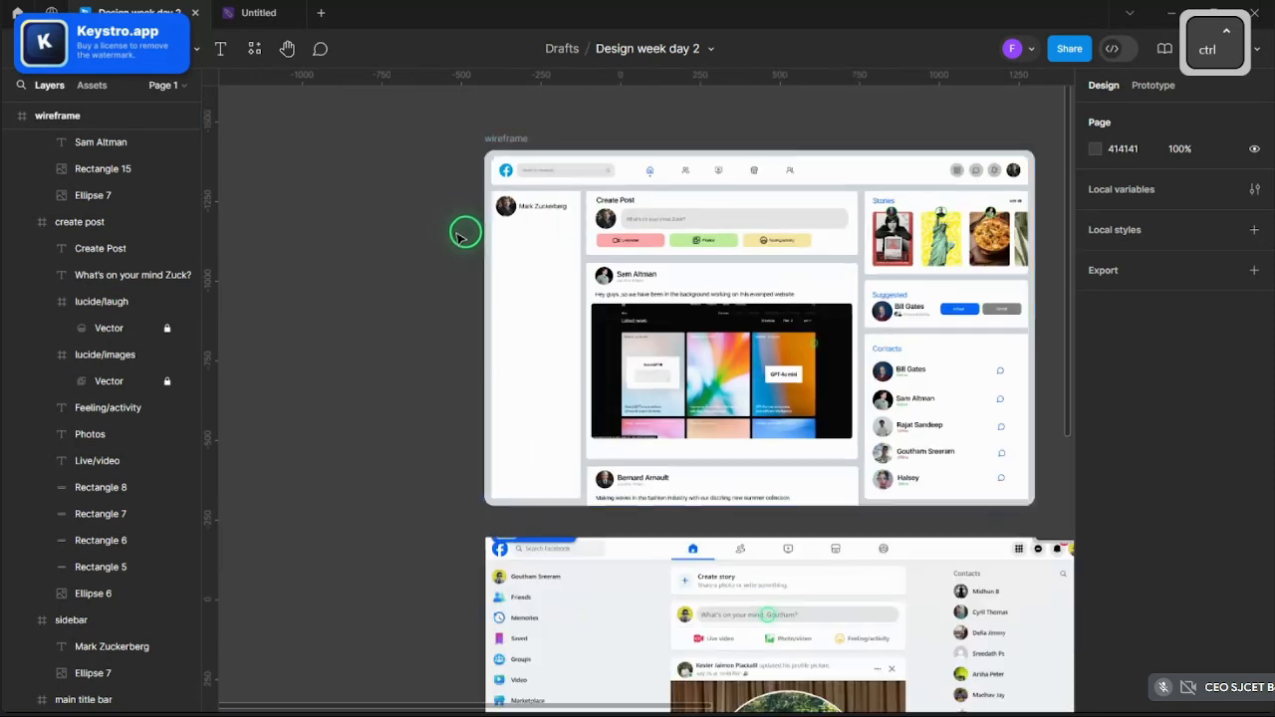
scroll(661, 244, "up", 4)
scroll(646, 322, "up", 2)
left_click(489, 312)
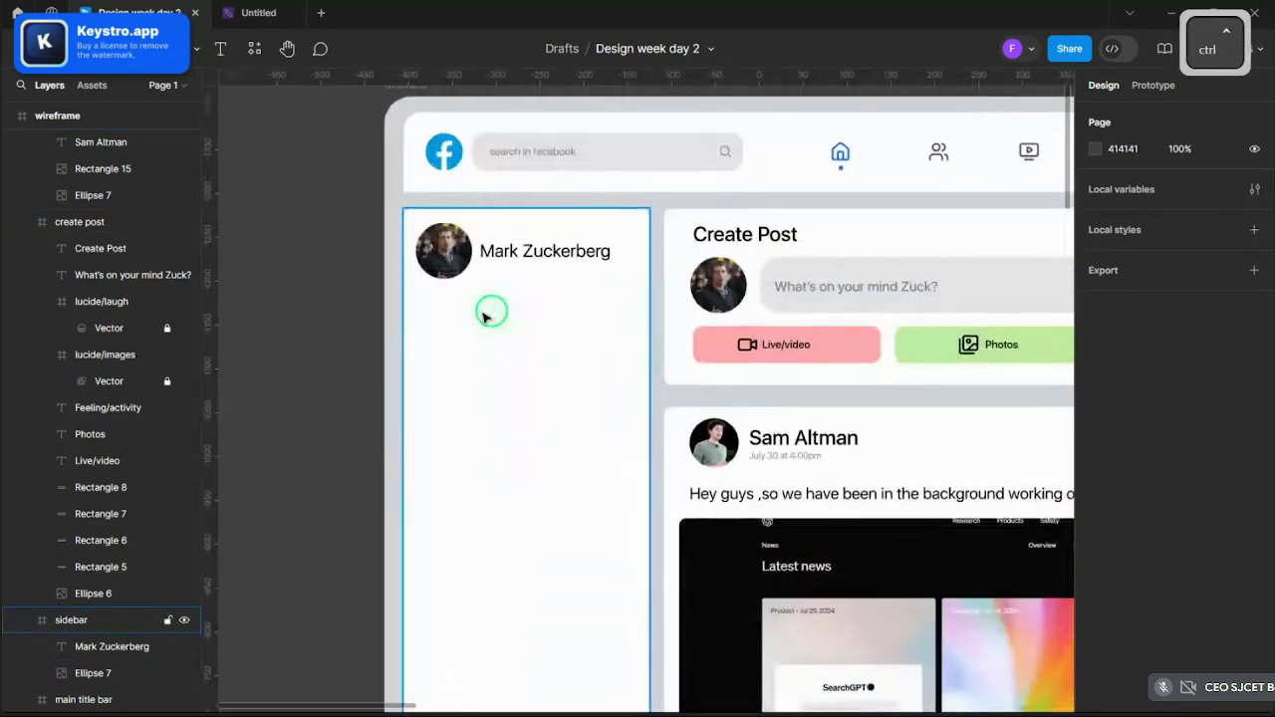
scroll(601, 356, "up", 3)
left_click(270, 129)
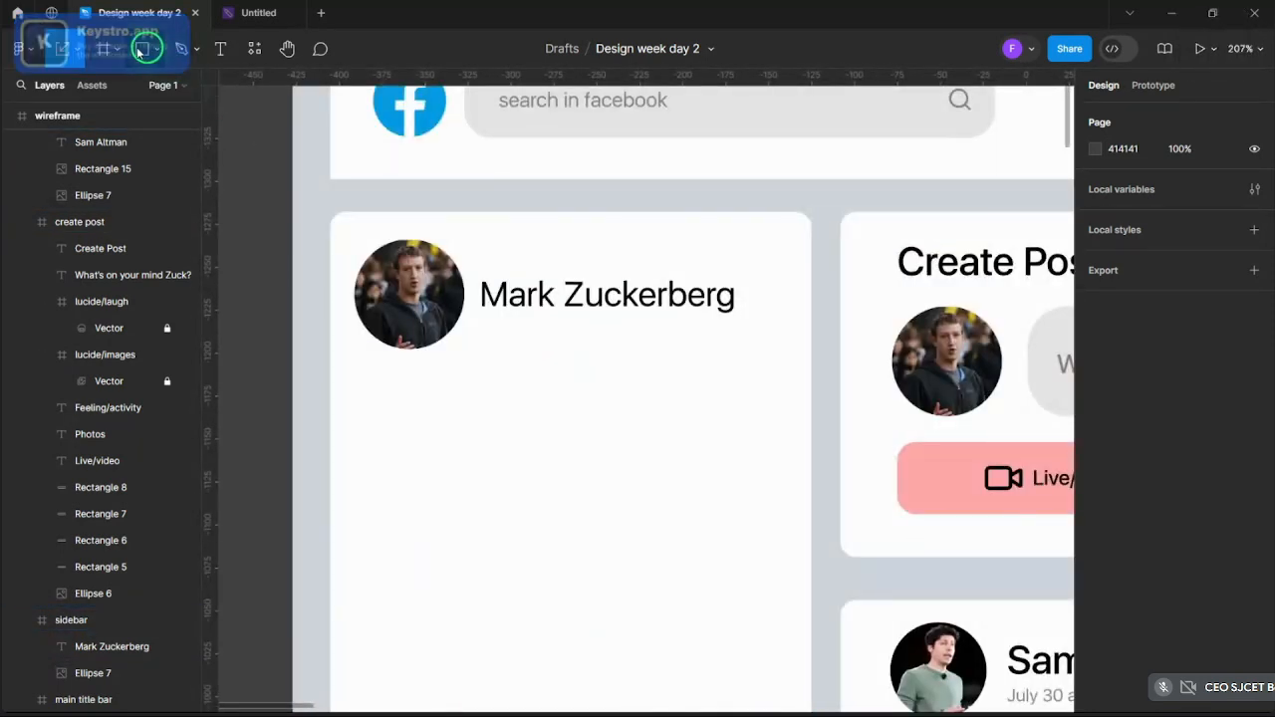
left_click(140, 50)
left_click(149, 88)
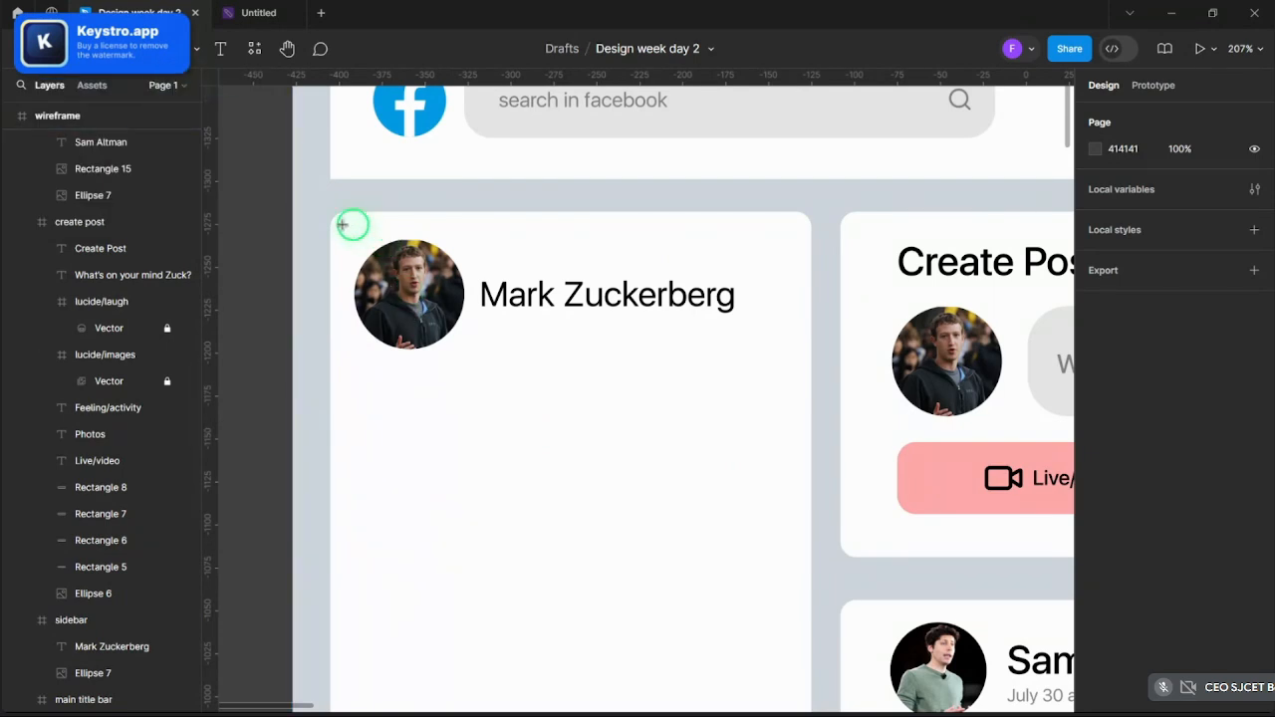
- Draw a 264×81 rectangle at the sidebar's top with corner radius 5
left_click_drag(342, 224, 807, 364)
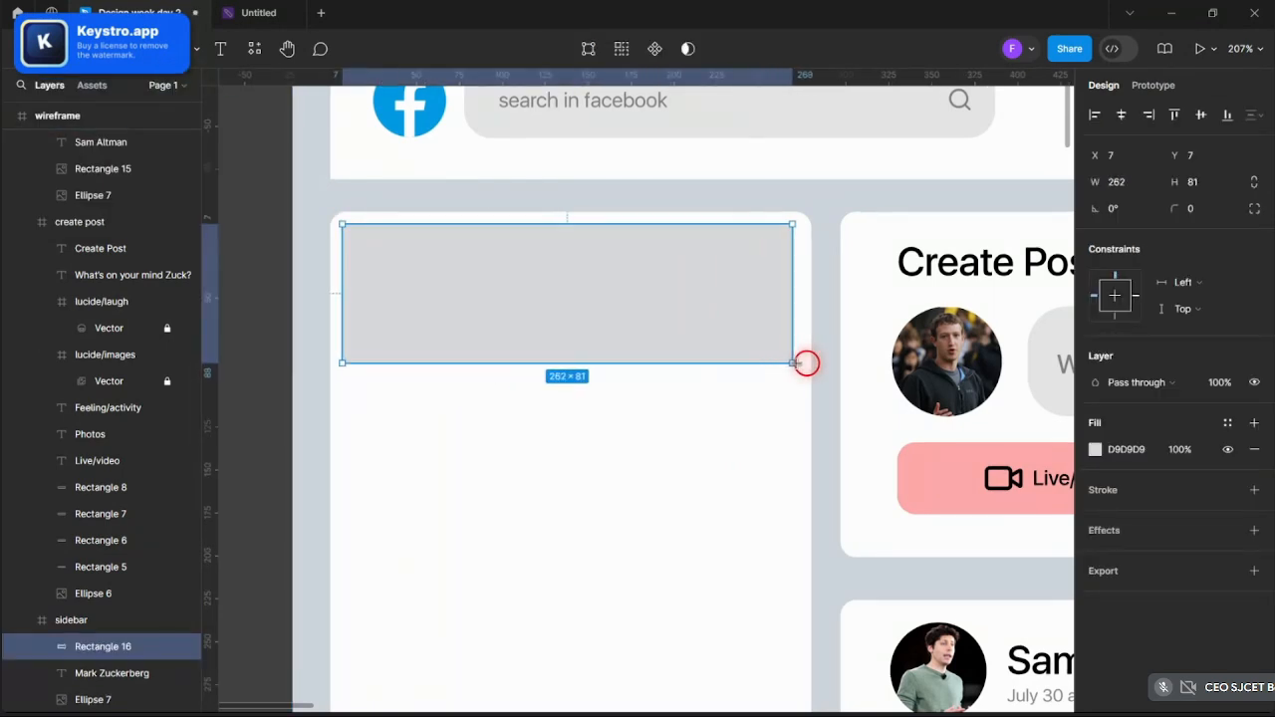
left_click(535, 327)
left_click_drag(560, 317, 564, 318)
left_click(1188, 209)
type("5")
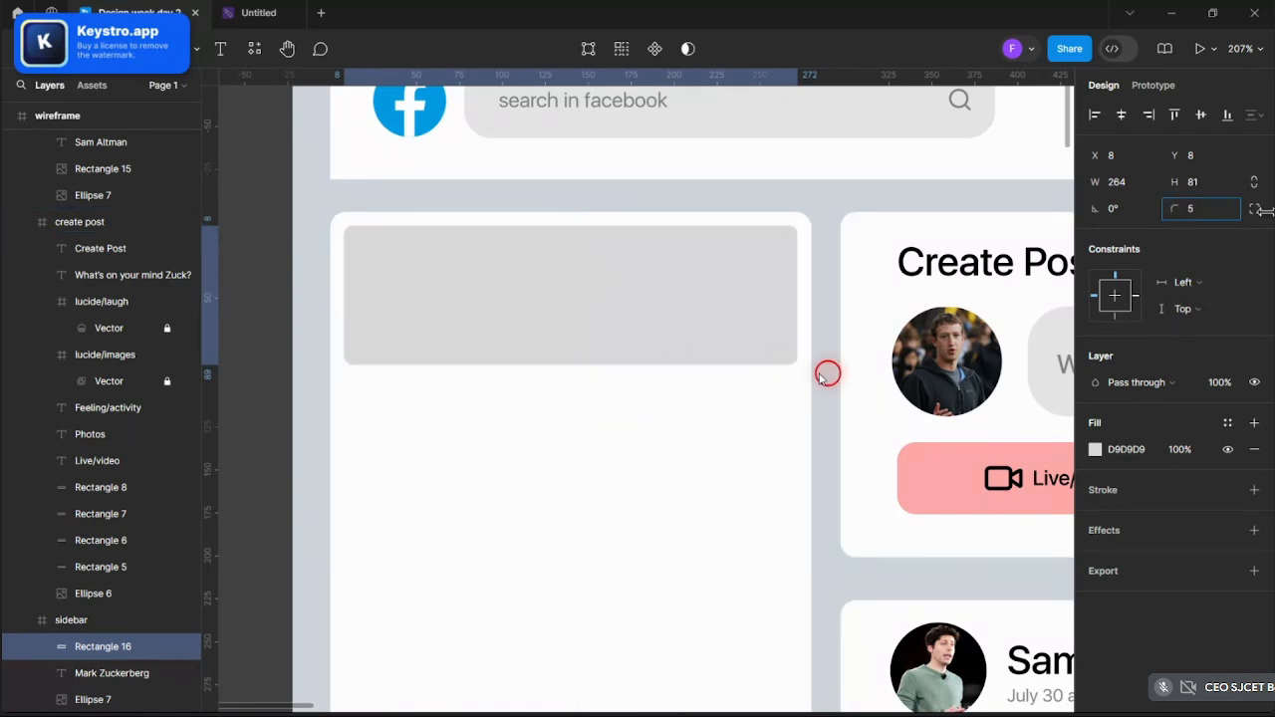
left_click(724, 366)
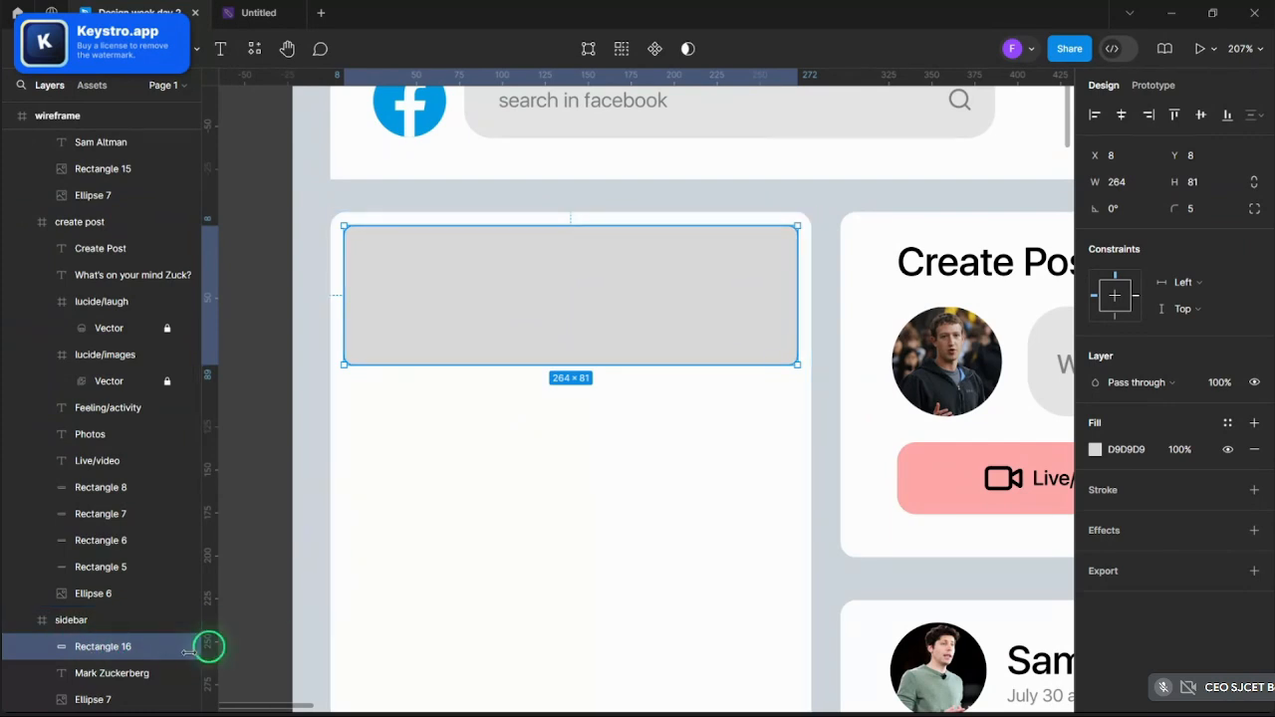
- Stack the photo and name layers above the rectangle and fill it grey (CACACA)
left_click(119, 674)
left_click(118, 698, "shift")
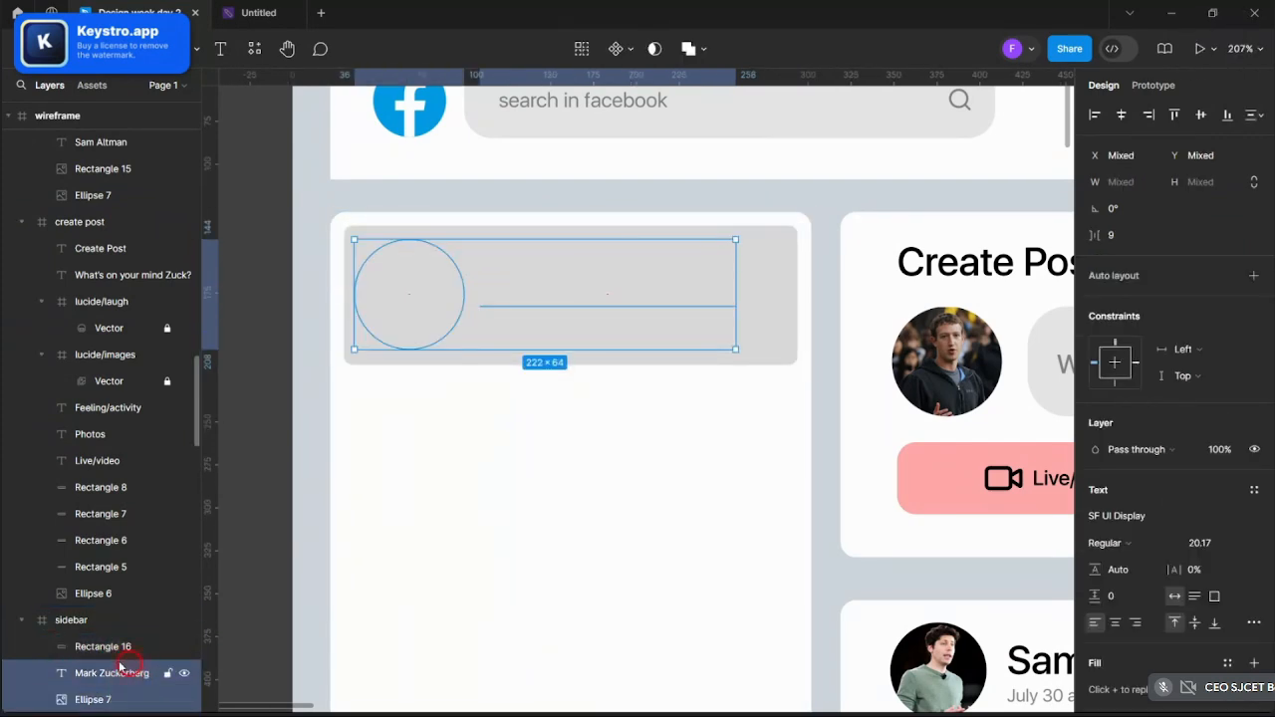
left_click_drag(121, 646, 122, 639)
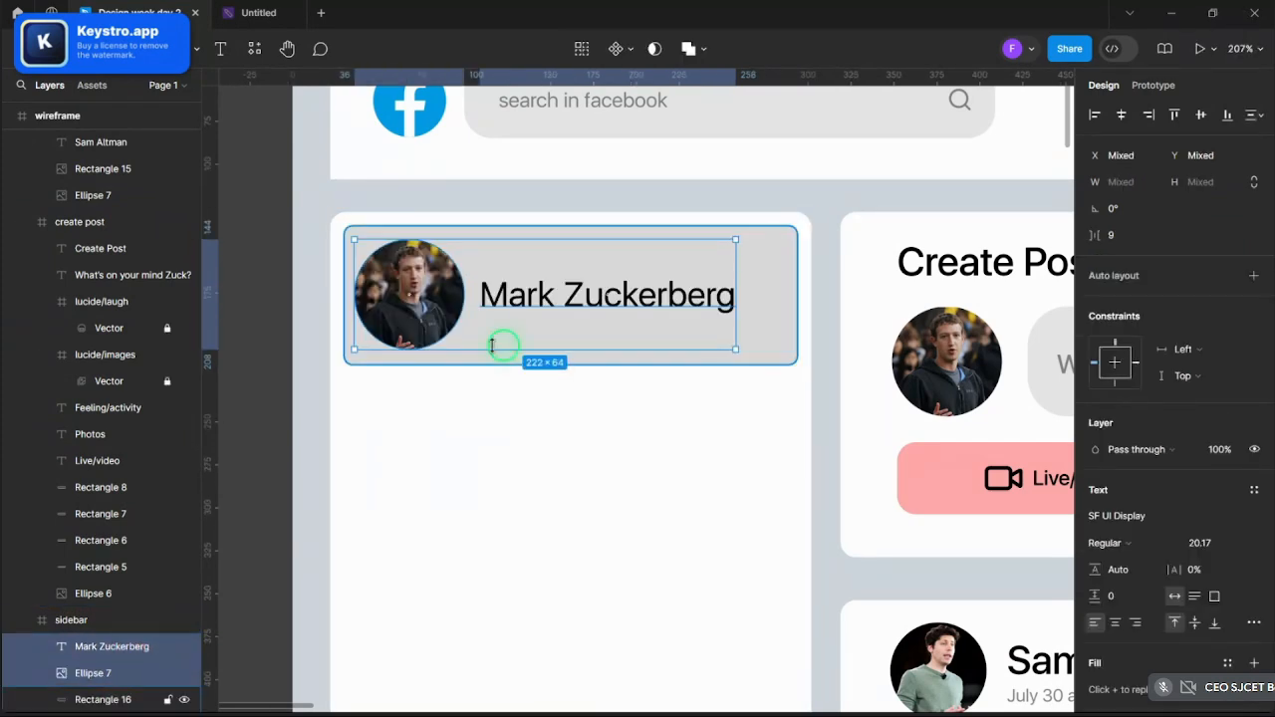
left_click(787, 272)
left_click(782, 304)
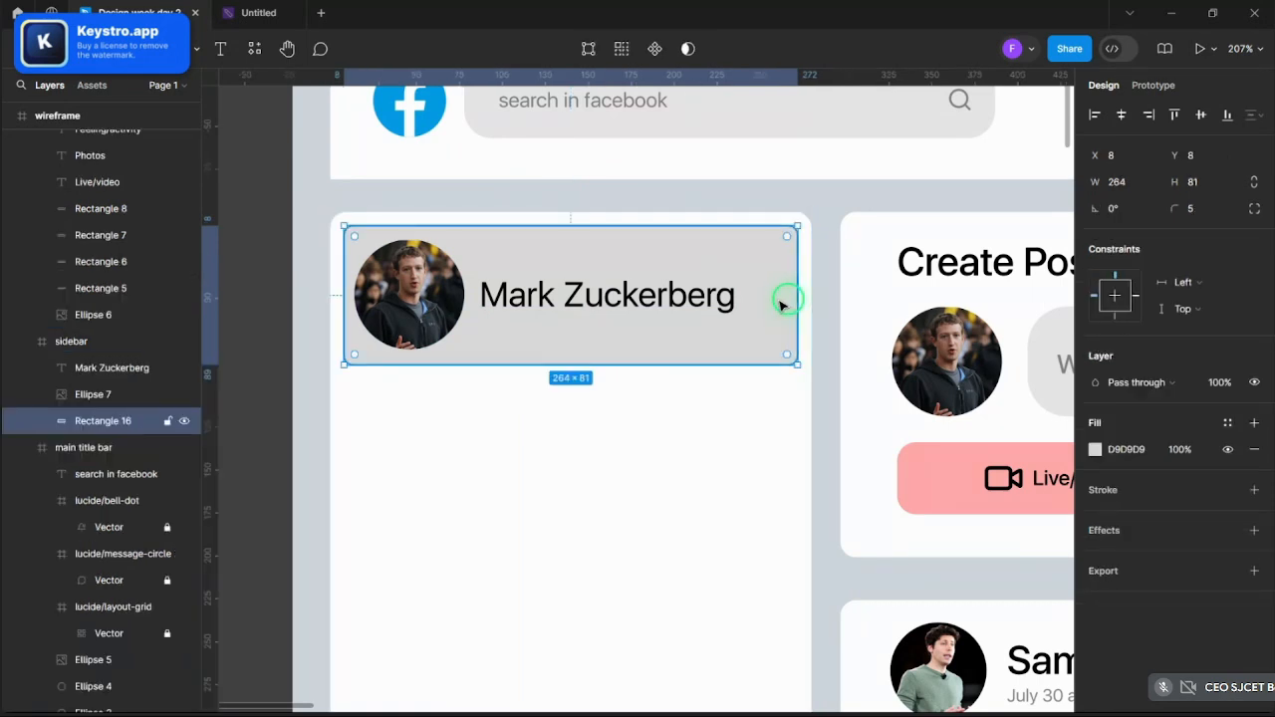
left_click(1095, 449)
left_click_drag(1016, 378, 872, 300)
left_click_drag(930, 399, 817, 318)
left_click_drag(890, 335, 873, 336)
- Select the grey profile card rectangle and try a plain drop shadow, then remove it
left_click(1056, 236)
scroll(196, 333, "down", 5)
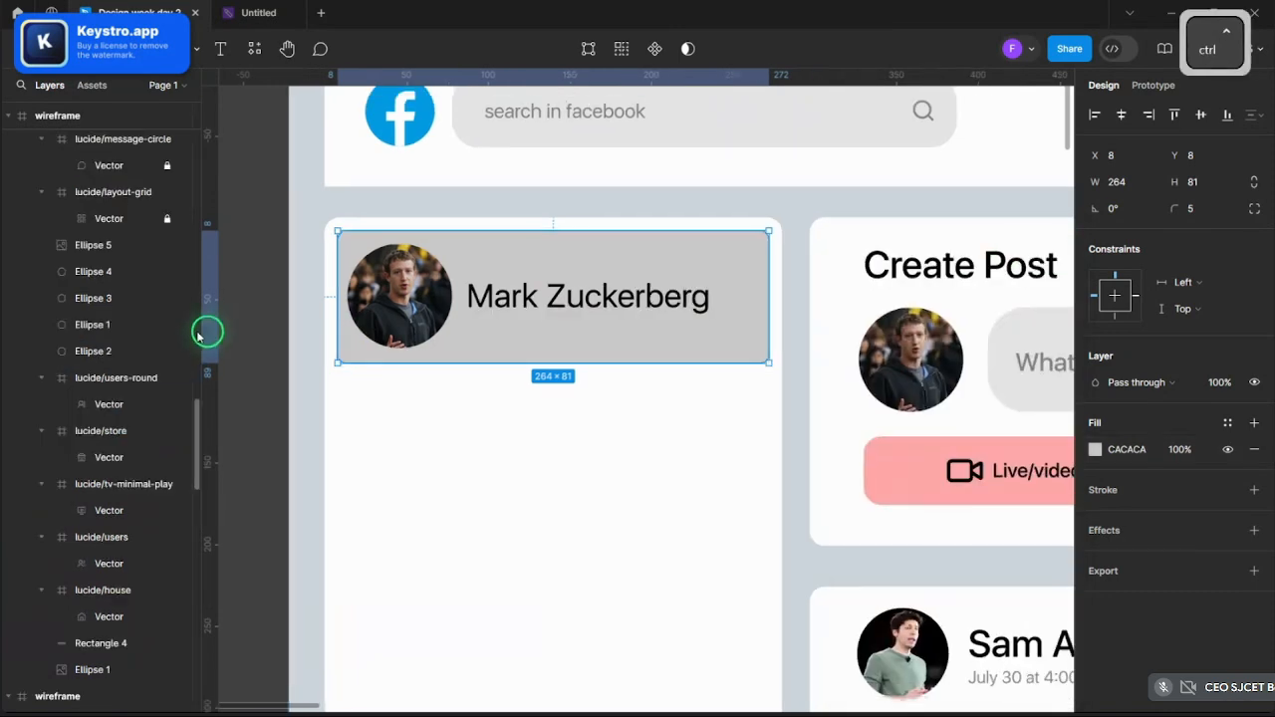
scroll(261, 295, "down", 5)
left_click(270, 205)
scroll(315, 230, "up", 10)
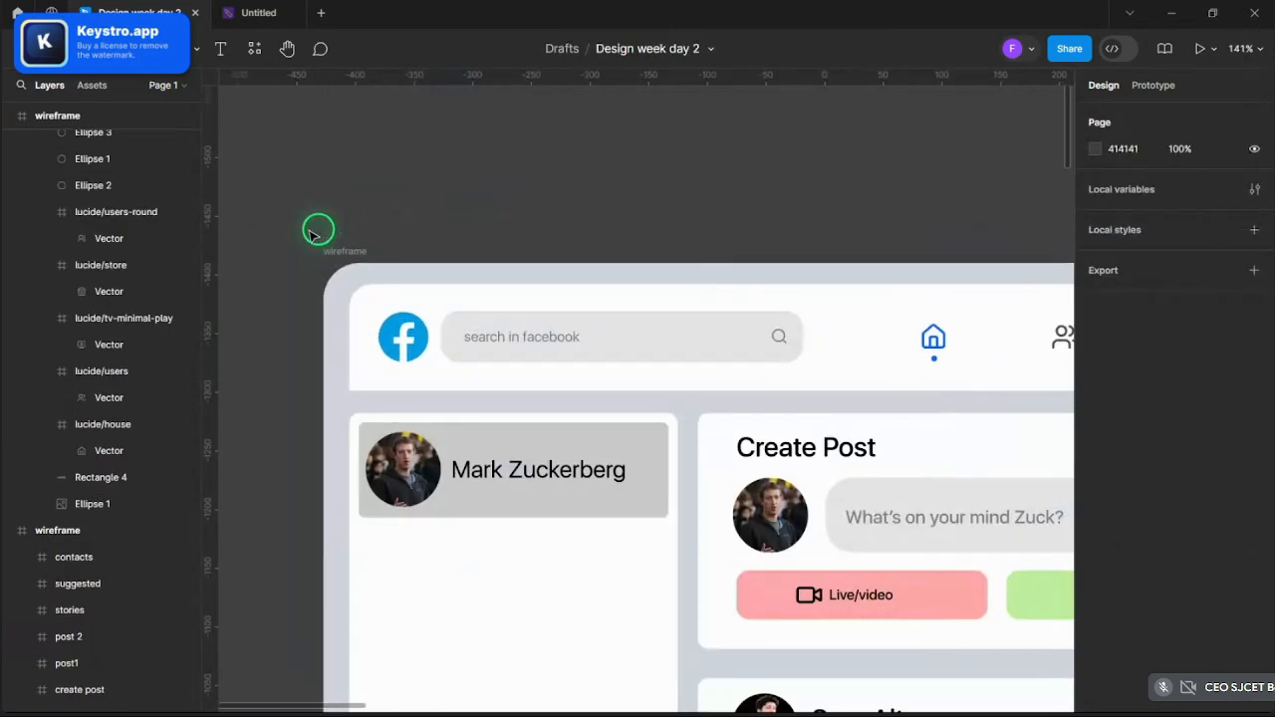
scroll(606, 498, "down", 5)
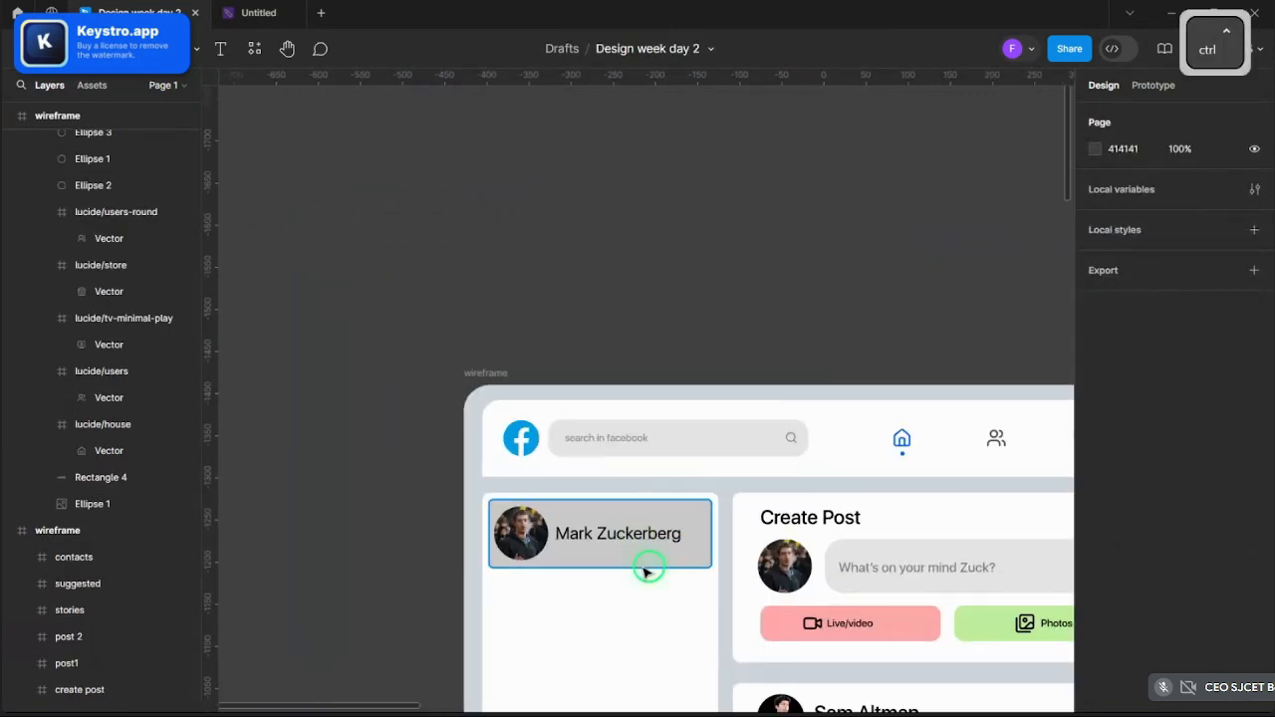
left_click(702, 566)
left_click(702, 566)
scroll(478, 515, "down", 2)
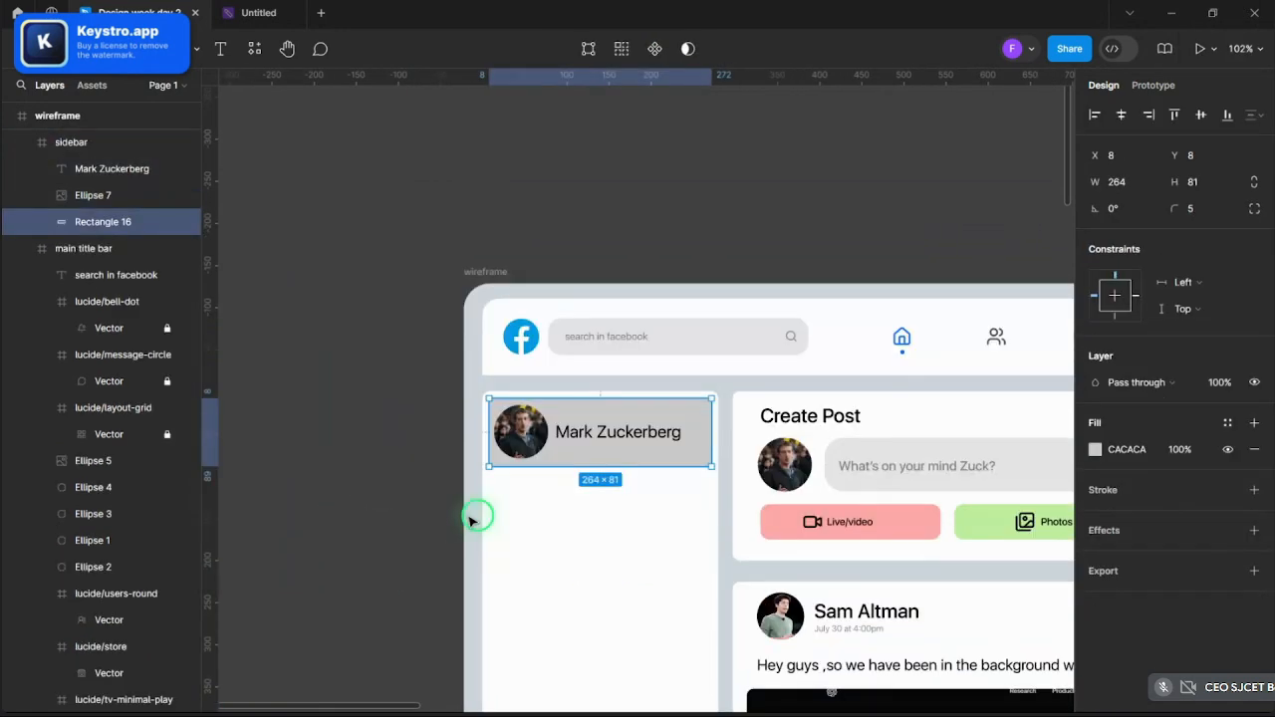
left_click(1110, 533)
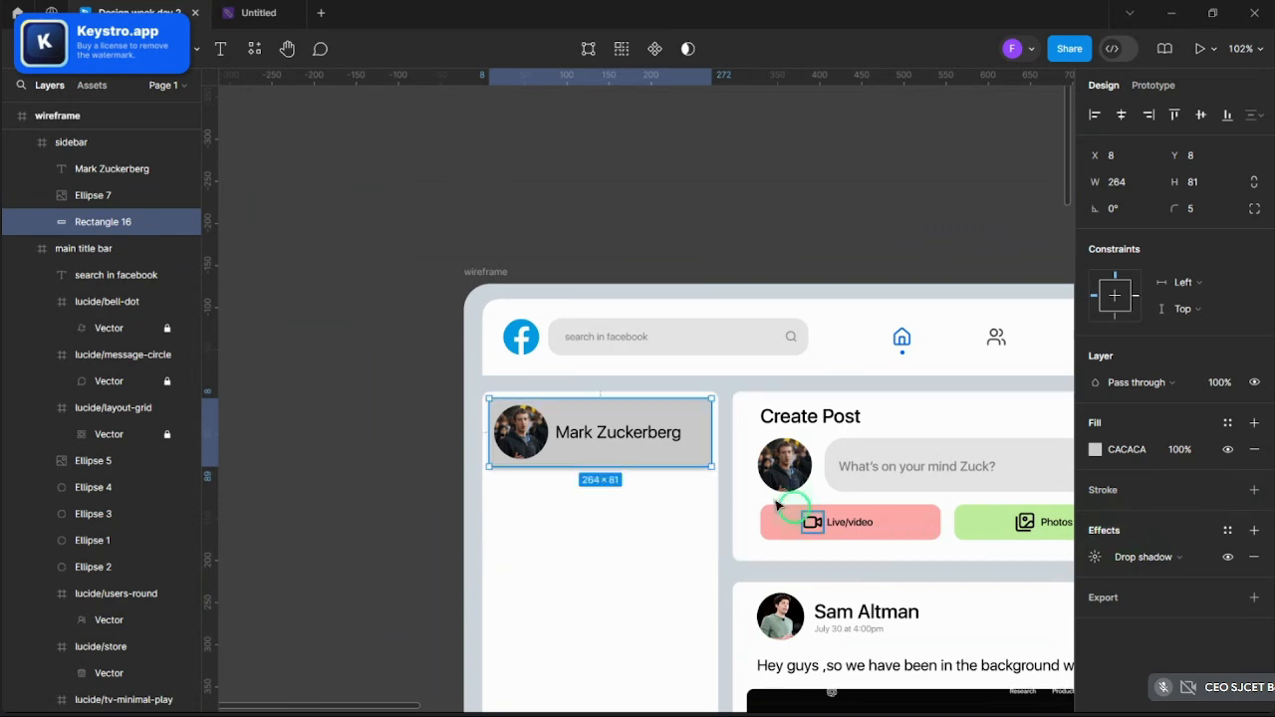
left_click(1095, 559)
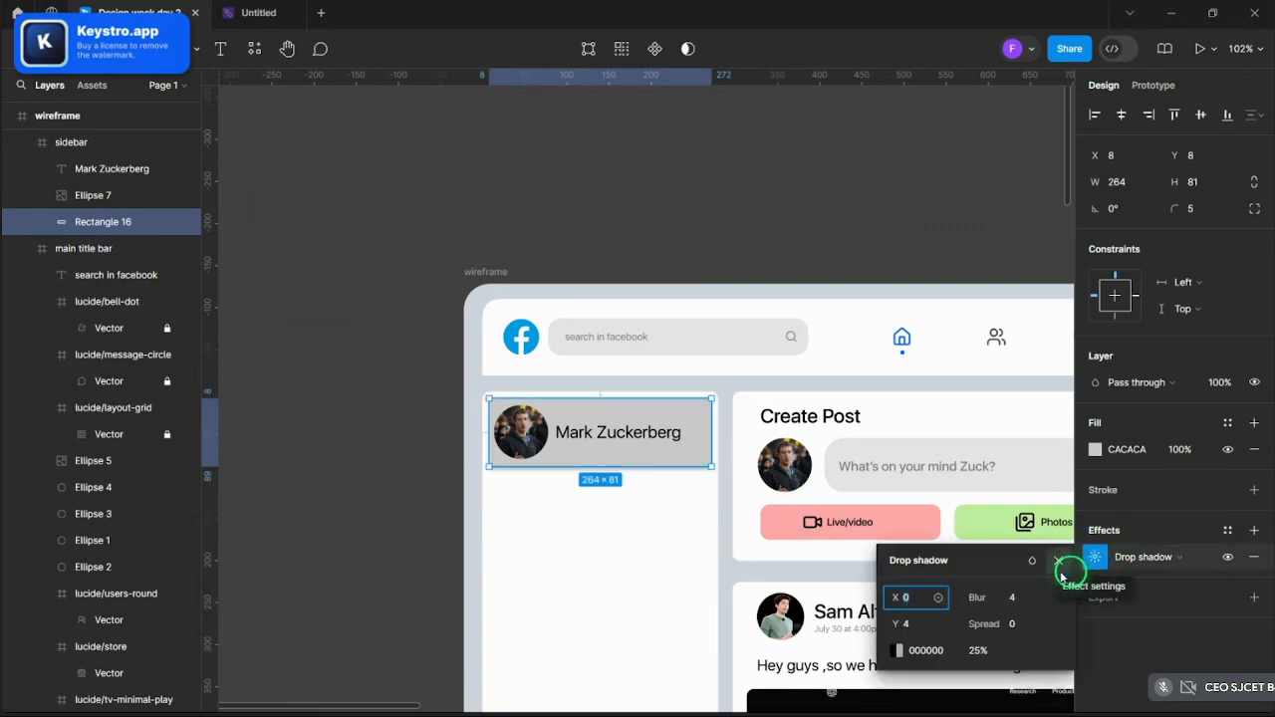
left_click(1060, 564)
left_click(1254, 561)
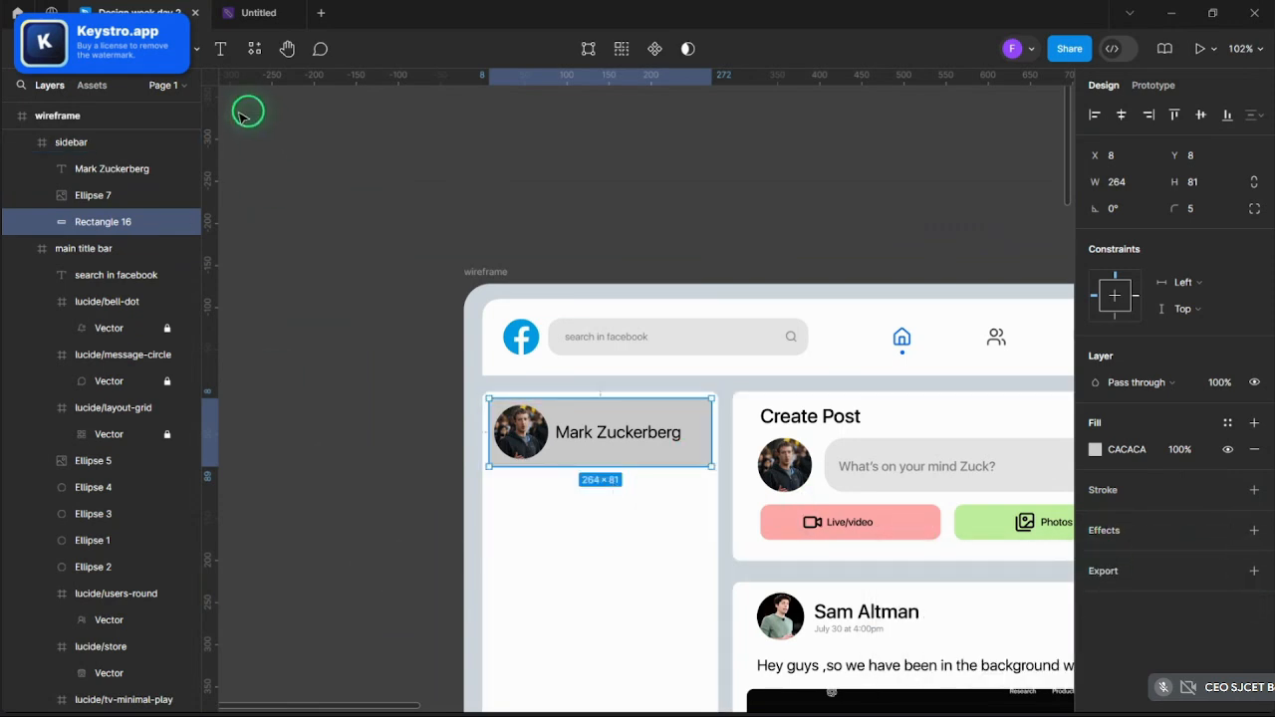
- Apply a five-layer soft shadow to the card using the Beautiful Shadows plugin
left_click(254, 49)
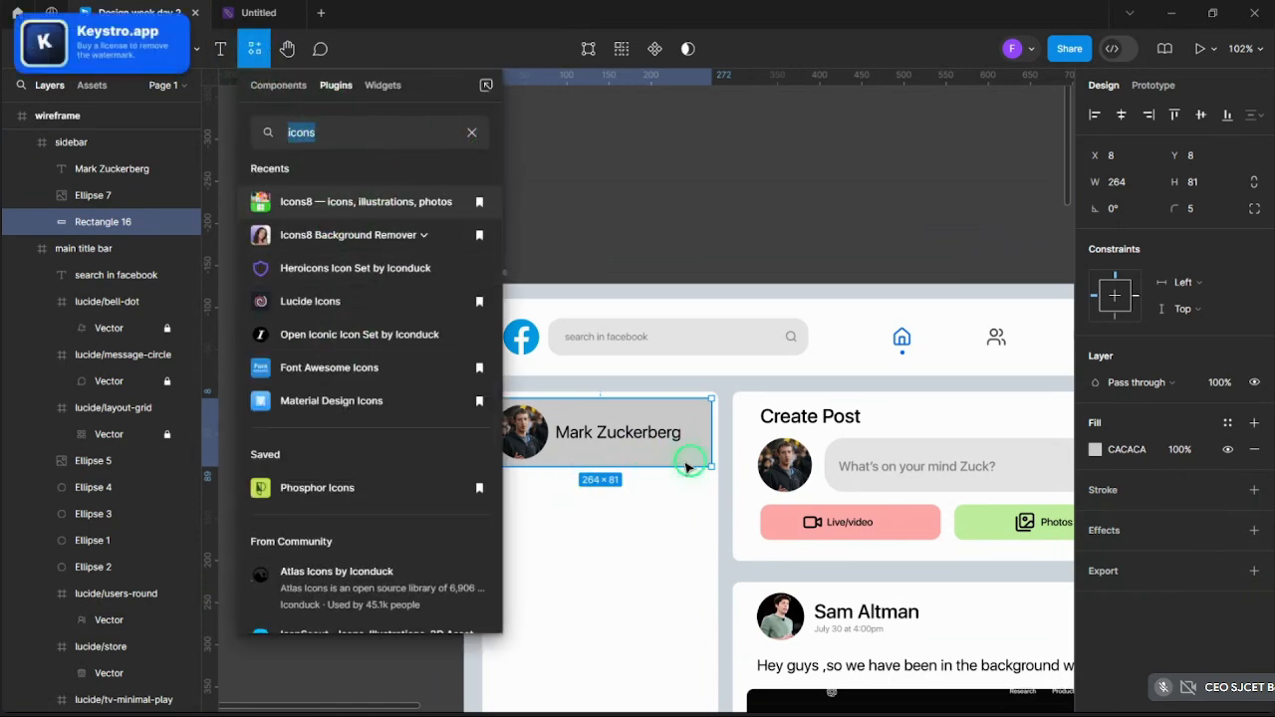
left_click(637, 436)
left_click(637, 436)
left_click(703, 427)
right_click(708, 428)
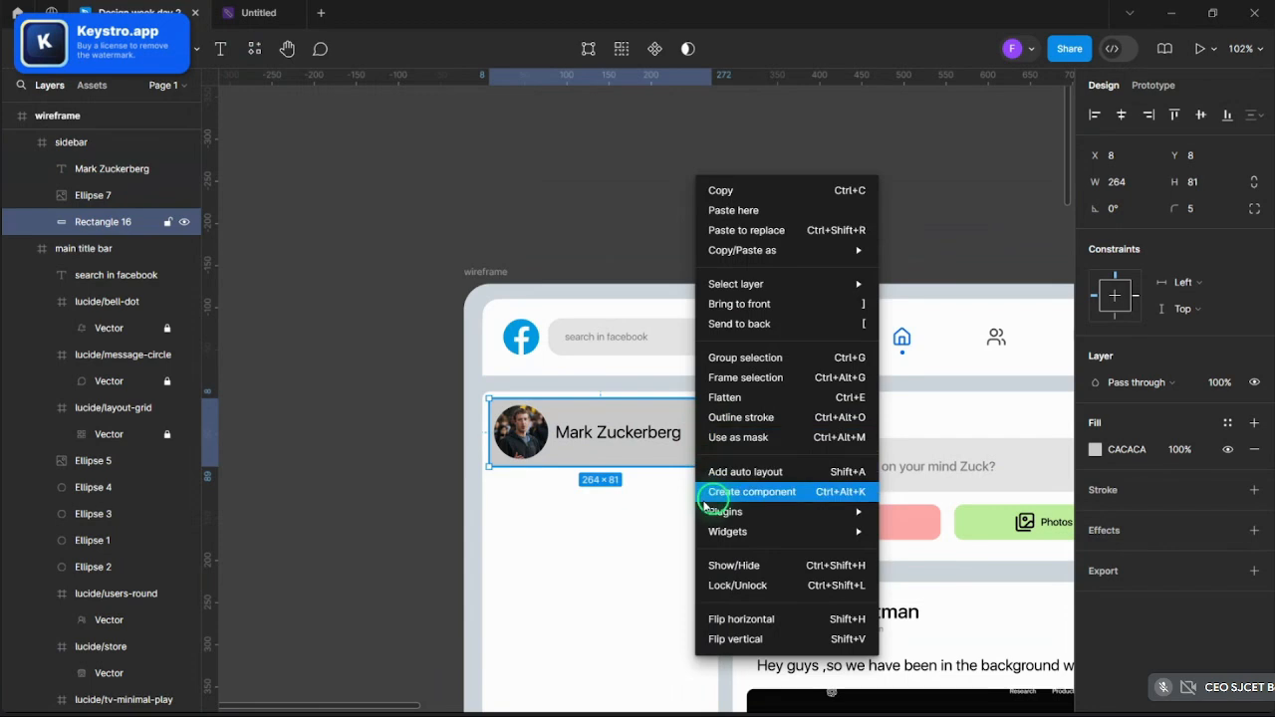
mouse_move(713, 512)
mouse_move(819, 515)
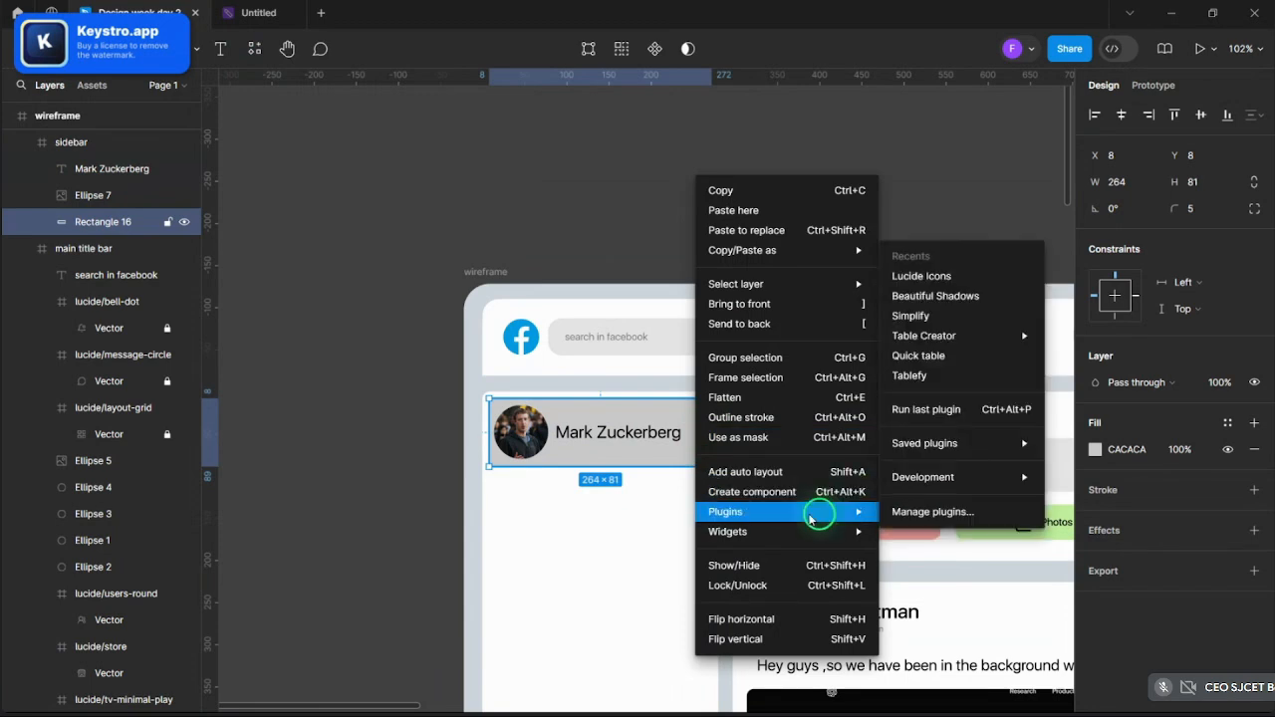
left_click(915, 512)
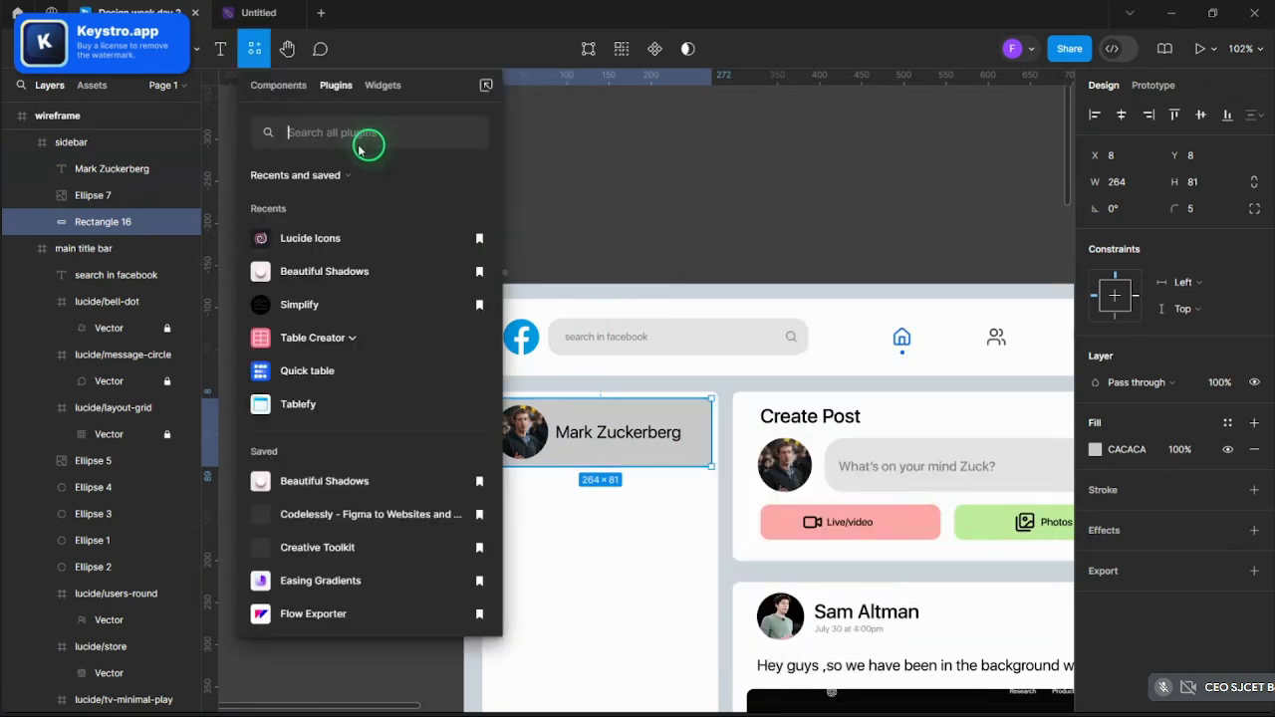
left_click(349, 274)
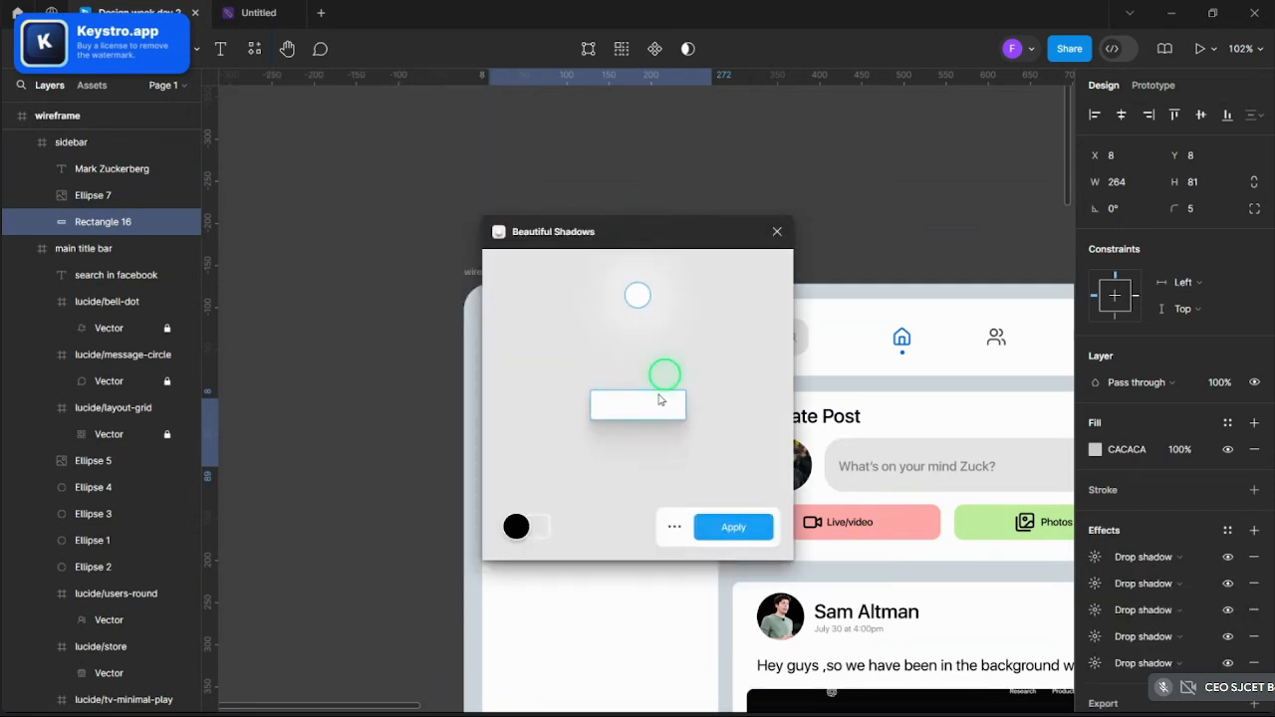
left_click(714, 532)
left_click(632, 268)
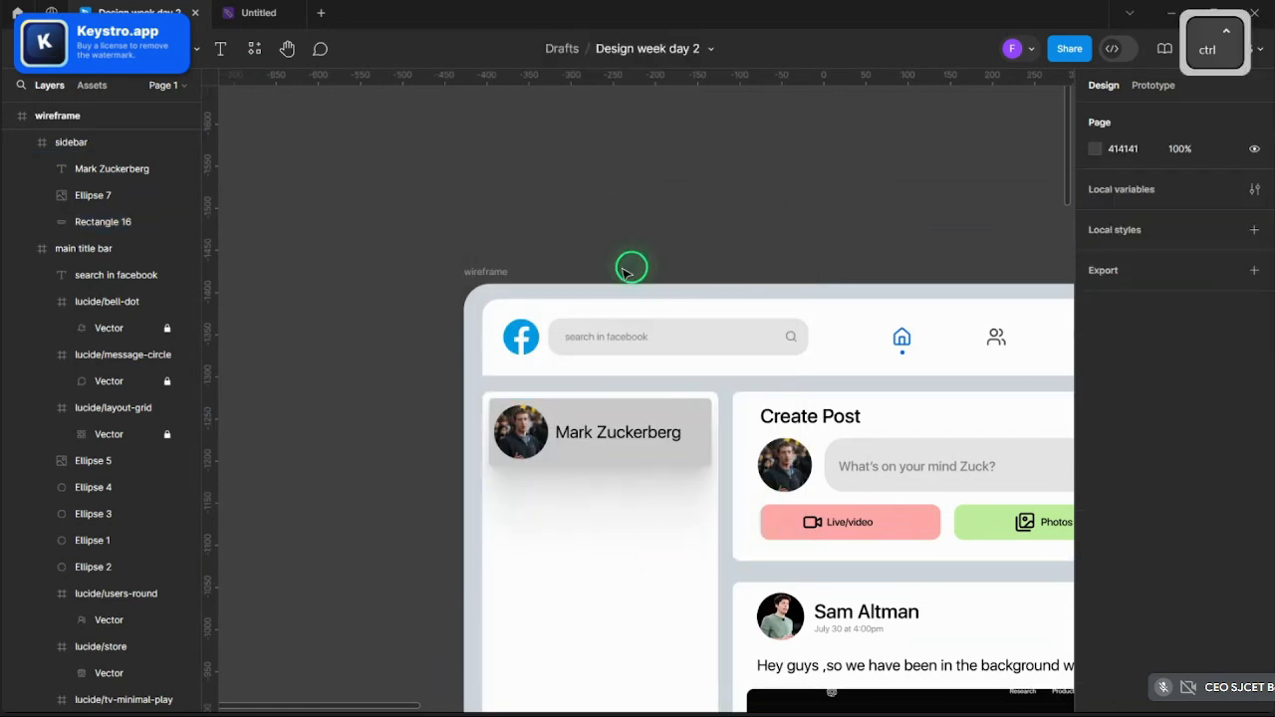
scroll(646, 538, "up", 5, "ctrl")
scroll(645, 538, "up", 3, "ctrl")
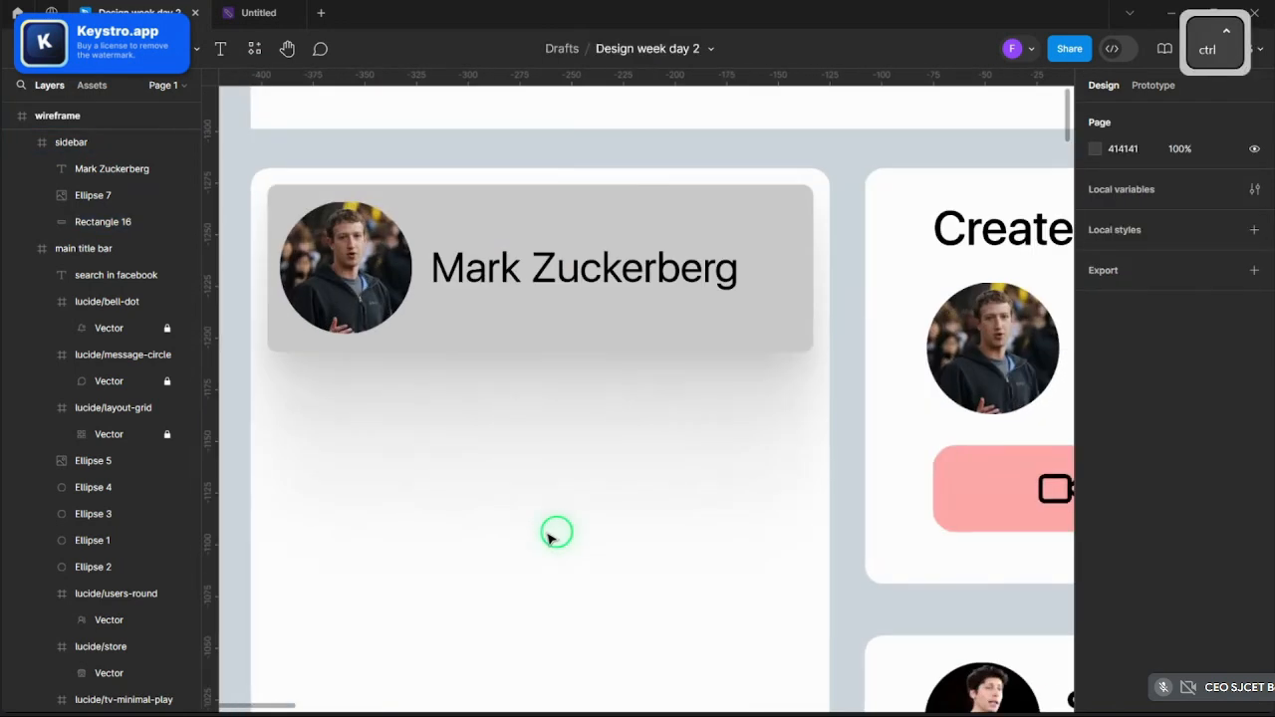
left_click(668, 350)
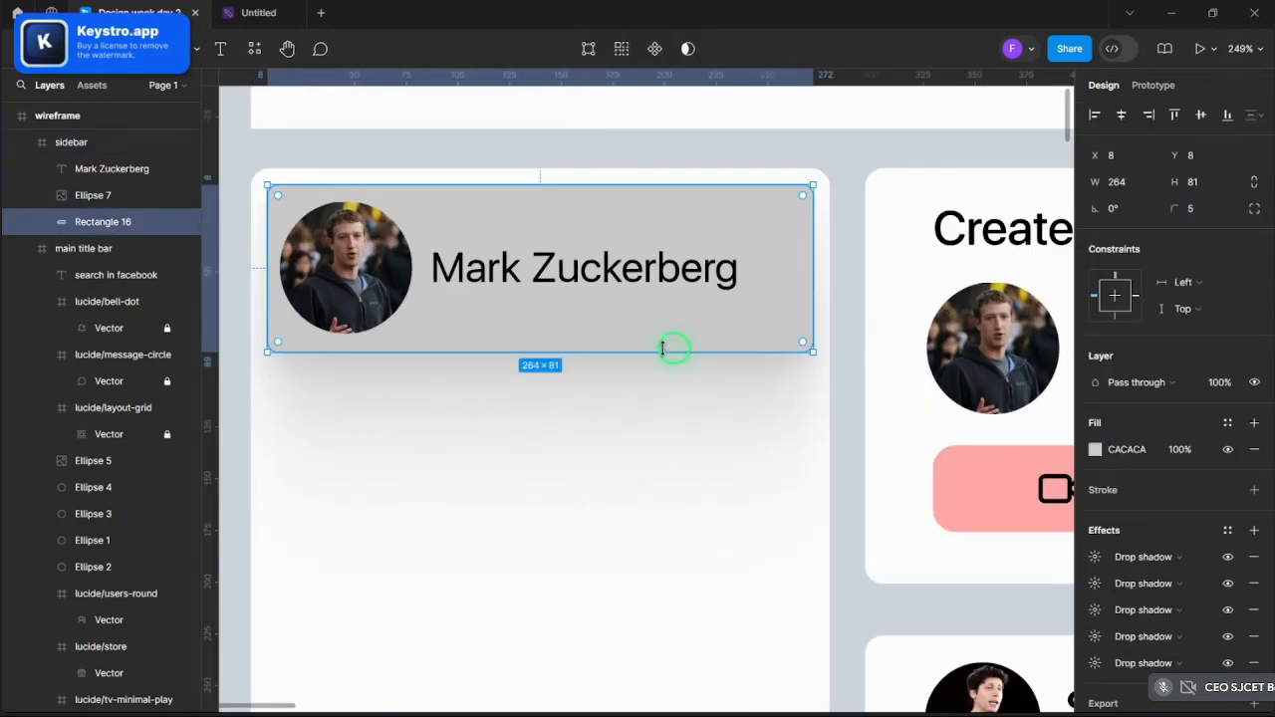
- Change the profile card's fill from grey to white (FFFFFF)
left_click(1095, 449)
left_click_drag(906, 353, 854, 263)
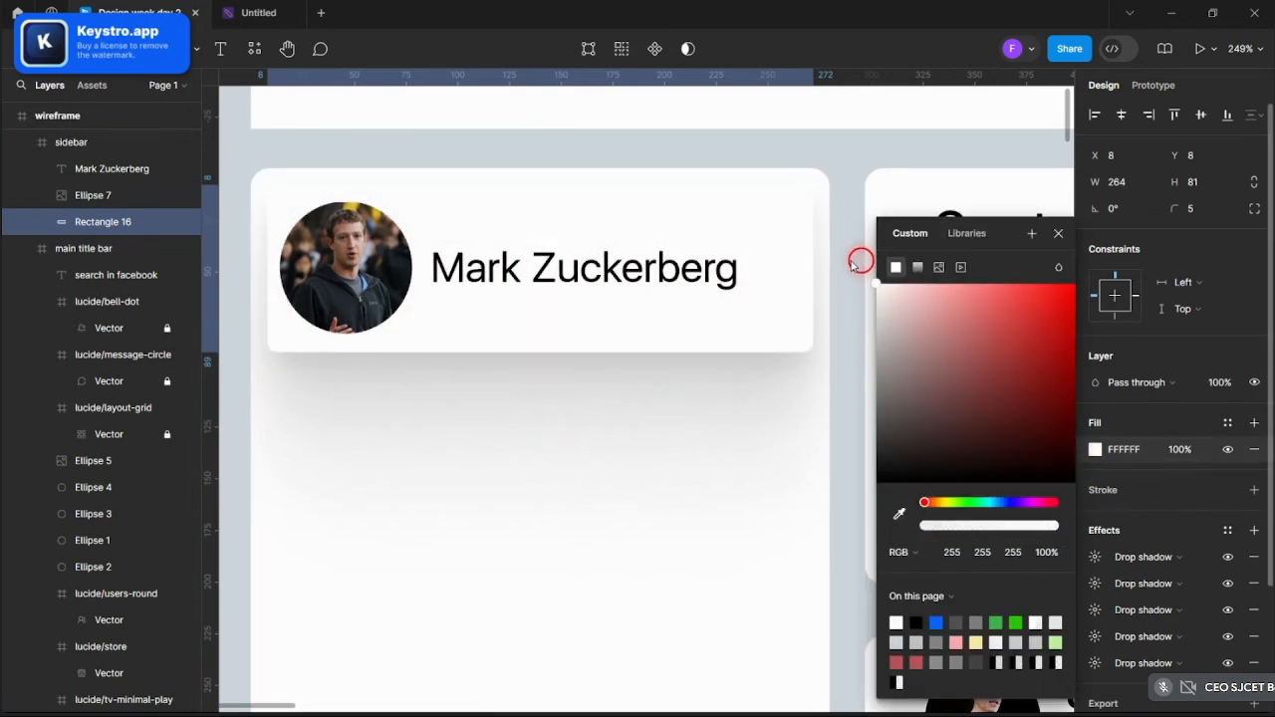
left_click(1059, 232)
left_click(841, 159)
- Scroll around and reselect the card to check the raised white panel
scroll(841, 159, "down", 3)
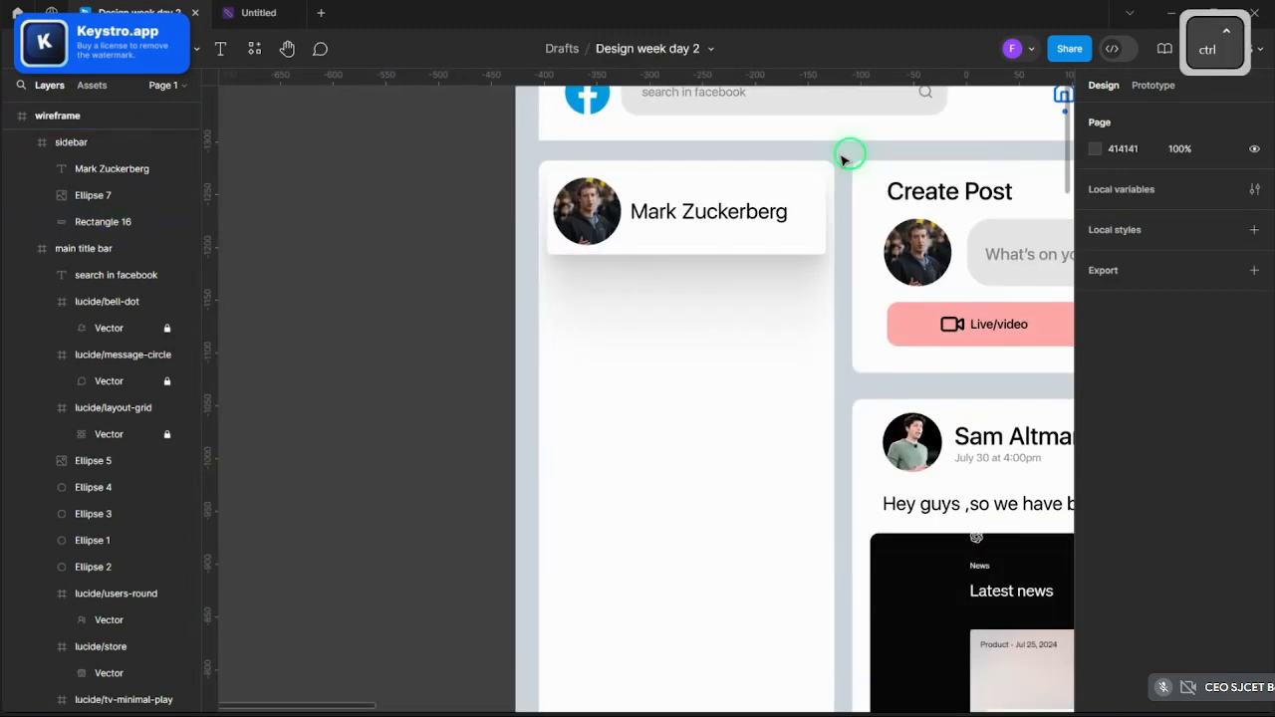
scroll(846, 150, "down", 2)
scroll(846, 156, "up", 4)
scroll(846, 150, "down", 4)
scroll(836, 199, "up", 2)
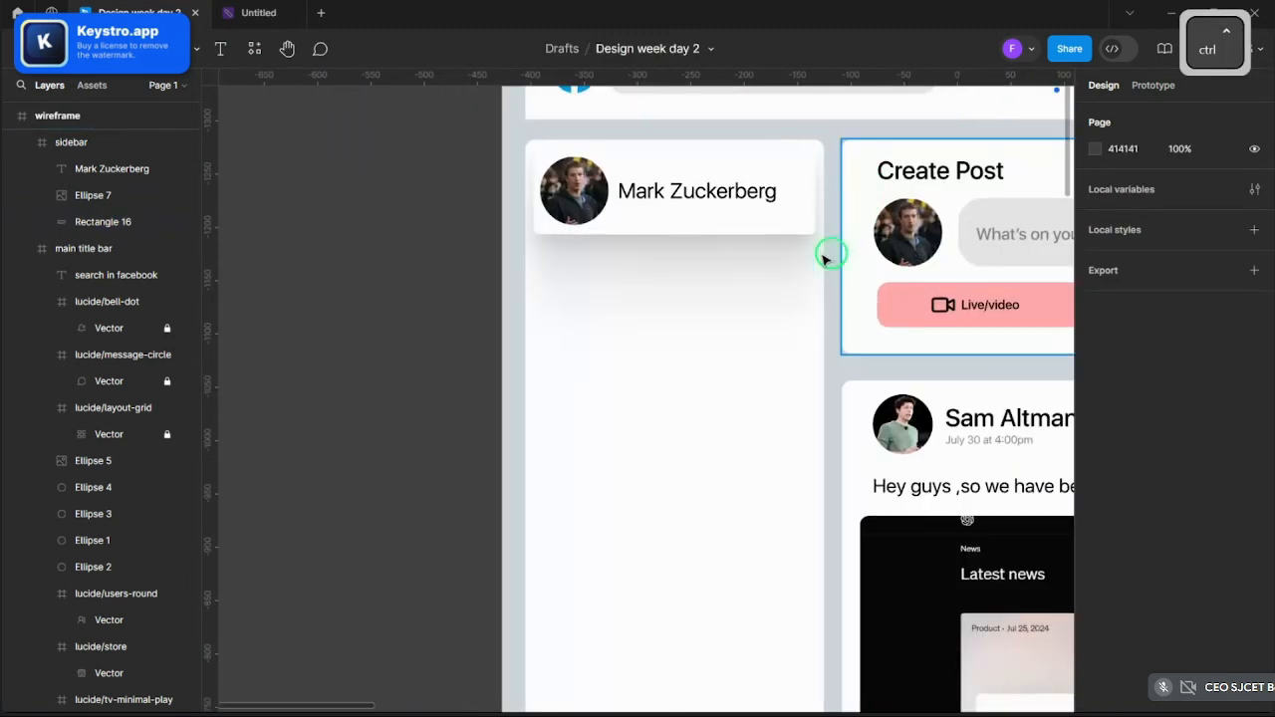
scroll(825, 259, "up", 3)
left_click(732, 216)
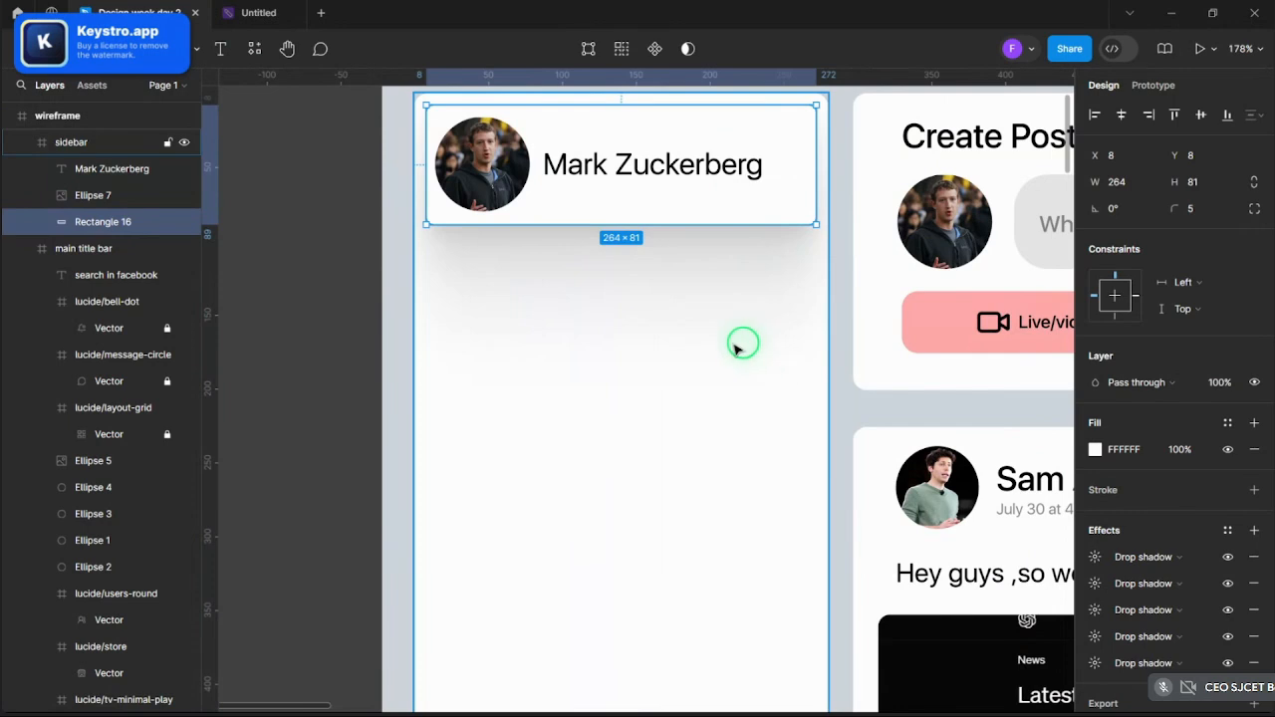
key("Escape")
scroll(667, 344, "down", 3)
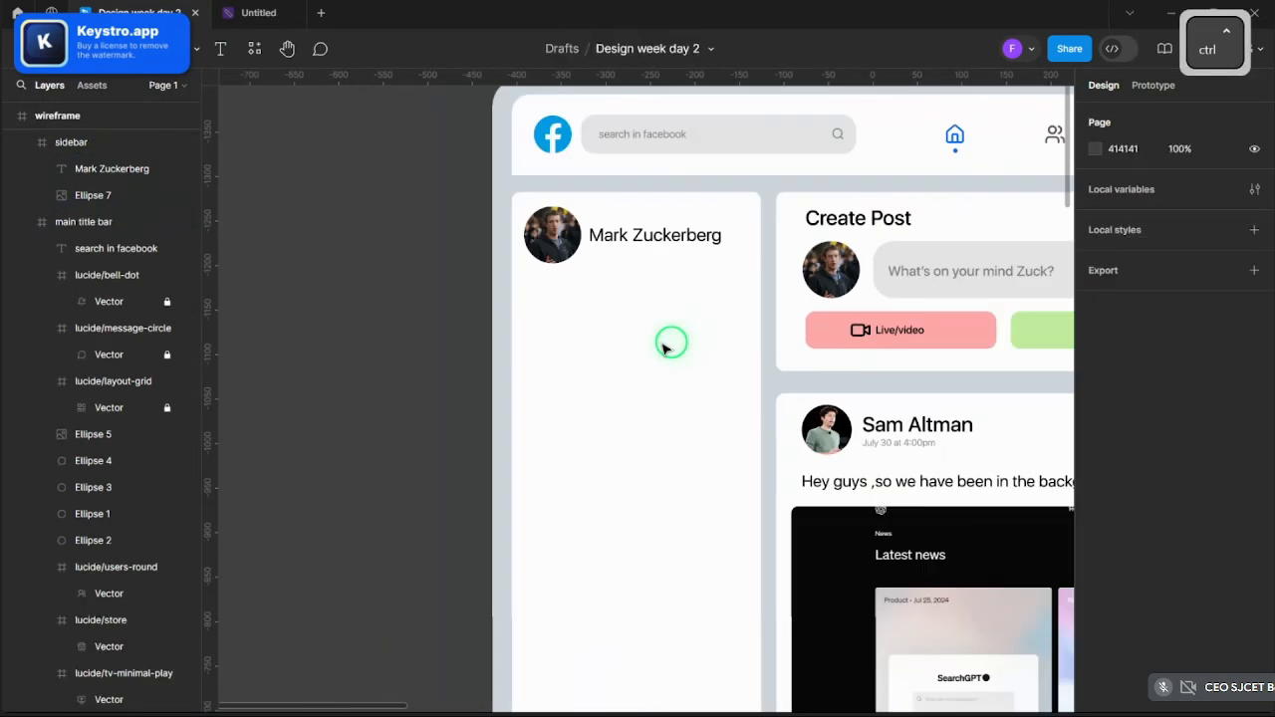
scroll(342, 284, "up", 2)
scroll(339, 287, "down", 5)
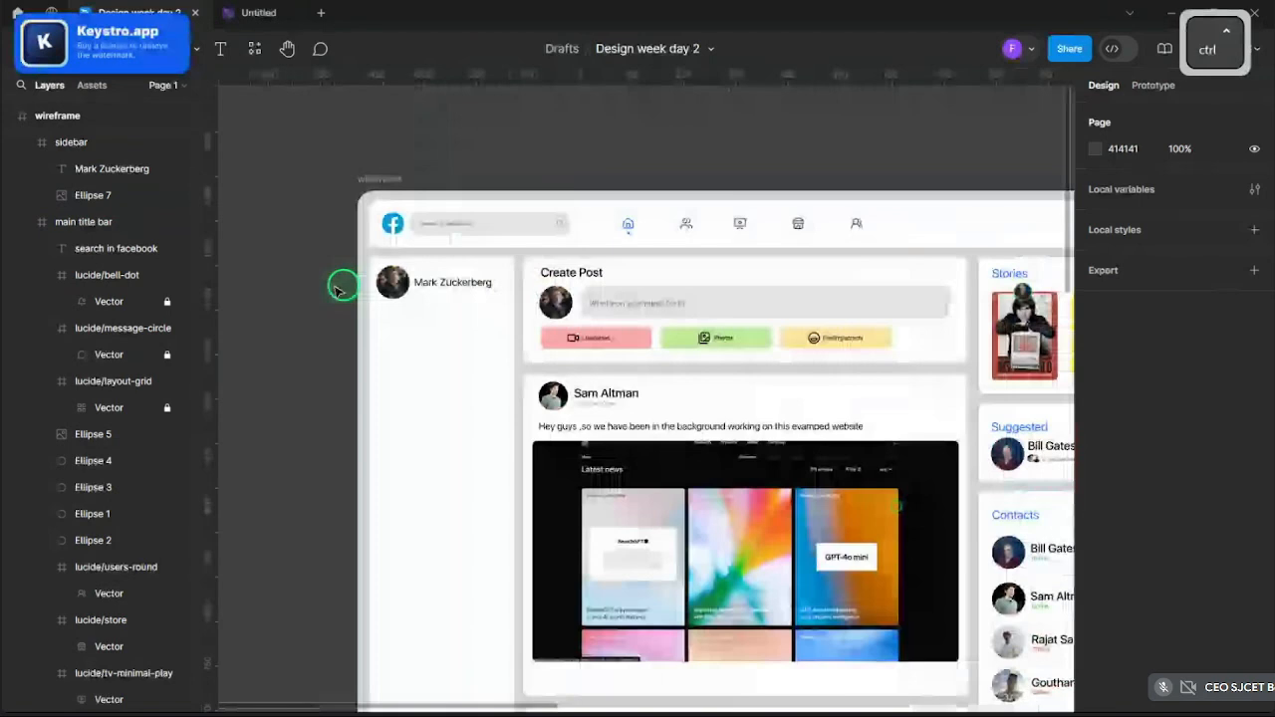
scroll(337, 289, "down", 3)
scroll(367, 416, "up", 5)
scroll(604, 353, "down", 4)
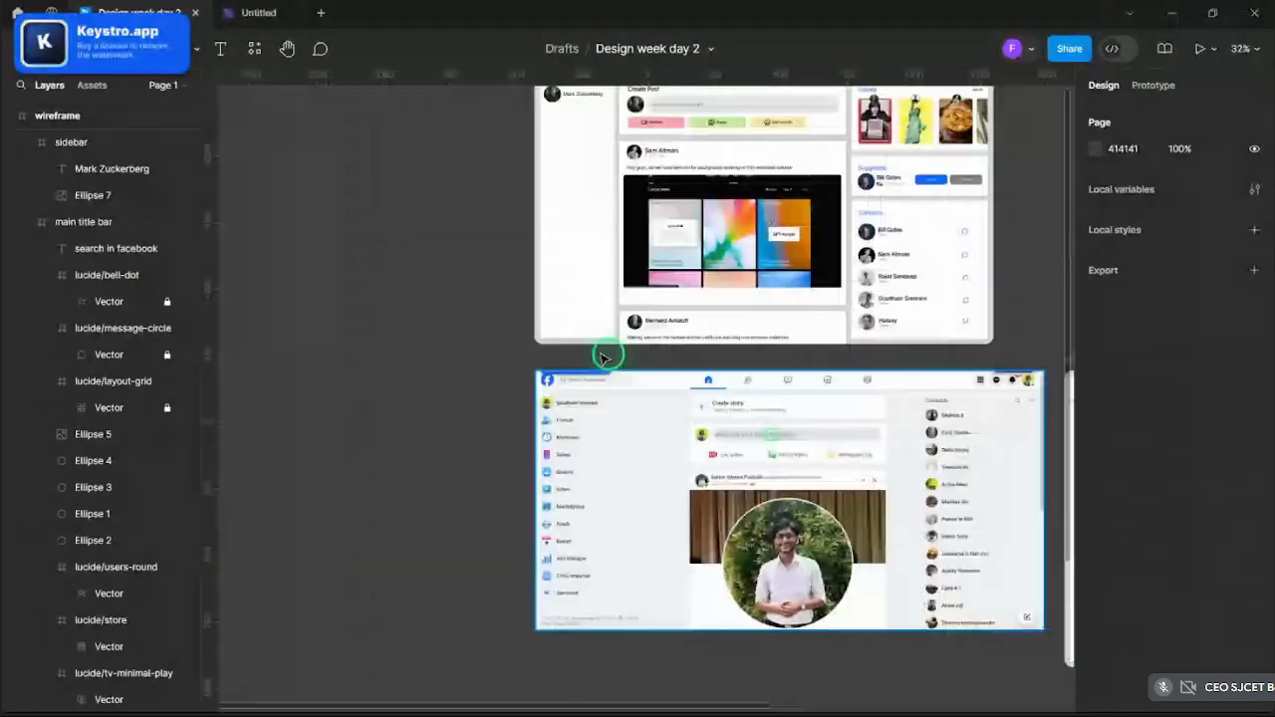
scroll(543, 328, "up", 3)
scroll(488, 348, "down", 1)
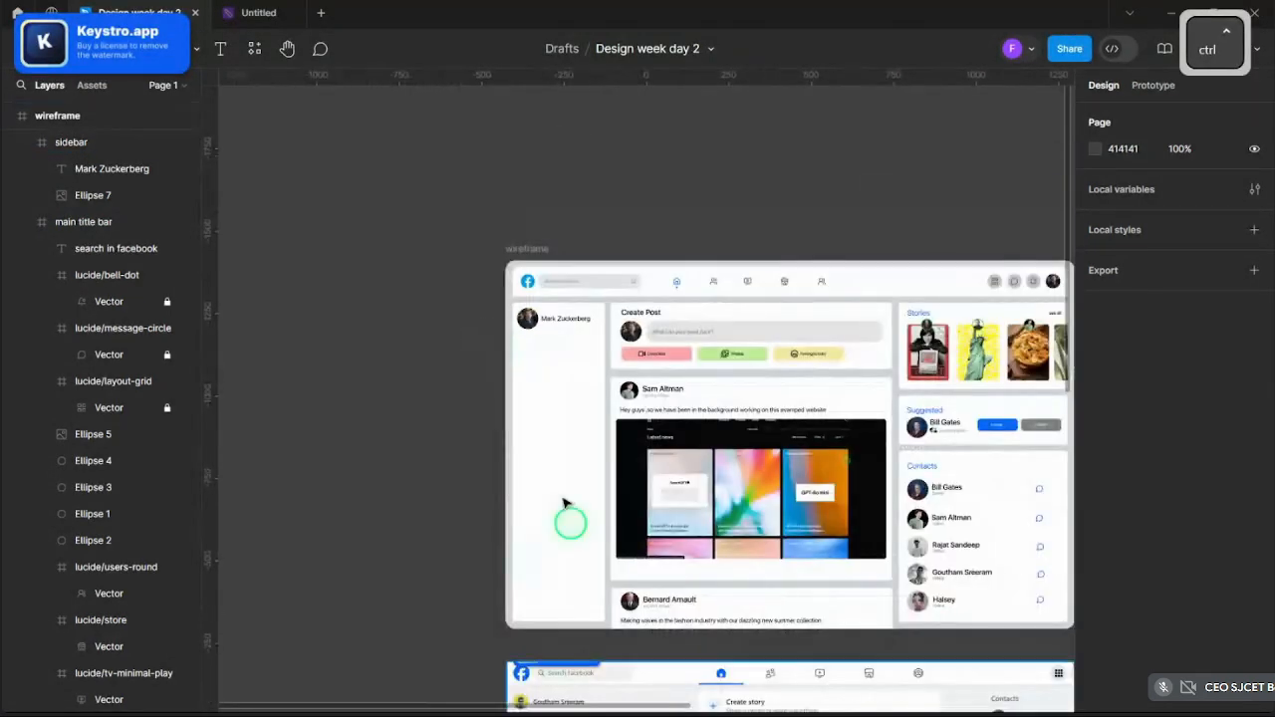
scroll(578, 458, "down", 5)
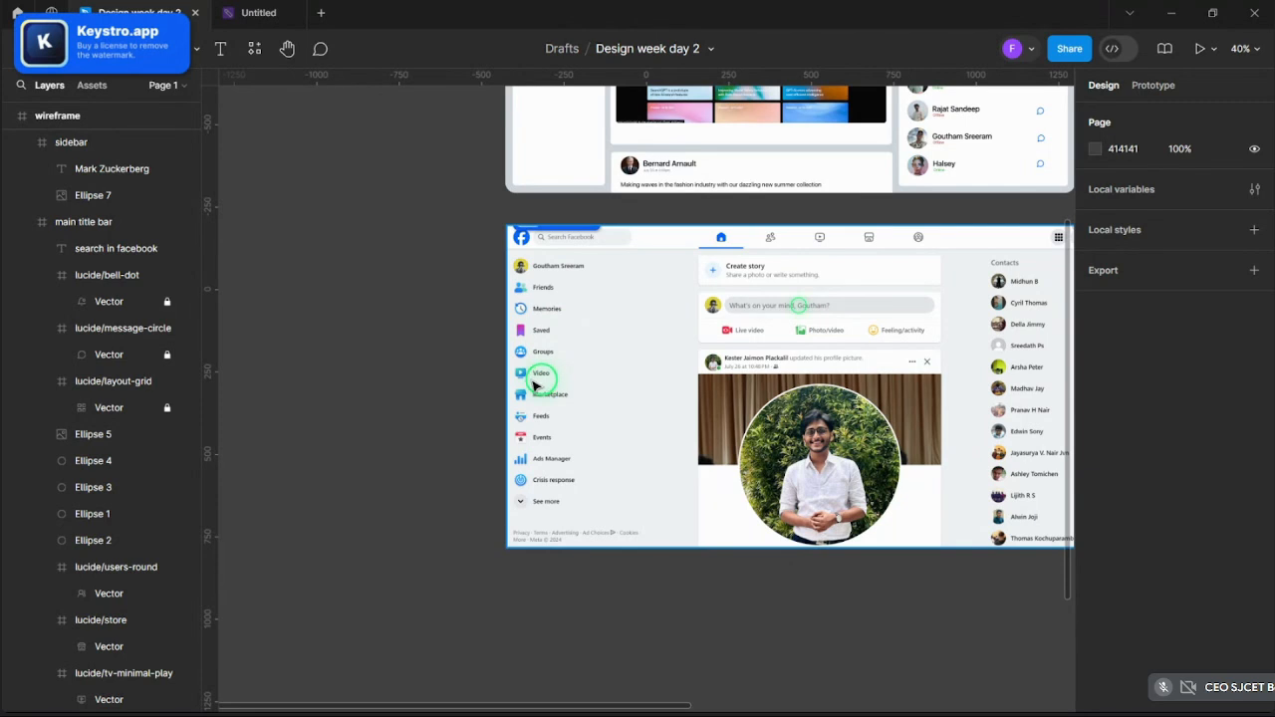
scroll(643, 541, "up", 1)
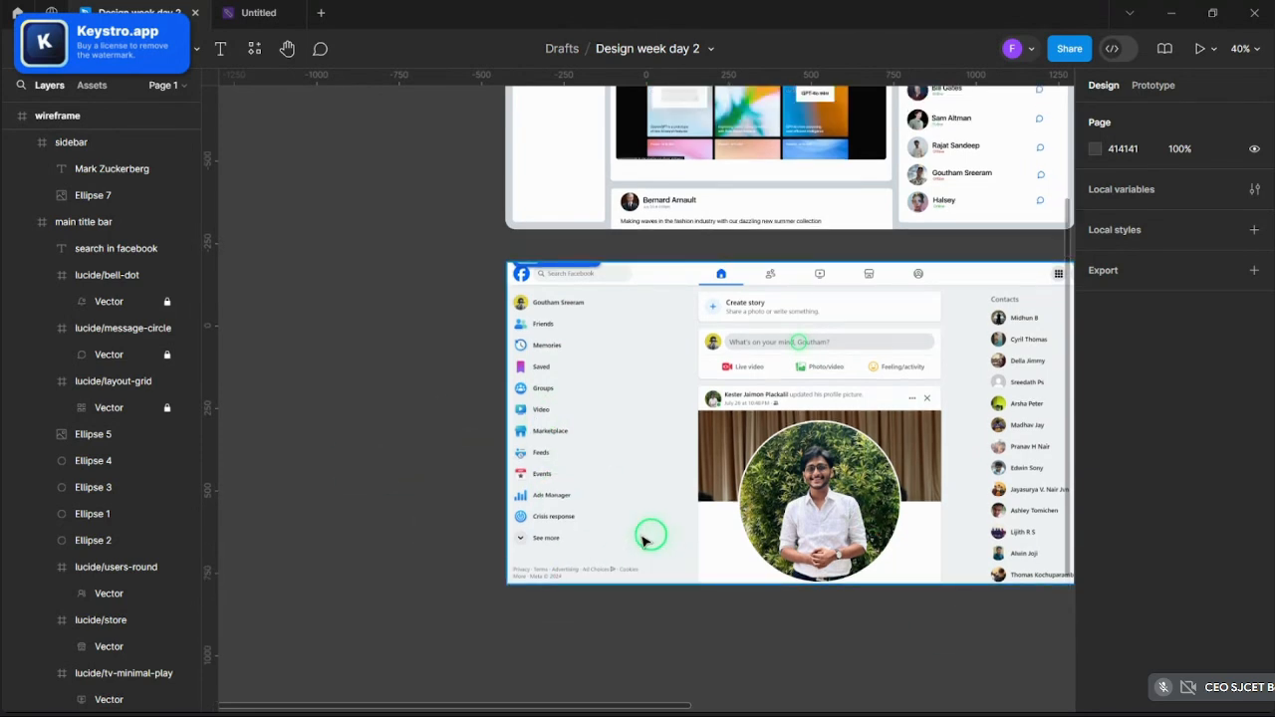
scroll(642, 541, "up", 3)
scroll(399, 469, "down", 5)
scroll(527, 375, "up", 4)
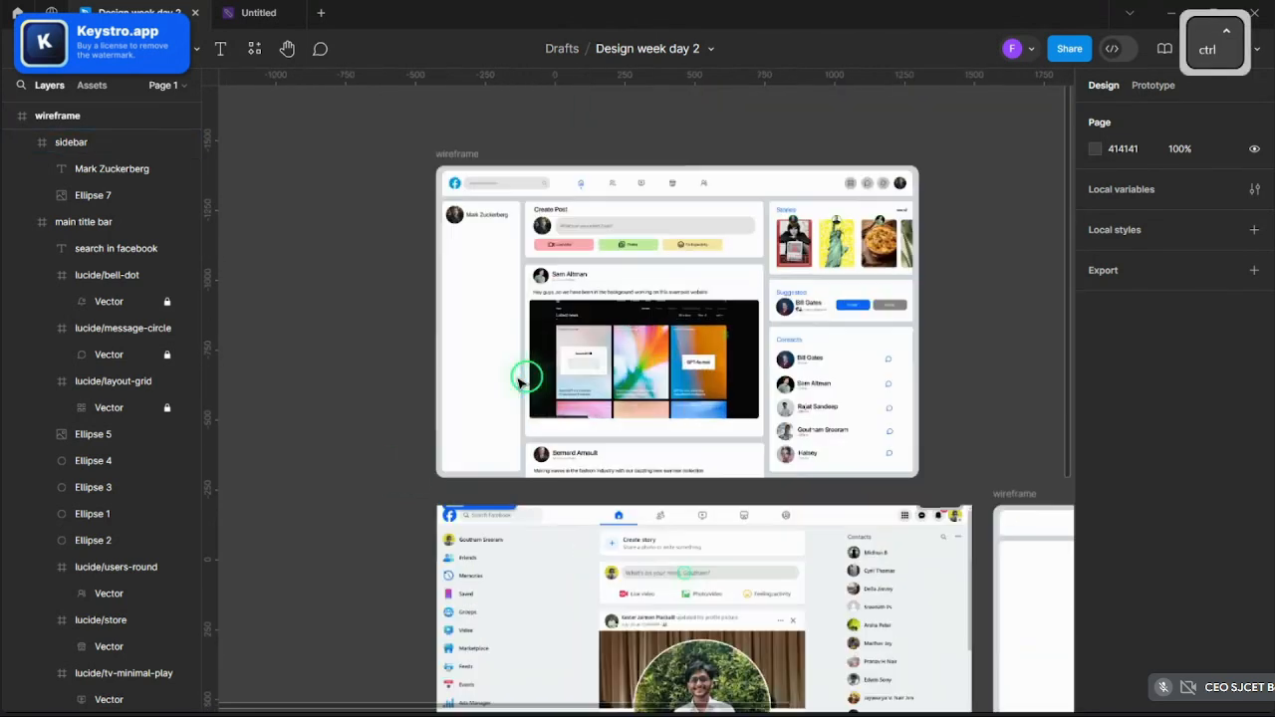
scroll(458, 397, "up", 5)
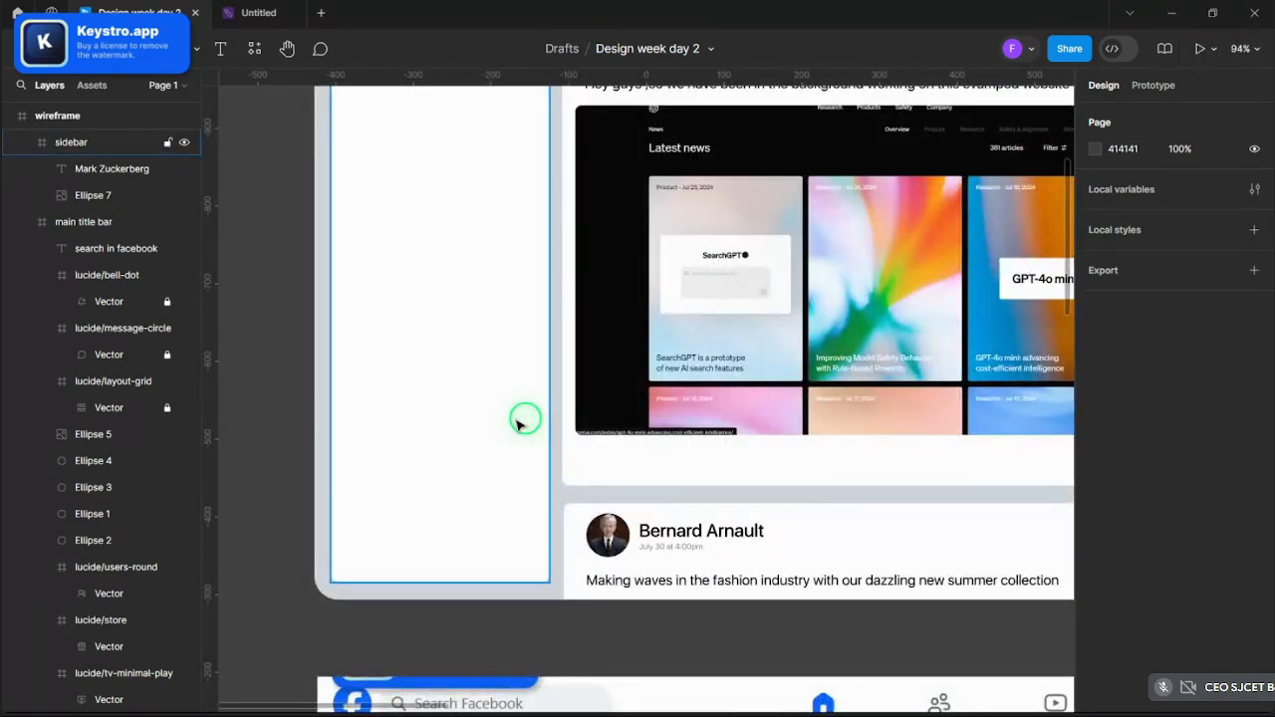
scroll(518, 422, "up", 4)
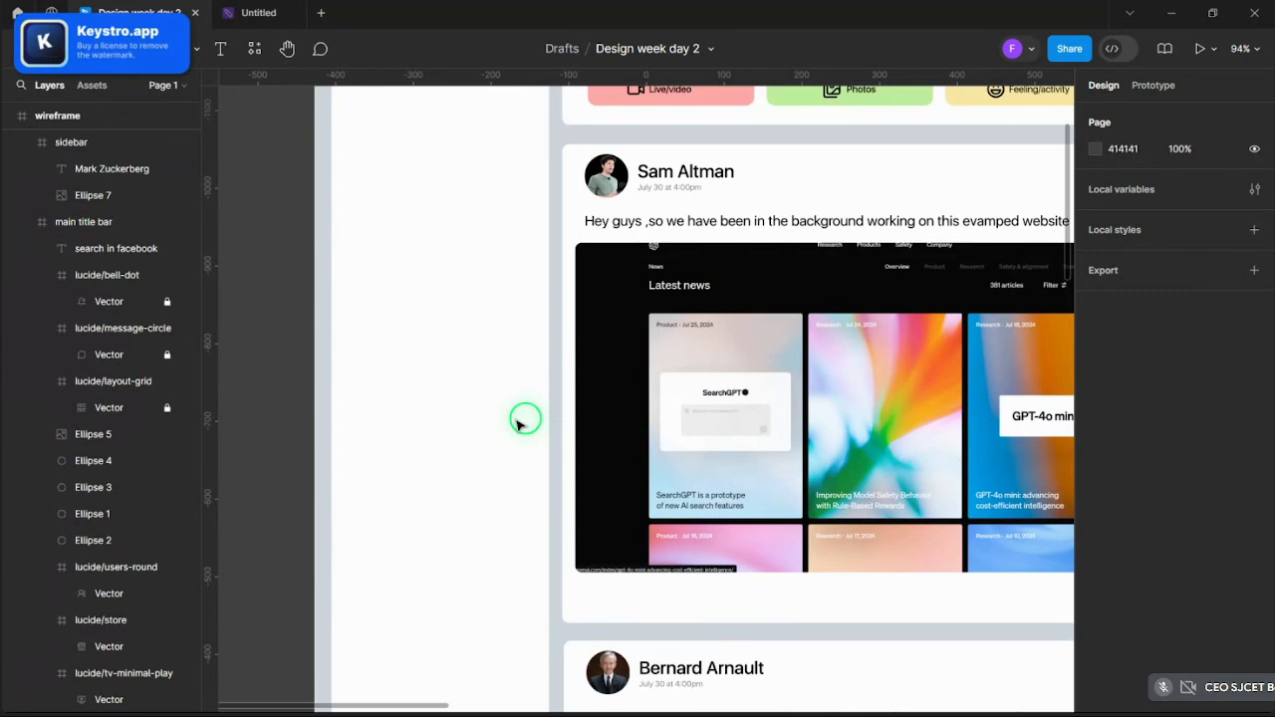
scroll(515, 426, "down", 4)
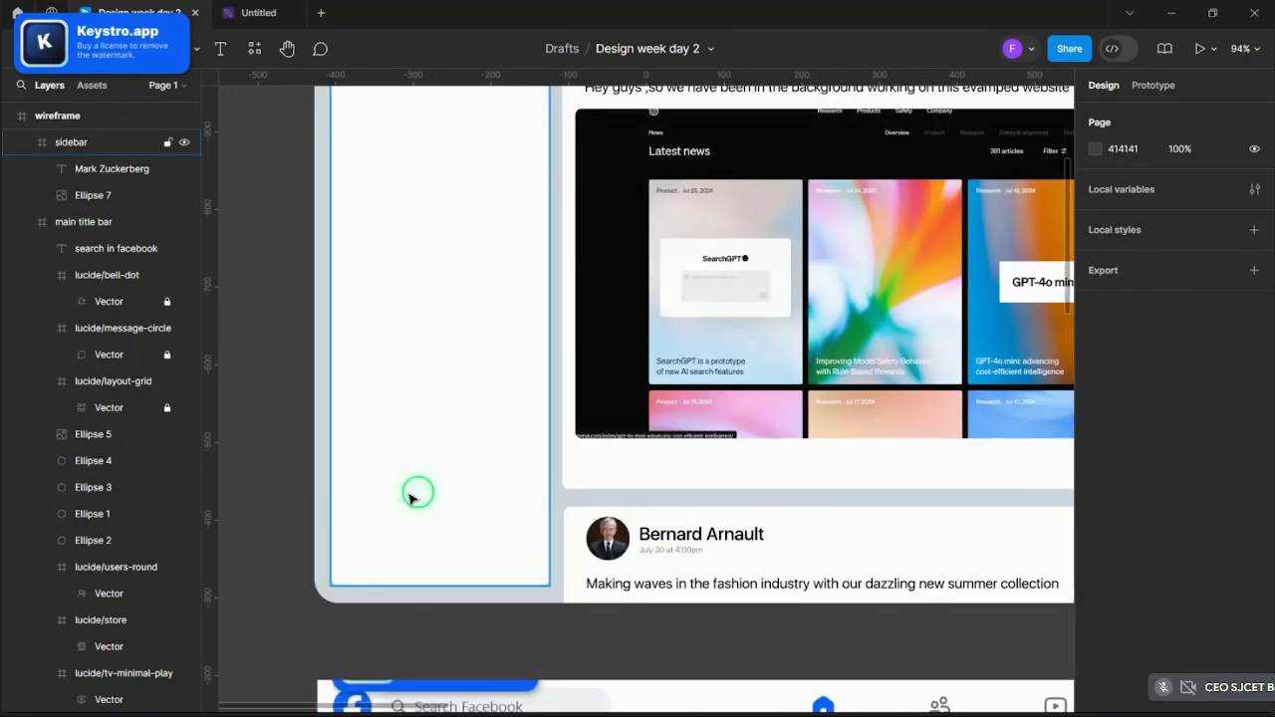
scroll(381, 465, "down", 3)
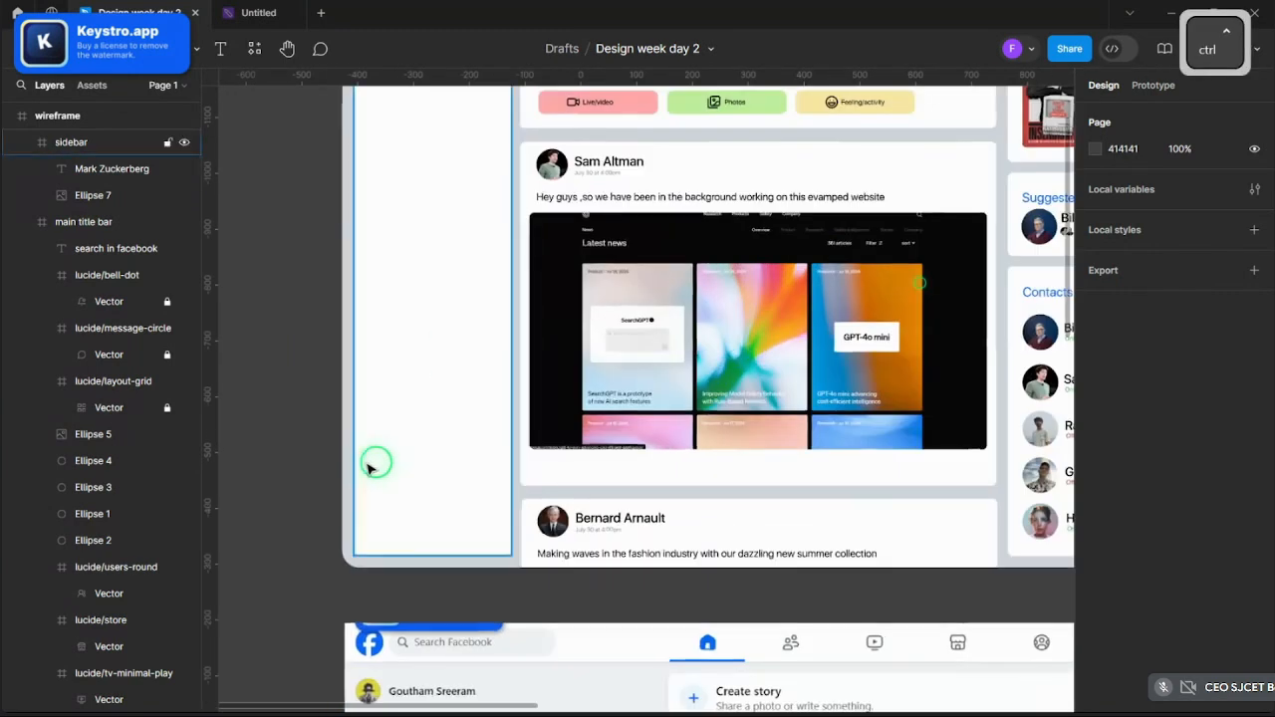
- Draw a grey rectangle in the empty sidebar and widen it into a poster-sized card
left_click(441, 484)
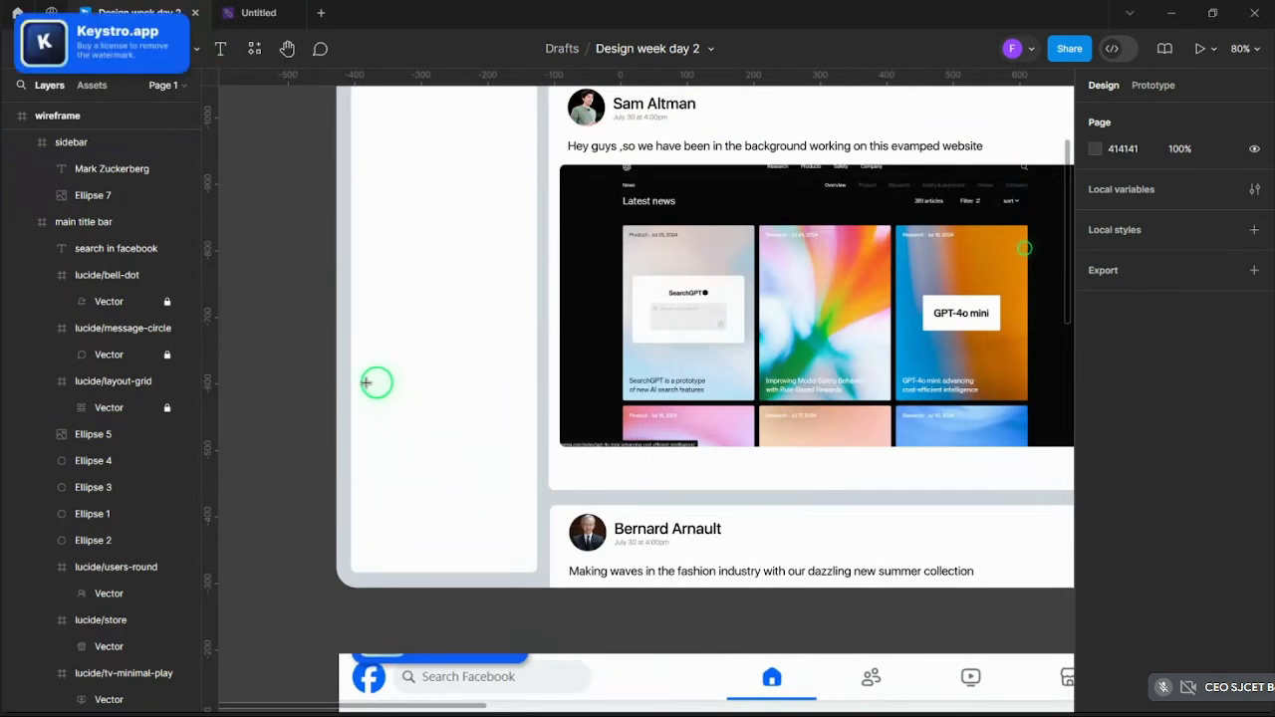
mouse_move(366, 383)
left_mouse_down()
mouse_move(443, 522)
mouse_move(489, 540)
left_mouse_up()
mouse_move(432, 470)
left_mouse_down()
mouse_move(450, 475)
mouse_move(424, 470)
mouse_move(426, 481)
mouse_move(491, 483)
mouse_move(472, 478)
mouse_move(484, 464)
mouse_move(516, 467)
left_mouse_up()
key("ctrl+c")
key("ctrl+v")
key("Delete")
- Stretch the grey rectangle's top edge up so it measures 229×301
left_click(472, 471)
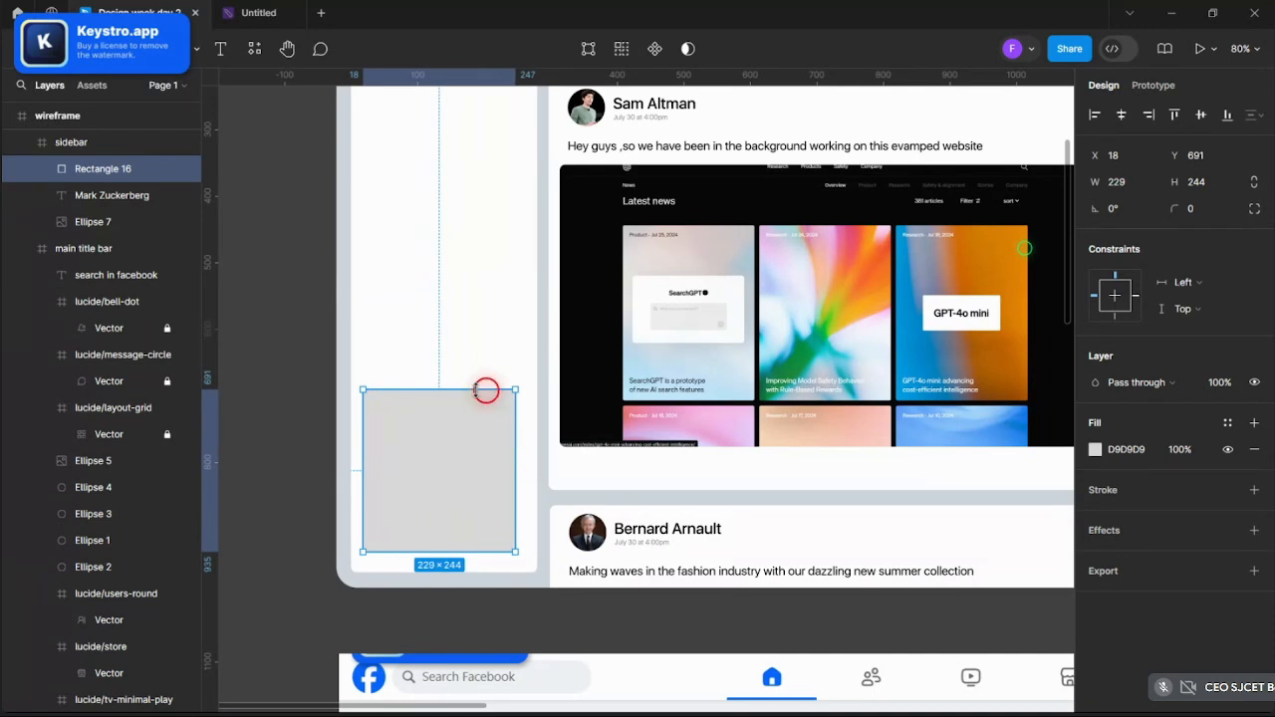
left_click_drag(476, 390, 477, 352)
scroll(484, 426, "down", 5)
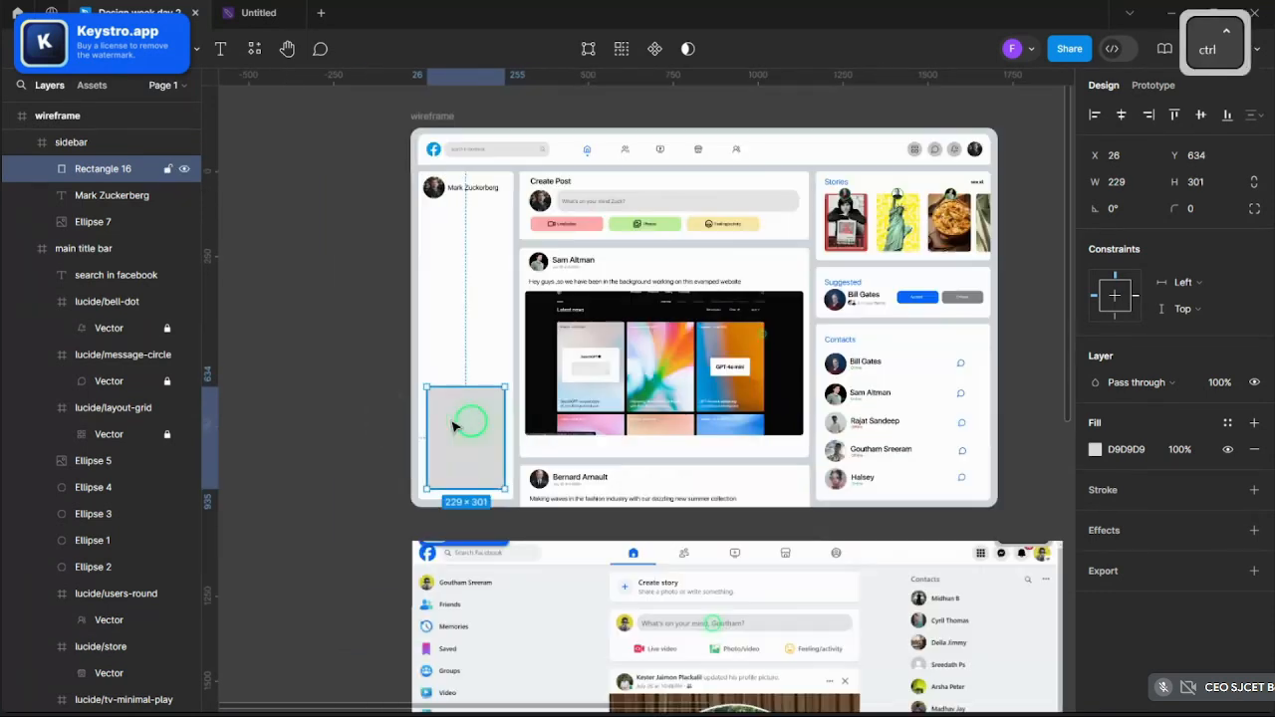
scroll(379, 410, "up", 5)
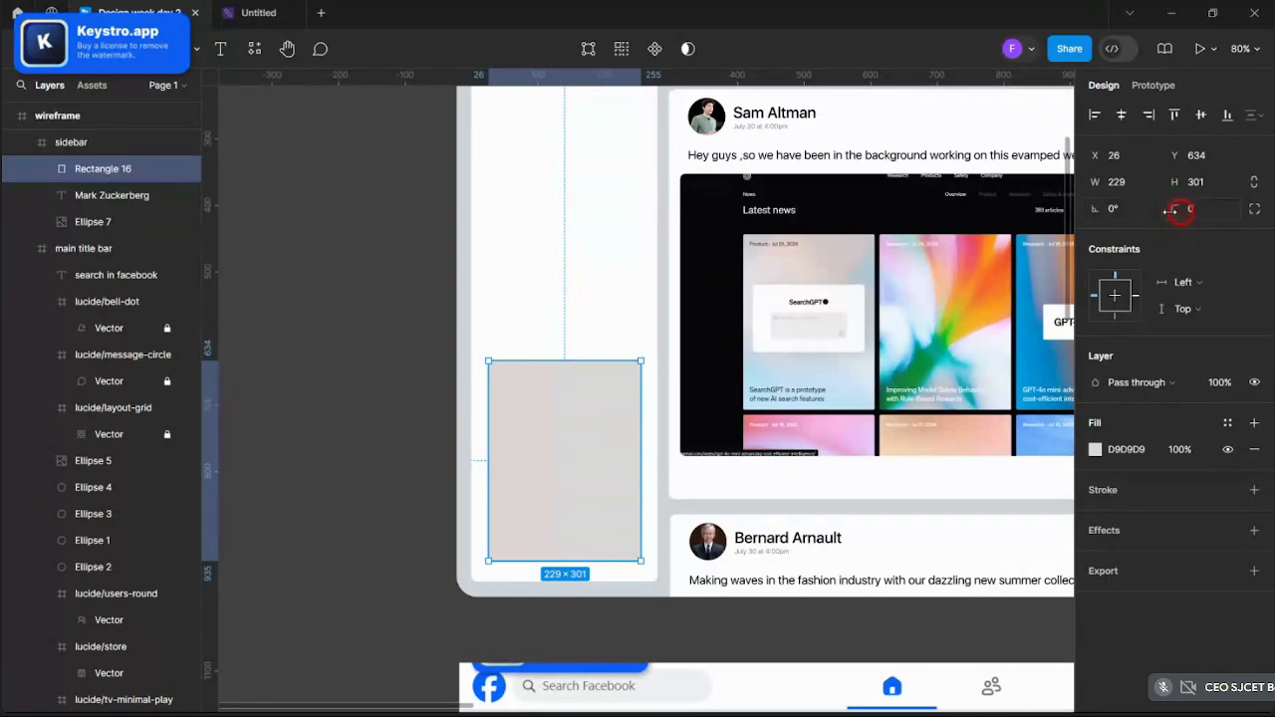
- Round the rectangle's corners to a radius of 14
left_click_drag(1171, 210, 1256, 212)
left_click_drag(876, 371, 875, 371)
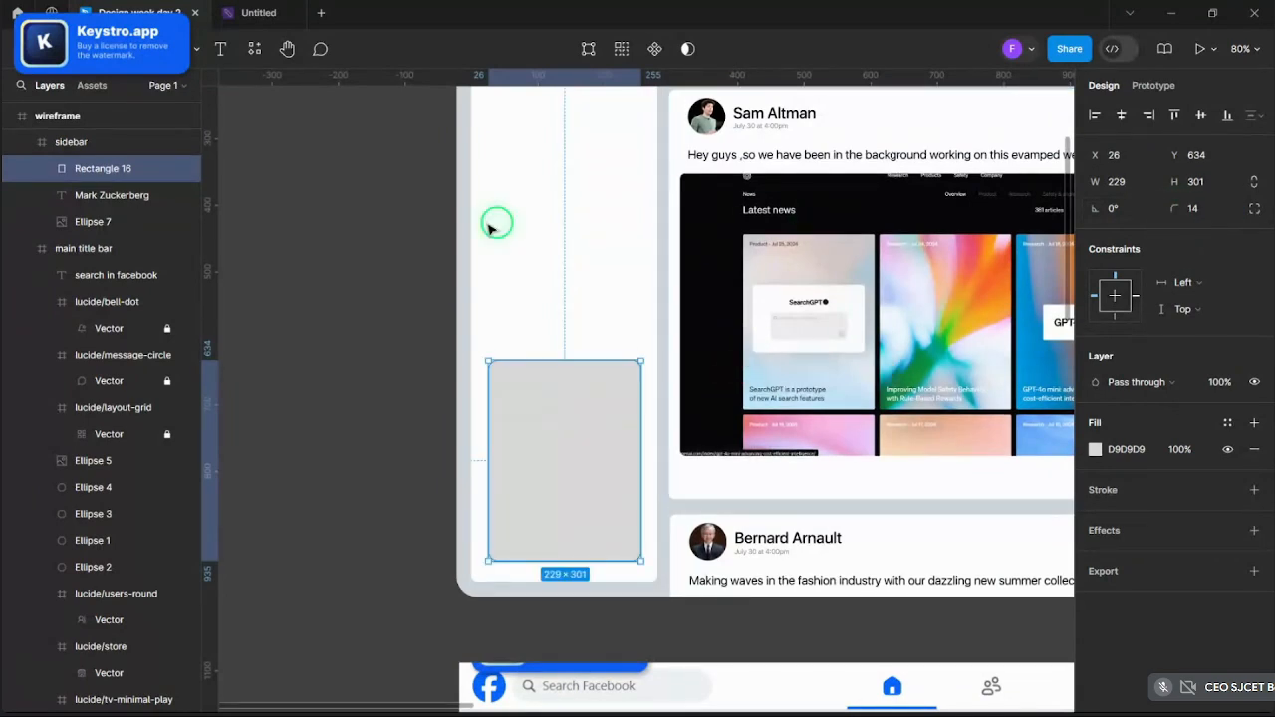
left_click(370, 232)
scroll(370, 231, "down", 5)
scroll(369, 279, "up", 3)
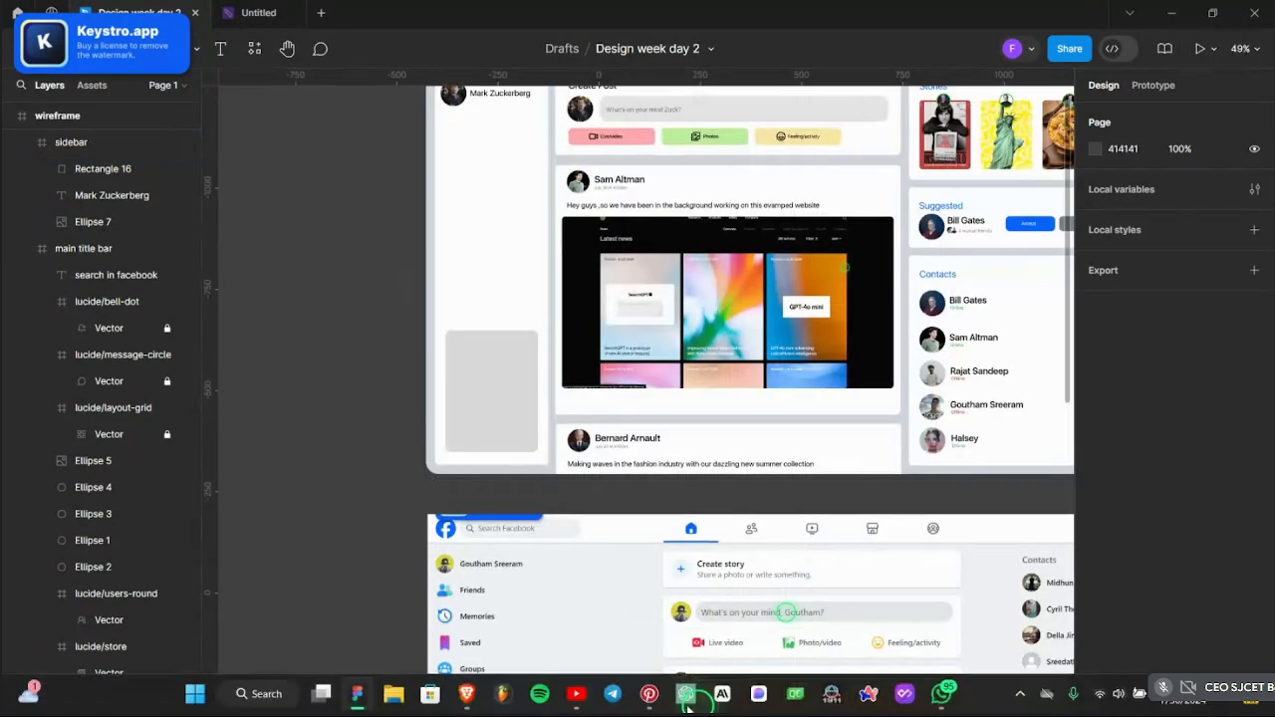
- Search Pinterest for 'game poster'
left_click(648, 693)
left_click(427, 53)
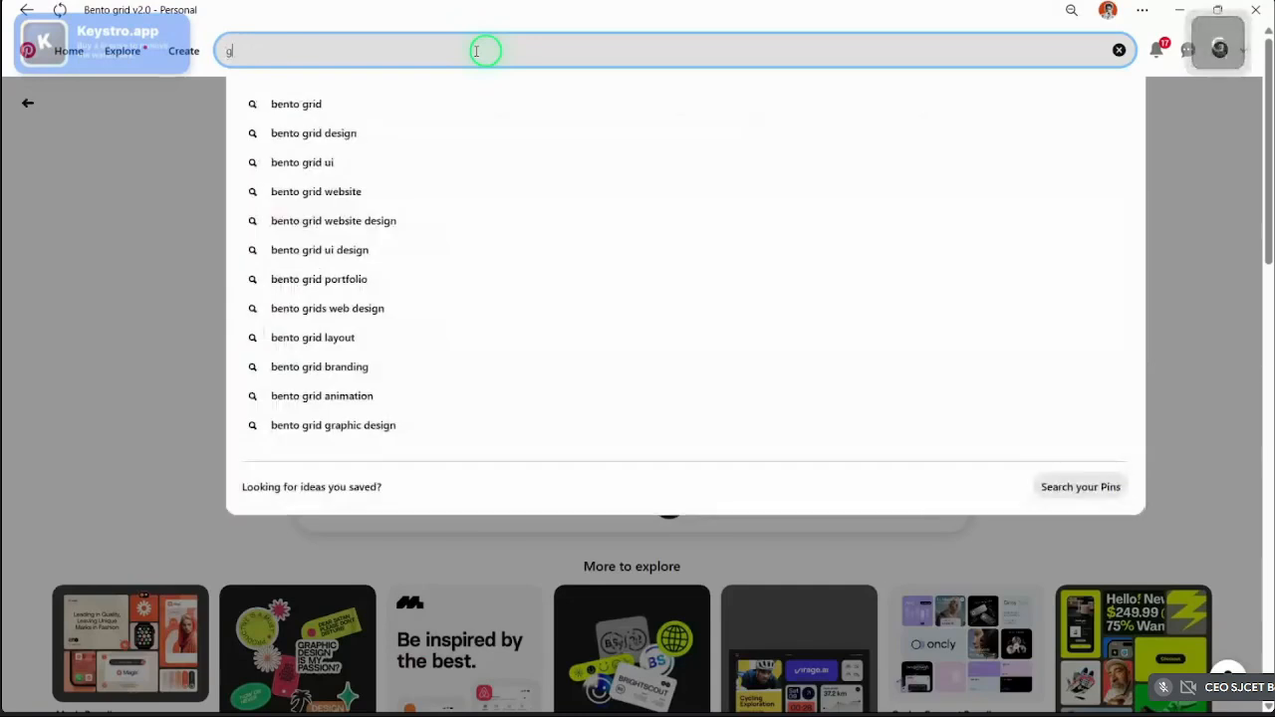
type("game posye")
key("BackSpace")
key("BackSpace")
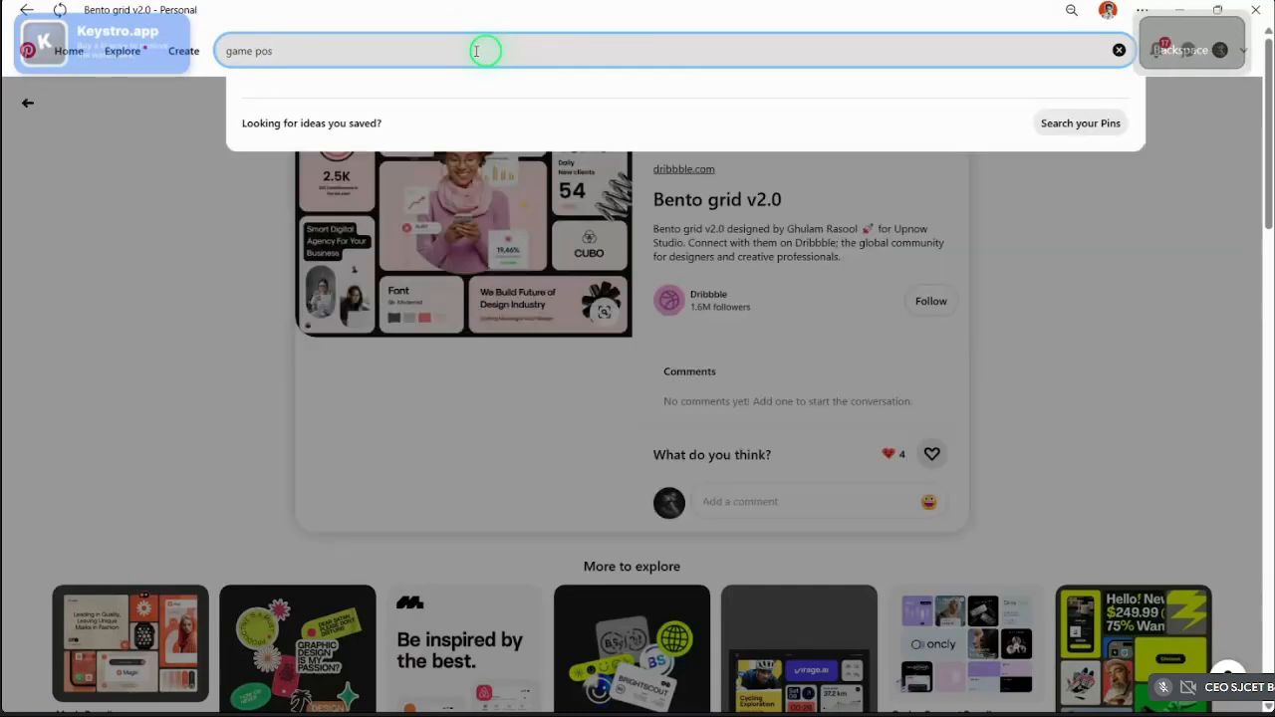
type("ter")
key("Return")
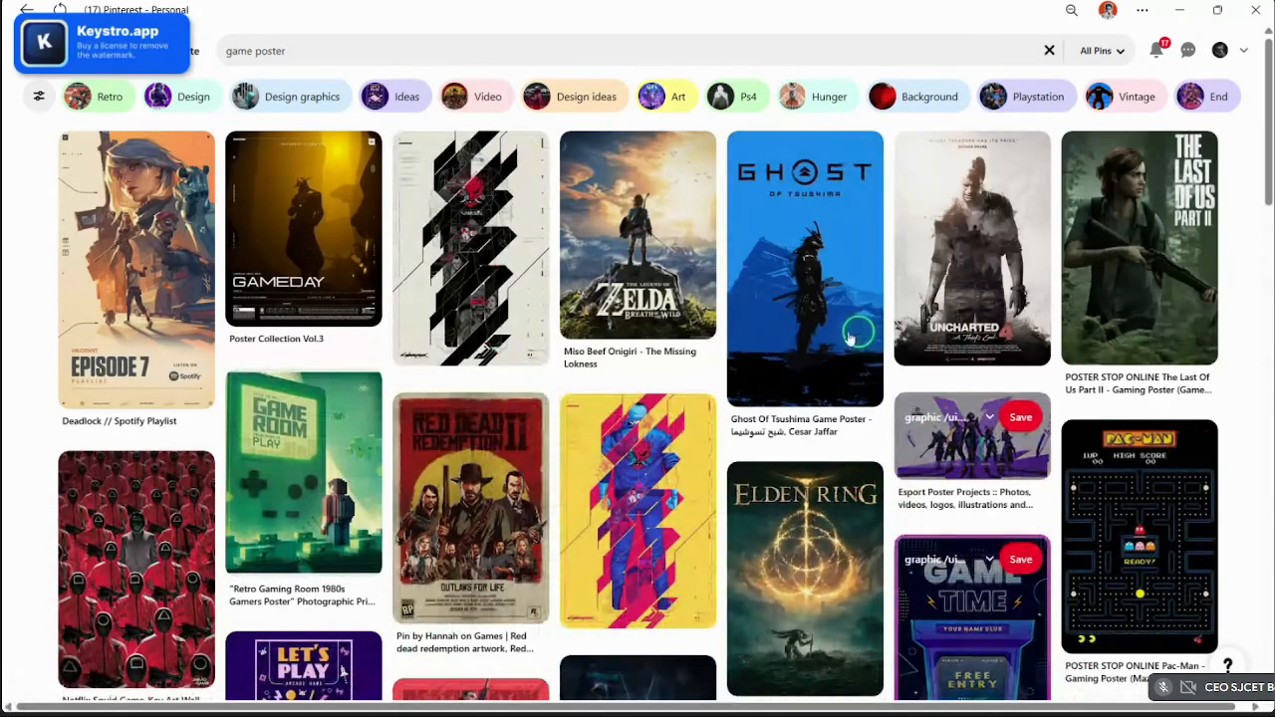
- Download the Ghost of Tsushima poster image from its pin, then return to Figma
left_click(822, 291)
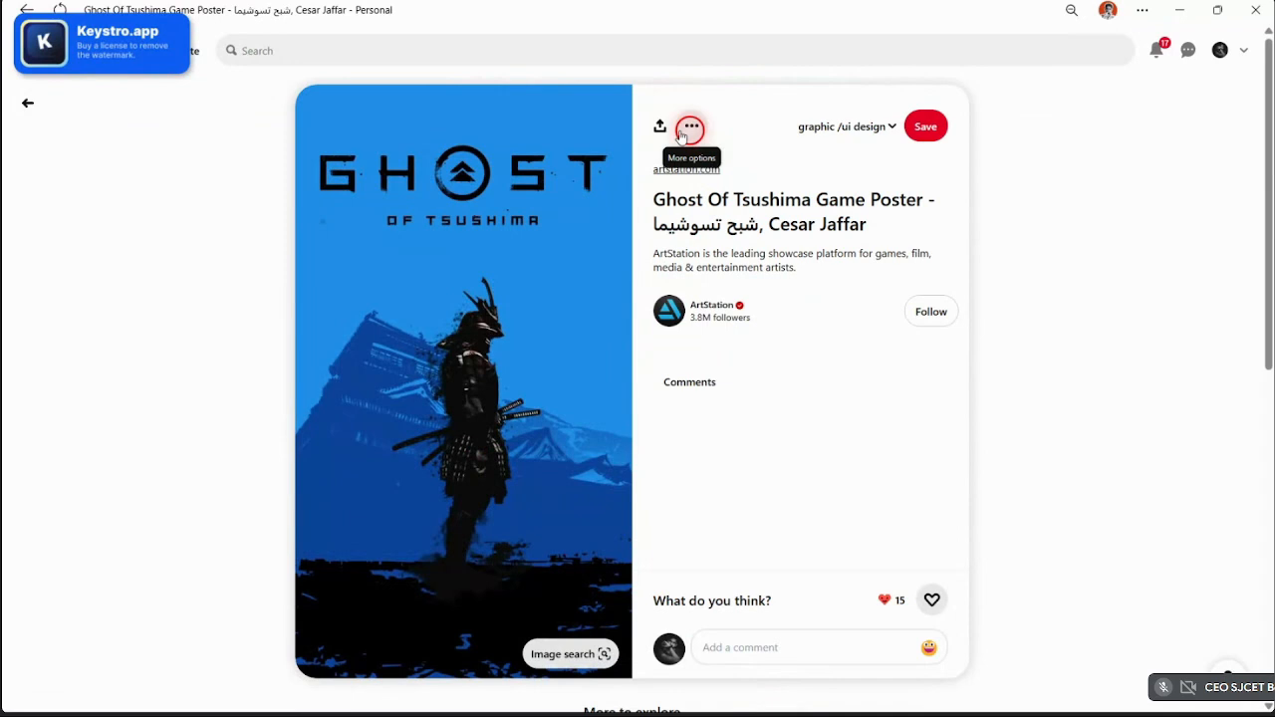
left_click(691, 126)
left_click(696, 167)
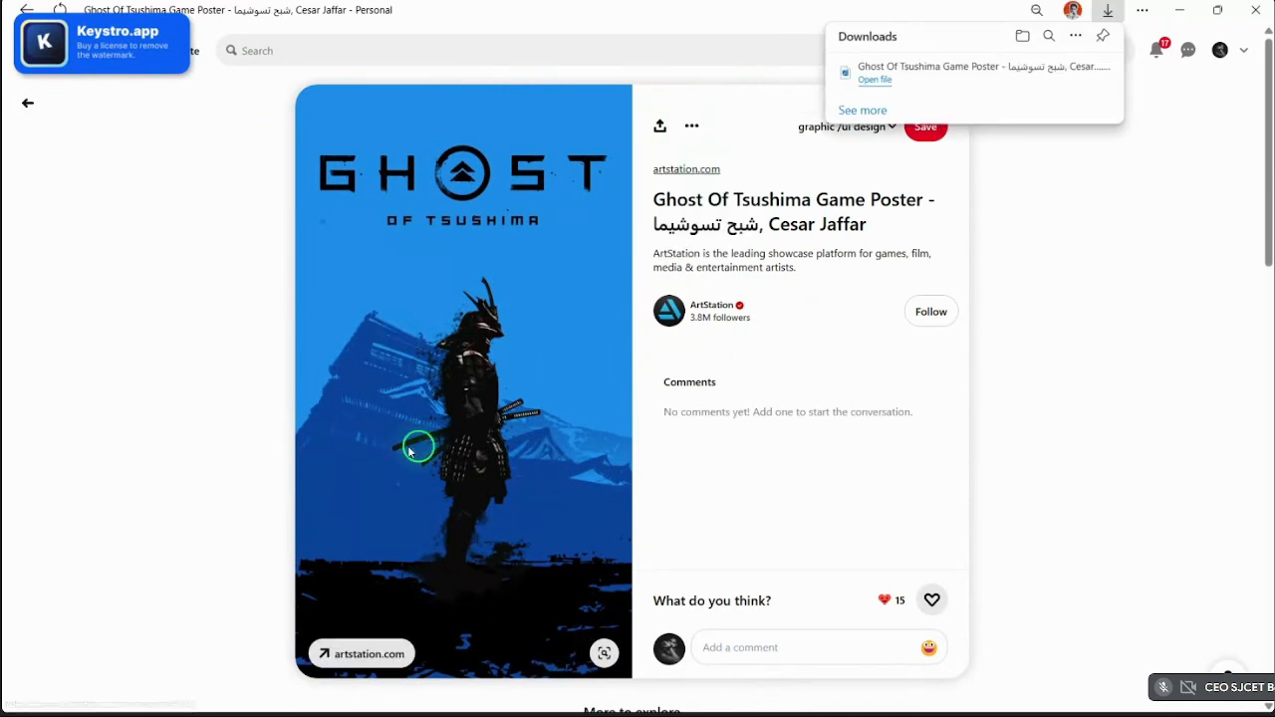
left_click(349, 702)
- Fill the grey sidebar rectangle with the downloaded Ghost of Tsushima poster image
left_click(484, 407)
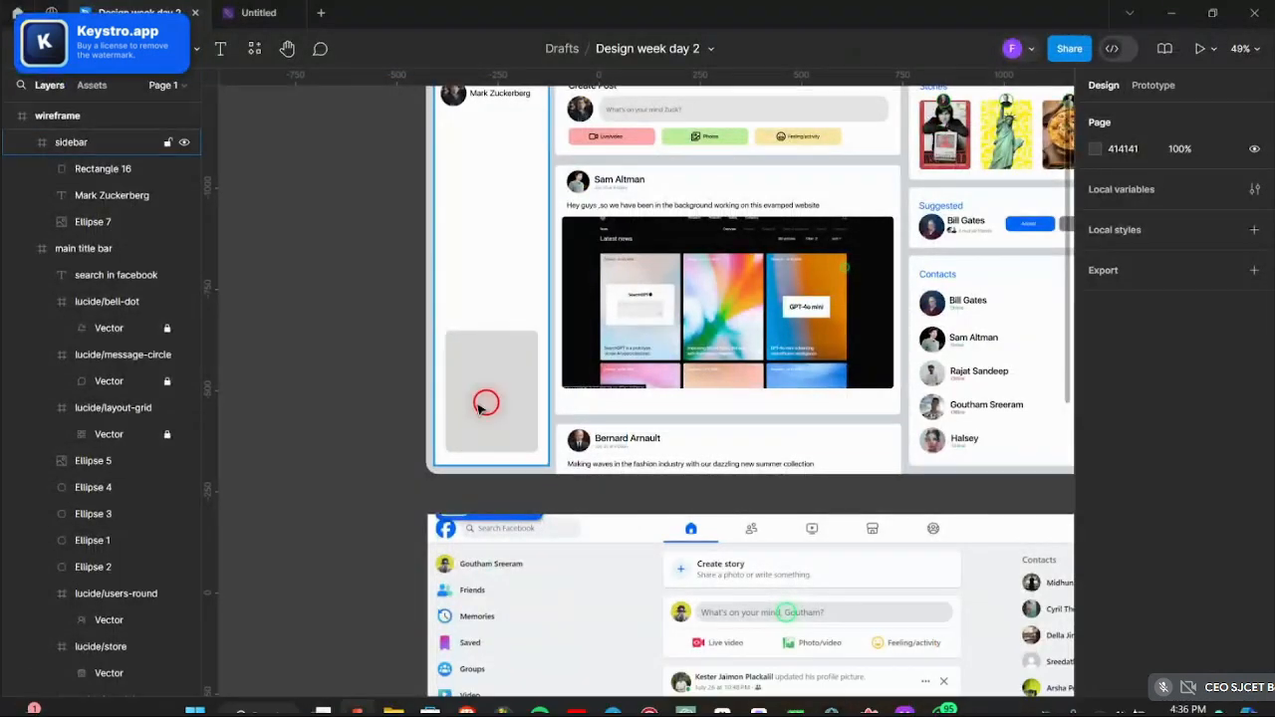
left_click(1094, 450)
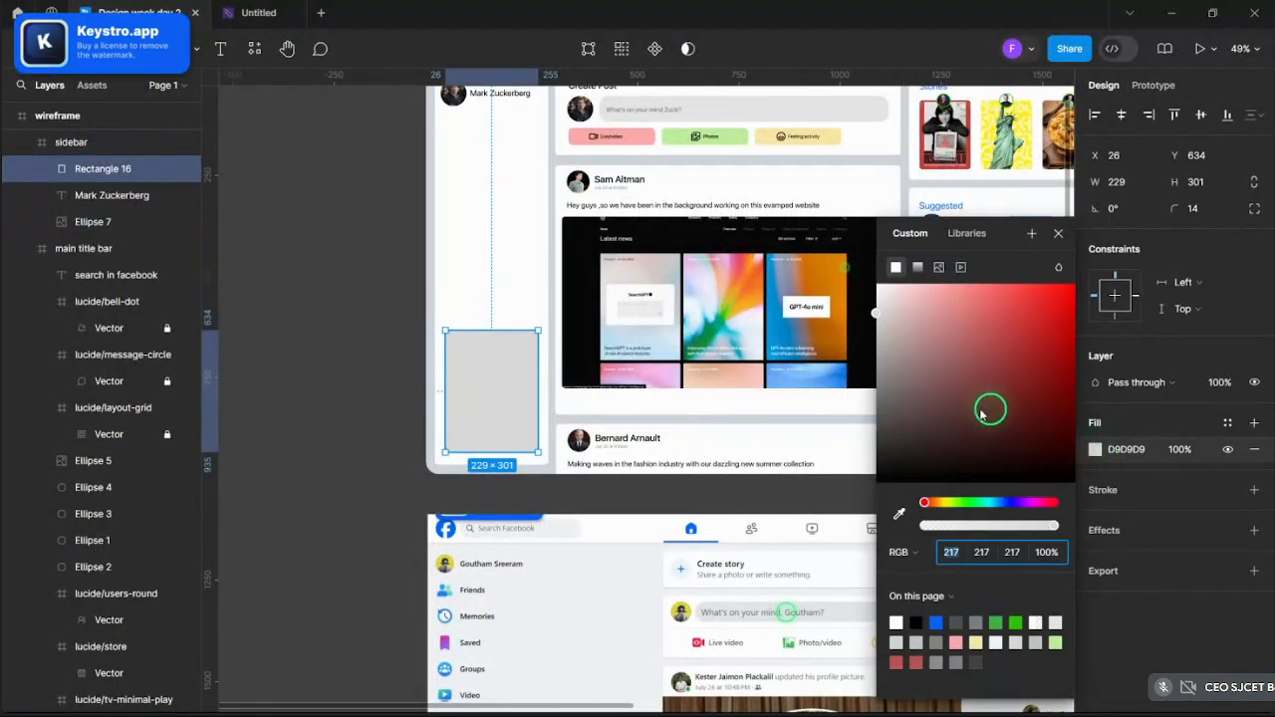
left_click(938, 267)
left_click(975, 384)
left_click(194, 184)
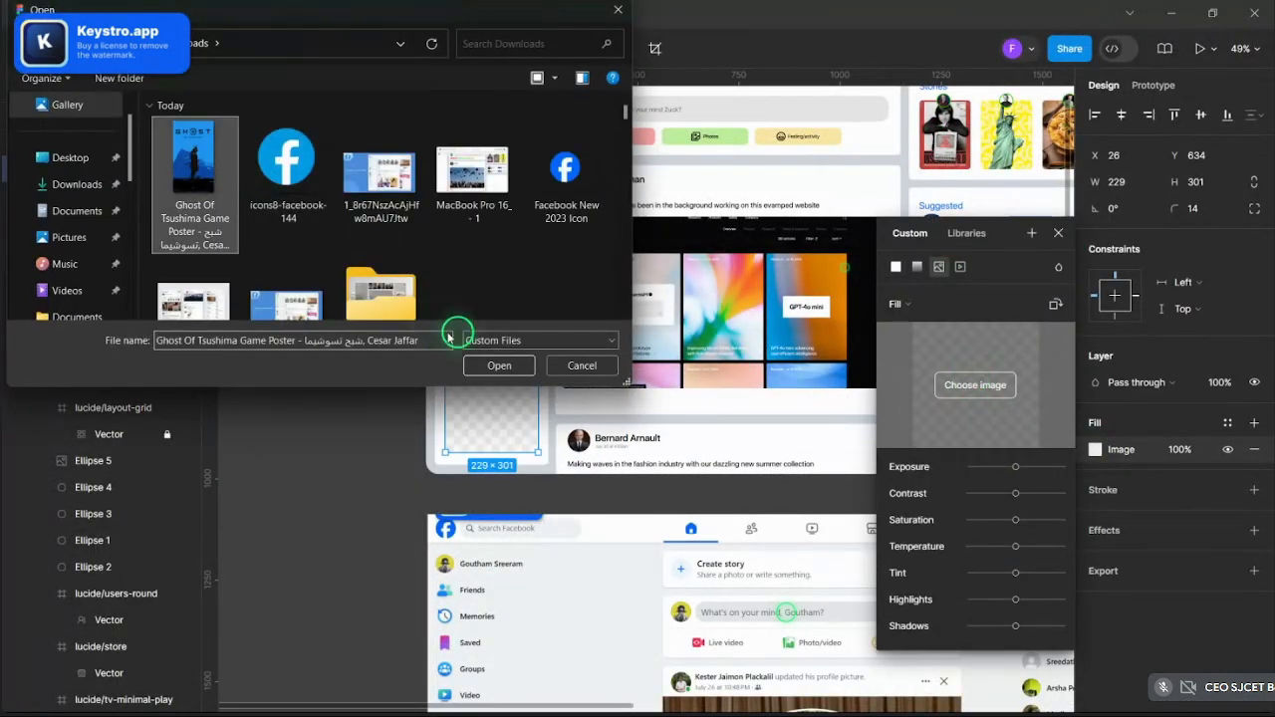
left_click(498, 366)
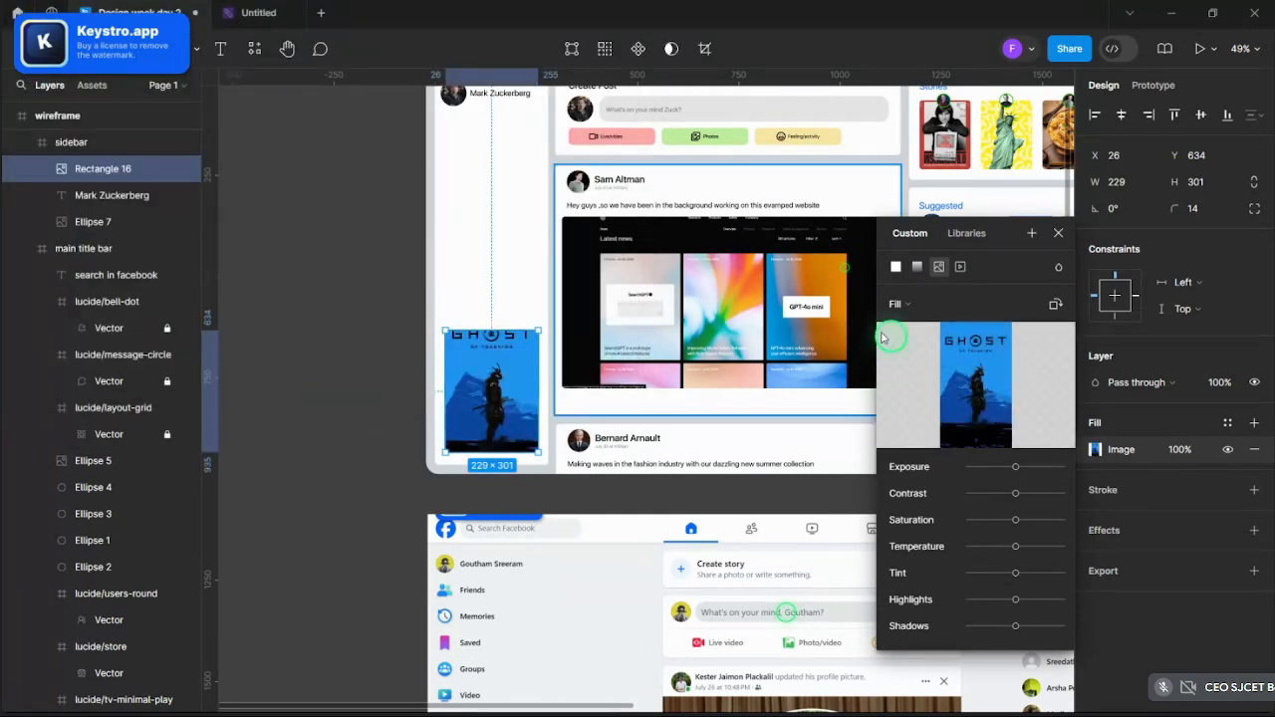
- Set the poster image fill mode to Crop
left_click(896, 304)
left_click(906, 341)
scroll(482, 397, "up", 1)
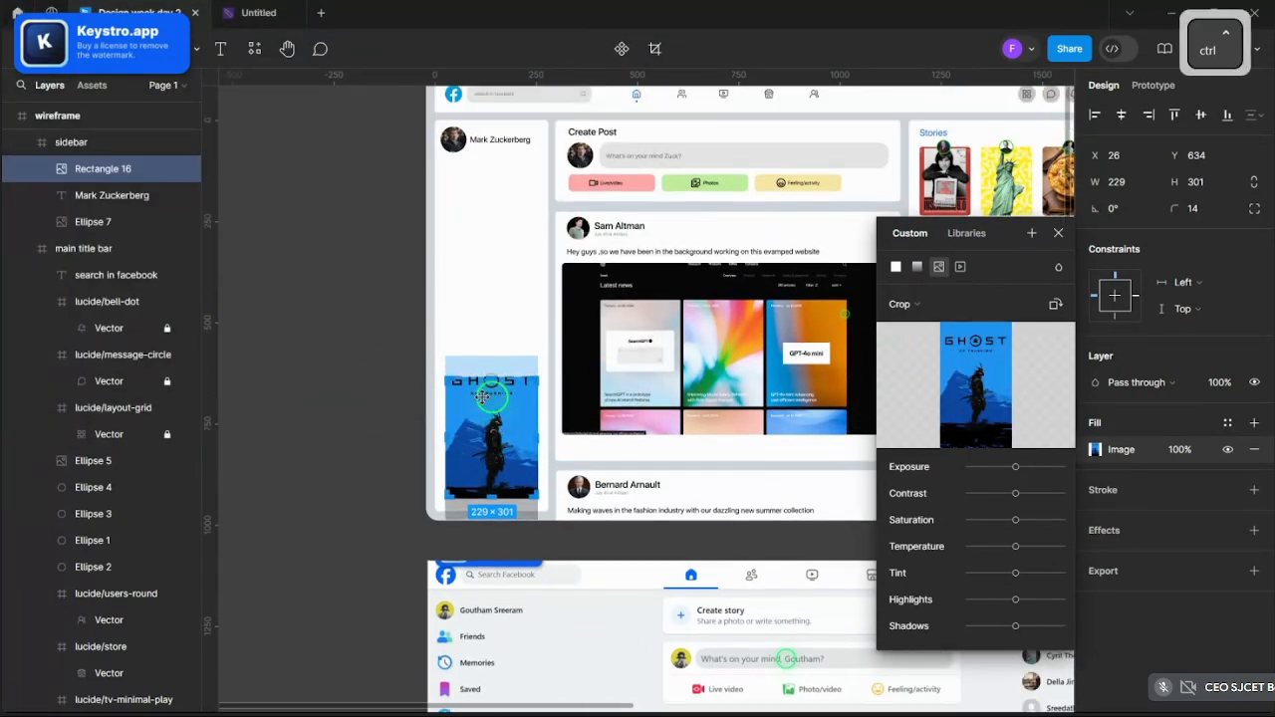
scroll(483, 397, "up", 5)
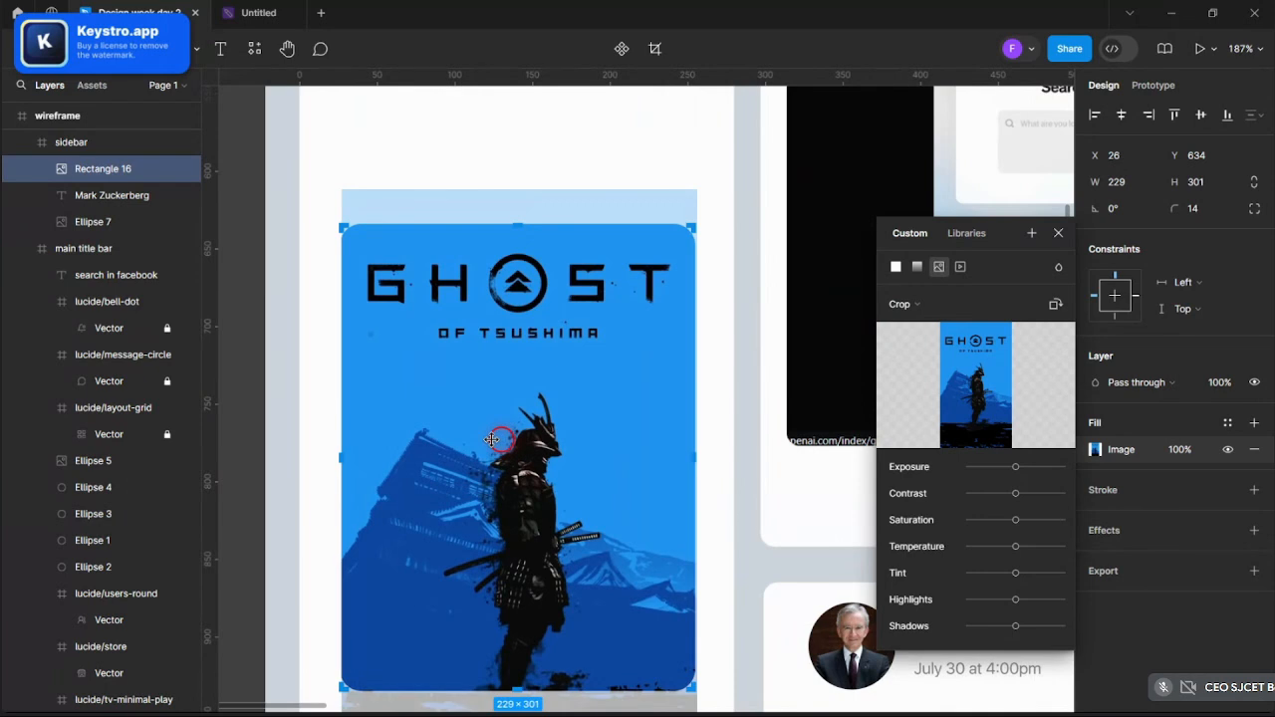
left_click(1058, 233)
- Check the poster-filled 229×301 card by toggling its selection, then return to Pinterest
scroll(981, 240, "down", 5)
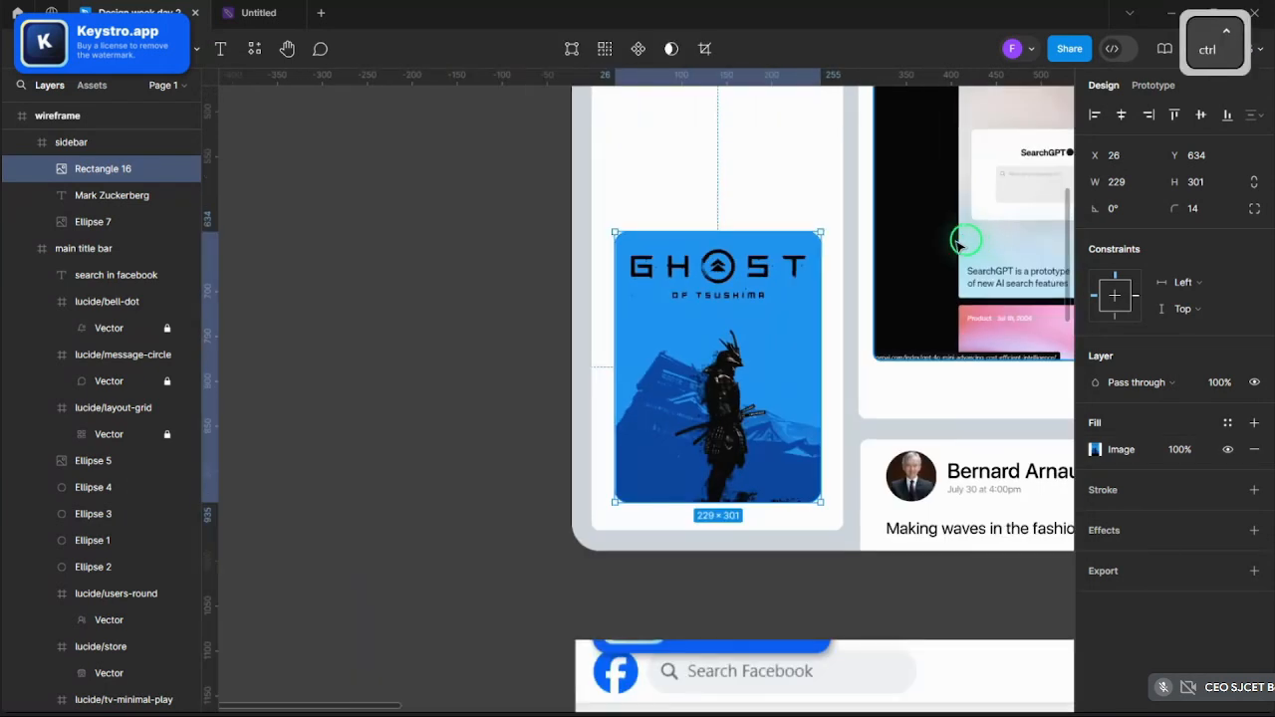
left_click(504, 256)
scroll(456, 304, "down", 5)
scroll(498, 419, "up", 3)
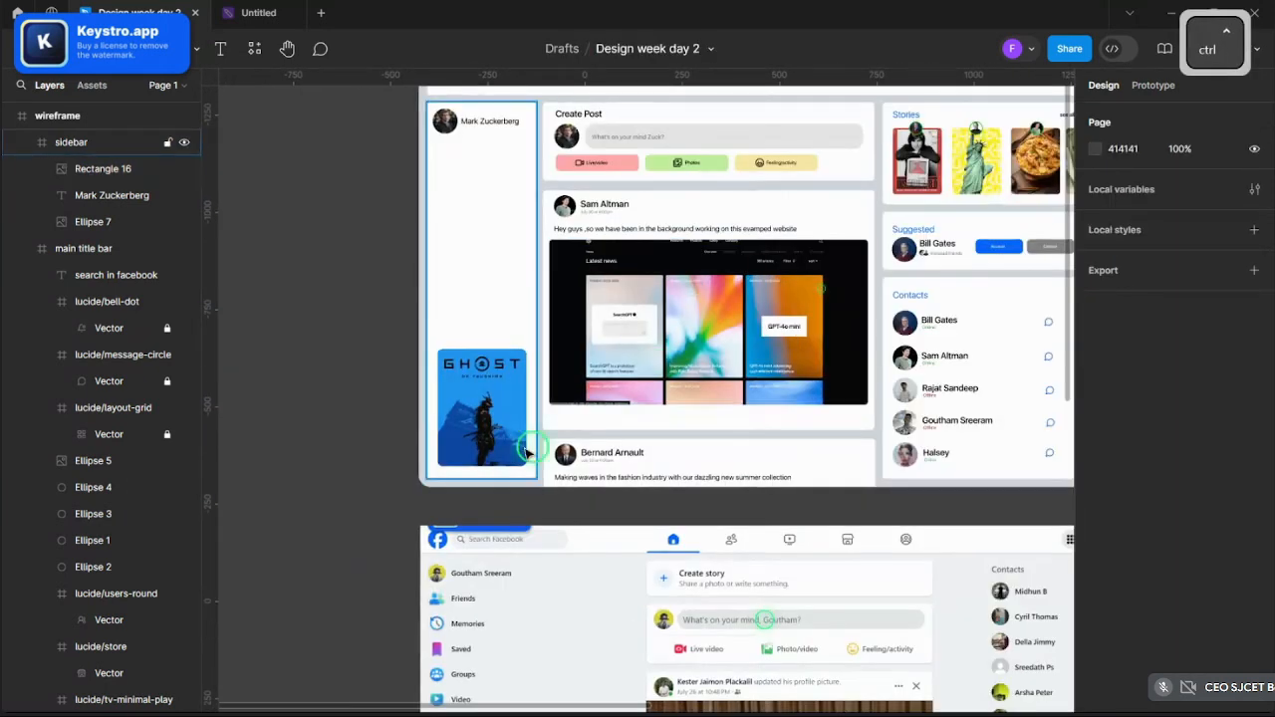
scroll(528, 398, "up", 2)
left_click(529, 397)
scroll(529, 398, "up", 3)
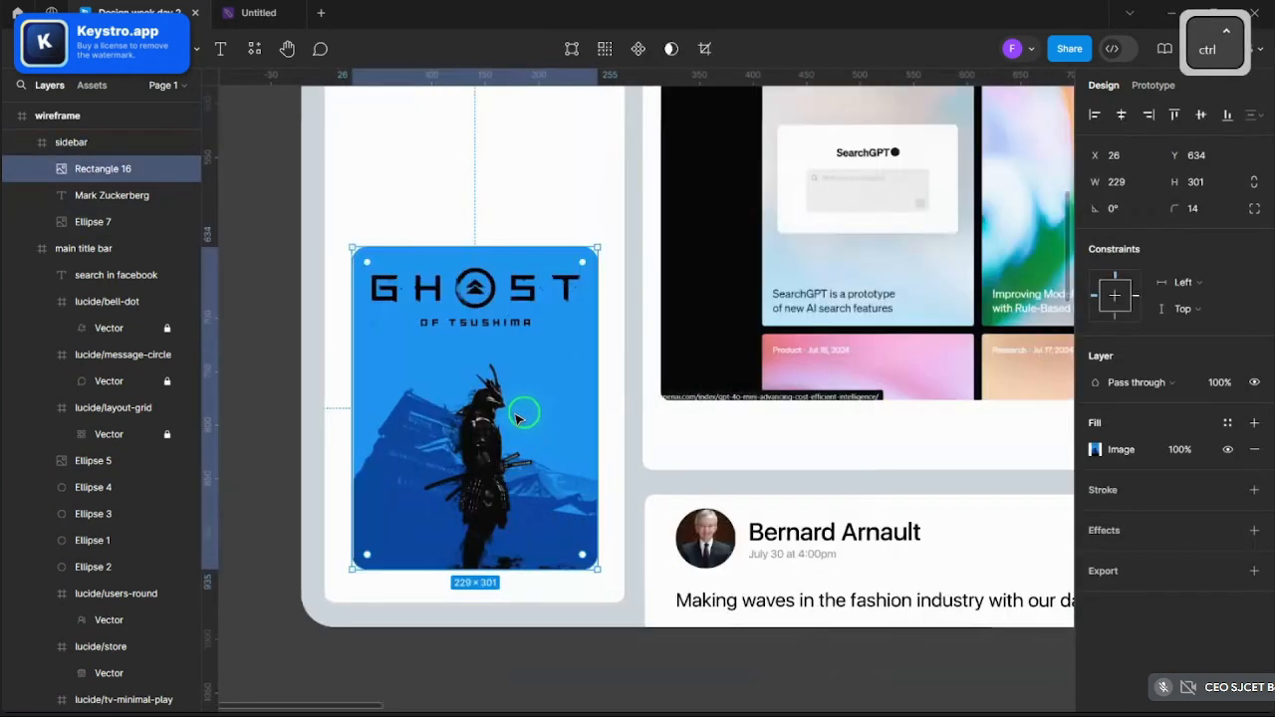
scroll(648, 414, "down", 3)
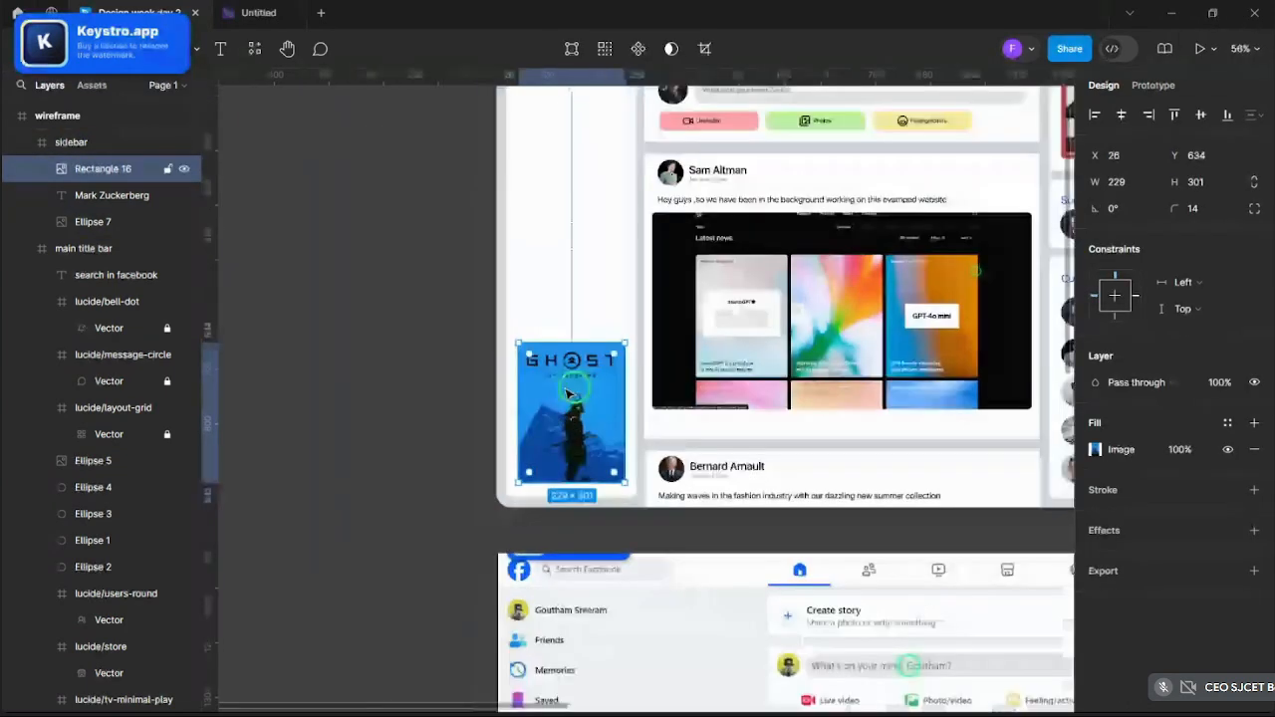
scroll(568, 393, "down", 3)
left_click(411, 332)
scroll(669, 403, "up", 6)
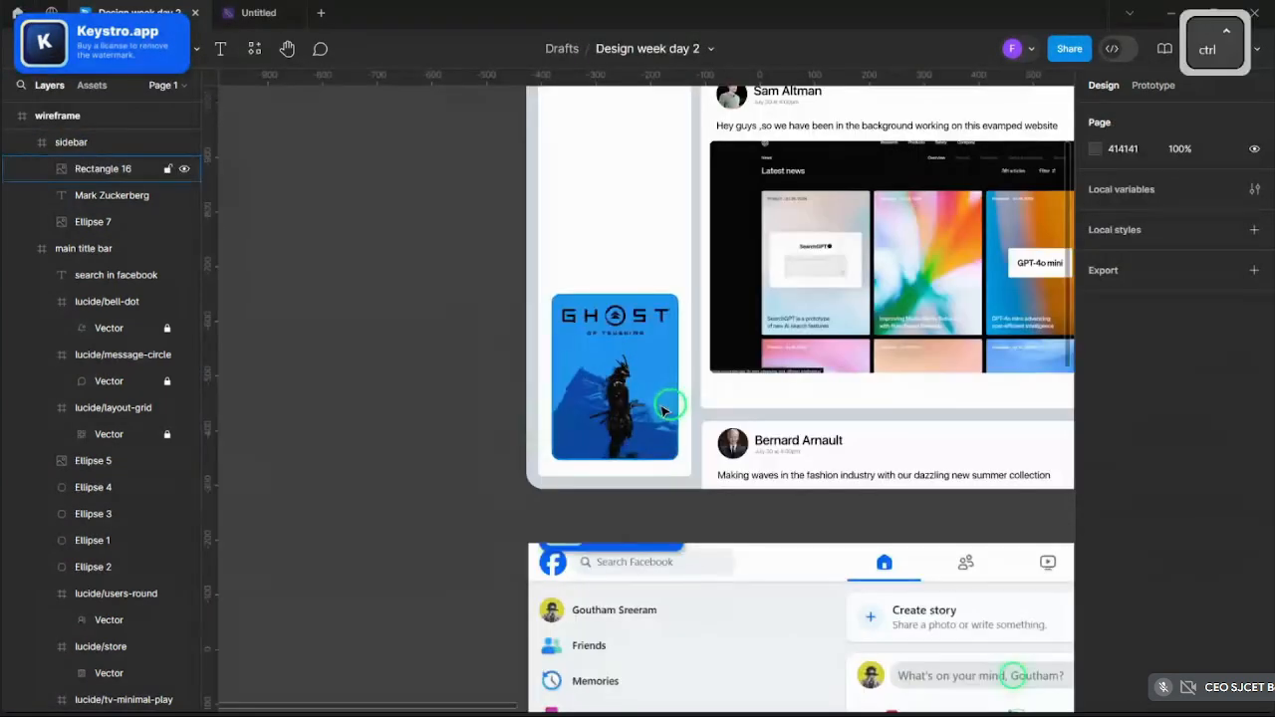
left_click(666, 407)
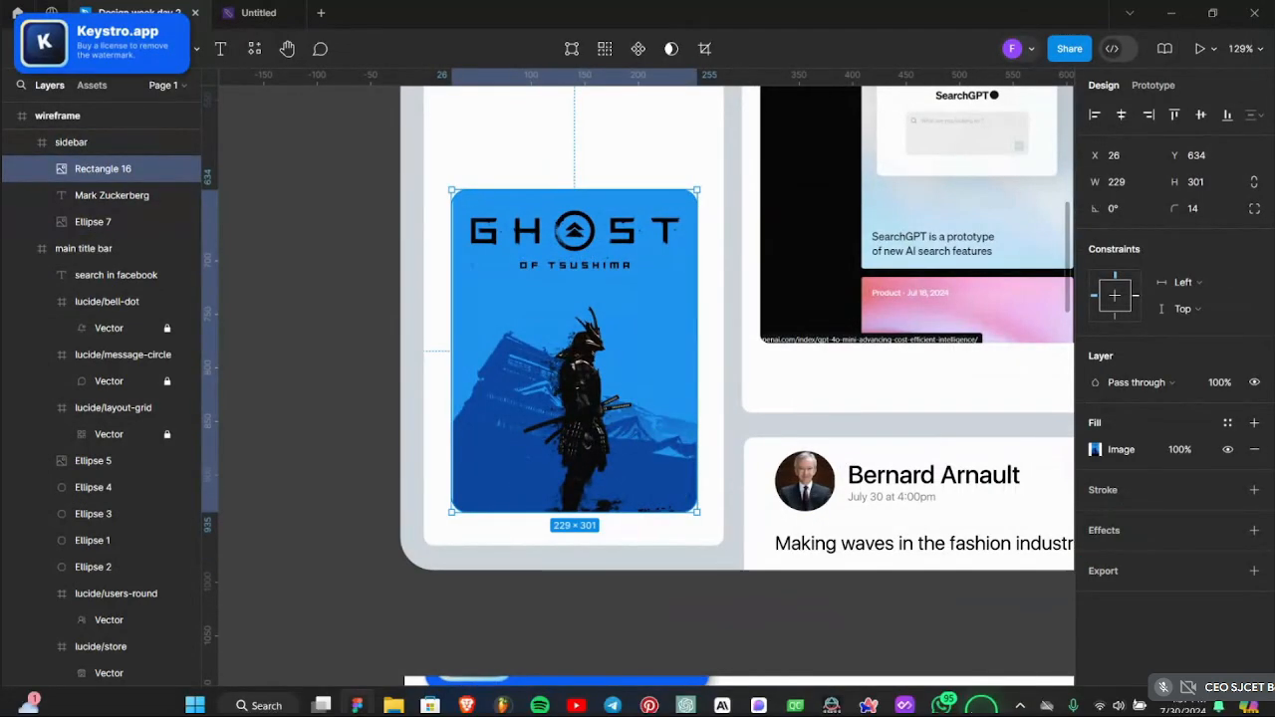
left_click(745, 697)
- Go back to the game poster results and download the Red Dead Redemption II poster image
left_click(29, 120)
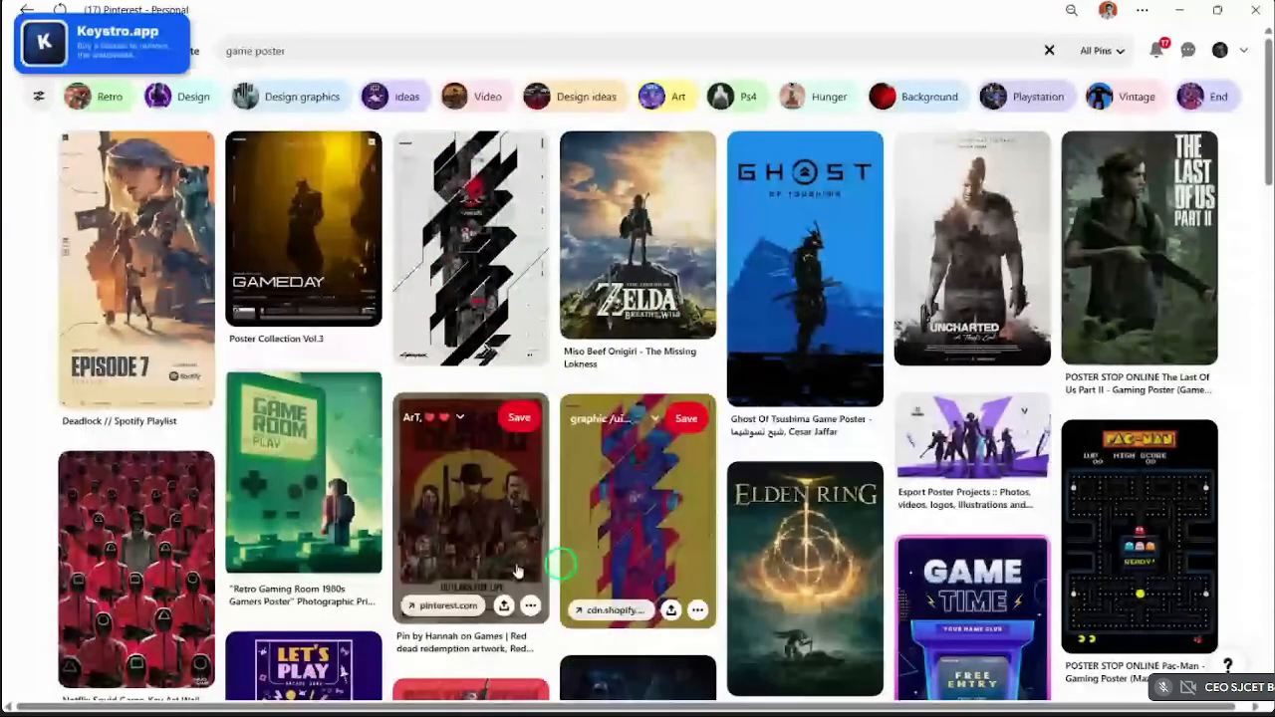
left_click(517, 570)
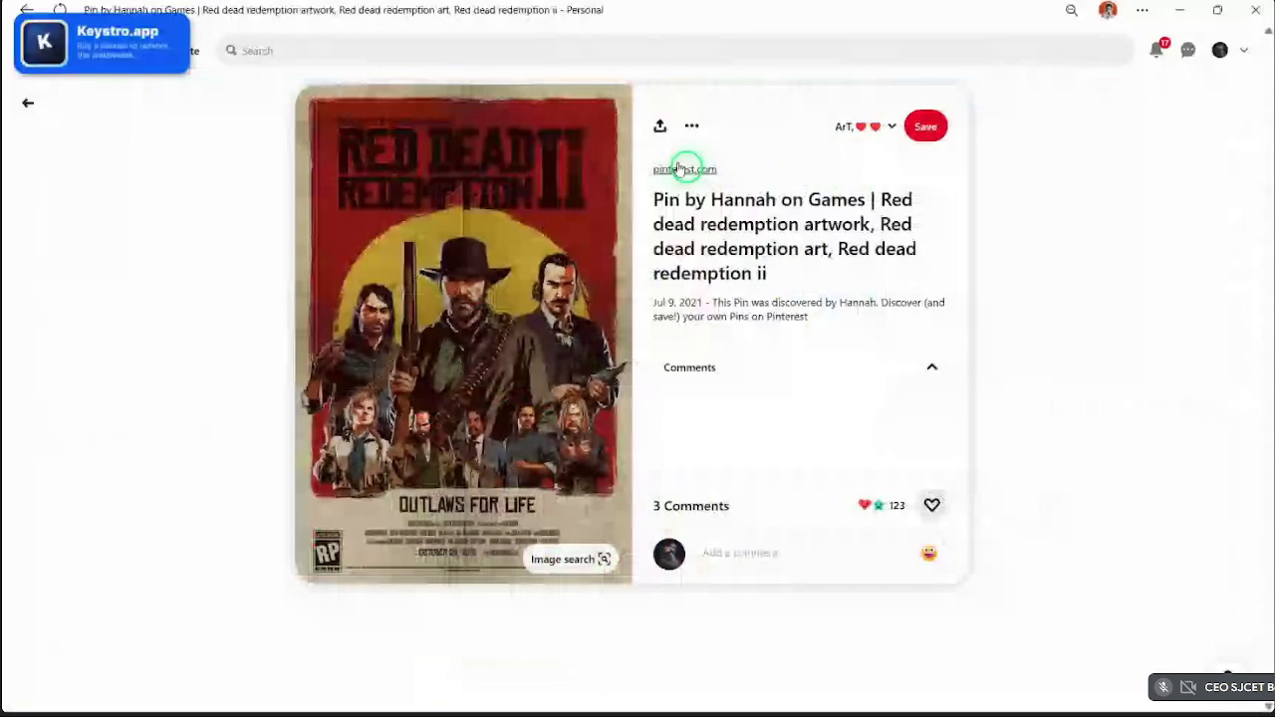
left_click(682, 167)
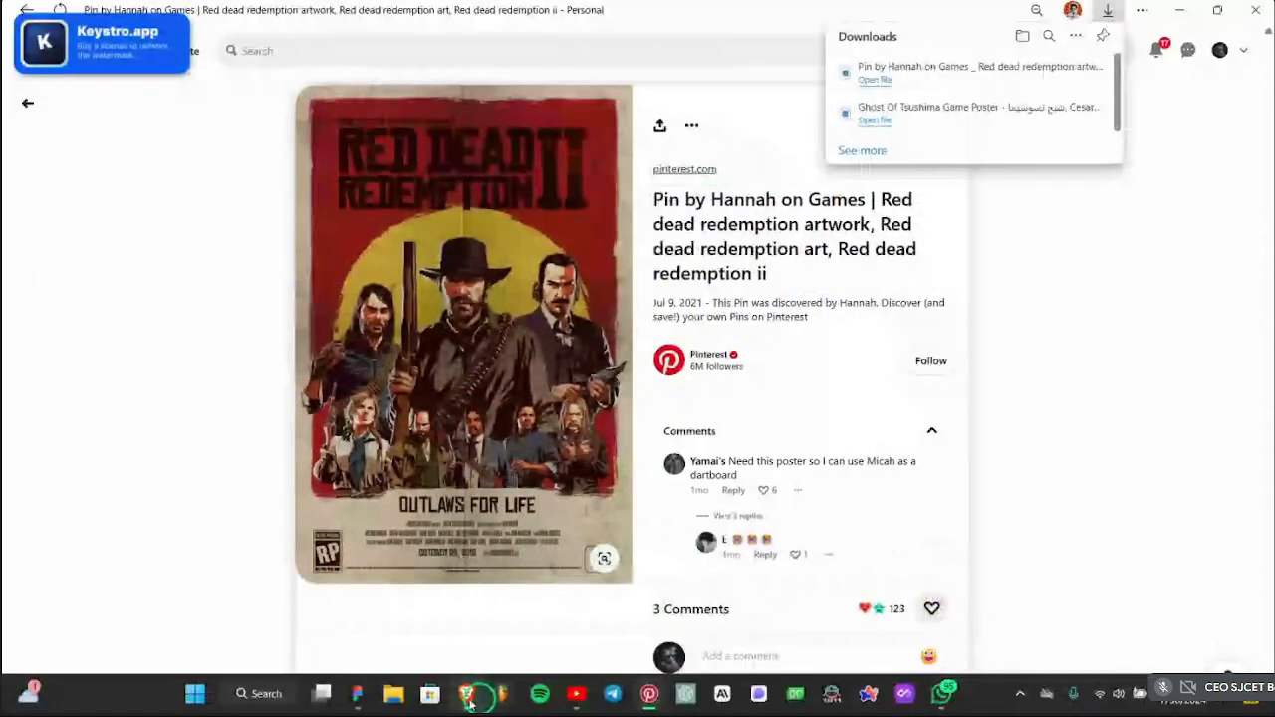
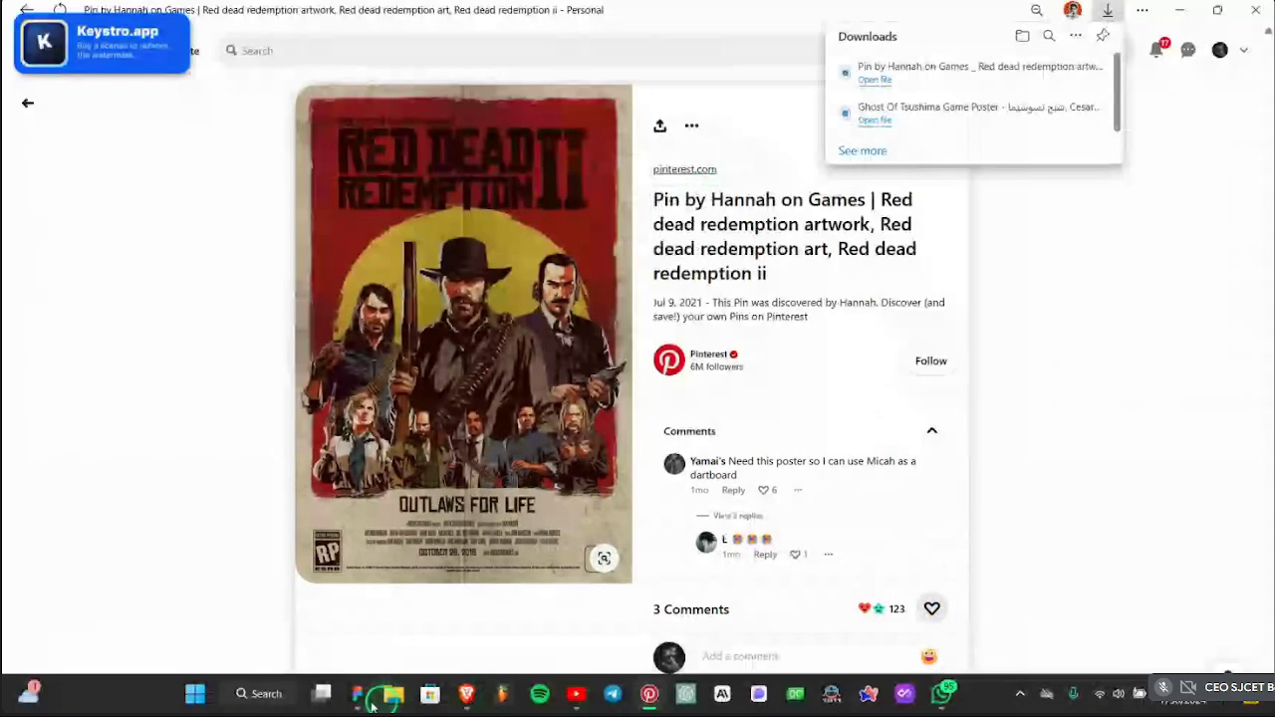
- Switch from the Red Dead Redemption II pin in Pinterest back to the Figma design file
left_click(364, 694)
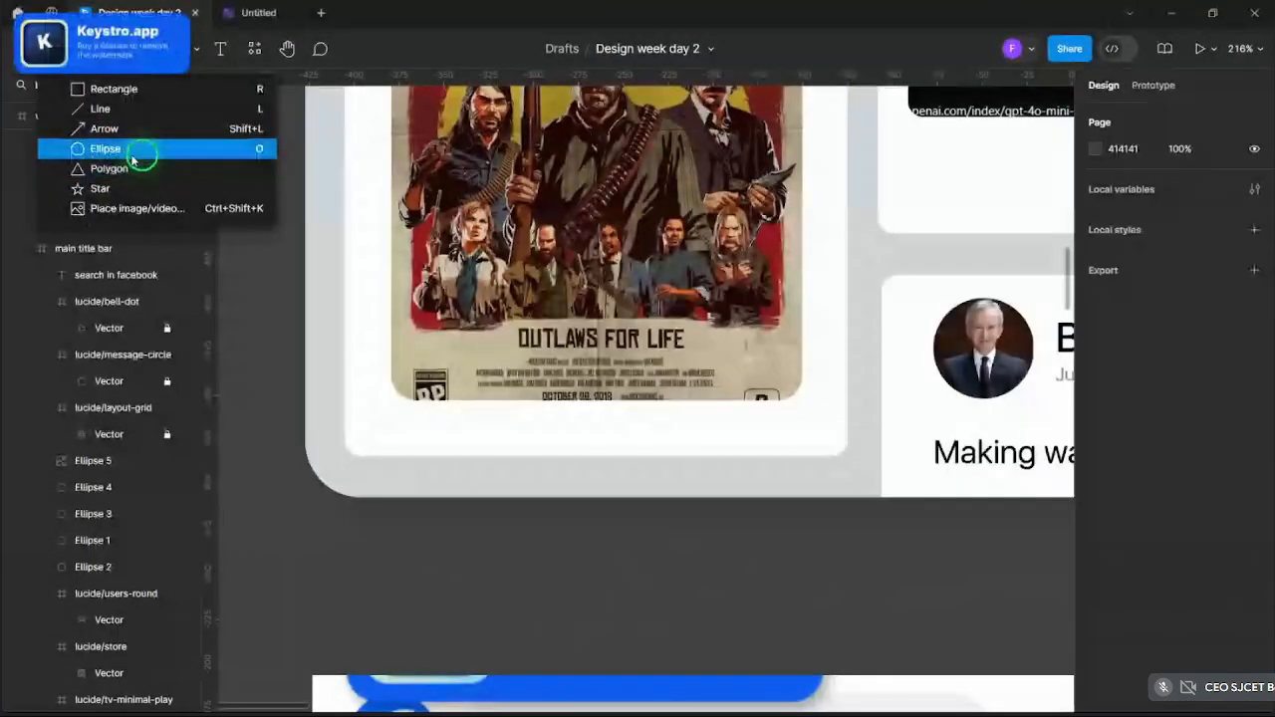
- Draw a circle at the bottom edge of the Red Dead poster and size it to 42×42
scroll(631, 379, "up", 2)
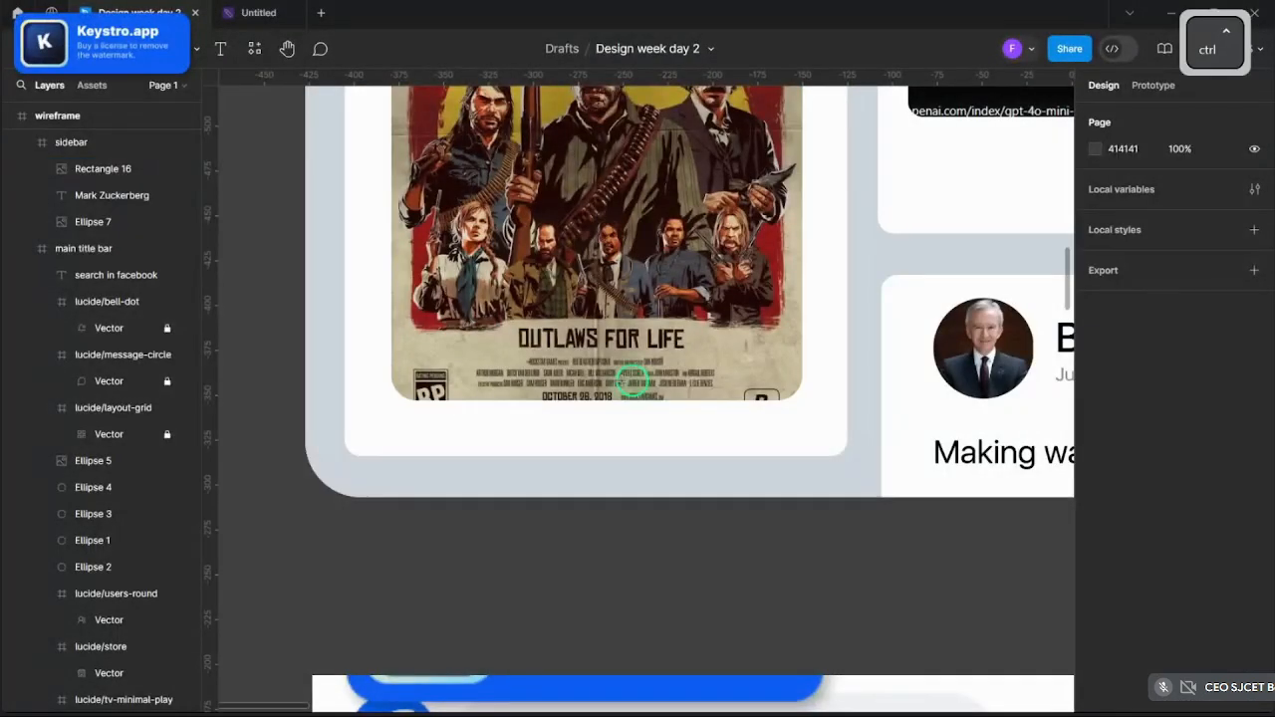
scroll(631, 381, "up", 1)
mouse_move(518, 345)
left_mouse_down()
mouse_move(631, 432)
mouse_move(640, 458)
left_mouse_up()
key("ctrl+z")
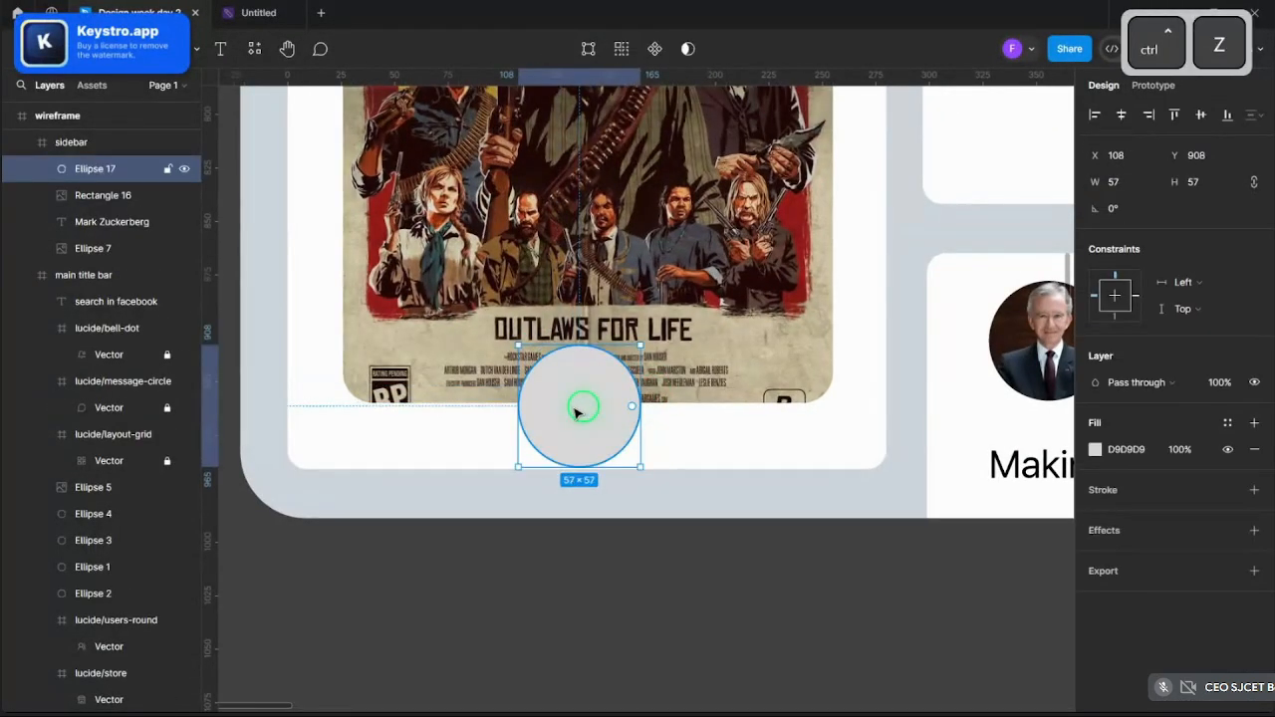
left_click(134, 49)
left_click(138, 49)
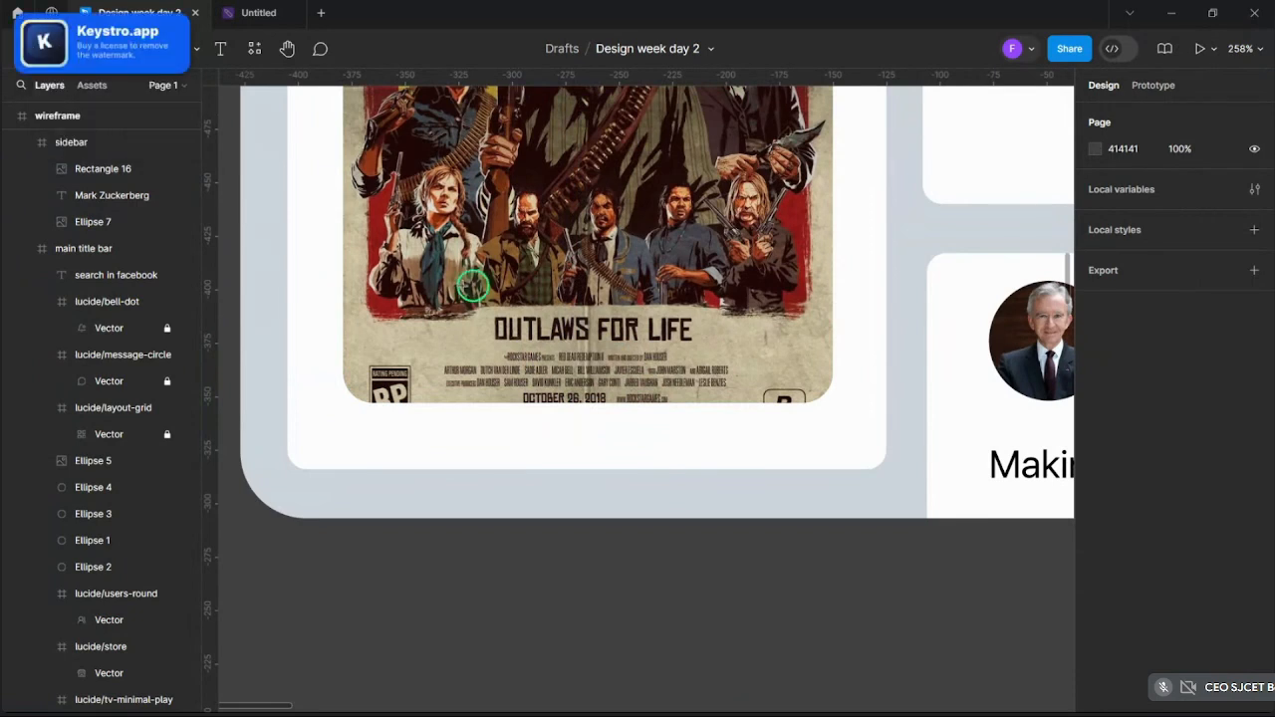
left_click_drag(551, 381, 592, 426)
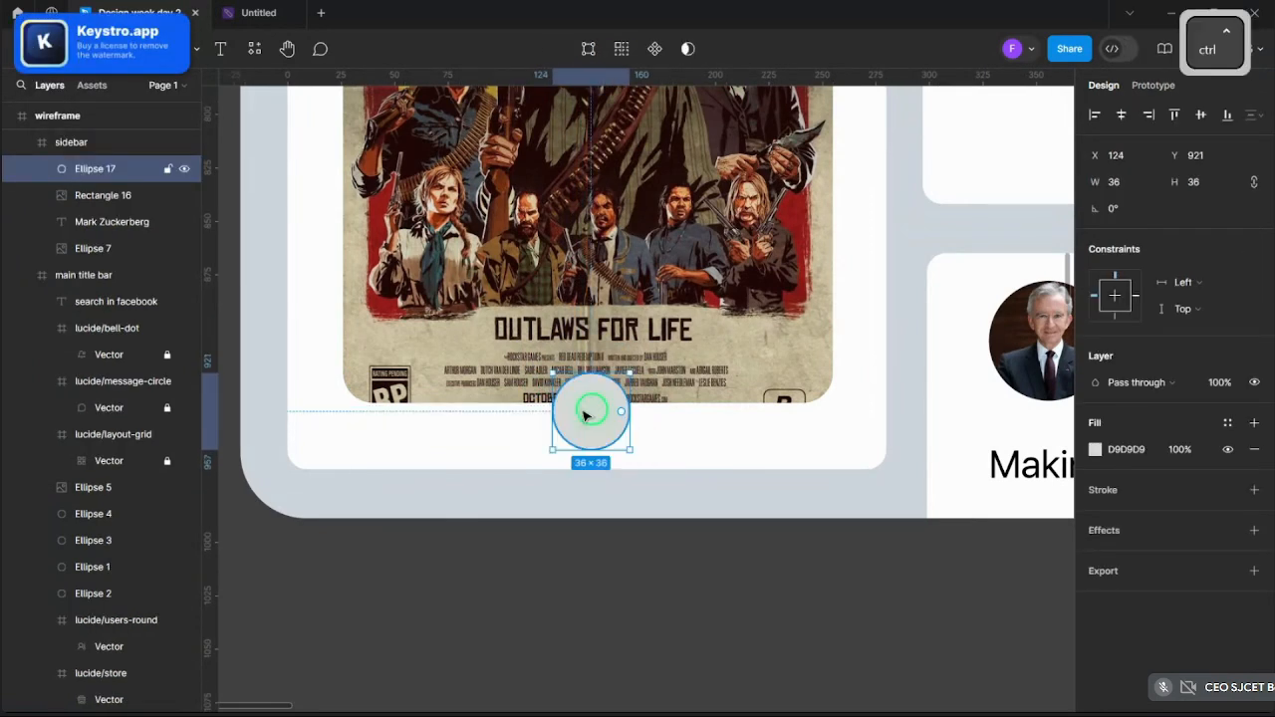
scroll(589, 415, "down", 2)
scroll(592, 416, "up", 3)
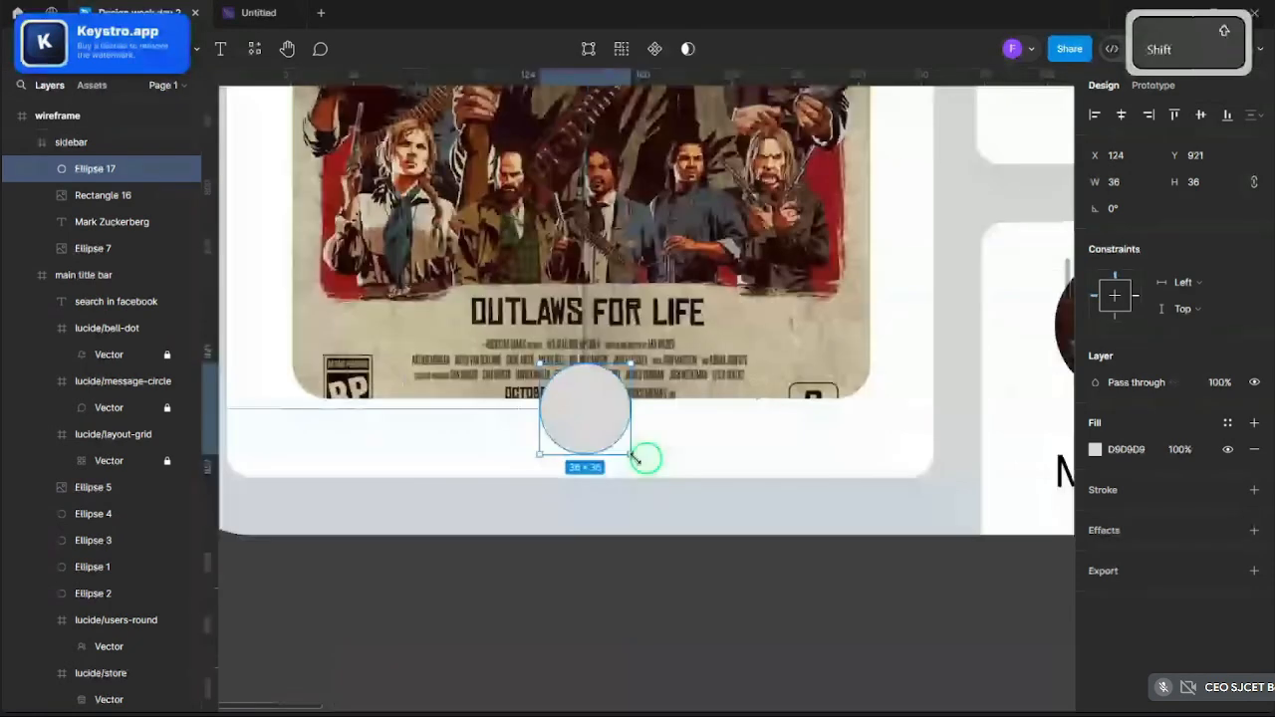
left_click_drag(635, 457, 640, 462)
- Fill the circle with the page's blue colour, then bring up the plugins list
left_click(1095, 449)
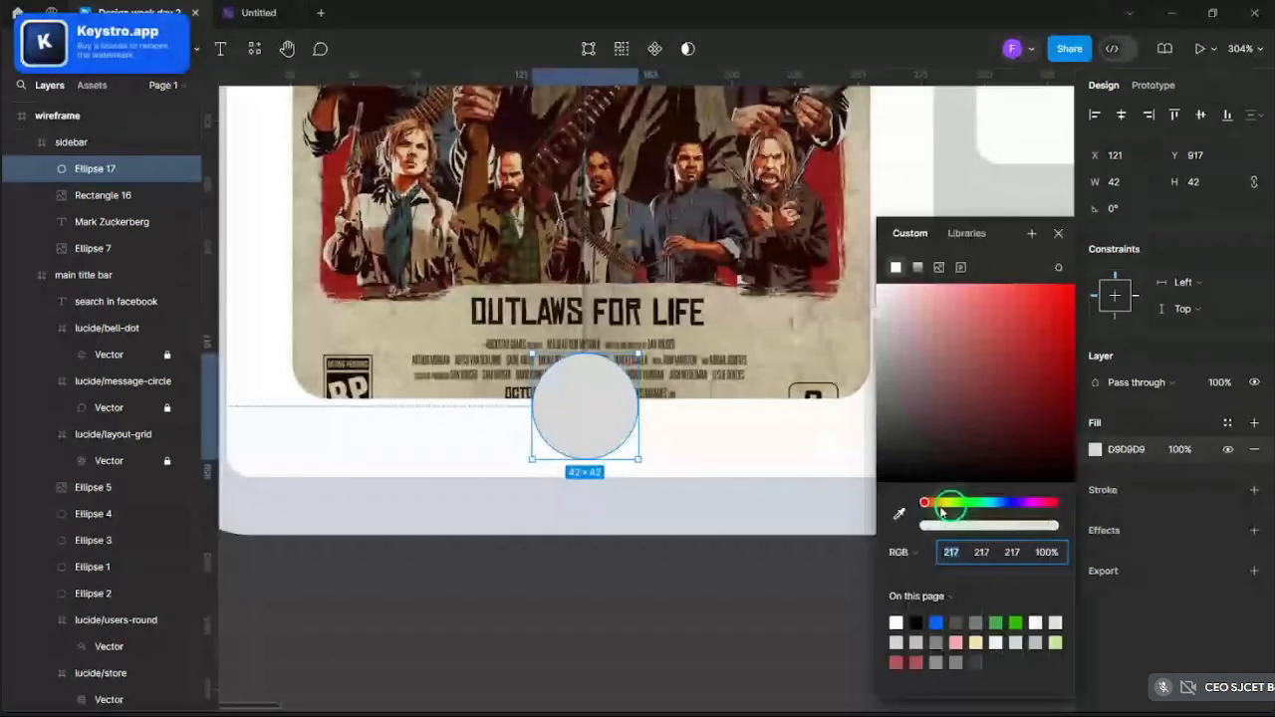
left_click(940, 617)
left_click(612, 569)
scroll(612, 569, "down", 1)
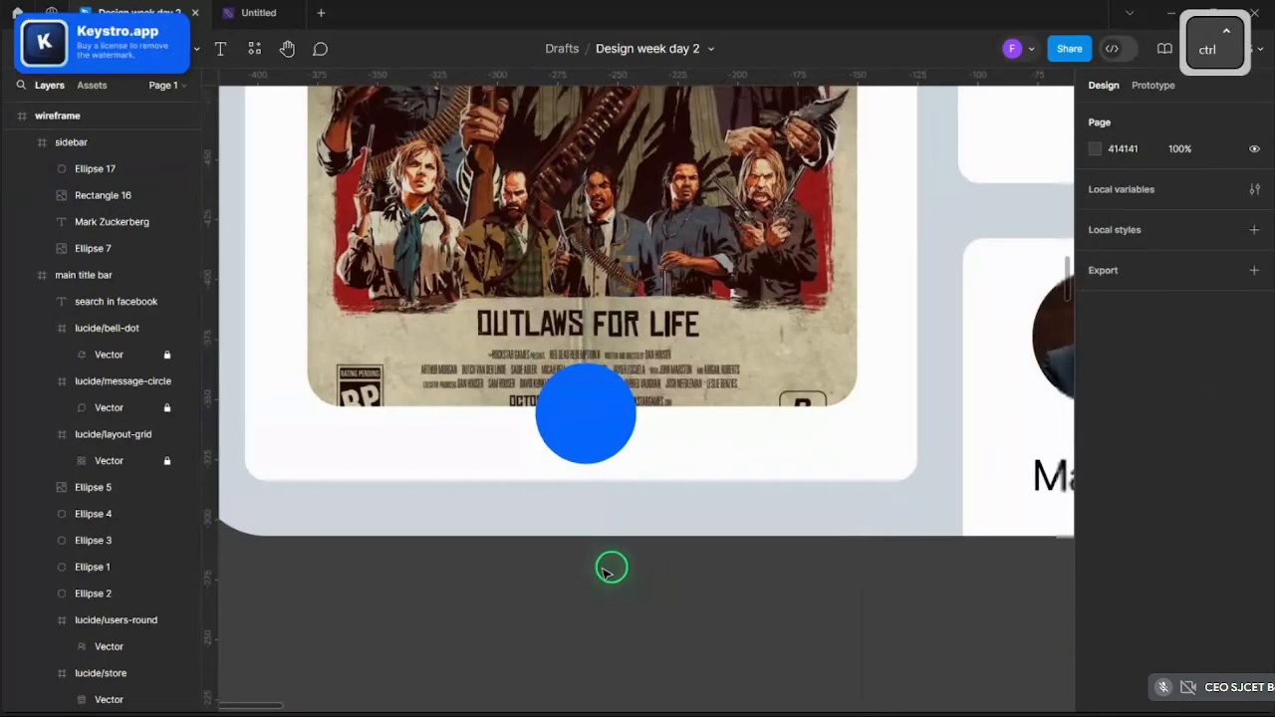
scroll(611, 568, "down", 3)
scroll(346, 255, "down", 2)
scroll(409, 377, "up", 2)
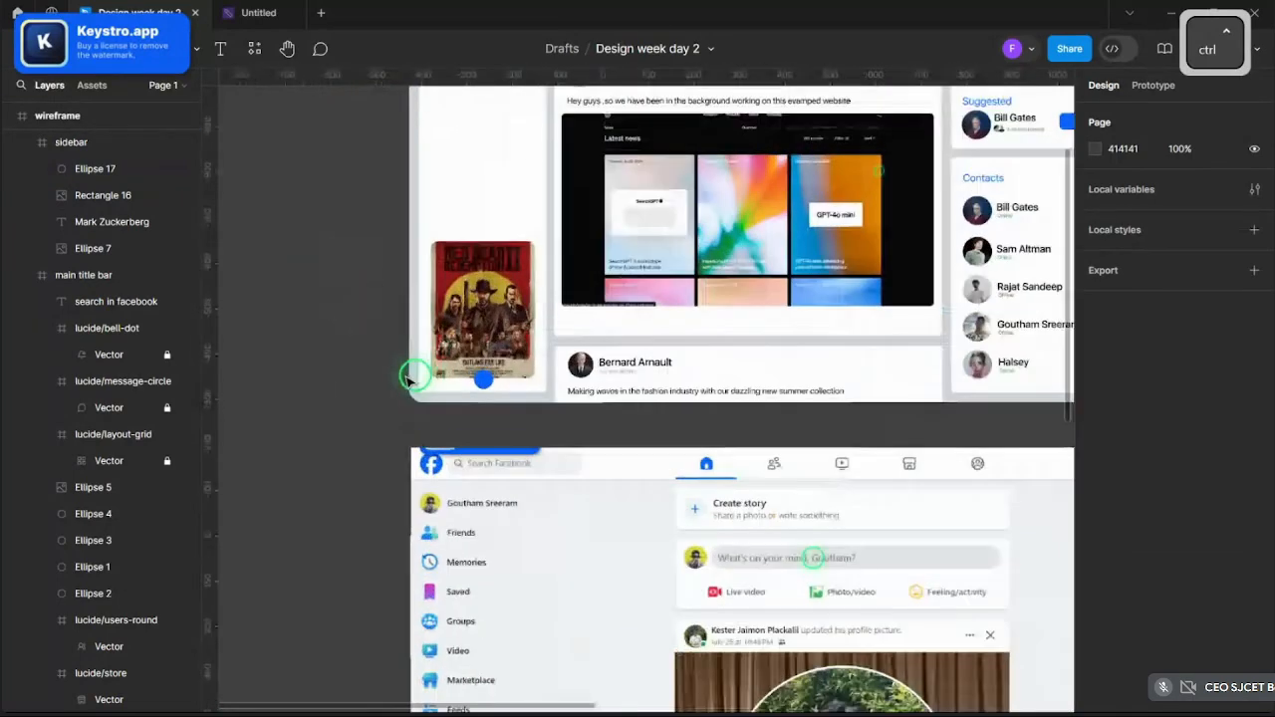
scroll(438, 279, "down", 2)
scroll(427, 279, "up", 2)
scroll(421, 262, "down", 3)
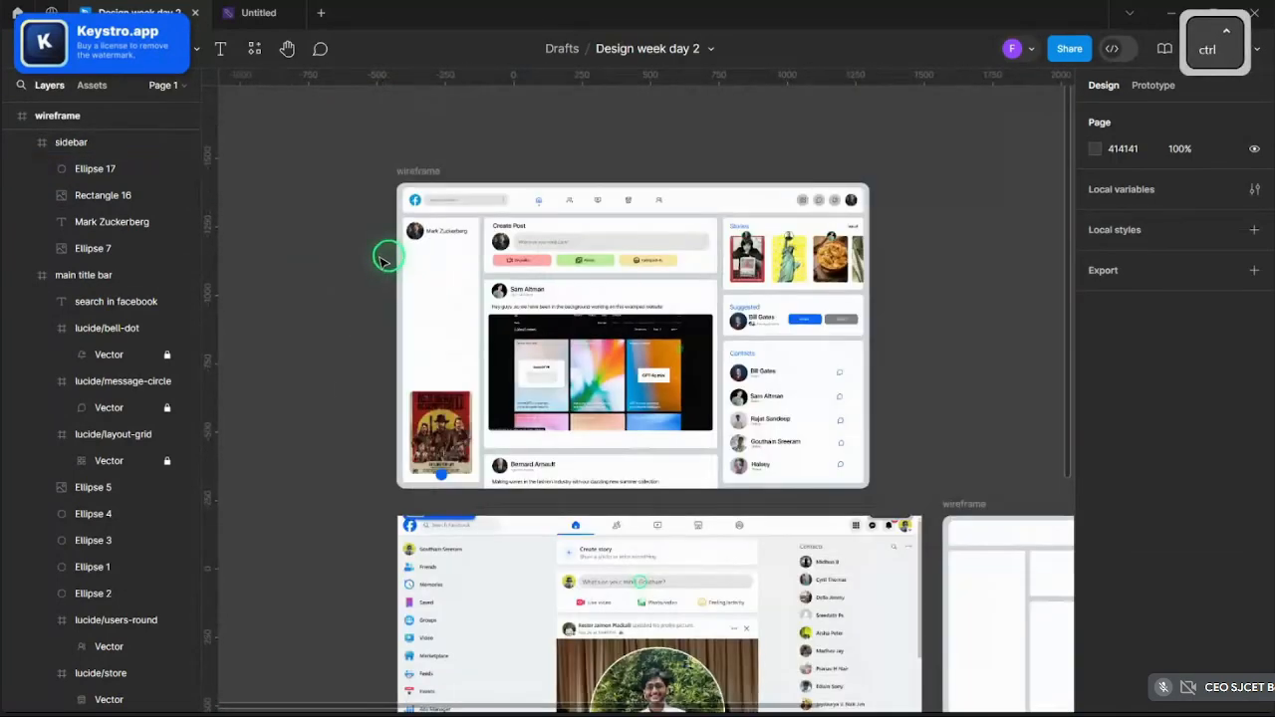
scroll(383, 259, "up", 3)
left_click(256, 49)
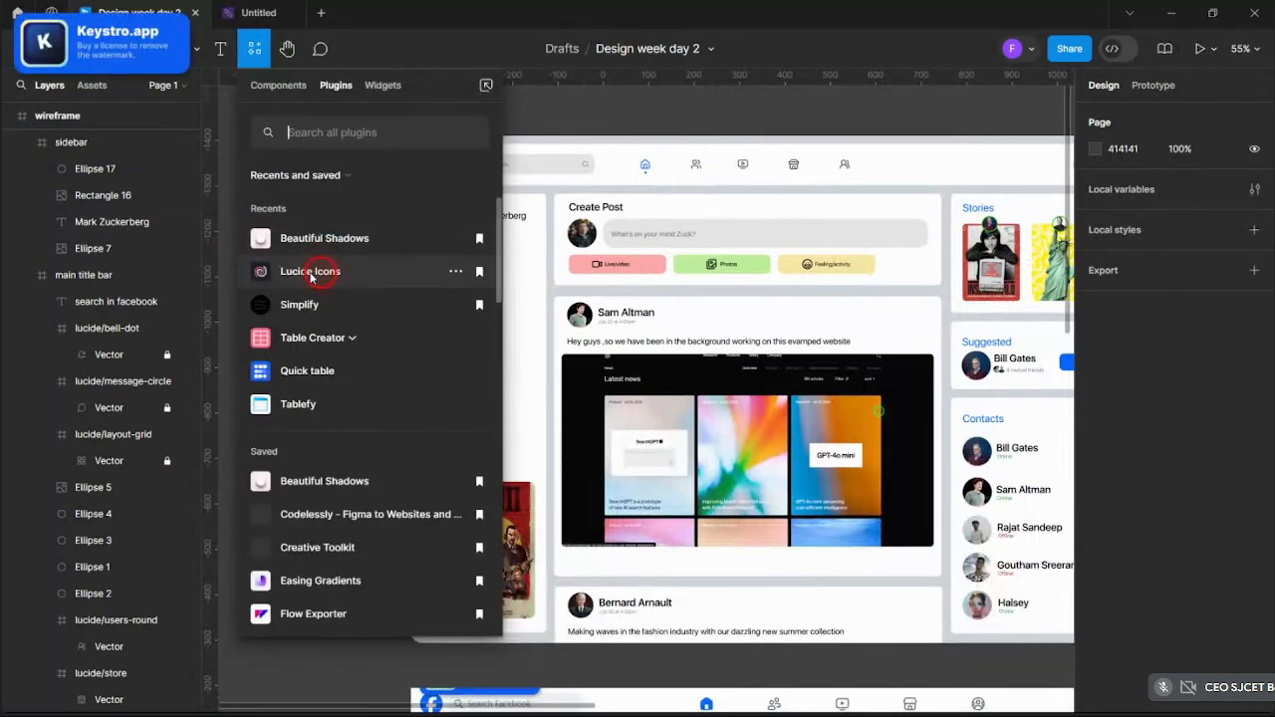
- Launch Lucide Icons and insert the bookmark icon into the icons frame
left_click(311, 273)
scroll(455, 347, "down", 5)
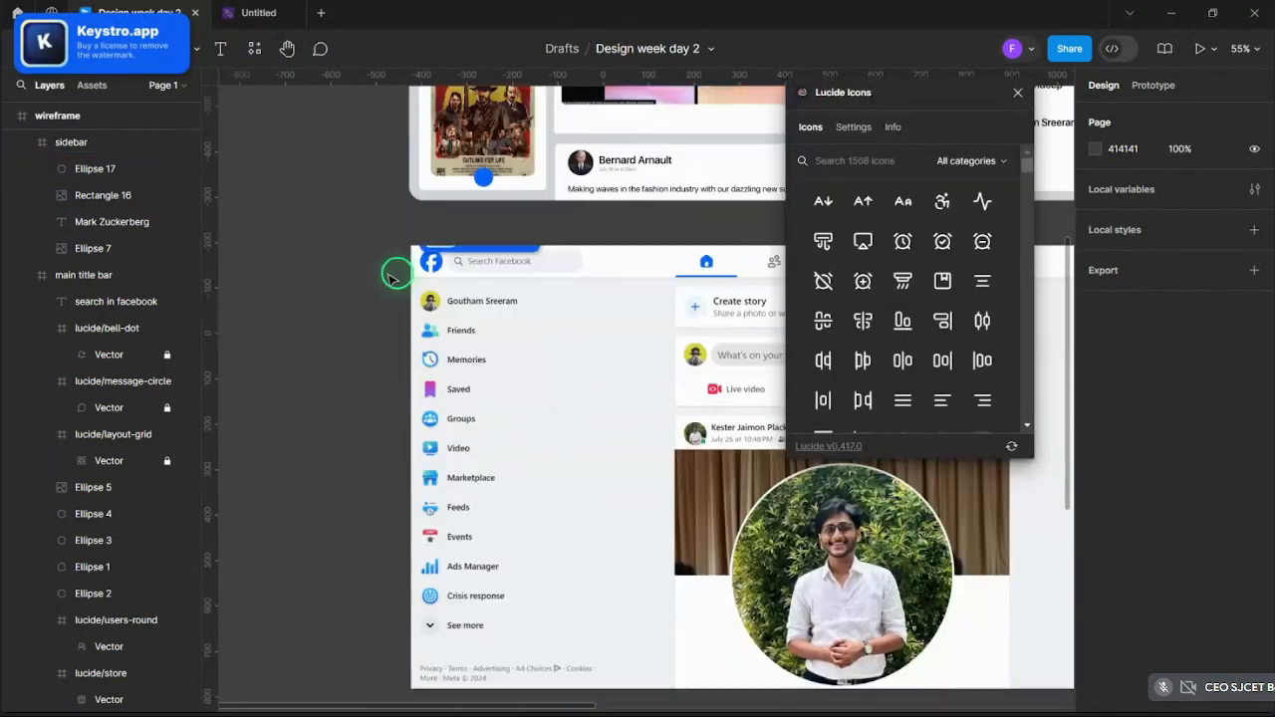
scroll(390, 276, "up", 3)
scroll(308, 219, "down", 5)
scroll(464, 464, "up", 4)
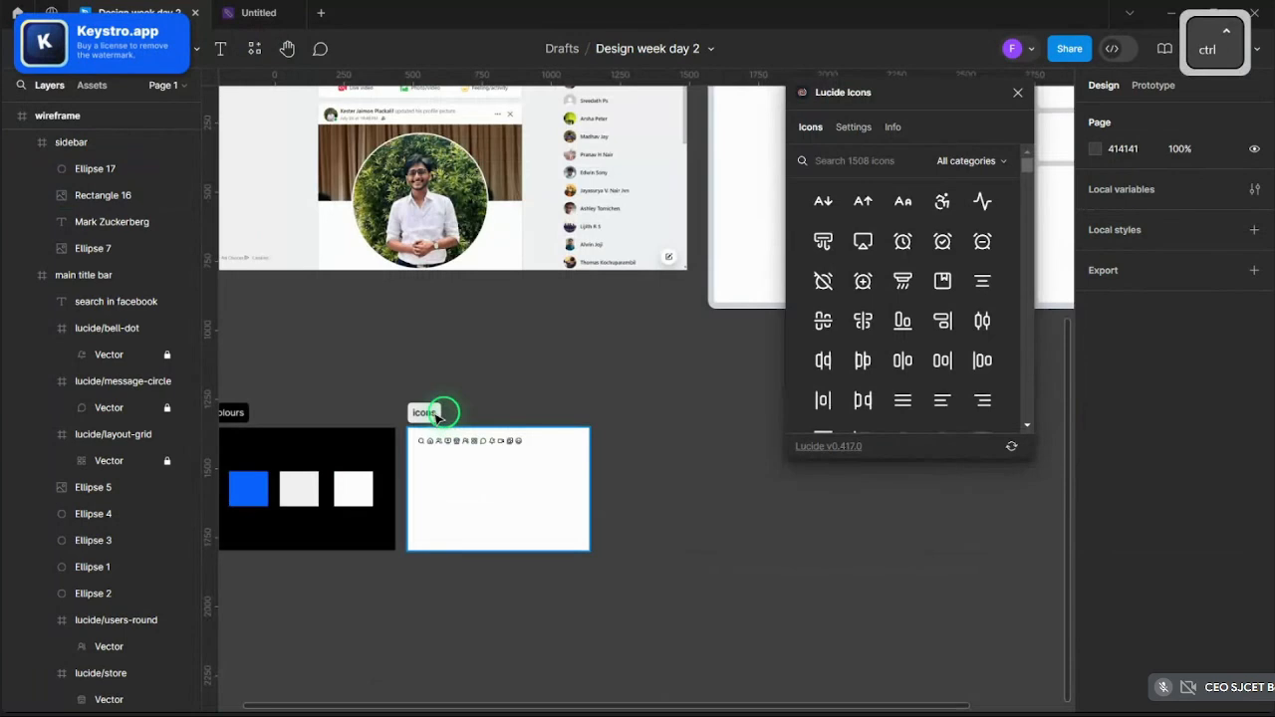
left_click(439, 416)
scroll(508, 411, "down", 3)
scroll(418, 338, "up", 3)
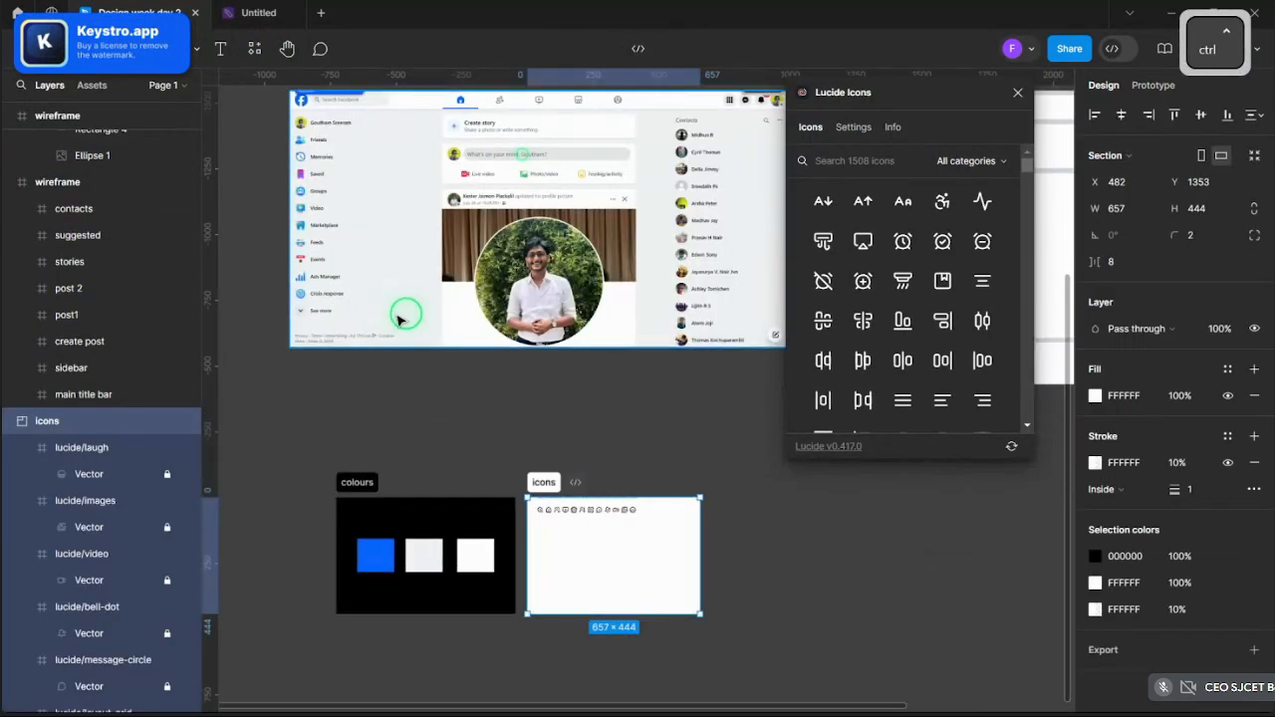
type("save")
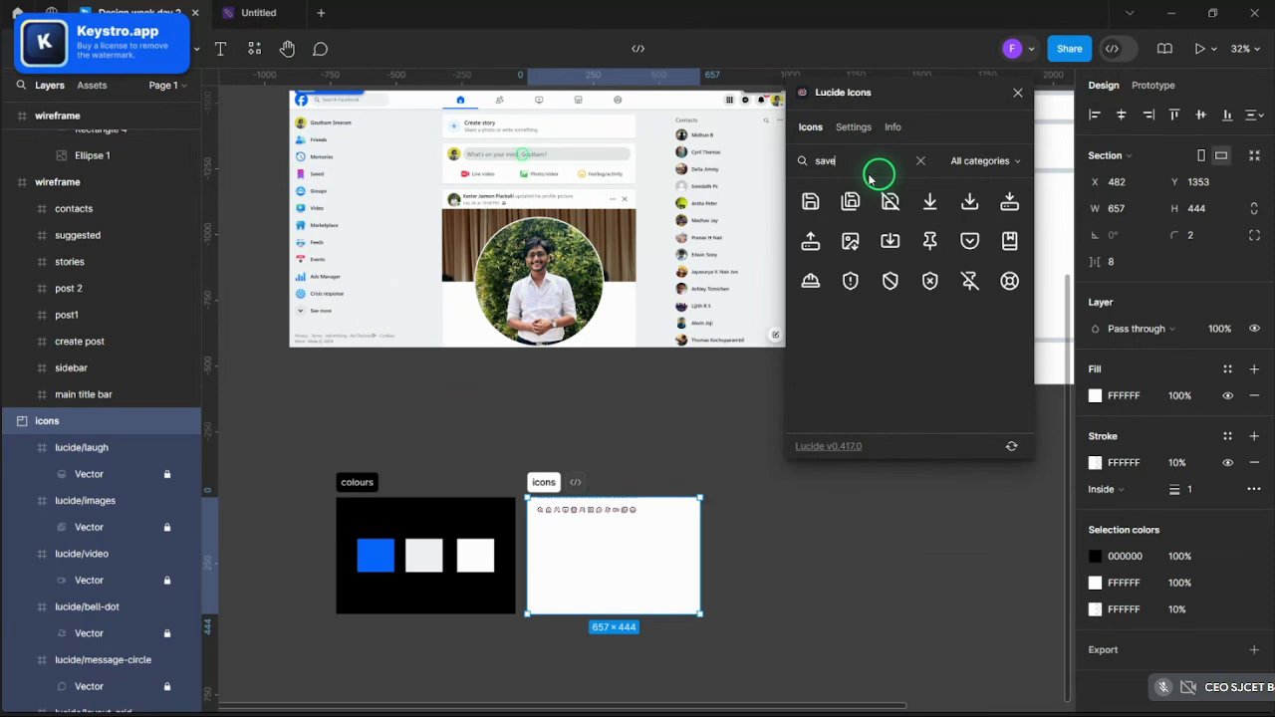
key("BackSpace")
key("BackSpace")
key("BackSpace")
key("BackSpace")
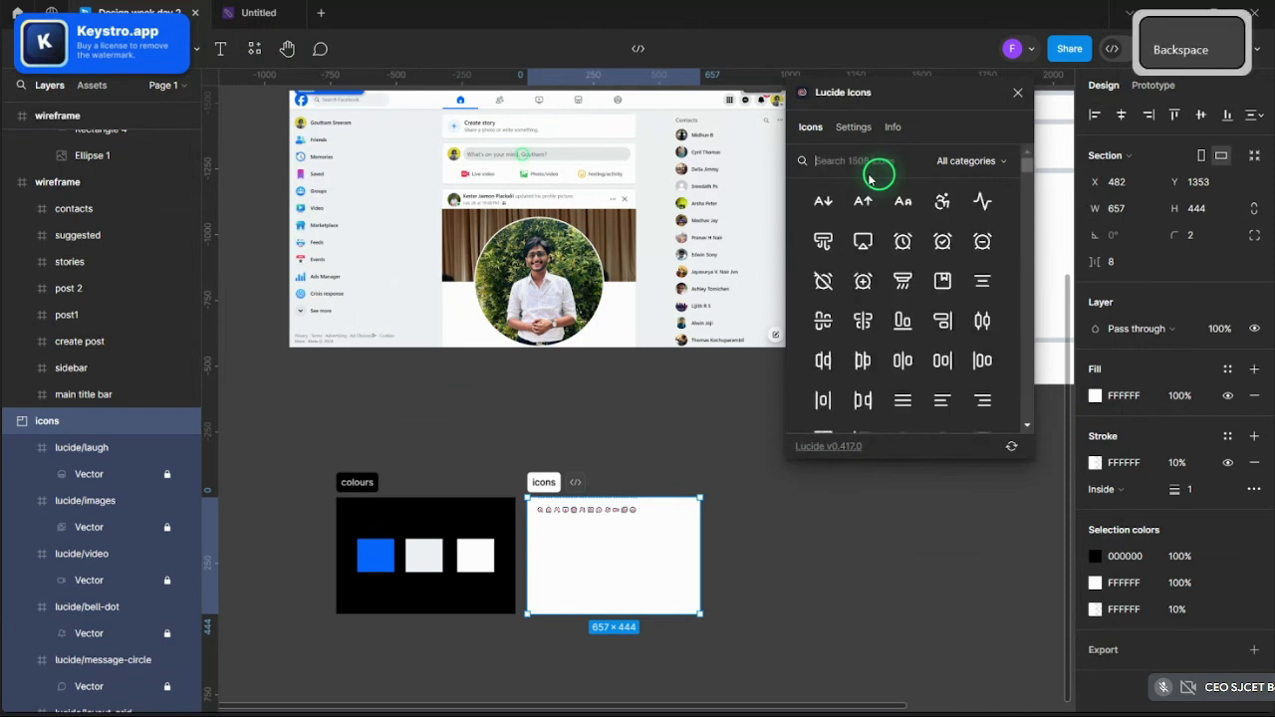
type("book")
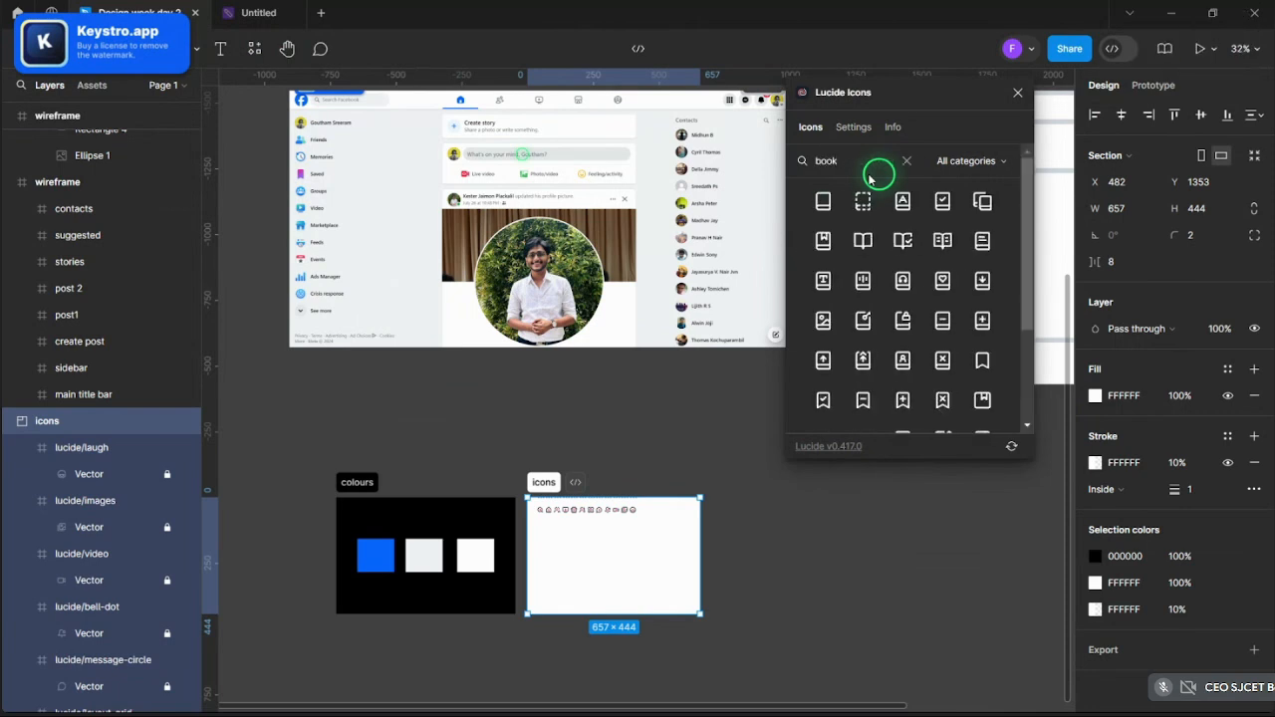
type("m")
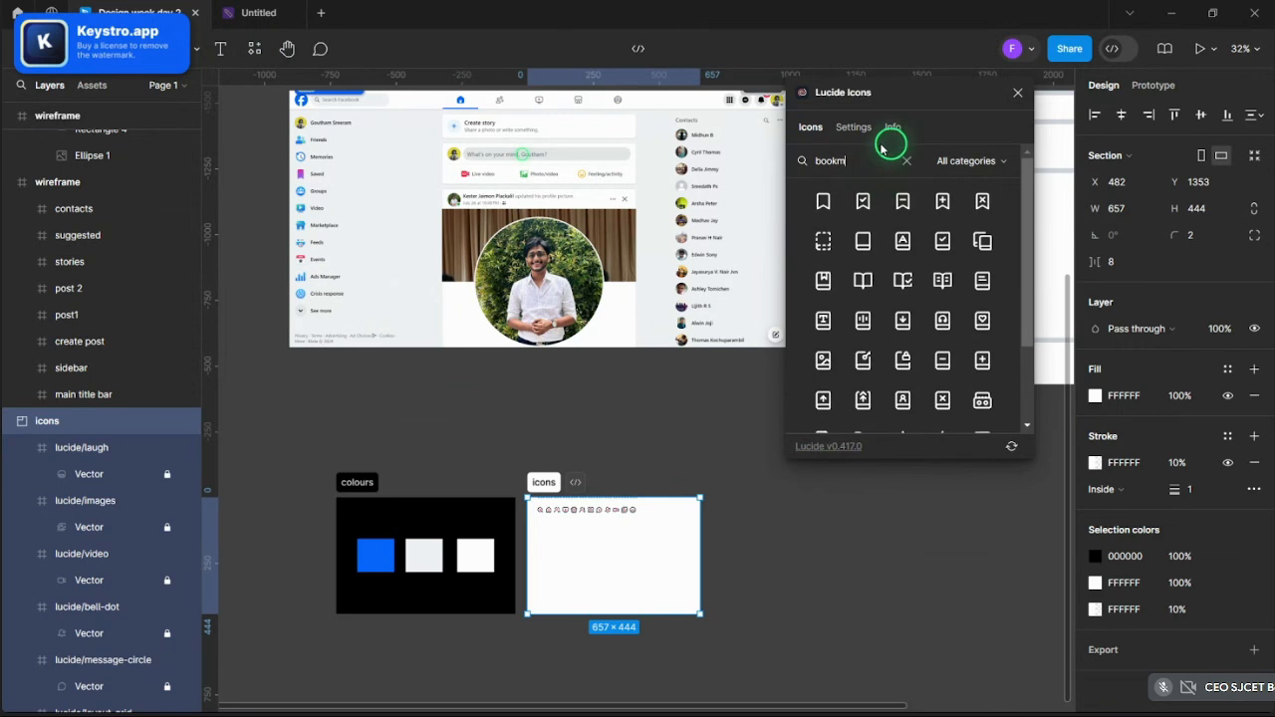
left_click(837, 206)
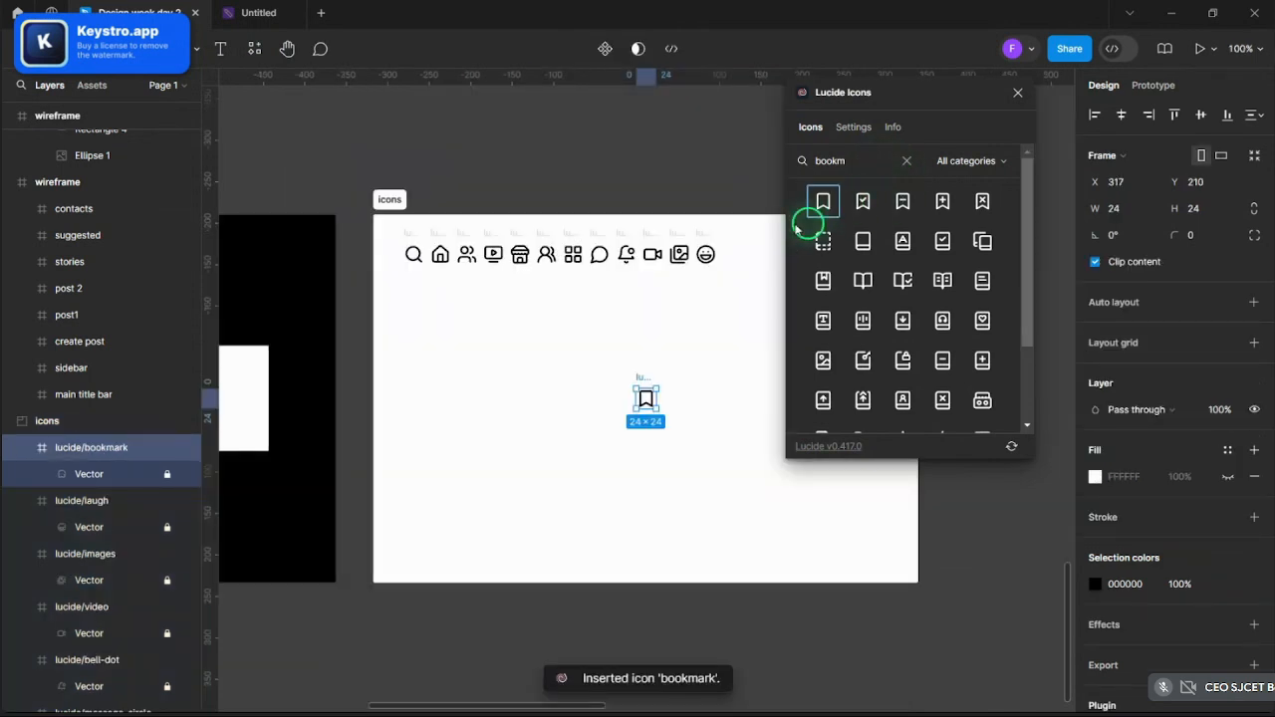
- Search 'time' and insert the history icon into the icons frame
key("shift+1")
left_click(907, 160)
type("tiome")
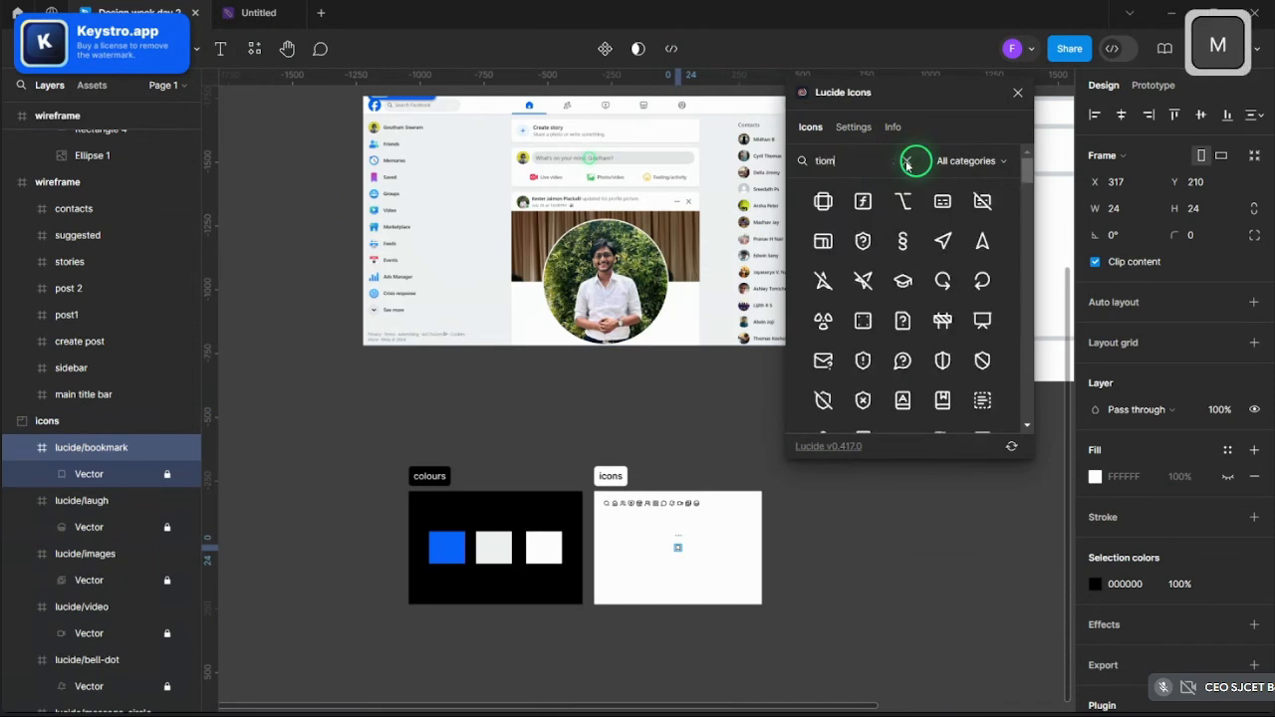
key("BackSpace")
key("BackSpace")
key("BackSpace")
type("me")
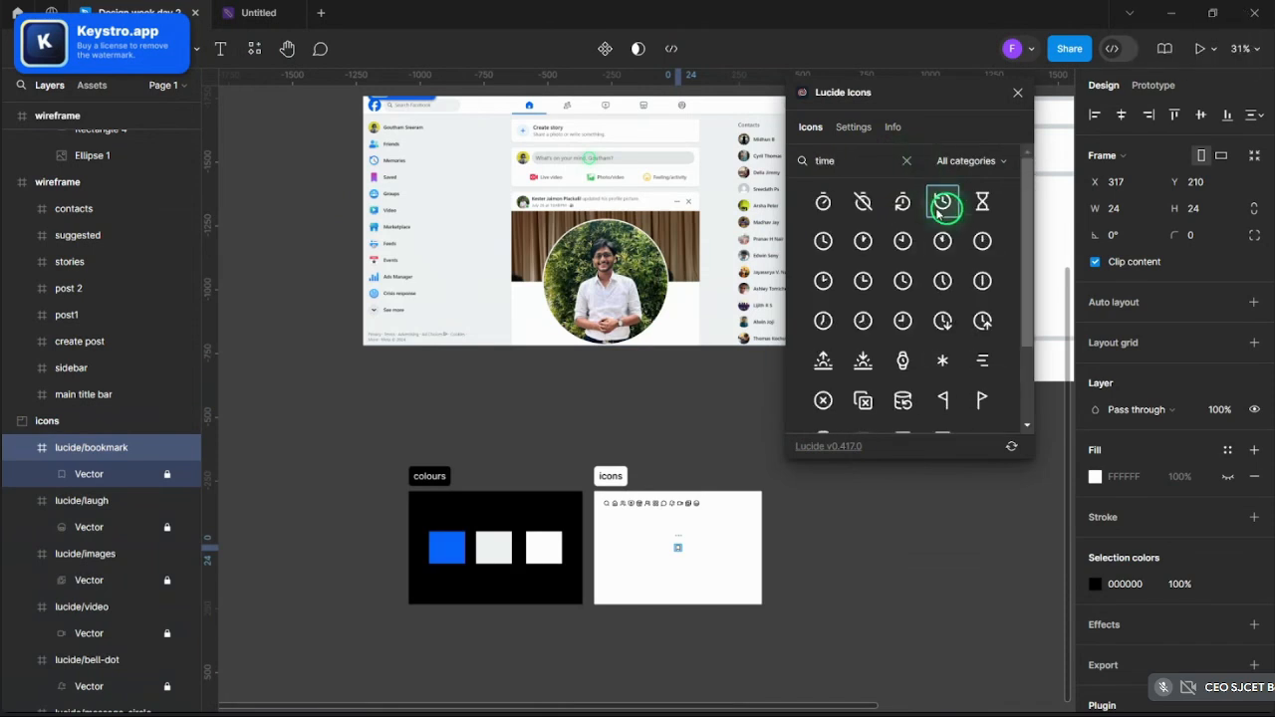
left_click(936, 211)
scroll(657, 293, "down", 4)
scroll(688, 307, "up", 4)
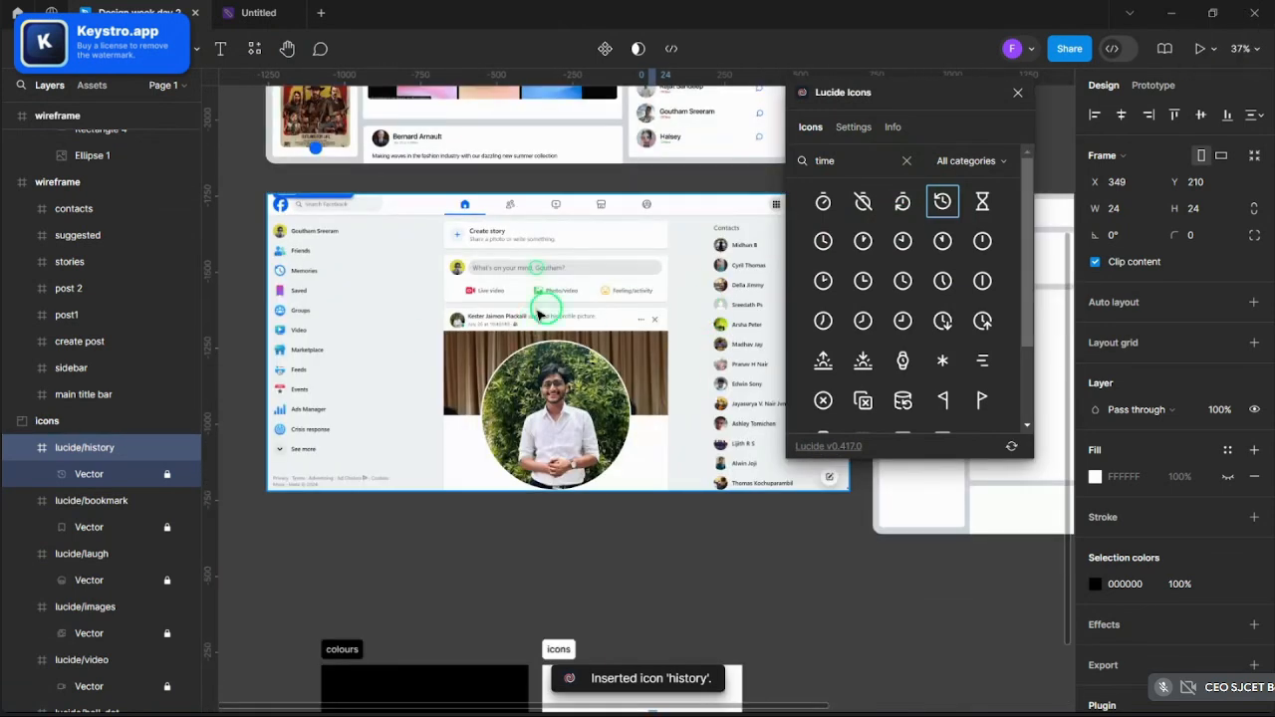
- Search 'feed' and insert the newspaper icon into the icons frame
left_click(906, 161)
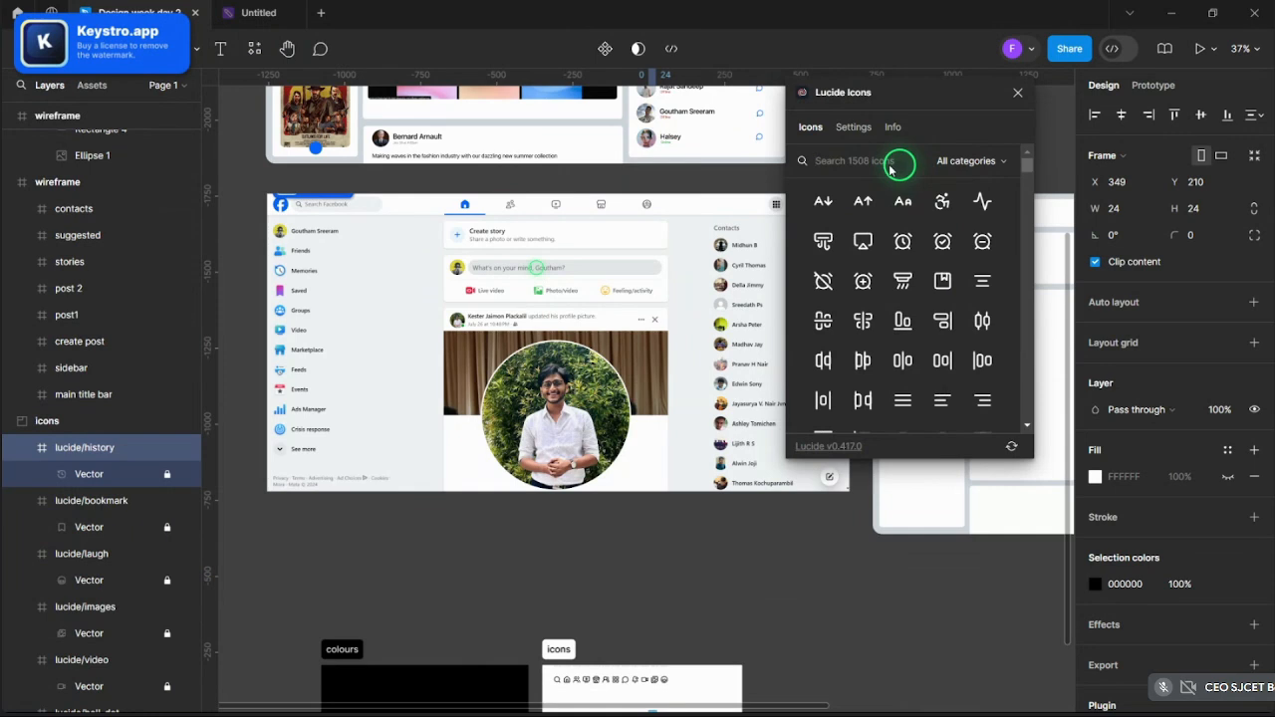
type("feed")
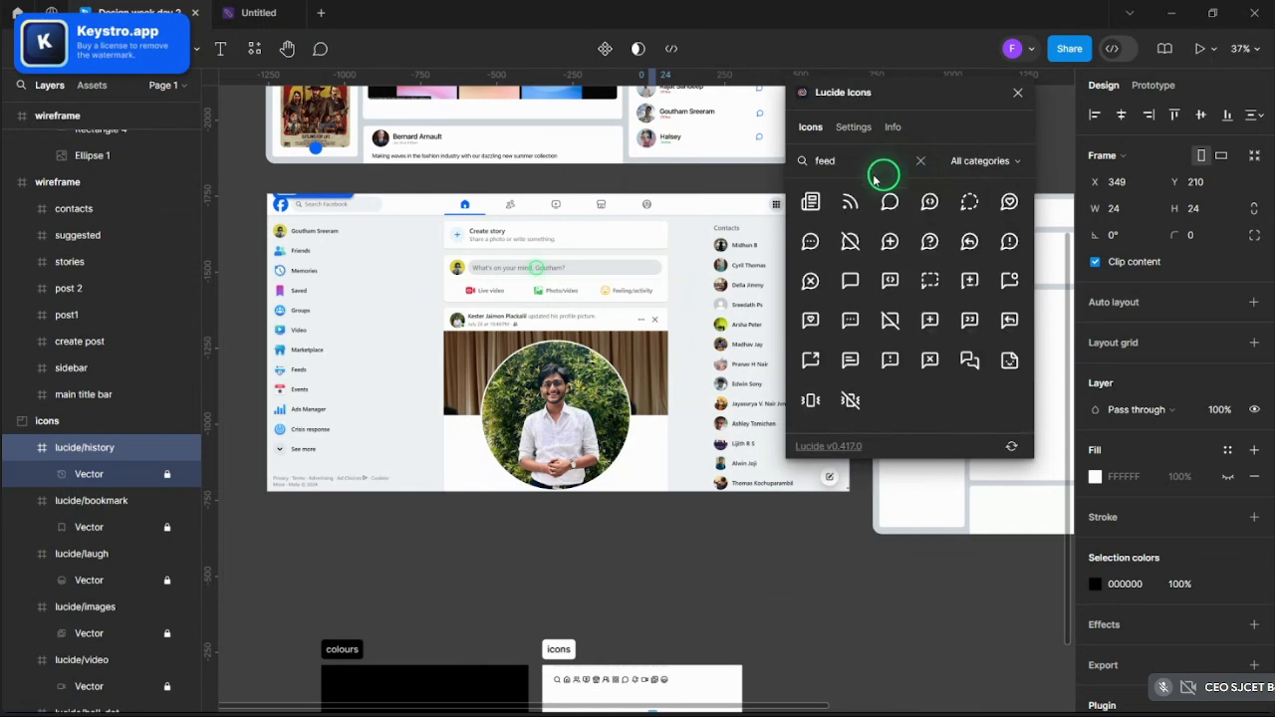
left_click(810, 201)
scroll(550, 231, "down", 3)
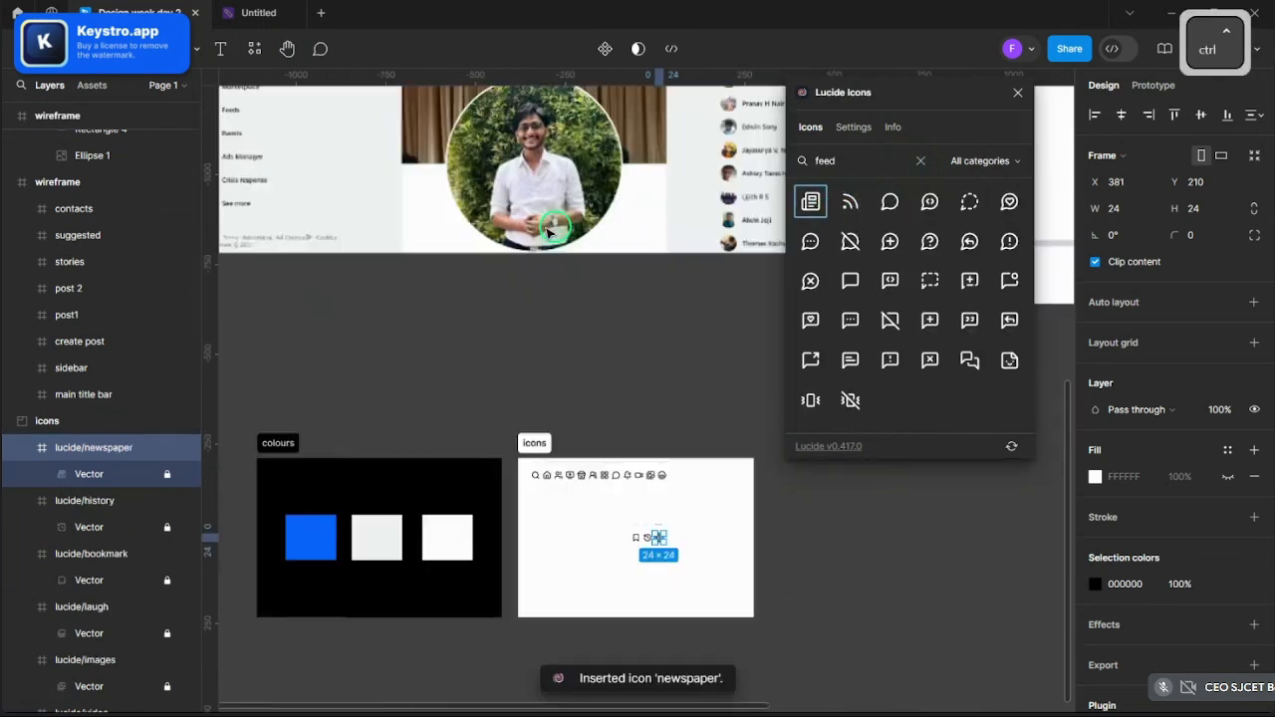
scroll(554, 249, "up", 1)
scroll(604, 265, "down", 2)
scroll(434, 243, "up", 6)
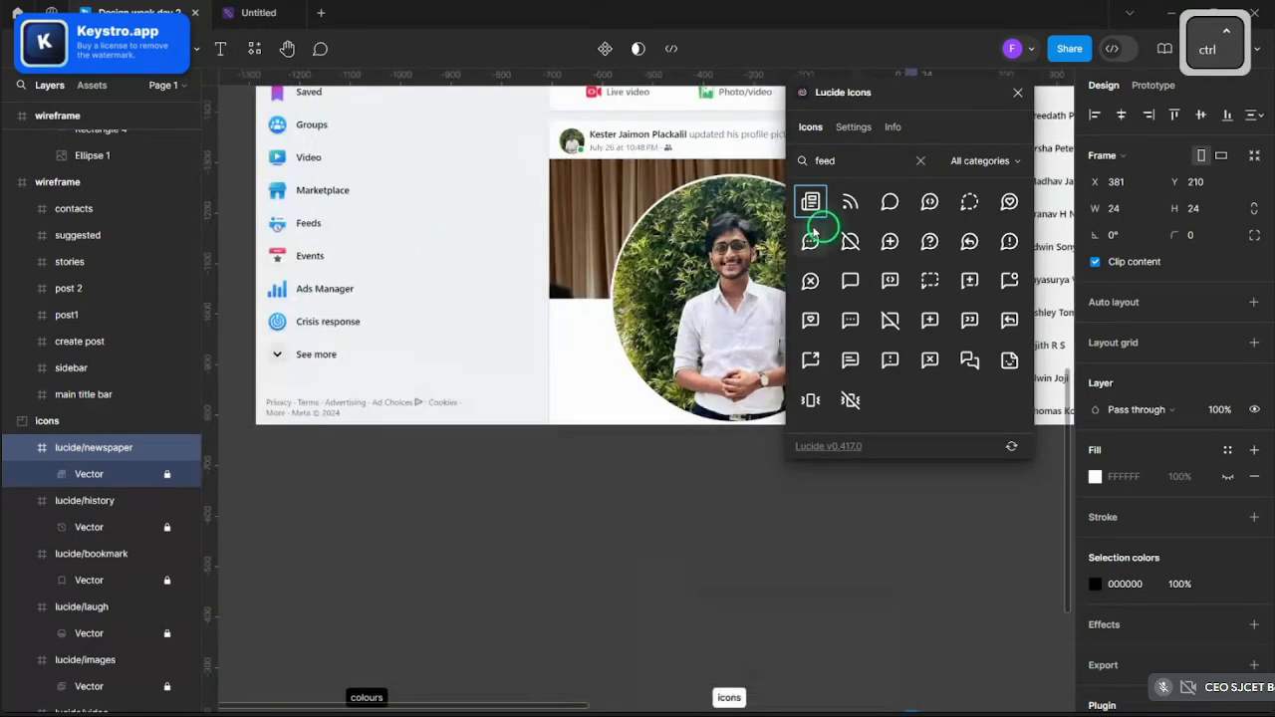
- Search 'events' and insert the calendar-check icon into the icons frame
left_click(910, 164)
type("eve")
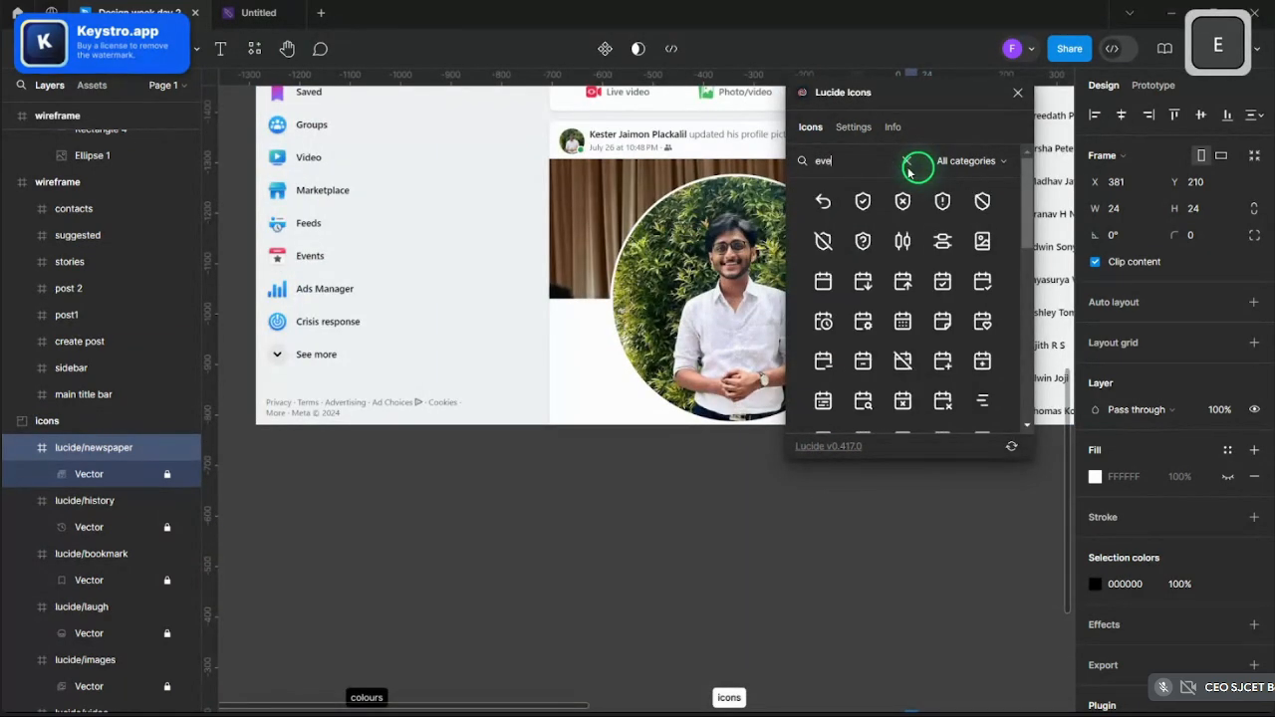
type("nts")
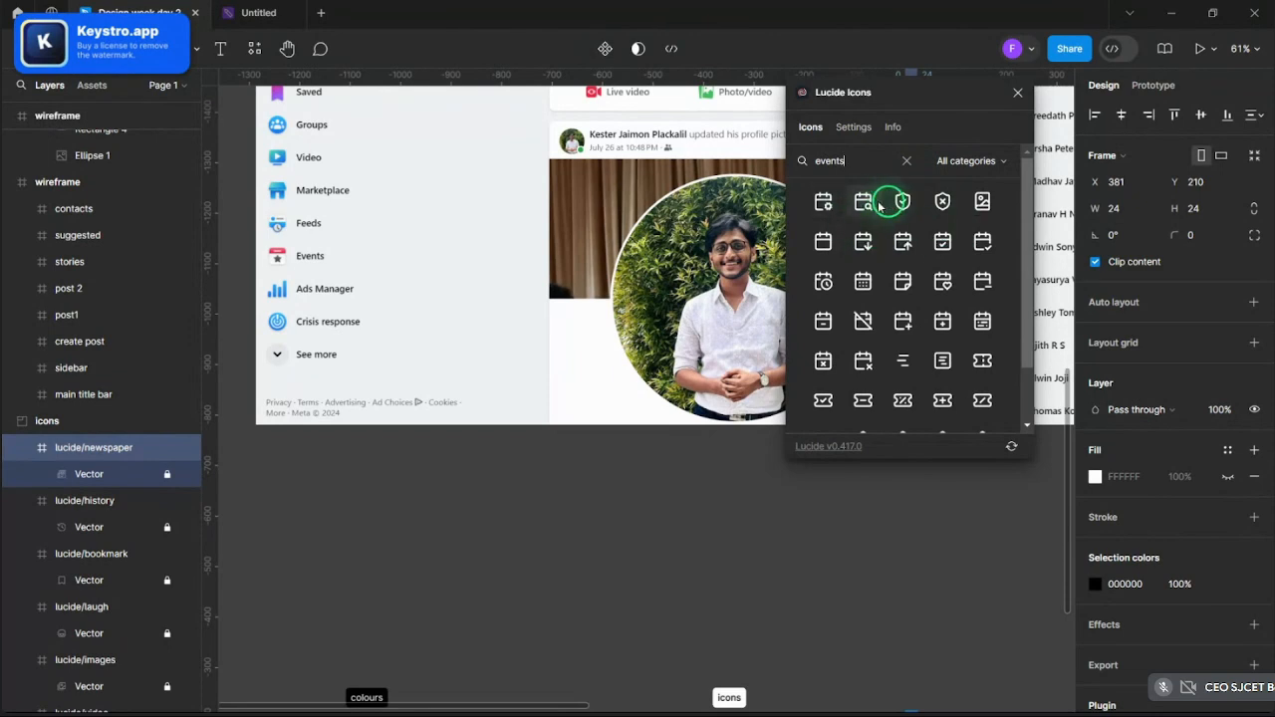
left_click(944, 255)
scroll(554, 307, "down", 5)
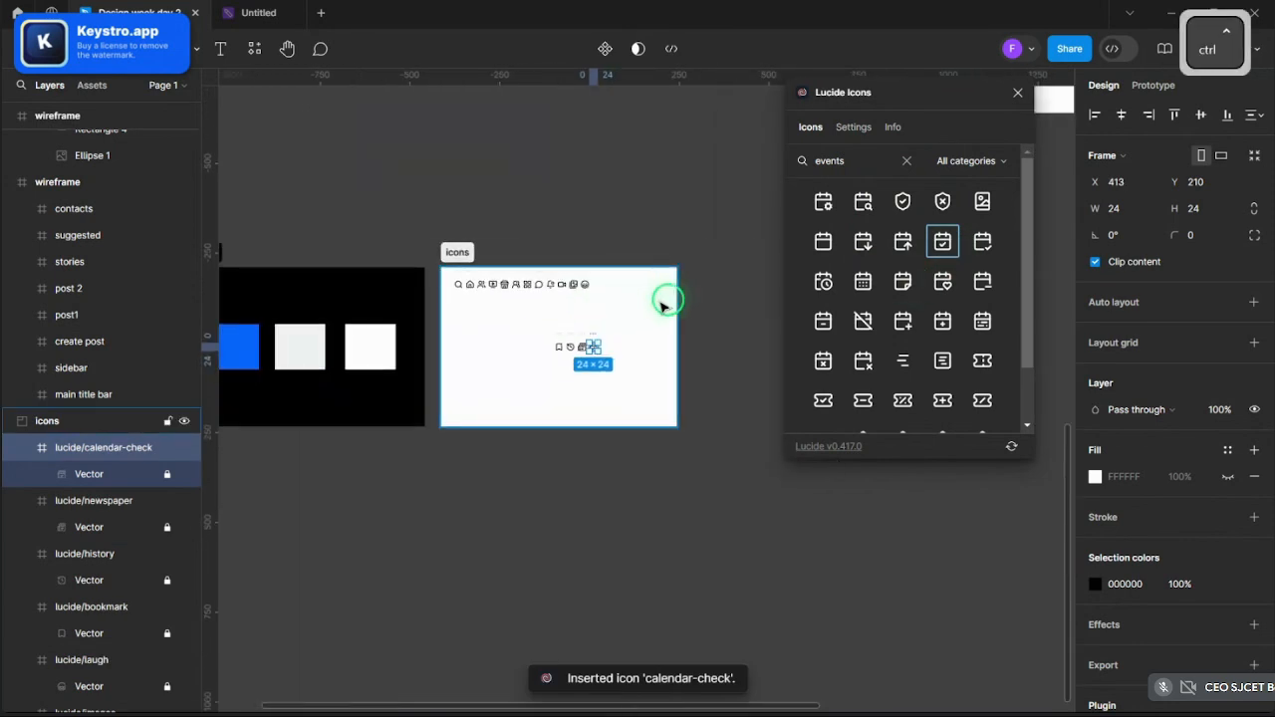
scroll(703, 304, "up", 2)
scroll(701, 304, "down", 2)
scroll(552, 159, "up", 5)
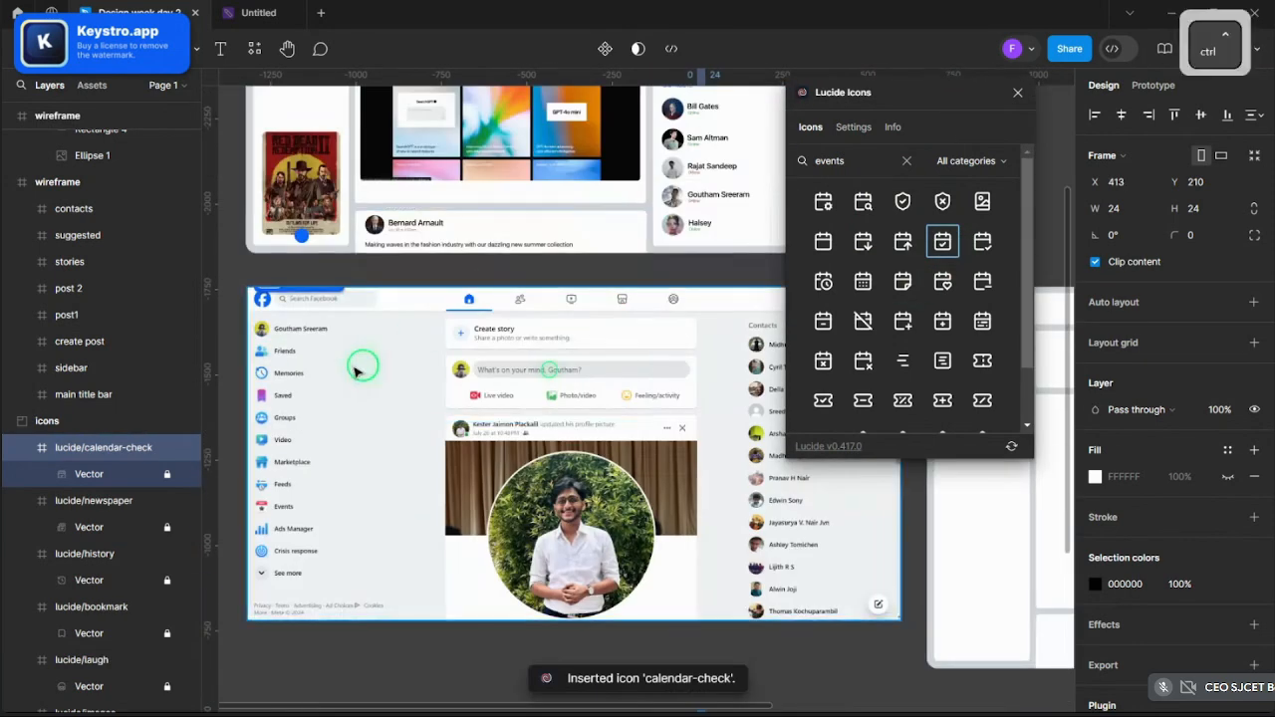
scroll(310, 424, "up", 1)
scroll(366, 416, "down", 1)
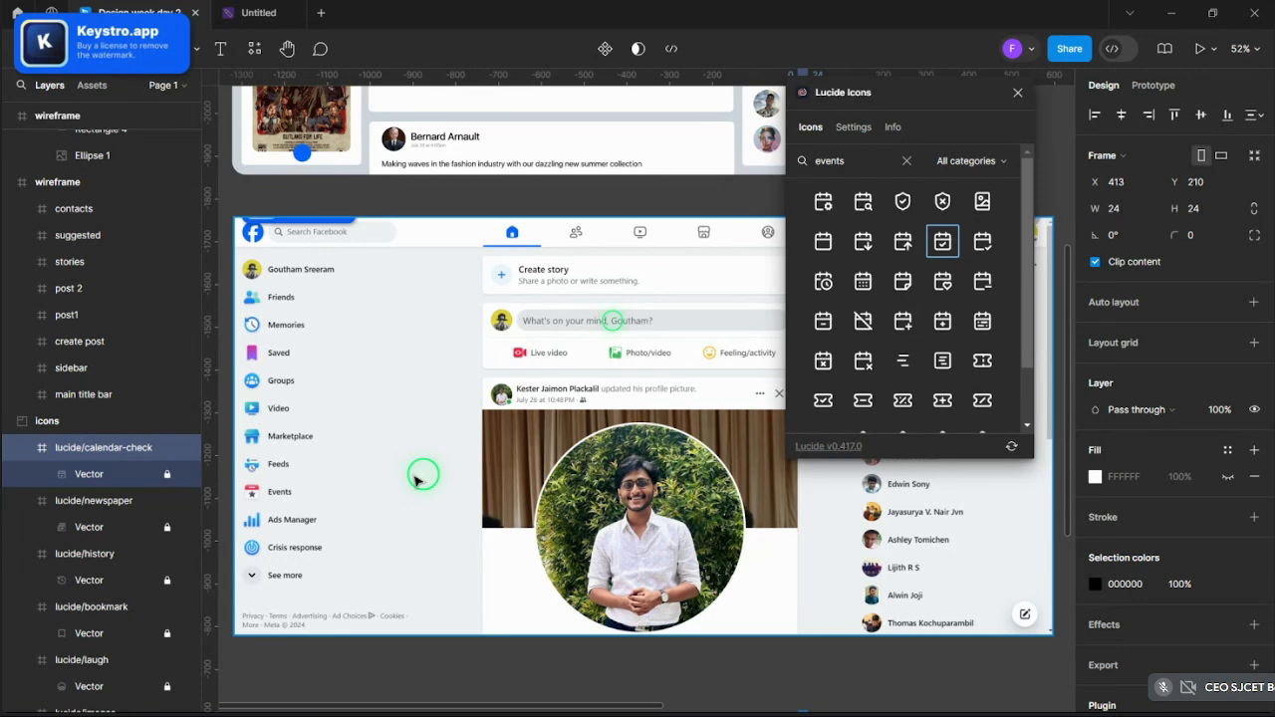
scroll(416, 479, "up", 5)
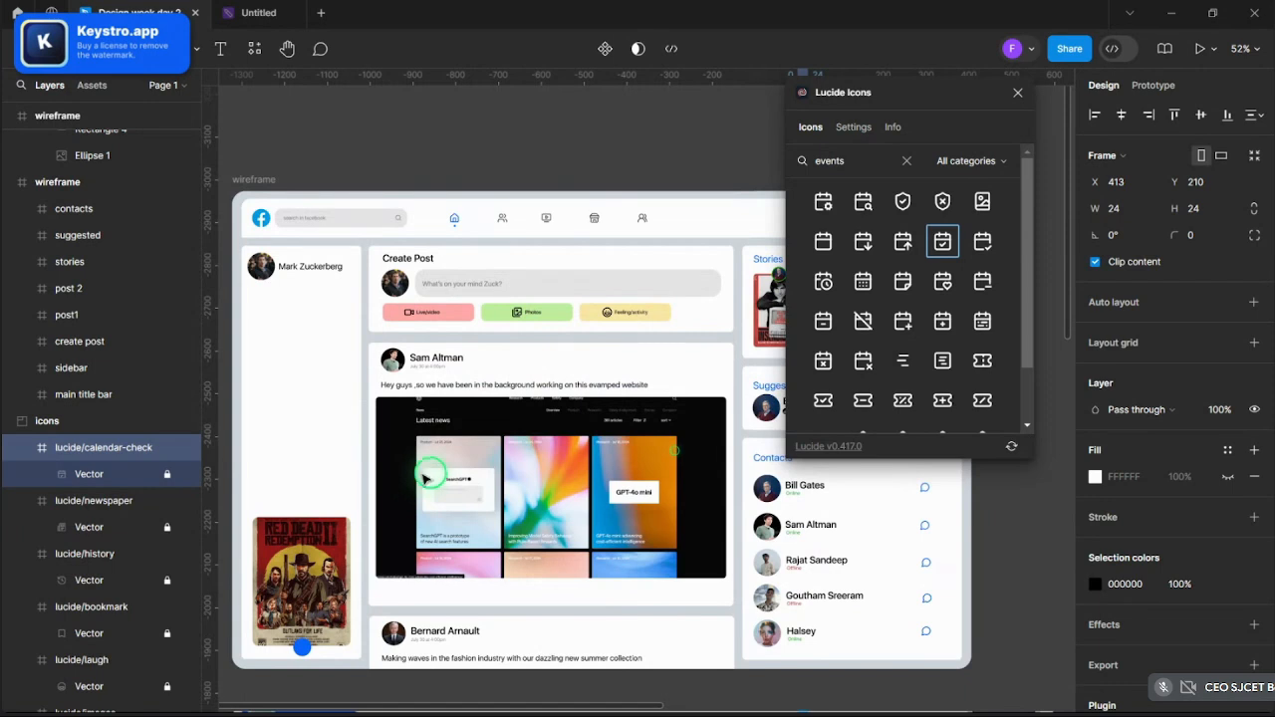
scroll(433, 470, "up", 8)
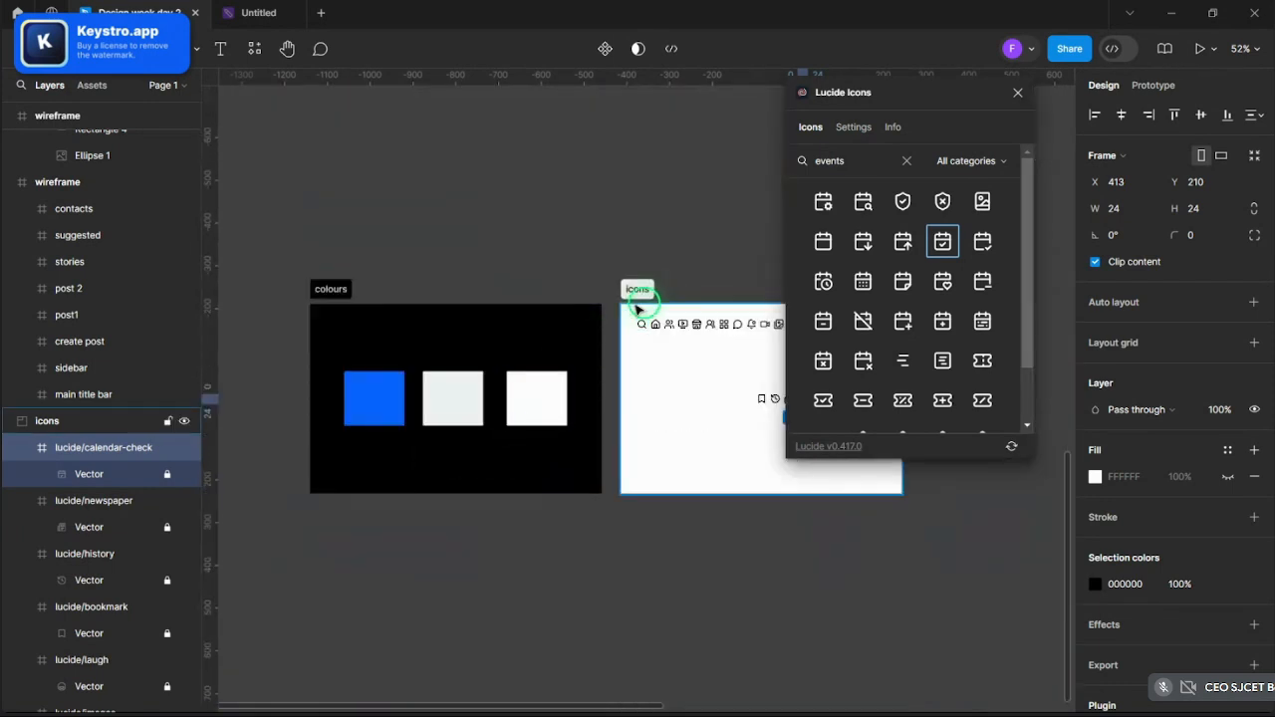
scroll(574, 392, "up", 5)
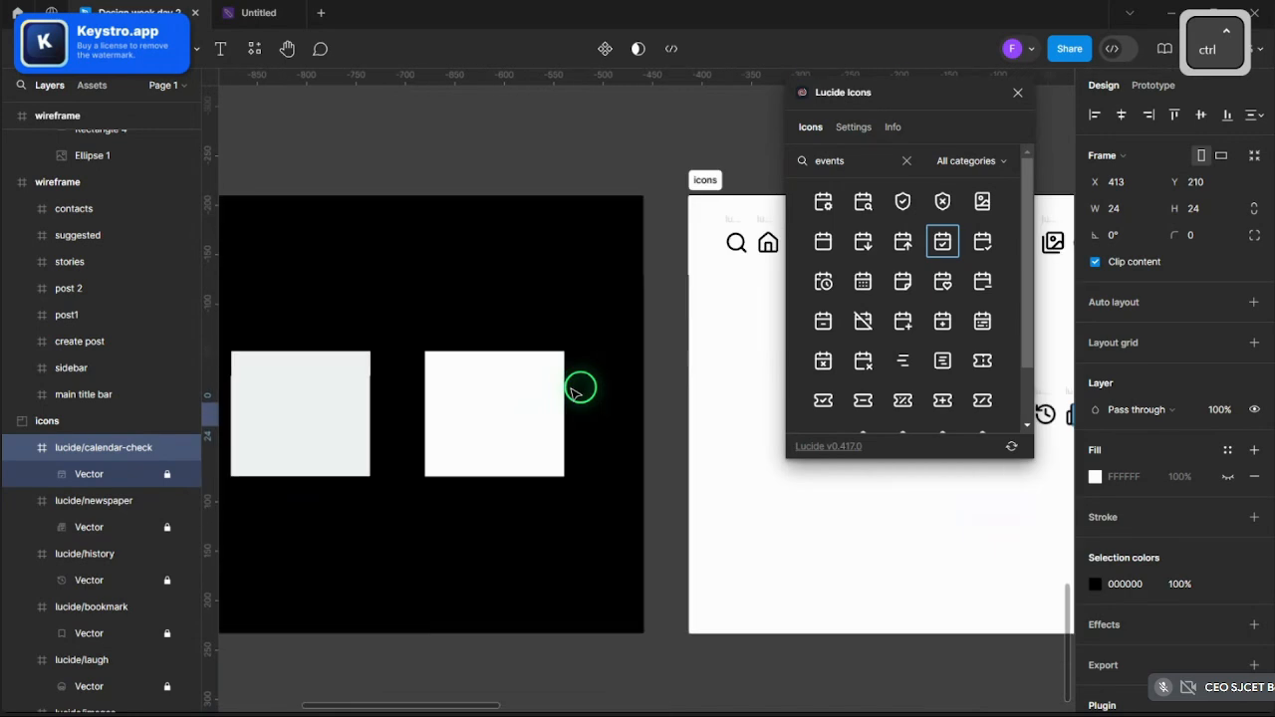
scroll(575, 391, "down", 4)
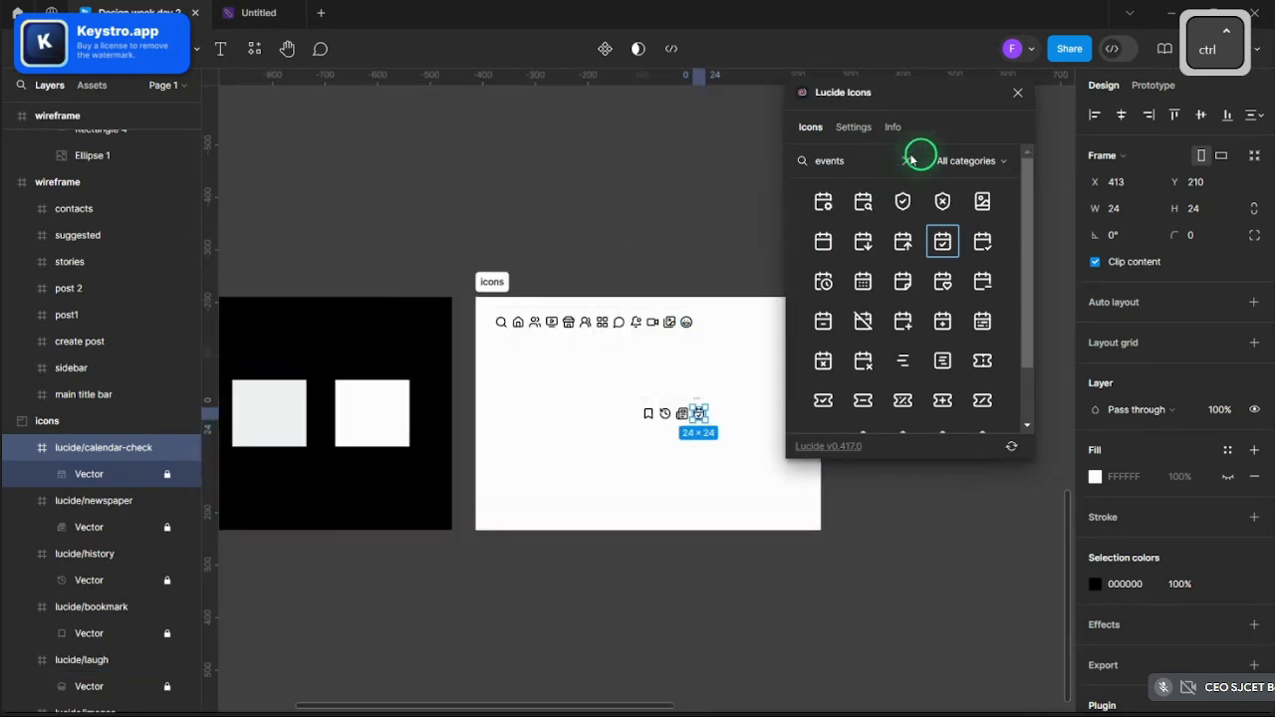
- Search 'game', insert the gamepad-2 icon, and close the Lucide Icons plugin
left_click(910, 159)
type("games")
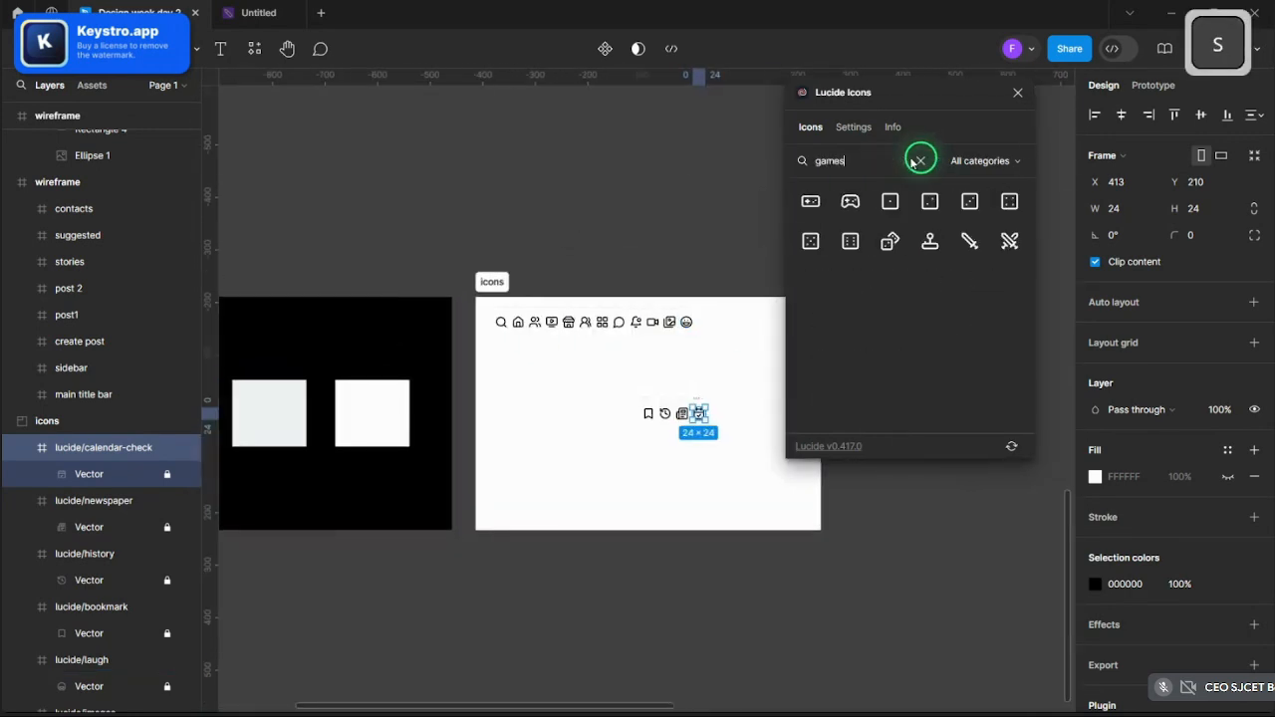
left_click(862, 203)
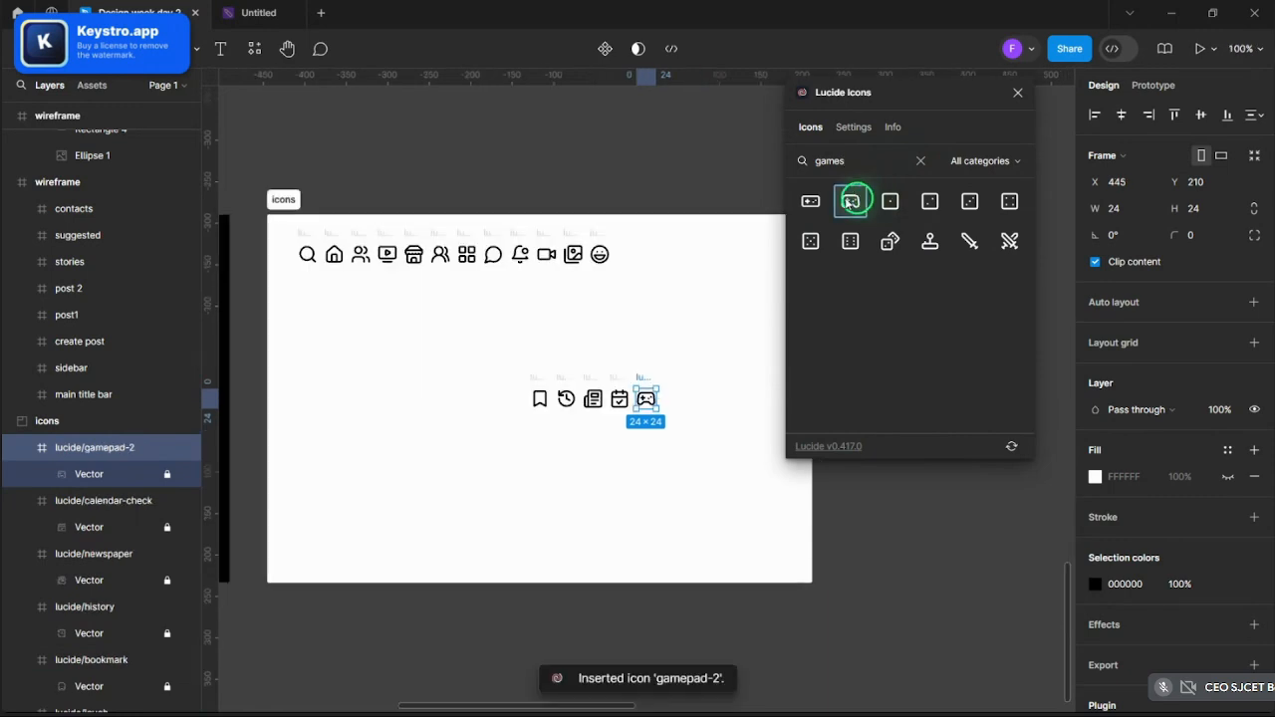
scroll(655, 326, "up", 3, "ctrl")
scroll(652, 334, "down", 1, "ctrl")
scroll(653, 336, "down", 4, "ctrl")
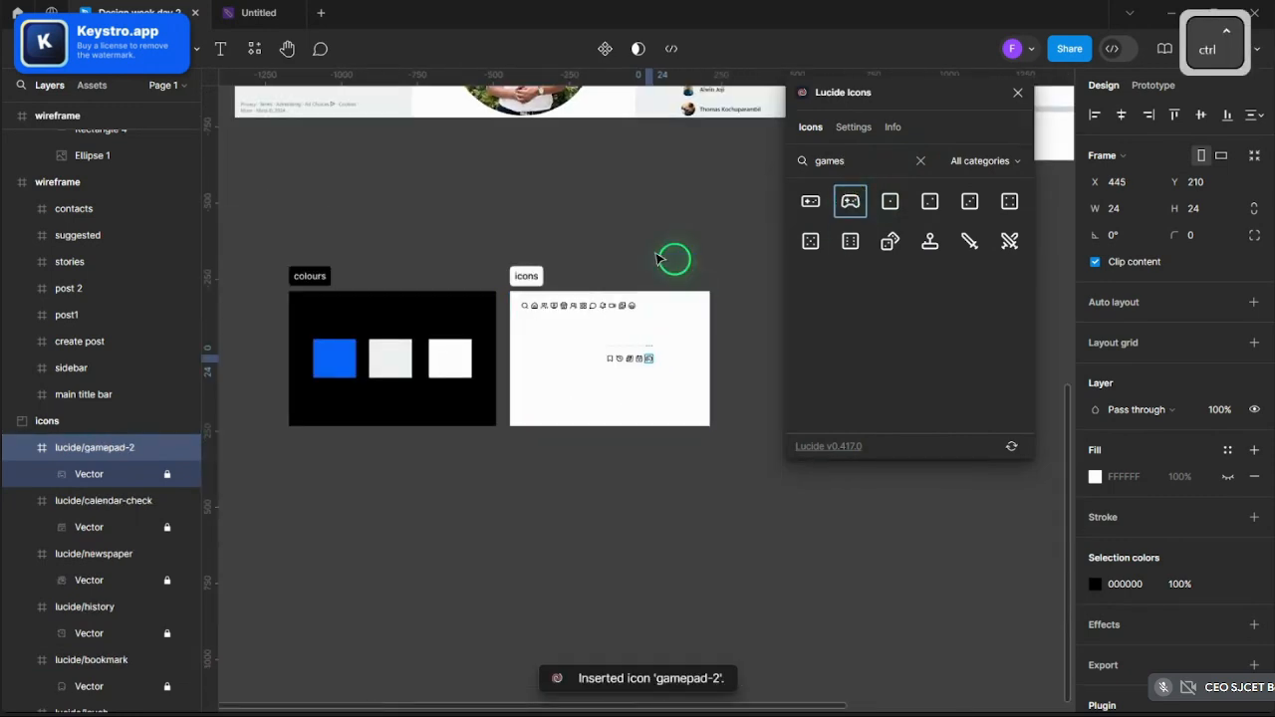
left_click(665, 263)
scroll(580, 289, "up", 2)
left_click(1015, 96)
scroll(640, 362, "up", 5)
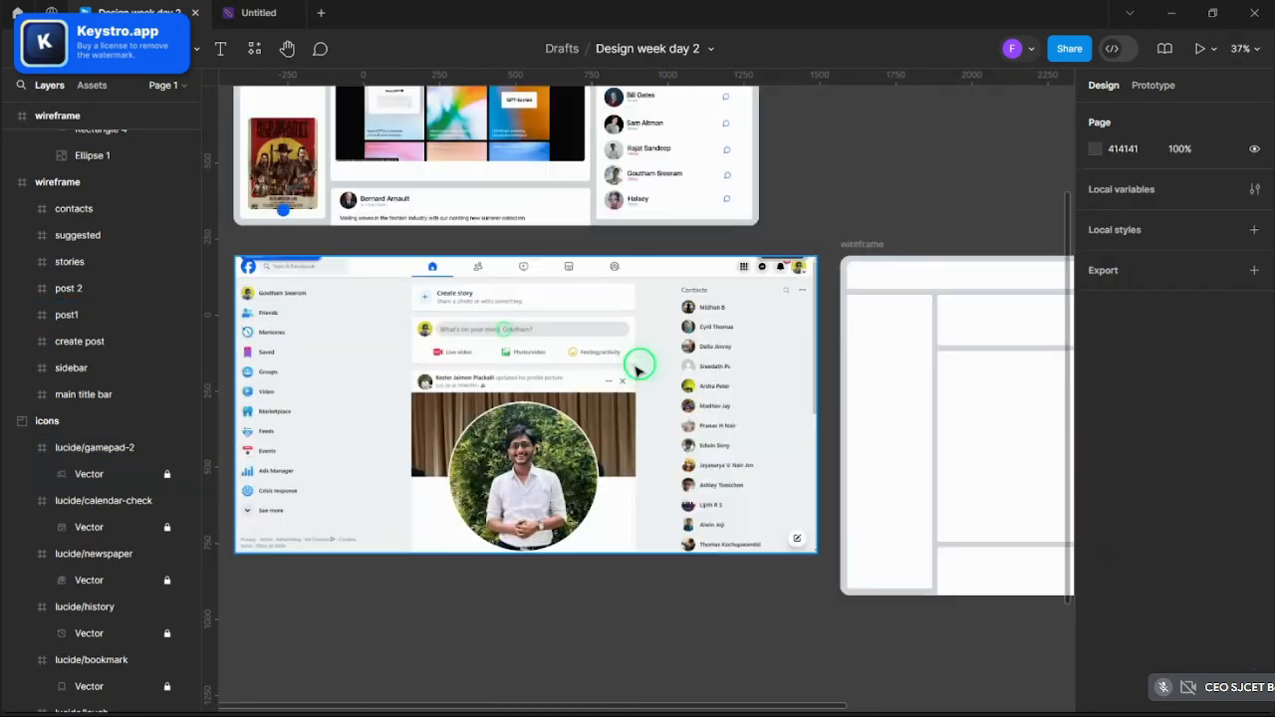
scroll(886, 353, "up", 5)
scroll(484, 359, "down", 3, "ctrl")
scroll(790, 291, "up", 5, "ctrl")
scroll(763, 276, "up", 1, "ctrl")
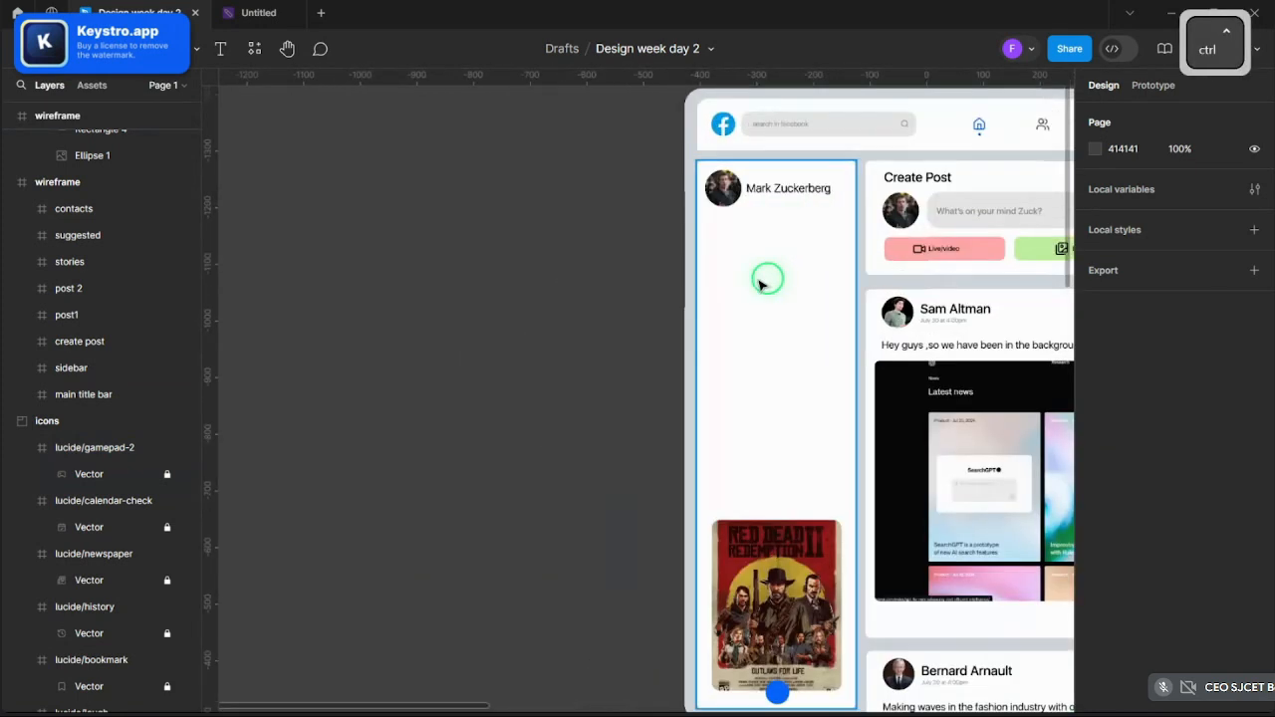
scroll(535, 290, "down", 4, "ctrl")
scroll(610, 304, "down", 3)
scroll(588, 317, "up", 2)
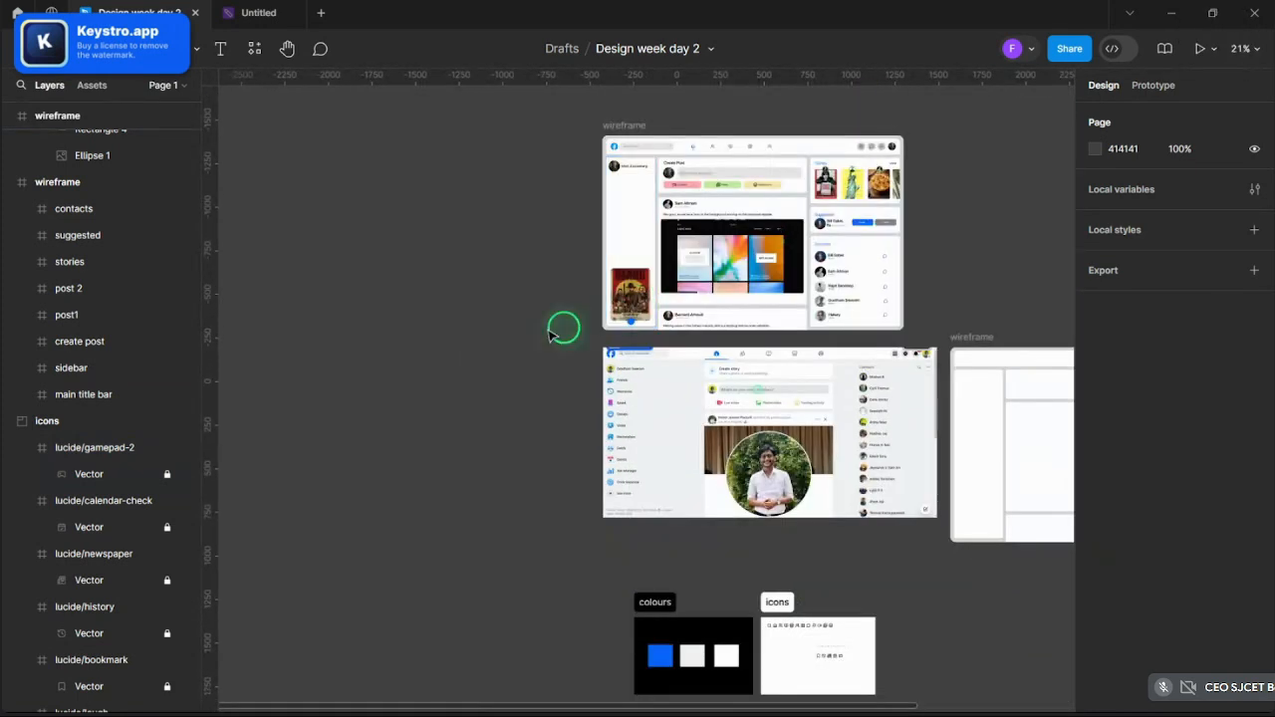
scroll(601, 348, "up", 5, "ctrl")
- Inspect the sidebar profile card and its avatar circle, then clear the selection
scroll(356, 409, "down", 4, "ctrl")
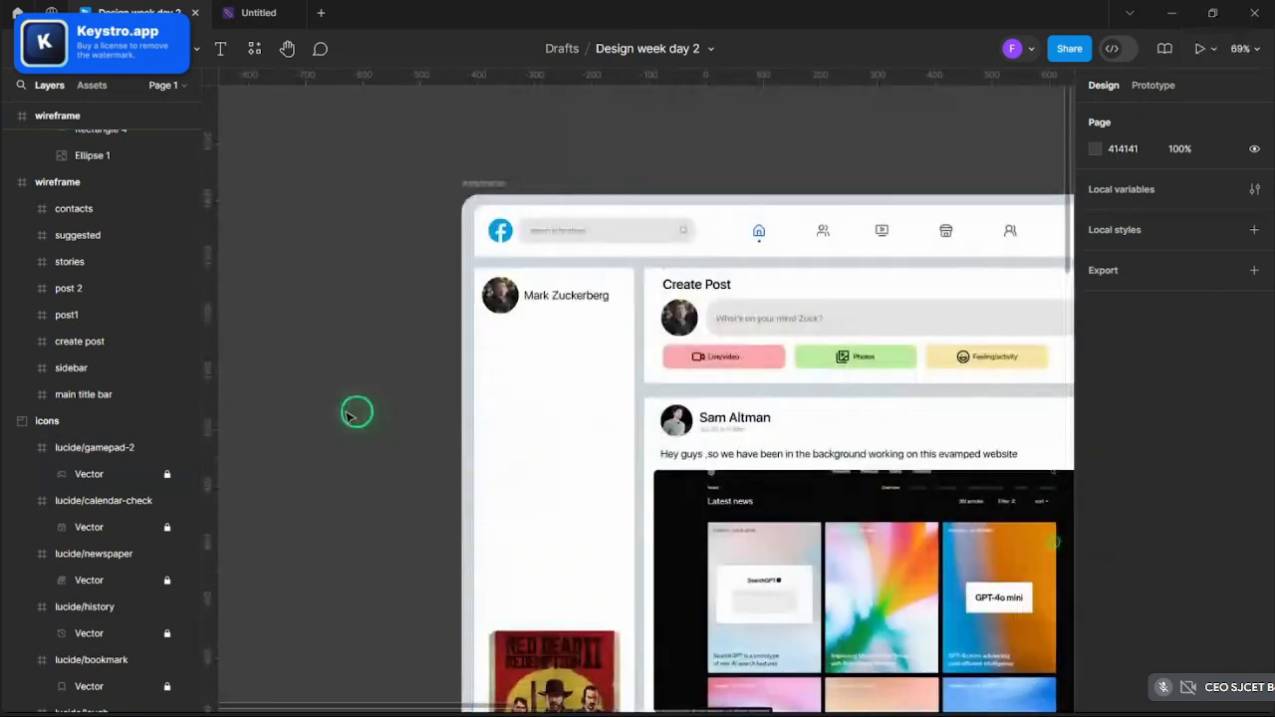
scroll(447, 475, "up", 3, "ctrl")
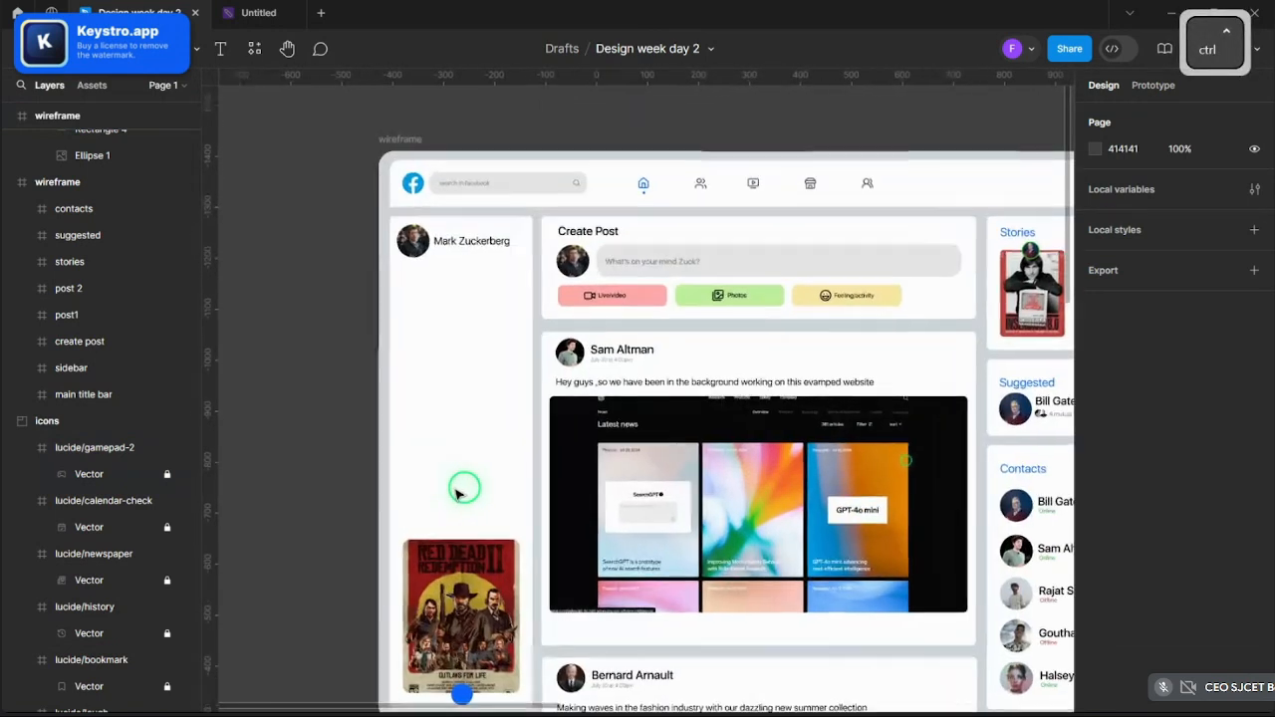
scroll(378, 430, "down", 3, "ctrl")
scroll(412, 435, "up", 2, "ctrl")
scroll(413, 435, "up", 2, "ctrl")
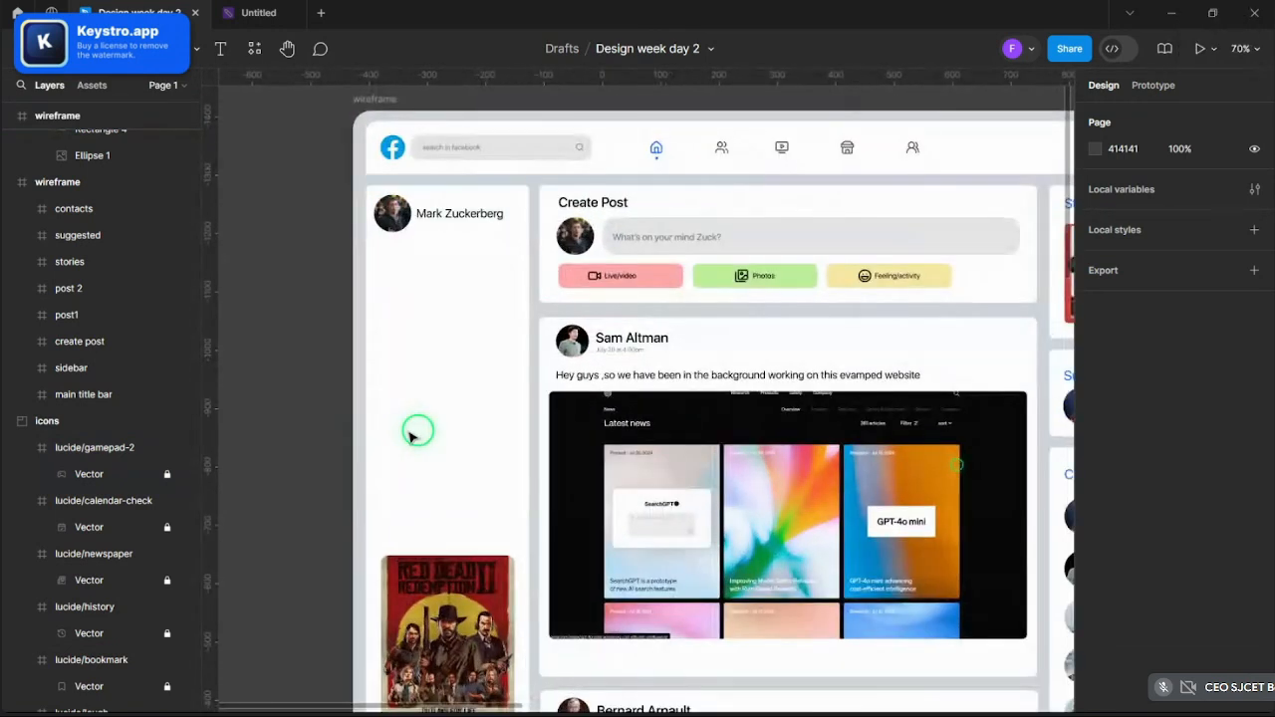
left_click(401, 371)
scroll(469, 253, "up", 2, "ctrl")
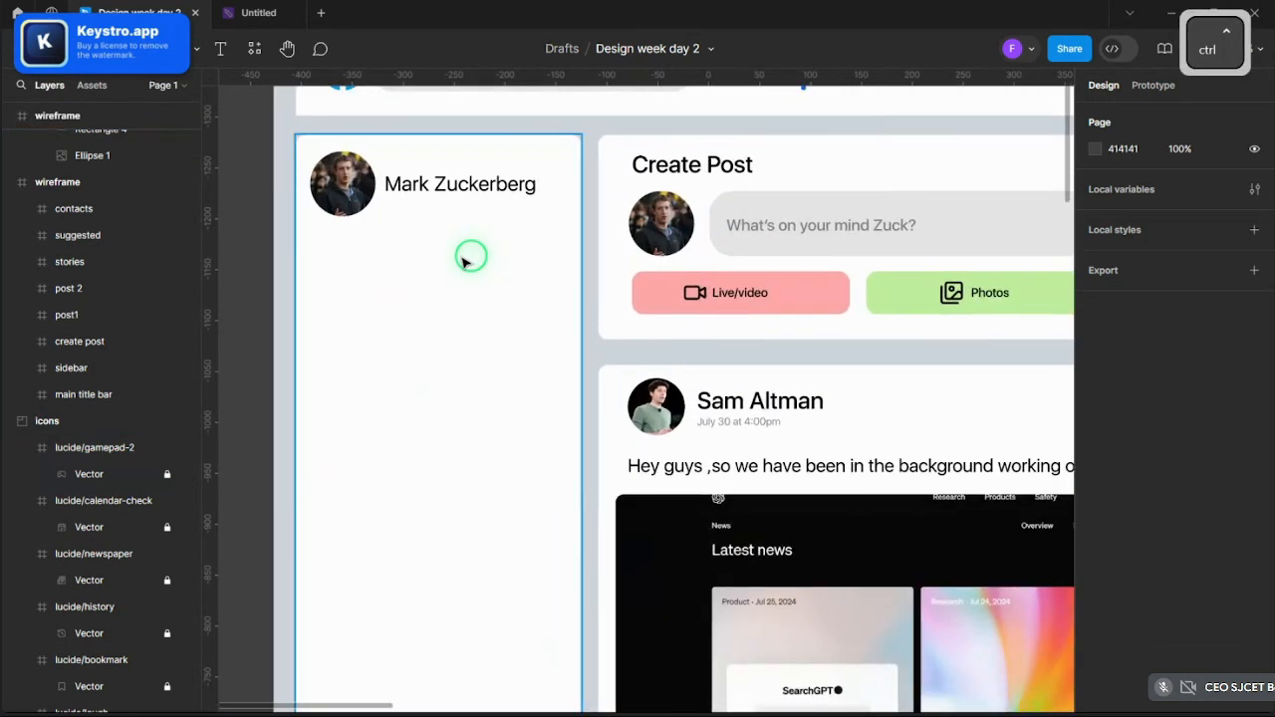
double_click(355, 186)
scroll(484, 382, "down", 4, "ctrl")
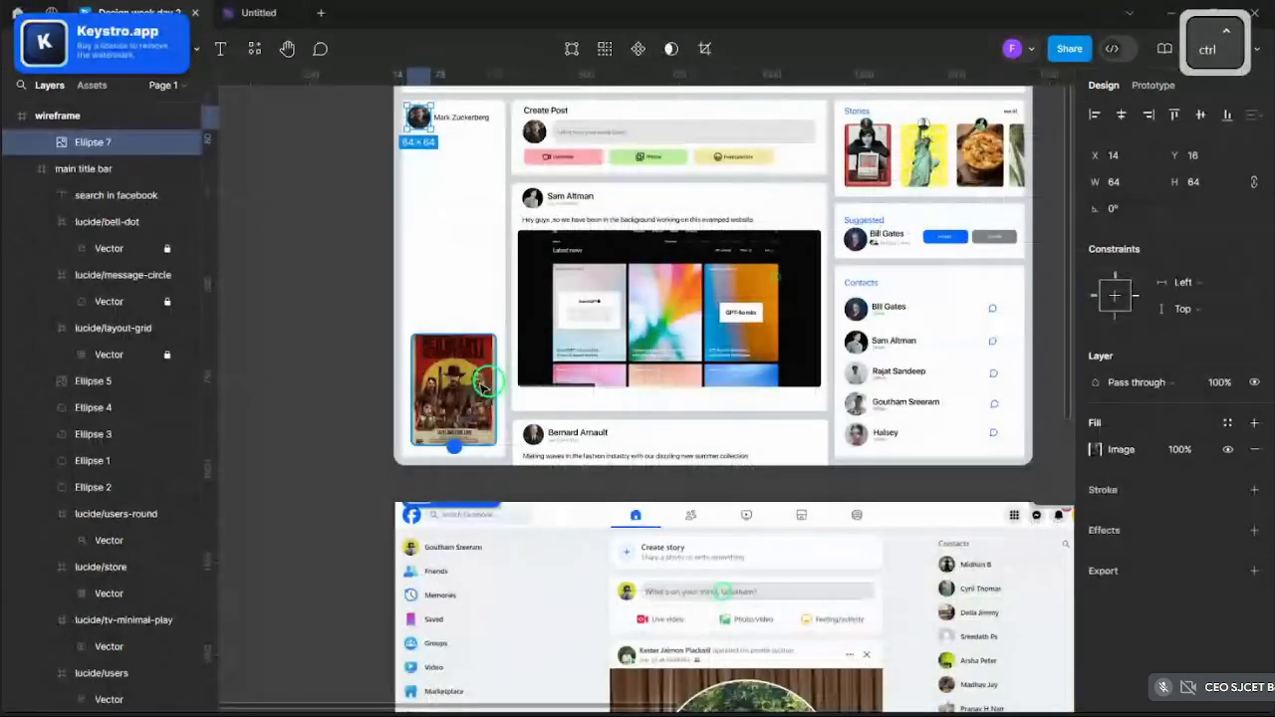
scroll(414, 440, "down", 1)
left_click(330, 362)
scroll(331, 362, "down", 3, "ctrl")
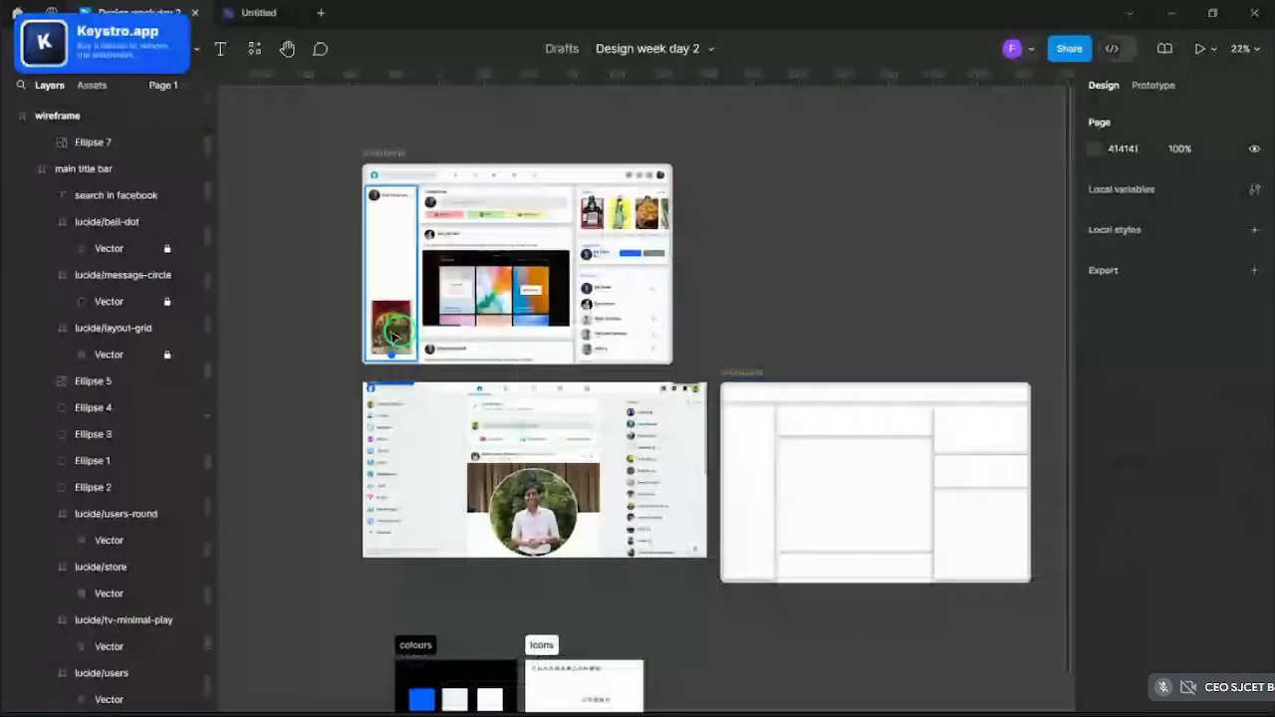
scroll(643, 399, "down", 4)
scroll(620, 317, "up", 10, "ctrl")
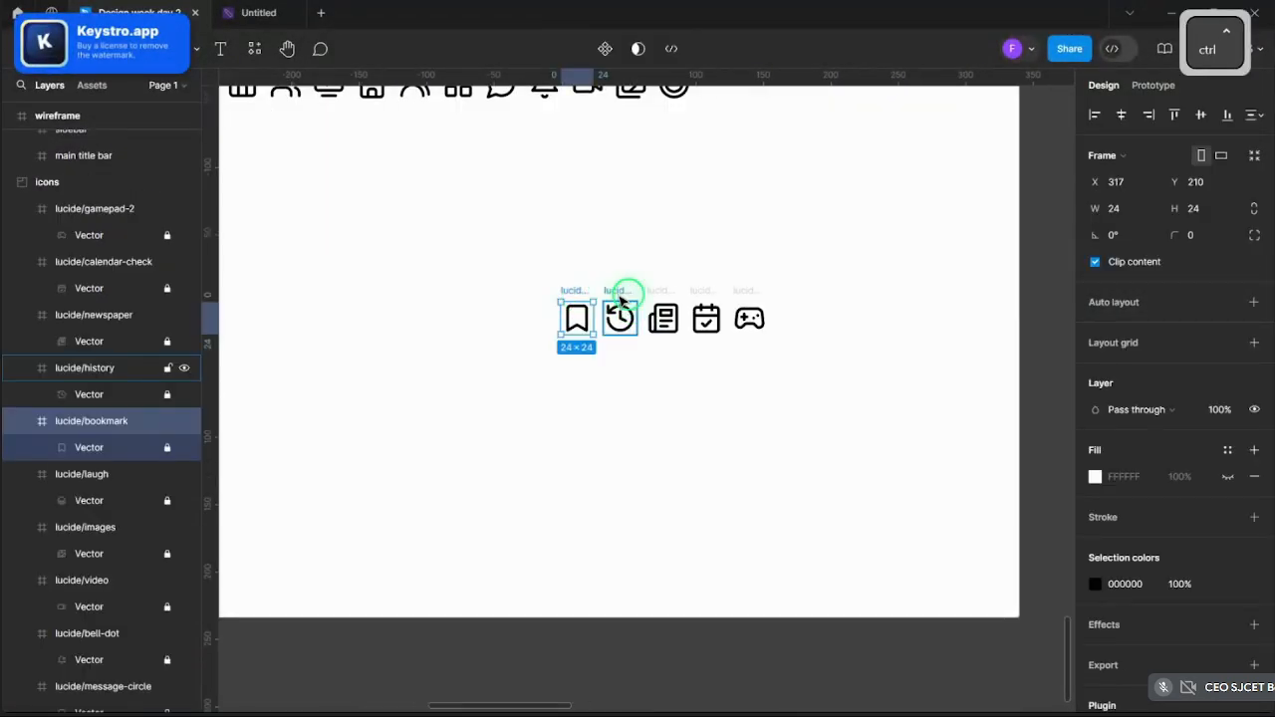
- Paste the bookmark icon into the profile card and place it just below the avatar
left_click(620, 299)
left_click(670, 293)
left_click(566, 297)
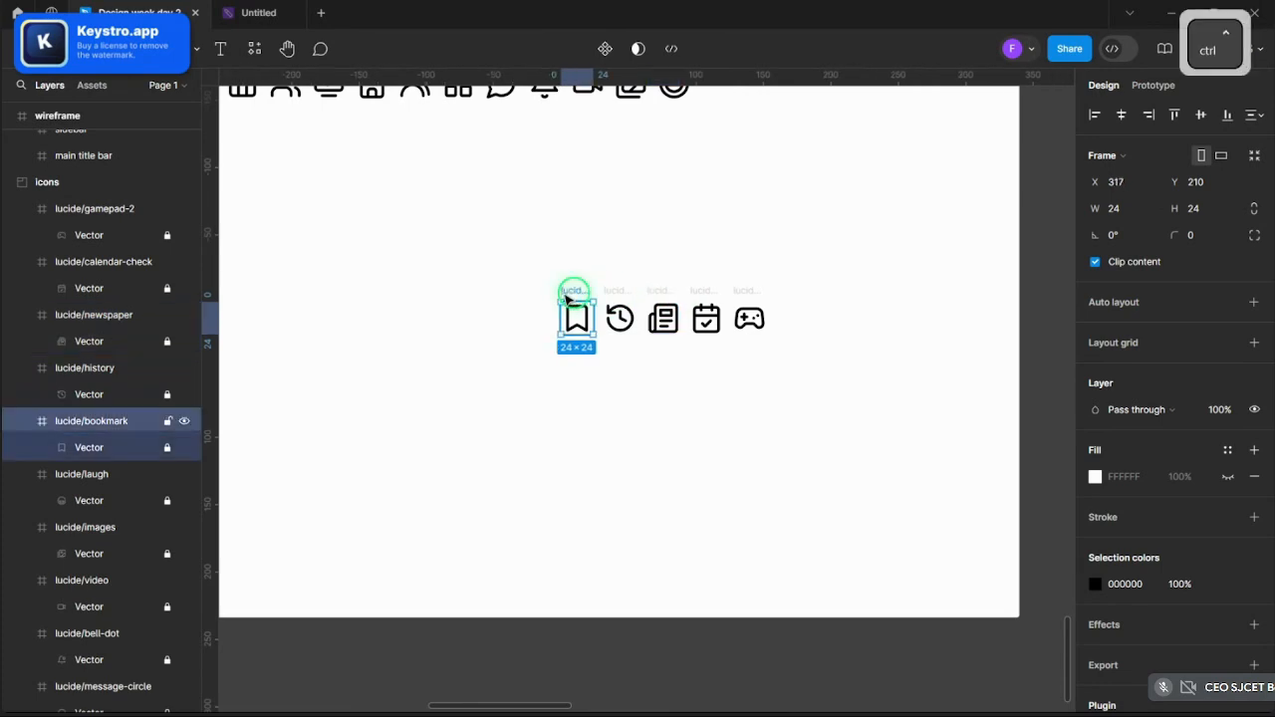
scroll(566, 296, "down", 10, "ctrl")
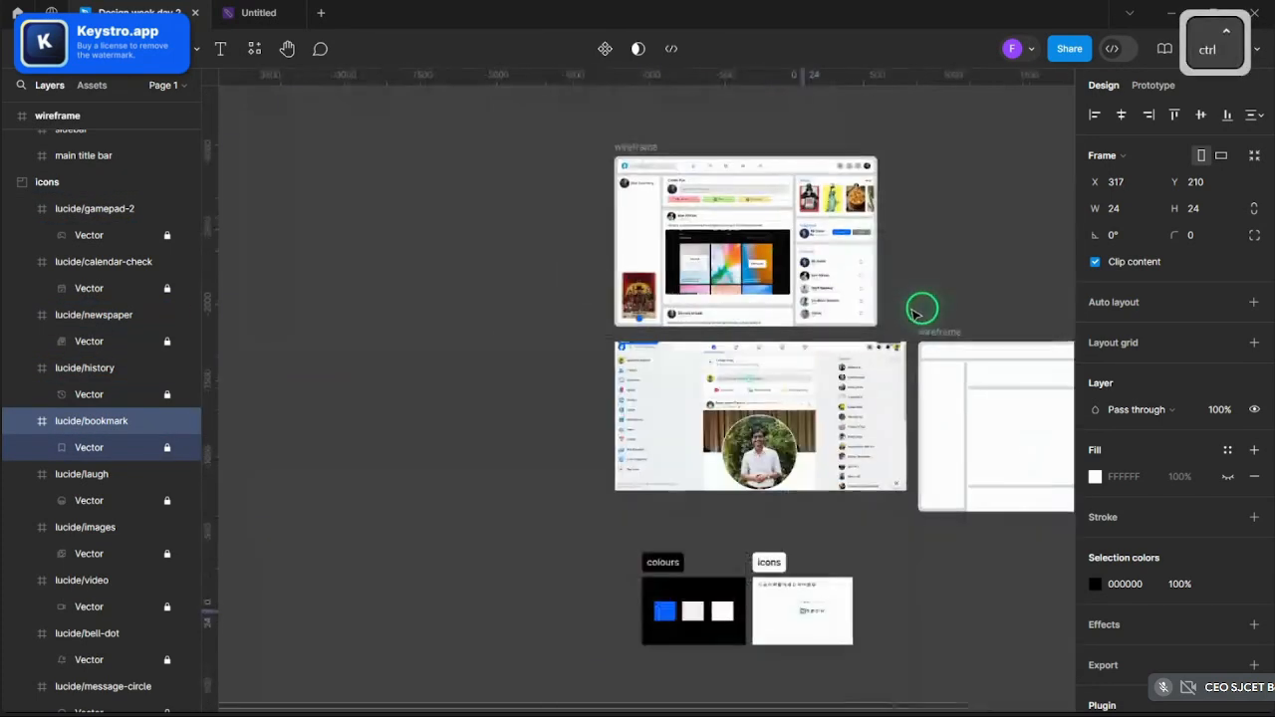
scroll(915, 313, "up", 10, "ctrl")
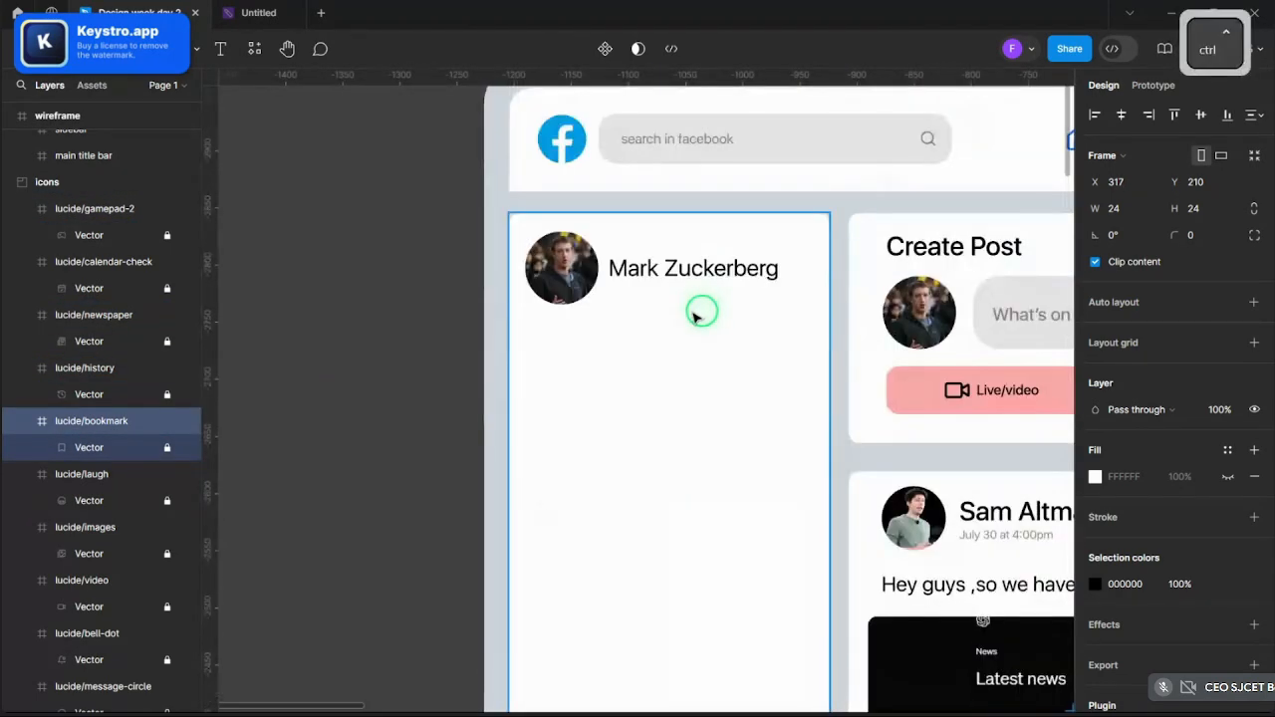
key("ctrl+v")
scroll(615, 368, "up", 3, "ctrl")
left_click_drag(650, 412, 502, 371)
scroll(502, 371, "down", 15, "ctrl")
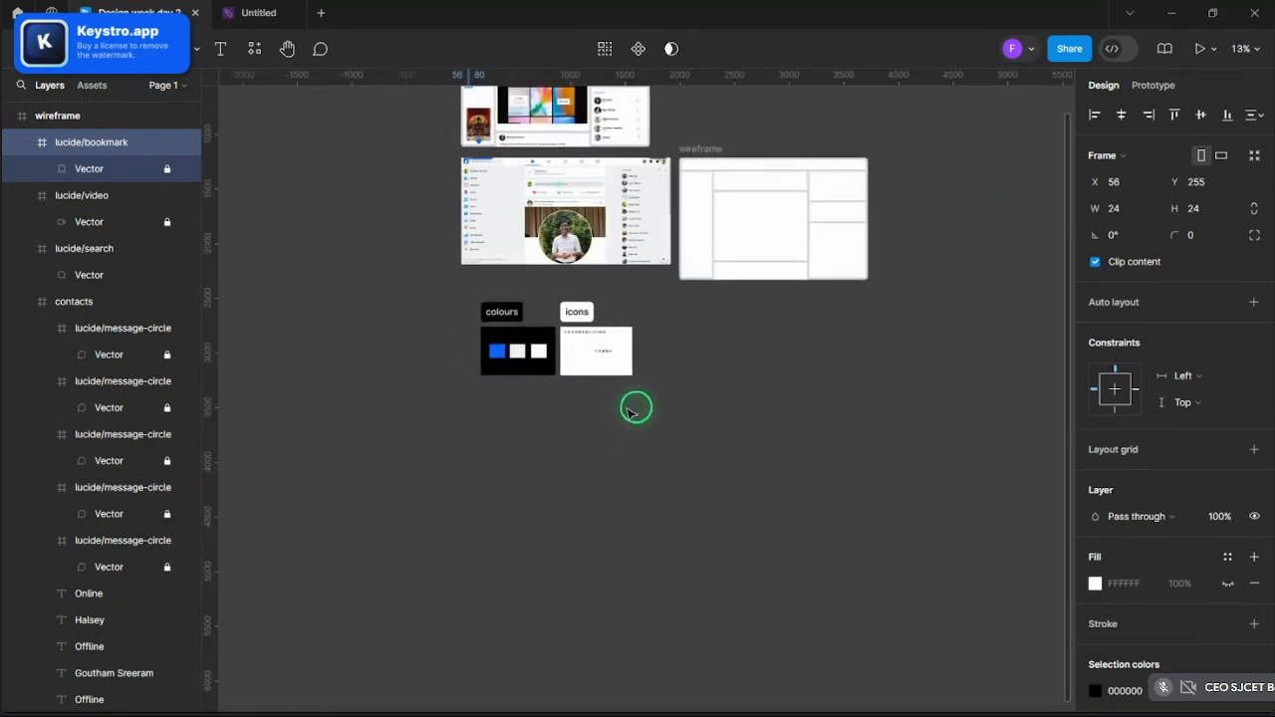
scroll(628, 412, "up", 8, "ctrl")
left_click(586, 341)
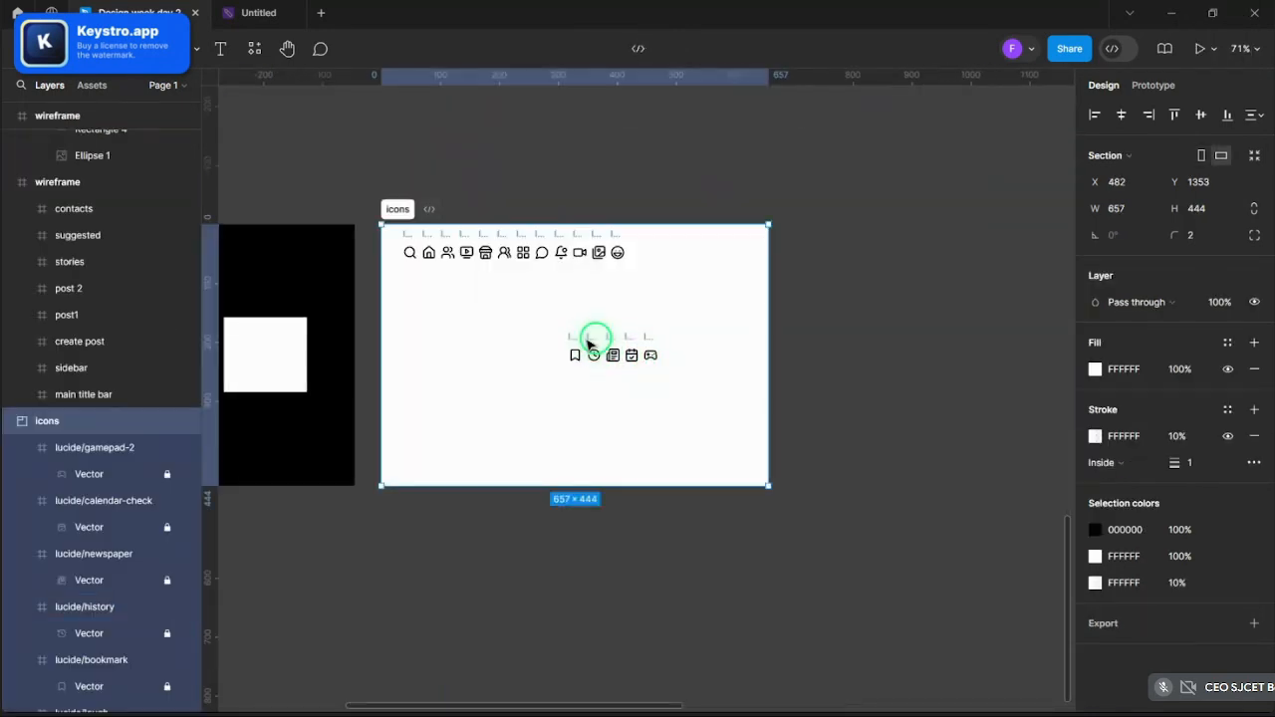
left_click(591, 340)
scroll(592, 341, "up", 2, "ctrl")
left_click(621, 341, "shift")
left_click(648, 341, "shift")
left_click(678, 340, "shift")
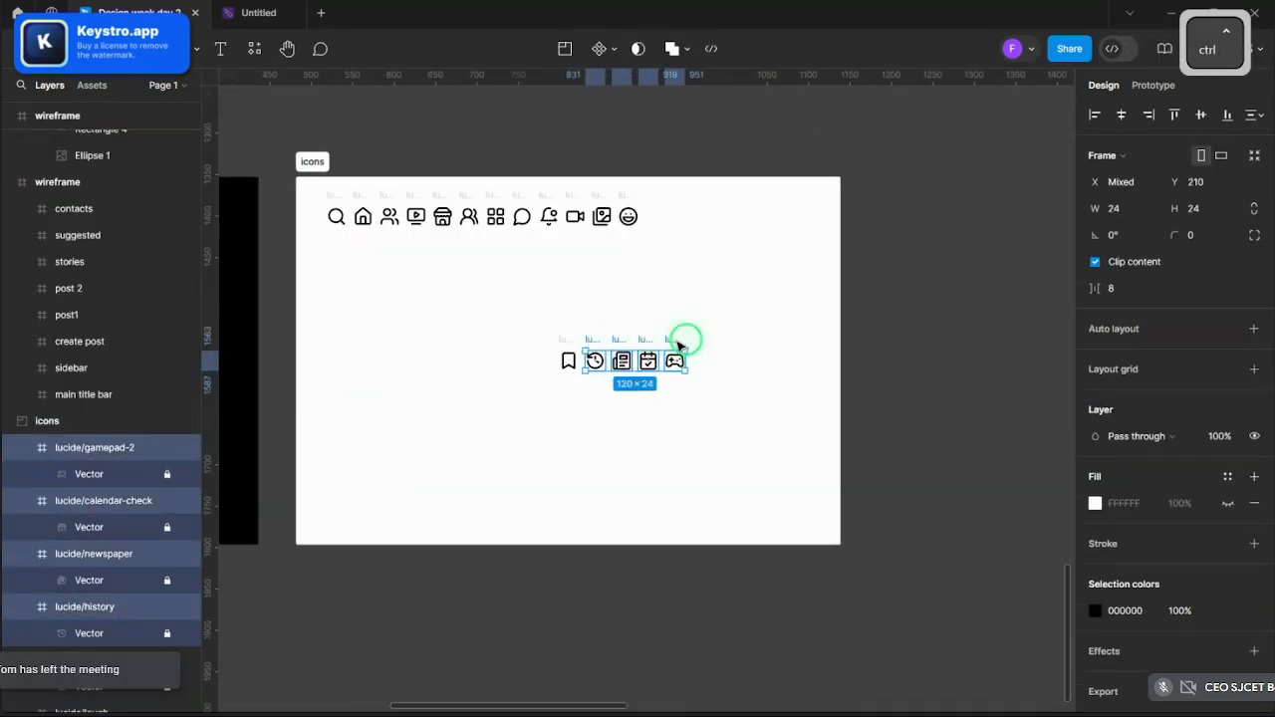
key("ctrl+c")
scroll(726, 349, "down", 8, "ctrl")
scroll(498, 331, "up", 5)
scroll(478, 401, "up", 8, "ctrl")
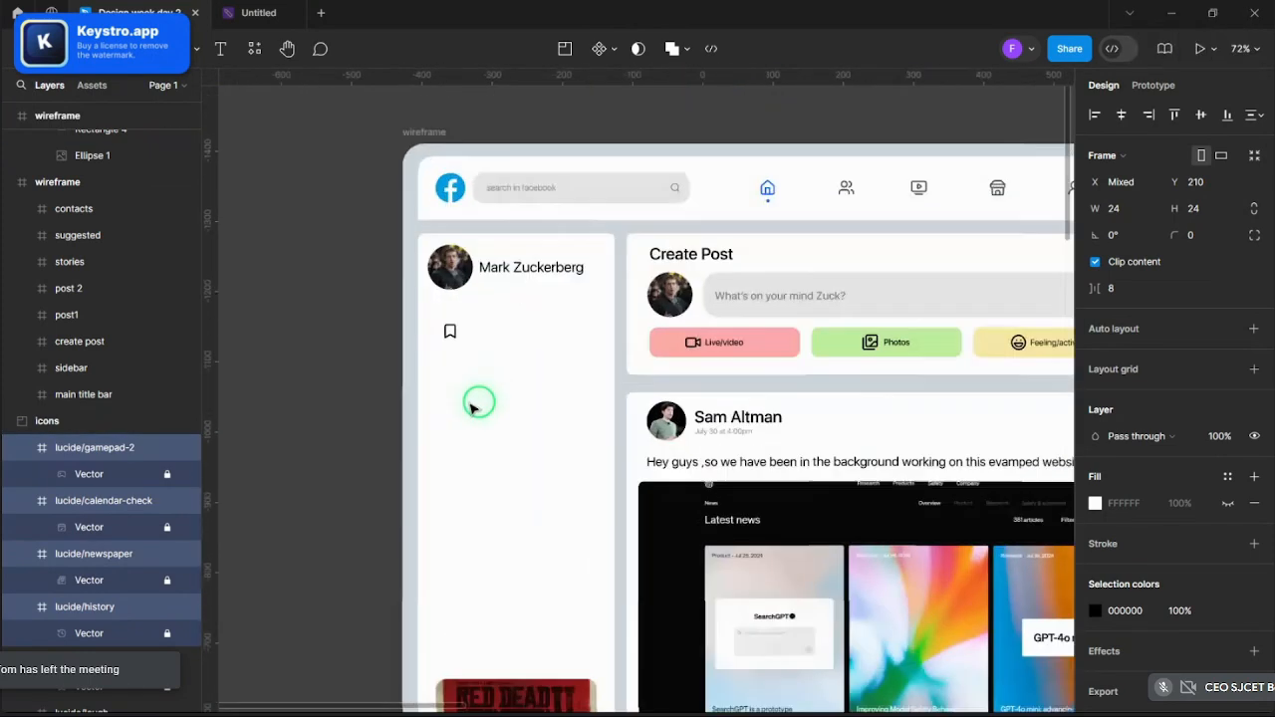
key("ctrl+v")
left_click_drag(611, 390, 444, 376)
left_click(486, 391)
left_click_drag(518, 389, 440, 535)
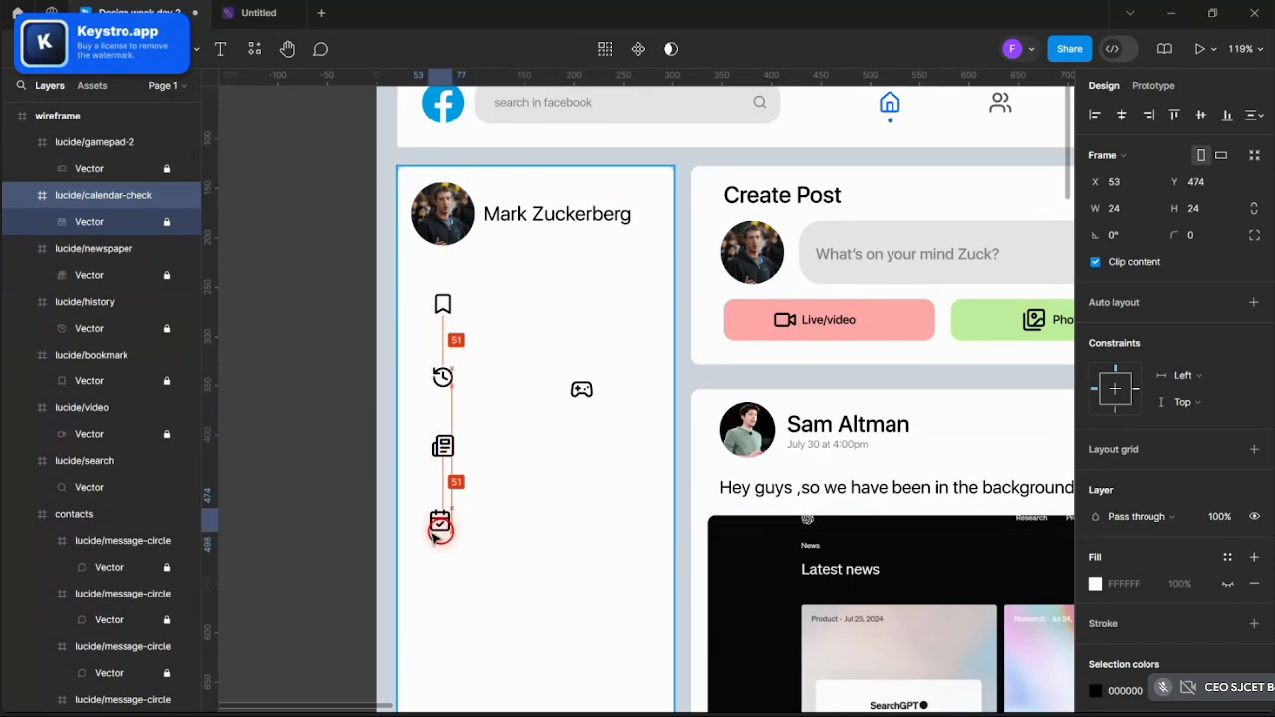
left_click_drag(434, 535, 437, 543)
scroll(523, 370, "down", 3)
left_click(523, 370)
scroll(523, 370, "down", 4)
key("Escape")
left_click_drag(552, 226, 528, 586)
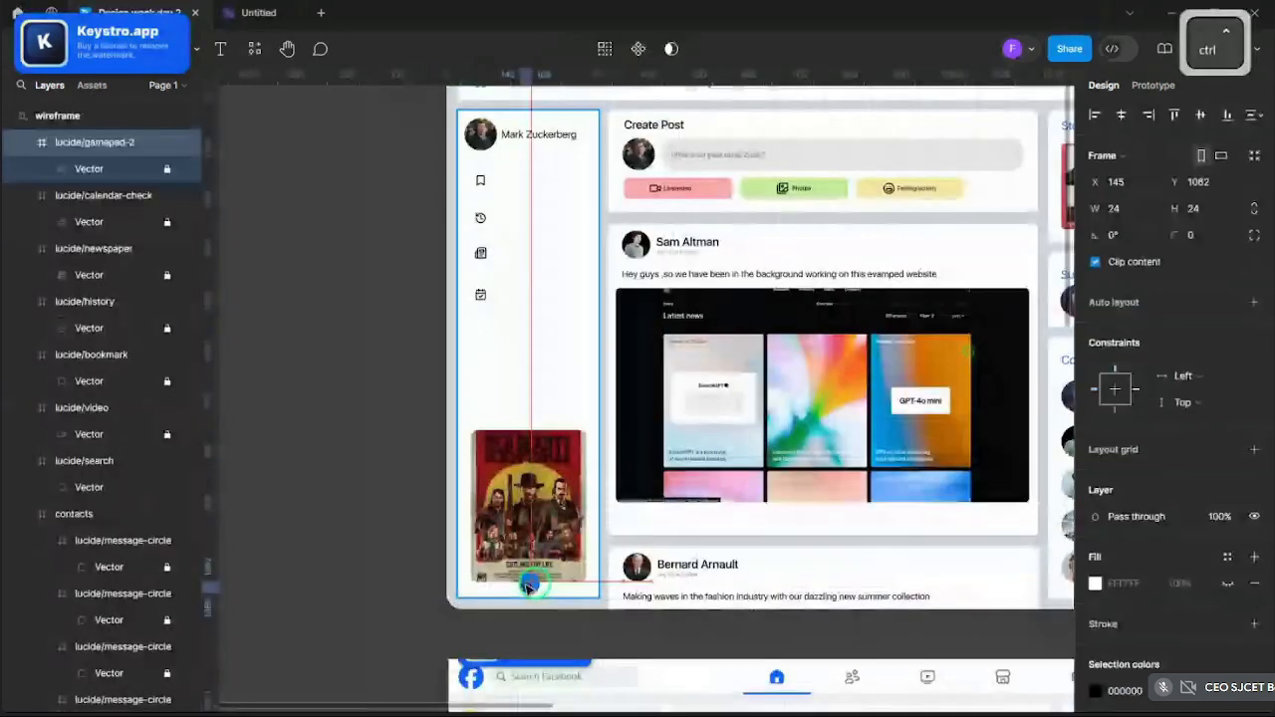
scroll(528, 585, "up", 5, "ctrl")
left_click_drag(559, 625, 567, 626)
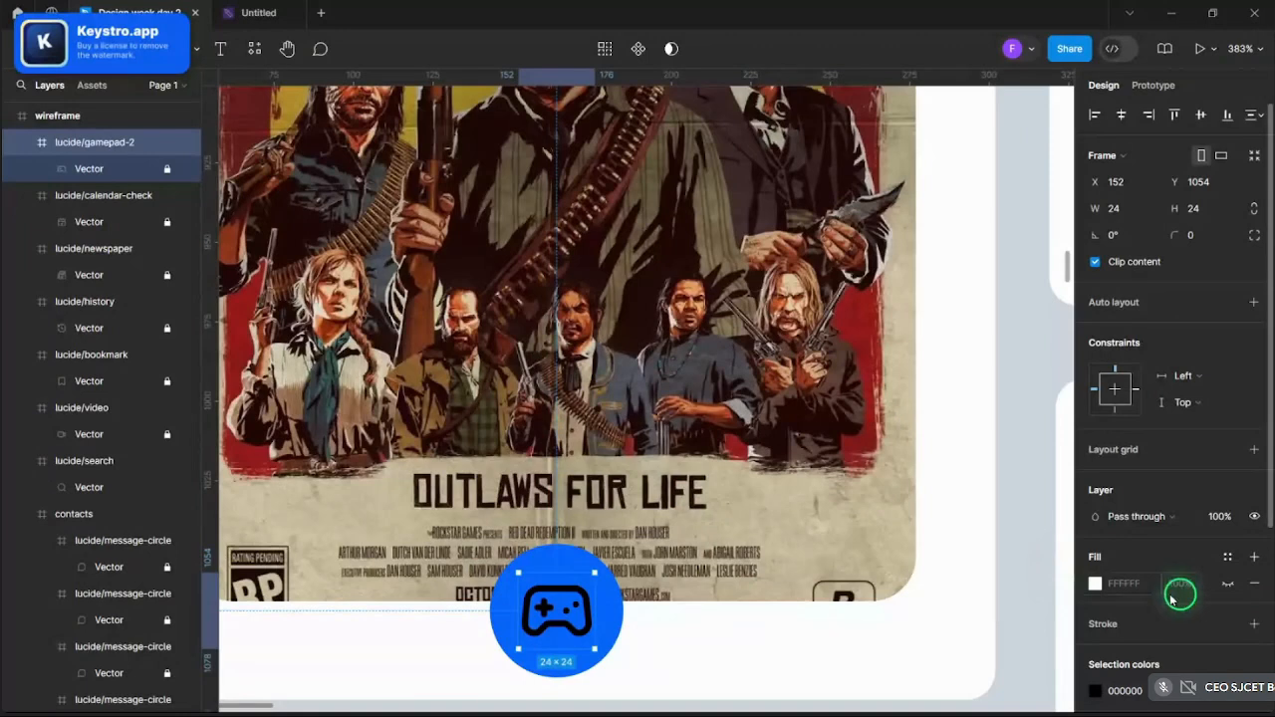
left_click(1093, 693)
left_click_drag(970, 408, 814, 199)
scroll(771, 313, "down", 5, "ctrl")
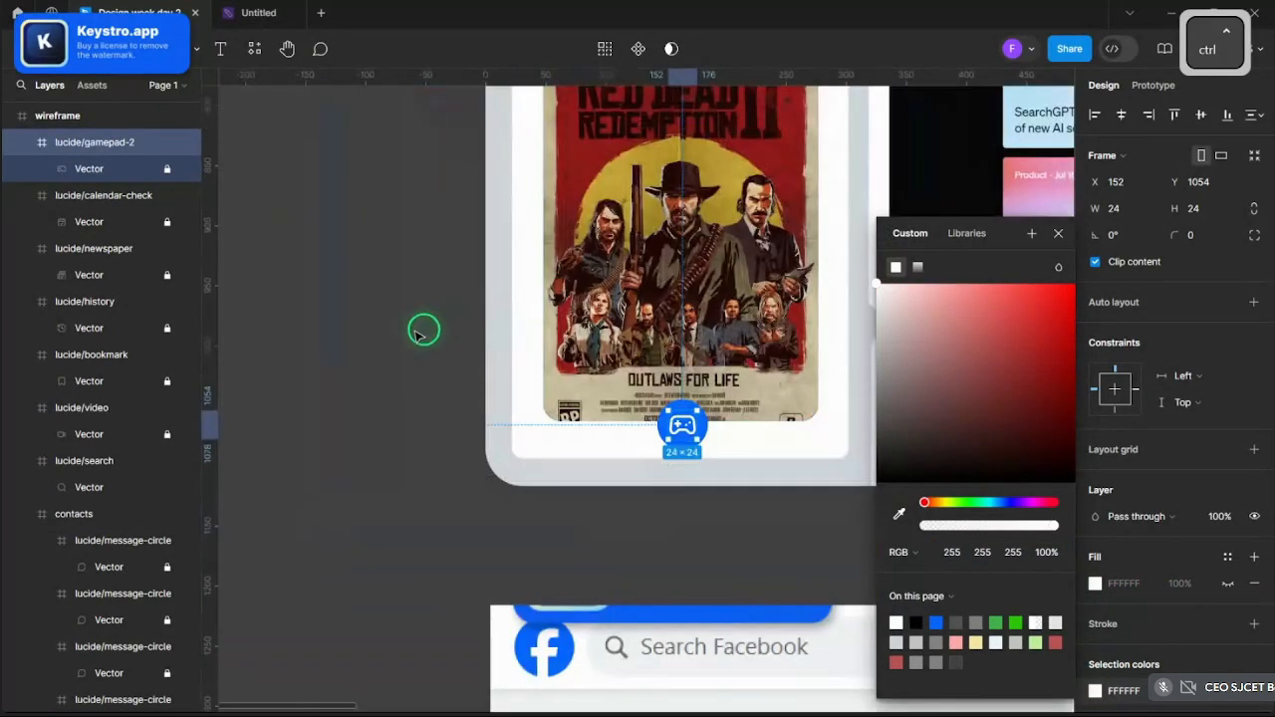
left_click(416, 332)
scroll(414, 367, "up", 2)
scroll(382, 362, "down", 5, "ctrl")
scroll(379, 362, "up", 2)
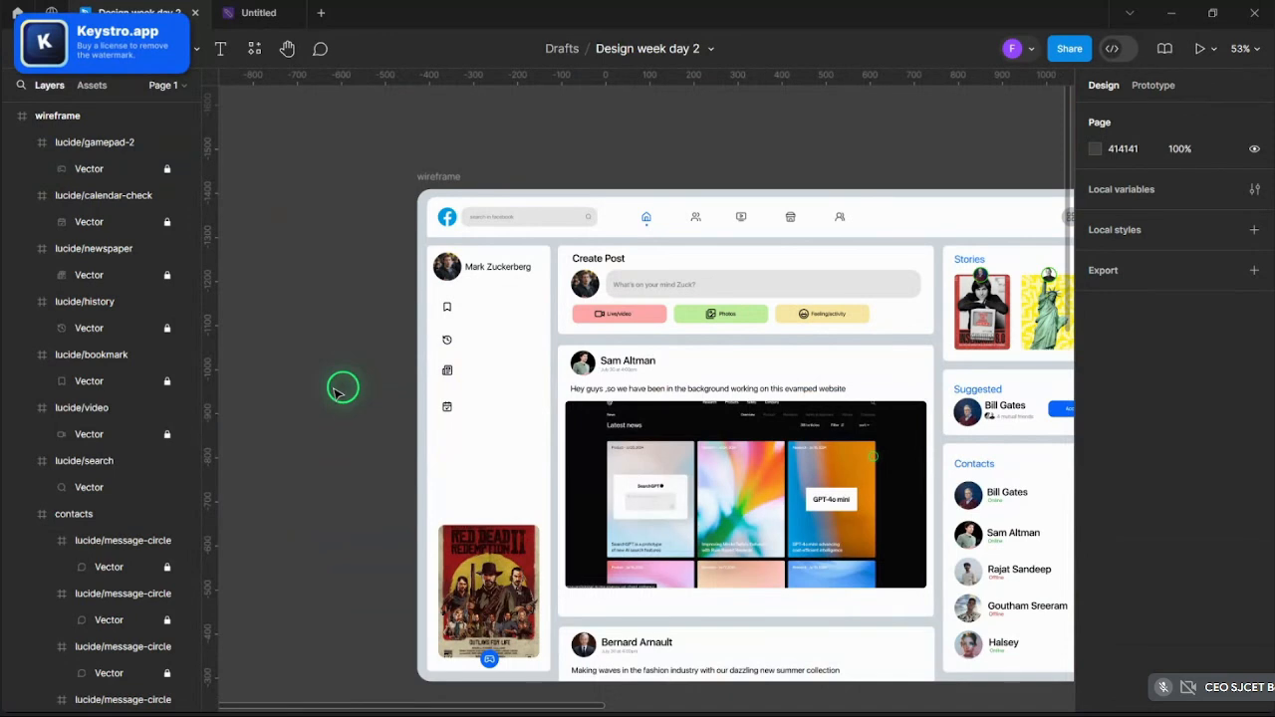
scroll(433, 416, "up", 5, "ctrl")
left_click(472, 332)
left_click(472, 402, "shift")
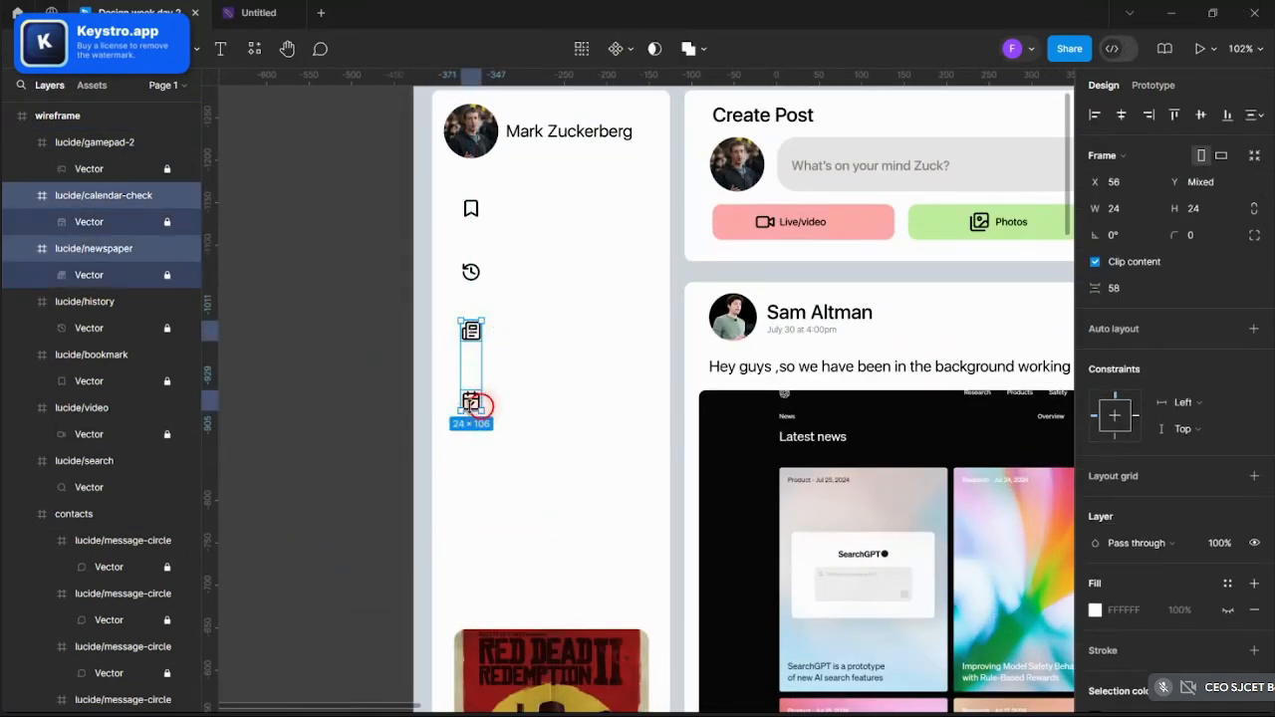
left_click(369, 393)
scroll(368, 394, "down", 5, "ctrl")
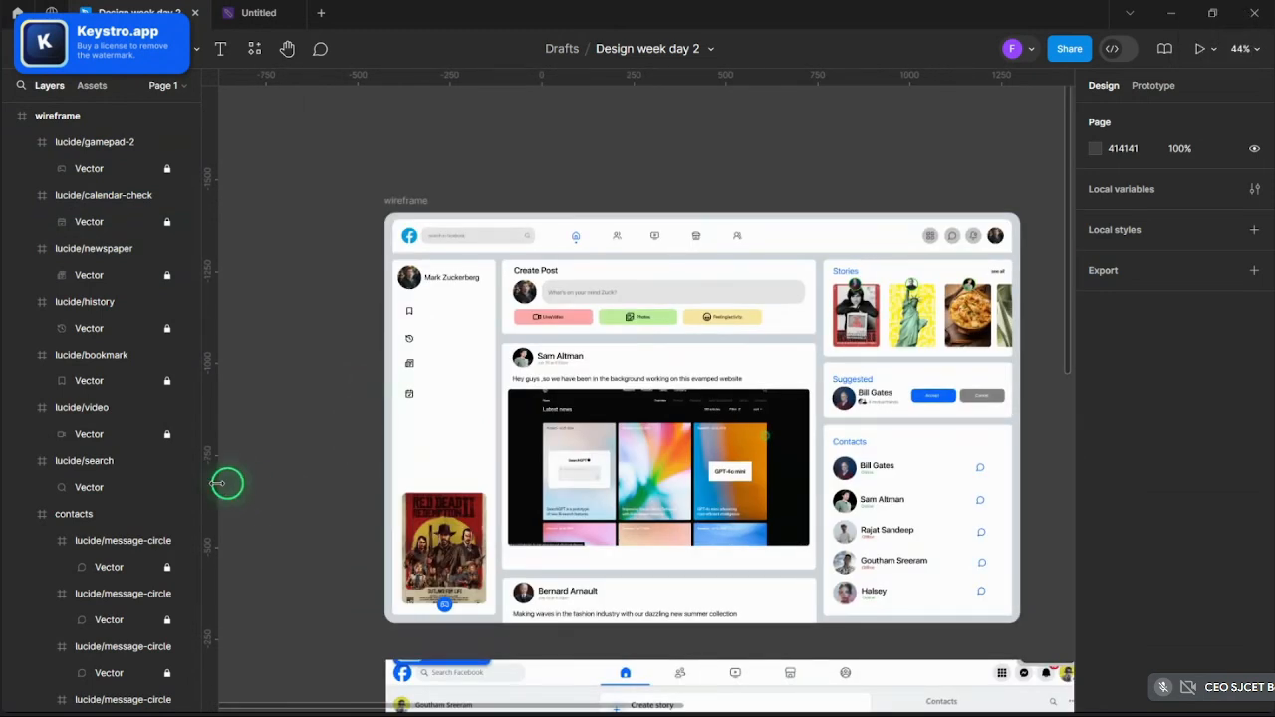
scroll(443, 476, "up", 3, "ctrl")
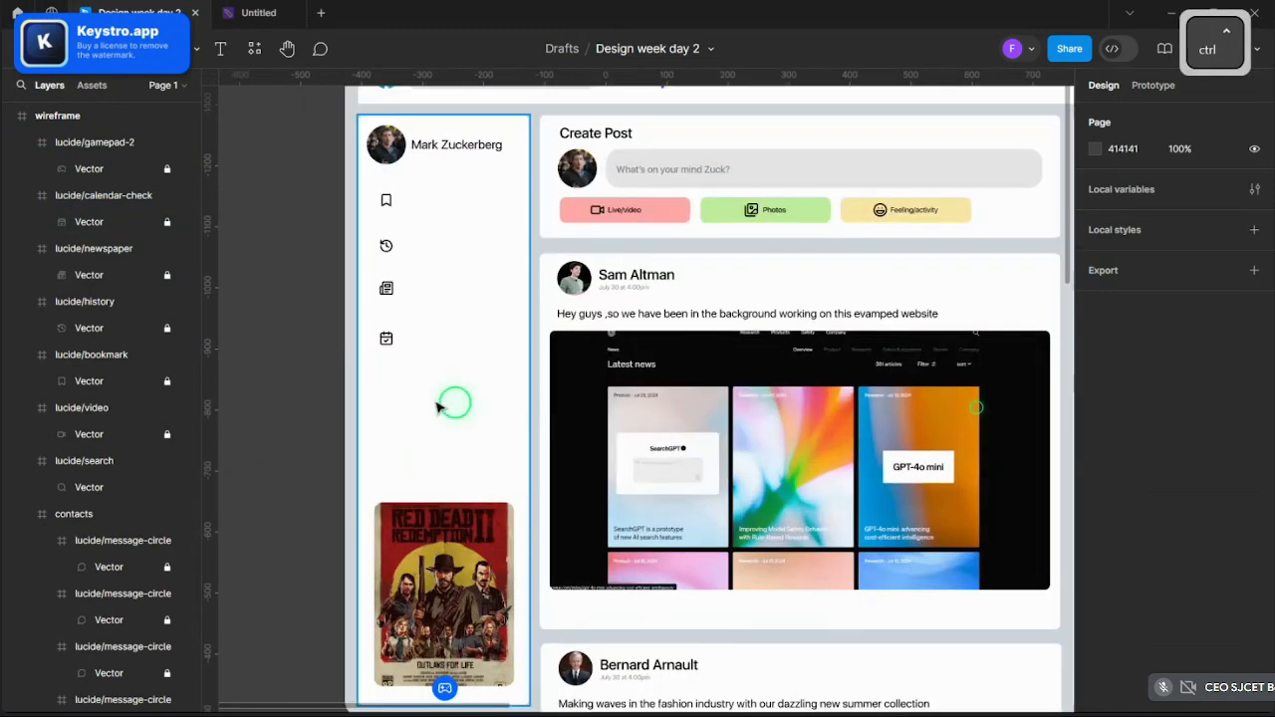
scroll(324, 388, "up", 1)
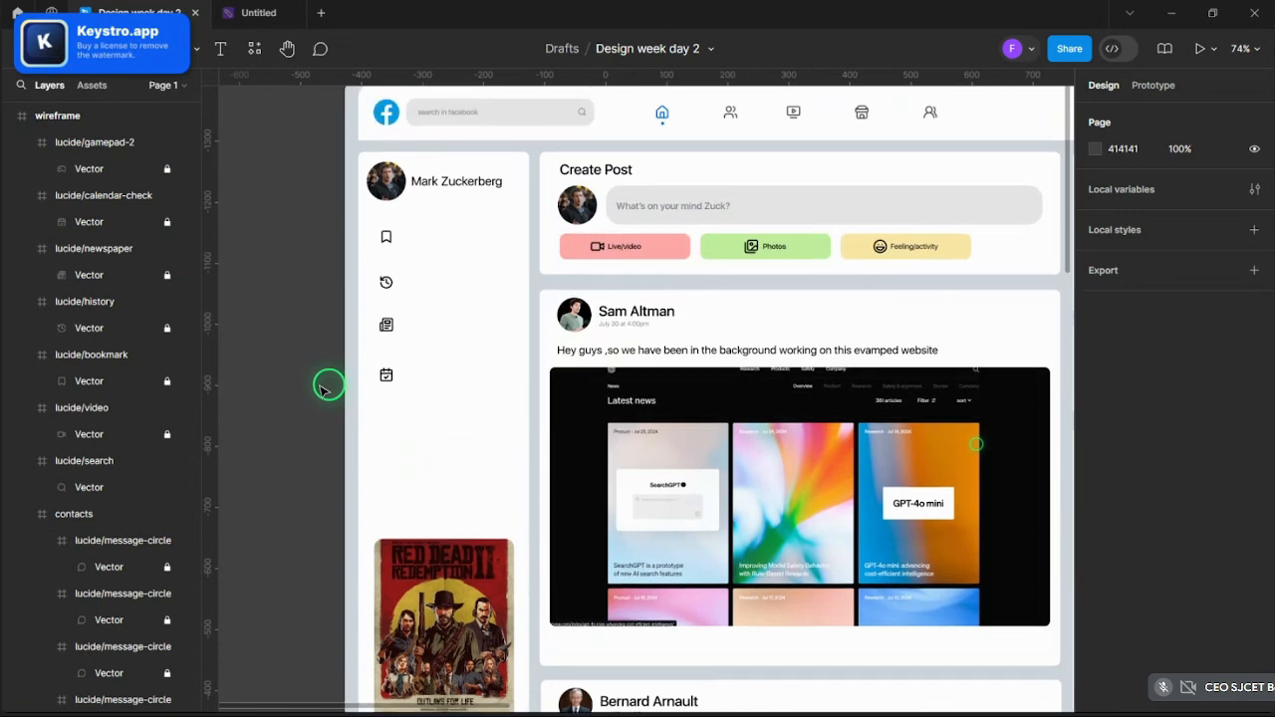
scroll(324, 387, "up", 1)
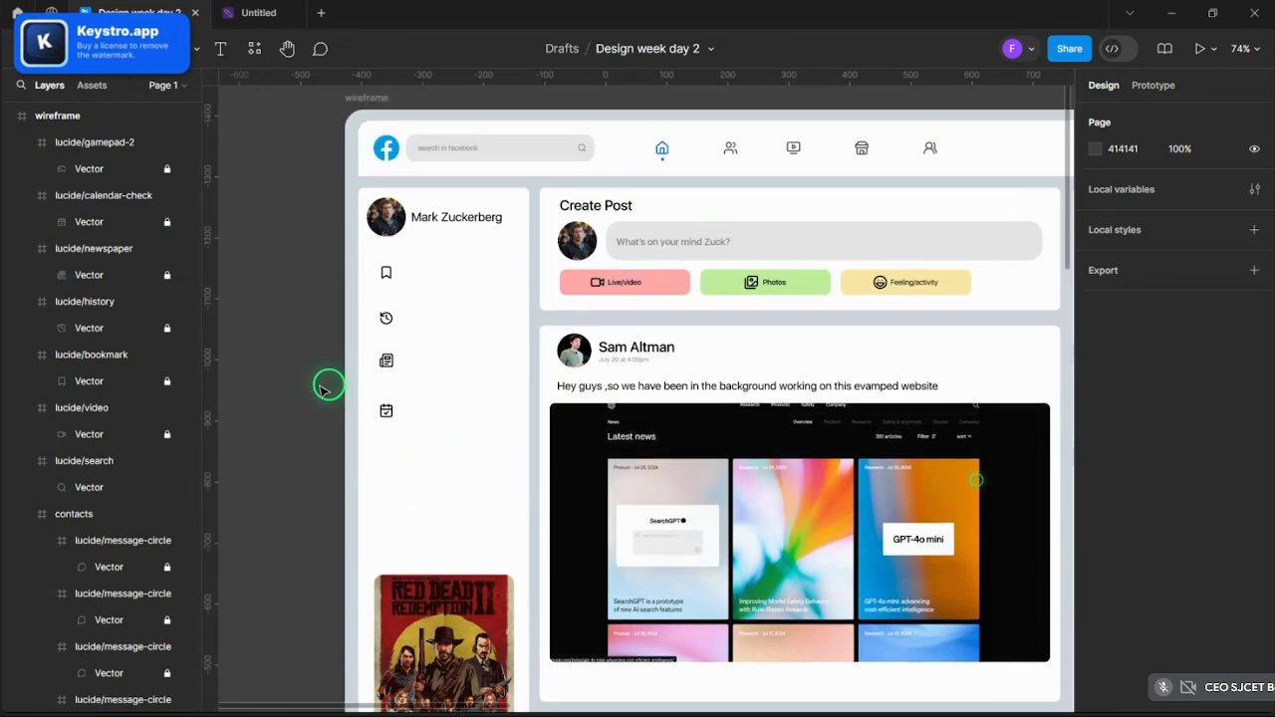
scroll(396, 216, "up", 3, "ctrl")
- Give the Ellipse 7 avatar a 3 px inside stroke in bright green 2DFF29
left_click(389, 217)
left_click(389, 216)
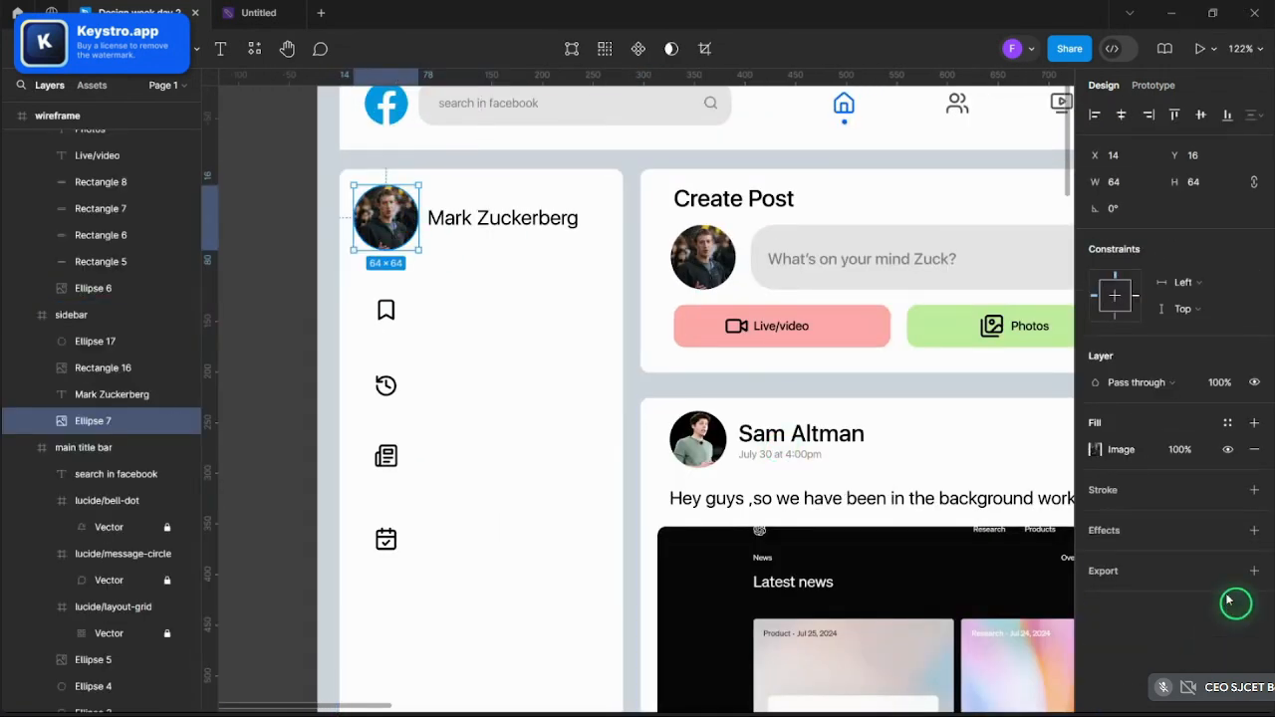
left_click(1254, 490)
left_click(1095, 517)
left_click_drag(1066, 474, 859, 221)
left_click_drag(942, 508, 964, 503)
left_click_drag(973, 455, 1016, 317)
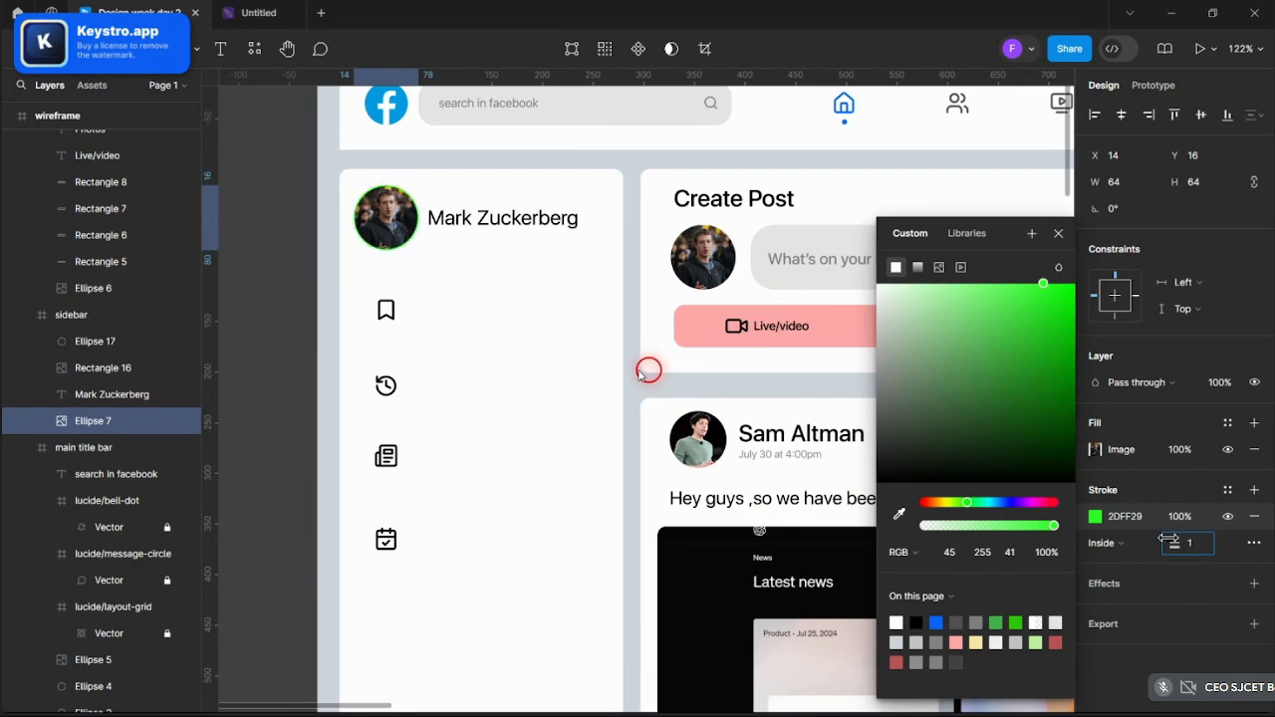
left_click(1058, 234)
scroll(763, 370, "down", 3)
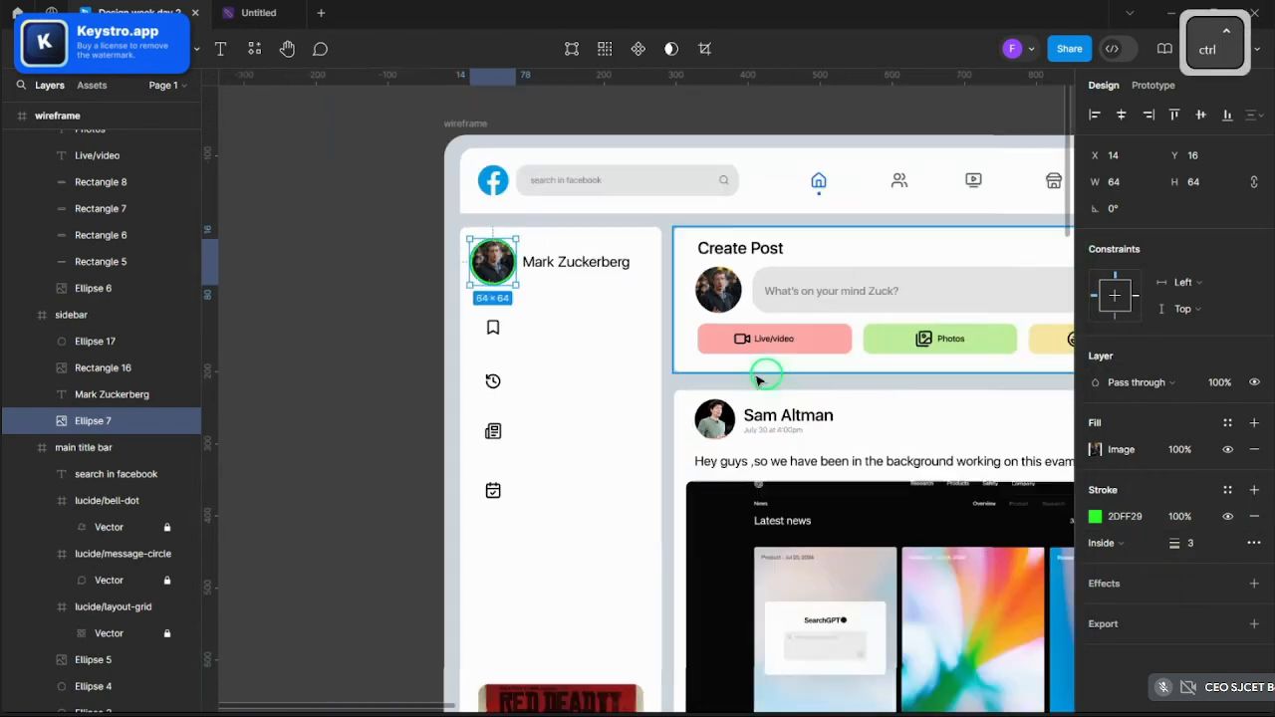
left_click(426, 274)
- Duplicate the calendar-check icon down the sidebar, then undo to remove the copy
scroll(424, 299, "down", 2)
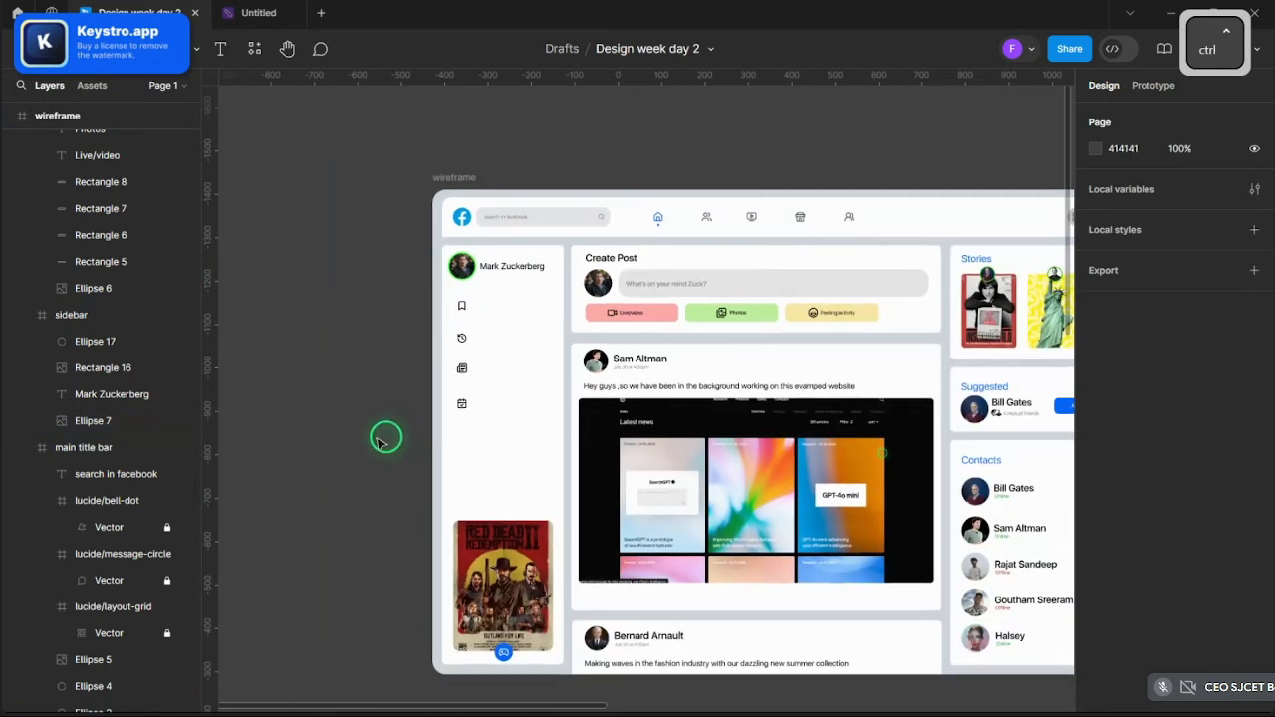
scroll(399, 436, "up", 1)
scroll(484, 435, "up", 3)
left_click(473, 430, "ctrl")
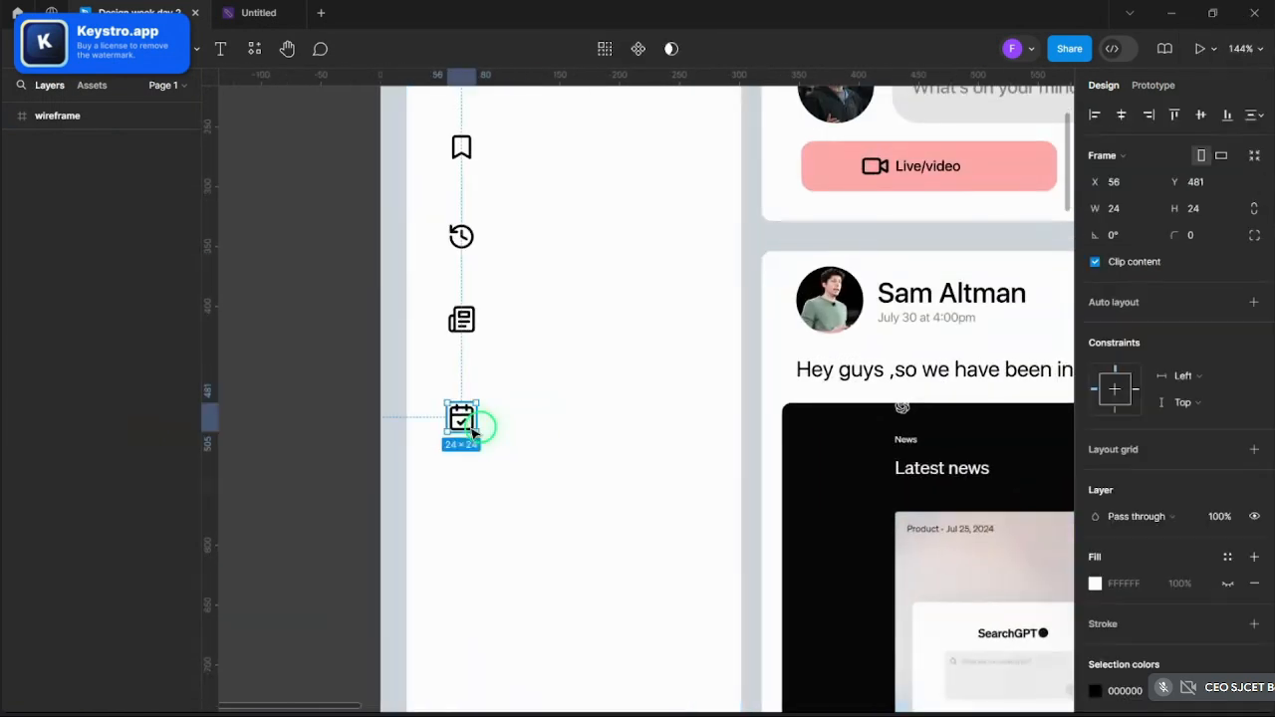
key("ctrl+c")
key("ctrl+v")
left_click_drag(472, 430, 478, 484)
key("ctrl+z")
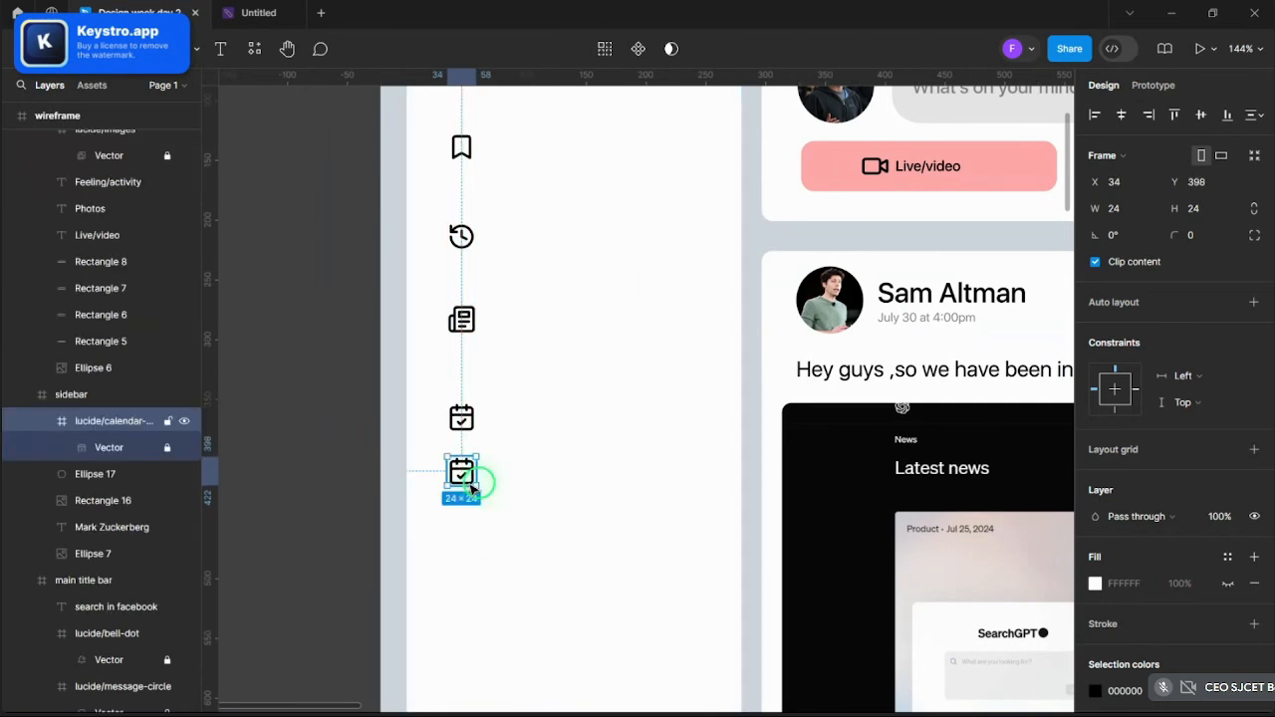
key("ctrl+z")
scroll(349, 458, "down", 5)
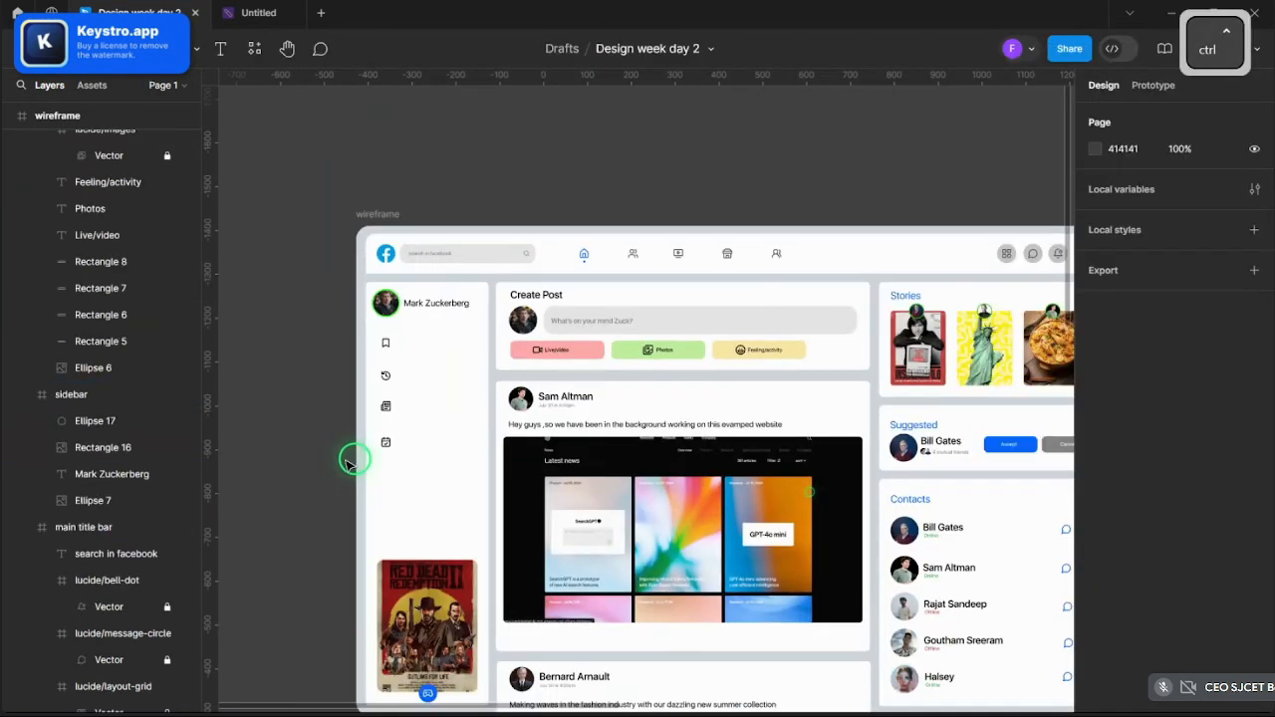
scroll(354, 460, "up", 3)
scroll(352, 456, "up", 5)
scroll(362, 538, "down", 5)
scroll(364, 512, "up", 2)
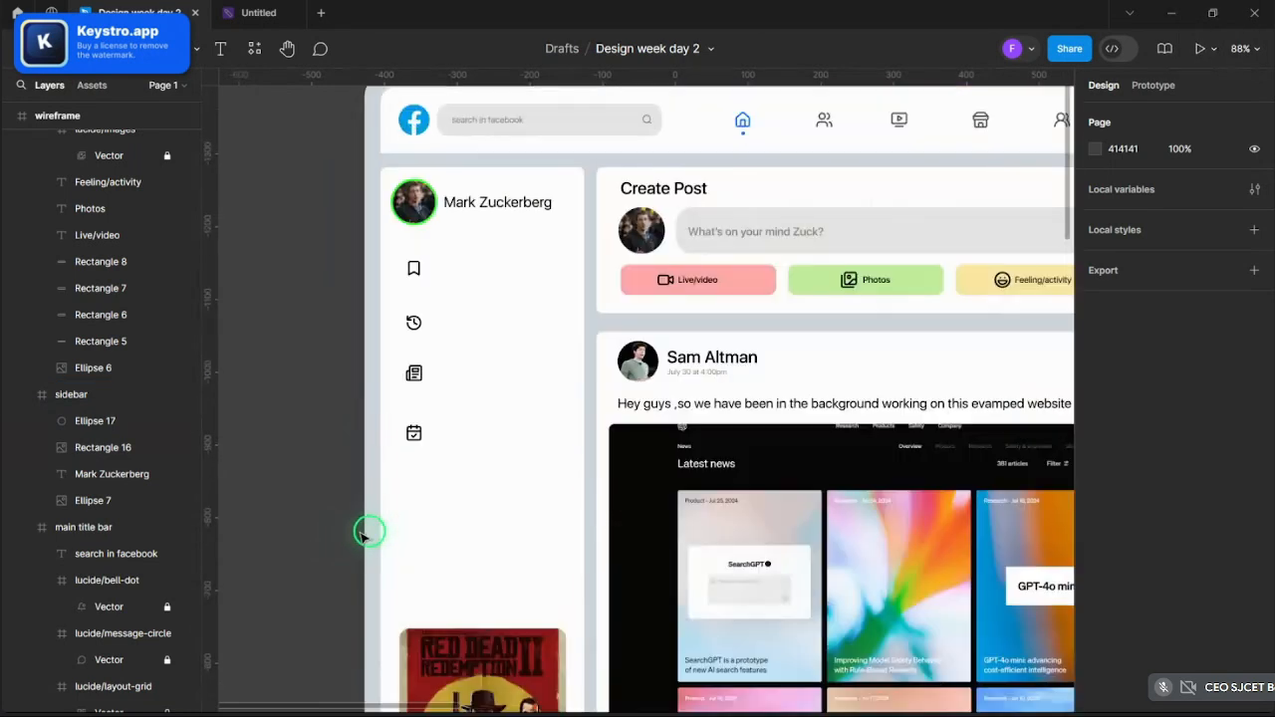
- Add a 'saved' text label aligned beside the bookmark icon
scroll(349, 299, "up", 5)
left_click(221, 48)
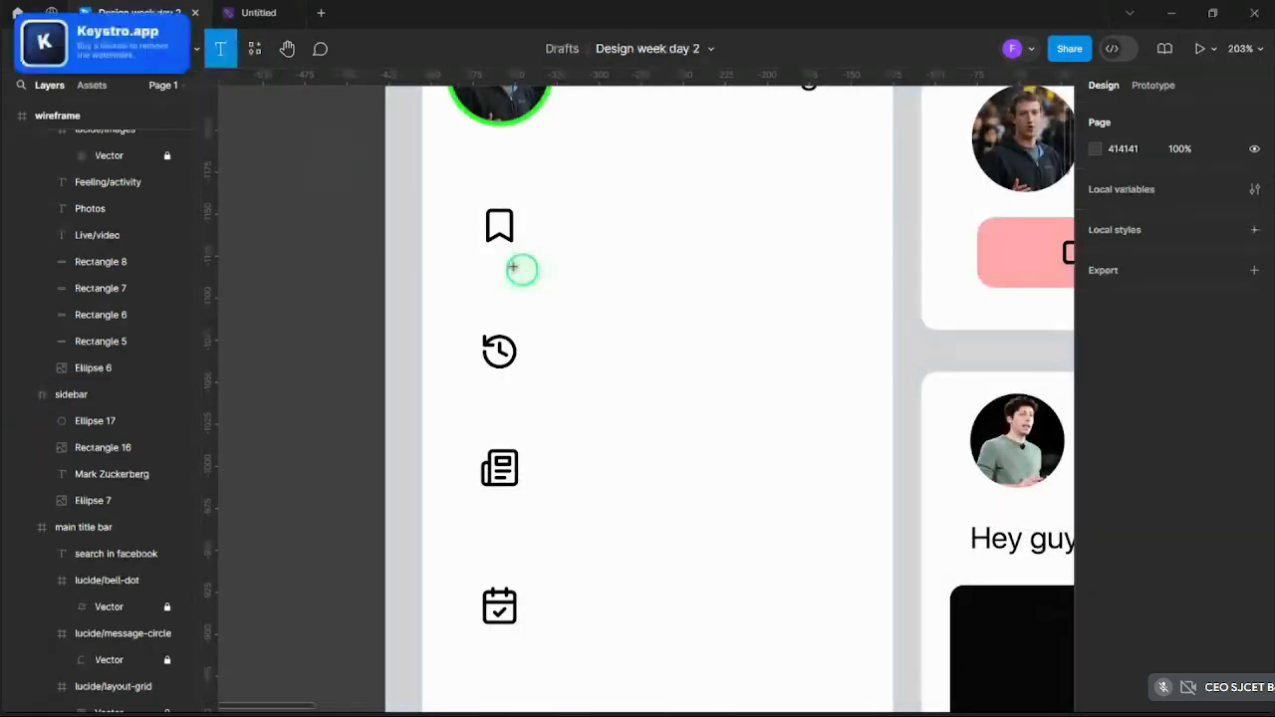
left_click(547, 216)
type("saved")
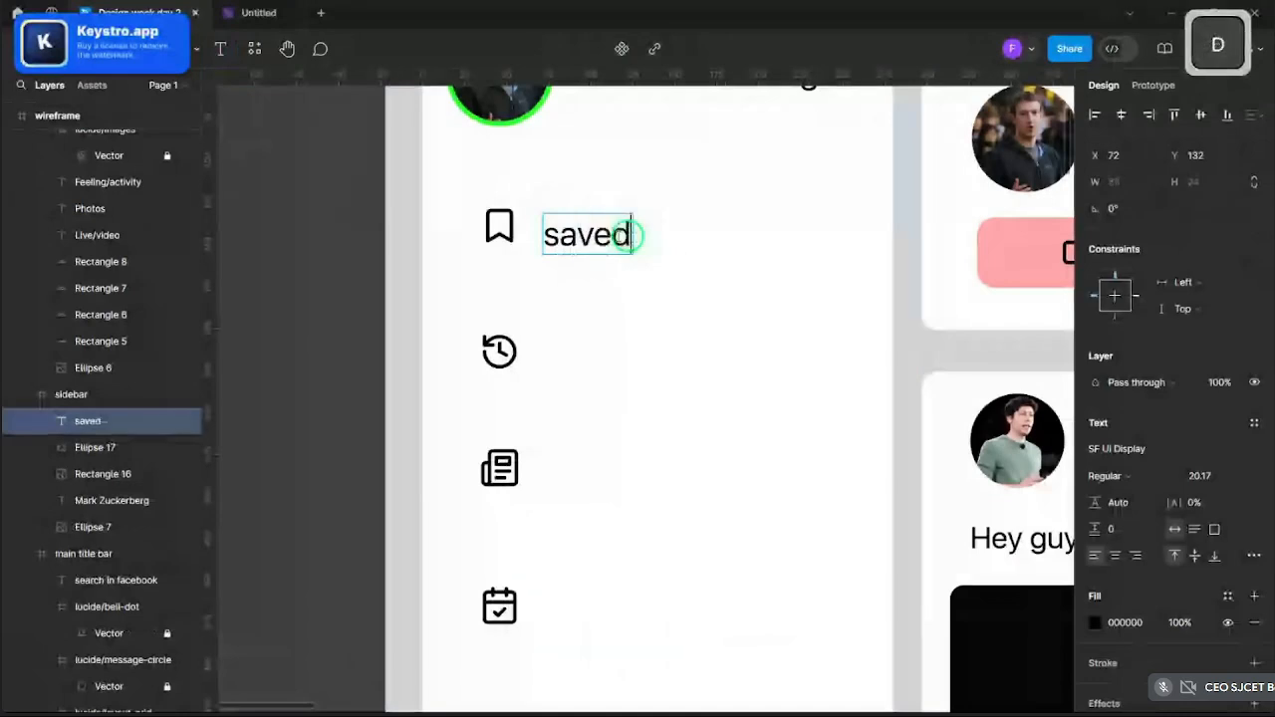
key("Escape")
left_click_drag(628, 235, 615, 350)
- Duplicate the label, retype it as 'memories' and place it by the next icon
key("ctrl+v")
key("Return")
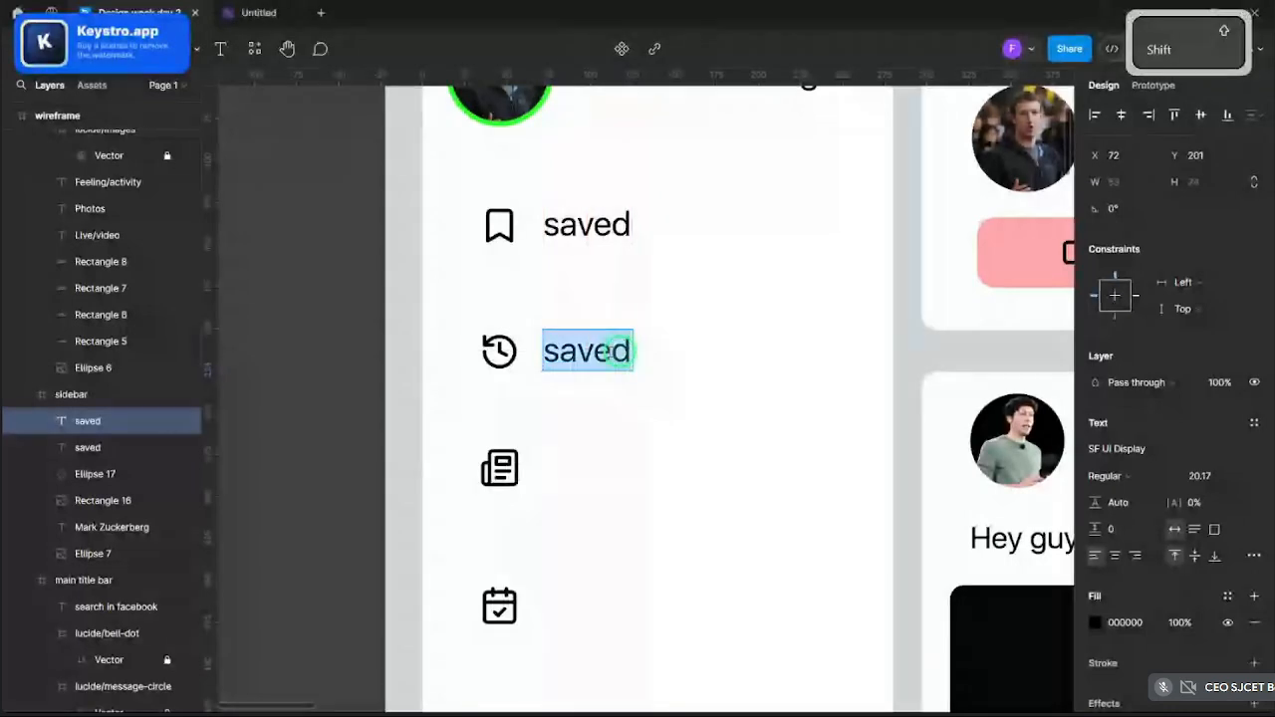
type("memories")
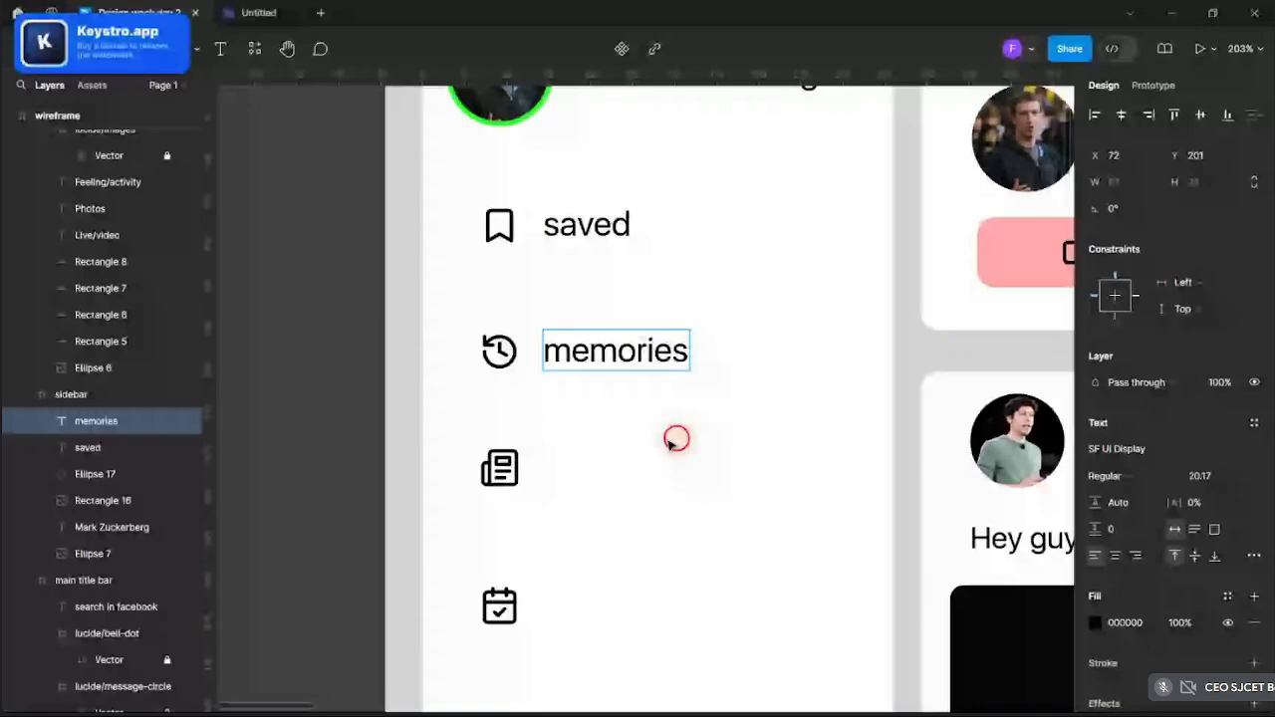
left_click_drag(590, 351, 592, 468)
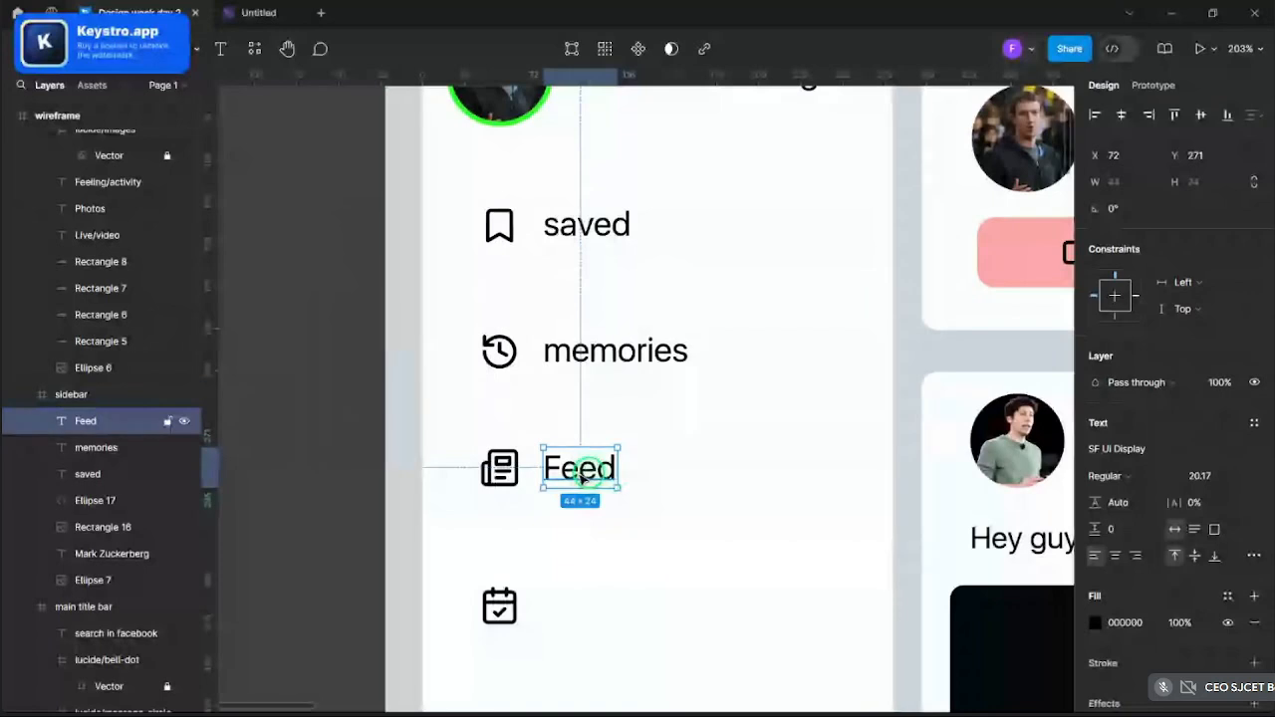
- Capitalise the labels to read 'Memories' and 'Saved'
double_click(571, 351)
double_click(563, 351)
left_click(564, 351)
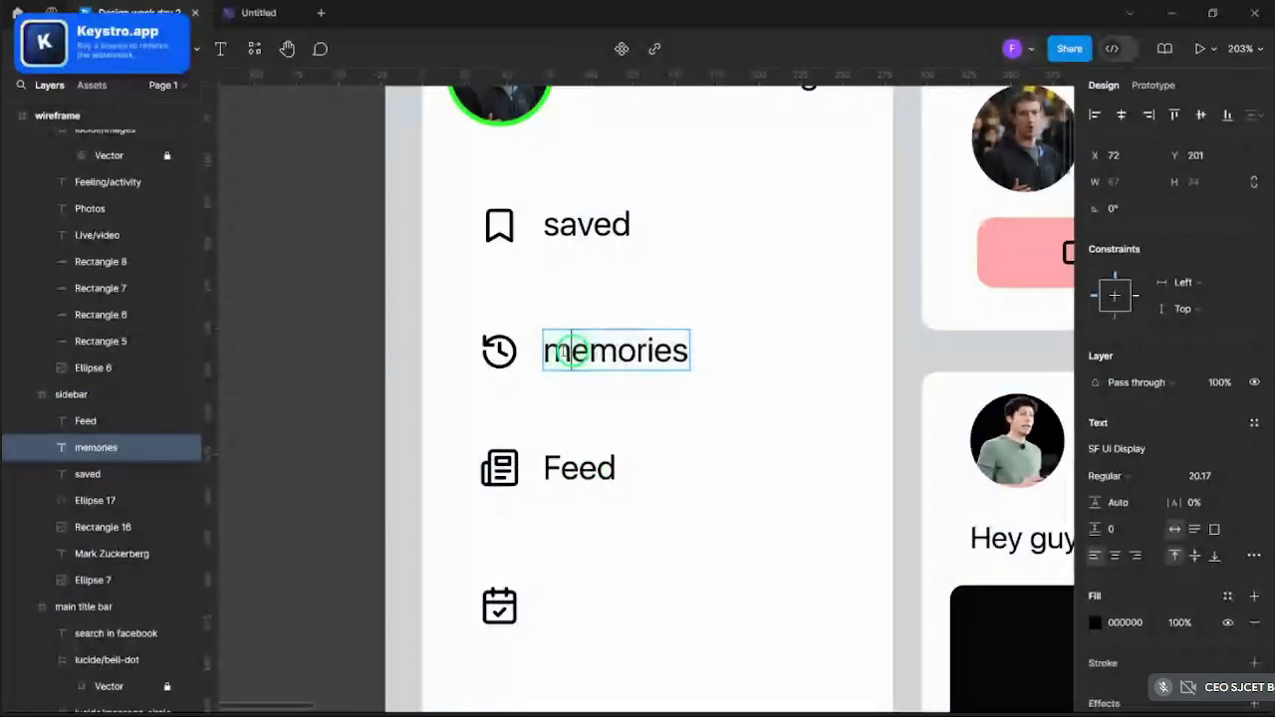
key("BackSpace")
type("<")
key("BackSpace")
type("M")
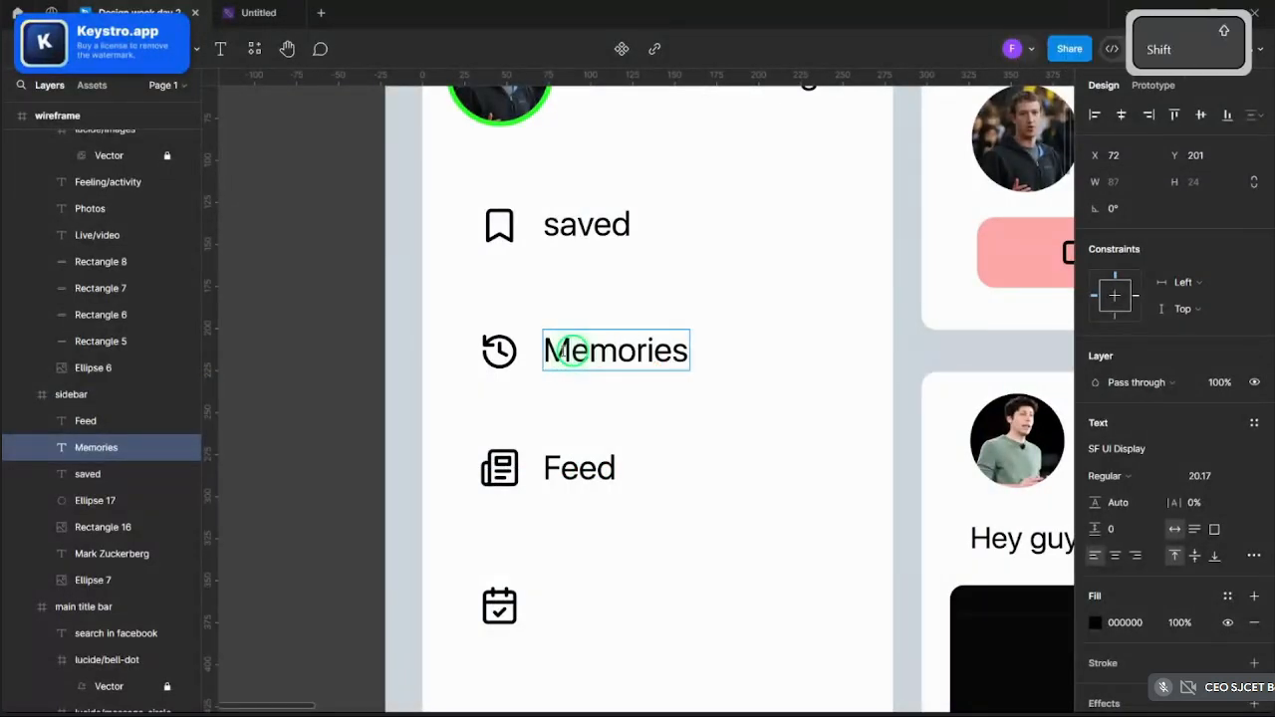
double_click(564, 226)
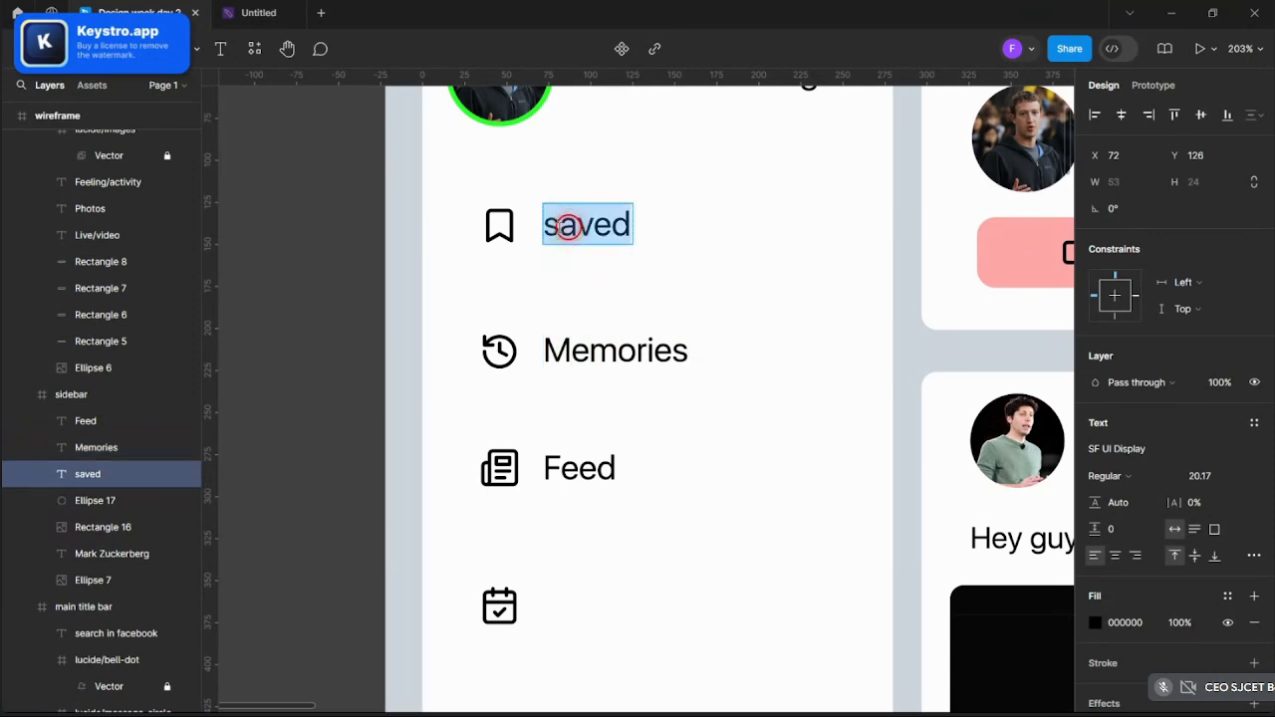
left_click(564, 225)
key("BackSpace")
type("S")
key("Escape")
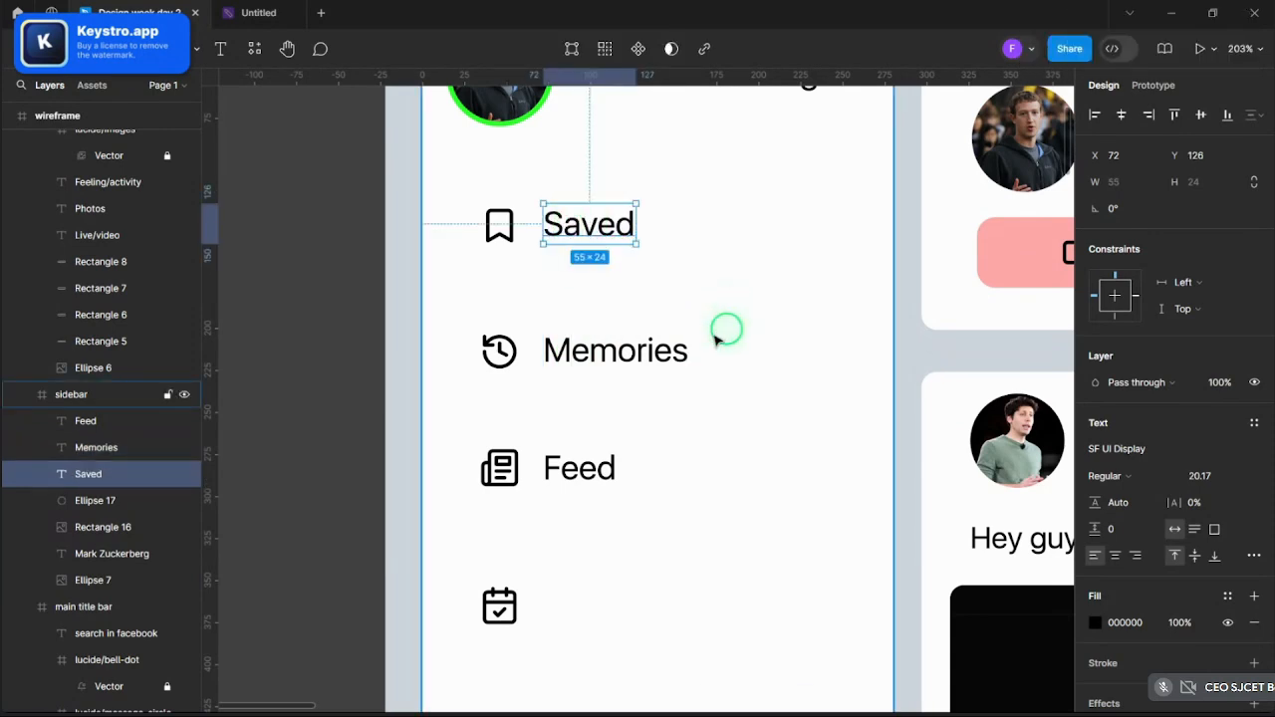
- Paste a label beside the calendar icon as 'Events' and copy the header's friends icon
left_click(612, 351)
key("ctrl+v")
left_click_drag(612, 350, 607, 609)
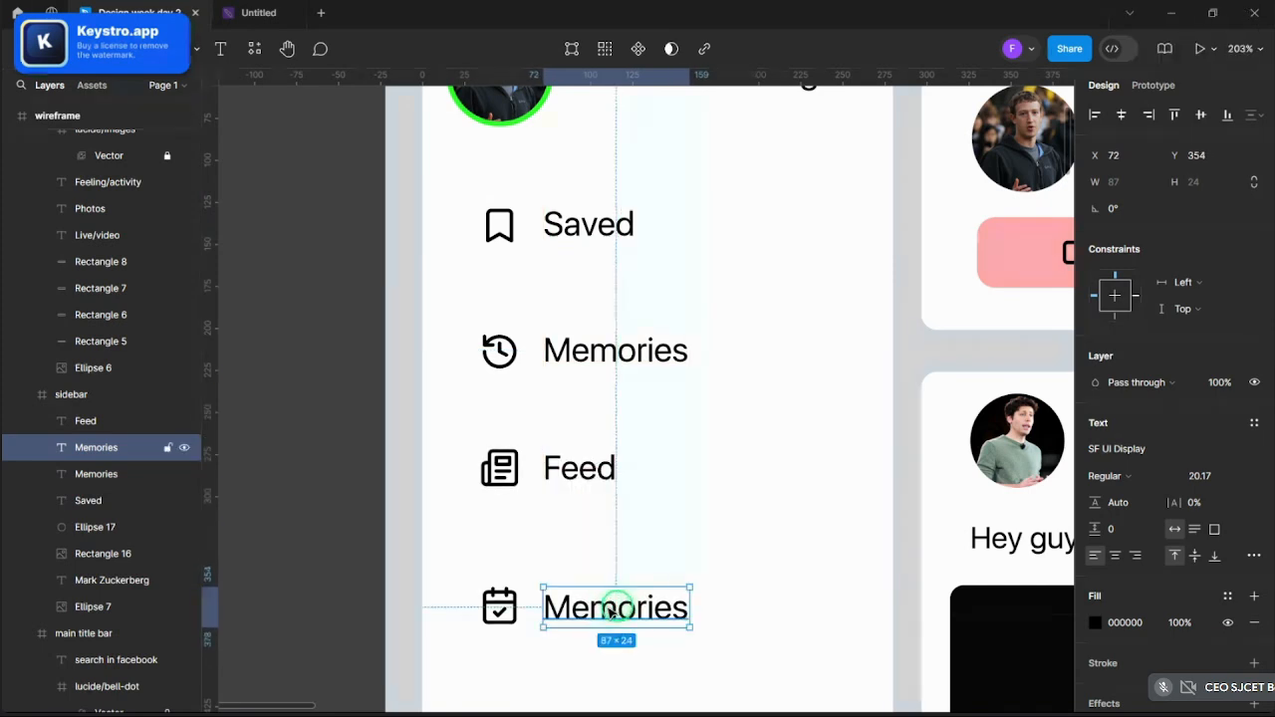
double_click(615, 607)
type("Events")
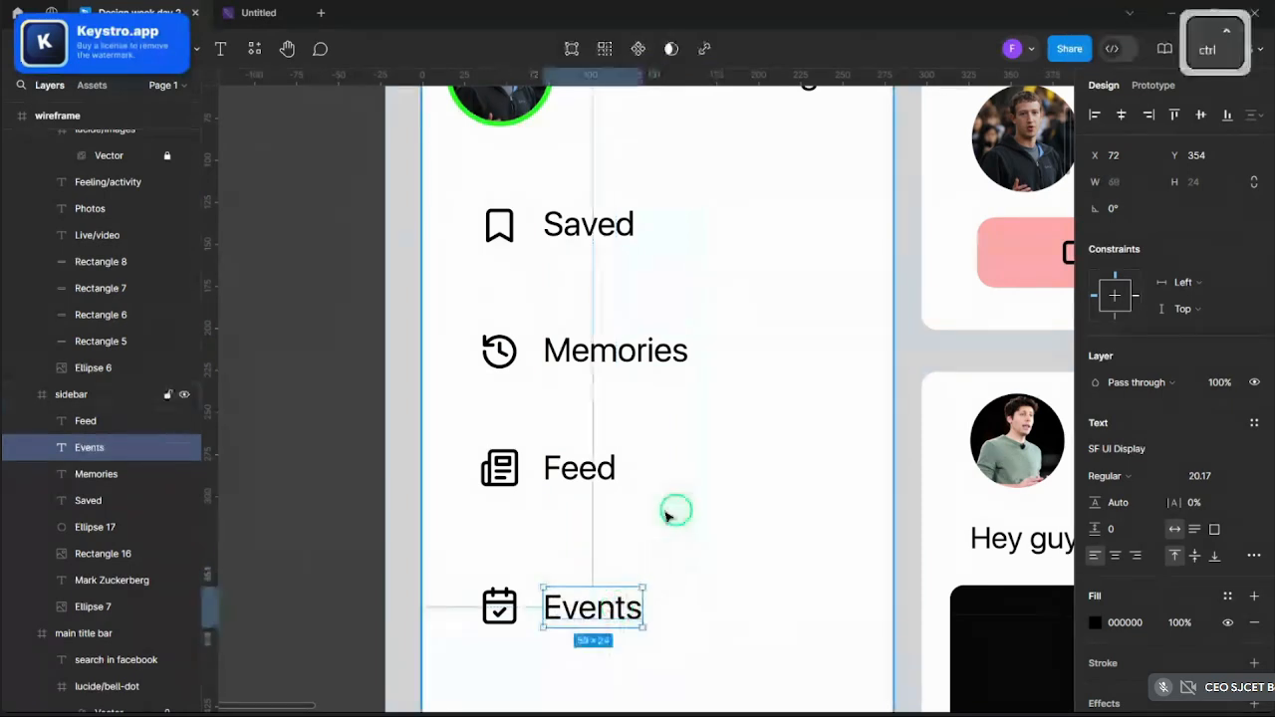
scroll(669, 513, "down", 5)
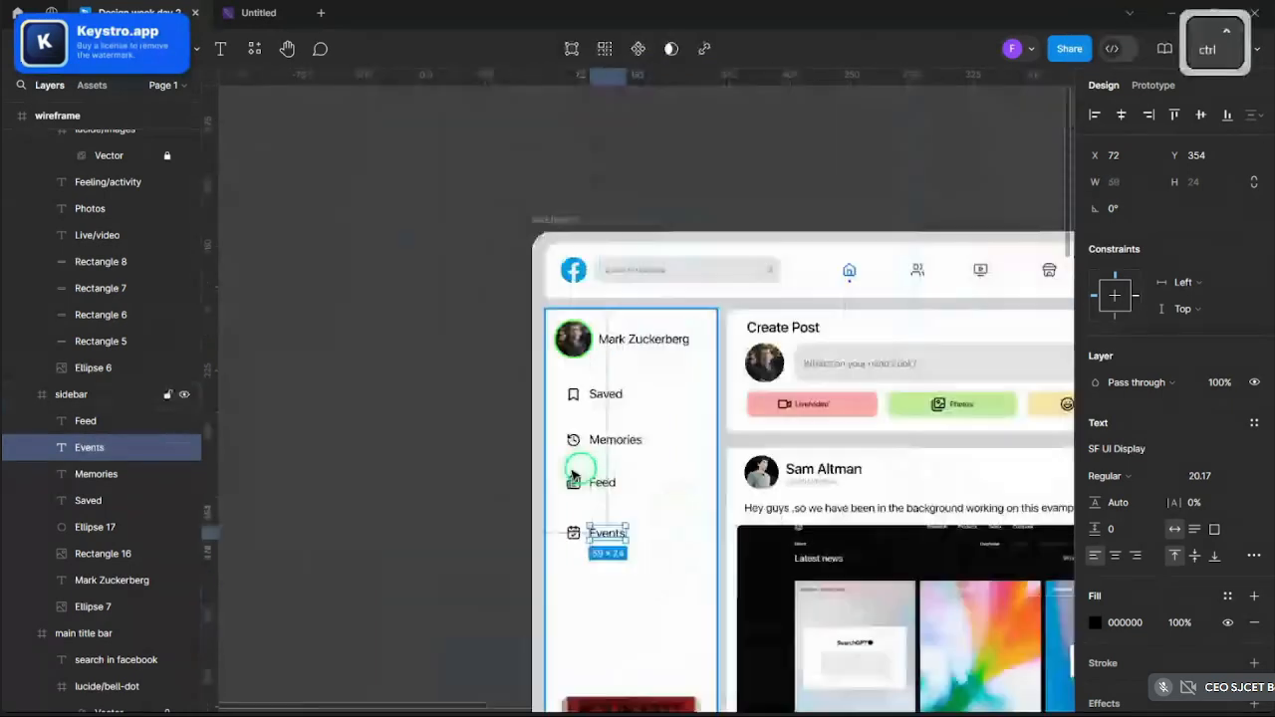
left_click(918, 272, "ctrl")
key("ctrl+c")
- Paste the friends icon below Events in the sidebar with even spacing
scroll(604, 558, "up", 5)
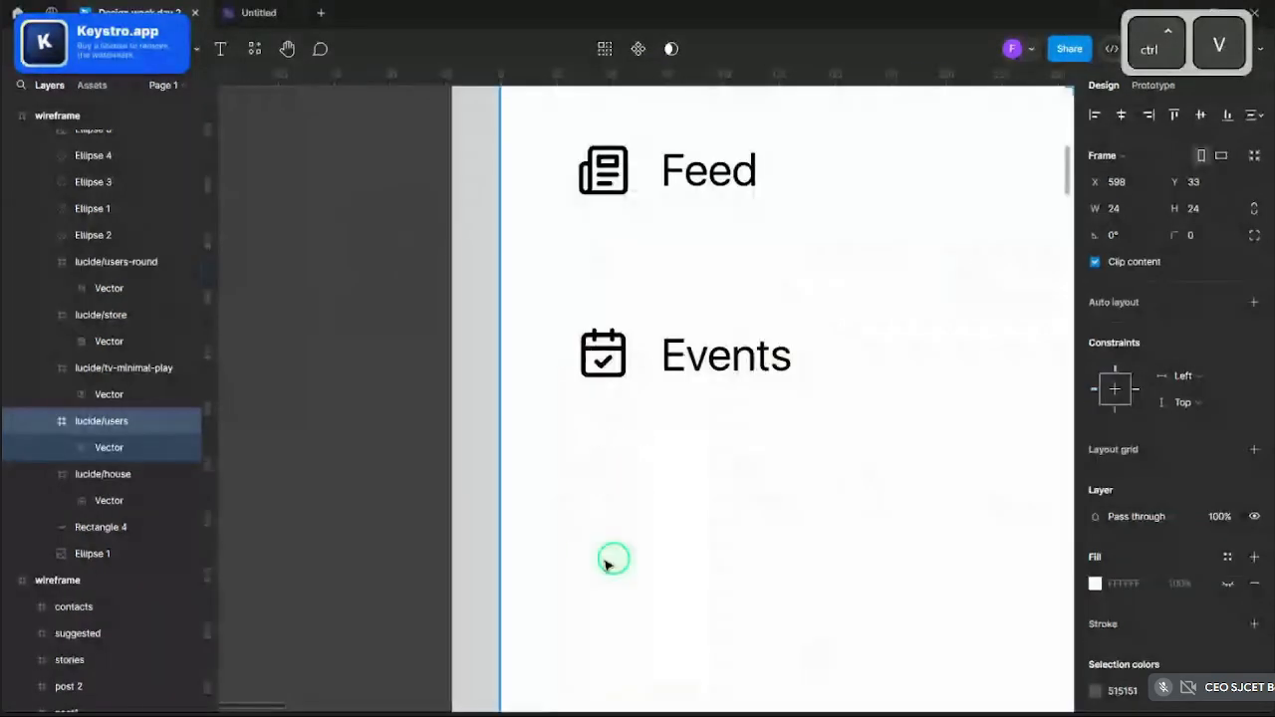
key("ctrl+v")
left_click_drag(637, 398, 615, 495)
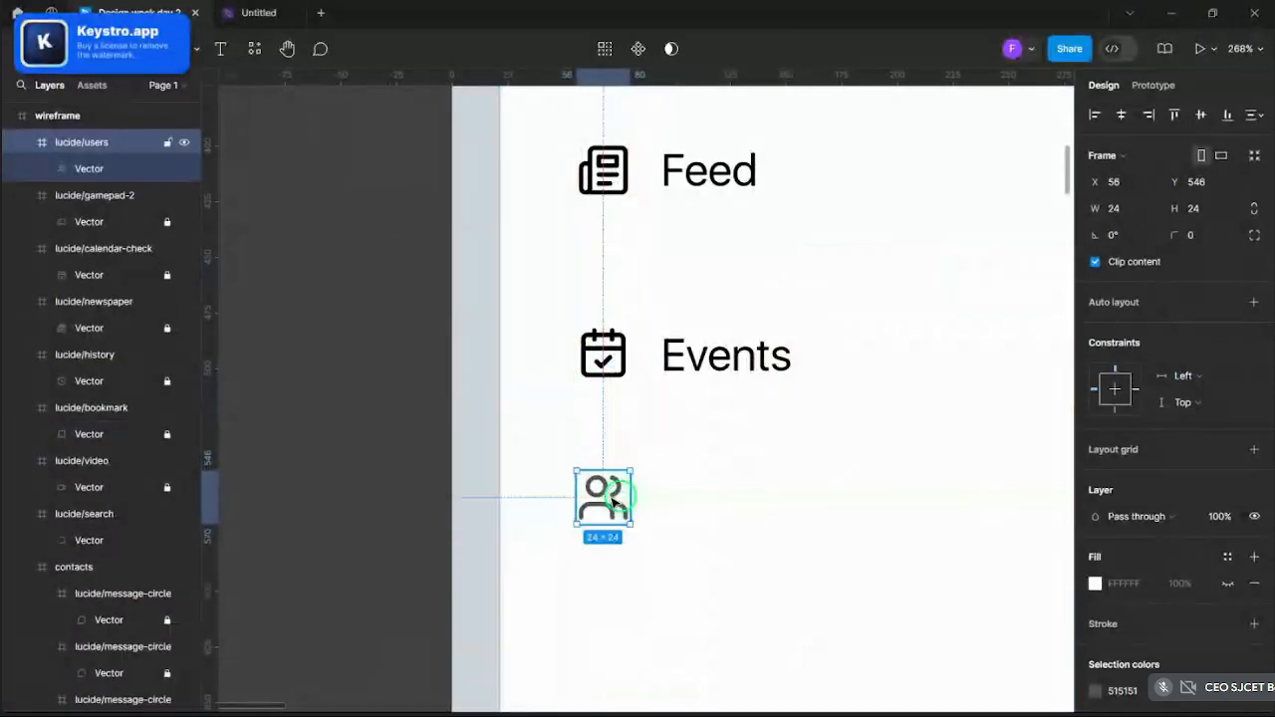
scroll(615, 495, "down", 5)
scroll(629, 515, "up", 5)
left_click(630, 515)
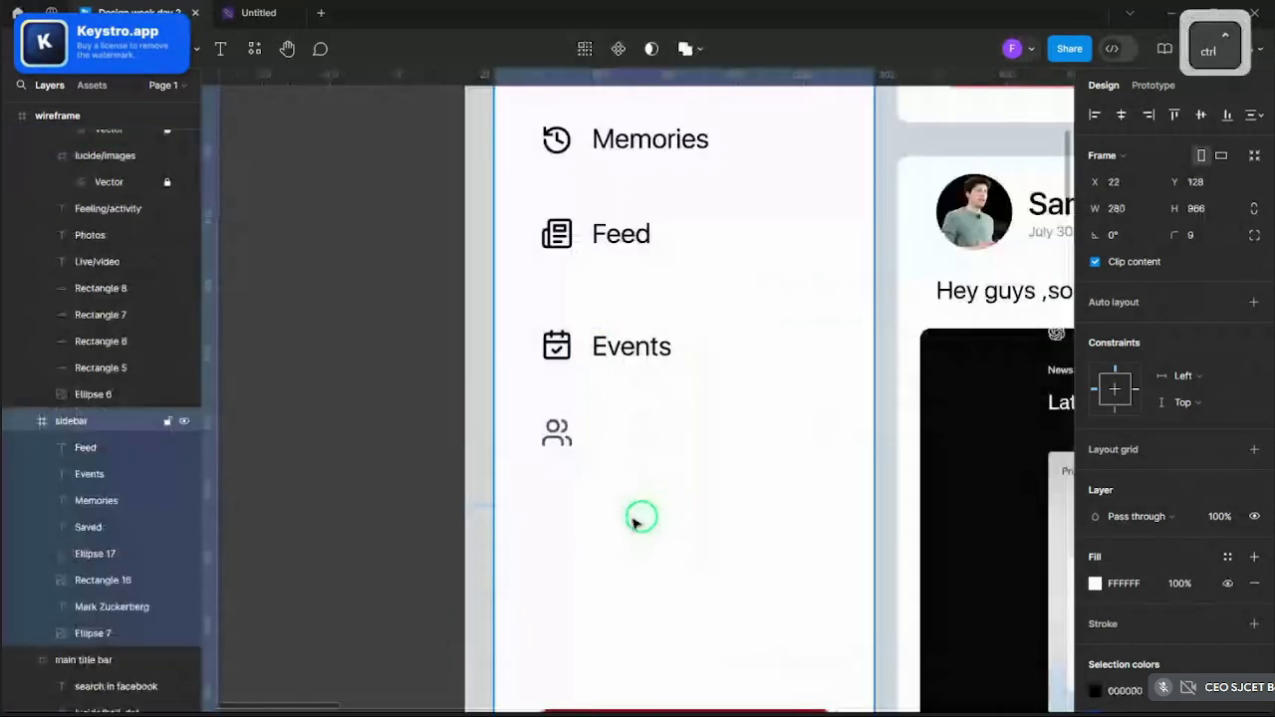
left_click_drag(575, 449, 575, 466)
left_click(632, 461)
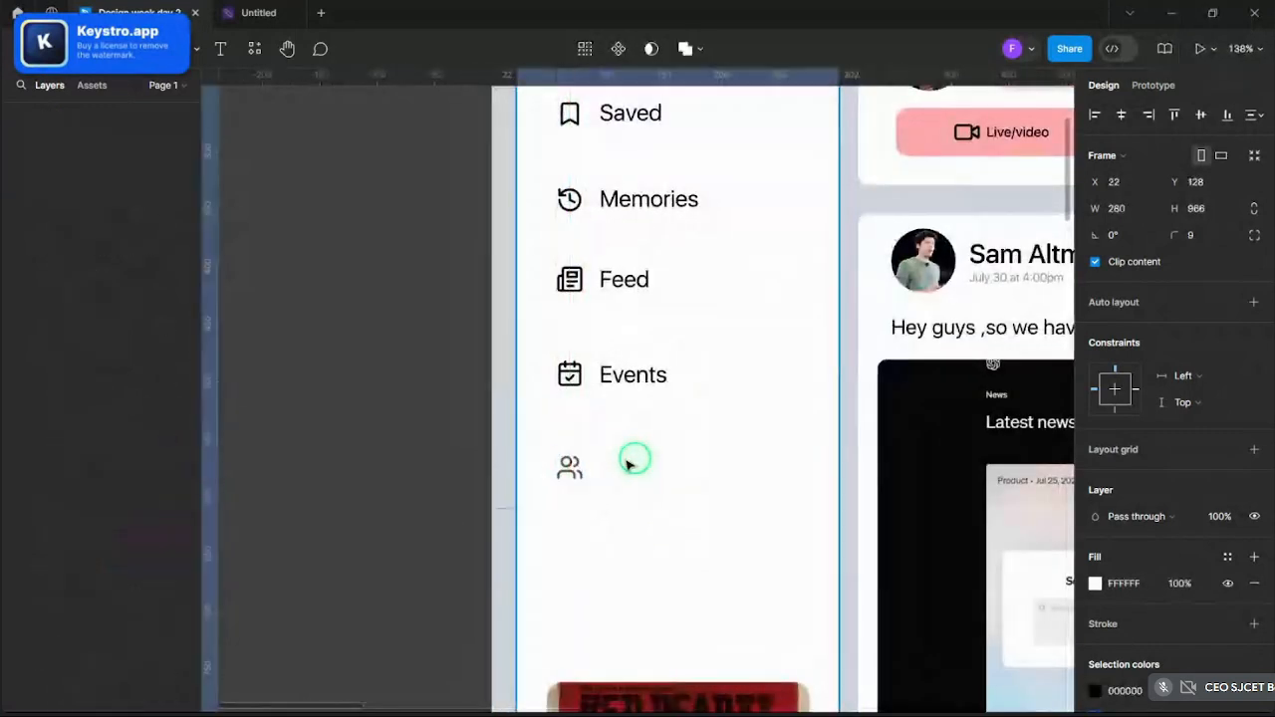
- Duplicate the Events label beside the friends icon and rename it 'Friends'
double_click(627, 384)
key("ctrl+c")
key("ctrl+v")
key("ctrl+v")
left_click_drag(627, 384, 630, 478)
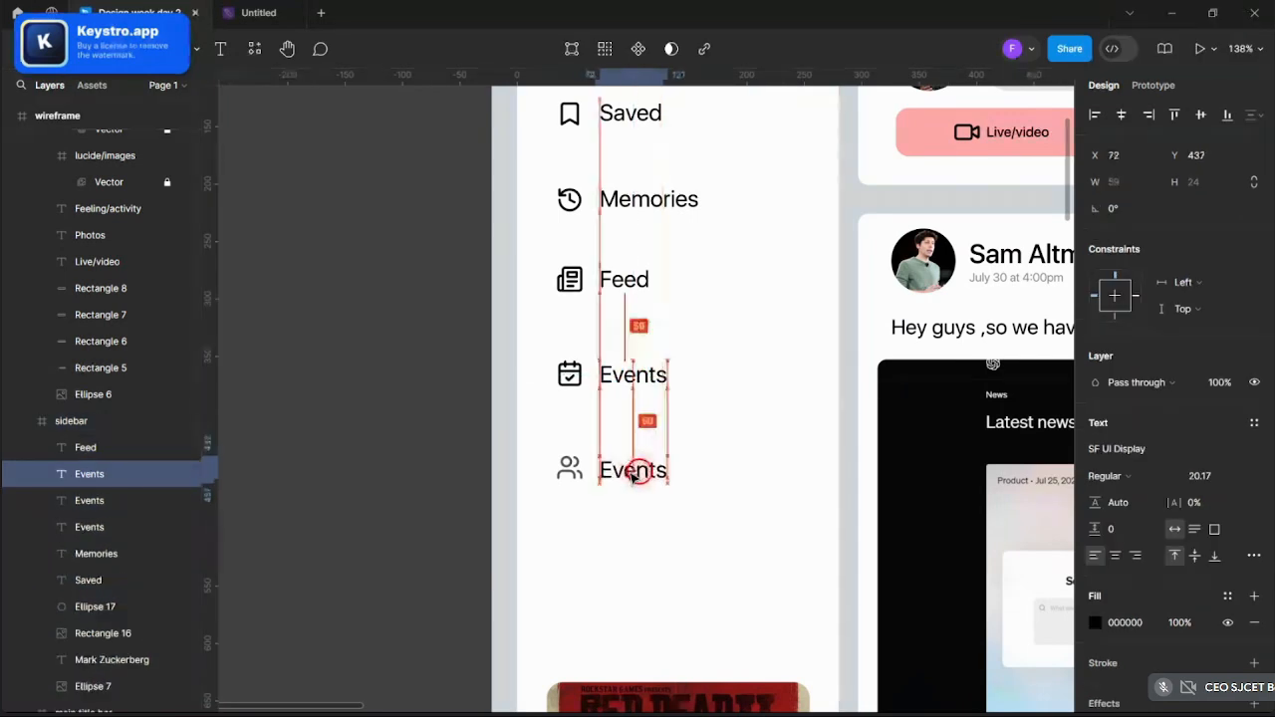
double_click(632, 470)
type("Friend")
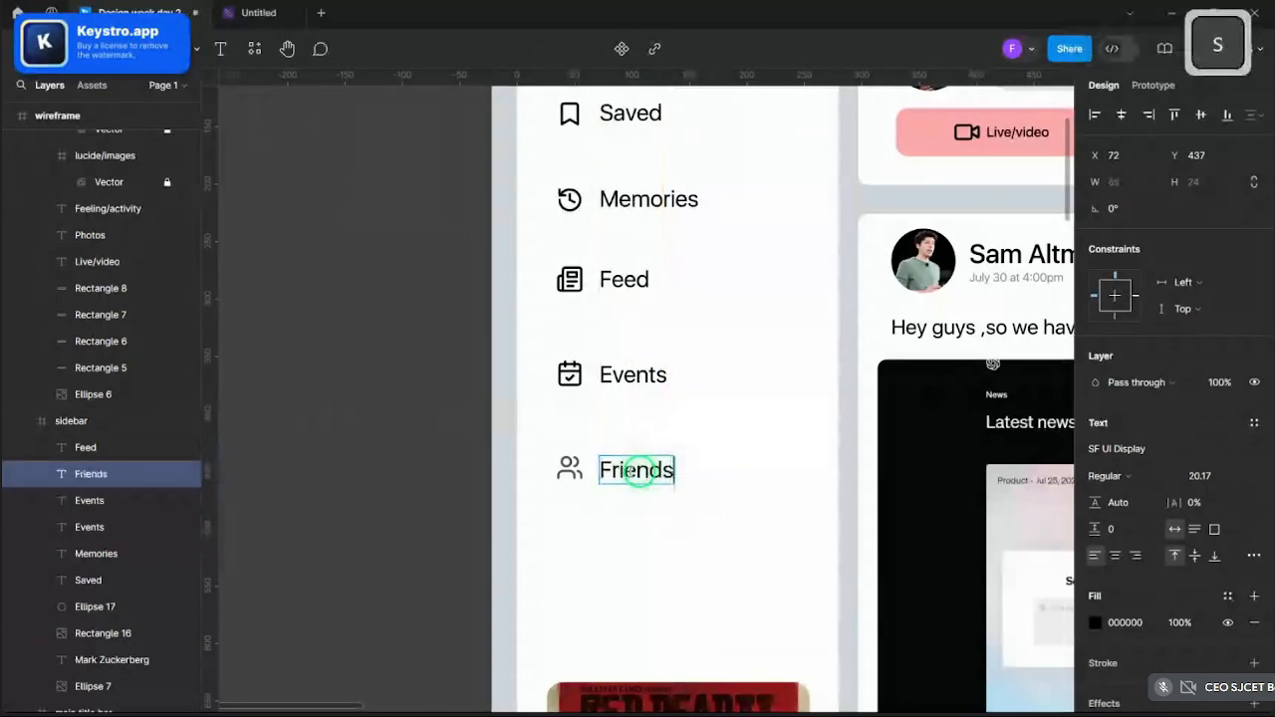
left_click(752, 455)
left_click(752, 455)
scroll(749, 454, "down", 4)
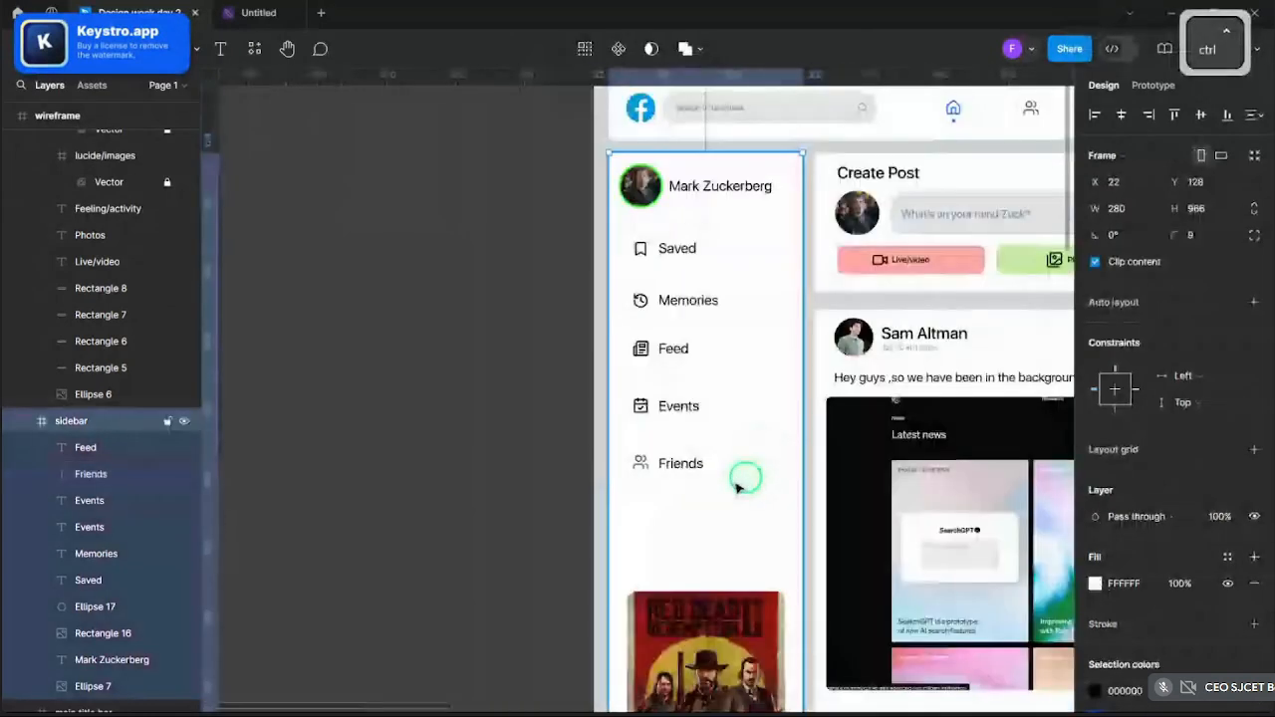
scroll(734, 488, "up", 5)
scroll(674, 489, "down", 3)
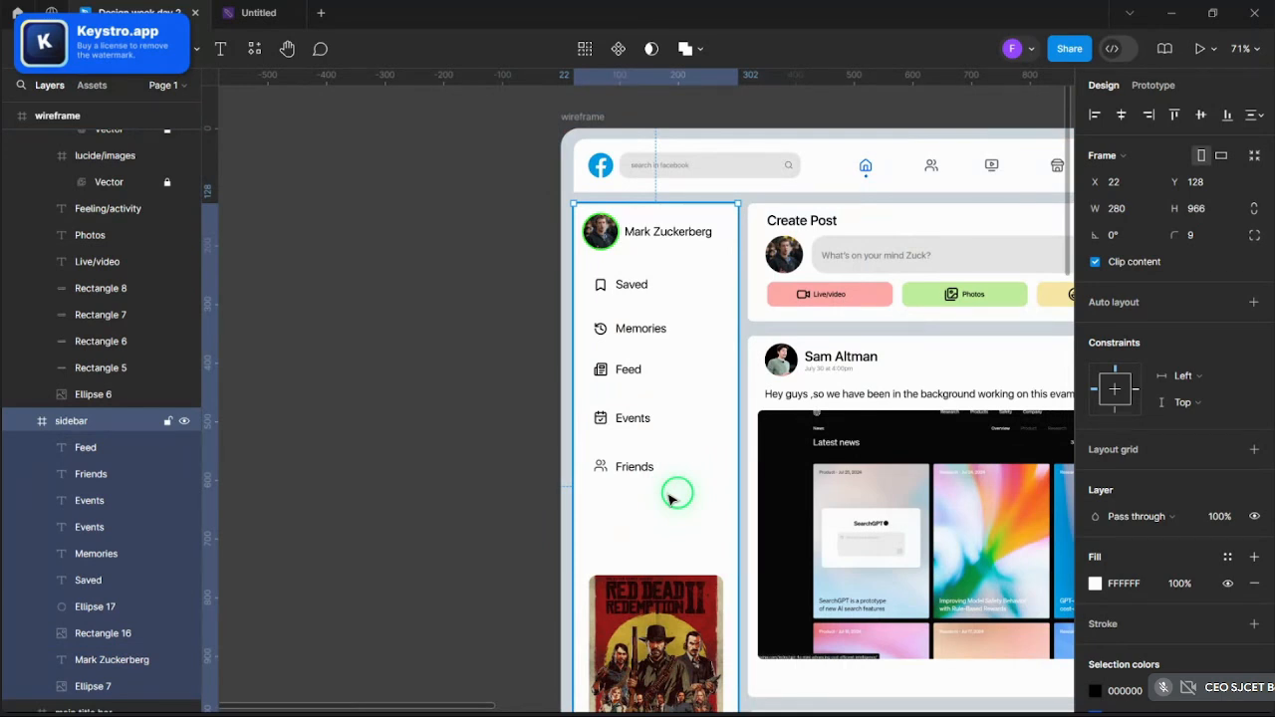
scroll(672, 489, "down", 3)
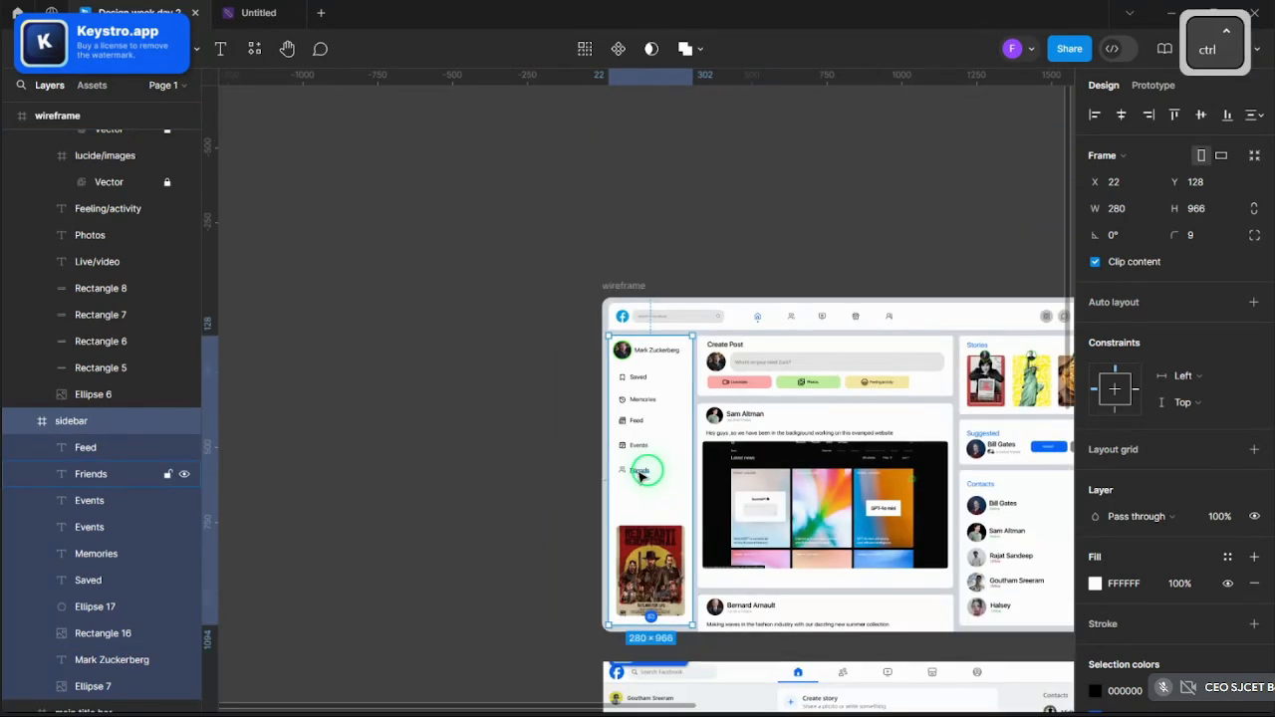
scroll(877, 319, "up", 3)
left_click(859, 318)
left_click(859, 319)
key("ctrl+c")
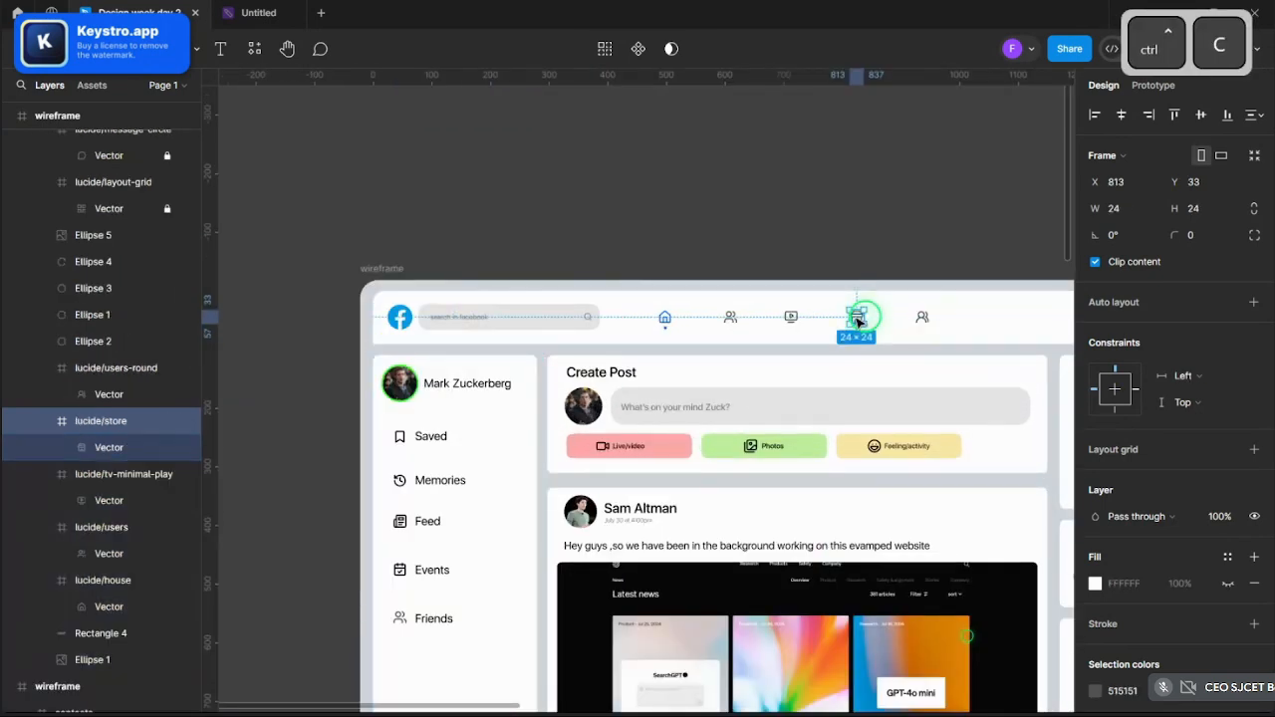
left_click(919, 317)
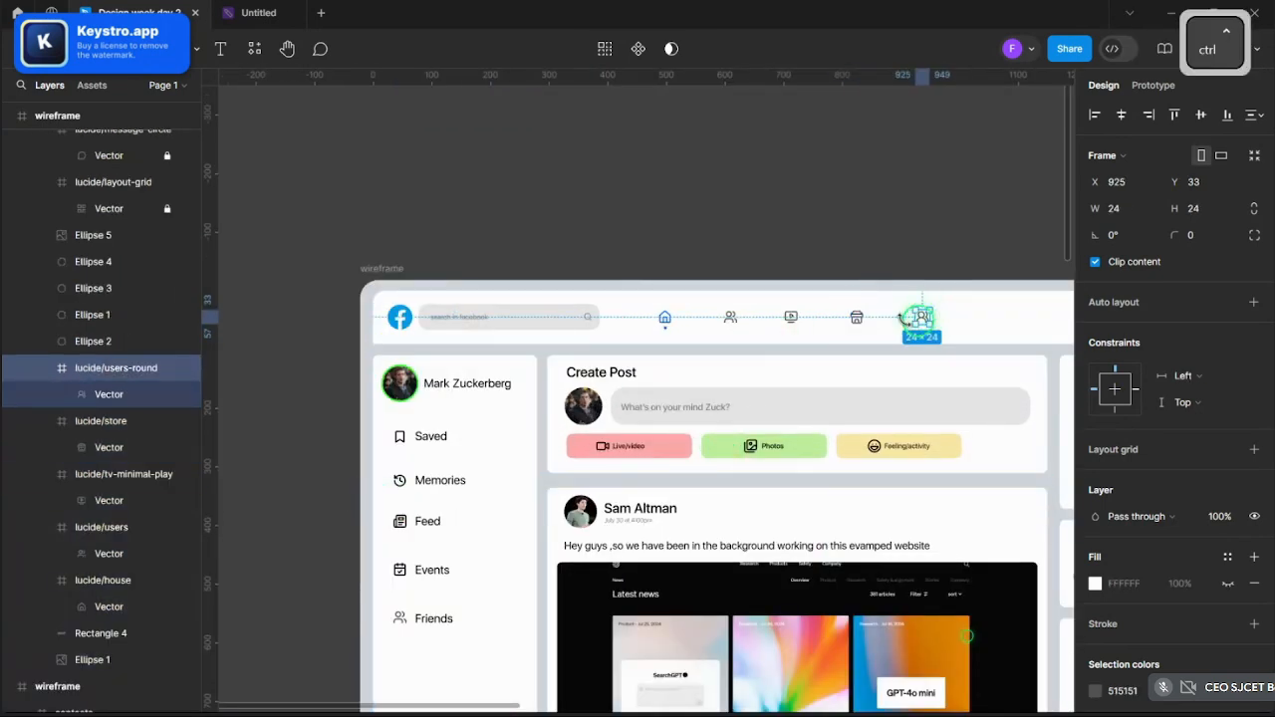
key("ctrl+c")
scroll(485, 455, "down", 3)
scroll(415, 430, "up", 5)
key("ctrl+v")
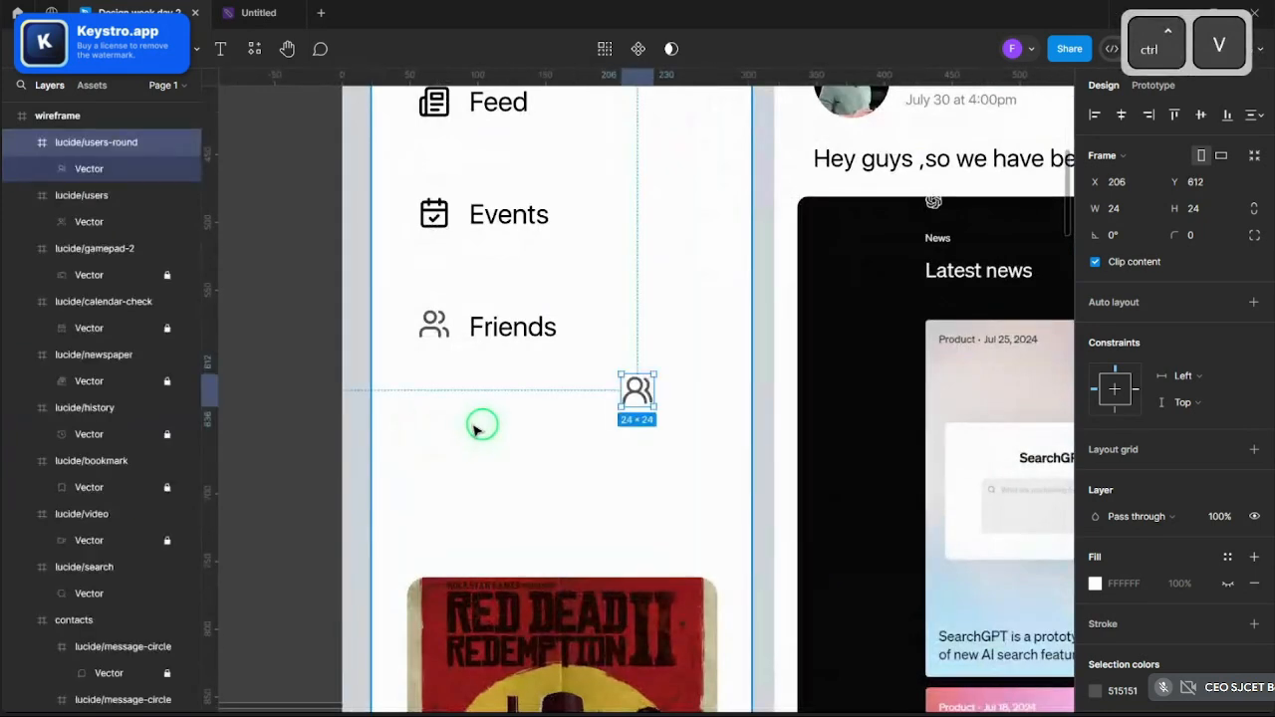
key("ctrl+z")
scroll(447, 456, "down", 5, "ctrl")
scroll(685, 393, "up", 2)
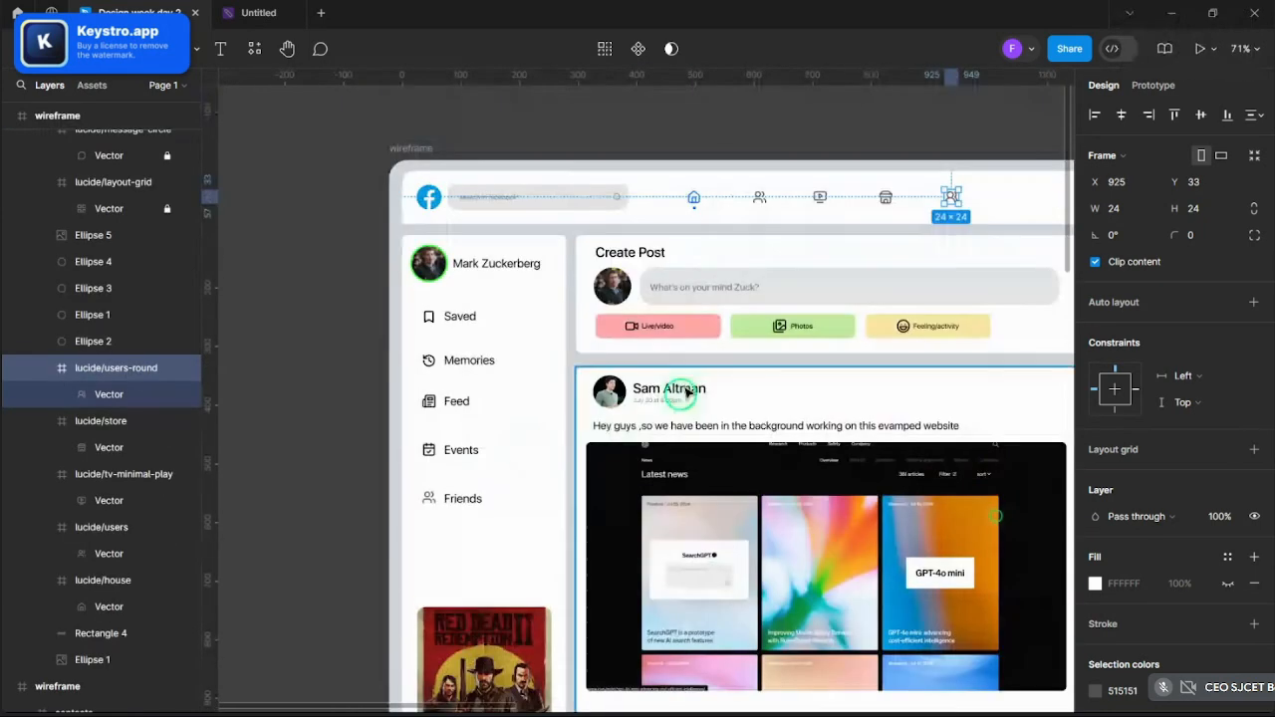
left_click(886, 196)
key("ctrl+c")
scroll(385, 592, "up", 5, "ctrl")
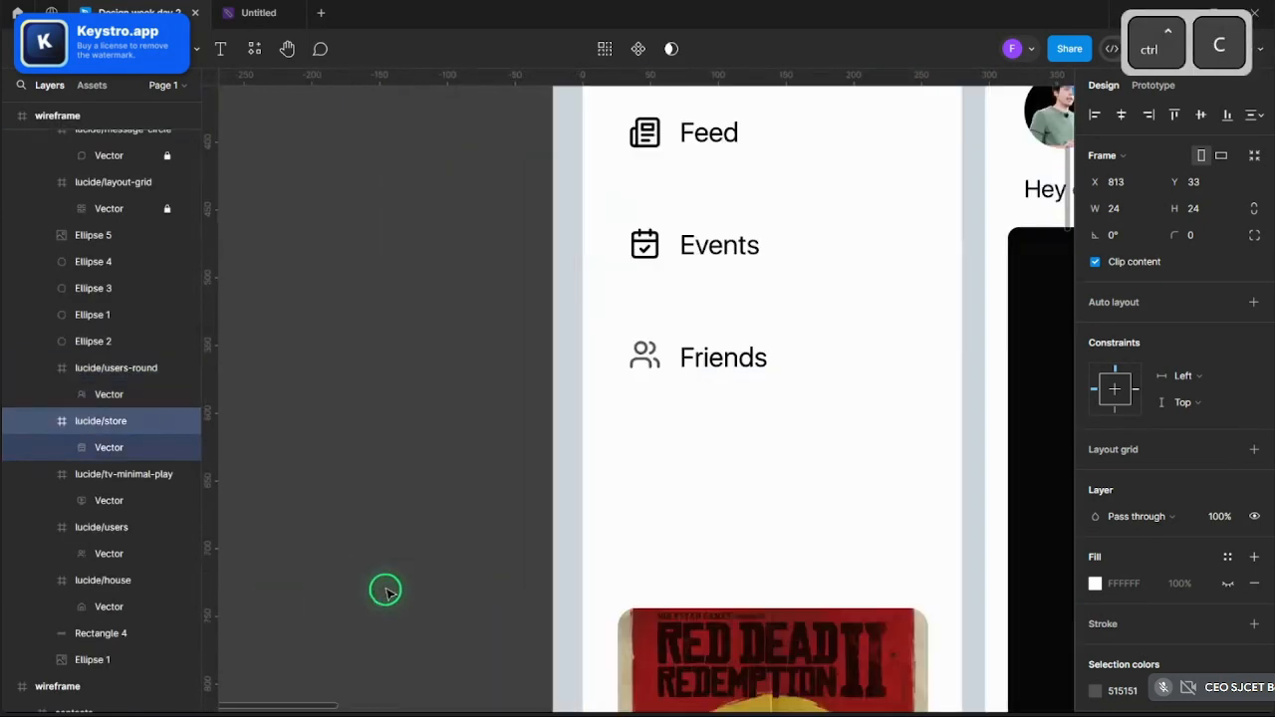
scroll(386, 592, "up", 3, "ctrl")
key("ctrl+v")
left_click_drag(662, 411, 752, 435)
scroll(753, 435, "down", 3)
key("ctrl+z")
key("ctrl+z")
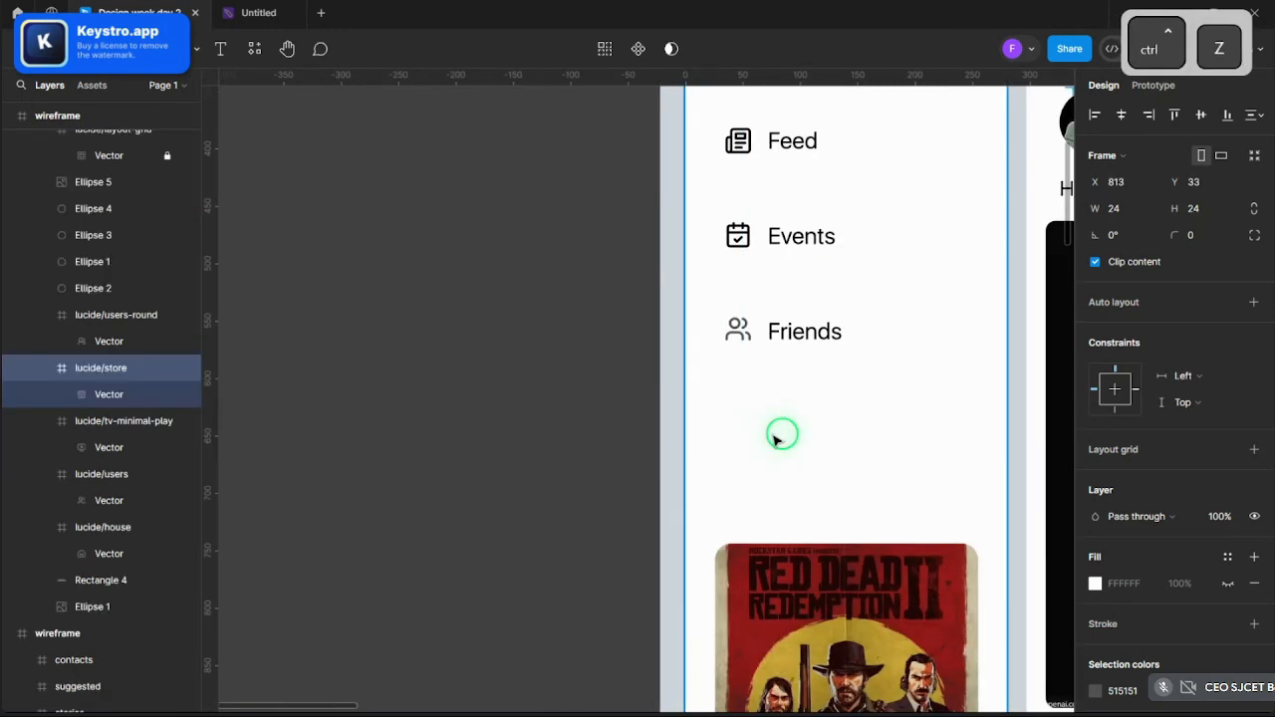
scroll(787, 436, "down", 2)
scroll(690, 476, "down", 4)
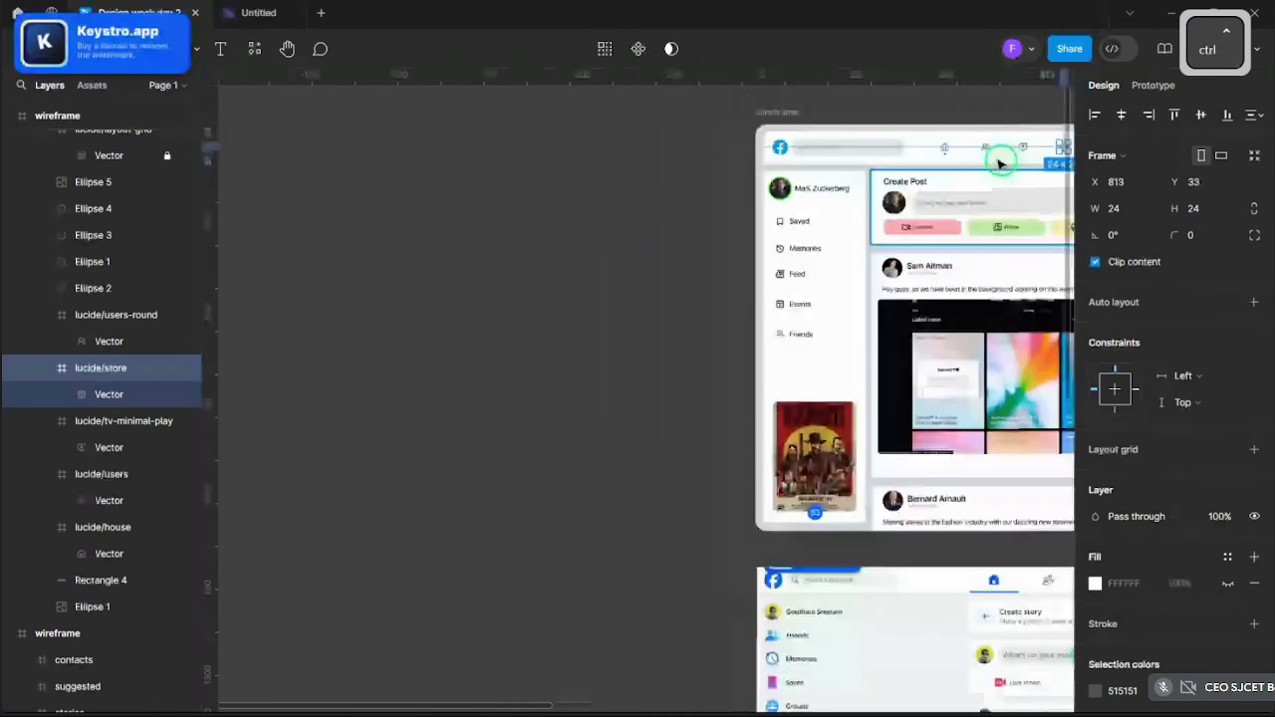
key("ctrl+v")
scroll(1023, 157, "right", 2)
left_click_drag(1023, 151, 736, 375)
scroll(738, 371, "up", 5)
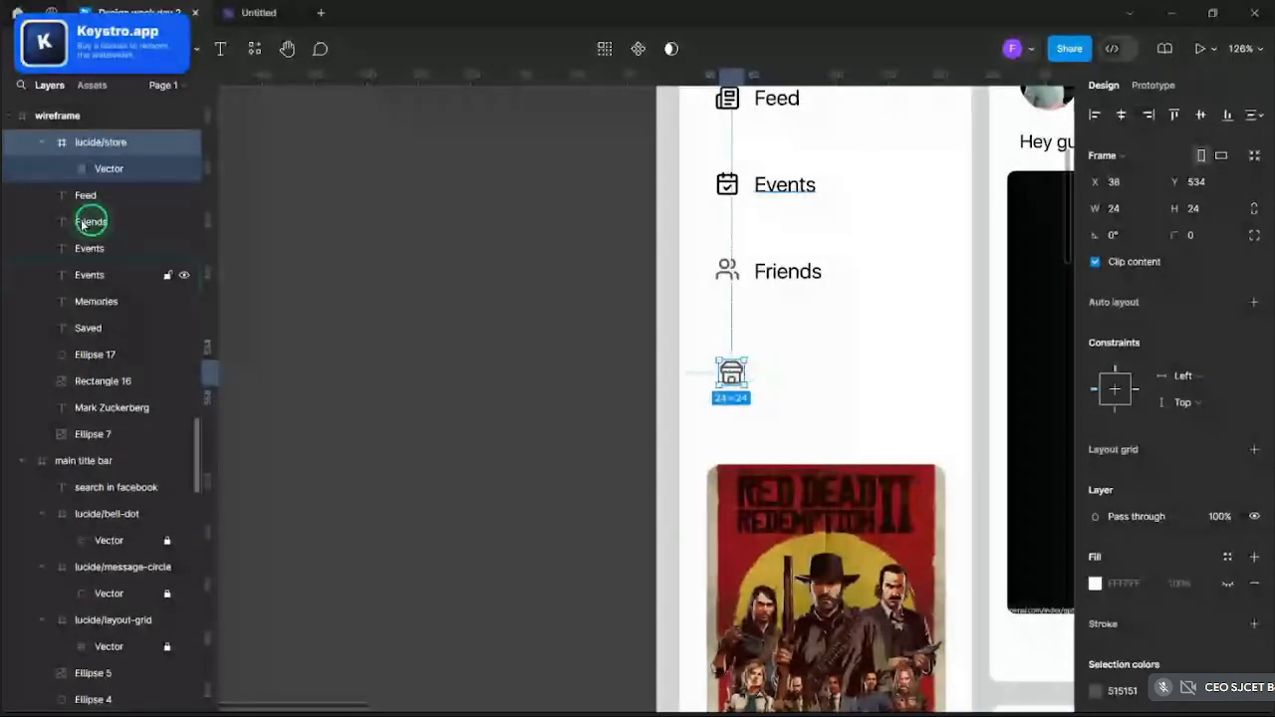
left_click_drag(109, 150, 121, 206)
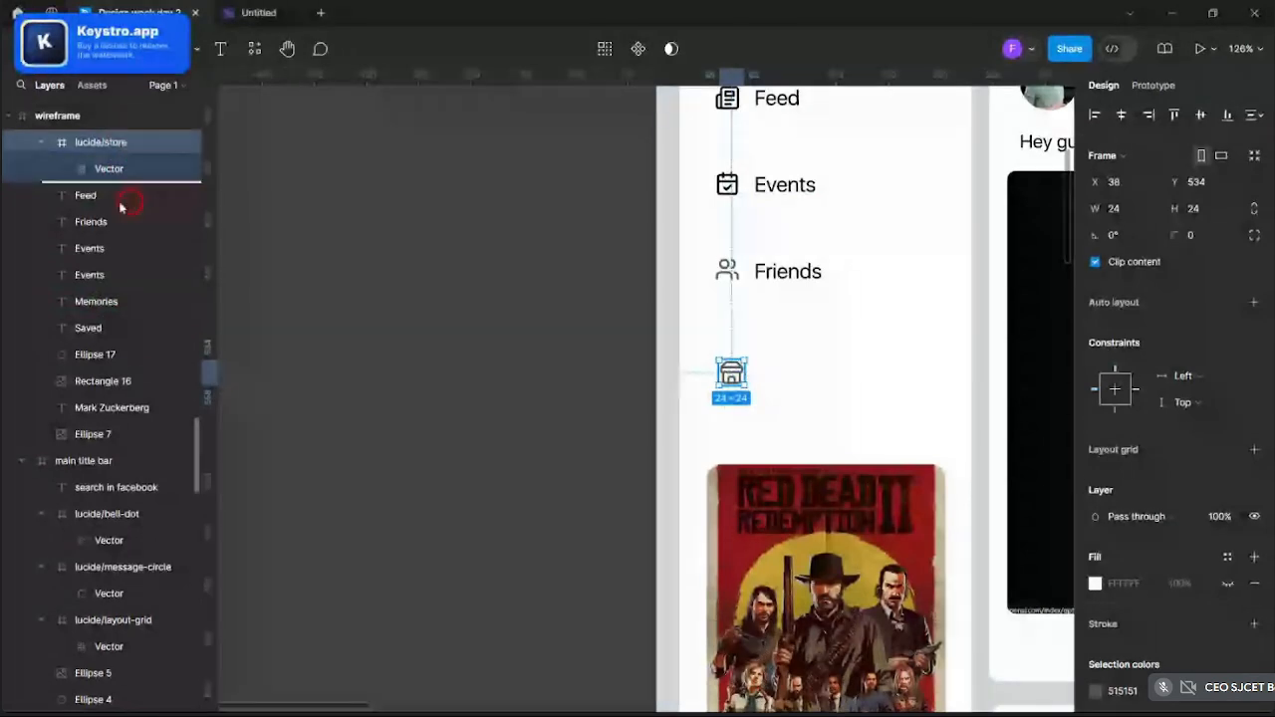
scroll(121, 293, "down", 4)
left_click_drag(124, 279, 125, 374)
scroll(120, 322, "down", 5)
scroll(122, 330, "up", 5)
scroll(128, 353, "up", 6)
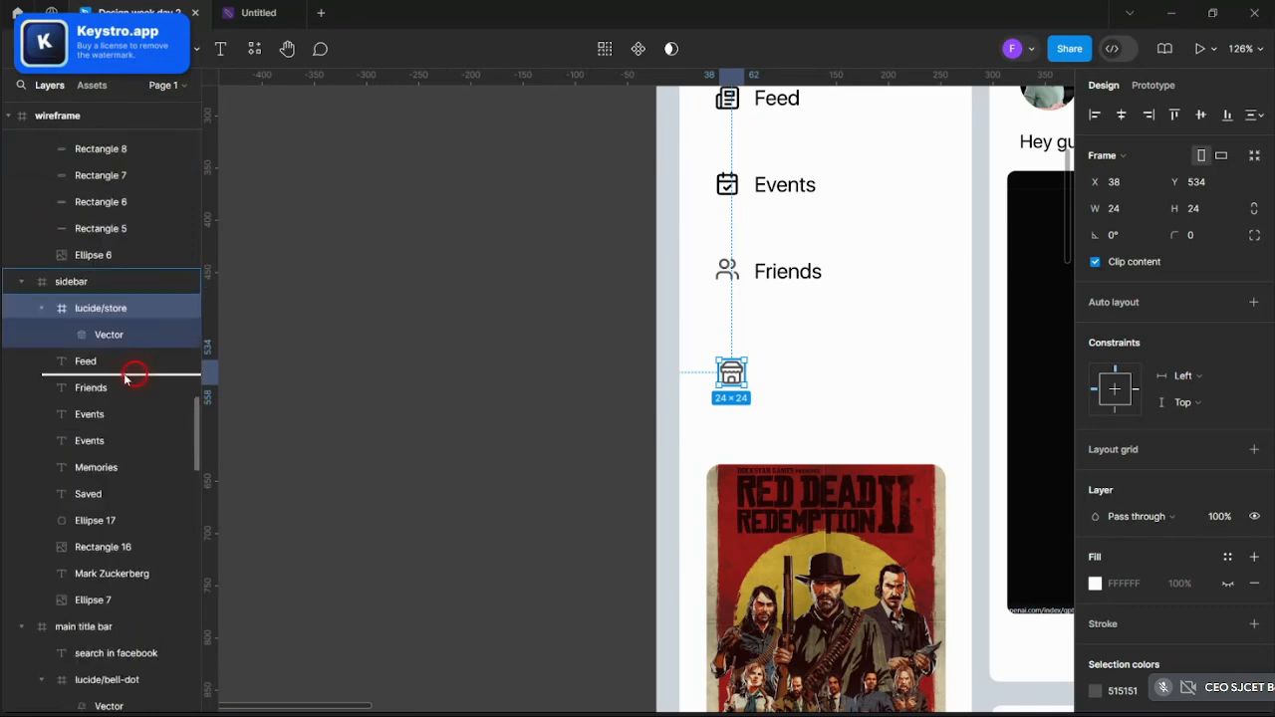
left_click_drag(107, 317, 107, 317)
scroll(906, 373, "up", 5)
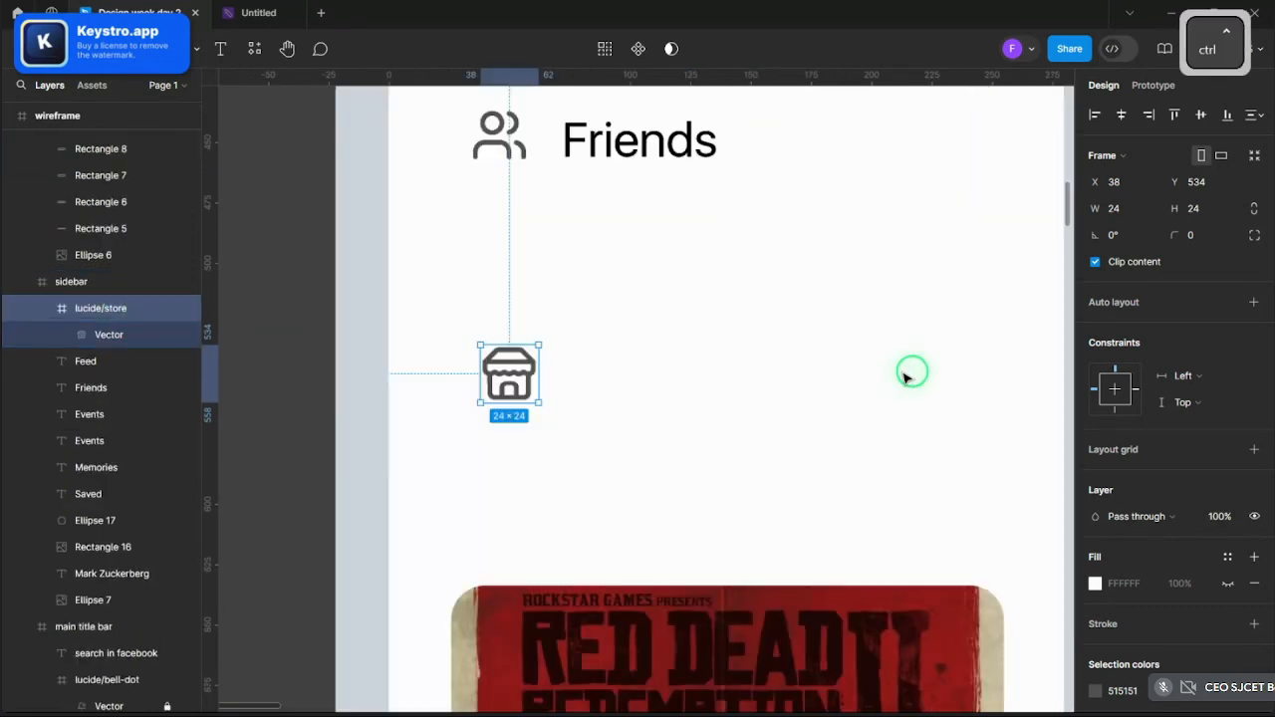
left_click_drag(507, 366, 488, 325)
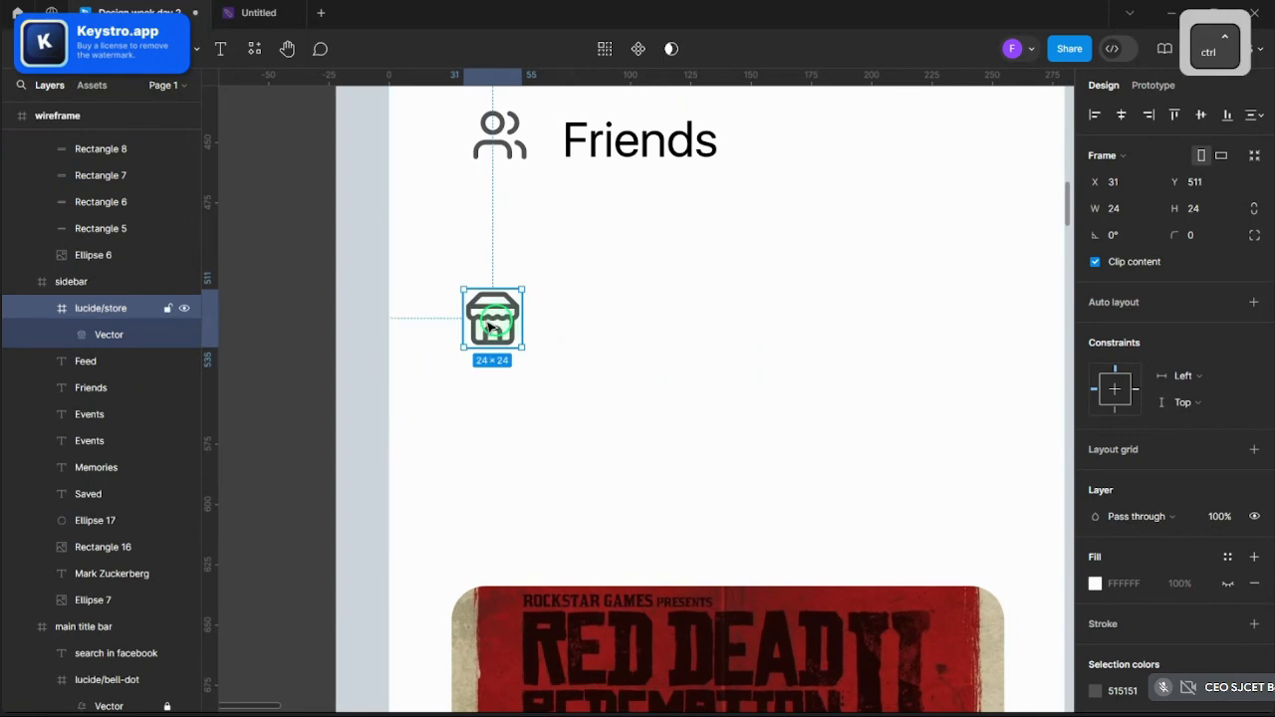
scroll(490, 324, "down", 3)
key("Delete")
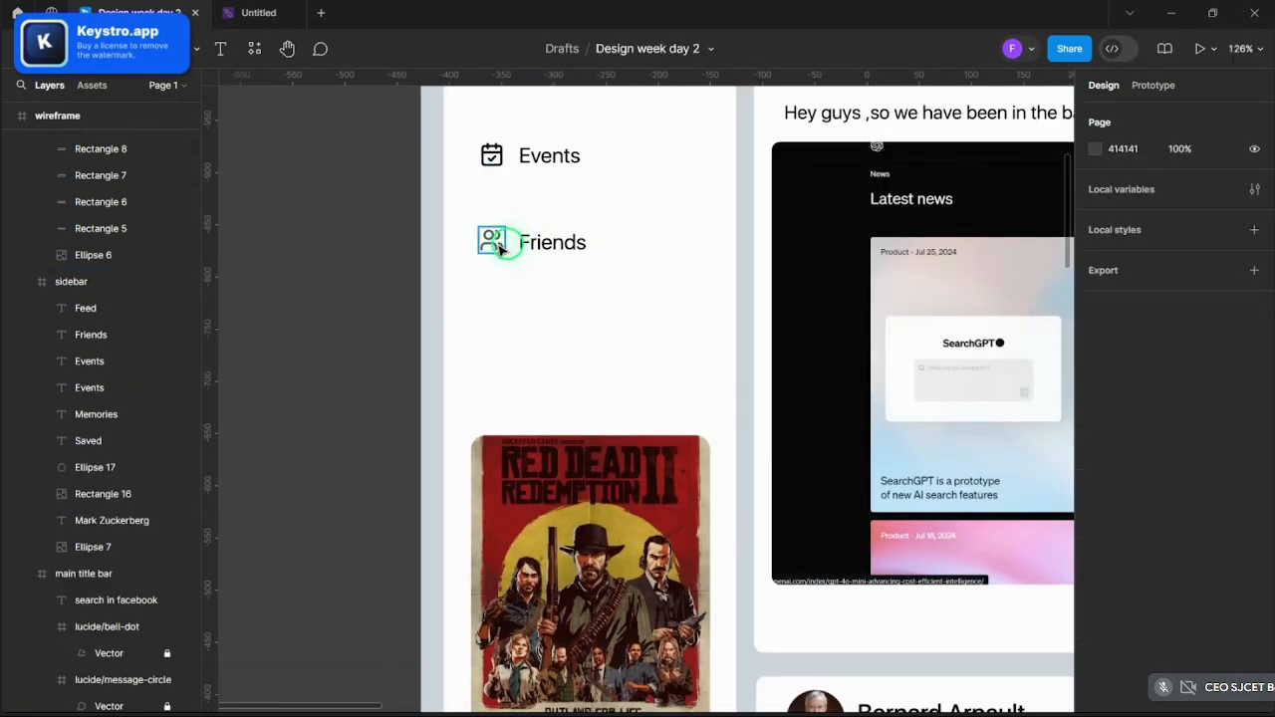
left_click(492, 242, "shift")
scroll(641, 407, "down", 10)
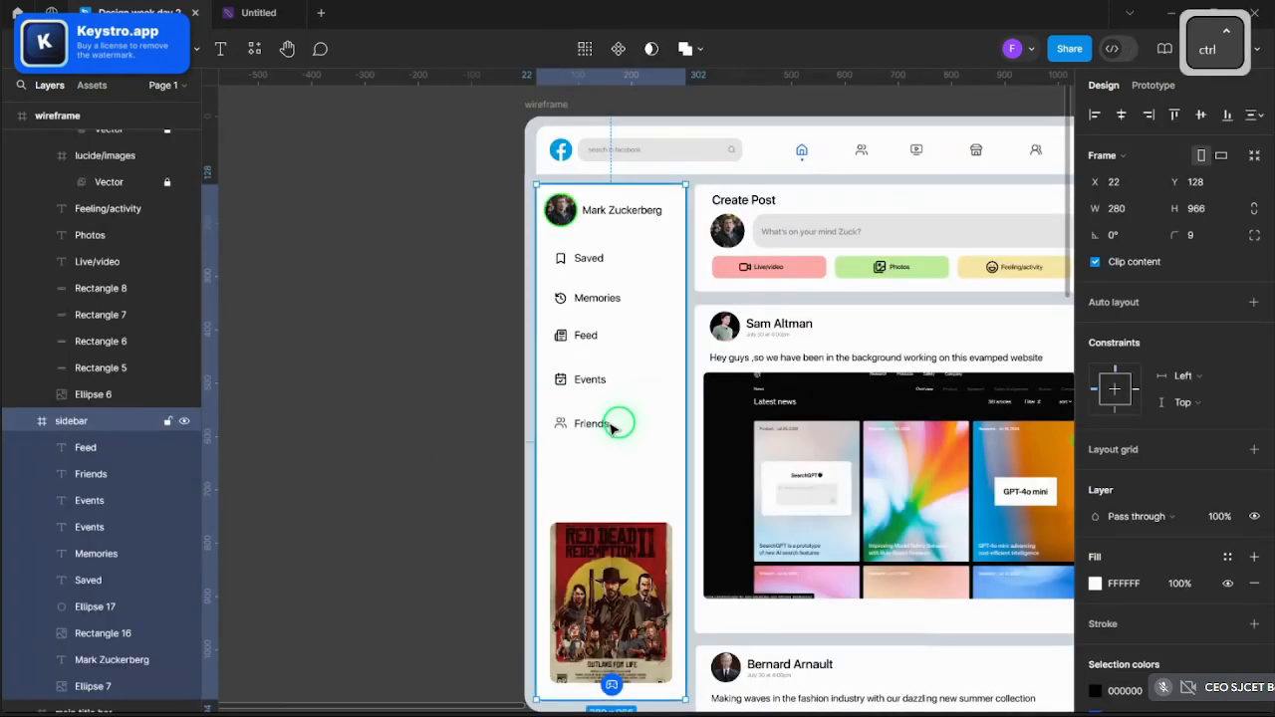
left_click(446, 462)
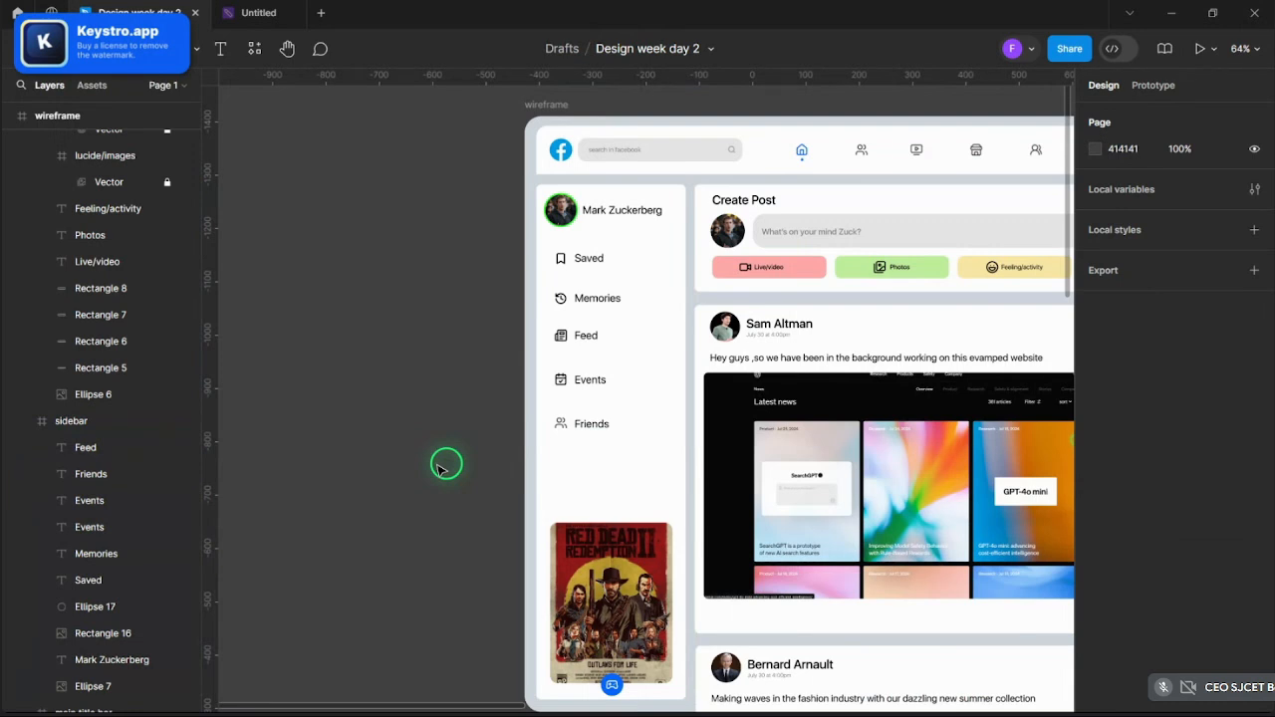
key("ctrl")
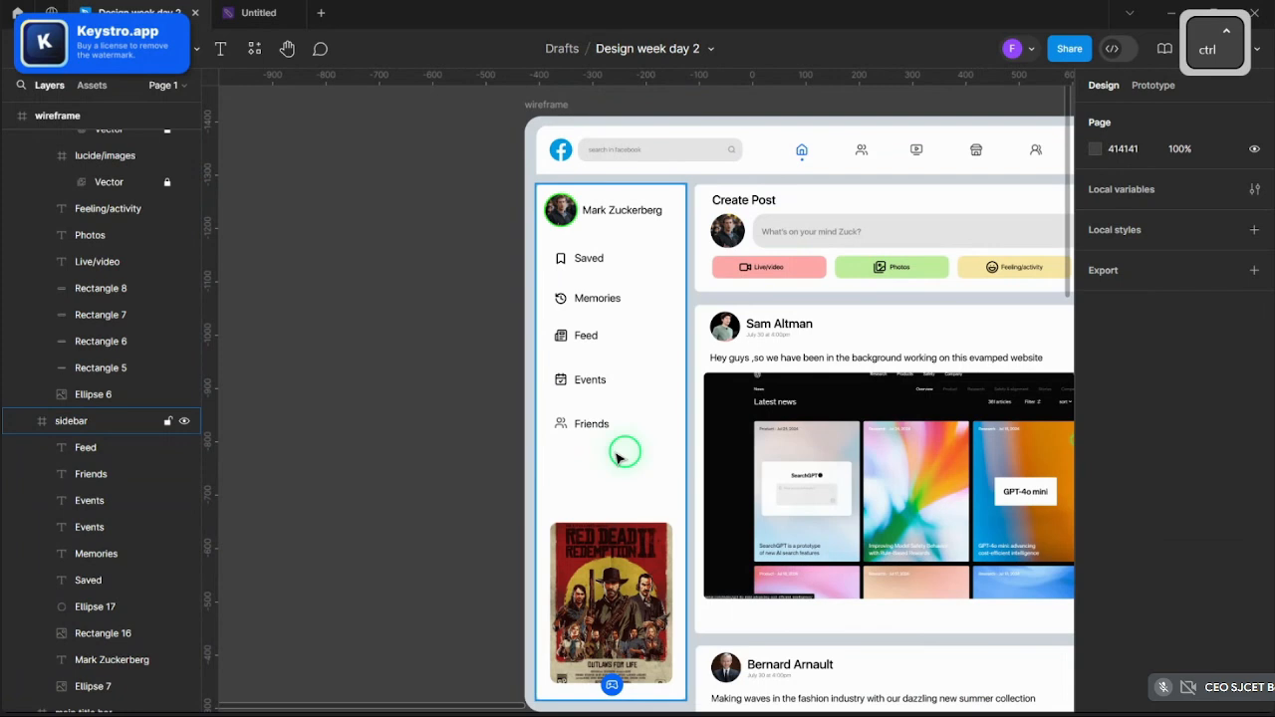
scroll(618, 370, "up", 2)
- Shift the profile photo and name right, narrowing the name box to wrap onto two lines
left_click(539, 143)
scroll(537, 144, "up", 2)
left_click(545, 177, "ctrl")
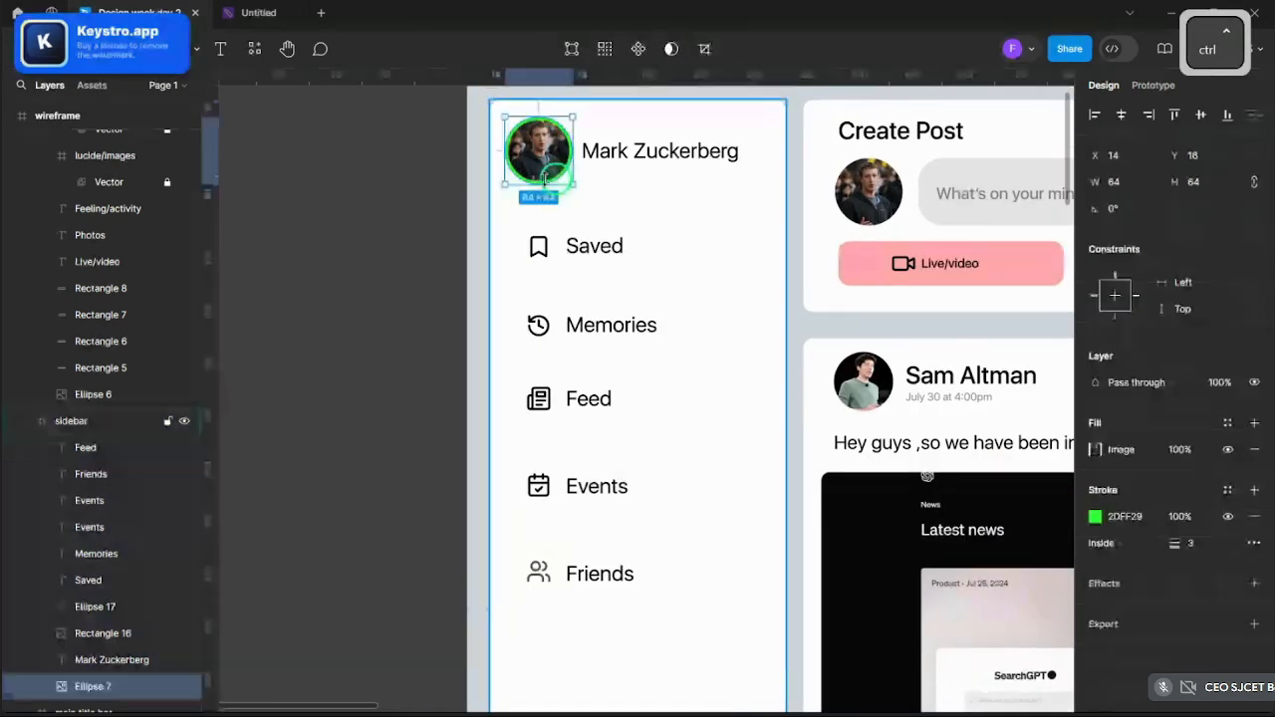
left_click_drag(545, 179, 562, 178)
left_click(657, 160)
left_click_drag(654, 159, 677, 160)
left_click_drag(759, 149, 687, 148)
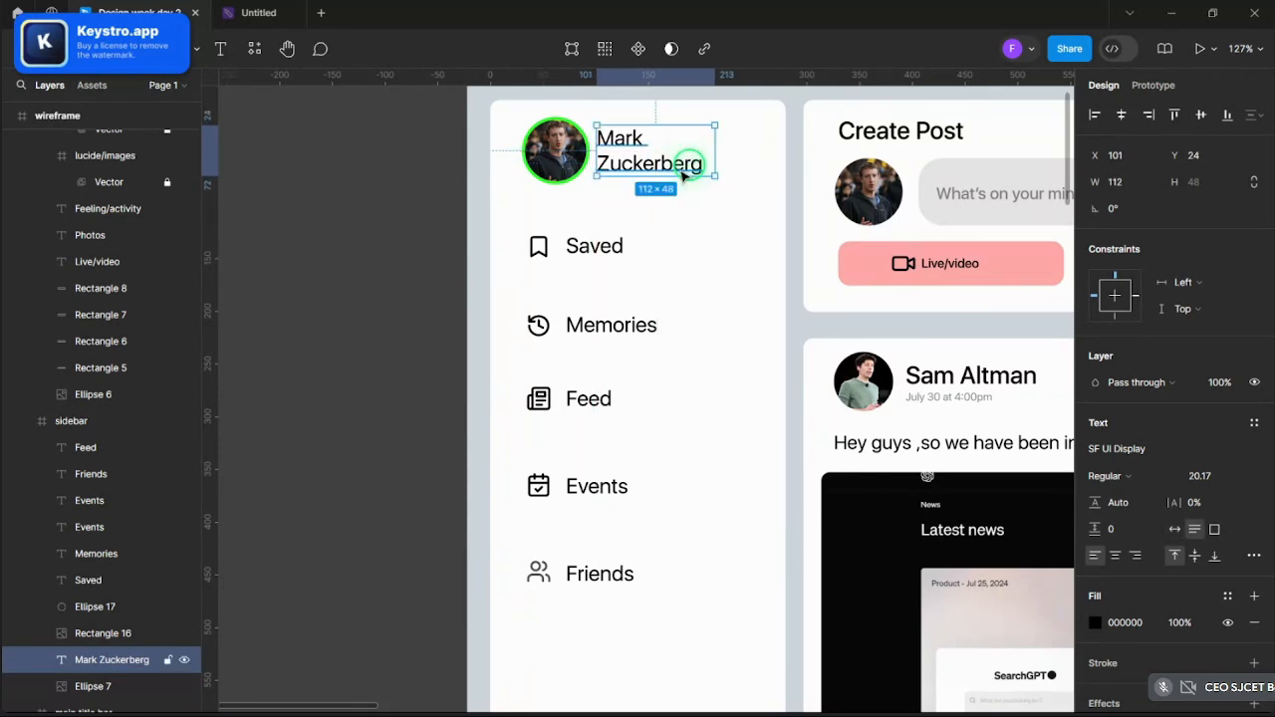
- Set the profile name's font weight to Medium
left_click(1103, 476)
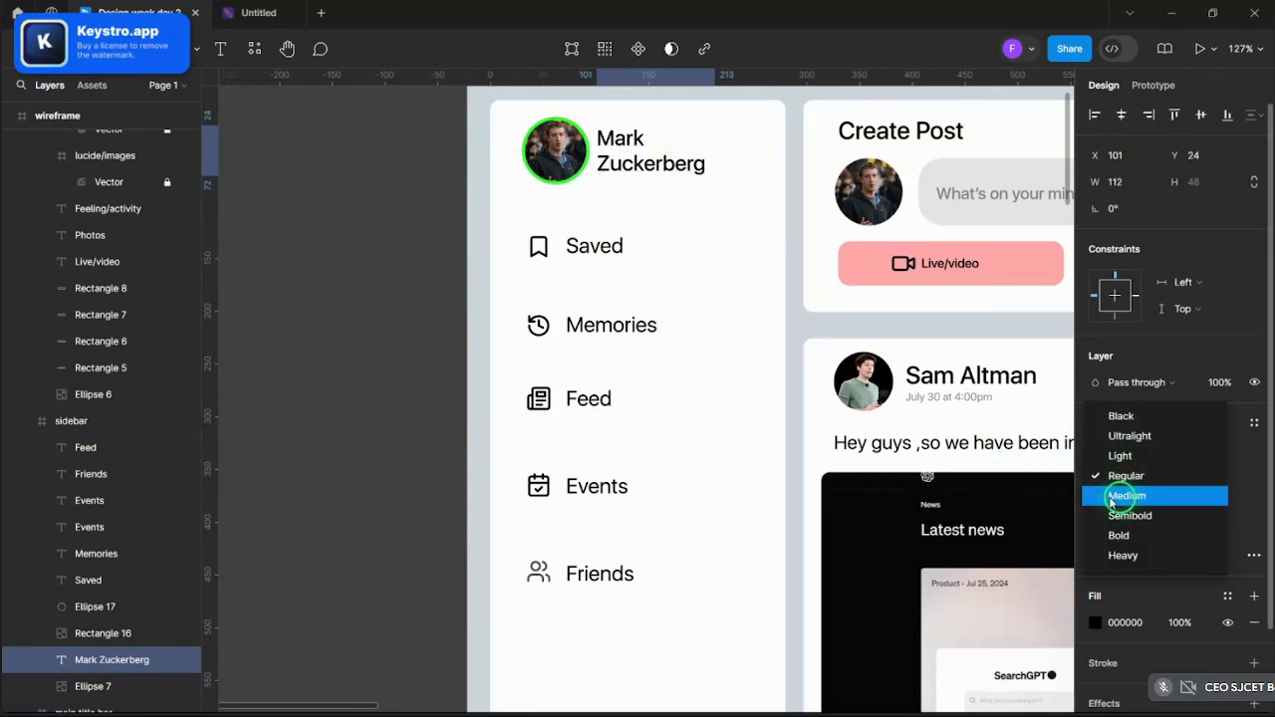
left_click(1096, 498)
left_click(378, 225)
- Nudge the profile photo and name slightly left together
scroll(378, 225, "down", 5, "ctrl")
scroll(470, 219, "up", 5, "ctrl")
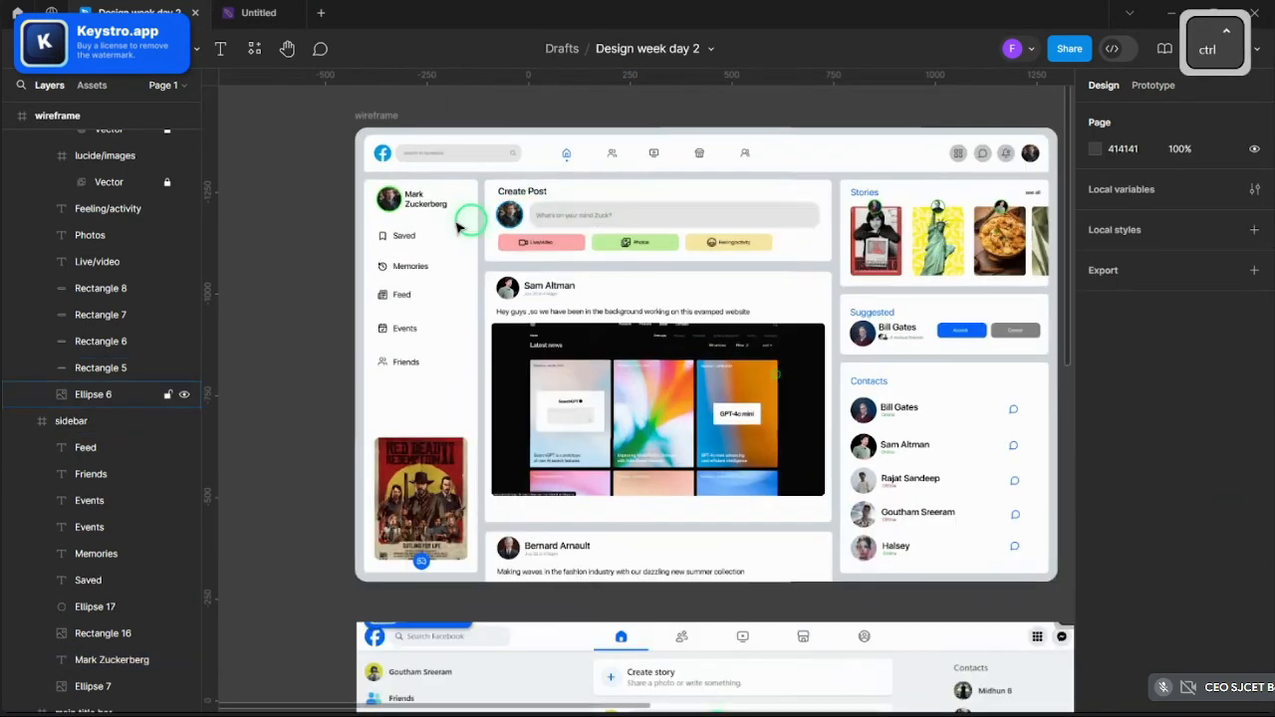
left_click(404, 197)
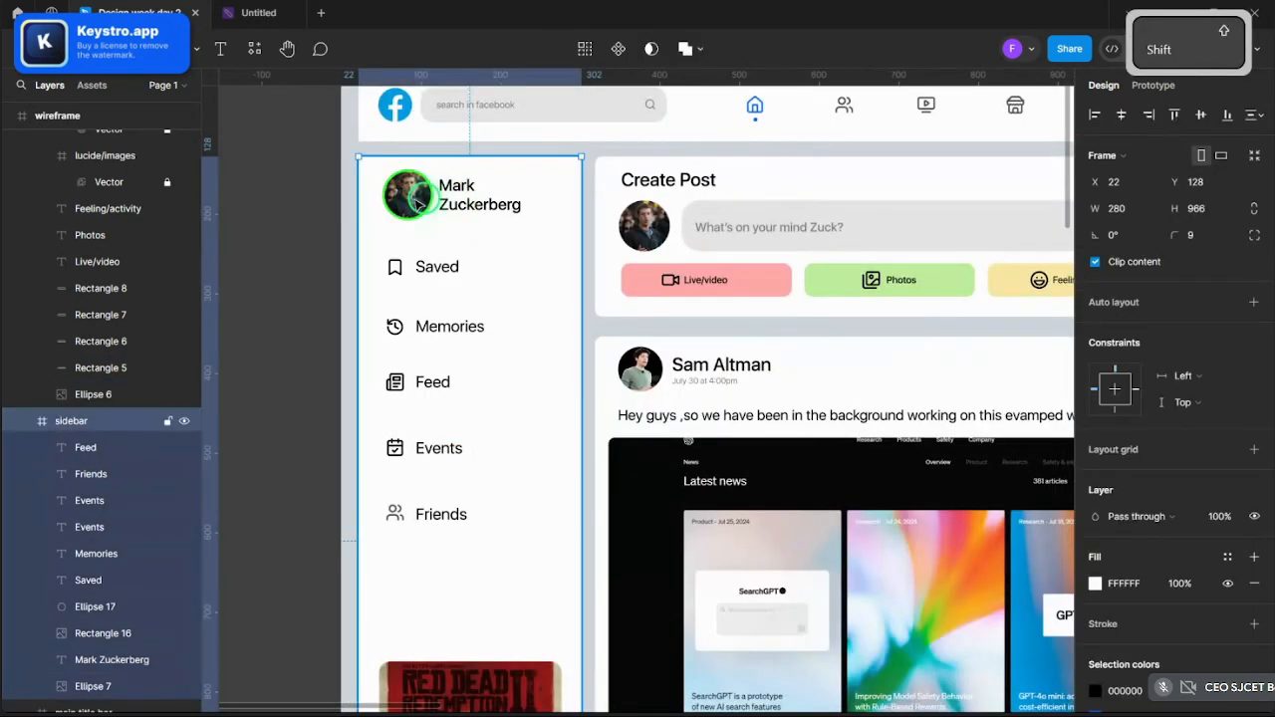
left_click(406, 197, "ctrl")
left_click(473, 192, "shift")
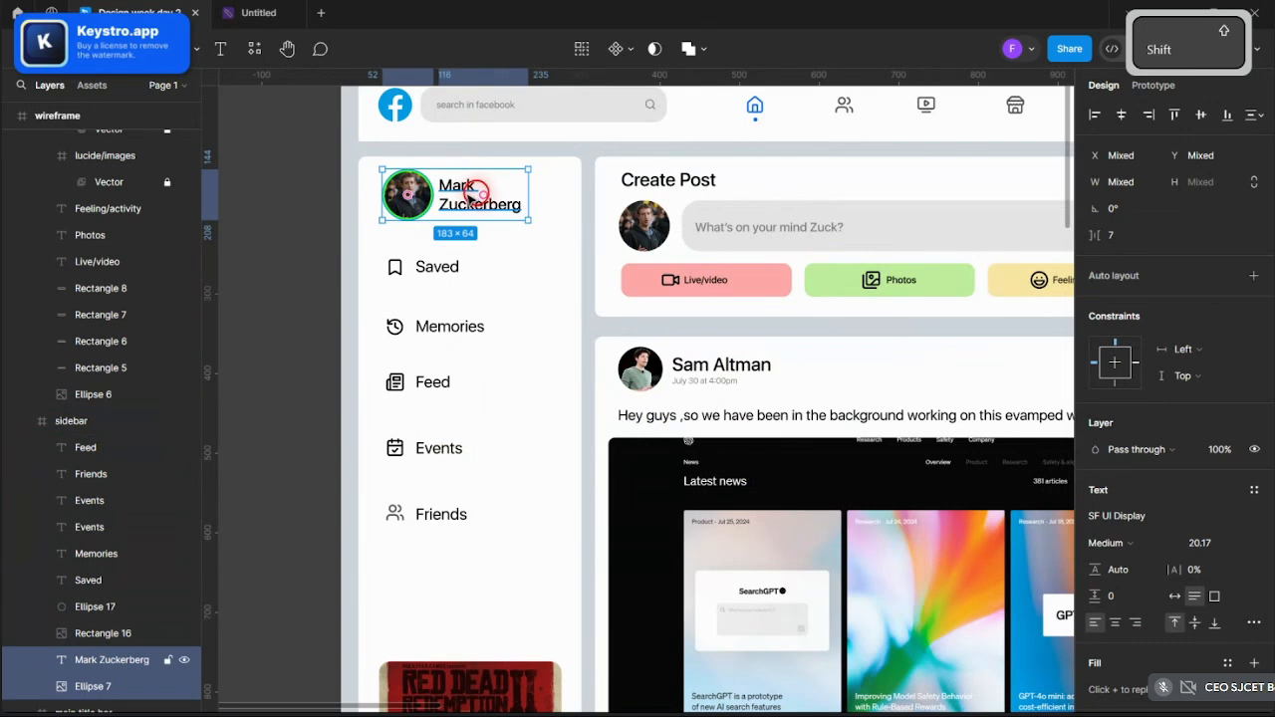
left_click_drag(473, 192, 460, 192)
left_click(282, 211)
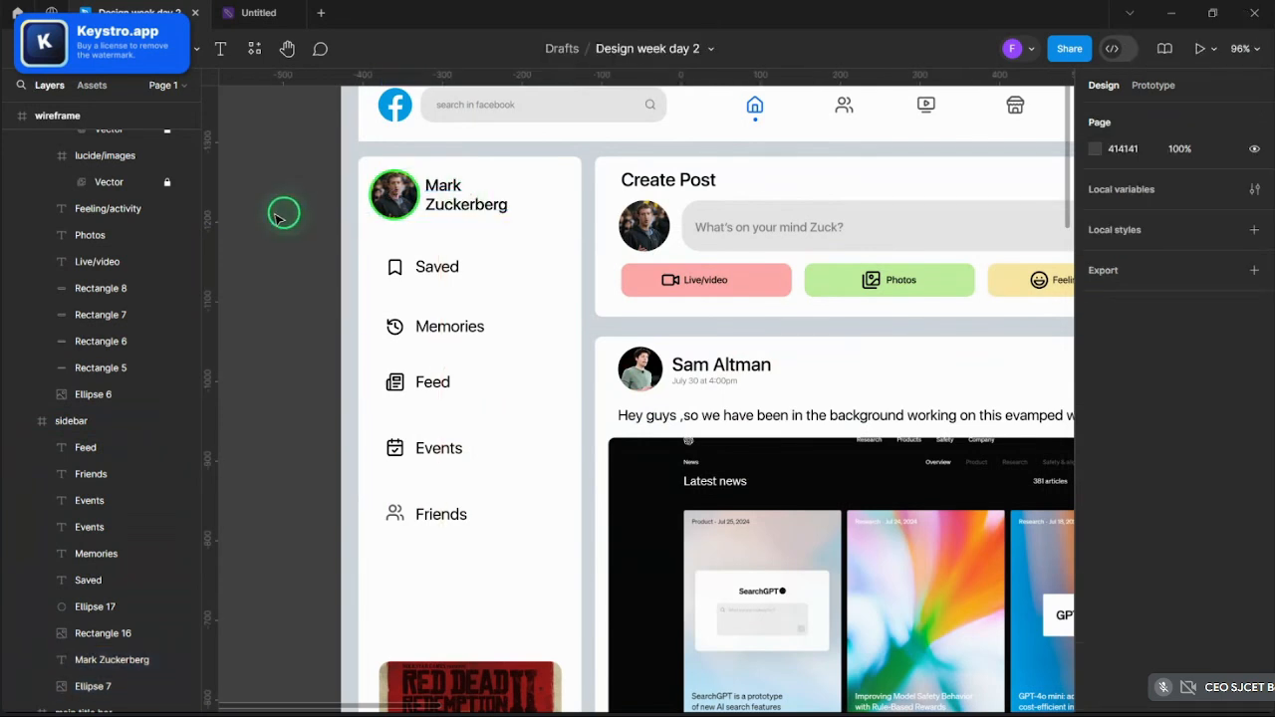
- Recolour the sidebar's Friends icon from grey 515151 to black 000000
scroll(279, 216, "down", 5)
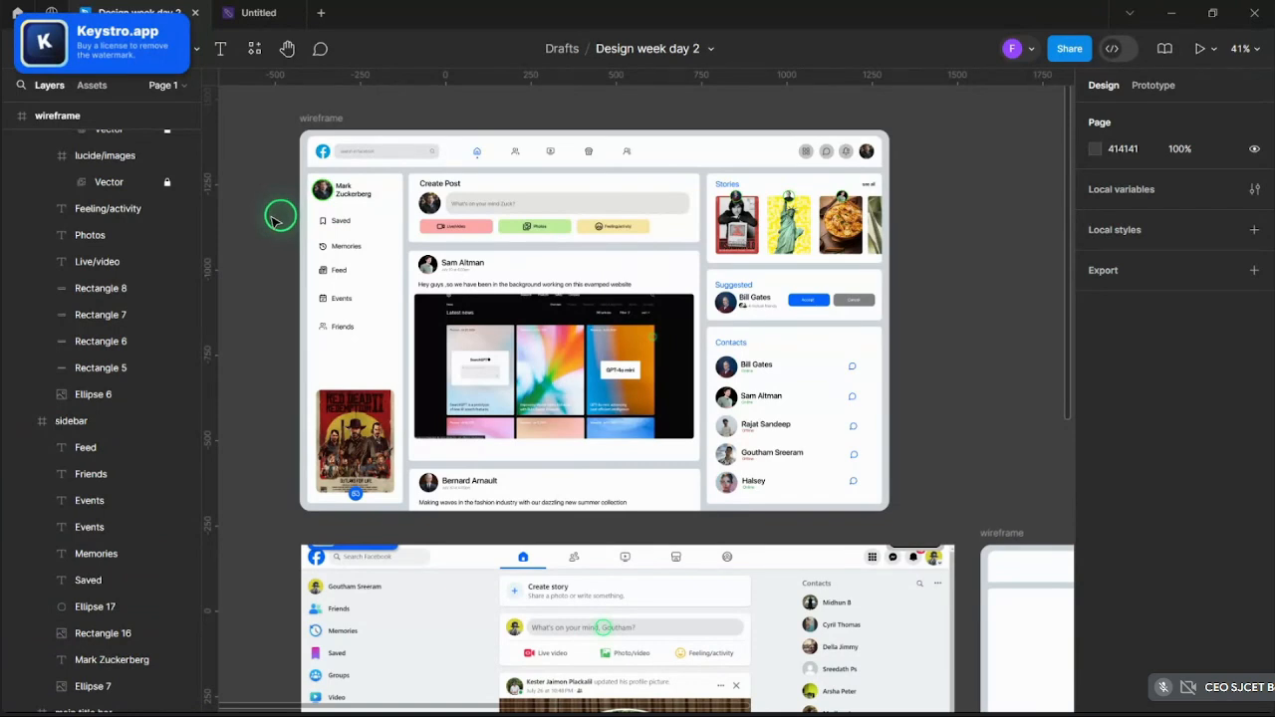
scroll(299, 274, "up", 7)
left_click(469, 515)
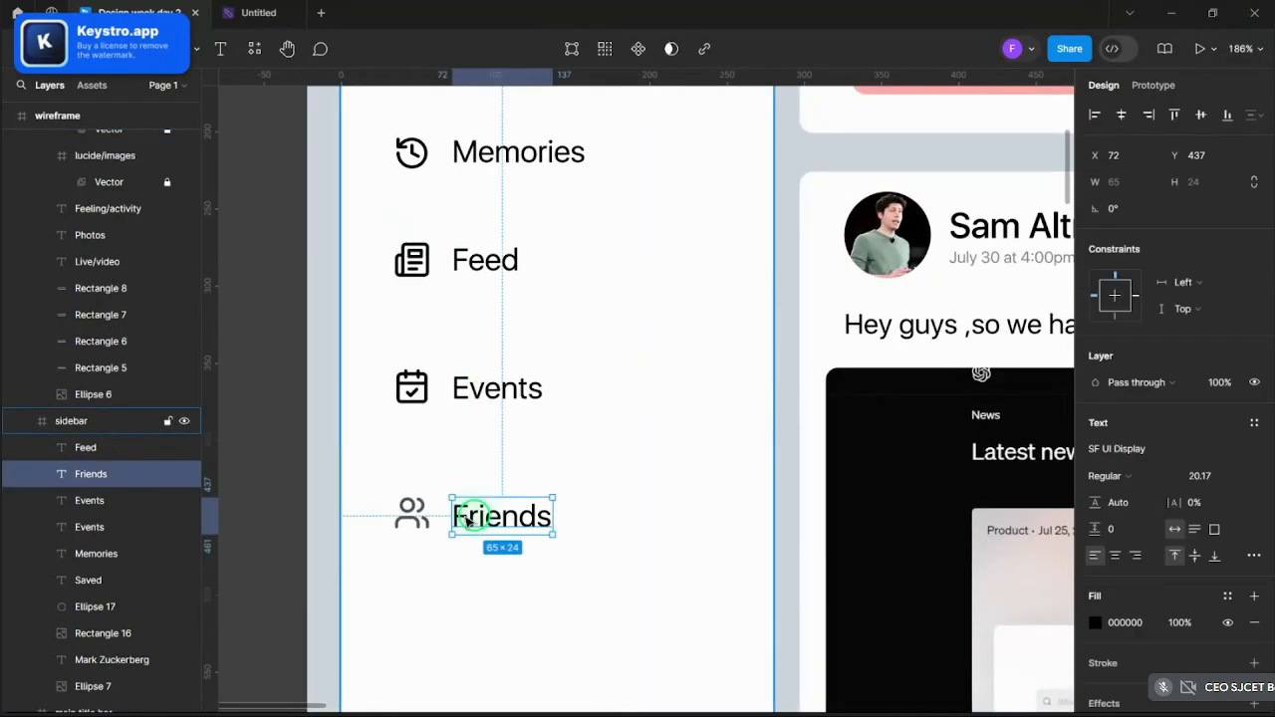
scroll(423, 510, "down", 8)
left_click(354, 276)
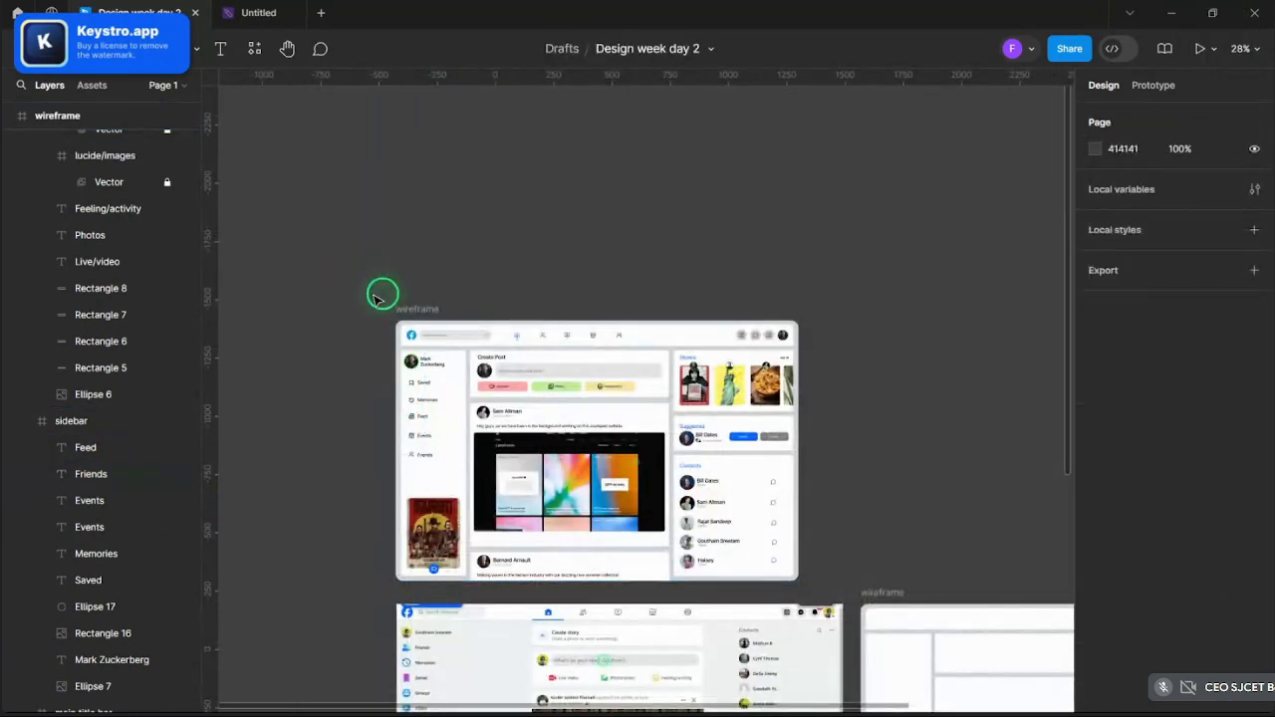
scroll(453, 488, "up", 3)
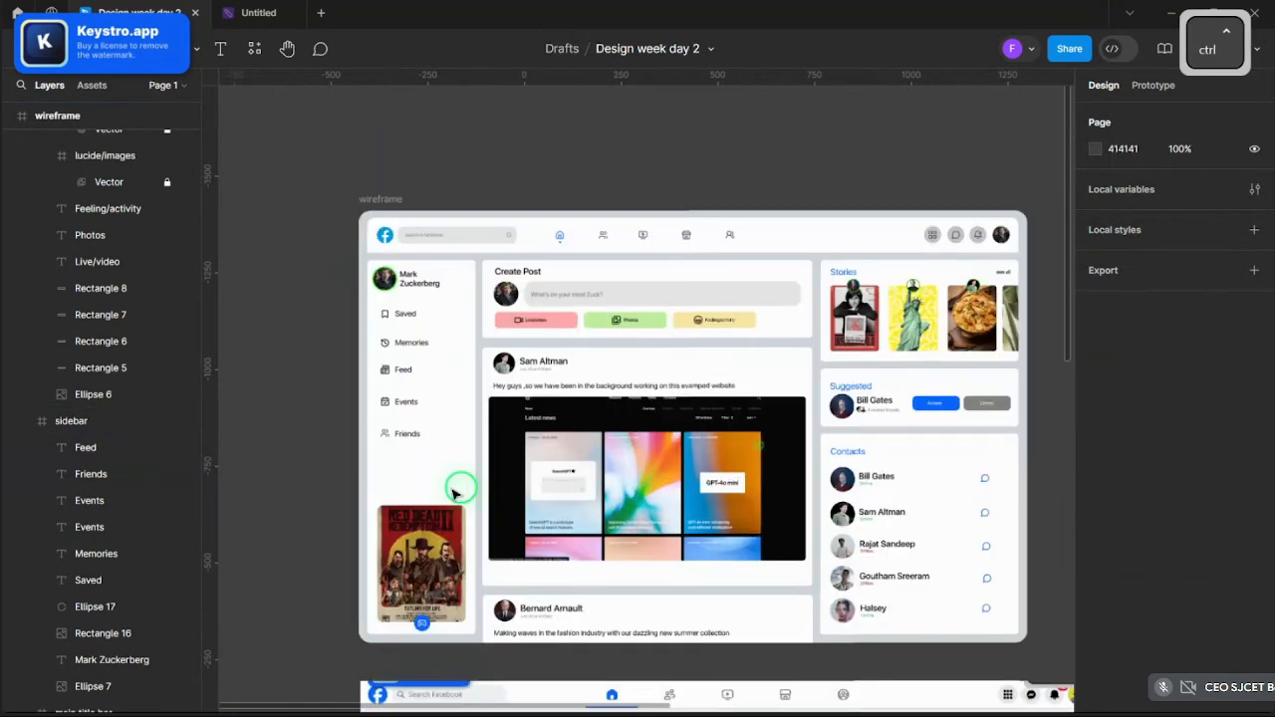
scroll(453, 493, "up", 2)
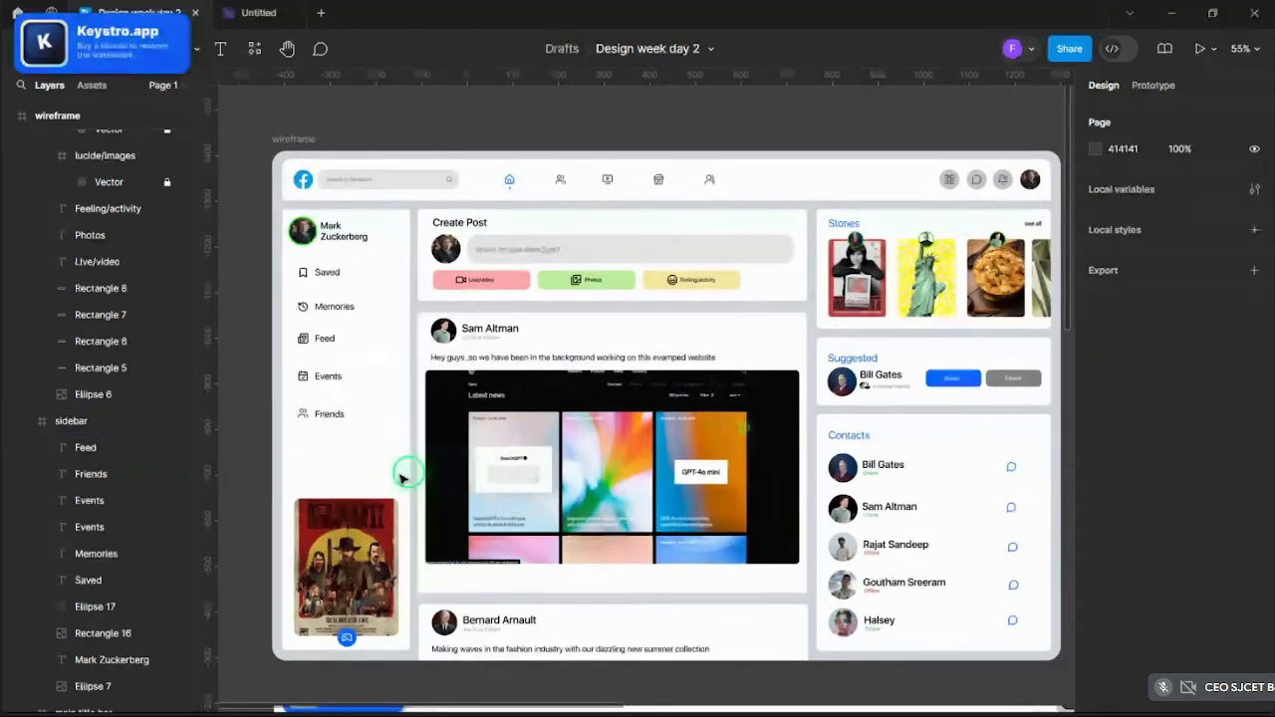
left_click(302, 413, "ctrl")
scroll(301, 413, "up", 2)
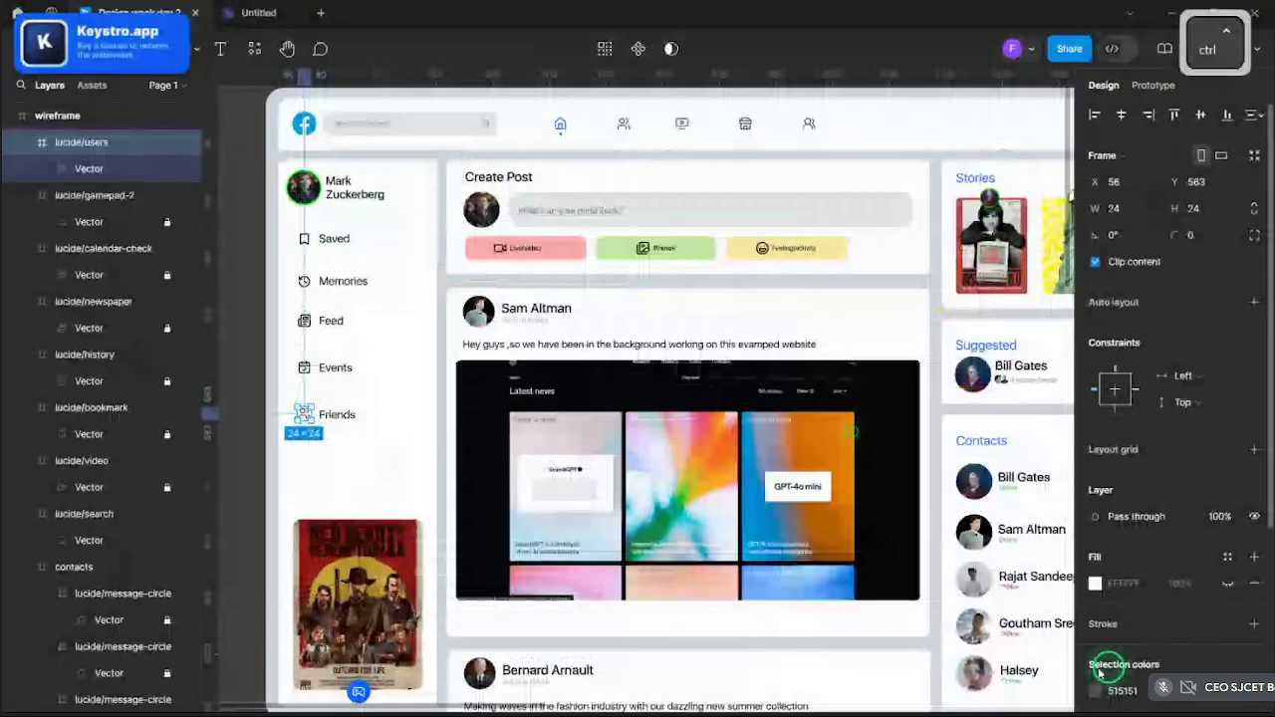
left_click(1097, 690)
scroll(757, 486, "down", 3)
left_click(467, 392)
- Select the icons and labels for Saved, Memories, Feed, Events and Friends
scroll(472, 400, "up", 4)
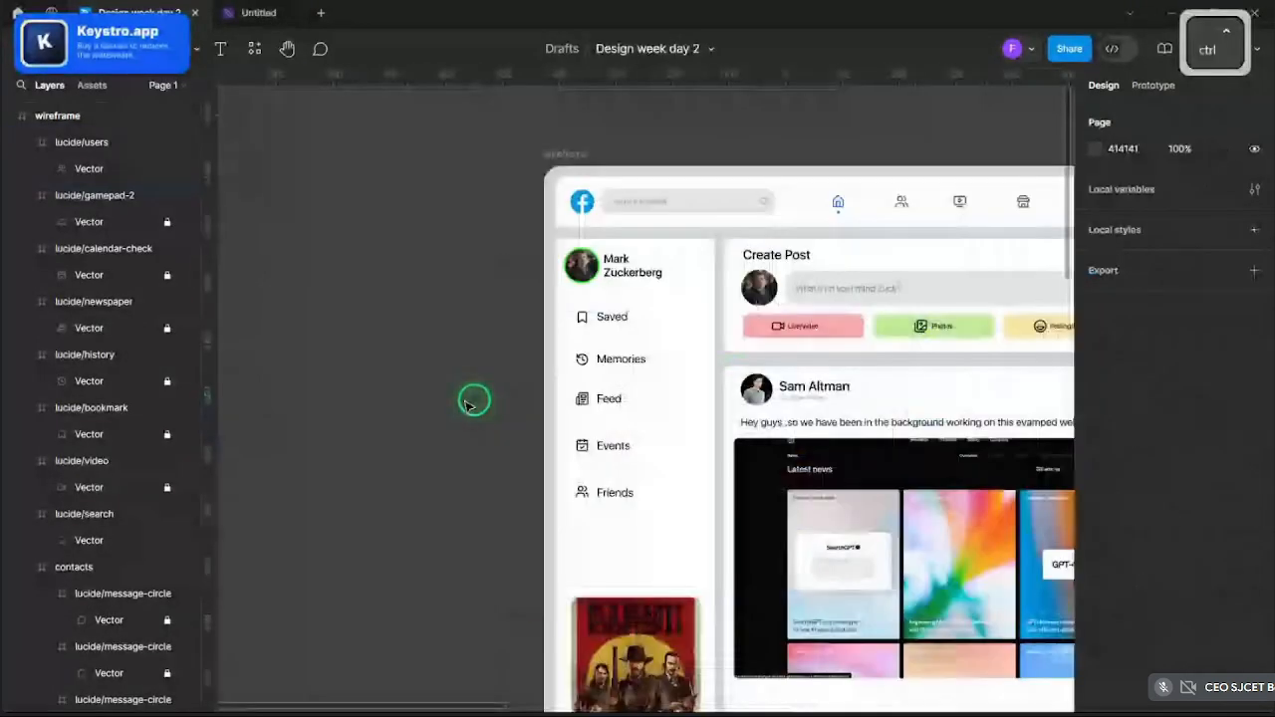
left_click(617, 309)
left_click(645, 303, "shift")
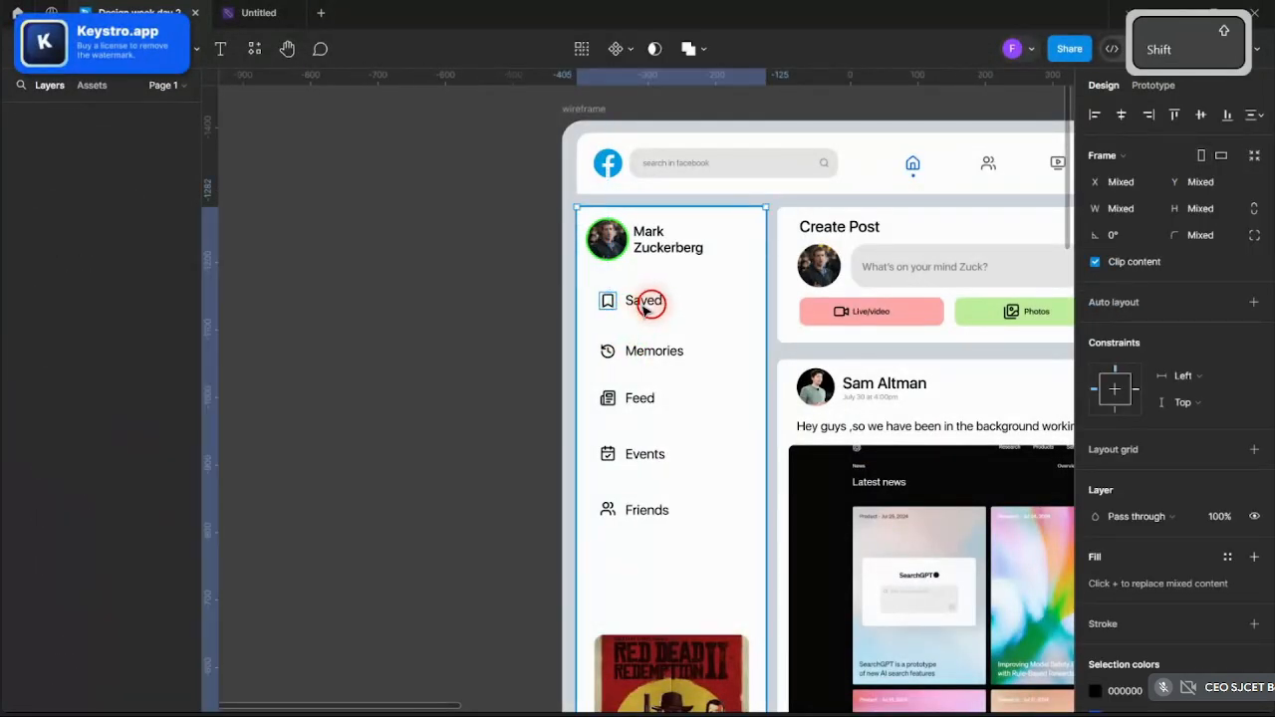
left_click(646, 305, "shift")
left_click(607, 351, "shift")
left_click(642, 351, "shift")
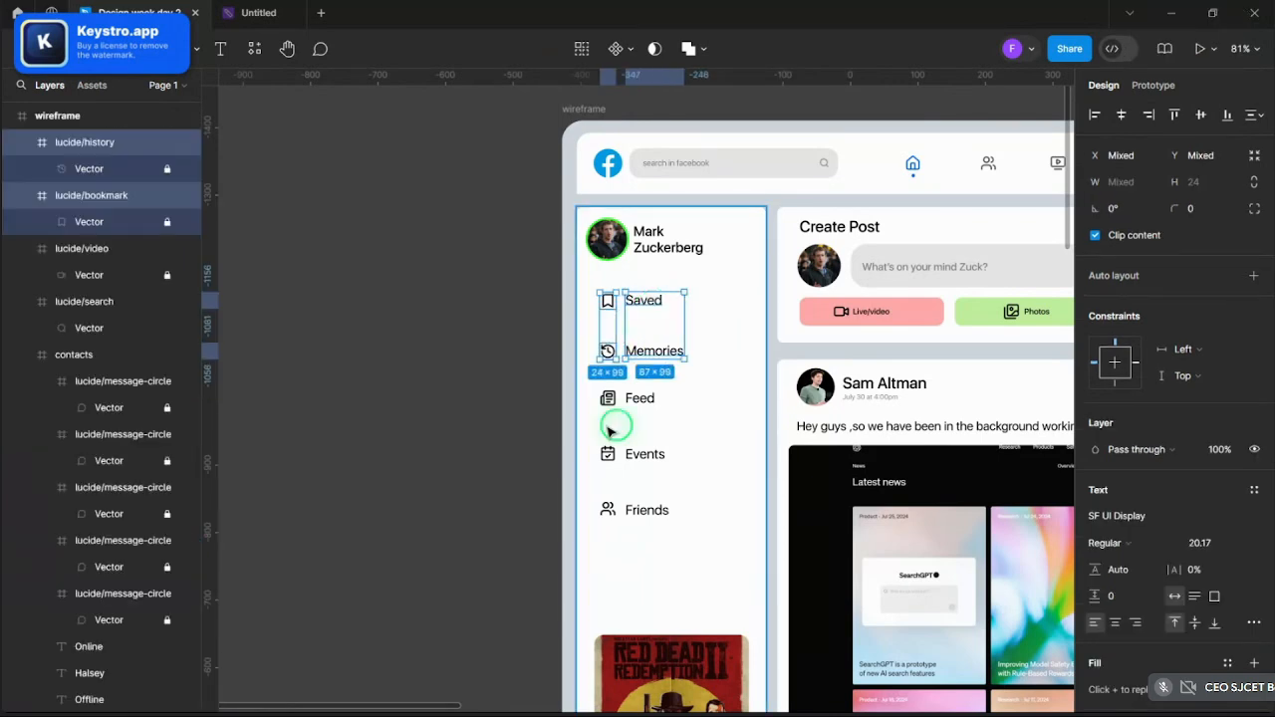
left_click(608, 401, "shift")
left_click(640, 398, "shift")
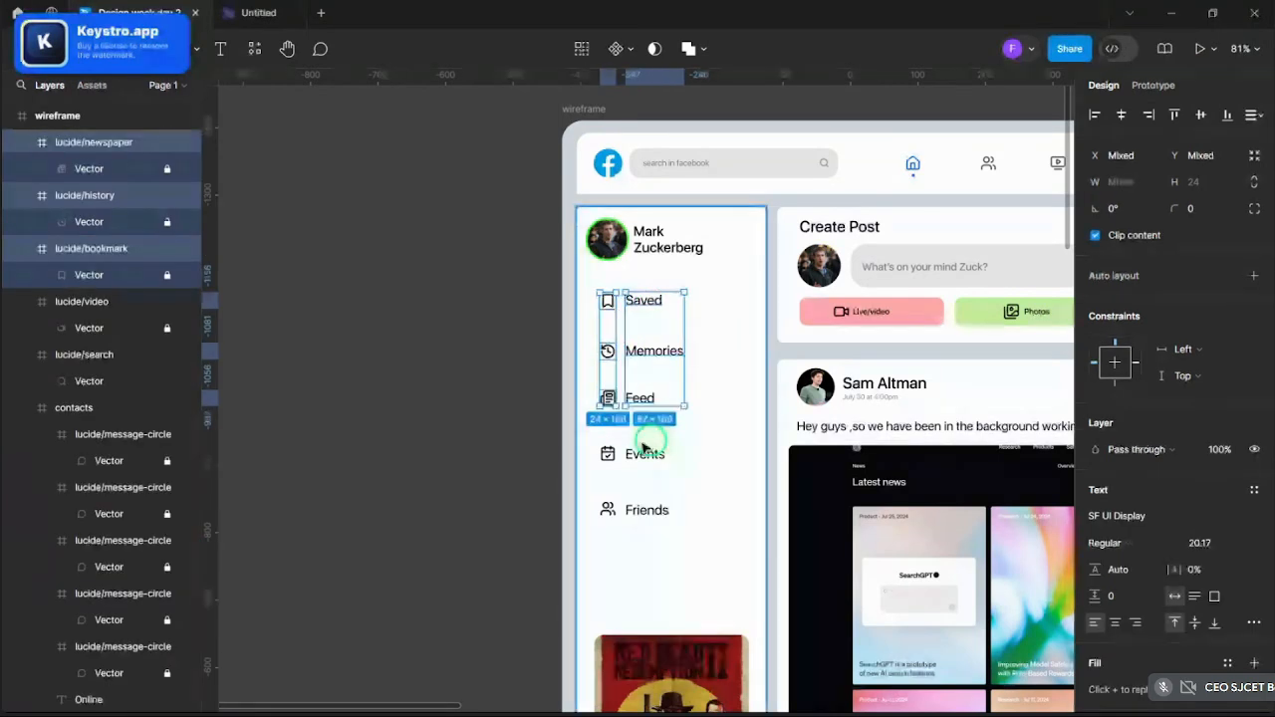
left_click(643, 452, "shift")
left_click(607, 455, "shift")
left_click(608, 509, "shift")
left_click(645, 510, "shift")
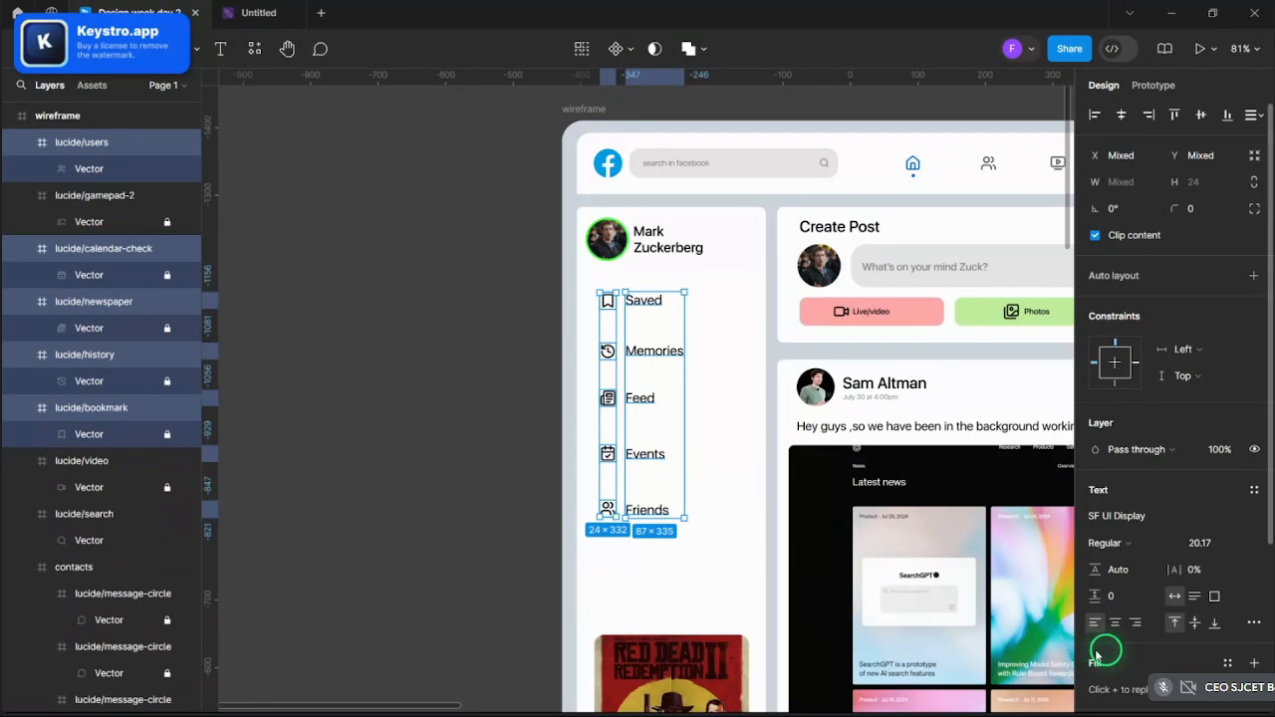
- Change their shared 000000 black to the page's blue swatch
scroll(1099, 648, "down", 3)
left_click(1096, 569)
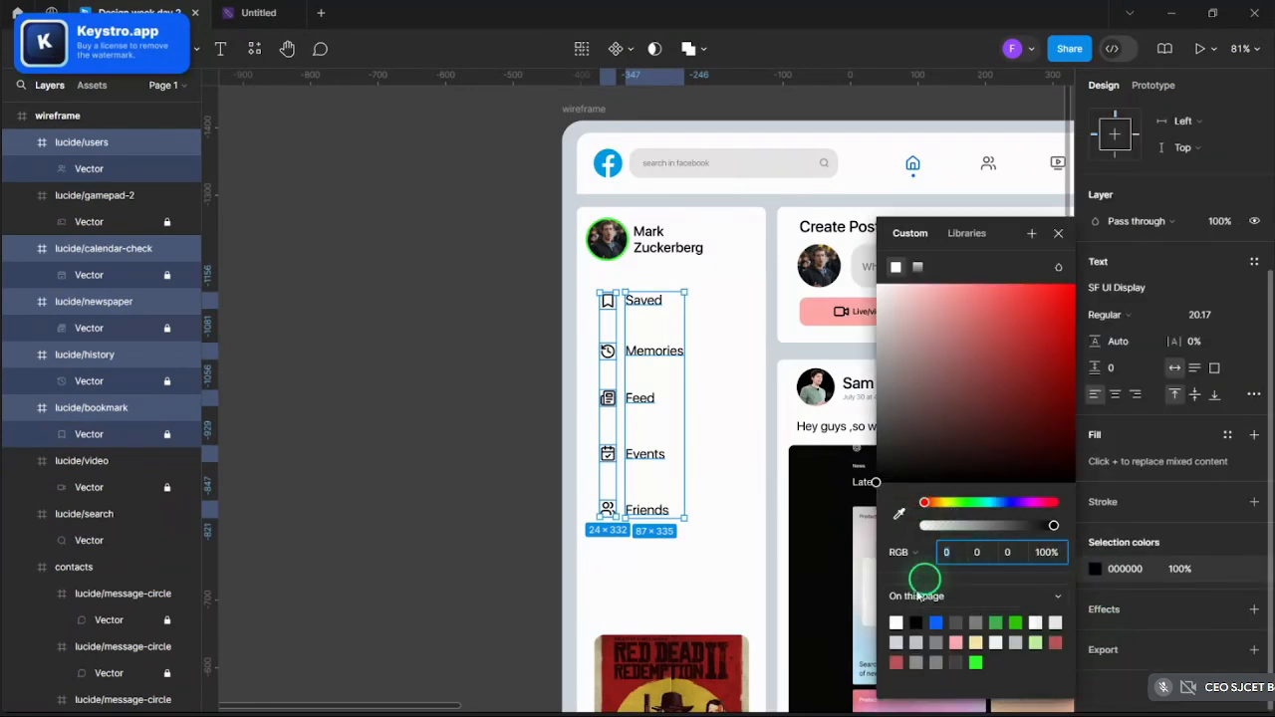
left_click(942, 623)
left_click(487, 390)
scroll(478, 386, "down", 1)
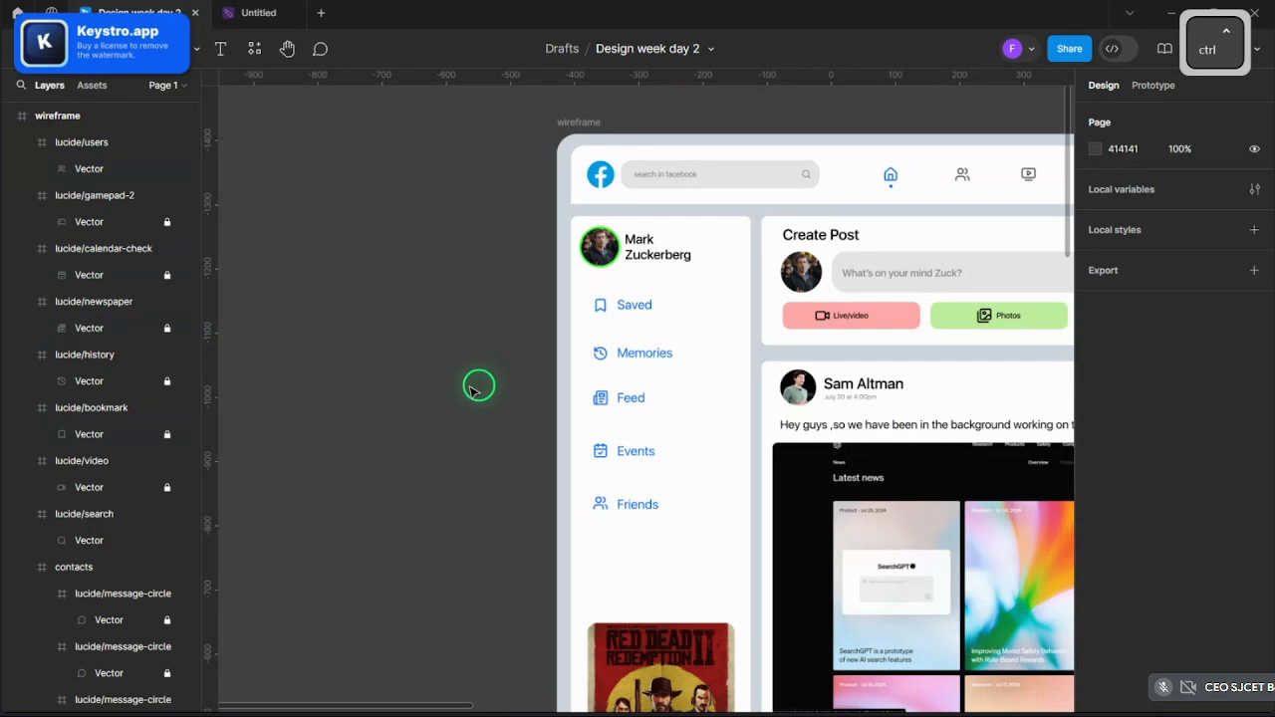
- Launch the Lucide Icons plugin from Resources
scroll(470, 388, "down", 2)
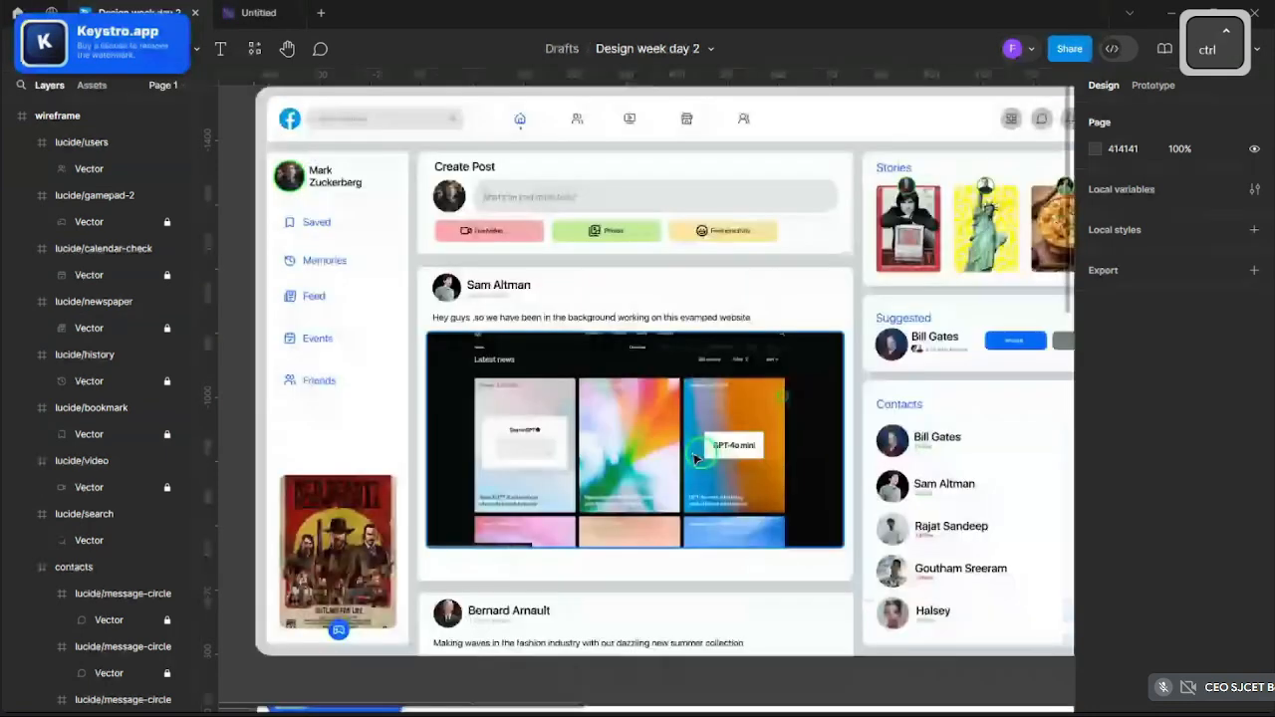
scroll(697, 459, "down", 1)
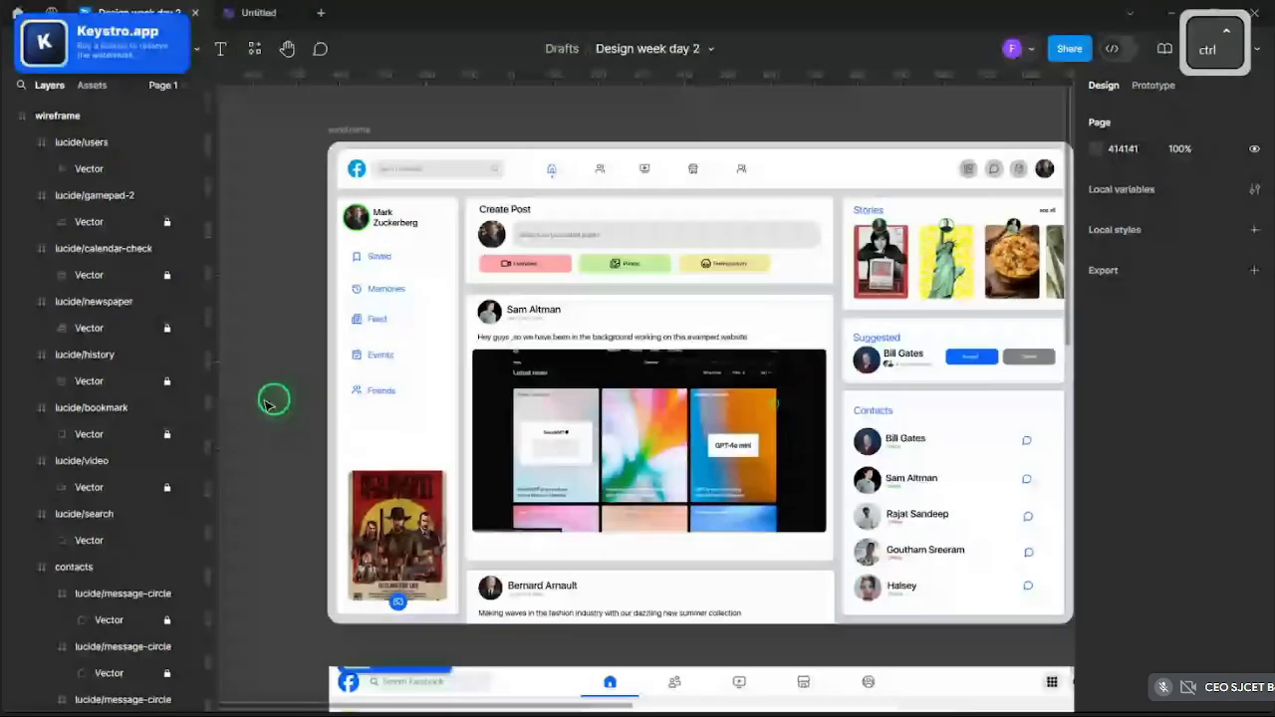
scroll(269, 404, "up", 3)
left_click(254, 47)
left_click(333, 239)
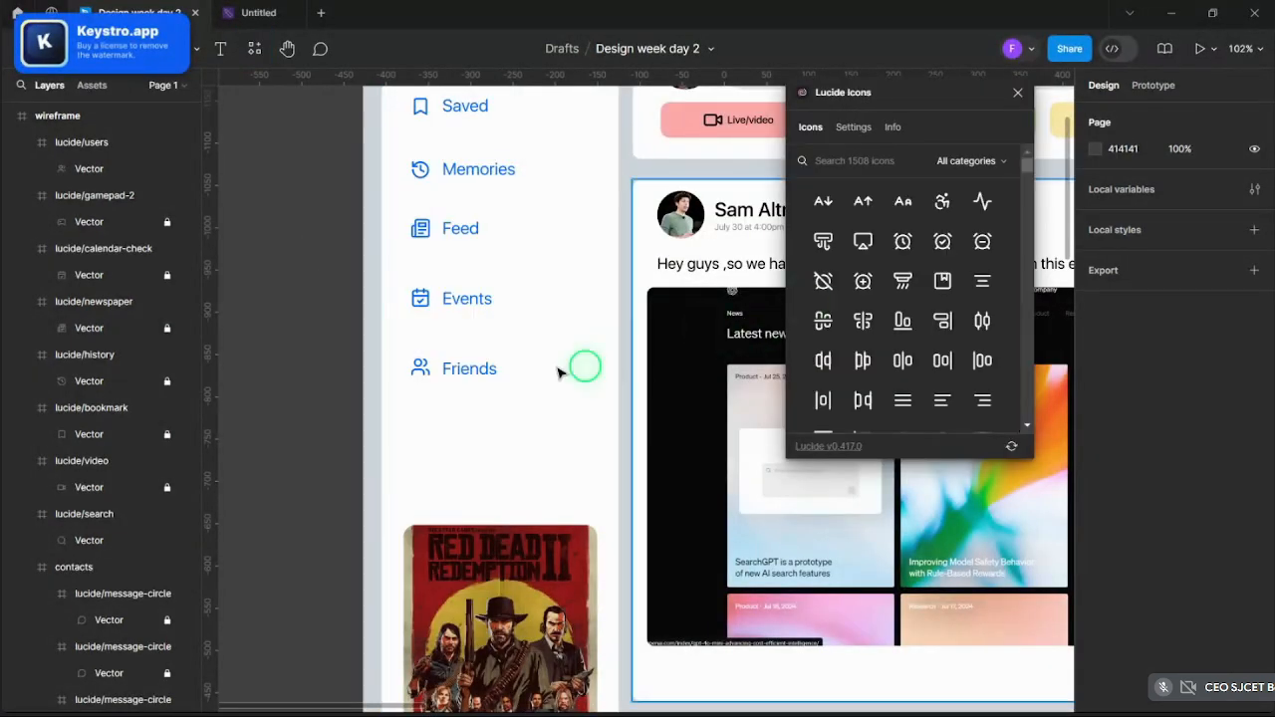
scroll(438, 314, "down", 4)
scroll(535, 498, "down", 1)
scroll(578, 635, "up", 5)
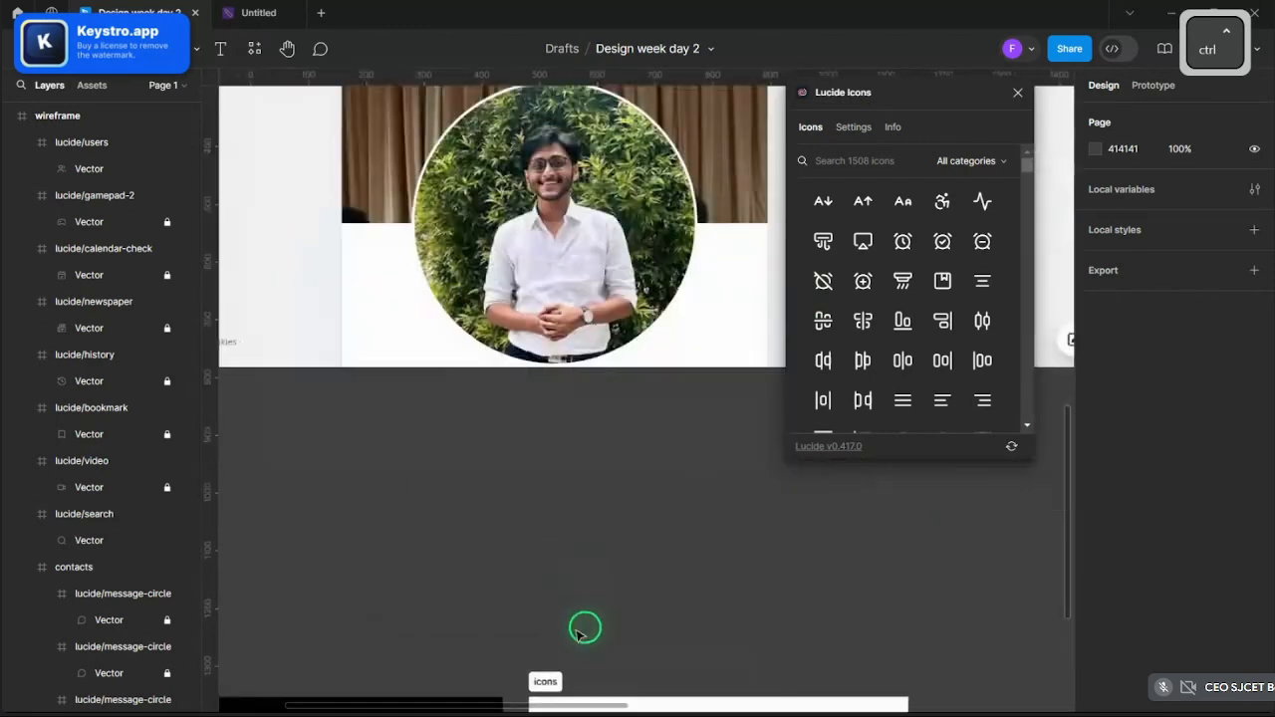
scroll(577, 634, "down", 3)
- Search 'pay' and insert the credit-card icon into the icons section
left_click(546, 379)
left_click(885, 163)
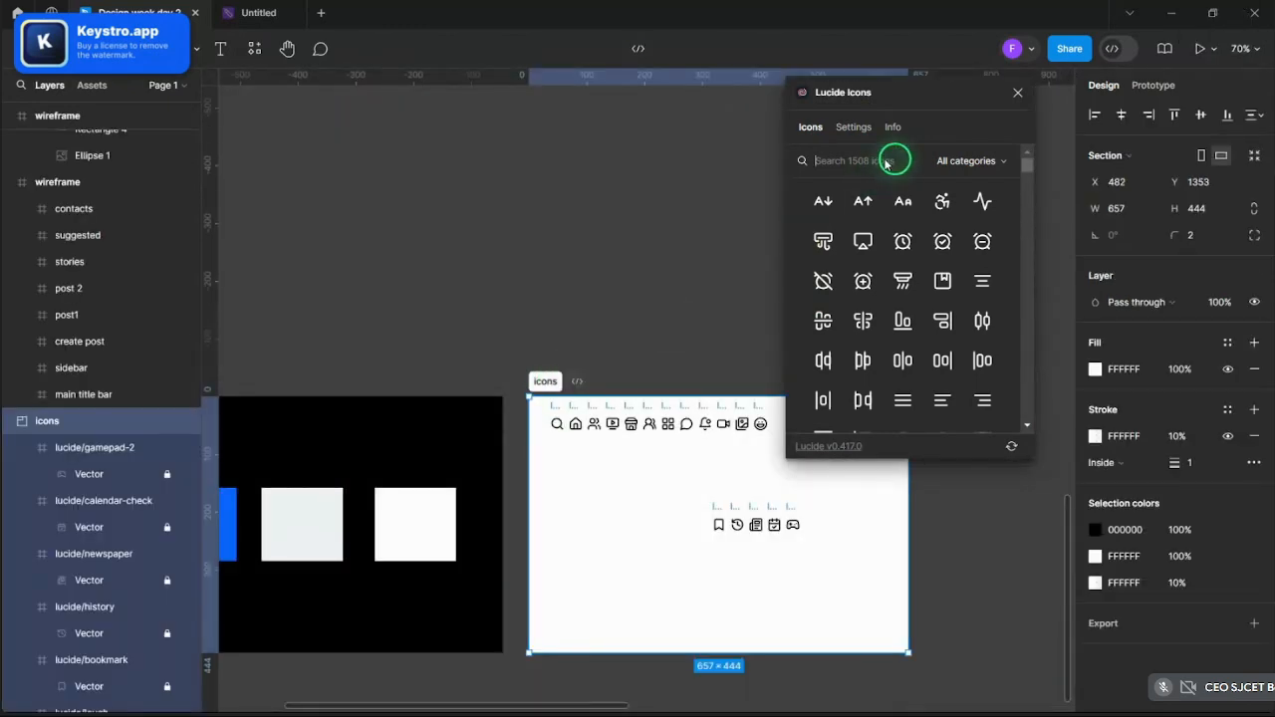
type("pay")
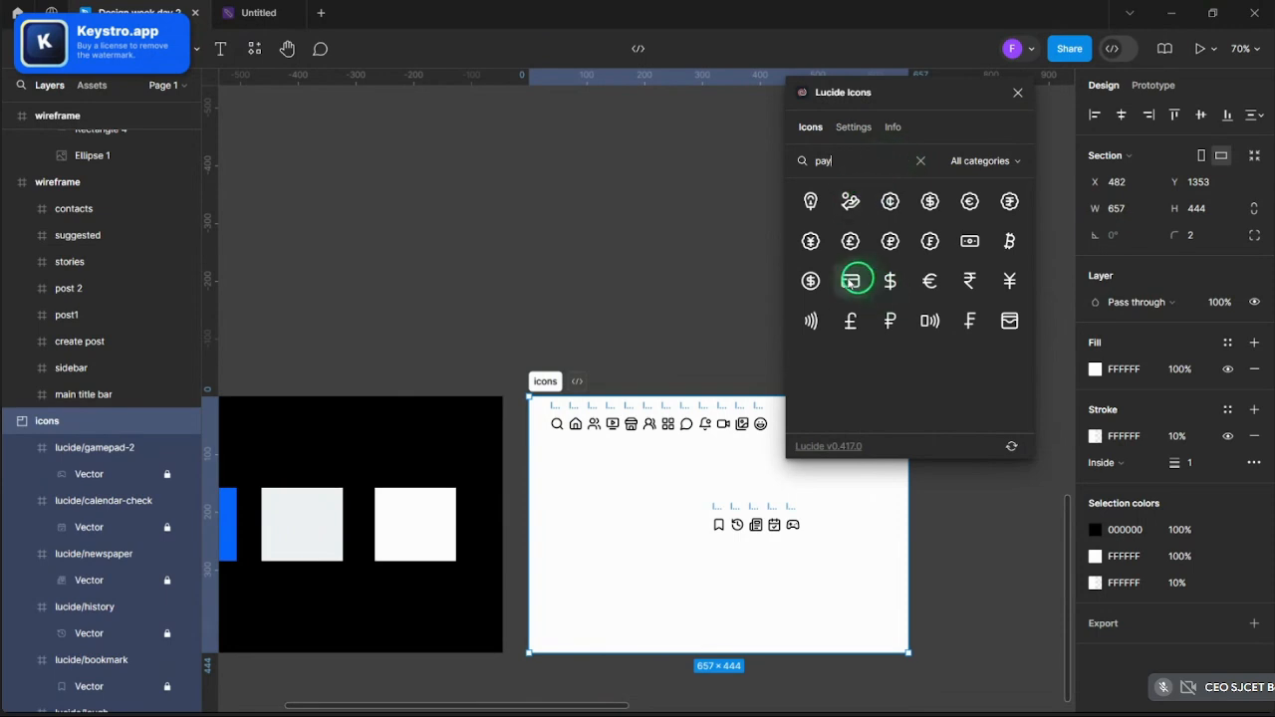
left_click(849, 282)
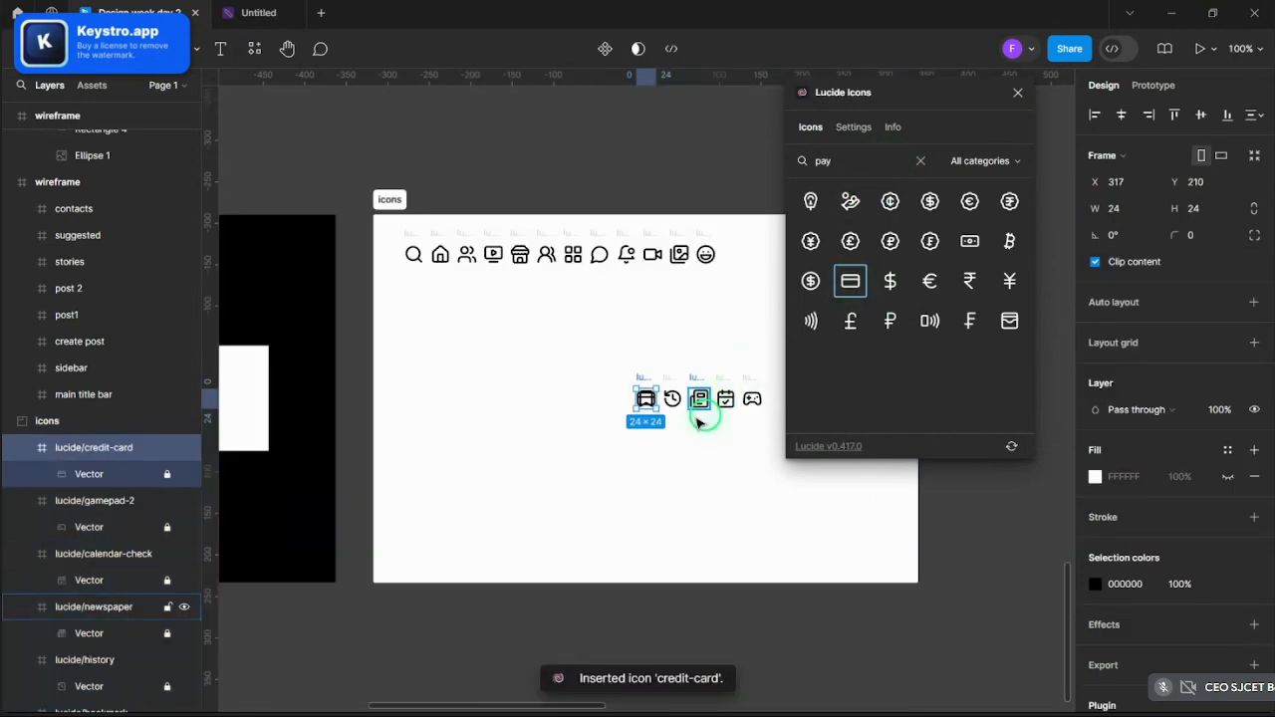
- Move the credit-card icon to the row start and paste a copy into the wireframe sidebar
scroll(725, 429, "up", 3)
left_click_drag(569, 365, 420, 361)
key("ctrl+c")
scroll(615, 473, "down", 6)
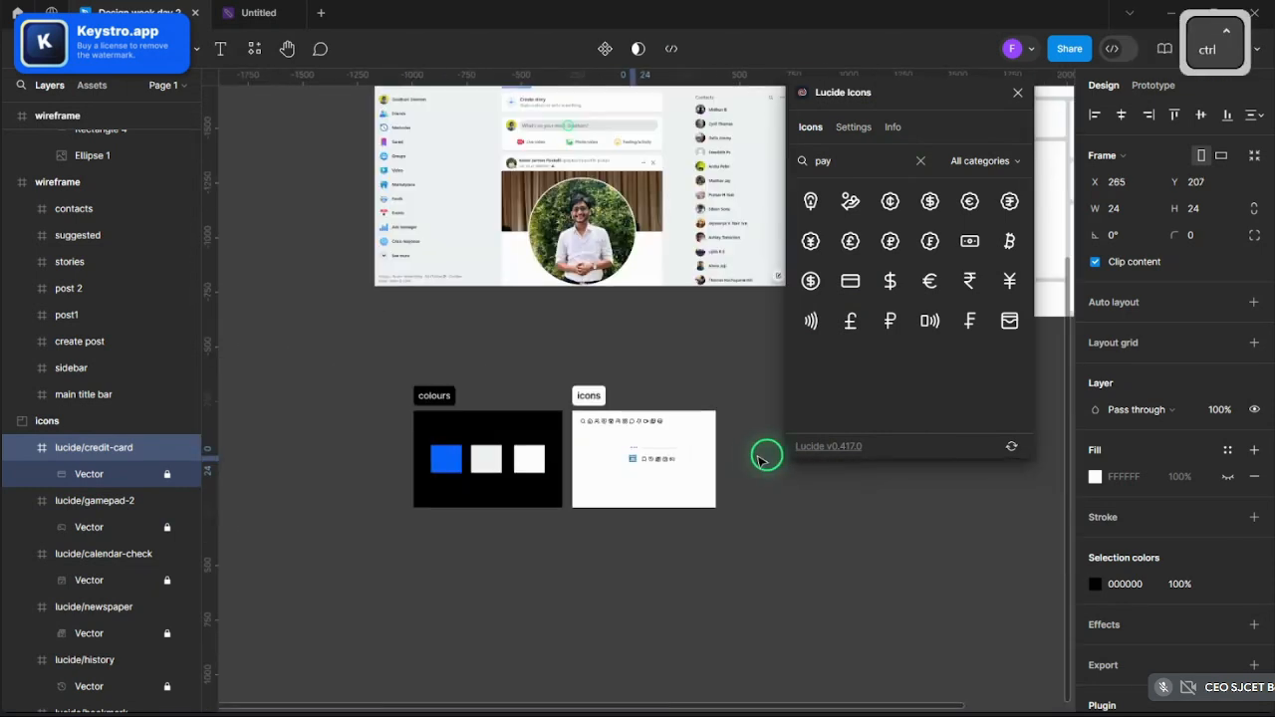
scroll(415, 248, "up", 3)
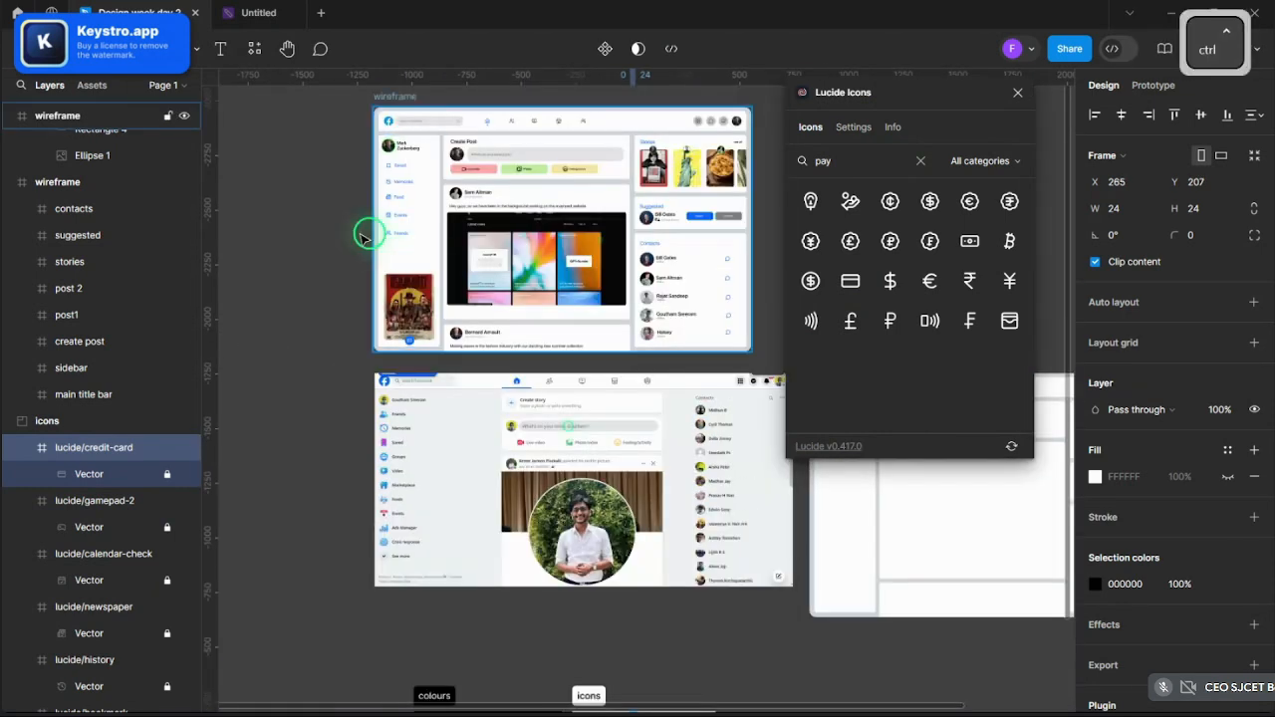
scroll(397, 247, "up", 10)
key("ctrl+v")
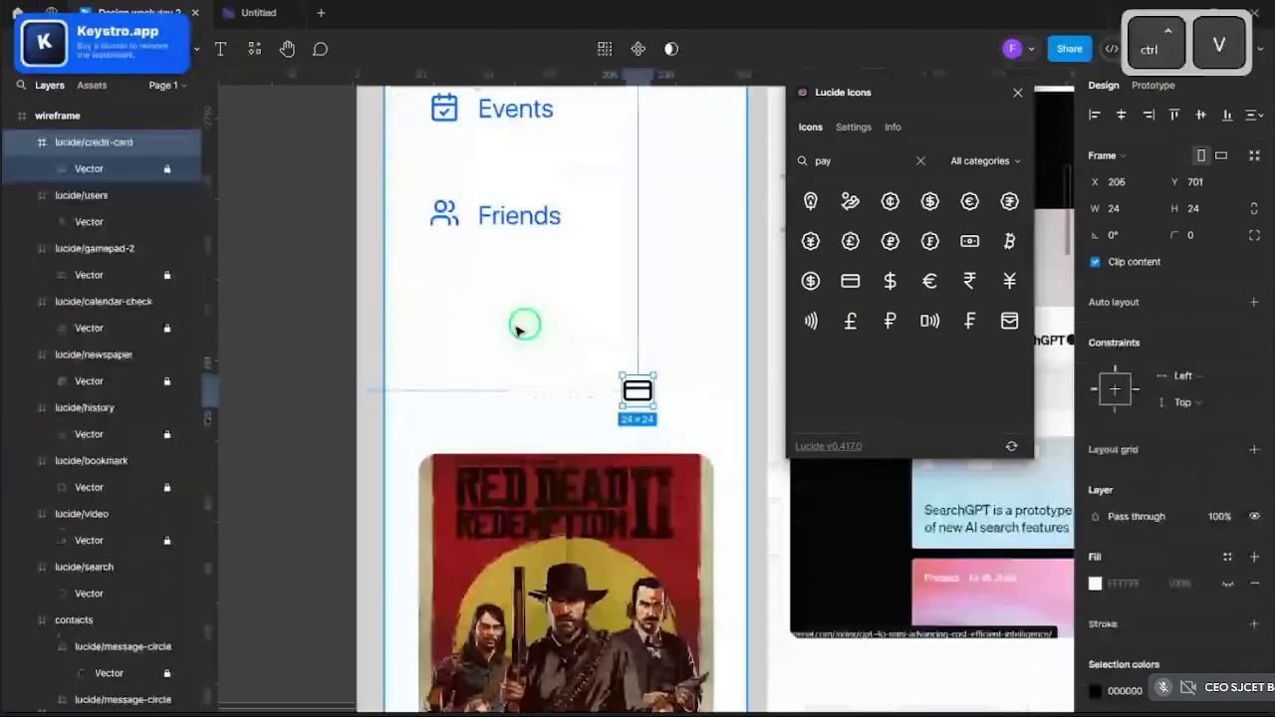
- Align the credit-card icon under Friends and duplicate the Friends label down beside it
left_click_drag(638, 391, 442, 342)
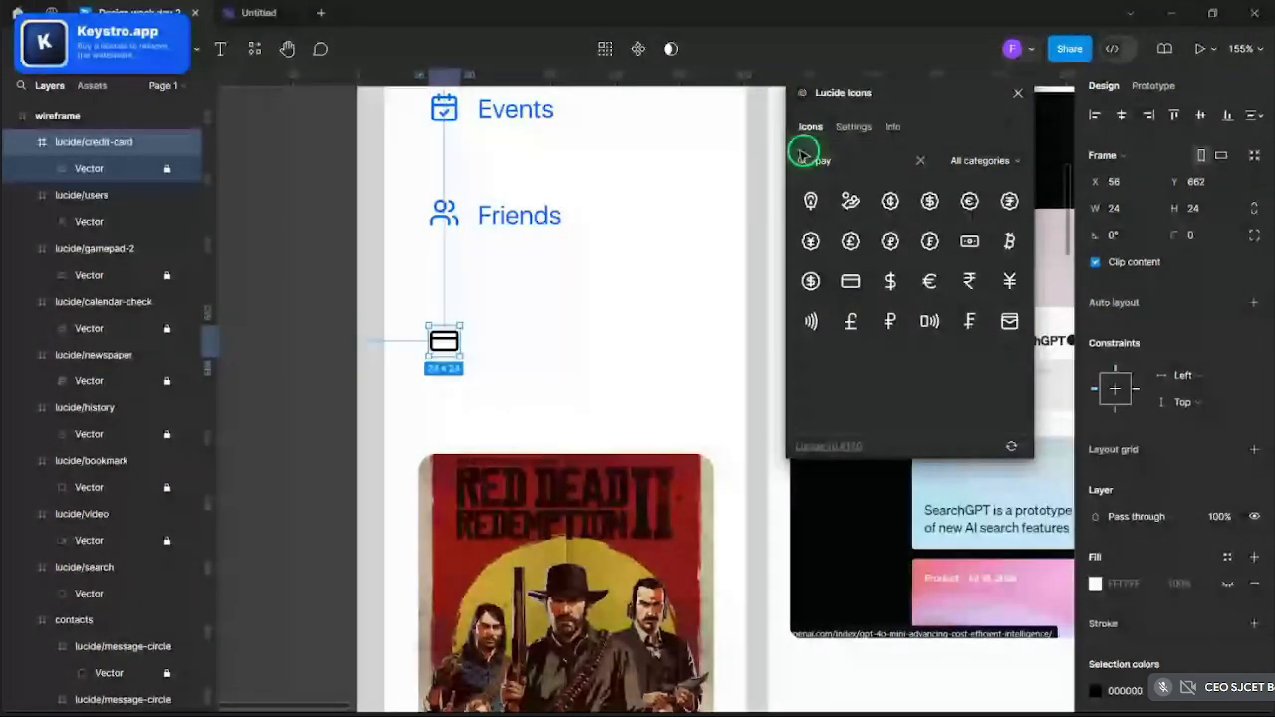
scroll(517, 227, "up", 2)
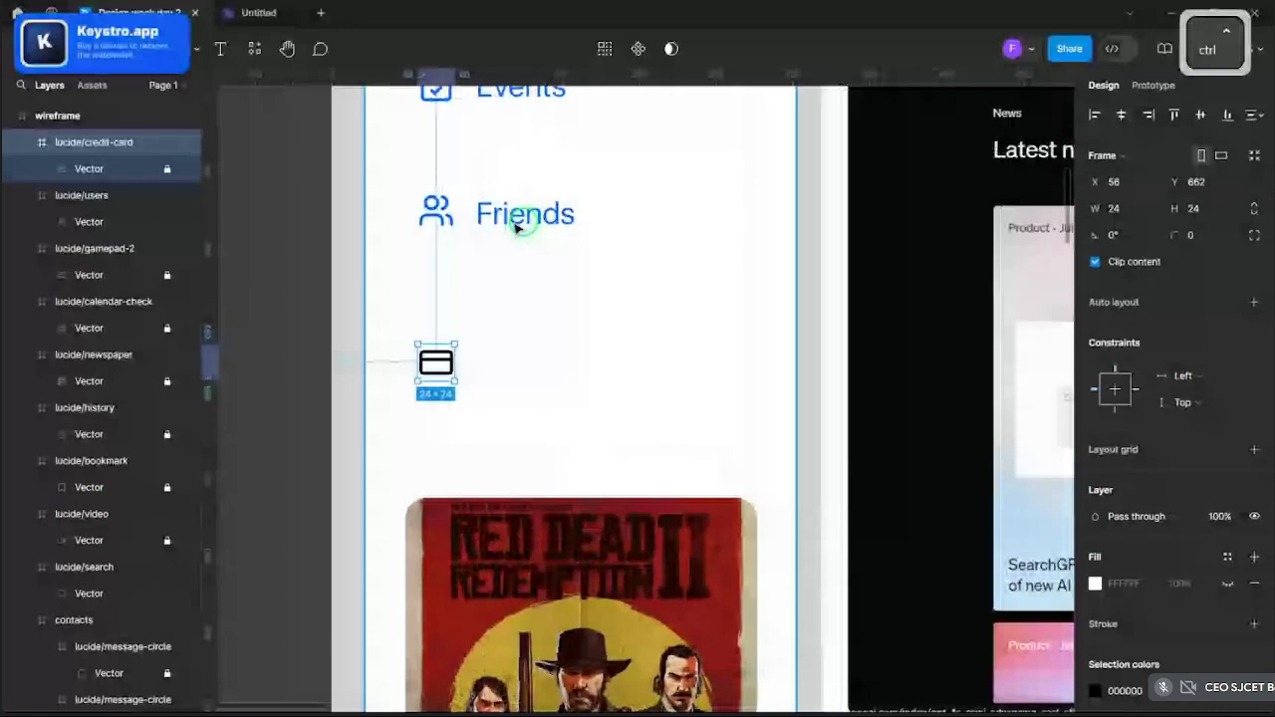
left_click(517, 228, "ctrl")
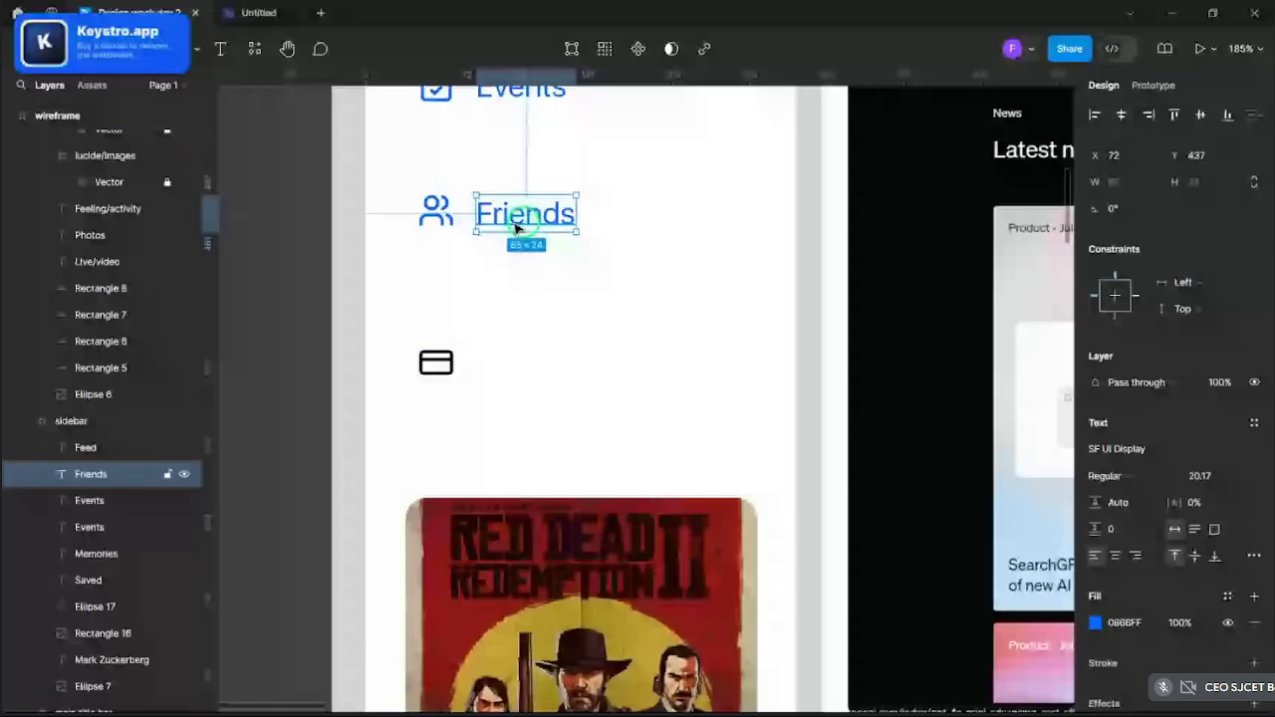
left_click_drag(517, 228, 519, 366)
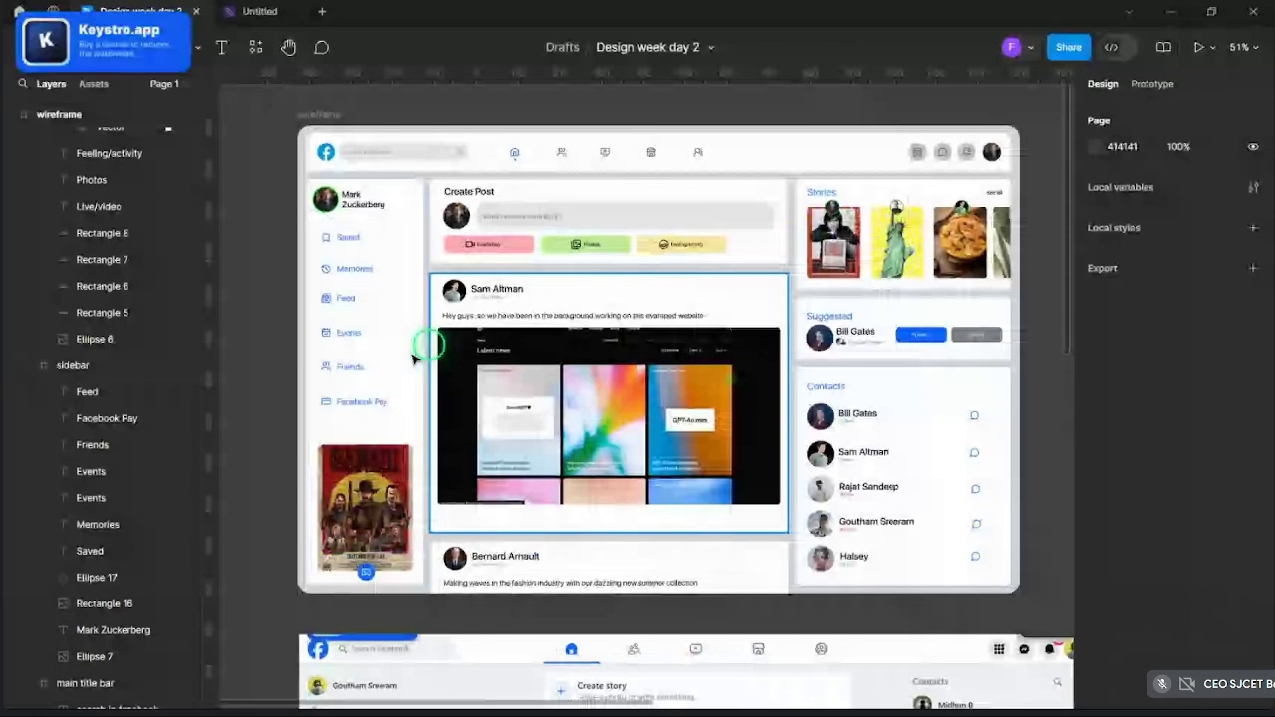
- Present the prototype in a MacBook Pro 16" frame, then return to the Design week day 2 editor
key("ctrl+alt+Return")
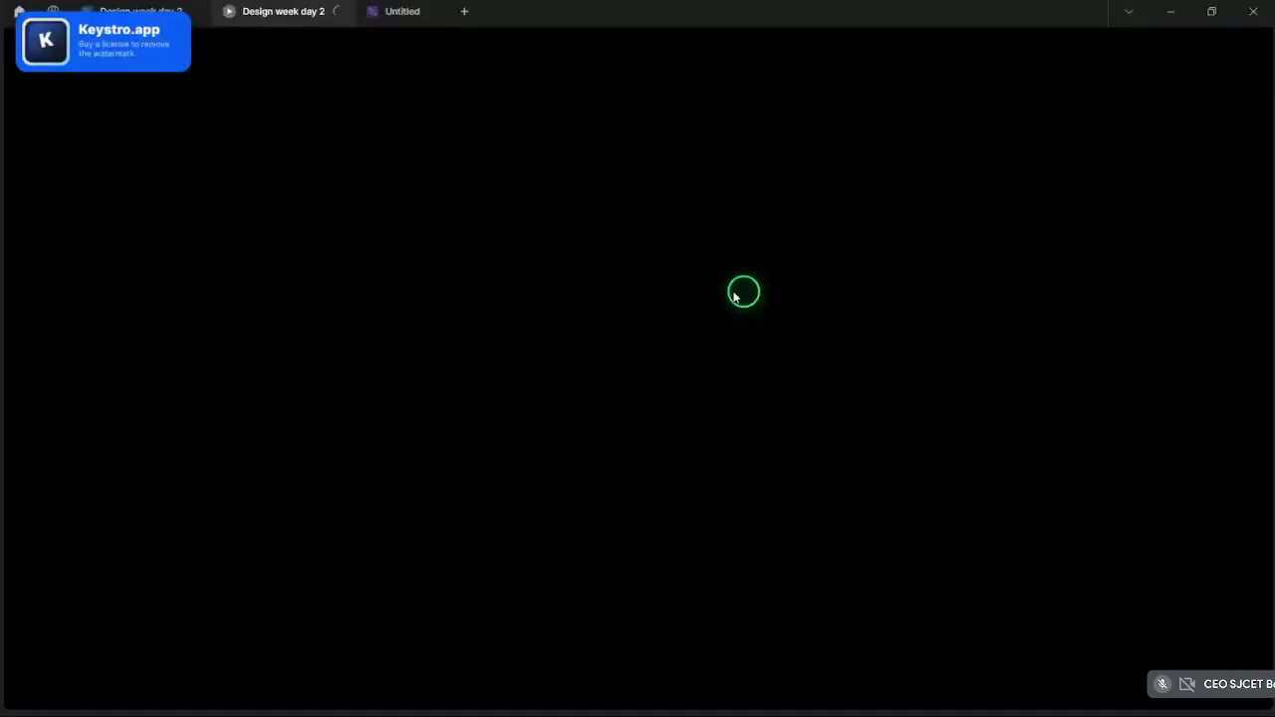
left_click(682, 691)
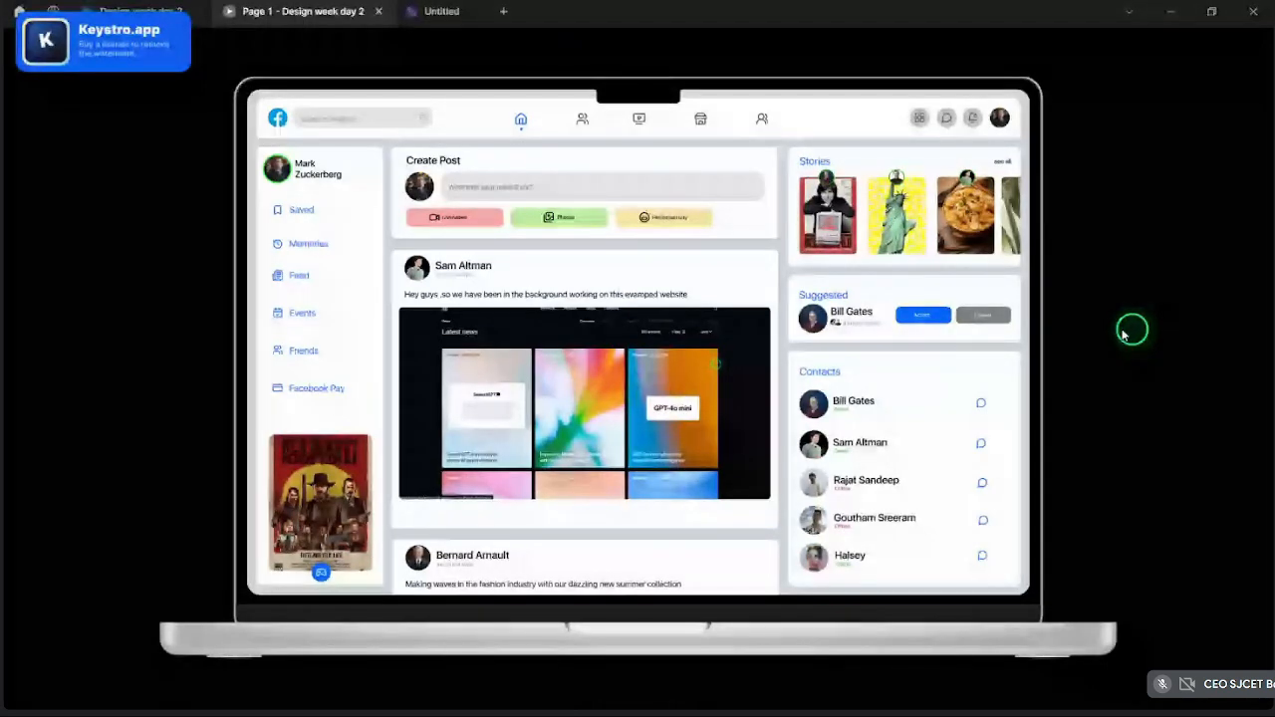
left_click(167, 8)
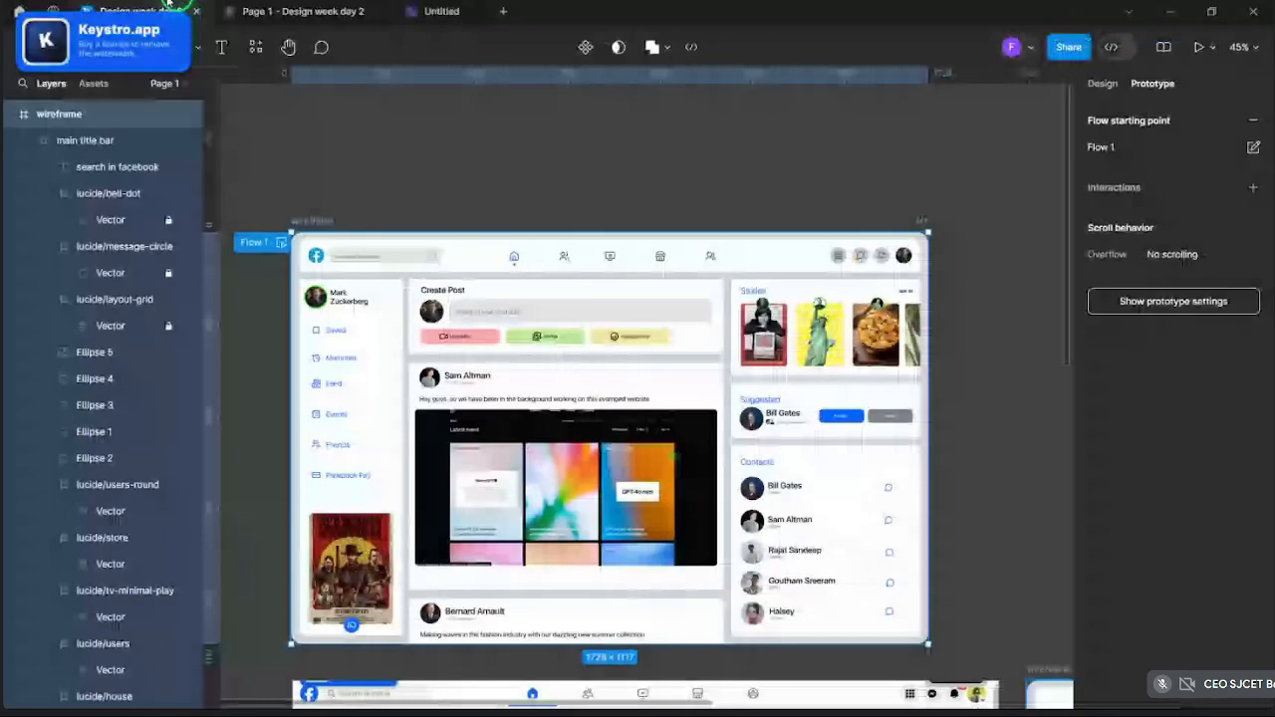
- Select the Create Post, post, Stories, Suggested and Contacts cards and add a shadow effect
left_click(761, 399)
scroll(765, 398, "up", 5)
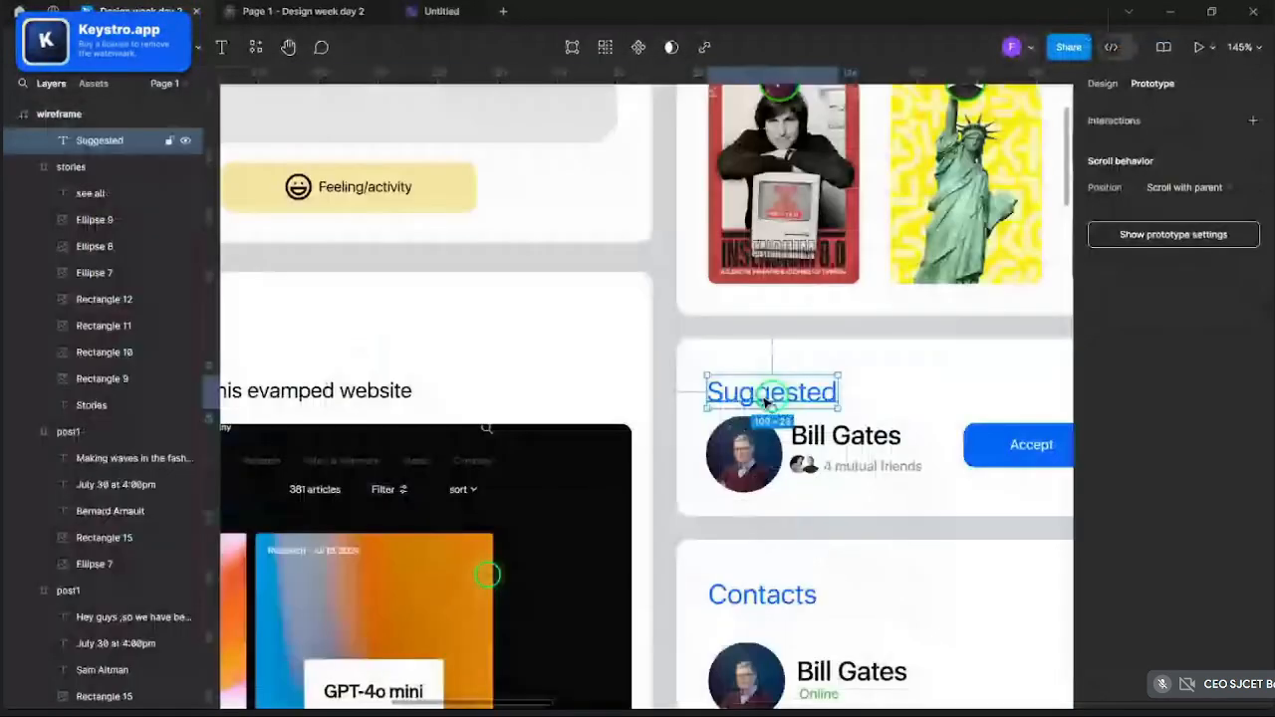
scroll(765, 399, "down", 2)
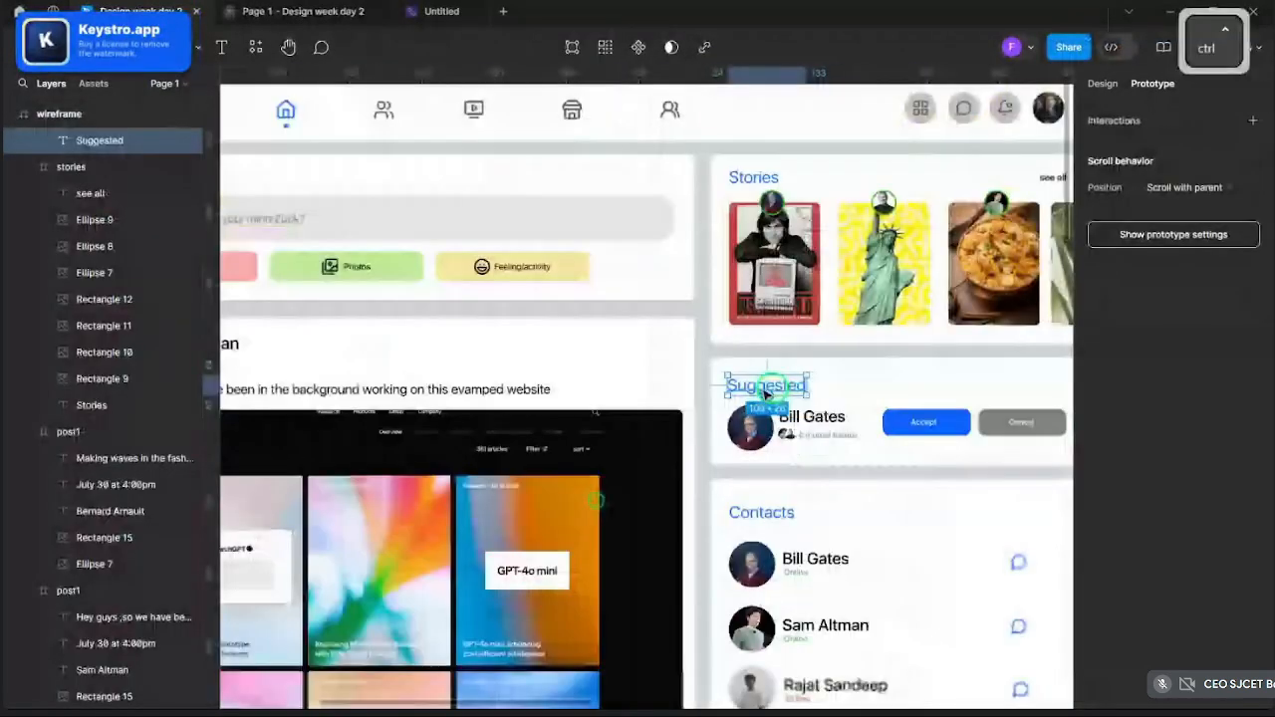
scroll(765, 393, "down", 3)
left_click(965, 402)
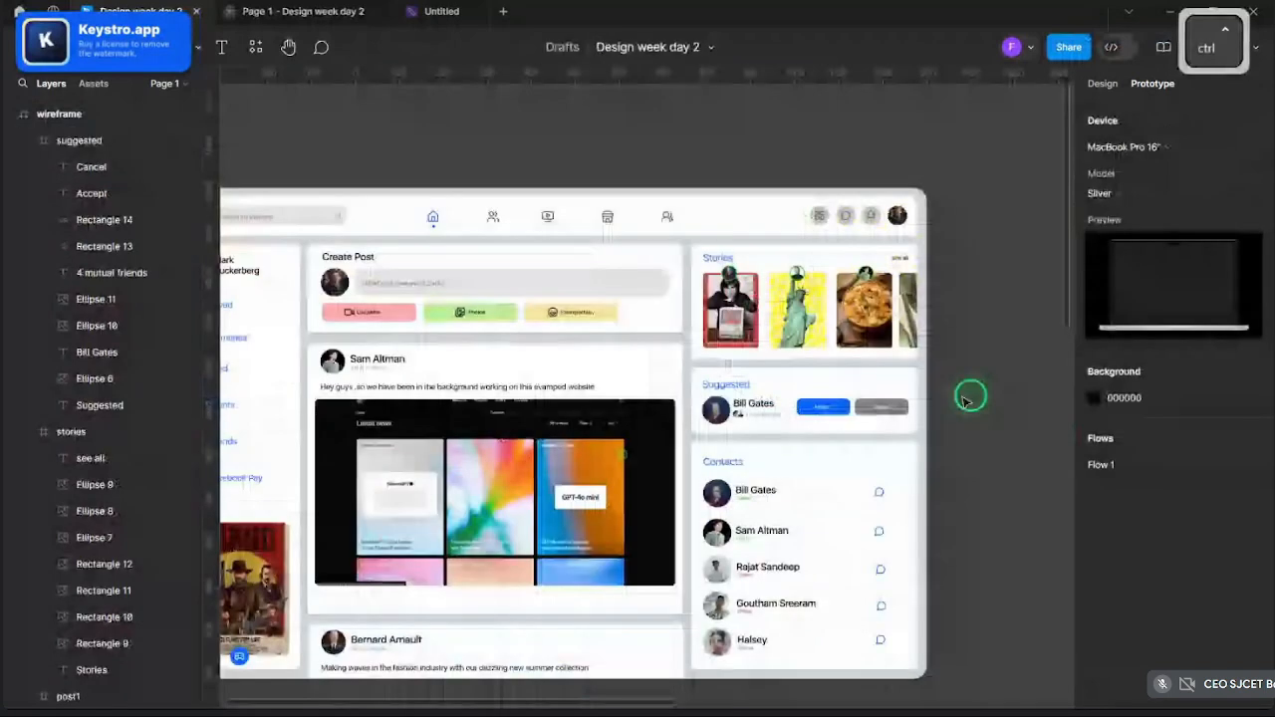
scroll(965, 399, "down", 2)
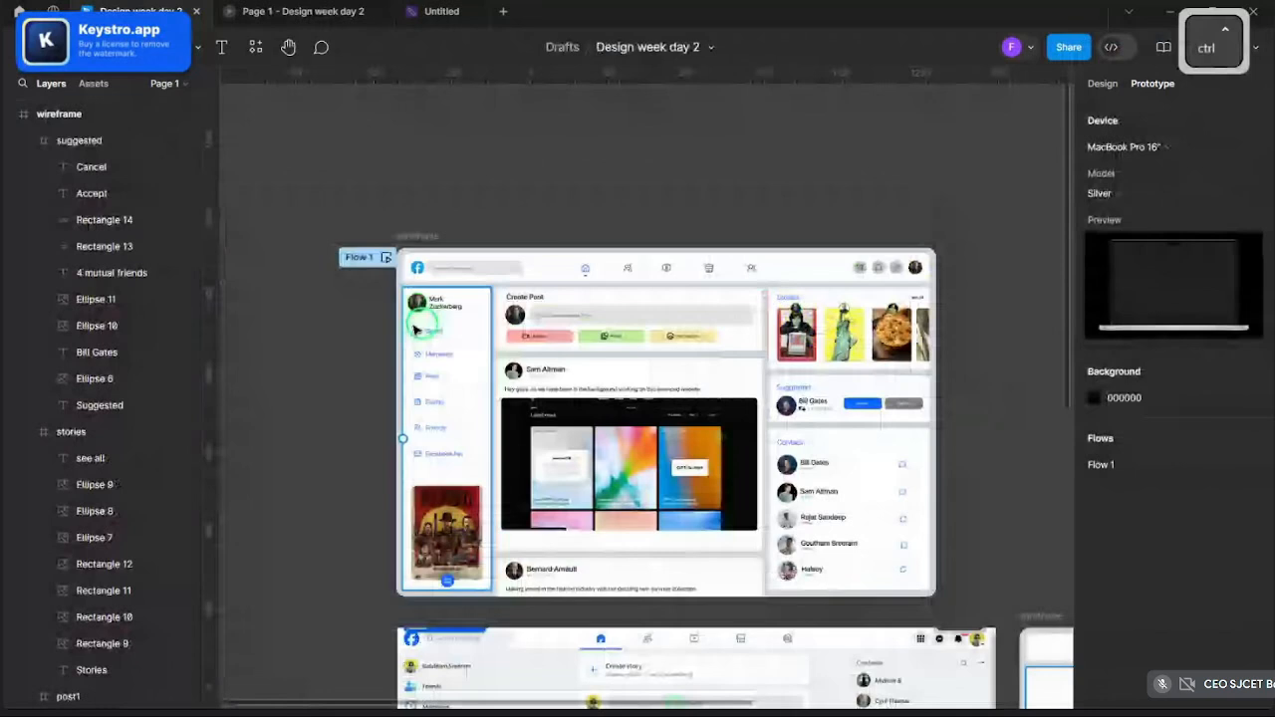
left_click(524, 317, "shift")
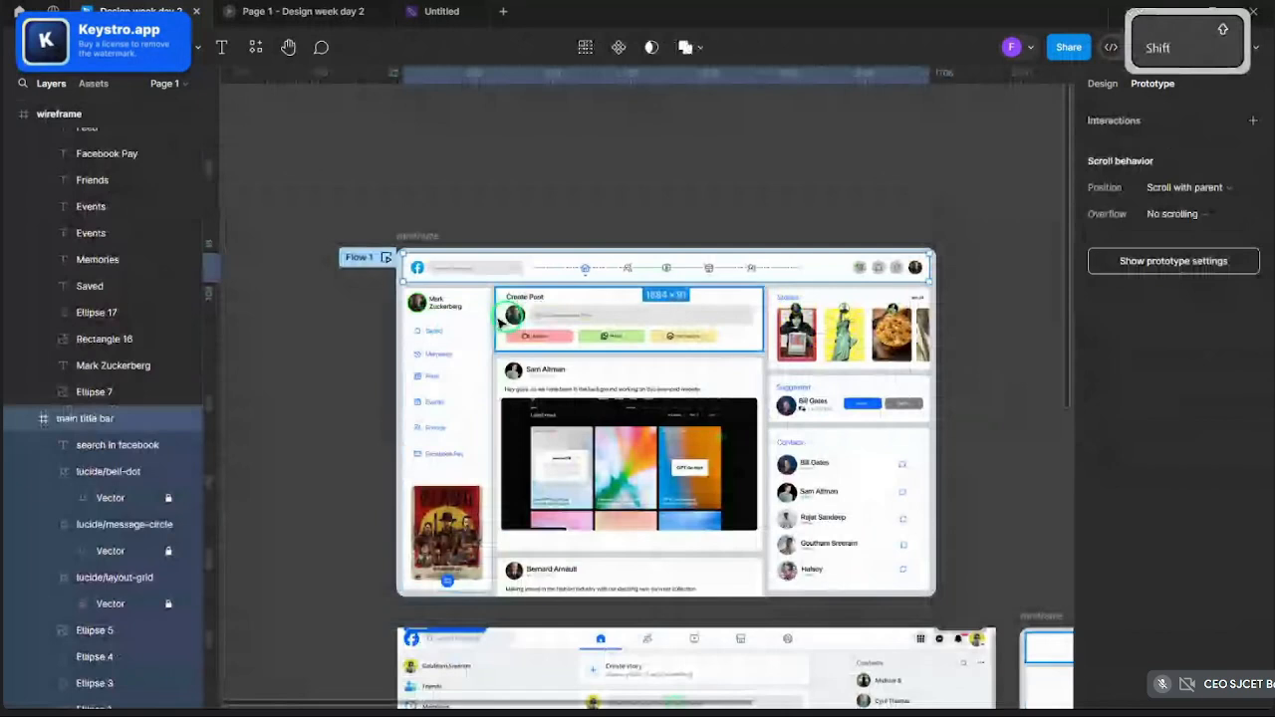
left_click(820, 396, "shift")
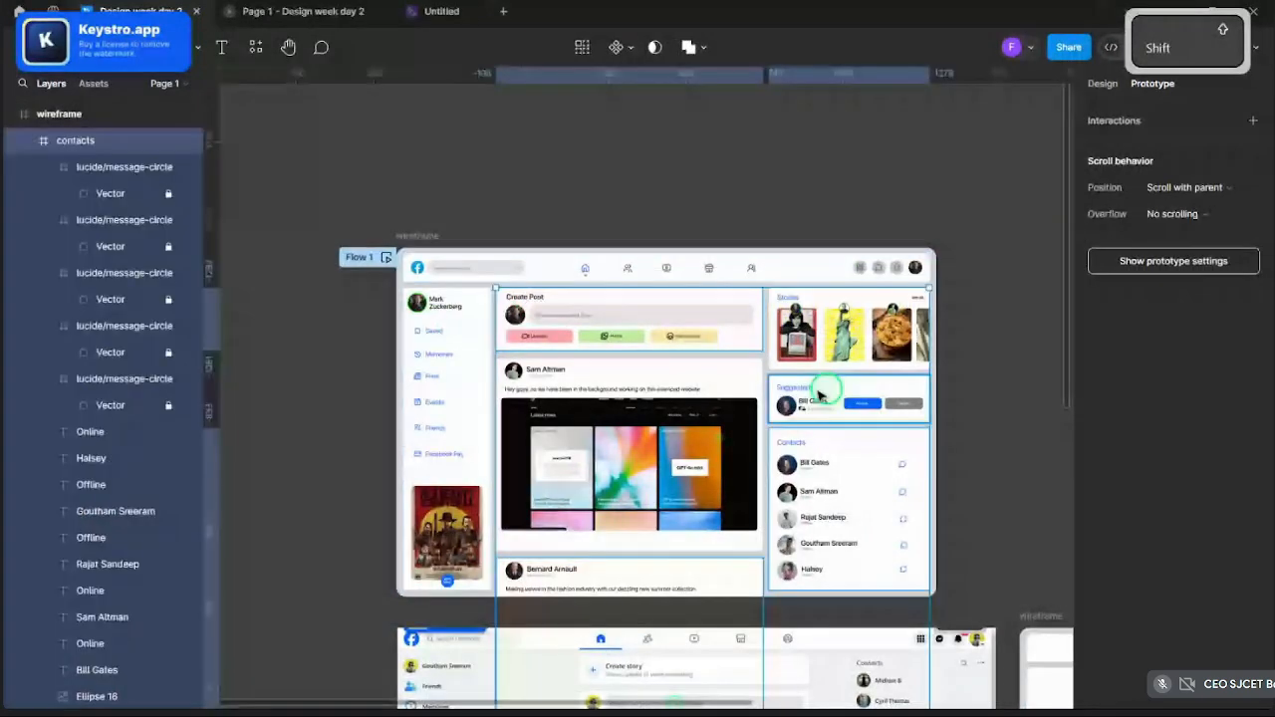
left_click(1255, 607)
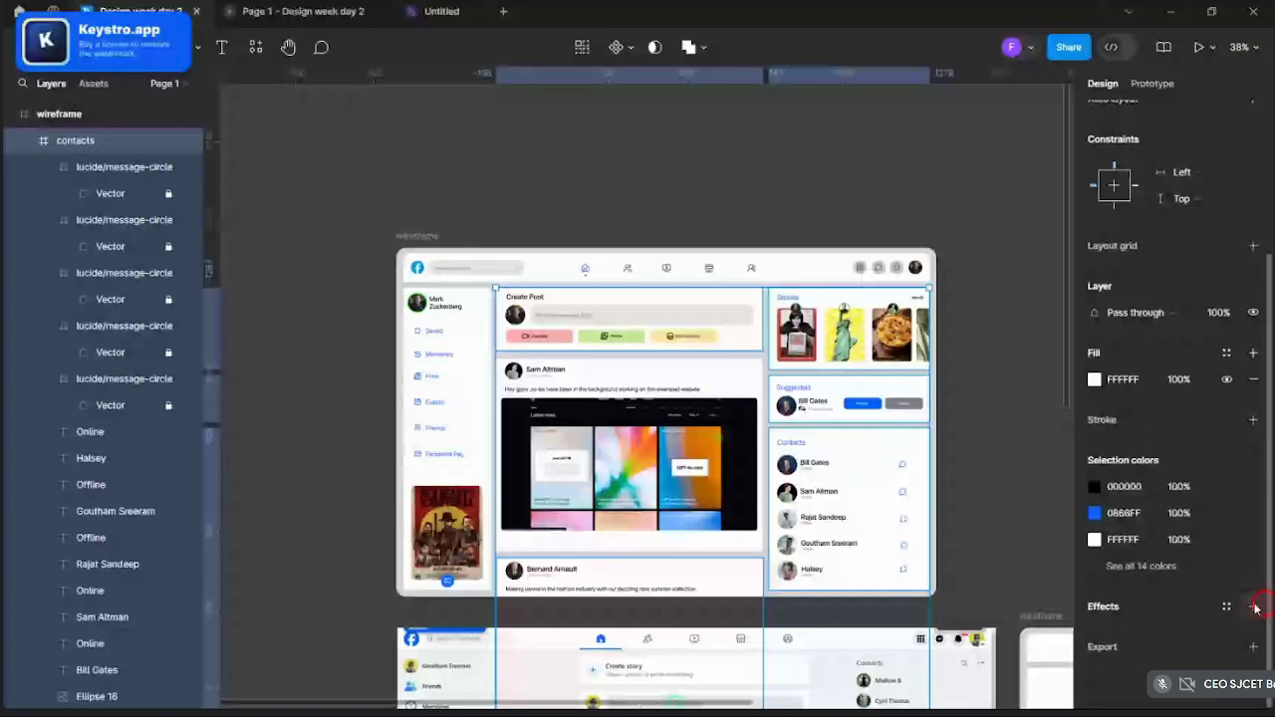
- Increase the drop shadow's spread and blur, then zoom out and deselect
scroll(705, 510, "up", 5)
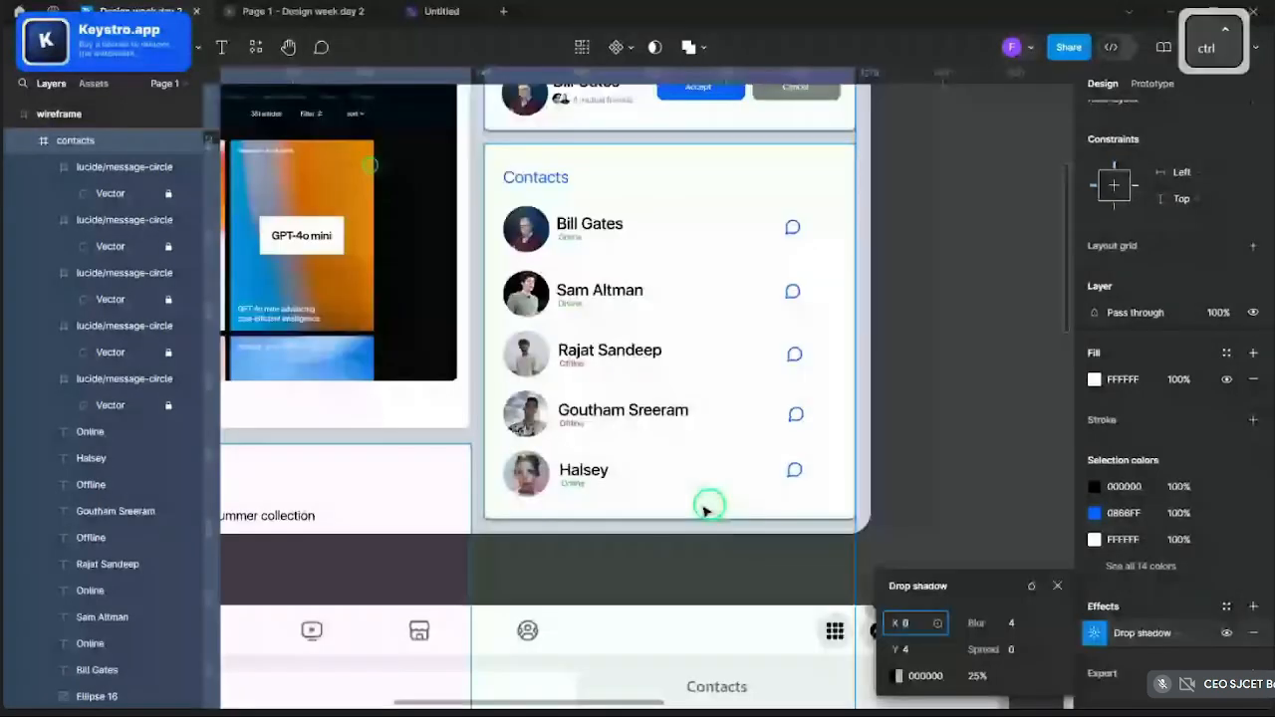
scroll(705, 510, "up", 3)
left_click_drag(962, 650, 954, 624)
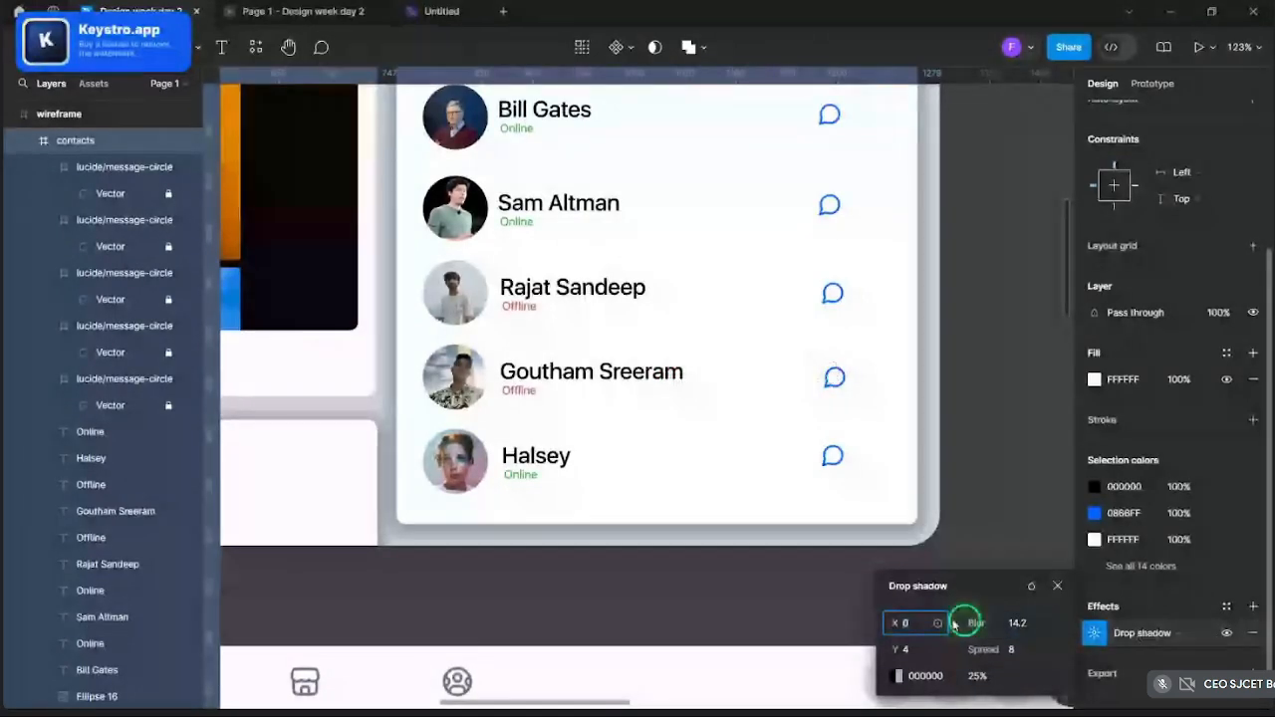
scroll(1019, 373, "down", 5)
scroll(1024, 329, "up", 3)
left_click(1016, 336)
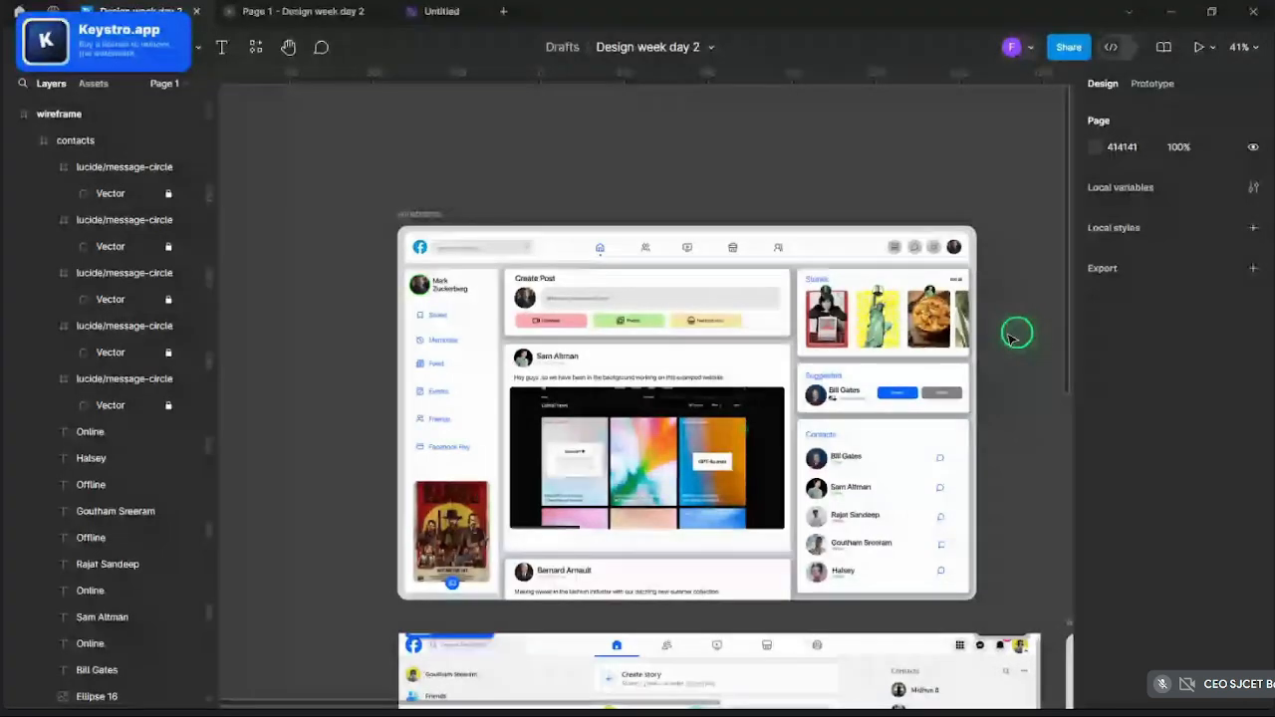
- Select the wireframe panels together, including the main title bar and the Sam Altman post
mouse_move(1011, 337)
left_mouse_down()
mouse_move(470, 329)
mouse_move(561, 261)
left_mouse_up()
left_click(561, 261, "shift")
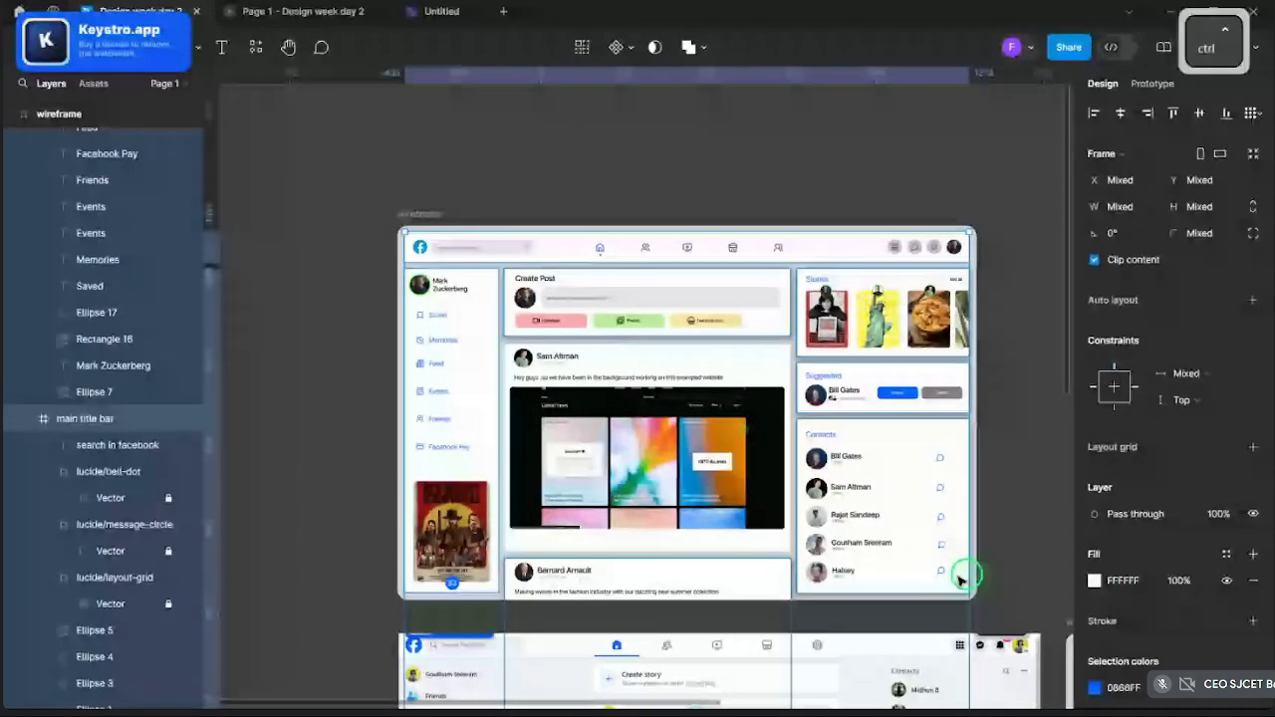
scroll(962, 579, "up", 2, "ctrl")
left_click(733, 540, "shift")
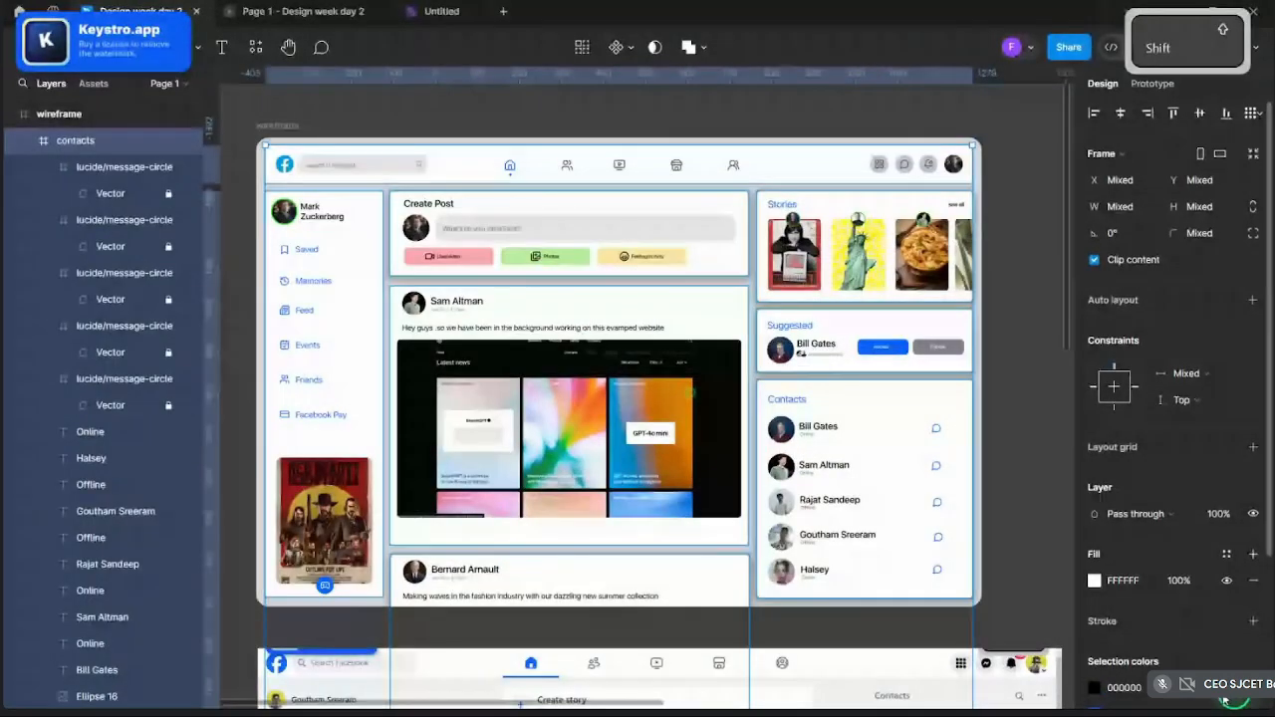
scroll(1225, 698, "down", 3)
- Add a drop shadow with Y 4, blur 10, spread 6 and black at 5% opacity
left_click(1128, 638)
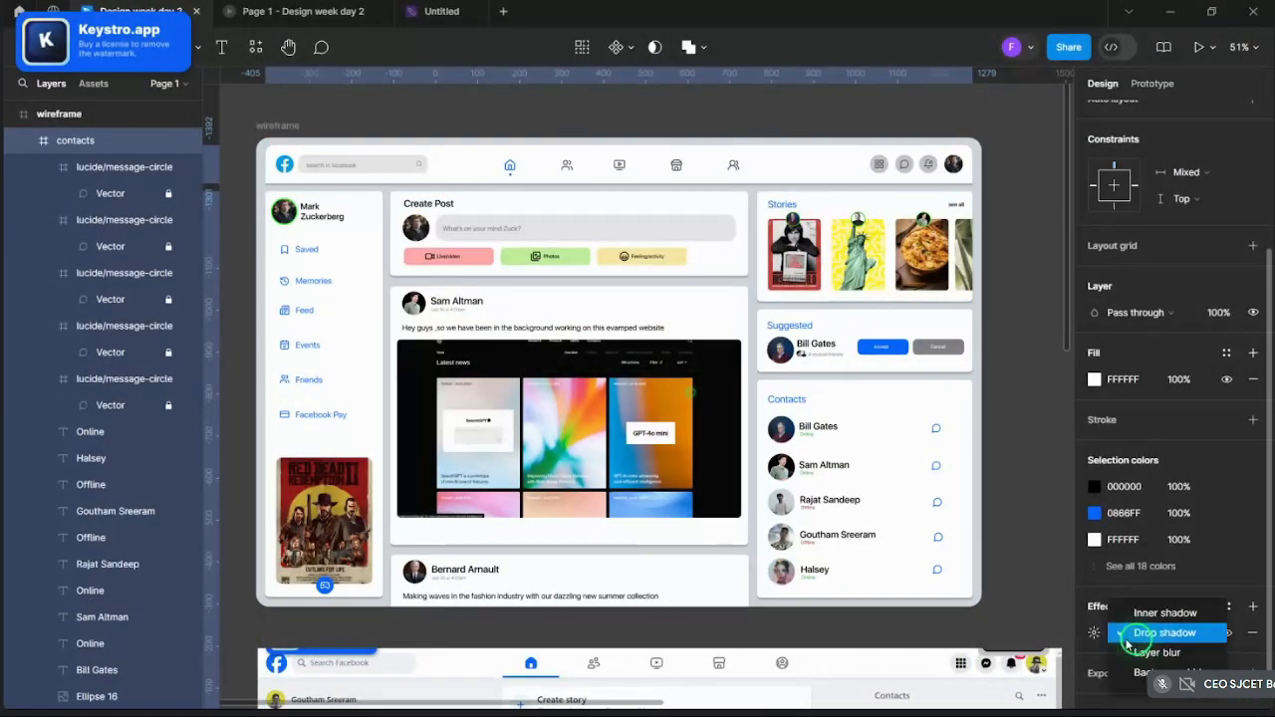
left_click(1120, 635)
left_click(1095, 632)
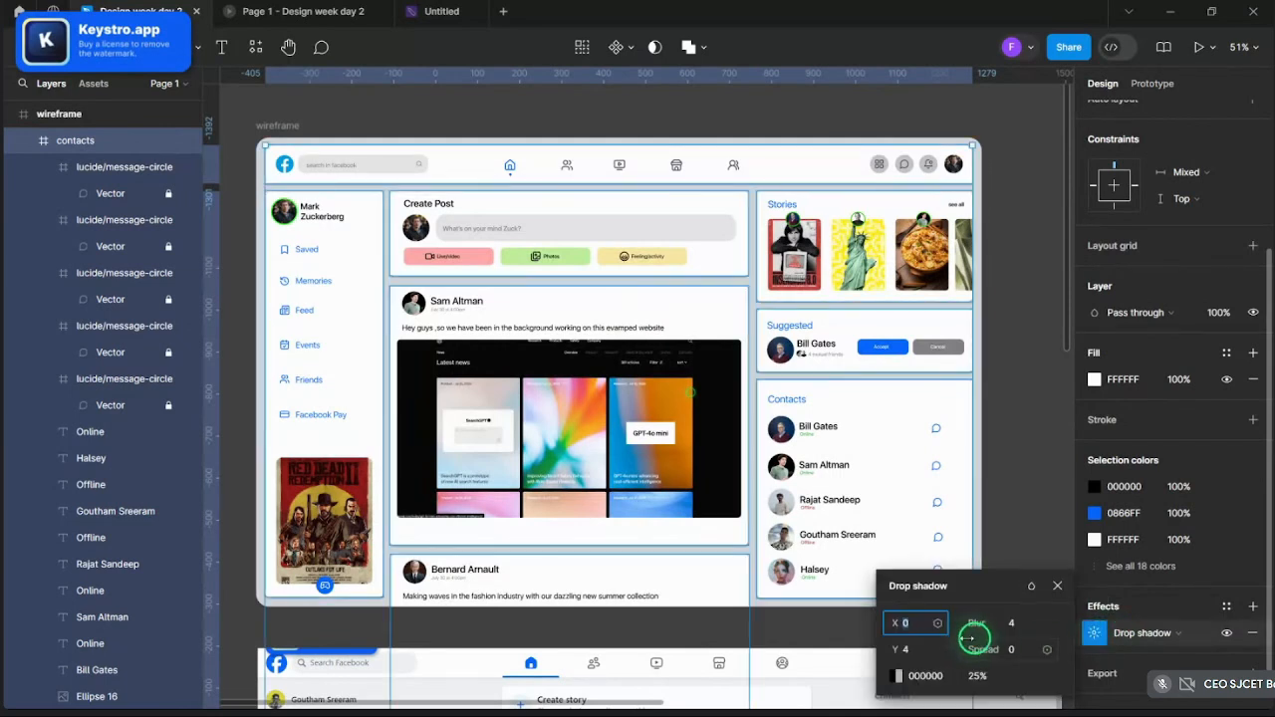
left_click_drag(979, 650, 976, 623)
left_click(977, 676)
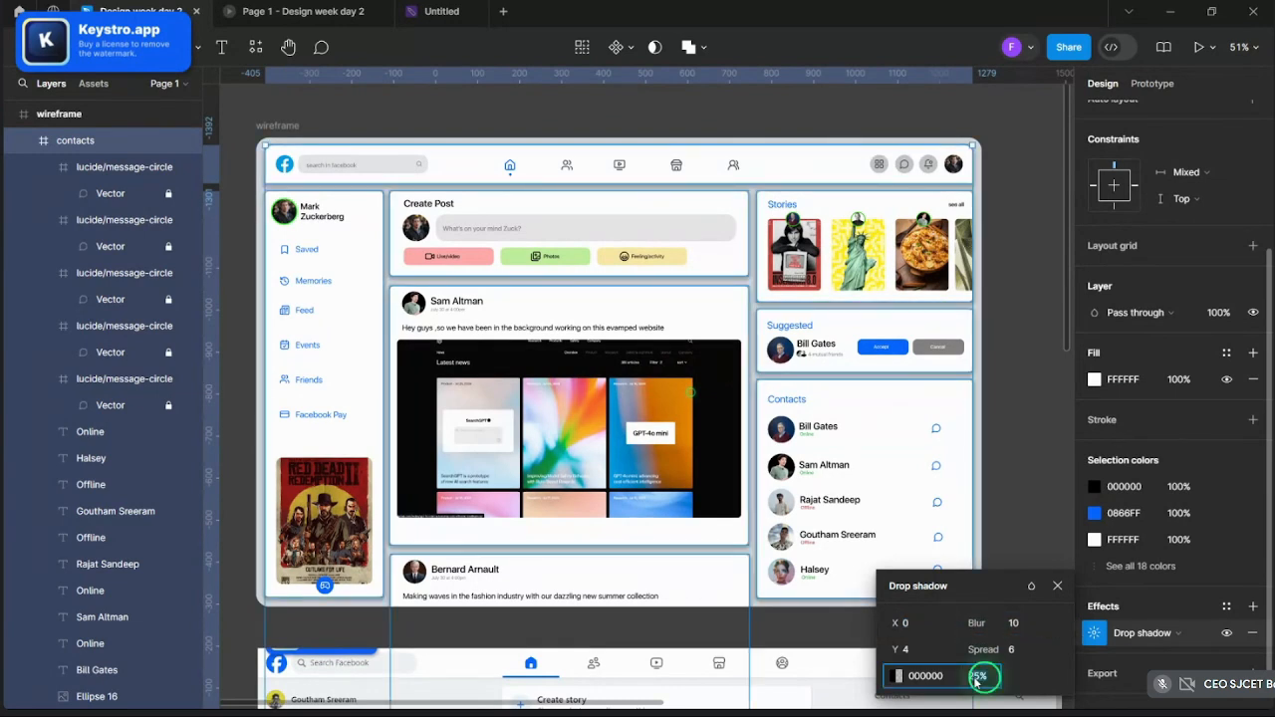
type("5")
key("Return")
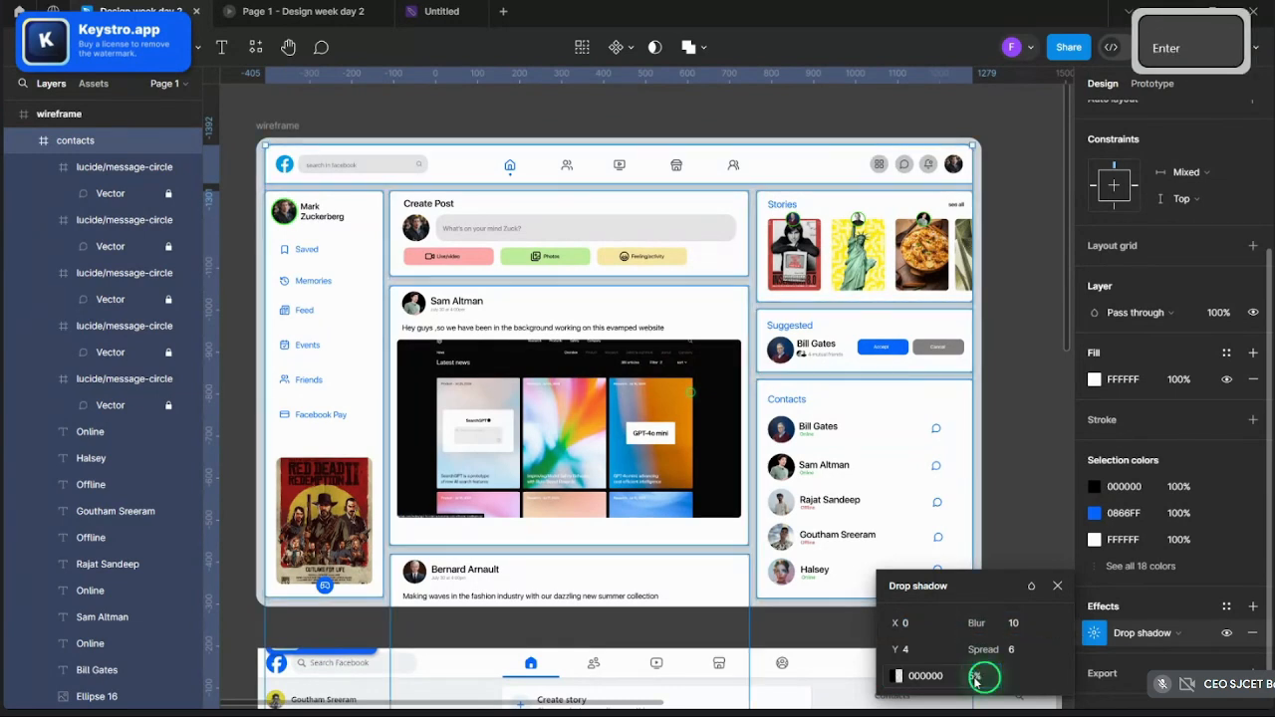
left_click(1008, 476)
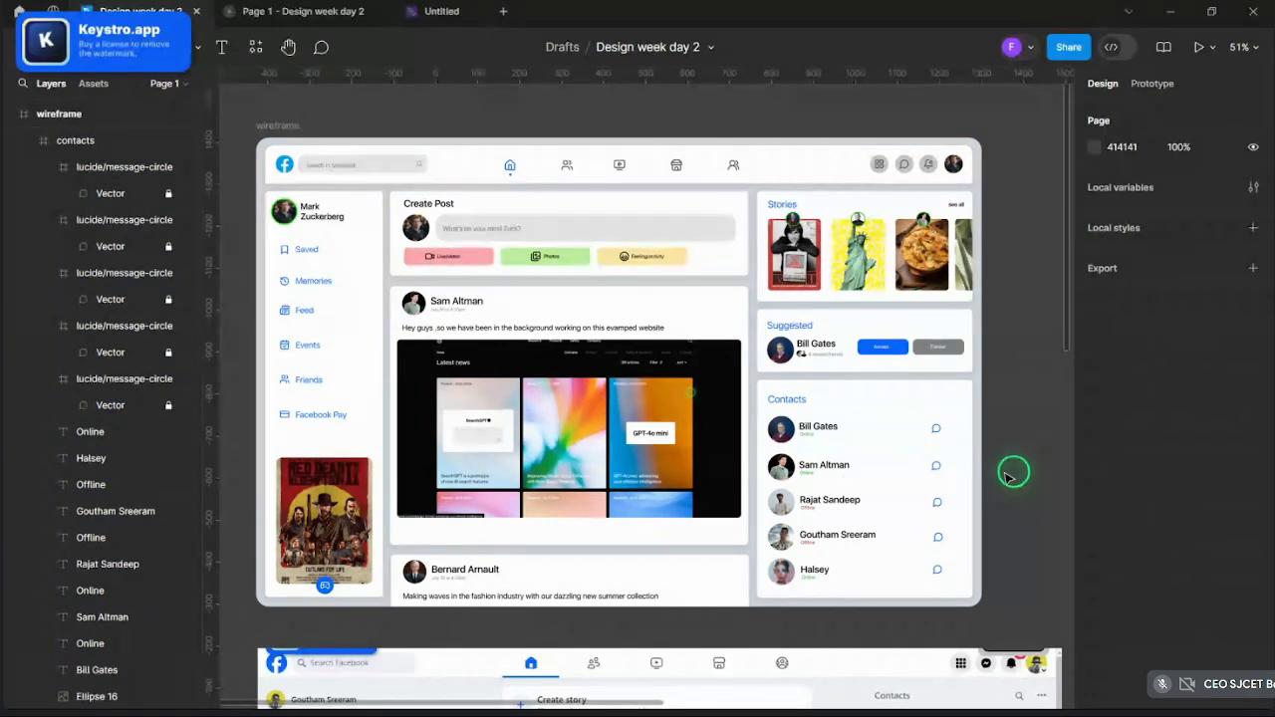
key("ctrl")
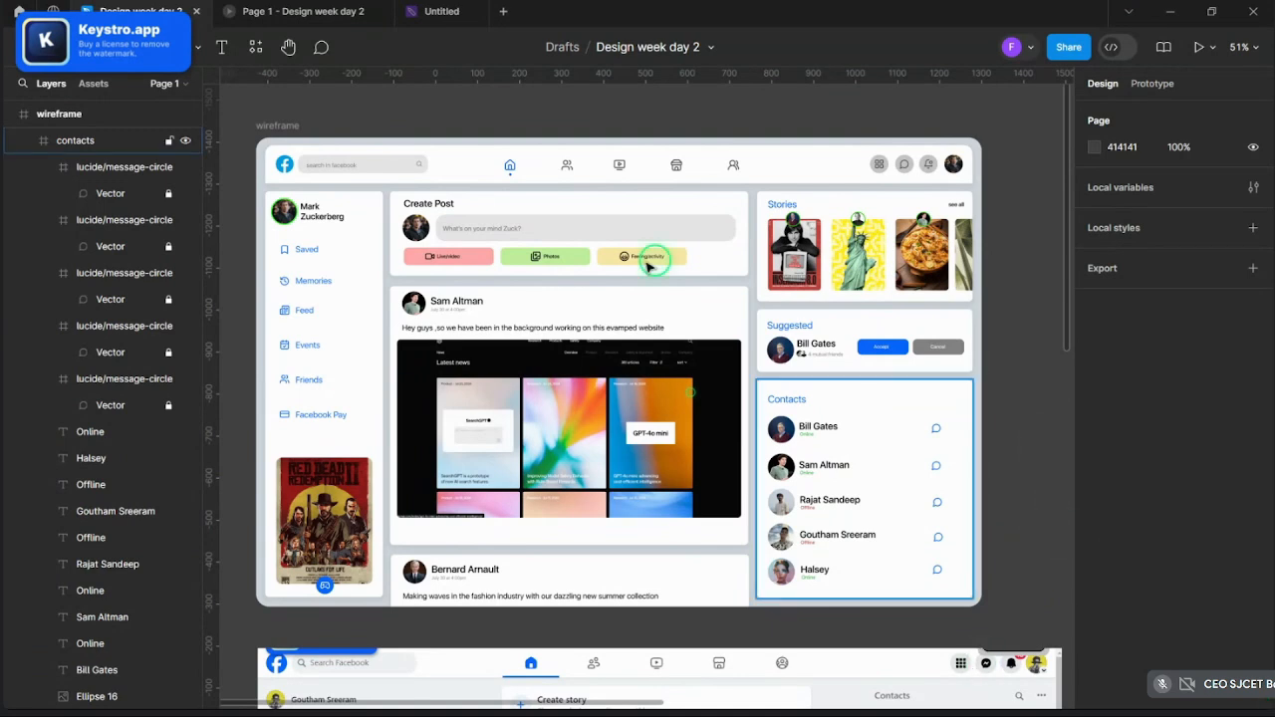
left_click(325, 10)
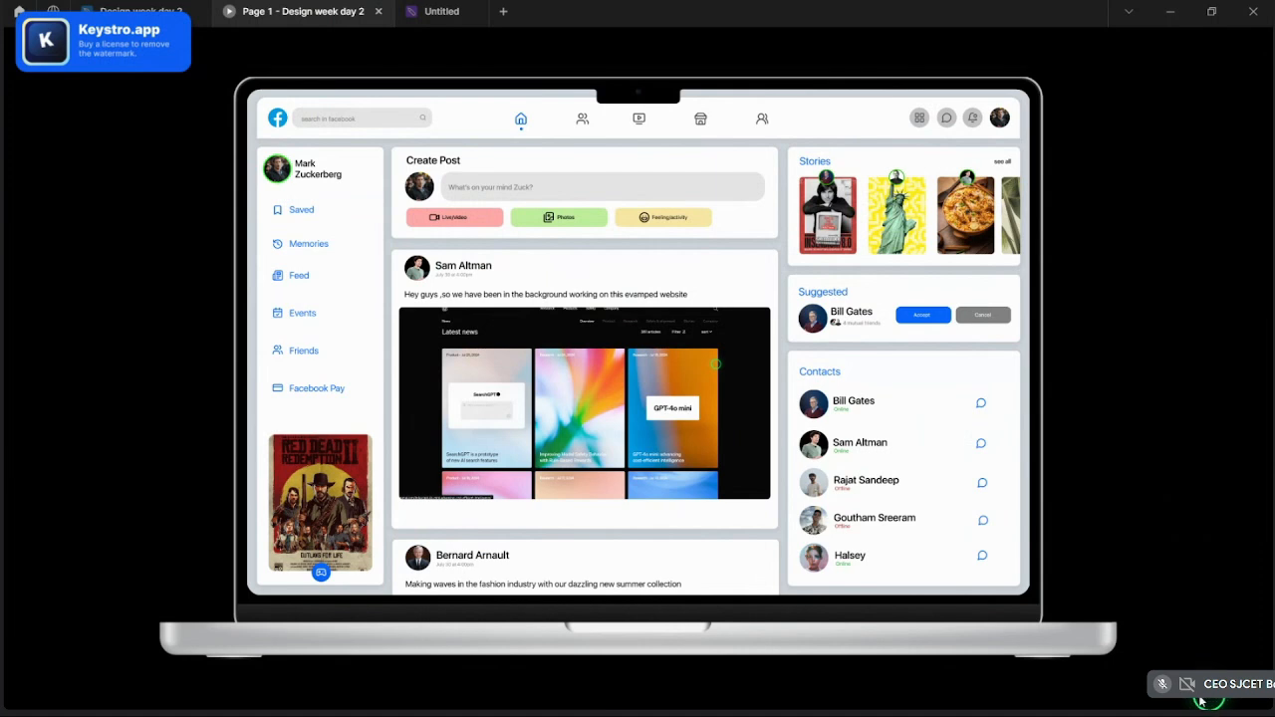
left_click(1161, 503)
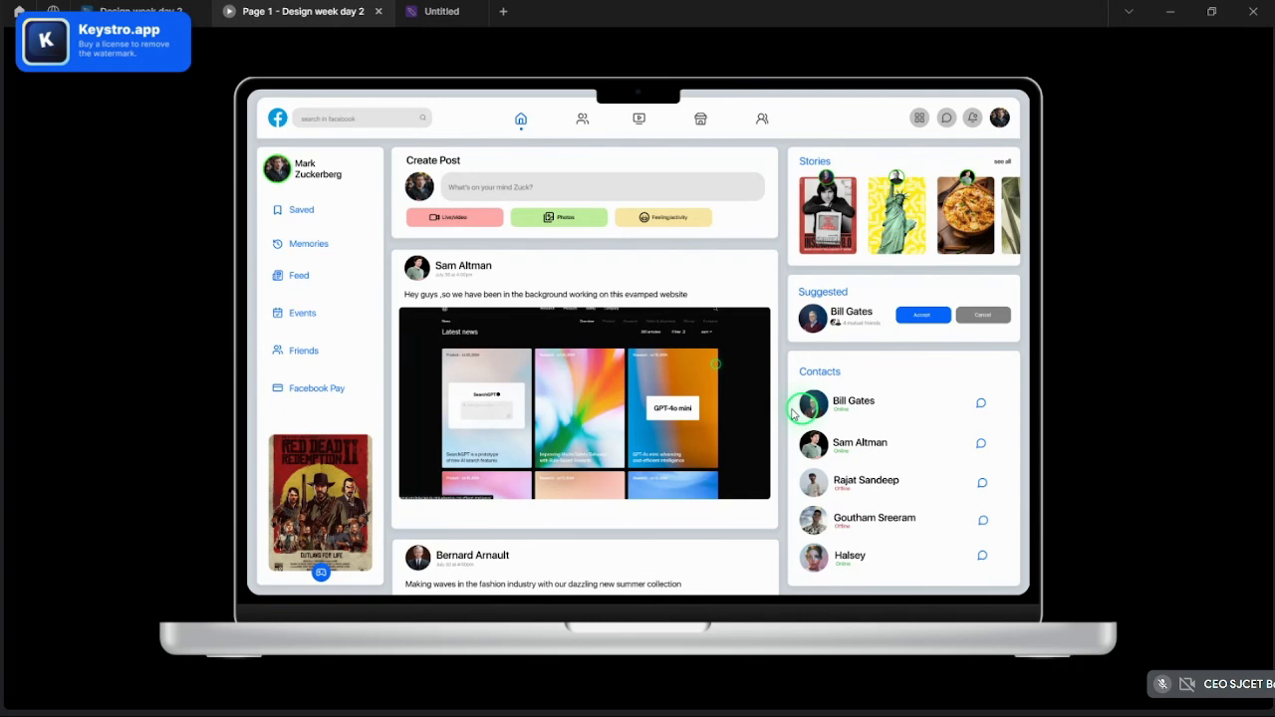
left_click(150, 12)
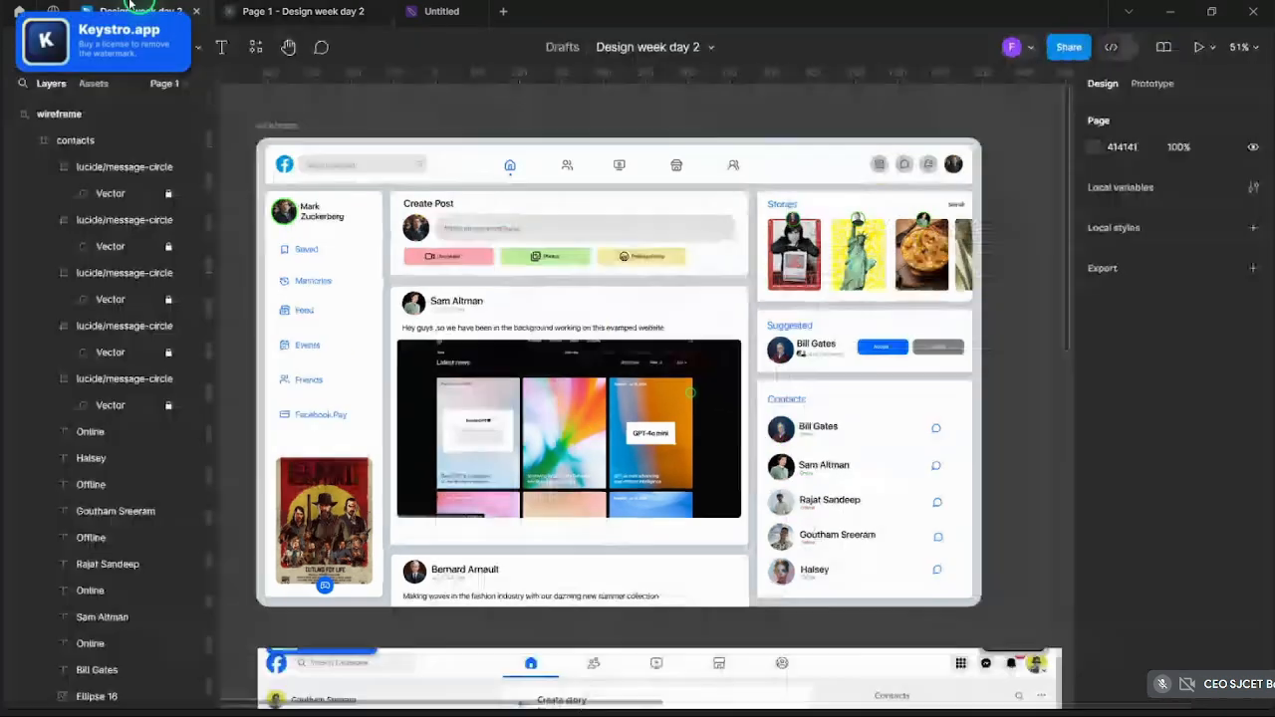
- Scale the 'search in facebook' placeholder proportionally to 148×21 and re-center it in the bar
scroll(298, 150, "up", 6)
left_click(372, 333, "ctrl")
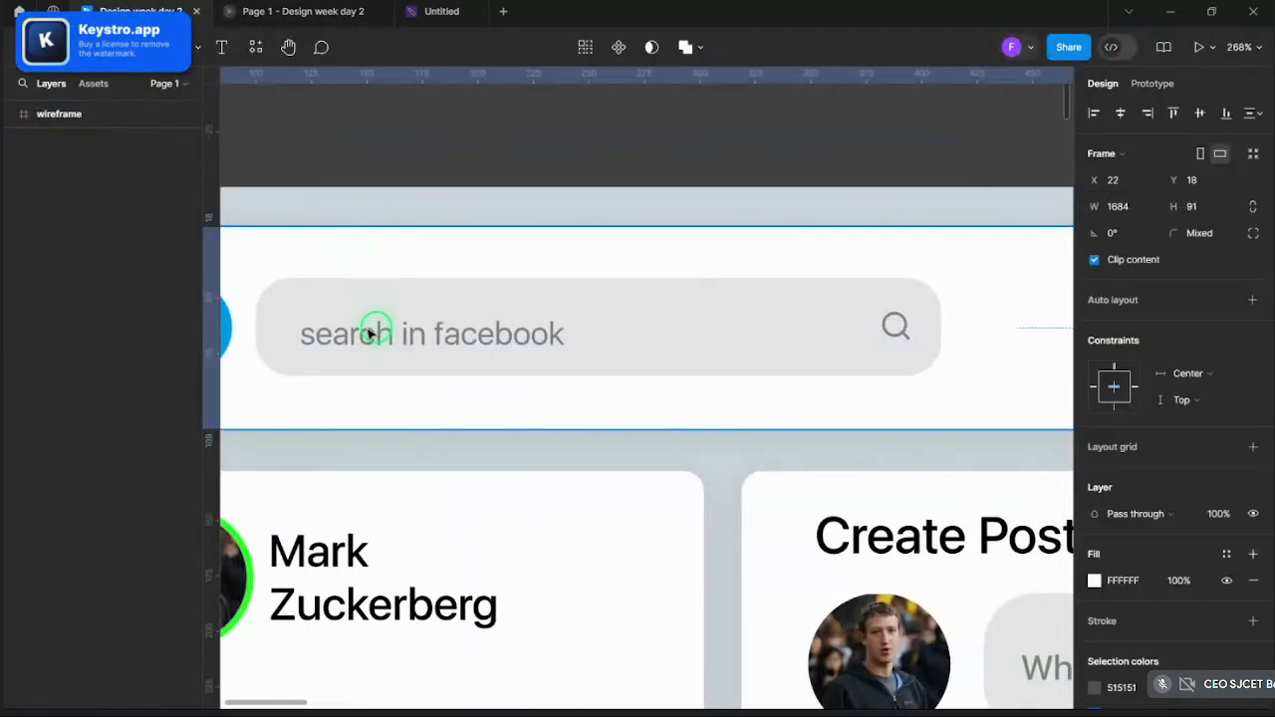
double_click(388, 338)
left_click(425, 294)
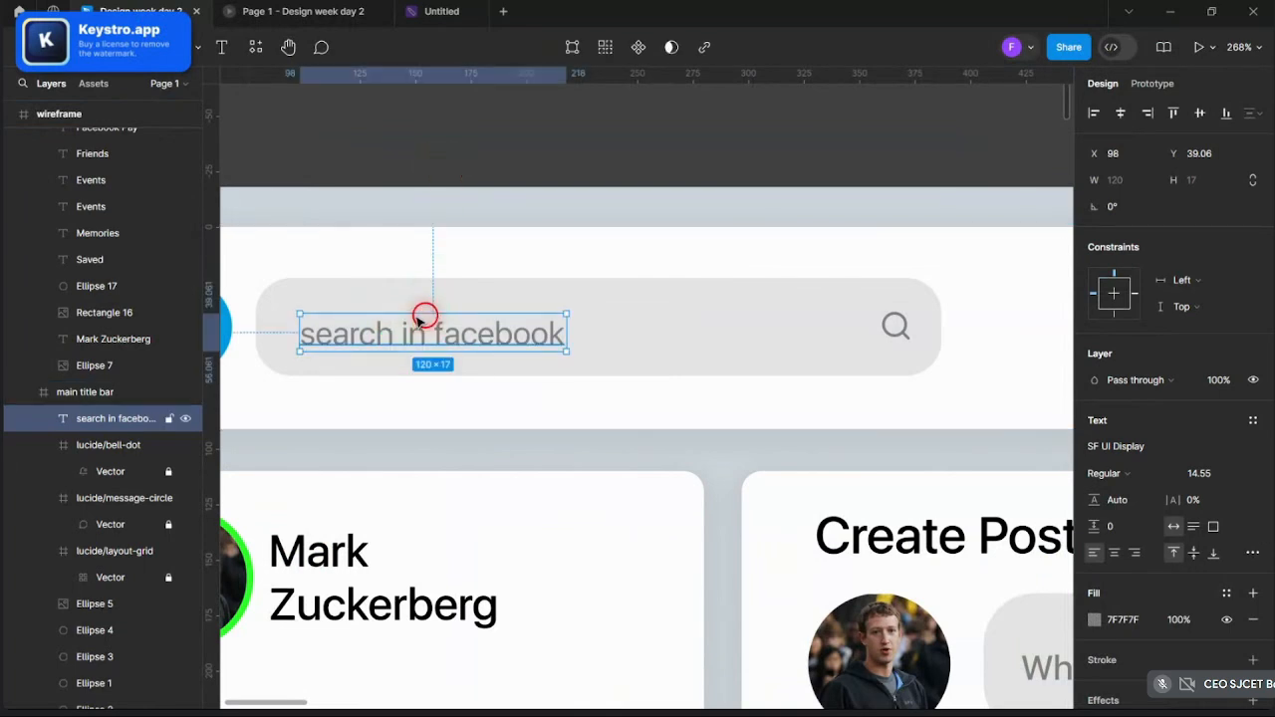
left_click_drag(418, 323, 422, 322)
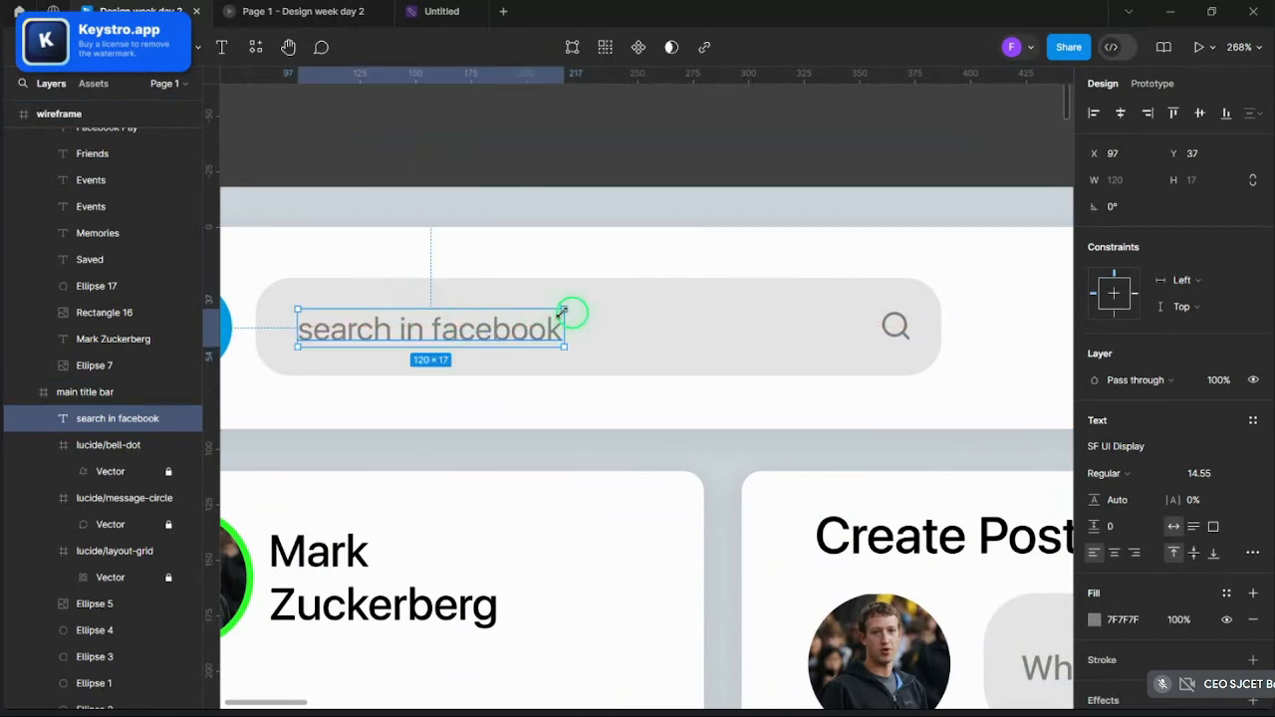
key("k")
left_click_drag(580, 310, 604, 299)
left_click_drag(526, 322, 532, 328)
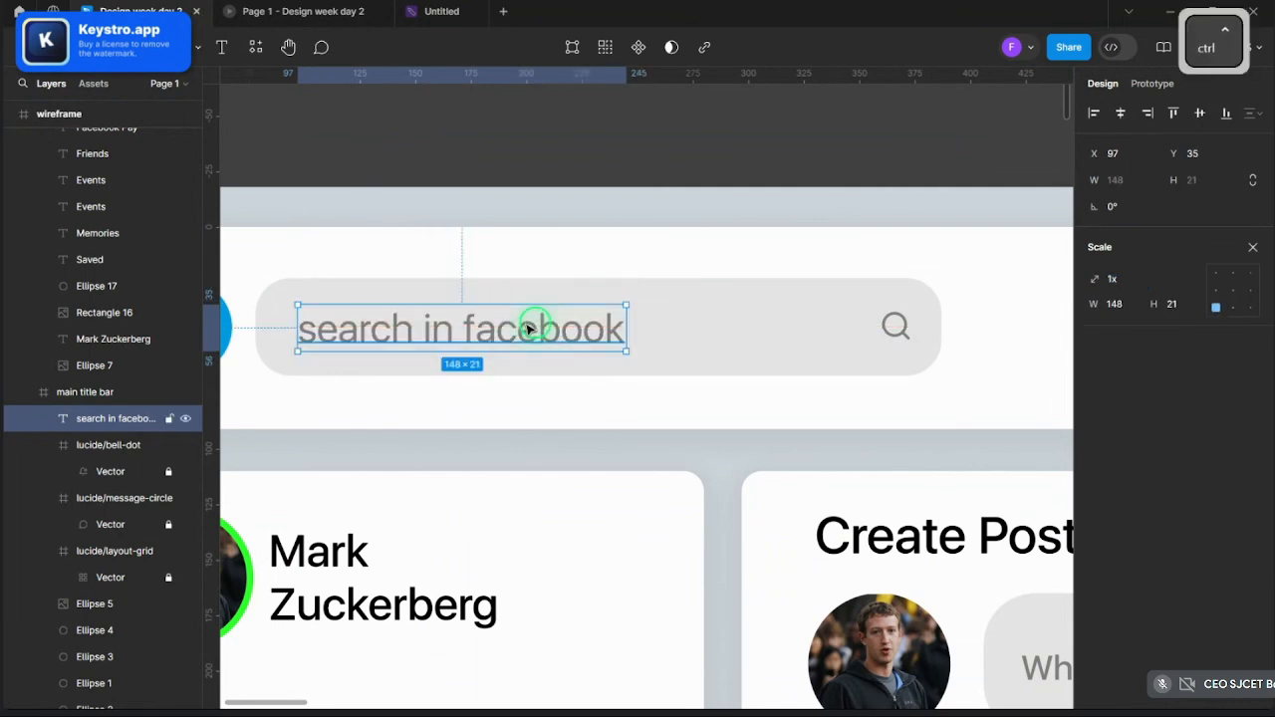
- Scale the search icon proportionally to 21×21
scroll(532, 327, "down", 3)
scroll(495, 239, "down", 3)
scroll(621, 296, "up", 6)
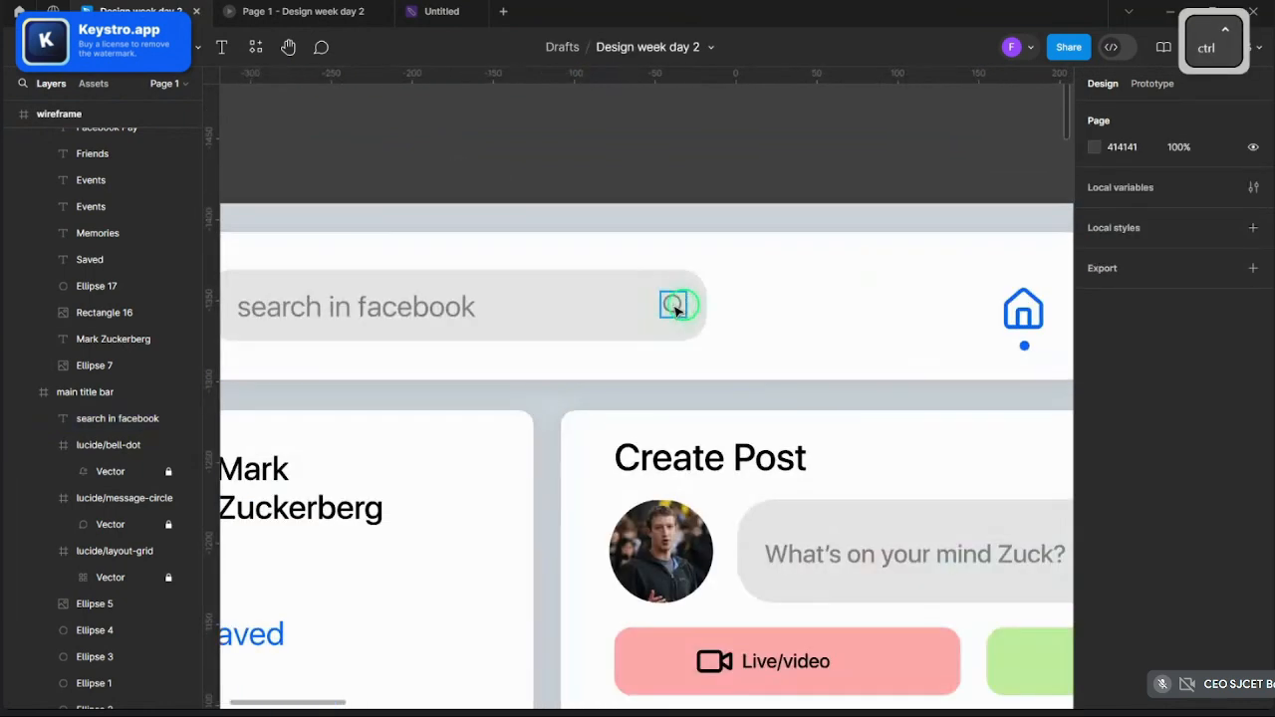
left_click(673, 308)
key("k")
mouse_move(659, 317)
left_mouse_down()
mouse_move(645, 326)
mouse_move(663, 310)
left_mouse_up()
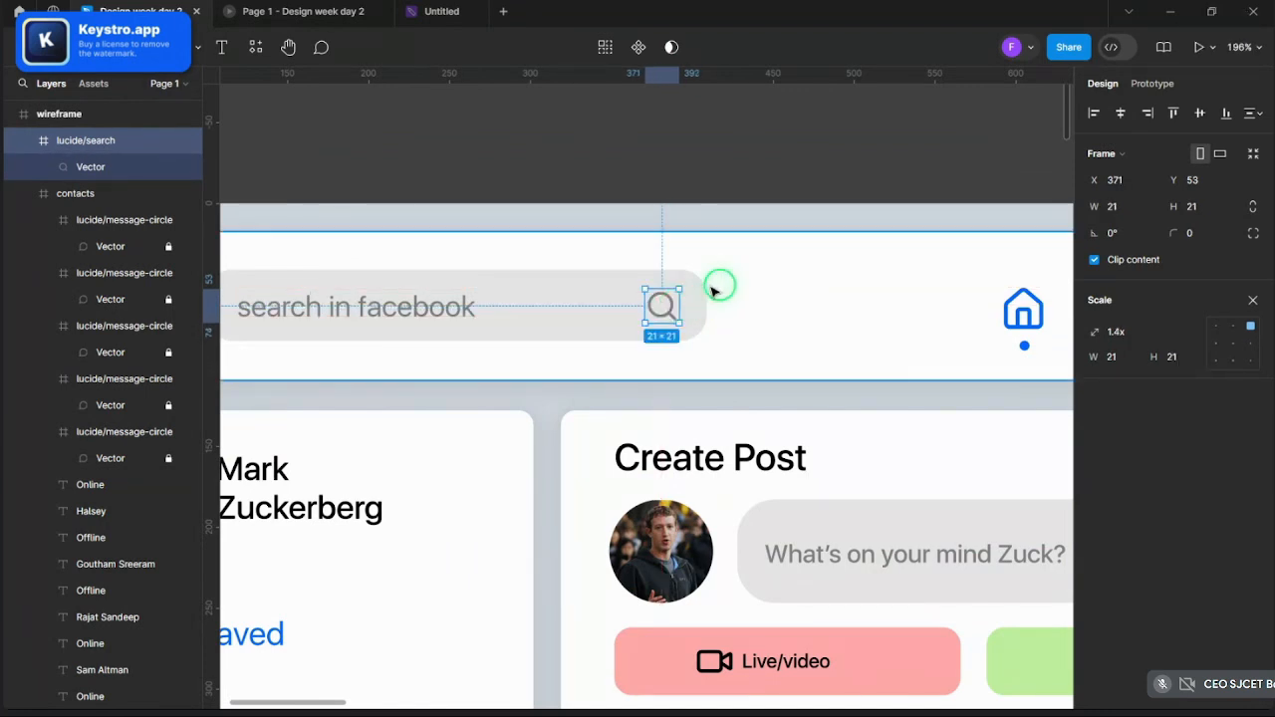
left_click(646, 186)
- Duplicate the 1728×1117 Facebook wireframe frame with Ctrl+D after inspecting the design
scroll(647, 185, "down", 5)
scroll(674, 171, "up", 2)
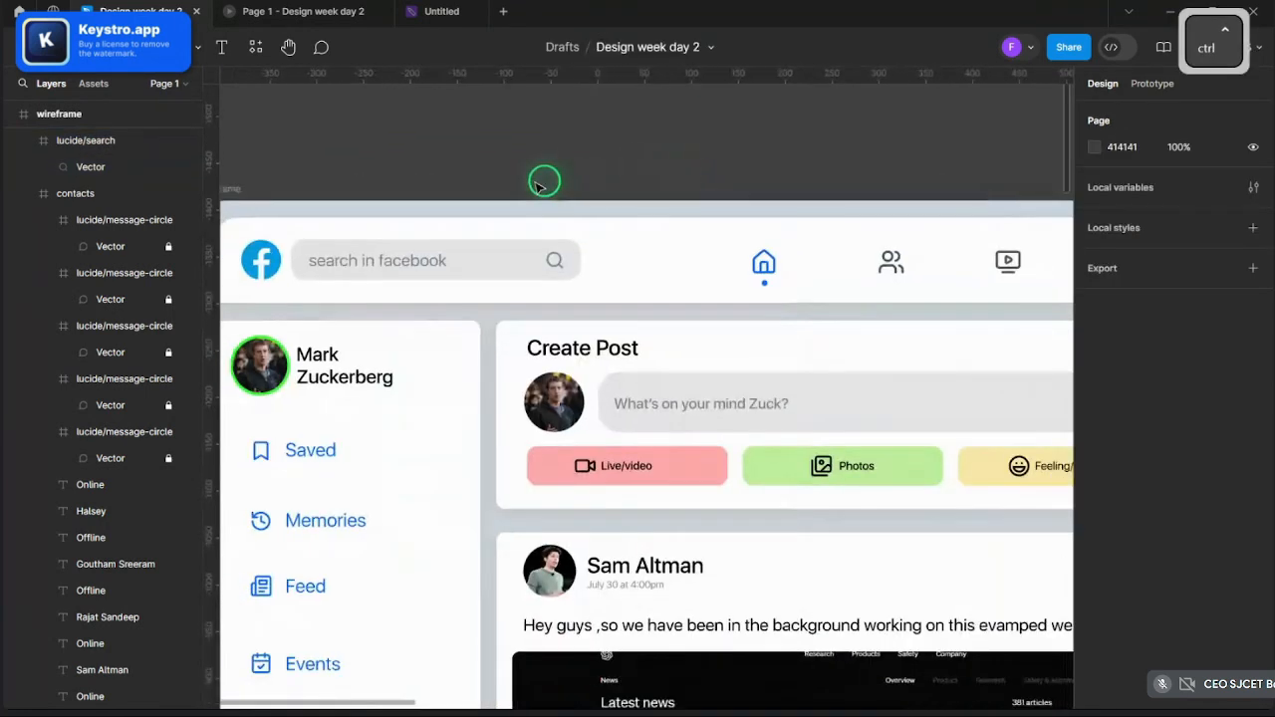
scroll(541, 179, "down", 4)
scroll(548, 178, "up", 5)
scroll(558, 177, "down", 3)
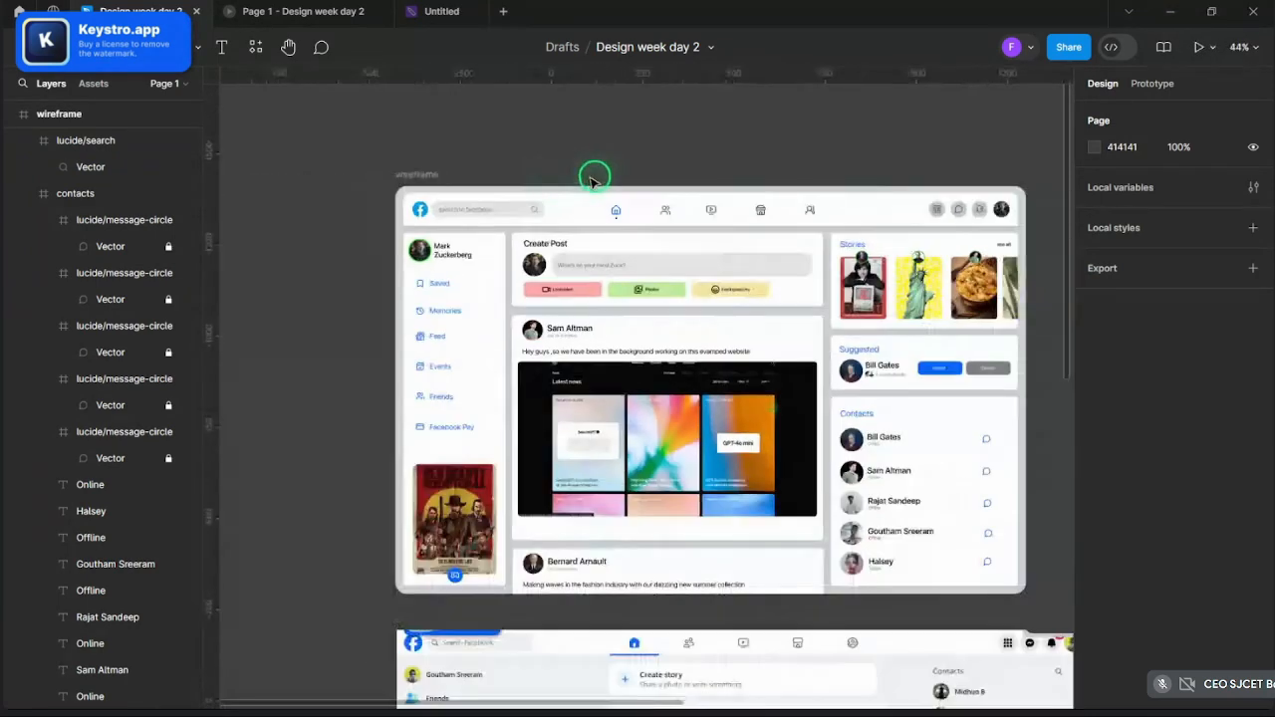
scroll(591, 181, "up", 2)
scroll(596, 189, "down", 3)
scroll(541, 176, "up", 3)
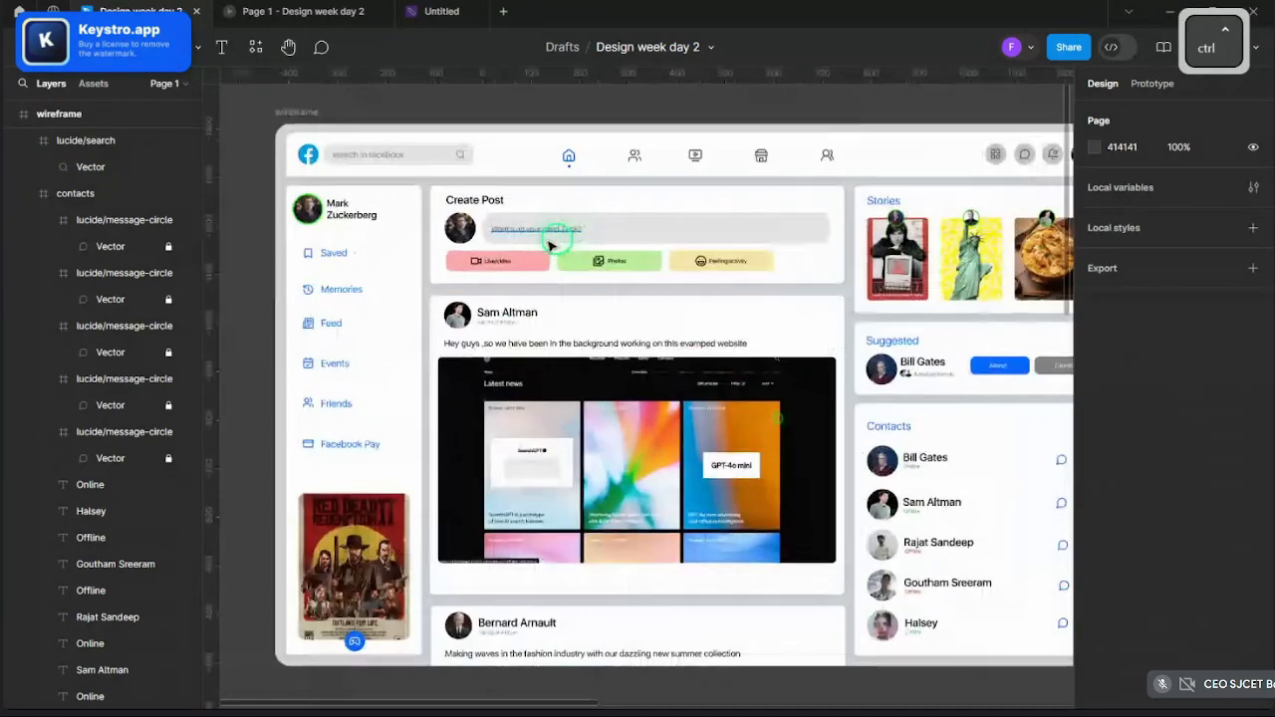
scroll(514, 302, "down", 2)
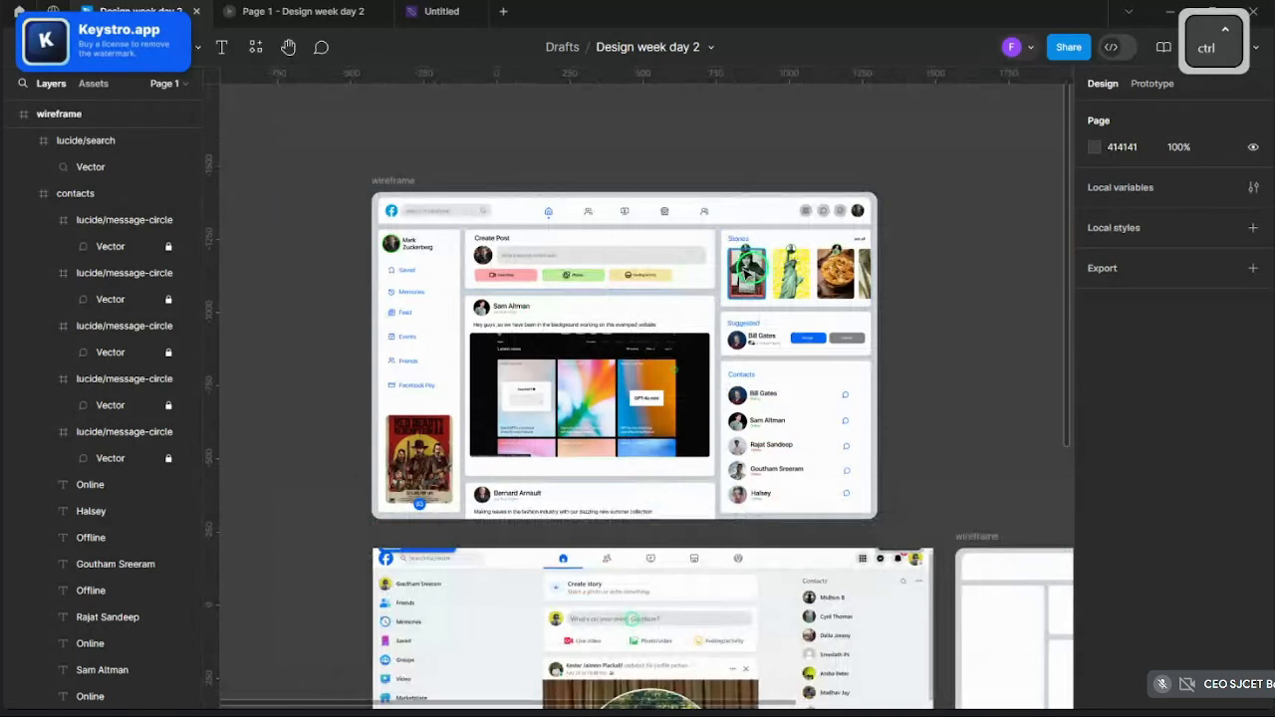
scroll(747, 267, "up", 4)
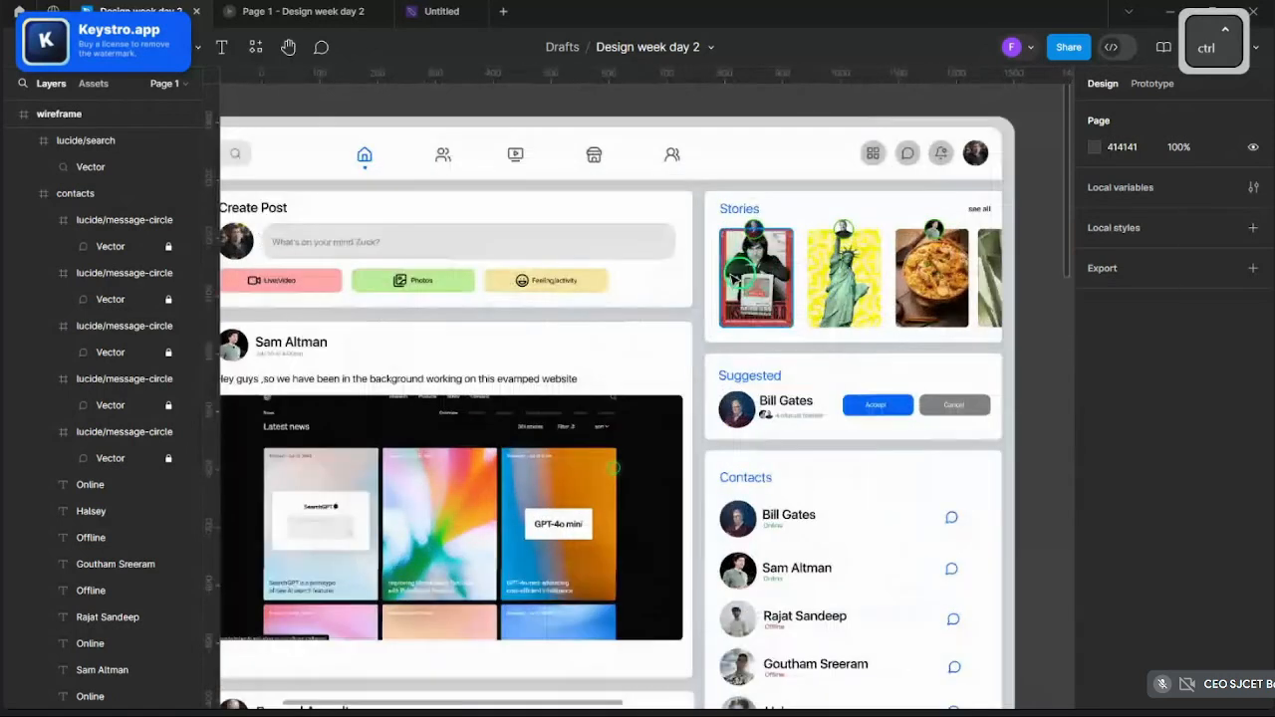
scroll(728, 284, "down", 1)
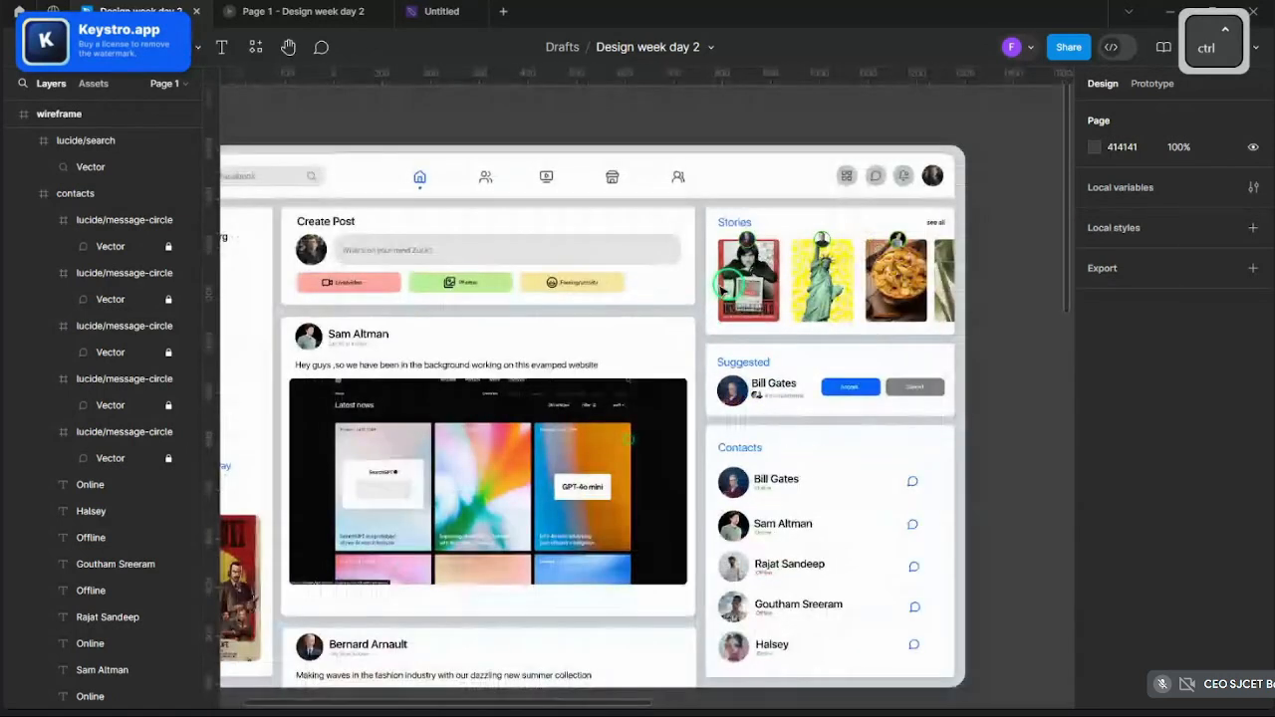
scroll(722, 288, "down", 2)
scroll(722, 376, "up", 3)
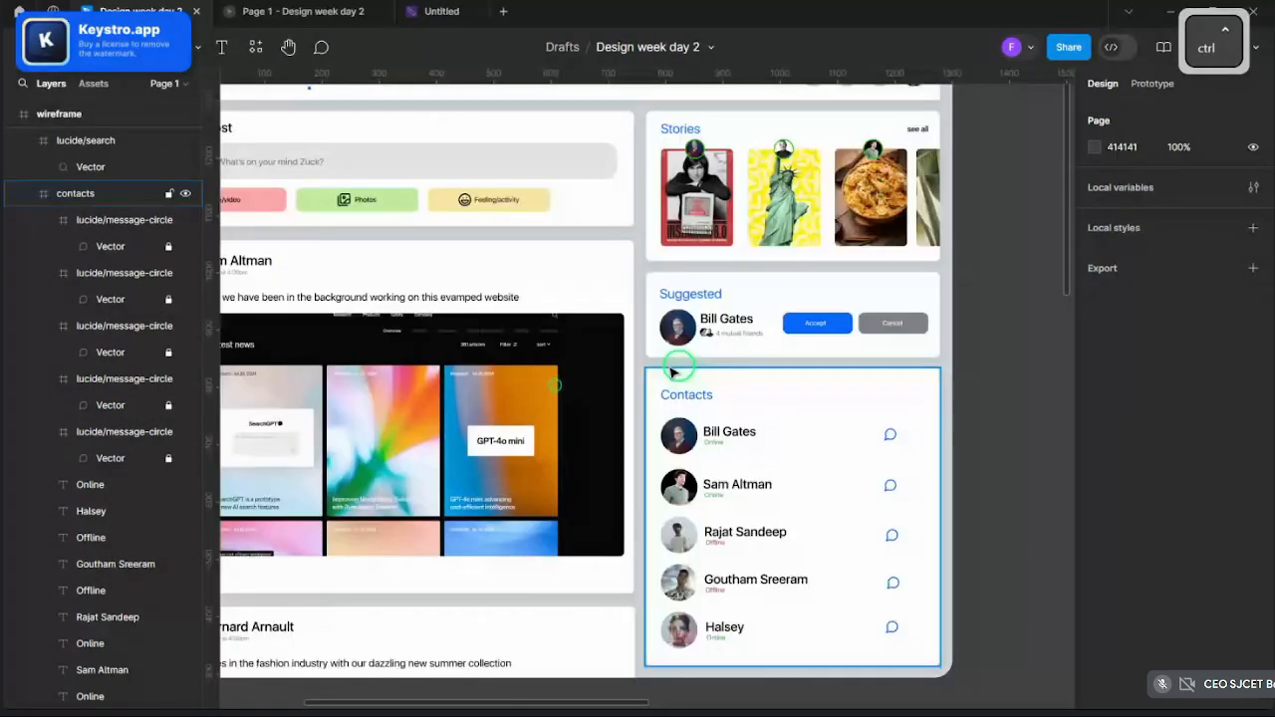
scroll(534, 325, "down", 5)
scroll(514, 289, "up", 3)
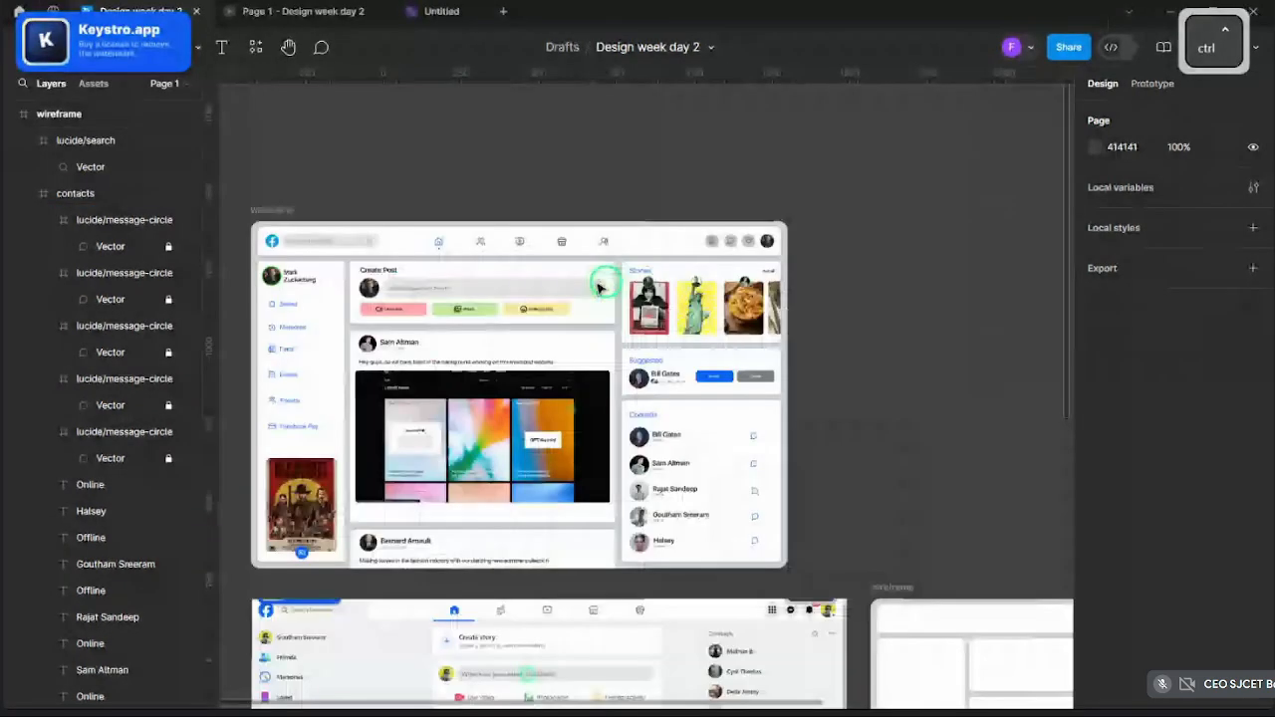
left_click(277, 215)
key("ctrl+d")
scroll(279, 227, "down", 4)
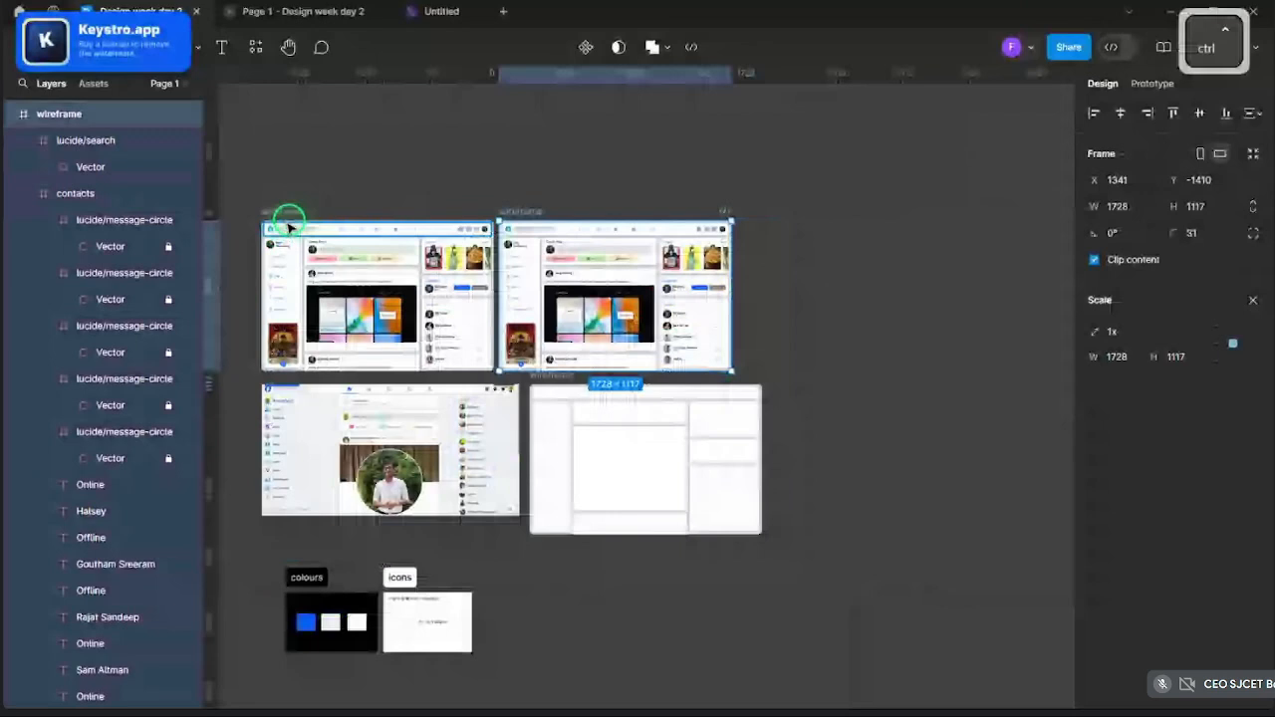
scroll(493, 284, "up", 6)
scroll(484, 352, "down", 1)
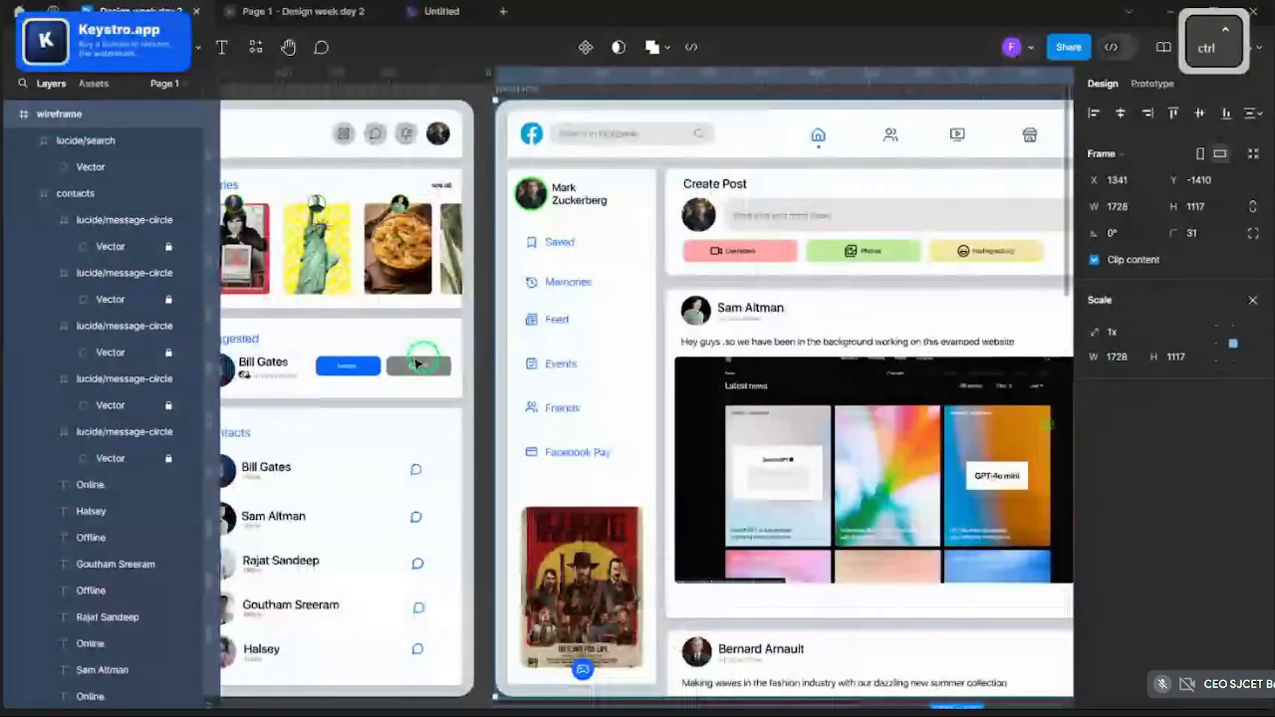
scroll(418, 361, "down", 5)
scroll(661, 438, "up", 3)
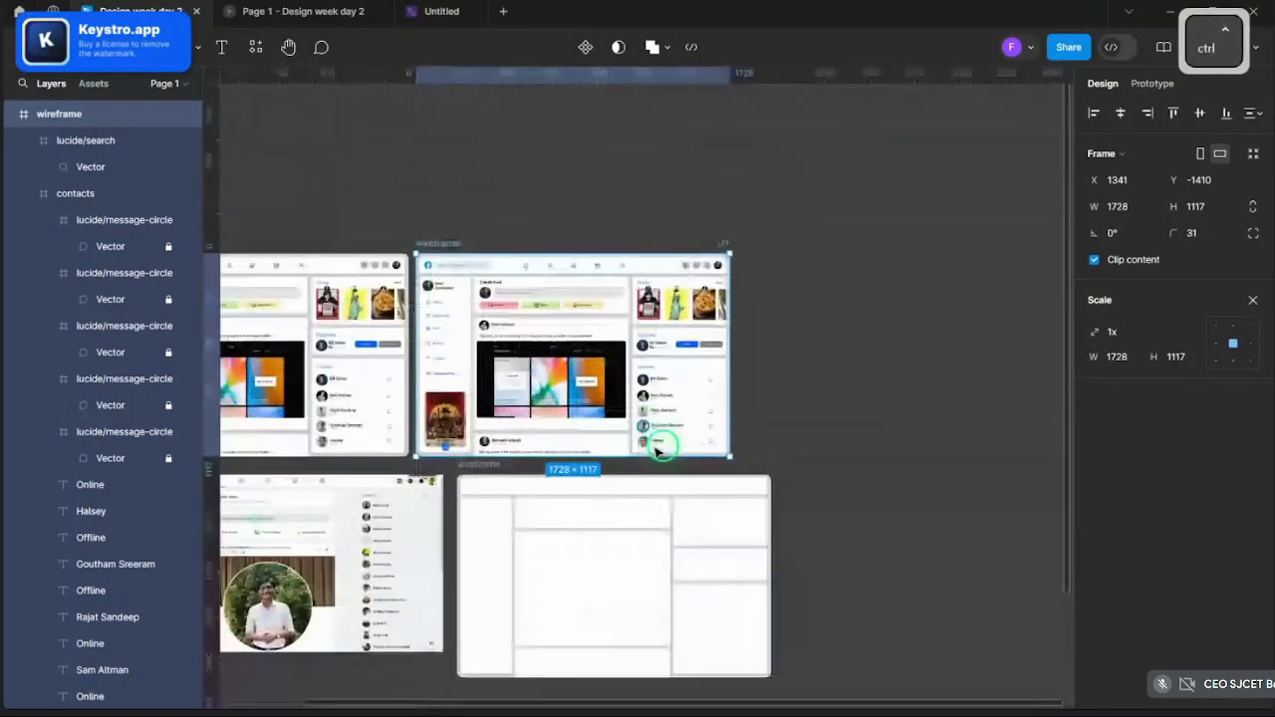
- Select the copy's title bar, sidebar, Create Post, Suggested and post sections, then delete them
left_click(282, 151)
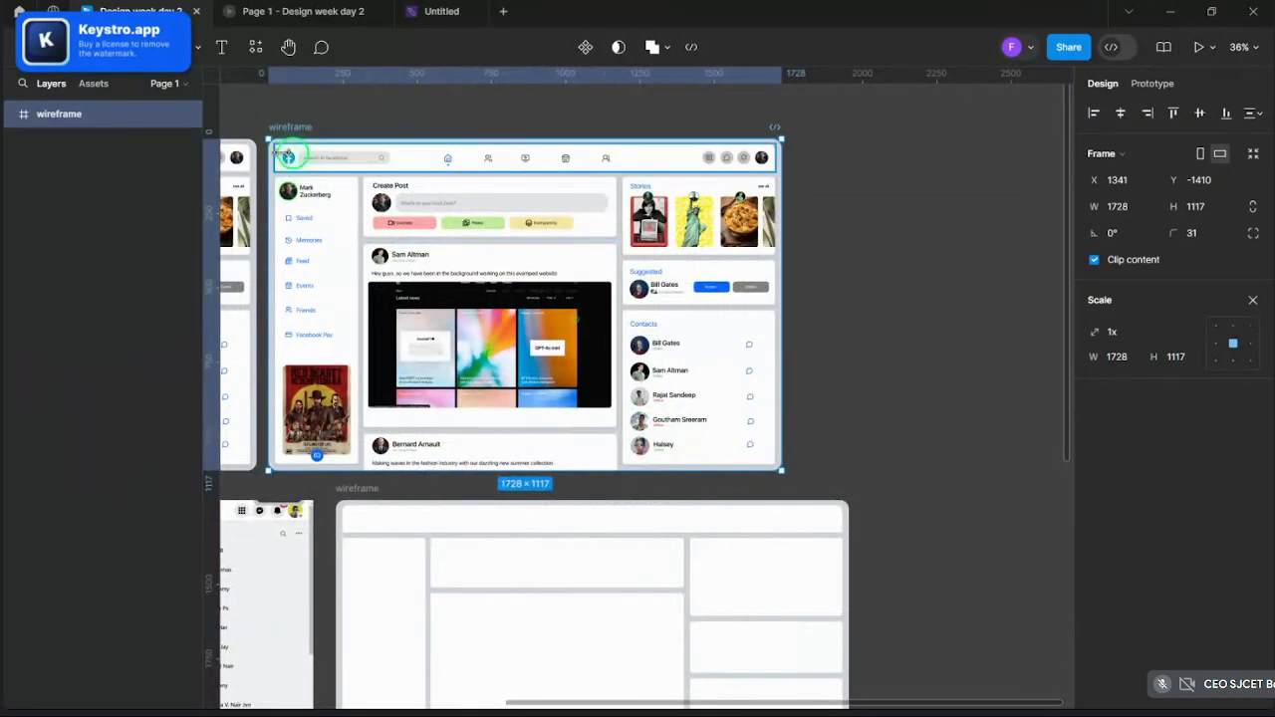
left_click(367, 194, "shift")
left_click(464, 207, "shift")
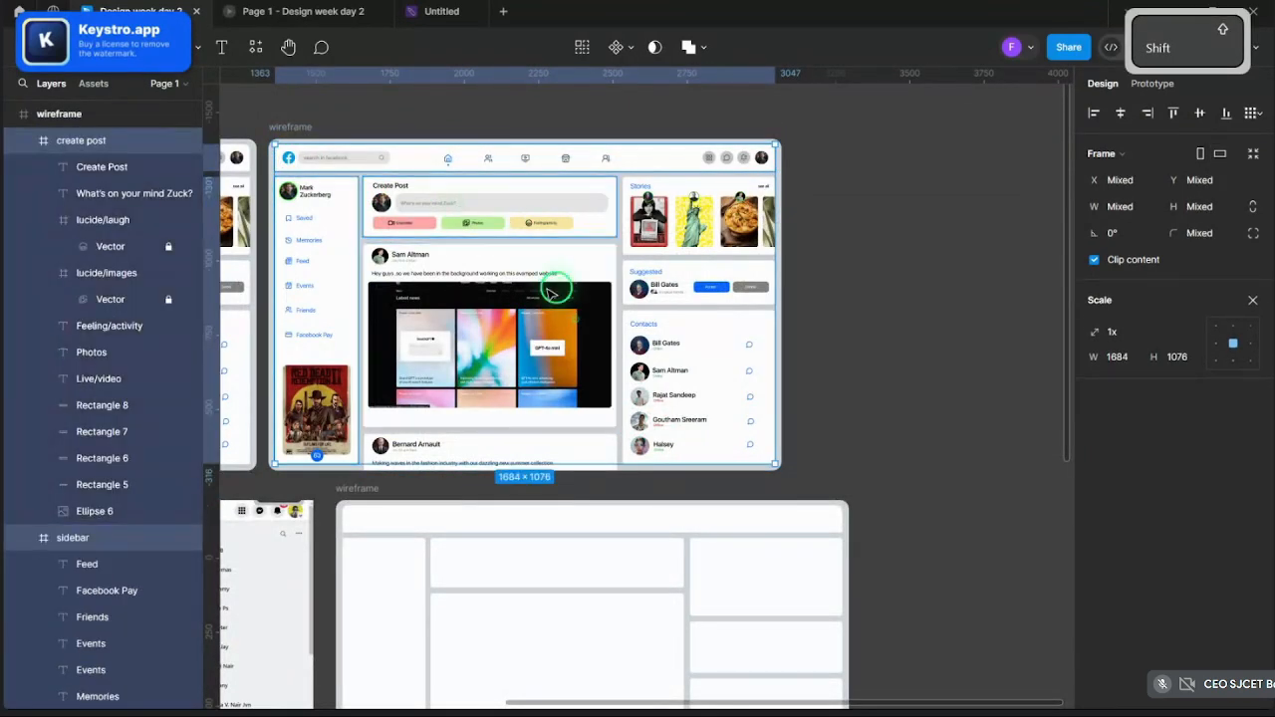
left_click(626, 367, "shift")
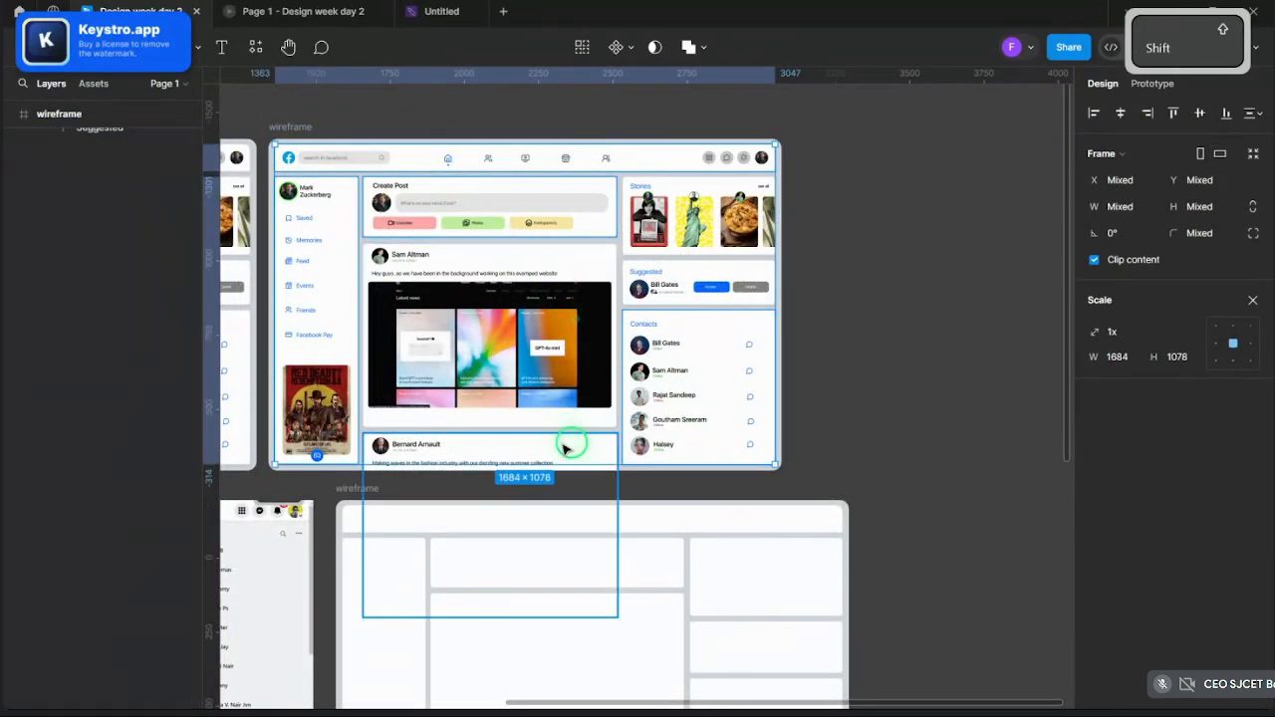
left_click(564, 447, "shift")
left_click(701, 414, "shift")
left_click(714, 286, "shift")
left_click(539, 280, "shift")
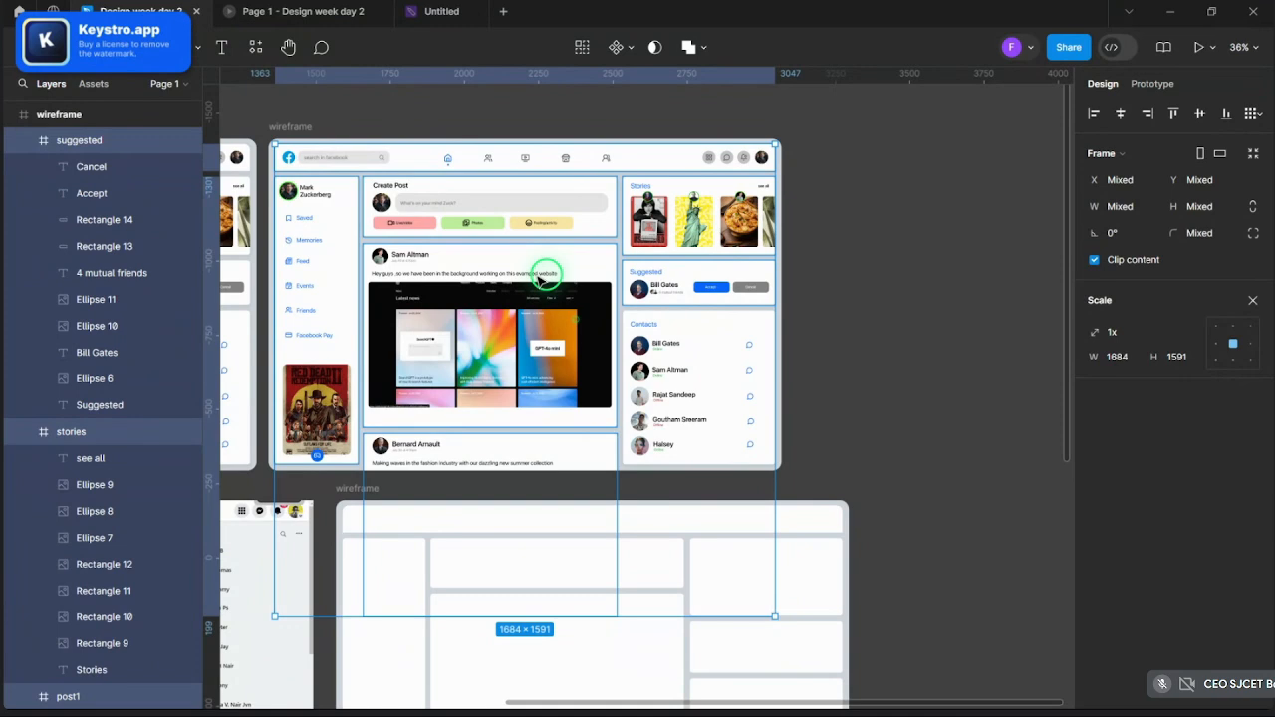
key("Delete")
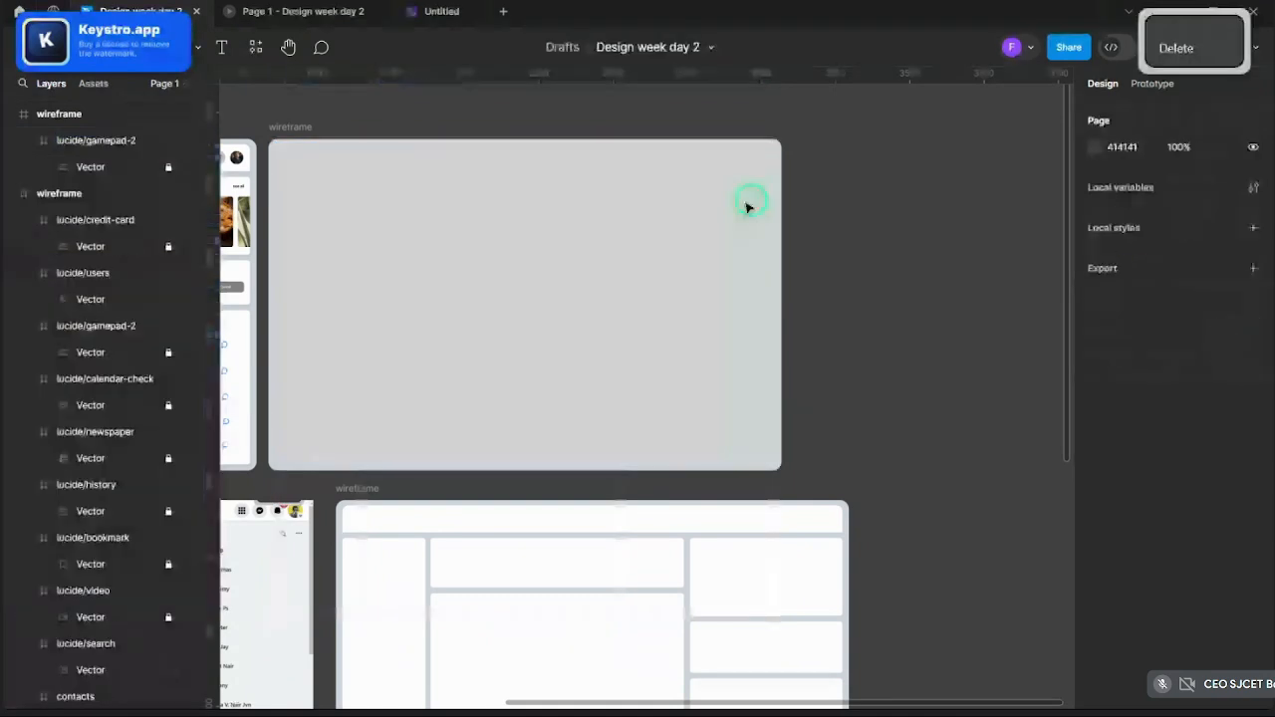
scroll(817, 206, "down", 2)
scroll(817, 206, "up", 1)
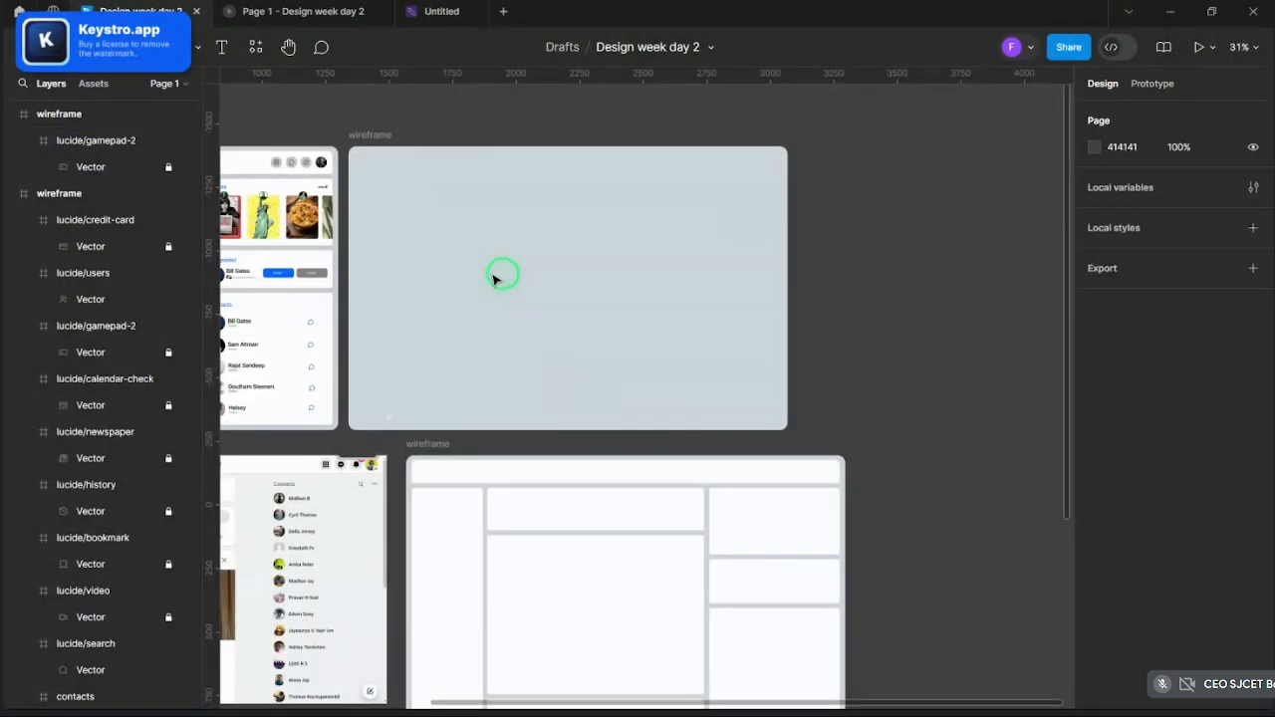
mouse_move(624, 700)
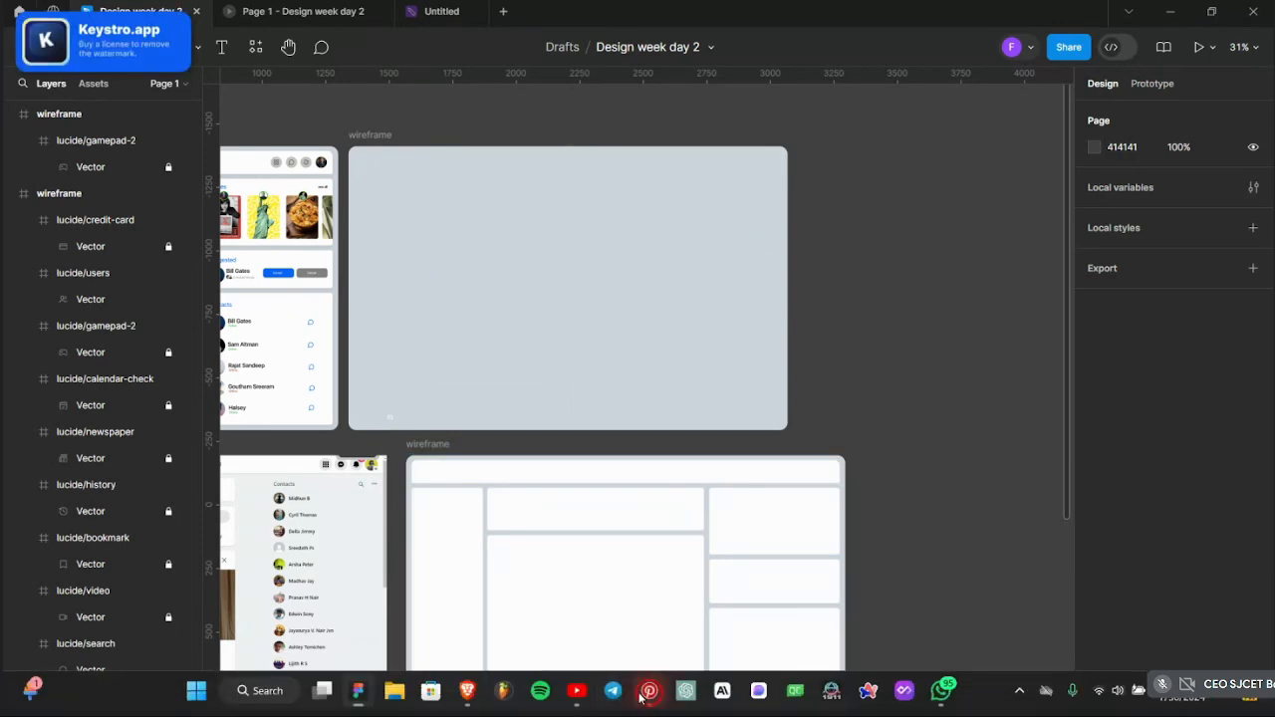
- Search Pinterest for 'people together', correcting the misspelt 'poeple' along the way
left_click(648, 690)
left_click(614, 59)
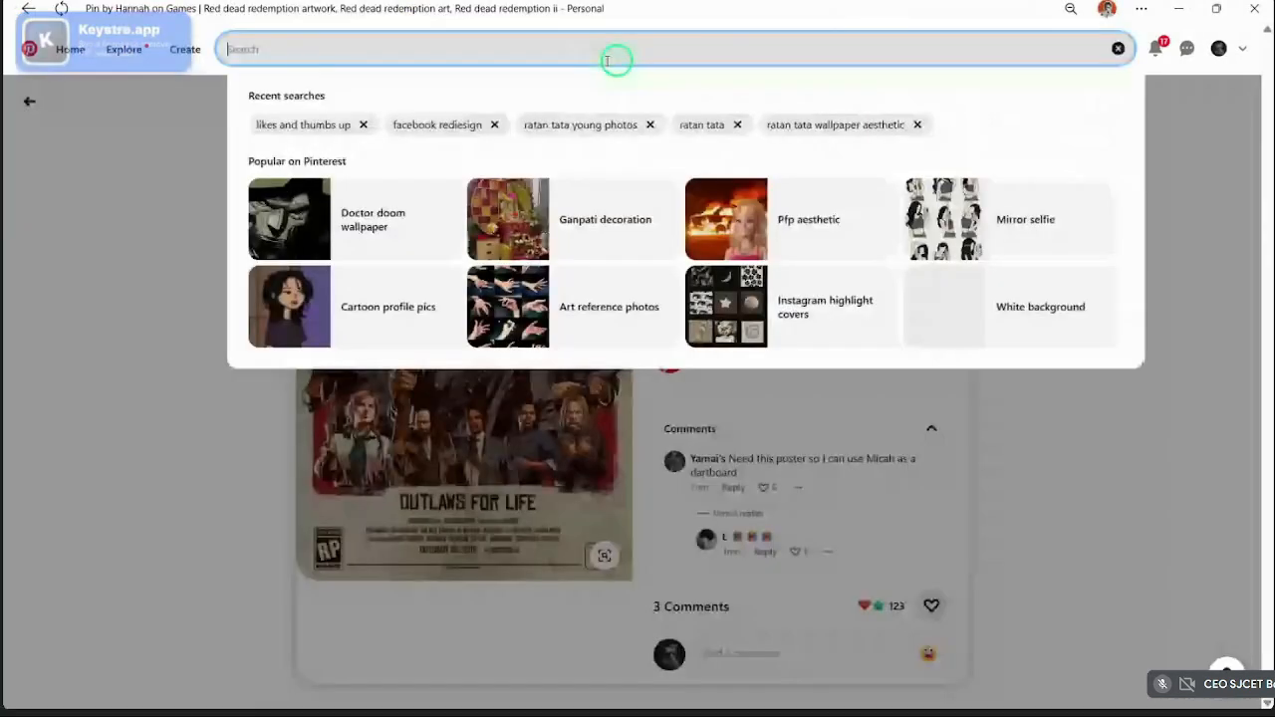
type("poeple")
key("Return")
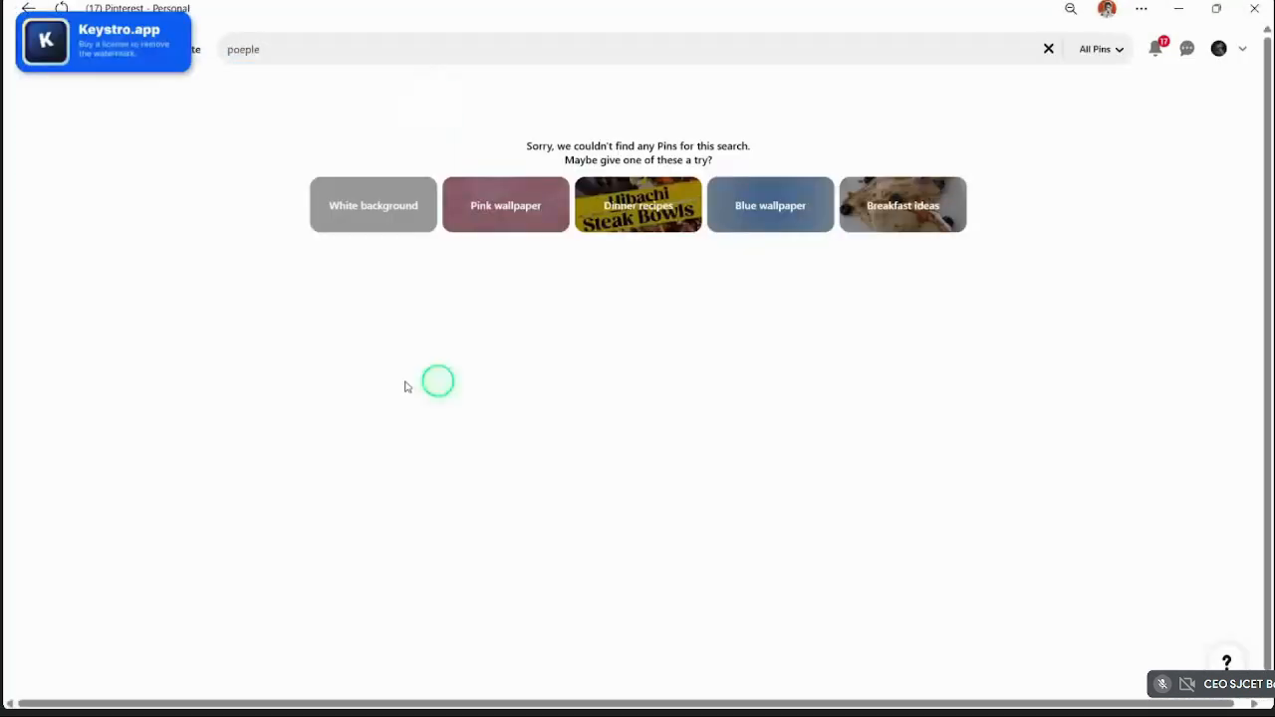
left_click(330, 56)
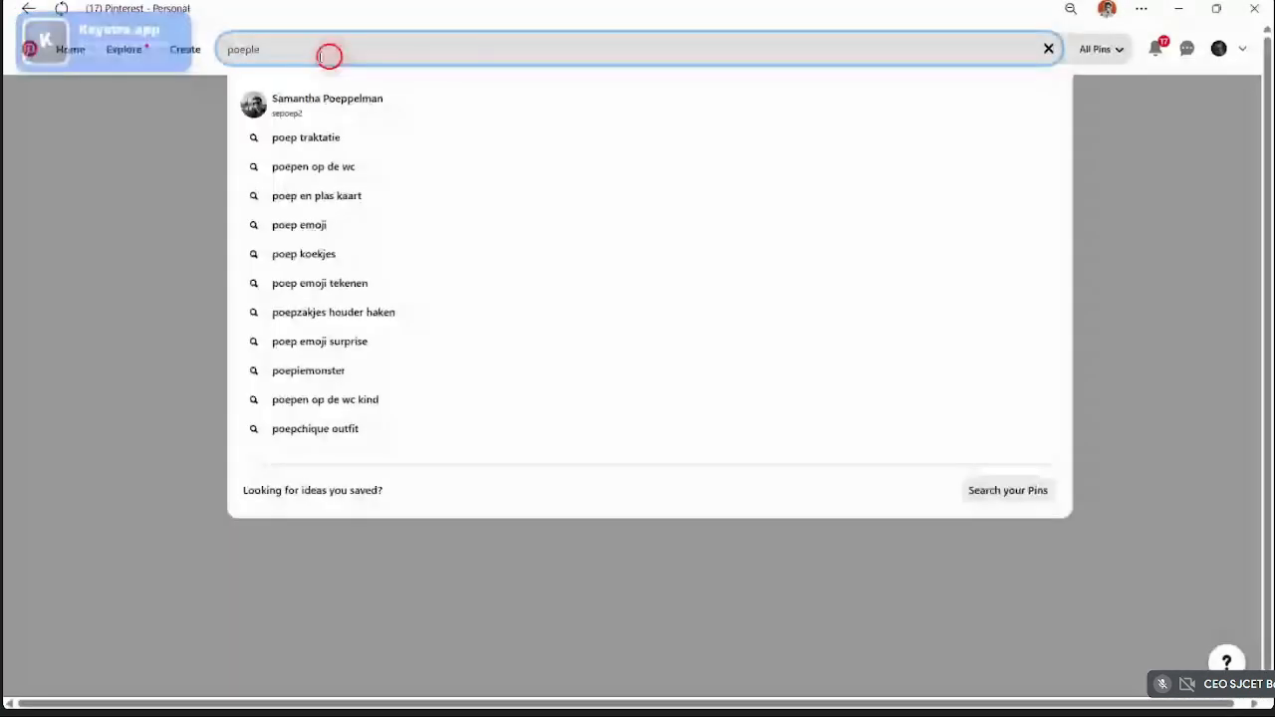
left_click_drag(330, 56, 227, 55)
type("peop")
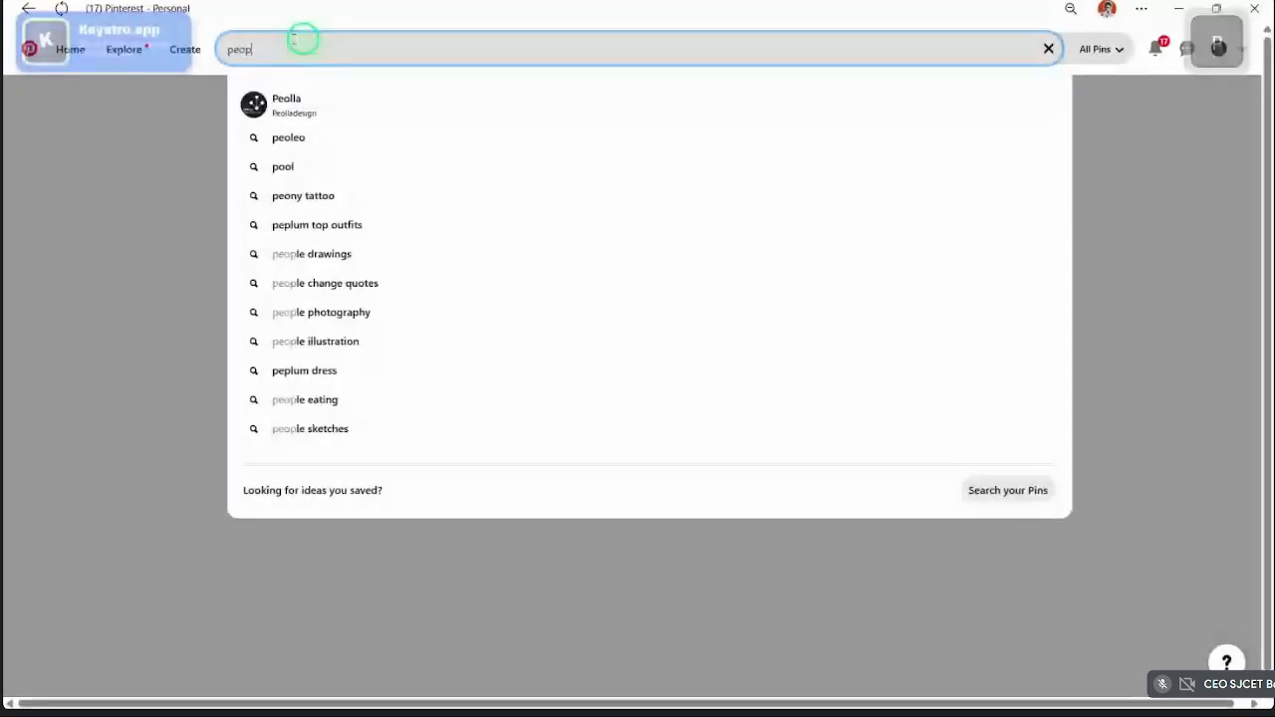
type("le")
key("Return")
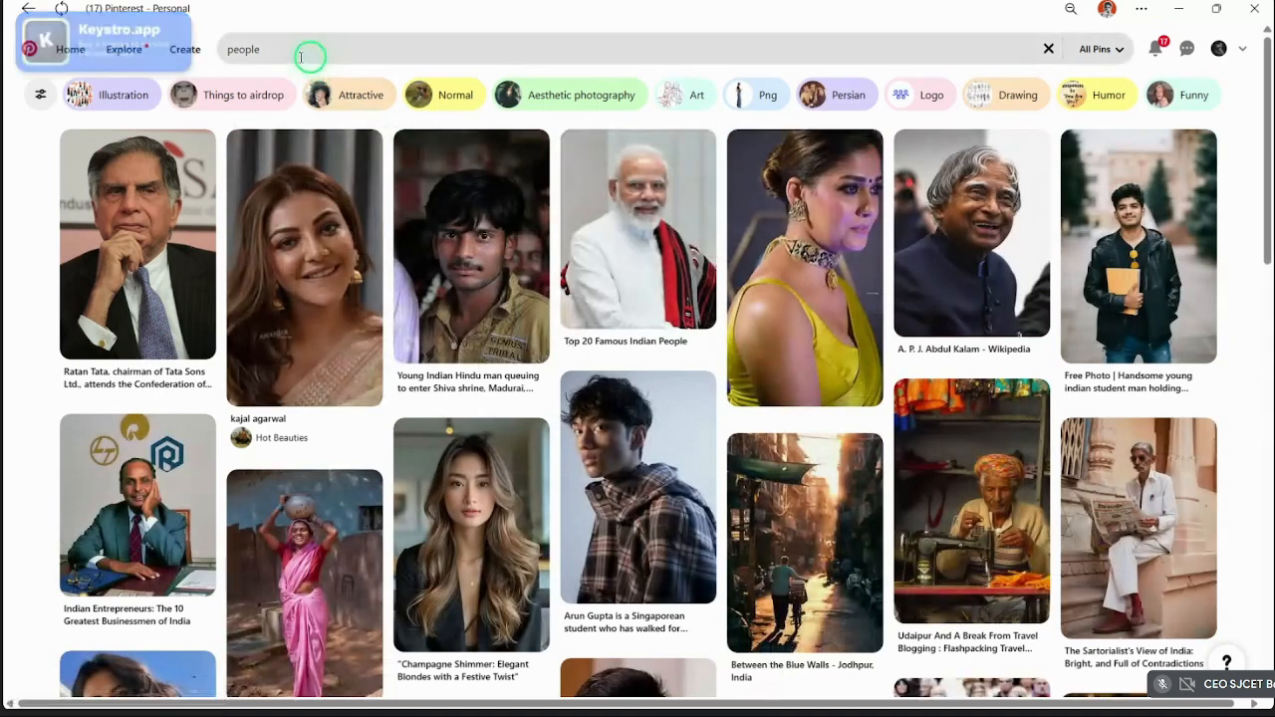
left_click(300, 57)
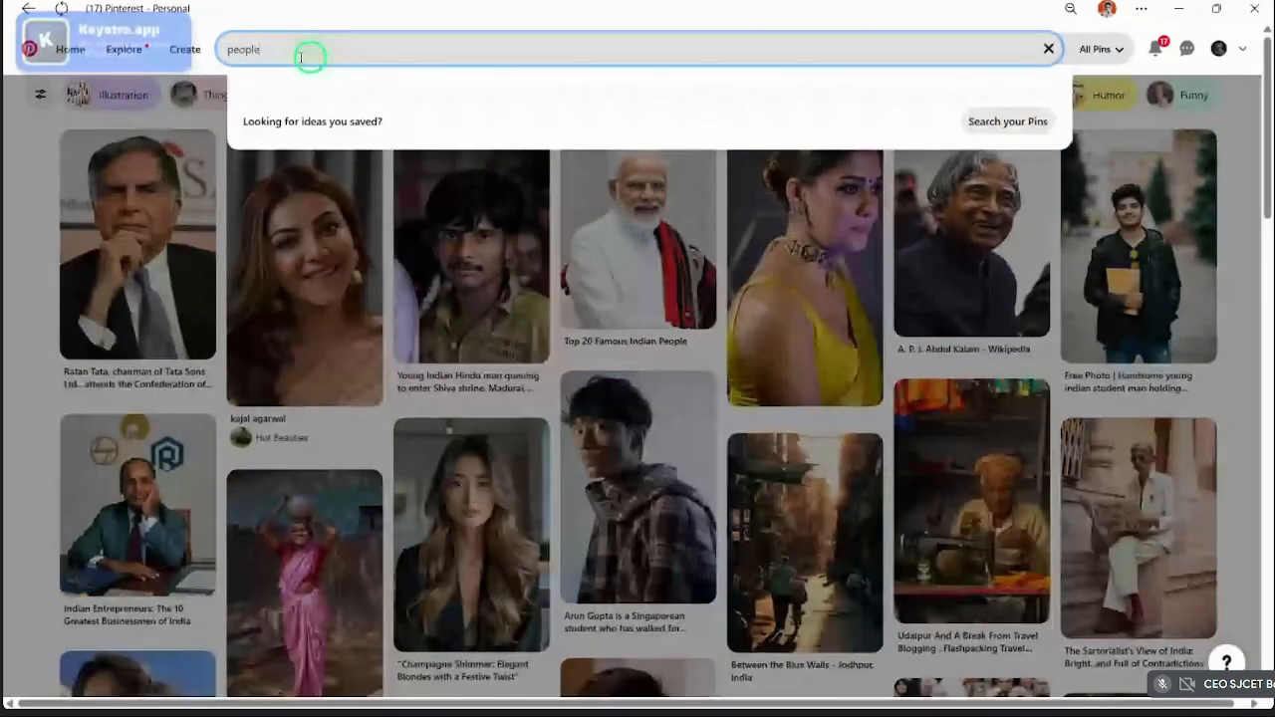
type("together")
key("Return")
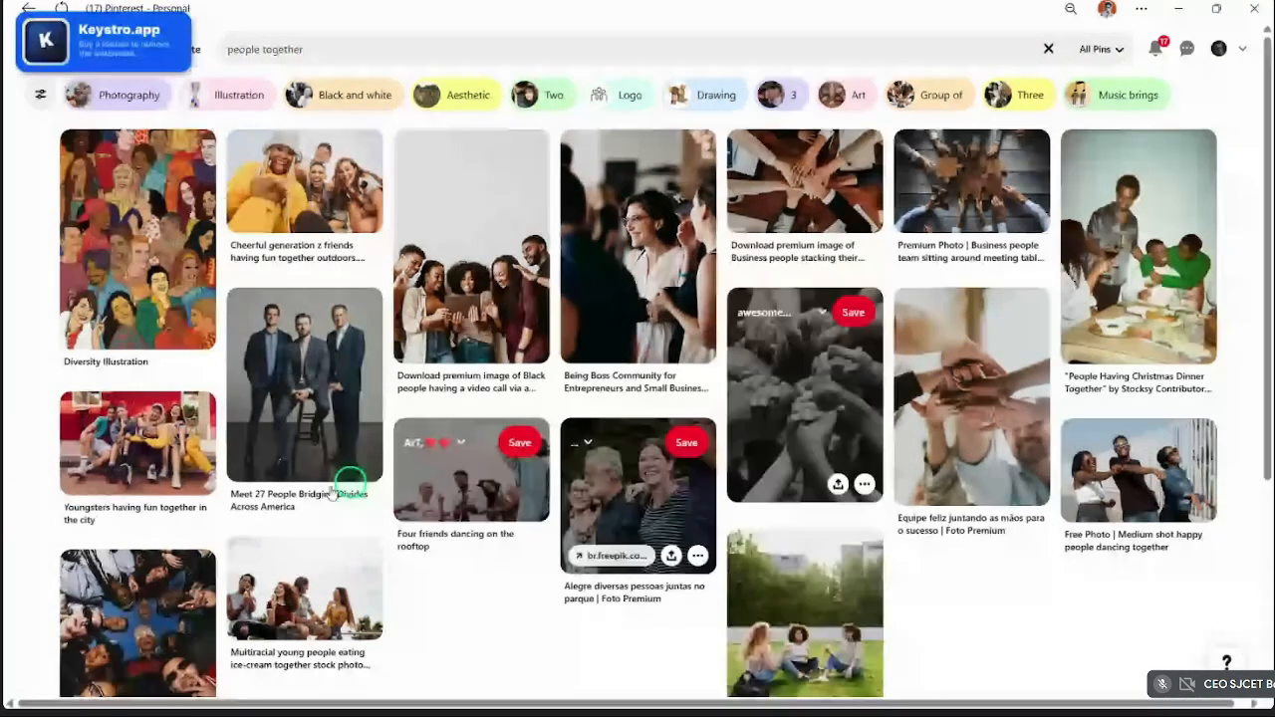
- Download the five-friends group photo pin as download (45).jpeg and return to Figma
left_click(289, 205)
scroll(261, 236, "down", 3)
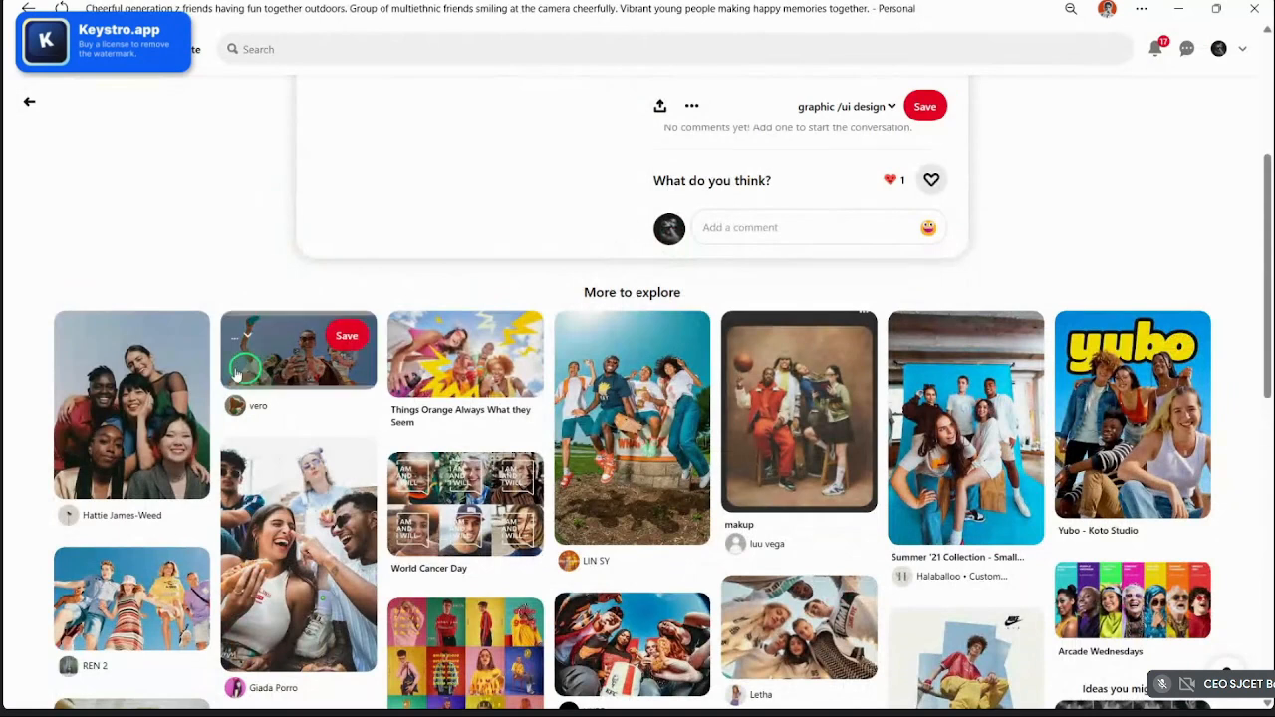
left_click(129, 391)
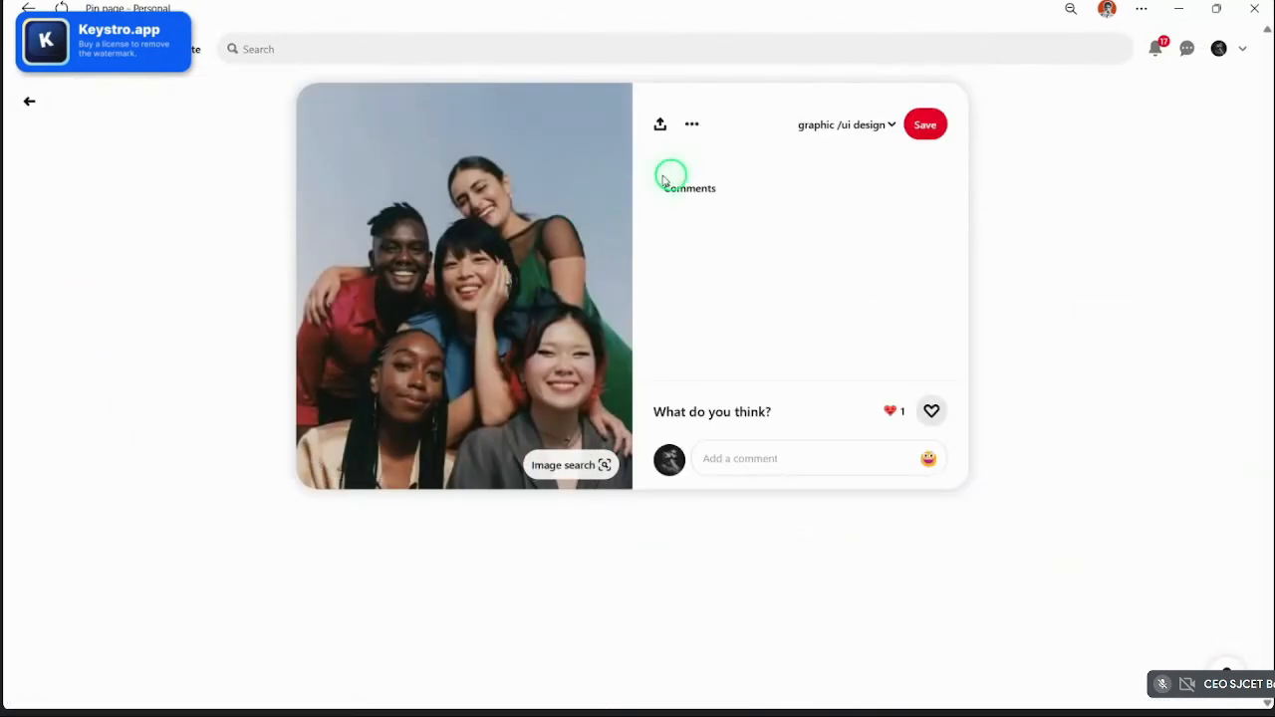
left_click(703, 122)
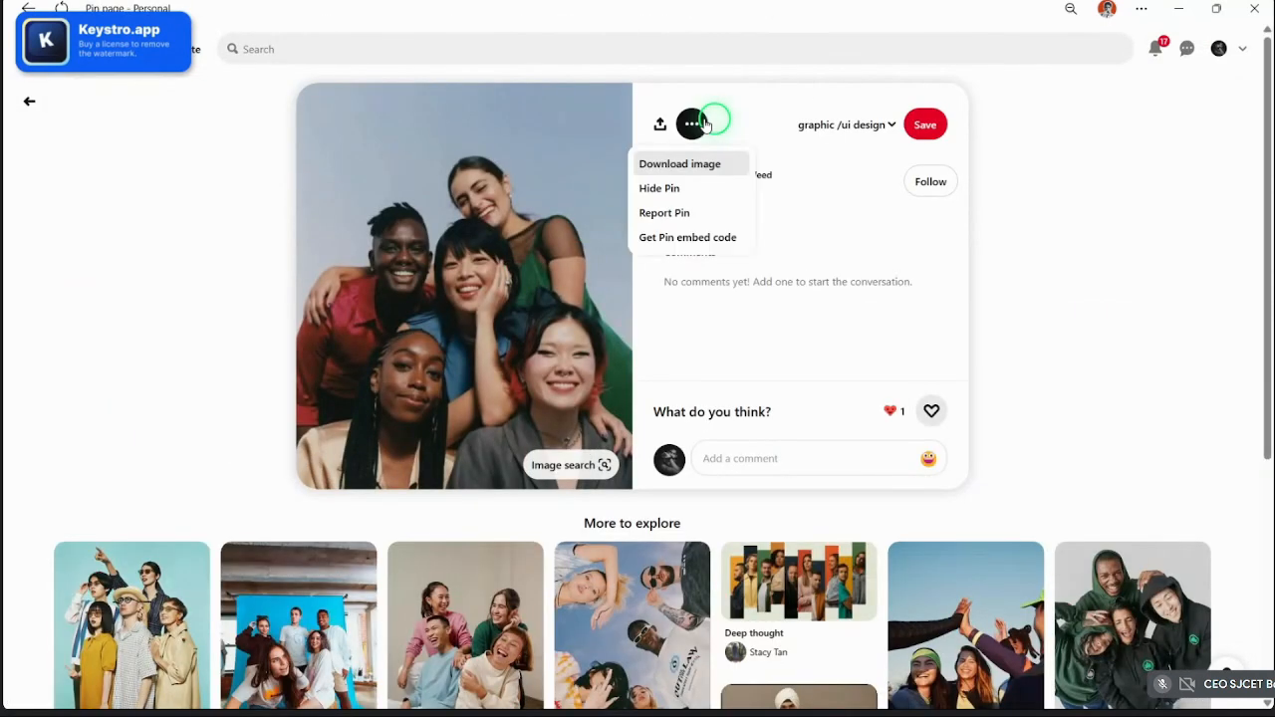
left_click(685, 178)
scroll(685, 299, "down", 3)
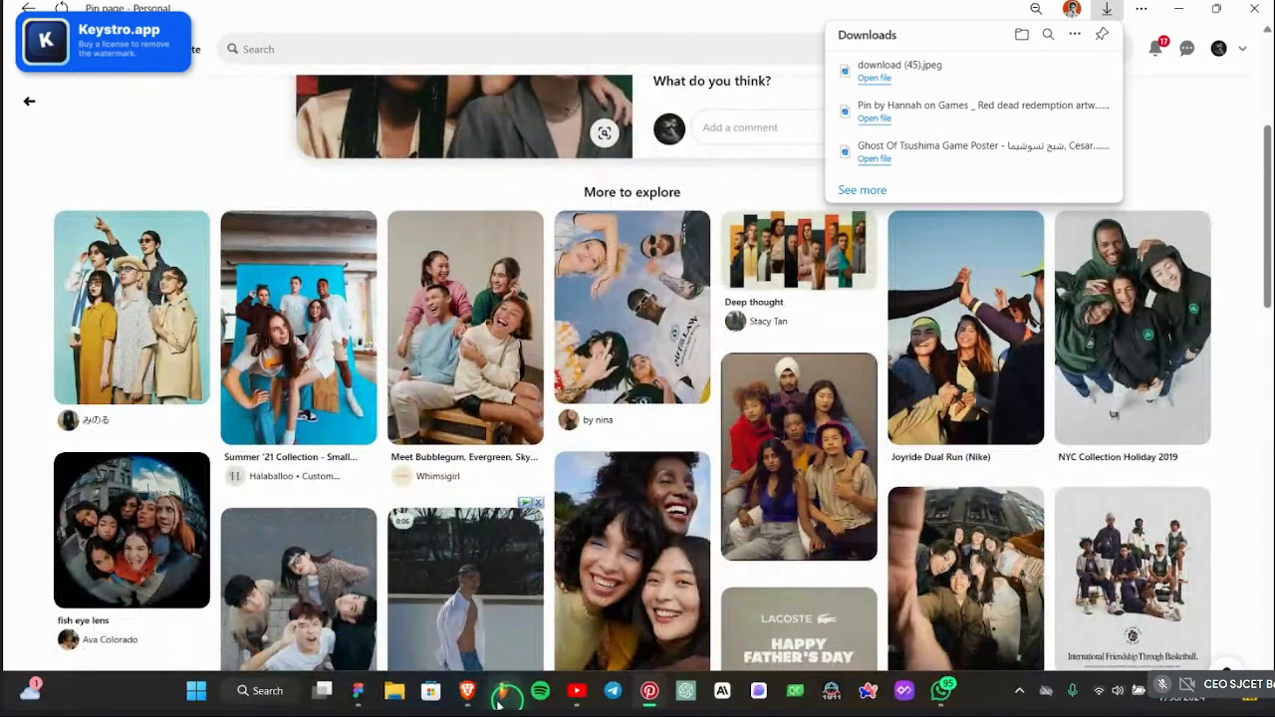
left_click_drag(497, 702, 444, 703)
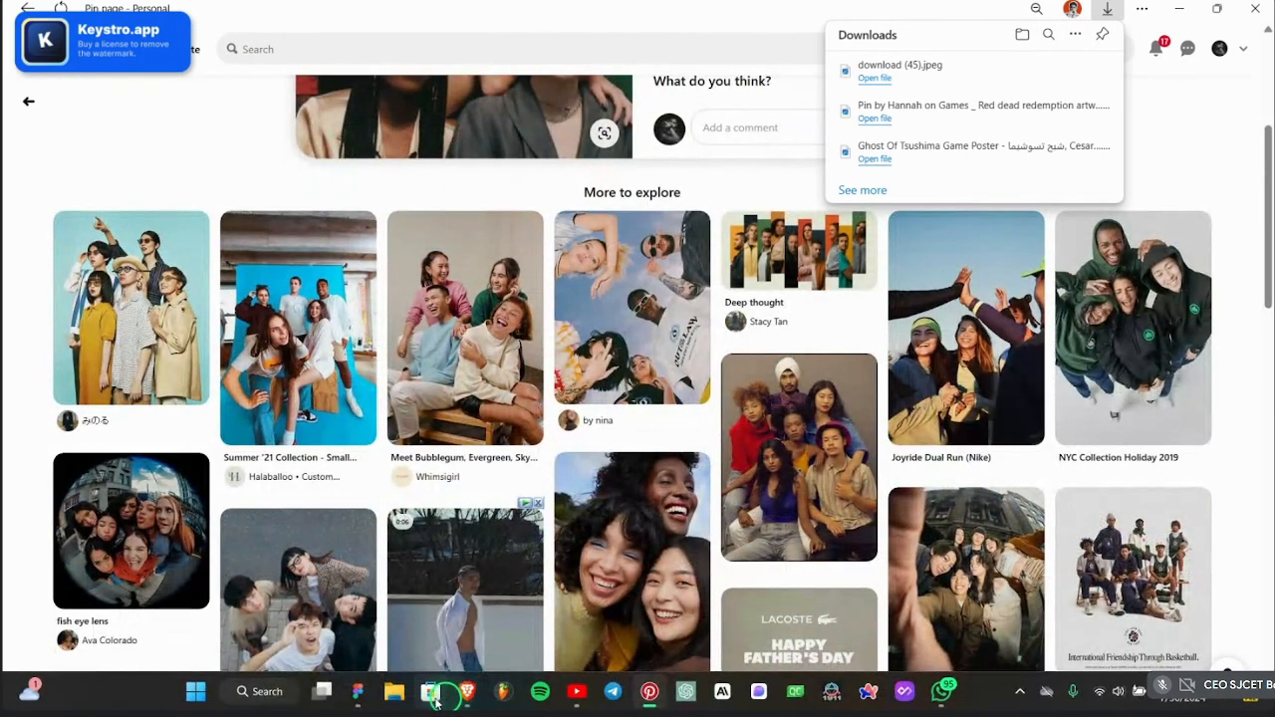
left_click(358, 690)
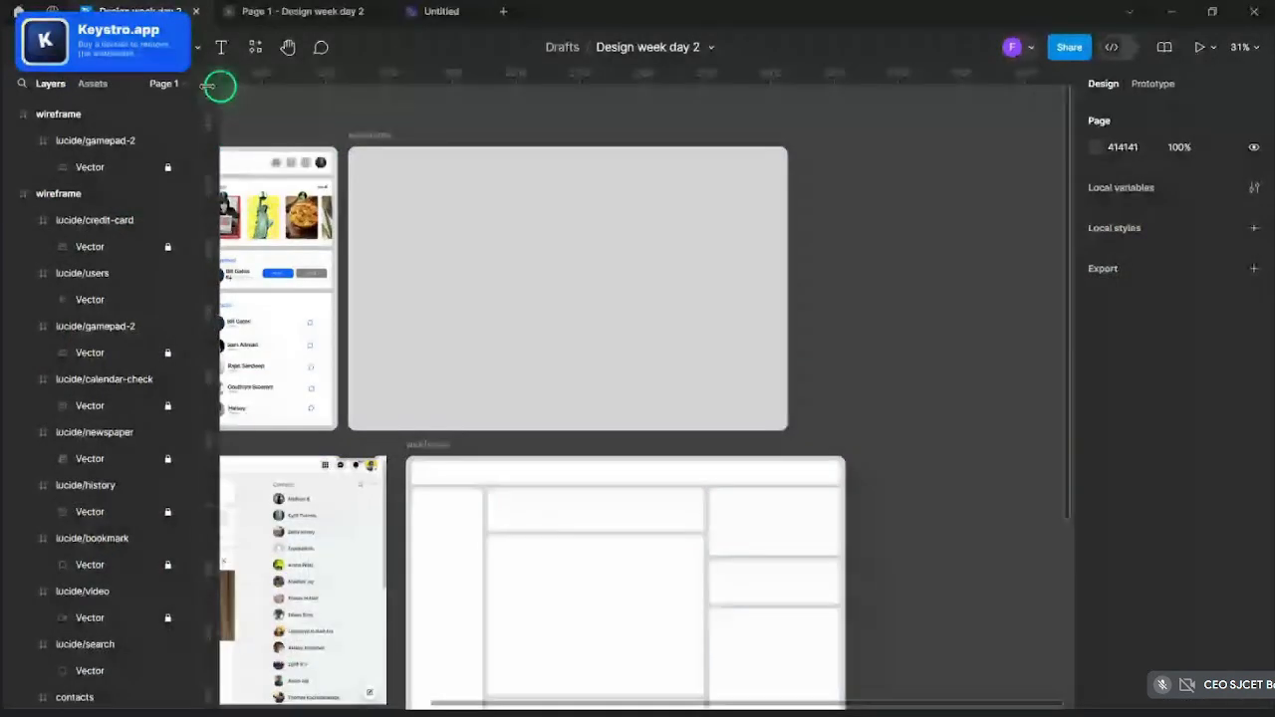
left_click(124, 58)
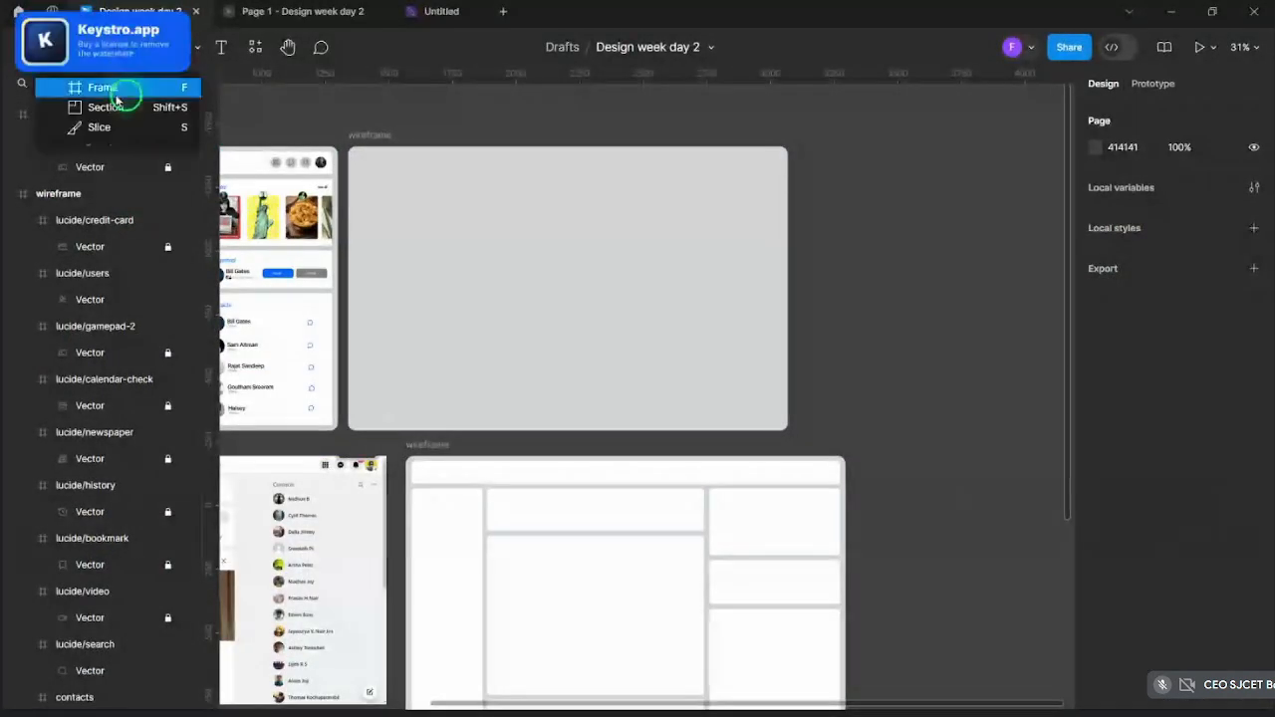
- Draw a new frame on the right half of the empty wireframe and stretch it taller and wider
left_click(127, 91)
scroll(469, 233, "up", 2)
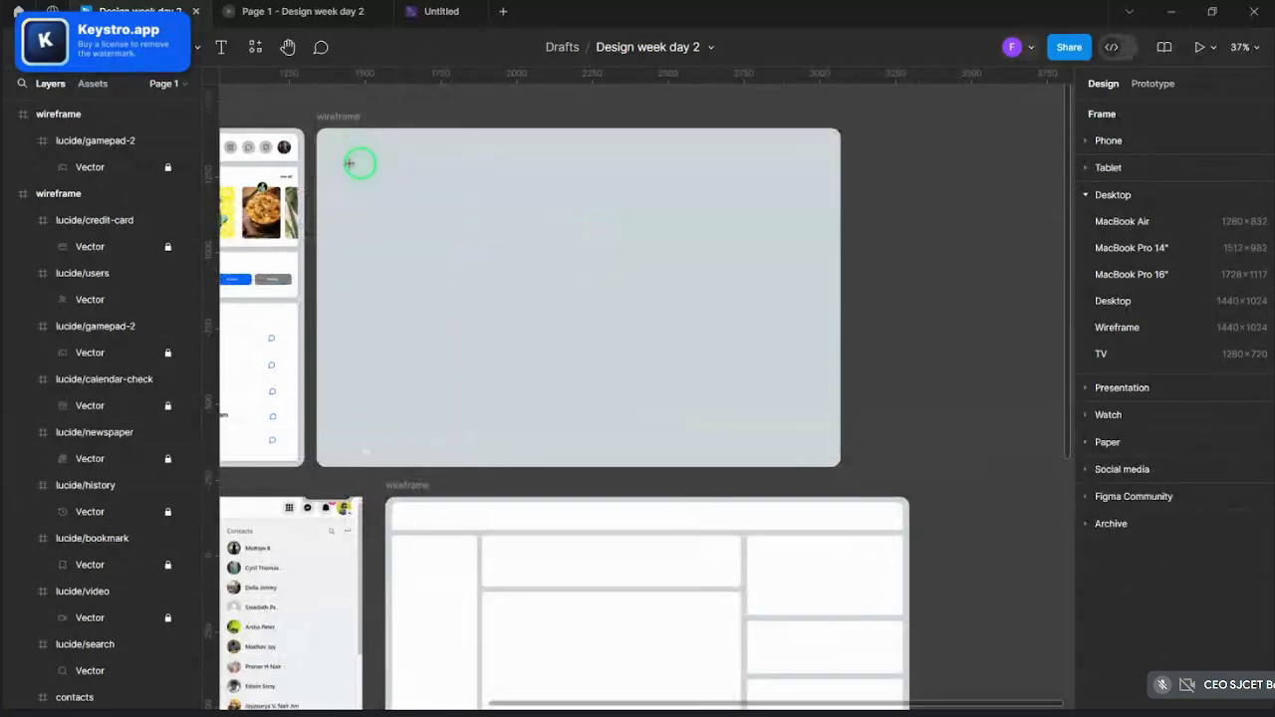
left_click_drag(609, 187, 816, 430)
left_click(759, 344)
left_click_drag(748, 360, 738, 359)
left_click_drag(605, 270, 567, 270)
left_click_drag(649, 187, 657, 150)
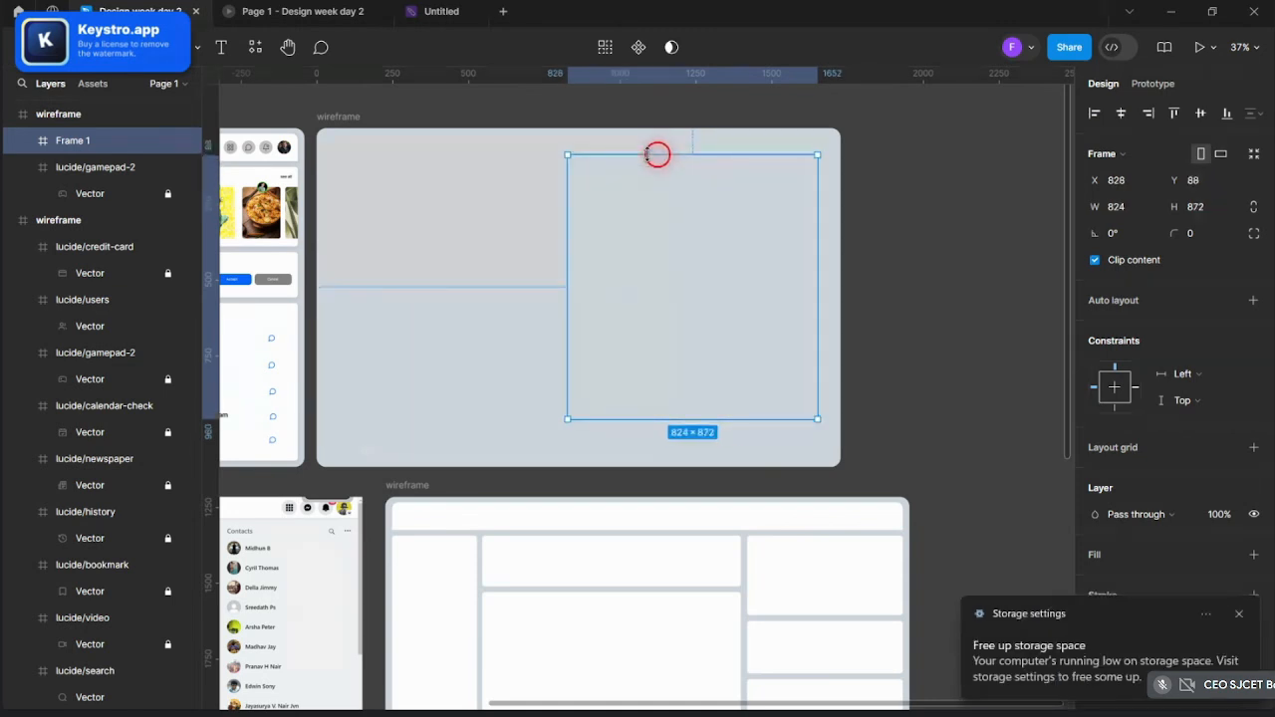
mouse_move(754, 422)
left_mouse_down()
mouse_move(744, 463)
mouse_move(754, 444)
left_mouse_up()
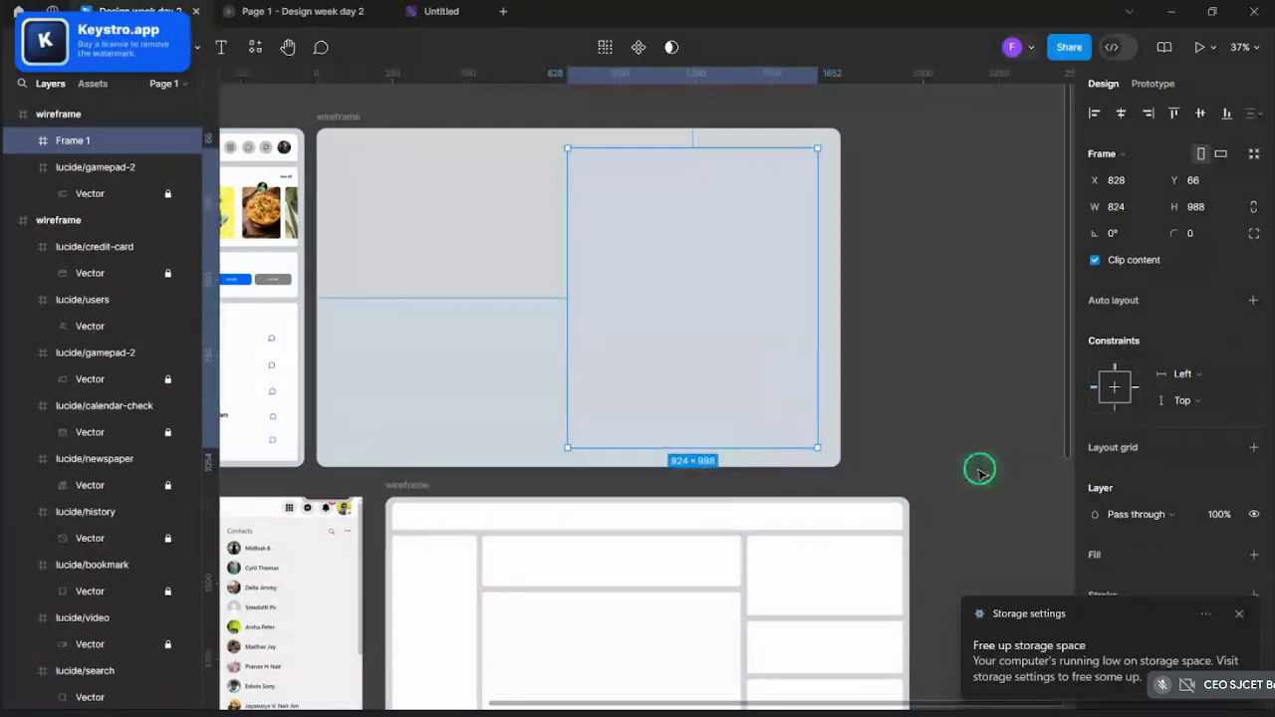
- Give Frame 1 a white fill and narrow it to 785×988
left_click(1250, 555)
left_click_drag(623, 308, 624, 307)
left_click(942, 282)
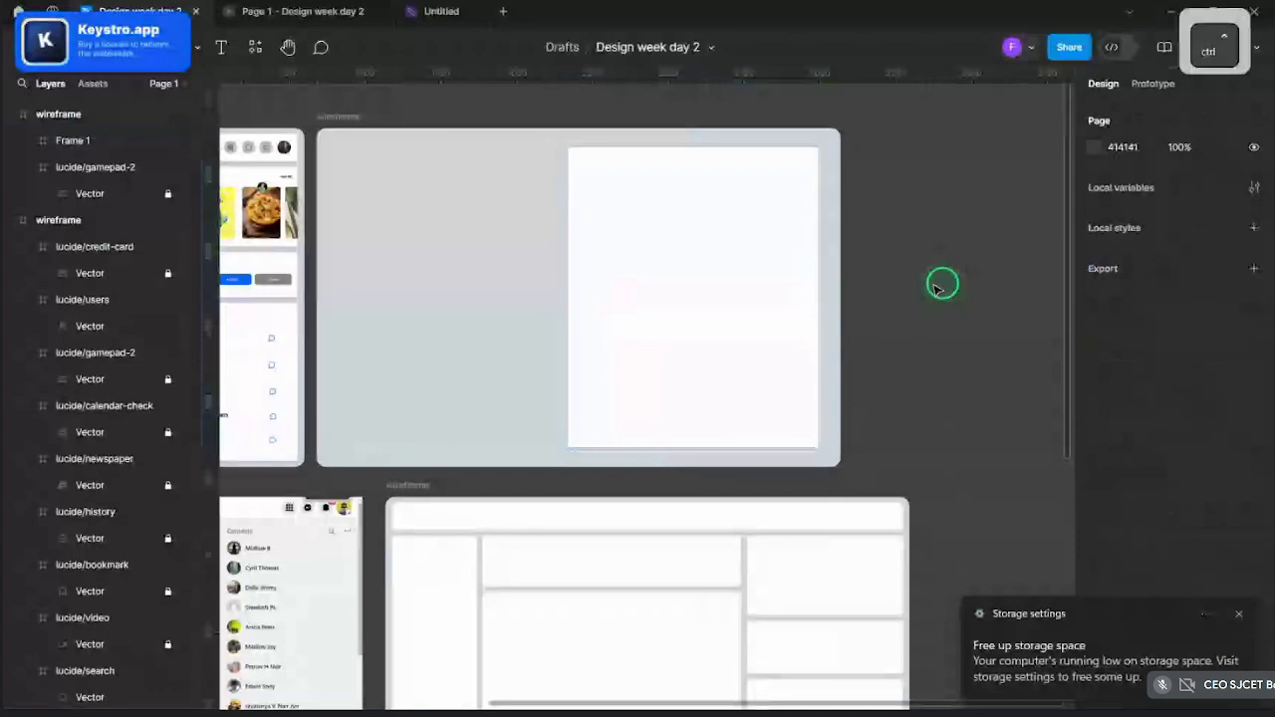
scroll(934, 281, "down", 3)
scroll(930, 286, "up", 4)
scroll(934, 286, "down", 3)
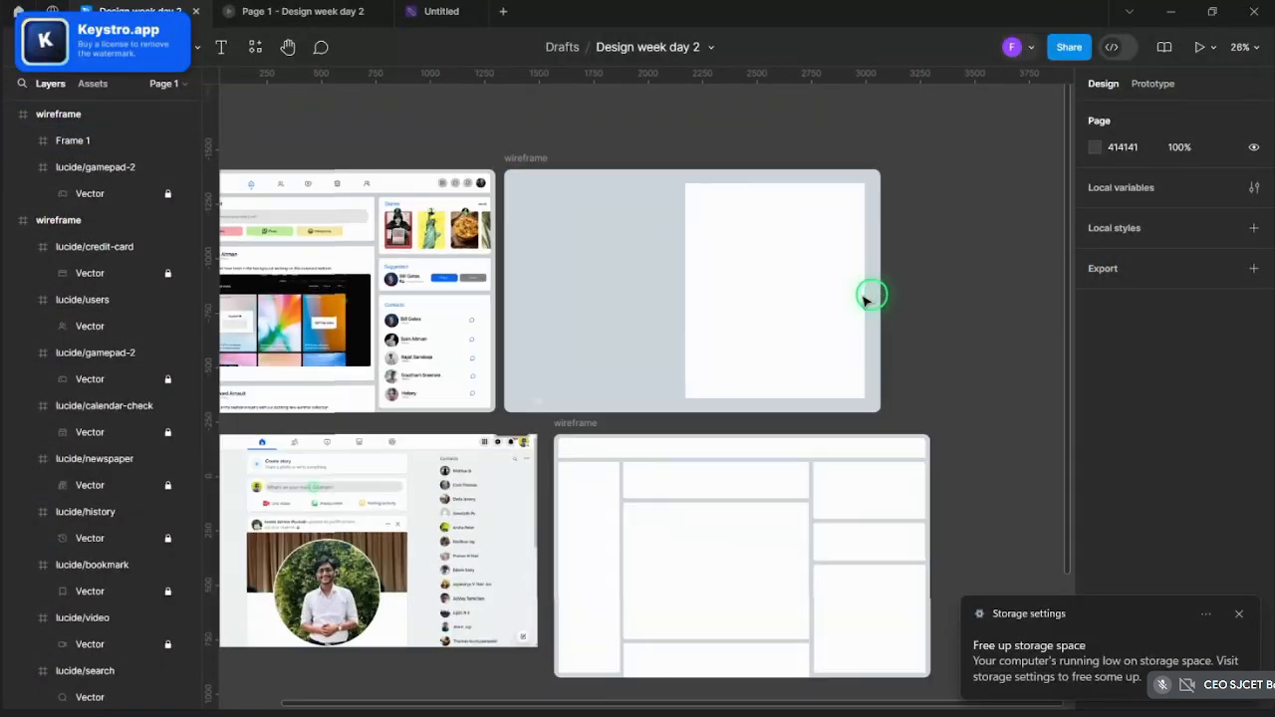
left_click(743, 264)
scroll(747, 282, "up", 2)
left_click(749, 284)
scroll(677, 309, "up", 2)
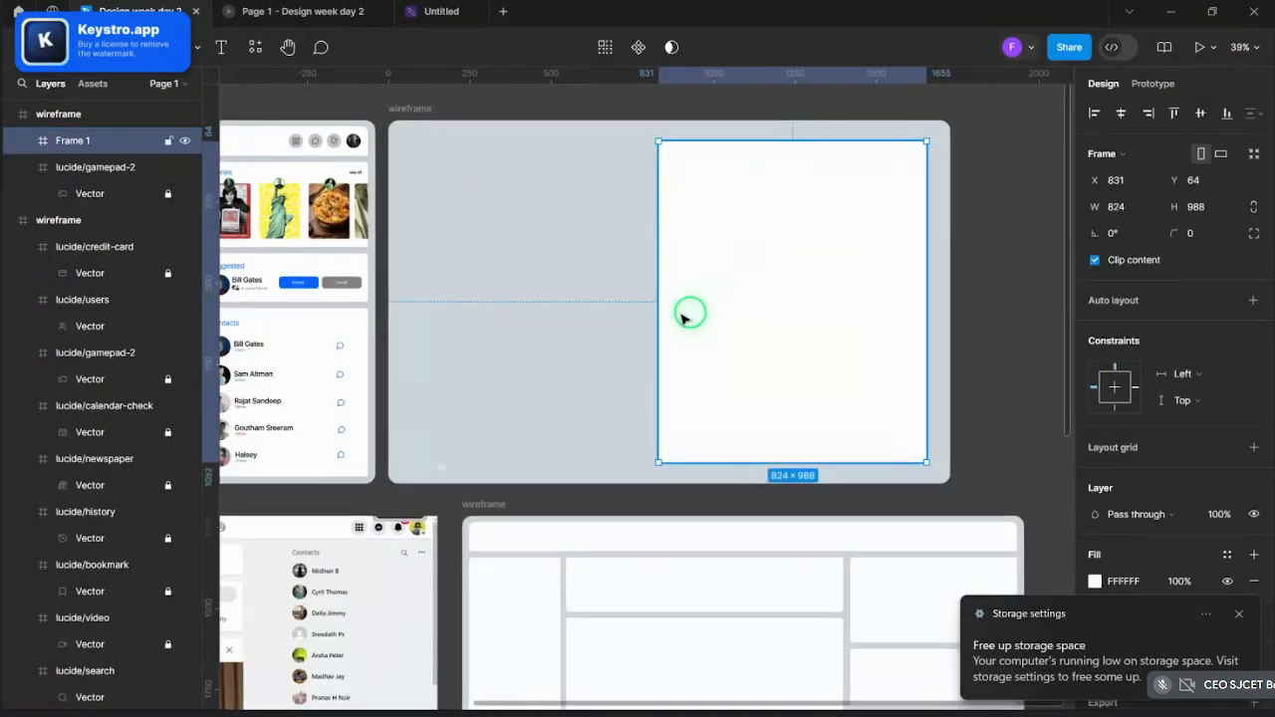
left_click_drag(655, 311, 667, 311)
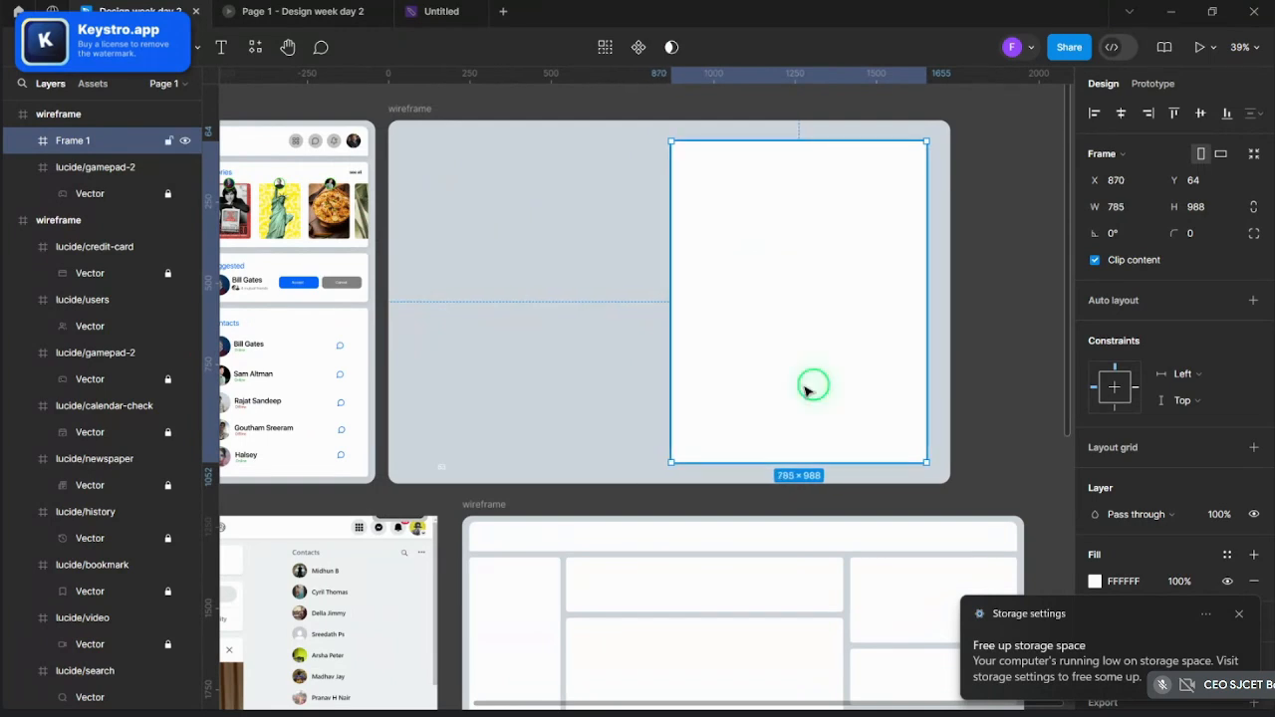
left_click(592, 362)
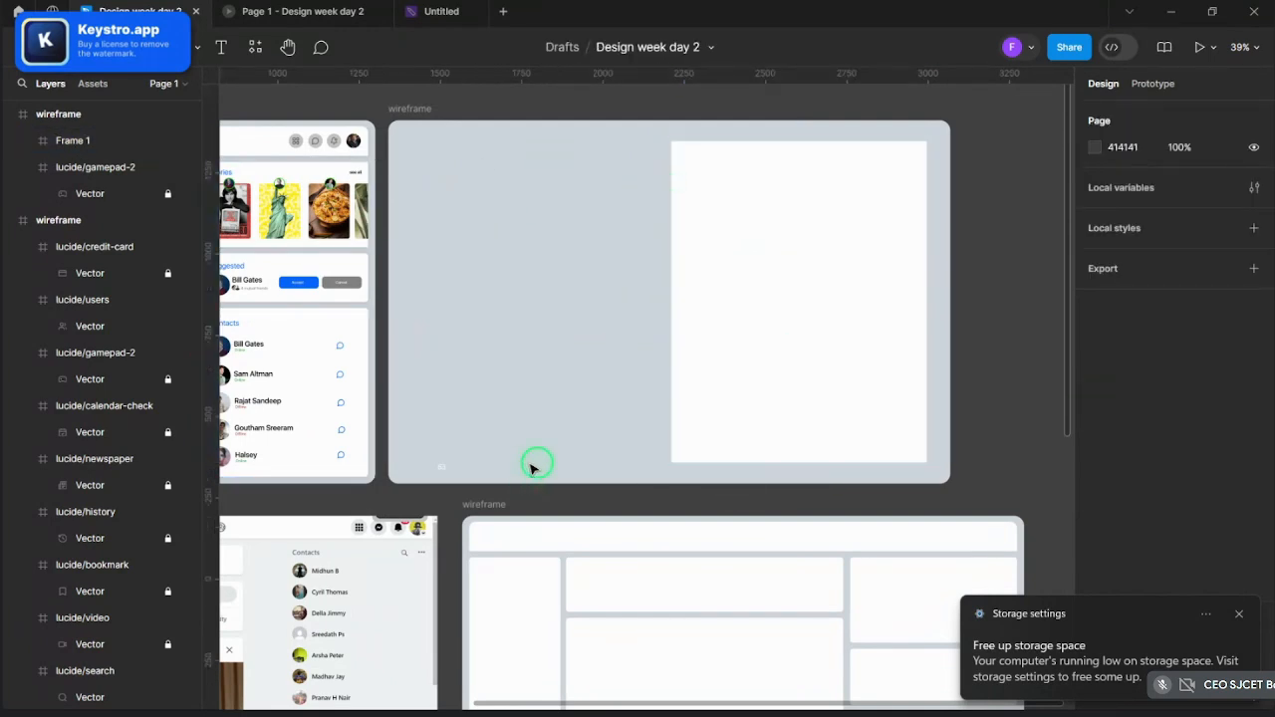
left_click(412, 127)
- Try the downloaded group photo as the wireframe's image fill, then undo it
left_click(1098, 477)
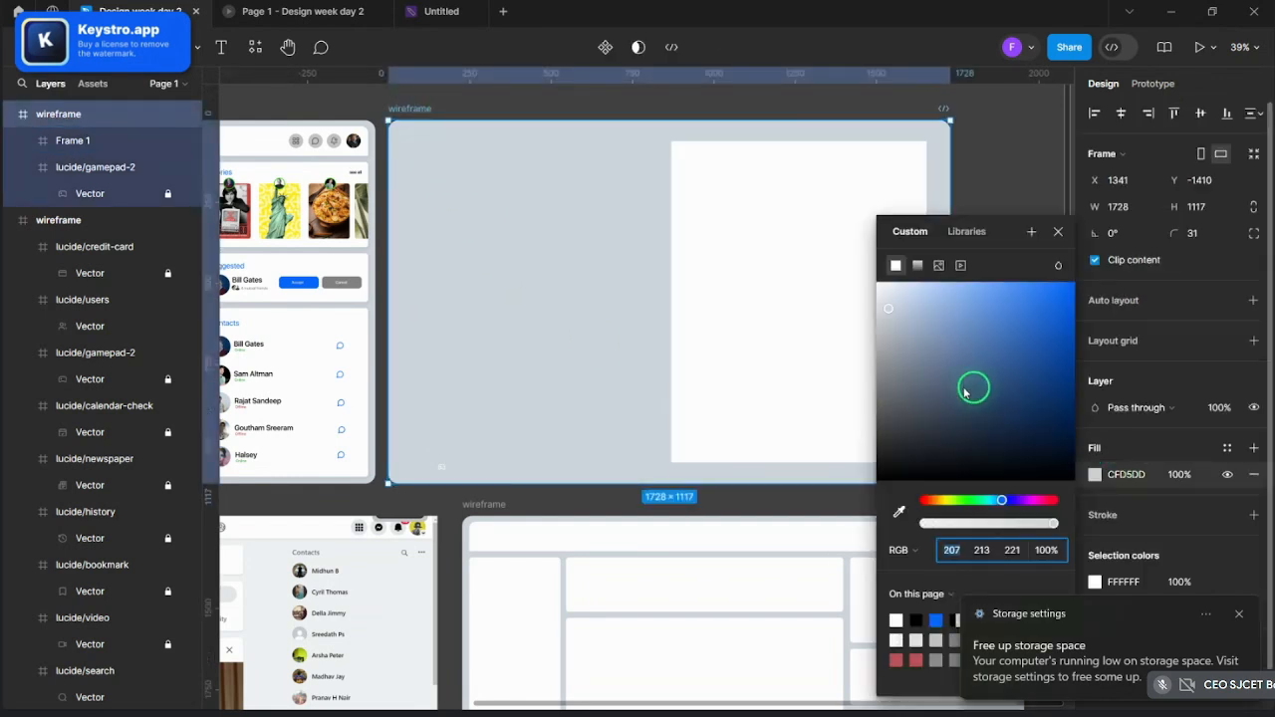
left_click(940, 266)
left_click(975, 383)
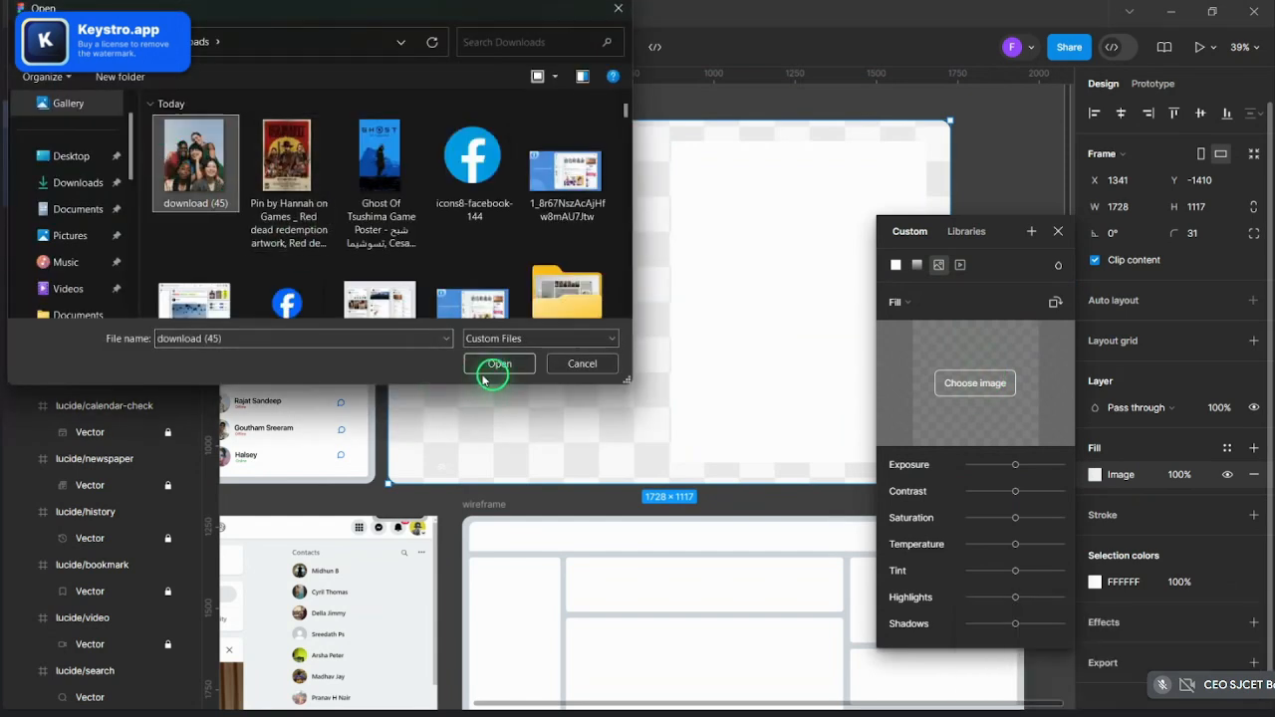
left_click(498, 365)
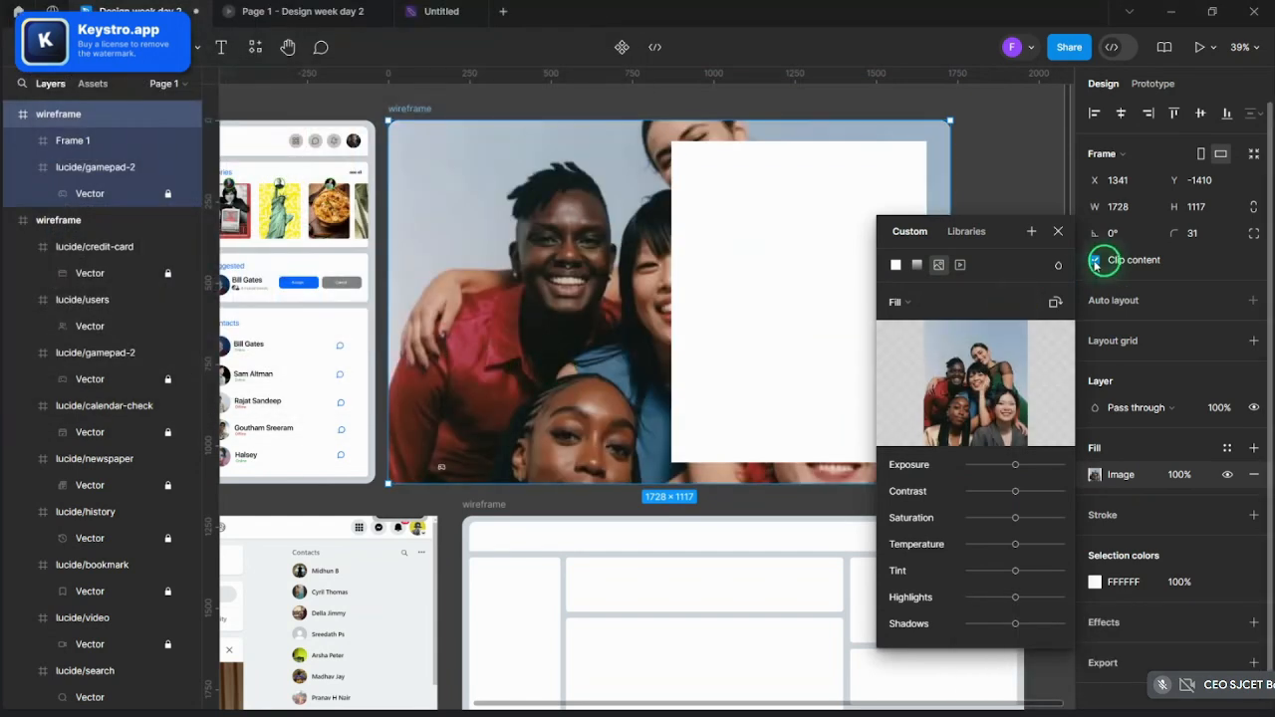
left_click(1072, 235)
key("ctrl+z")
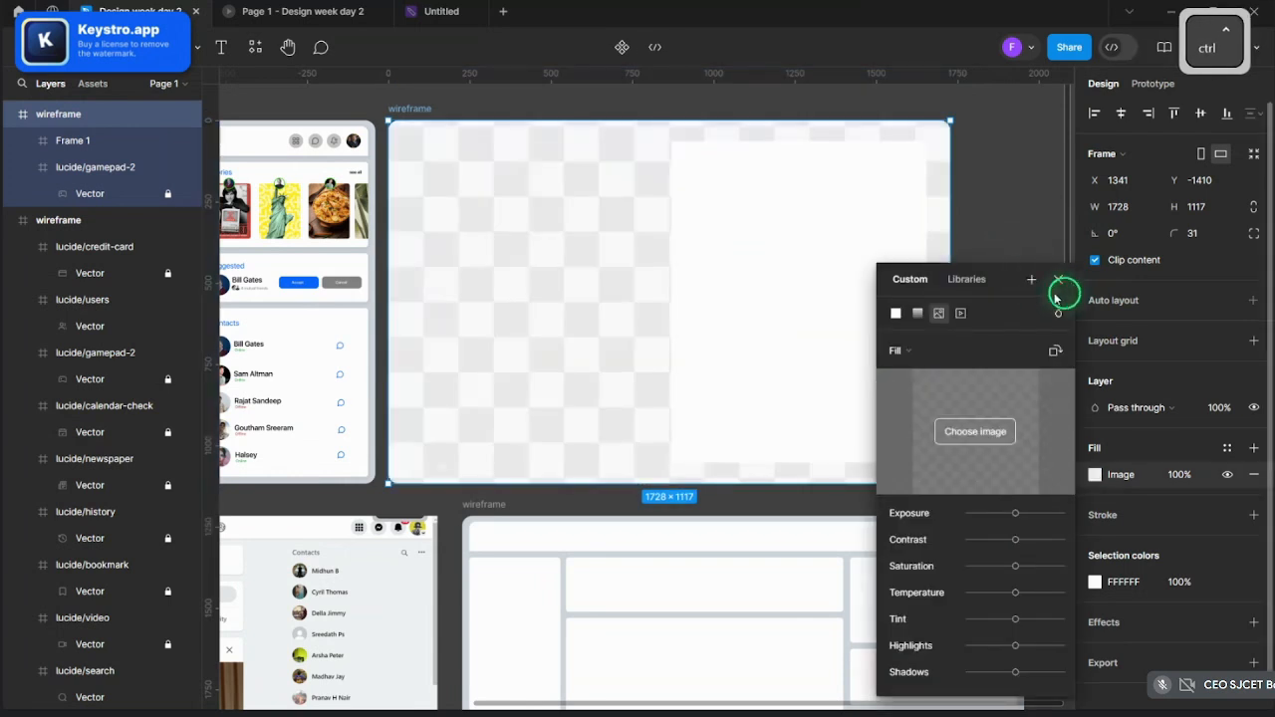
left_click(1058, 280)
- Paste a copy of the white panel and move it into the wireframe's left half
left_click(718, 342, "ctrl")
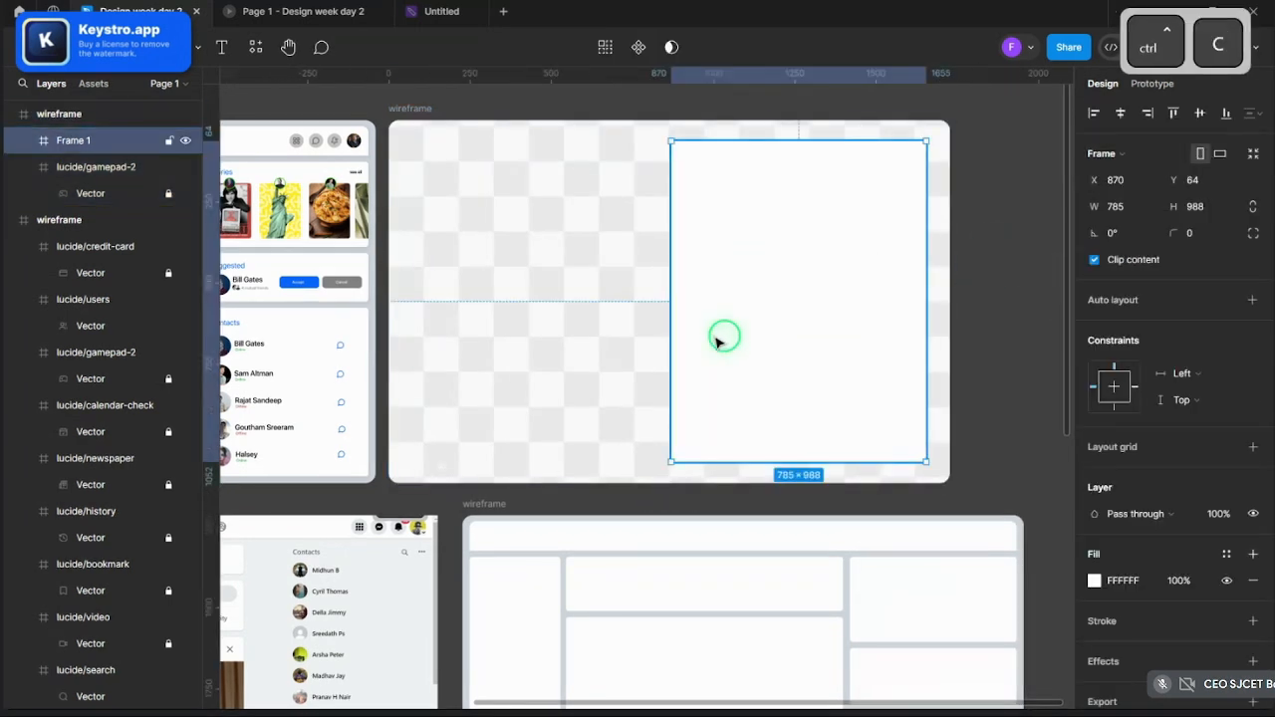
key("ctrl+v")
left_click_drag(729, 328, 468, 329)
left_click(617, 305, "shift")
left_click(703, 308, "shift")
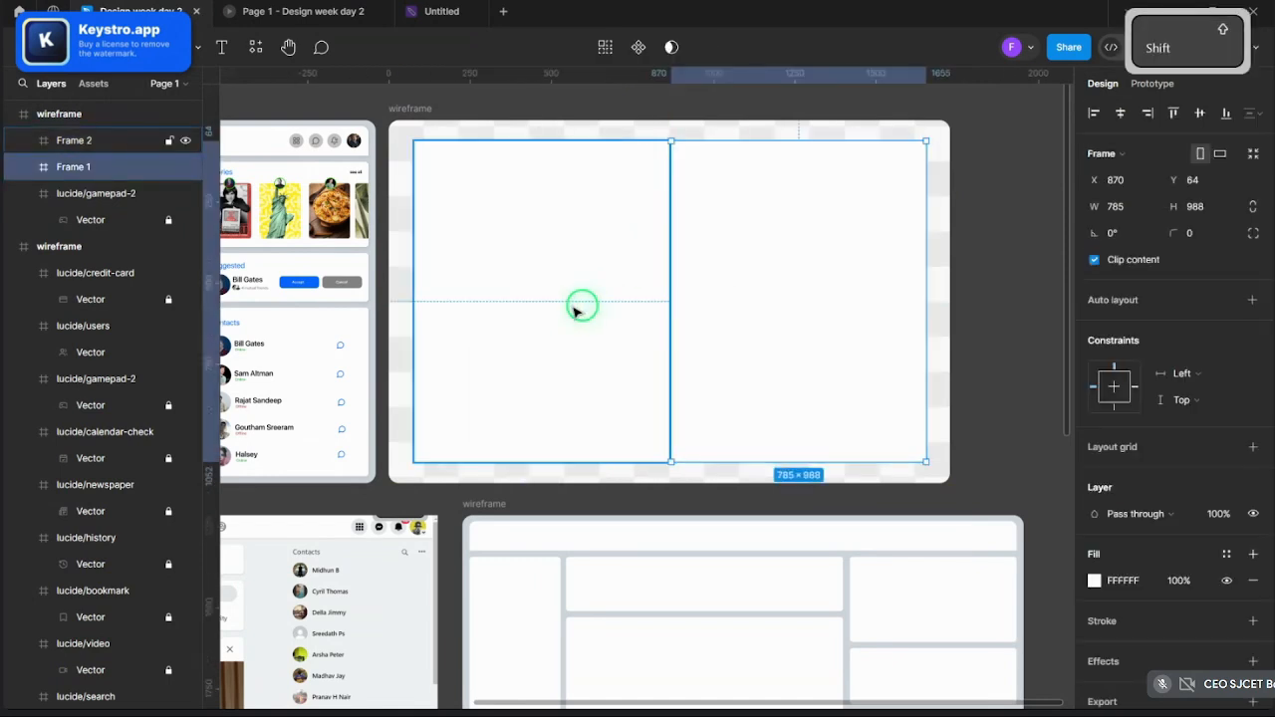
left_click(572, 310, "shift")
- Change the wireframe's fill to solid grey C4C4C4
left_click(389, 129, "shift")
left_click(1096, 502)
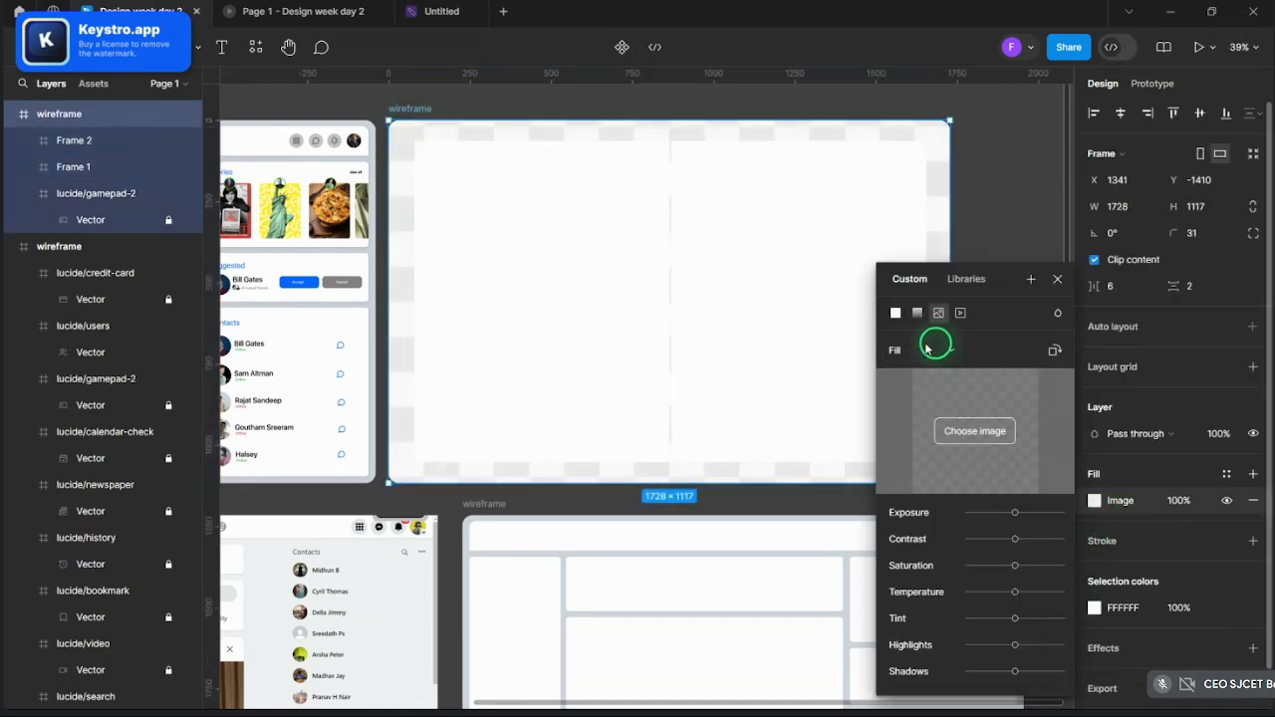
left_click(895, 317)
left_click(1058, 232)
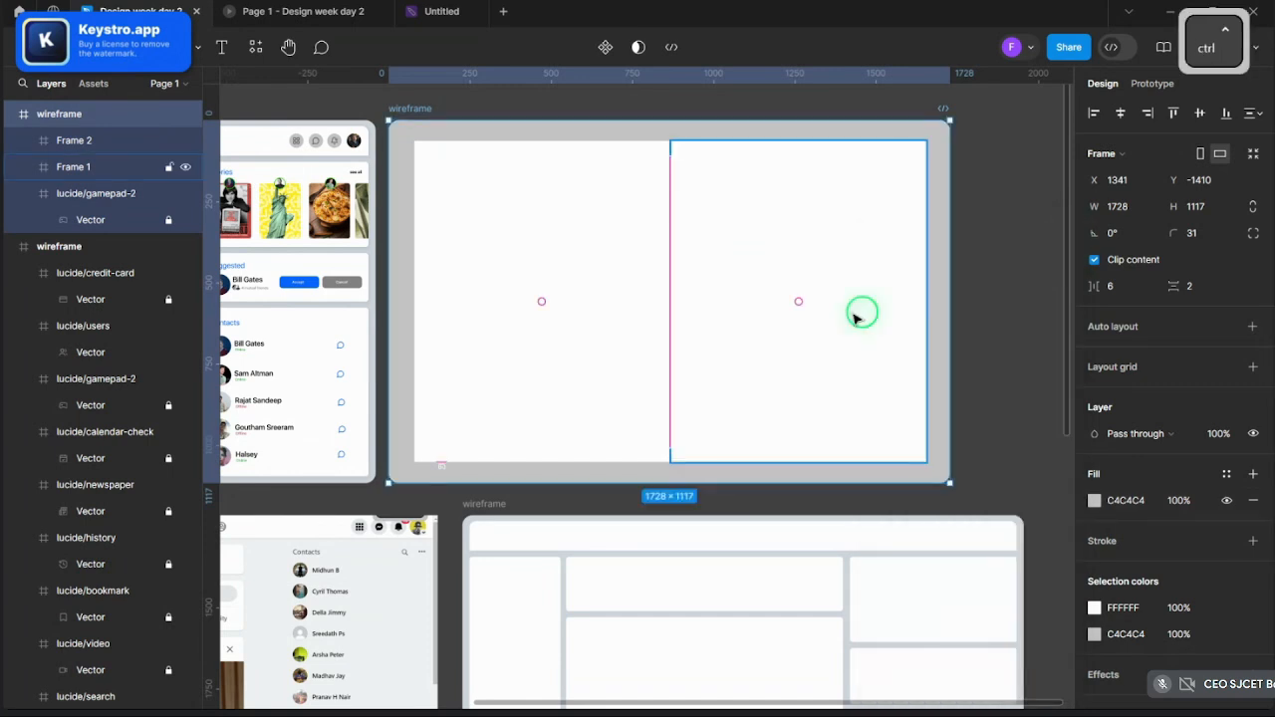
- Nudge the white right panel to X 864 and delete the copied left panel
scroll(797, 333, "up", 2)
left_click(733, 353, "ctrl")
scroll(737, 358, "down", 3)
scroll(717, 361, "up", 3)
left_click(726, 333)
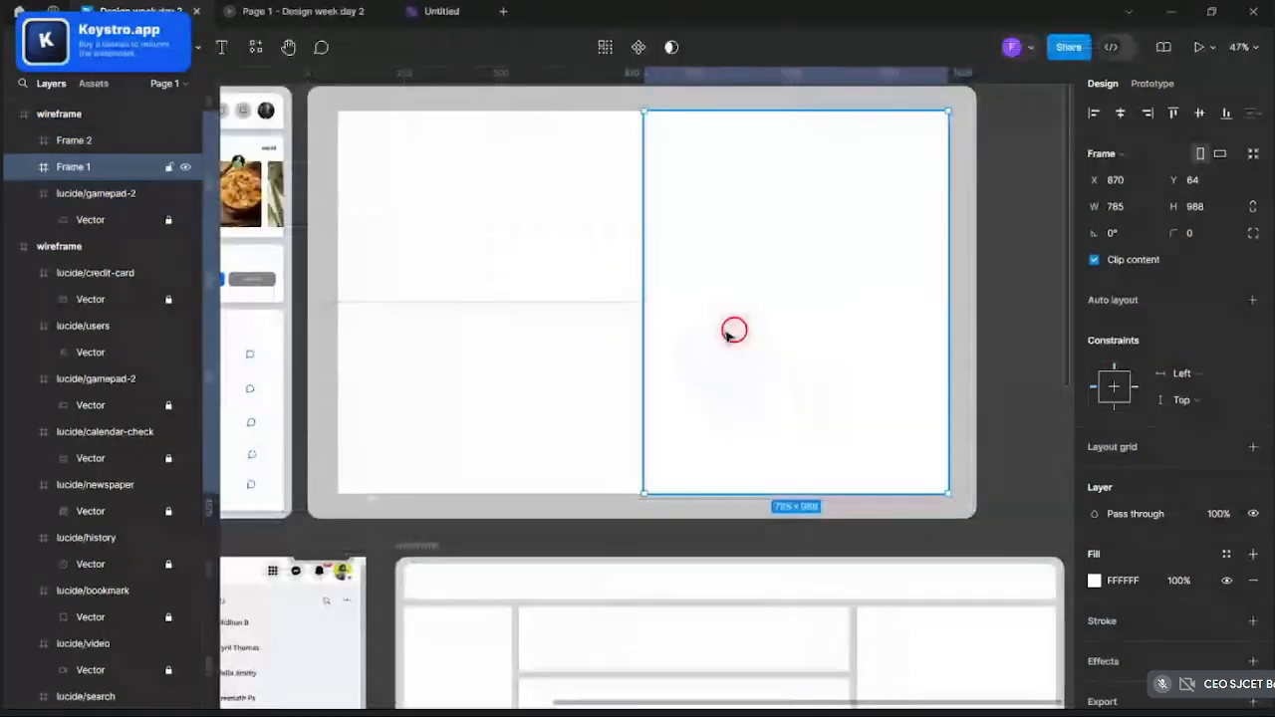
left_click_drag(725, 333, 723, 333)
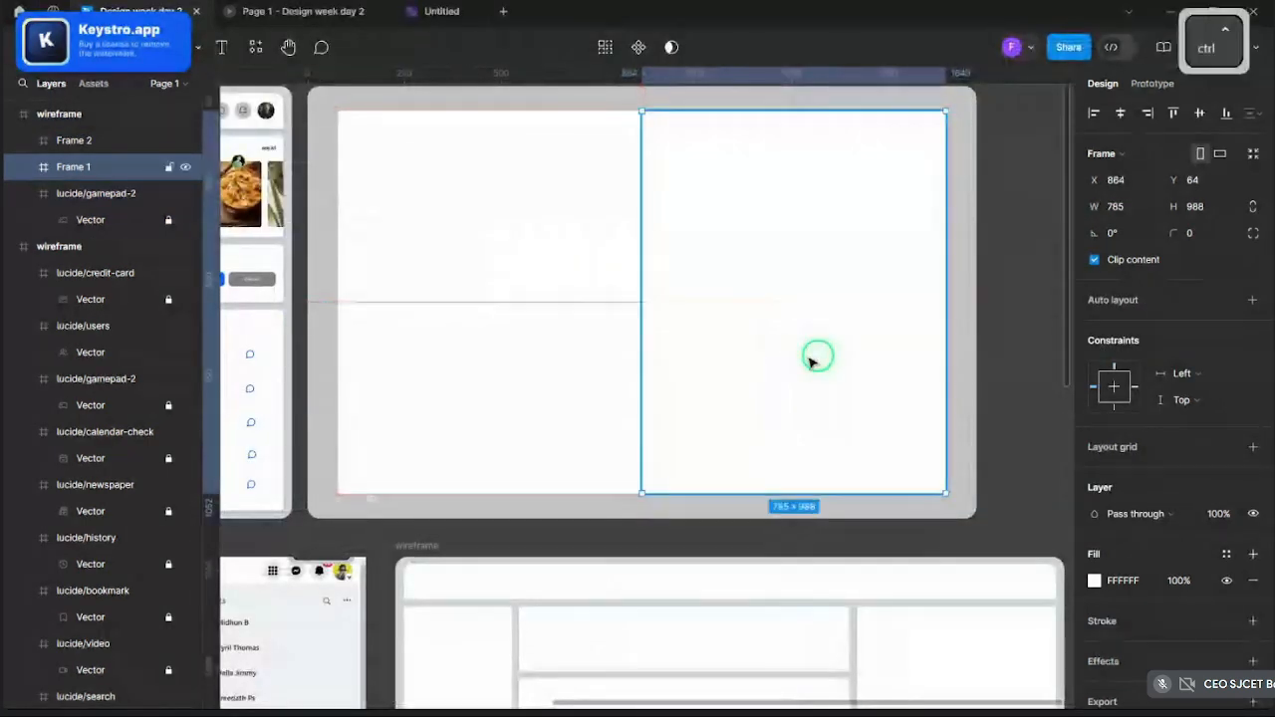
scroll(809, 361, "down", 3)
left_click(883, 325)
scroll(908, 323, "up", 2)
scroll(911, 321, "up", 1)
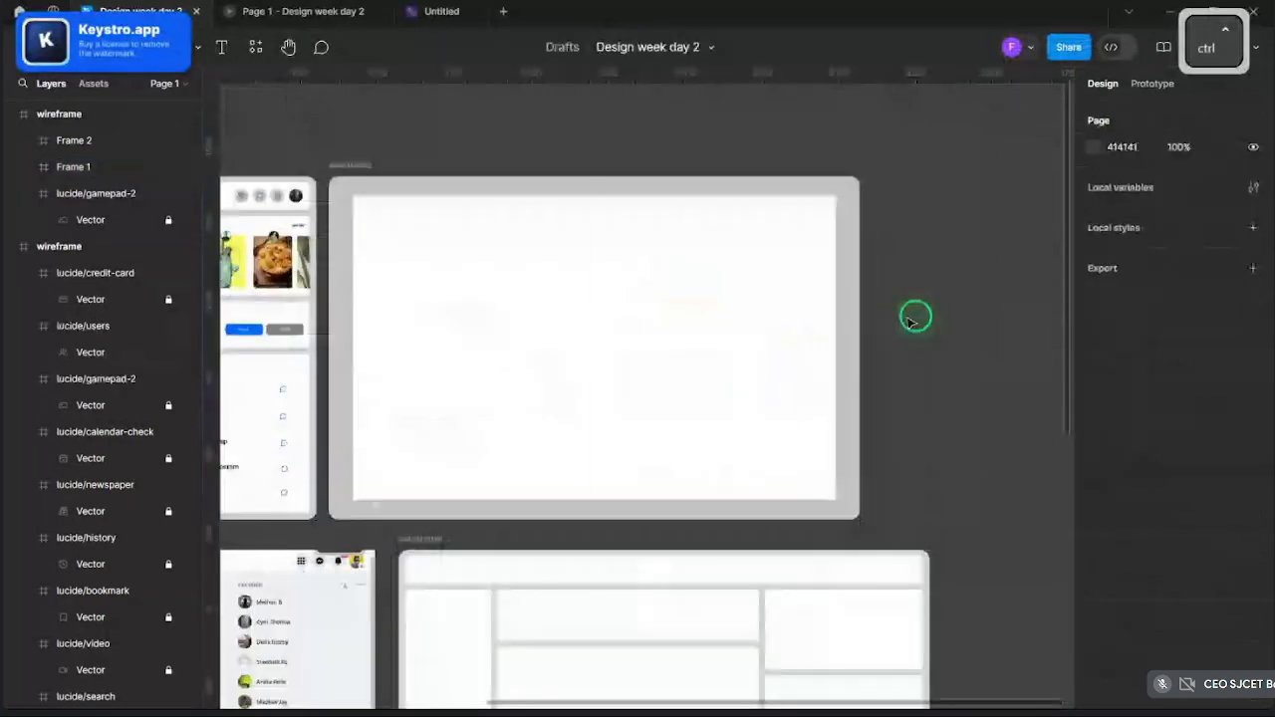
left_click(510, 335)
key("Delete")
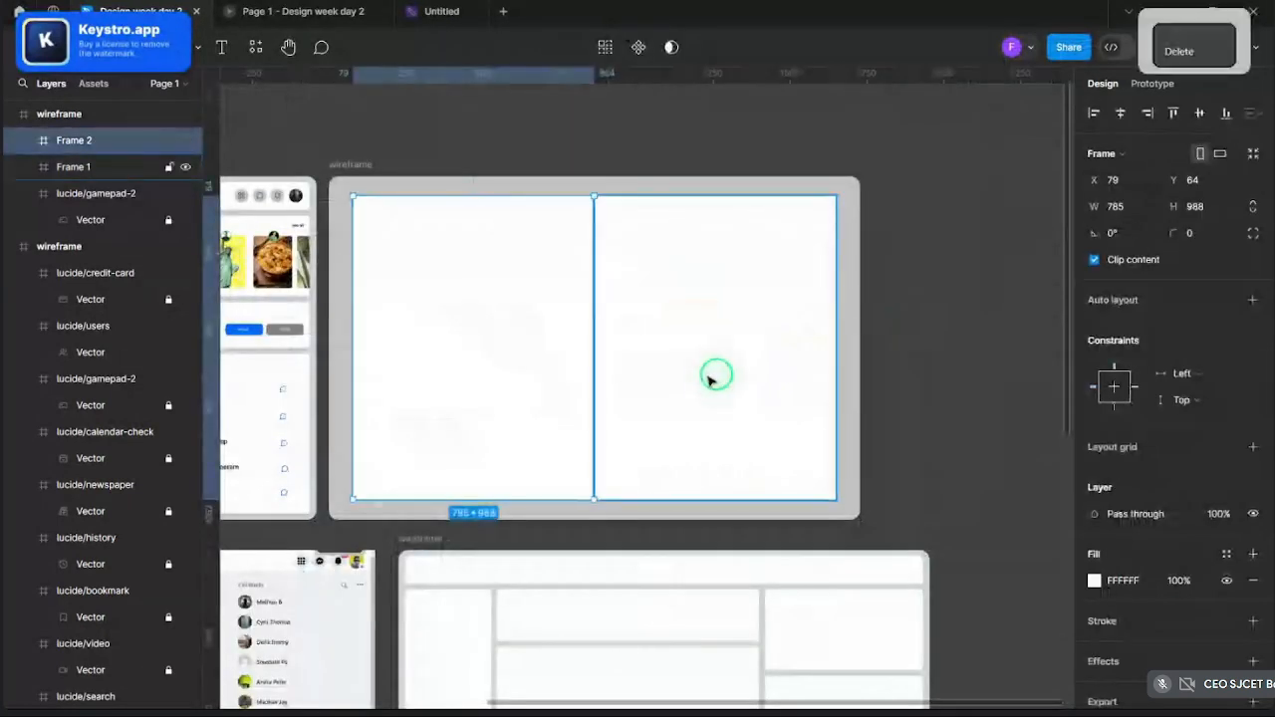
- Stretch the white panel's top, bottom and right edges to the wireframe bounds
left_click(699, 434)
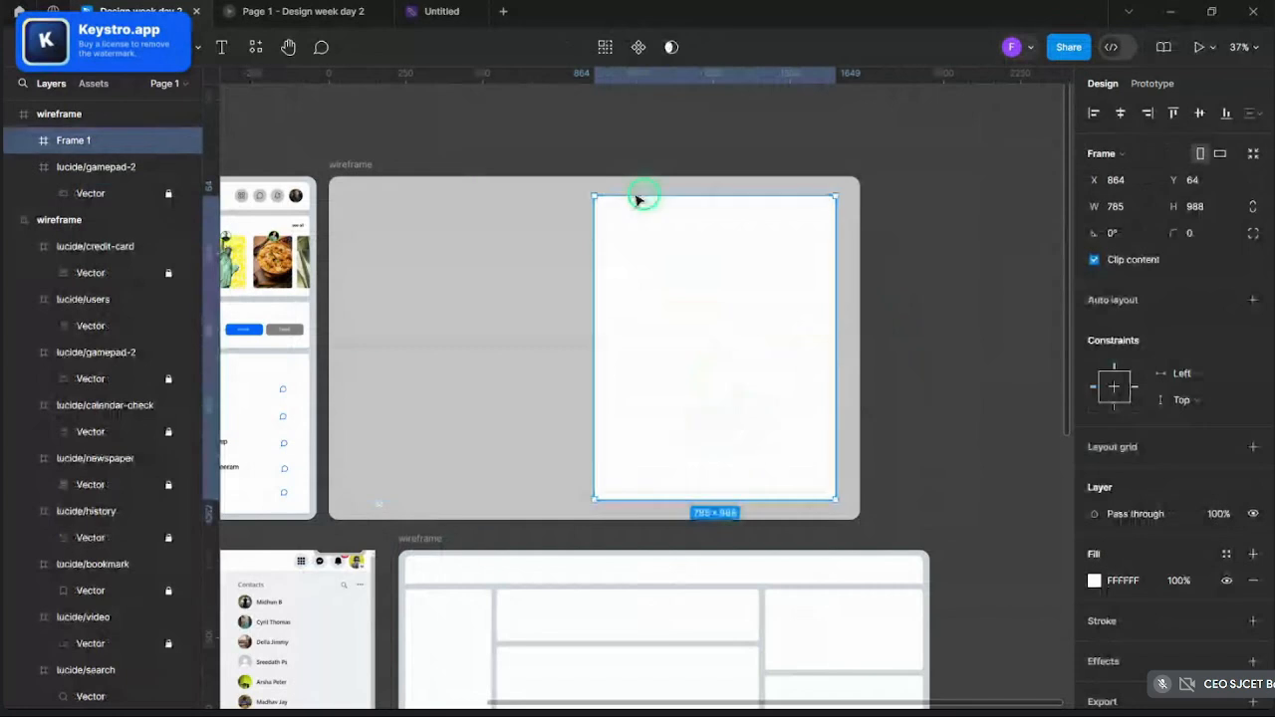
left_click_drag(634, 190, 634, 176)
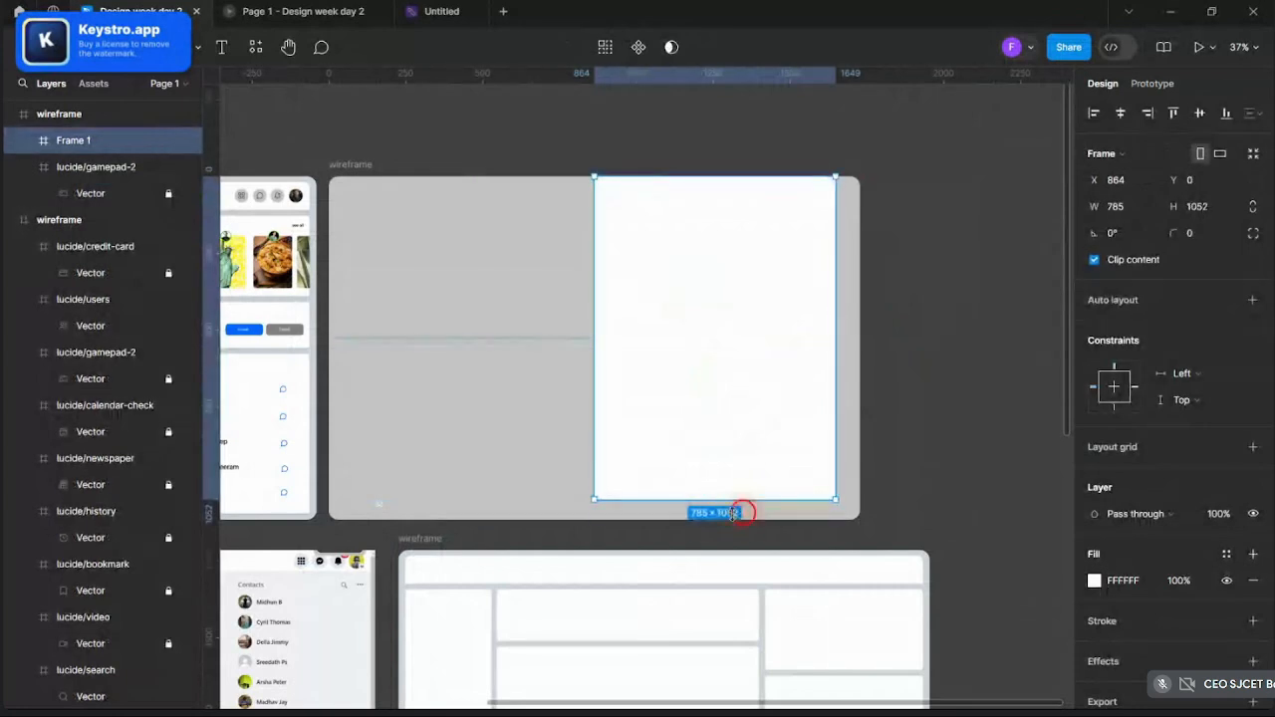
left_click_drag(733, 512, 734, 519)
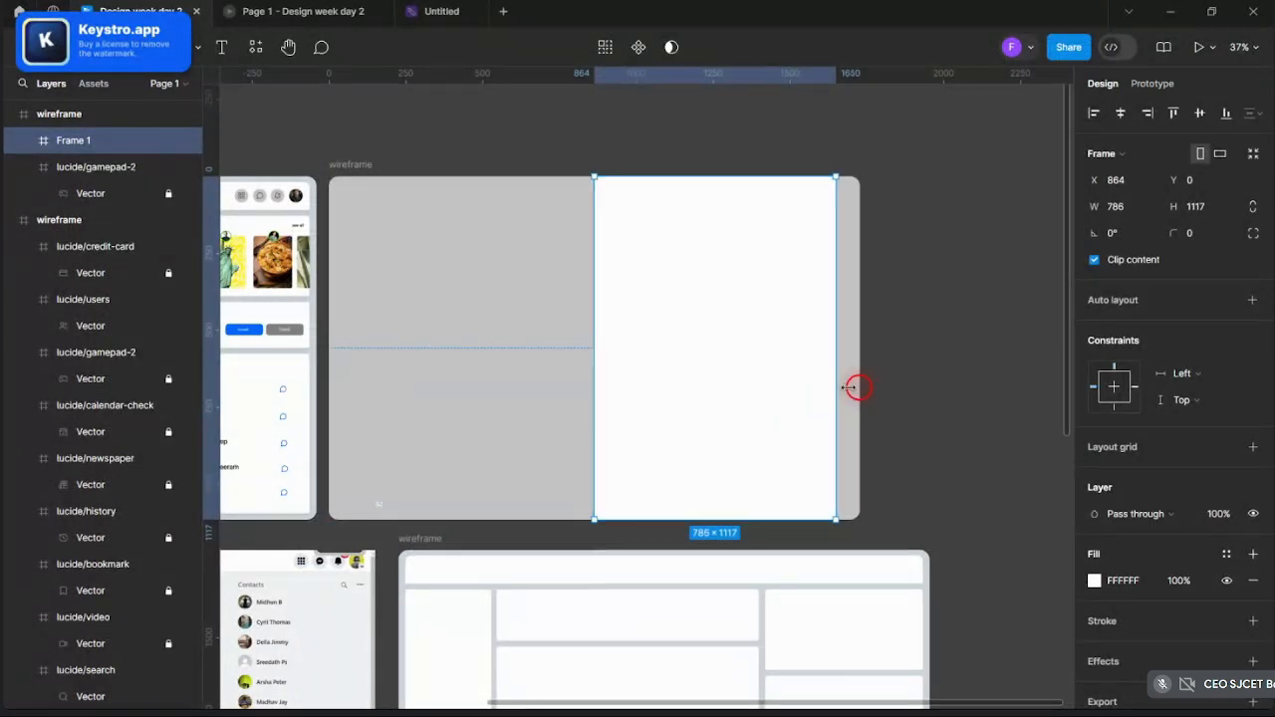
left_click_drag(848, 386, 865, 387)
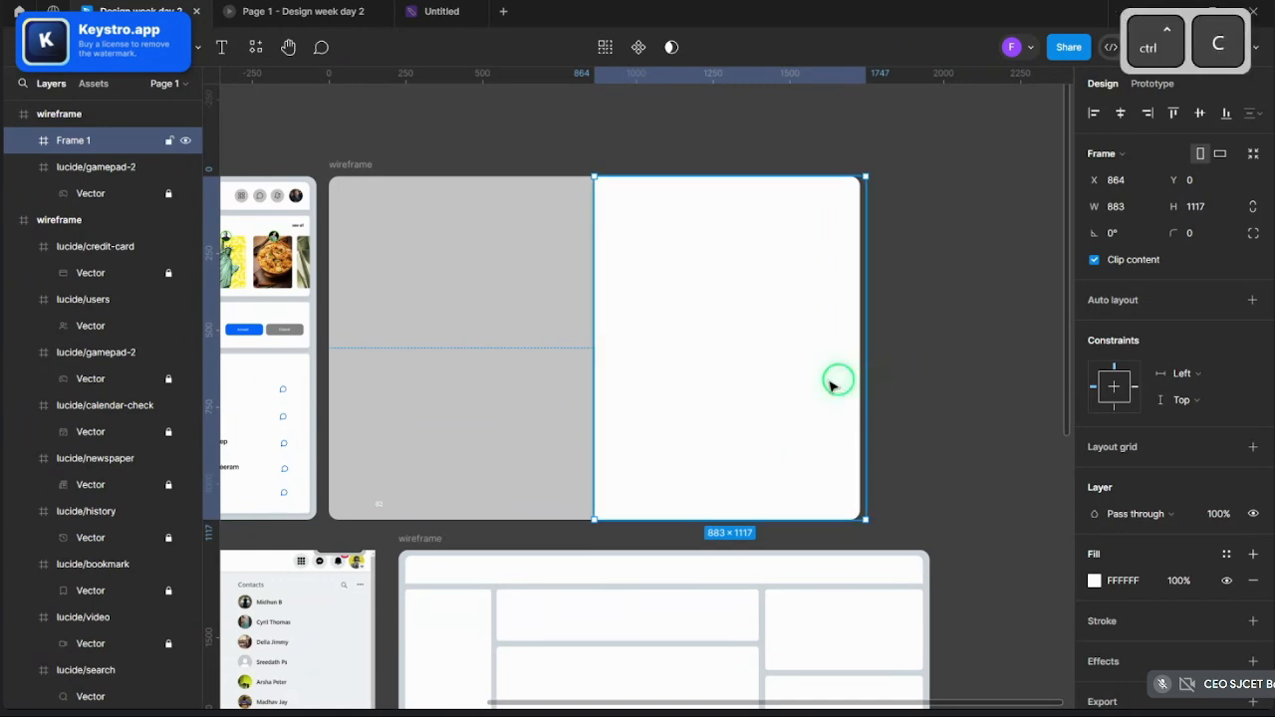
- Paste a copy of the white panel as Frame 2 in the wireframe's left half
key("ctrl+v")
left_click_drag(774, 367, 535, 372)
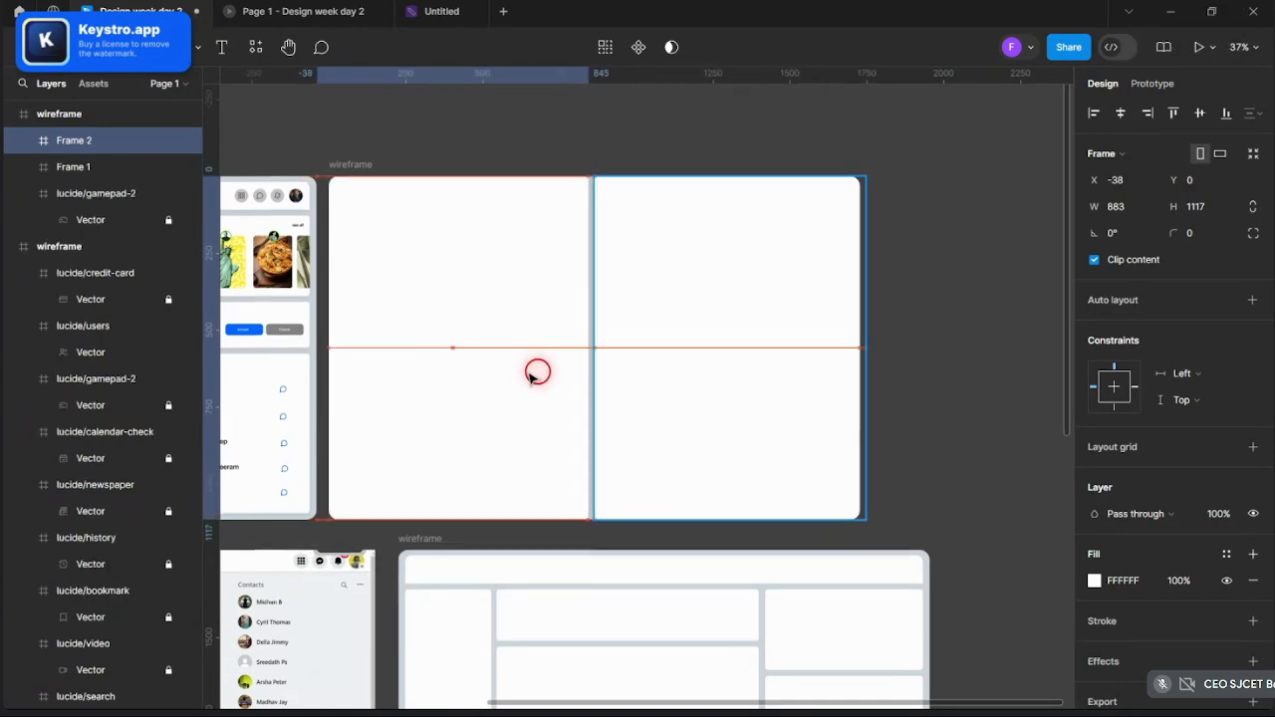
left_click(908, 370)
left_click(573, 368)
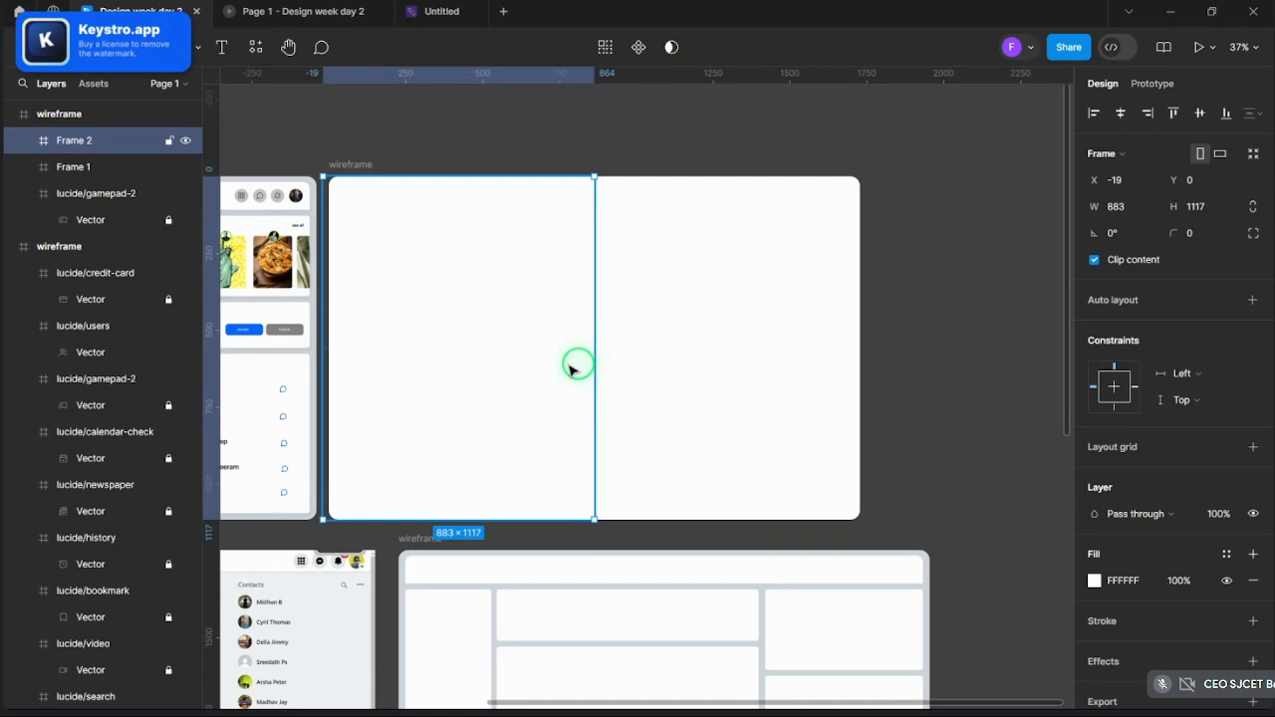
- Fill Frame 2 with the downloaded group photo as an image fill
left_click(1093, 580)
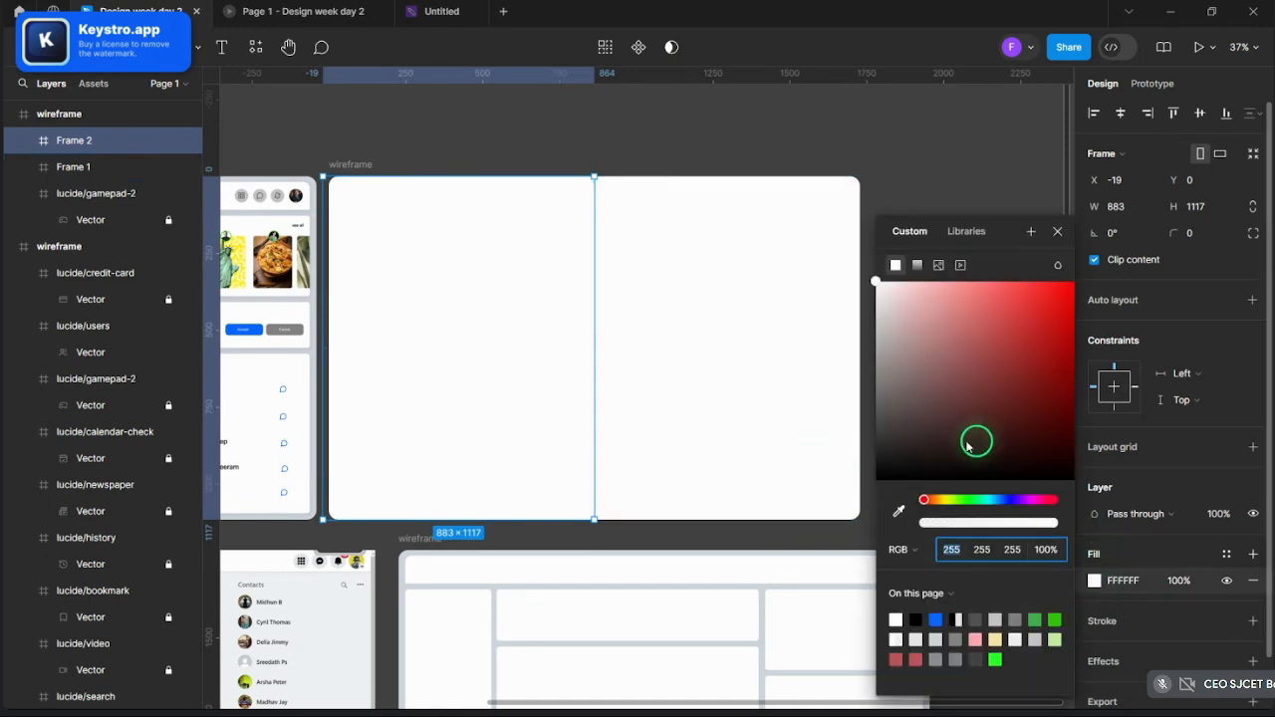
left_click(937, 266)
left_click(972, 382)
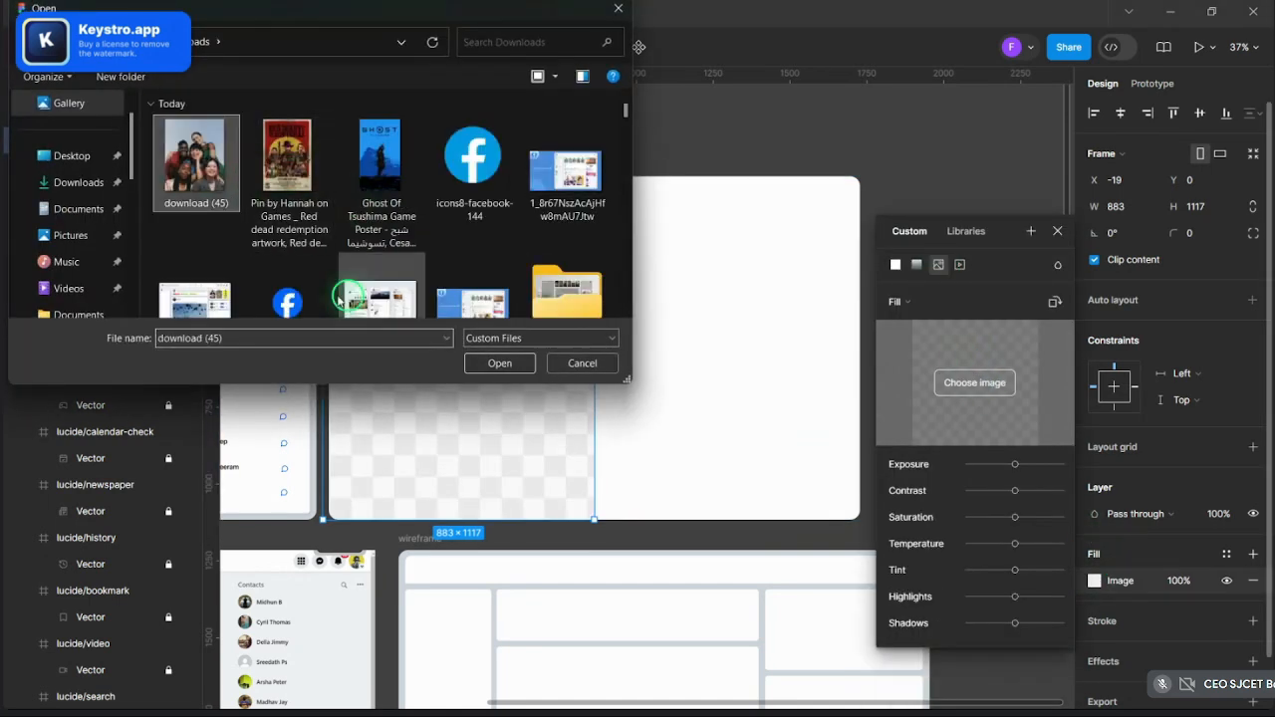
left_click(480, 369)
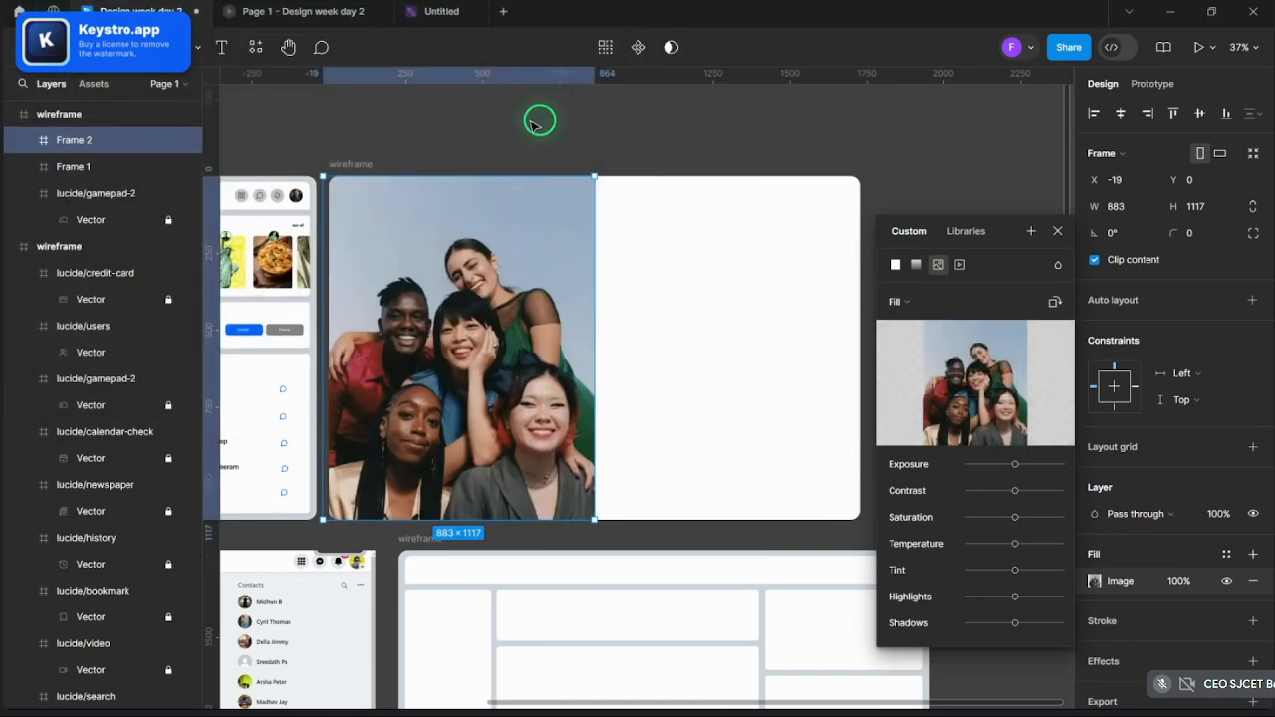
left_click(539, 119)
scroll(524, 134, "down", 3)
scroll(658, 224, "up", 4)
left_click(671, 233, "ctrl")
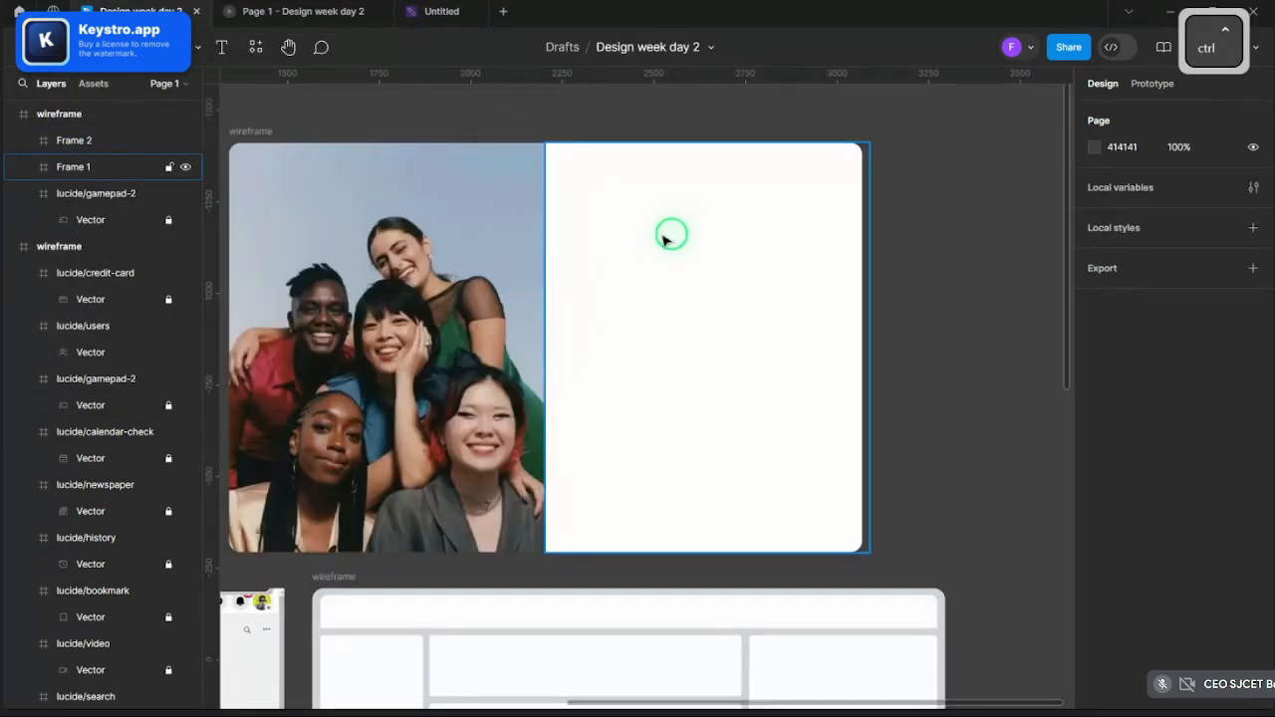
scroll(697, 235, "down", 1)
scroll(785, 190, "up", 2)
- Copy the Facebook logo ellipse from the mockup and paste it into the white panel
scroll(852, 185, "down", 5)
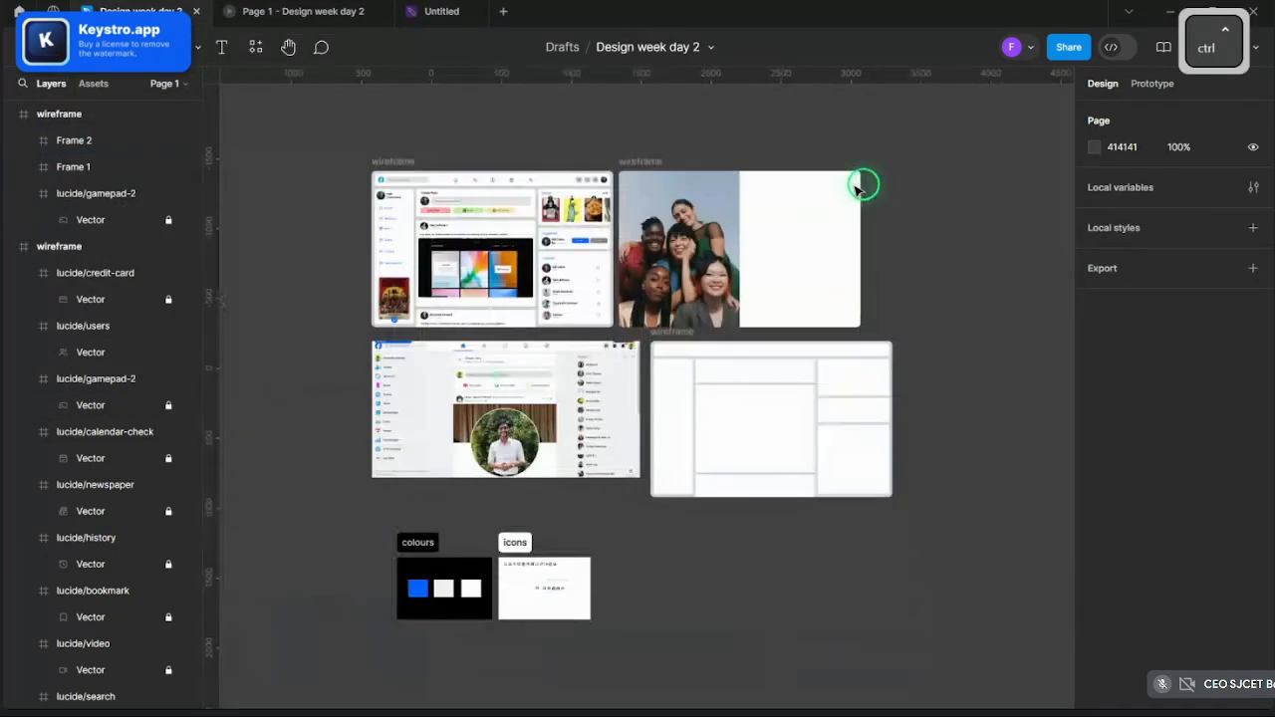
scroll(361, 216, "up", 1)
scroll(399, 208, "up", 5)
double_click(341, 102)
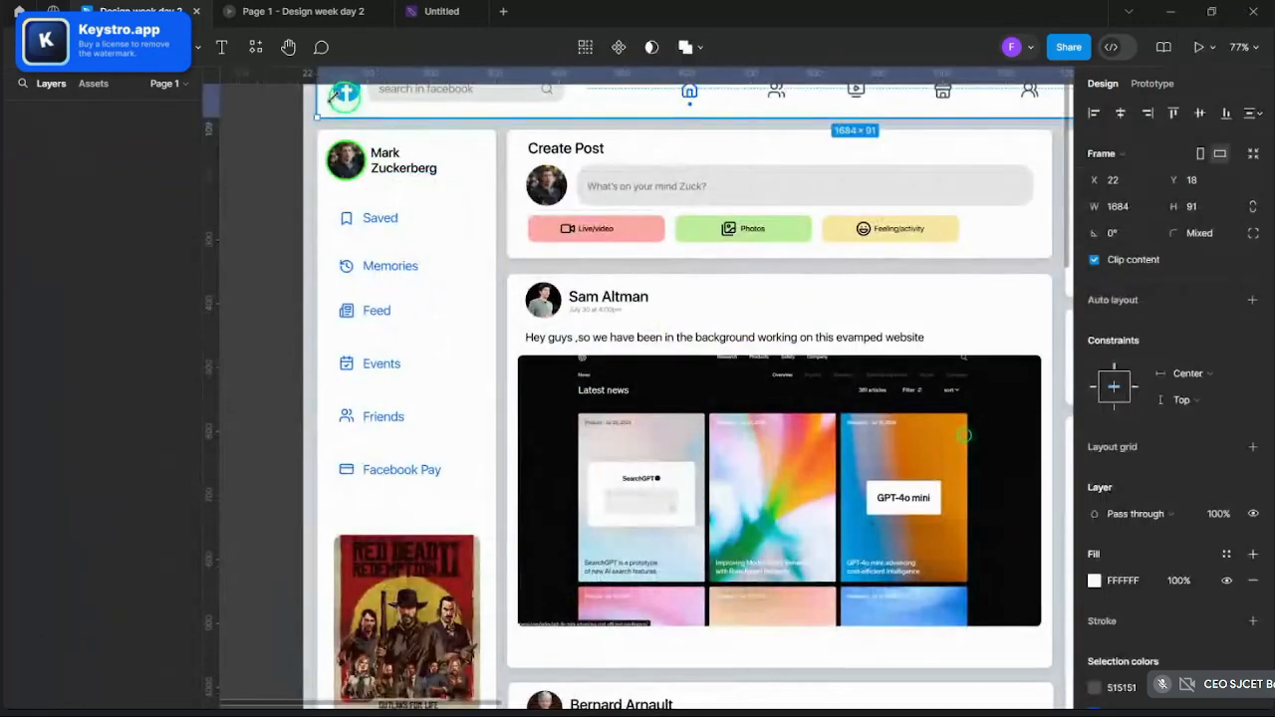
scroll(319, 200, "down", 5)
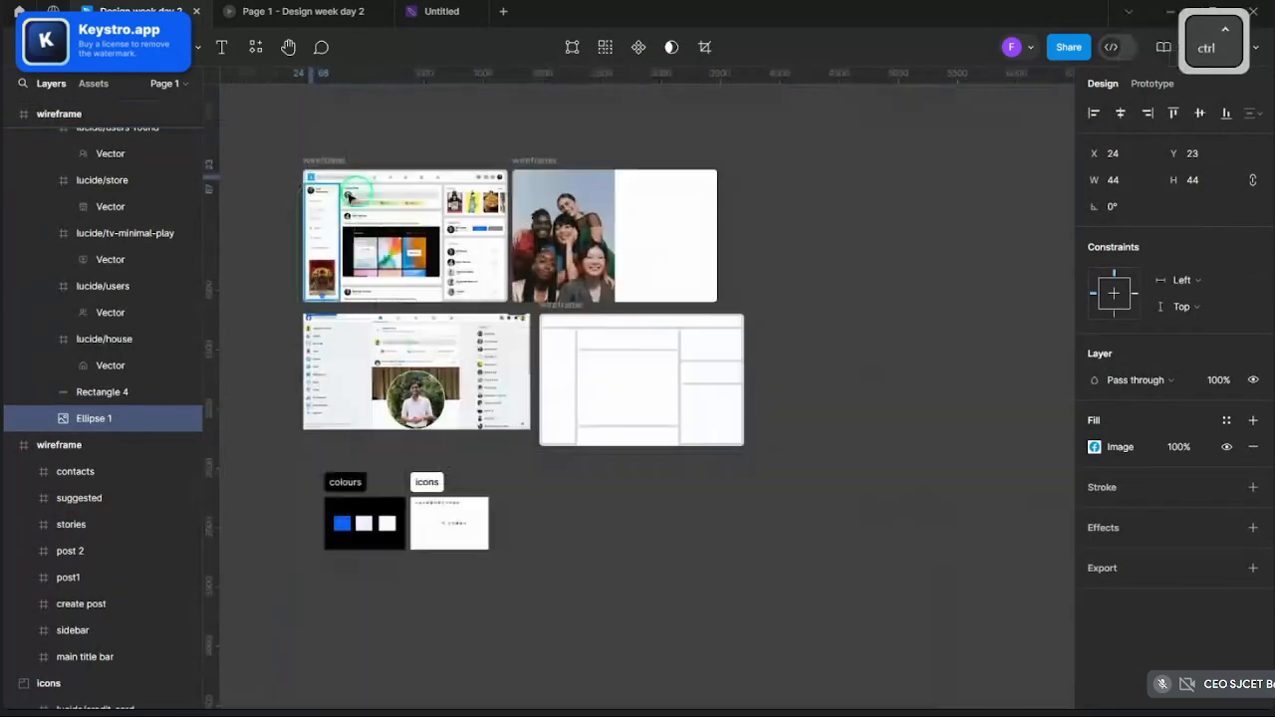
scroll(633, 212, "up", 4)
scroll(647, 214, "up", 3)
key("ctrl+v")
scroll(683, 442, "up", 2)
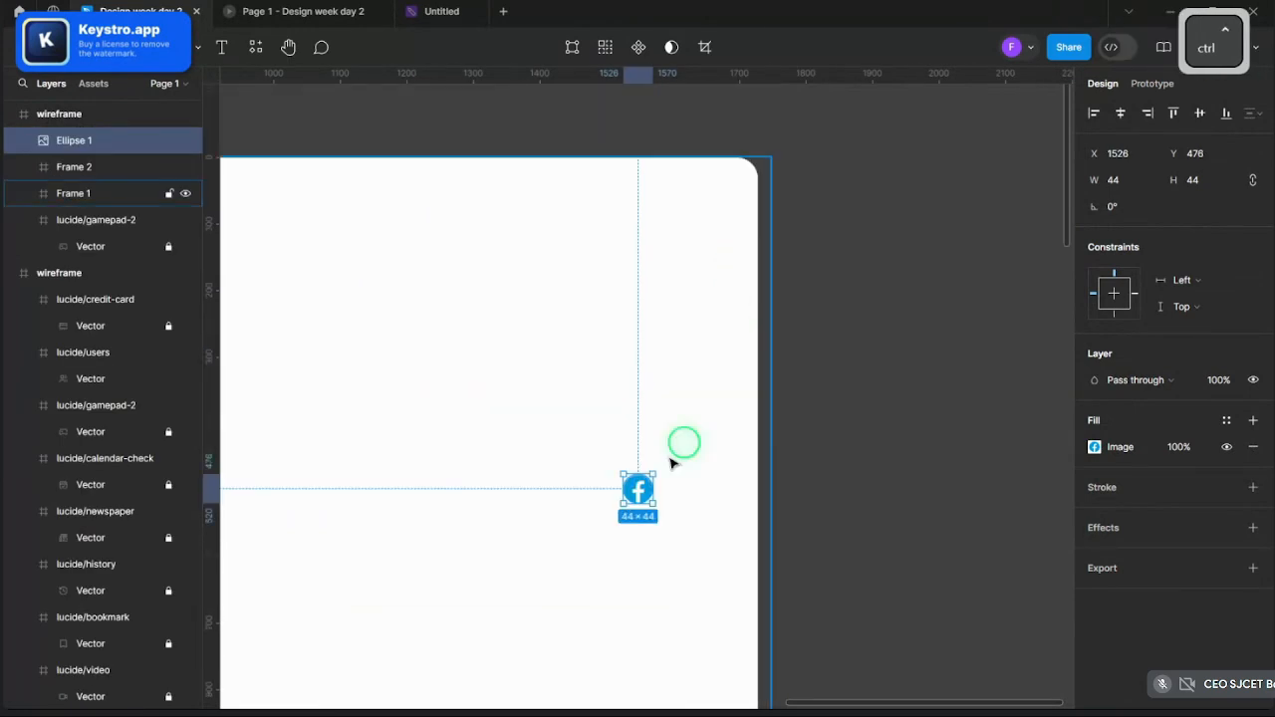
- Move the Facebook logo to the panel's top-right corner and scale it to 85×85
left_click_drag(640, 498, 721, 211)
key("k")
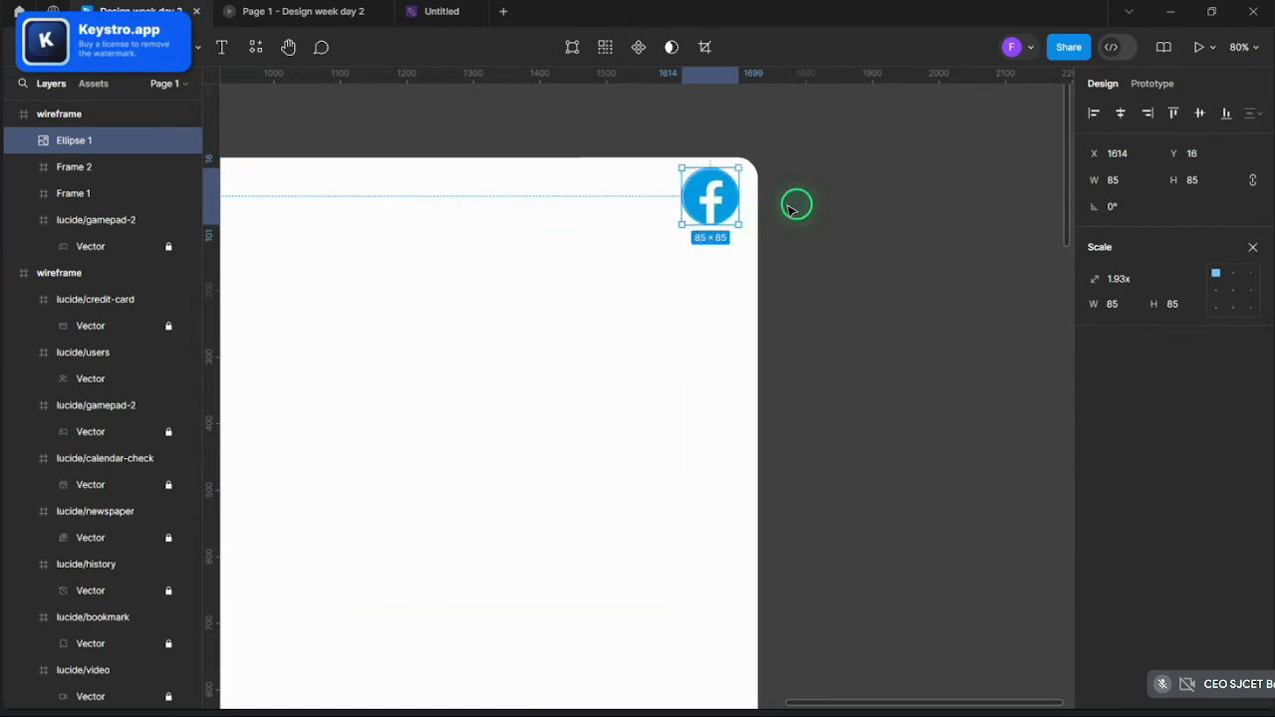
scroll(797, 204, "down", 5)
scroll(797, 204, "up", 4)
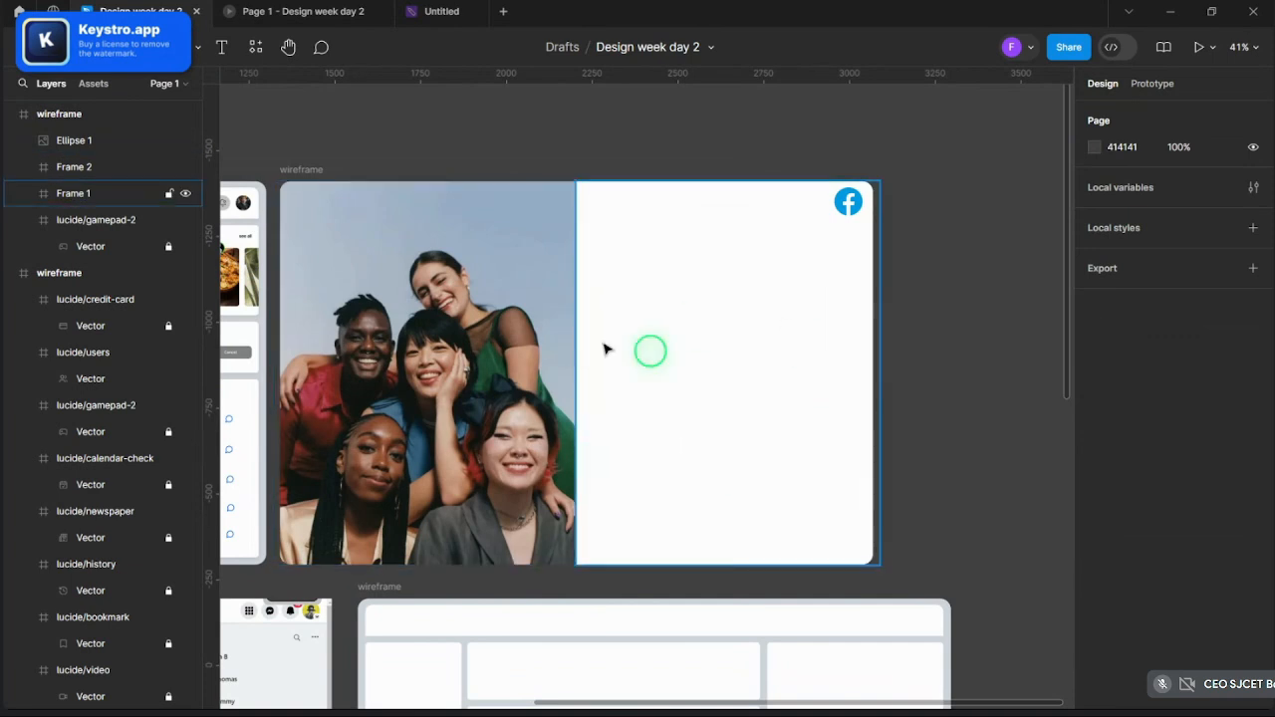
scroll(951, 370, "up", 2)
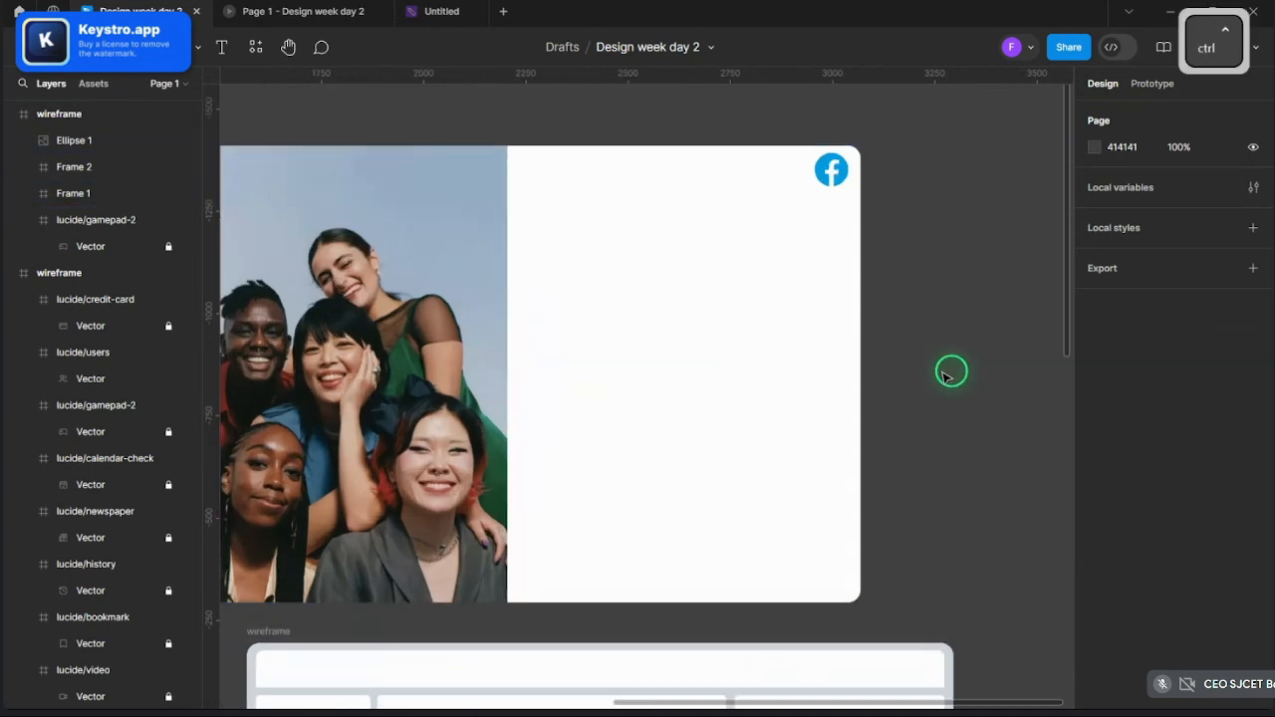
scroll(948, 373, "down", 4)
scroll(926, 370, "up", 2)
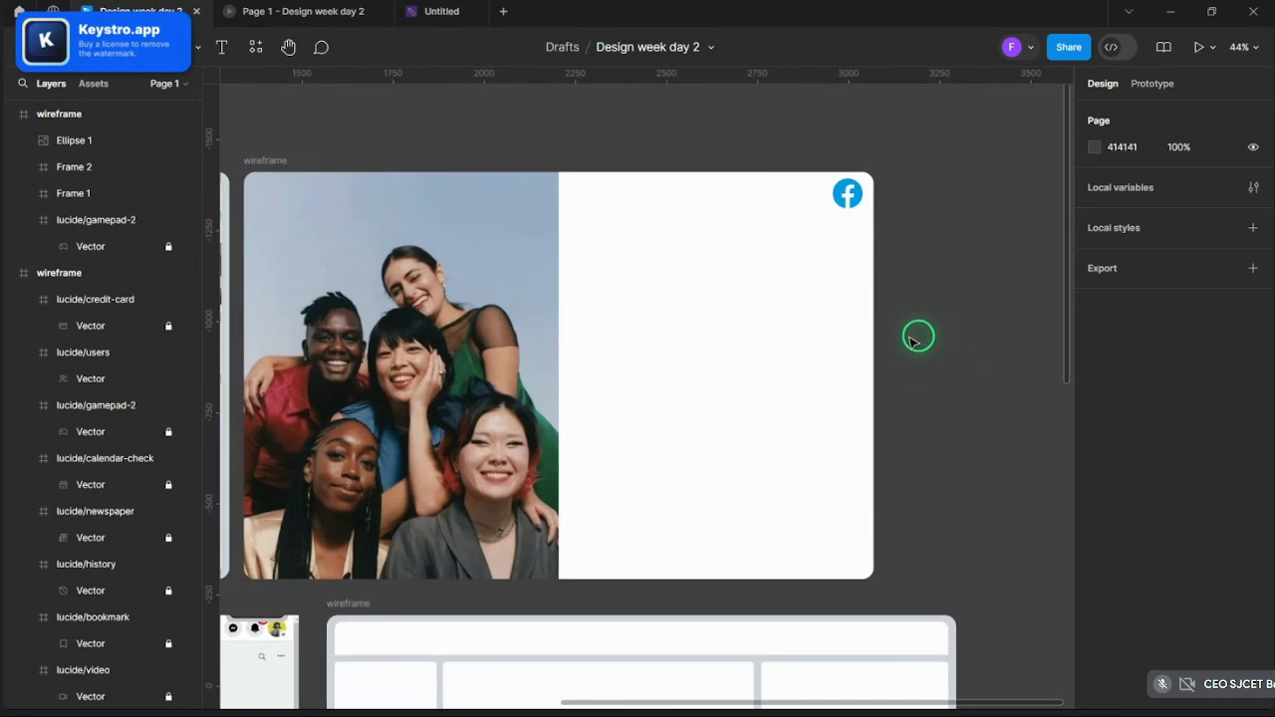
left_click(847, 199)
left_click(919, 199)
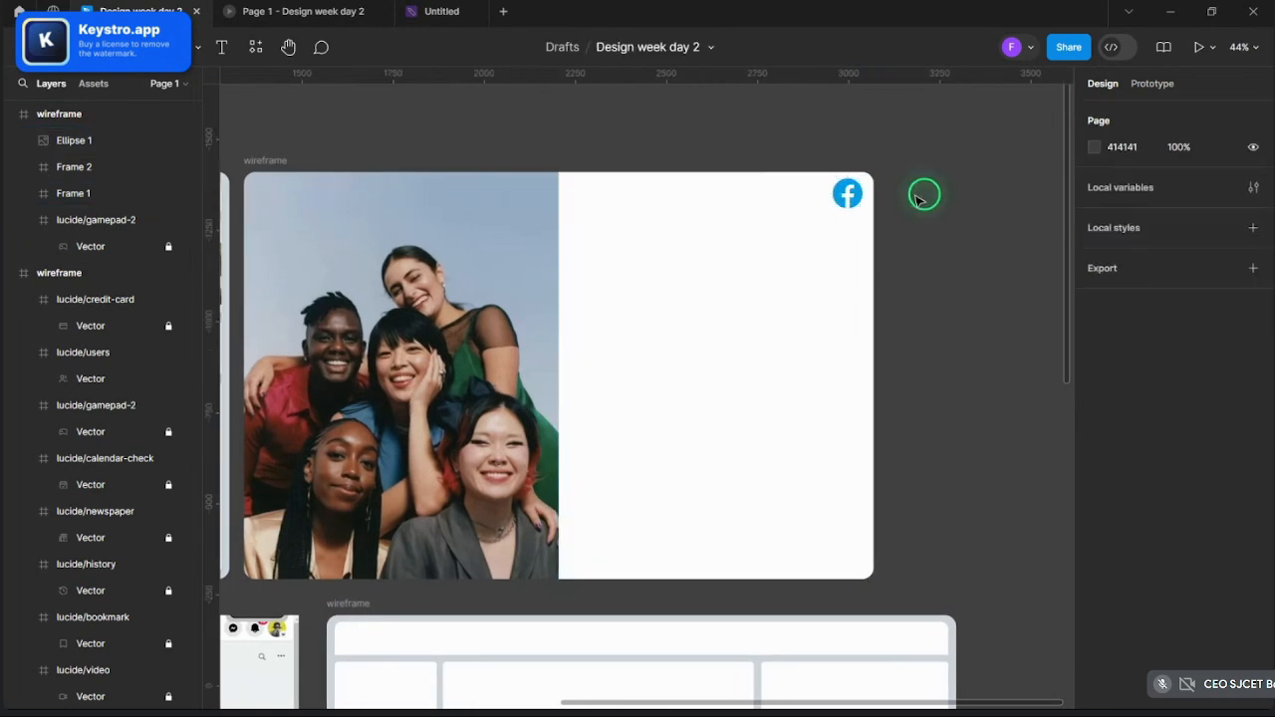
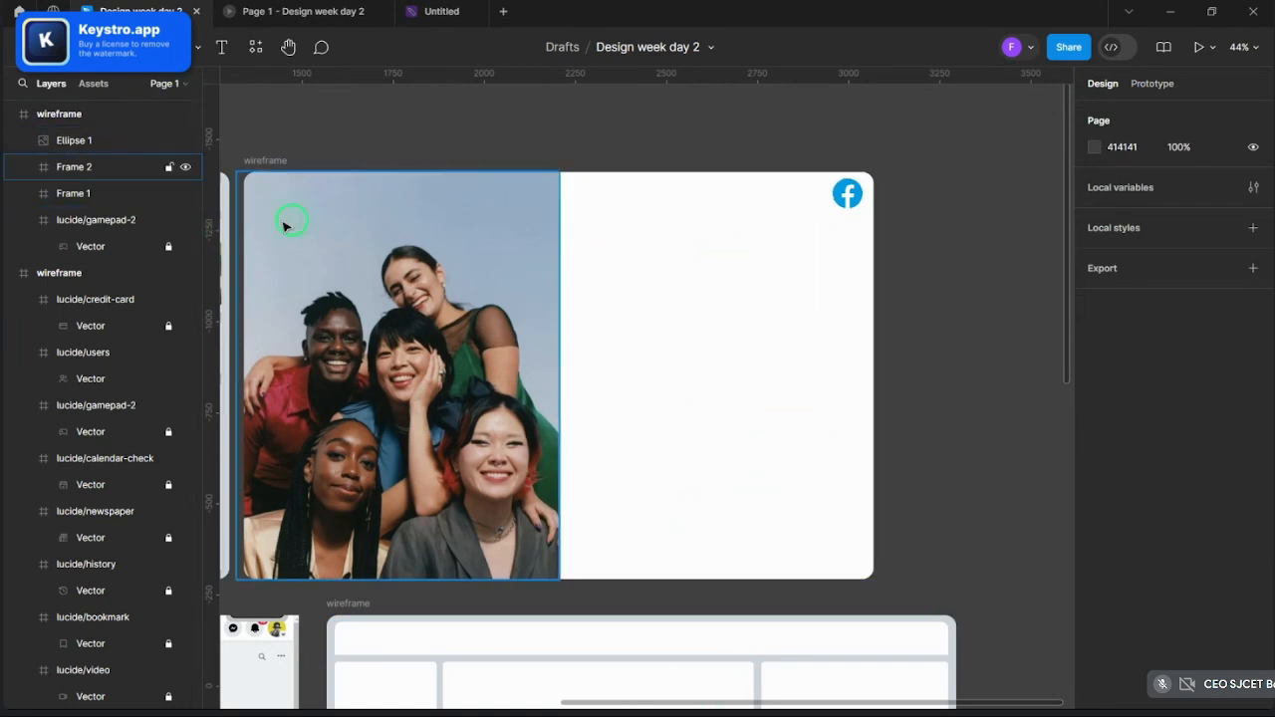
- Choose the Frame (F) tool from the toolbar's frame/section dropdown, after briefly picking Section
left_click(125, 45)
left_click(112, 106)
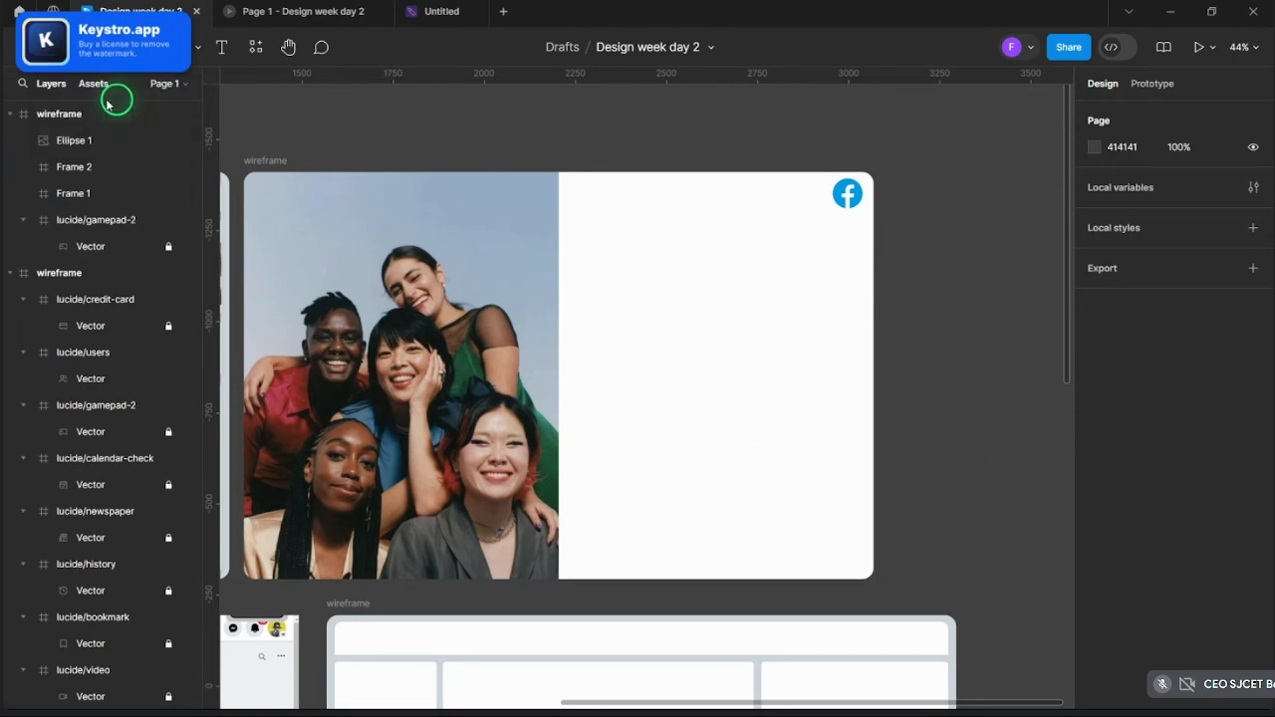
left_click(124, 48)
left_click(100, 86)
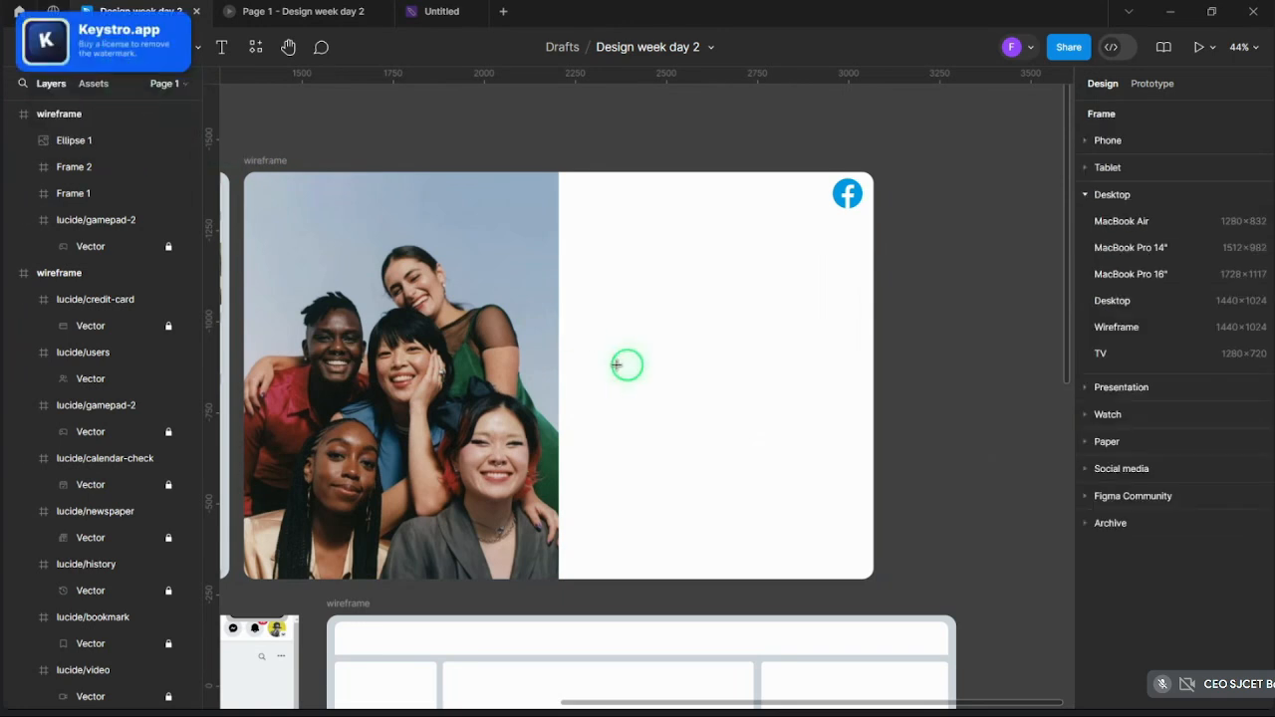
- Draw Frame 3 on the login frame's white half and give it a light grey fill
mouse_move(589, 271)
left_mouse_down()
mouse_move(761, 448)
mouse_move(851, 453)
mouse_move(853, 470)
left_mouse_up()
left_click_drag(779, 359, 776, 372)
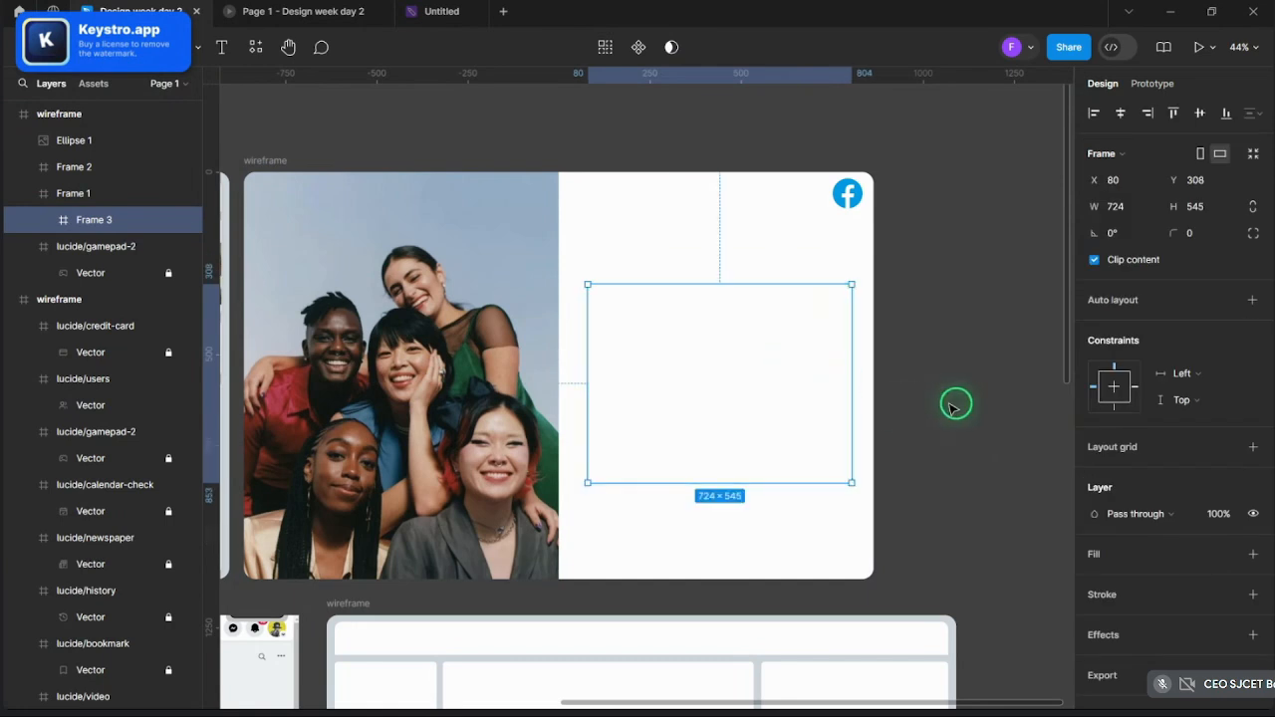
left_click(949, 402)
left_click(800, 388)
left_click(797, 390)
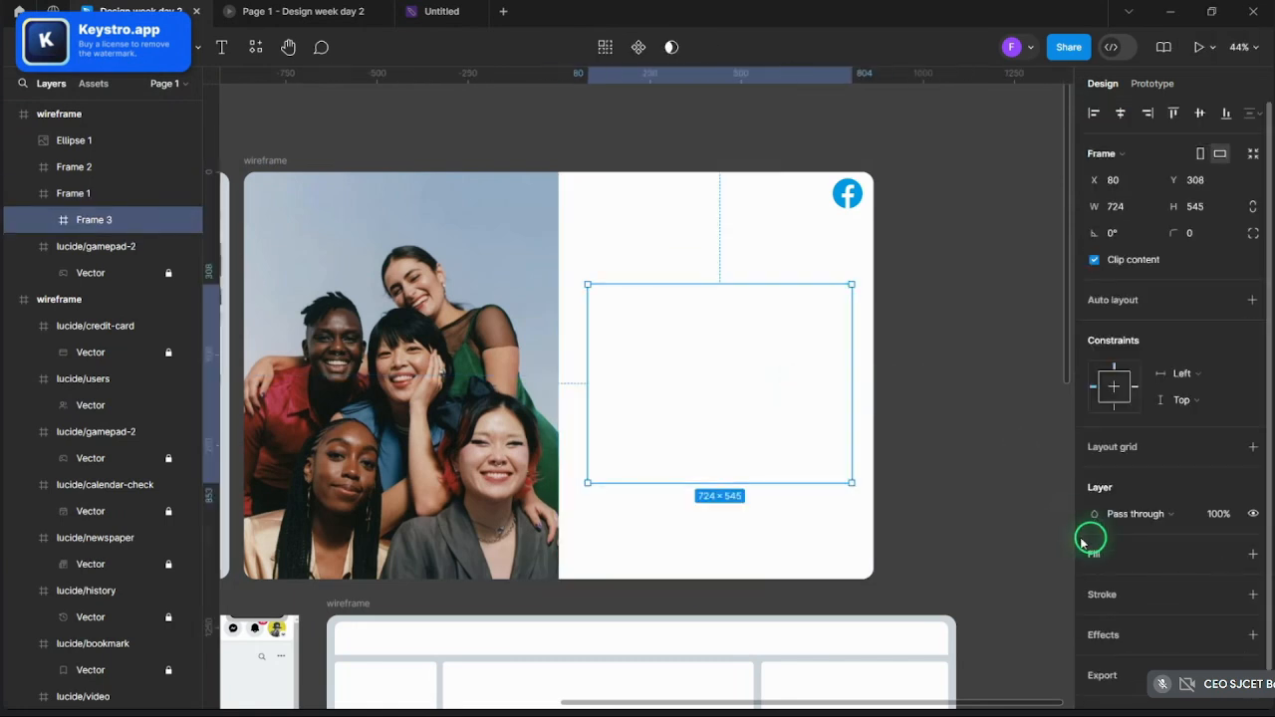
left_click(1252, 554)
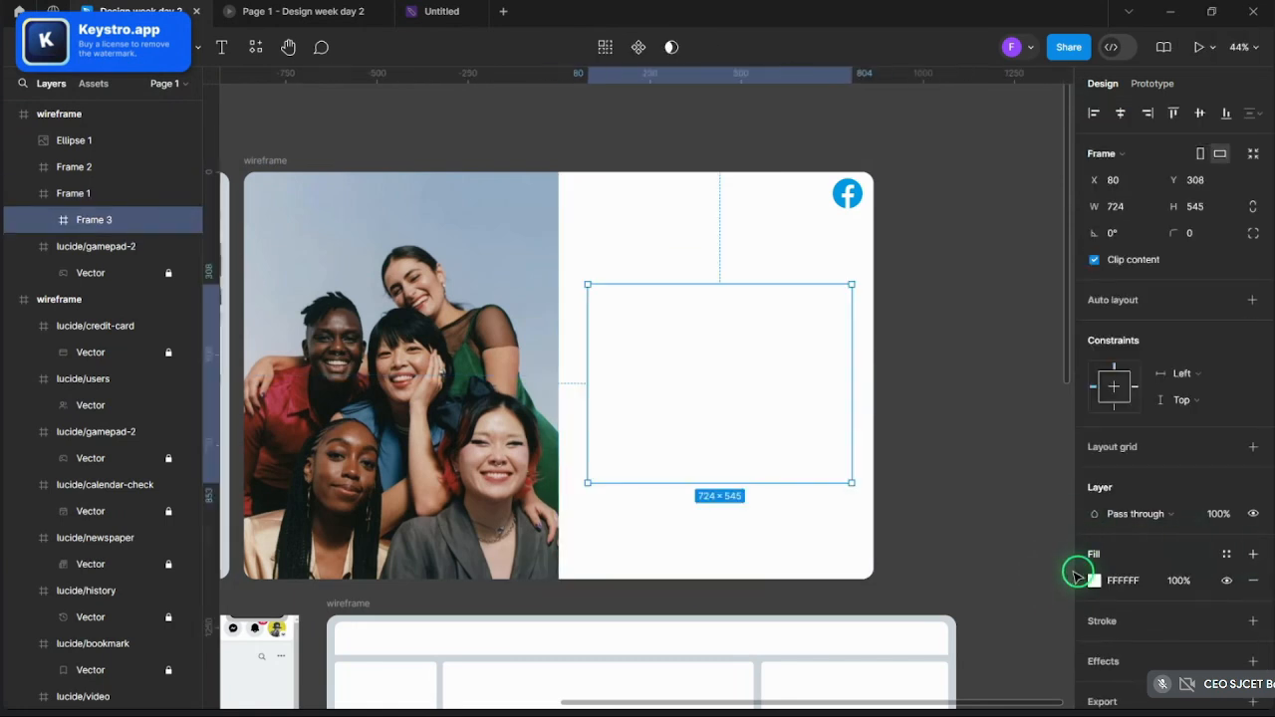
left_click(1095, 581)
left_click(906, 355)
left_click_drag(890, 359, 876, 315)
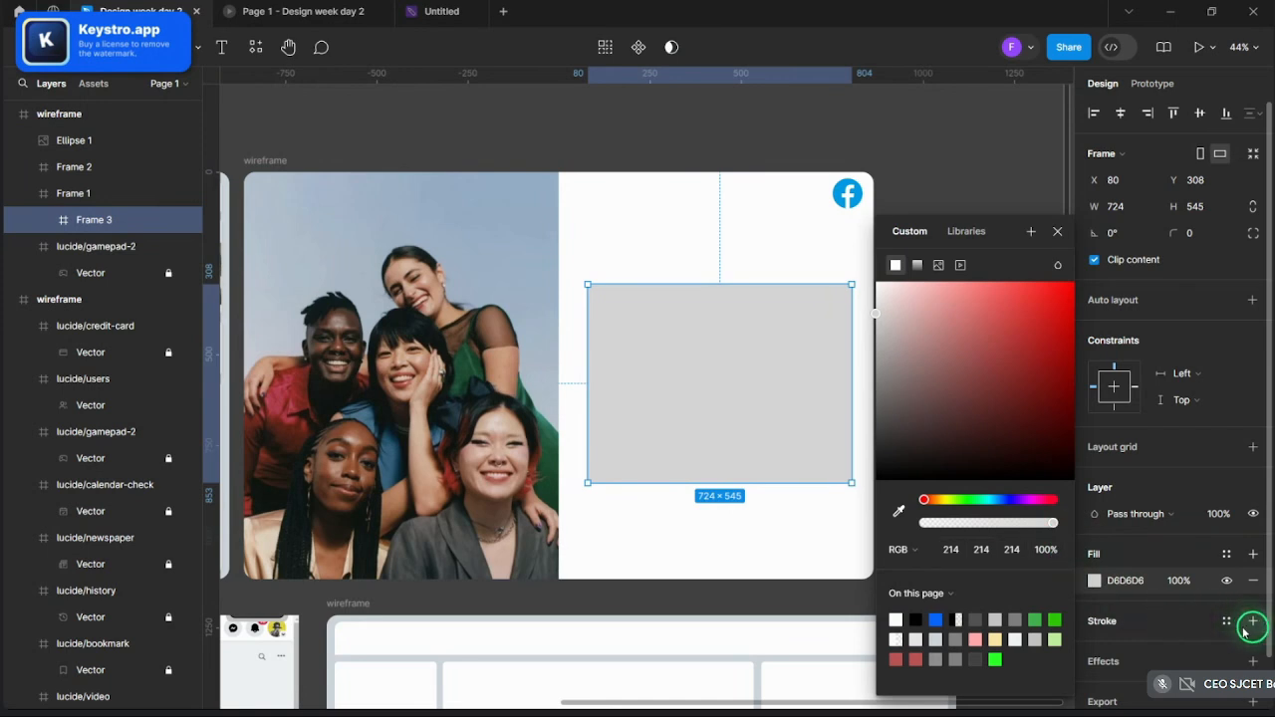
- Add a border stroke, round the corners to 24, and sample the Facebook logo blue
left_click(1251, 623)
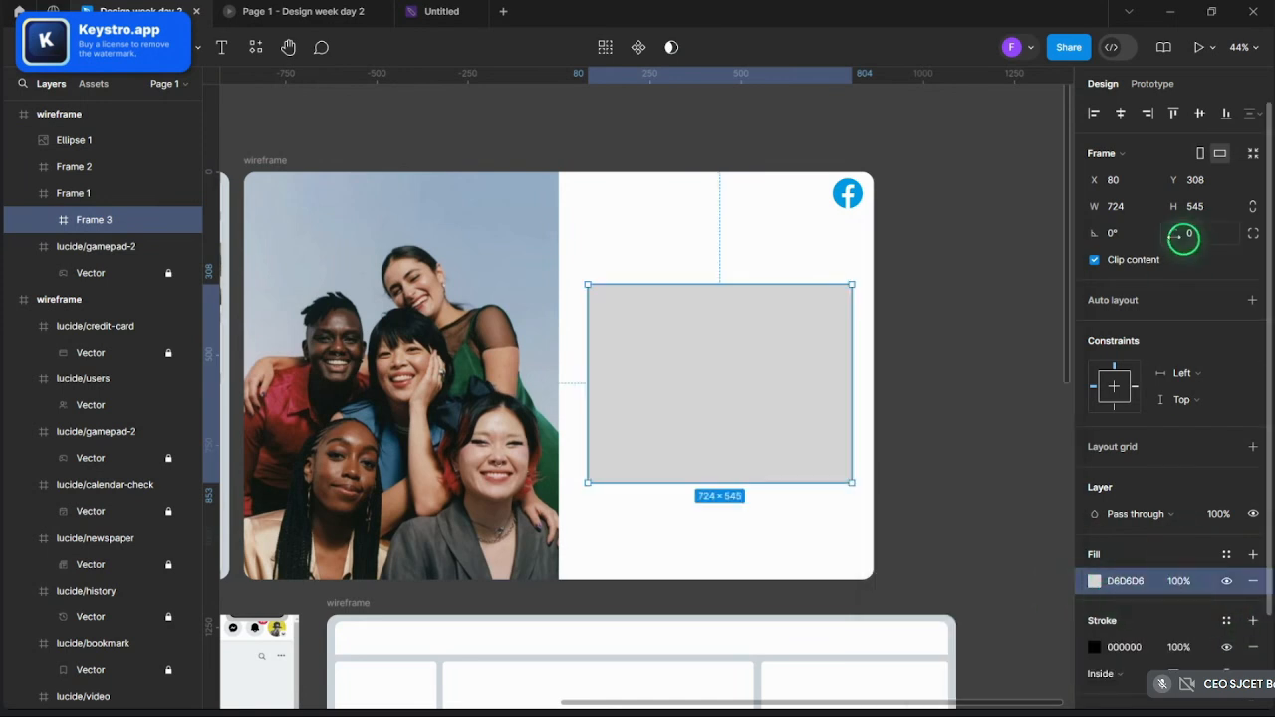
left_click_drag(1184, 236, 1219, 237)
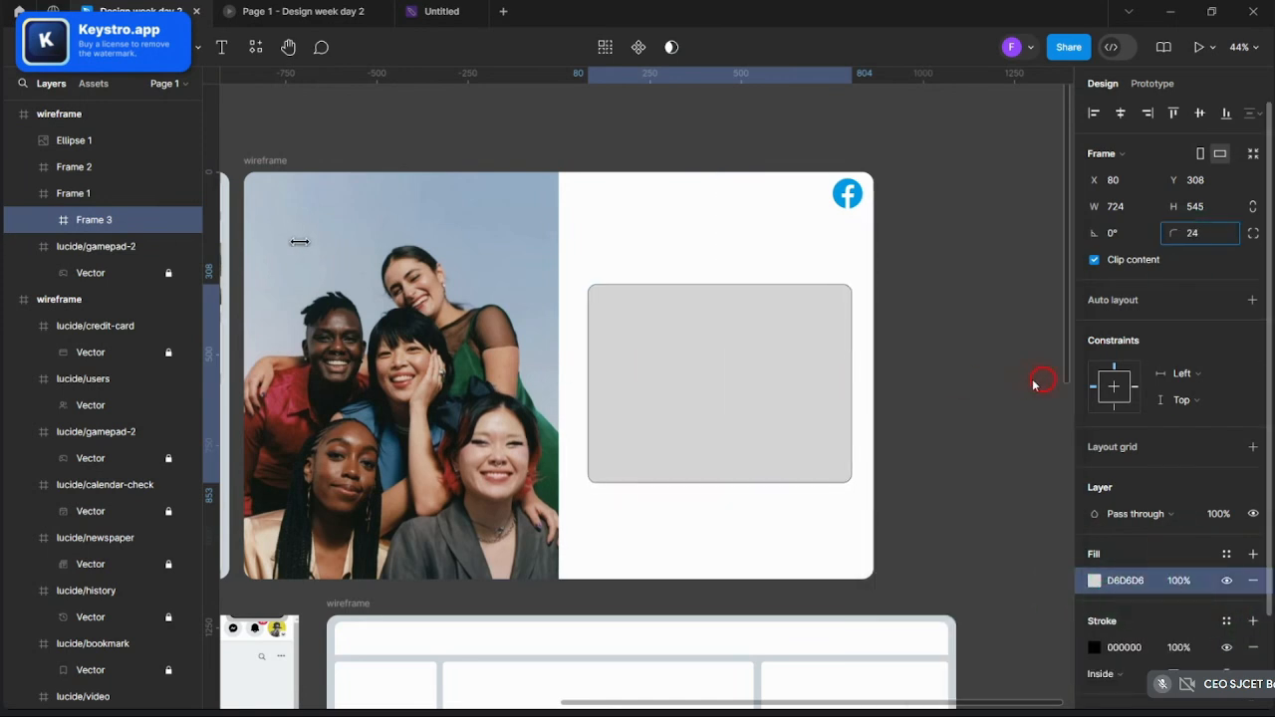
left_click(1092, 647)
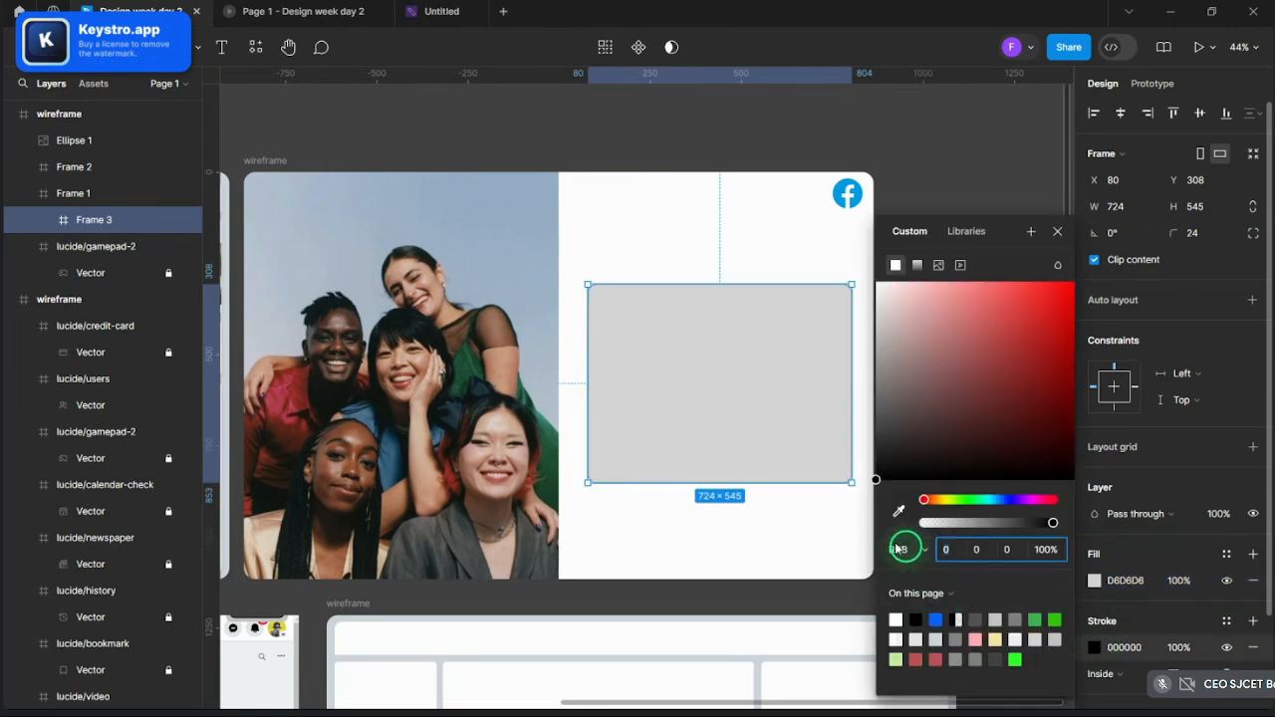
left_click(899, 511)
left_click(847, 193)
left_click(812, 136)
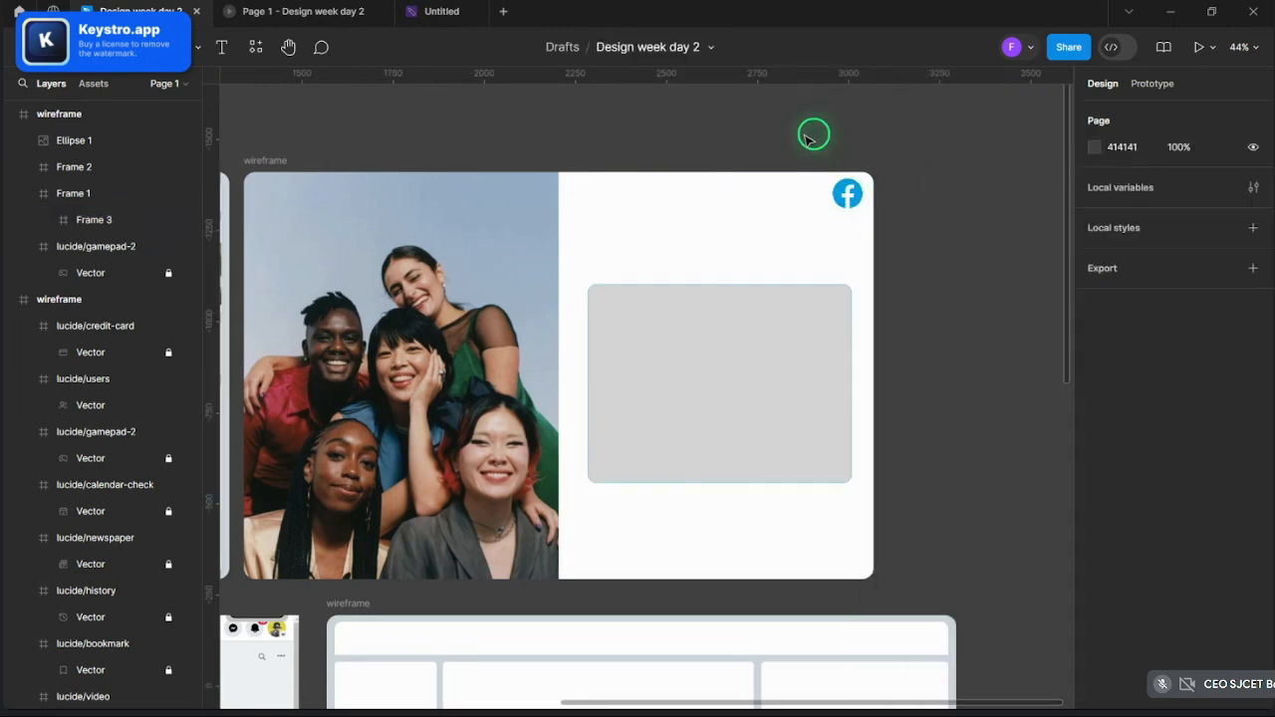
left_click(785, 315)
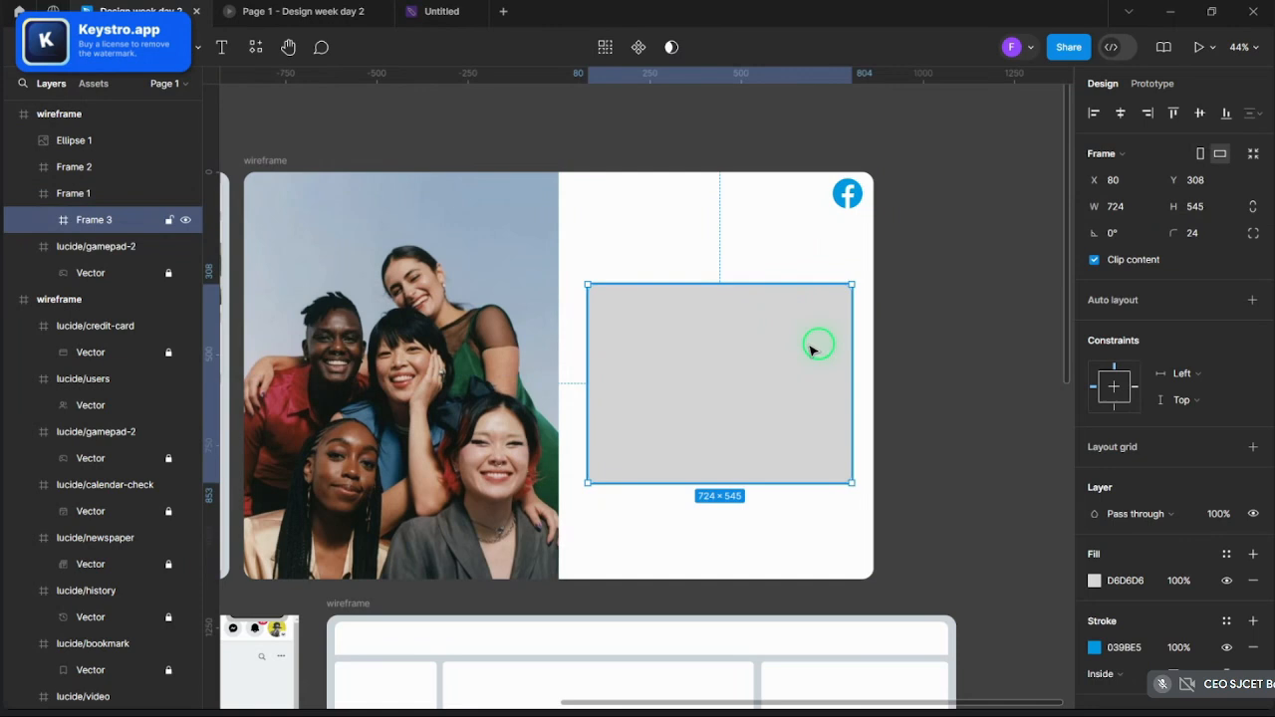
left_click(1095, 647)
- Change the blue used in the login frame to 0866FF
scroll(730, 261, "down", 3)
scroll(737, 261, "down", 3)
scroll(516, 280, "up", 5)
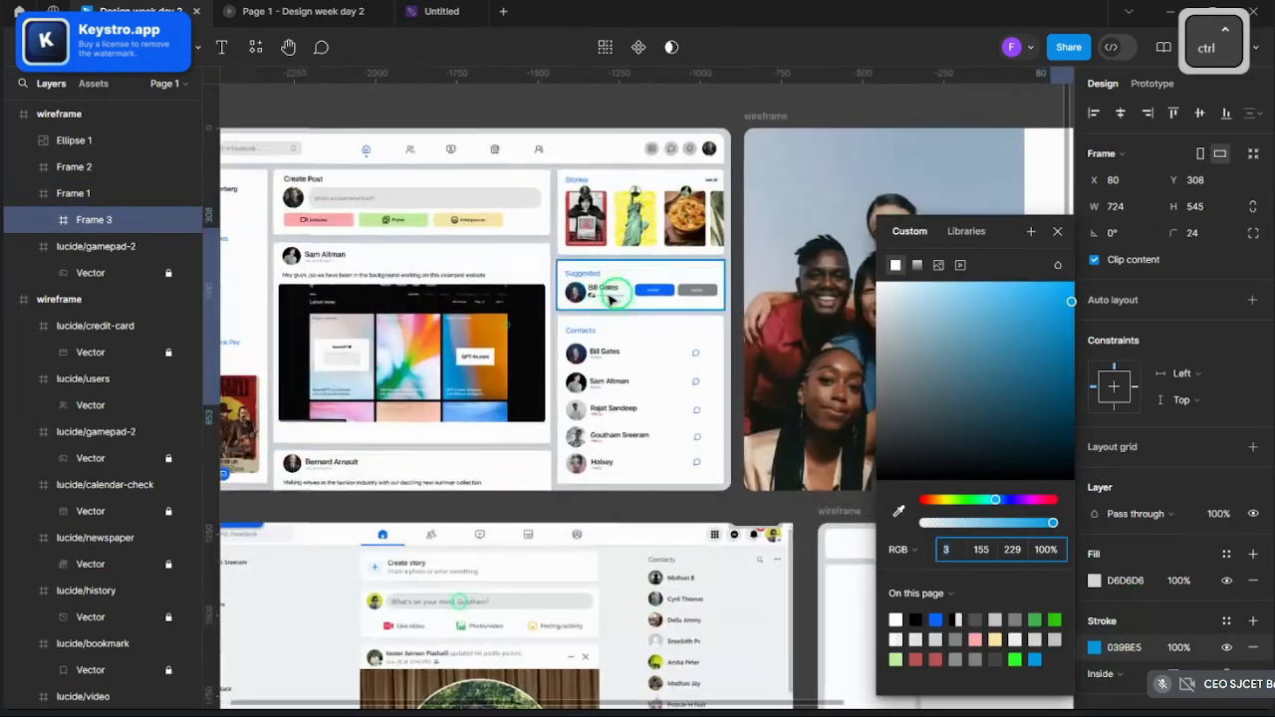
left_click(643, 294)
scroll(649, 284, "down", 4)
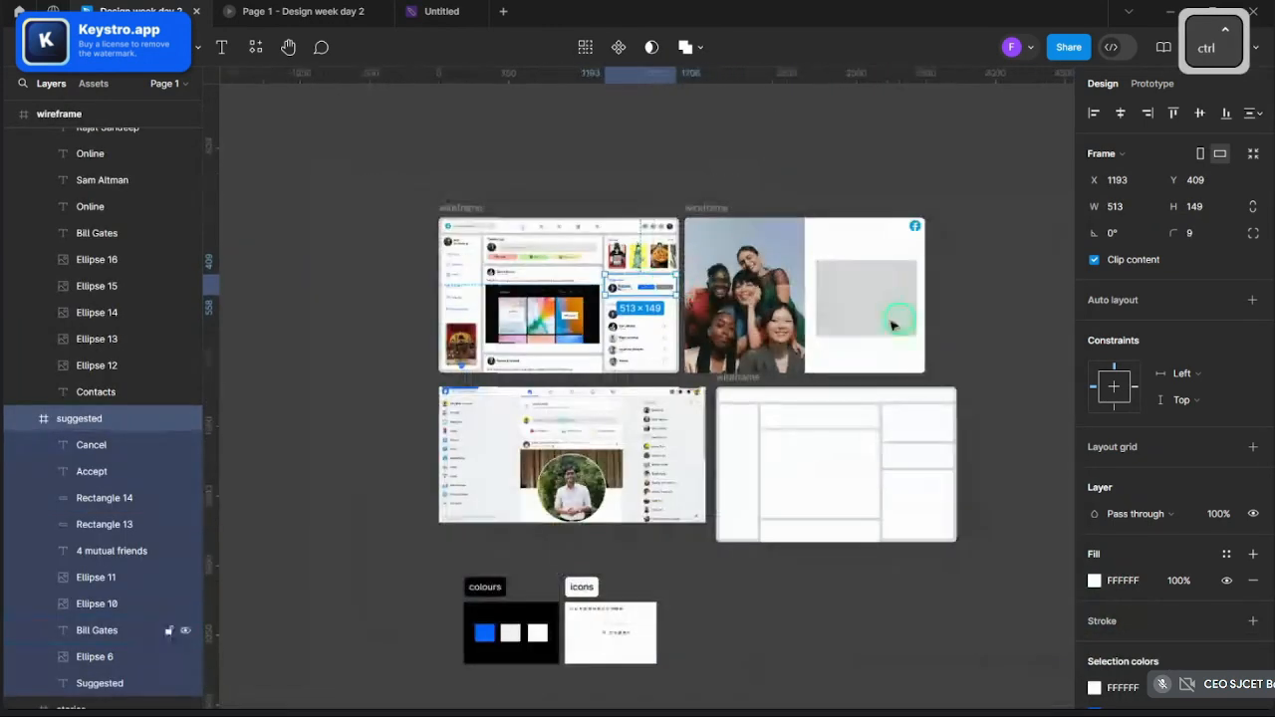
scroll(896, 313, "up", 3)
left_click(900, 313)
left_click(1095, 687)
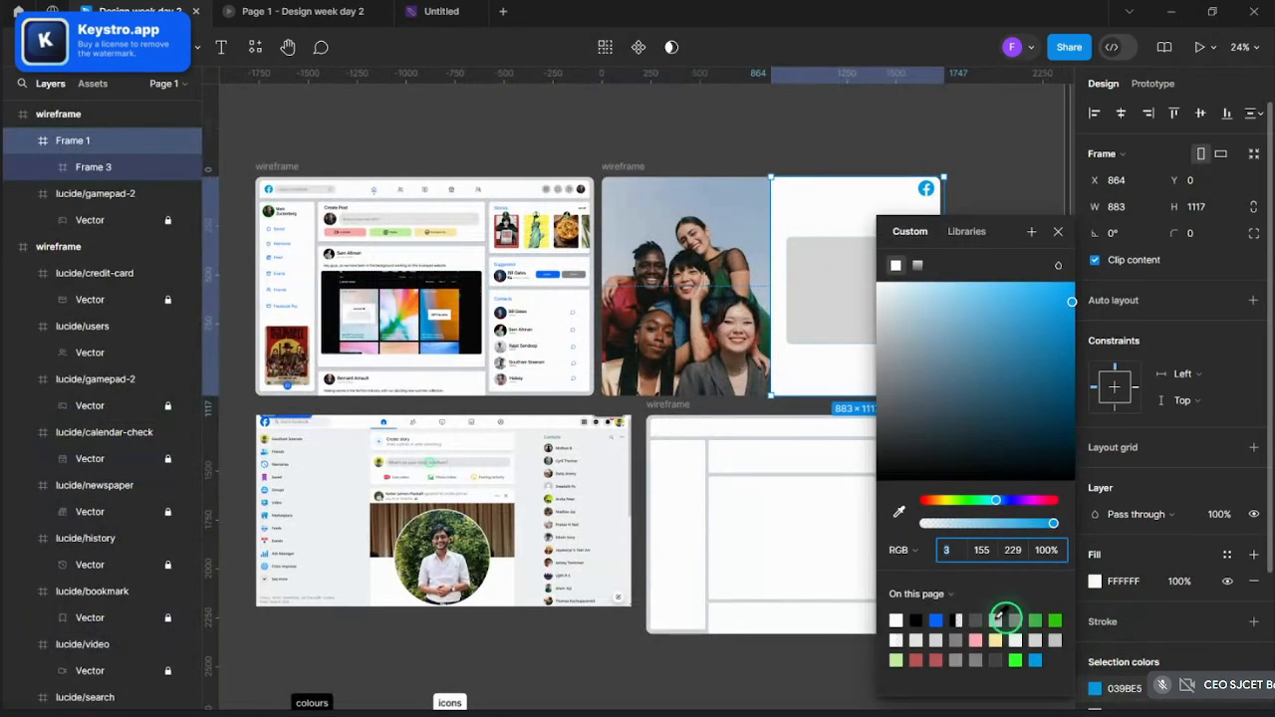
left_click(941, 618)
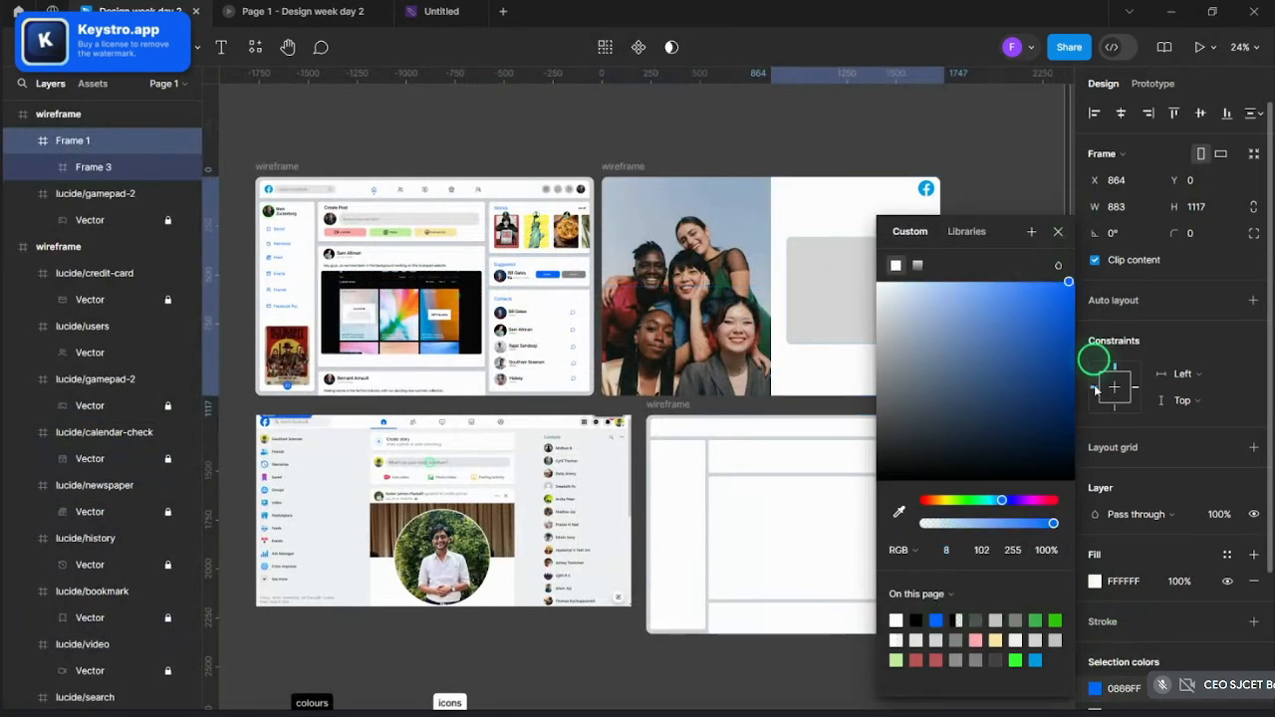
scroll(1158, 599, "down", 3)
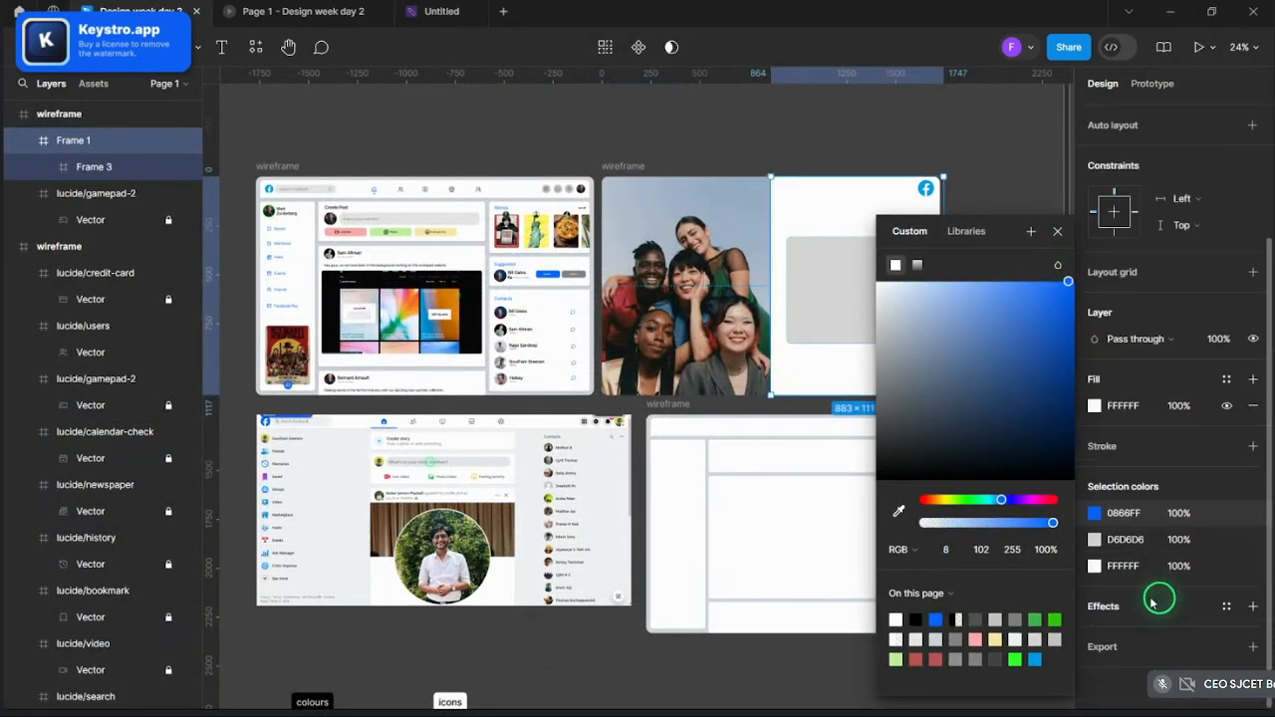
left_click(1065, 231)
- Thicken the box's border to 4 and remove its grey fill
key("shift+2")
left_click(667, 399)
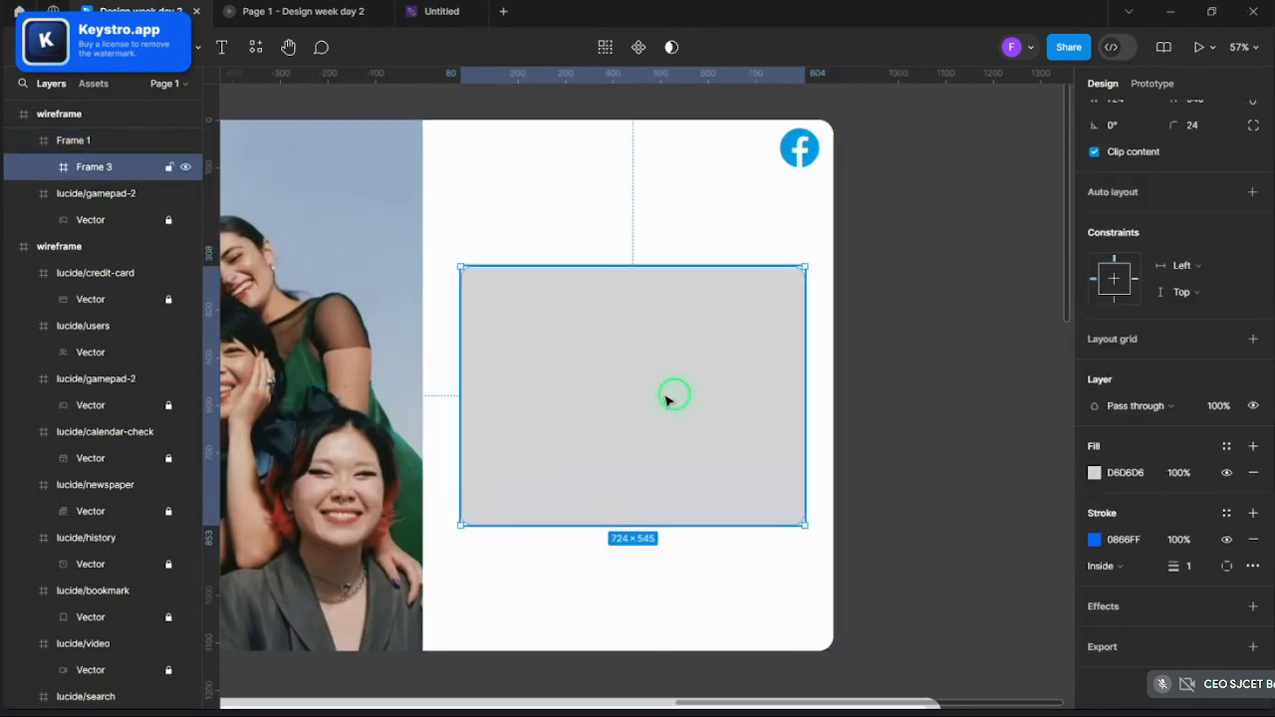
left_click_drag(1167, 564, 1176, 566)
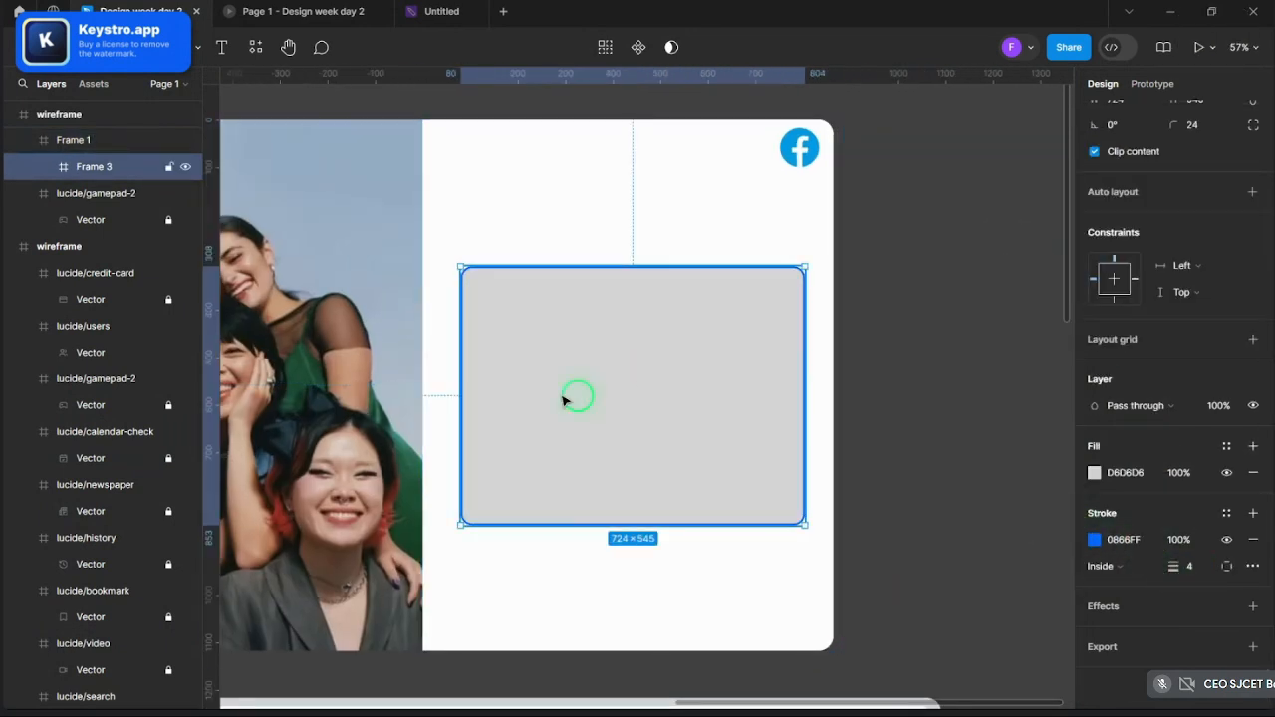
left_click(1253, 472)
left_click(931, 359)
scroll(897, 343, "down", 3)
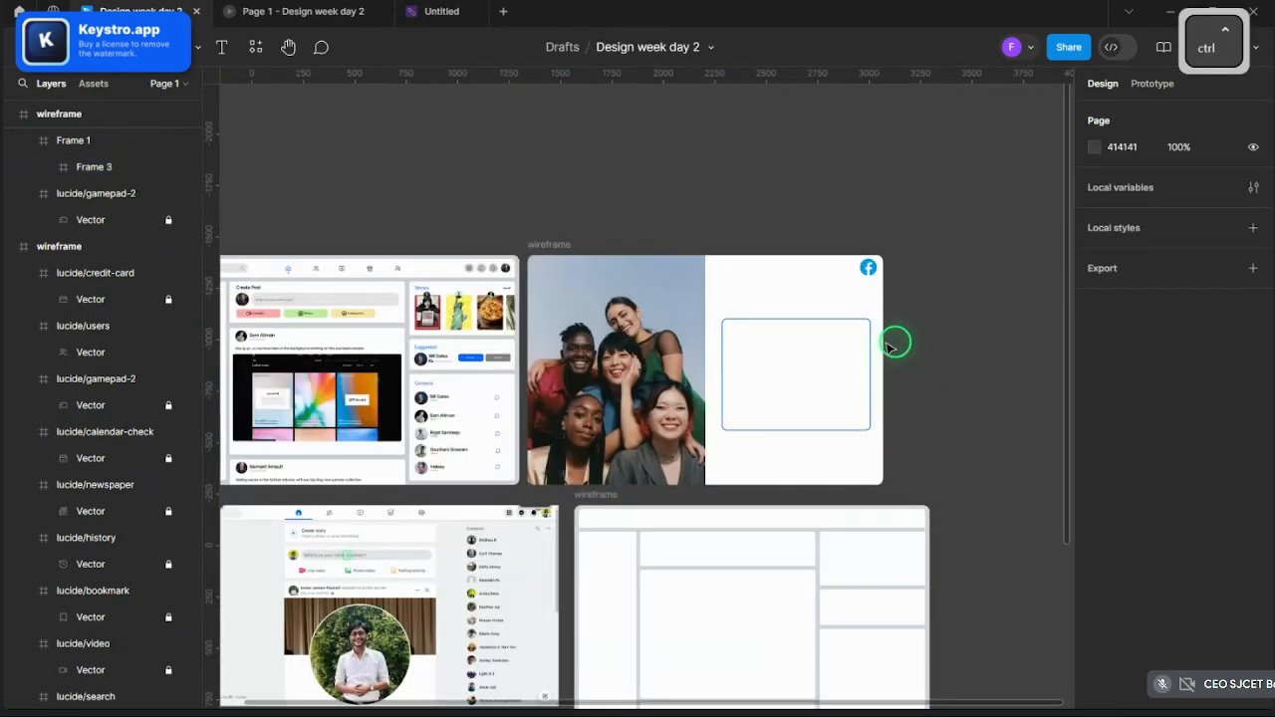
scroll(802, 323, "up", 5)
- Stretch the box to 599 tall and centre it vertically in the white area
left_click(803, 319)
left_click_drag(803, 319, 805, 295)
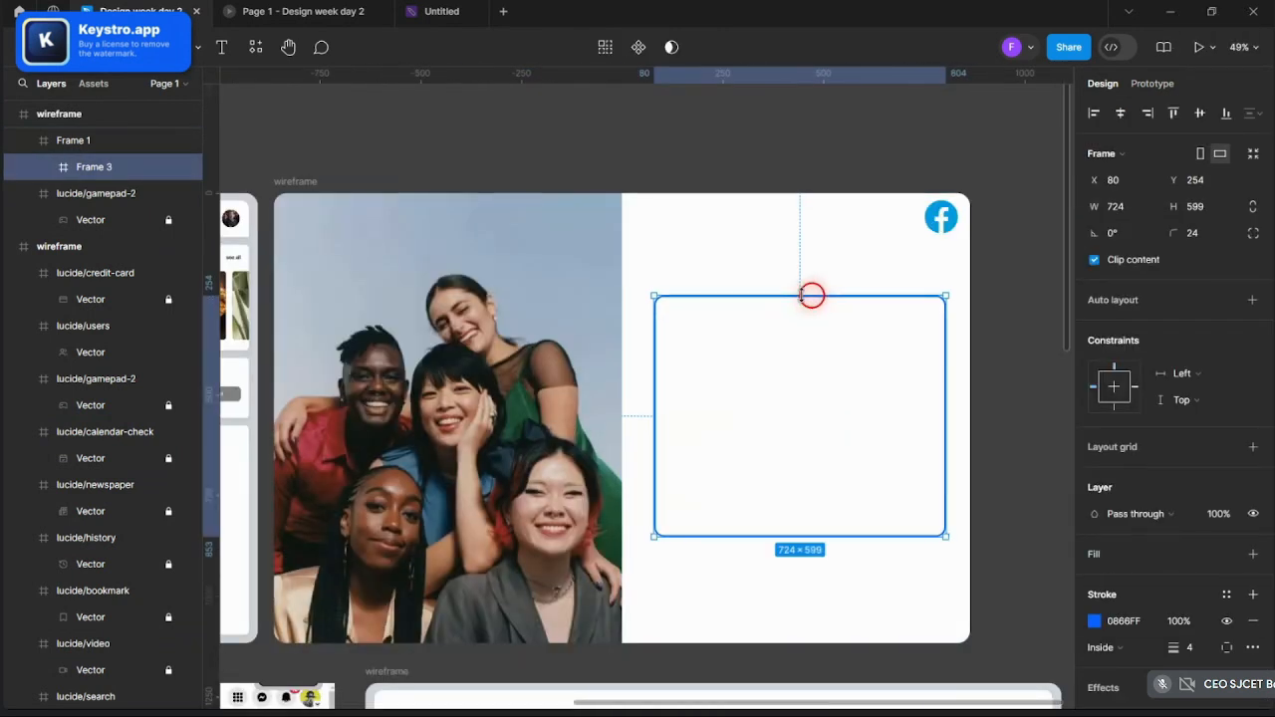
left_click_drag(879, 389, 880, 391)
left_click(978, 413)
scroll(978, 413, "down", 5)
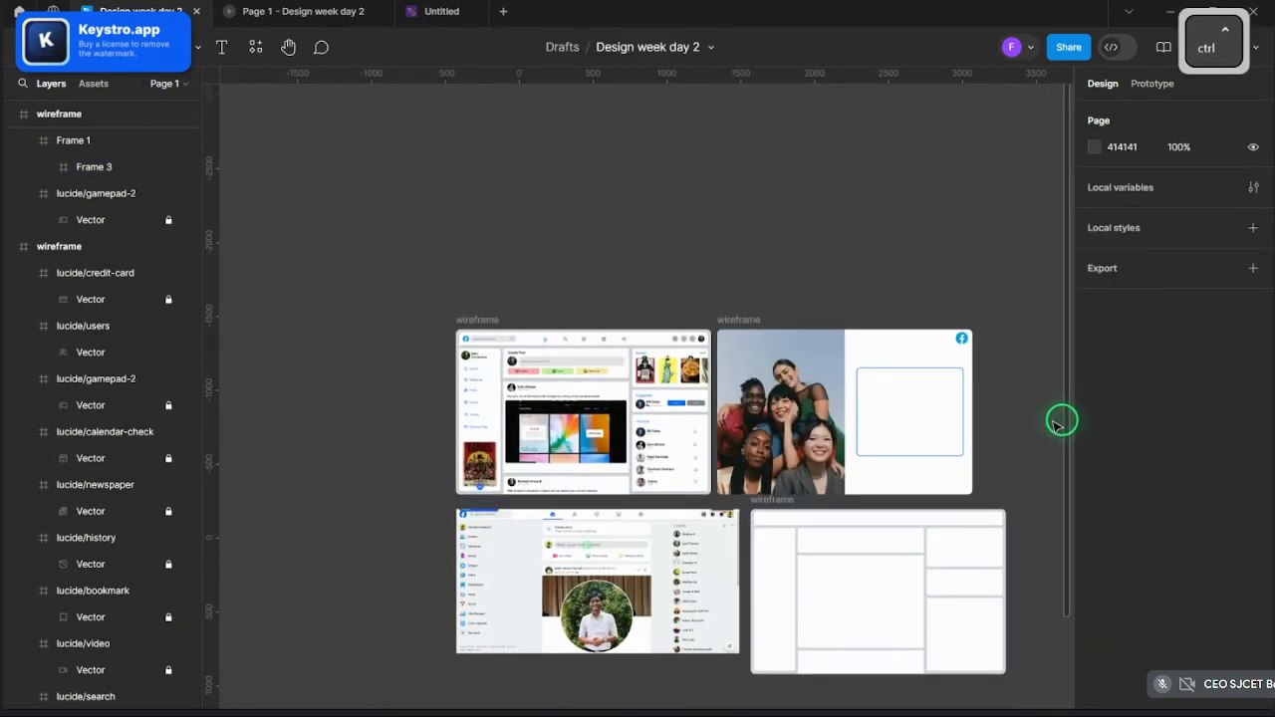
scroll(1010, 421, "up", 2)
scroll(1010, 421, "up", 3)
- Add the 'Log in to Facebook' heading text at the box's top-left
key("t")
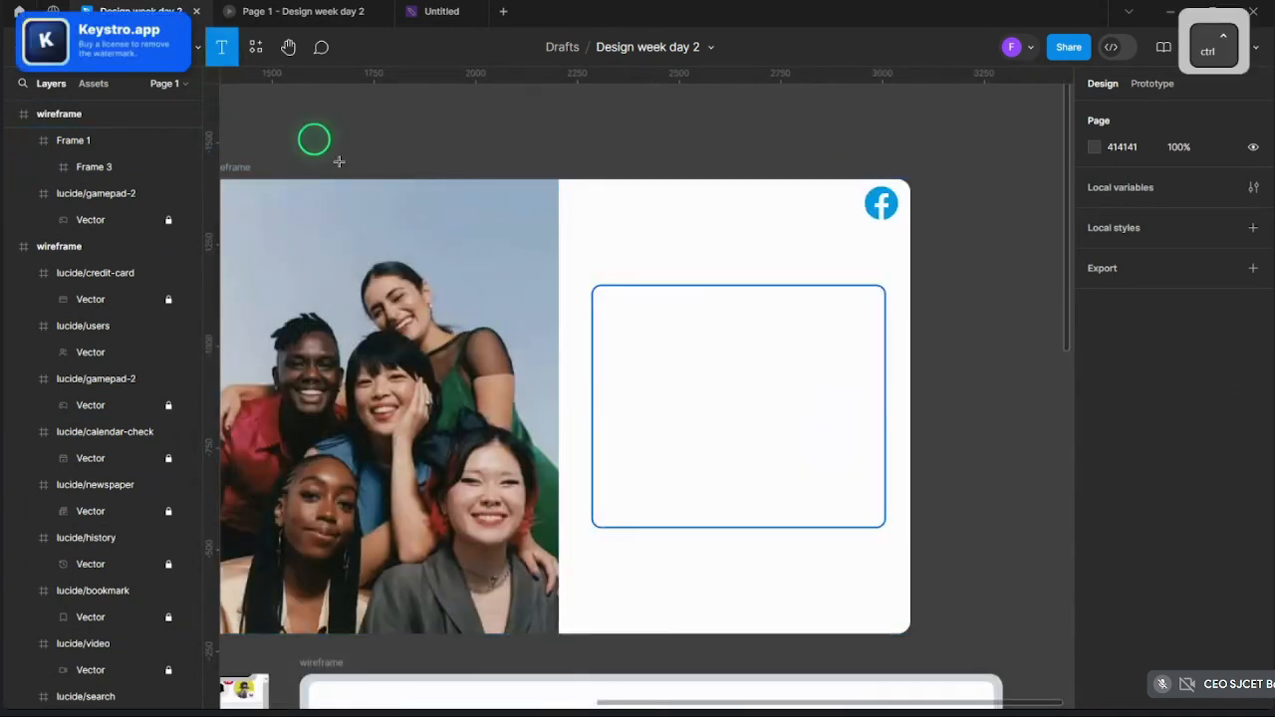
scroll(628, 318, "up", 2)
left_click(594, 281)
type("Log")
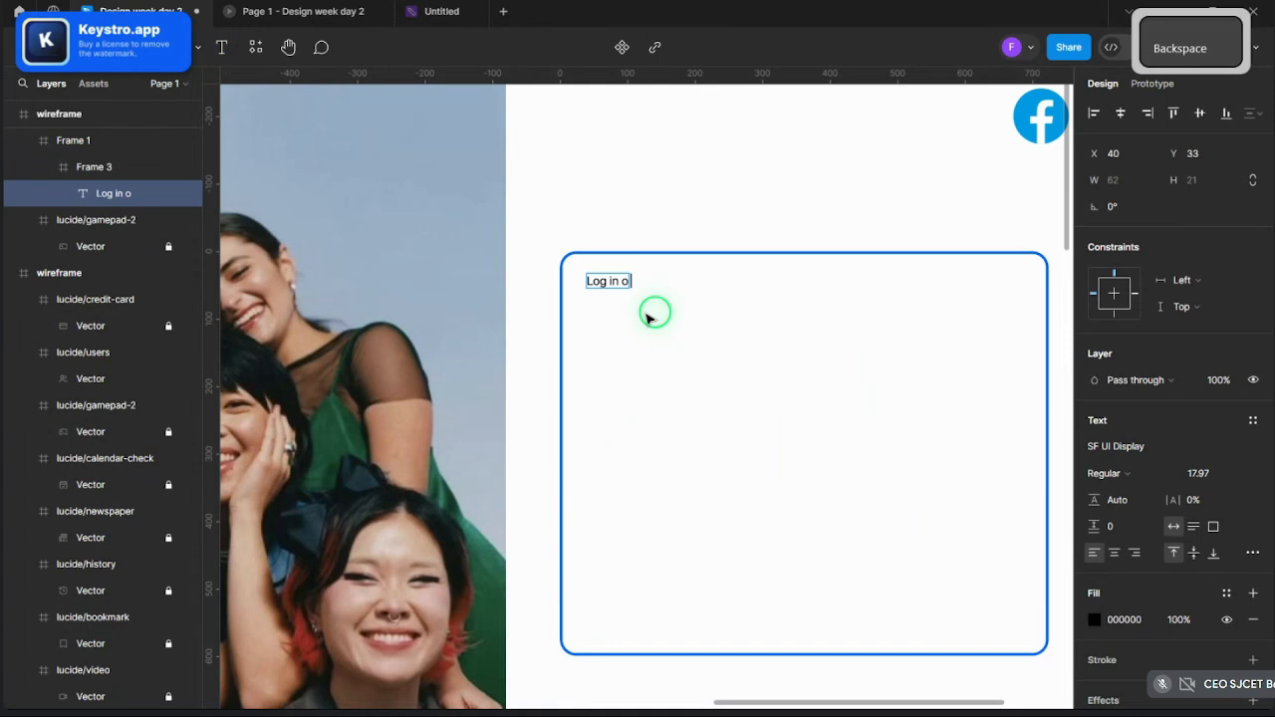
type(" in to fac")
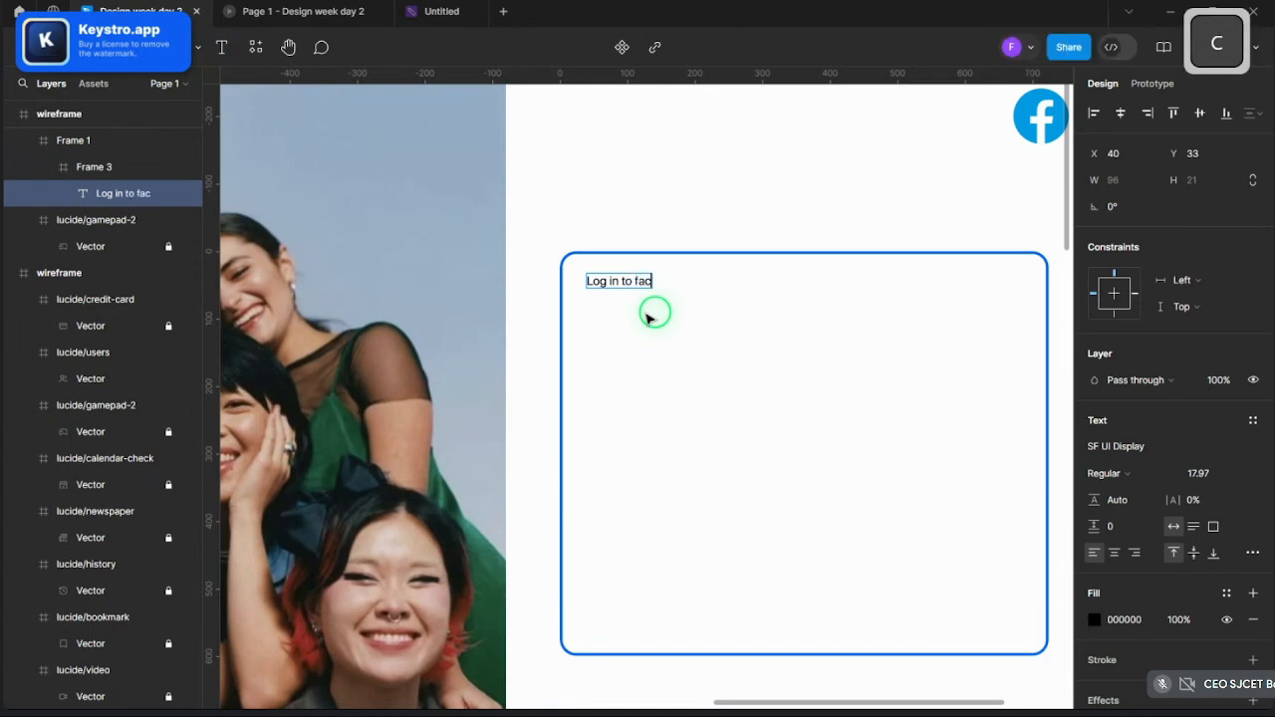
type("Facee")
key("Escape")
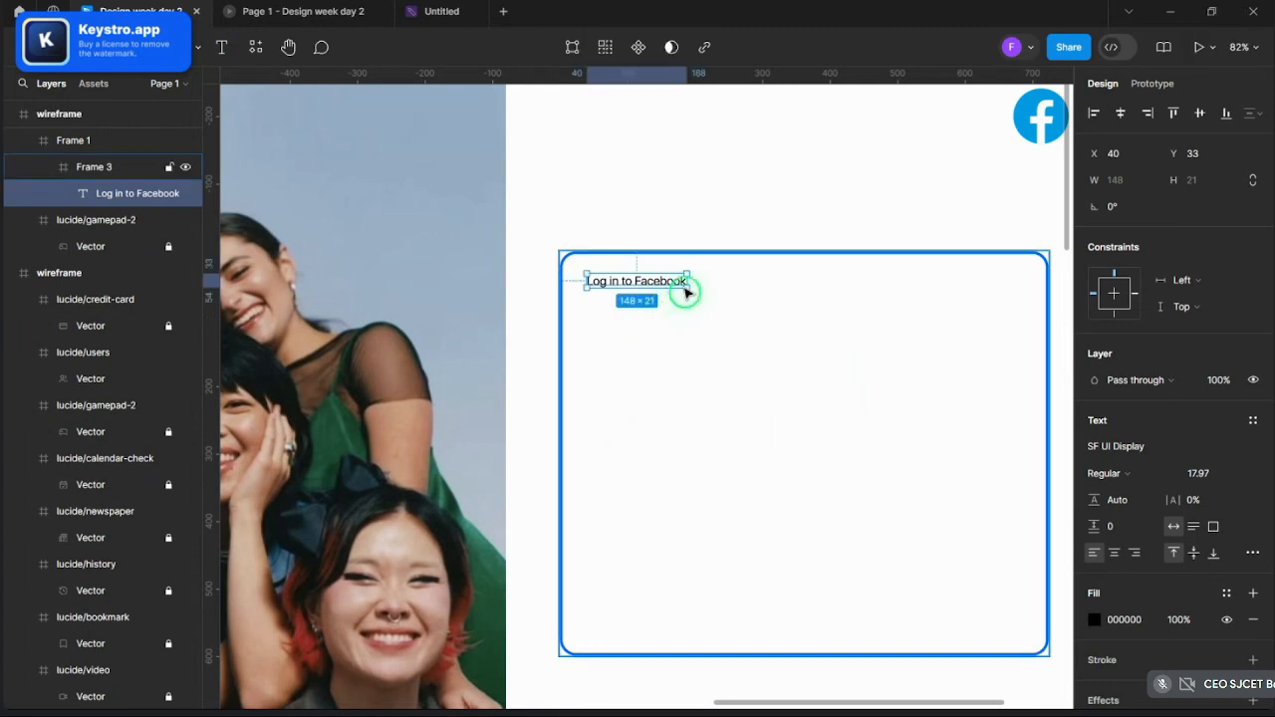
scroll(685, 286, "down", 3)
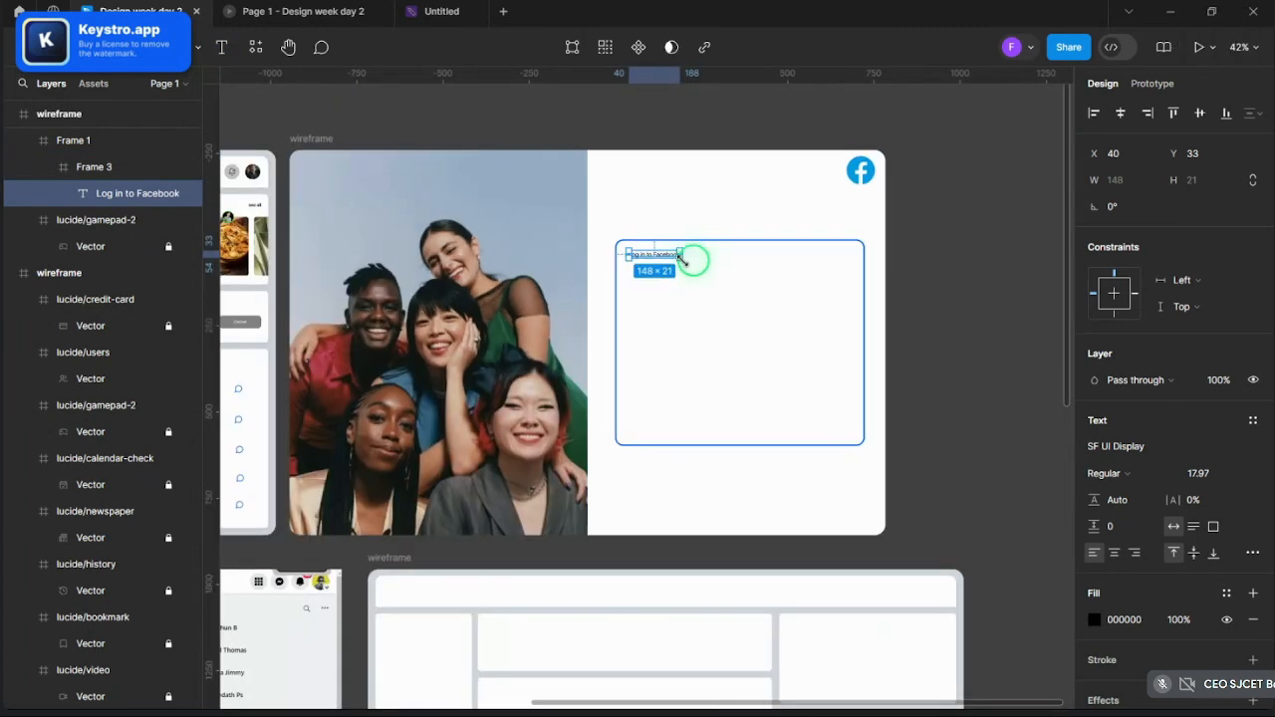
- Scale the heading proportionally to about 358 wide
key("k")
left_click_drag(681, 257, 711, 264)
scroll(712, 264, "up", 3)
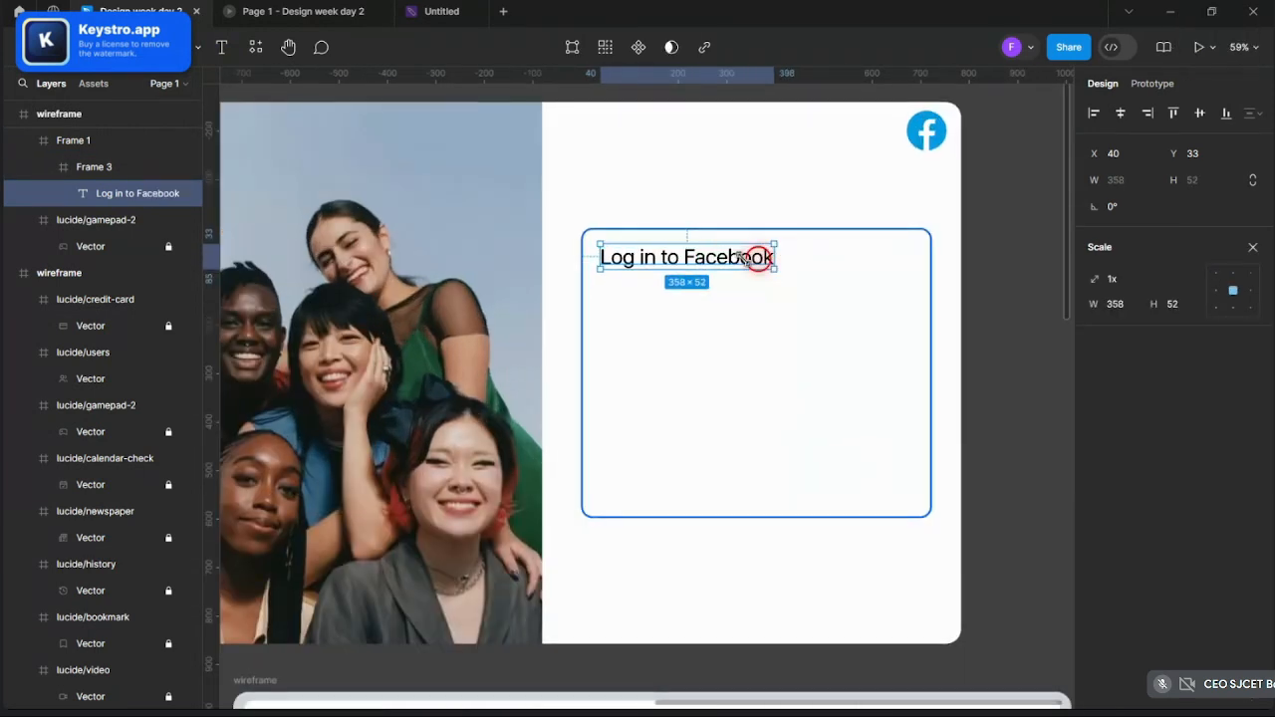
left_click(674, 193)
scroll(686, 223, "up", 3, "ctrl")
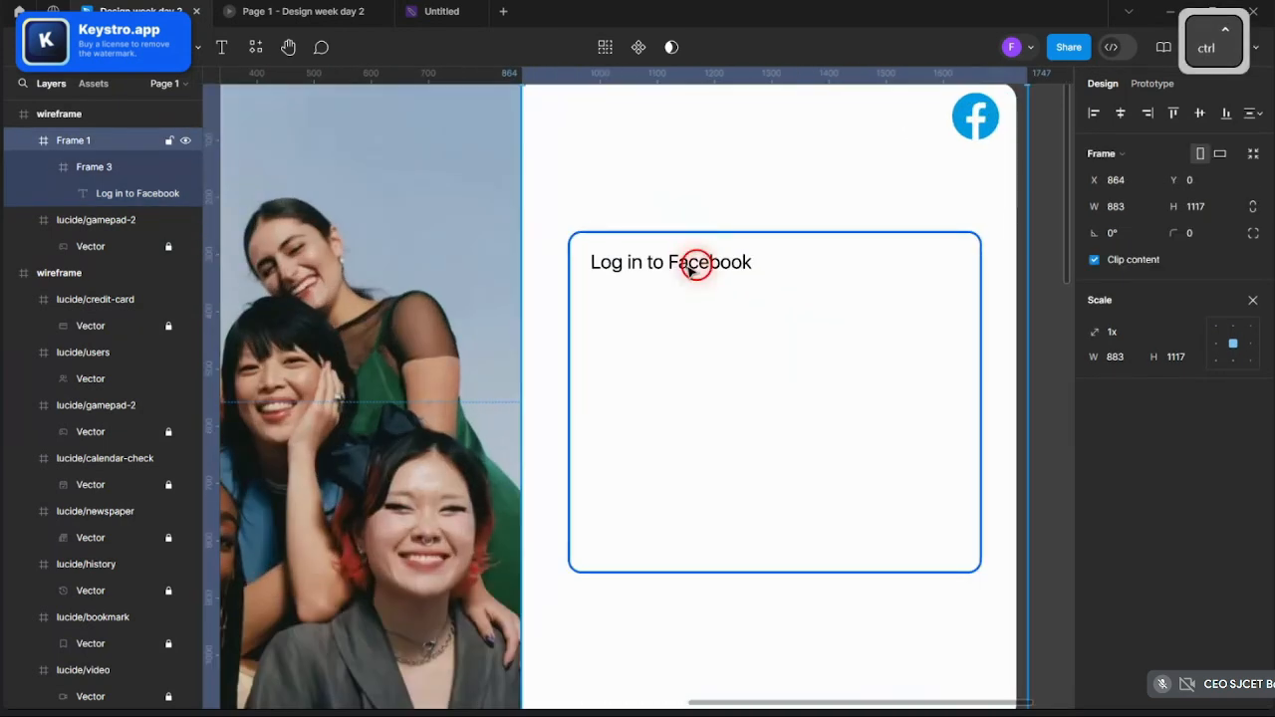
- Colour the heading blue 0866FF
double_click(702, 264)
left_click(1254, 248)
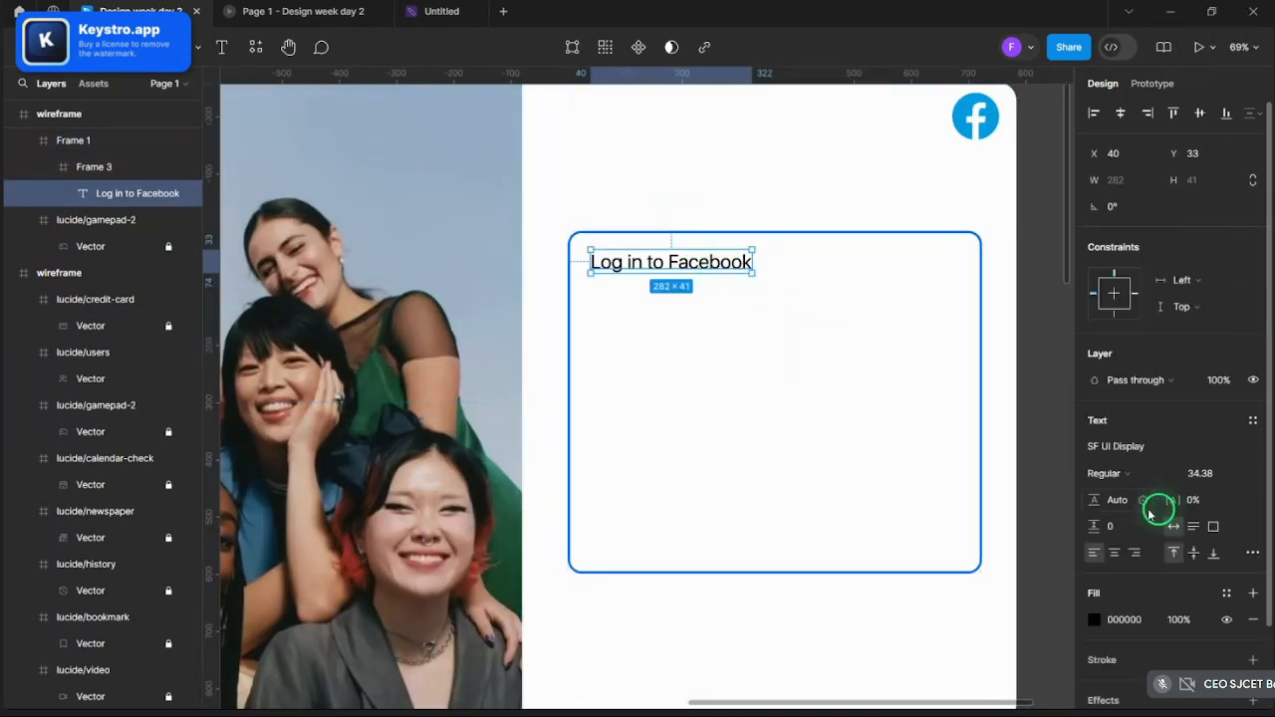
left_click(1094, 619)
left_click(992, 564)
left_click(935, 619)
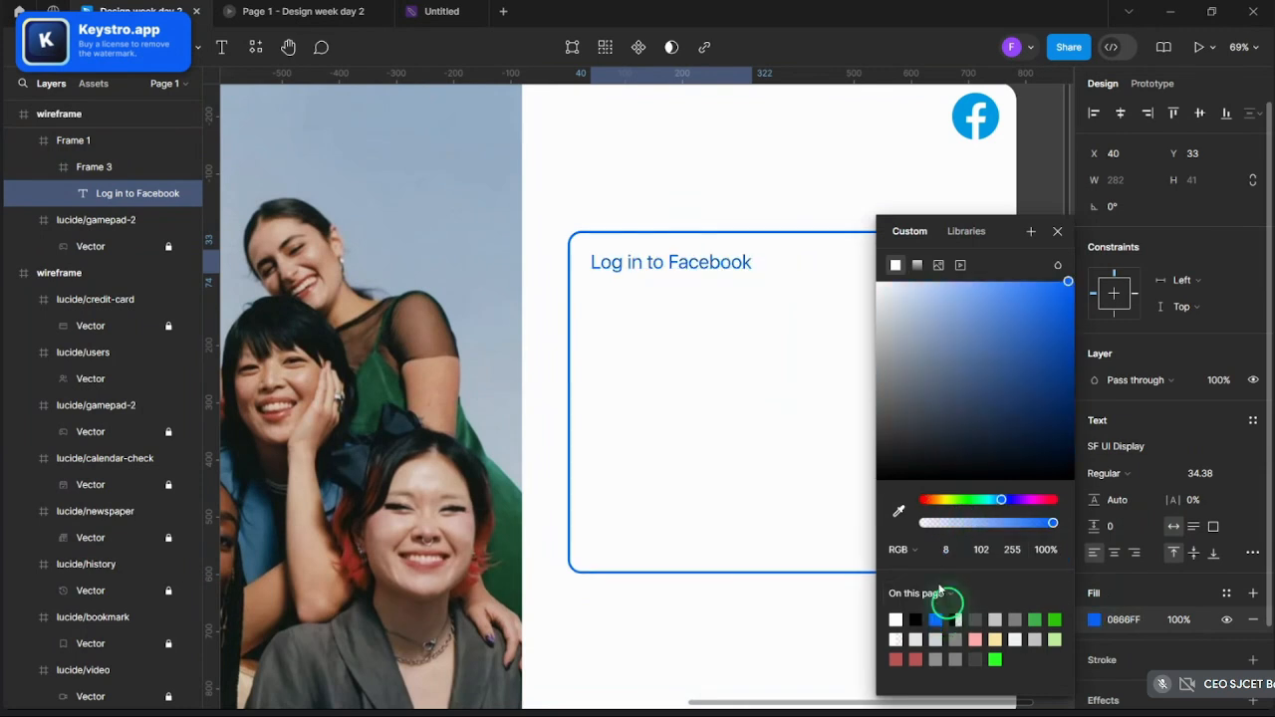
left_click(1048, 236)
- Set the heading's font weight to Medium
left_click(1109, 472)
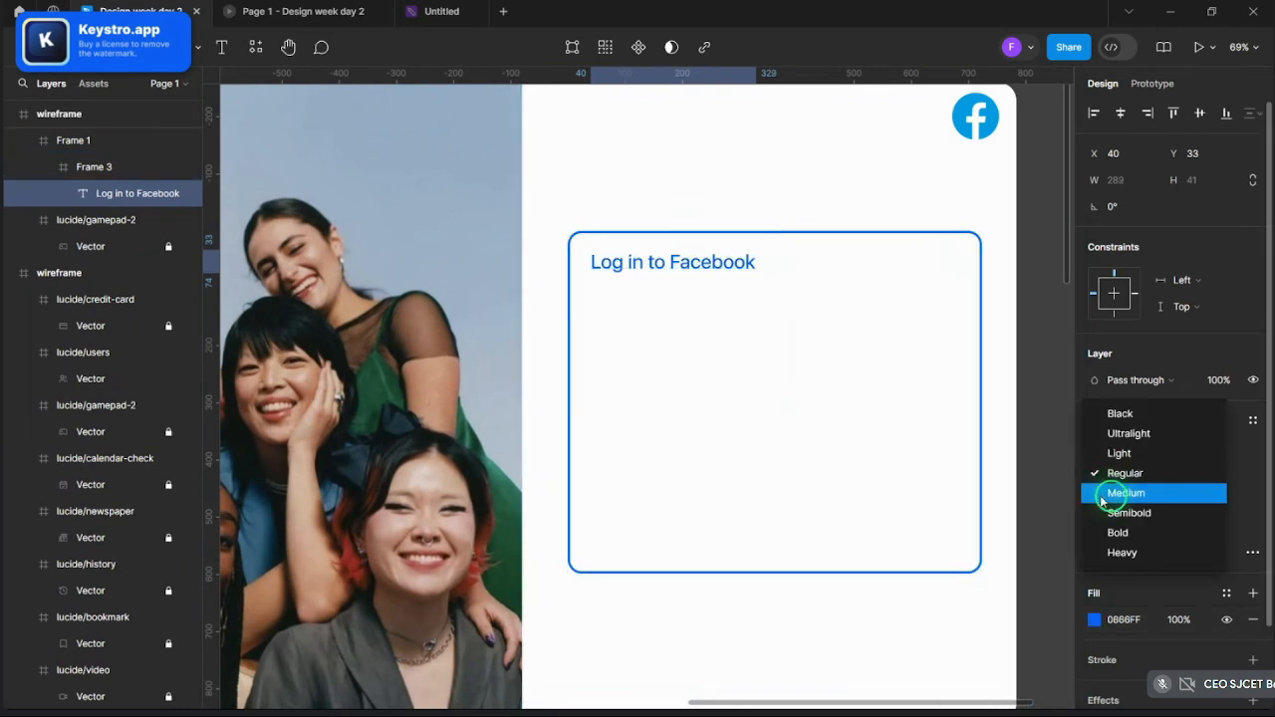
left_click(1110, 495)
scroll(786, 362, "down", 3)
left_click(1036, 267)
scroll(991, 293, "up", 4)
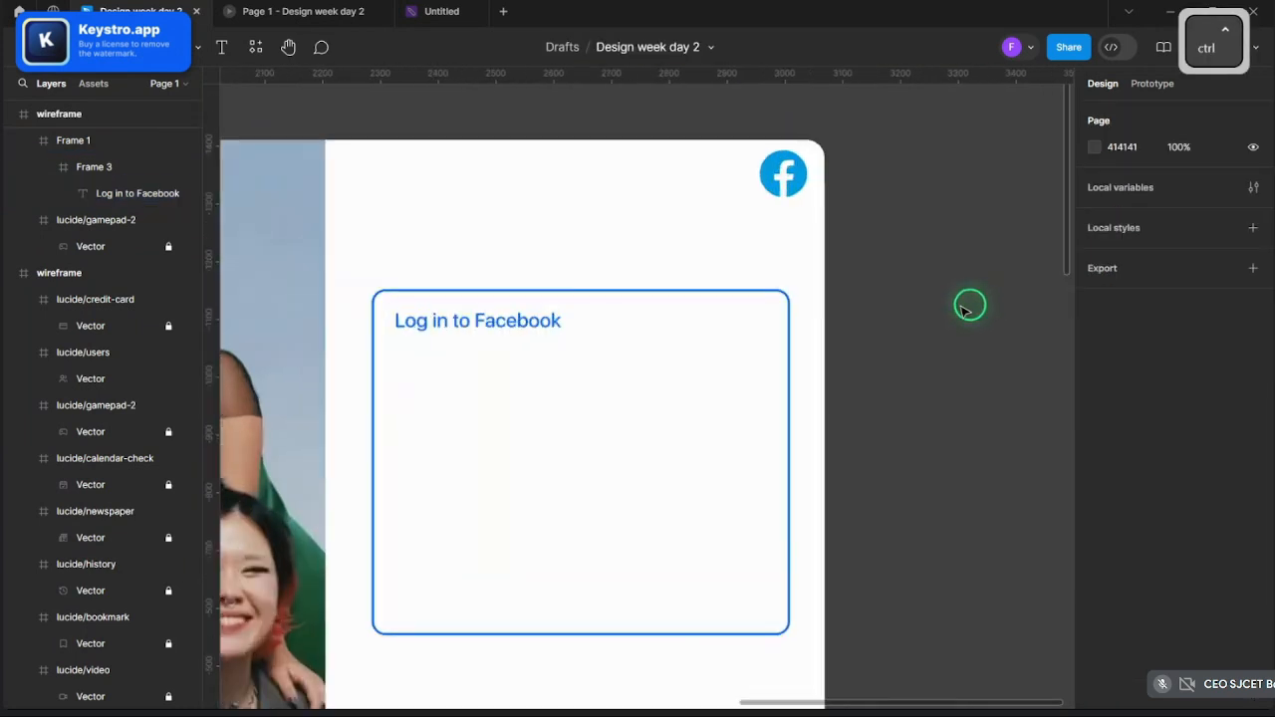
scroll(974, 305, "down", 2)
scroll(979, 305, "down", 3)
scroll(735, 253, "up", 5)
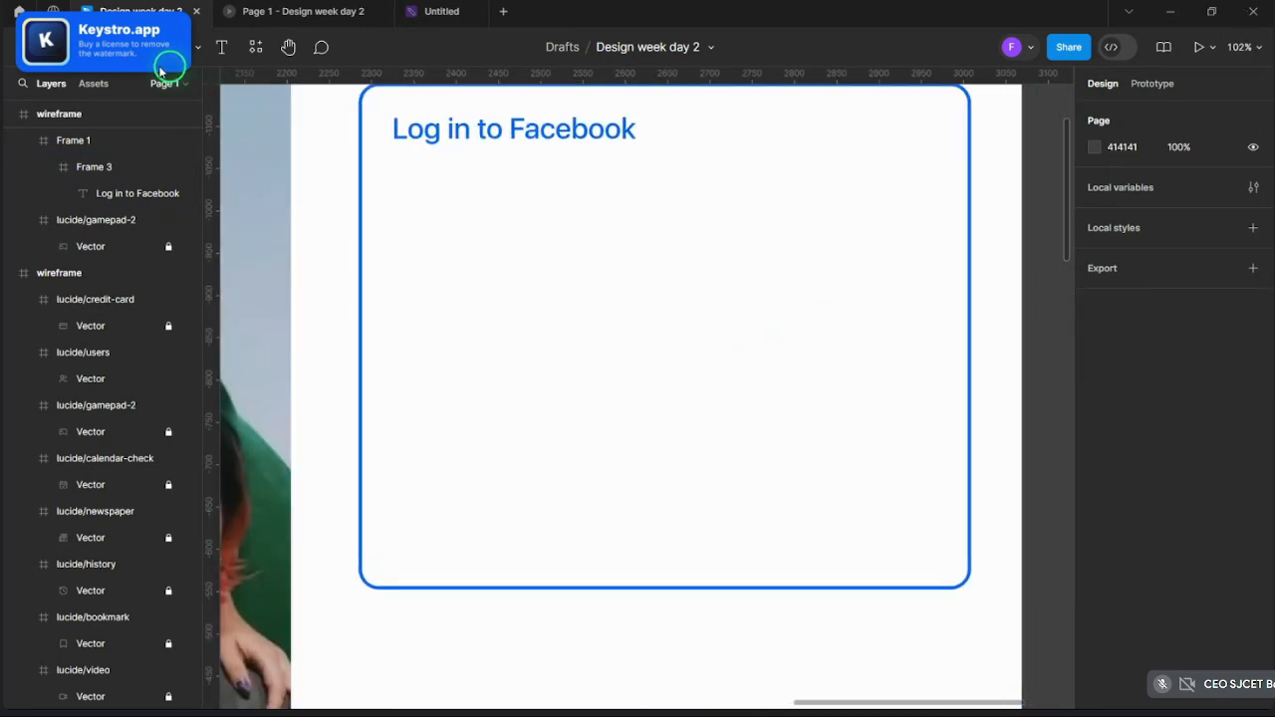
- Draw a wide 633×75 rectangle bar below the Log in to Facebook heading
left_click(158, 46)
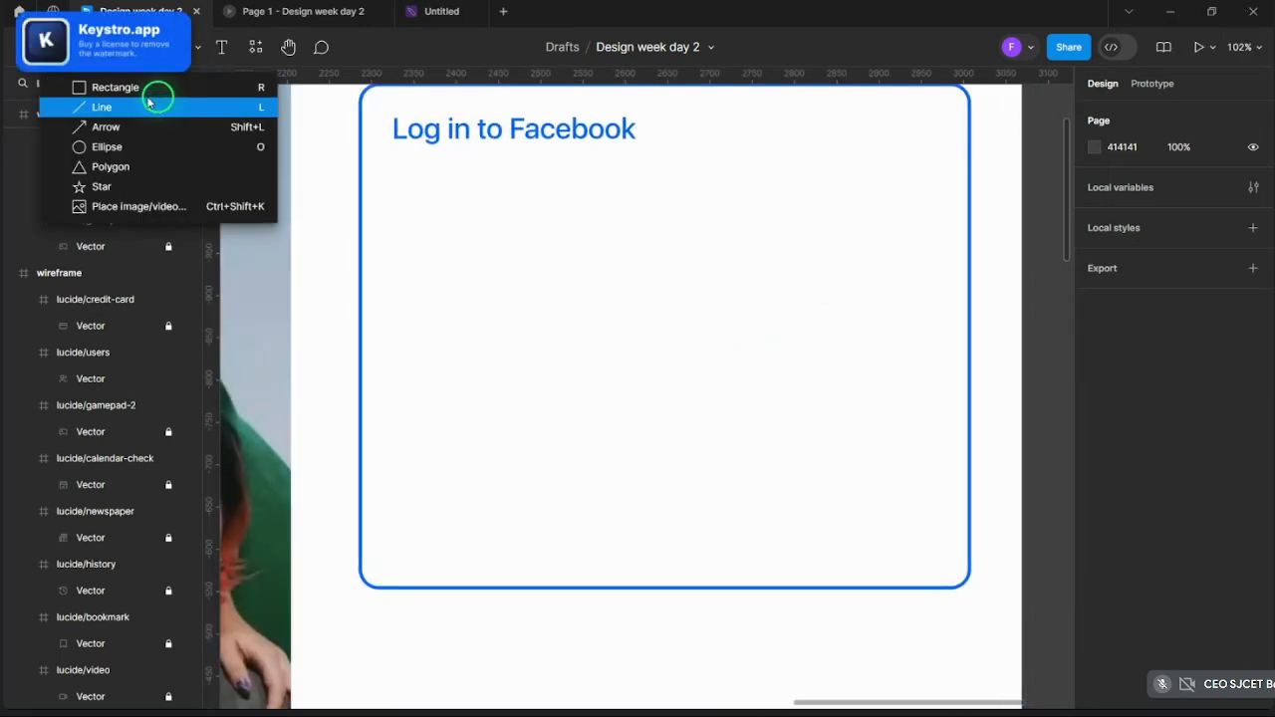
left_click(148, 105)
left_click(156, 50)
left_click(145, 88)
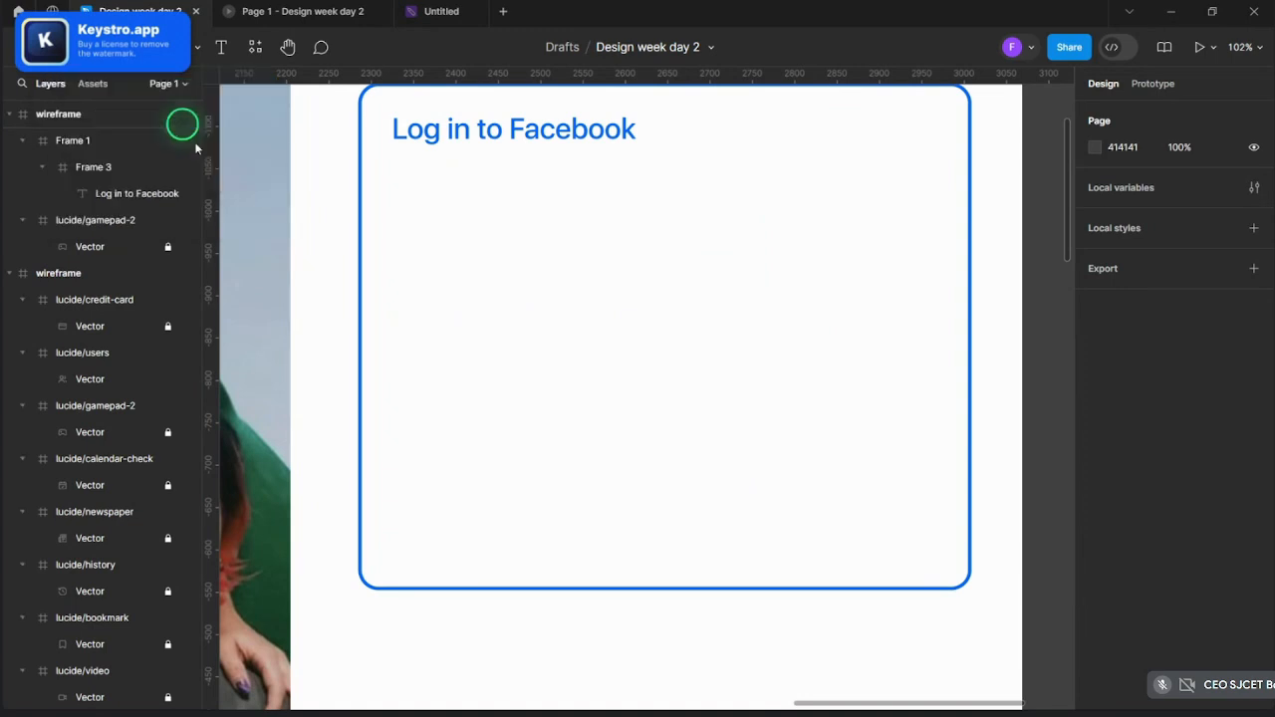
key("shift")
mouse_move(400, 178)
left_mouse_down()
mouse_move(877, 256)
mouse_move(911, 240)
left_mouse_up()
mouse_move(775, 207)
left_mouse_down()
mouse_move(763, 207)
mouse_move(774, 214)
left_mouse_up()
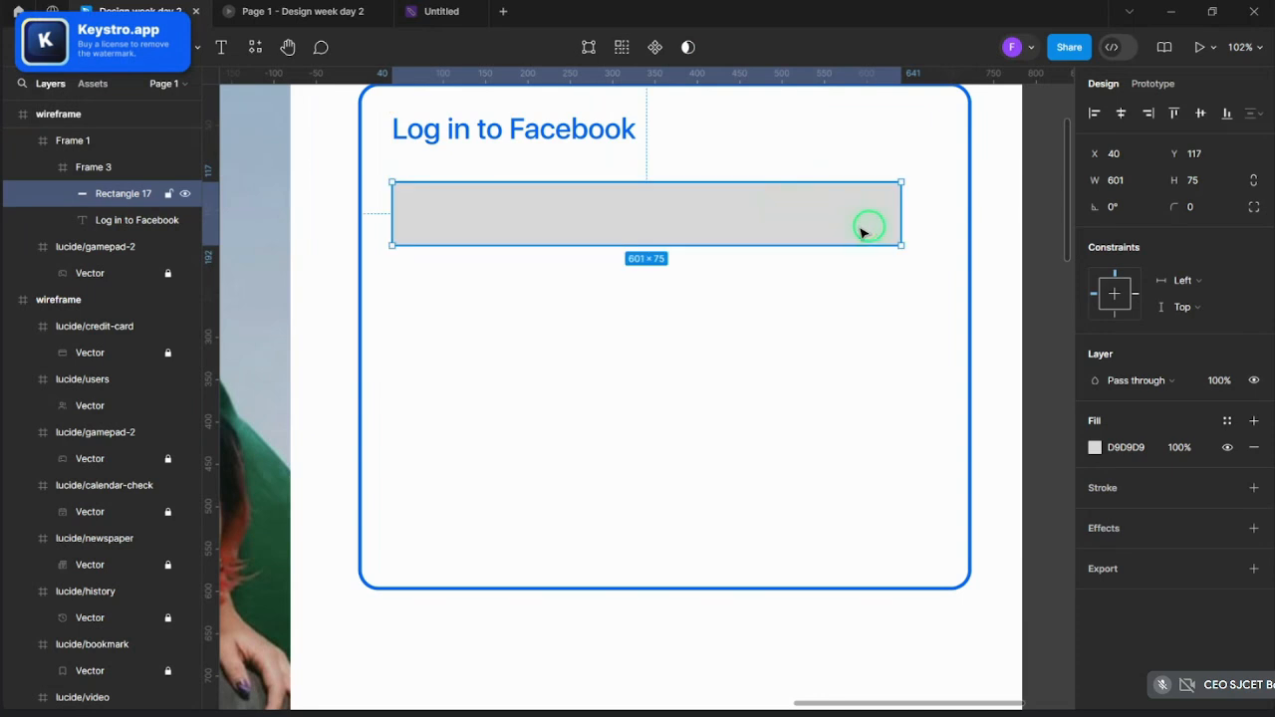
- Duplicate the bar below the first and round both bars' corners to 8
key("ctrl")
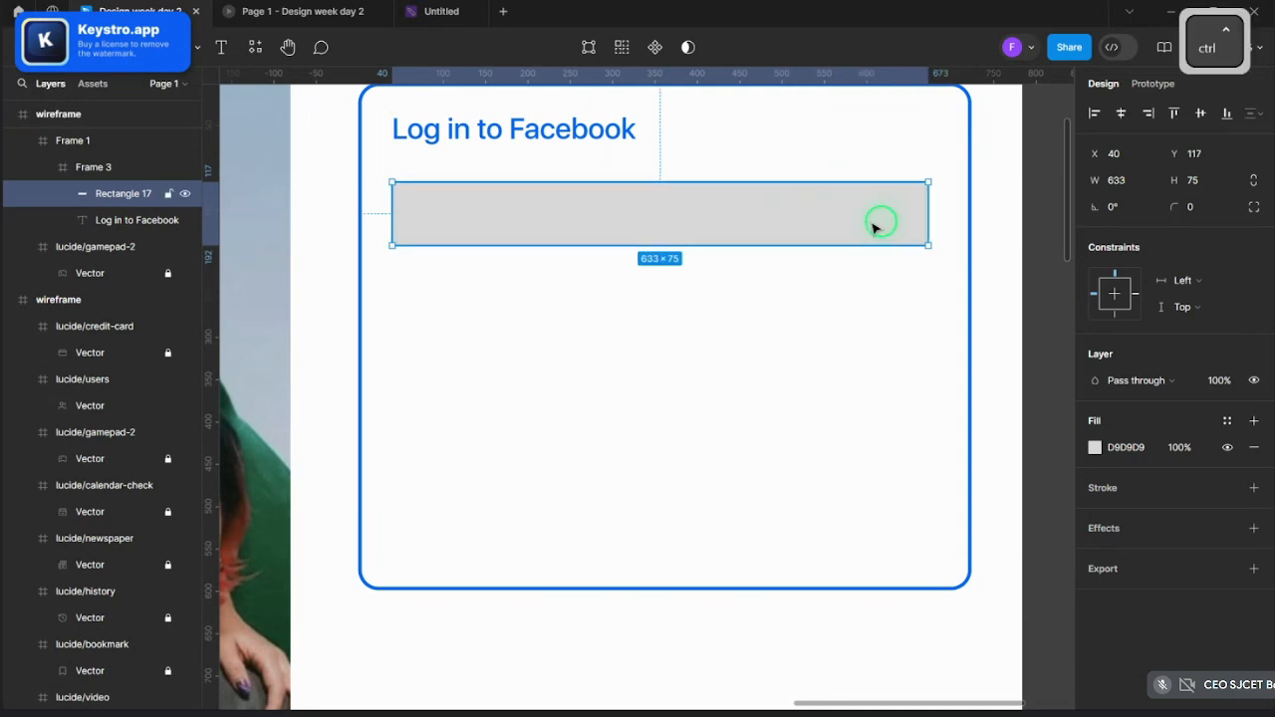
key("ctrl+v")
left_click_drag(864, 226, 858, 318)
left_click(819, 231, "shift")
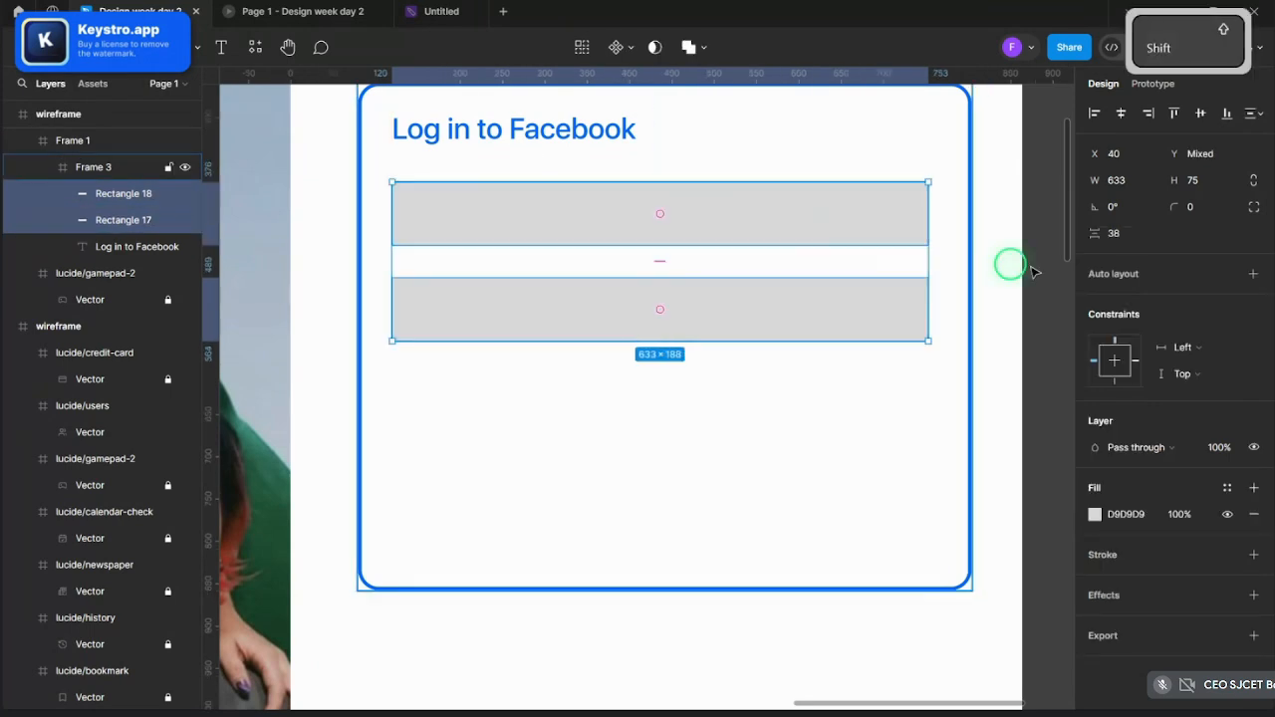
left_click_drag(1183, 205, 781, 381)
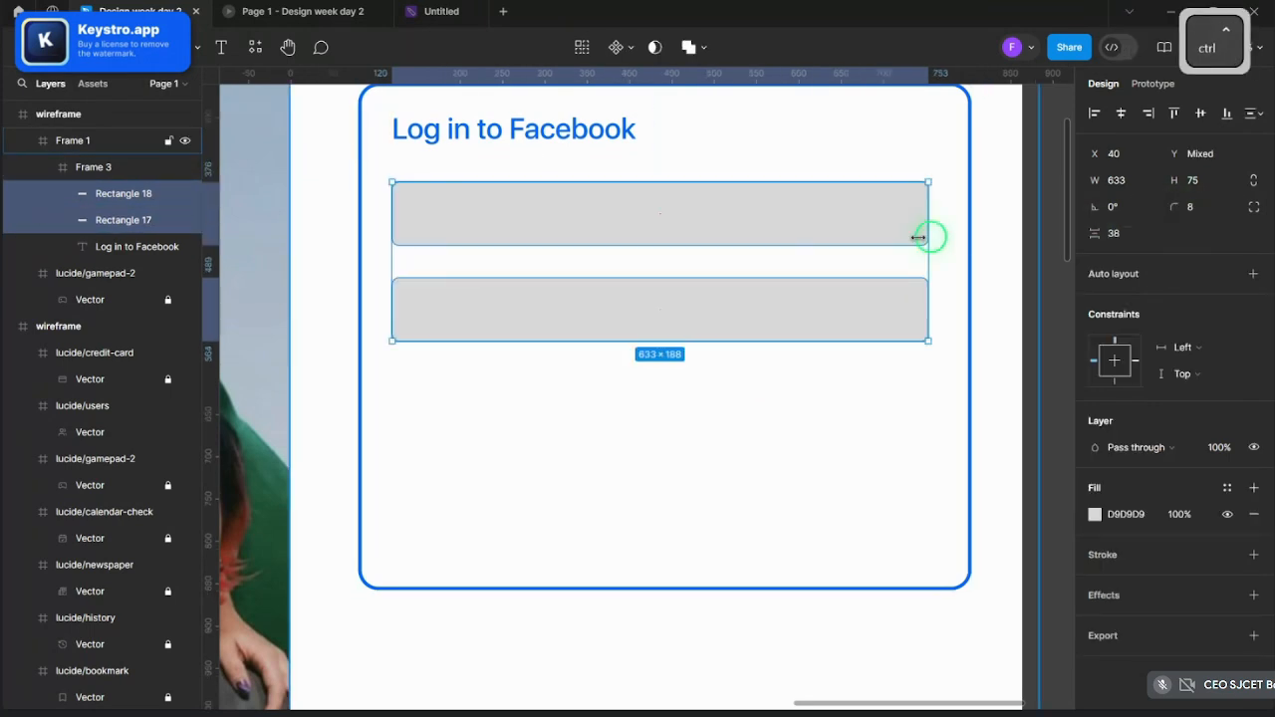
scroll(922, 238, "down", 5)
left_click(962, 257)
scroll(960, 265, "up", 4)
scroll(987, 310, "down", 4)
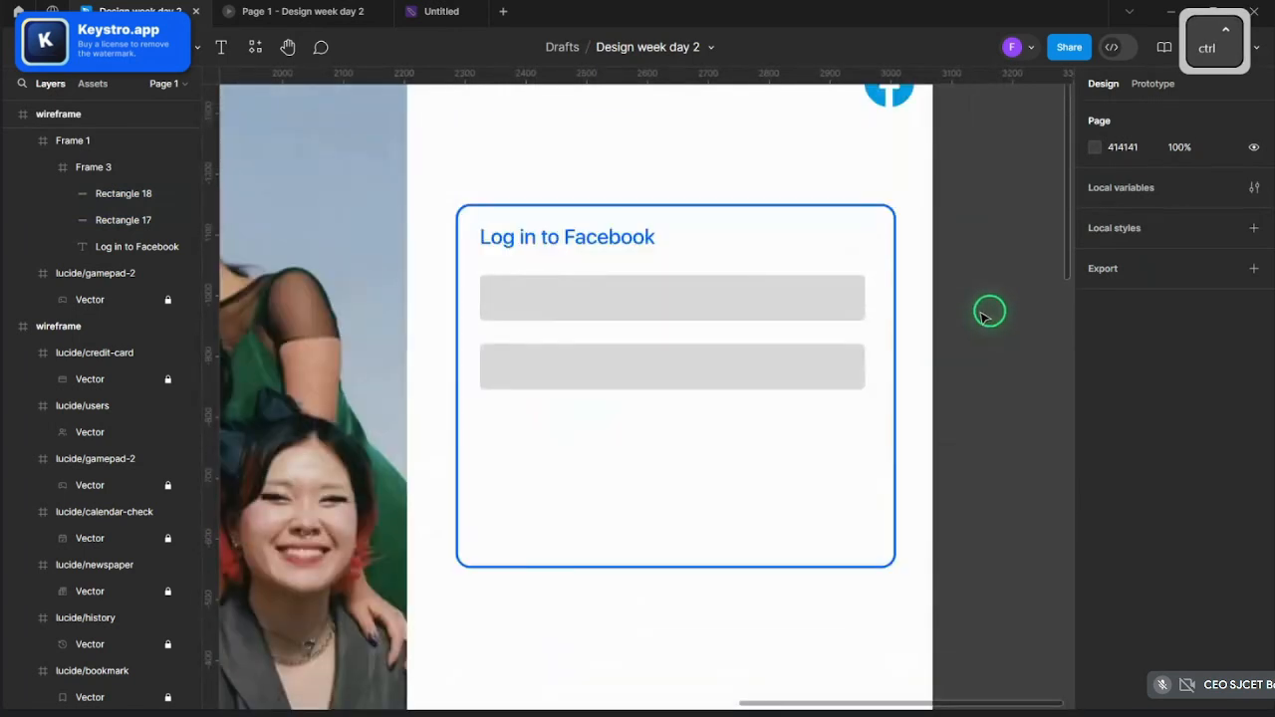
scroll(1007, 330, "up", 3)
scroll(1007, 336, "up", 1)
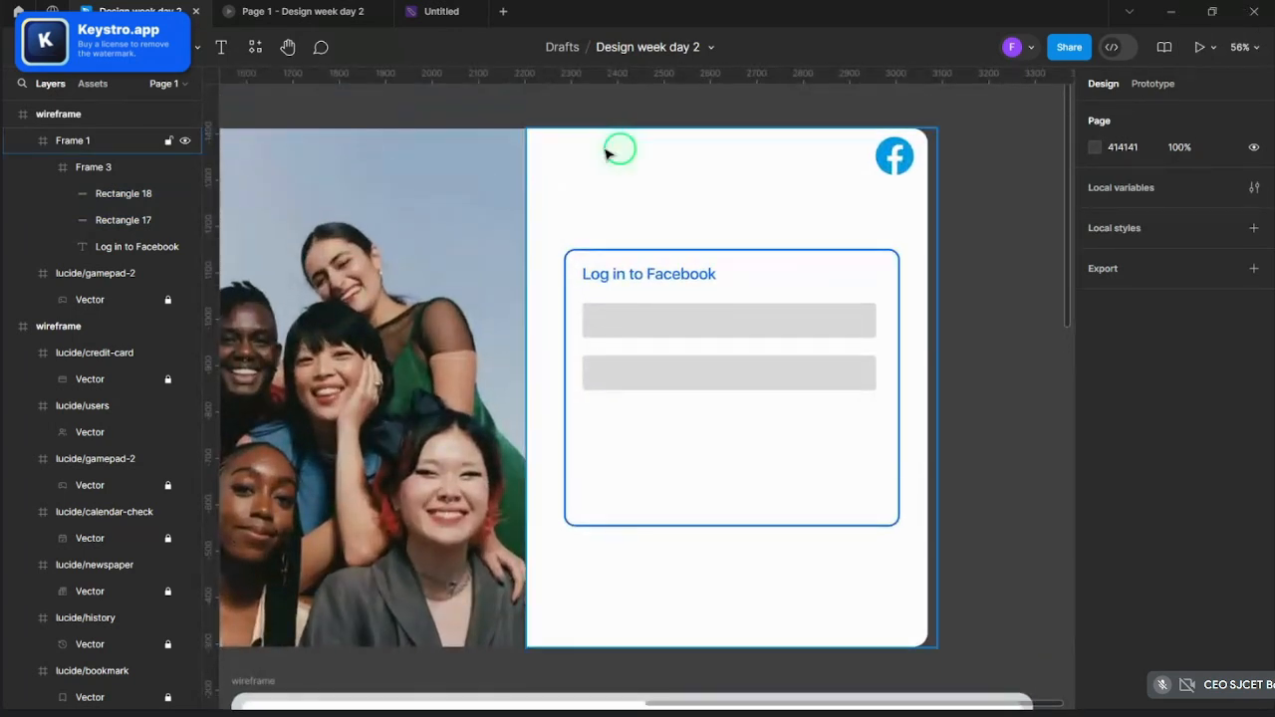
left_click(618, 148)
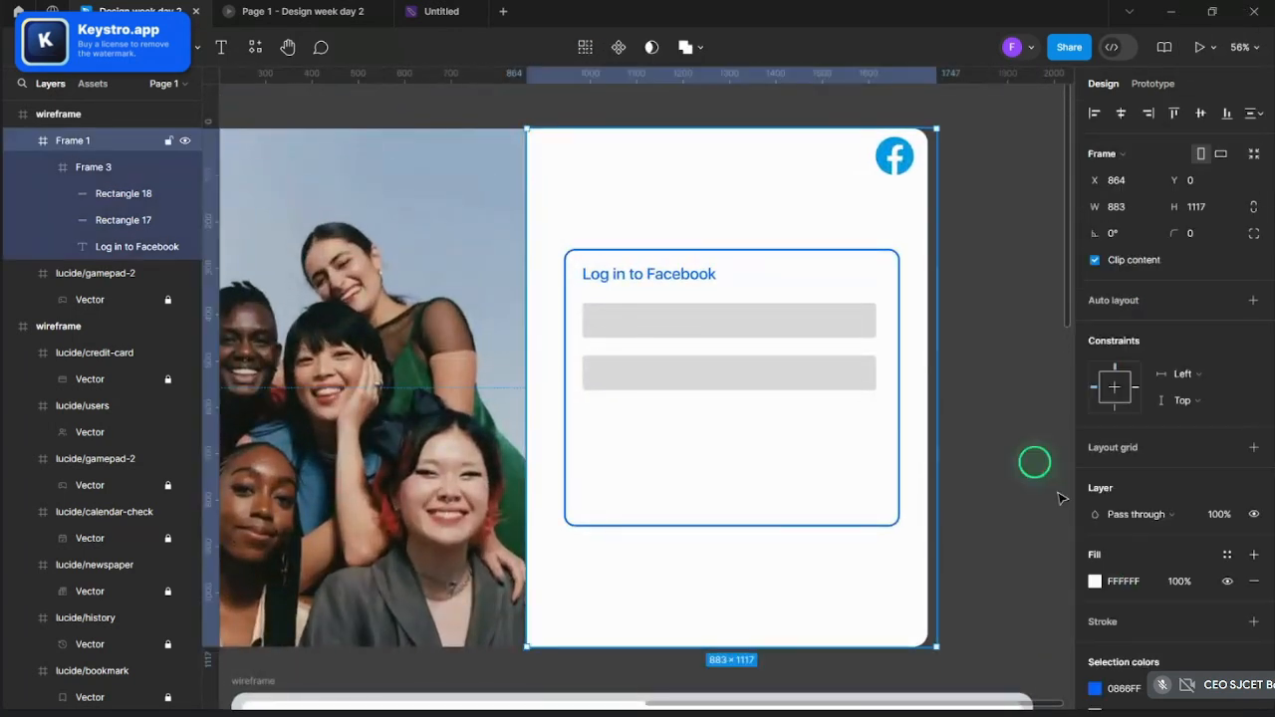
- Add a second image fill to the login frame using the black-and-white squiggle pattern
left_click(1254, 555)
left_click(1095, 581)
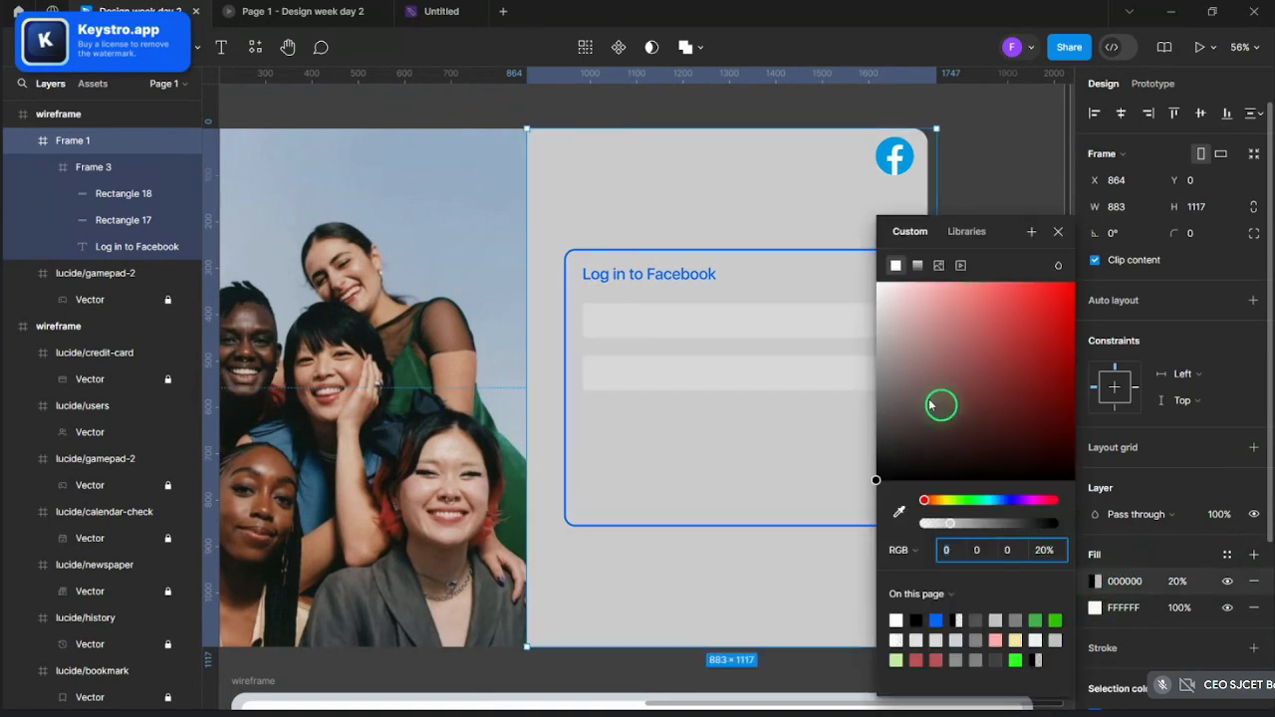
left_click(938, 265)
left_click(971, 382)
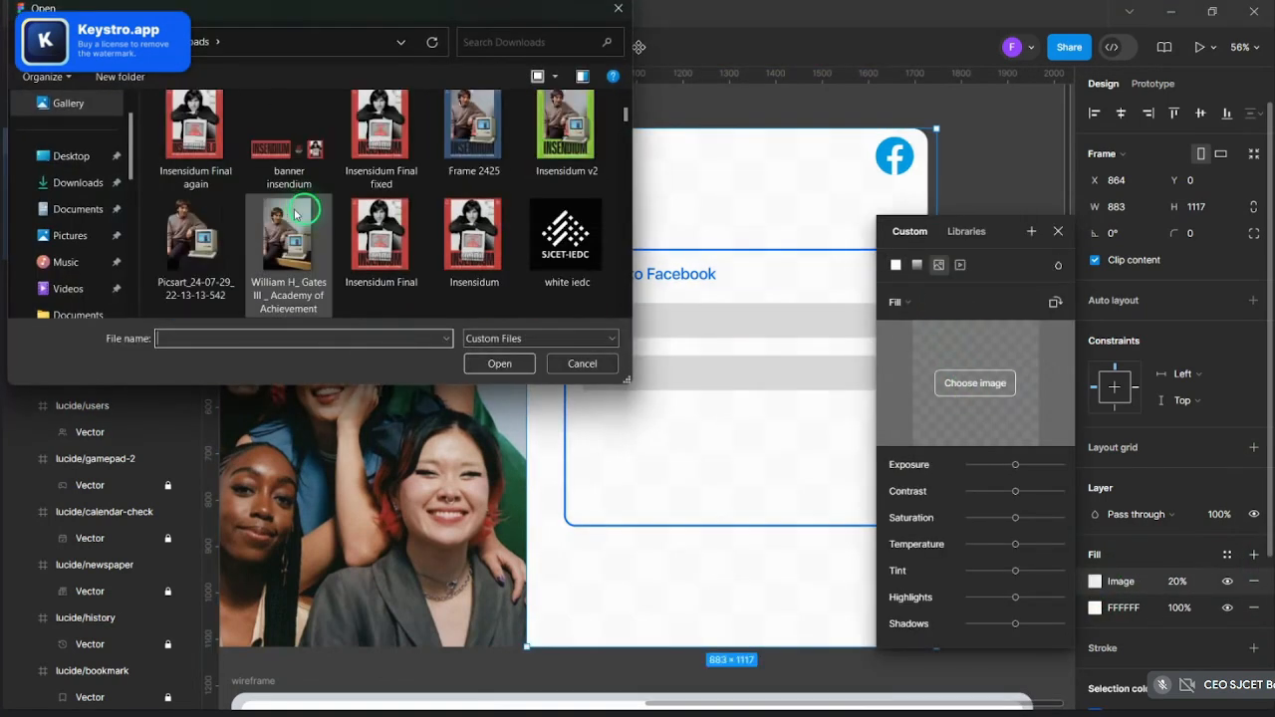
scroll(359, 225, "down", 15)
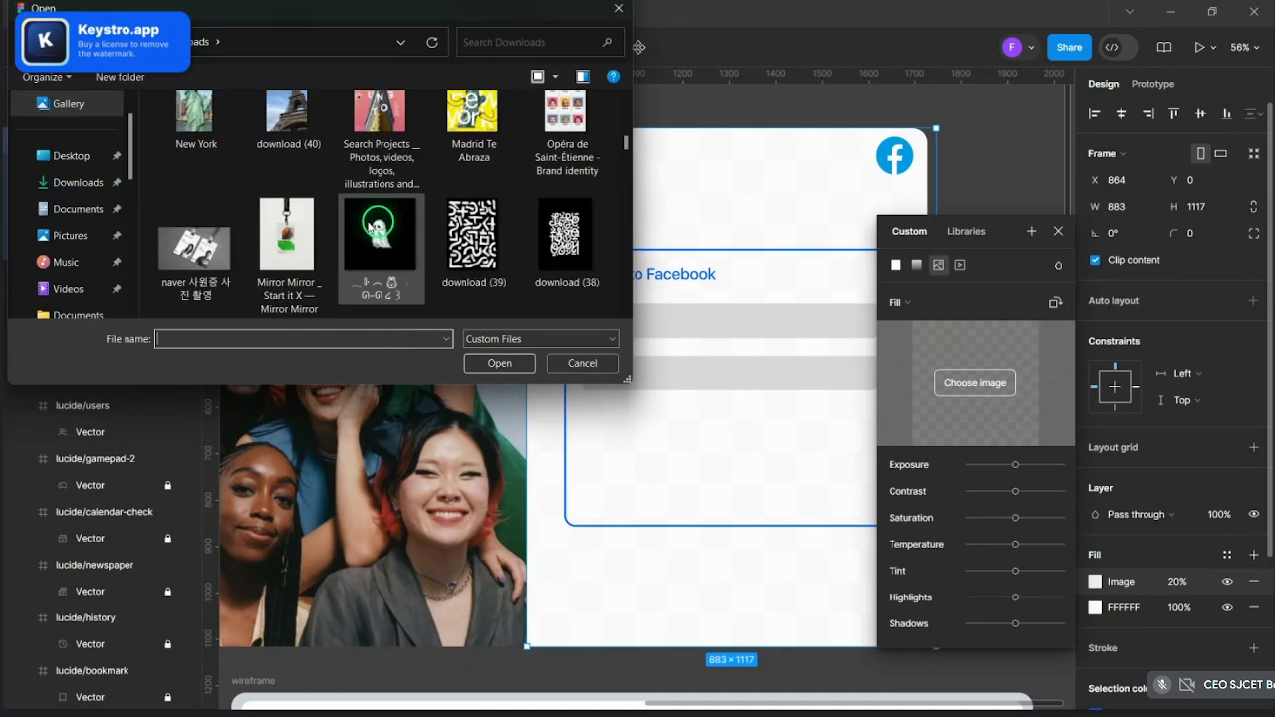
scroll(368, 227, "down", 10)
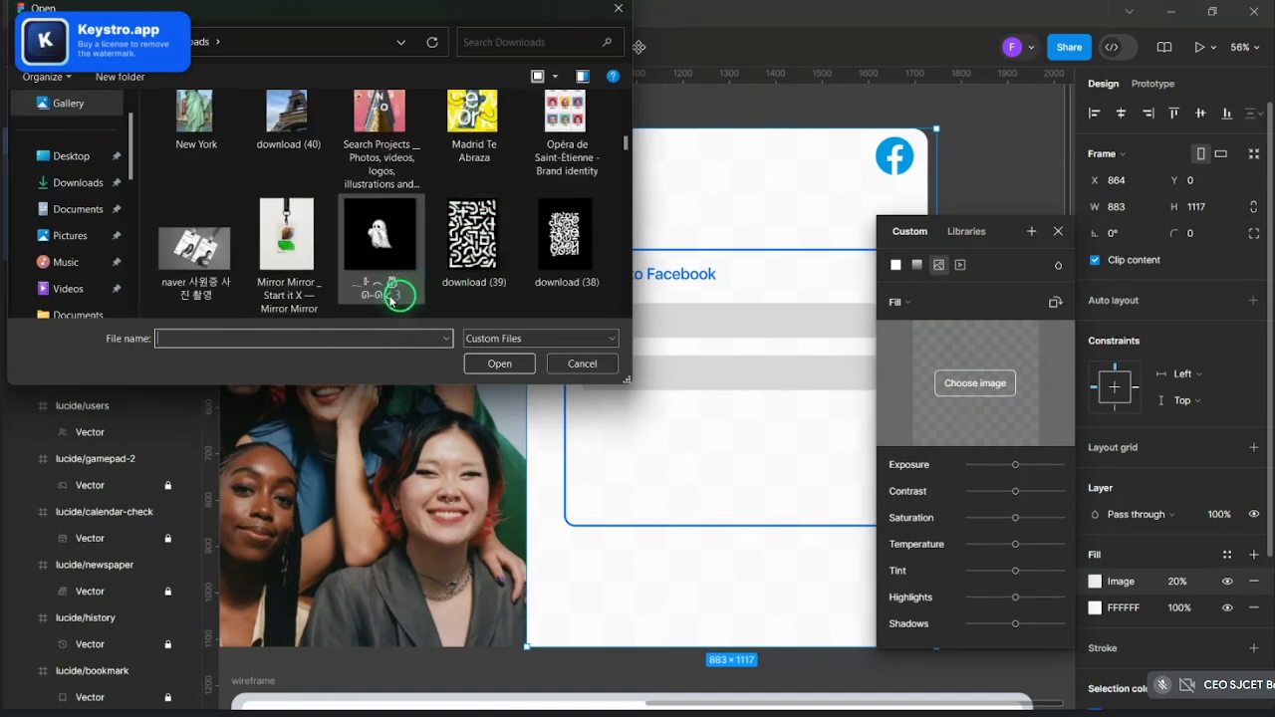
scroll(389, 285, "down", 10)
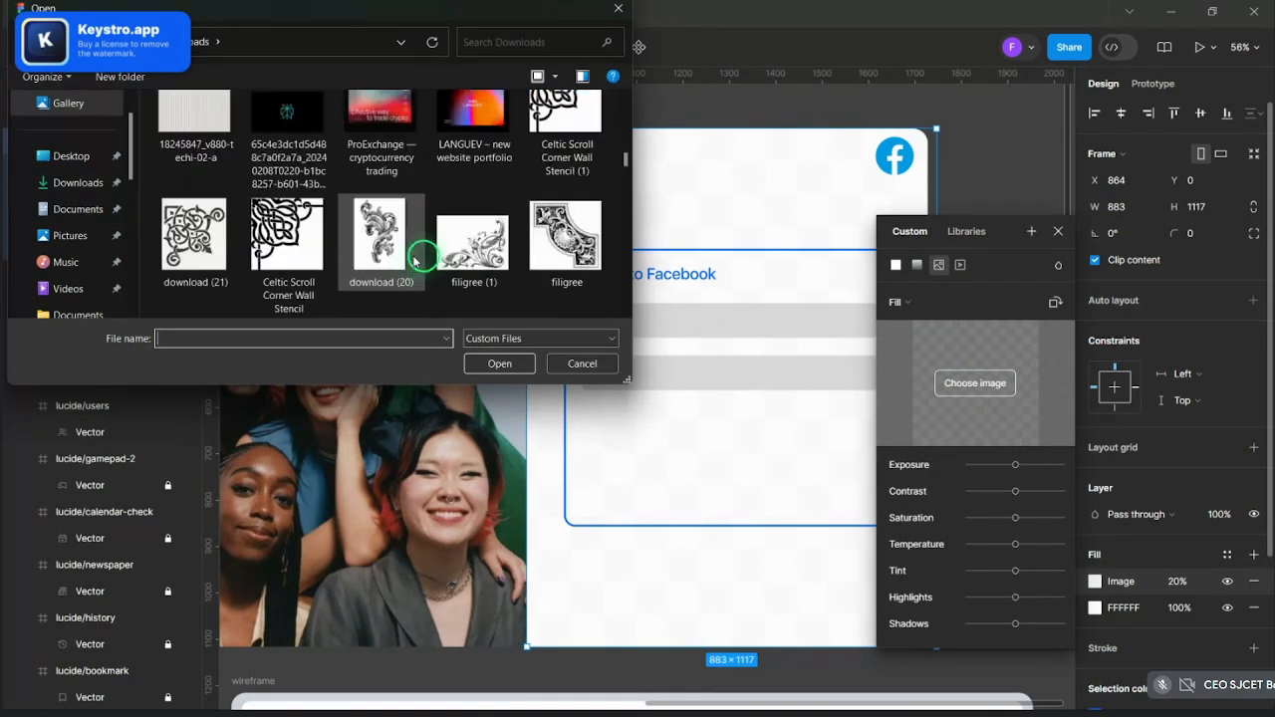
scroll(417, 259, "down", 10)
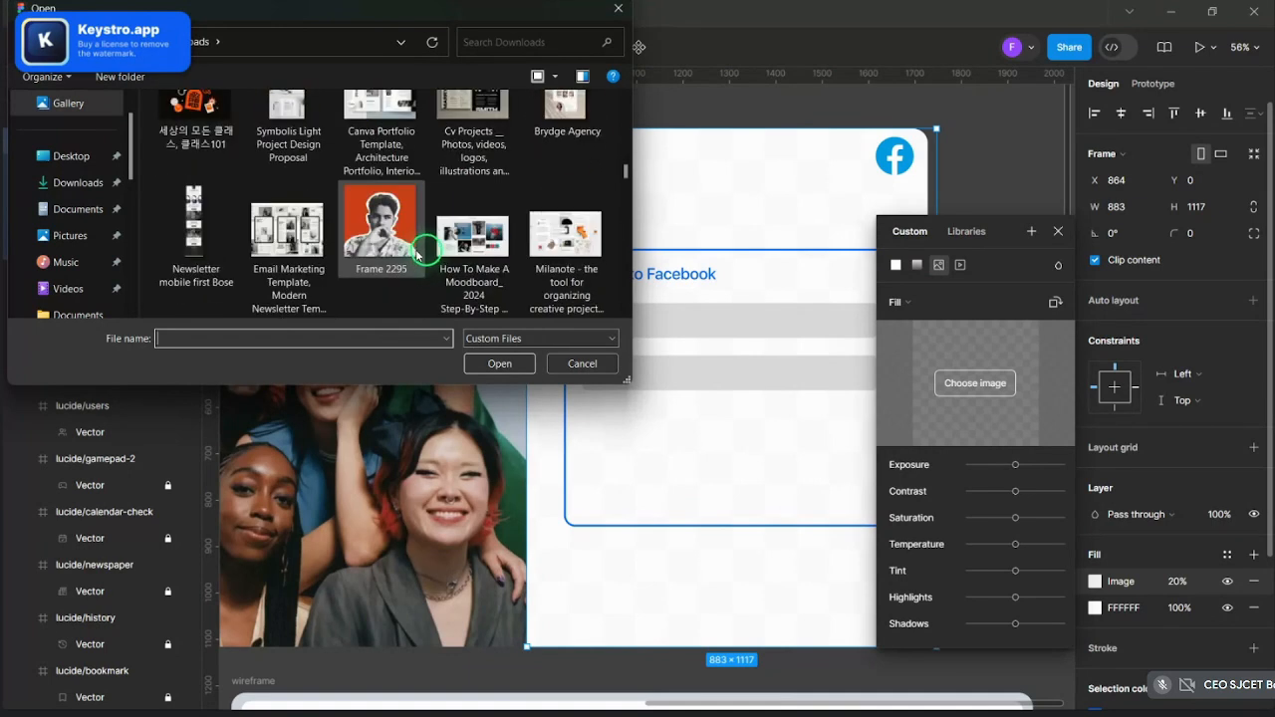
scroll(417, 255, "down", 1)
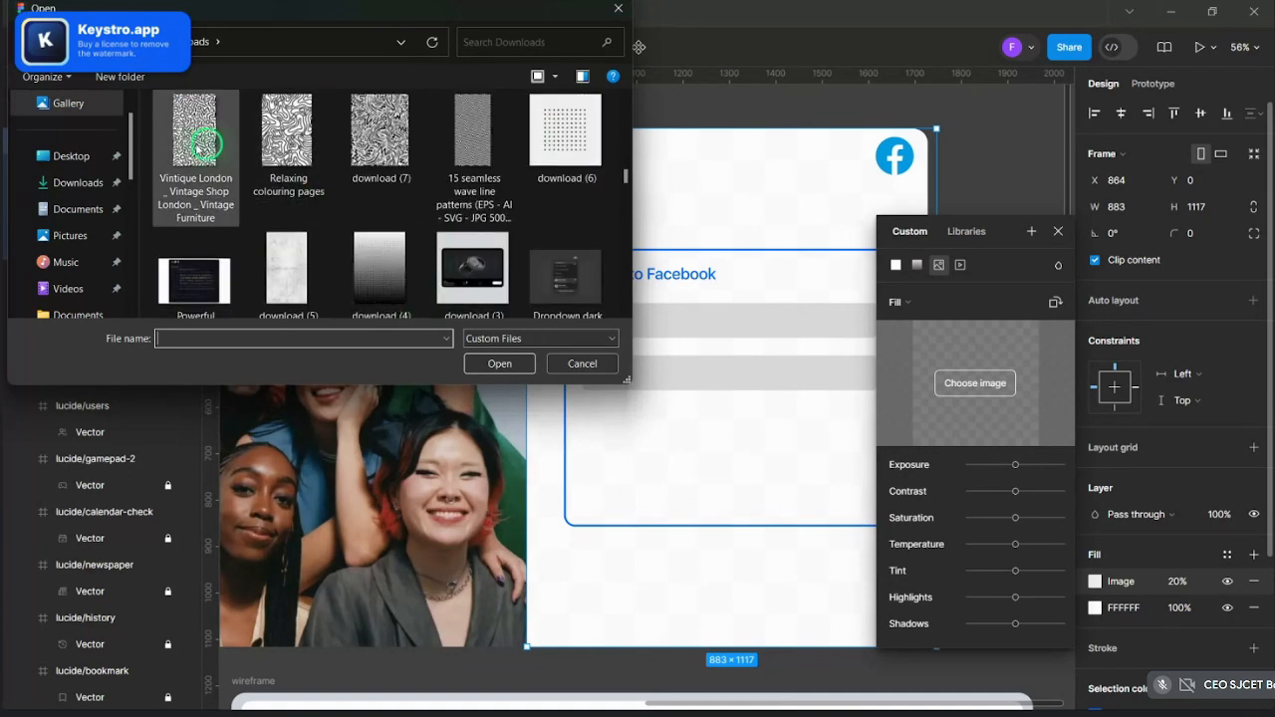
left_click(495, 362)
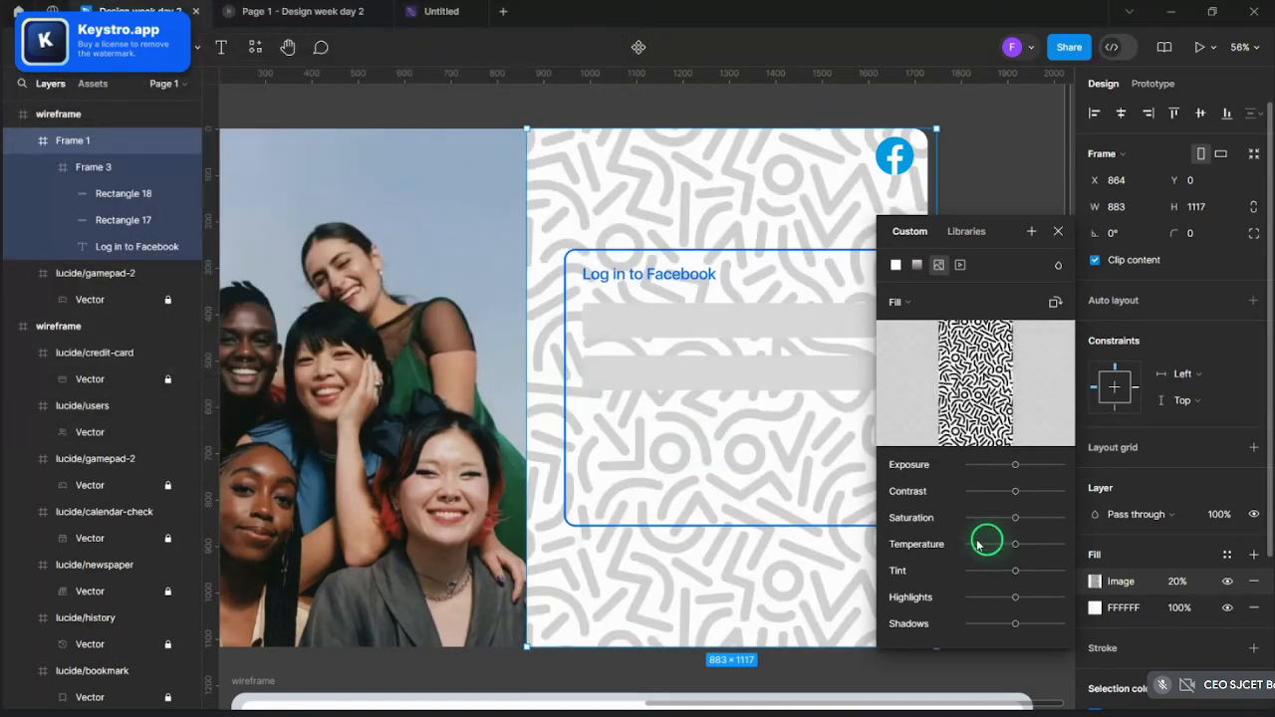
left_click(1057, 235)
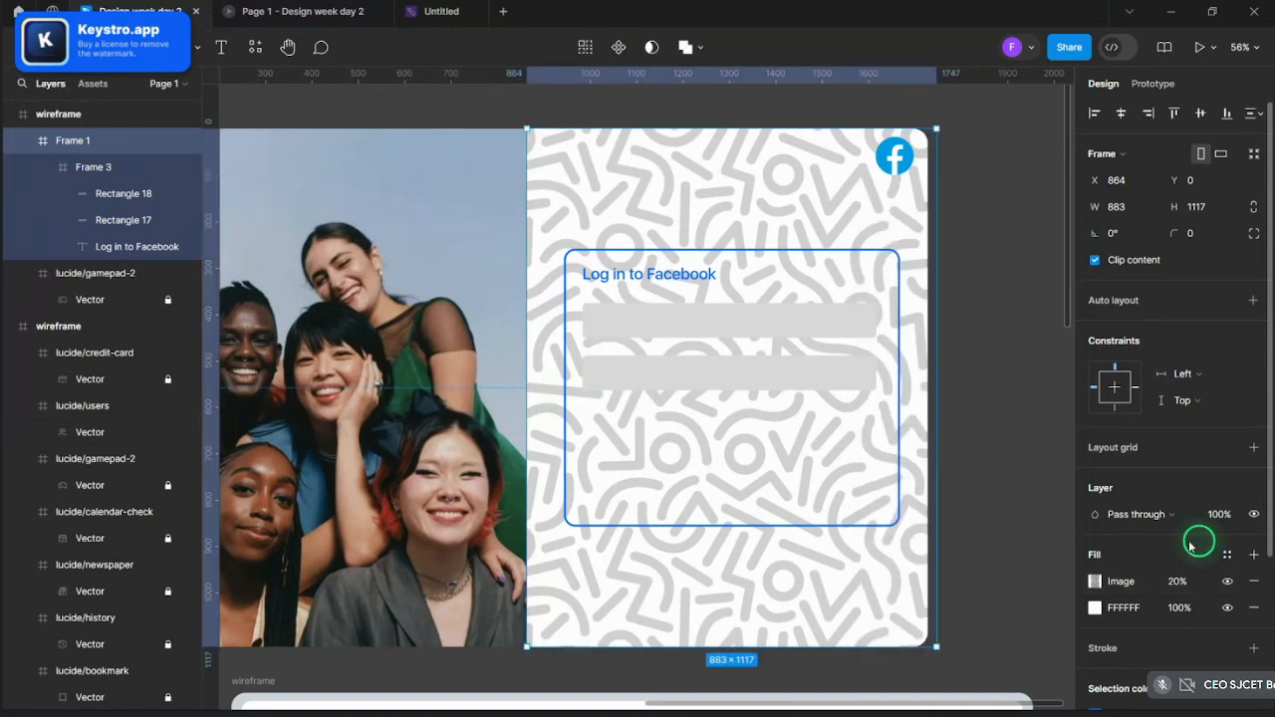
- Set the pattern fill to Multiply blend mode at 5% opacity
left_click(1109, 587)
left_click(1042, 313)
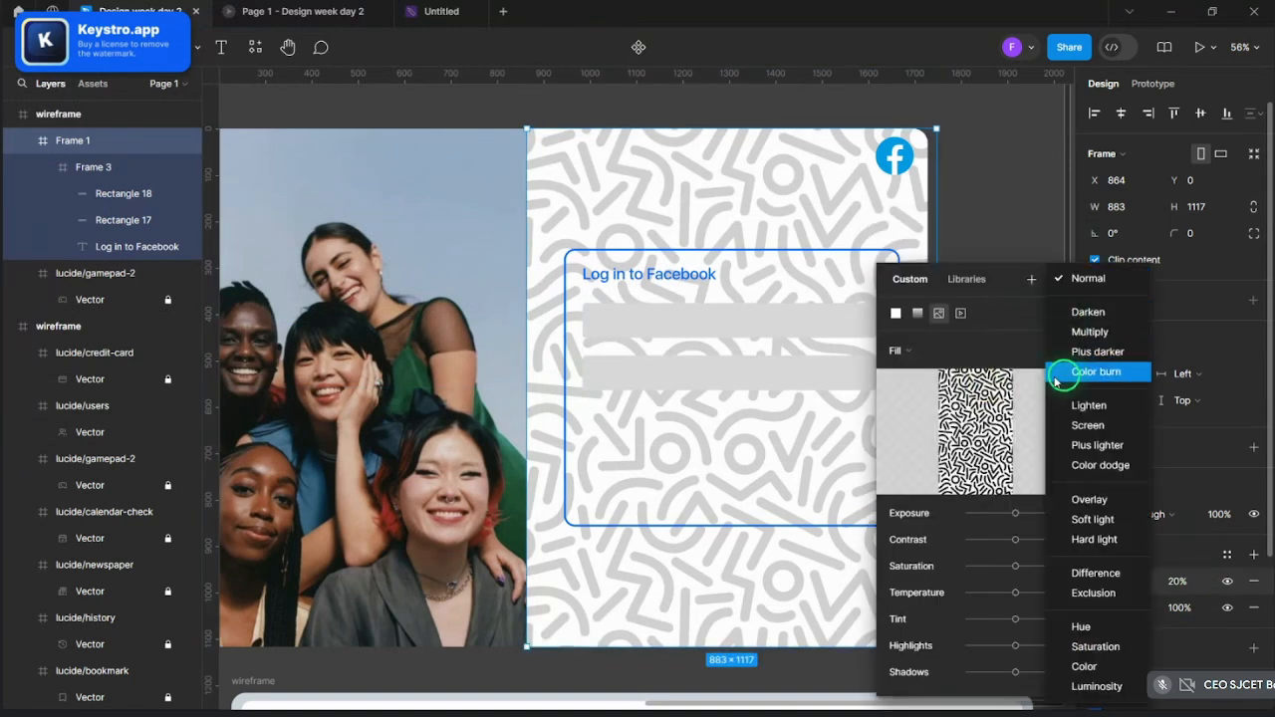
left_click(1079, 339)
left_click(1172, 580)
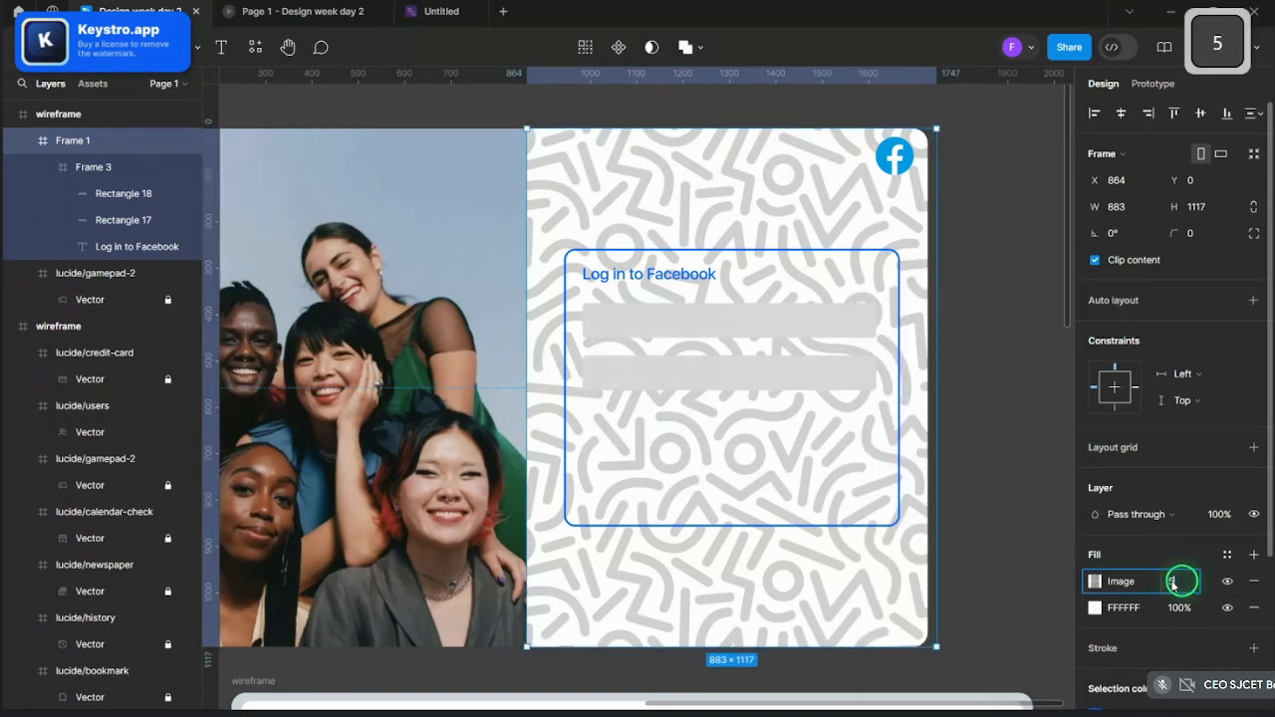
type("5")
key("Return")
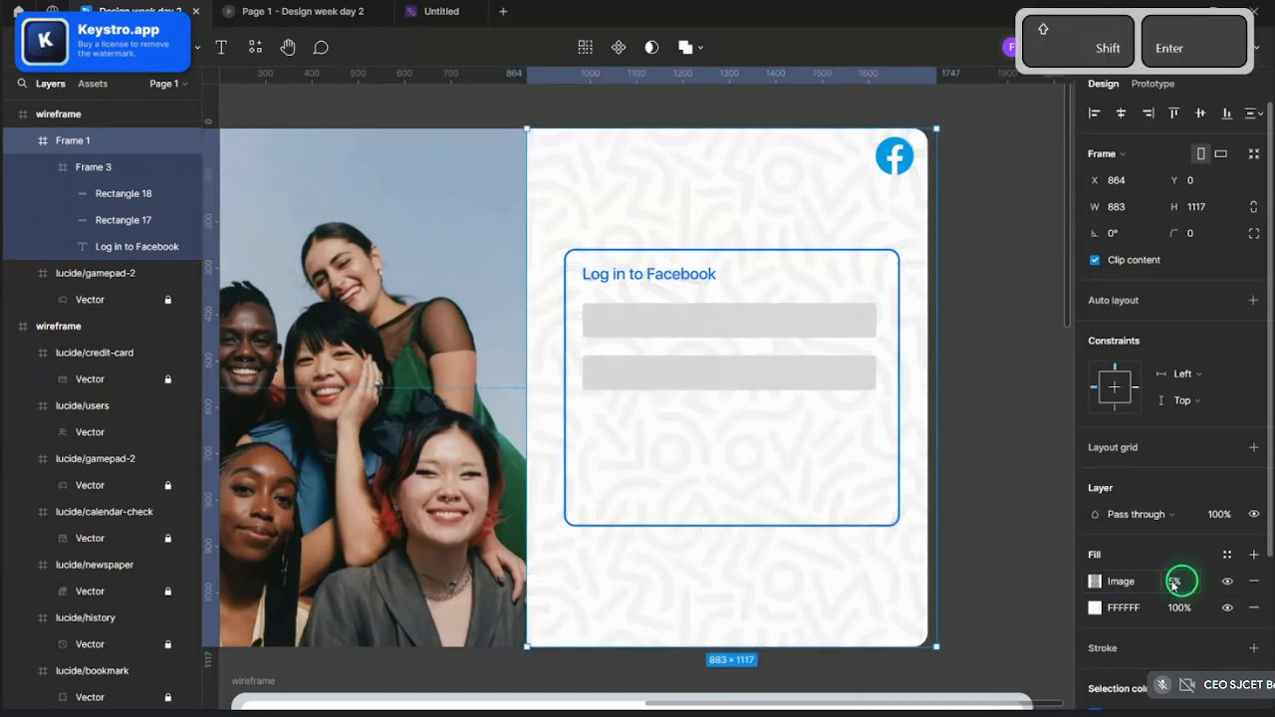
- Give the login card (Frame 3) a solid white fill
left_click(1046, 471)
left_click(810, 473)
left_click(765, 399)
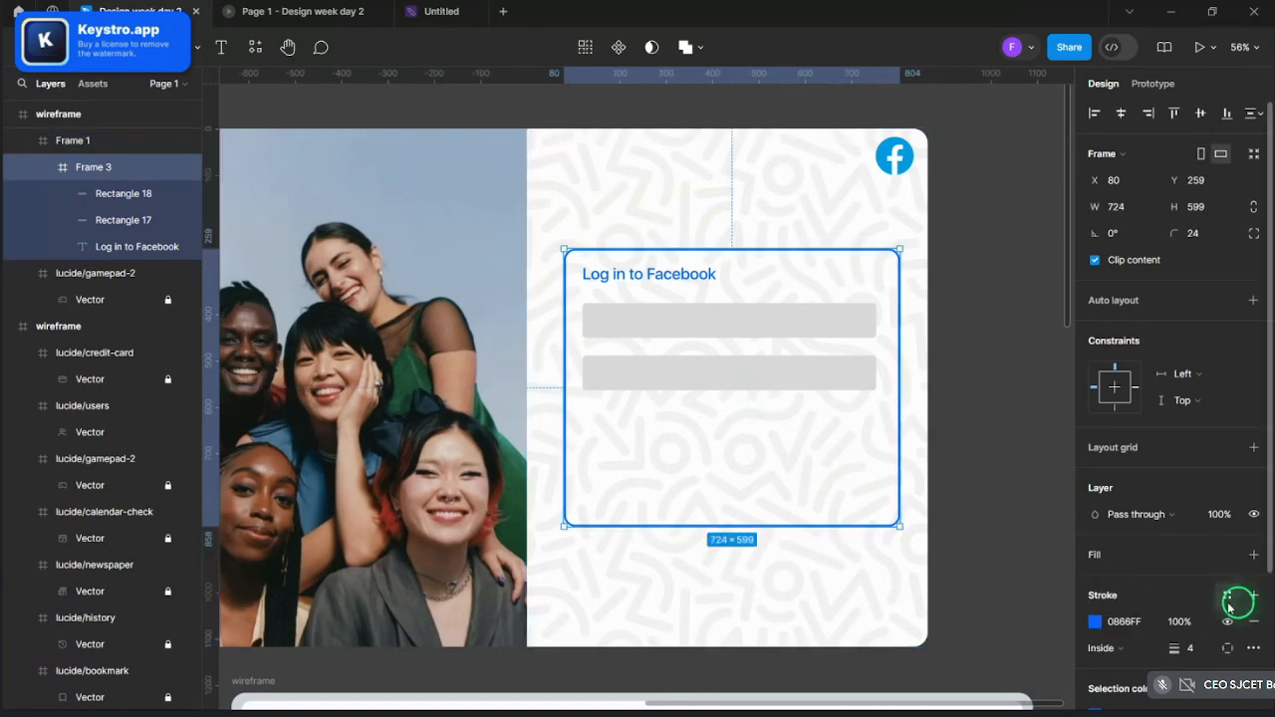
left_click(1251, 558)
left_click(984, 455)
scroll(987, 458, "down", 3)
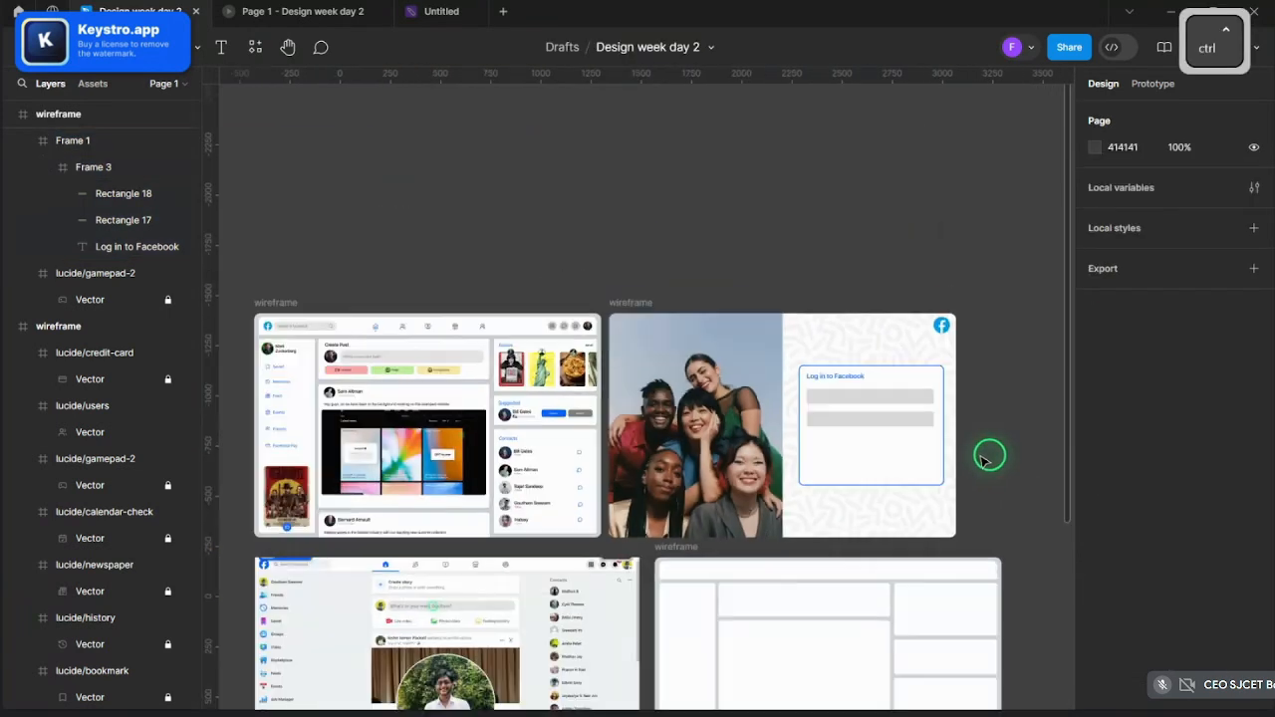
scroll(989, 458, "up", 3)
scroll(989, 460, "up", 2)
- Switch the pattern image fill's scaling mode to Tile
left_click(770, 154)
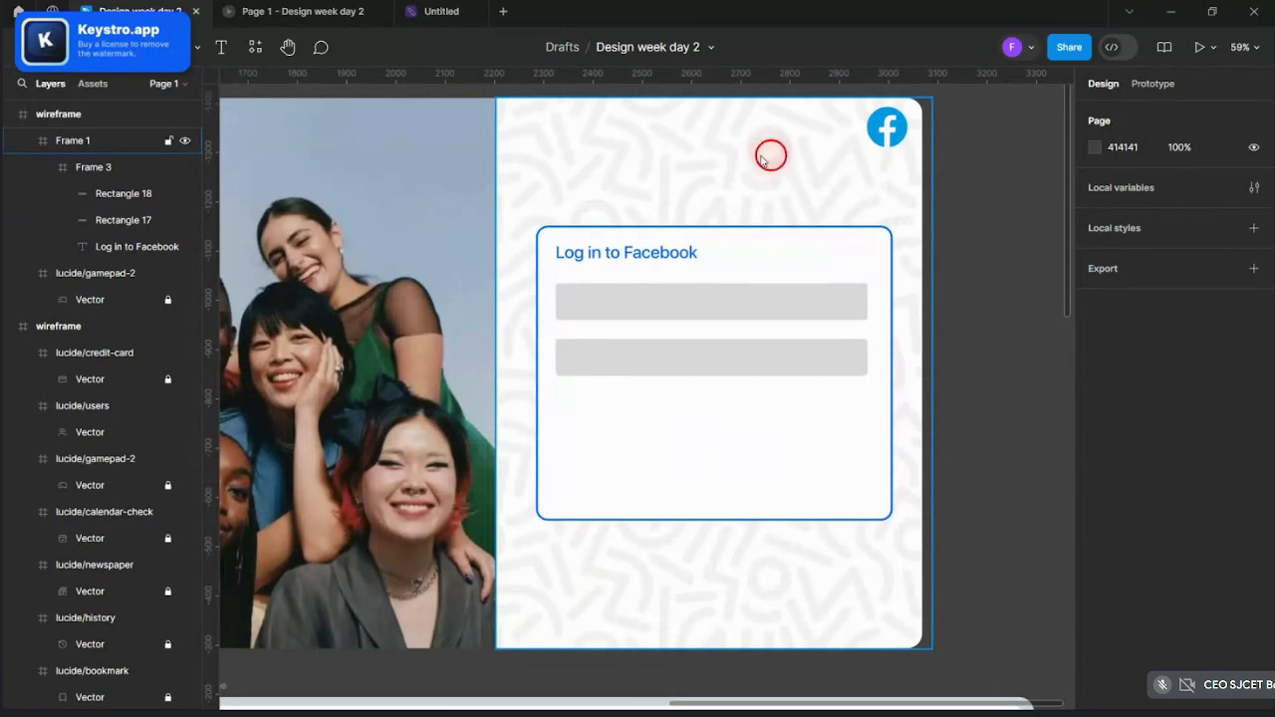
left_click(1097, 583)
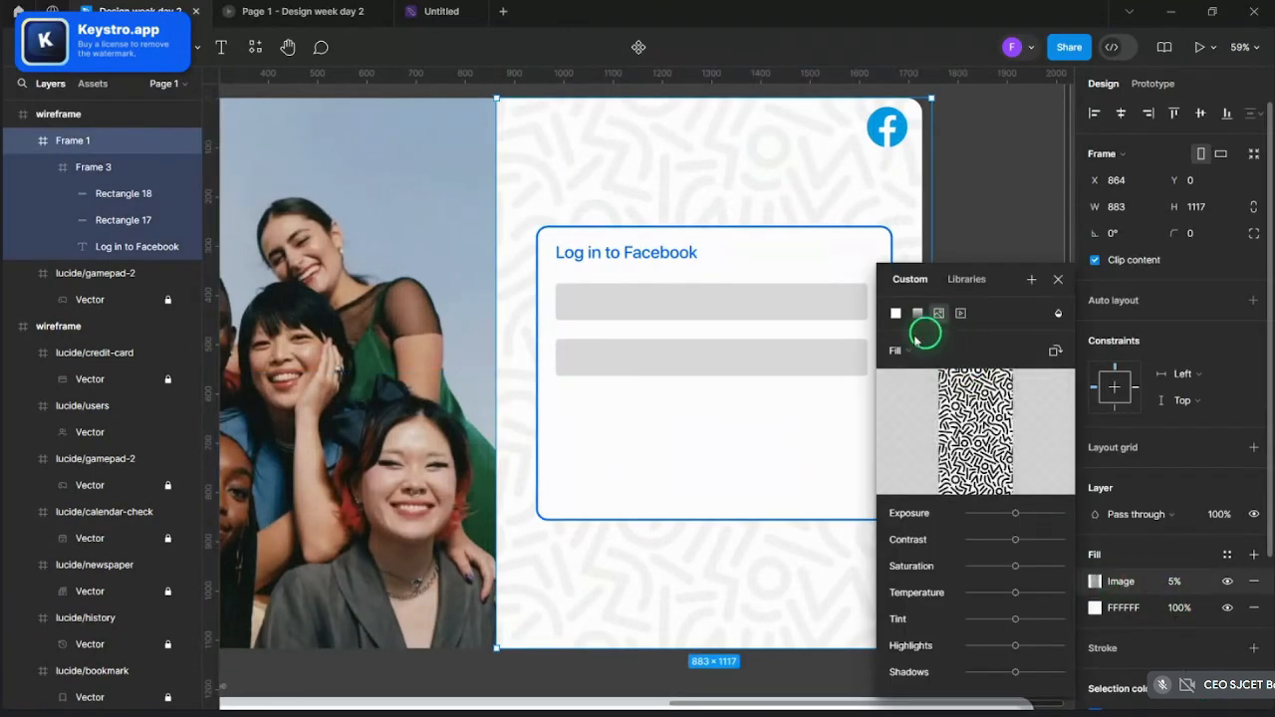
left_click(915, 351)
left_click(918, 409)
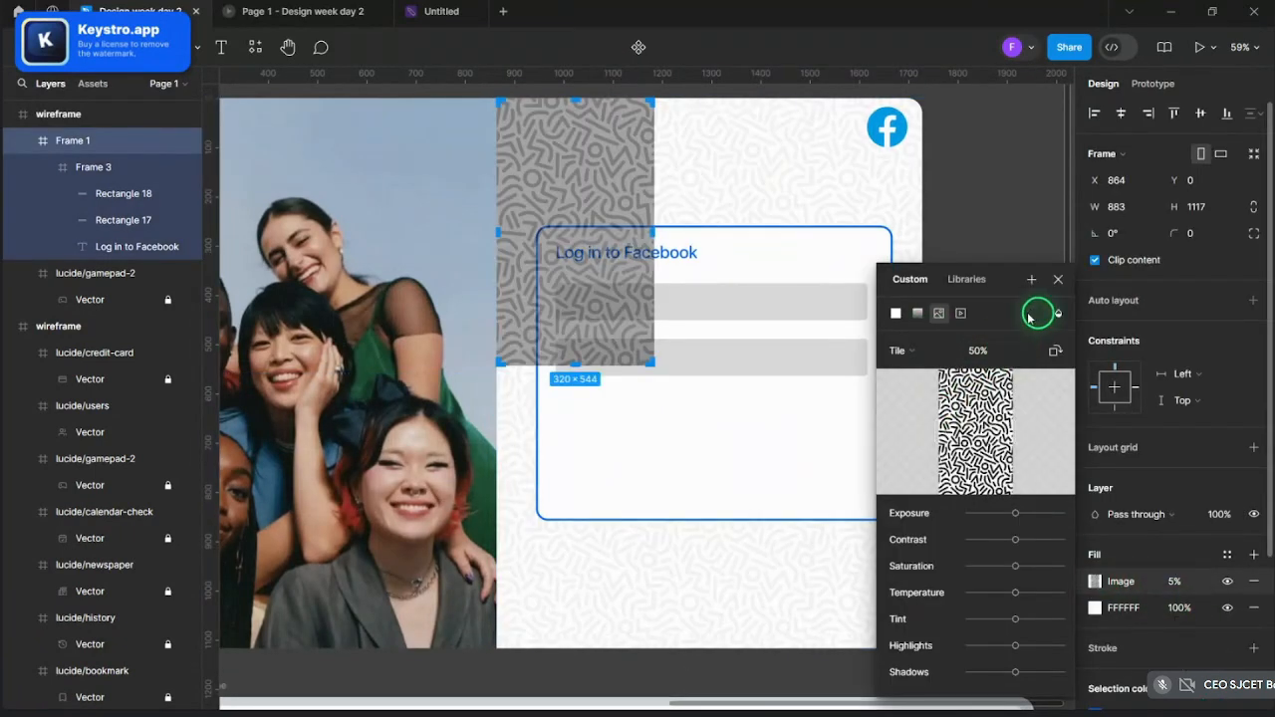
left_click(1056, 281)
left_click(1046, 284)
scroll(1046, 284, "down", 3)
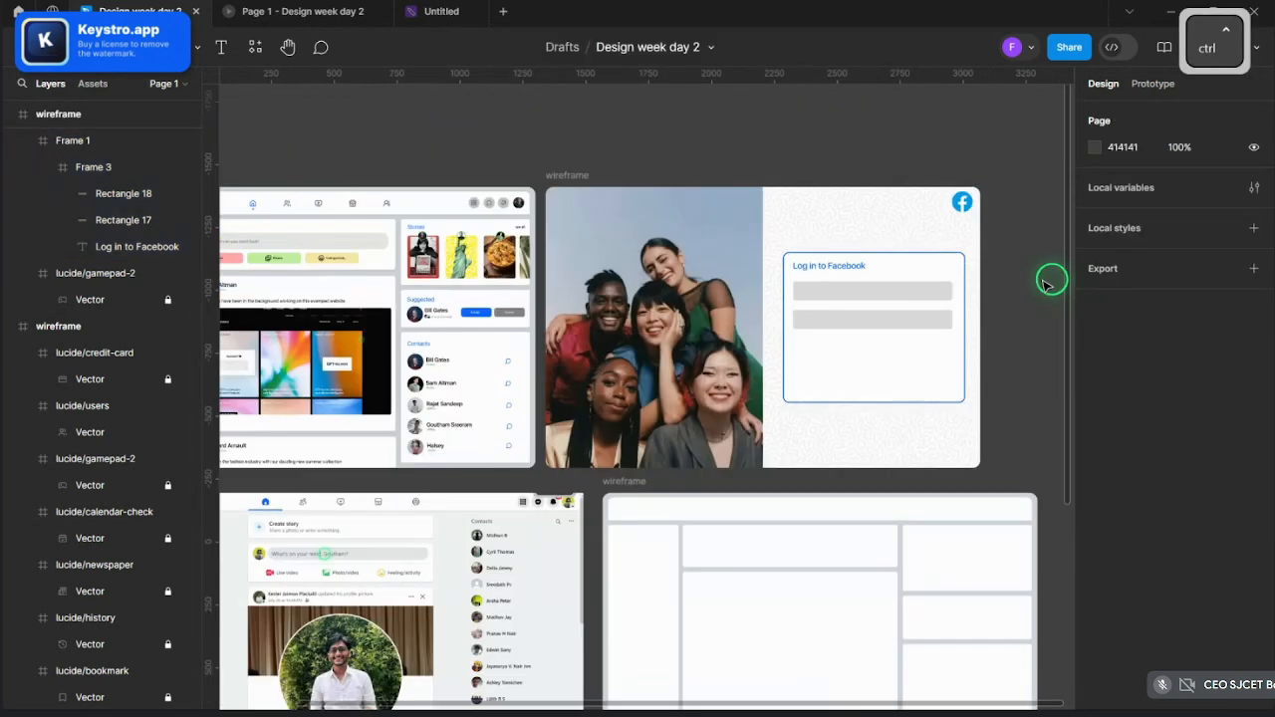
scroll(1046, 284, "up", 5)
scroll(1036, 284, "up", 2)
left_click(746, 305)
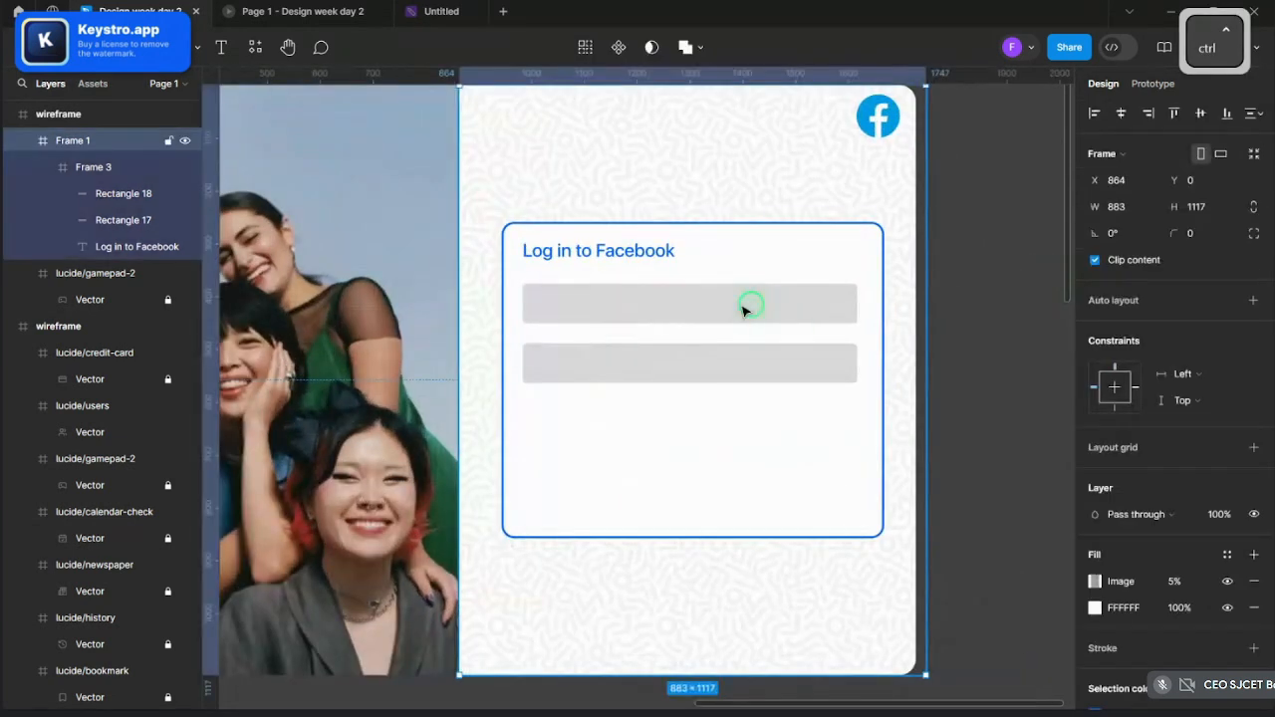
left_click(748, 305, "ctrl")
scroll(749, 305, "up", 4)
scroll(797, 389, "down", 3)
- Lighten the two selected field bars' grey fill to E5E5E5
left_click(787, 396, "shift")
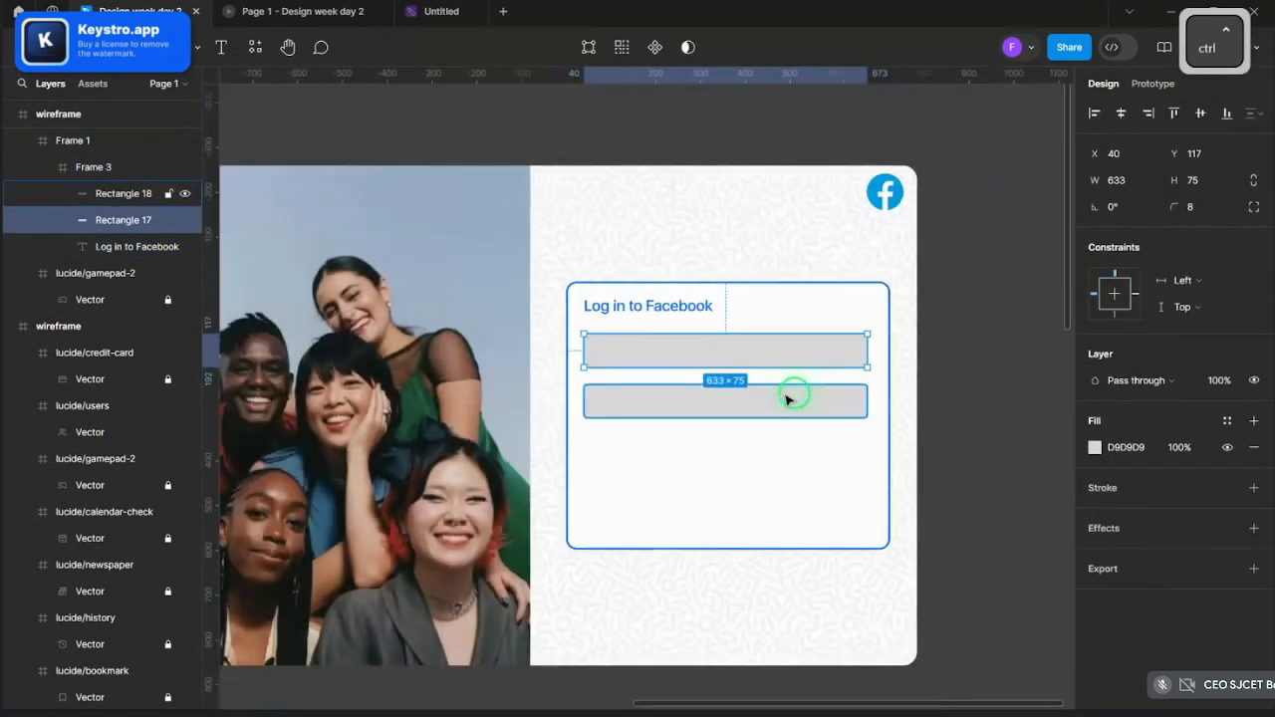
left_click(1096, 513)
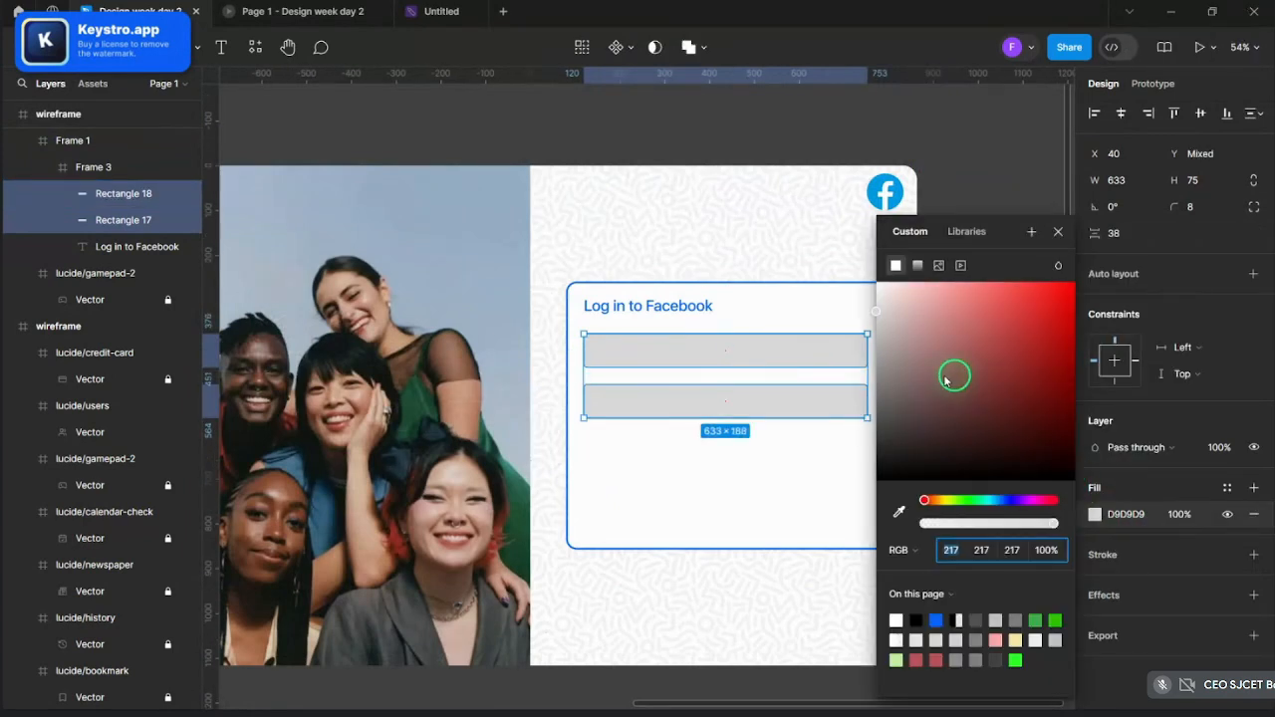
left_click_drag(954, 372, 874, 302)
left_click(877, 304)
- Clear the selection and reselect the login frame
left_click(994, 389)
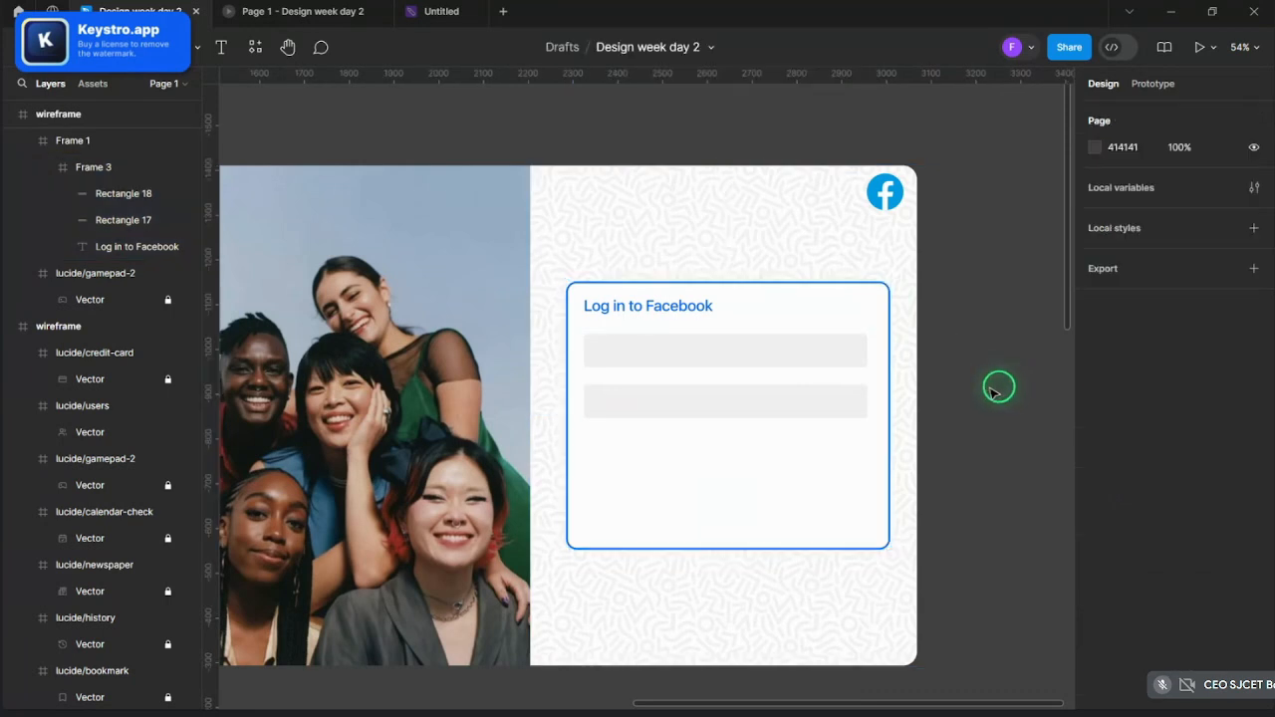
scroll(994, 389, "up", 3)
scroll(999, 389, "up", 2)
left_click(627, 345)
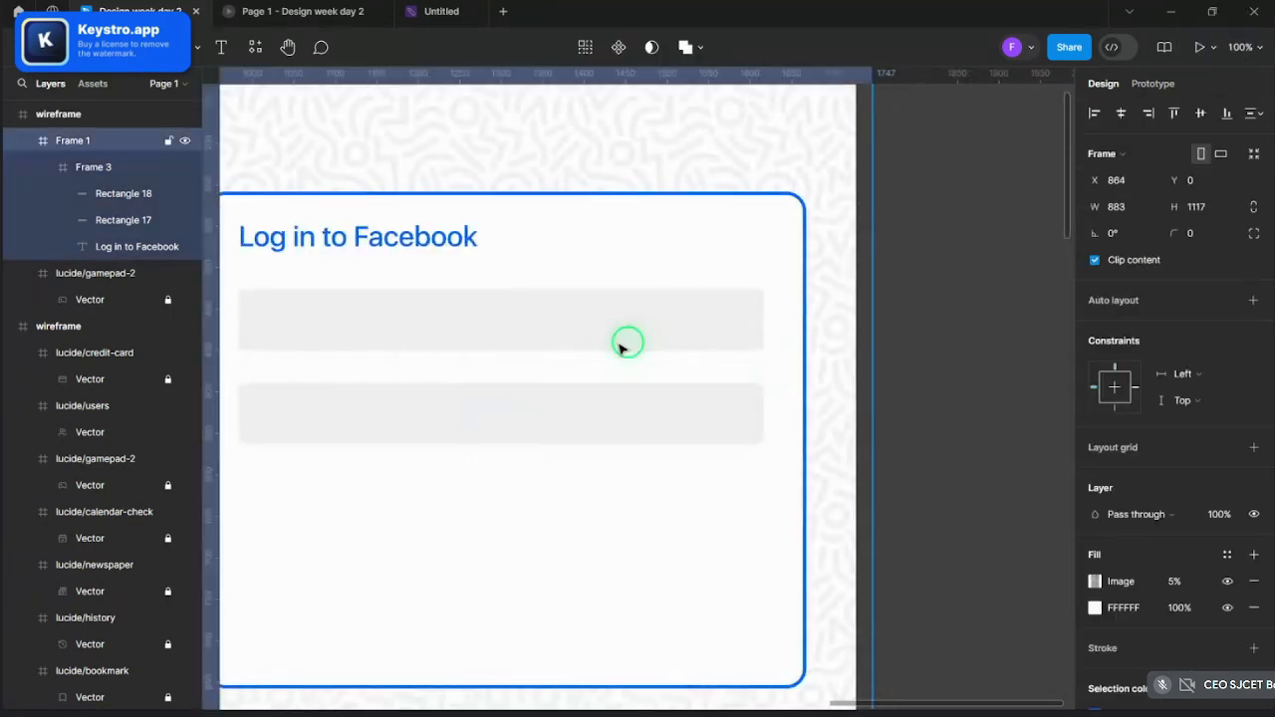
left_click(996, 395)
scroll(993, 398, "down", 5)
scroll(854, 406, "up", 3)
left_click(774, 652)
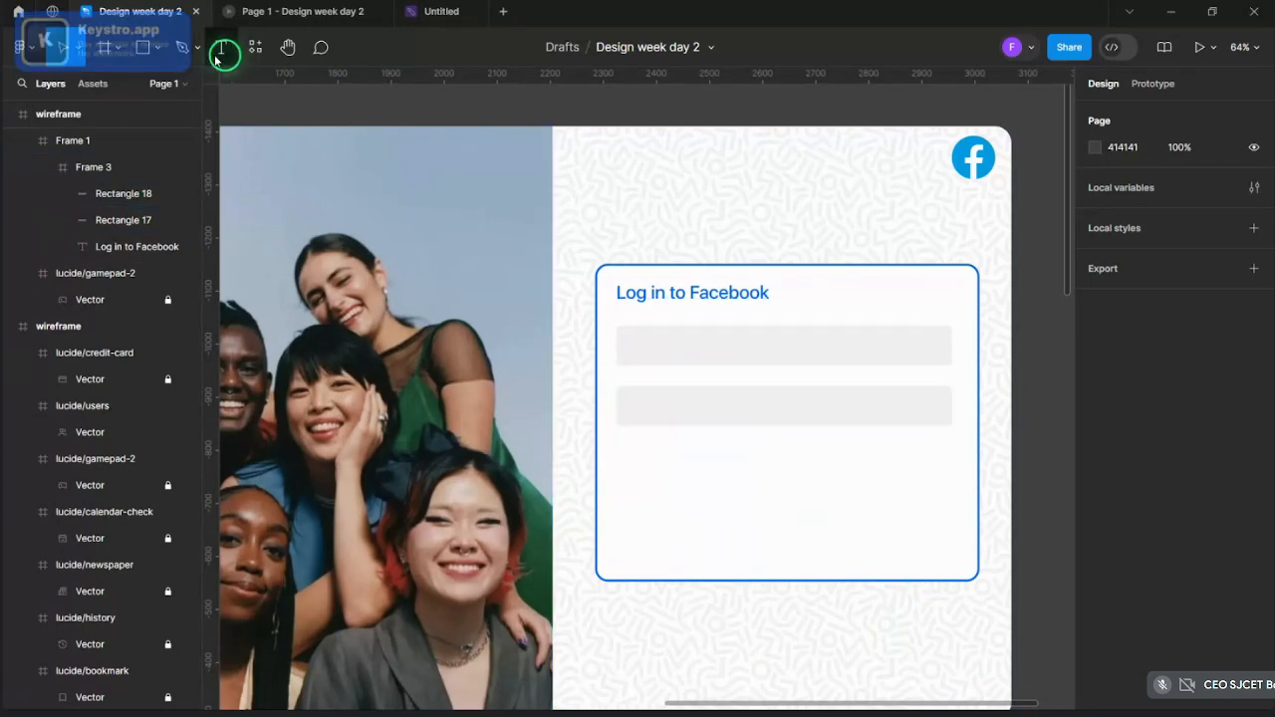
- Draw a thin rectangle inside the login card, then delete it
left_click(157, 57)
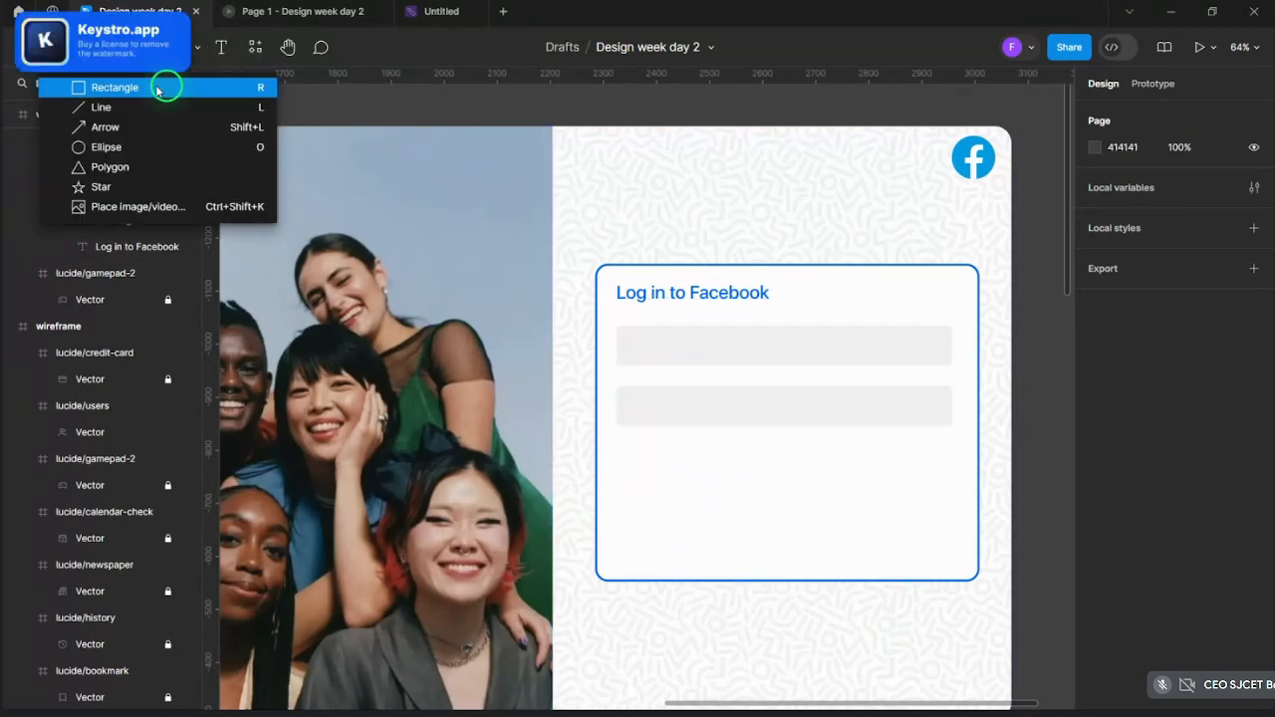
left_click(161, 87)
key("shift")
left_click_drag(625, 491, 936, 506)
key("Delete")
- Copy the second field bar and place a pasted copy lower in the card
left_click(810, 398)
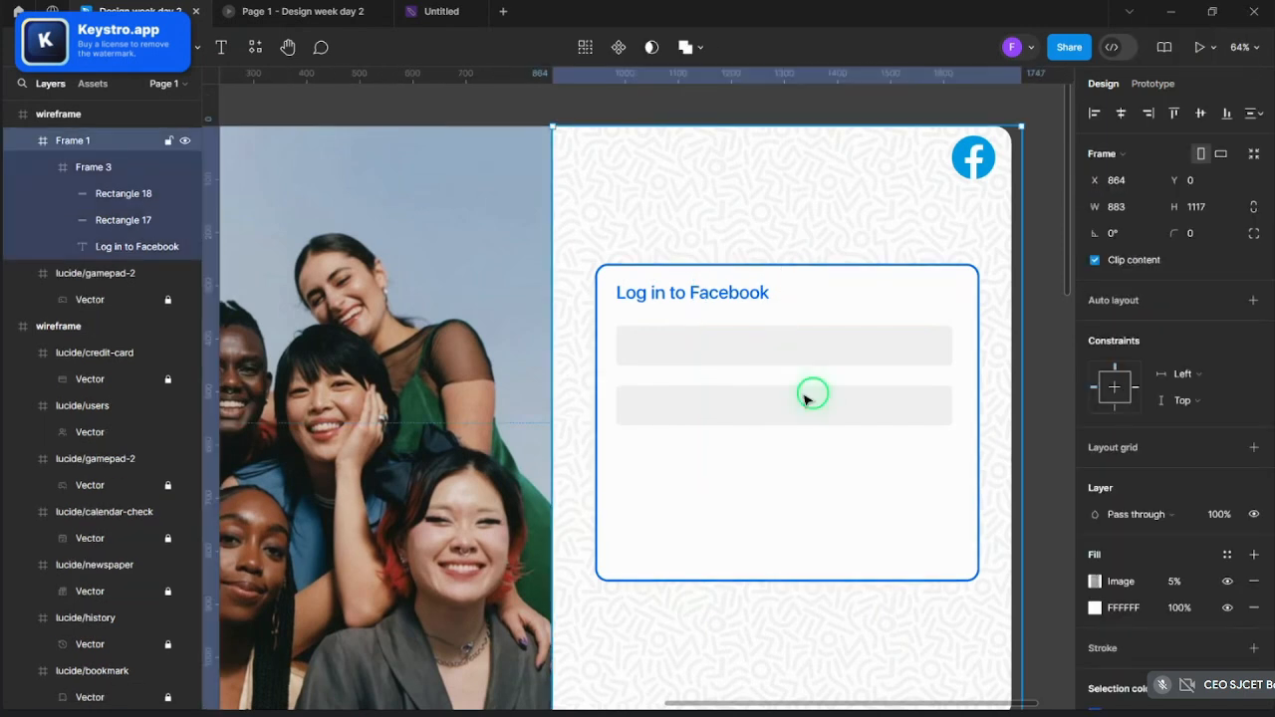
double_click(811, 399)
key("ctrl")
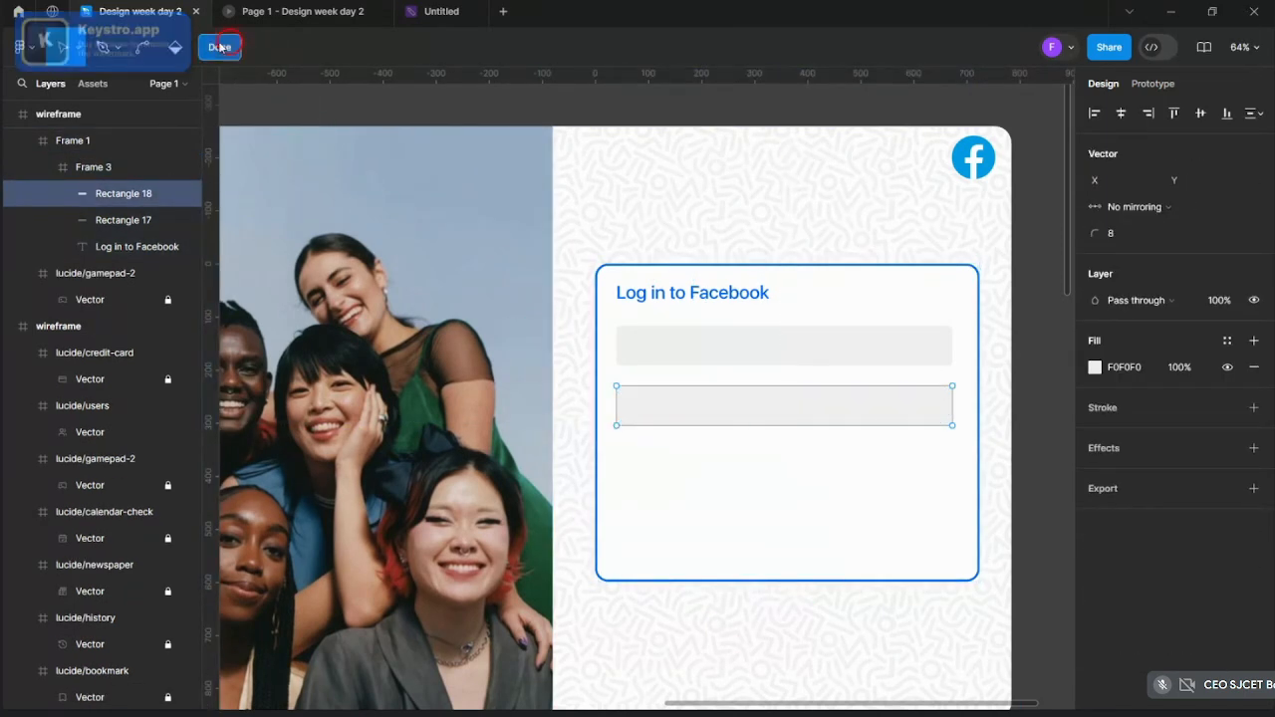
left_click(220, 47)
key("ctrl+c")
key("ctrl+v")
left_click_drag(760, 402, 772, 547)
- Paste another field bar copy so the card has four 633 × 75 bars
key("ctrl+v")
scroll(775, 538, "down", 4)
left_click(914, 526)
scroll(911, 528, "up", 5)
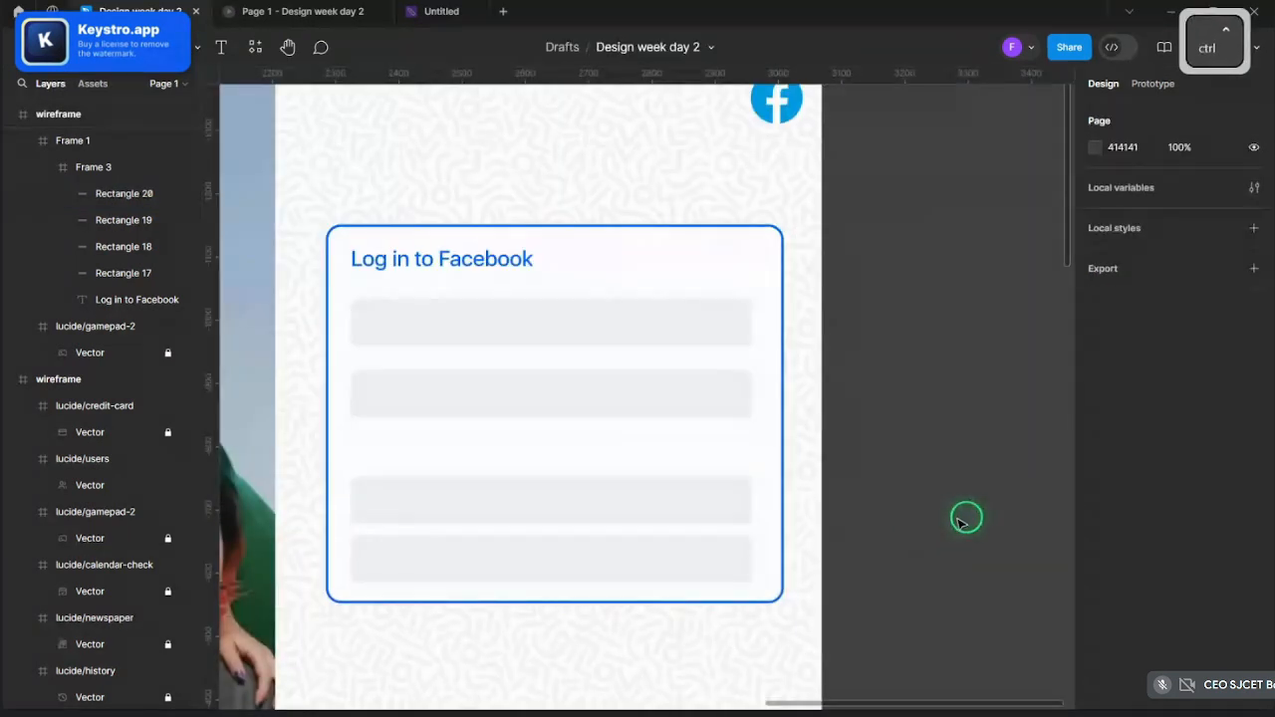
scroll(757, 524, "down", 4)
scroll(774, 427, "up", 4)
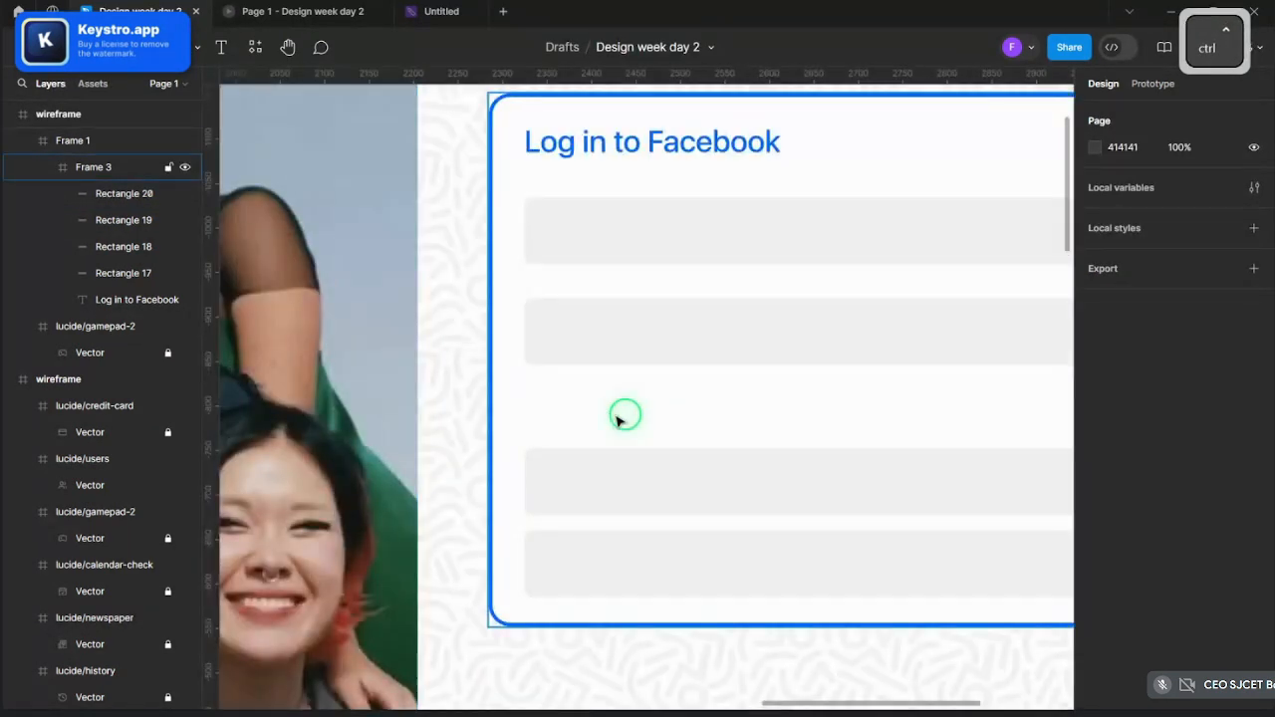
scroll(805, 461, "down", 1)
scroll(557, 339, "up", 2)
- Draw a grey 70 × 70 circle between the second and third bars and duplicate it
left_click(204, 40)
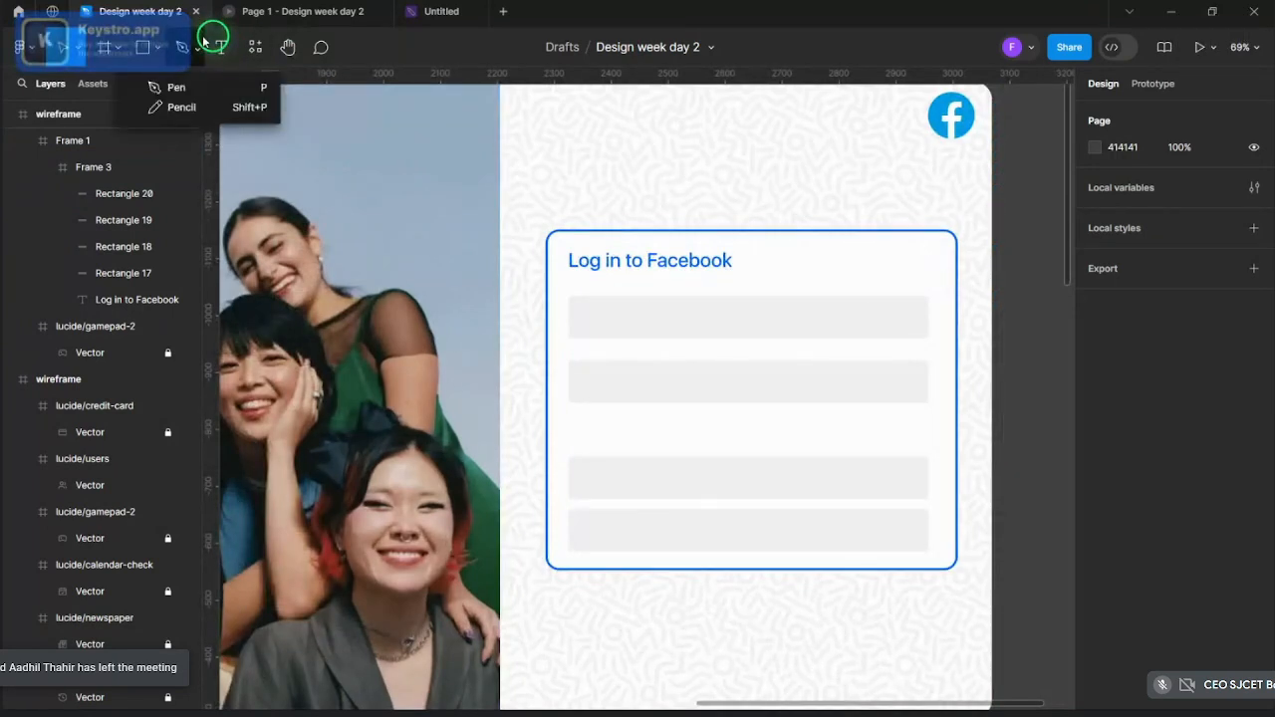
left_click(159, 48)
left_click(149, 127)
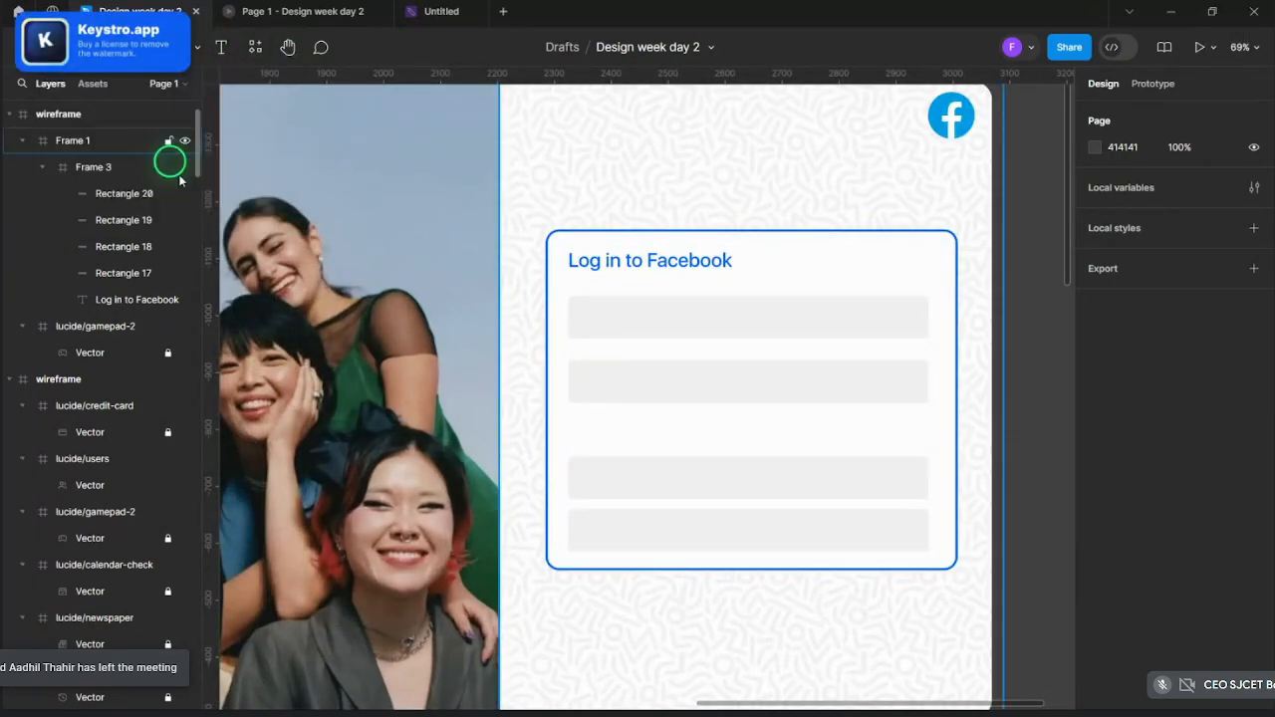
scroll(743, 478, "up", 2)
mouse_move(621, 395)
left_mouse_down()
mouse_move(681, 451)
mouse_move(728, 428)
mouse_move(812, 430)
left_mouse_up()
key("ctrl+v")
left_click(674, 422, "shift")
- Start the first field's placeholder text, typing 'enter email id/ phot'
scroll(809, 428, "down", 3)
left_click(928, 423)
scroll(928, 422, "up", 2)
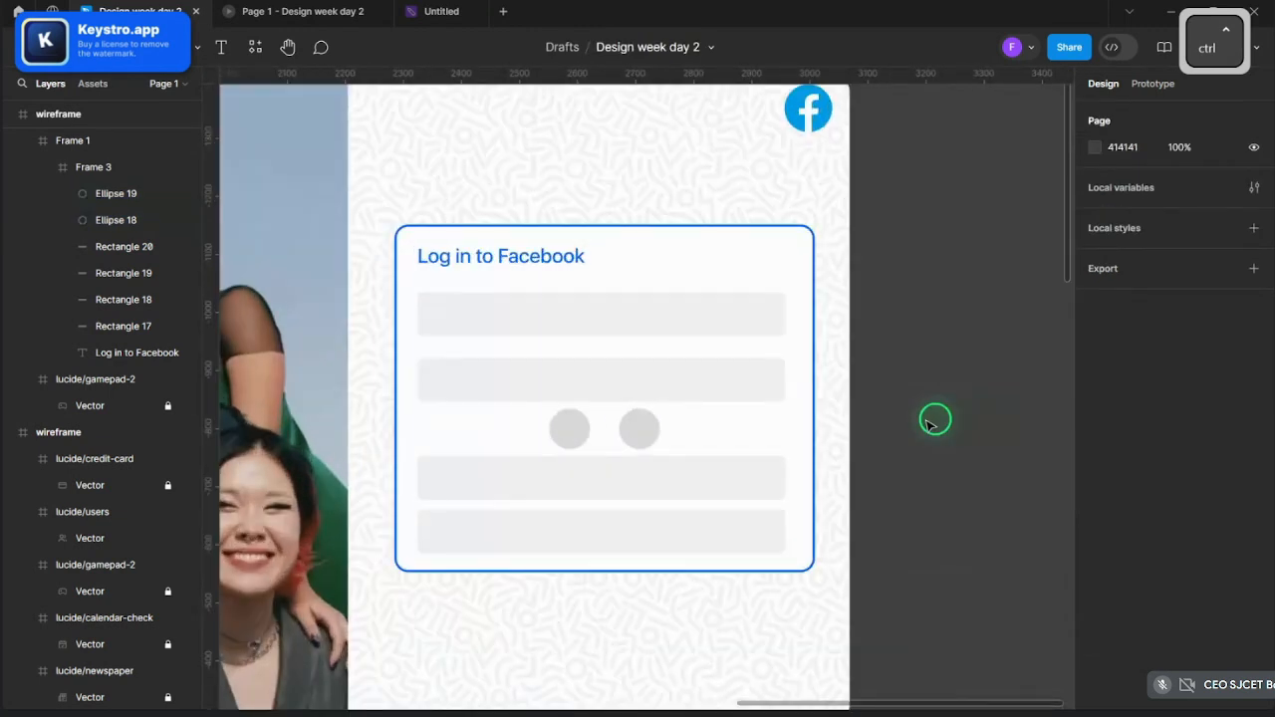
left_click(486, 317)
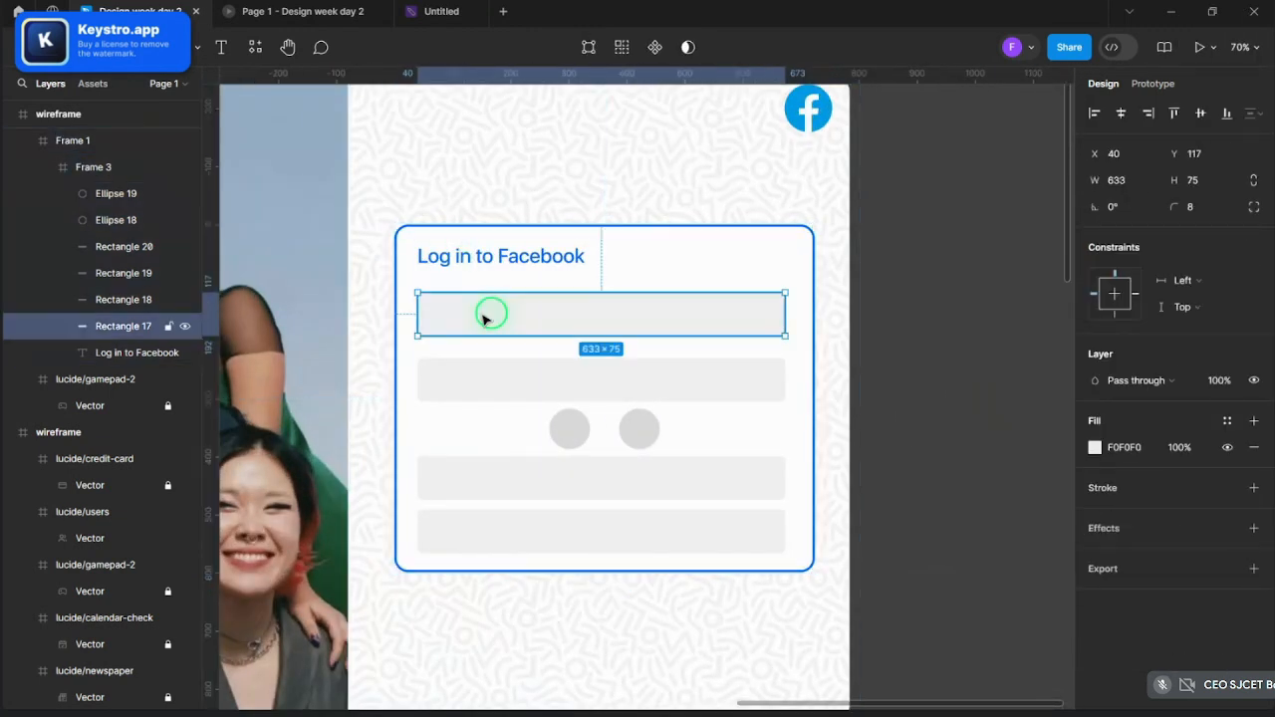
left_click(890, 325)
scroll(910, 317, "down", 5)
scroll(787, 315, "up", 5)
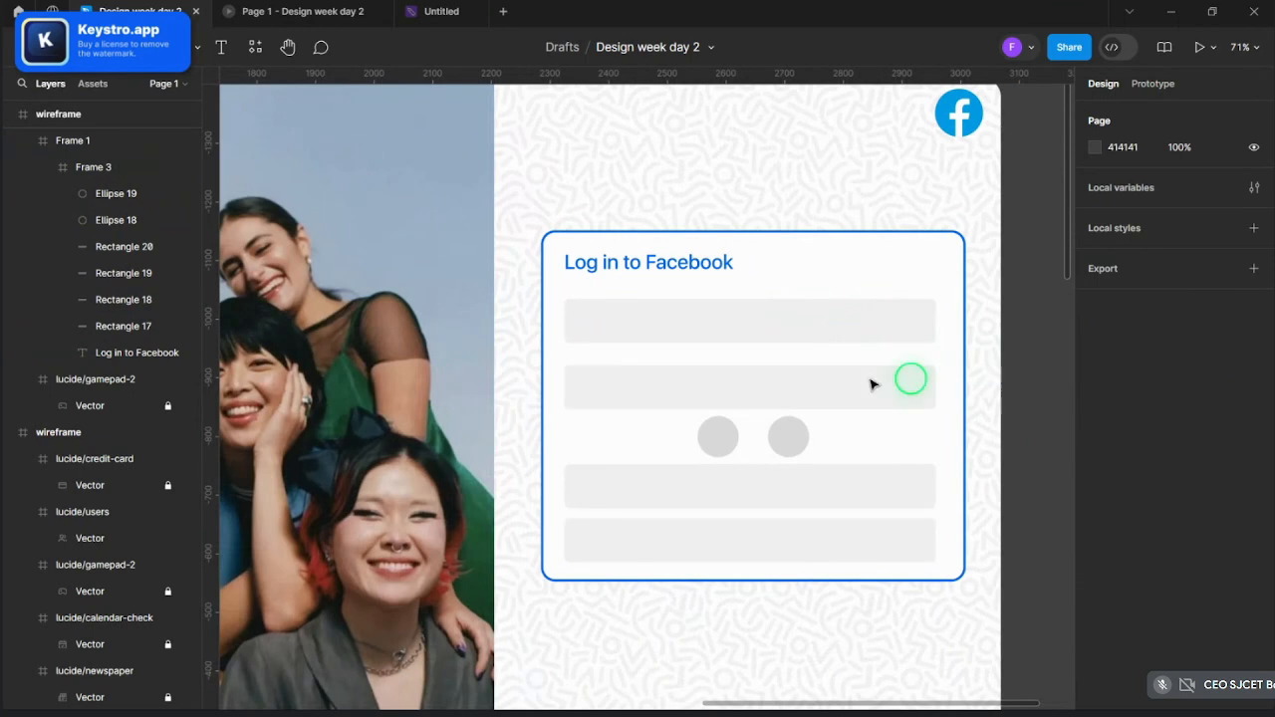
scroll(643, 369, "up", 4)
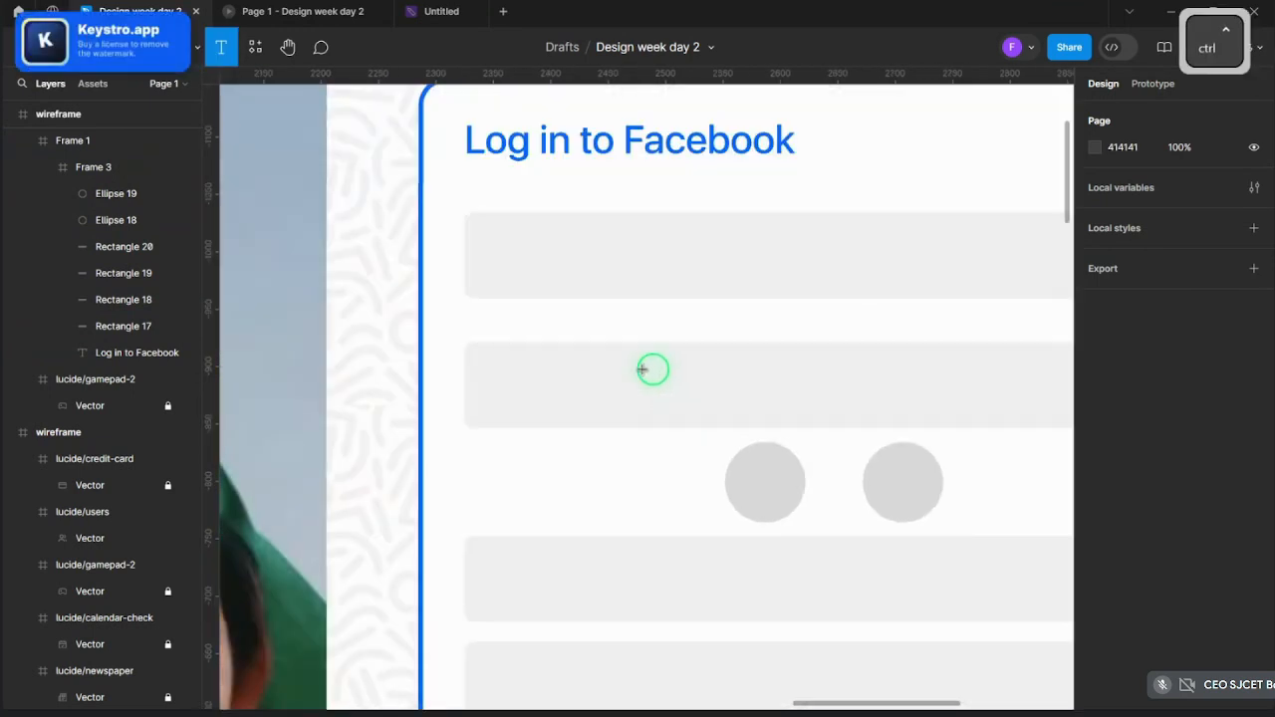
left_click(511, 246)
type("enter")
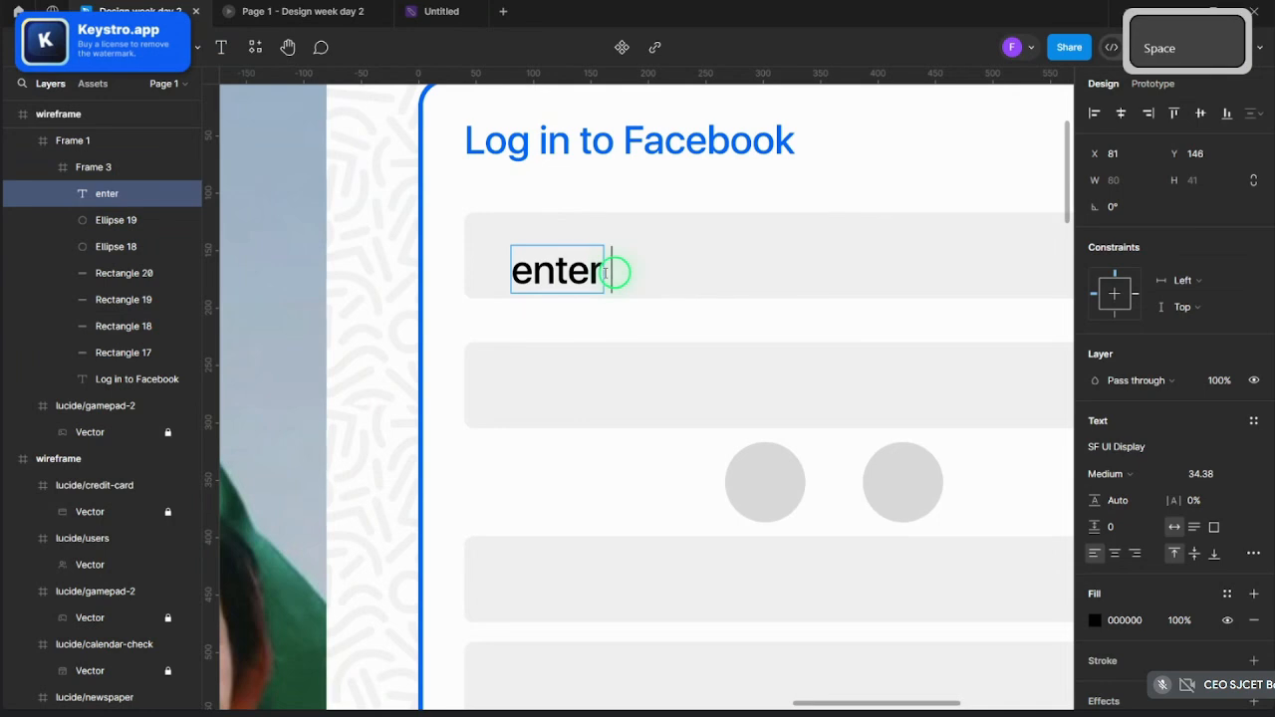
type(" emai")
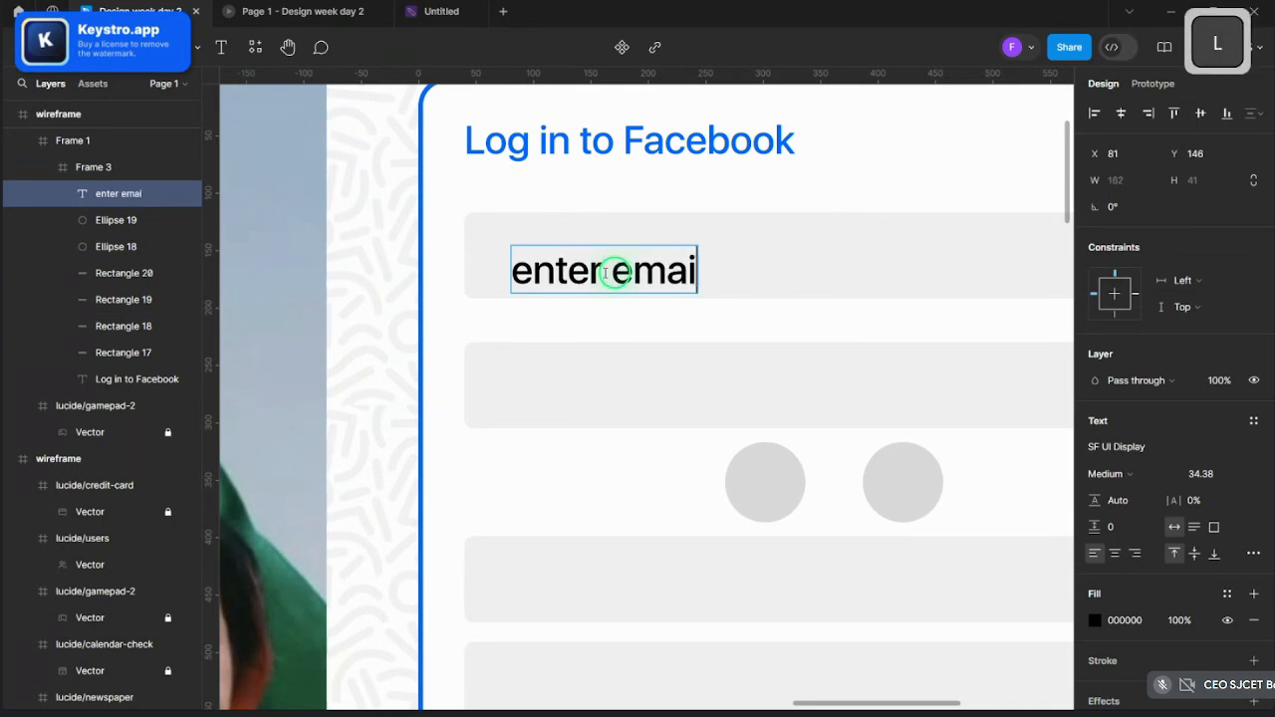
type("l id/ p")
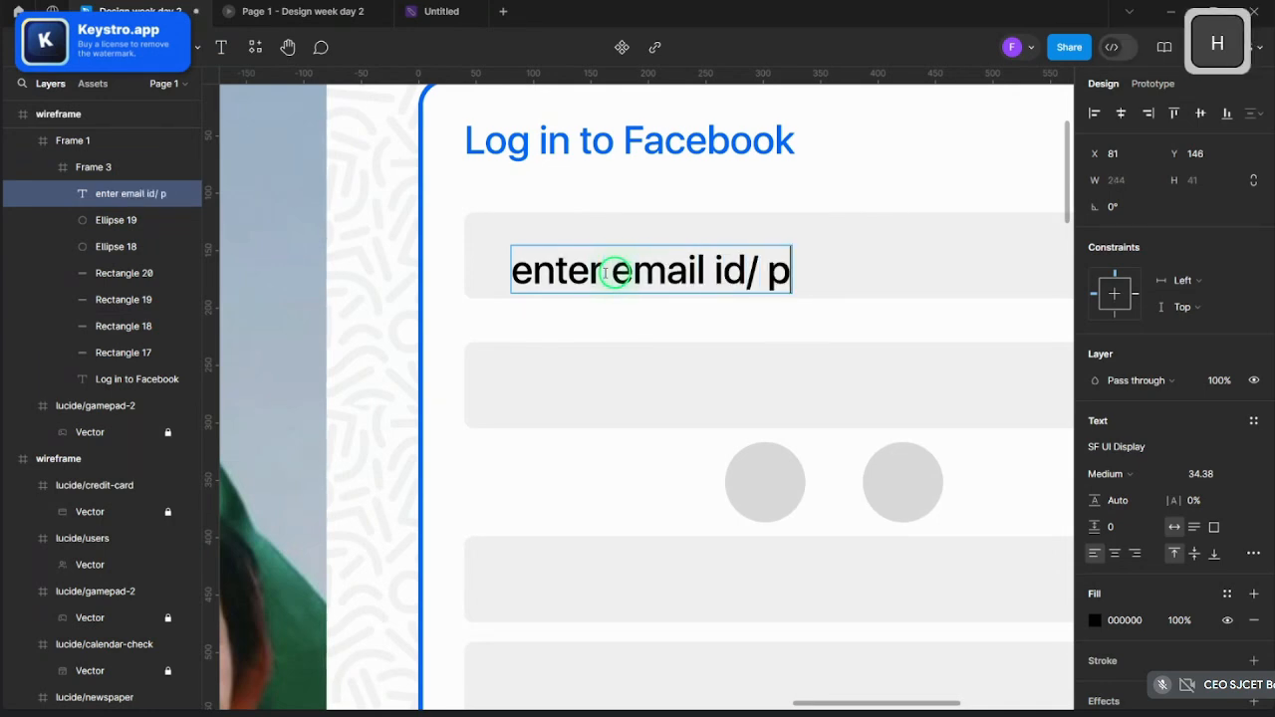
type("hone n")
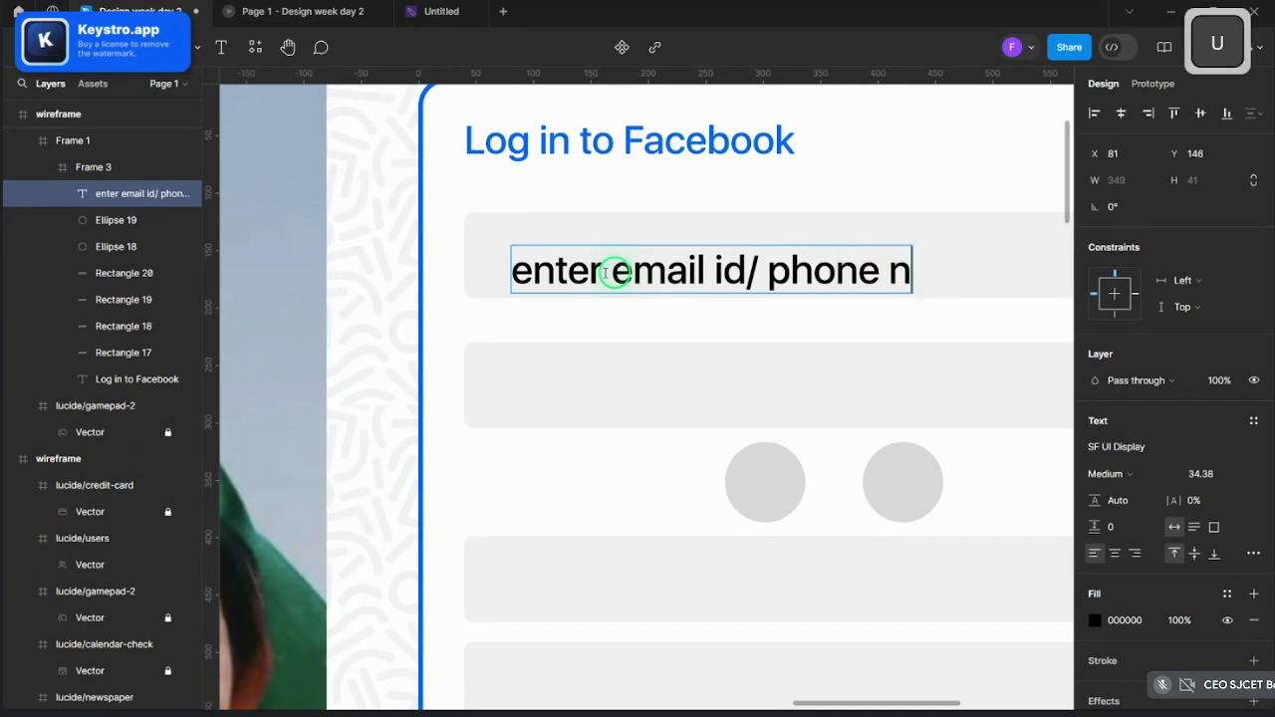
- Correct the placeholder to 'enter email id/ phone number' and scale it to fit the field
type("umber")
scroll(636, 244, "down", 3)
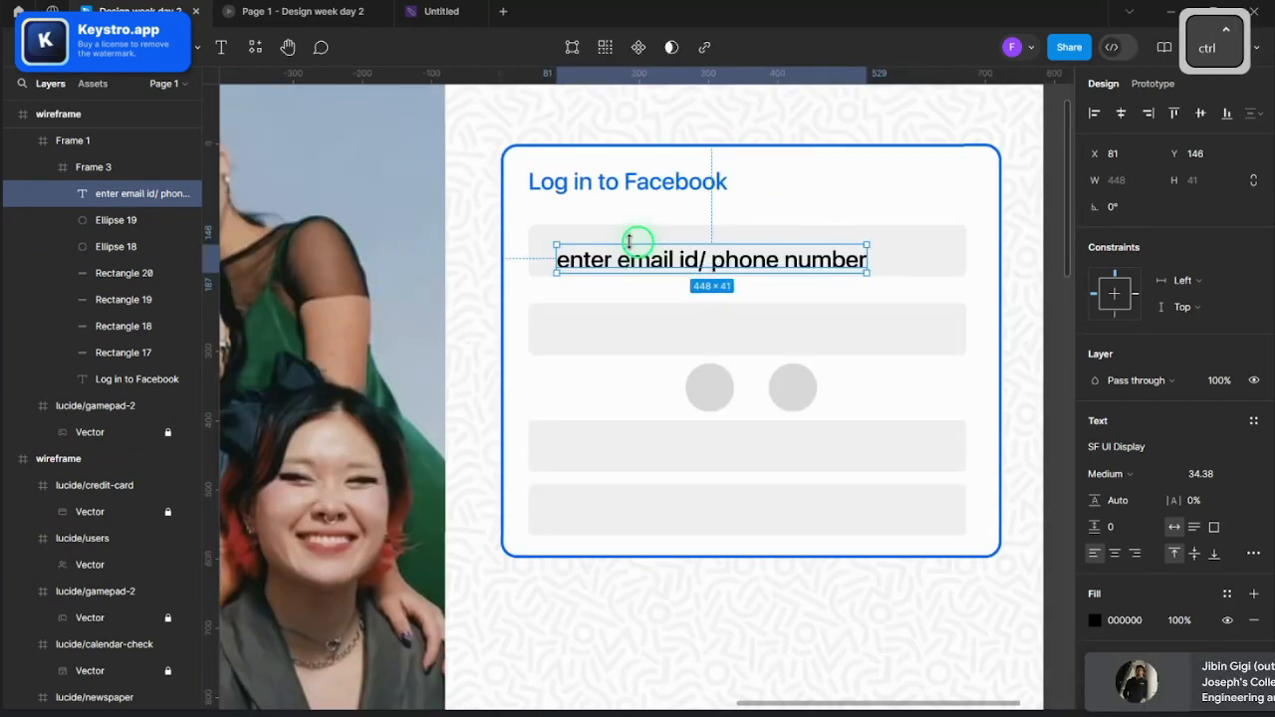
key("k")
left_click_drag(869, 243, 737, 330)
- Paste a copy of the placeholder into the second field and retype it as 'Password'
key("ctrl+v")
double_click(737, 330)
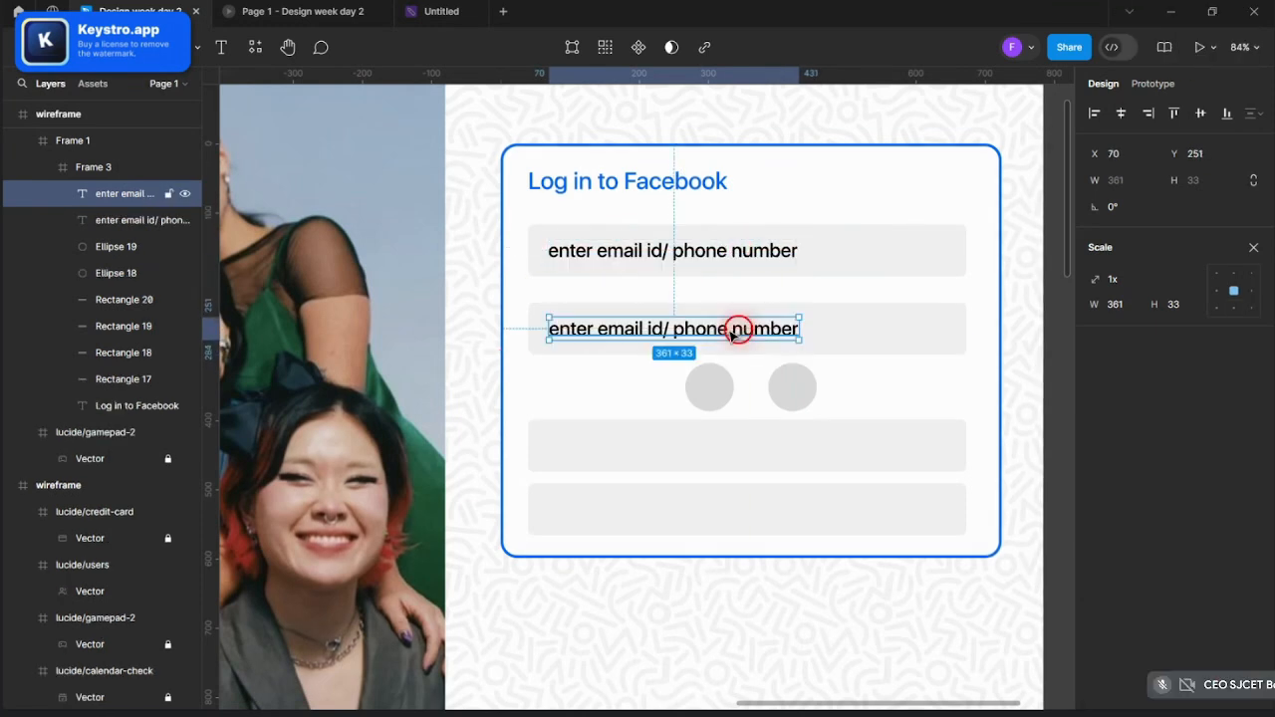
type("Password")
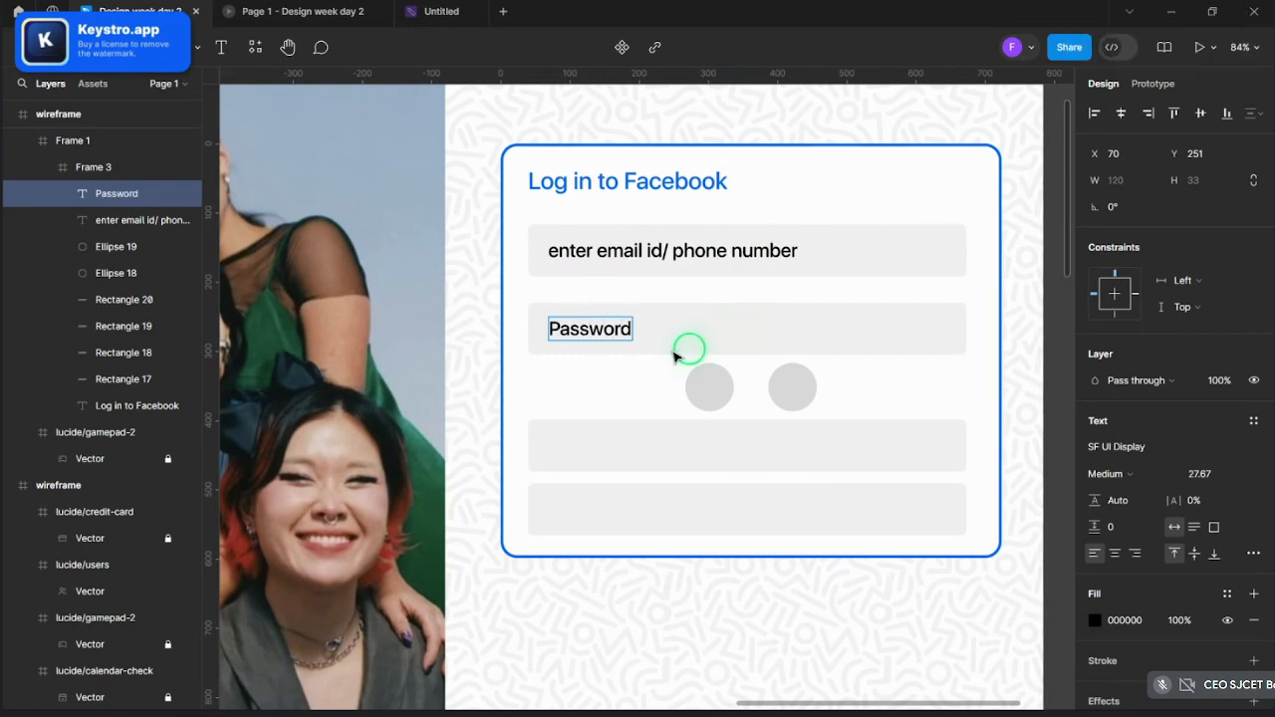
key("Escape")
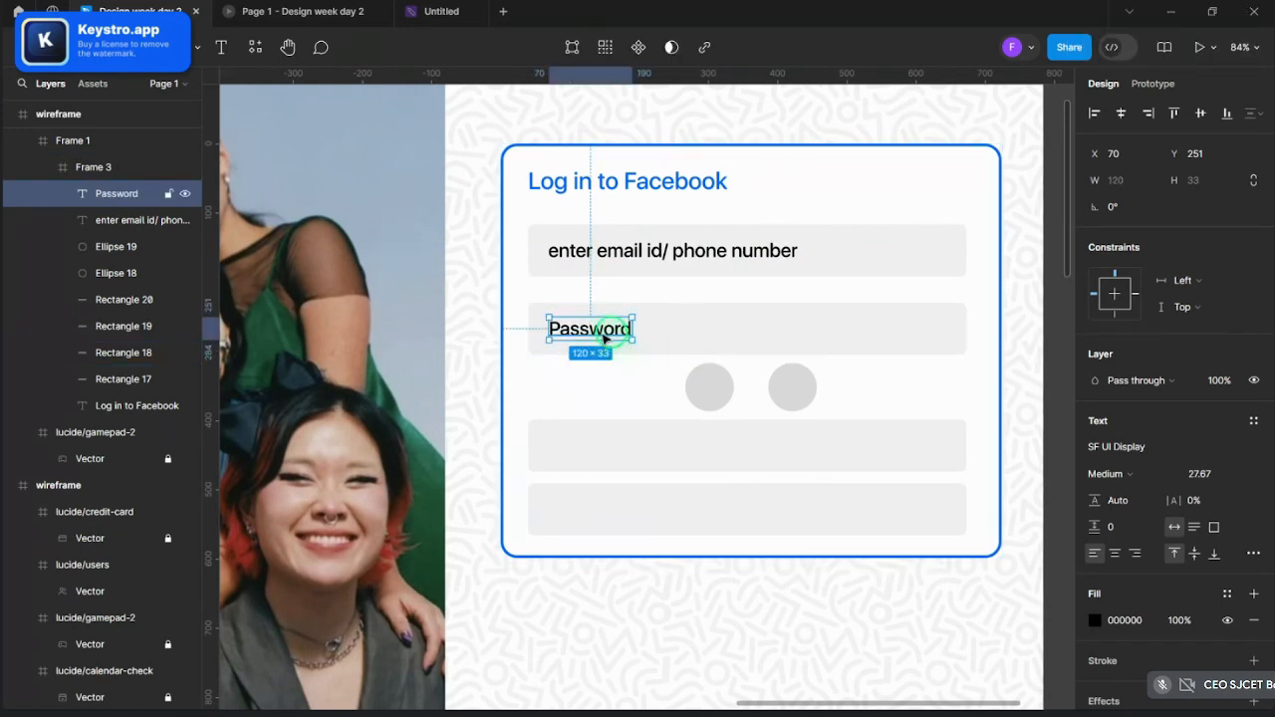
left_click(638, 436)
- Fill the third field bar with blue
left_click(1095, 450)
left_click(925, 633)
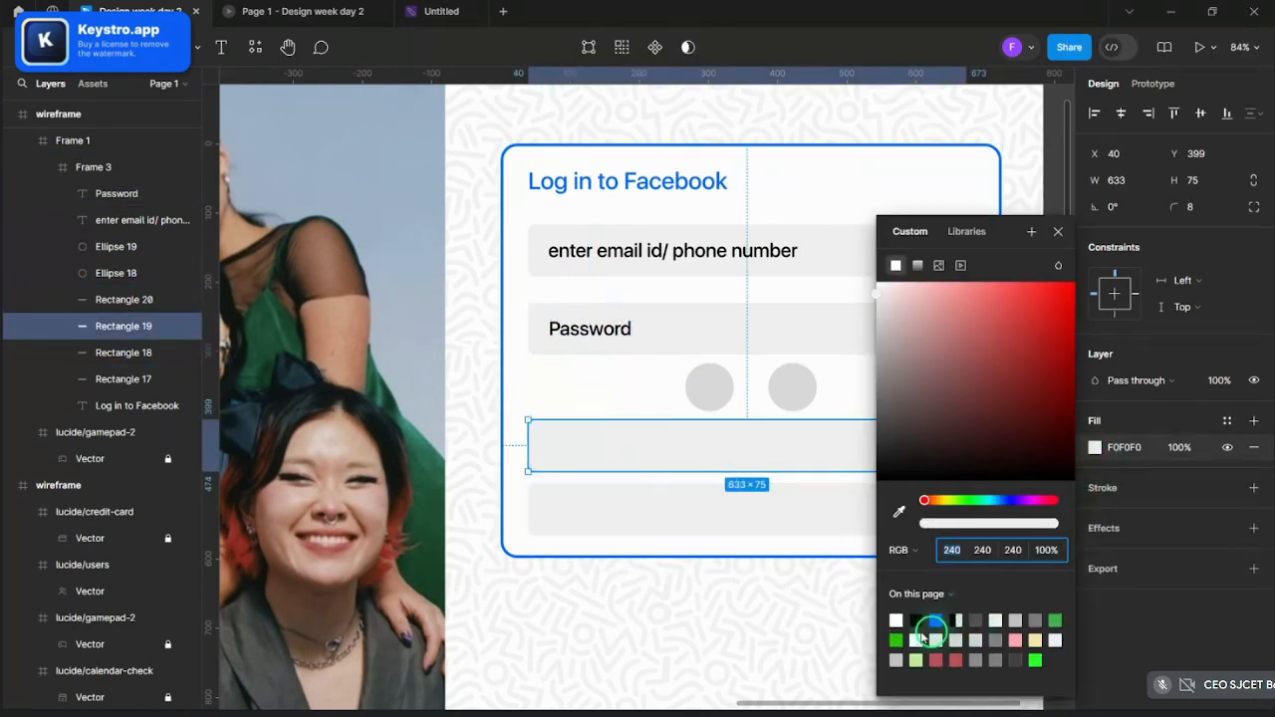
left_click(1059, 237)
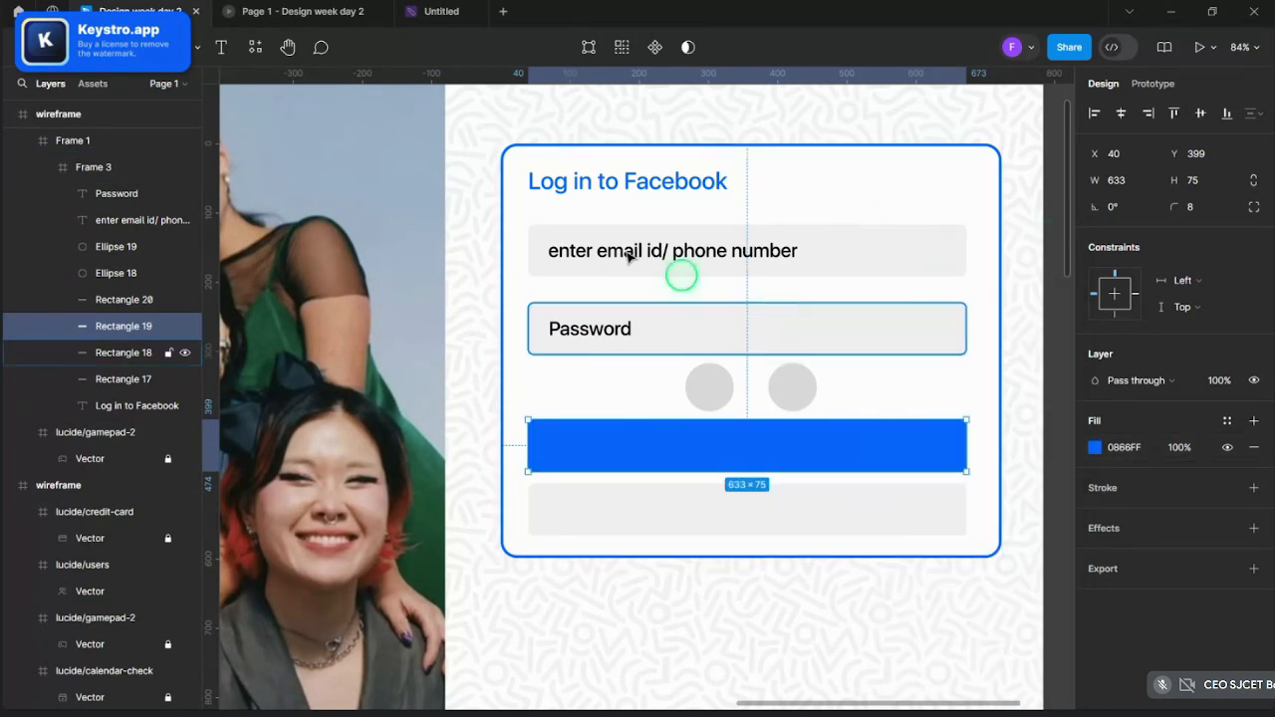
- Paste a copy of the Password text onto the blue bar and retype it as 'Sign in'
left_click(588, 325, "ctrl")
key("ctrl+c")
key("ctrl+v")
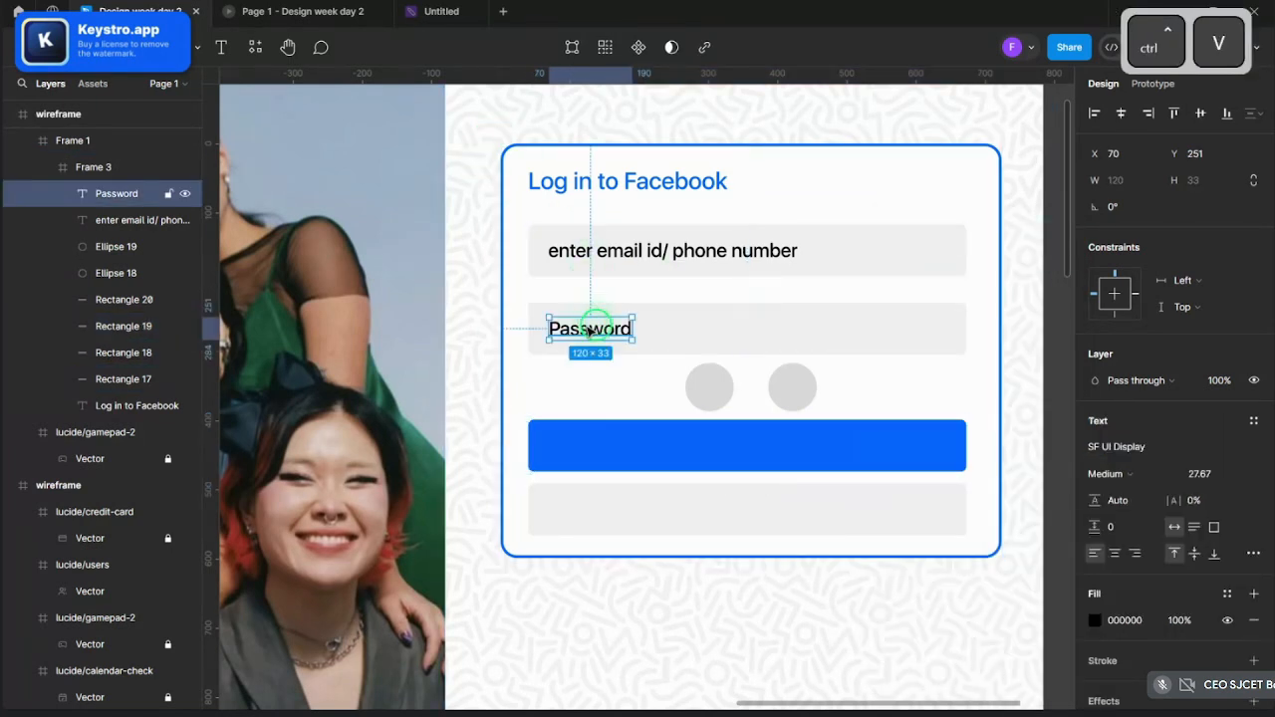
left_click_drag(587, 327, 748, 445)
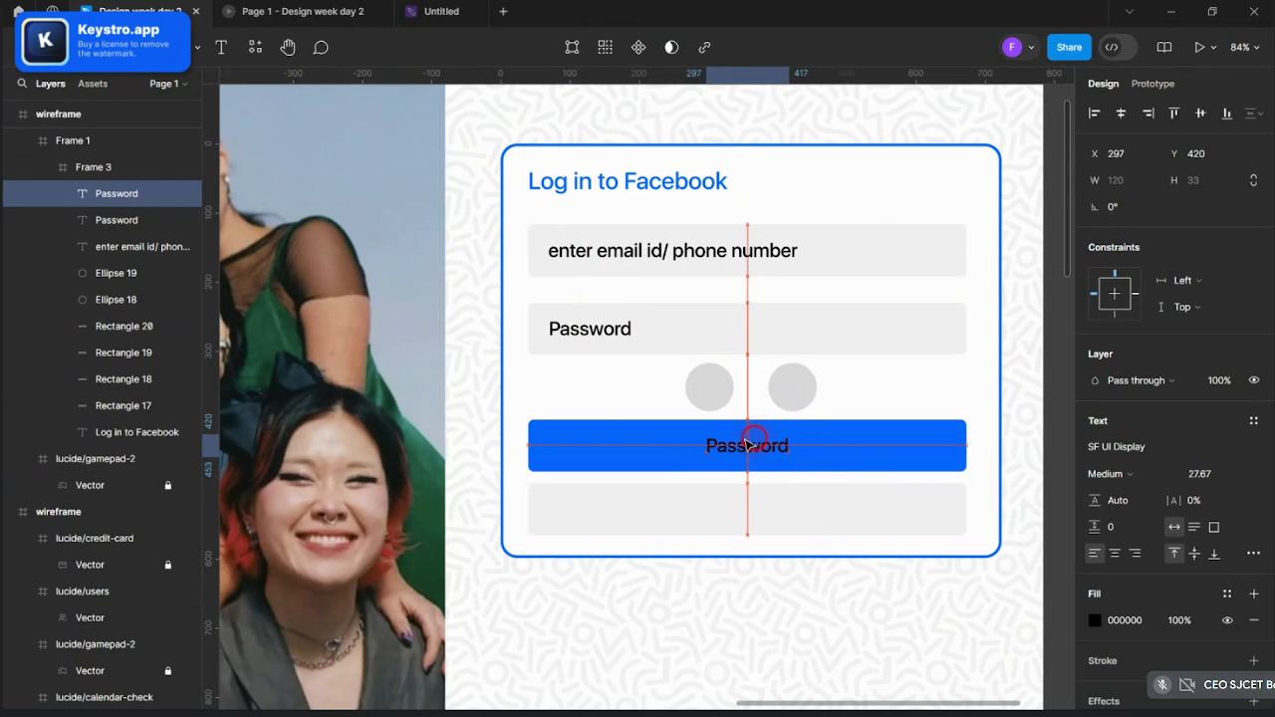
double_click(748, 445)
type("Sign")
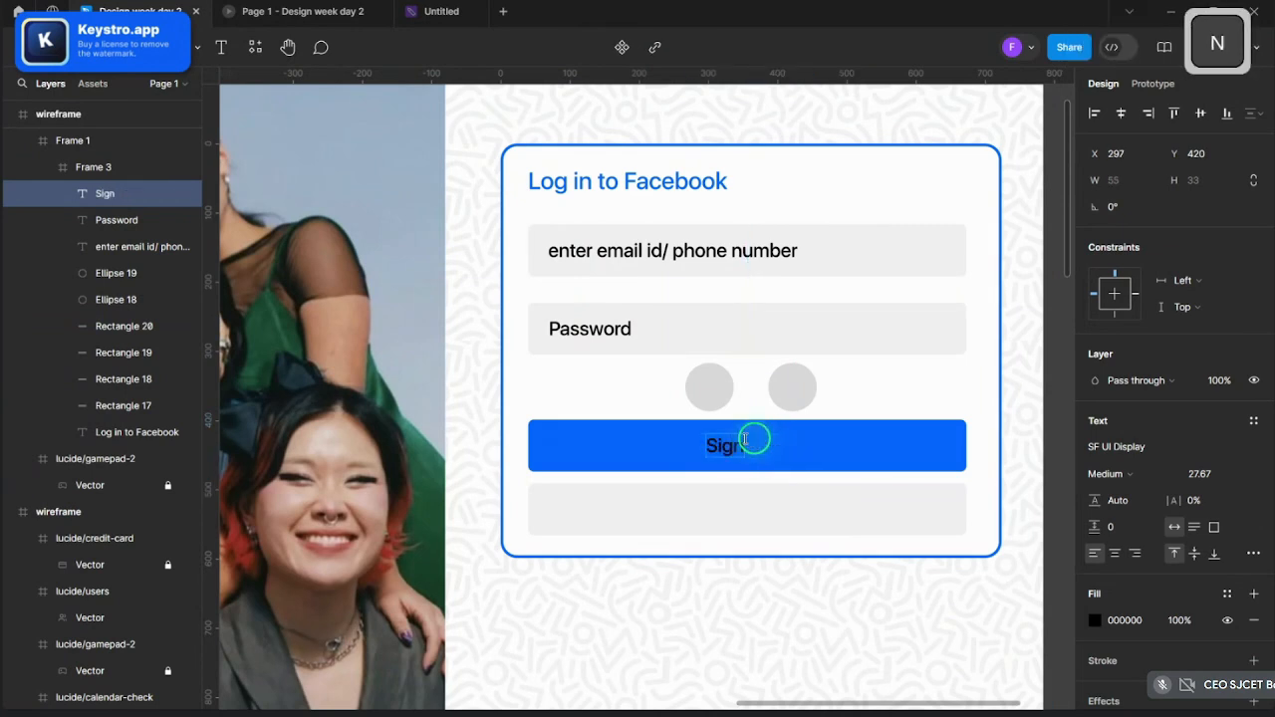
type(" in")
key("Escape")
- Centre the Sign in label on the button and make its text white
scroll(687, 476, "up", 3)
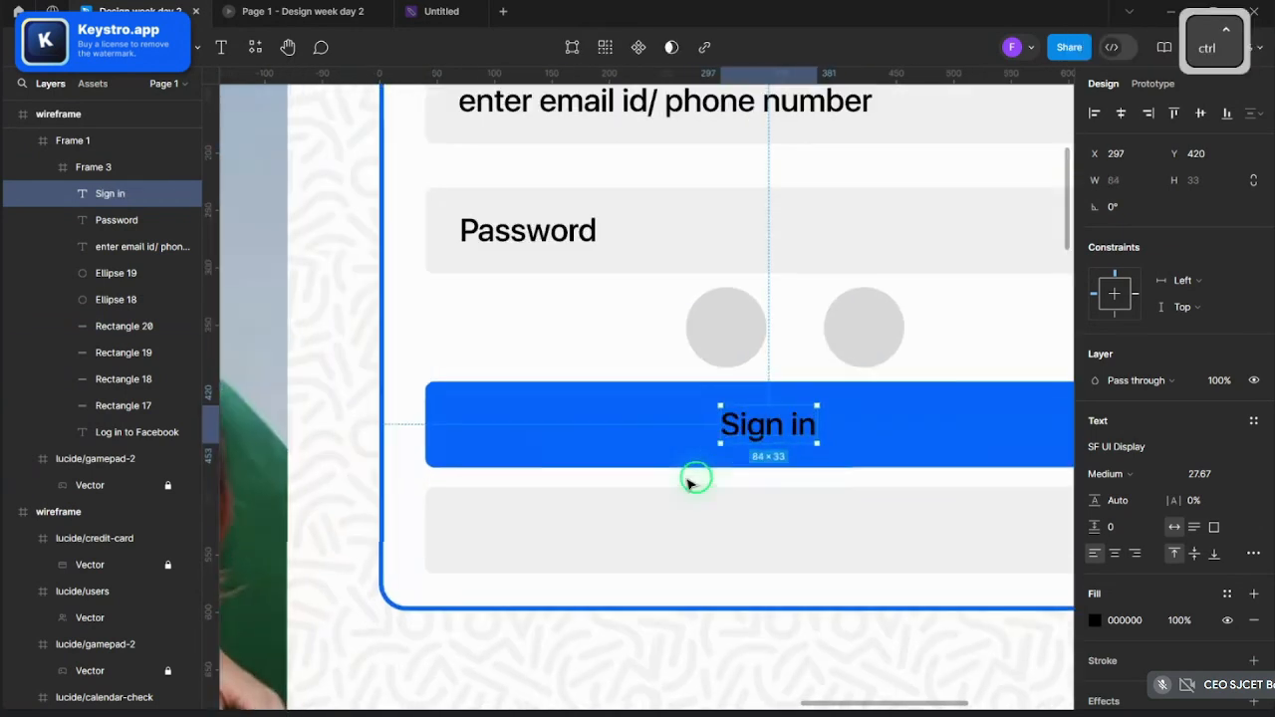
left_click_drag(763, 427, 784, 433)
scroll(787, 434, "down", 5)
scroll(843, 446, "up", 2)
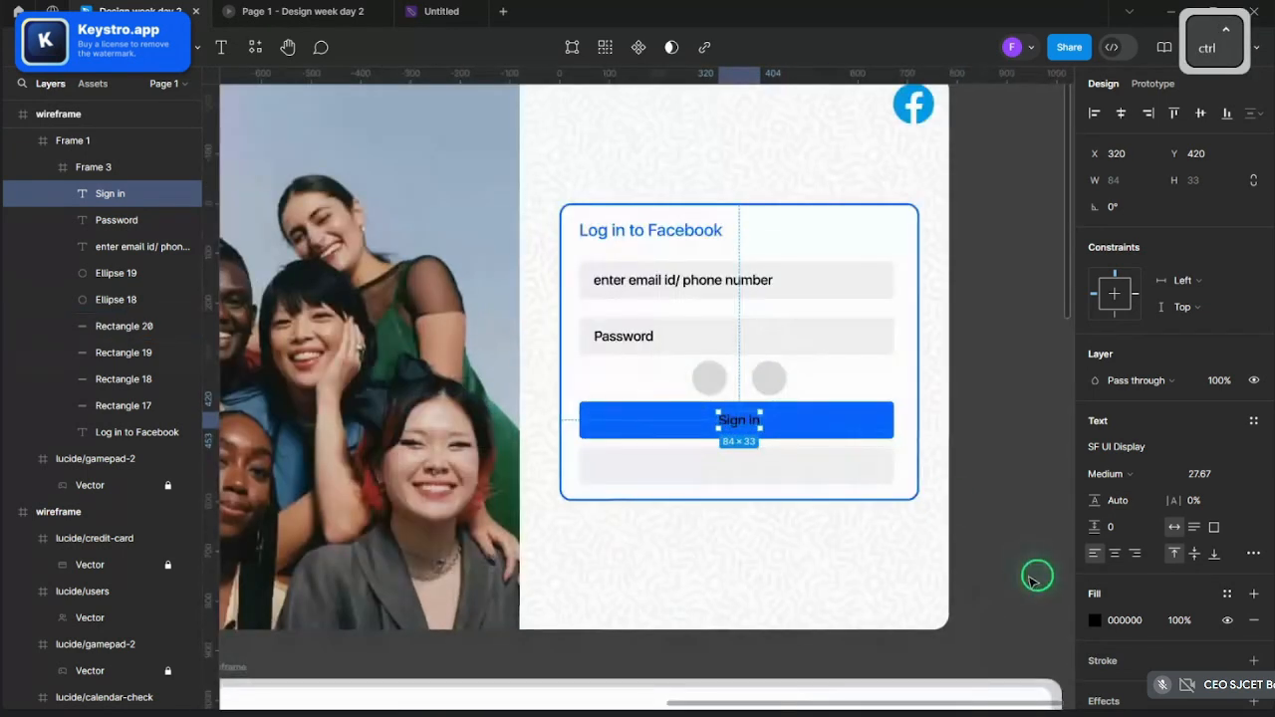
left_click(1092, 619)
left_click_drag(978, 400, 800, 218)
left_click(1030, 170)
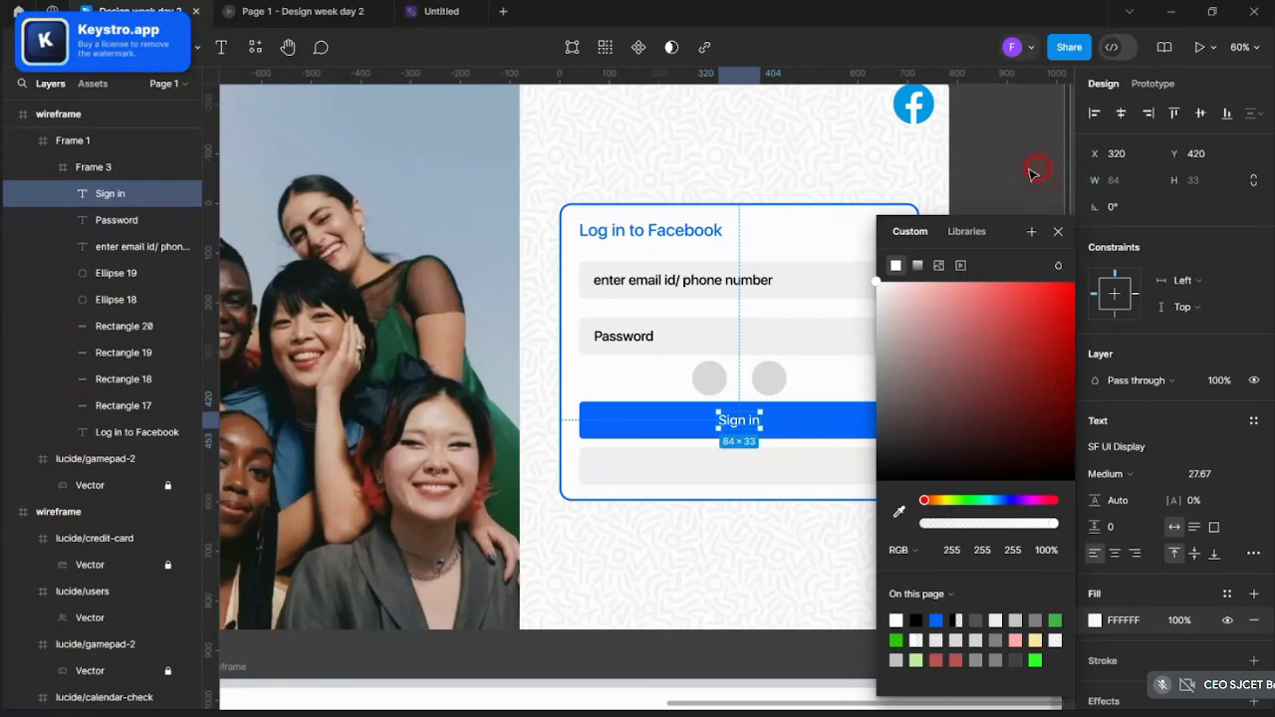
scroll(897, 410, "down", 1)
scroll(777, 378, "up", 3)
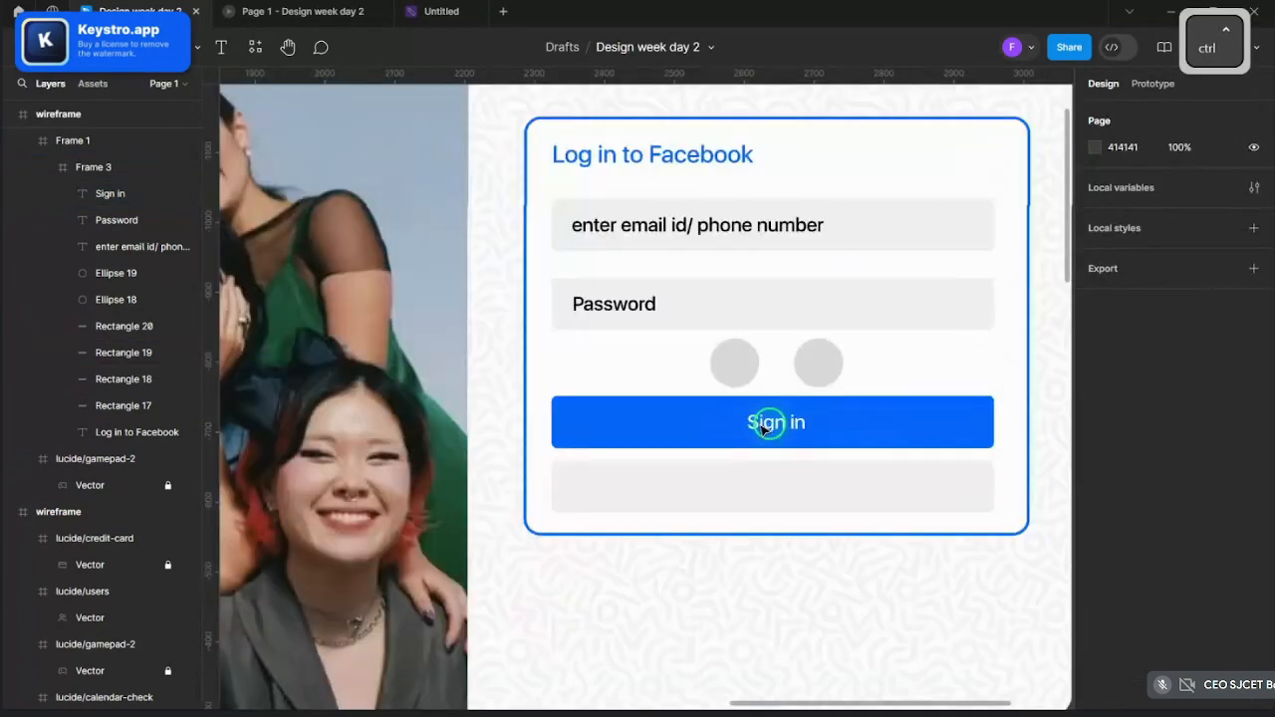
- Turn both the email and Password placeholder texts grey 9E9E9E
left_click(635, 304)
left_click(642, 294)
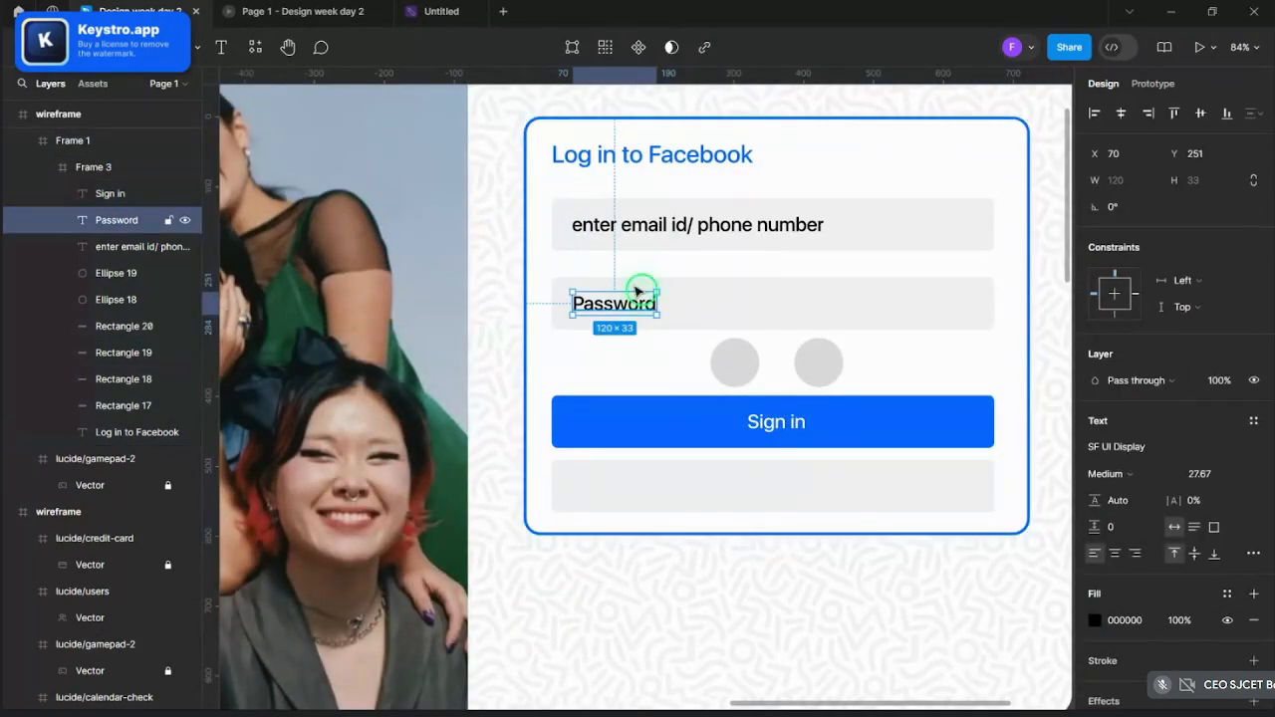
left_click(649, 239, "shift")
left_click(1112, 688)
left_click_drag(936, 379, 847, 363)
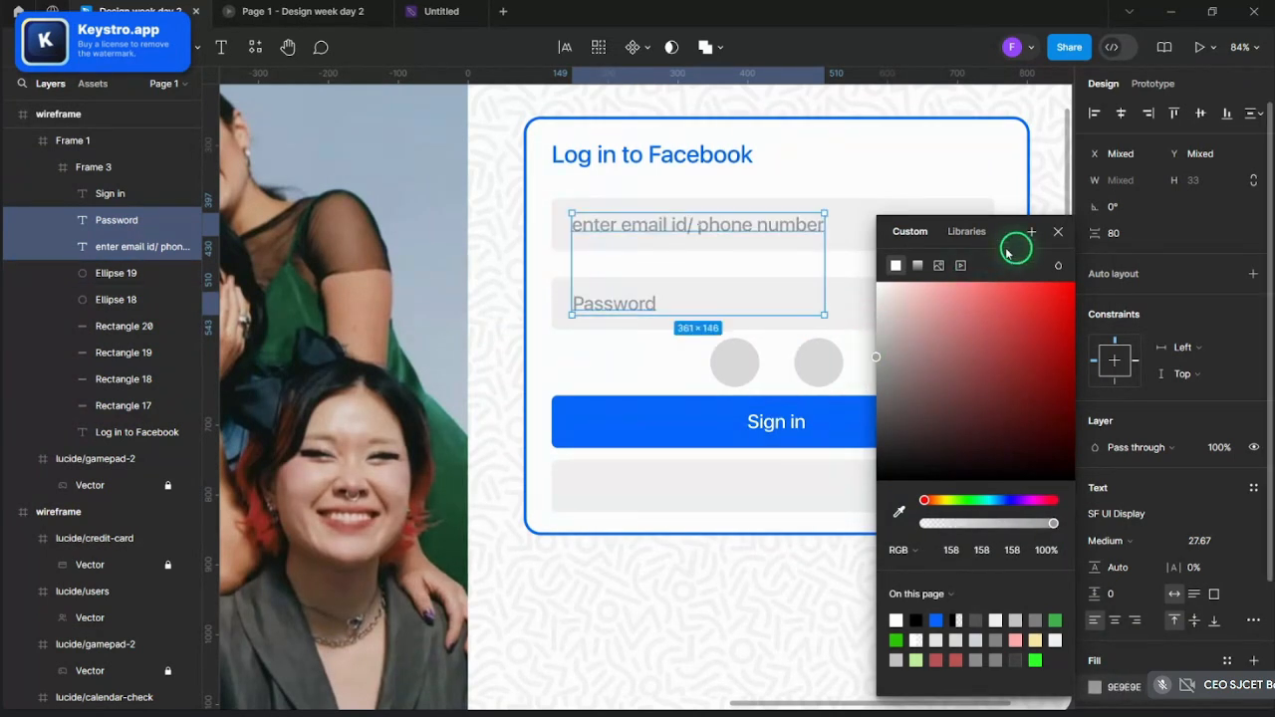
left_click(1058, 235)
- Change the placeholder texts' font weight from Medium to Regular
left_click(1107, 541)
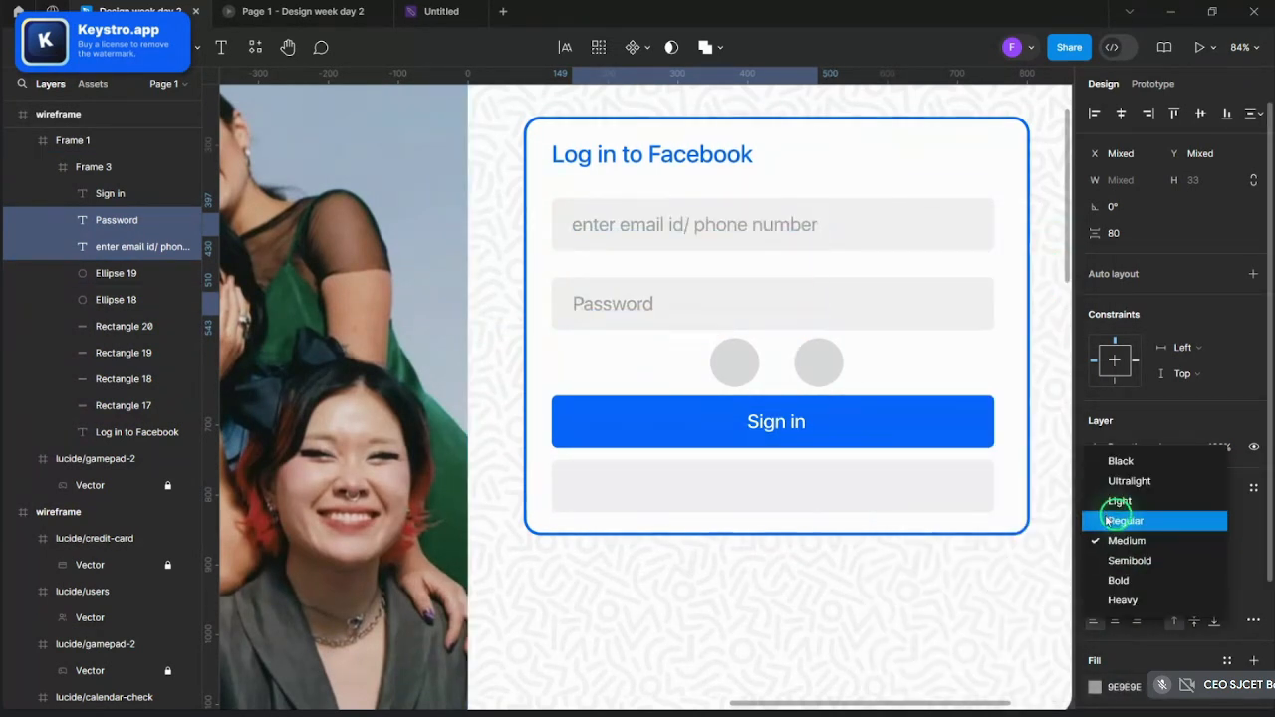
left_click(1108, 519)
scroll(868, 551, "down", 5)
left_click(908, 433)
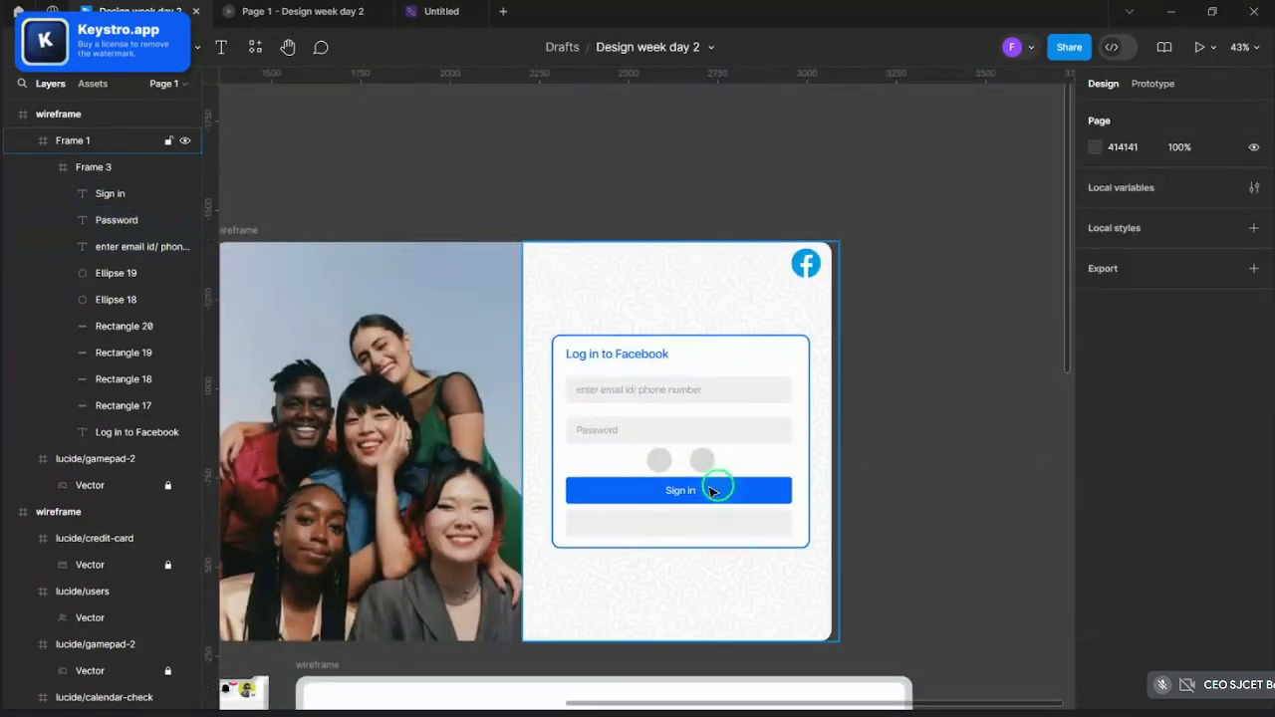
scroll(643, 510, "up", 5)
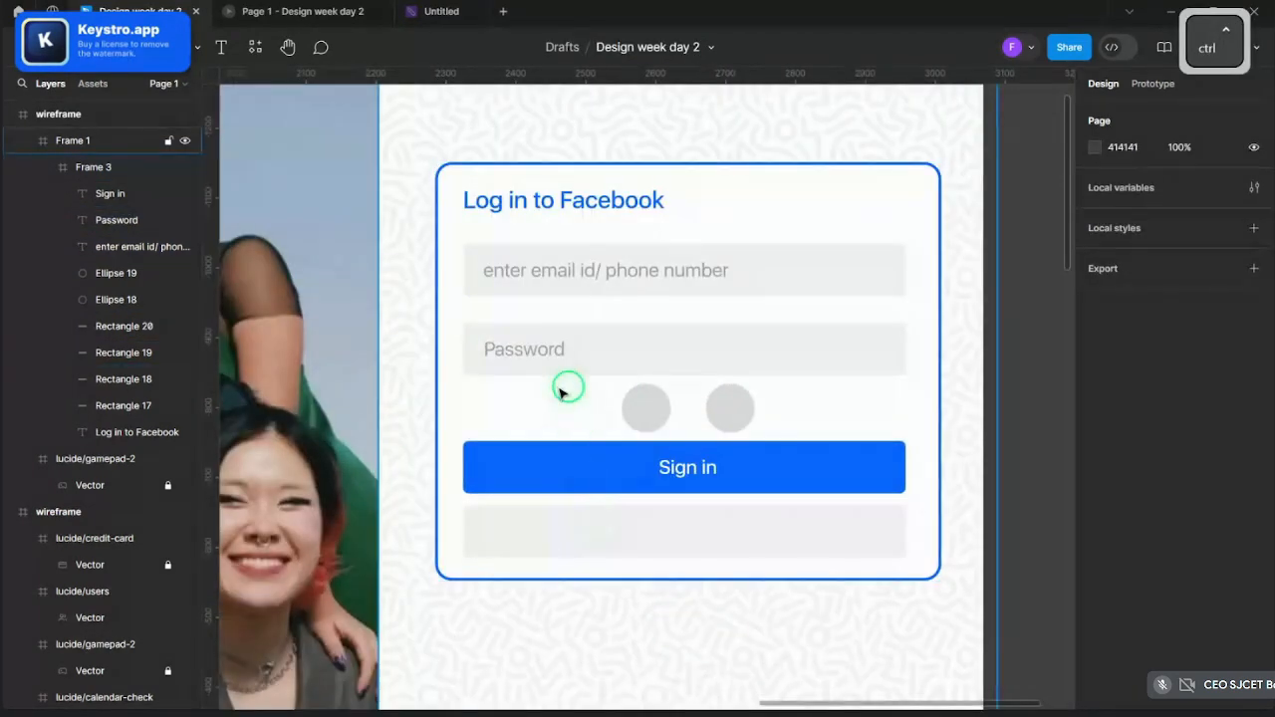
left_click(626, 525)
left_click(628, 525)
- Fill the empty grey bar below Sign in with black
left_click(631, 527)
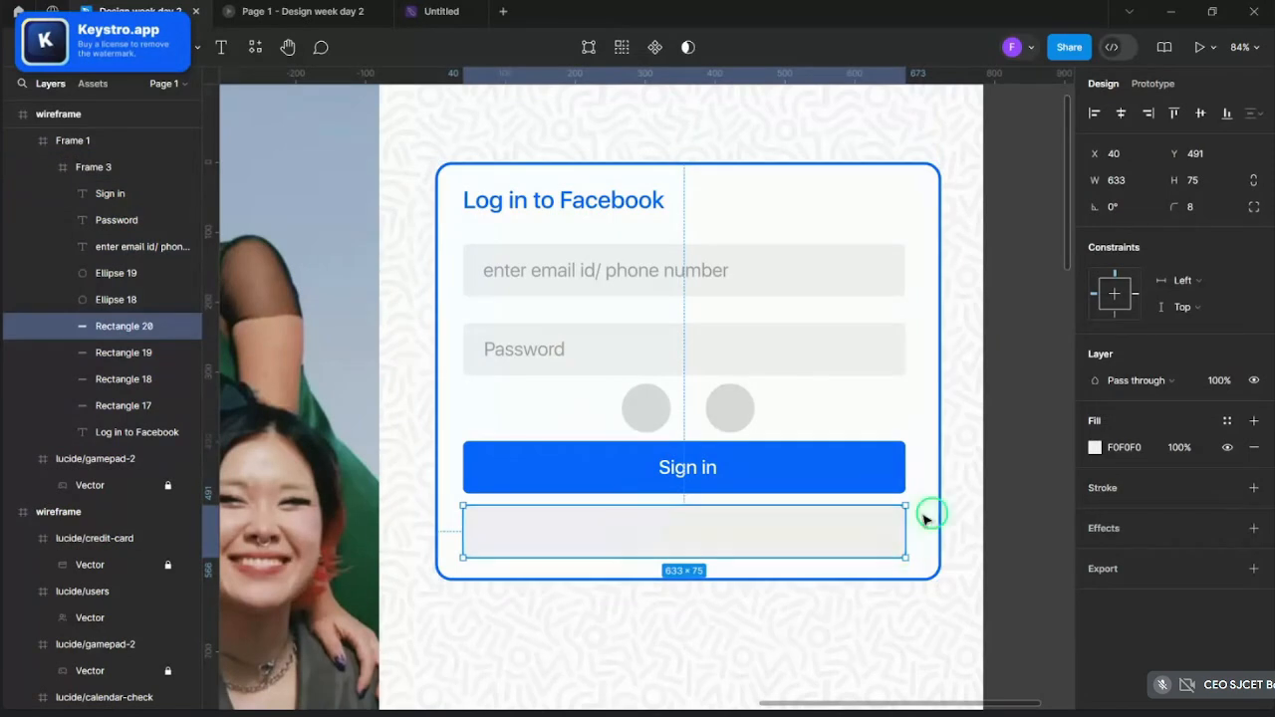
left_click(1094, 448)
left_click(909, 348)
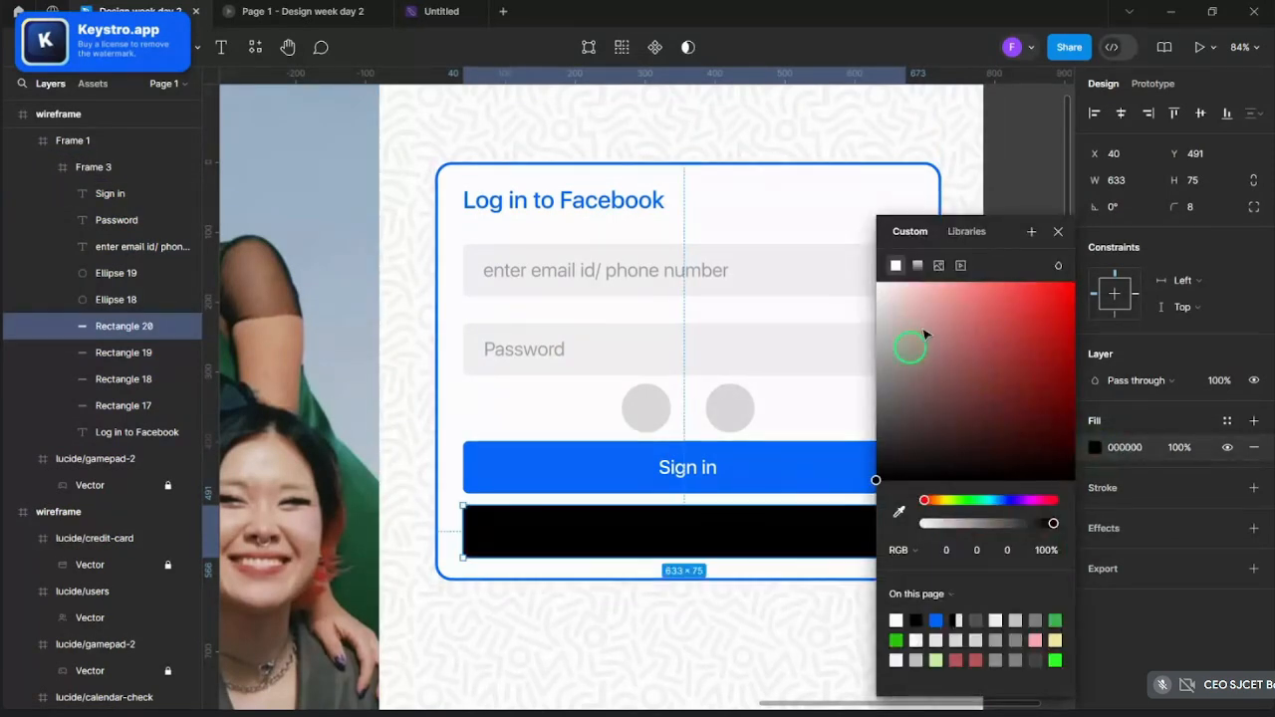
left_click(1053, 236)
- Paste a copy of the Sign in label onto the black bar and change it to 'Sign up'
left_click(684, 468)
key("ctrl+c")
key("ctrl+v")
left_click_drag(684, 469, 705, 537)
double_click(713, 530)
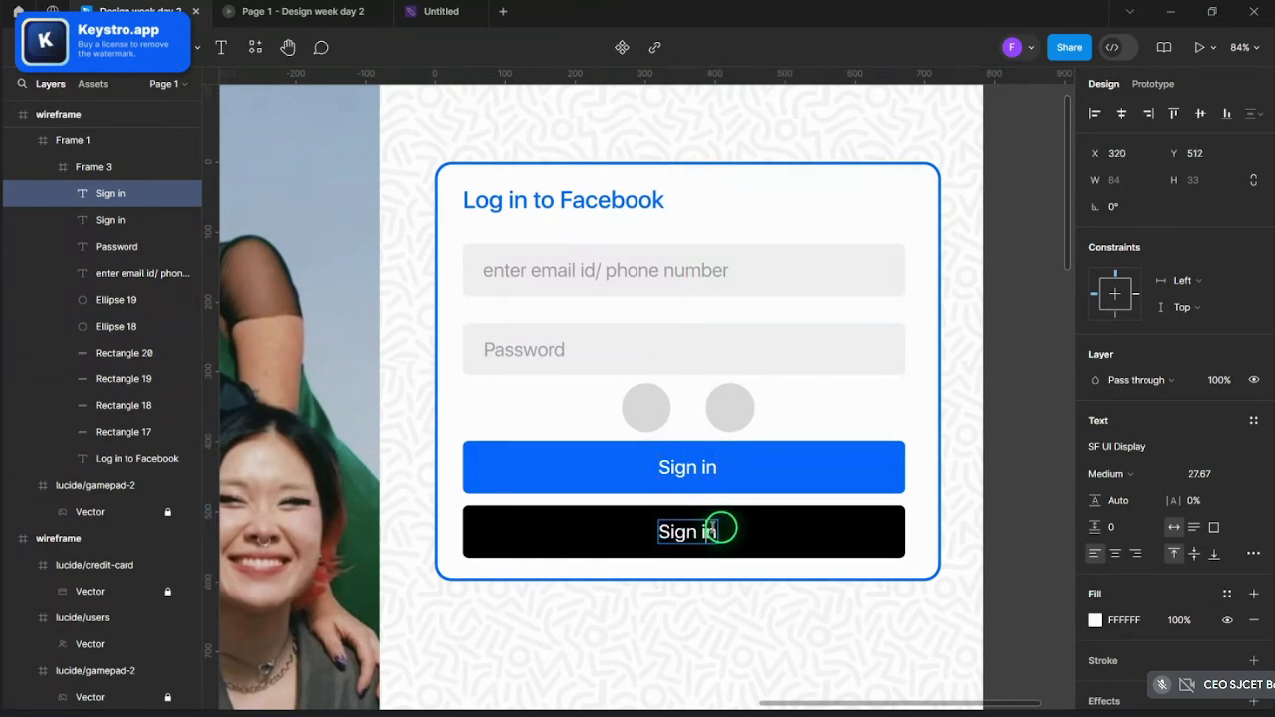
key("BackSpace")
key("ctrl+z")
key("Left")
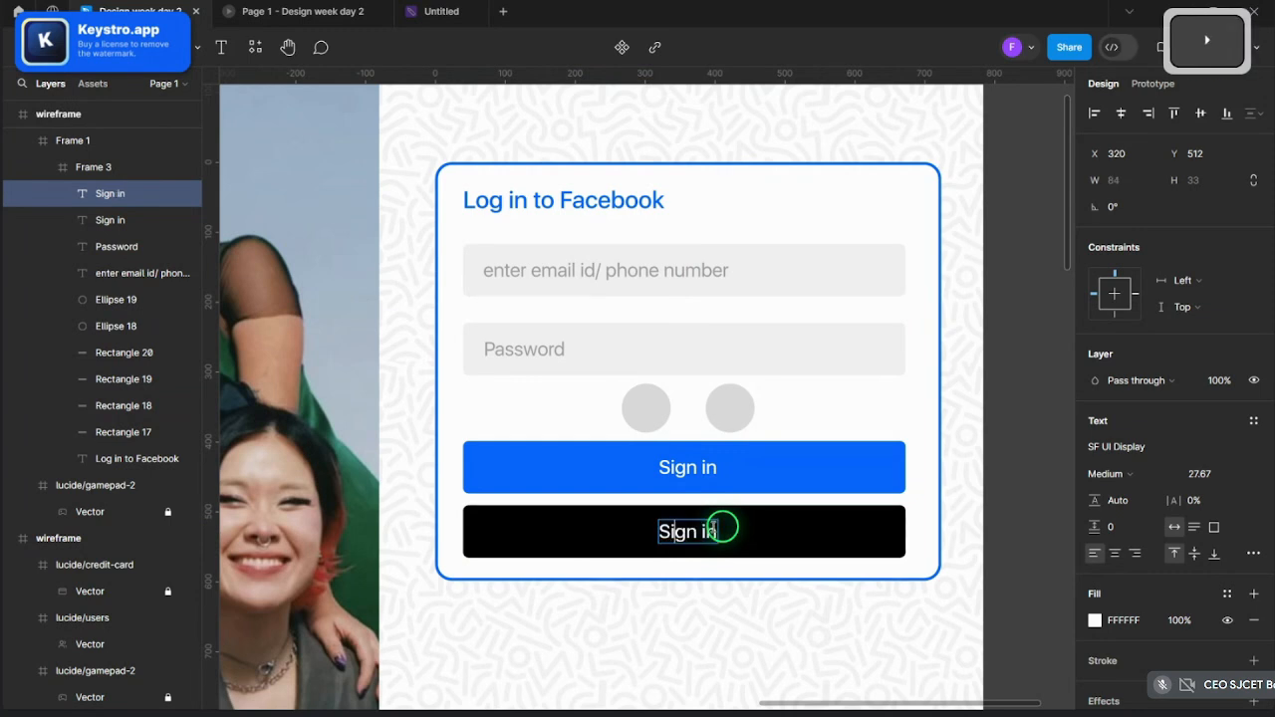
key("Left")
key("BackSpace")
type("up")
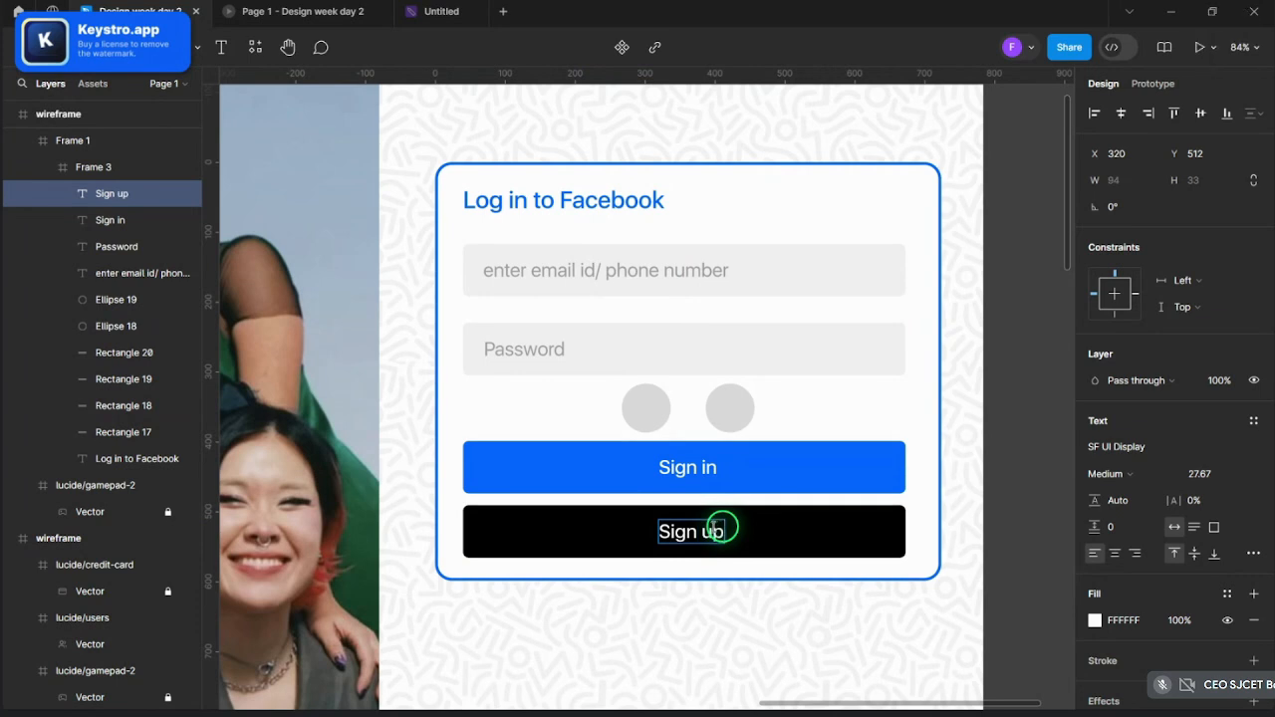
key("Escape")
- Lighten the Sign up button's fill to near-black 1F1F1F
left_click(683, 555)
scroll(702, 538, "up", 3)
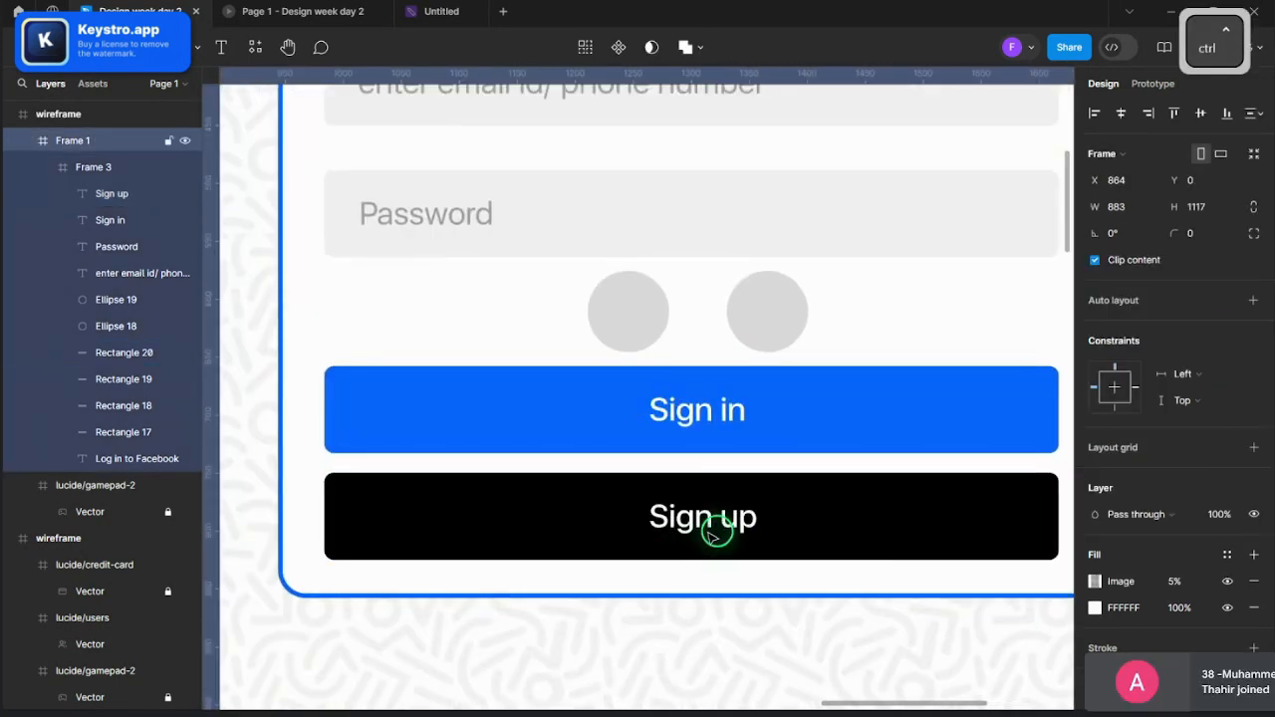
left_click(714, 527)
left_click(707, 518)
left_click(830, 516)
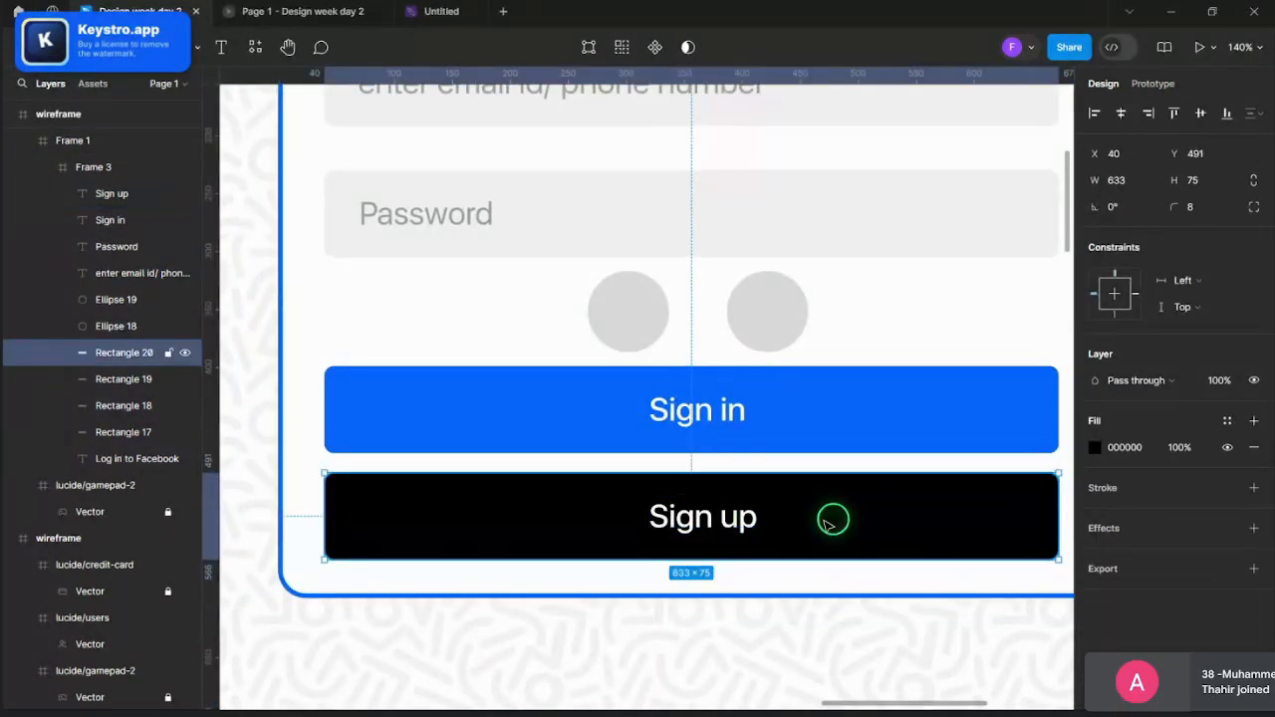
left_click(1101, 447)
left_click_drag(975, 388, 823, 455)
left_click(1058, 231)
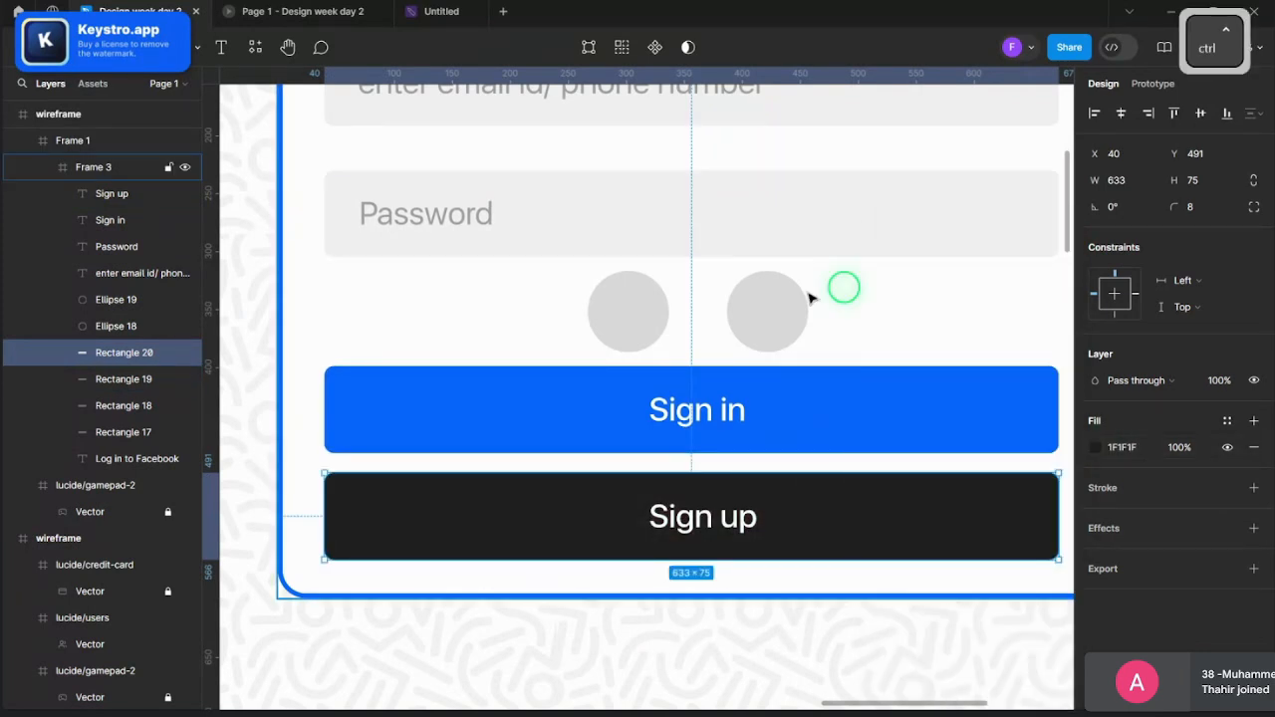
scroll(646, 320, "down", 5)
scroll(642, 326, "down", 1)
left_click(905, 290)
scroll(906, 290, "down", 4)
- In Prototype mode, select the Sign in button inside the login frame's card
scroll(876, 290, "up", 3)
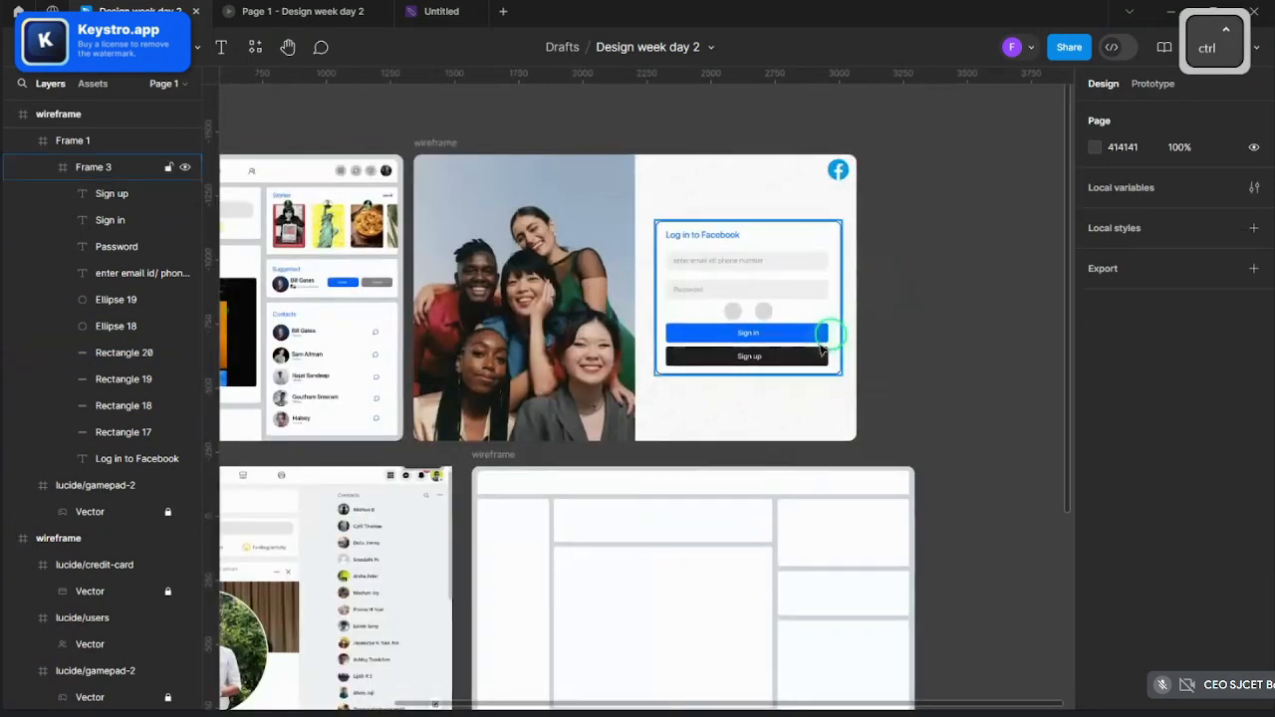
scroll(925, 427, "down", 3)
scroll(873, 431, "up", 4)
scroll(678, 547, "down", 3)
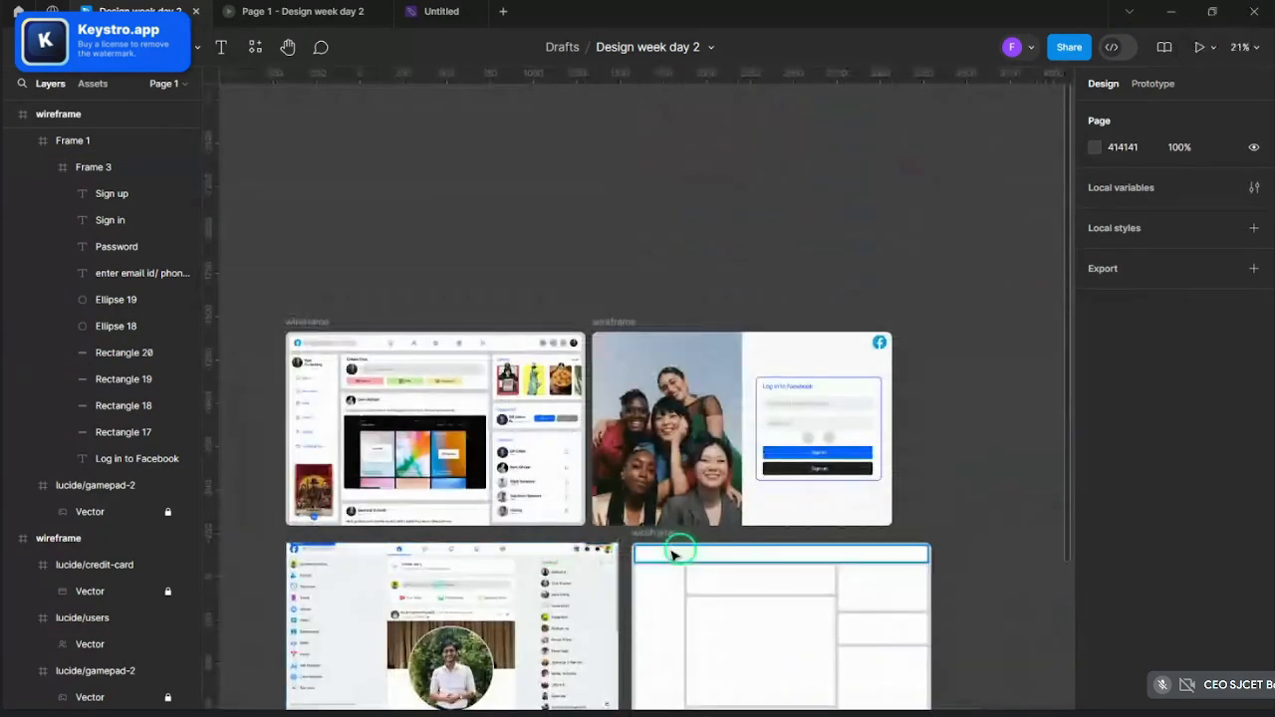
scroll(713, 595, "up", 2)
scroll(911, 308, "down", 2)
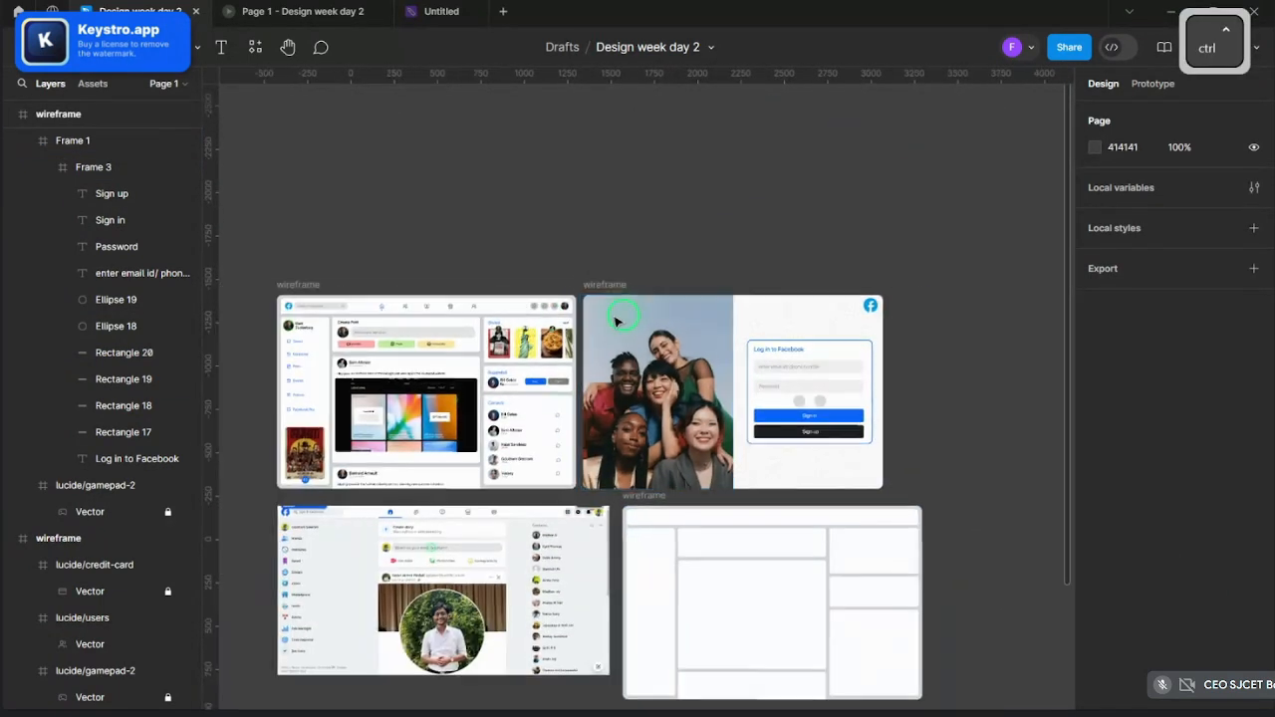
scroll(469, 308, "up", 2)
left_click(633, 284)
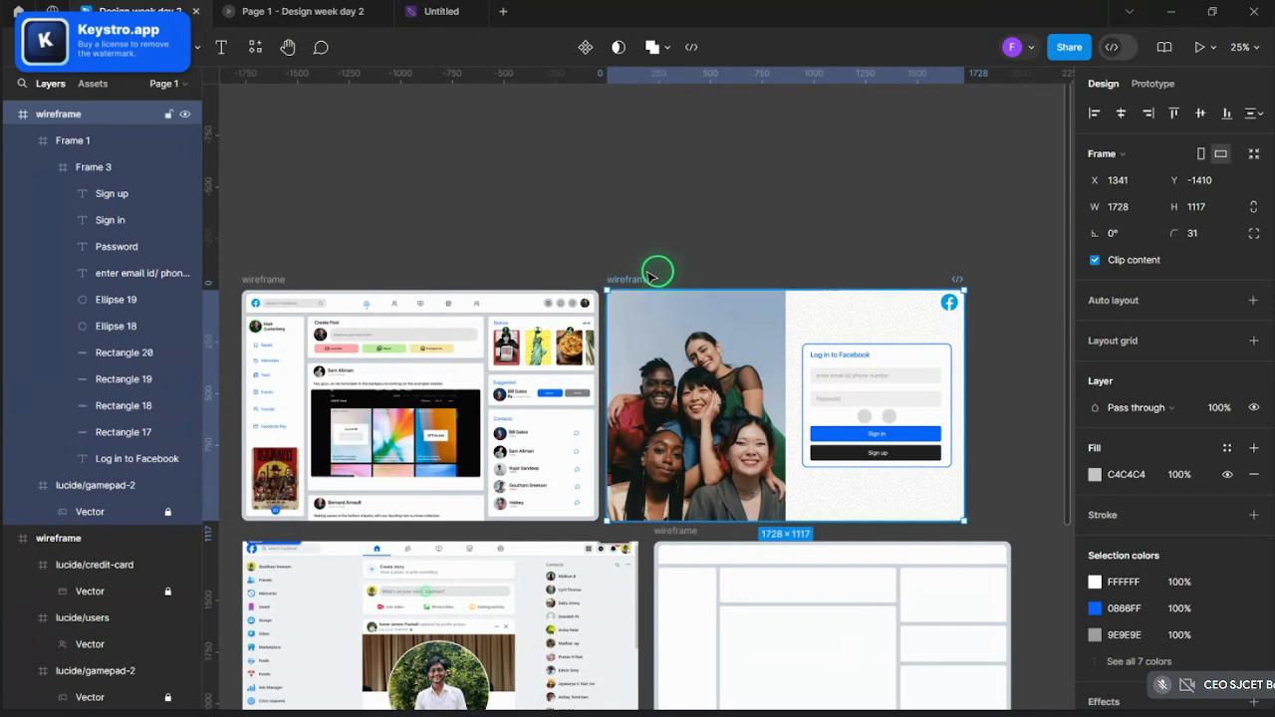
left_click(1164, 85)
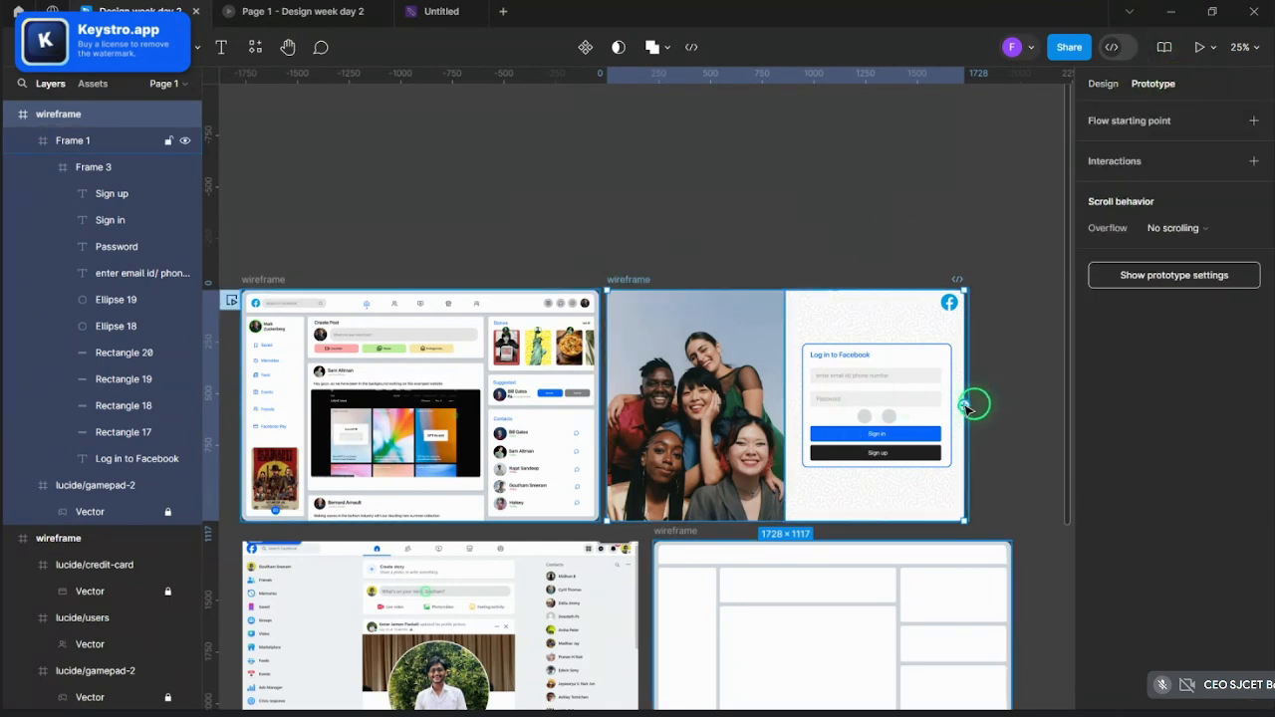
left_click(934, 441)
left_click(935, 441)
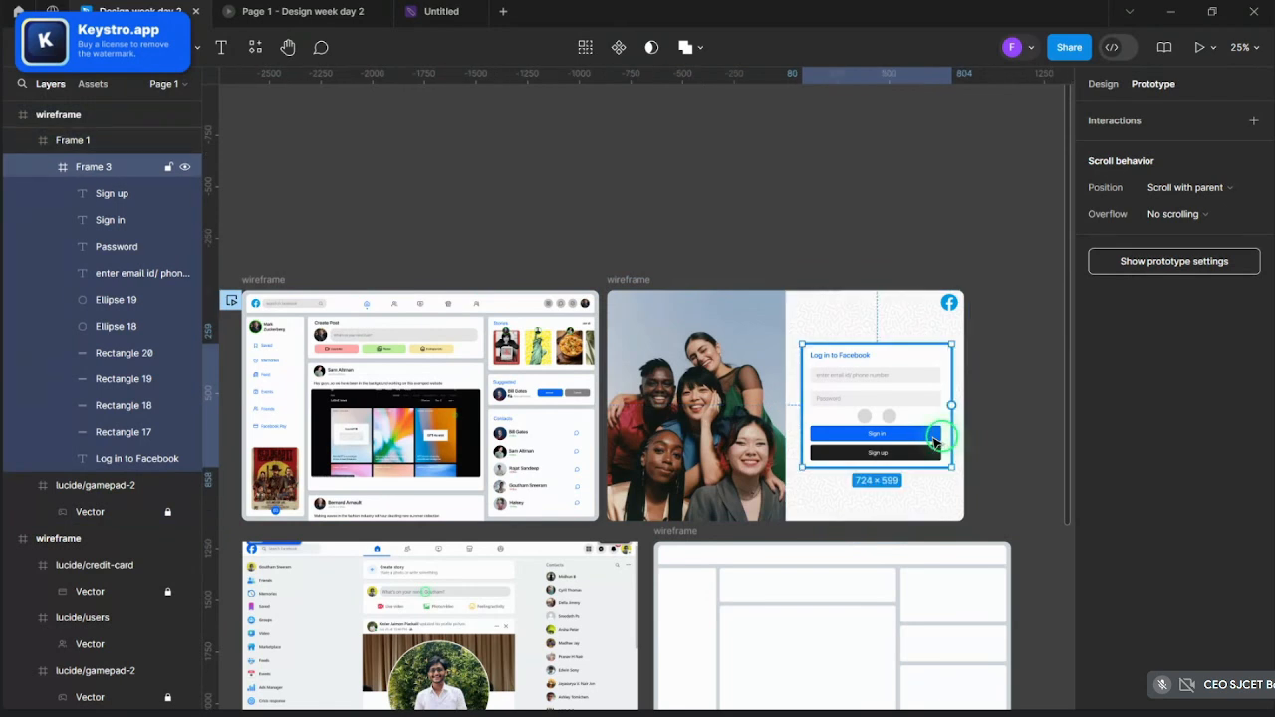
left_click(935, 438)
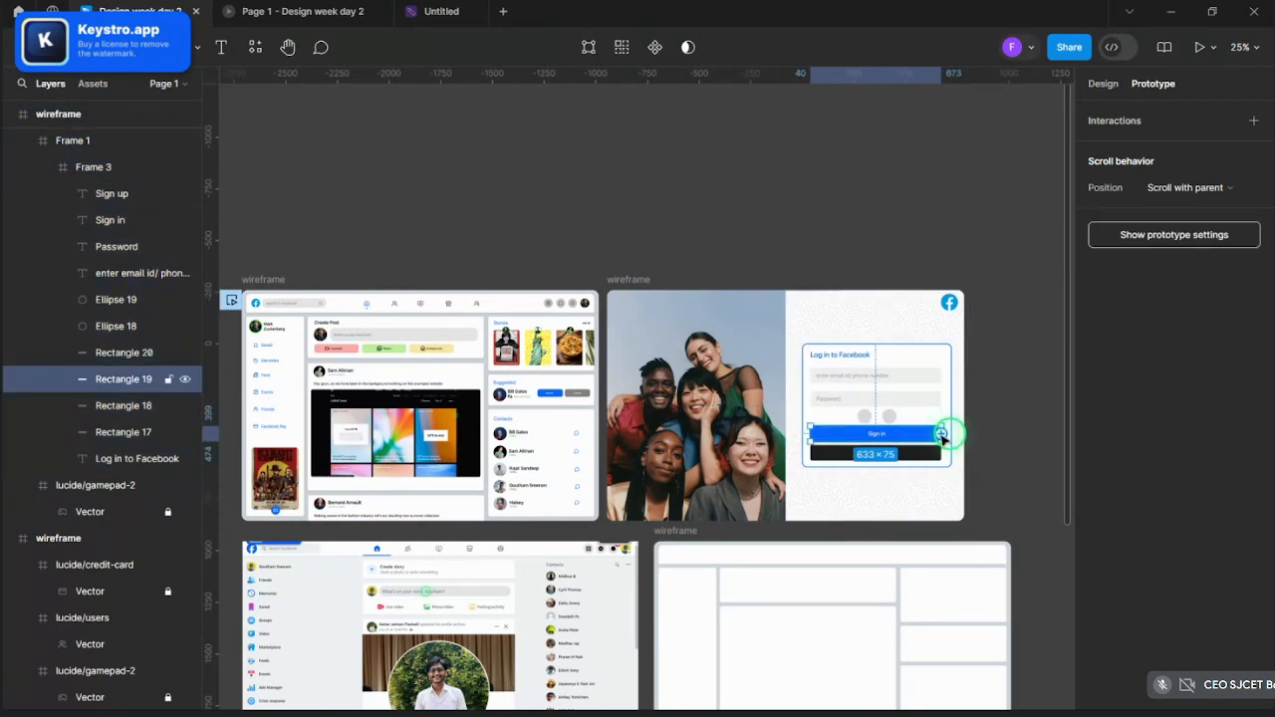
- Link Sign in to the home feed, move the login frame above it, and start Flow 1
left_click_drag(678, 536, 546, 473)
left_click_drag(648, 276, 277, 173)
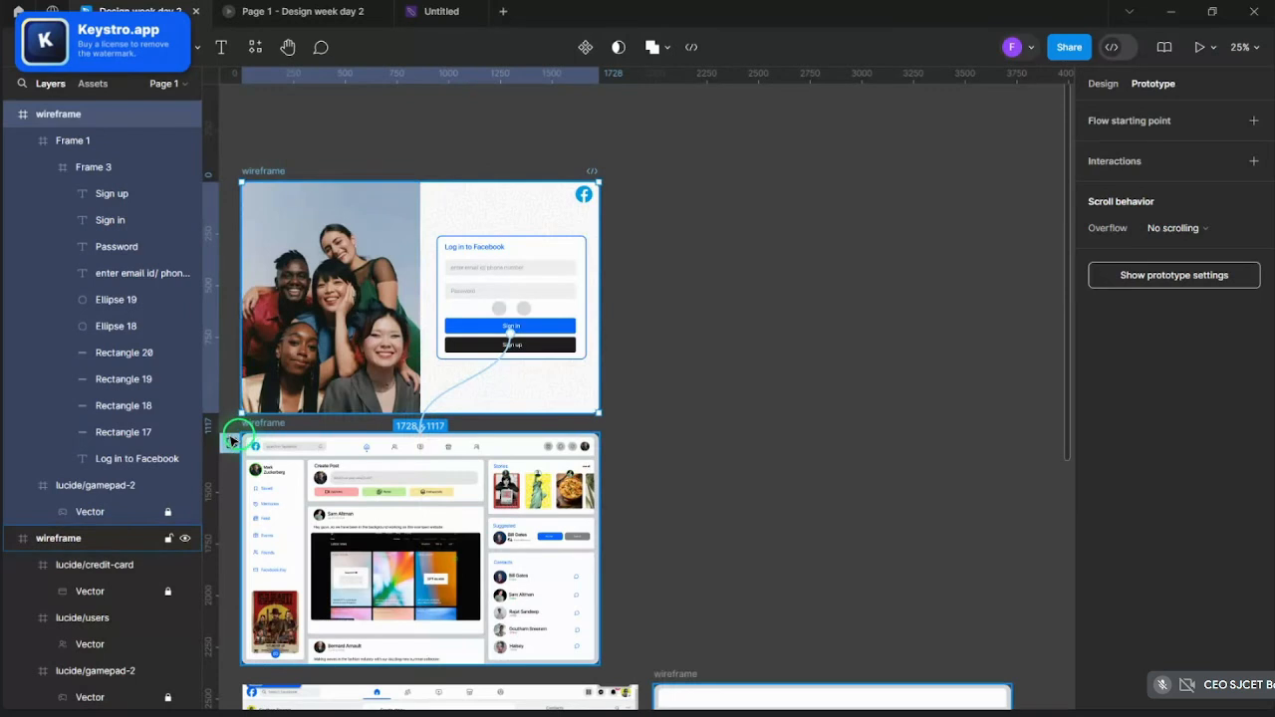
left_click(233, 193)
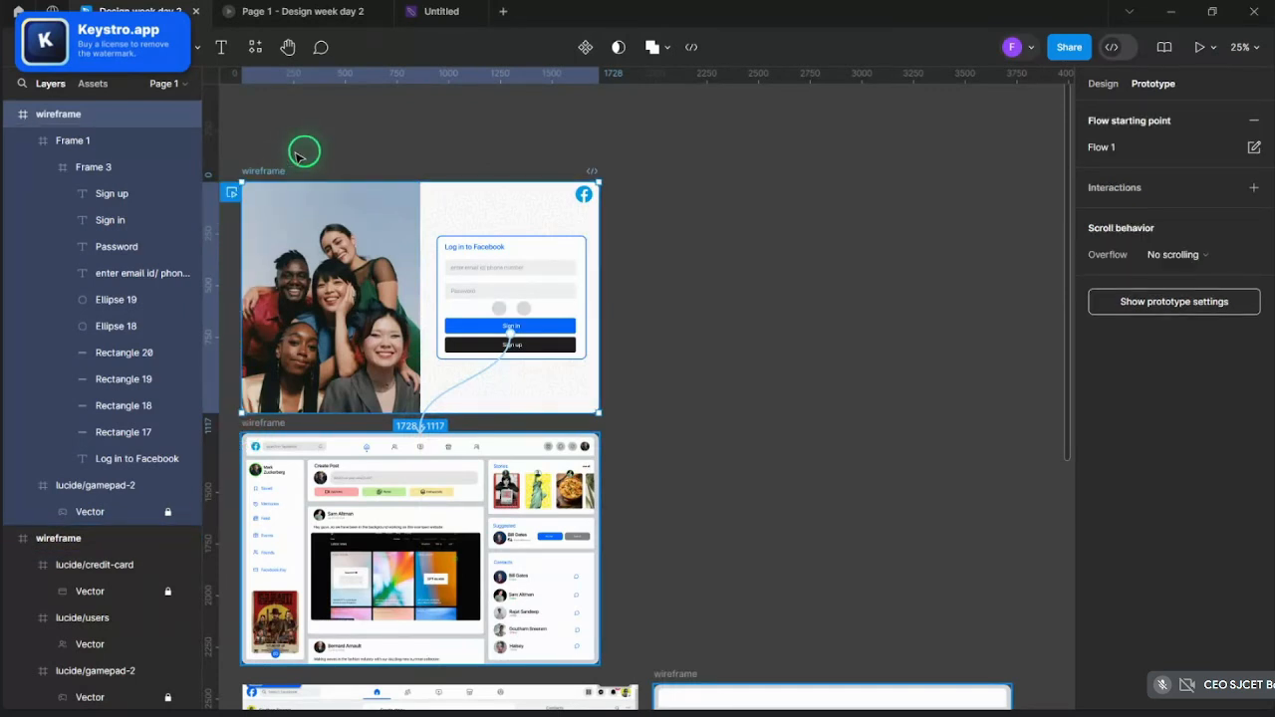
- Reconnect the Sign in button to the home feed frame
scroll(311, 156, "down", 3, "ctrl")
scroll(227, 154, "up", 3, "ctrl")
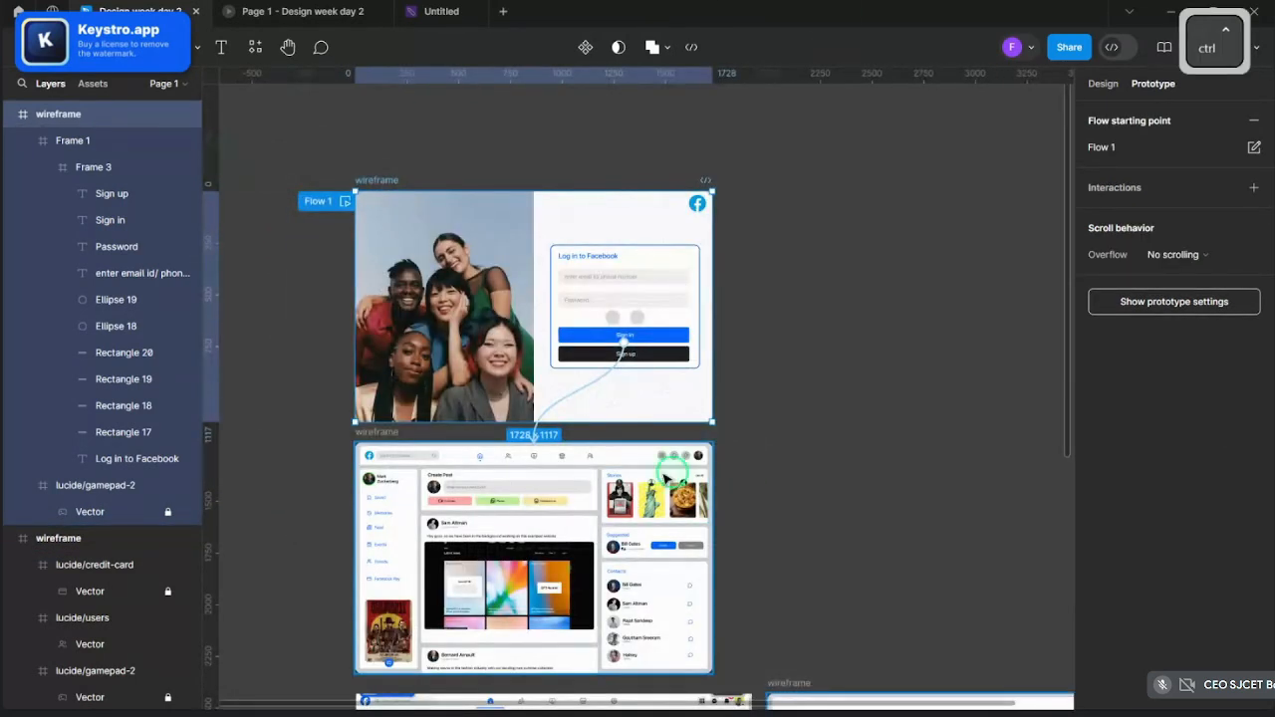
scroll(588, 518, "up", 3, "ctrl")
scroll(872, 313, "down", 3, "ctrl")
scroll(665, 269, "up", 2, "ctrl")
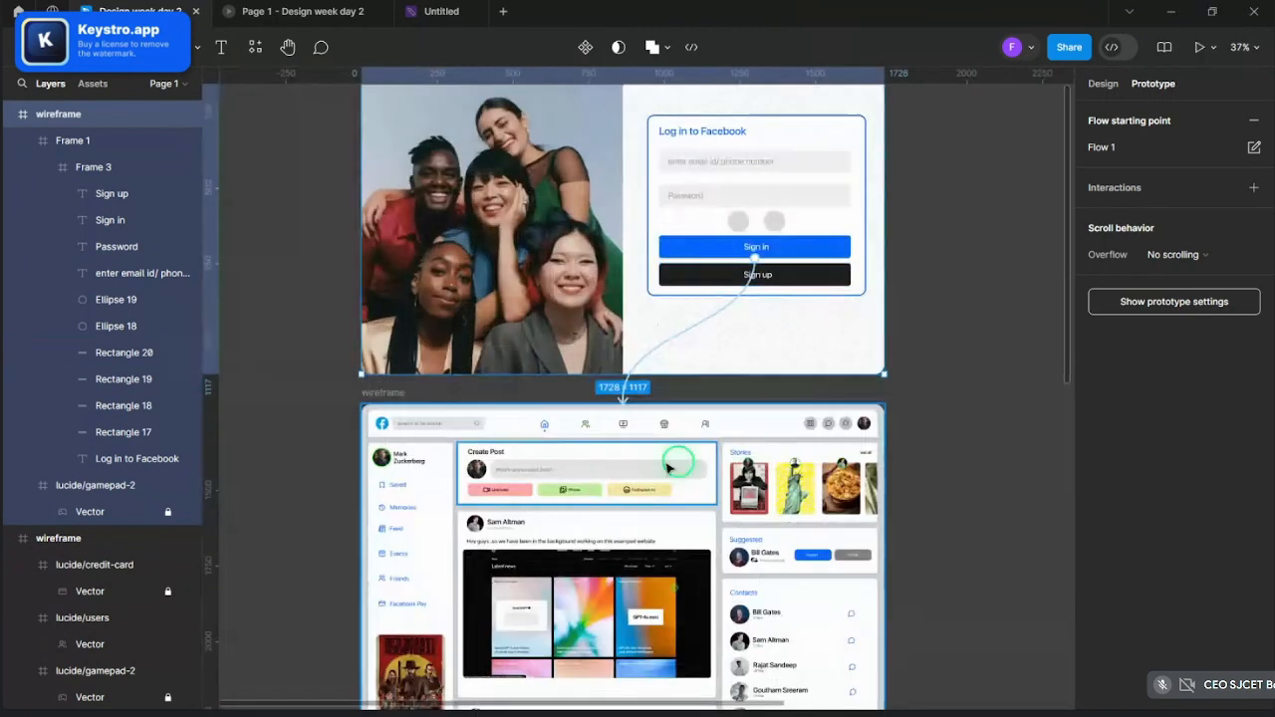
scroll(640, 398, "down", 3, "ctrl")
scroll(598, 398, "up", 3, "ctrl")
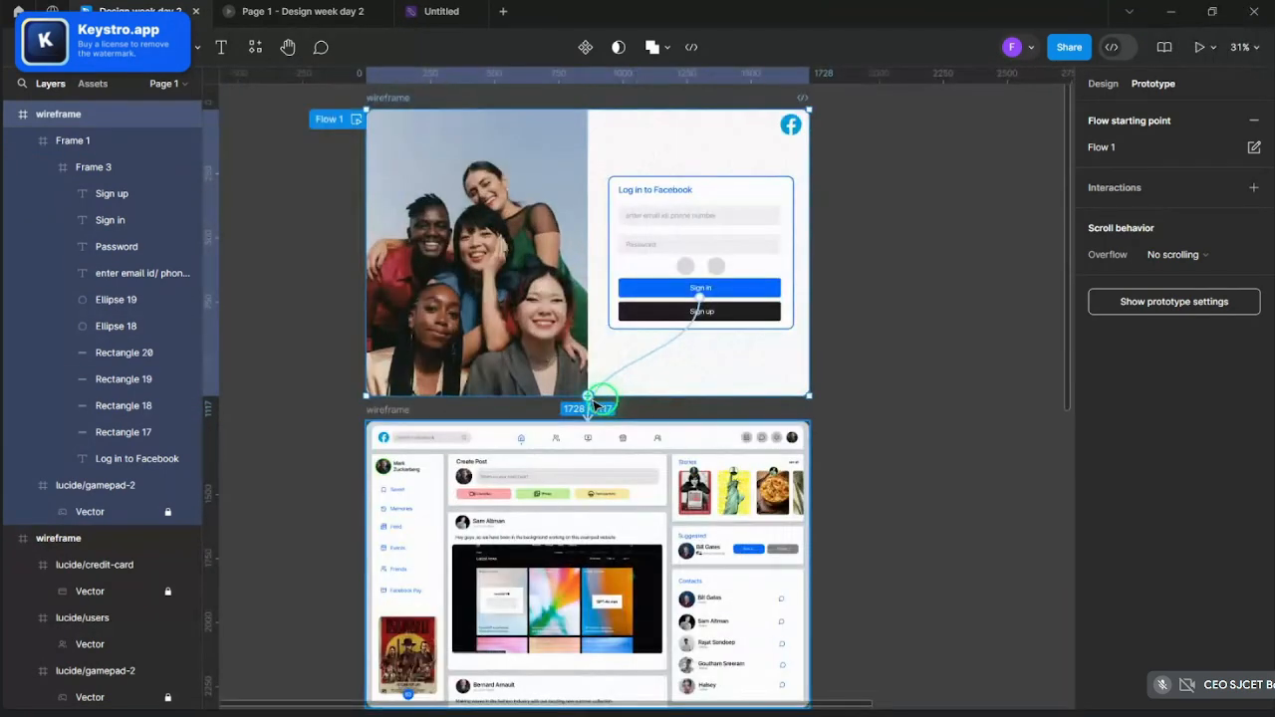
scroll(637, 379, "up", 2, "ctrl")
left_click_drag(595, 403, 681, 342)
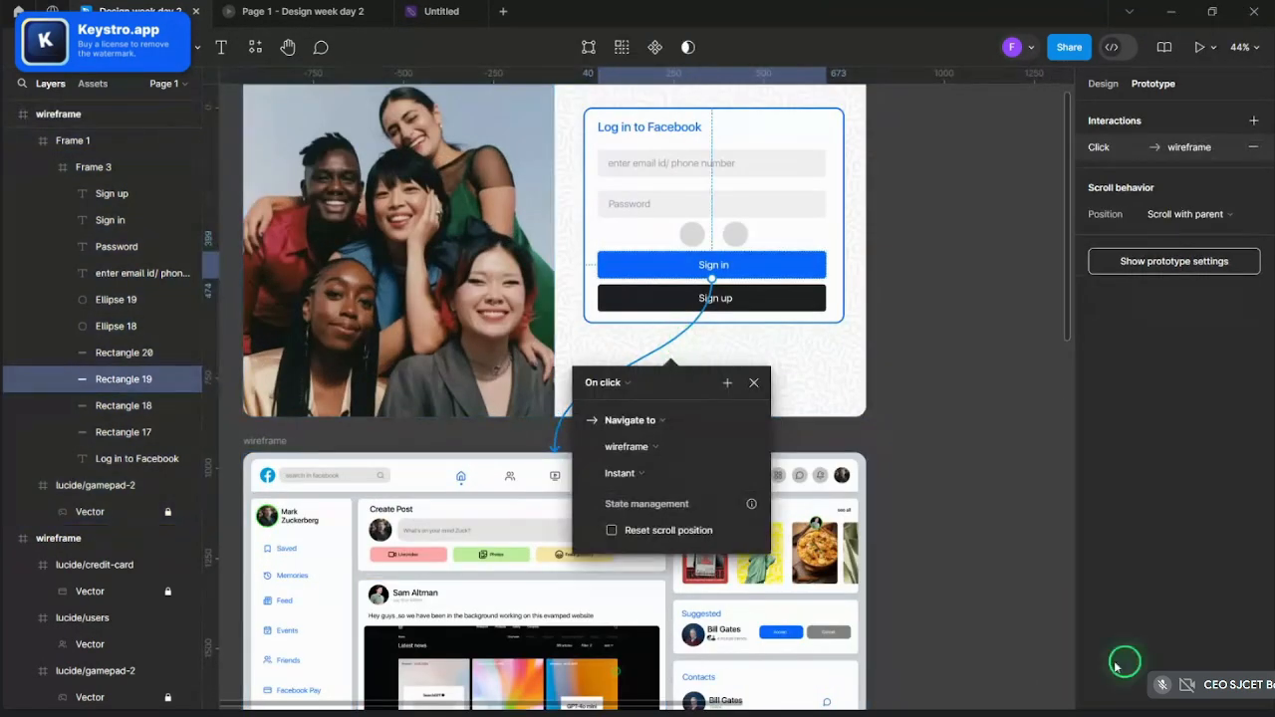
- Keep On click and Navigate to wireframe for Sign in, trying a Smart animate transition
left_click(609, 383)
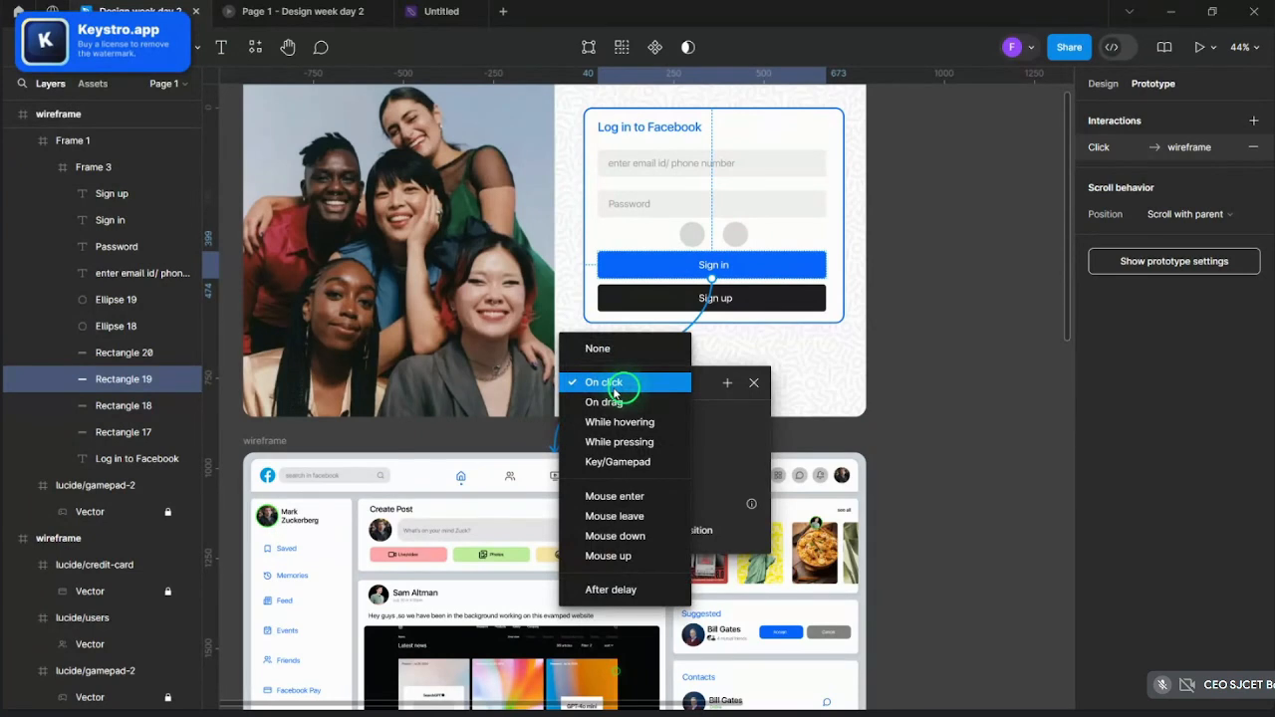
left_click(614, 388)
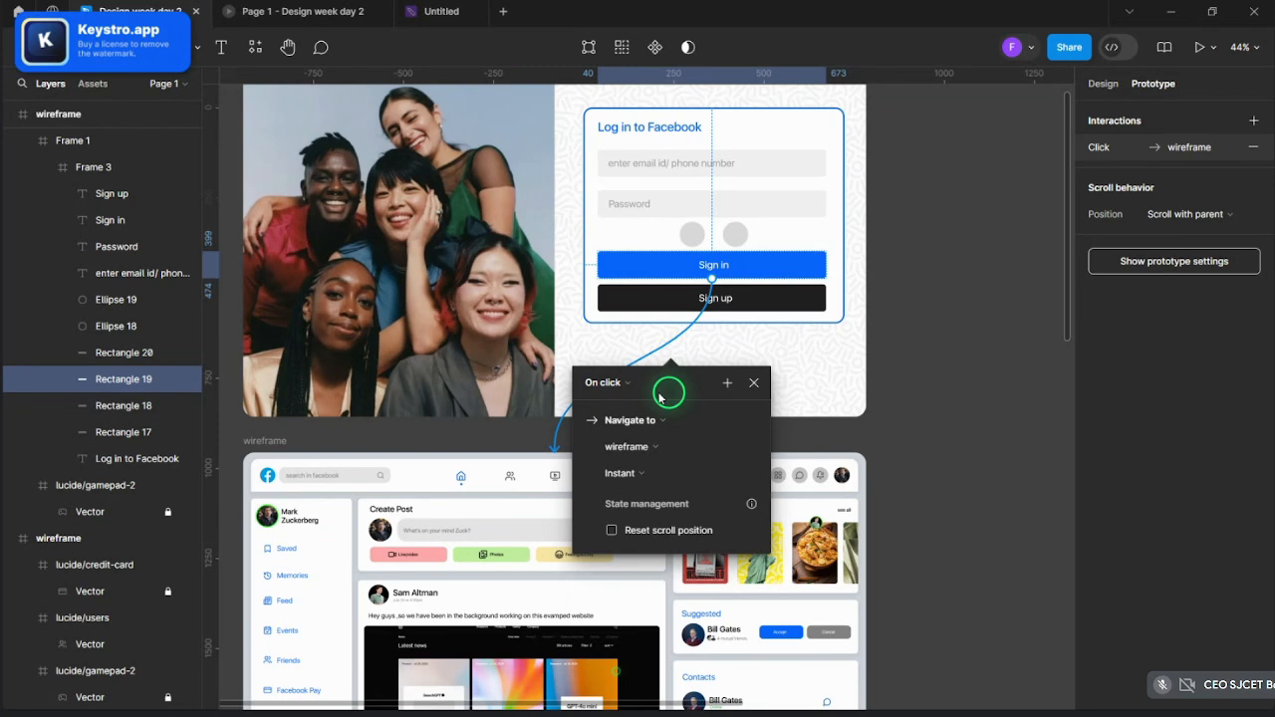
left_click(630, 420)
left_click(656, 417)
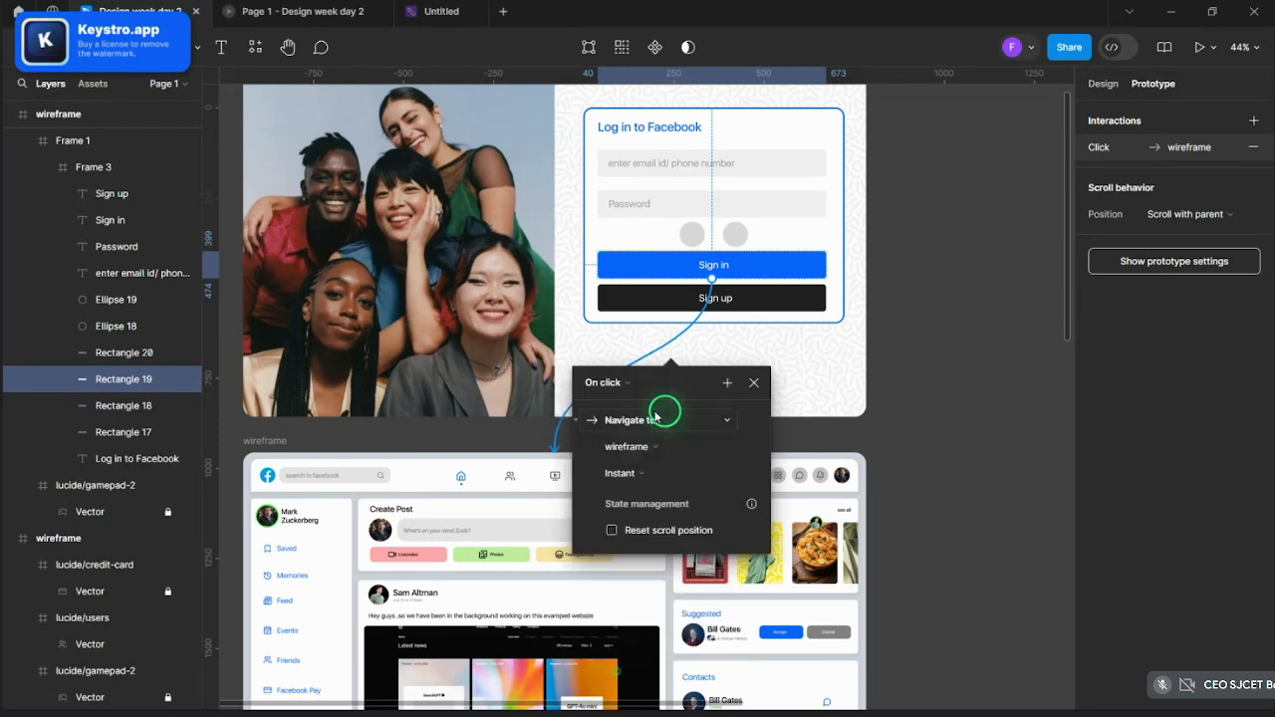
left_click(655, 445)
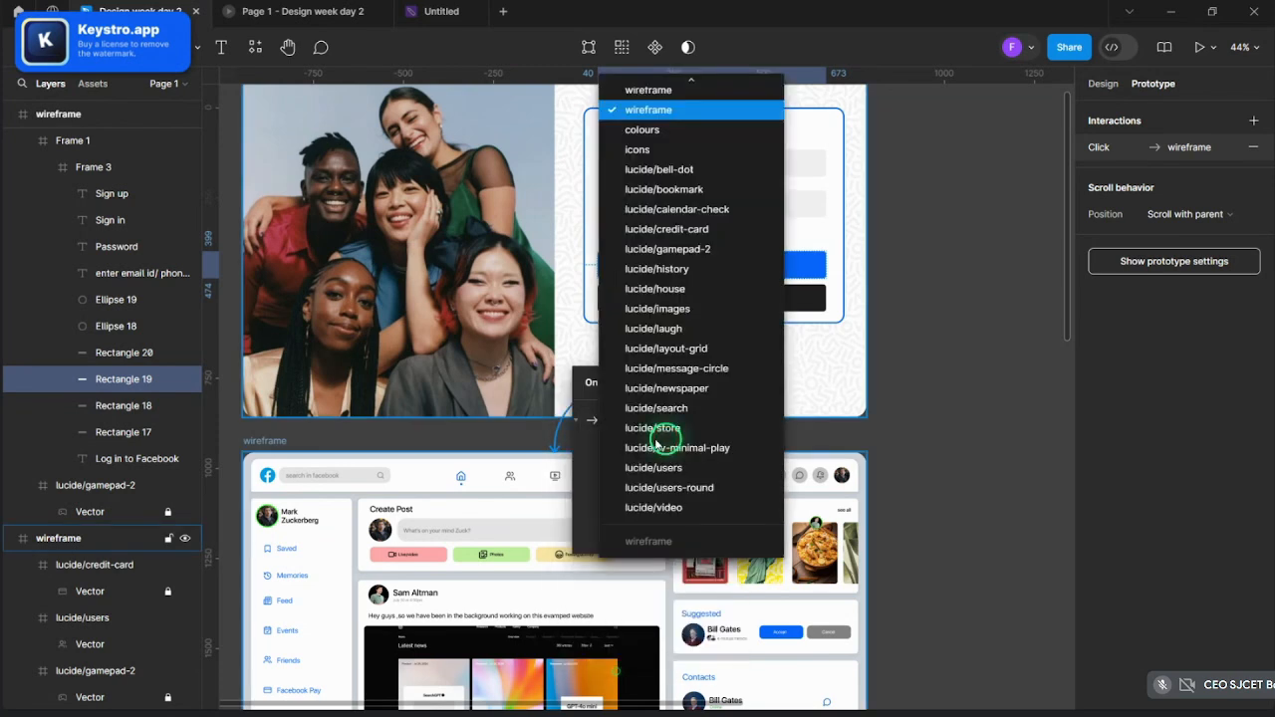
left_click(592, 434)
left_click(620, 475)
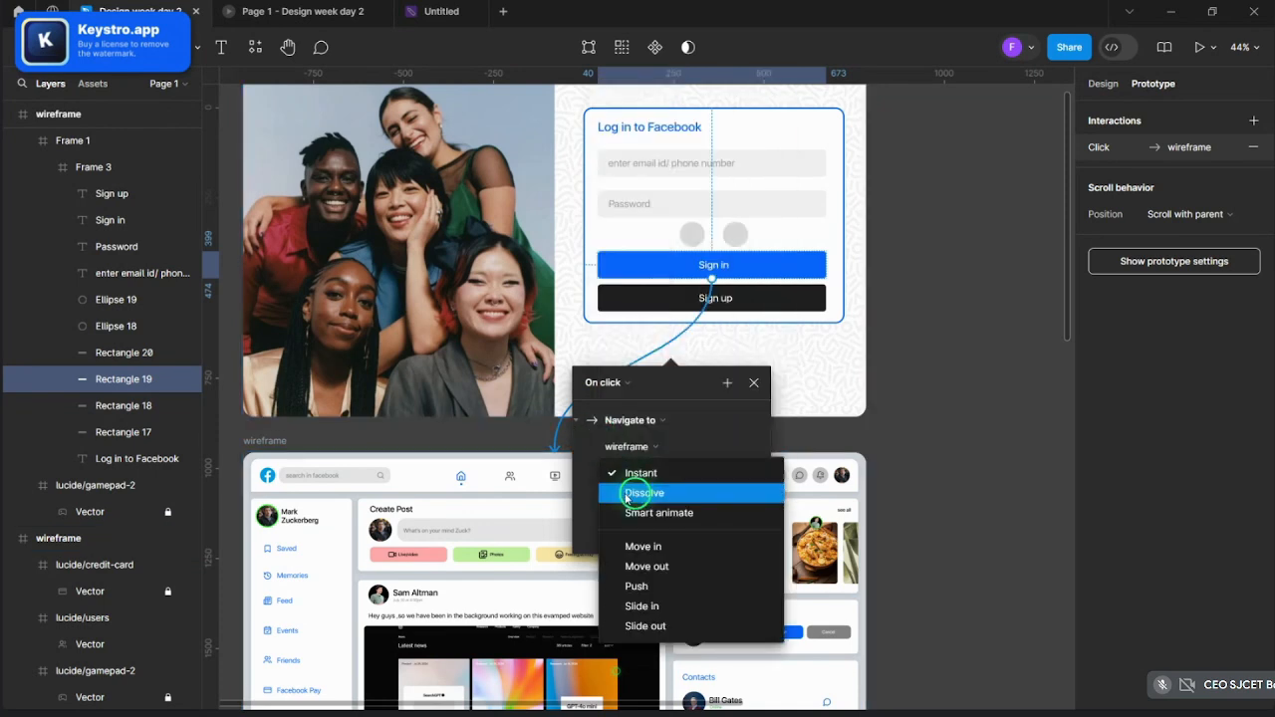
left_click(659, 512)
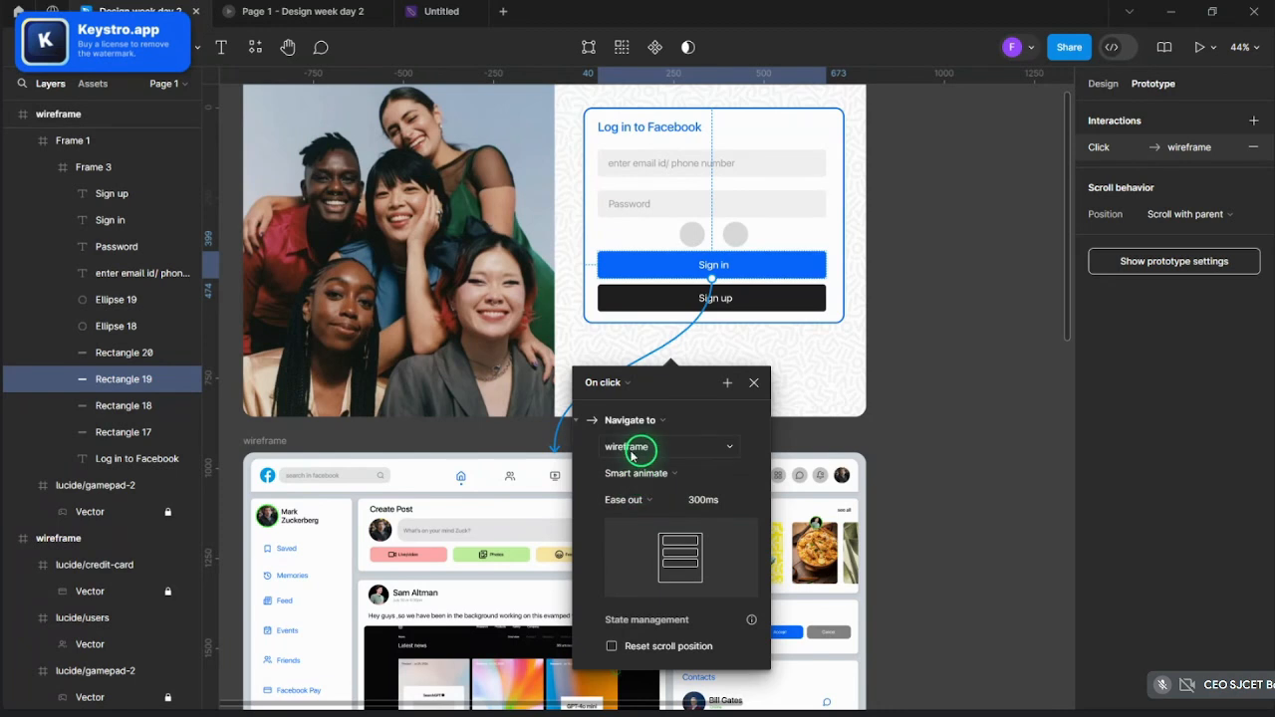
- Switch to Slide in upward, 300ms ease out, with Animate matching layers, then preview it
left_click(631, 465)
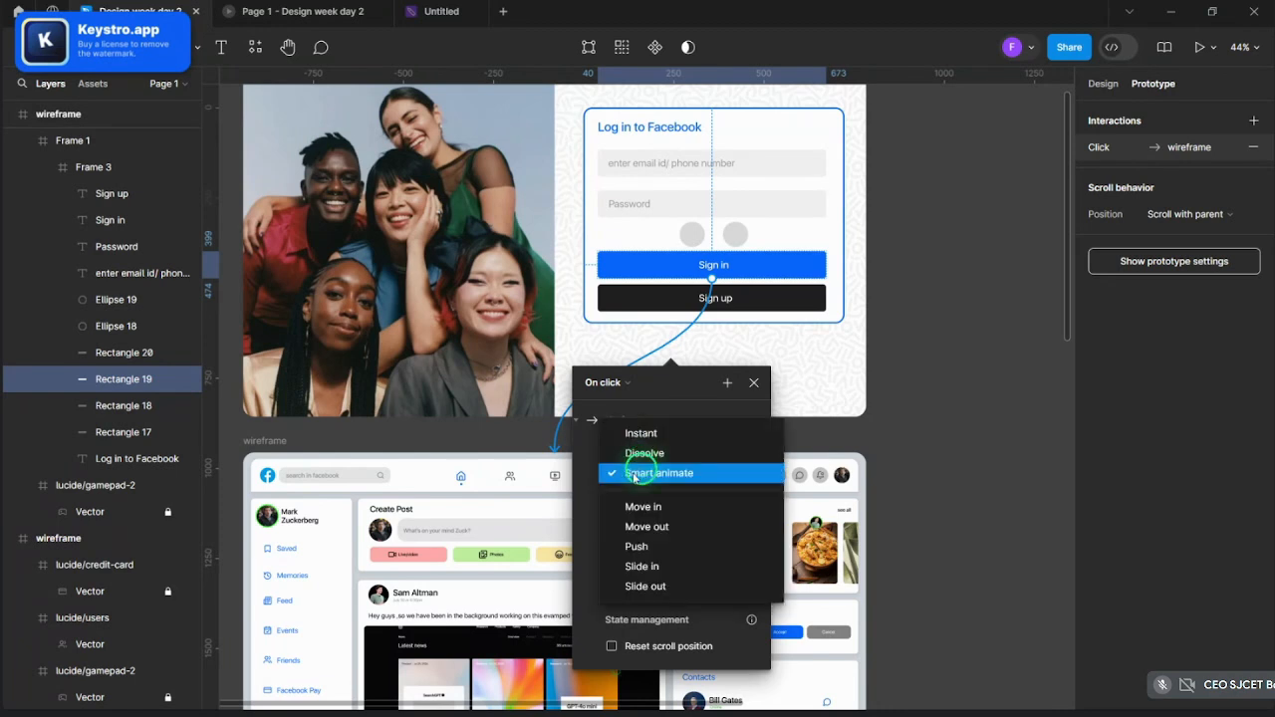
left_click(636, 568)
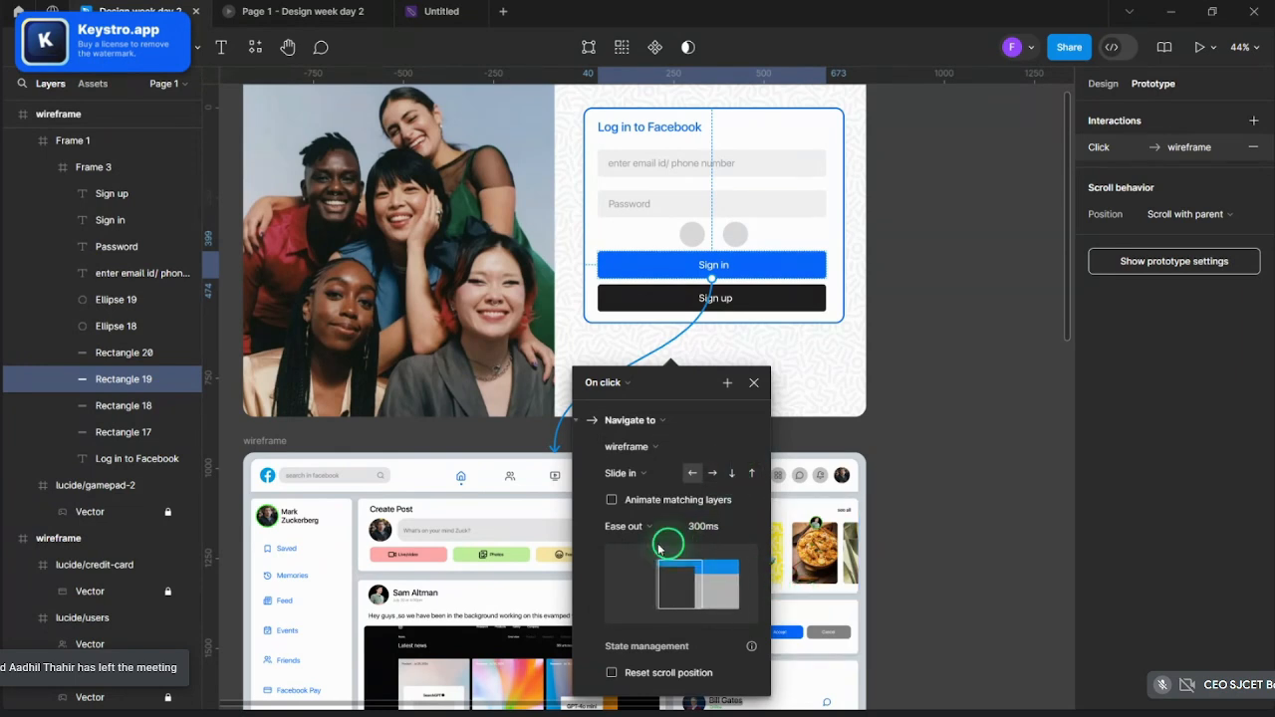
left_click(611, 501)
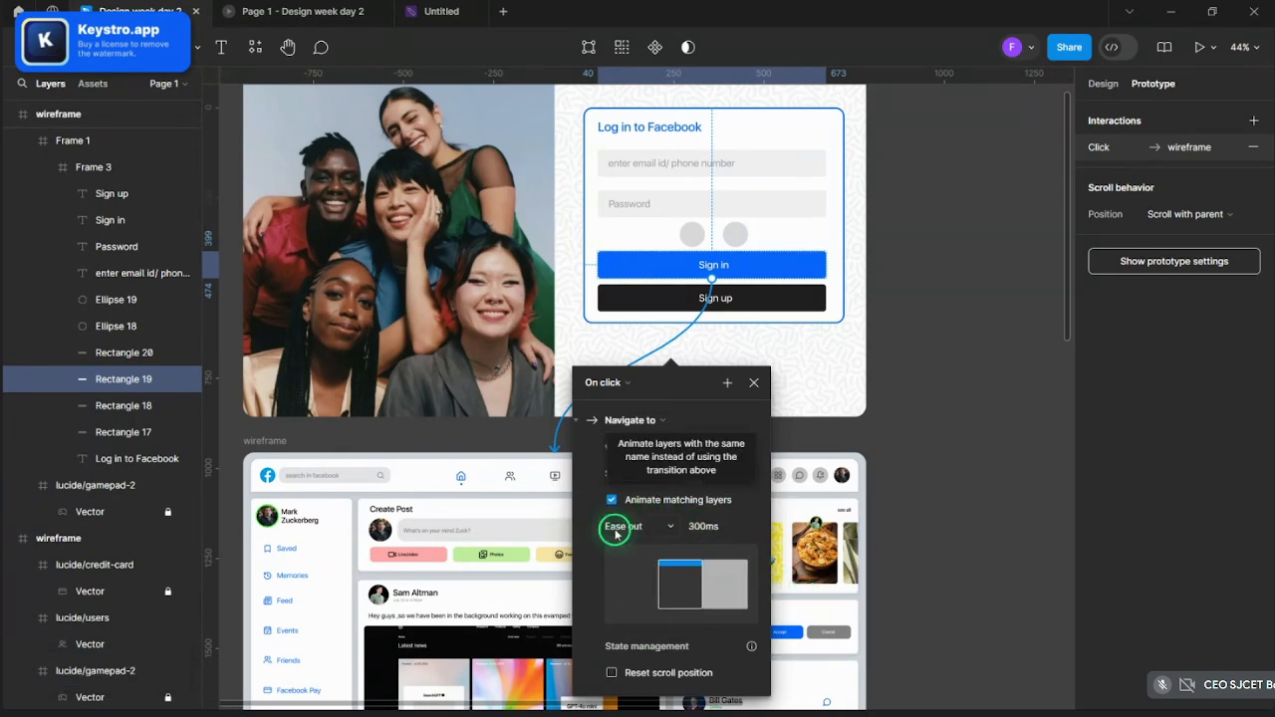
left_click(731, 475)
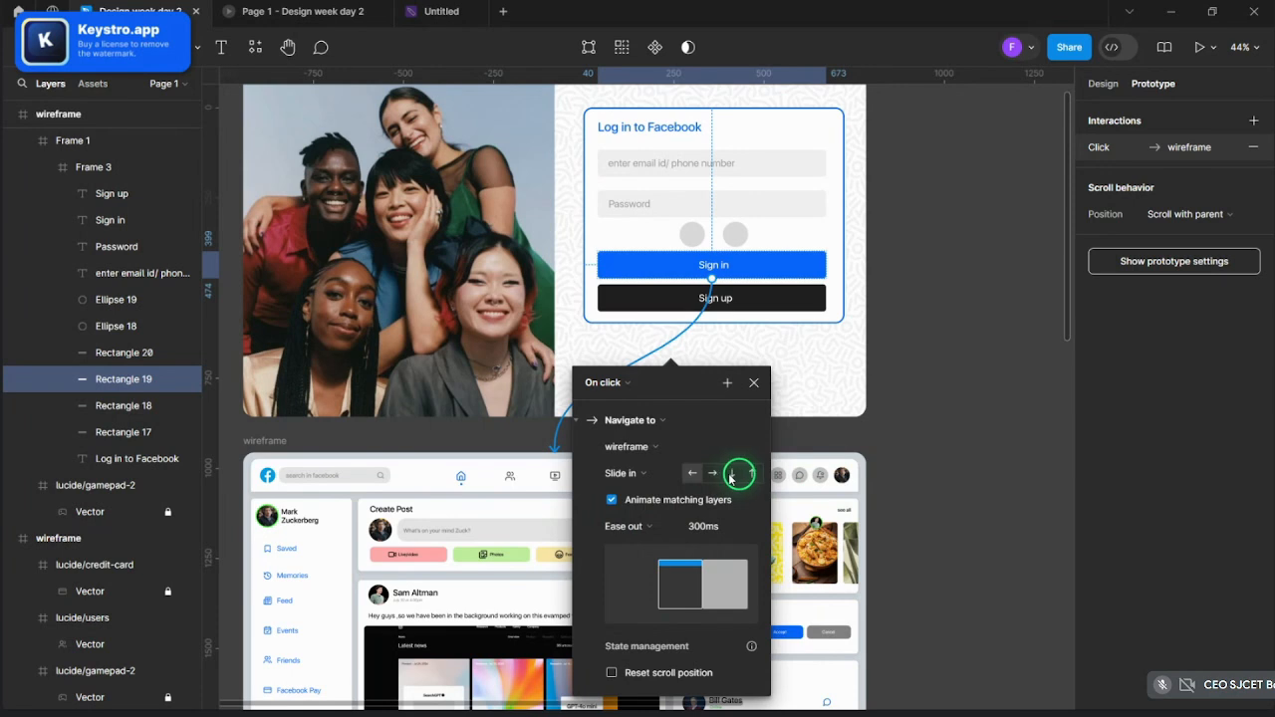
left_click(754, 382)
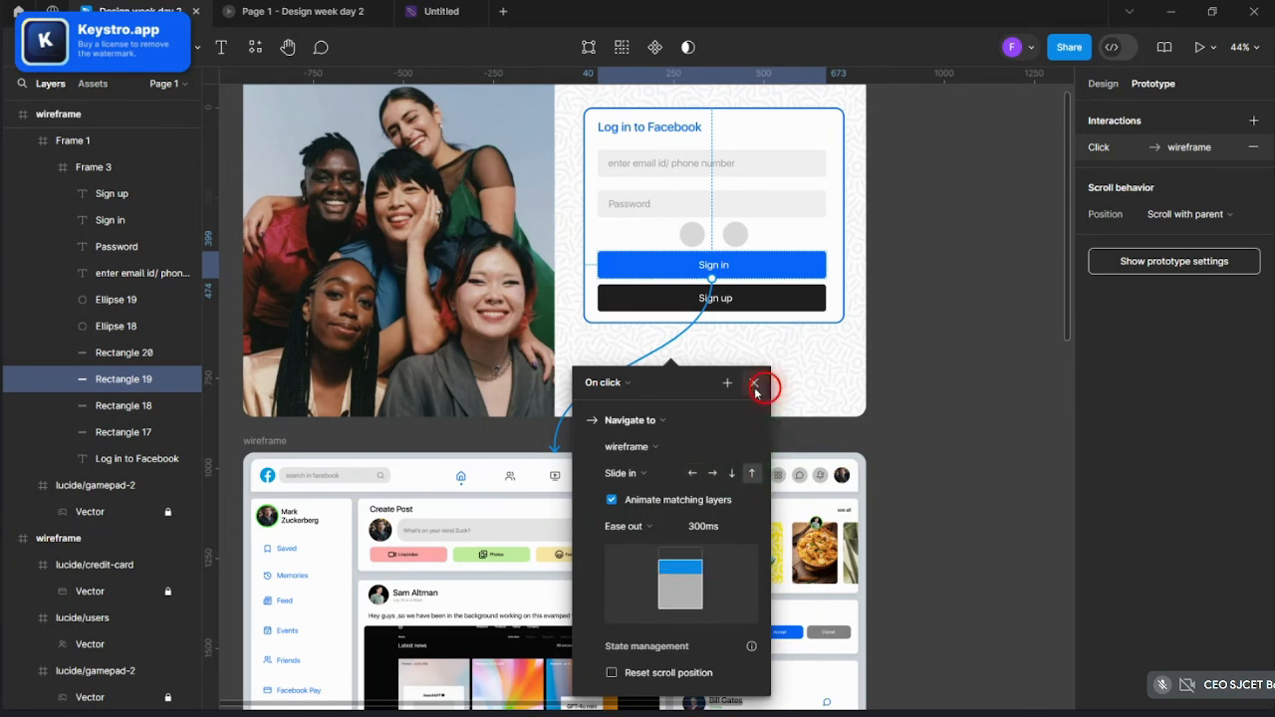
left_click(1011, 478)
left_click(349, 4)
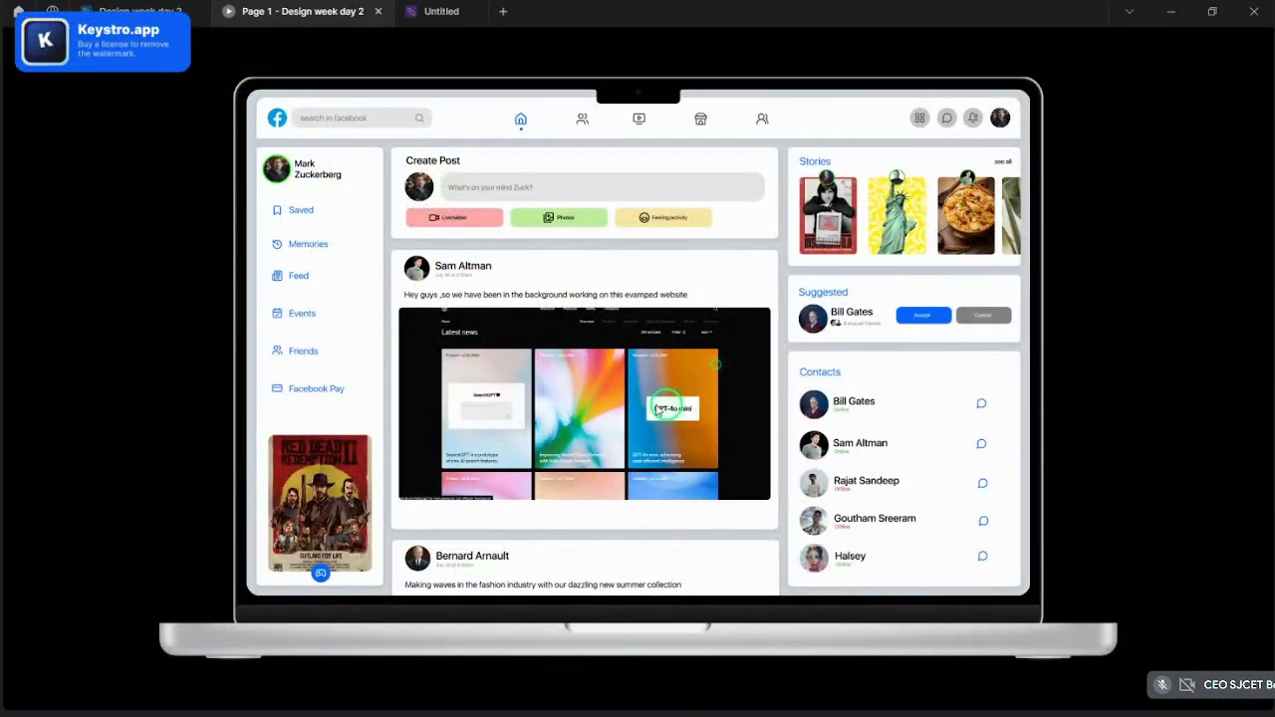
- Close the old preview and play Flow 1 in its own preview tab
left_click(378, 10)
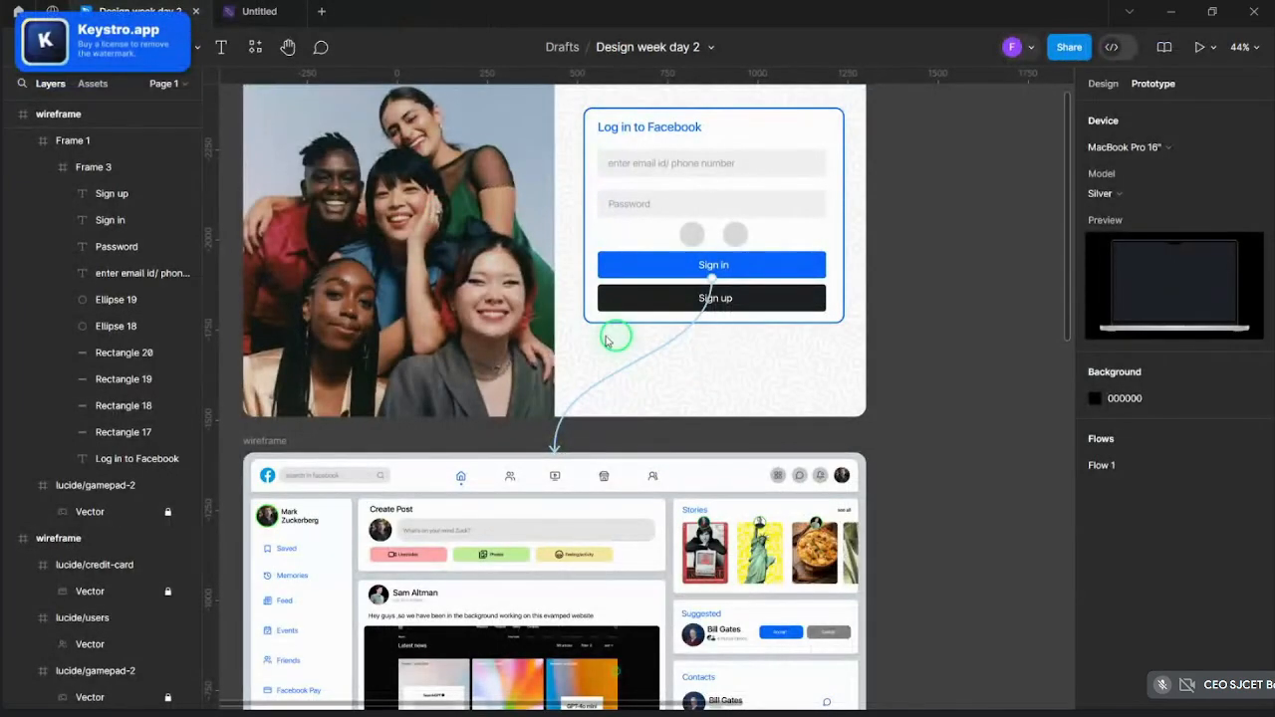
key("ctrl")
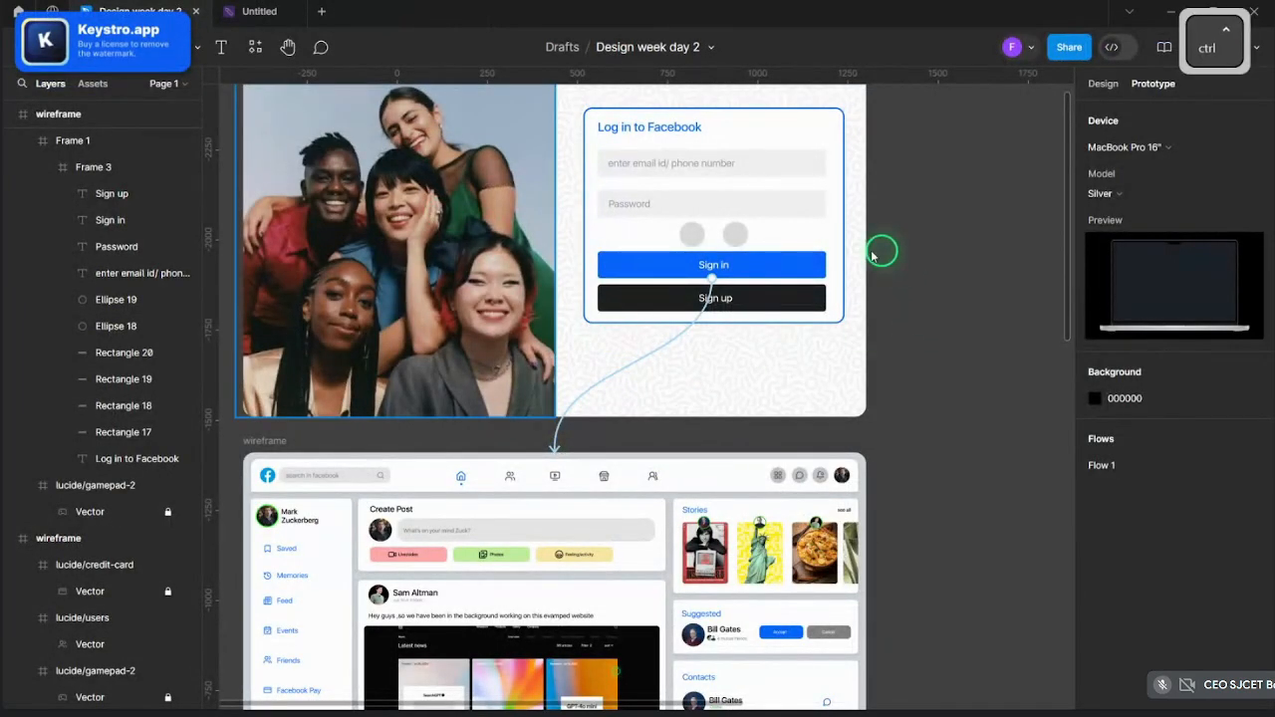
scroll(309, 229, "down", 3)
left_click(262, 129)
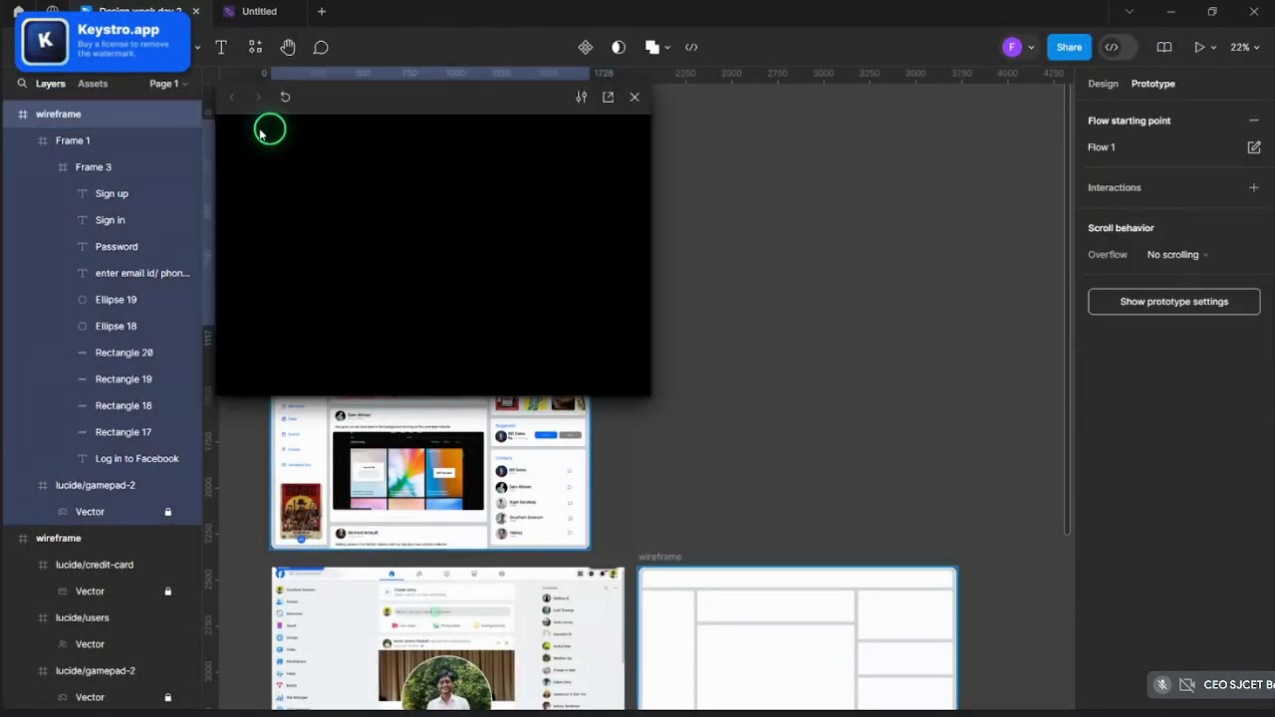
left_click(607, 98)
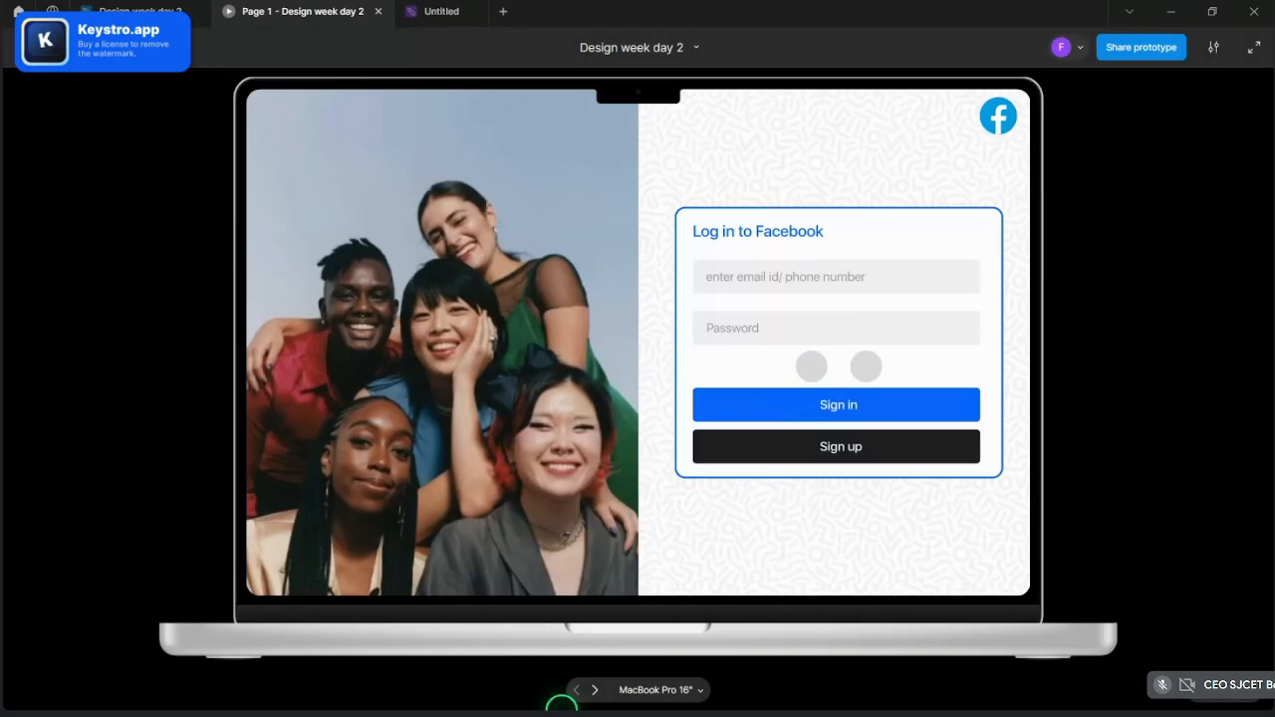
- Press Sign in to confirm it moves to the home feed, then return to the editor
left_click(842, 404)
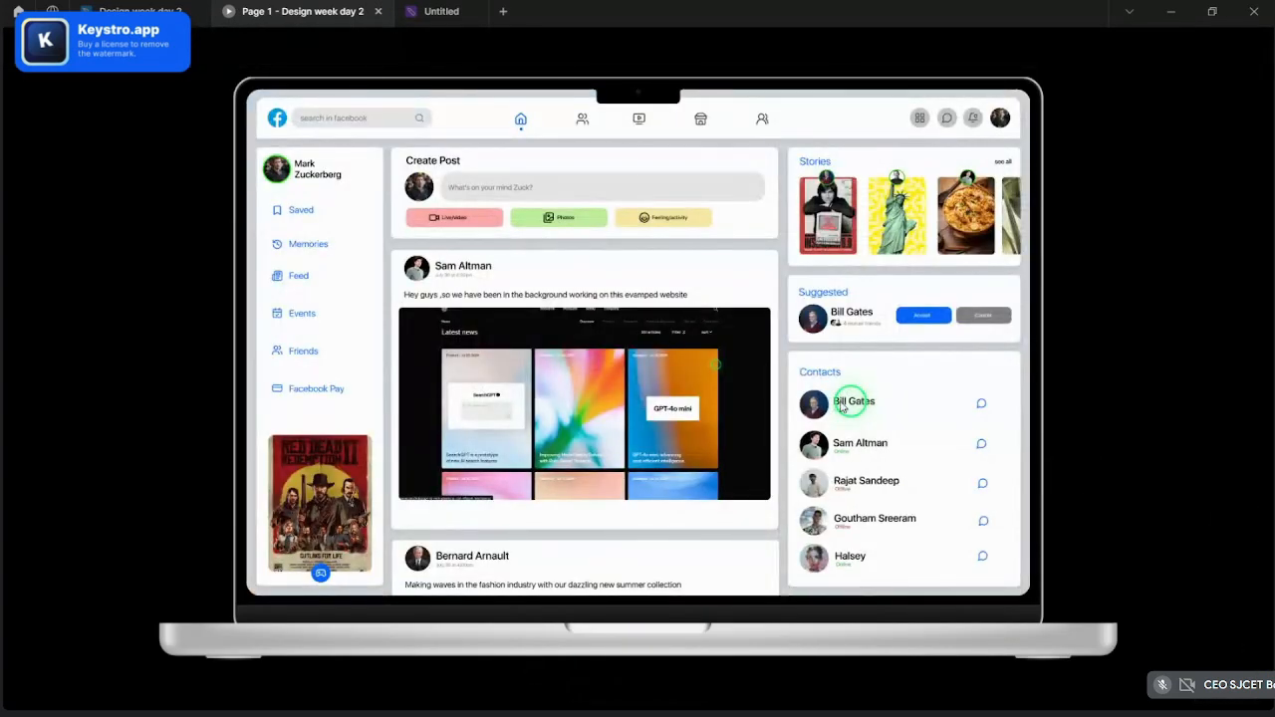
left_click(139, 11)
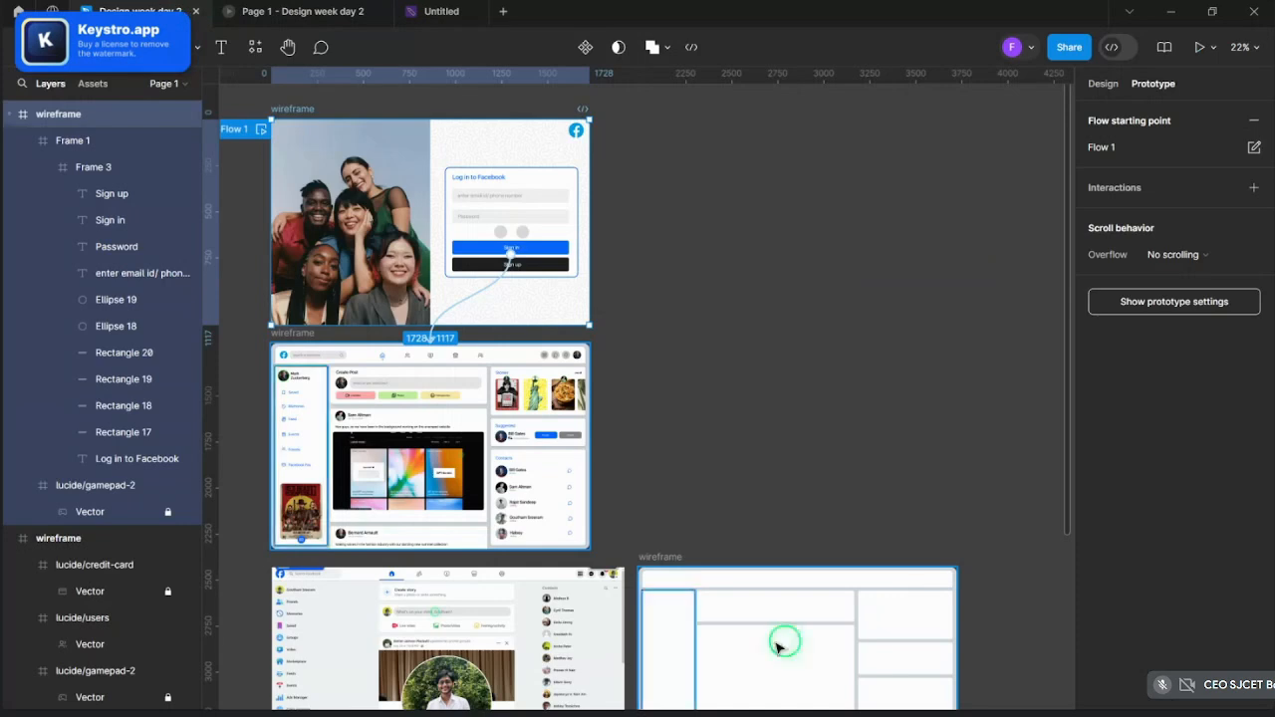
left_click(669, 333)
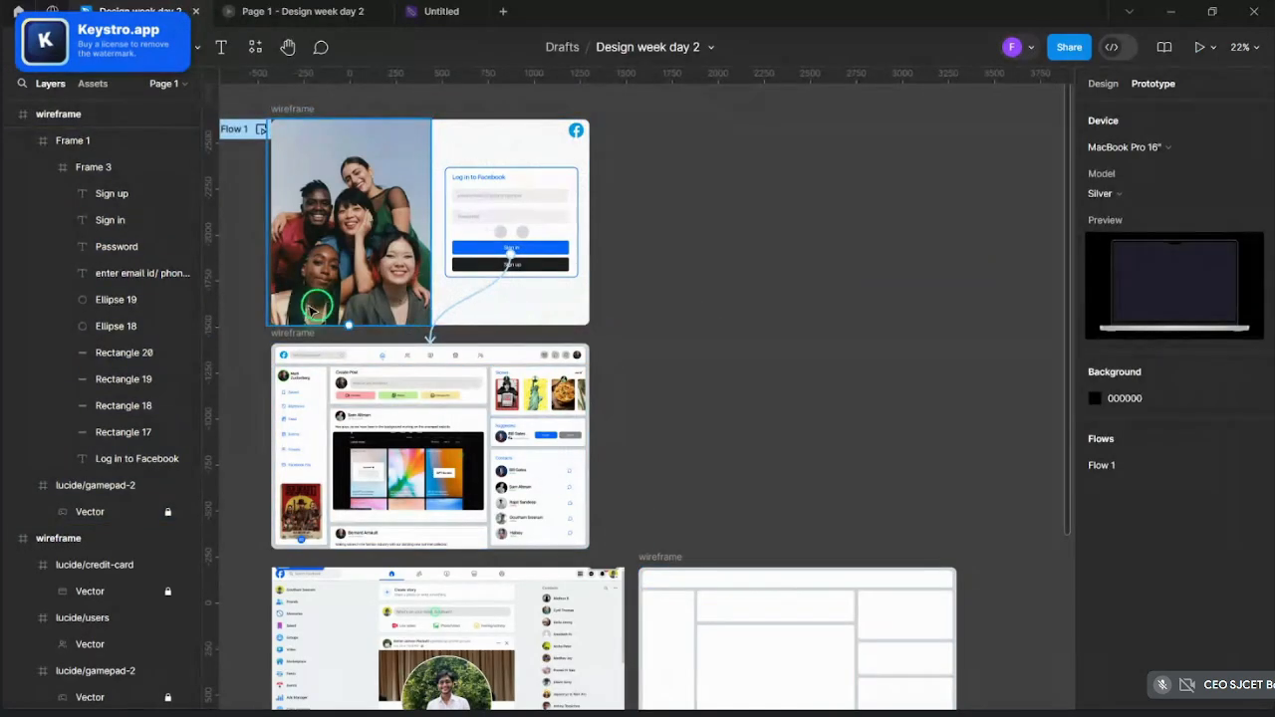
scroll(439, 318, "up", 5)
scroll(439, 319, "down", 2)
scroll(447, 319, "up", 4)
scroll(464, 336, "down", 3)
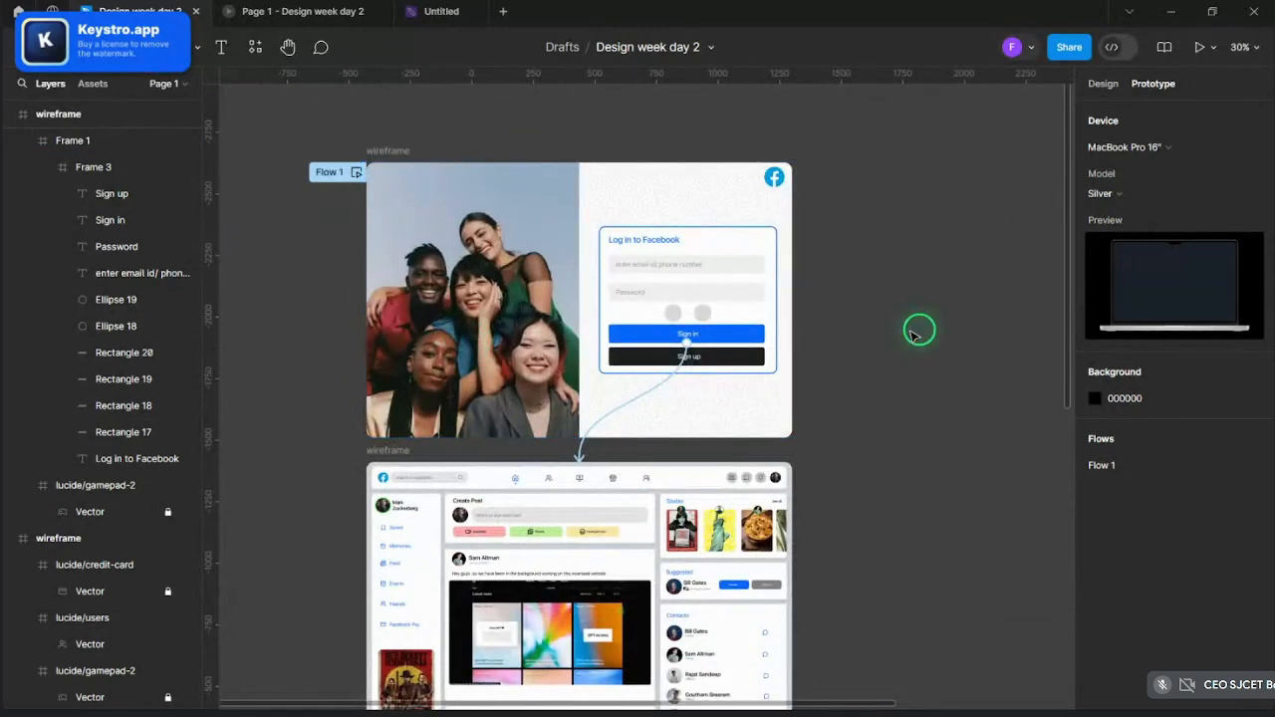
scroll(627, 388, "up", 3)
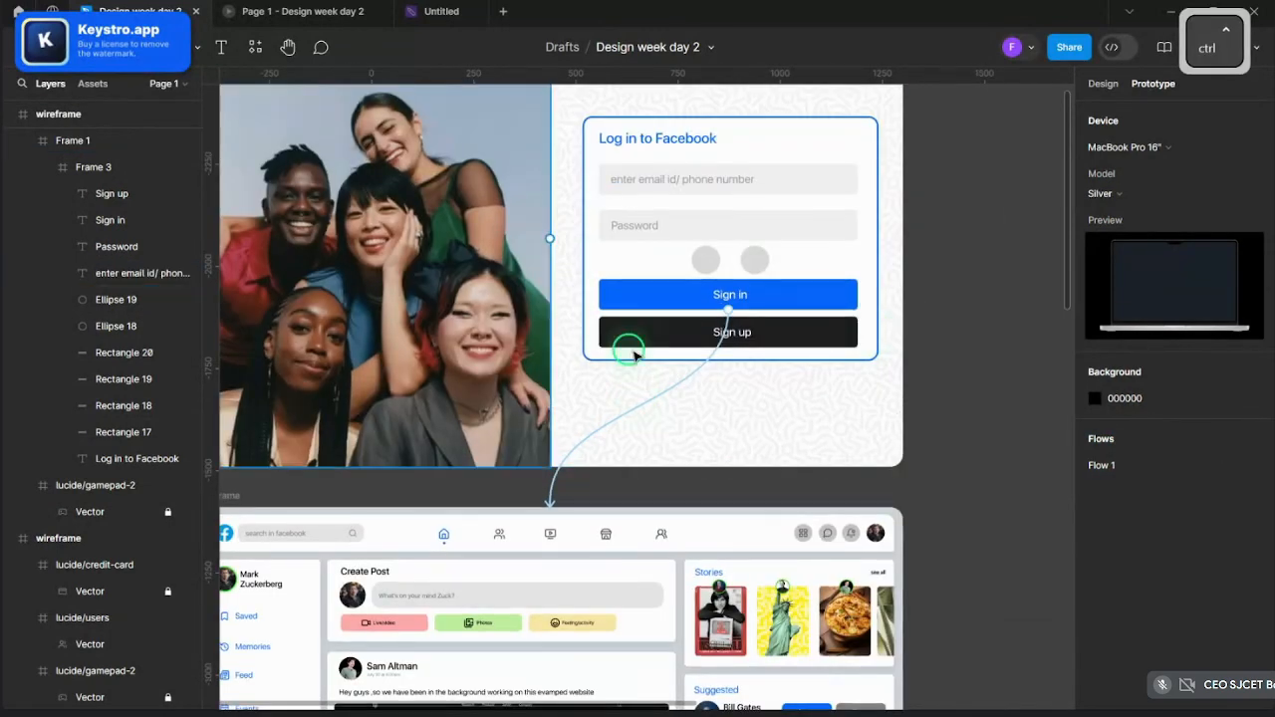
scroll(717, 382, "down", 3)
- Retest the current Slide in transition from the preview's login screen
scroll(807, 424, "up", 3)
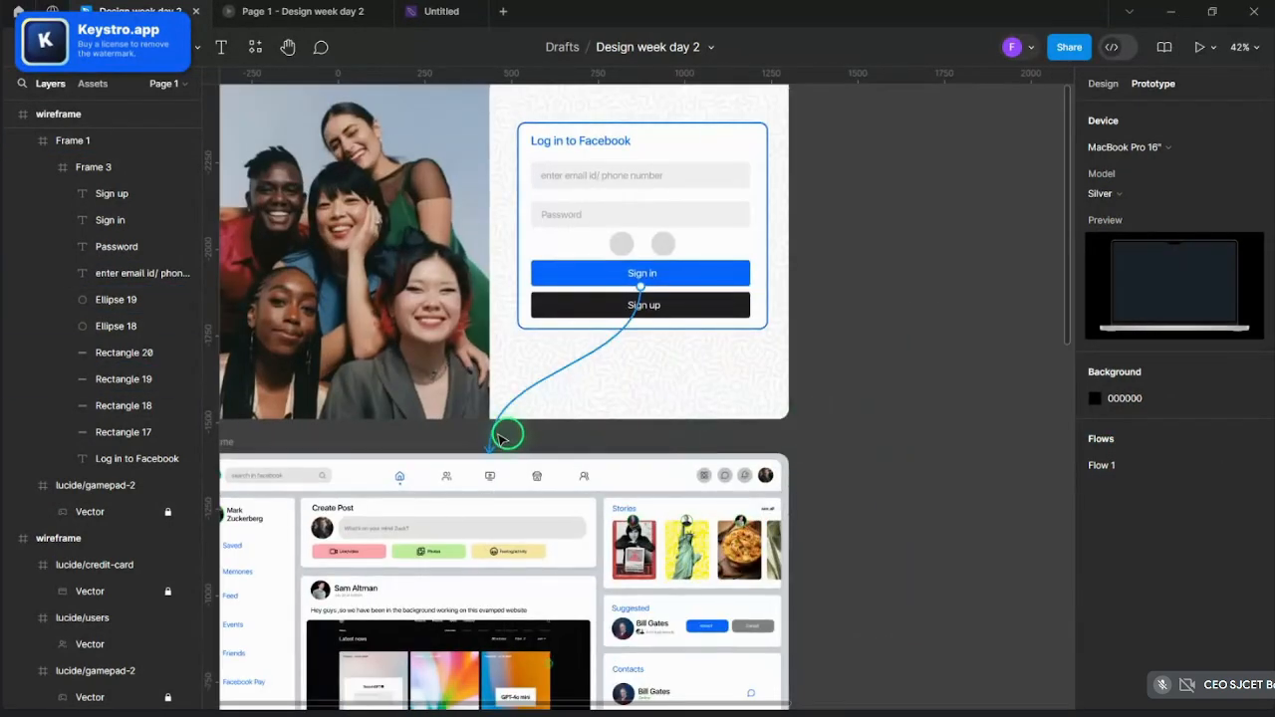
left_click(496, 435)
left_click(577, 474)
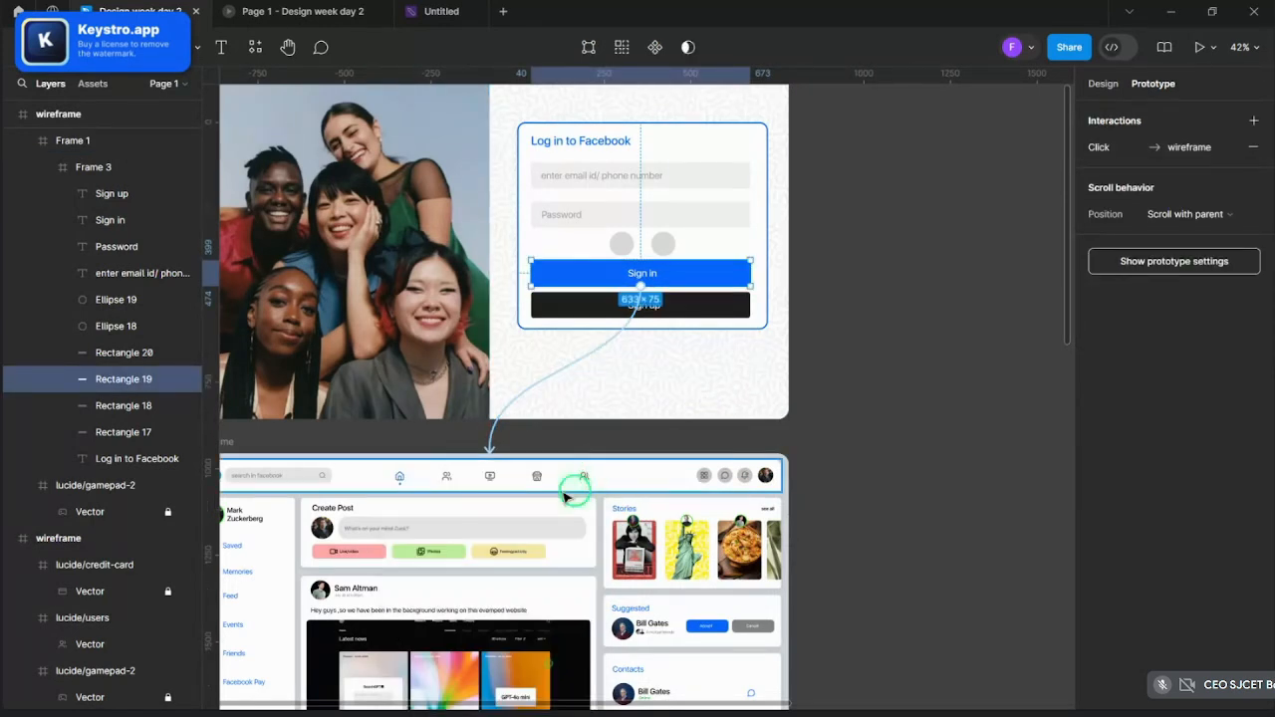
left_click(294, 8)
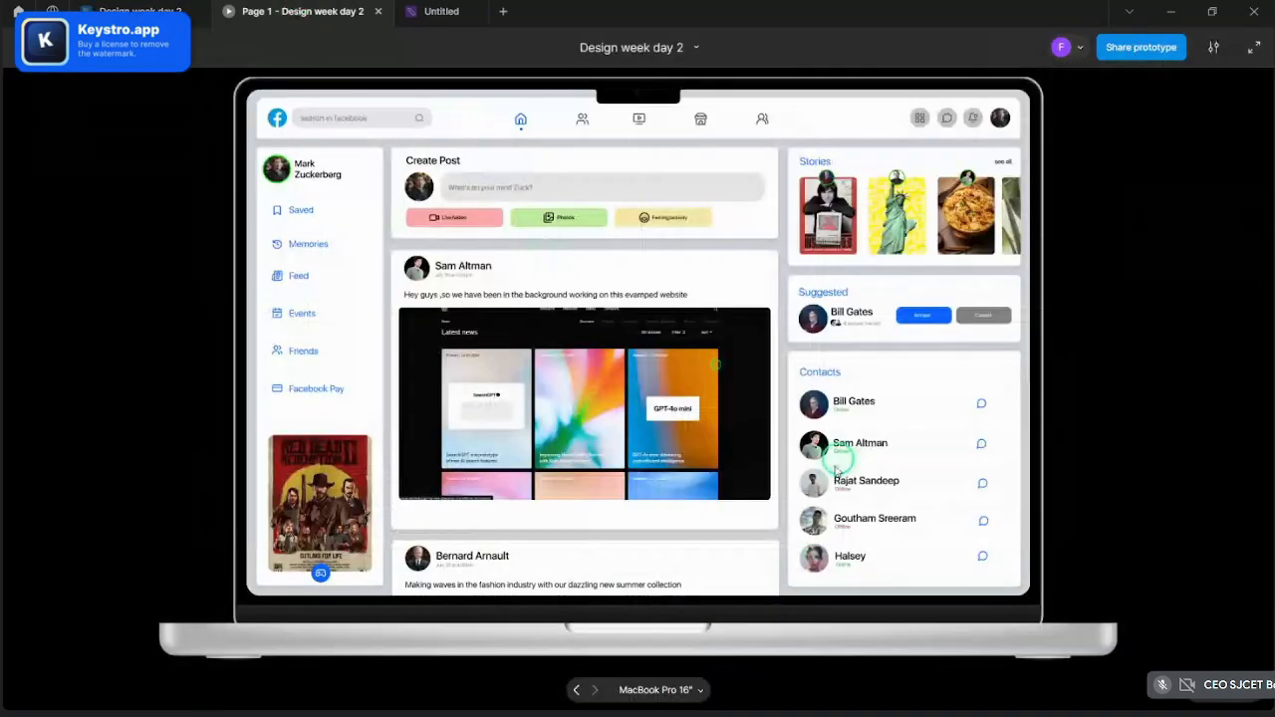
left_click(578, 687)
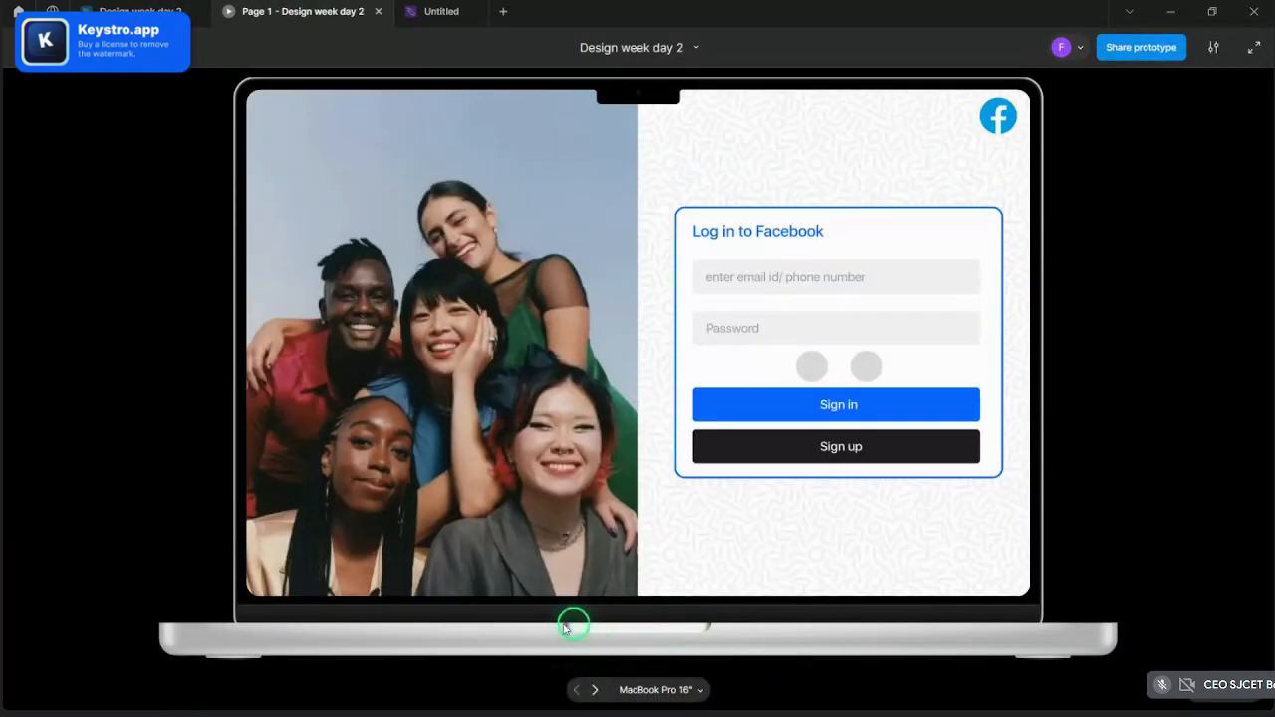
left_click(757, 410)
key("ctrl+shift+Tab")
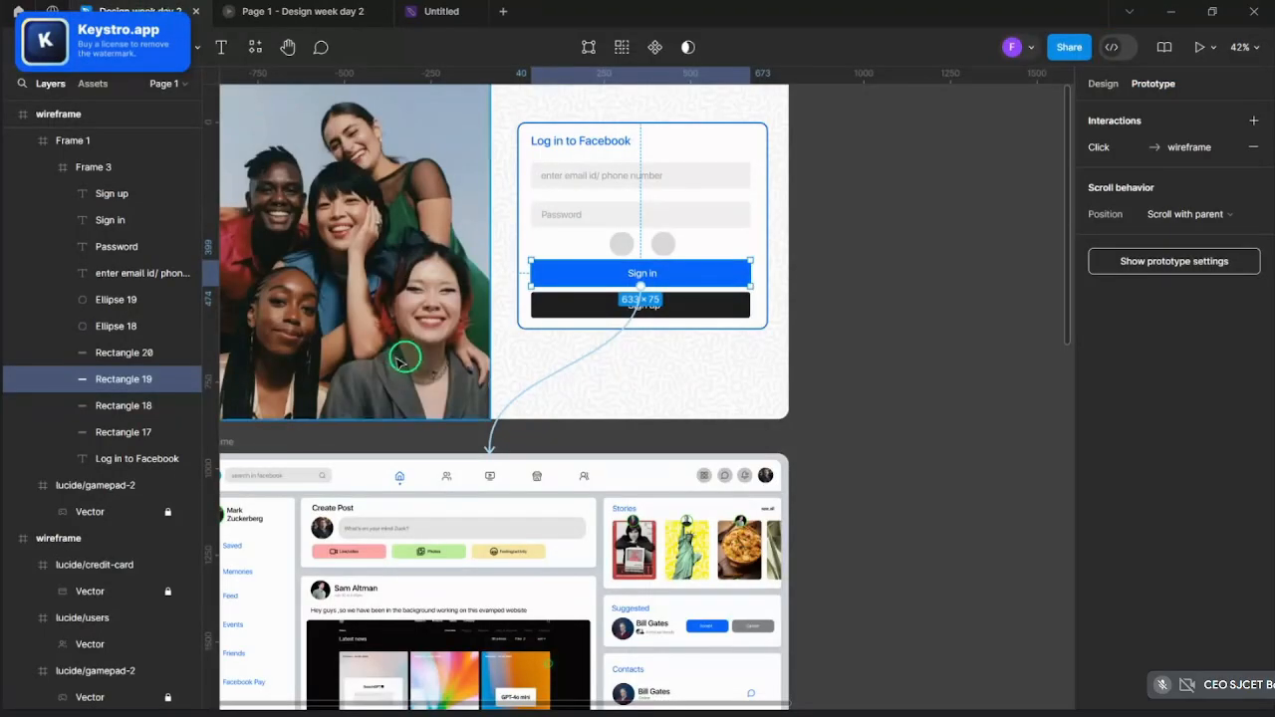
- Change the Sign in transition animation from Slide in to Push
left_click(541, 387)
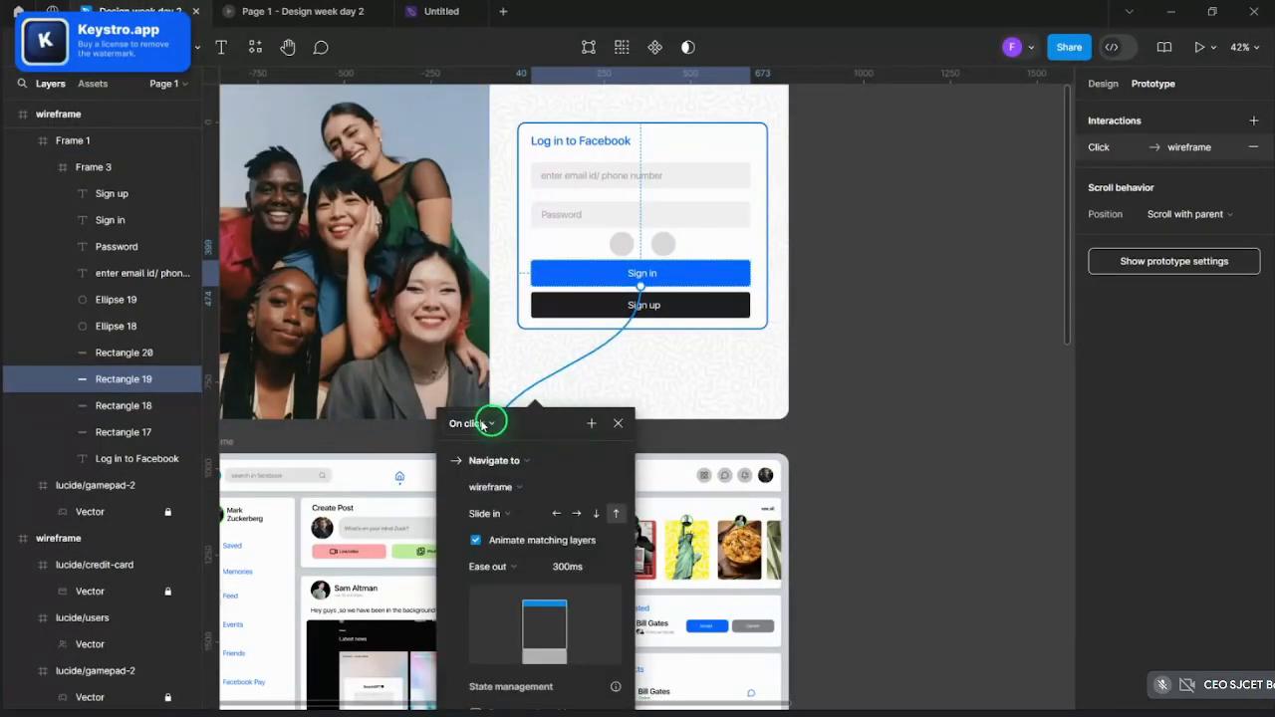
left_click(483, 424)
left_click(482, 423)
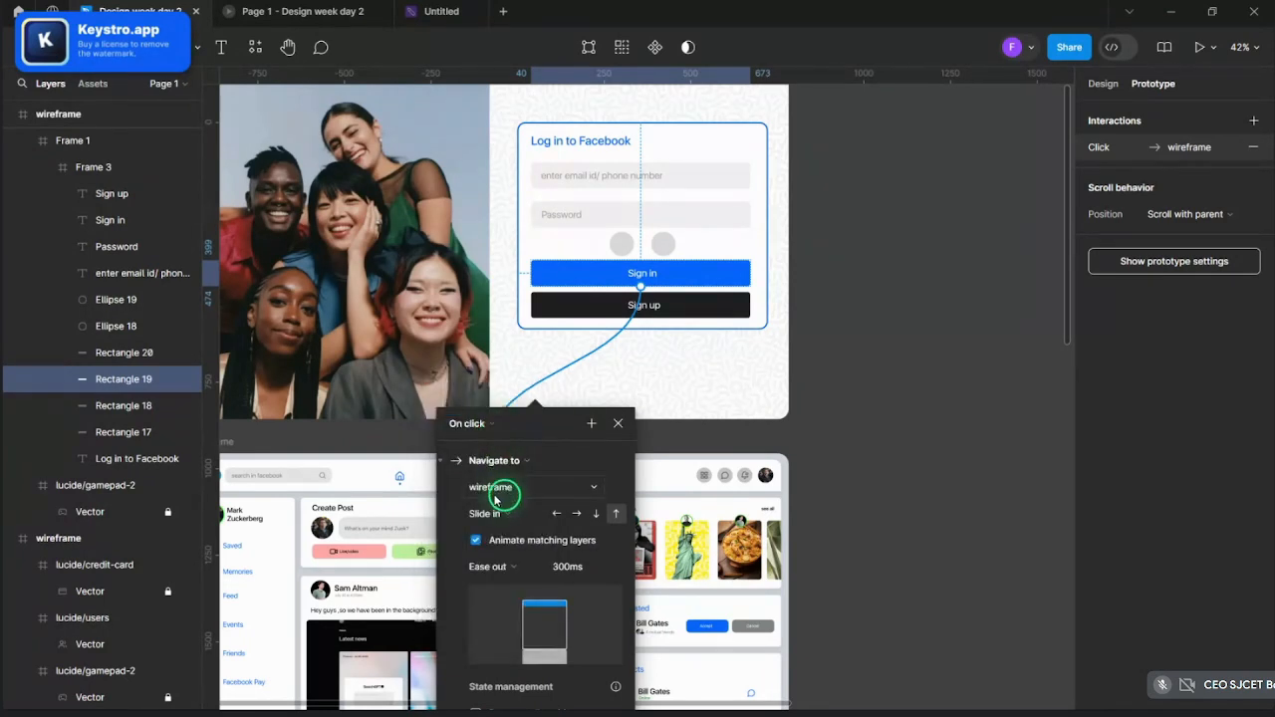
left_click(495, 513)
left_click(500, 495)
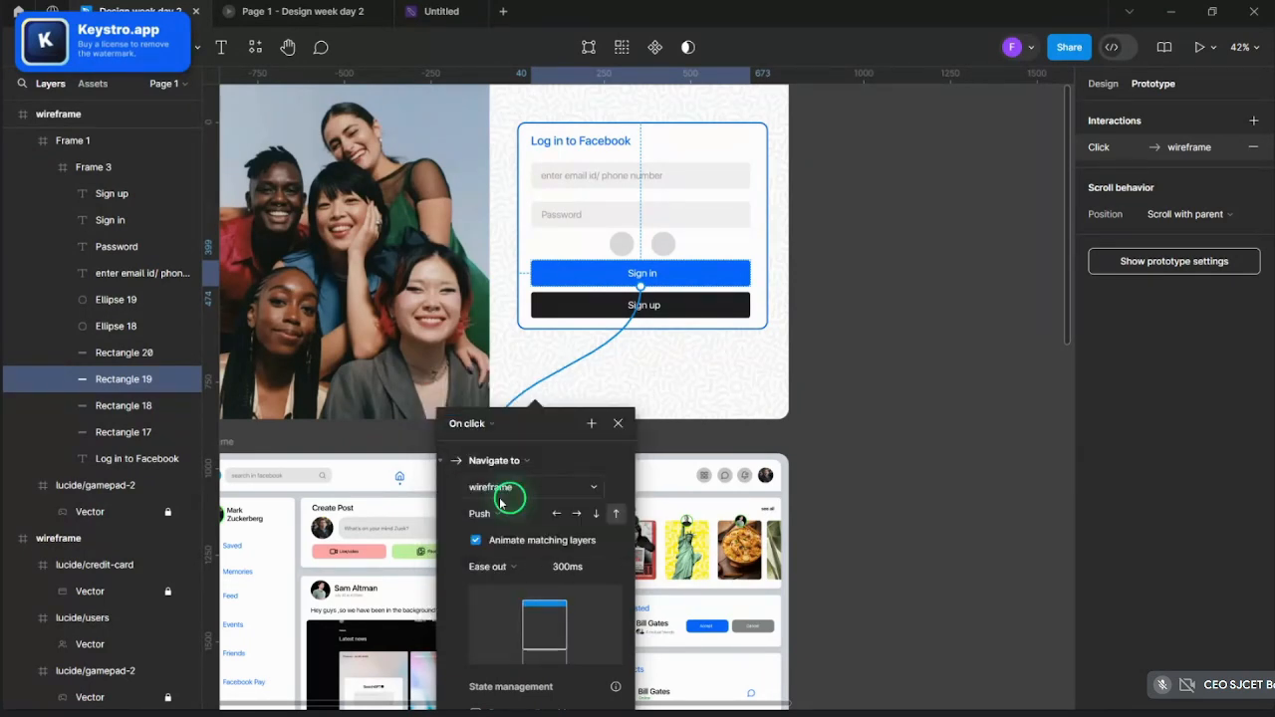
left_click(617, 423)
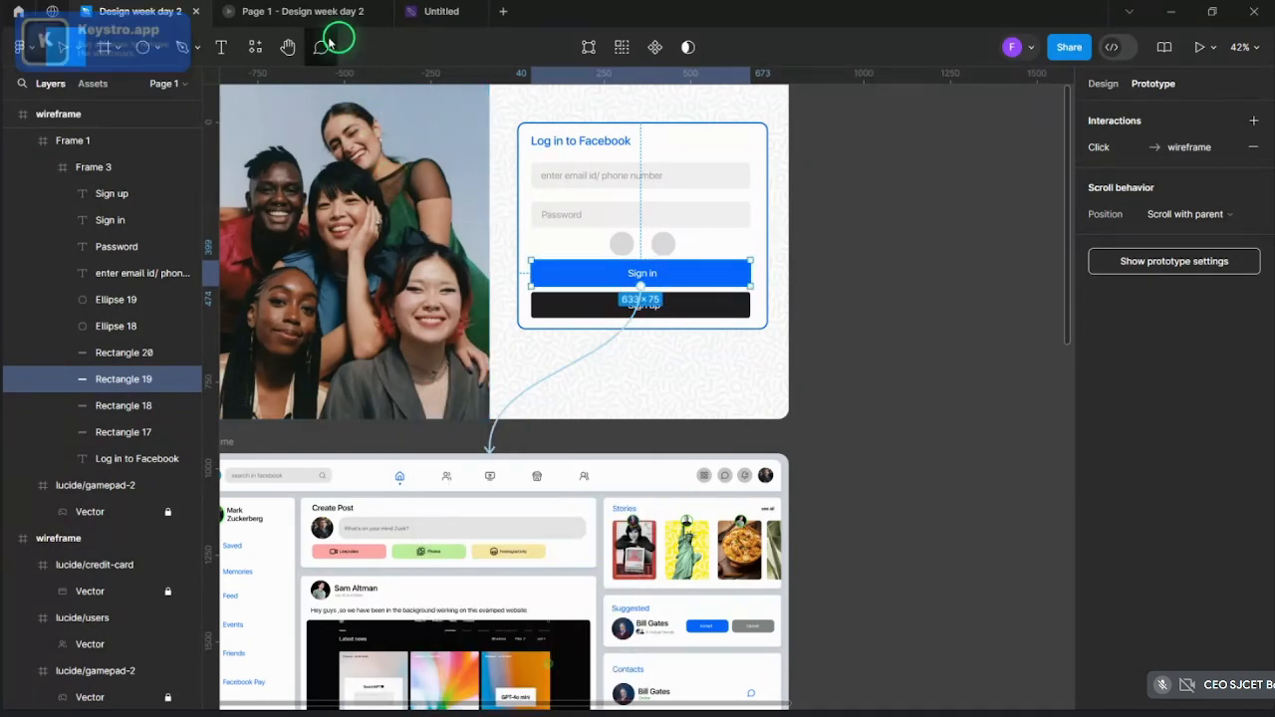
- Test the Push transition by pressing Sign in on the preview's login screen
left_click(321, 22)
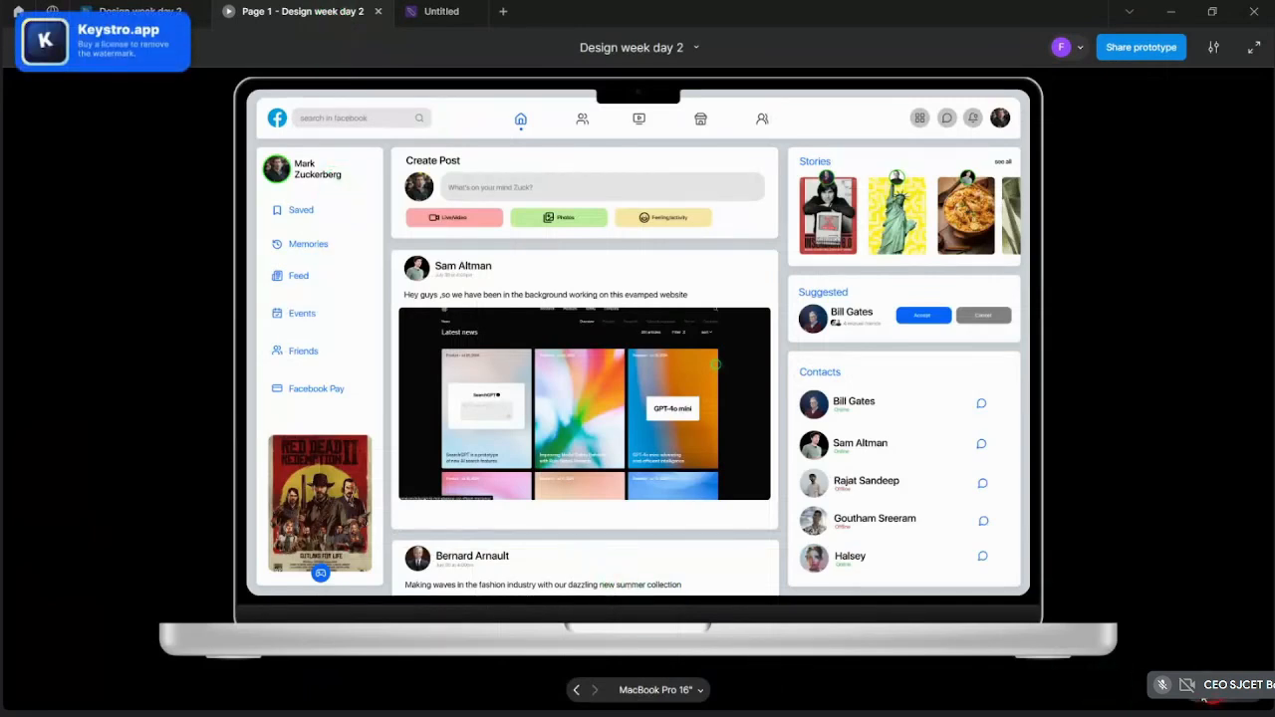
left_click(747, 624)
left_click(722, 401)
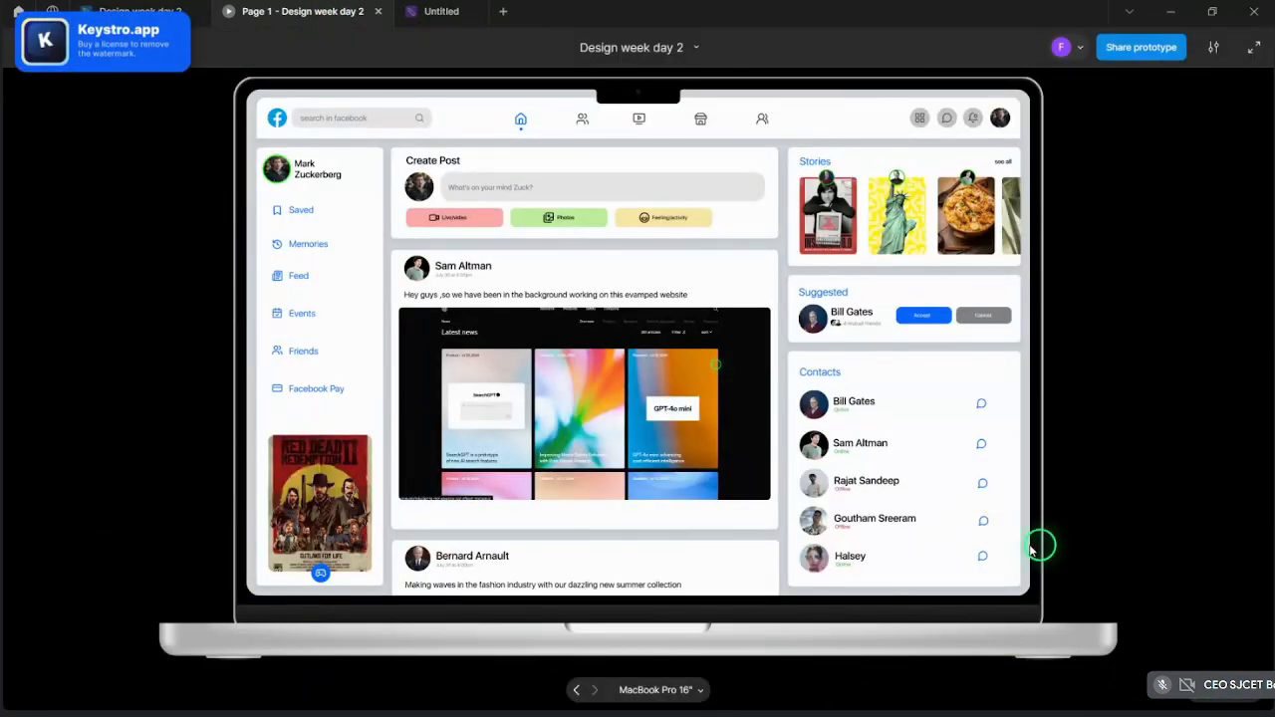
left_click(160, 5)
- Minimize Figma and return to the Google Meet call
scroll(931, 401, "down", 5)
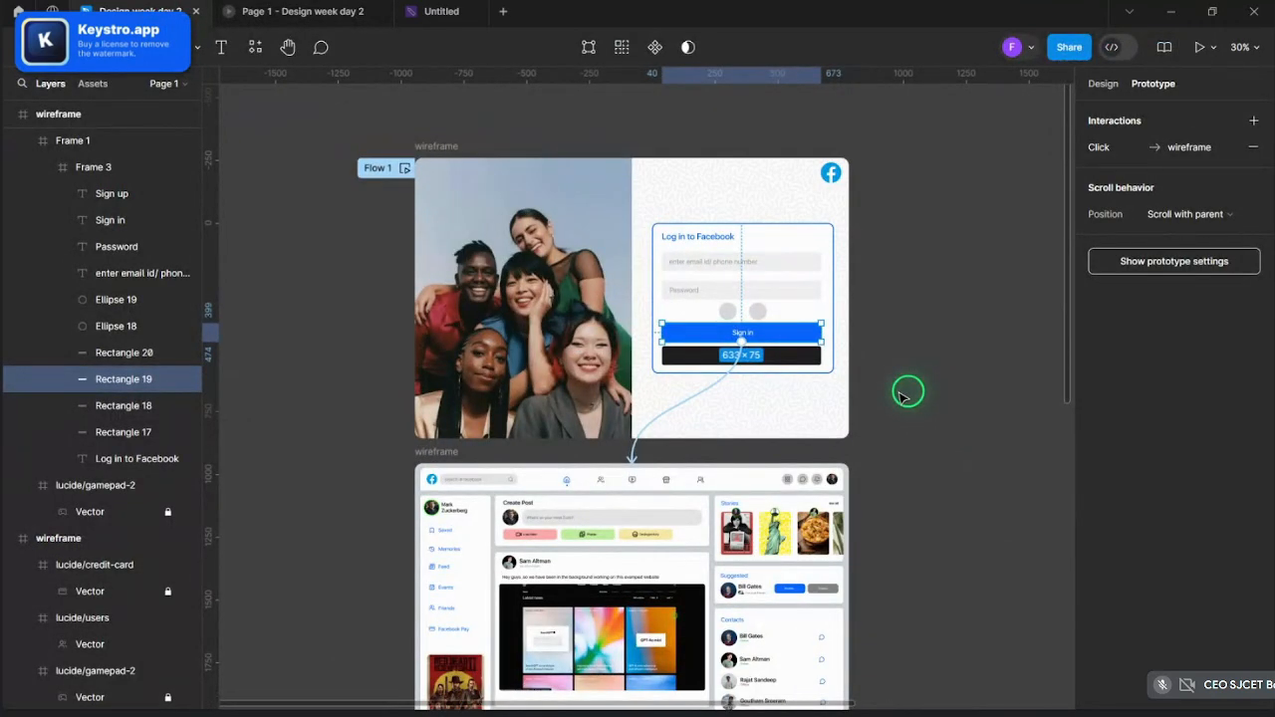
left_click(1168, 8)
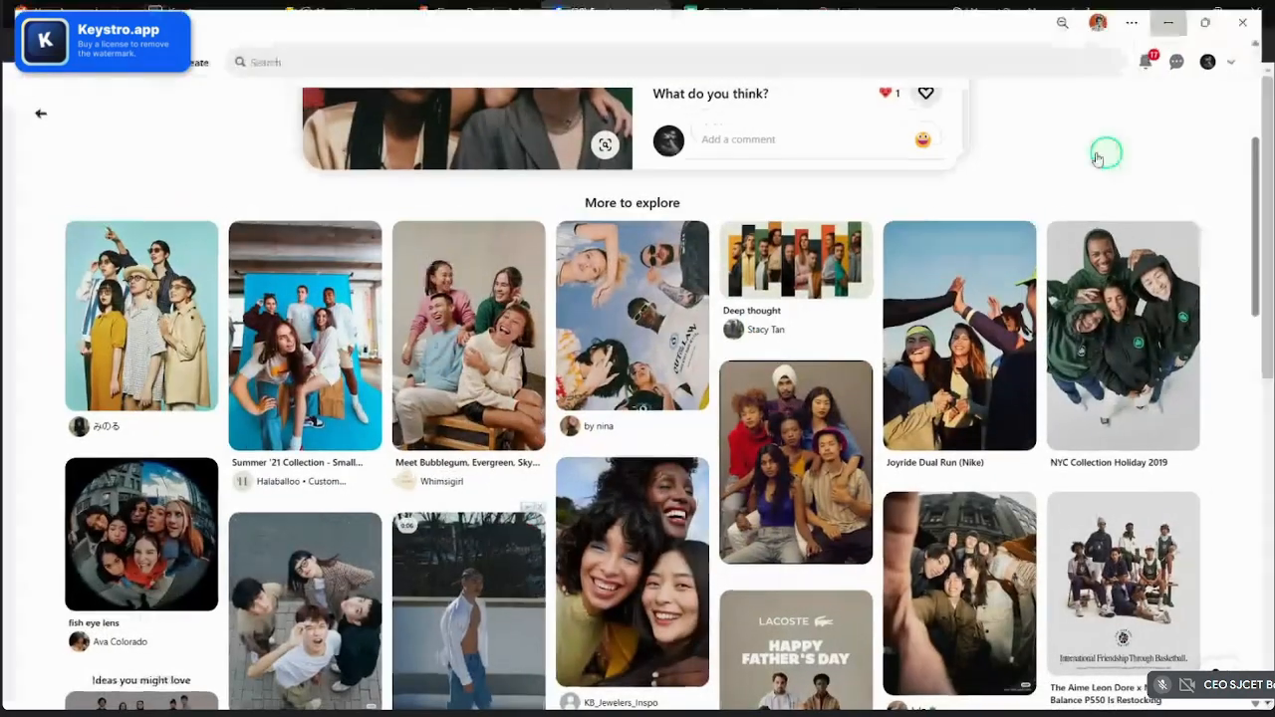
left_click(336, 12)
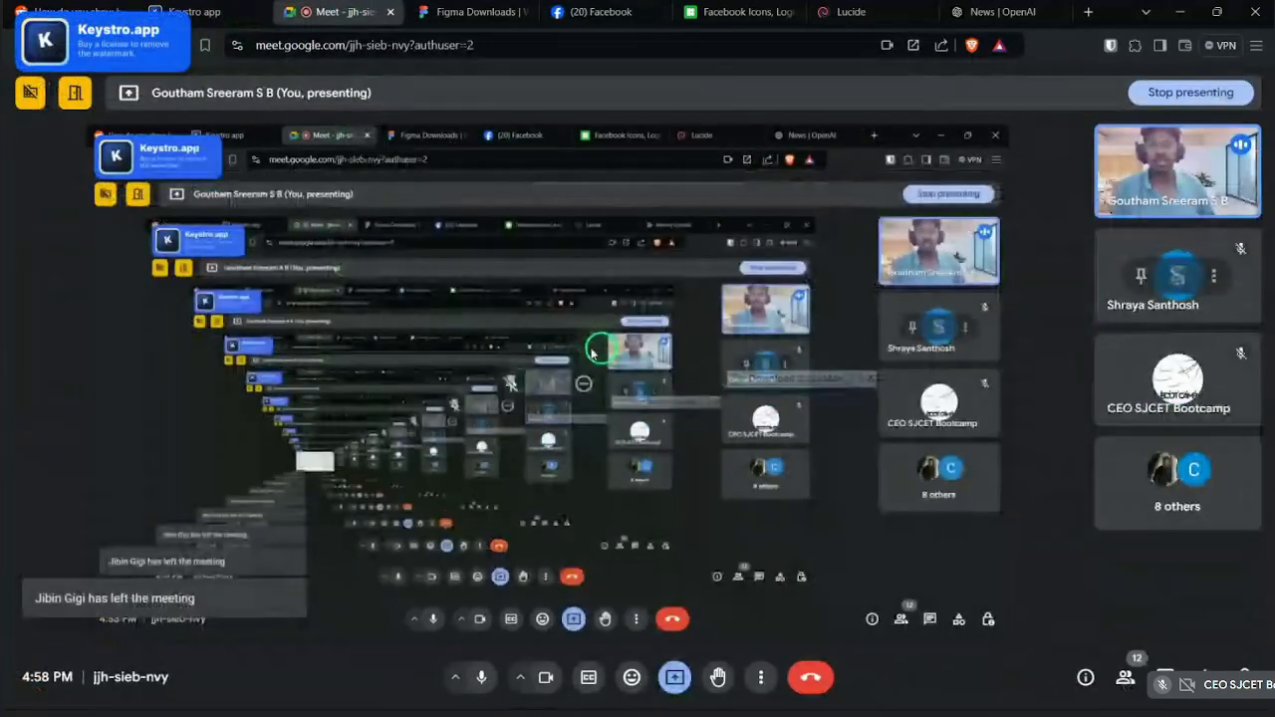